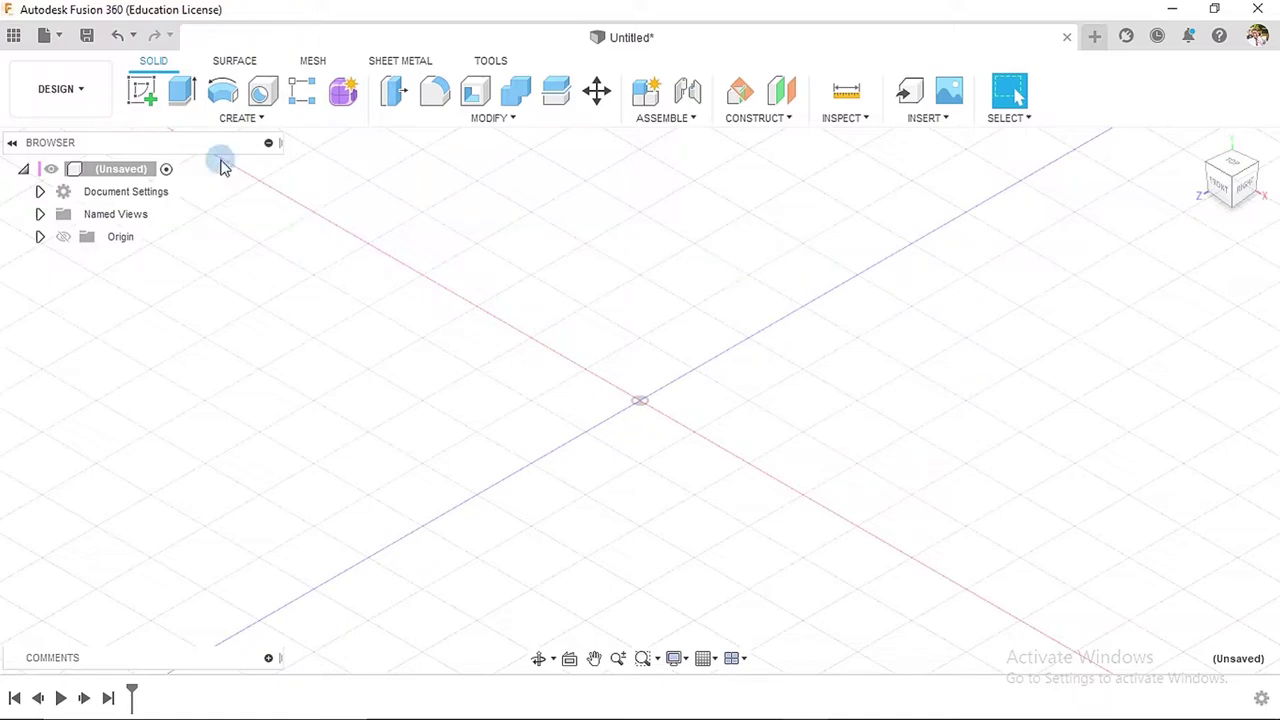
- Start a new sketch on the XZ ground plane and recentre the view
{"action": "left_click", "coordinate": [143, 93]}
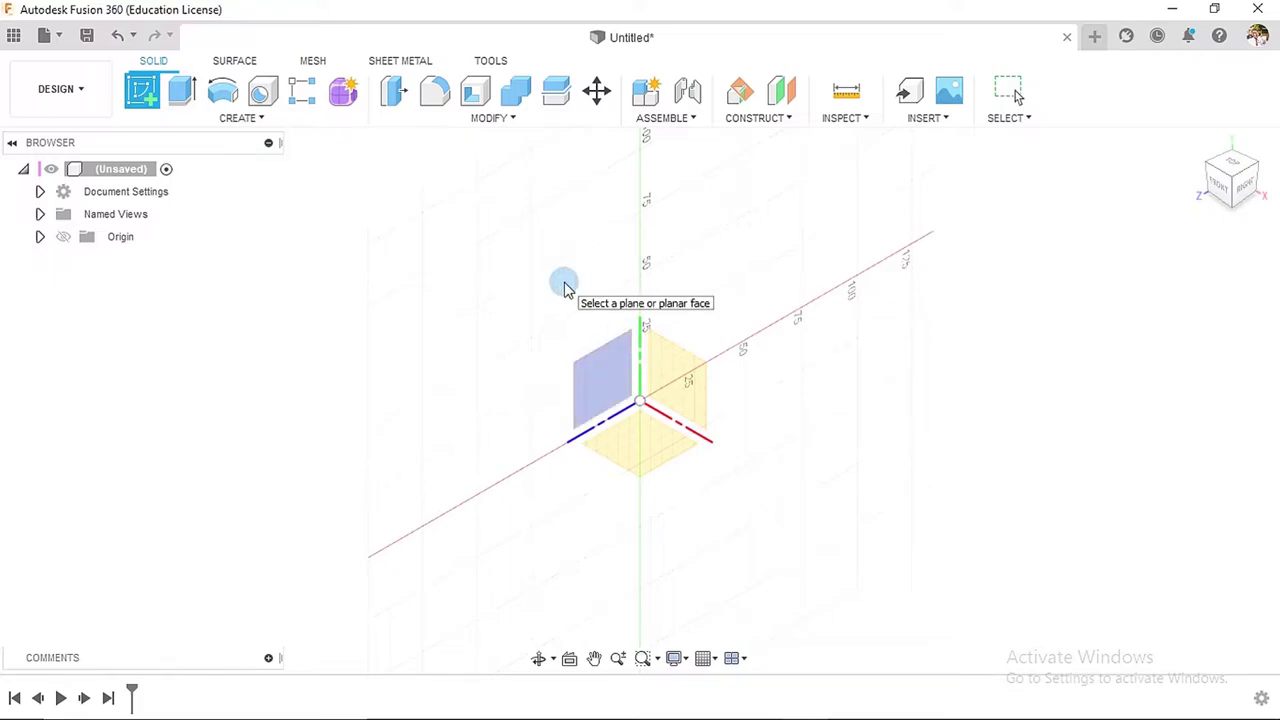
{"action": "left_click", "coordinate": [661, 437]}
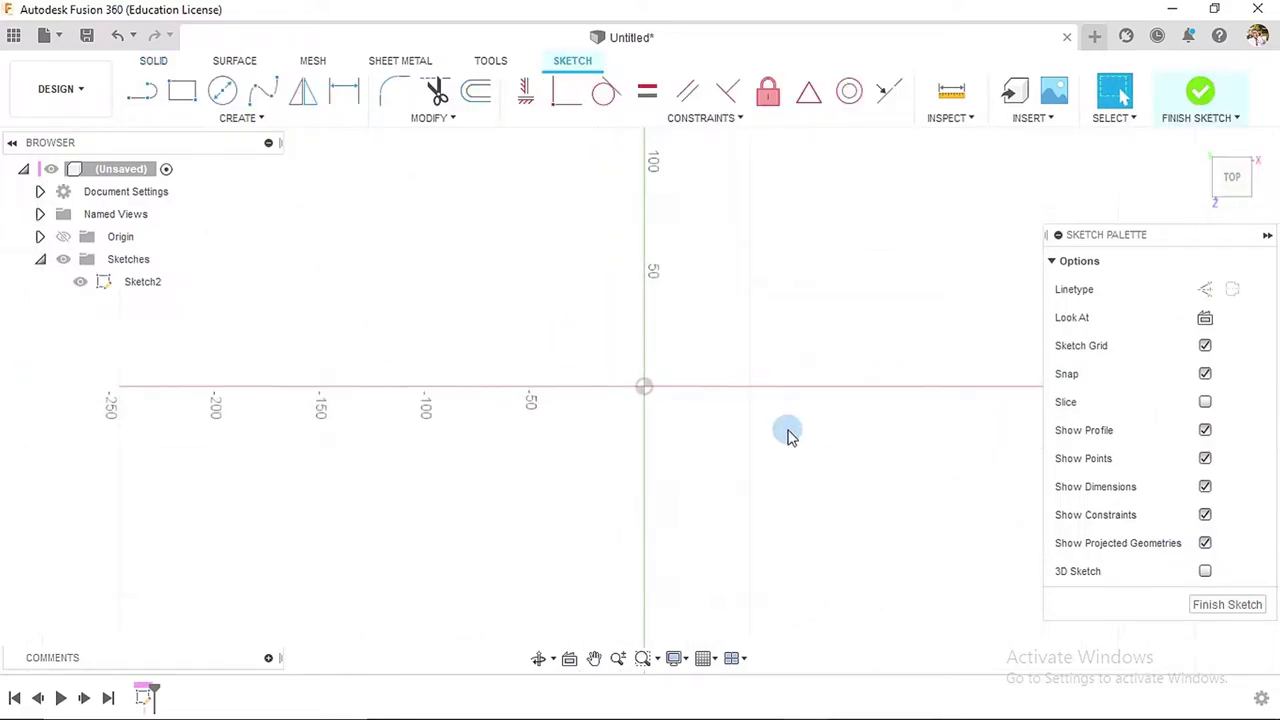
{"action": "middle_click_drag", "start_coordinate": [800, 414], "coordinate": [722, 377]}
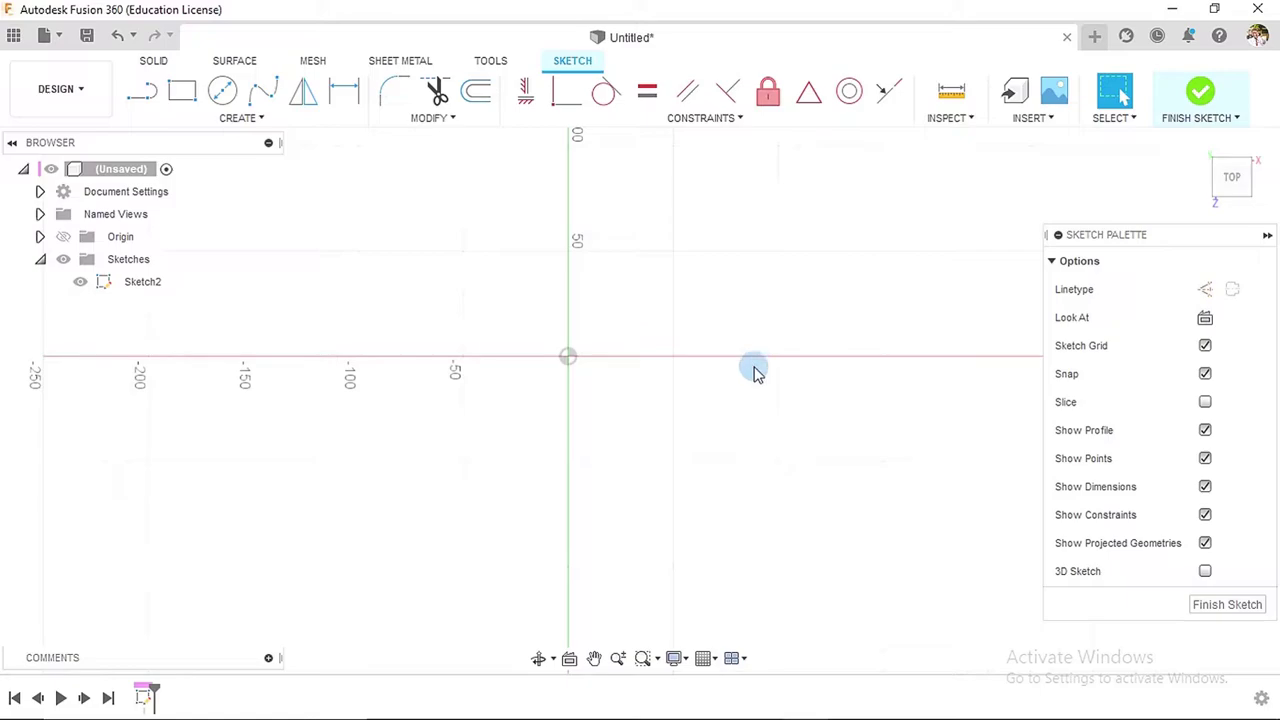
- Draw a 330 mm dashed construction centreline starting at the origin
{"action": "left_click", "coordinate": [143, 95]}
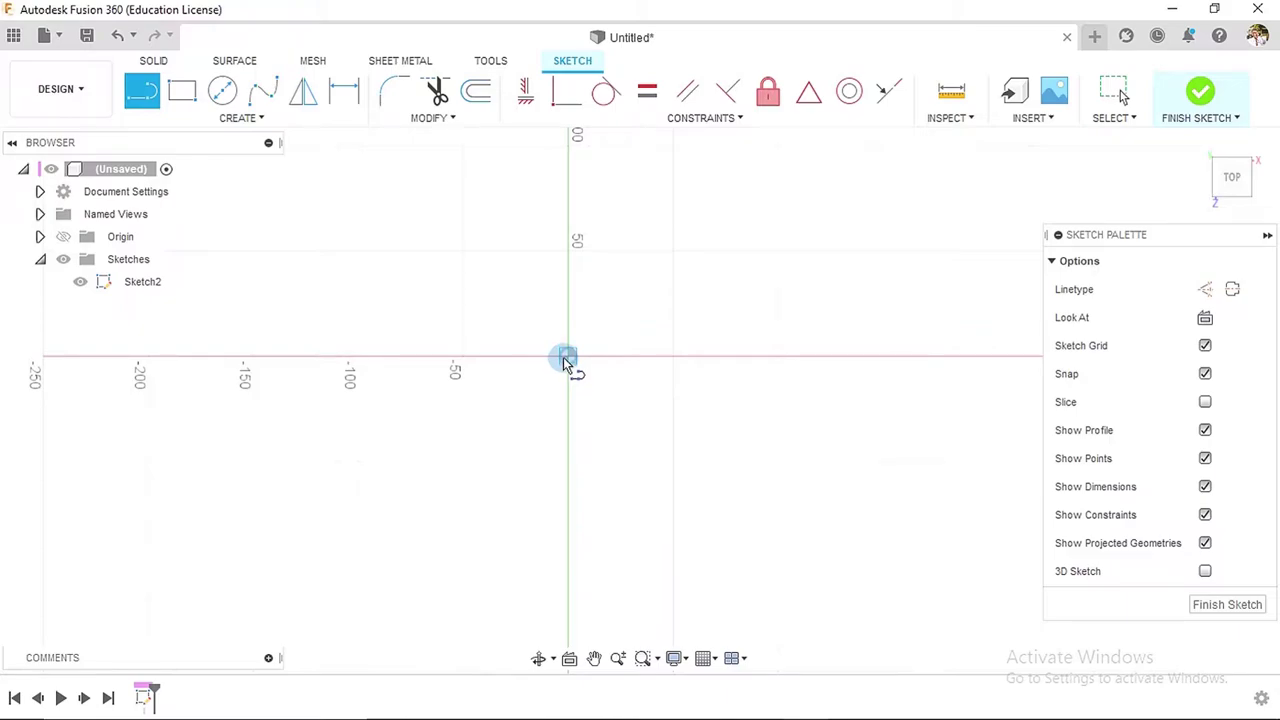
{"action": "left_click", "coordinate": [566, 357]}
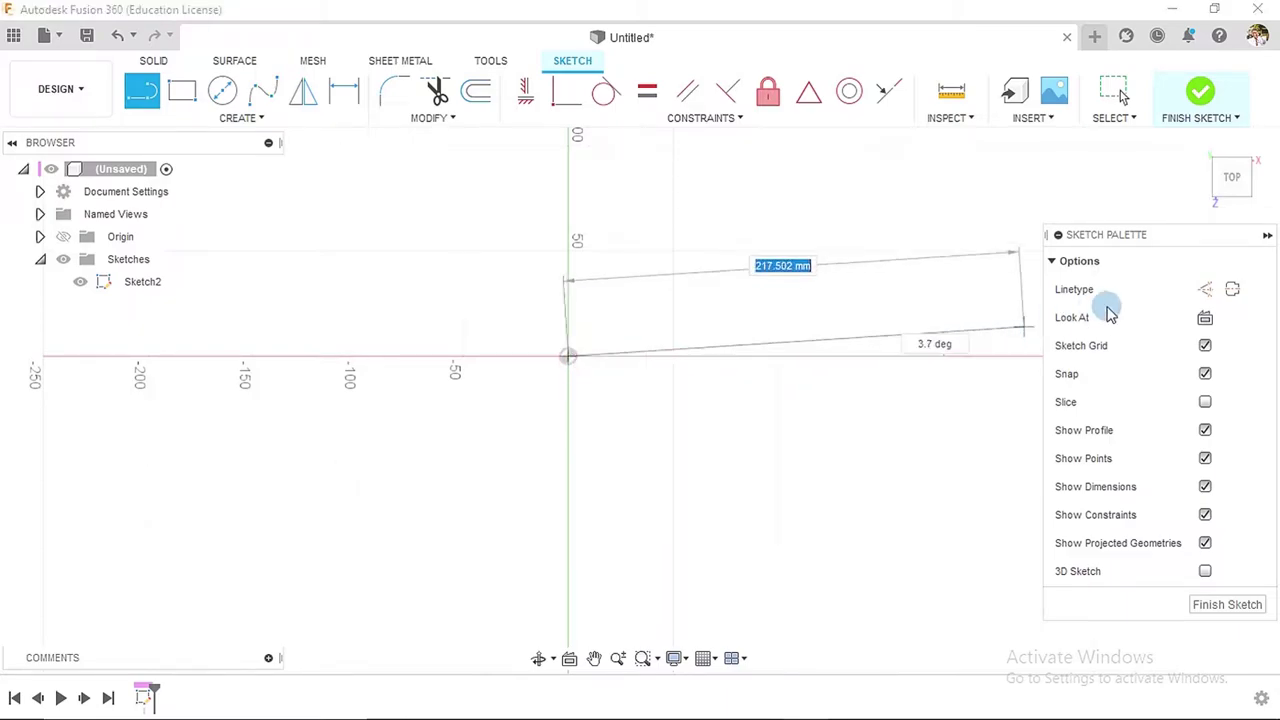
{"action": "left_click", "coordinate": [1205, 292]}
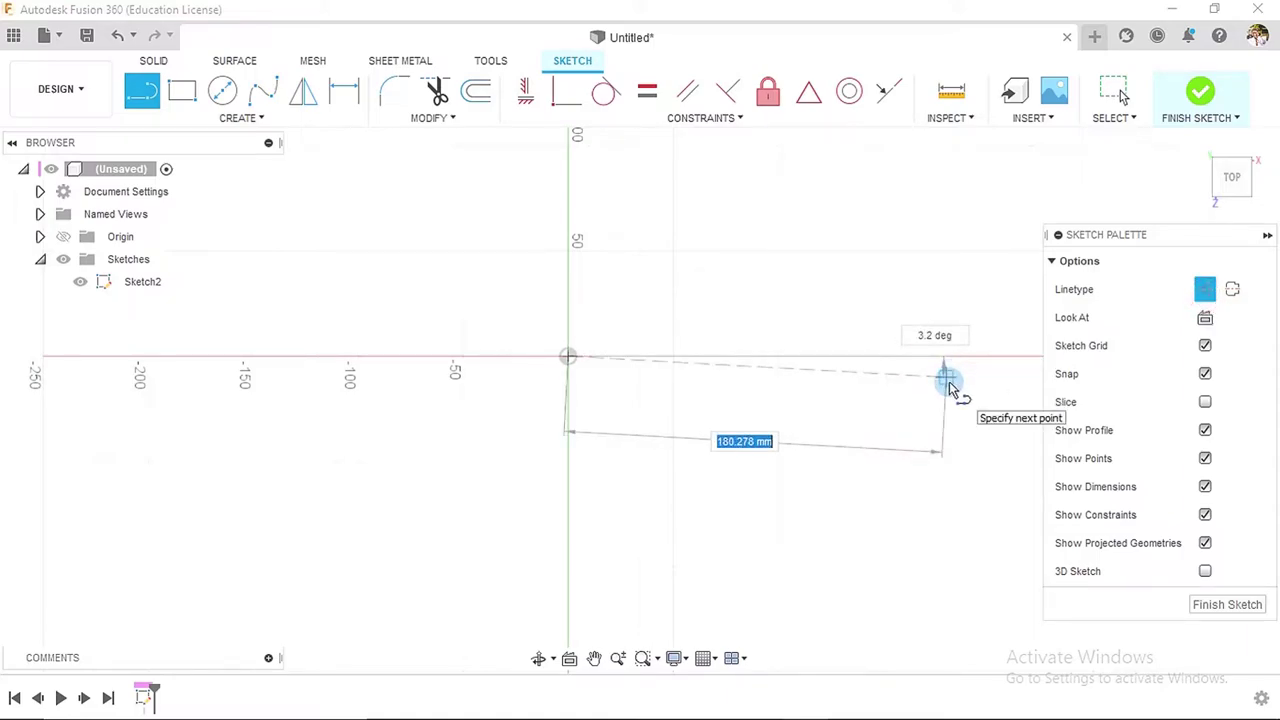
{"action": "mouse_move", "coordinate": [950, 385]}
{"action": "middle_mouse_down"}
{"action": "mouse_move", "coordinate": [960, 394]}
{"action": "mouse_move", "coordinate": [615, 390]}
{"action": "middle_mouse_up"}
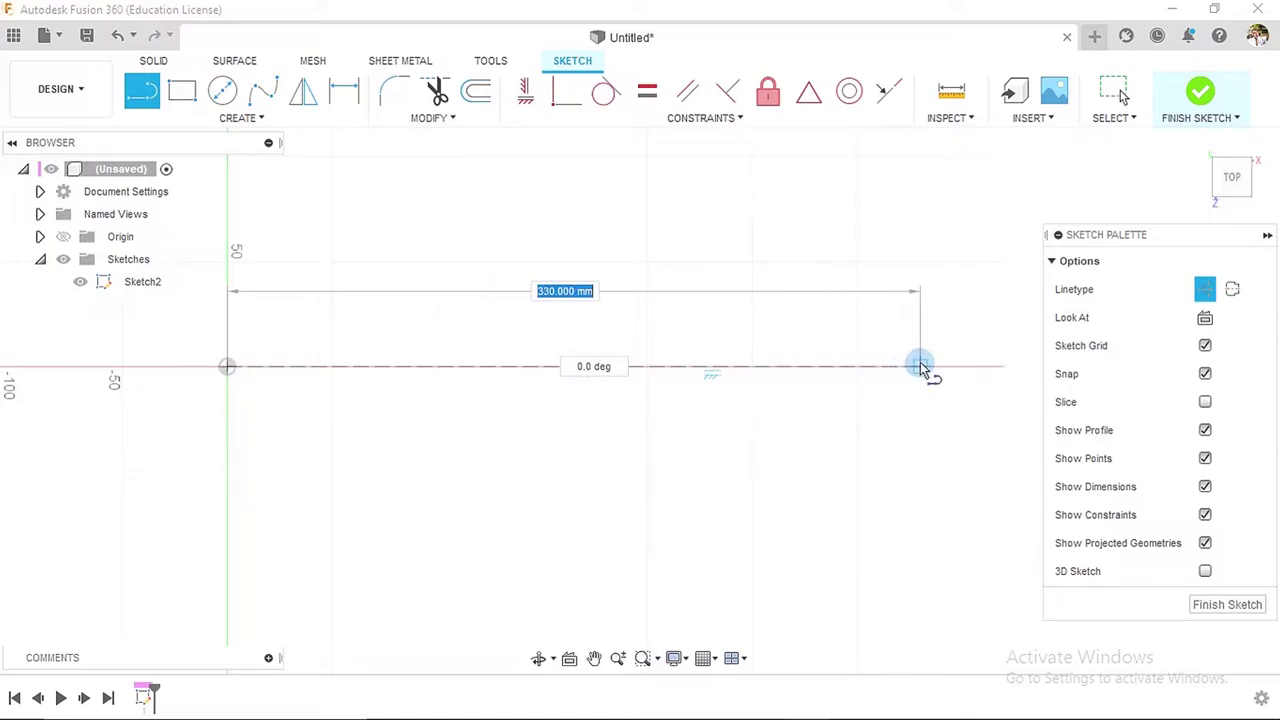
{"action": "left_click", "coordinate": [962, 366]}
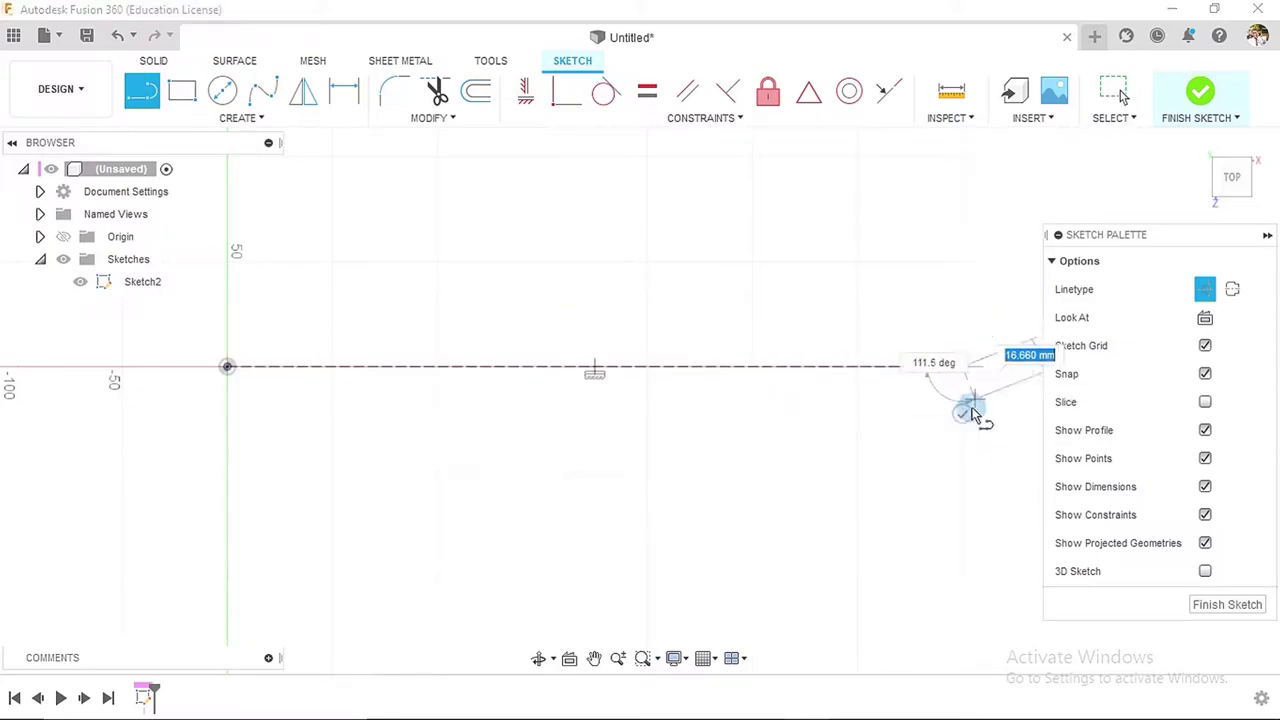
{"action": "key", "text": "Escape"}
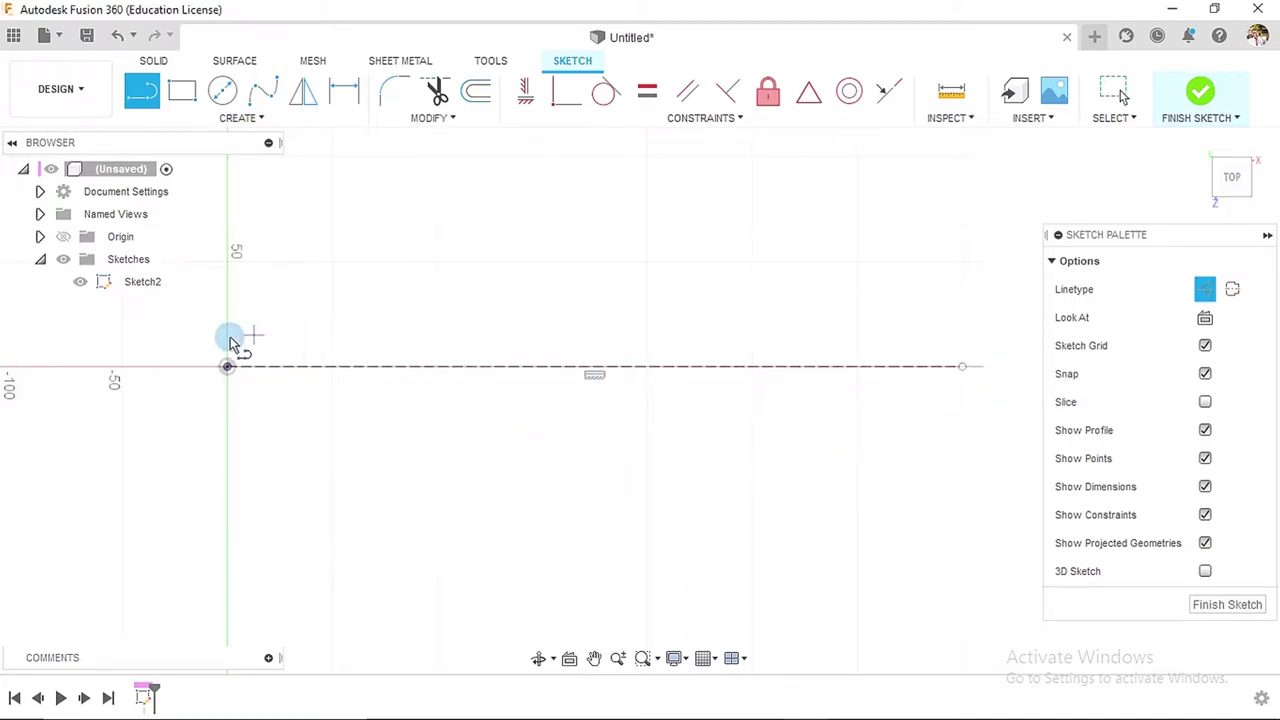
- Draw two long solid horizontal lines just above and below the centreline
{"action": "left_click", "coordinate": [1203, 290]}
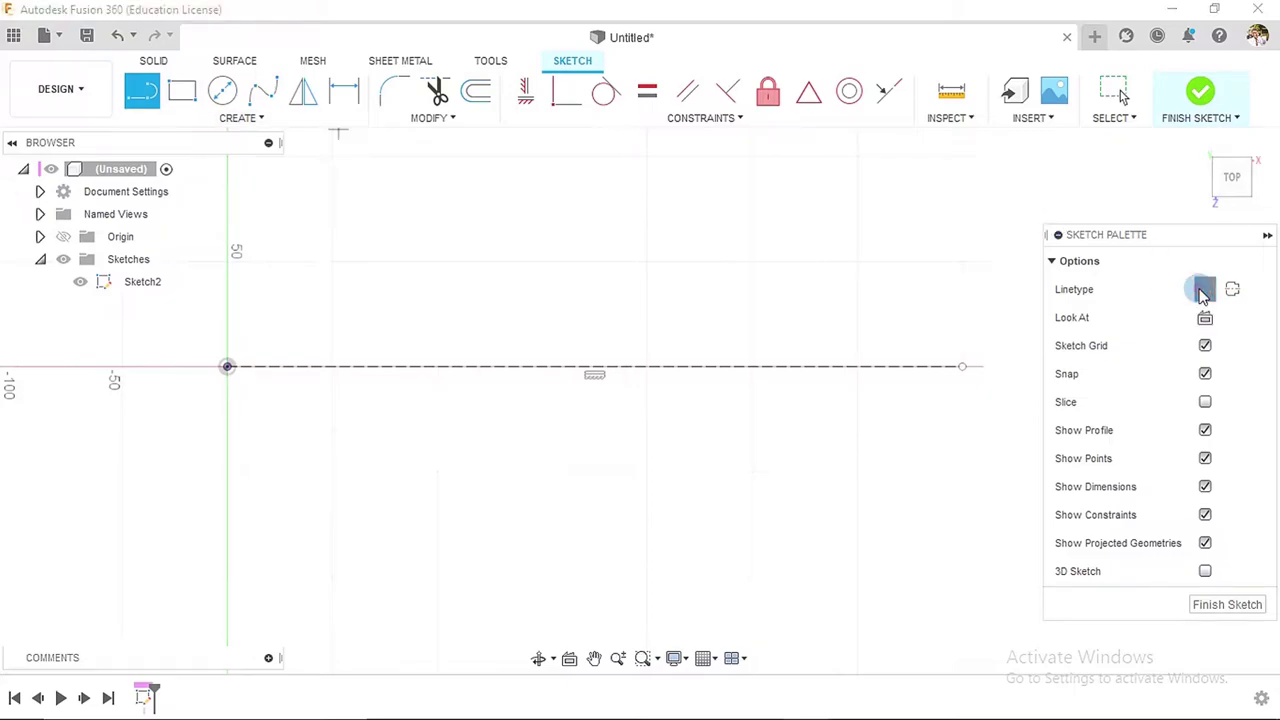
{"action": "left_click", "coordinate": [226, 347]}
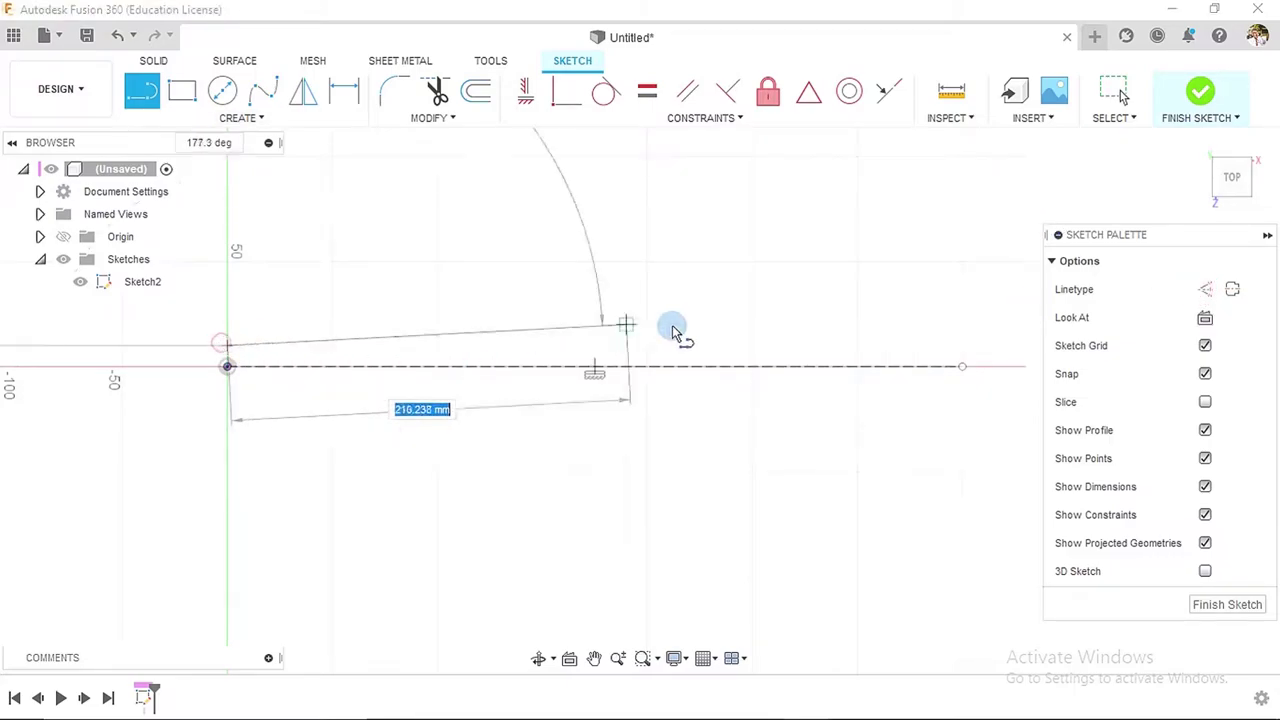
{"action": "left_click", "coordinate": [953, 347]}
{"action": "left_click_drag", "start_coordinate": [953, 346], "coordinate": [880, 423]}
{"action": "key", "text": "Escape"}
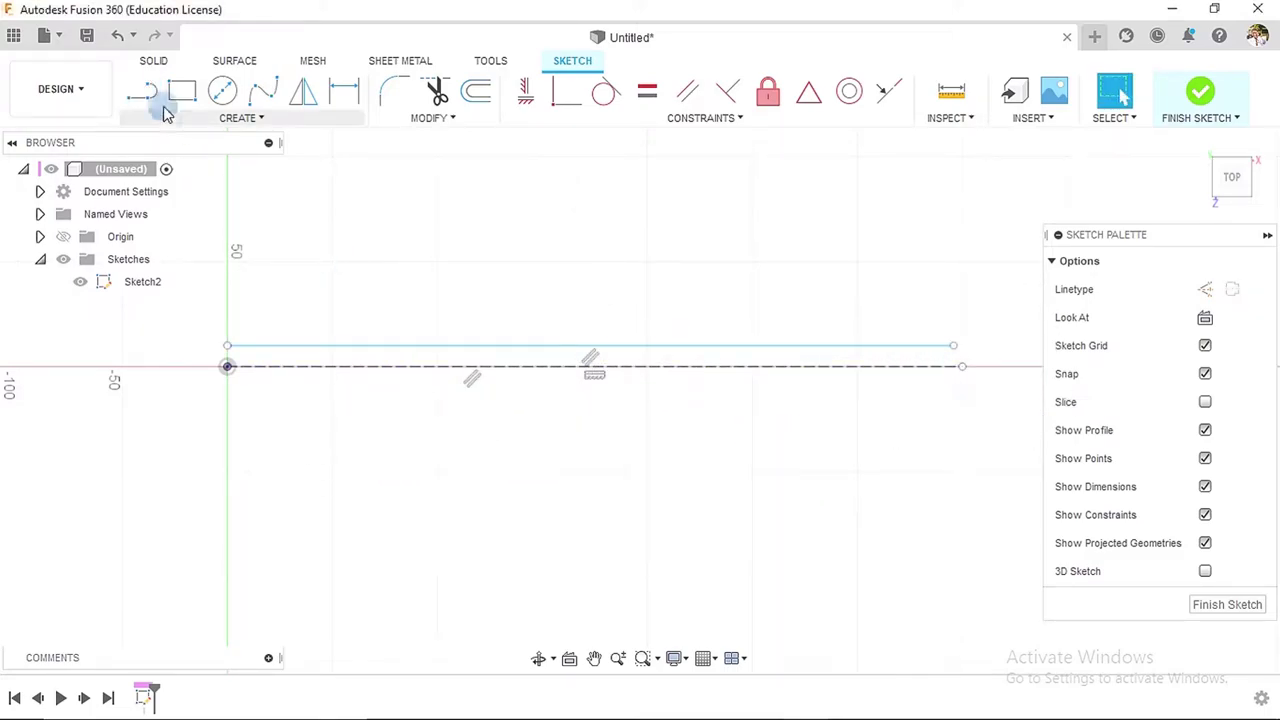
{"action": "left_click", "coordinate": [228, 387]}
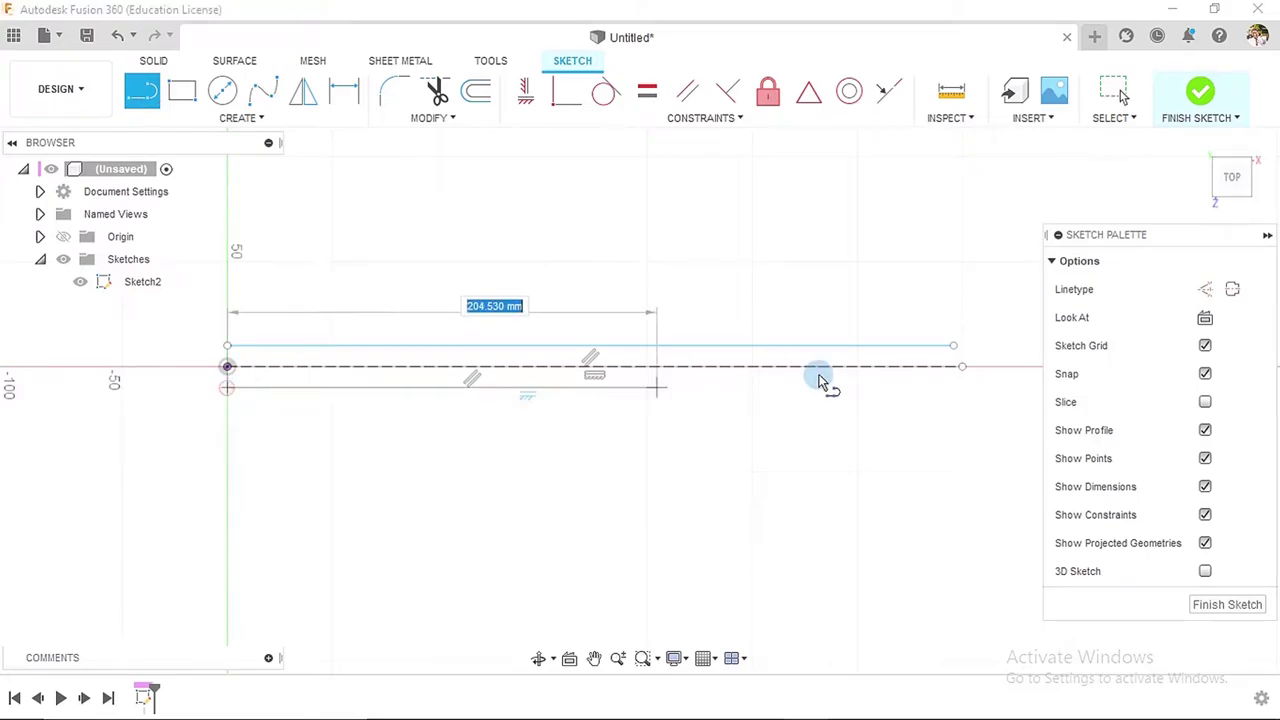
{"action": "left_click", "coordinate": [952, 387]}
{"action": "key", "text": "Escape"}
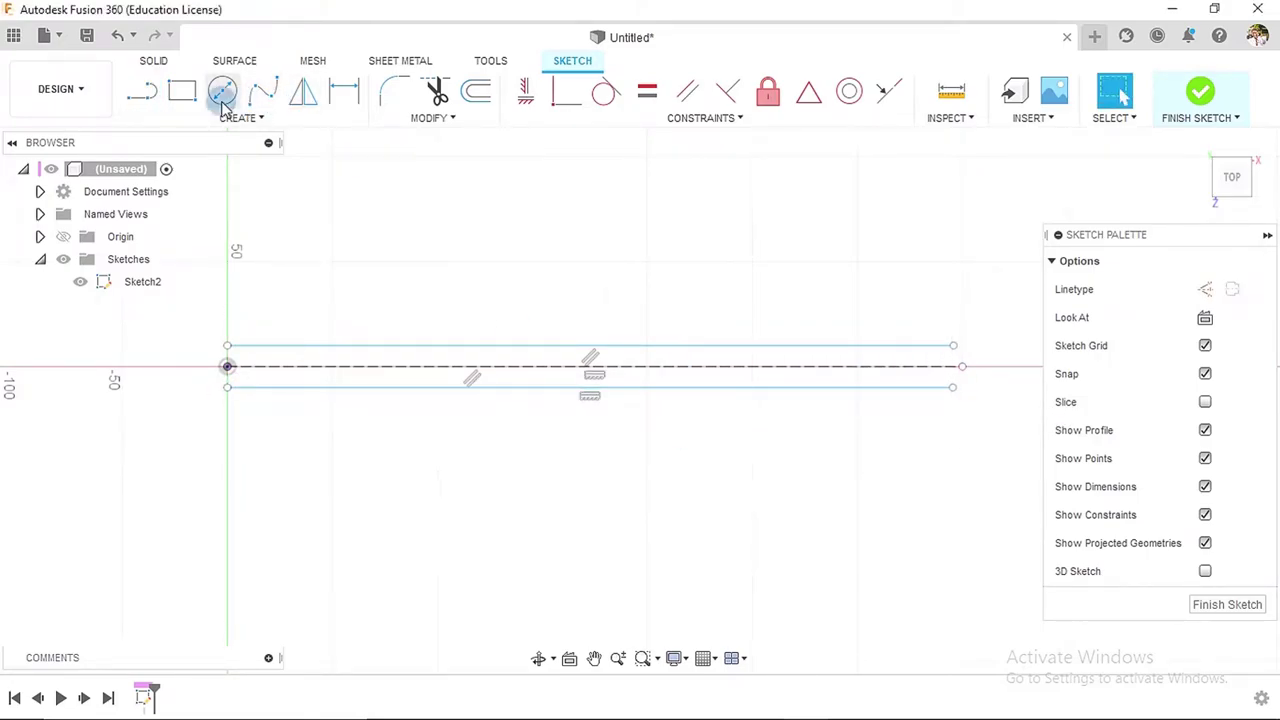
- Dimension the gap between the bottom and top horizontal lines as 40 mm
{"action": "left_click", "coordinate": [352, 92]}
{"action": "left_click", "coordinate": [587, 388]}
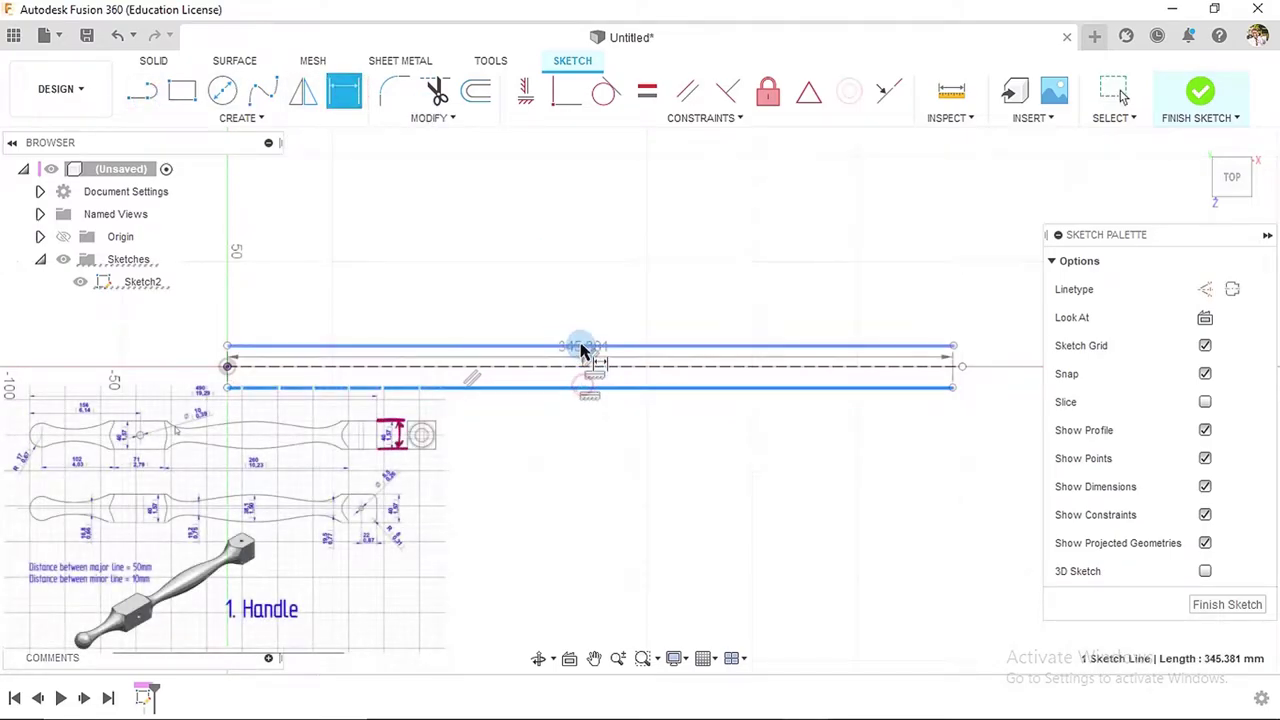
{"action": "left_click", "coordinate": [583, 350]}
{"action": "left_click", "coordinate": [181, 366]}
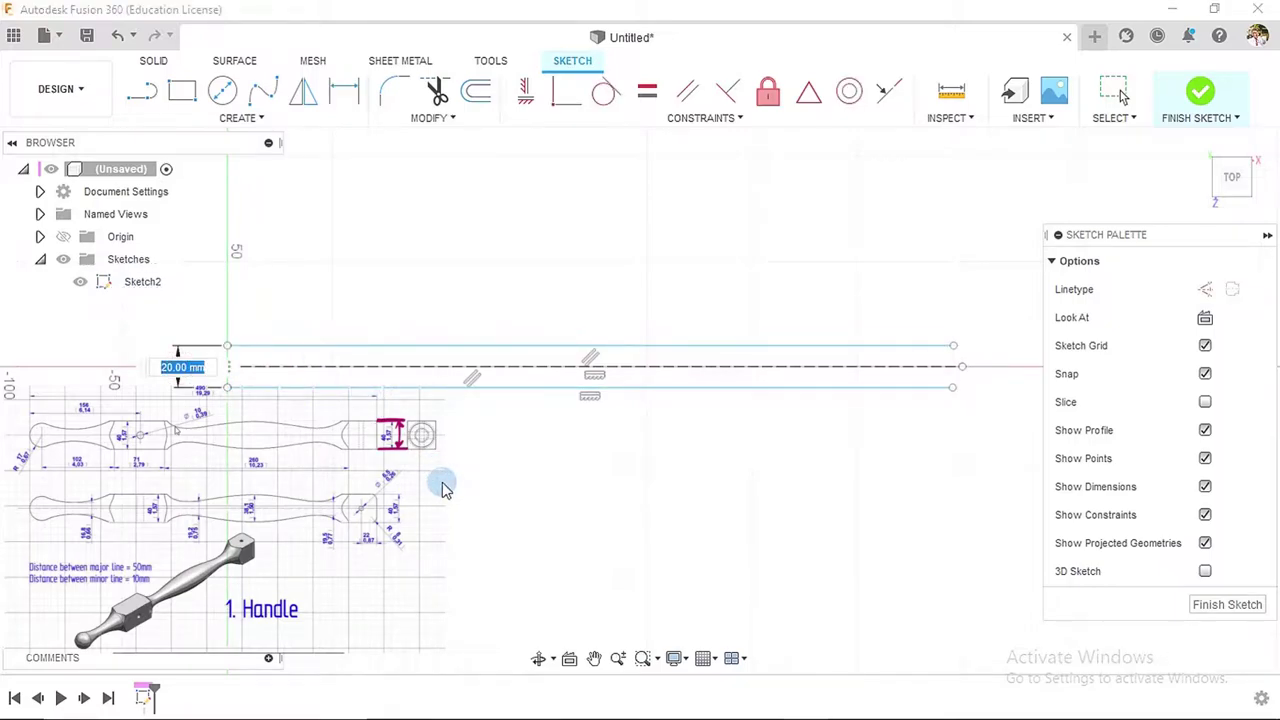
{"action": "type", "text": "40"}
{"action": "key", "text": "Return"}
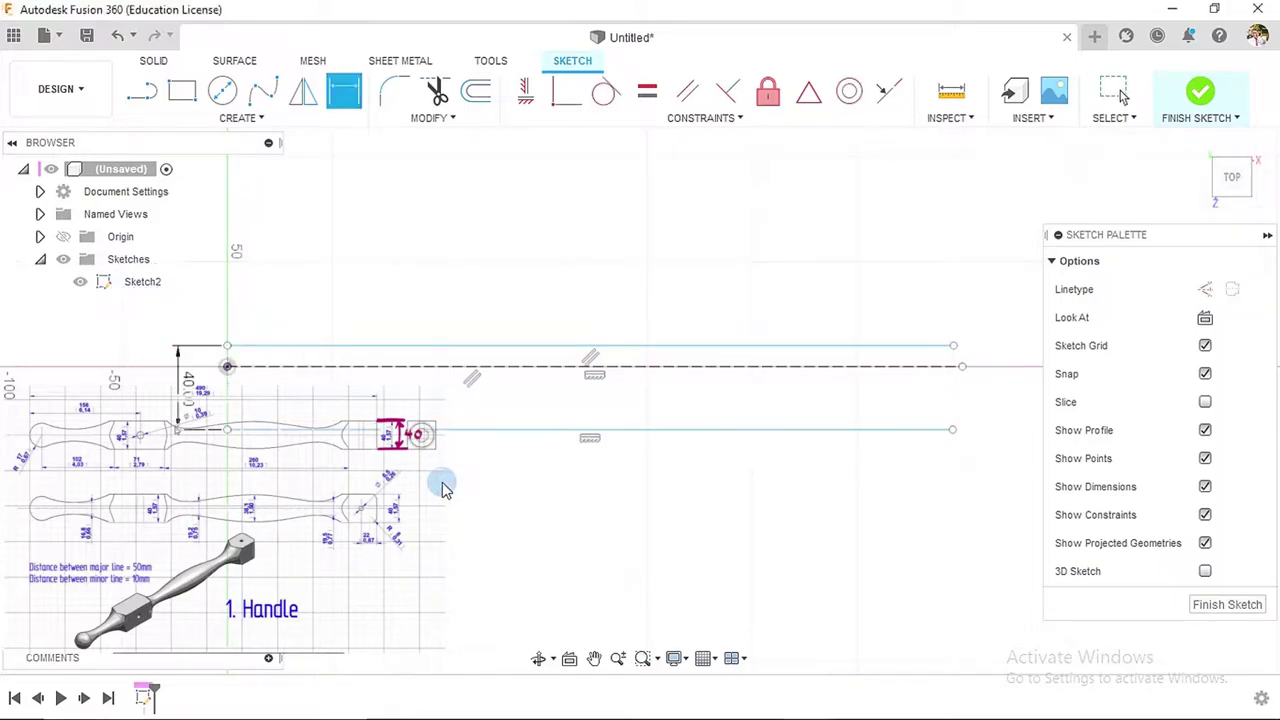
{"action": "key", "text": "Escape"}
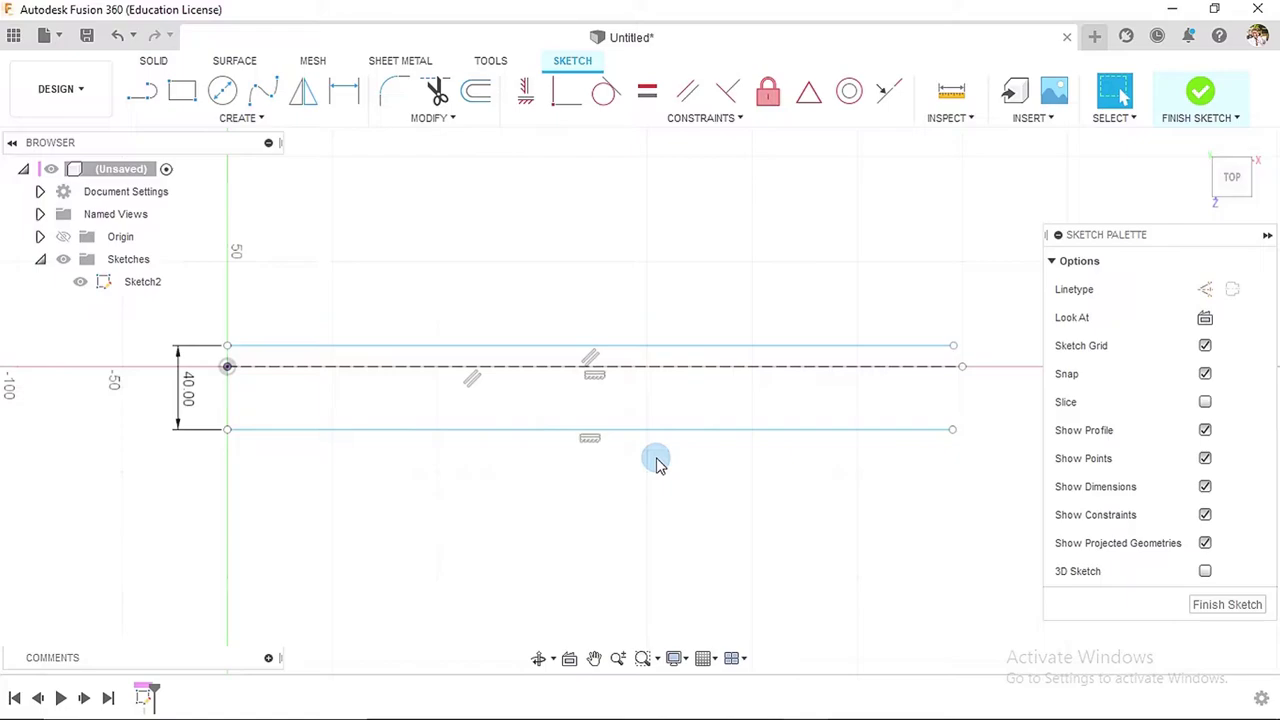
{"action": "left_click", "coordinate": [426, 430]}
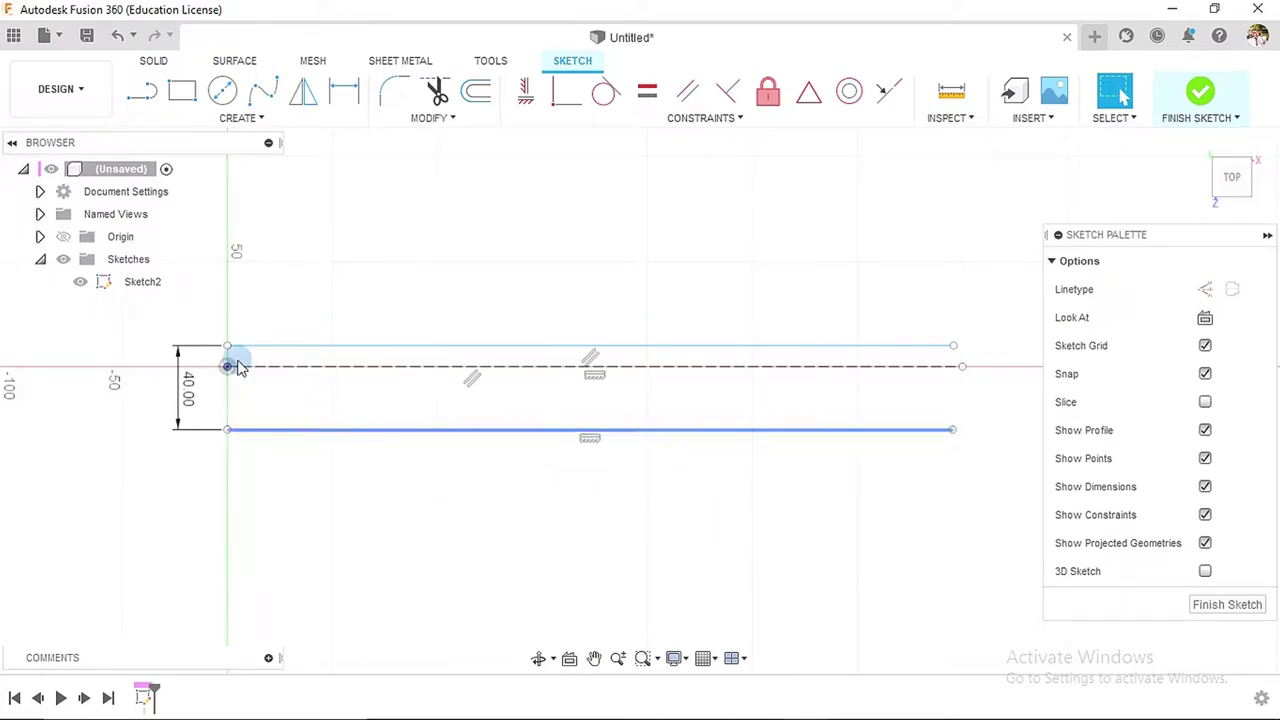
{"action": "left_click", "coordinate": [229, 366]}
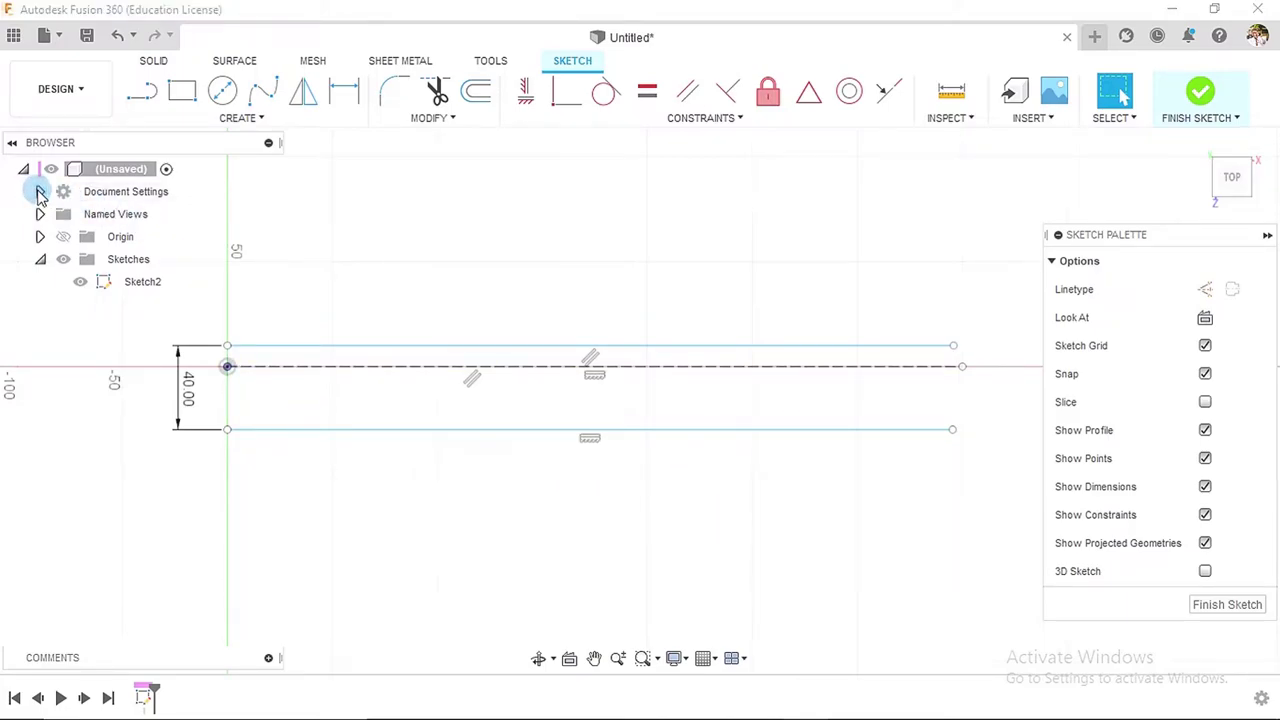
{"action": "left_click", "coordinate": [40, 191]}
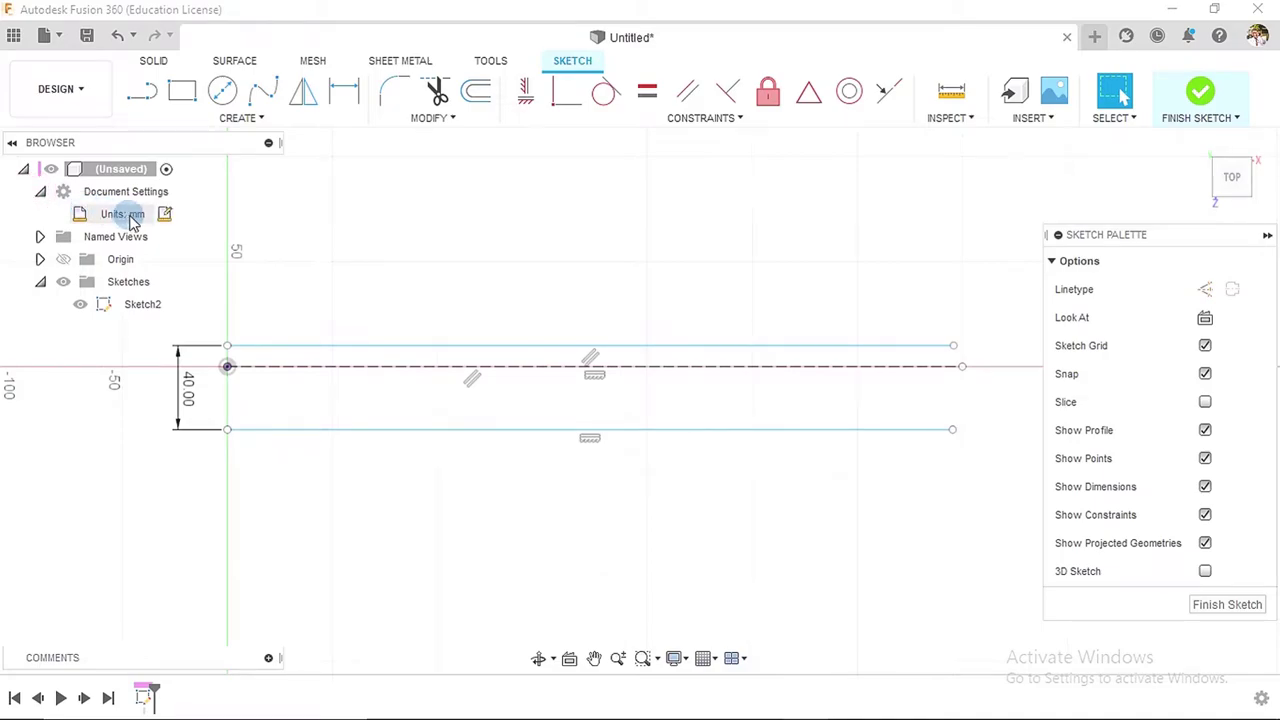
{"action": "left_click", "coordinate": [165, 214]}
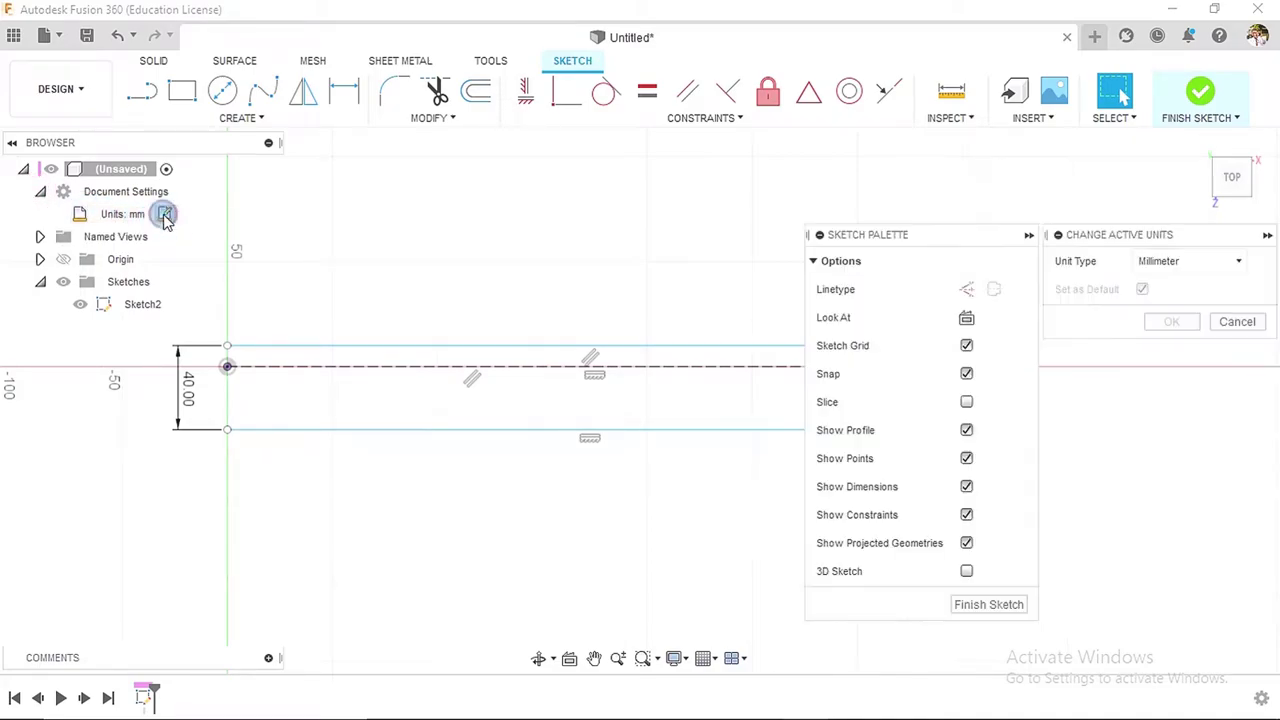
{"action": "left_click", "coordinate": [1183, 261]}
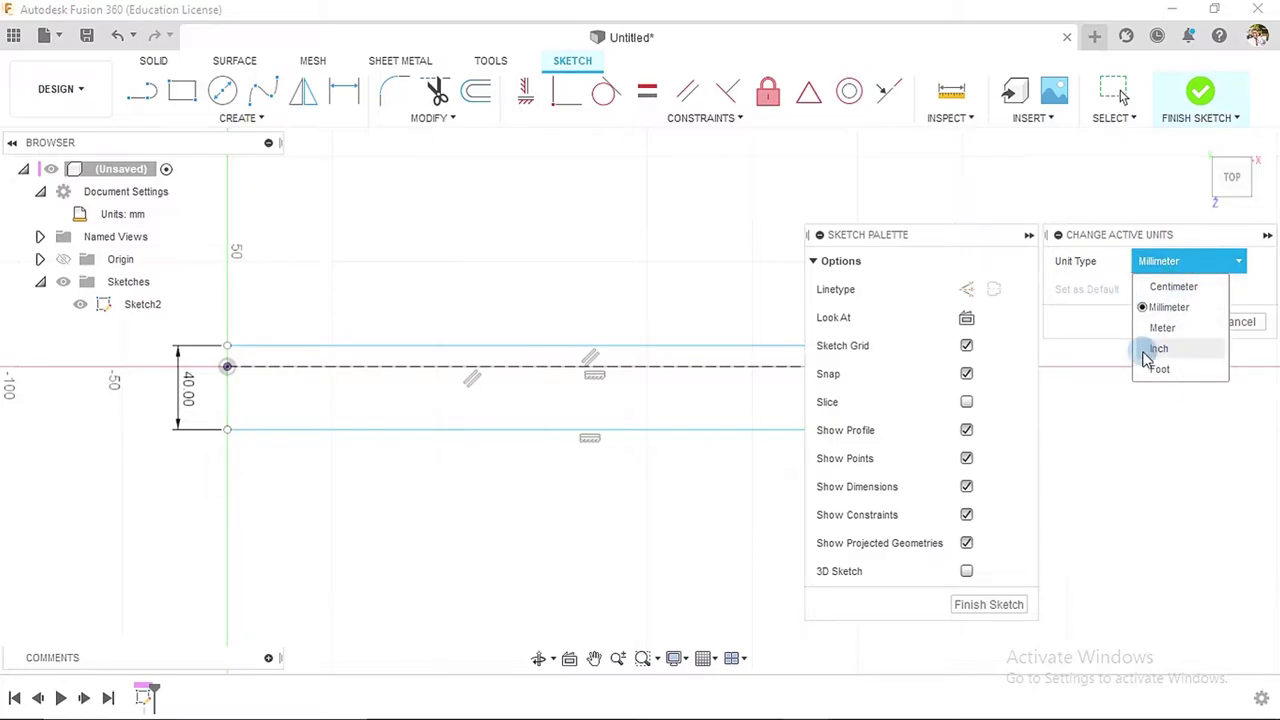
{"action": "left_click", "coordinate": [1108, 323]}
{"action": "left_click", "coordinate": [1222, 324]}
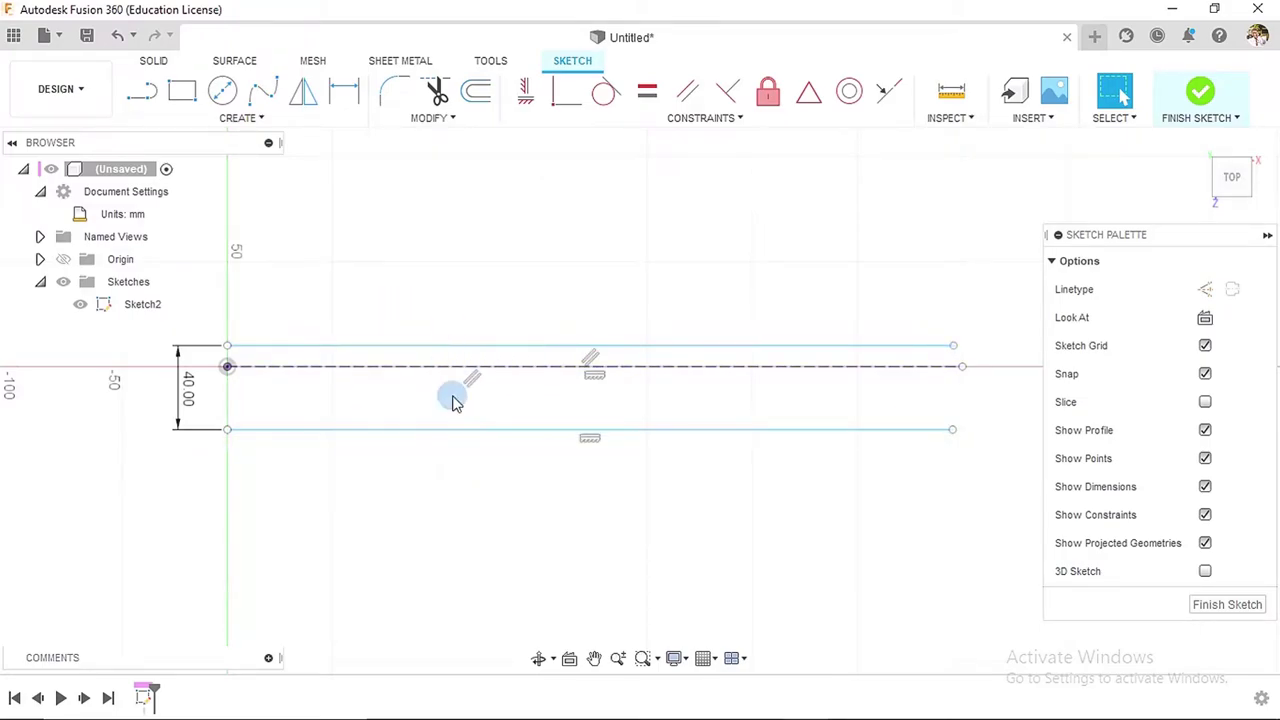
- Apply a Symmetry constraint to the top and bottom lines about the dashed centreline
{"action": "left_click", "coordinate": [720, 118]}
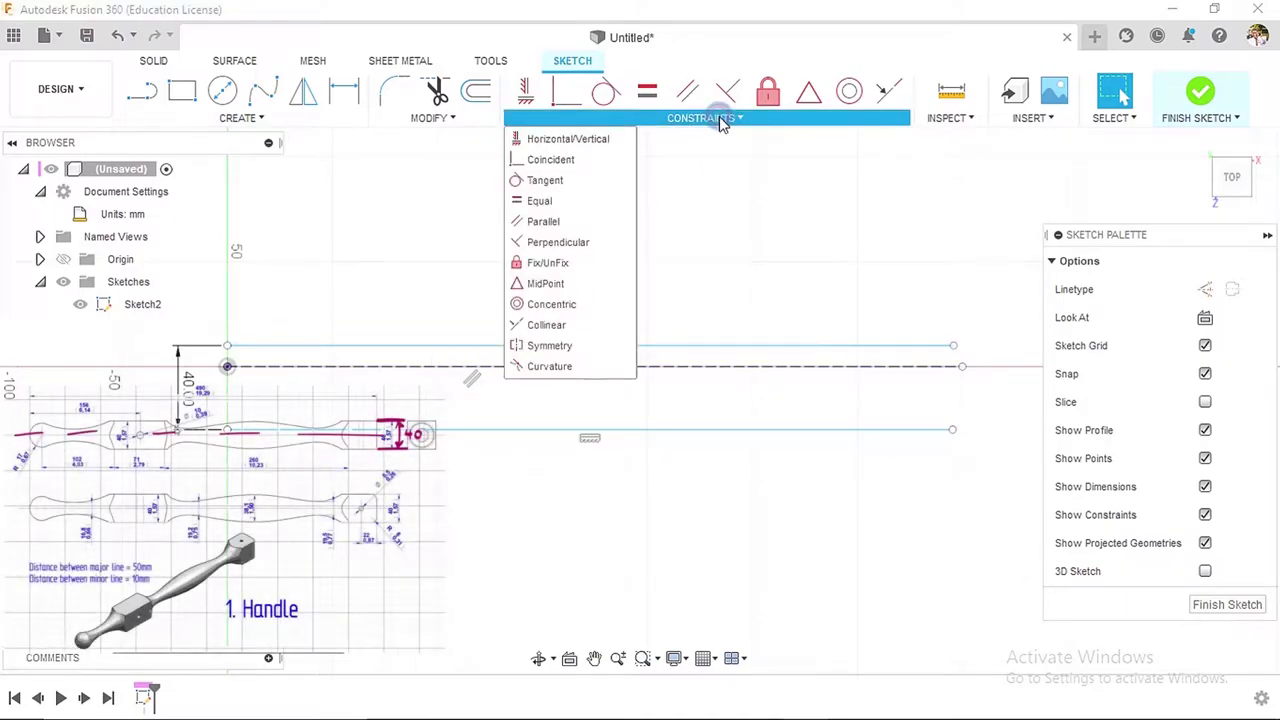
{"action": "left_click", "coordinate": [549, 347]}
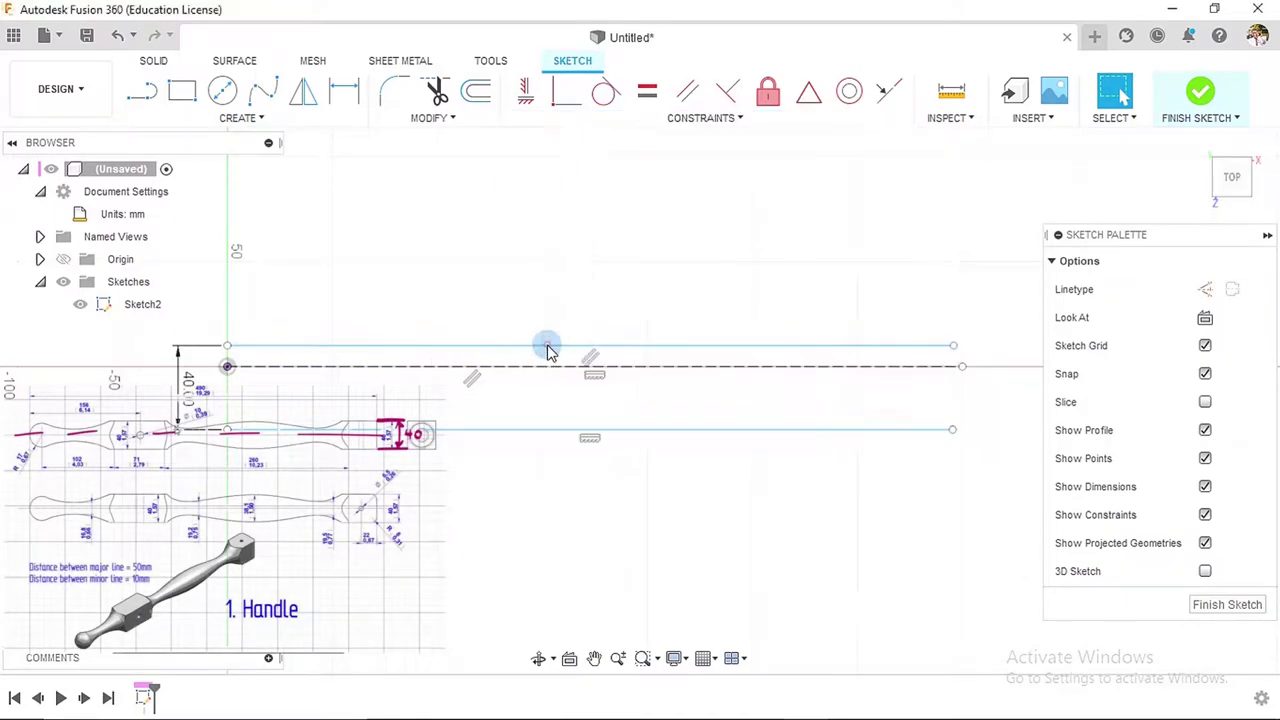
{"action": "left_click", "coordinate": [477, 347]}
{"action": "left_click", "coordinate": [491, 431]}
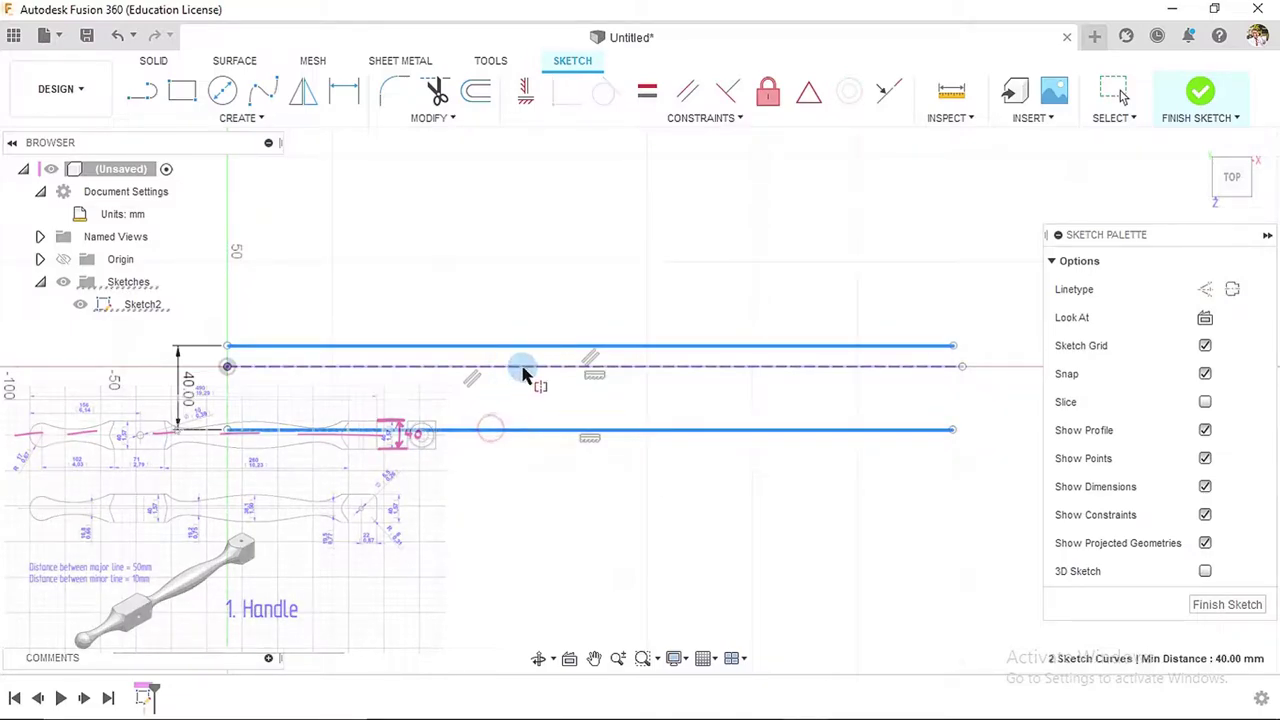
{"action": "left_click", "coordinate": [522, 367]}
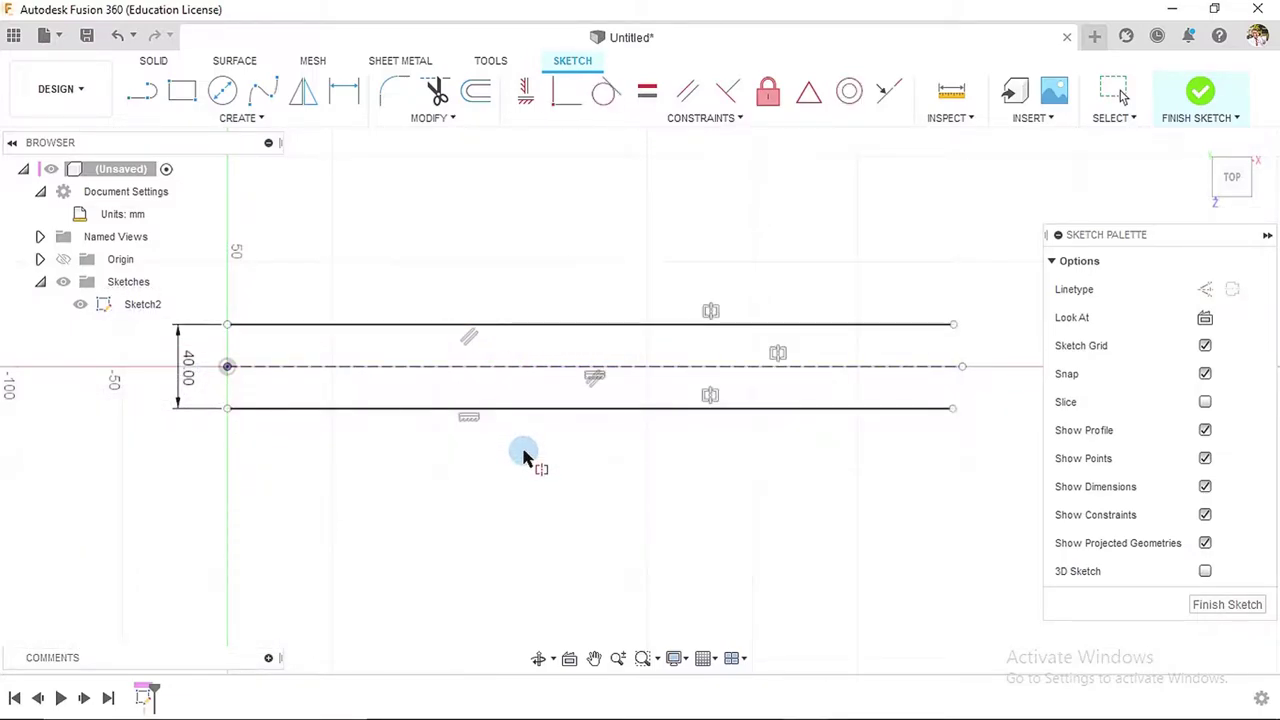
{"action": "key", "text": "Escape"}
{"action": "left_click", "coordinate": [223, 91]}
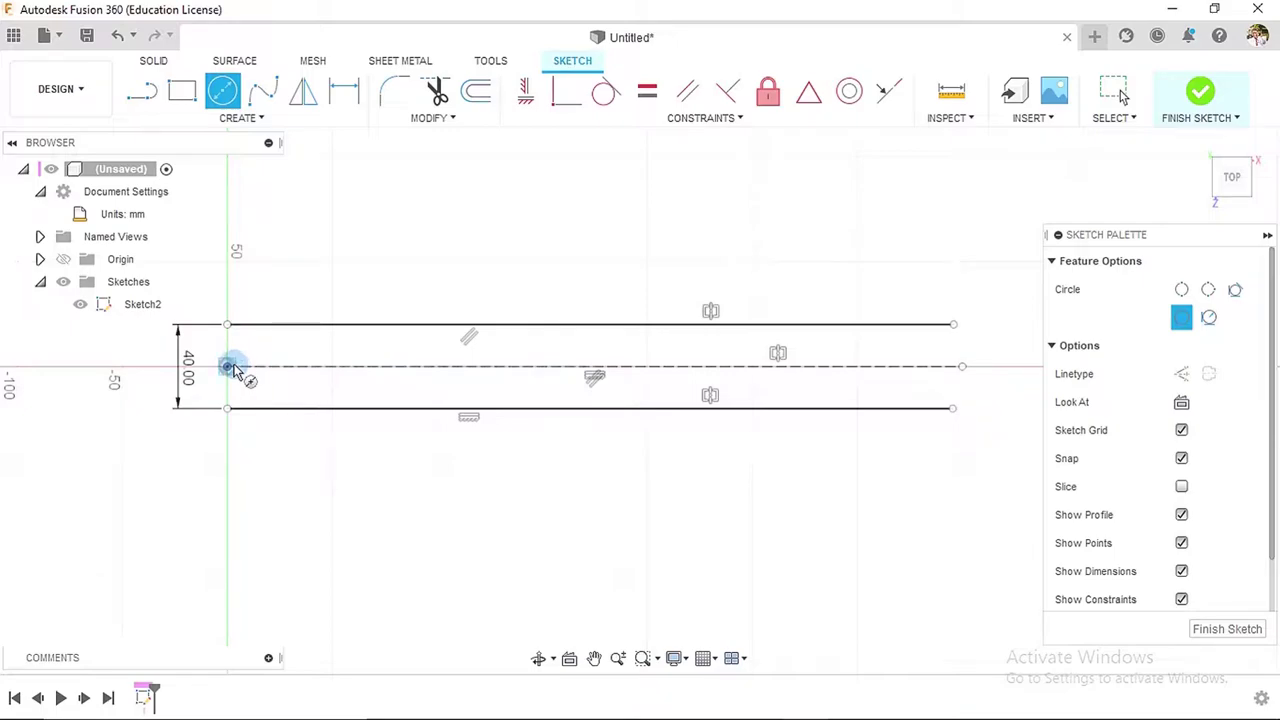
- Draw a 34 mm diameter circle centred on the centreline near its left end
{"action": "left_click", "coordinate": [289, 366]}
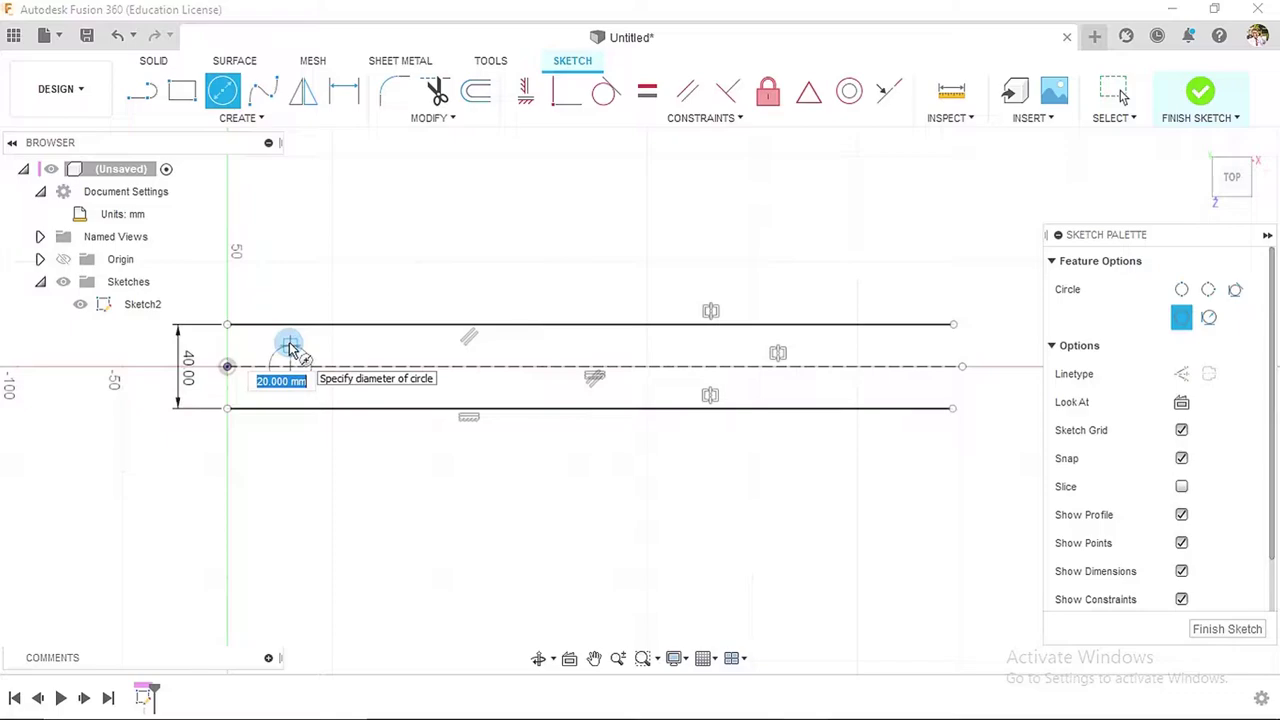
{"action": "type", "text": "17.2"}
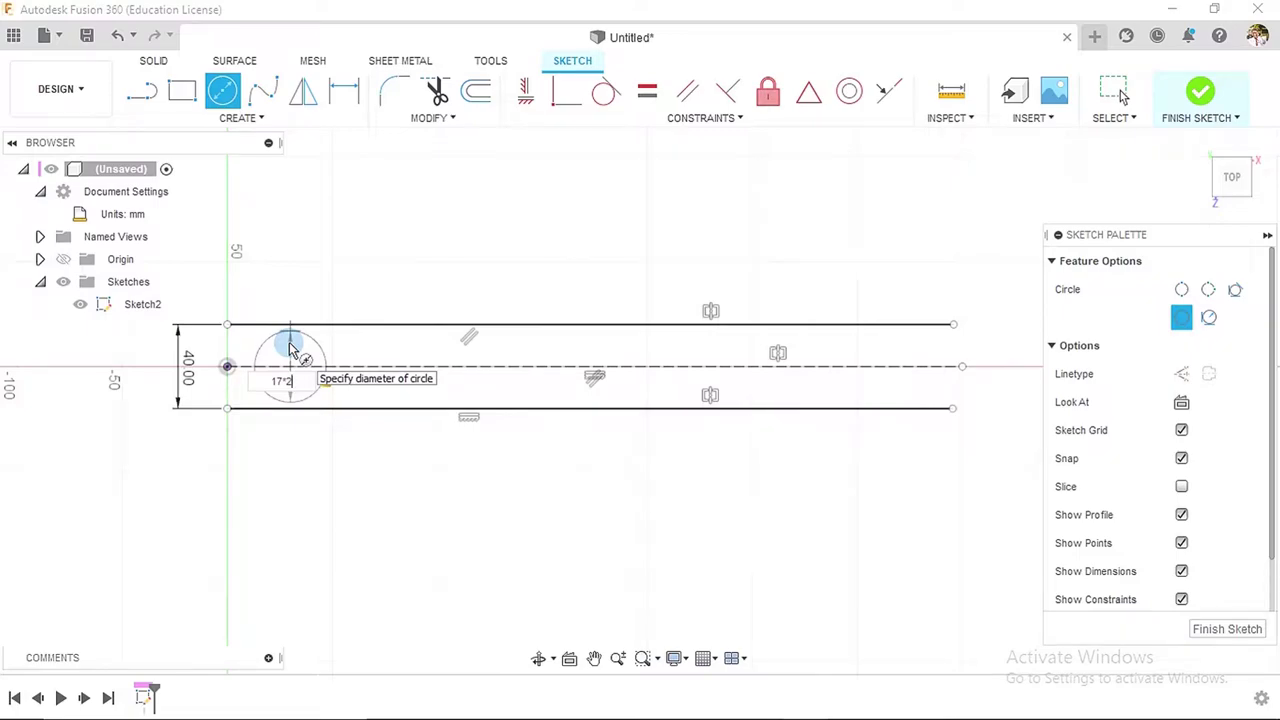
{"action": "key", "text": "Return"}
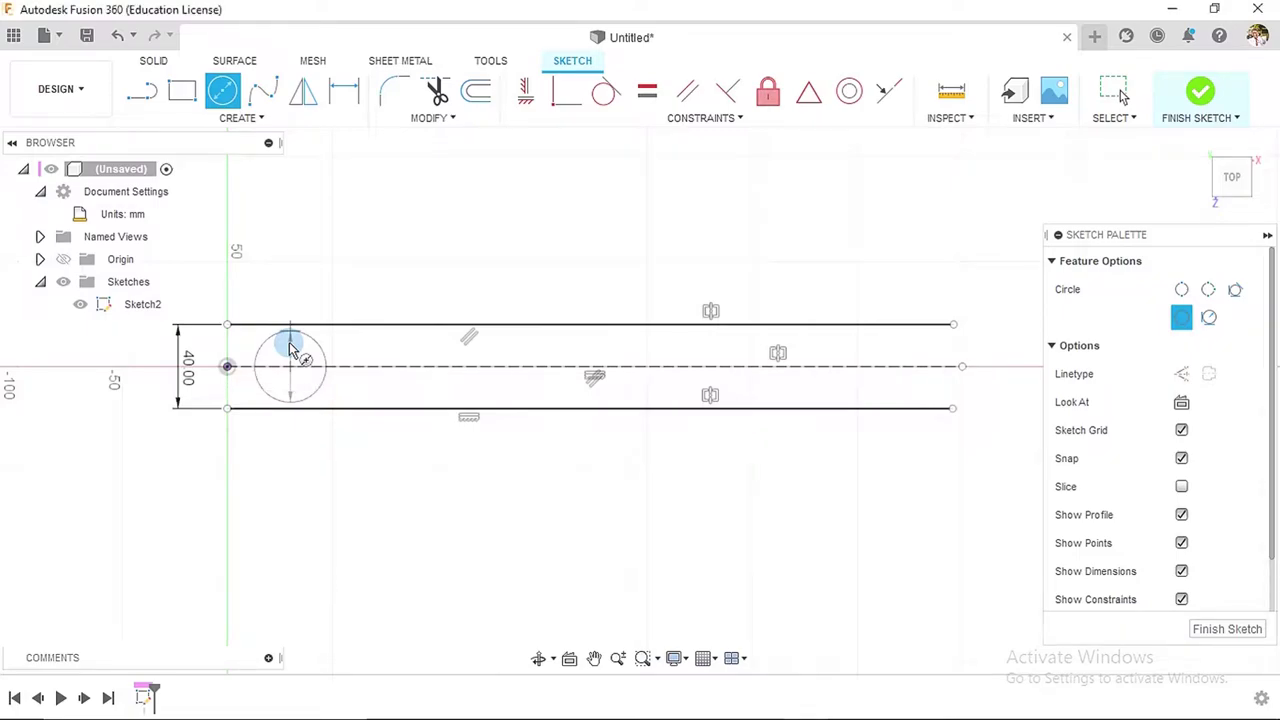
{"action": "key", "text": "Escape"}
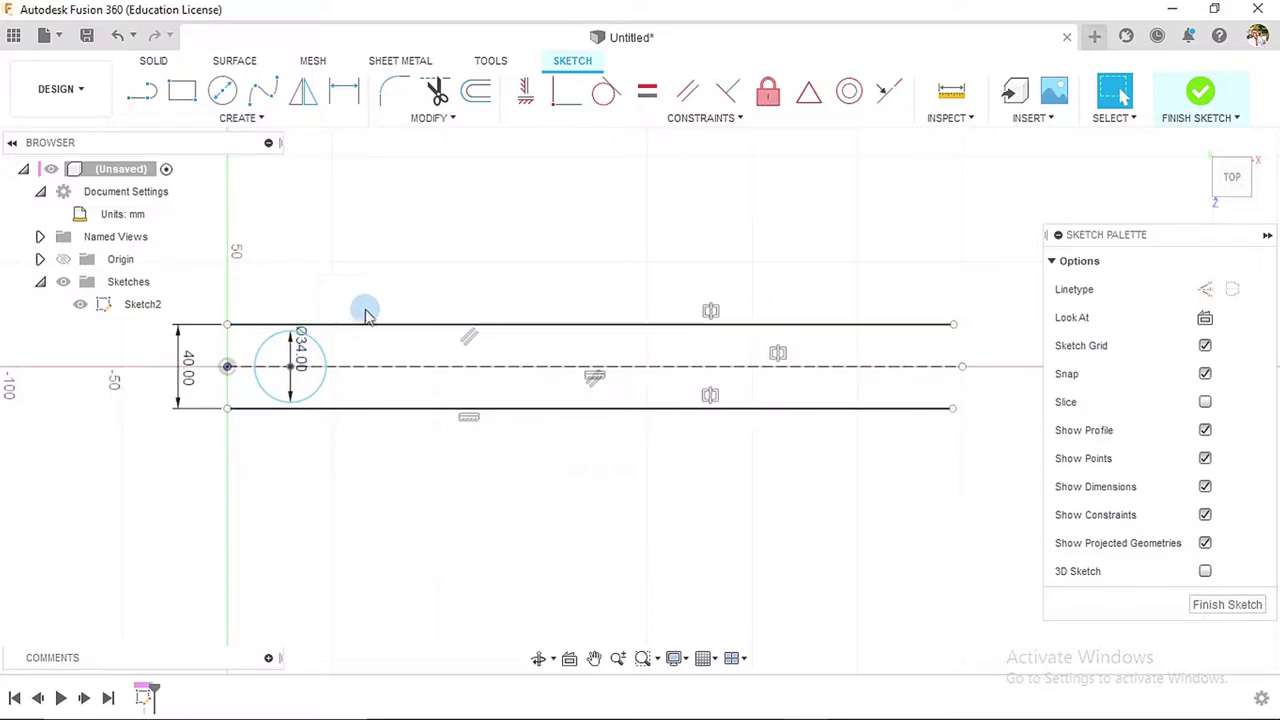
{"action": "left_click", "coordinate": [292, 325]}
{"action": "left_click", "coordinate": [392, 220]}
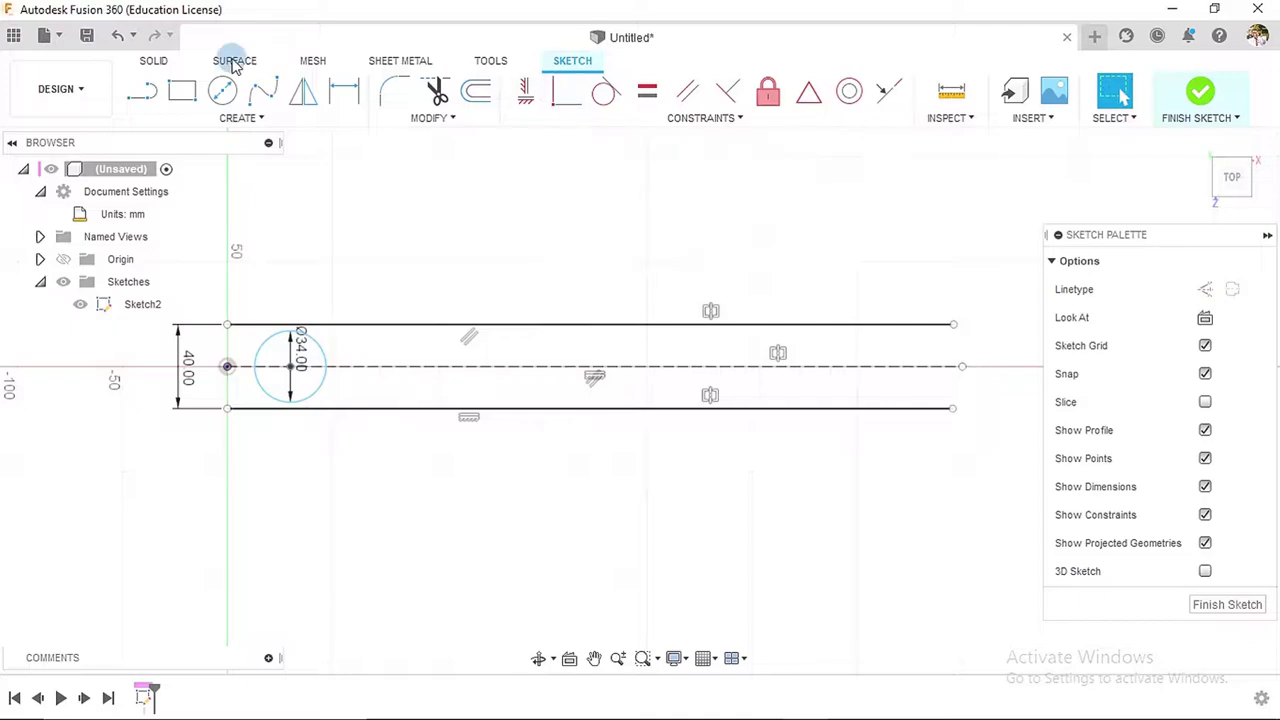
{"action": "left_click", "coordinate": [142, 91]}
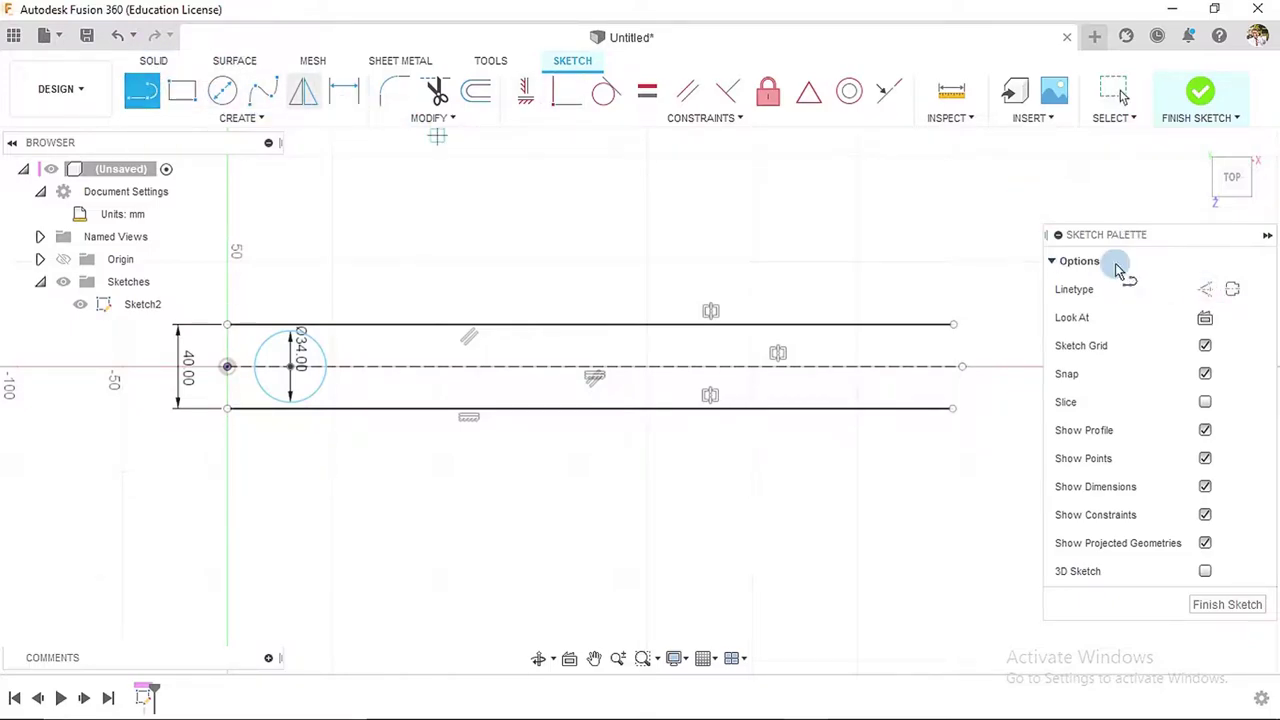
- Draw a vertical construction line joining the left endpoints of the top and bottom lines
{"action": "left_click", "coordinate": [1205, 289]}
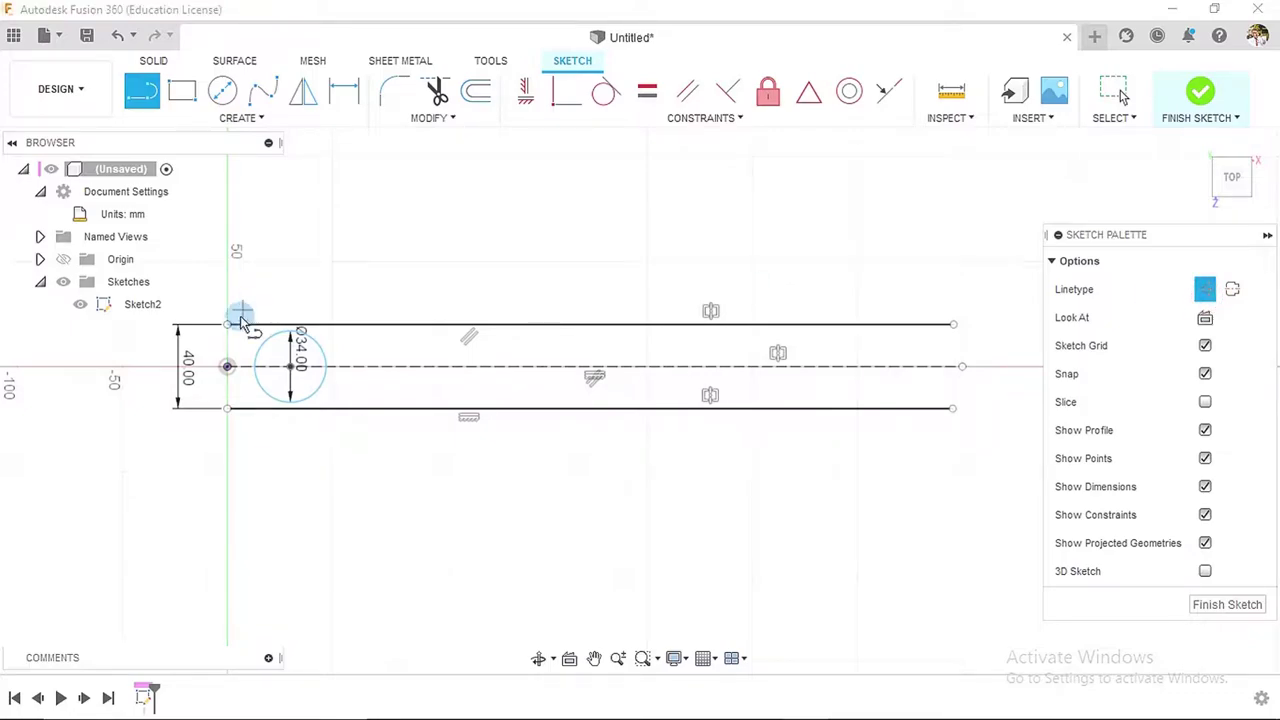
{"action": "left_click", "coordinate": [228, 325]}
{"action": "left_click", "coordinate": [229, 408]}
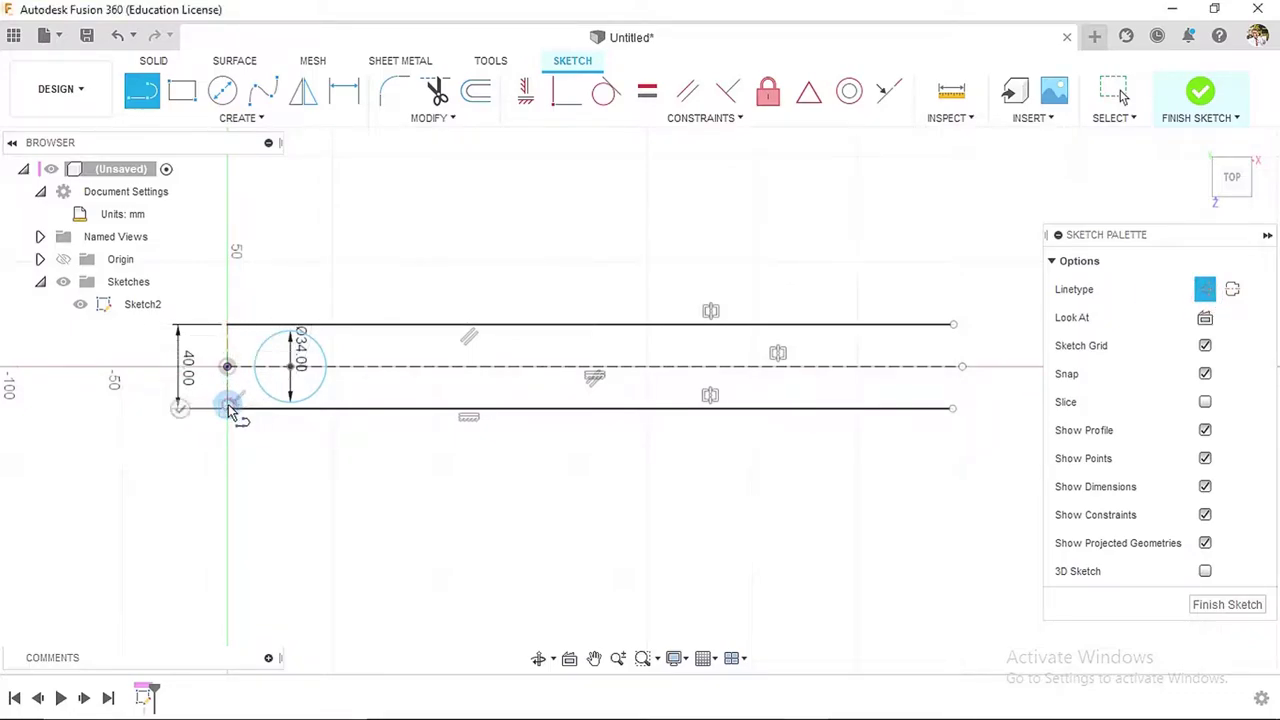
{"action": "key", "text": "Escape"}
{"action": "left_click", "coordinate": [409, 285]}
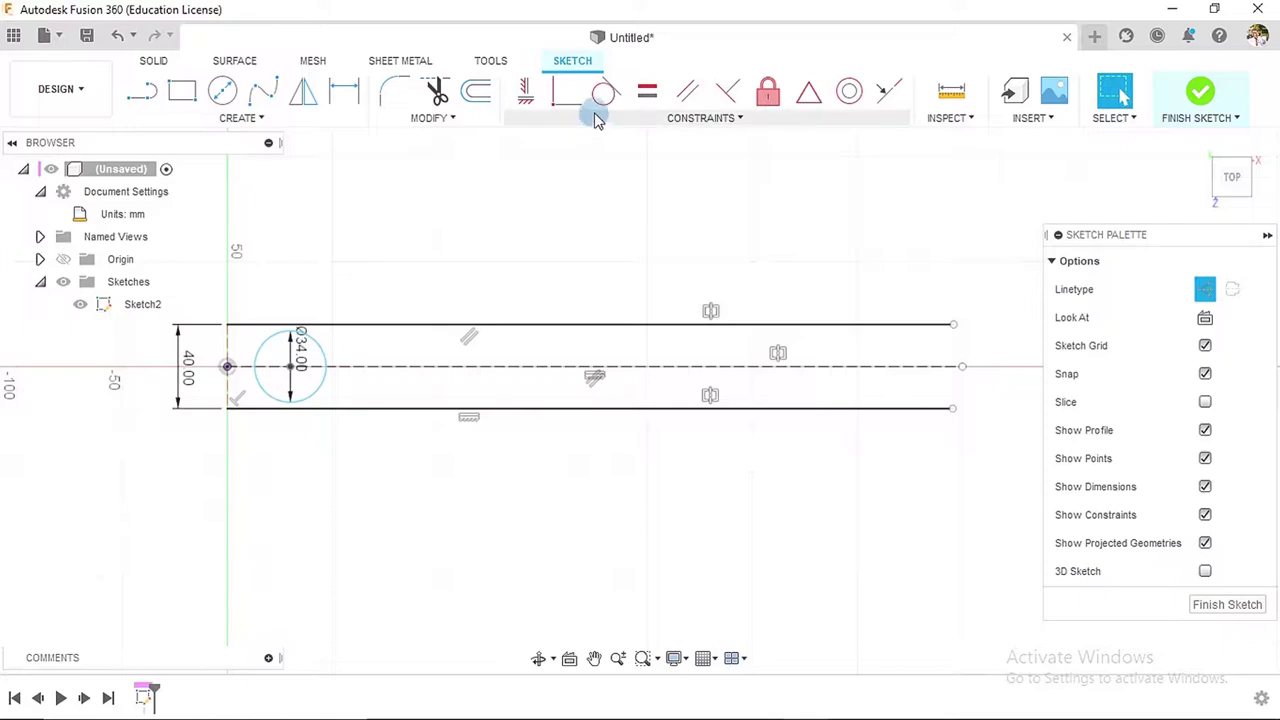
- Make the end circle tangent to the left vertical construction line
{"action": "left_click", "coordinate": [604, 94]}
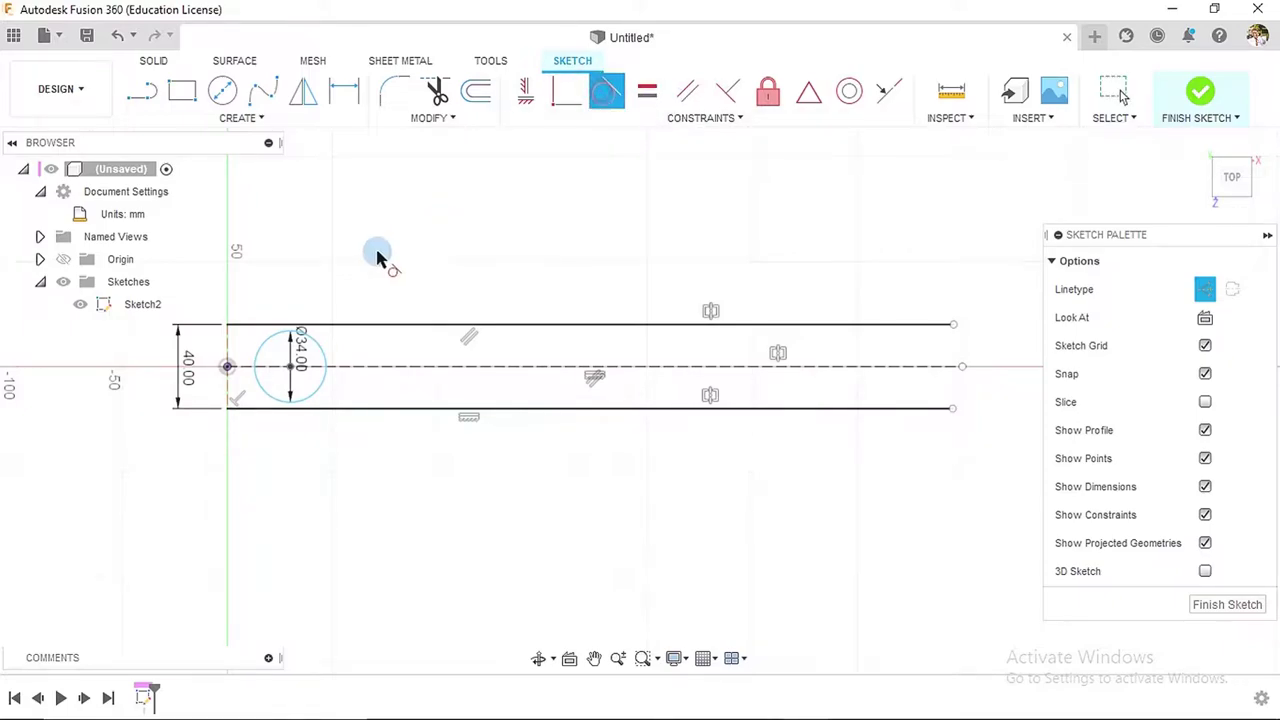
{"action": "left_click", "coordinate": [228, 345]}
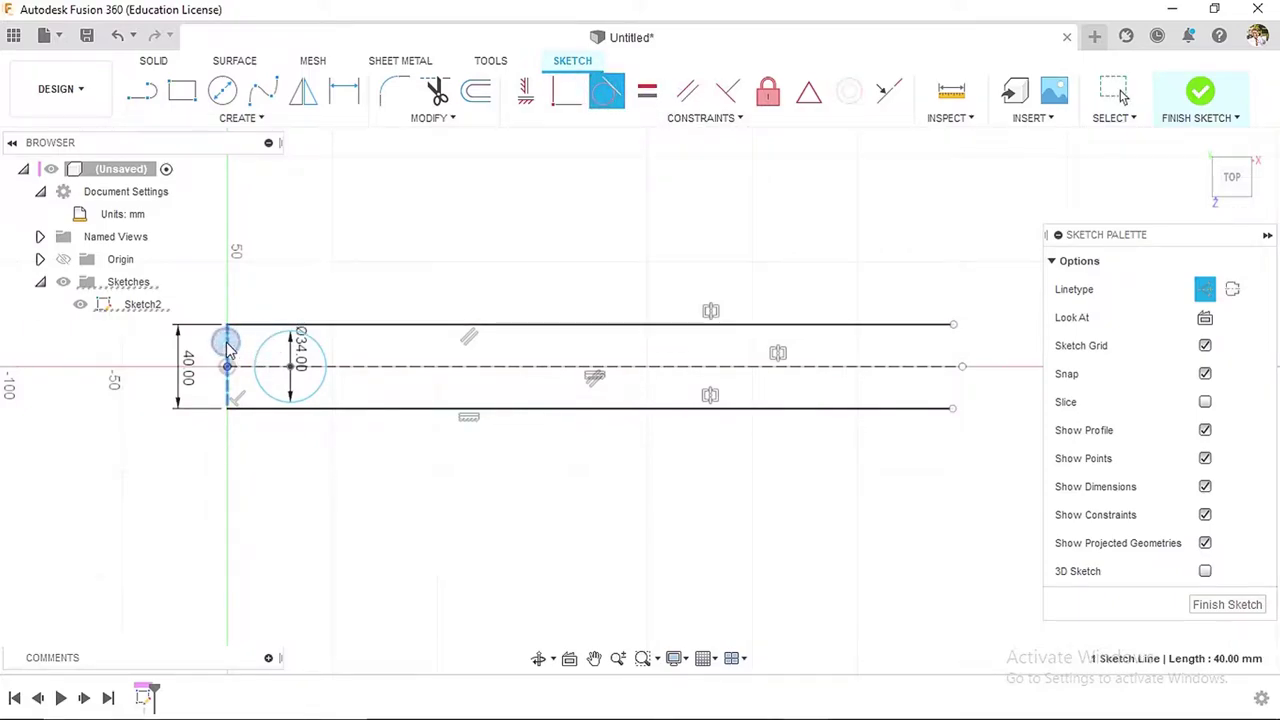
{"action": "left_click", "coordinate": [260, 348]}
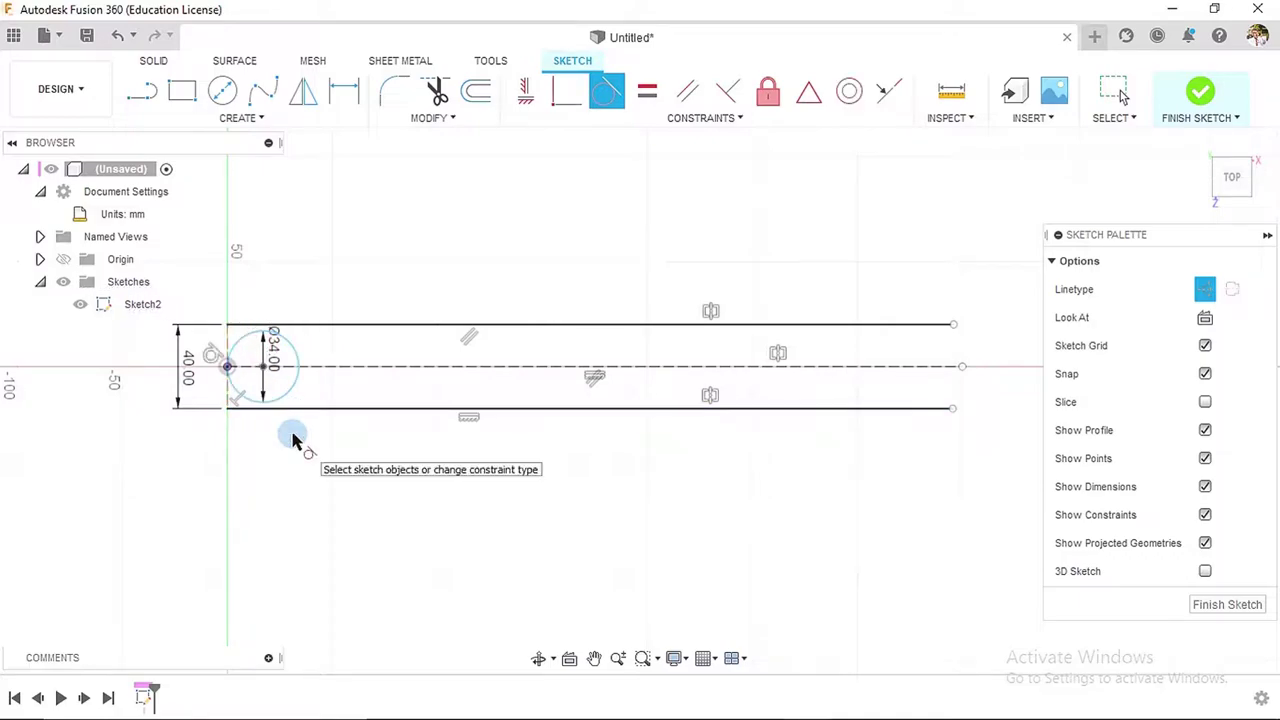
{"action": "key", "text": "Escape"}
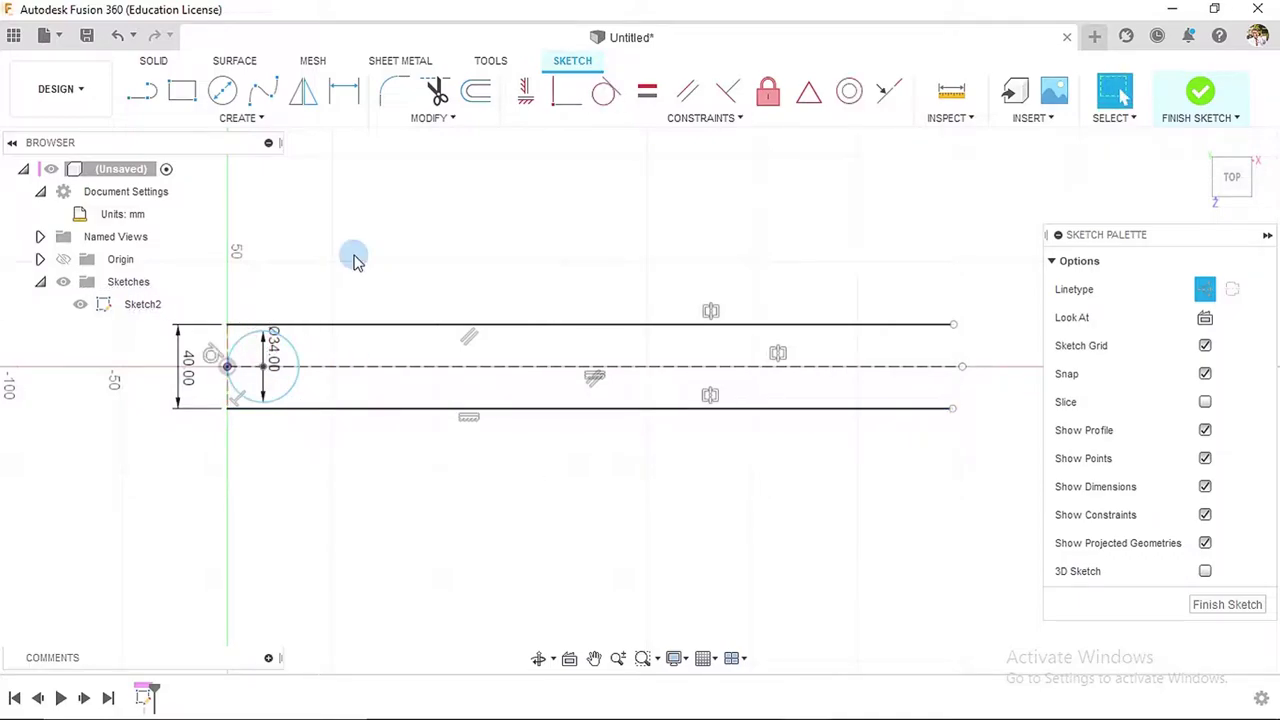
- Constrain the top and bottom horizontal lines to equal length
{"action": "left_click", "coordinate": [533, 329]}
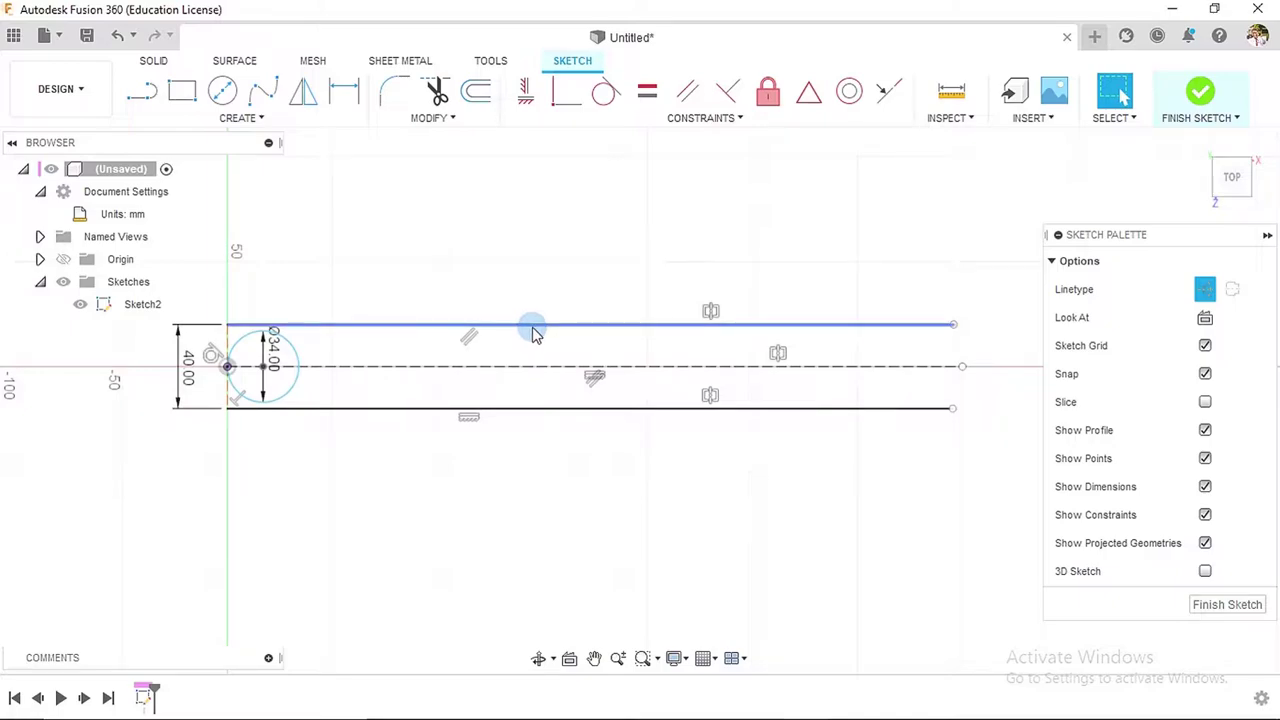
{"action": "left_click", "coordinate": [649, 95]}
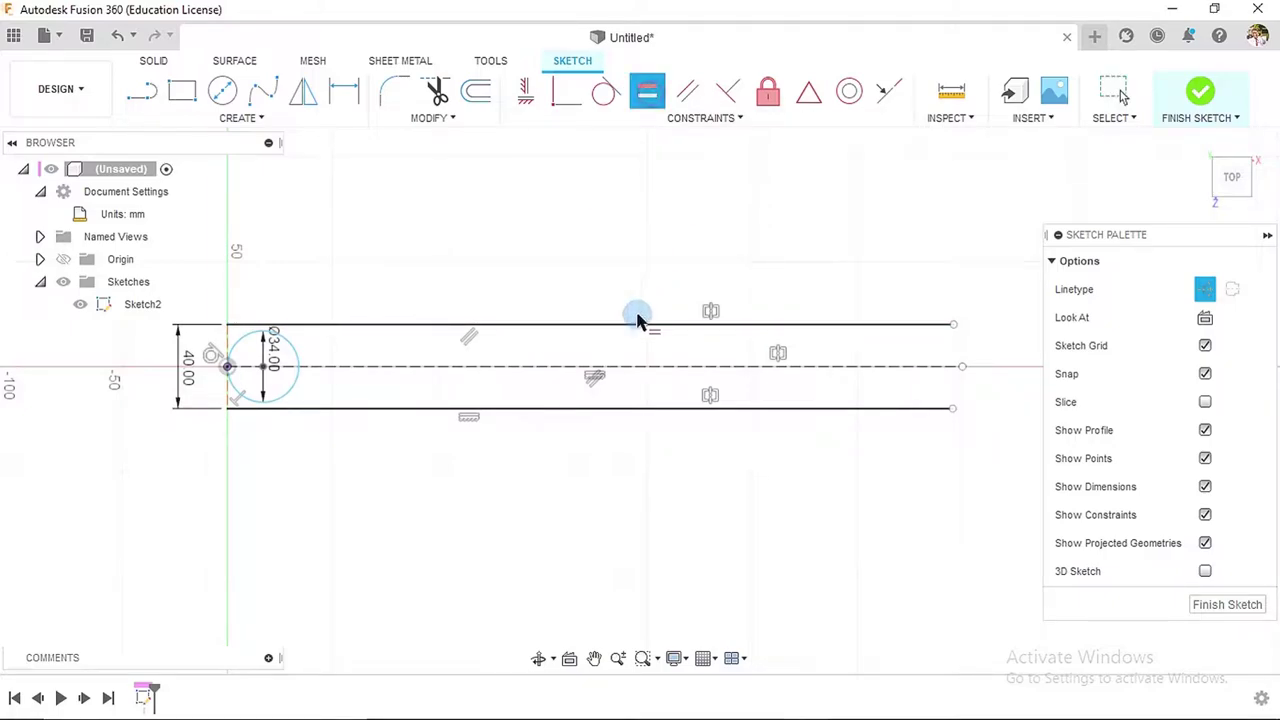
{"action": "left_click", "coordinate": [634, 325]}
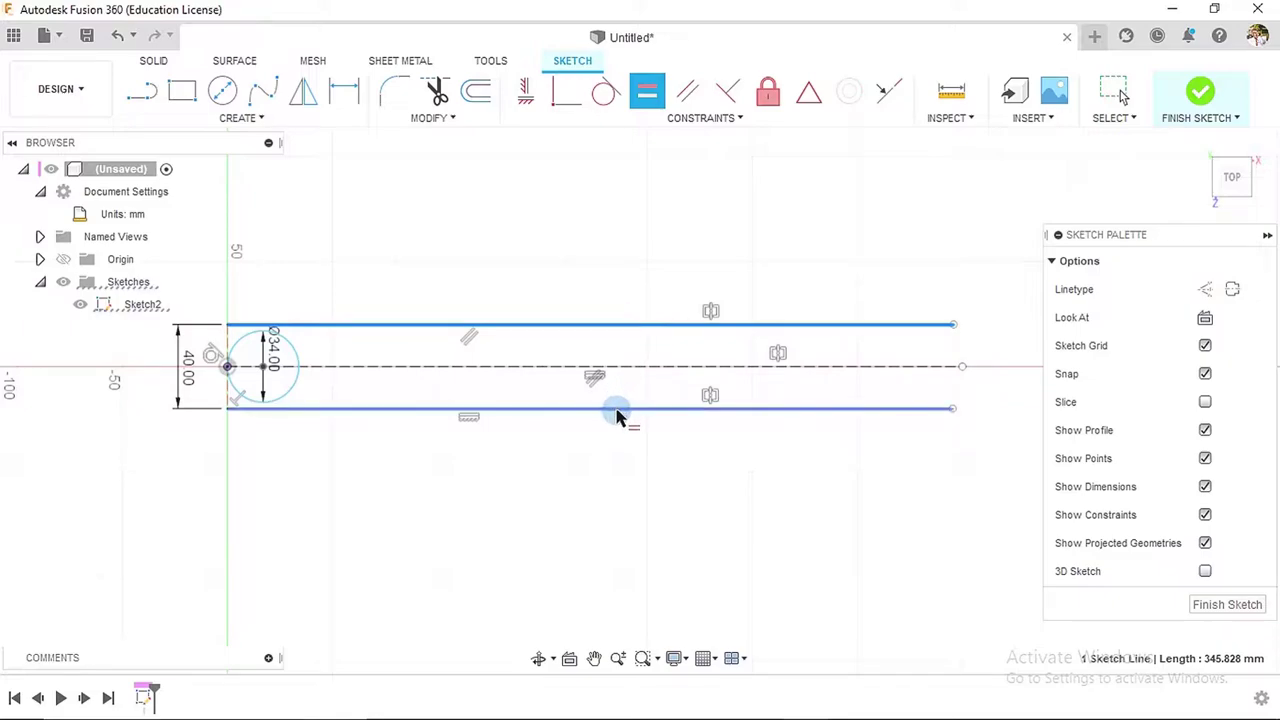
{"action": "left_click", "coordinate": [617, 410]}
{"action": "key", "text": "Escape"}
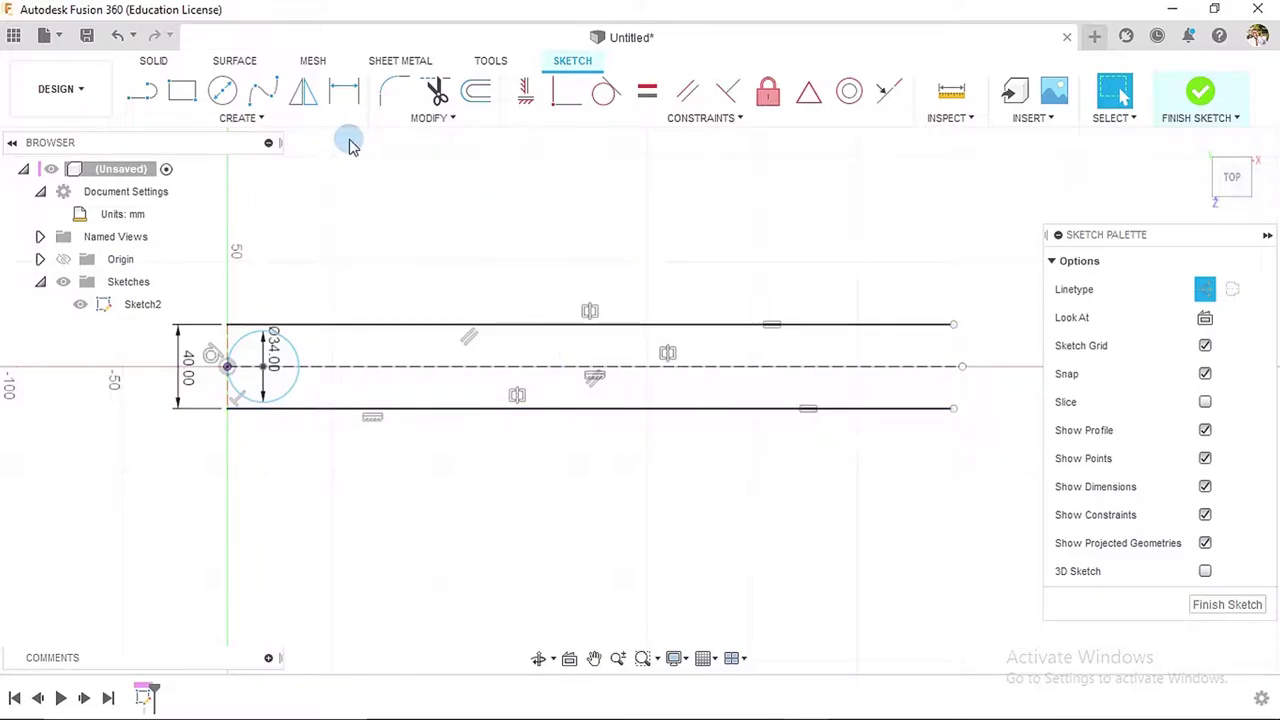
- Dimension the top line's length as 490 mm
{"action": "left_click", "coordinate": [344, 91]}
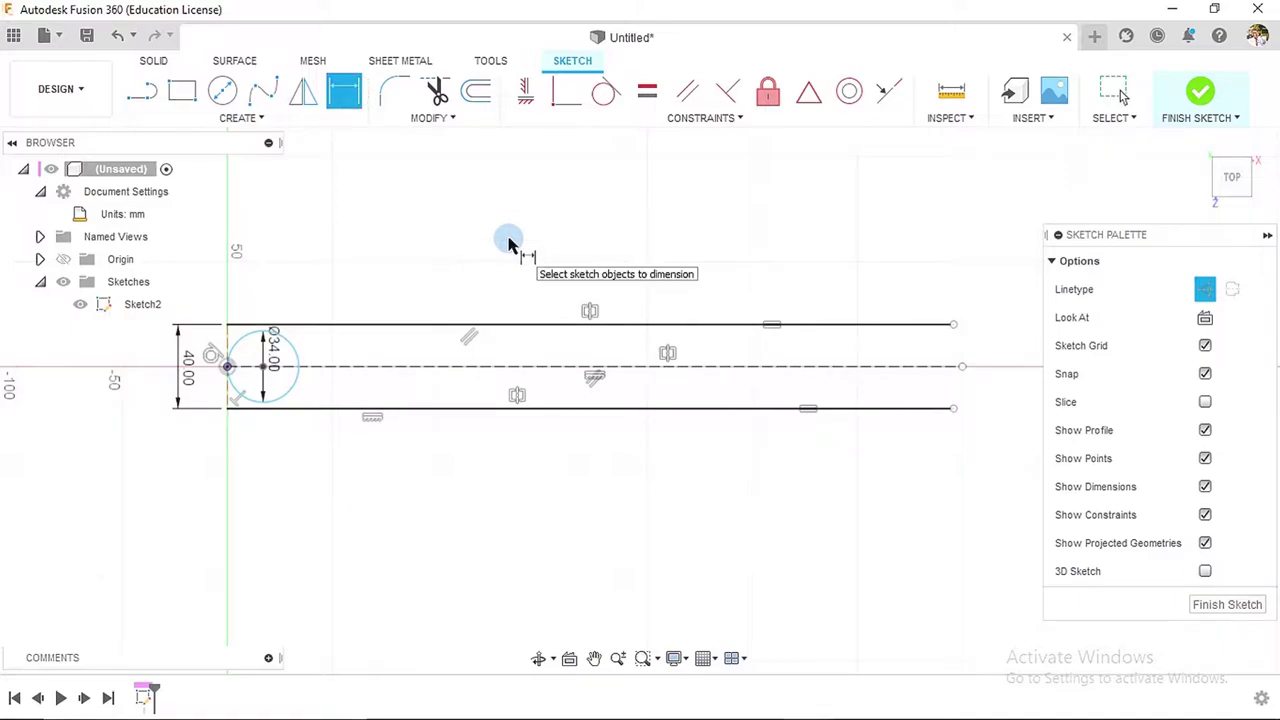
{"action": "left_click", "coordinate": [483, 324]}
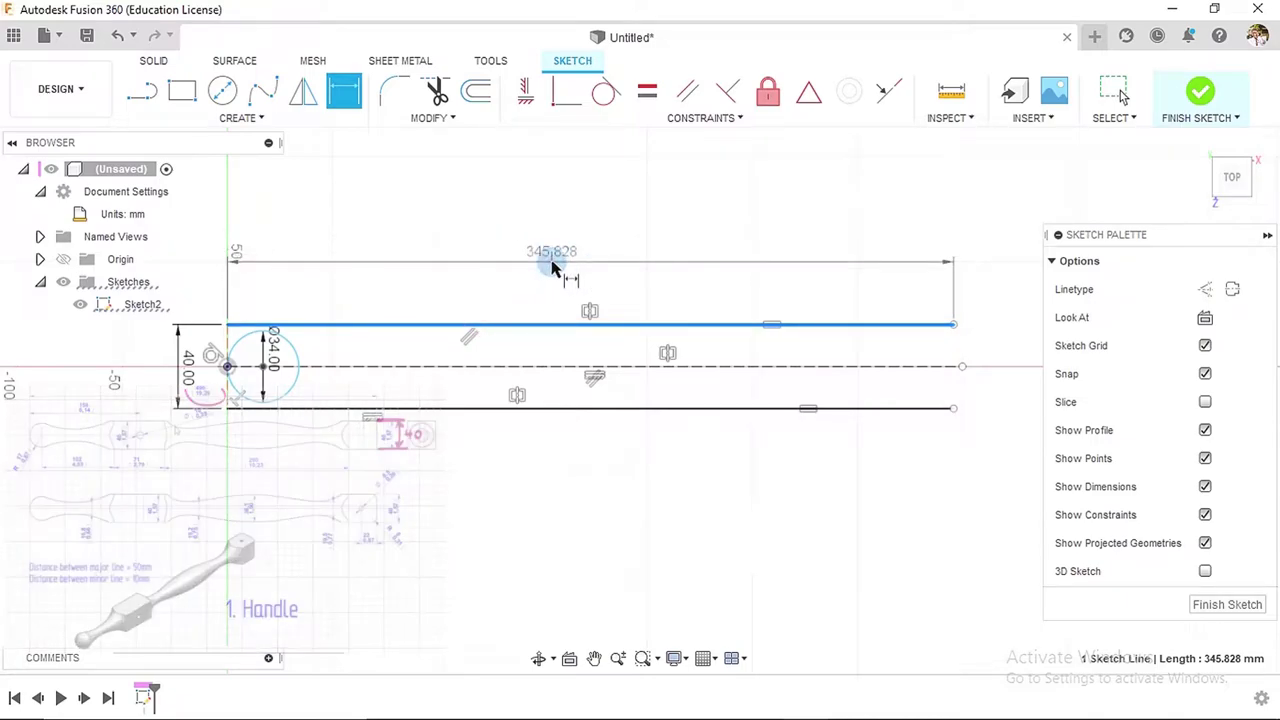
{"action": "left_click", "coordinate": [551, 268]}
{"action": "type", "text": "4"}
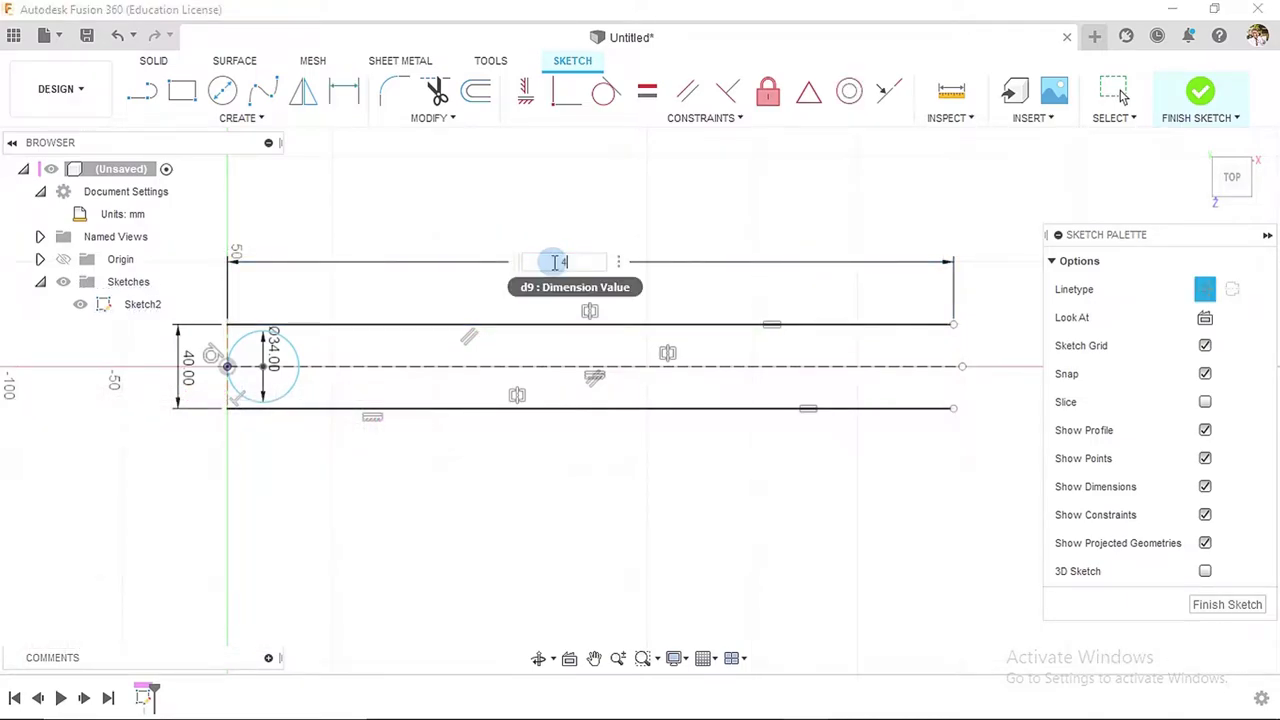
{"action": "type", "text": "90"}
{"action": "key", "text": "Return"}
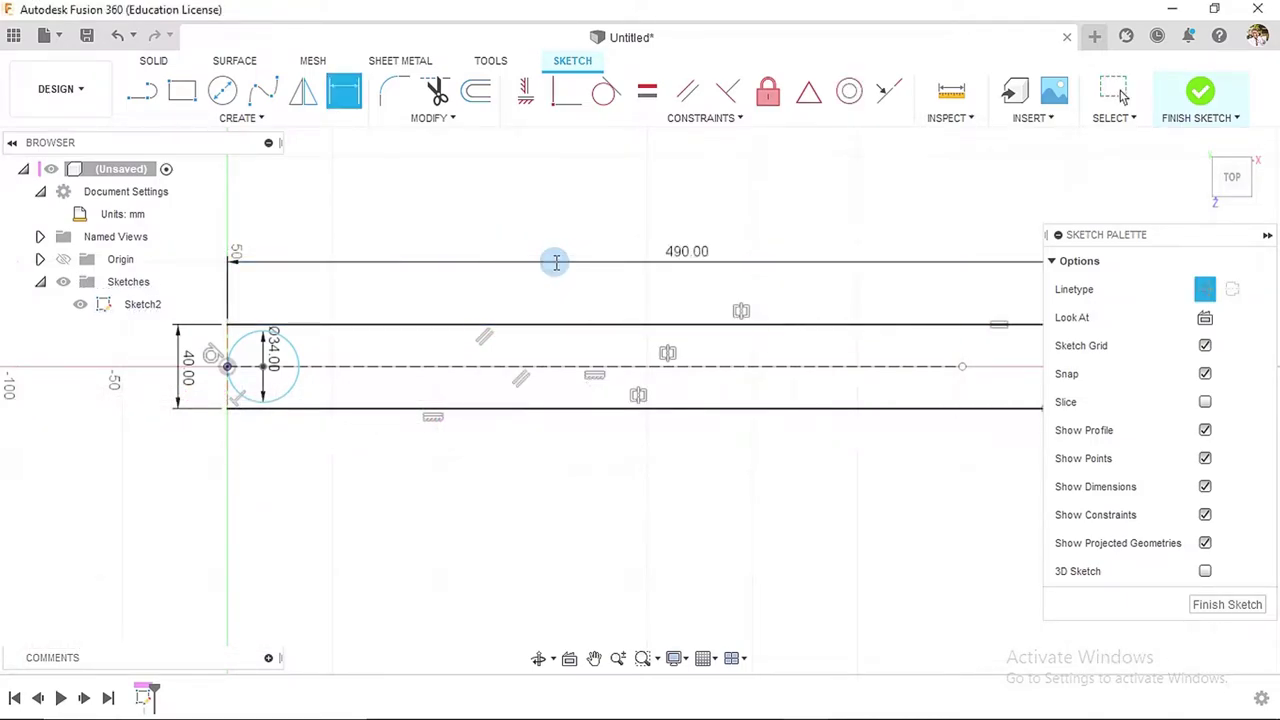
- Stretch the dashed centreline's endpoint to line up with the other lines' ends
{"action": "scroll", "coordinate": [558, 269], "scroll_direction": "down", "scroll_amount": 5}
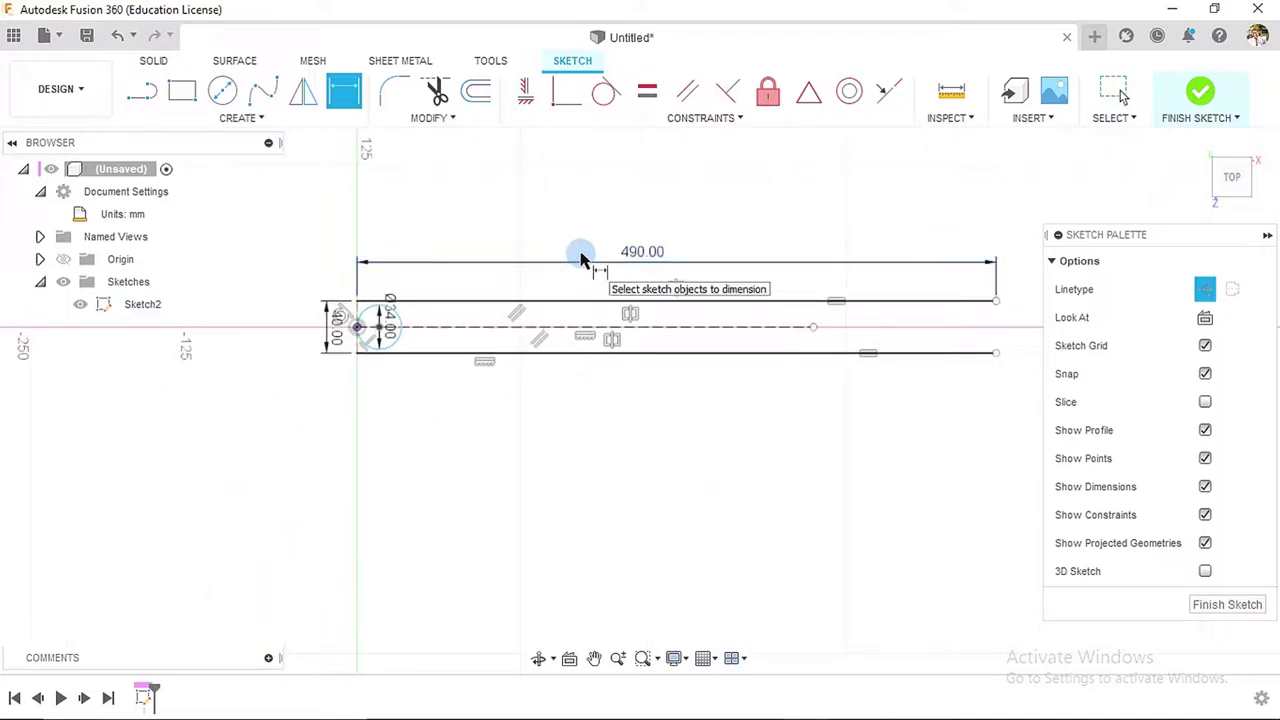
{"action": "middle_click_drag", "start_coordinate": [668, 268], "coordinate": [517, 282]}
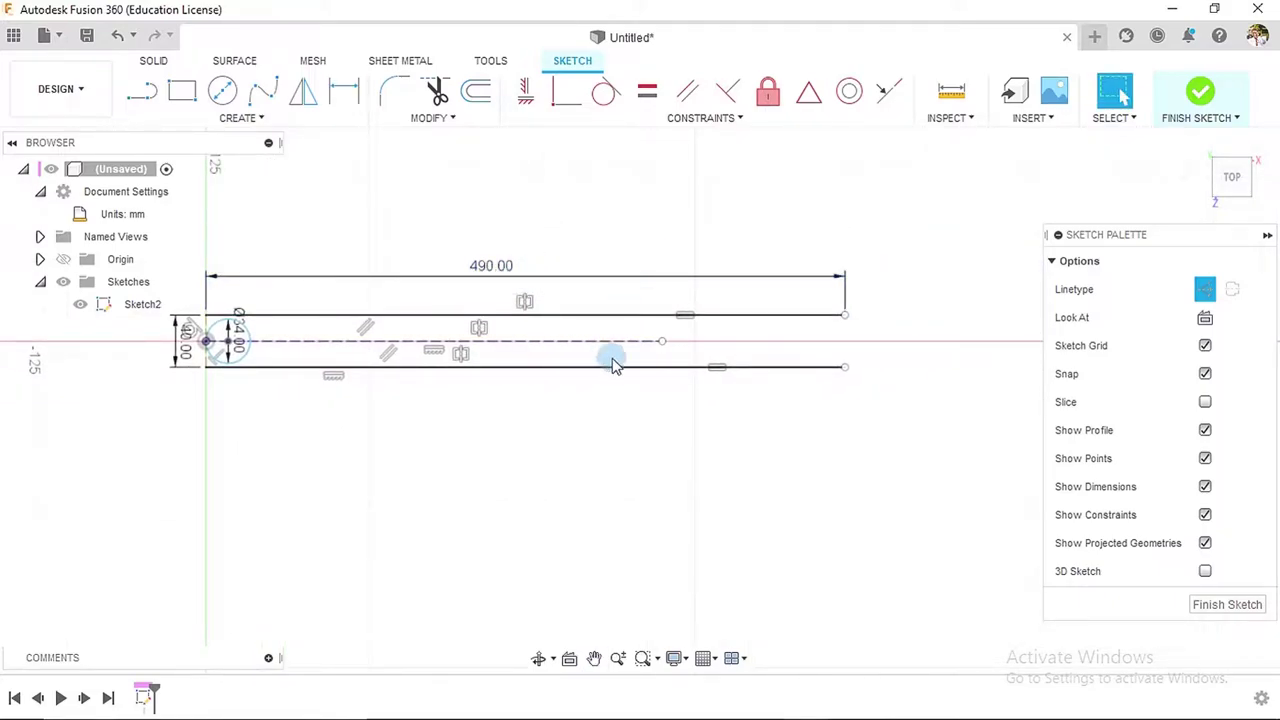
{"action": "left_click_drag", "start_coordinate": [663, 343], "coordinate": [846, 342]}
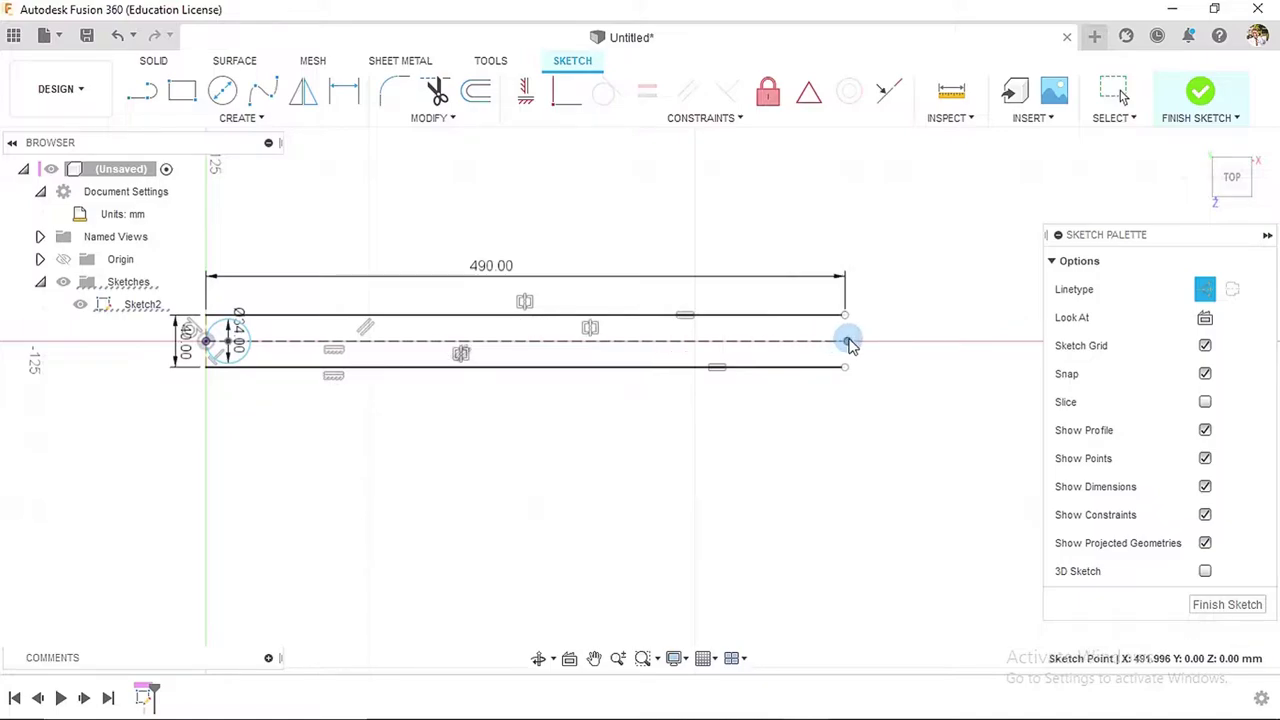
{"action": "left_click", "coordinate": [854, 440]}
{"action": "scroll", "coordinate": [224, 330], "scroll_direction": "up", "scroll_amount": 5}
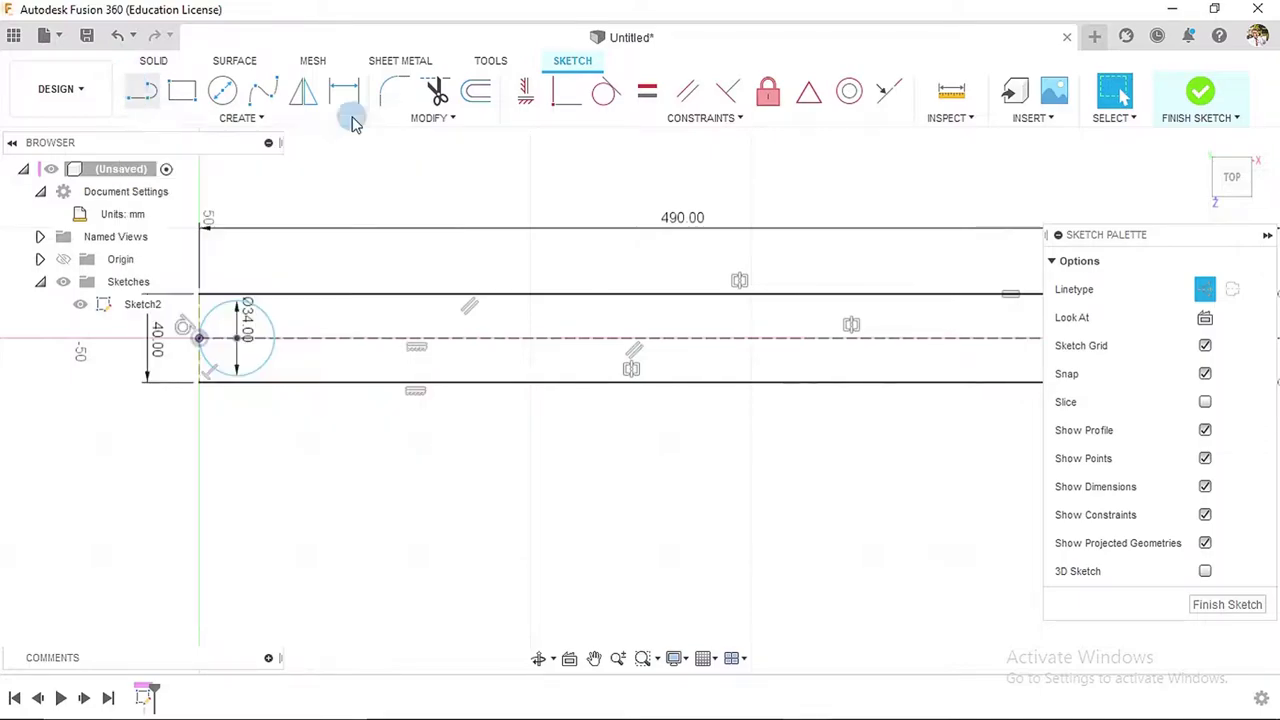
- Offset the left vertical construction line 156 mm to the right
{"action": "left_click", "coordinate": [476, 100]}
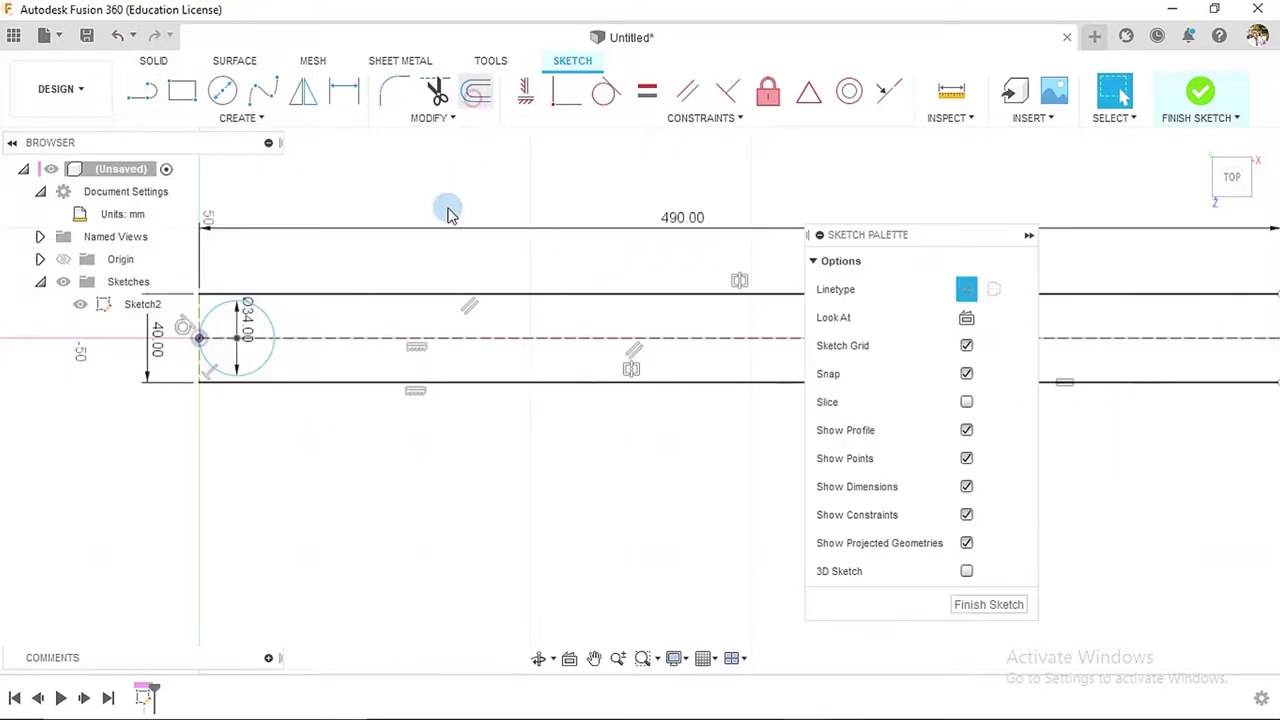
{"action": "left_click", "coordinate": [198, 308]}
{"action": "left_click_drag", "start_coordinate": [204, 303], "coordinate": [512, 321]}
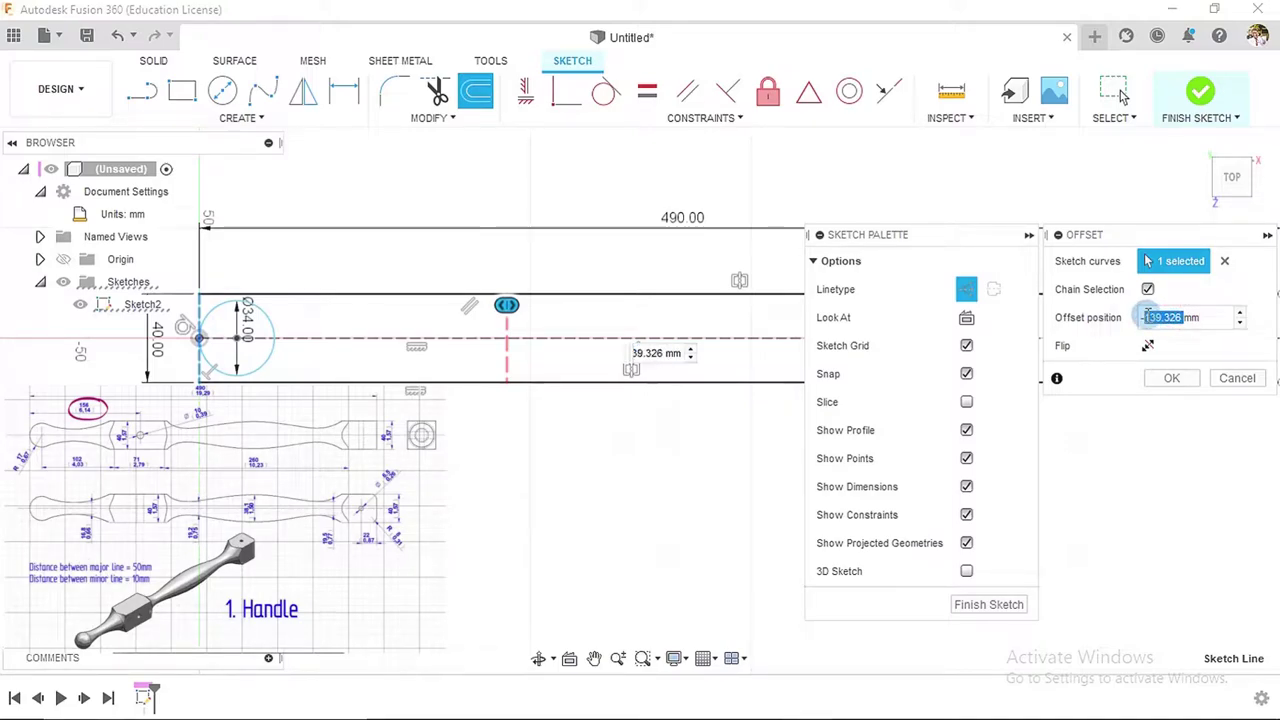
{"action": "type", "text": "56"}
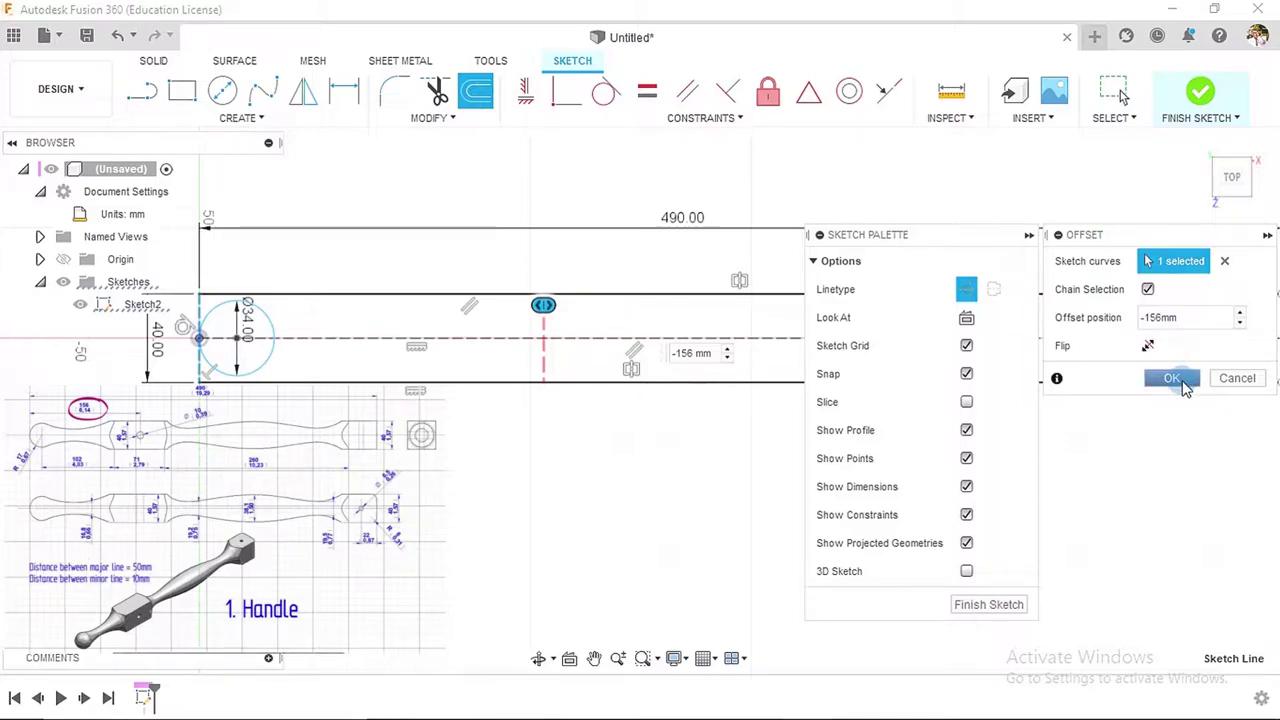
{"action": "left_click", "coordinate": [1180, 384]}
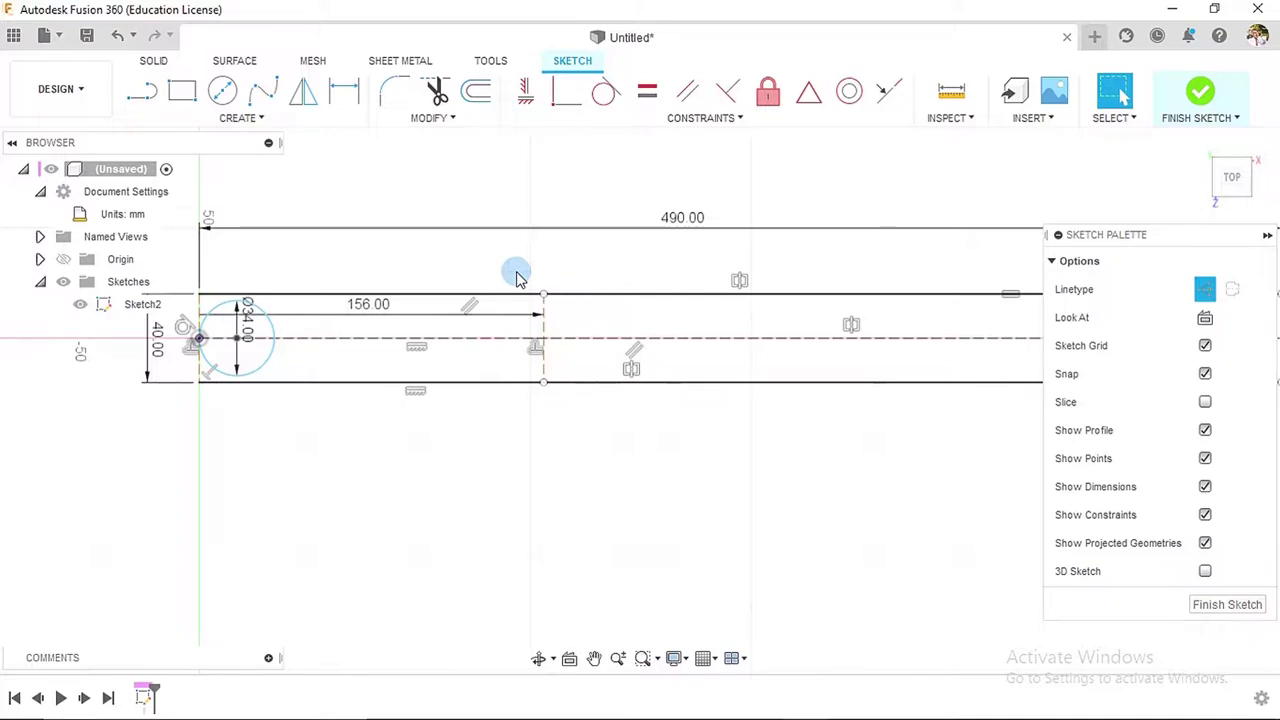
- Draw two vertical lines between the top and bottom lines, one on each side of the 156 mm line
{"action": "left_click", "coordinate": [142, 91]}
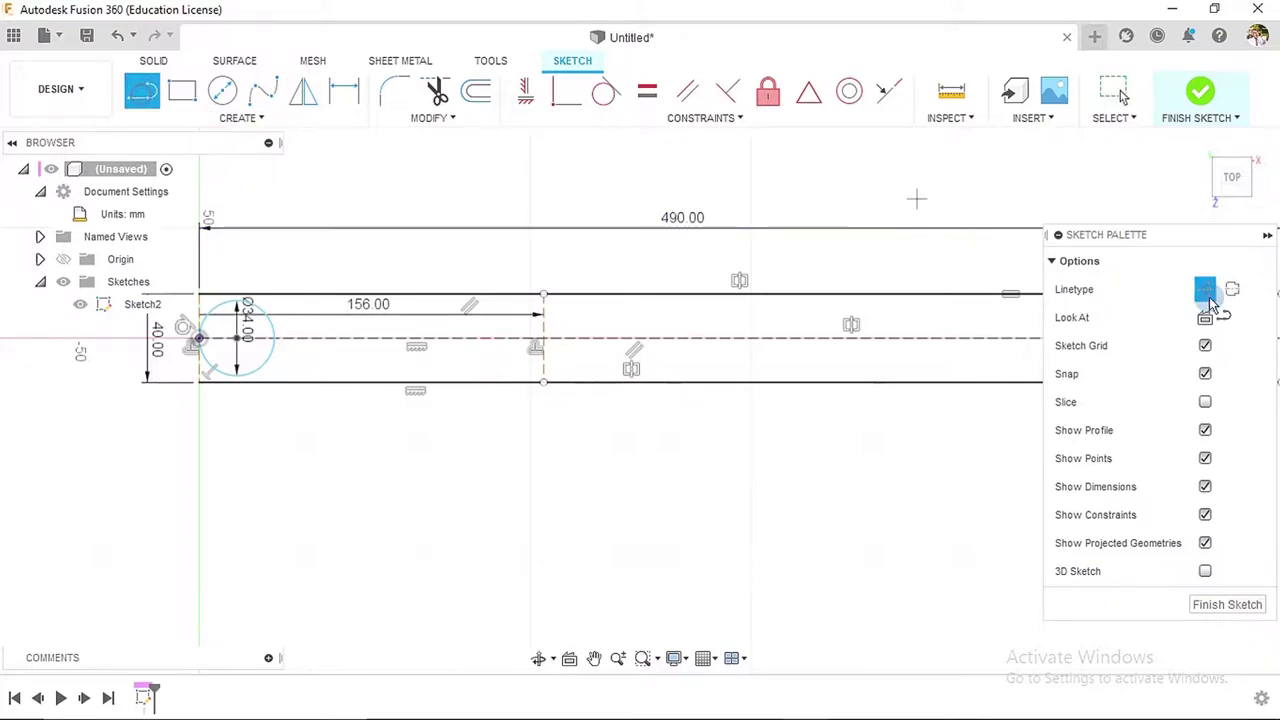
{"action": "left_click", "coordinate": [469, 296]}
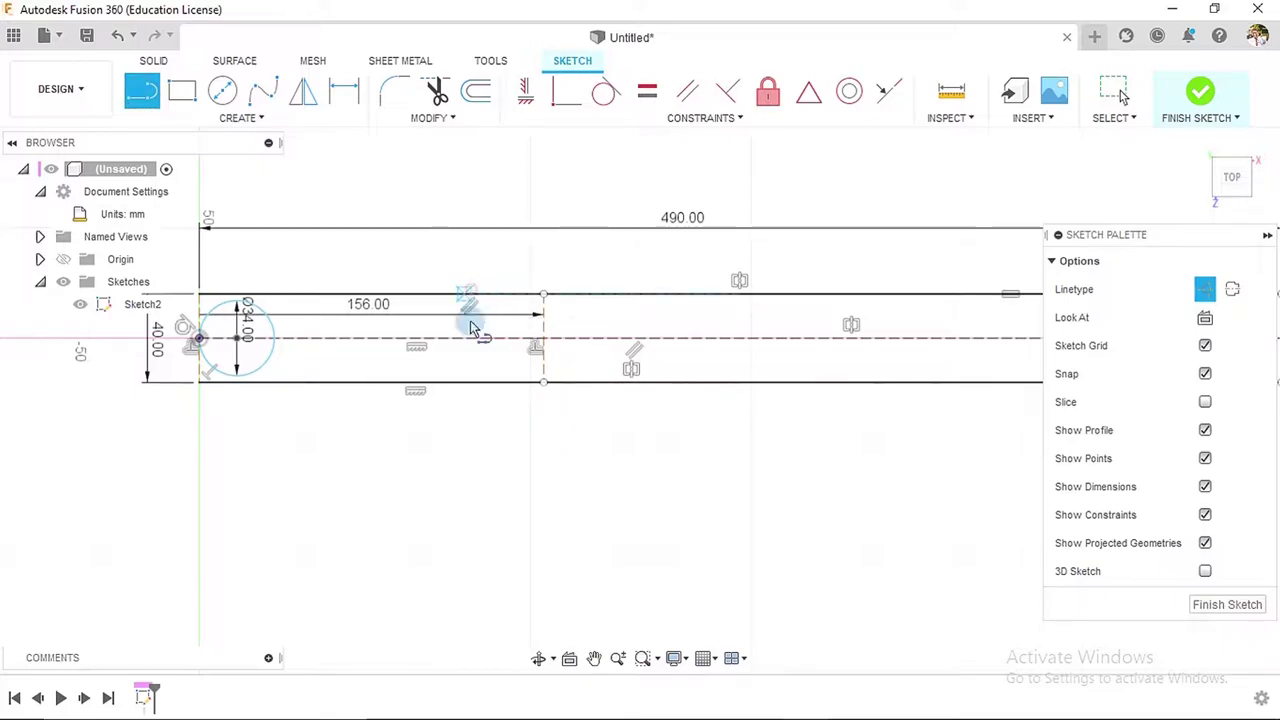
{"action": "double_click", "coordinate": [466, 384]}
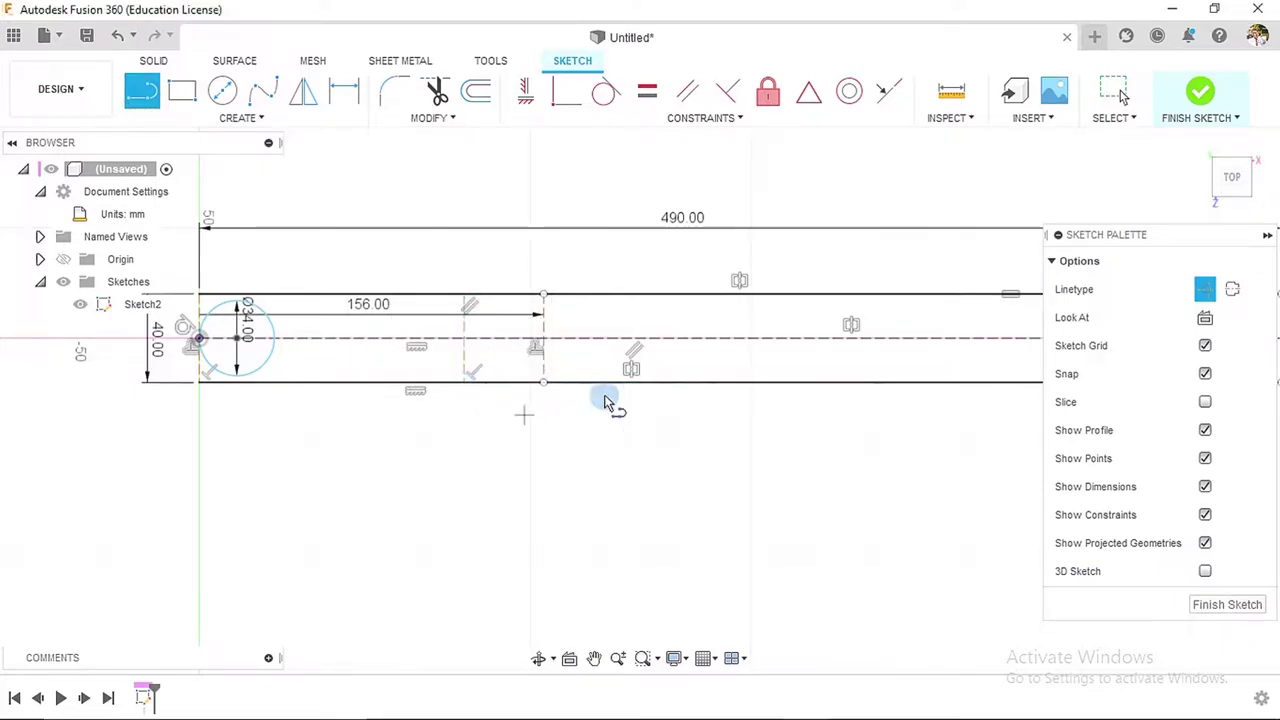
{"action": "left_click", "coordinate": [621, 296]}
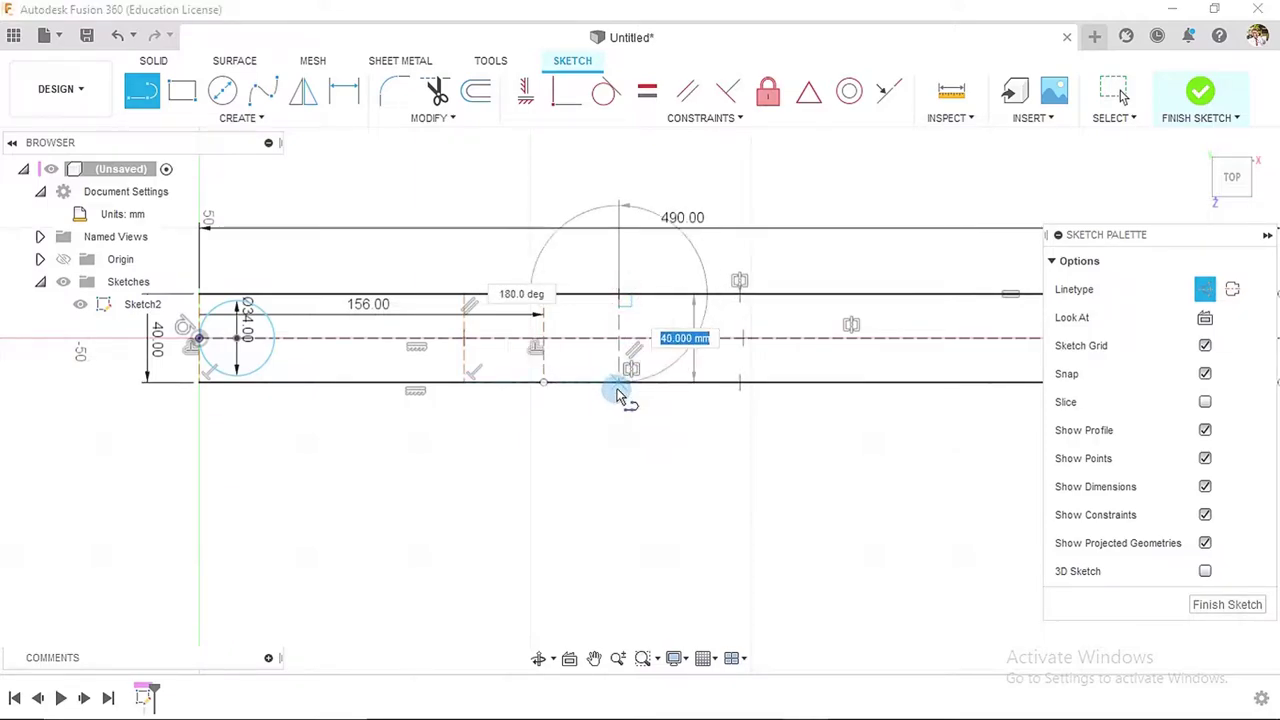
{"action": "double_click", "coordinate": [618, 384]}
{"action": "key", "text": "Escape"}
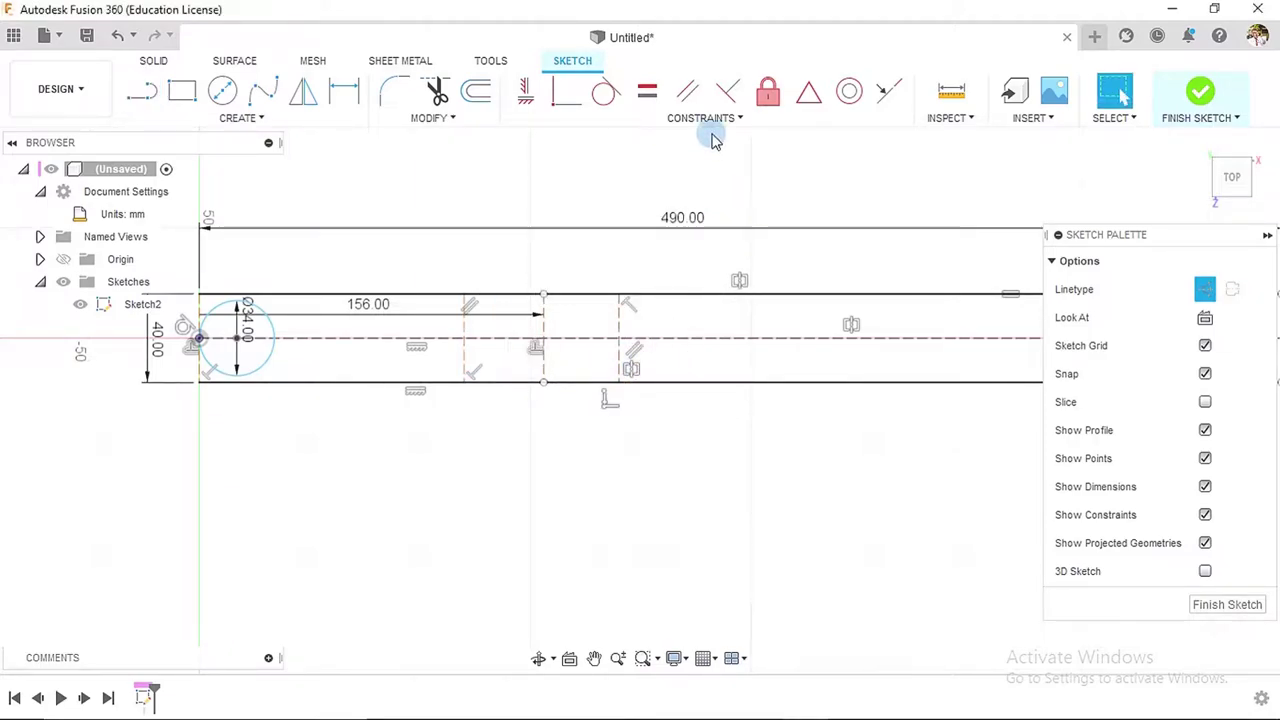
- Make the two new vertical lines symmetric about the 156 mm middle line
{"action": "left_click", "coordinate": [705, 118]}
{"action": "left_click", "coordinate": [560, 365]}
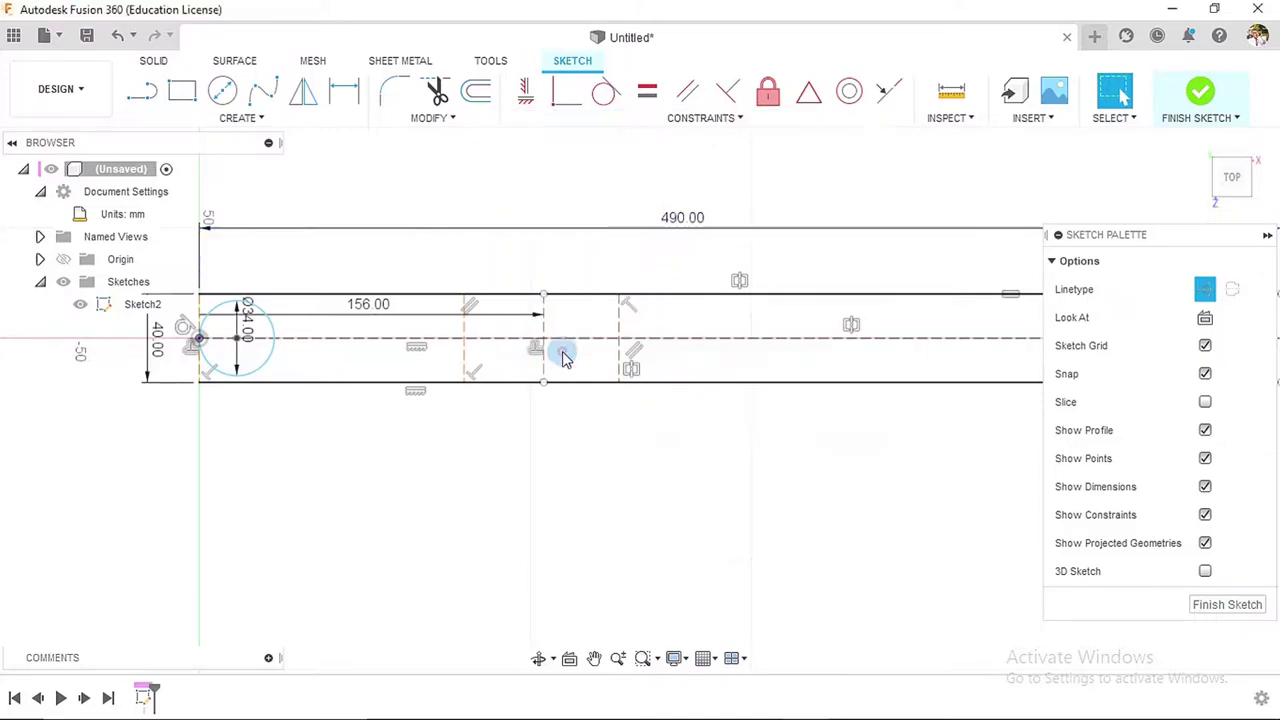
{"action": "left_click", "coordinate": [466, 358]}
{"action": "left_click", "coordinate": [618, 331]}
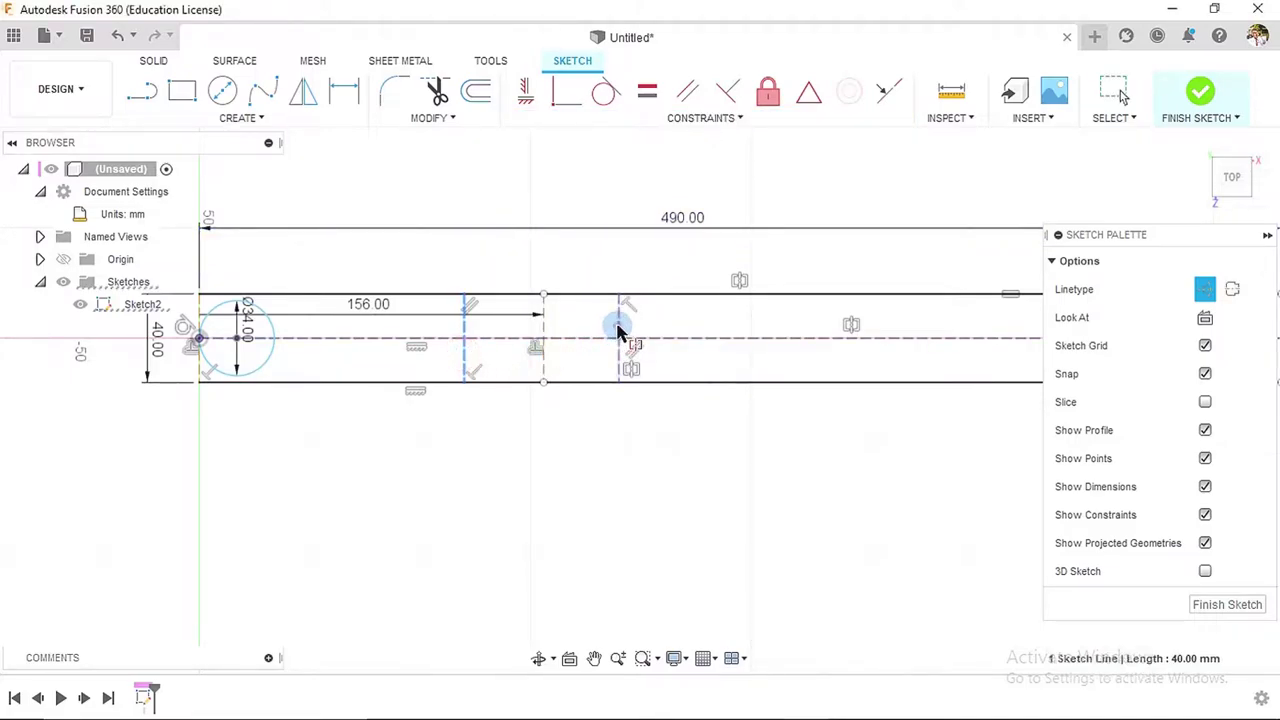
{"action": "left_click", "coordinate": [543, 333]}
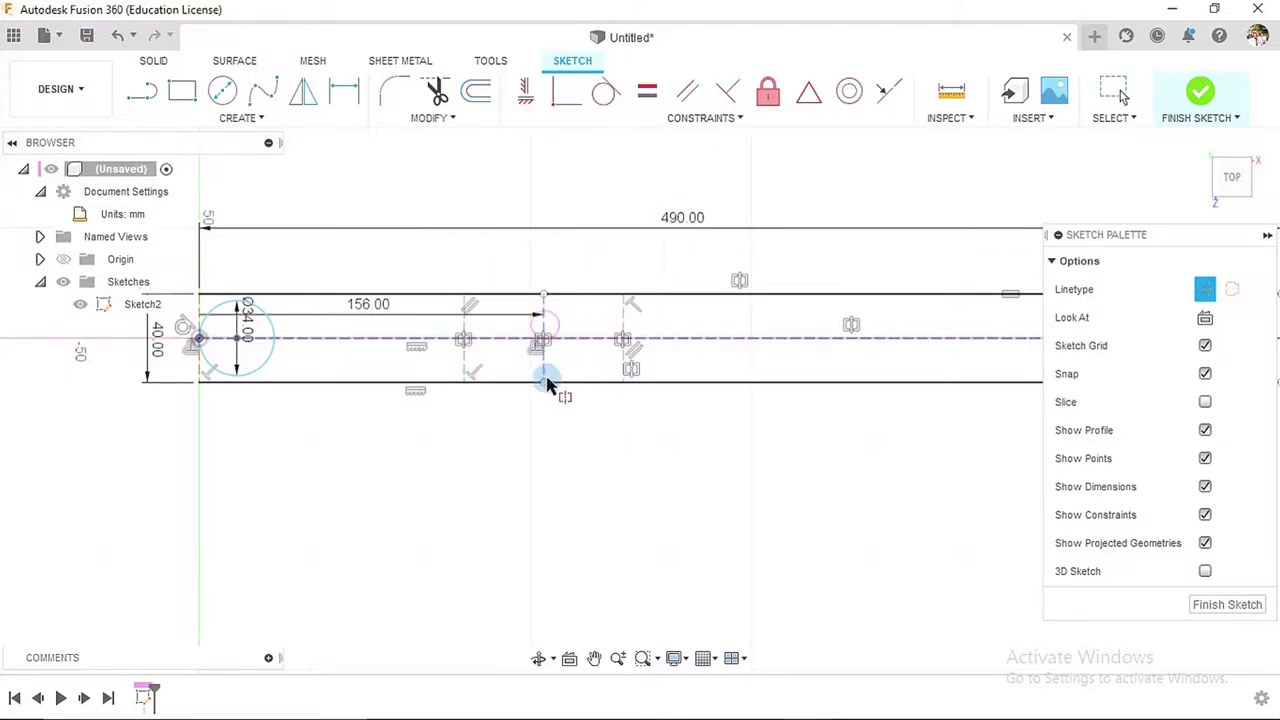
- Dimension the spacing between the two outer vertical lines as 80 mm
{"action": "left_click", "coordinate": [343, 91]}
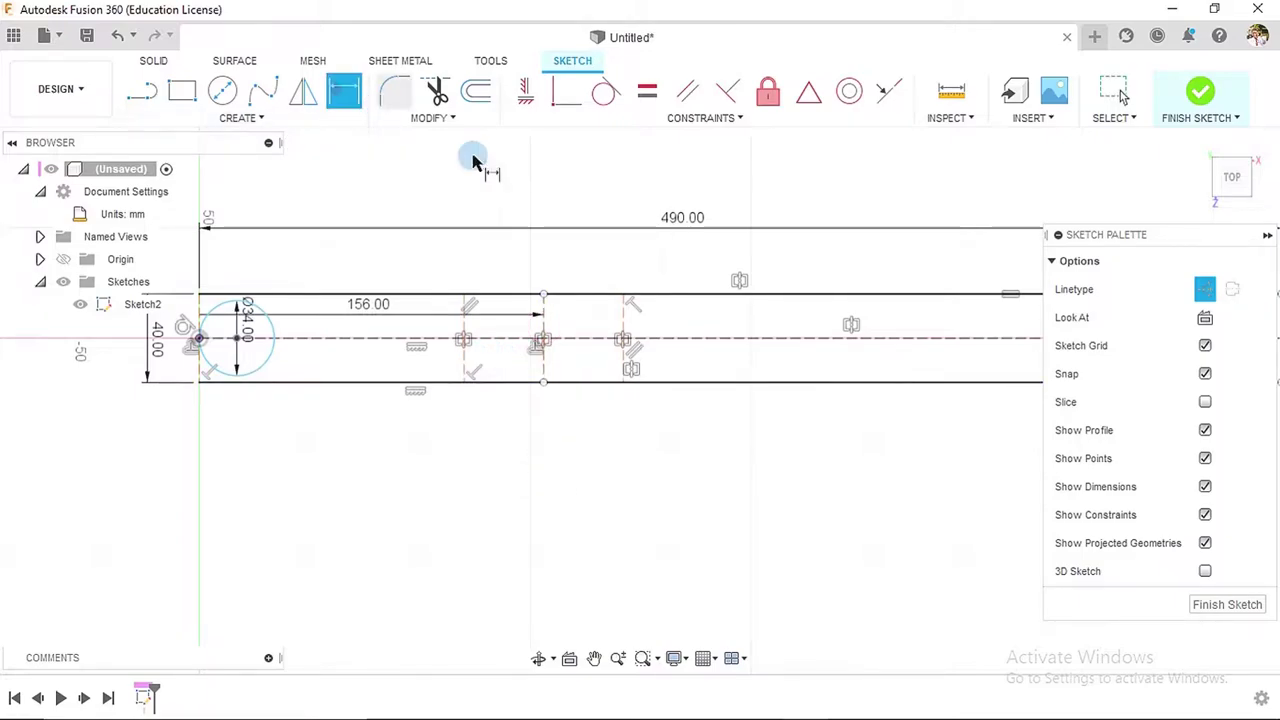
{"action": "left_click", "coordinate": [466, 330]}
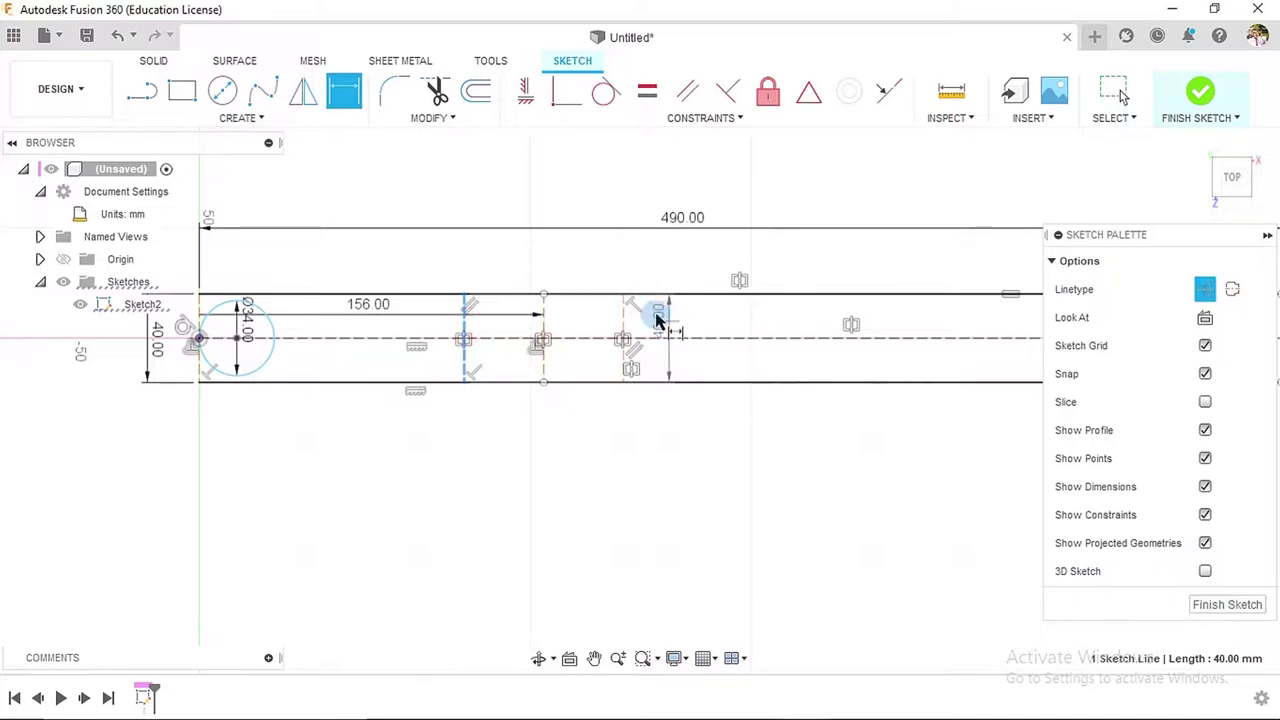
{"action": "left_click", "coordinate": [627, 315]}
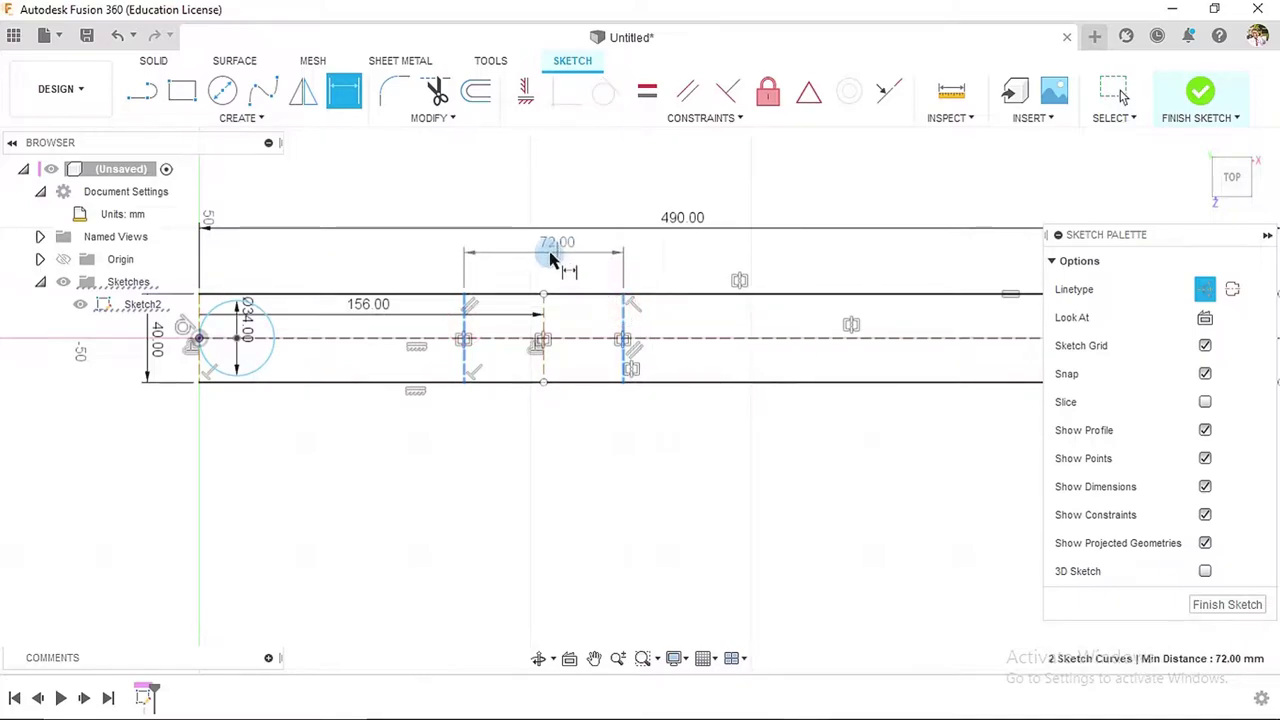
{"action": "left_click", "coordinate": [550, 258]}
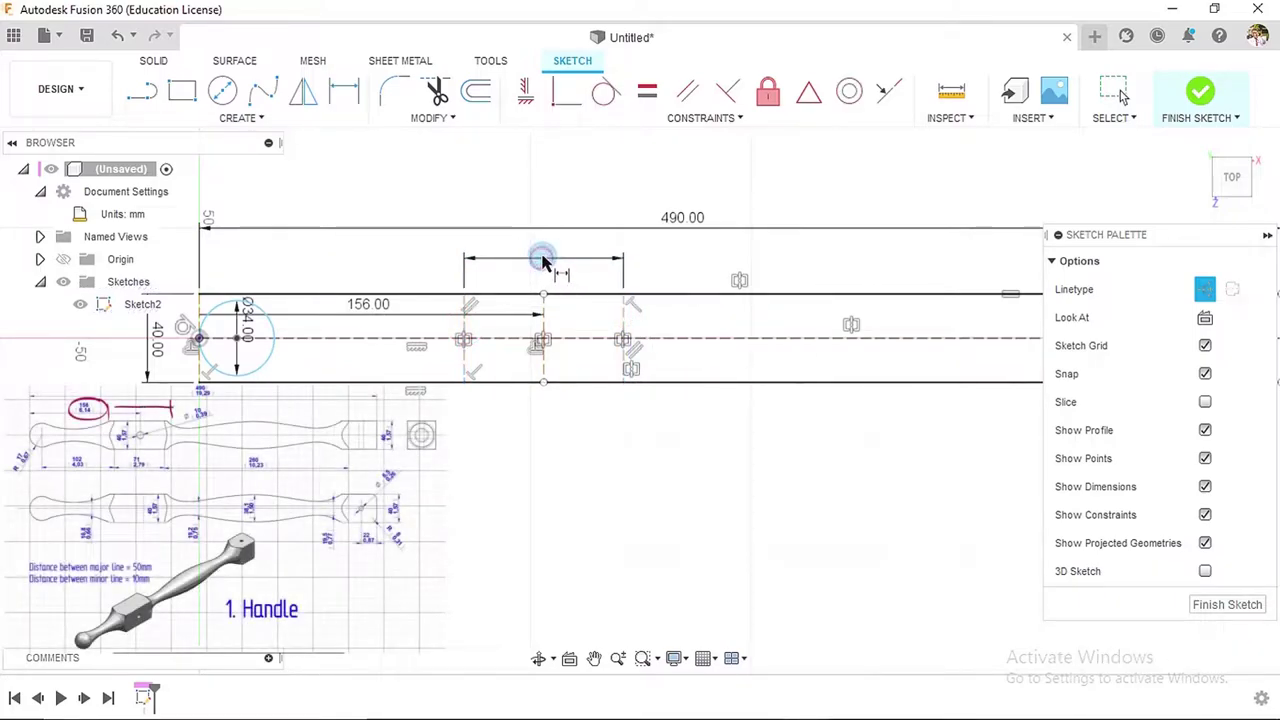
{"action": "type", "text": "80"}
{"action": "key", "text": "Return"}
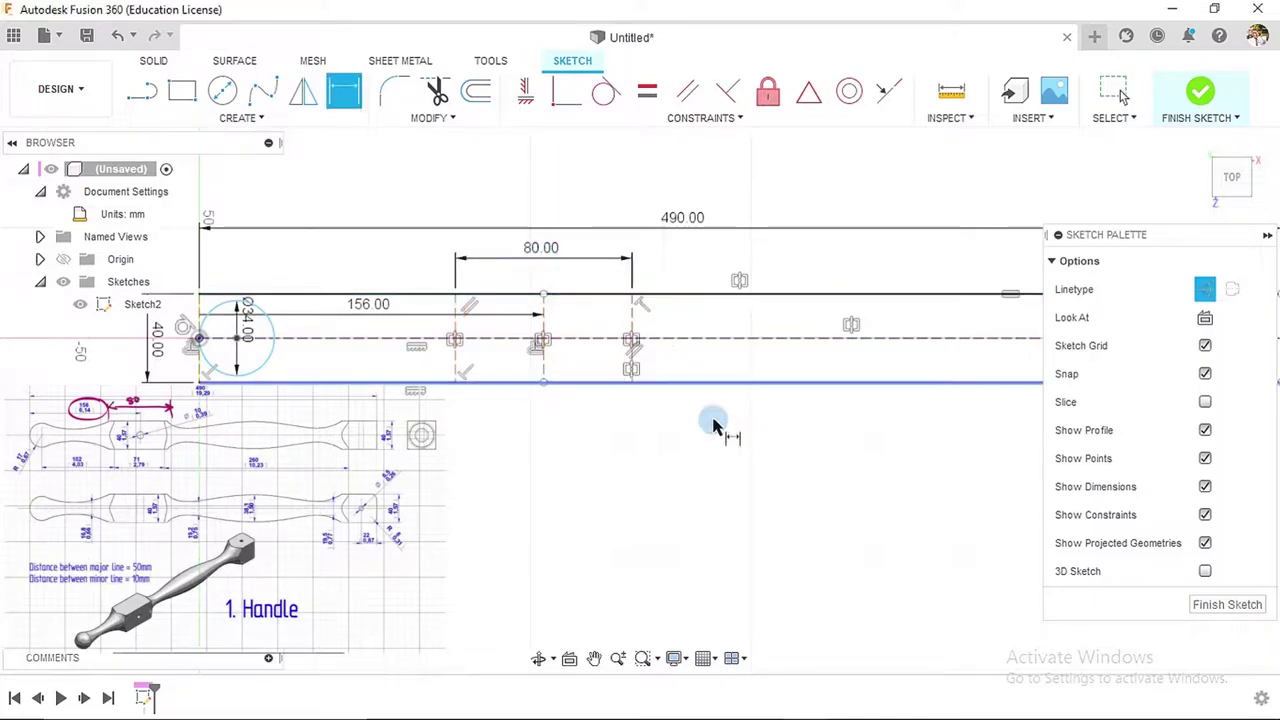
{"action": "key", "text": "Escape"}
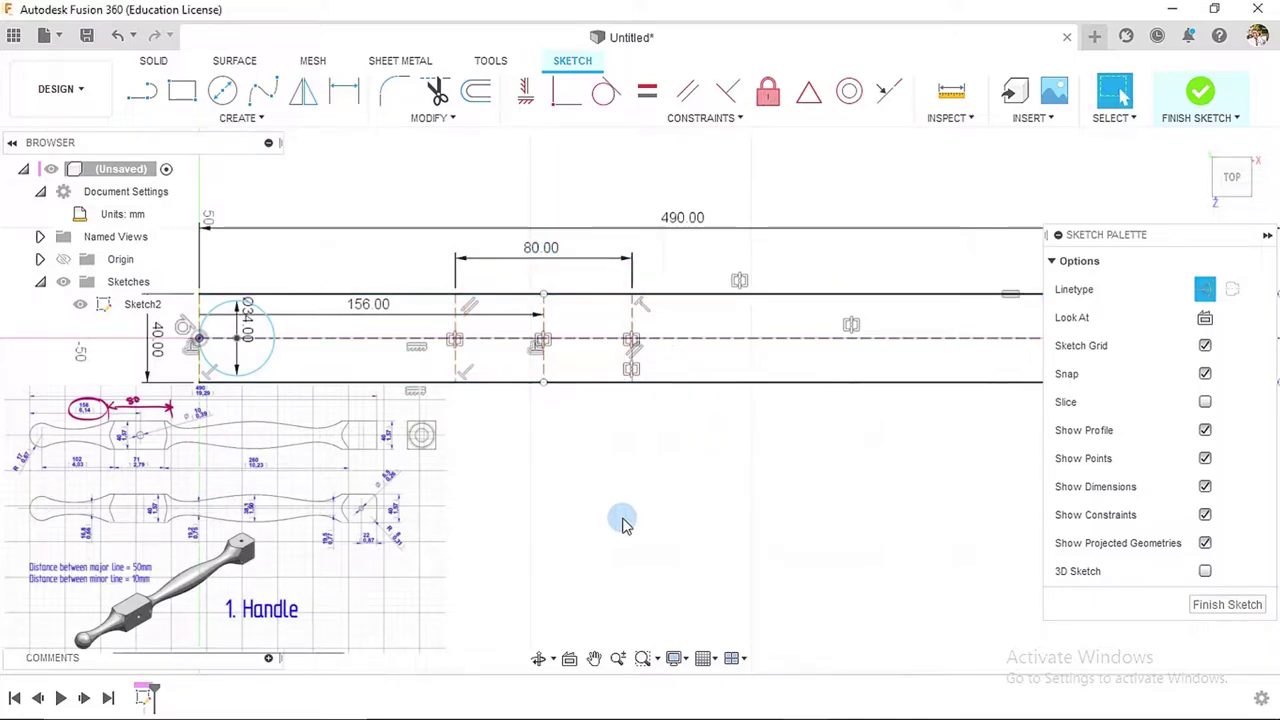
- Draw a tapered line from the left vertical line's top to the top of the end circle
{"action": "left_click", "coordinate": [145, 93]}
{"action": "left_click", "coordinate": [1205, 289]}
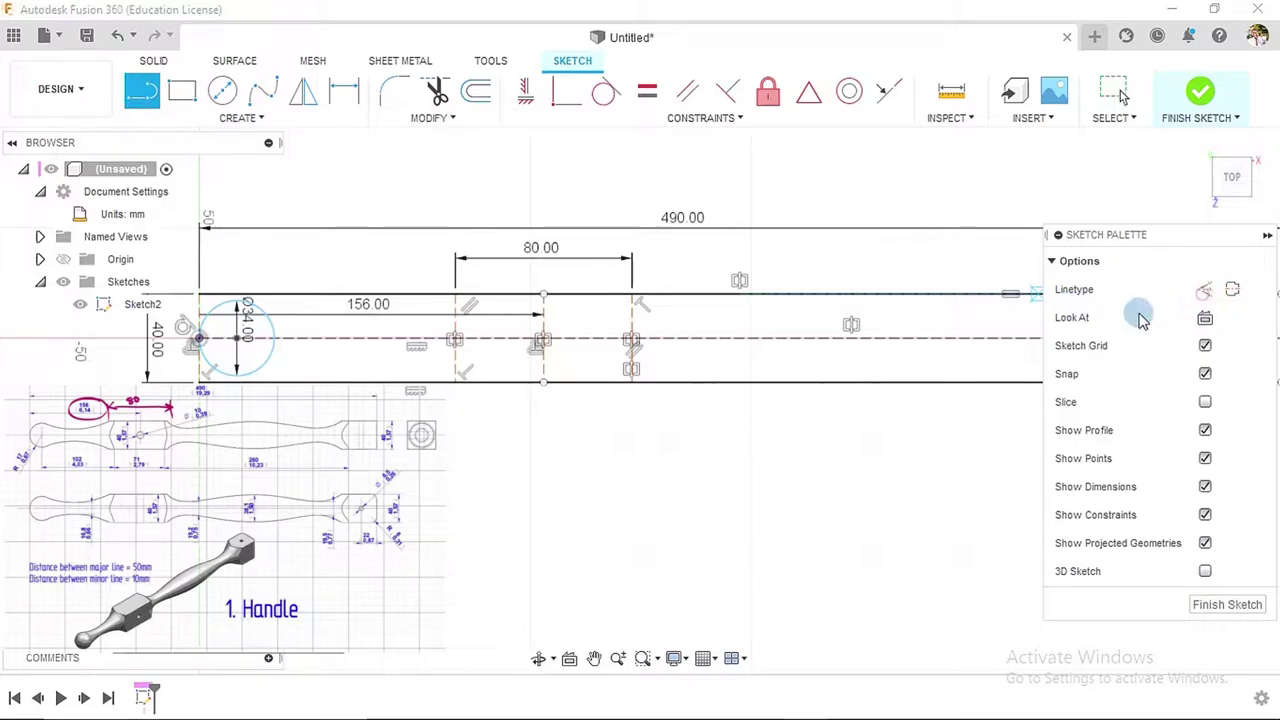
{"action": "left_click", "coordinate": [455, 295]}
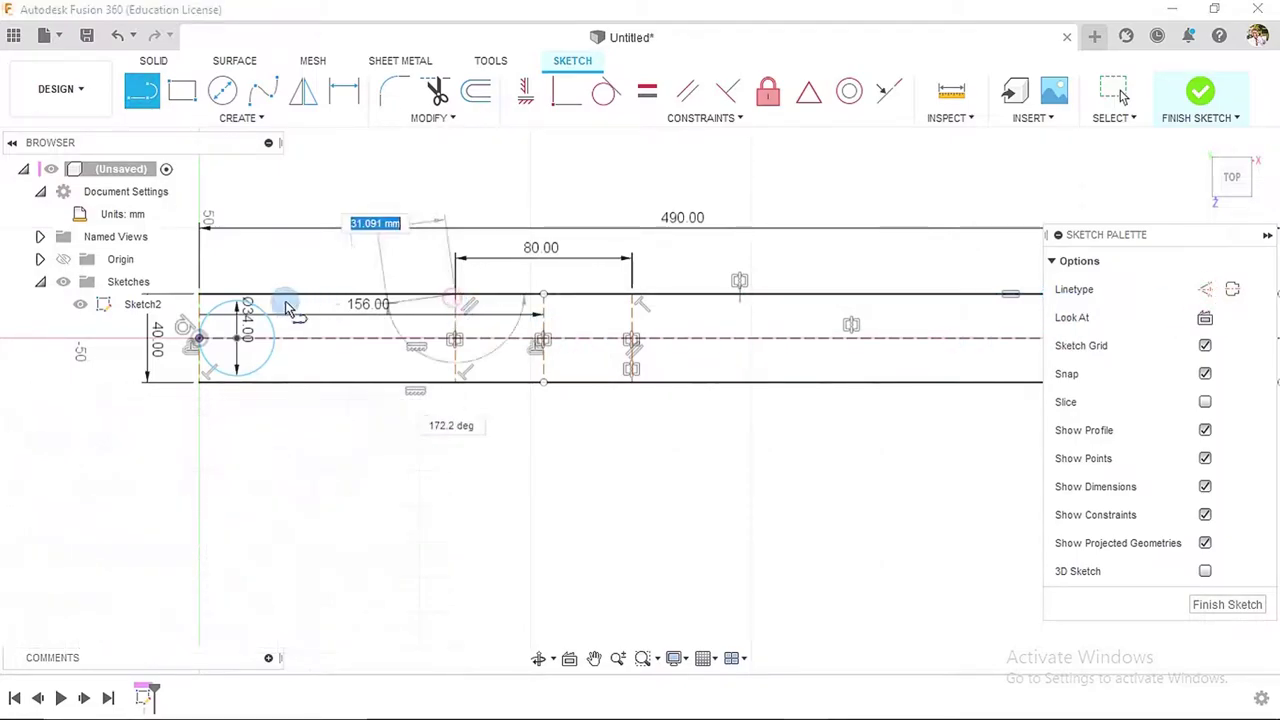
{"action": "left_click_drag", "start_coordinate": [287, 308], "coordinate": [240, 305]}
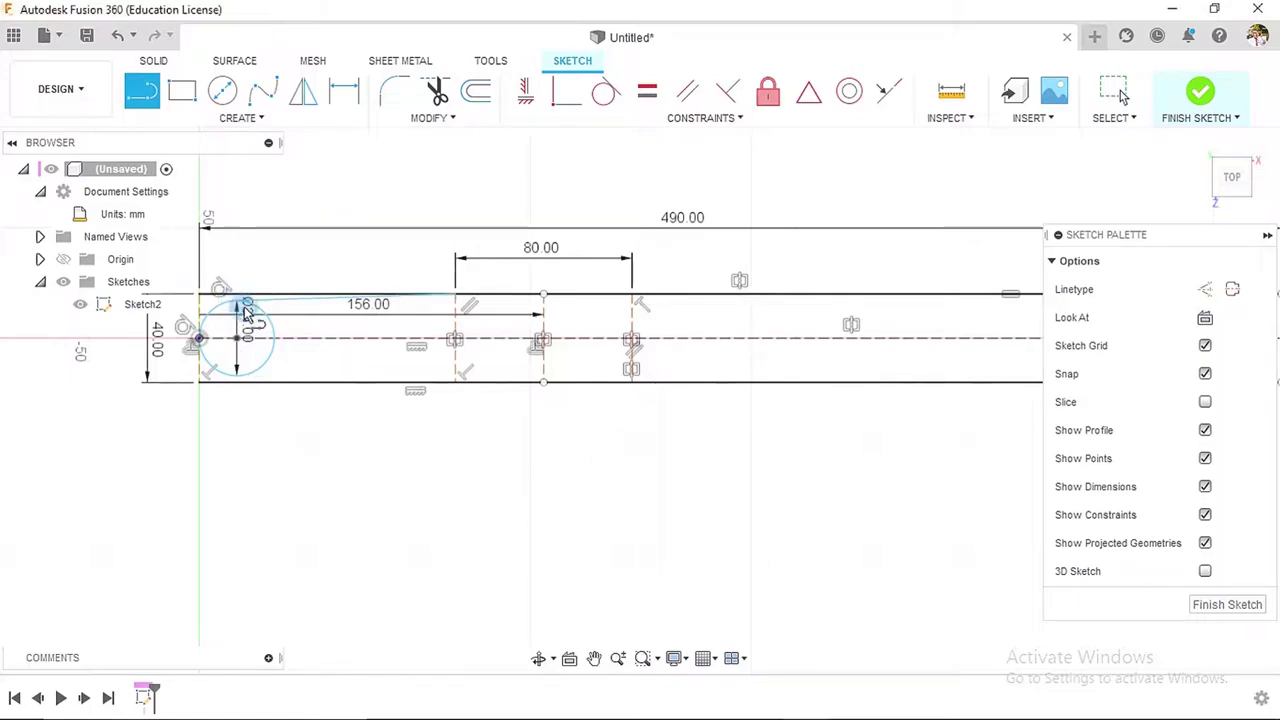
{"action": "left_click", "coordinate": [624, 337]}
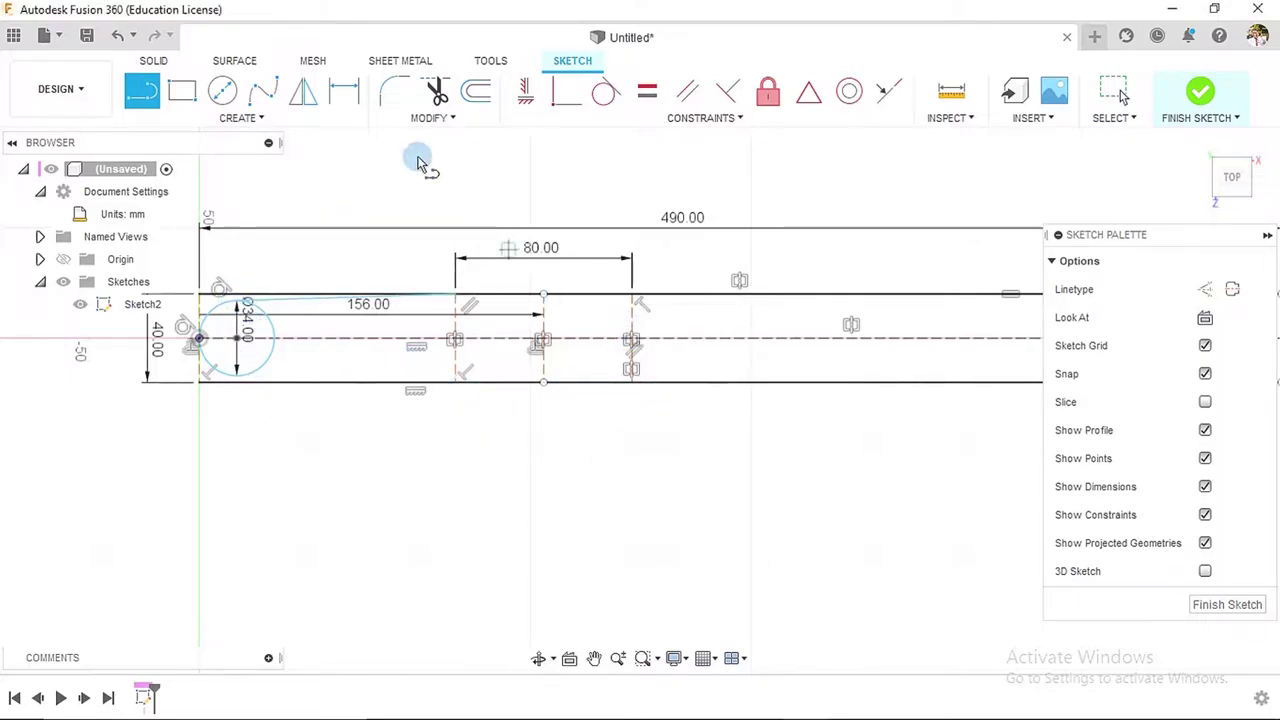
- Mirror the tapered line about the dashed centreline
{"action": "left_click", "coordinate": [305, 92]}
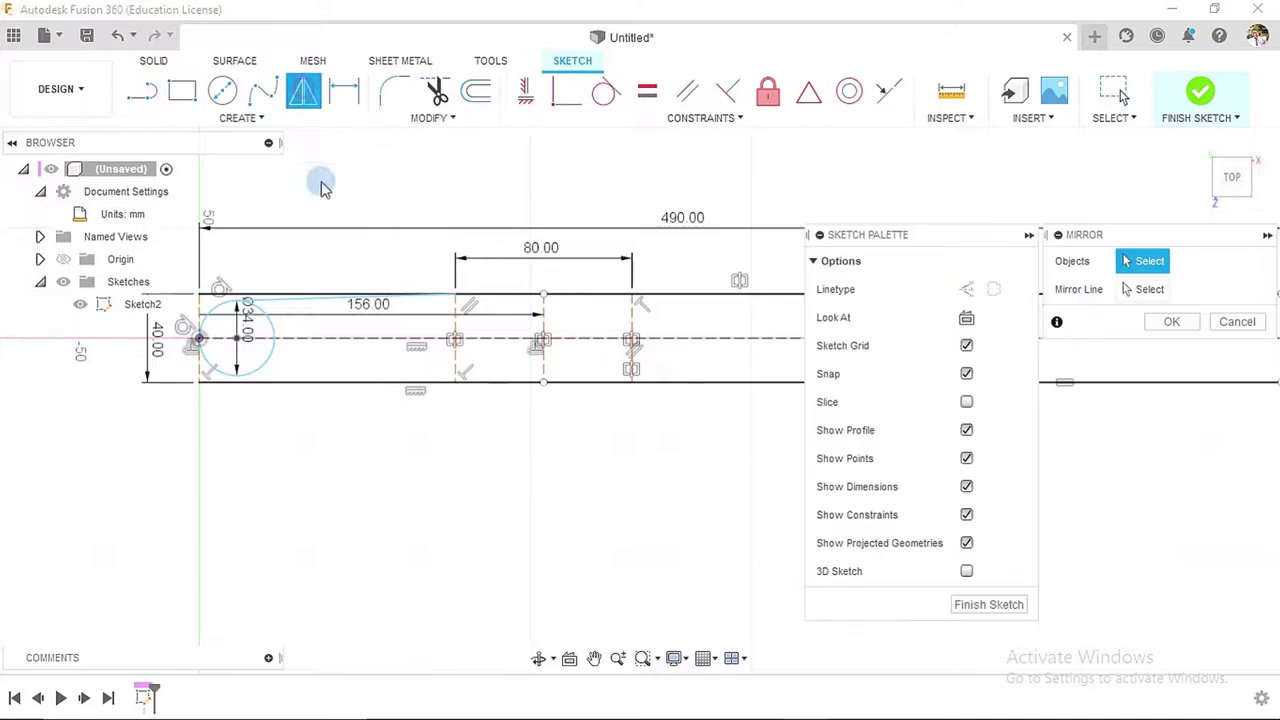
{"action": "left_click", "coordinate": [283, 306]}
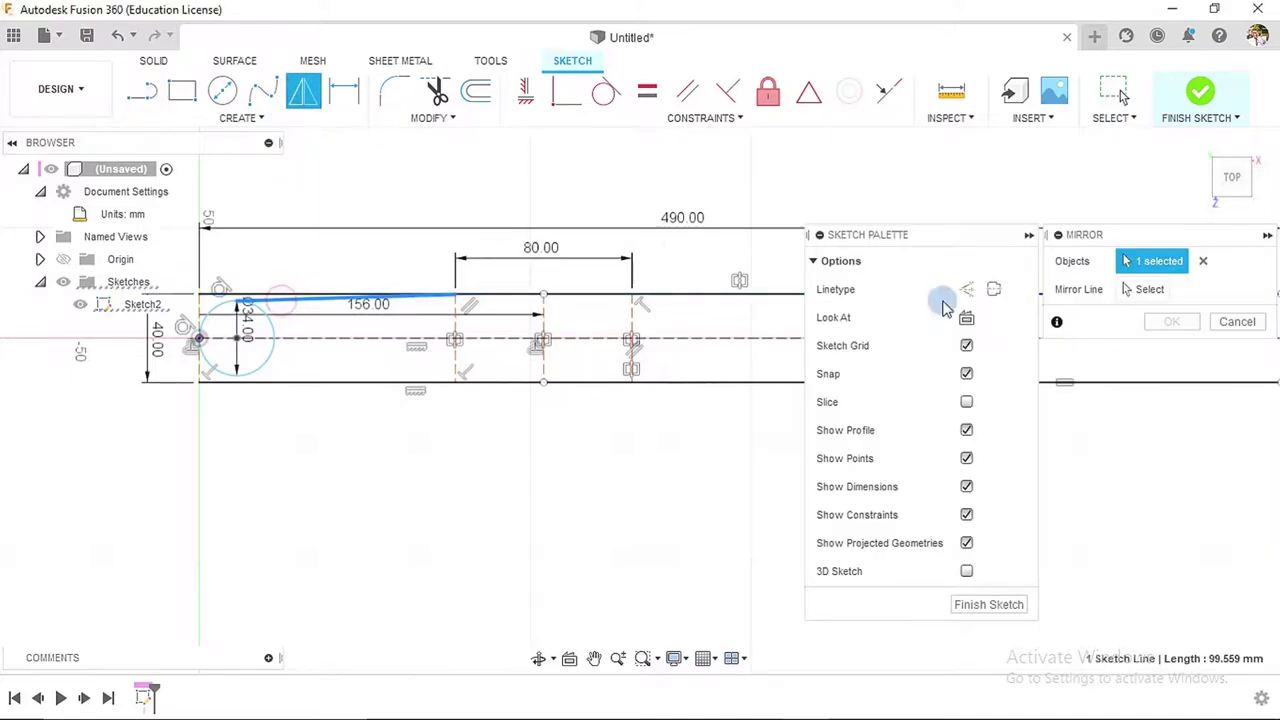
{"action": "left_click", "coordinate": [1143, 289]}
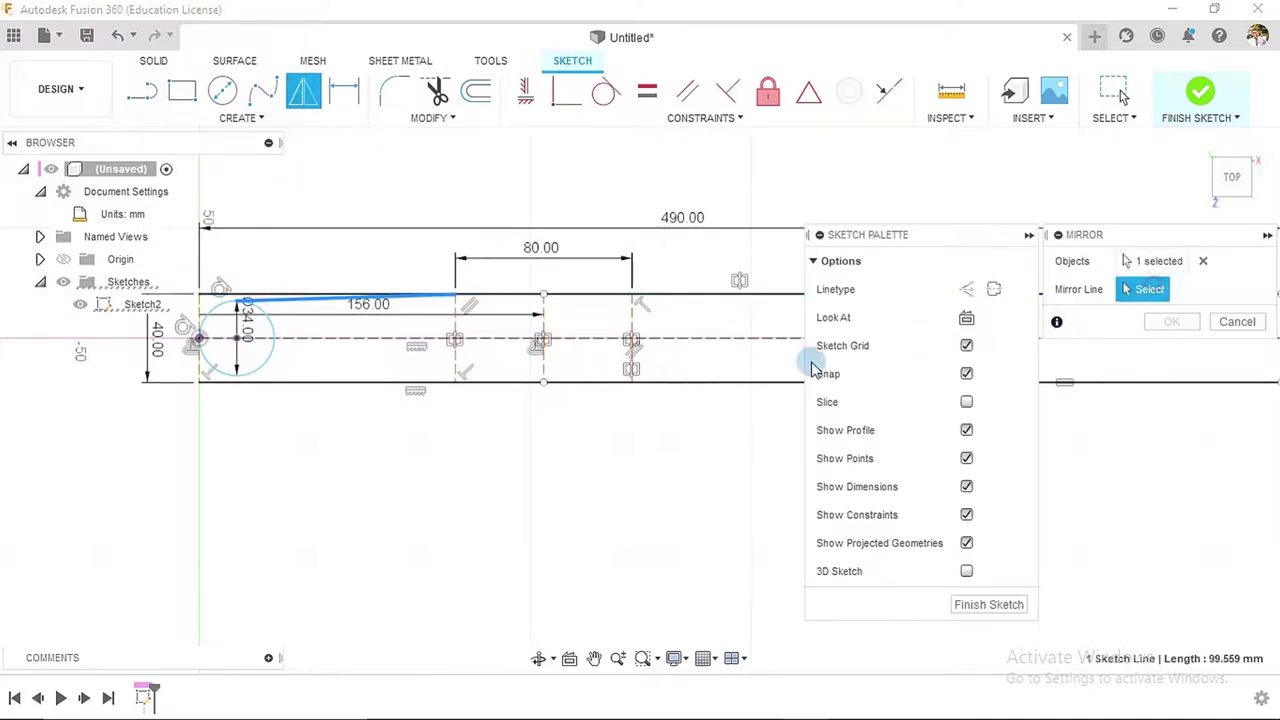
{"action": "left_click", "coordinate": [694, 340]}
{"action": "left_click", "coordinate": [1174, 321]}
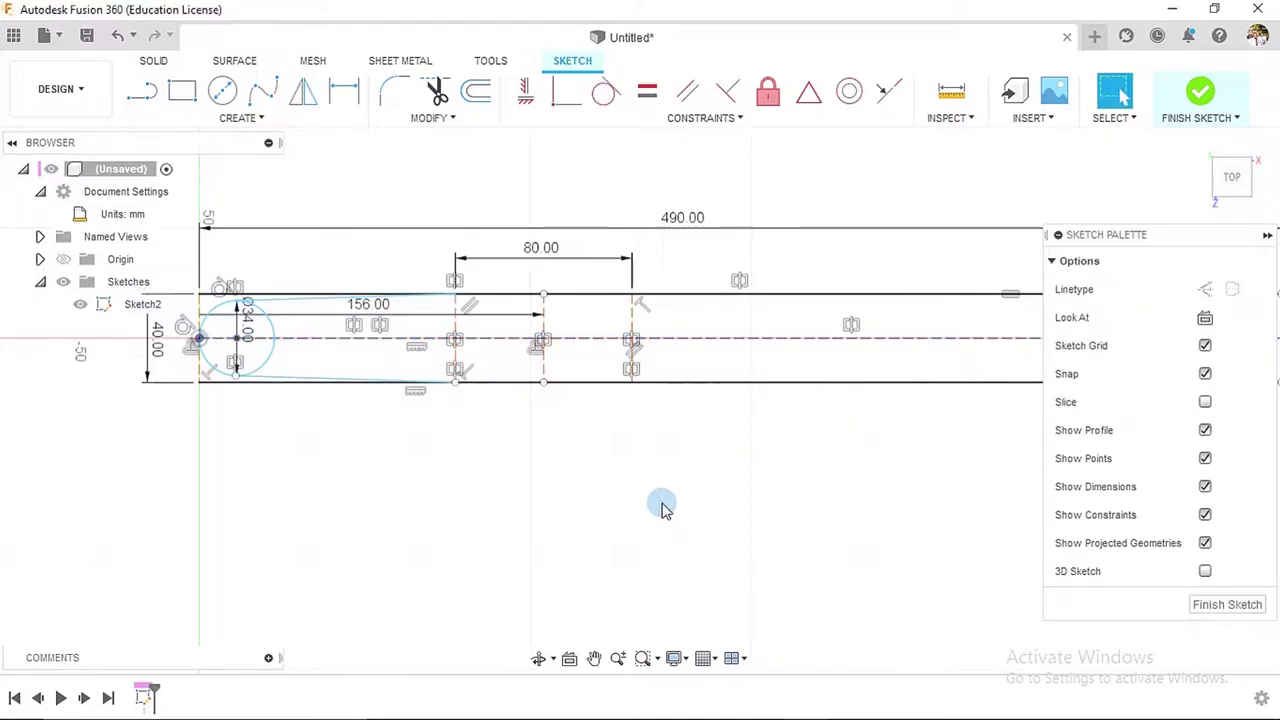
- Confirm the end circle still moves, then apply Fix to lock Sketch2's geometry
{"action": "scroll", "coordinate": [230, 336], "scroll_direction": "down", "scroll_amount": 1}
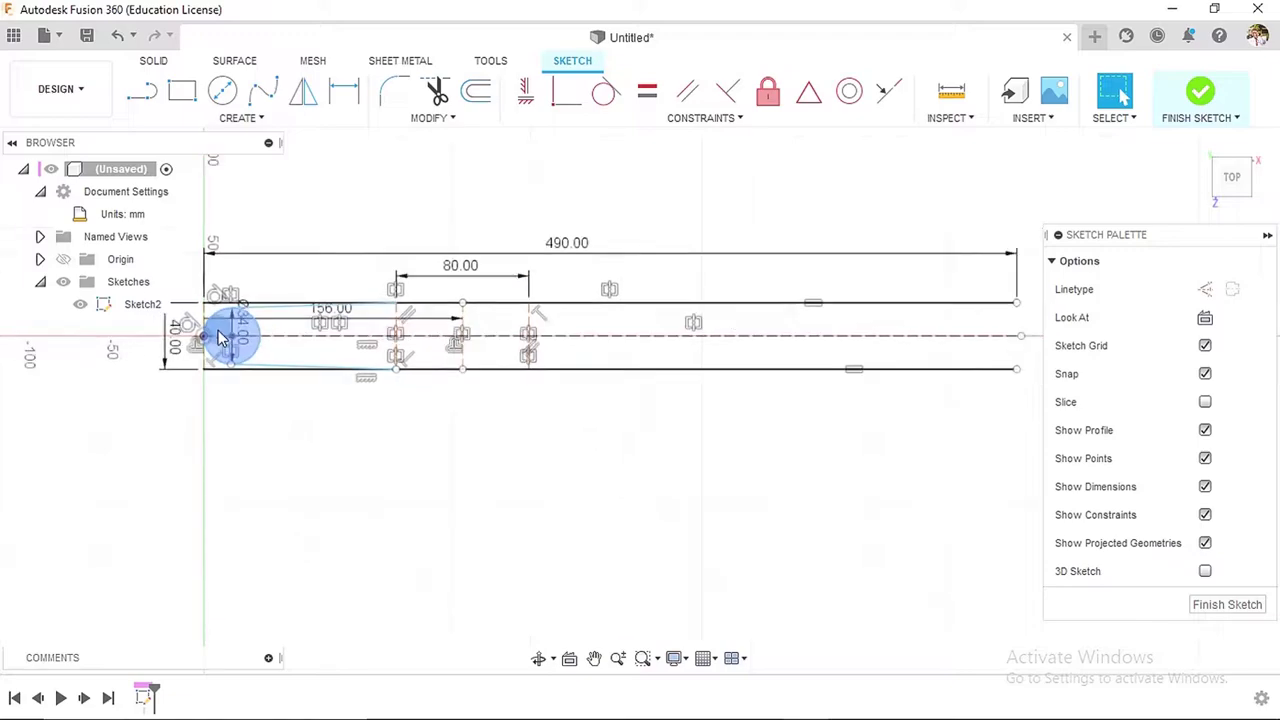
{"action": "scroll", "coordinate": [240, 334], "scroll_direction": "up", "scroll_amount": 3}
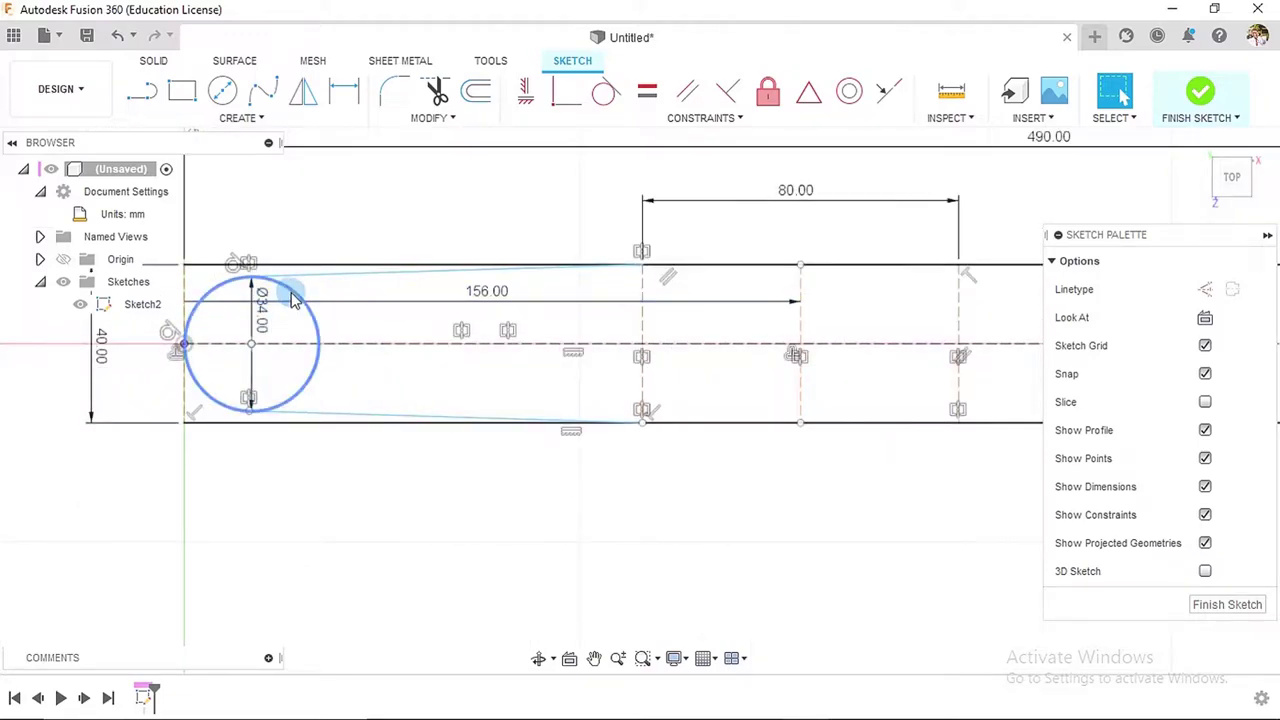
{"action": "left_click_drag", "start_coordinate": [323, 294], "coordinate": [336, 296]}
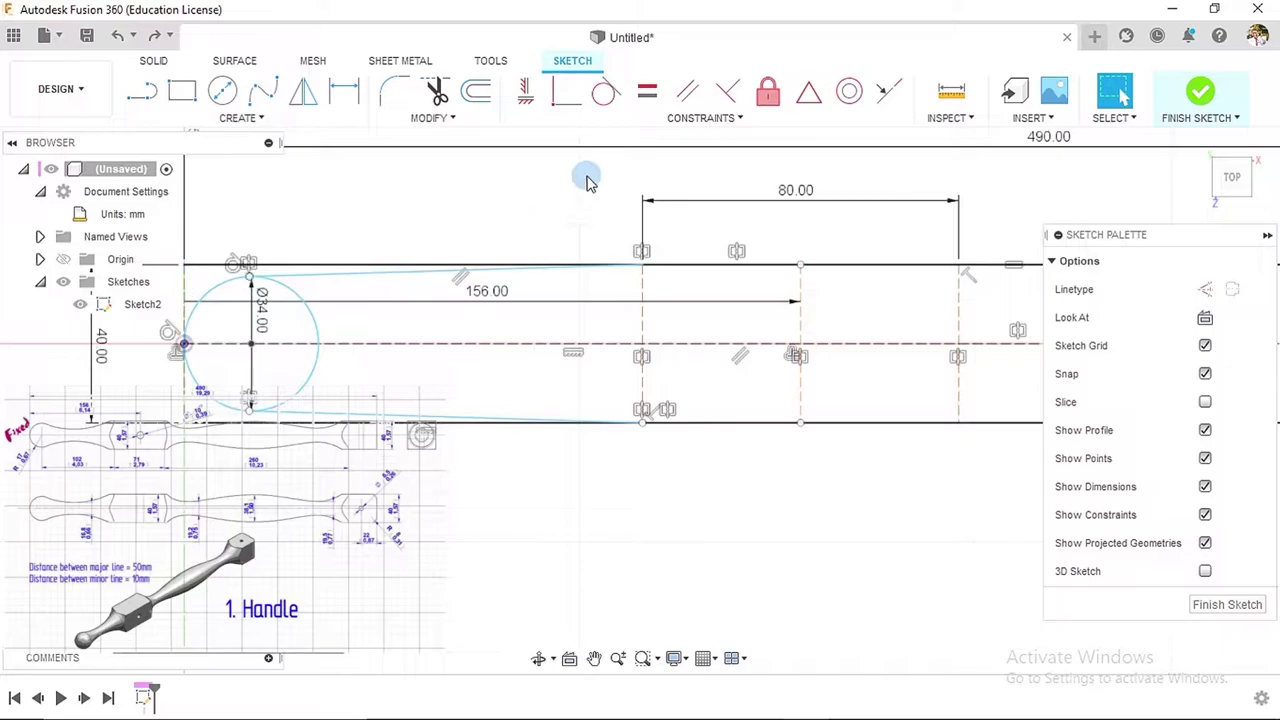
{"action": "left_click", "coordinate": [768, 92]}
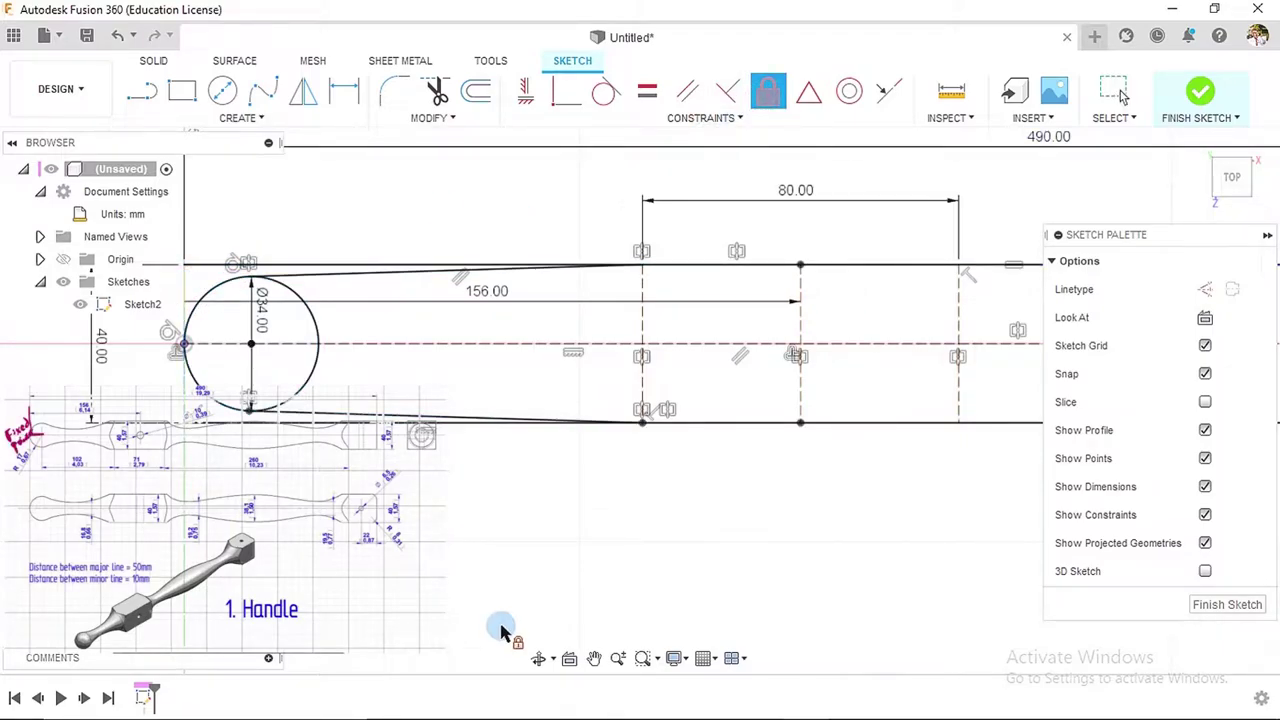
{"action": "key", "text": "Escape"}
{"action": "scroll", "coordinate": [510, 565], "scroll_direction": "down", "scroll_amount": 2}
{"action": "scroll", "coordinate": [515, 562], "scroll_direction": "down", "scroll_amount": 2}
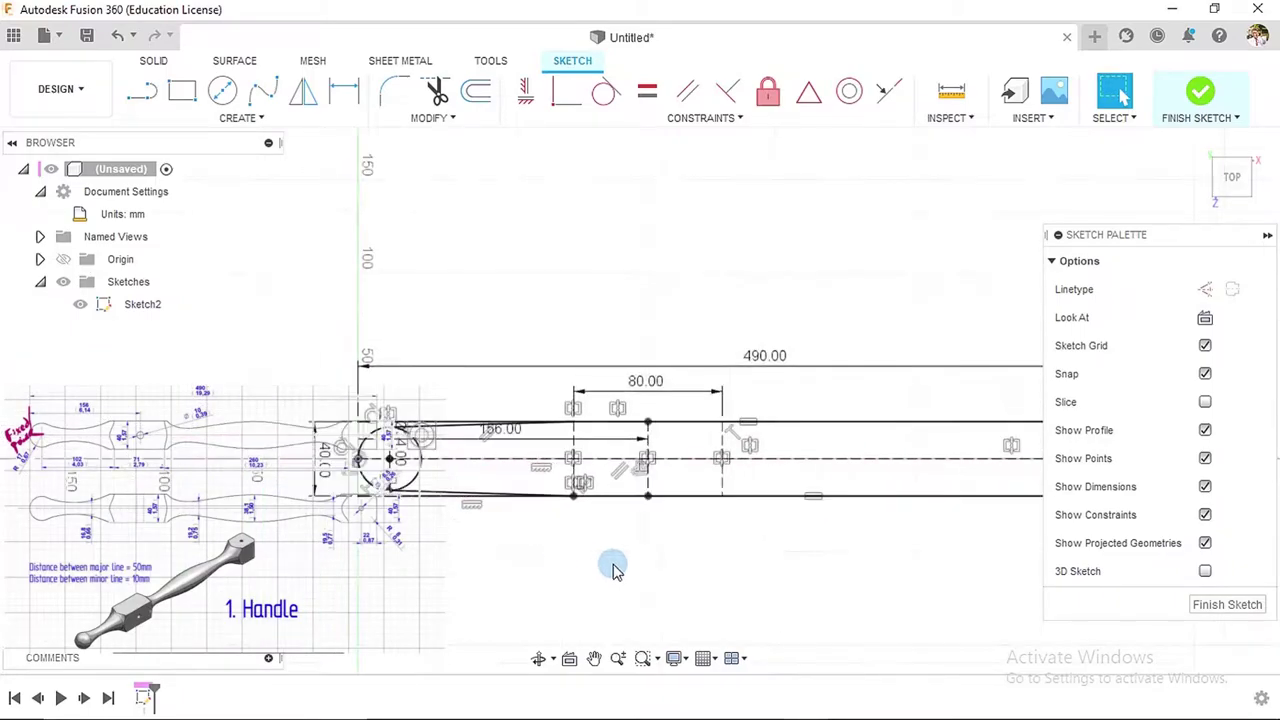
{"action": "mouse_move", "coordinate": [611, 569]}
{"action": "middle_mouse_down"}
{"action": "mouse_move", "coordinate": [491, 508]}
{"action": "mouse_move", "coordinate": [512, 452]}
{"action": "middle_mouse_up"}
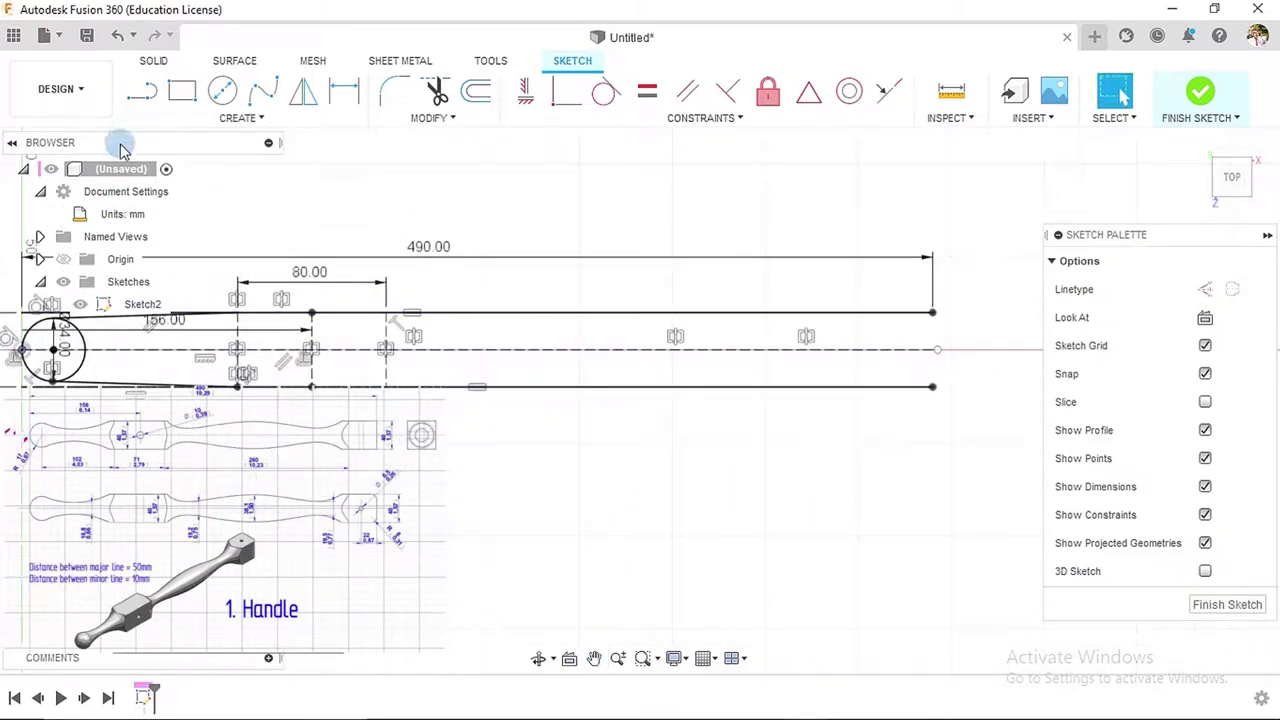
- Close the handle's right end with a 40 mm vertical line
{"action": "left_click", "coordinate": [142, 91]}
{"action": "left_click", "coordinate": [933, 315]}
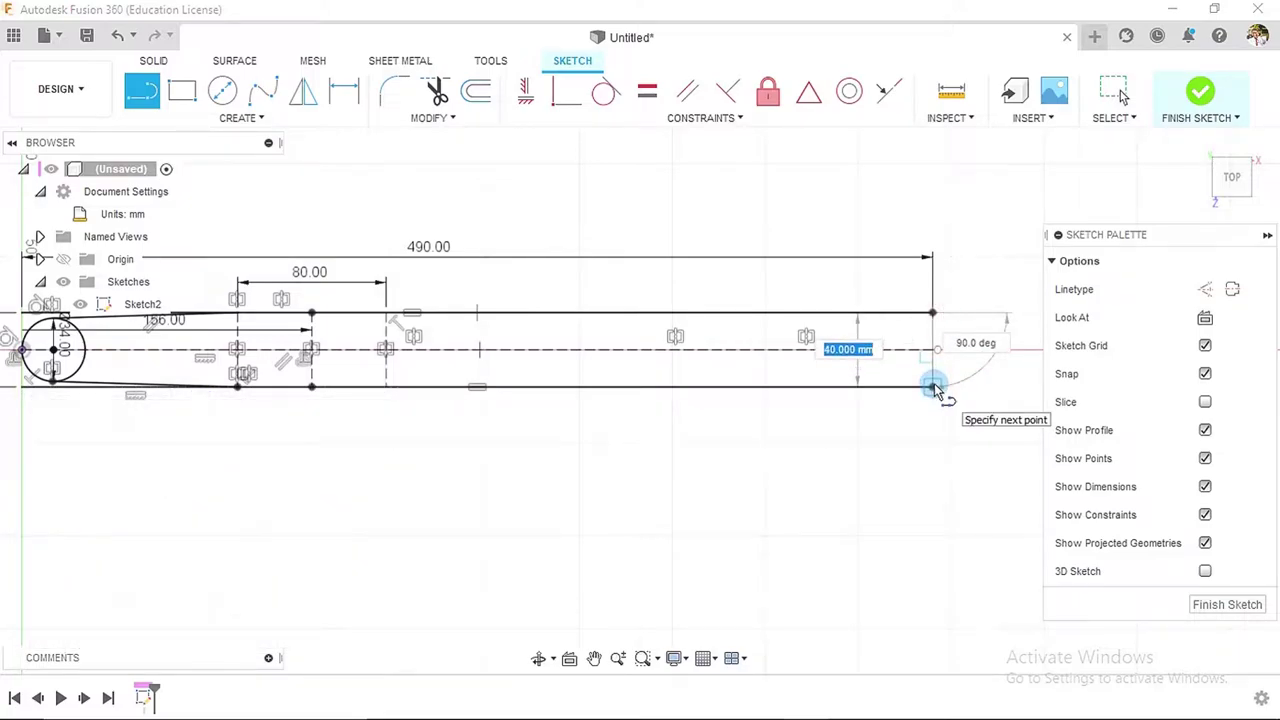
{"action": "left_click", "coordinate": [934, 385]}
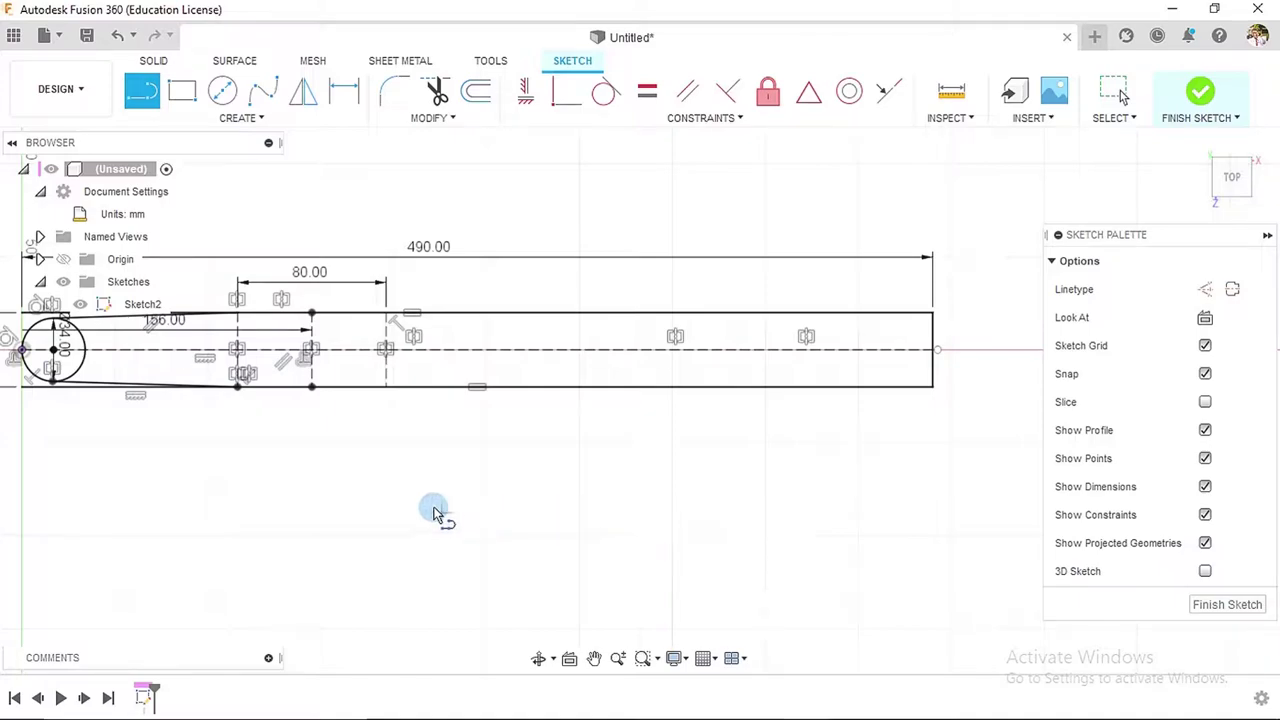
- Draw a vertical line from where the taper meets the top edge down to the bottom edge
{"action": "middle_click_drag", "start_coordinate": [450, 480], "coordinate": [591, 474]}
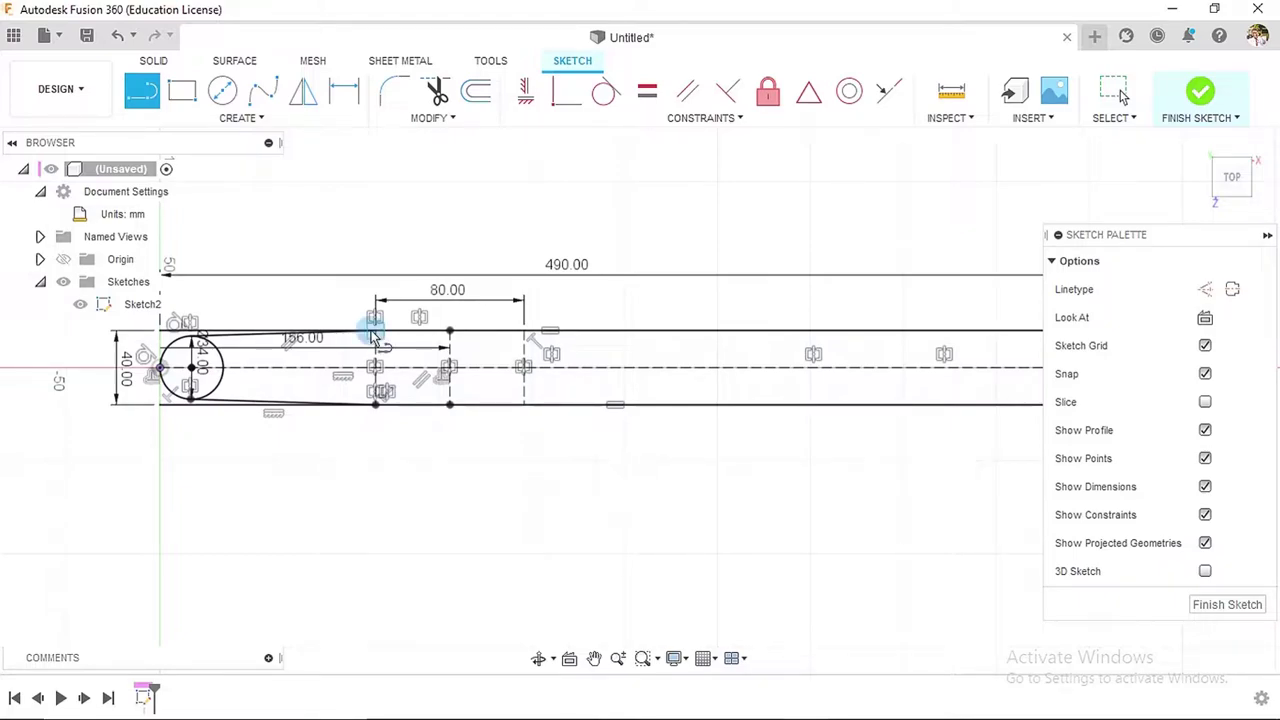
{"action": "scroll", "coordinate": [378, 340], "scroll_direction": "up", "scroll_amount": 2}
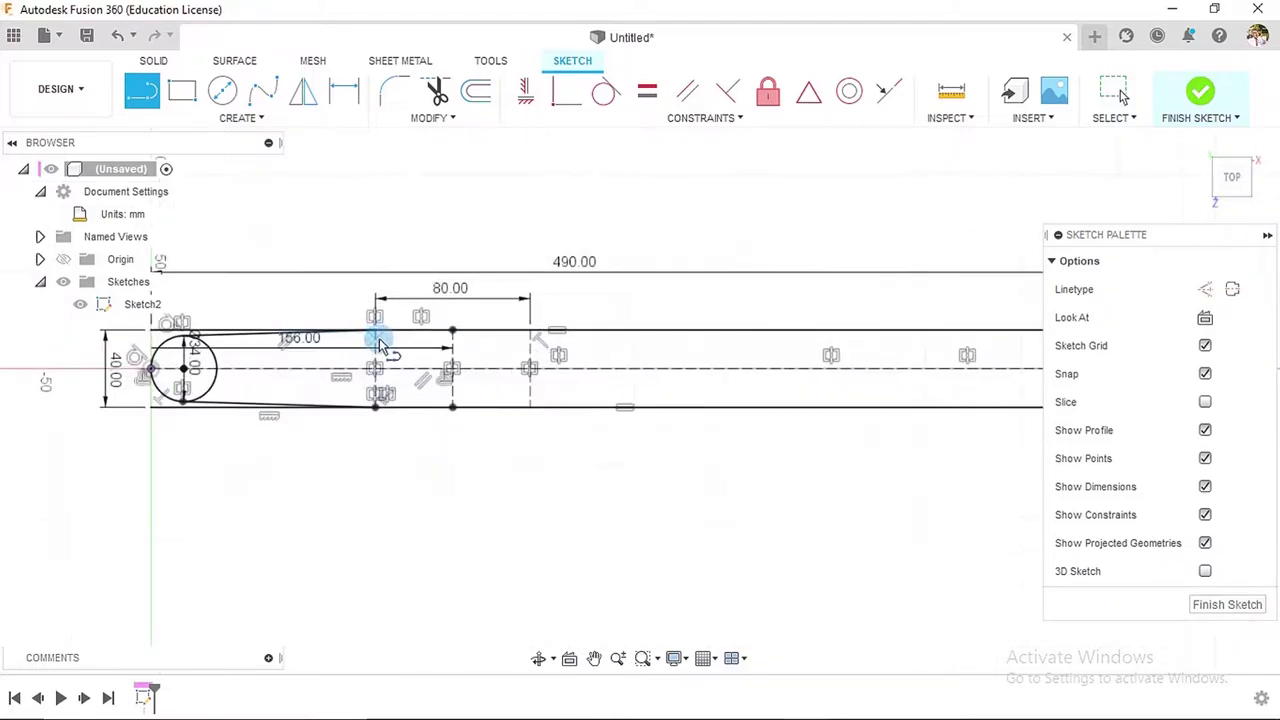
{"action": "left_click", "coordinate": [375, 331]}
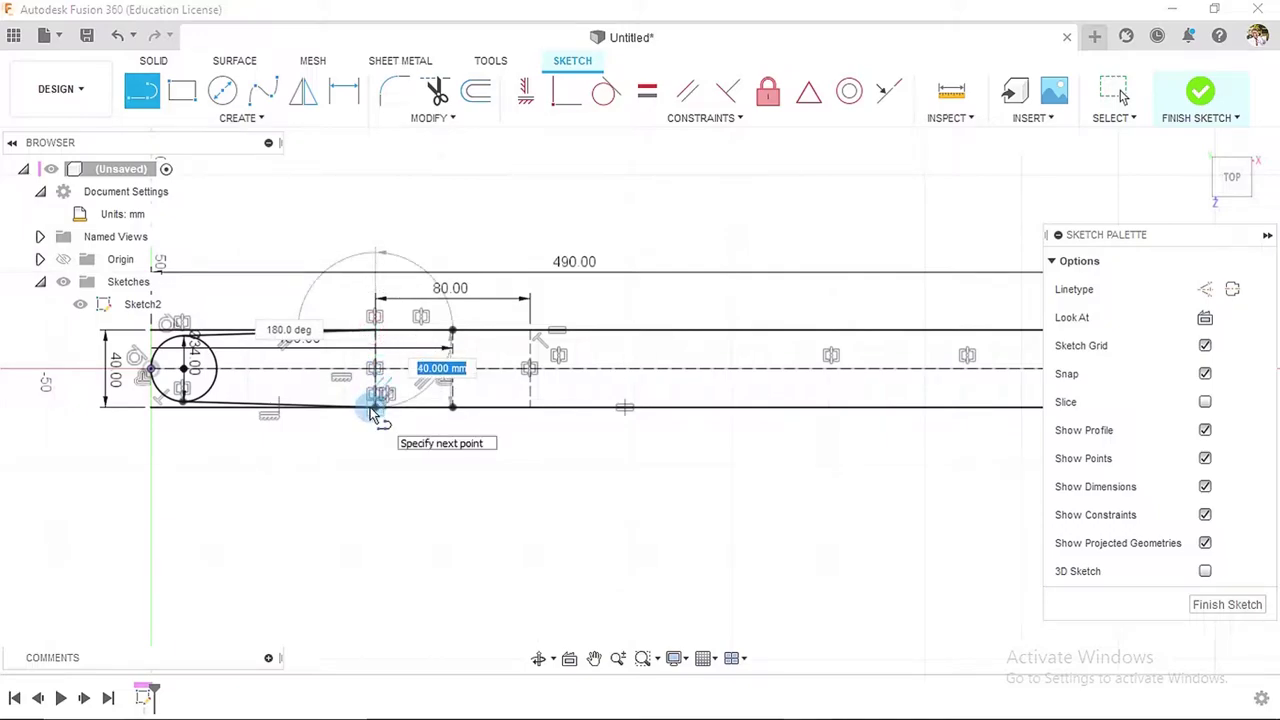
{"action": "double_click", "coordinate": [374, 408]}
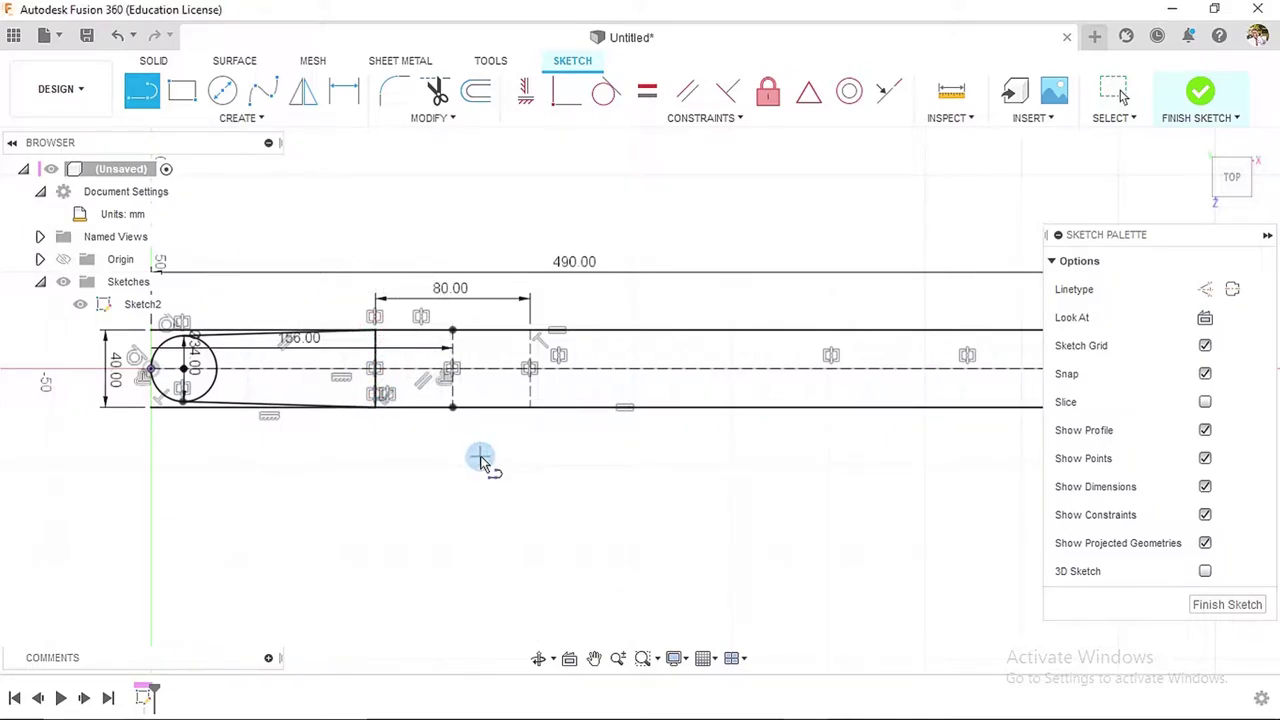
- Finish Sketch2 and return to the isometric home view
{"action": "key", "text": "Escape"}
{"action": "scroll", "coordinate": [490, 465], "scroll_direction": "down", "scroll_amount": 4}
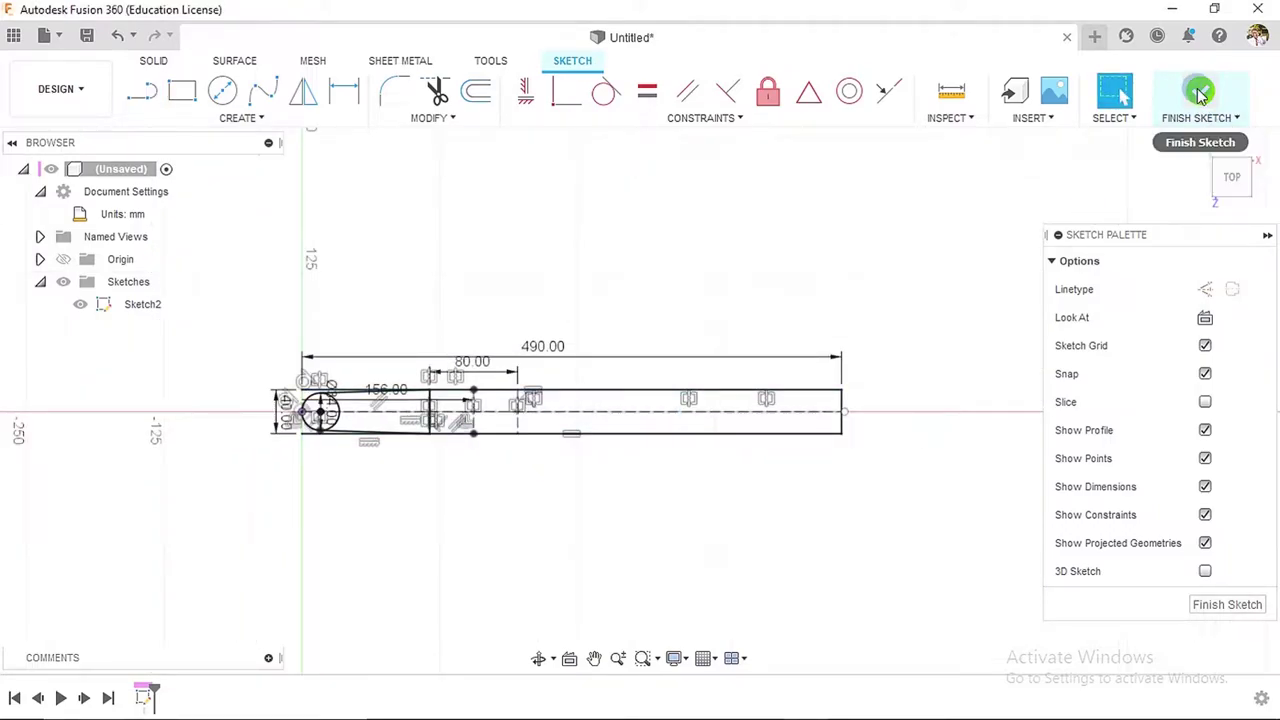
{"action": "left_click", "coordinate": [1199, 93]}
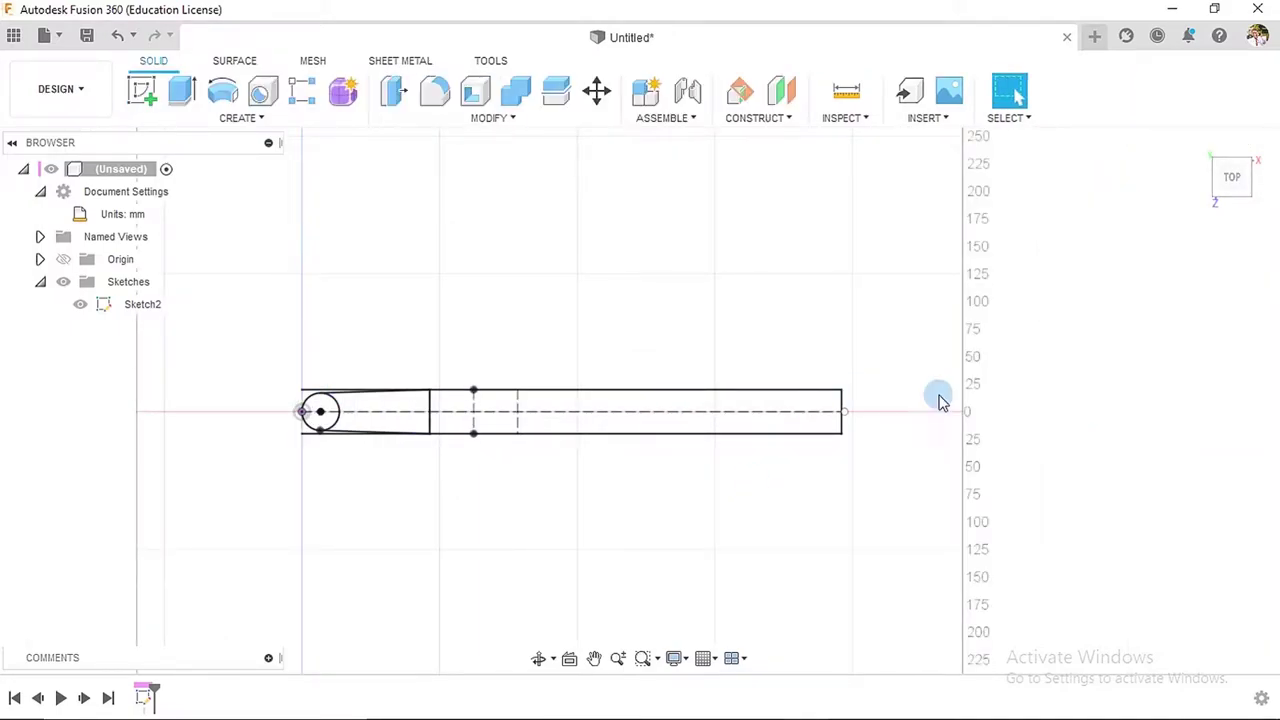
{"action": "left_click", "coordinate": [1199, 143]}
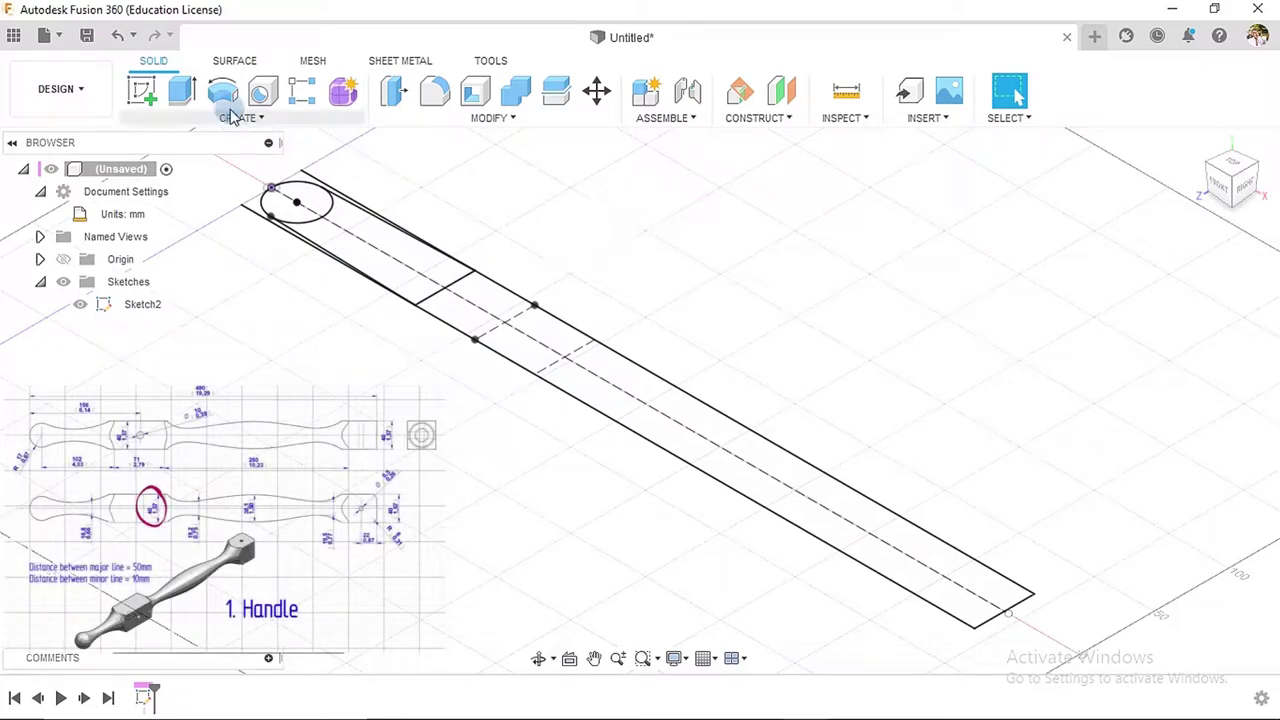
- Extrude the long rectangle profile symmetrically, whole length 40 mm, as a new body
{"action": "left_click", "coordinate": [181, 91]}
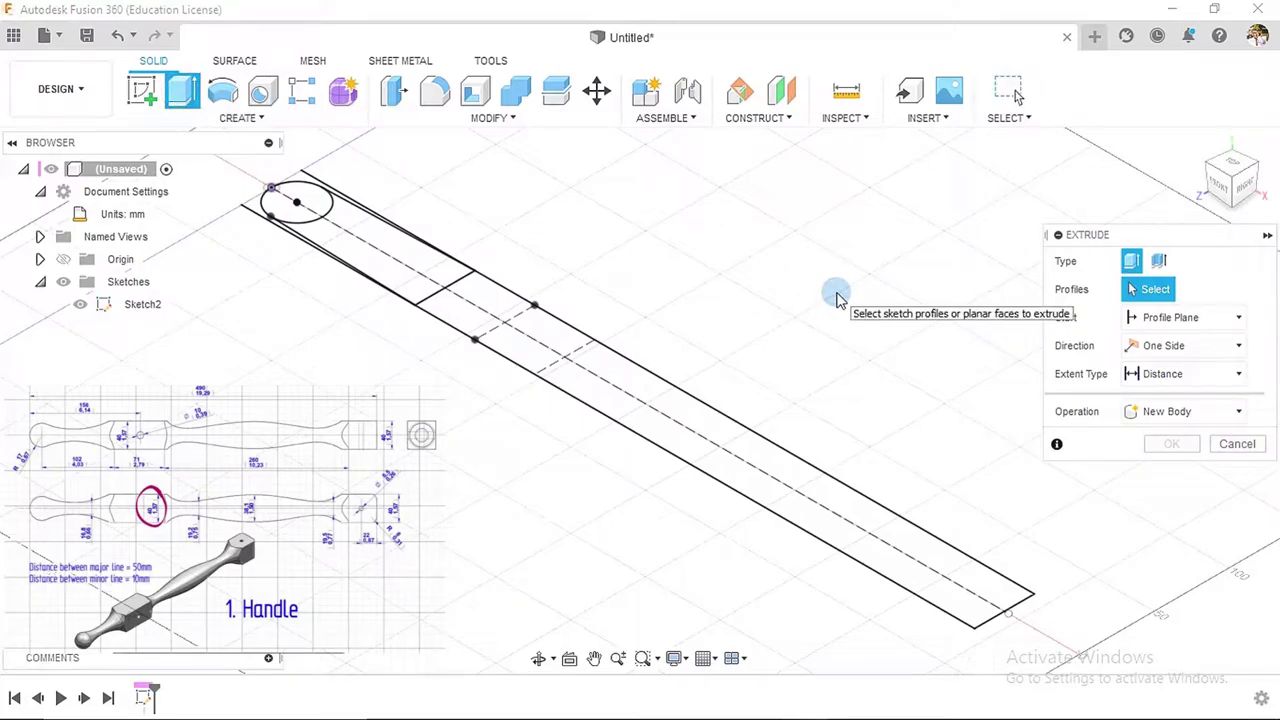
{"action": "left_click", "coordinate": [826, 498]}
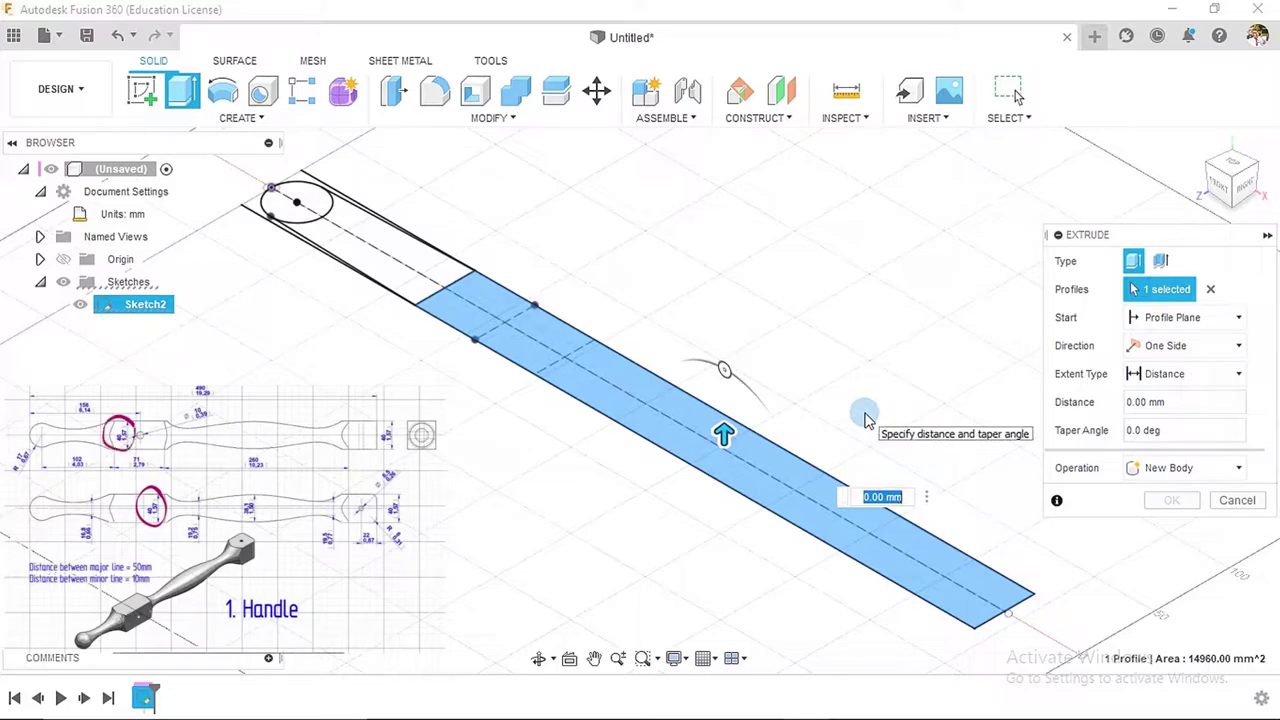
{"action": "left_click", "coordinate": [1186, 347]}
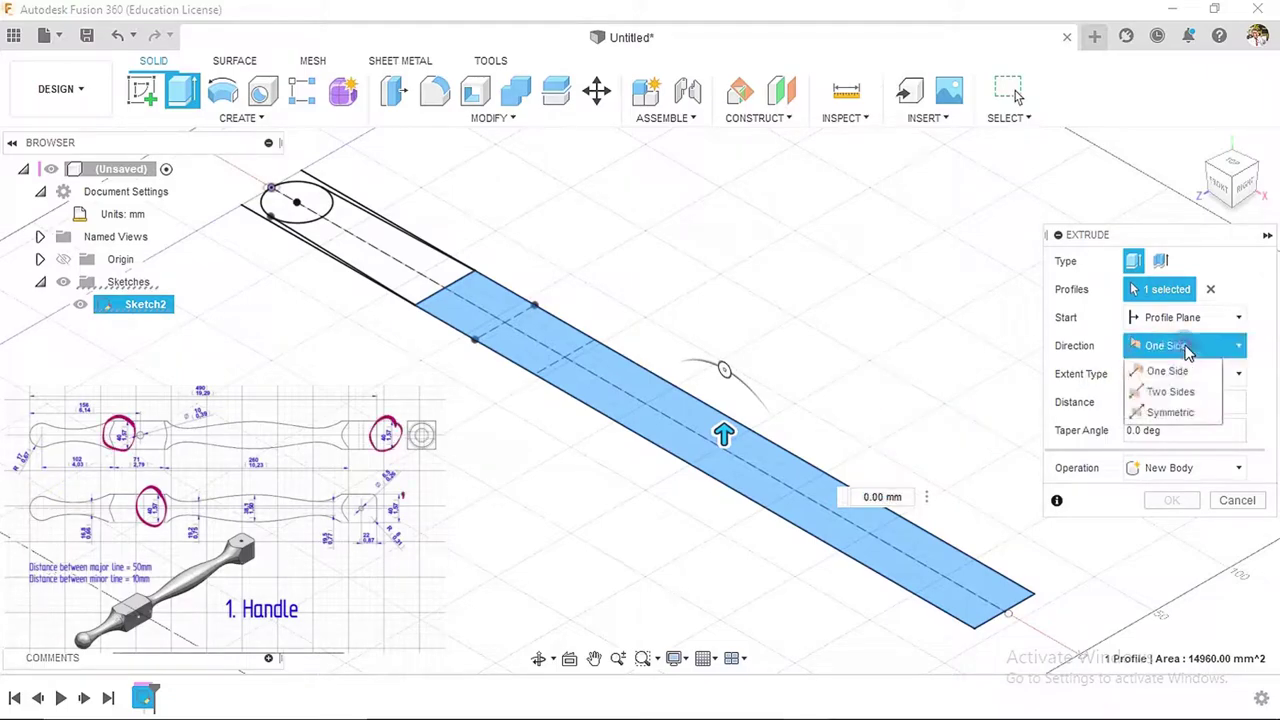
{"action": "left_click", "coordinate": [1170, 413]}
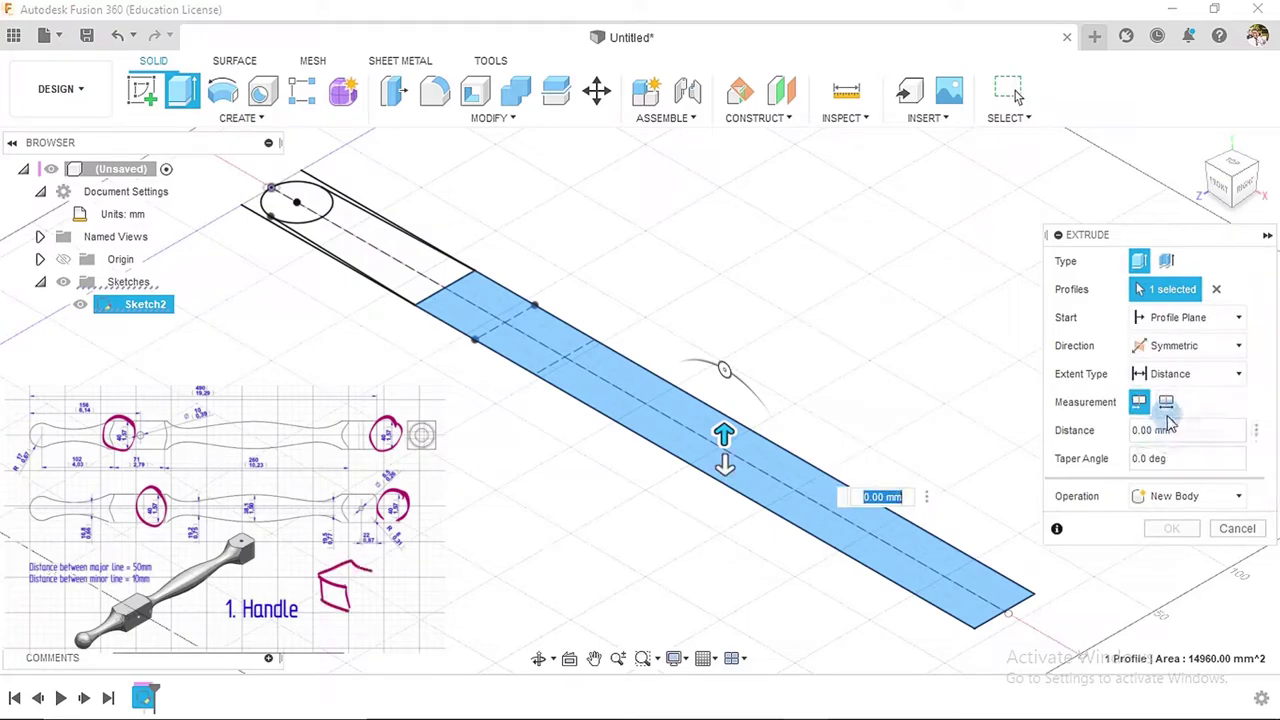
{"action": "left_click", "coordinate": [1166, 402]}
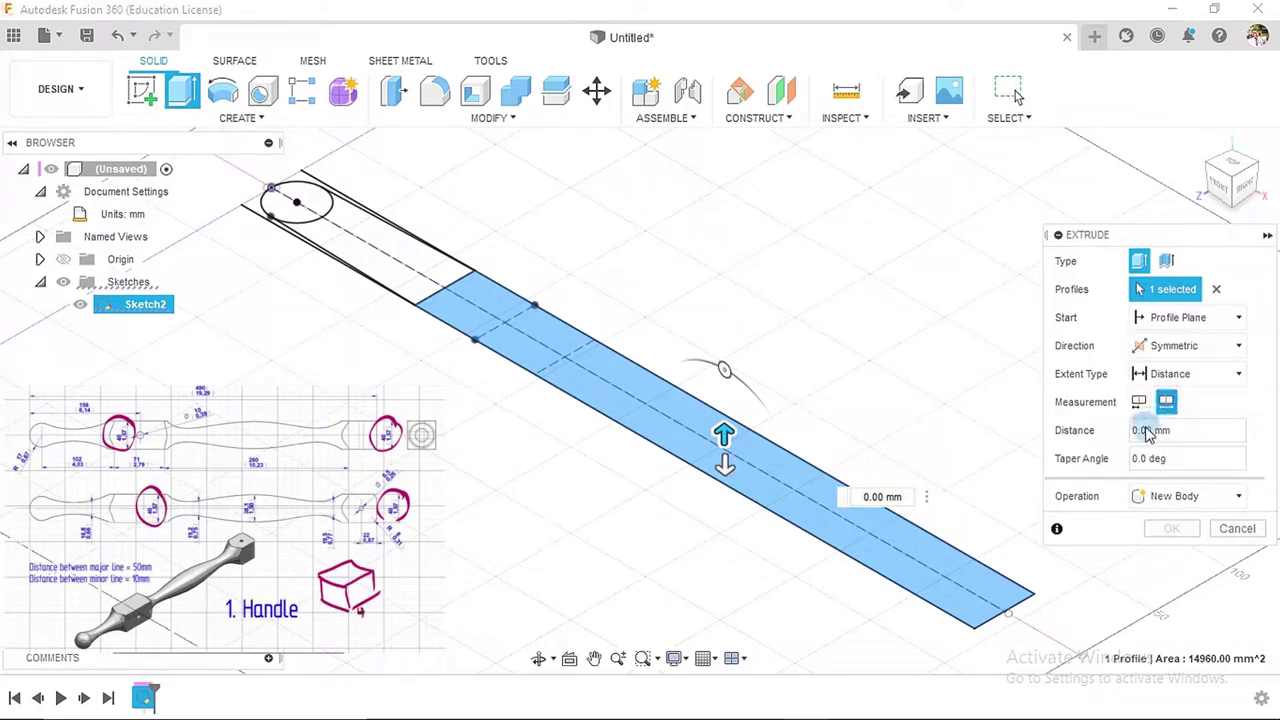
{"action": "left_click", "coordinate": [1148, 432]}
{"action": "type", "text": "4"}
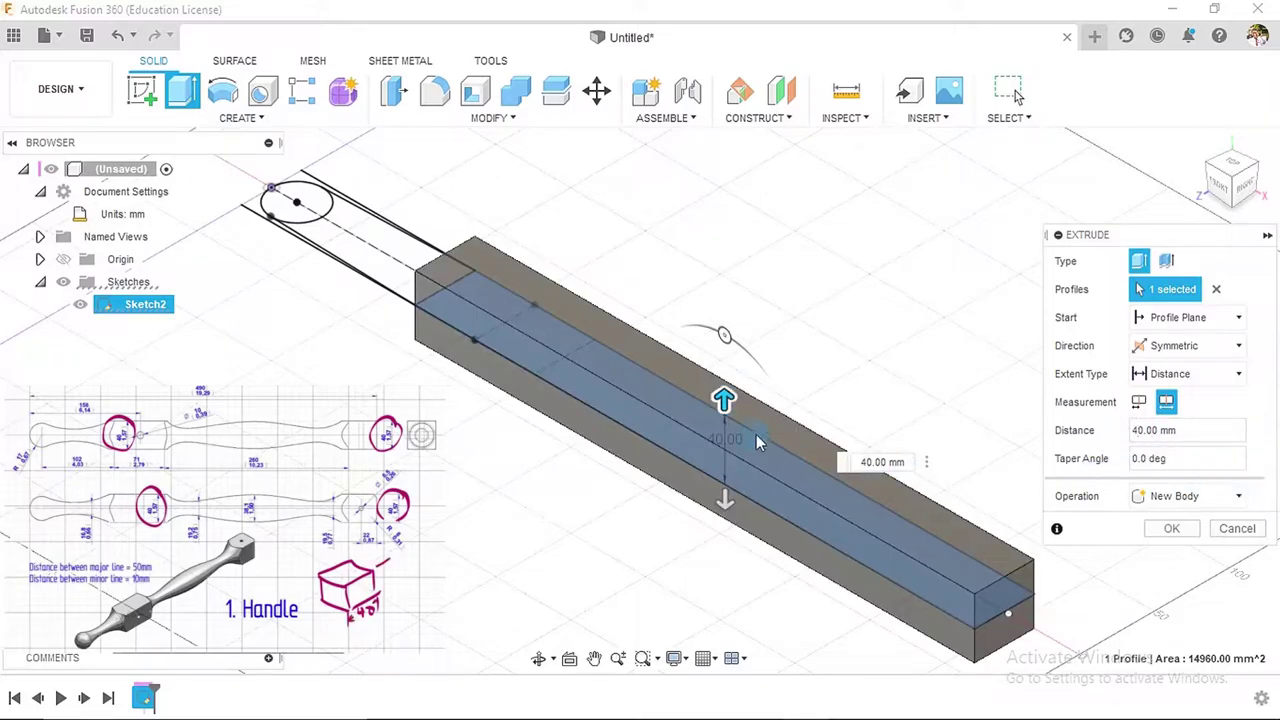
{"action": "left_click", "coordinate": [1171, 530]}
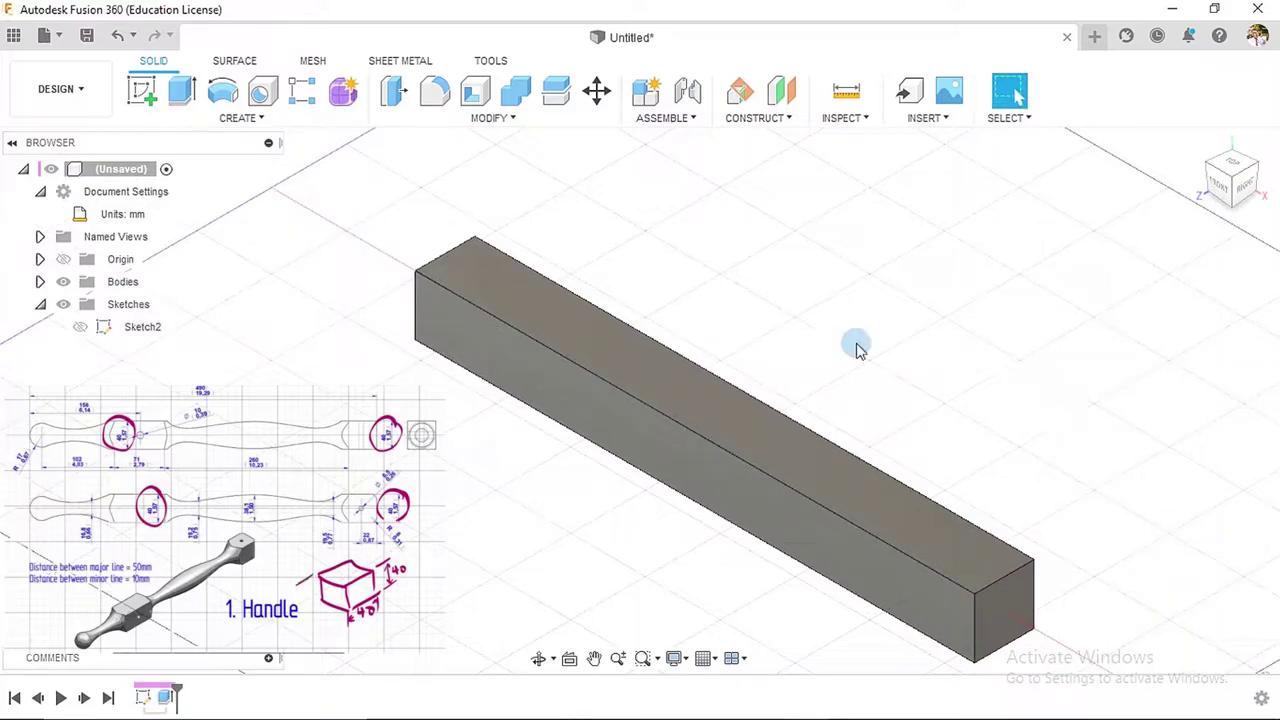
- Show and edit Sketch2, converting the dashed centre line into a normal line
{"action": "left_click", "coordinate": [80, 327]}
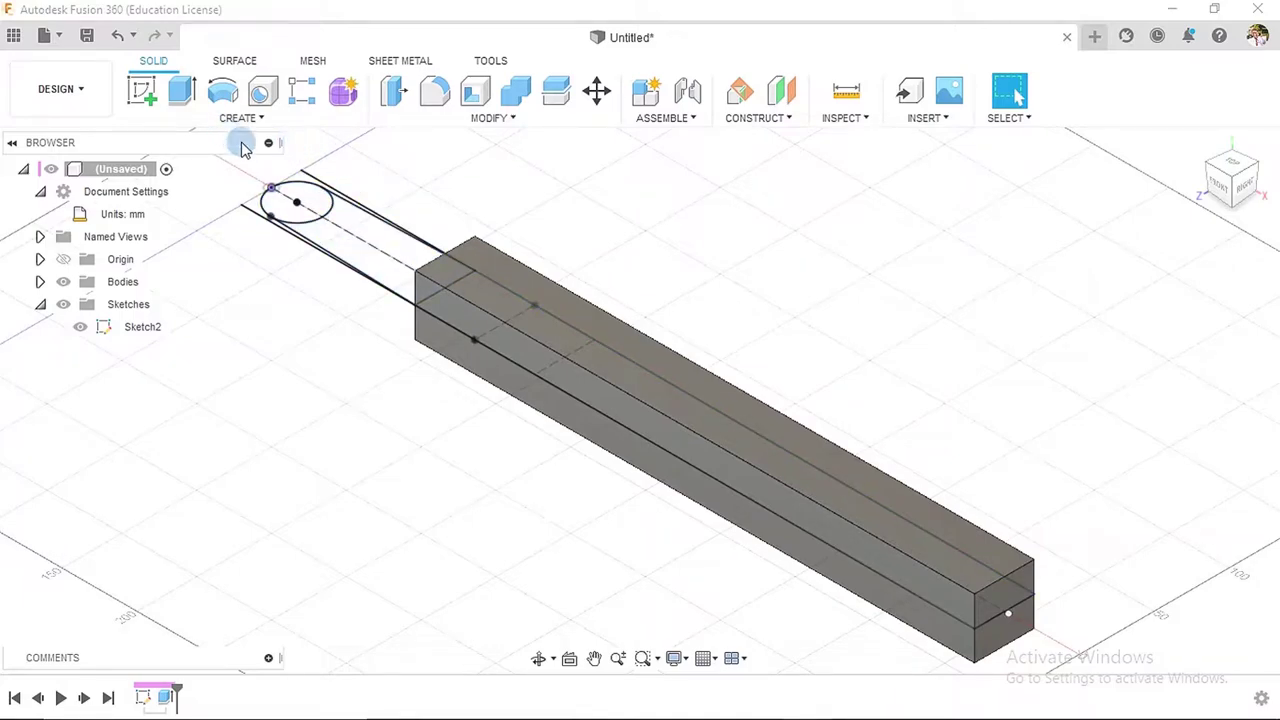
{"action": "right_click", "coordinate": [264, 205]}
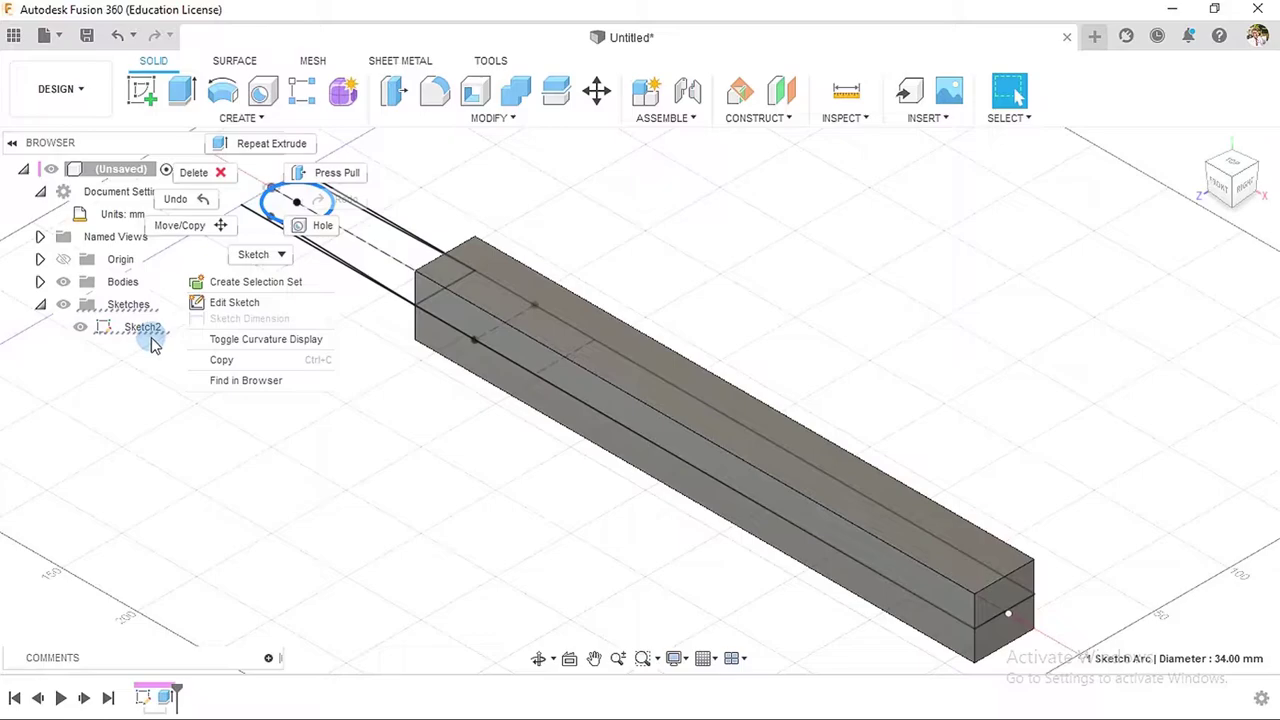
{"action": "left_click", "coordinate": [233, 304]}
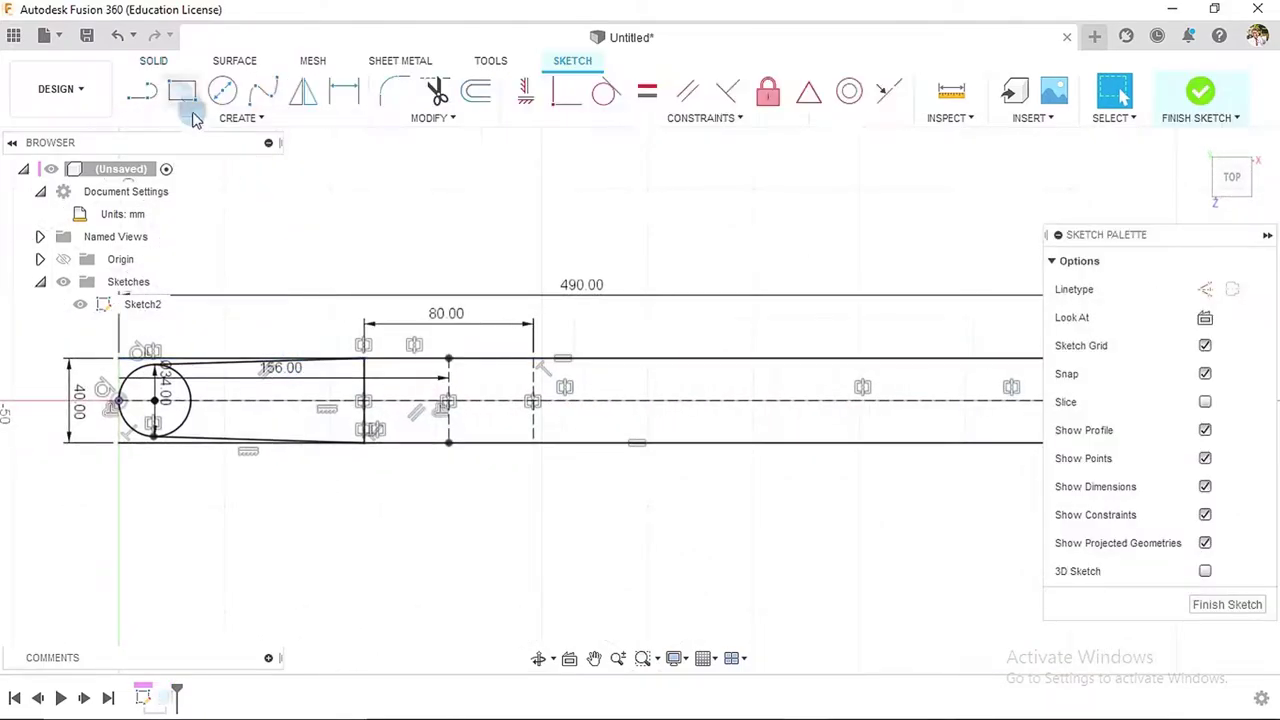
{"action": "left_click", "coordinate": [142, 91]}
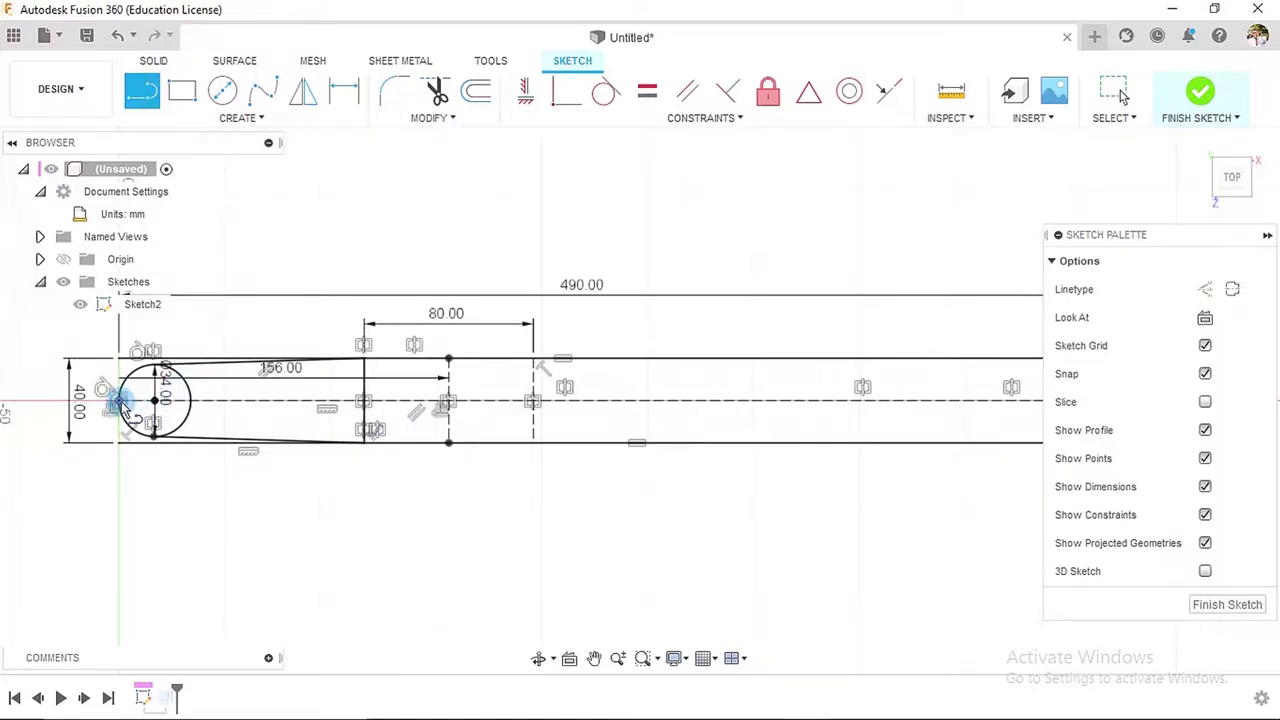
{"action": "key", "text": "Escape"}
{"action": "scroll", "coordinate": [569, 412], "scroll_direction": "down", "scroll_amount": 2}
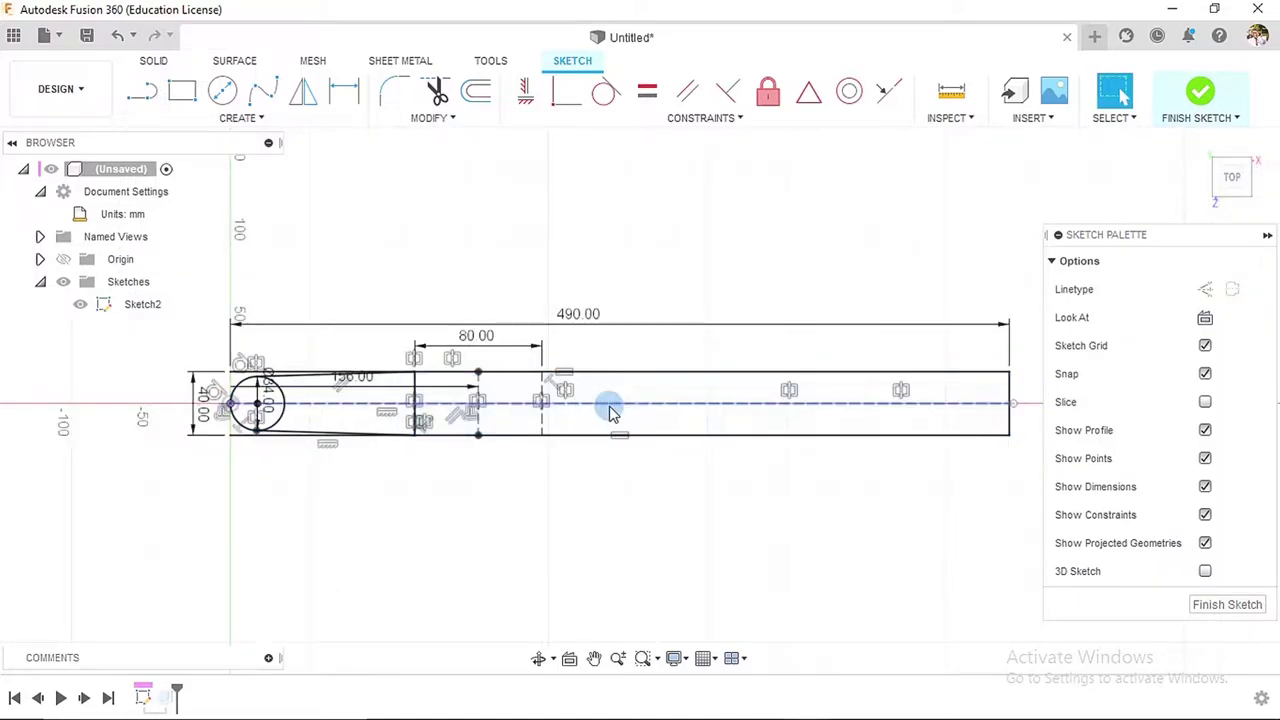
{"action": "left_click", "coordinate": [612, 408]}
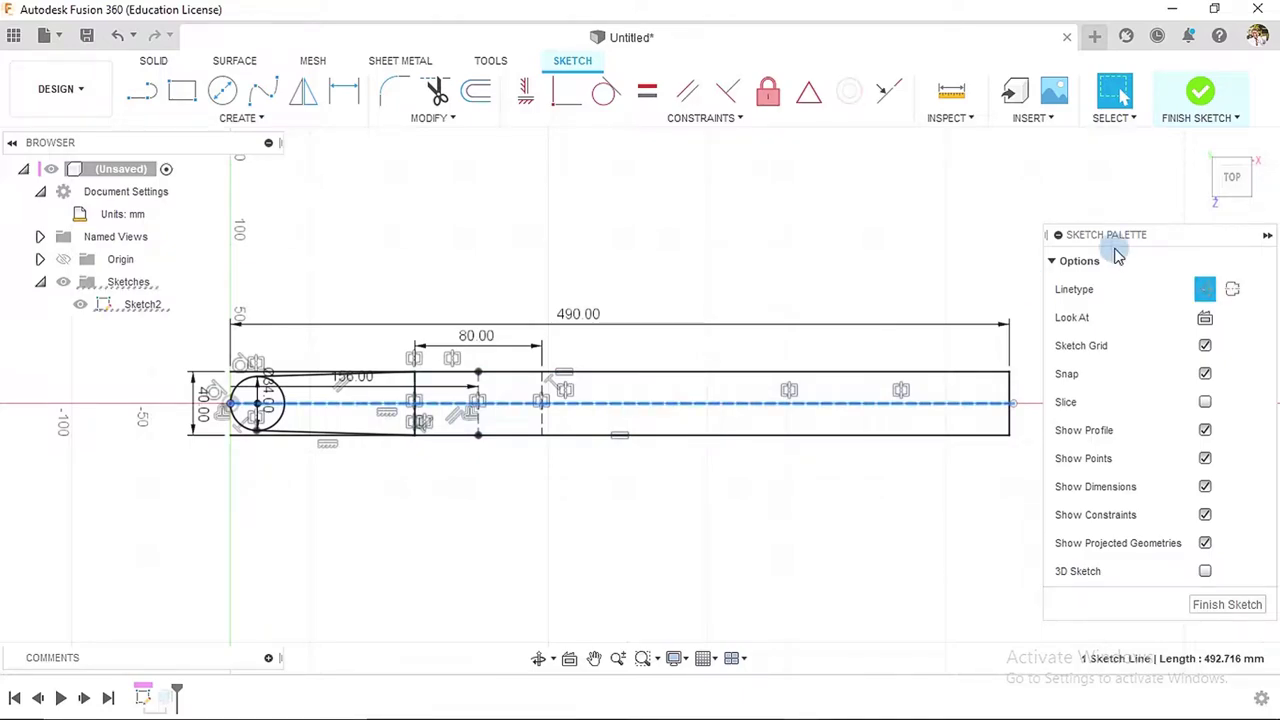
{"action": "left_click", "coordinate": [1205, 289]}
- Draw a 34 mm vertical line across the end circle's centre and finish the sketch
{"action": "scroll", "coordinate": [526, 418], "scroll_direction": "up", "scroll_amount": 1}
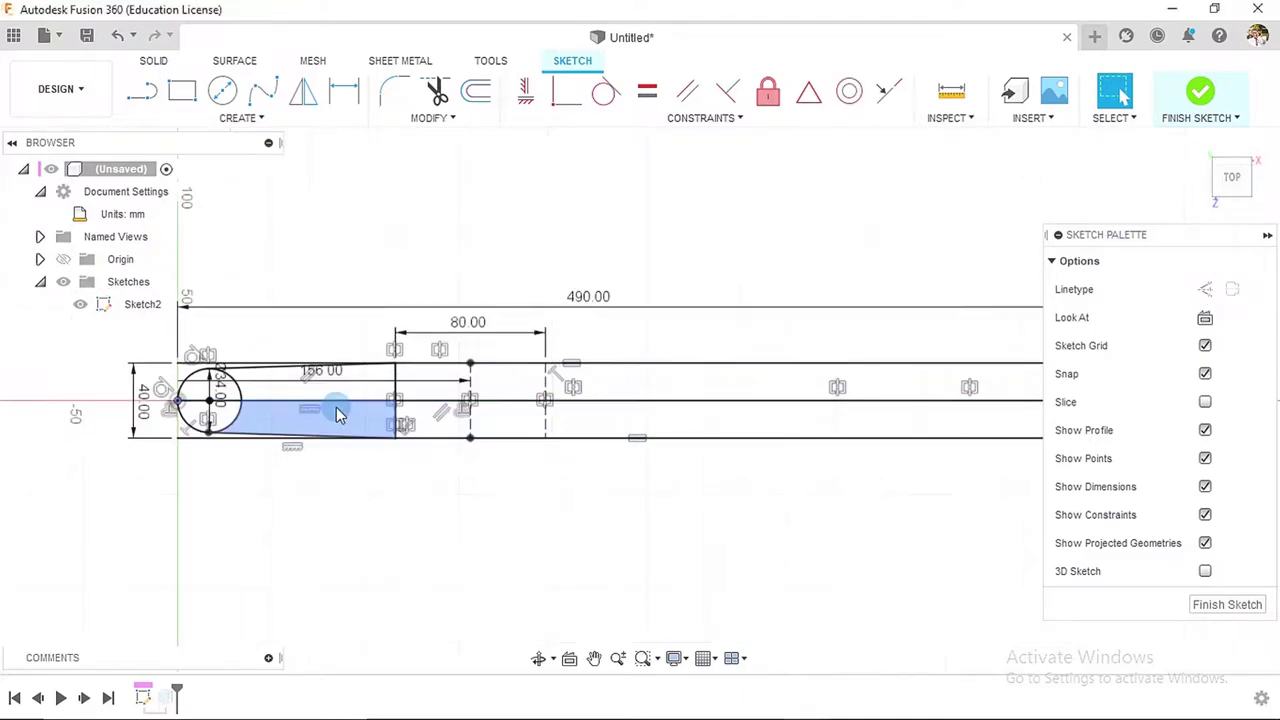
{"action": "left_click", "coordinate": [143, 91]}
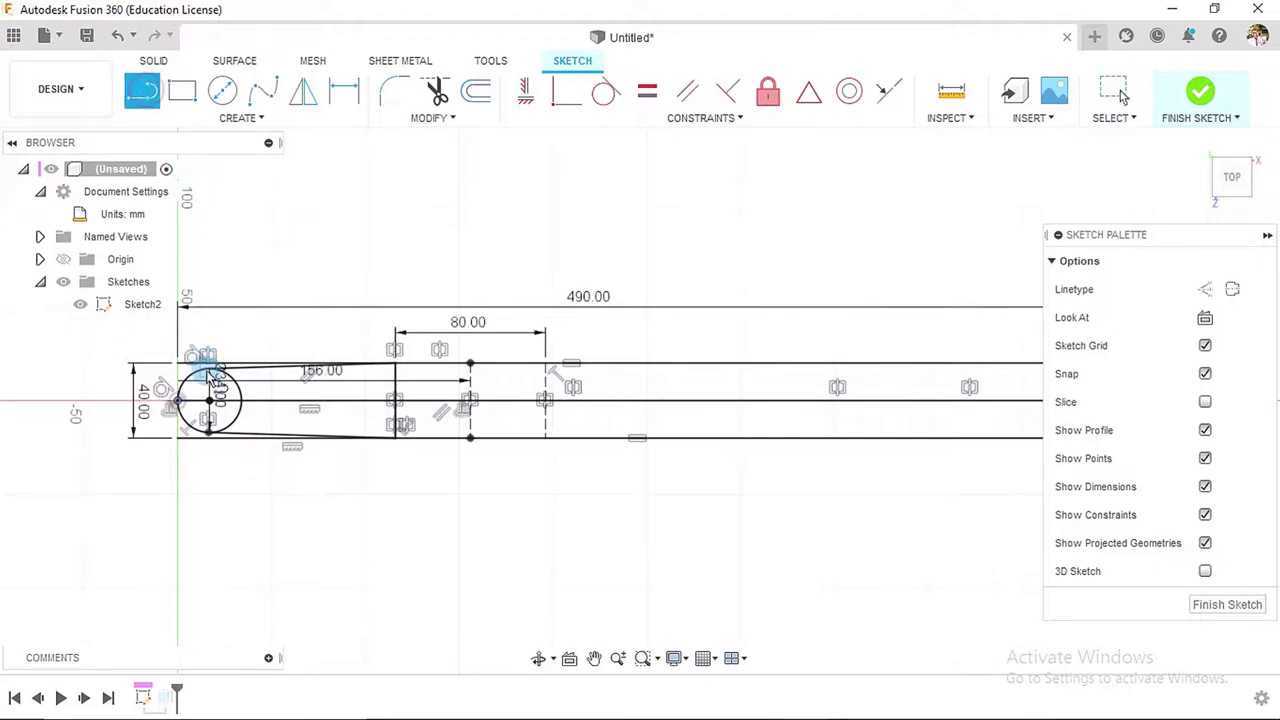
{"action": "scroll", "coordinate": [208, 437], "scroll_direction": "up", "scroll_amount": 3}
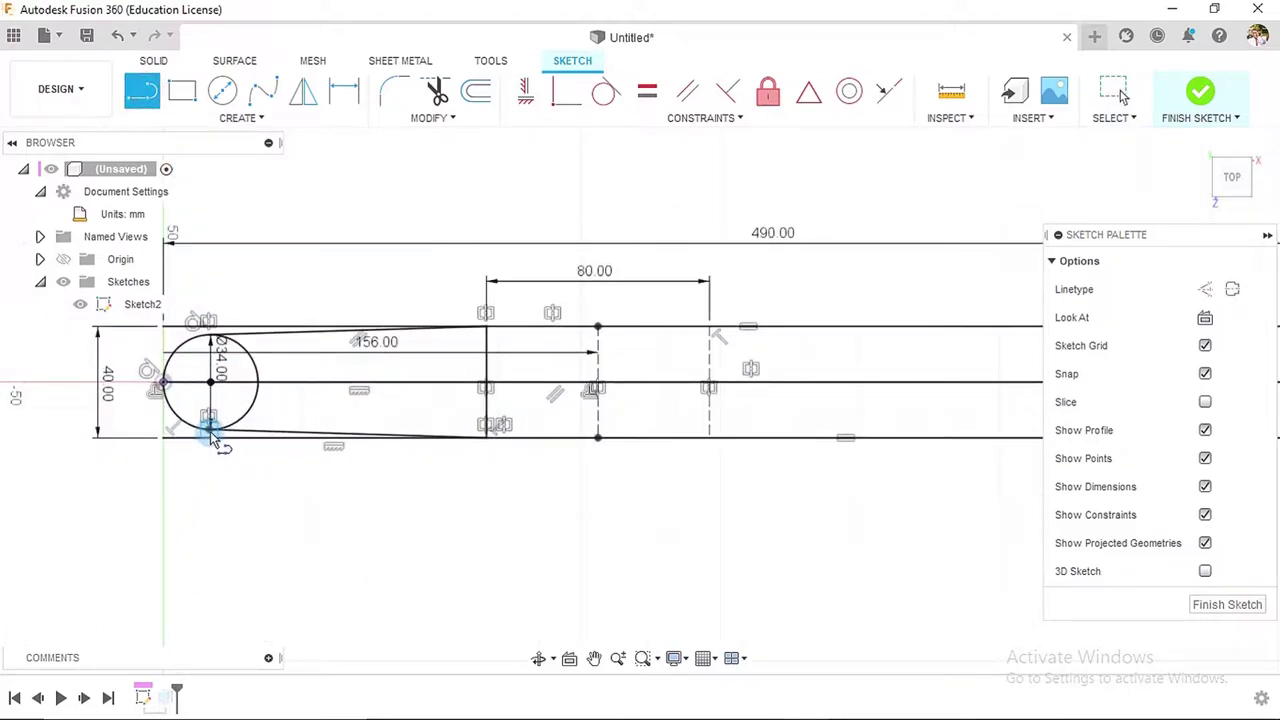
{"action": "left_click", "coordinate": [209, 432]}
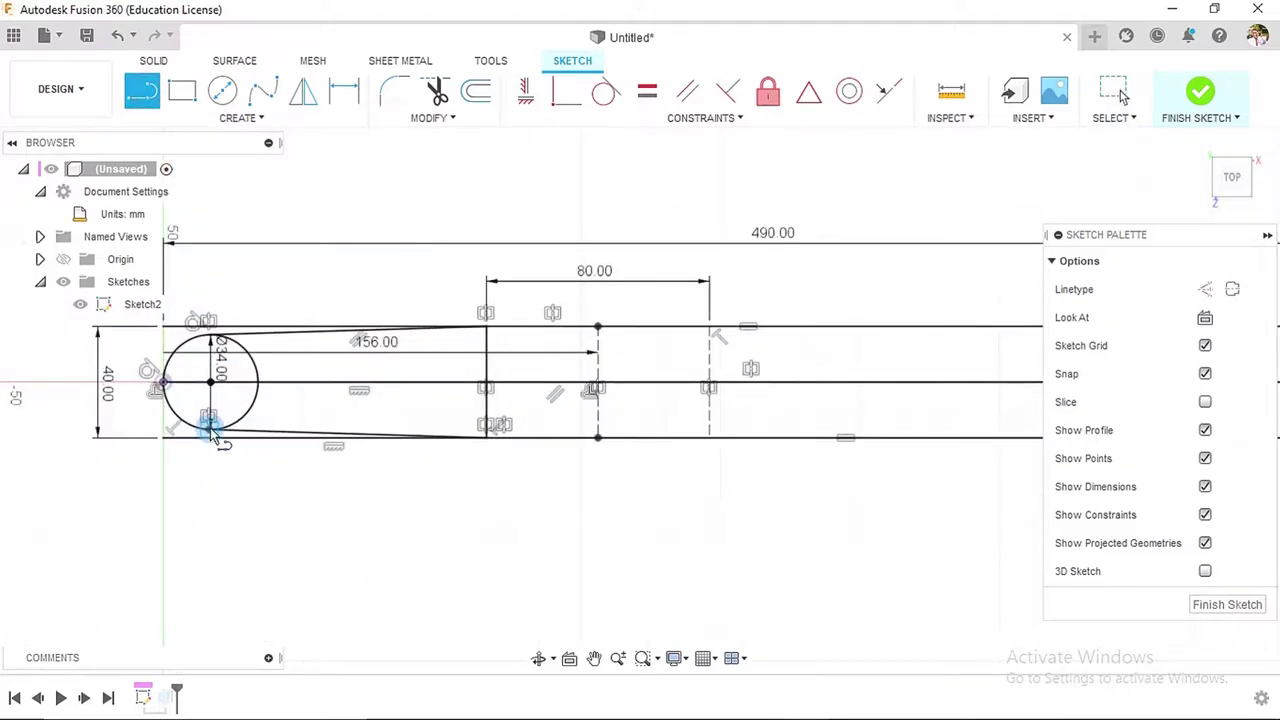
{"action": "left_click", "coordinate": [213, 338]}
{"action": "key", "text": "Escape"}
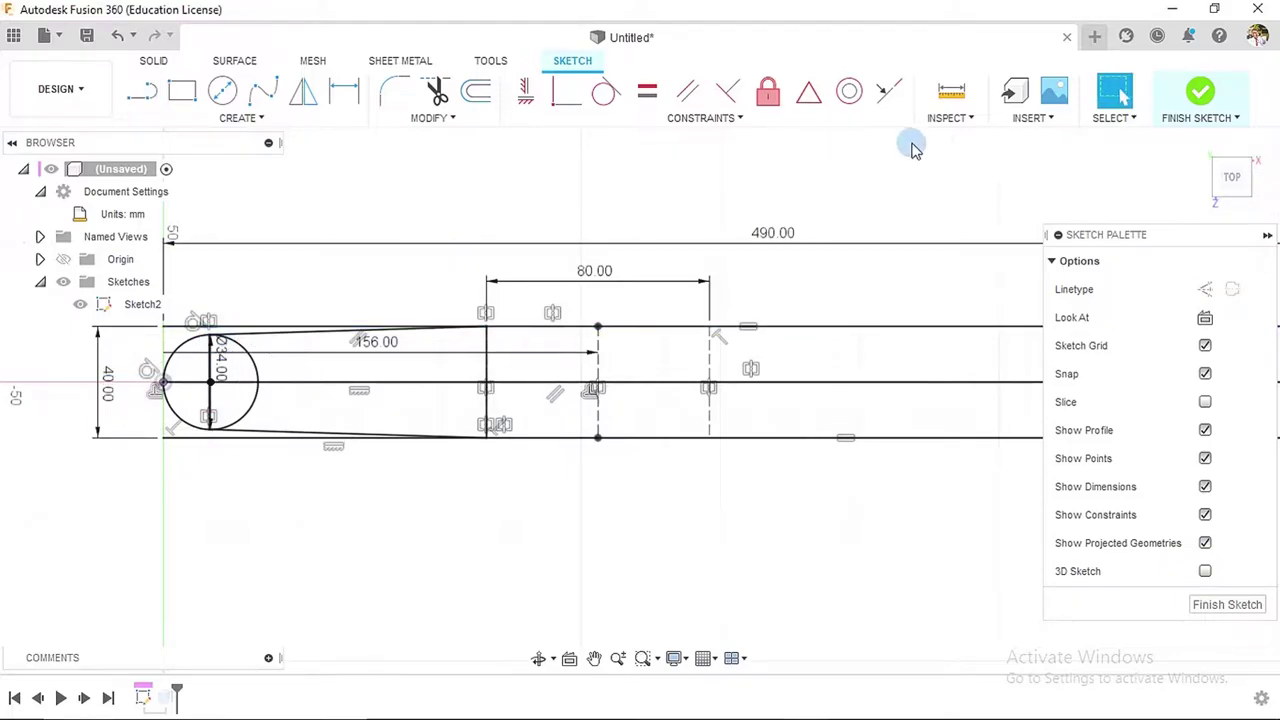
{"action": "left_click", "coordinate": [1199, 97]}
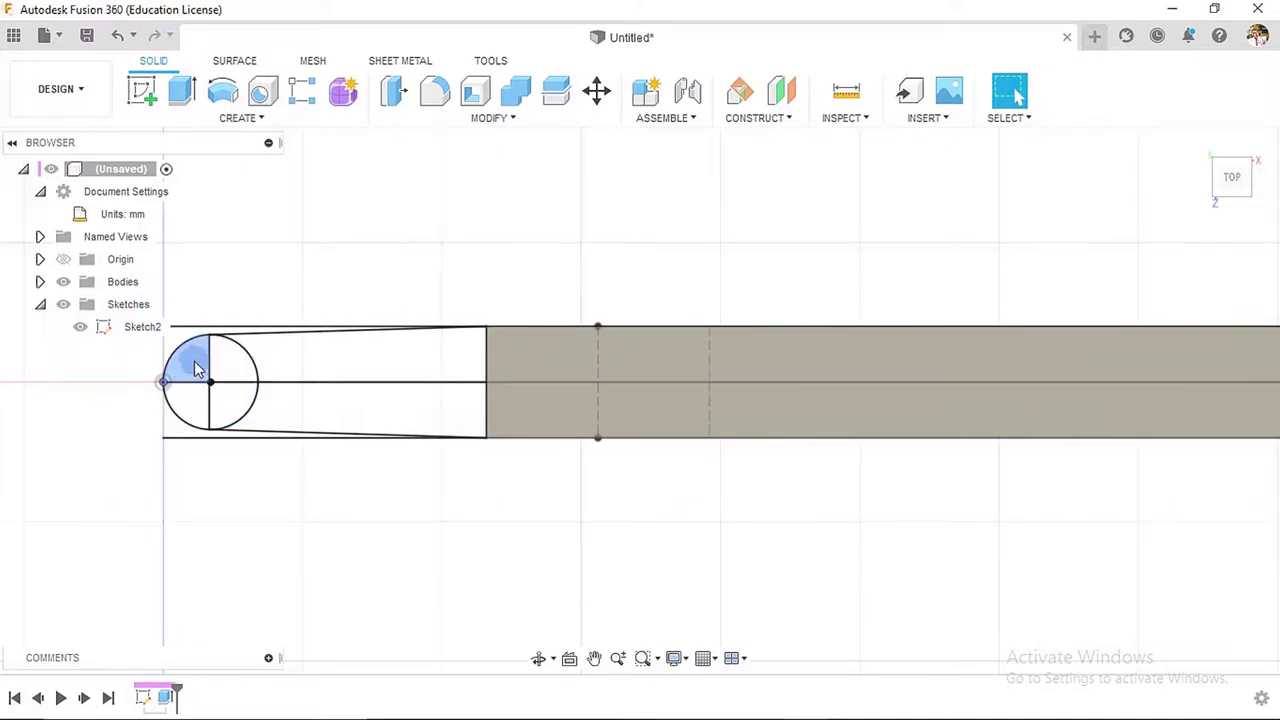
- Revolve a quarter of the end circle 360° about the centre line into a hemisphere
{"action": "left_click", "coordinate": [1197, 140]}
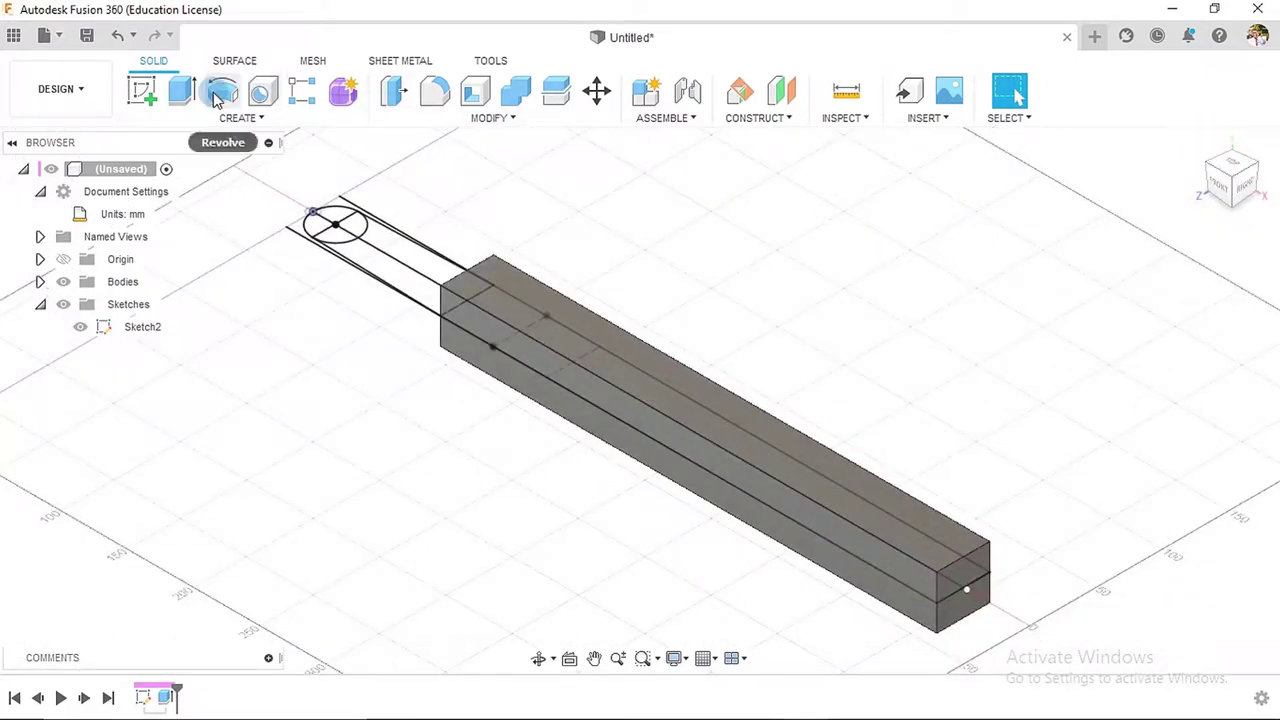
{"action": "scroll", "coordinate": [335, 170], "scroll_direction": "up", "scroll_amount": 5}
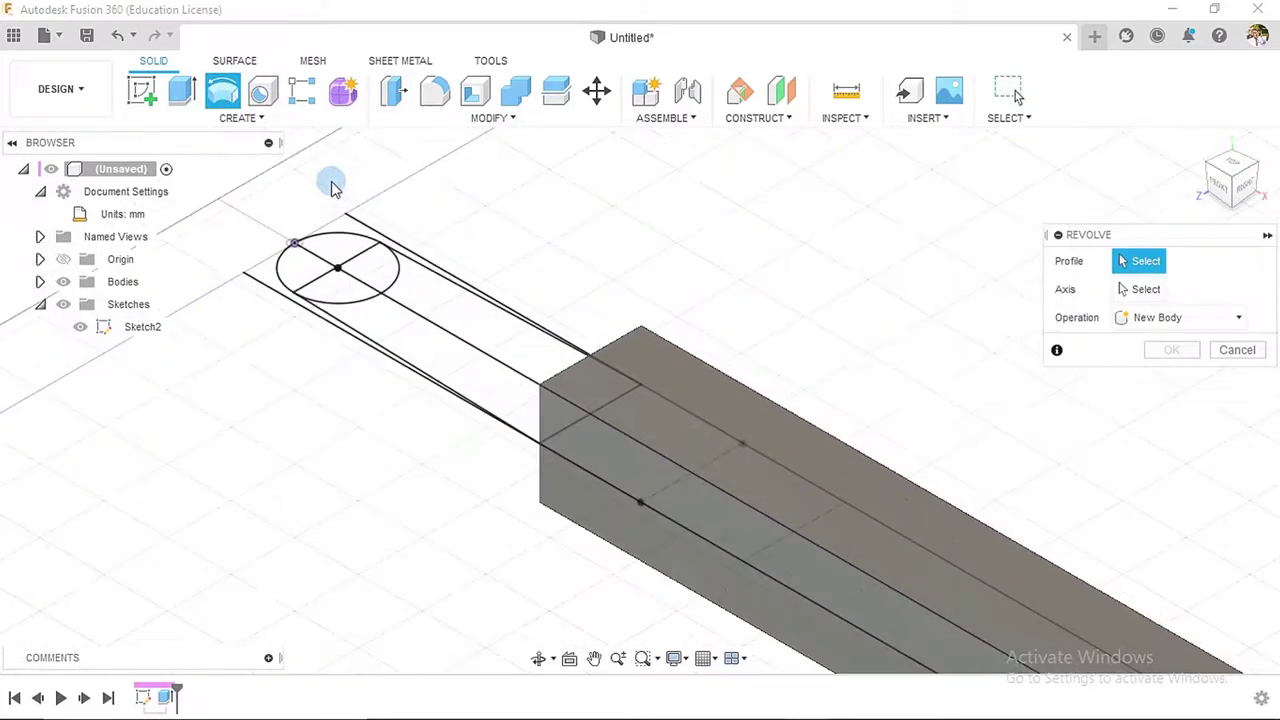
{"action": "left_click", "coordinate": [333, 250]}
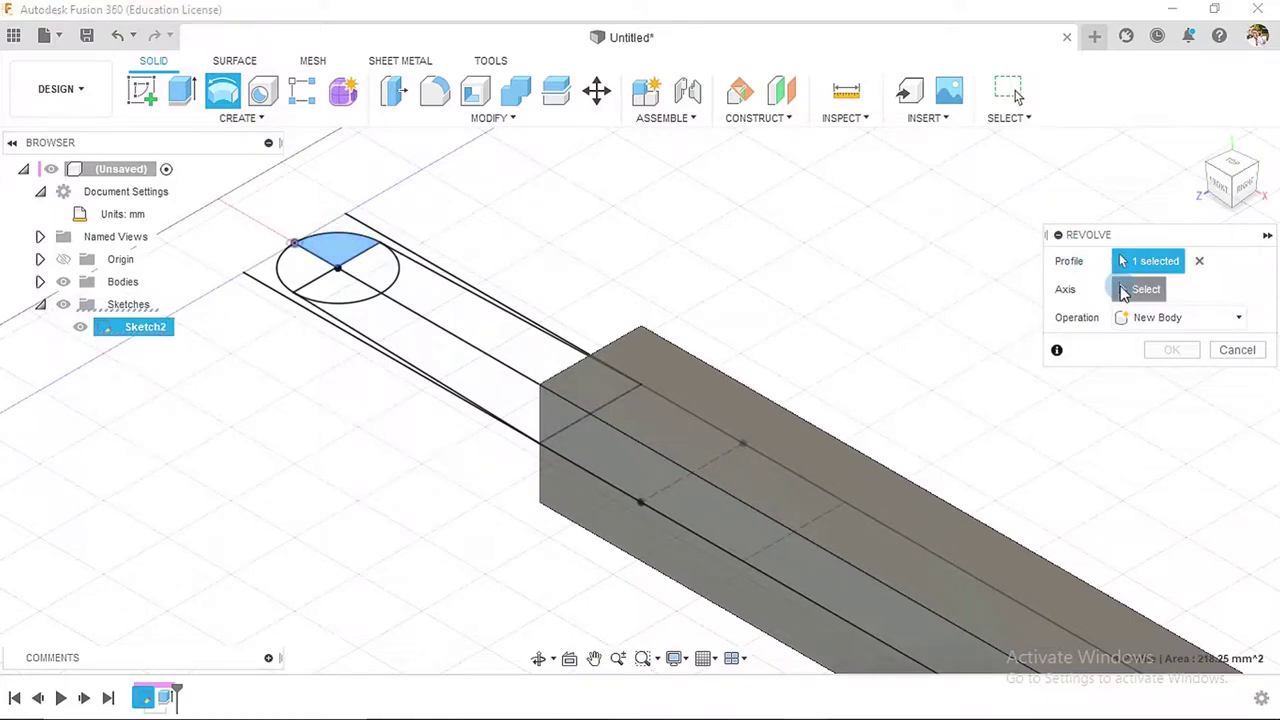
{"action": "left_click", "coordinate": [1125, 289]}
{"action": "left_click", "coordinate": [316, 263]}
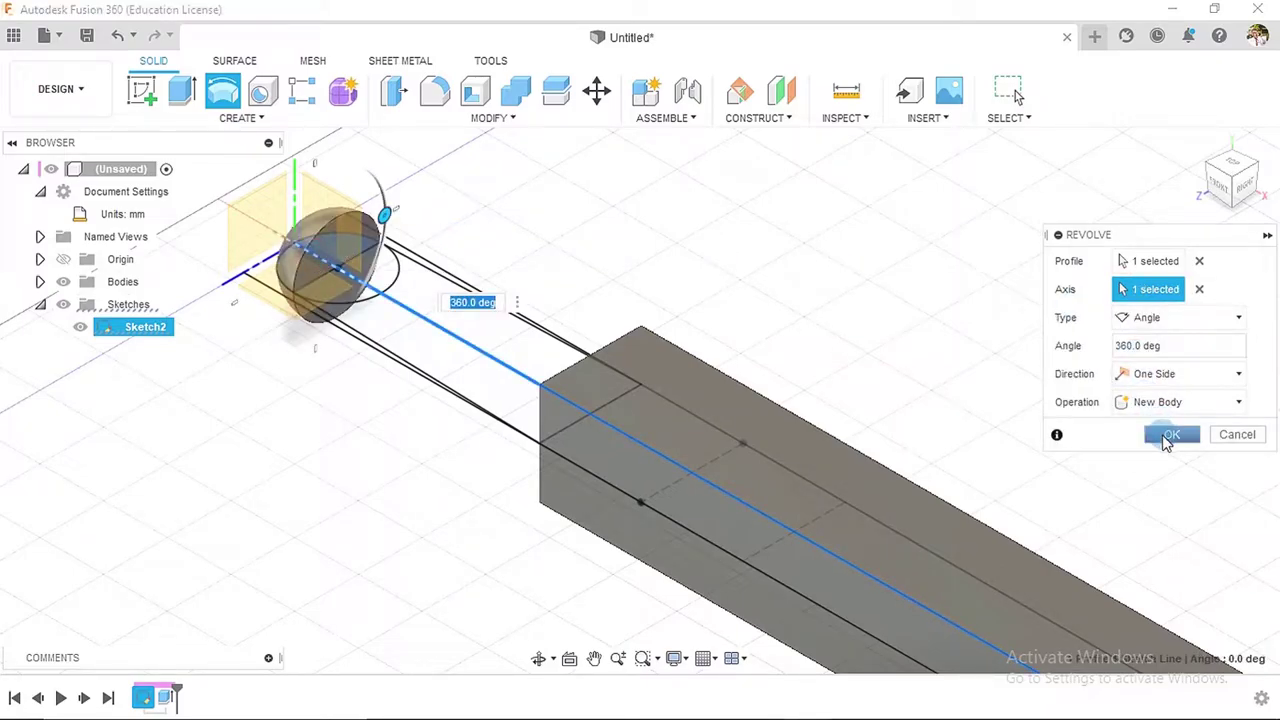
{"action": "left_click", "coordinate": [1167, 437]}
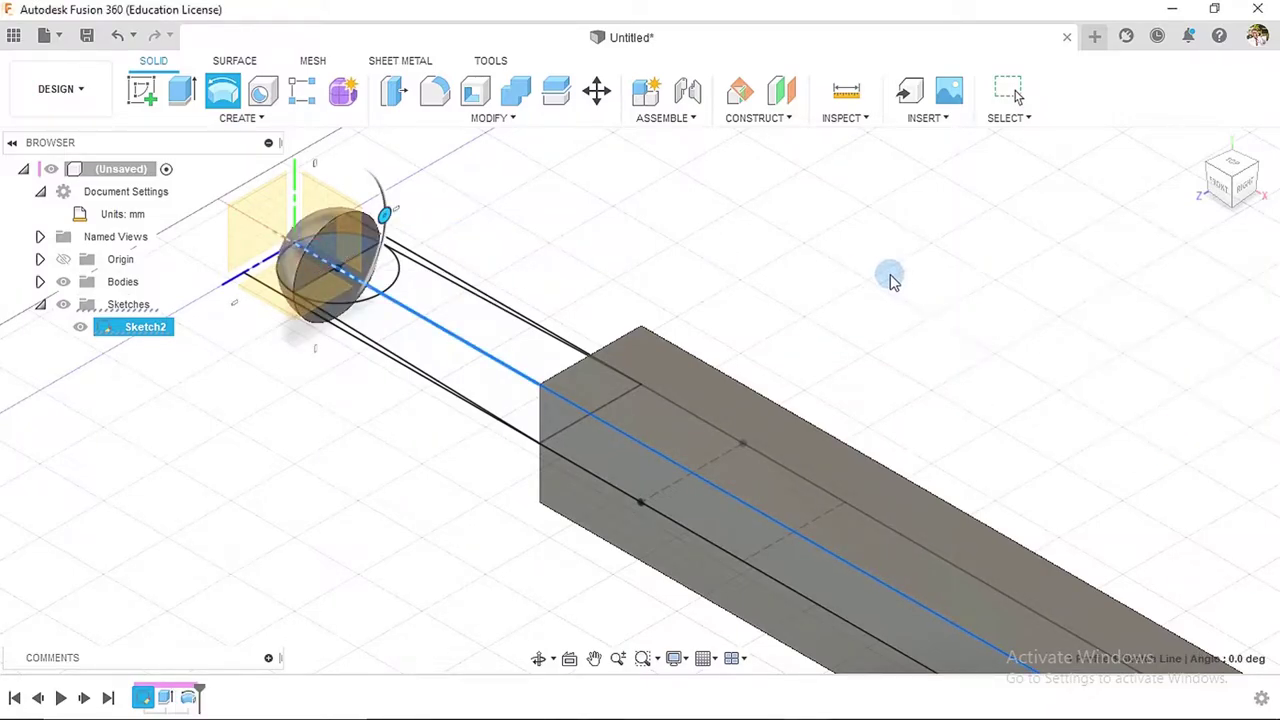
- Clear the selection and hide Sketch2 to view both solids
{"action": "left_click", "coordinate": [230, 338]}
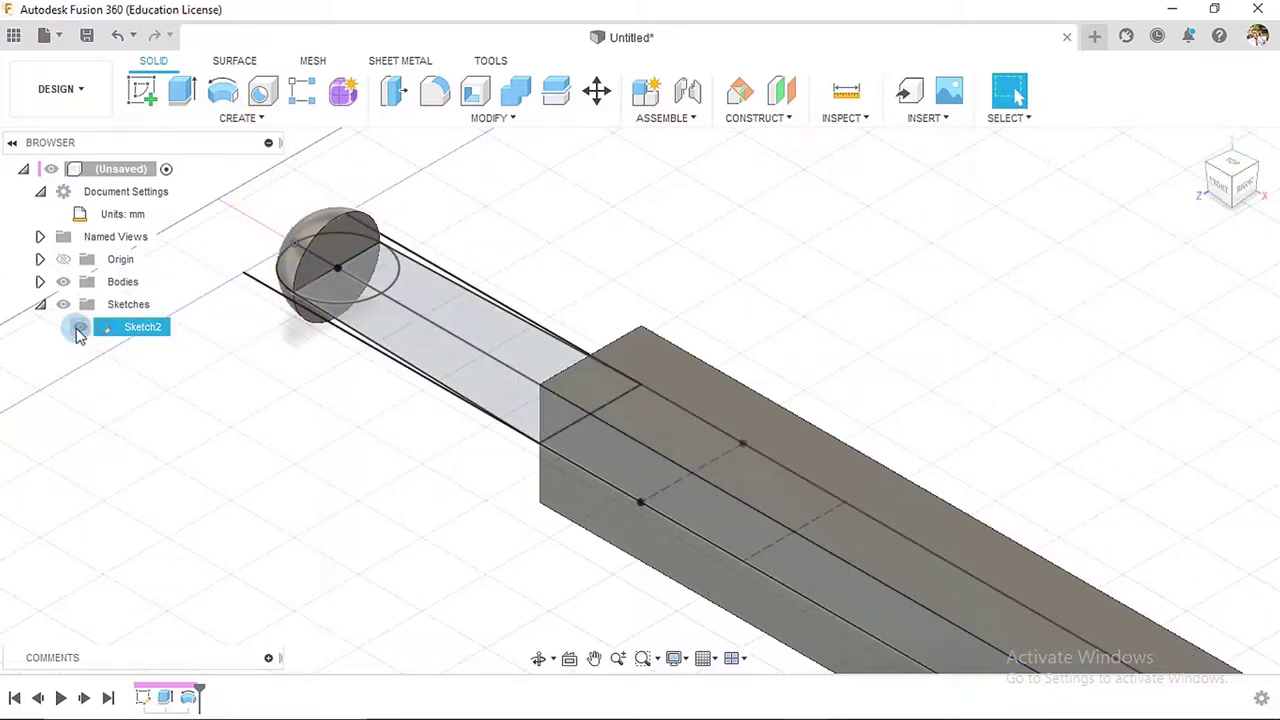
{"action": "left_click", "coordinate": [79, 327]}
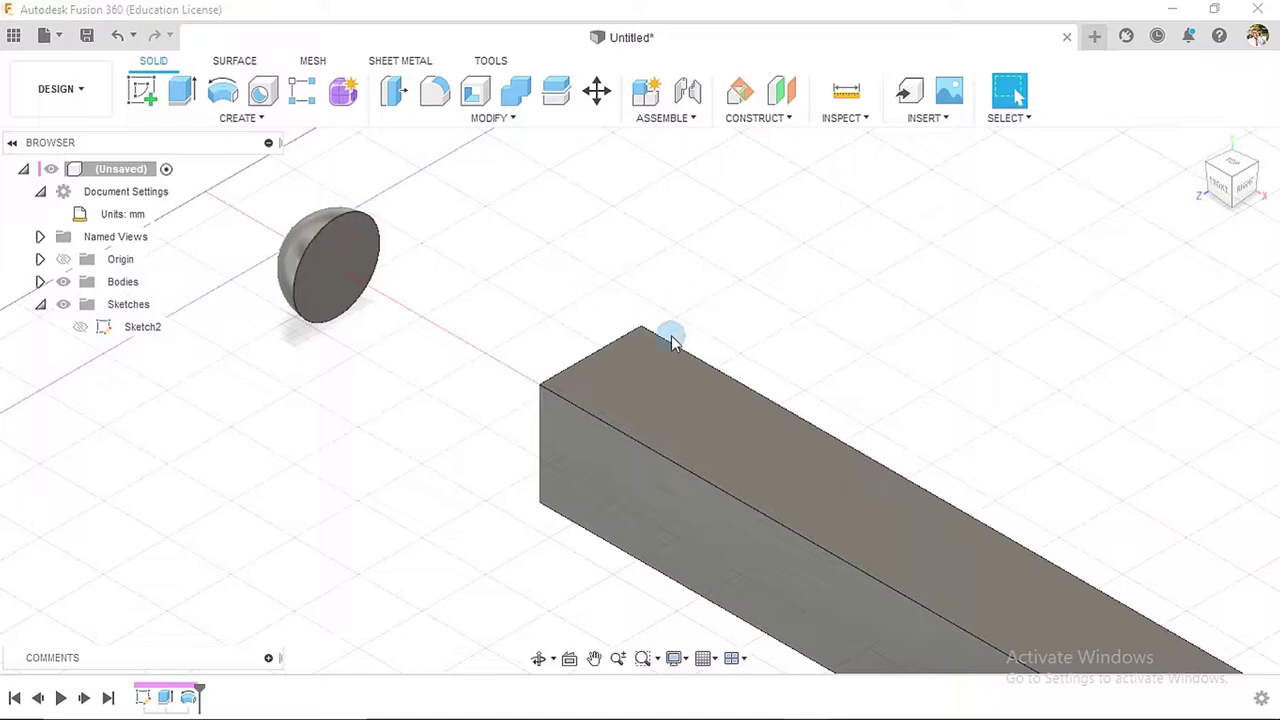
{"action": "middle_click_drag", "start_coordinate": [671, 334], "coordinate": [766, 318], "text": "shift"}
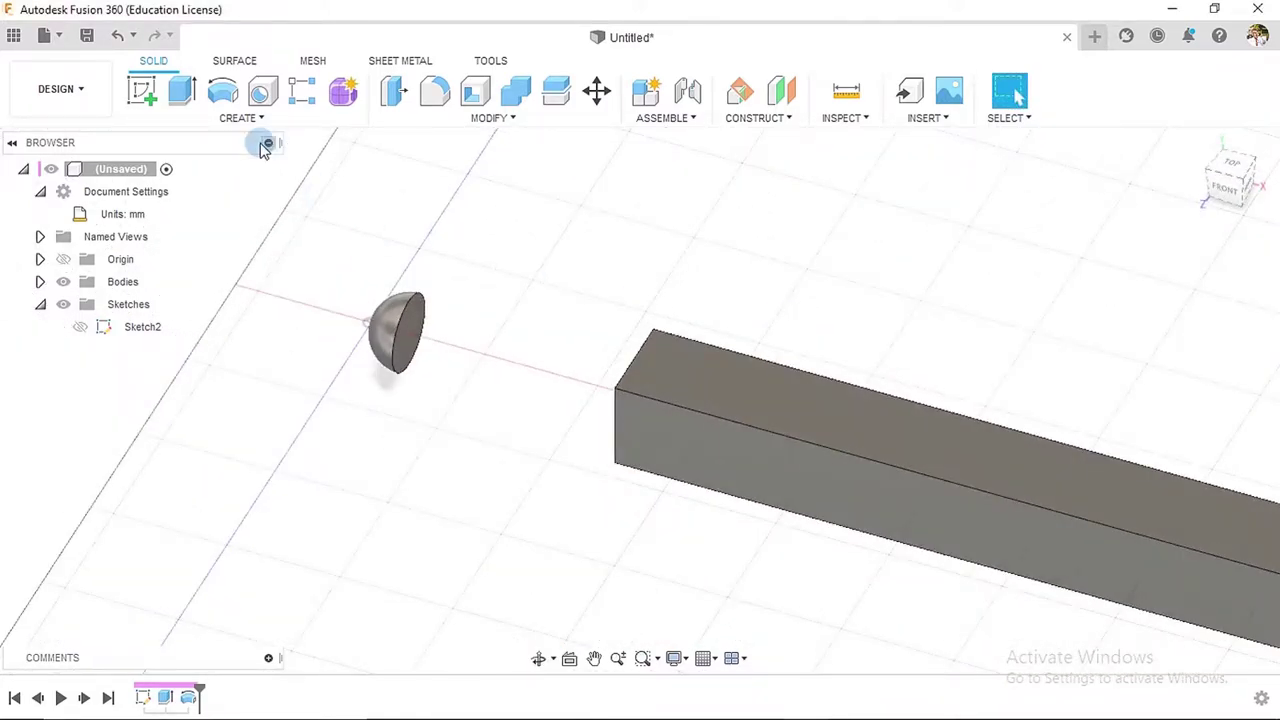
- Loft from the square bar's end face to the hemisphere face, forming the rounded tip
{"action": "left_click", "coordinate": [248, 120]}
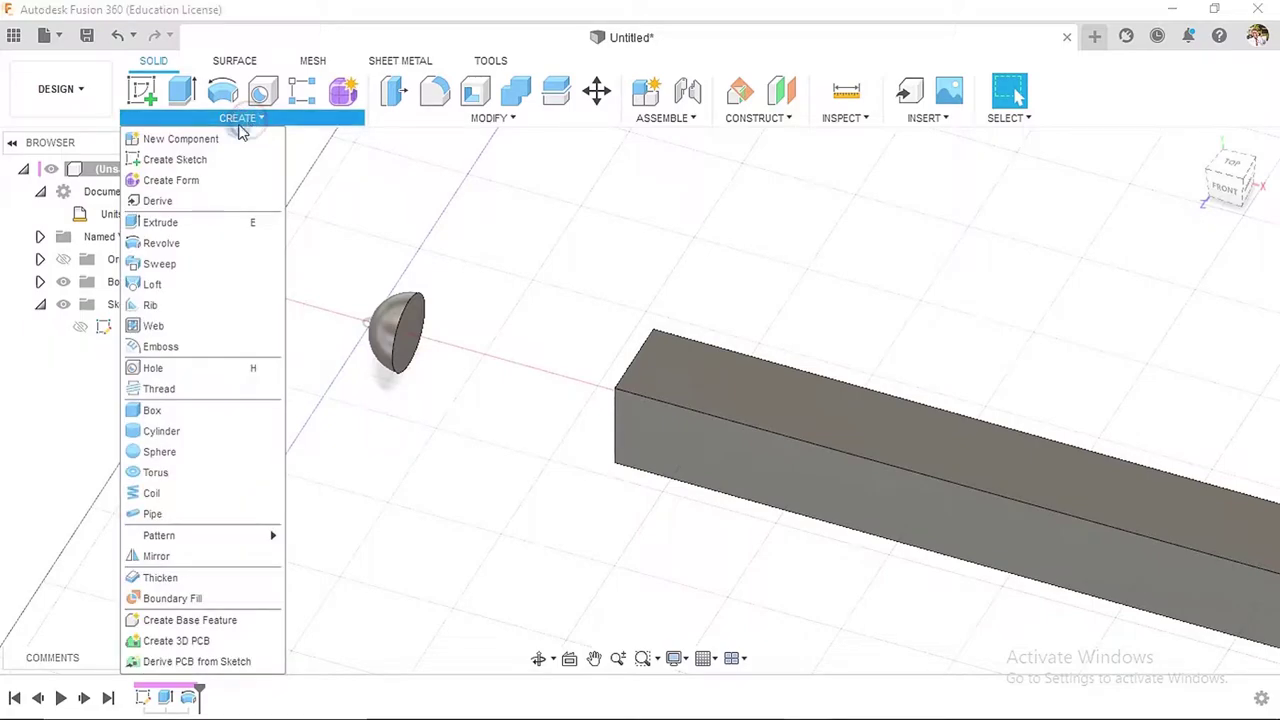
{"action": "left_click", "coordinate": [153, 285]}
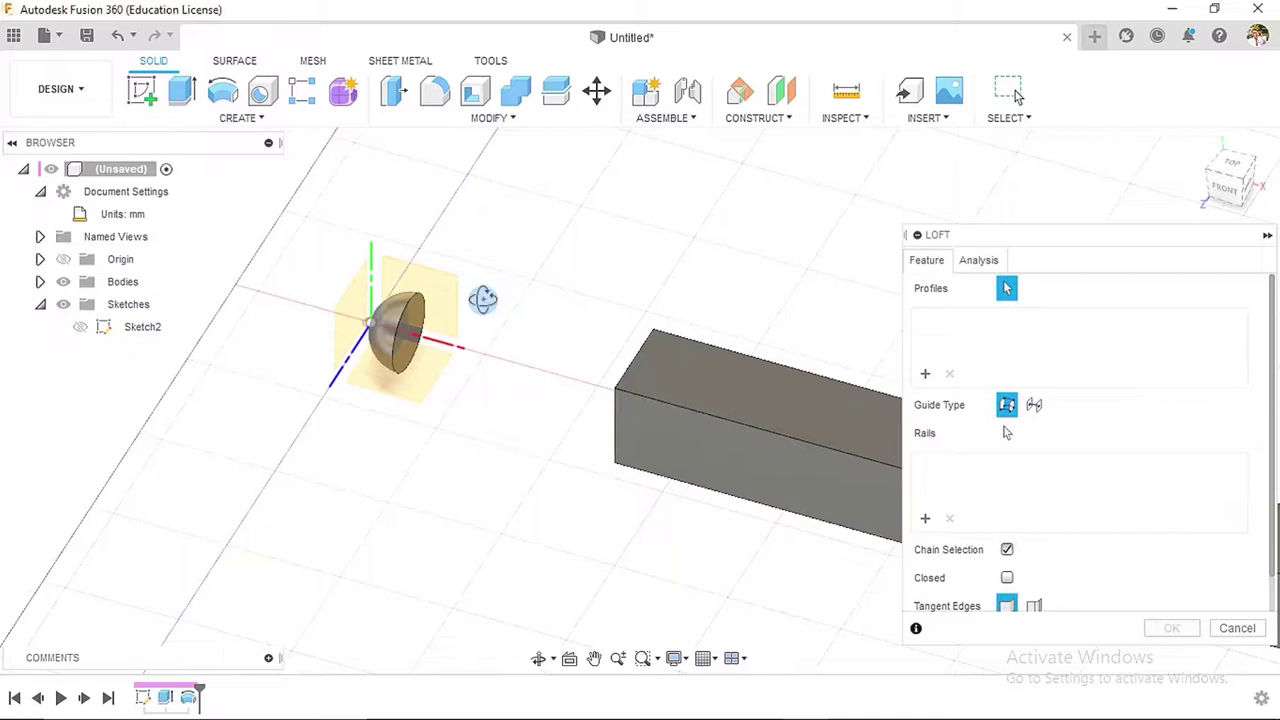
{"action": "middle_click_drag", "start_coordinate": [483, 299], "coordinate": [455, 298], "text": "shift"}
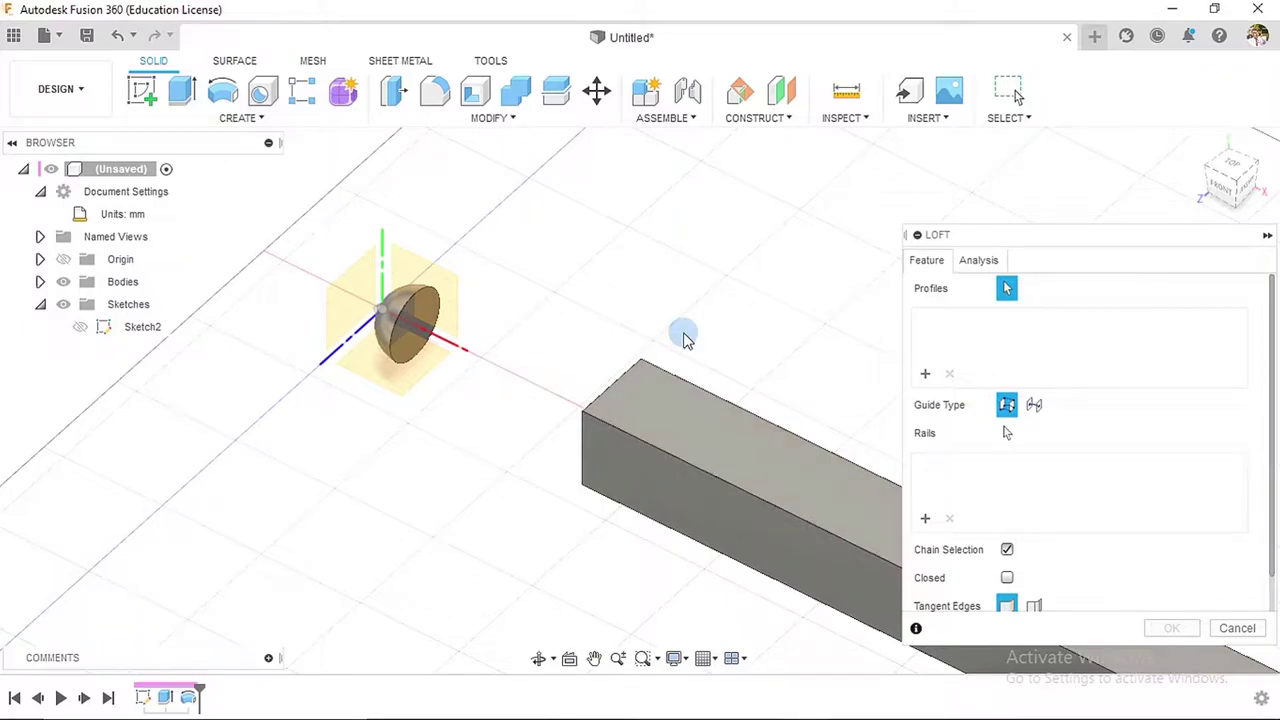
{"action": "middle_click_drag", "start_coordinate": [685, 340], "coordinate": [866, 289], "text": "shift"}
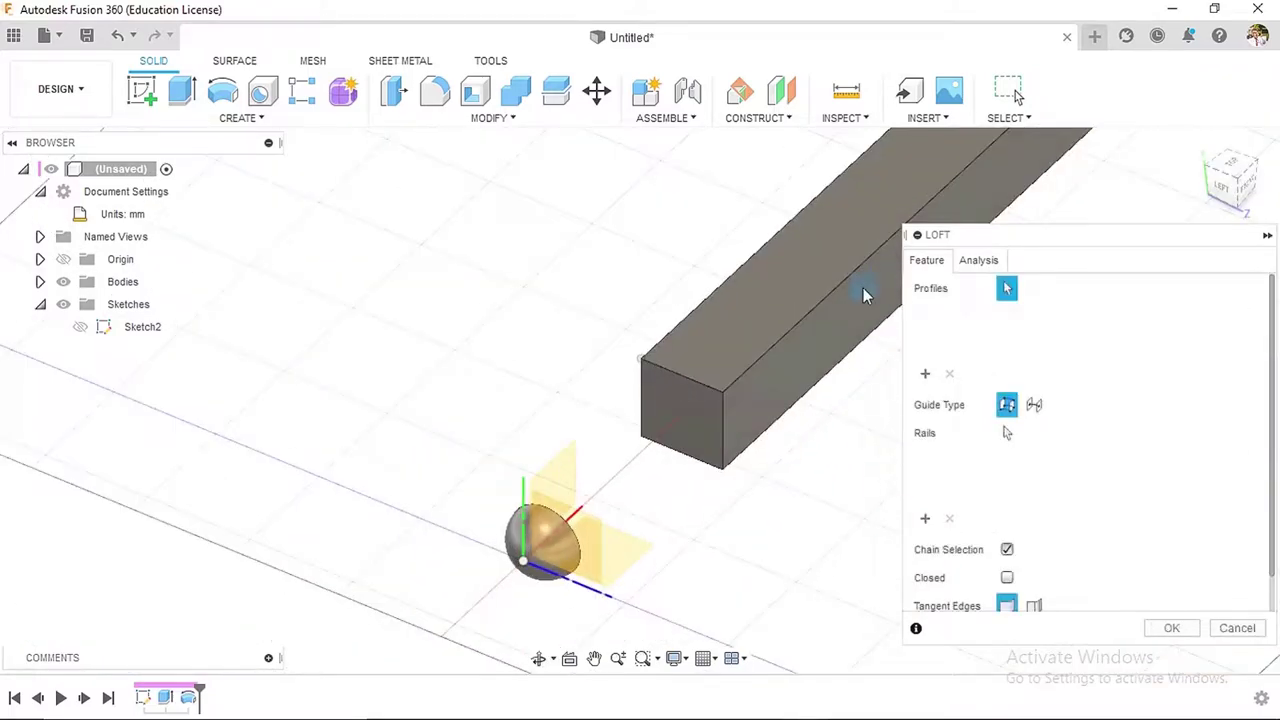
{"action": "left_click", "coordinate": [667, 392]}
{"action": "middle_click_drag", "start_coordinate": [586, 314], "coordinate": [479, 306], "text": "shift"}
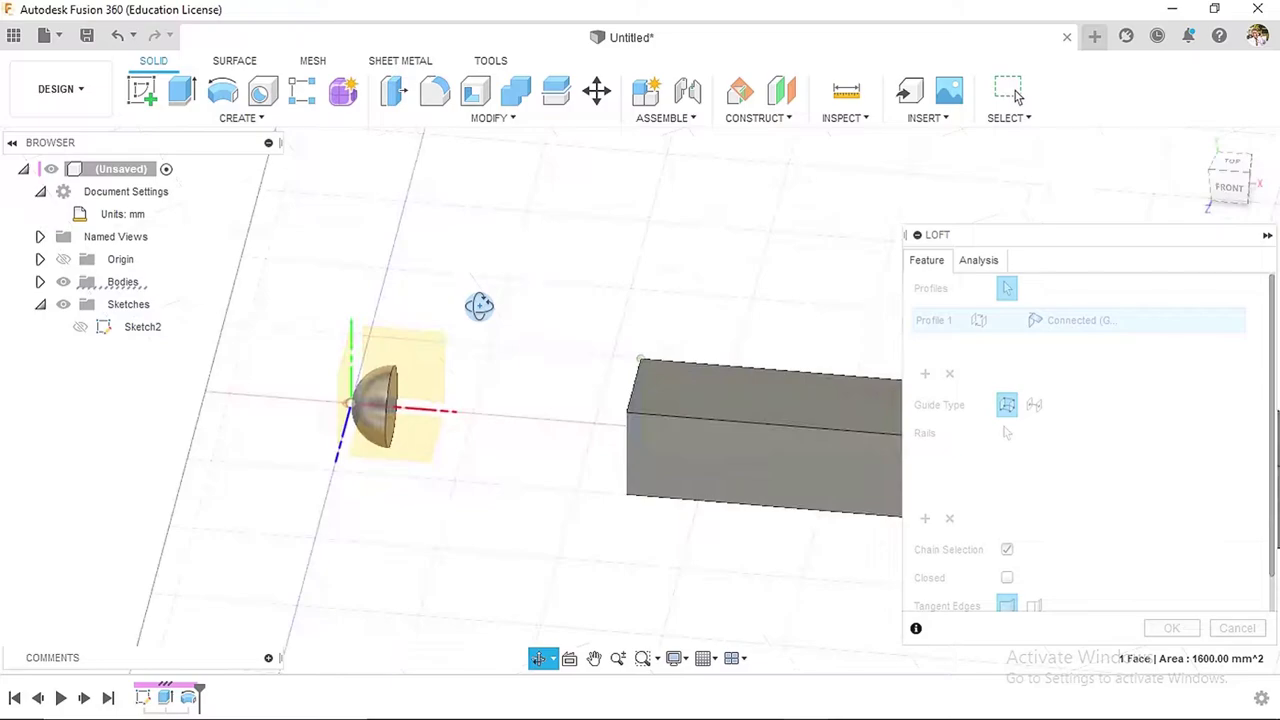
{"action": "mouse_move", "coordinate": [430, 383]}
{"action": "middle_mouse_down", "text": "shift"}
{"action": "mouse_move", "coordinate": [526, 334]}
{"action": "mouse_move", "coordinate": [480, 334]}
{"action": "mouse_move", "coordinate": [429, 360]}
{"action": "middle_mouse_up", "text": "shift"}
{"action": "left_click", "coordinate": [409, 372]}
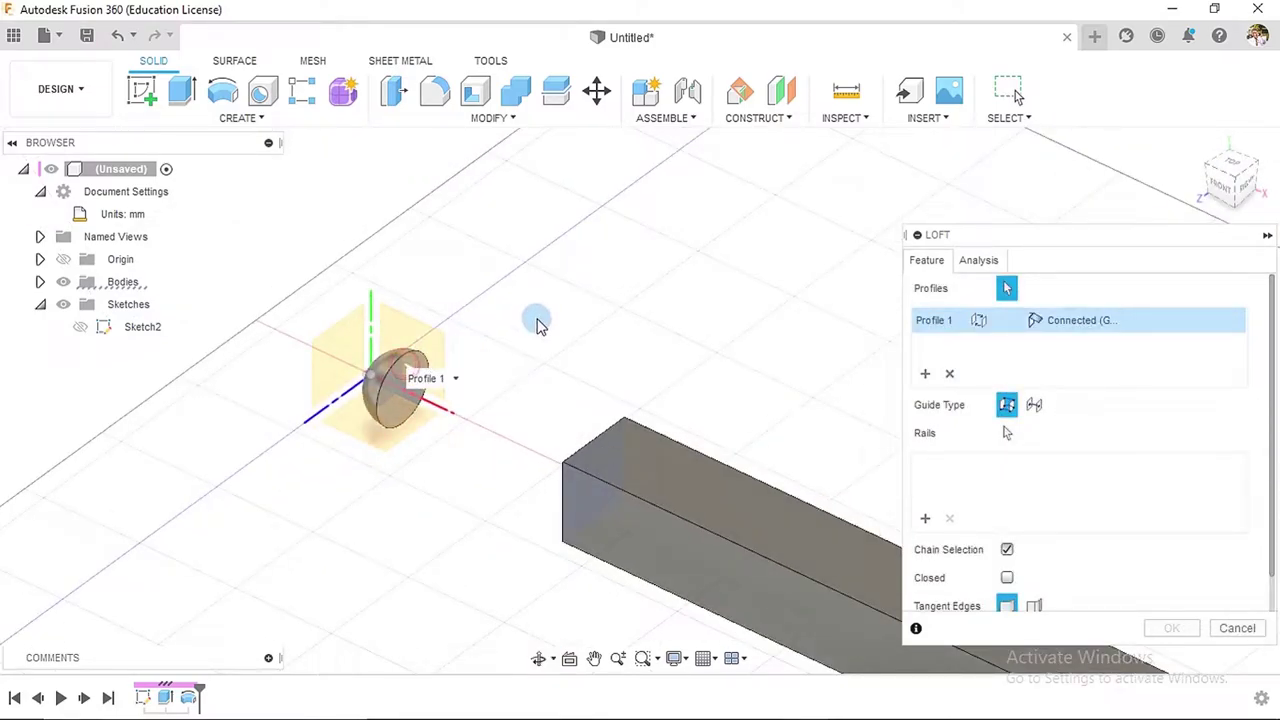
{"action": "scroll", "coordinate": [643, 305], "scroll_direction": "up", "scroll_amount": 2}
{"action": "middle_click_drag", "start_coordinate": [652, 287], "coordinate": [749, 303], "text": "shift"}
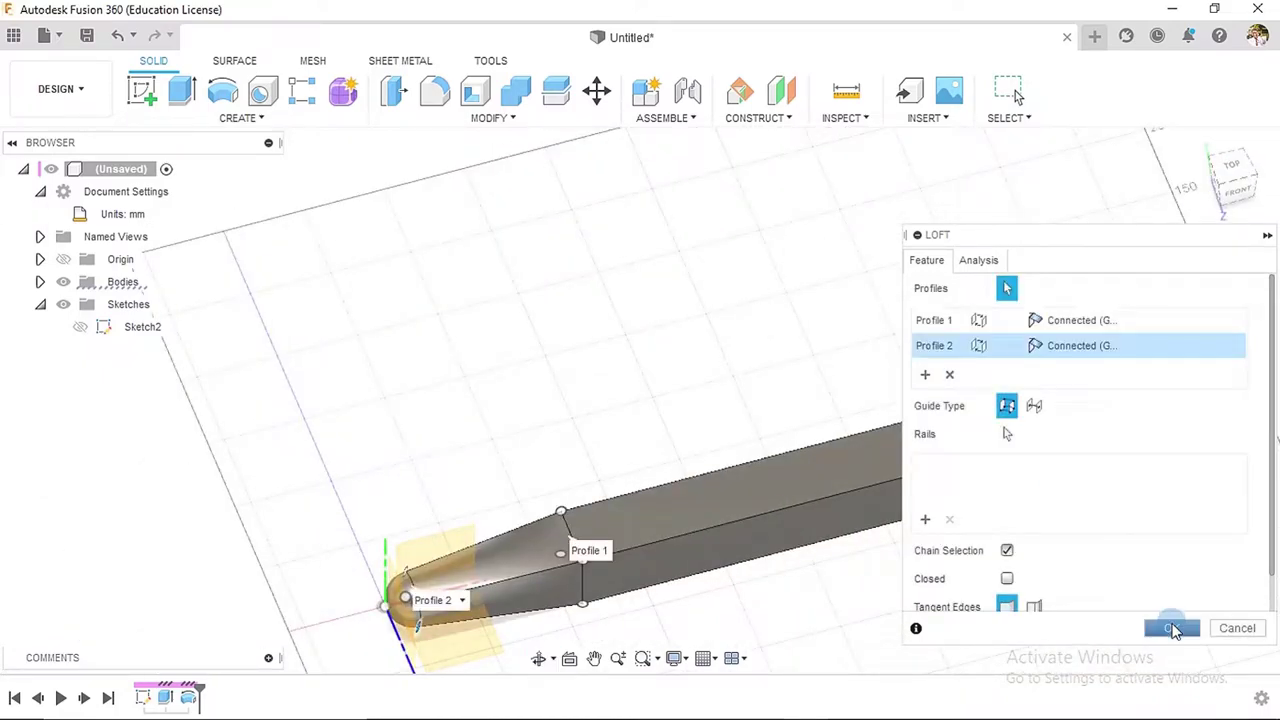
{"action": "left_click", "coordinate": [1172, 628]}
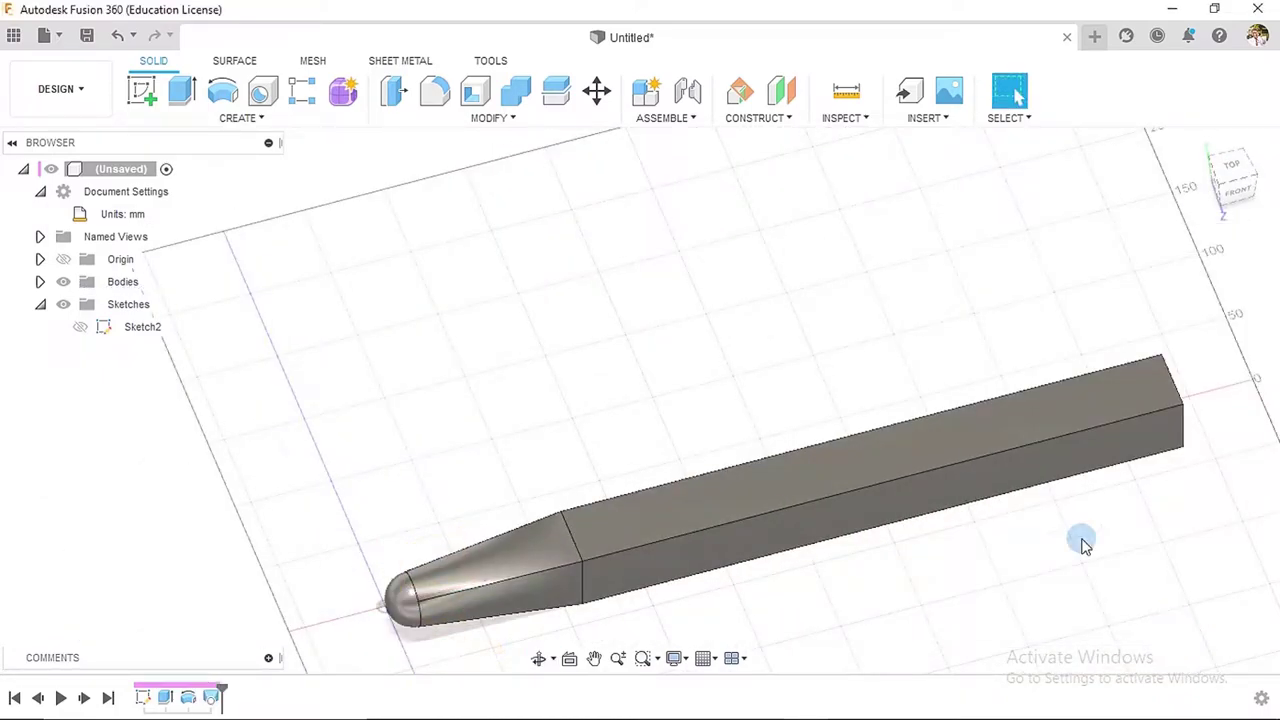
{"action": "left_click", "coordinate": [1200, 144]}
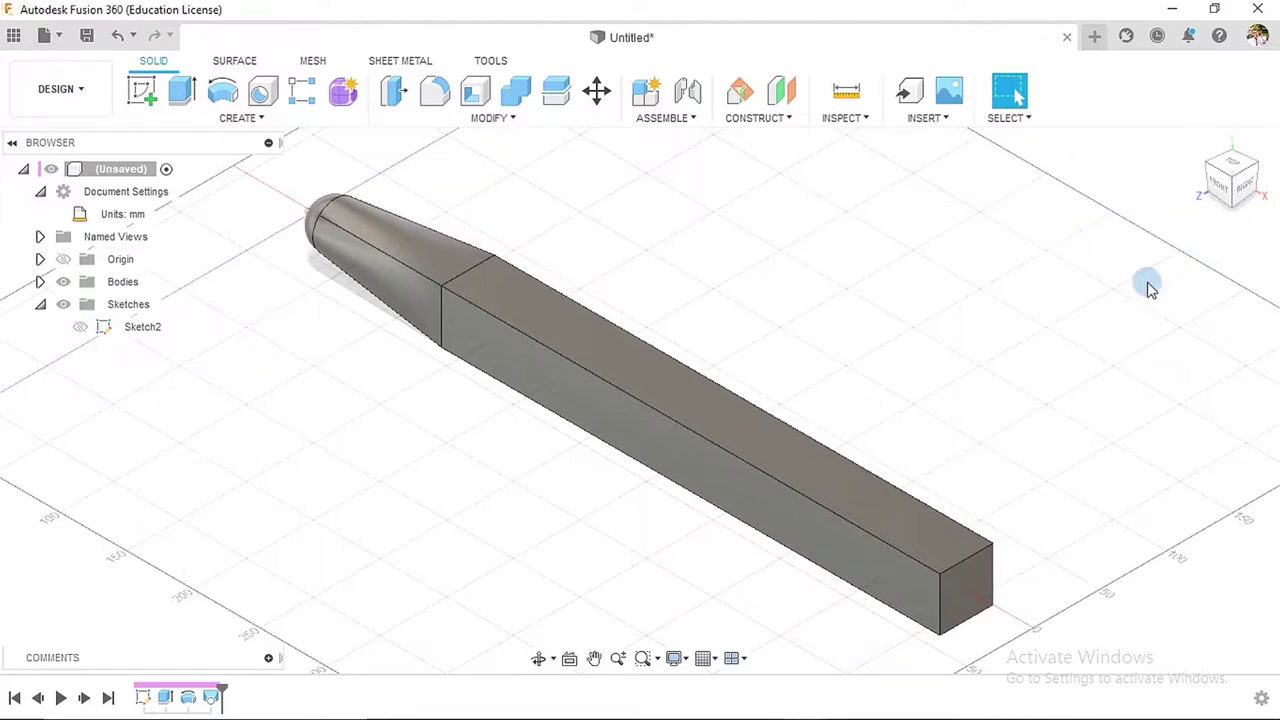
- Create a Plane Through Two Edges using two opposite long edges of the bar
{"action": "left_click", "coordinate": [766, 121]}
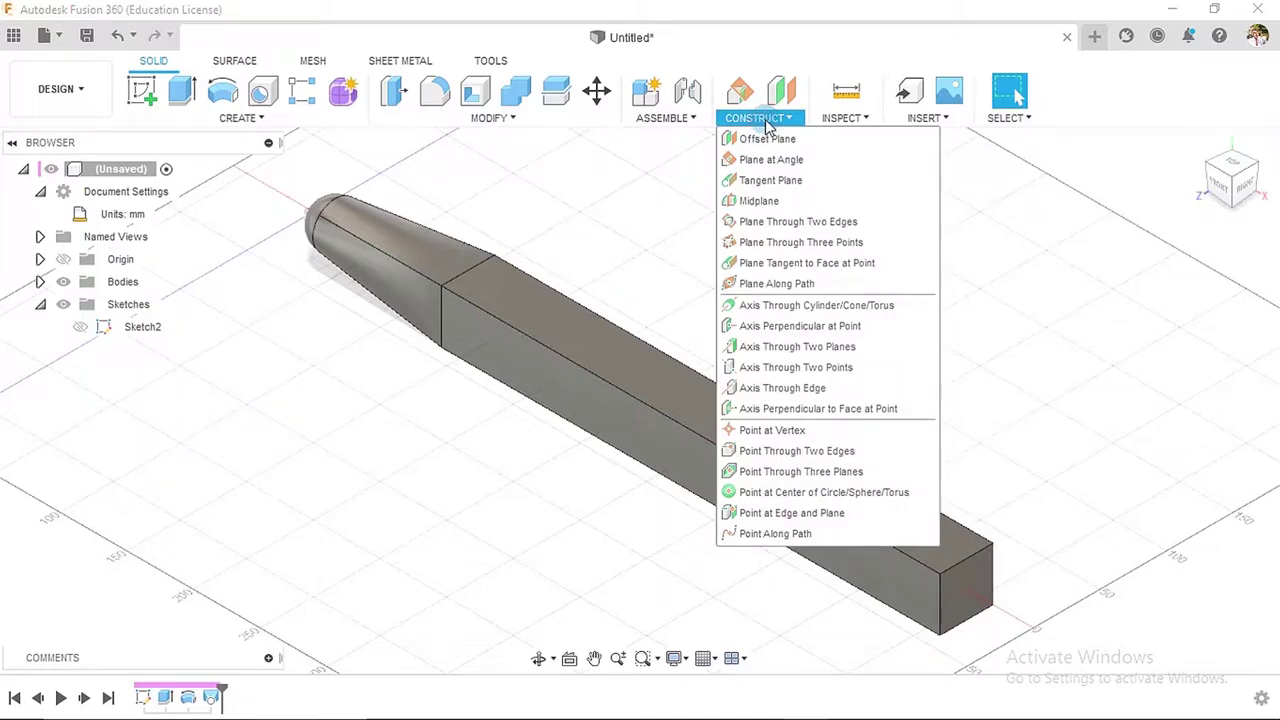
{"action": "left_click", "coordinate": [781, 222]}
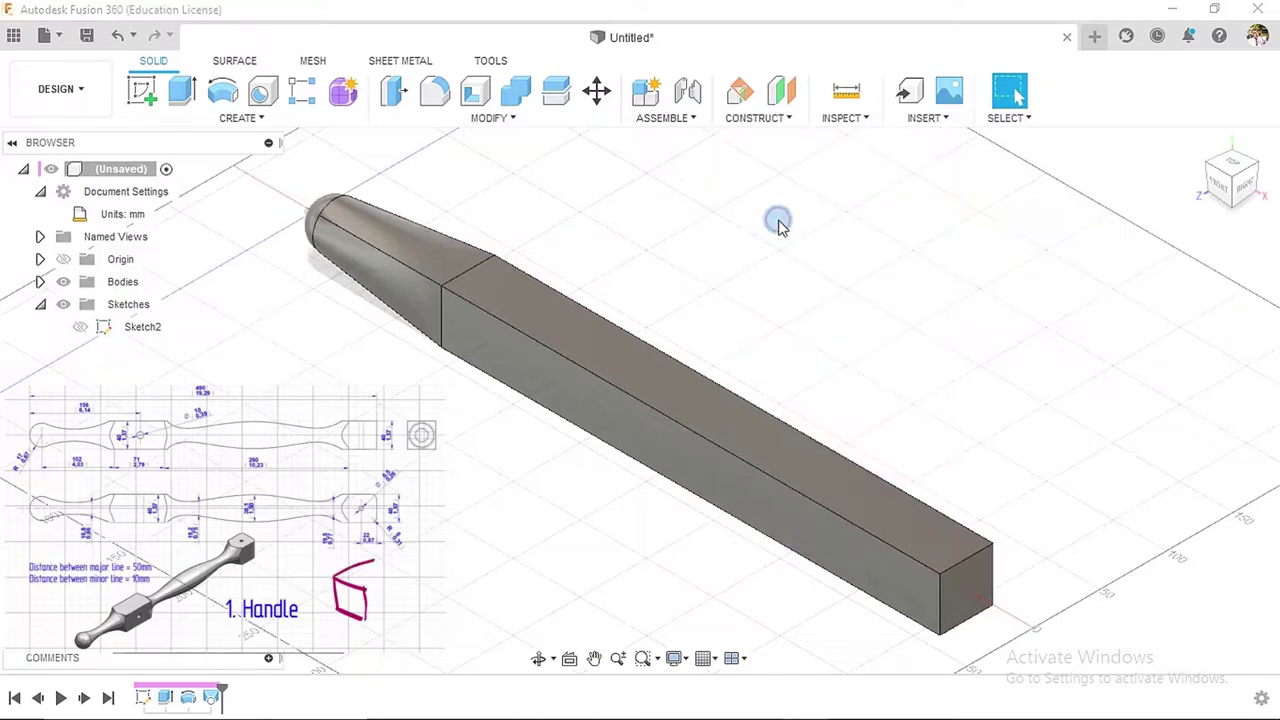
{"action": "left_click", "coordinate": [588, 380]}
{"action": "middle_click_drag", "start_coordinate": [910, 316], "coordinate": [820, 331], "text": "shift"}
{"action": "left_click", "coordinate": [672, 444]}
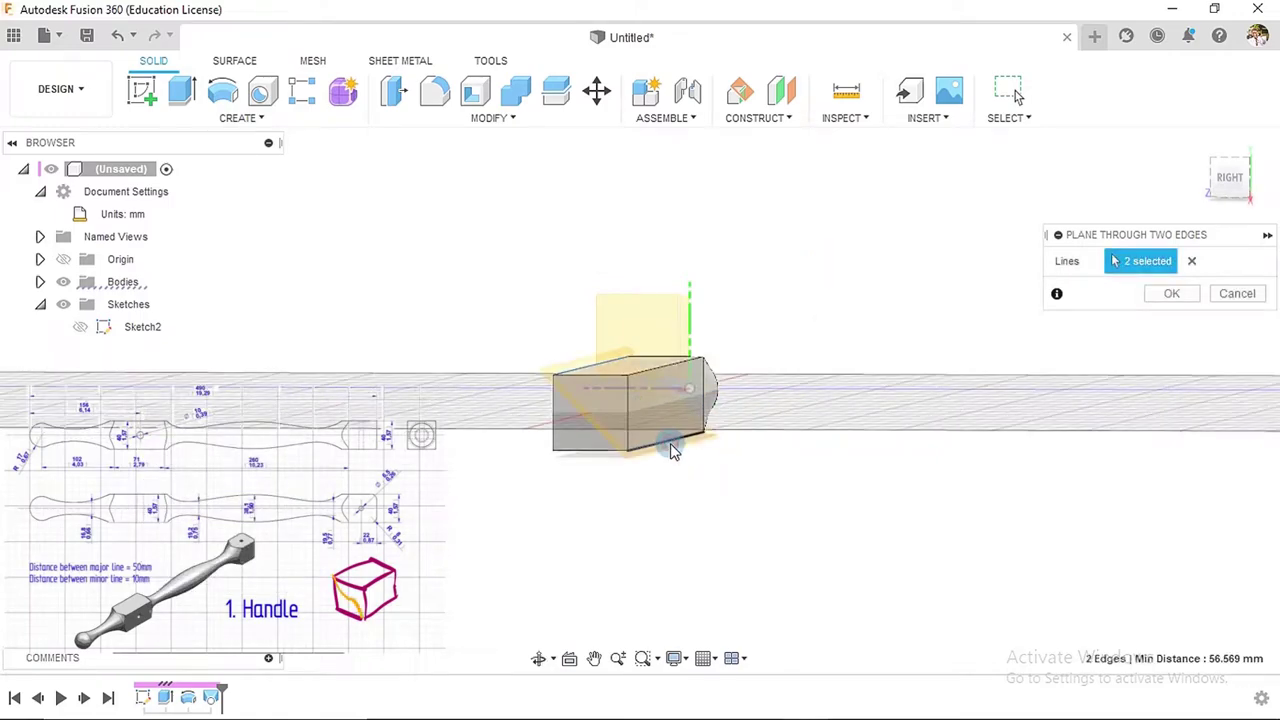
{"action": "middle_click_drag", "start_coordinate": [985, 368], "coordinate": [991, 363], "text": "shift"}
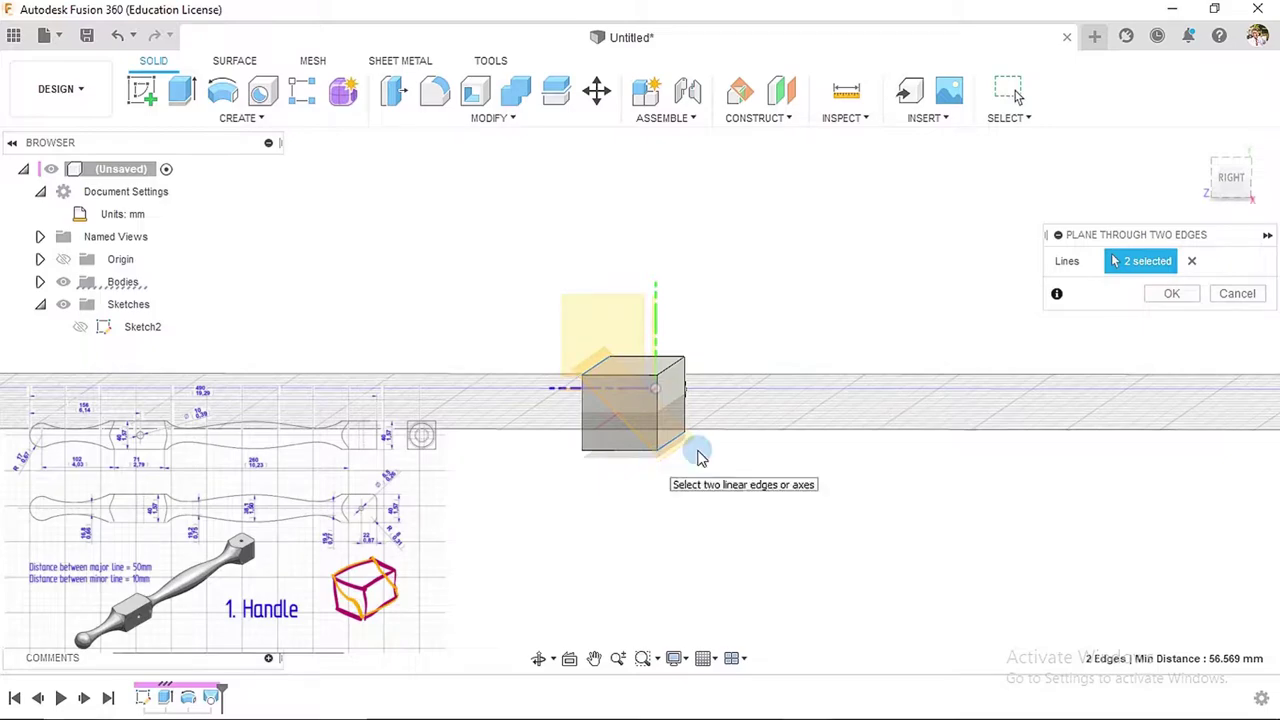
{"action": "left_click", "coordinate": [1181, 305]}
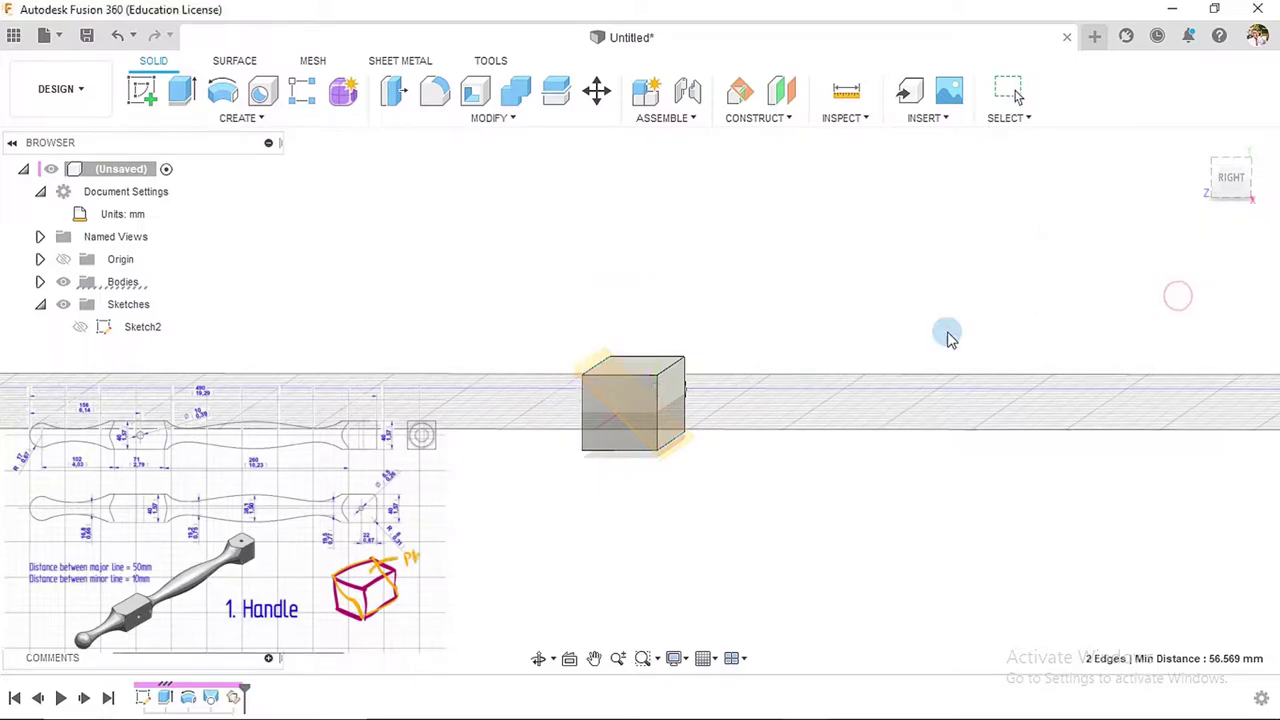
{"action": "middle_click_drag", "start_coordinate": [837, 283], "coordinate": [808, 297], "text": "shift"}
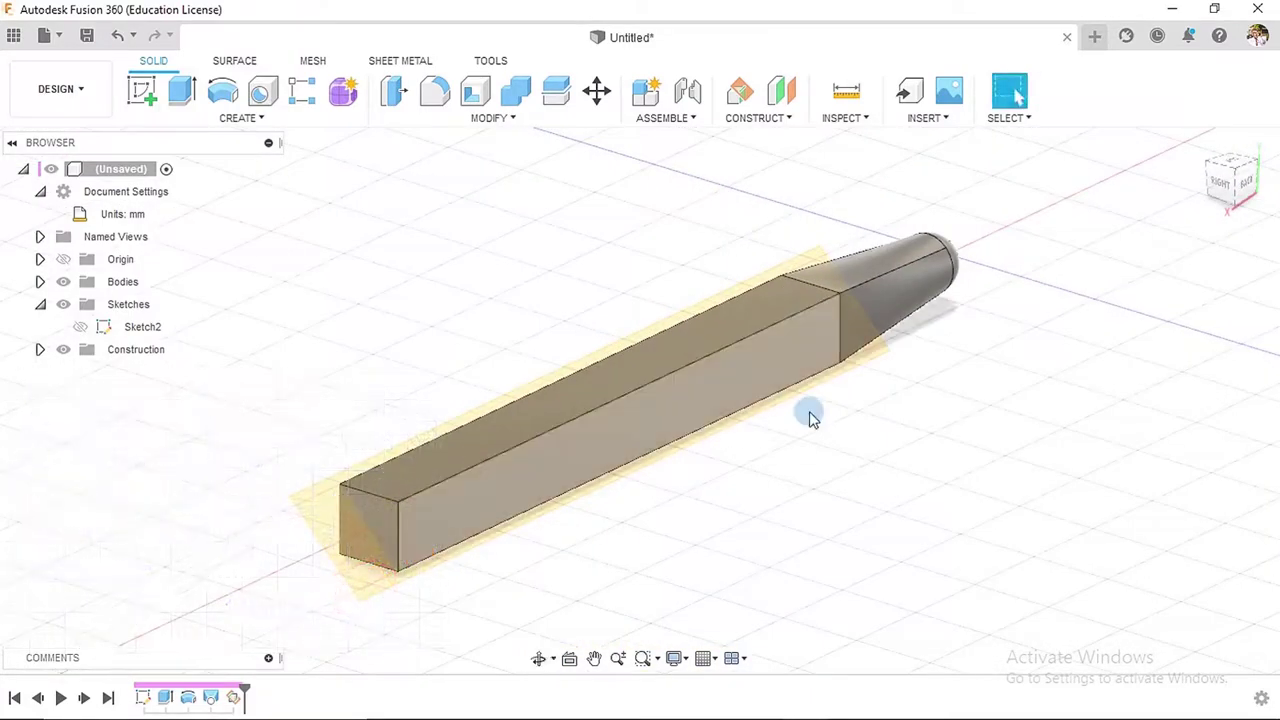
{"action": "left_click", "coordinate": [143, 92]}
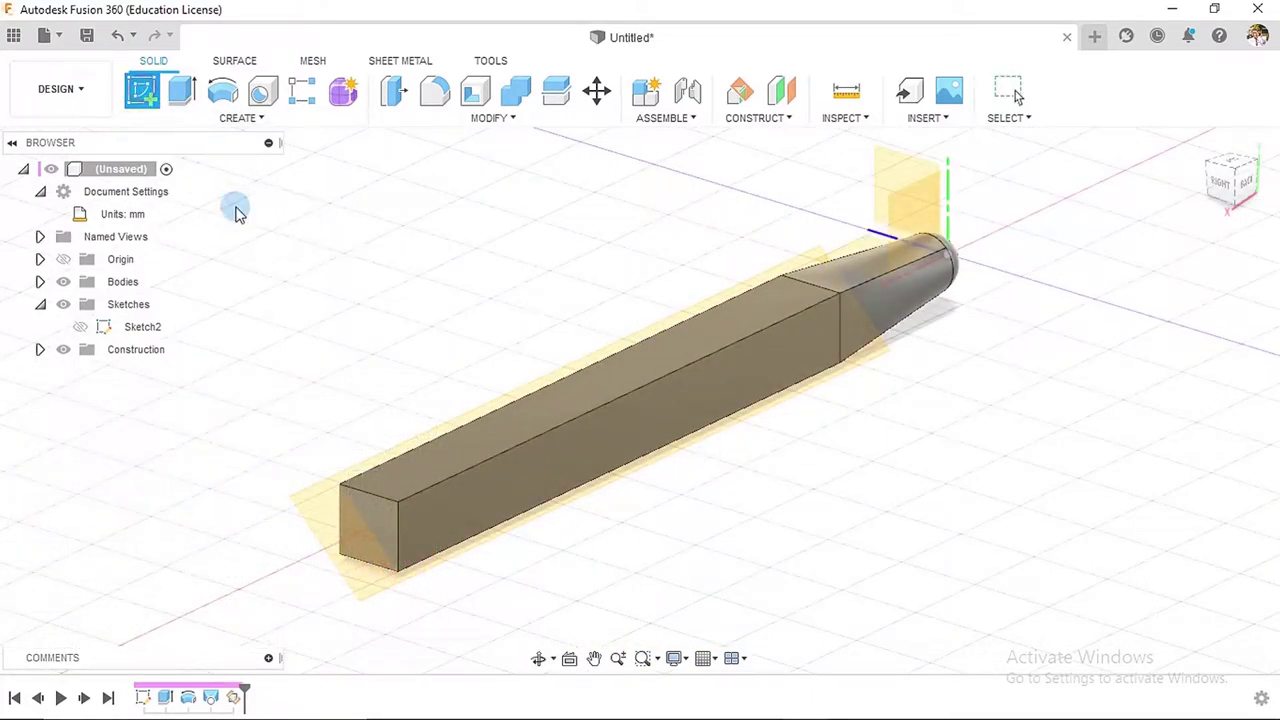
- Start Sketch3 on the diagonal plane and show the body as wireframe with visible edges only
{"action": "left_click", "coordinate": [306, 497]}
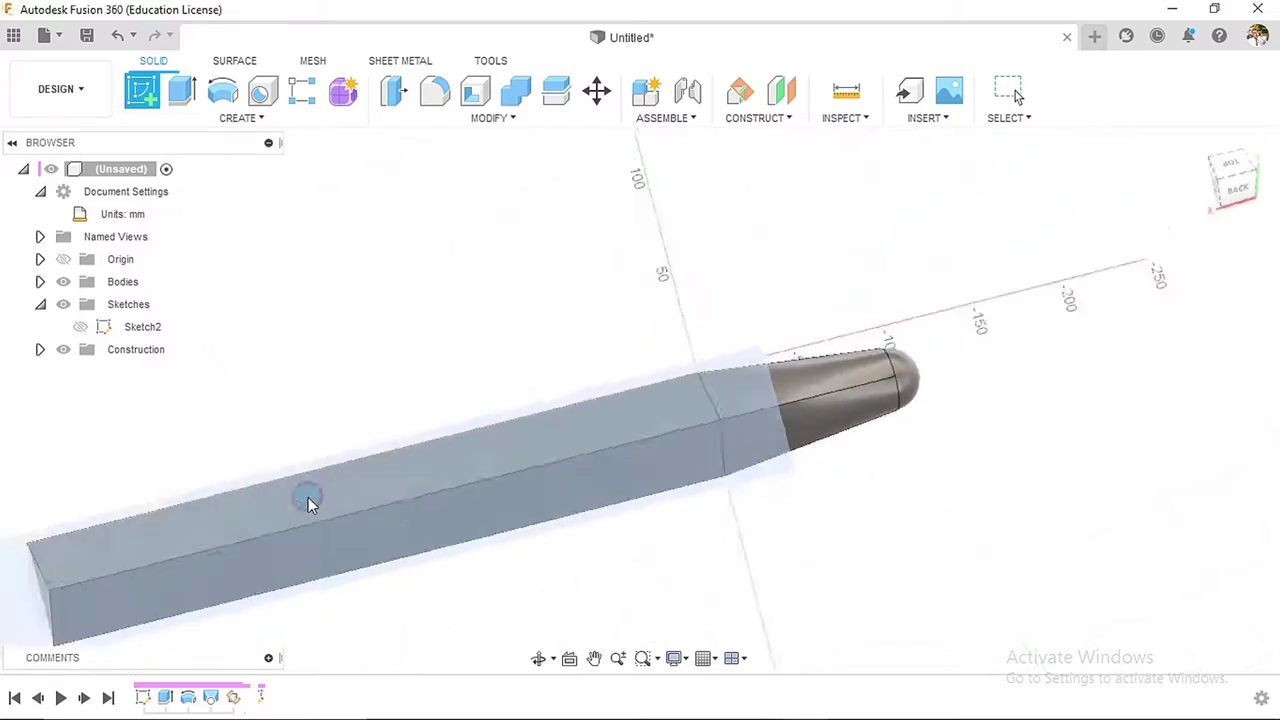
{"action": "middle_click_drag", "start_coordinate": [482, 292], "coordinate": [760, 243]}
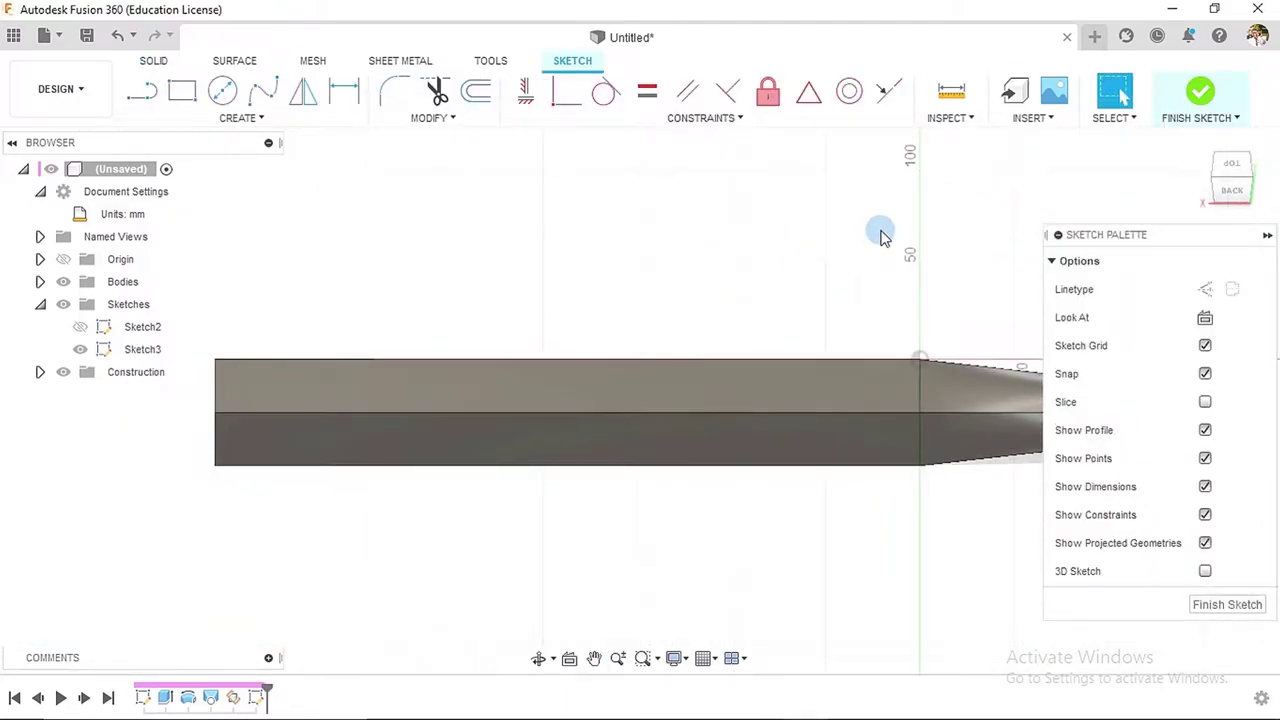
{"action": "left_click", "coordinate": [675, 660]}
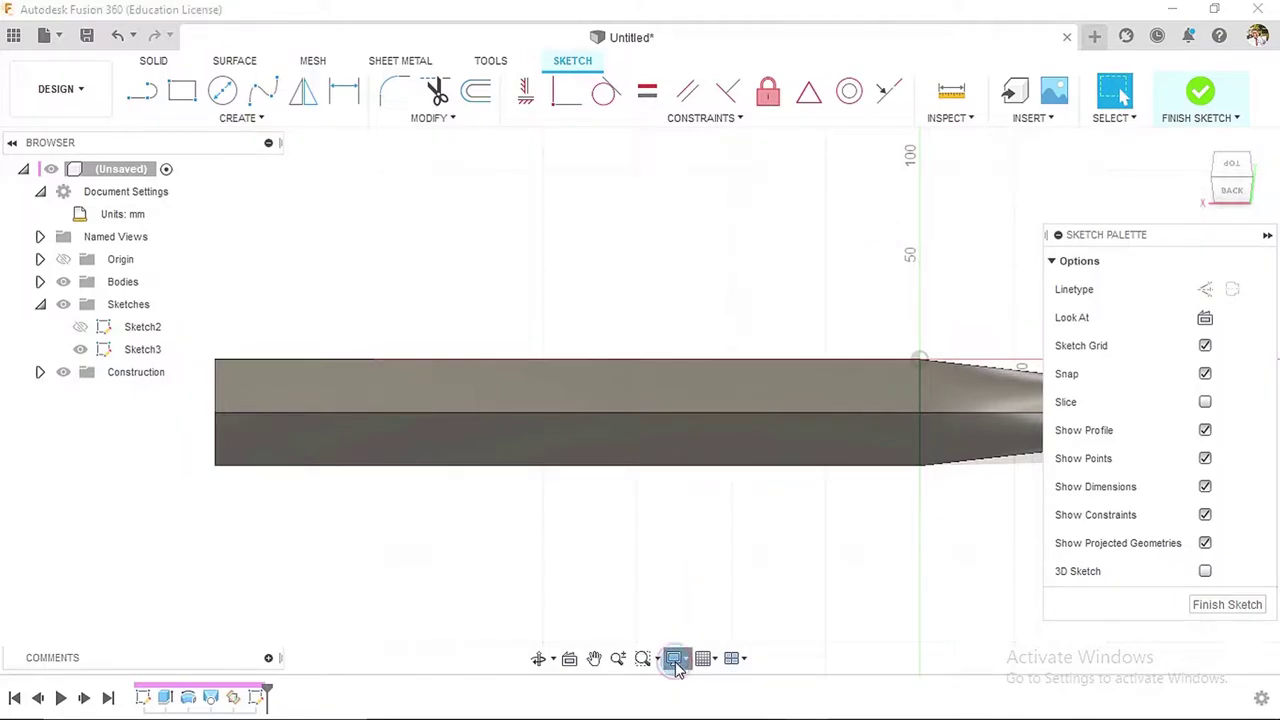
{"action": "mouse_move", "coordinate": [746, 490]}
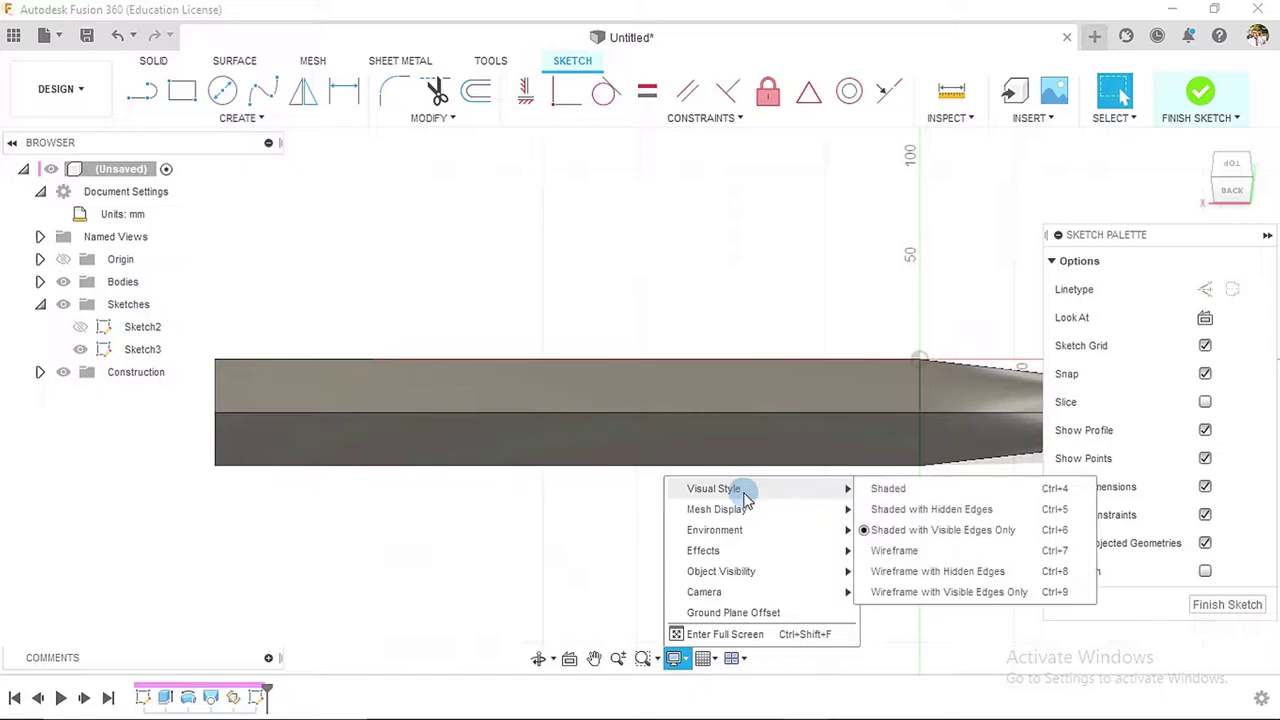
{"action": "left_click", "coordinate": [925, 553]}
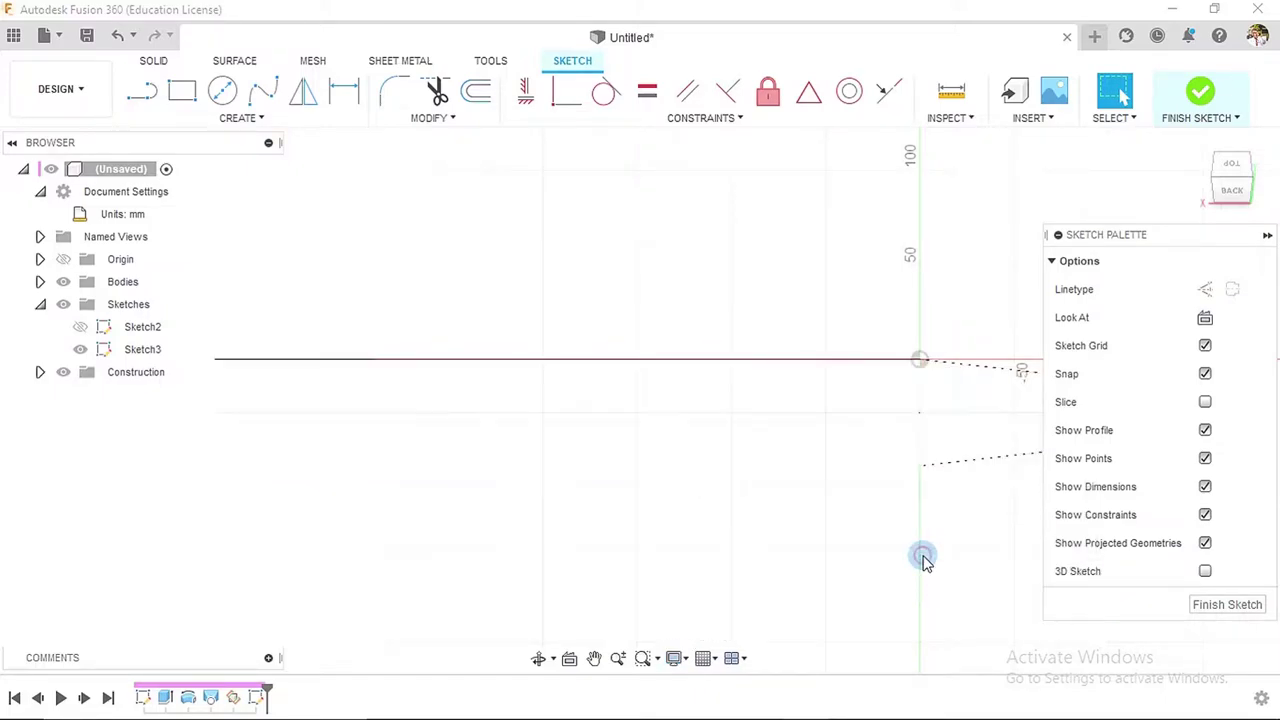
{"action": "left_click", "coordinate": [674, 658]}
{"action": "mouse_move", "coordinate": [826, 489]}
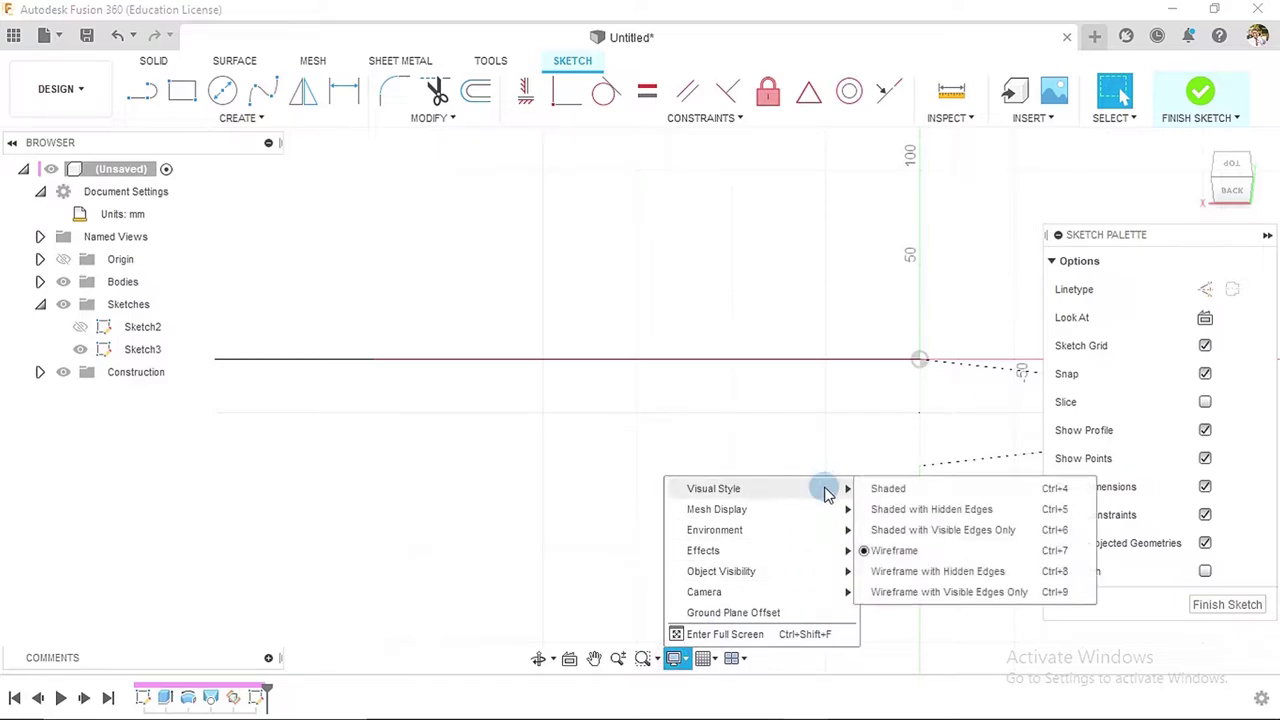
{"action": "left_click", "coordinate": [926, 594]}
{"action": "scroll", "coordinate": [764, 437], "scroll_direction": "down", "scroll_amount": 2}
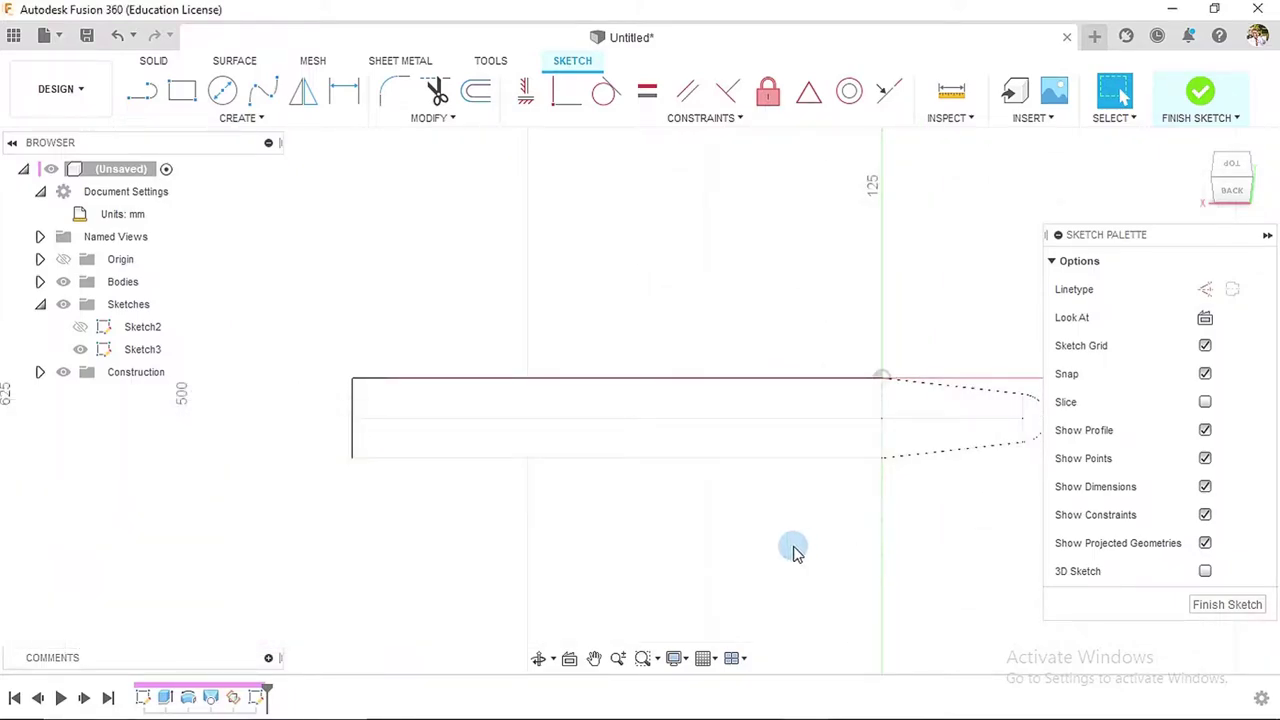
{"action": "middle_click_drag", "start_coordinate": [725, 512], "coordinate": [663, 457]}
{"action": "scroll", "coordinate": [380, 425], "scroll_direction": "down", "scroll_amount": 1}
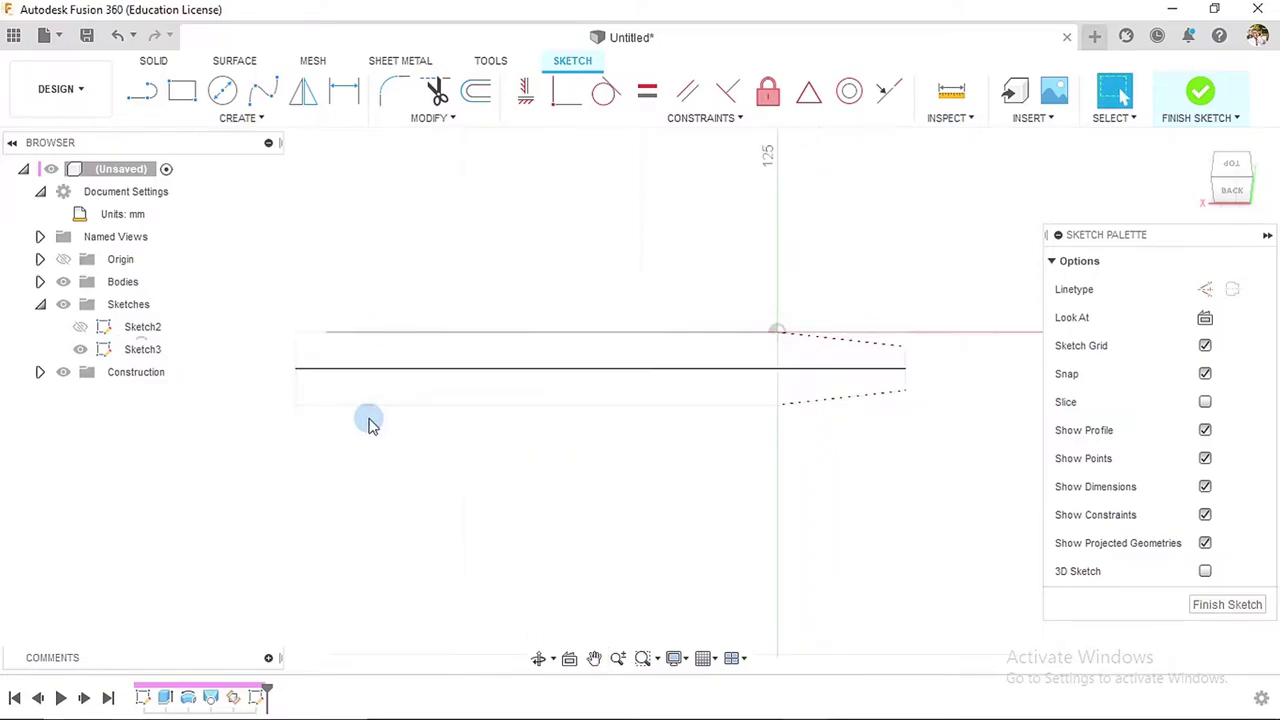
{"action": "scroll", "coordinate": [368, 425], "scroll_direction": "up", "scroll_amount": 1}
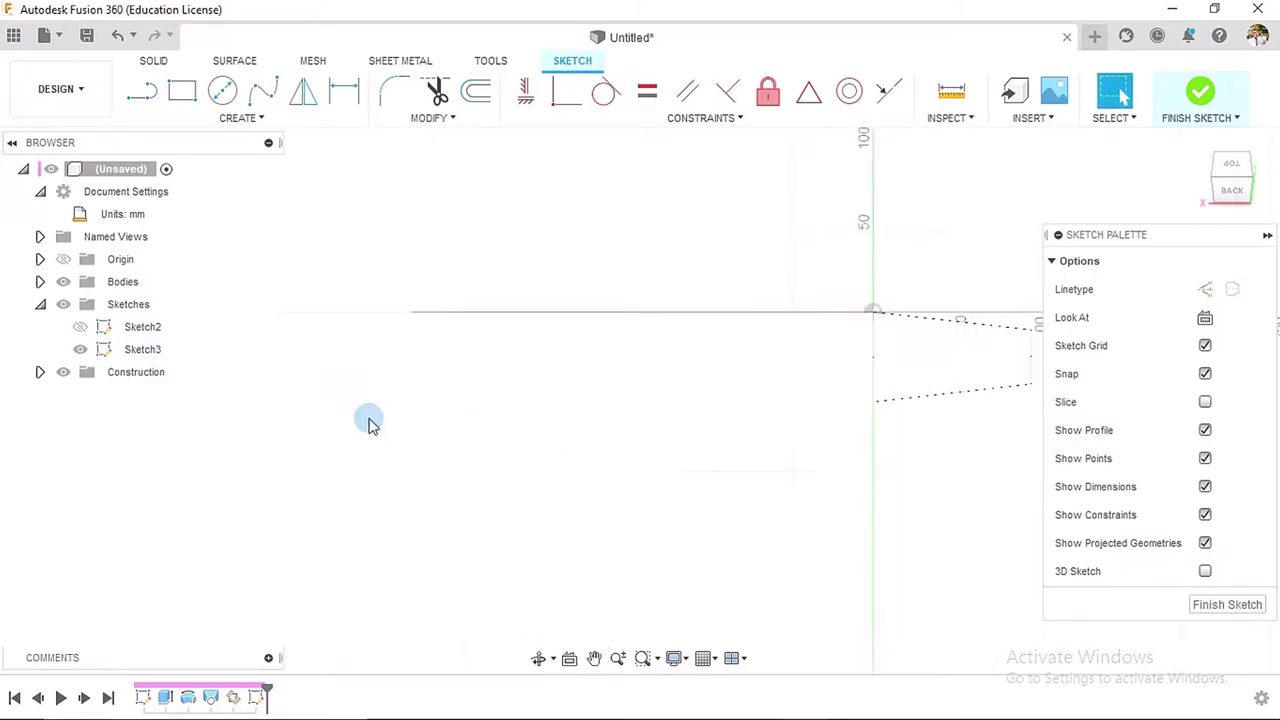
- Draw construction lines from the existing endpoint and display Sketch2's outline for reference
{"action": "left_click", "coordinate": [147, 95]}
{"action": "left_click", "coordinate": [1204, 289]}
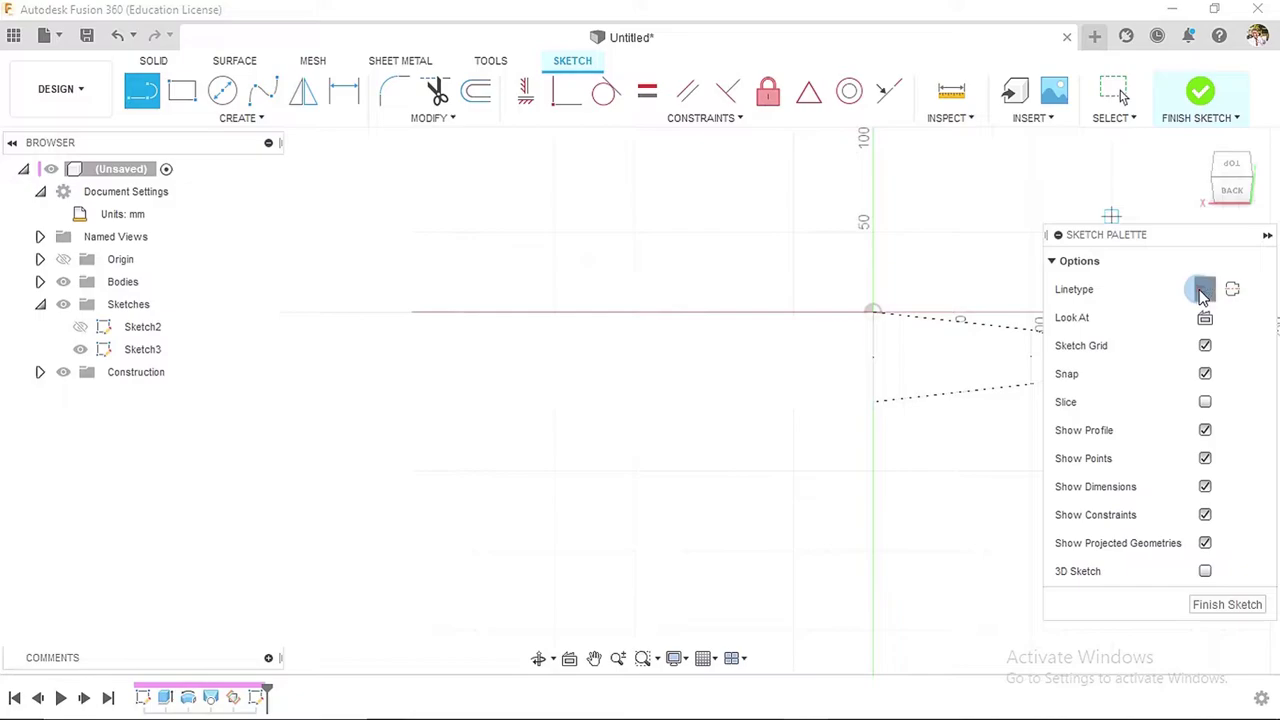
{"action": "left_click", "coordinate": [872, 314]}
{"action": "left_click", "coordinate": [870, 334]}
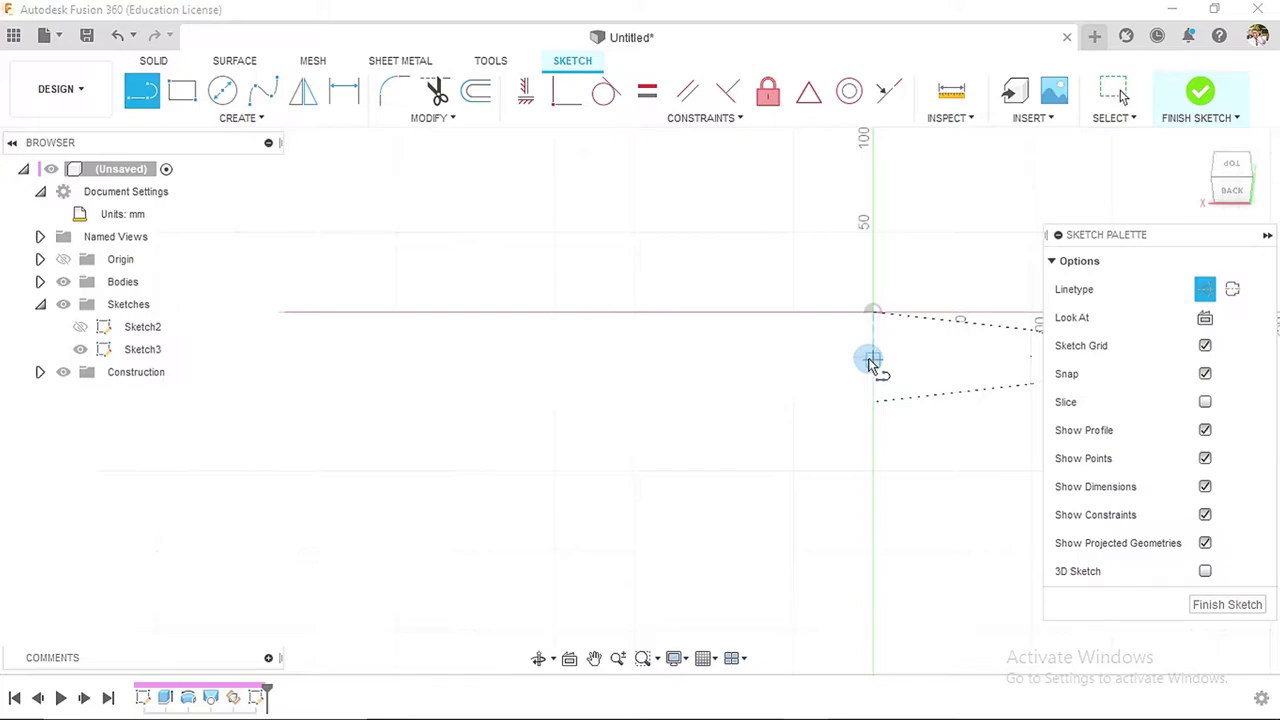
{"action": "left_click", "coordinate": [80, 327]}
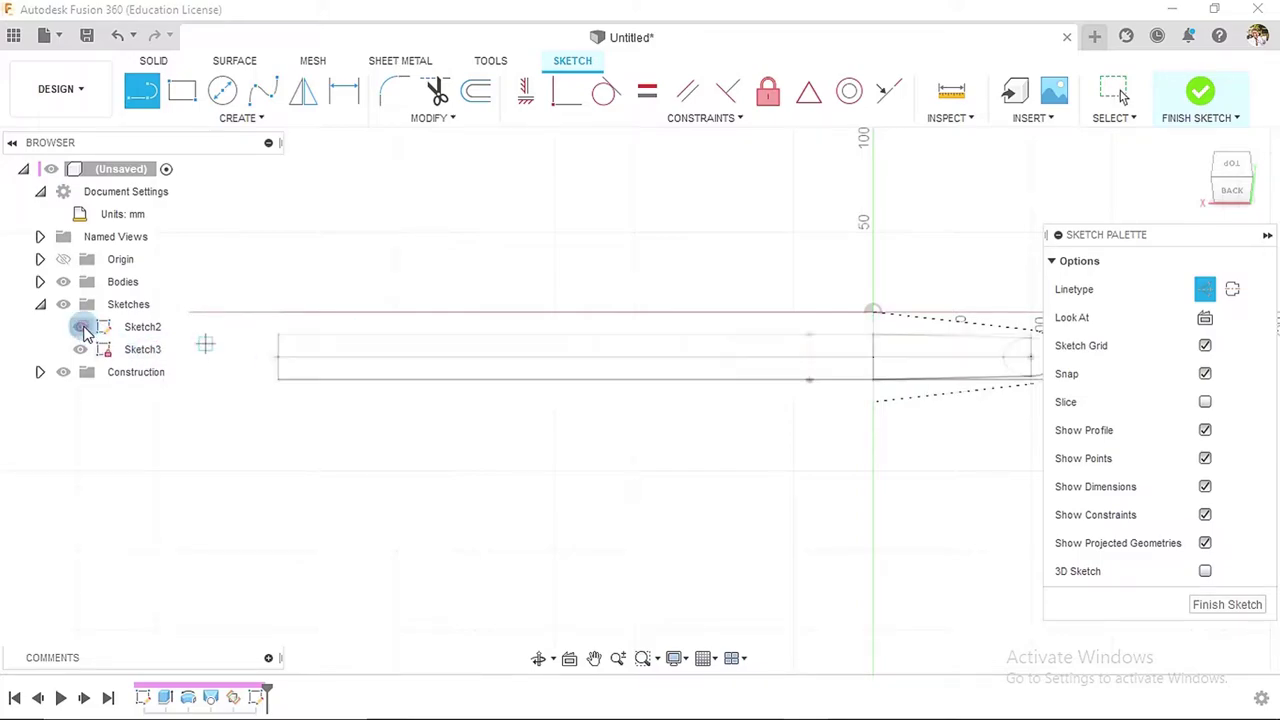
{"action": "left_click", "coordinate": [357, 317]}
{"action": "left_click", "coordinate": [888, 358]}
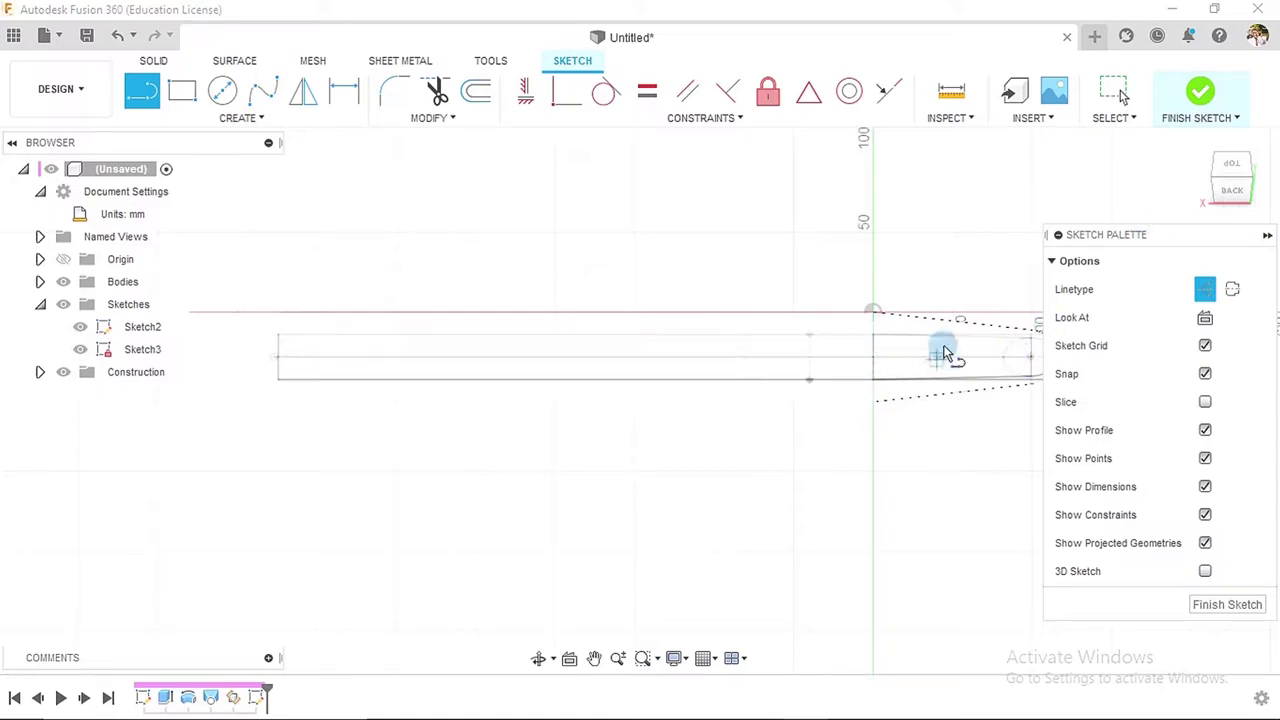
{"action": "middle_click_drag", "start_coordinate": [1040, 358], "coordinate": [975, 360]}
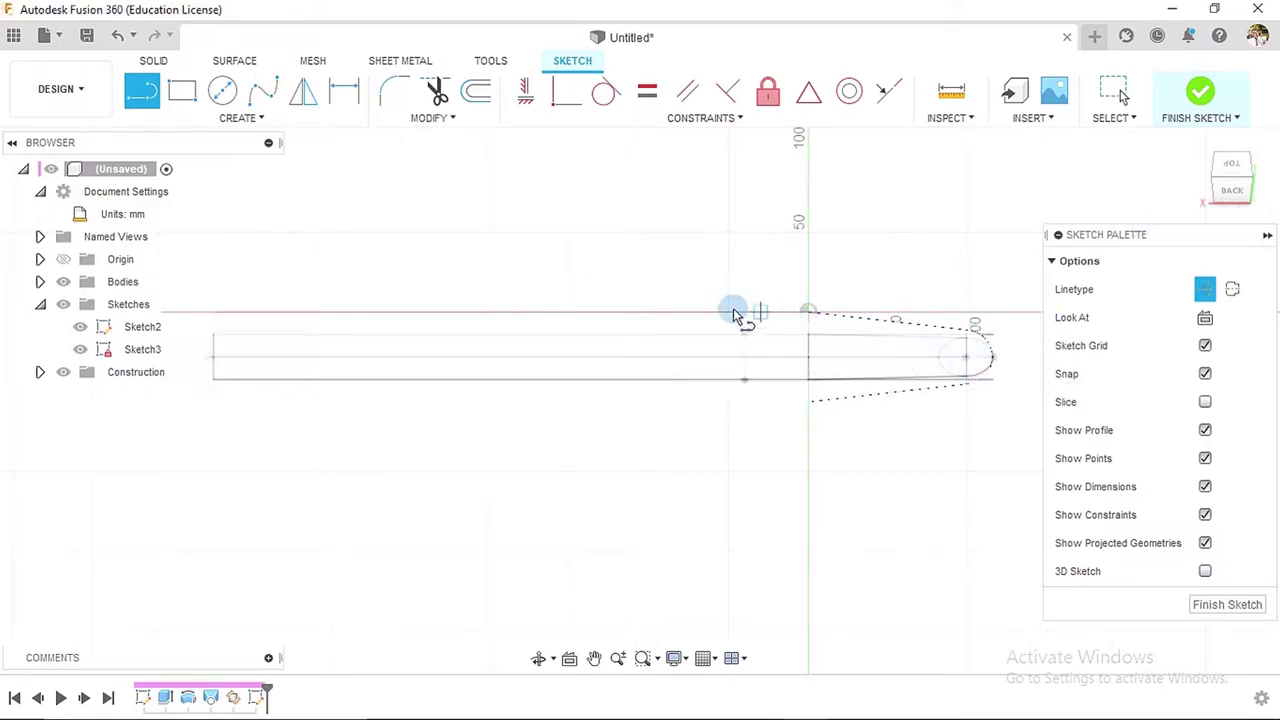
{"action": "key", "text": "Escape"}
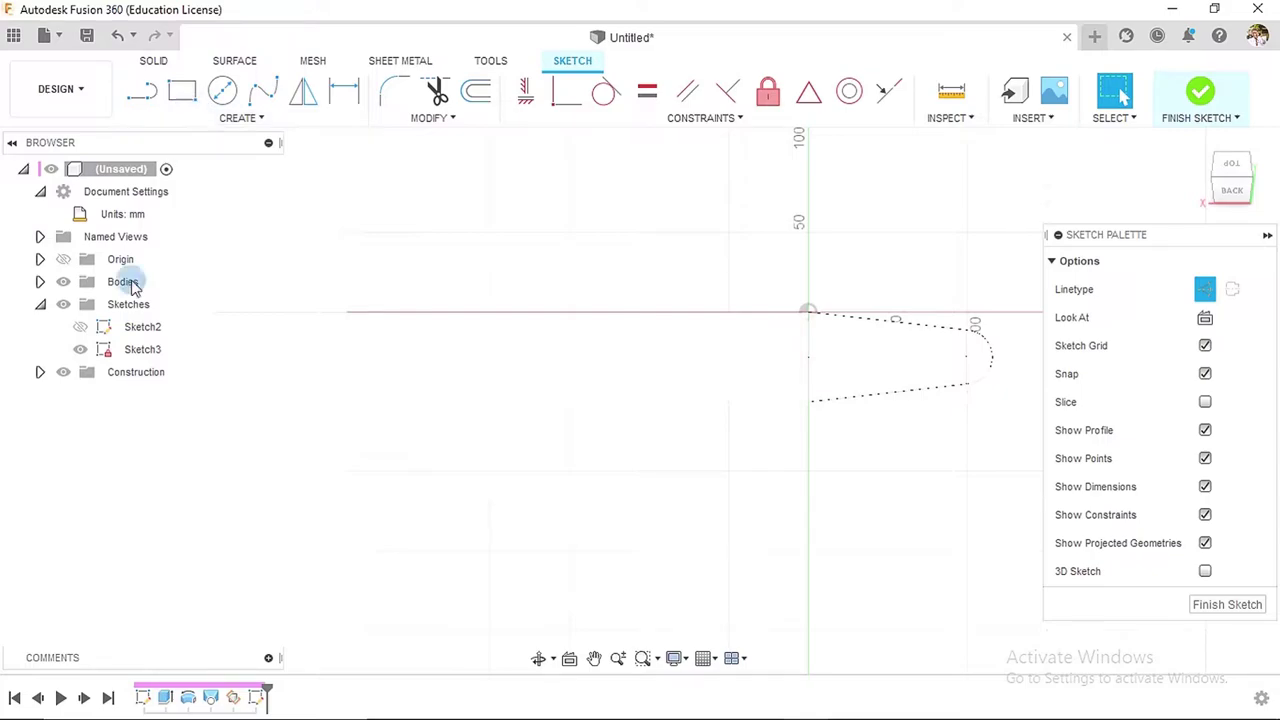
{"action": "left_click", "coordinate": [80, 328]}
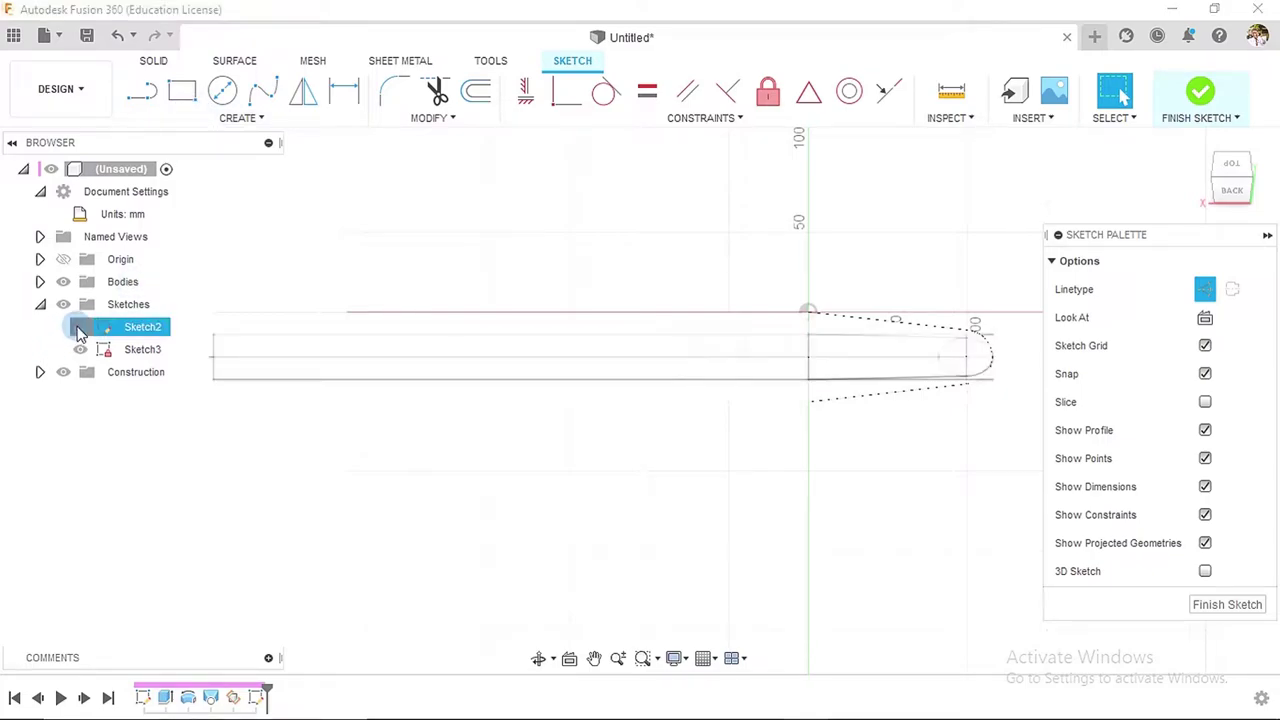
- With the Intersect tool active, switch the body's visual style to Shaded
{"action": "left_click", "coordinate": [215, 122]}
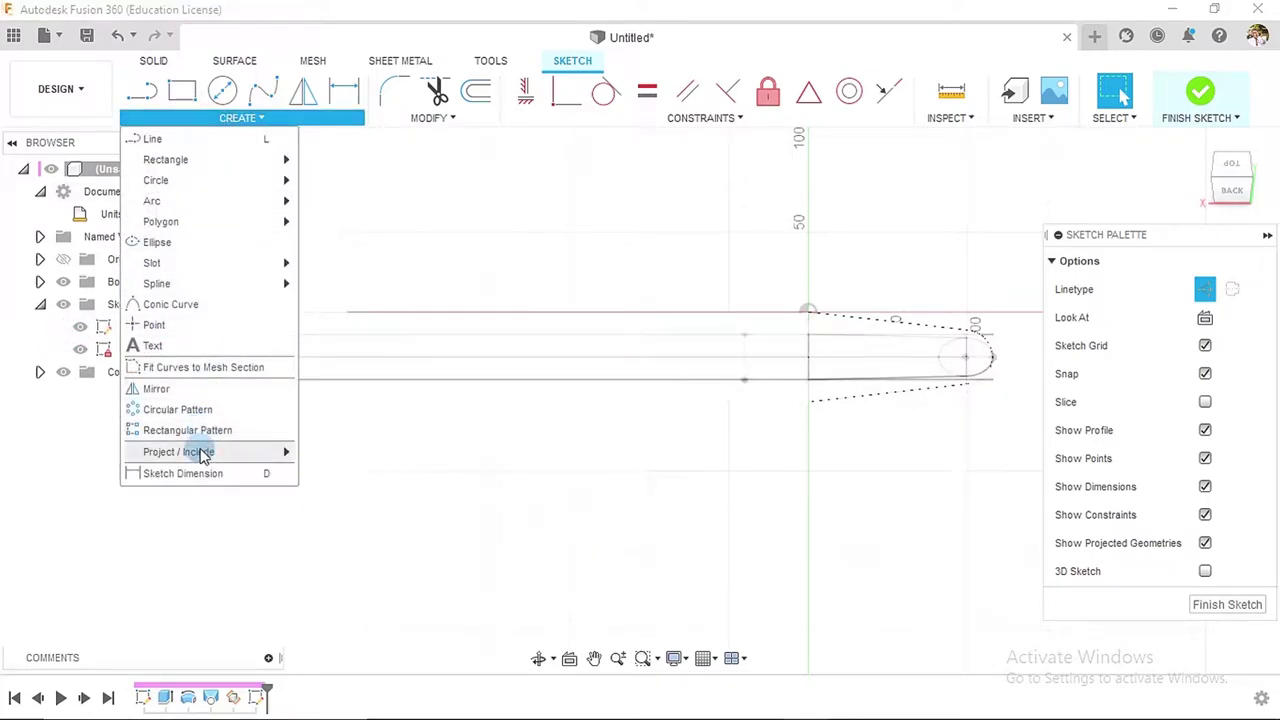
{"action": "mouse_move", "coordinate": [203, 455]}
{"action": "left_click", "coordinate": [325, 474]}
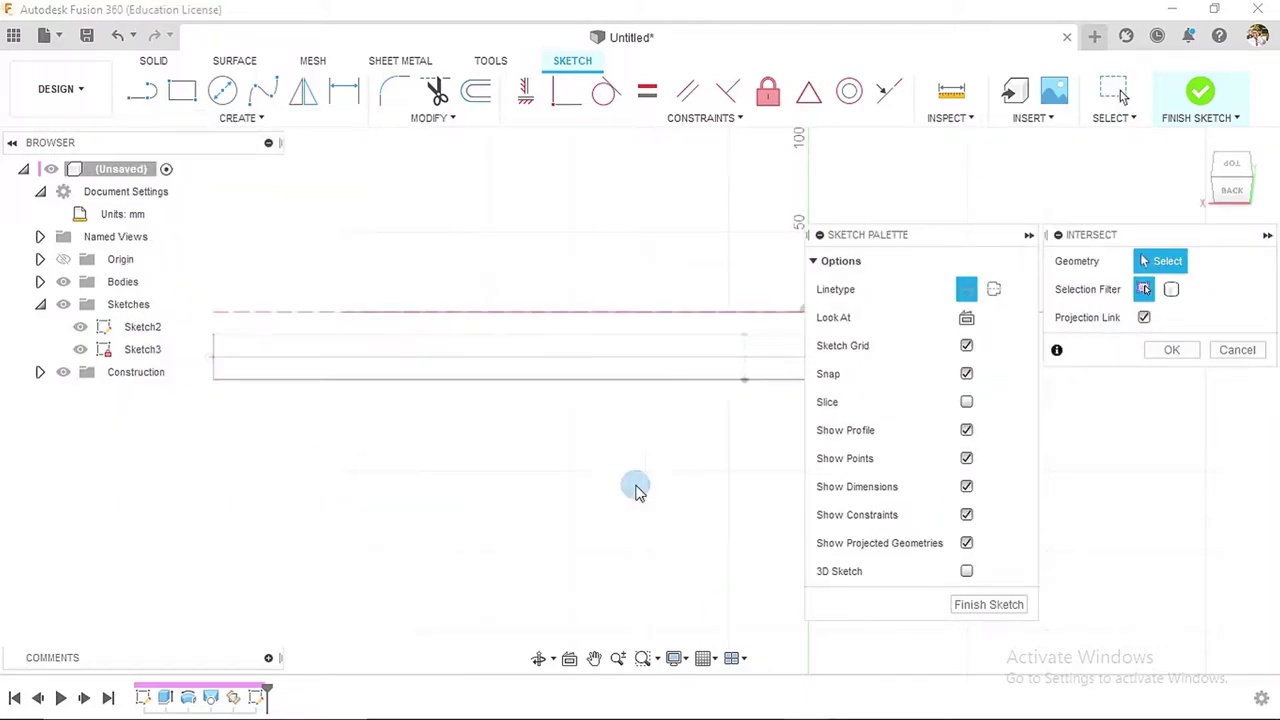
{"action": "left_click", "coordinate": [680, 666]}
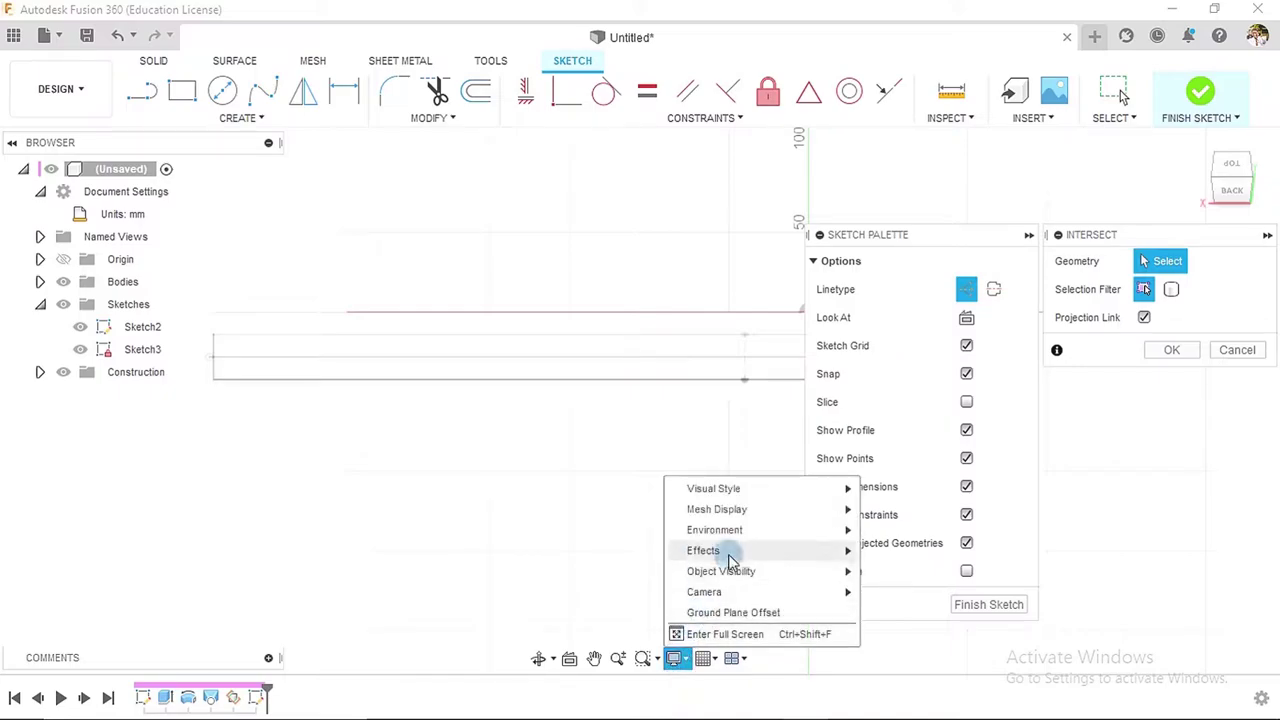
{"action": "mouse_move", "coordinate": [737, 491]}
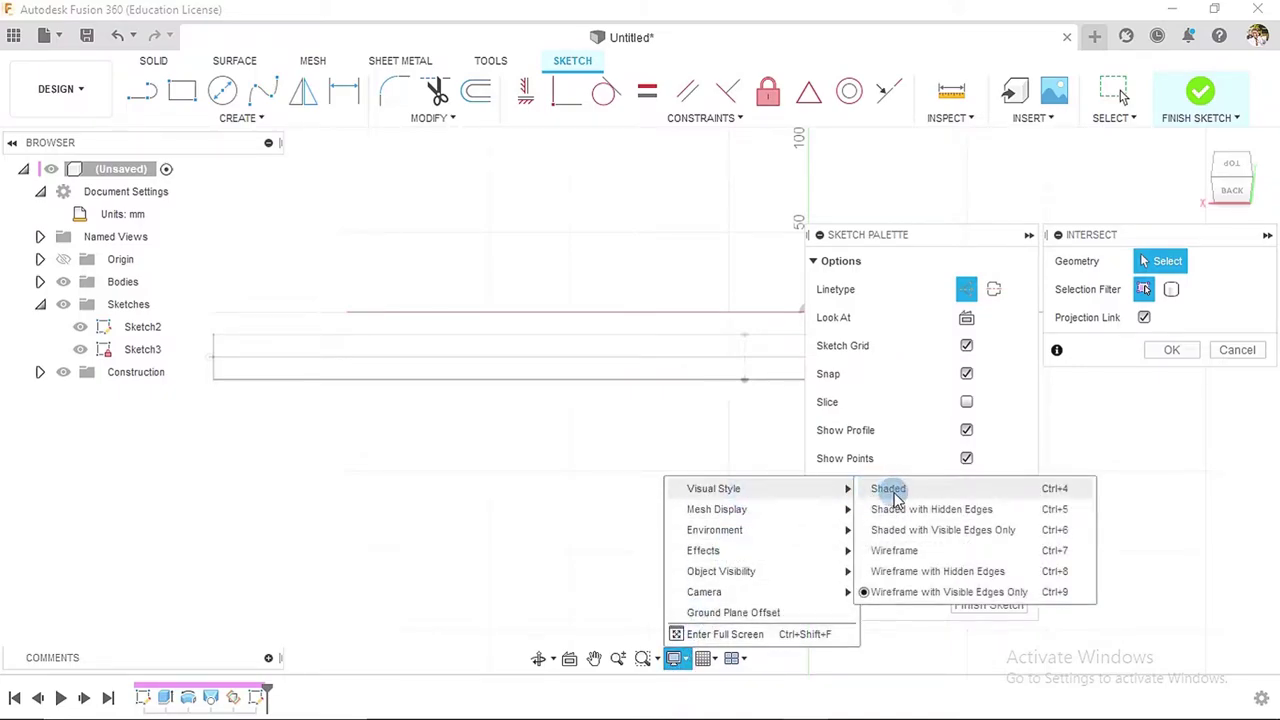
{"action": "left_click", "coordinate": [902, 526]}
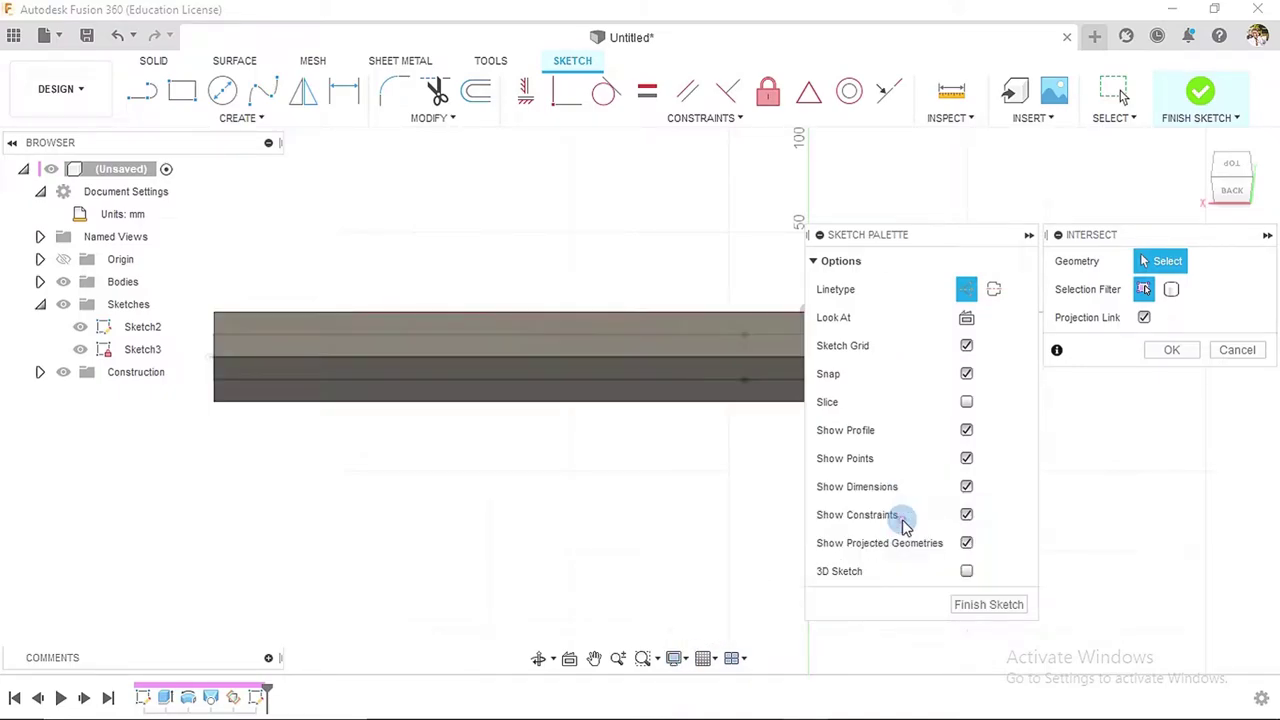
- Intersect the top, side and two more faces of the handle body into Sketch3
{"action": "left_click", "coordinate": [466, 330]}
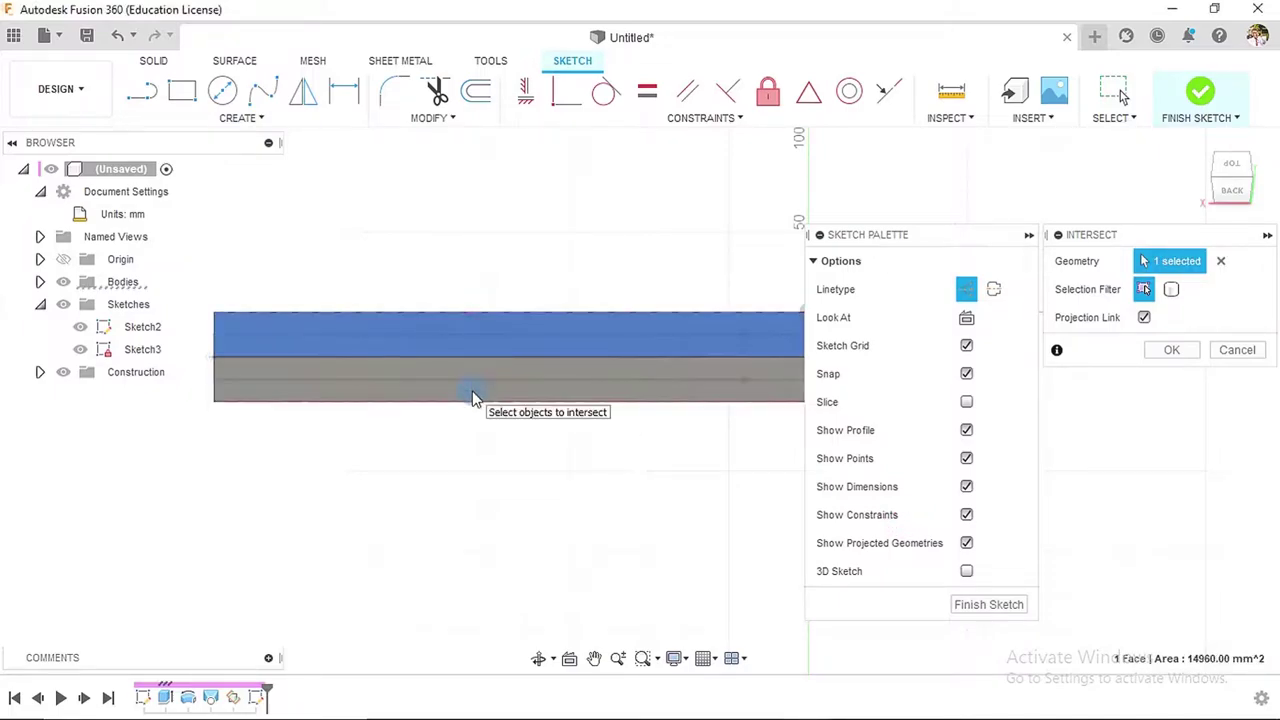
{"action": "left_click", "coordinate": [472, 398]}
{"action": "middle_click_drag", "start_coordinate": [477, 451], "coordinate": [591, 340], "text": "shift"}
{"action": "left_click", "coordinate": [480, 303]}
{"action": "scroll", "coordinate": [589, 365], "scroll_direction": "down", "scroll_amount": 4}
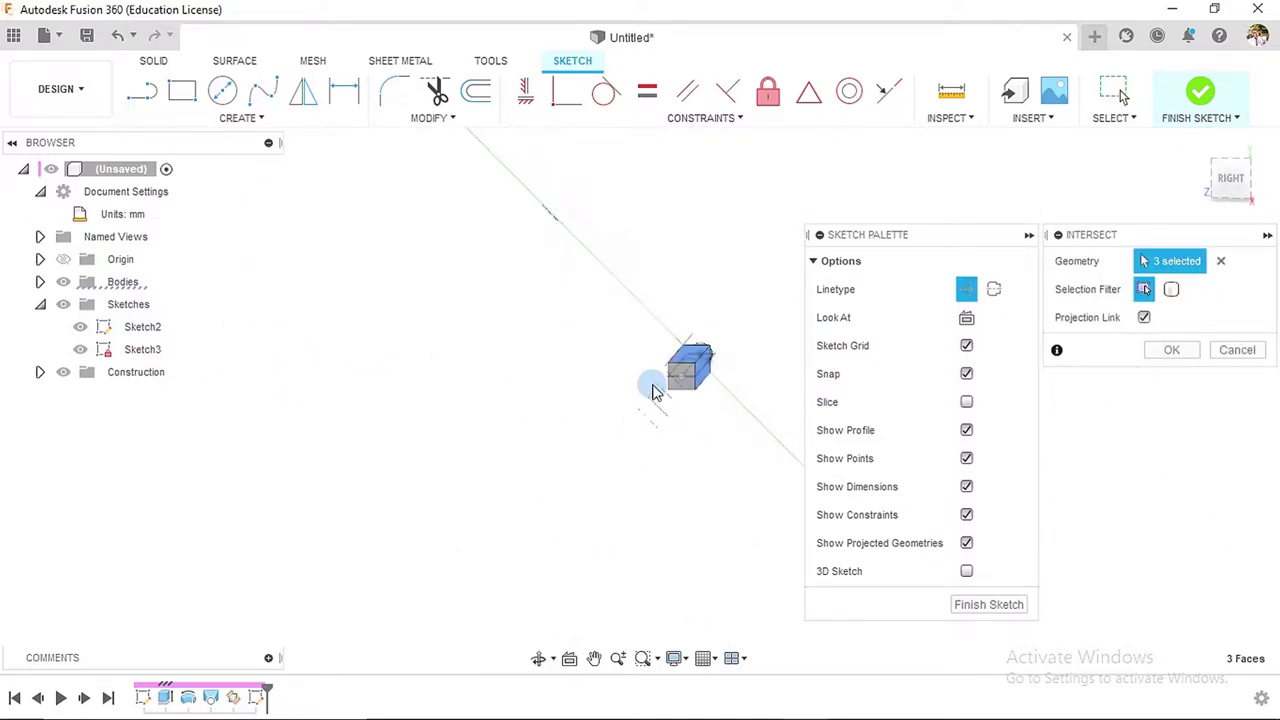
{"action": "middle_click_drag", "start_coordinate": [655, 392], "coordinate": [677, 380], "text": "shift"}
{"action": "scroll", "coordinate": [745, 382], "scroll_direction": "up", "scroll_amount": 5}
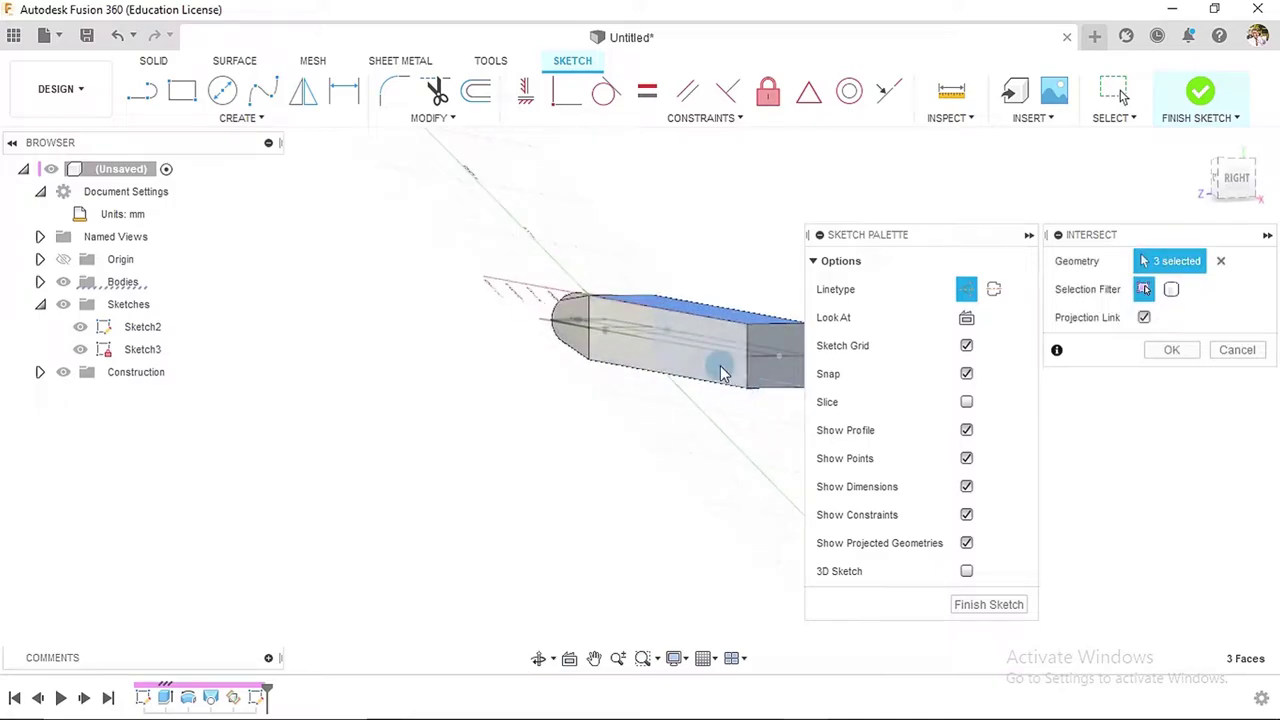
{"action": "left_click", "coordinate": [722, 372]}
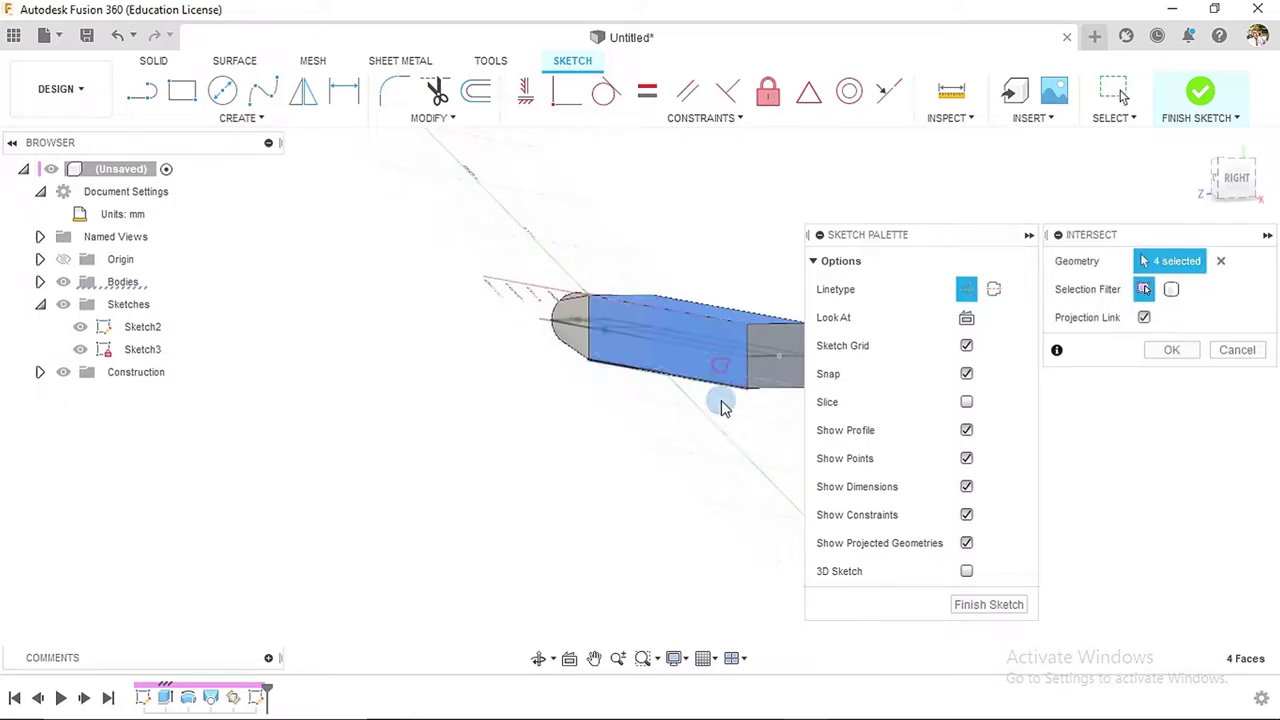
{"action": "left_click", "coordinate": [1171, 349]}
- Show the body as wireframe with visible edges only and view the sketch from the top
{"action": "middle_click_drag", "start_coordinate": [858, 402], "coordinate": [794, 366], "text": "shift"}
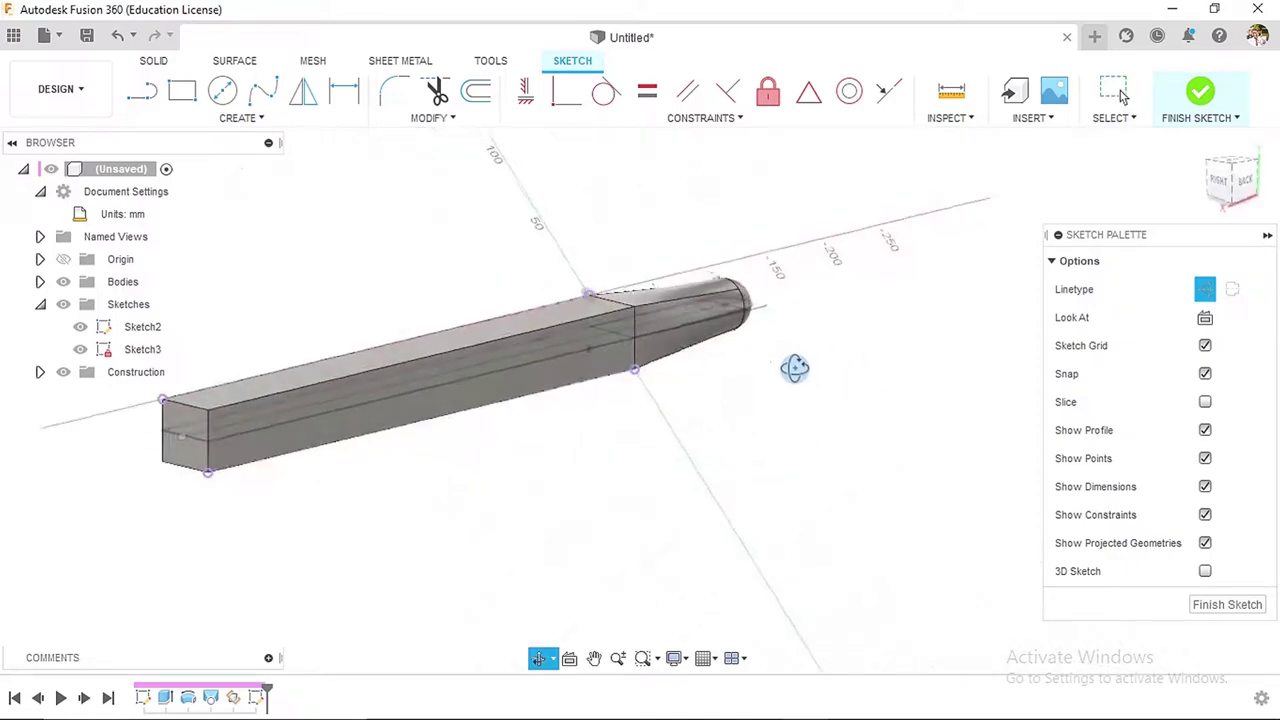
{"action": "left_click", "coordinate": [677, 660]}
{"action": "left_click", "coordinate": [757, 492]}
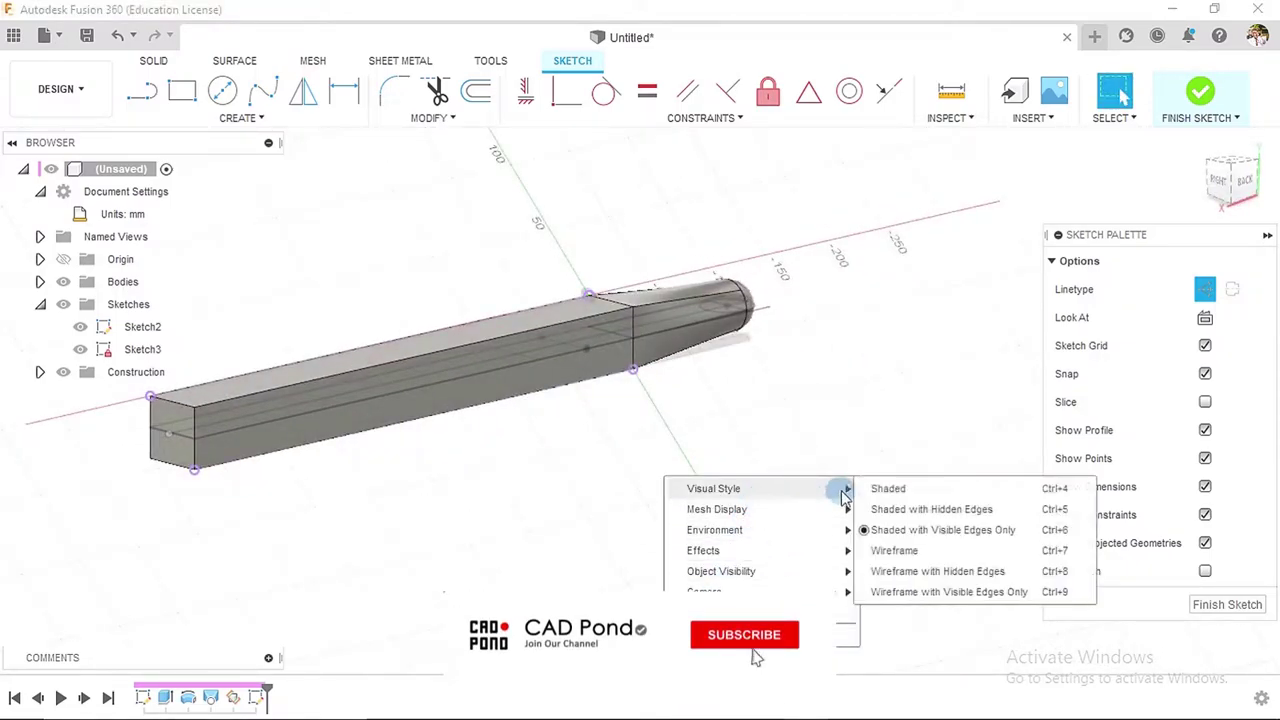
{"action": "left_click", "coordinate": [905, 594]}
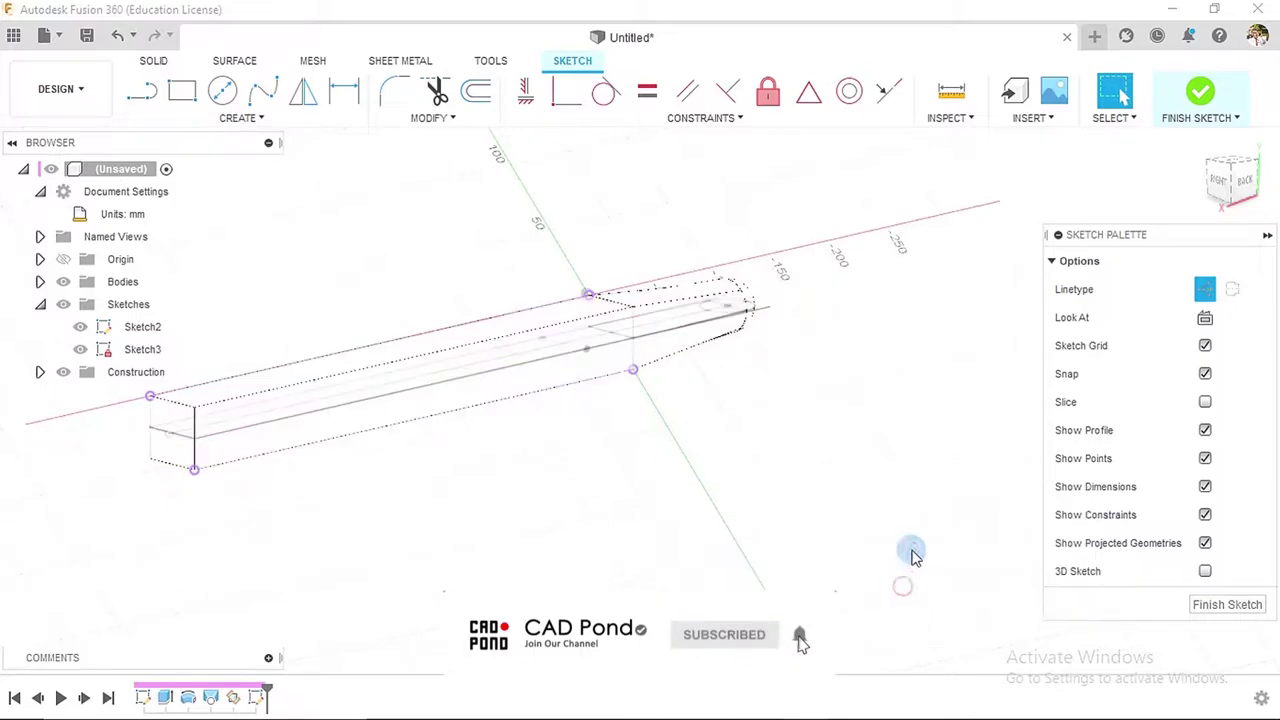
{"action": "left_click", "coordinate": [1196, 144]}
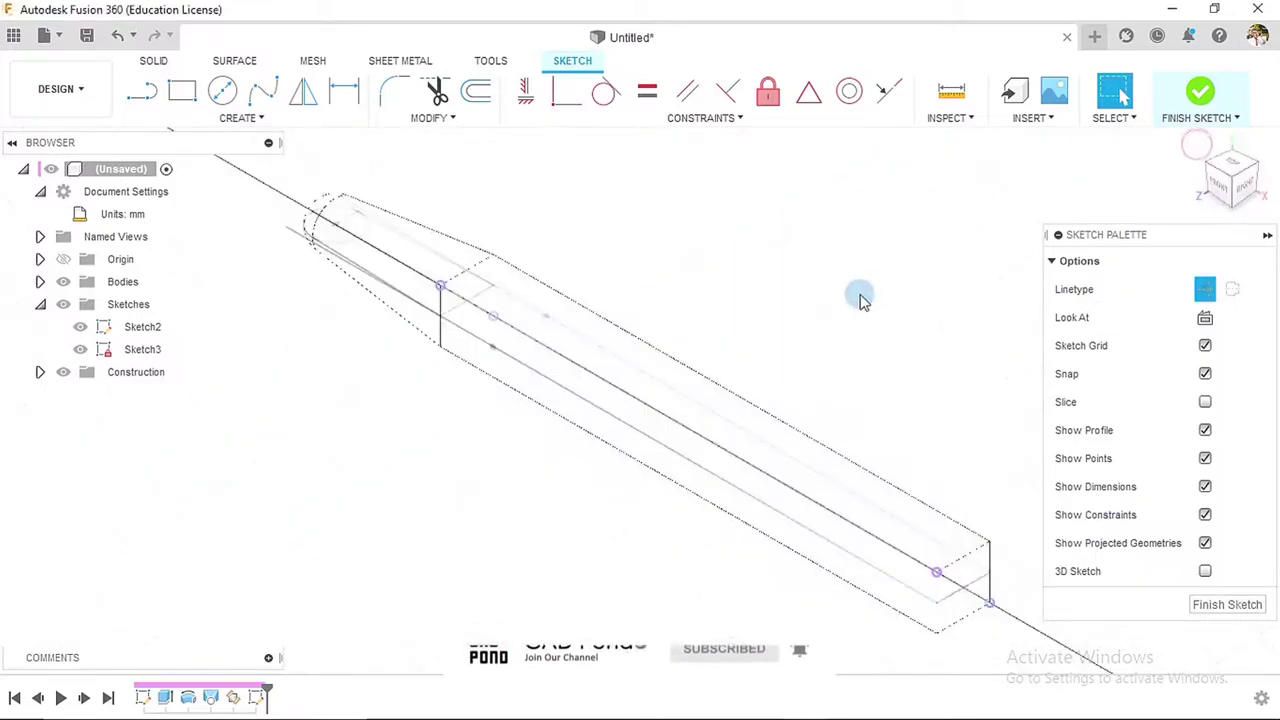
{"action": "left_click", "coordinate": [1232, 166]}
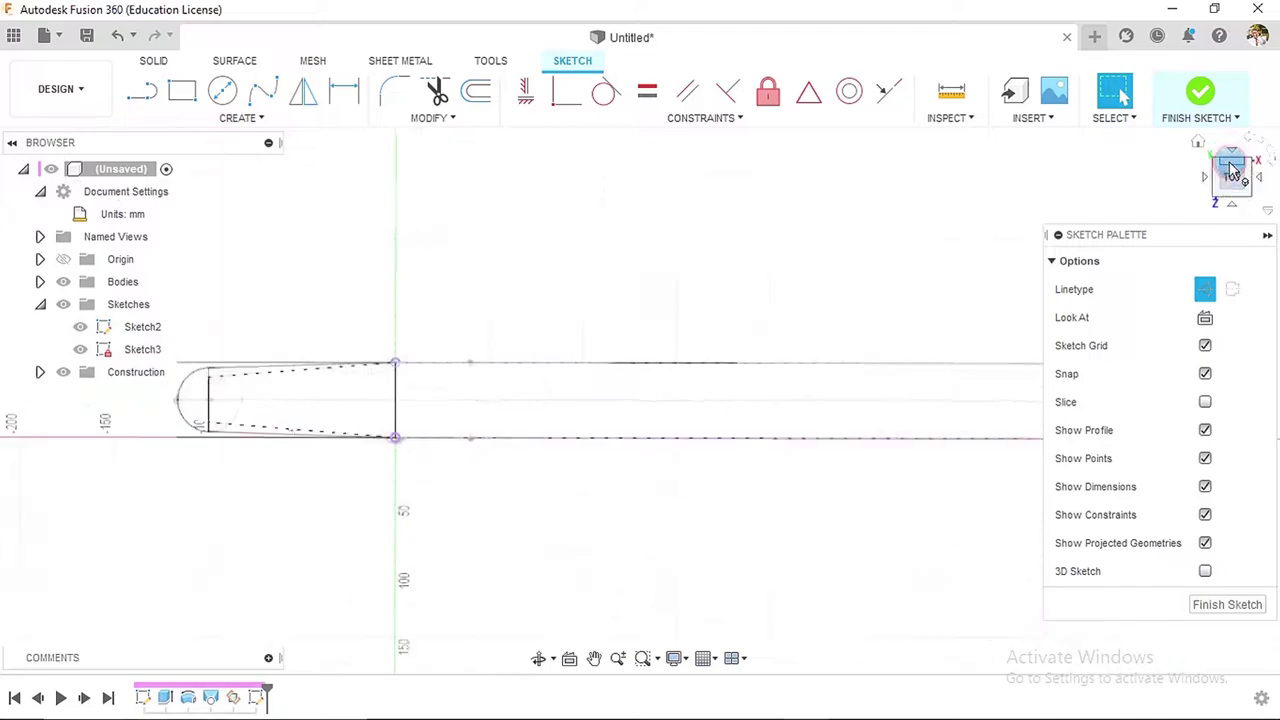
- Finish the current sketch and reopen Sketch3 for editing
{"action": "left_click", "coordinate": [1200, 91]}
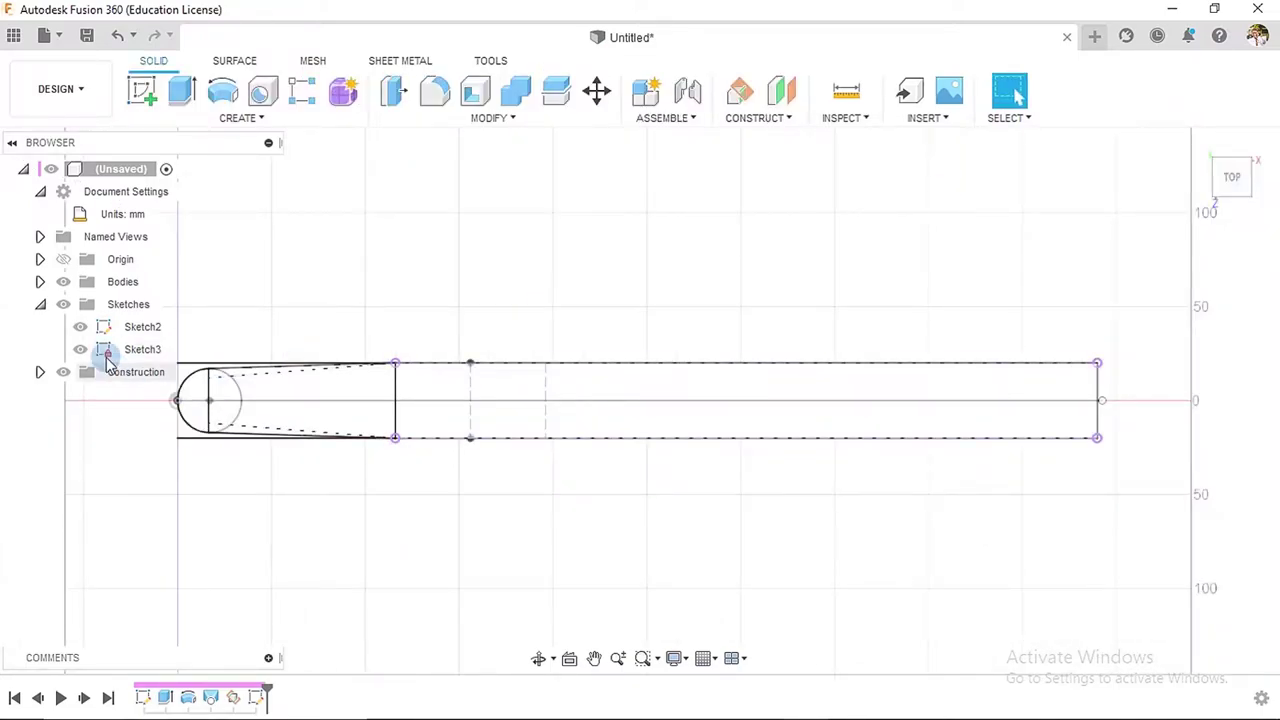
{"action": "left_click", "coordinate": [131, 352]}
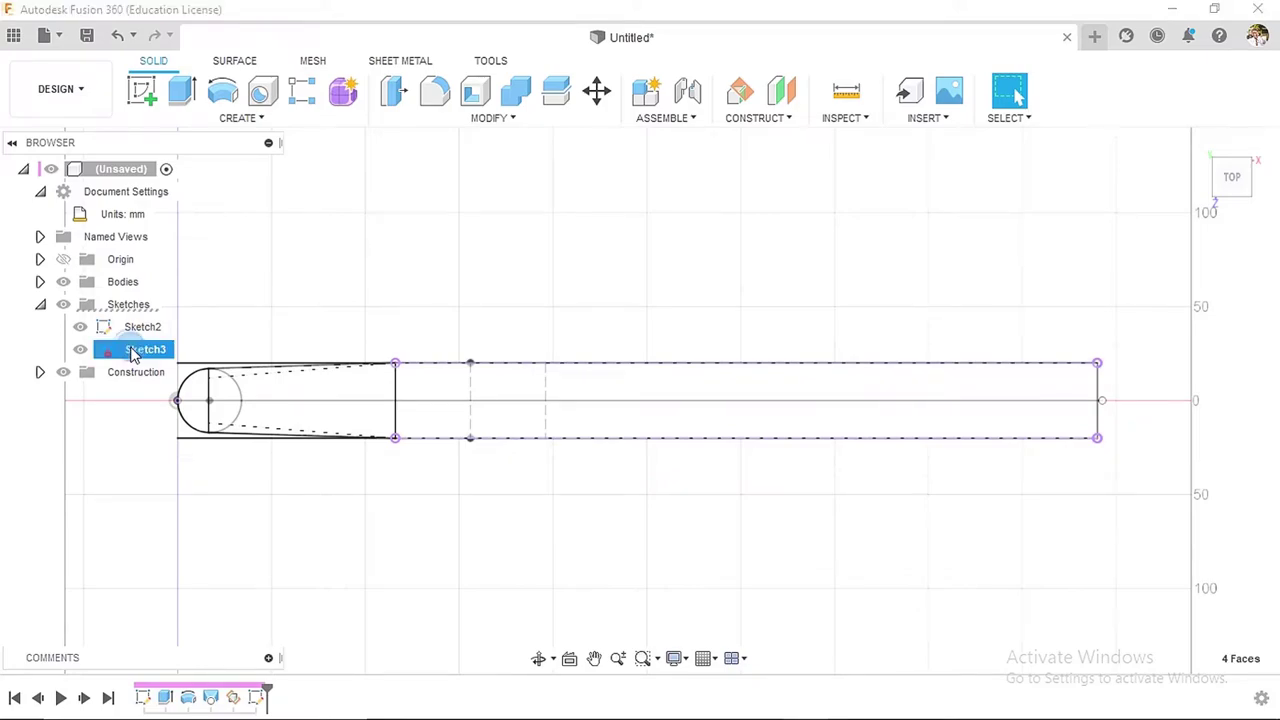
{"action": "right_click", "coordinate": [131, 352]}
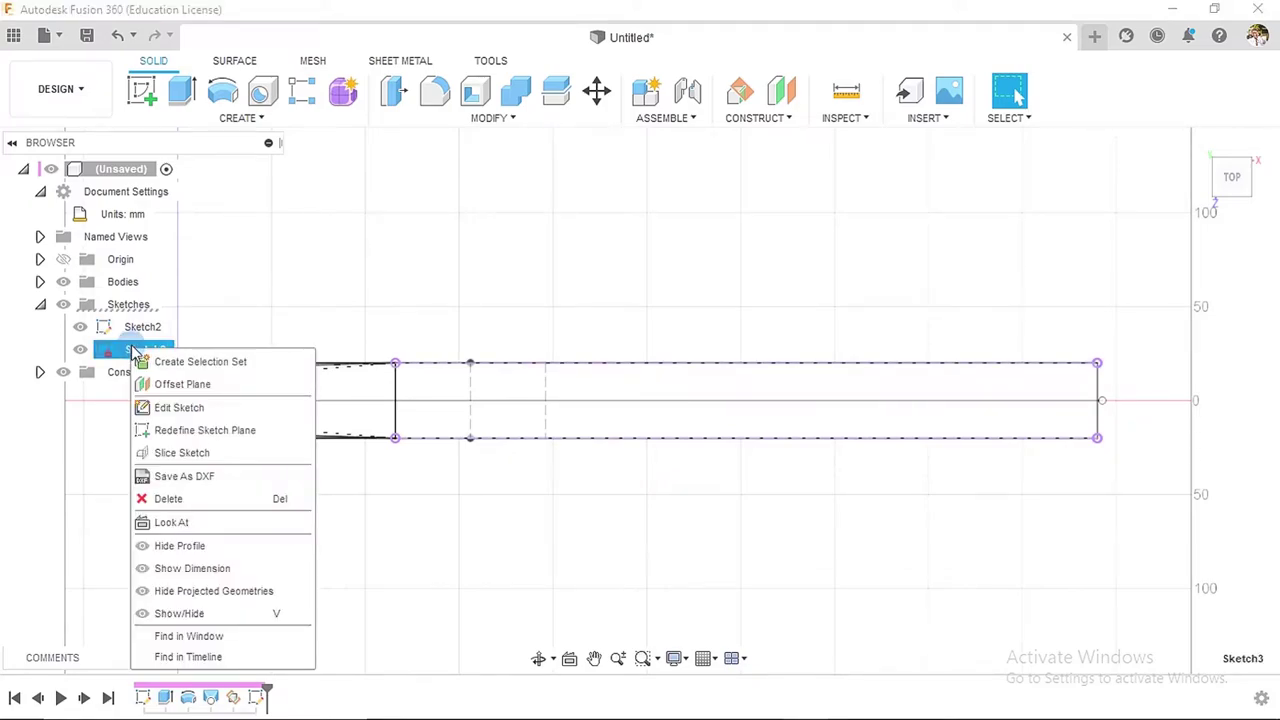
{"action": "left_click", "coordinate": [178, 407]}
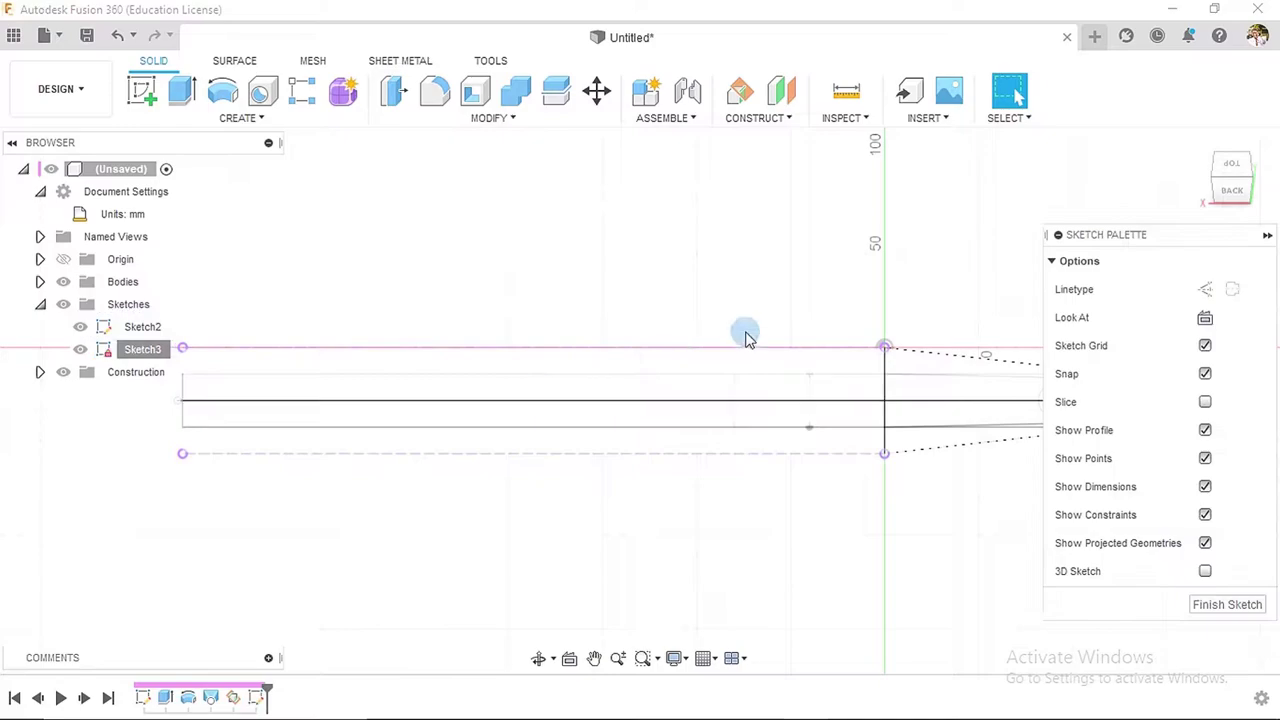
- Draw a vertical construction line across the handle's end
{"action": "left_click", "coordinate": [140, 91]}
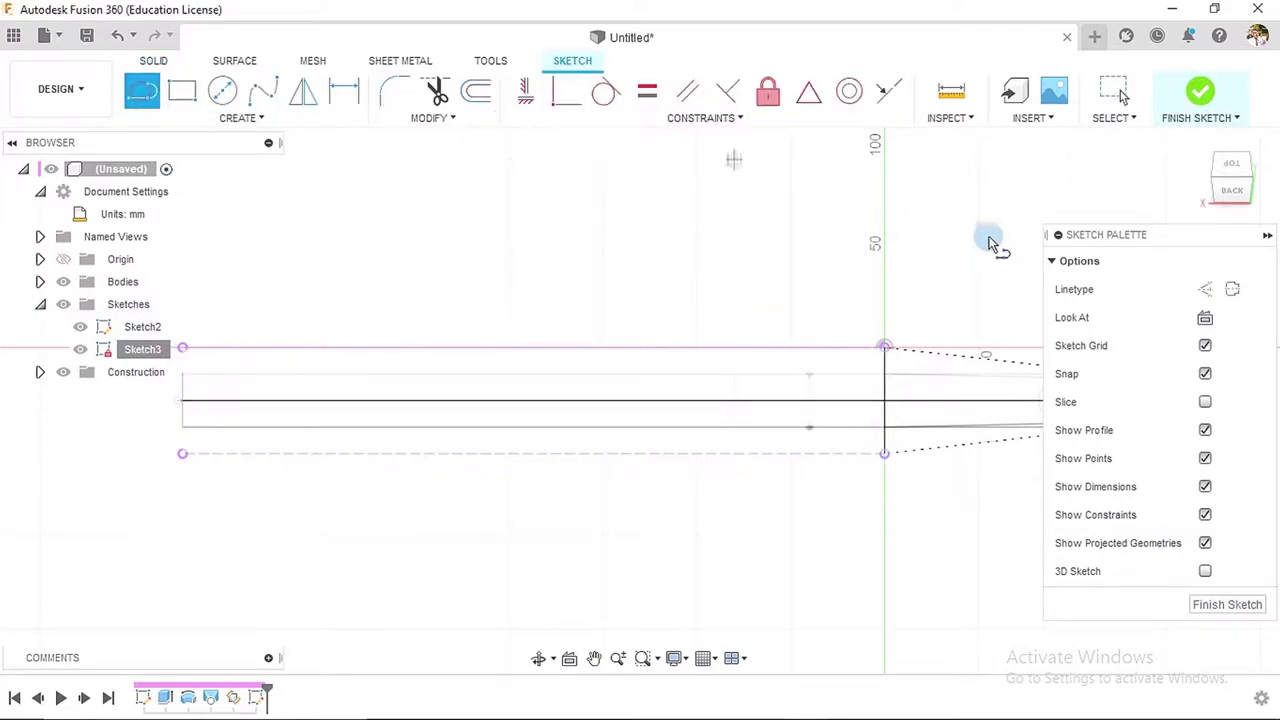
{"action": "left_click", "coordinate": [1206, 289]}
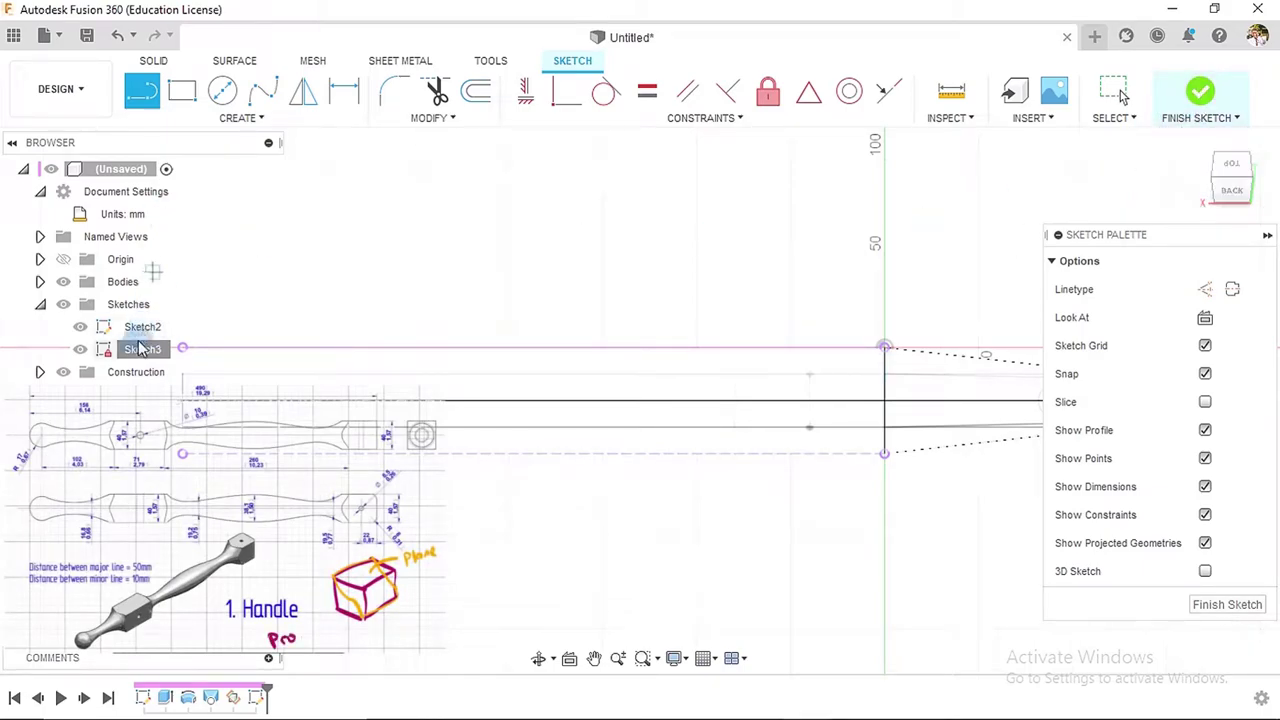
{"action": "left_click", "coordinate": [1207, 289]}
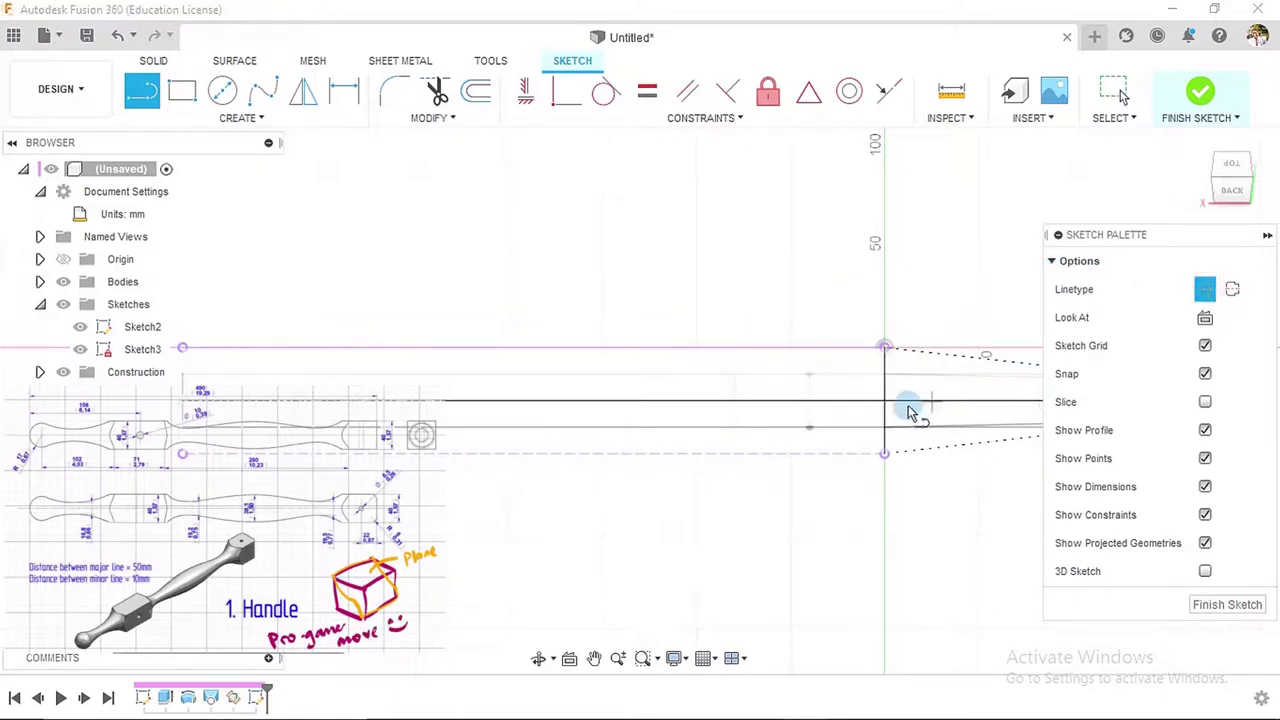
{"action": "scroll", "coordinate": [243, 431], "scroll_direction": "down", "scroll_amount": 2}
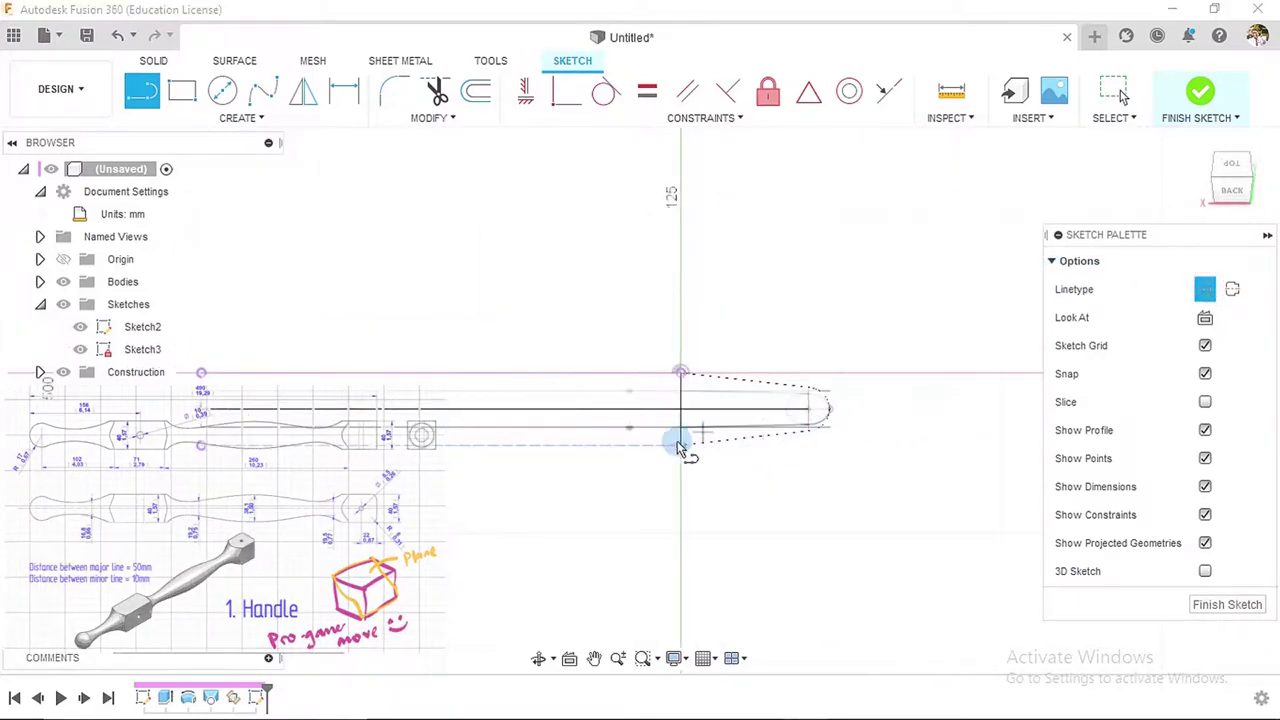
{"action": "scroll", "coordinate": [680, 443], "scroll_direction": "up", "scroll_amount": 2}
{"action": "scroll", "coordinate": [500, 386], "scroll_direction": "down", "scroll_amount": 1}
{"action": "scroll", "coordinate": [428, 334], "scroll_direction": "up", "scroll_amount": 3}
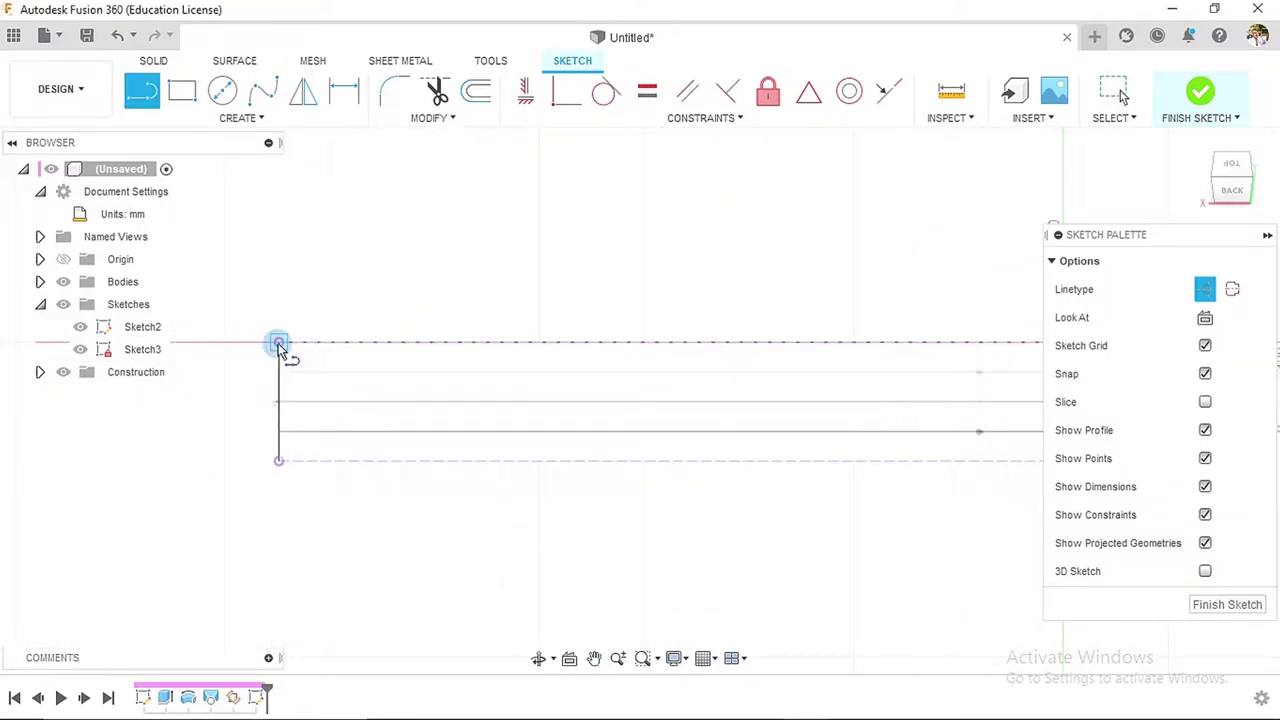
{"action": "left_click", "coordinate": [278, 343]}
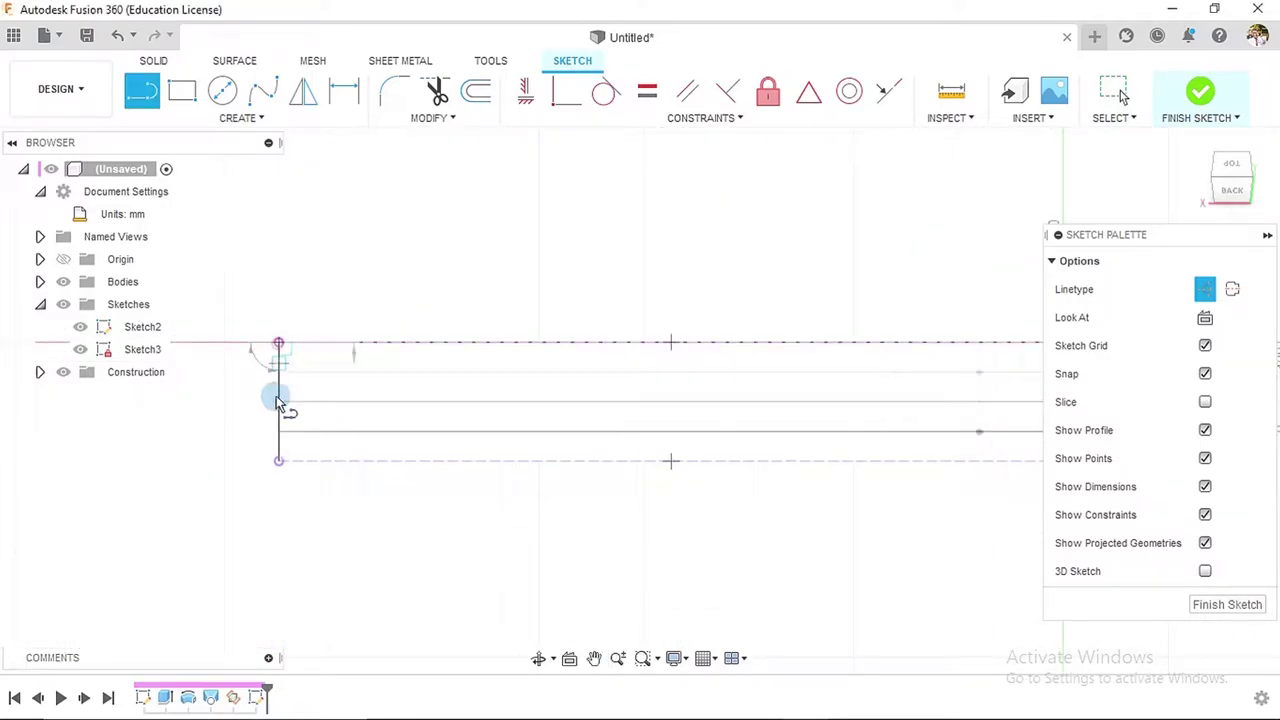
{"action": "left_click", "coordinate": [278, 464]}
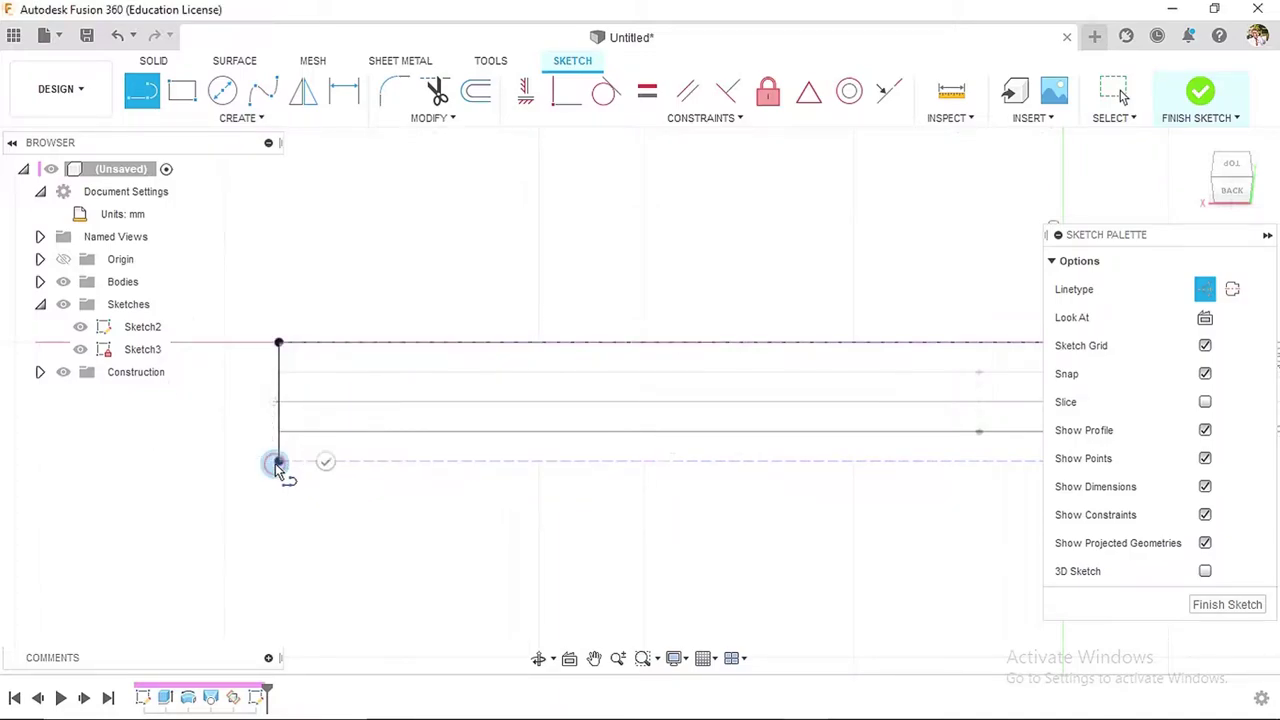
- Draw a long construction line from the vertical line's midpoint, then view the sketch from the front
{"action": "left_click", "coordinate": [280, 403]}
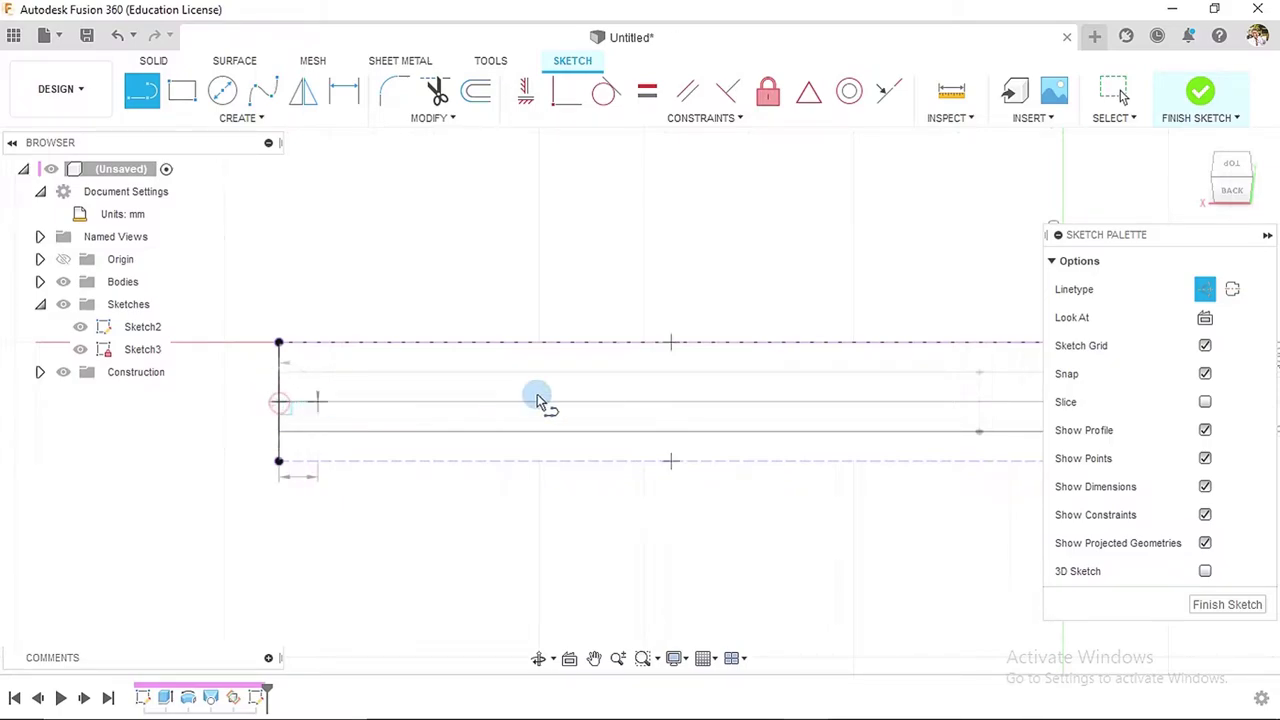
{"action": "scroll", "coordinate": [690, 414], "scroll_direction": "down", "scroll_amount": 3}
{"action": "mouse_move", "coordinate": [828, 415]}
{"action": "middle_mouse_down", "text": "shift"}
{"action": "mouse_move", "coordinate": [689, 414]}
{"action": "mouse_move", "coordinate": [778, 375]}
{"action": "middle_mouse_up", "text": "shift"}
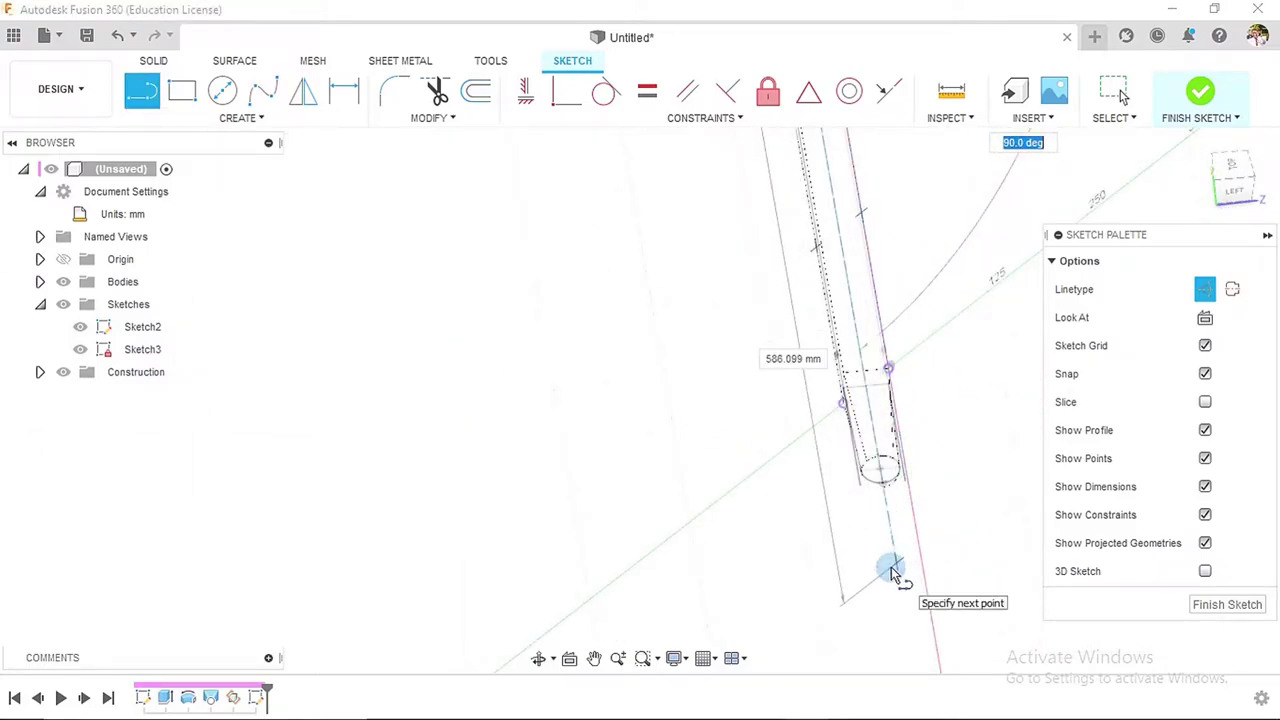
{"action": "left_click", "coordinate": [891, 567]}
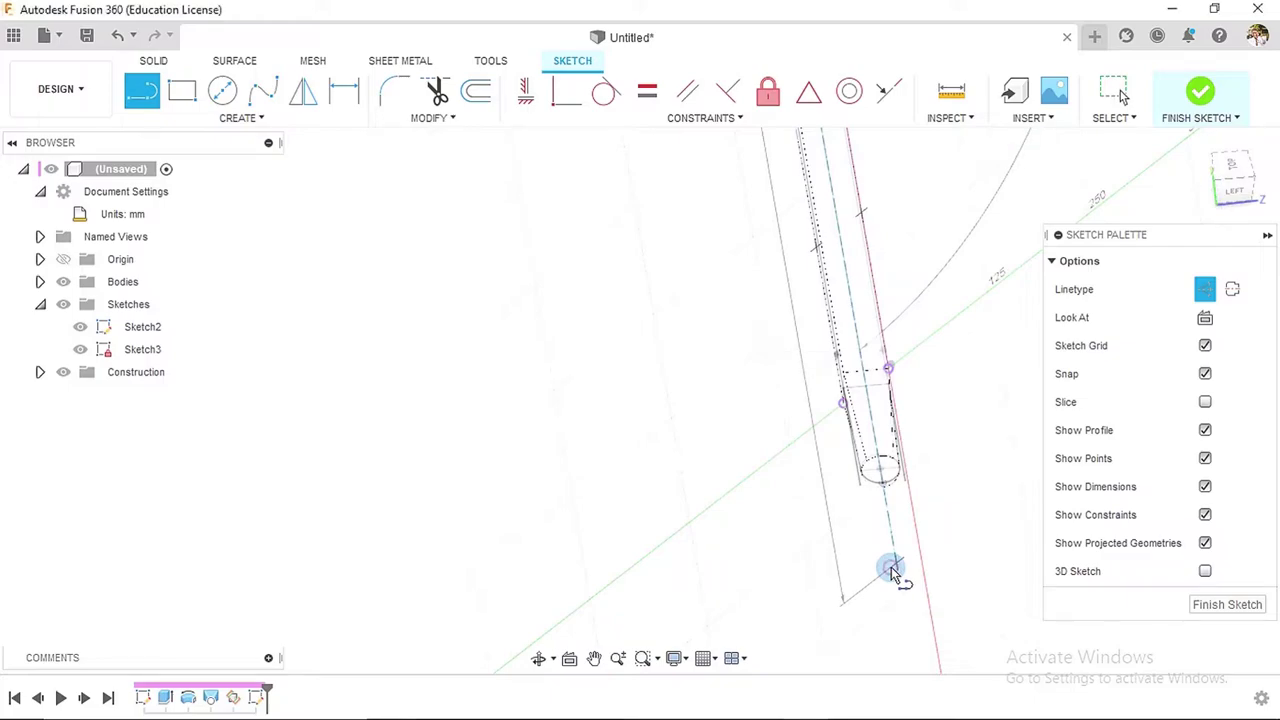
{"action": "left_click", "coordinate": [929, 537]}
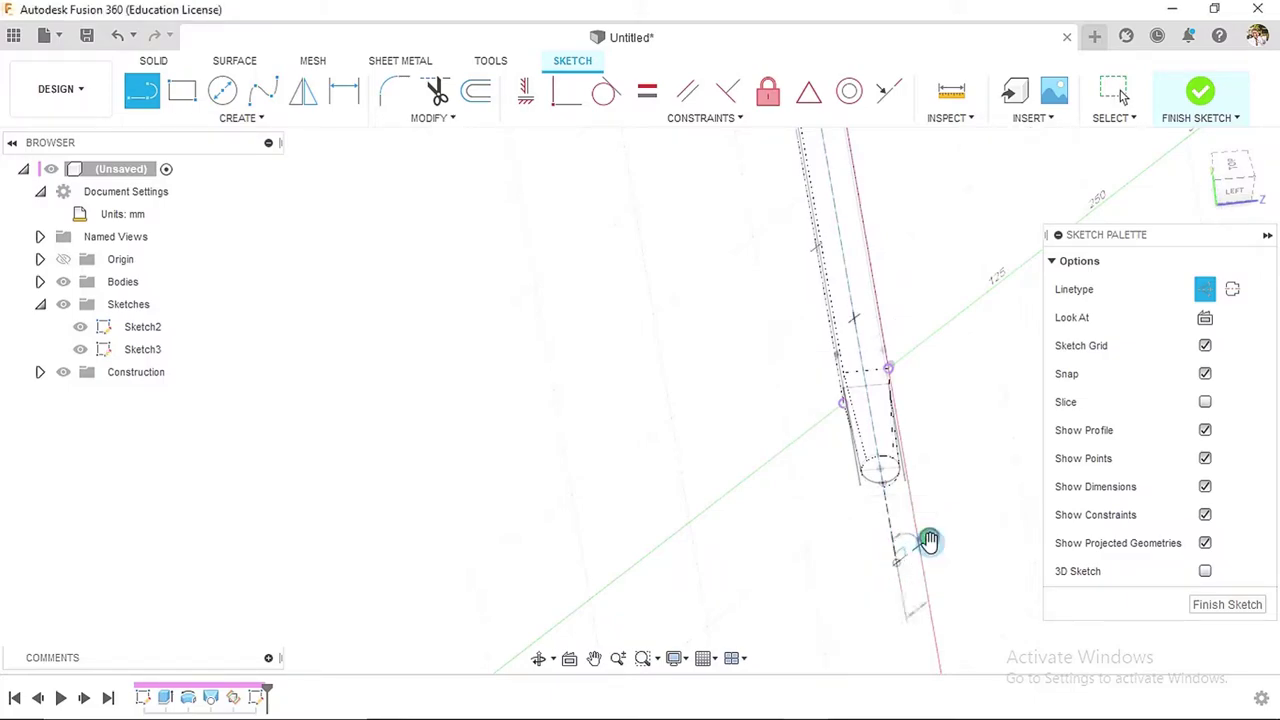
{"action": "left_click", "coordinate": [1260, 172]}
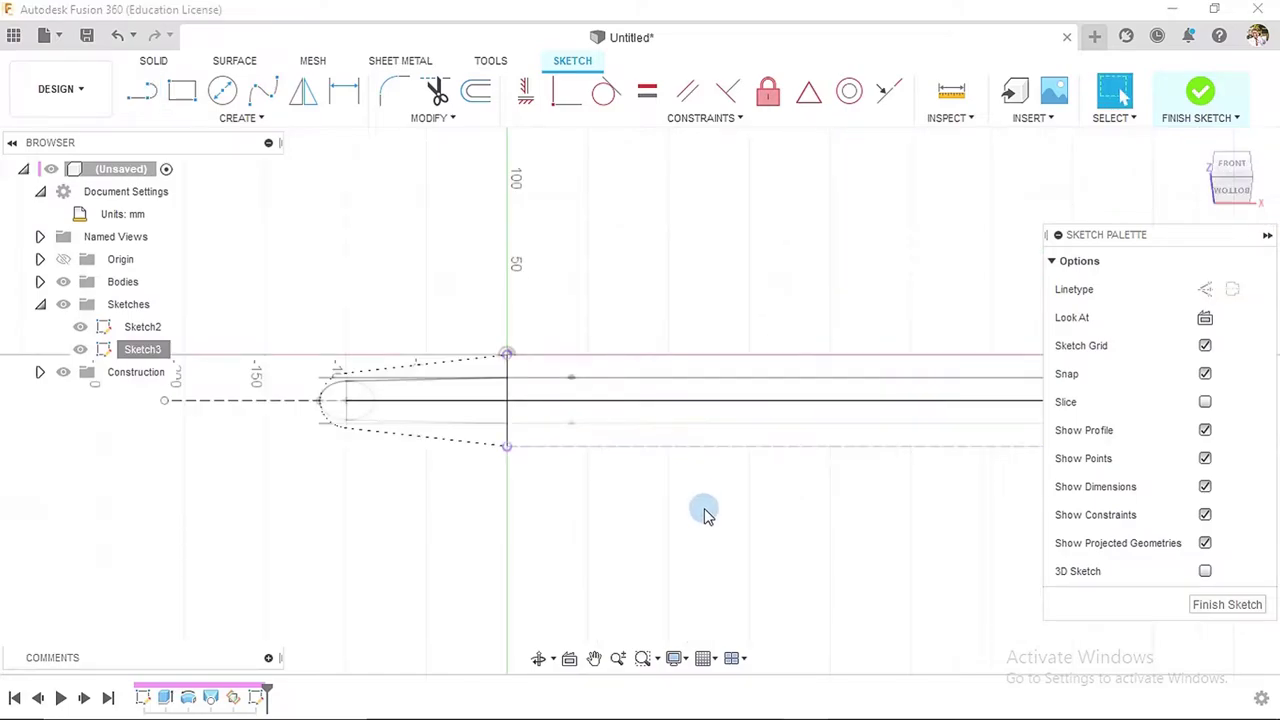
{"action": "middle_click_drag", "start_coordinate": [703, 509], "coordinate": [572, 482]}
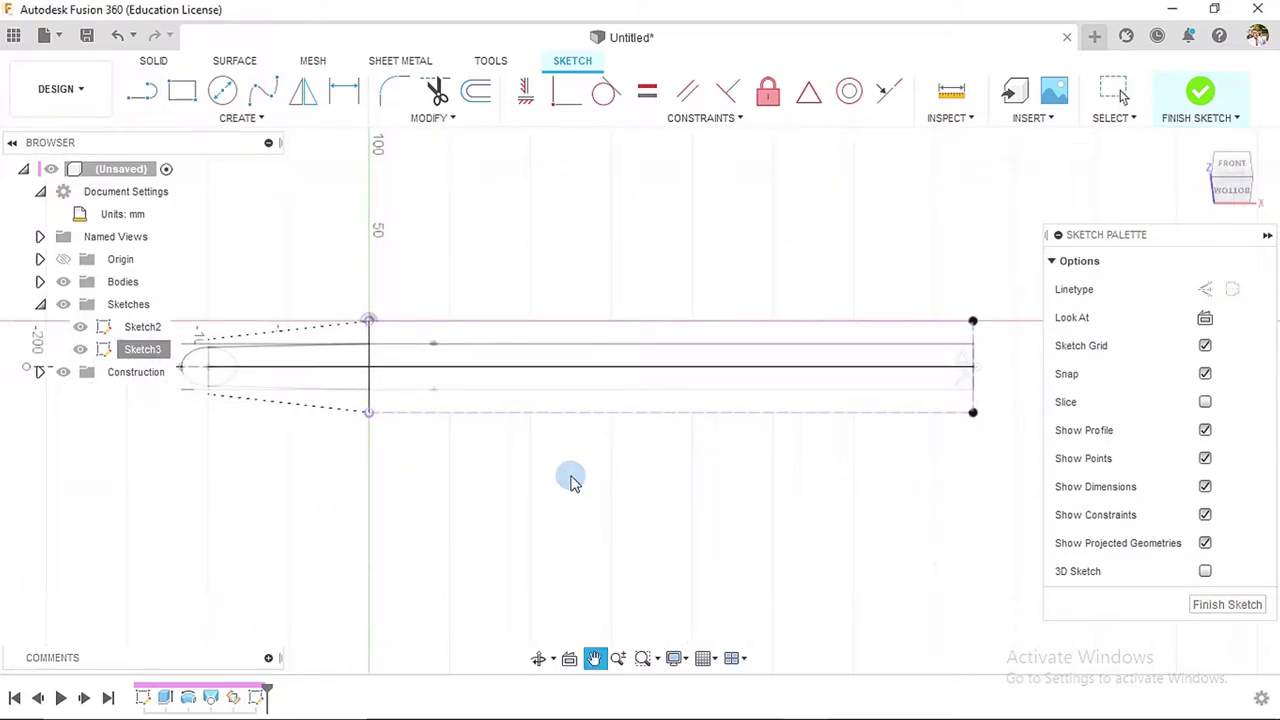
- Hide the bodies and convert the 140 mm line above the handle into a construction line
{"action": "left_click", "coordinate": [145, 92]}
{"action": "scroll", "coordinate": [453, 347], "scroll_direction": "up", "scroll_amount": 3}
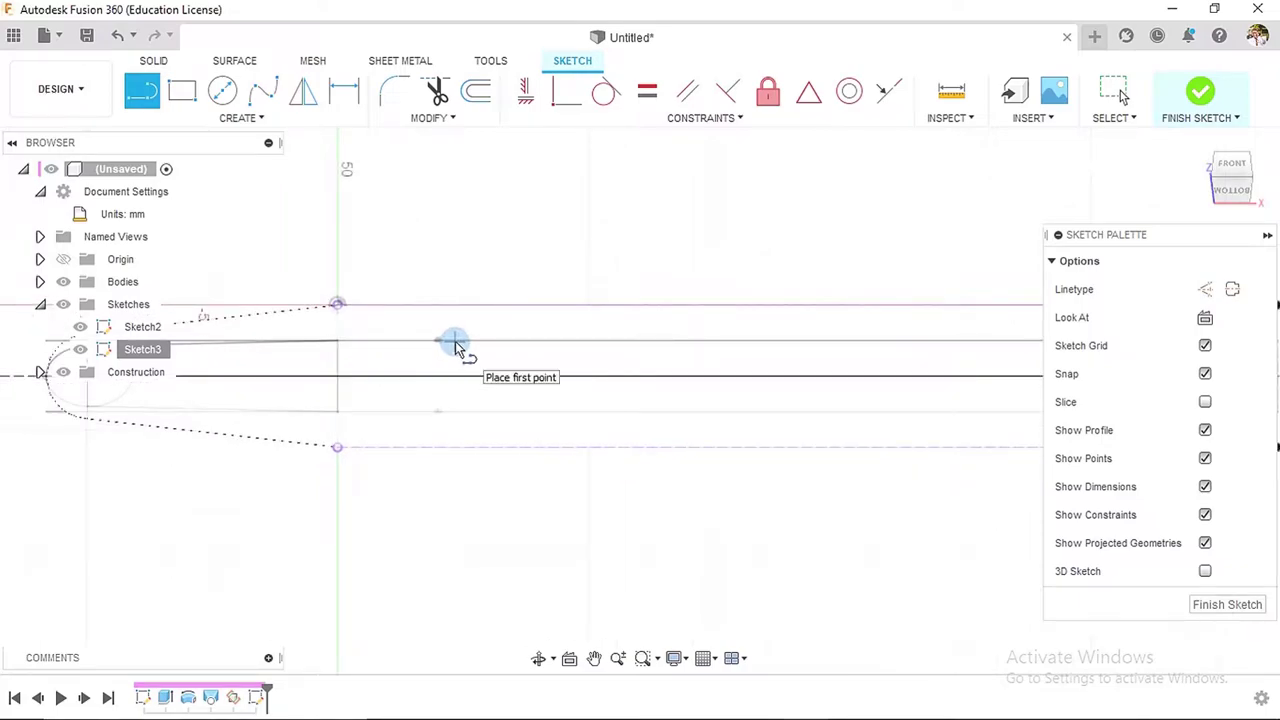
{"action": "left_click", "coordinate": [389, 327]}
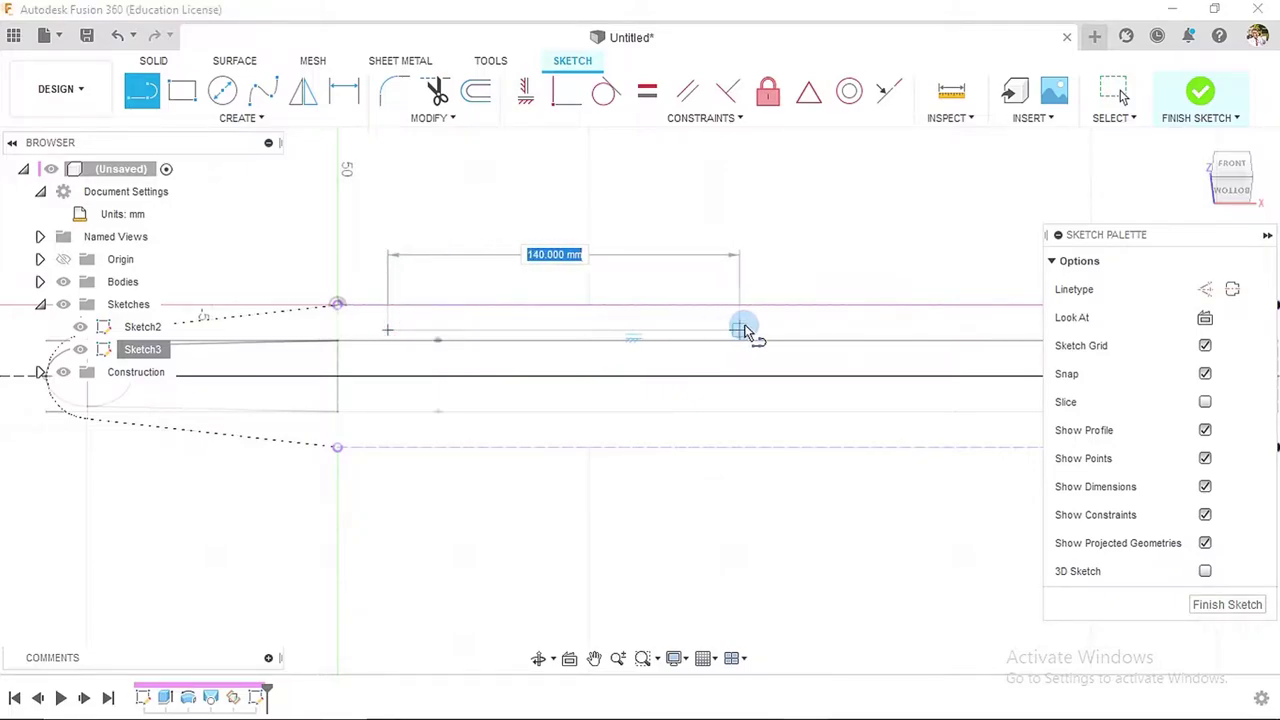
{"action": "key", "text": "Escape"}
{"action": "key", "text": "Escape"}
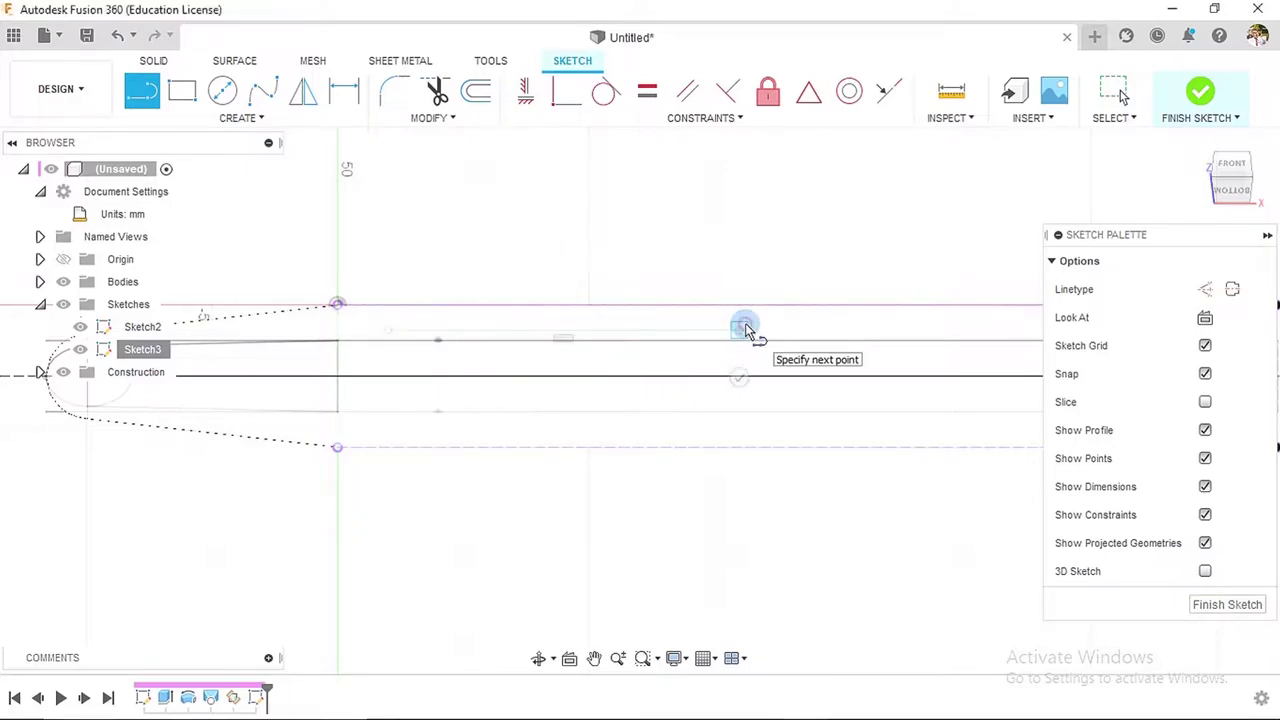
{"action": "left_click", "coordinate": [559, 339]}
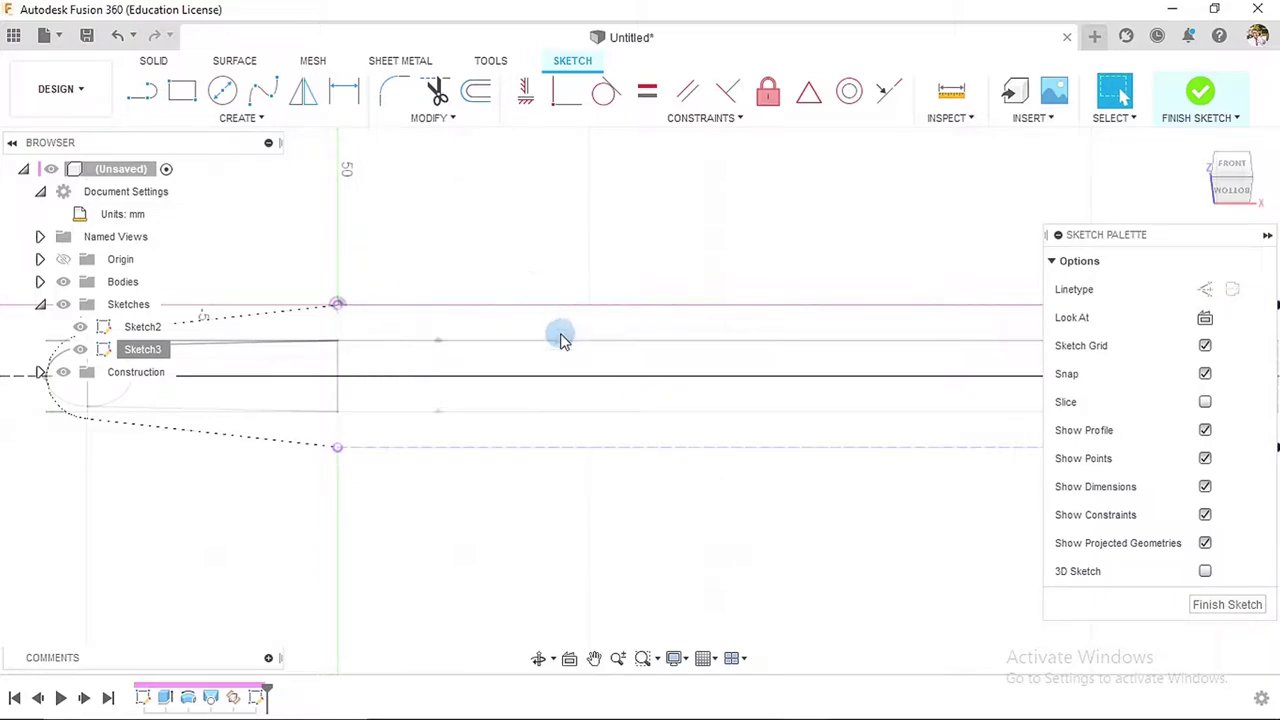
{"action": "left_click", "coordinate": [545, 335]}
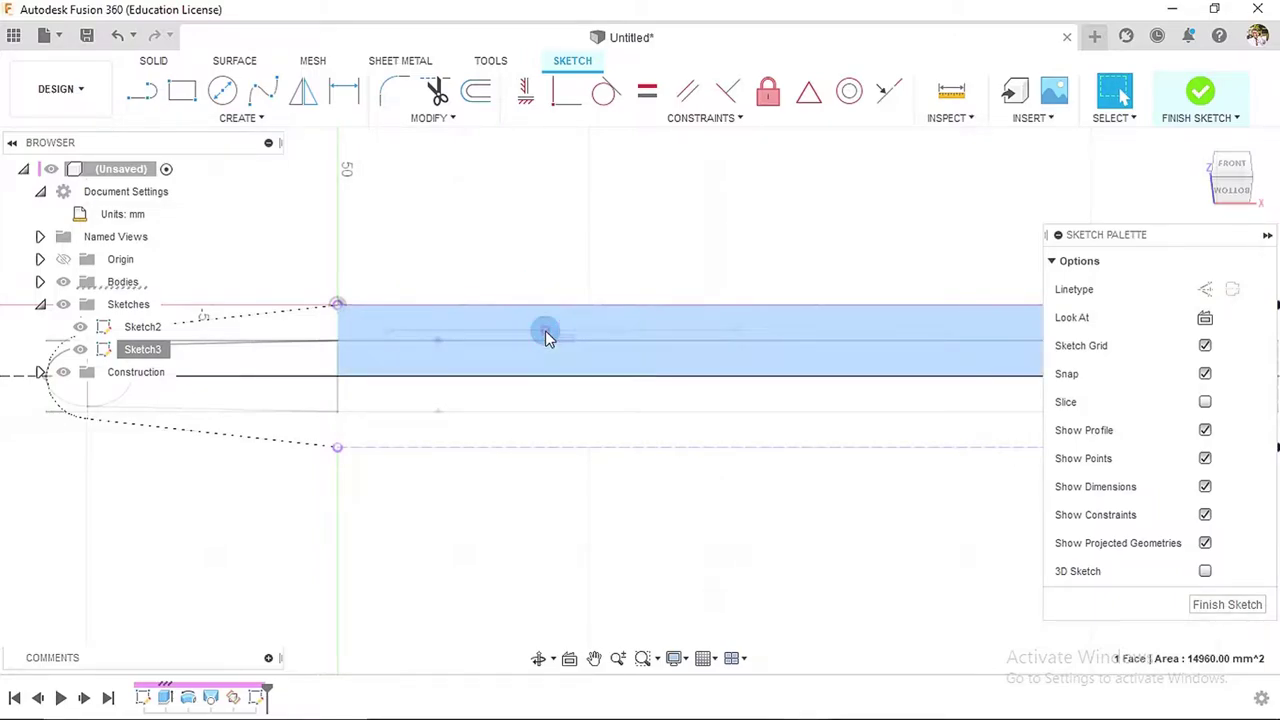
{"action": "left_click", "coordinate": [63, 283]}
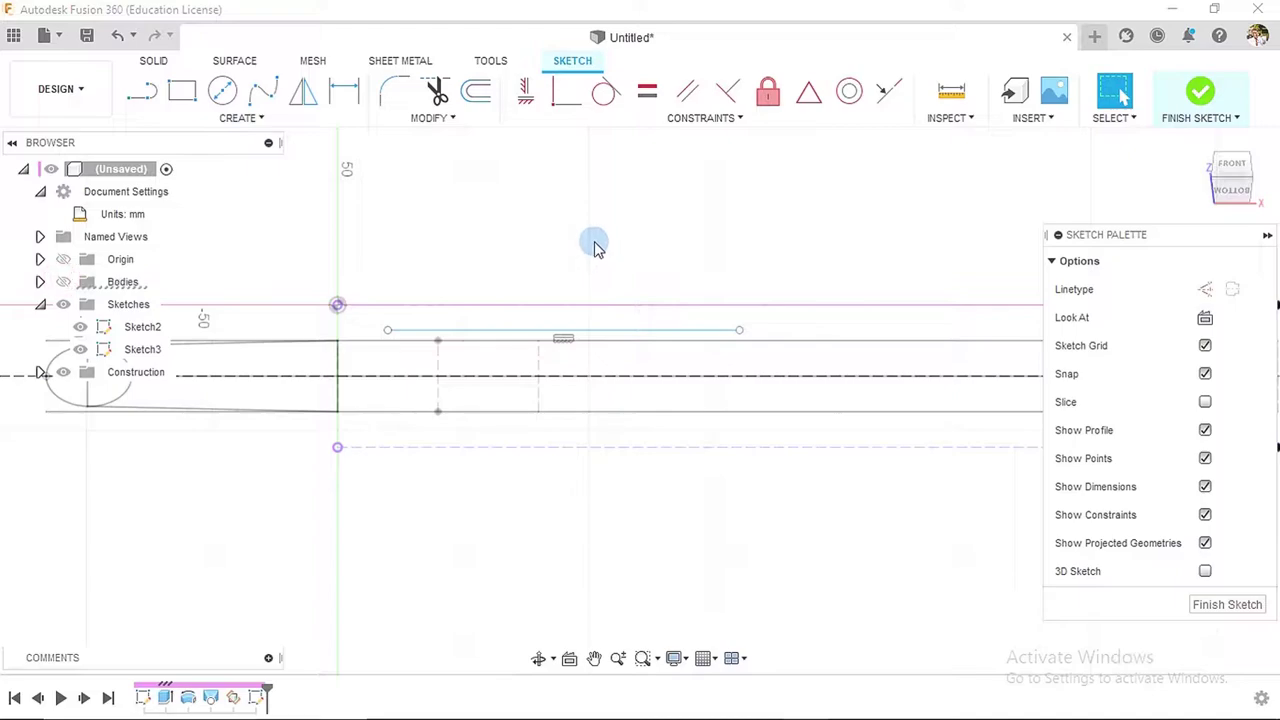
{"action": "left_click", "coordinate": [506, 331]}
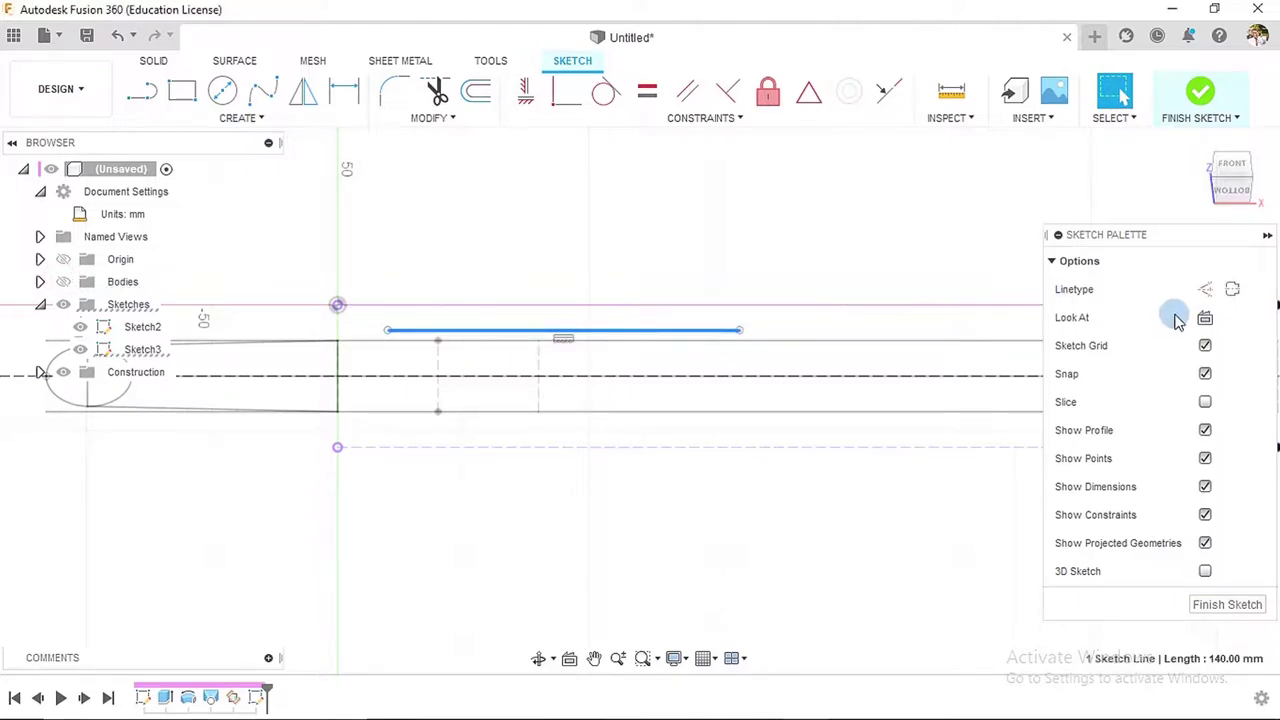
{"action": "left_click", "coordinate": [1200, 289]}
{"action": "left_click", "coordinate": [800, 505]}
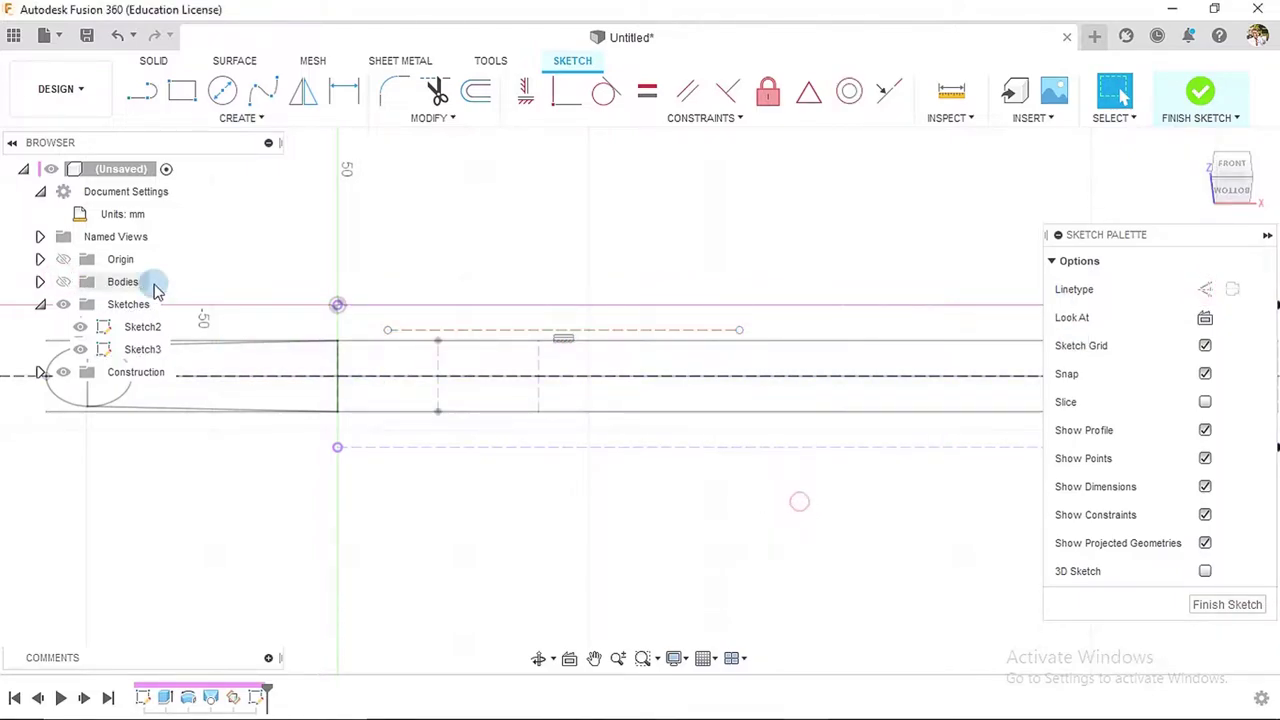
- Draw a short horizontal line beside the handle's ellipse end, stopping before the handle's step
{"action": "left_click", "coordinate": [142, 91]}
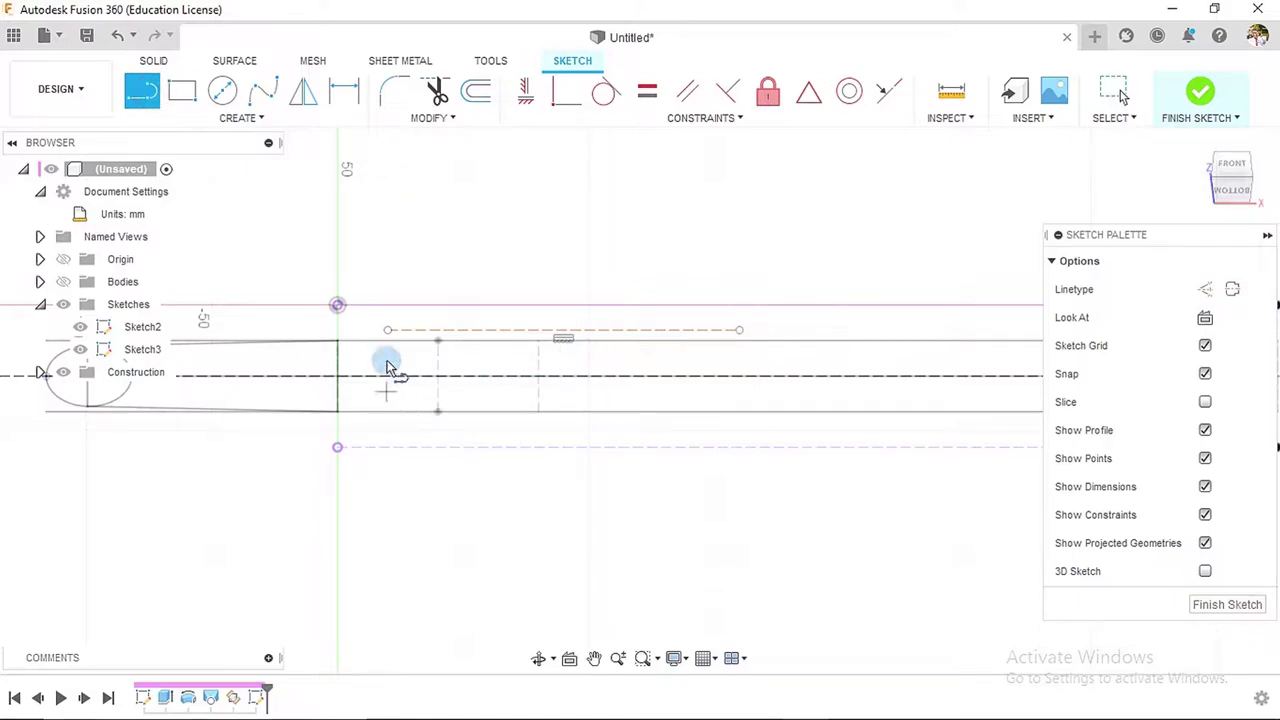
{"action": "middle_click_drag", "start_coordinate": [380, 378], "coordinate": [628, 390]}
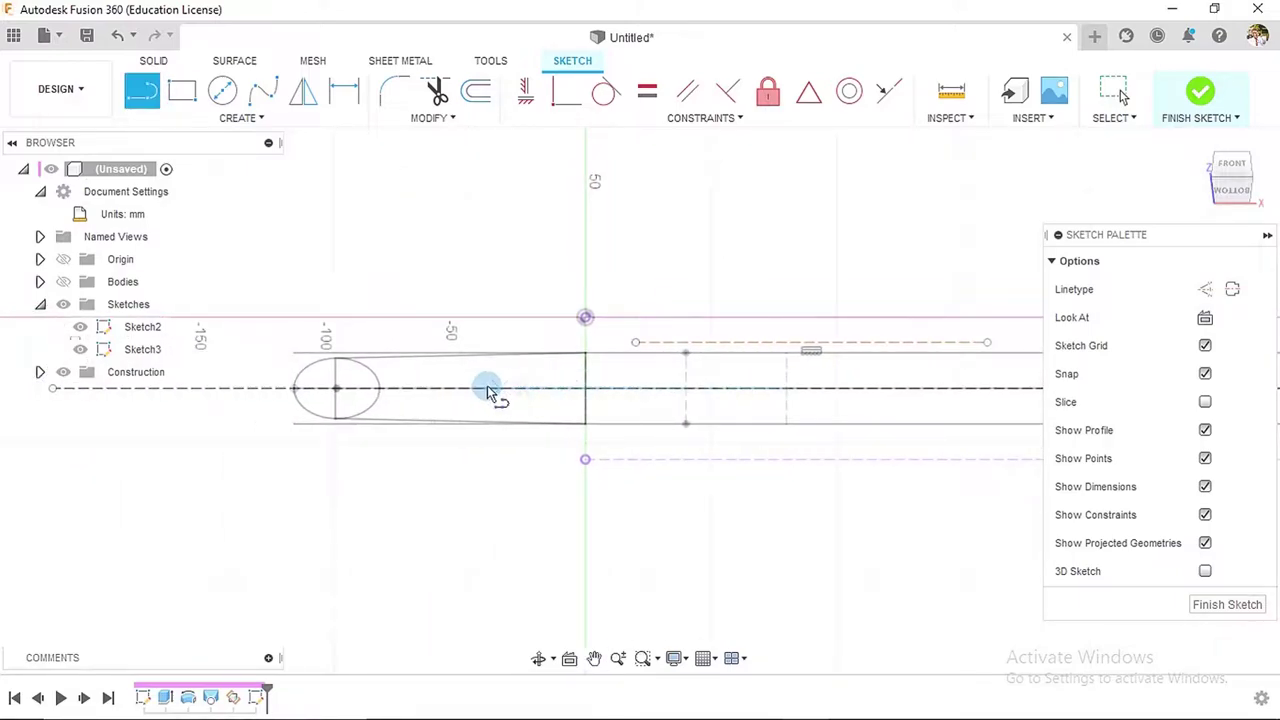
{"action": "left_click", "coordinate": [396, 368]}
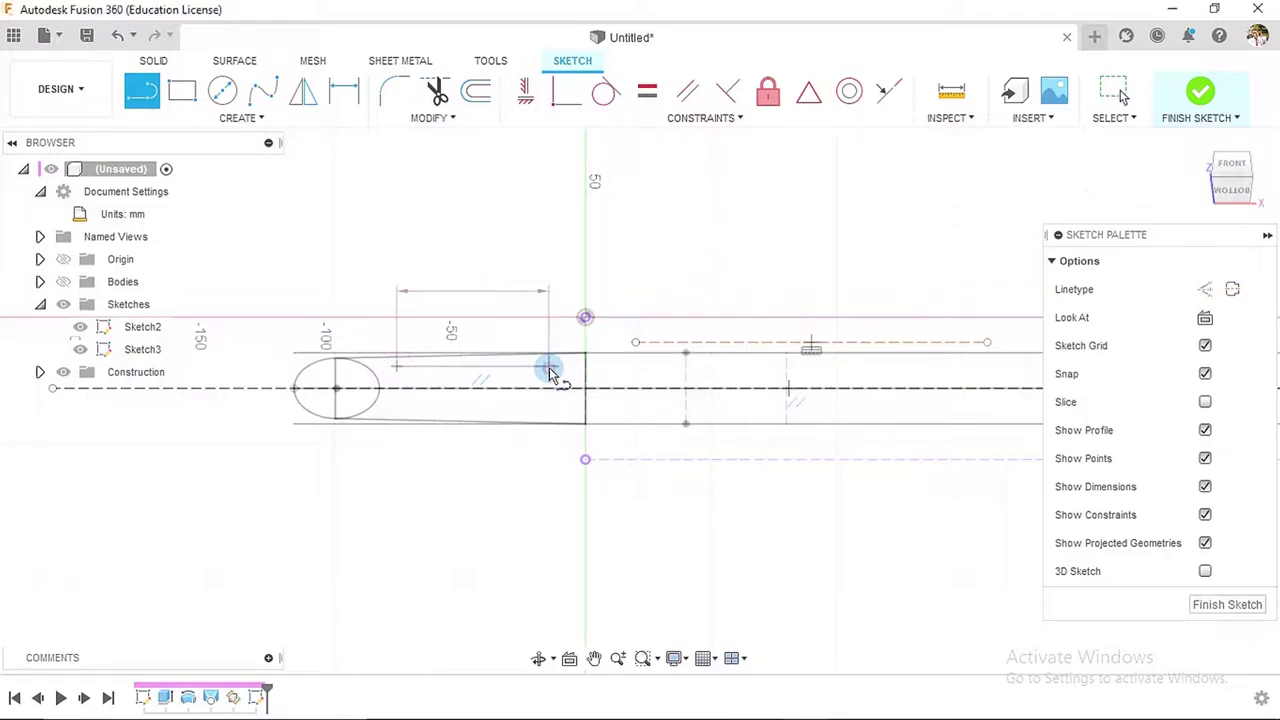
{"action": "left_click", "coordinate": [548, 368]}
{"action": "key", "text": "Escape"}
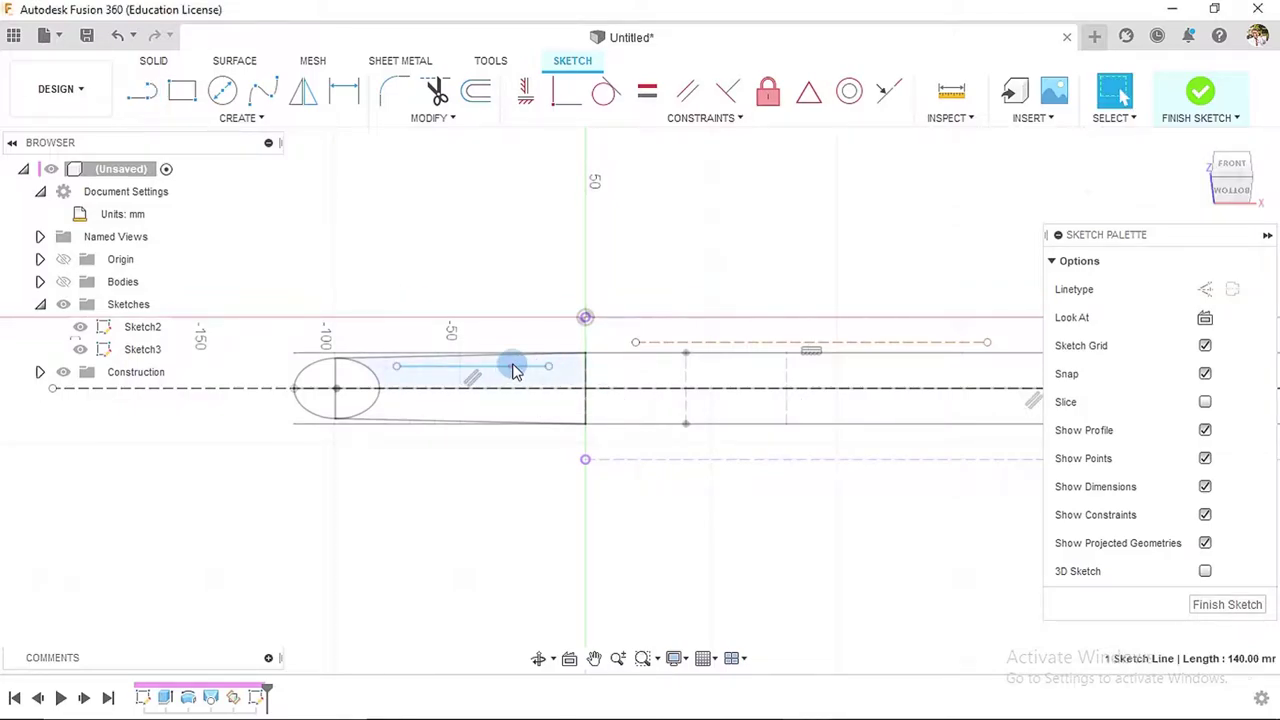
{"action": "left_click", "coordinate": [513, 370]}
{"action": "left_click", "coordinate": [1205, 289]}
{"action": "left_click", "coordinate": [711, 509]}
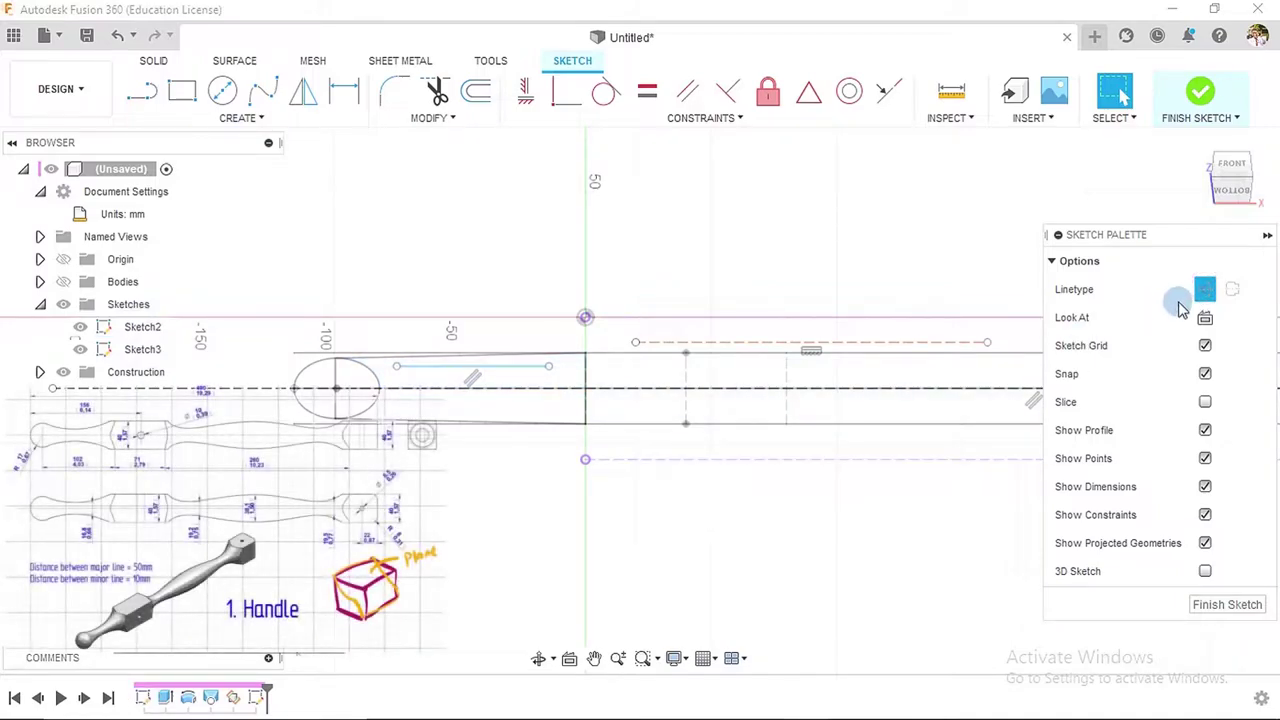
{"action": "left_click", "coordinate": [515, 370]}
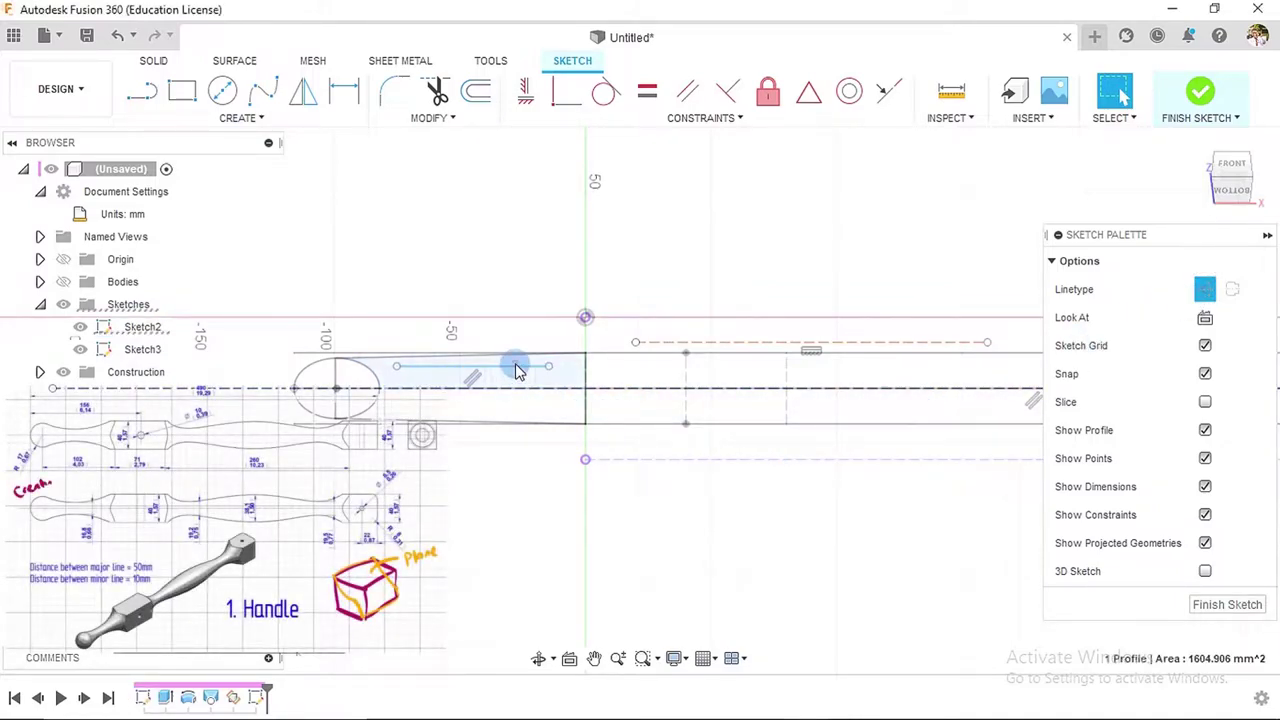
{"action": "key", "text": "Escape"}
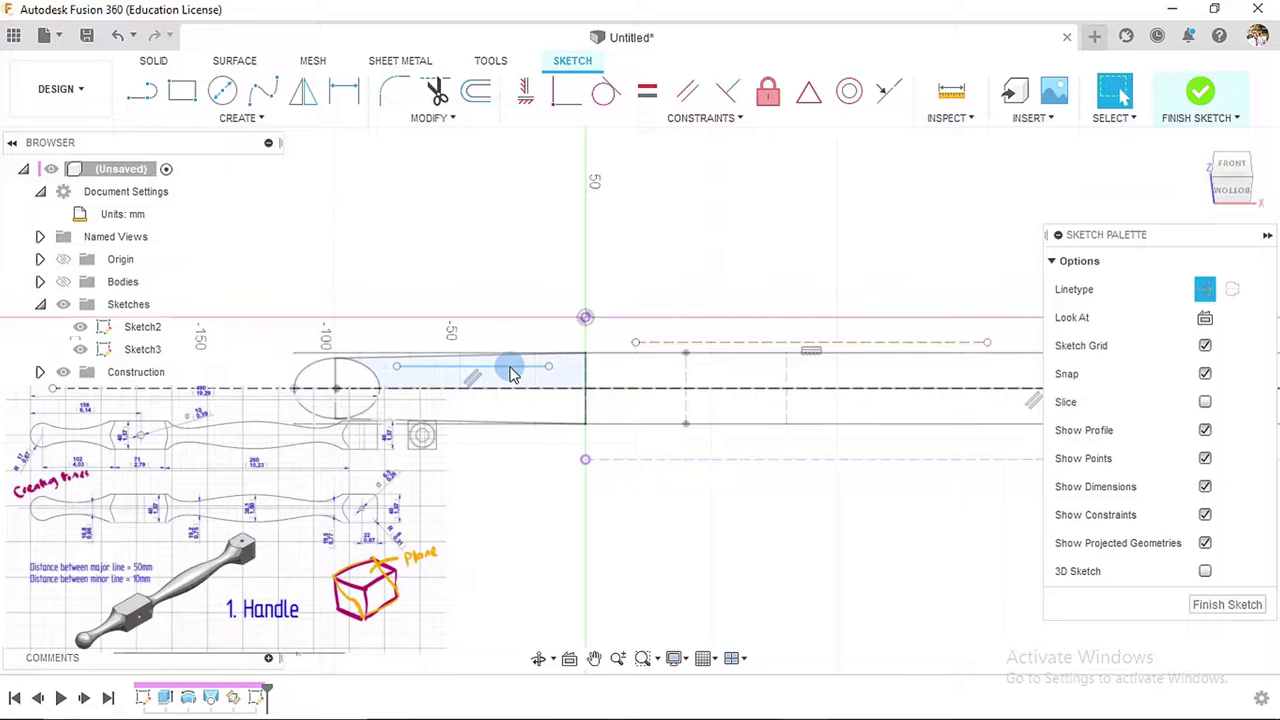
{"action": "left_click", "coordinate": [1205, 290]}
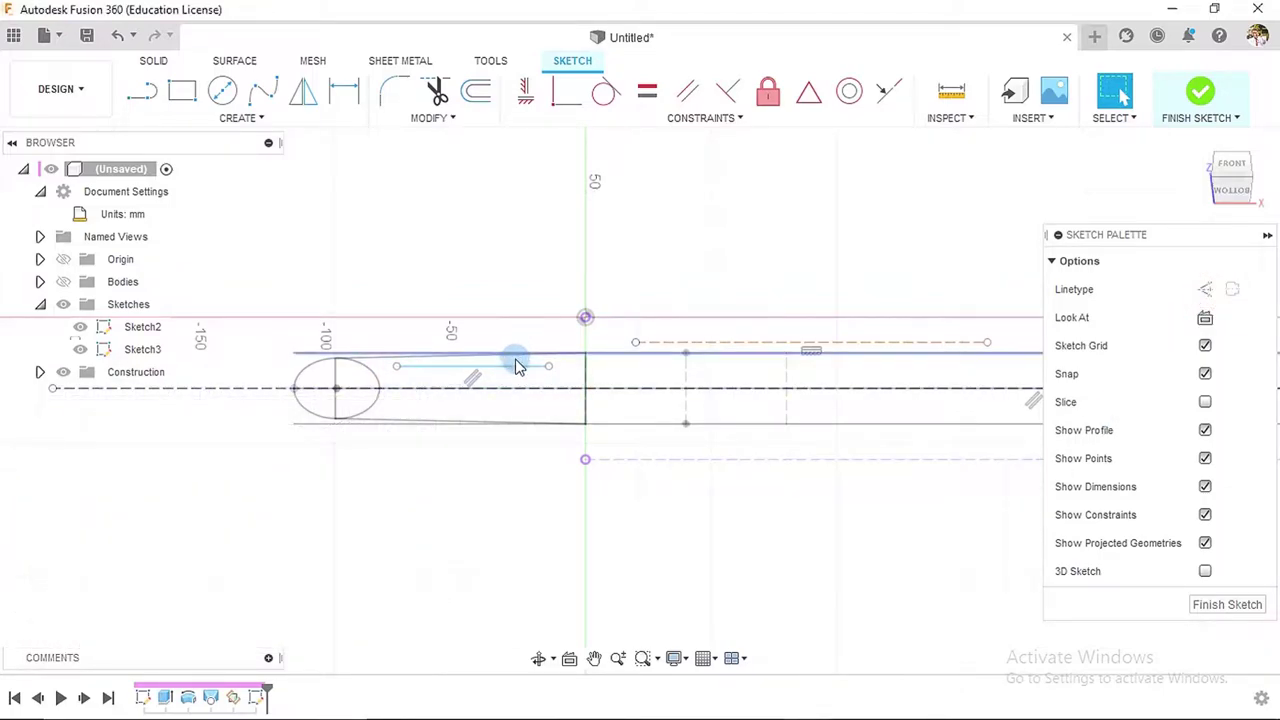
{"action": "left_click", "coordinate": [1133, 119]}
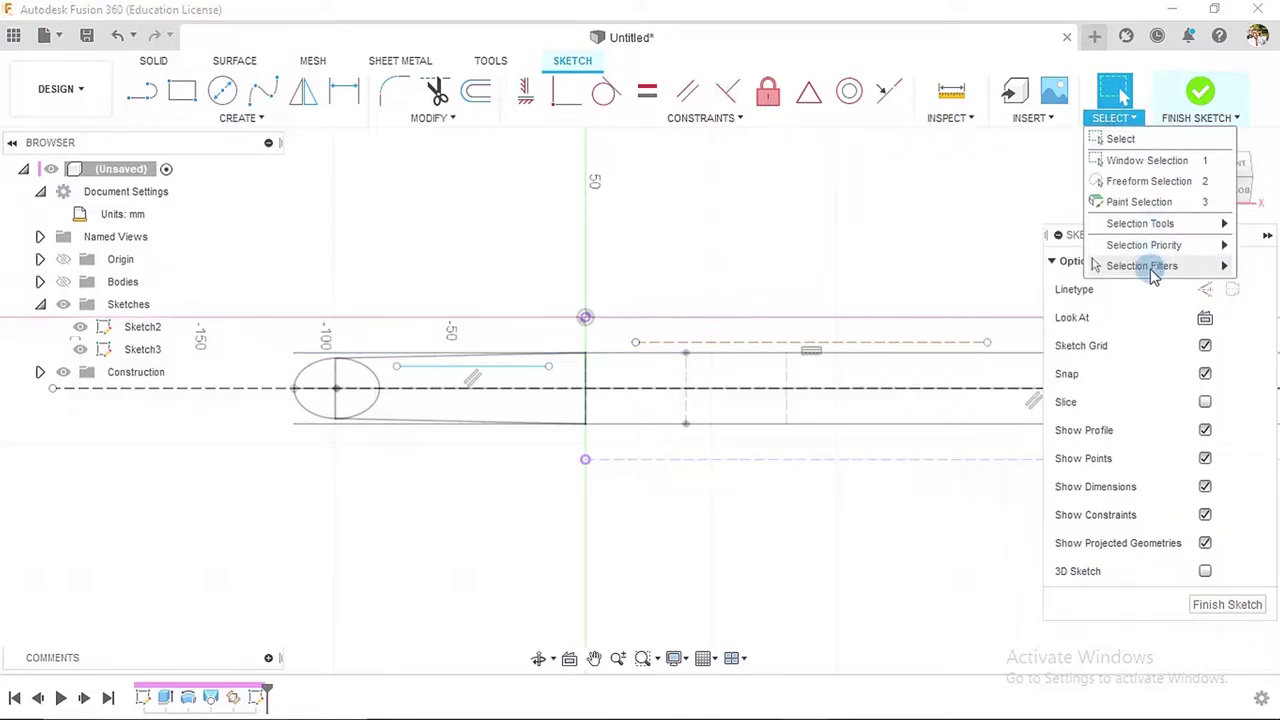
{"action": "mouse_move", "coordinate": [1151, 271]}
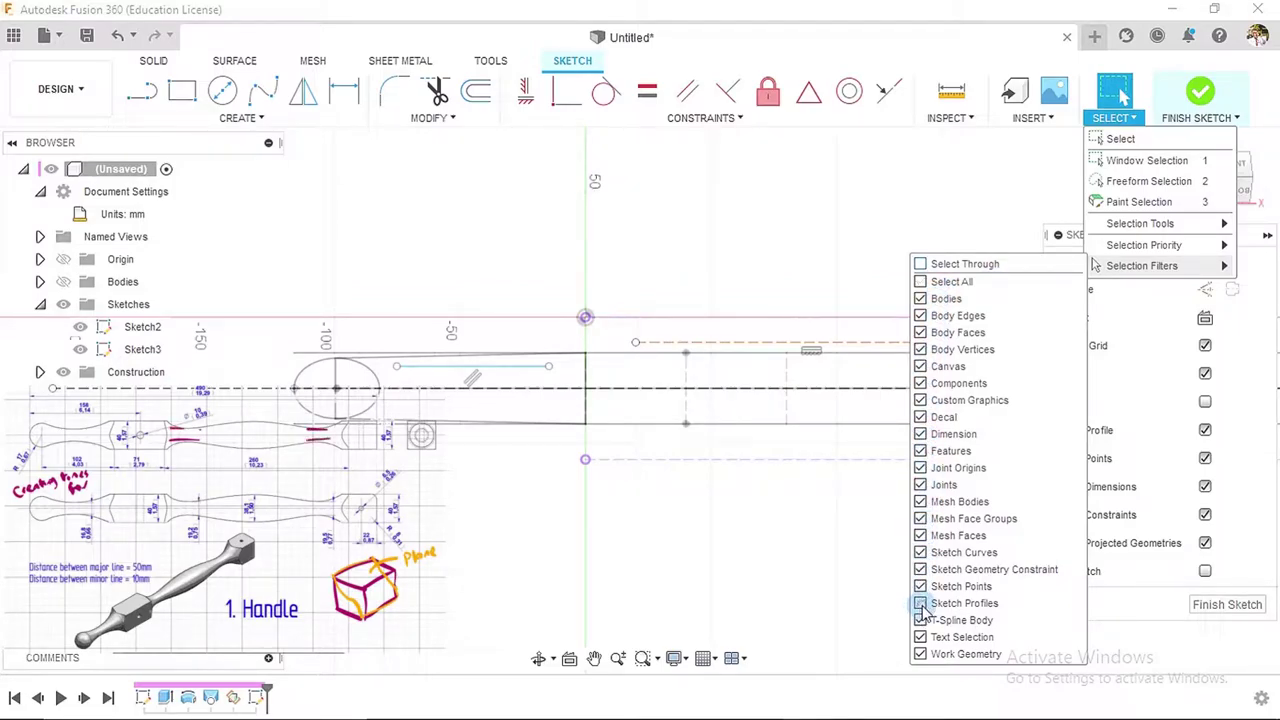
{"action": "left_click", "coordinate": [428, 374]}
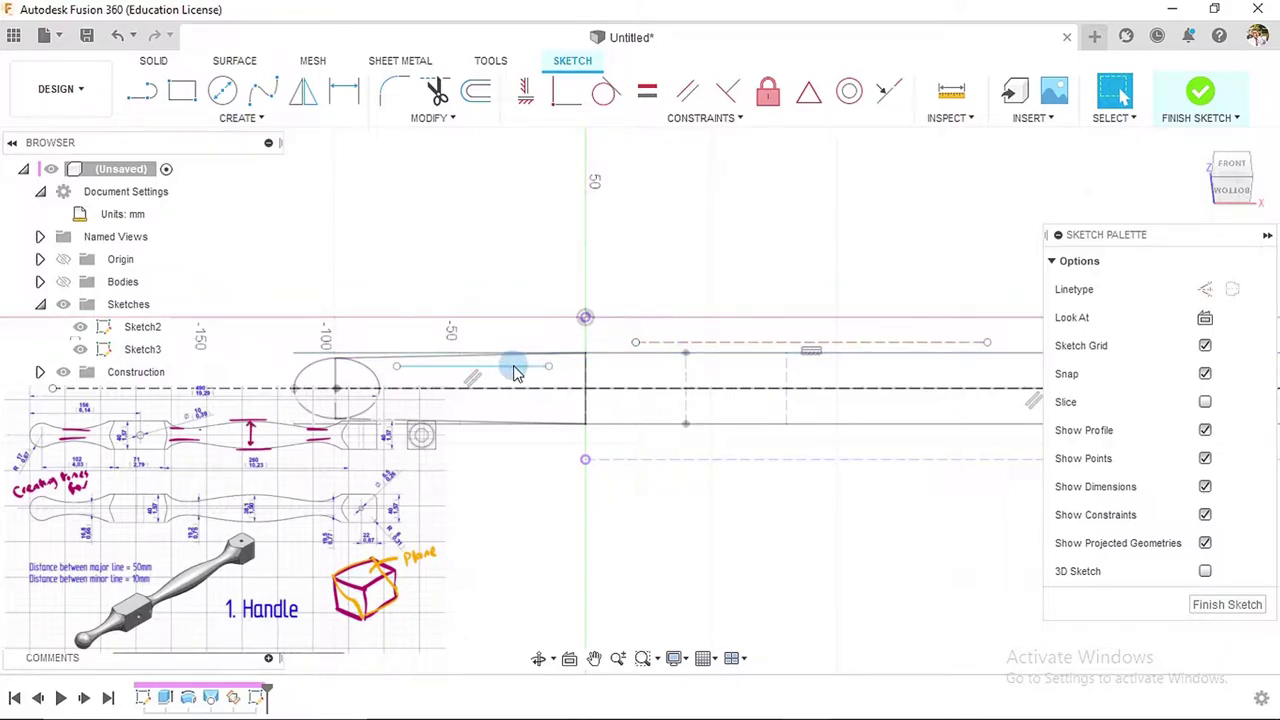
{"action": "left_click", "coordinate": [513, 368]}
- Convert the short line near the ellipse into a construction line
{"action": "scroll", "coordinate": [535, 338], "scroll_direction": "down", "scroll_amount": 1}
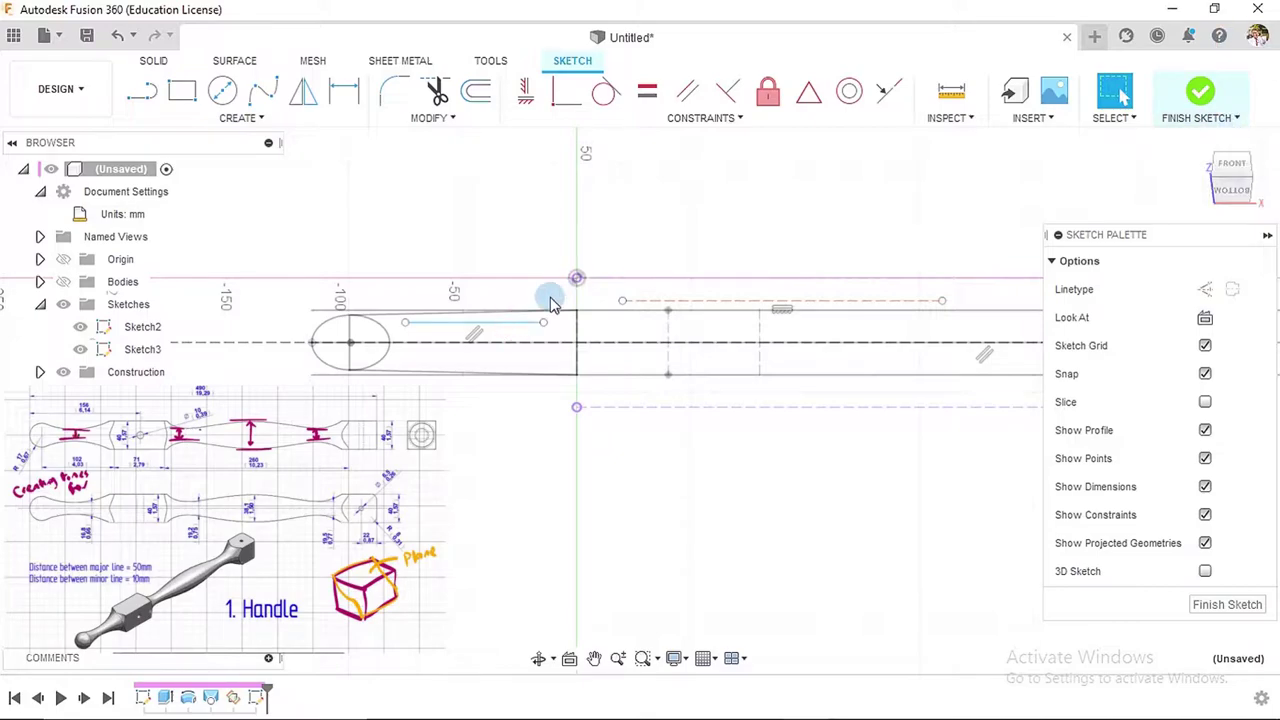
{"action": "left_click", "coordinate": [508, 335]}
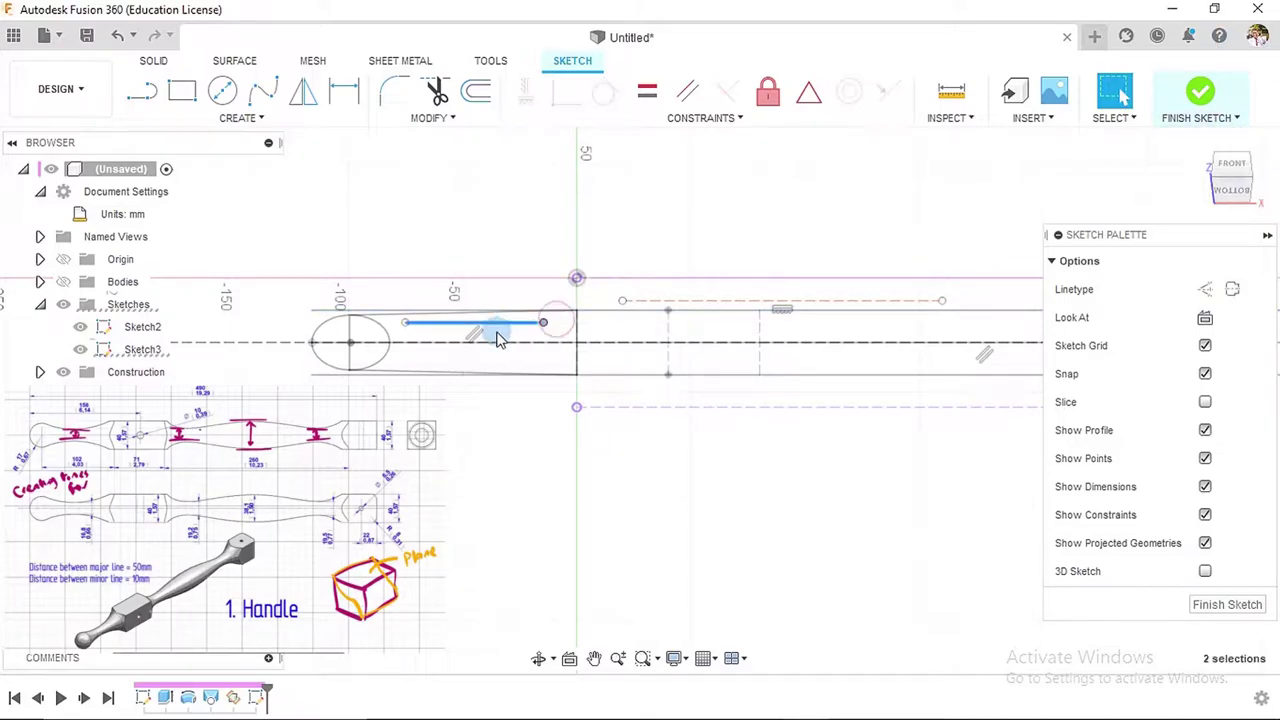
{"action": "left_click", "coordinate": [1206, 290]}
{"action": "left_click", "coordinate": [765, 470]}
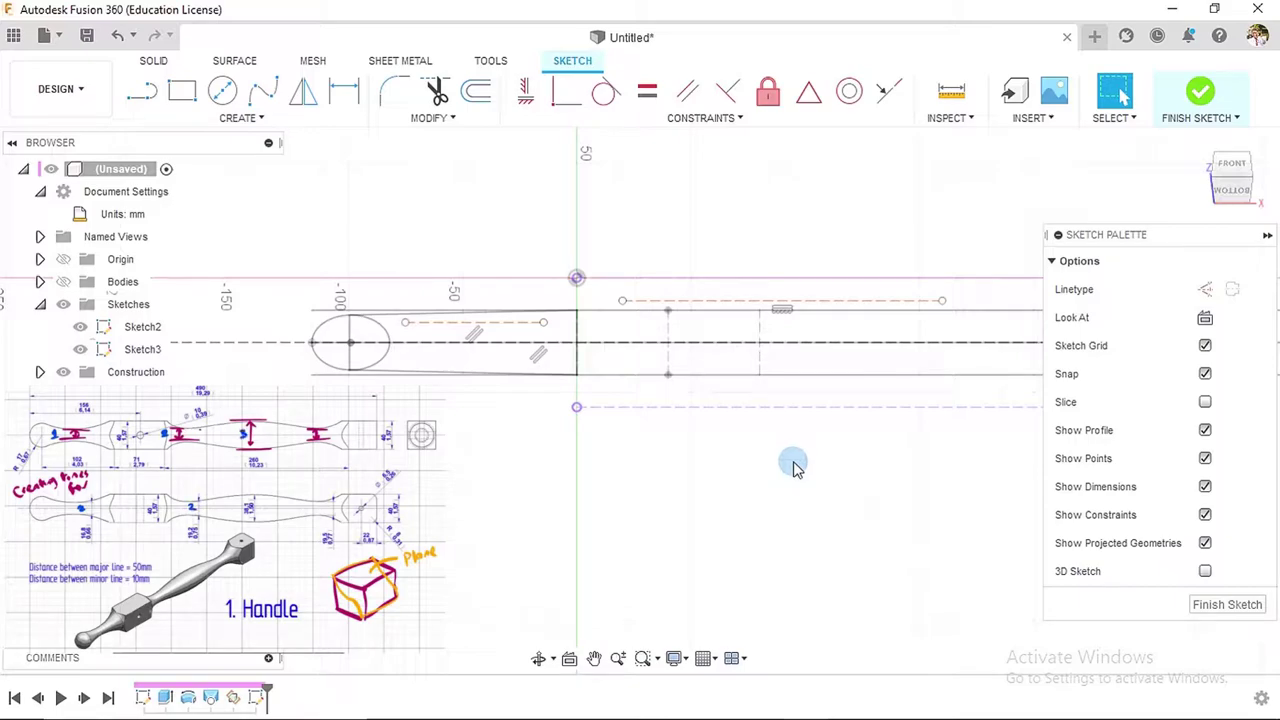
- Draw two horizontal construction segments along the right part of the handle
{"action": "left_click", "coordinate": [154, 91]}
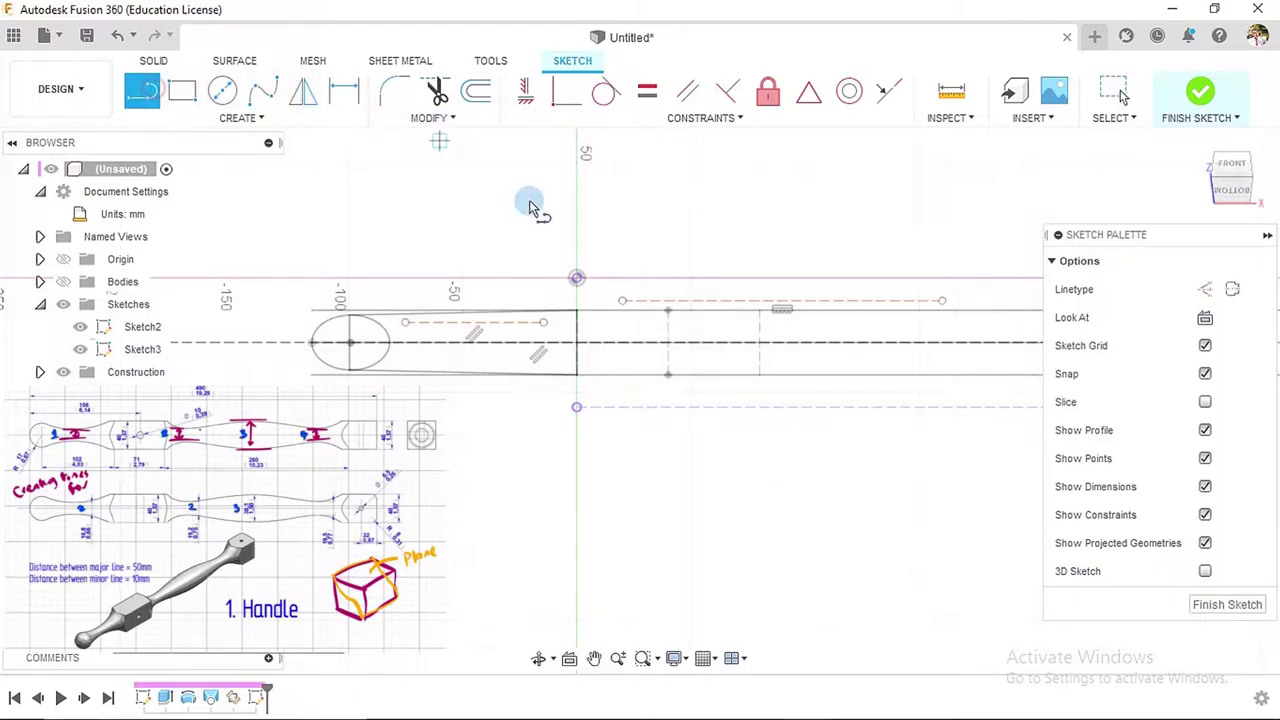
{"action": "left_click", "coordinate": [599, 325]}
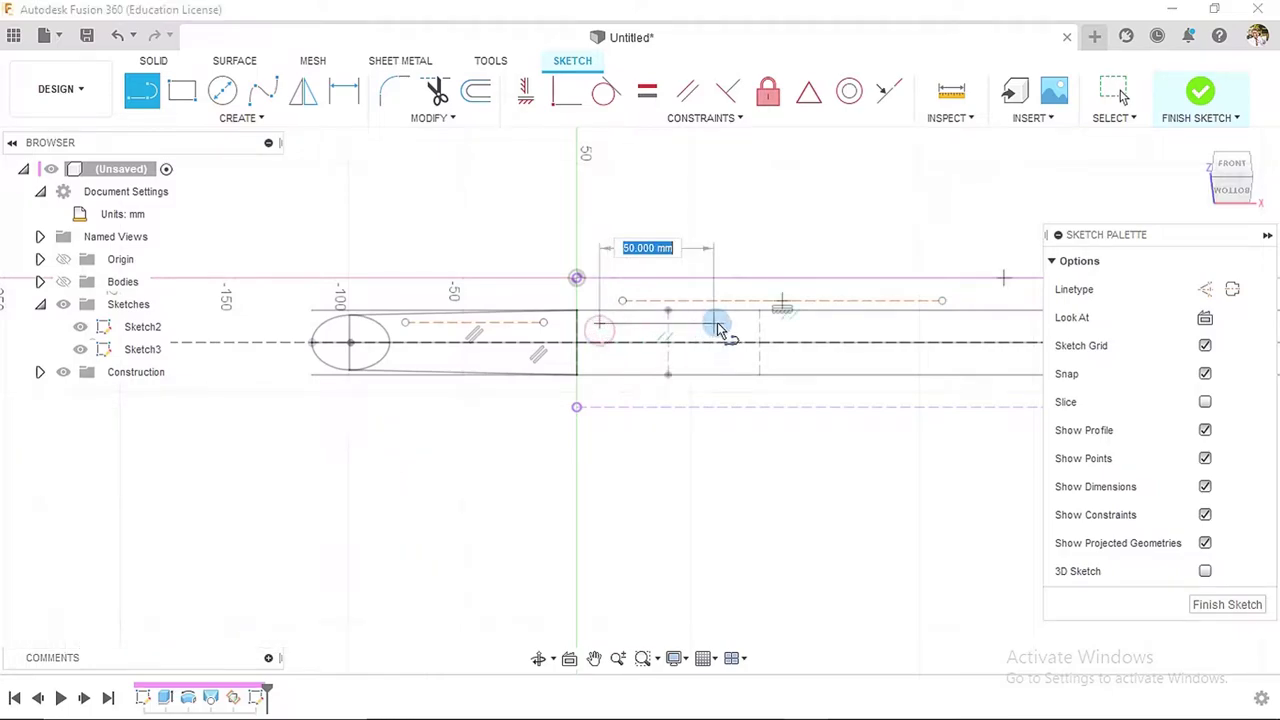
{"action": "left_click", "coordinate": [1203, 289]}
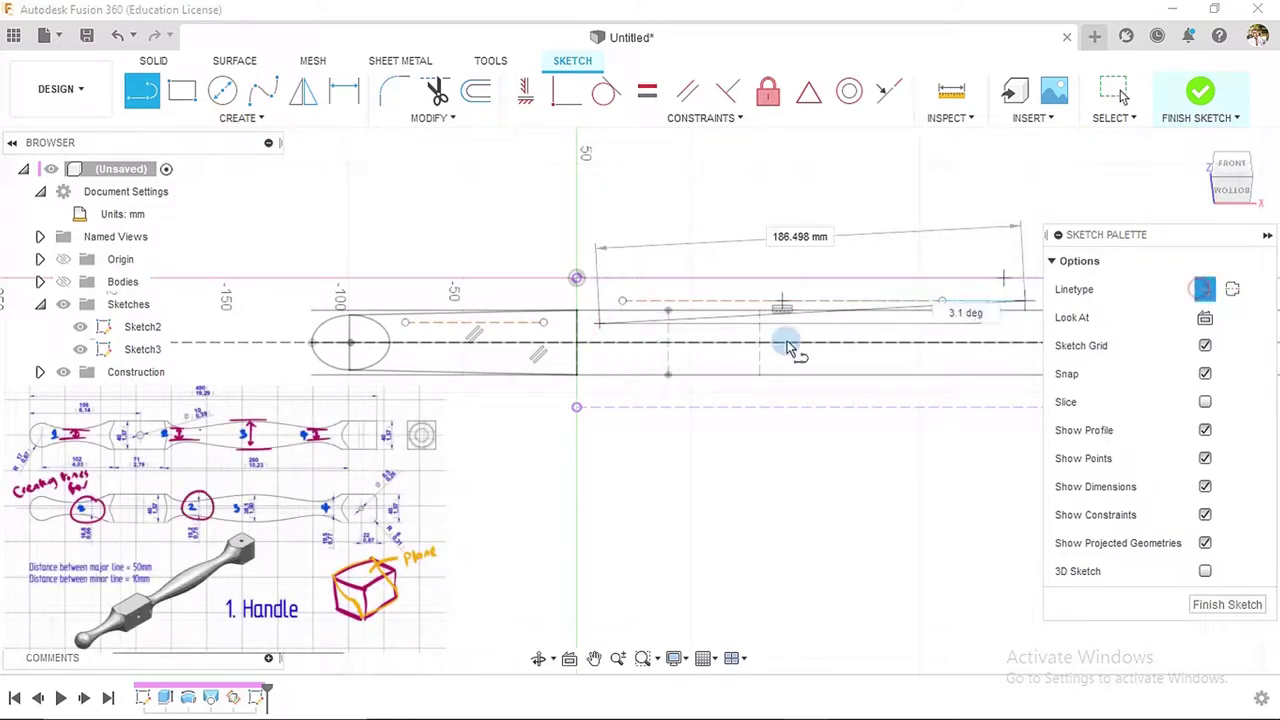
{"action": "left_click", "coordinate": [728, 325]}
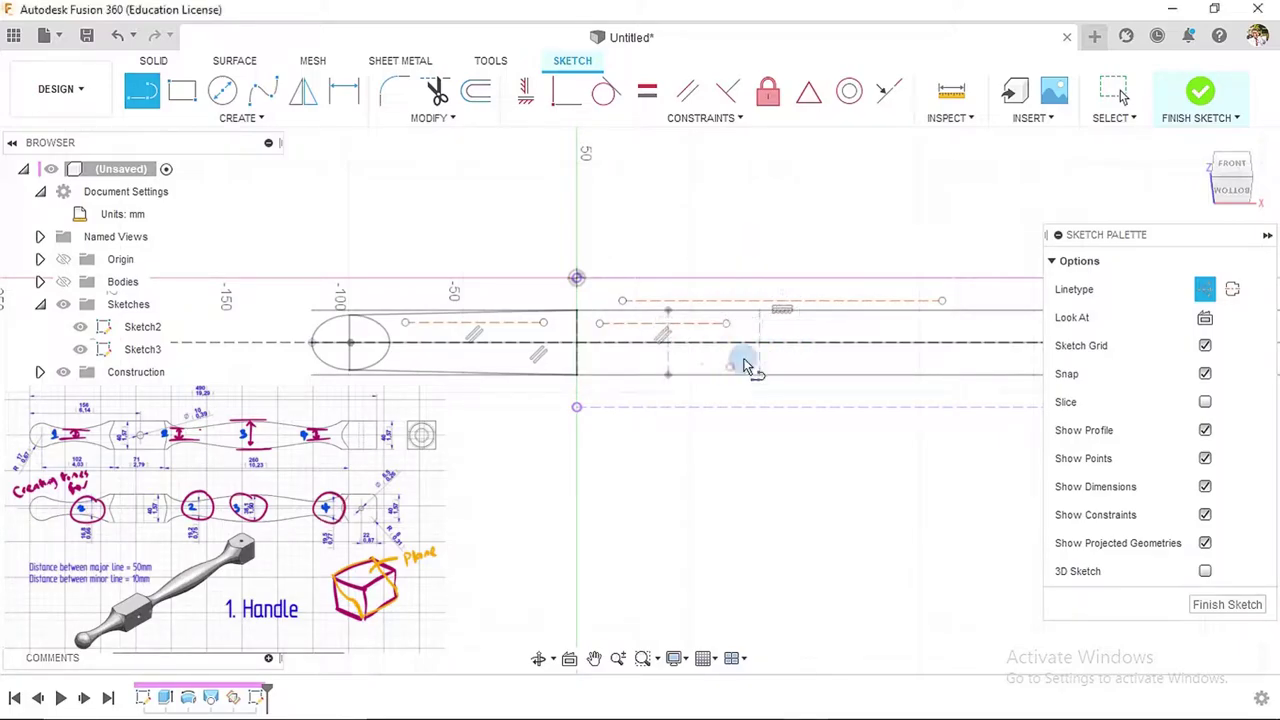
{"action": "key", "text": "Escape"}
{"action": "middle_click_drag", "start_coordinate": [803, 355], "coordinate": [551, 366]}
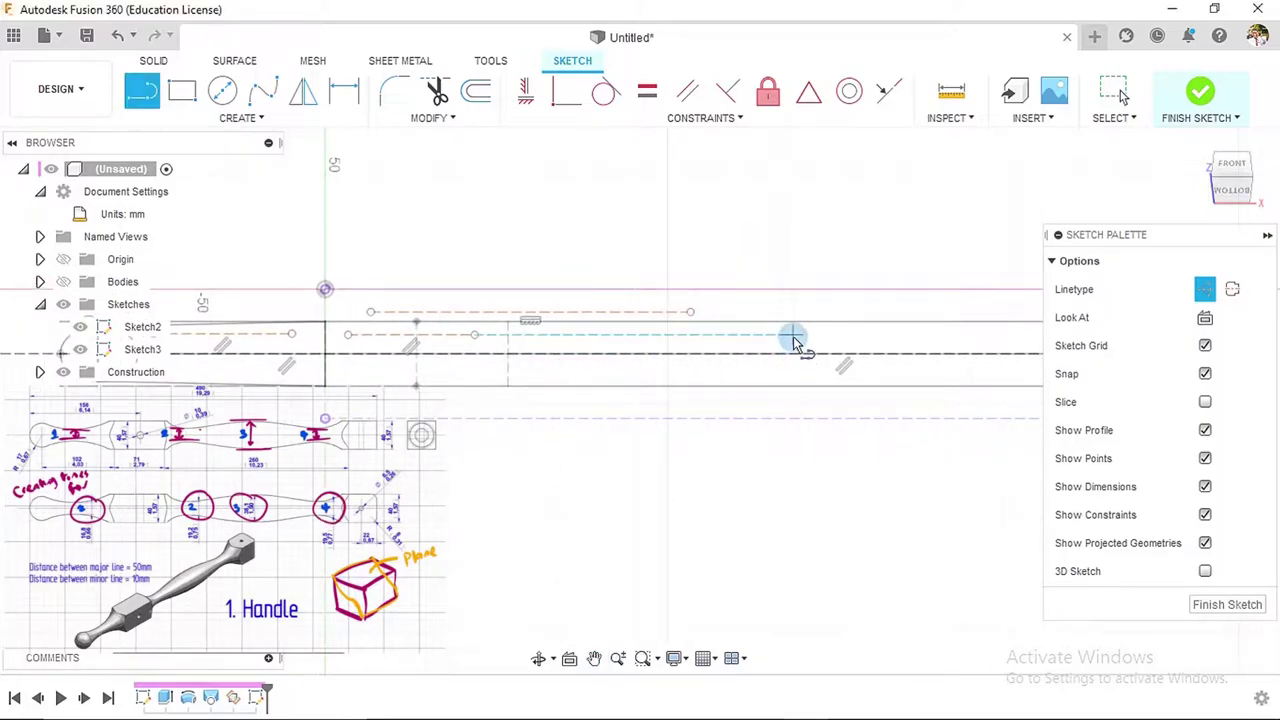
{"action": "left_click", "coordinate": [792, 335]}
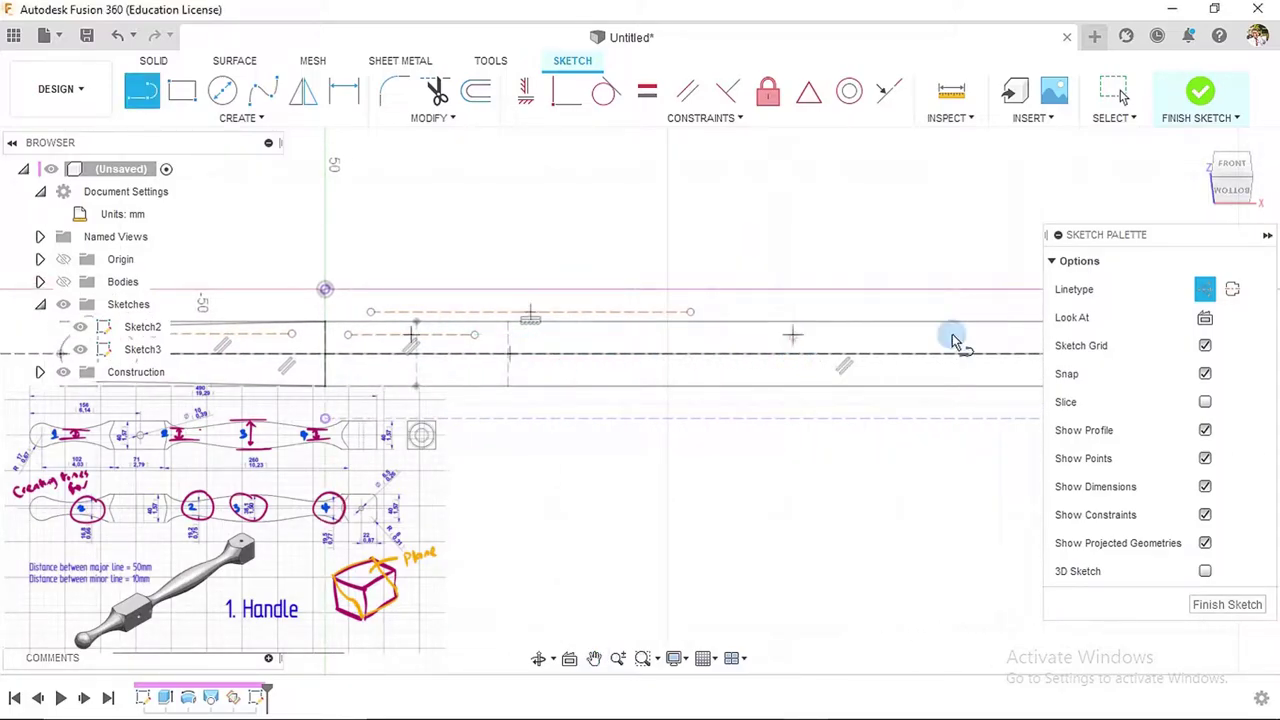
{"action": "left_click", "coordinate": [1007, 335]}
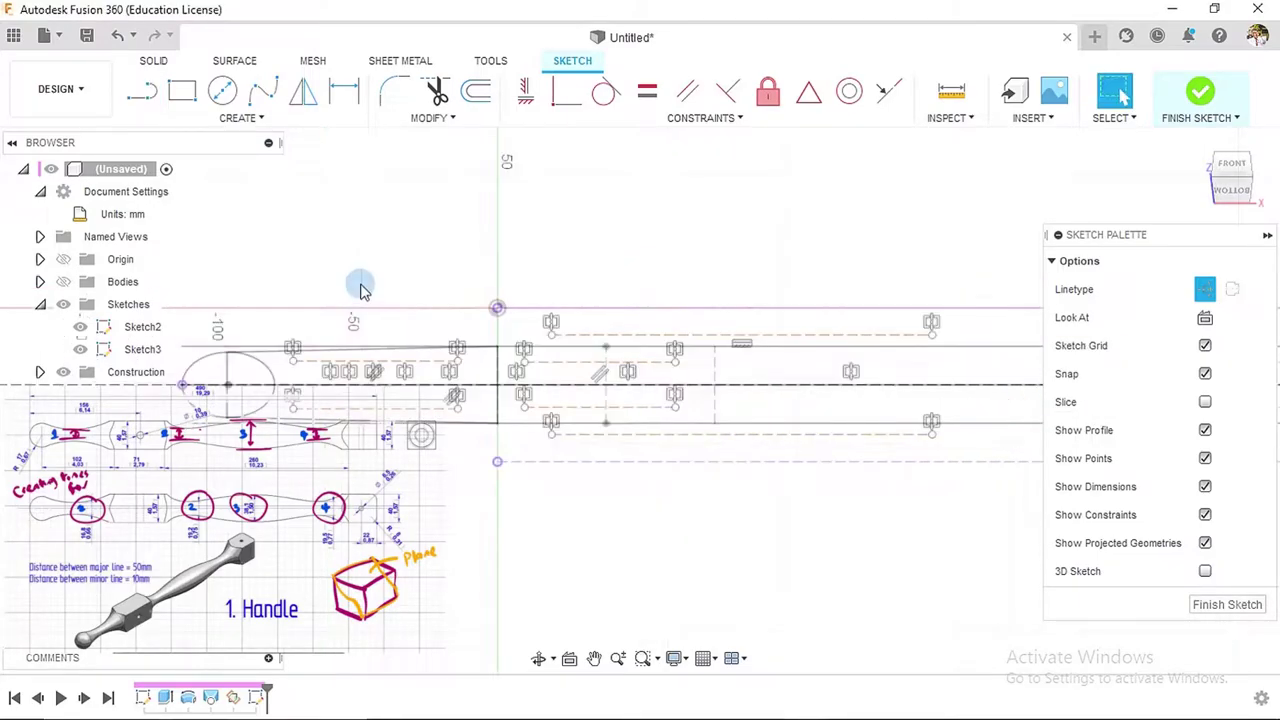
{"action": "key", "text": "d"}
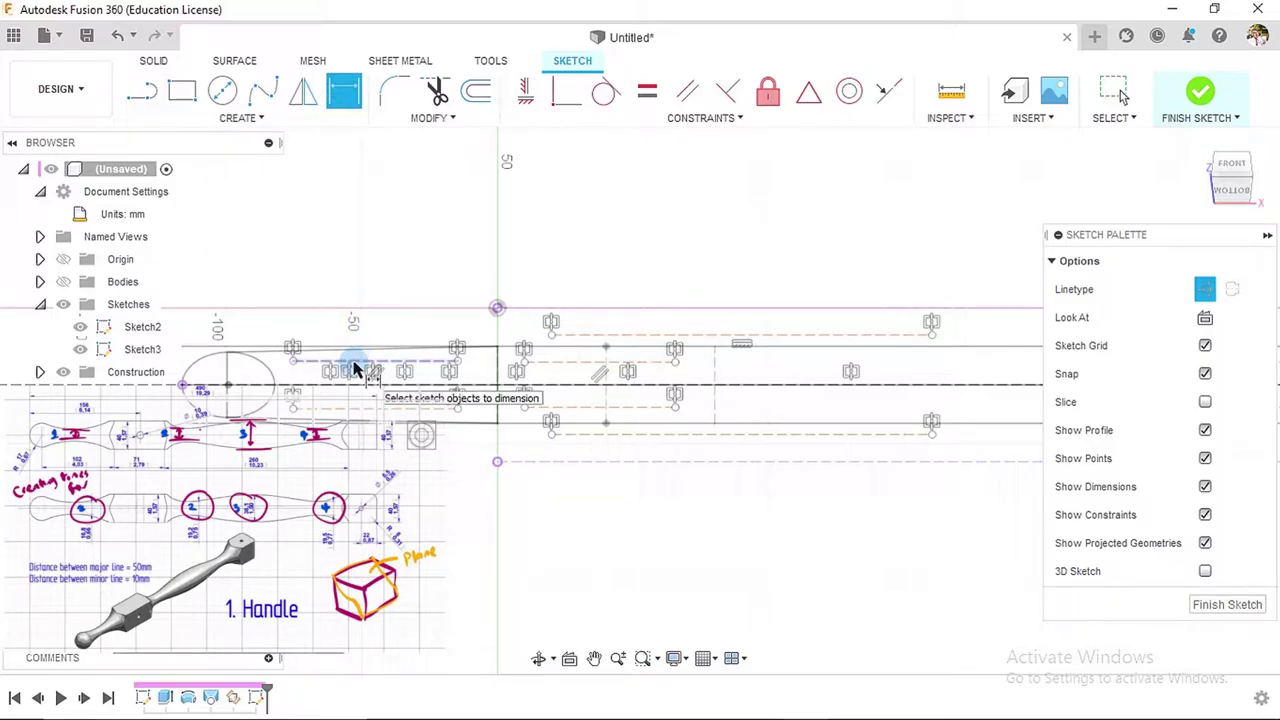
- Dimension the construction line spacings at the handle's left end to 16 mm and 19.2 mm
{"action": "left_click", "coordinate": [354, 364]}
{"action": "left_click", "coordinate": [350, 408]}
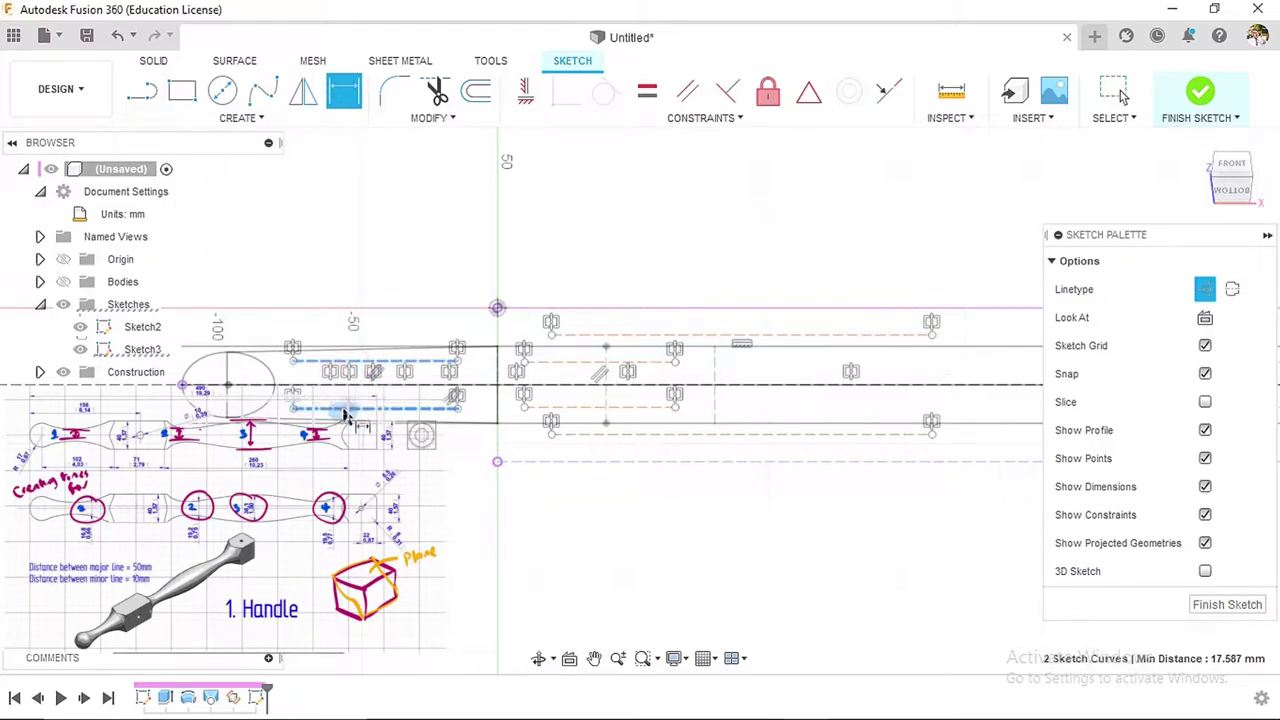
{"action": "middle_click_drag", "start_coordinate": [140, 395], "coordinate": [334, 400]}
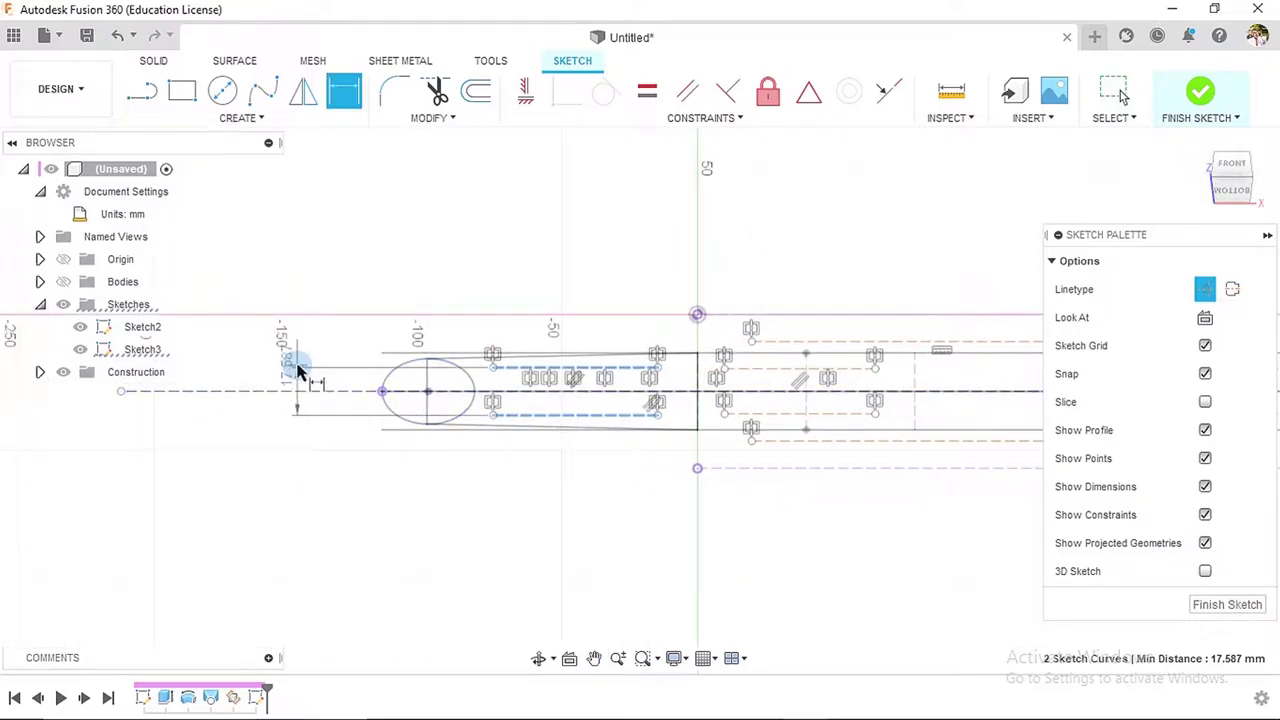
{"action": "left_click", "coordinate": [295, 372]}
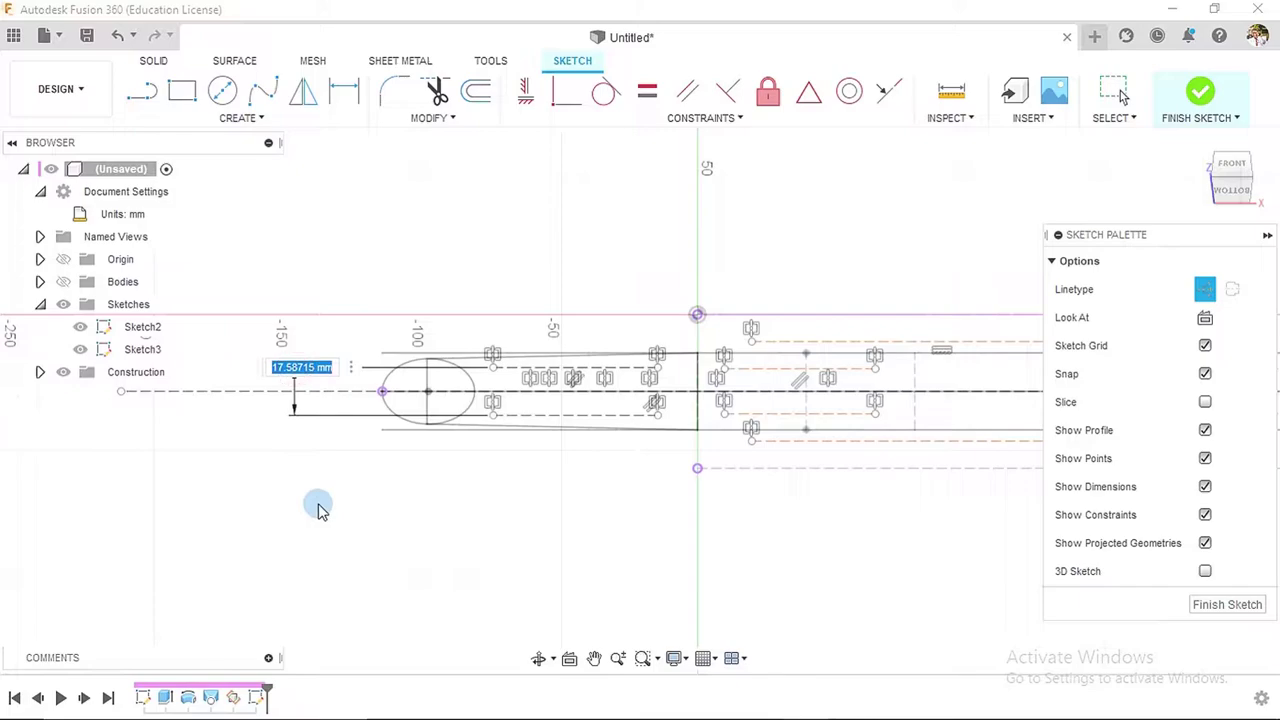
{"action": "key", "text": "Return"}
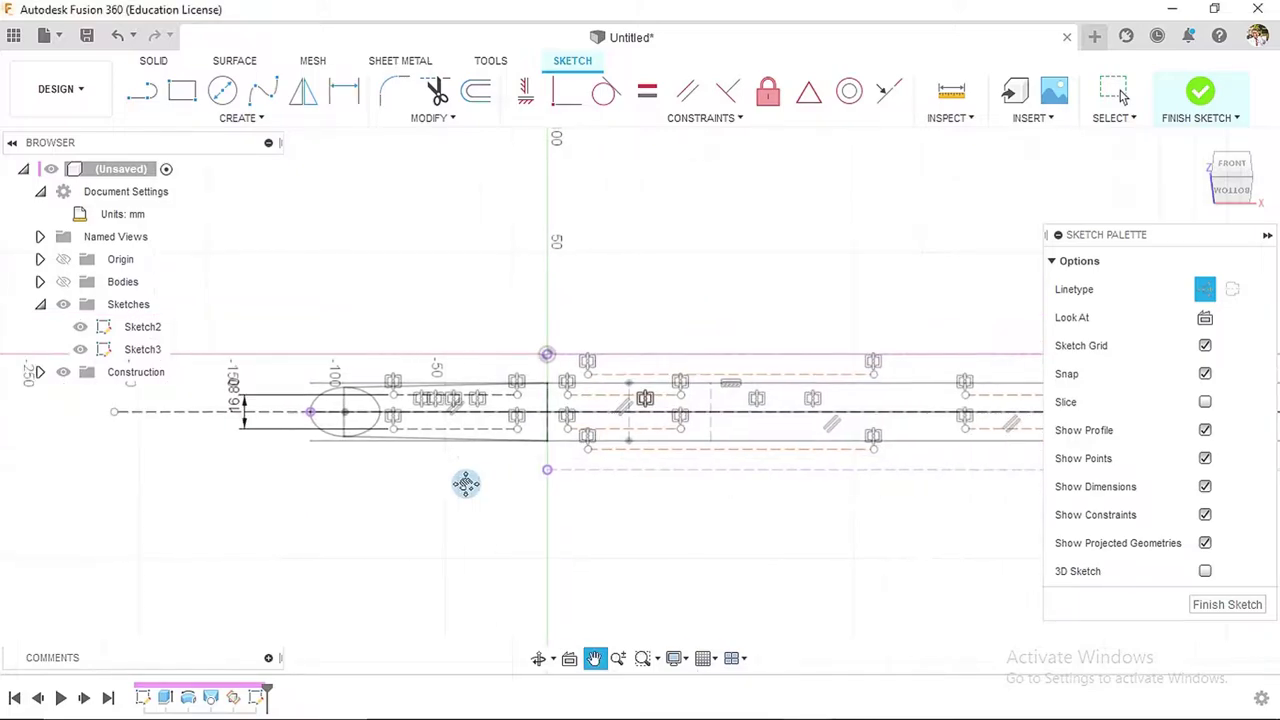
{"action": "scroll", "coordinate": [466, 483], "scroll_direction": "down", "scroll_amount": 2}
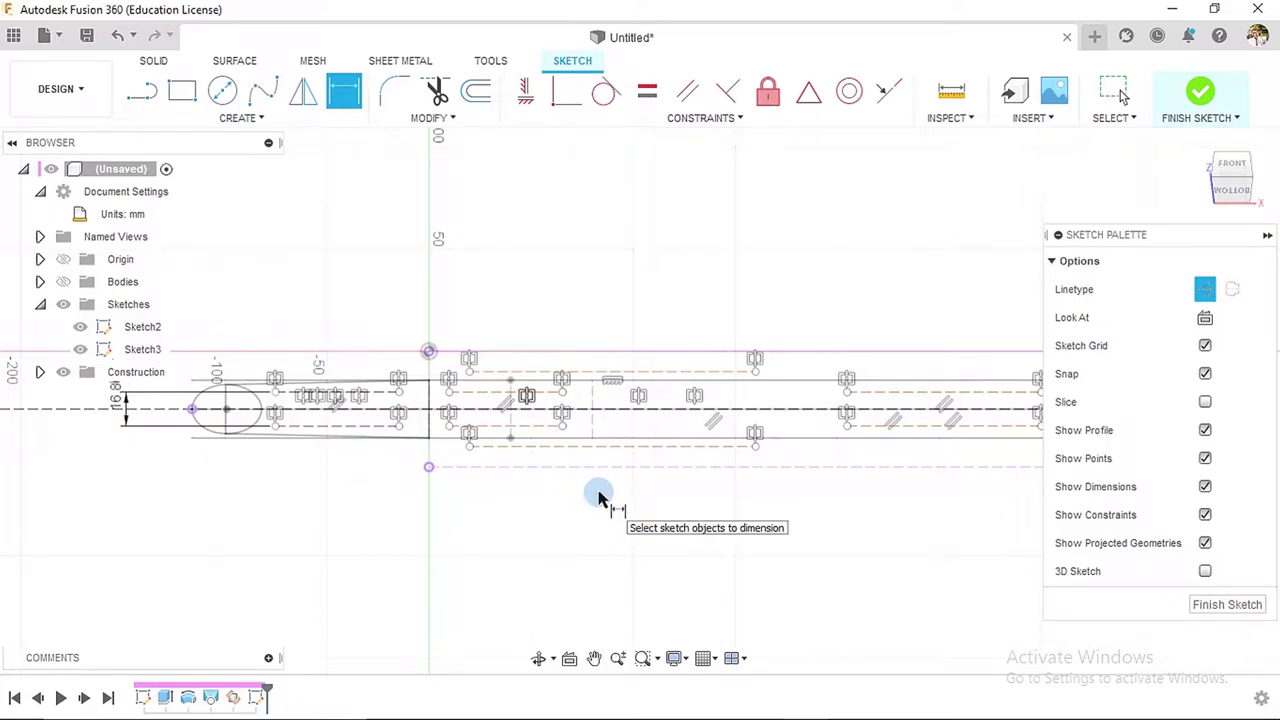
{"action": "scroll", "coordinate": [580, 491], "scroll_direction": "up", "scroll_amount": 3}
{"action": "left_click", "coordinate": [452, 344]}
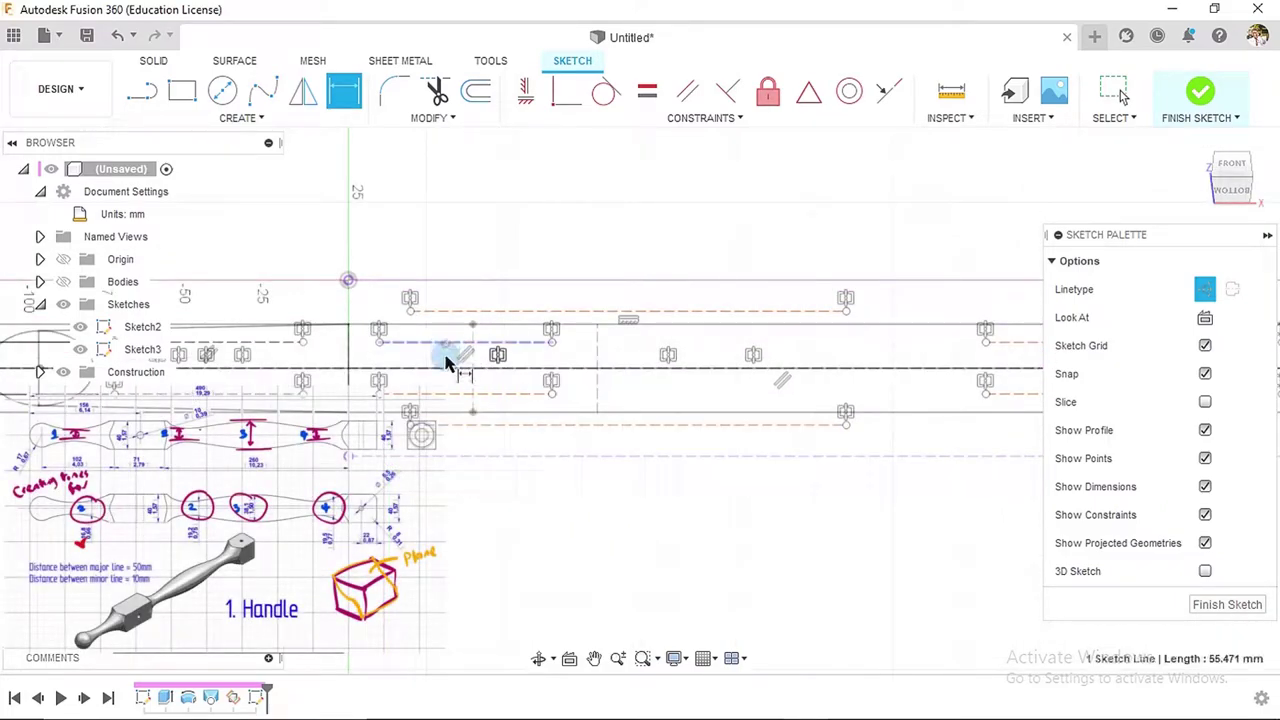
{"action": "left_click", "coordinate": [435, 394]}
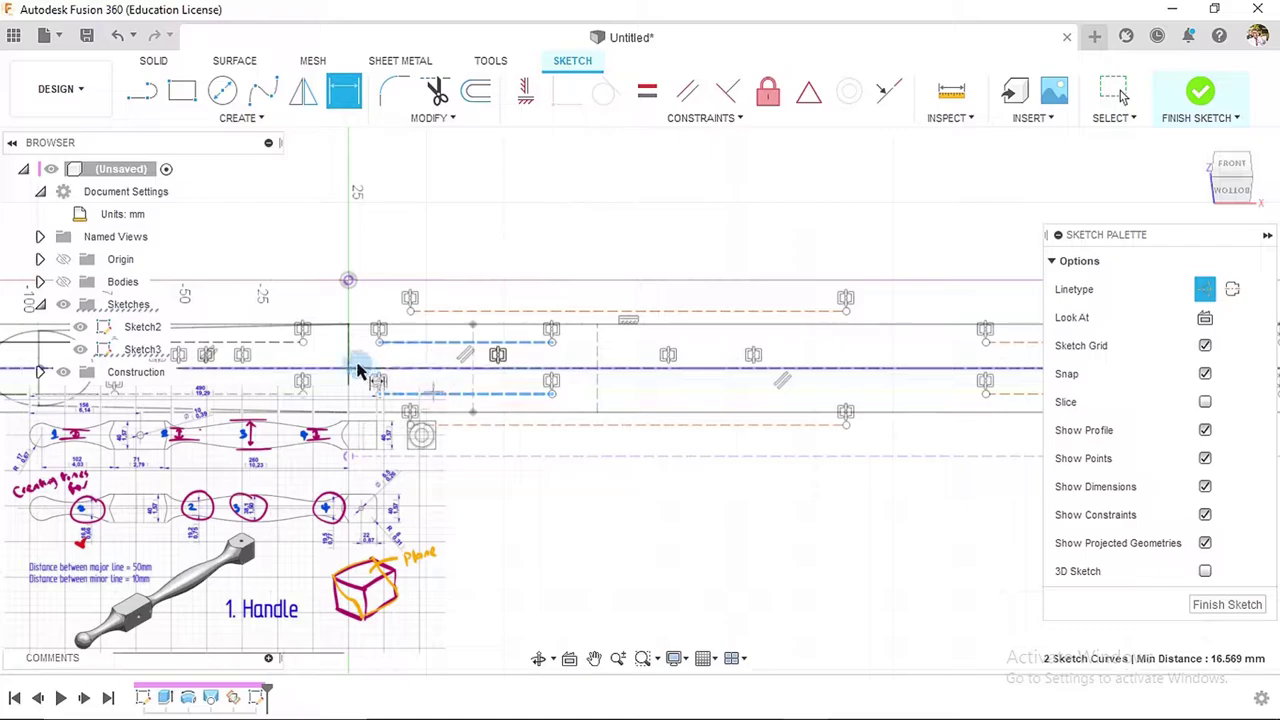
{"action": "left_click", "coordinate": [328, 365]}
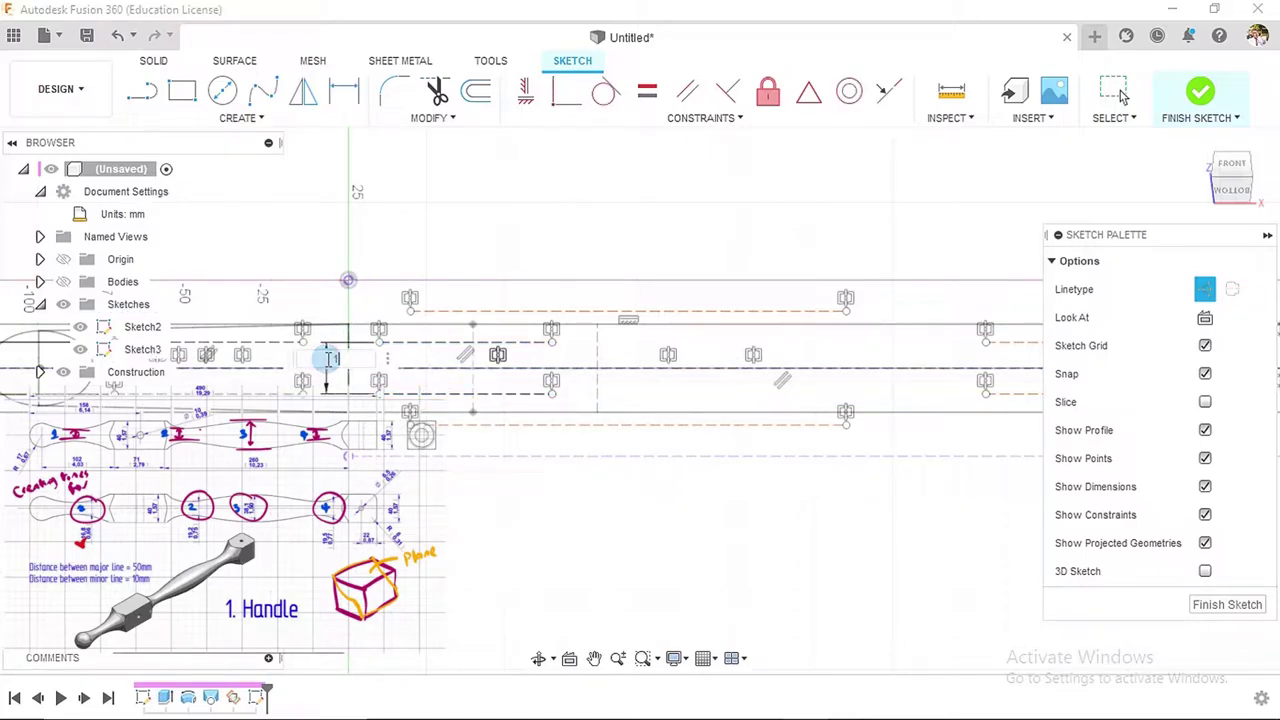
{"action": "type", "text": "19.2"}
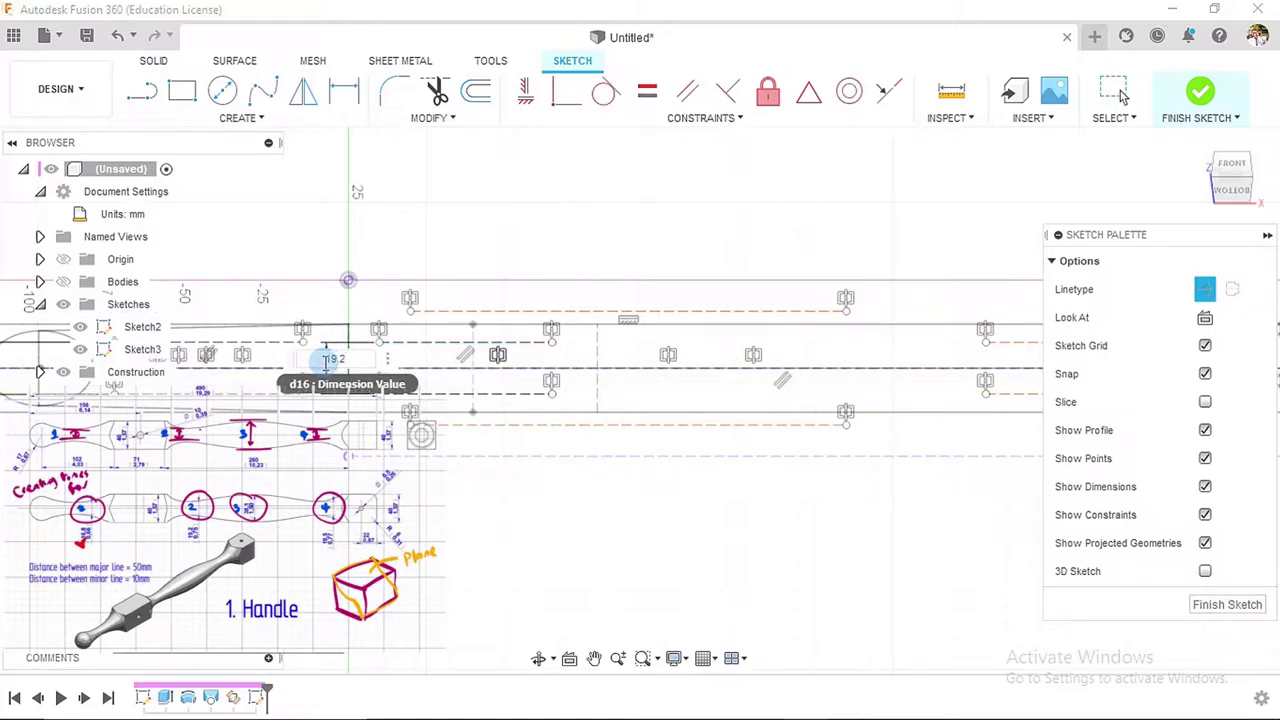
{"action": "key", "text": "Return"}
- Dimension the right-part spacing to 19.5 mm and the outer construction lines to 38.1 mm
{"action": "scroll", "coordinate": [449, 413], "scroll_direction": "down", "scroll_amount": 4}
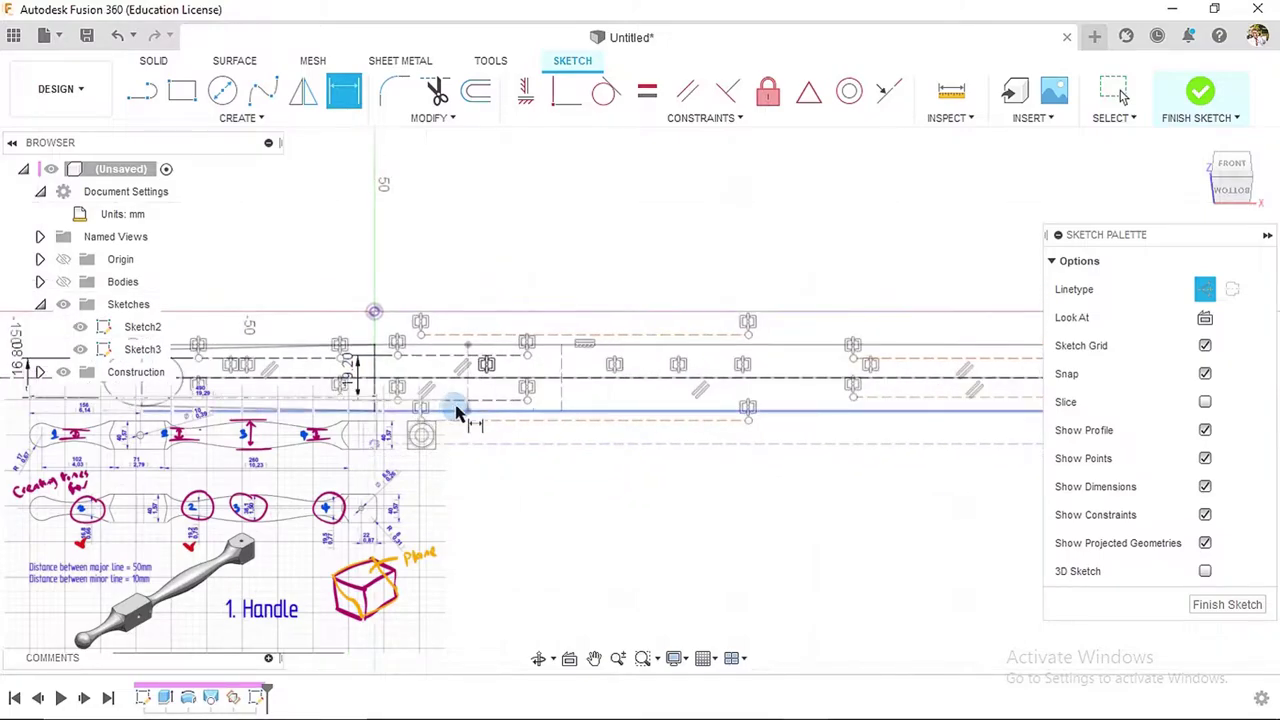
{"action": "middle_click_drag", "start_coordinate": [819, 447], "coordinate": [586, 443]}
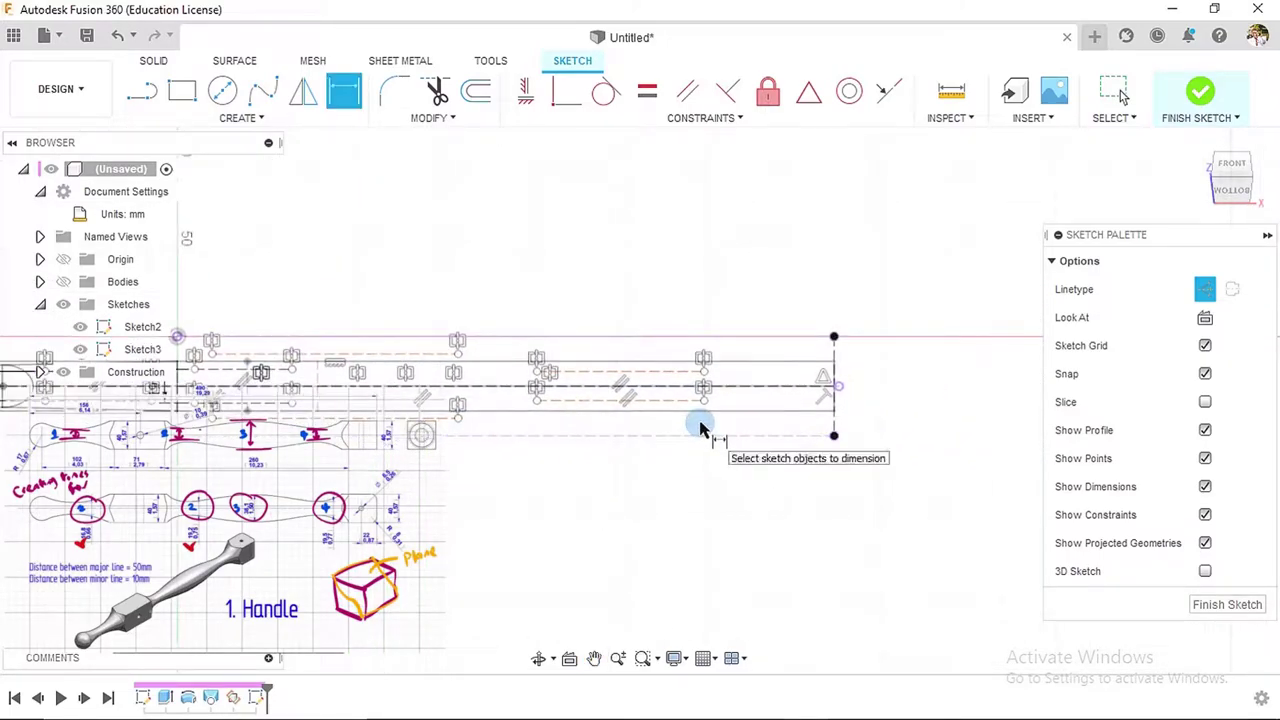
{"action": "scroll", "coordinate": [702, 426], "scroll_direction": "up", "scroll_amount": 2}
{"action": "left_click", "coordinate": [660, 392]}
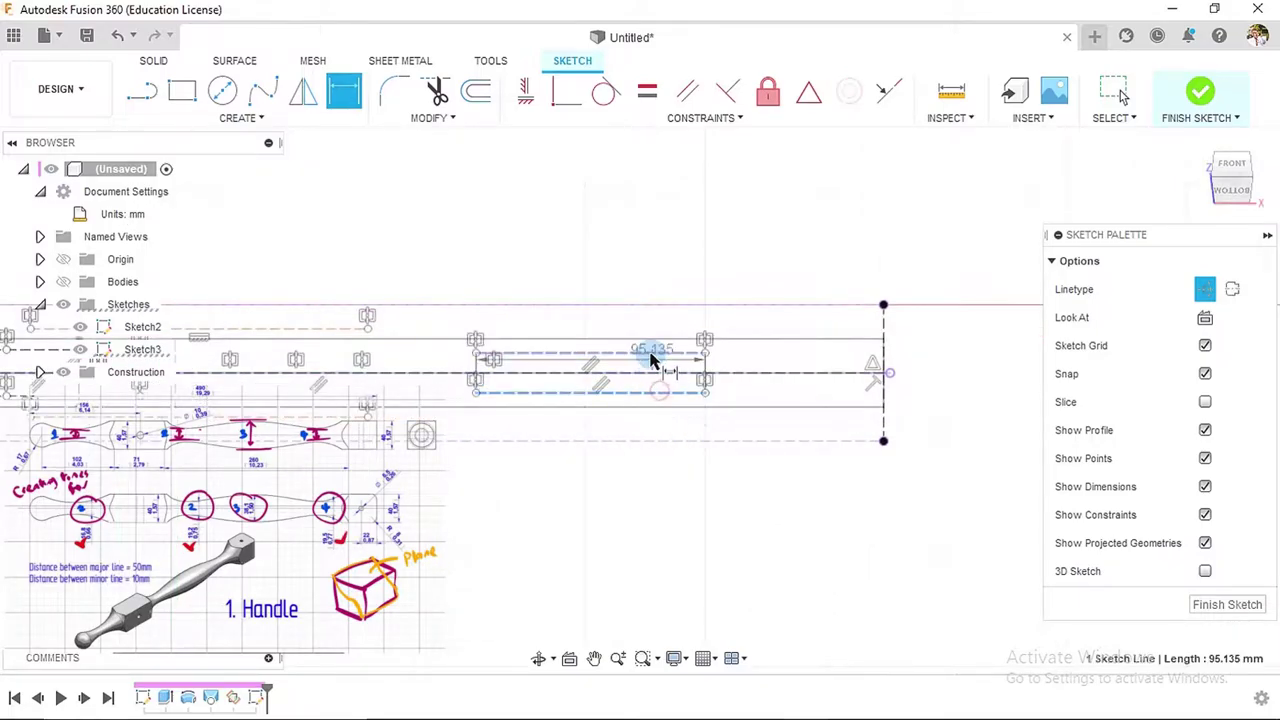
{"action": "left_click", "coordinate": [651, 353]}
{"action": "left_click", "coordinate": [937, 383]}
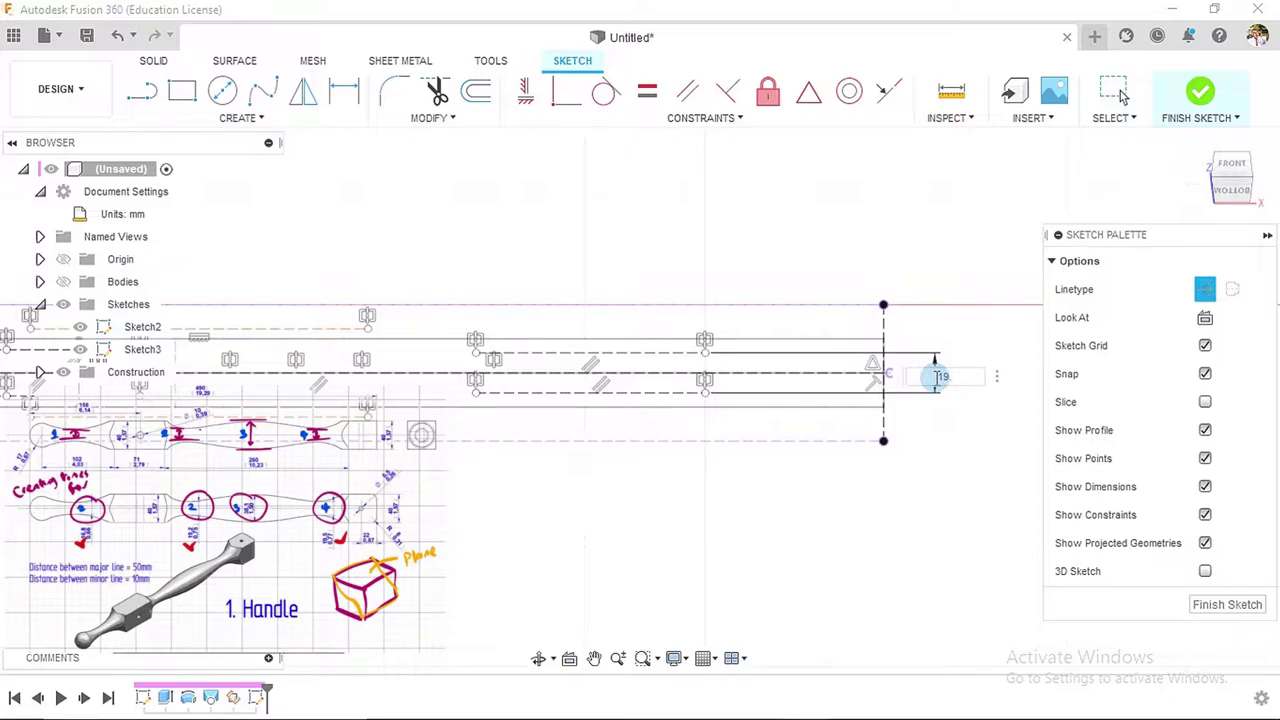
{"action": "type", "text": "19.5"}
{"action": "key", "text": "Return"}
{"action": "key", "text": "Escape"}
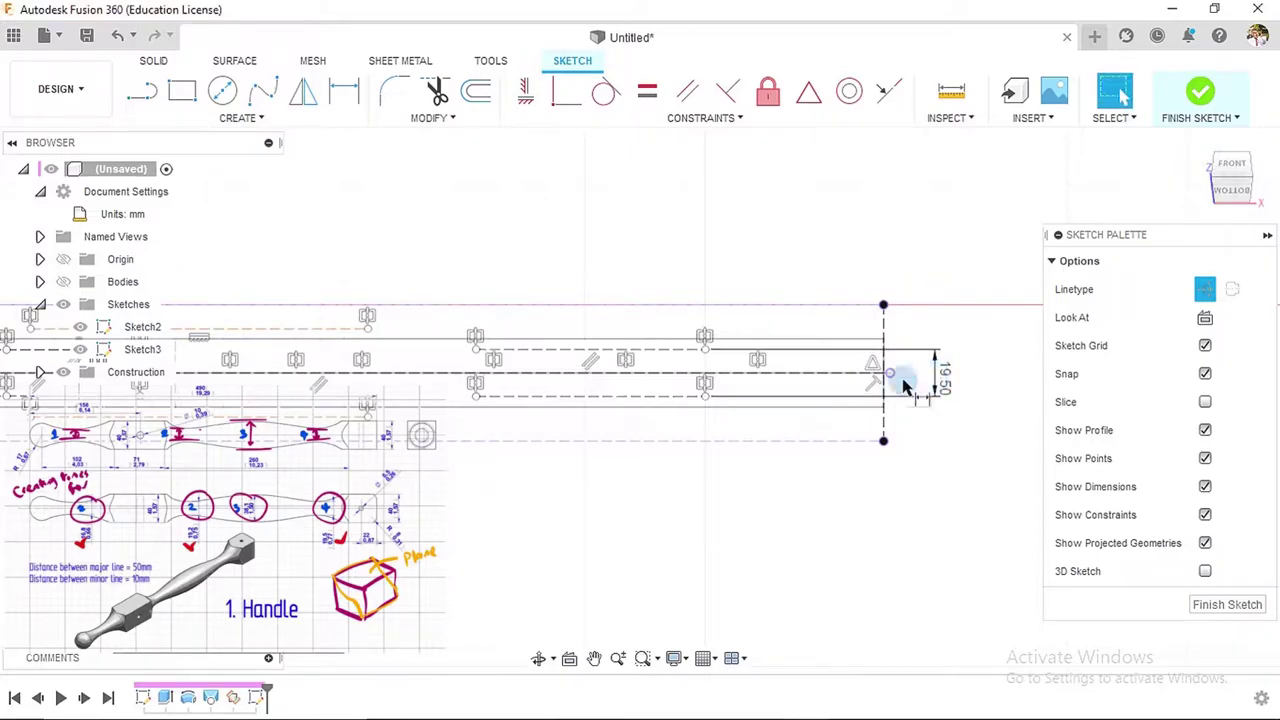
{"action": "key", "text": "d"}
{"action": "scroll", "coordinate": [345, 367], "scroll_direction": "down", "scroll_amount": 2}
{"action": "middle_click_drag", "start_coordinate": [383, 286], "coordinate": [514, 294]}
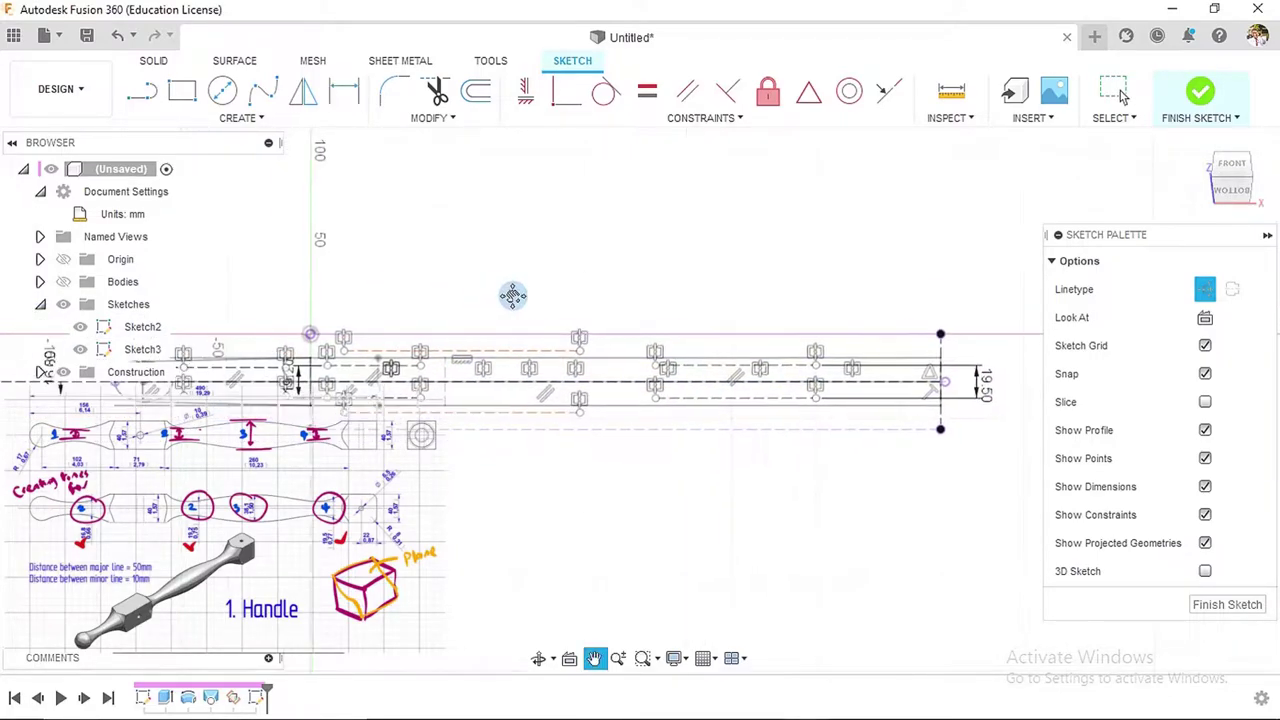
{"action": "left_click", "coordinate": [488, 410]}
{"action": "left_click", "coordinate": [503, 353]}
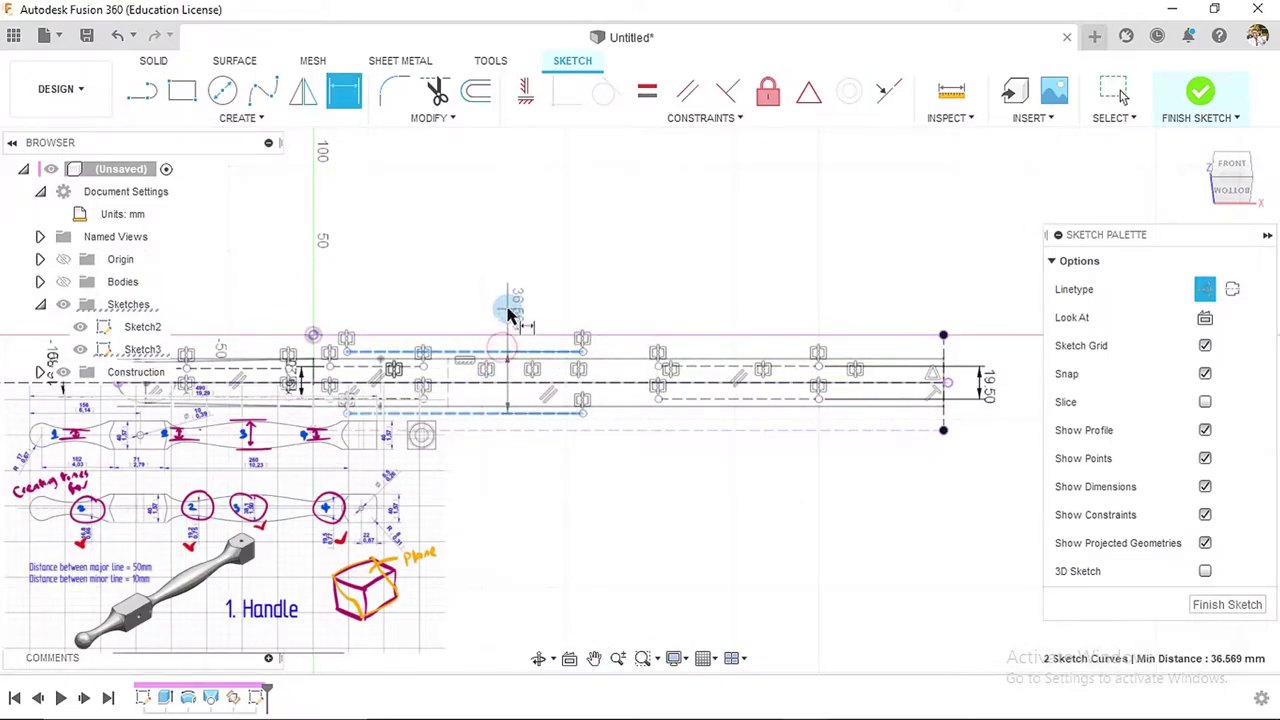
{"action": "left_click", "coordinate": [511, 297]}
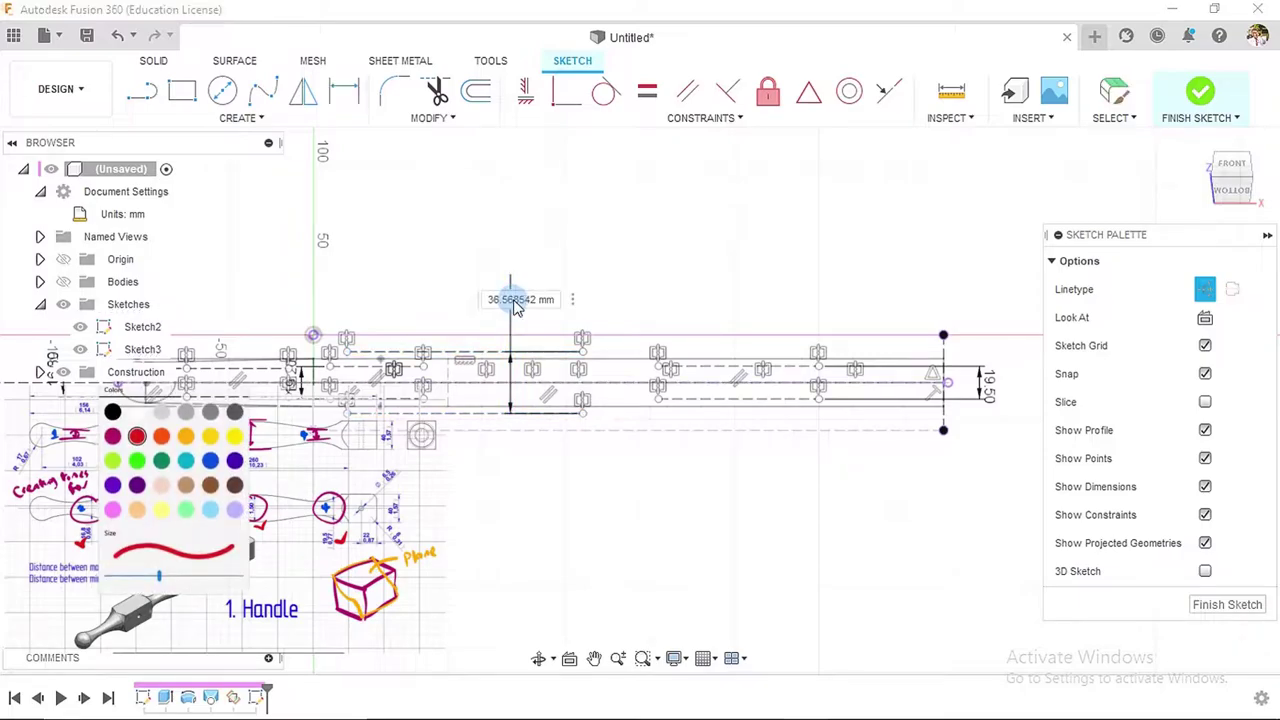
{"action": "type", "text": "31"}
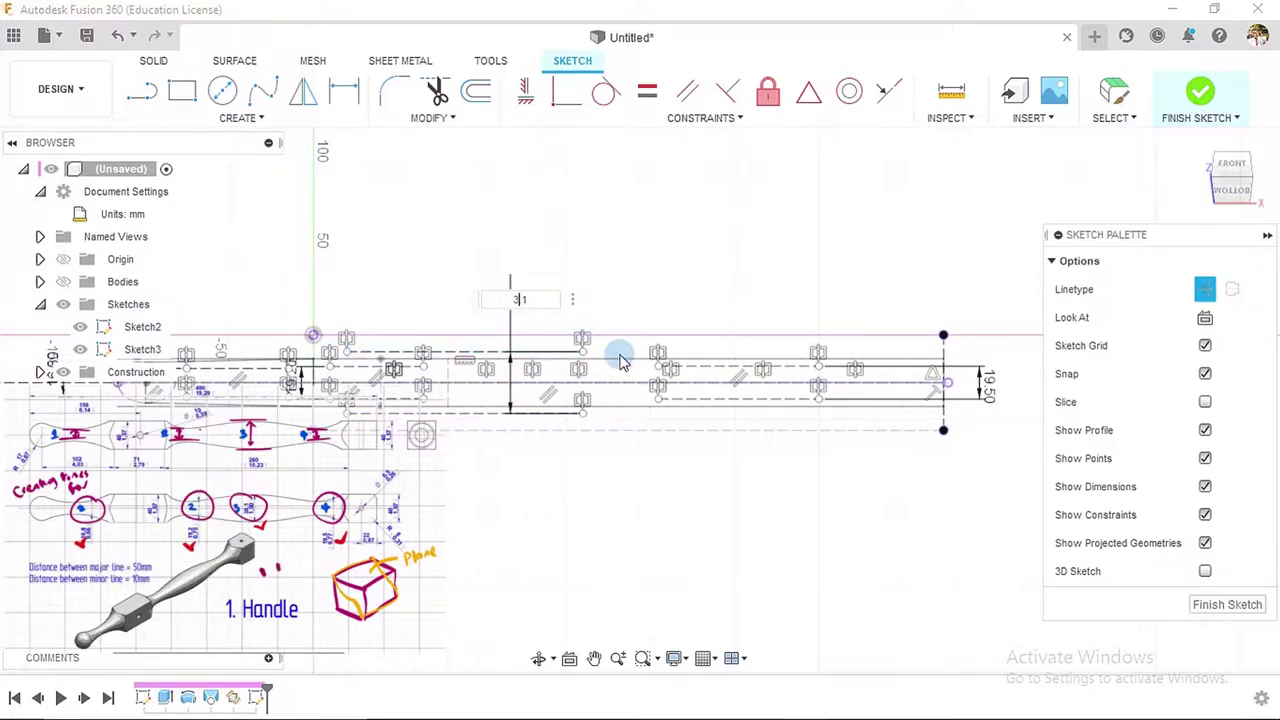
{"action": "key", "text": "Return"}
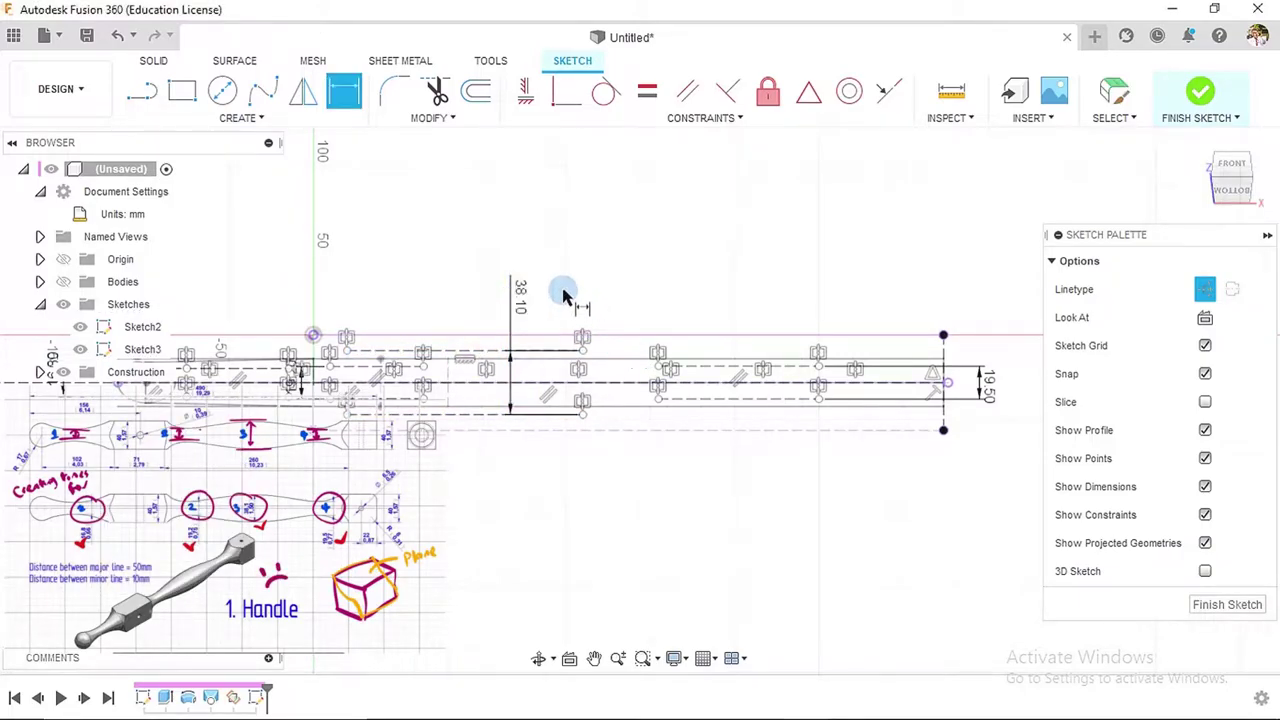
{"action": "scroll", "coordinate": [589, 263], "scroll_direction": "up", "scroll_amount": 2}
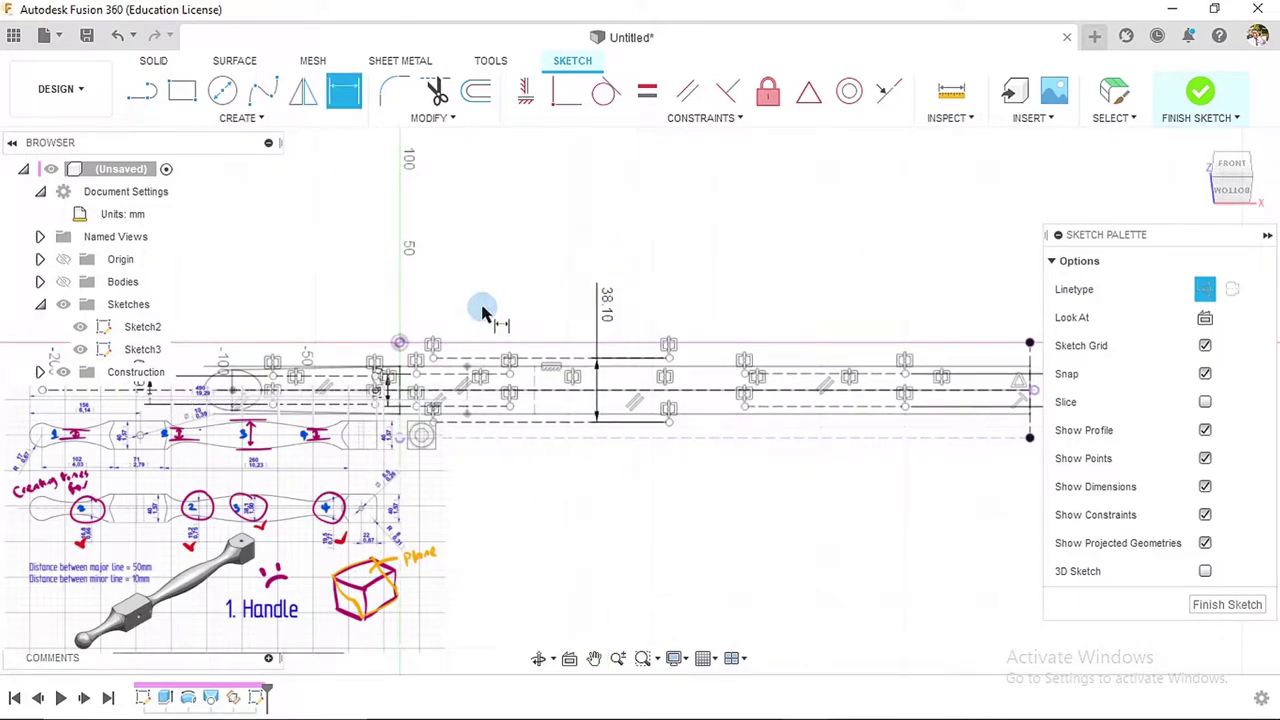
{"action": "scroll", "coordinate": [460, 315], "scroll_direction": "down", "scroll_amount": 2}
{"action": "scroll", "coordinate": [294, 318], "scroll_direction": "up", "scroll_amount": 2}
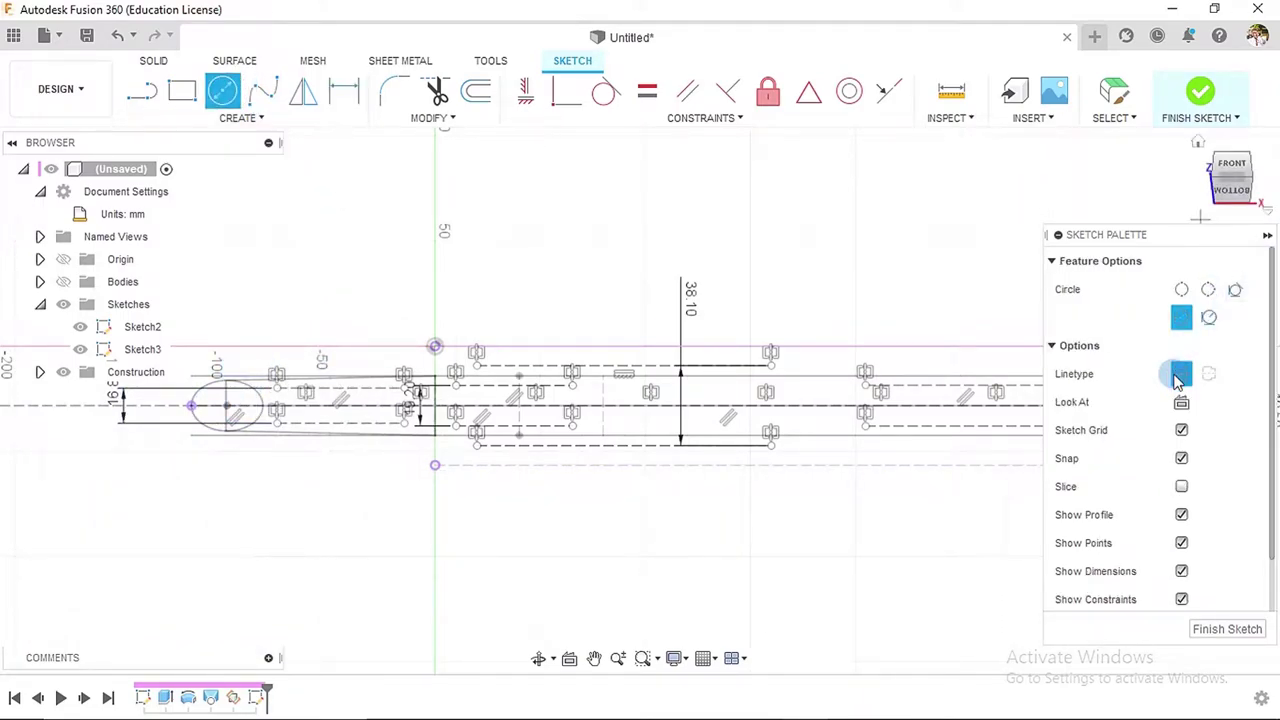
- Draw a 34 mm diameter circle at the handle's left end near the ellipse
{"action": "left_click", "coordinate": [1181, 374]}
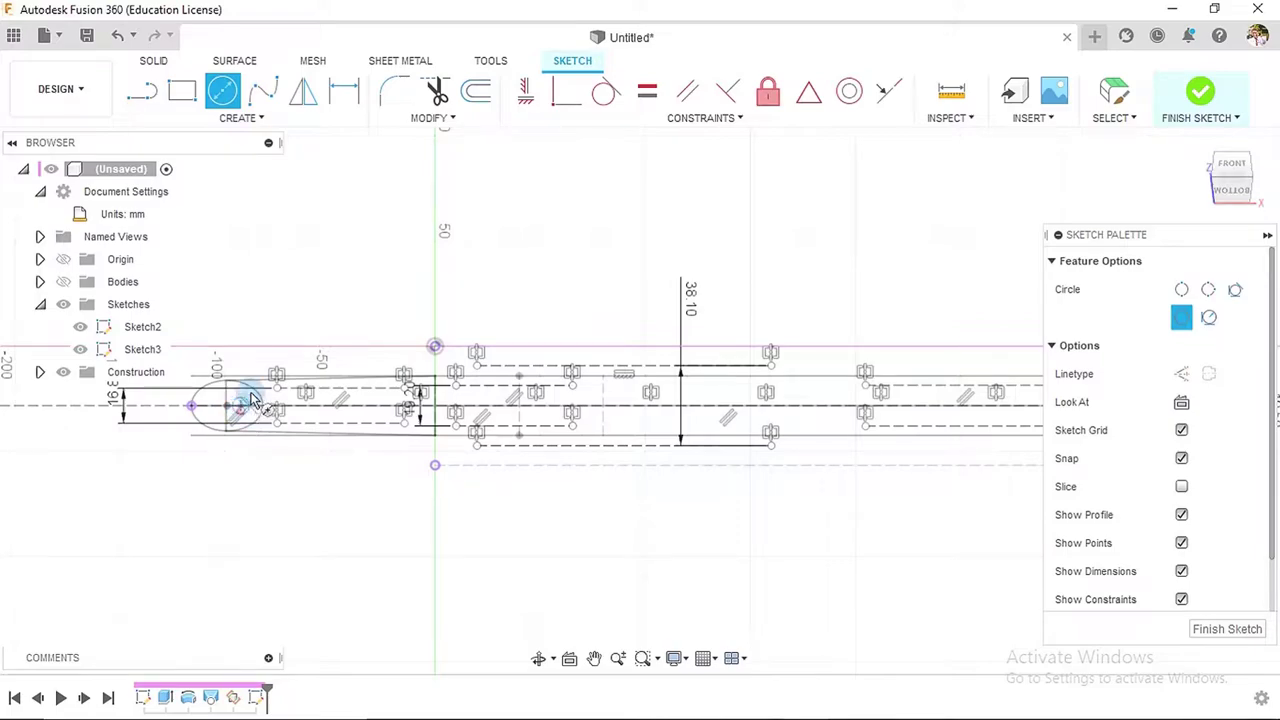
{"action": "left_click", "coordinate": [242, 405]}
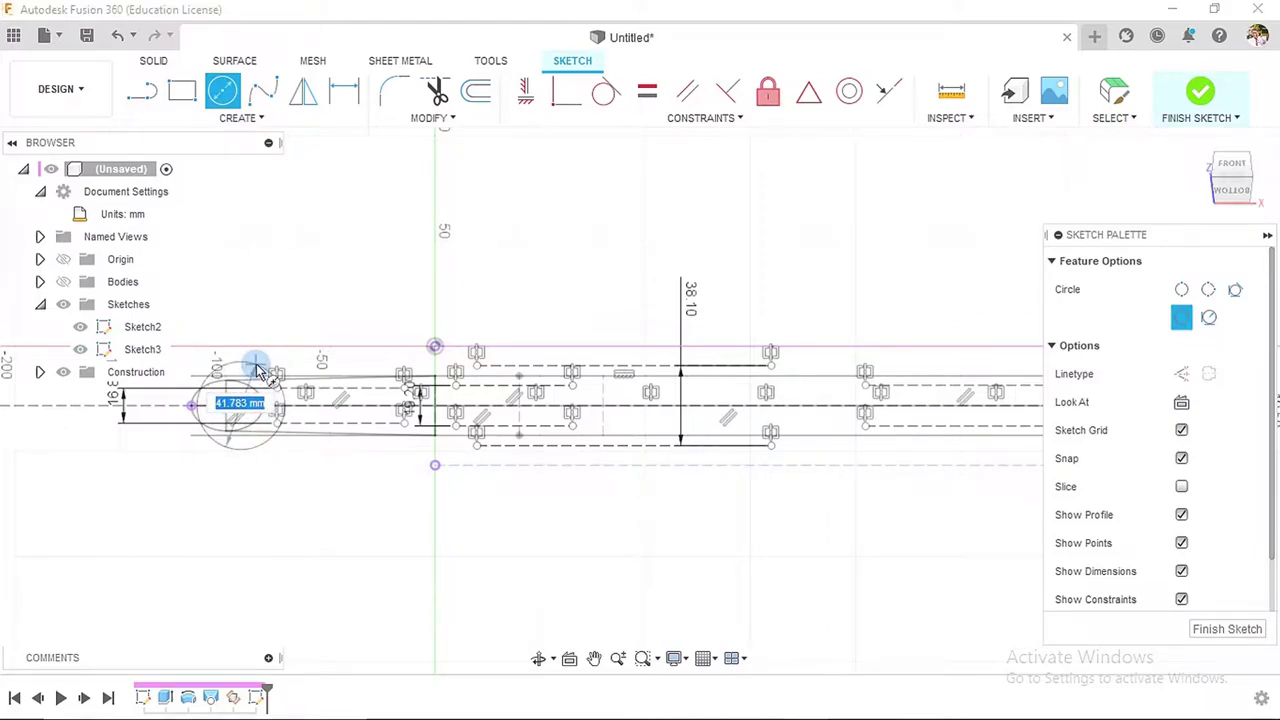
{"action": "key", "text": "Return"}
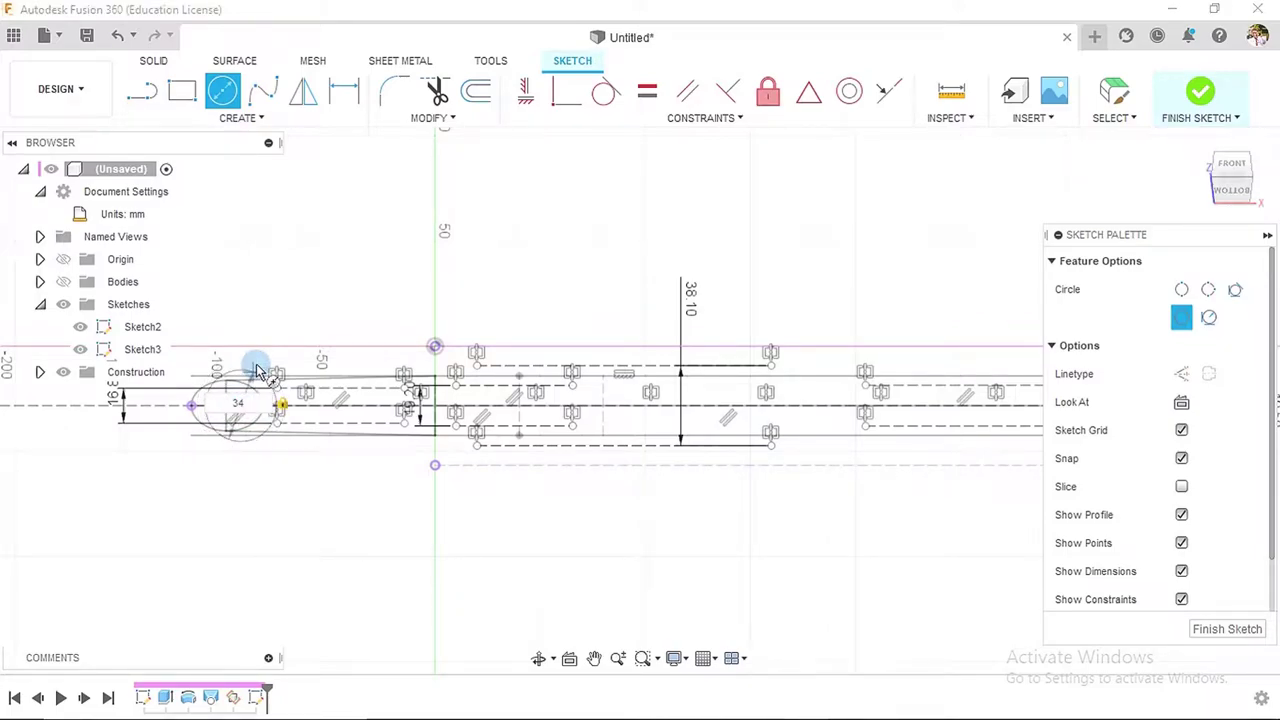
{"action": "key", "text": "Escape"}
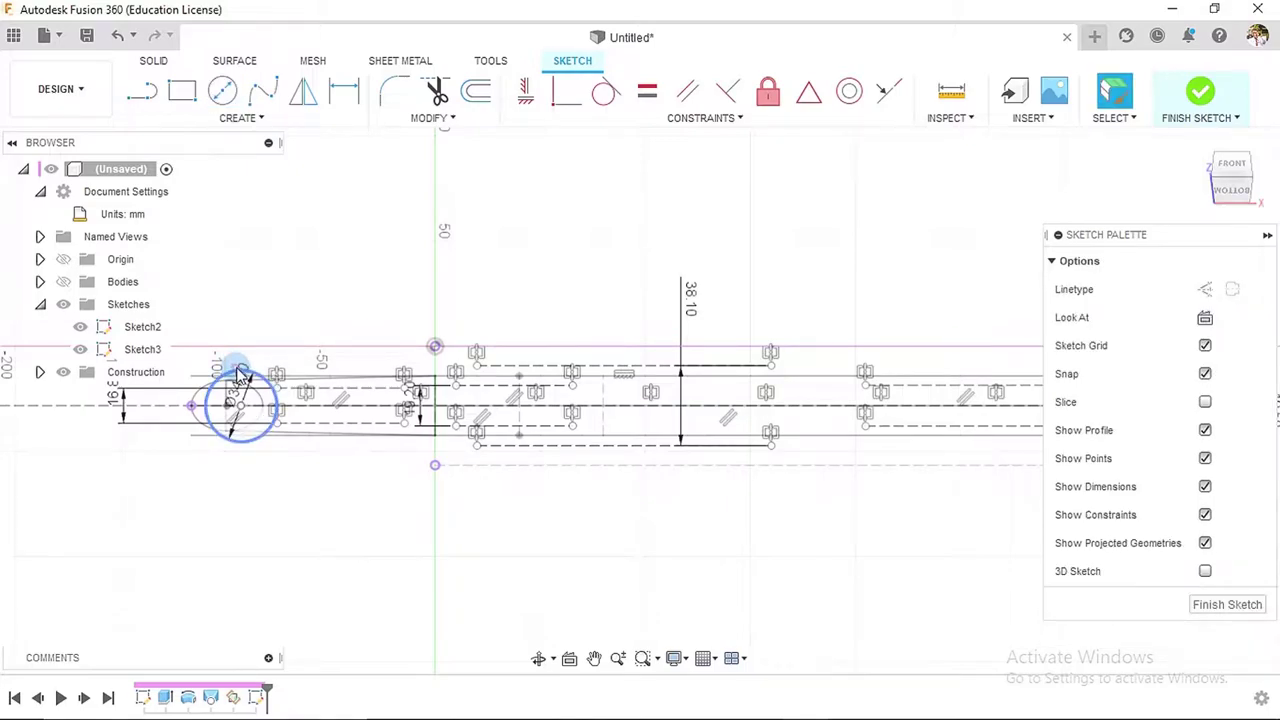
{"action": "left_click", "coordinate": [240, 375]}
{"action": "left_click", "coordinate": [287, 268]}
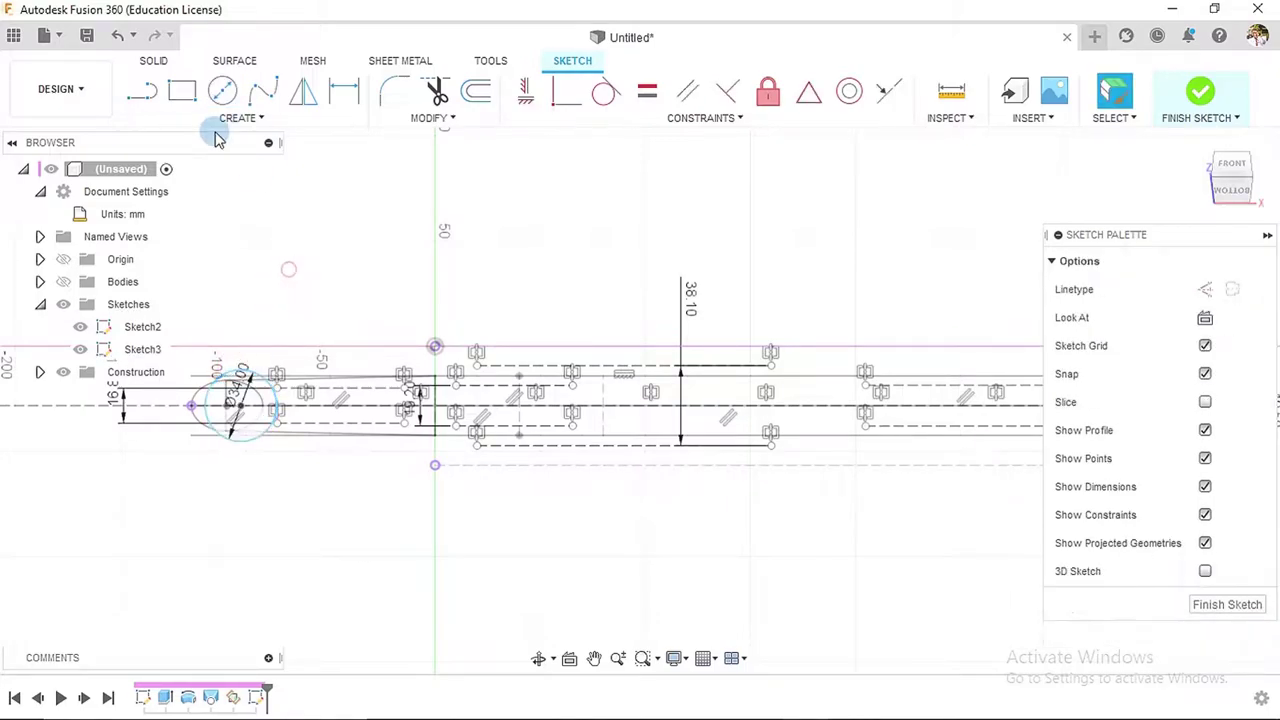
- Draw a vertical line left of the circle and make it tangent to the circle
{"action": "left_click", "coordinate": [145, 92]}
{"action": "left_click", "coordinate": [1204, 289]}
{"action": "left_click", "coordinate": [381, 462]}
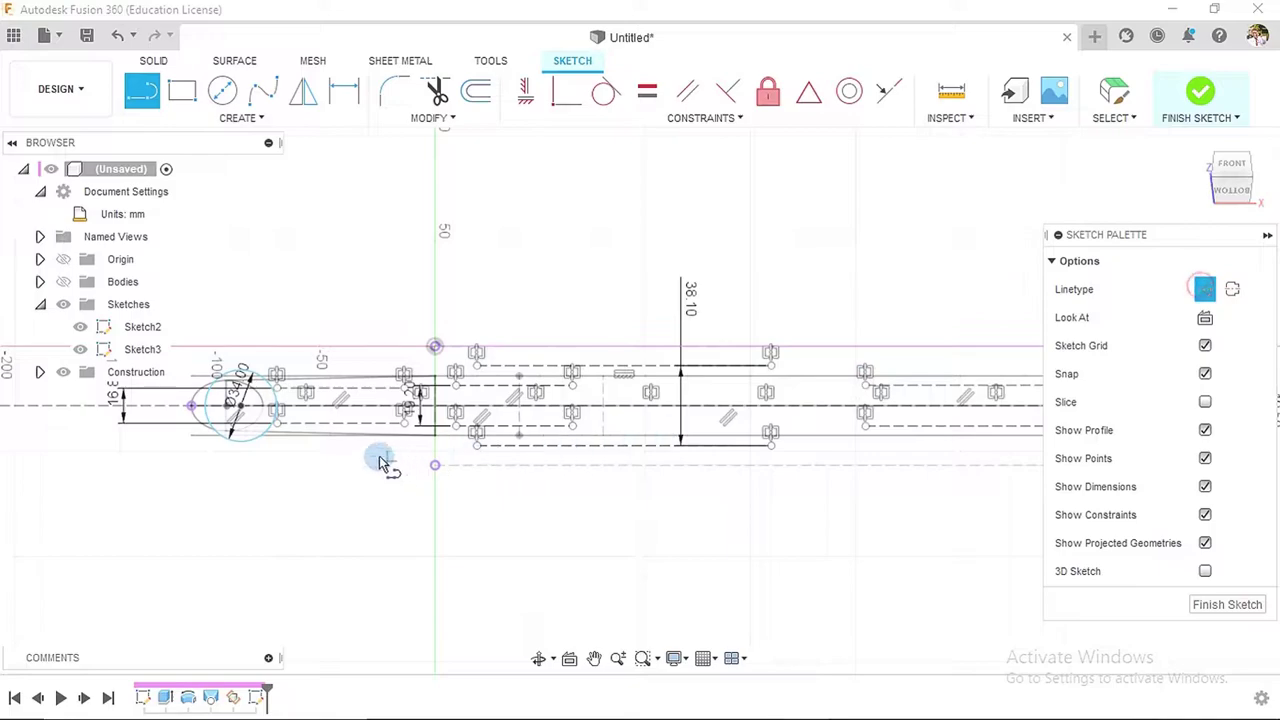
{"action": "left_click", "coordinate": [197, 375]}
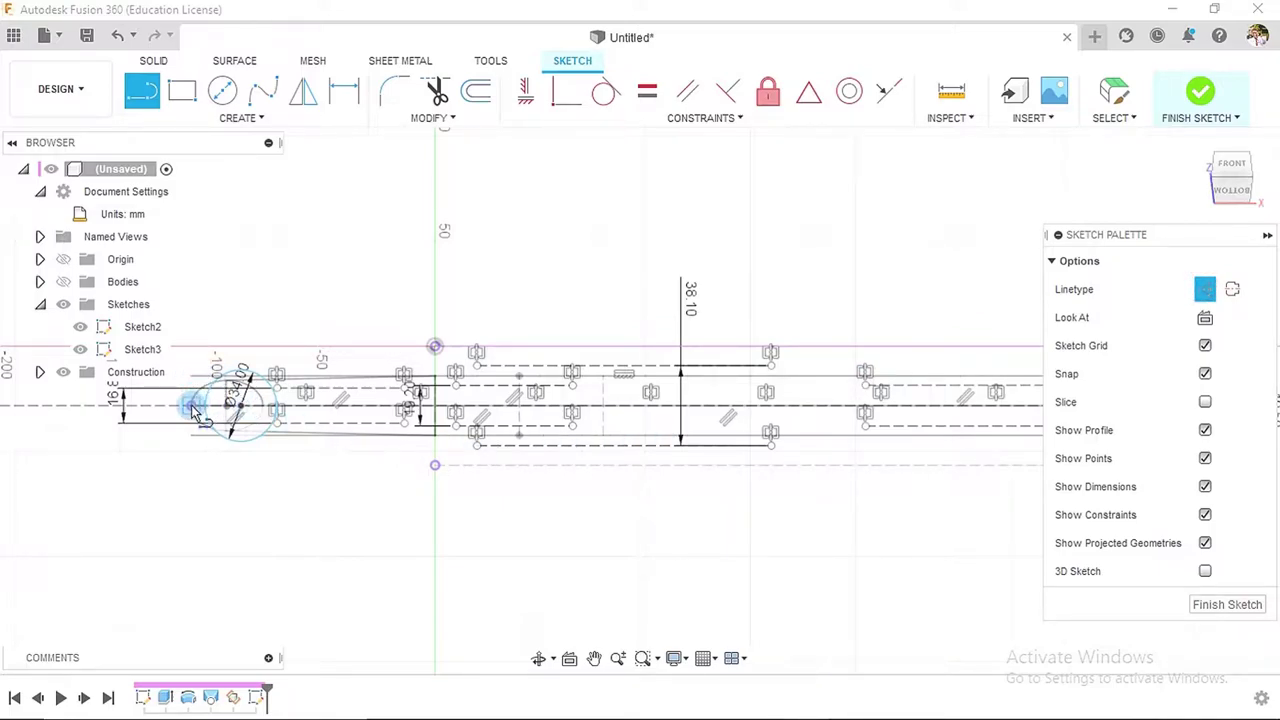
{"action": "left_click", "coordinate": [199, 340]}
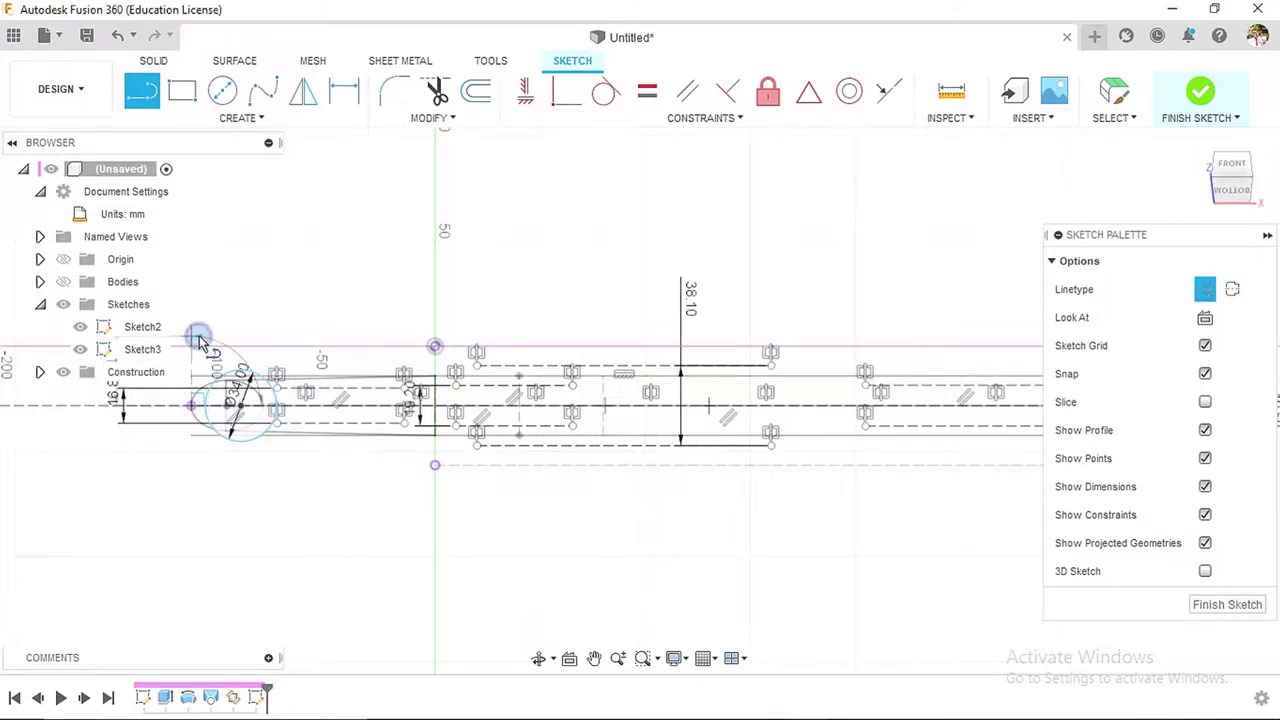
{"action": "key", "text": "Escape"}
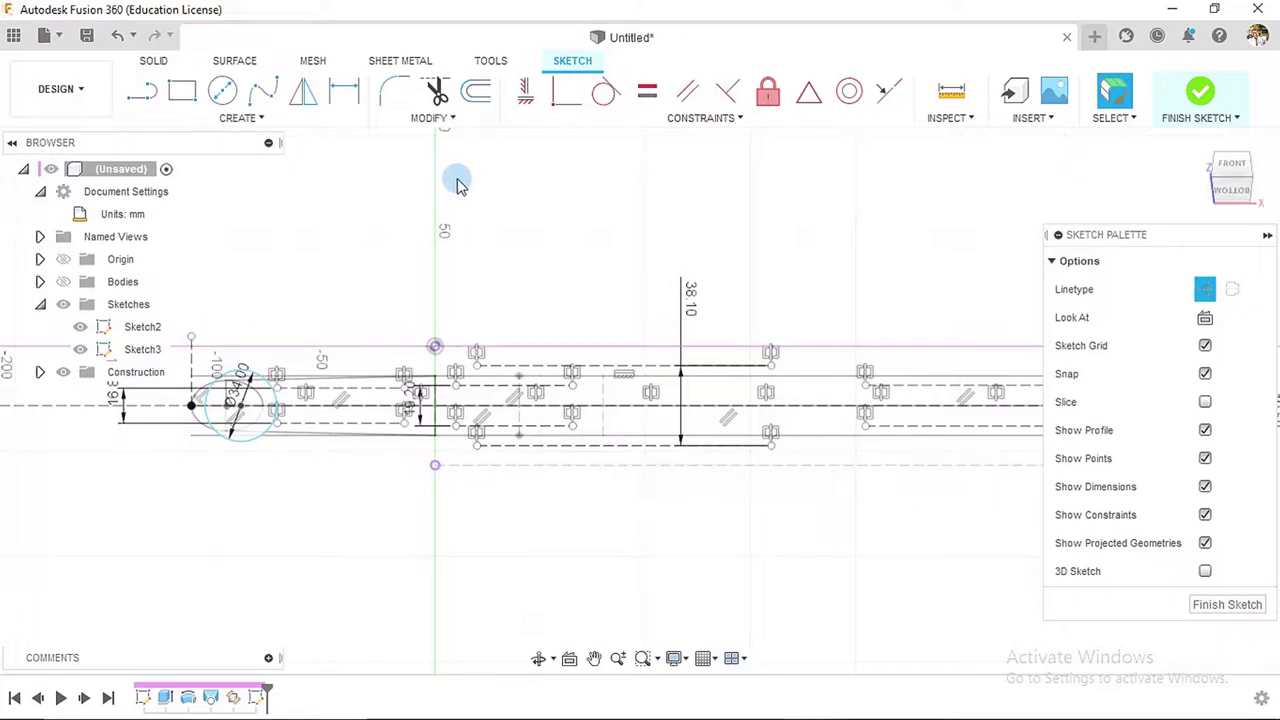
{"action": "left_click", "coordinate": [604, 92]}
{"action": "left_click", "coordinate": [193, 352]}
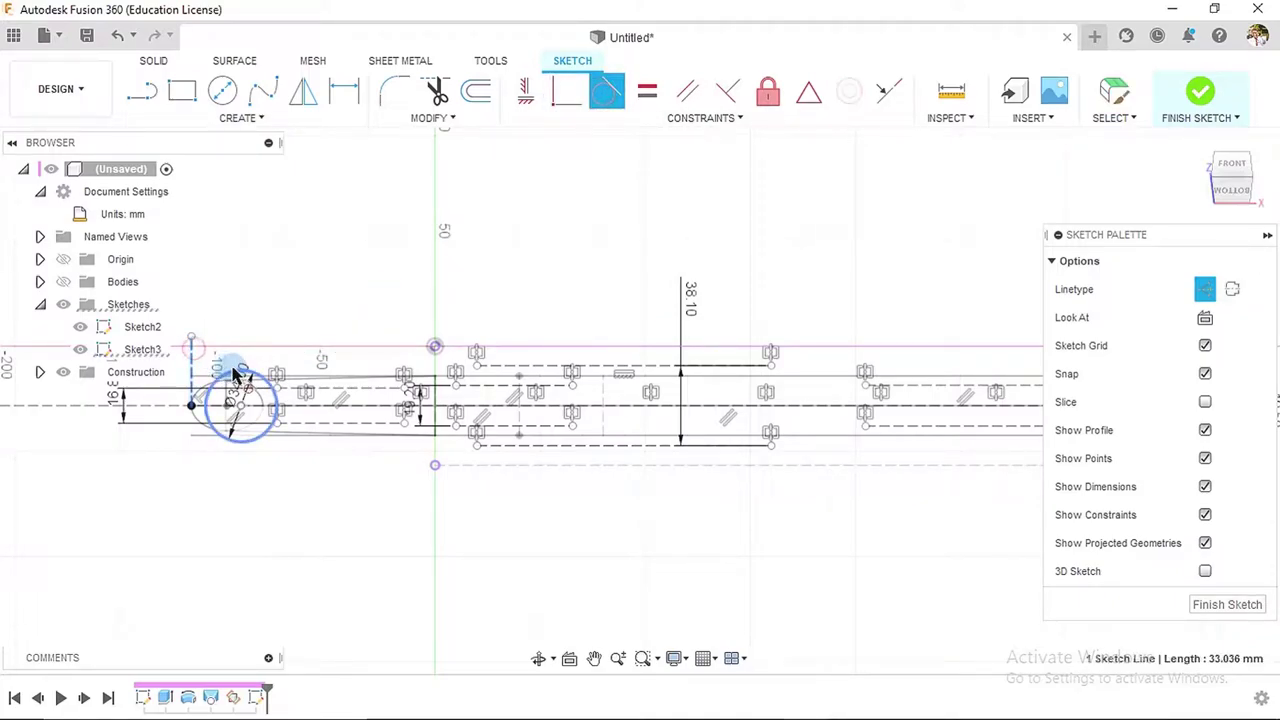
{"action": "left_click", "coordinate": [240, 372]}
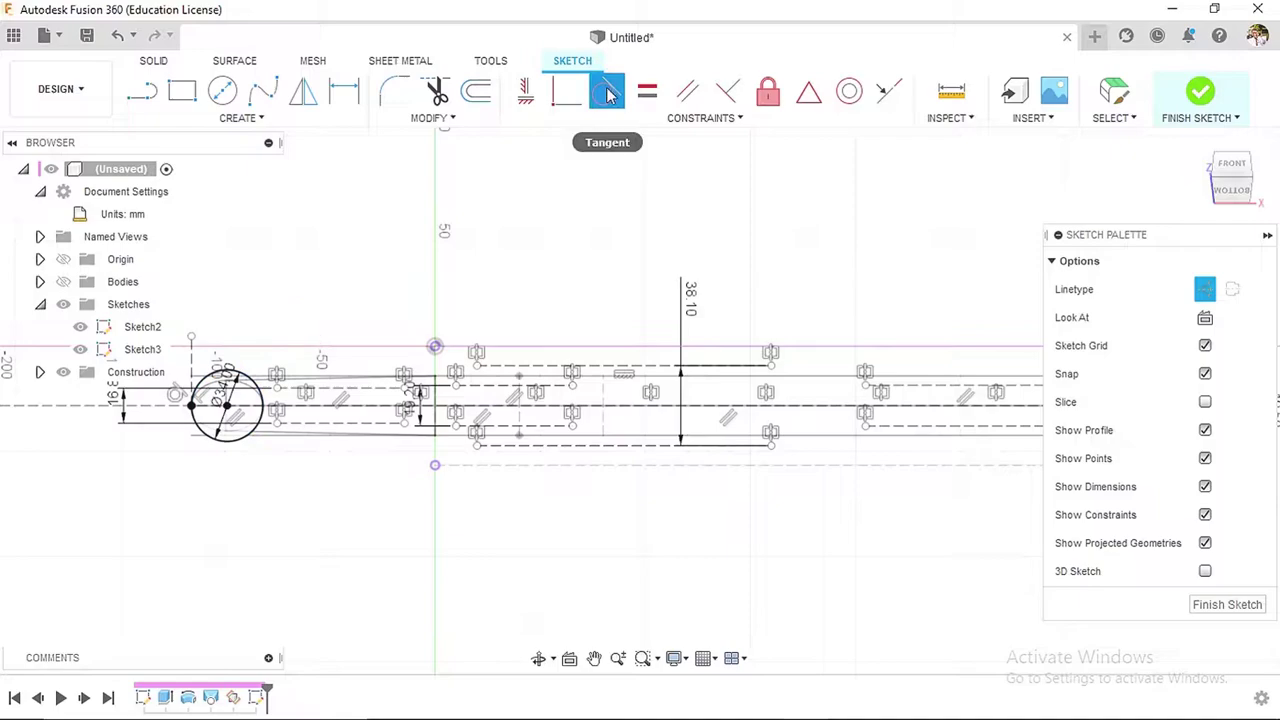
{"action": "key", "text": "Escape"}
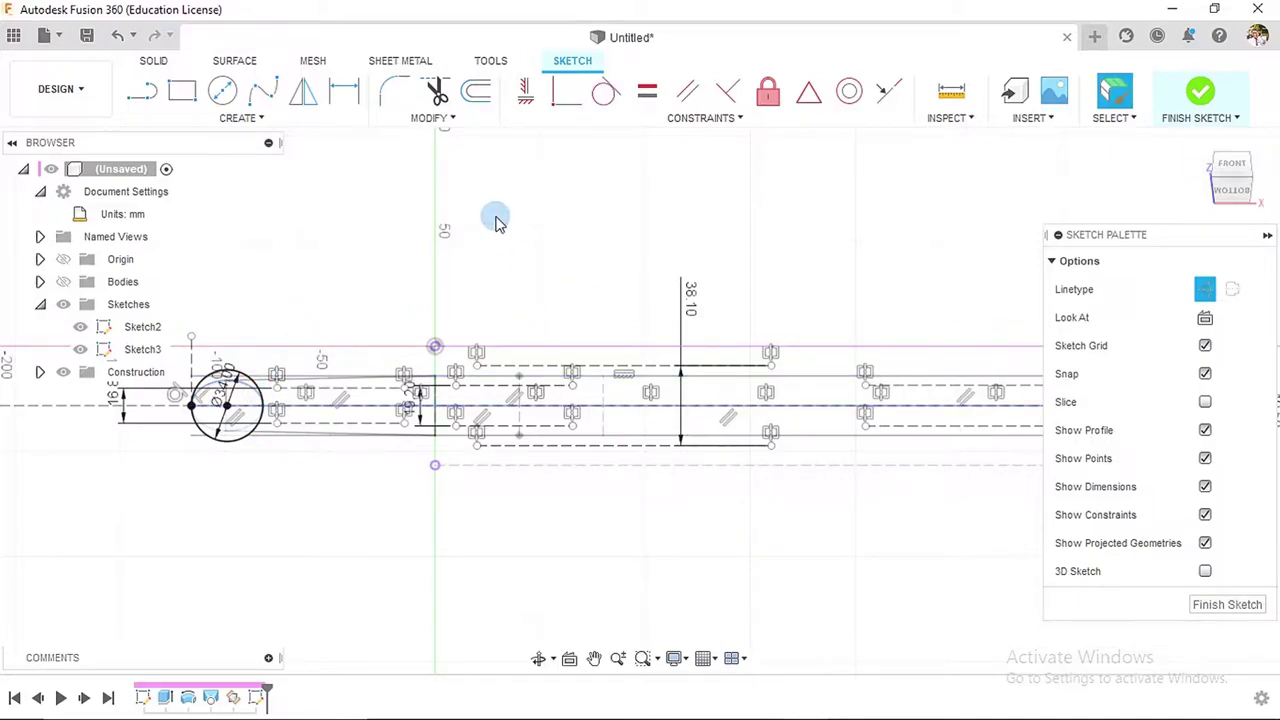
- Draw a roughly 56.6 mm circle above the handle's left end and hide the reference image
{"action": "left_click", "coordinate": [223, 93]}
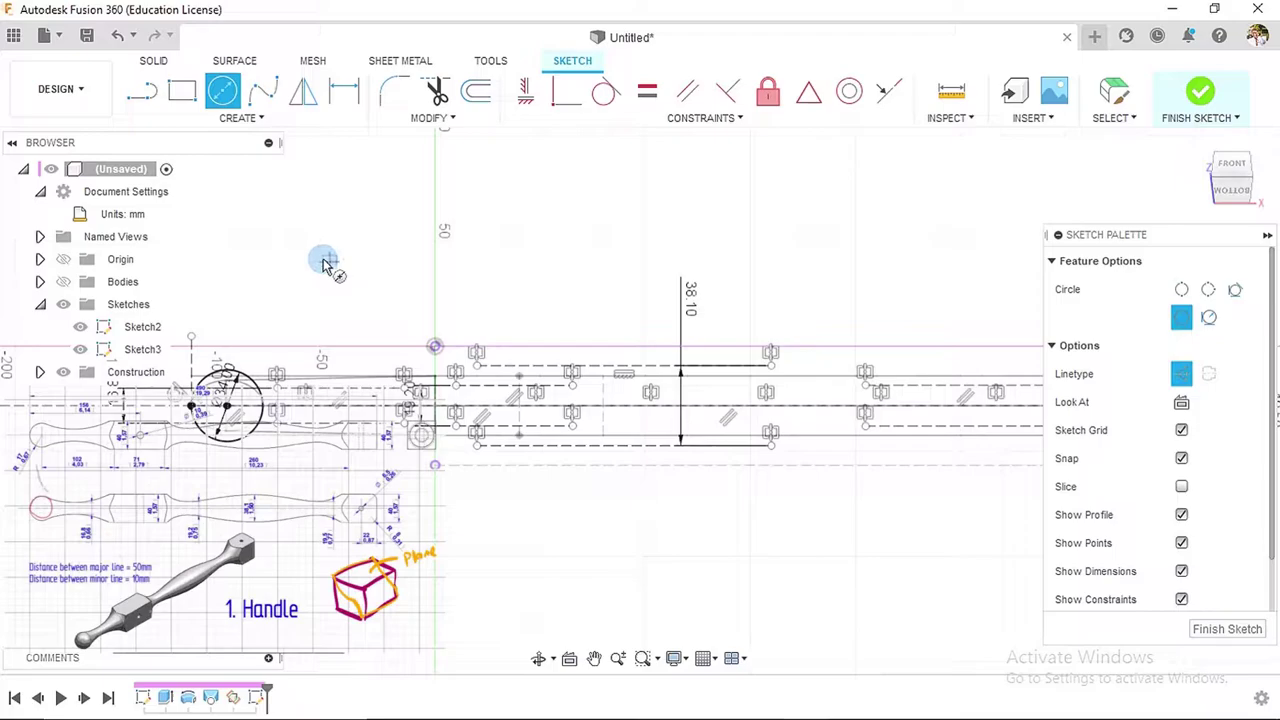
{"action": "left_click", "coordinate": [331, 305]}
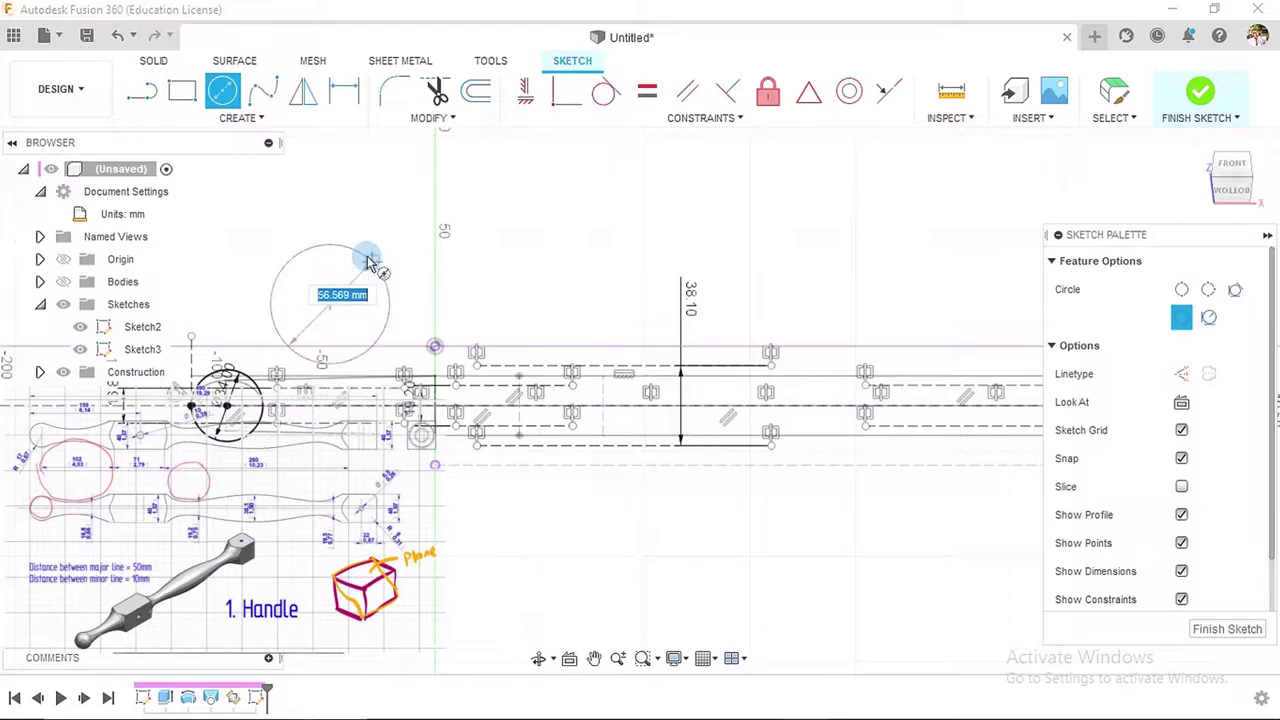
{"action": "left_click", "coordinate": [368, 262]}
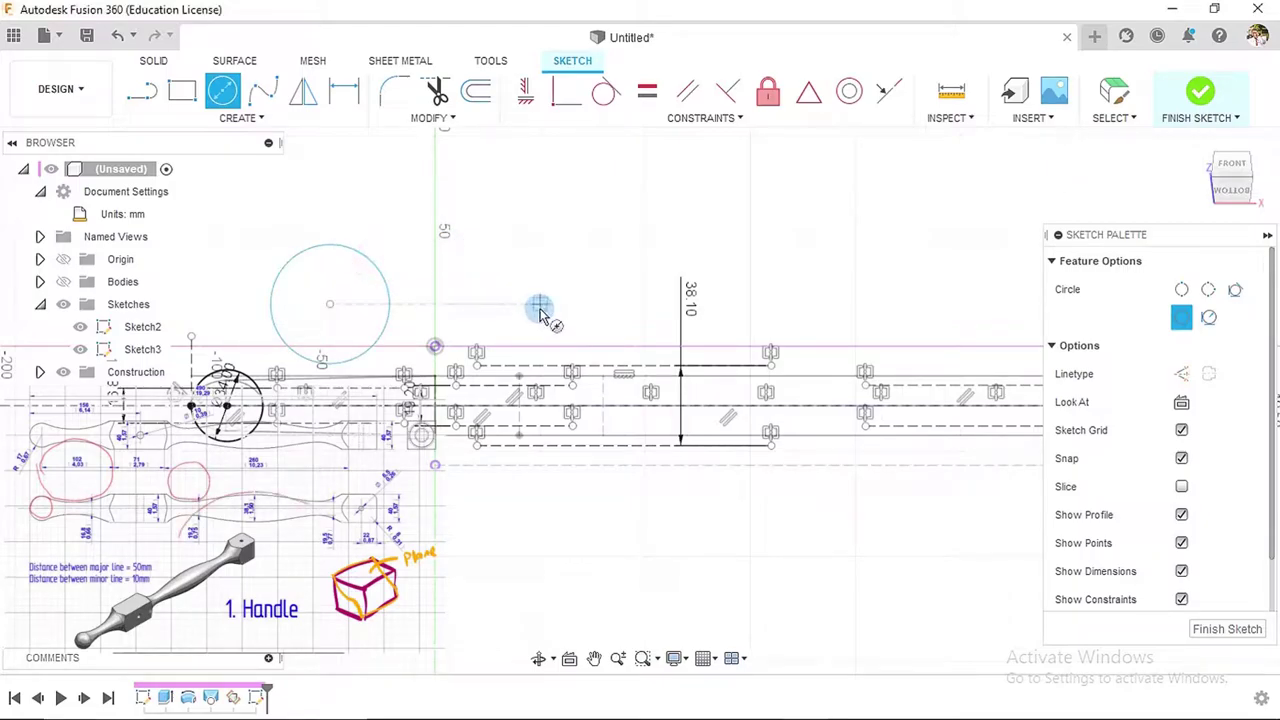
{"action": "middle_click_drag", "start_coordinate": [665, 295], "coordinate": [543, 295]}
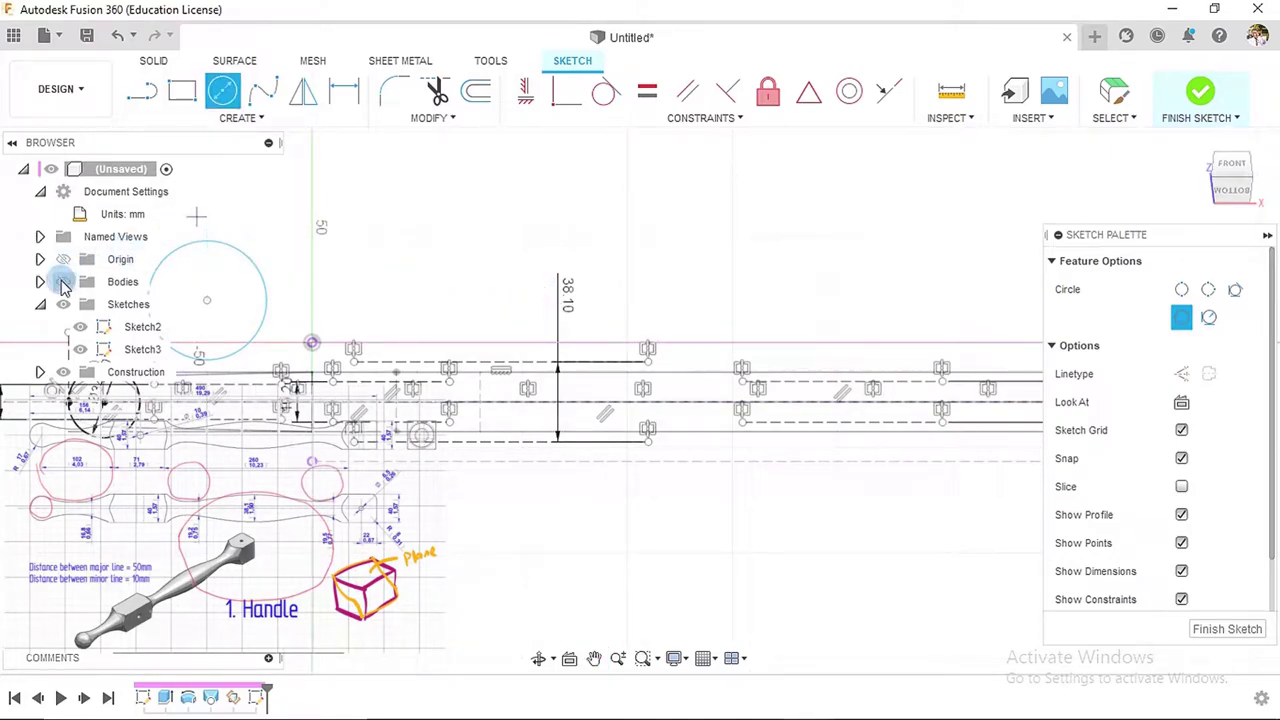
{"action": "left_click", "coordinate": [62, 283]}
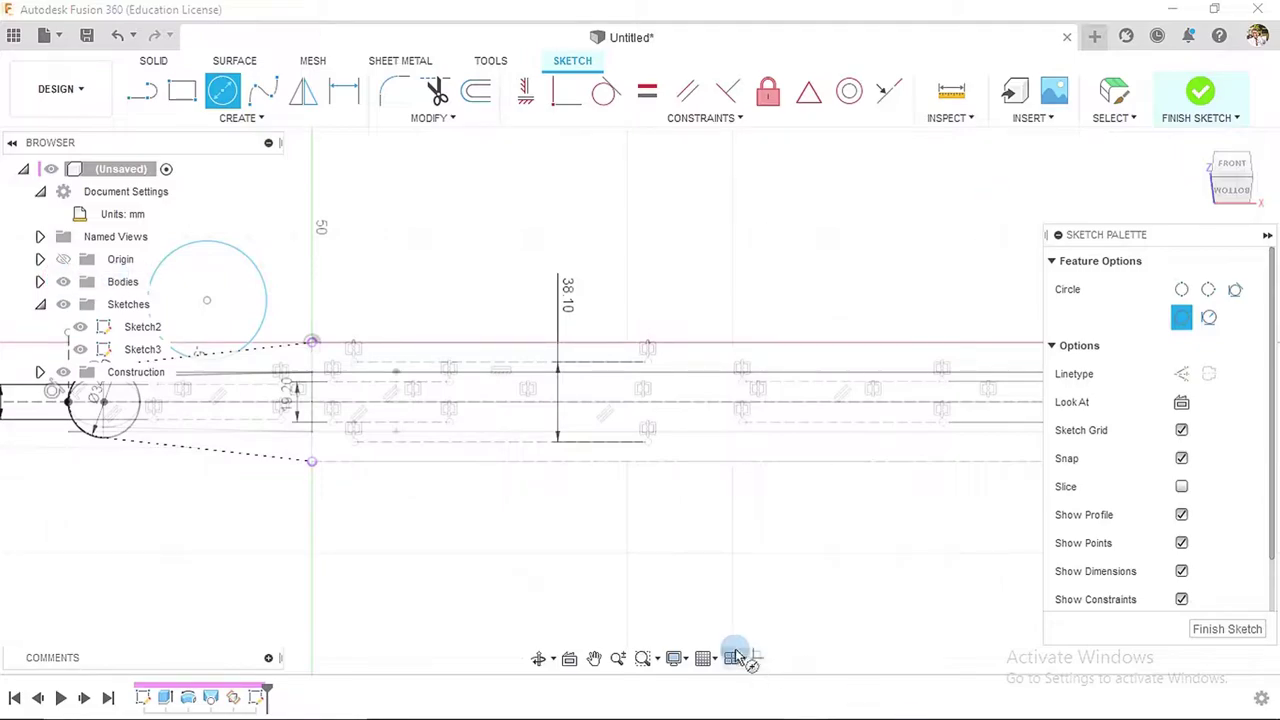
- Set the visual style to Wireframe with Visible Edges Only, after trying Shaded with Visible Edges Only
{"action": "left_click", "coordinate": [675, 658]}
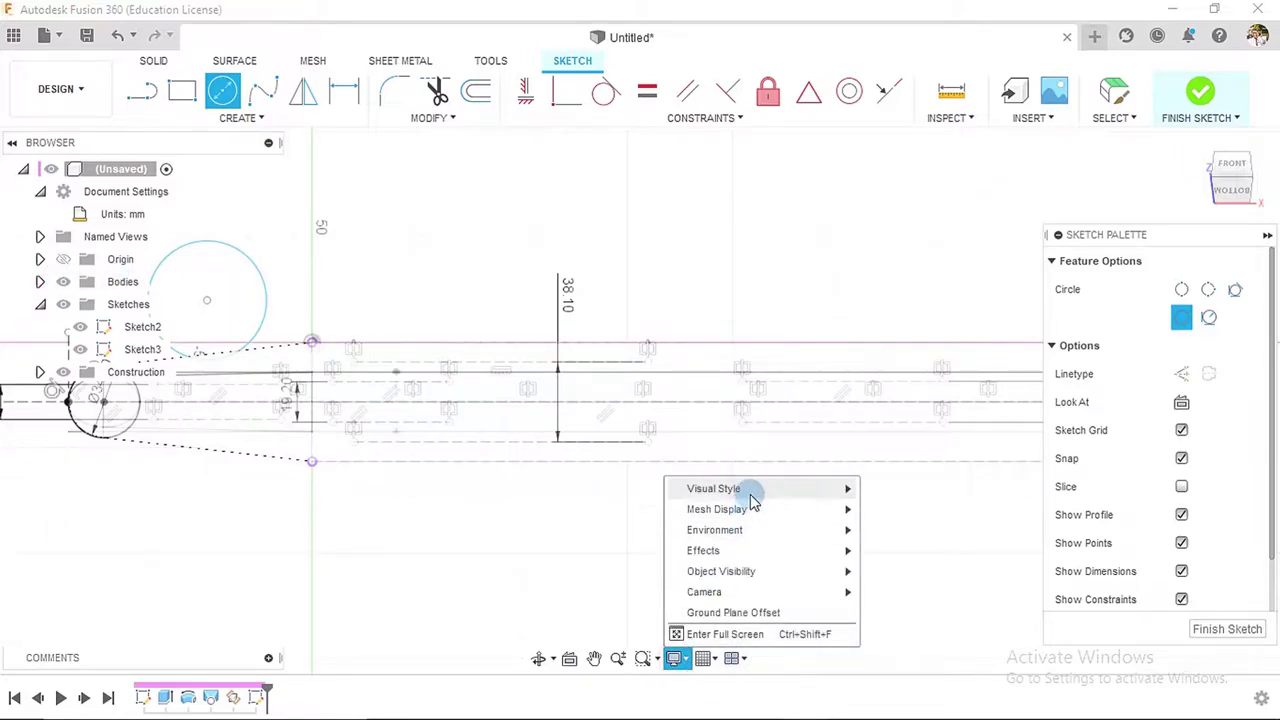
{"action": "mouse_move", "coordinate": [749, 491]}
{"action": "left_click", "coordinate": [925, 530]}
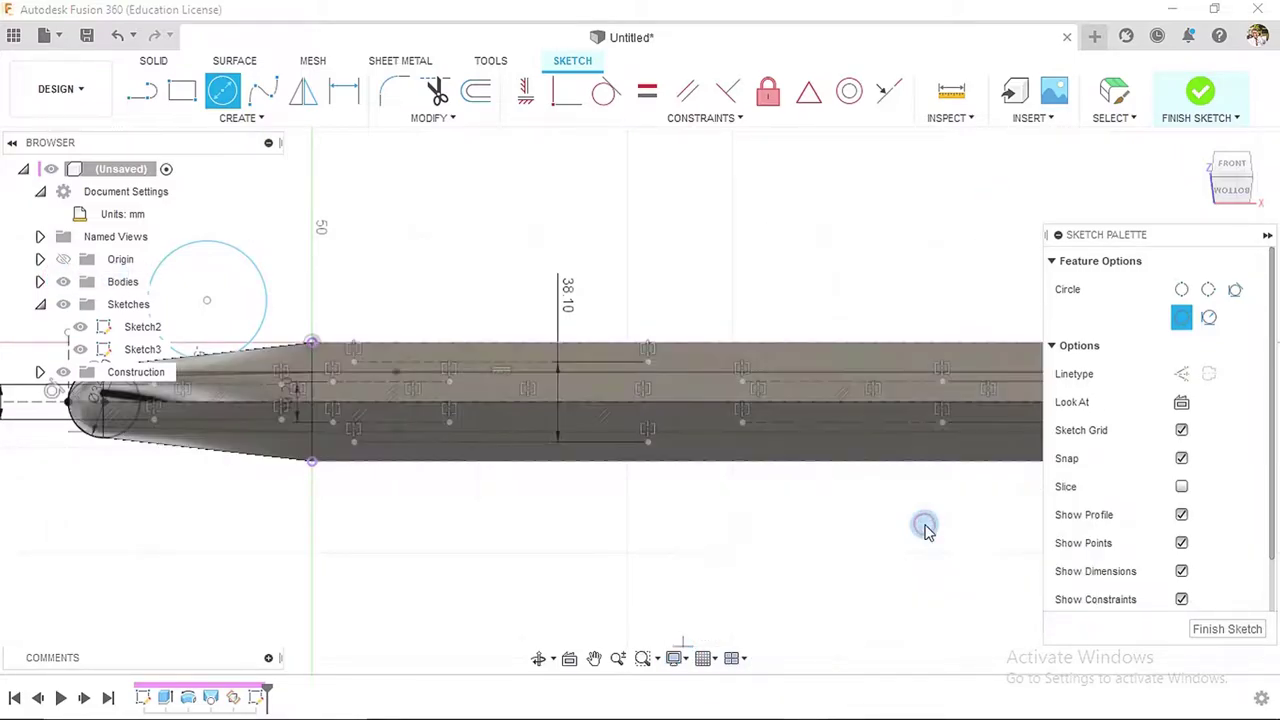
{"action": "left_click", "coordinate": [443, 449]}
{"action": "left_click", "coordinate": [575, 312]}
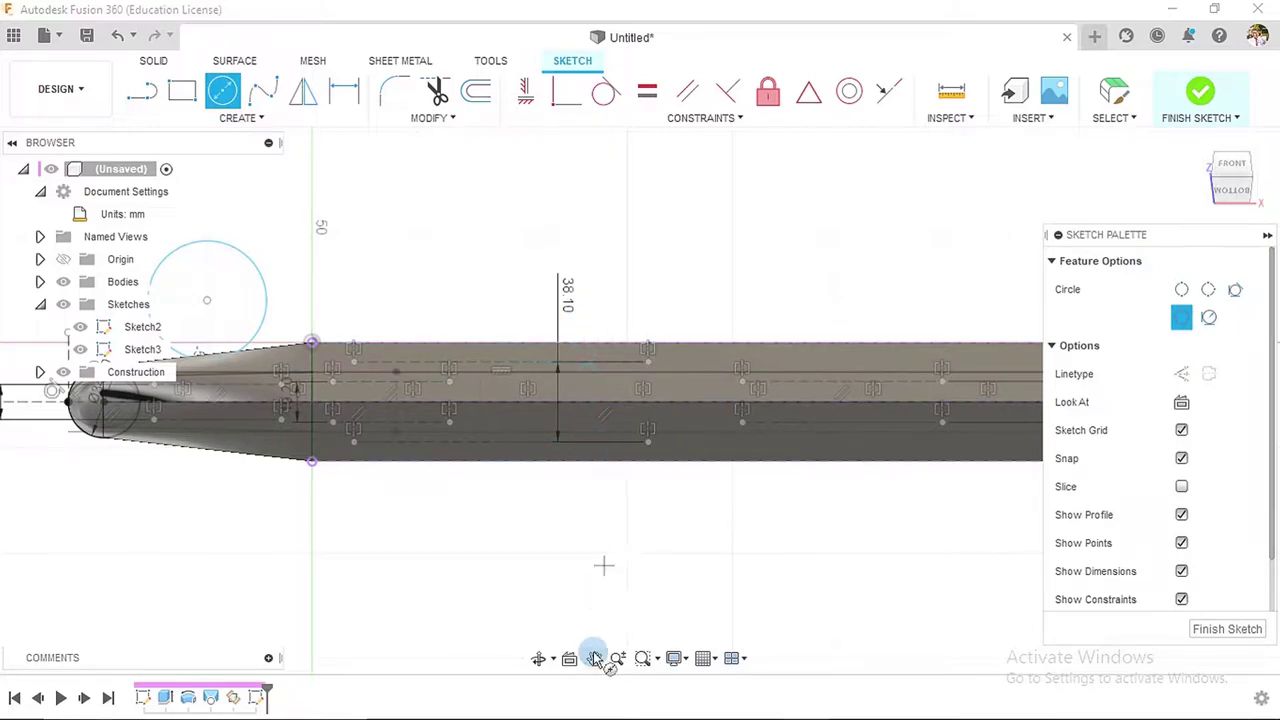
{"action": "left_click", "coordinate": [676, 658]}
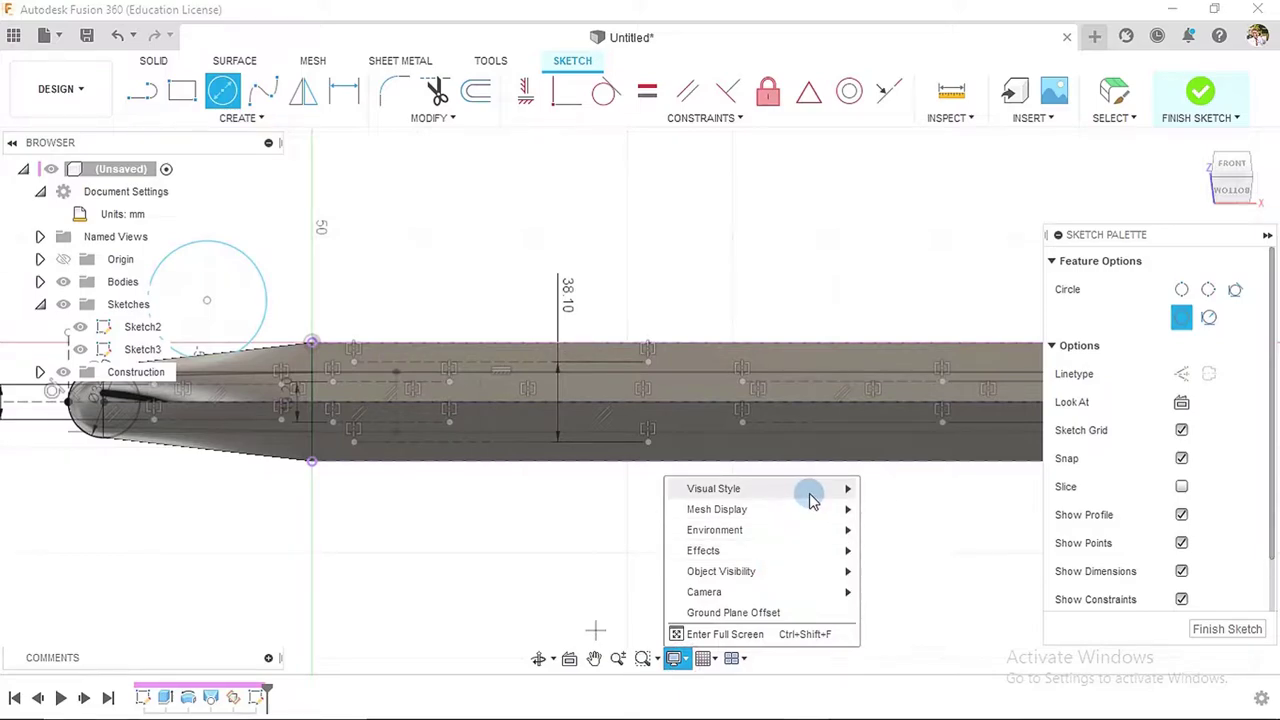
{"action": "left_click", "coordinate": [812, 496]}
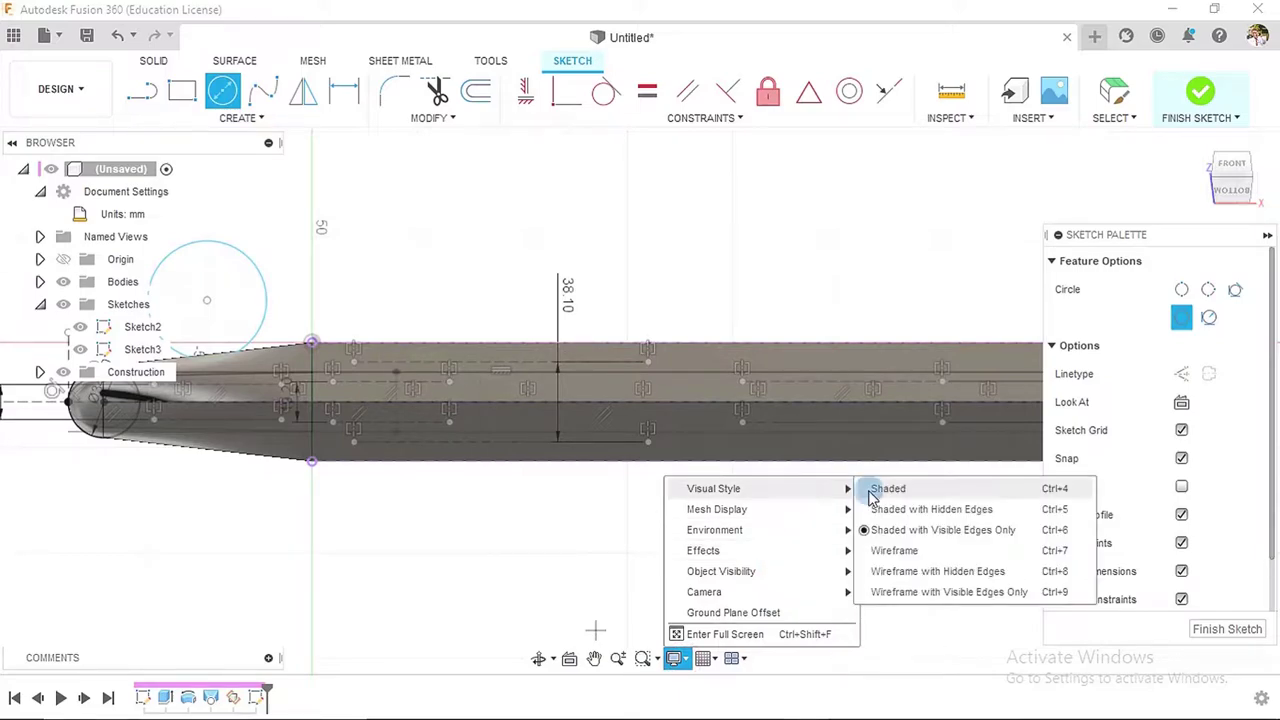
{"action": "left_click", "coordinate": [900, 593]}
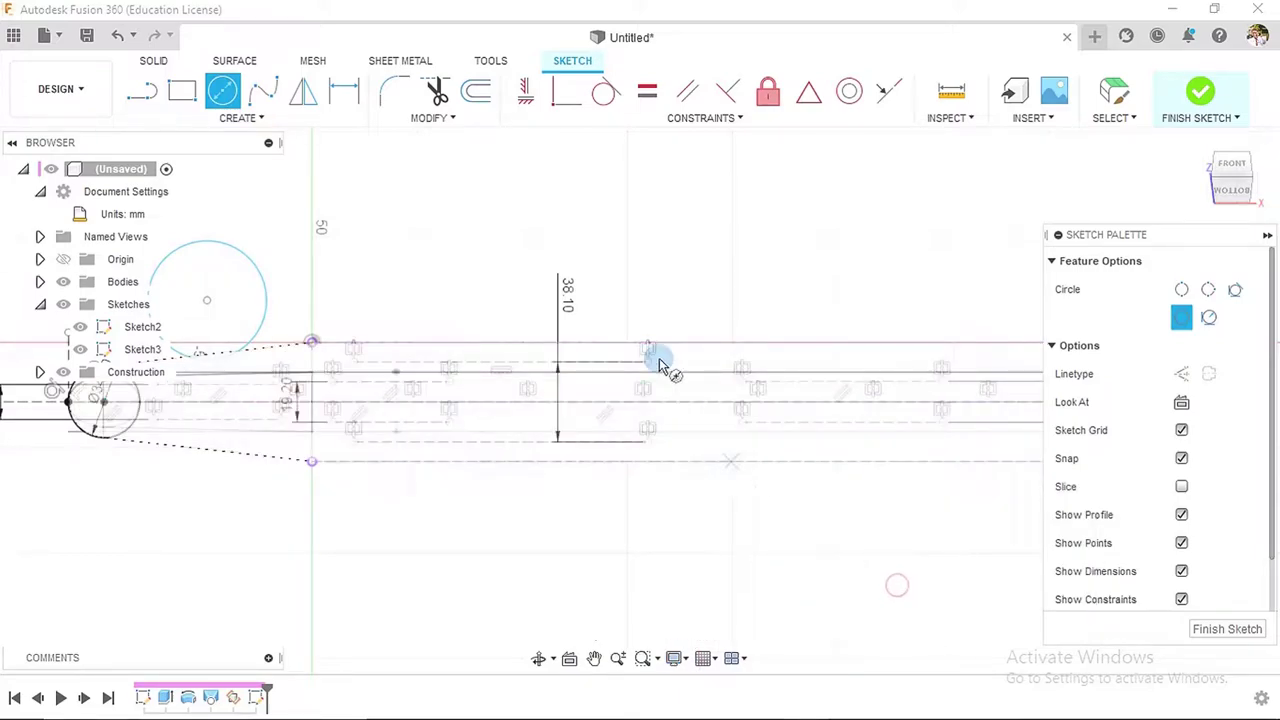
- Place circles above the middle and right end, plus a large ~211 mm circle below the handle
{"action": "left_click", "coordinate": [611, 288]}
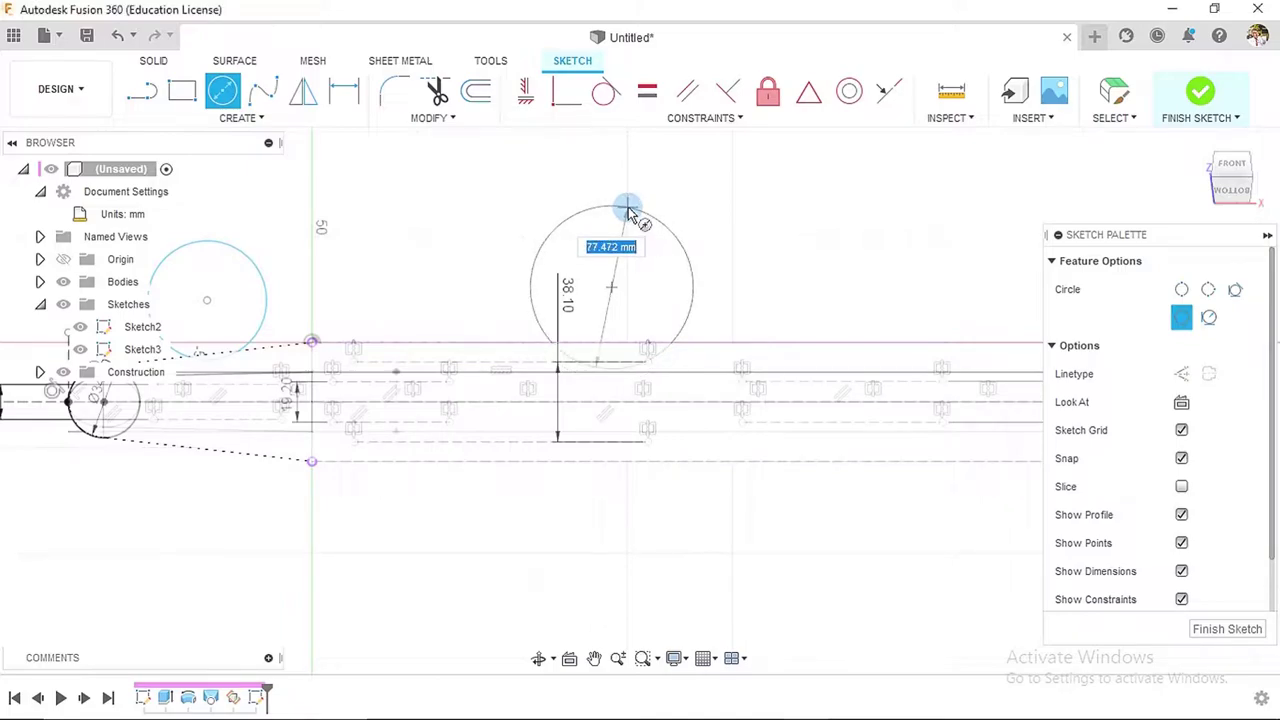
{"action": "scroll", "coordinate": [714, 280], "scroll_direction": "down", "scroll_amount": 2}
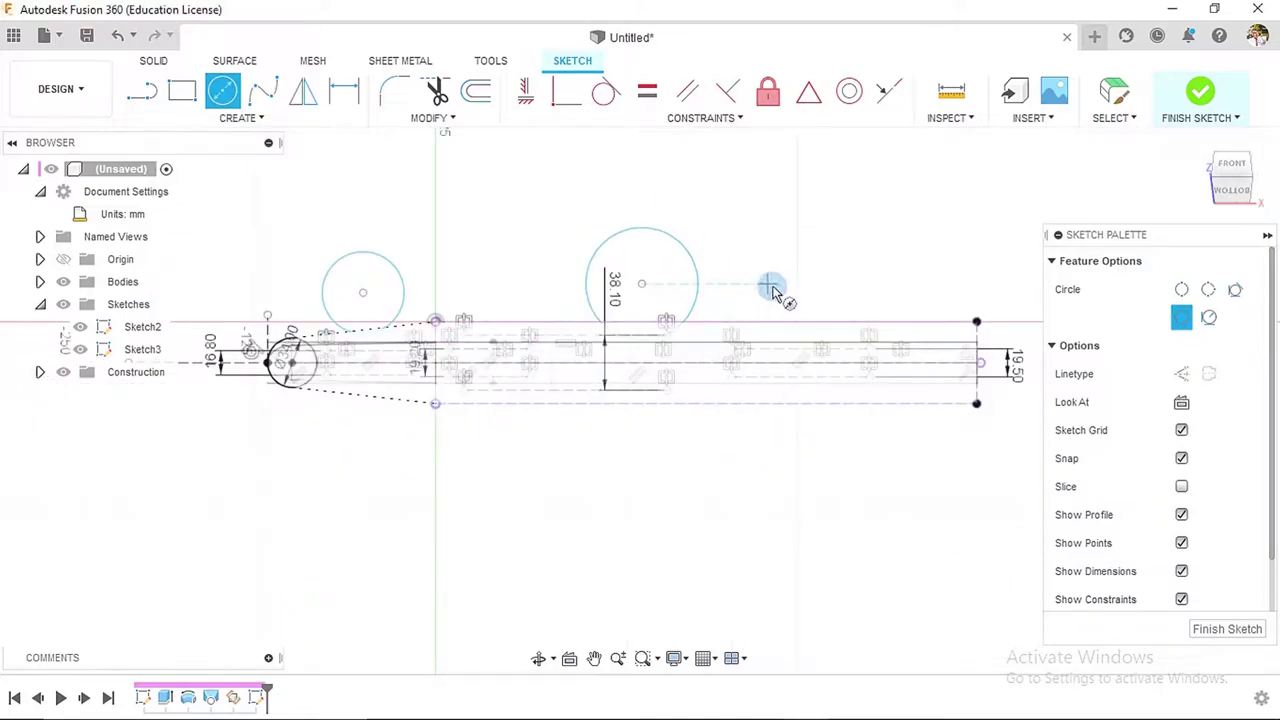
{"action": "middle_click_drag", "start_coordinate": [834, 268], "coordinate": [686, 251]}
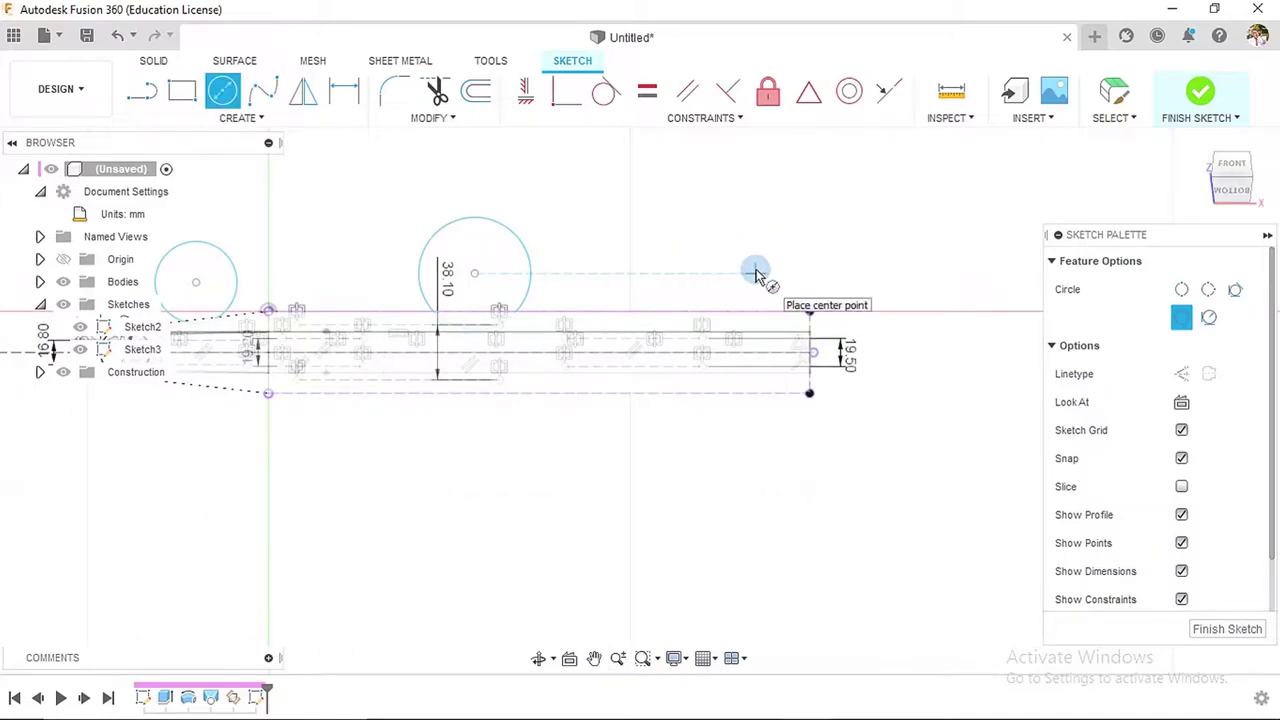
{"action": "scroll", "coordinate": [758, 283], "scroll_direction": "down", "scroll_amount": 2}
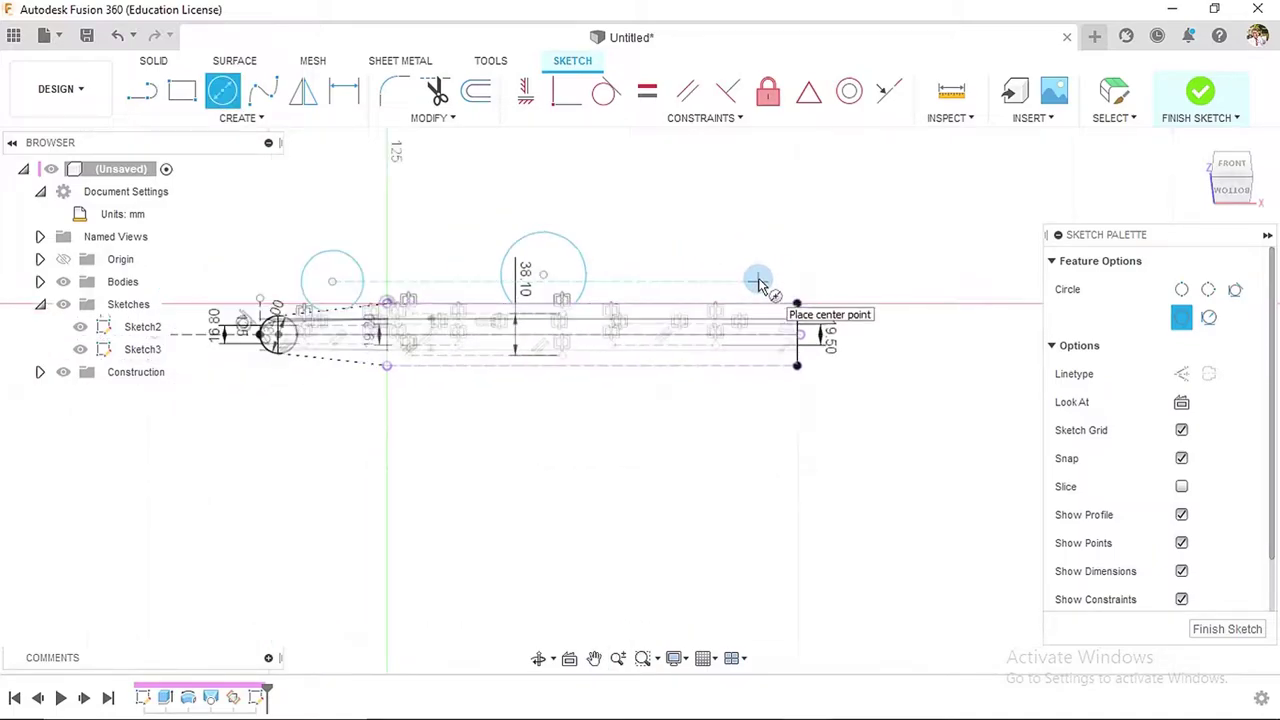
{"action": "scroll", "coordinate": [758, 283], "scroll_direction": "up", "scroll_amount": 4}
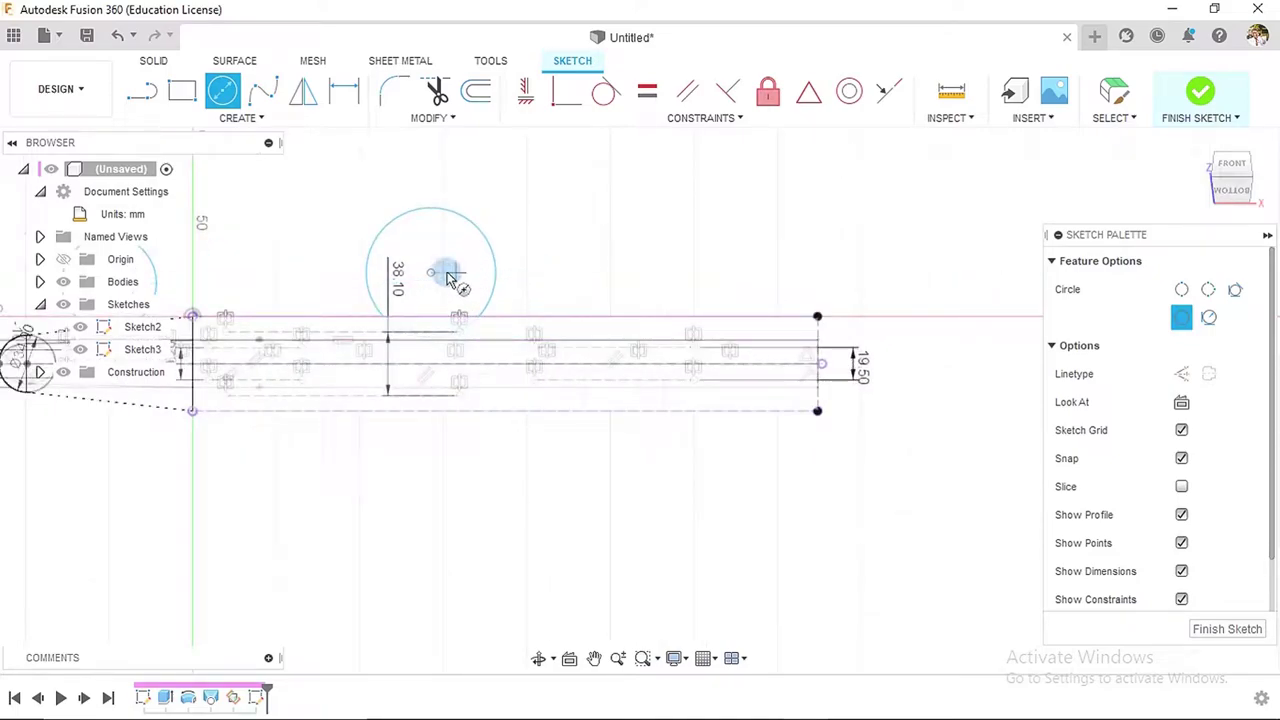
{"action": "left_click", "coordinate": [743, 265]}
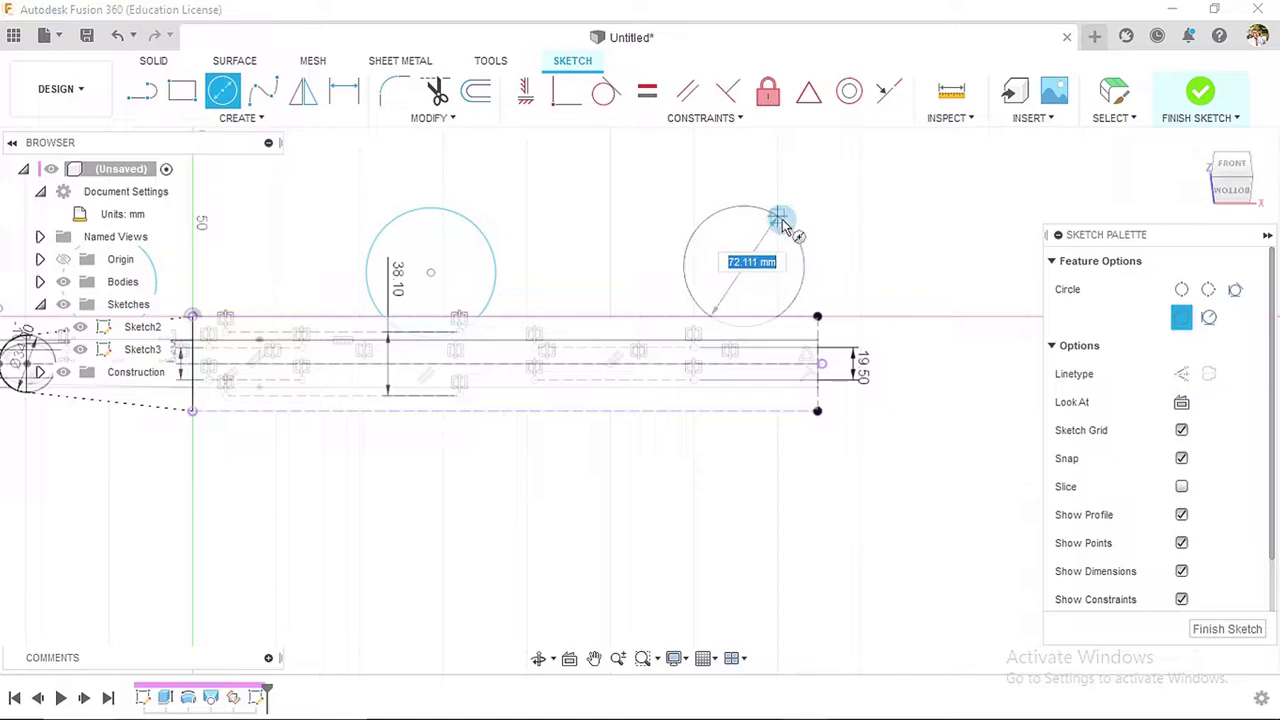
{"action": "left_click", "coordinate": [780, 220]}
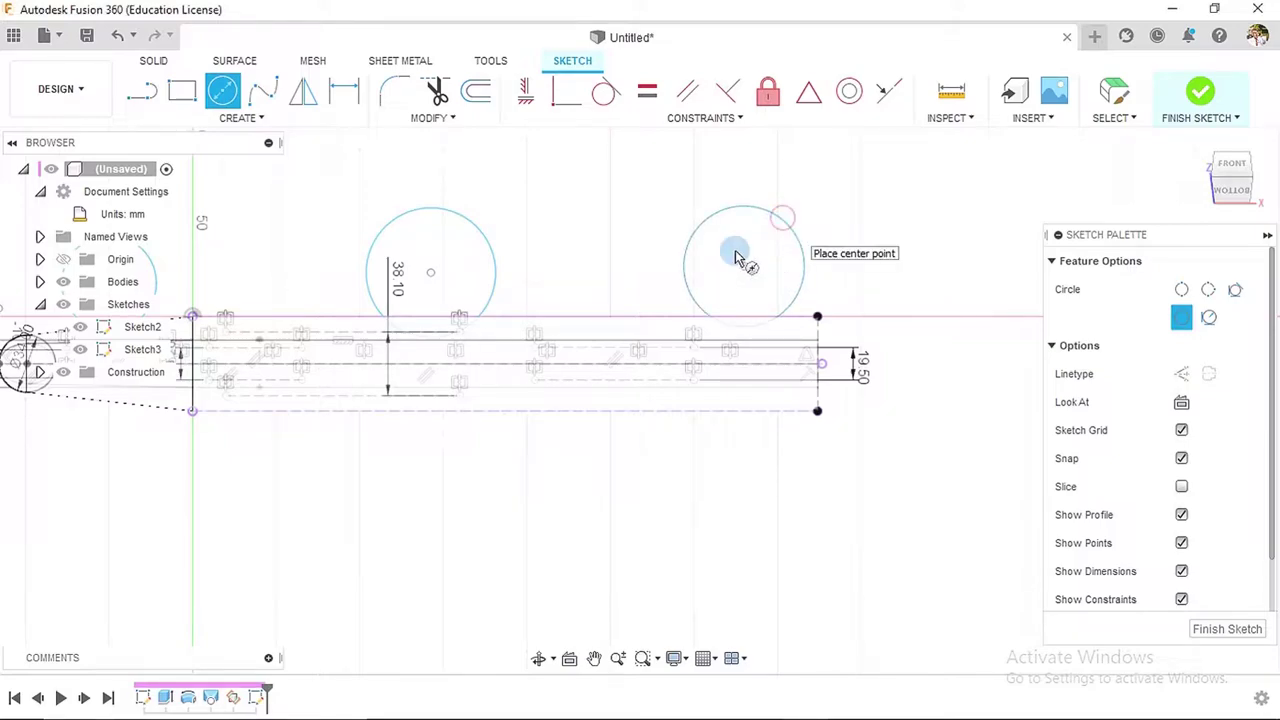
{"action": "left_click", "coordinate": [577, 434]}
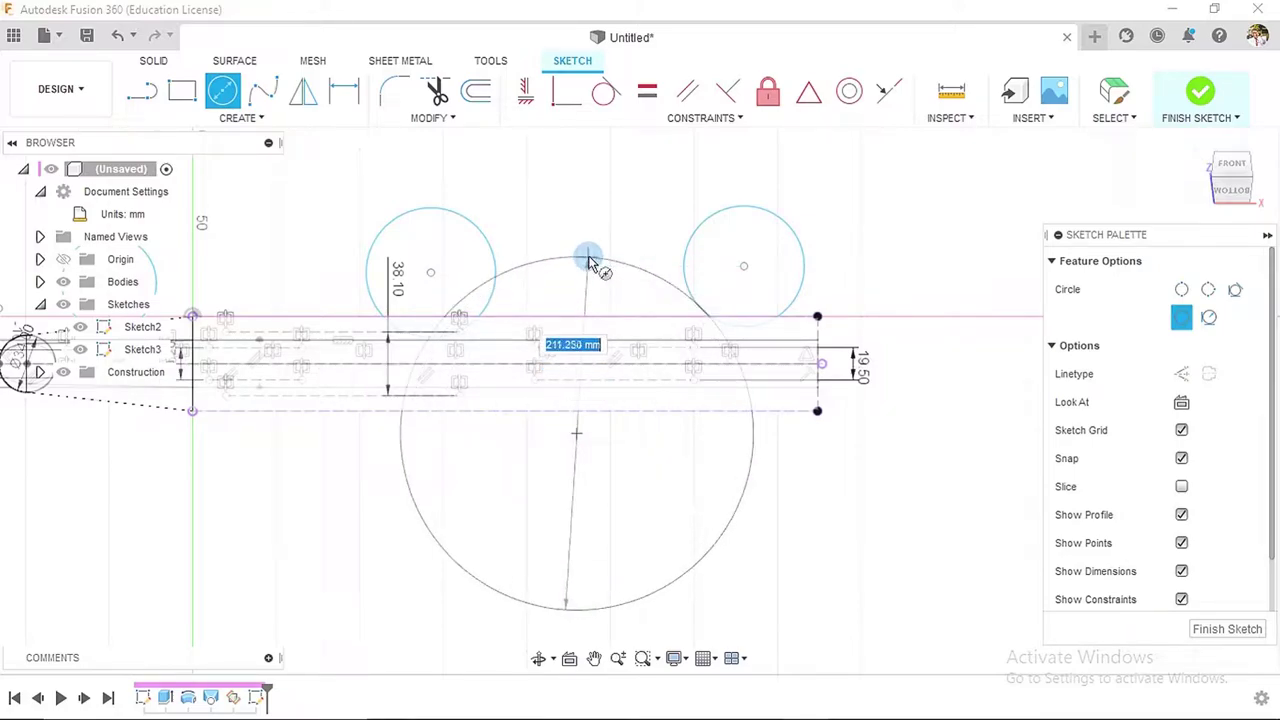
{"action": "left_click", "coordinate": [589, 262]}
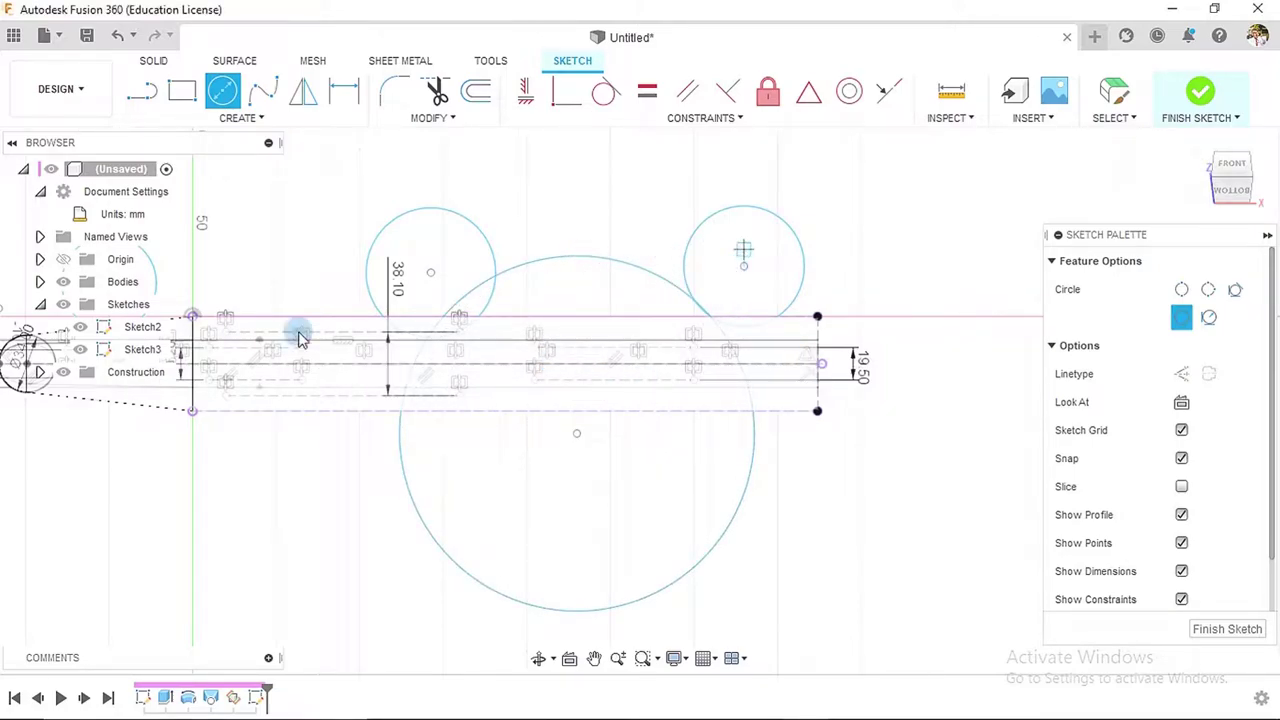
- Constrain the upper-left circle tangent to the end circle and the handle's top horizontal line
{"action": "key", "text": "Escape"}
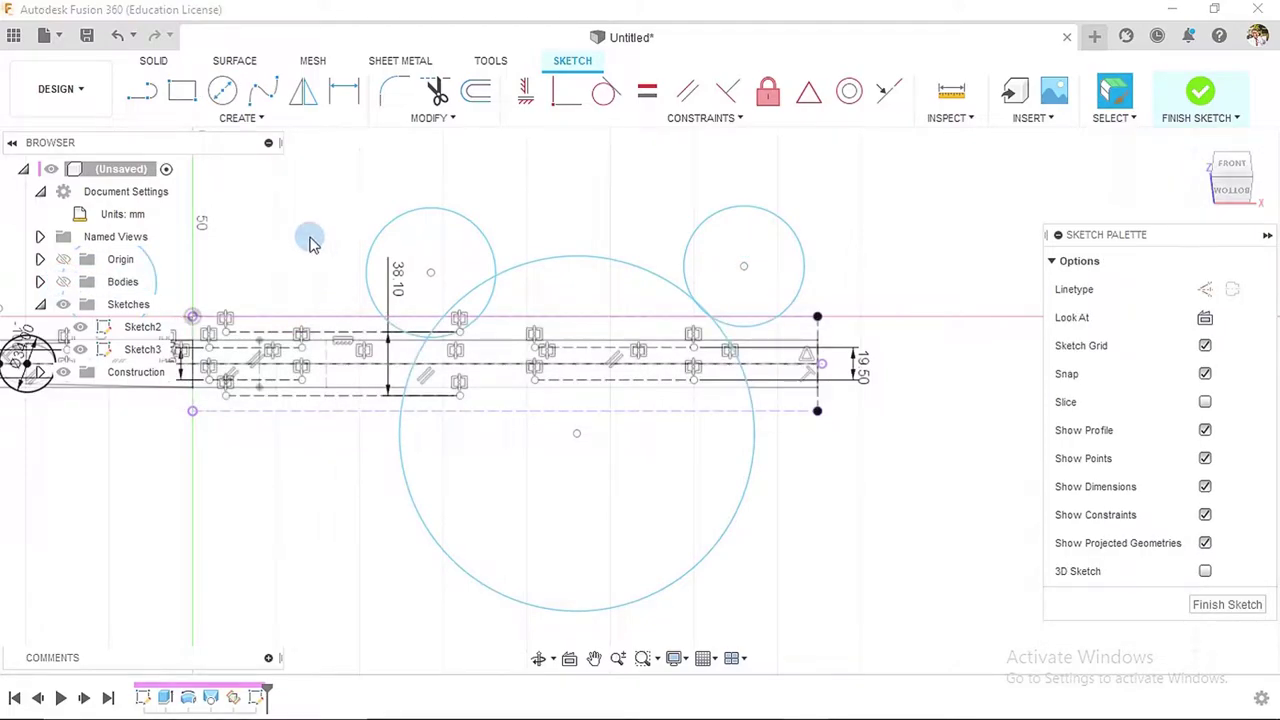
{"action": "mouse_move", "coordinate": [309, 243]}
{"action": "middle_mouse_down"}
{"action": "mouse_move", "coordinate": [474, 237]}
{"action": "mouse_move", "coordinate": [567, 255]}
{"action": "middle_mouse_up"}
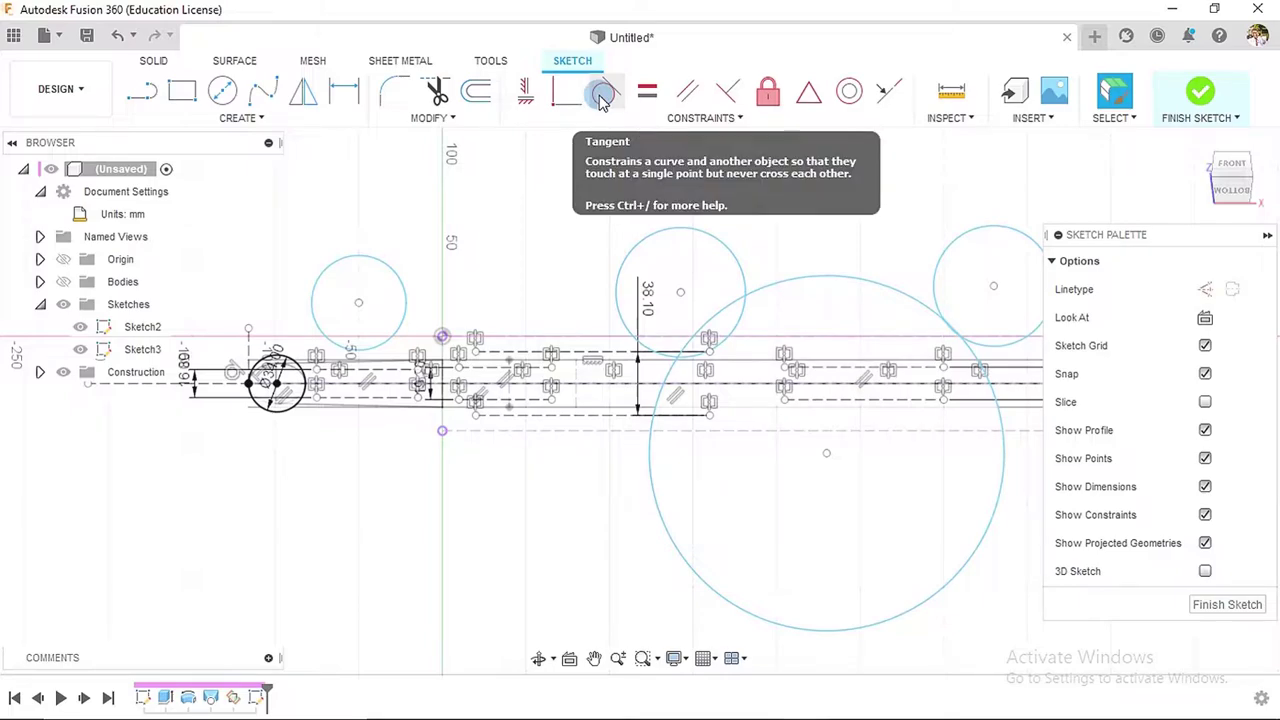
{"action": "left_click", "coordinate": [603, 94]}
{"action": "left_click", "coordinate": [325, 276]}
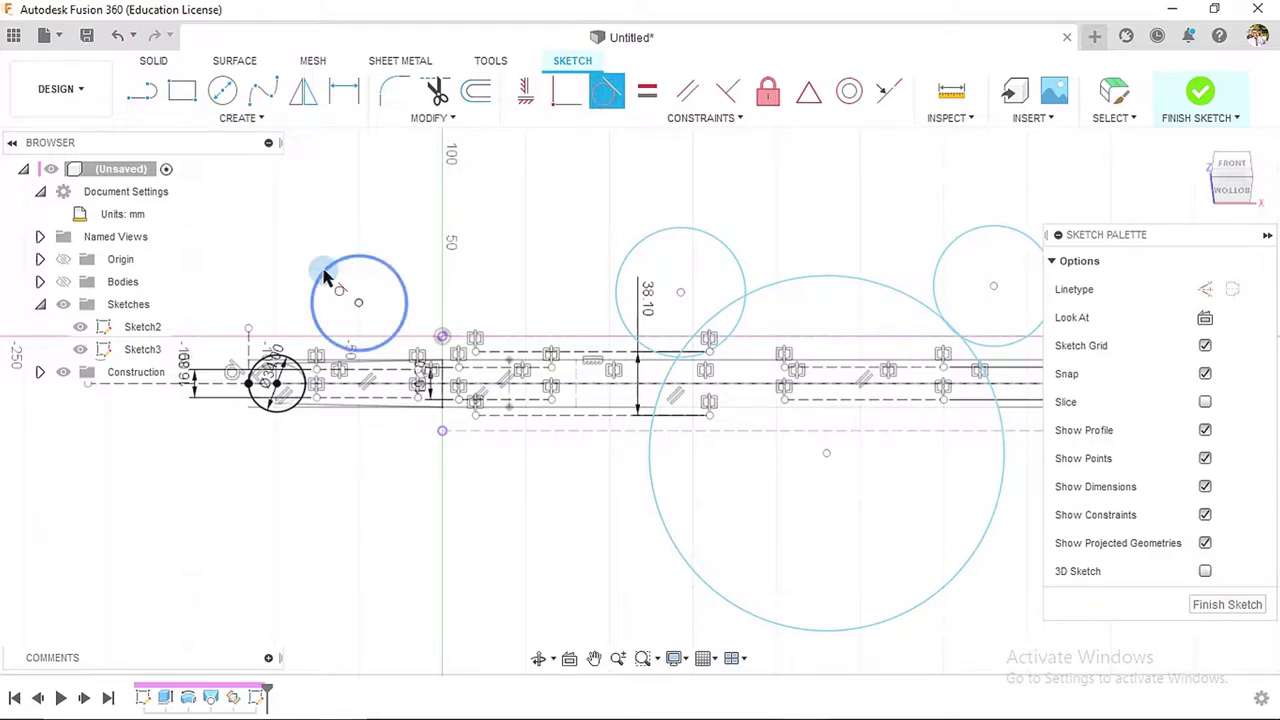
{"action": "scroll", "coordinate": [280, 362], "scroll_direction": "down", "scroll_amount": 2}
{"action": "scroll", "coordinate": [285, 357], "scroll_direction": "up", "scroll_amount": 3}
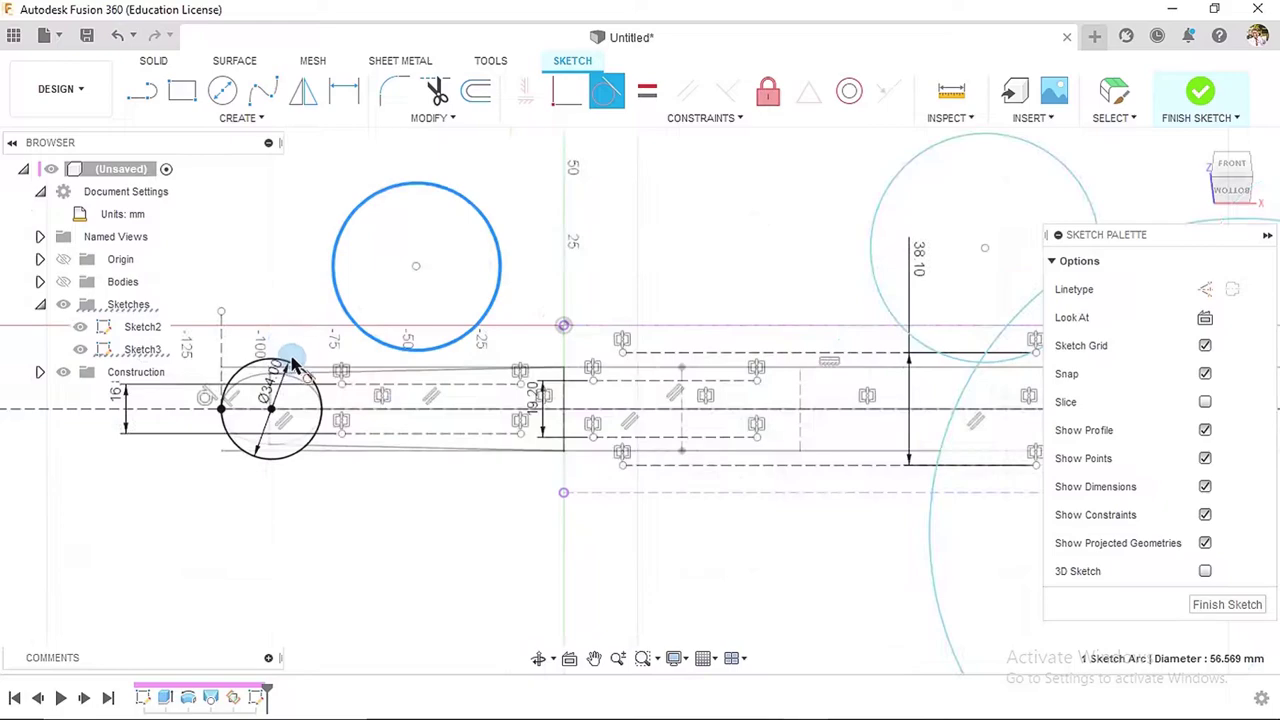
{"action": "left_click", "coordinate": [288, 368]}
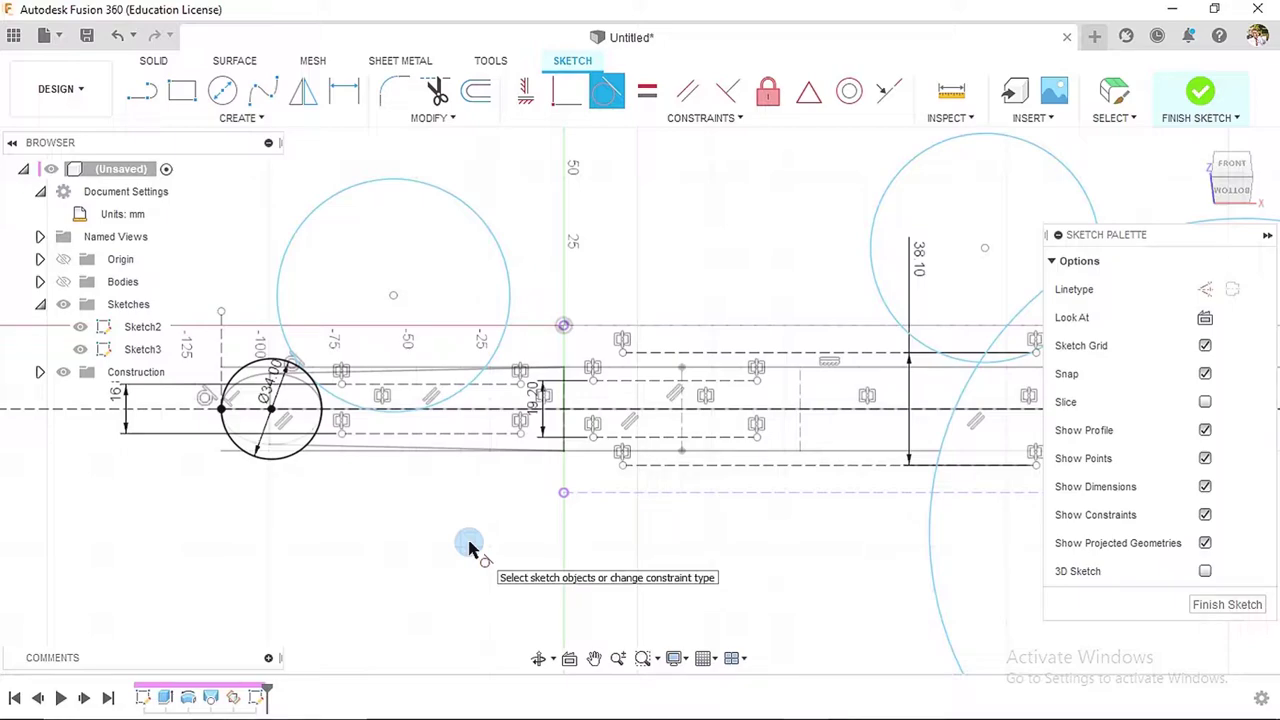
{"action": "left_click", "coordinate": [502, 220]}
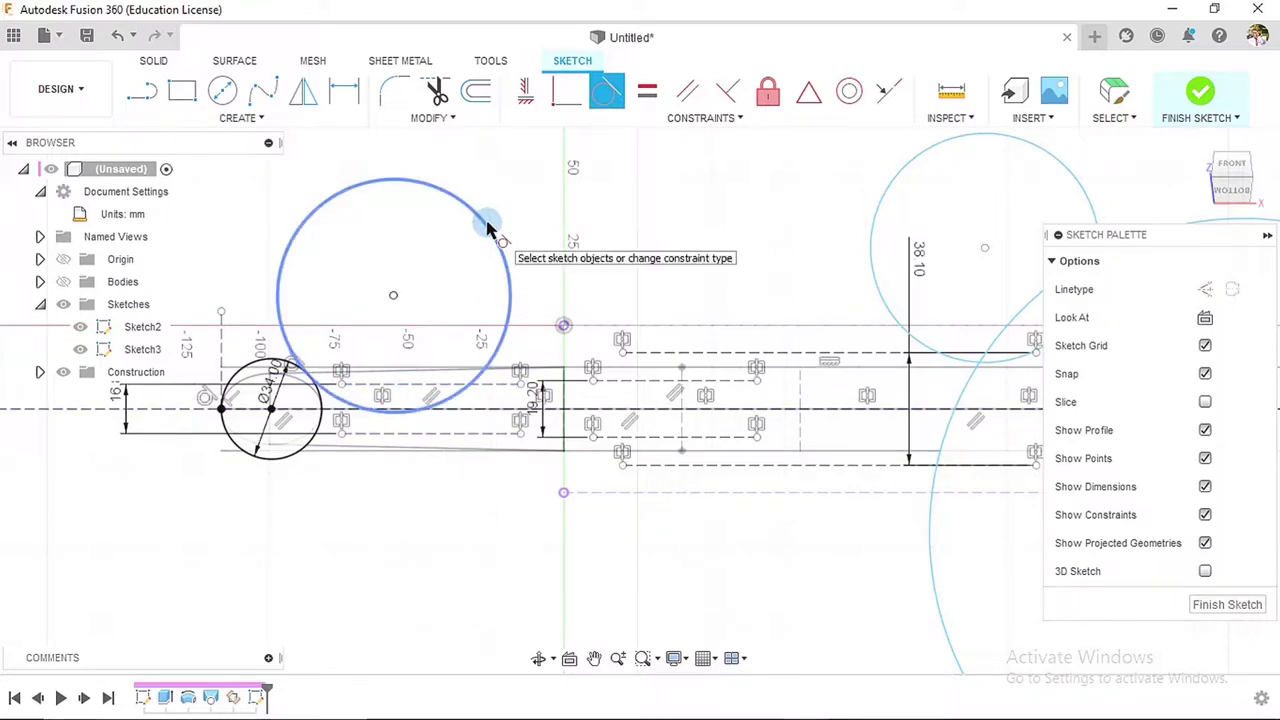
{"action": "left_click", "coordinate": [422, 386]}
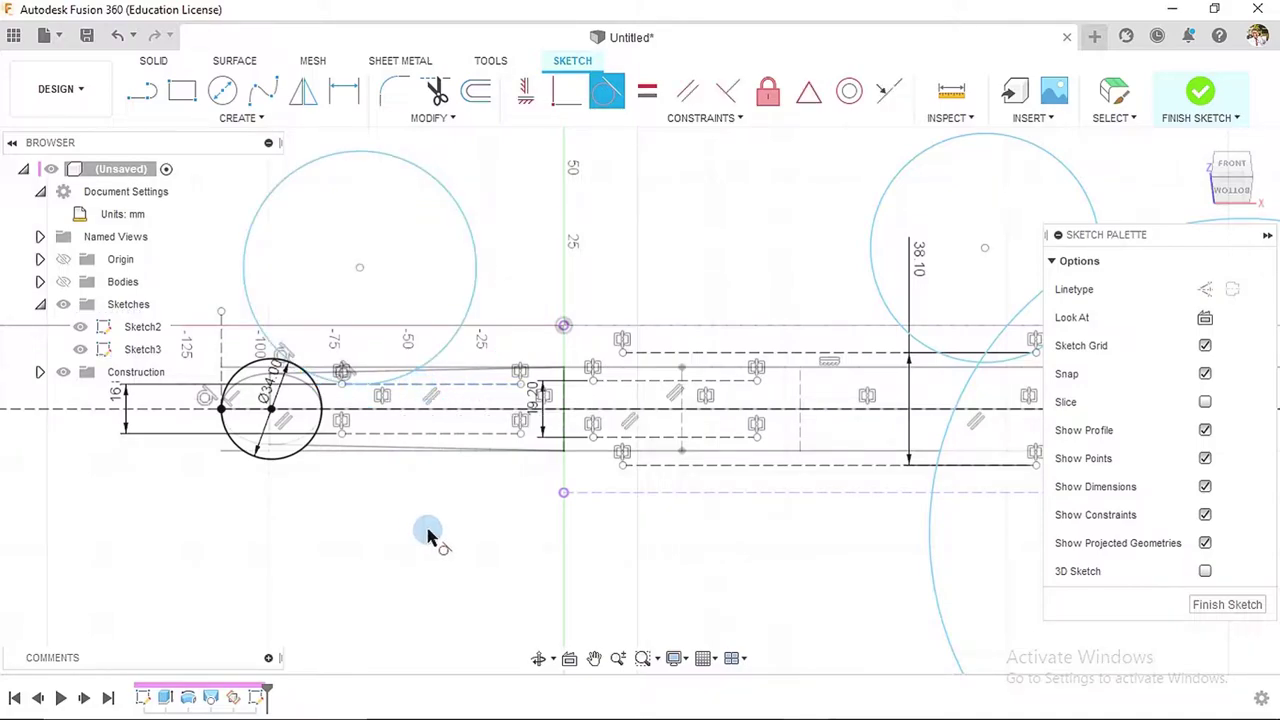
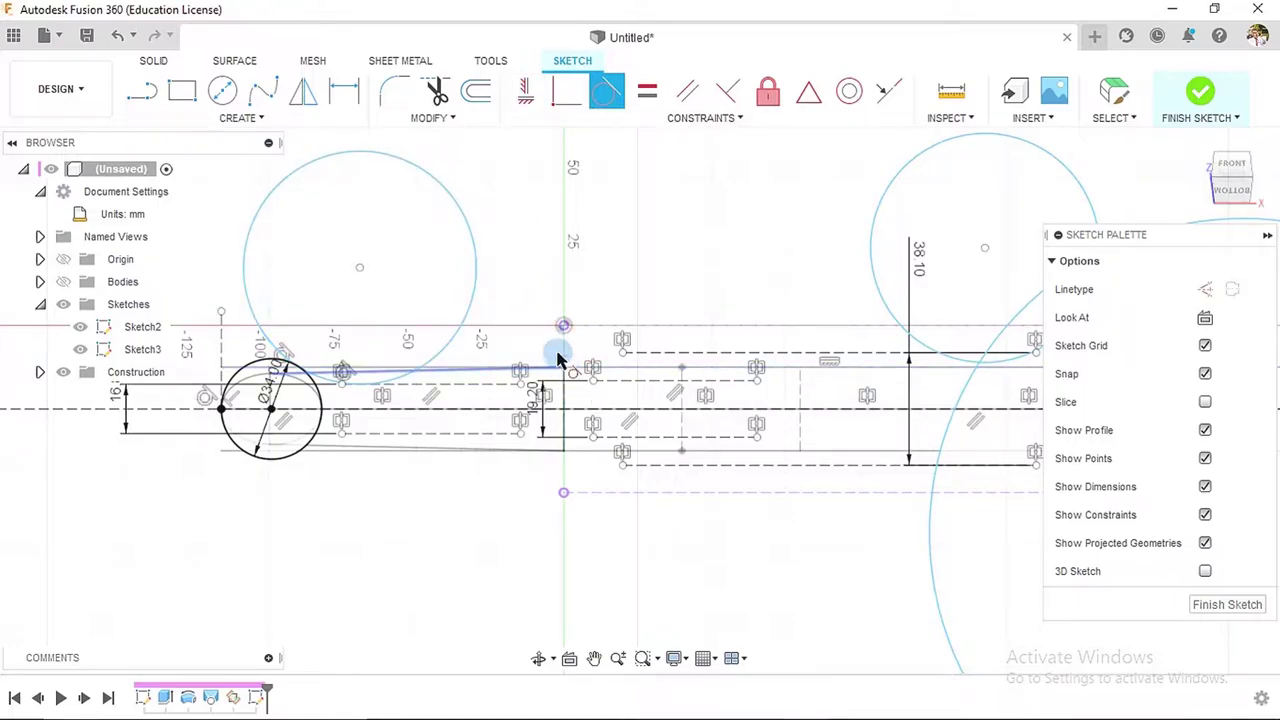
- Draw a horizontal construction line above the handle profile
{"action": "left_click", "coordinate": [146, 93]}
{"action": "left_click", "coordinate": [1205, 289]}
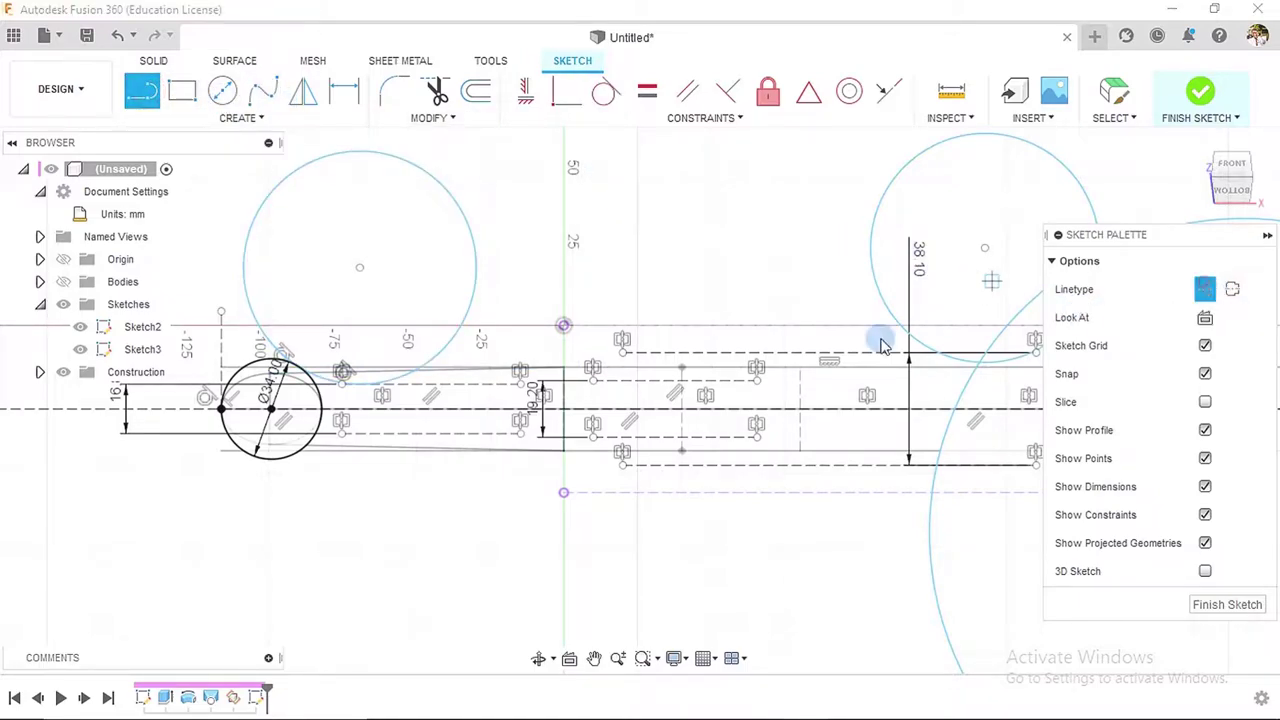
{"action": "left_click", "coordinate": [564, 328]}
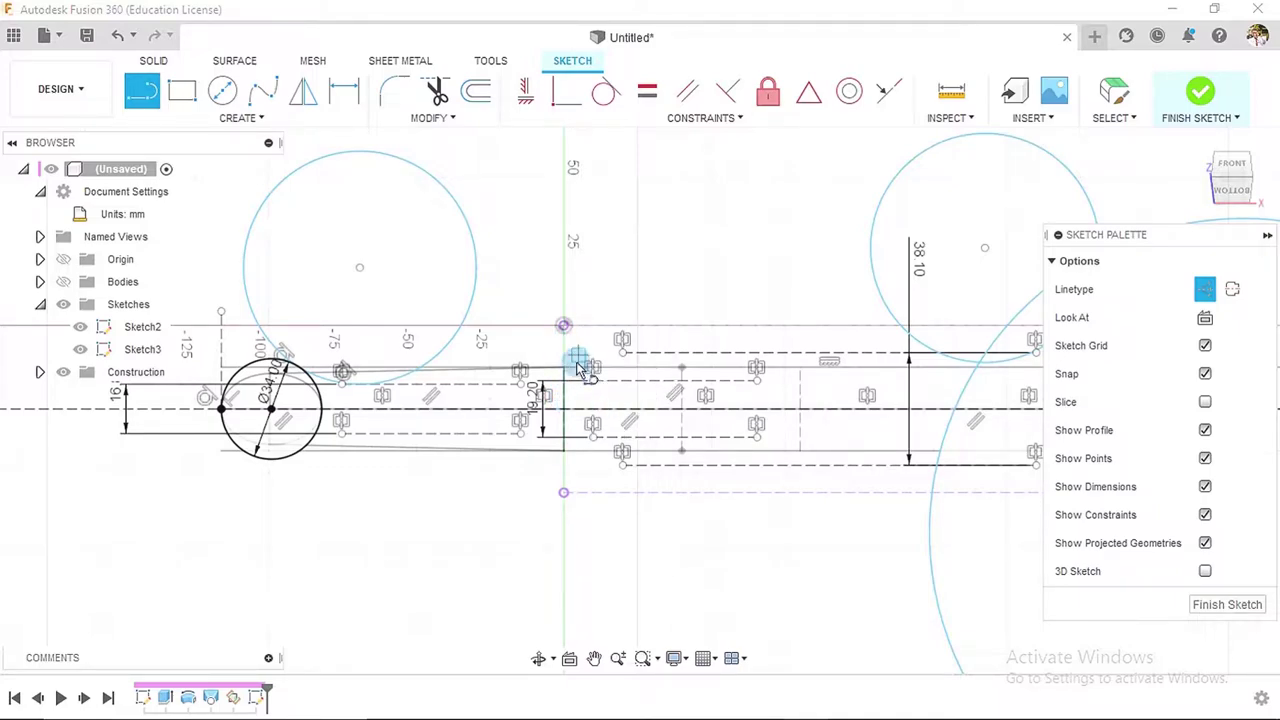
{"action": "left_click", "coordinate": [577, 359]}
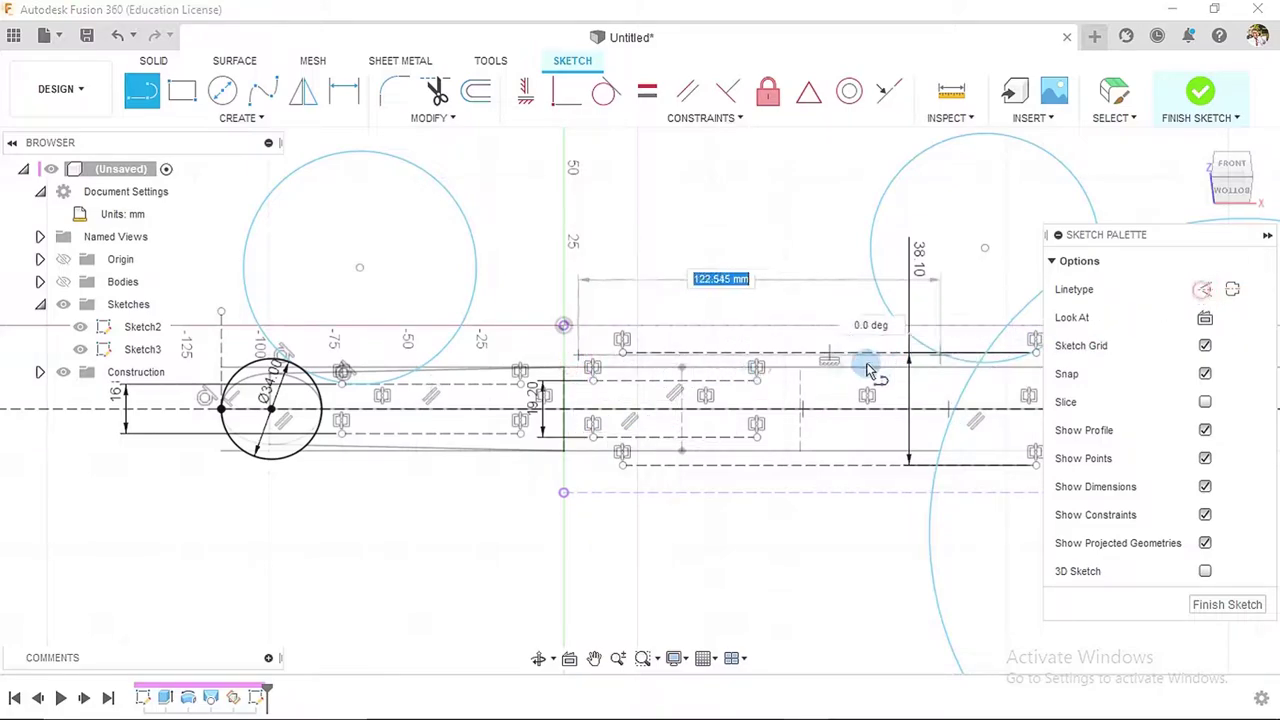
{"action": "left_click", "coordinate": [775, 354]}
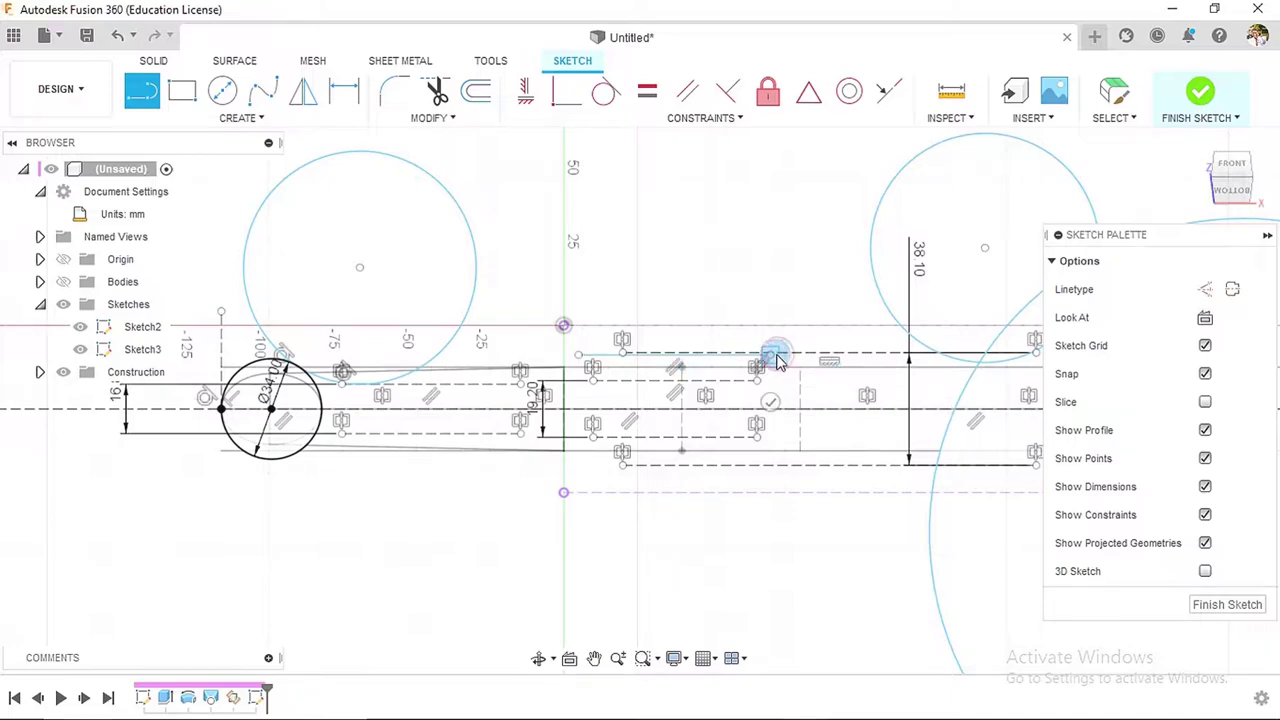
{"action": "key", "text": "Escape"}
- Switch the visual style to show visible edges, briefly showing then hiding the revolved body
{"action": "left_click", "coordinate": [368, 98]}
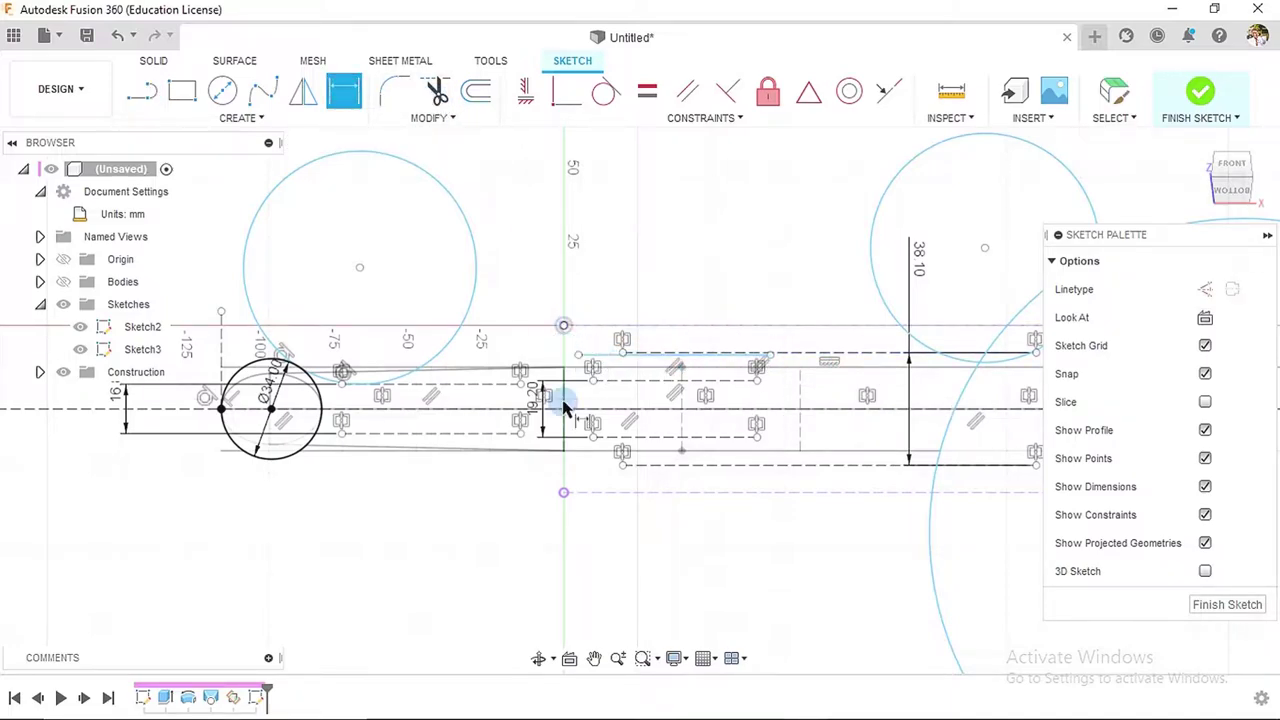
{"action": "left_click", "coordinate": [673, 658]}
{"action": "mouse_move", "coordinate": [797, 489]}
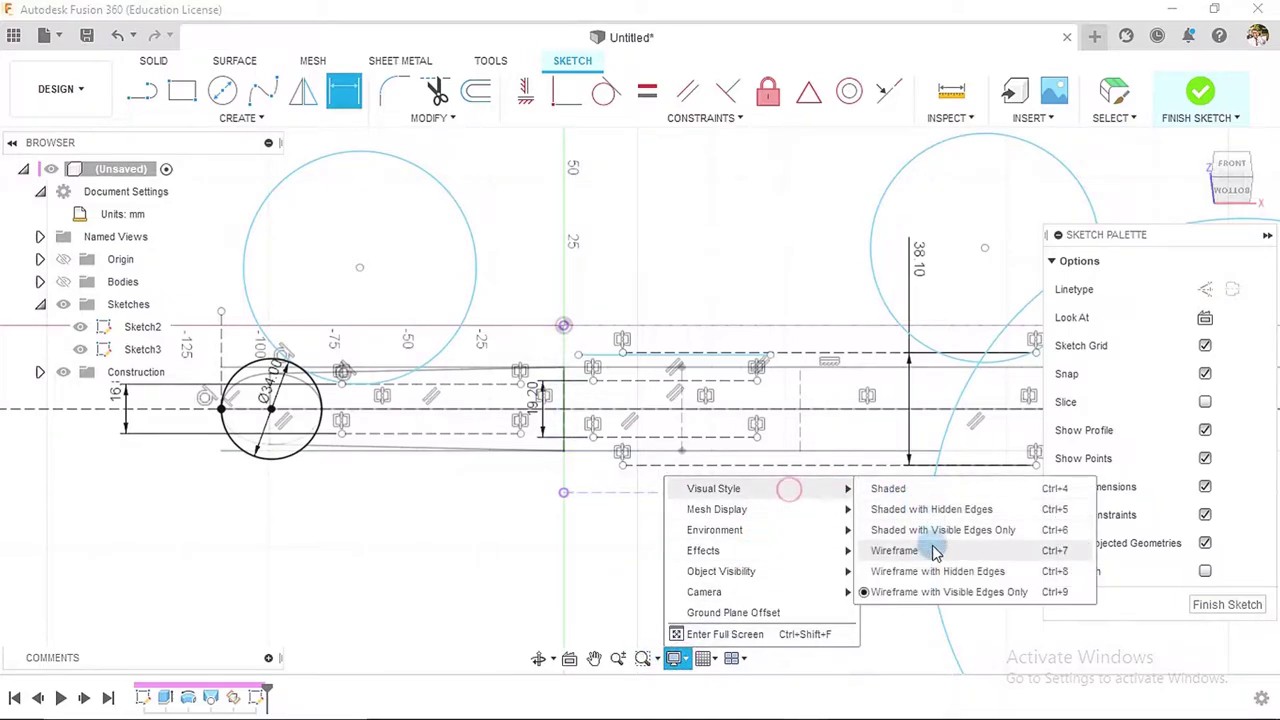
{"action": "left_click", "coordinate": [917, 535]}
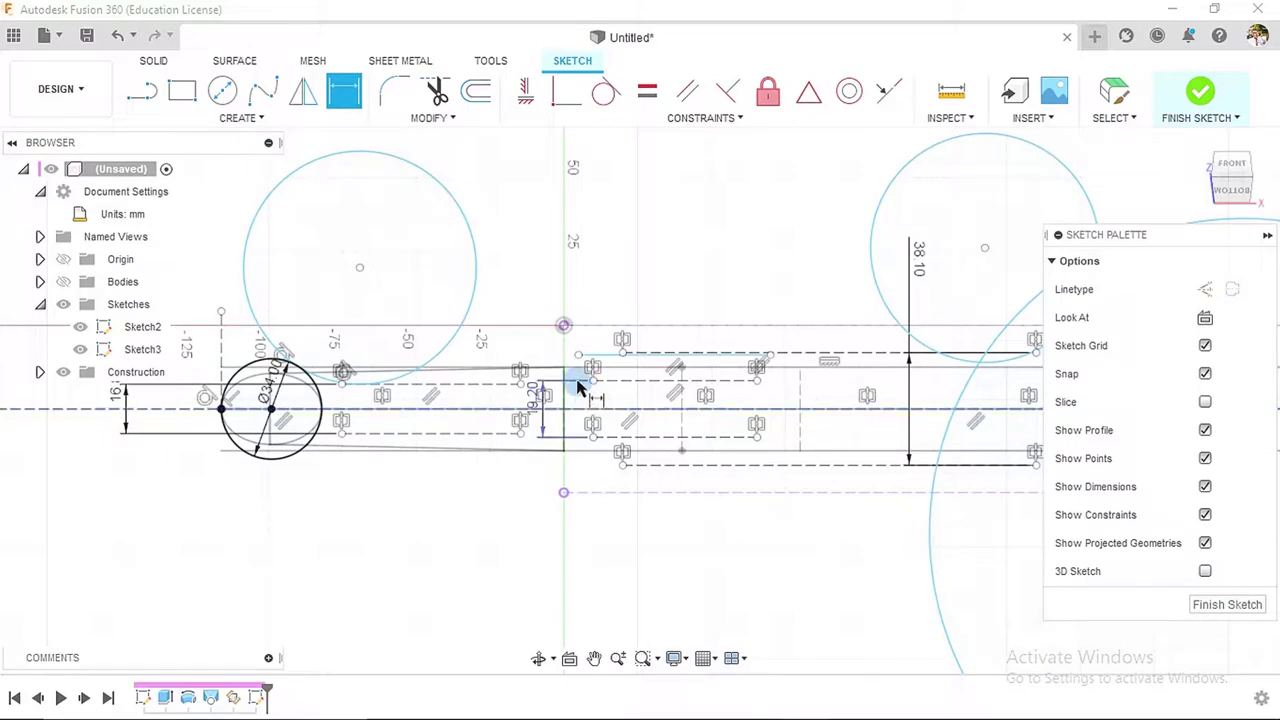
{"action": "left_click", "coordinate": [63, 281]}
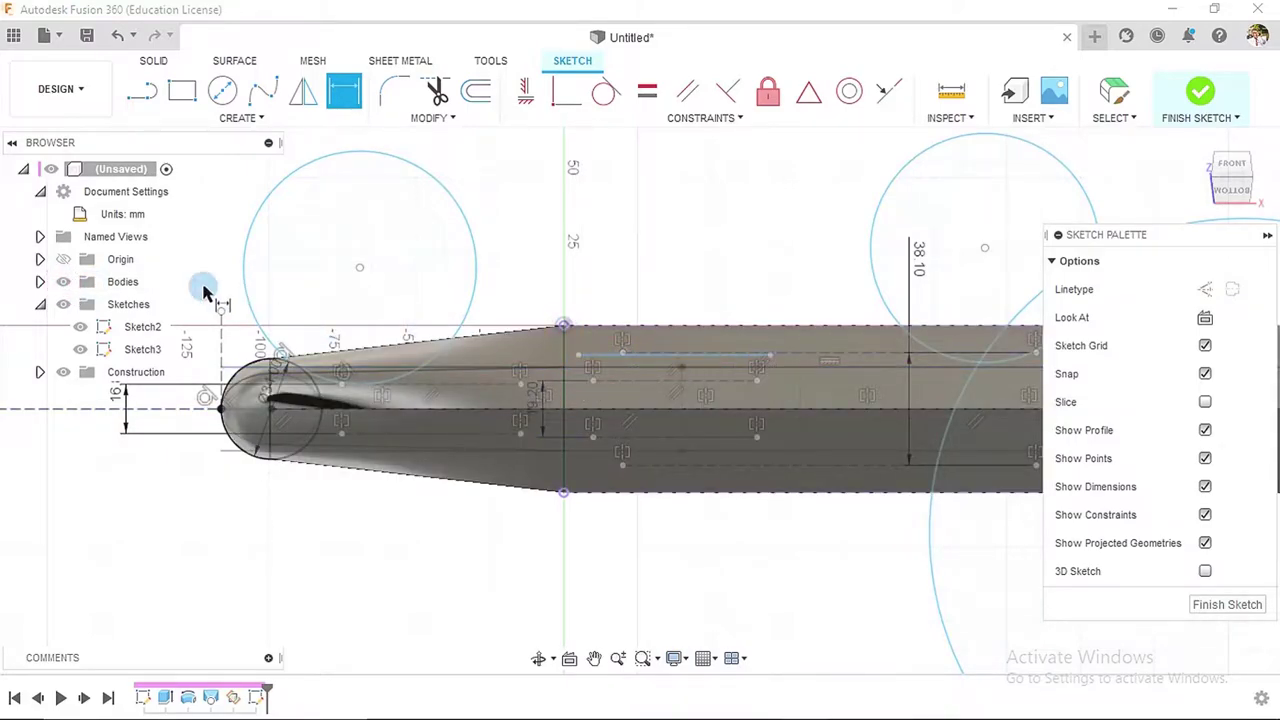
{"action": "left_click", "coordinate": [63, 281]}
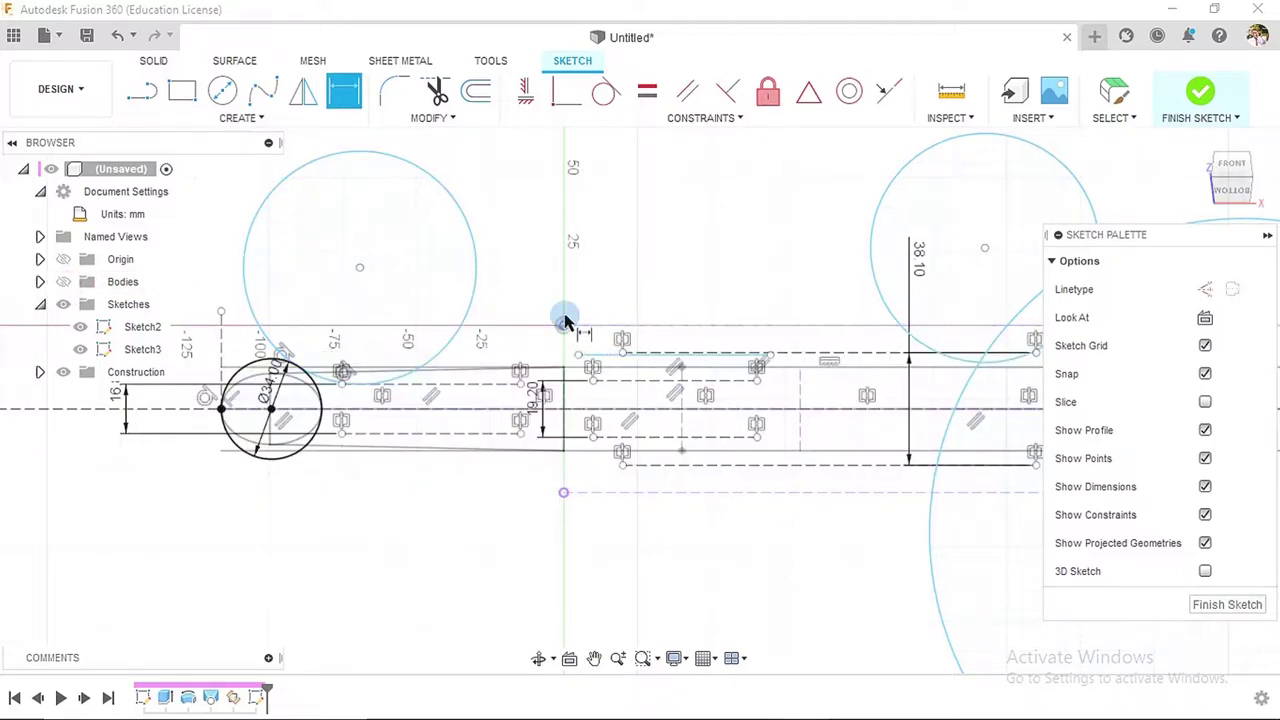
- Dimension the new horizontal construction line to 71 mm
{"action": "left_click", "coordinate": [607, 355]}
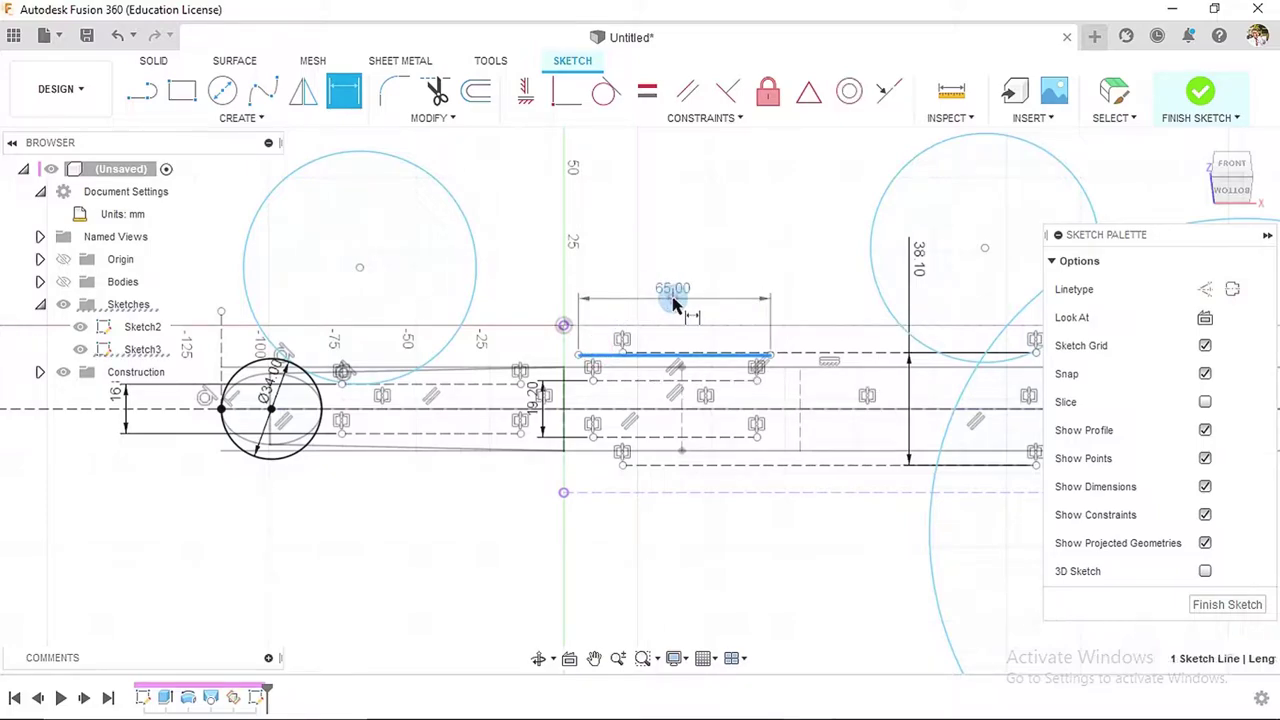
{"action": "left_click", "coordinate": [676, 302]}
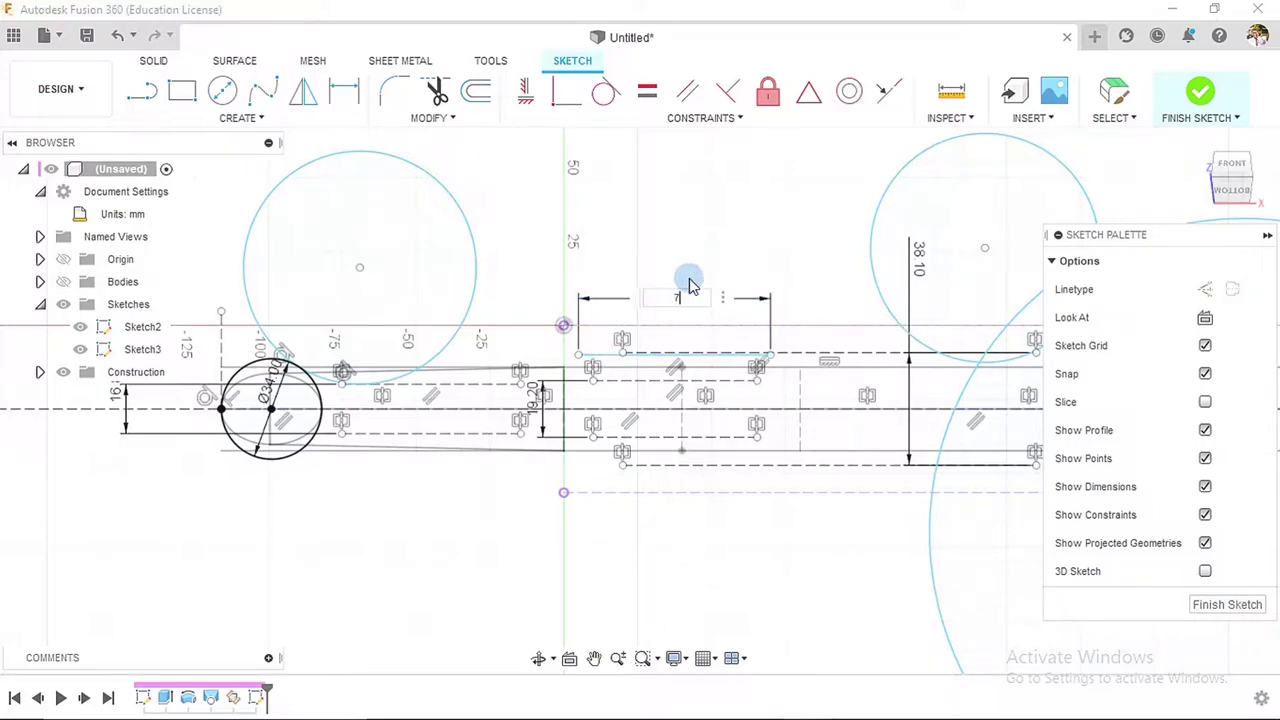
{"action": "key", "text": "Return"}
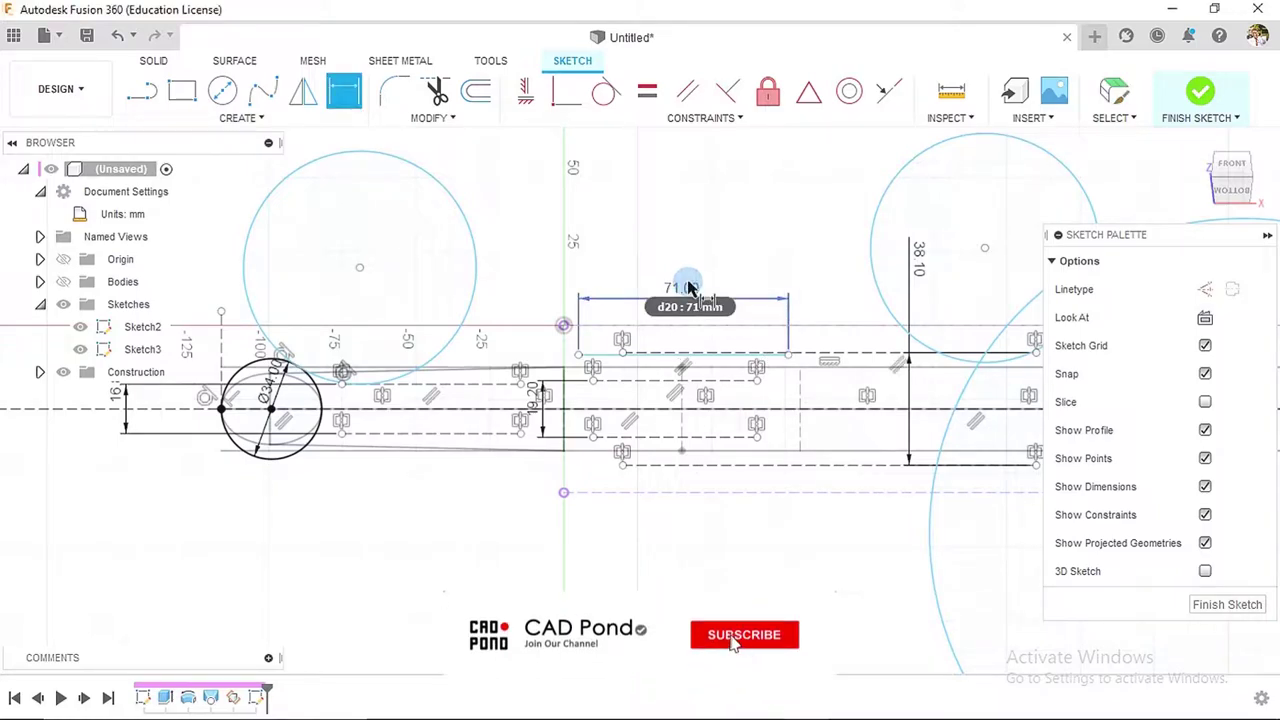
{"action": "key", "text": "Escape"}
{"action": "scroll", "coordinate": [686, 294], "scroll_direction": "down", "scroll_amount": 2}
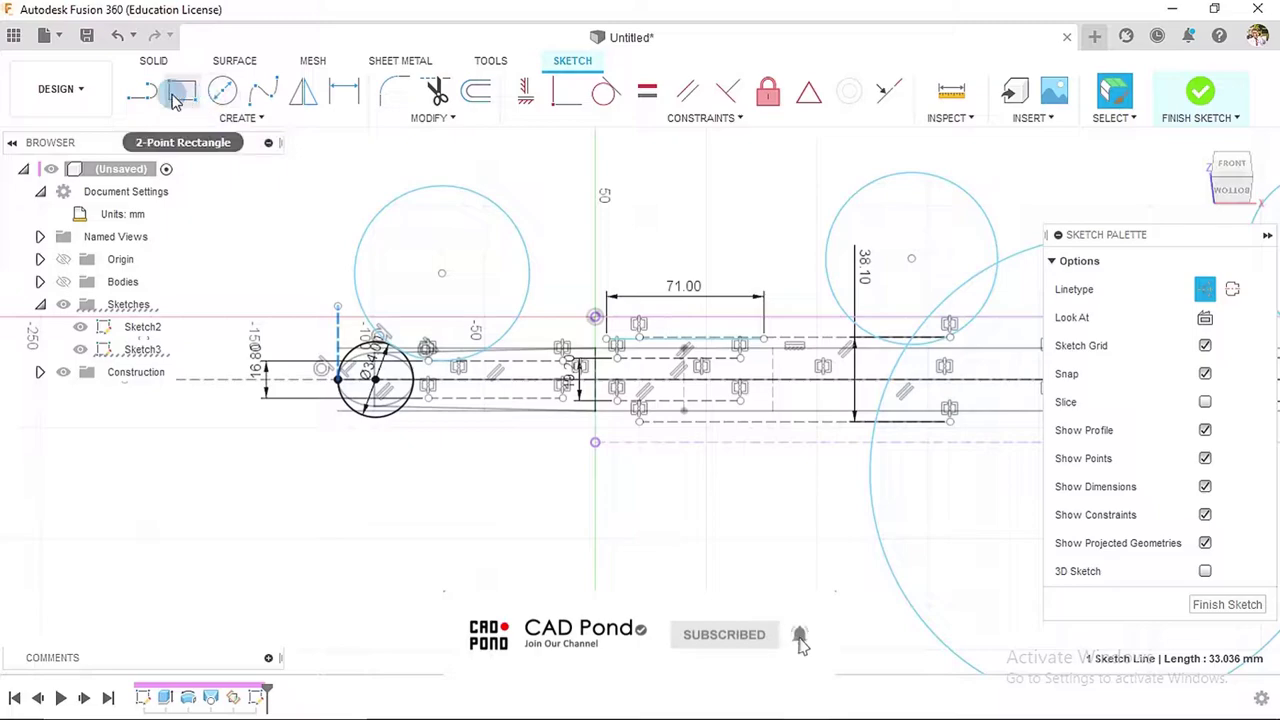
- Draw a 40 mm vertical construction line up from the 71 mm line's midpoint
{"action": "left_click", "coordinate": [141, 91]}
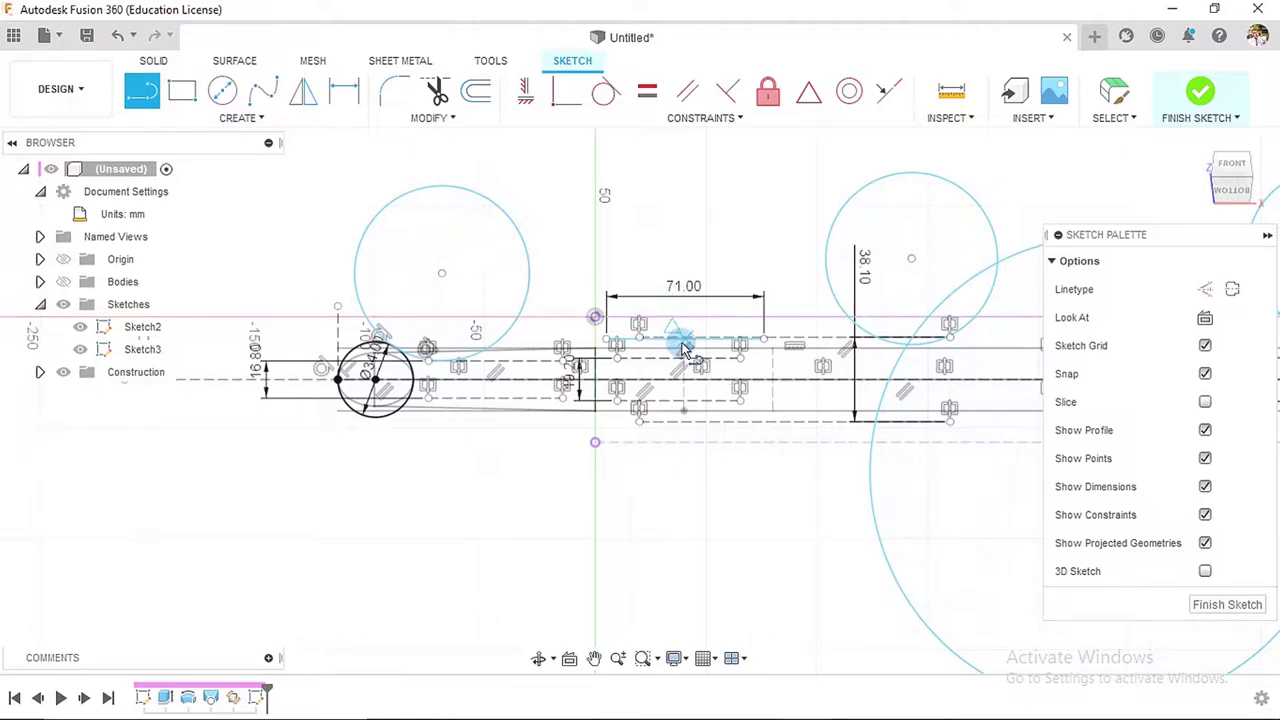
{"action": "left_click", "coordinate": [684, 340]}
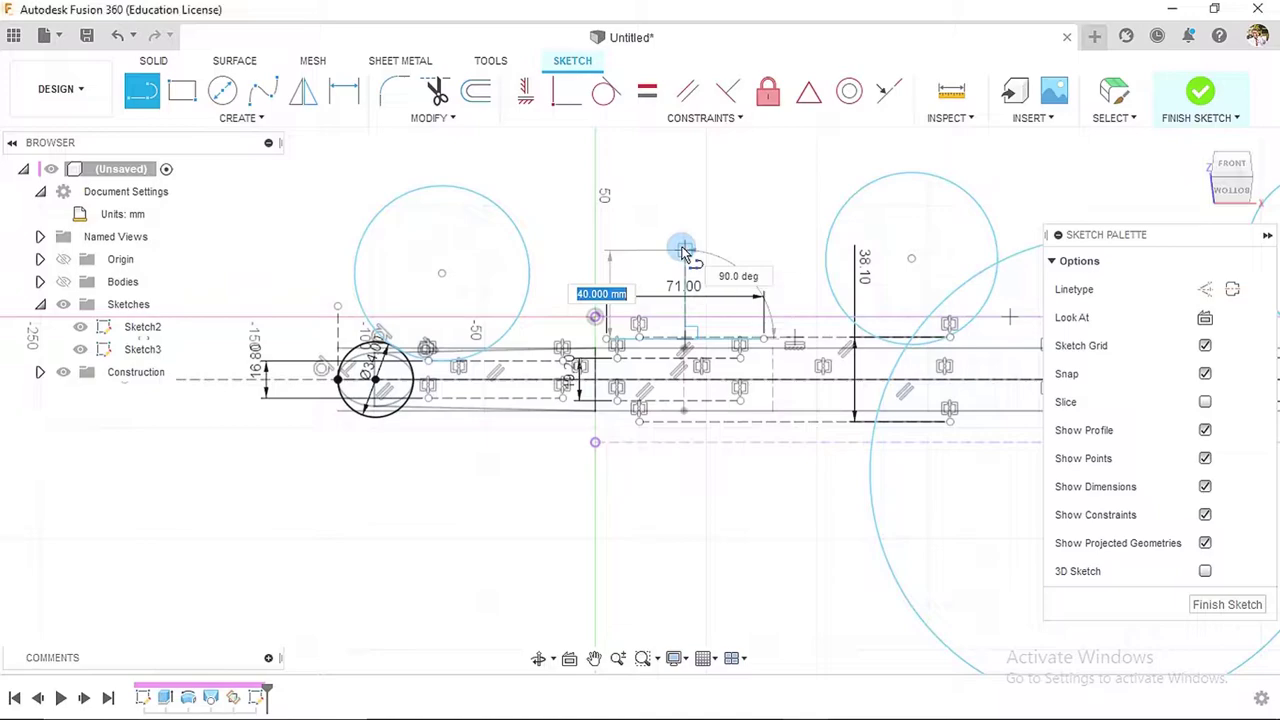
{"action": "left_click", "coordinate": [684, 258]}
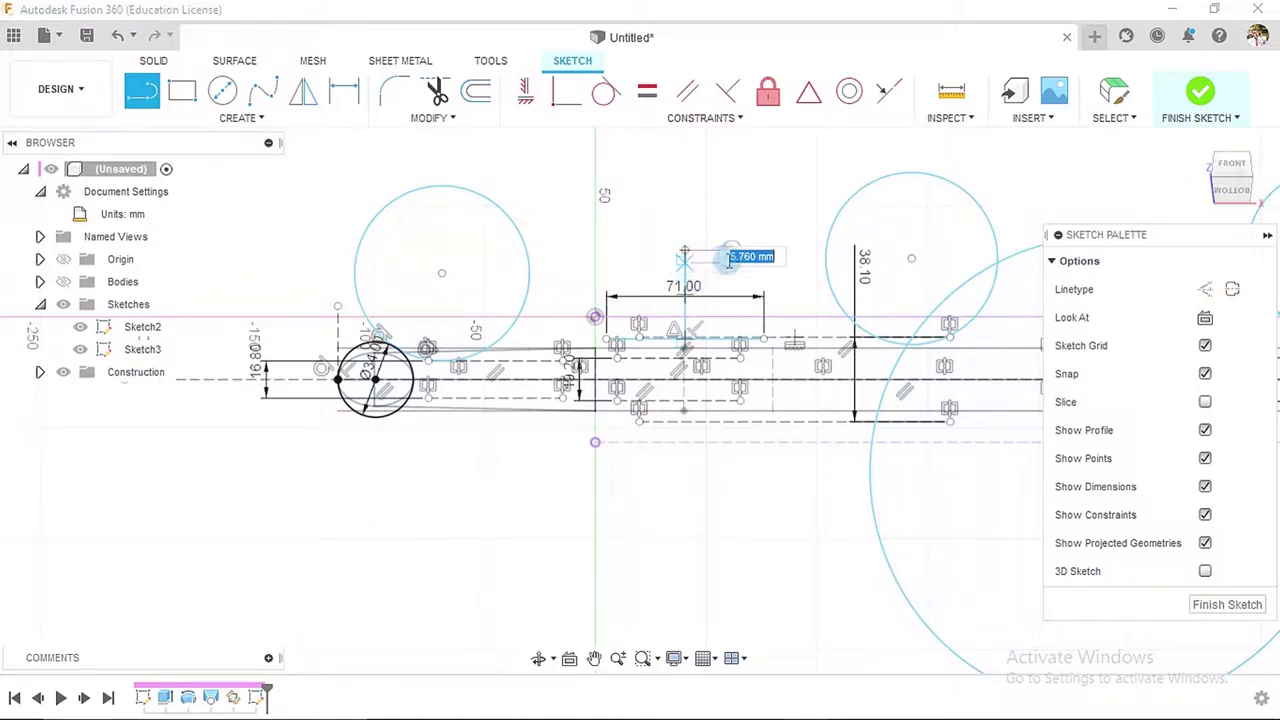
{"action": "left_click", "coordinate": [732, 246]}
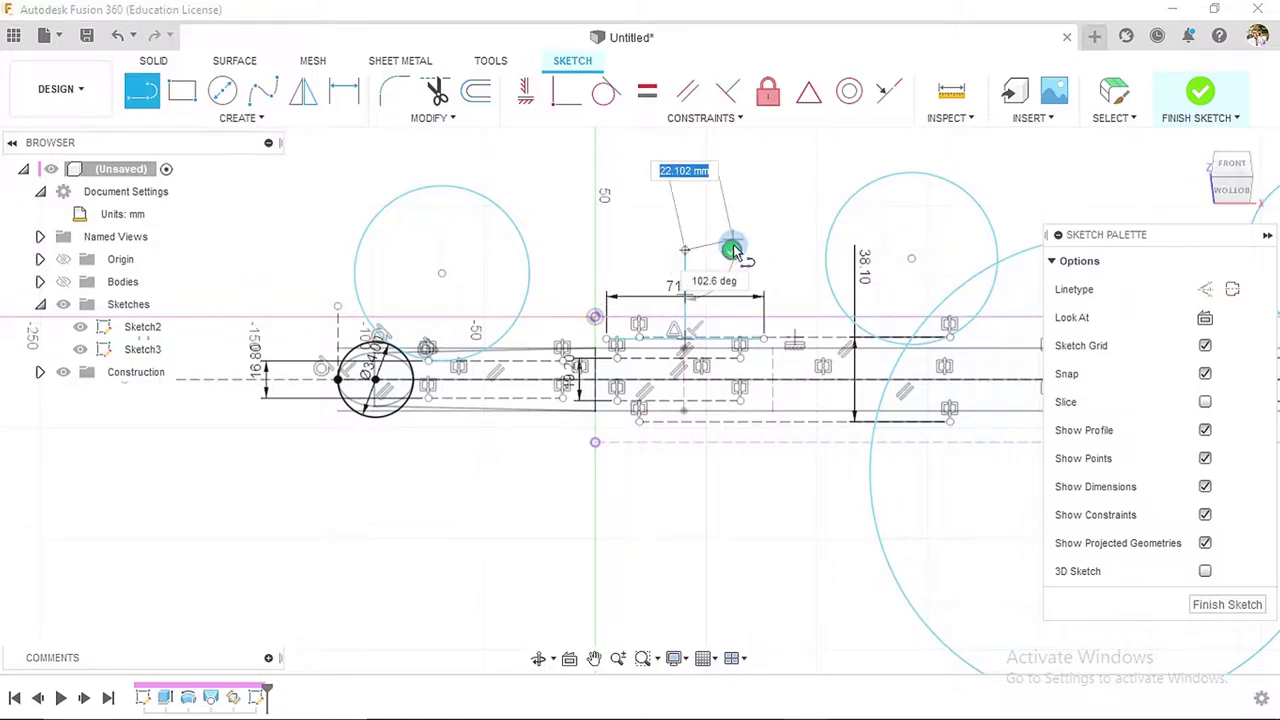
{"action": "key", "text": "Escape"}
{"action": "left_click", "coordinate": [686, 270]}
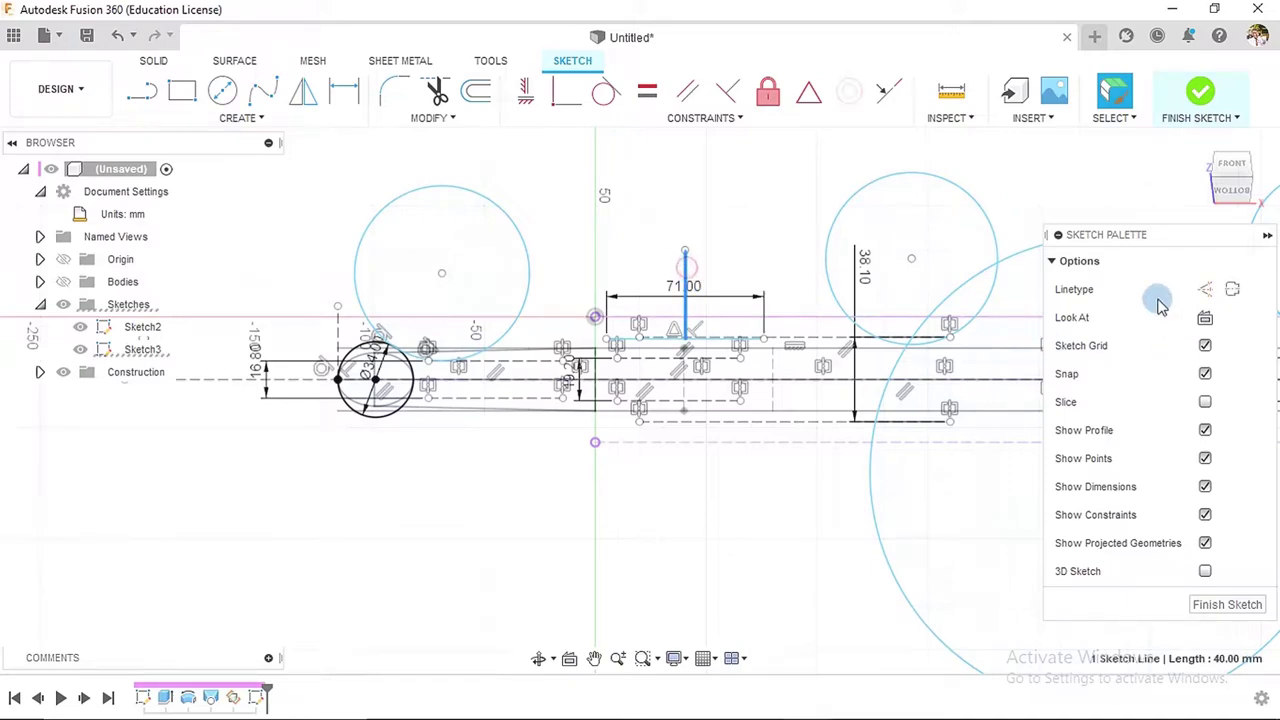
{"action": "left_click", "coordinate": [1205, 289]}
{"action": "scroll", "coordinate": [697, 347], "scroll_direction": "up", "scroll_amount": 10}
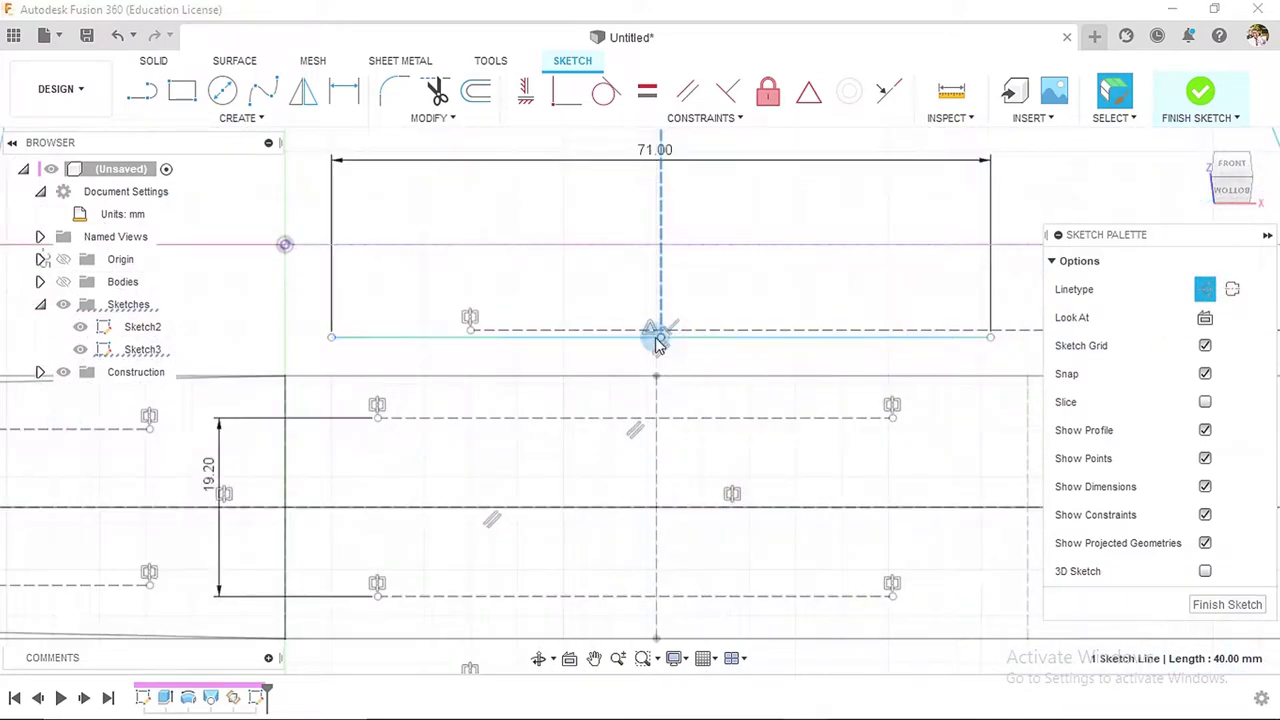
{"action": "scroll", "coordinate": [683, 347], "scroll_direction": "down", "scroll_amount": 8}
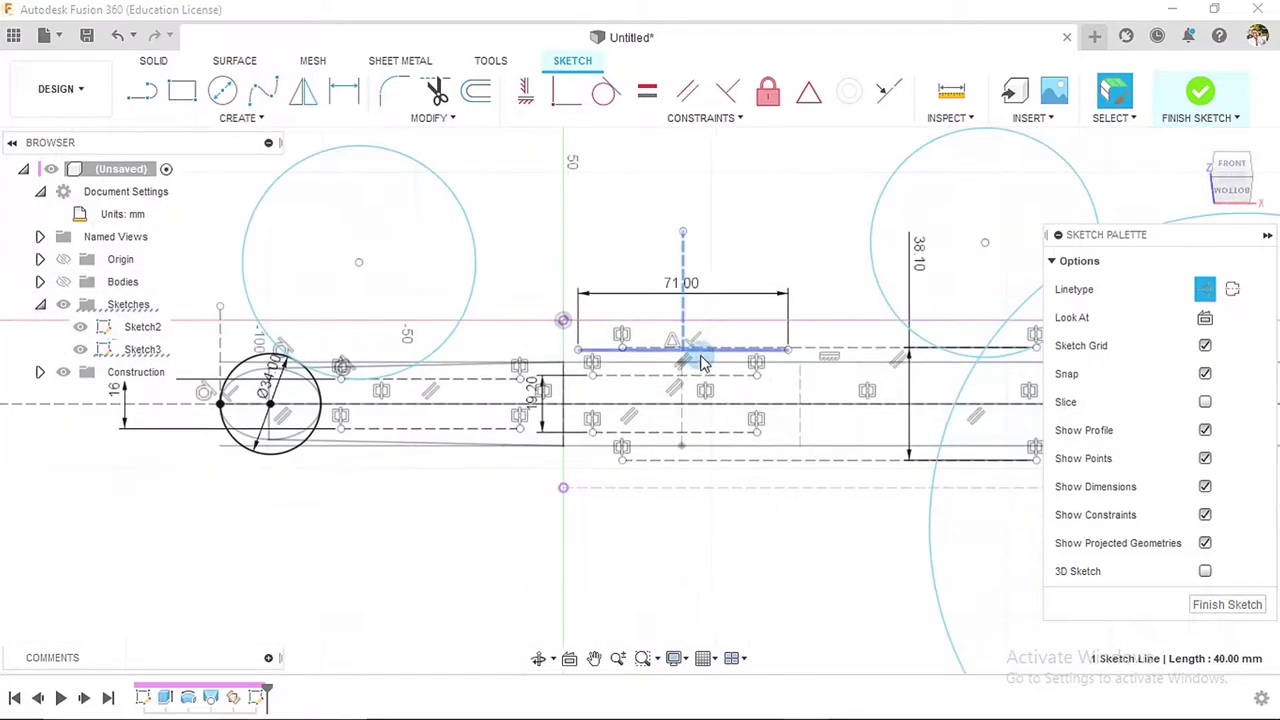
- Constrain the new line to be vertical
{"action": "left_click", "coordinate": [343, 91]}
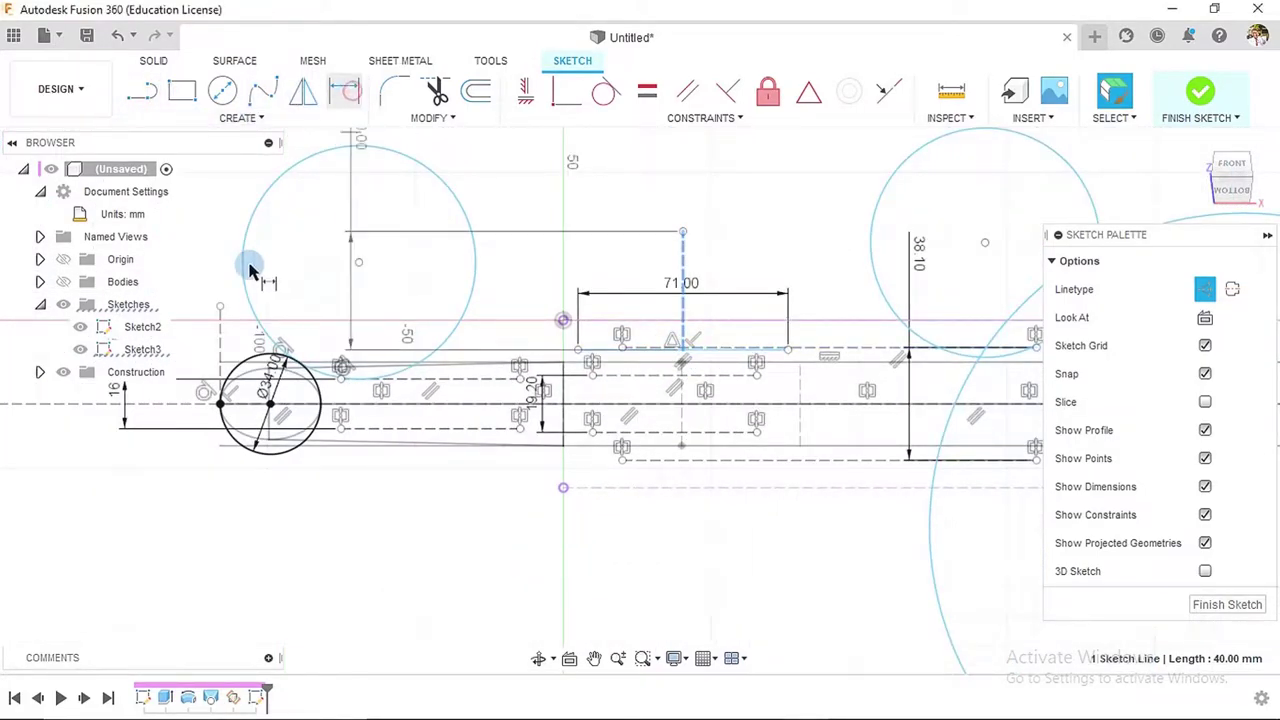
{"action": "left_click", "coordinate": [528, 95]}
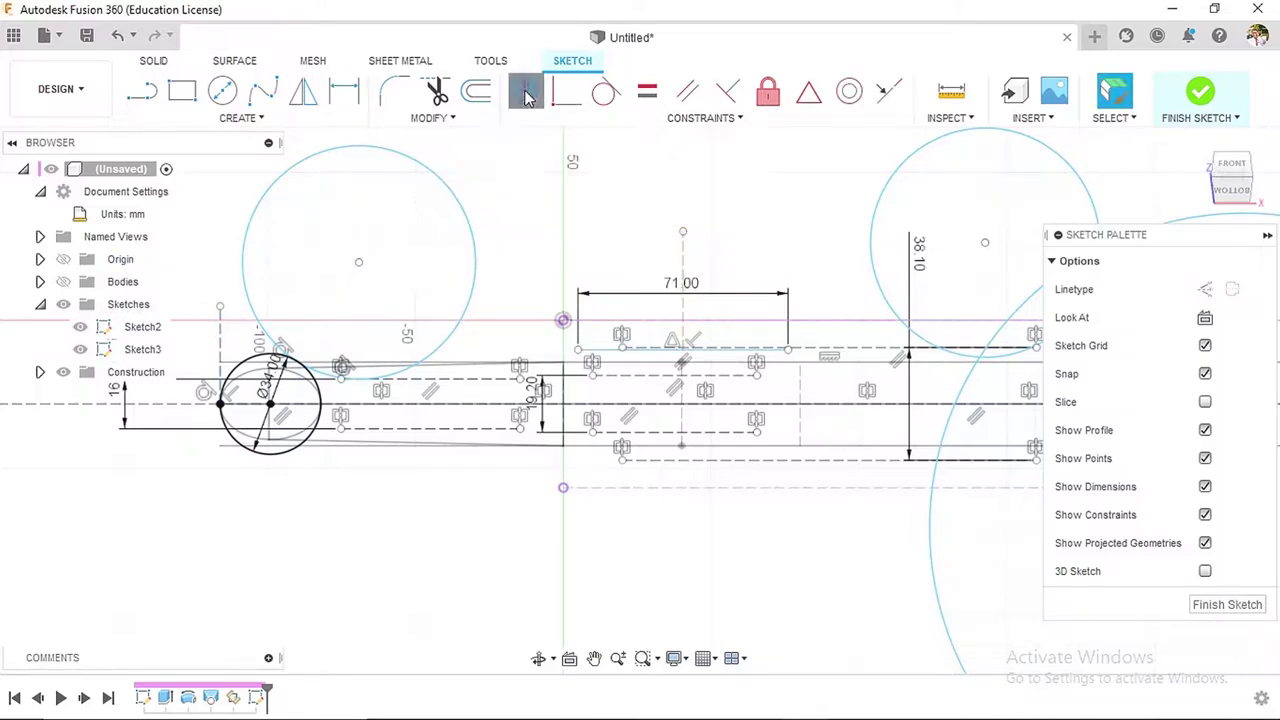
{"action": "left_click", "coordinate": [684, 269]}
{"action": "key", "text": "Escape"}
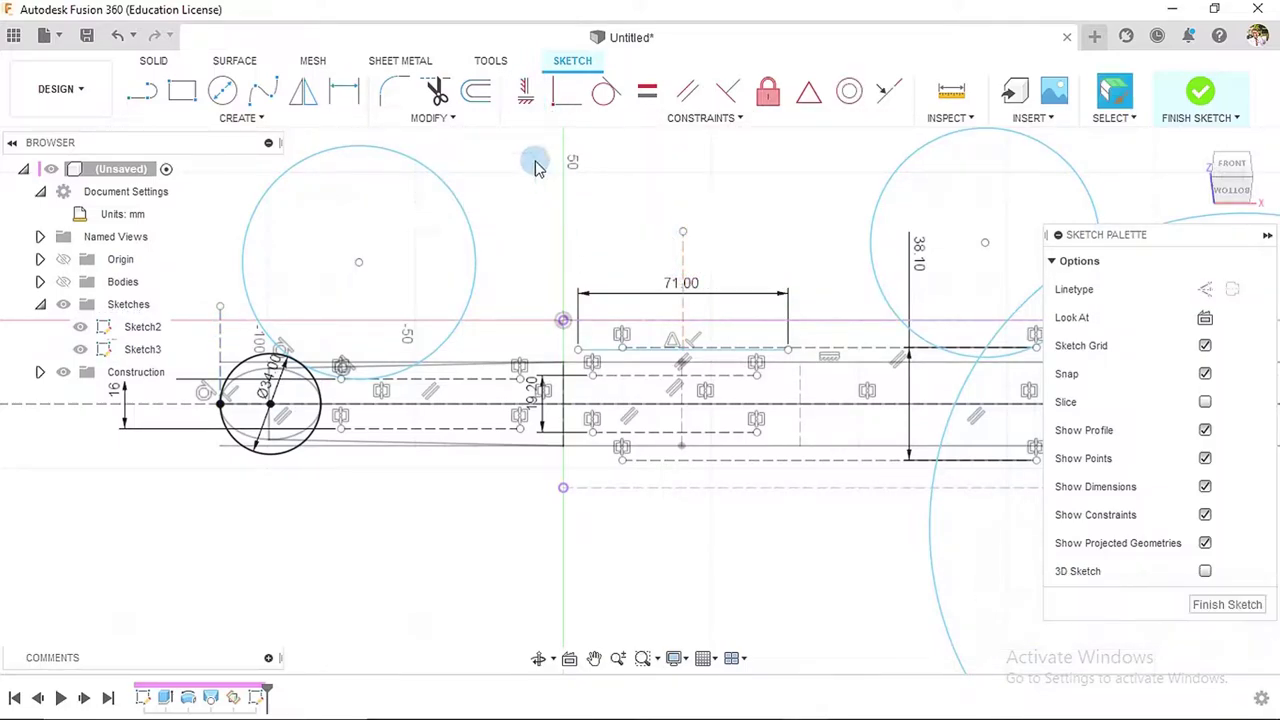
- Dimension the vertical line 156 mm from the short vertical line at the ball end
{"action": "left_click", "coordinate": [343, 91]}
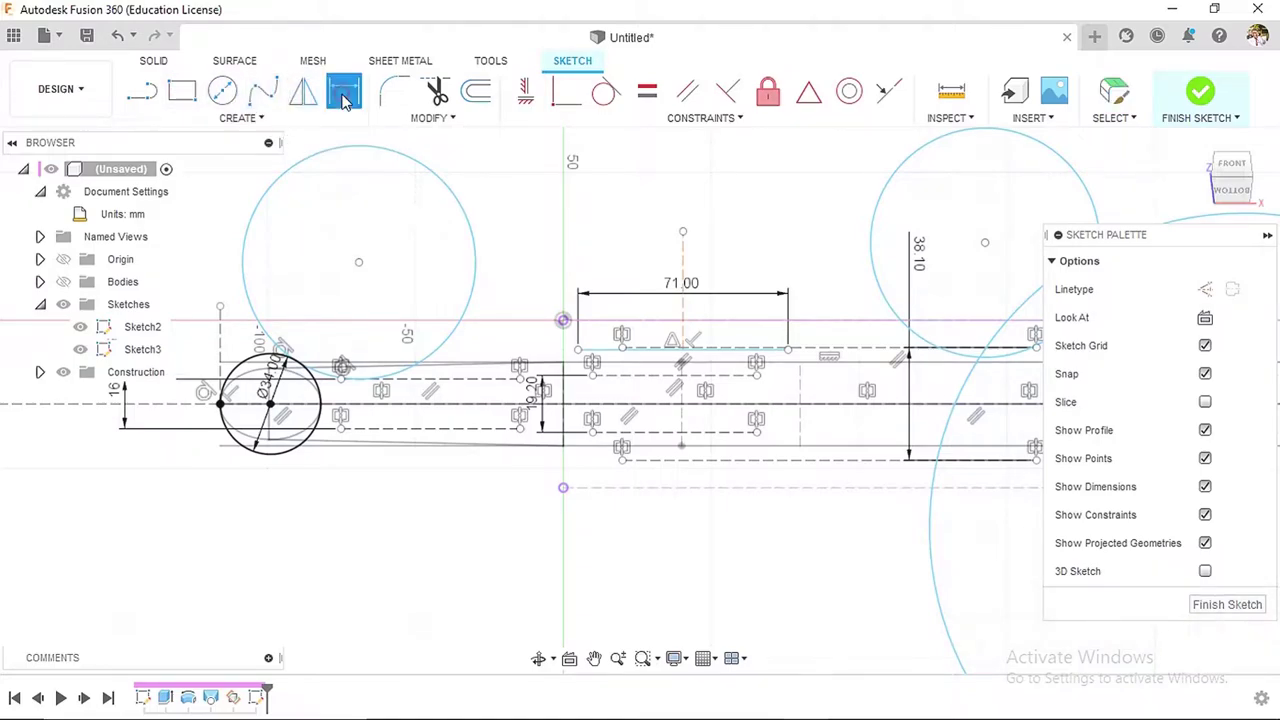
{"action": "left_click", "coordinate": [218, 350]}
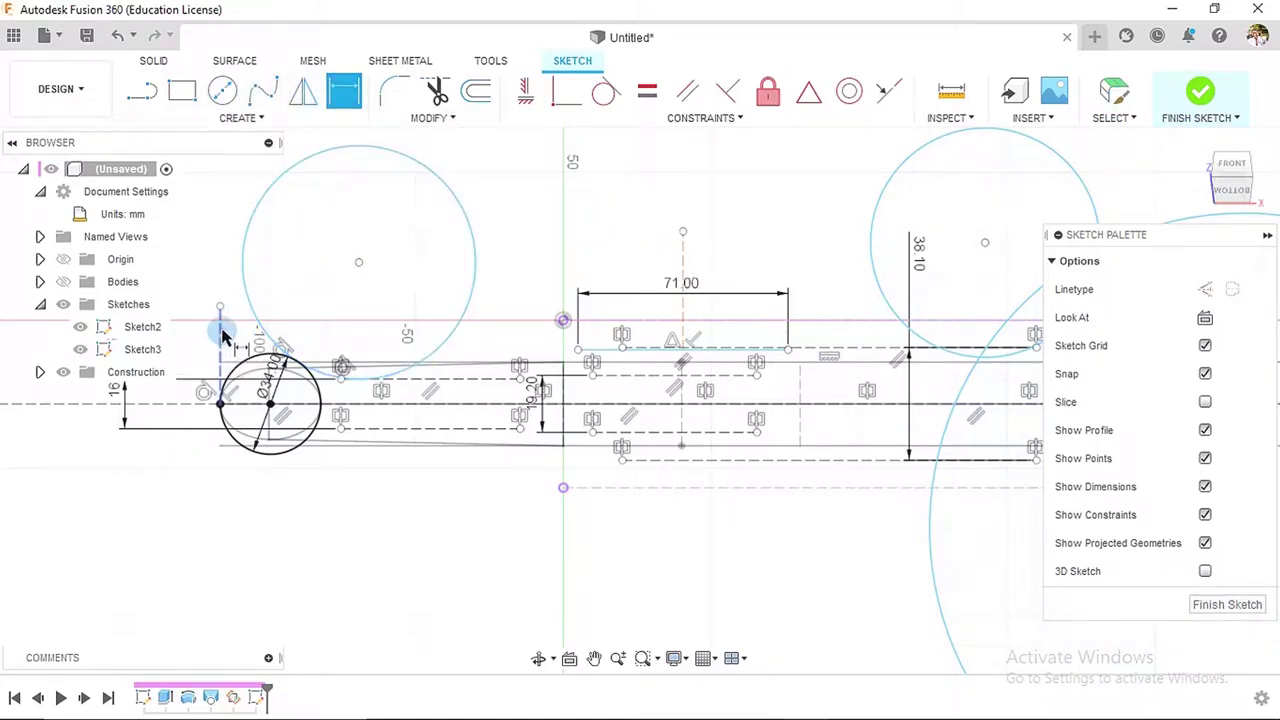
{"action": "left_click", "coordinate": [678, 245]}
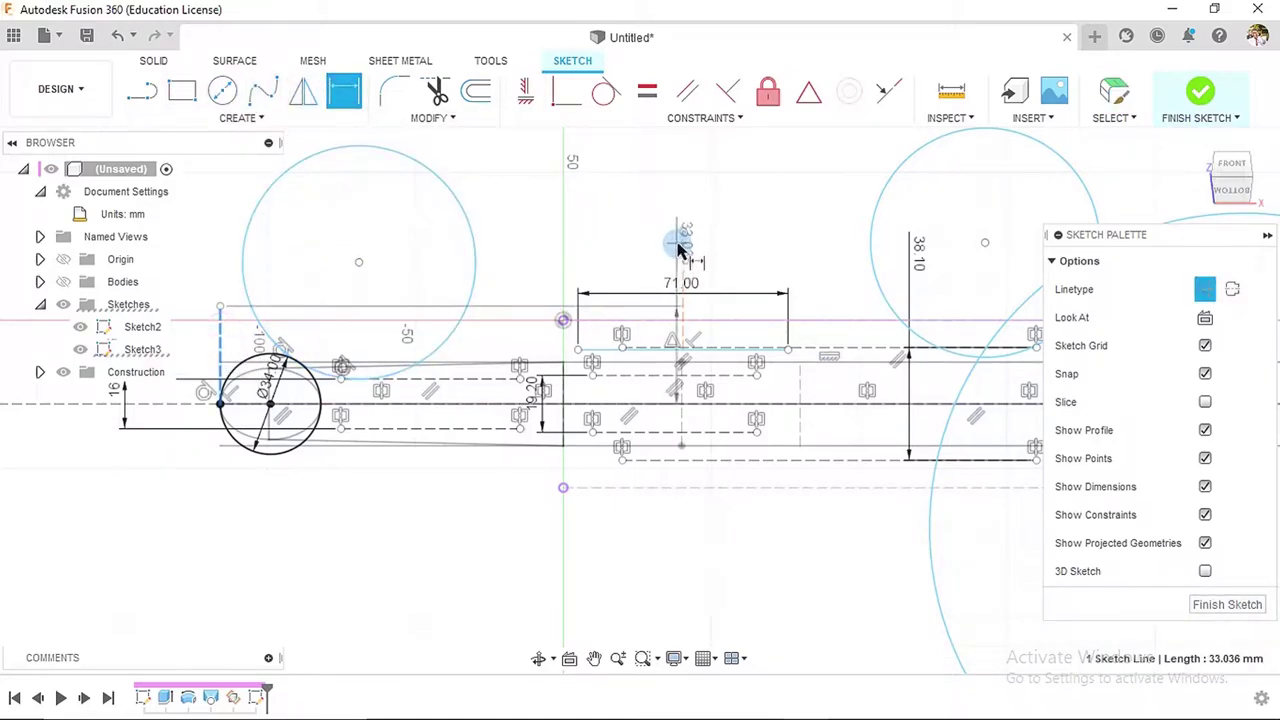
{"action": "left_click", "coordinate": [504, 222]}
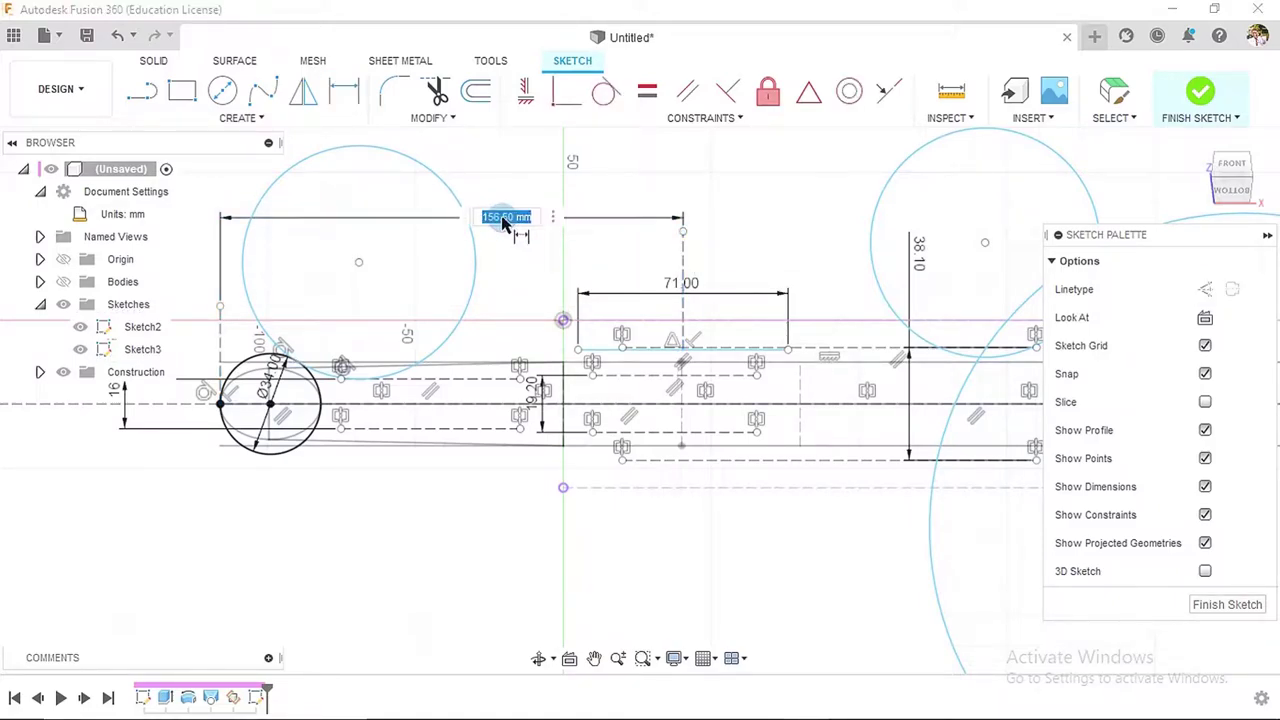
{"action": "type", "text": "156"}
{"action": "key", "text": "Return"}
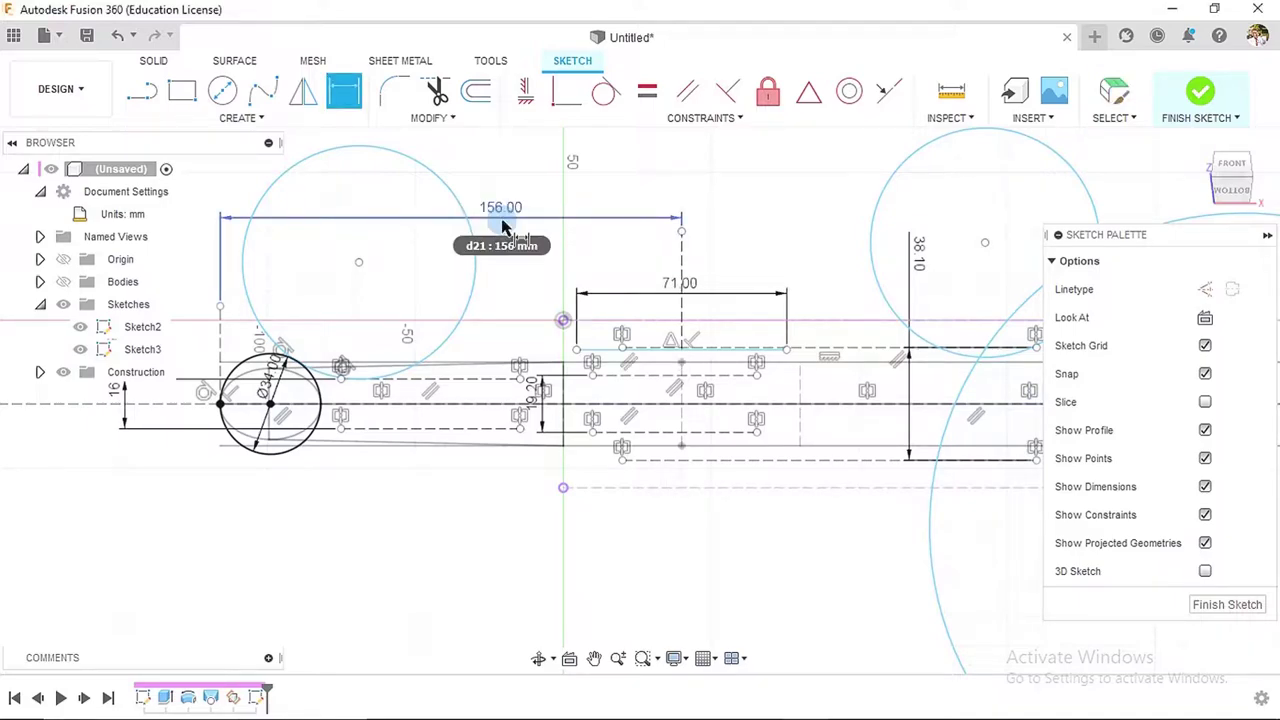
{"action": "key", "text": "Escape"}
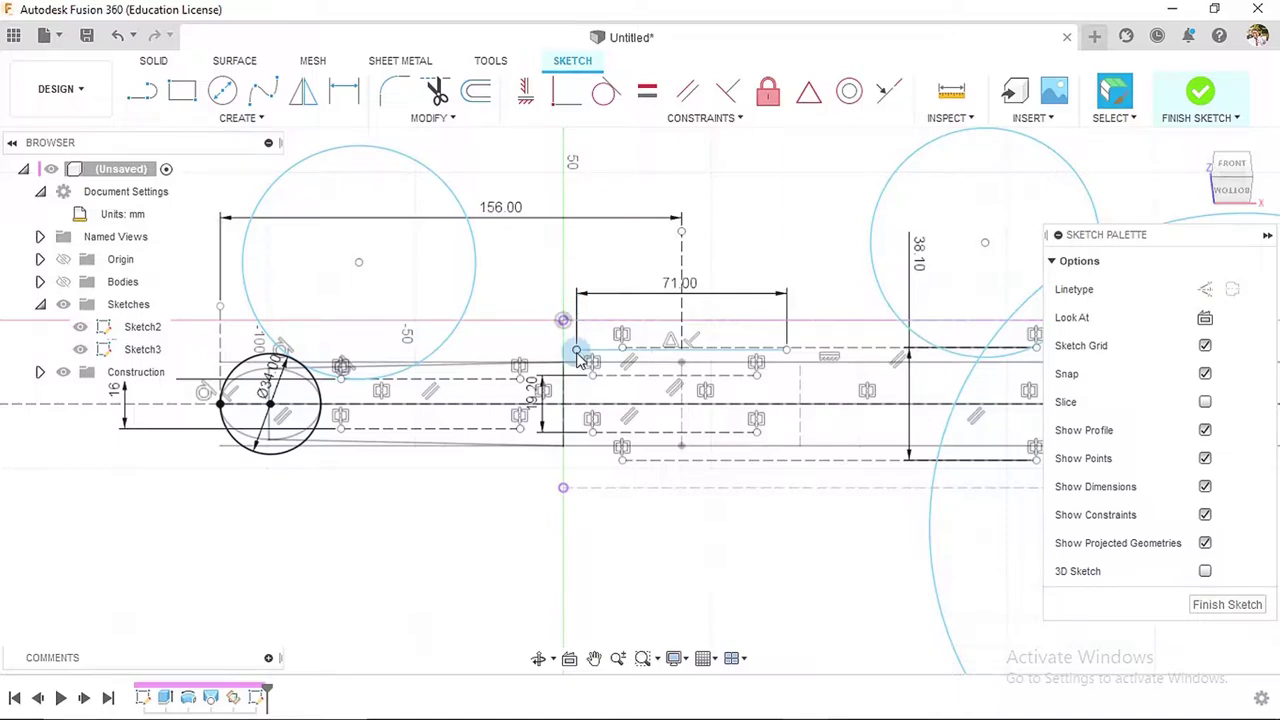
- Make the left circle coincident with the line's end point
{"action": "left_click", "coordinate": [565, 107]}
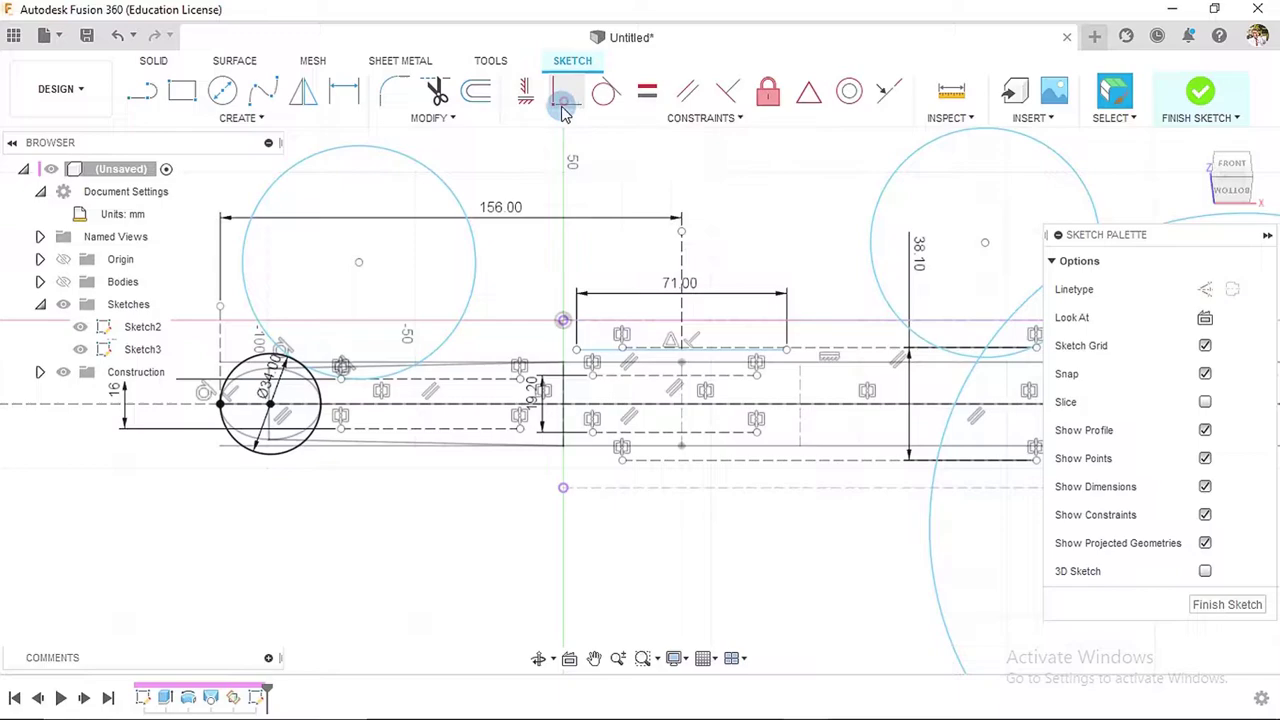
{"action": "left_click", "coordinate": [476, 258]}
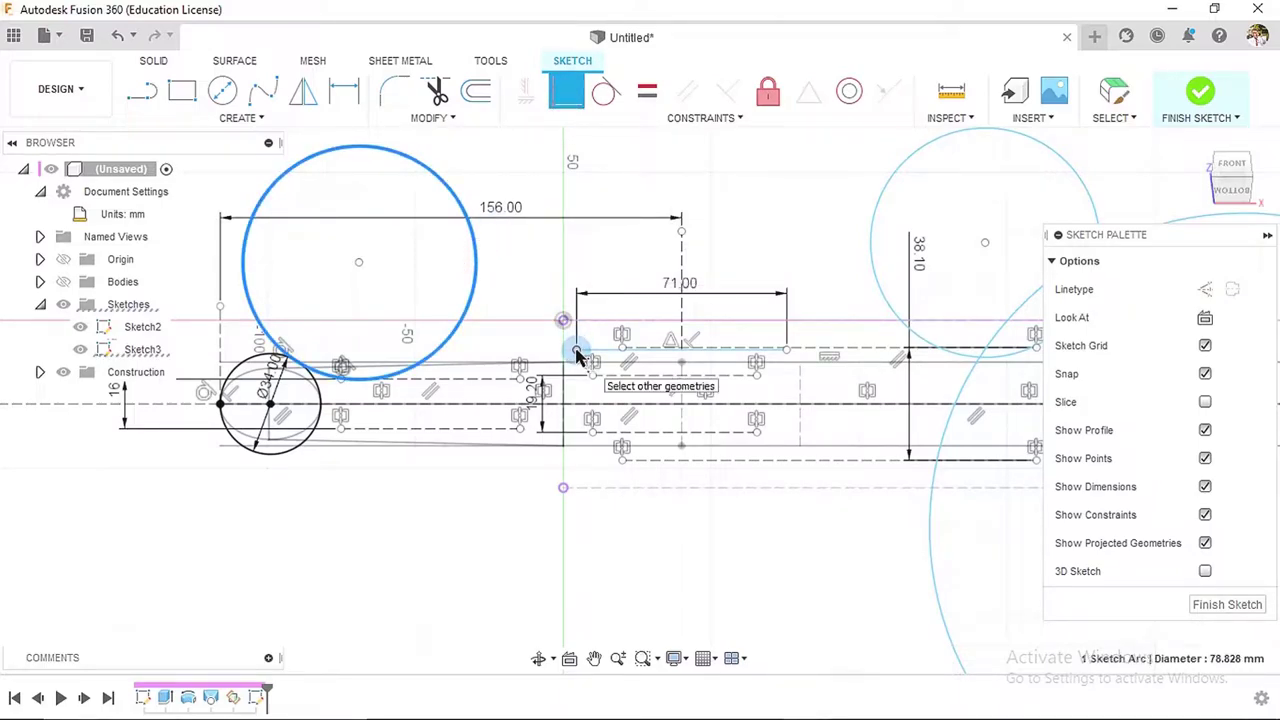
{"action": "left_click", "coordinate": [575, 351]}
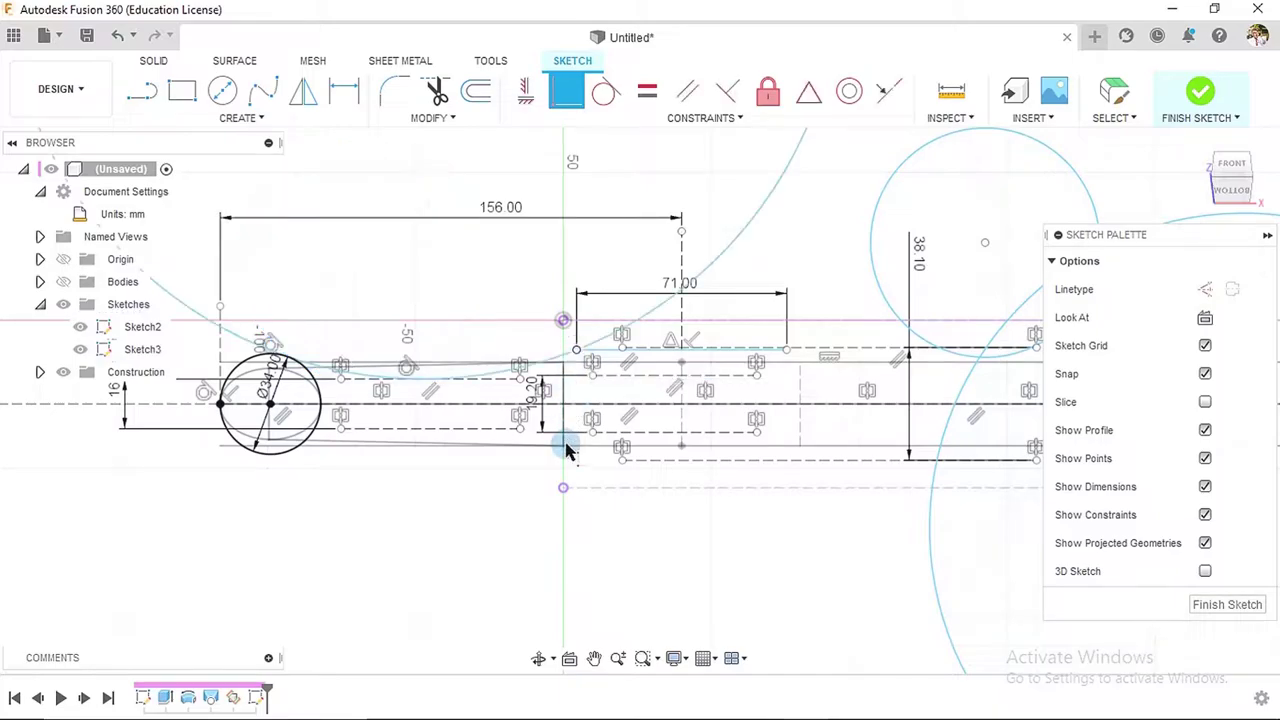
{"action": "scroll", "coordinate": [565, 450], "scroll_direction": "down", "scroll_amount": 2}
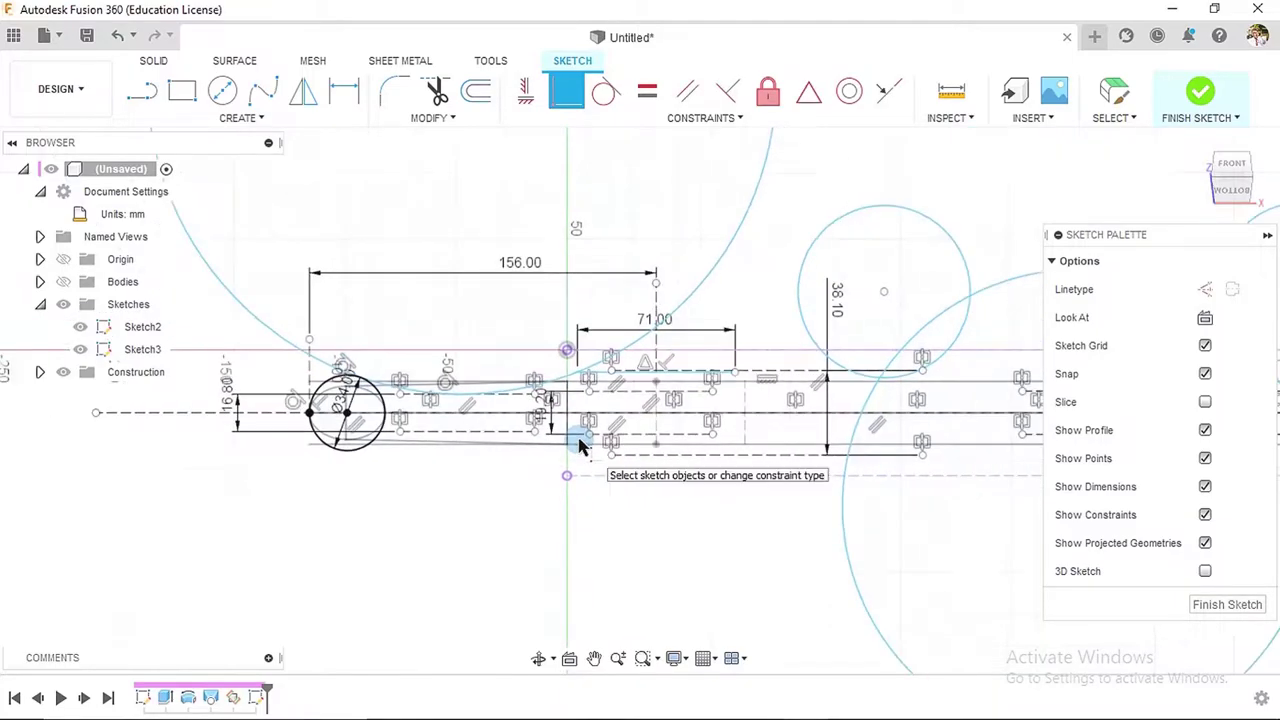
{"action": "scroll", "coordinate": [588, 443], "scroll_direction": "up", "scroll_amount": 4}
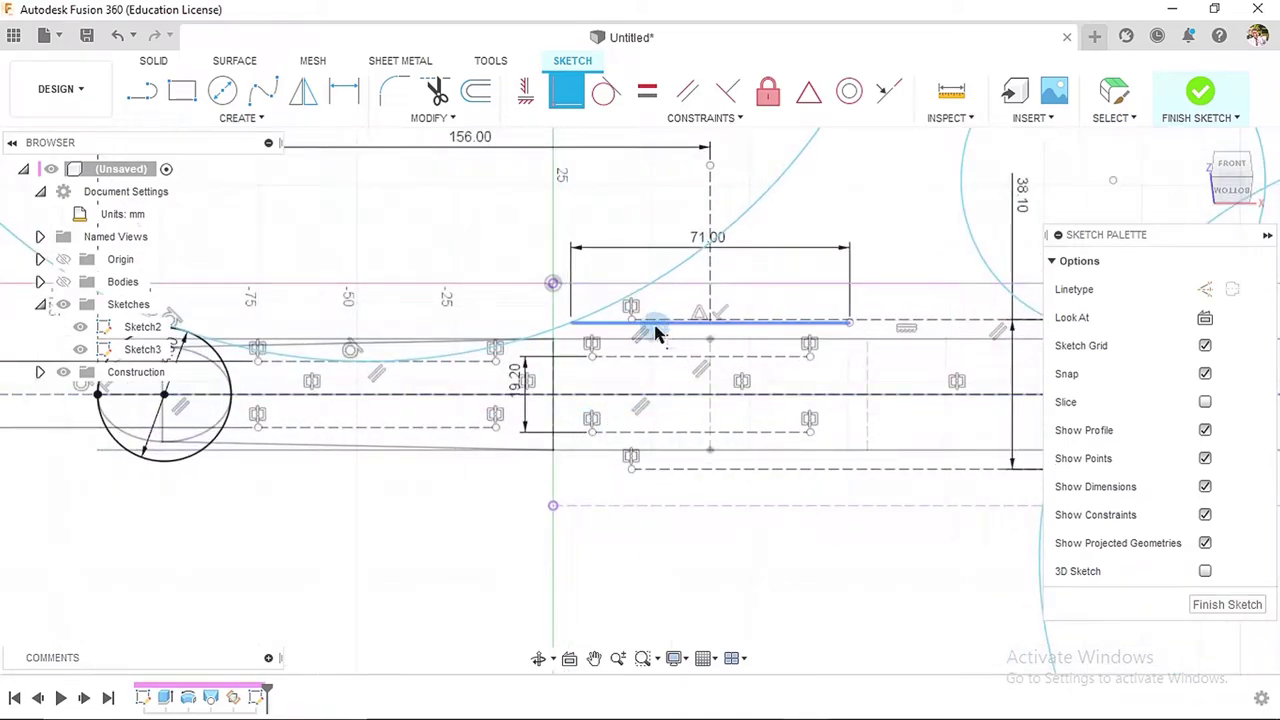
- Add a spacing dimension between the lower and upper horizontal lines
{"action": "left_click", "coordinate": [347, 92]}
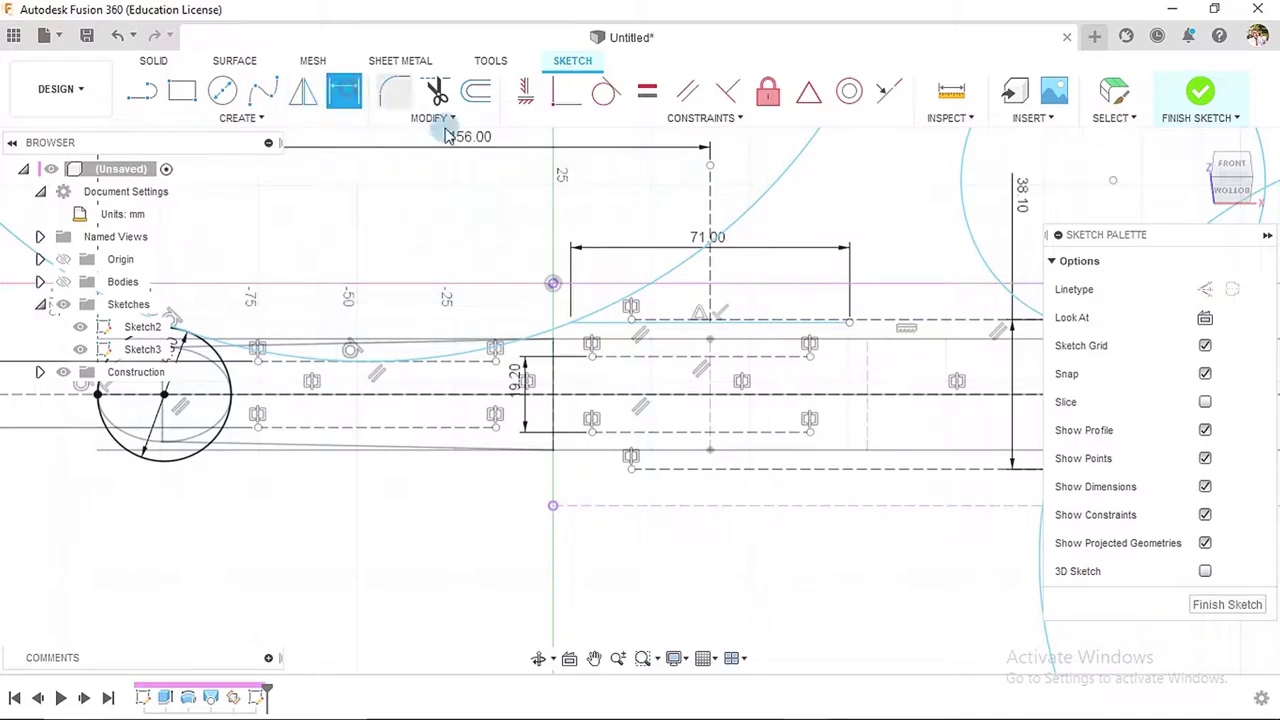
{"action": "left_click", "coordinate": [588, 395]}
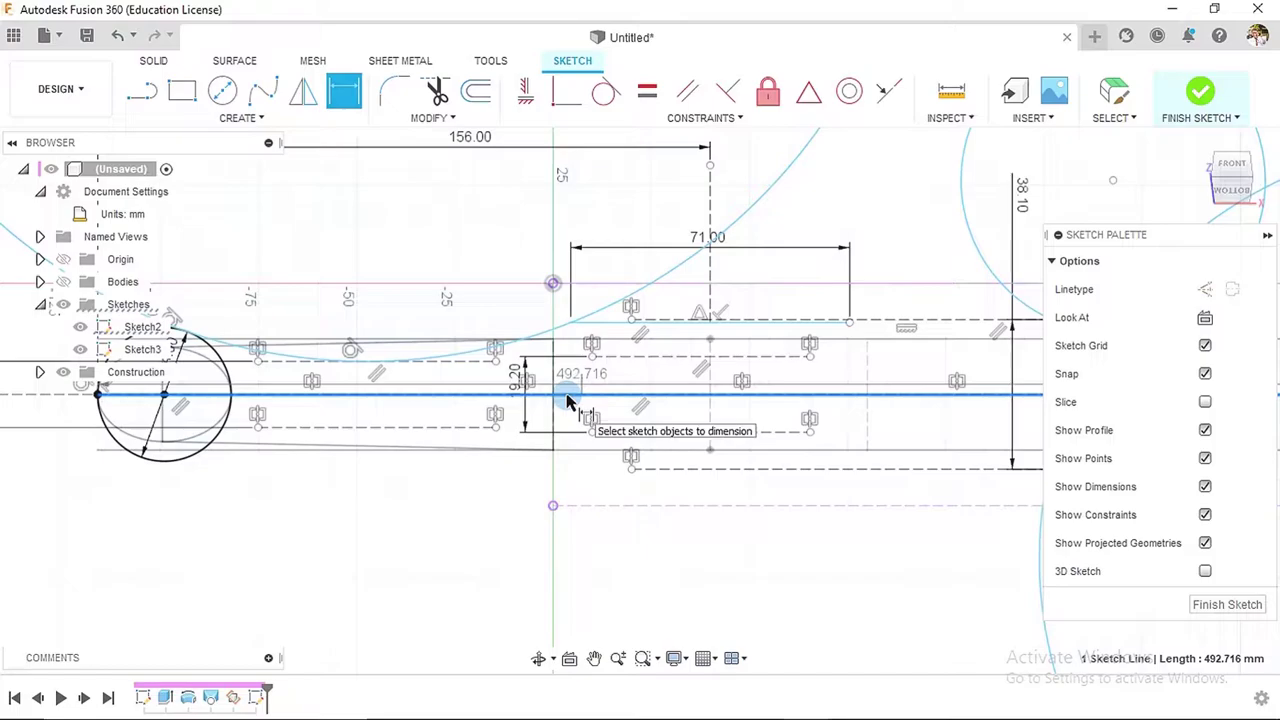
{"action": "left_click", "coordinate": [590, 327]}
{"action": "scroll", "coordinate": [580, 348], "scroll_direction": "down", "scroll_amount": 5}
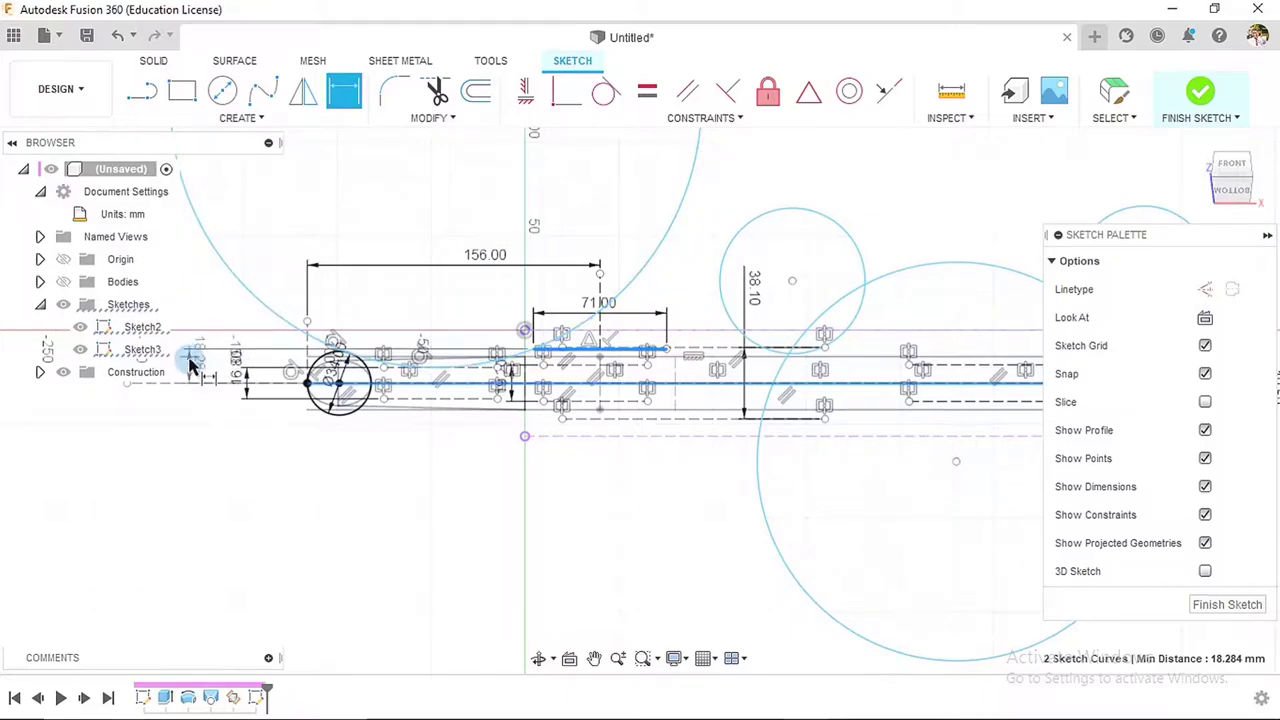
{"action": "left_click", "coordinate": [218, 356]}
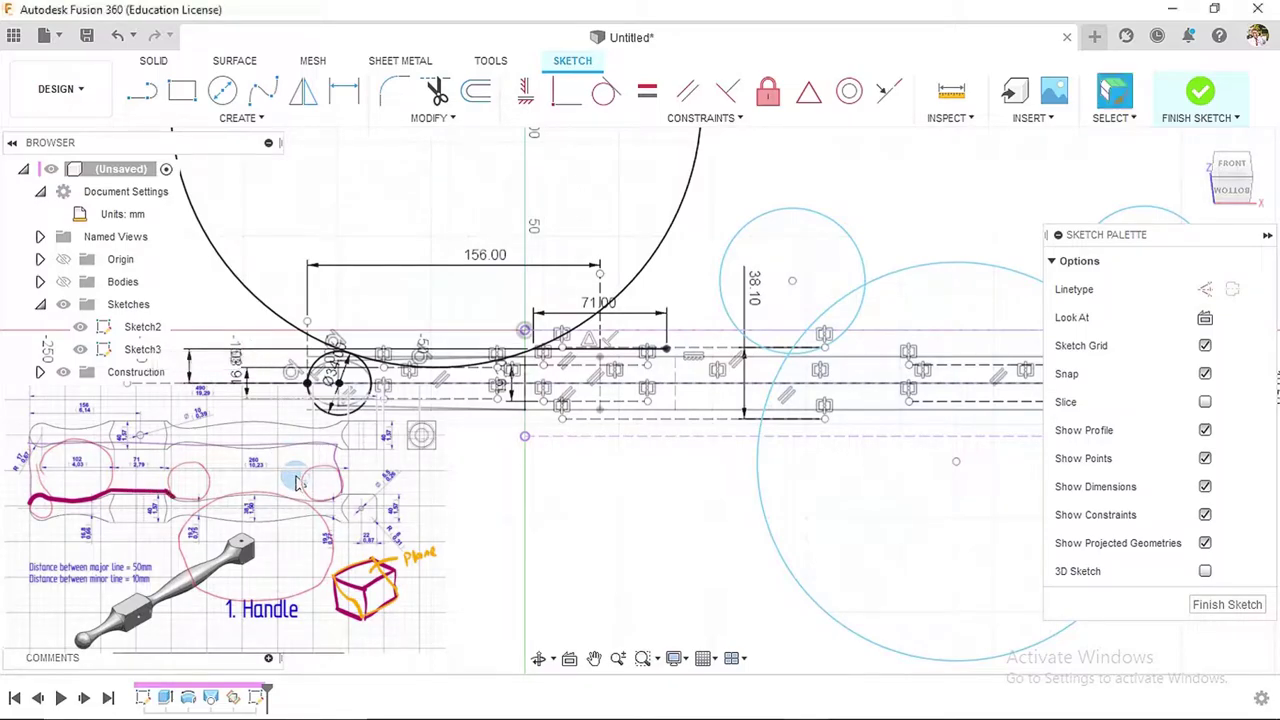
- Accept the line spacing dimension and move to the right part of the sketch
{"action": "key", "text": "d"}
{"action": "scroll", "coordinate": [472, 440], "scroll_direction": "down", "scroll_amount": 2}
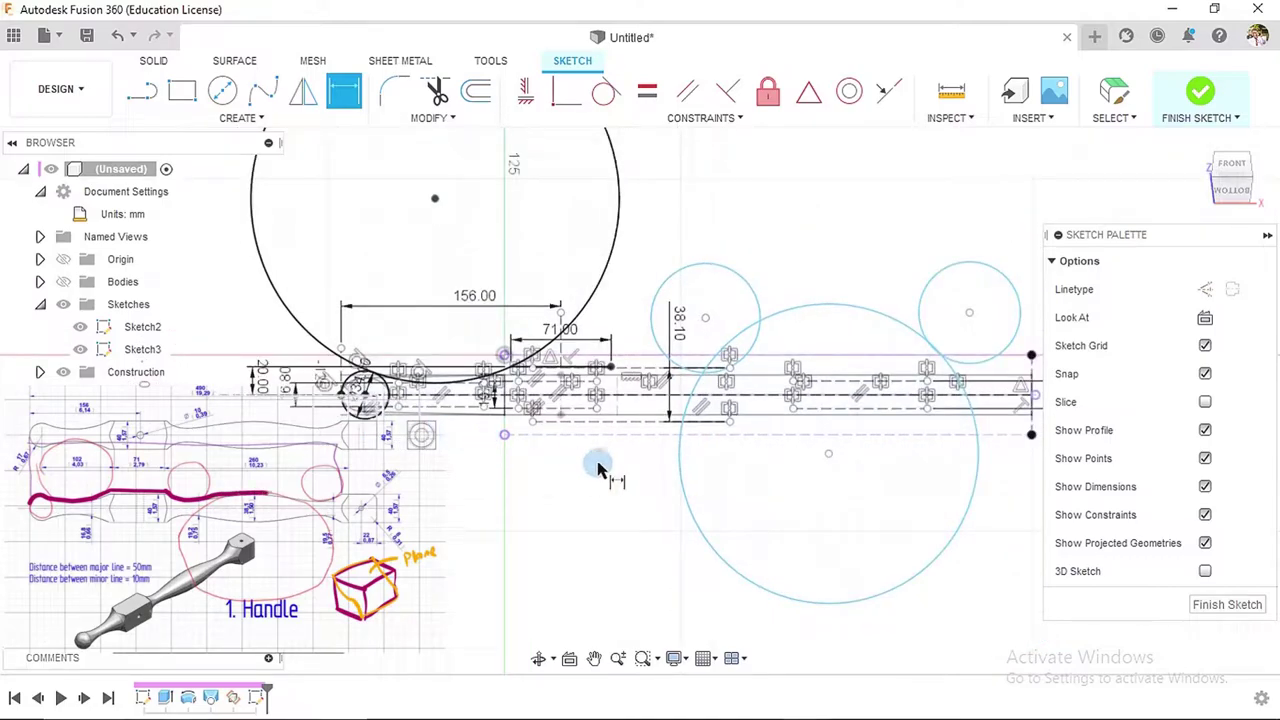
{"action": "scroll", "coordinate": [614, 470], "scroll_direction": "up", "scroll_amount": 2}
{"action": "middle_click_drag", "start_coordinate": [842, 468], "coordinate": [754, 455]}
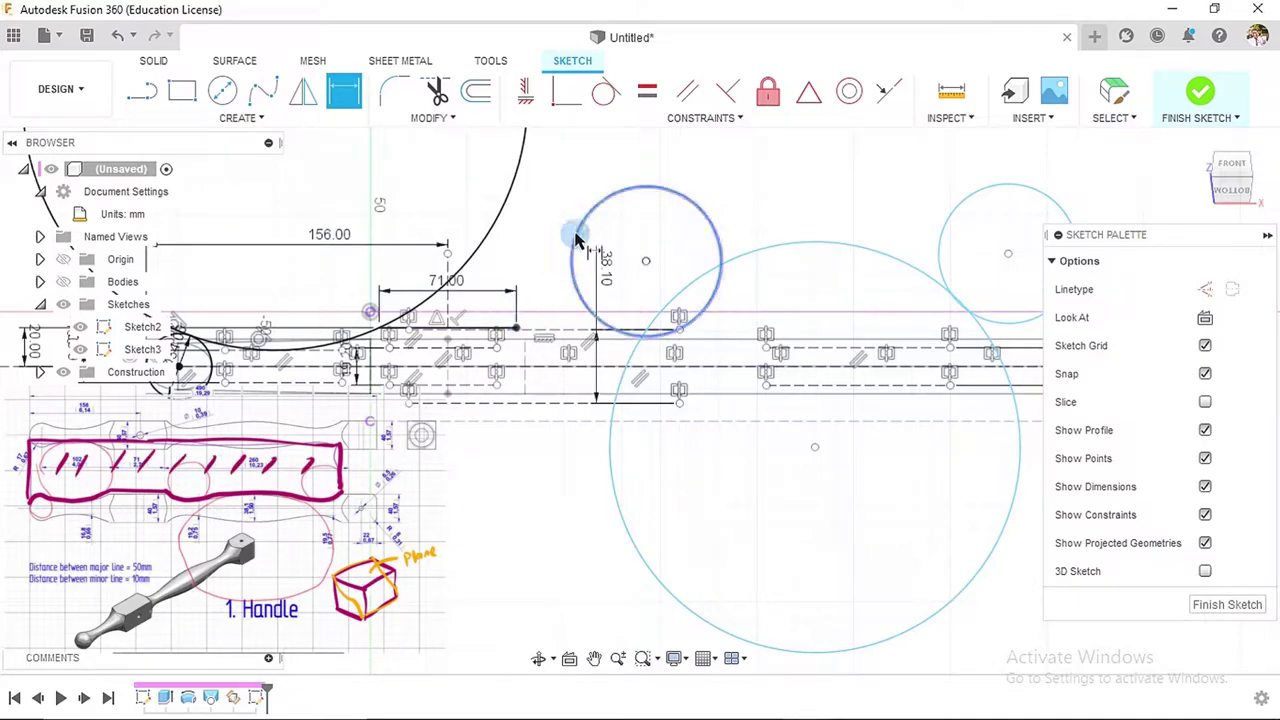
- Make the small circle pass through the upper line's end point
{"action": "left_click", "coordinate": [567, 100]}
{"action": "left_click", "coordinate": [586, 213]}
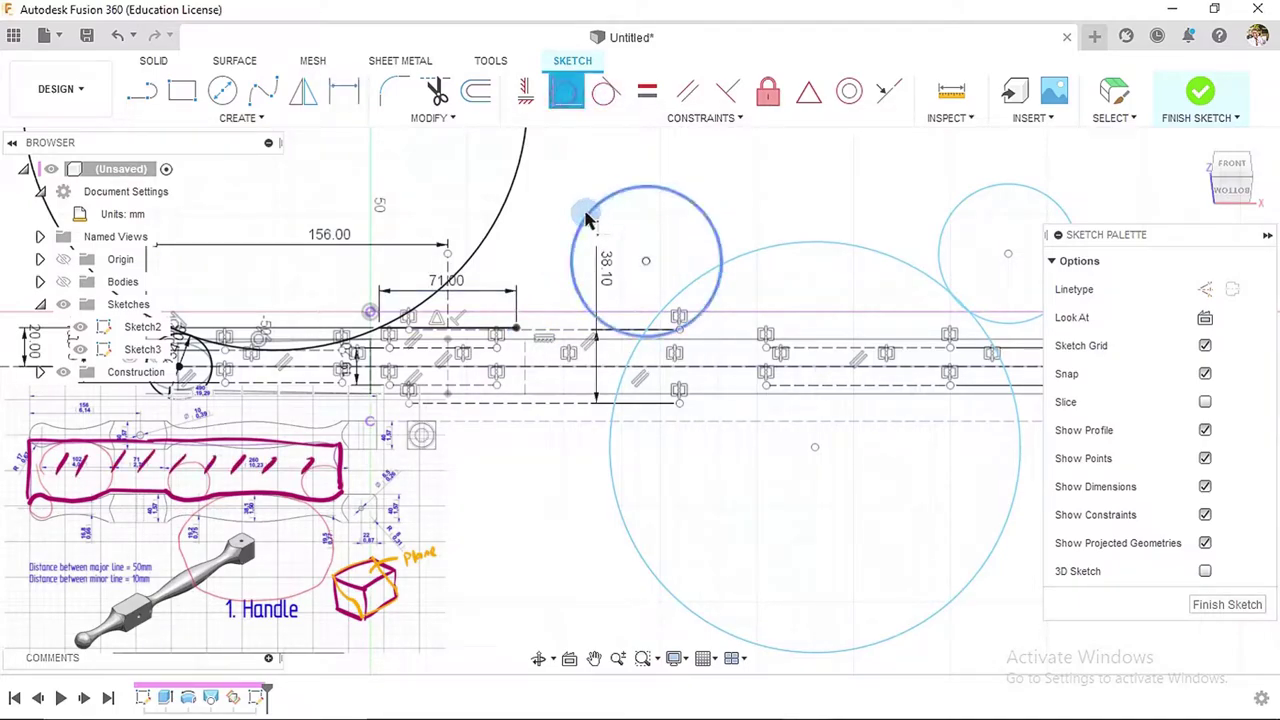
{"action": "left_click", "coordinate": [517, 330]}
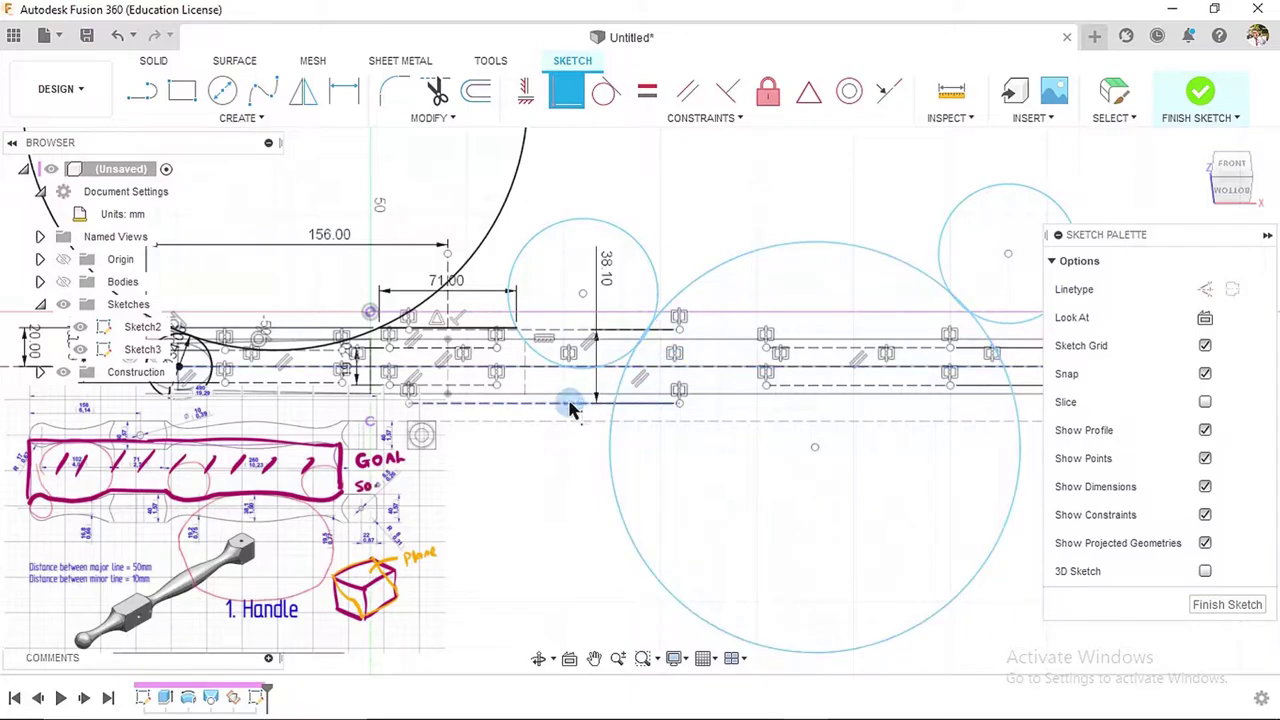
{"action": "scroll", "coordinate": [720, 376], "scroll_direction": "down", "scroll_amount": 1}
{"action": "scroll", "coordinate": [720, 376], "scroll_direction": "down", "scroll_amount": 1}
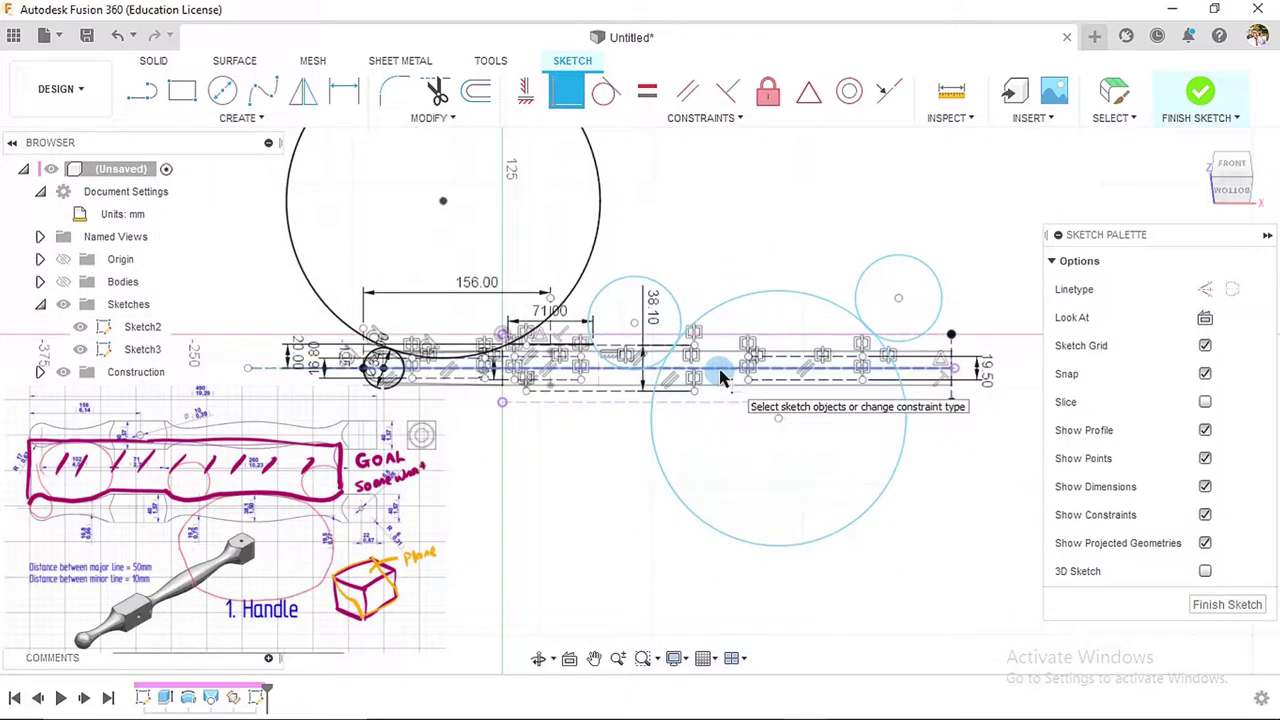
{"action": "scroll", "coordinate": [720, 377], "scroll_direction": "up", "scroll_amount": 1}
{"action": "scroll", "coordinate": [588, 371], "scroll_direction": "up", "scroll_amount": 1}
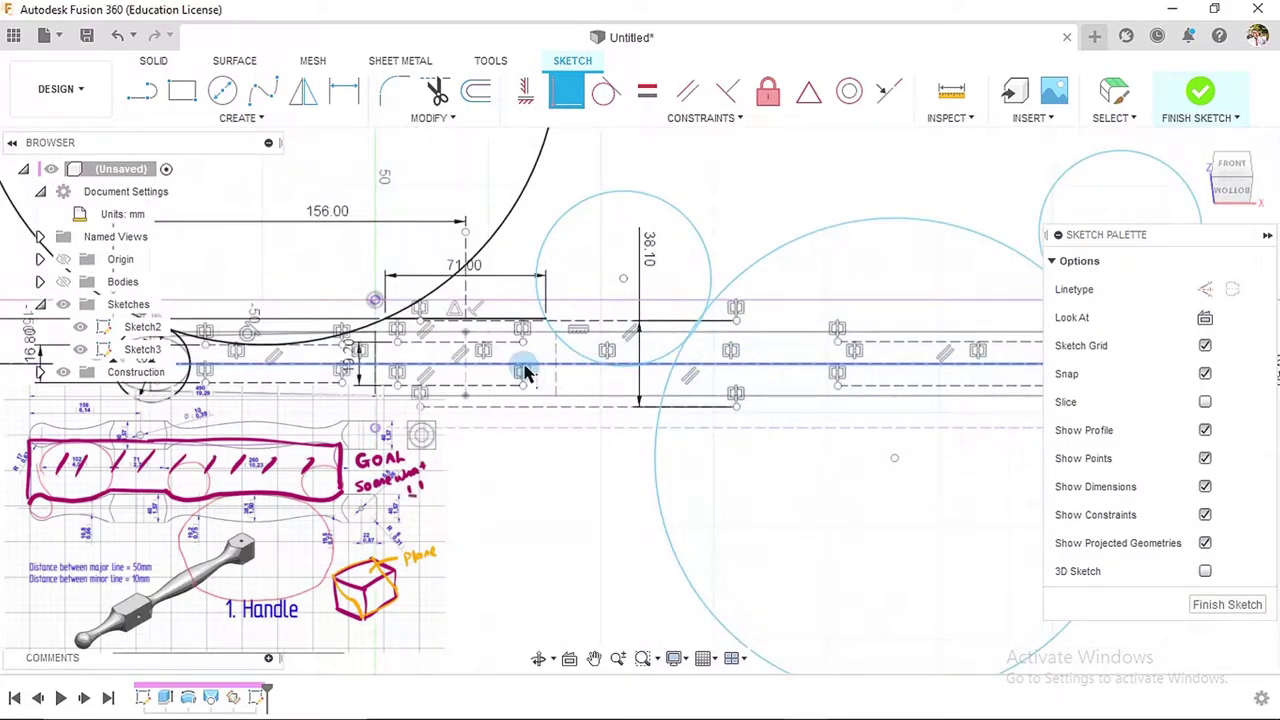
{"action": "key", "text": "Escape"}
{"action": "scroll", "coordinate": [515, 348], "scroll_direction": "up", "scroll_amount": 1}
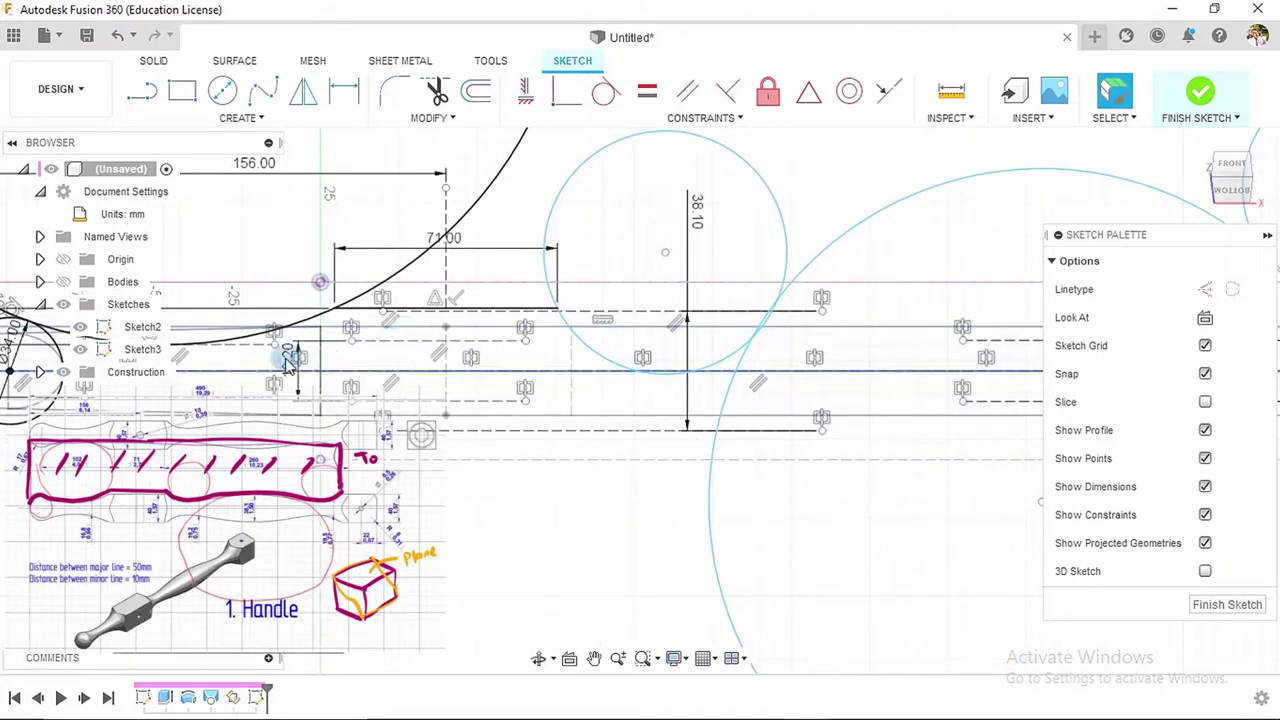
{"action": "scroll", "coordinate": [296, 366], "scroll_direction": "up", "scroll_amount": 1}
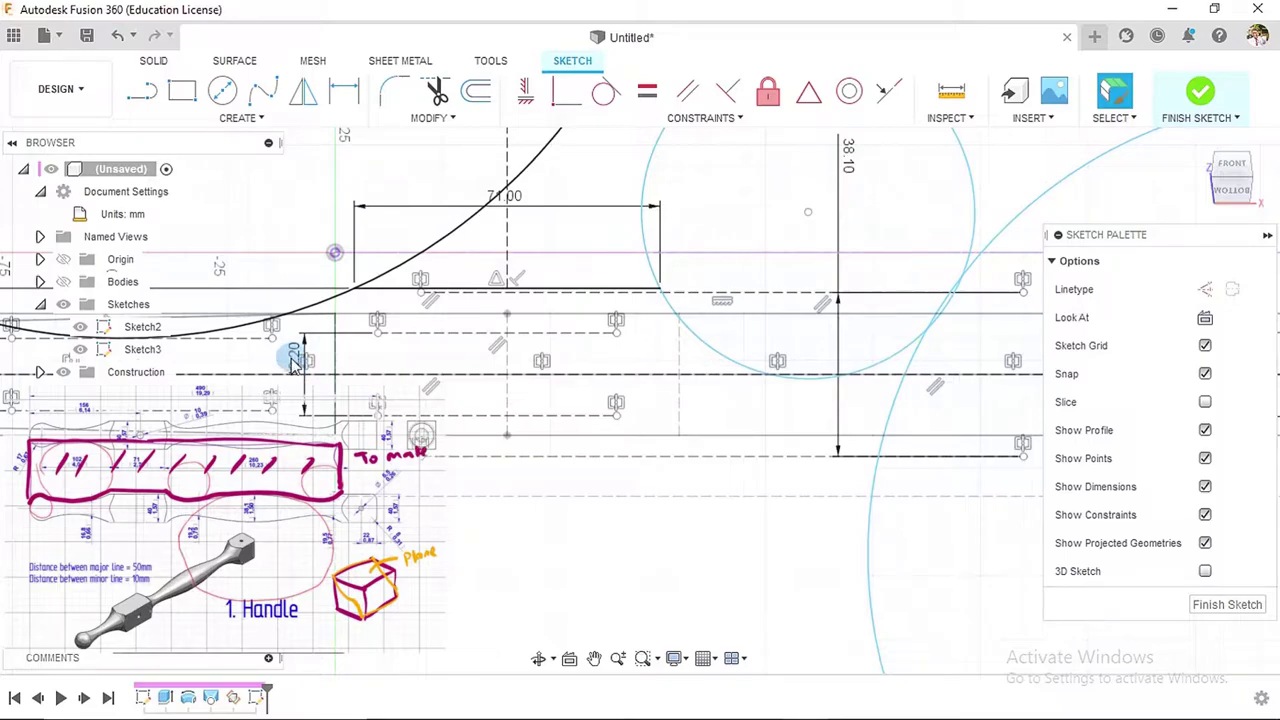
{"action": "scroll", "coordinate": [500, 356], "scroll_direction": "down", "scroll_amount": 1}
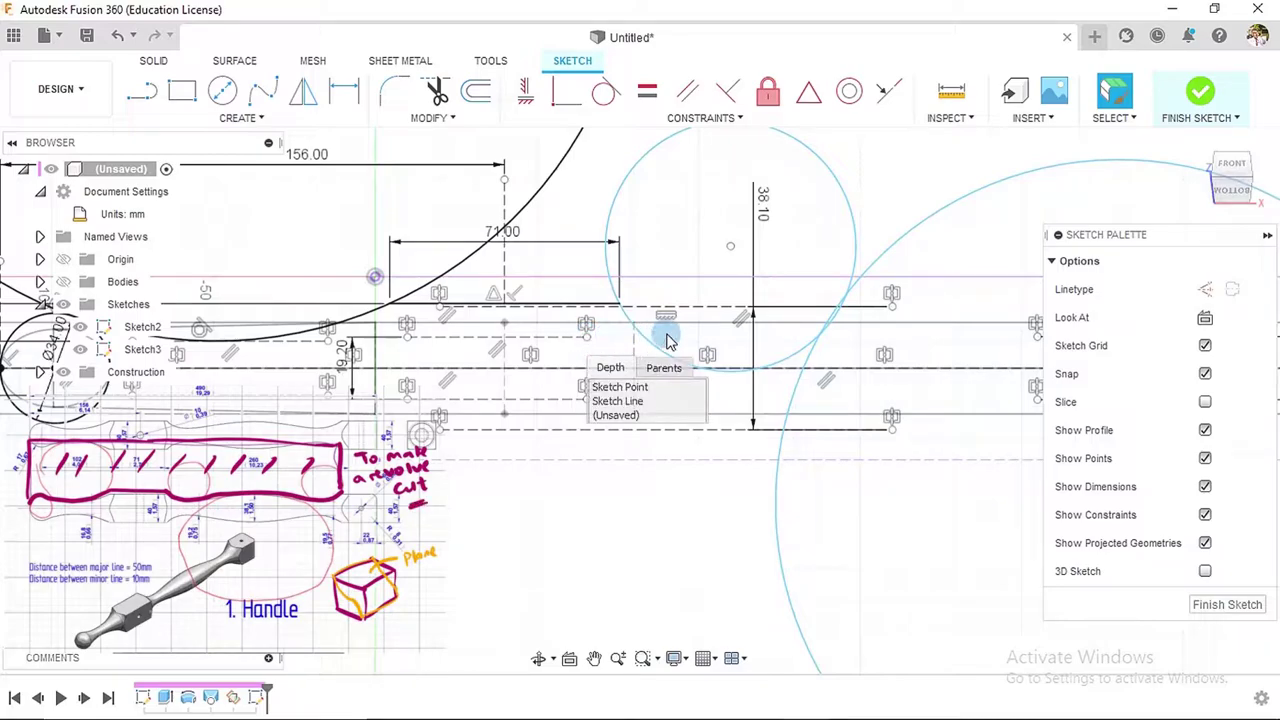
- Fix the short dashed line's length at 100 mm with a length dimension
{"action": "left_click", "coordinate": [590, 344]}
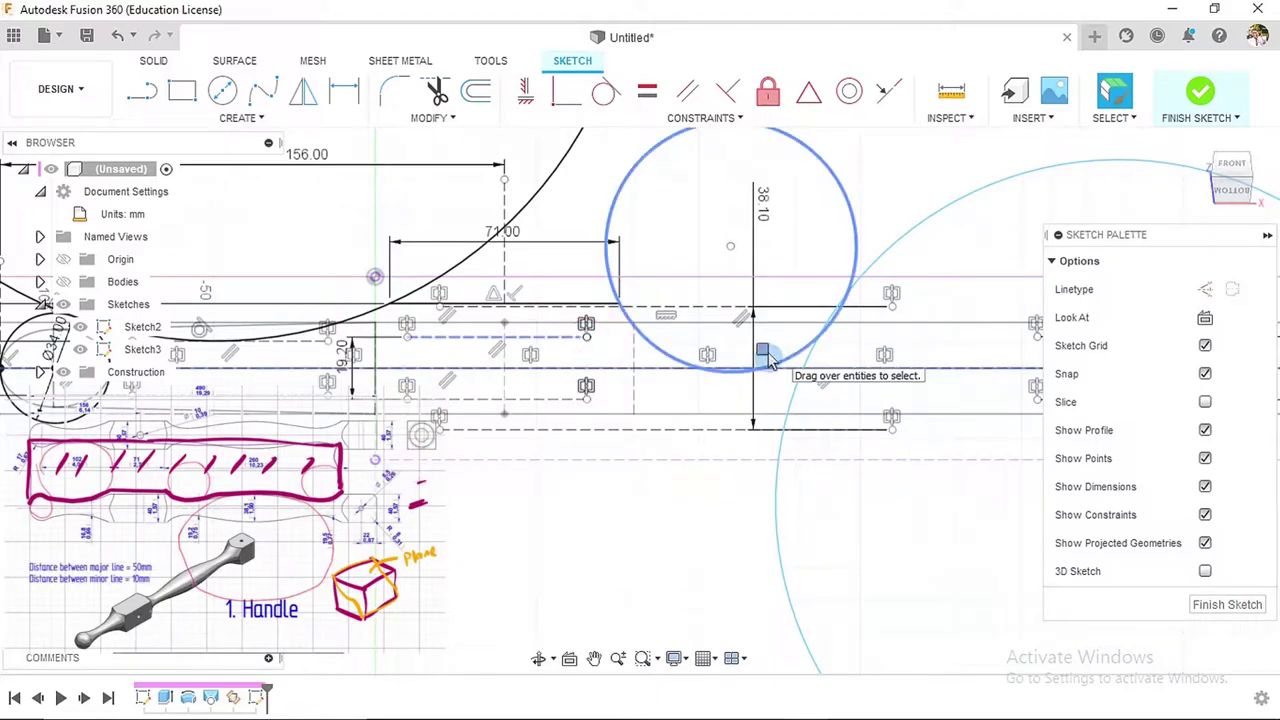
{"action": "left_click", "coordinate": [768, 360]}
{"action": "left_click", "coordinate": [662, 414]}
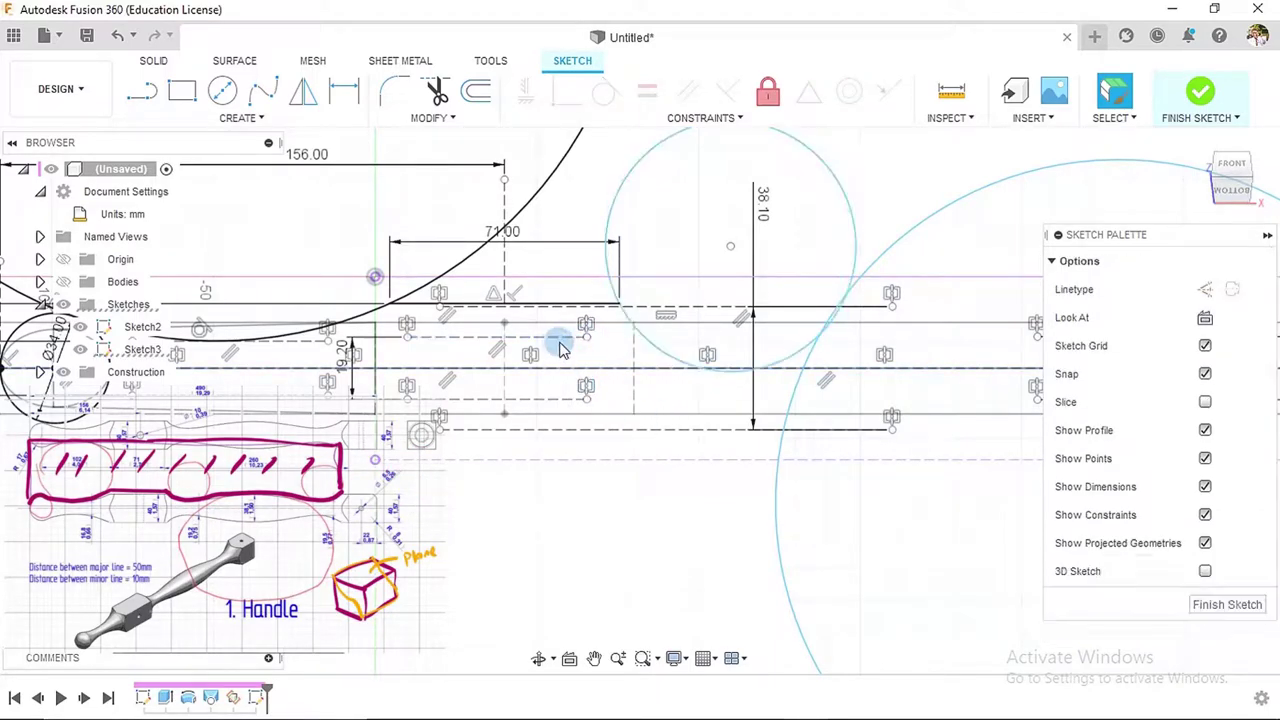
{"action": "left_click", "coordinate": [343, 95]}
{"action": "left_click", "coordinate": [549, 337]}
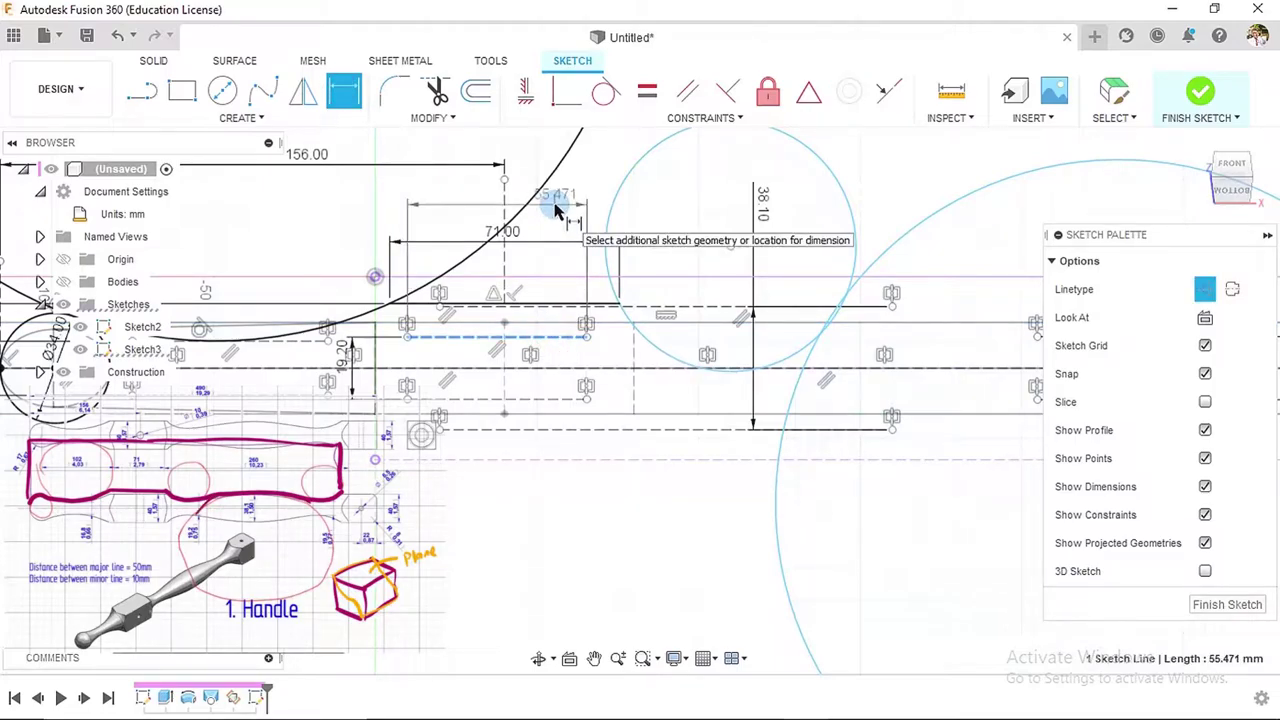
{"action": "left_click", "coordinate": [557, 208]}
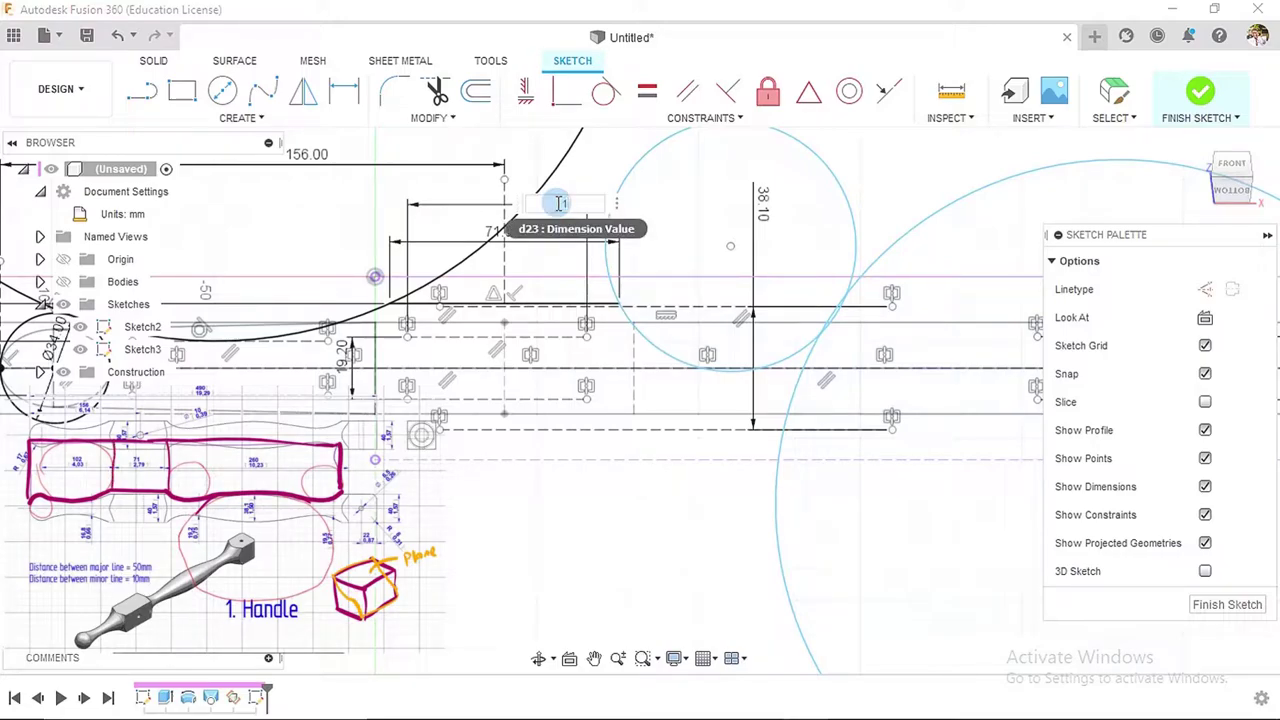
{"action": "key", "text": "Return"}
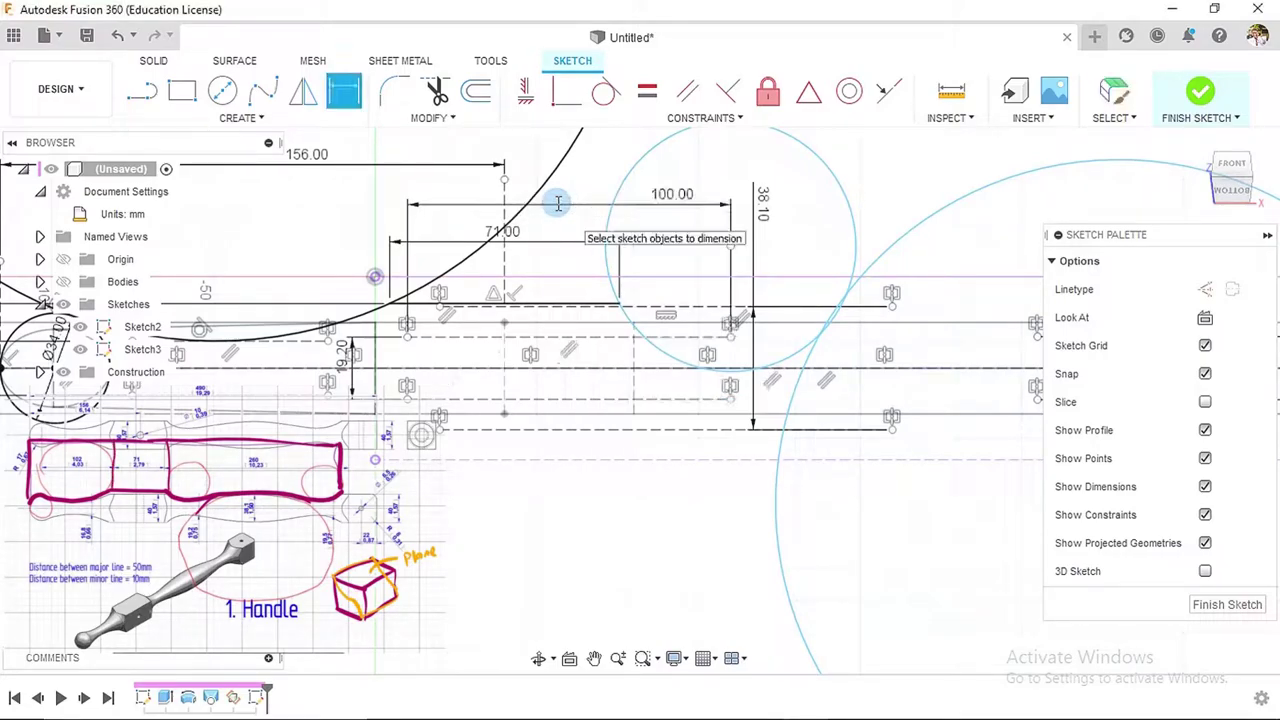
{"action": "key", "text": "Escape"}
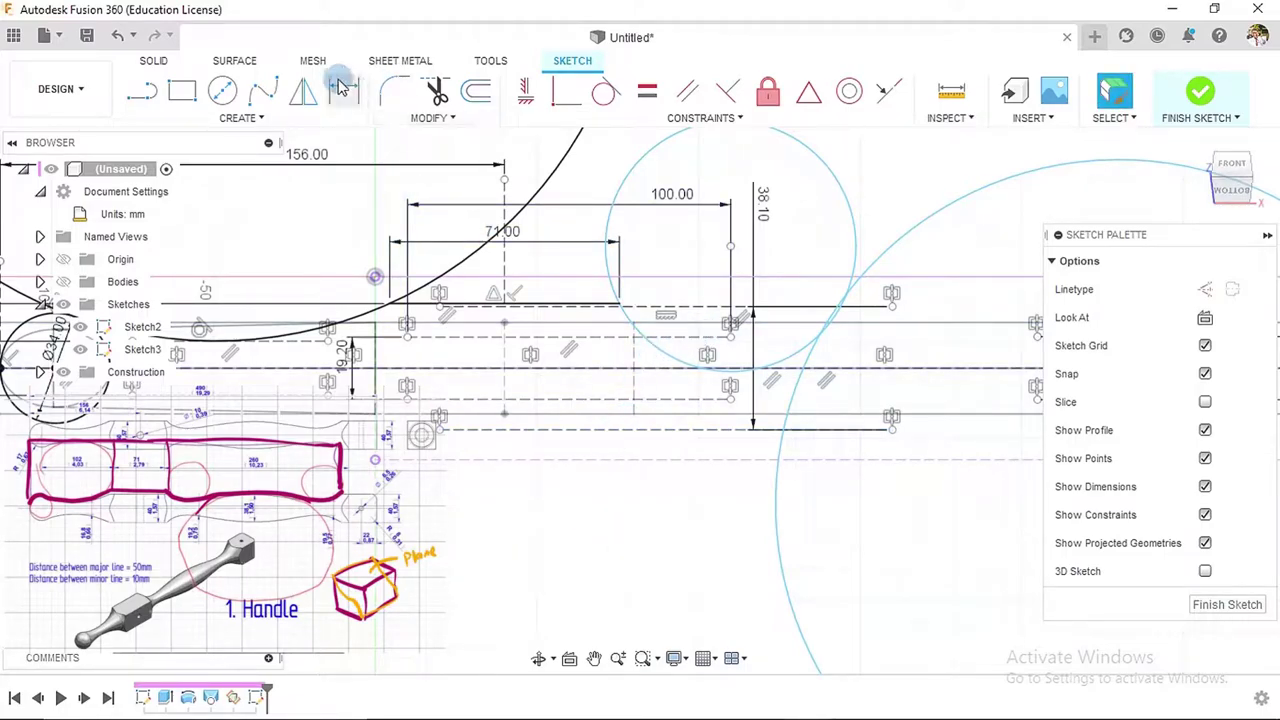
- Make a circle tangent to the dashed line and the small circle tangent to the big circle
{"action": "left_click", "coordinate": [605, 92]}
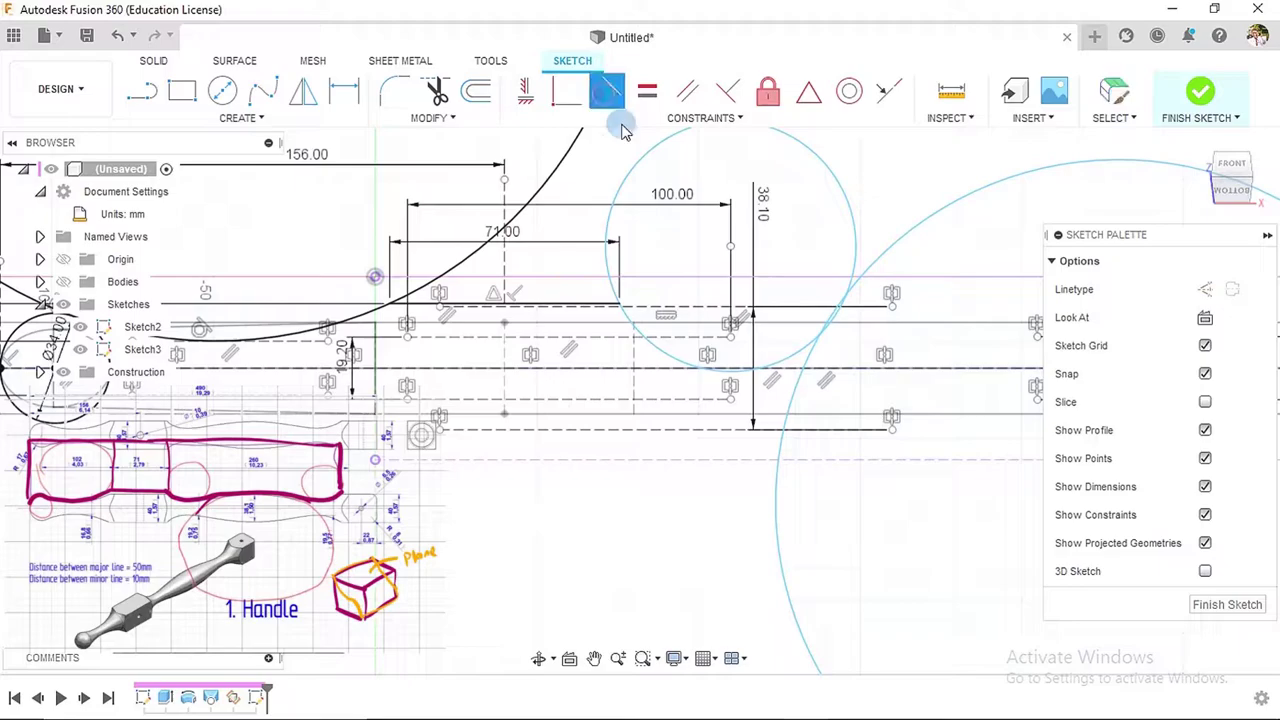
{"action": "left_click", "coordinate": [609, 216]}
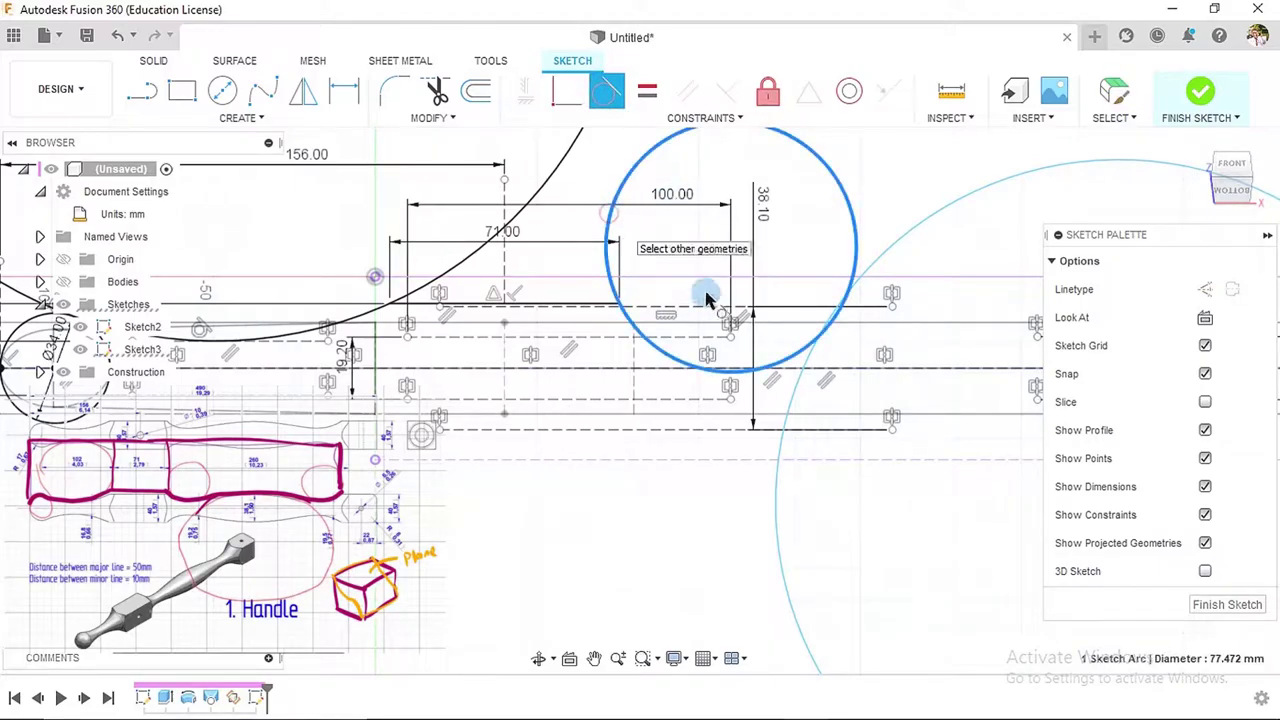
{"action": "left_click", "coordinate": [620, 341]}
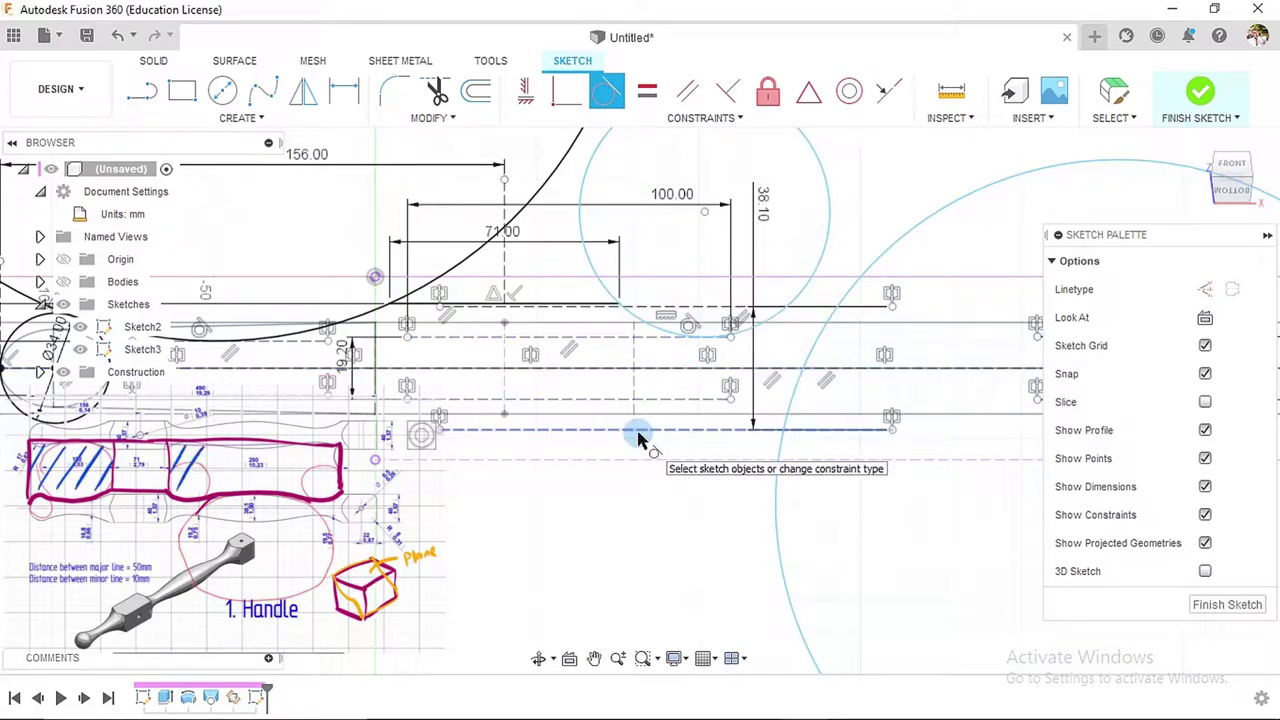
{"action": "left_click", "coordinate": [826, 254]}
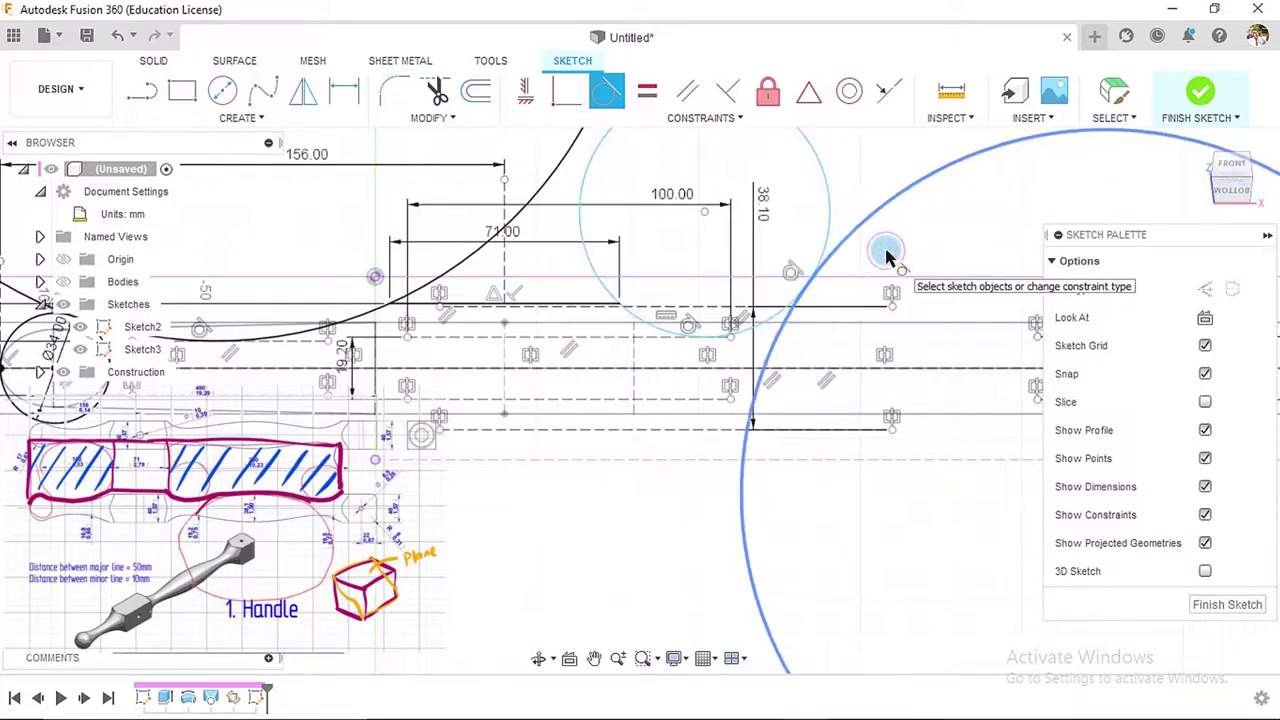
{"action": "left_click", "coordinate": [889, 251]}
- Make the small circle tangent to the large swelled arc
{"action": "scroll", "coordinate": [757, 351], "scroll_direction": "down", "scroll_amount": 3}
{"action": "scroll", "coordinate": [778, 362], "scroll_direction": "down", "scroll_amount": 2}
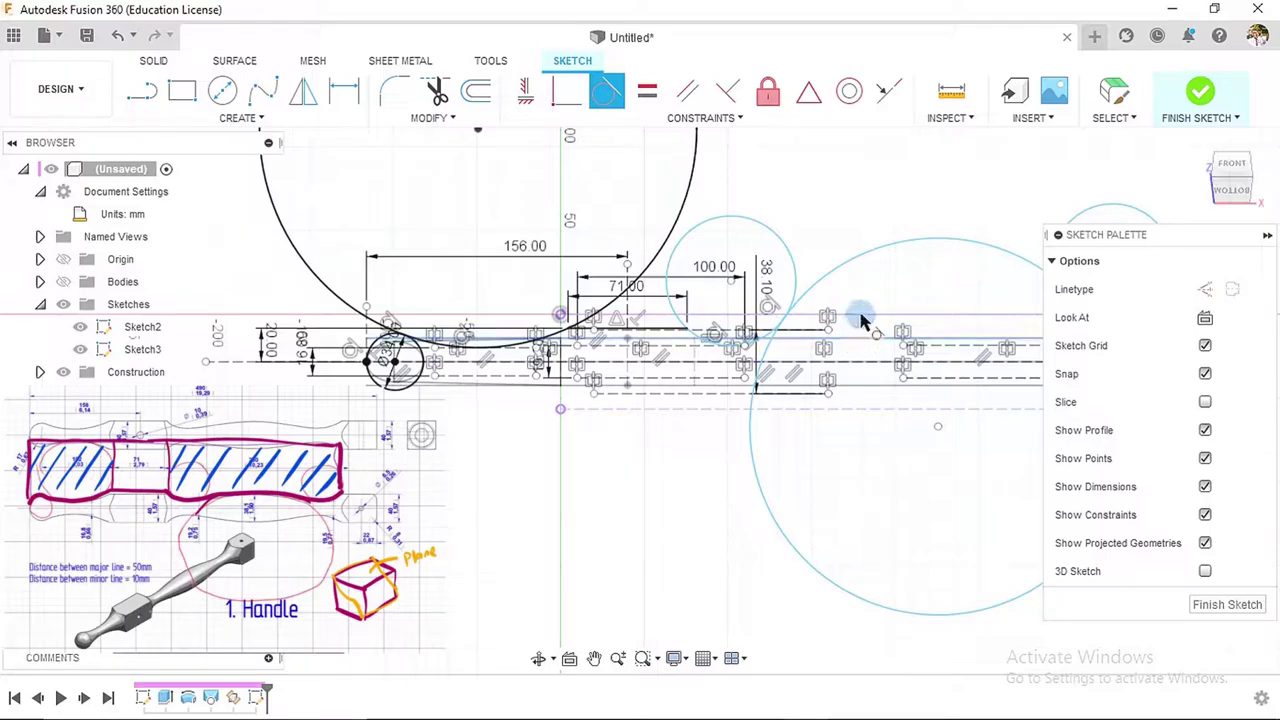
{"action": "middle_click_drag", "start_coordinate": [870, 305], "coordinate": [533, 305]}
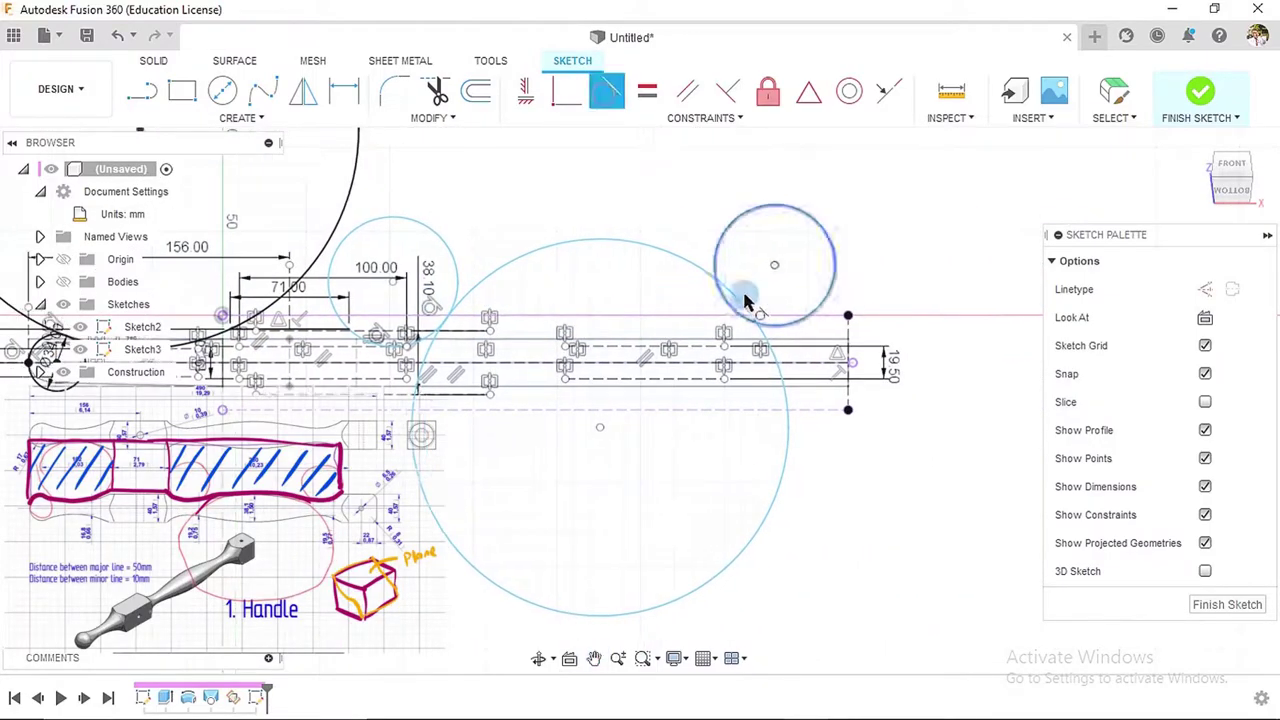
{"action": "scroll", "coordinate": [885, 308], "scroll_direction": "up", "scroll_amount": 4}
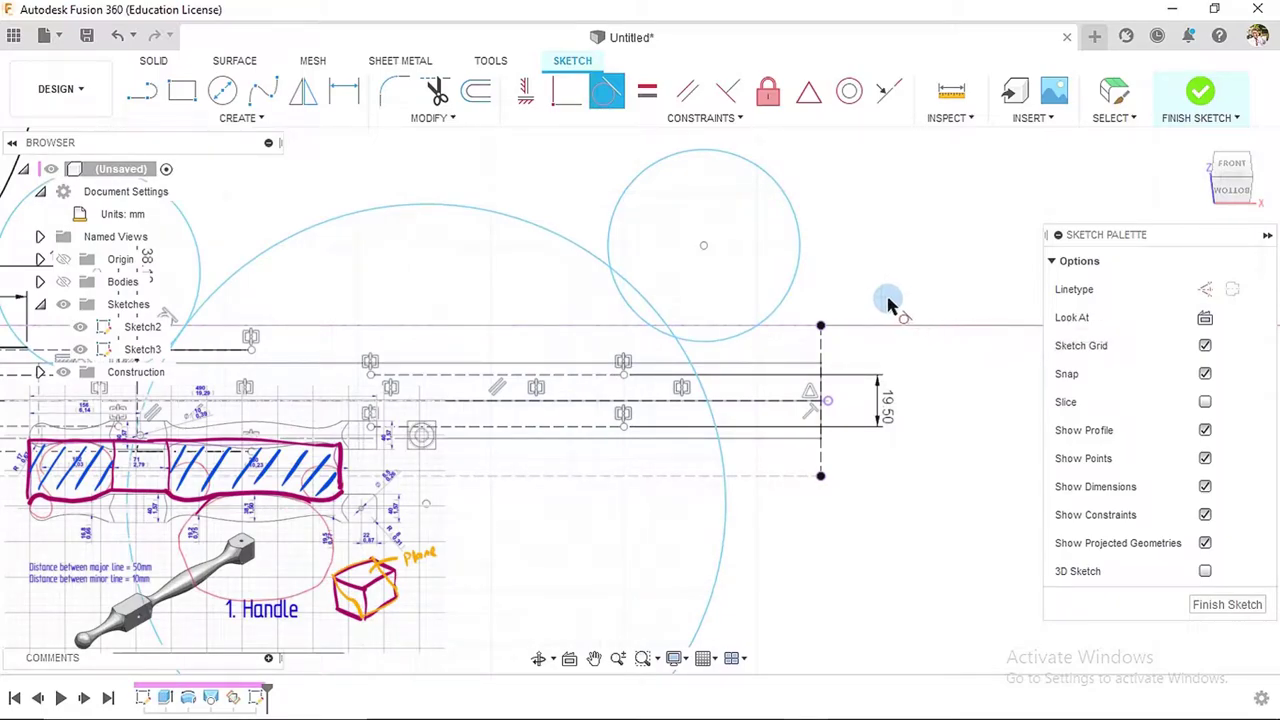
{"action": "left_click", "coordinate": [606, 240]}
{"action": "left_click", "coordinate": [582, 252]}
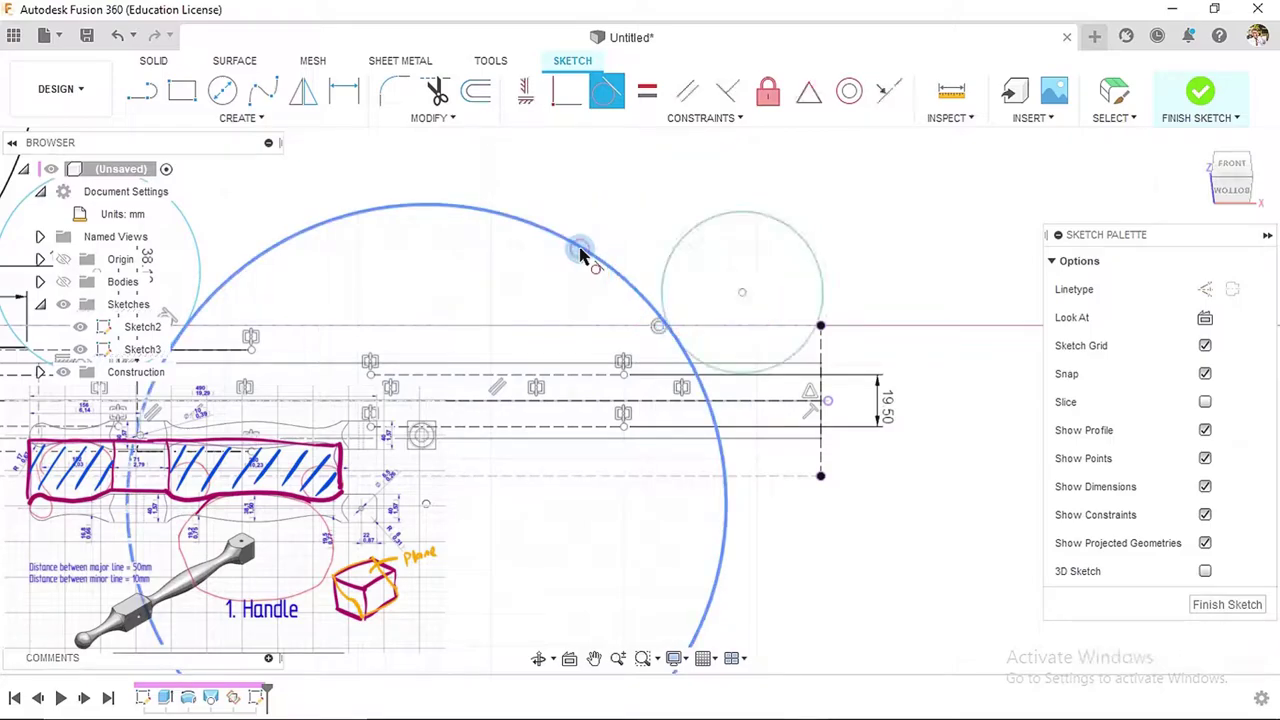
{"action": "left_click", "coordinate": [805, 345]}
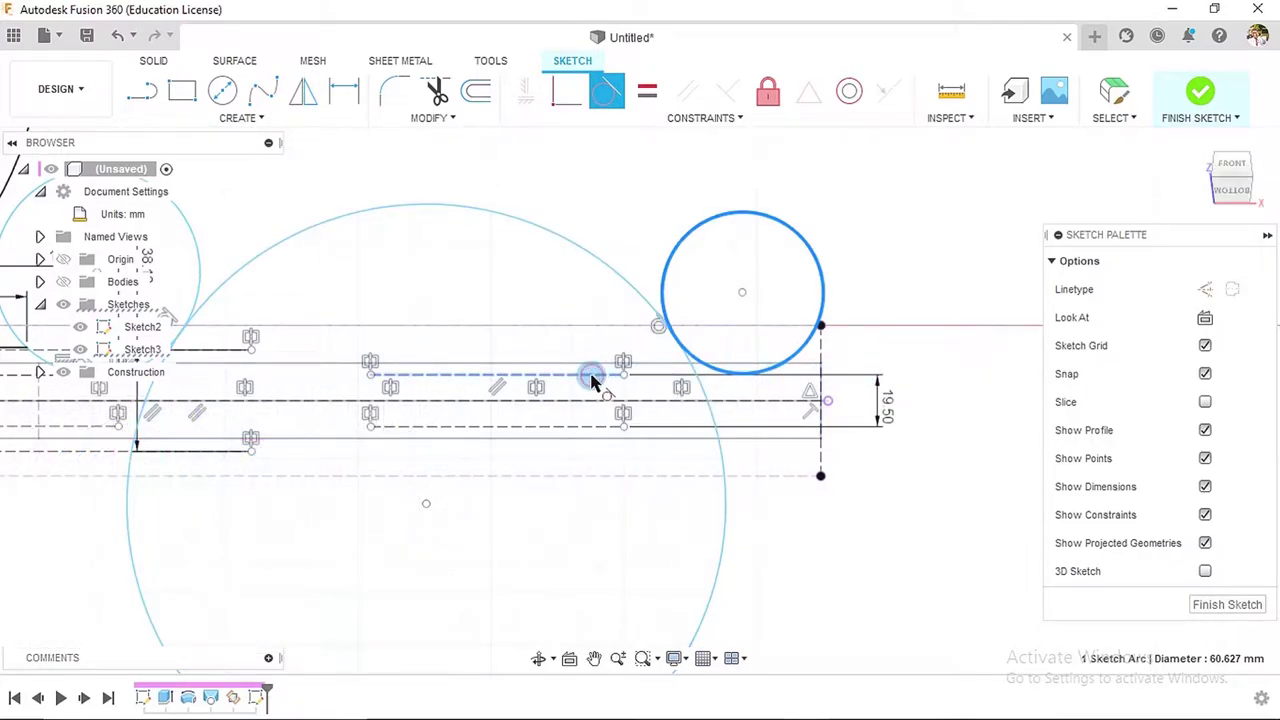
{"action": "key", "text": "Escape"}
{"action": "scroll", "coordinate": [826, 398], "scroll_direction": "down", "scroll_amount": 3}
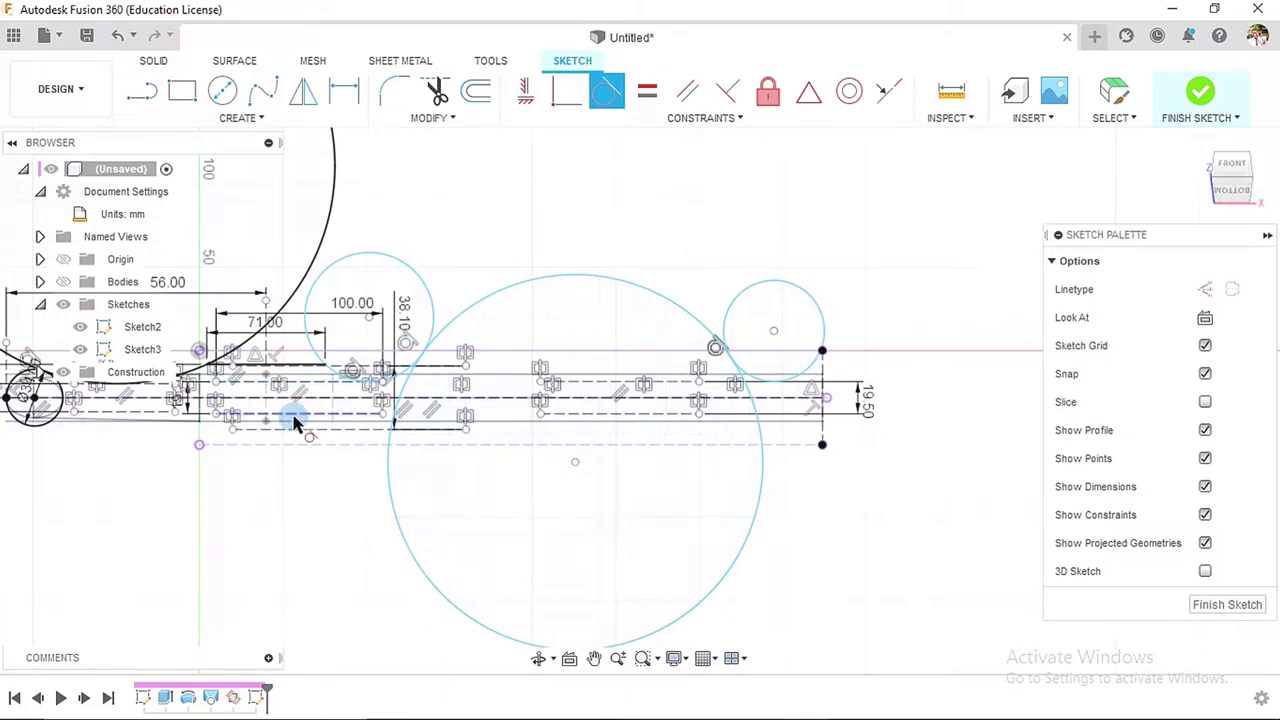
{"action": "scroll", "coordinate": [293, 422], "scroll_direction": "up", "scroll_amount": 2}
{"action": "scroll", "coordinate": [294, 360], "scroll_direction": "up", "scroll_amount": 2}
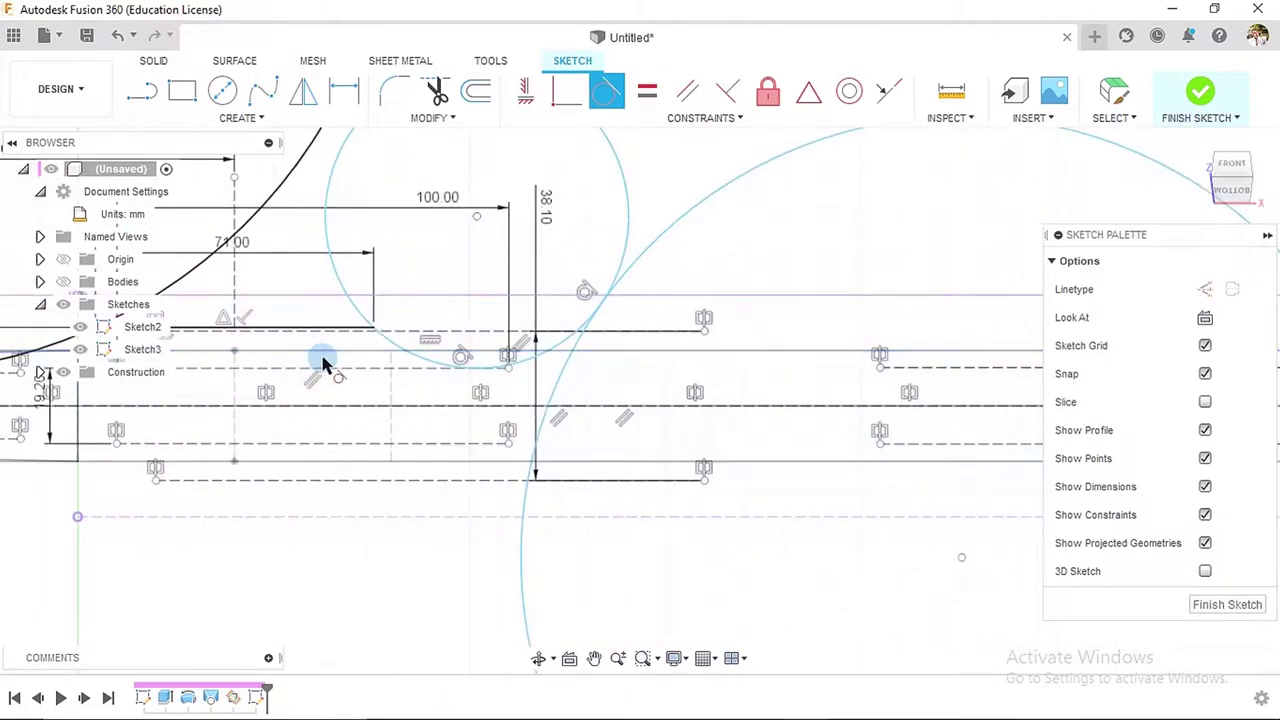
{"action": "mouse_move", "coordinate": [322, 362]}
{"action": "middle_mouse_down"}
{"action": "mouse_move", "coordinate": [600, 354]}
{"action": "mouse_move", "coordinate": [651, 366]}
{"action": "middle_mouse_up"}
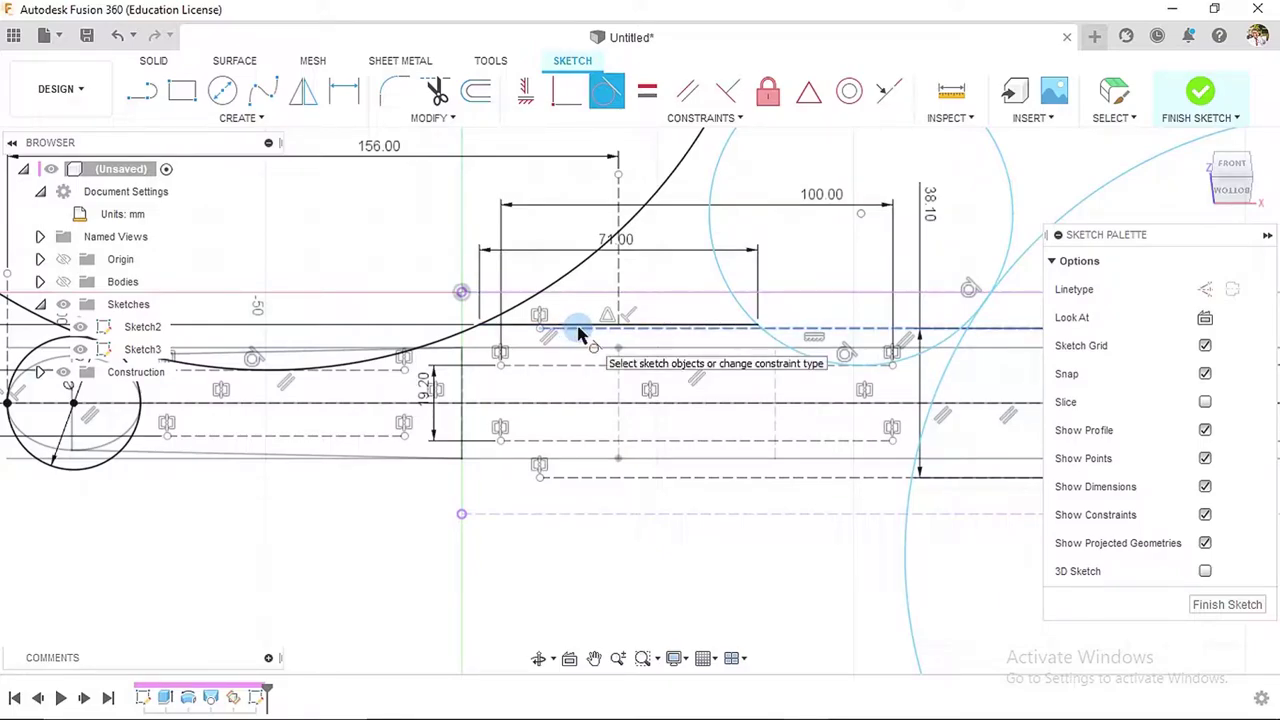
{"action": "scroll", "coordinate": [578, 338], "scroll_direction": "down", "scroll_amount": 2}
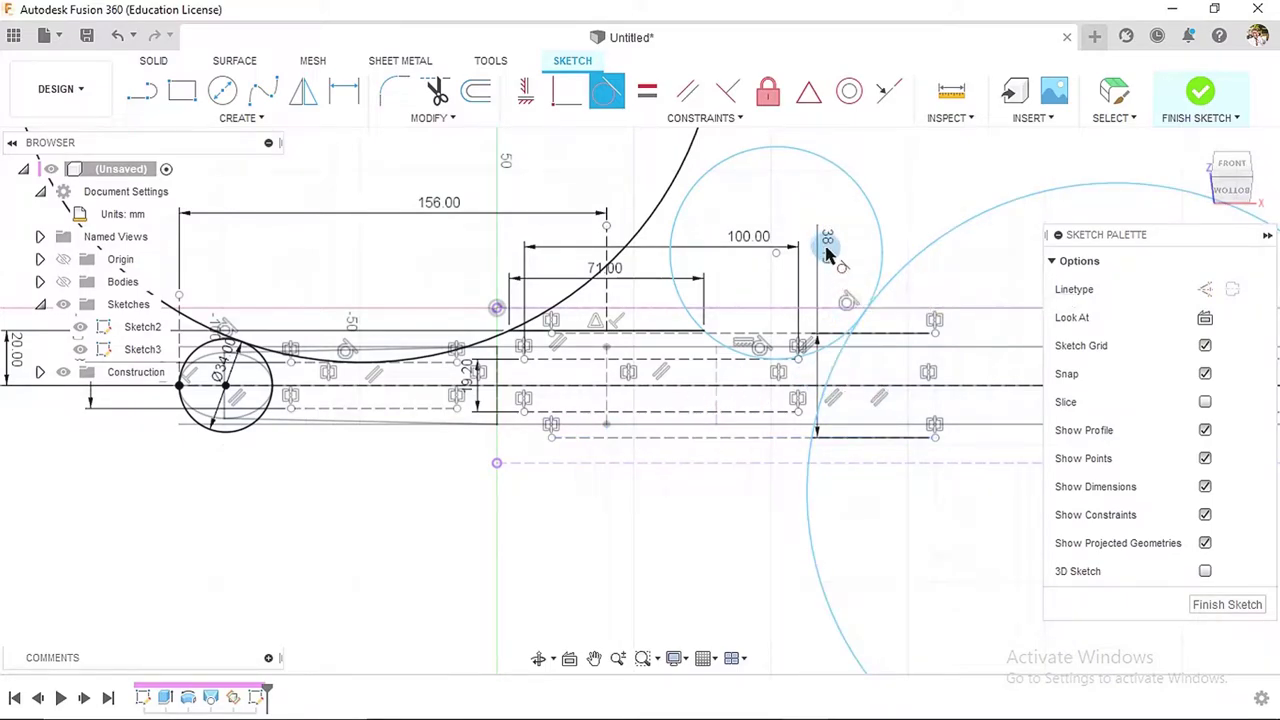
{"action": "scroll", "coordinate": [849, 329], "scroll_direction": "down", "scroll_amount": 2}
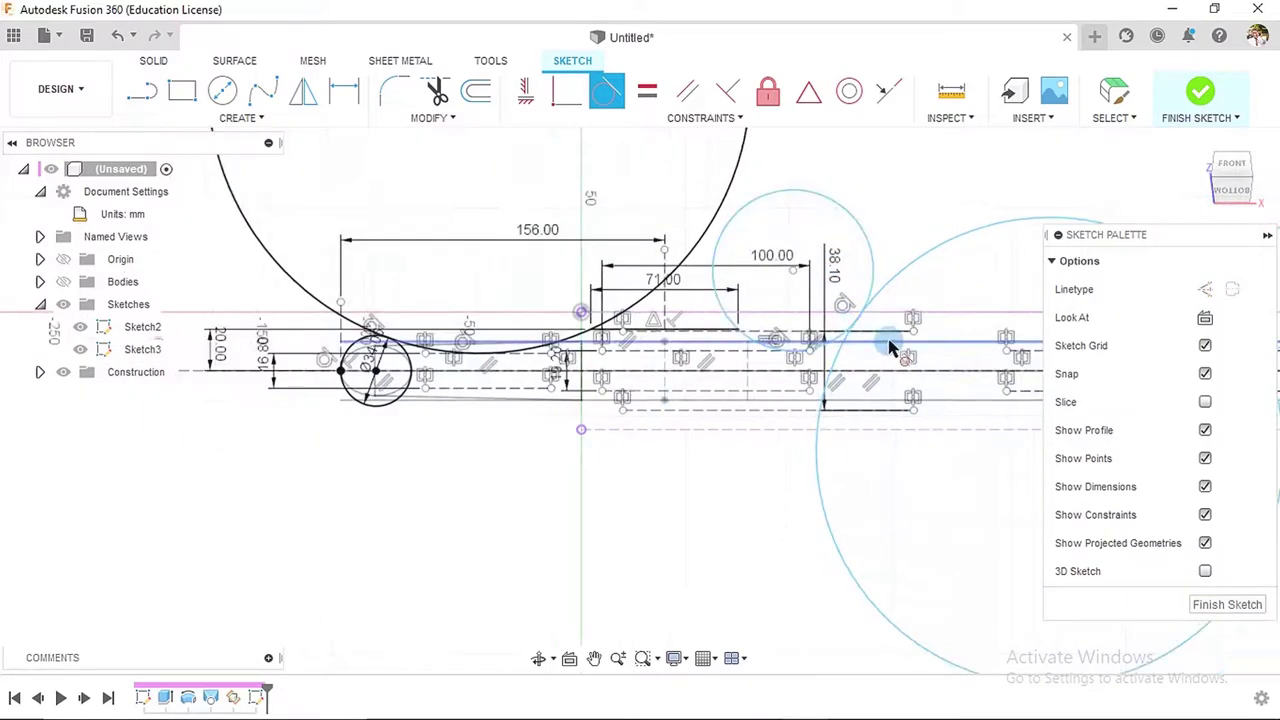
{"action": "middle_click_drag", "start_coordinate": [886, 343], "coordinate": [573, 350]}
{"action": "left_click", "coordinate": [633, 252]}
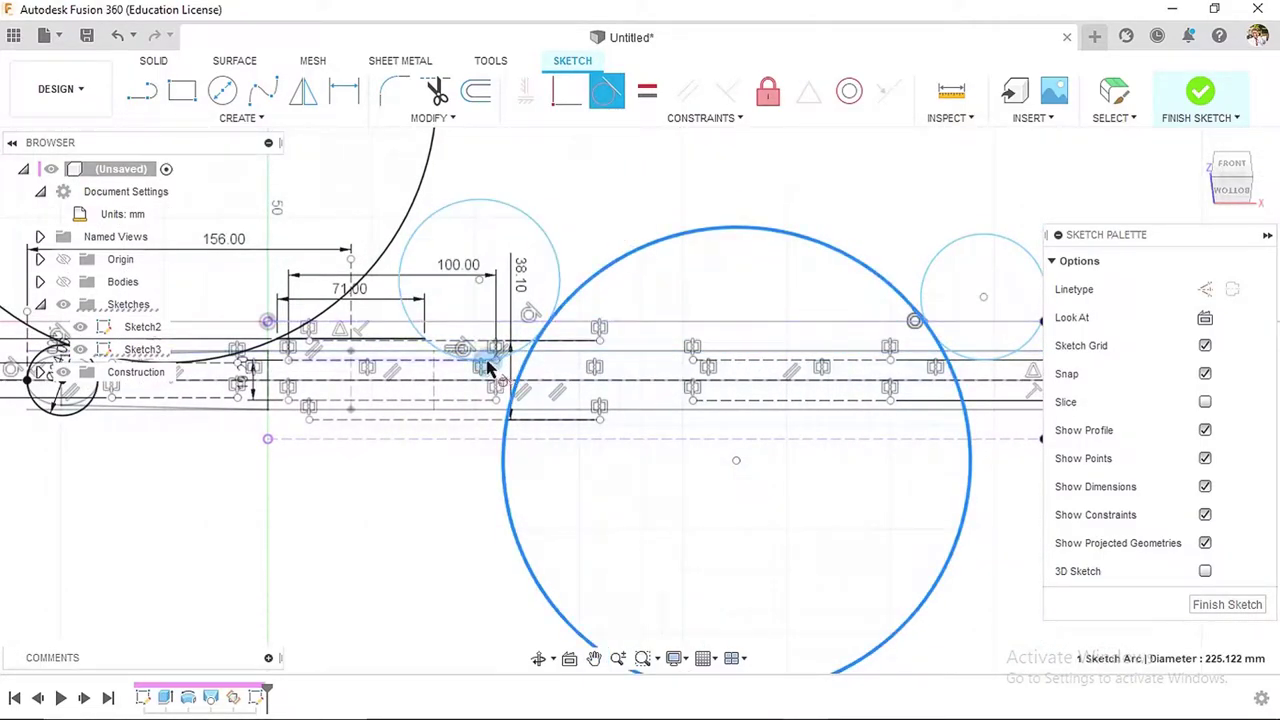
{"action": "scroll", "coordinate": [488, 352], "scroll_direction": "up", "scroll_amount": 3}
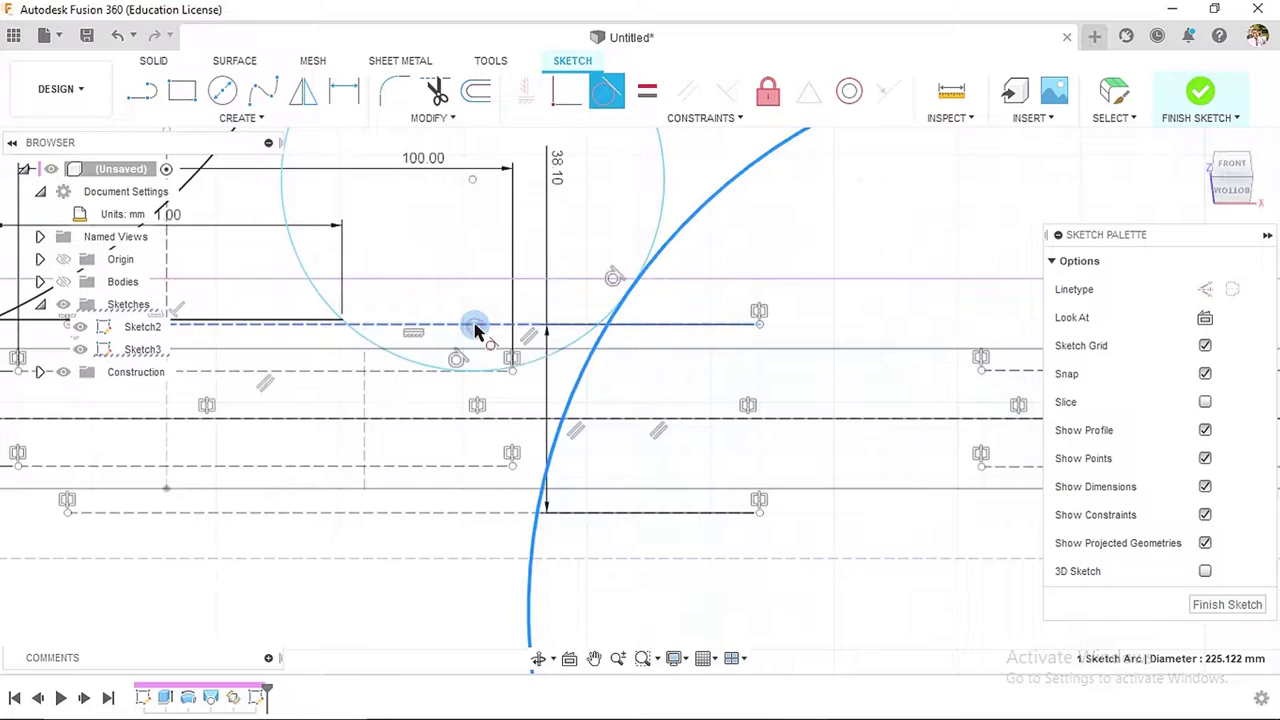
{"action": "key", "text": "ctrl+z"}
{"action": "scroll", "coordinate": [574, 364], "scroll_direction": "down", "scroll_amount": 5}
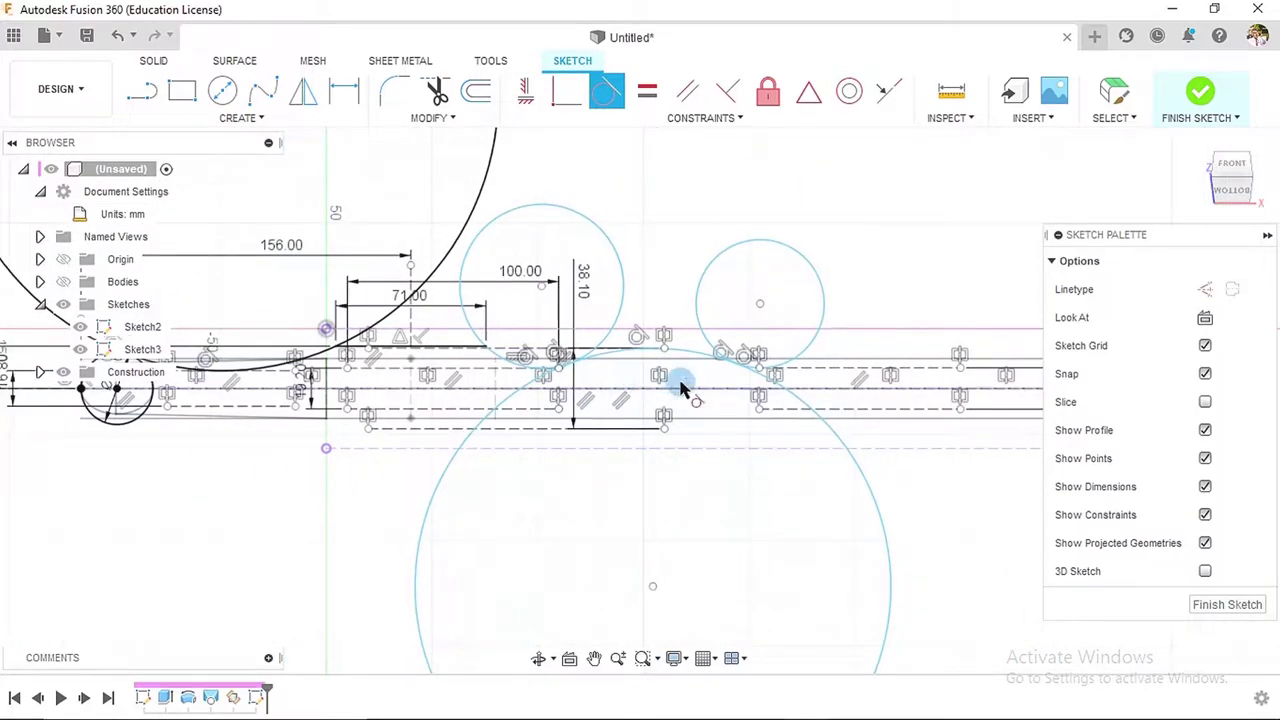
{"action": "scroll", "coordinate": [960, 491], "scroll_direction": "down", "scroll_amount": 2}
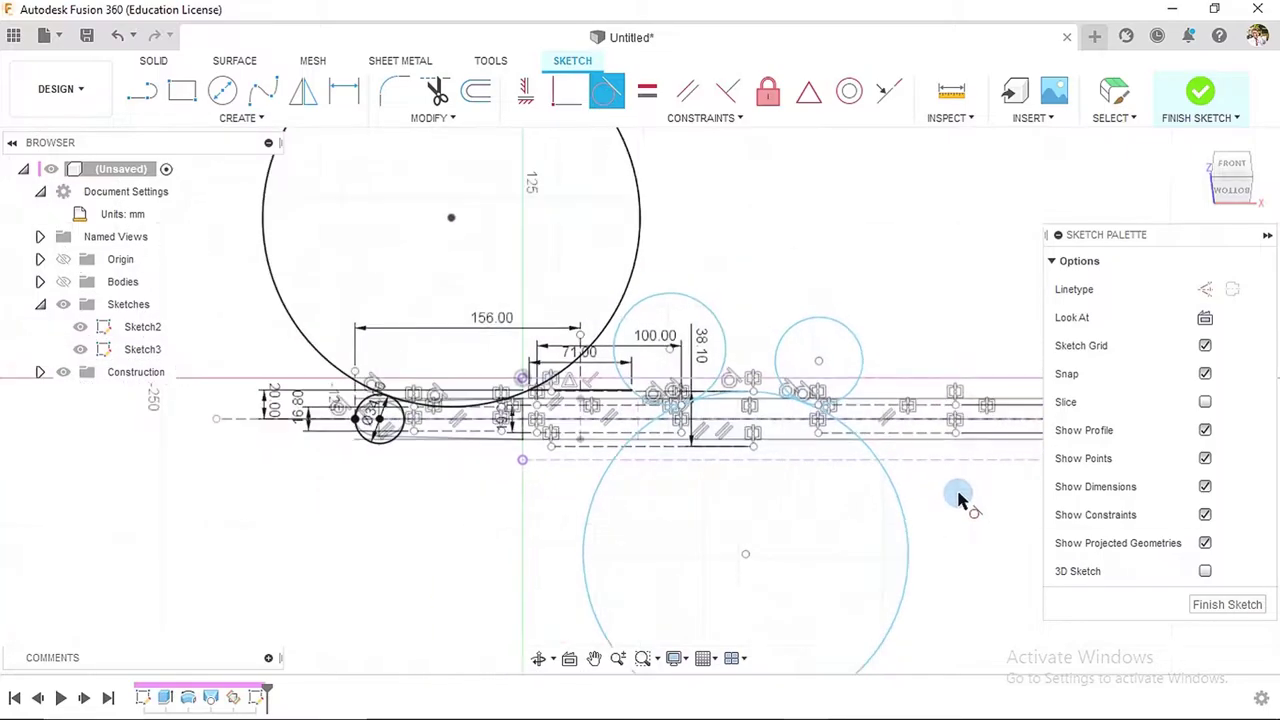
{"action": "middle_click_drag", "start_coordinate": [960, 491], "coordinate": [647, 472]}
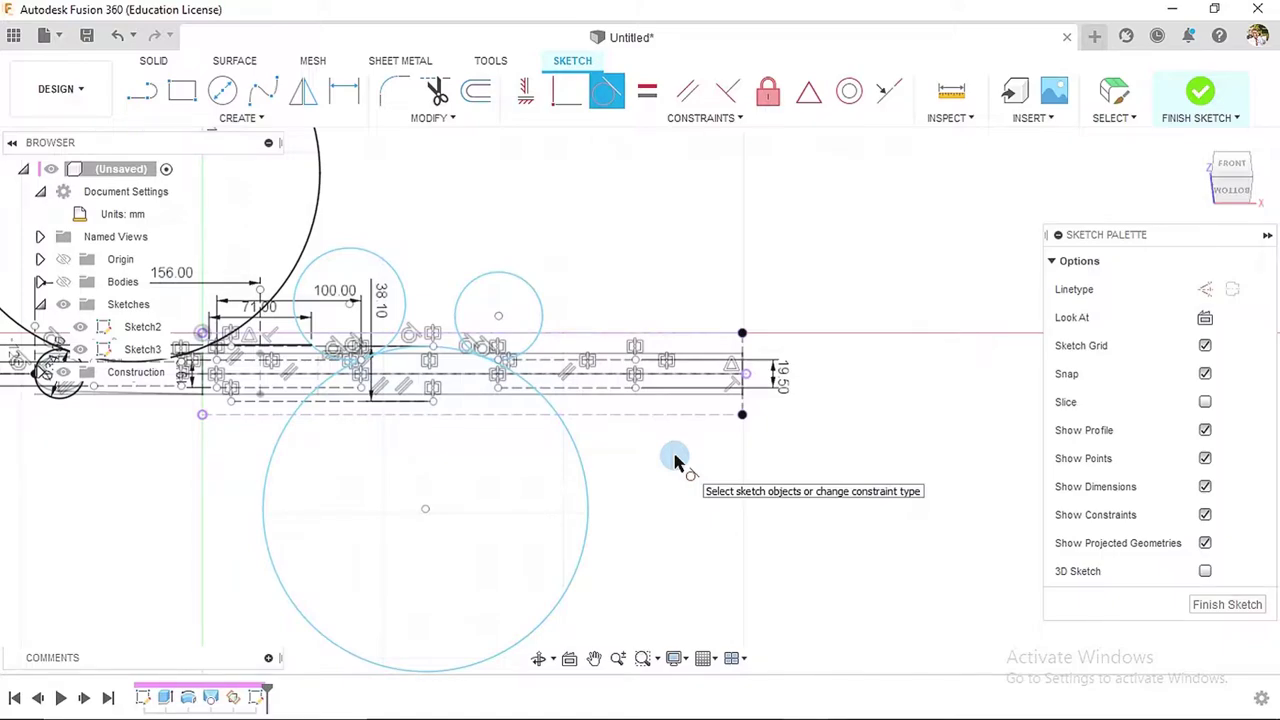
- Draw a short vertical construction line up from the centre line at the tang end
{"action": "left_click", "coordinate": [153, 90]}
{"action": "left_click", "coordinate": [1204, 289]}
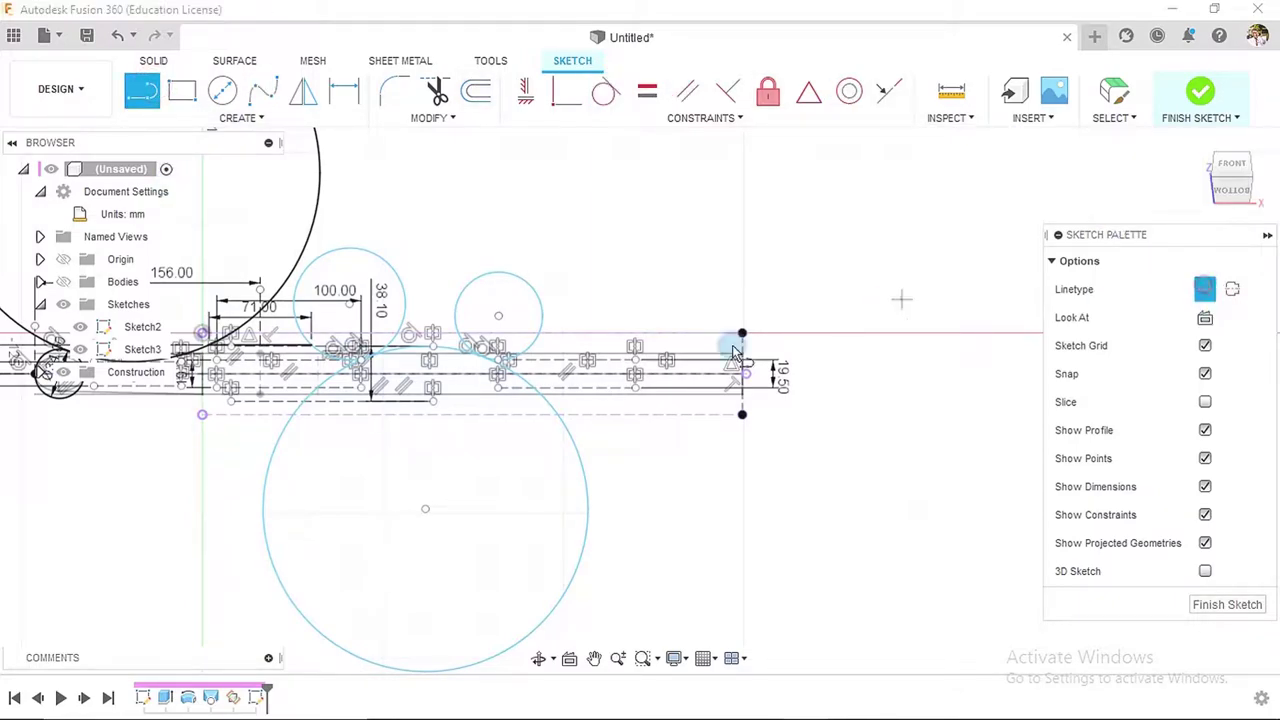
{"action": "scroll", "coordinate": [733, 352], "scroll_direction": "down", "scroll_amount": 2}
{"action": "scroll", "coordinate": [678, 364], "scroll_direction": "up", "scroll_amount": 4}
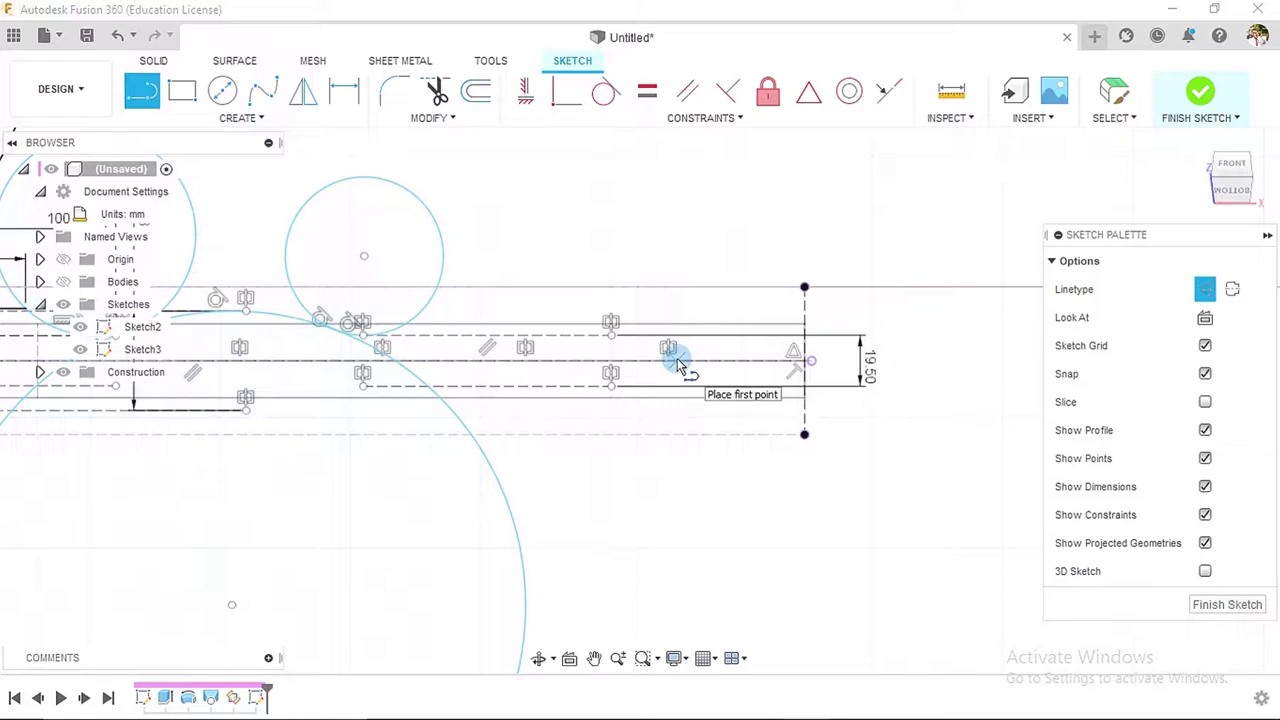
{"action": "left_click", "coordinate": [677, 360]}
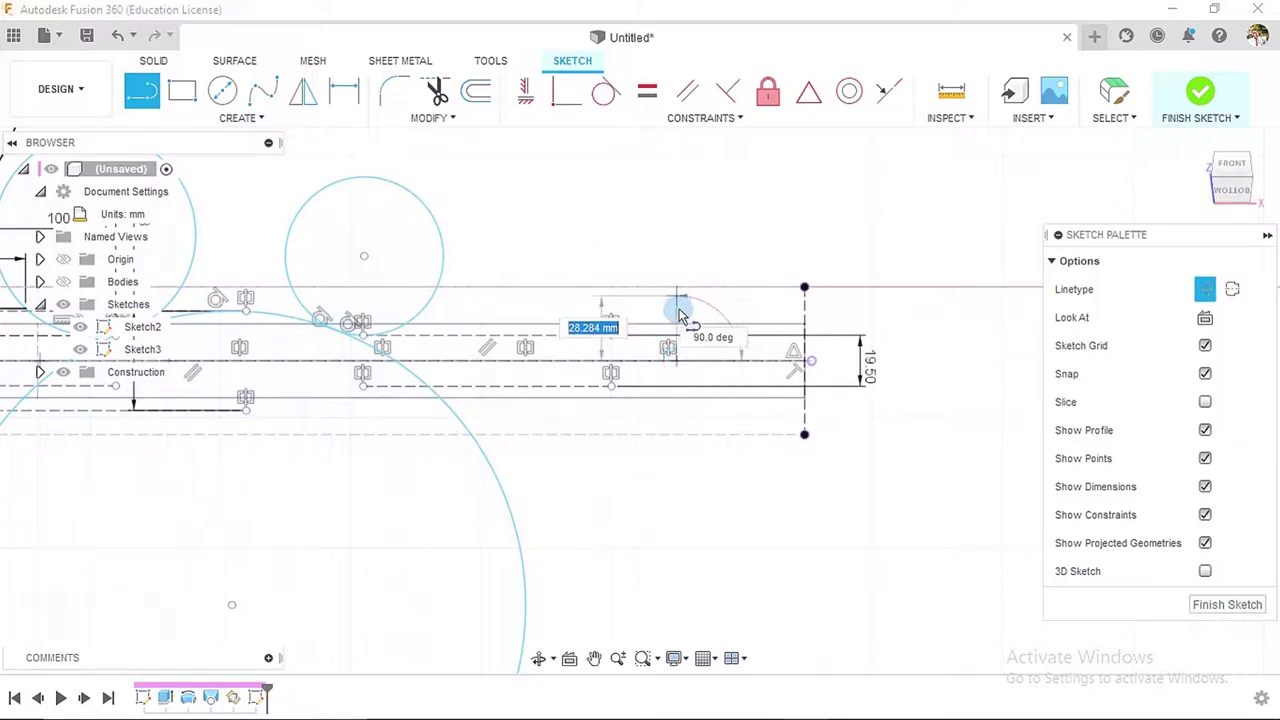
{"action": "left_click", "coordinate": [678, 315]}
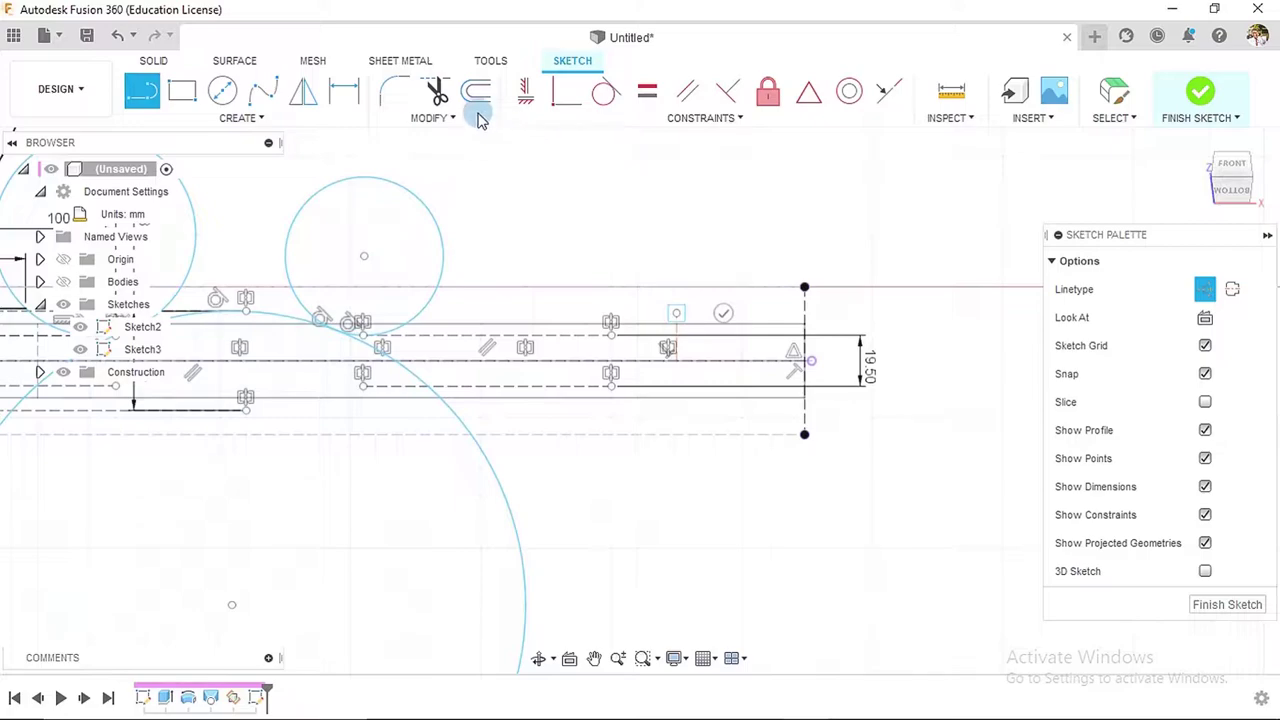
{"action": "key", "text": "Escape"}
- Dimension the short vertical line to 20 mm
{"action": "left_click", "coordinate": [343, 91]}
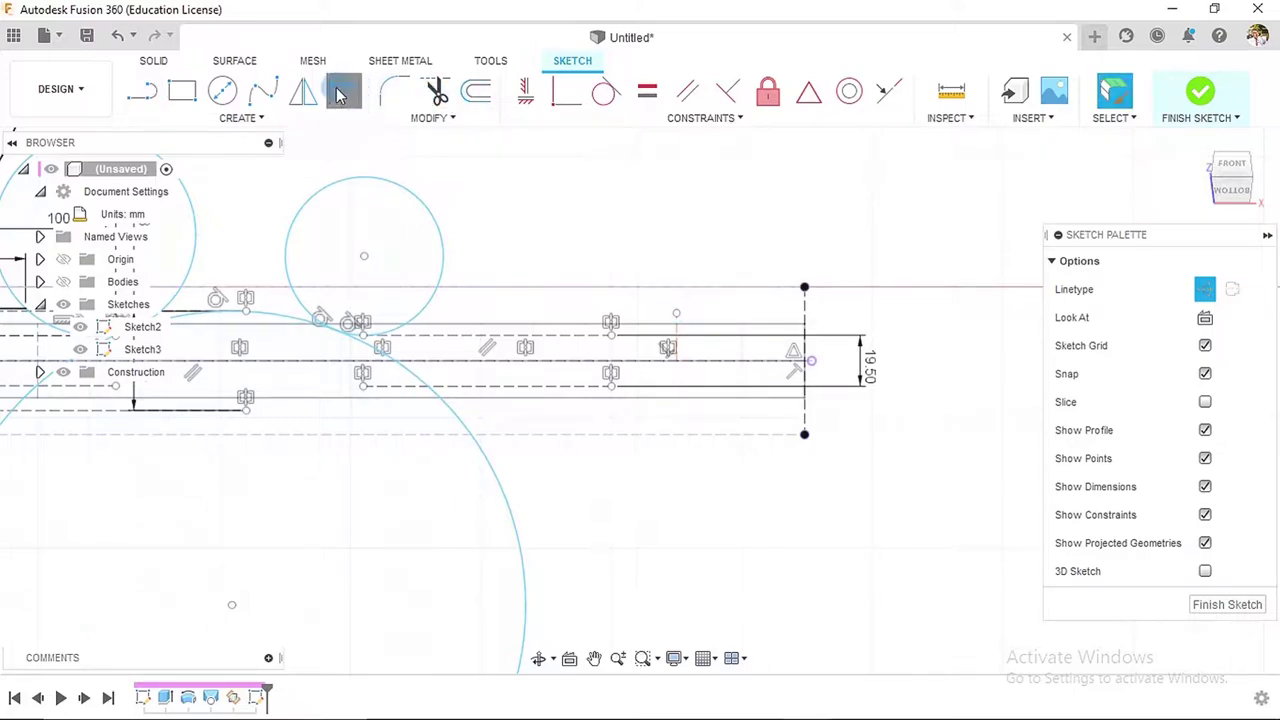
{"action": "left_click", "coordinate": [676, 345]}
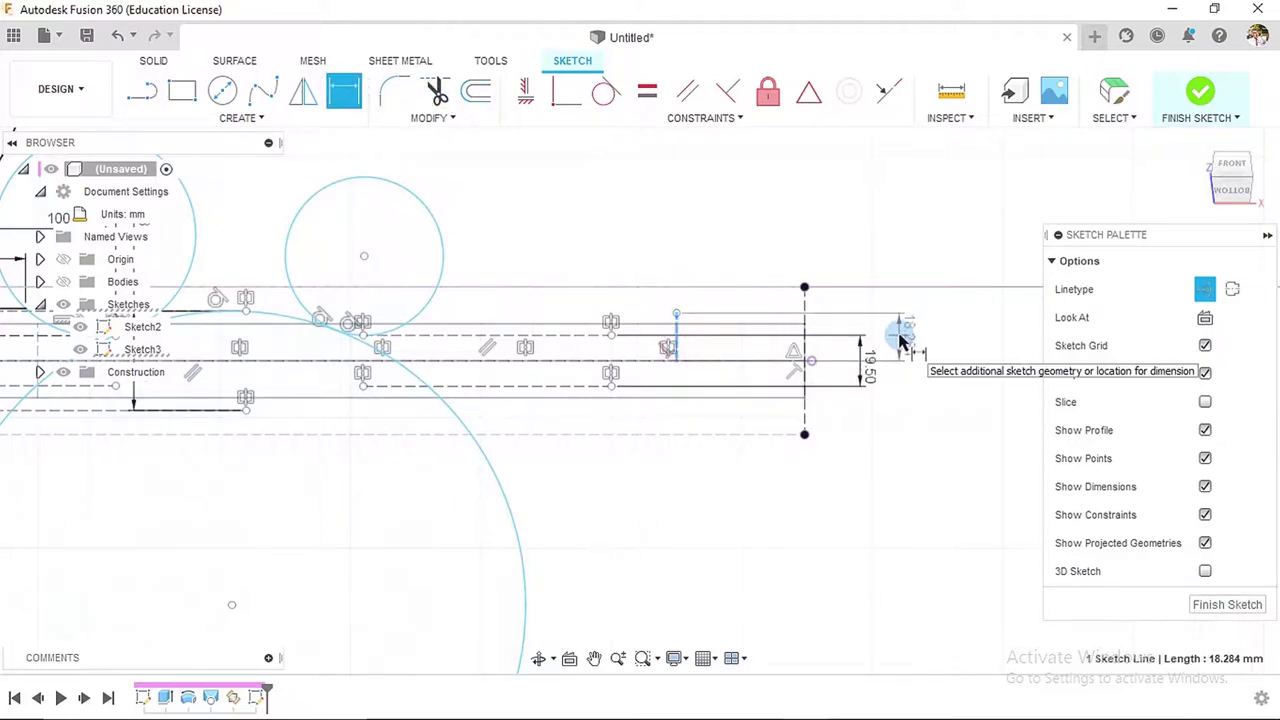
{"action": "left_click", "coordinate": [900, 340]}
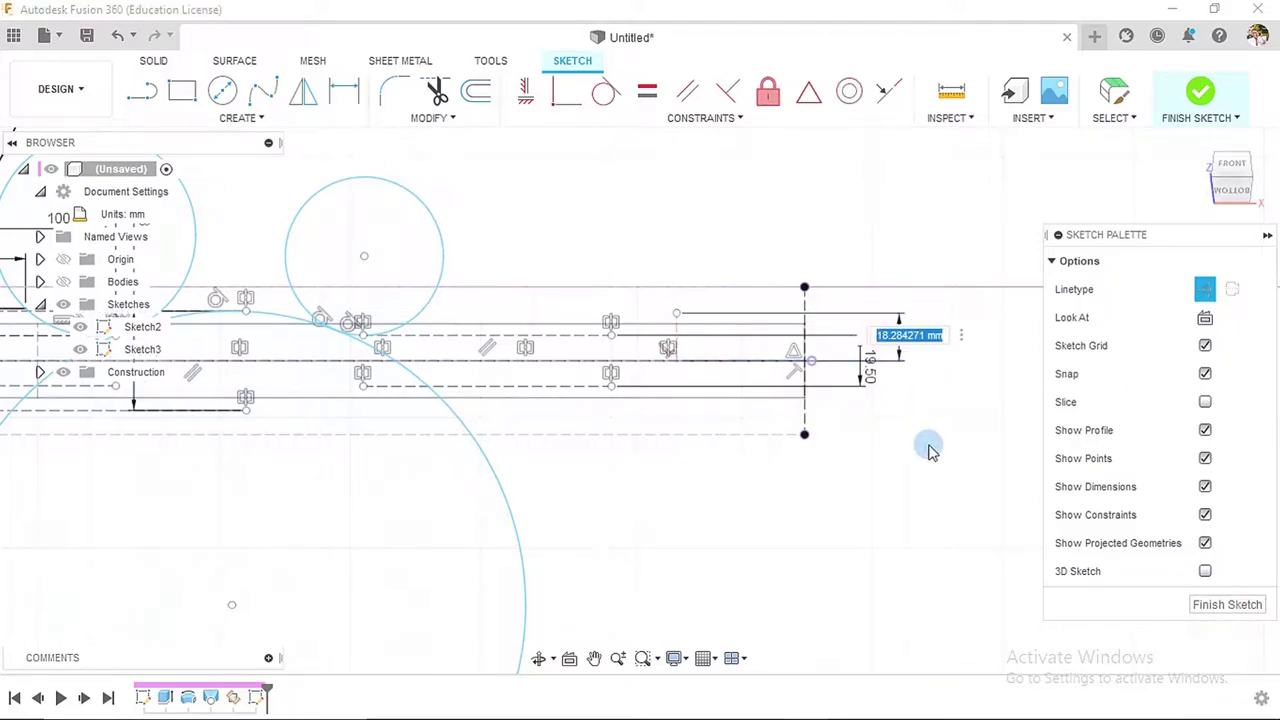
{"action": "key", "text": "Return"}
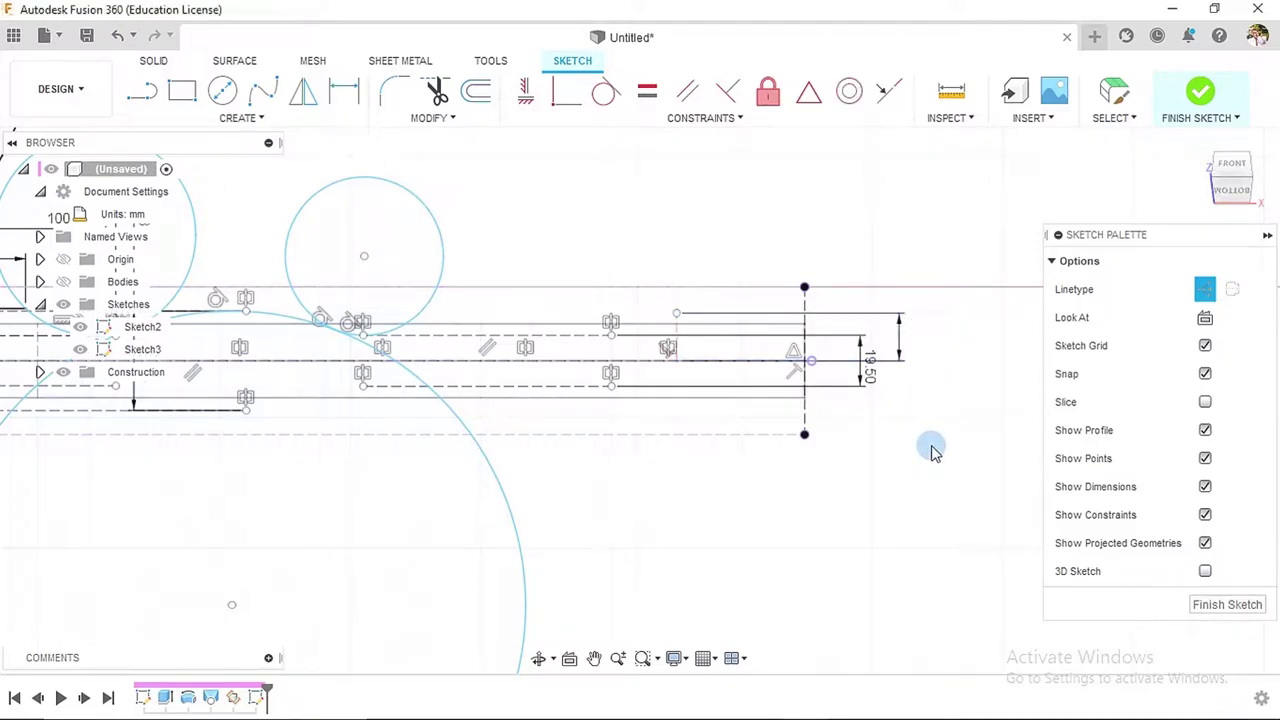
{"action": "scroll", "coordinate": [585, 260], "scroll_direction": "down", "scroll_amount": 5}
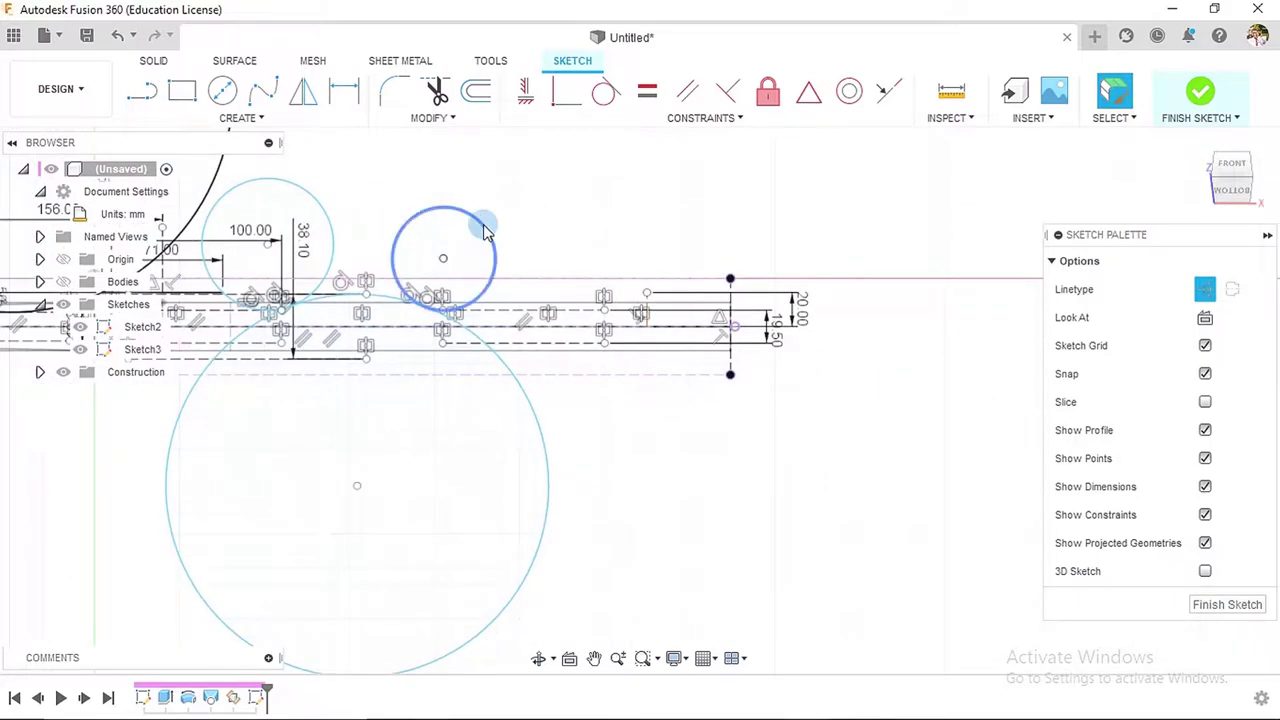
- Add a 260 mm horizontal overall length dimension locating the tang-end vertical line
{"action": "left_click", "coordinate": [341, 96]}
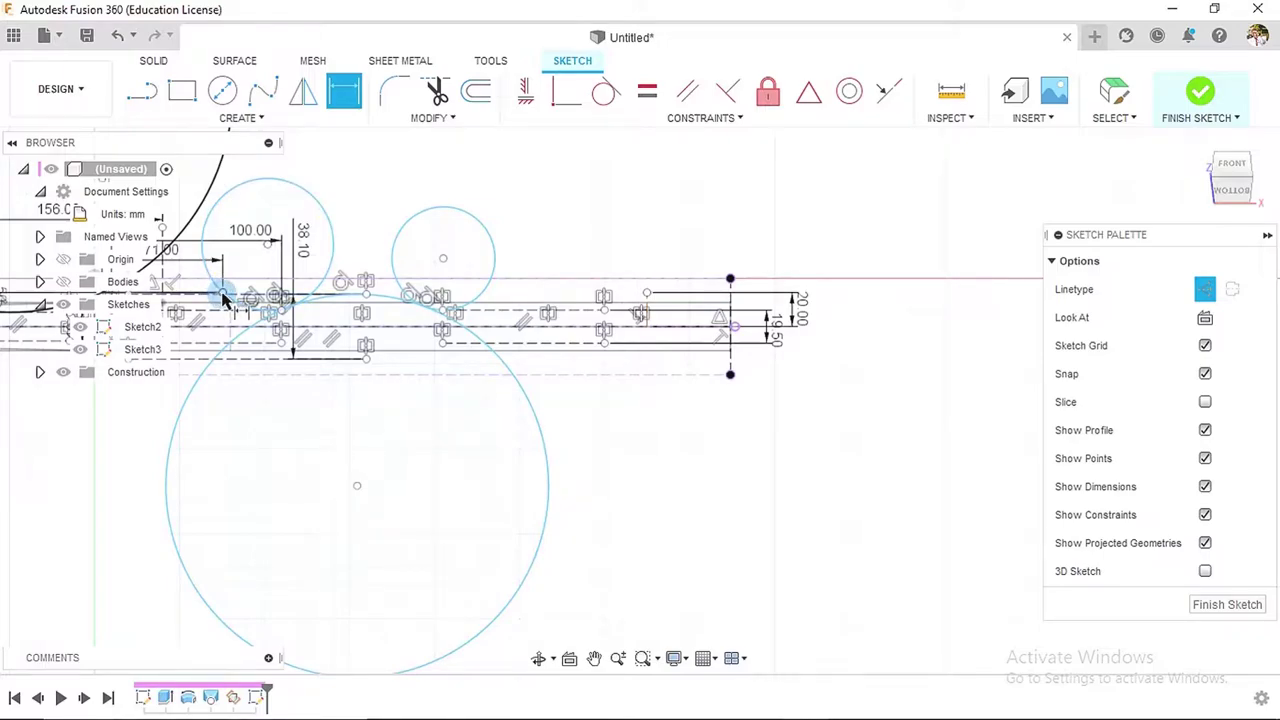
{"action": "middle_click_drag", "start_coordinate": [243, 257], "coordinate": [396, 257]}
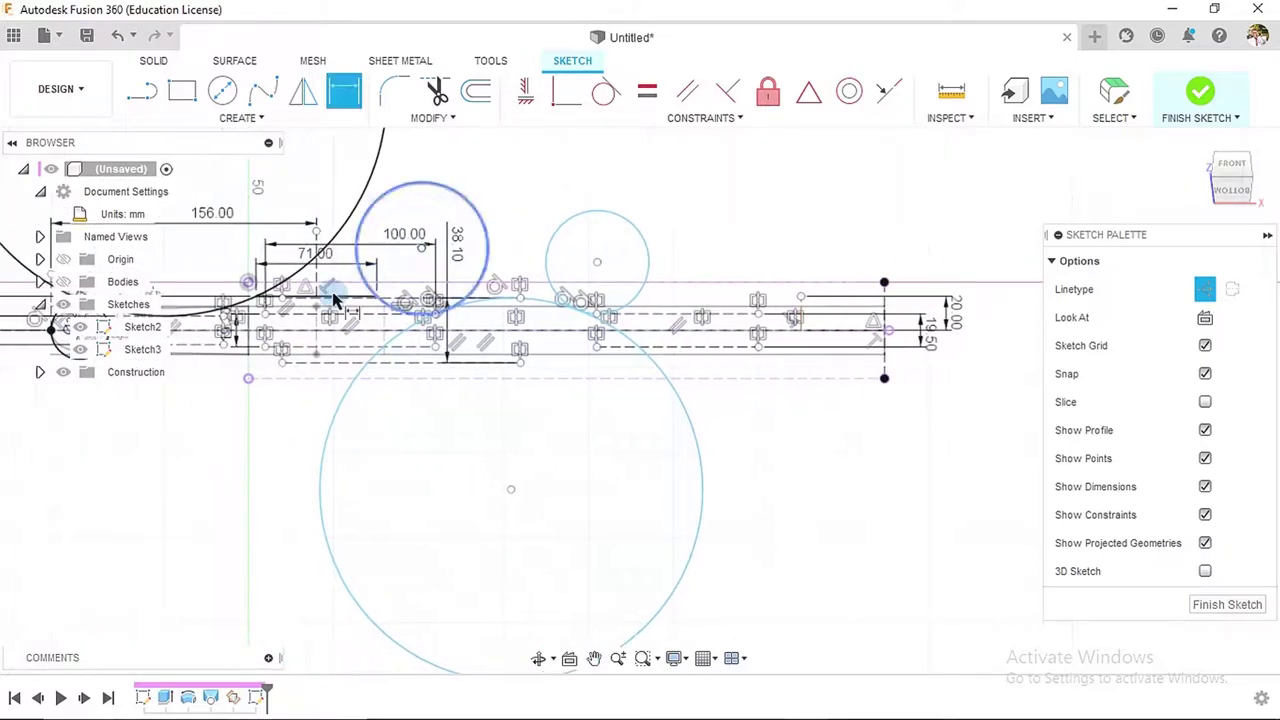
{"action": "scroll", "coordinate": [265, 300], "scroll_direction": "up", "scroll_amount": 2}
{"action": "scroll", "coordinate": [265, 300], "scroll_direction": "up", "scroll_amount": 3}
{"action": "scroll", "coordinate": [337, 209], "scroll_direction": "up", "scroll_amount": 3}
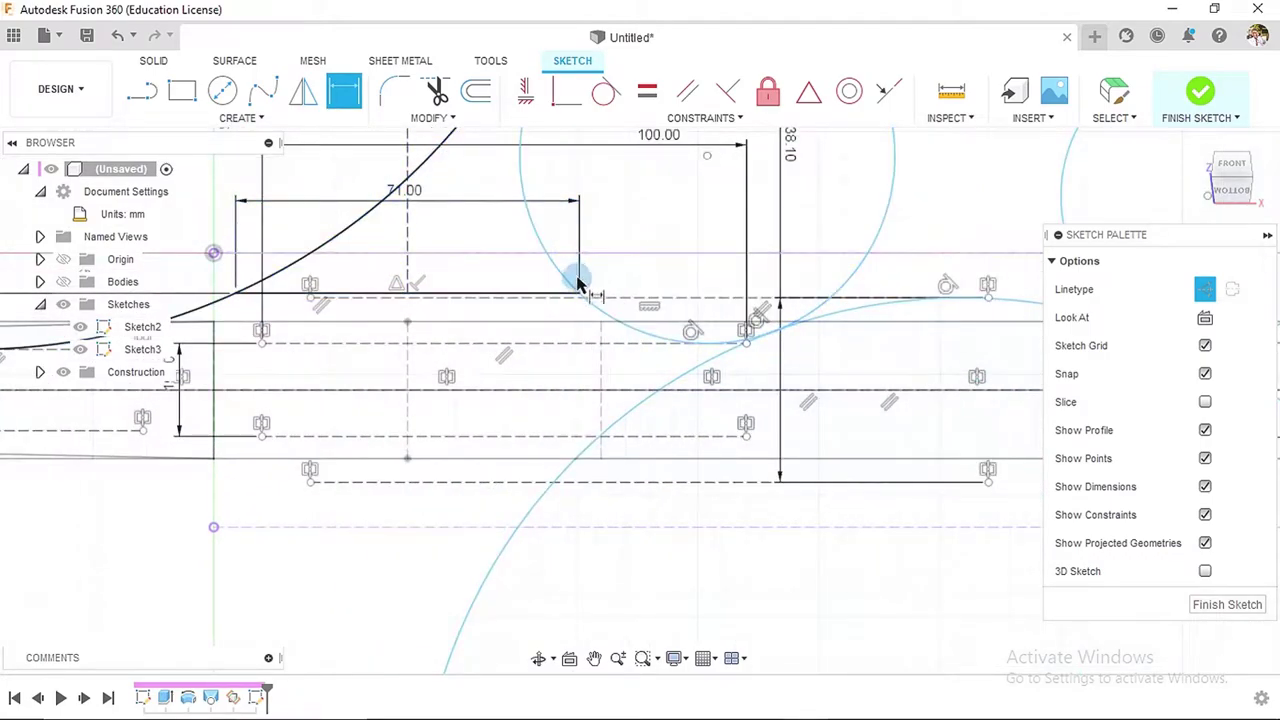
{"action": "scroll", "coordinate": [580, 297], "scroll_direction": "down", "scroll_amount": 10}
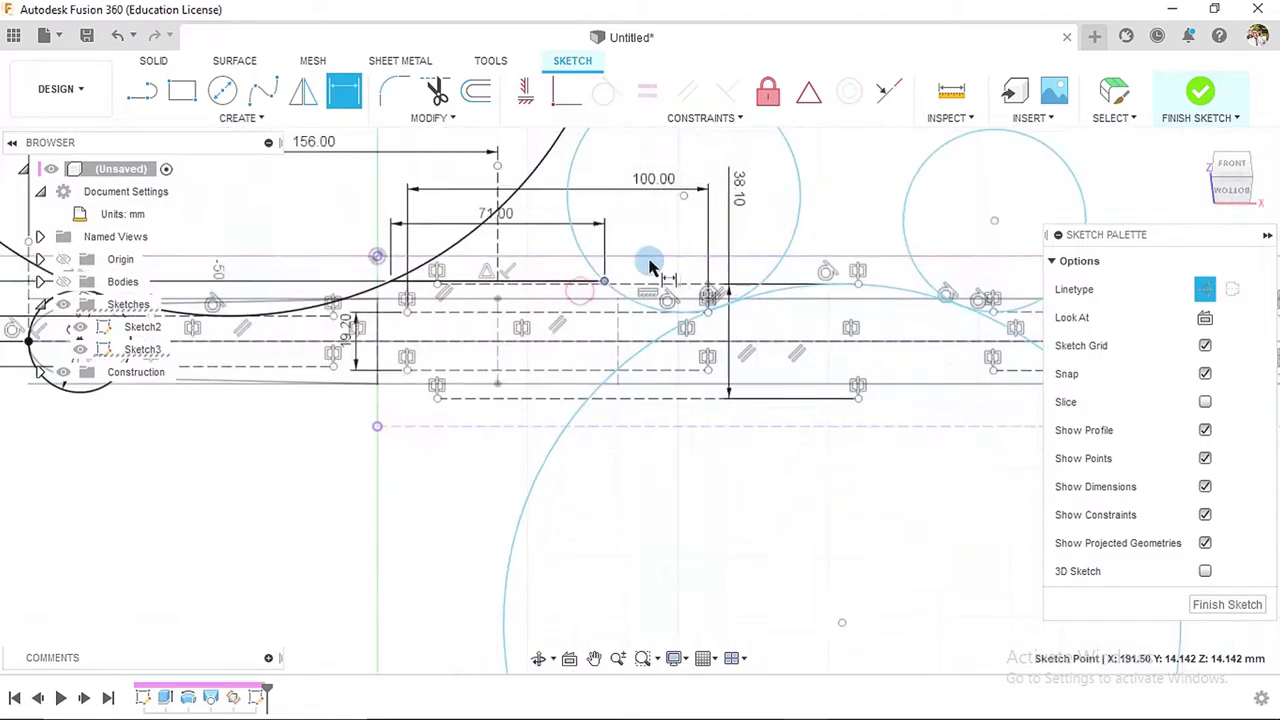
{"action": "key", "text": "d"}
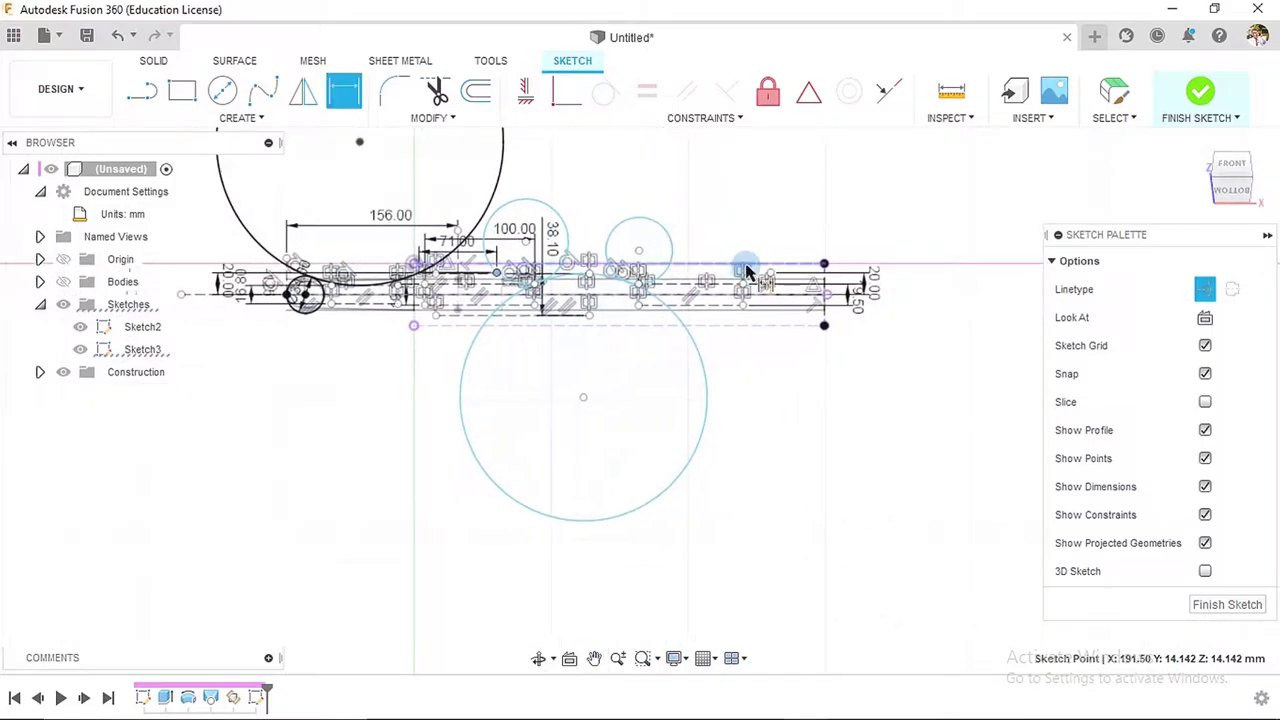
{"action": "scroll", "coordinate": [860, 286], "scroll_direction": "up", "scroll_amount": 8}
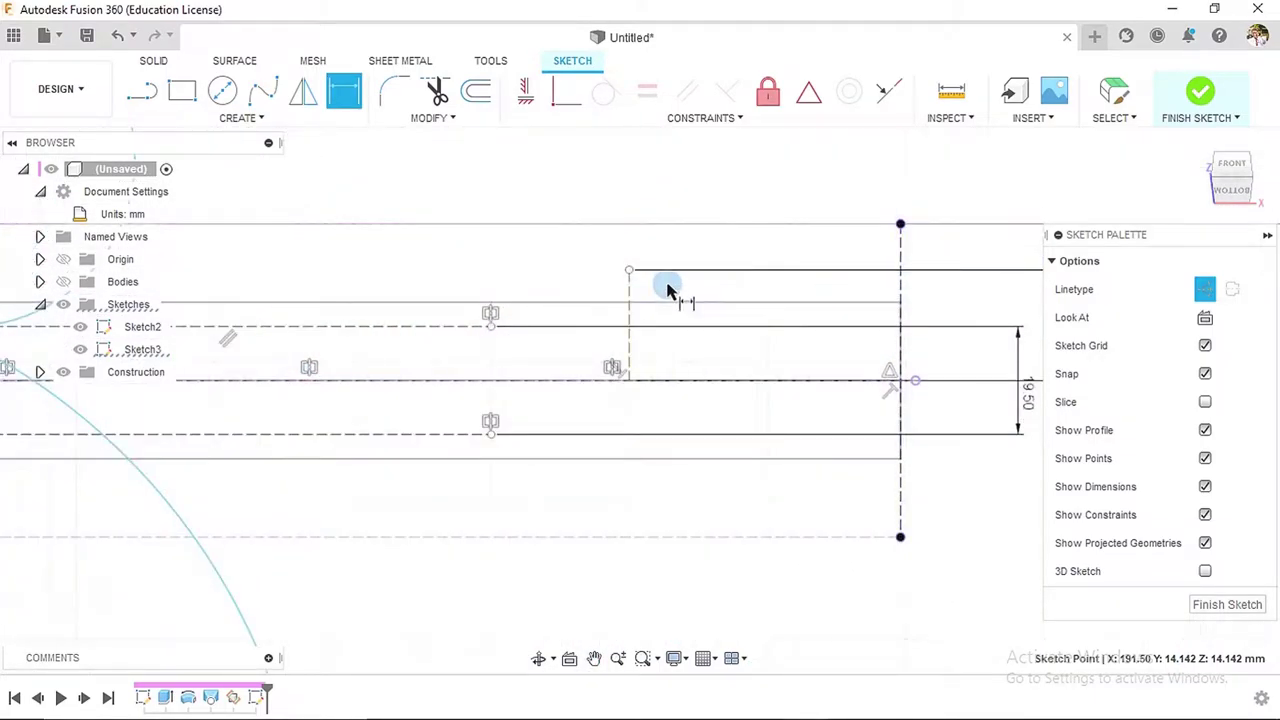
{"action": "left_click", "coordinate": [630, 271]}
{"action": "scroll", "coordinate": [660, 284], "scroll_direction": "down", "scroll_amount": 3}
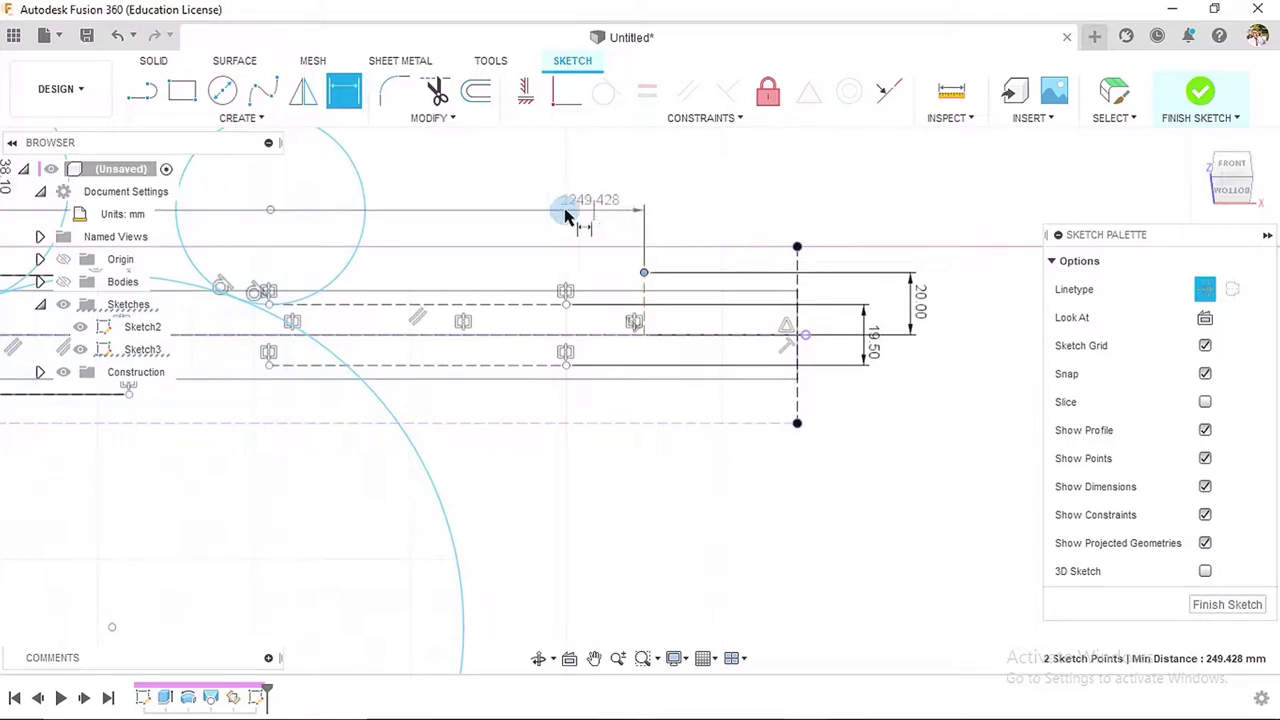
{"action": "left_click", "coordinate": [511, 209]}
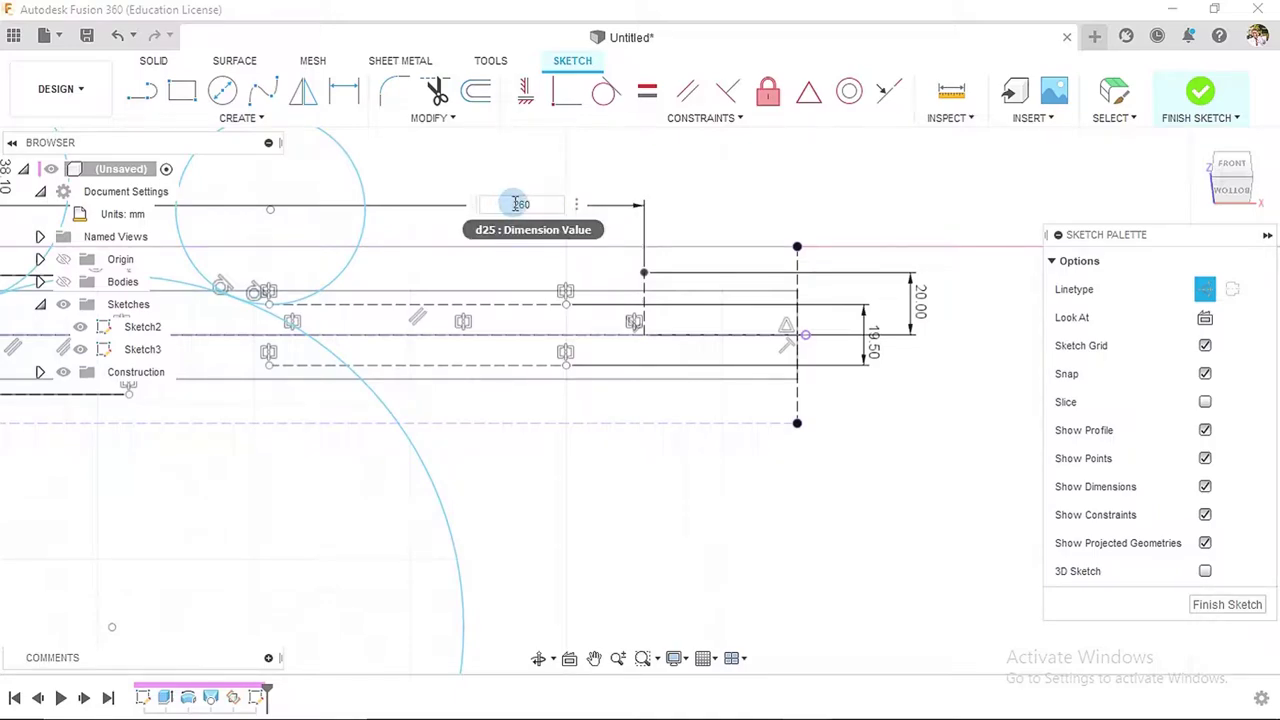
{"action": "key", "text": "Return"}
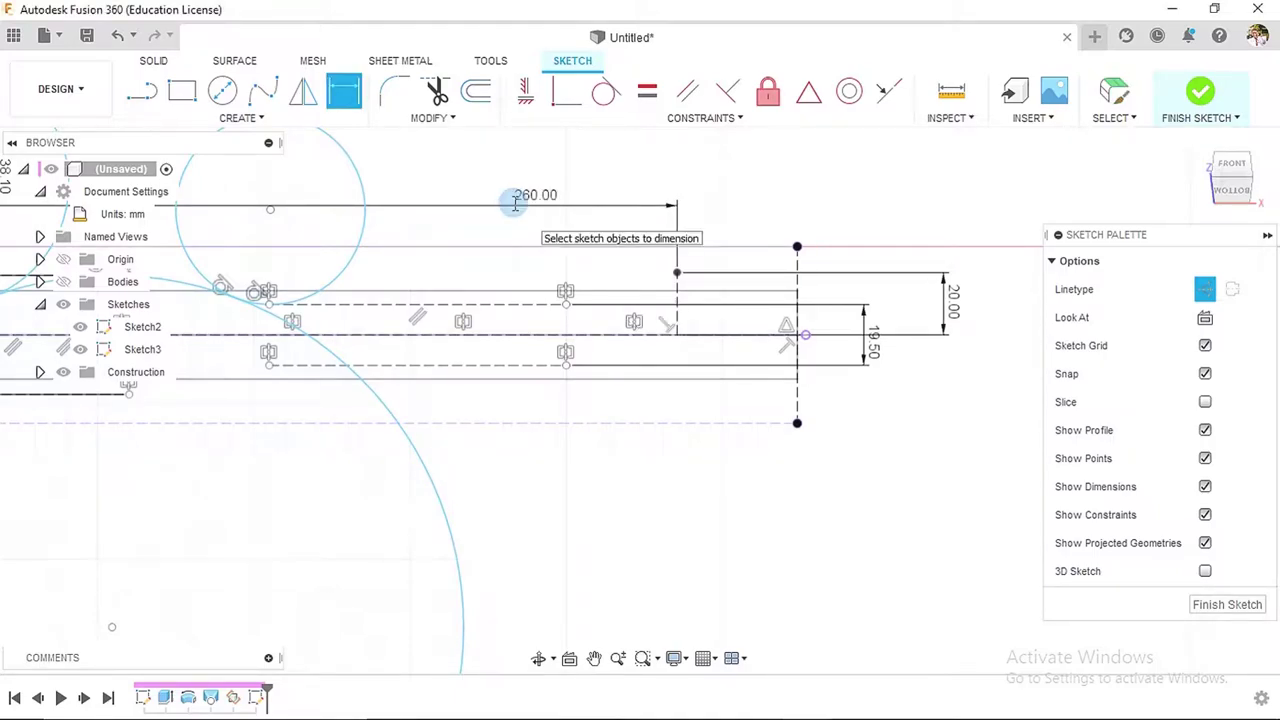
{"action": "key", "text": "Escape"}
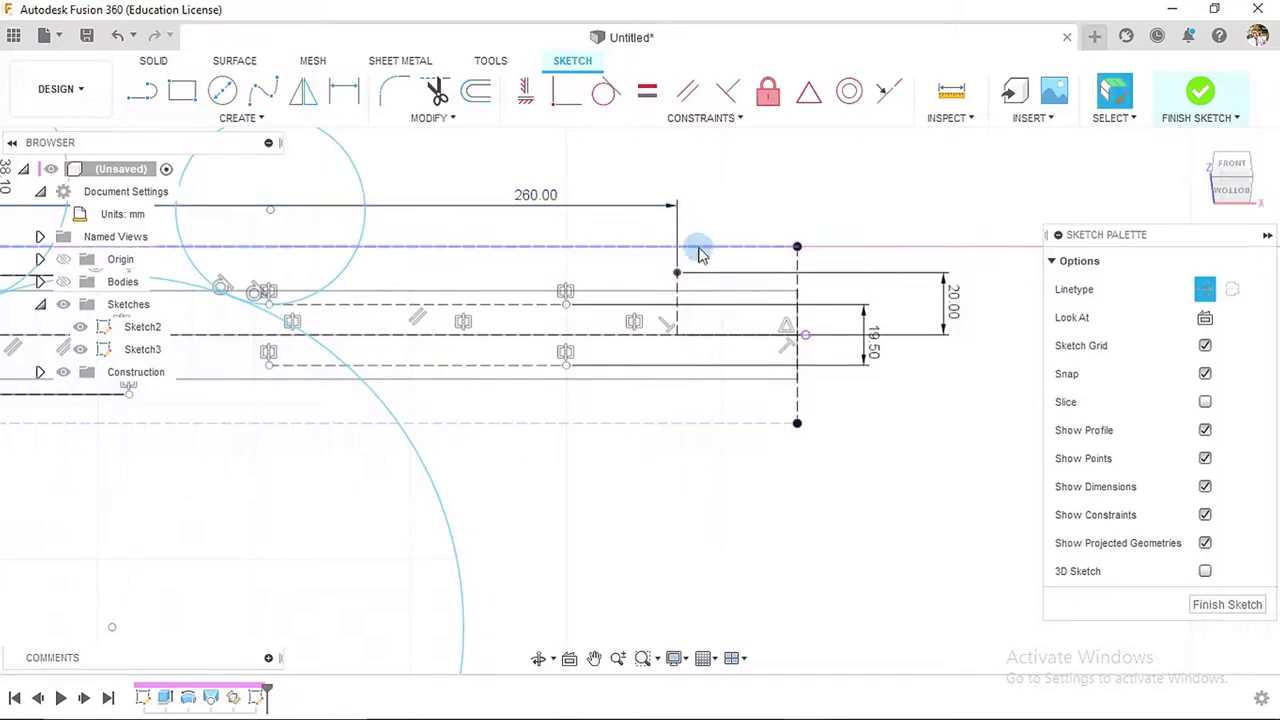
{"action": "scroll", "coordinate": [465, 228], "scroll_direction": "down", "scroll_amount": 2}
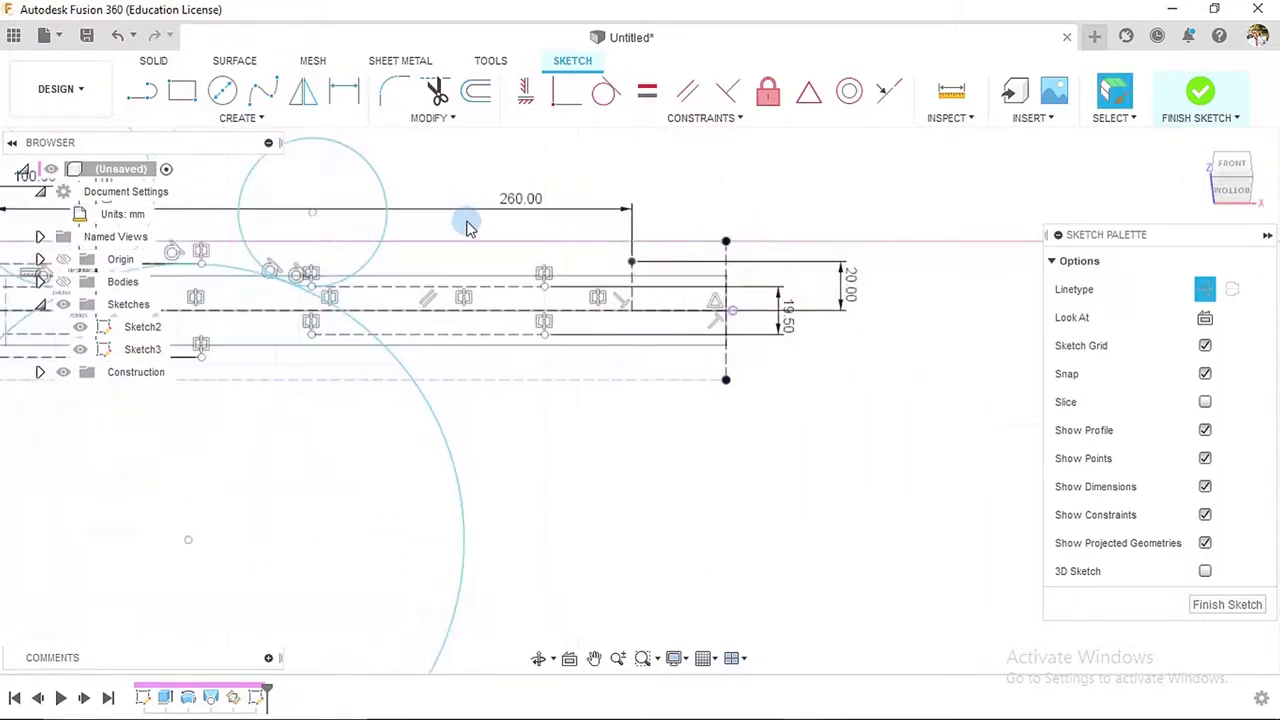
{"action": "left_click", "coordinate": [605, 91]}
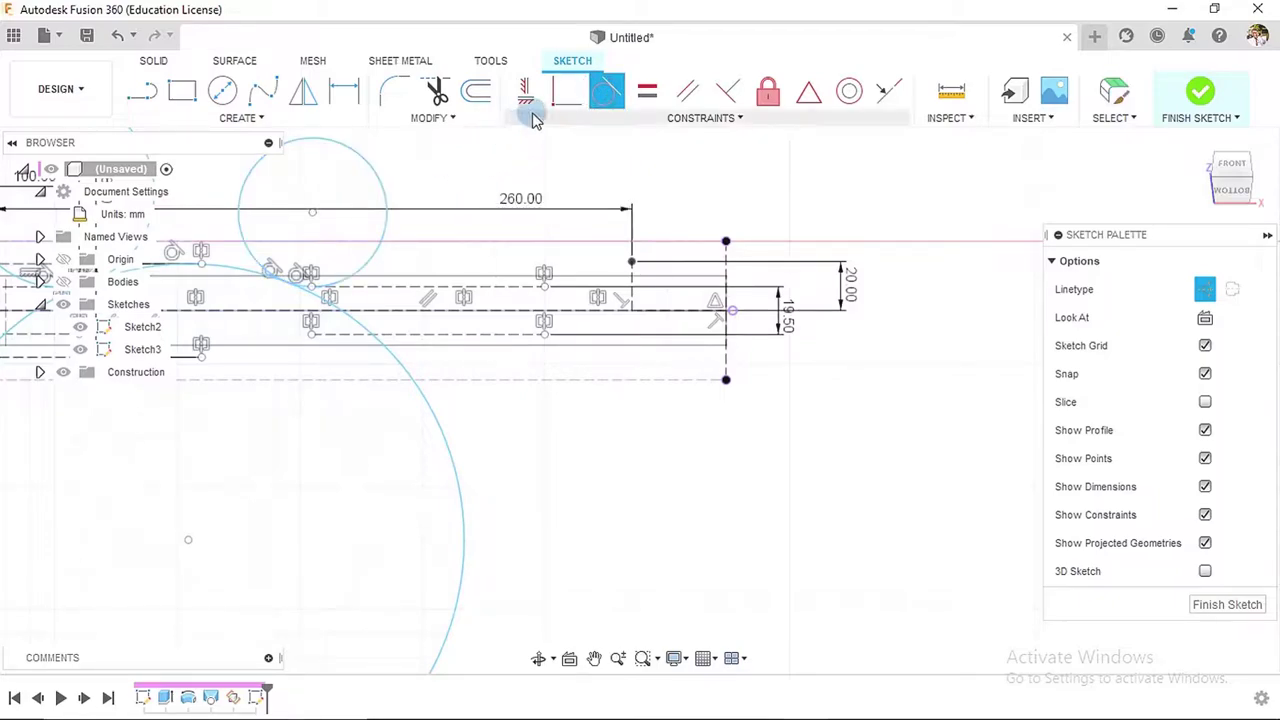
- Make the circle coincident with the dashed centre line
{"action": "key", "text": "Escape"}
{"action": "left_click", "coordinate": [560, 93]}
{"action": "left_click", "coordinate": [381, 182]}
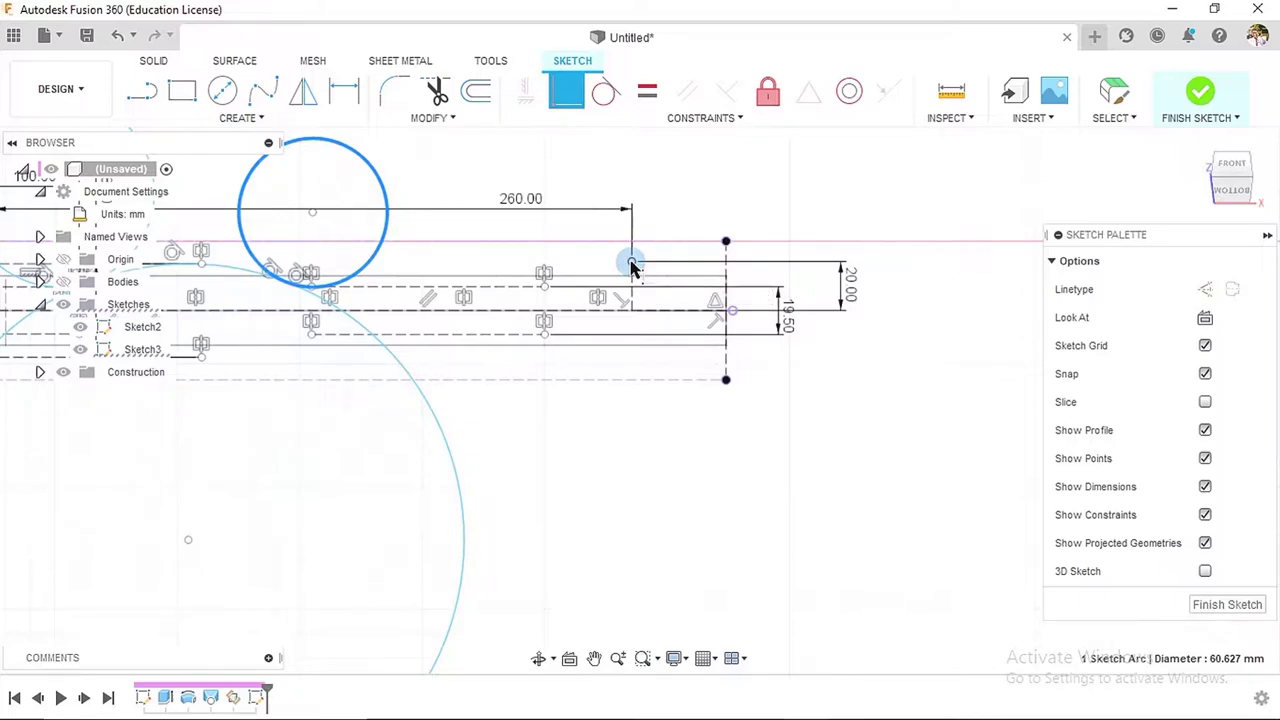
{"action": "left_click", "coordinate": [603, 387]}
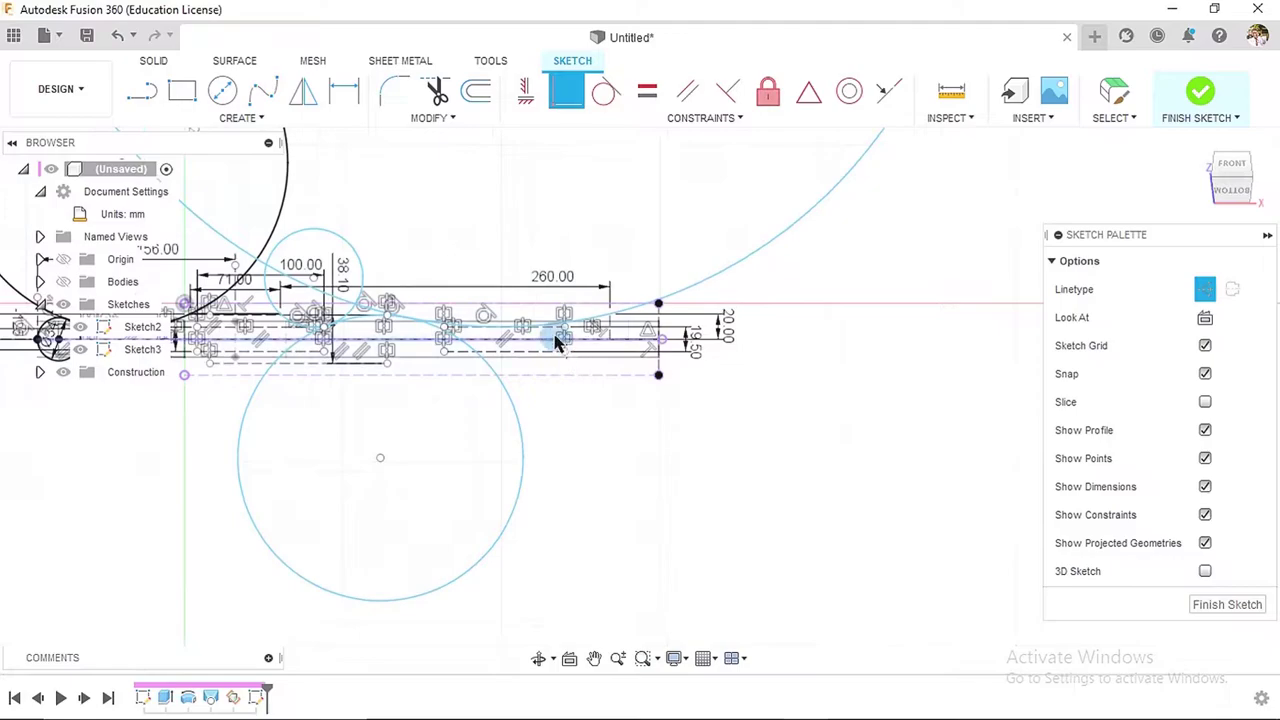
- Place a diameter dimension on the large arc, currently 741.724 mm
{"action": "left_click", "coordinate": [748, 242]}
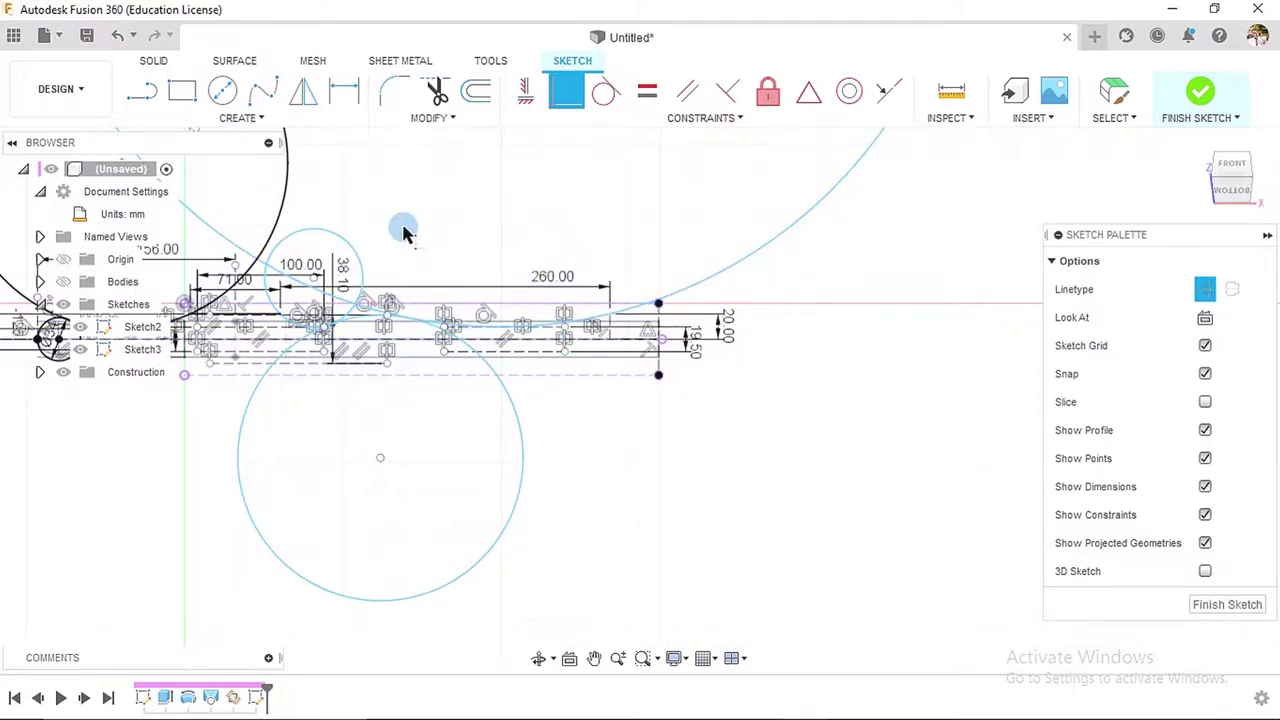
{"action": "middle_click_drag", "start_coordinate": [406, 229], "coordinate": [524, 236]}
{"action": "scroll", "coordinate": [914, 257], "scroll_direction": "down", "scroll_amount": 5}
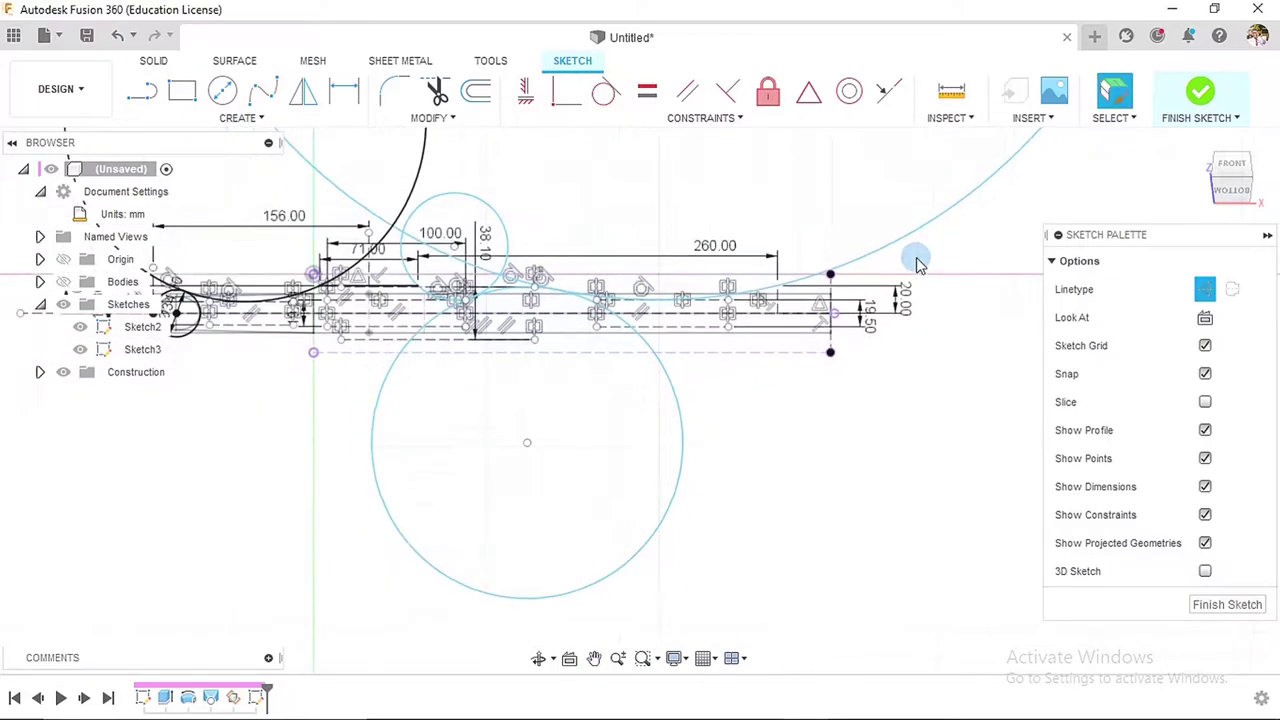
{"action": "middle_click_drag", "start_coordinate": [943, 277], "coordinate": [651, 475]}
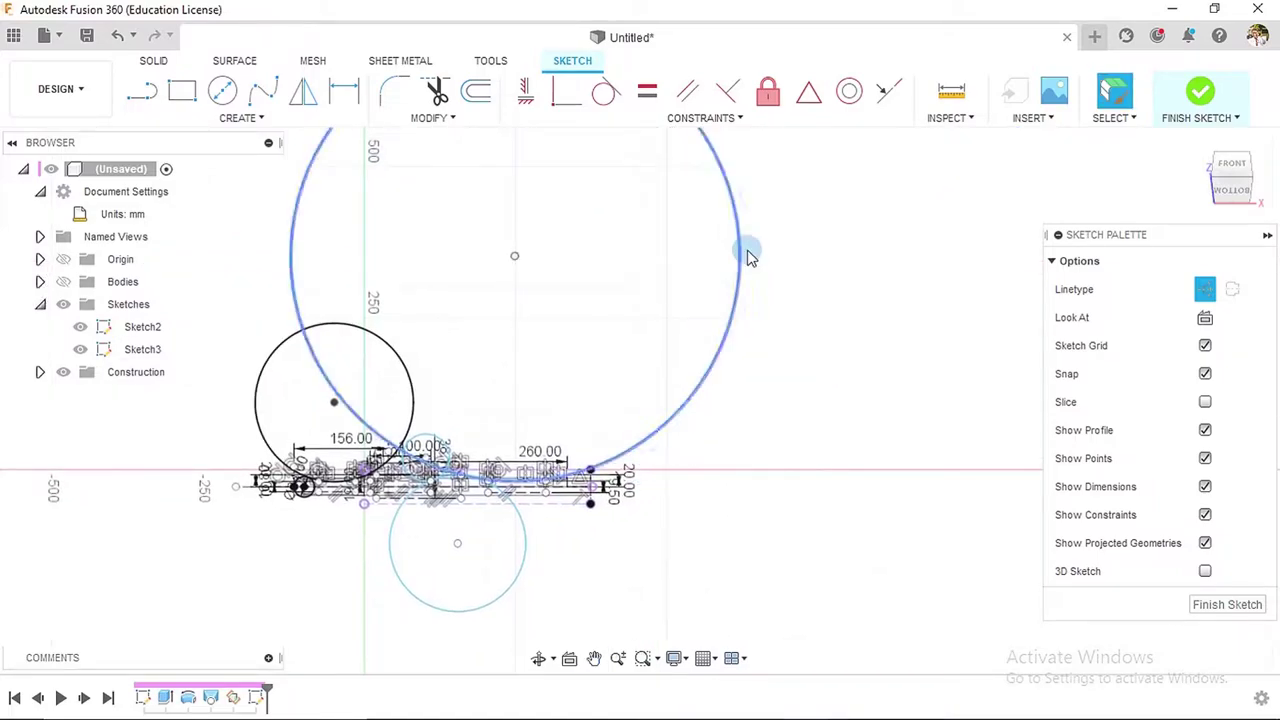
{"action": "left_click", "coordinate": [238, 90]}
{"action": "key", "text": "Escape"}
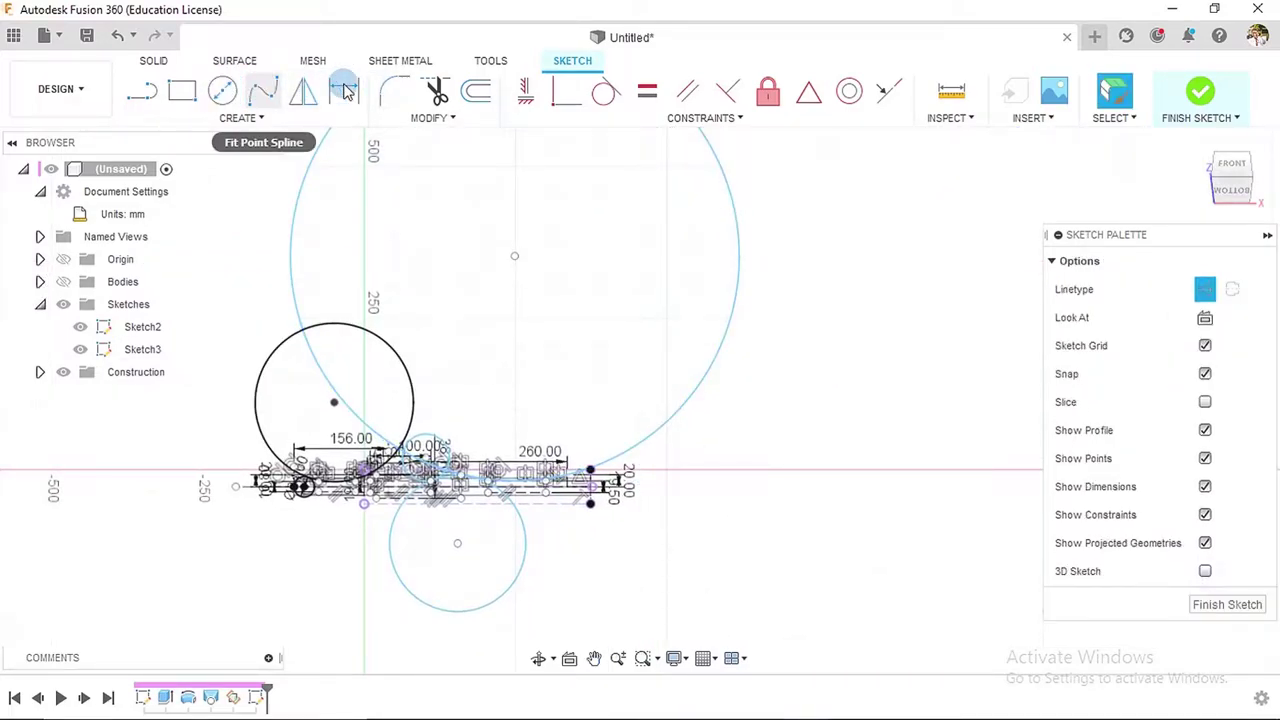
{"action": "left_click", "coordinate": [343, 92]}
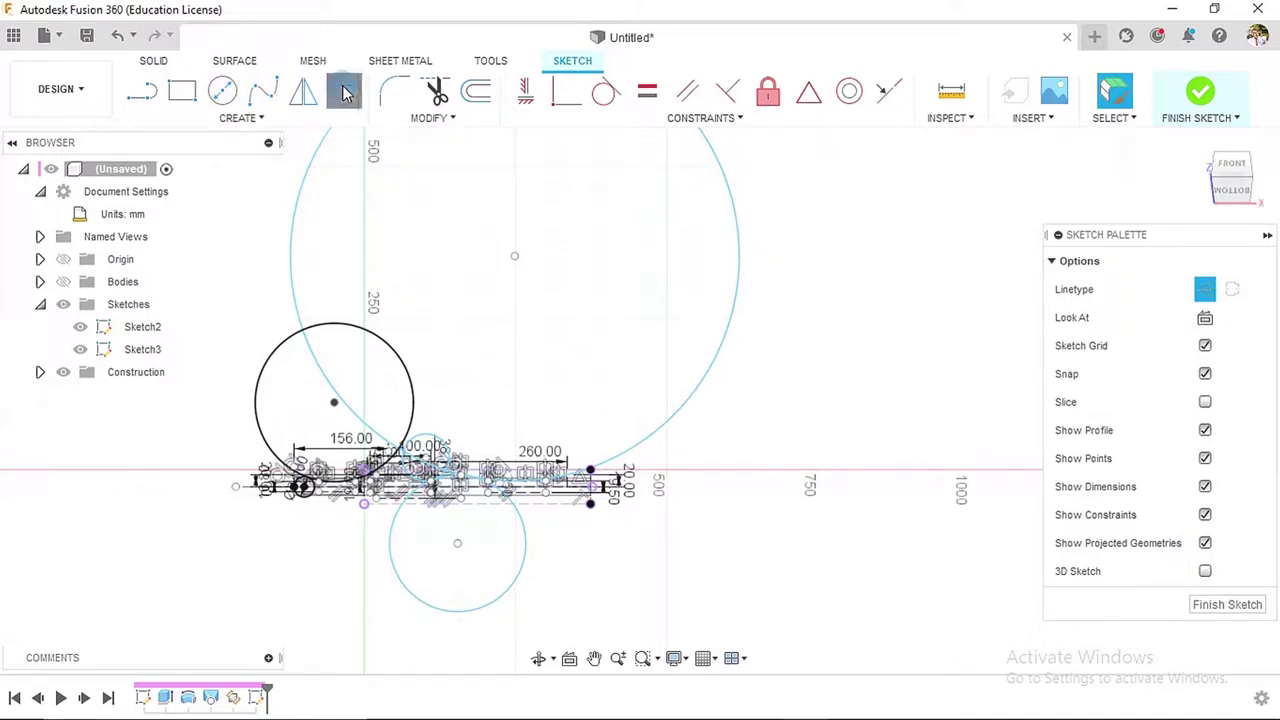
{"action": "left_click", "coordinate": [709, 368]}
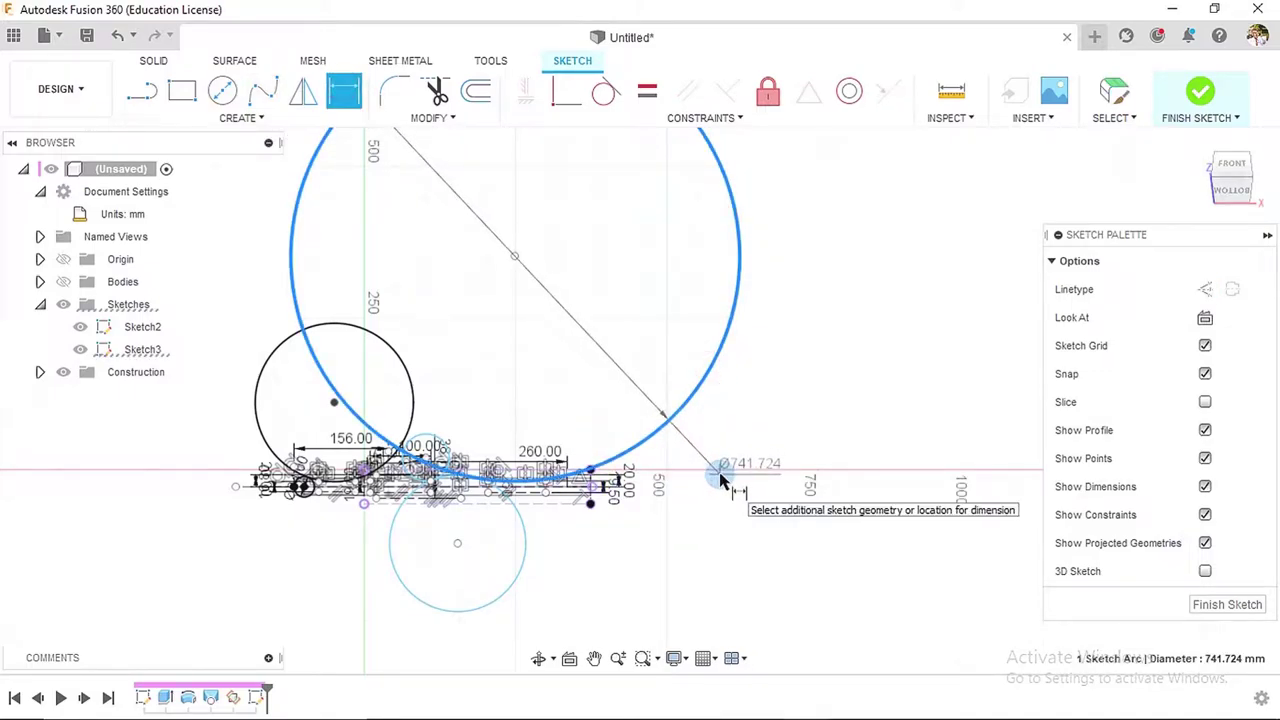
{"action": "left_click", "coordinate": [720, 478]}
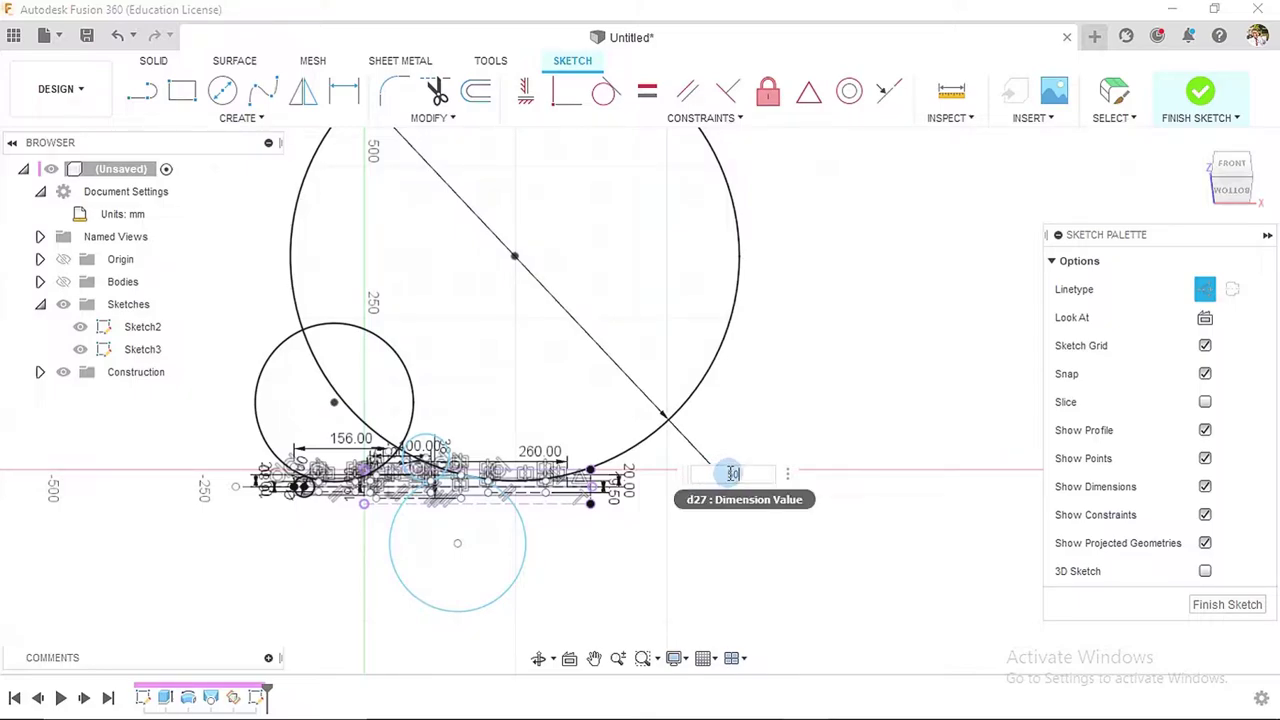
- Confirm the large arc's diameter, then dimension the small circle at Ø50
{"action": "key", "text": "Return"}
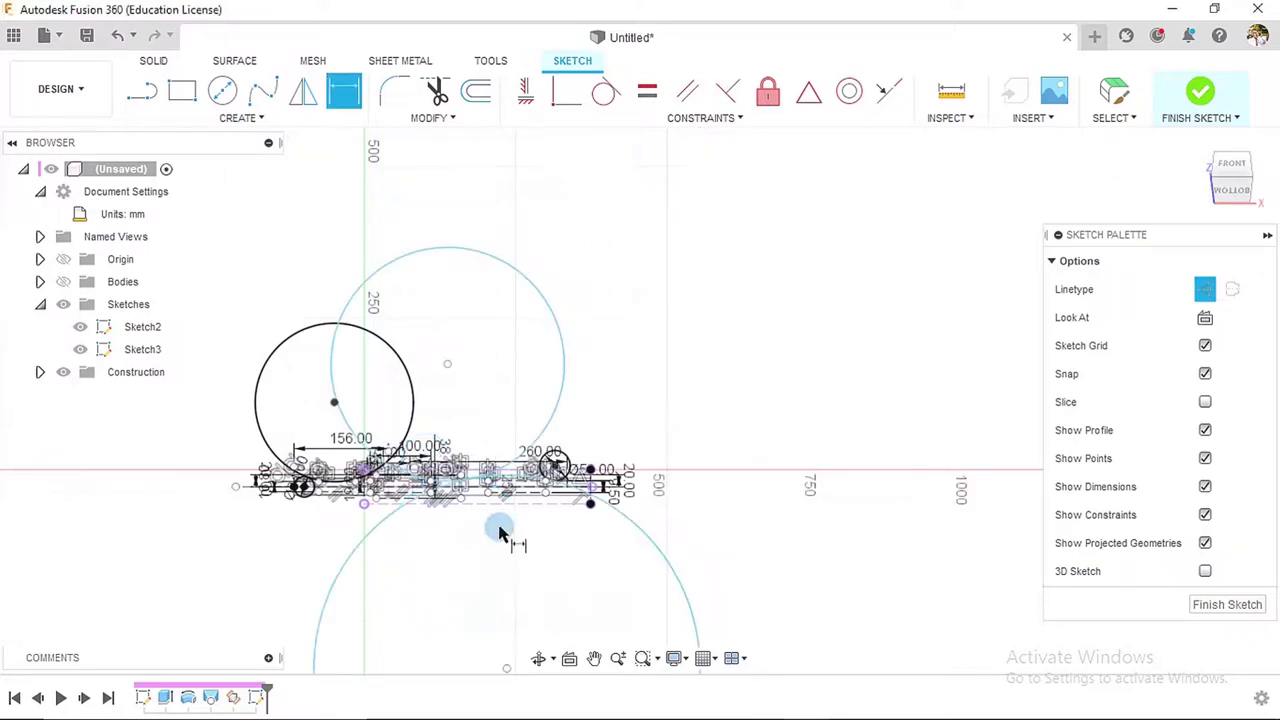
{"action": "scroll", "coordinate": [491, 531], "scroll_direction": "up", "scroll_amount": 4}
{"action": "scroll", "coordinate": [447, 495], "scroll_direction": "up", "scroll_amount": 2}
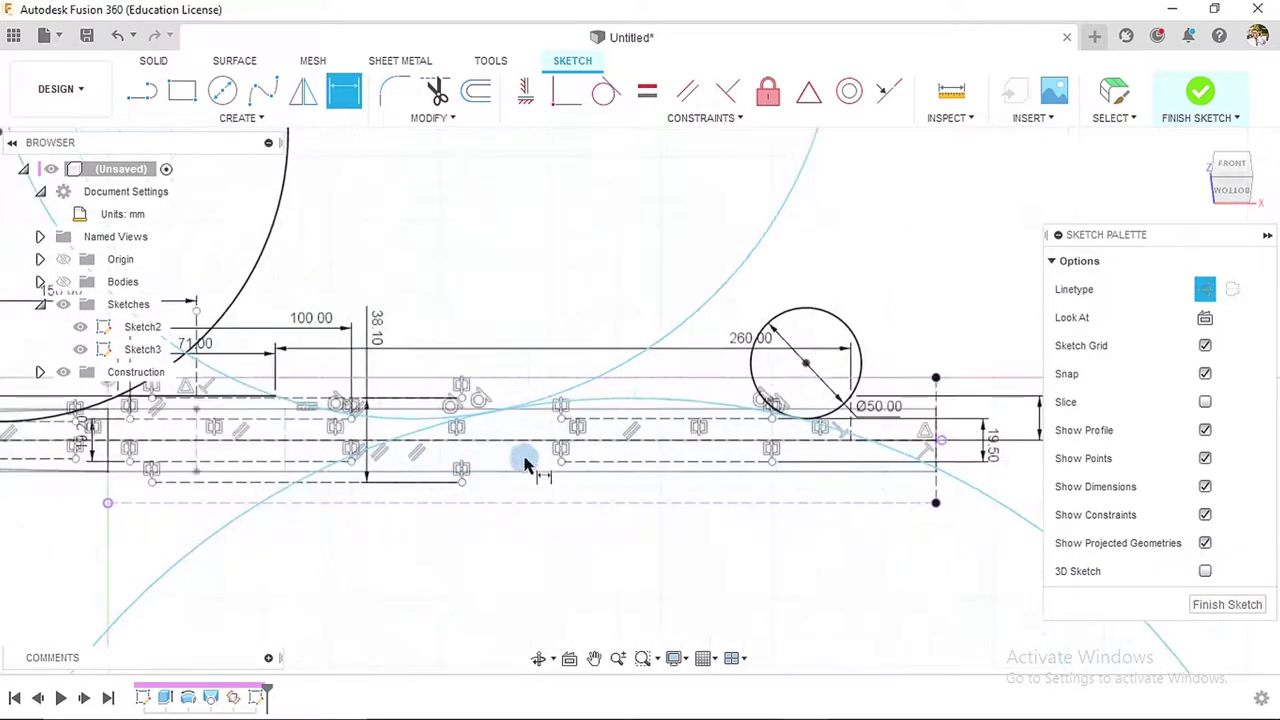
{"action": "scroll", "coordinate": [850, 400], "scroll_direction": "up", "scroll_amount": 3}
{"action": "scroll", "coordinate": [866, 395], "scroll_direction": "up", "scroll_amount": 2}
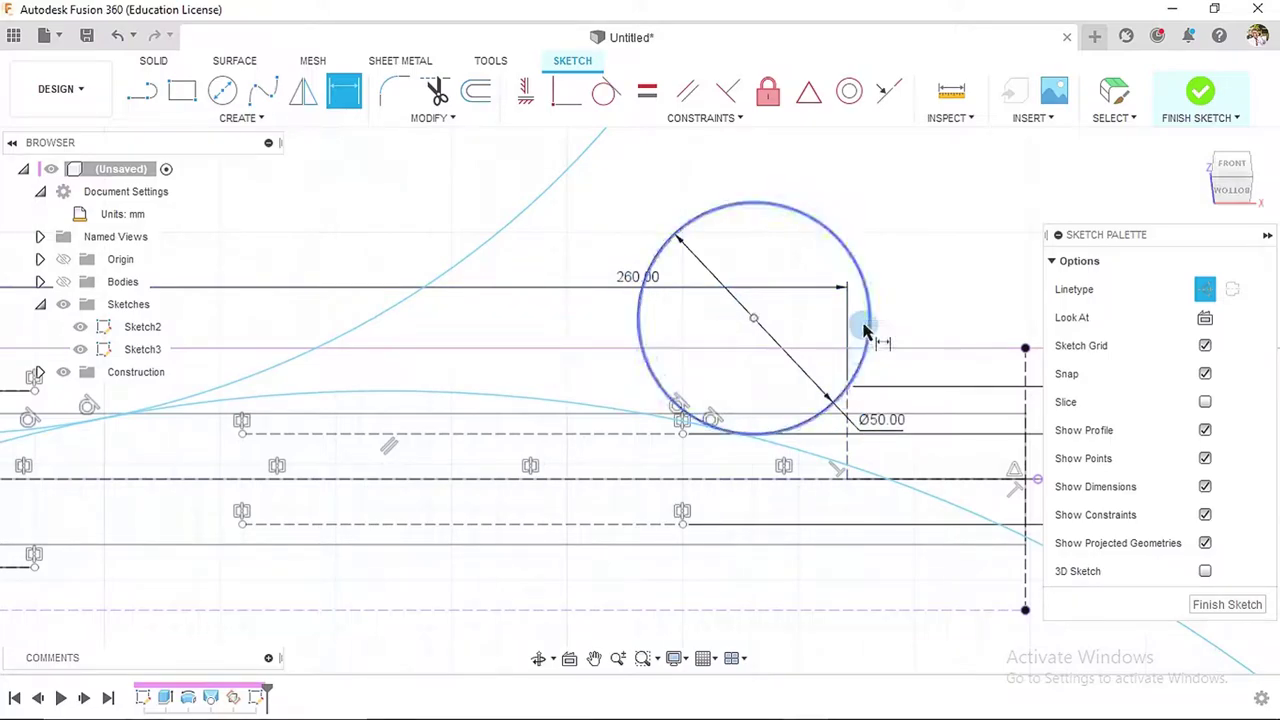
{"action": "key", "text": "Escape"}
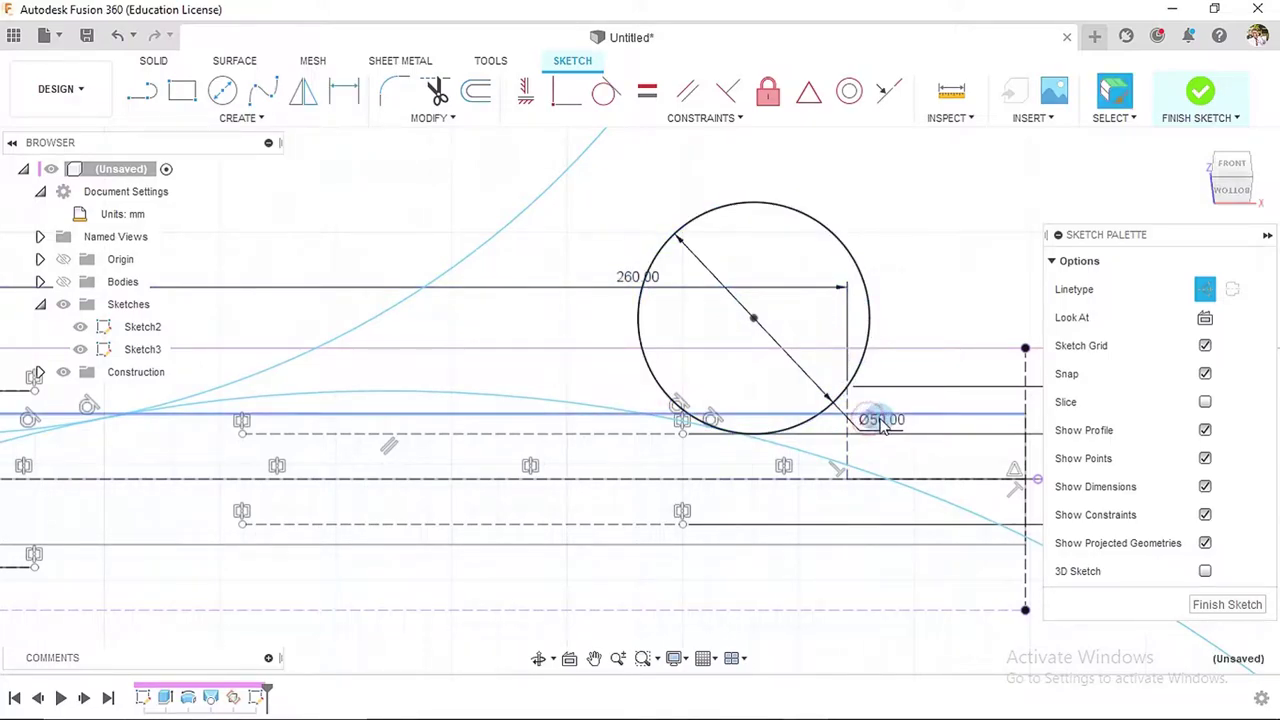
{"action": "scroll", "coordinate": [870, 423], "scroll_direction": "down", "scroll_amount": 5}
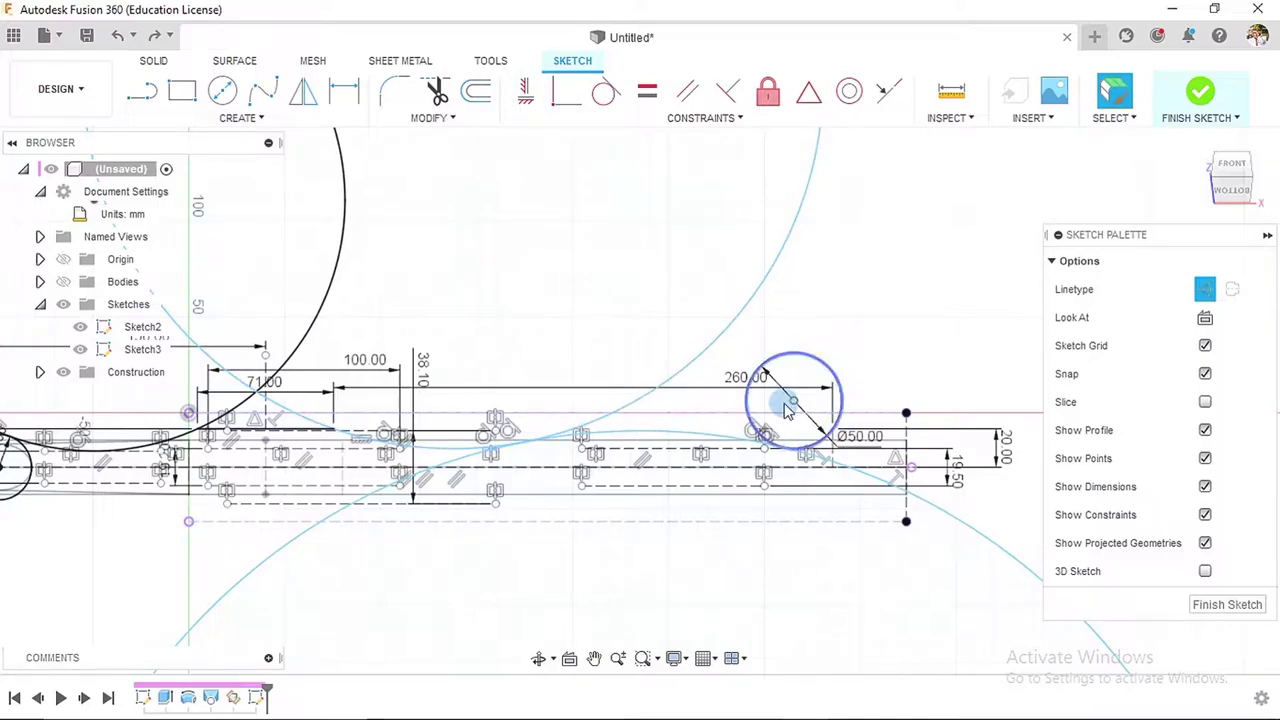
{"action": "left_click", "coordinate": [815, 416]}
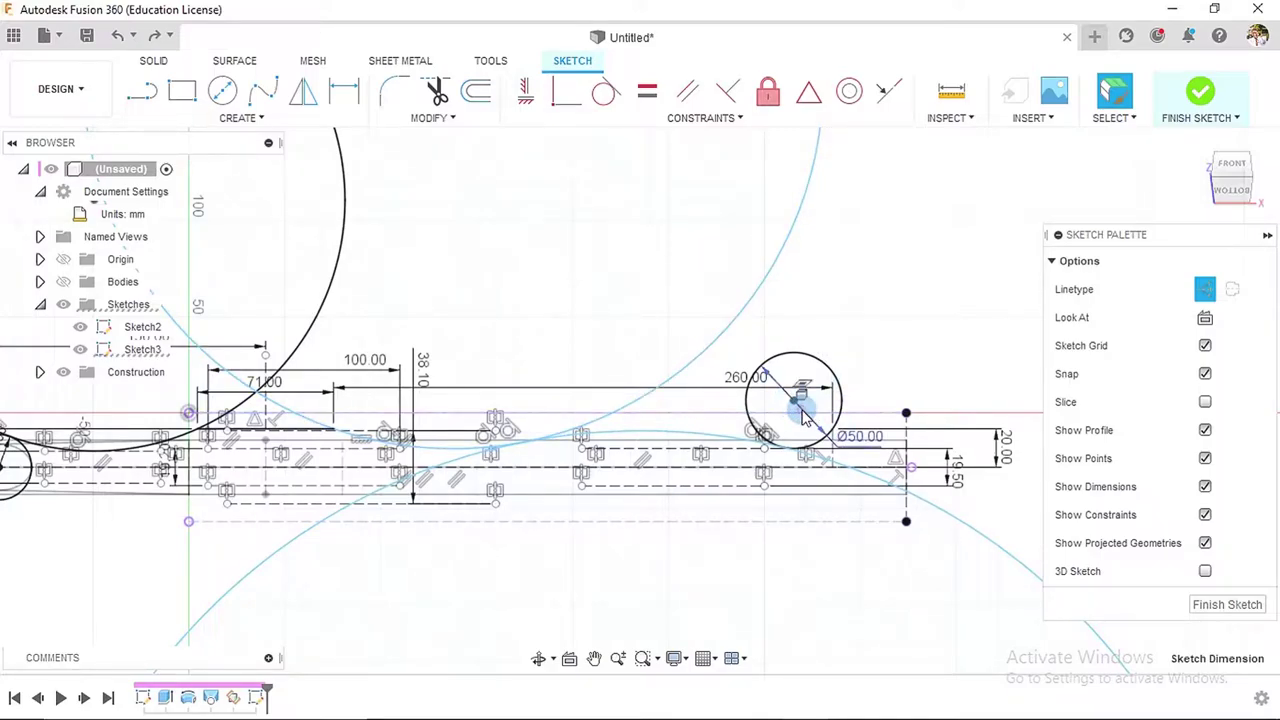
{"action": "left_click", "coordinate": [803, 416]}
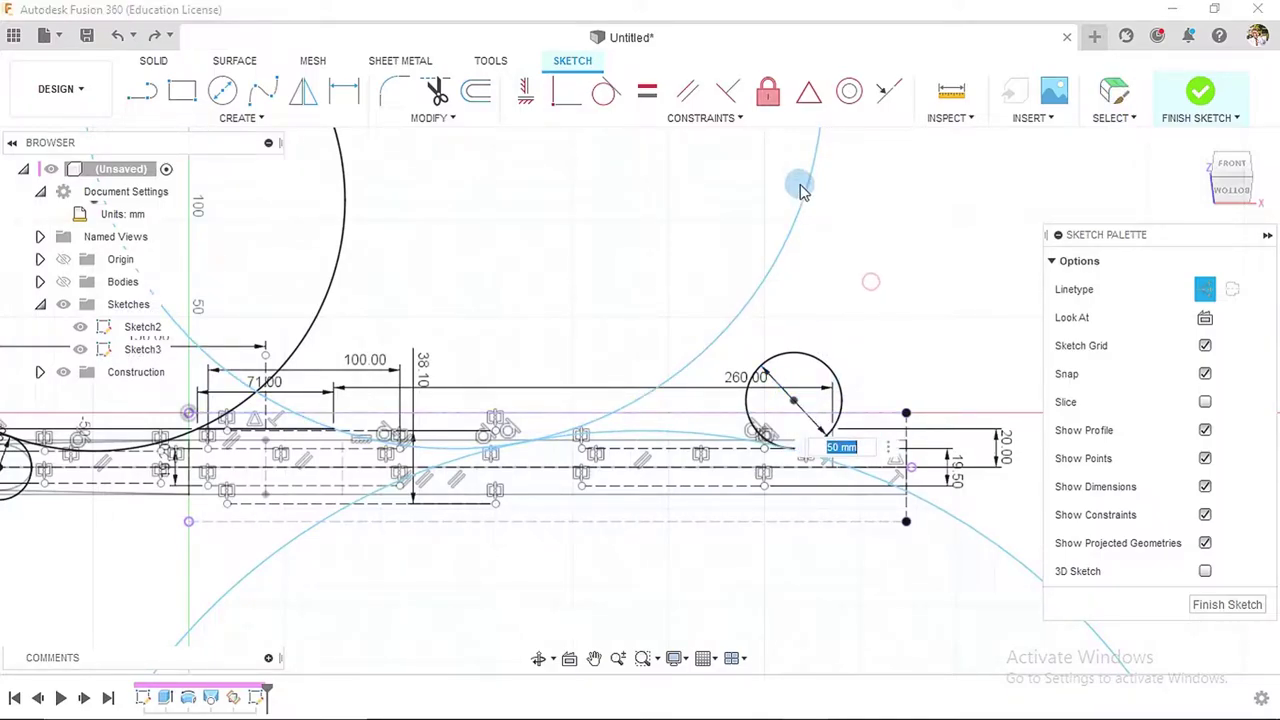
- Apply an Equal constraint between the Ø50 circle and the large arc
{"action": "left_click", "coordinate": [647, 91]}
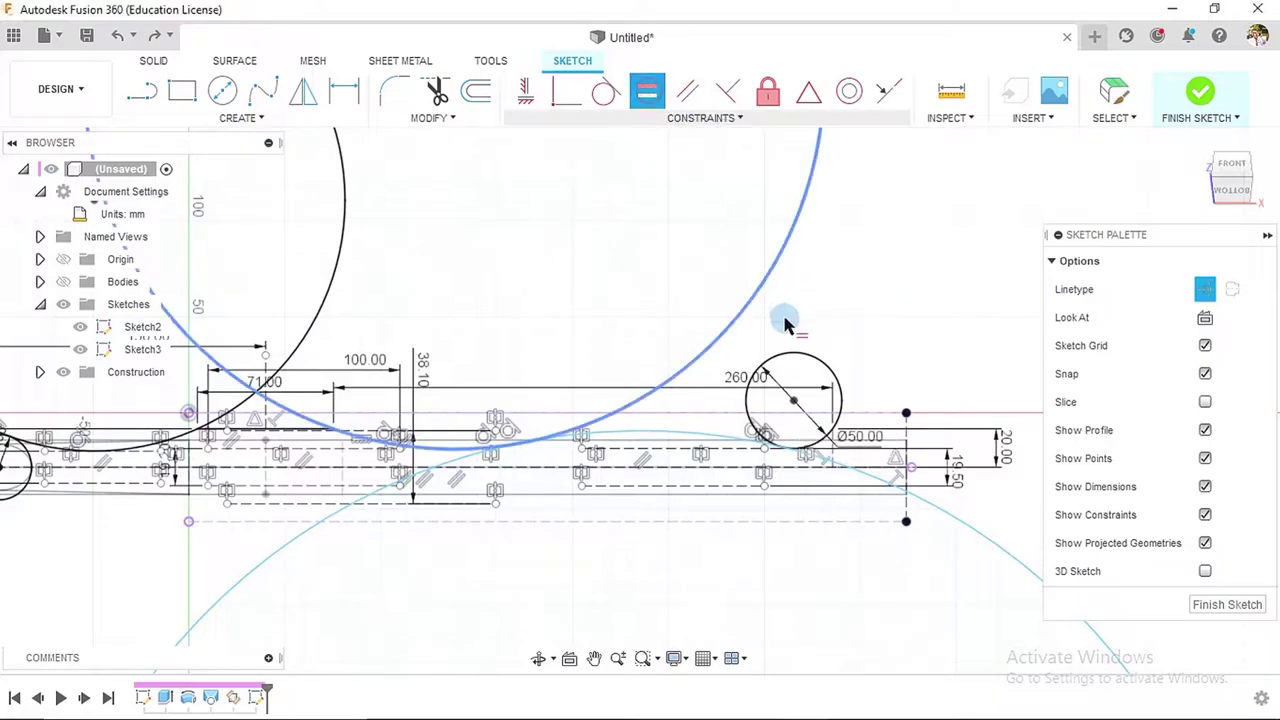
{"action": "left_click", "coordinate": [775, 363]}
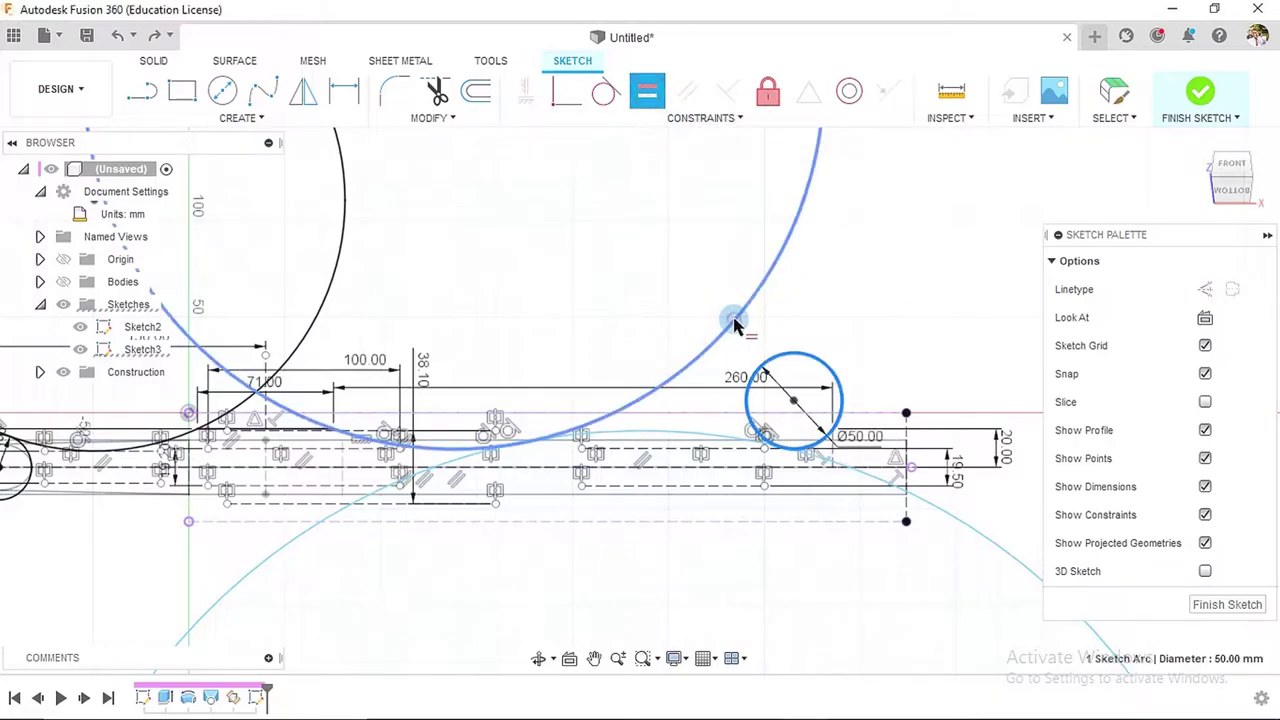
{"action": "left_click", "coordinate": [733, 320]}
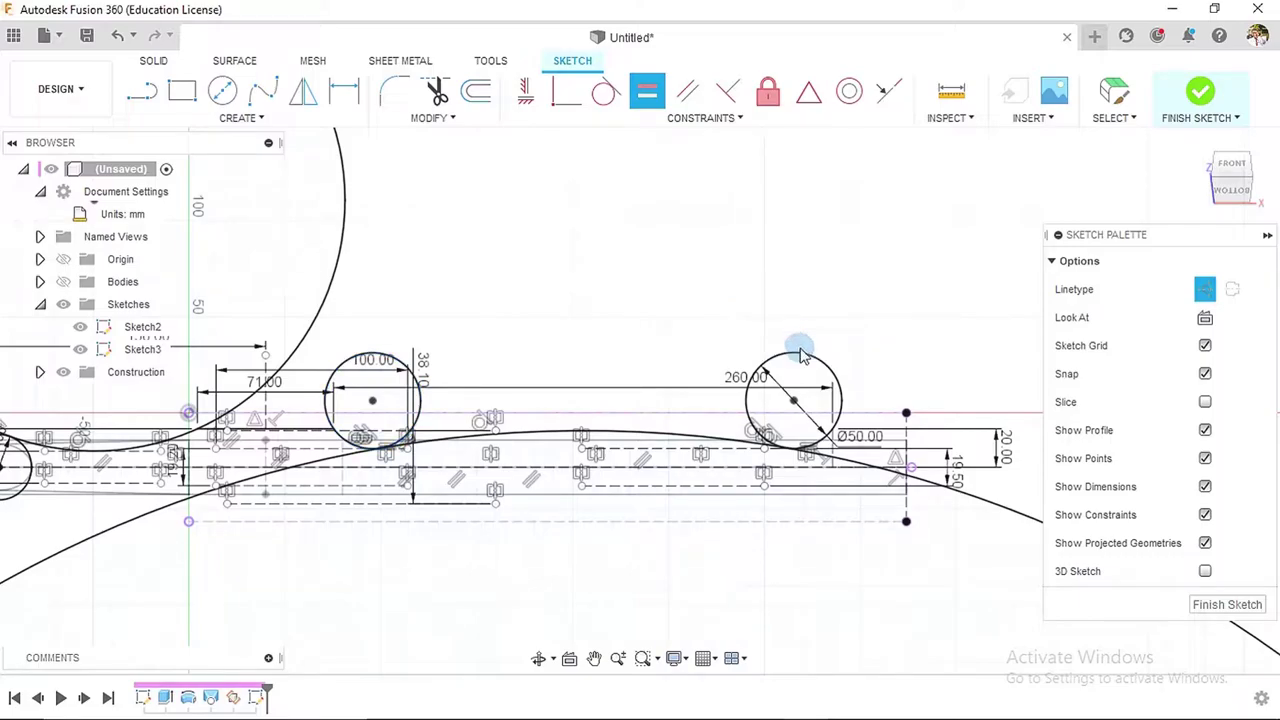
{"action": "key", "text": "Escape"}
- Change the equal grip circles' diameter to 60 mm, then to 90 mm
{"action": "left_click", "coordinate": [805, 426]}
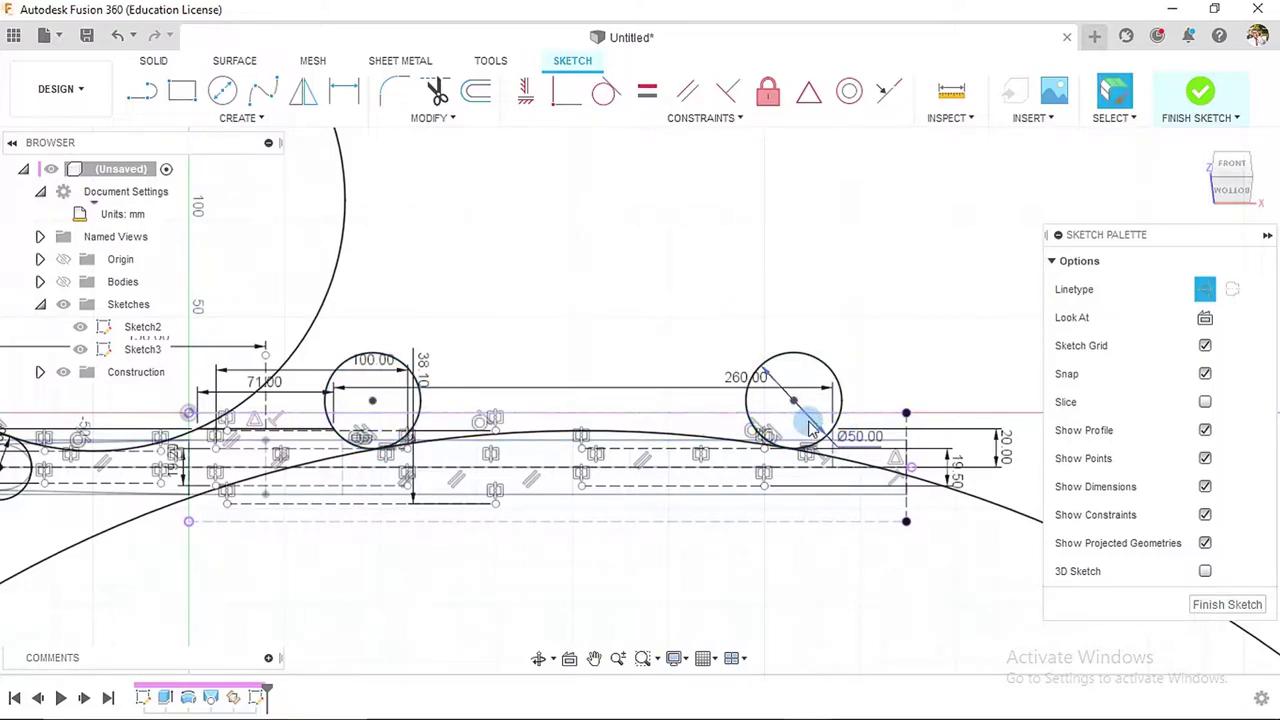
{"action": "left_click", "coordinate": [812, 428]}
{"action": "left_click", "coordinate": [813, 427]}
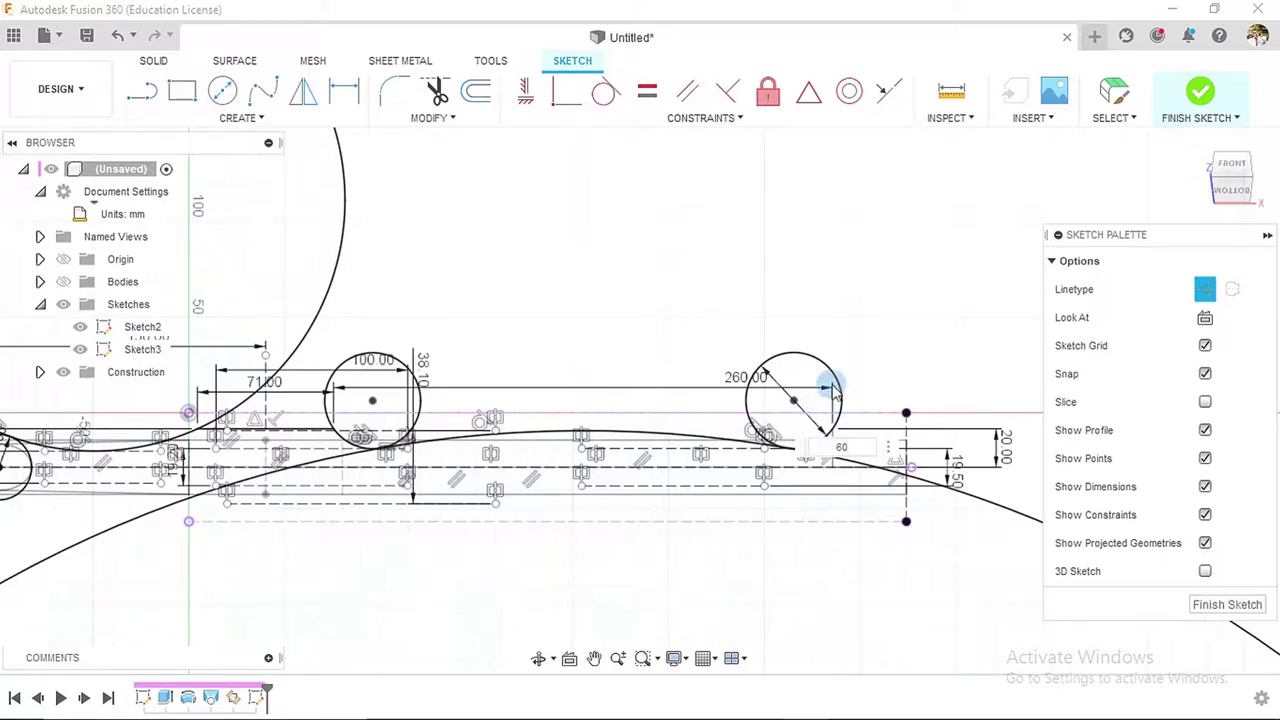
{"action": "key", "text": "Return"}
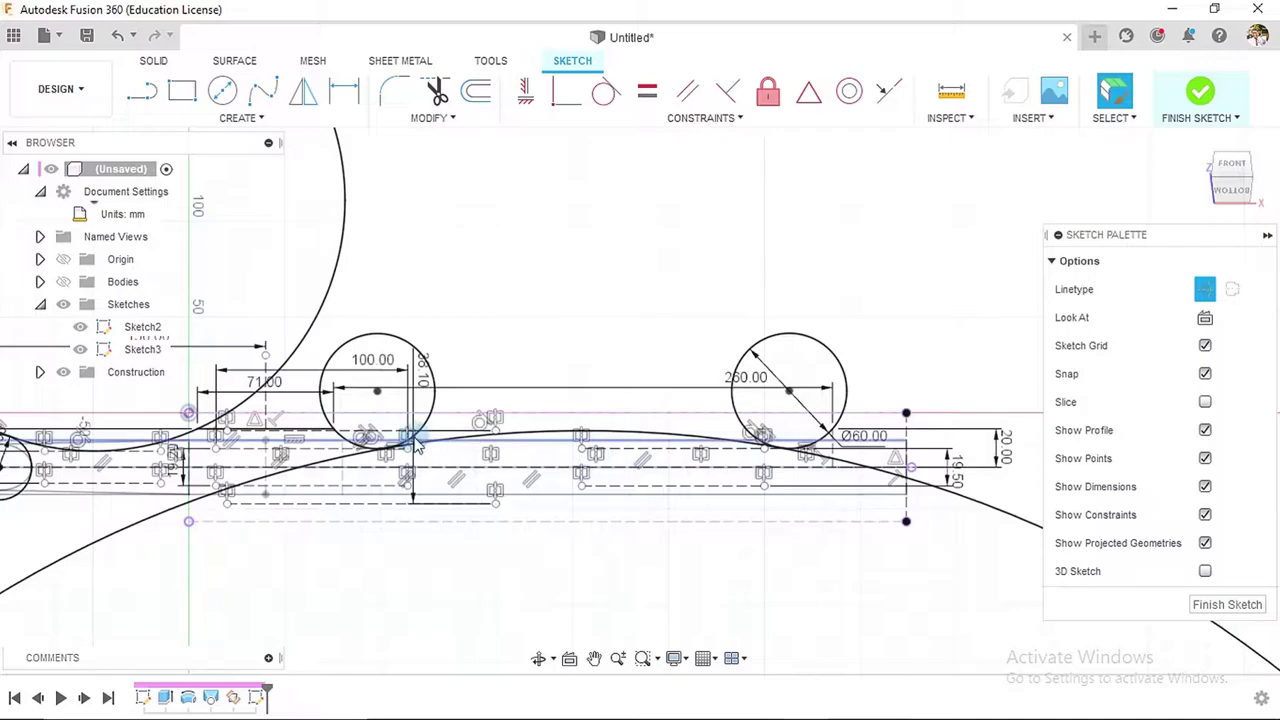
{"action": "double_click", "coordinate": [800, 408]}
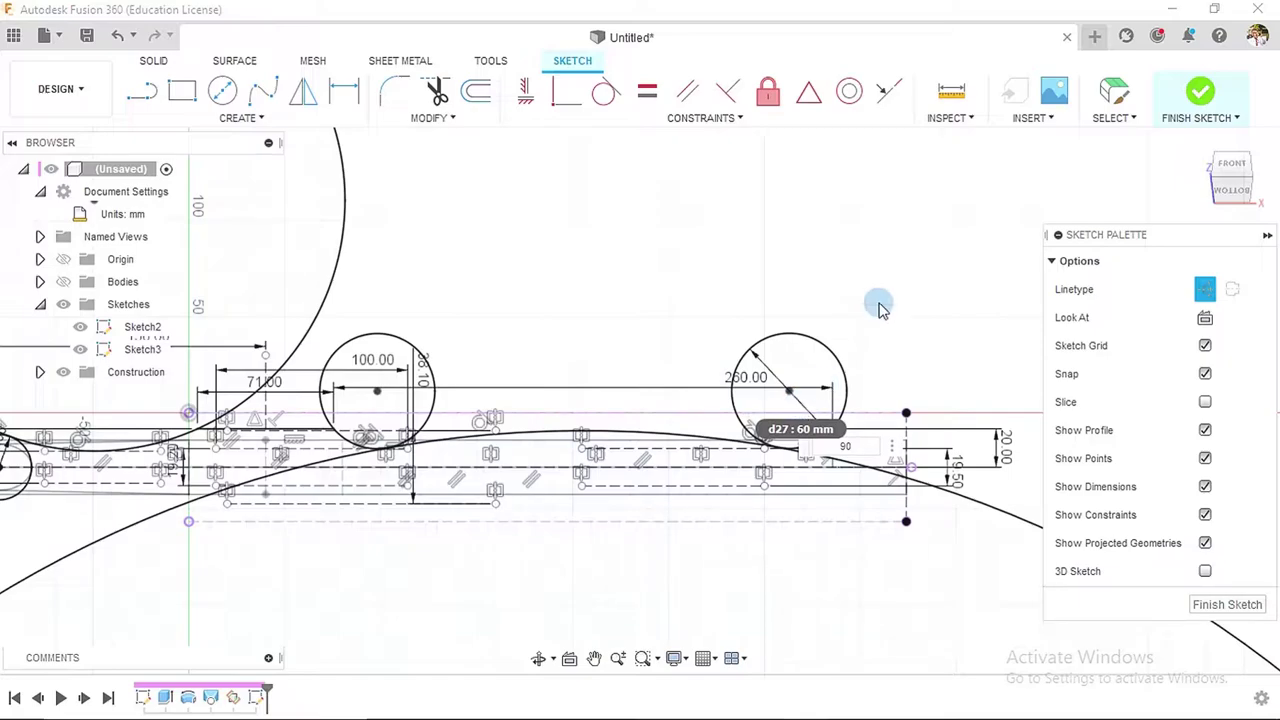
{"action": "key", "text": "Return"}
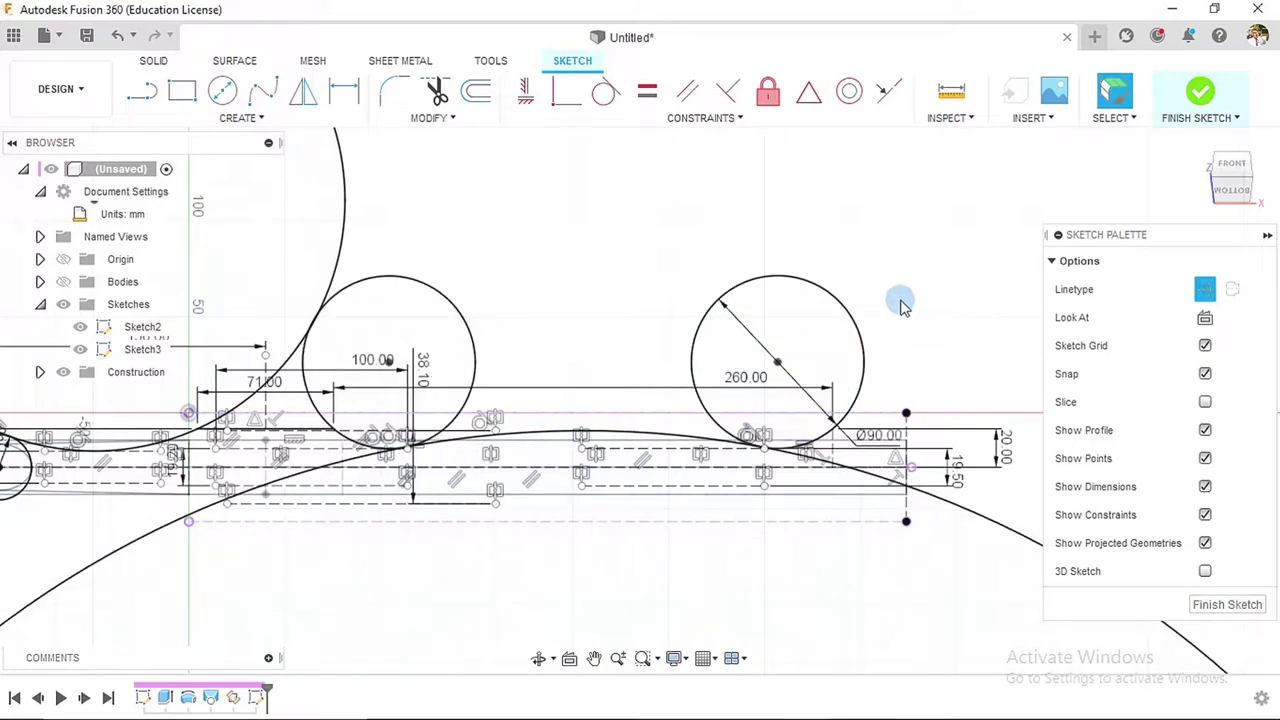
{"action": "scroll", "coordinate": [901, 360], "scroll_direction": "down", "scroll_amount": 5}
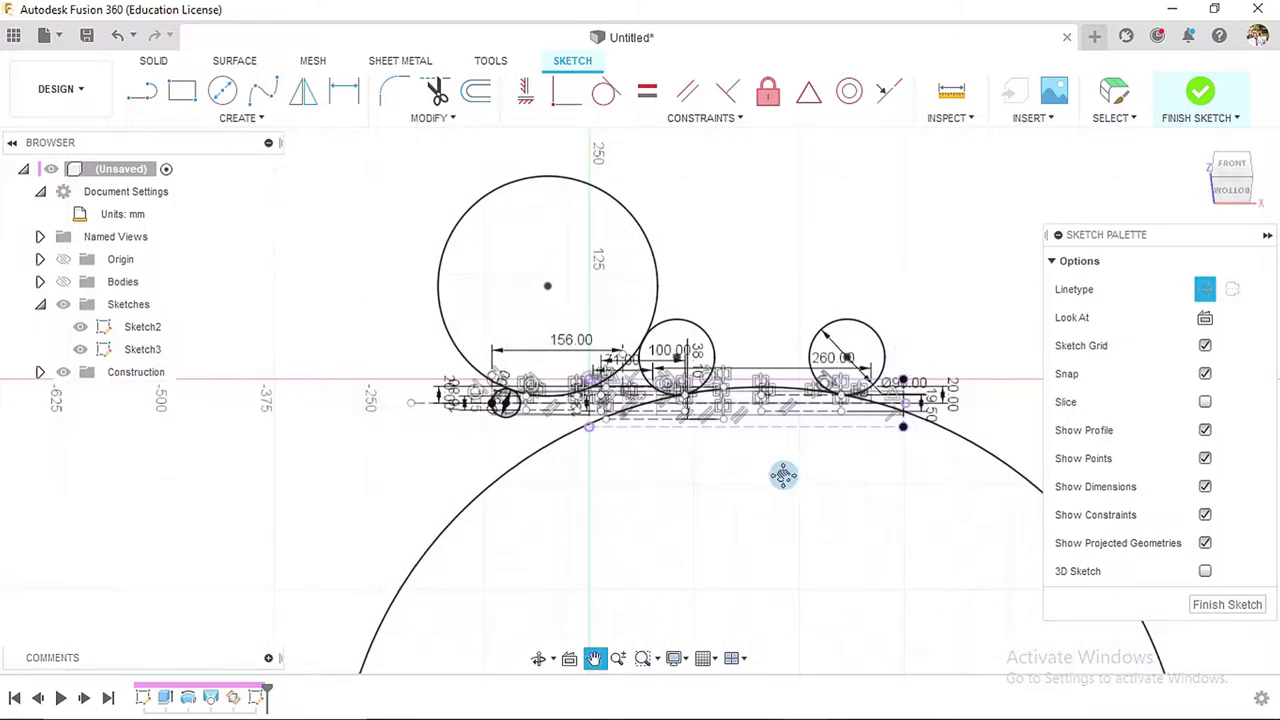
- Draw a 150 mm vertical line up from the small end circle and make it construction
{"action": "middle_click_drag", "start_coordinate": [850, 490], "coordinate": [774, 476]}
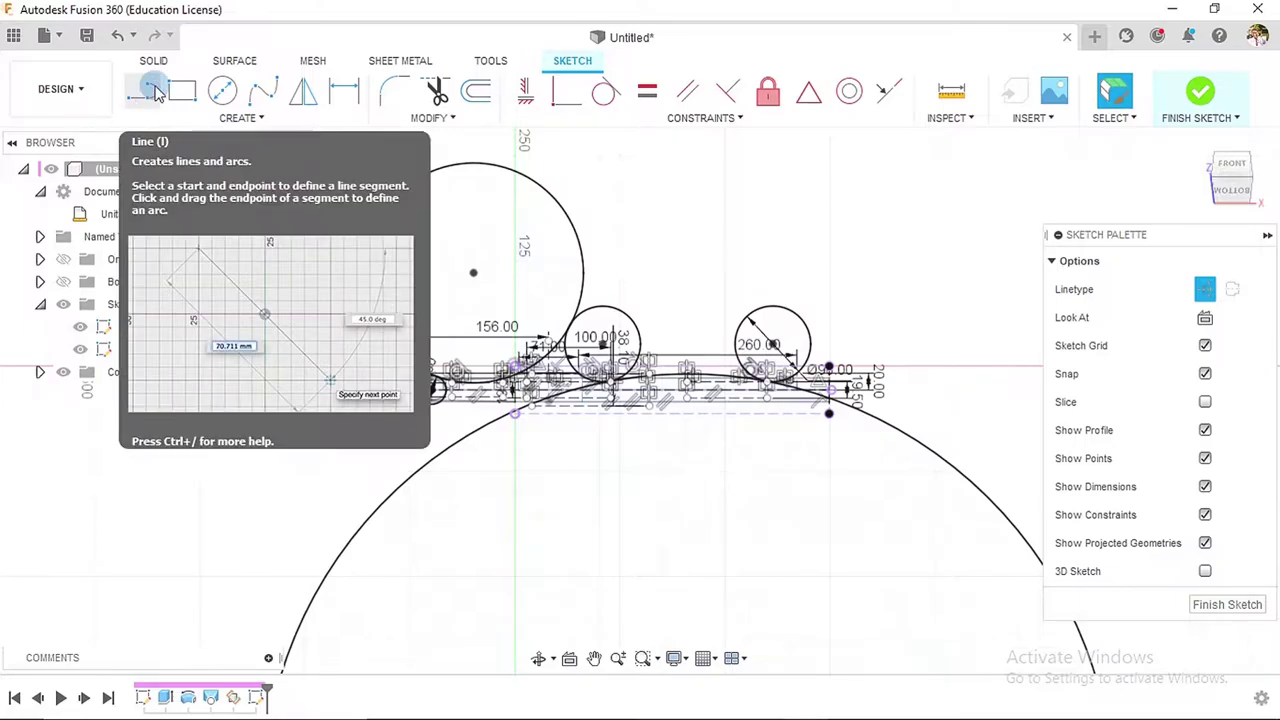
{"action": "left_click", "coordinate": [154, 91]}
{"action": "scroll", "coordinate": [478, 426], "scroll_direction": "up", "scroll_amount": 3}
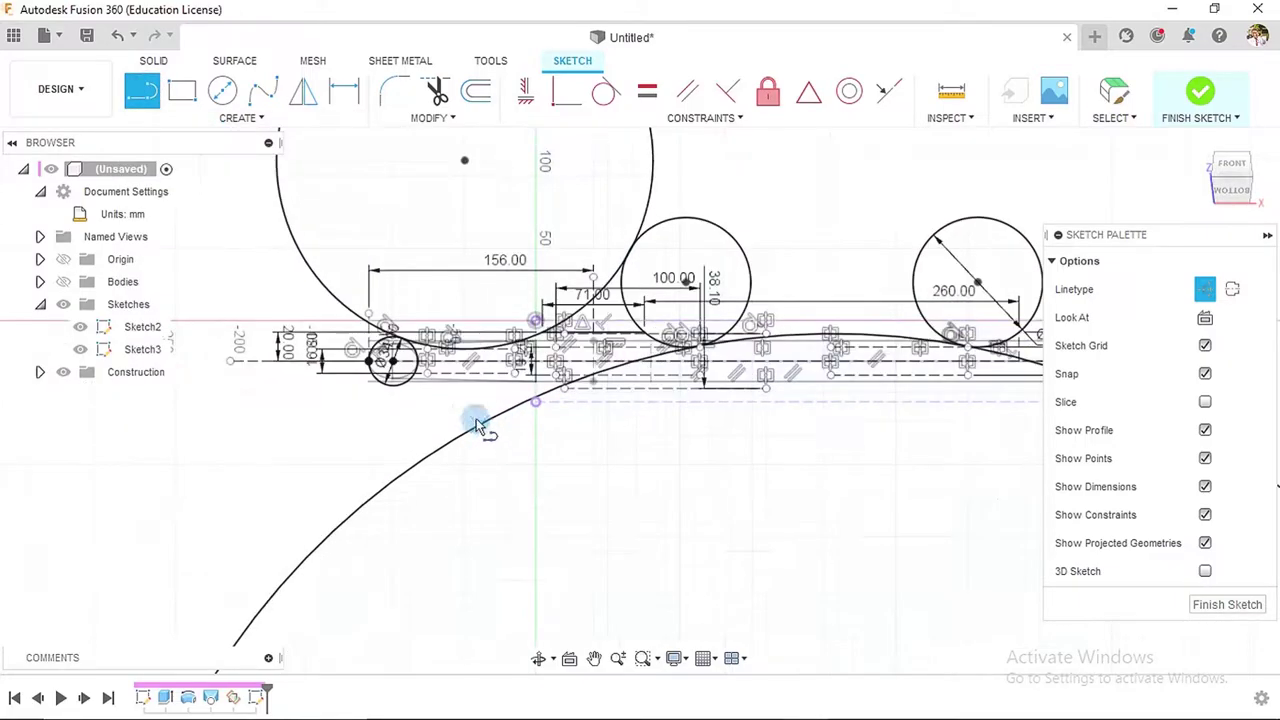
{"action": "scroll", "coordinate": [420, 372], "scroll_direction": "up", "scroll_amount": 5}
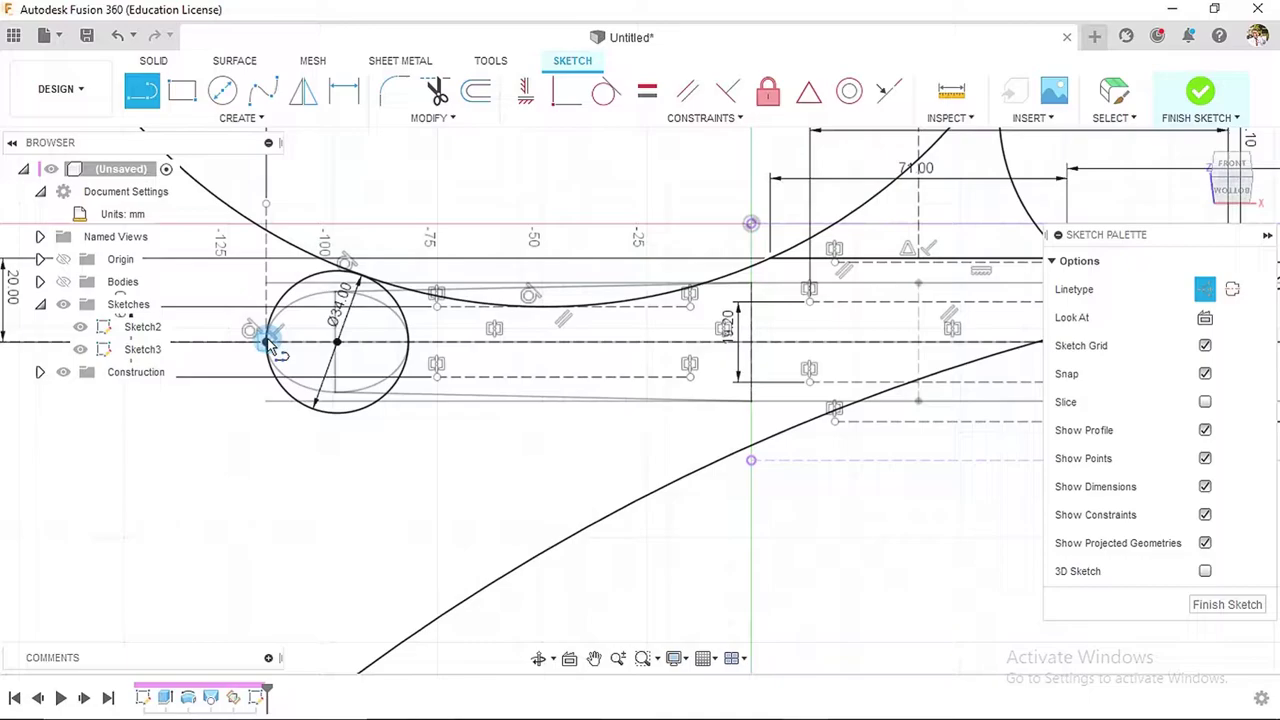
{"action": "left_click", "coordinate": [266, 343]}
{"action": "scroll", "coordinate": [340, 300], "scroll_direction": "down", "scroll_amount": 8}
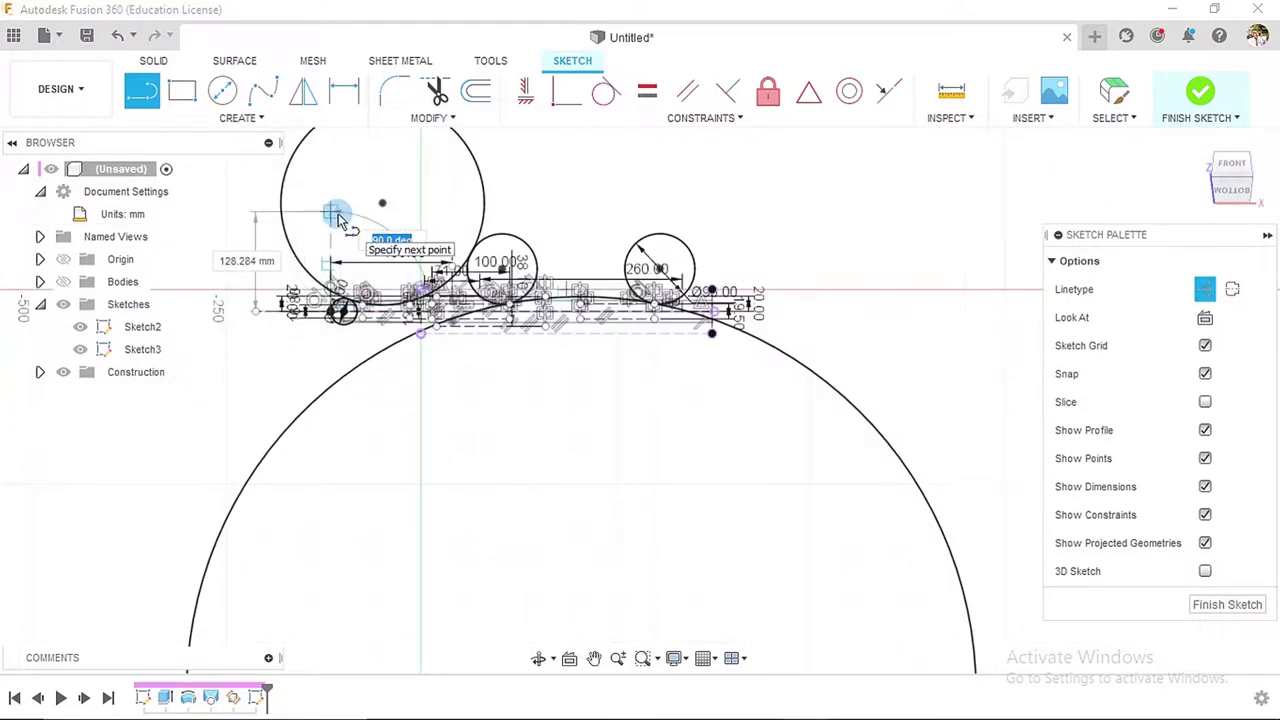
{"action": "type", "text": "150"}
{"action": "key", "text": "Return"}
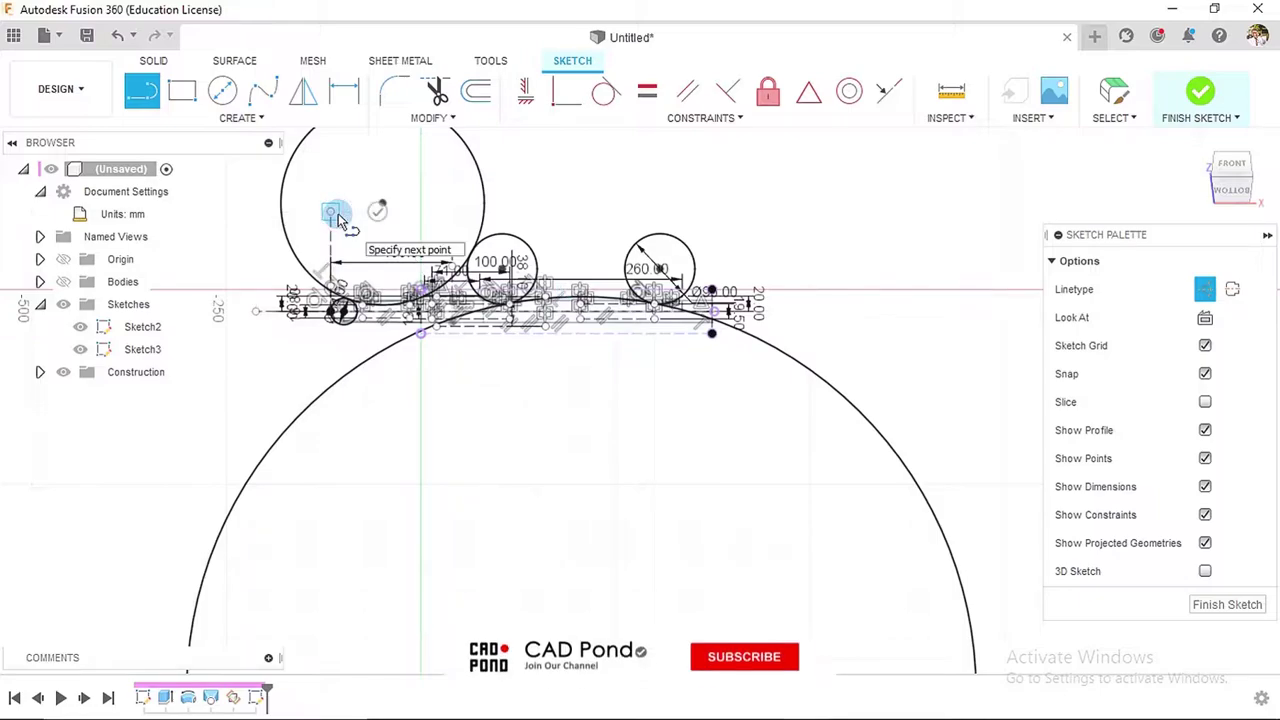
{"action": "key", "text": "Escape"}
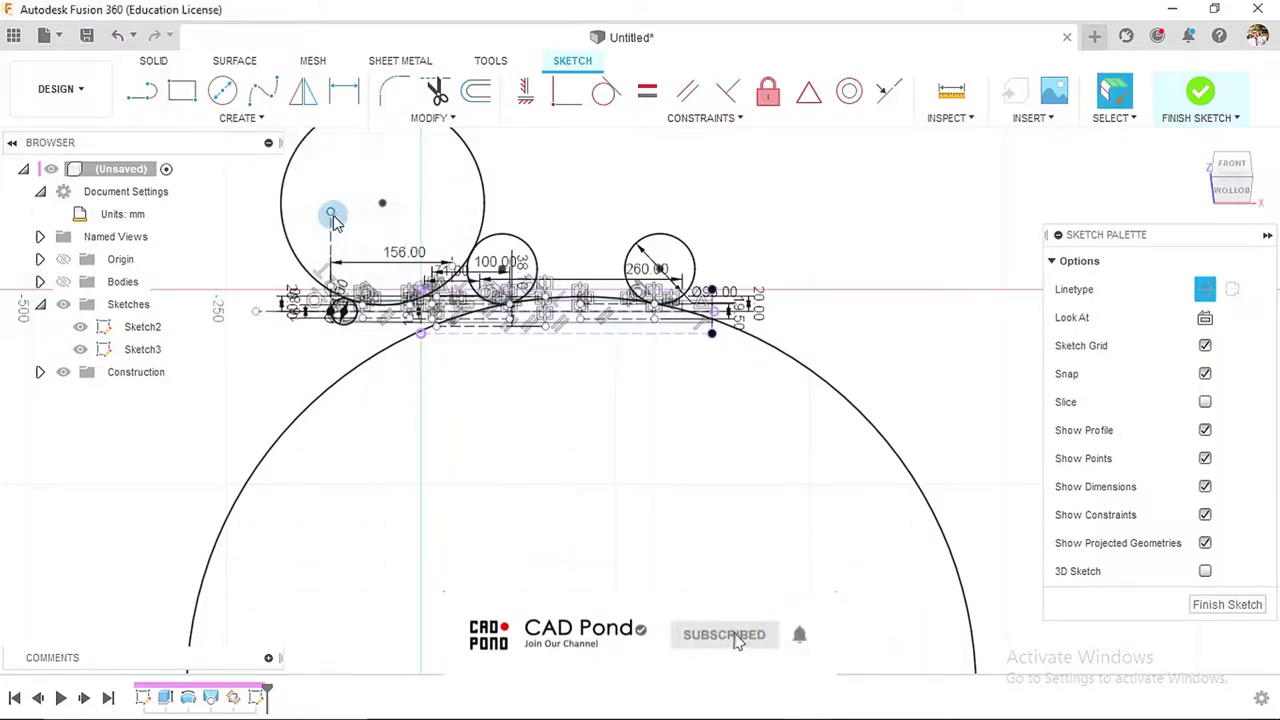
{"action": "left_click", "coordinate": [331, 229]}
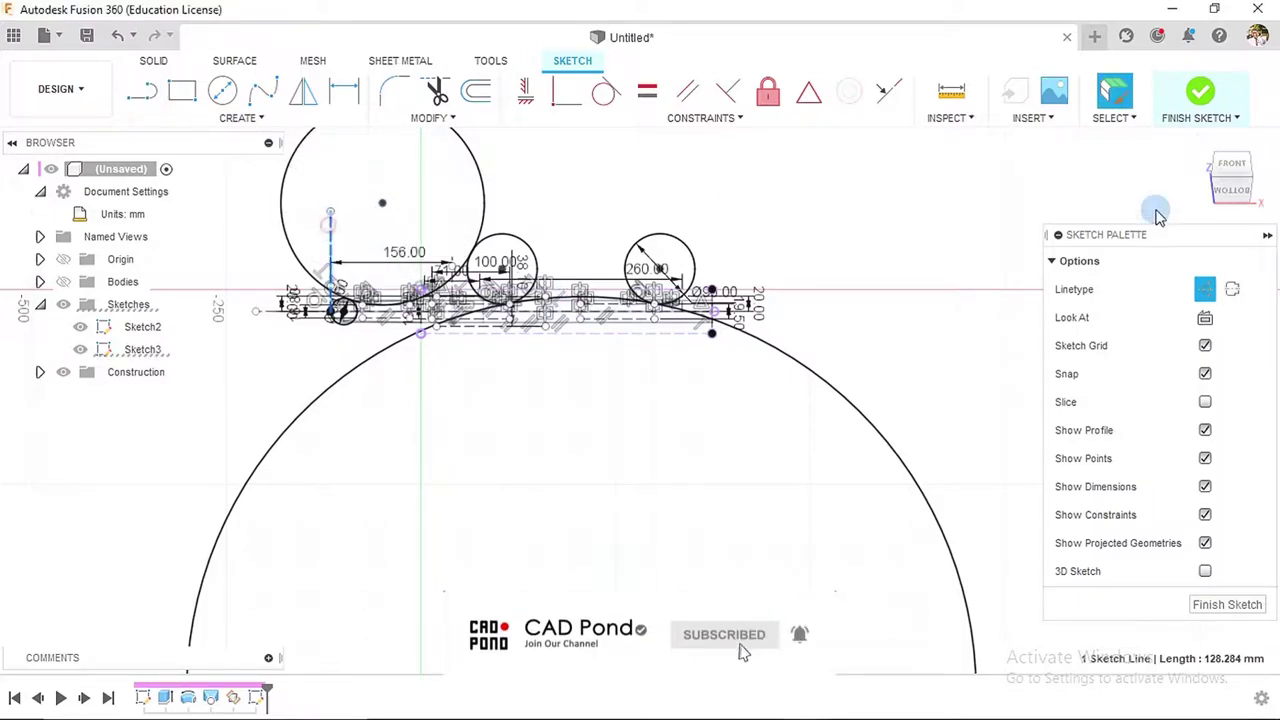
{"action": "left_click", "coordinate": [1205, 289]}
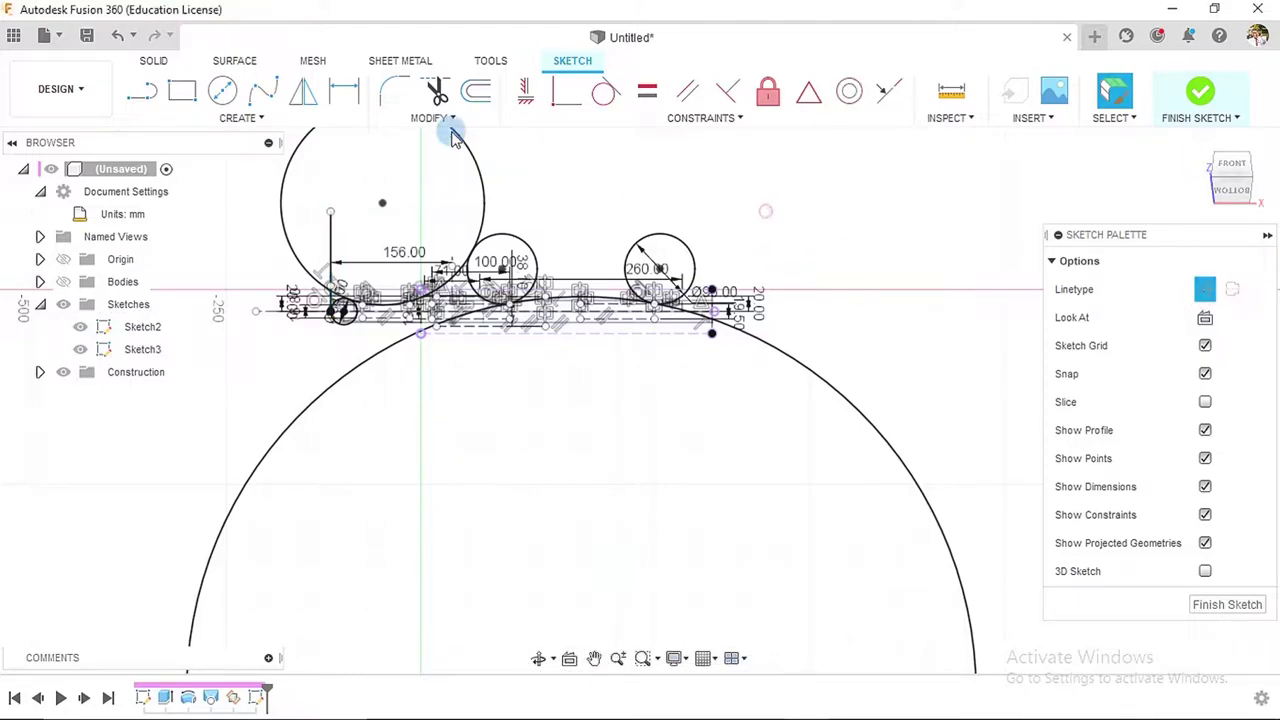
- Draw a 466 mm top line and a right side dropping to the handle's bottom edge
{"action": "left_click", "coordinate": [141, 91]}
{"action": "left_click", "coordinate": [326, 205]}
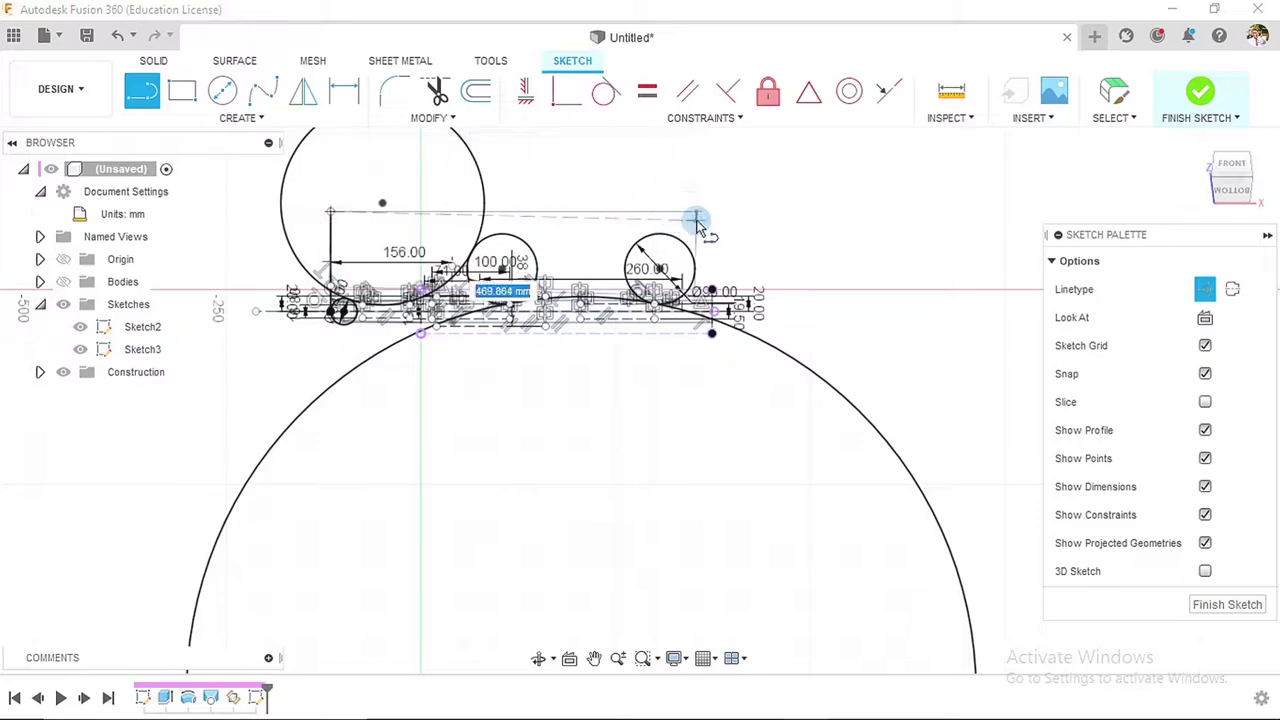
{"action": "left_click", "coordinate": [1205, 289]}
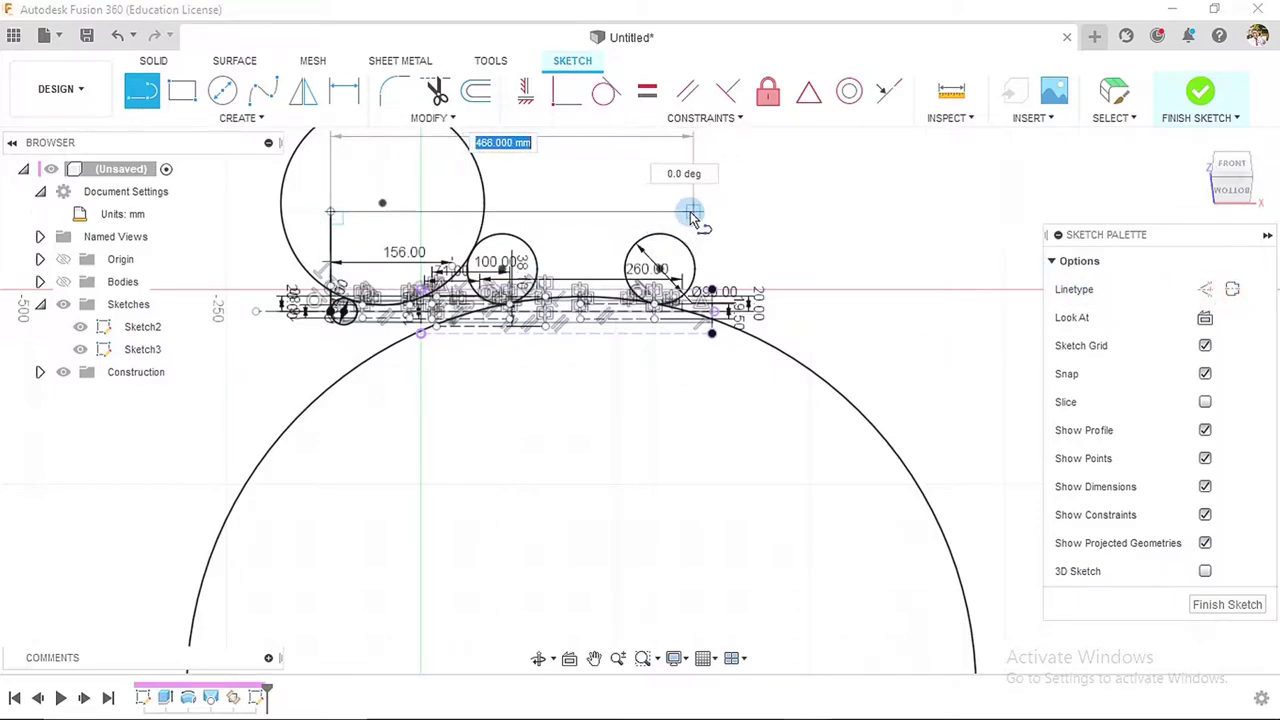
{"action": "scroll", "coordinate": [692, 215], "scroll_direction": "up", "scroll_amount": 5}
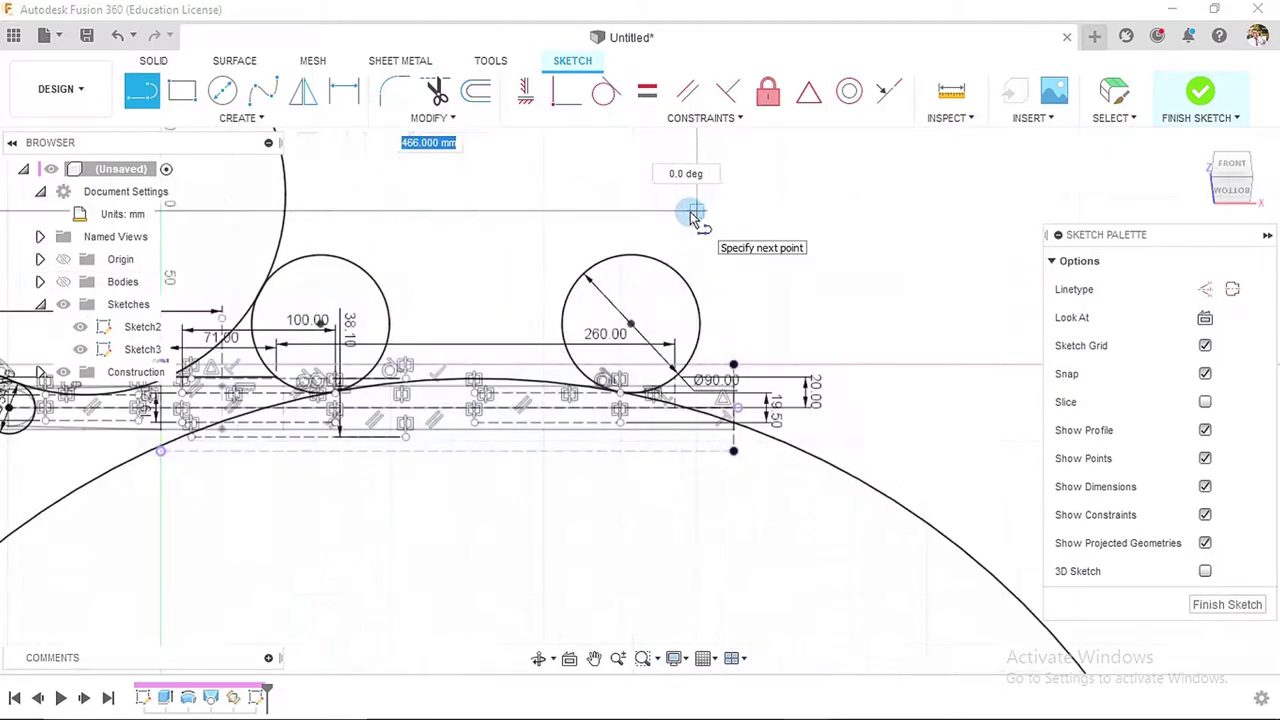
{"action": "left_click", "coordinate": [696, 211]}
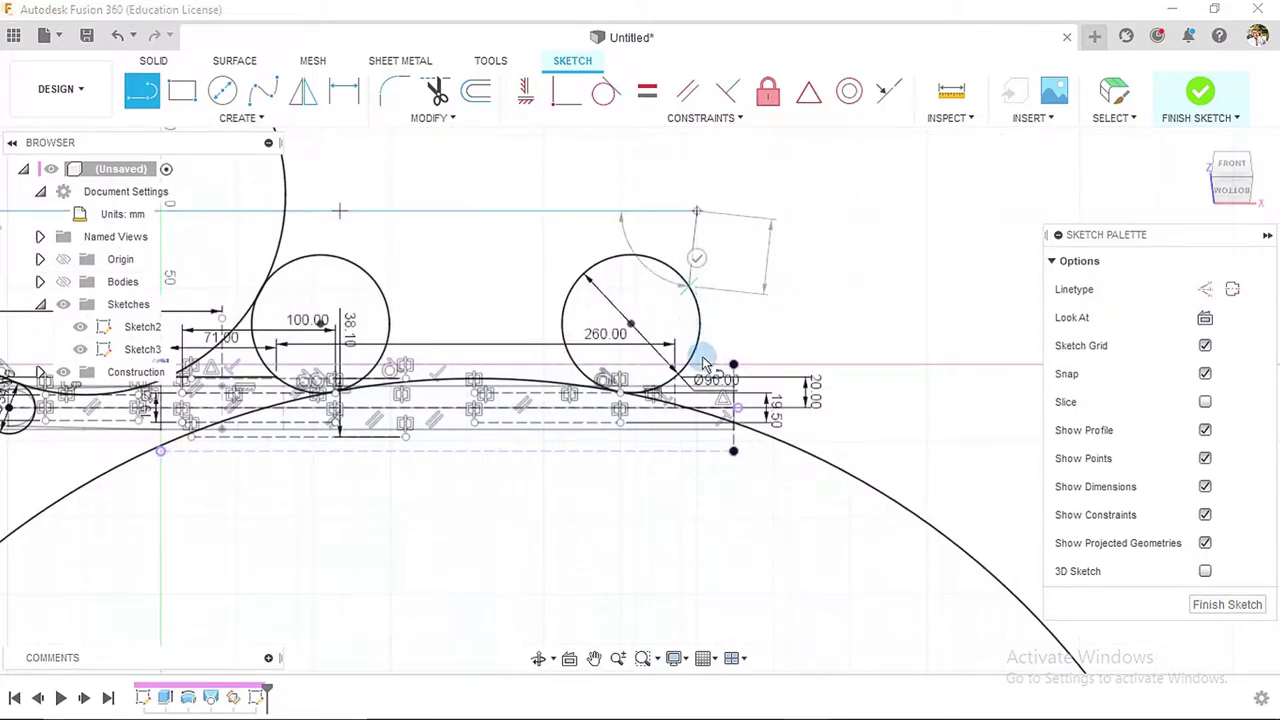
{"action": "left_click", "coordinate": [694, 454]}
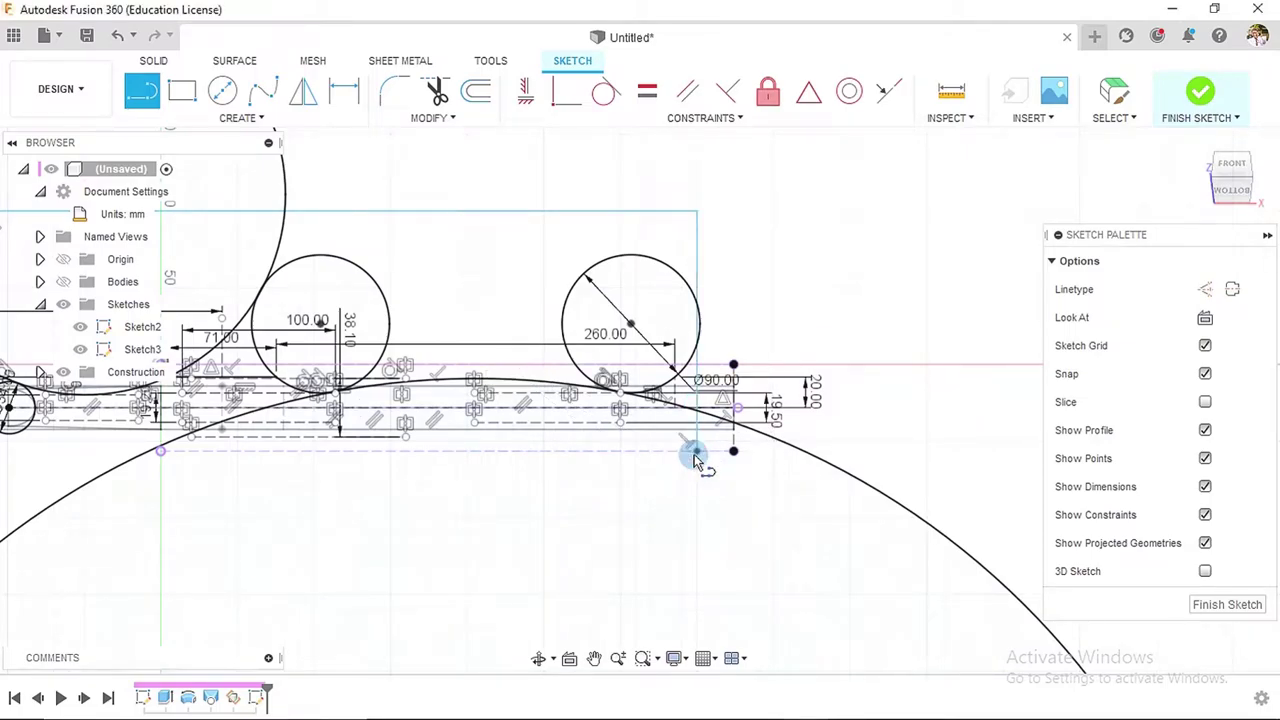
{"action": "scroll", "coordinate": [855, 355], "scroll_direction": "down", "scroll_amount": 2}
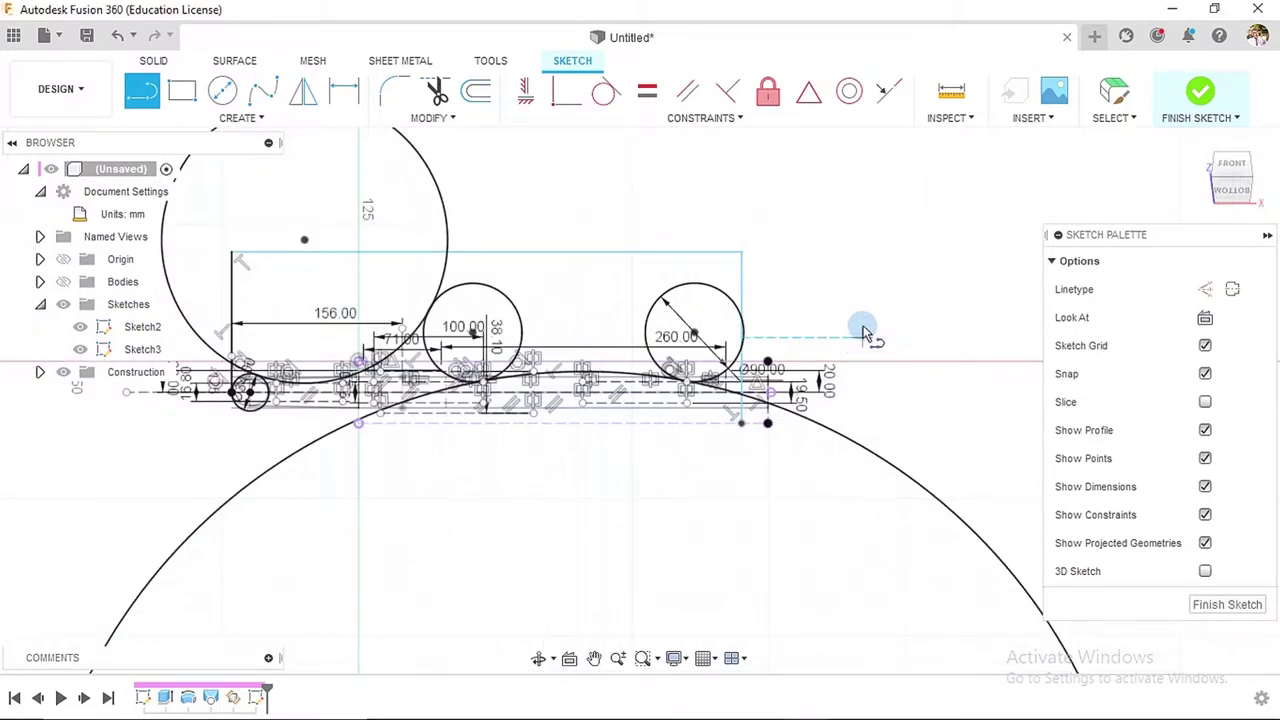
{"action": "key", "text": "Escape"}
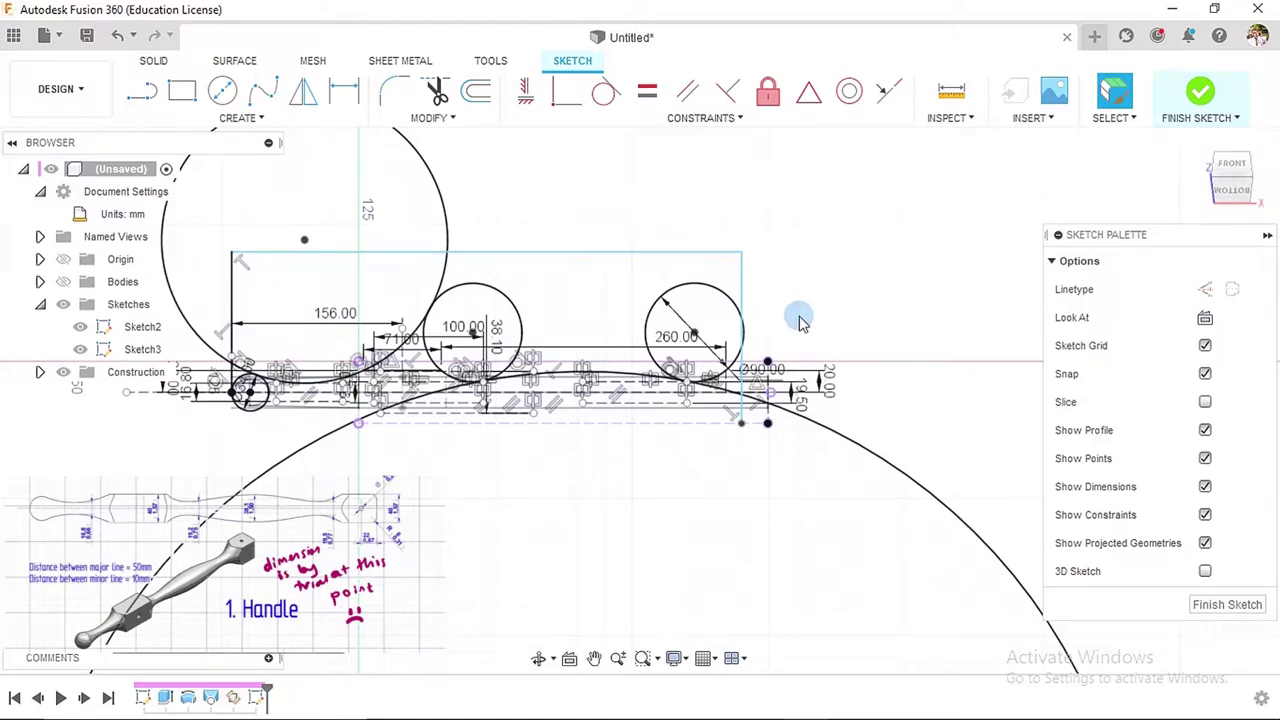
{"action": "left_click", "coordinate": [744, 293]}
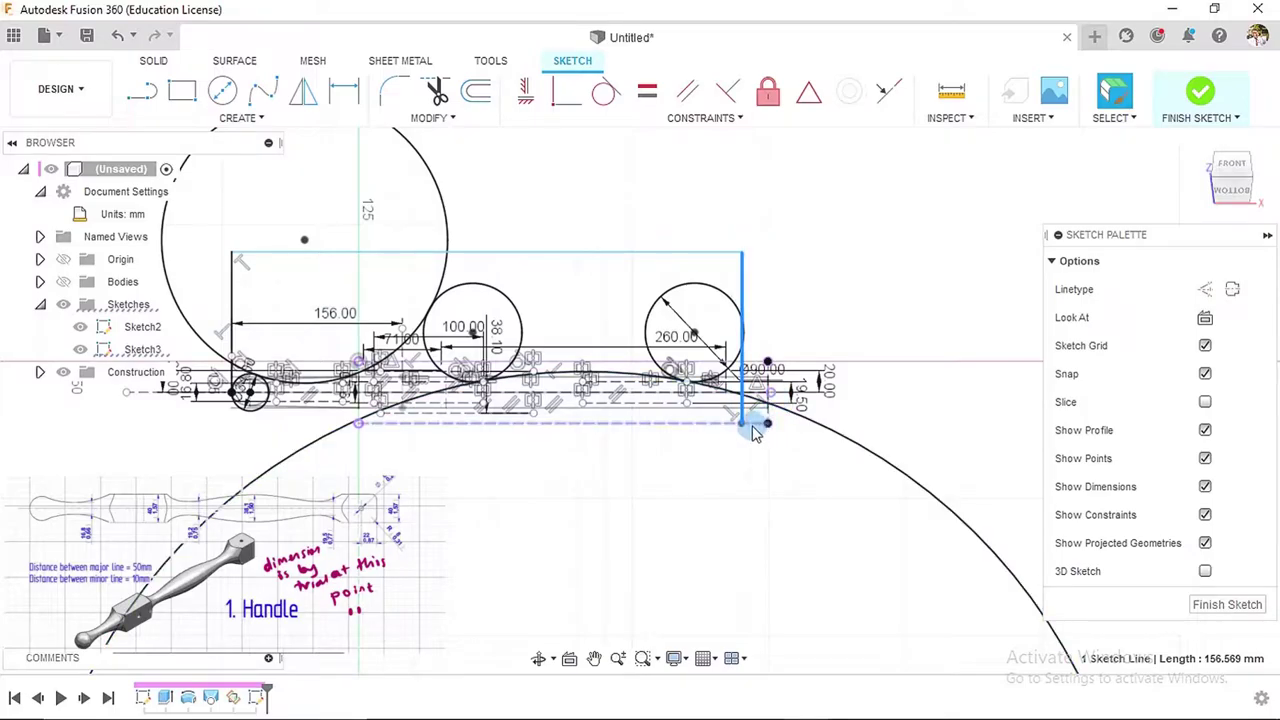
{"action": "left_click", "coordinate": [737, 430]}
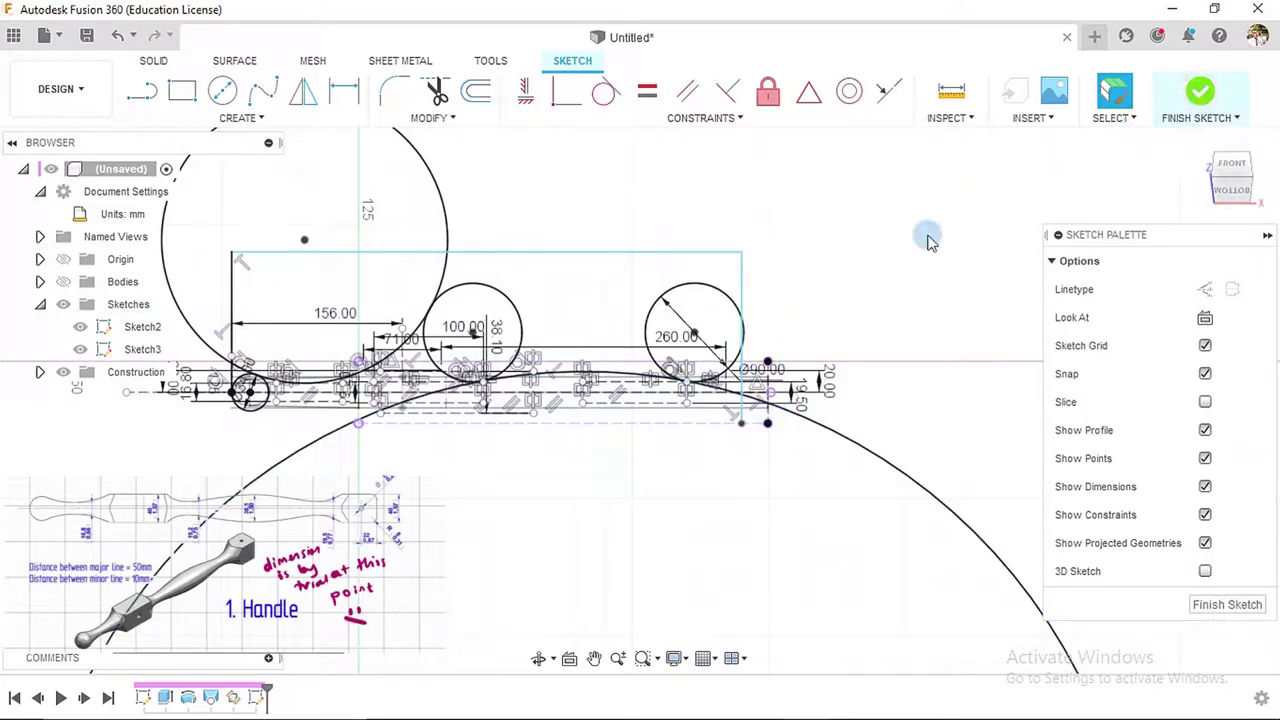
- Dimension the box's top line at 460 mm and its left vertical side at 125 mm
{"action": "left_click", "coordinate": [337, 95]}
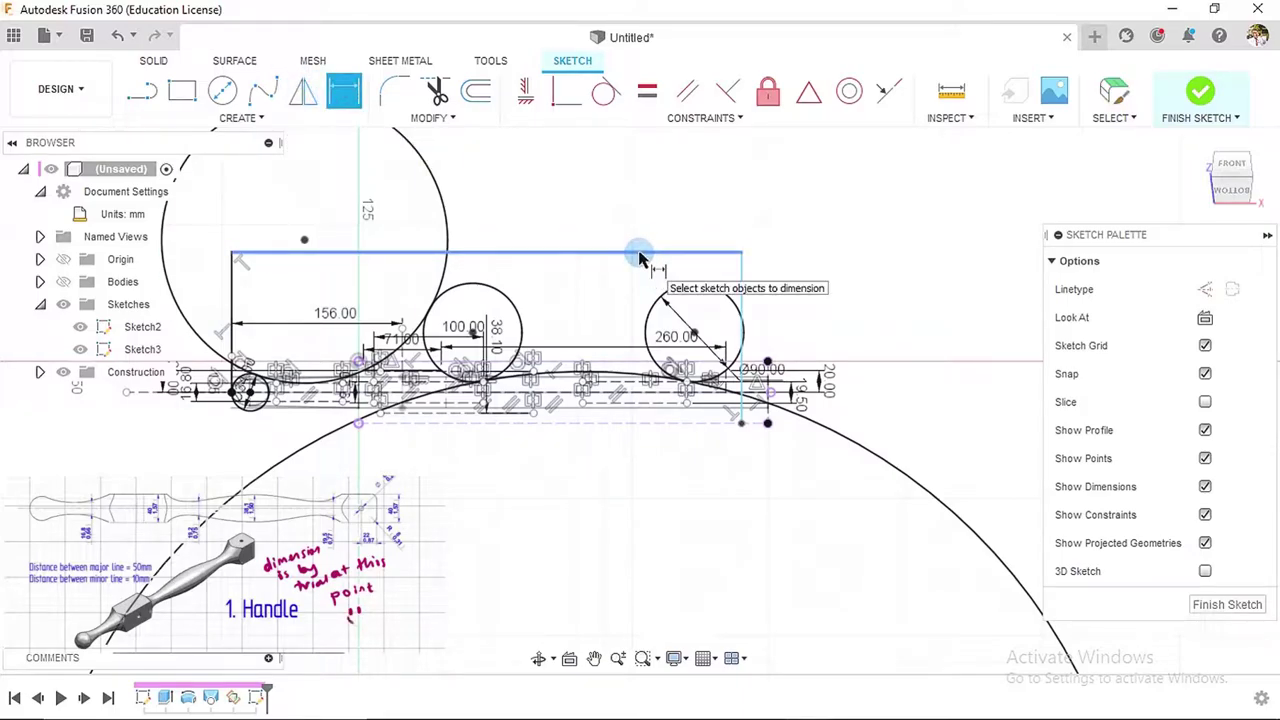
{"action": "left_click", "coordinate": [640, 256]}
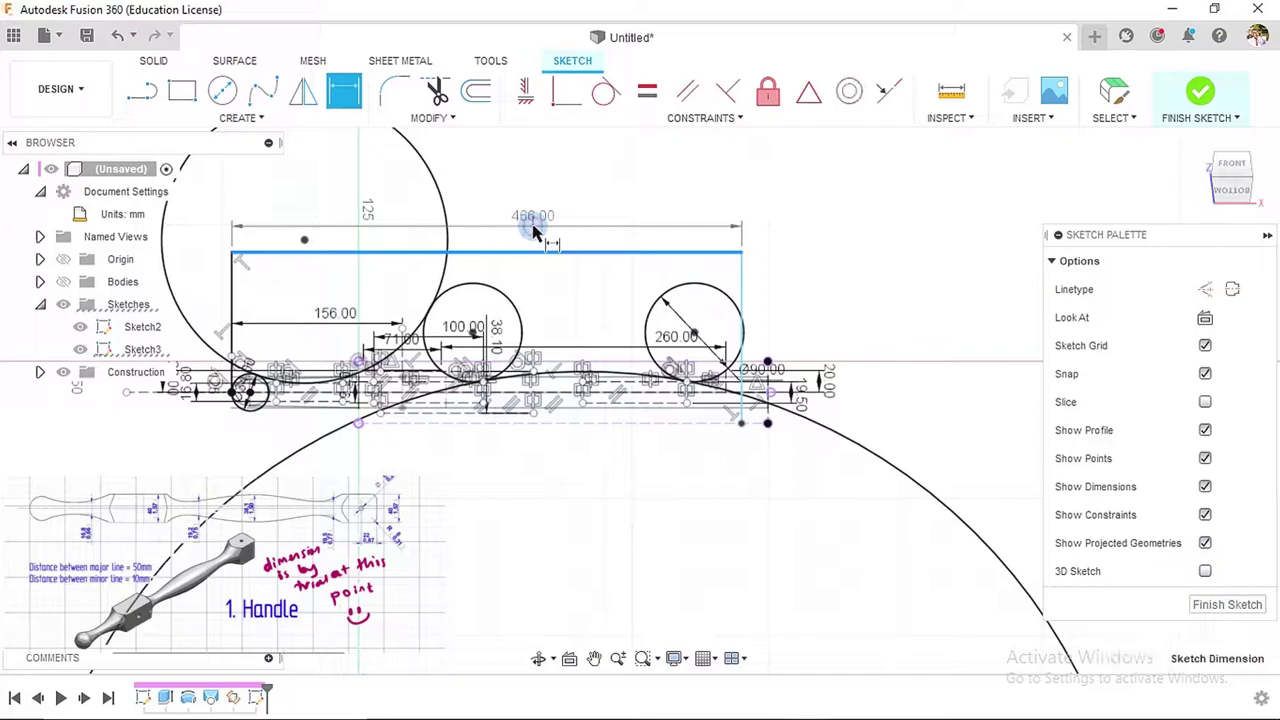
{"action": "left_click", "coordinate": [533, 230]}
{"action": "type", "text": "38"}
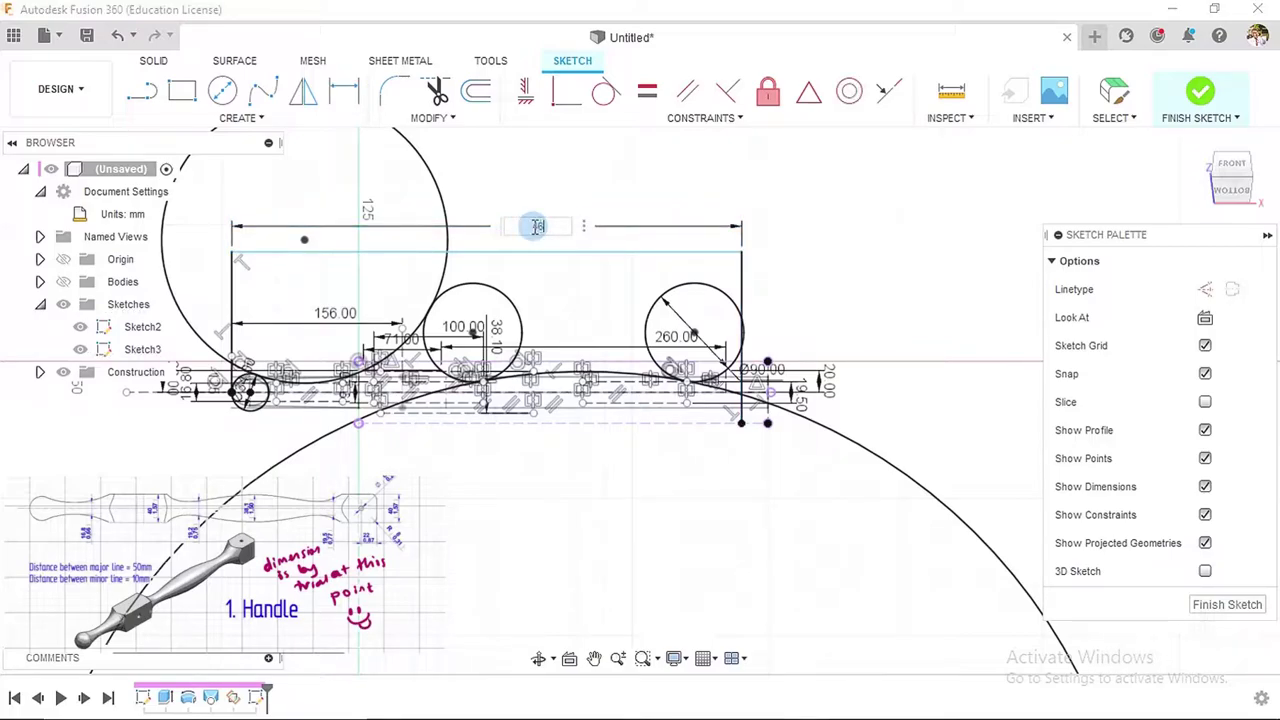
{"action": "type", "text": "0"}
{"action": "key", "text": "Return"}
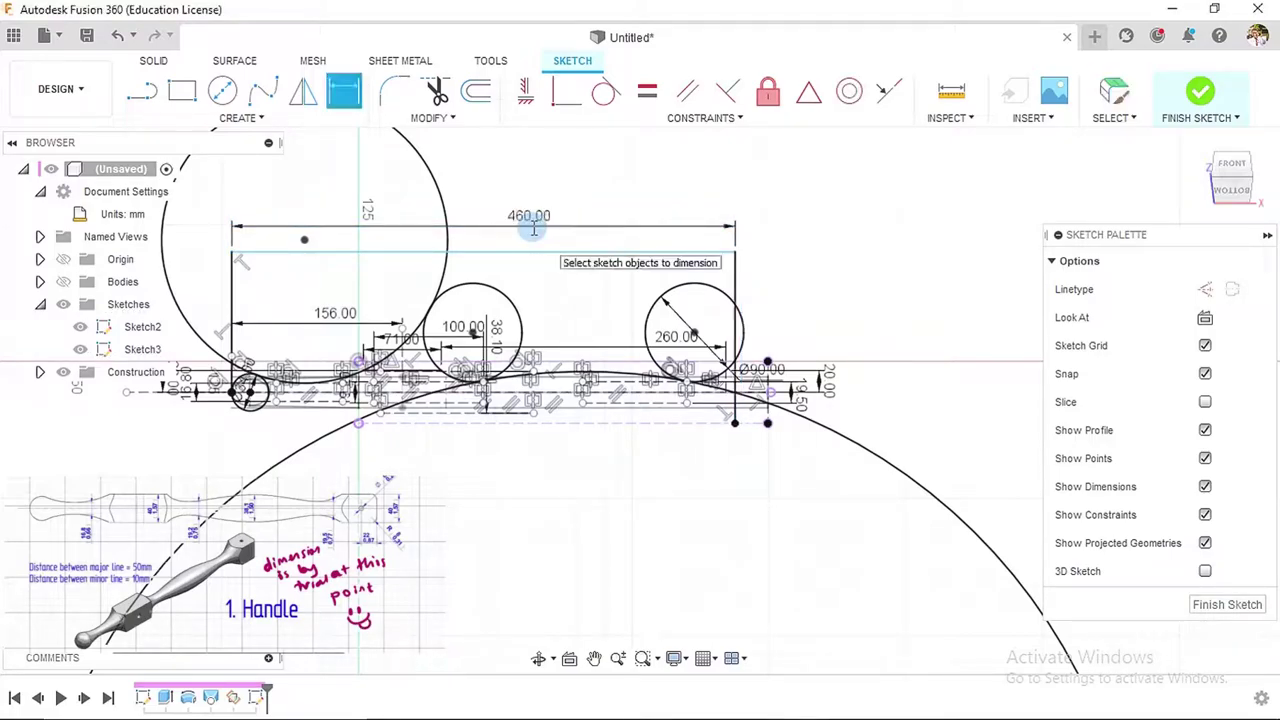
{"action": "left_click", "coordinate": [231, 296]}
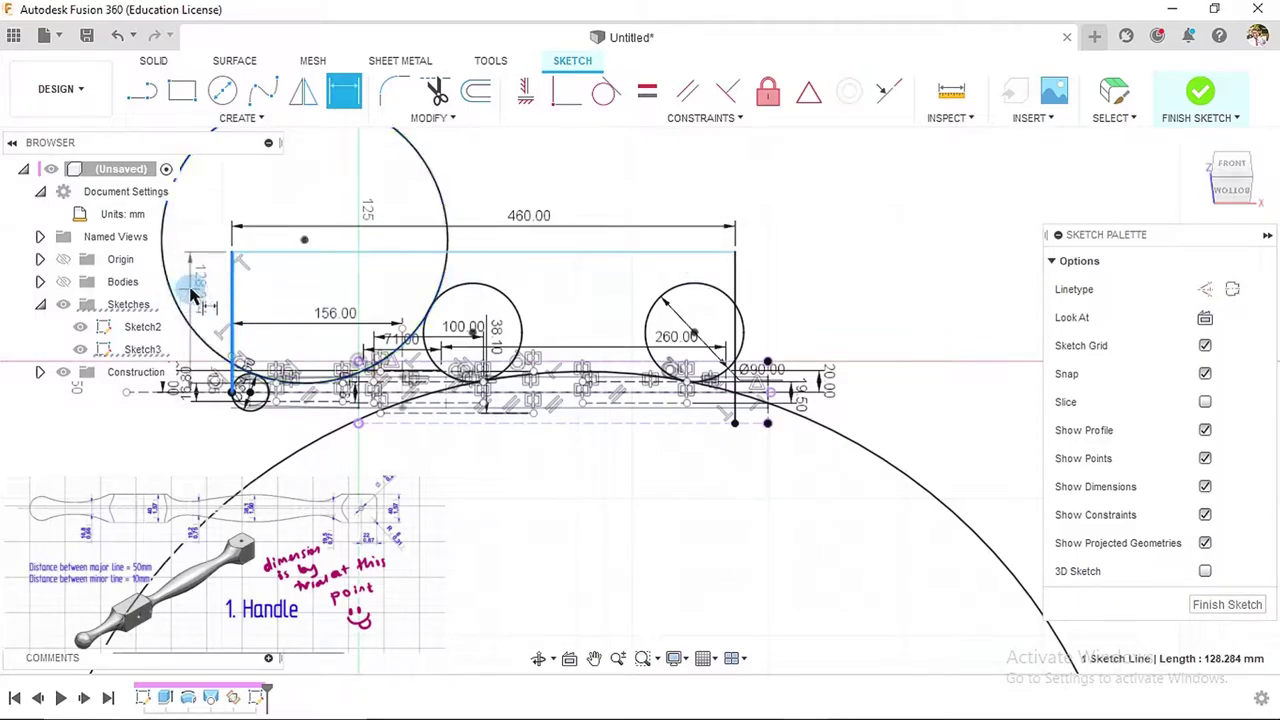
{"action": "left_click", "coordinate": [192, 290]}
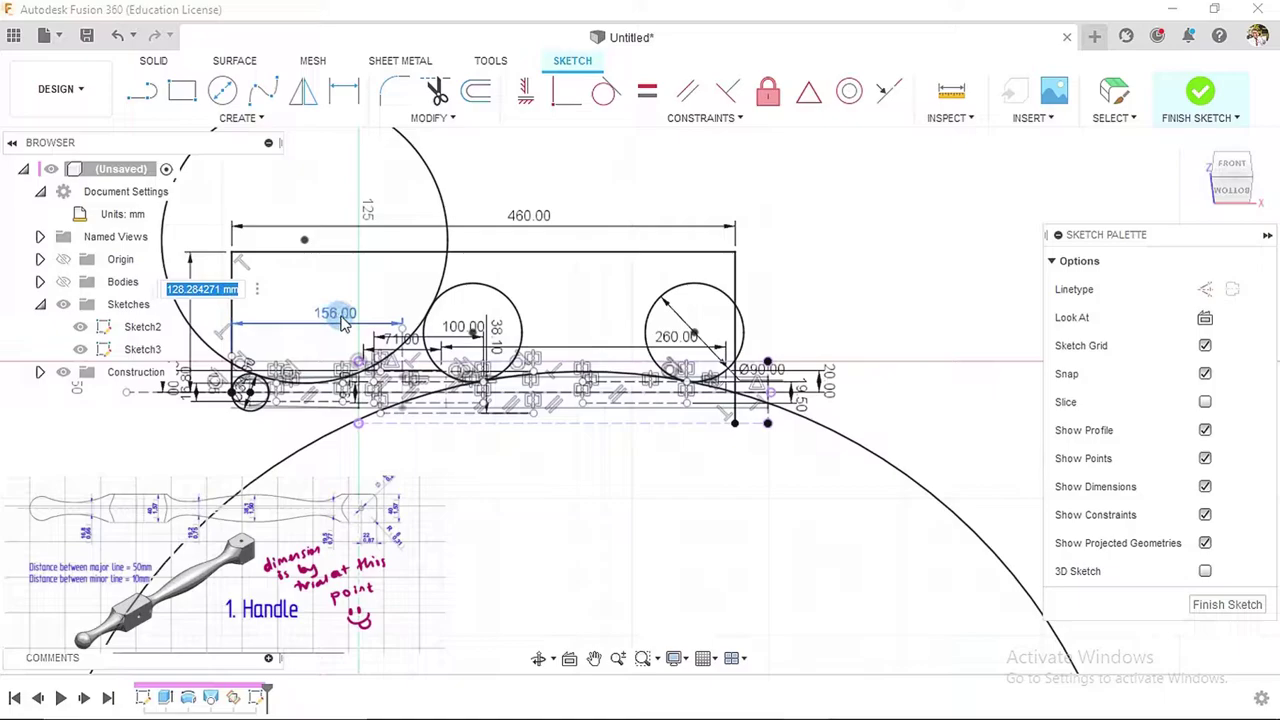
{"action": "type", "text": "125"}
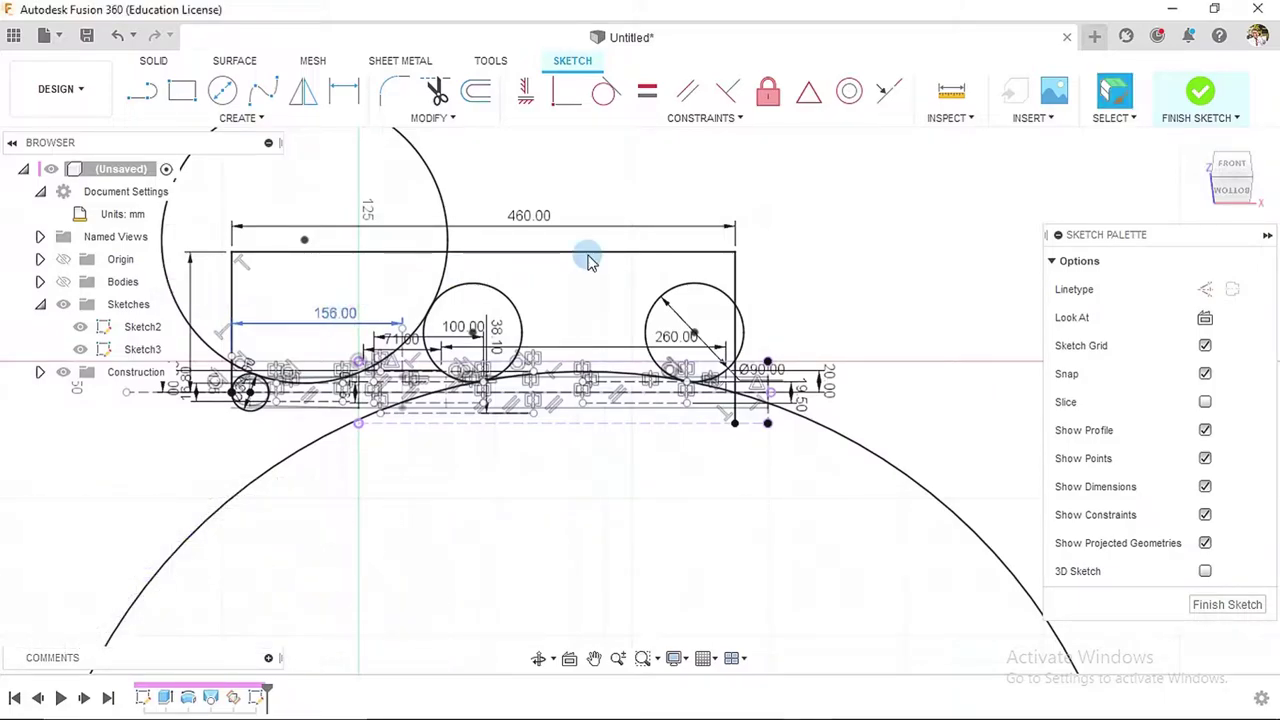
{"action": "key", "text": "Return"}
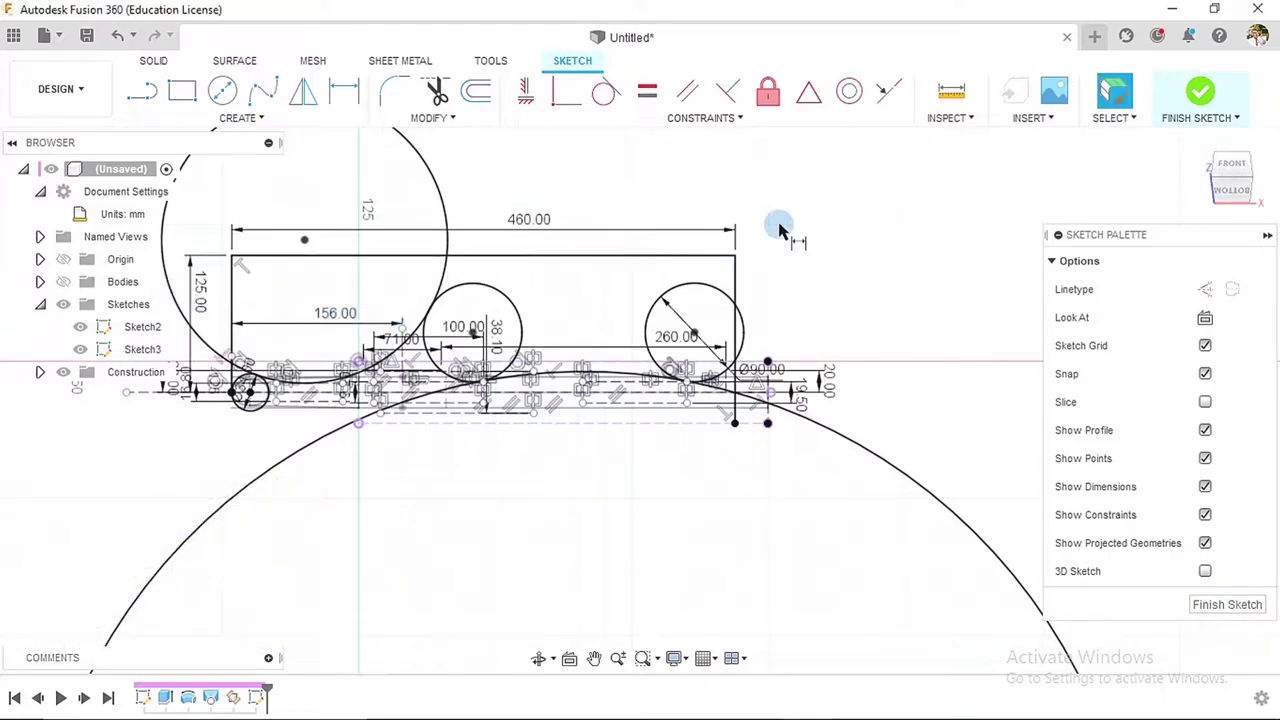
- Finish Sketch3, make the solid bodies visible, and orbit to a near-front view
{"action": "left_click", "coordinate": [1200, 95]}
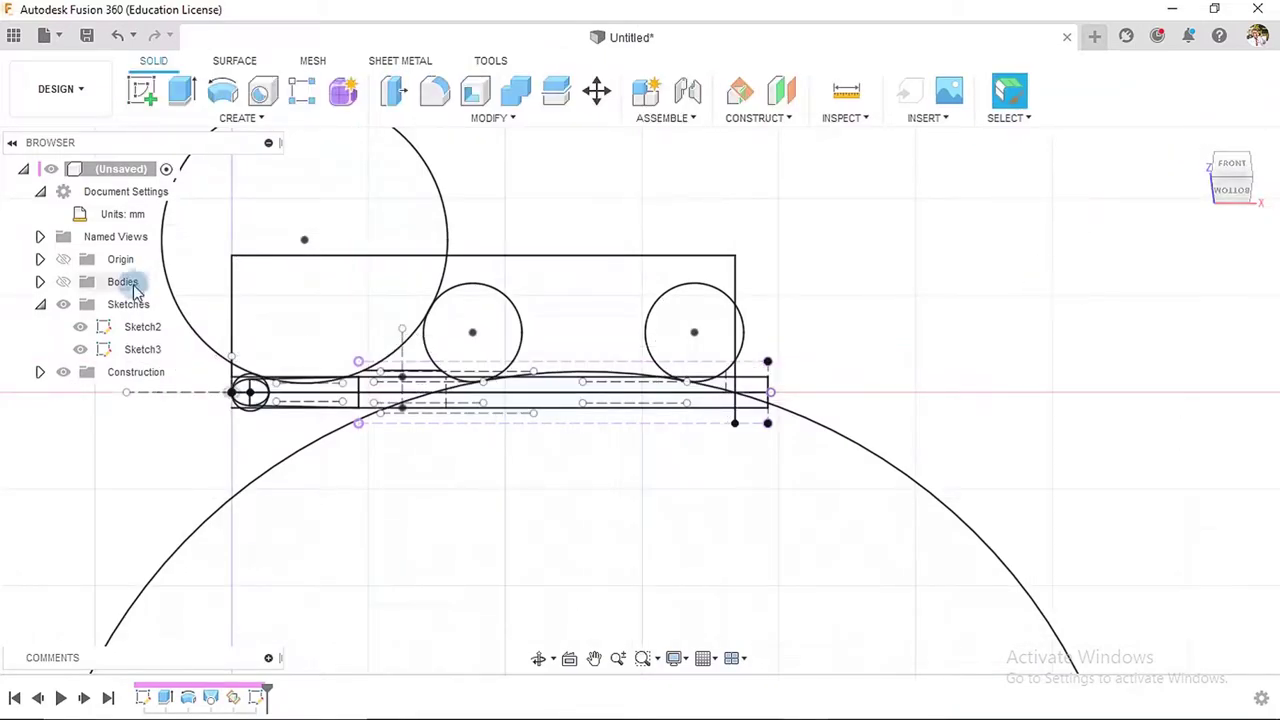
{"action": "left_click", "coordinate": [63, 283]}
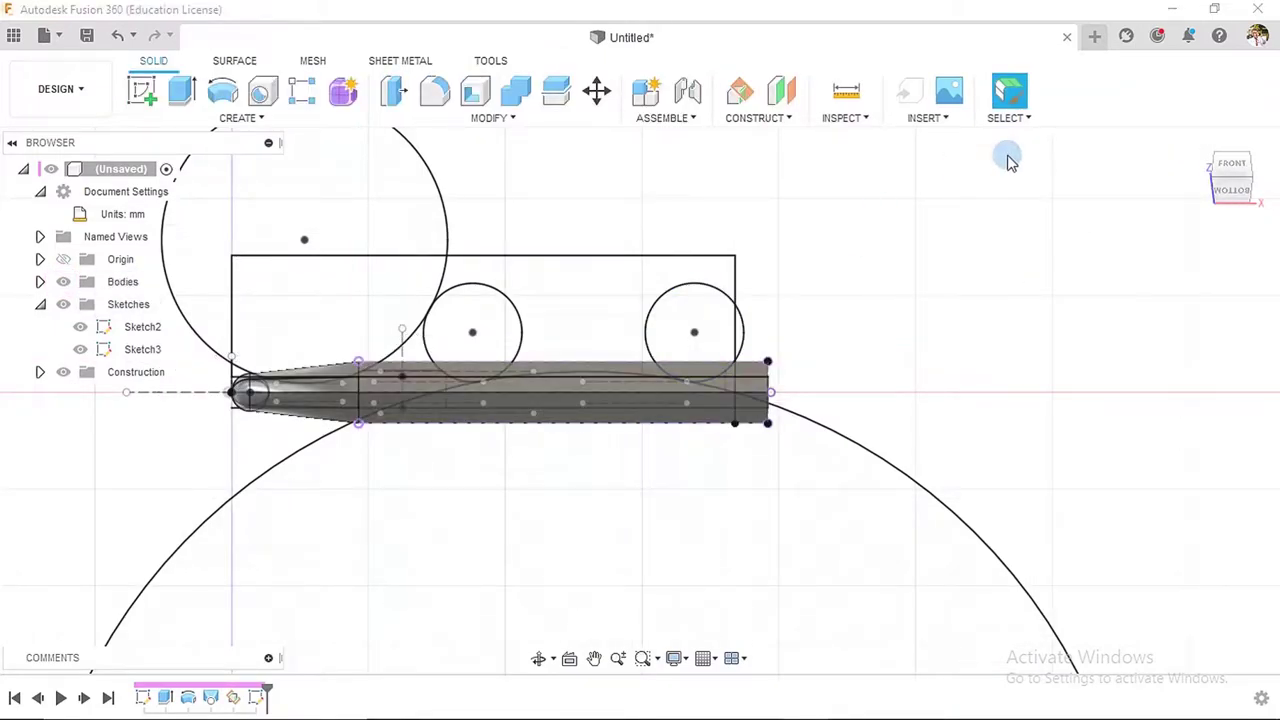
{"action": "left_click", "coordinate": [1200, 140]}
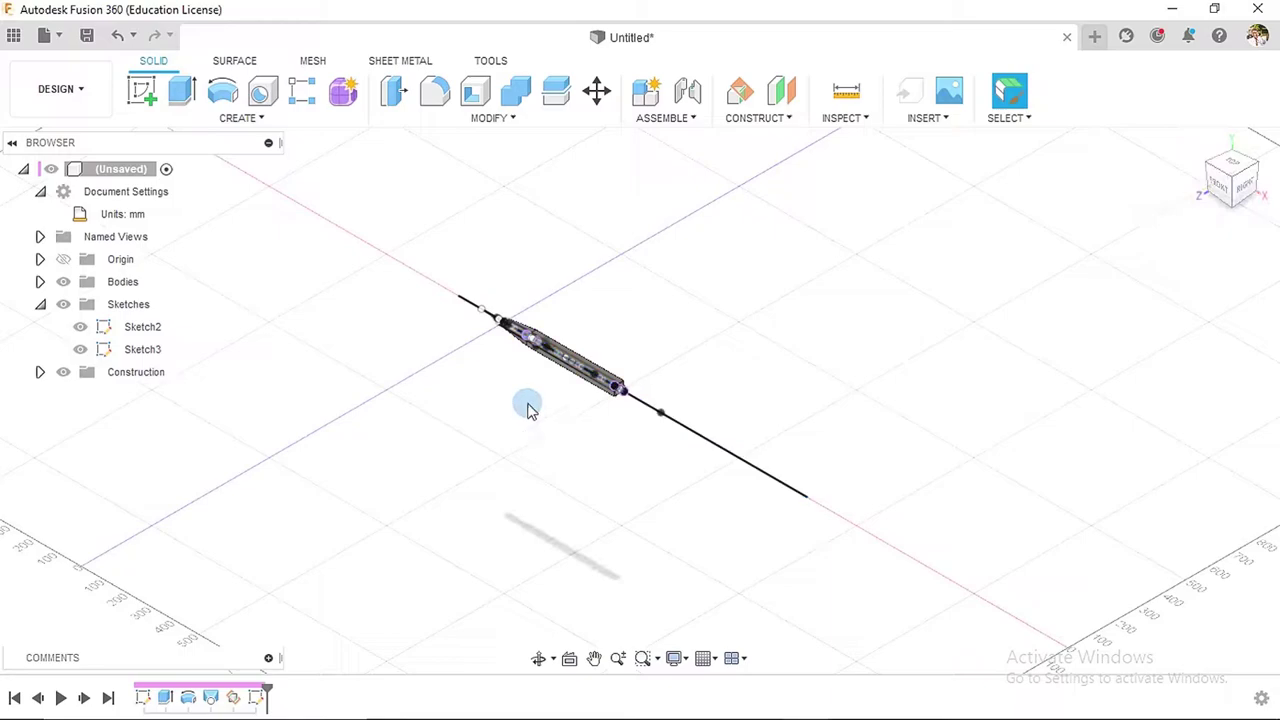
{"action": "middle_click_drag", "start_coordinate": [675, 323], "coordinate": [748, 249], "text": "shift"}
{"action": "scroll", "coordinate": [574, 340], "scroll_direction": "up", "scroll_amount": 2}
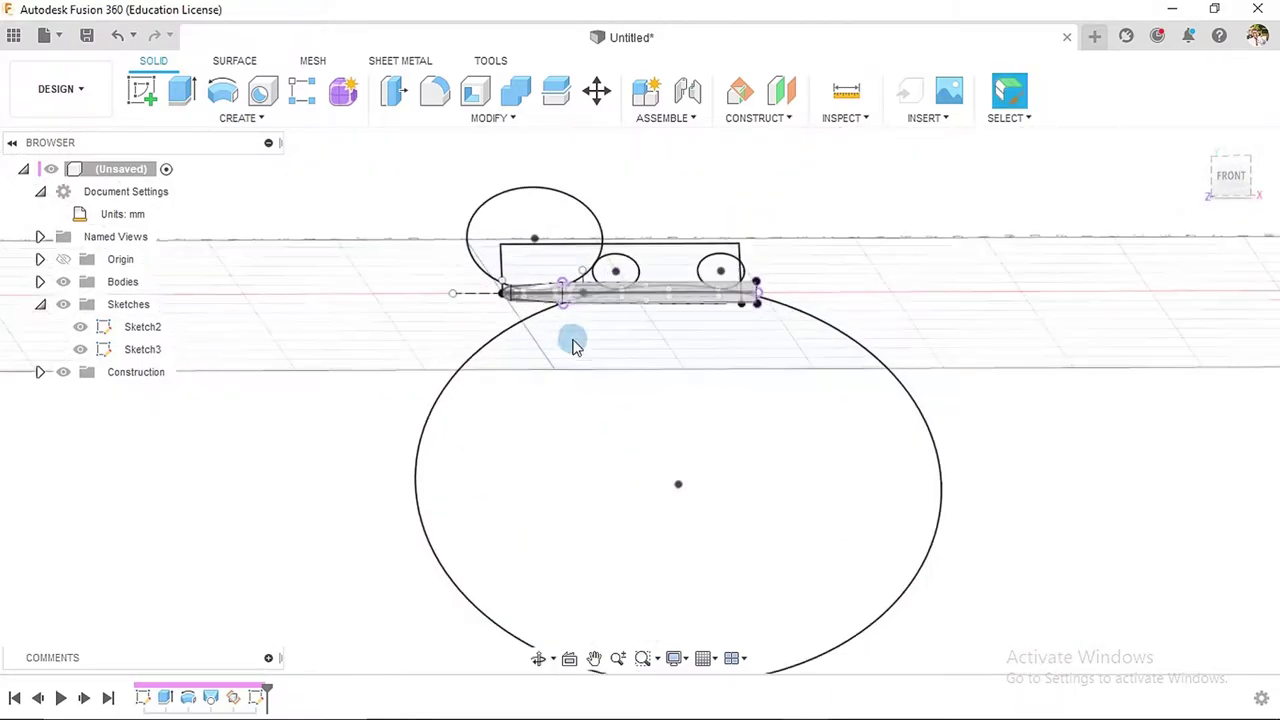
{"action": "scroll", "coordinate": [567, 291], "scroll_direction": "up", "scroll_amount": 2}
{"action": "scroll", "coordinate": [567, 291], "scroll_direction": "up", "scroll_amount": 2}
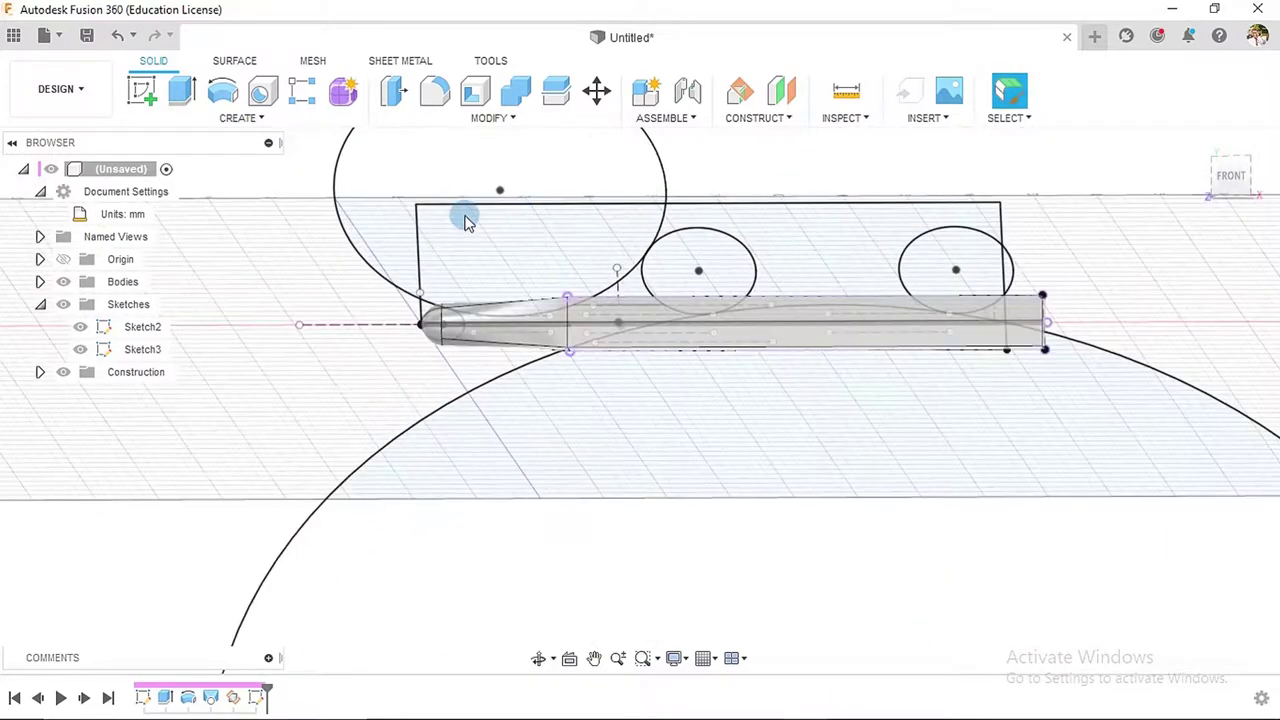
- Start a revolve and select the ball-end and upper regions as profiles
{"action": "left_click", "coordinate": [225, 95]}
{"action": "scroll", "coordinate": [492, 250], "scroll_direction": "up", "scroll_amount": 3}
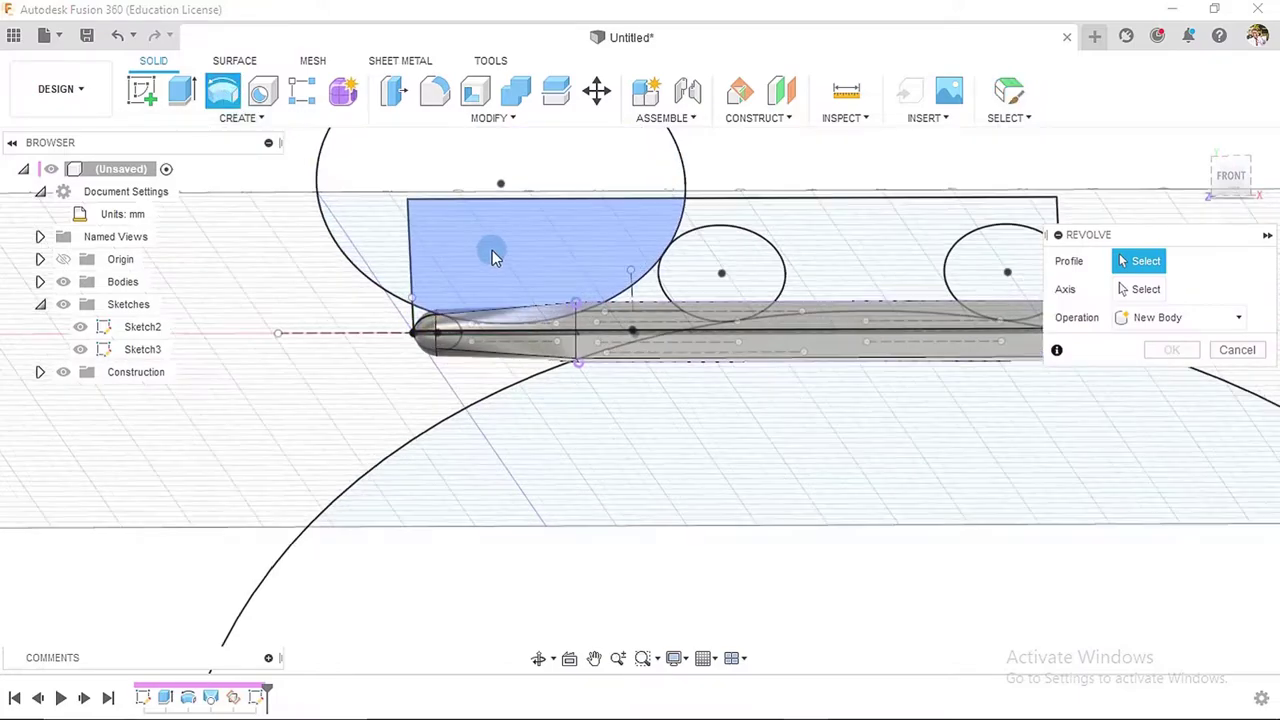
{"action": "scroll", "coordinate": [492, 250], "scroll_direction": "up", "scroll_amount": 2}
{"action": "middle_click_drag", "start_coordinate": [543, 271], "coordinate": [551, 200], "text": "shift"}
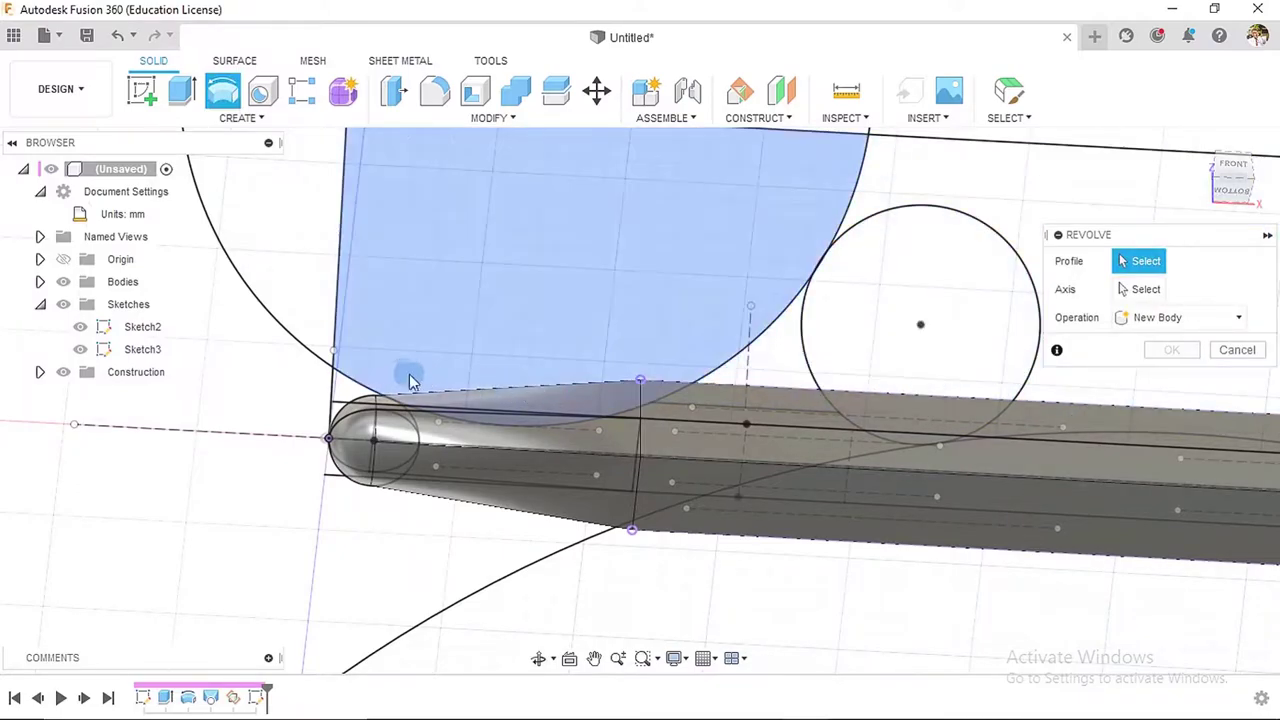
{"action": "left_click", "coordinate": [1238, 190]}
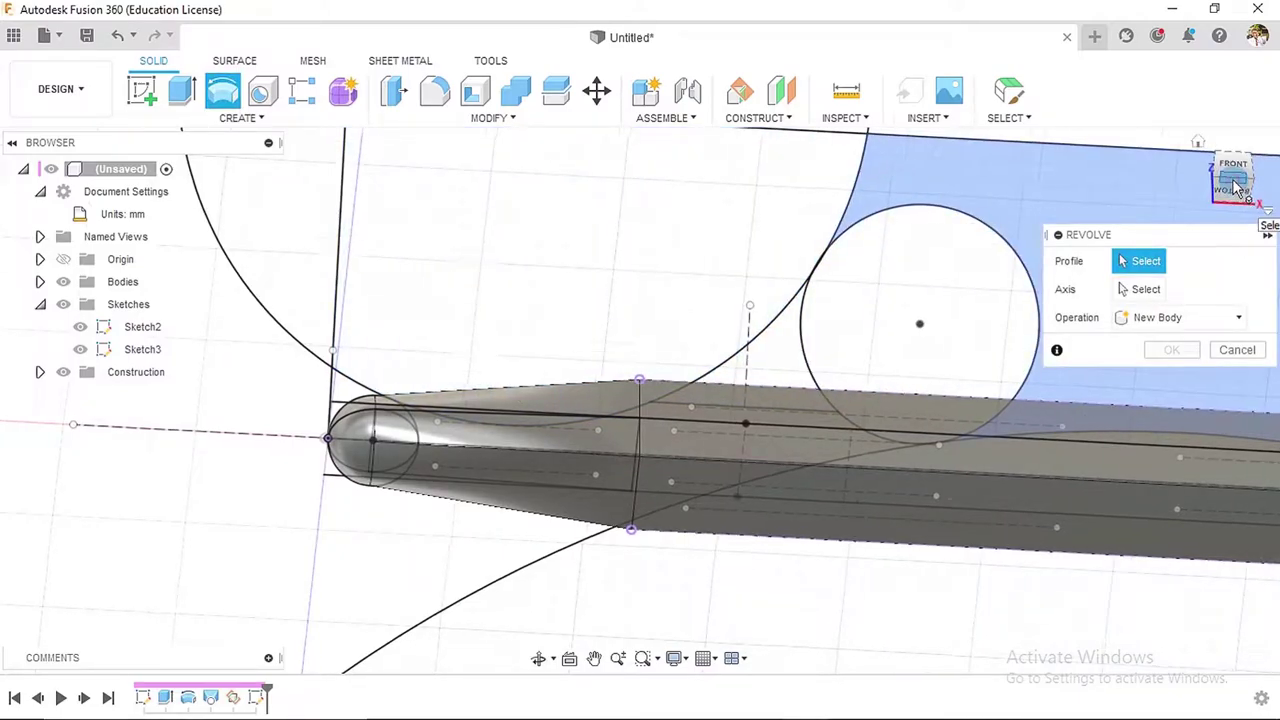
{"action": "scroll", "coordinate": [340, 405], "scroll_direction": "up", "scroll_amount": 3}
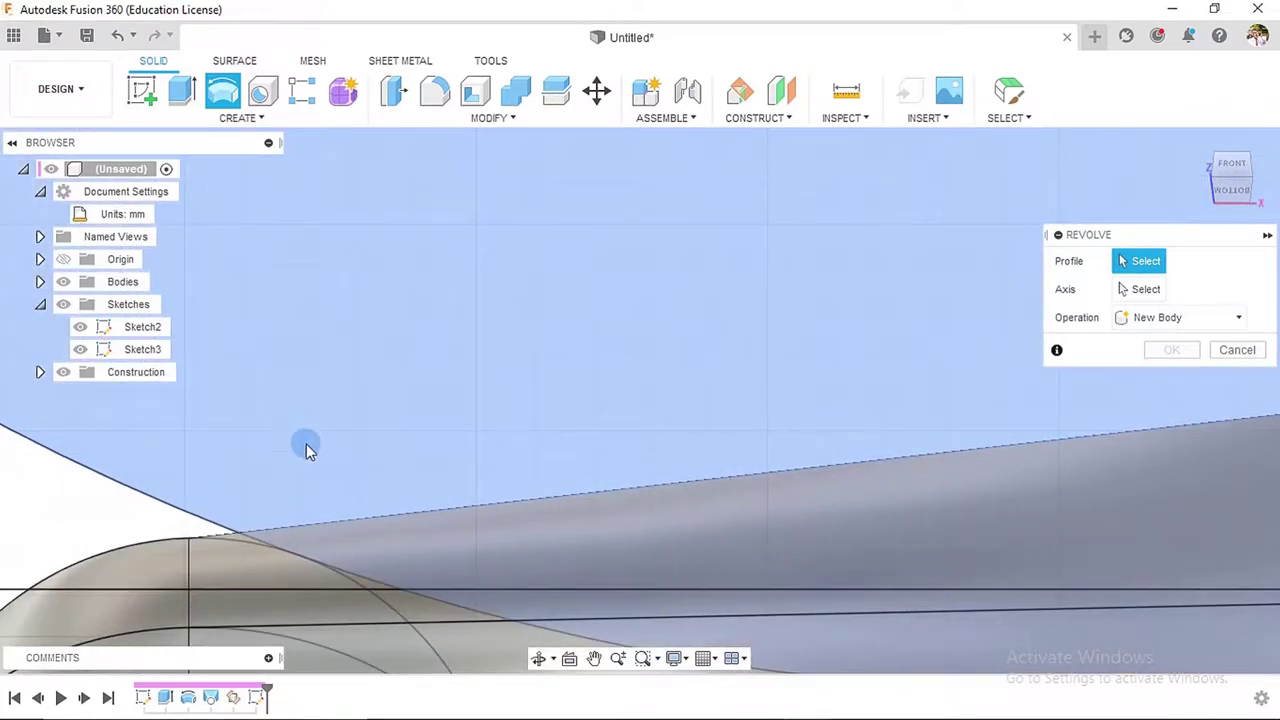
{"action": "scroll", "coordinate": [306, 440], "scroll_direction": "down", "scroll_amount": 4}
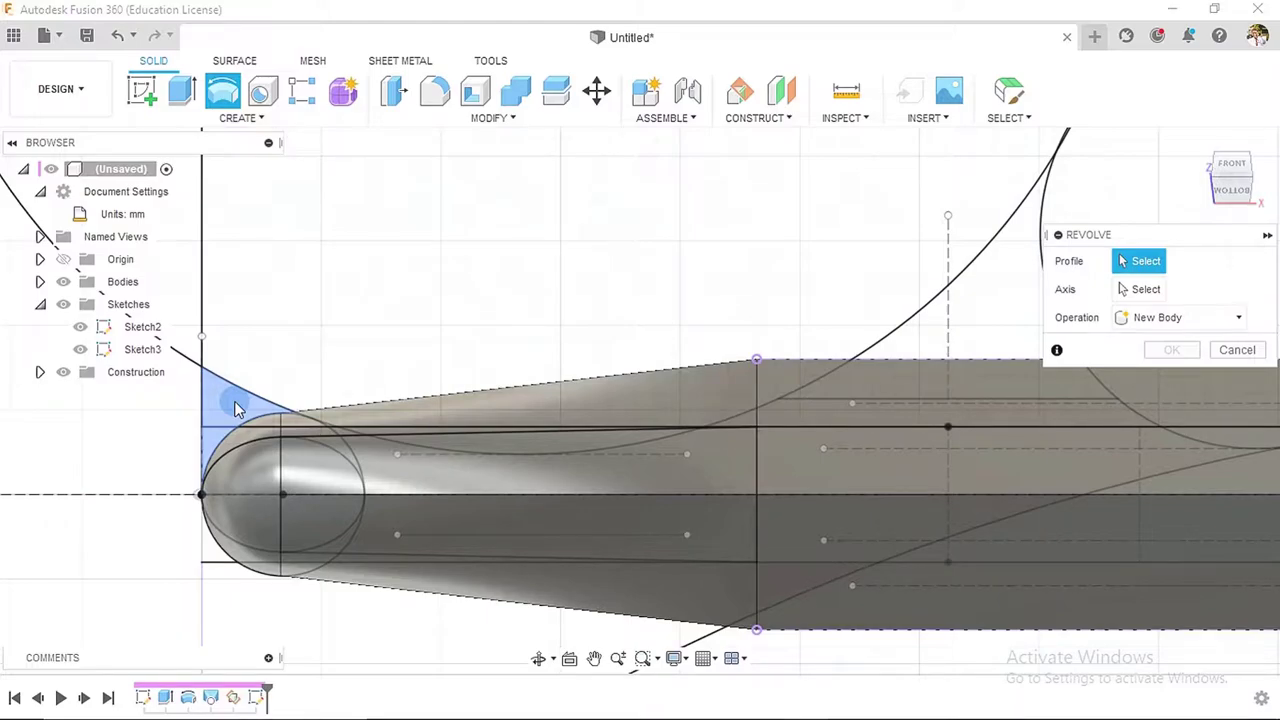
{"action": "left_click", "coordinate": [235, 408]}
{"action": "scroll", "coordinate": [297, 421], "scroll_direction": "up", "scroll_amount": 5}
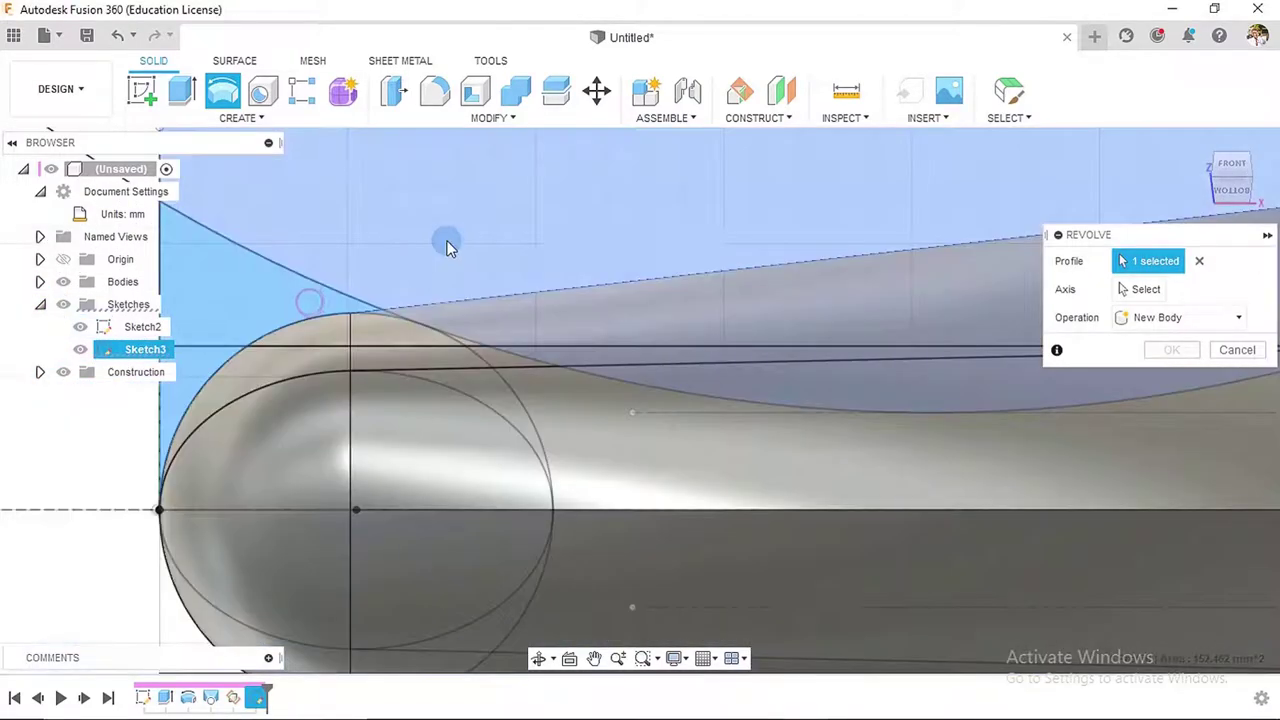
{"action": "left_click", "coordinate": [447, 247]}
{"action": "scroll", "coordinate": [491, 262], "scroll_direction": "down", "scroll_amount": 2}
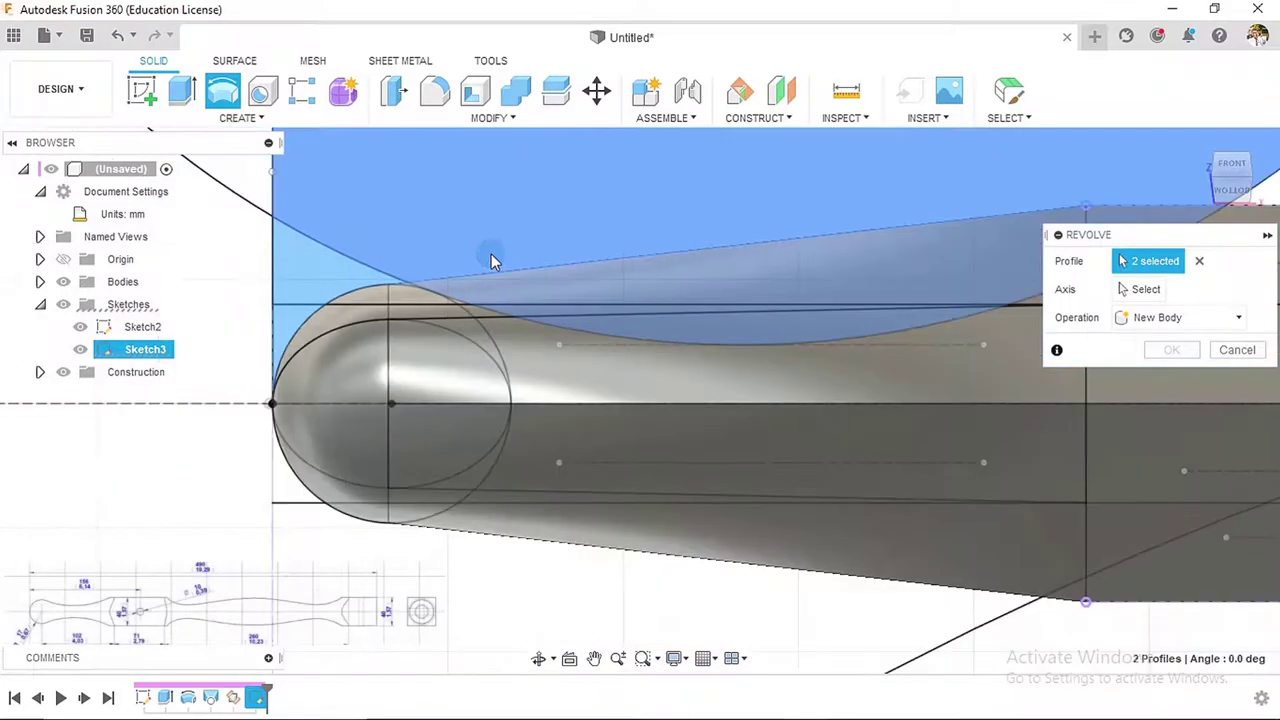
{"action": "scroll", "coordinate": [491, 260], "scroll_direction": "down", "scroll_amount": 3}
- Add the left circle, rectangle and right circle regions, making five profiles
{"action": "middle_click_drag", "start_coordinate": [613, 240], "coordinate": [198, 228]}
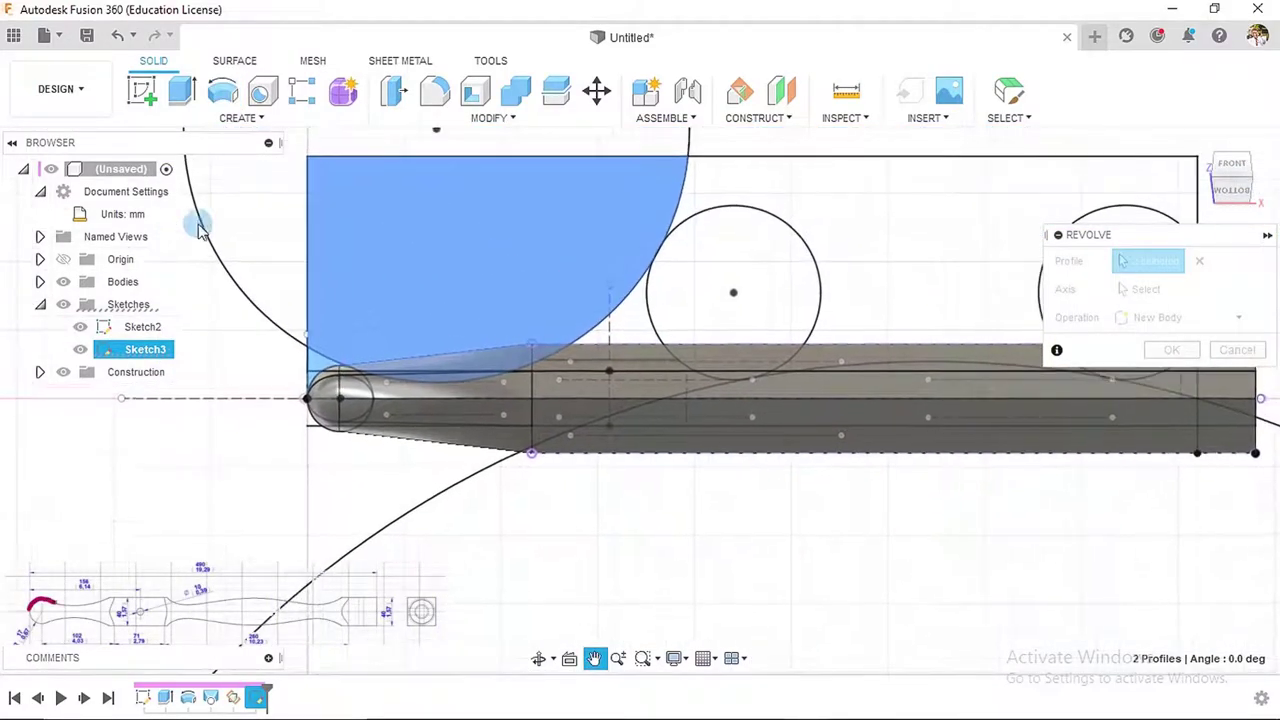
{"action": "scroll", "coordinate": [620, 362], "scroll_direction": "up", "scroll_amount": 4}
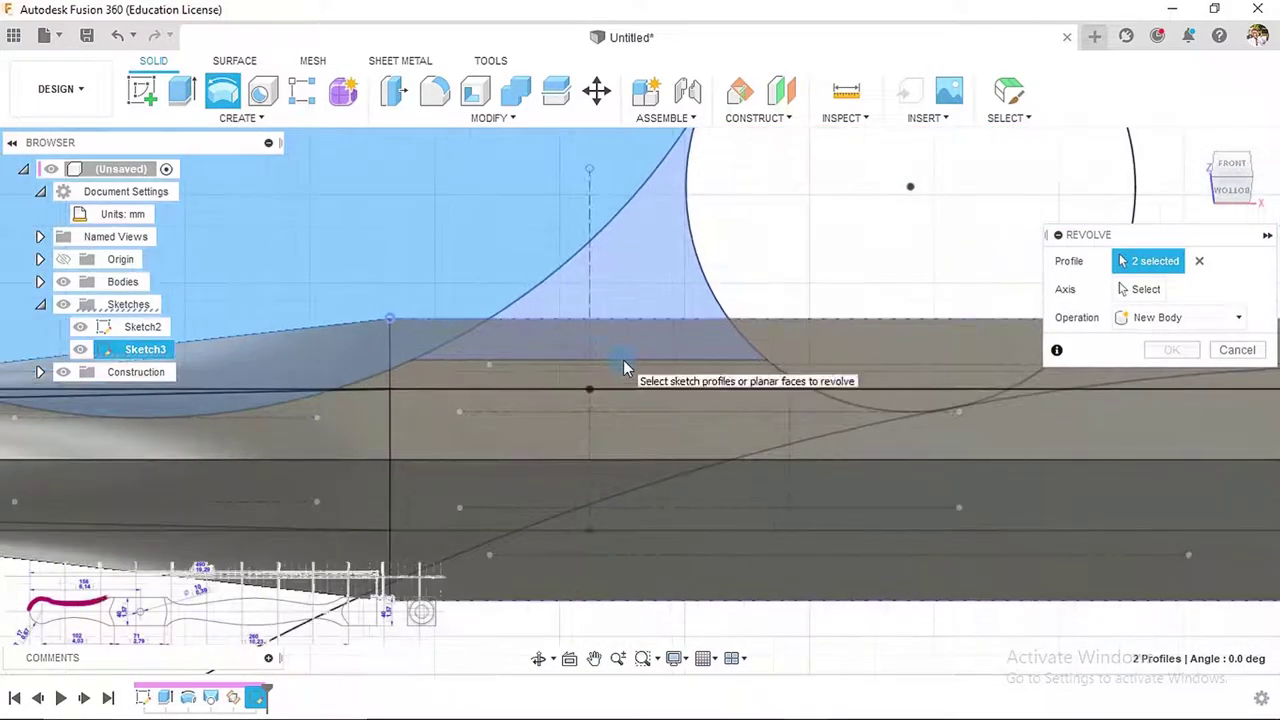
{"action": "scroll", "coordinate": [780, 287], "scroll_direction": "down", "scroll_amount": 5}
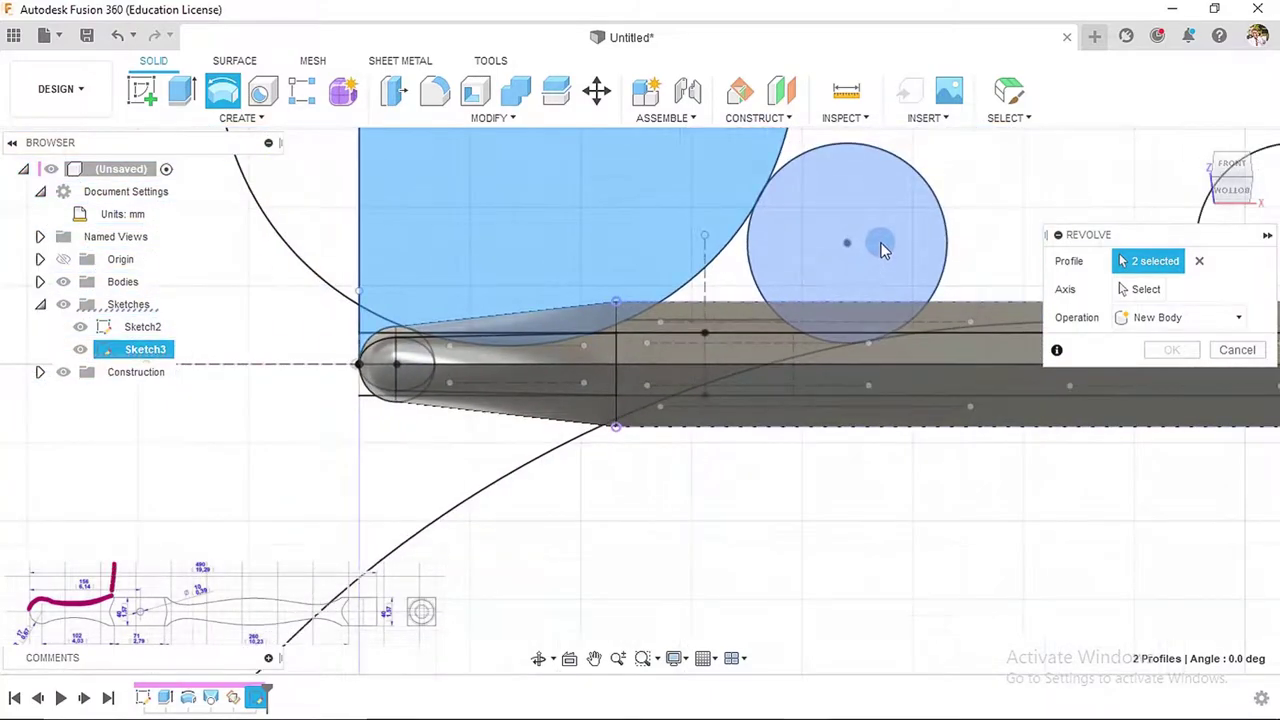
{"action": "left_click", "coordinate": [884, 240]}
{"action": "middle_click_drag", "start_coordinate": [1034, 194], "coordinate": [437, 309]}
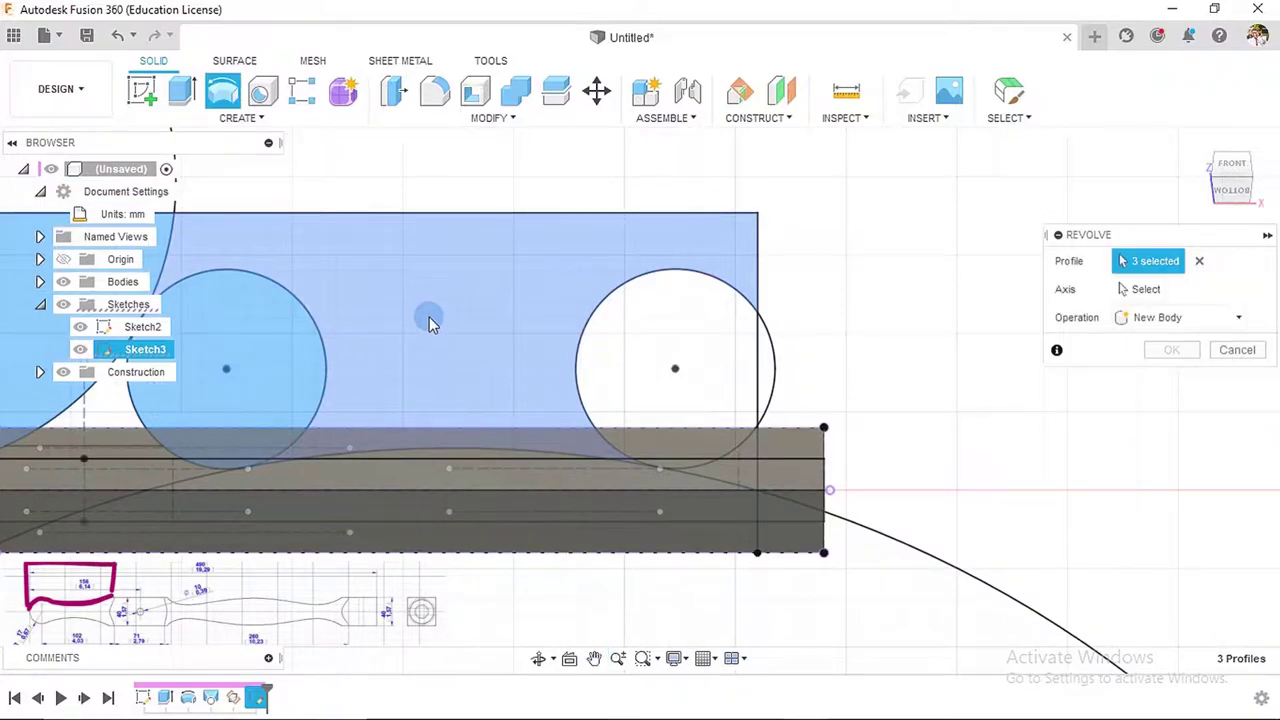
{"action": "left_click", "coordinate": [427, 337]}
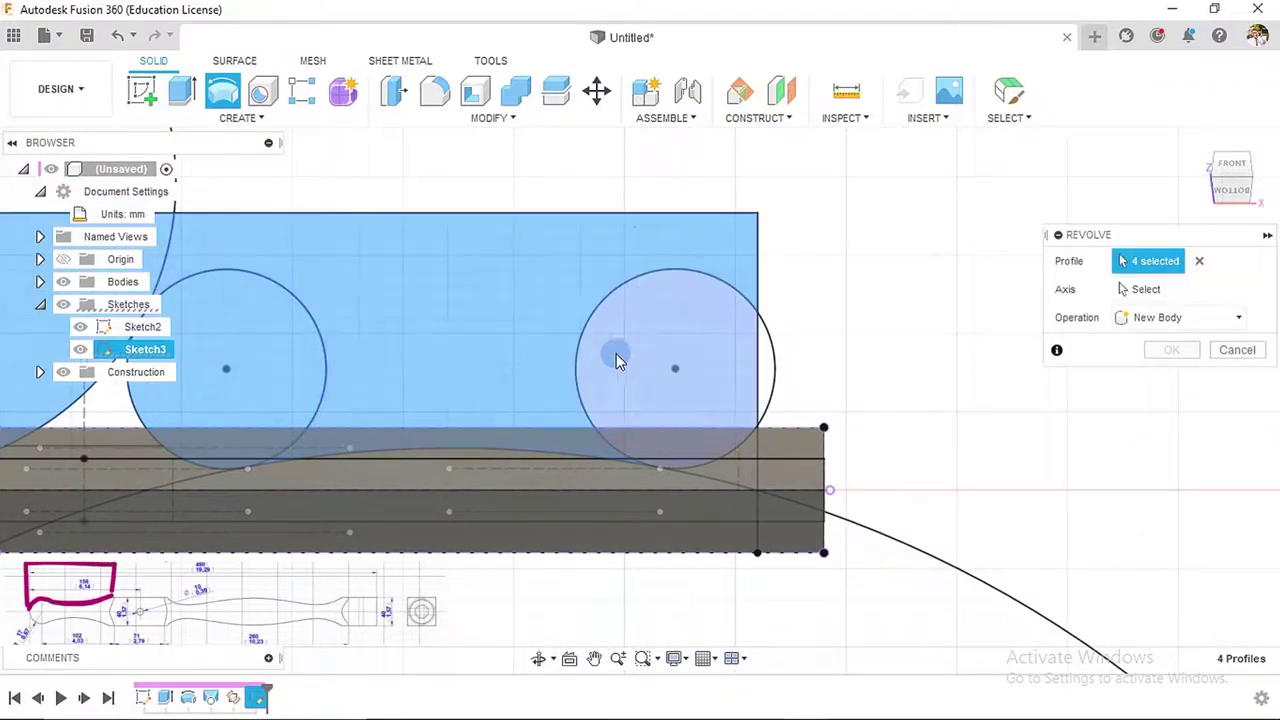
{"action": "left_click", "coordinate": [613, 357]}
{"action": "scroll", "coordinate": [958, 442], "scroll_direction": "down", "scroll_amount": 4}
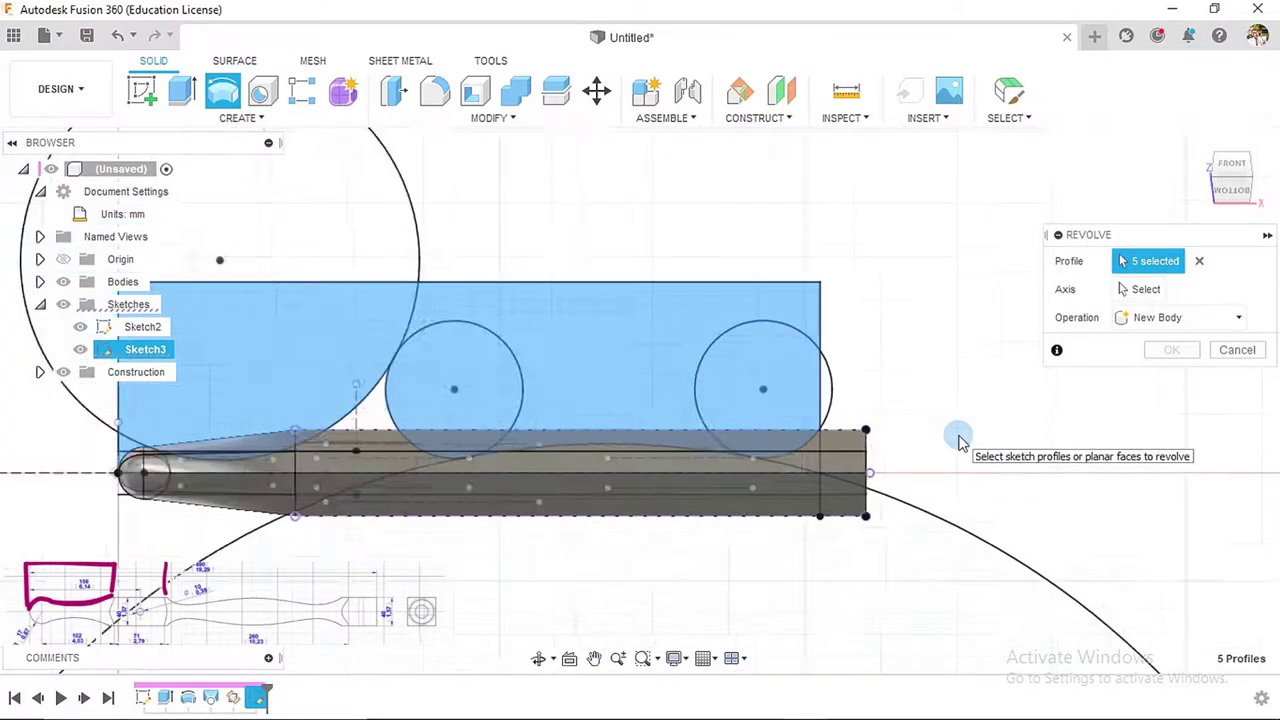
{"action": "scroll", "coordinate": [629, 437], "scroll_direction": "up", "scroll_amount": 5}
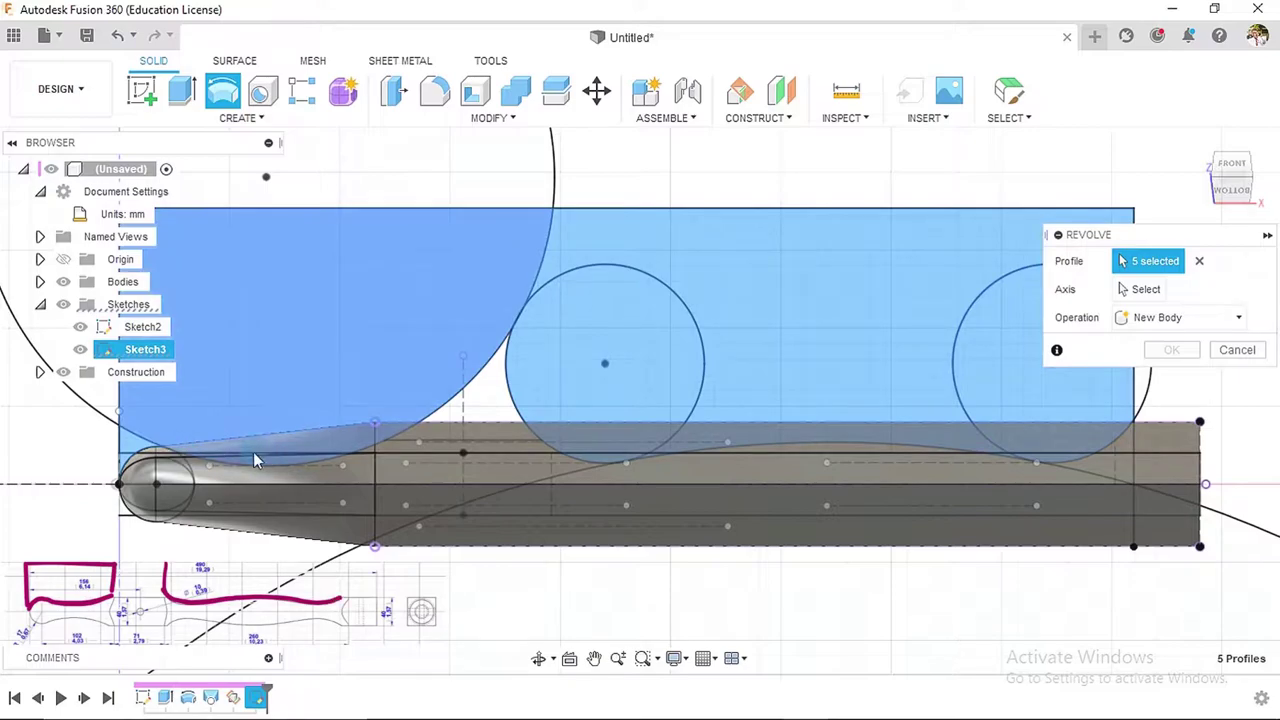
{"action": "scroll", "coordinate": [342, 400], "scroll_direction": "down", "scroll_amount": 3}
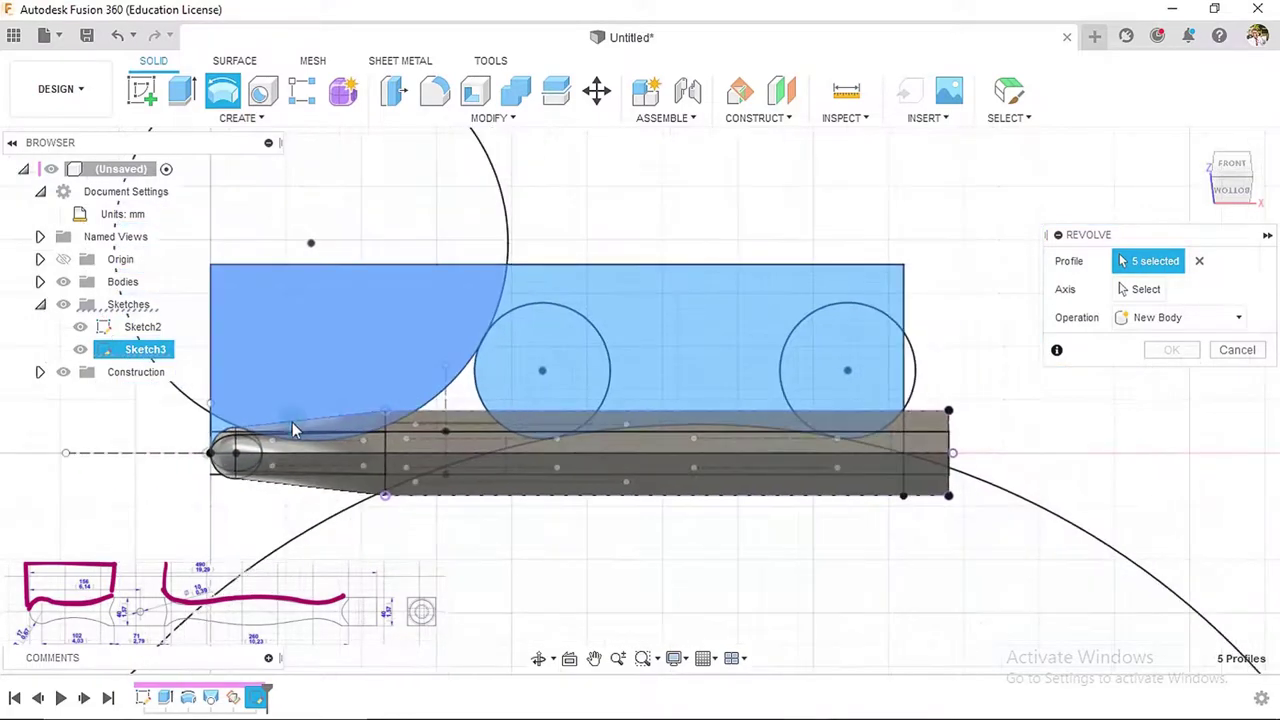
{"action": "left_click", "coordinate": [1140, 289]}
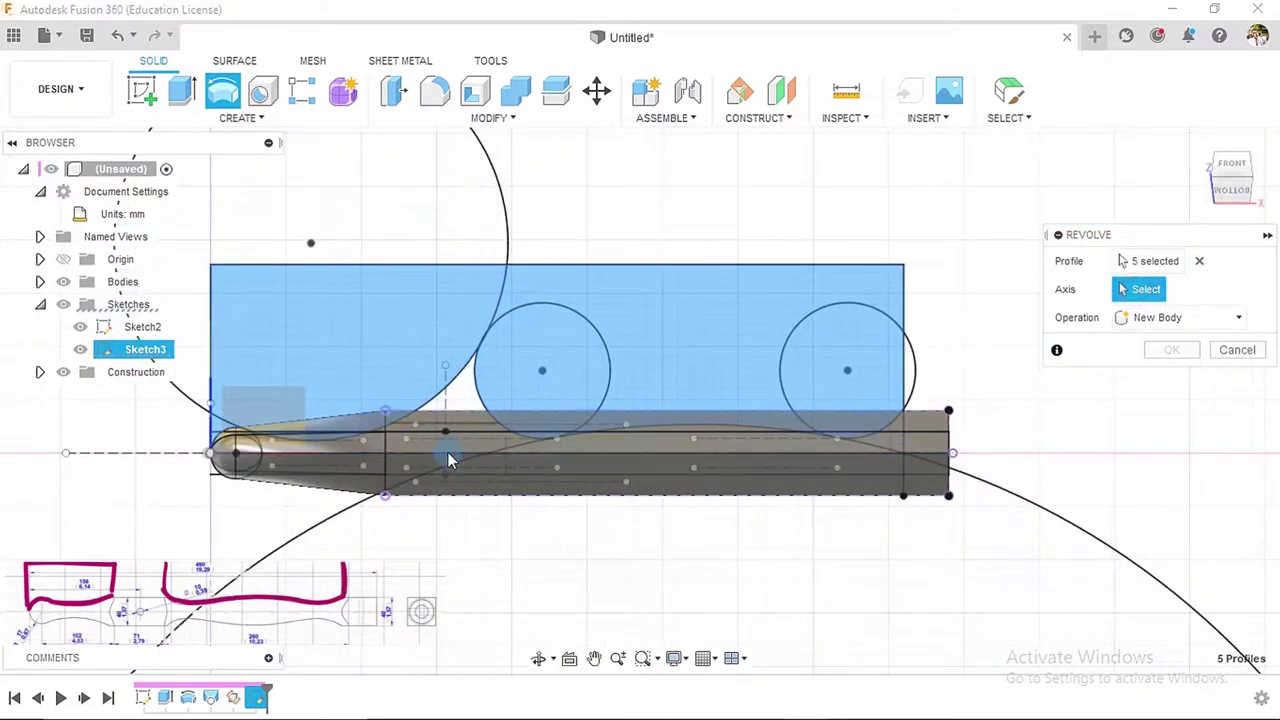
- Revolve-cut the five profiles 360° around the centre line
{"action": "left_click", "coordinate": [157, 456]}
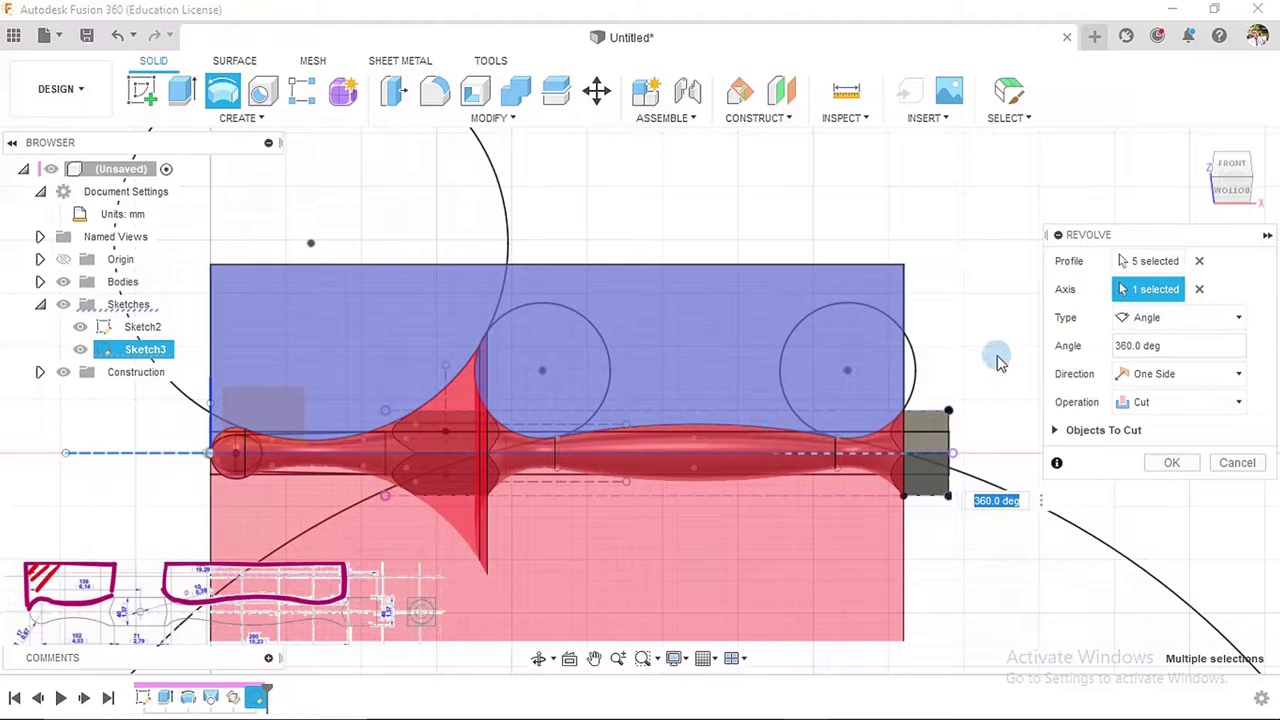
{"action": "left_click", "coordinate": [1170, 403]}
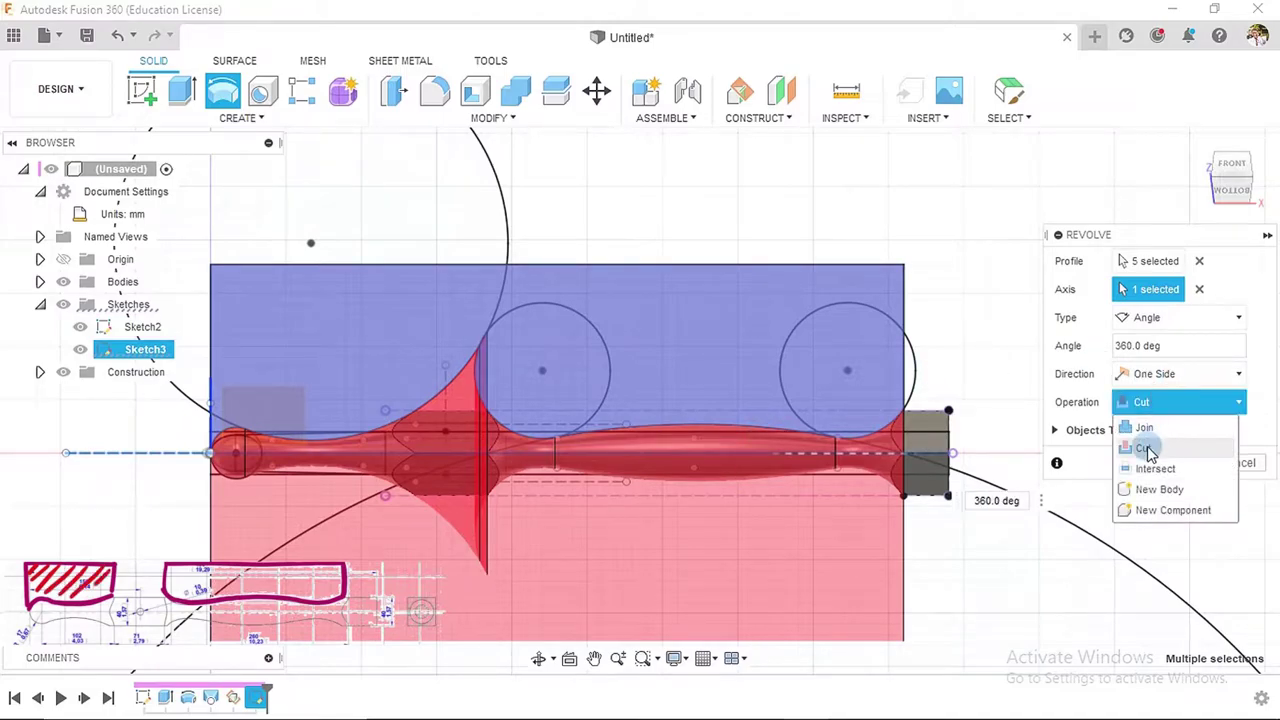
{"action": "left_click", "coordinate": [1143, 448]}
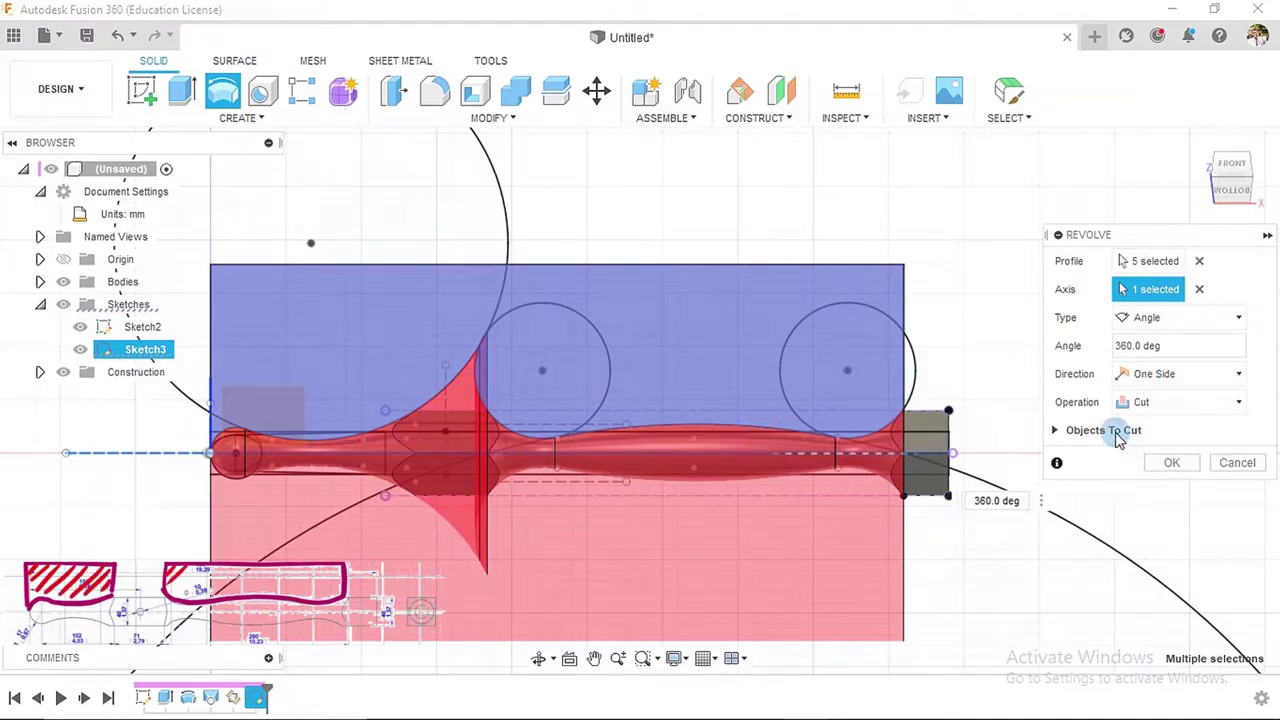
{"action": "left_click", "coordinate": [1185, 464]}
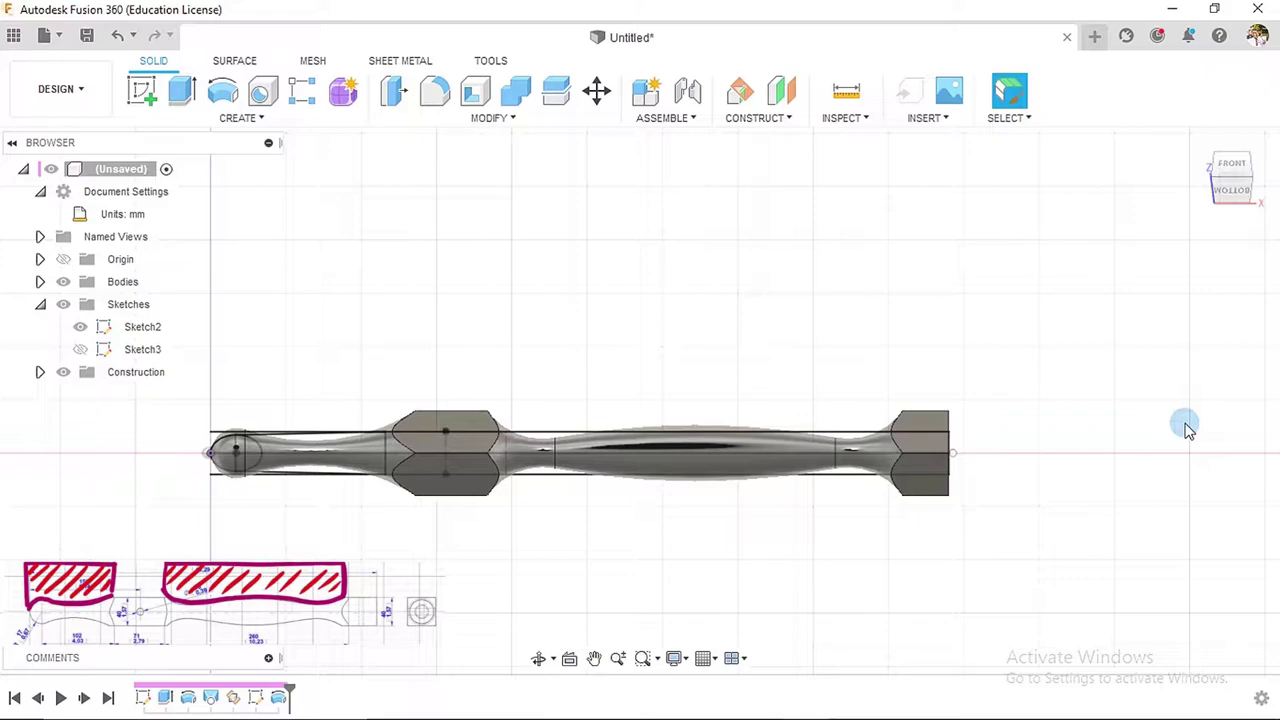
- Hide Sketch2 and inspect the carved handle from several ViewCube views, ending on Front
{"action": "left_click", "coordinate": [79, 327]}
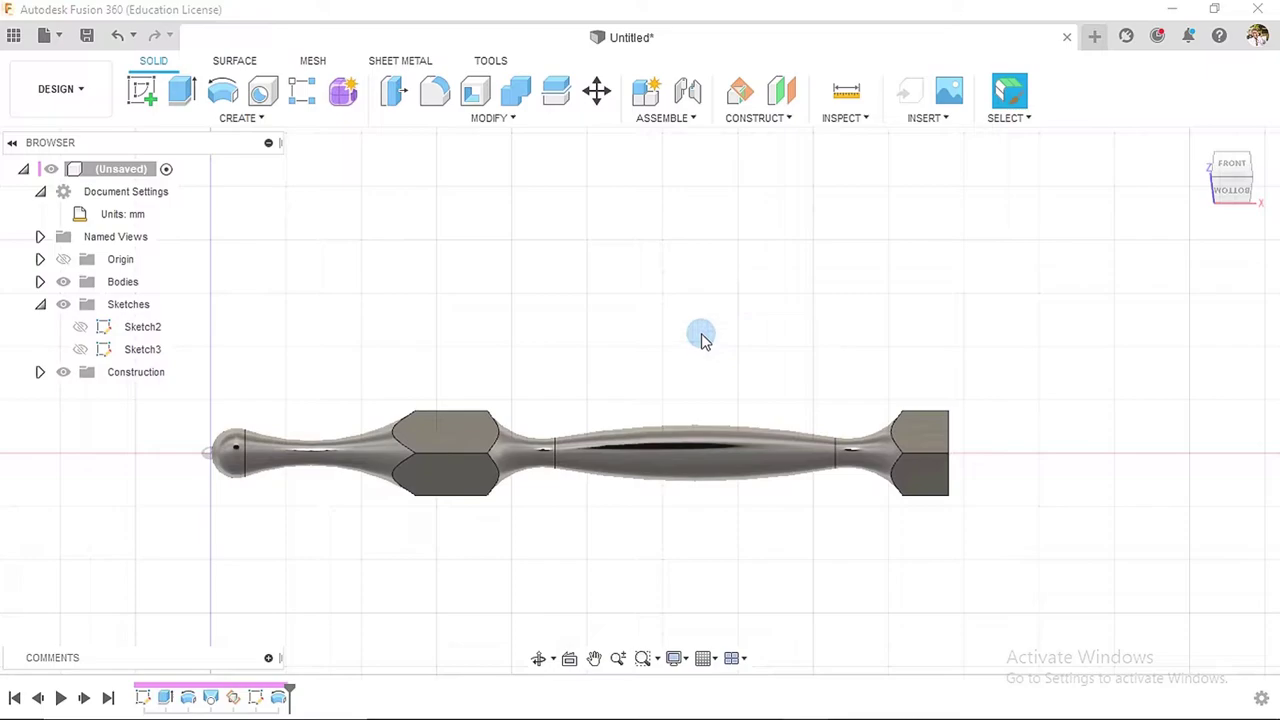
{"action": "scroll", "coordinate": [703, 332], "scroll_direction": "down", "scroll_amount": 2}
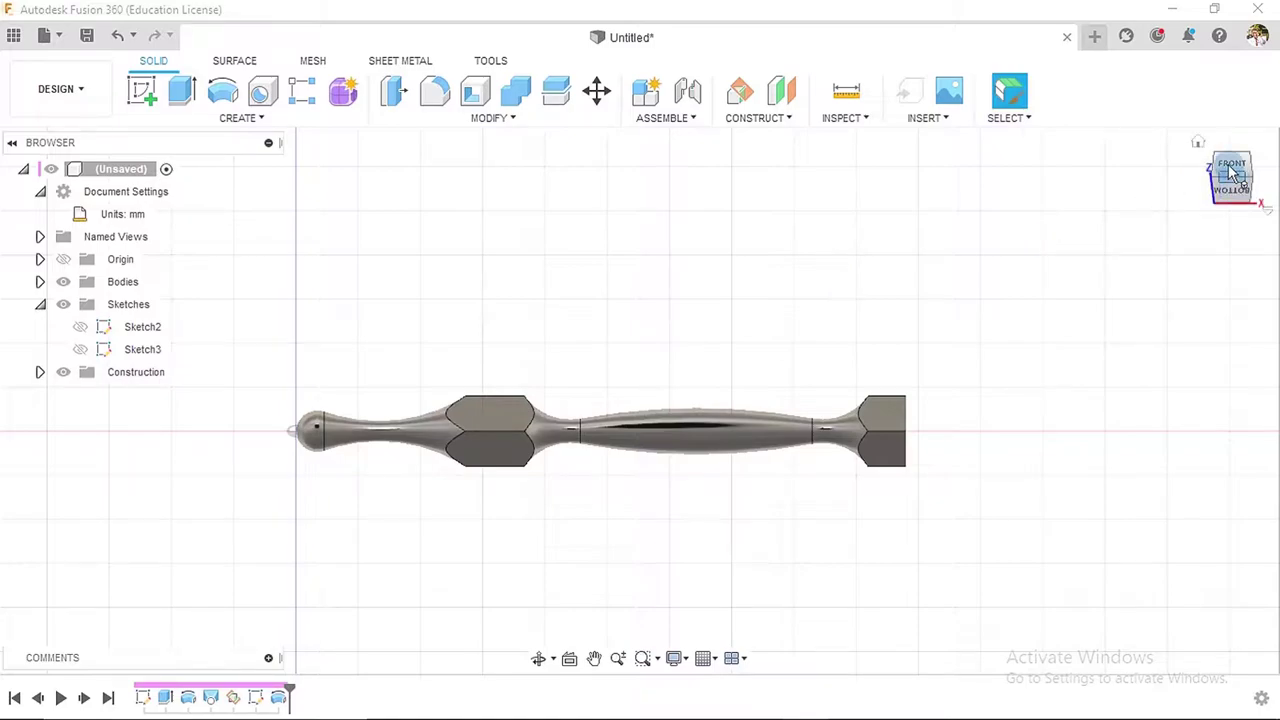
{"action": "left_click", "coordinate": [1200, 146]}
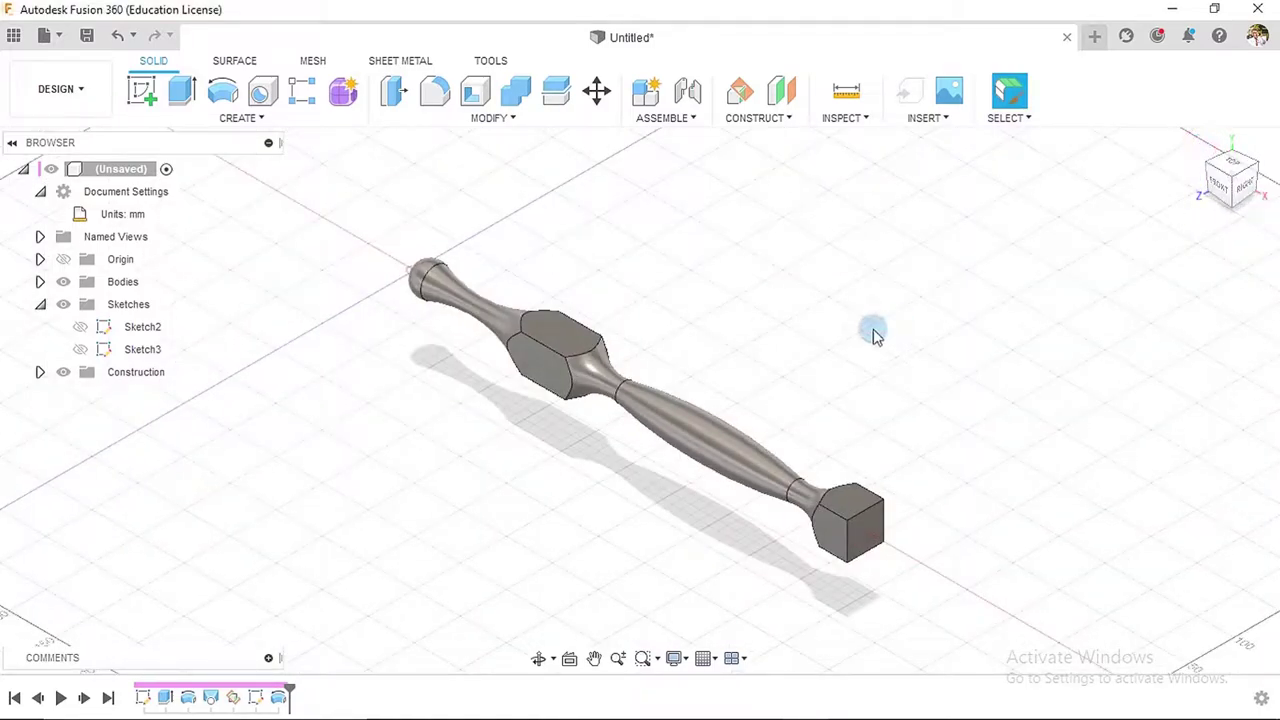
{"action": "left_click", "coordinate": [1205, 166]}
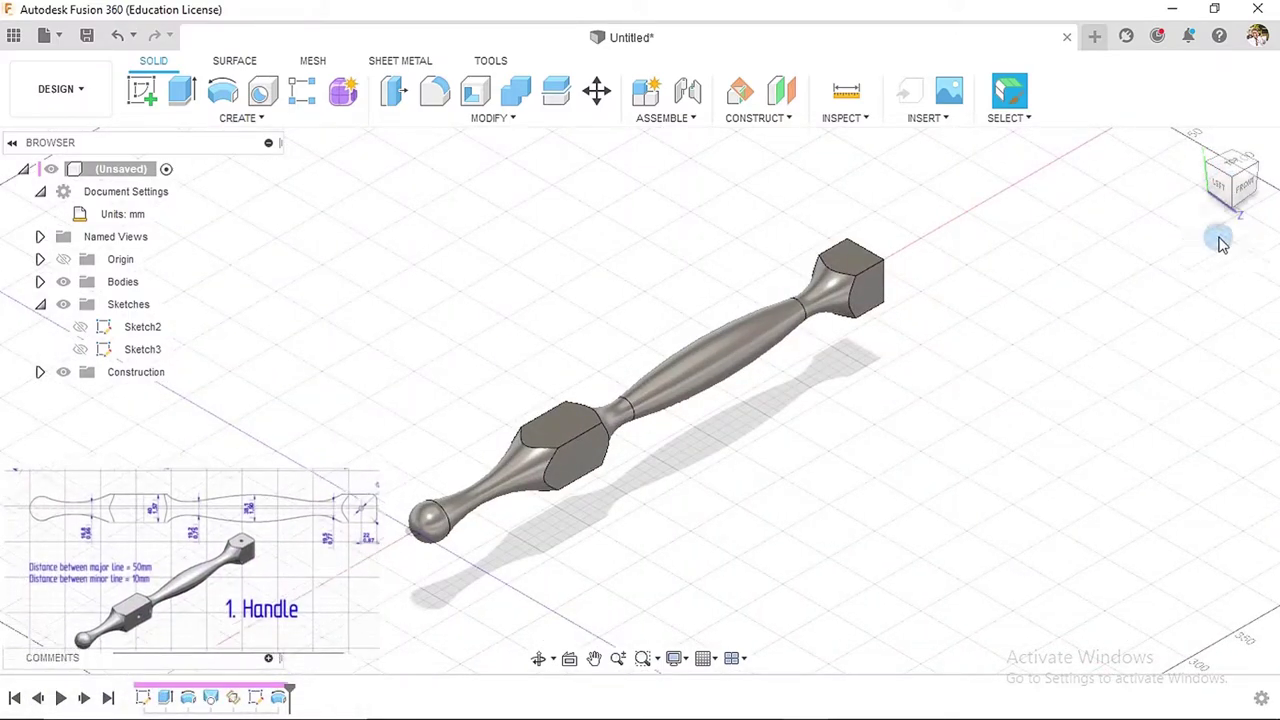
{"action": "left_click", "coordinate": [1245, 192]}
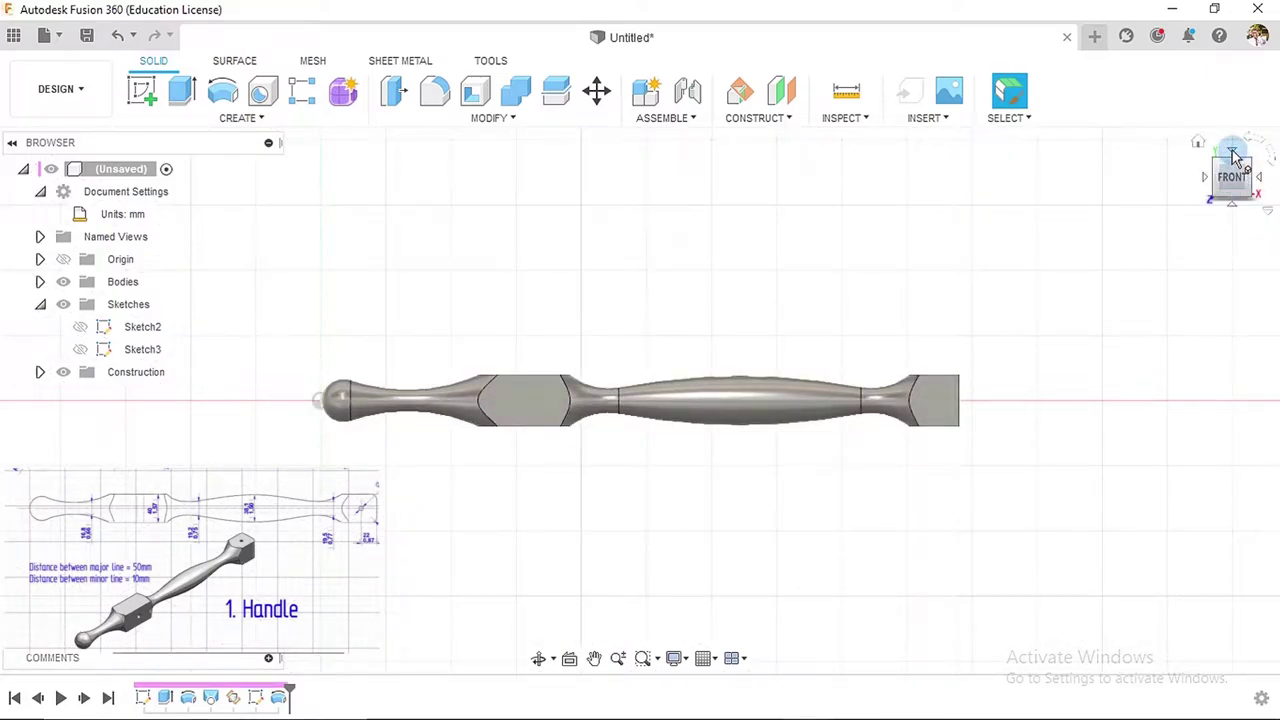
{"action": "left_click", "coordinate": [1233, 153]}
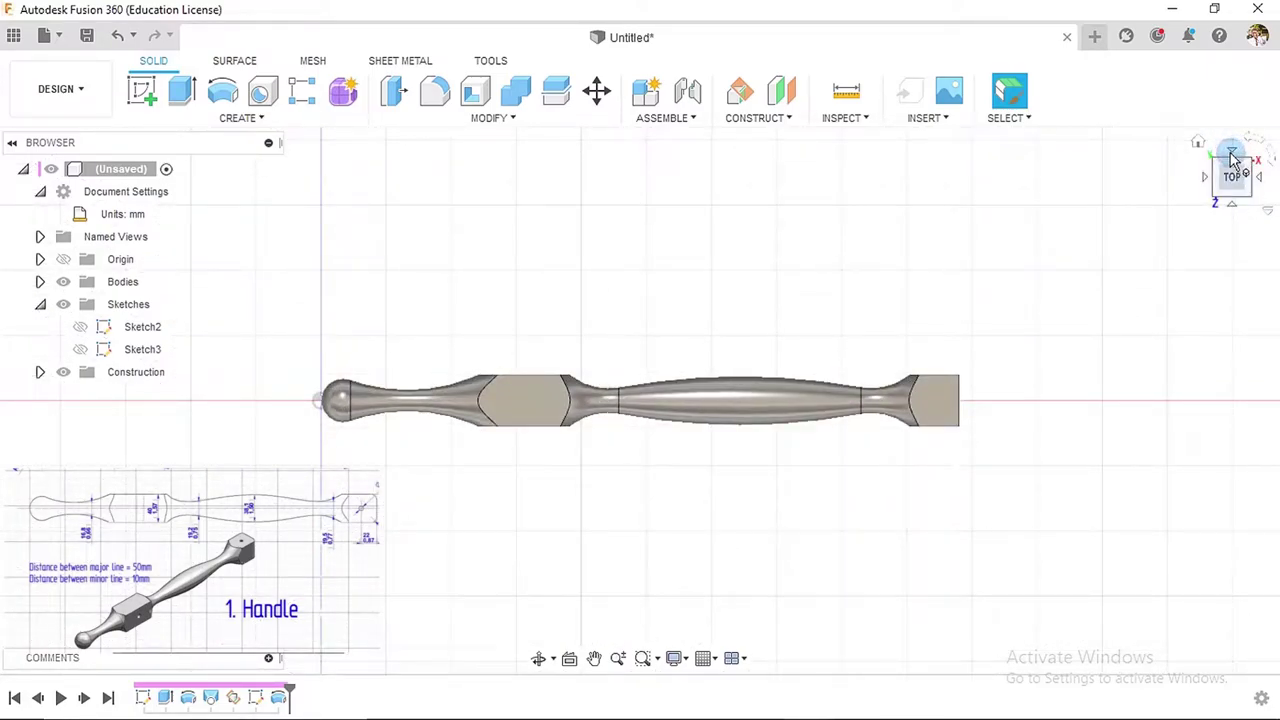
{"action": "left_click", "coordinate": [1232, 207]}
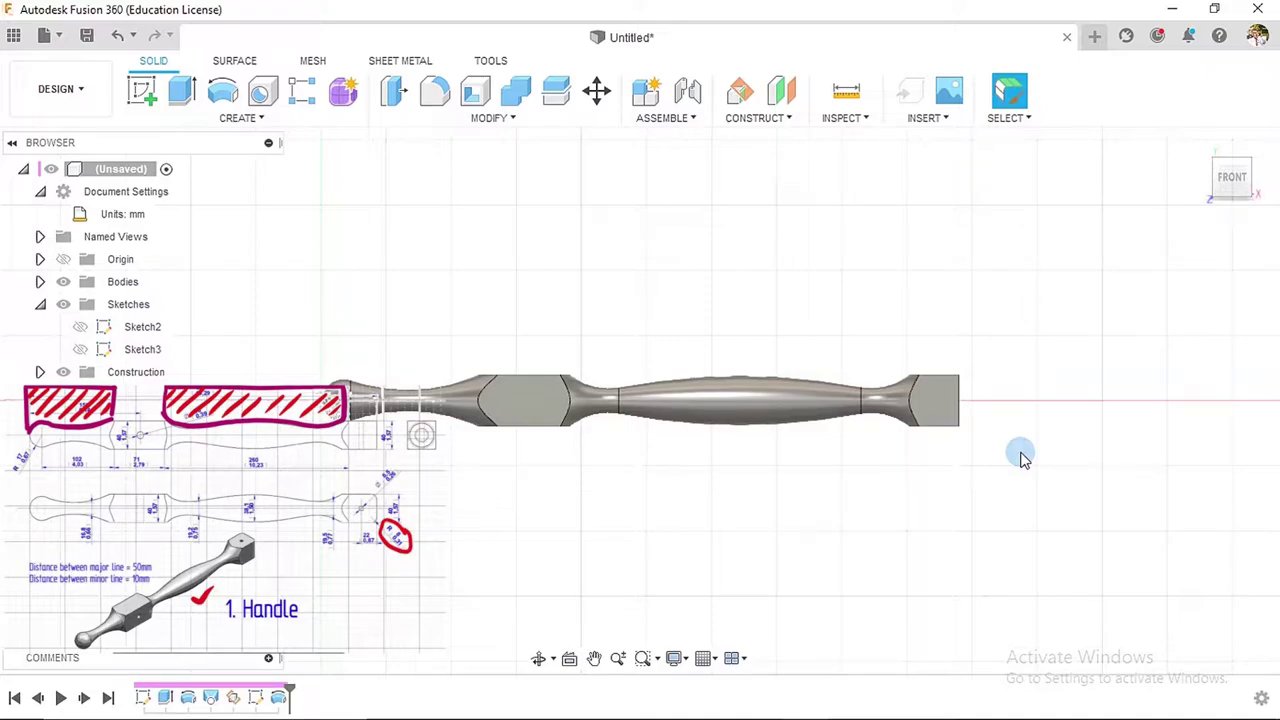
- Fillet the square tang's top and bottom edges with an 8 mm radius
{"action": "left_click", "coordinate": [440, 91]}
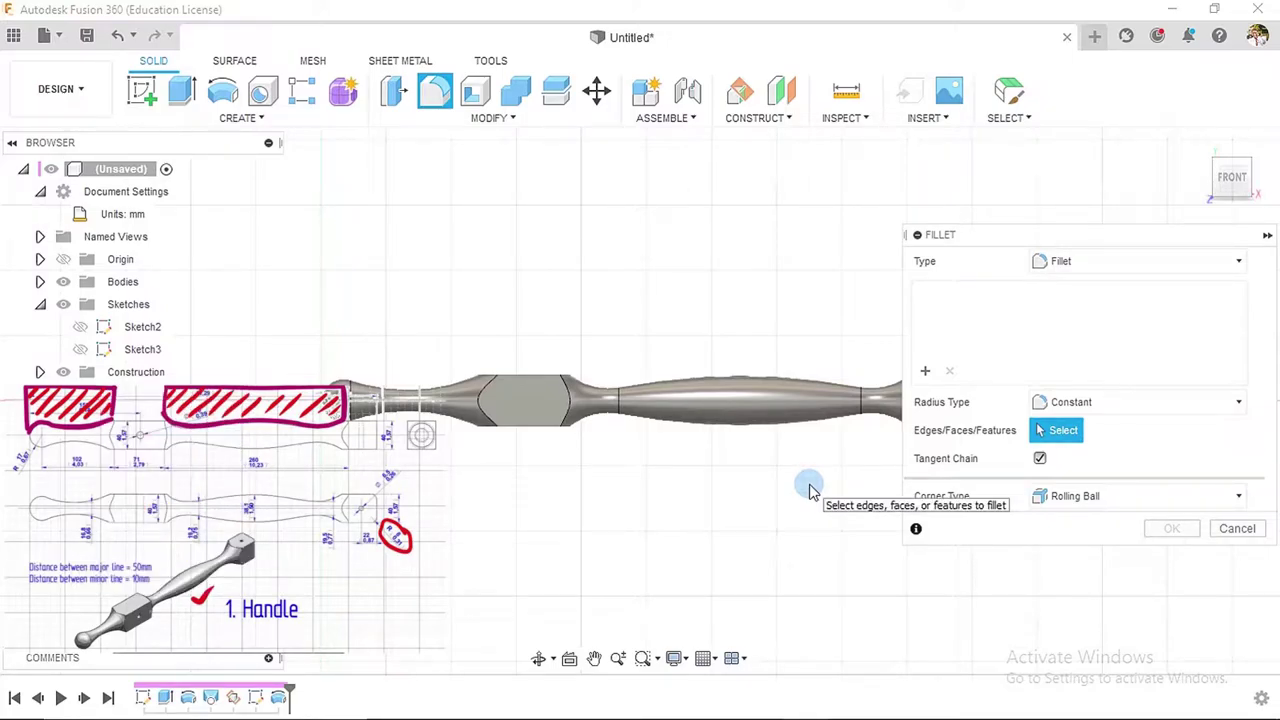
{"action": "scroll", "coordinate": [758, 489], "scroll_direction": "down", "scroll_amount": 3}
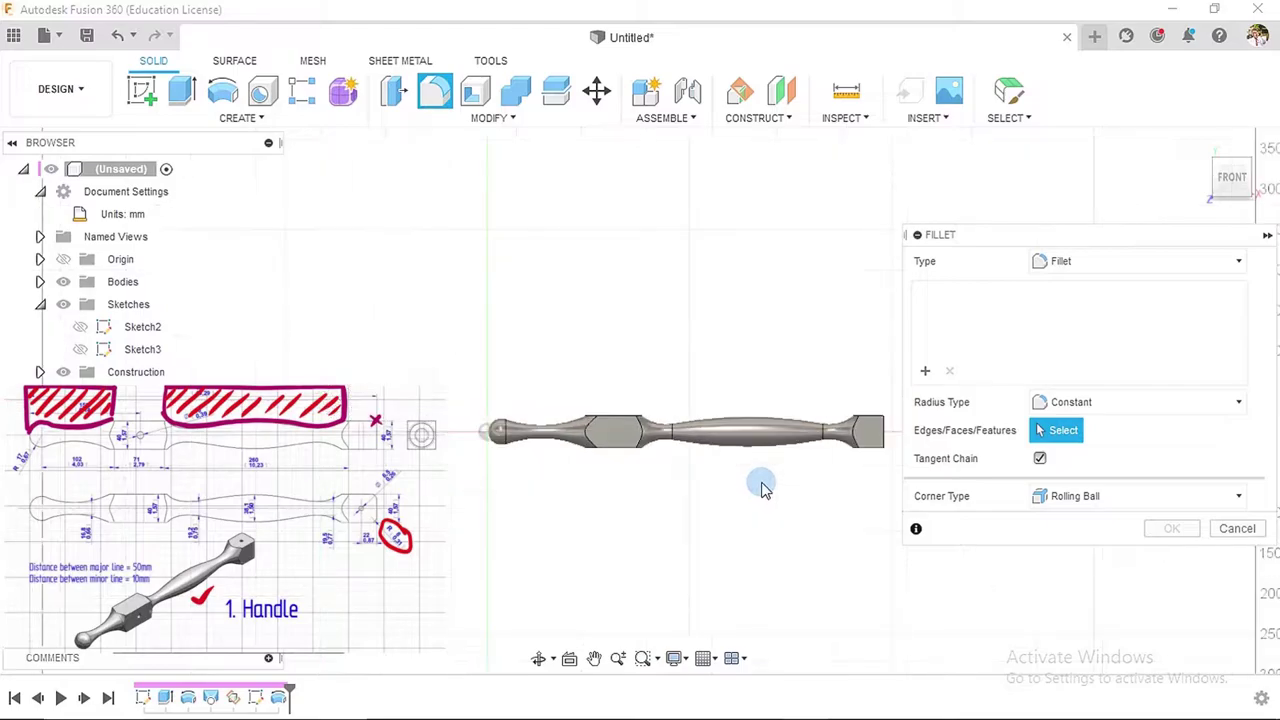
{"action": "middle_click_drag", "start_coordinate": [771, 466], "coordinate": [597, 457]}
{"action": "middle_click_drag", "start_coordinate": [698, 462], "coordinate": [640, 483], "text": "shift"}
{"action": "scroll", "coordinate": [645, 487], "scroll_direction": "up", "scroll_amount": 3}
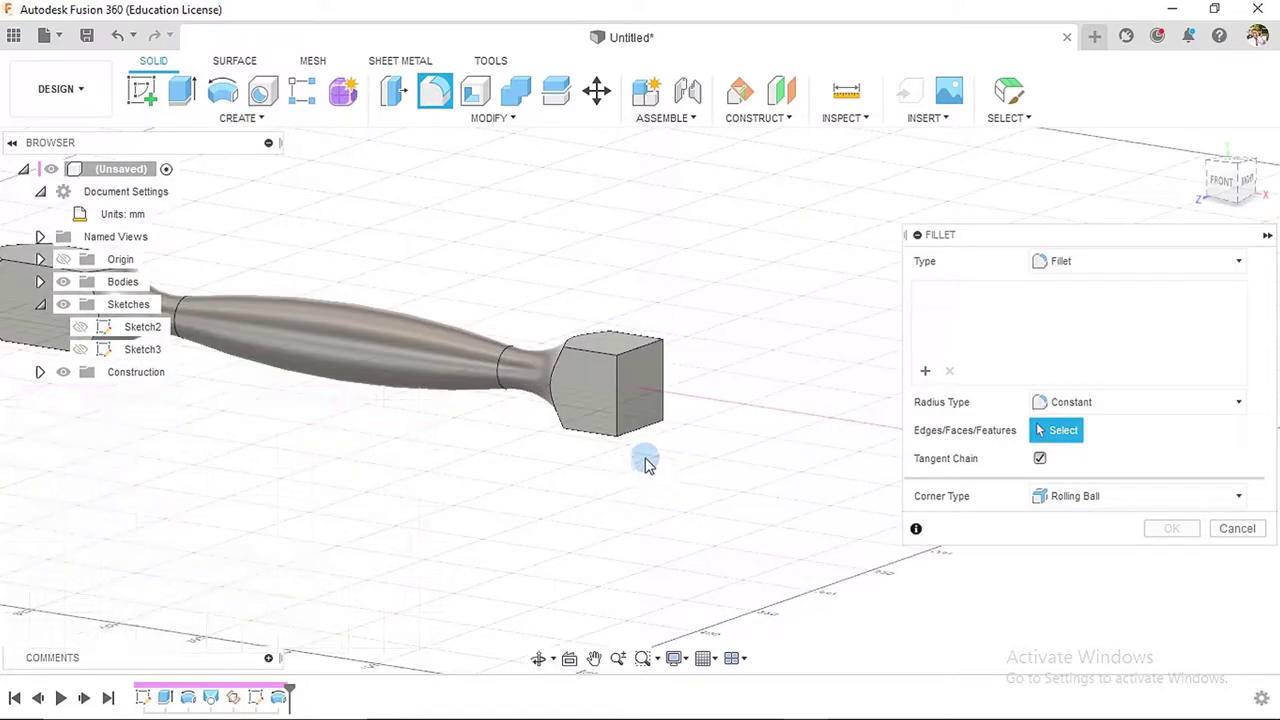
{"action": "left_click", "coordinate": [645, 437]}
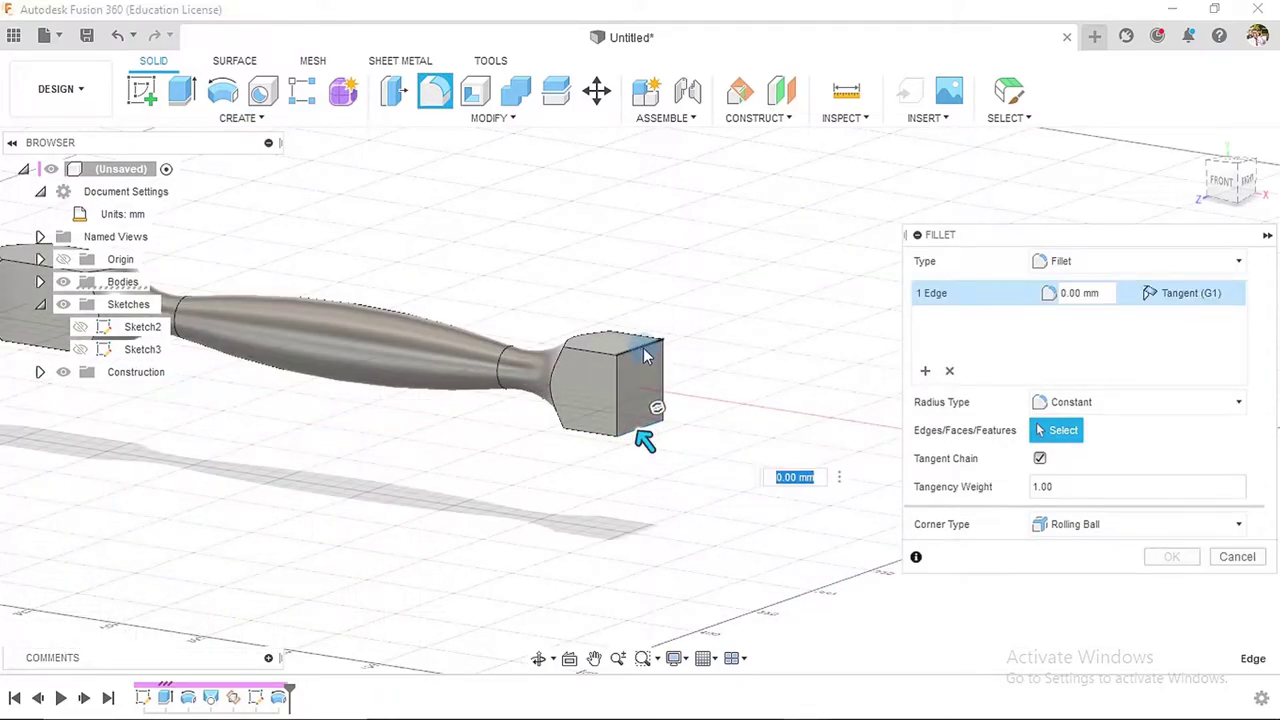
{"action": "left_click", "coordinate": [645, 350]}
{"action": "left_click", "coordinate": [1098, 290]}
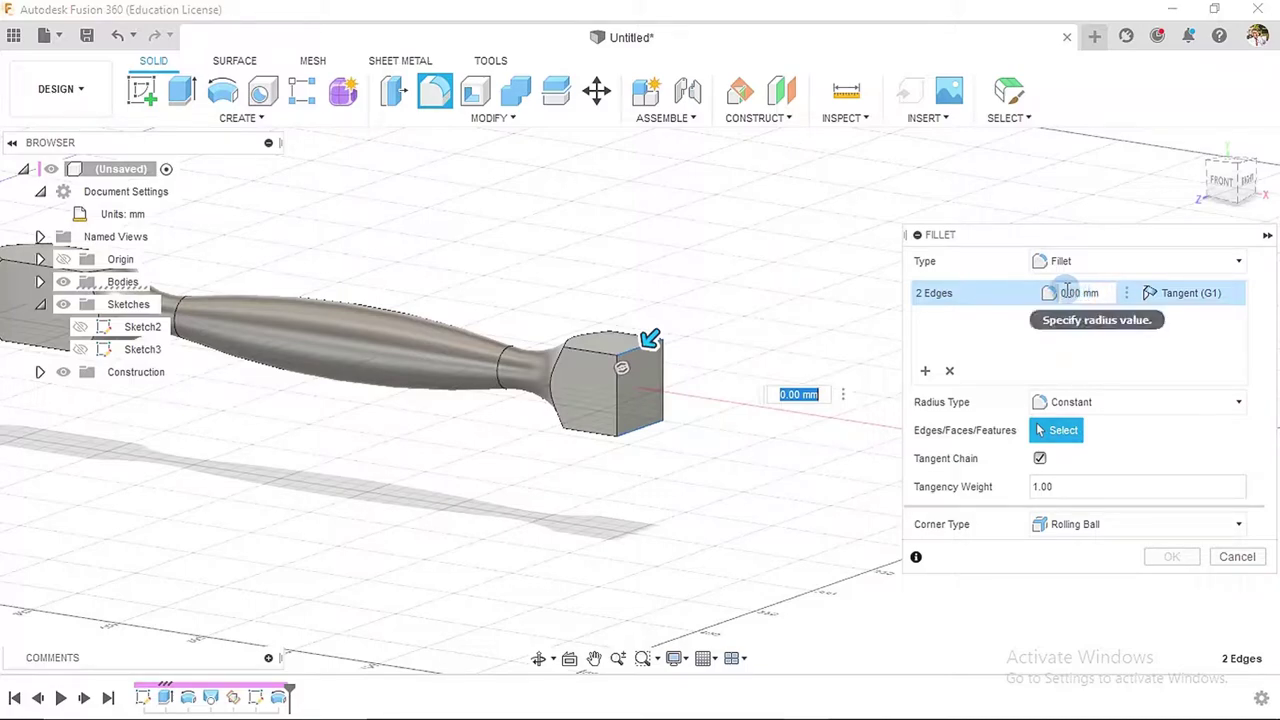
{"action": "left_click", "coordinate": [1066, 291]}
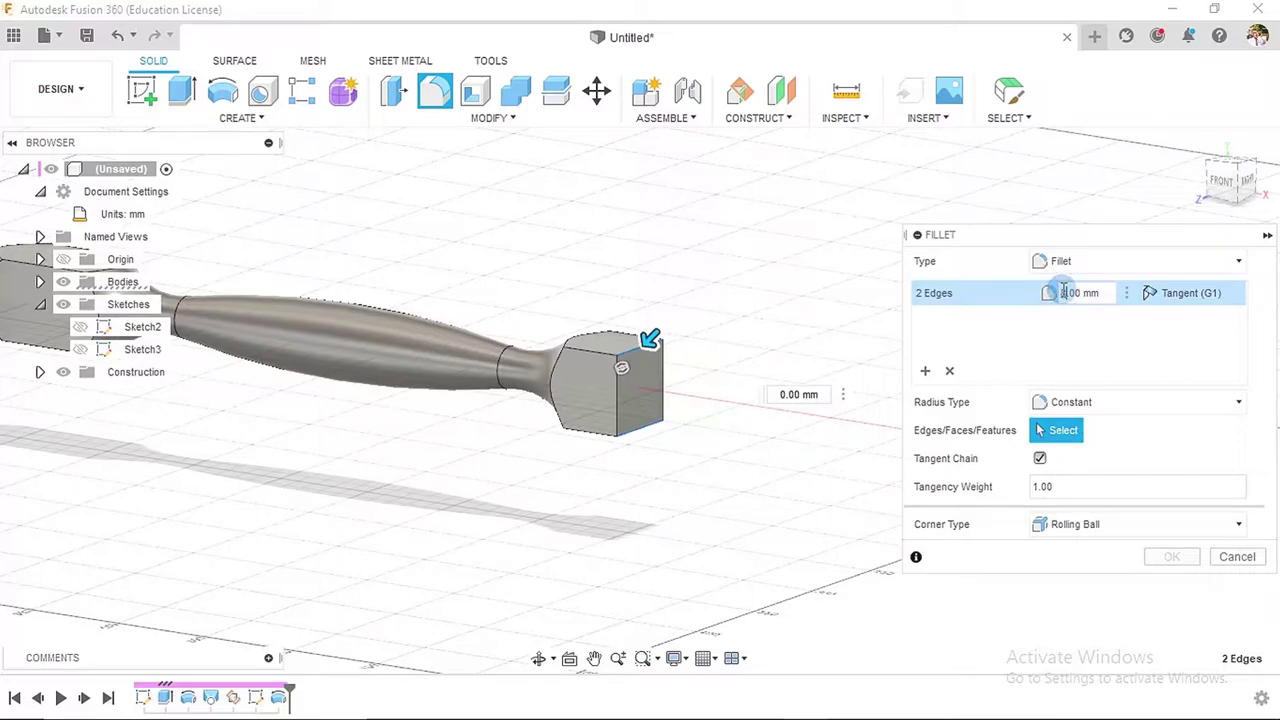
{"action": "type", "text": "8"}
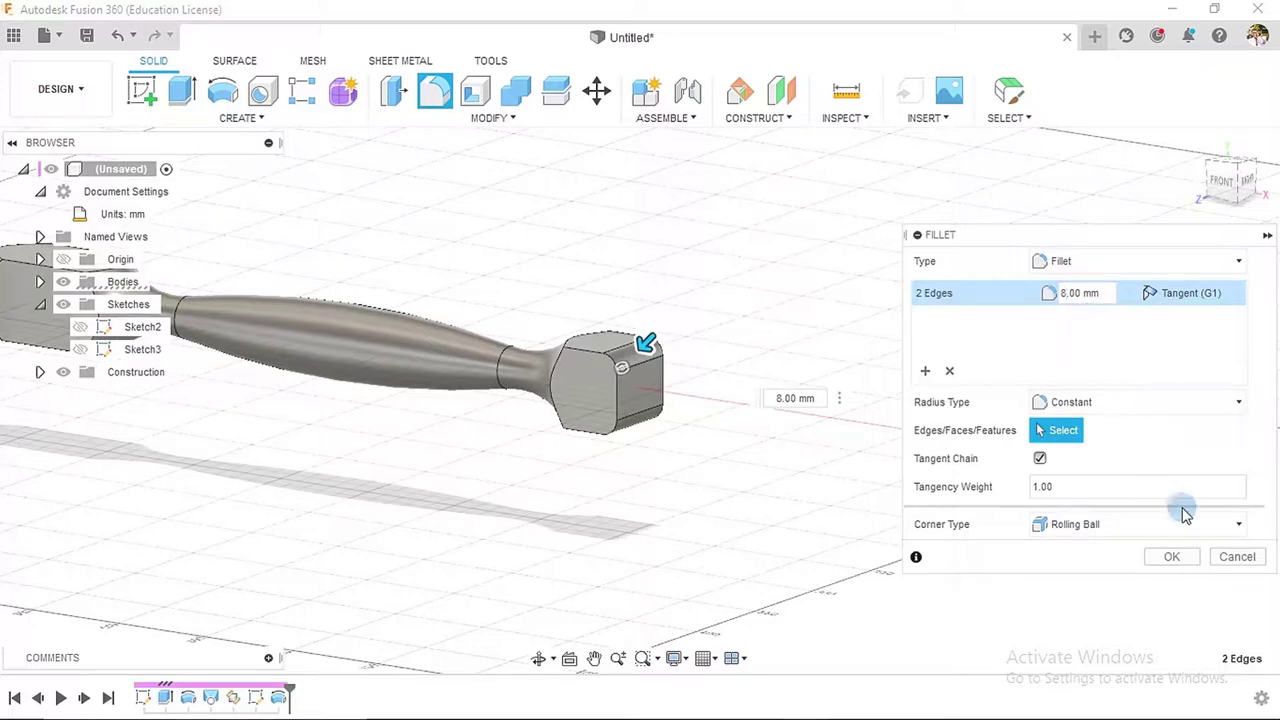
{"action": "left_click", "coordinate": [1178, 557]}
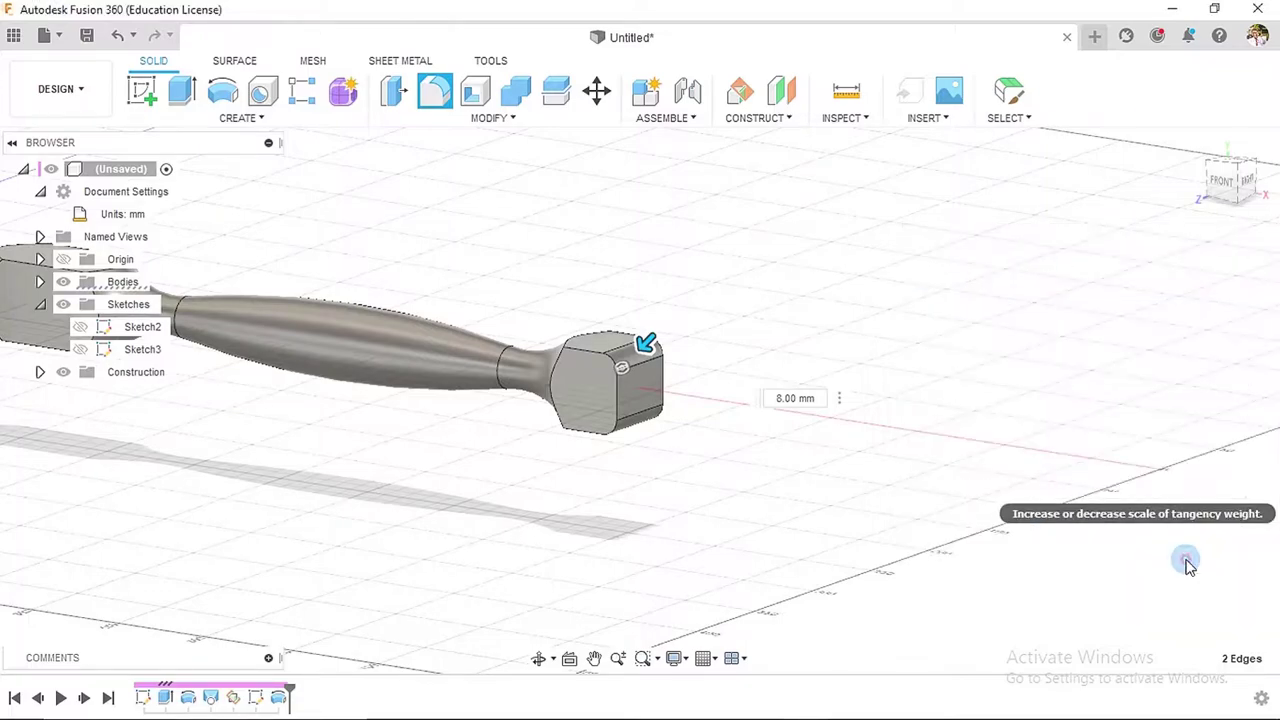
- Start a sketch on the square end's face and draw a 6.5 mm diameter circle
{"action": "left_click", "coordinate": [145, 85]}
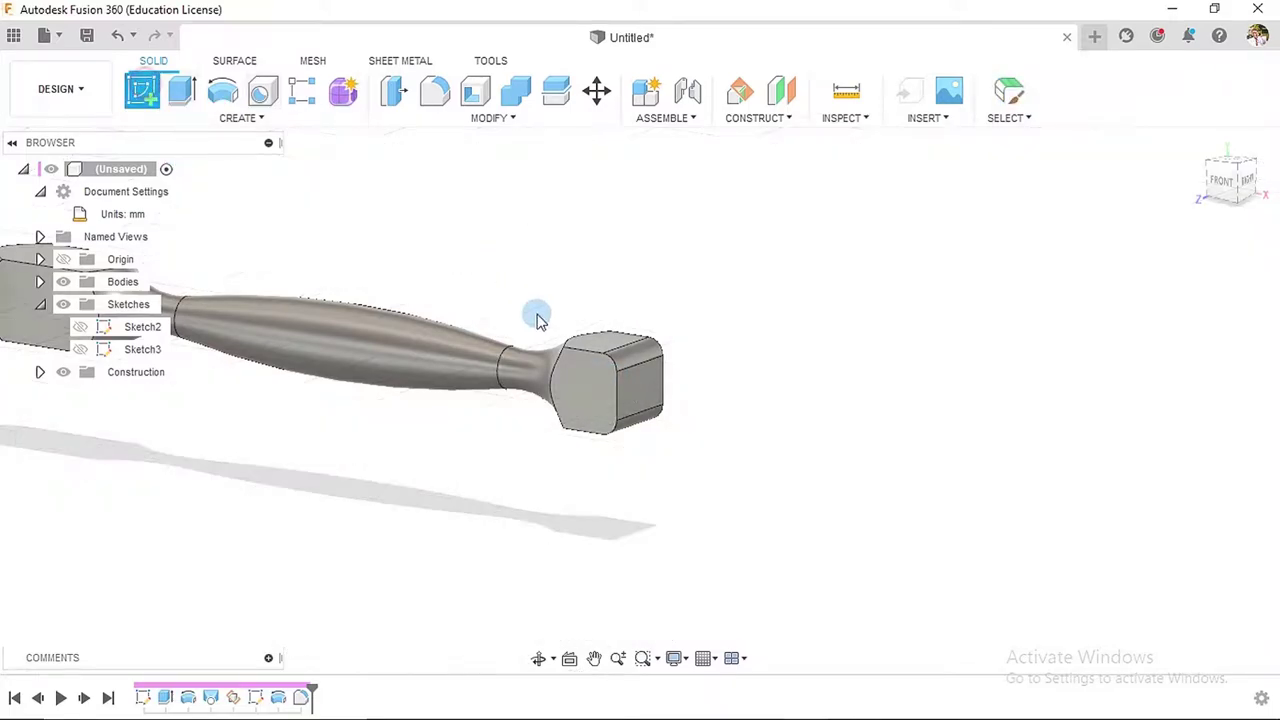
{"action": "left_click", "coordinate": [579, 368]}
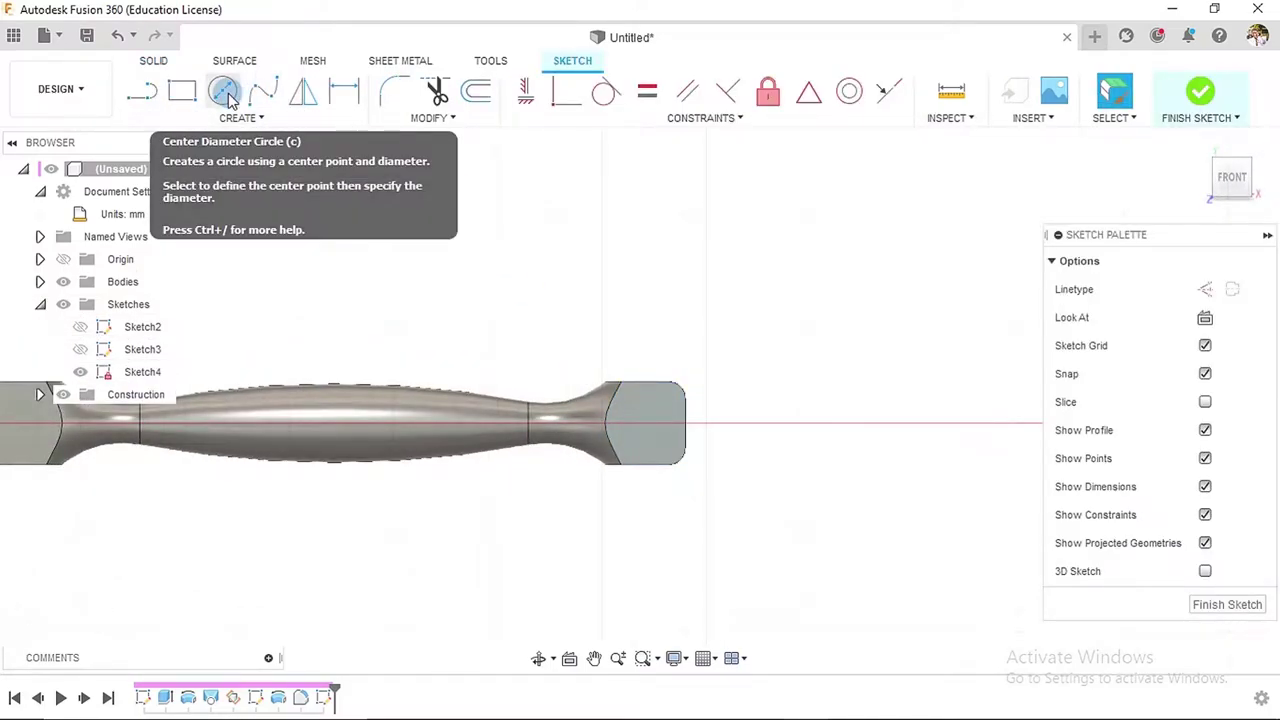
{"action": "left_click", "coordinate": [226, 93]}
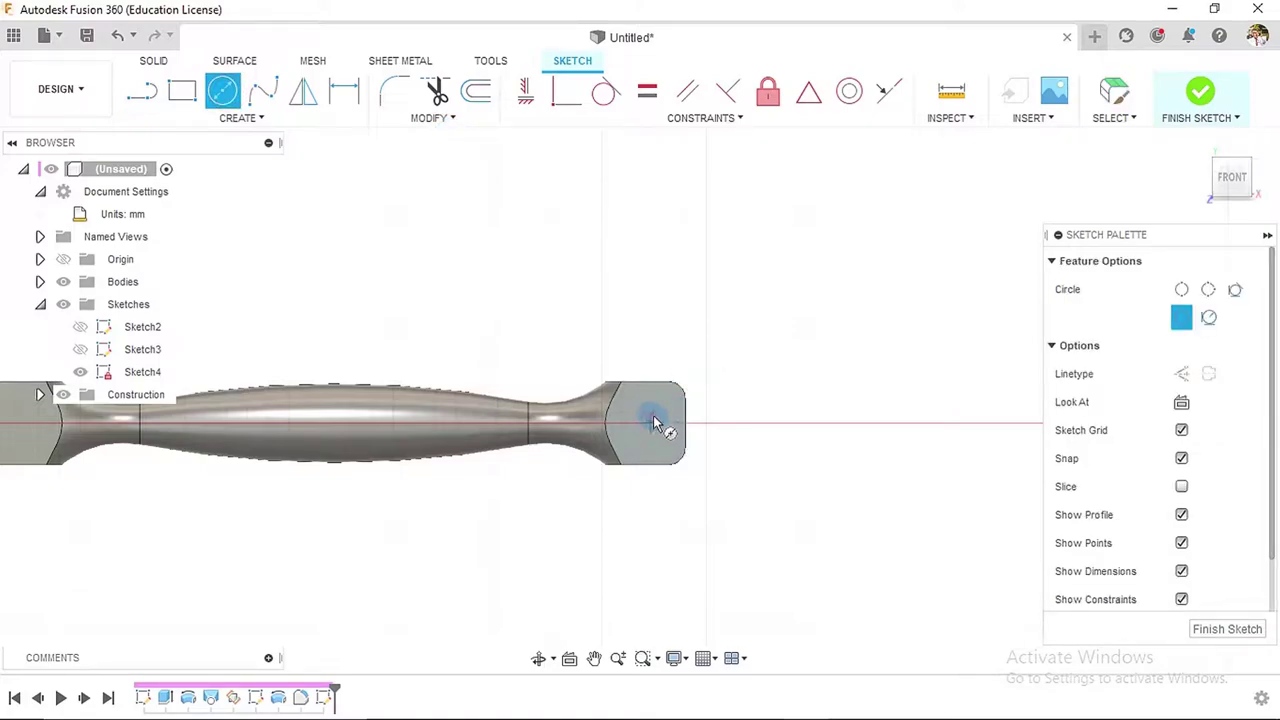
{"action": "left_click", "coordinate": [652, 417]}
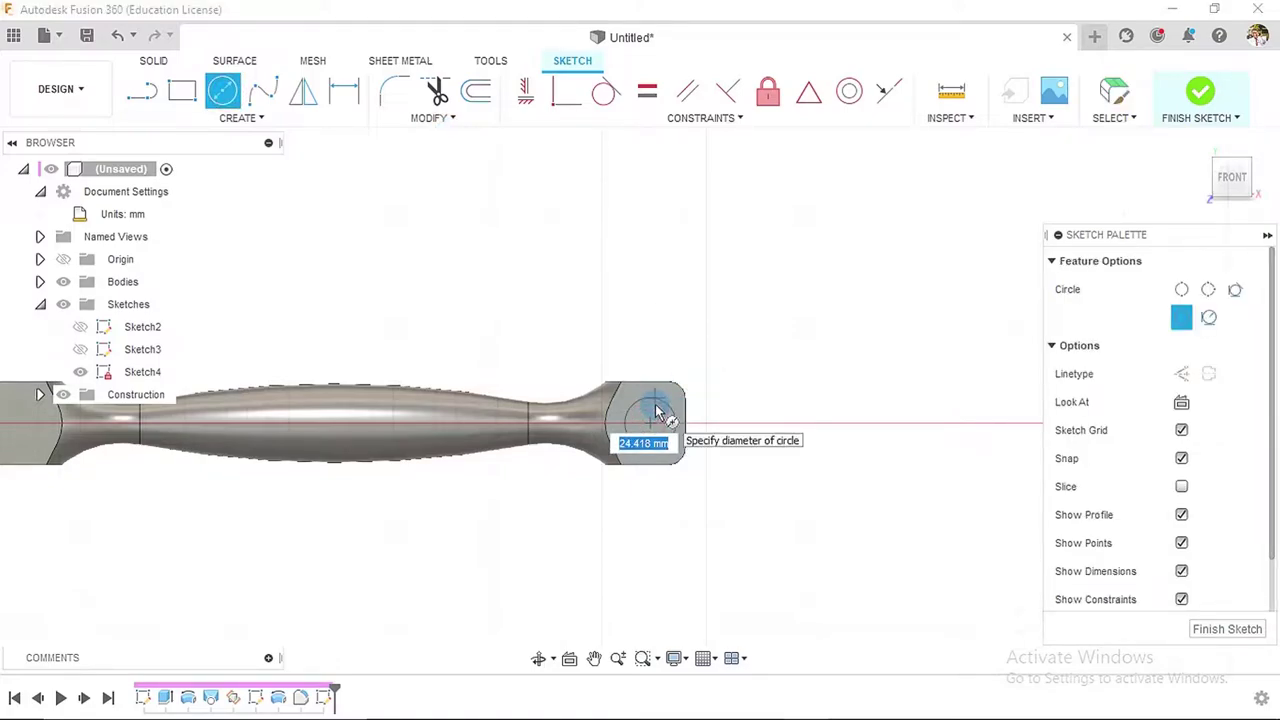
{"action": "type", "text": "6.5"}
{"action": "key", "text": "Return"}
{"action": "key", "text": "Escape"}
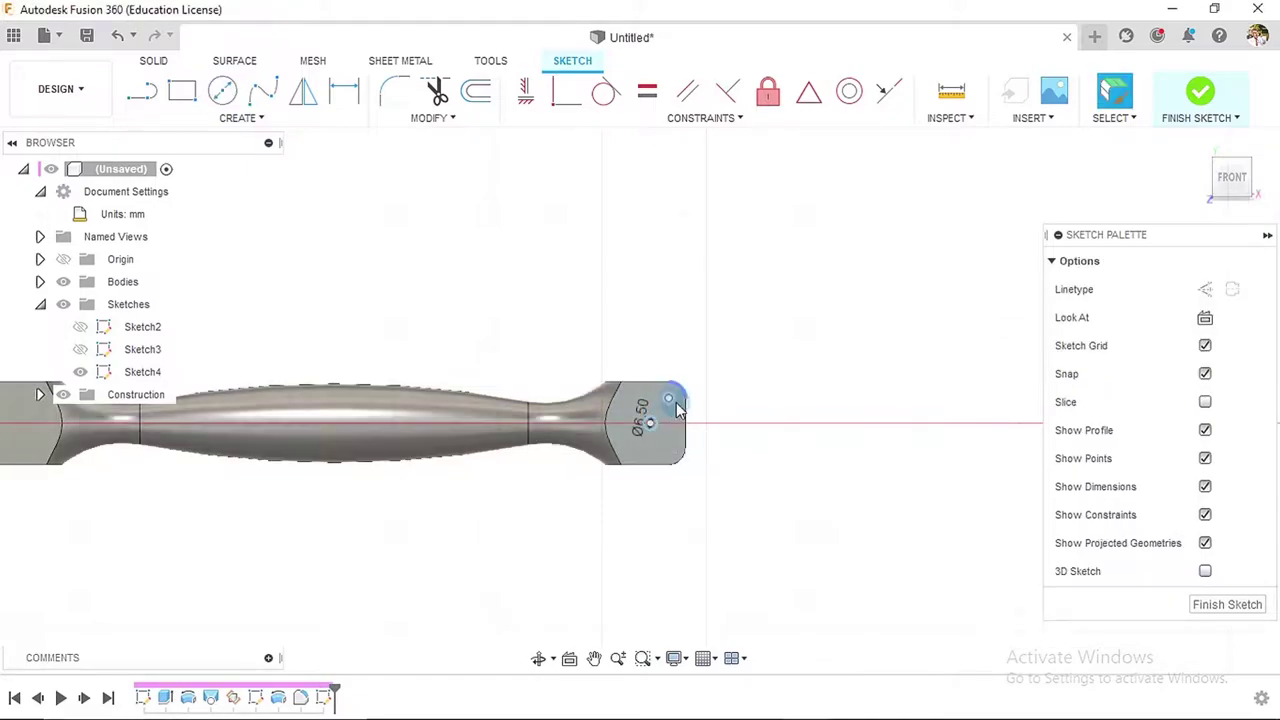
- Dimension the circle's centre 22 mm from the end edge and finish Sketch4
{"action": "left_click", "coordinate": [344, 91]}
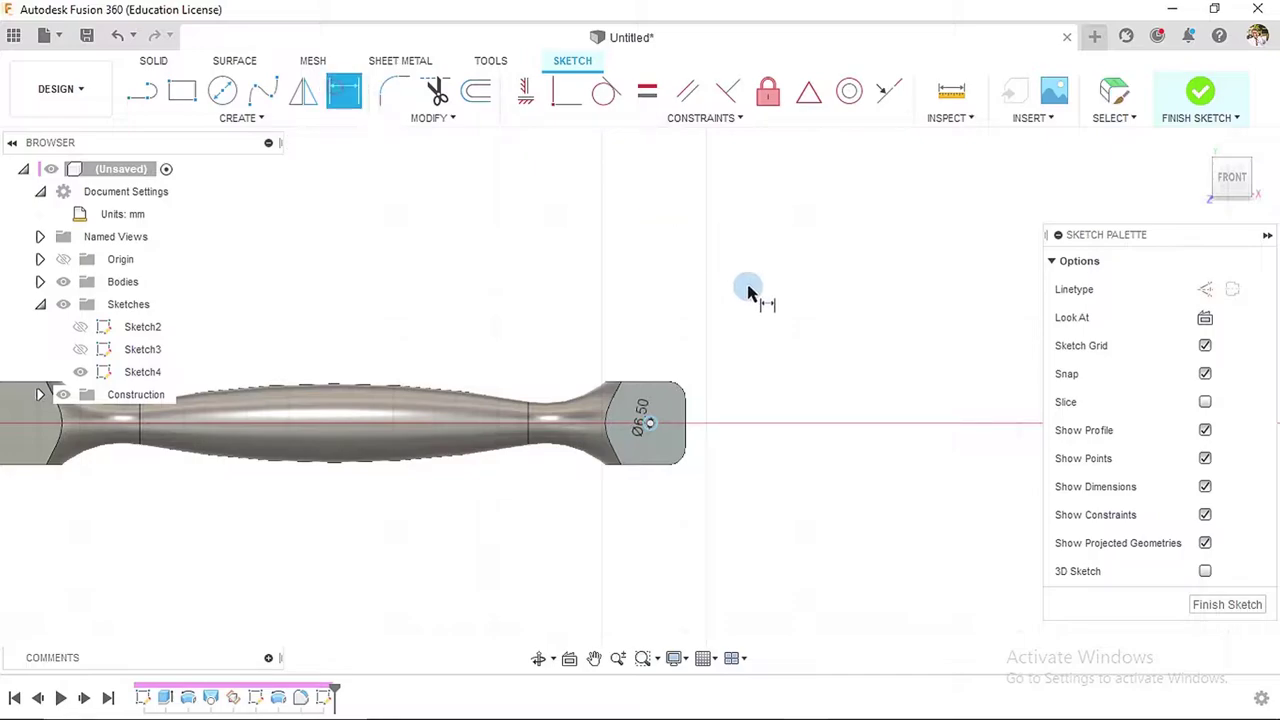
{"action": "left_click", "coordinate": [684, 428]}
{"action": "left_click", "coordinate": [651, 425]}
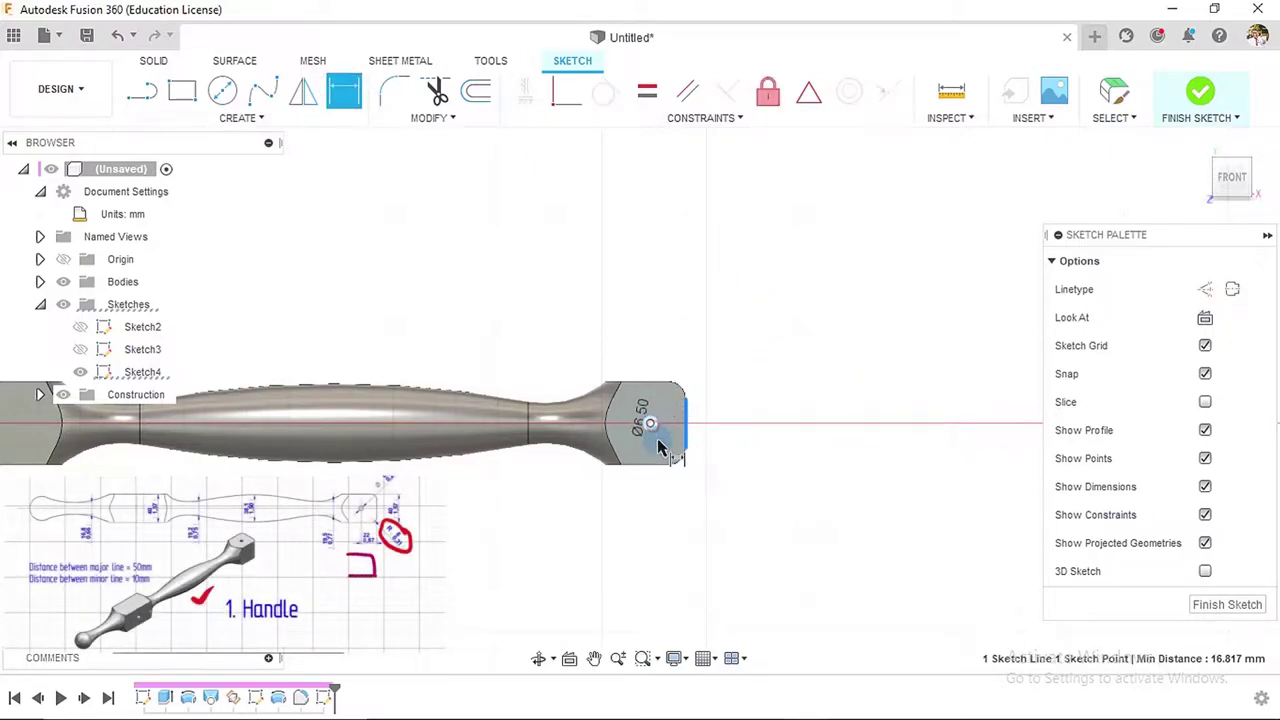
{"action": "left_click", "coordinate": [670, 508]}
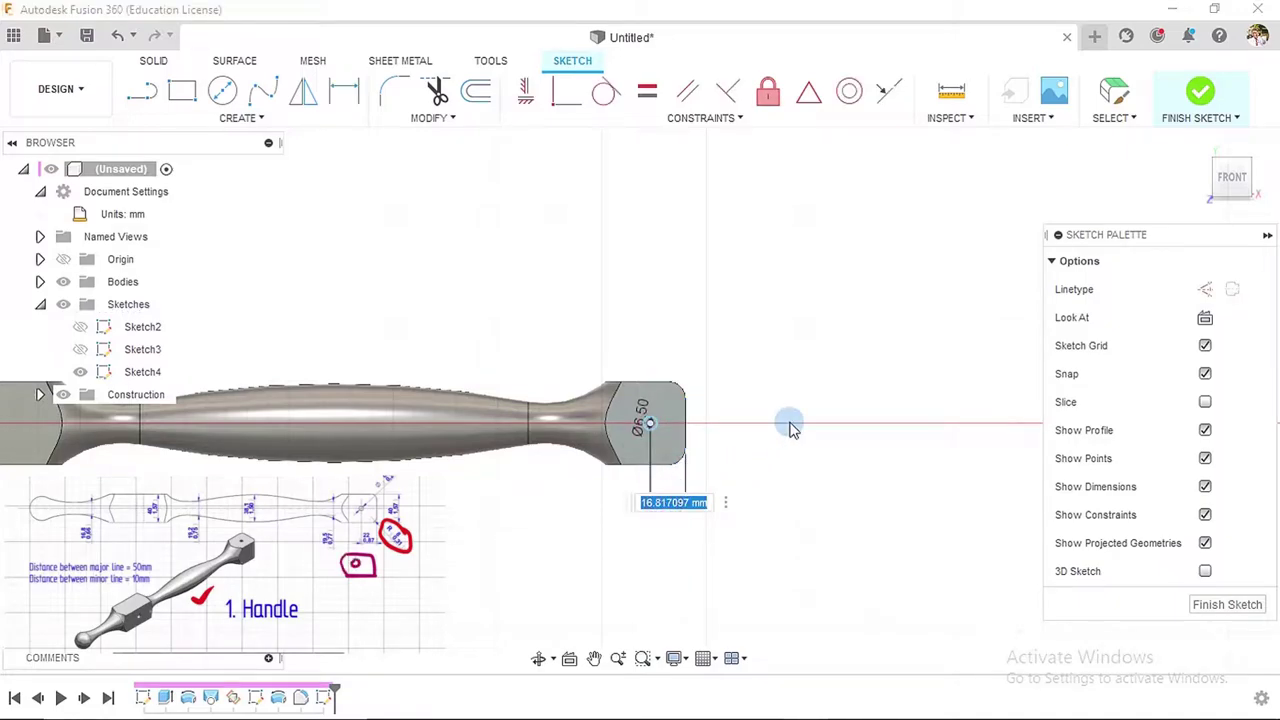
{"action": "type", "text": "22"}
{"action": "key", "text": "Return"}
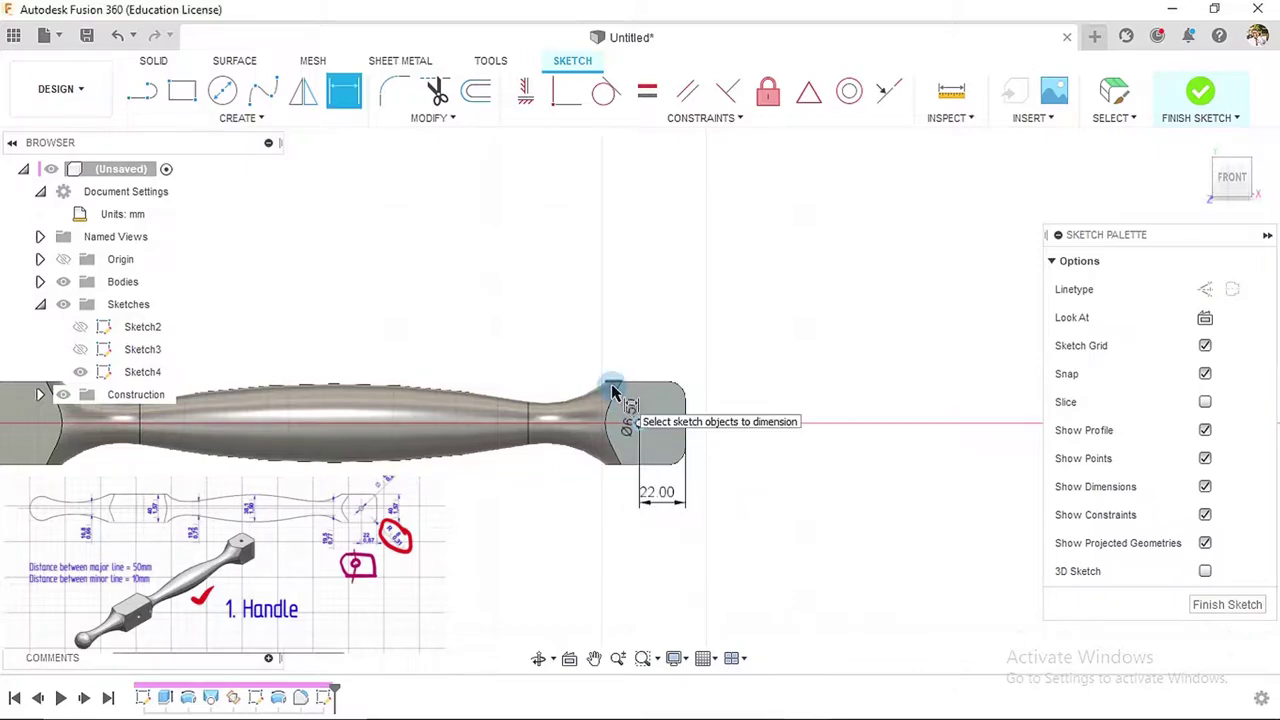
{"action": "scroll", "coordinate": [706, 370], "scroll_direction": "down", "scroll_amount": 1}
{"action": "scroll", "coordinate": [706, 370], "scroll_direction": "down", "scroll_amount": 1}
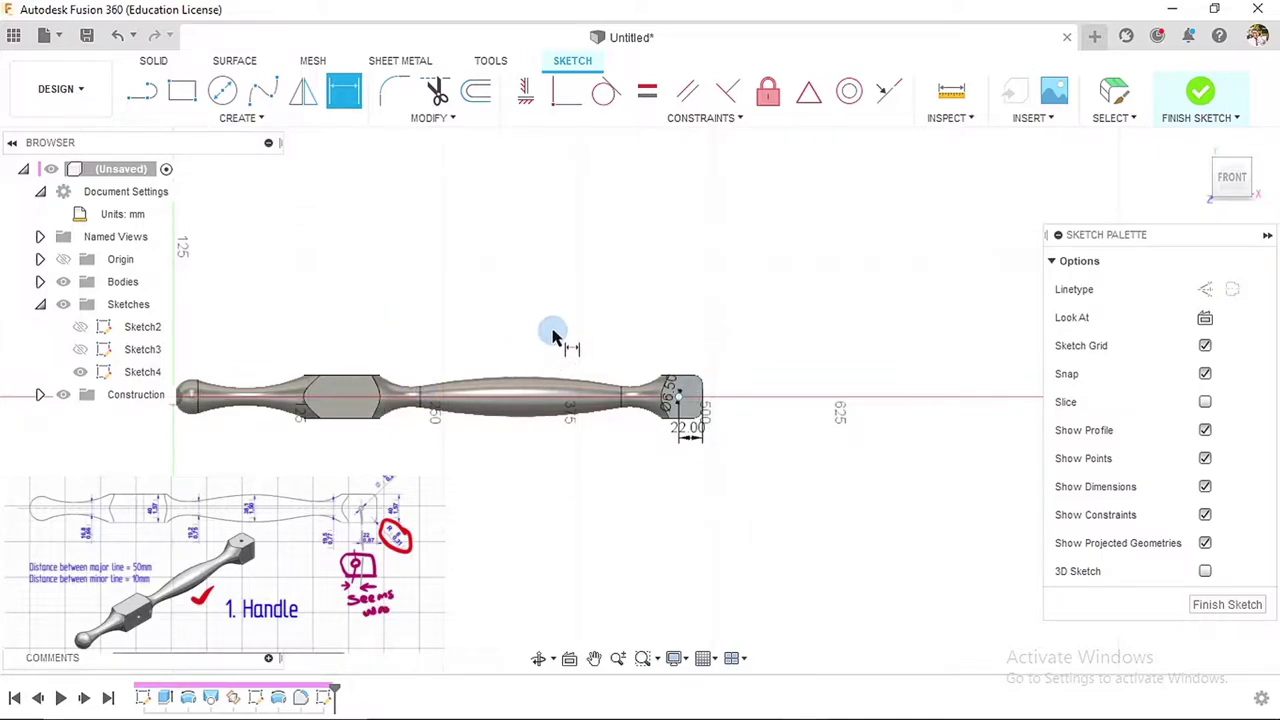
{"action": "scroll", "coordinate": [575, 353], "scroll_direction": "down", "scroll_amount": 1}
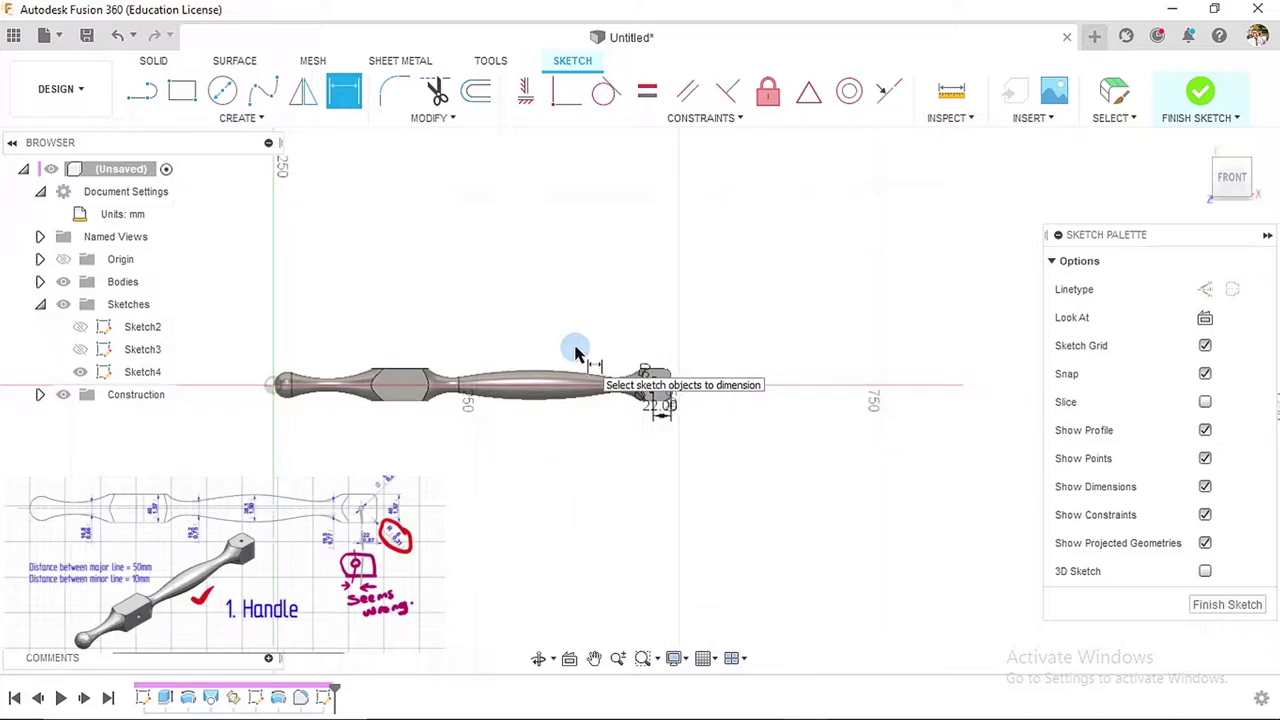
{"action": "left_click", "coordinate": [1200, 95]}
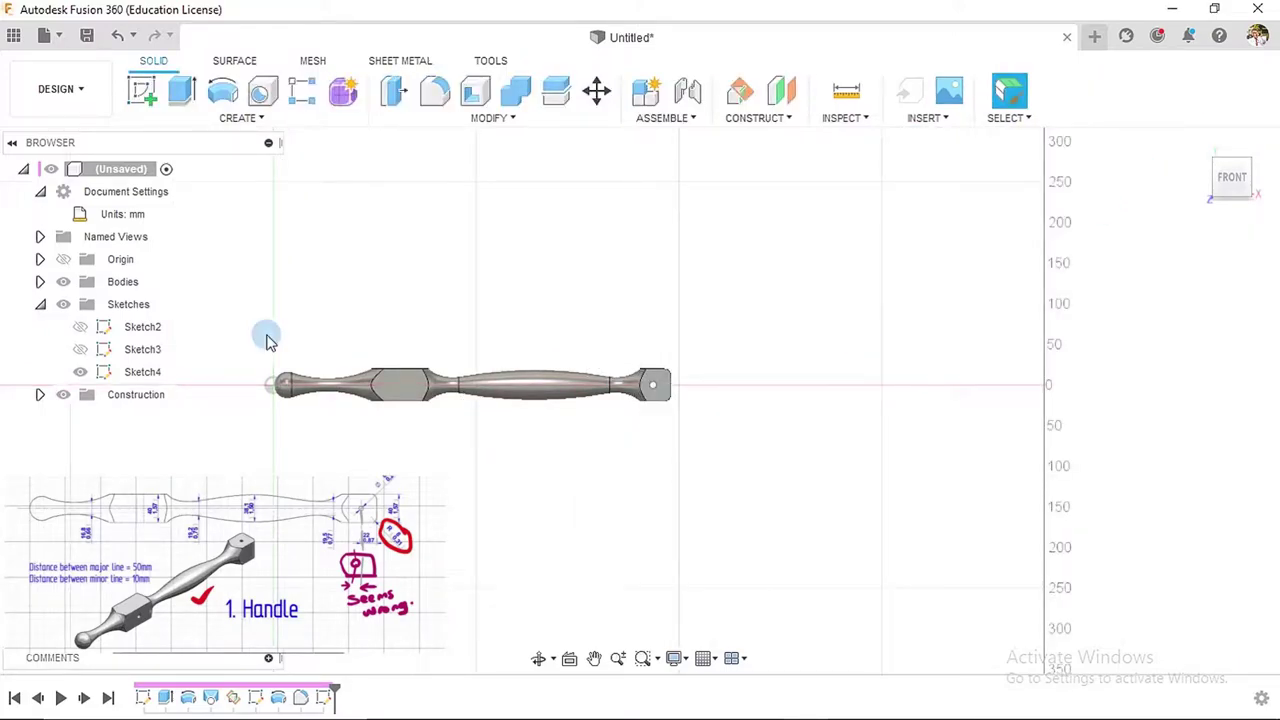
- Extrude-cut the Ø6.5 mm circle into the square tang end to form the pin hole
{"action": "left_click", "coordinate": [181, 92]}
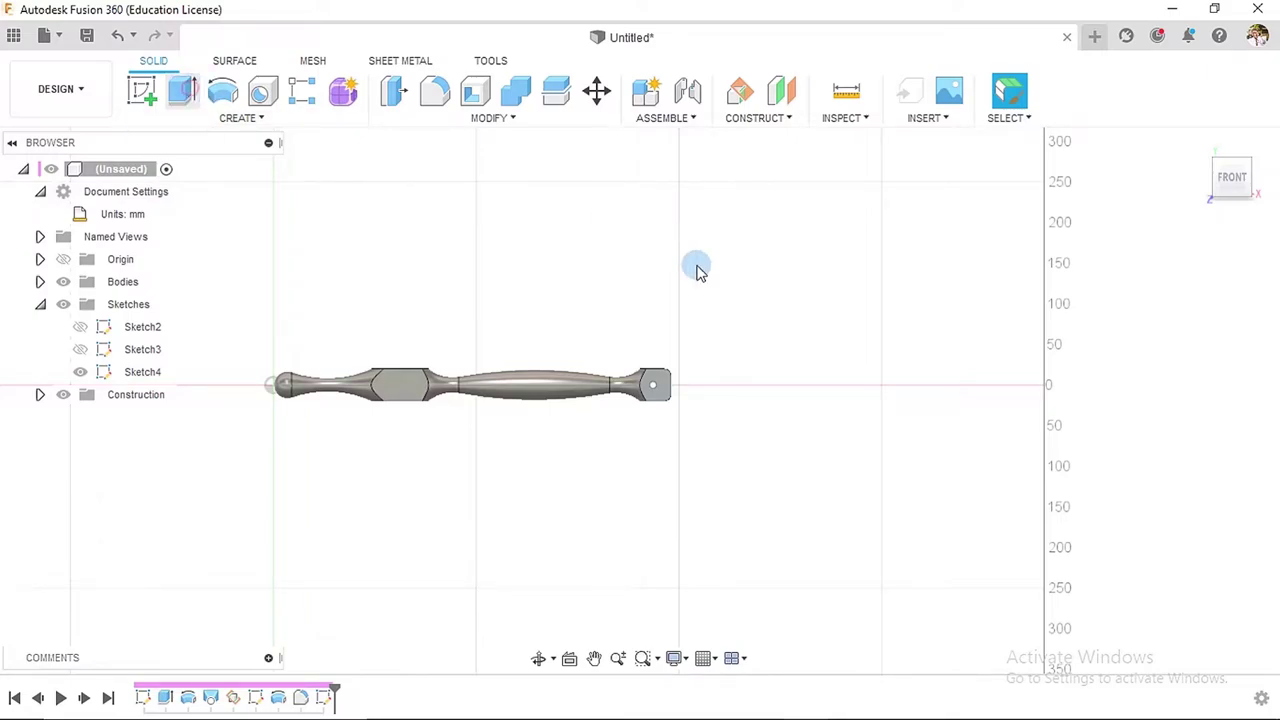
{"action": "middle_click_drag", "start_coordinate": [743, 323], "coordinate": [663, 426], "text": "shift"}
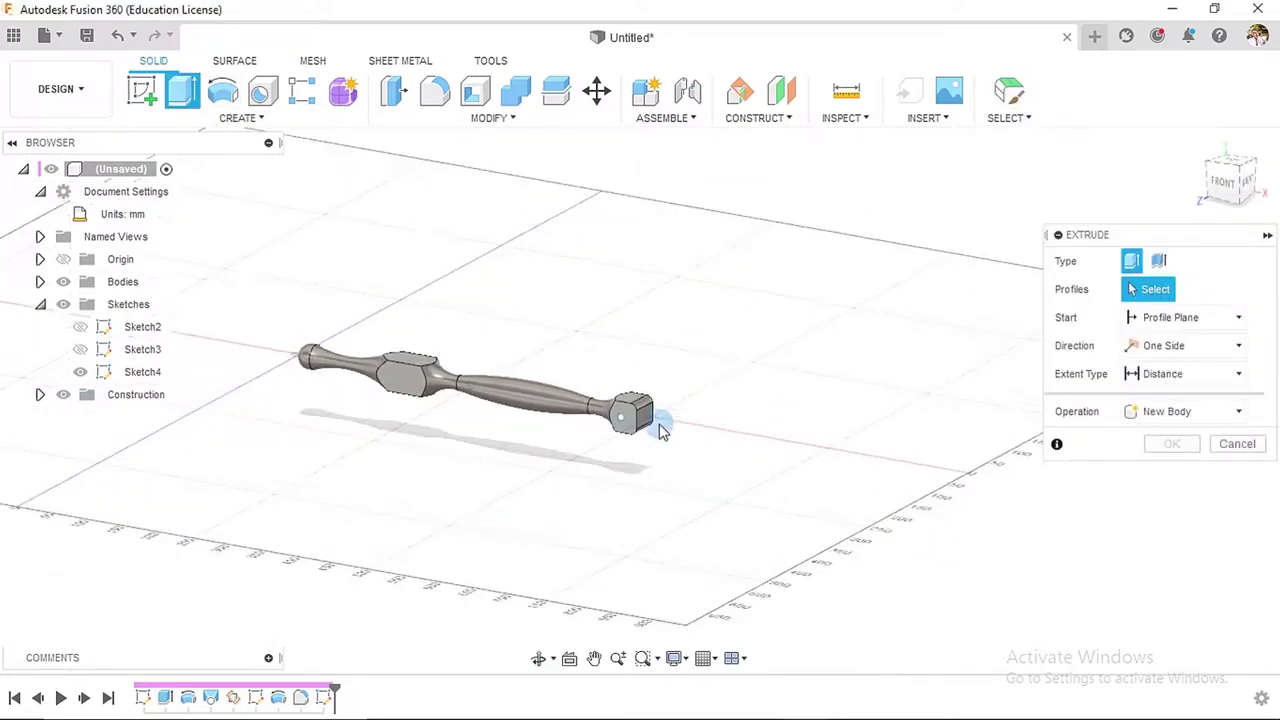
{"action": "scroll", "coordinate": [641, 443], "scroll_direction": "up", "scroll_amount": 5}
{"action": "scroll", "coordinate": [641, 443], "scroll_direction": "up", "scroll_amount": 3}
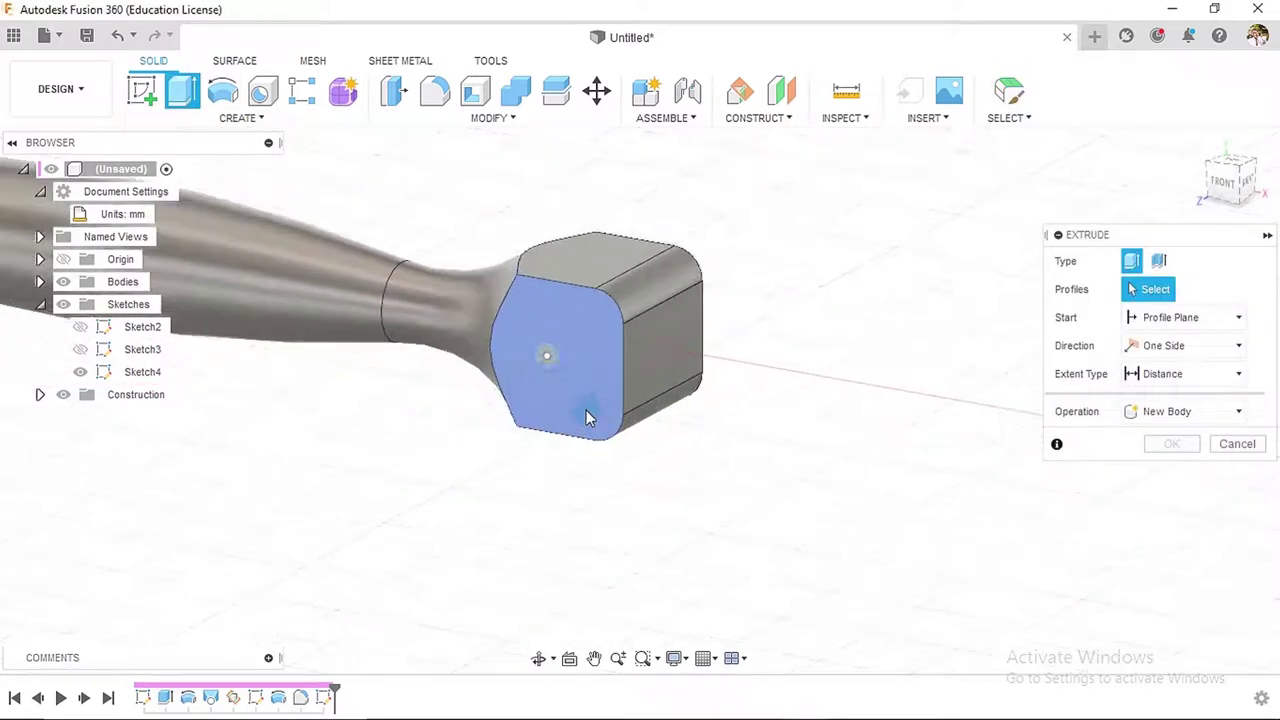
{"action": "left_click", "coordinate": [553, 358]}
{"action": "left_click_drag", "start_coordinate": [541, 360], "coordinate": [837, 205]}
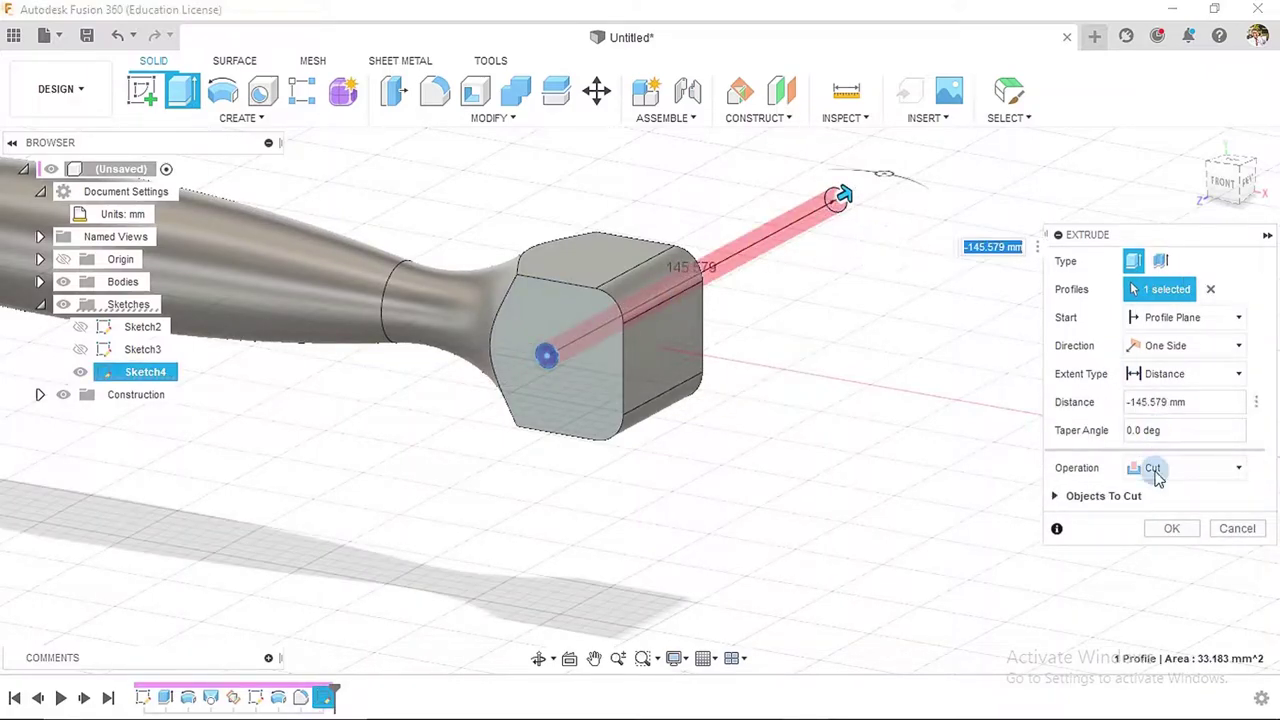
{"action": "left_click", "coordinate": [1163, 531]}
{"action": "scroll", "coordinate": [1011, 486], "scroll_direction": "down", "scroll_amount": 5}
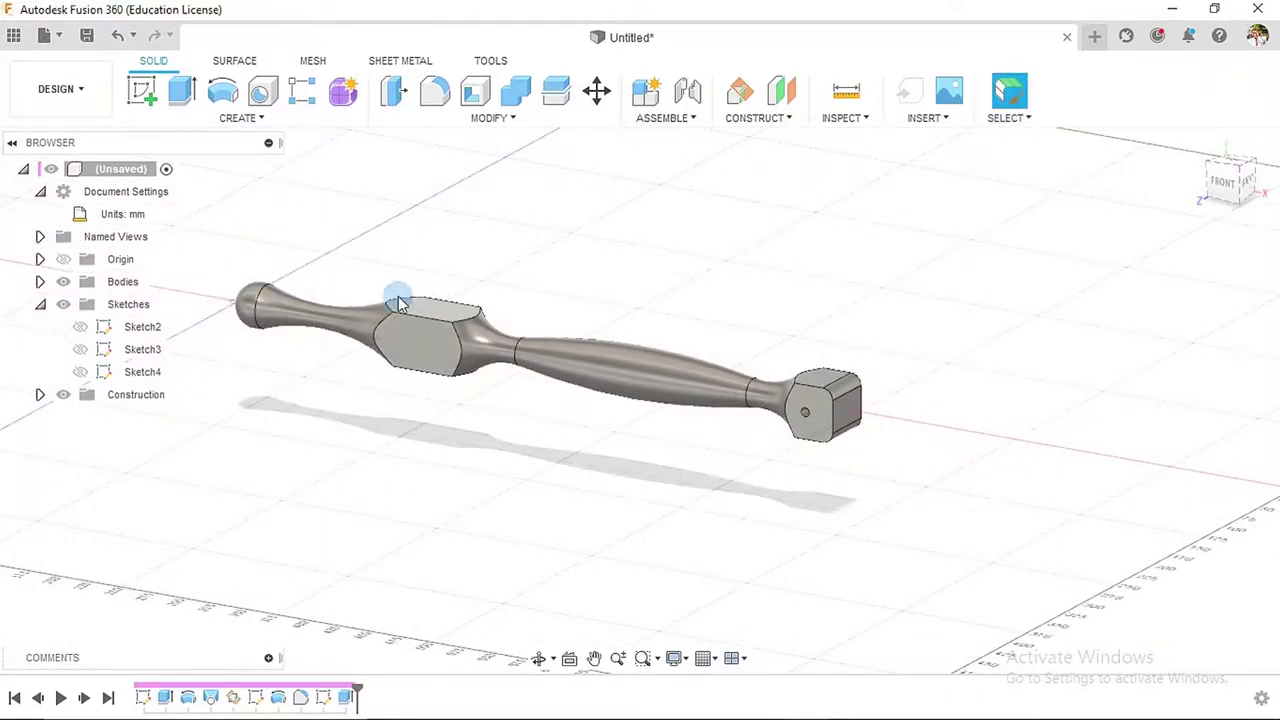
{"action": "left_click", "coordinate": [141, 90]}
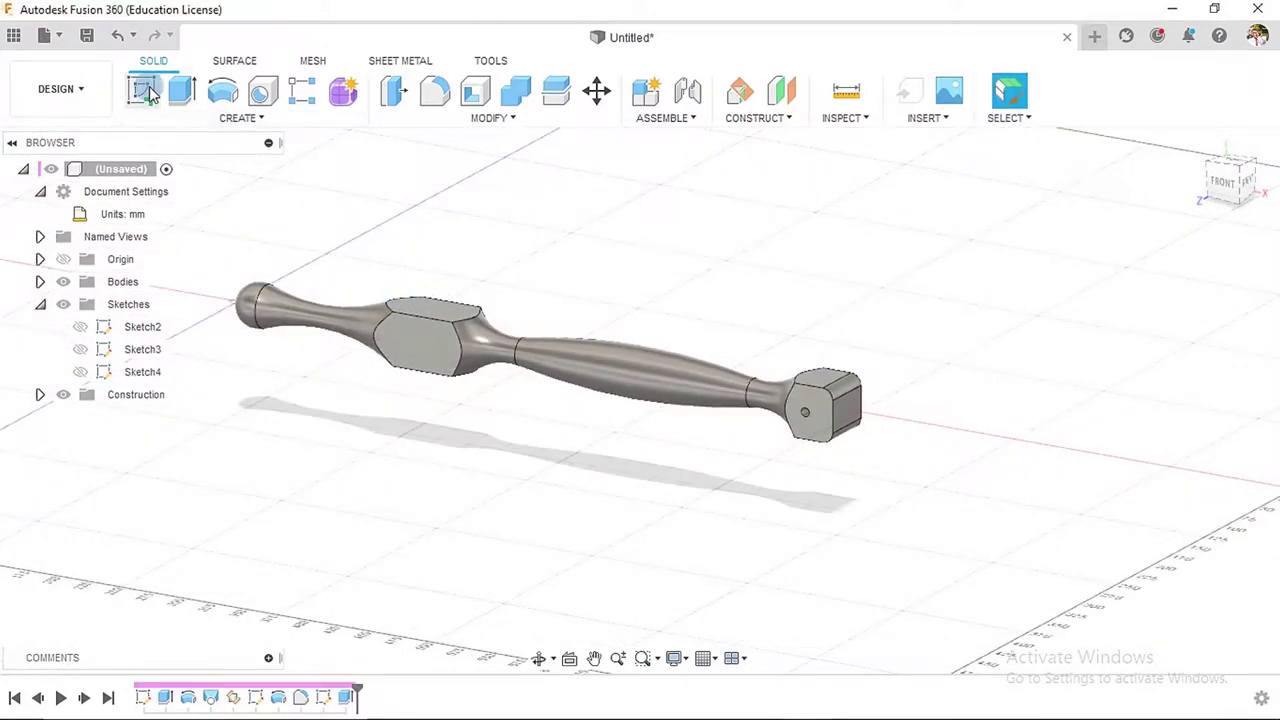
- Sketch a Ø10 mm circle on the hex grip's top face and show Sketch2 again
{"action": "left_click", "coordinate": [437, 314]}
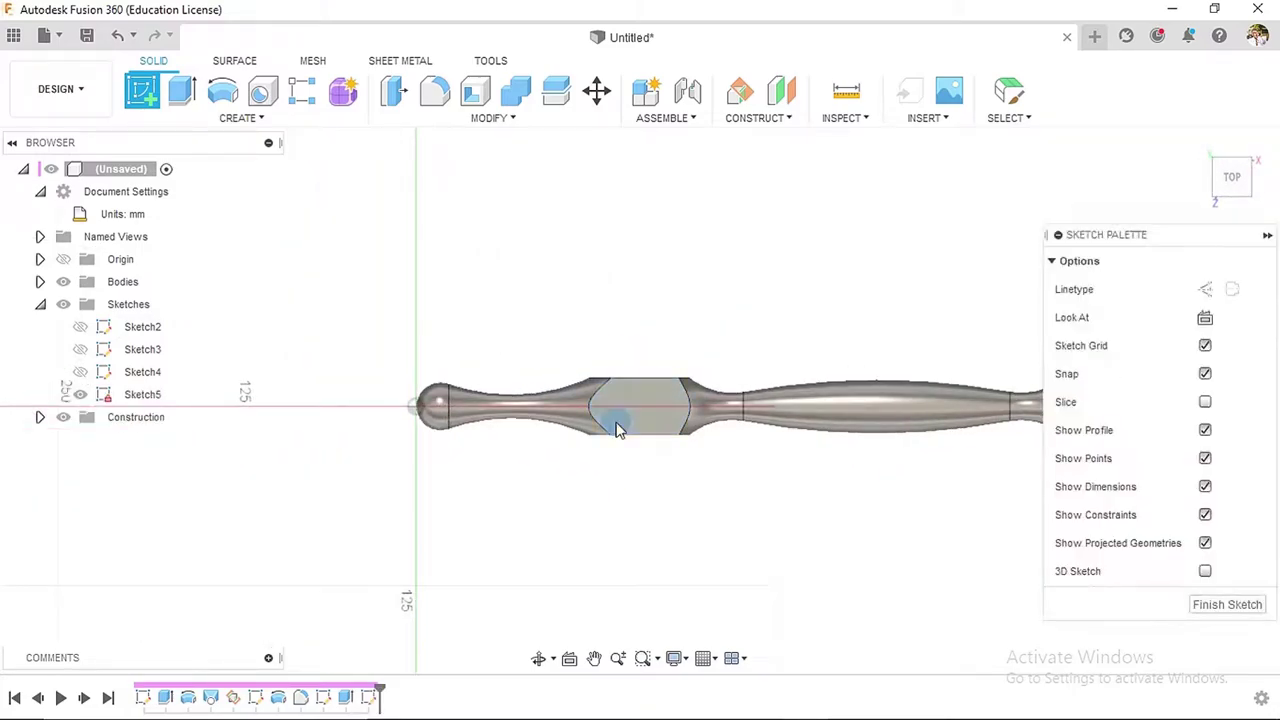
{"action": "left_click", "coordinate": [223, 91]}
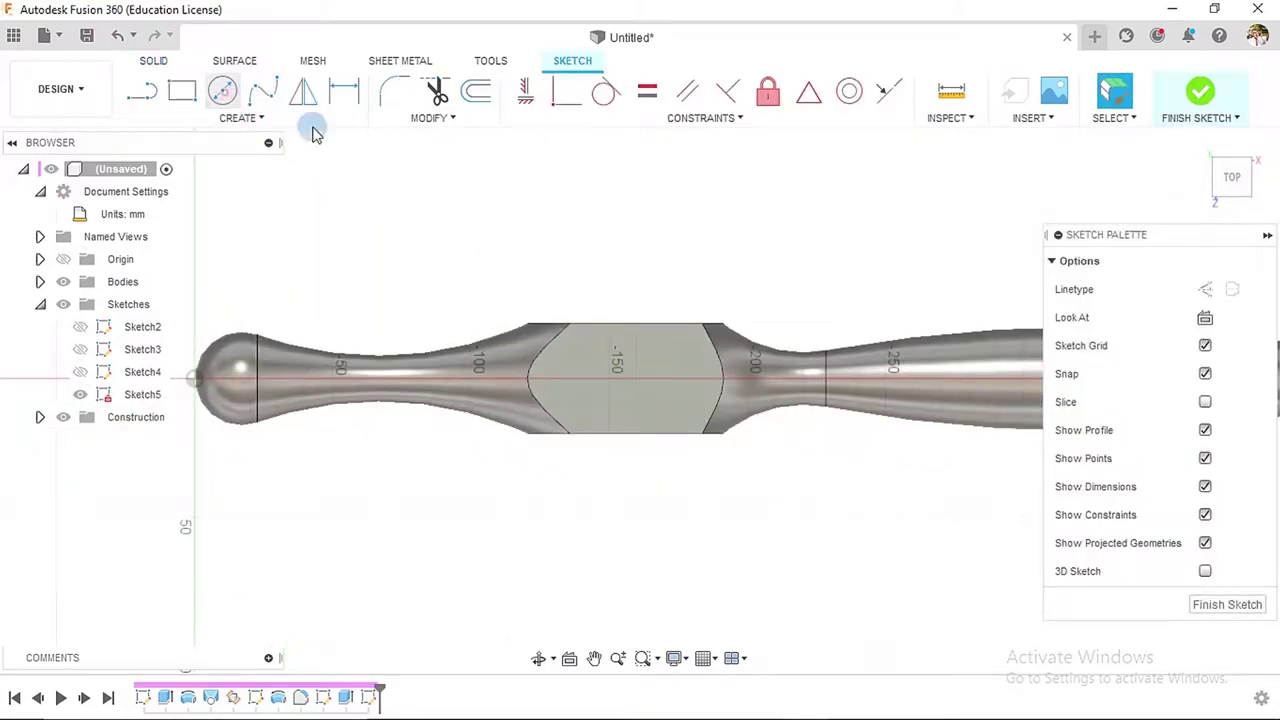
{"action": "left_click", "coordinate": [634, 372]}
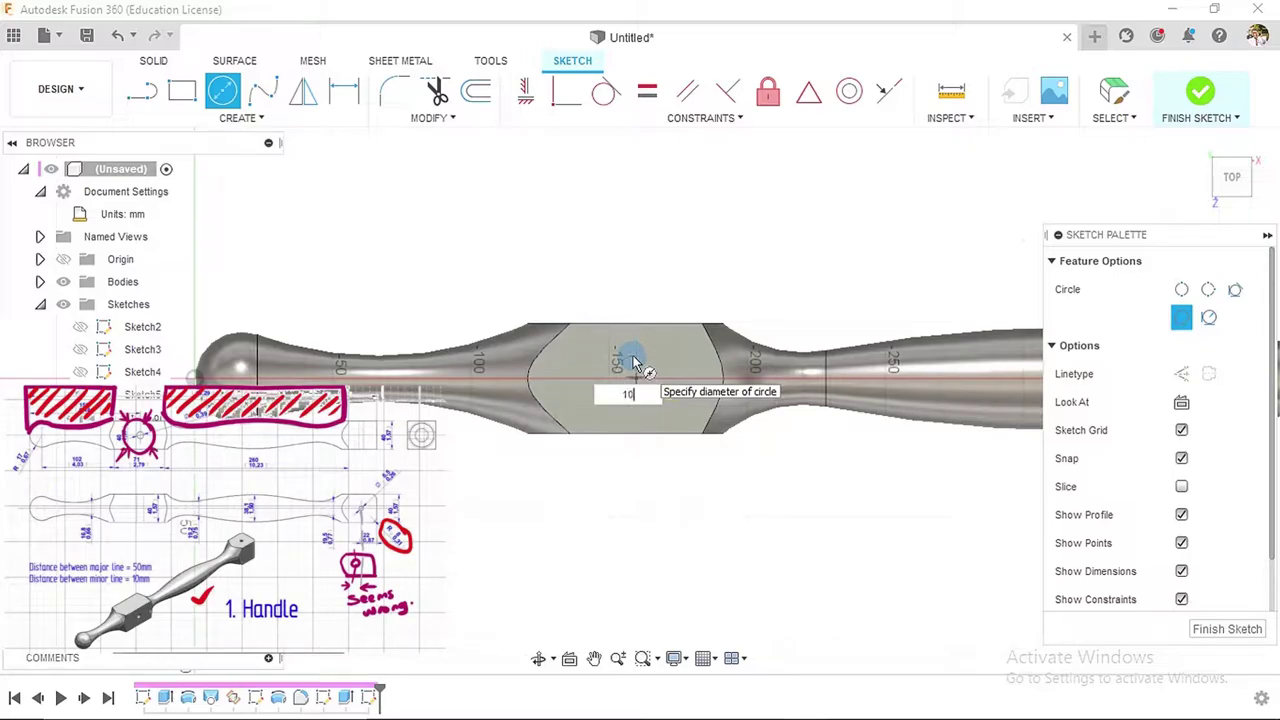
{"action": "type", "text": "10"}
{"action": "key", "text": "Return"}
{"action": "key", "text": "Escape"}
{"action": "scroll", "coordinate": [634, 378], "scroll_direction": "down", "scroll_amount": 3}
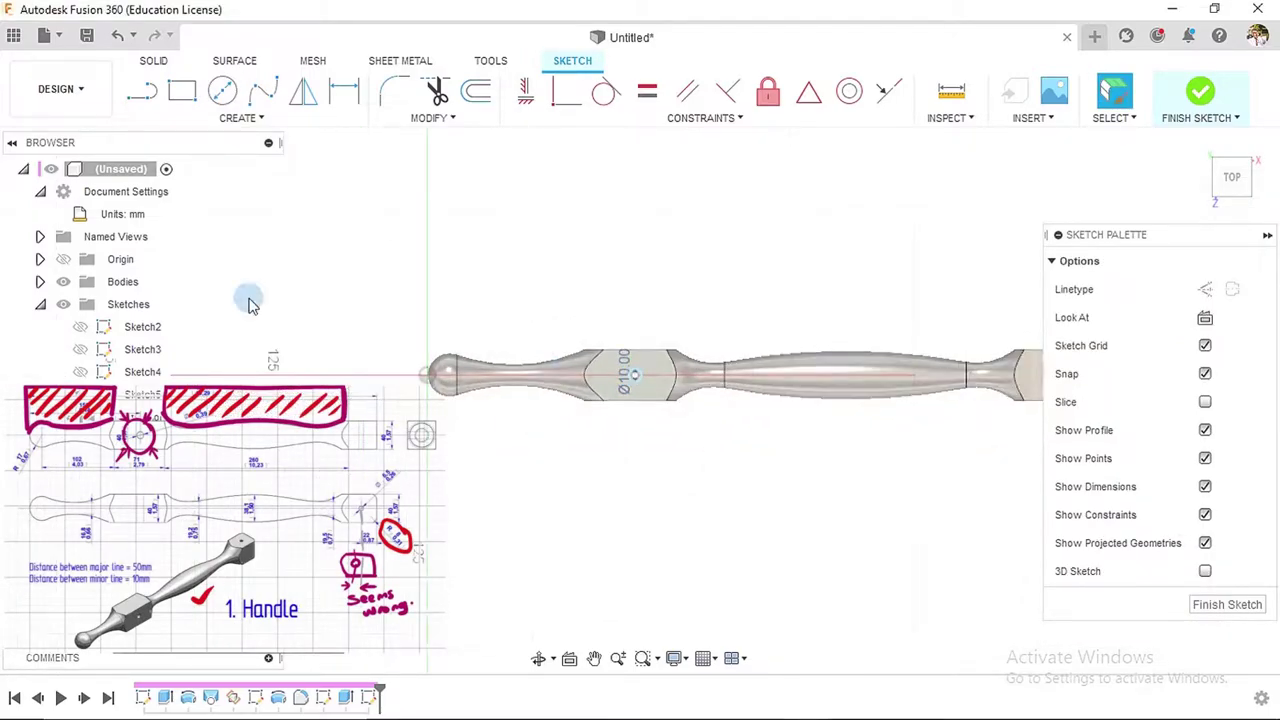
{"action": "left_click", "coordinate": [79, 334]}
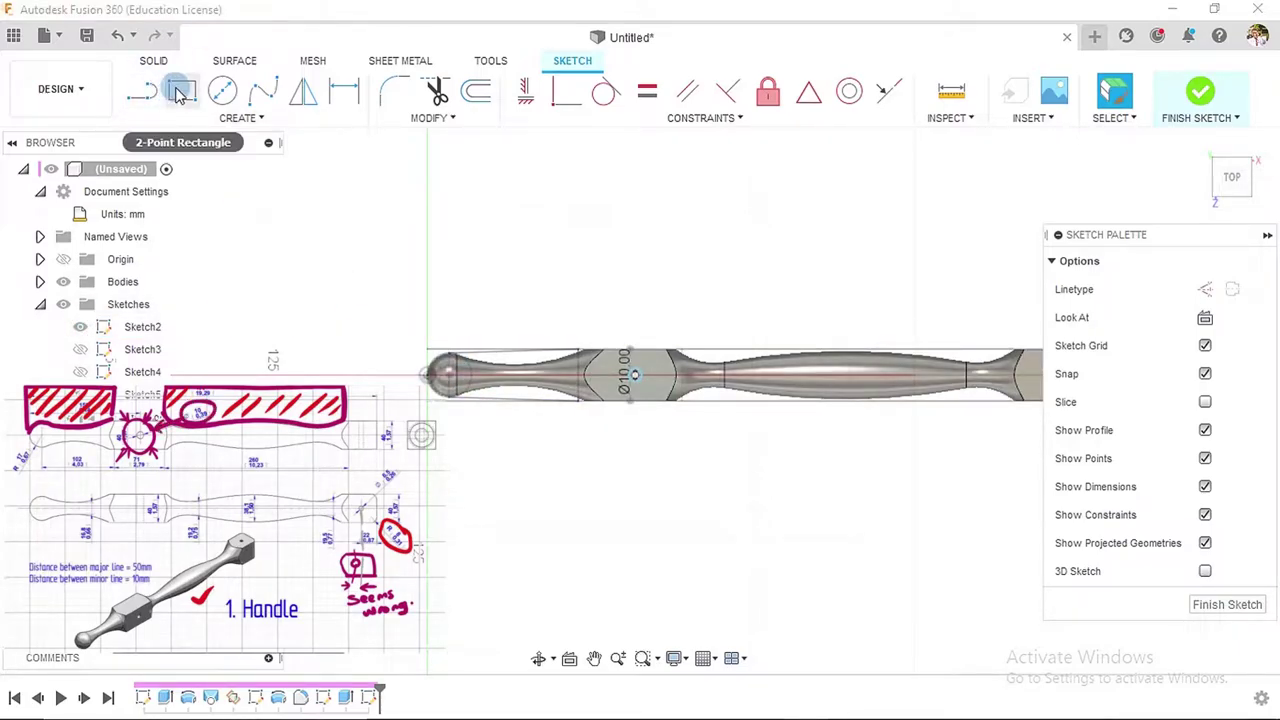
- Dimension the circle centre 156 mm from the handle's end line and finish the sketch
{"action": "left_click", "coordinate": [360, 99]}
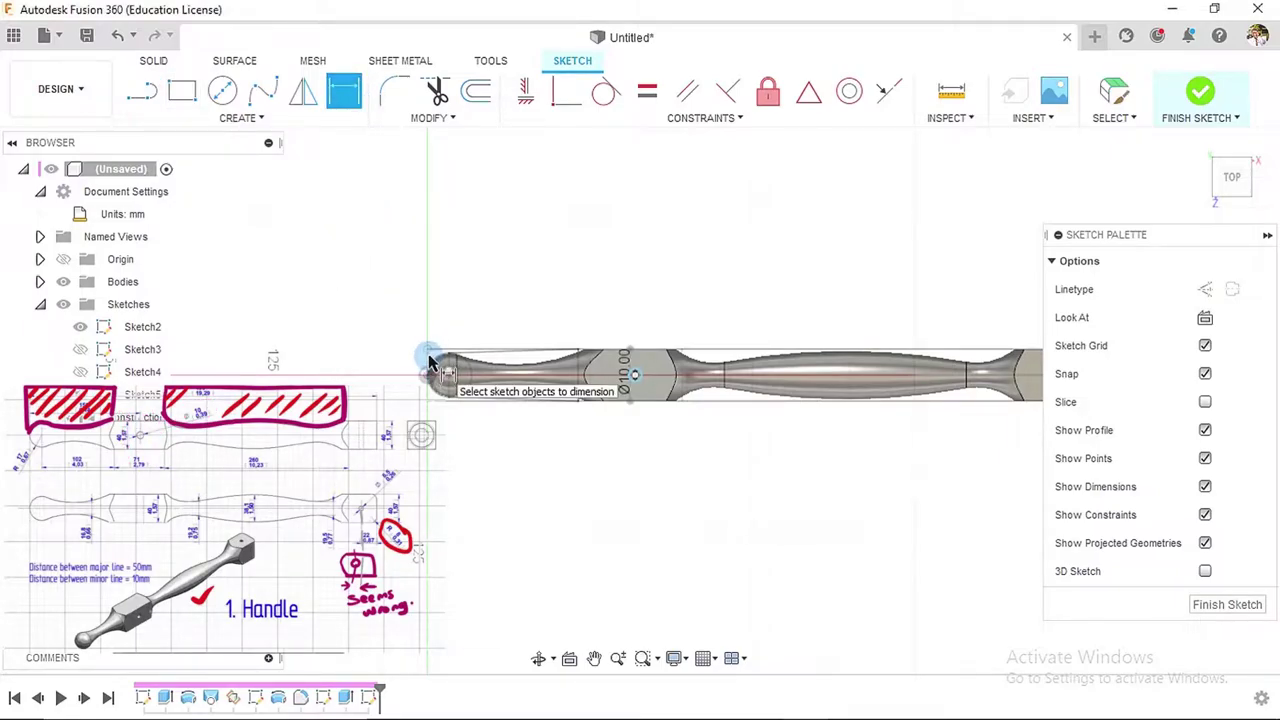
{"action": "scroll", "coordinate": [430, 363], "scroll_direction": "up", "scroll_amount": 5}
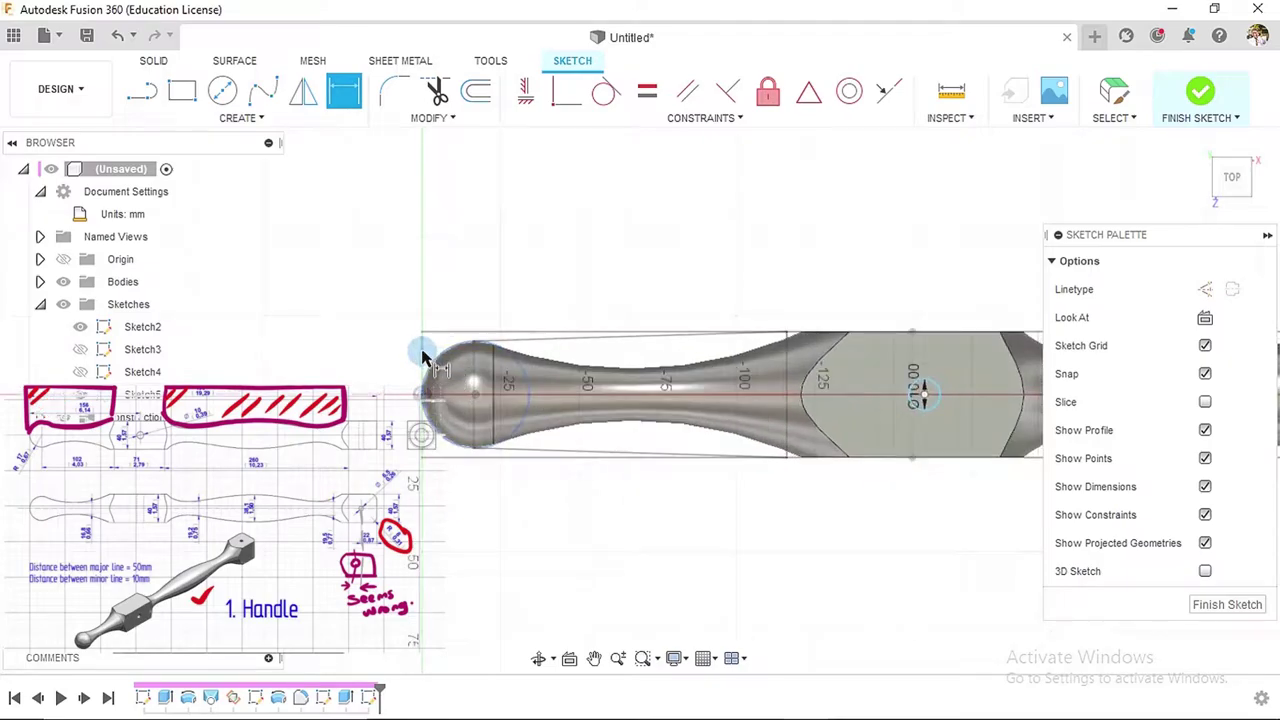
{"action": "left_click", "coordinate": [423, 350]}
{"action": "scroll", "coordinate": [916, 395], "scroll_direction": "down", "scroll_amount": 1}
{"action": "scroll", "coordinate": [916, 395], "scroll_direction": "down", "scroll_amount": 1}
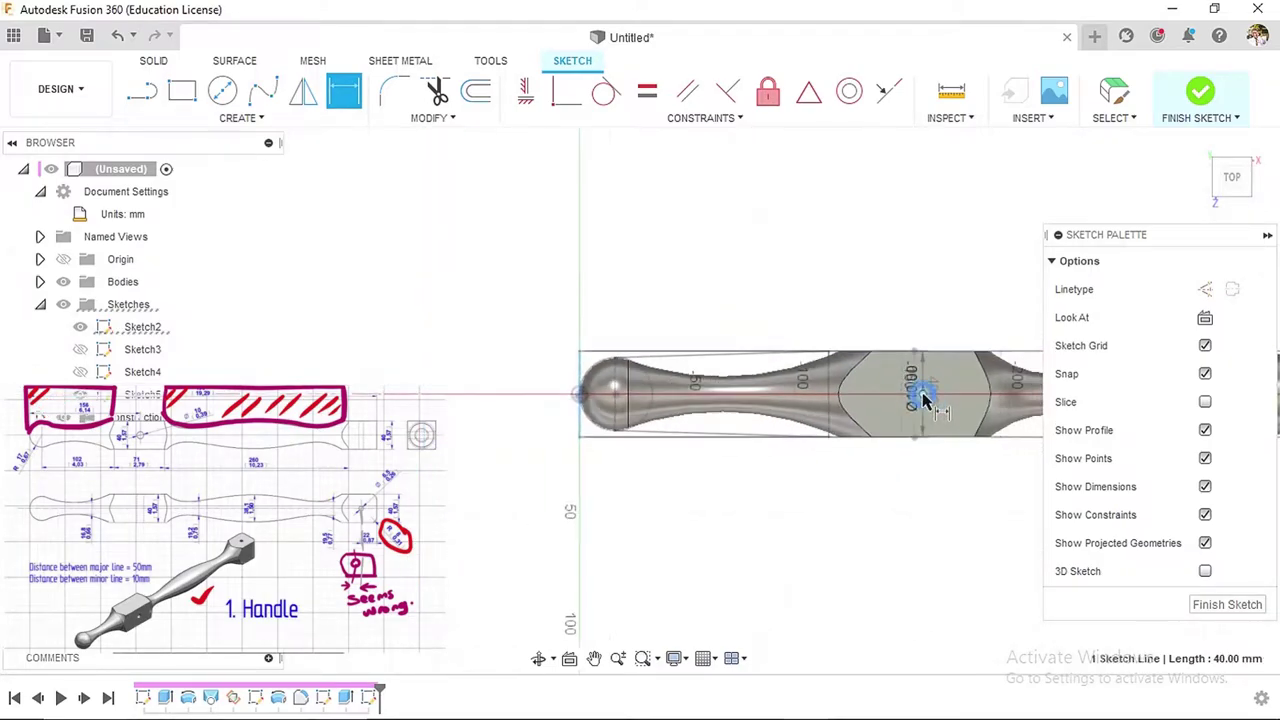
{"action": "left_click", "coordinate": [922, 399]}
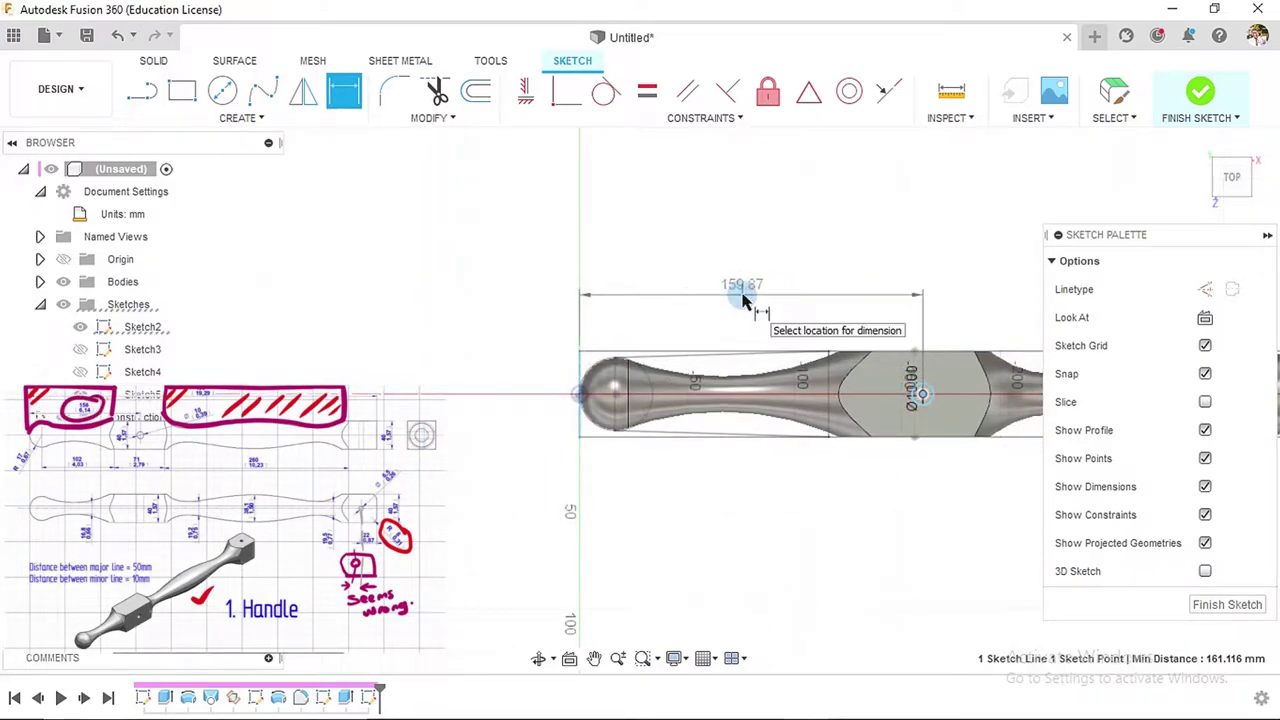
{"action": "left_click", "coordinate": [750, 304]}
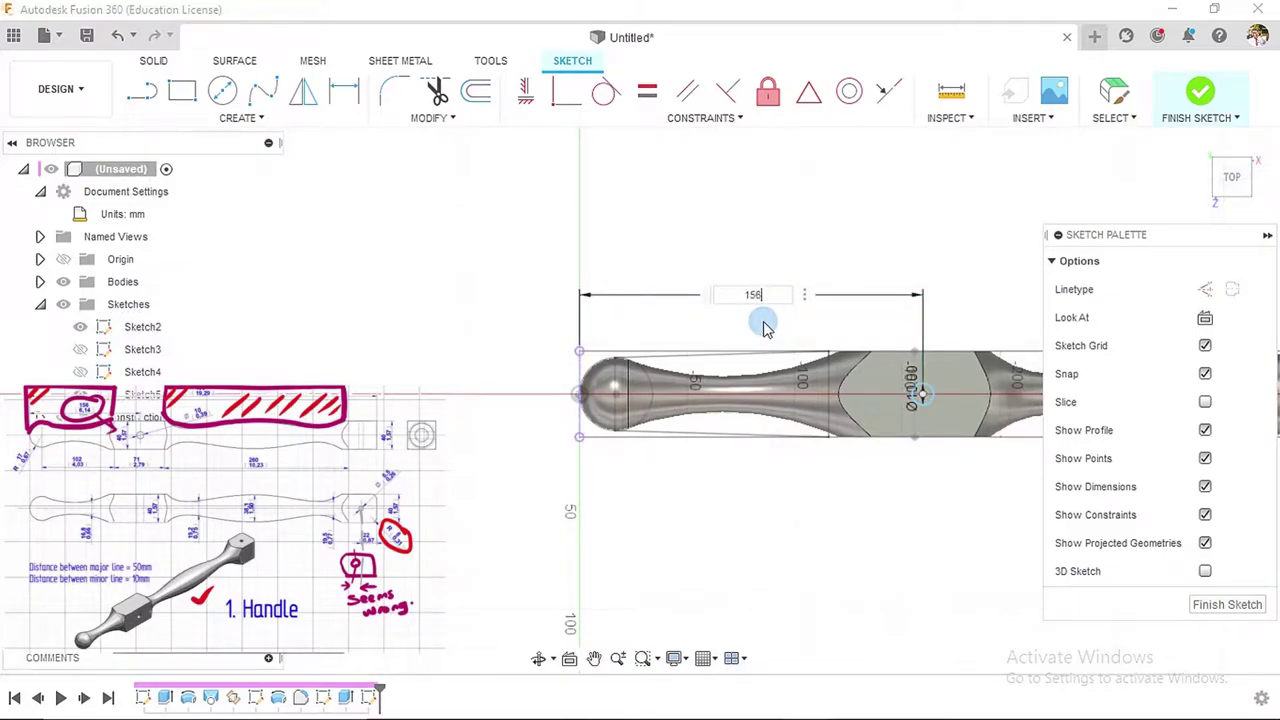
{"action": "type", "text": "156"}
{"action": "key", "text": "Return"}
{"action": "scroll", "coordinate": [765, 328], "scroll_direction": "down", "scroll_amount": 3}
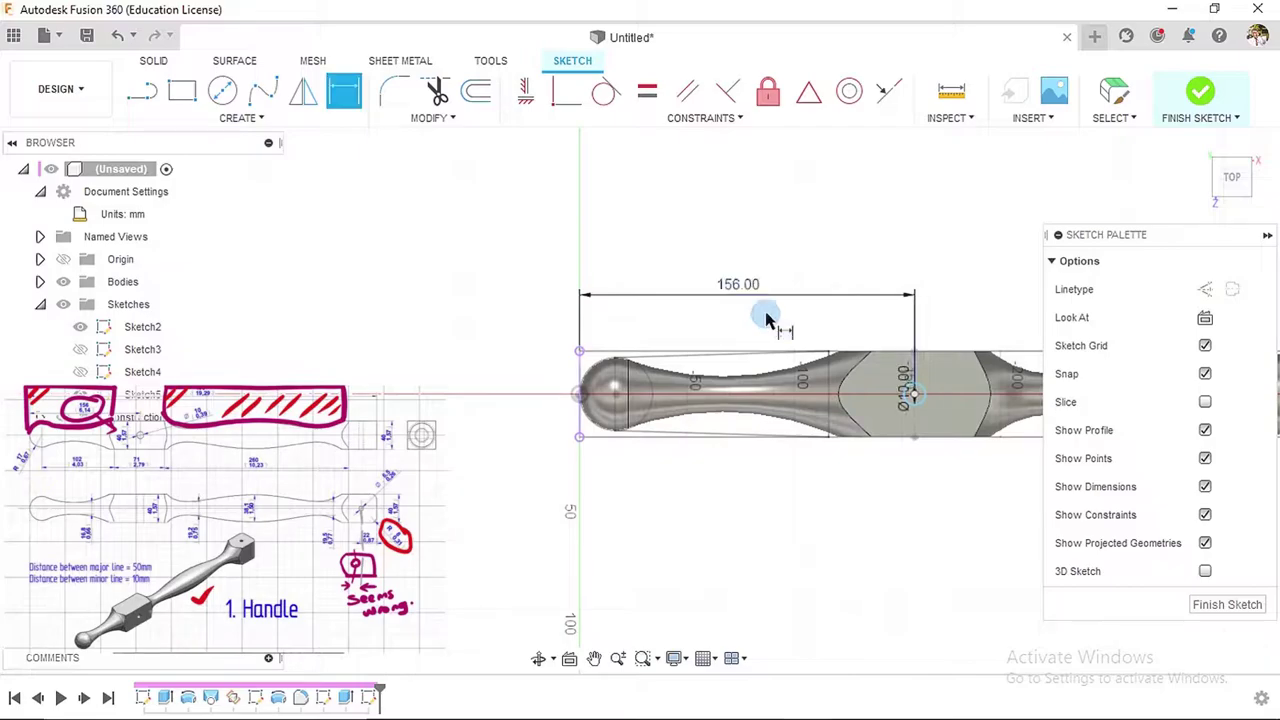
{"action": "middle_click_drag", "start_coordinate": [906, 263], "coordinate": [589, 264]}
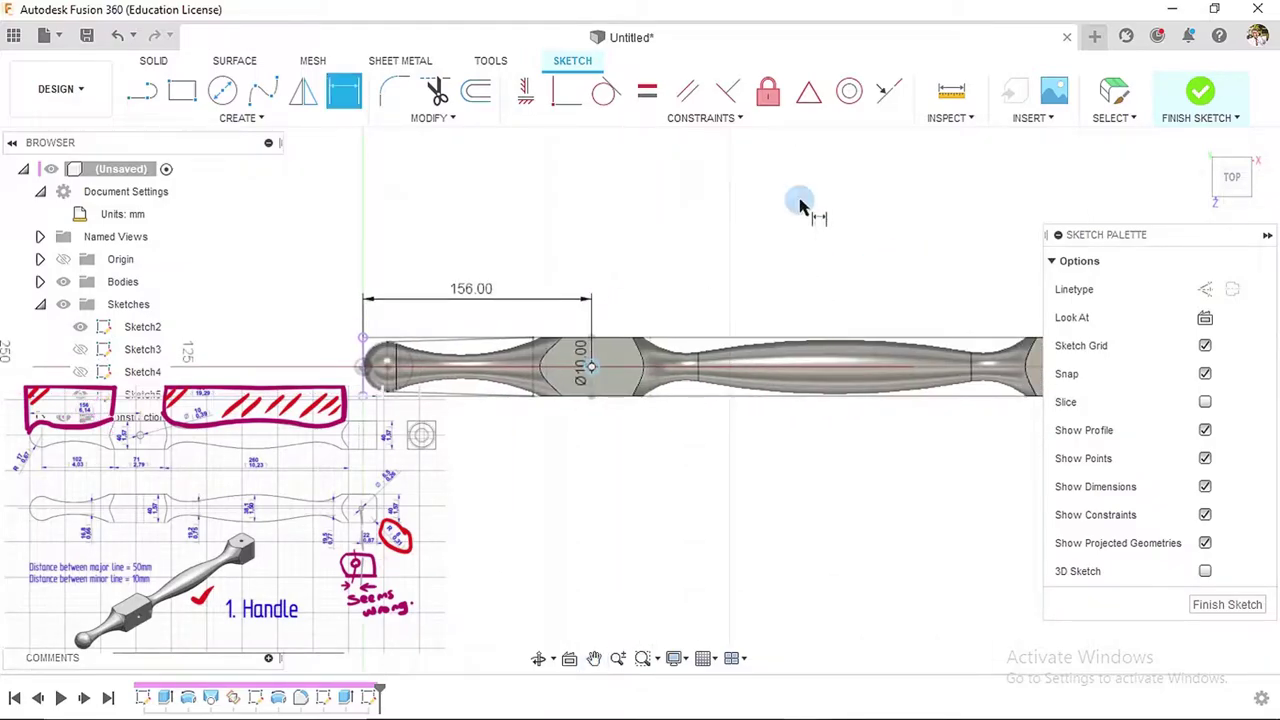
{"action": "left_click", "coordinate": [1200, 92]}
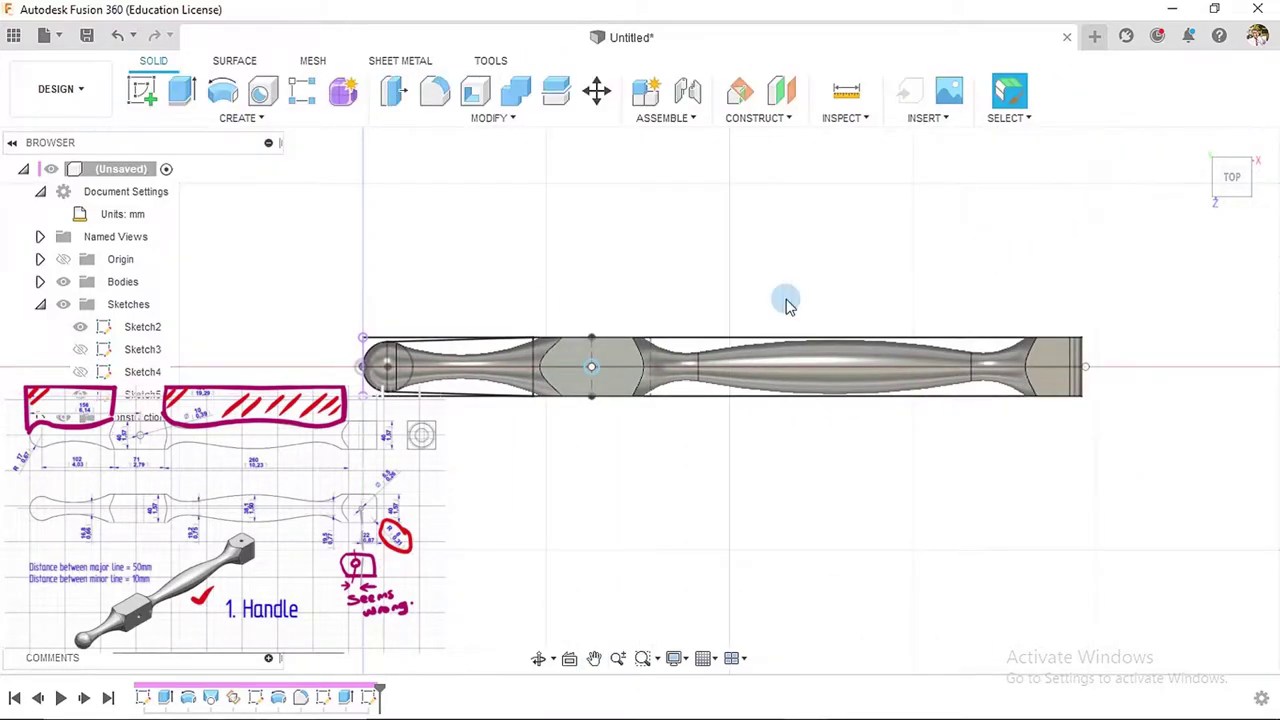
- Extrude-cut the Ø10 mm circle 100.097 mm downward through the hex grip
{"action": "left_click", "coordinate": [187, 90]}
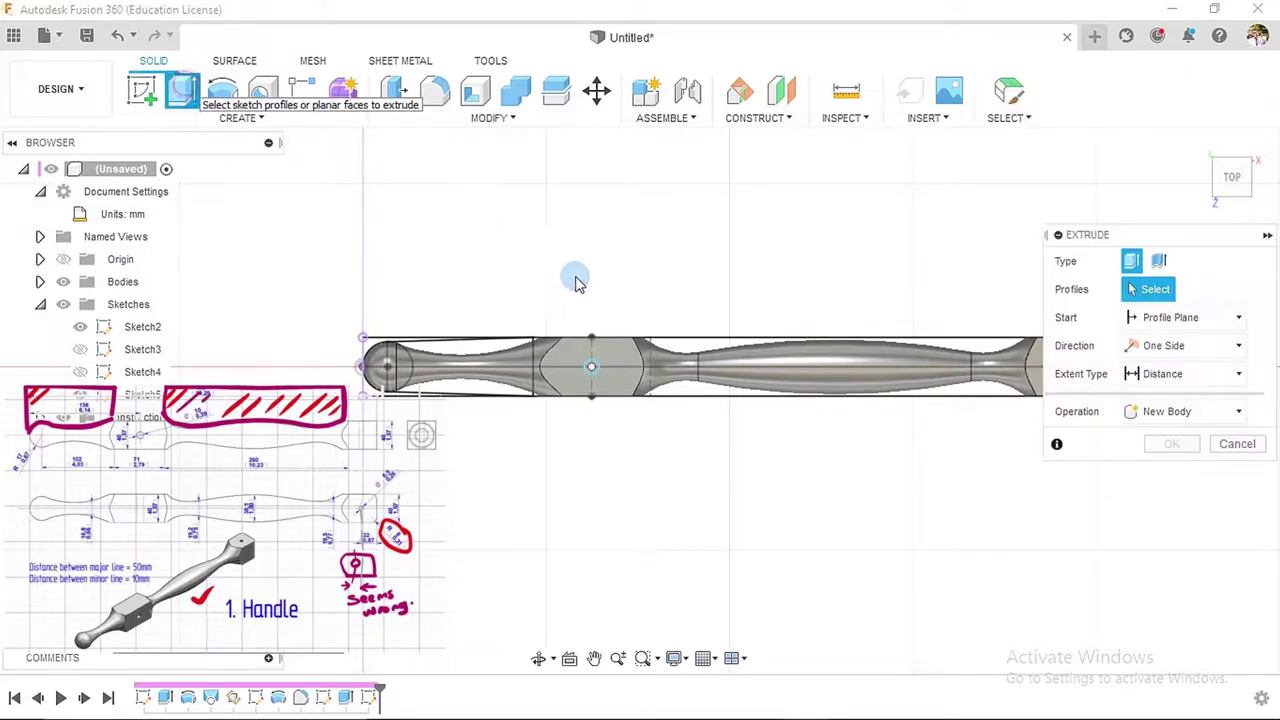
{"action": "left_click", "coordinate": [1199, 142]}
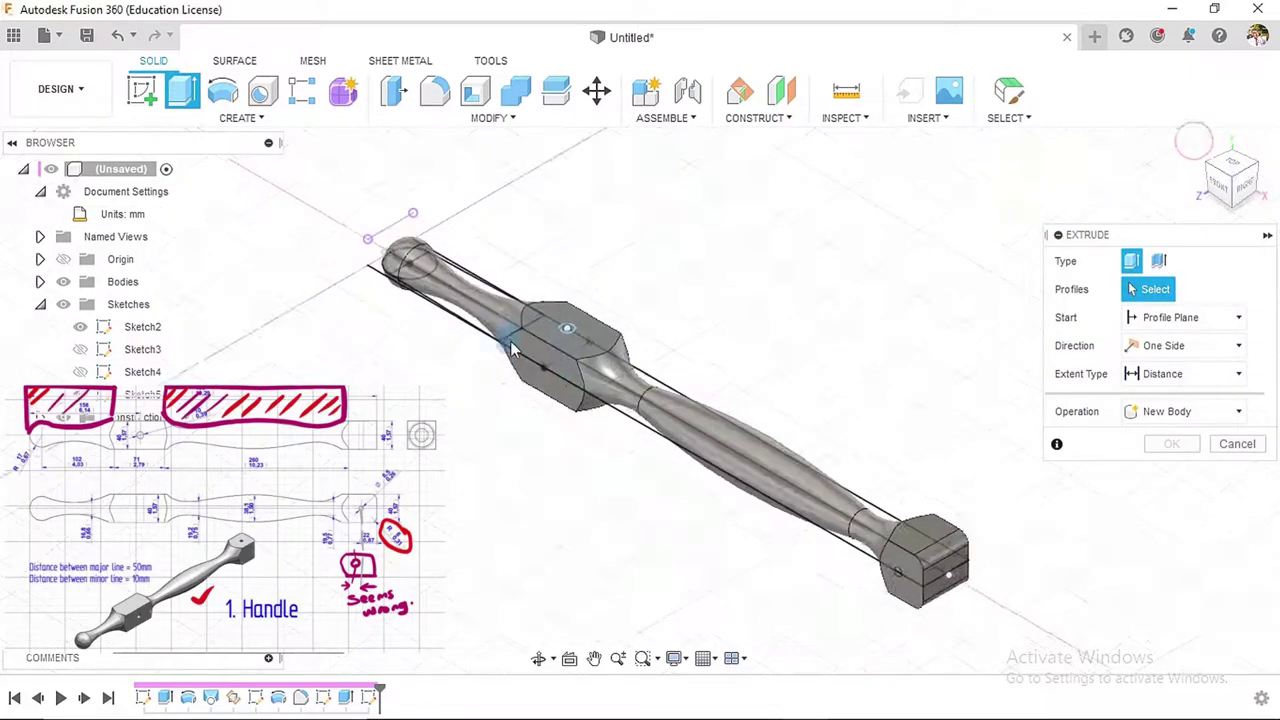
{"action": "scroll", "coordinate": [575, 345], "scroll_direction": "up", "scroll_amount": 5}
{"action": "left_click", "coordinate": [582, 317]}
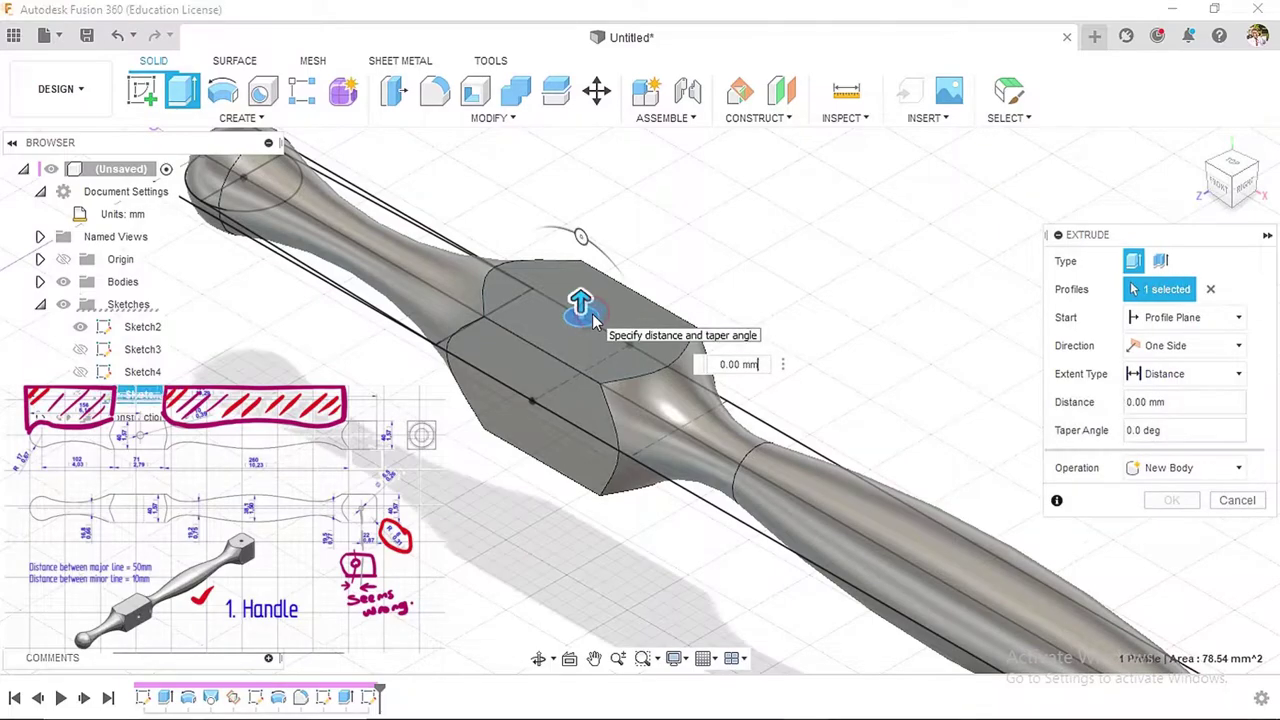
{"action": "left_click_drag", "start_coordinate": [581, 374], "coordinate": [549, 584]}
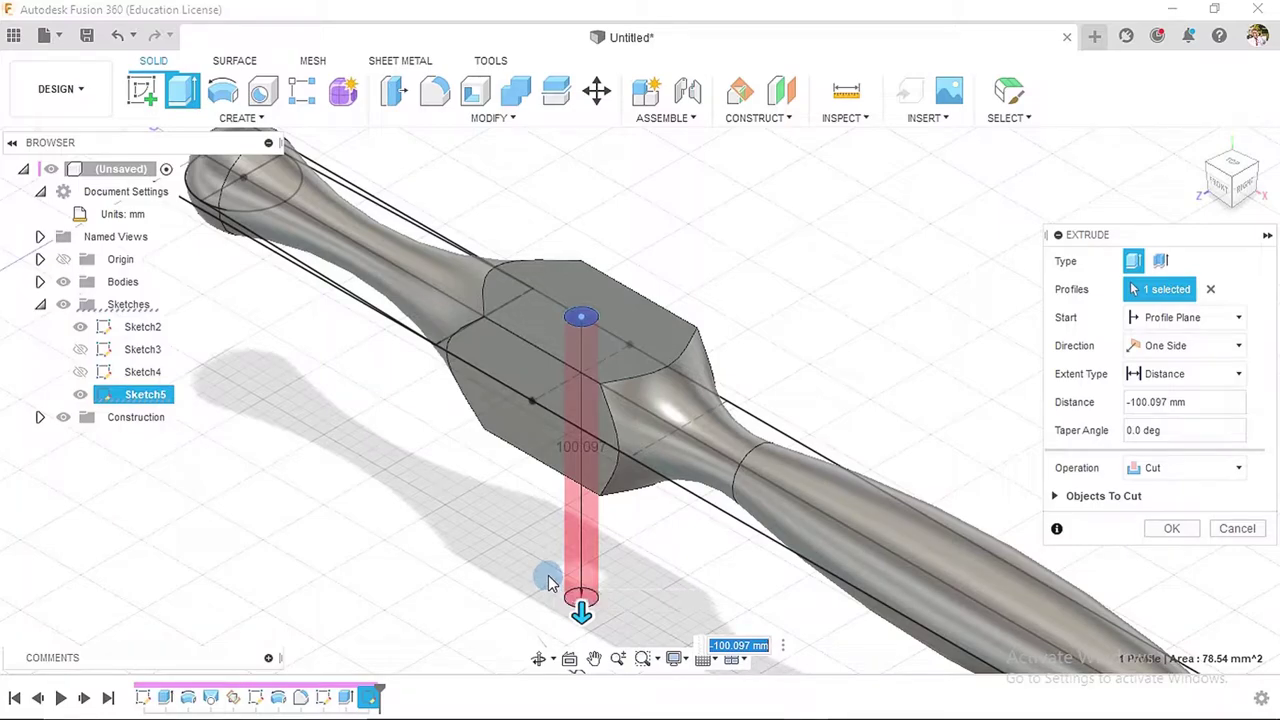
{"action": "left_click", "coordinate": [1176, 527]}
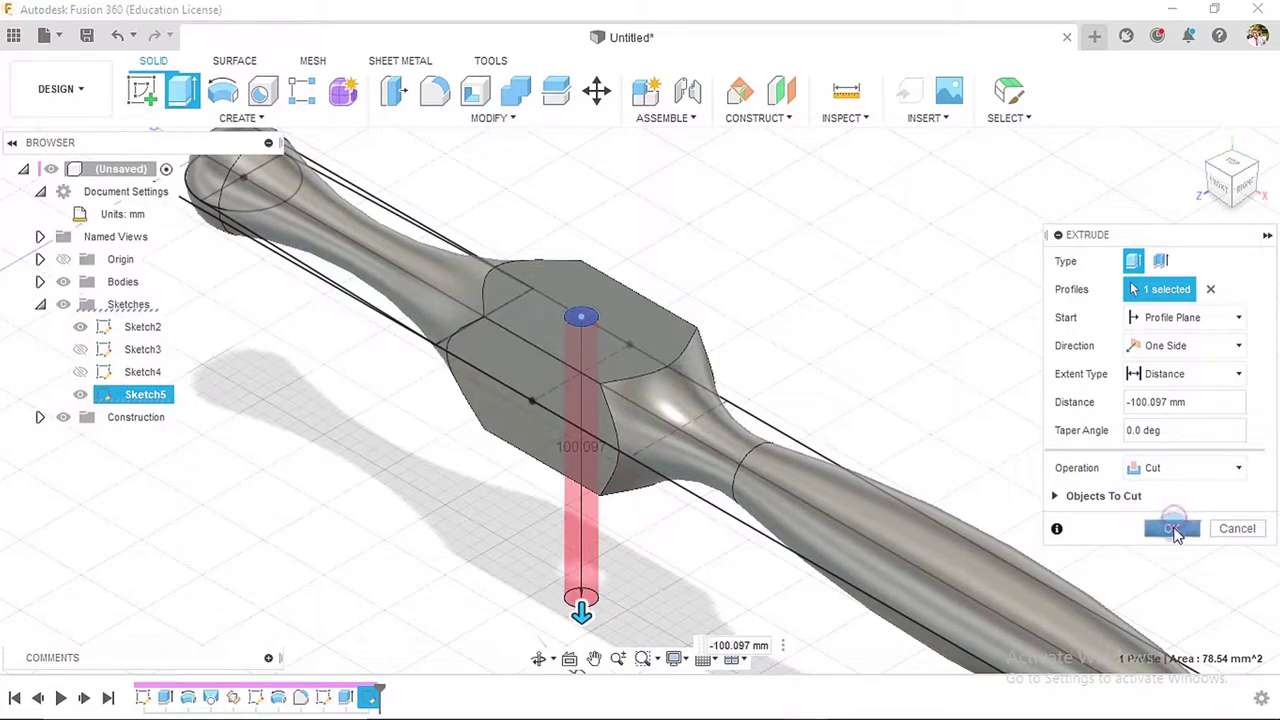
{"action": "scroll", "coordinate": [860, 420], "scroll_direction": "down", "scroll_amount": 5}
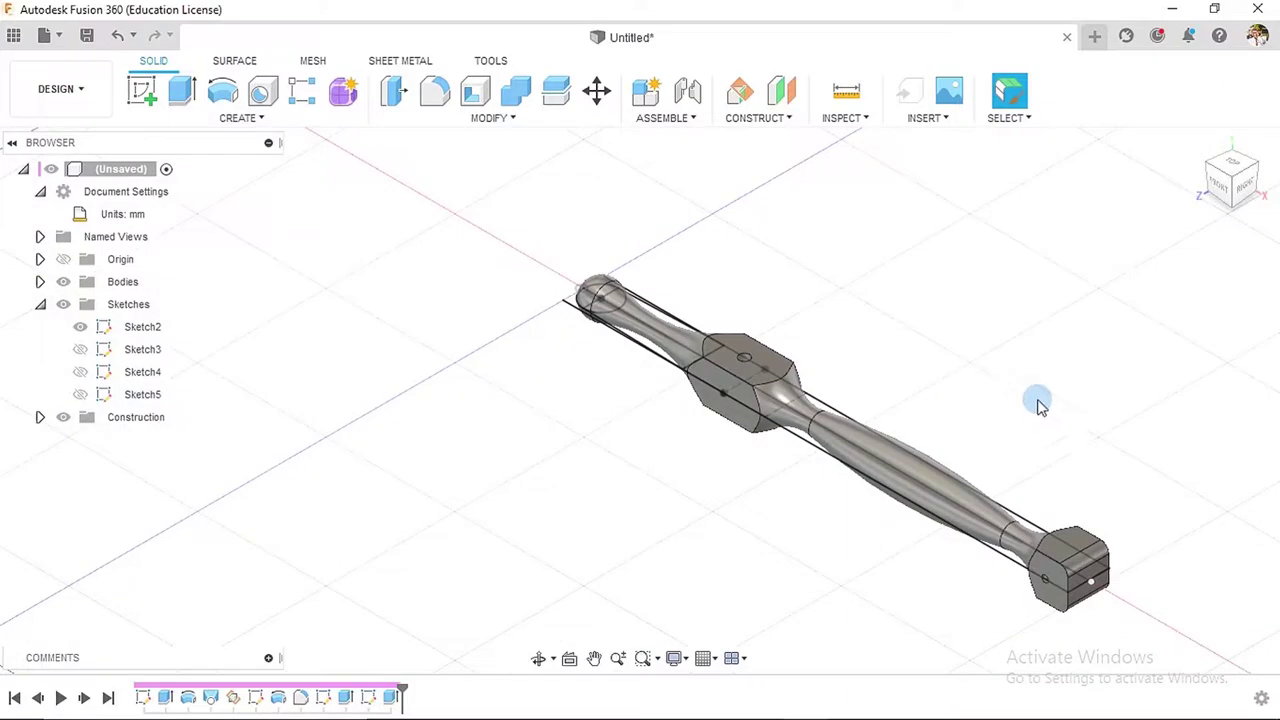
- Step through the Home, Top and Front views and zoom to fit the holed handle
{"action": "left_click", "coordinate": [1197, 145]}
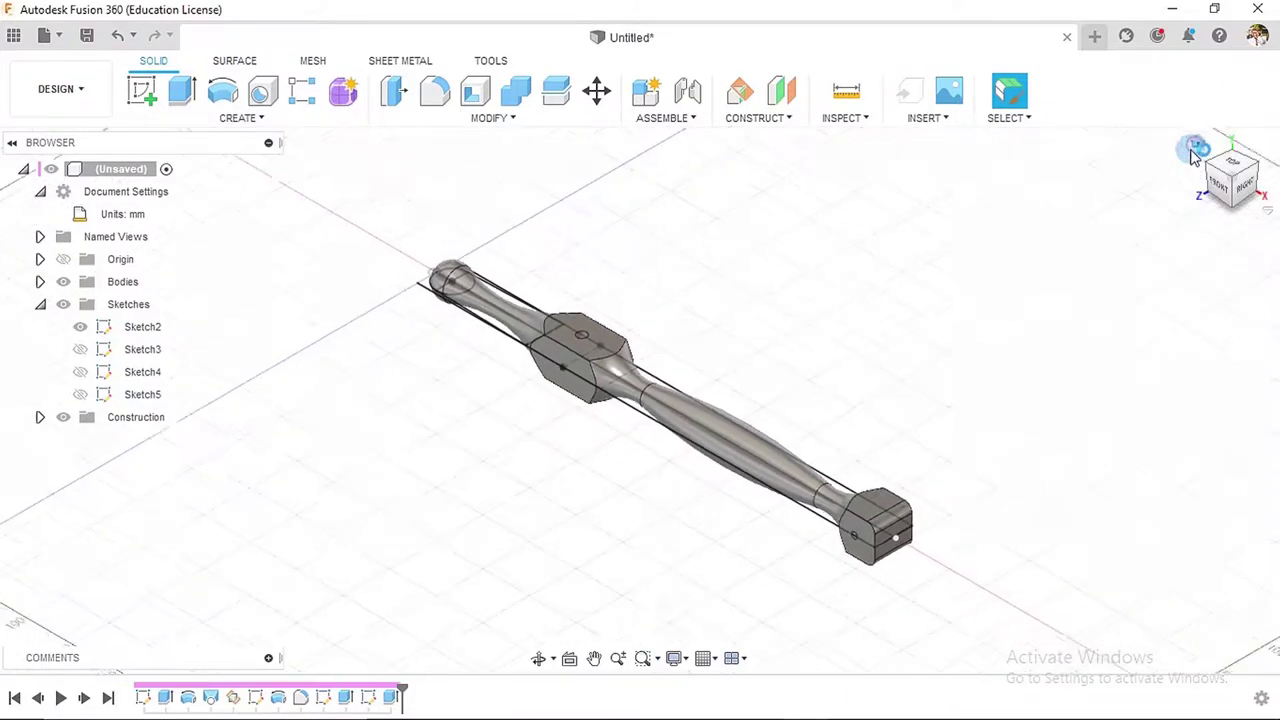
{"action": "left_click", "coordinate": [1230, 165]}
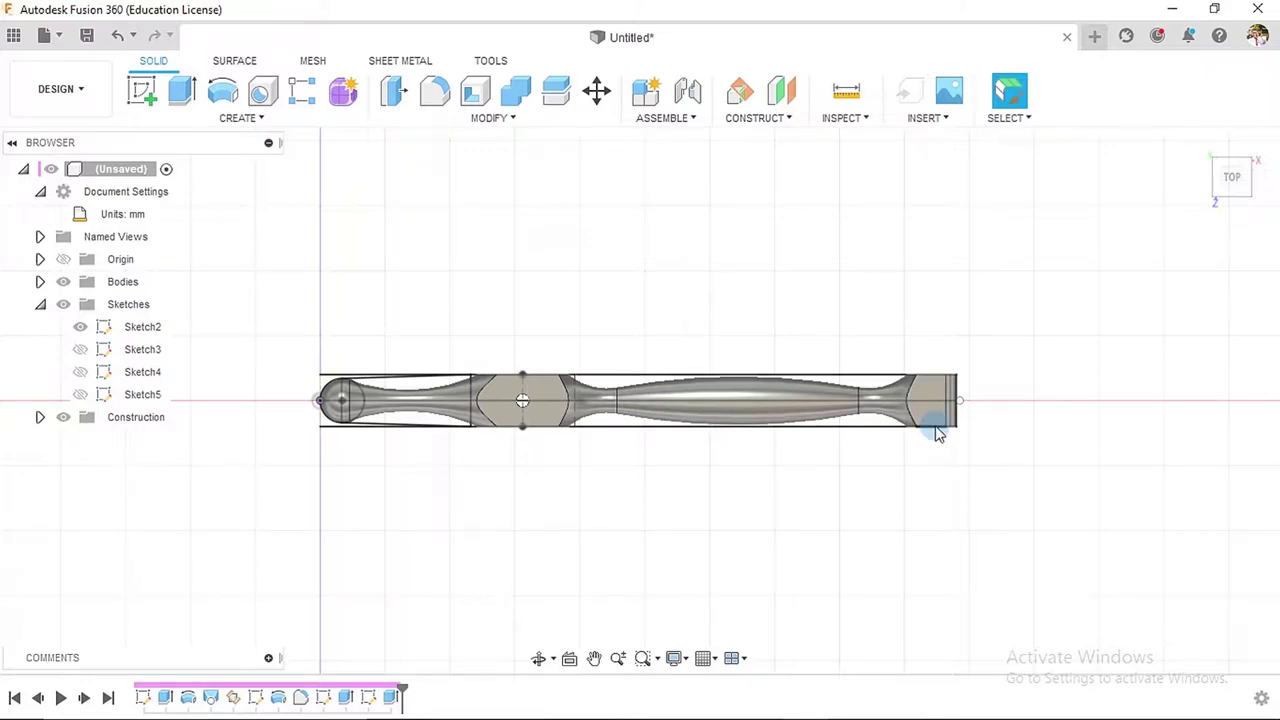
{"action": "left_click", "coordinate": [1233, 192]}
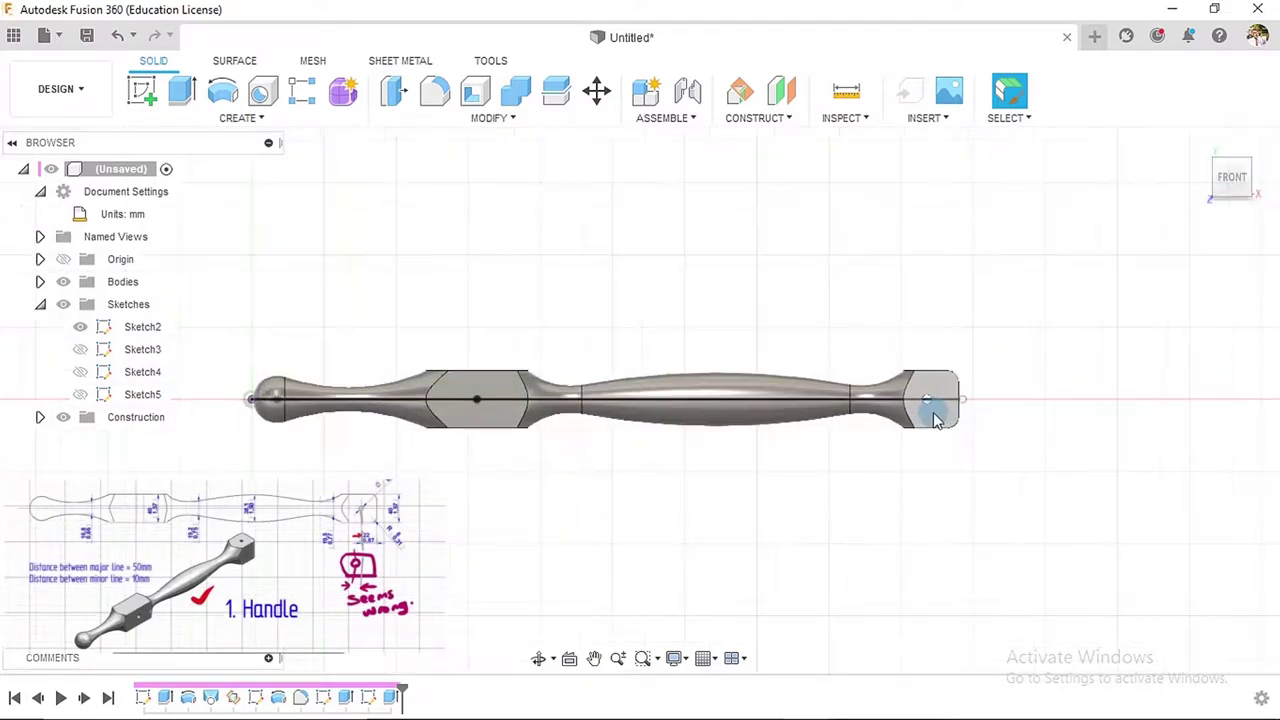
{"action": "scroll", "coordinate": [923, 400], "scroll_direction": "down", "scroll_amount": 2}
{"action": "scroll", "coordinate": [923, 400], "scroll_direction": "up", "scroll_amount": 5}
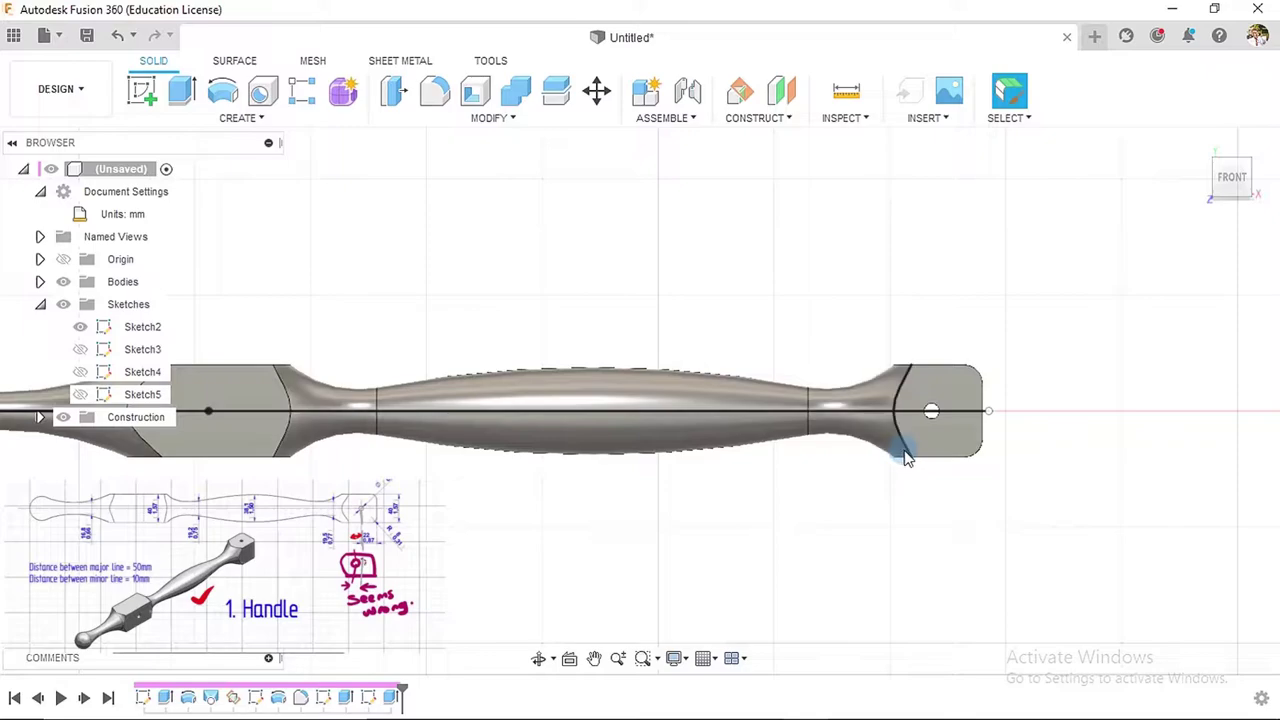
{"action": "scroll", "coordinate": [910, 457], "scroll_direction": "down", "scroll_amount": 2}
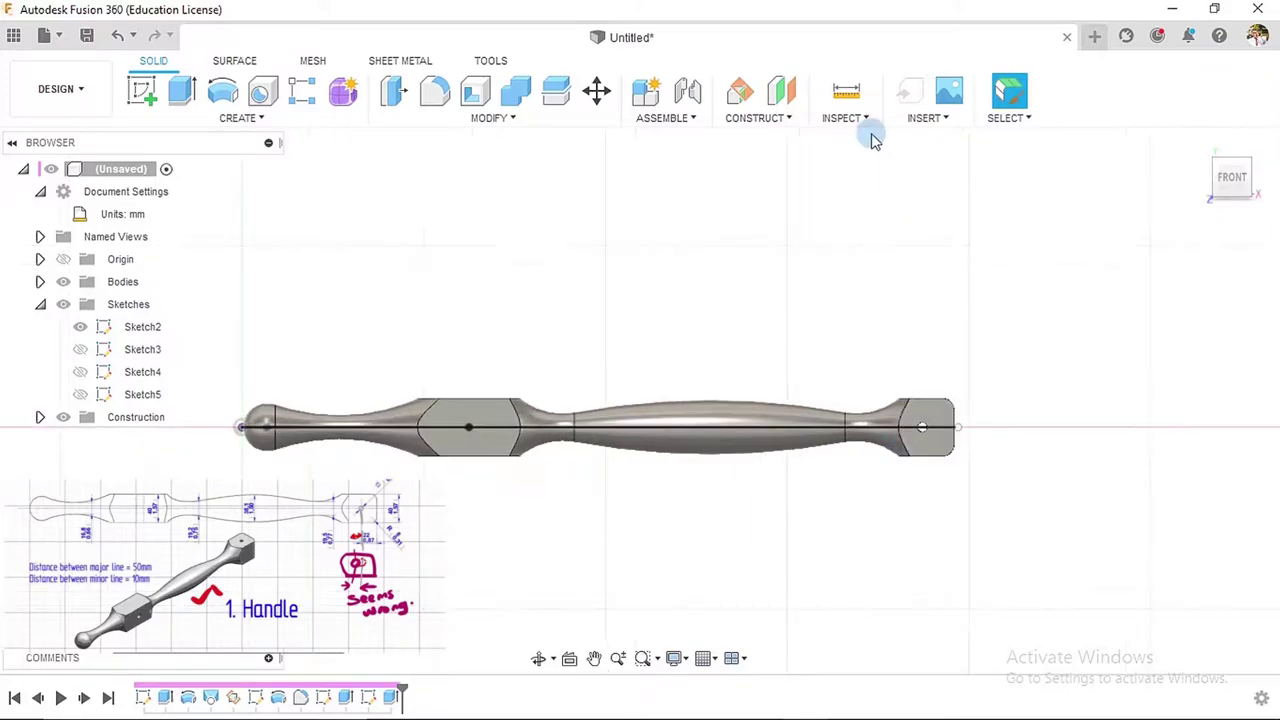
- Measure the 278.423 mm distance between the two grip edges
{"action": "left_click", "coordinate": [846, 91]}
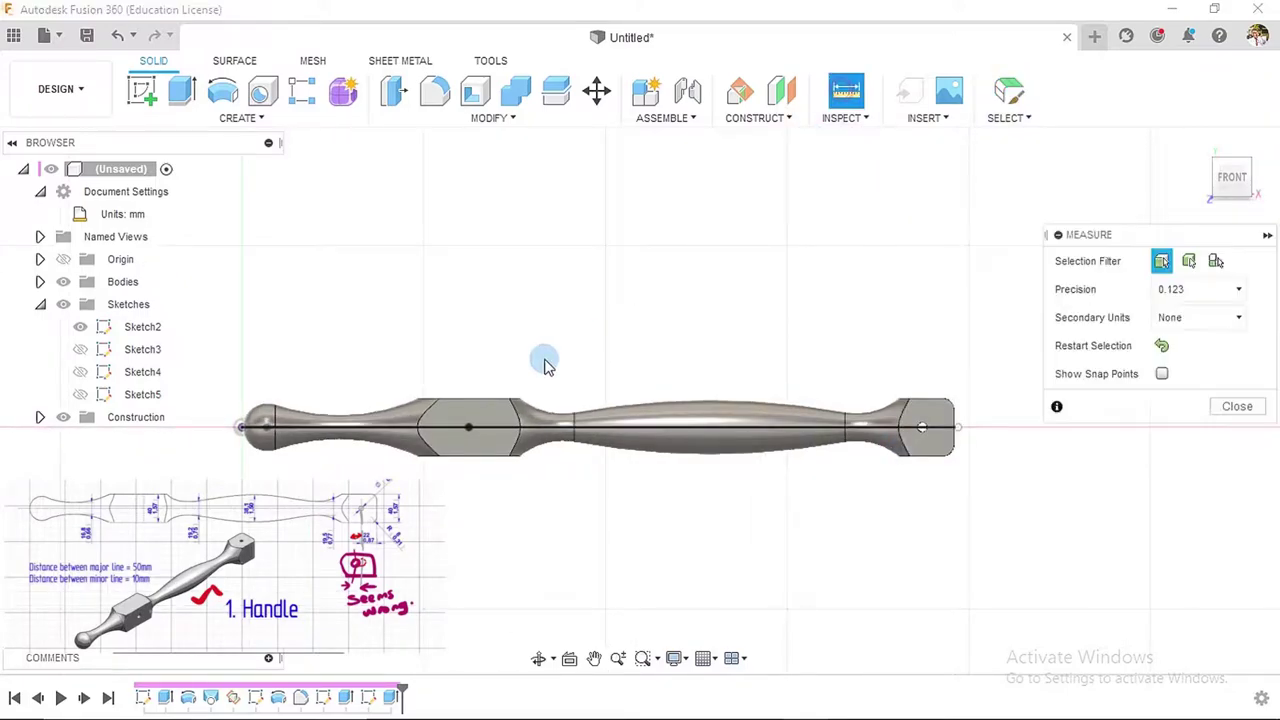
{"action": "left_click", "coordinate": [510, 401]}
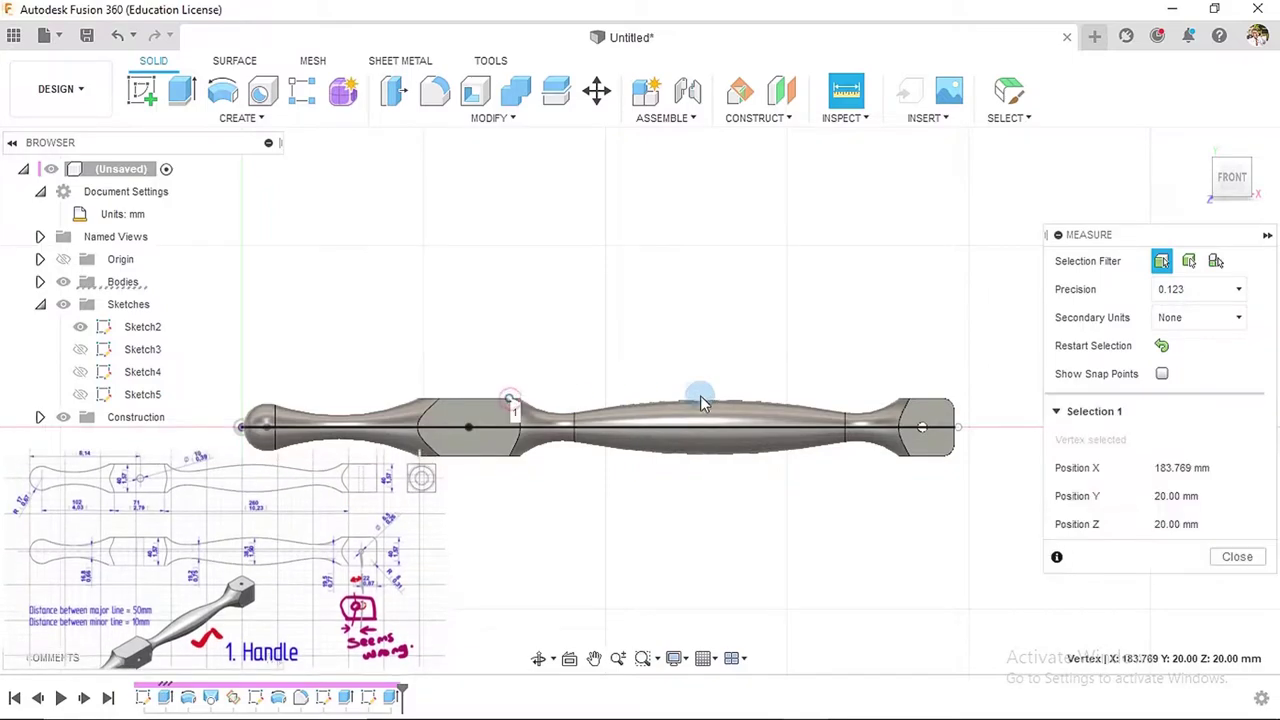
{"action": "left_click", "coordinate": [913, 404]}
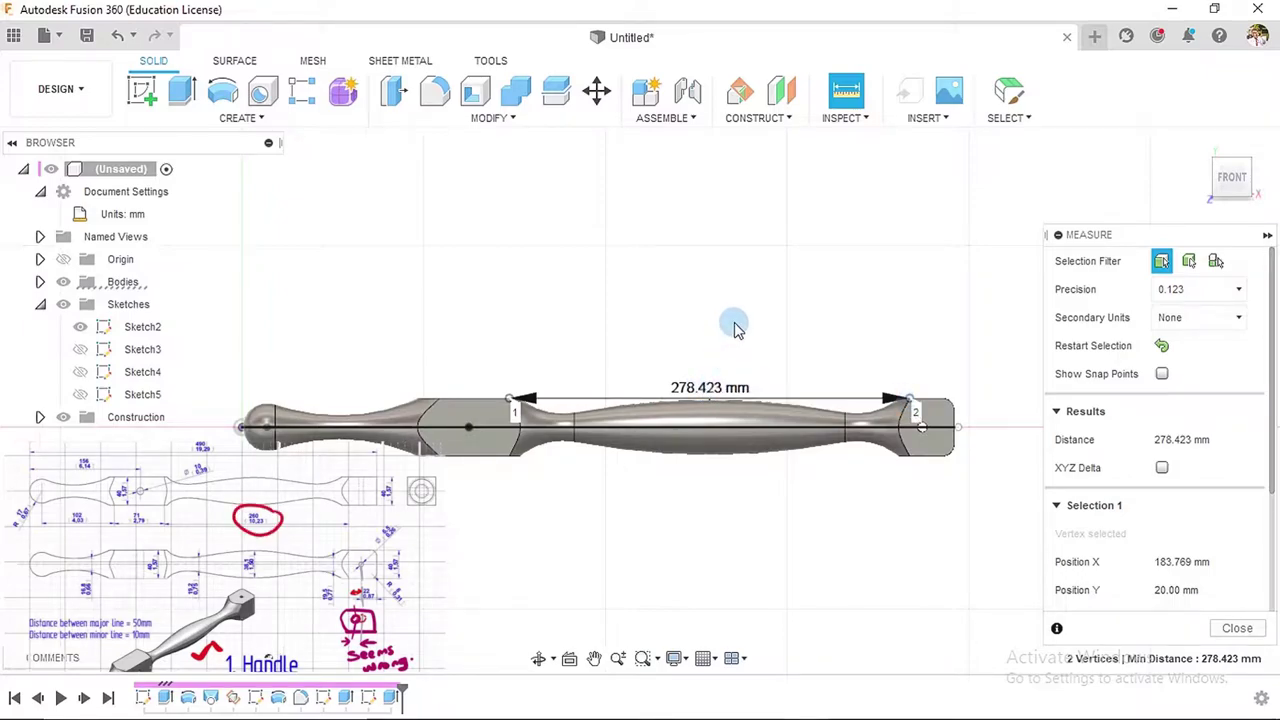
{"action": "key", "text": "Escape"}
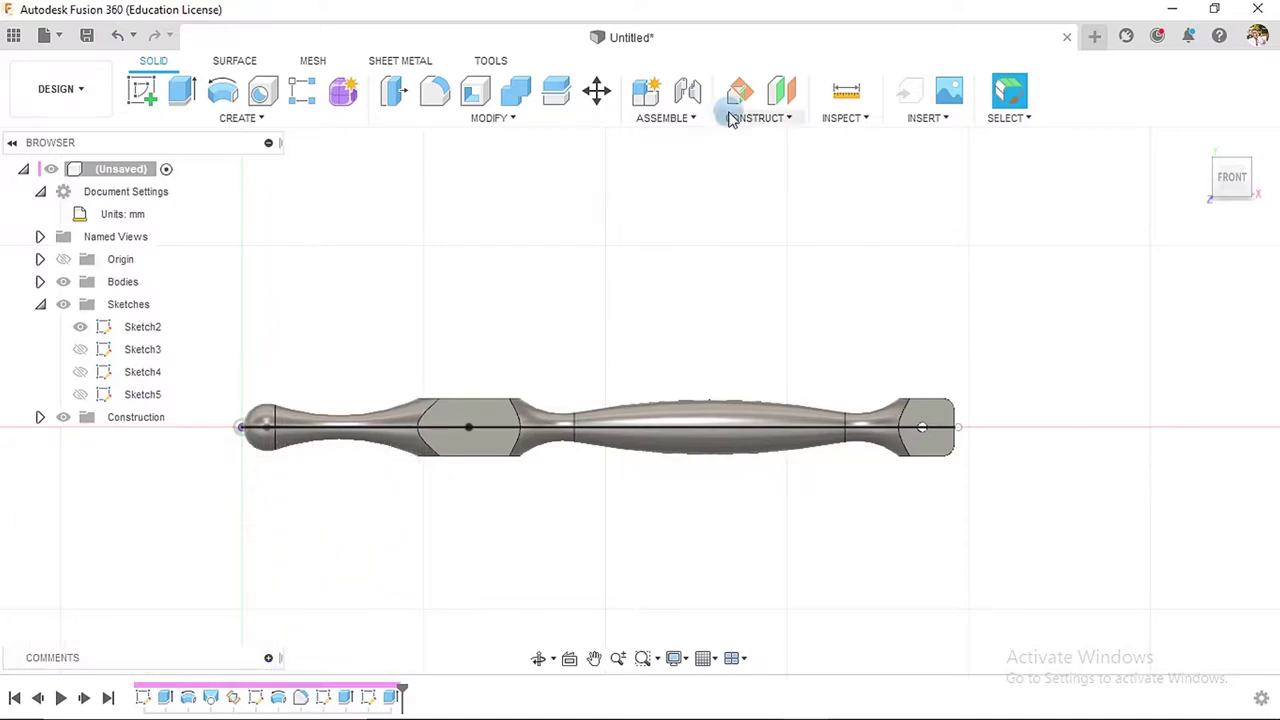
- Measure 47.799 mm across the hex grip's top vertices, then orbit back to Home view
{"action": "key", "text": "i"}
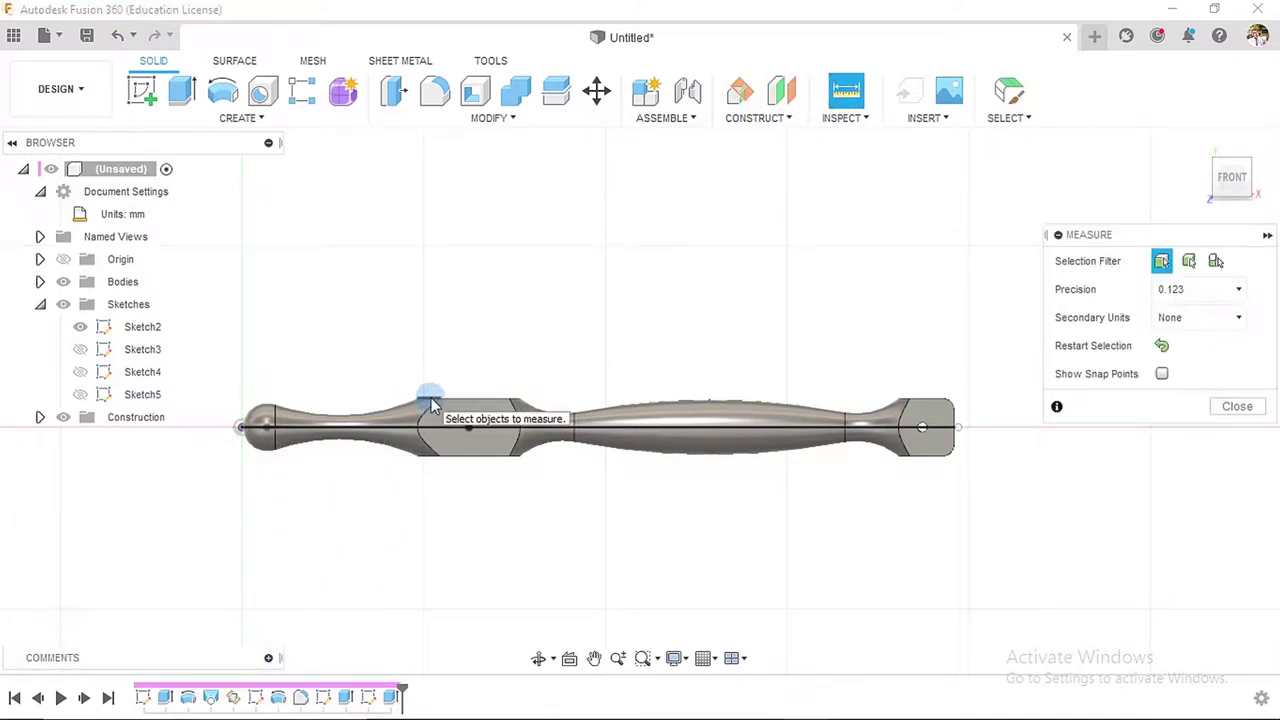
{"action": "left_click", "coordinate": [441, 400]}
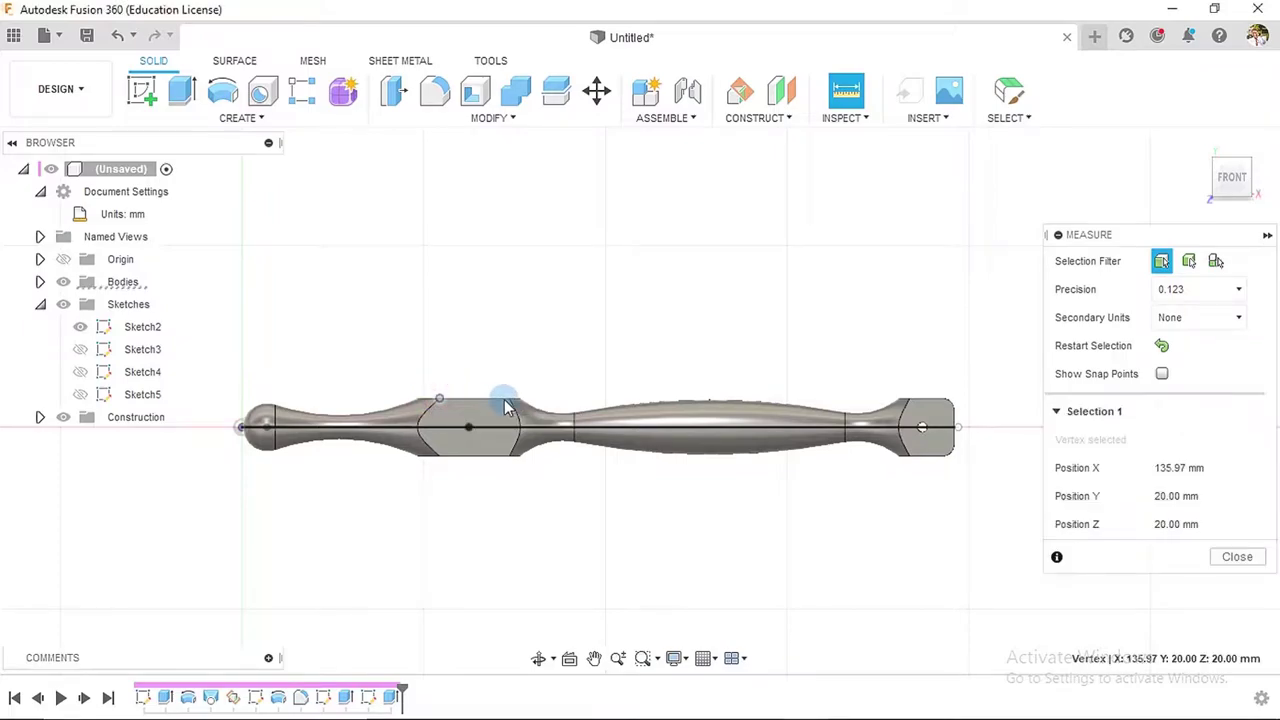
{"action": "left_click", "coordinate": [510, 401]}
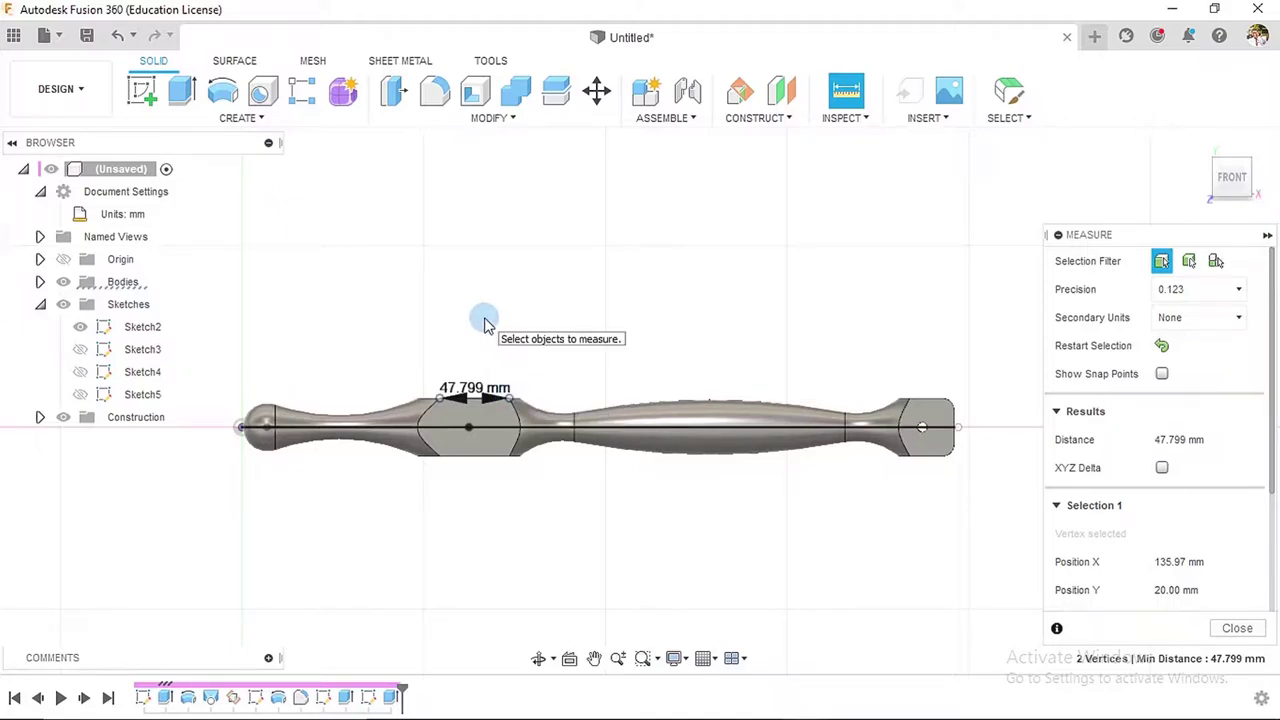
{"action": "middle_click_drag", "start_coordinate": [531, 291], "coordinate": [549, 383], "text": "shift"}
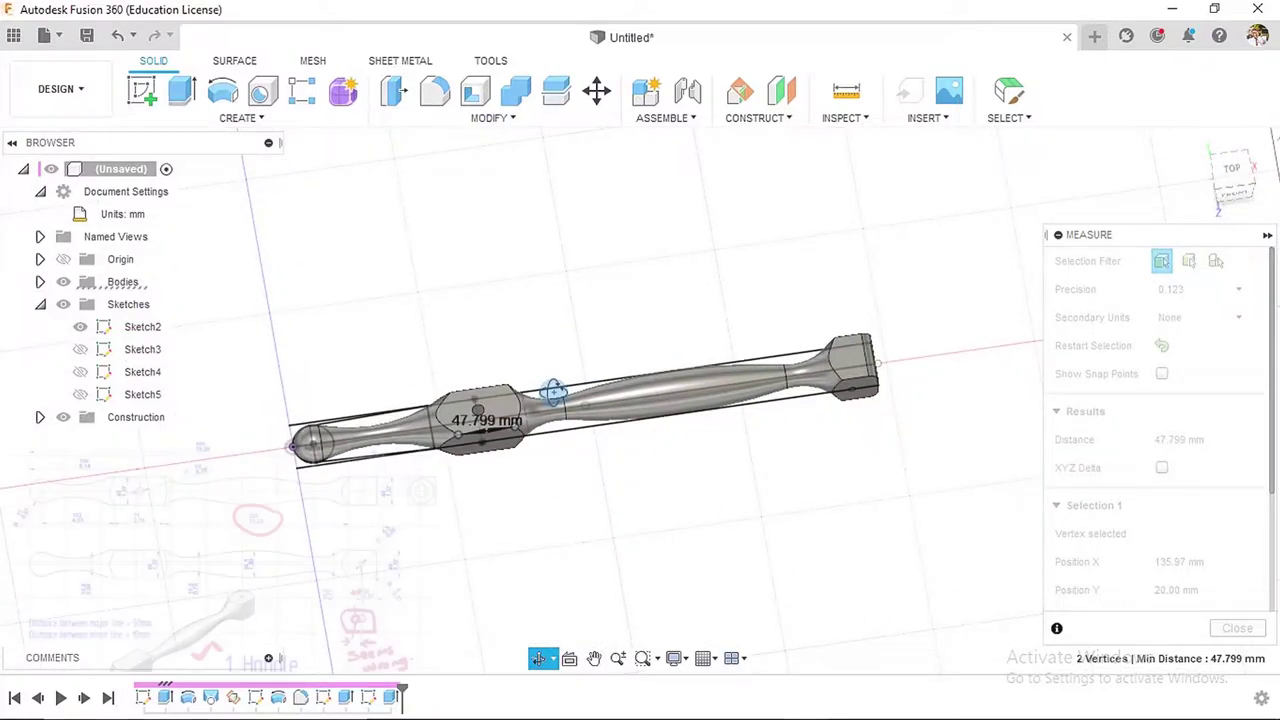
{"action": "middle_click_drag", "start_coordinate": [553, 390], "coordinate": [554, 368], "text": "shift"}
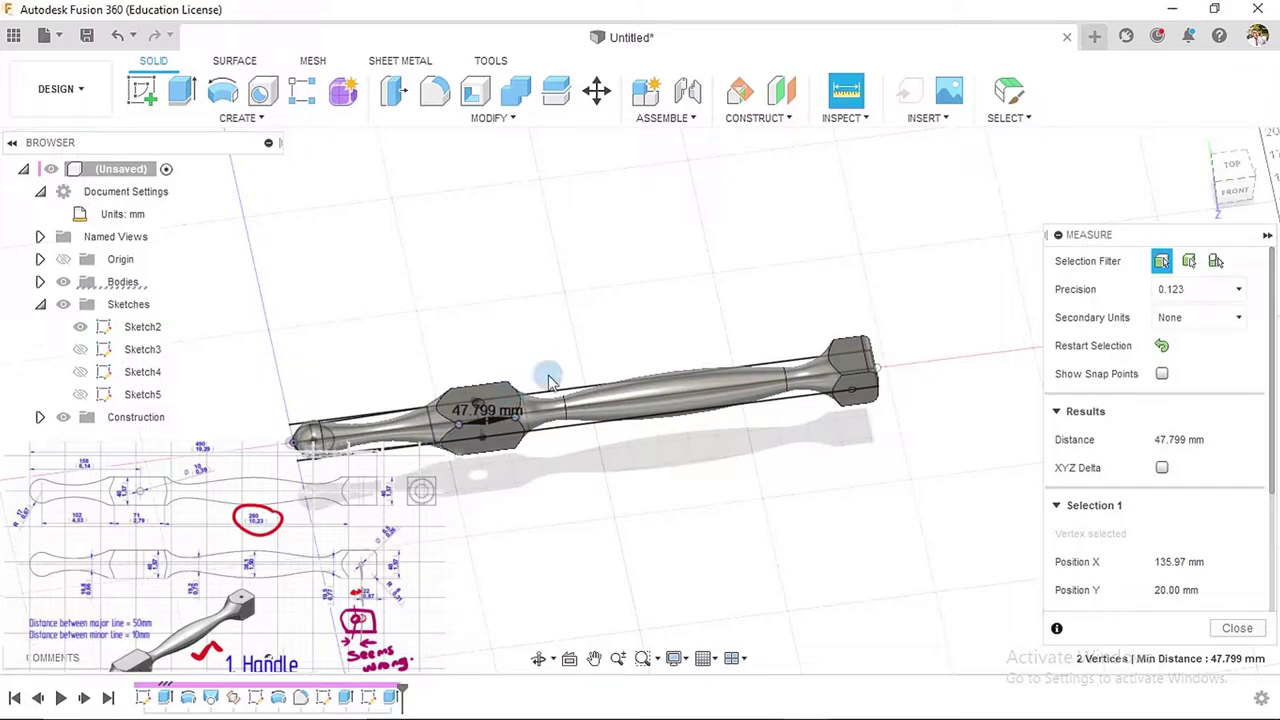
{"action": "middle_click_drag", "start_coordinate": [548, 380], "coordinate": [534, 257], "text": "shift"}
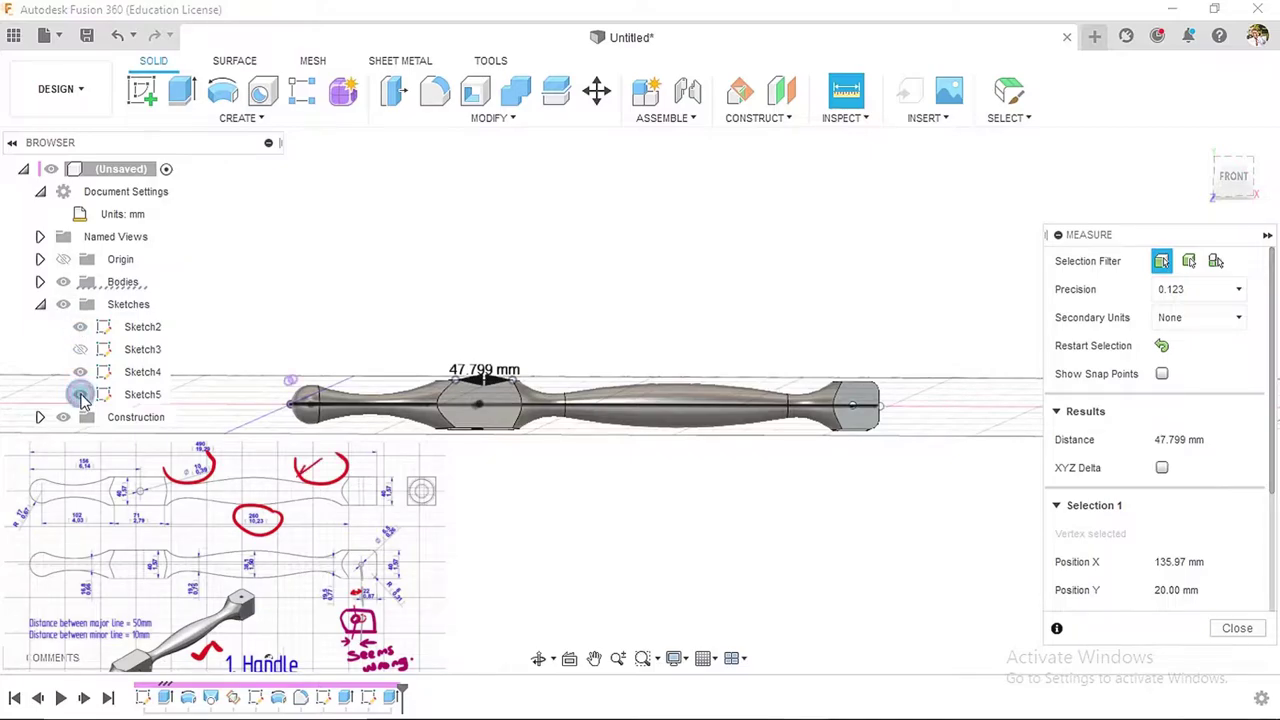
{"action": "middle_click_drag", "start_coordinate": [489, 297], "coordinate": [477, 357], "text": "shift"}
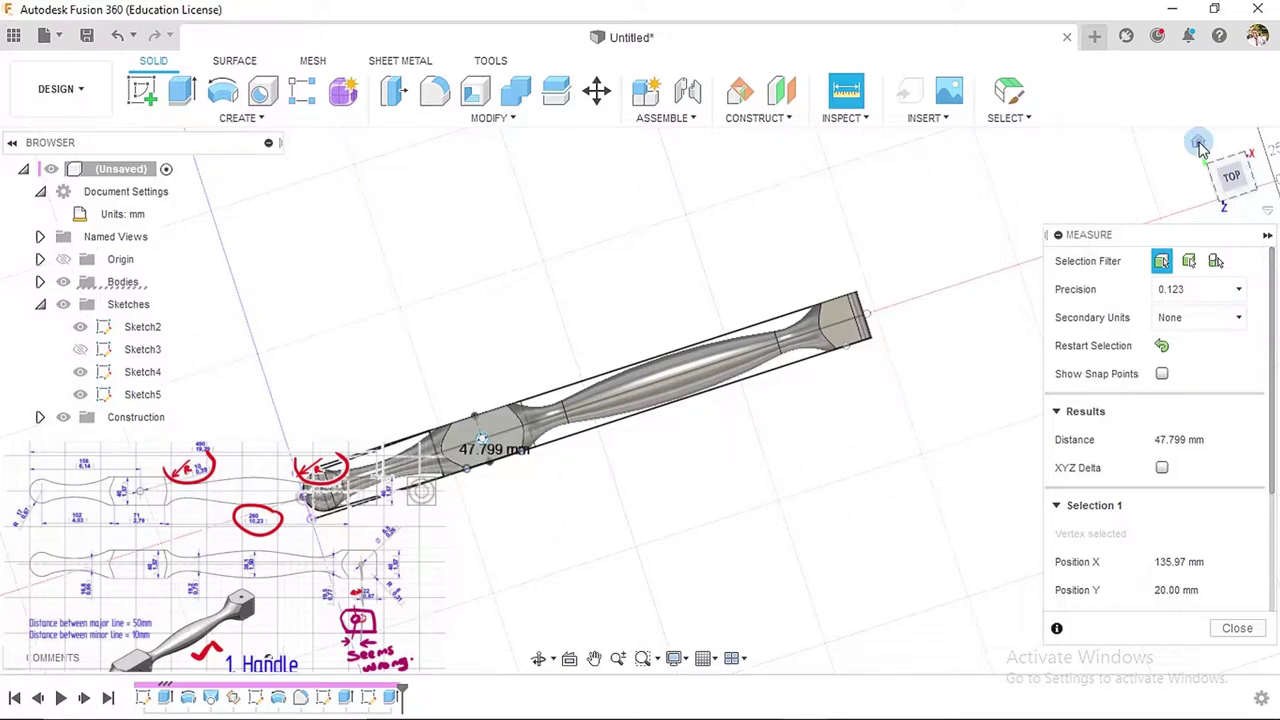
{"action": "left_click", "coordinate": [1200, 145]}
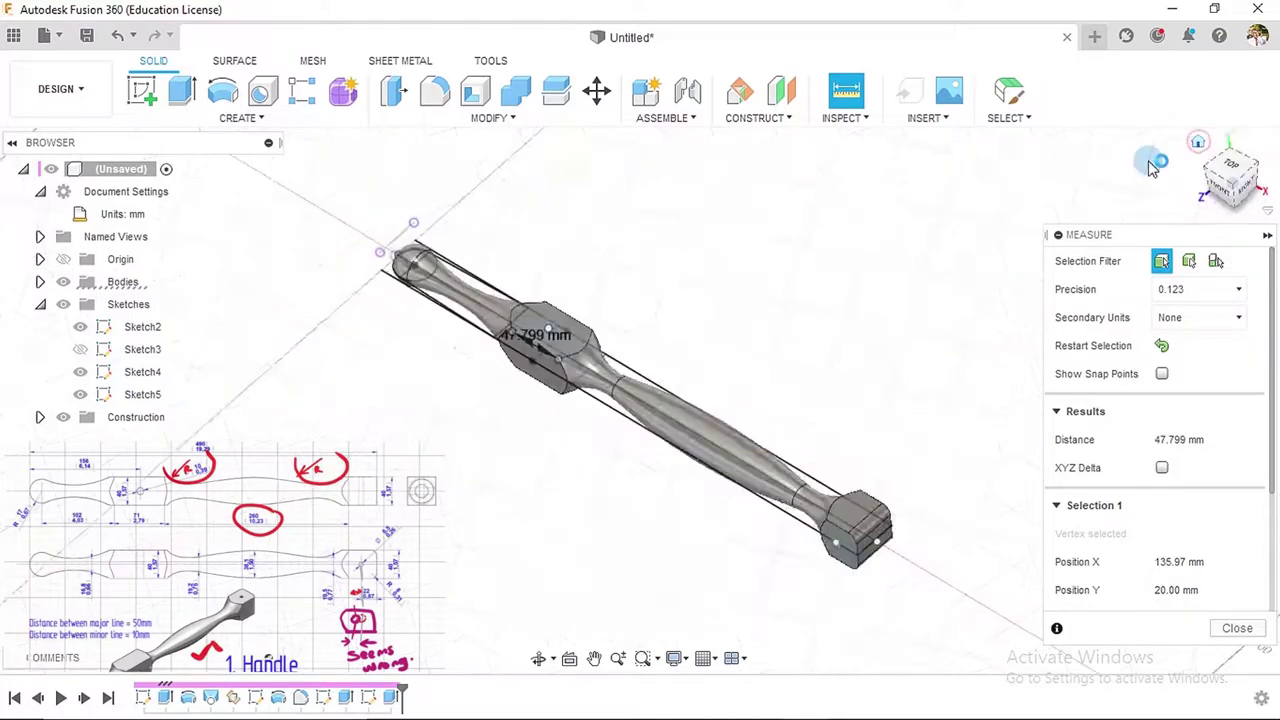
- Show Sketch3, clear the measurement, and open Sketch3's context menu in the browser
{"action": "left_click", "coordinate": [80, 349]}
{"action": "key", "text": "Escape"}
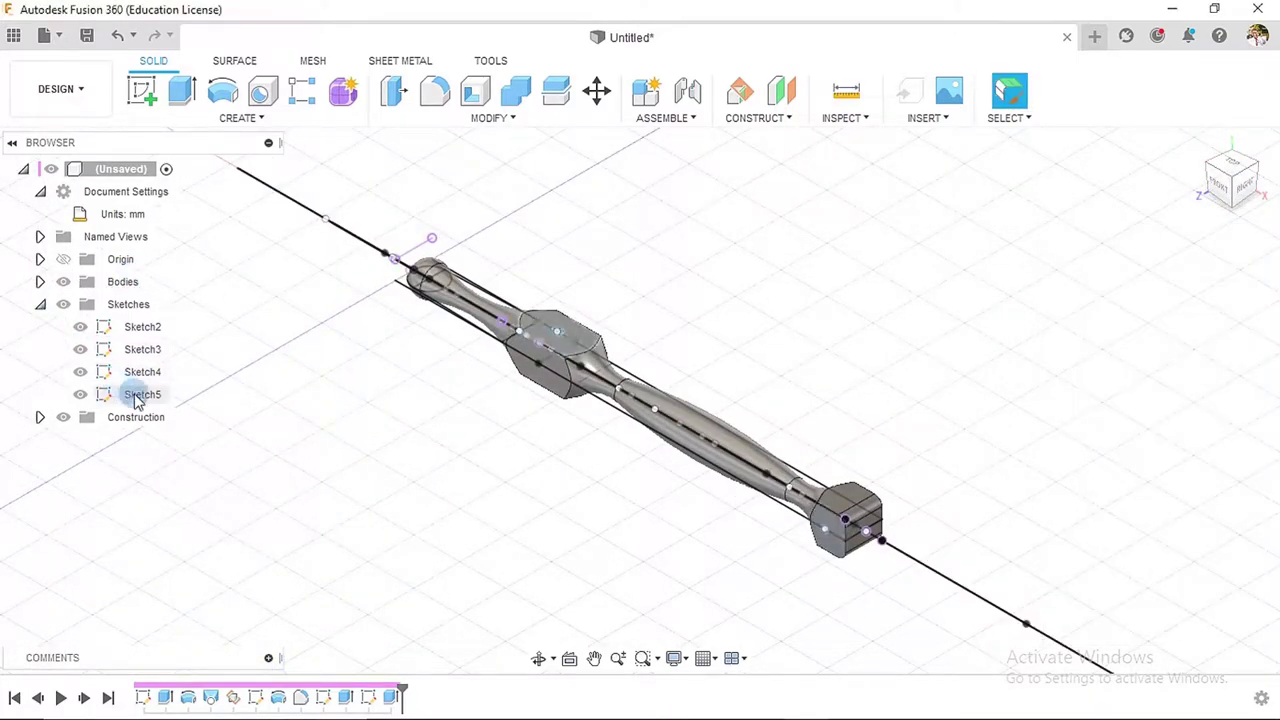
{"action": "right_click", "coordinate": [138, 396]}
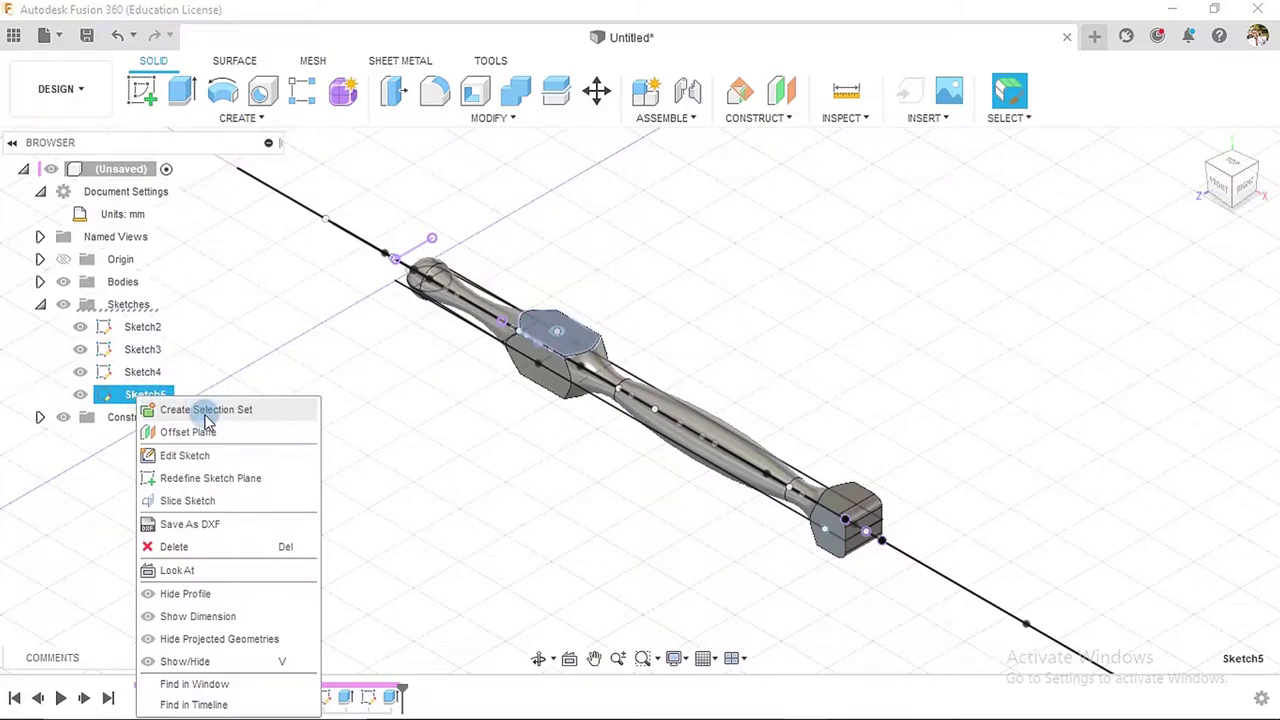
{"action": "left_click", "coordinate": [222, 366]}
{"action": "left_click", "coordinate": [150, 356]}
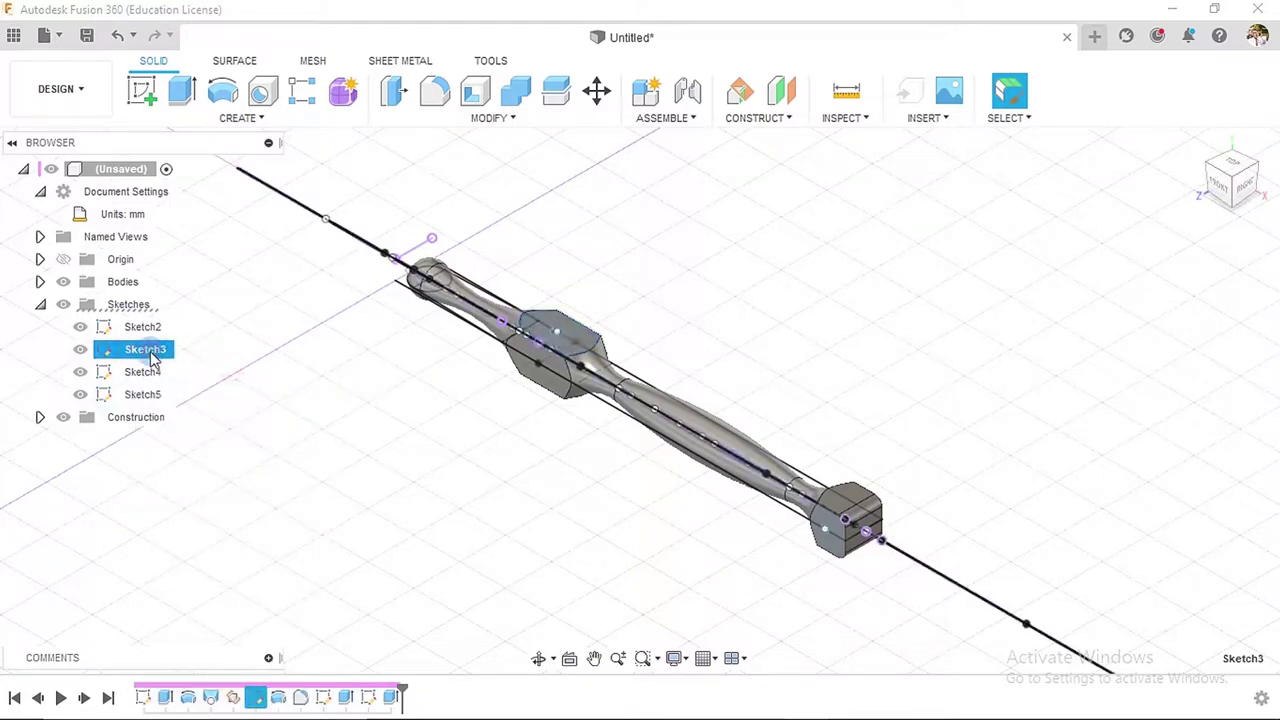
{"action": "right_click", "coordinate": [152, 357]}
- Edit Sketch3 and change the tang-end circle's diameter from Ø90 to Ø40 mm
{"action": "left_click", "coordinate": [212, 412]}
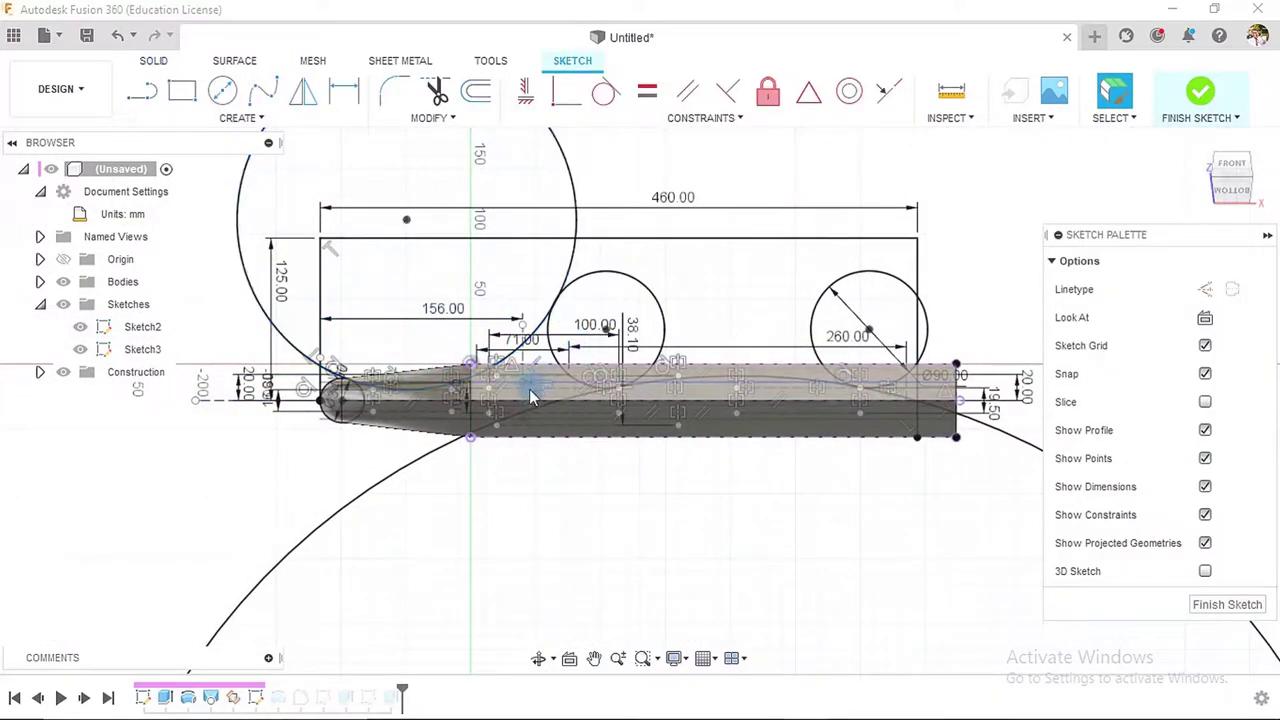
{"action": "scroll", "coordinate": [525, 389], "scroll_direction": "down", "scroll_amount": 1}
{"action": "scroll", "coordinate": [520, 389], "scroll_direction": "up", "scroll_amount": 5}
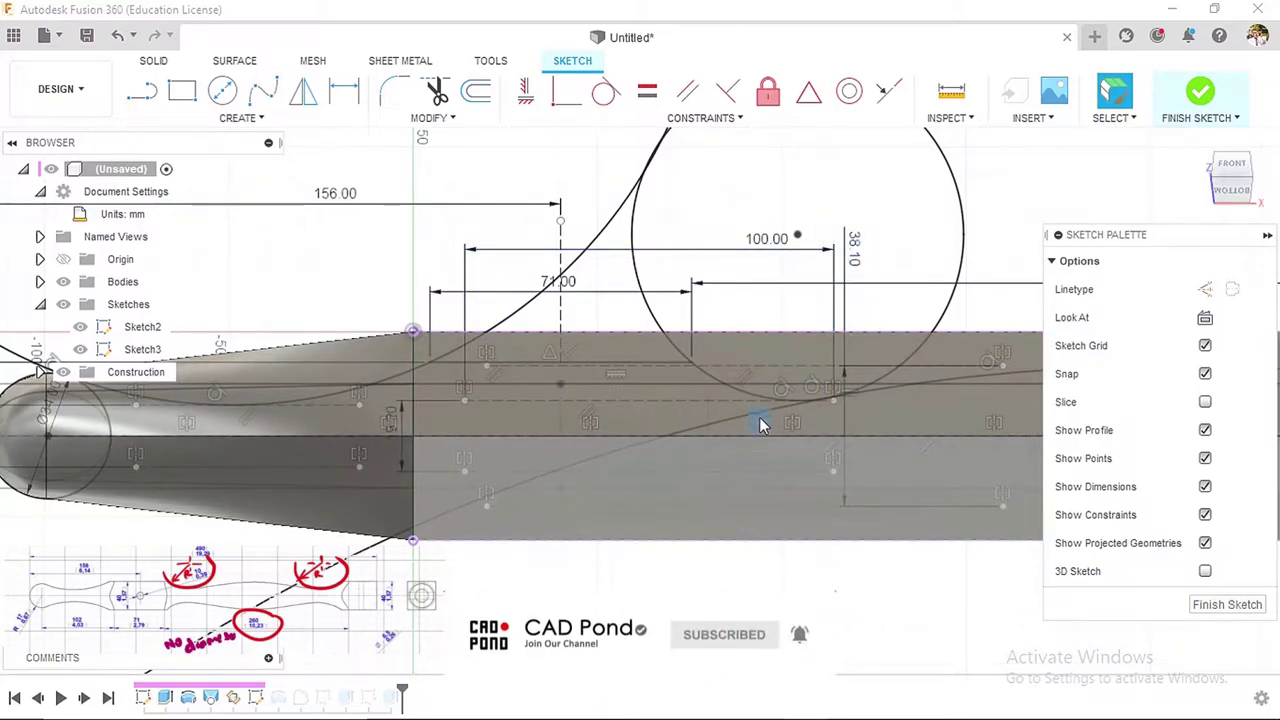
{"action": "scroll", "coordinate": [884, 268], "scroll_direction": "down", "scroll_amount": 5}
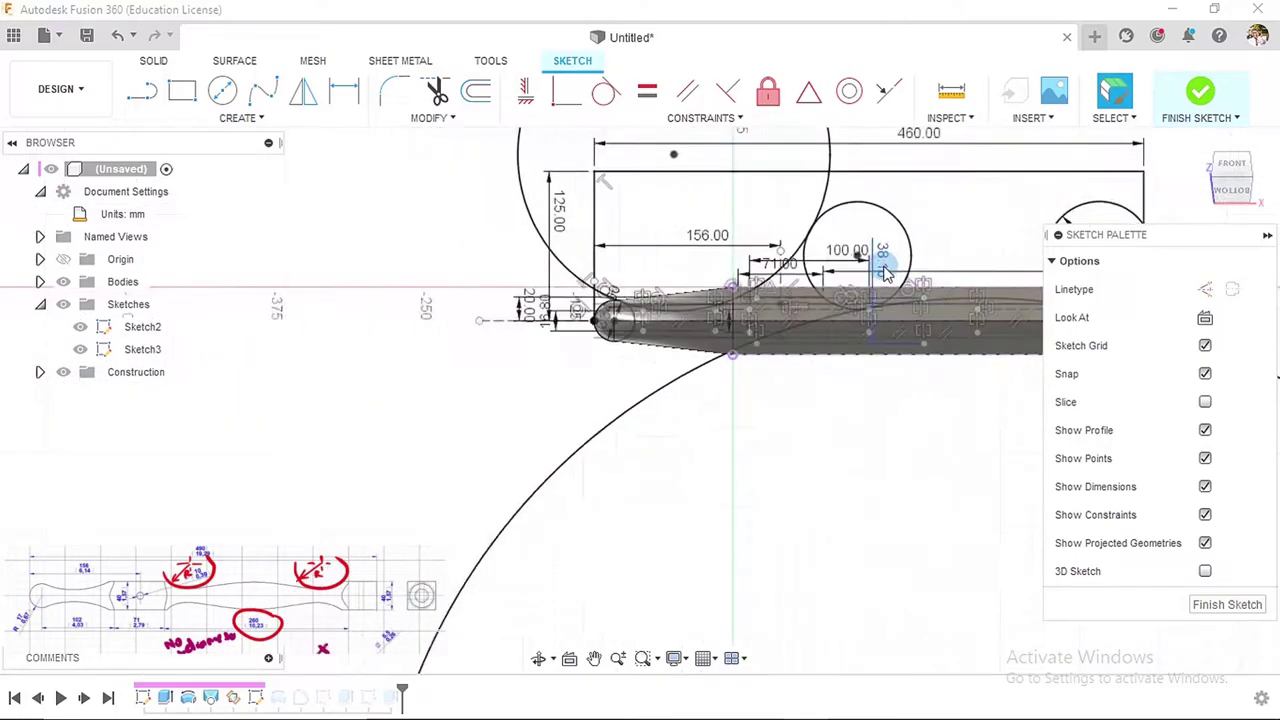
{"action": "scroll", "coordinate": [737, 217], "scroll_direction": "up", "scroll_amount": 5}
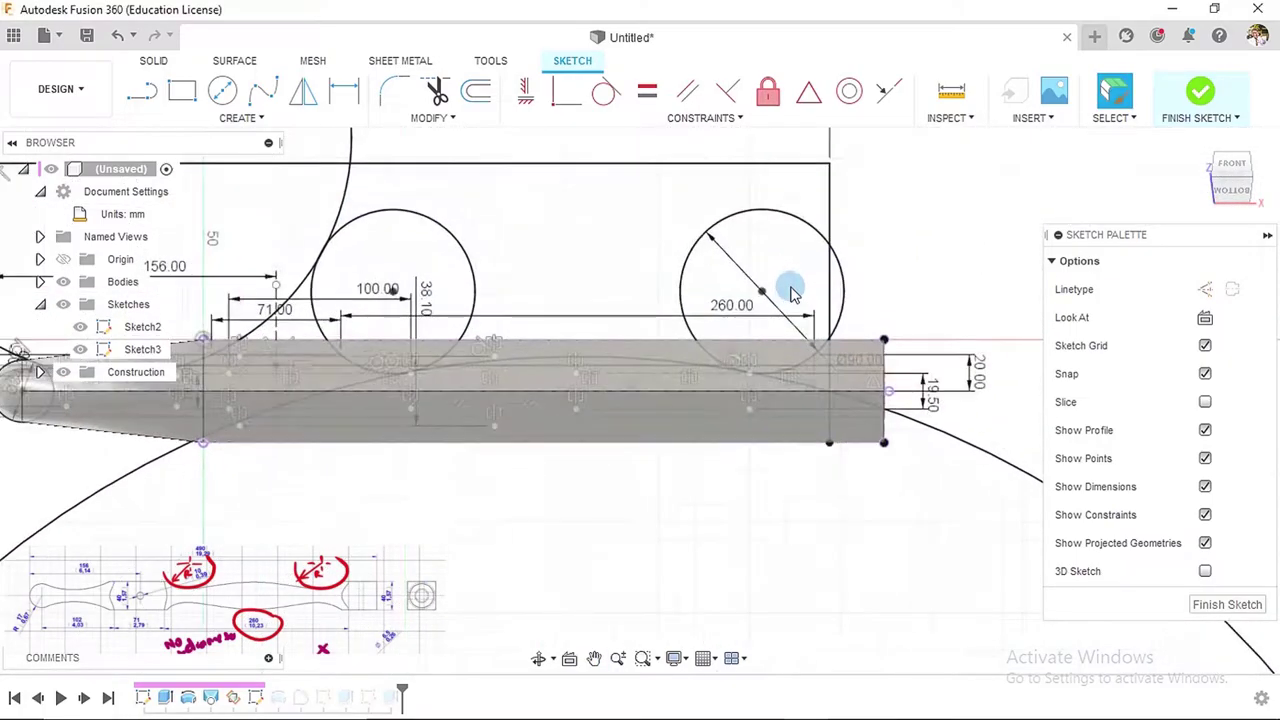
{"action": "scroll", "coordinate": [800, 295], "scroll_direction": "up", "scroll_amount": 5}
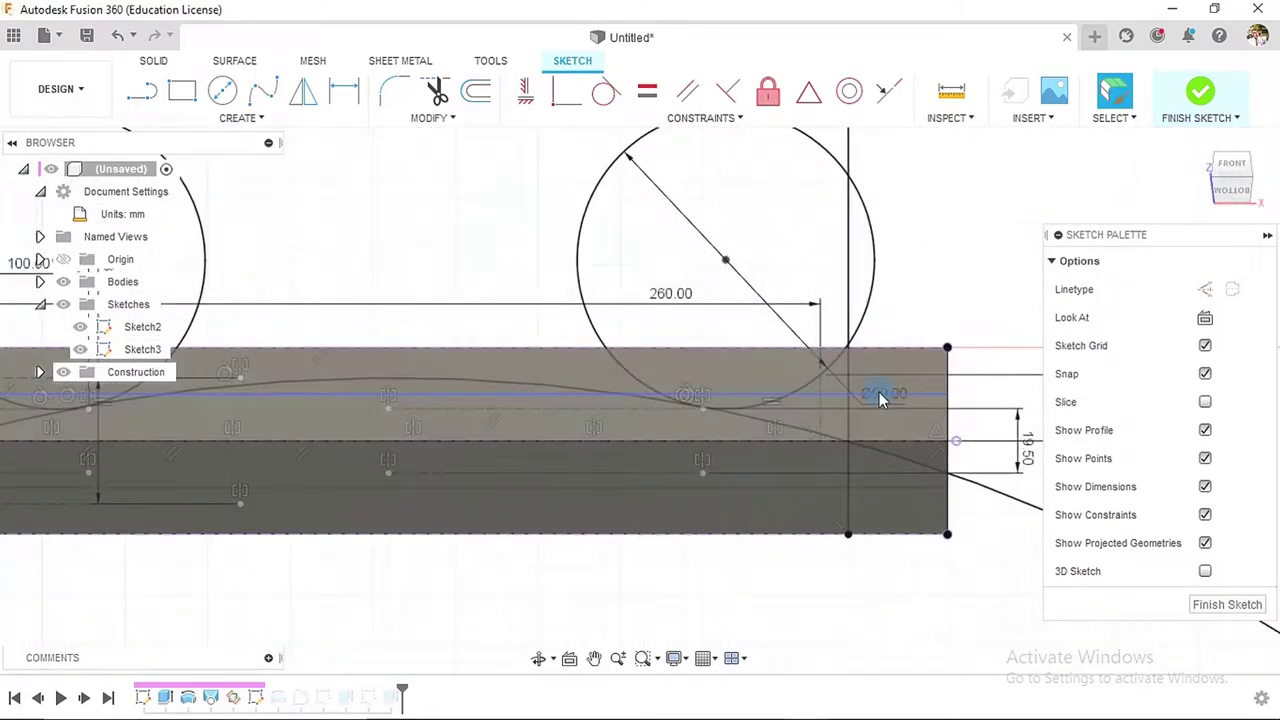
{"action": "scroll", "coordinate": [890, 420], "scroll_direction": "up", "scroll_amount": 2}
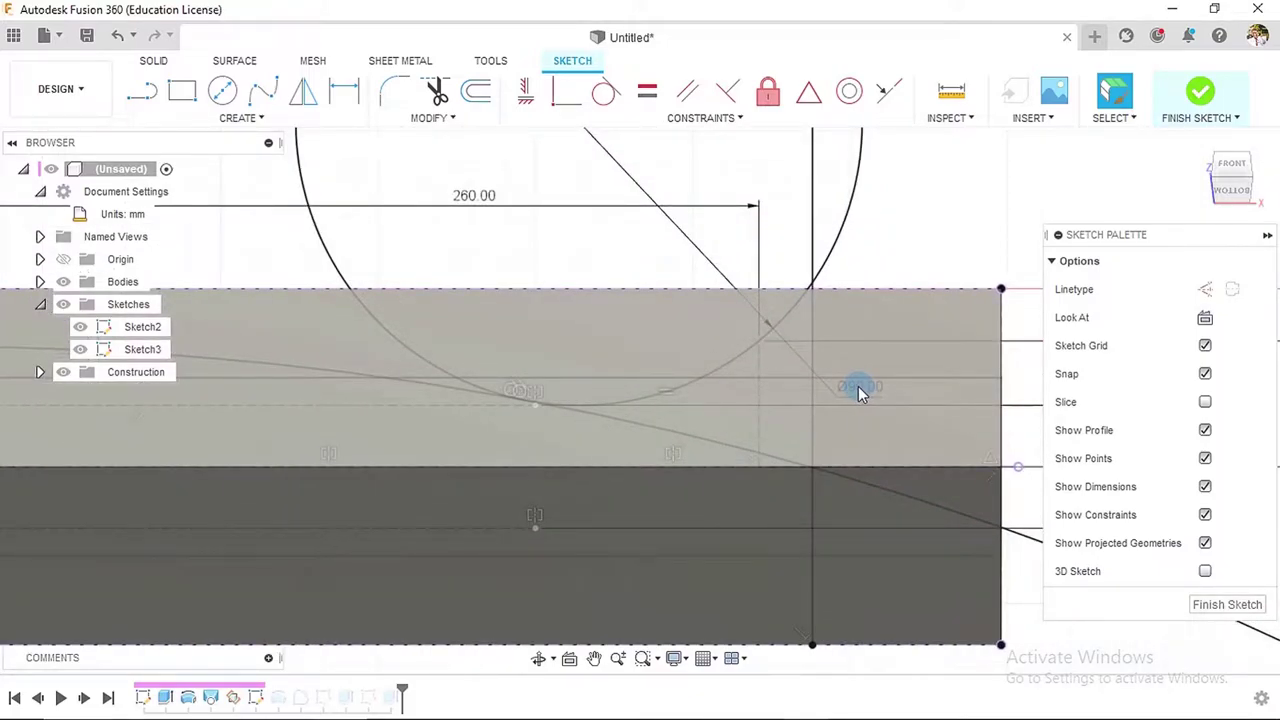
{"action": "double_click", "coordinate": [860, 390]}
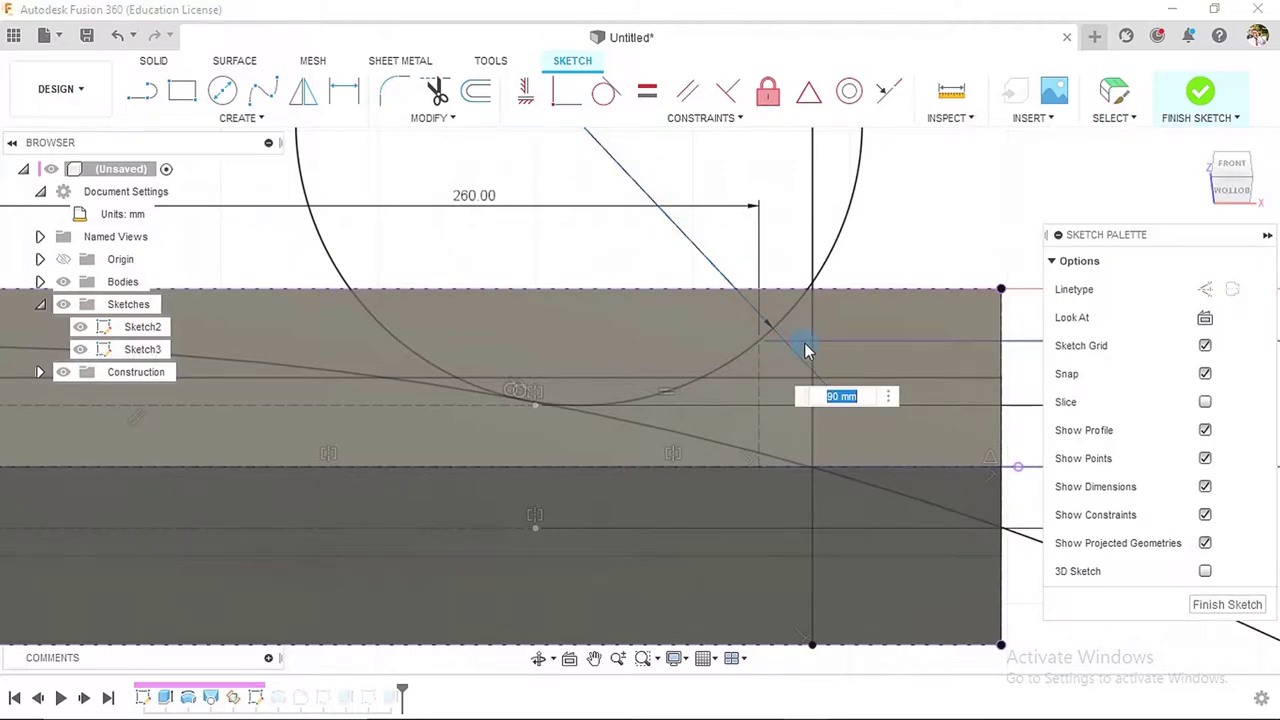
{"action": "key", "text": "Return"}
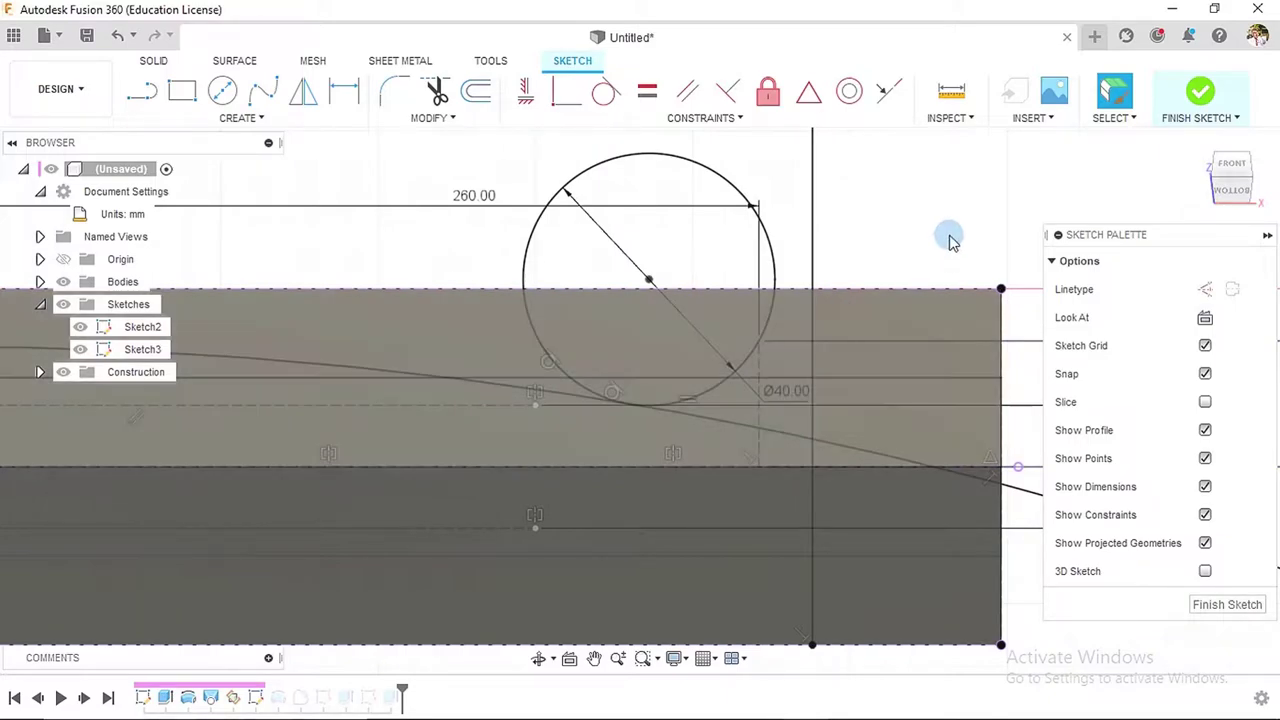
{"action": "scroll", "coordinate": [950, 240], "scroll_direction": "down", "scroll_amount": 5}
{"action": "scroll", "coordinate": [950, 240], "scroll_direction": "down", "scroll_amount": 1}
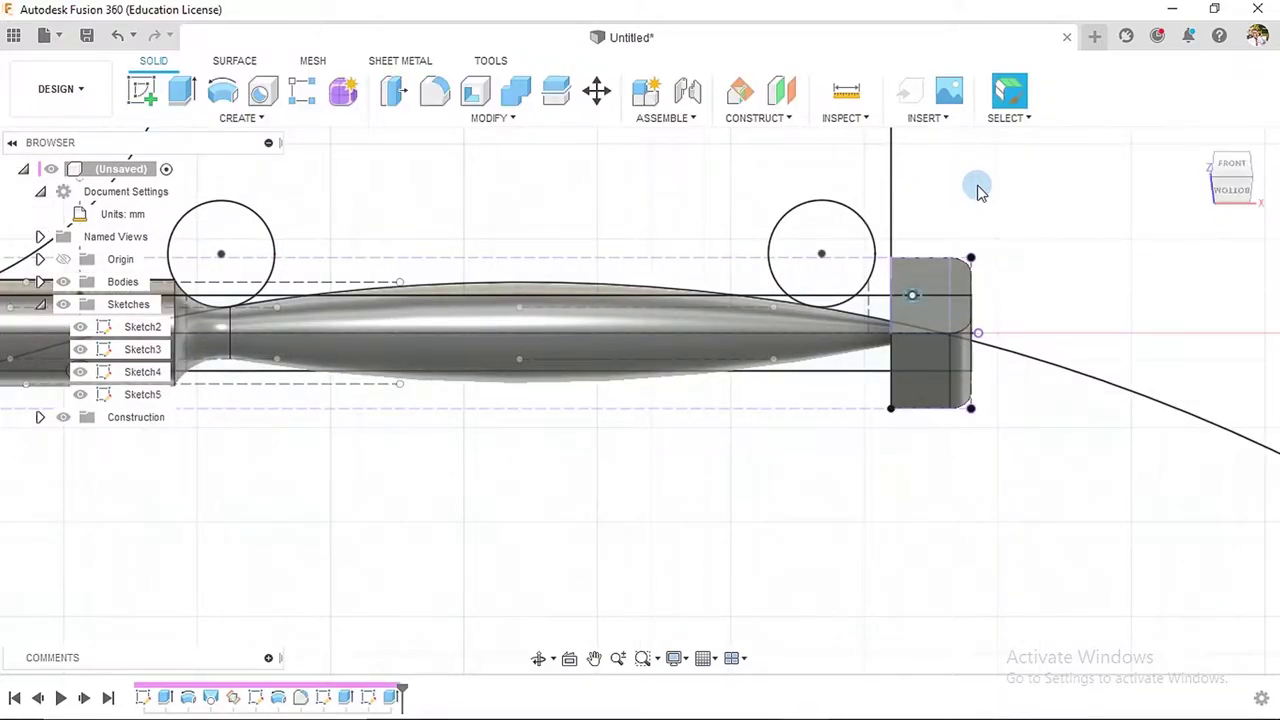
{"action": "key", "text": "ctrl+z"}
{"action": "key", "text": "ctrl+z"}
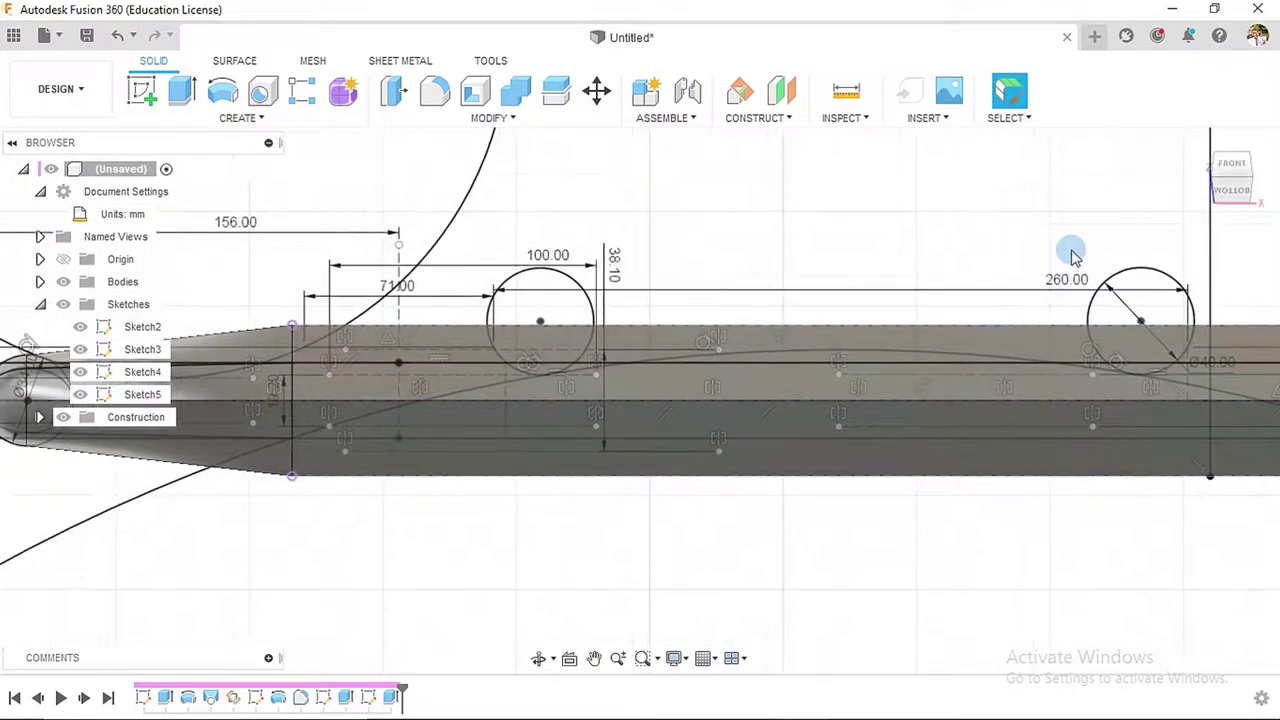
{"action": "scroll", "coordinate": [914, 230], "scroll_direction": "down", "scroll_amount": 5}
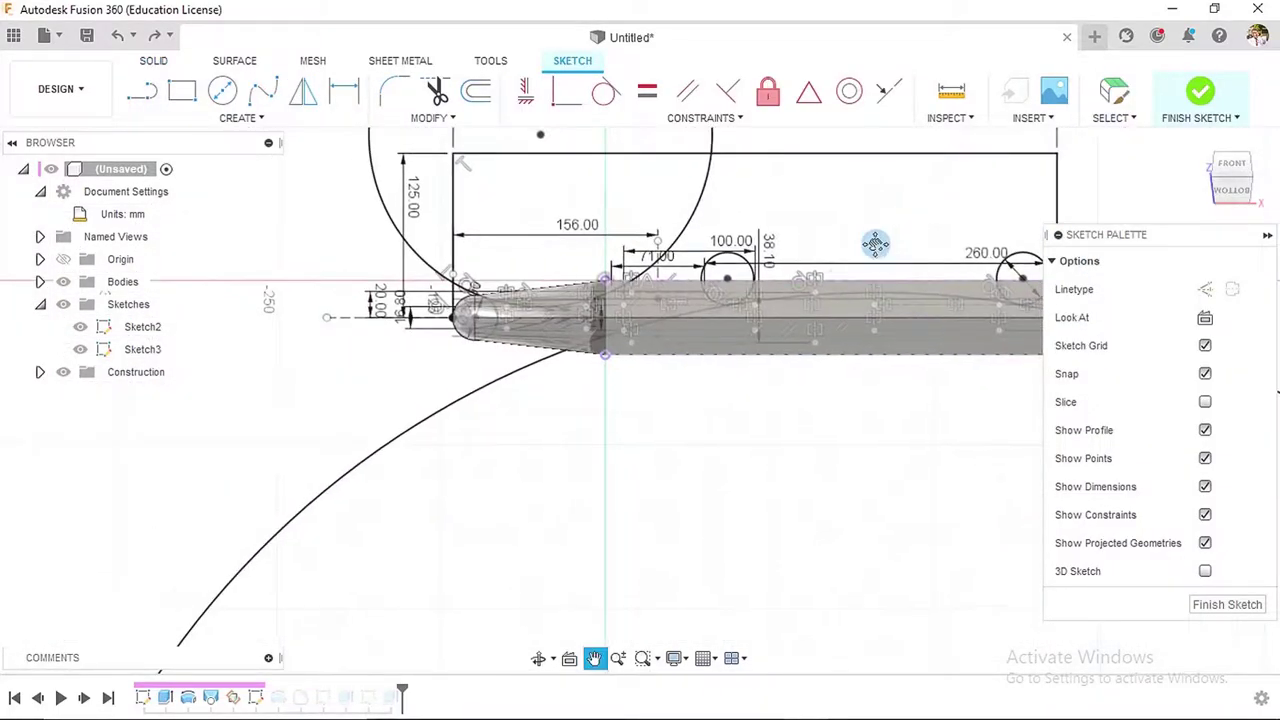
- Change the 460 mm overall length to 420 mm, then delete that length dimension
{"action": "middle_click_drag", "start_coordinate": [877, 246], "coordinate": [734, 297]}
{"action": "double_click", "coordinate": [626, 205]}
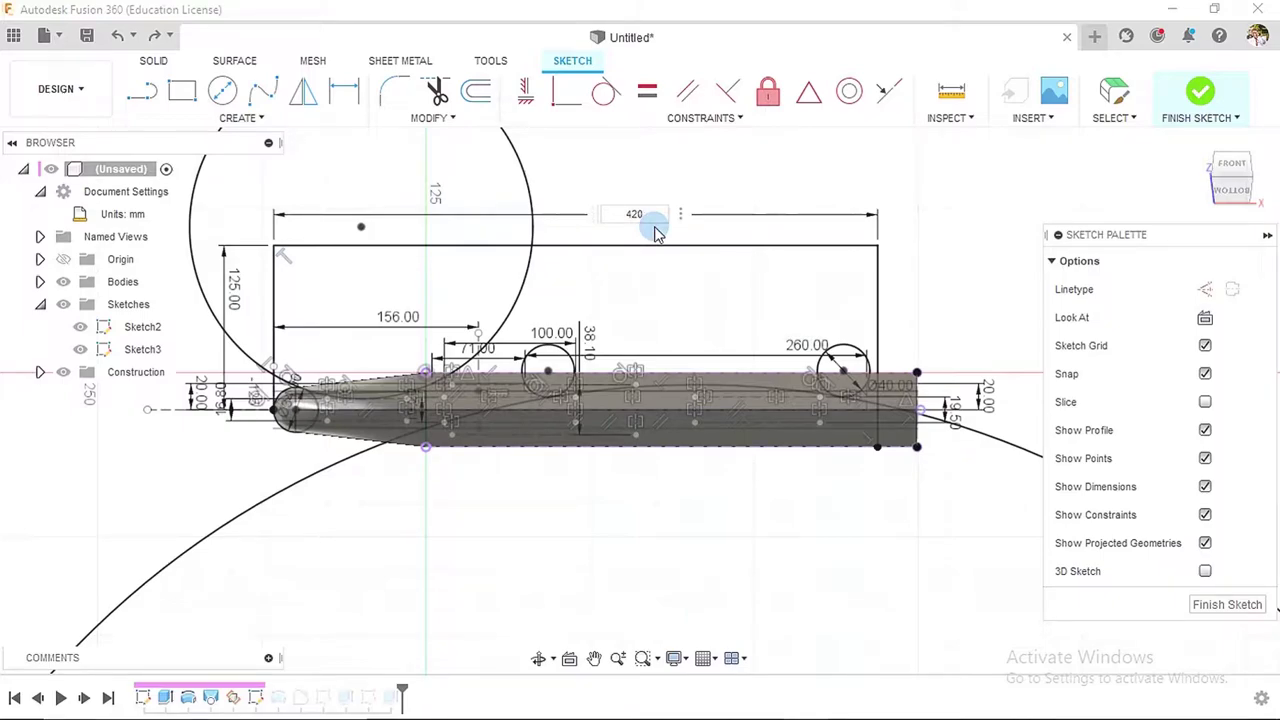
{"action": "key", "text": "Return"}
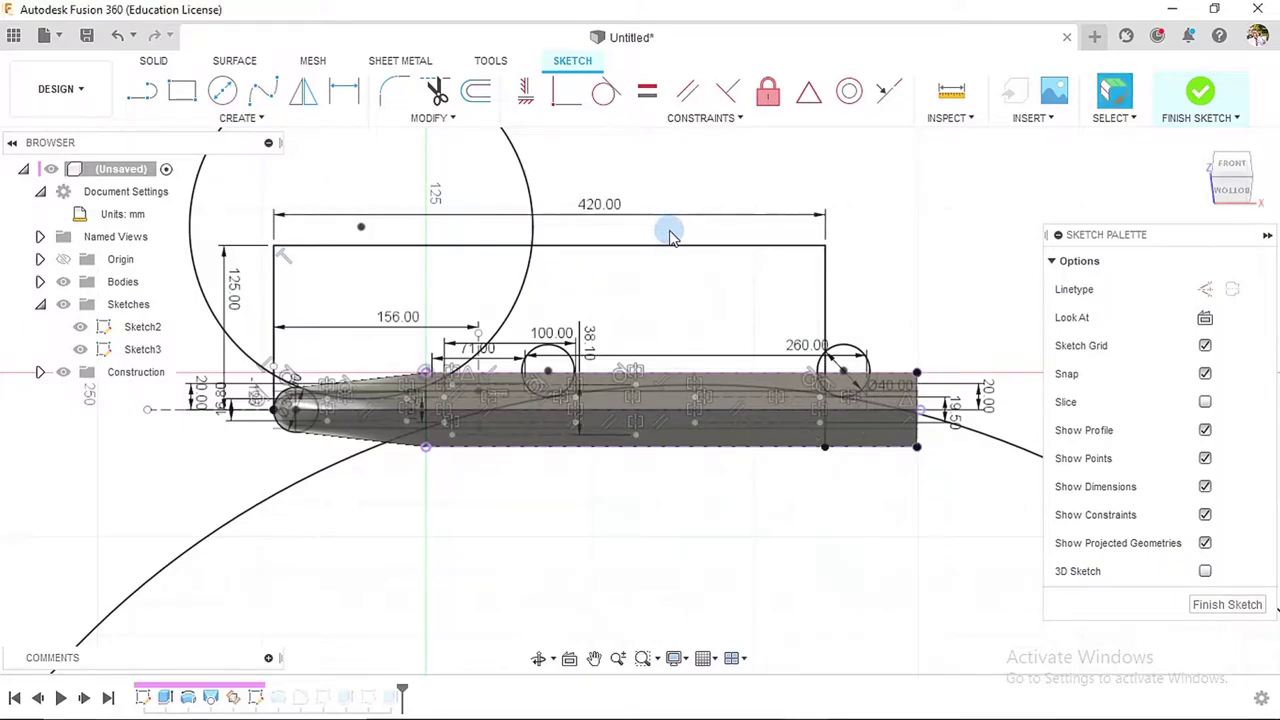
{"action": "double_click", "coordinate": [617, 204]}
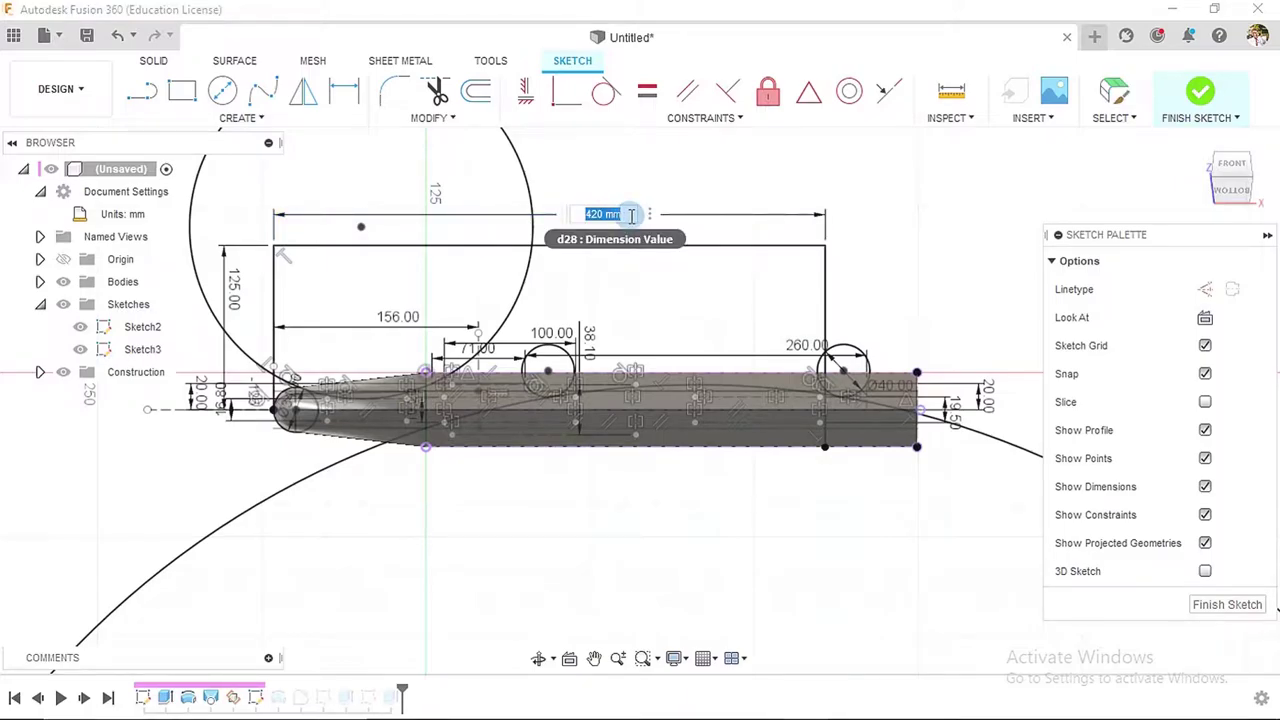
{"action": "left_click", "coordinate": [729, 229]}
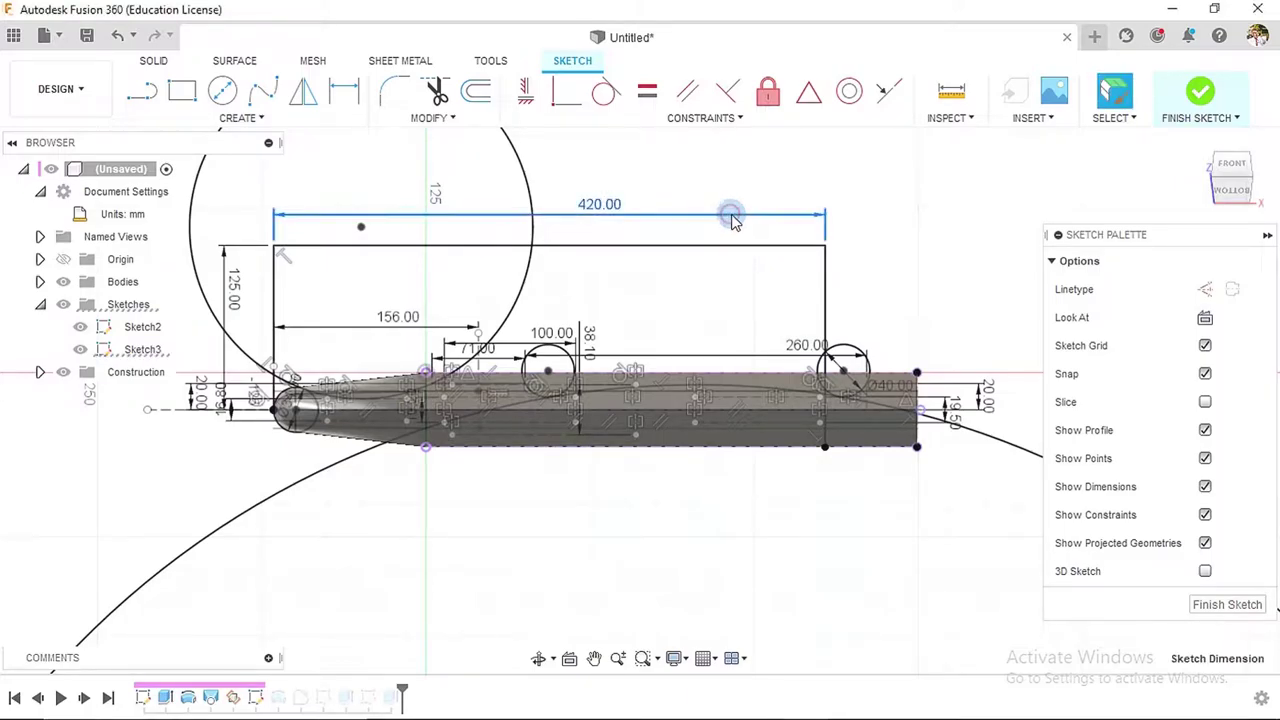
{"action": "left_click", "coordinate": [741, 221]}
{"action": "key", "text": "Delete"}
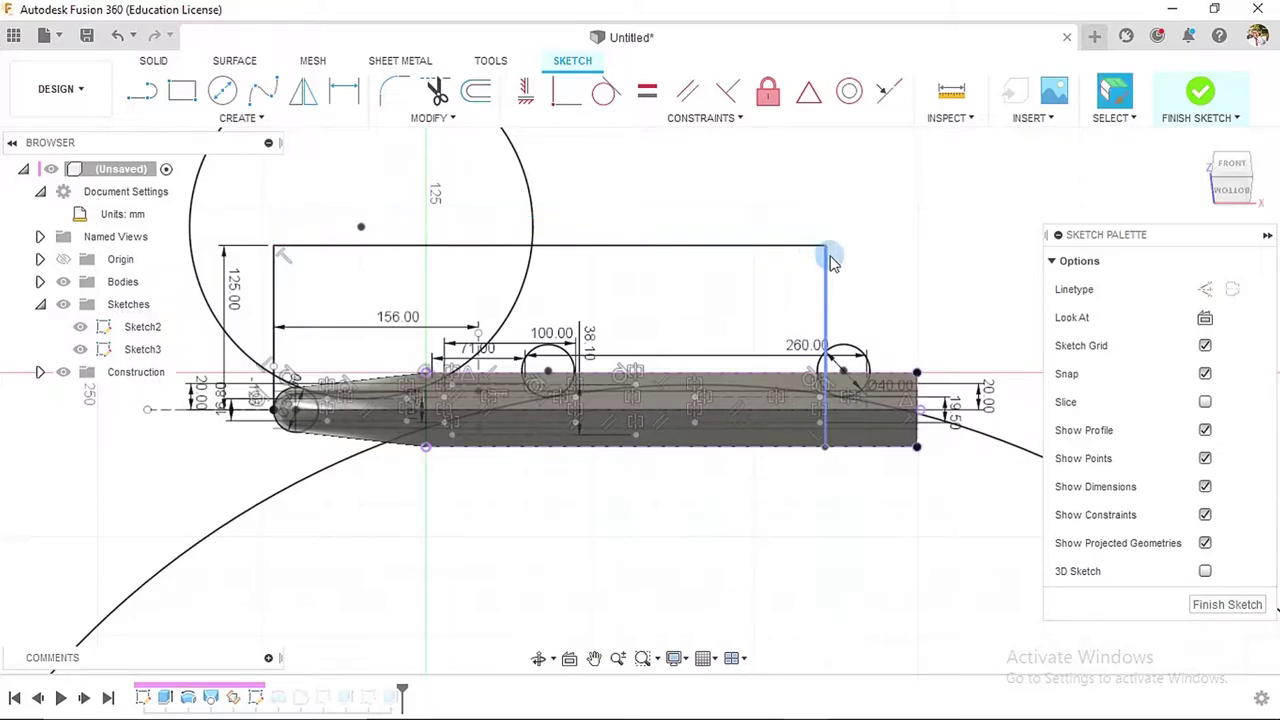
- Drag the handle's right end line outward toward the Ø40 circle
{"action": "left_click_drag", "start_coordinate": [840, 274], "coordinate": [864, 288]}
{"action": "scroll", "coordinate": [864, 288], "scroll_direction": "up", "scroll_amount": 5}
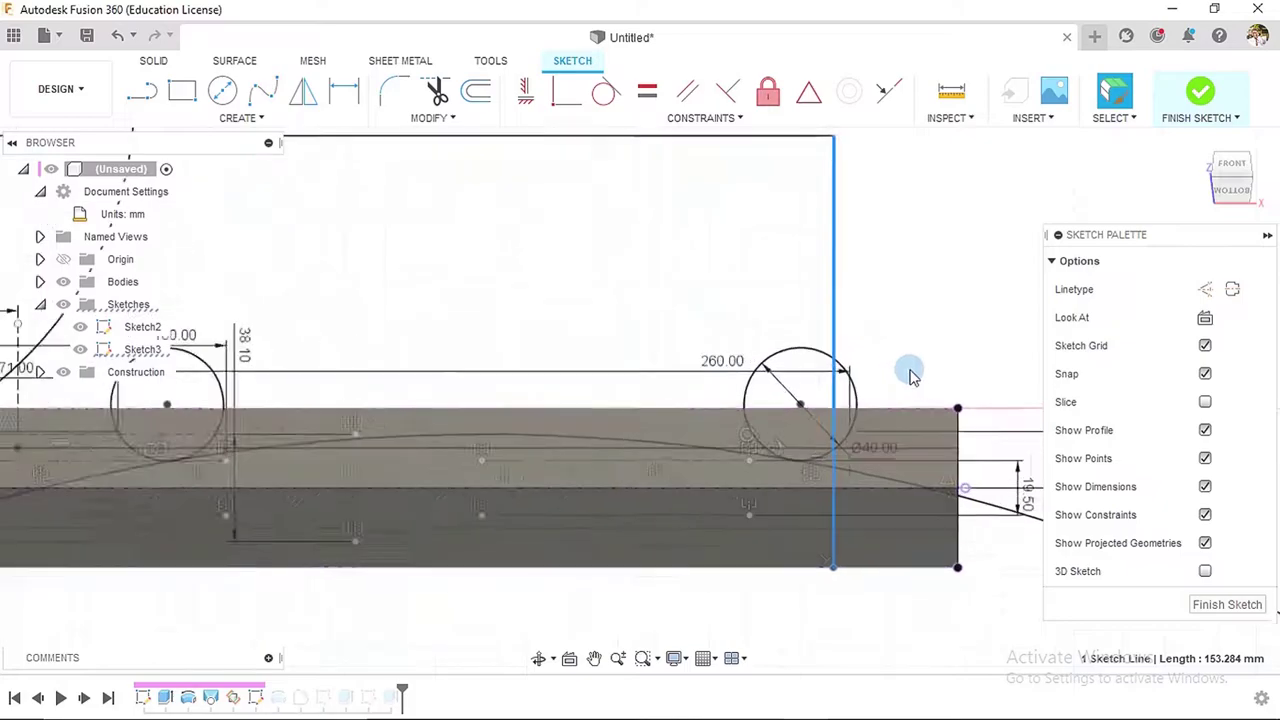
{"action": "scroll", "coordinate": [900, 413], "scroll_direction": "up", "scroll_amount": 2}
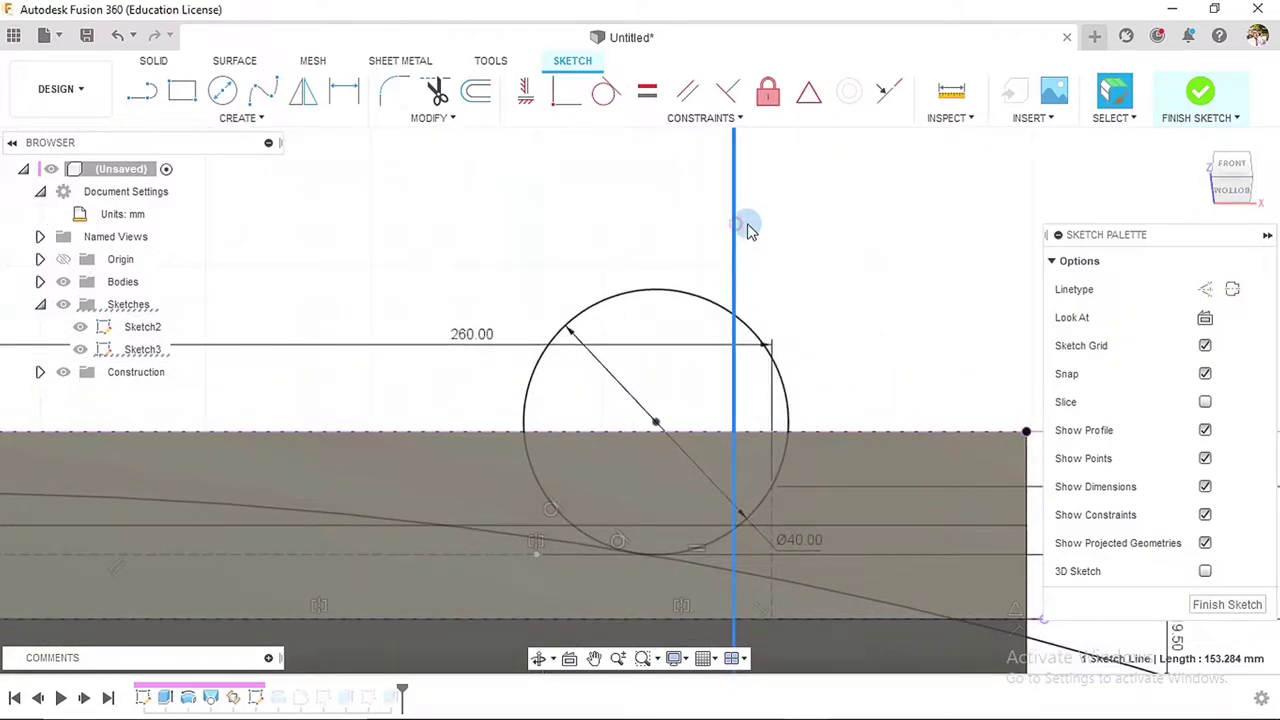
{"action": "left_click_drag", "start_coordinate": [750, 230], "coordinate": [783, 230]}
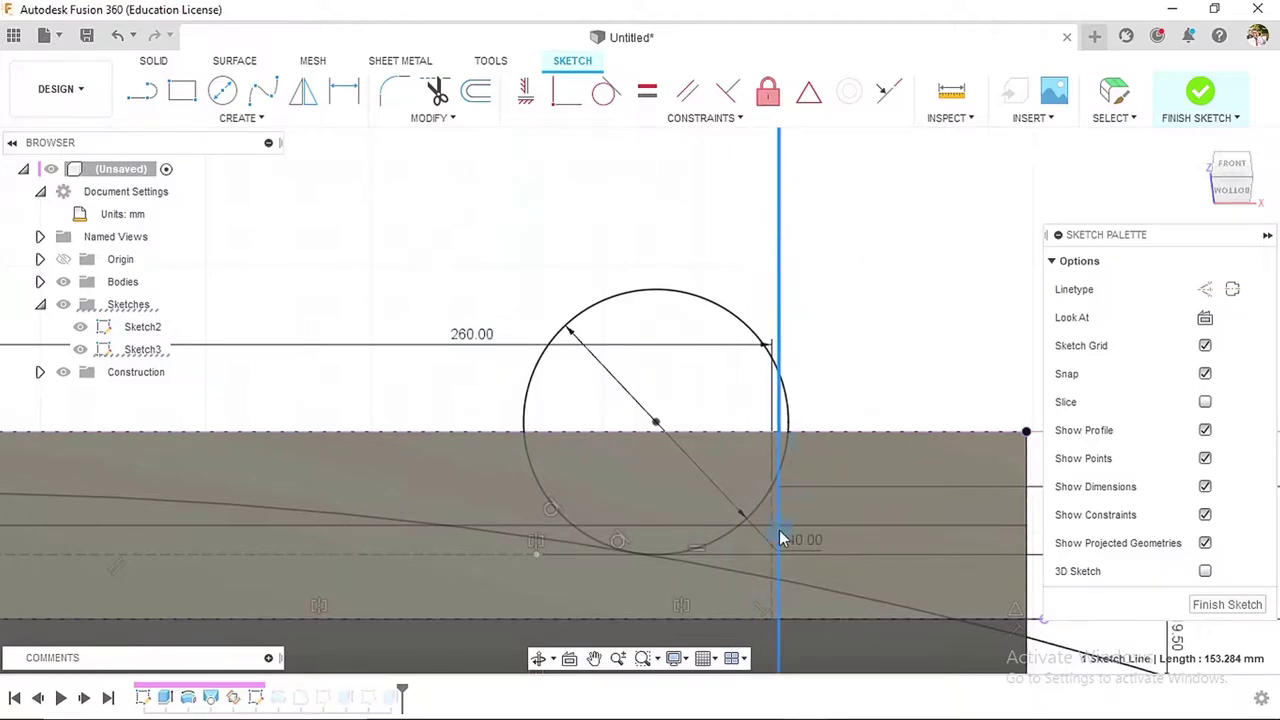
{"action": "scroll", "coordinate": [775, 500], "scroll_direction": "up", "scroll_amount": 2}
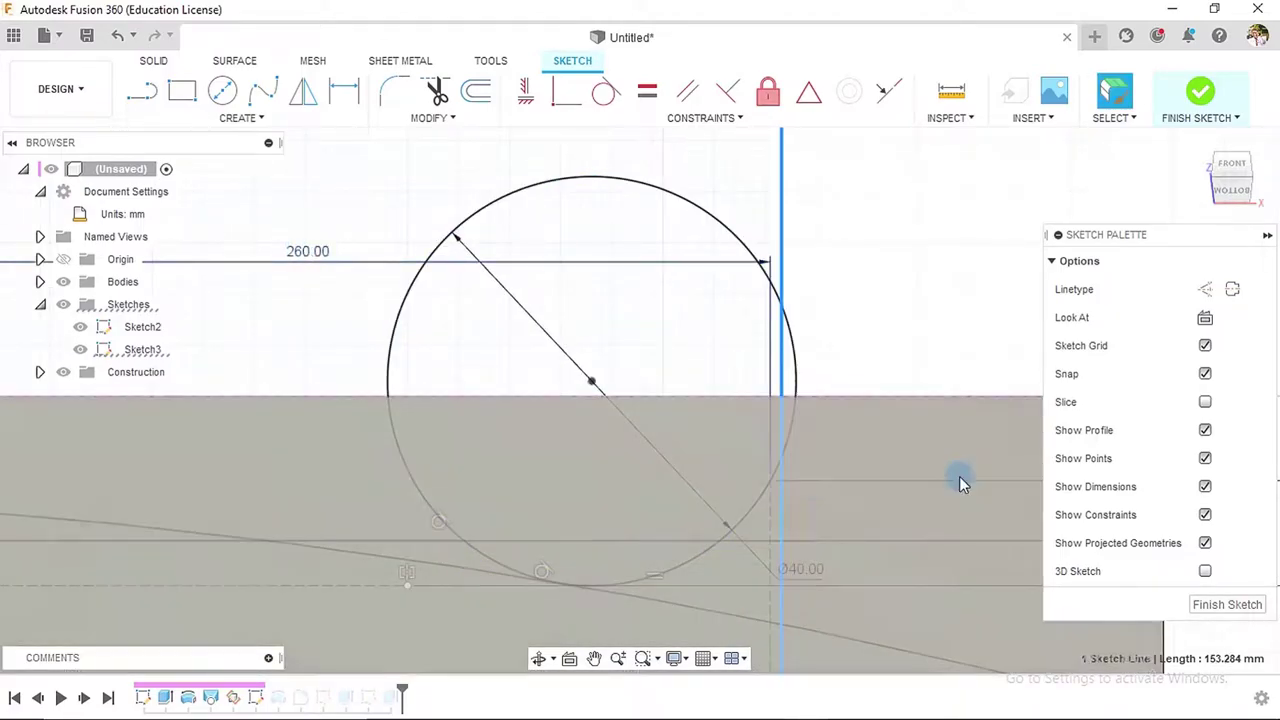
{"action": "scroll", "coordinate": [762, 405], "scroll_direction": "down", "scroll_amount": 5}
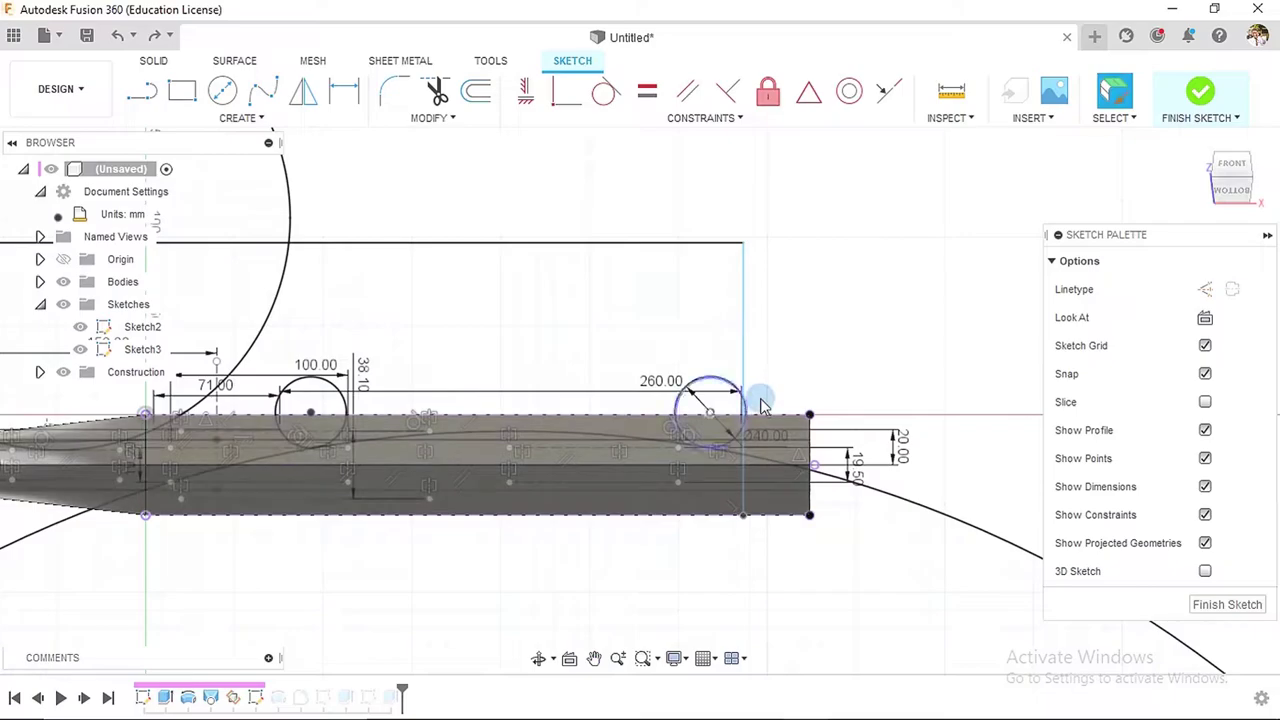
{"action": "scroll", "coordinate": [760, 407], "scroll_direction": "up", "scroll_amount": 2}
- Constrain the right end line tangent to the Ø40 mm circle
{"action": "left_click", "coordinate": [605, 92]}
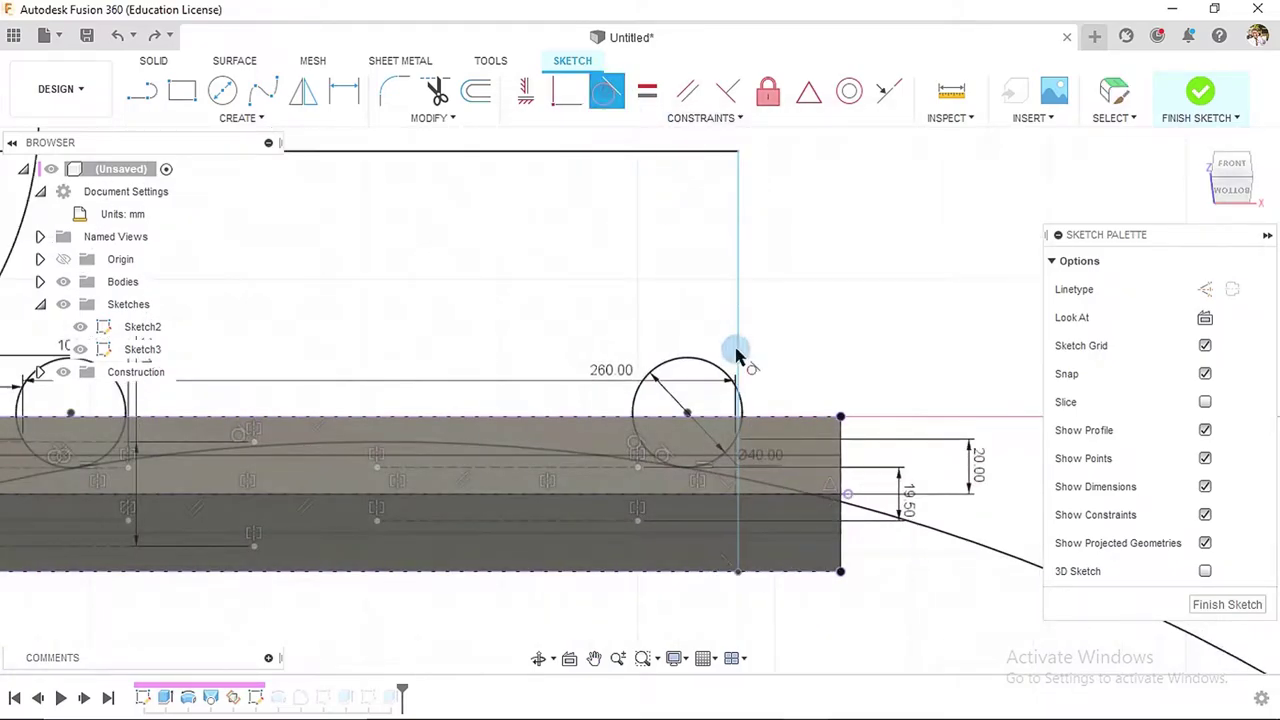
{"action": "scroll", "coordinate": [737, 352], "scroll_direction": "up", "scroll_amount": 1}
{"action": "left_click", "coordinate": [742, 418]}
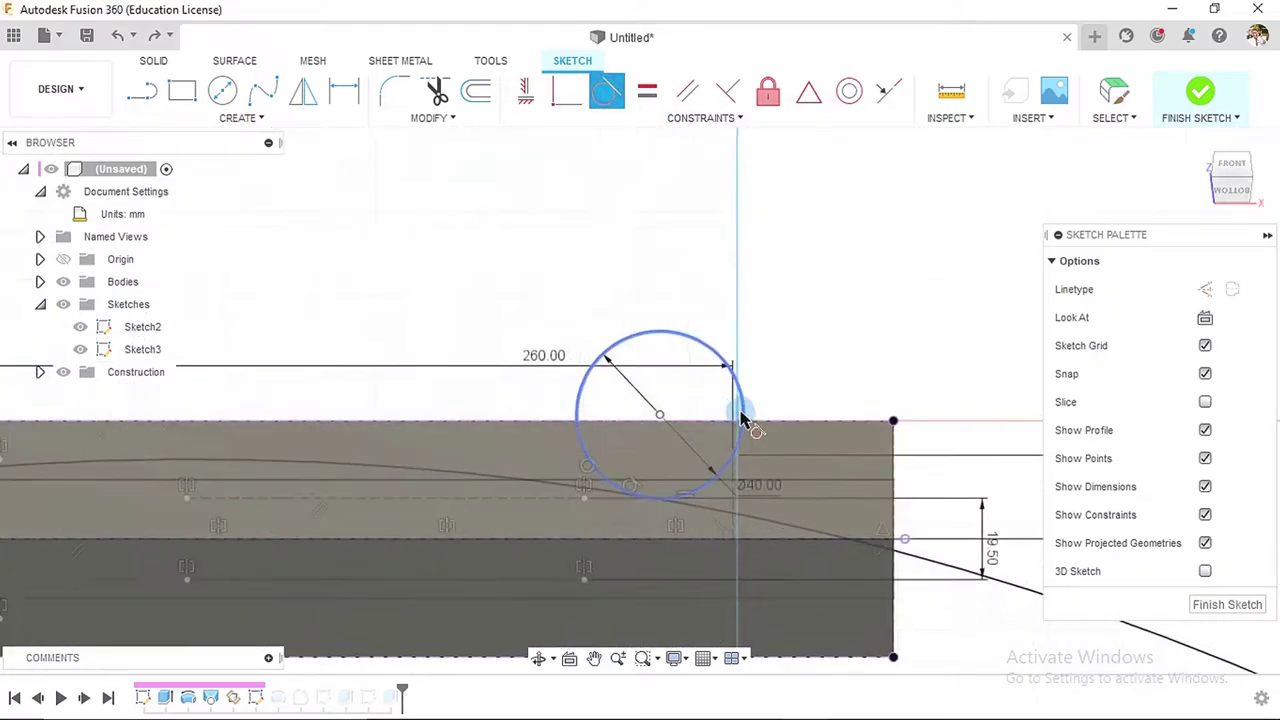
{"action": "left_click", "coordinate": [739, 340]}
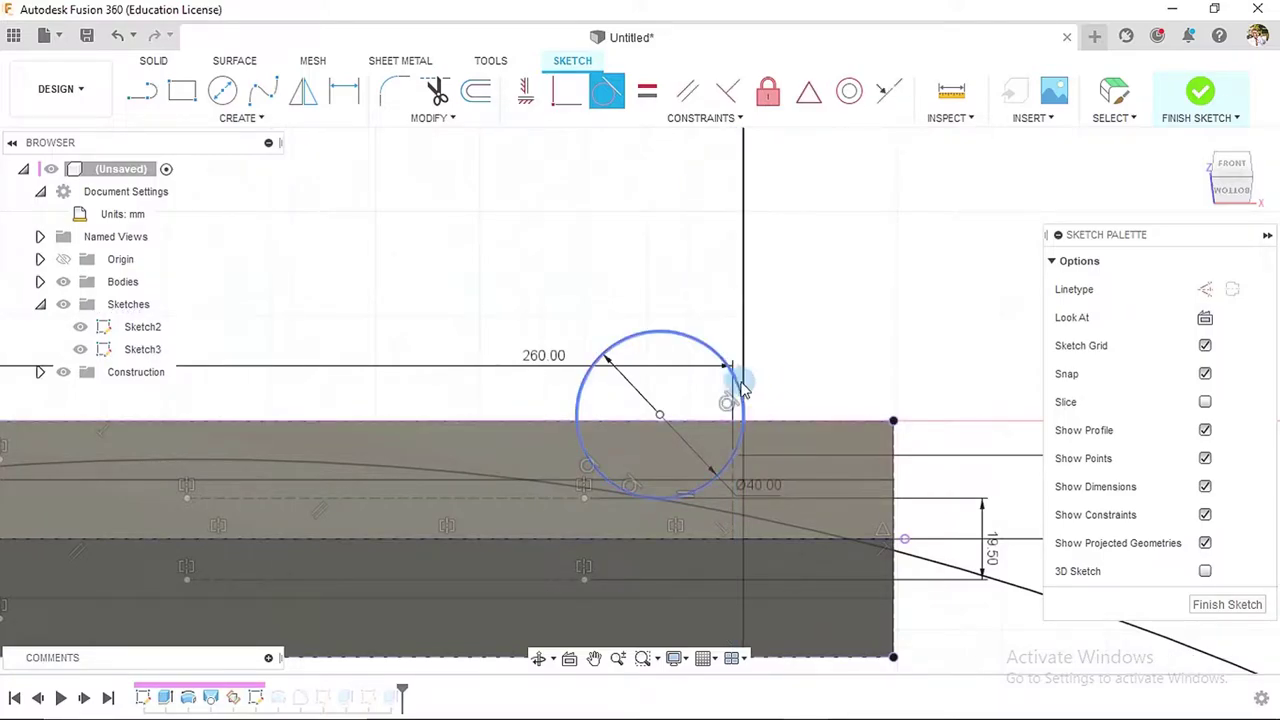
{"action": "key", "text": "Escape"}
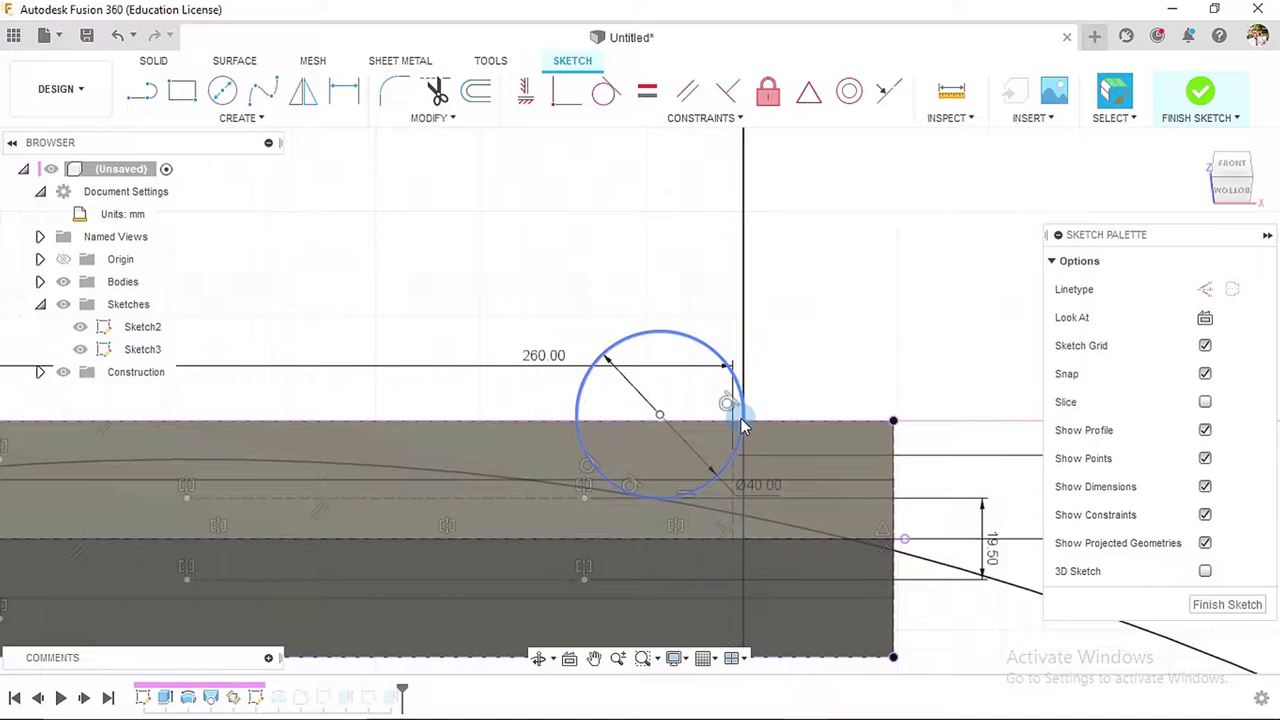
{"action": "scroll", "coordinate": [800, 334], "scroll_direction": "up", "scroll_amount": 2}
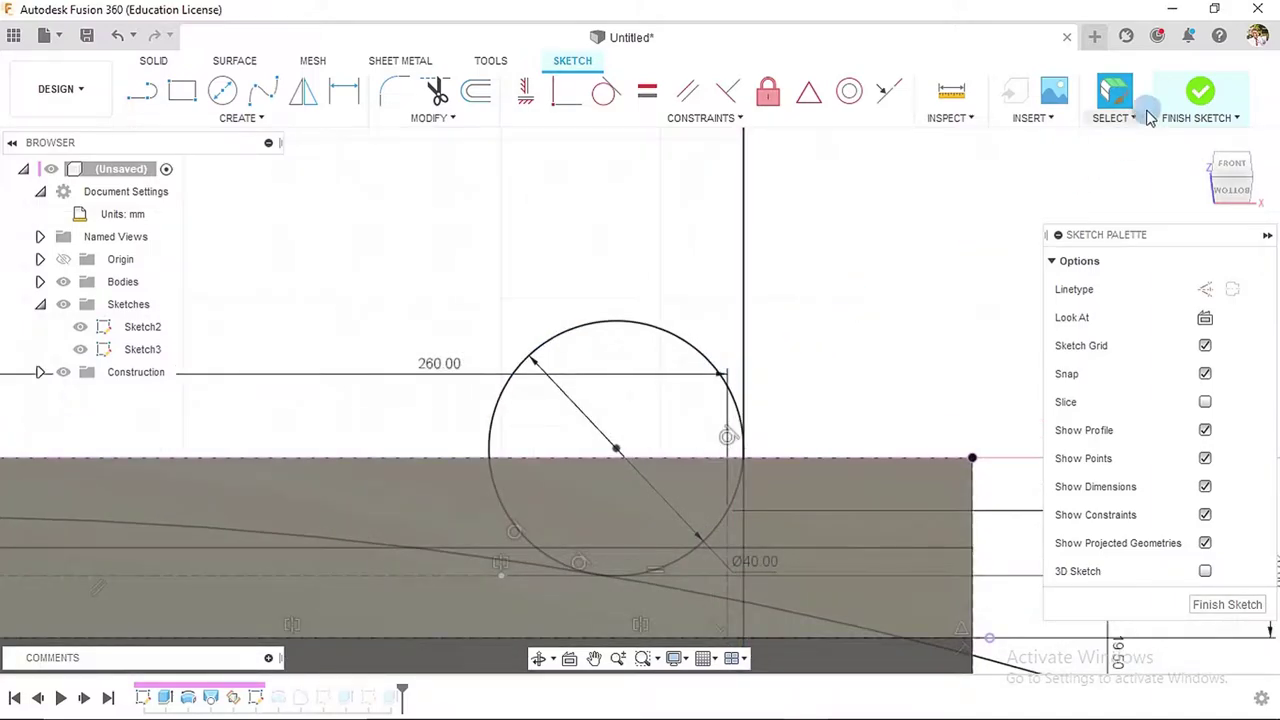
{"action": "scroll", "coordinate": [872, 305], "scroll_direction": "down", "scroll_amount": 1}
{"action": "scroll", "coordinate": [872, 305], "scroll_direction": "up", "scroll_amount": 1}
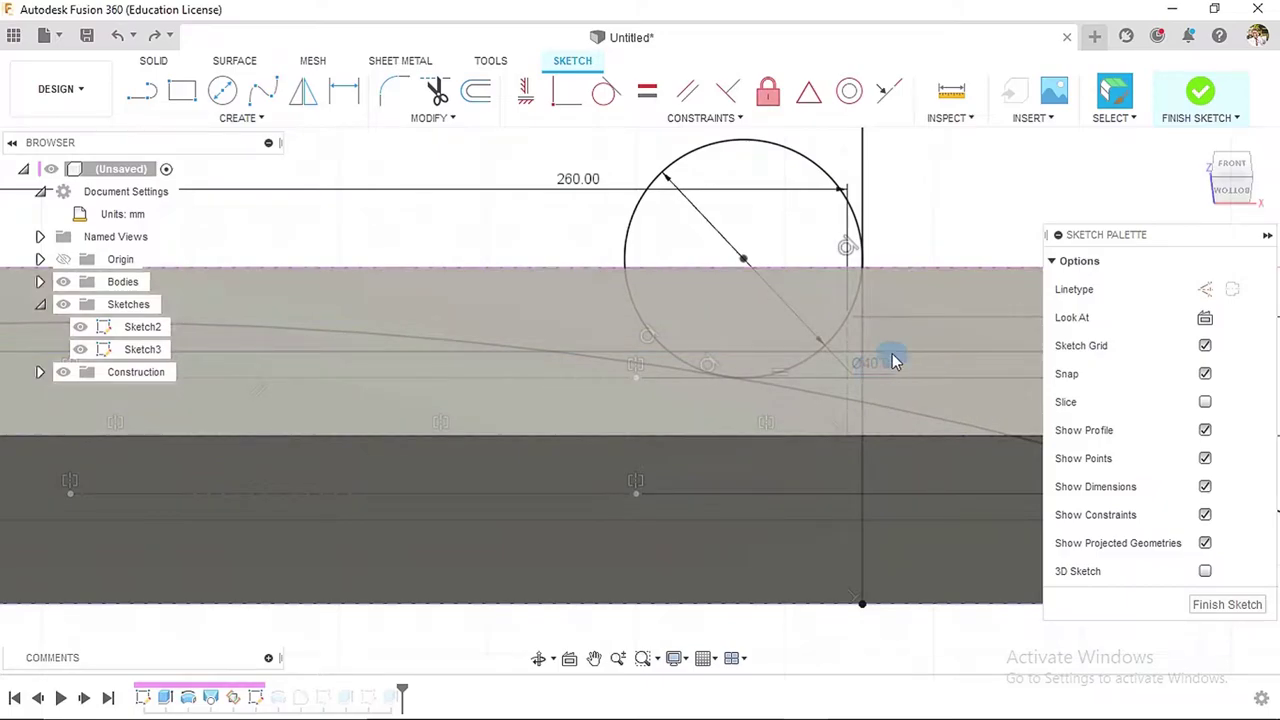
{"action": "scroll", "coordinate": [863, 366], "scroll_direction": "down", "scroll_amount": 4}
{"action": "mouse_move", "coordinate": [651, 349]}
{"action": "middle_mouse_down"}
{"action": "mouse_move", "coordinate": [584, 288]}
{"action": "mouse_move", "coordinate": [709, 337]}
{"action": "middle_mouse_up"}
{"action": "scroll", "coordinate": [703, 350], "scroll_direction": "up", "scroll_amount": 1}
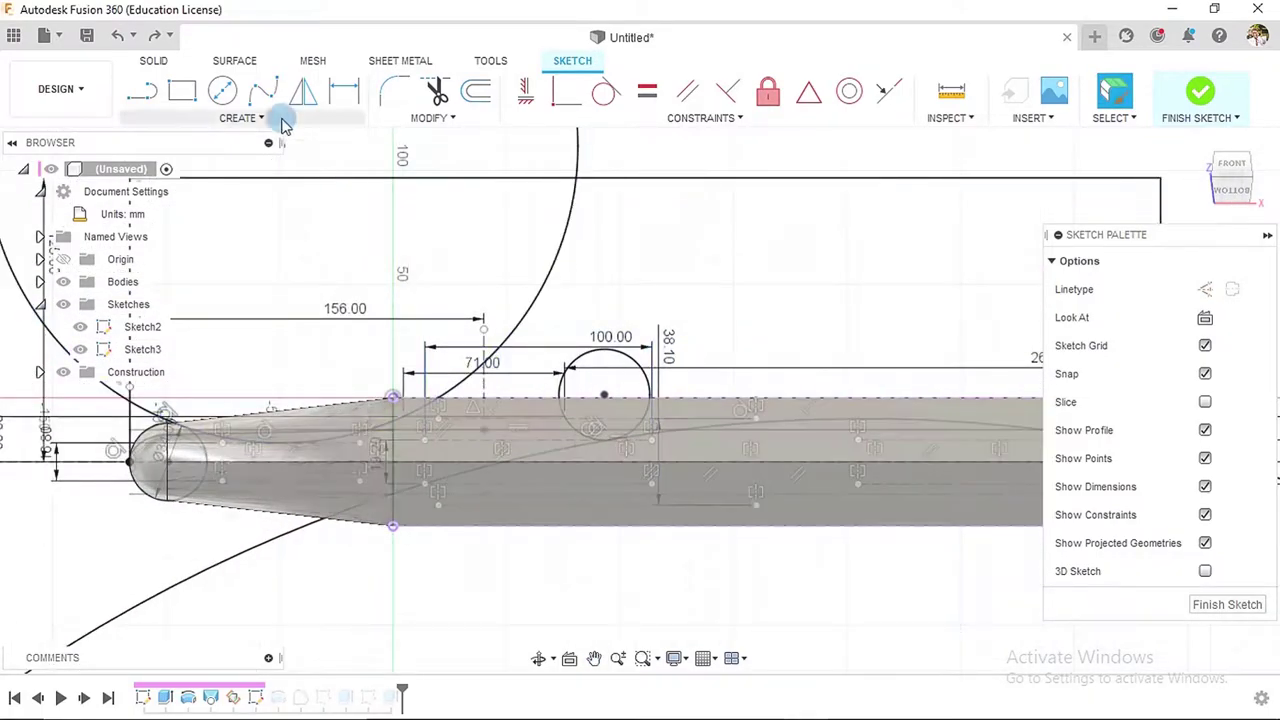
- Draw a vertical line up from the small circle's centre and finish Sketch3
{"action": "left_click", "coordinate": [142, 91]}
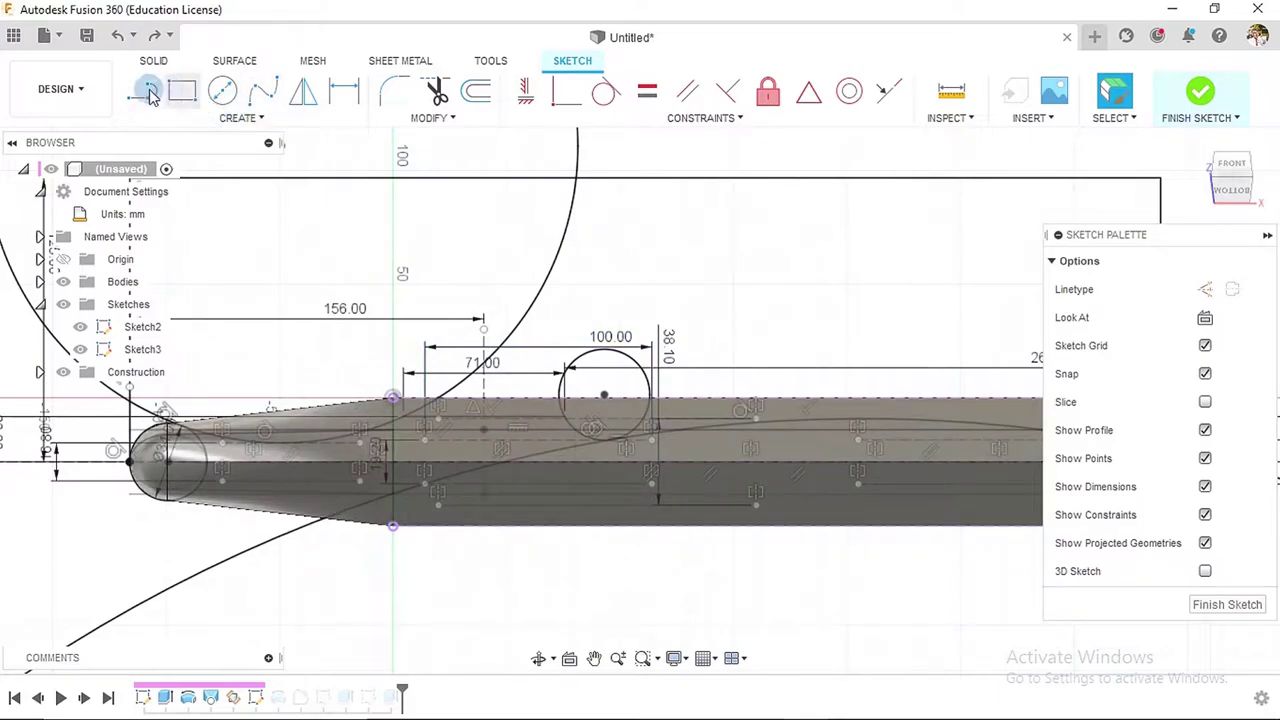
{"action": "left_click", "coordinate": [604, 397]}
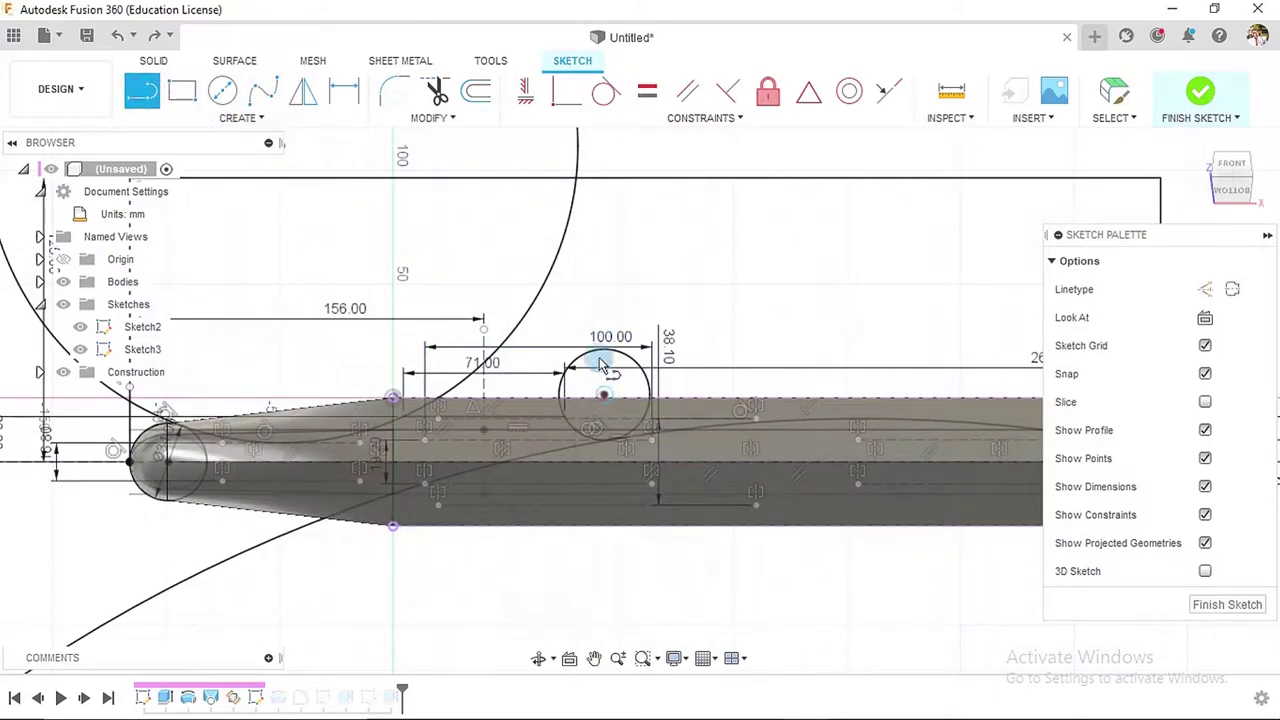
{"action": "left_click", "coordinate": [599, 157]}
{"action": "key", "text": "Escape"}
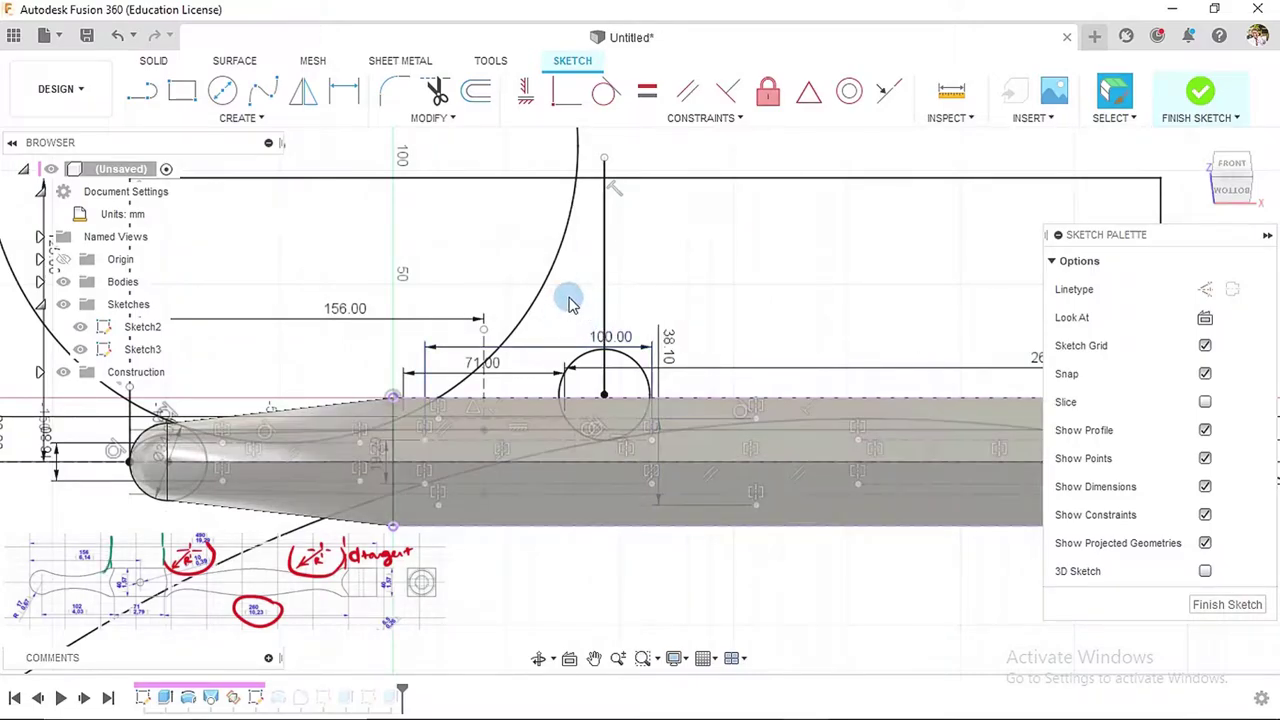
{"action": "scroll", "coordinate": [748, 298], "scroll_direction": "up", "scroll_amount": 2}
{"action": "scroll", "coordinate": [748, 298], "scroll_direction": "down", "scroll_amount": 4}
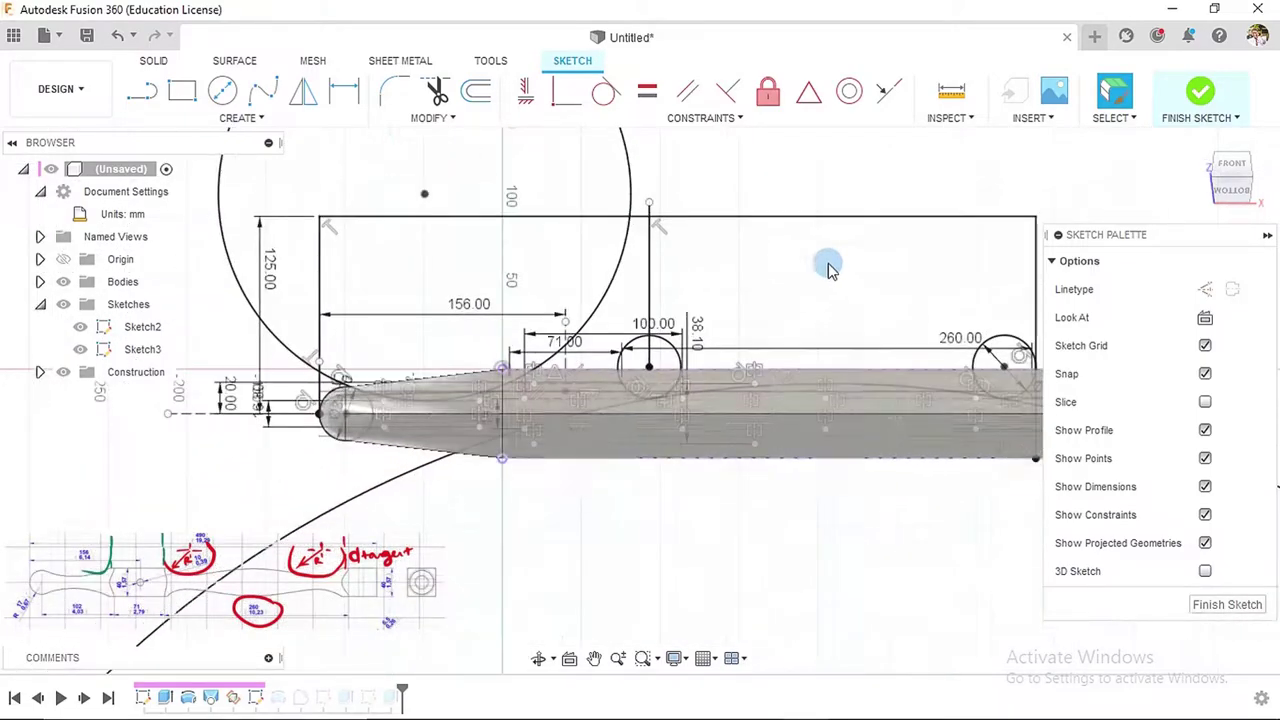
{"action": "left_click", "coordinate": [1198, 93]}
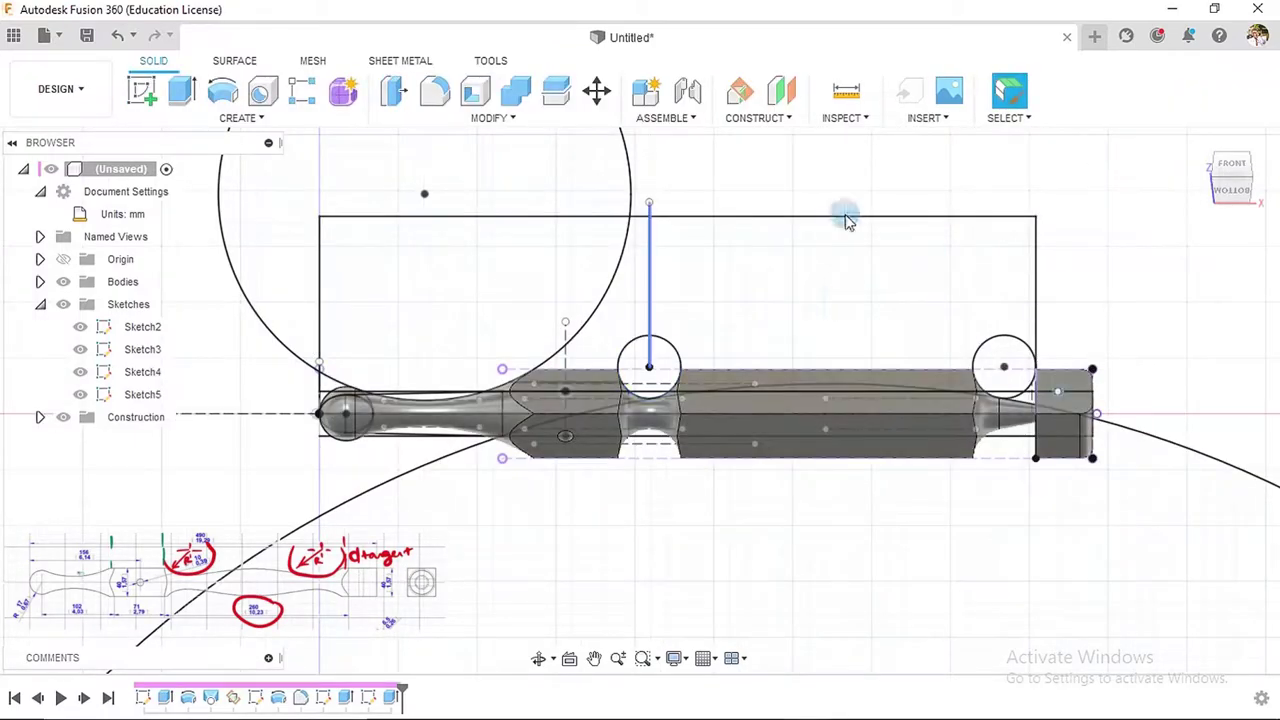
- Delete Revolve2 and begin a new revolve with the regions above the ball end and body
{"action": "right_click", "coordinate": [282, 707]}
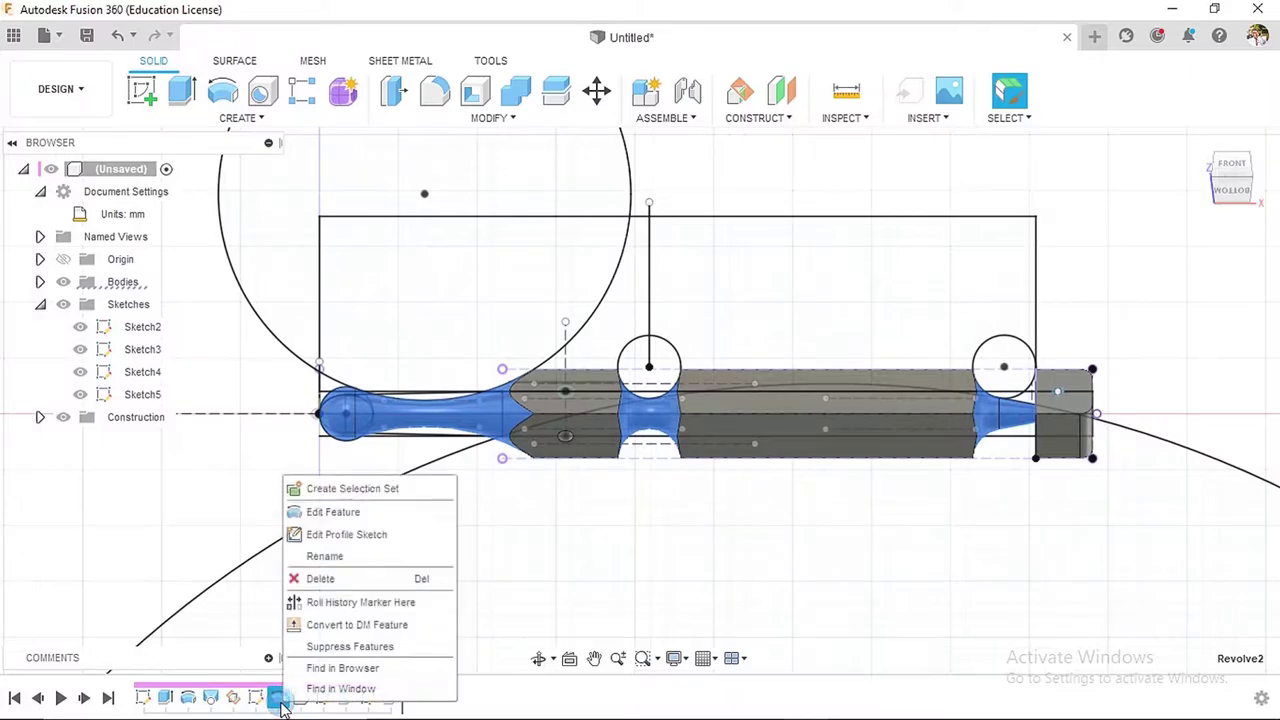
{"action": "left_click", "coordinate": [320, 578]}
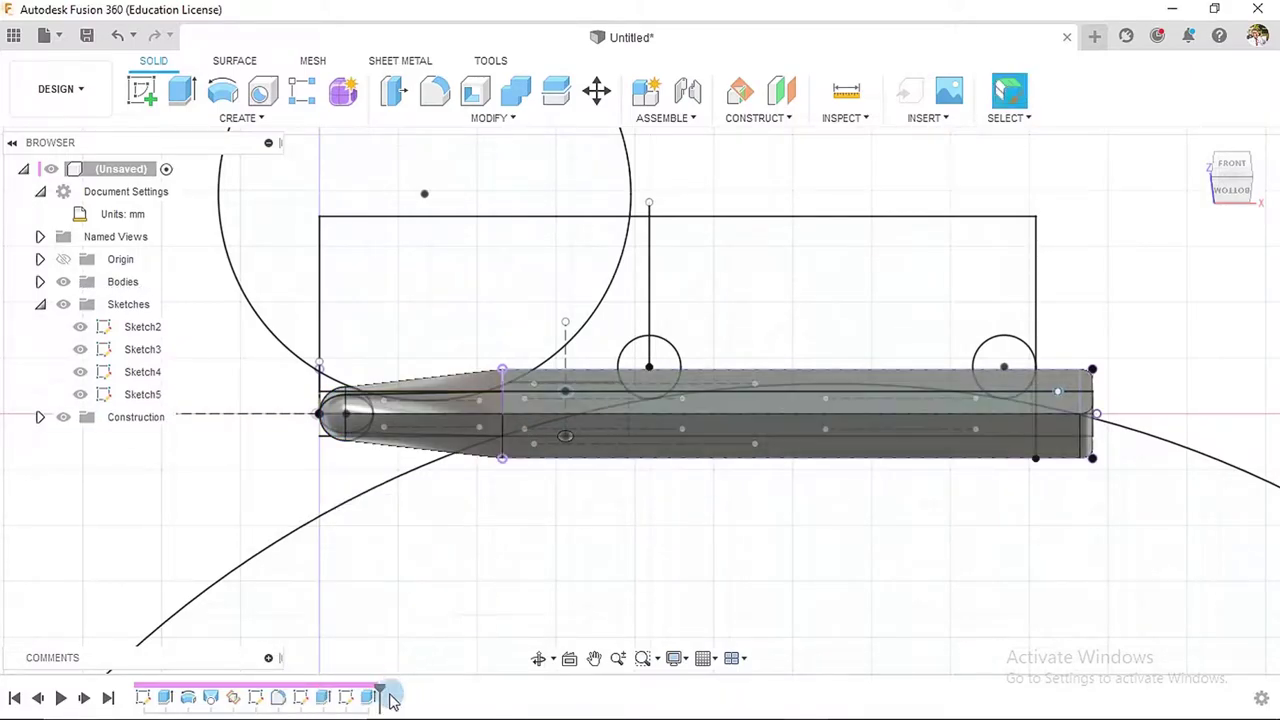
{"action": "left_click", "coordinate": [222, 91]}
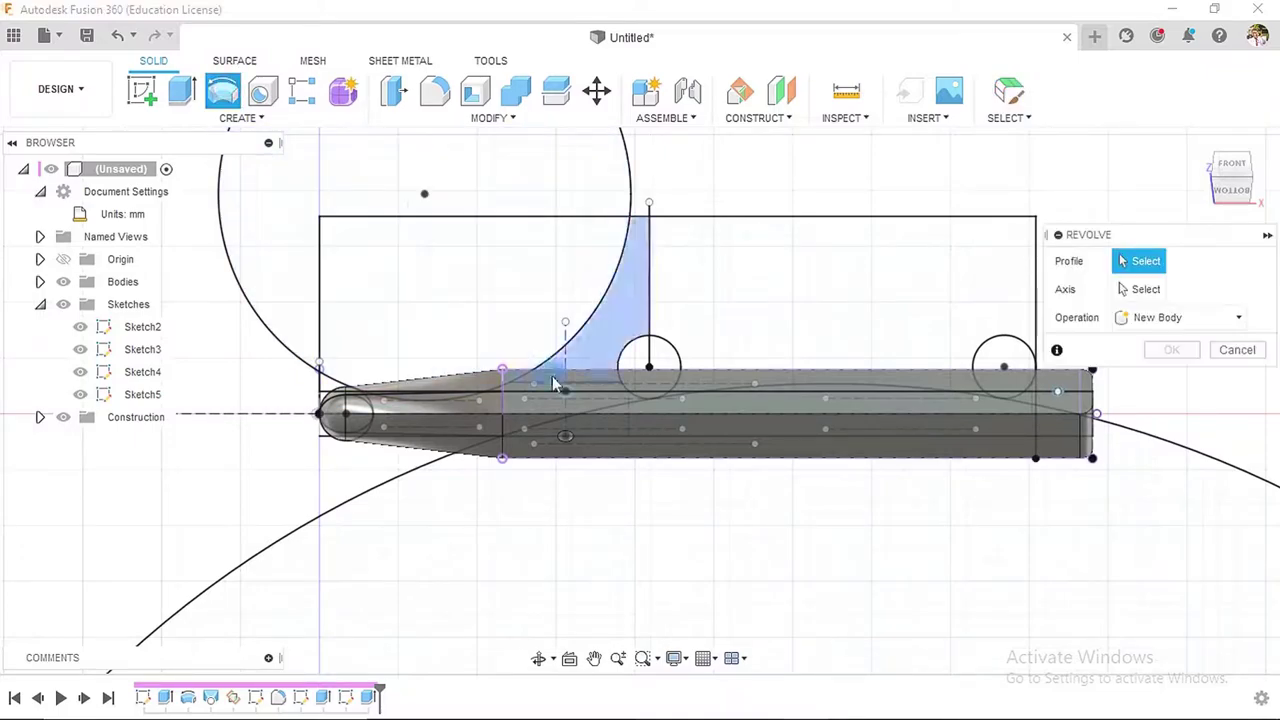
{"action": "scroll", "coordinate": [334, 400], "scroll_direction": "up", "scroll_amount": 5}
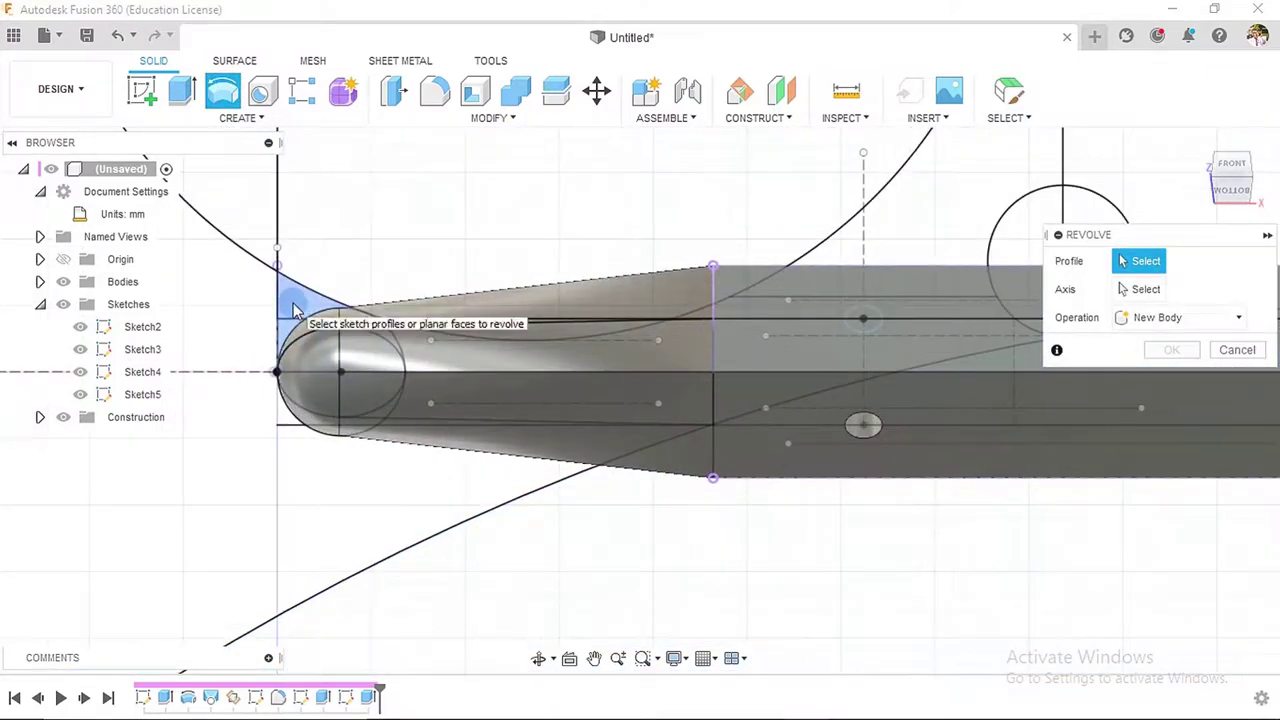
{"action": "left_click", "coordinate": [320, 288]}
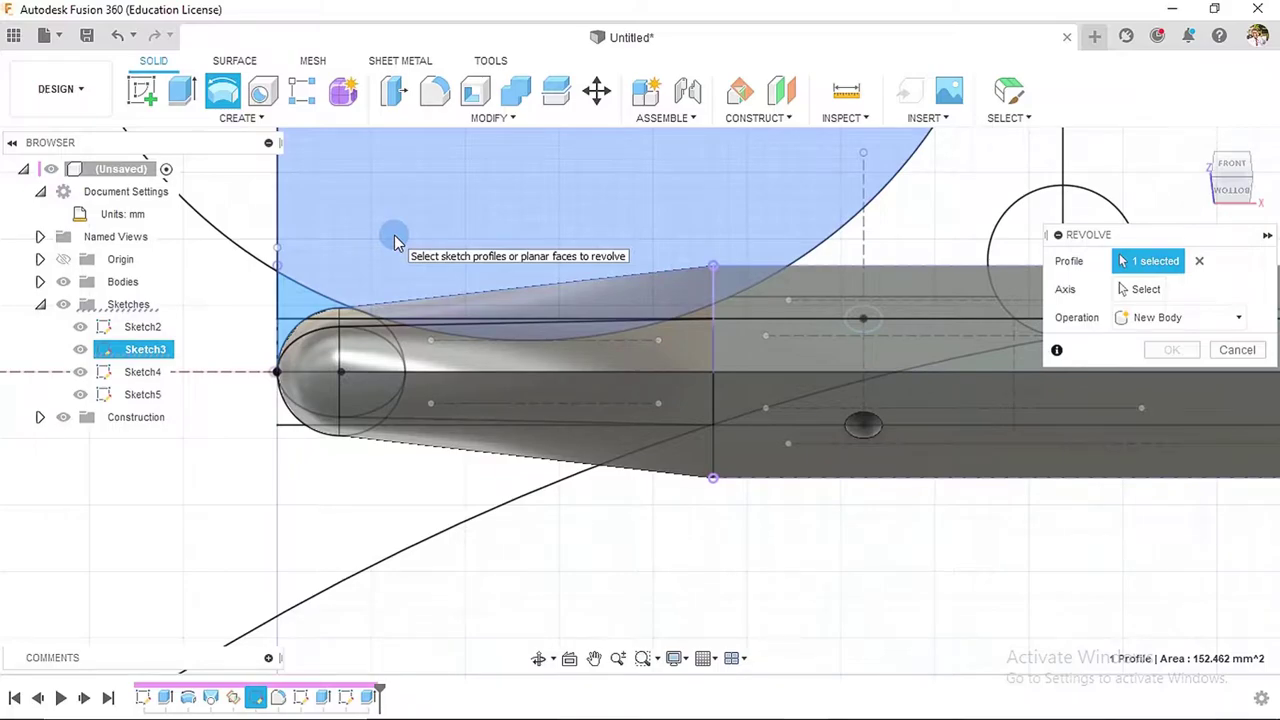
{"action": "scroll", "coordinate": [477, 283], "scroll_direction": "down", "scroll_amount": 4}
{"action": "scroll", "coordinate": [491, 231], "scroll_direction": "up", "scroll_amount": 2}
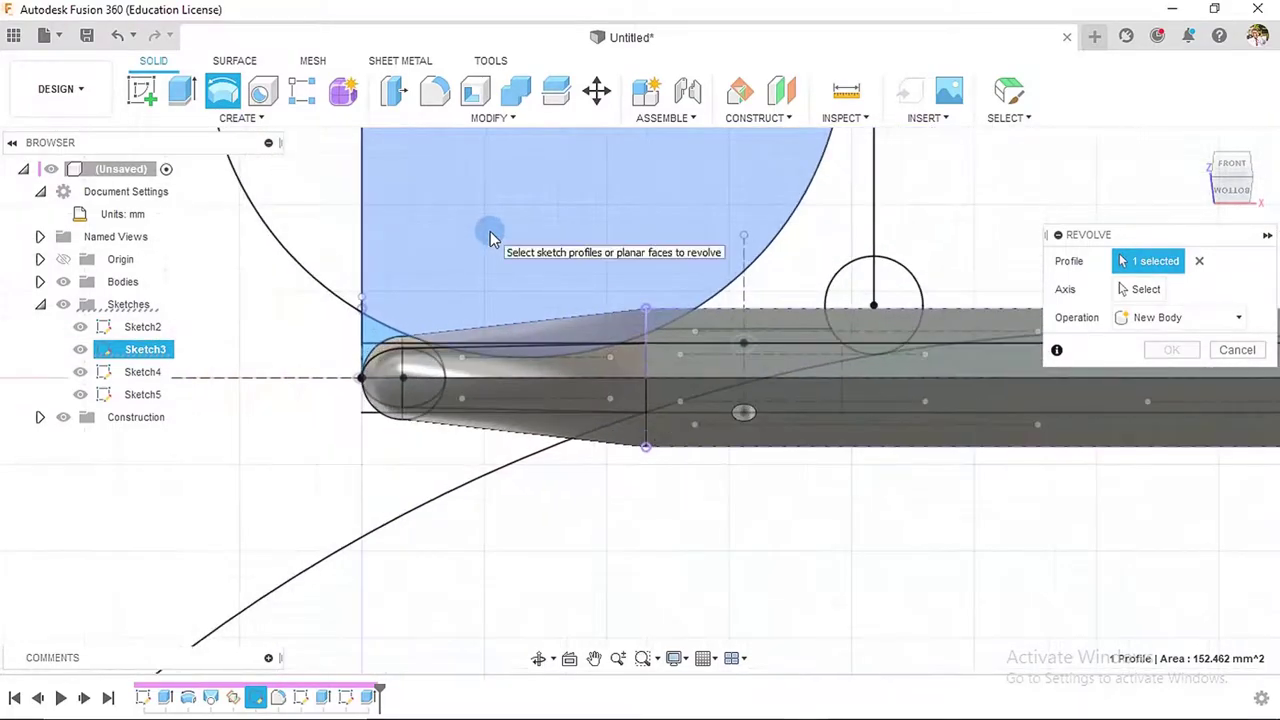
{"action": "left_click", "coordinate": [492, 226]}
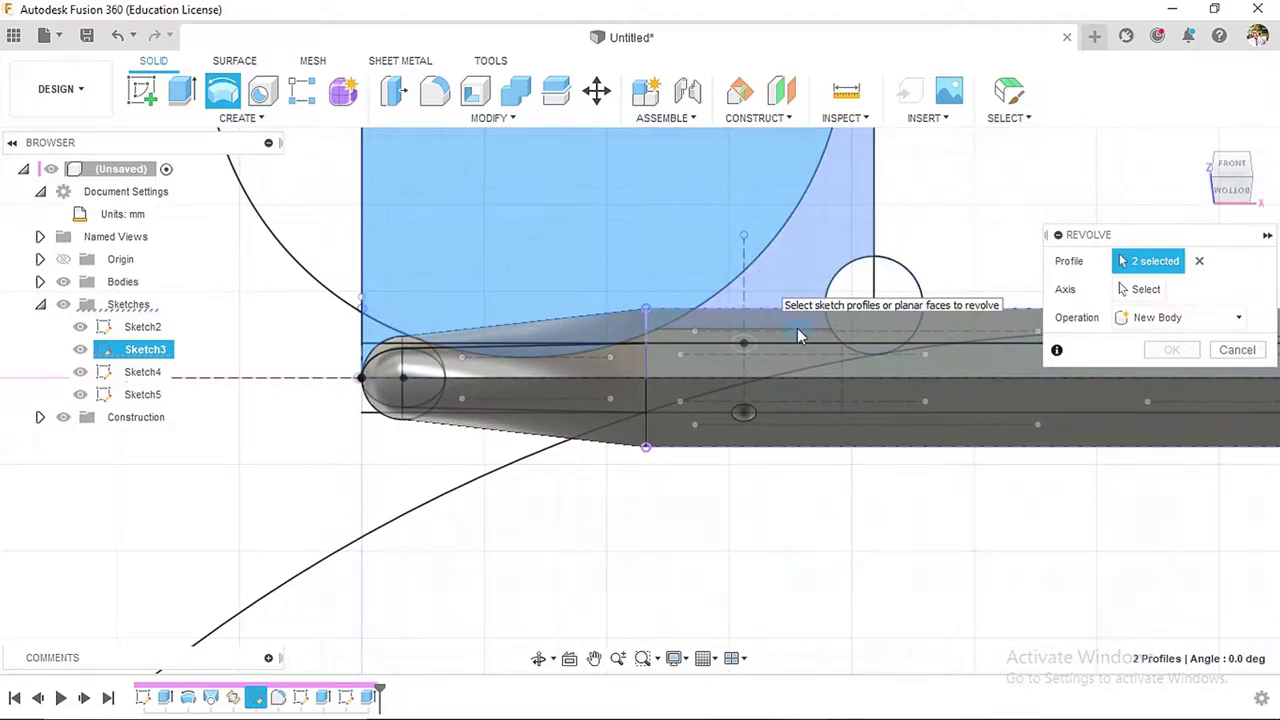
- Add the rectangle and both small circles, revolve around the centreline as a 360° cut
{"action": "scroll", "coordinate": [816, 403], "scroll_direction": "up", "scroll_amount": 3}
{"action": "scroll", "coordinate": [826, 377], "scroll_direction": "down", "scroll_amount": 3}
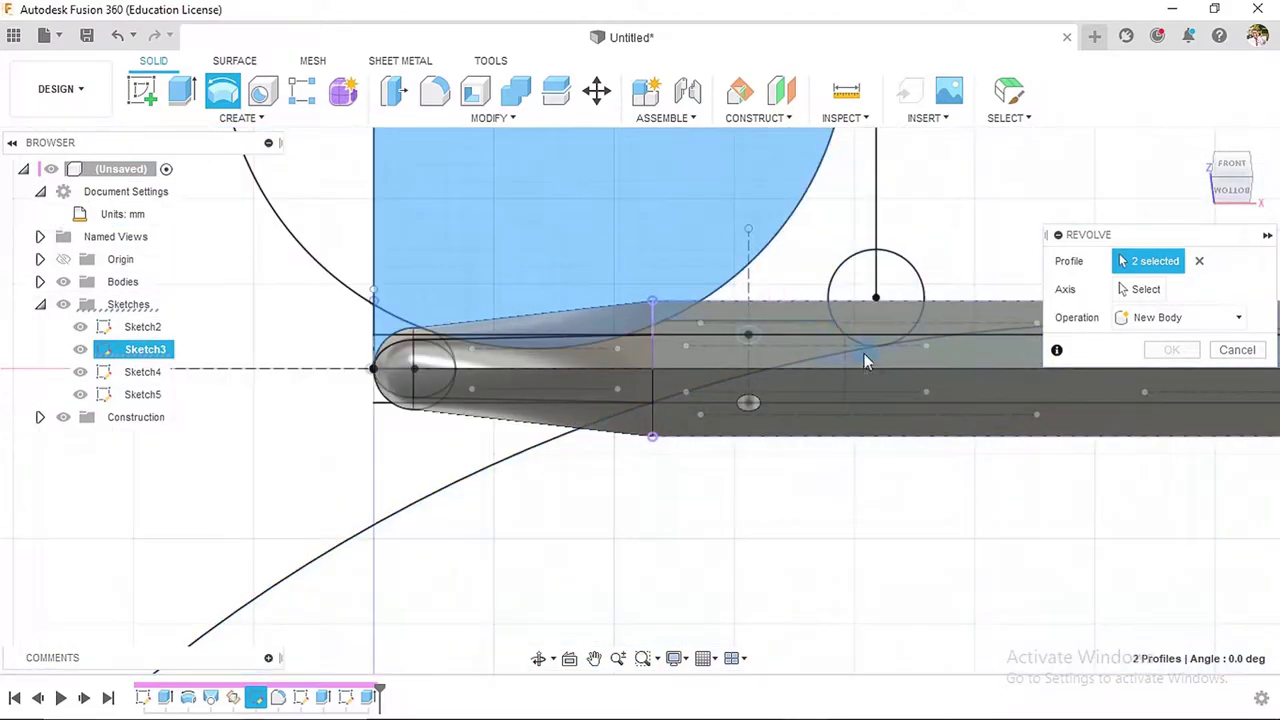
{"action": "middle_click_drag", "start_coordinate": [866, 360], "coordinate": [651, 403]}
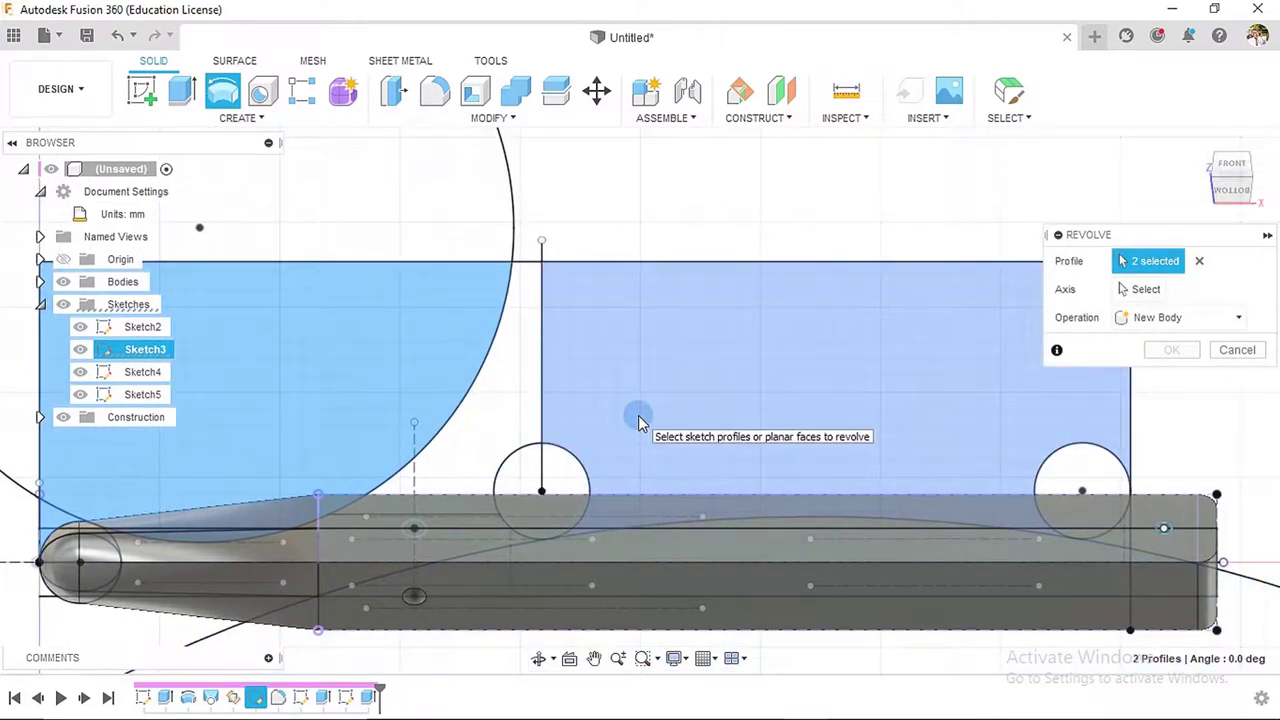
{"action": "left_click", "coordinate": [640, 420]}
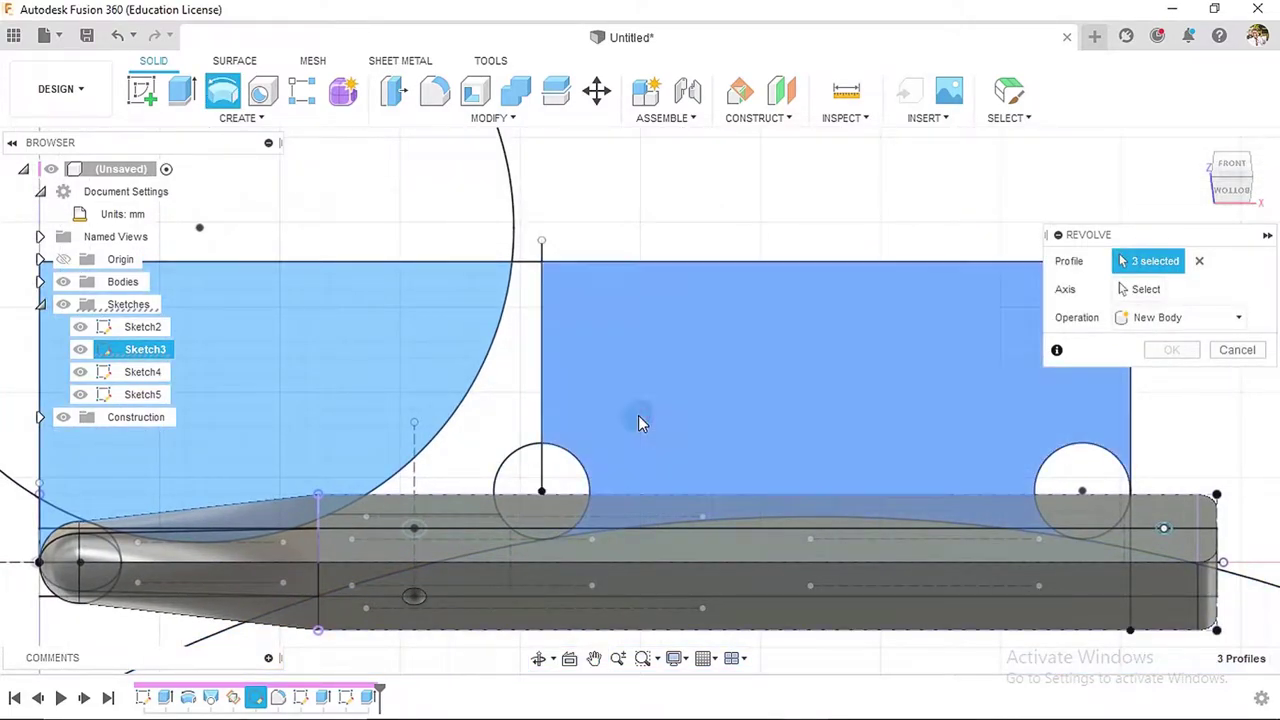
{"action": "left_click", "coordinate": [572, 479]}
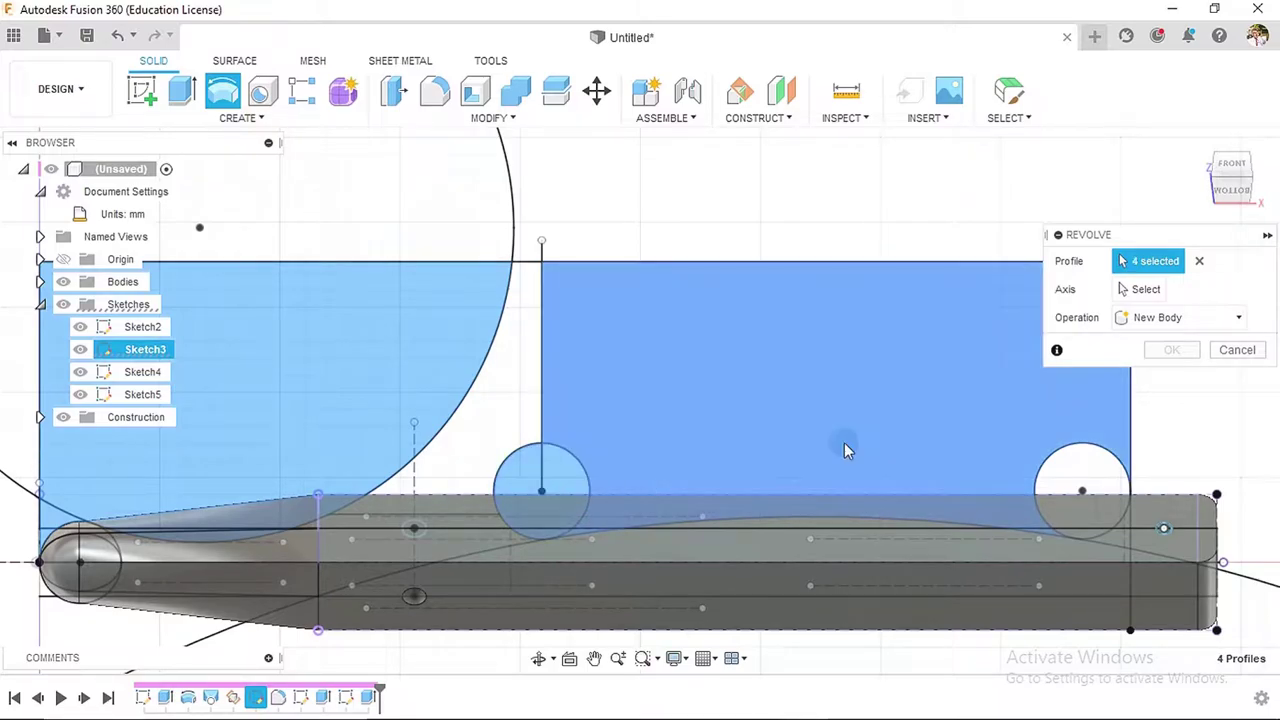
{"action": "left_click", "coordinate": [1083, 462]}
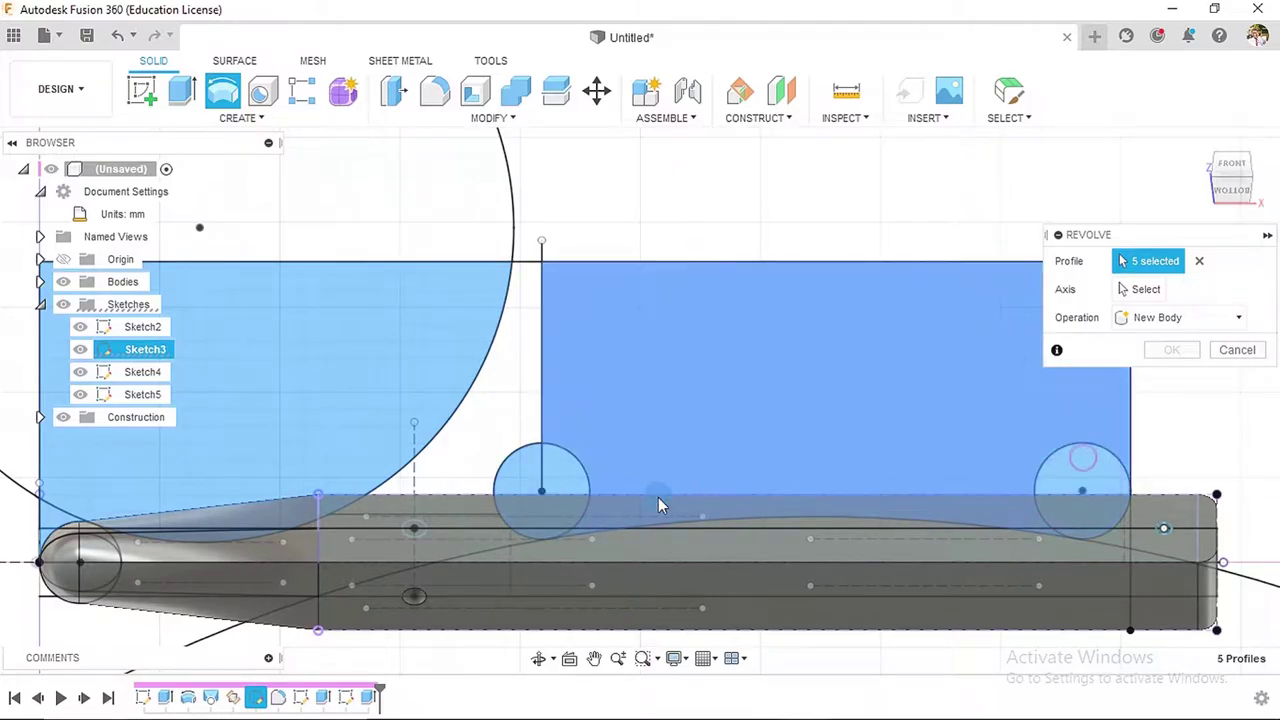
{"action": "key", "text": "F6"}
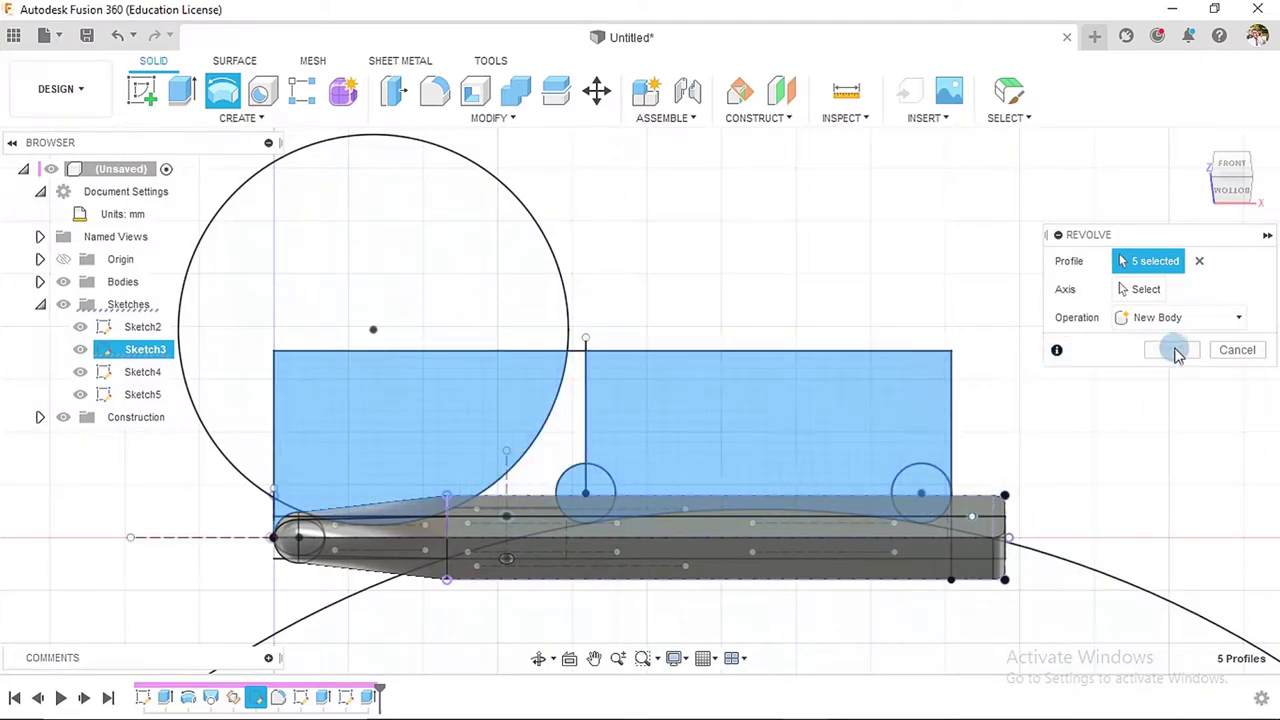
{"action": "left_click", "coordinate": [1140, 289]}
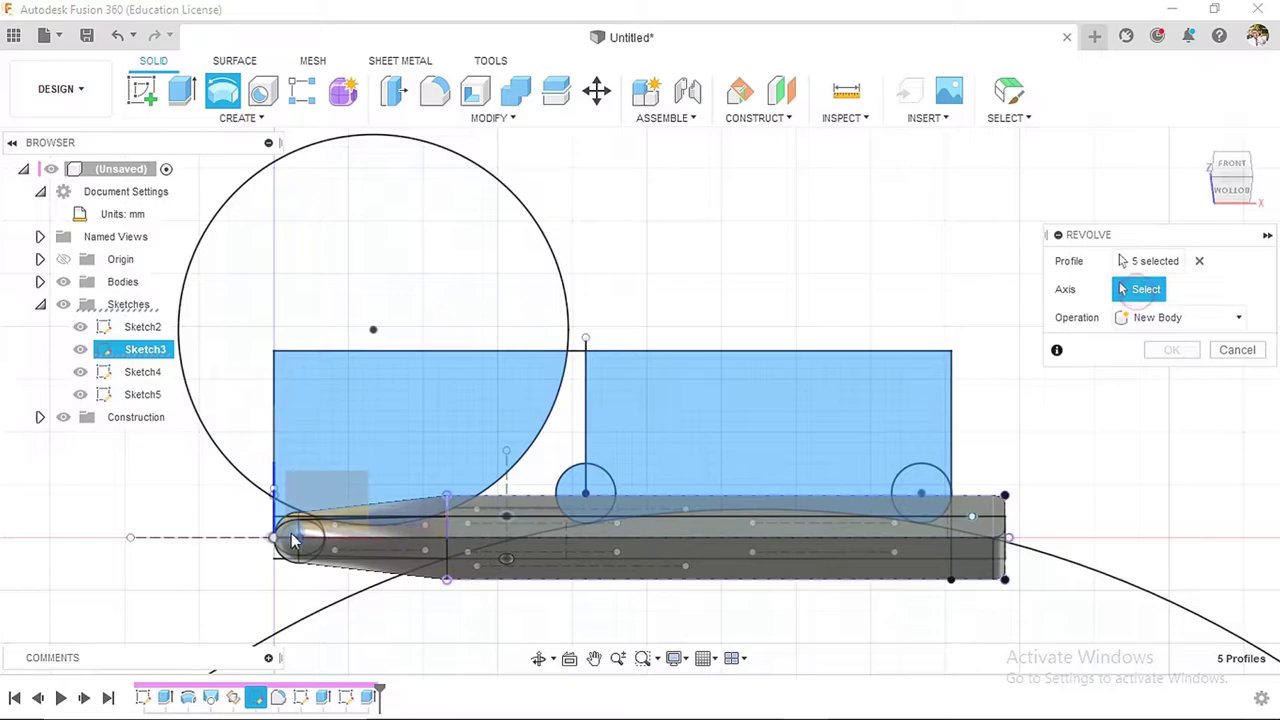
{"action": "left_click", "coordinate": [218, 538]}
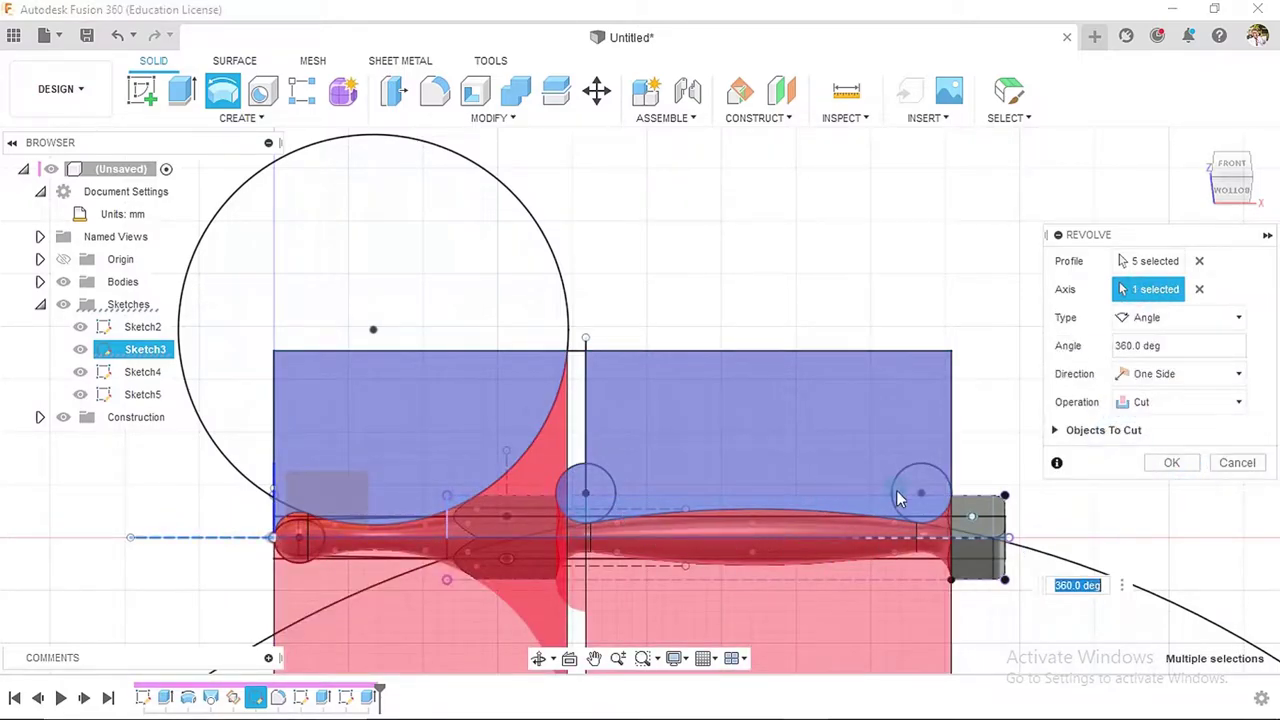
{"action": "left_click", "coordinate": [1168, 461]}
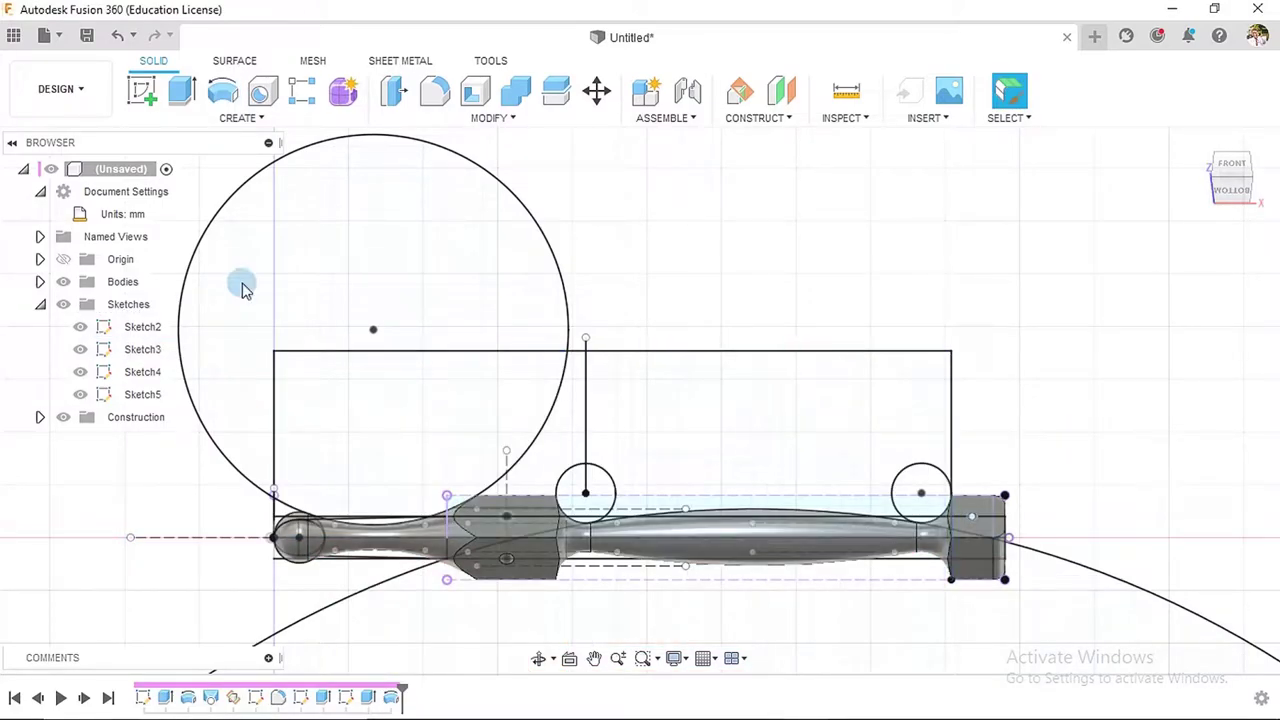
- Hide all sketches and inspect the handle body from Home, Front and an elevated angle
{"action": "left_click", "coordinate": [62, 306]}
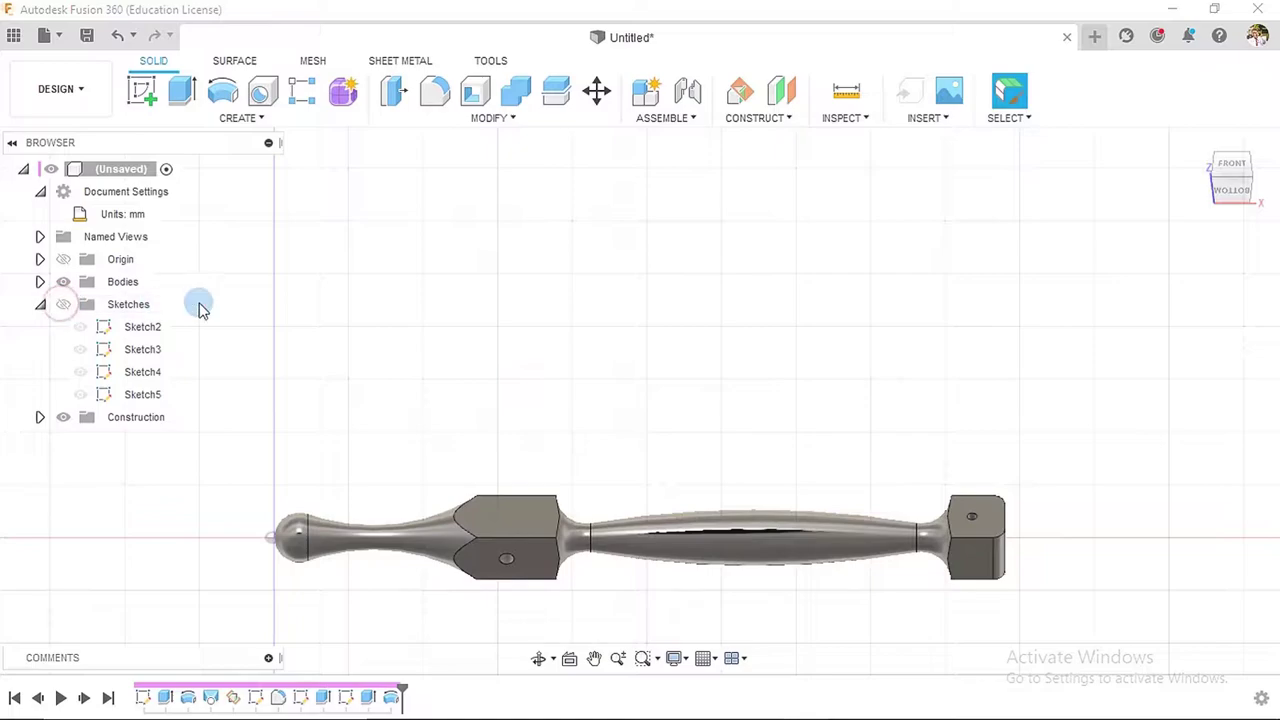
{"action": "scroll", "coordinate": [1031, 428], "scroll_direction": "down", "scroll_amount": 2}
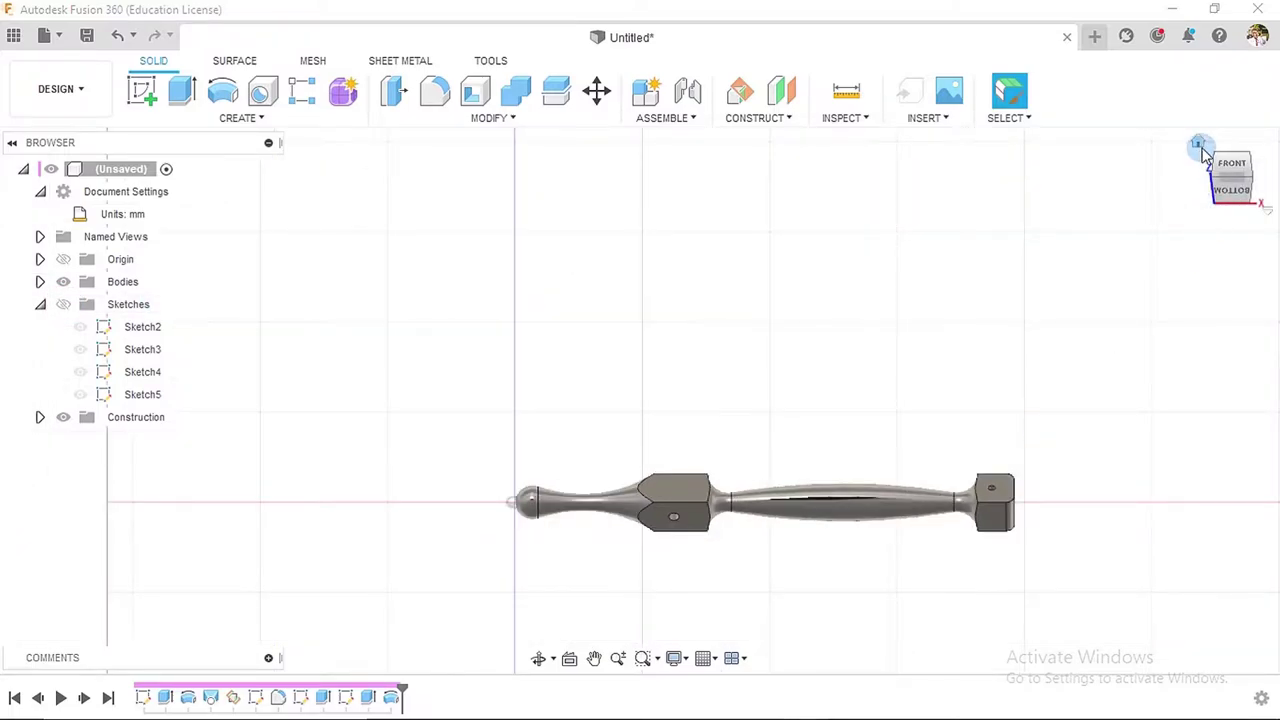
{"action": "left_click", "coordinate": [1198, 140]}
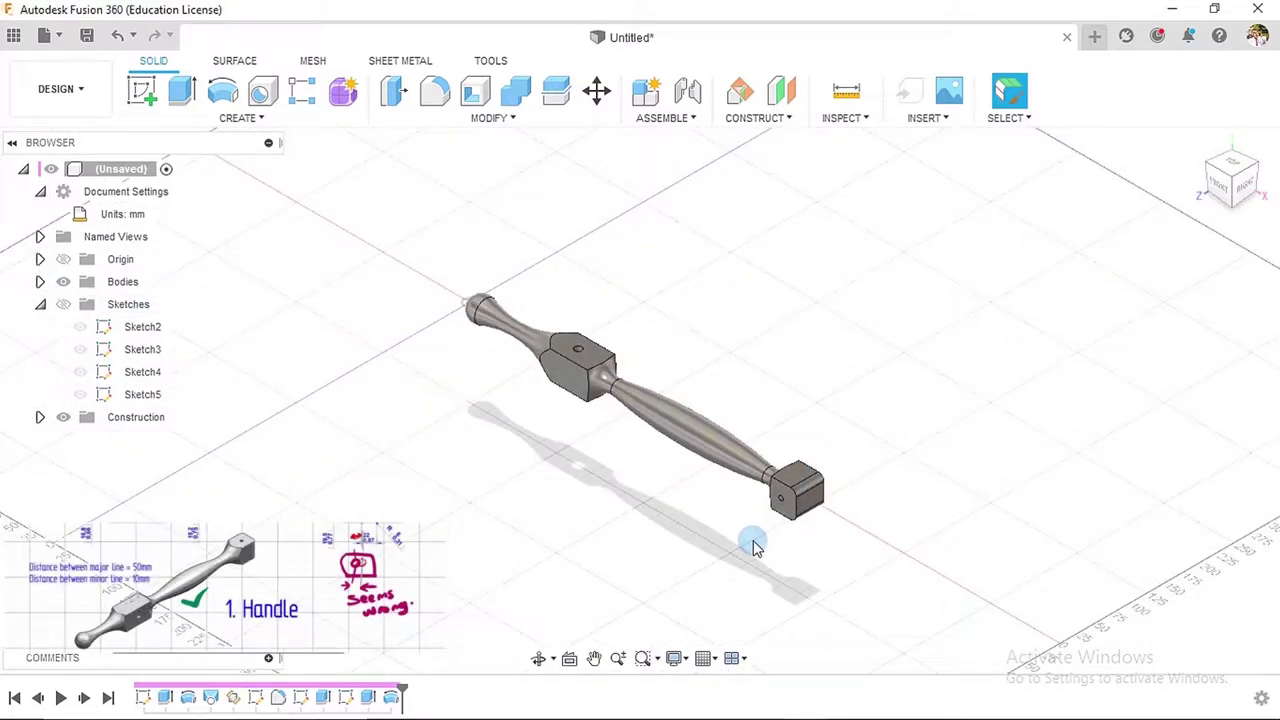
{"action": "left_click", "coordinate": [1220, 190]}
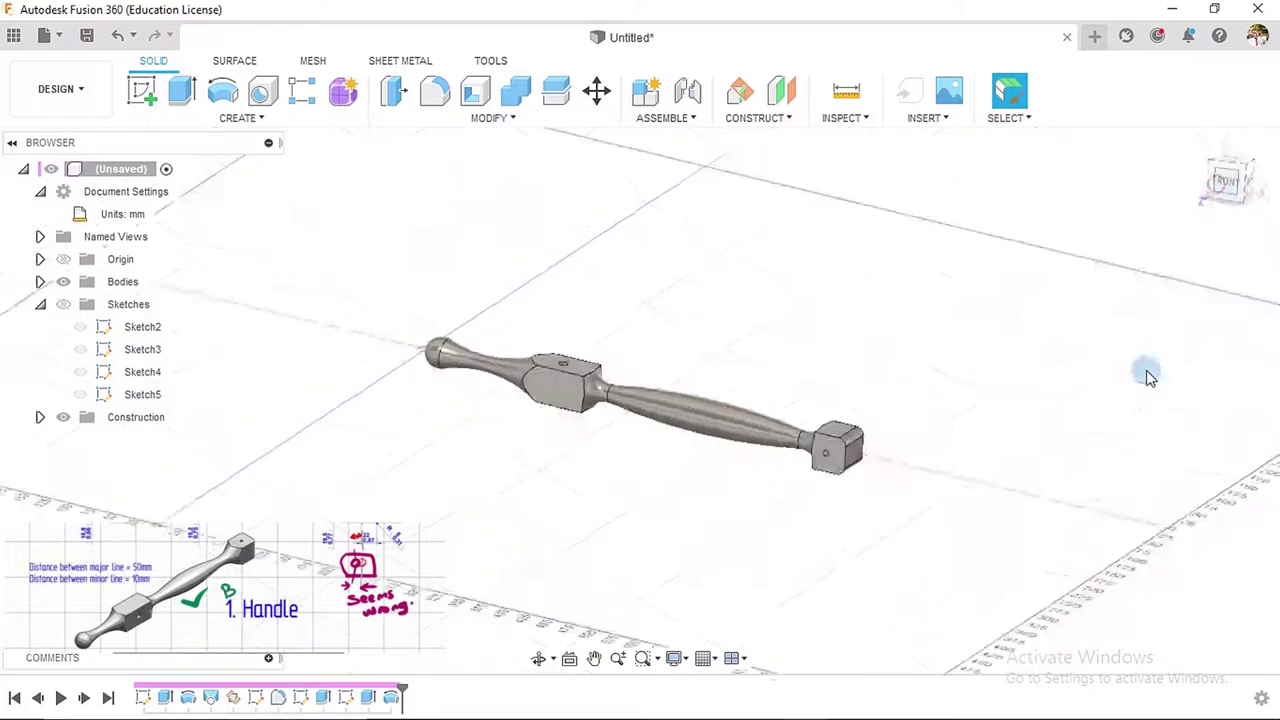
{"action": "scroll", "coordinate": [858, 400], "scroll_direction": "up", "scroll_amount": 6}
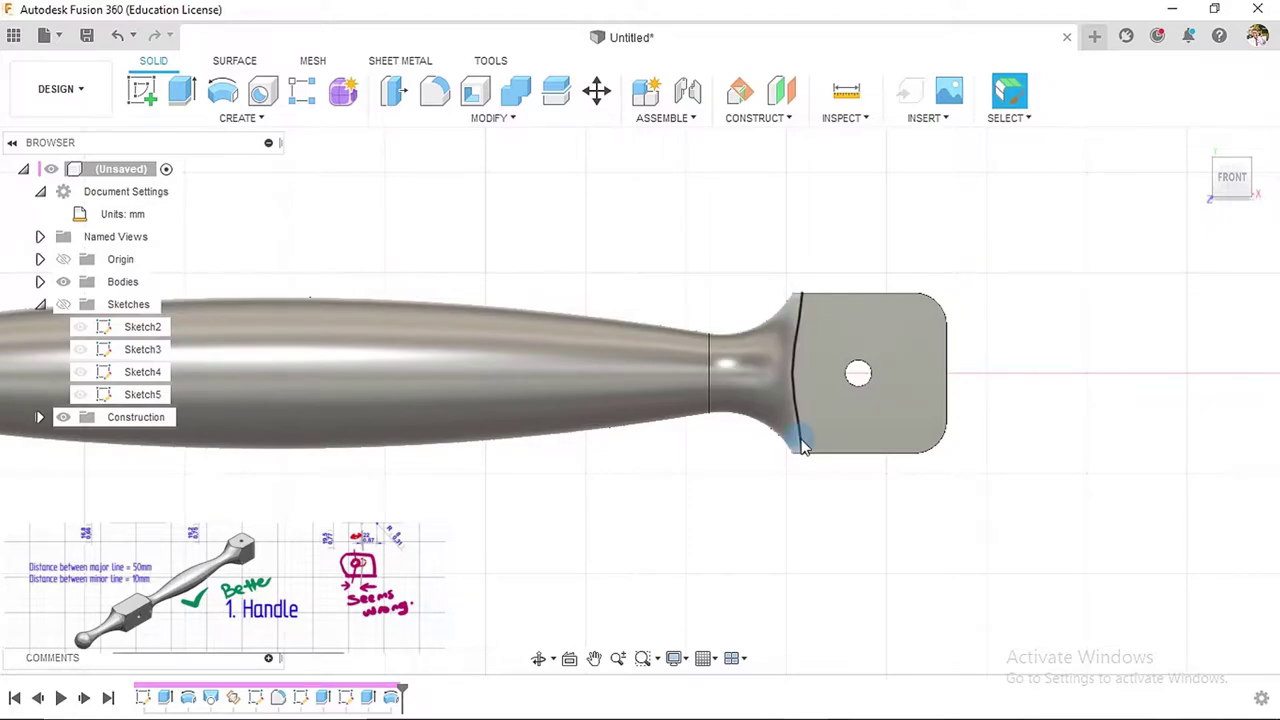
{"action": "scroll", "coordinate": [802, 440], "scroll_direction": "down", "scroll_amount": 5}
{"action": "scroll", "coordinate": [383, 411], "scroll_direction": "up", "scroll_amount": 4}
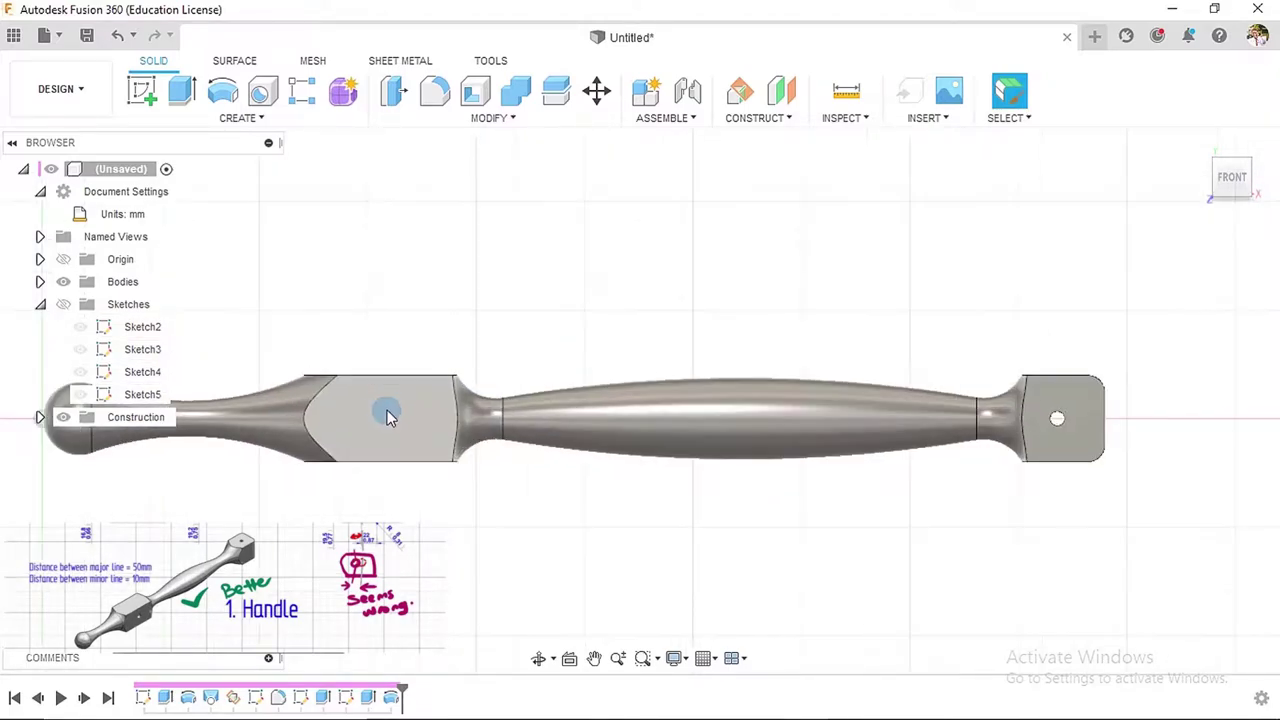
{"action": "scroll", "coordinate": [409, 388], "scroll_direction": "down", "scroll_amount": 3}
{"action": "middle_click_drag", "start_coordinate": [509, 329], "coordinate": [705, 471], "text": "shift"}
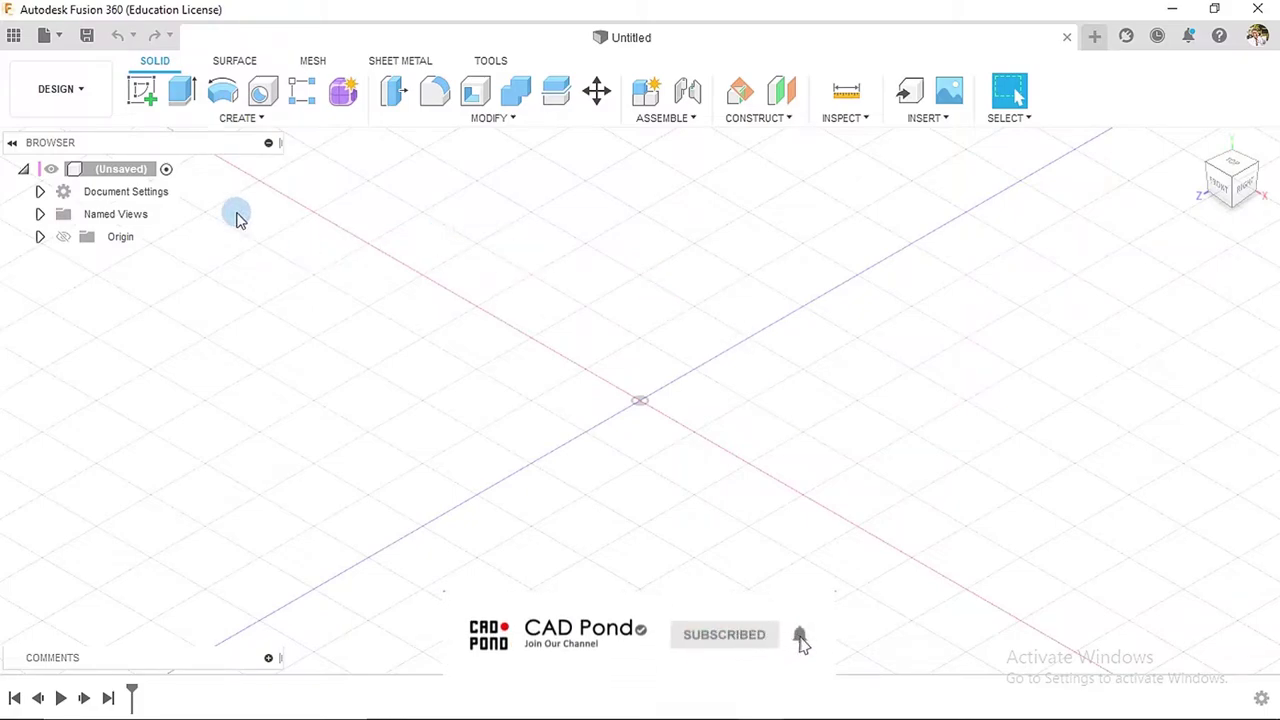
- Start a new sketch on the YZ origin plane of the empty Untitled design
{"action": "left_click", "coordinate": [143, 97]}
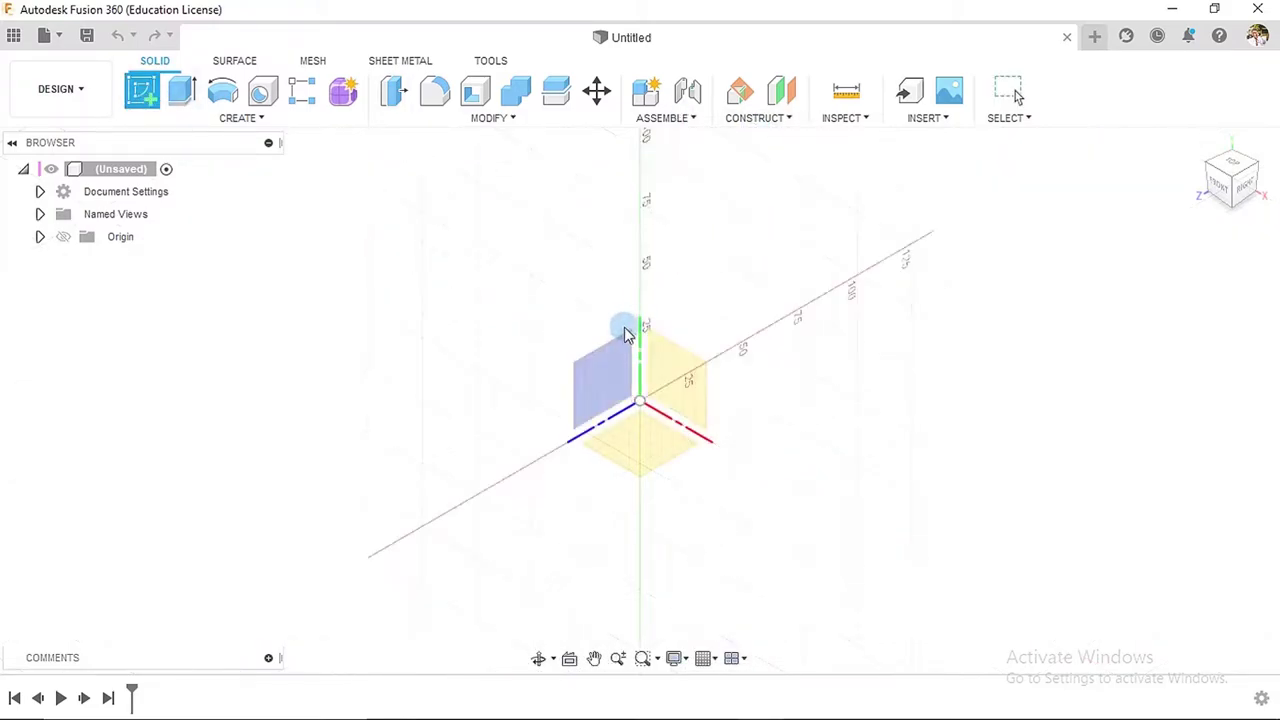
{"action": "left_click", "coordinate": [619, 352]}
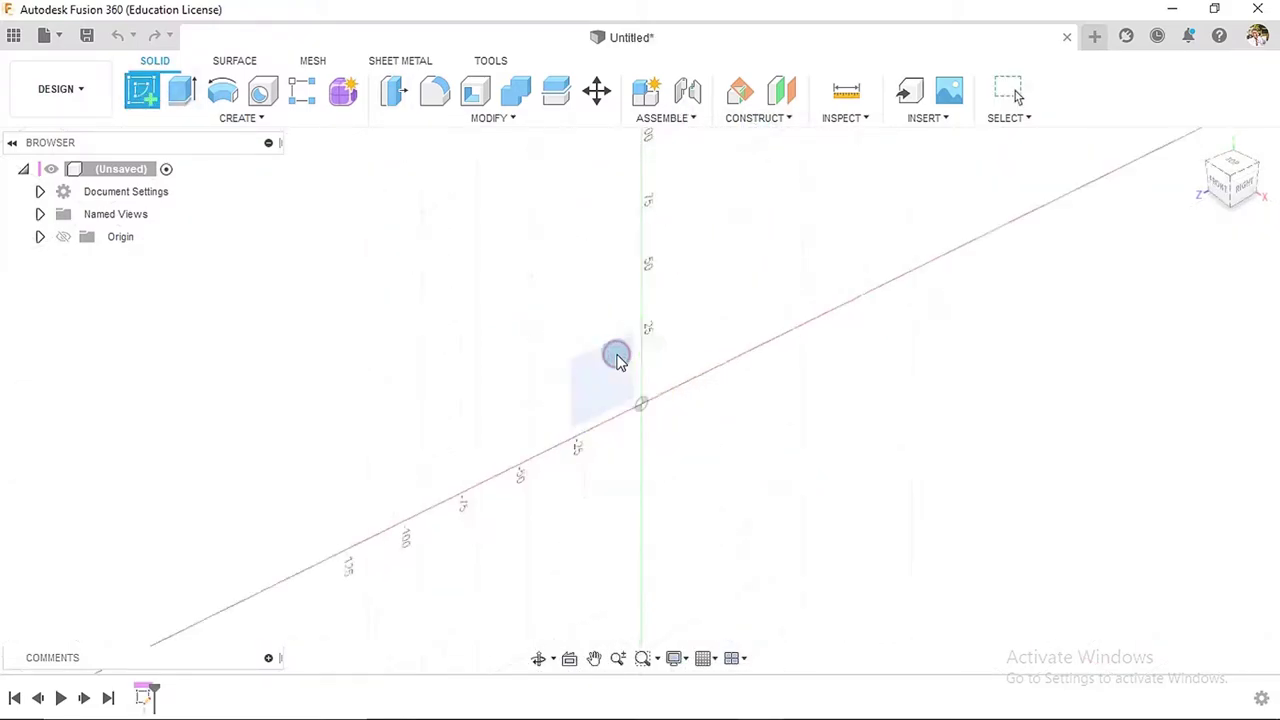
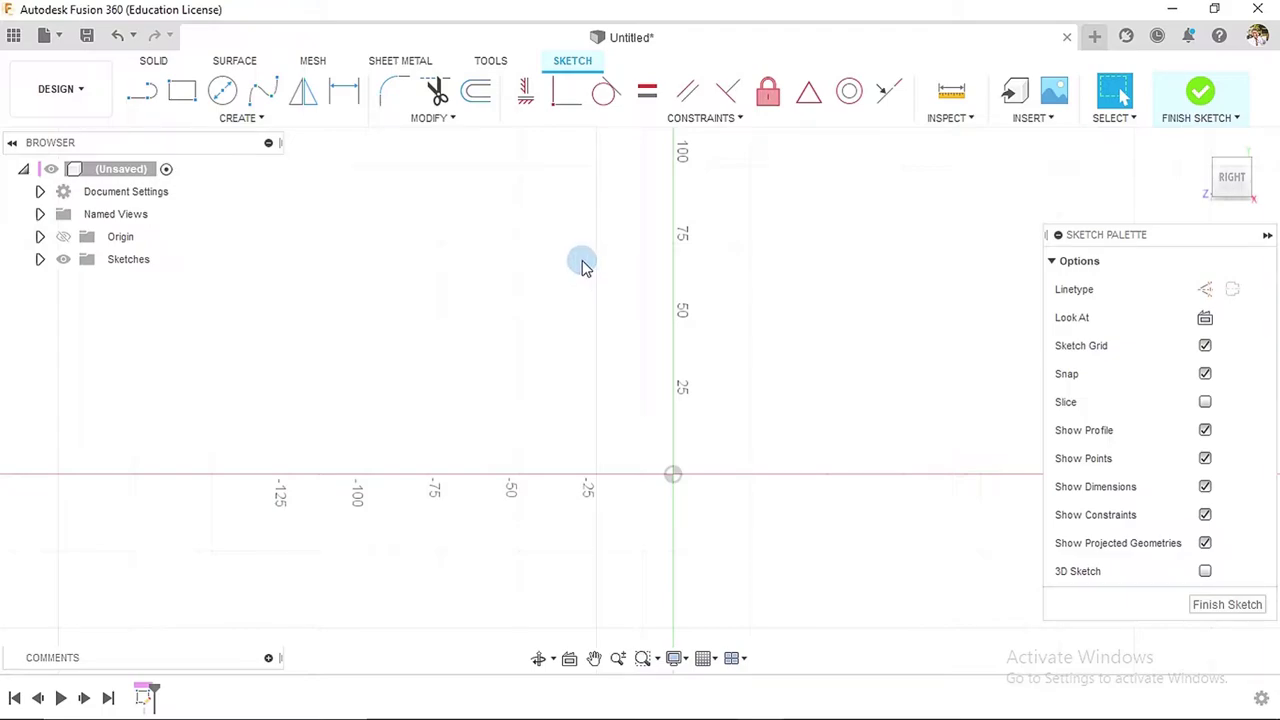
- Draw a circle centred on the sketch origin with diameter 399*2 = 798 mm
{"action": "left_click", "coordinate": [226, 91]}
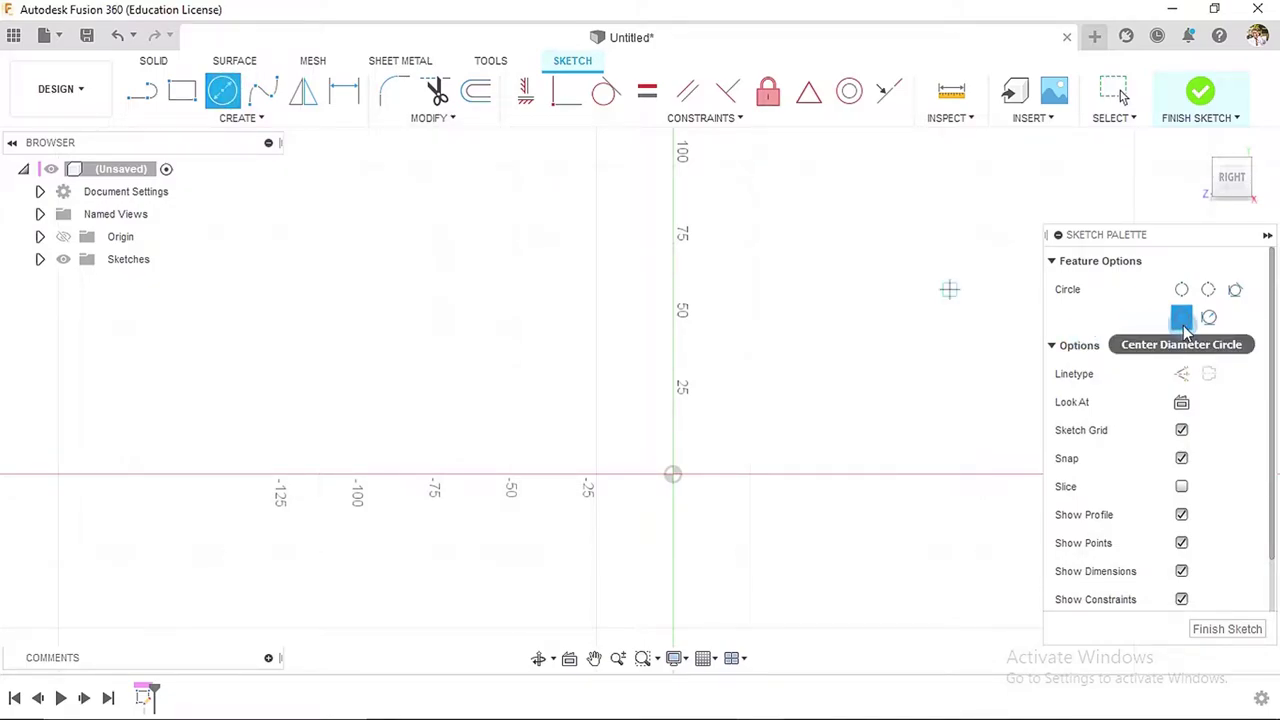
{"action": "scroll", "coordinate": [690, 478], "scroll_direction": "down", "scroll_amount": 1}
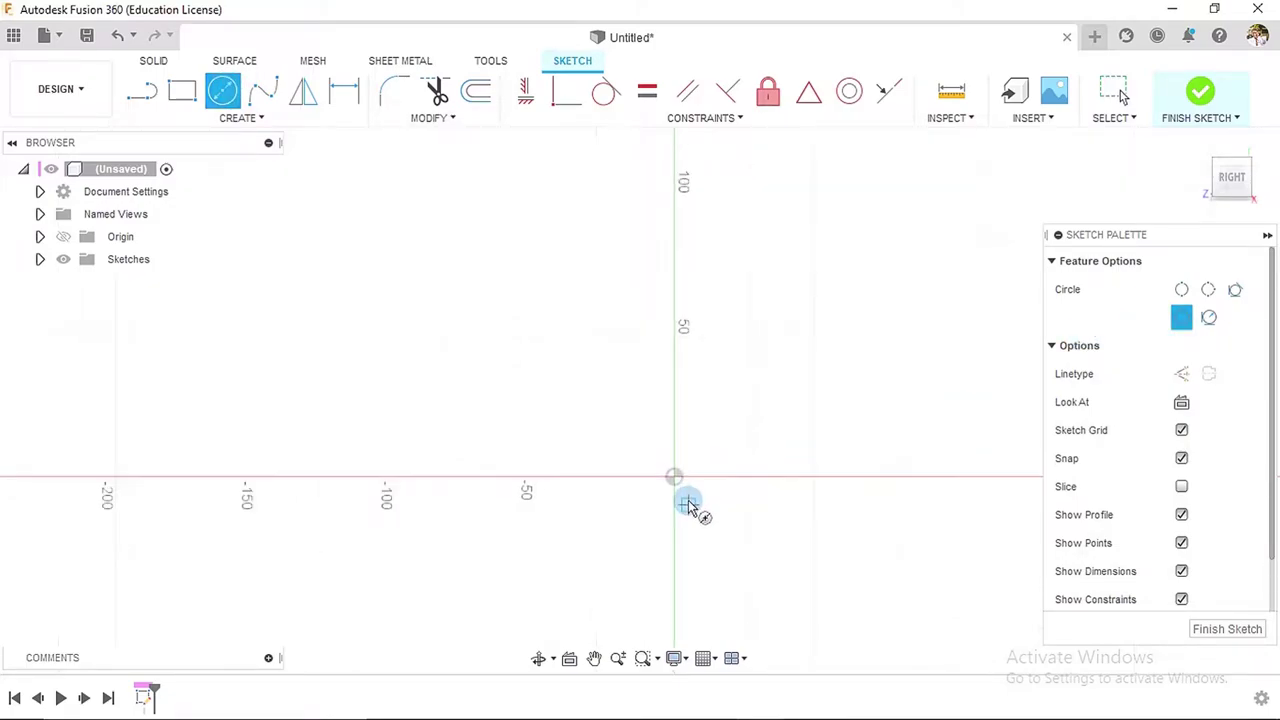
{"action": "middle_click_drag", "start_coordinate": [700, 481], "coordinate": [623, 300]}
{"action": "left_click", "coordinate": [604, 309]}
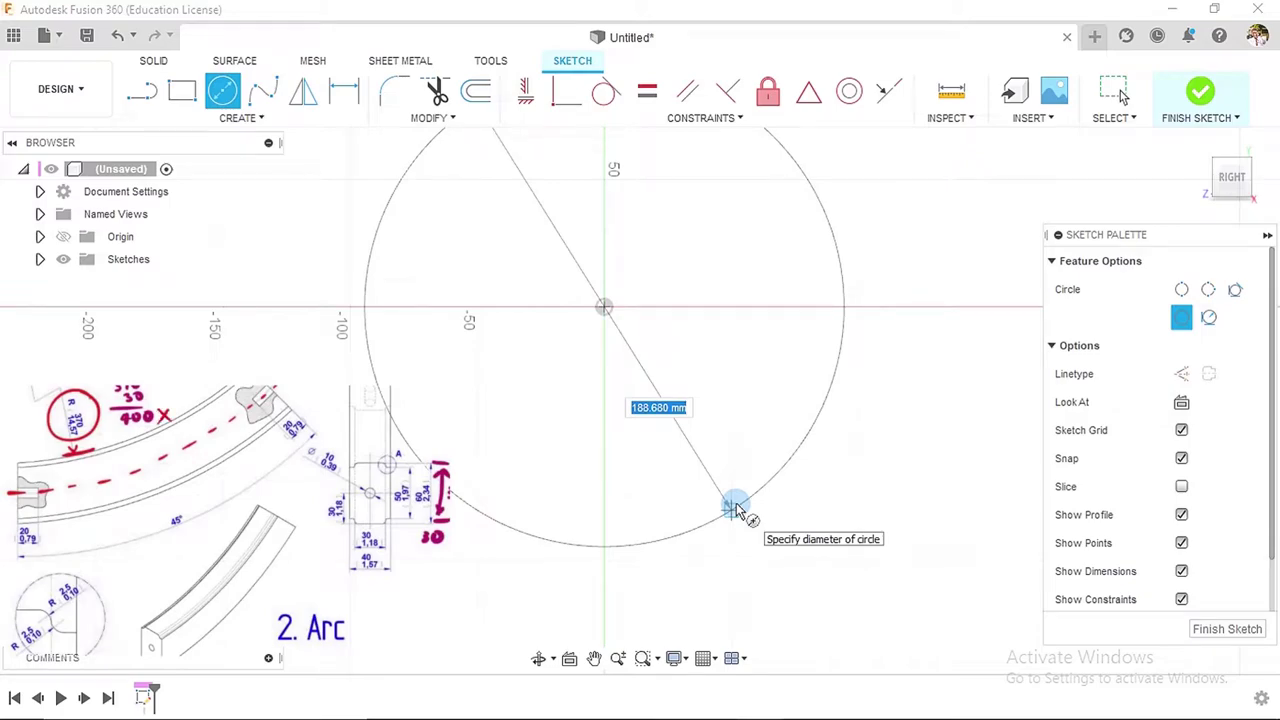
{"action": "type", "text": "399"}
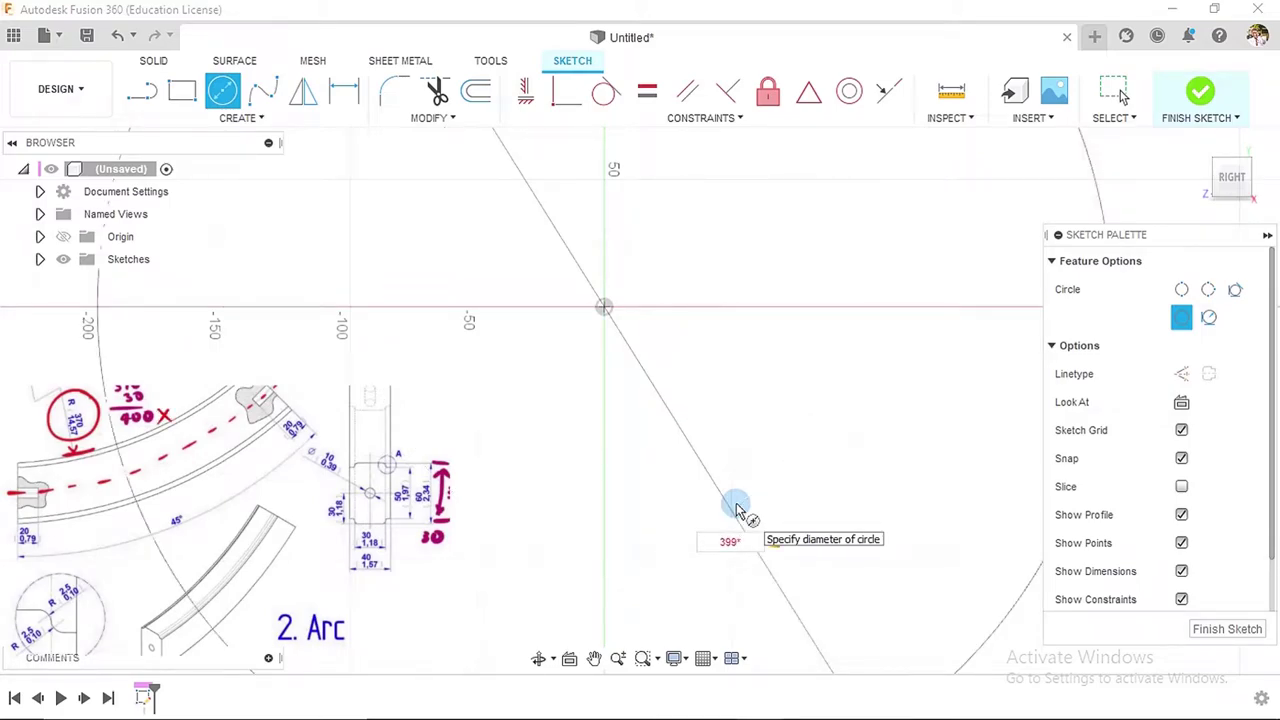
{"action": "type", "text": "*2"}
{"action": "key", "text": "Return"}
{"action": "key", "text": "Escape"}
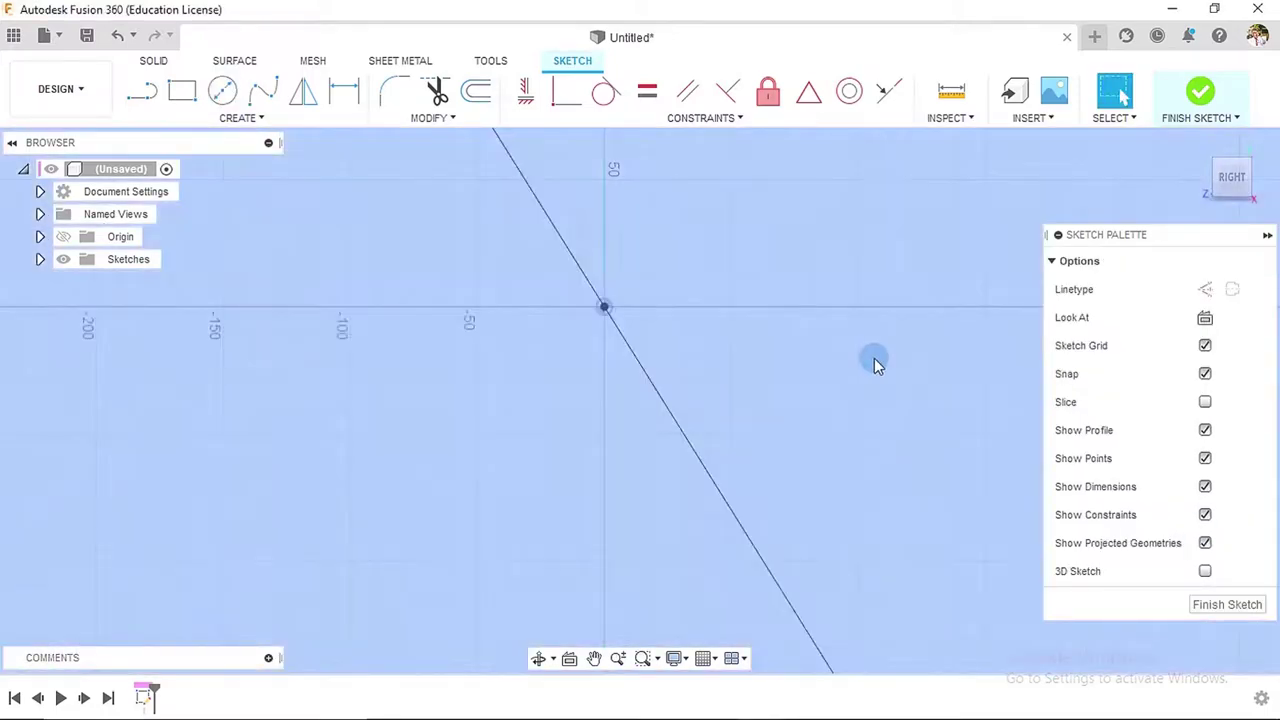
{"action": "scroll", "coordinate": [874, 358], "scroll_direction": "down", "scroll_amount": 3}
{"action": "scroll", "coordinate": [831, 325], "scroll_direction": "down", "scroll_amount": 4}
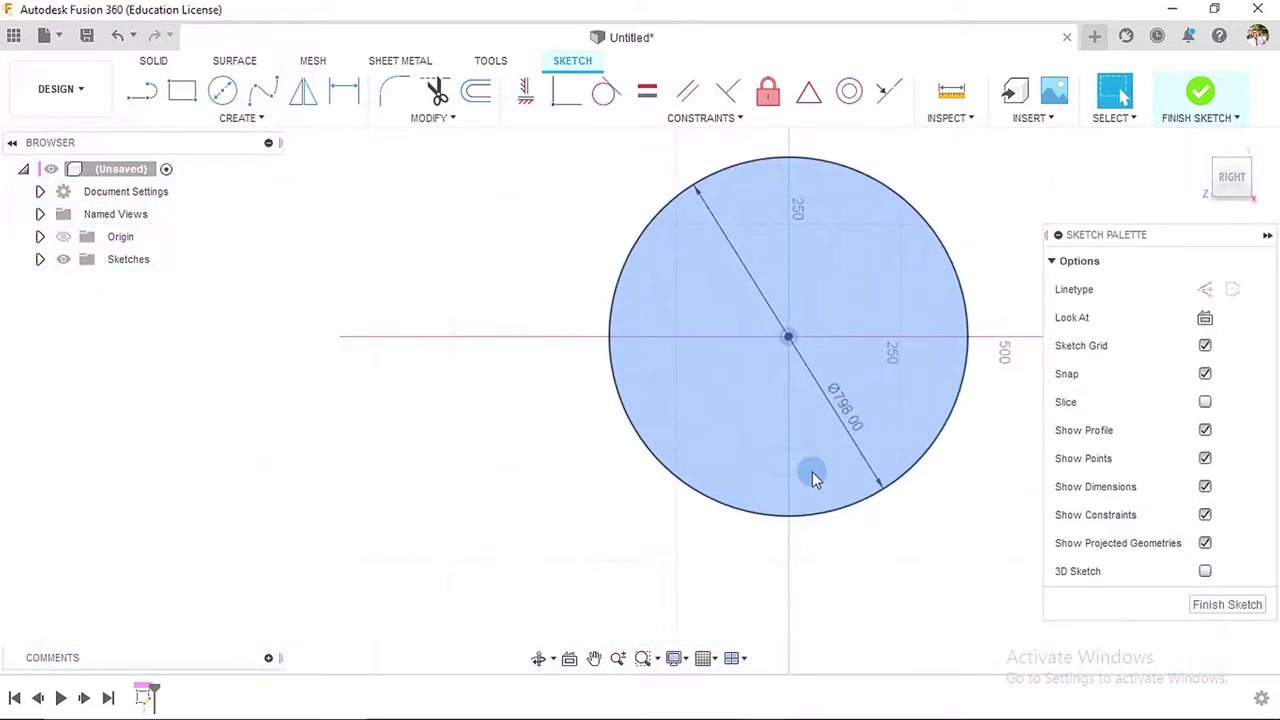
{"action": "mouse_move", "coordinate": [953, 199]}
{"action": "middle_mouse_down"}
{"action": "mouse_move", "coordinate": [940, 180]}
{"action": "mouse_move", "coordinate": [729, 180]}
{"action": "middle_mouse_up"}
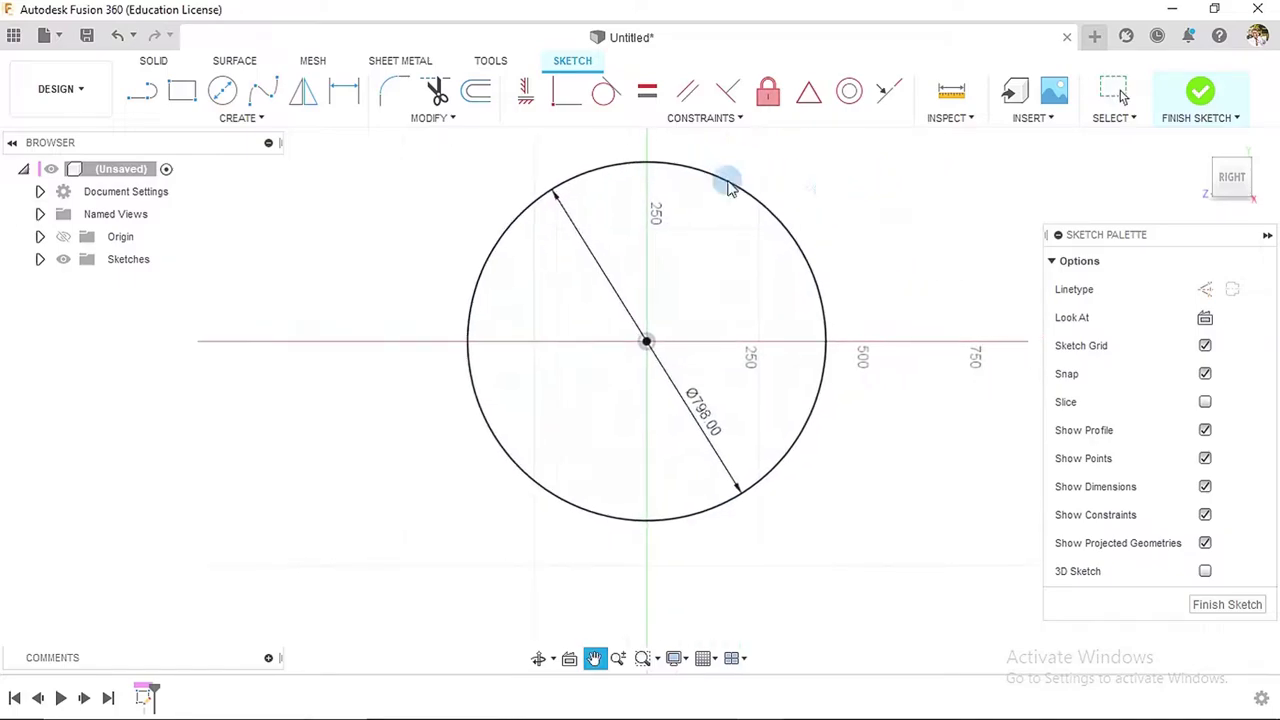
{"action": "left_click", "coordinate": [148, 92]}
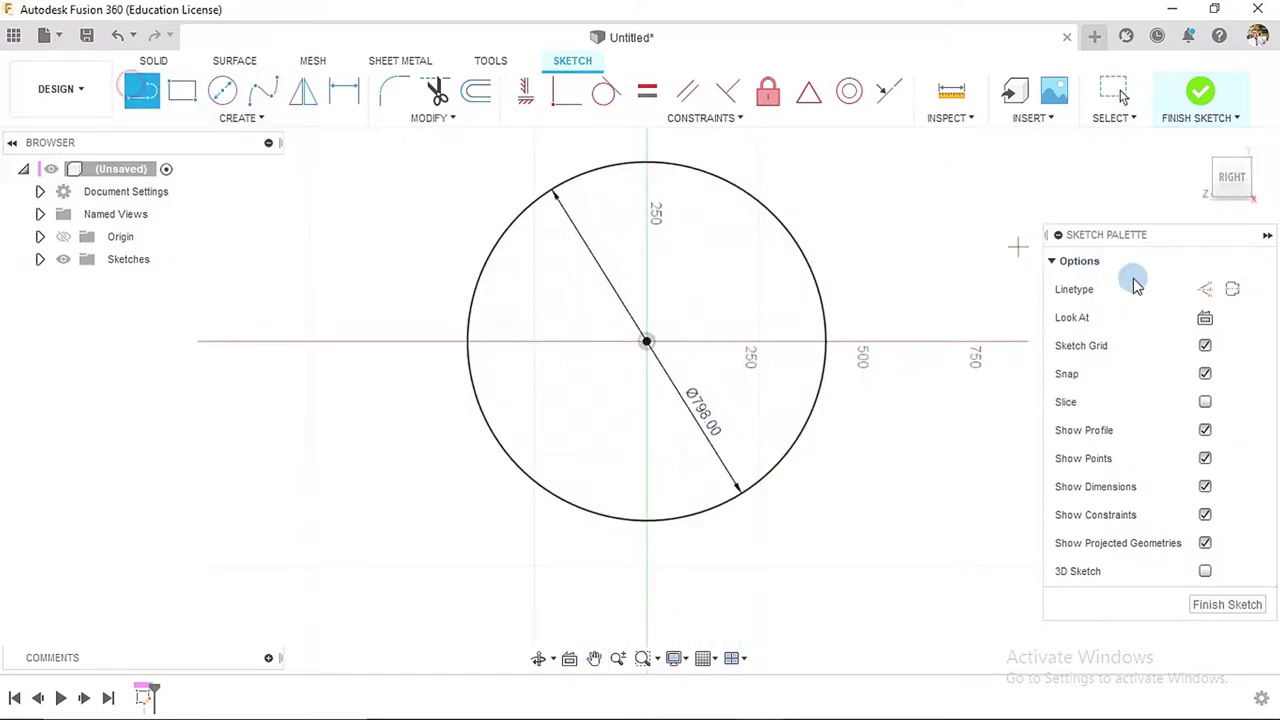
- Draw two construction lines from the circle's centre, one vertical and one diagonal down-right
{"action": "left_click", "coordinate": [1202, 289]}
{"action": "left_click", "coordinate": [646, 341]}
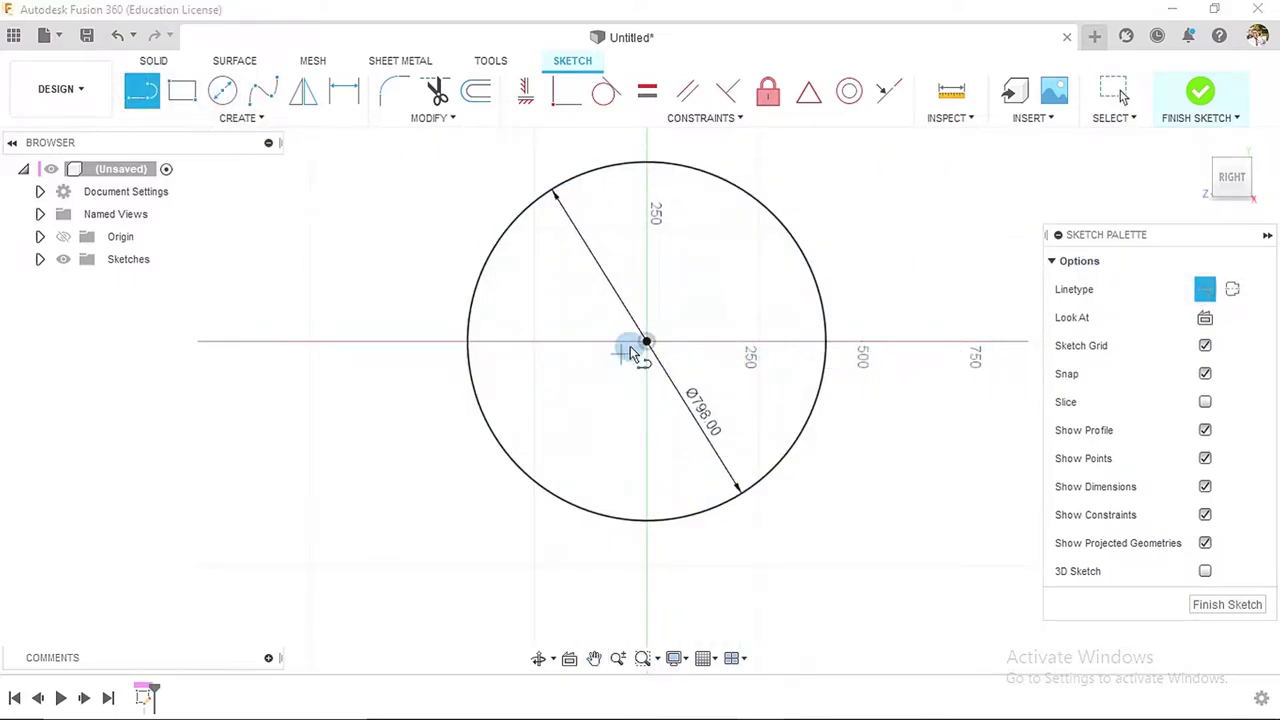
{"action": "left_click", "coordinate": [647, 587]}
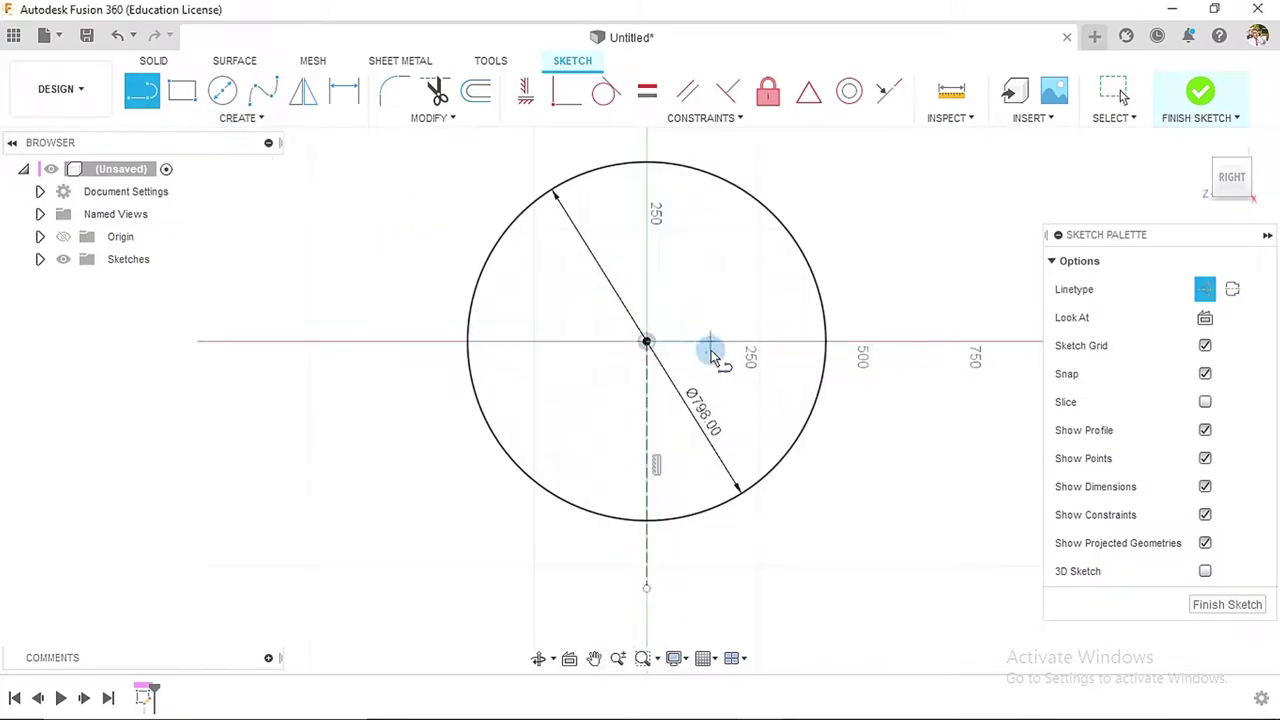
{"action": "left_click", "coordinate": [646, 341]}
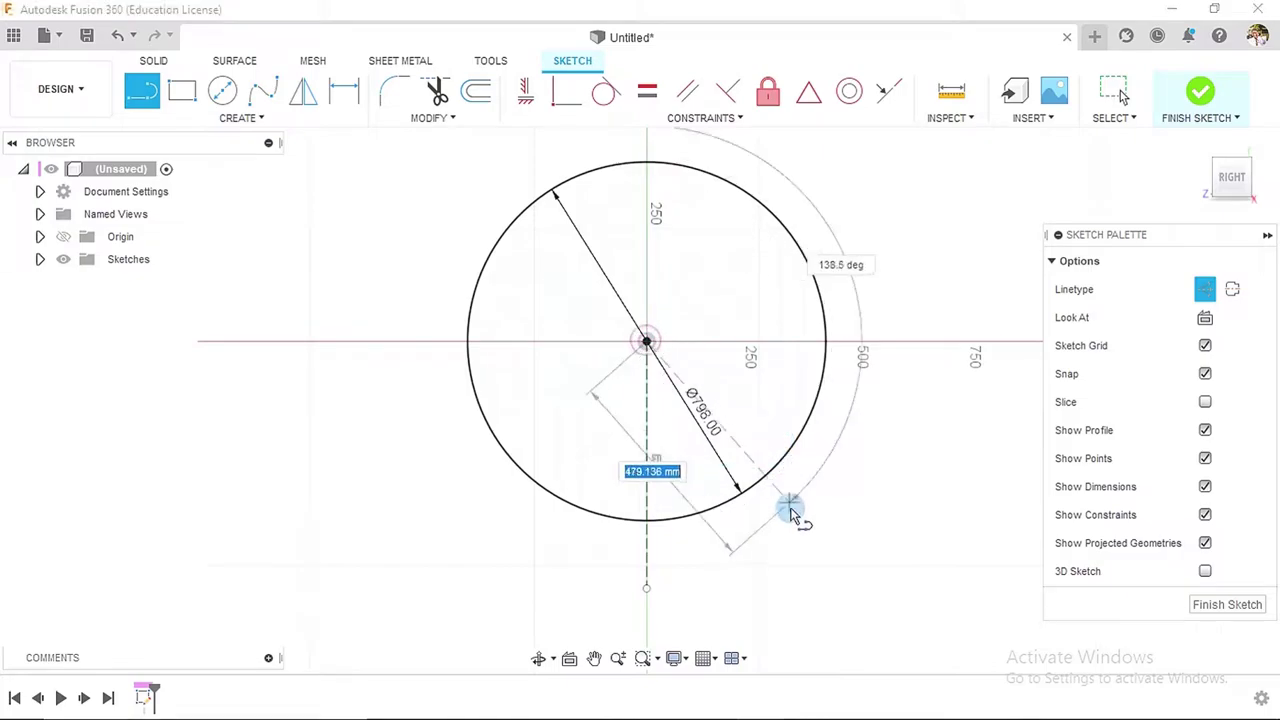
{"action": "left_click", "coordinate": [793, 520]}
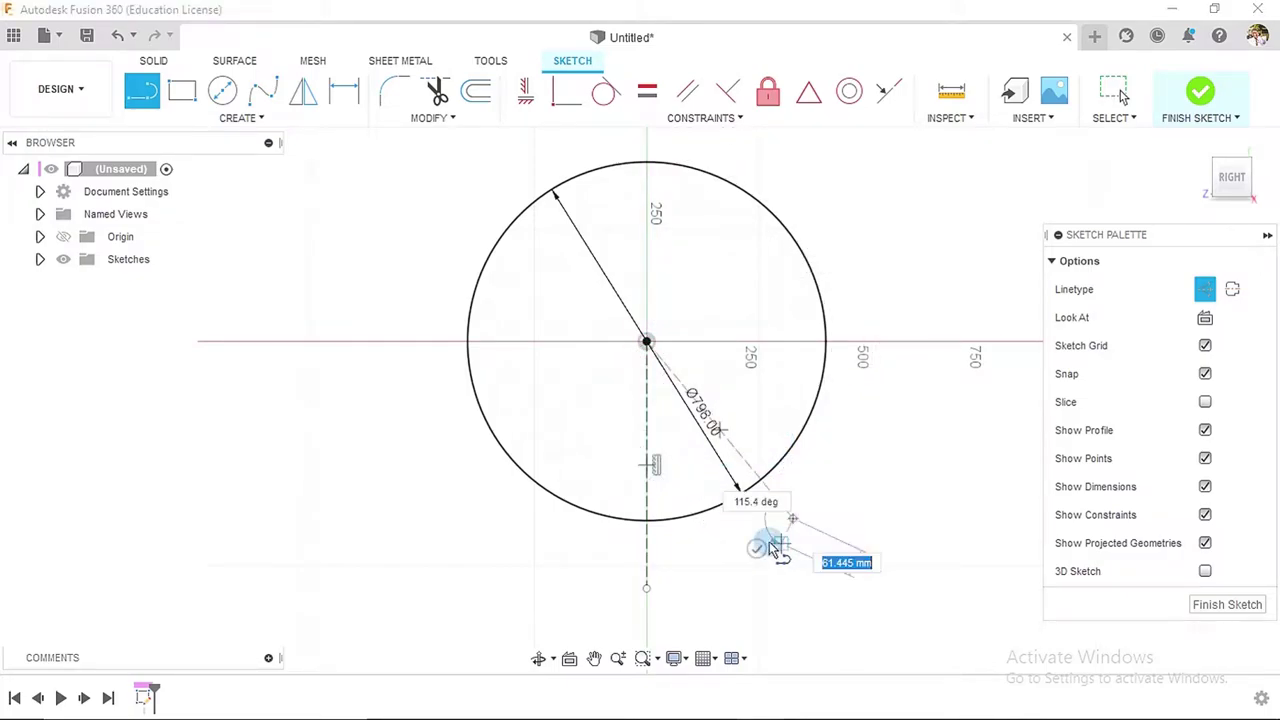
{"action": "key", "text": "Escape"}
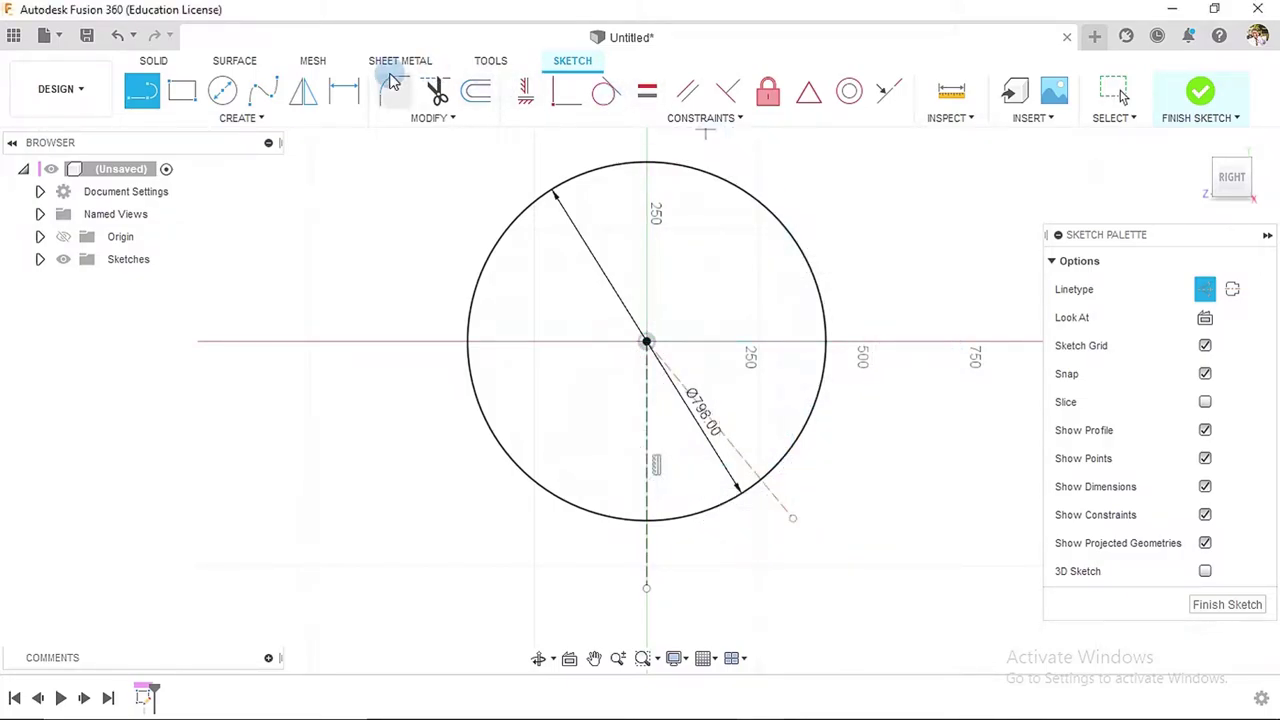
- Dimension the angle between the vertical and diagonal construction lines to 45°
{"action": "left_click", "coordinate": [338, 97]}
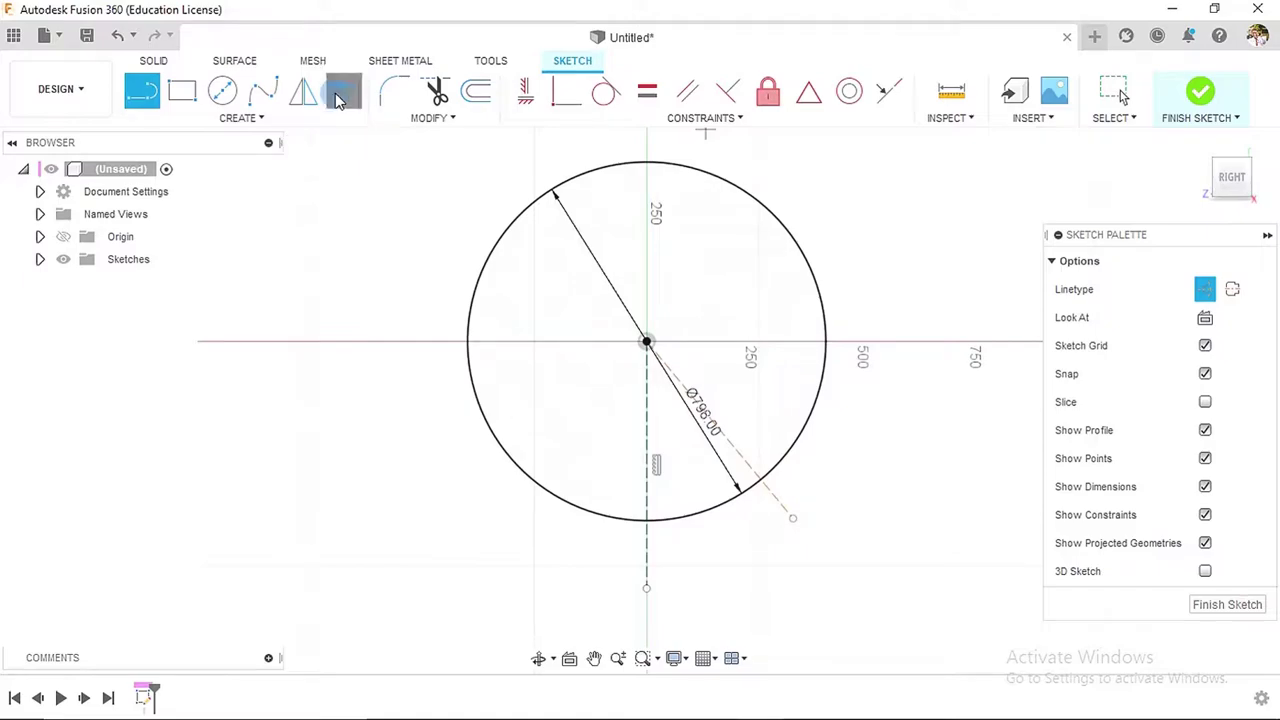
{"action": "left_click", "coordinate": [647, 430]}
{"action": "left_click", "coordinate": [731, 446]}
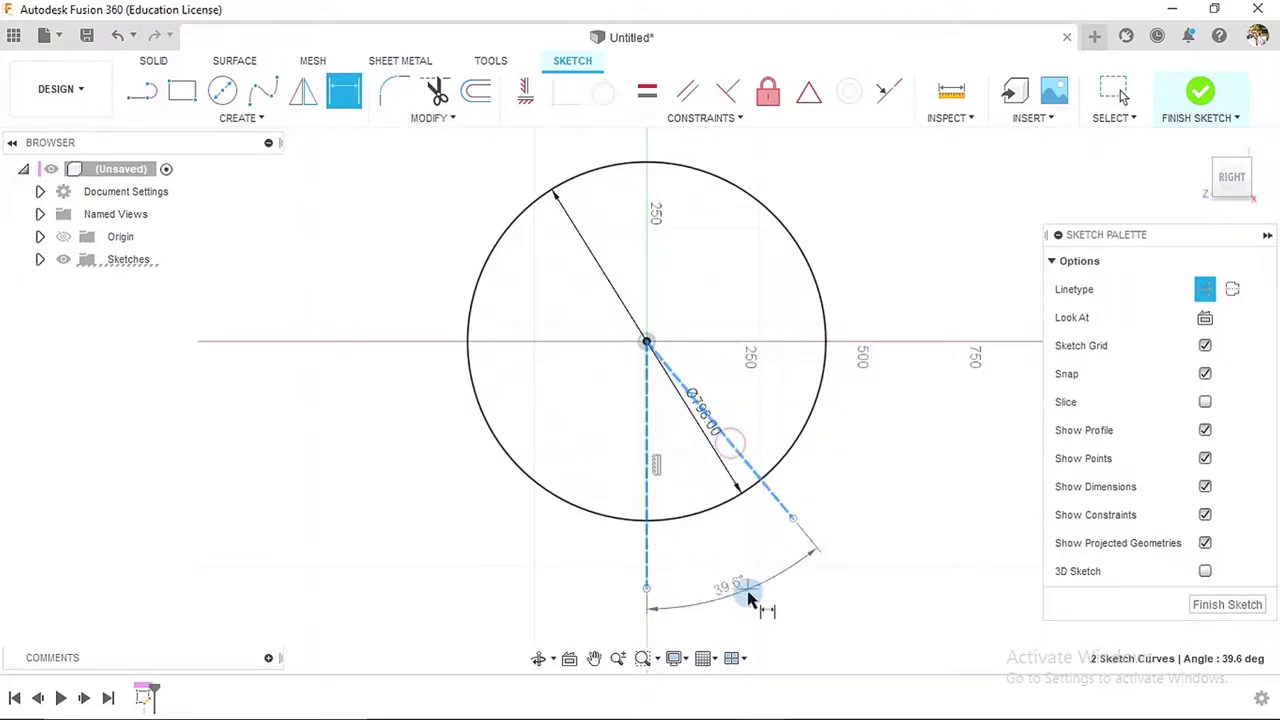
{"action": "left_click", "coordinate": [763, 598]}
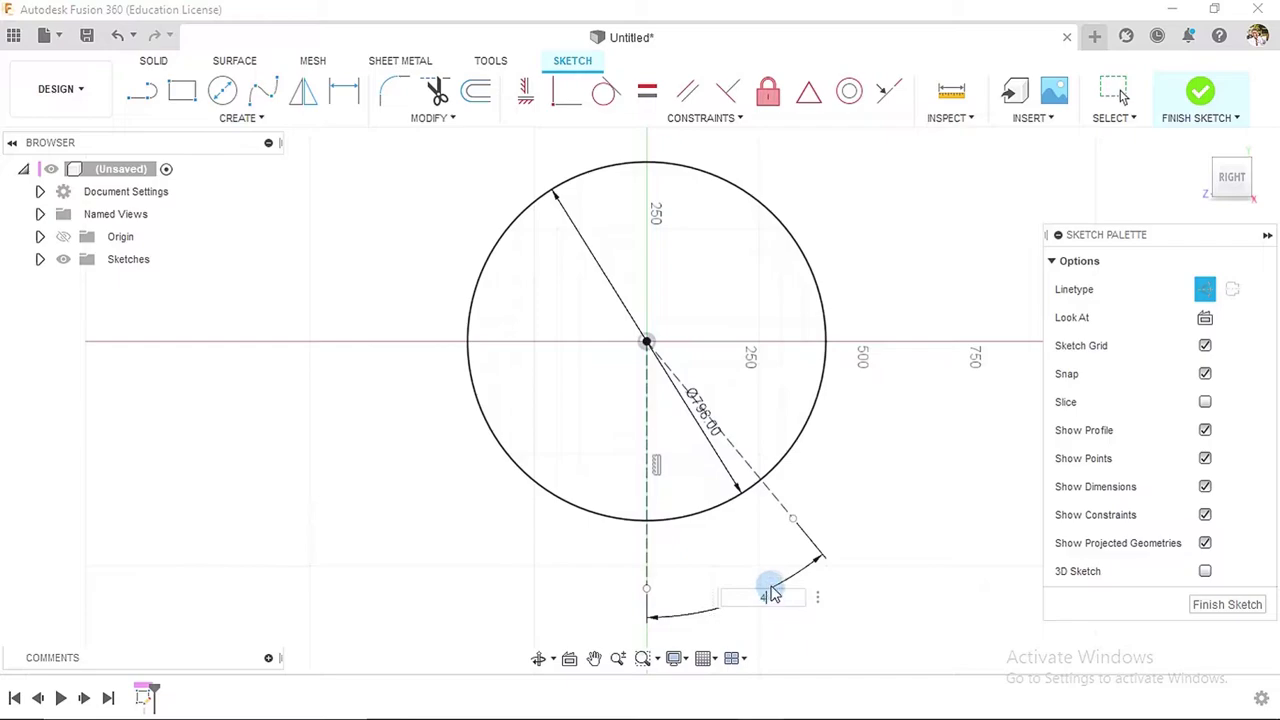
{"action": "key", "text": "Return"}
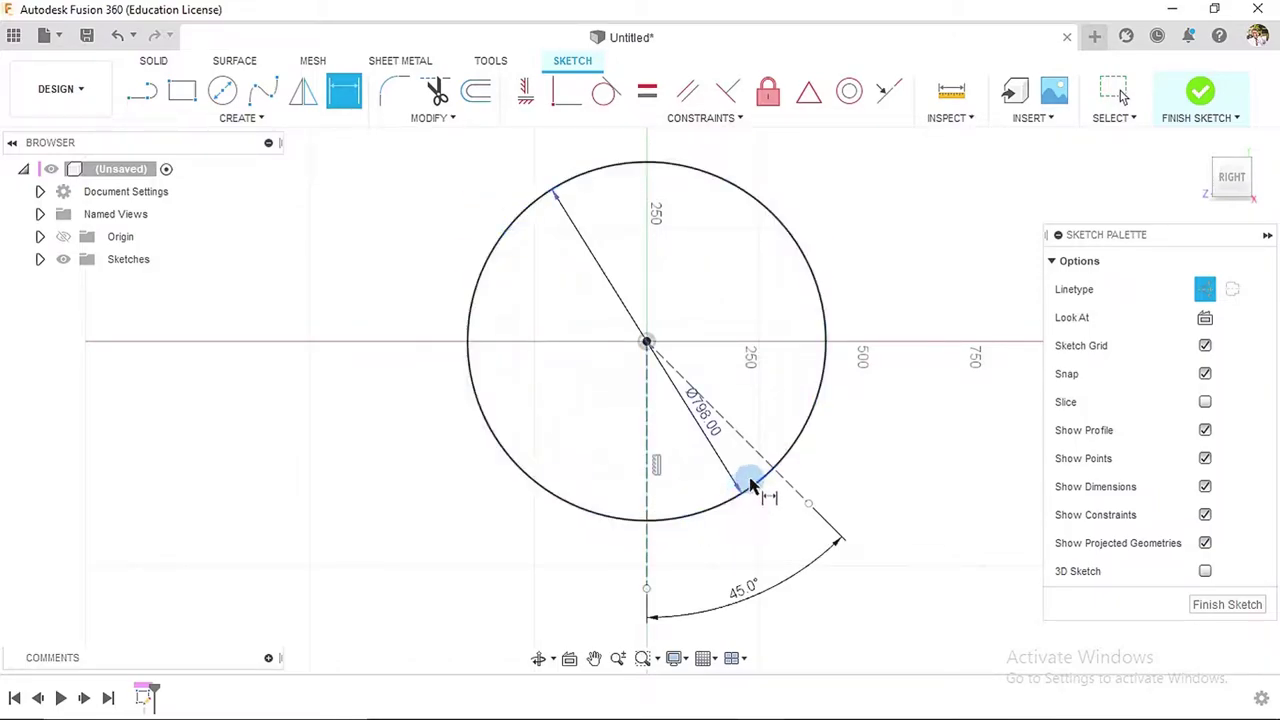
- Trim the Ø798 circle down to the arc between the two construction lines
{"action": "left_click", "coordinate": [436, 90]}
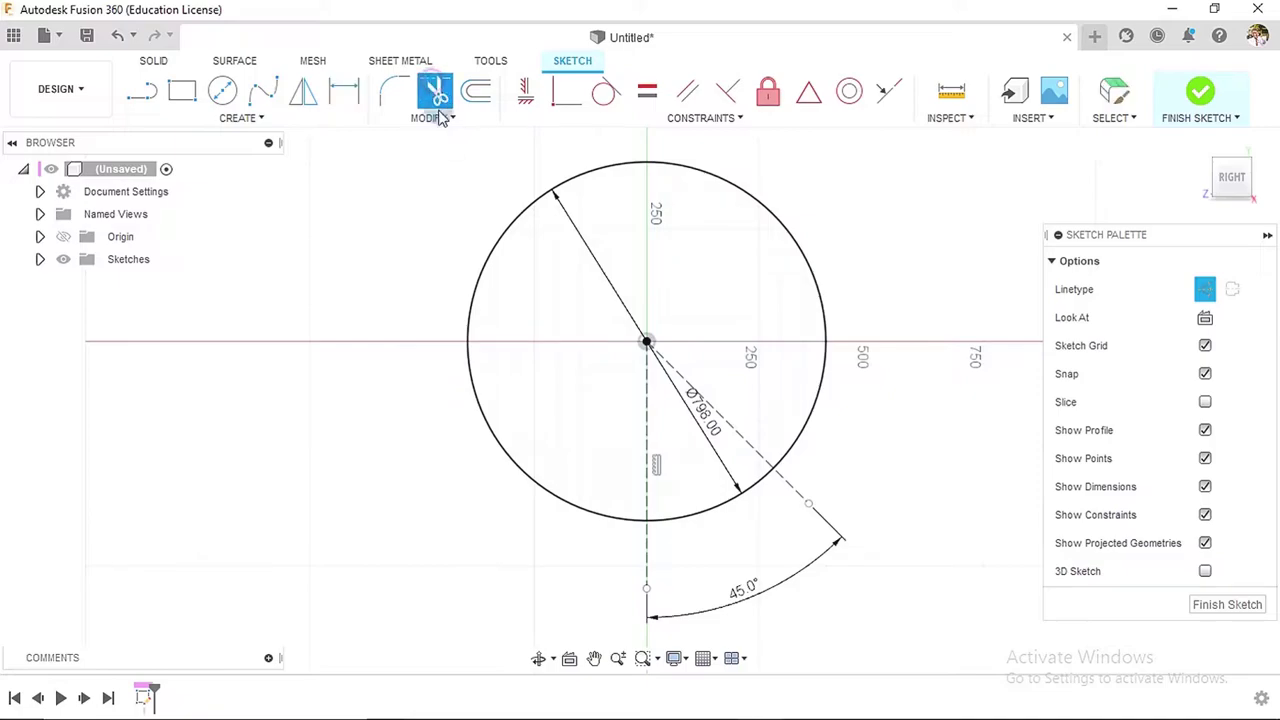
{"action": "left_click", "coordinate": [494, 255]}
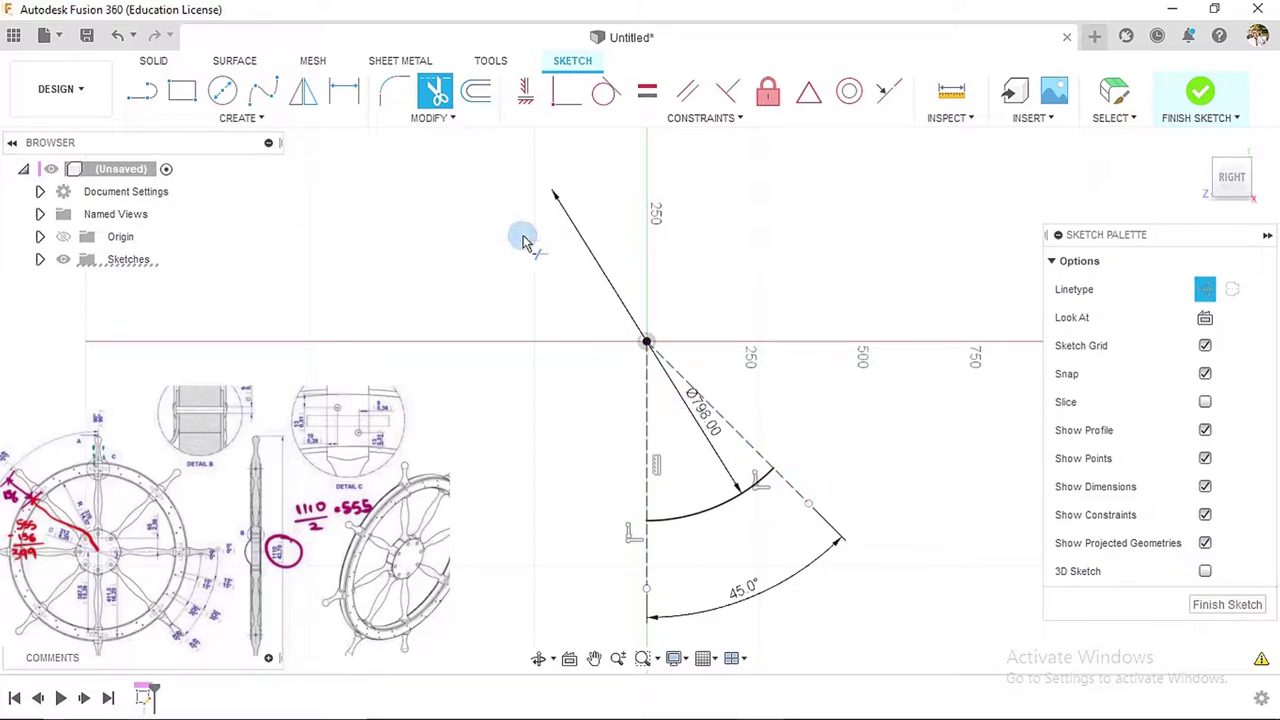
{"action": "left_click", "coordinate": [474, 96]}
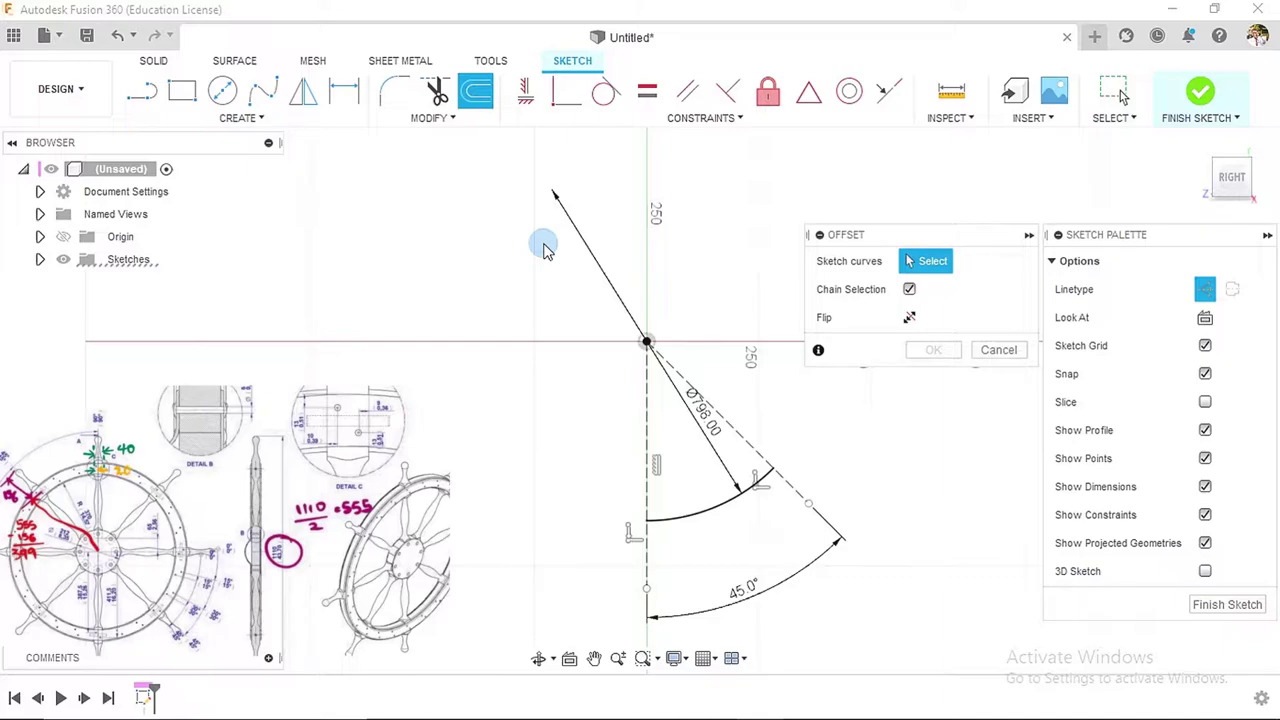
- Offset the vertical construction line by 20 mm
{"action": "left_click", "coordinate": [650, 458]}
{"action": "left_click_drag", "start_coordinate": [648, 450], "coordinate": [655, 449]}
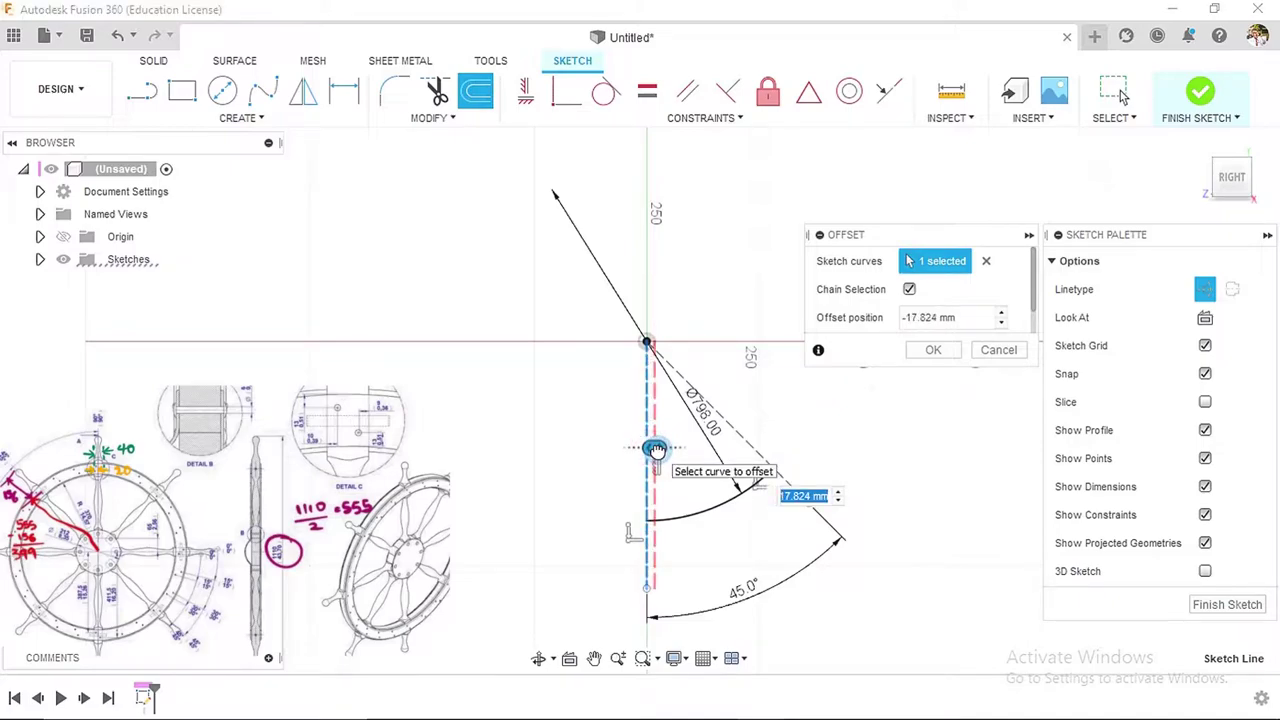
{"action": "type", "text": "-2"}
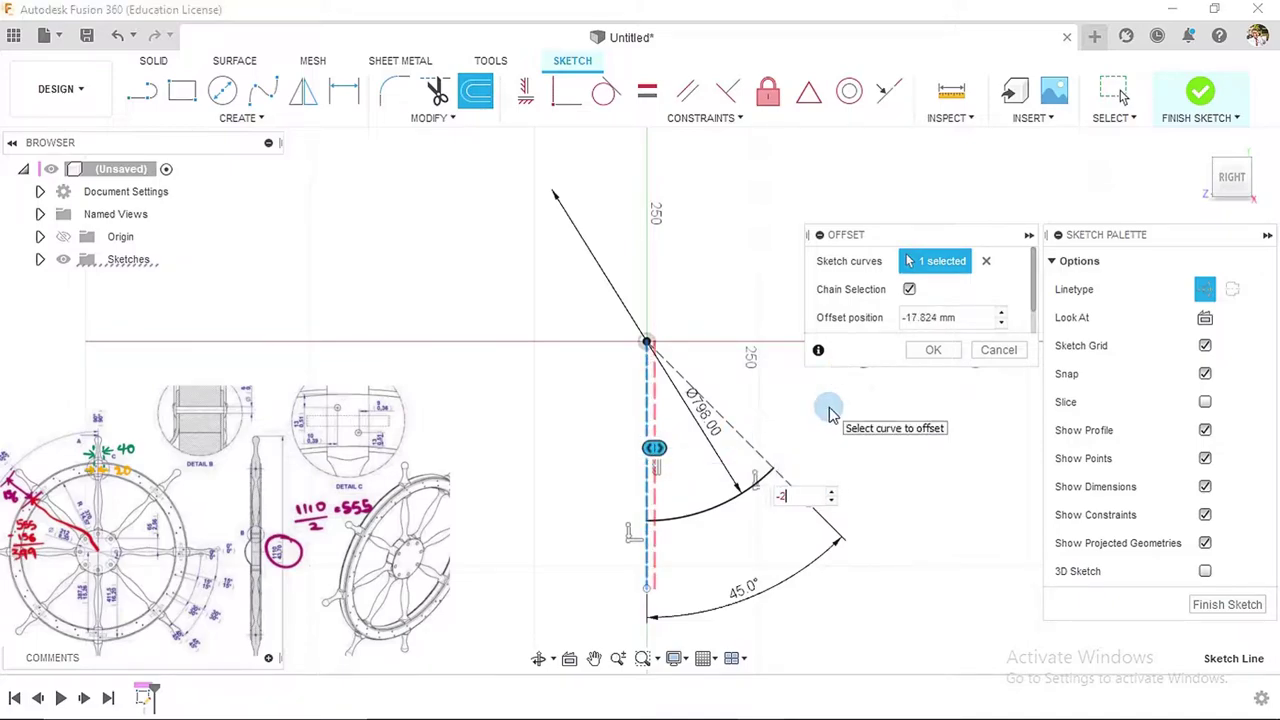
{"action": "type", "text": "0"}
{"action": "key", "text": "Return"}
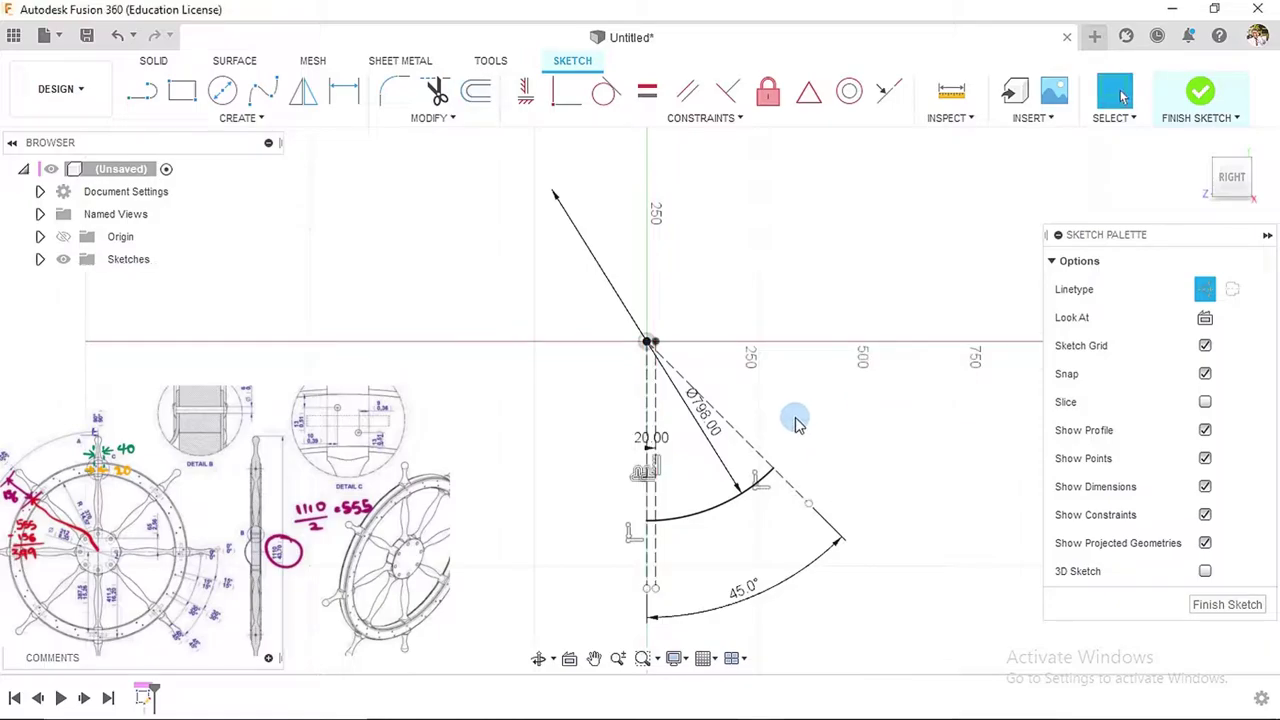
- Offset the diagonal construction line and select the two offset lines
{"action": "left_click", "coordinate": [488, 98]}
{"action": "left_click", "coordinate": [723, 415]}
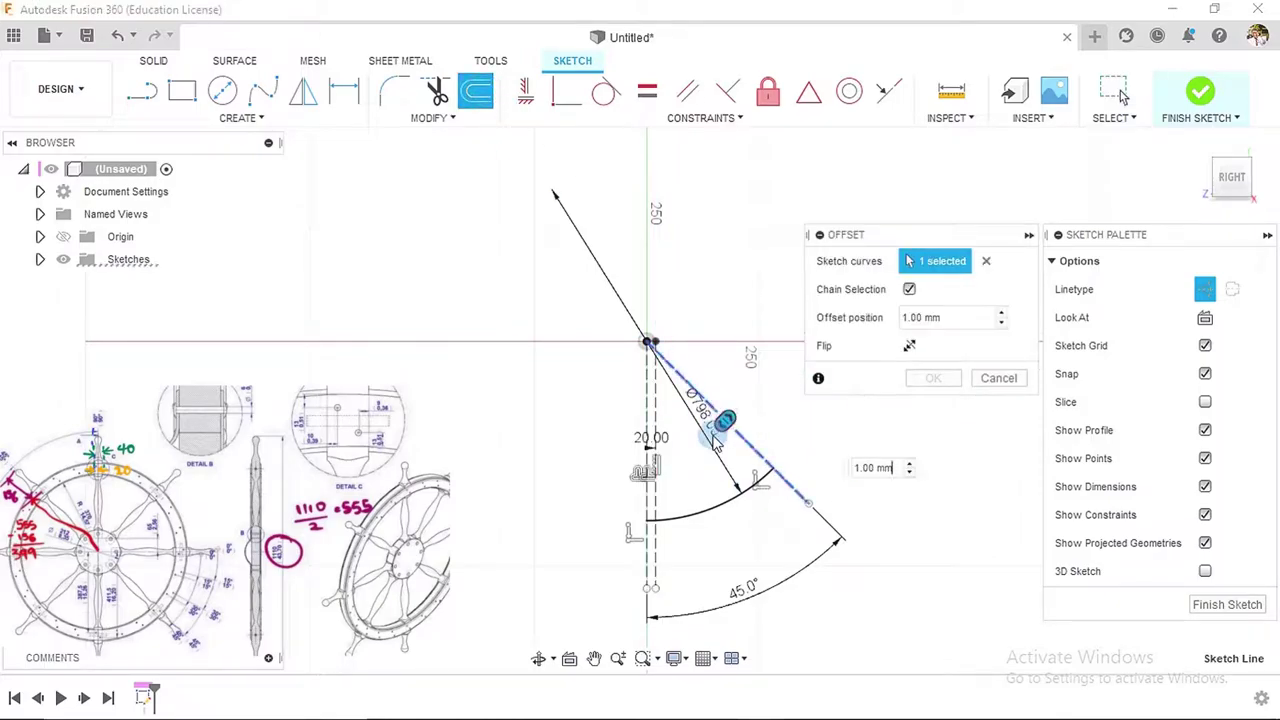
{"action": "left_click_drag", "start_coordinate": [723, 418], "coordinate": [718, 424]}
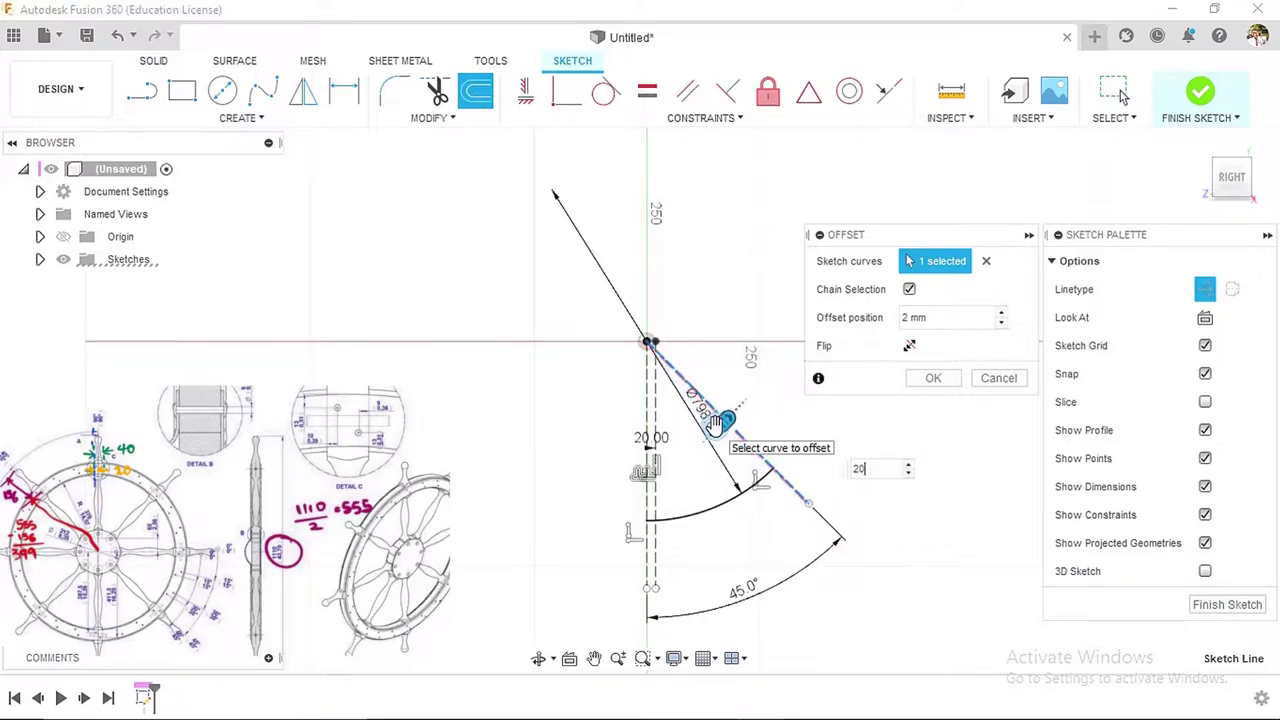
{"action": "key", "text": "Return"}
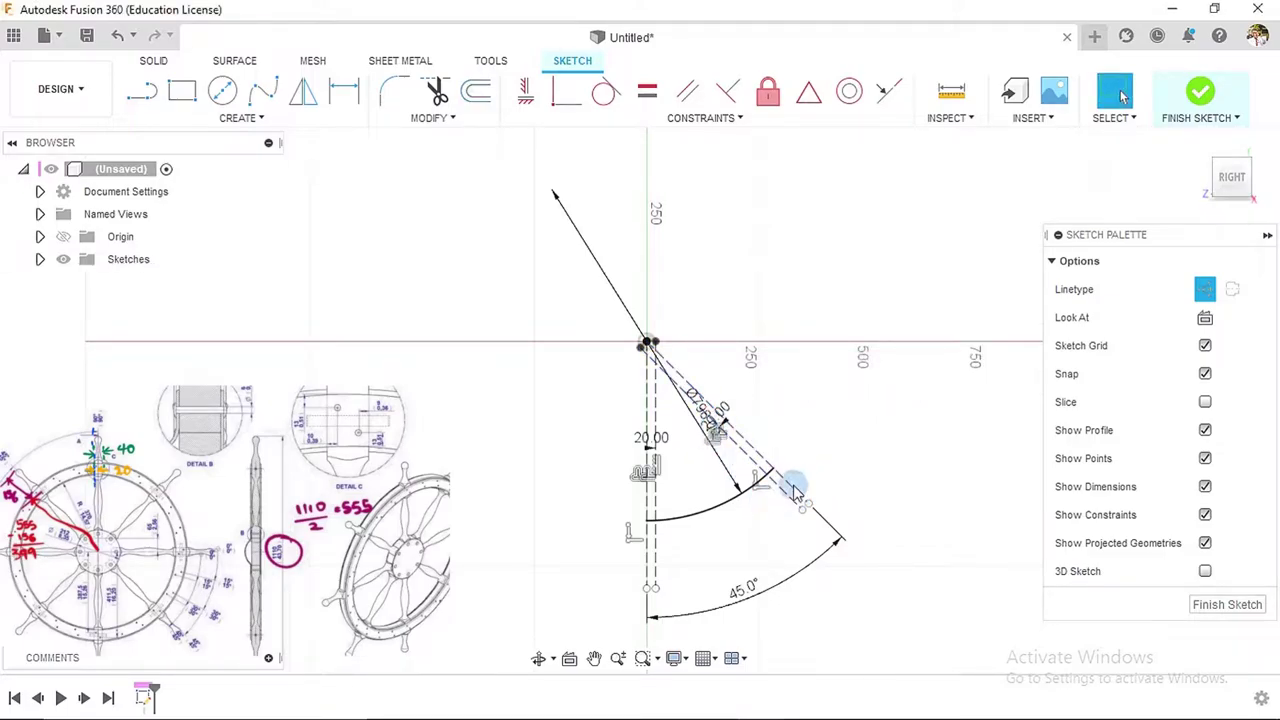
{"action": "scroll", "coordinate": [790, 488], "scroll_direction": "up", "scroll_amount": 3}
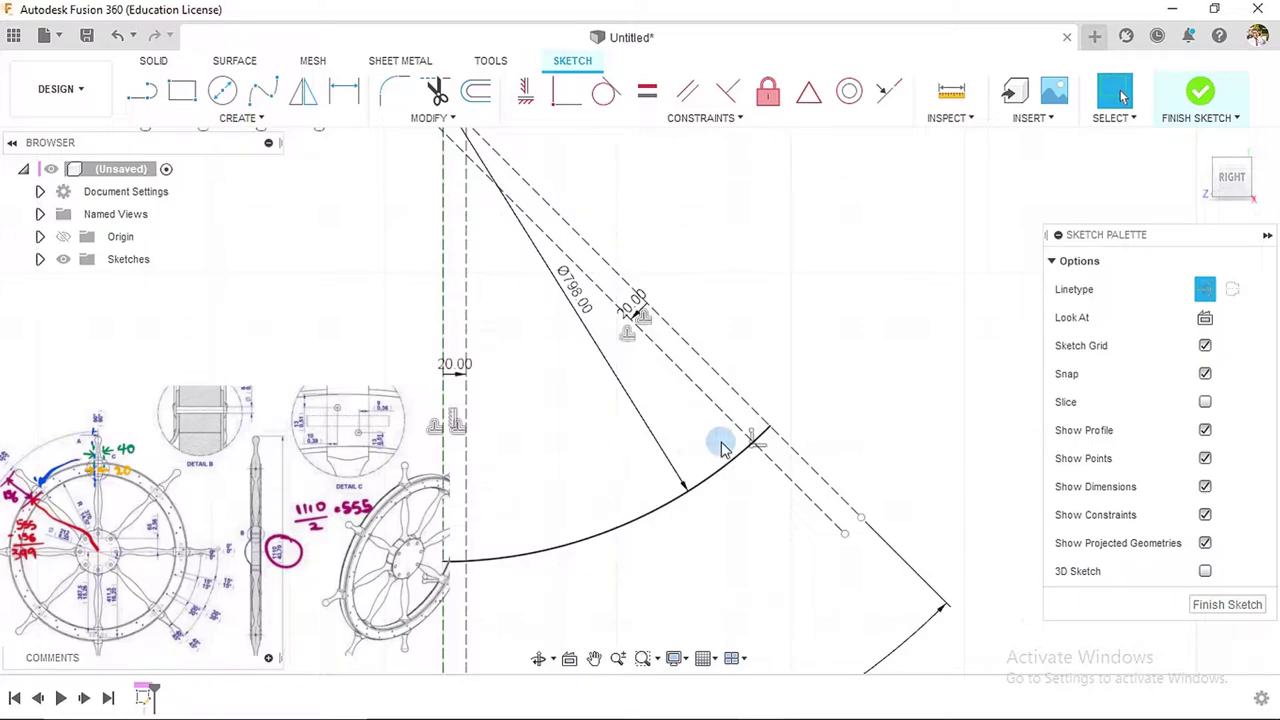
{"action": "left_click", "coordinate": [757, 443]}
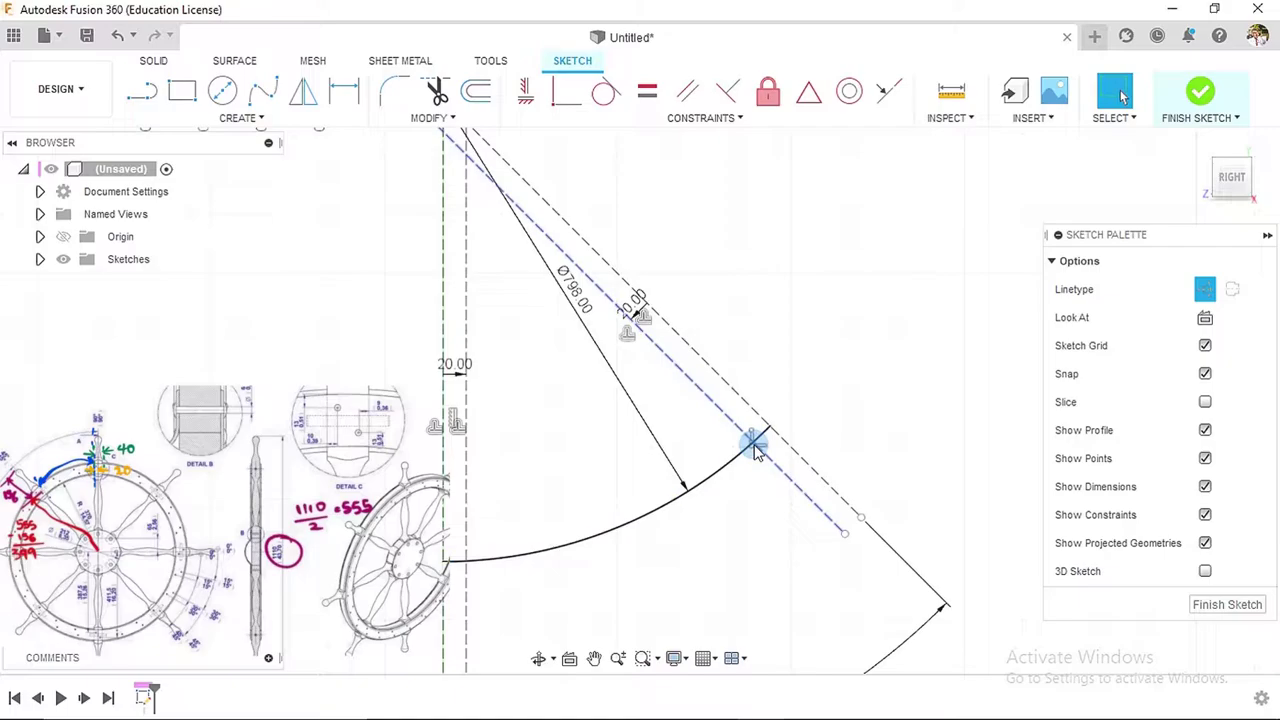
{"action": "scroll", "coordinate": [694, 437], "scroll_direction": "down", "scroll_amount": 3}
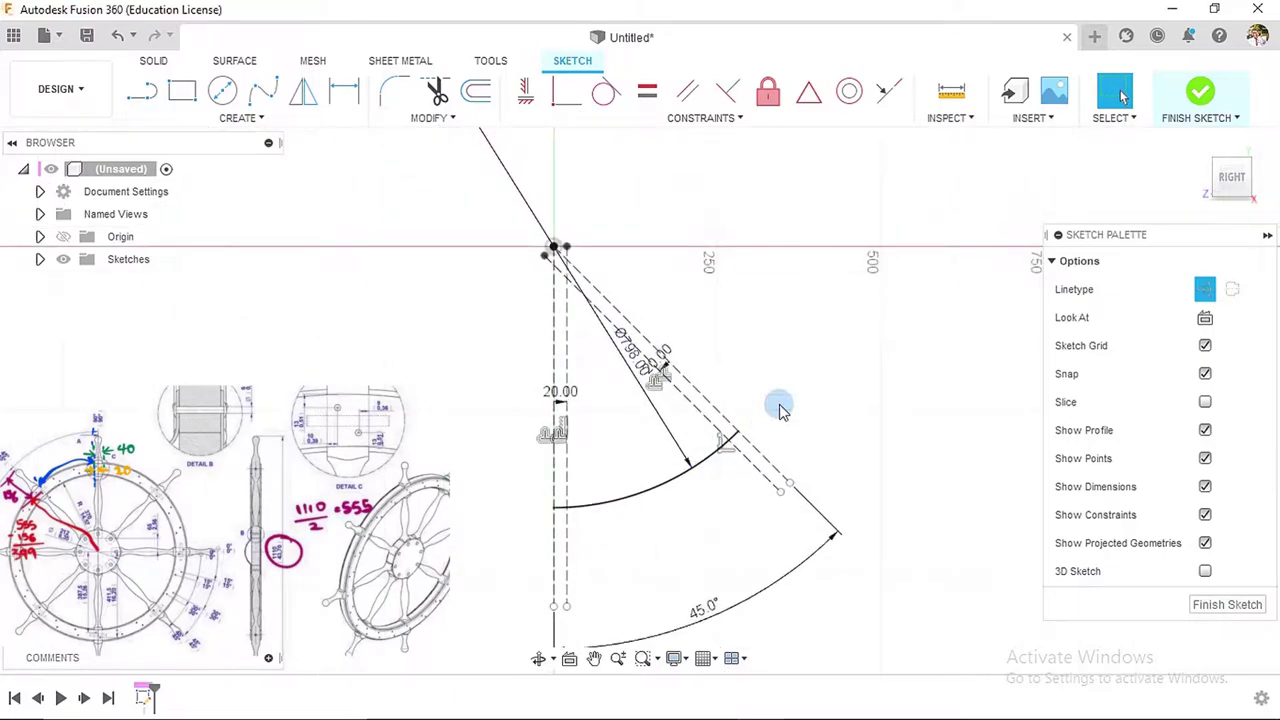
{"action": "scroll", "coordinate": [782, 410], "scroll_direction": "down", "scroll_amount": 1}
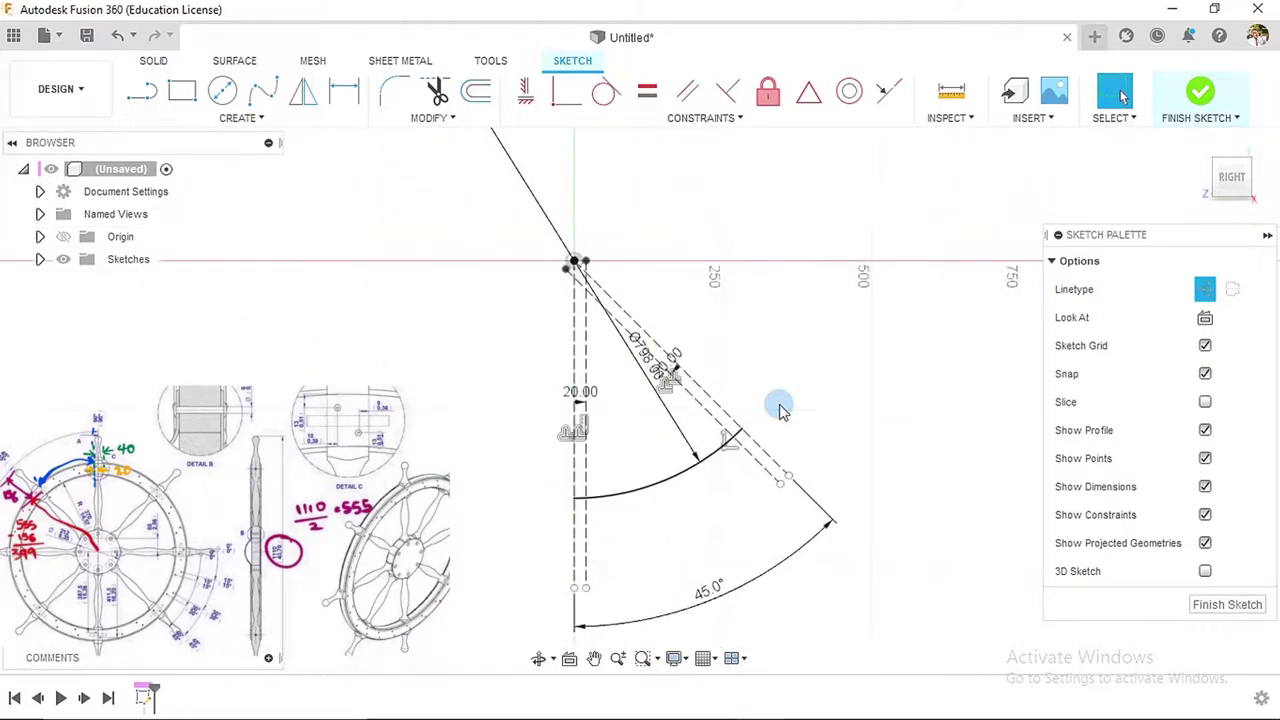
- Finish the arc sketch and open a new sketch on the front origin plane
{"action": "left_click", "coordinate": [1197, 97]}
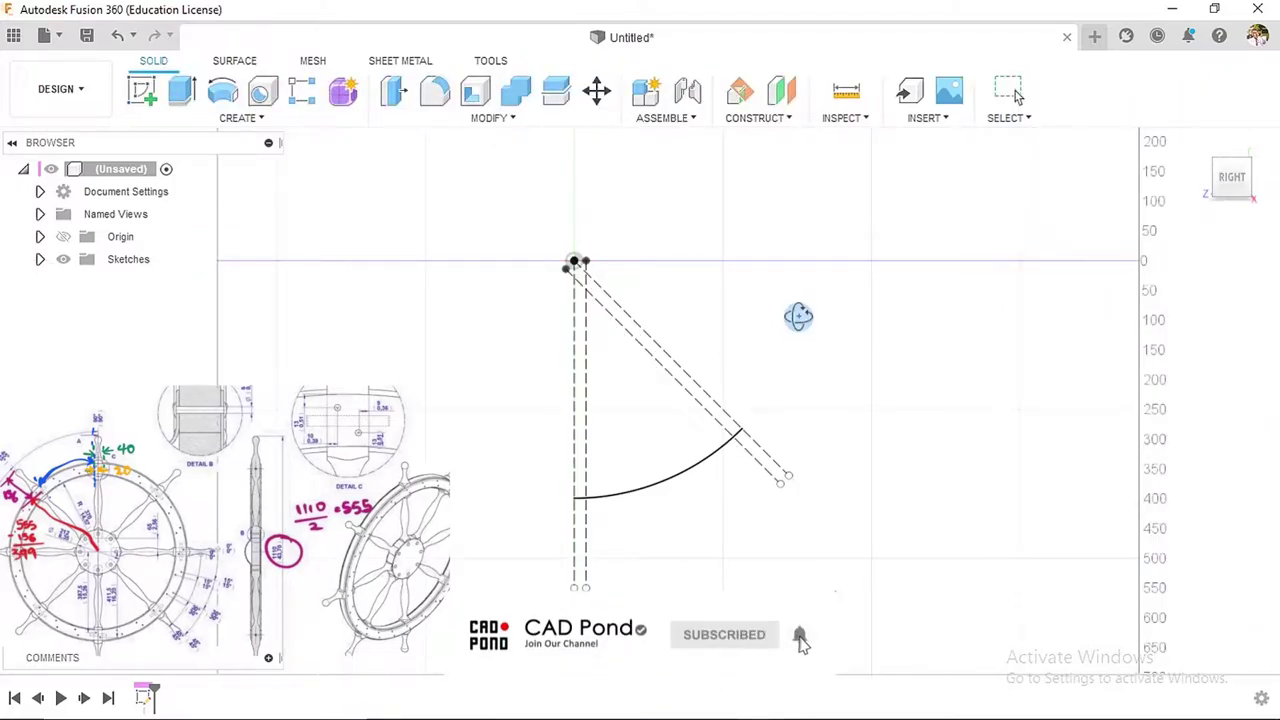
{"action": "middle_click_drag", "start_coordinate": [797, 314], "coordinate": [840, 331], "text": "shift"}
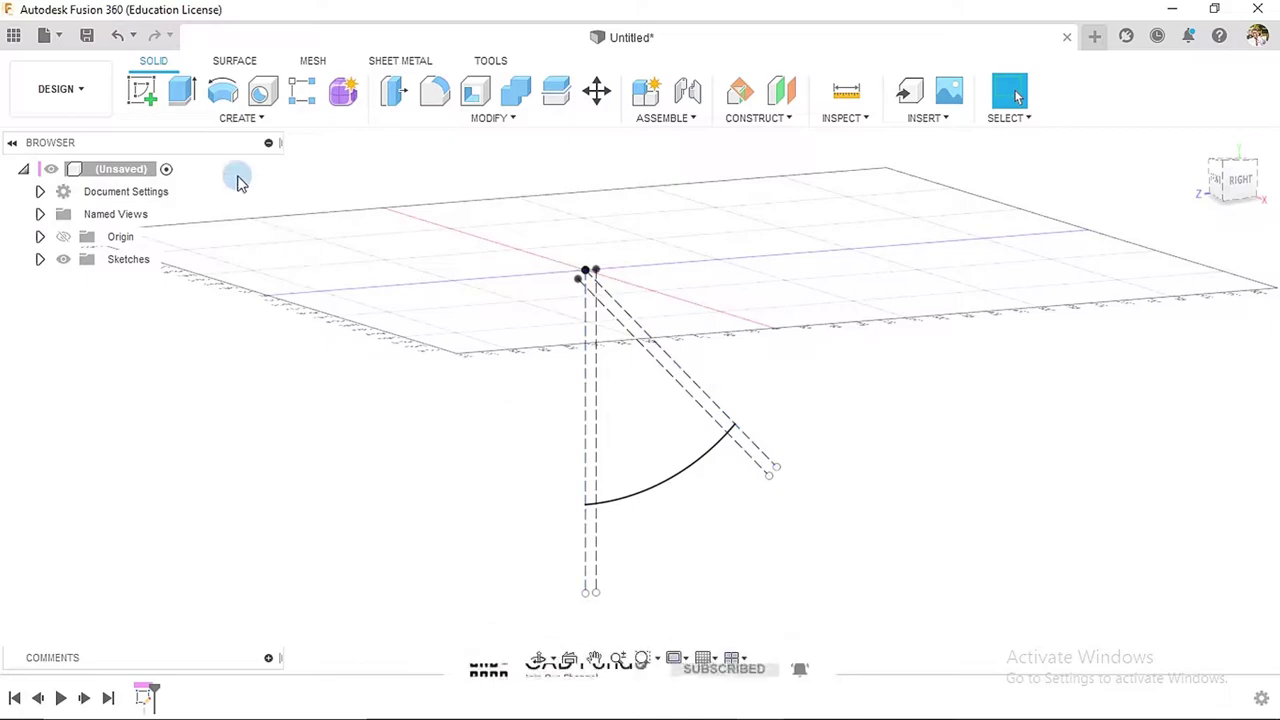
{"action": "left_click", "coordinate": [143, 93]}
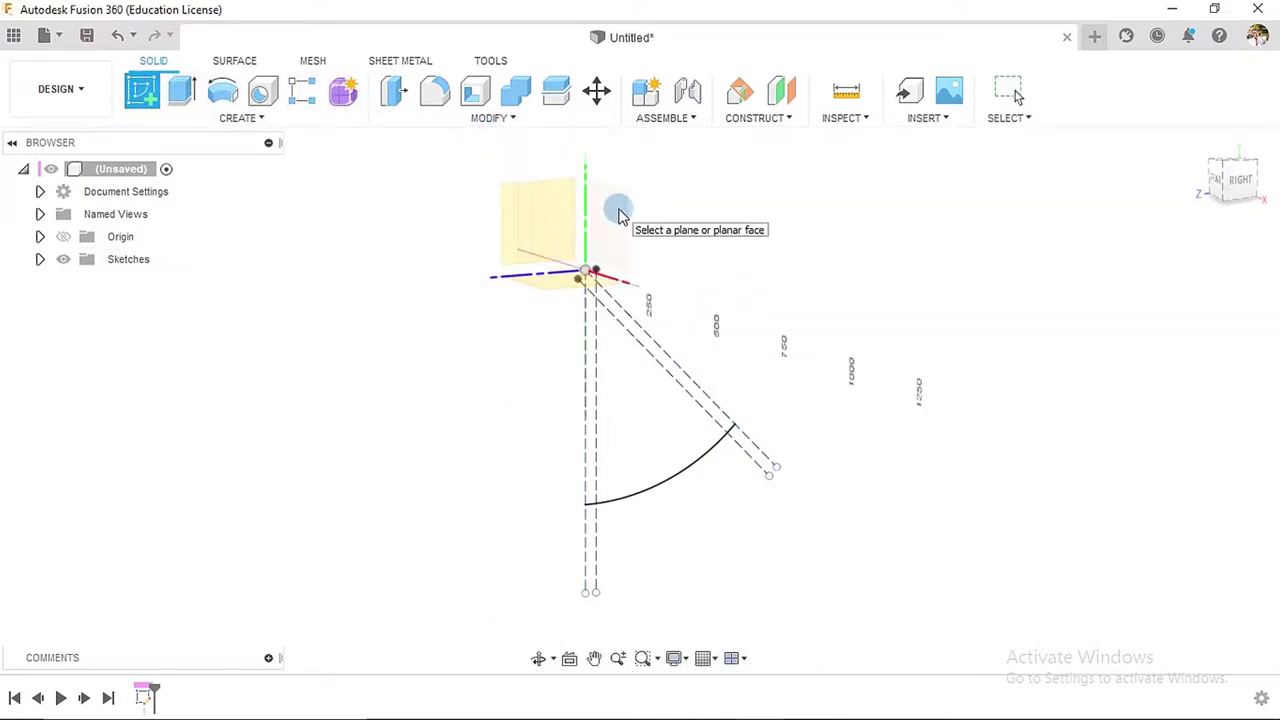
{"action": "left_click", "coordinate": [618, 215]}
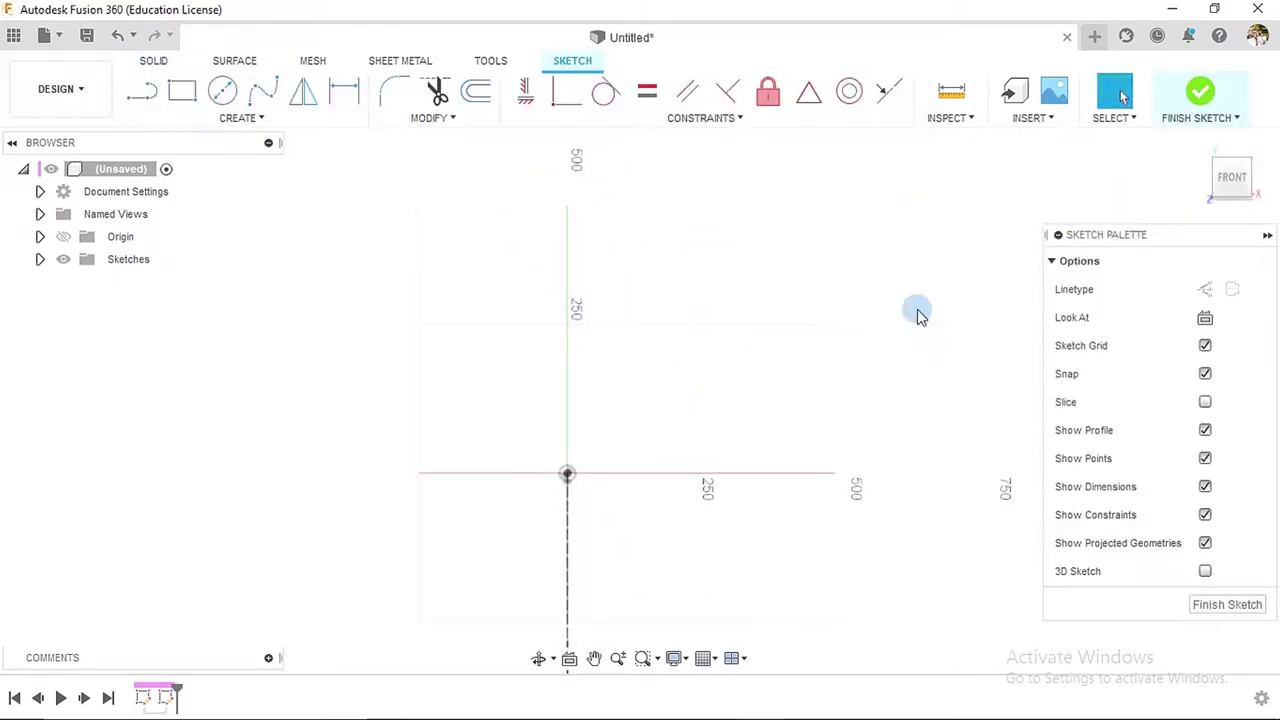
{"action": "scroll", "coordinate": [686, 350], "scroll_direction": "down", "scroll_amount": 2}
{"action": "mouse_move", "coordinate": [676, 494]}
{"action": "middle_mouse_down", "text": "shift"}
{"action": "mouse_move", "coordinate": [686, 491]}
{"action": "mouse_move", "coordinate": [623, 497]}
{"action": "mouse_move", "coordinate": [688, 512]}
{"action": "mouse_move", "coordinate": [680, 349]}
{"action": "middle_mouse_up", "text": "shift"}
- Project the 45° arc into the front-plane sketch as construction geometry
{"action": "left_click", "coordinate": [224, 122]}
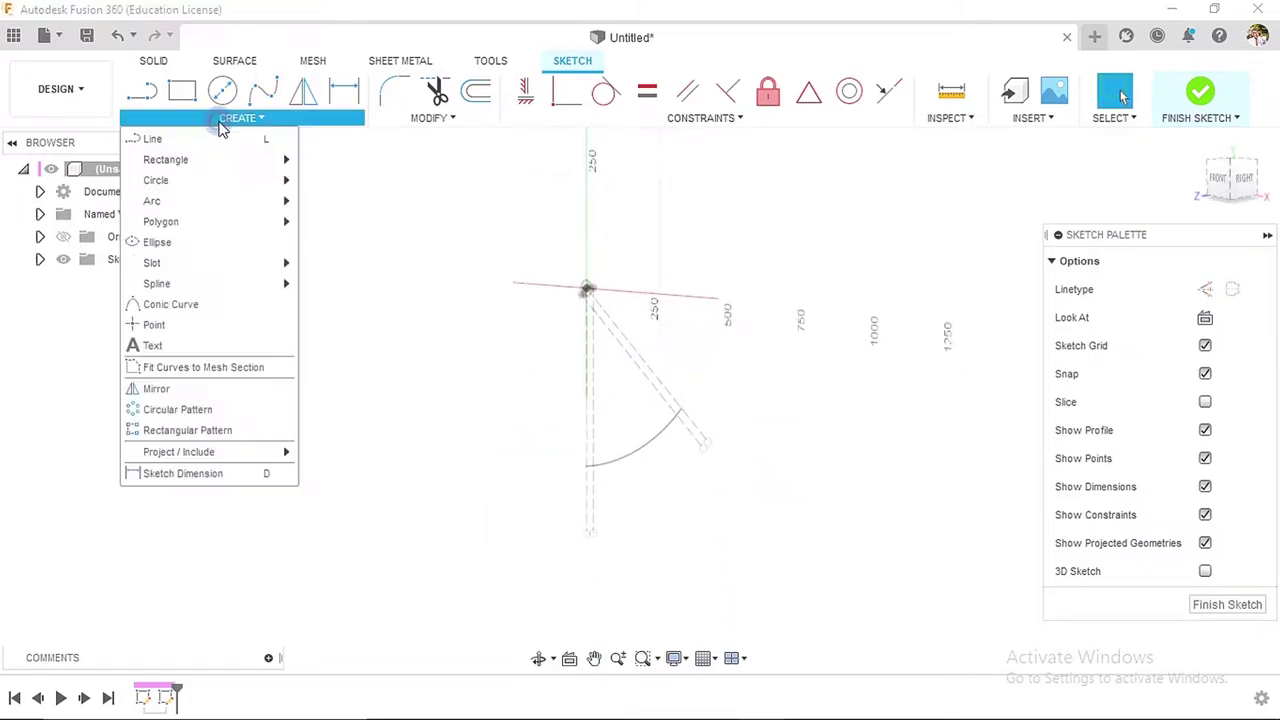
{"action": "mouse_move", "coordinate": [210, 455]}
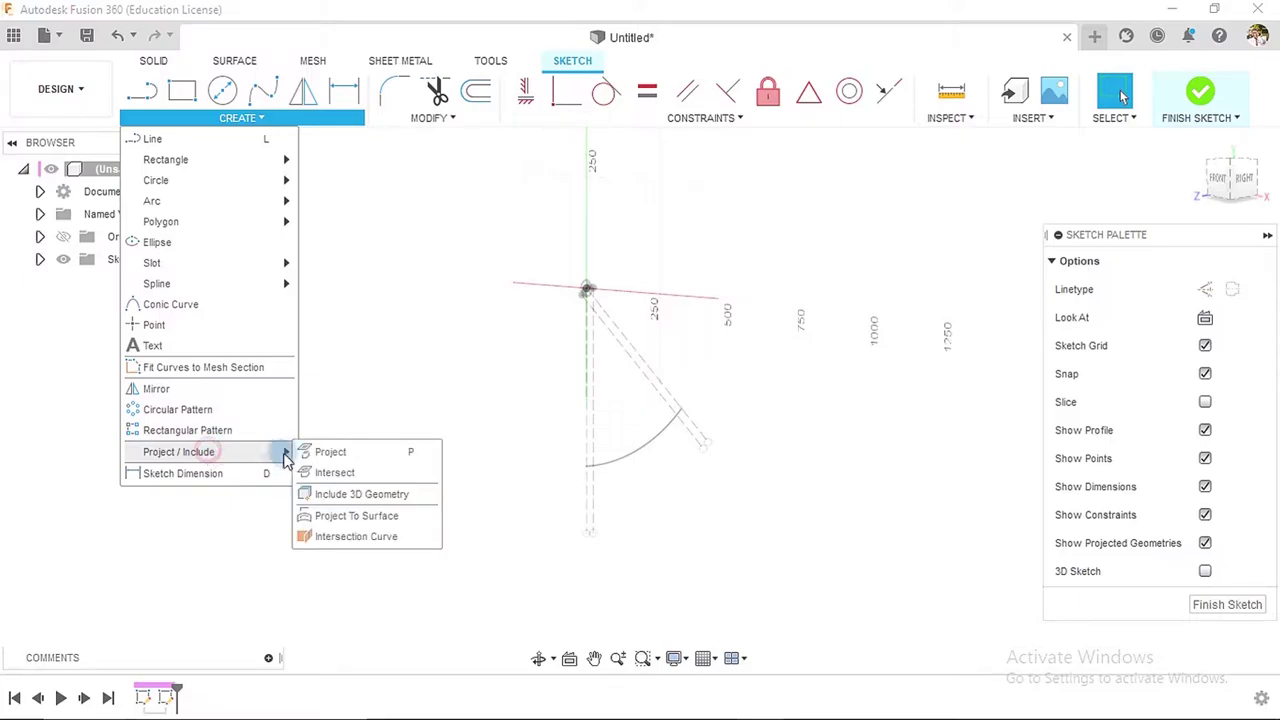
{"action": "left_click", "coordinate": [325, 452]}
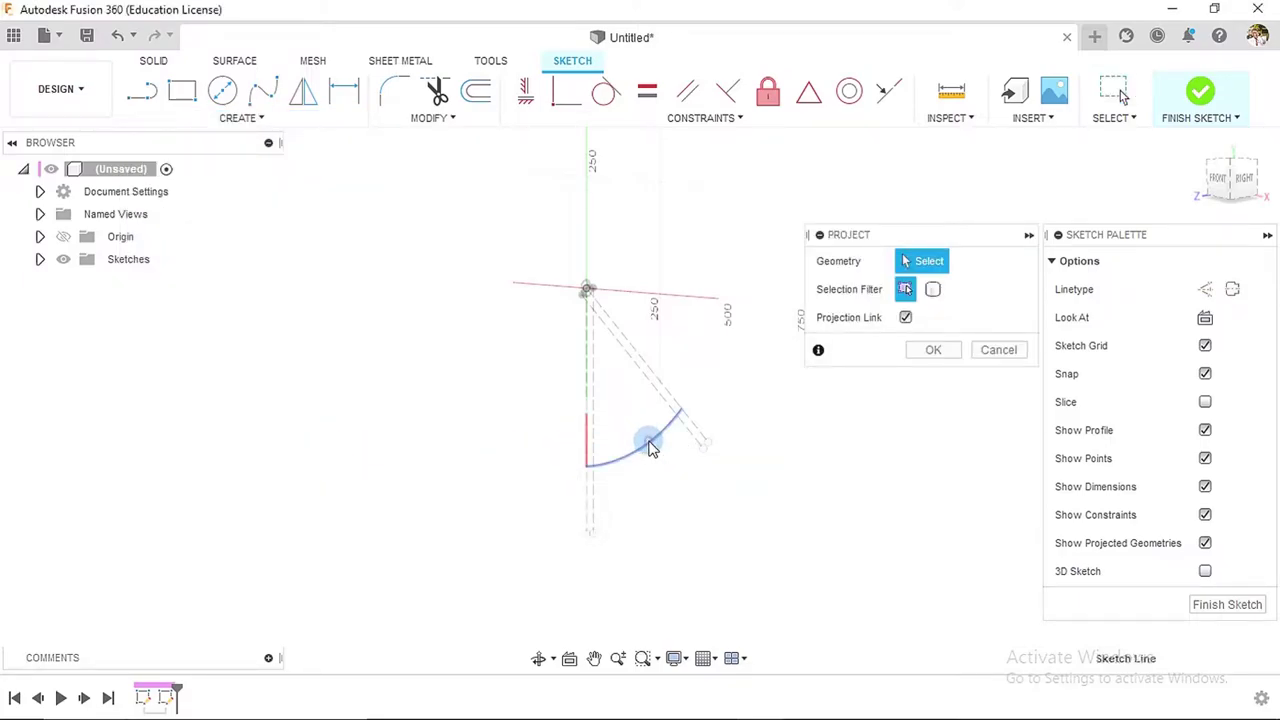
{"action": "left_click", "coordinate": [650, 443]}
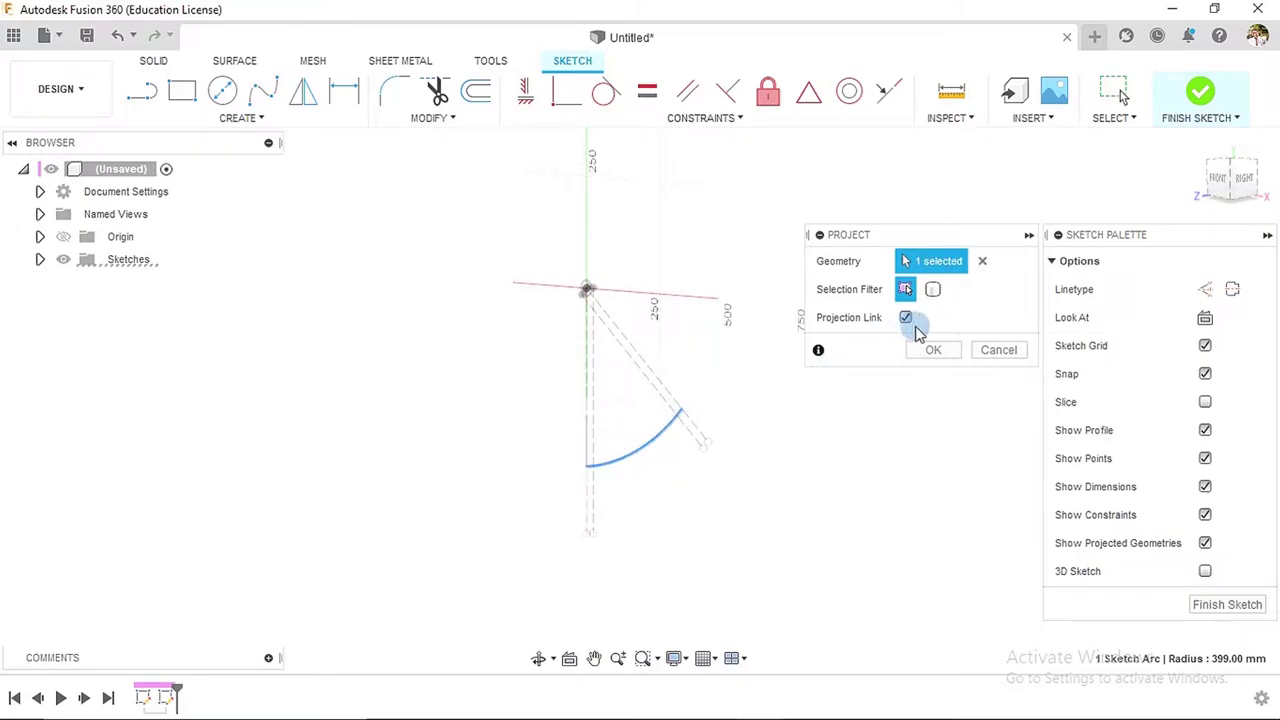
{"action": "left_click", "coordinate": [1204, 290]}
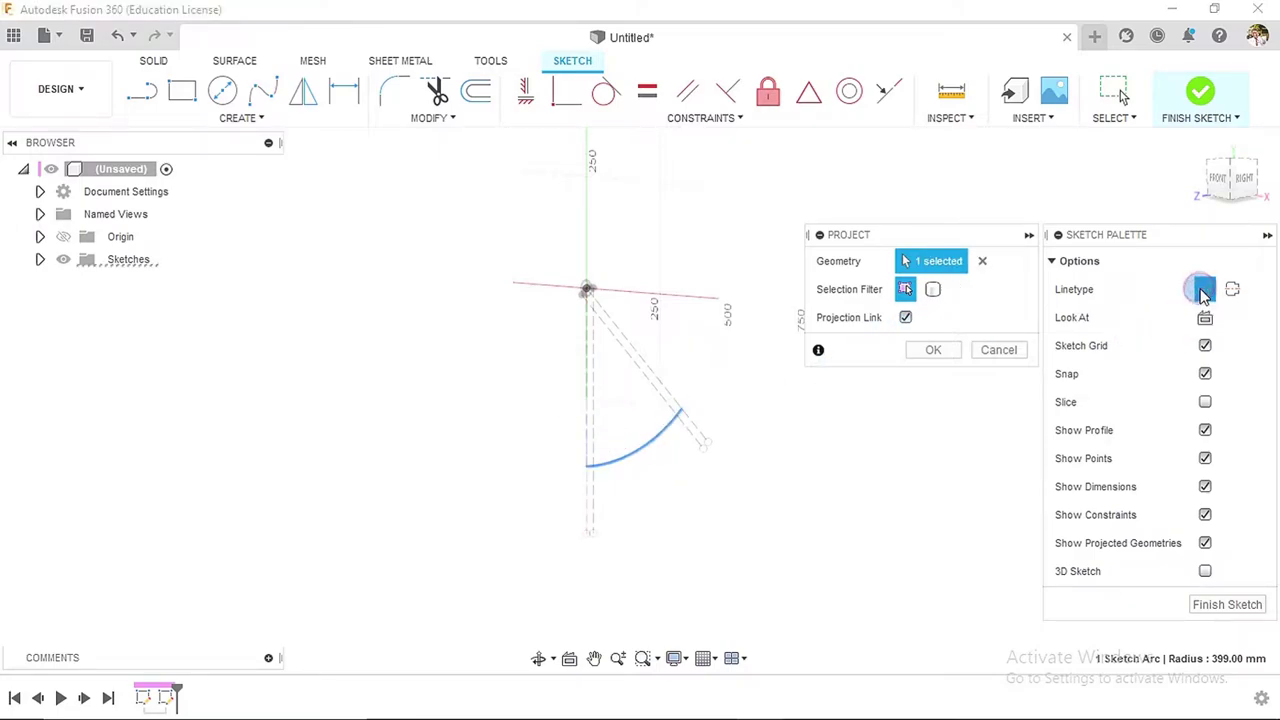
{"action": "left_click", "coordinate": [928, 355]}
{"action": "scroll", "coordinate": [586, 449], "scroll_direction": "up", "scroll_amount": 4}
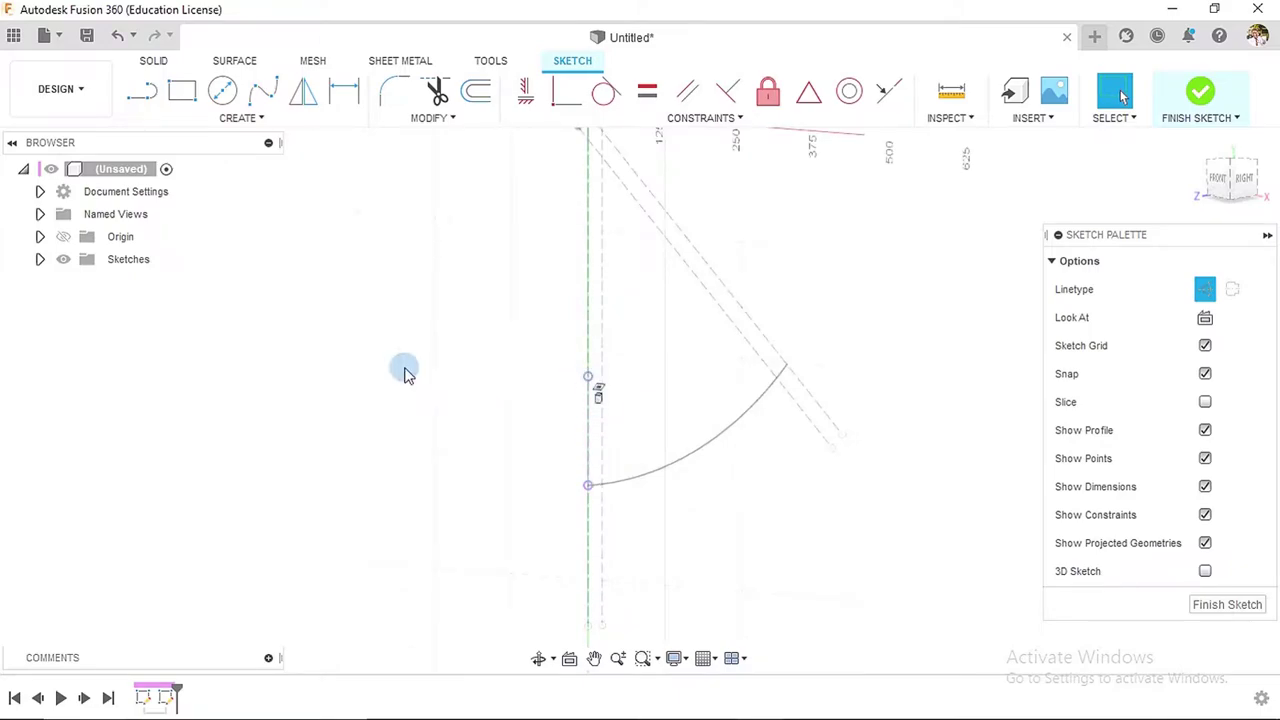
- Hide the first sketch and look straight at the front view
{"action": "left_click", "coordinate": [40, 259]}
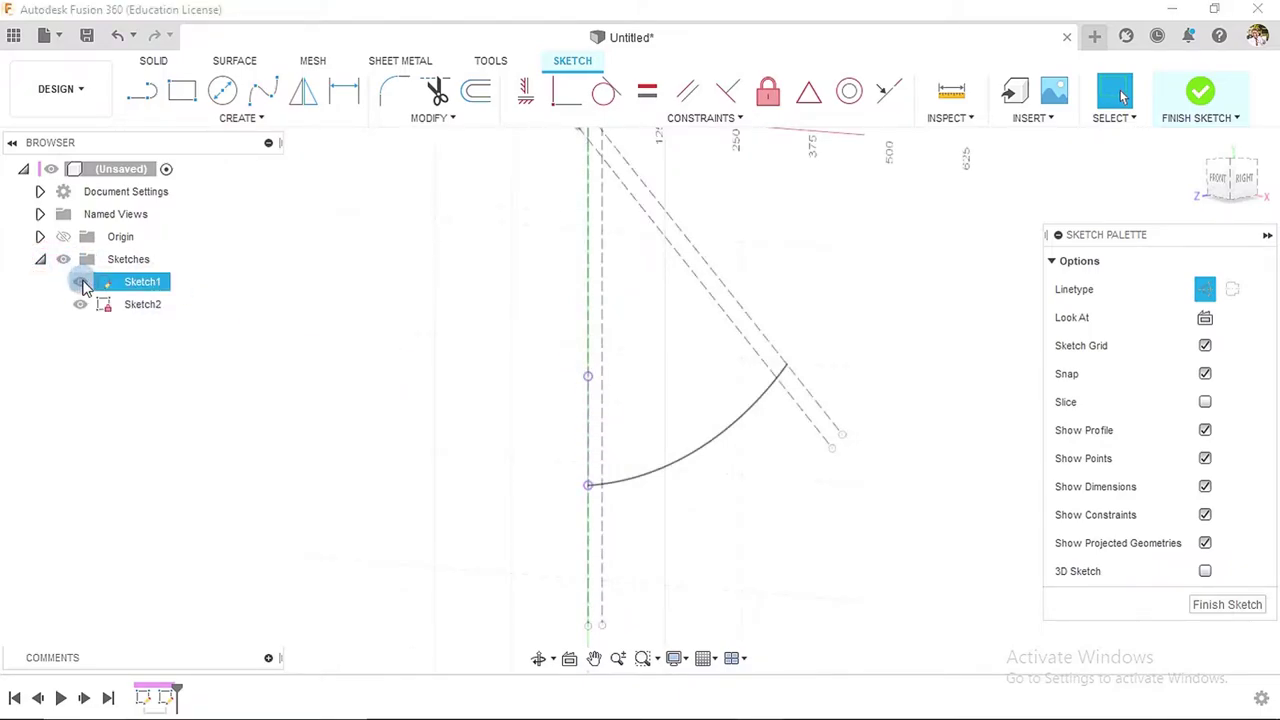
{"action": "left_click", "coordinate": [81, 282]}
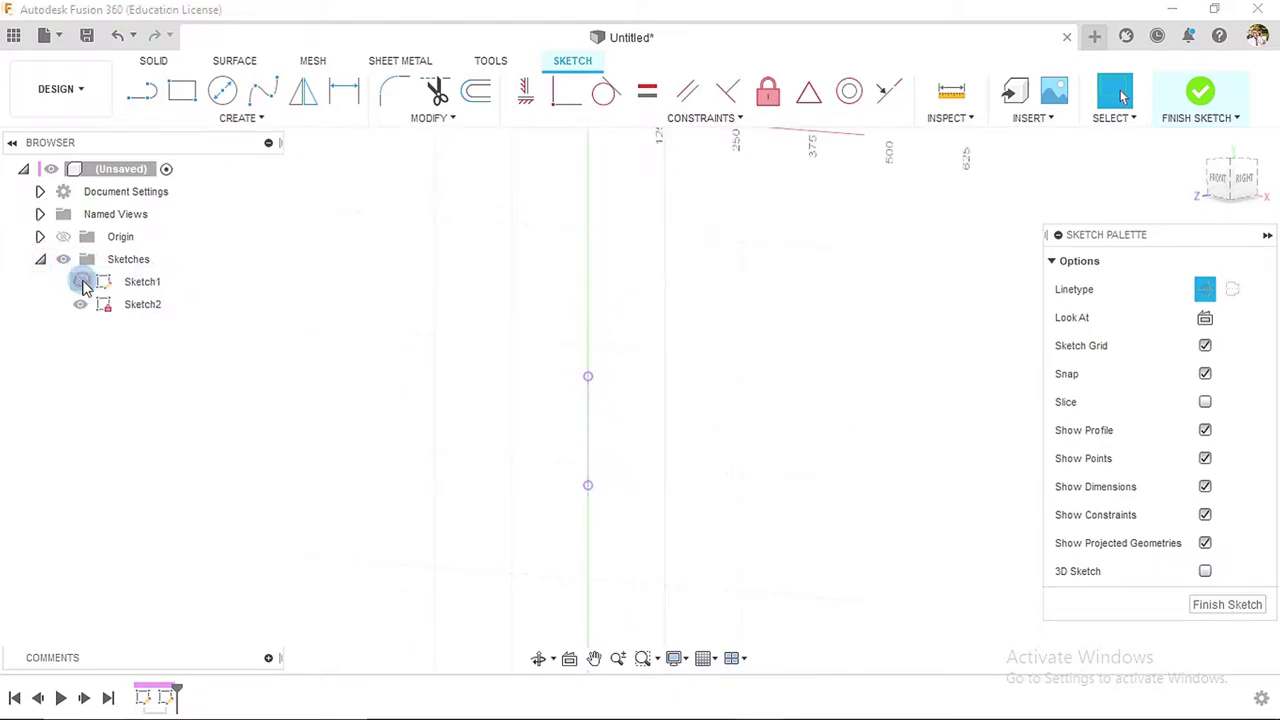
{"action": "left_click", "coordinate": [588, 398]}
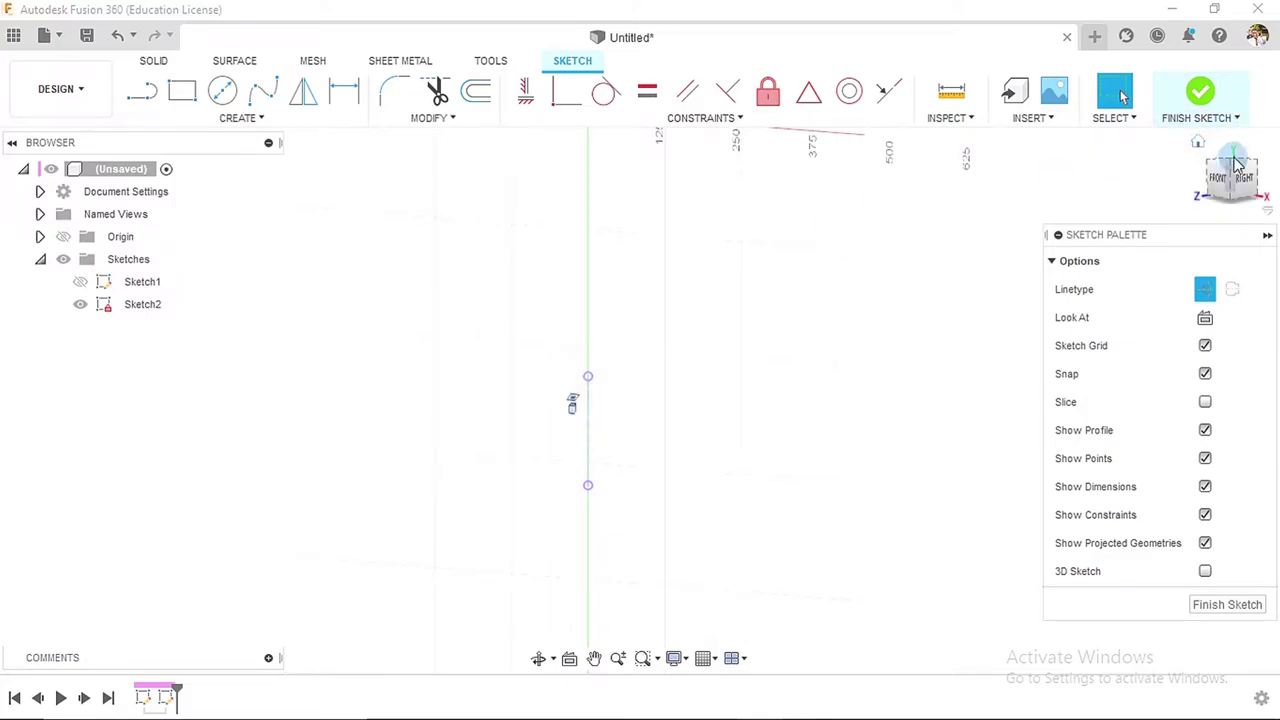
{"action": "left_click", "coordinate": [1217, 182]}
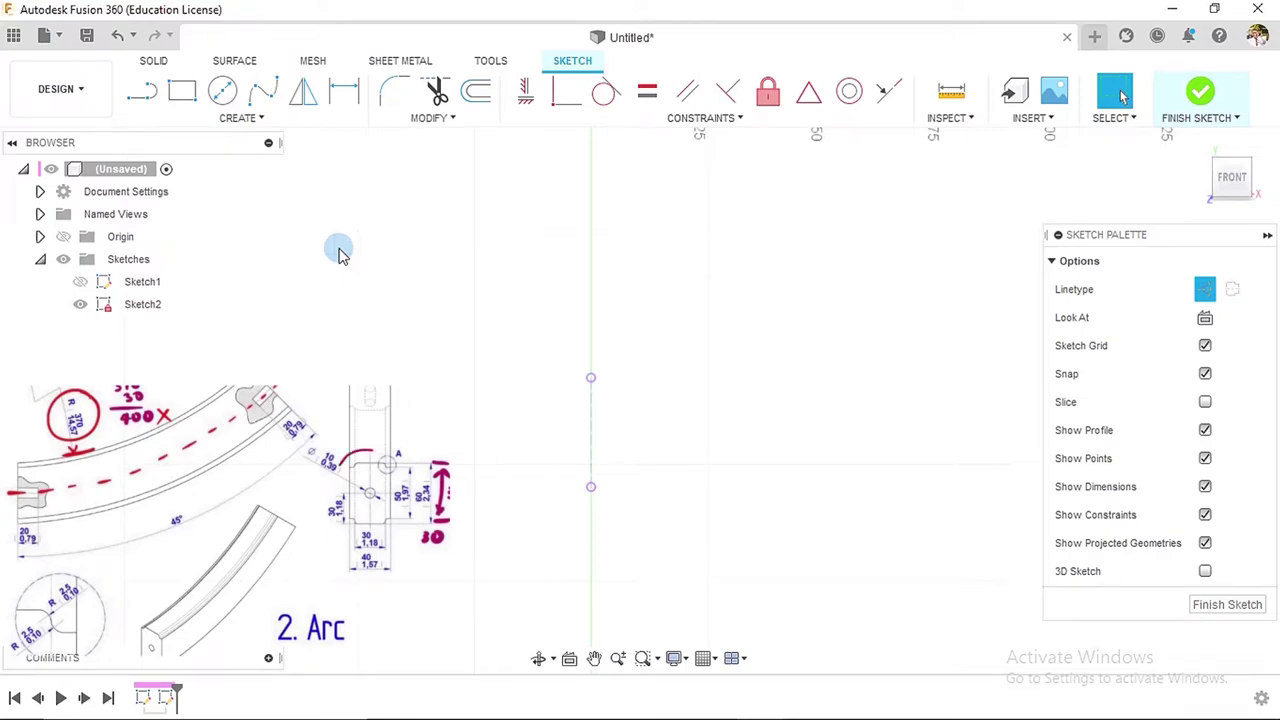
- Start a centre-point rectangle at the projected arc's lower endpoint with normal linetype
{"action": "left_click", "coordinate": [183, 94]}
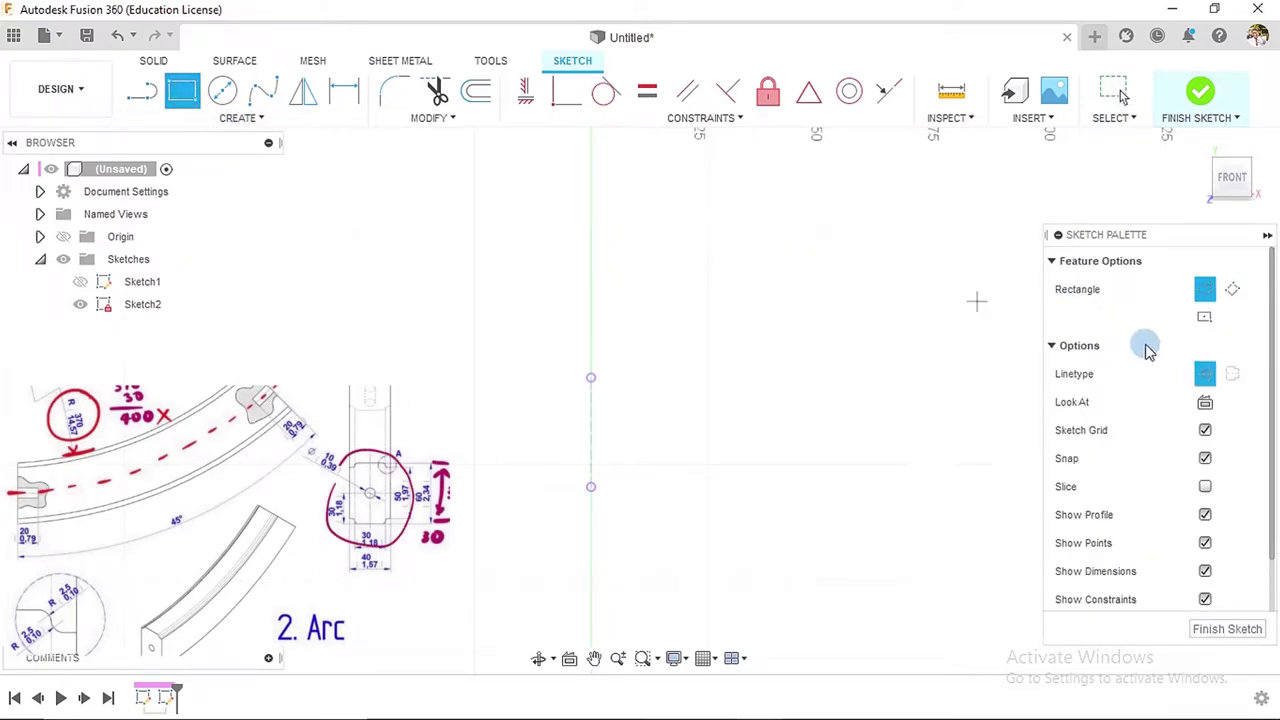
{"action": "left_click", "coordinate": [1204, 318]}
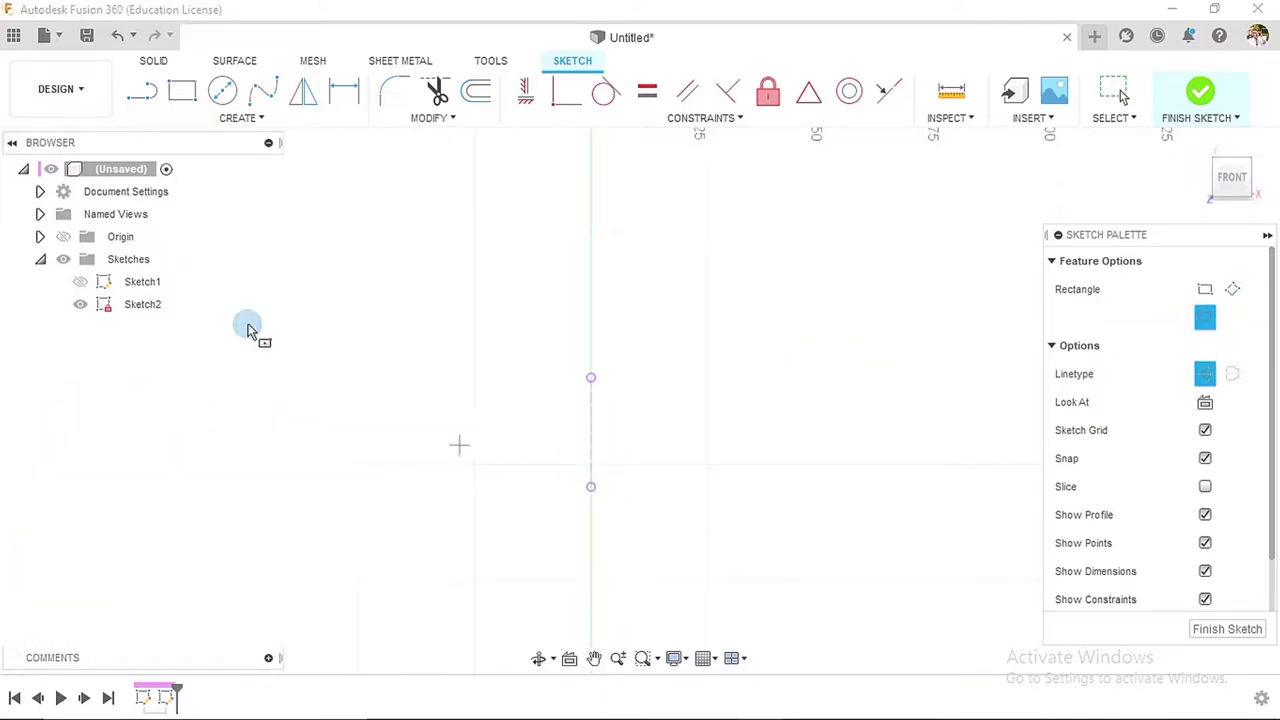
{"action": "left_click", "coordinate": [82, 286]}
{"action": "mouse_move", "coordinate": [757, 340]}
{"action": "middle_mouse_down", "text": "shift"}
{"action": "mouse_move", "coordinate": [766, 346]}
{"action": "mouse_move", "coordinate": [703, 419]}
{"action": "middle_mouse_up", "text": "shift"}
{"action": "middle_click_drag", "start_coordinate": [638, 476], "coordinate": [620, 478], "text": "shift"}
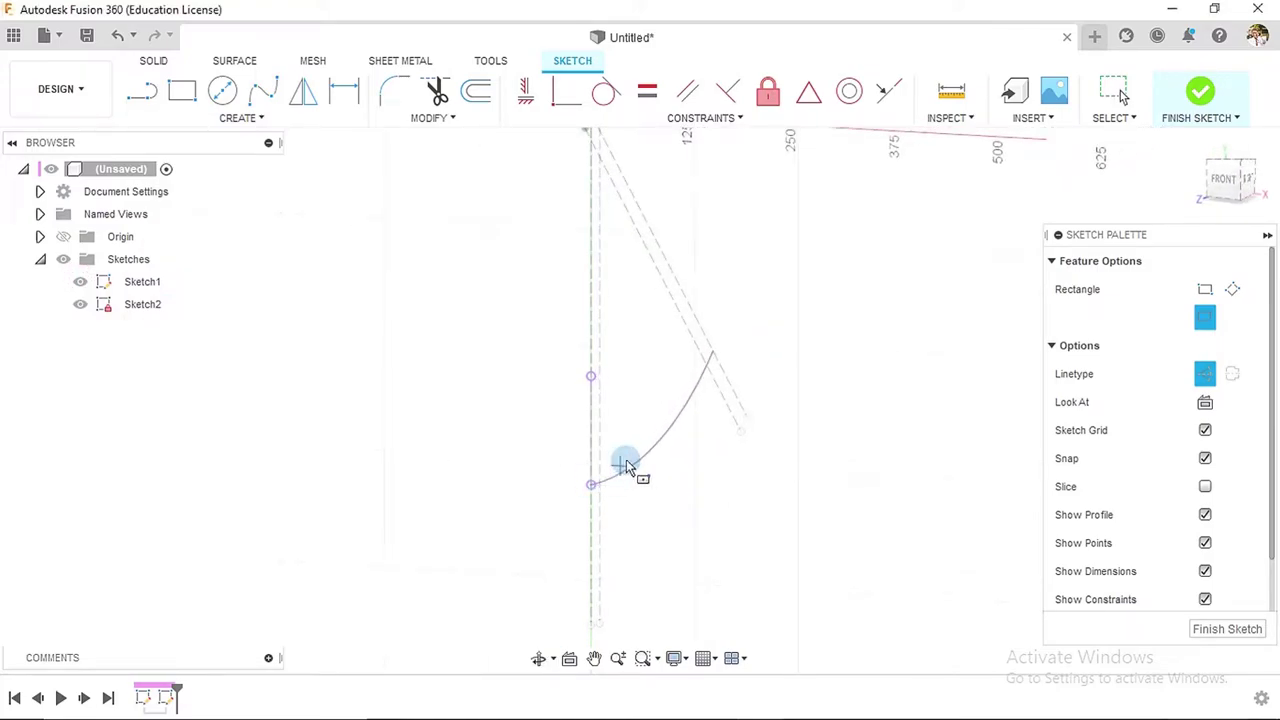
{"action": "left_click", "coordinate": [1224, 182]}
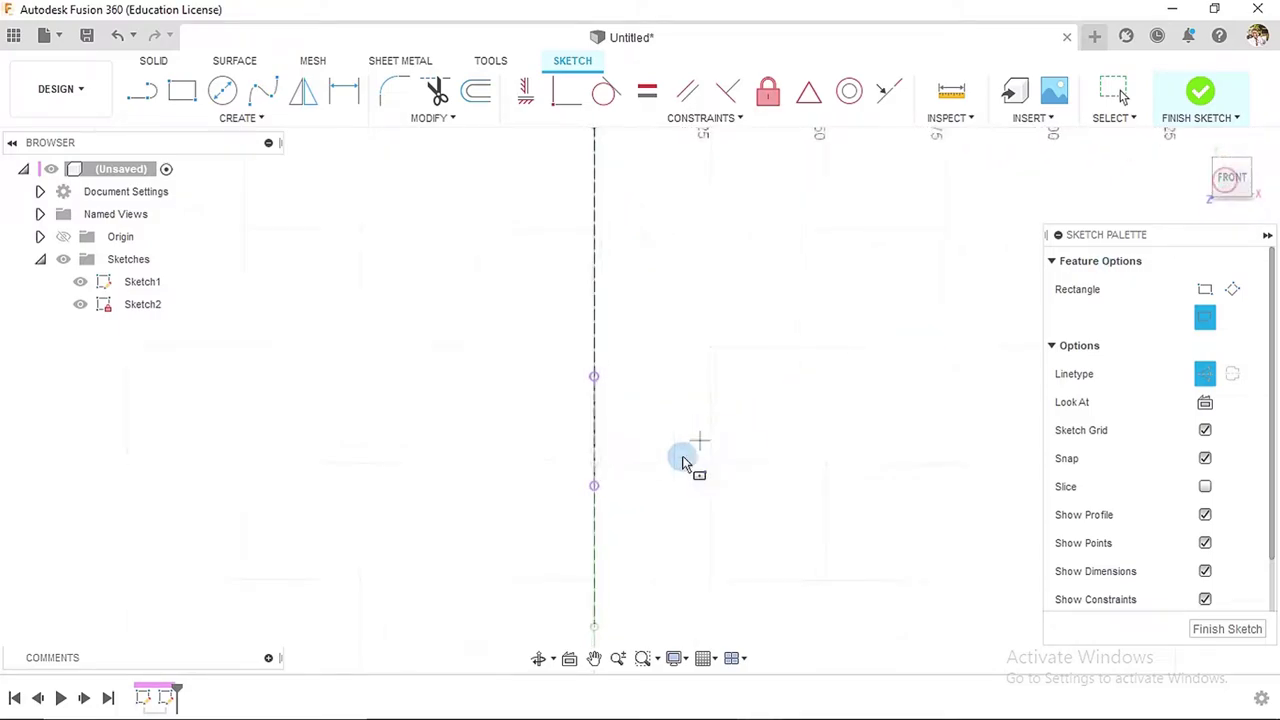
{"action": "left_click", "coordinate": [594, 485]}
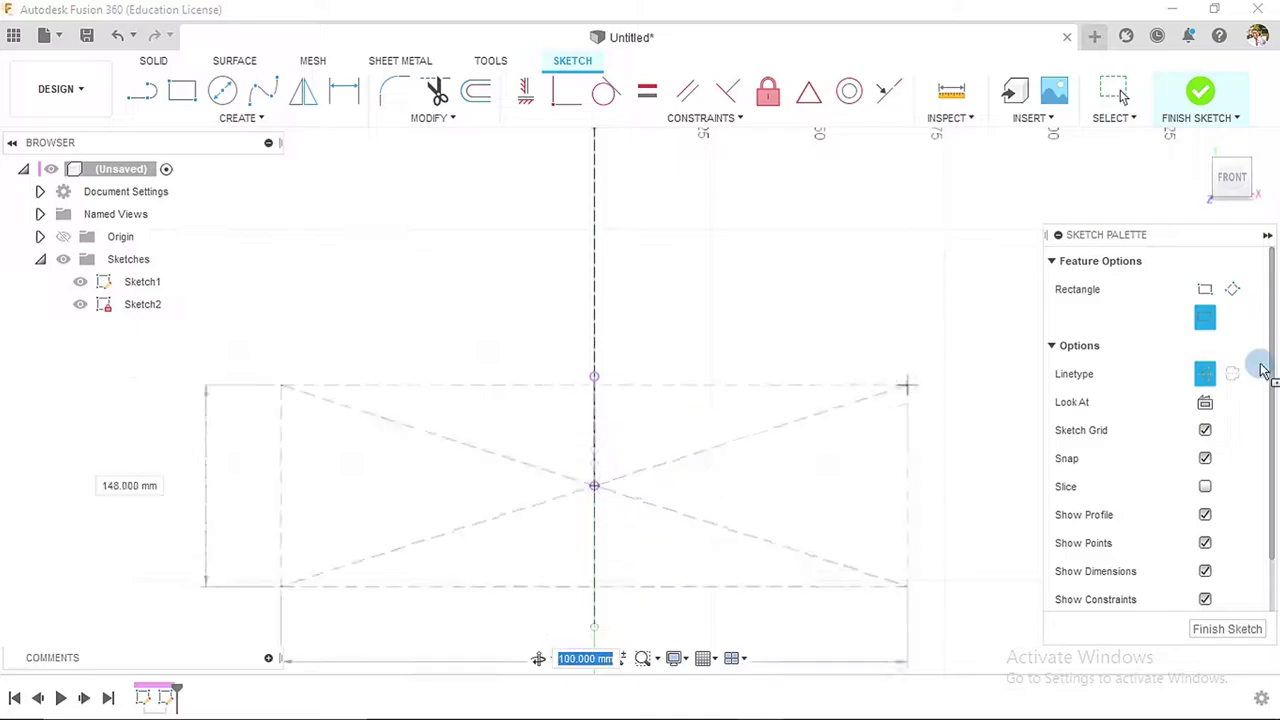
{"action": "left_click", "coordinate": [1210, 376]}
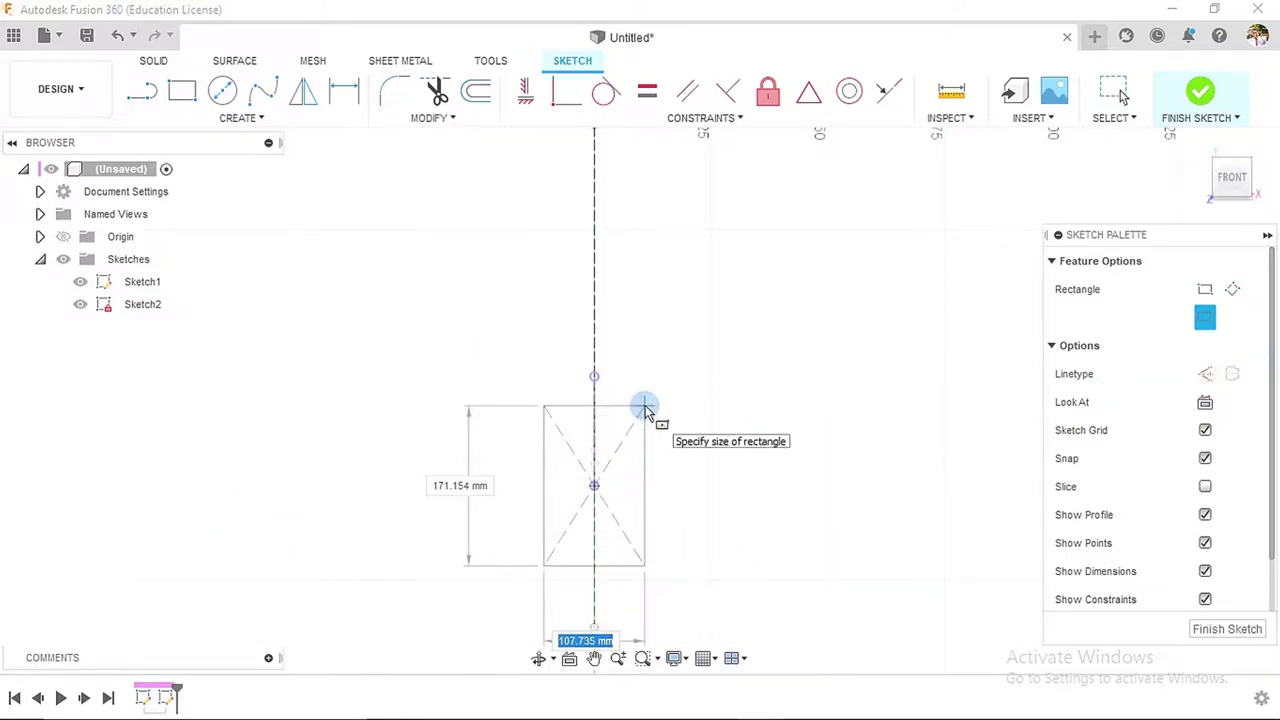
- Size the centre rectangle 40 mm wide by 60 mm tall
{"action": "type", "text": "40"}
{"action": "key", "text": "Tab"}
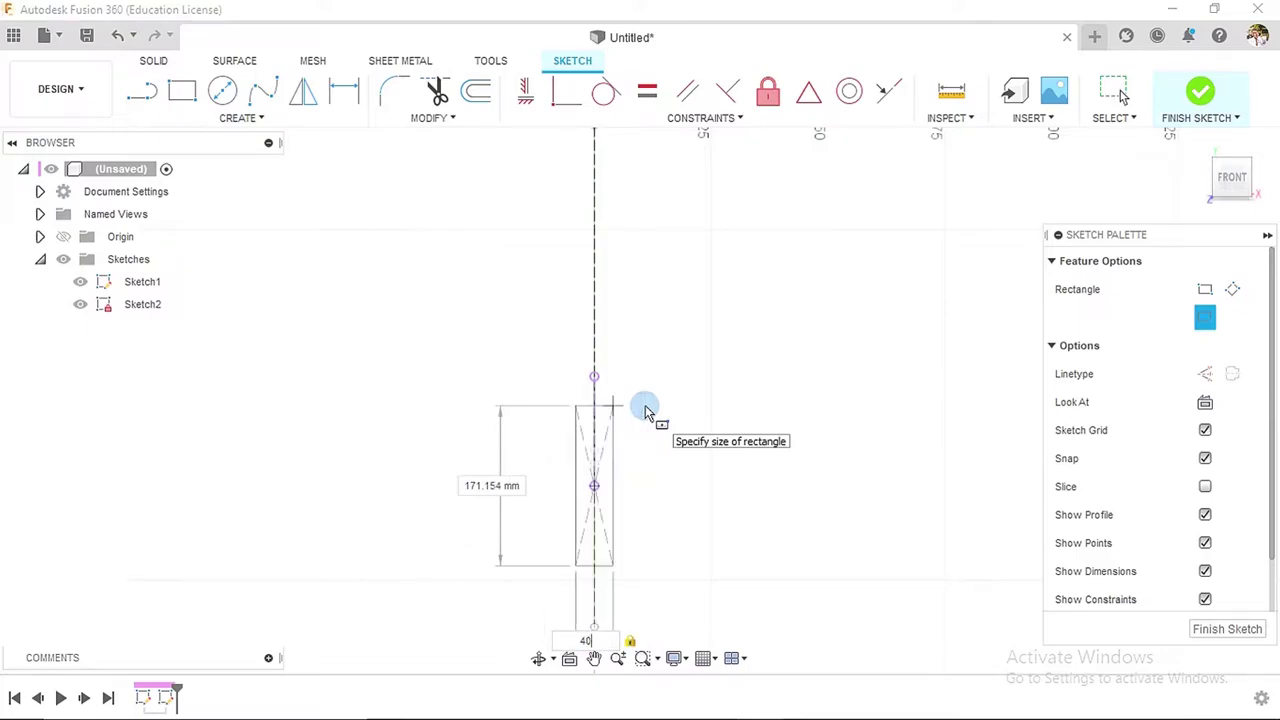
{"action": "key", "text": "Tab"}
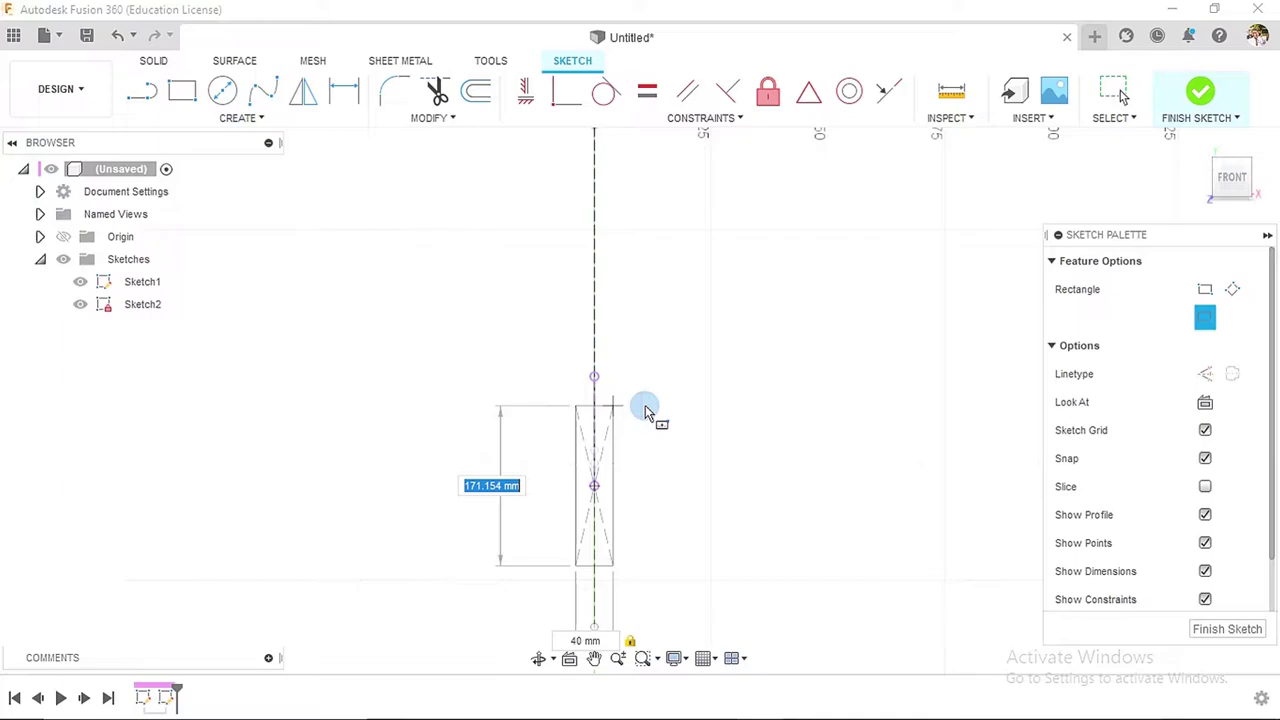
{"action": "type", "text": "60"}
{"action": "key", "text": "Tab"}
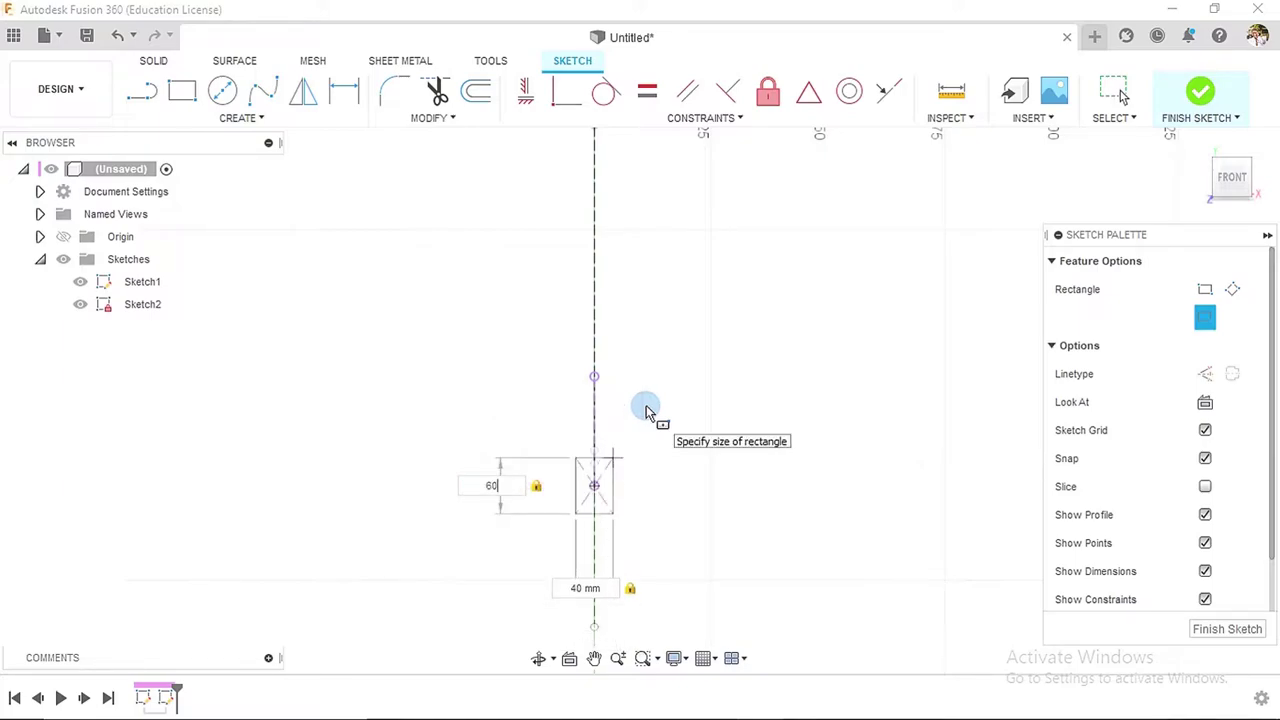
{"action": "key", "text": "Return"}
{"action": "scroll", "coordinate": [650, 517], "scroll_direction": "up", "scroll_amount": 3}
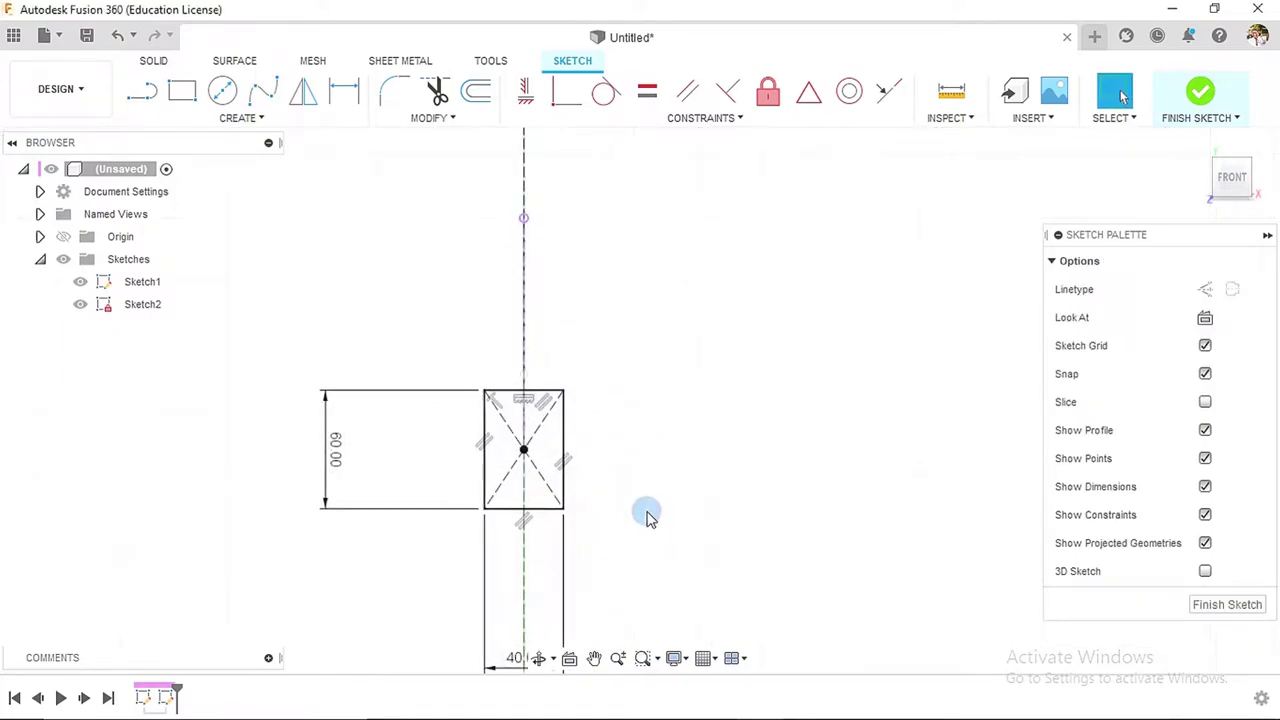
{"action": "scroll", "coordinate": [630, 500], "scroll_direction": "up", "scroll_amount": 2}
{"action": "scroll", "coordinate": [590, 425], "scroll_direction": "up", "scroll_amount": 1}
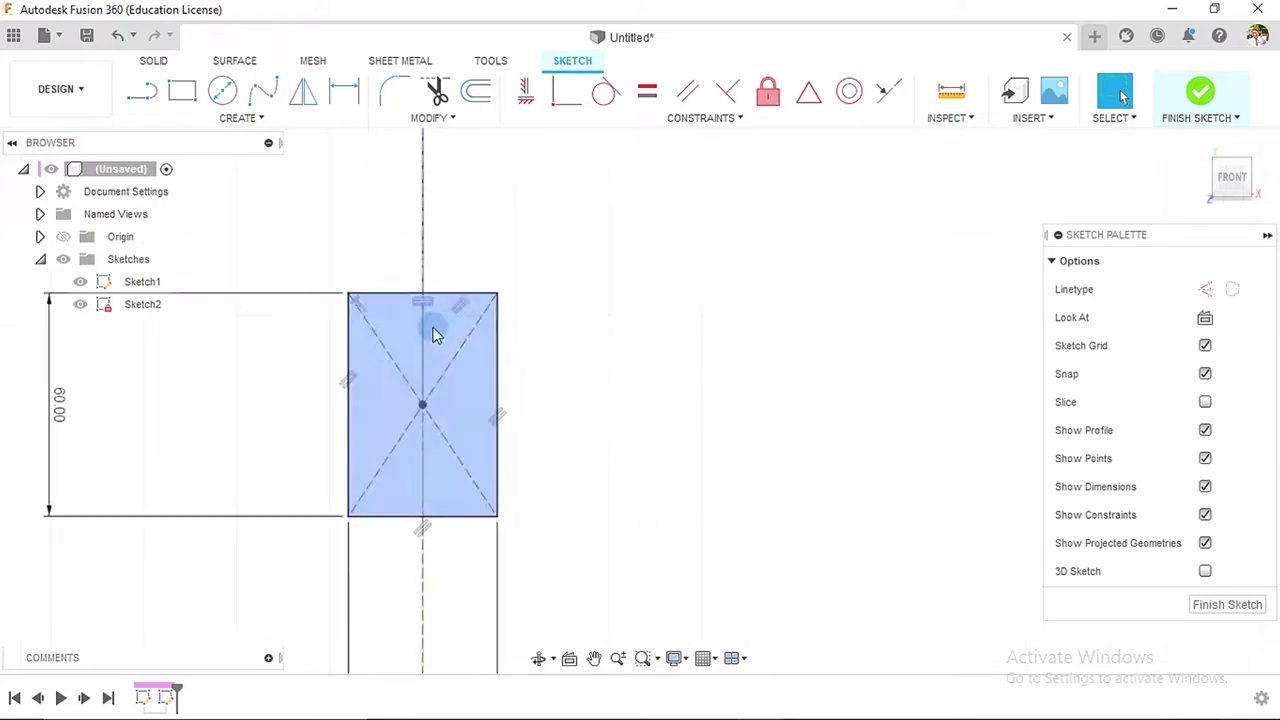
- Draw a construction line from the rectangle's centre toward the right
{"action": "left_click", "coordinate": [141, 95]}
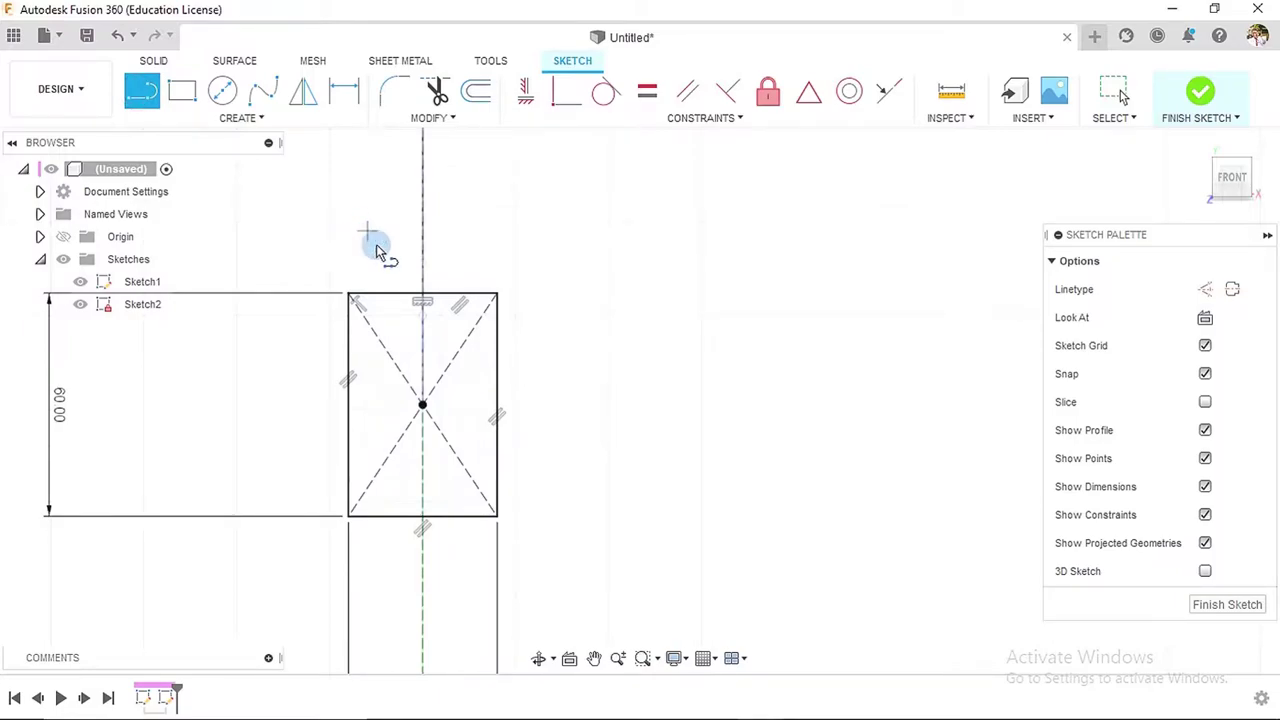
{"action": "left_click", "coordinate": [1205, 289]}
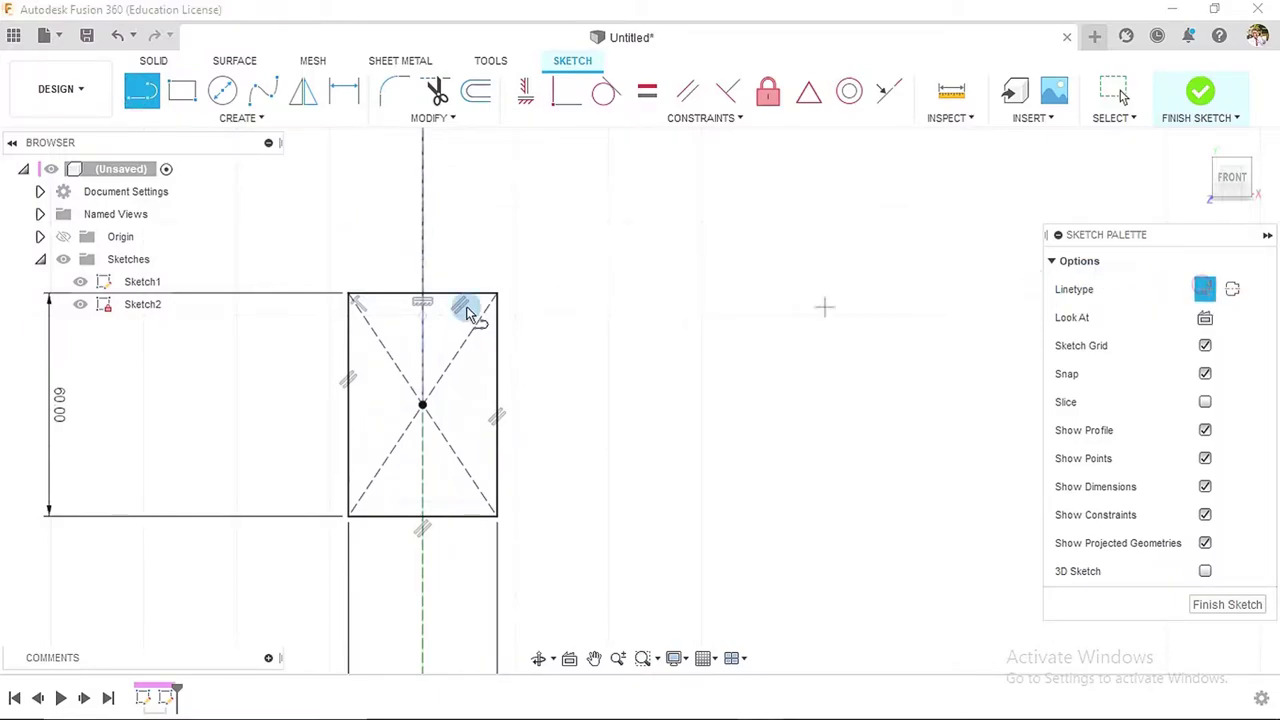
{"action": "left_click", "coordinate": [422, 405]}
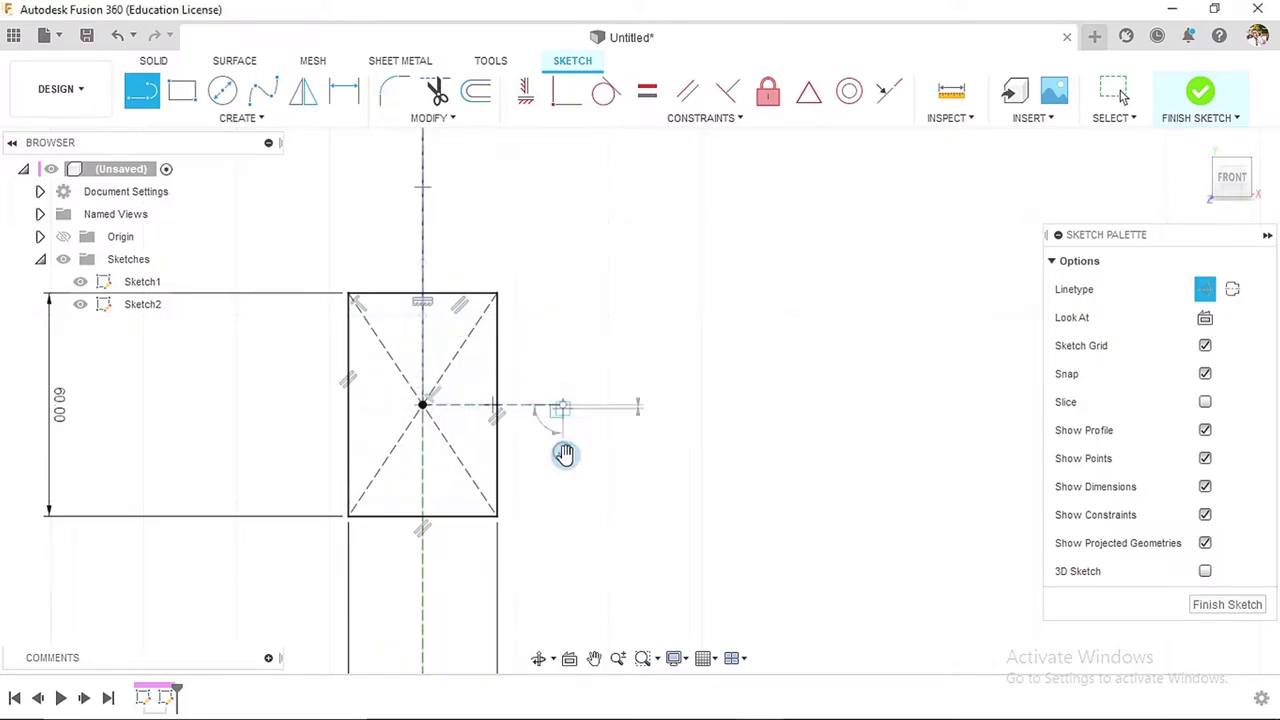
{"action": "double_click", "coordinate": [564, 454]}
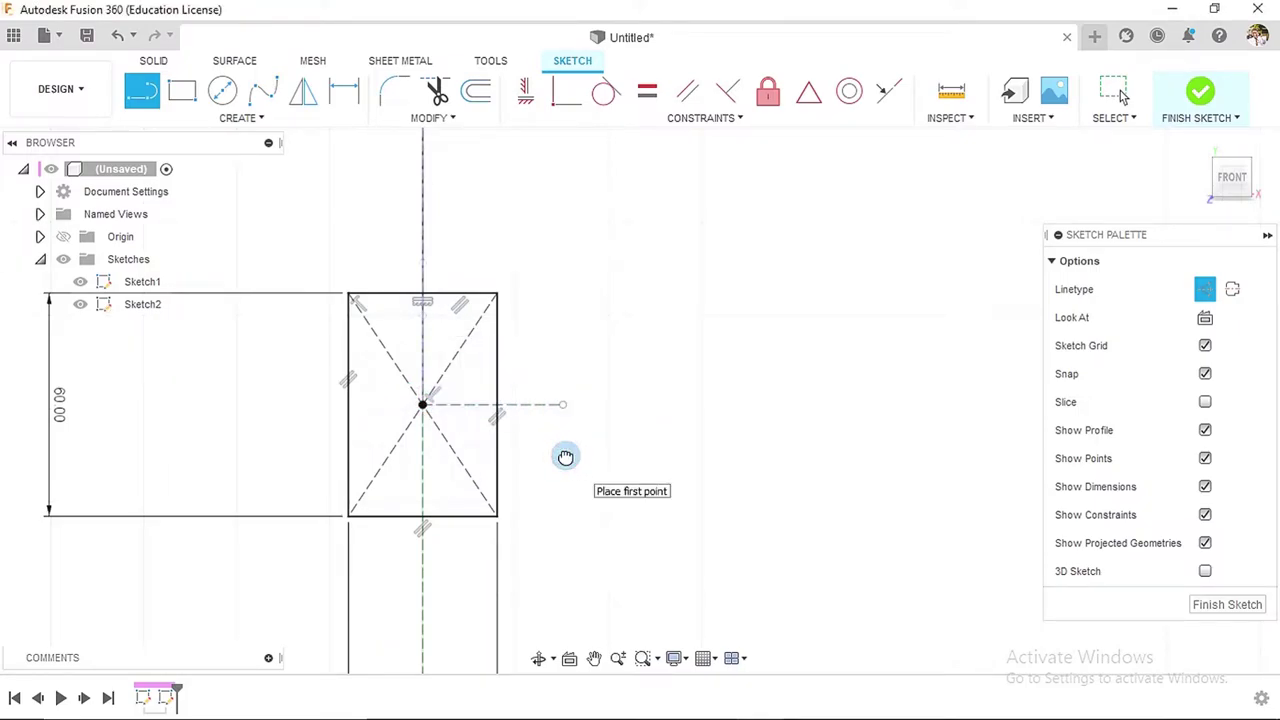
- Draw a solid vertical line left of centre and a horizontal line across the rectangle's top
{"action": "left_click", "coordinate": [1203, 290]}
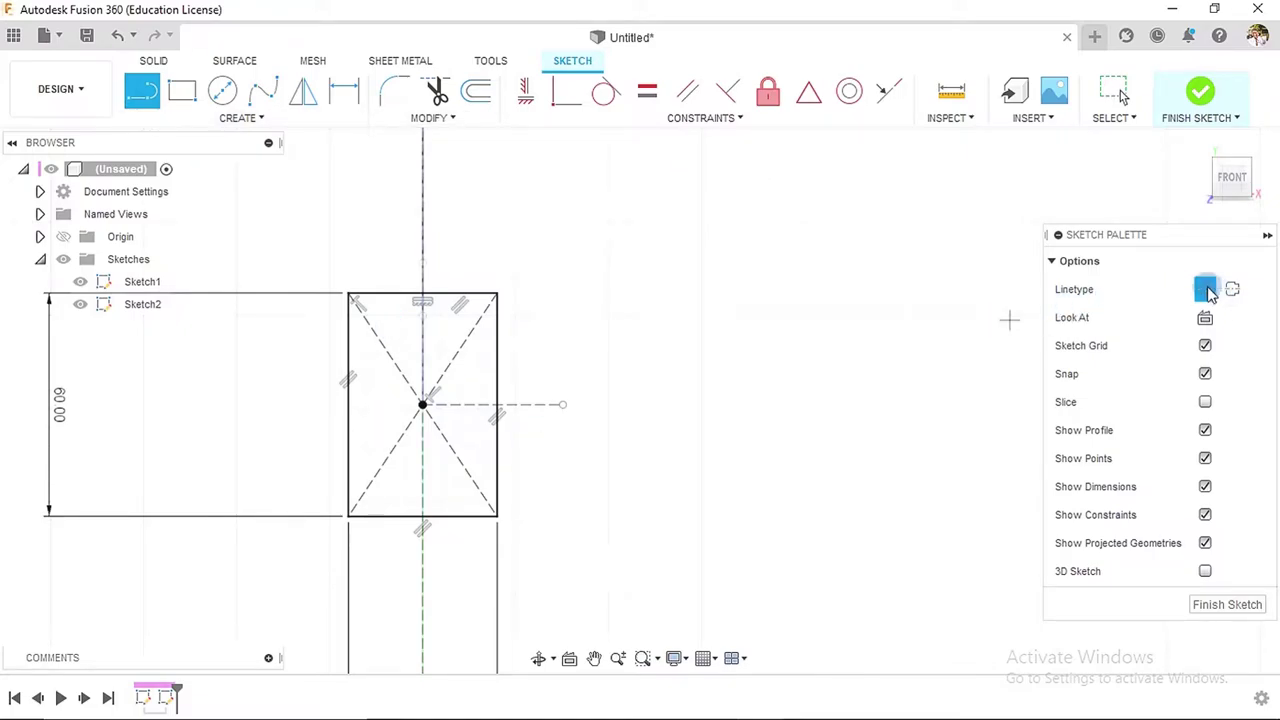
{"action": "left_click", "coordinate": [377, 222]}
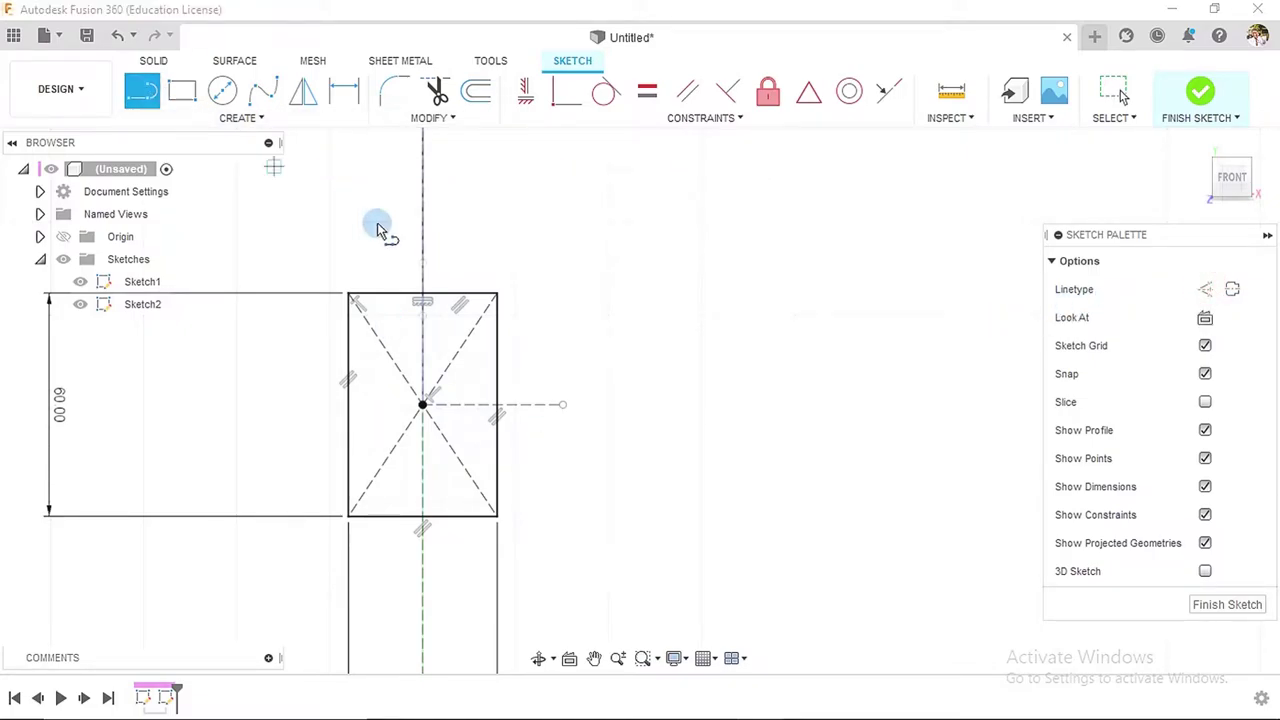
{"action": "left_click", "coordinate": [365, 241]}
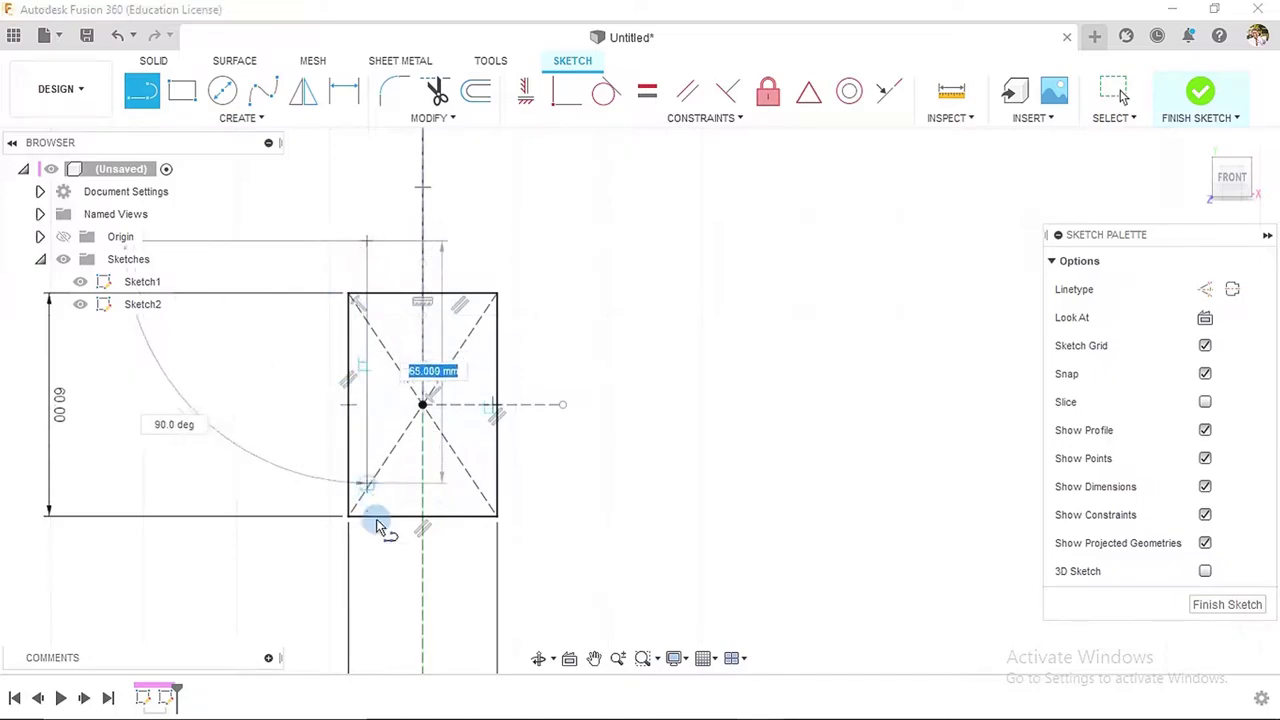
{"action": "left_click", "coordinate": [371, 578]}
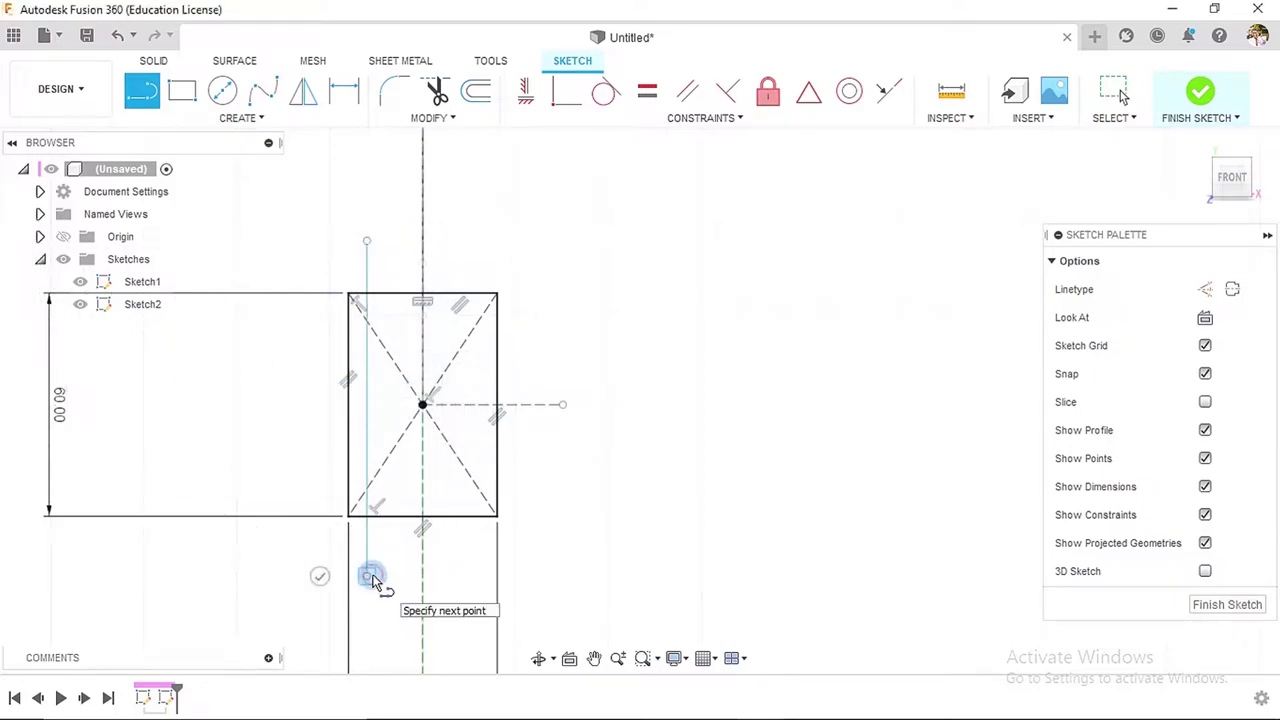
{"action": "right_click", "coordinate": [323, 579]}
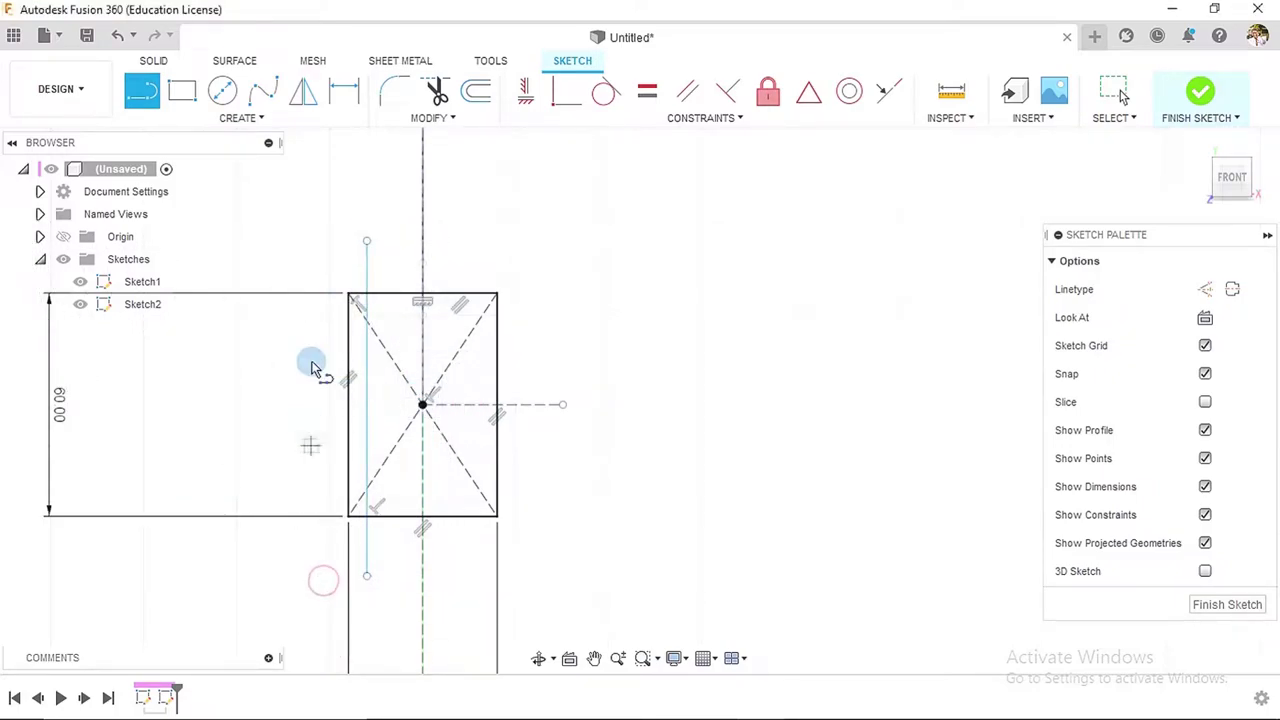
{"action": "left_click", "coordinate": [312, 314]}
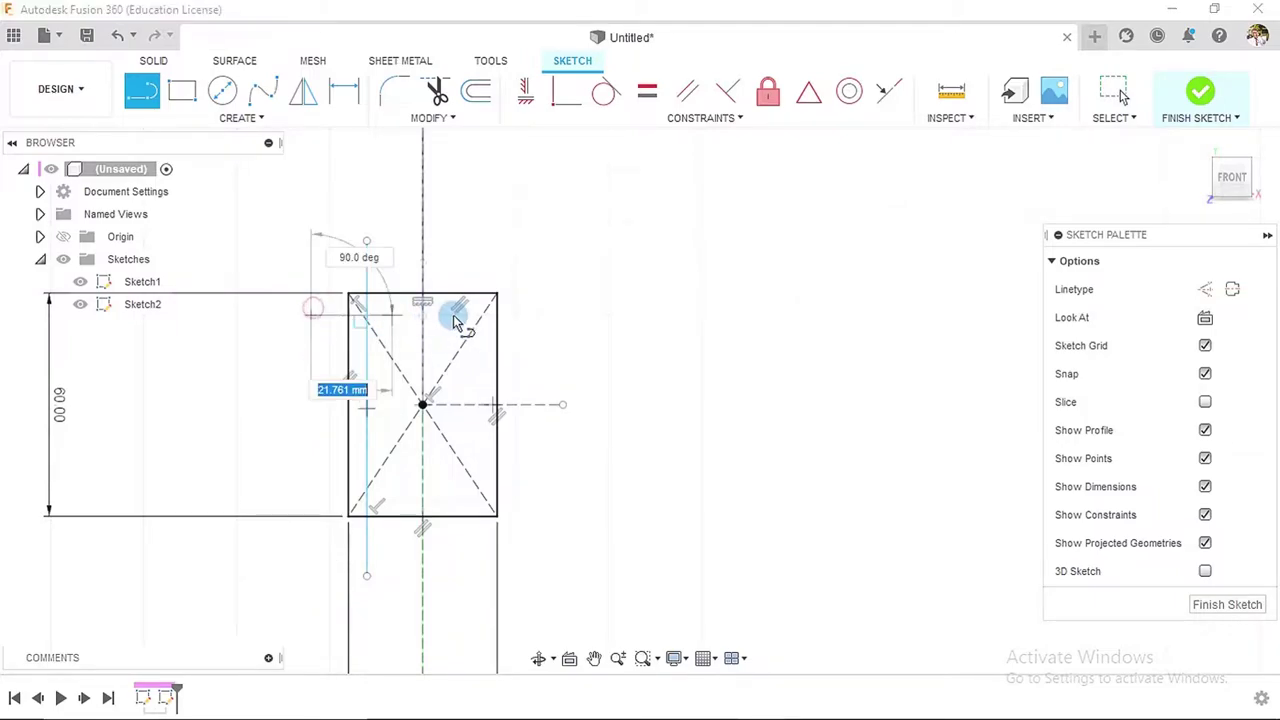
{"action": "left_click", "coordinate": [530, 316]}
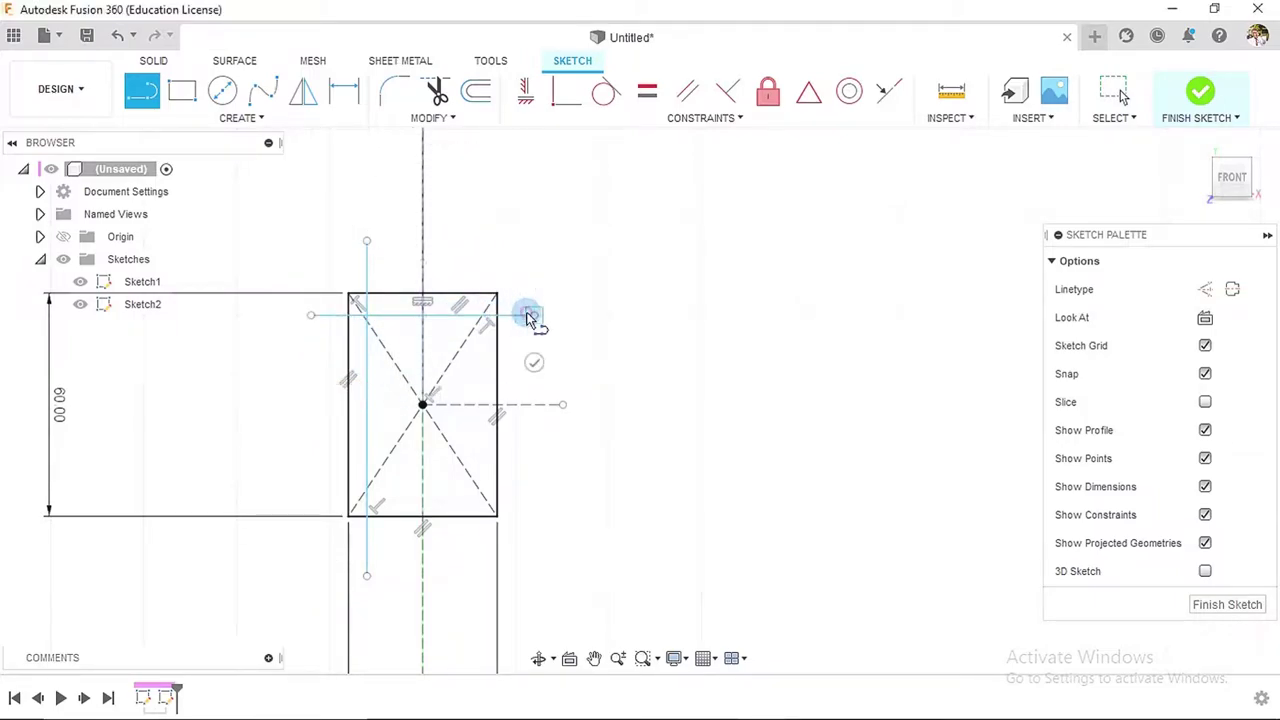
{"action": "left_click", "coordinate": [534, 363]}
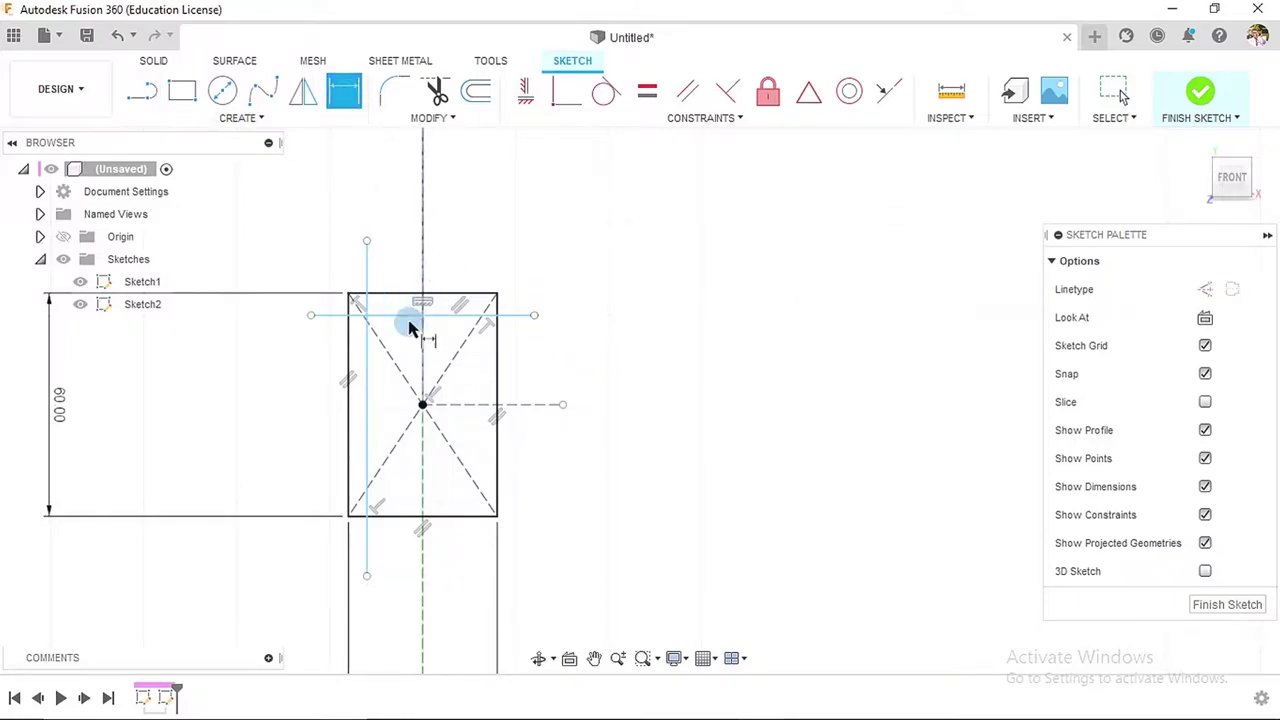
- Dimension the vertical line 15 mm and the horizontal line 25 mm from the rectangle's centre
{"action": "left_click", "coordinate": [425, 405]}
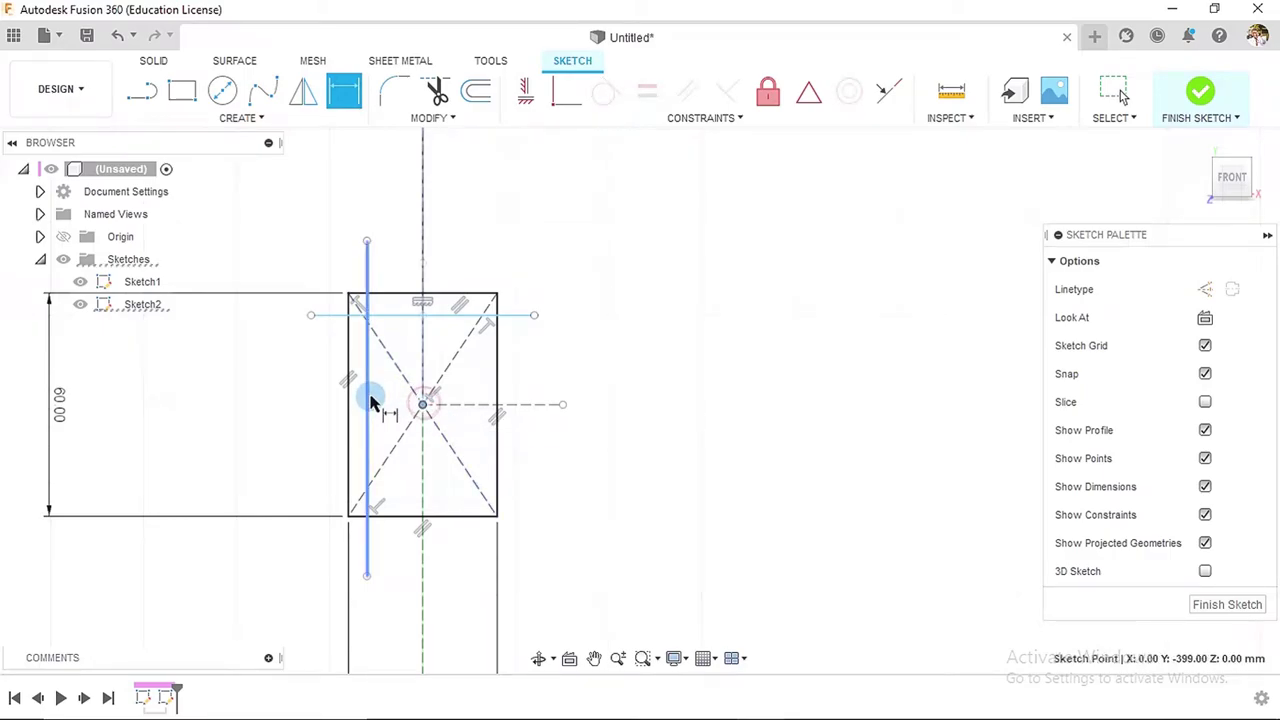
{"action": "left_click", "coordinate": [368, 400]}
{"action": "left_click", "coordinate": [400, 605]}
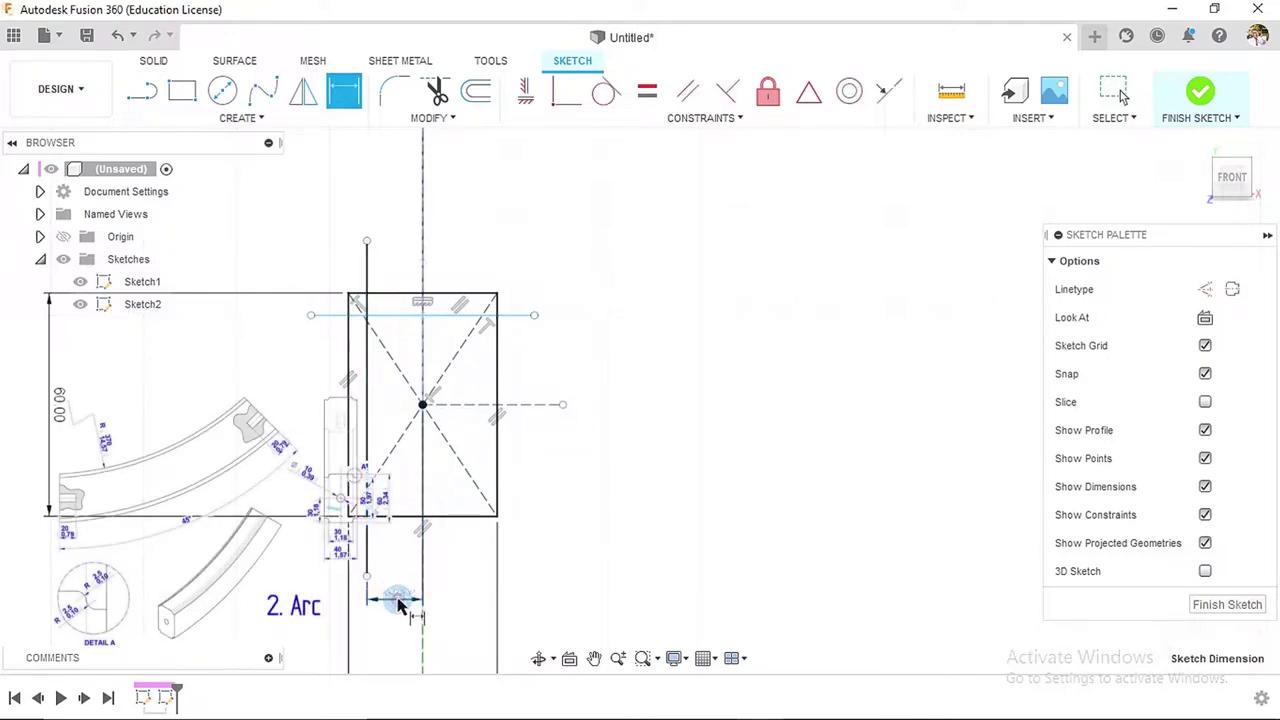
{"action": "key", "text": "Return"}
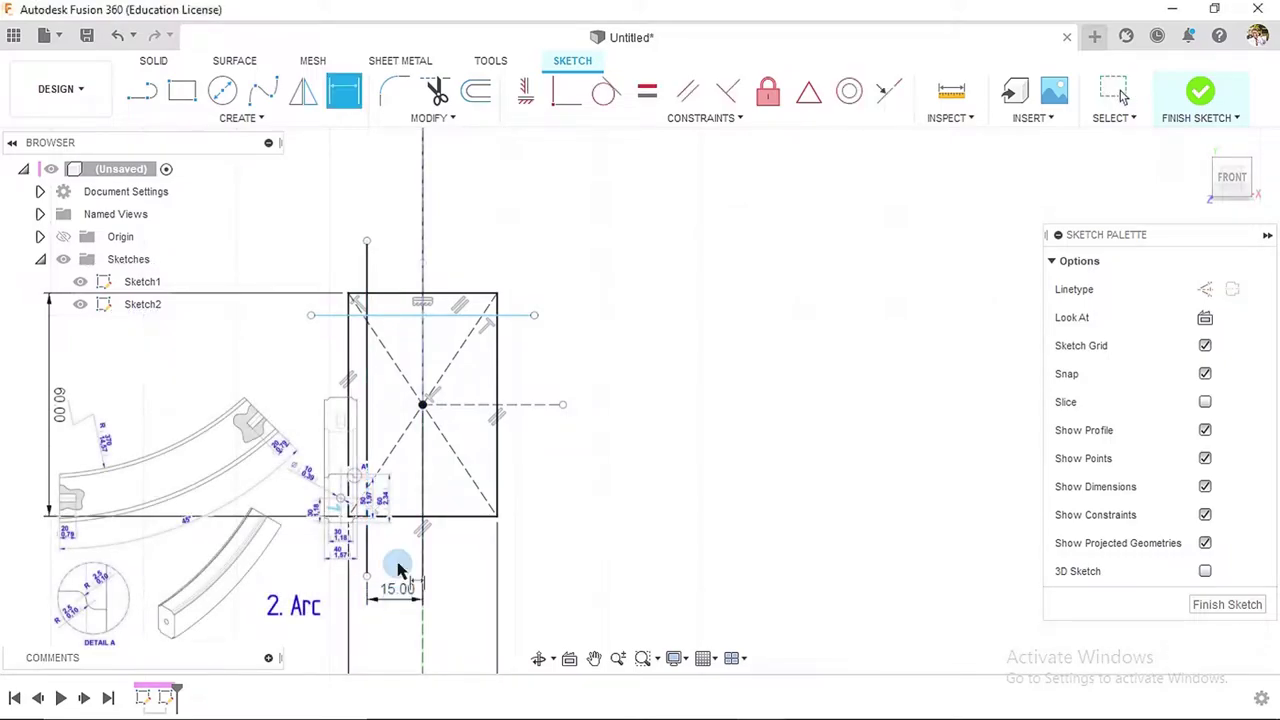
{"action": "left_click", "coordinate": [422, 405]}
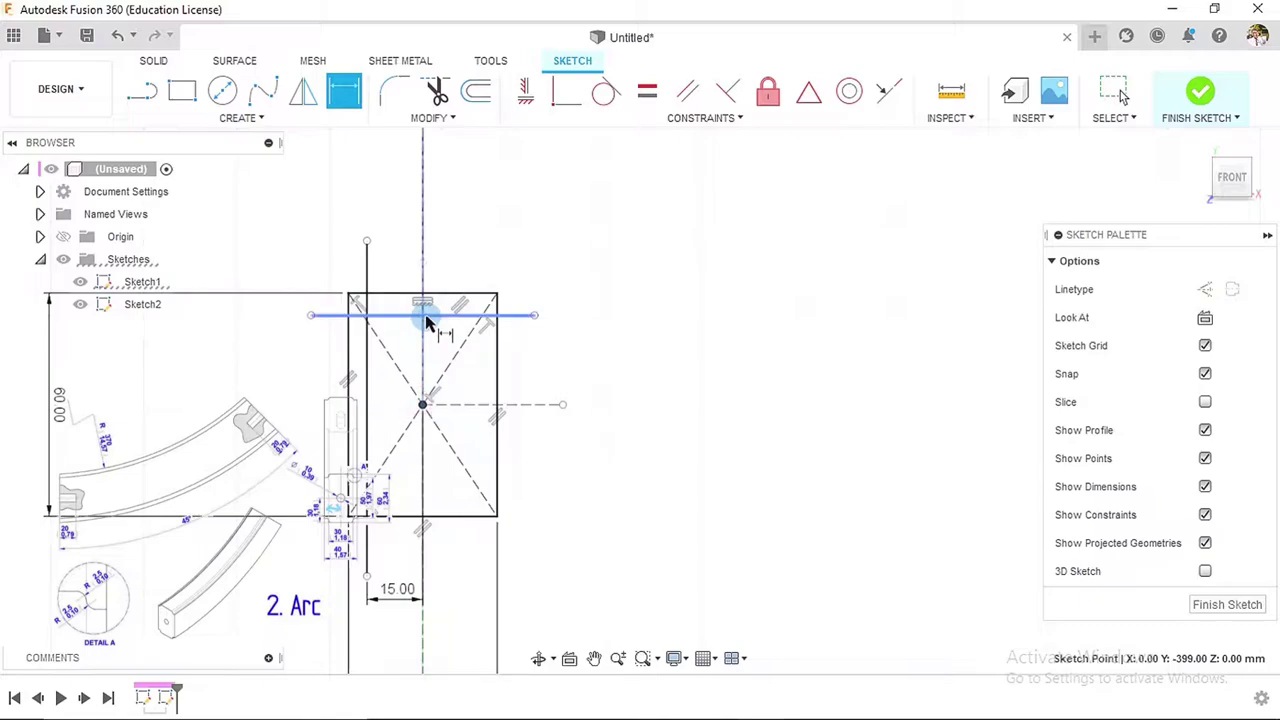
{"action": "left_click", "coordinate": [440, 316]}
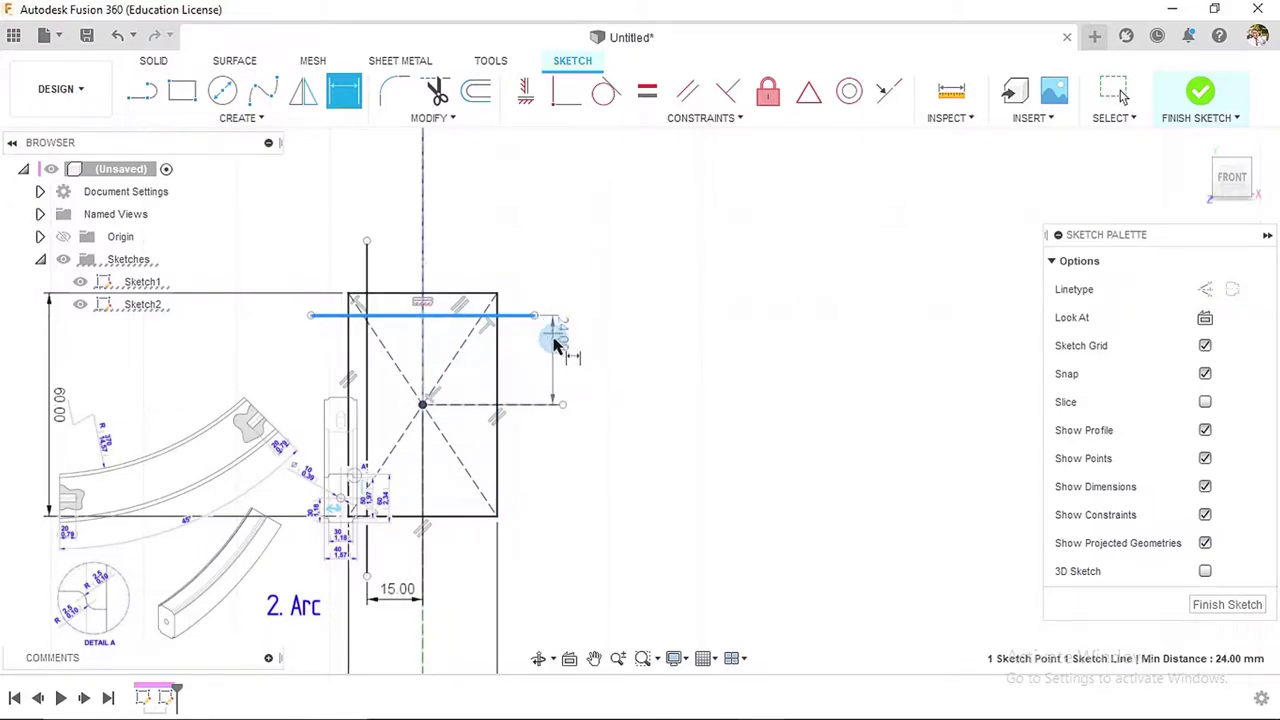
{"action": "left_click", "coordinate": [546, 364]}
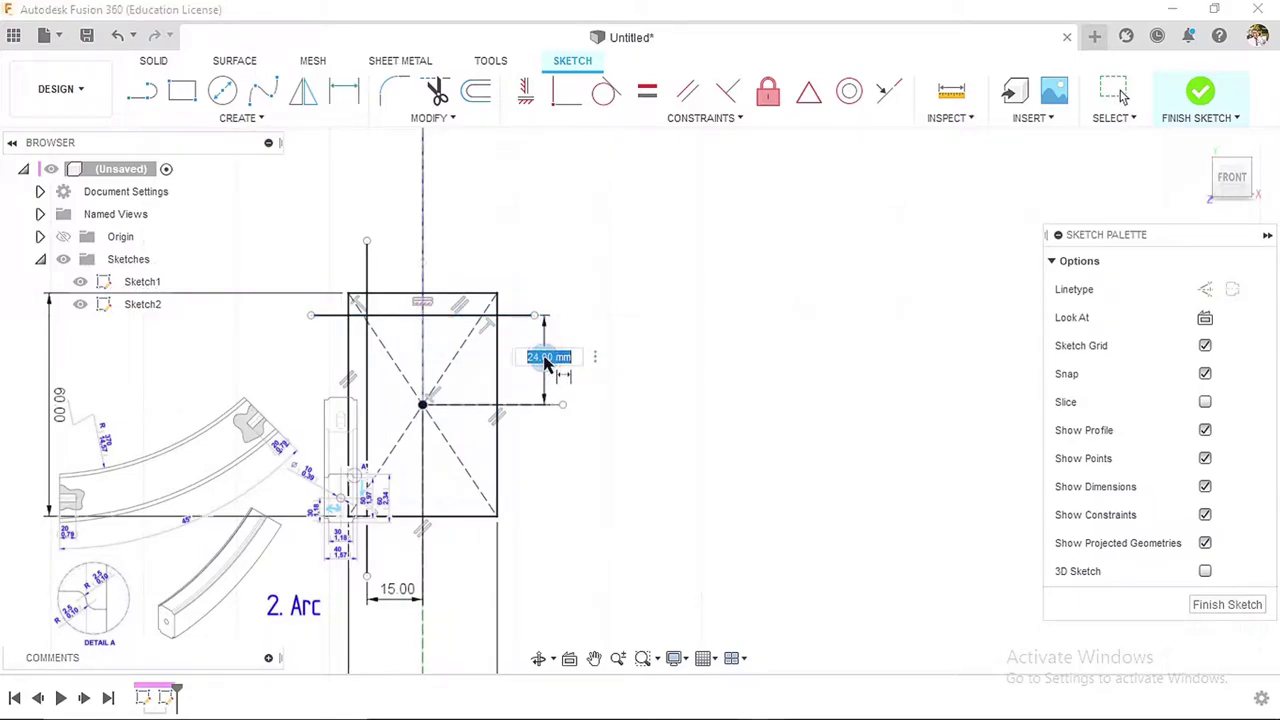
{"action": "type", "text": "25"}
{"action": "key", "text": "Return"}
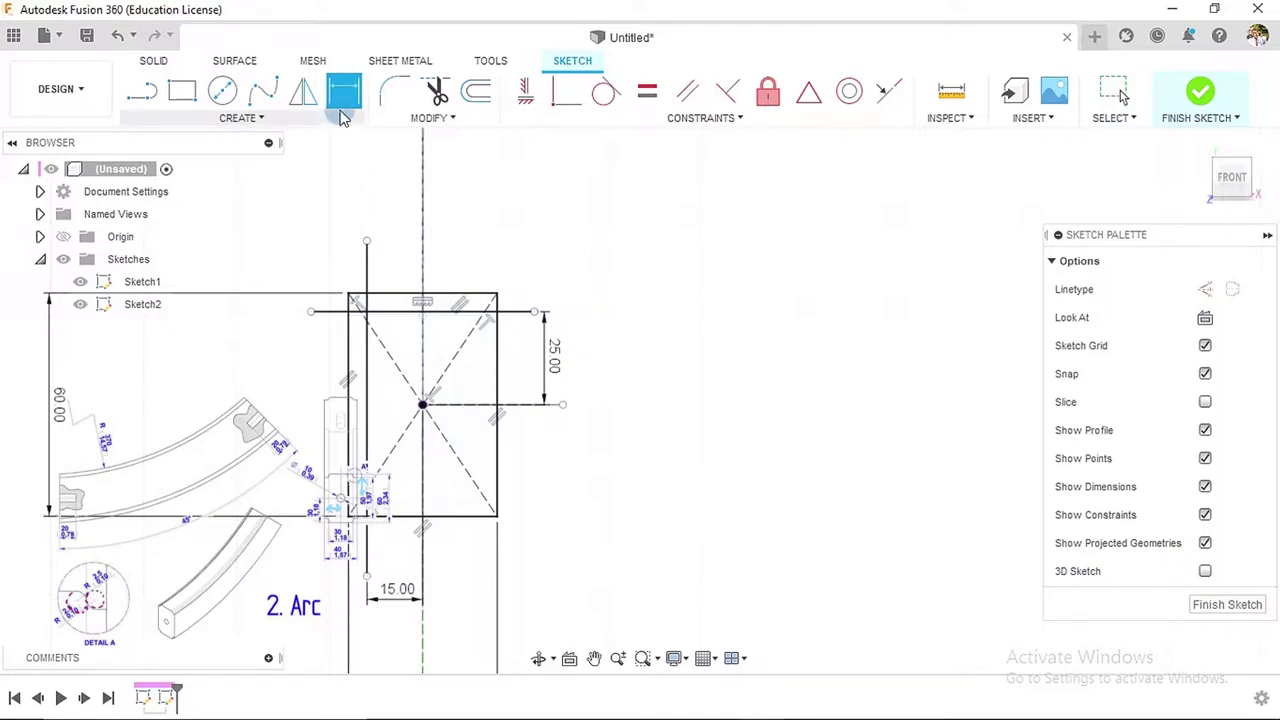
- Place two Ø5 mm circles side by side near the rectangle's top-left line intersection
{"action": "left_click", "coordinate": [224, 92]}
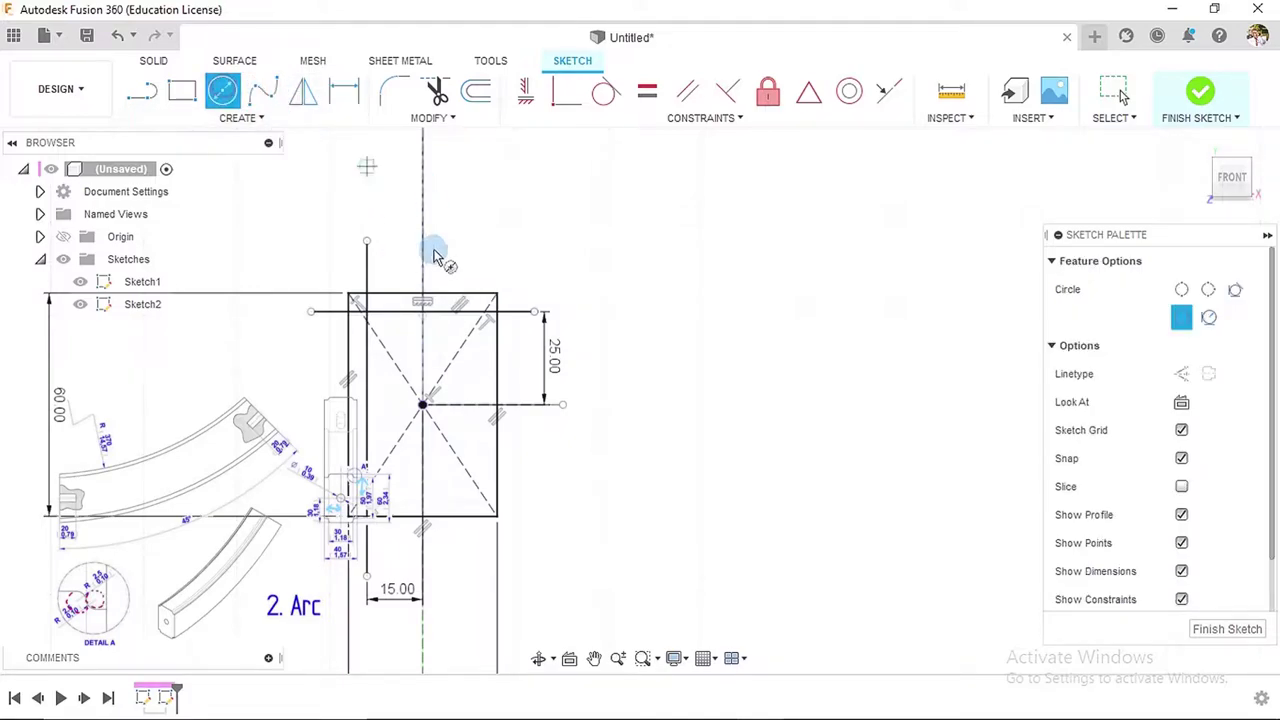
{"action": "scroll", "coordinate": [370, 335], "scroll_direction": "up", "scroll_amount": 5}
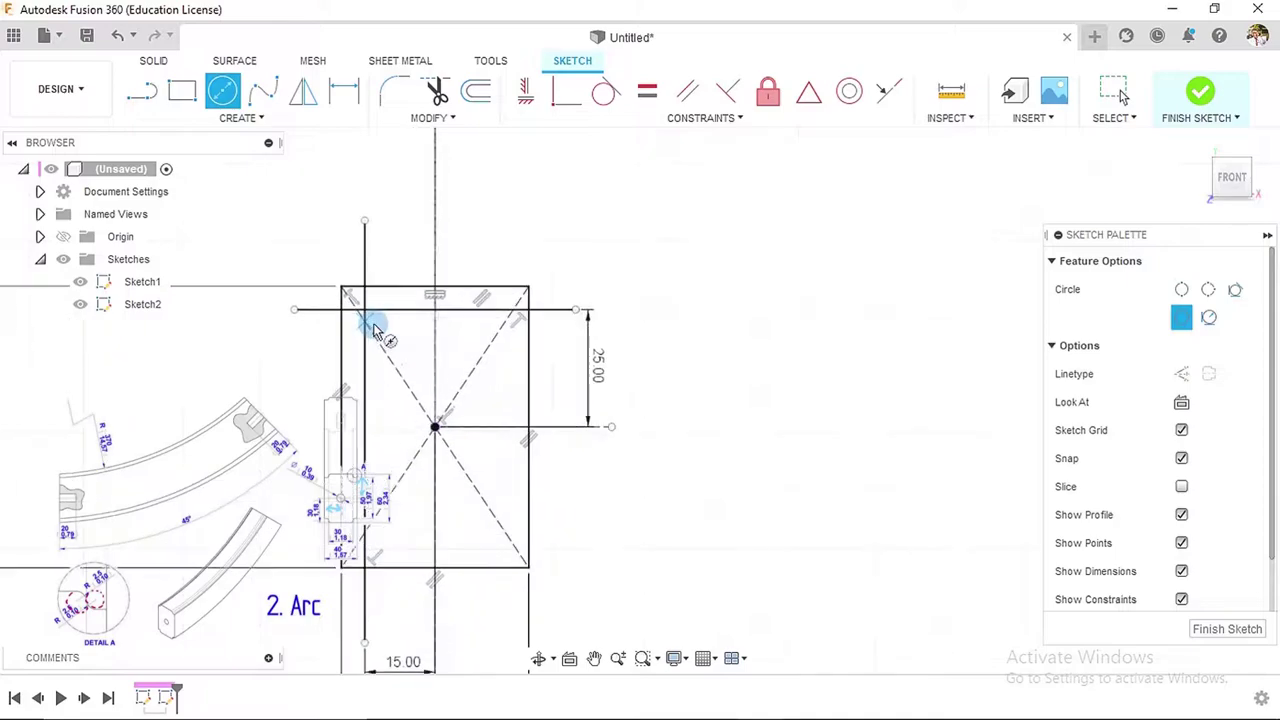
{"action": "scroll", "coordinate": [375, 324], "scroll_direction": "up", "scroll_amount": 1}
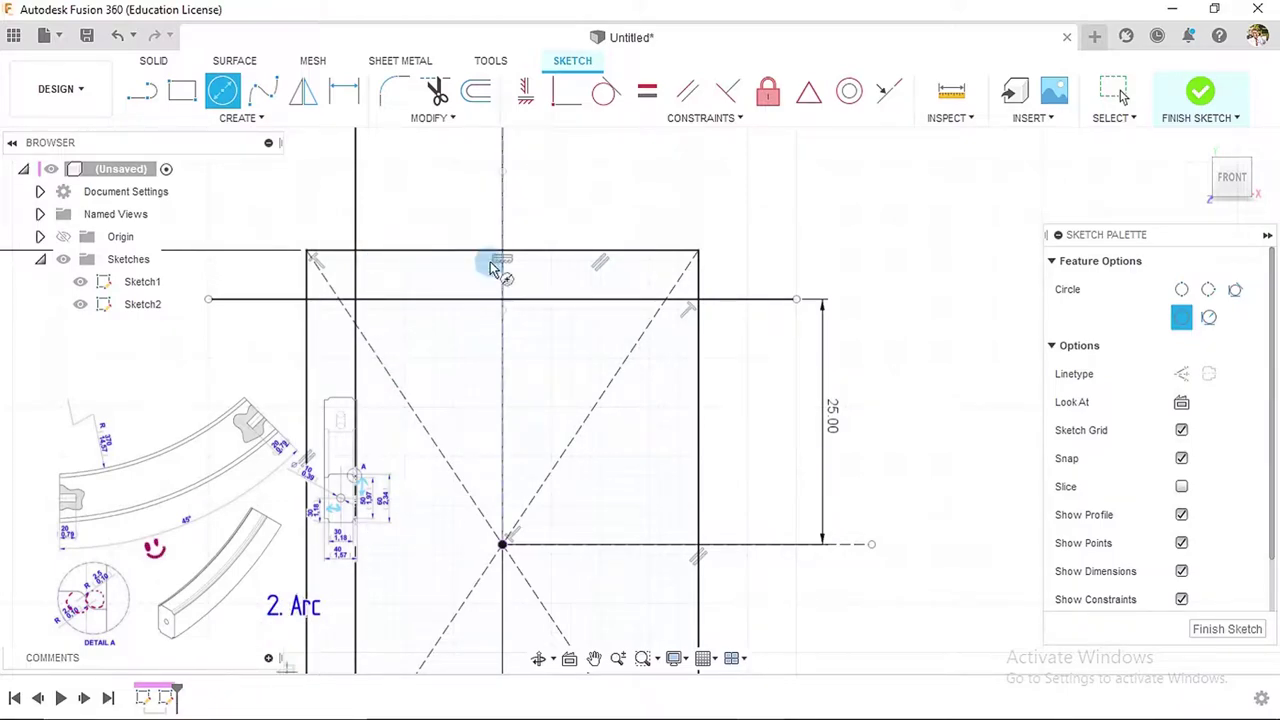
{"action": "left_click", "coordinate": [392, 276]}
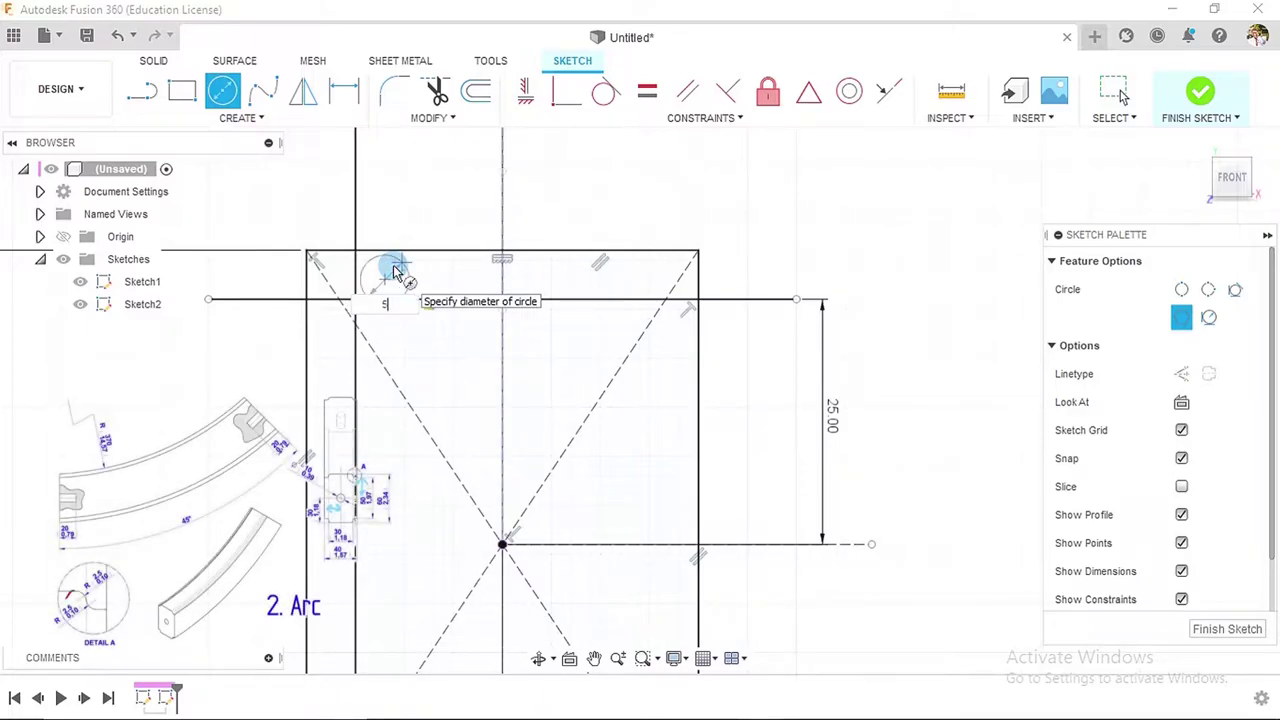
{"action": "key", "text": "Return"}
{"action": "key", "text": "Escape"}
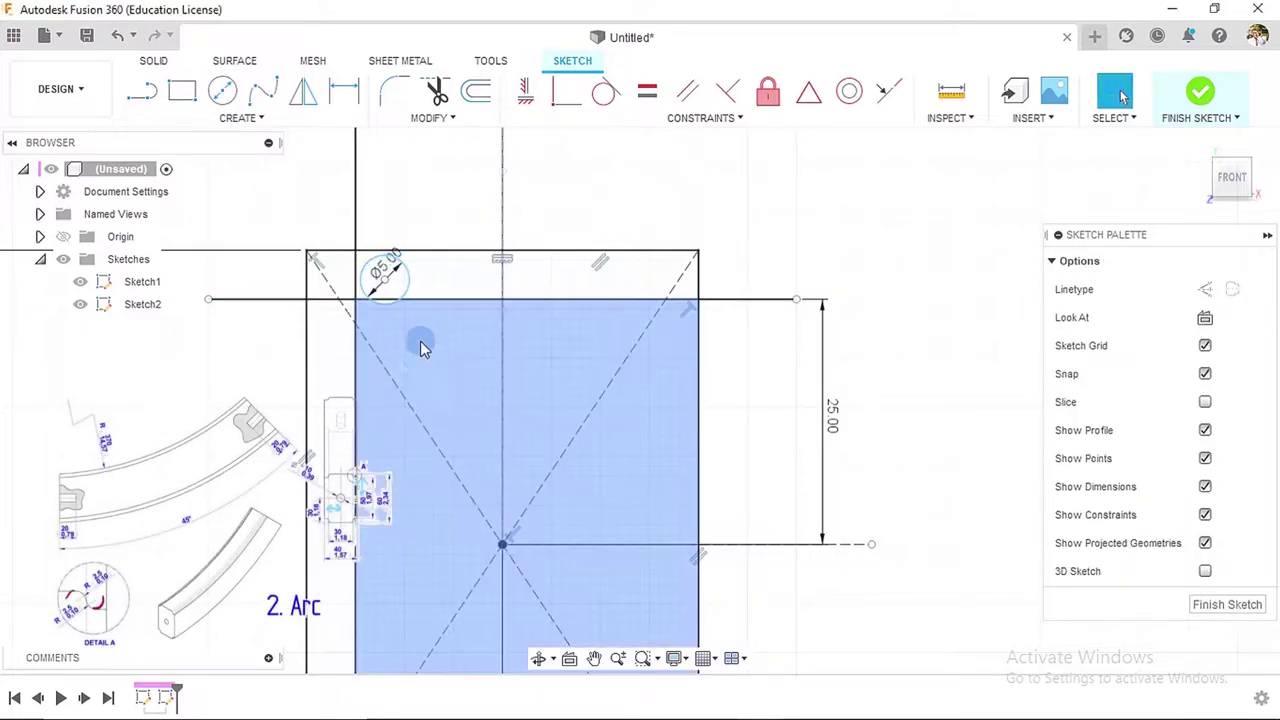
{"action": "left_click", "coordinate": [229, 97]}
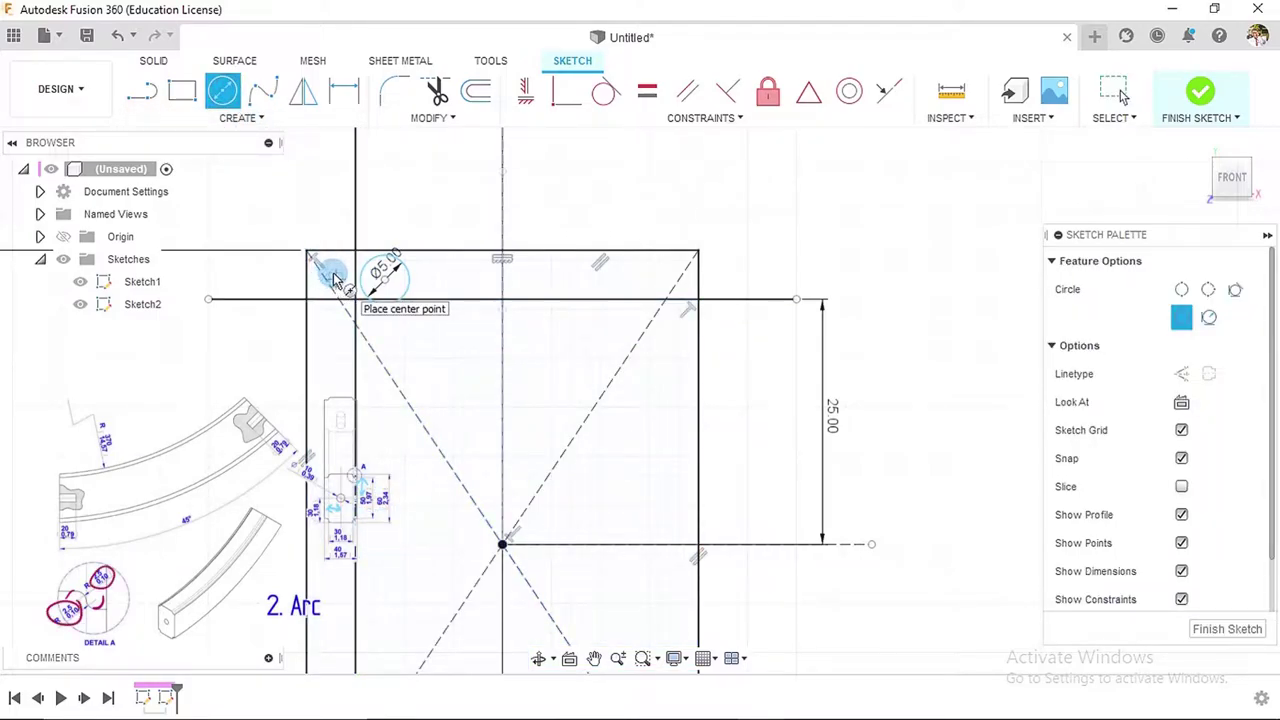
{"action": "left_click", "coordinate": [336, 278]}
{"action": "scroll", "coordinate": [337, 265], "scroll_direction": "up", "scroll_amount": 1}
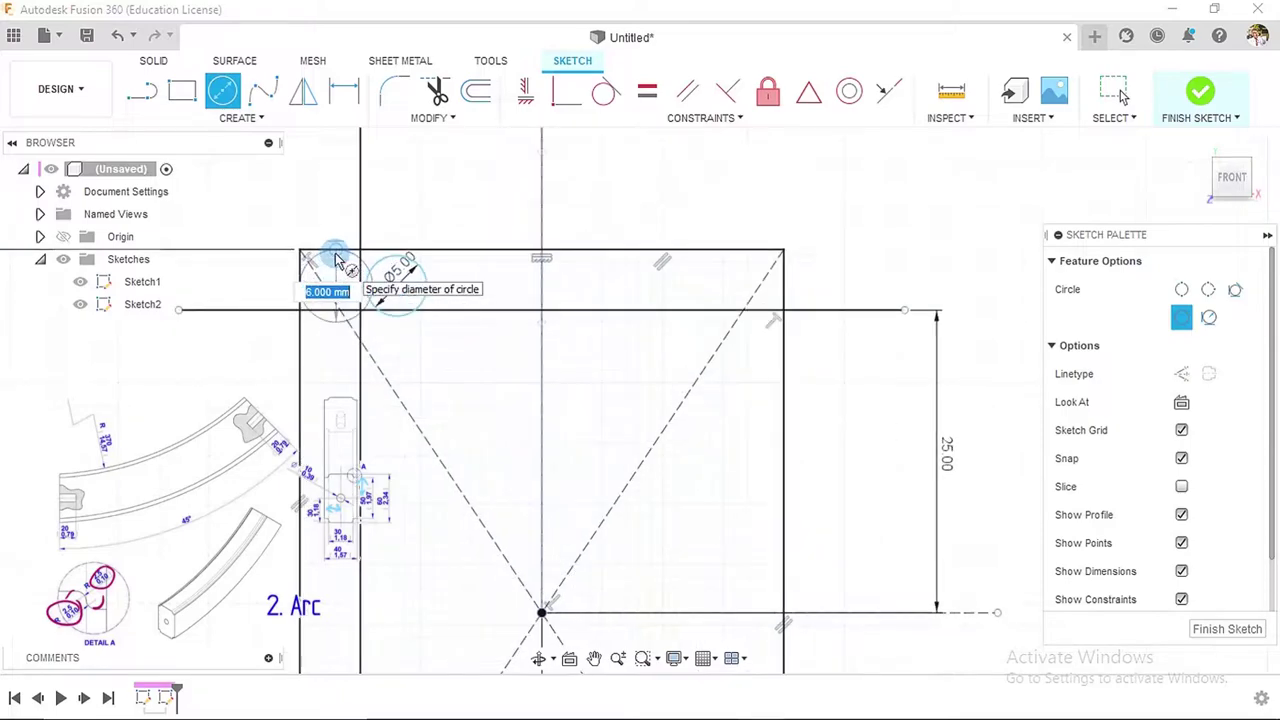
{"action": "scroll", "coordinate": [337, 262], "scroll_direction": "up", "scroll_amount": 1}
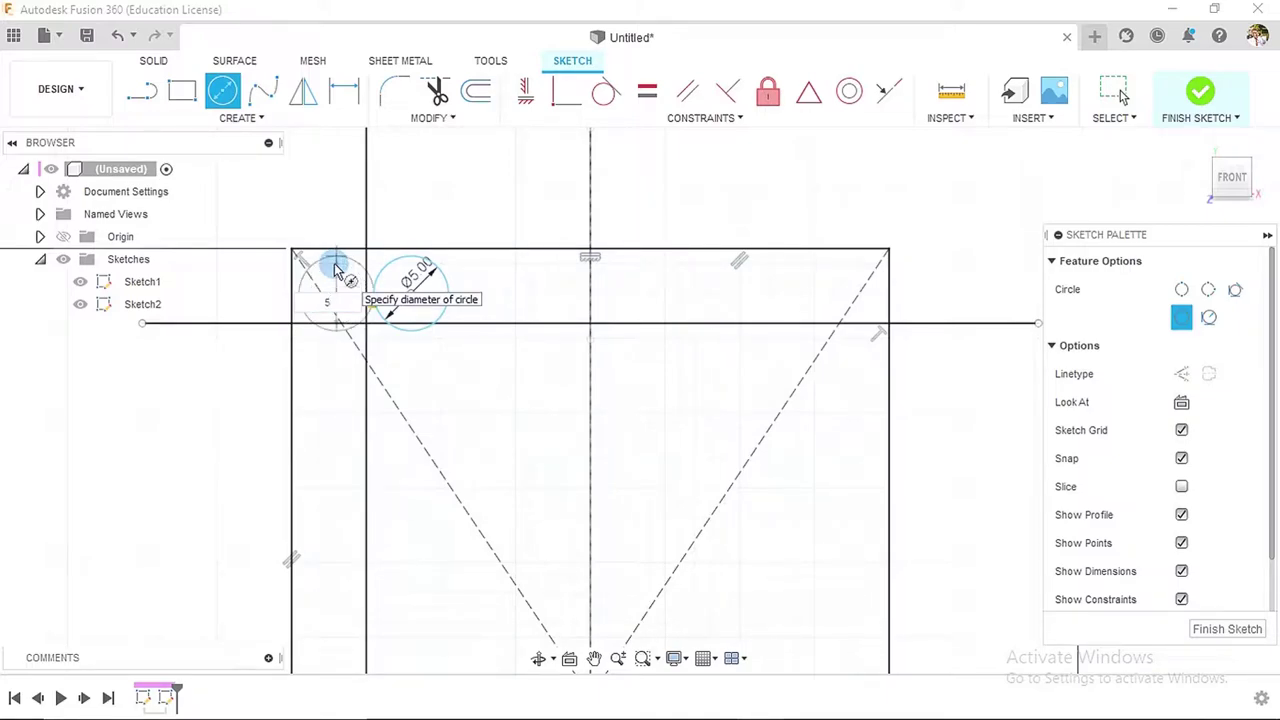
{"action": "key", "text": "Return"}
{"action": "key", "text": "Escape"}
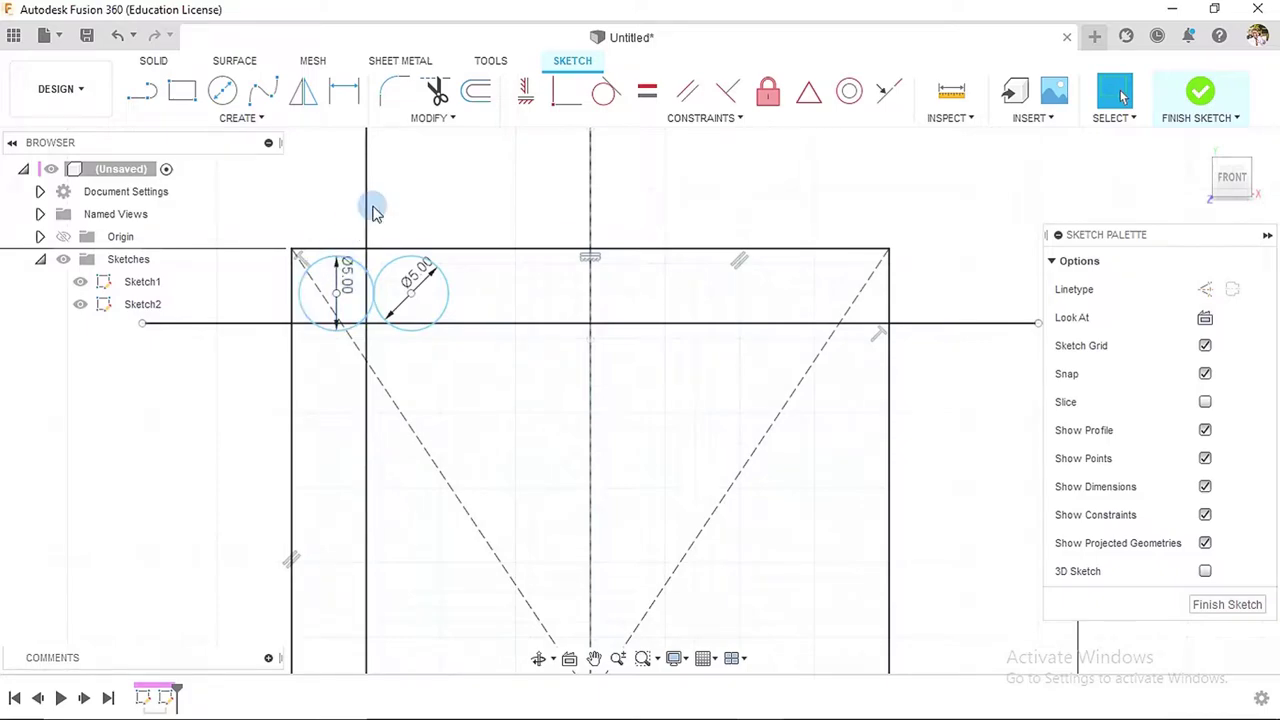
- Make the right circle tangent to the top and vertical lines, and the left circle tangent to the horizontal line
{"action": "left_click", "coordinate": [609, 93]}
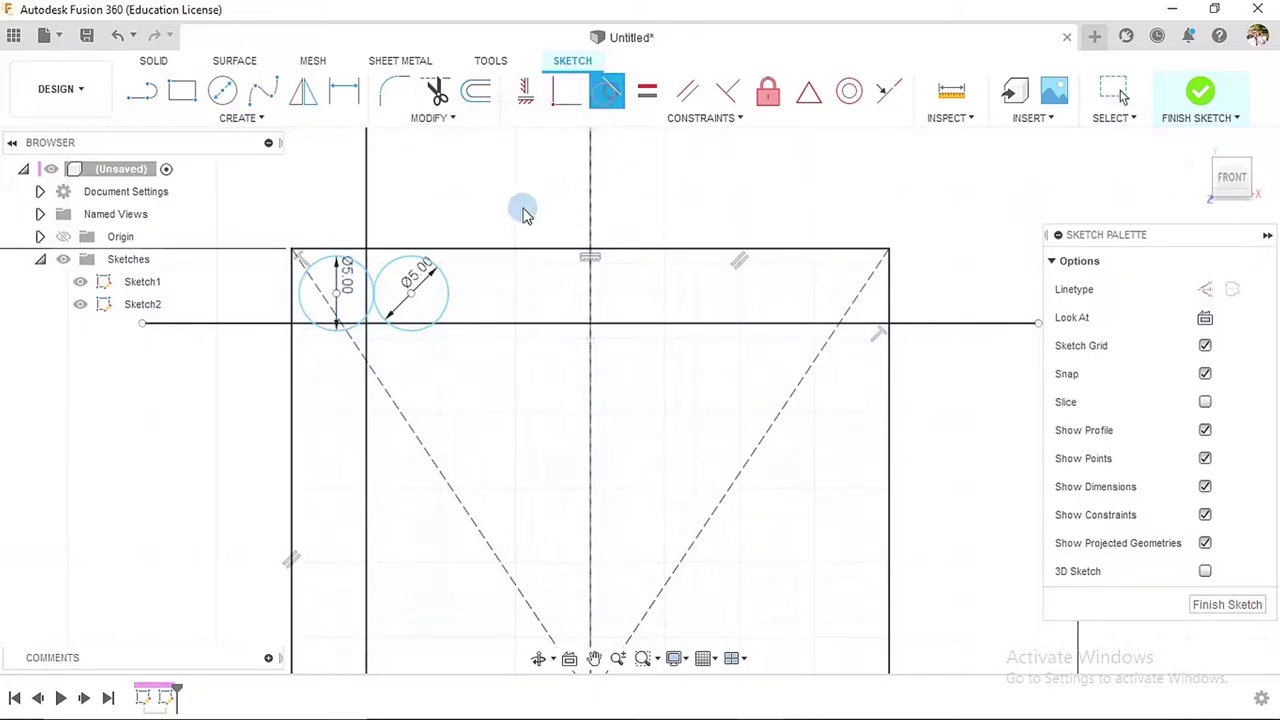
{"action": "left_click", "coordinate": [449, 295]}
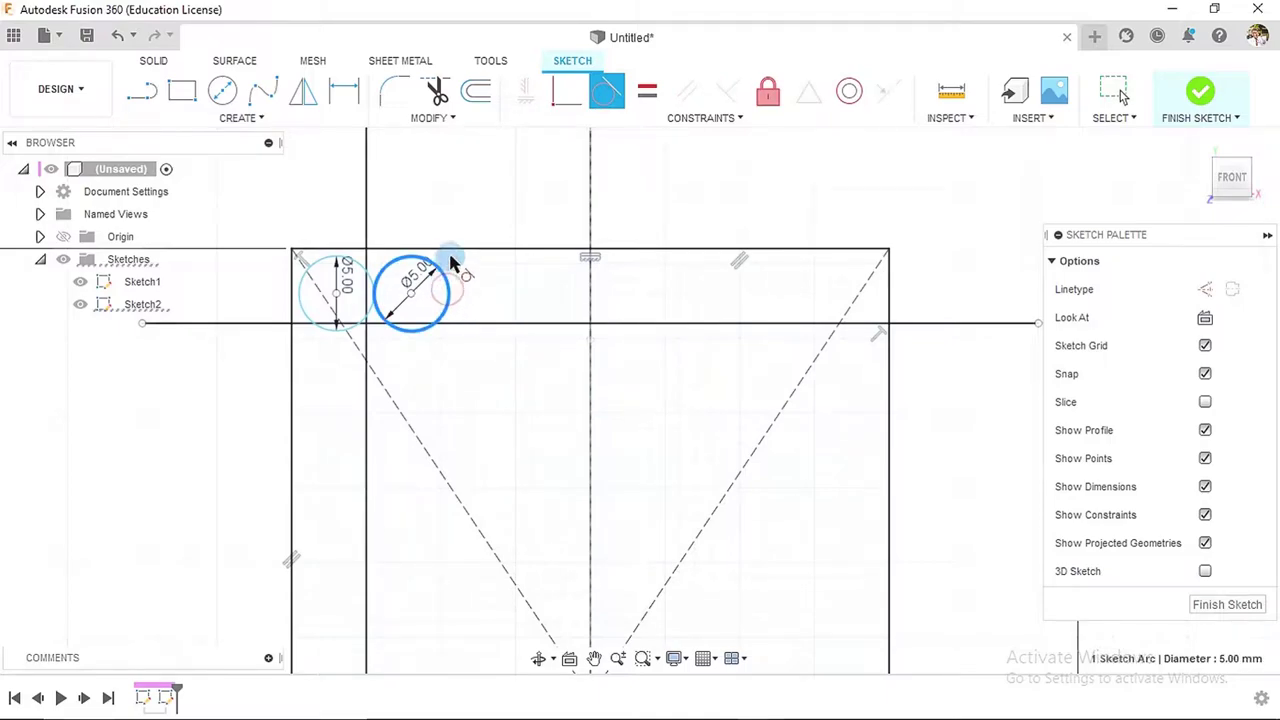
{"action": "left_click", "coordinate": [451, 252]}
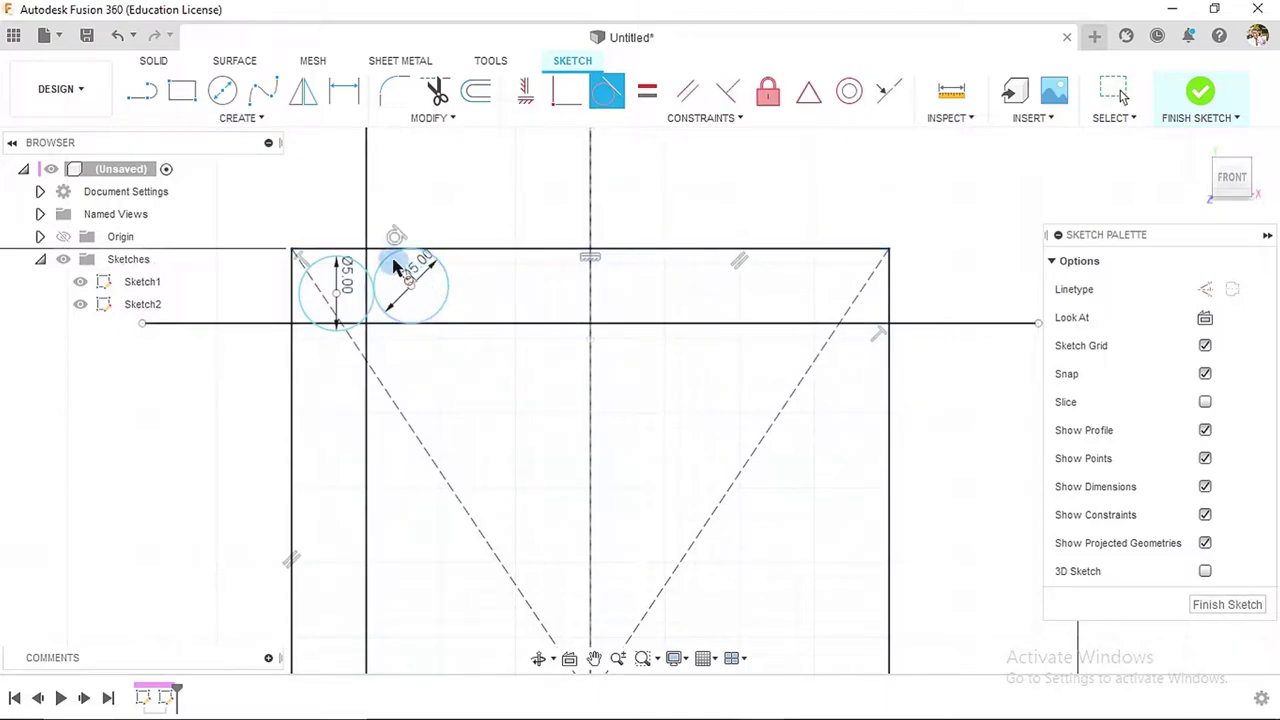
{"action": "left_click", "coordinate": [395, 266]}
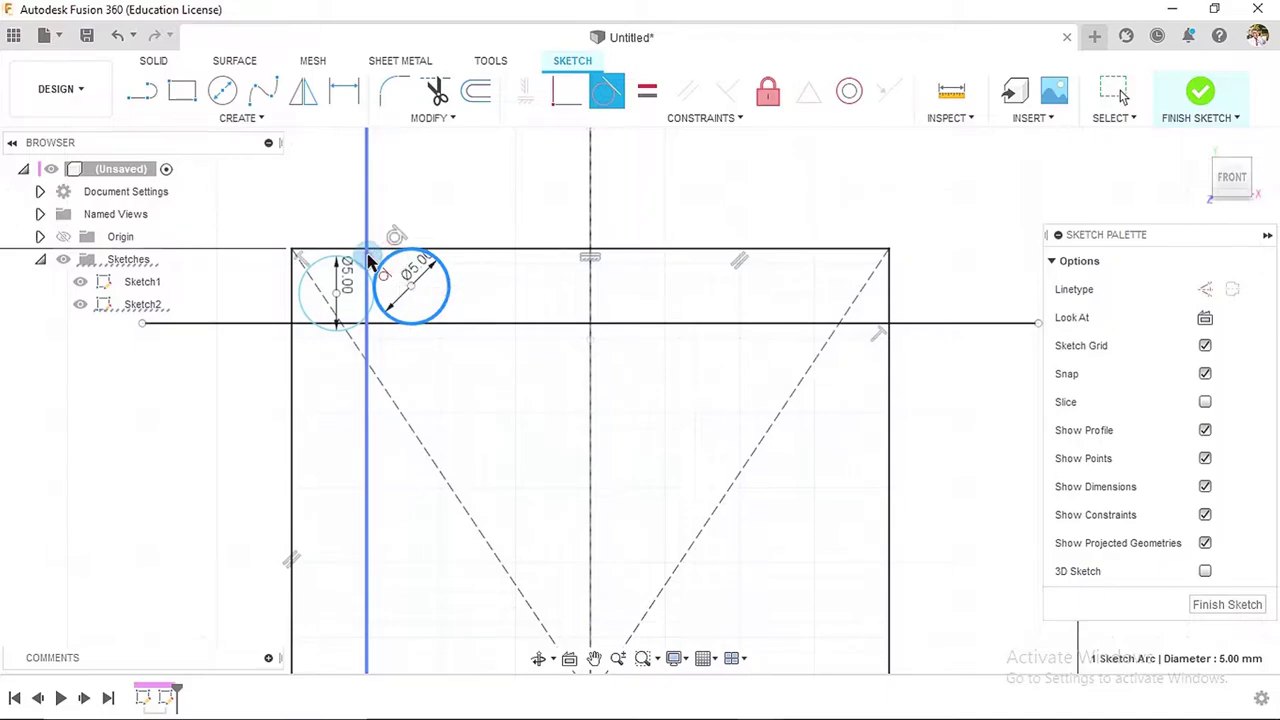
{"action": "left_click", "coordinate": [368, 262]}
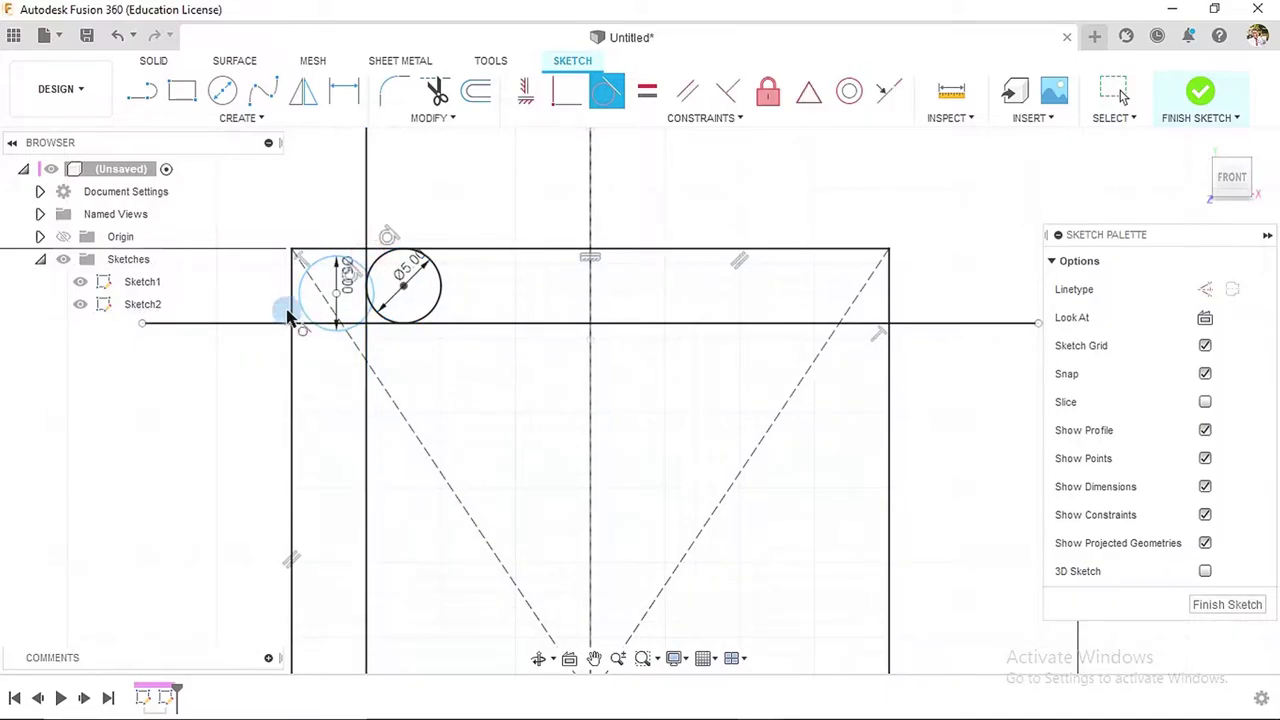
{"action": "left_click", "coordinate": [304, 299]}
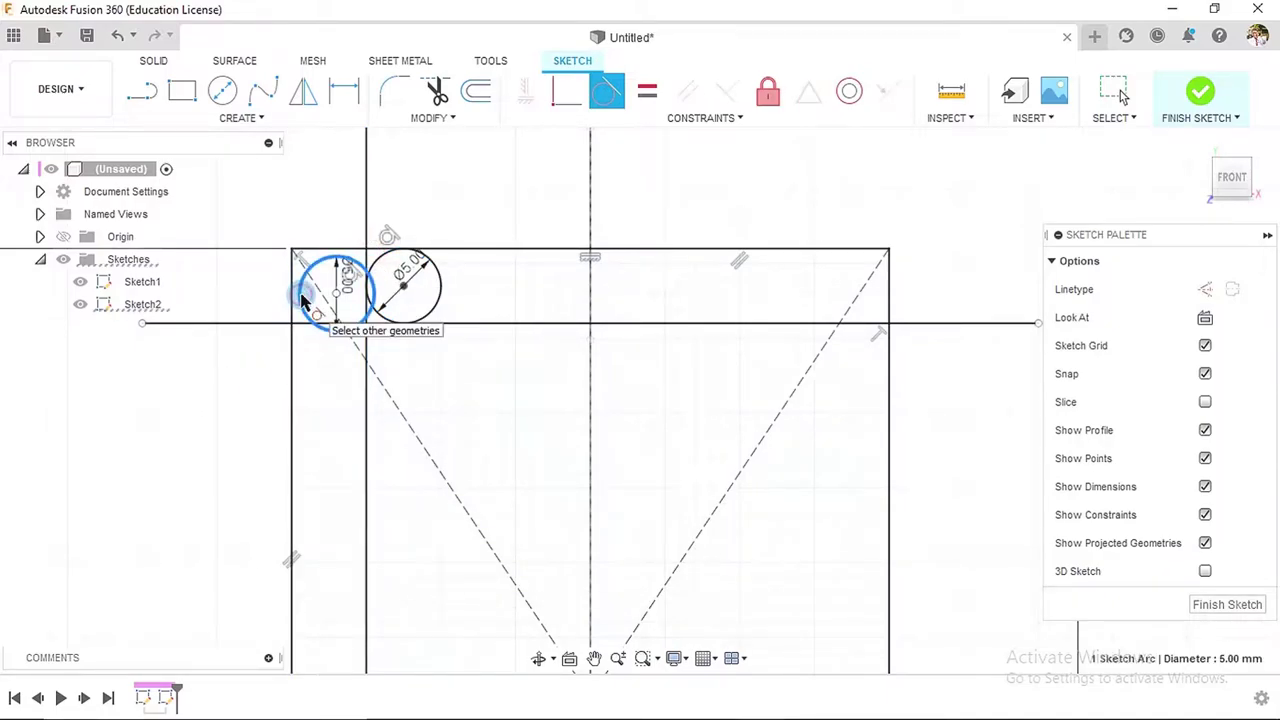
{"action": "left_click", "coordinate": [265, 325]}
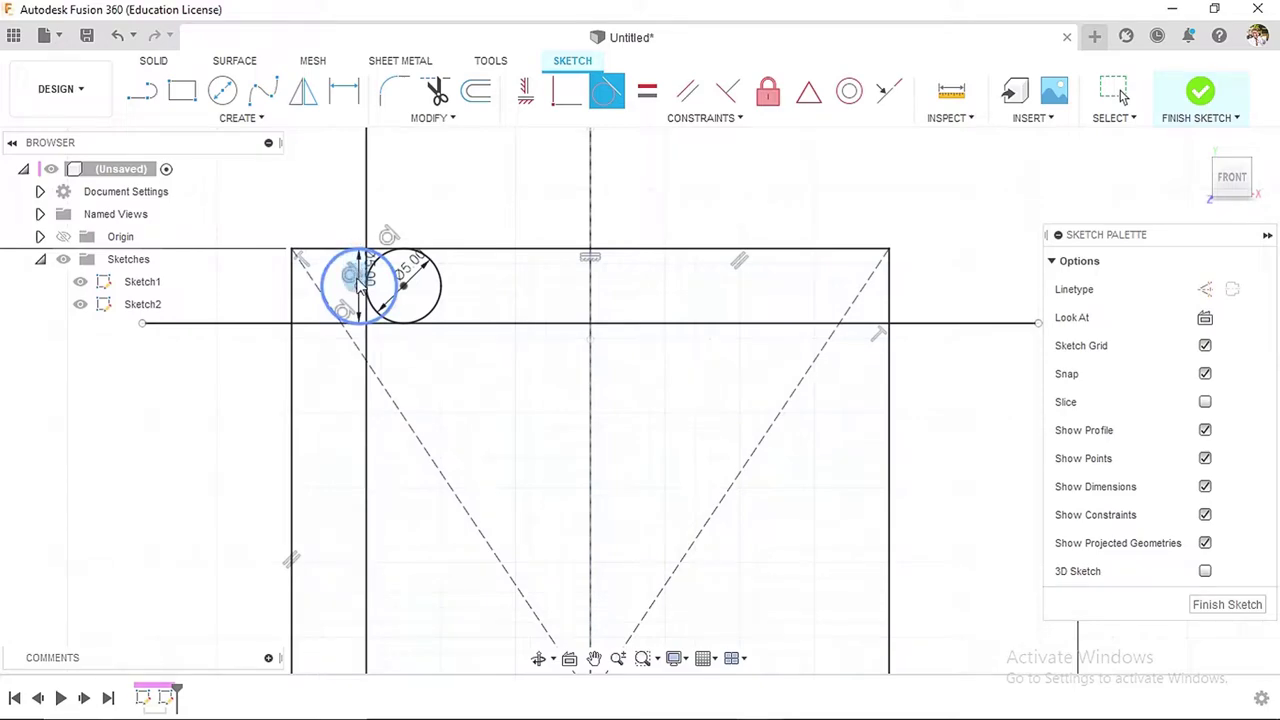
{"action": "key", "text": "Escape"}
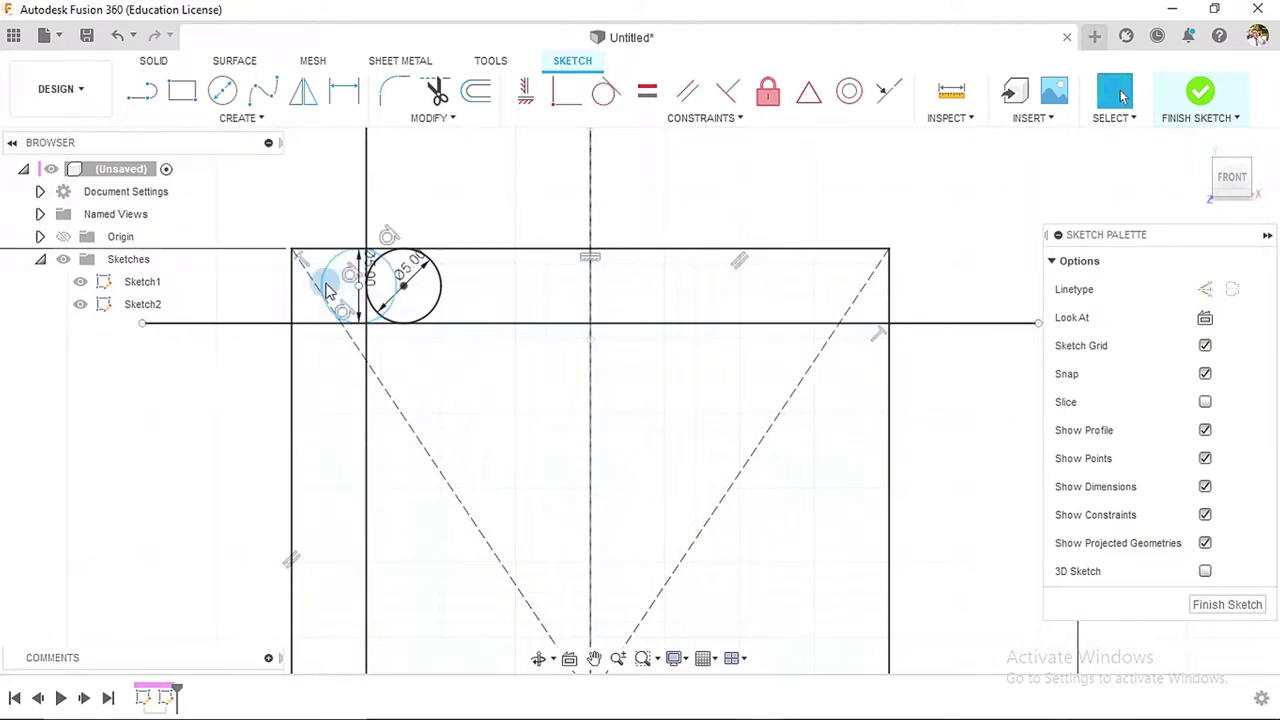
- Make the small and left circles tangent to the left vertical edge, then select the diagonal construction lines
{"action": "left_click", "coordinate": [337, 293]}
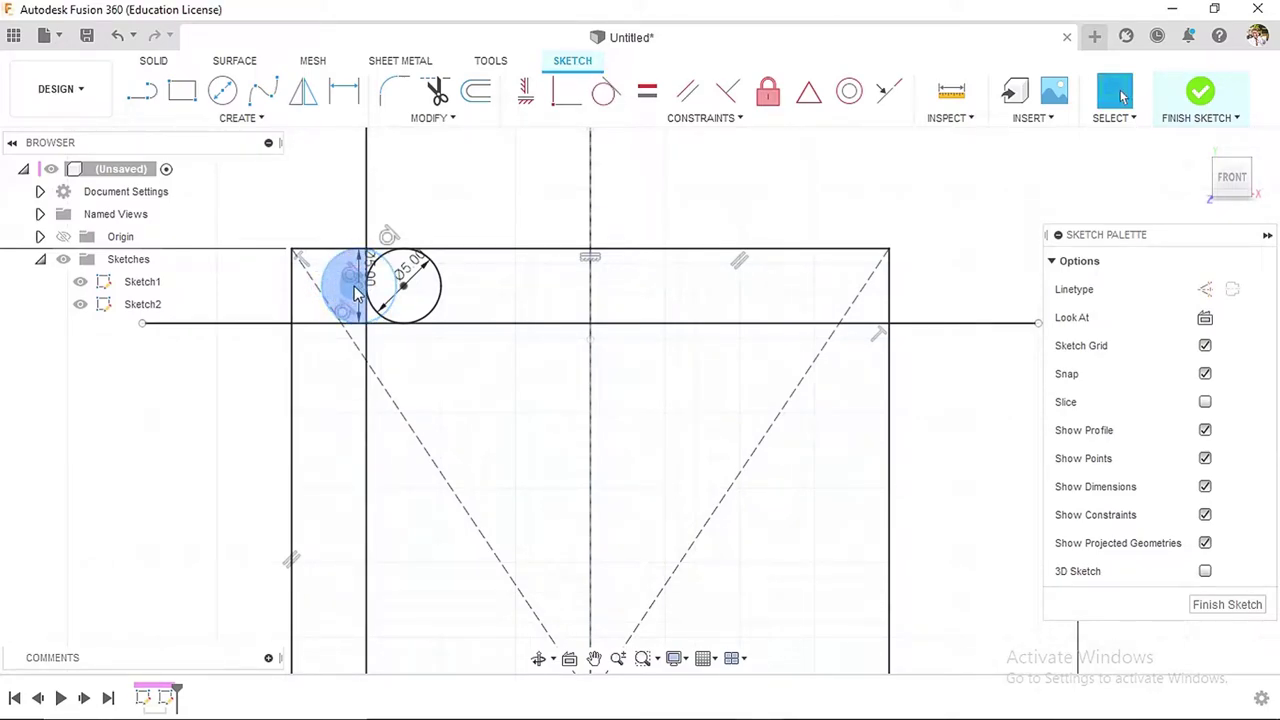
{"action": "left_click", "coordinate": [343, 284]}
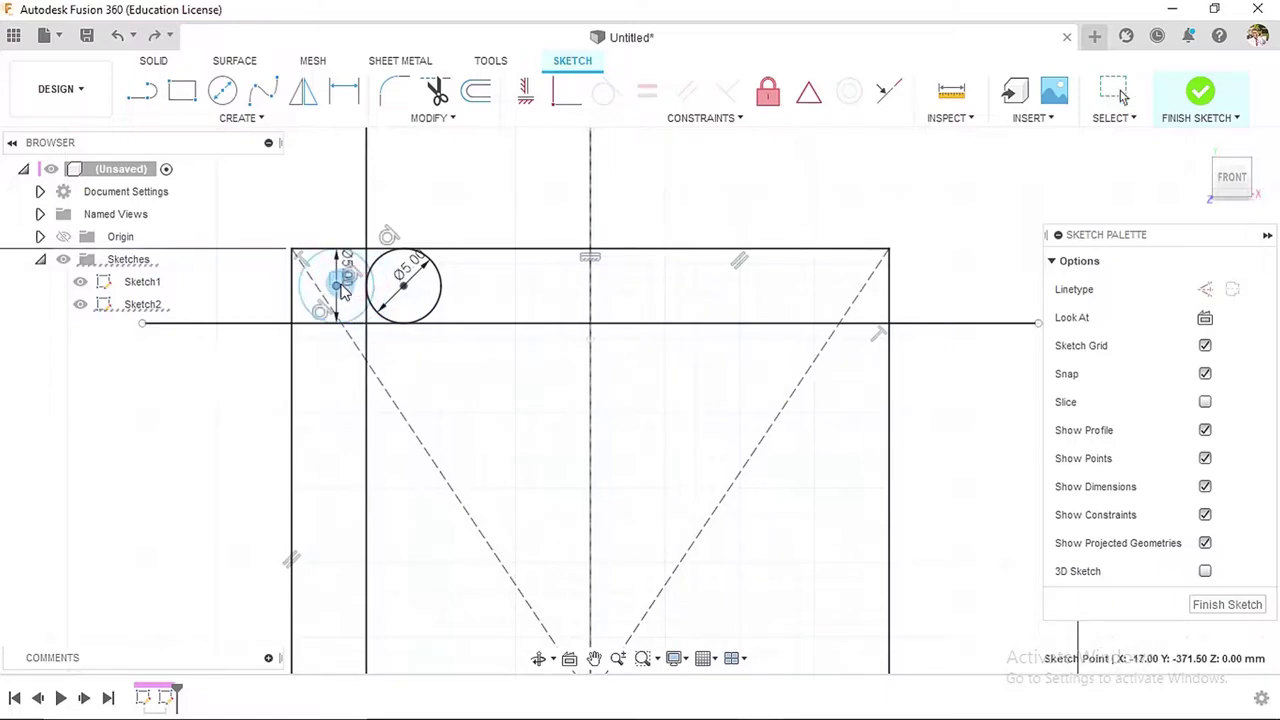
{"action": "left_click", "coordinate": [642, 163]}
{"action": "left_click", "coordinate": [605, 92]}
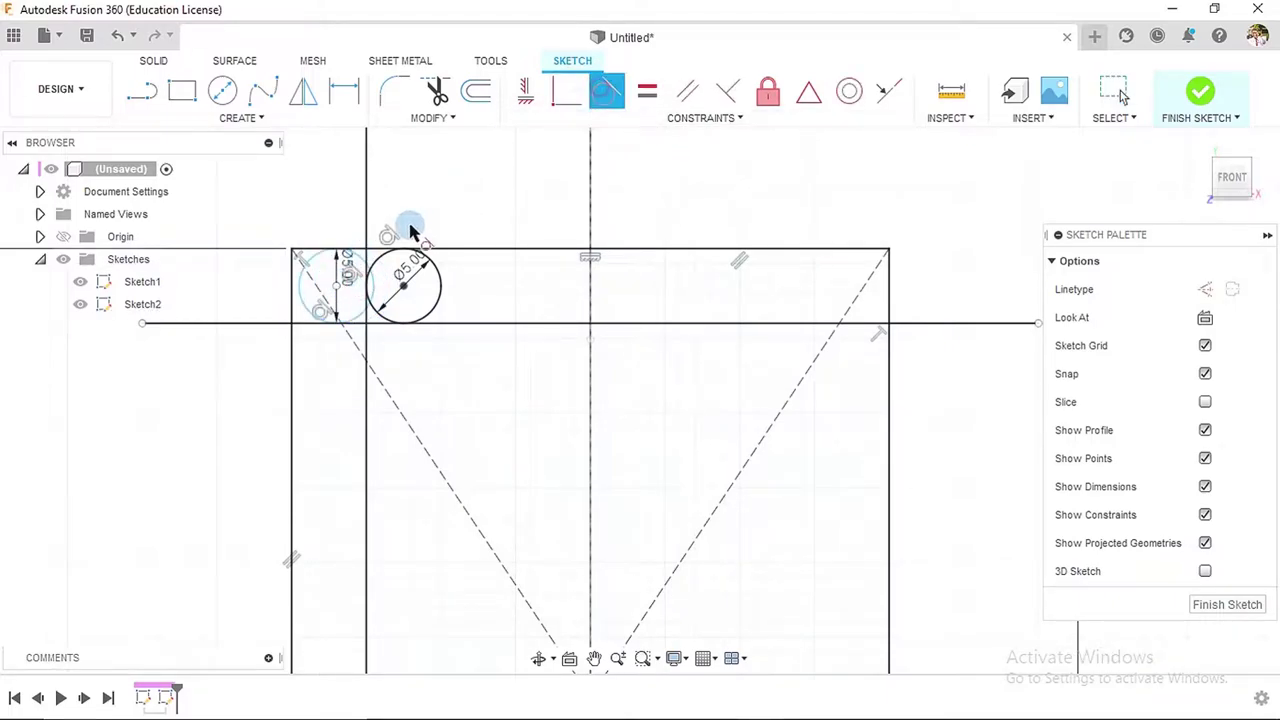
{"action": "left_click", "coordinate": [351, 247]}
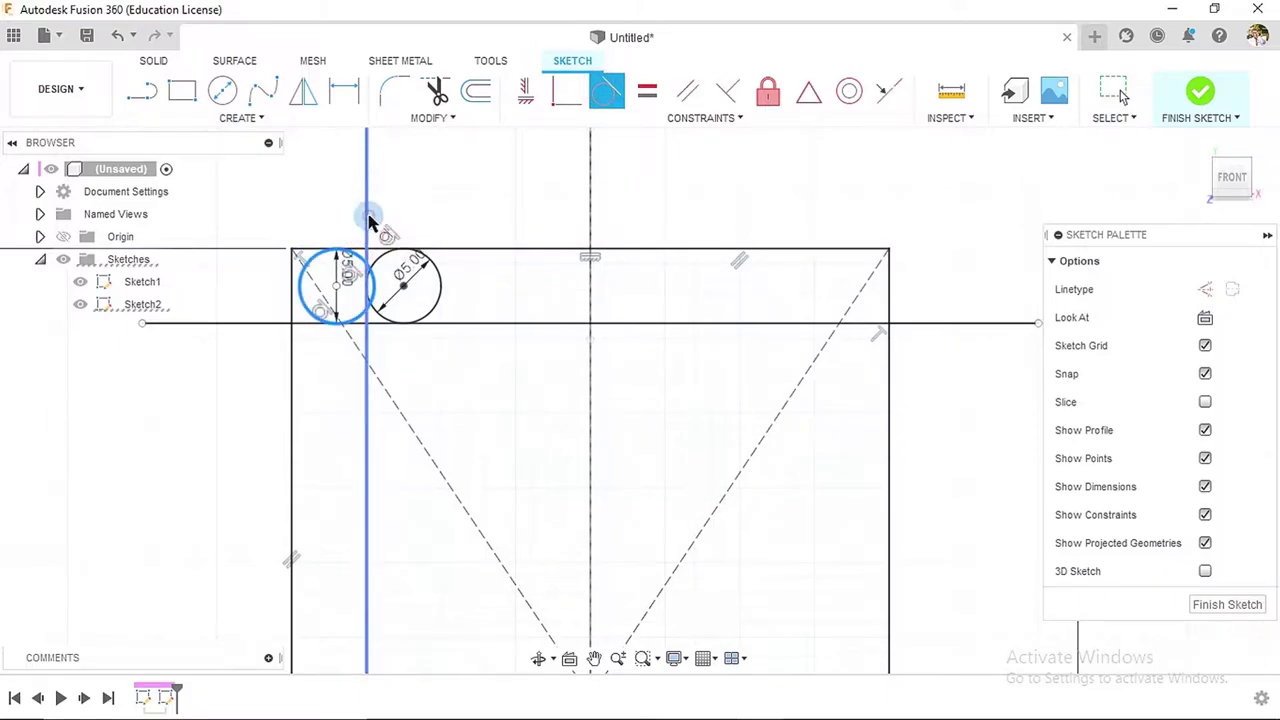
{"action": "left_click", "coordinate": [367, 219]}
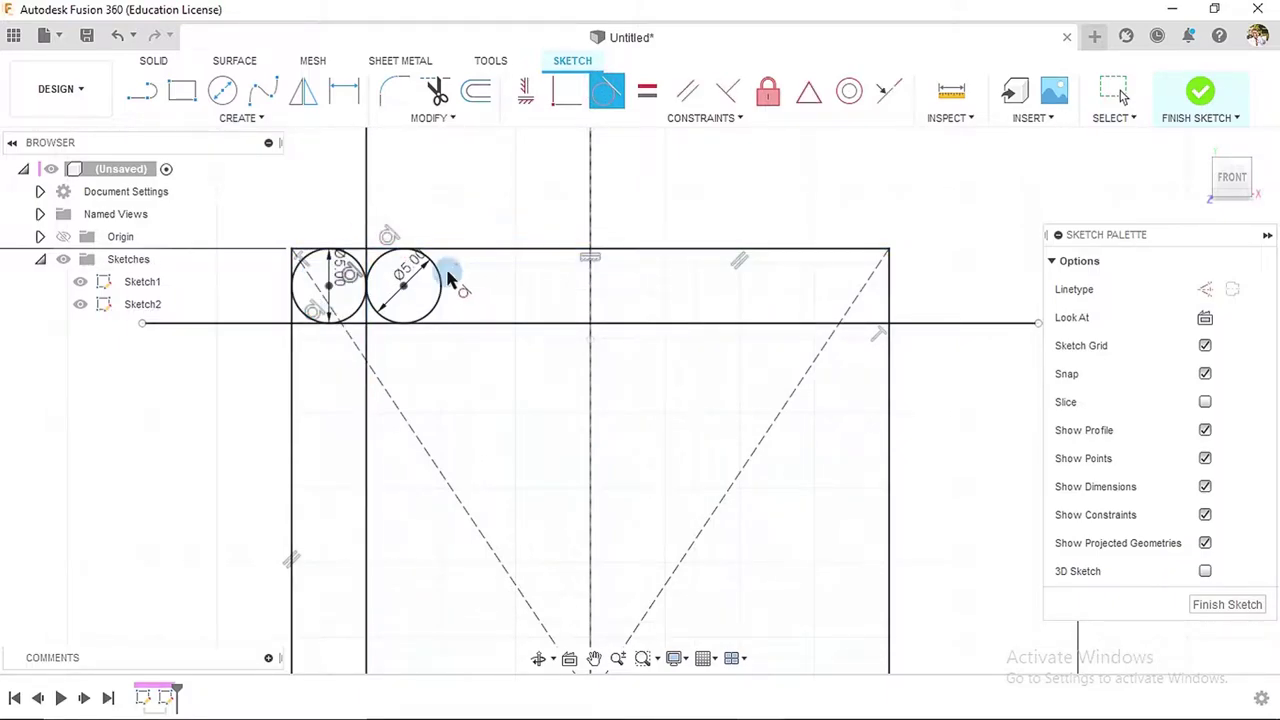
{"action": "left_click", "coordinate": [366, 218]}
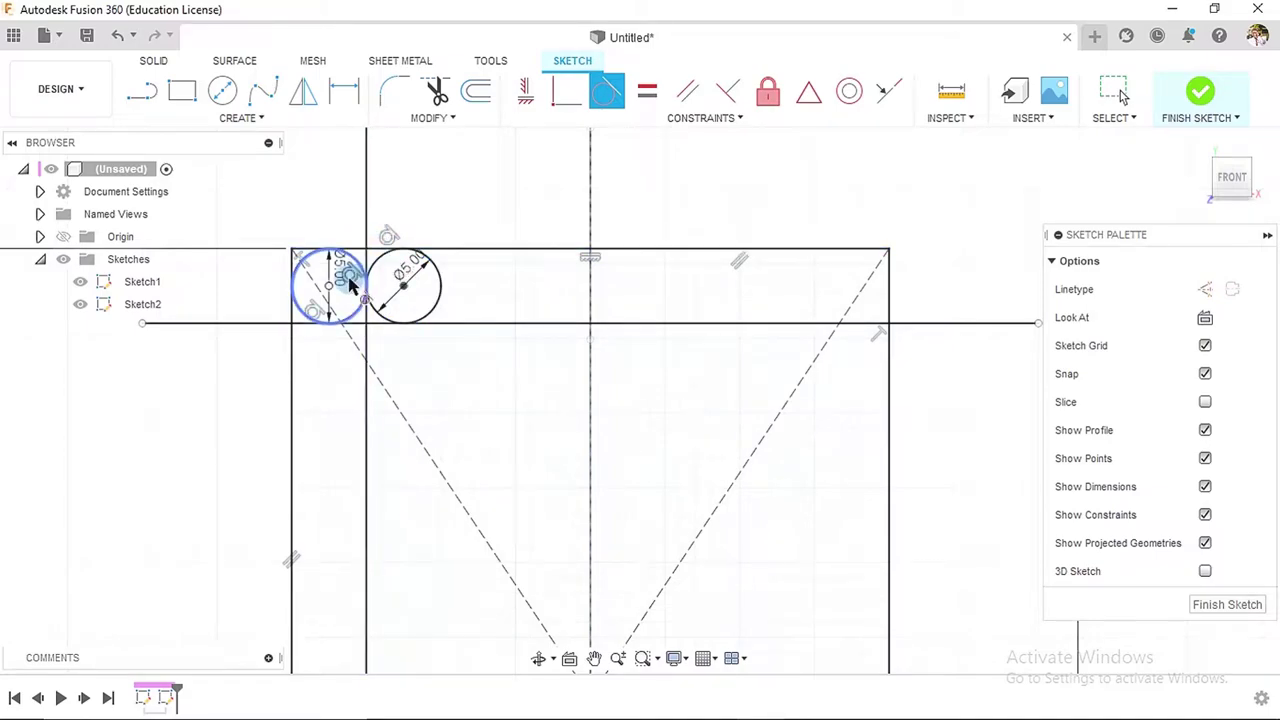
{"action": "left_click", "coordinate": [325, 321]}
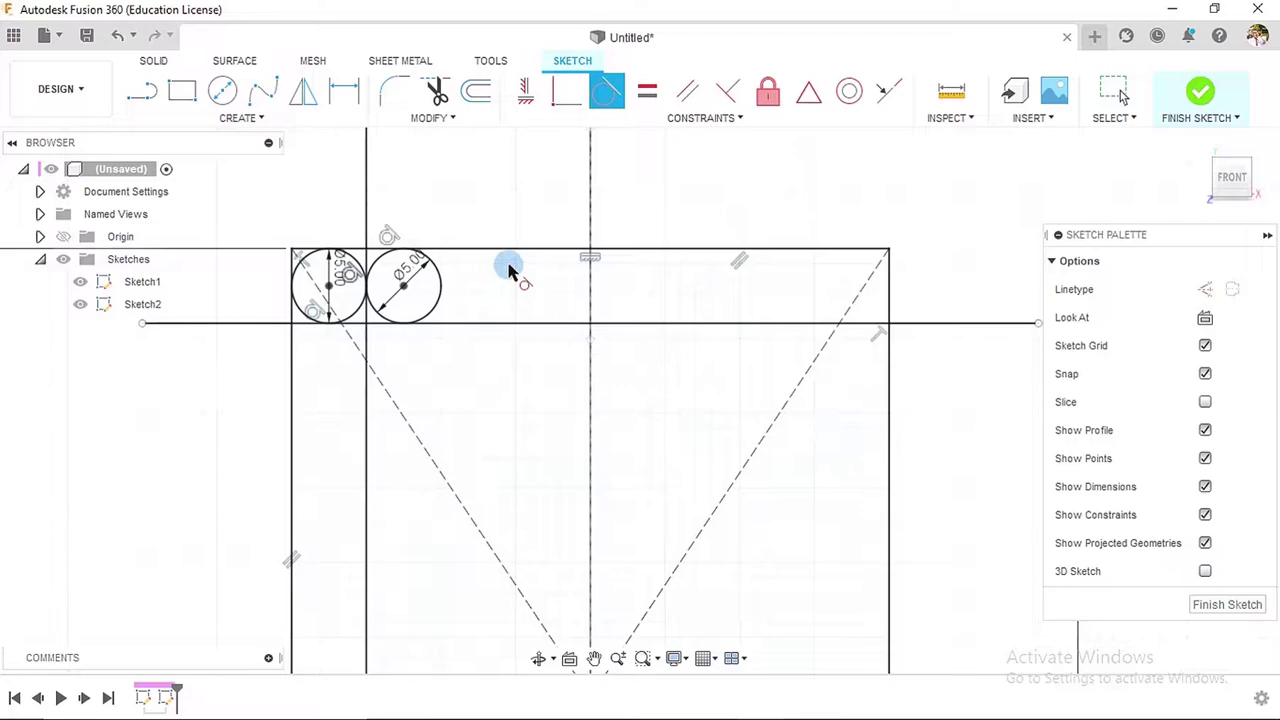
{"action": "scroll", "coordinate": [495, 272], "scroll_direction": "down", "scroll_amount": 5}
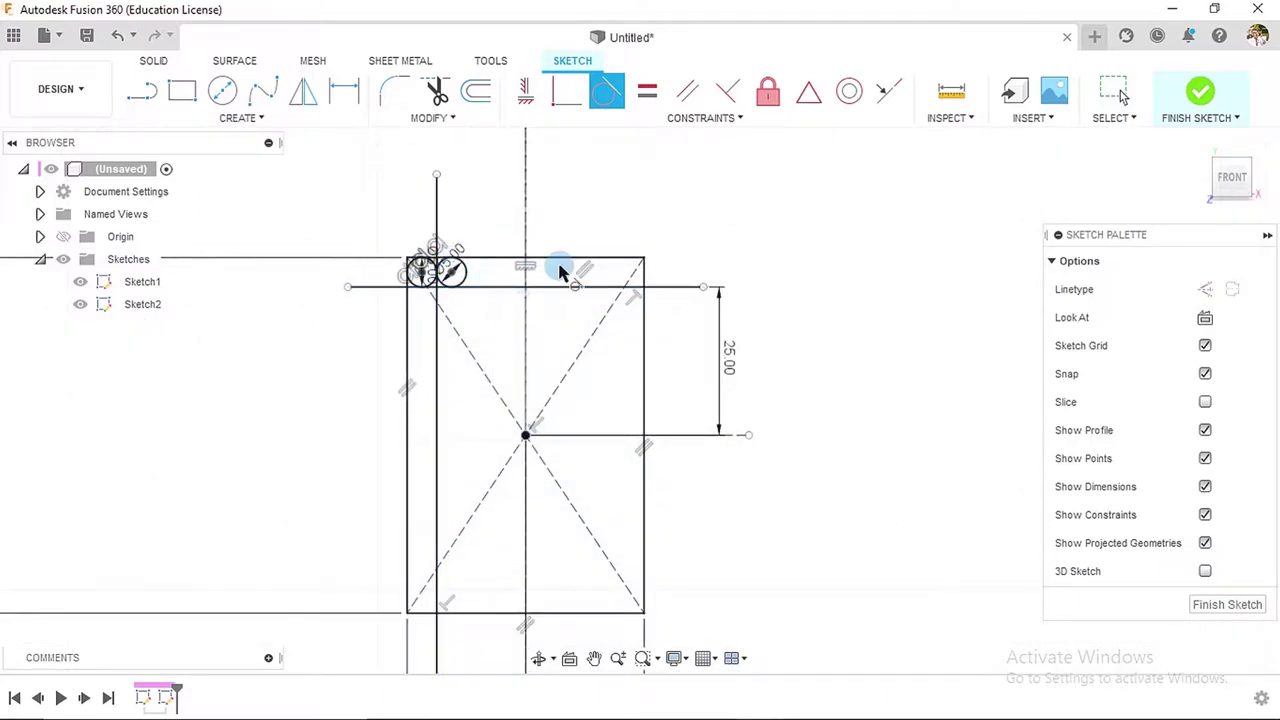
{"action": "left_click", "coordinate": [514, 437]}
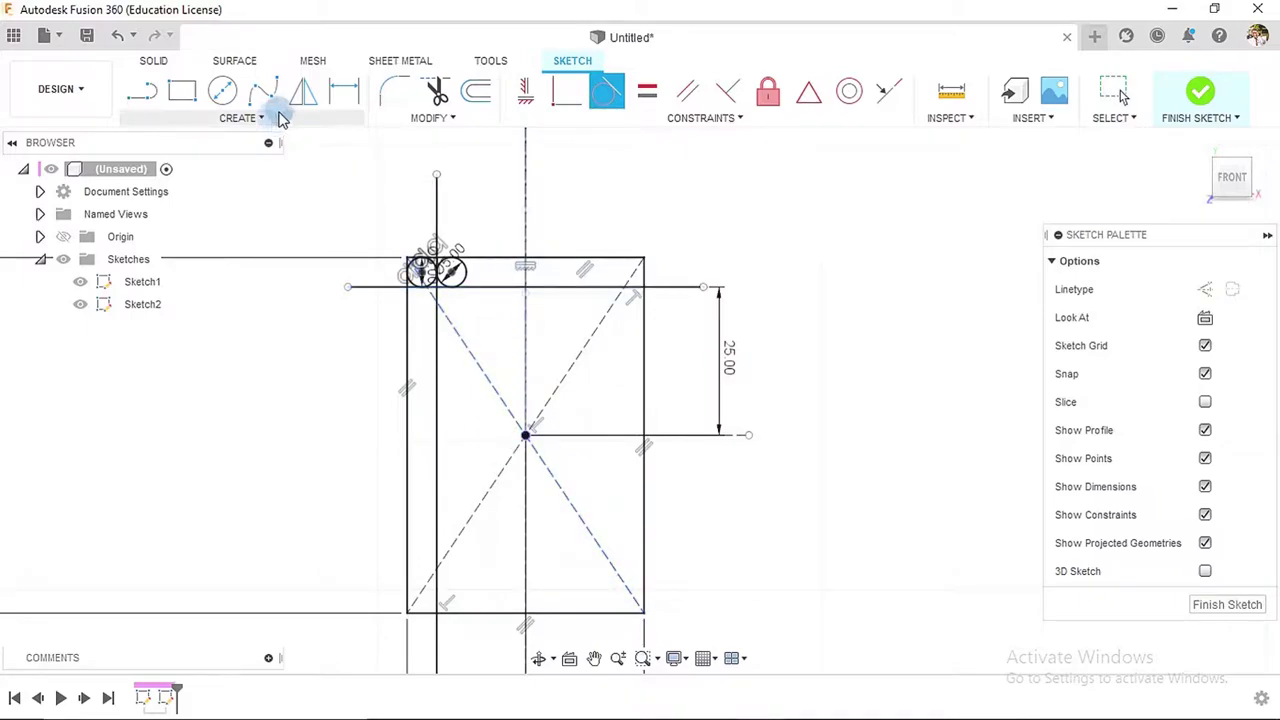
- Mirror the top-left circle and vertical line across the vertical centre line to the right side
{"action": "left_click", "coordinate": [303, 91]}
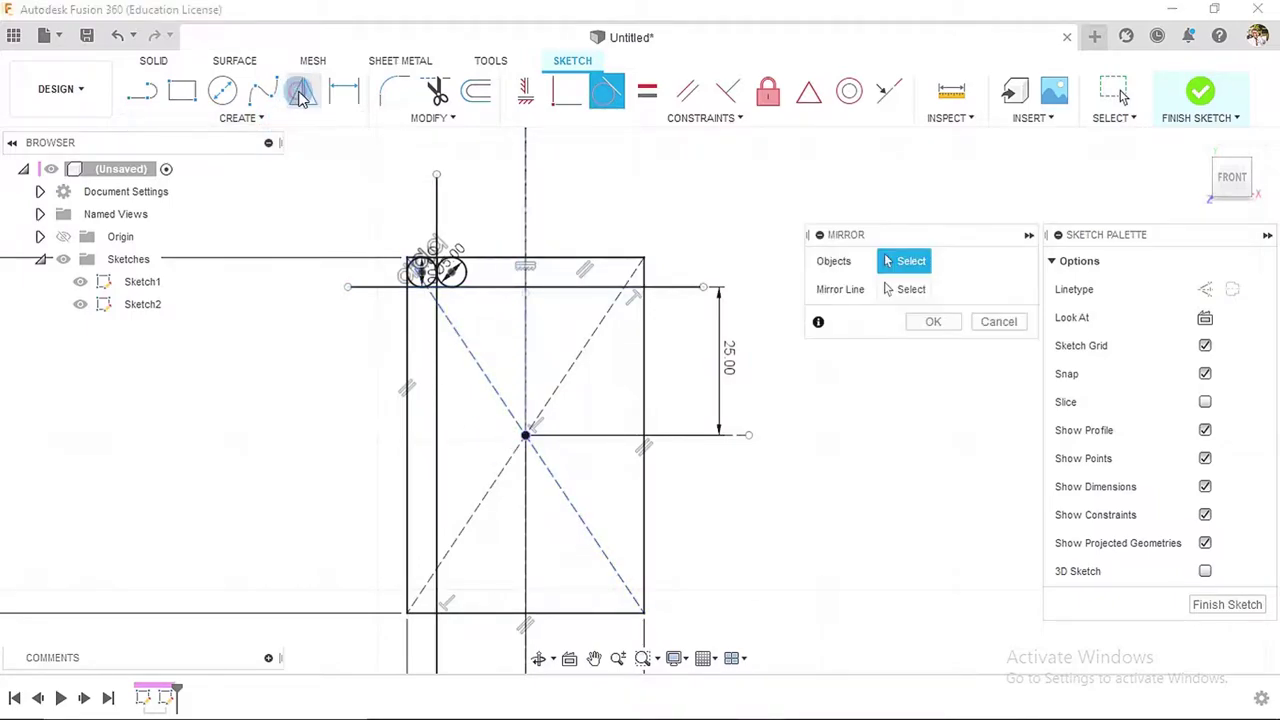
{"action": "left_click", "coordinate": [465, 271]}
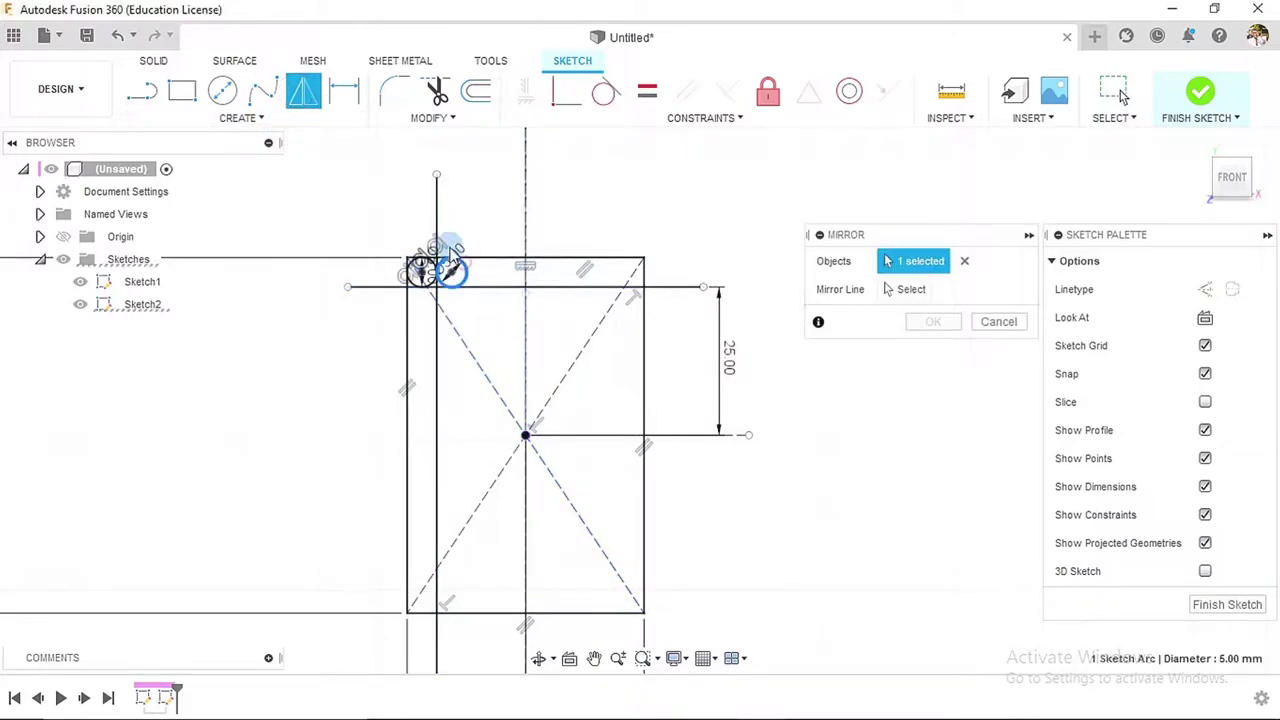
{"action": "left_click", "coordinate": [438, 210]}
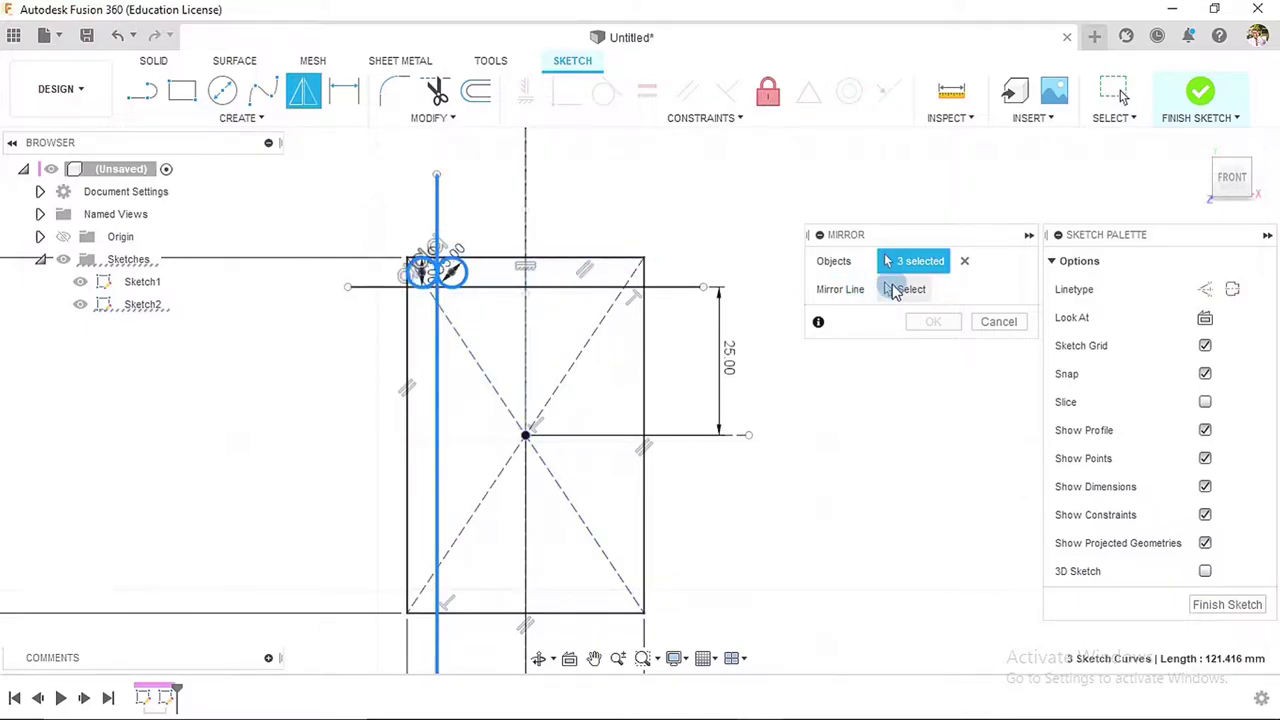
{"action": "left_click", "coordinate": [893, 289]}
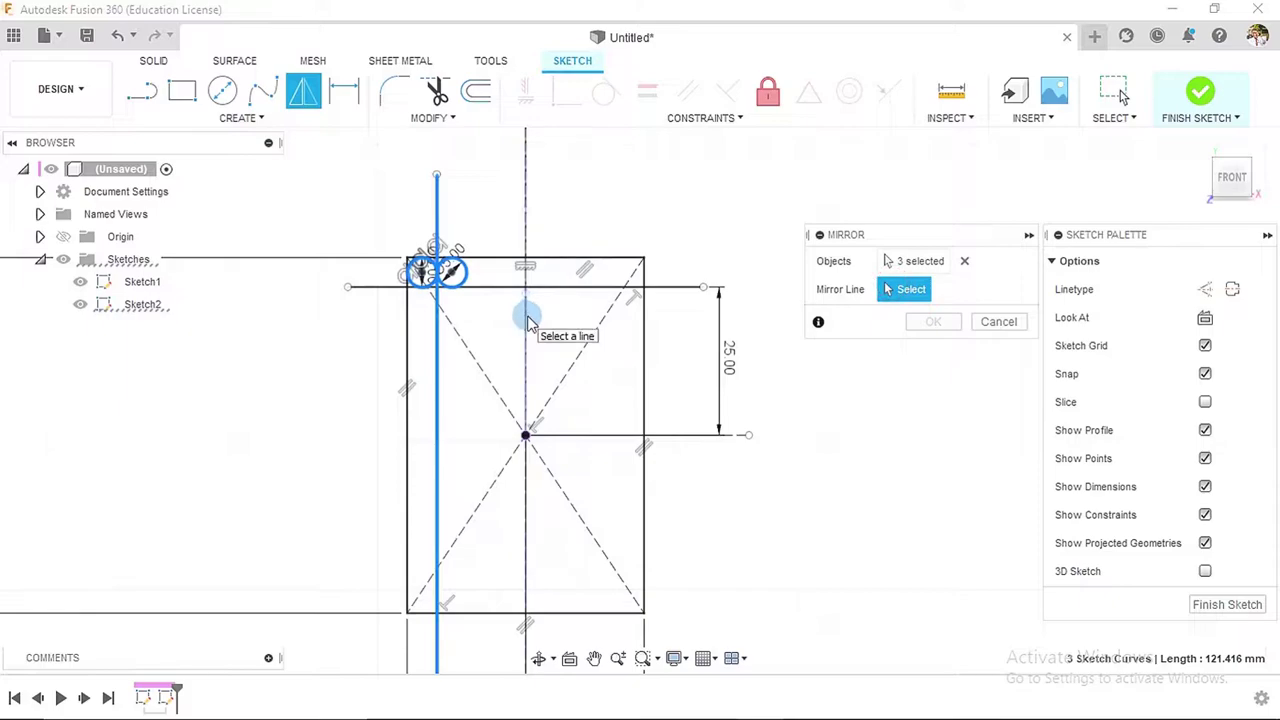
{"action": "mouse_move", "coordinate": [803, 400]}
{"action": "middle_mouse_down", "text": "shift"}
{"action": "mouse_move", "coordinate": [767, 411]}
{"action": "mouse_move", "coordinate": [766, 391]}
{"action": "middle_mouse_up", "text": "shift"}
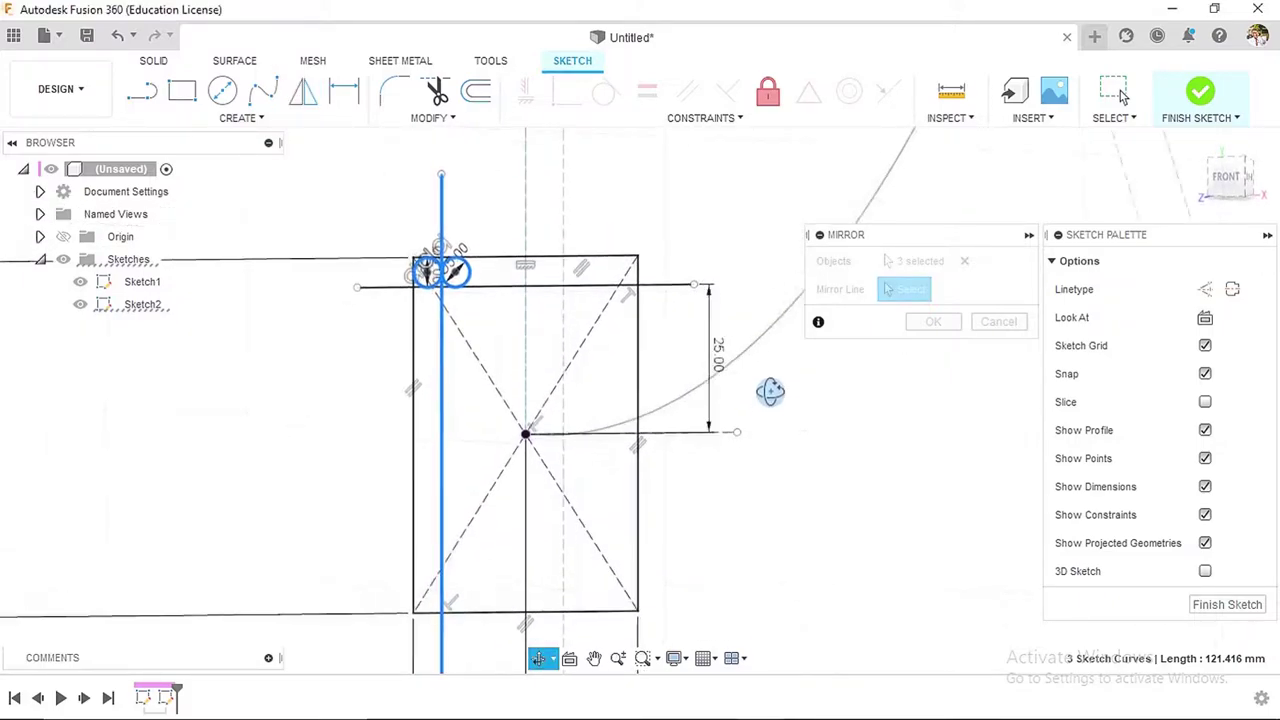
{"action": "left_click", "coordinate": [527, 212]}
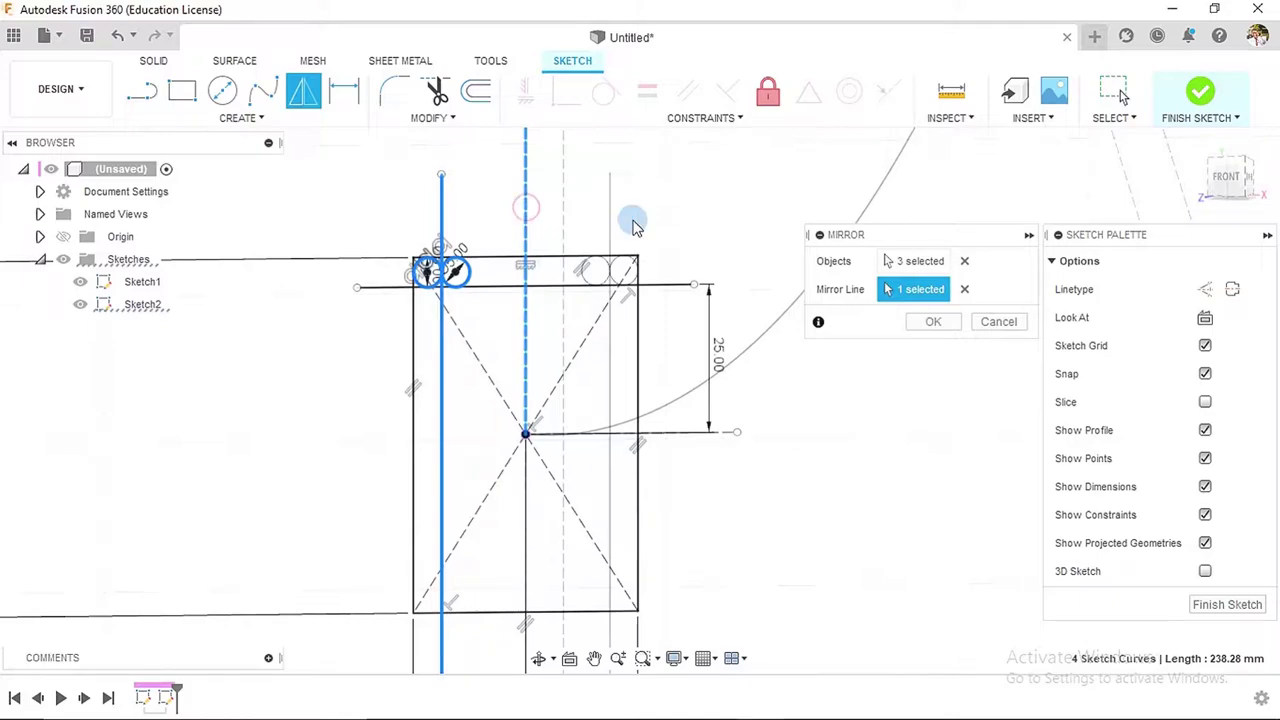
{"action": "left_click", "coordinate": [933, 322]}
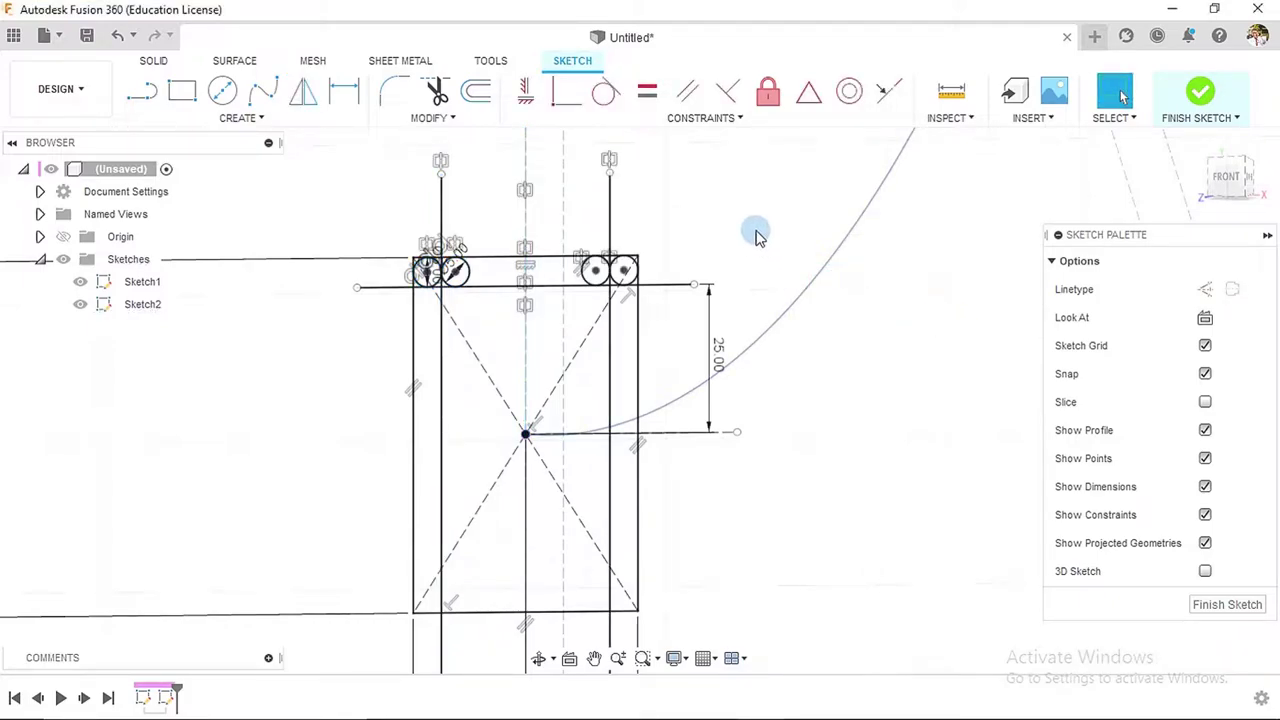
- Mirror the top line and all four corner circles across the horizontal centre line to the bottom
{"action": "left_click", "coordinate": [1193, 192]}
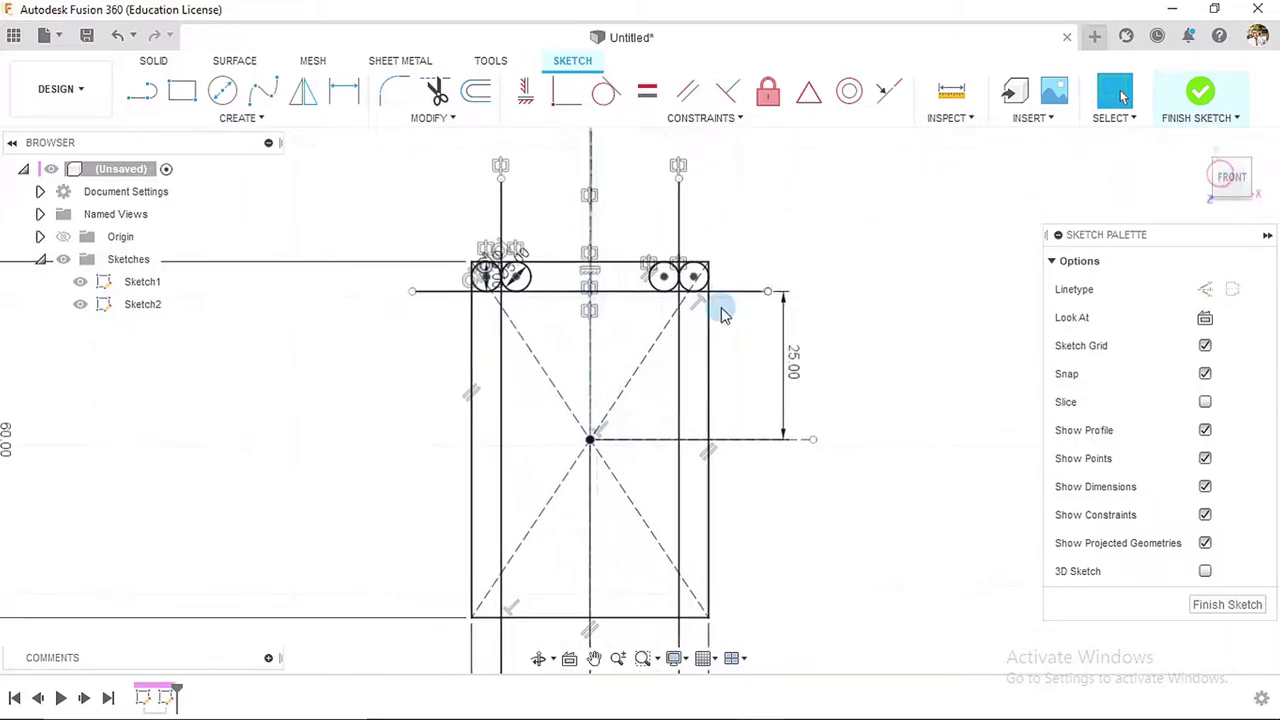
{"action": "left_click", "coordinate": [455, 292]}
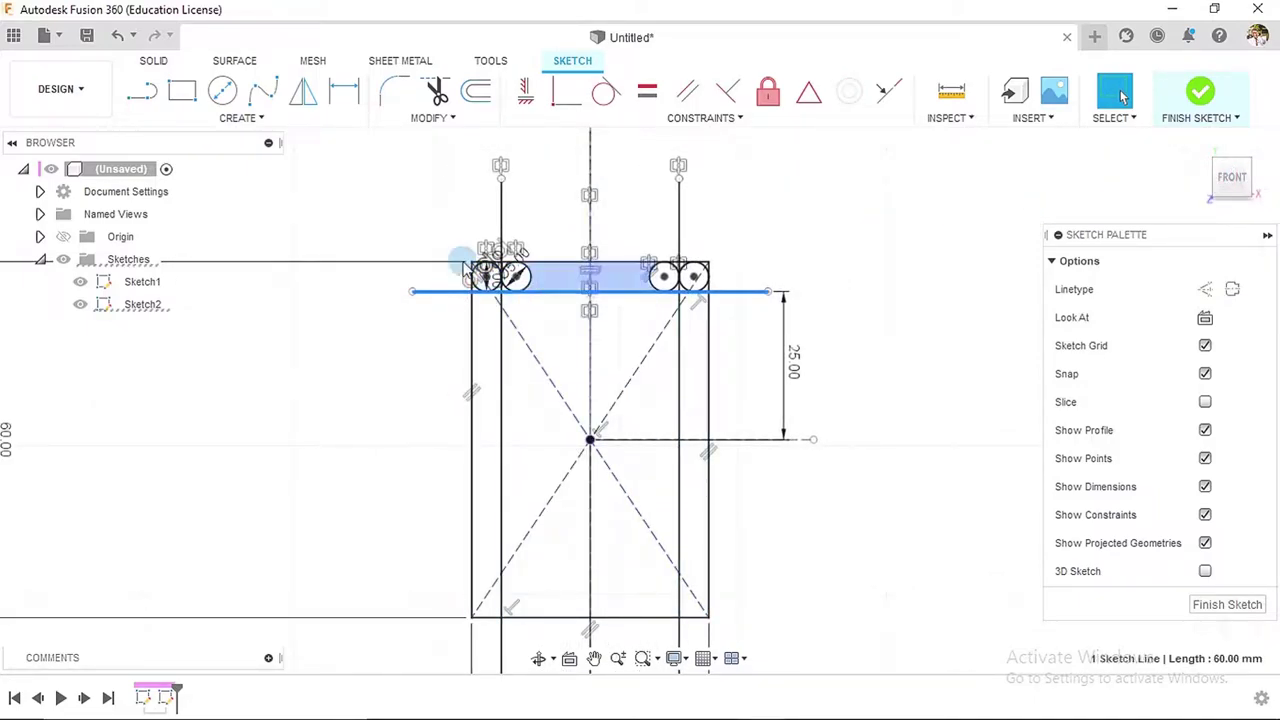
{"action": "scroll", "coordinate": [515, 278], "scroll_direction": "up", "scroll_amount": 4}
{"action": "left_click", "coordinate": [510, 280], "text": "shift"}
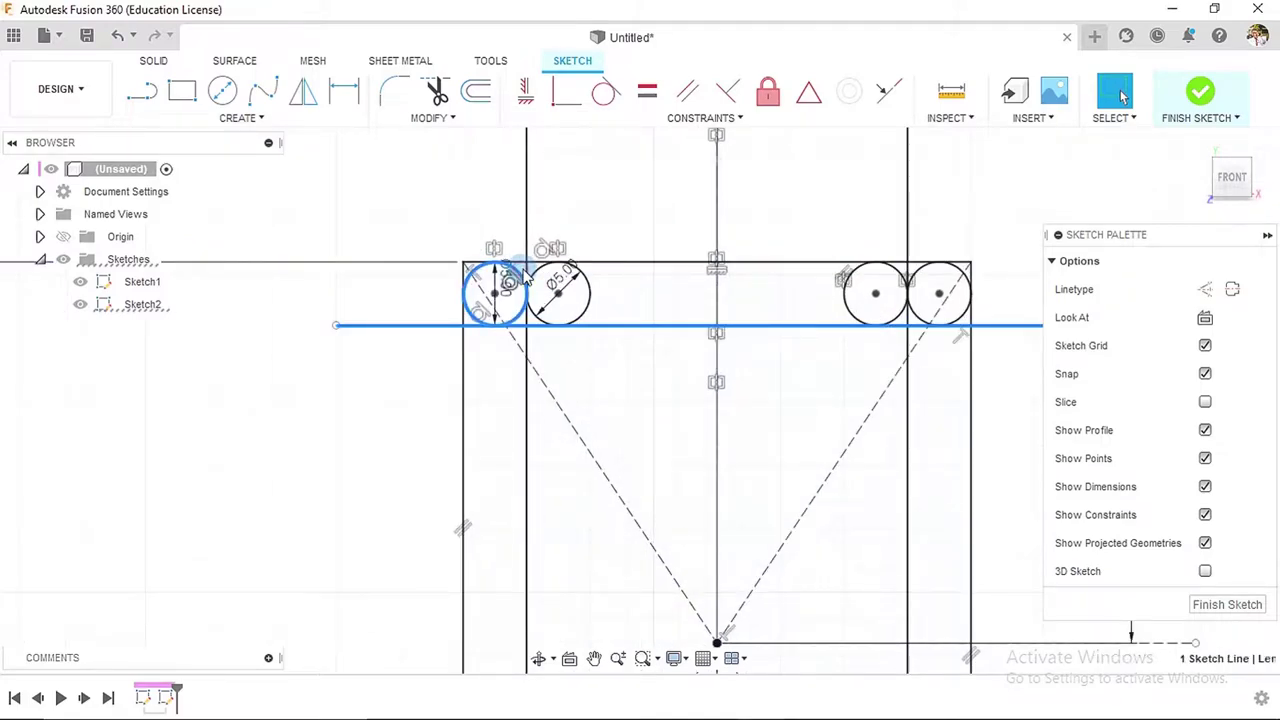
{"action": "left_click", "coordinate": [535, 270], "text": "shift"}
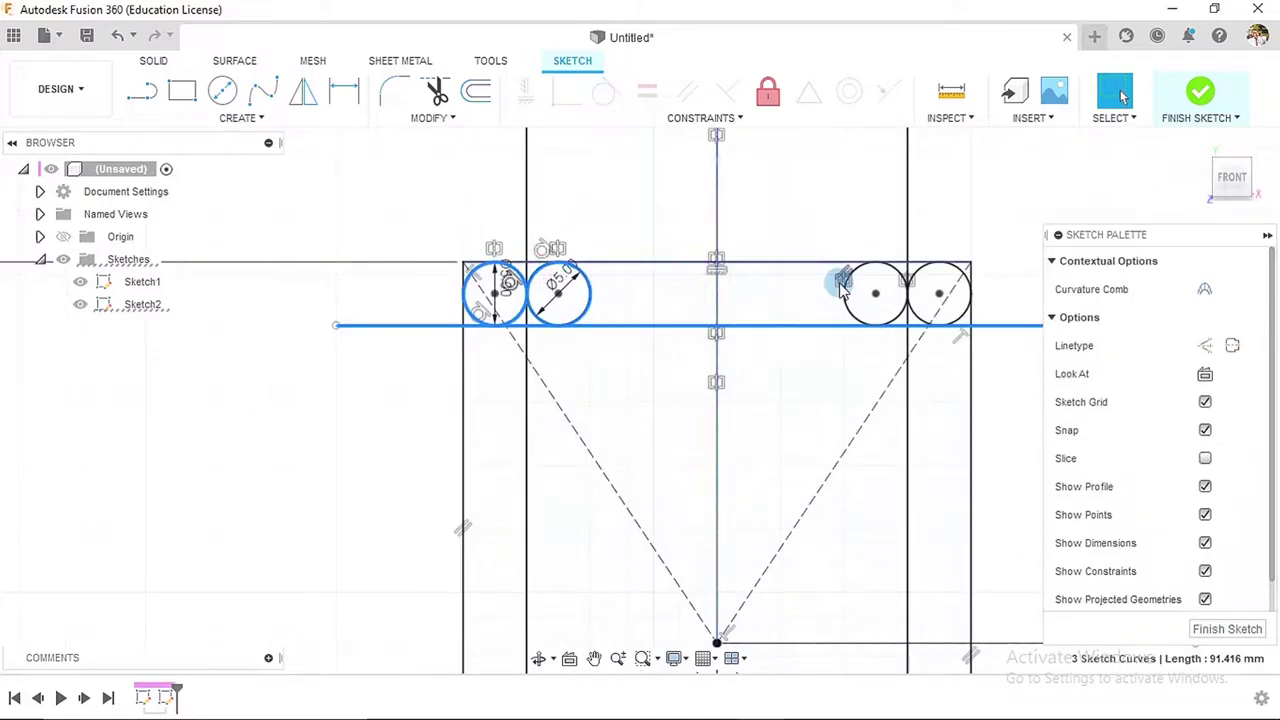
{"action": "left_click", "coordinate": [843, 297], "text": "shift"}
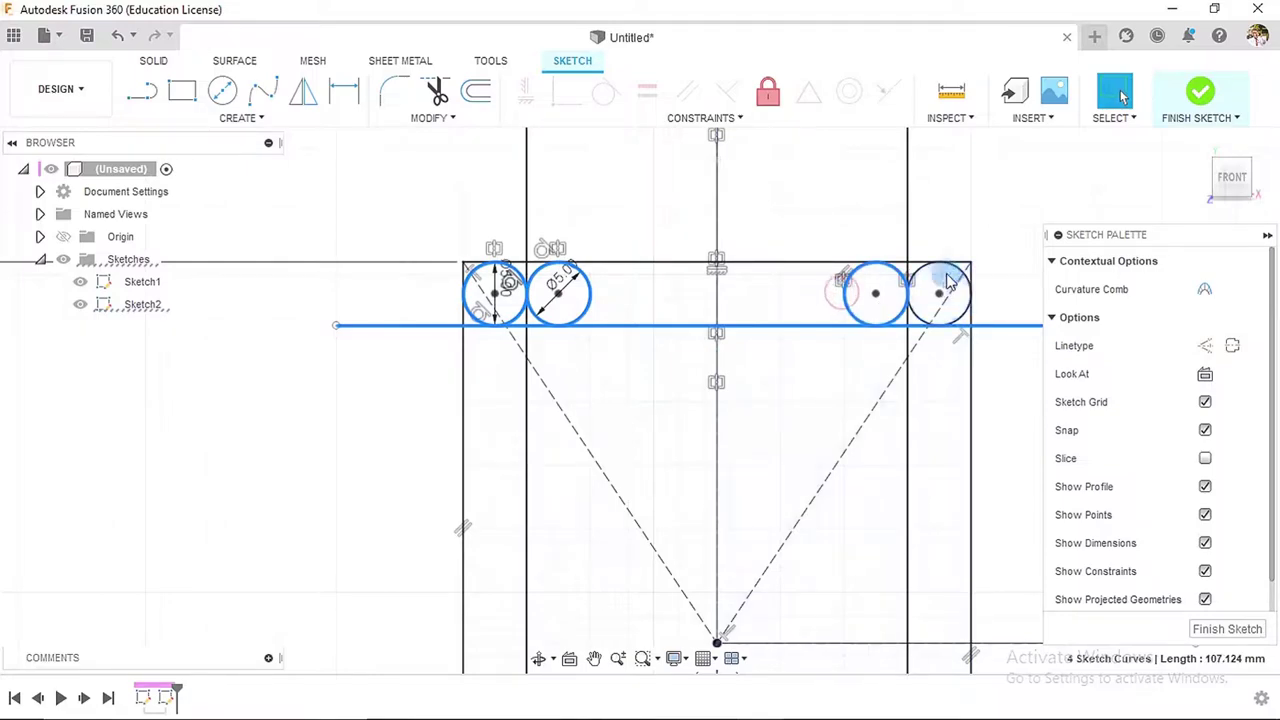
{"action": "left_click", "coordinate": [927, 277], "text": "shift"}
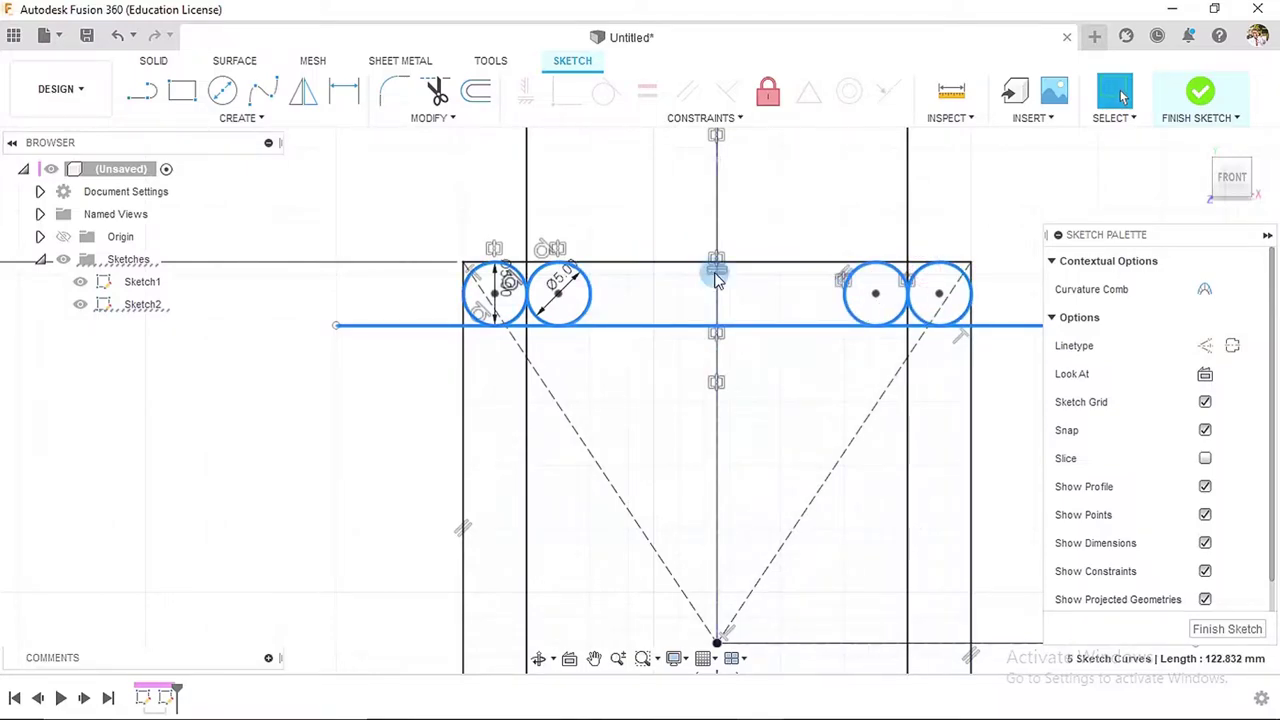
{"action": "scroll", "coordinate": [733, 275], "scroll_direction": "down", "scroll_amount": 5}
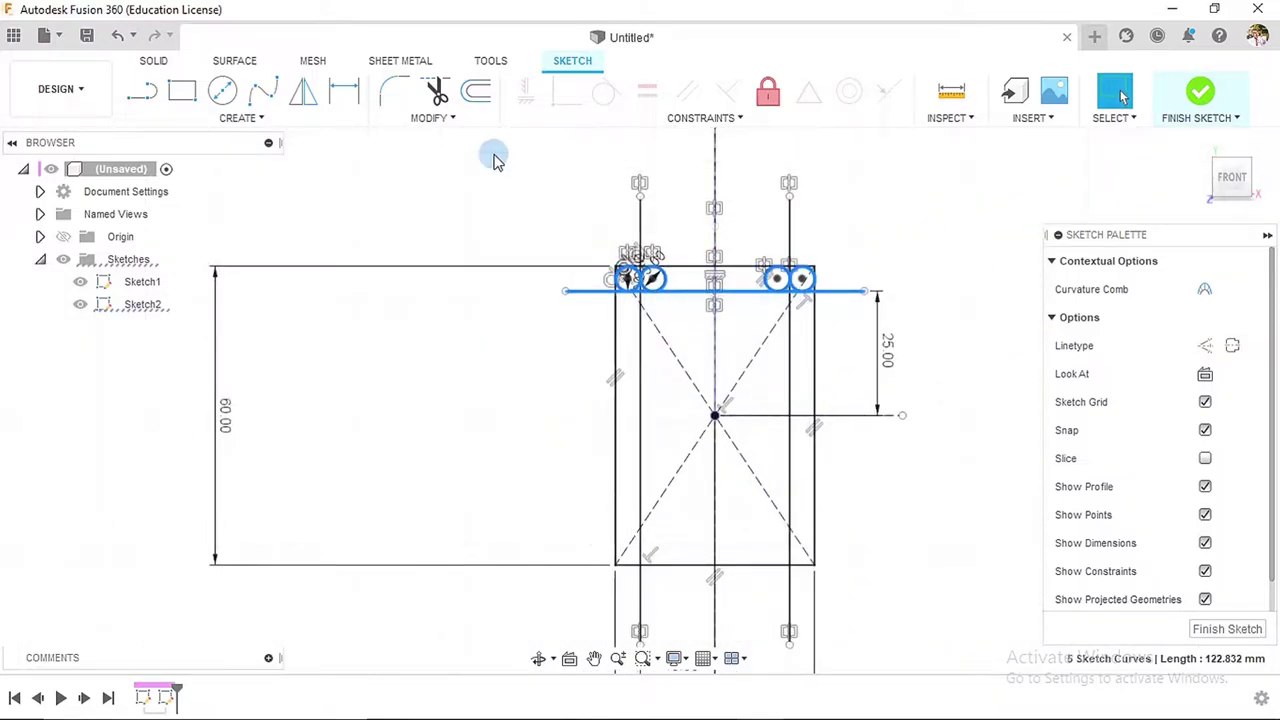
{"action": "left_click", "coordinate": [304, 96]}
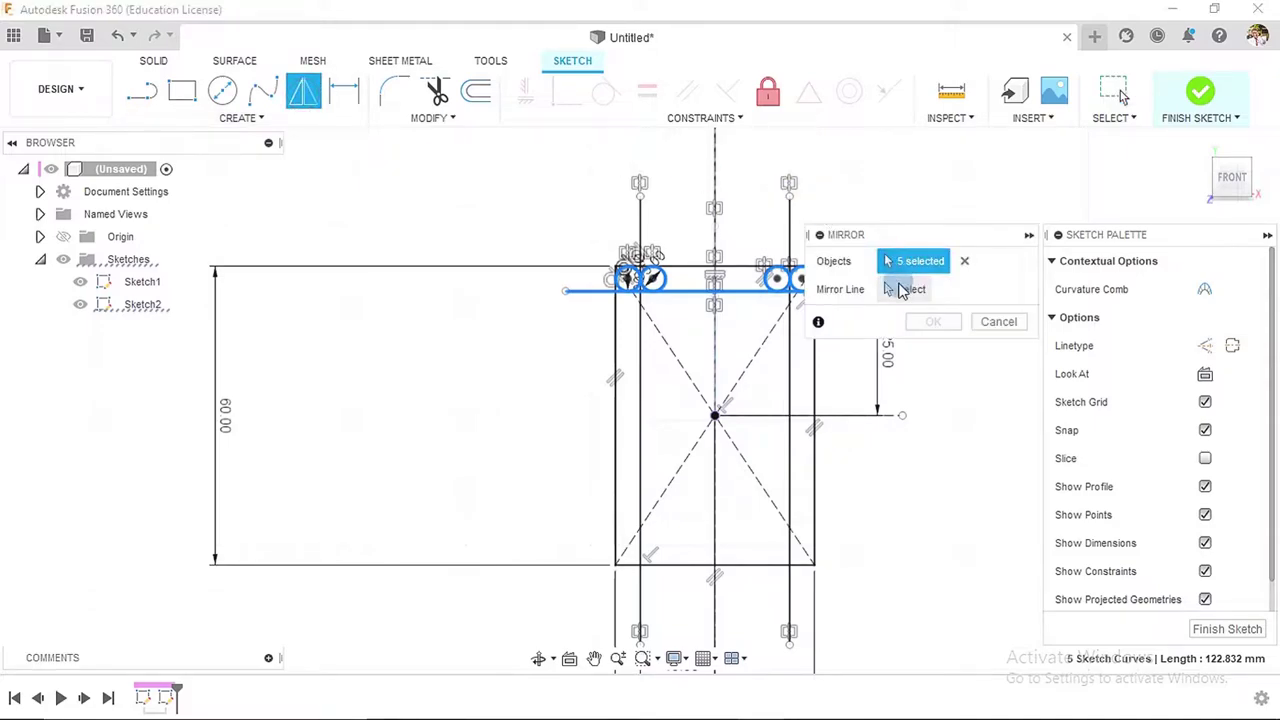
{"action": "left_click", "coordinate": [839, 415]}
{"action": "left_click", "coordinate": [934, 322]}
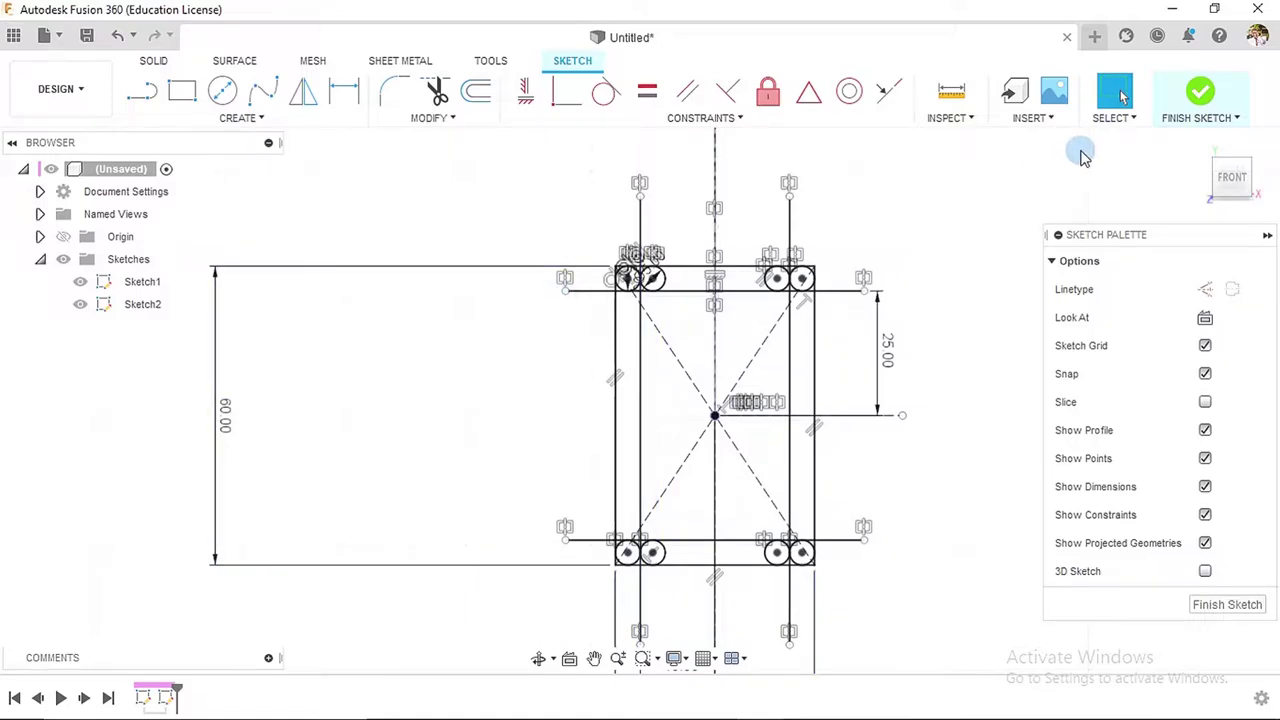
- Finish the sketch and start a Sweep feature from the Create menu
{"action": "left_click", "coordinate": [1200, 93]}
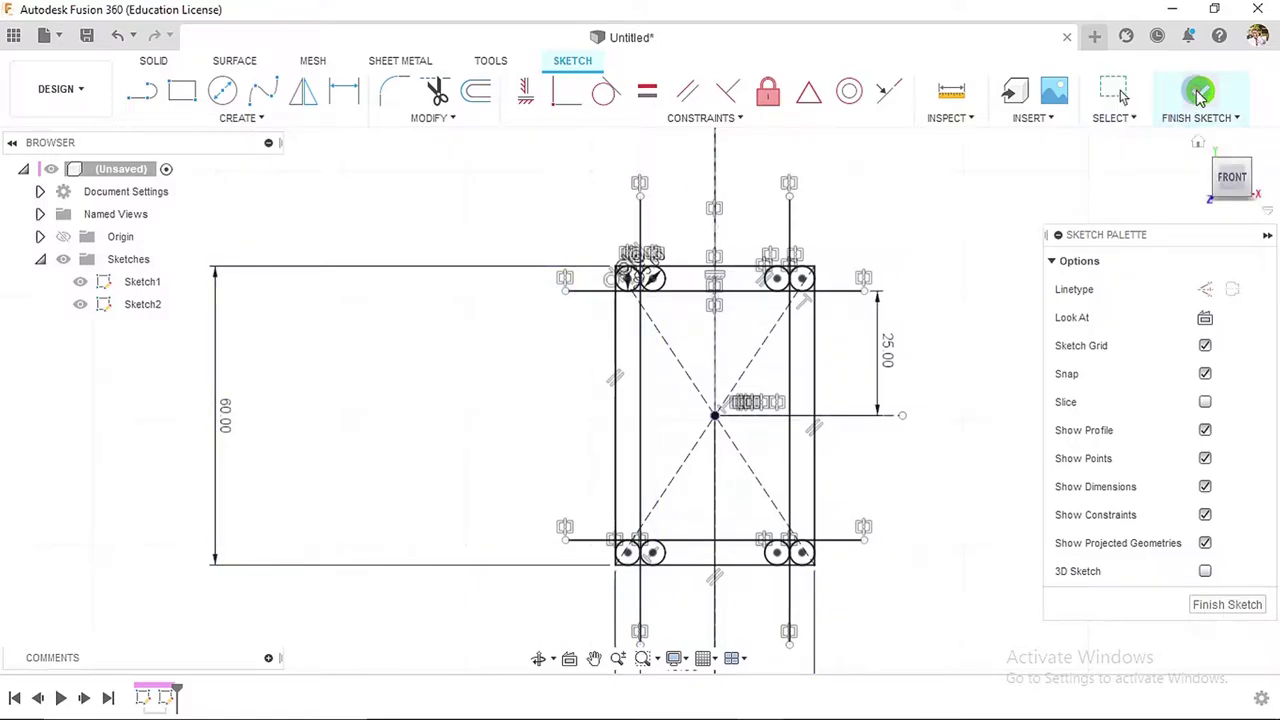
{"action": "left_click", "coordinate": [1198, 145]}
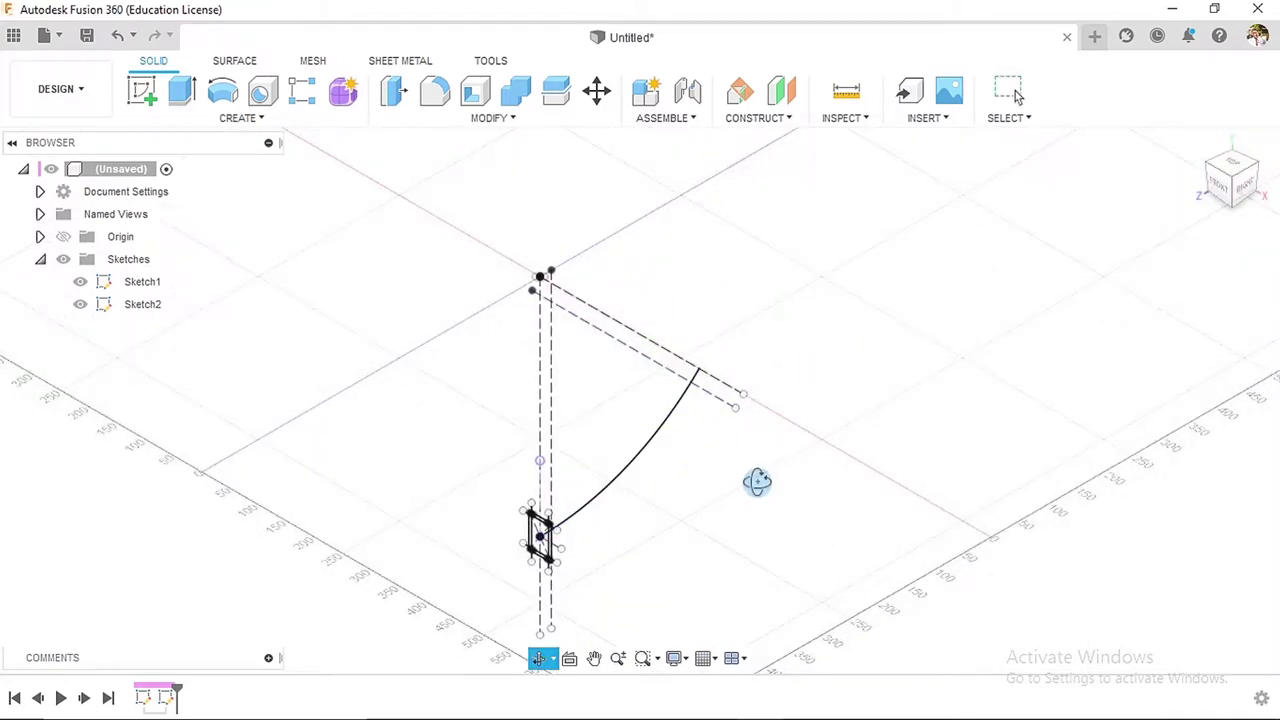
{"action": "middle_click_drag", "start_coordinate": [757, 480], "coordinate": [763, 437], "text": "shift"}
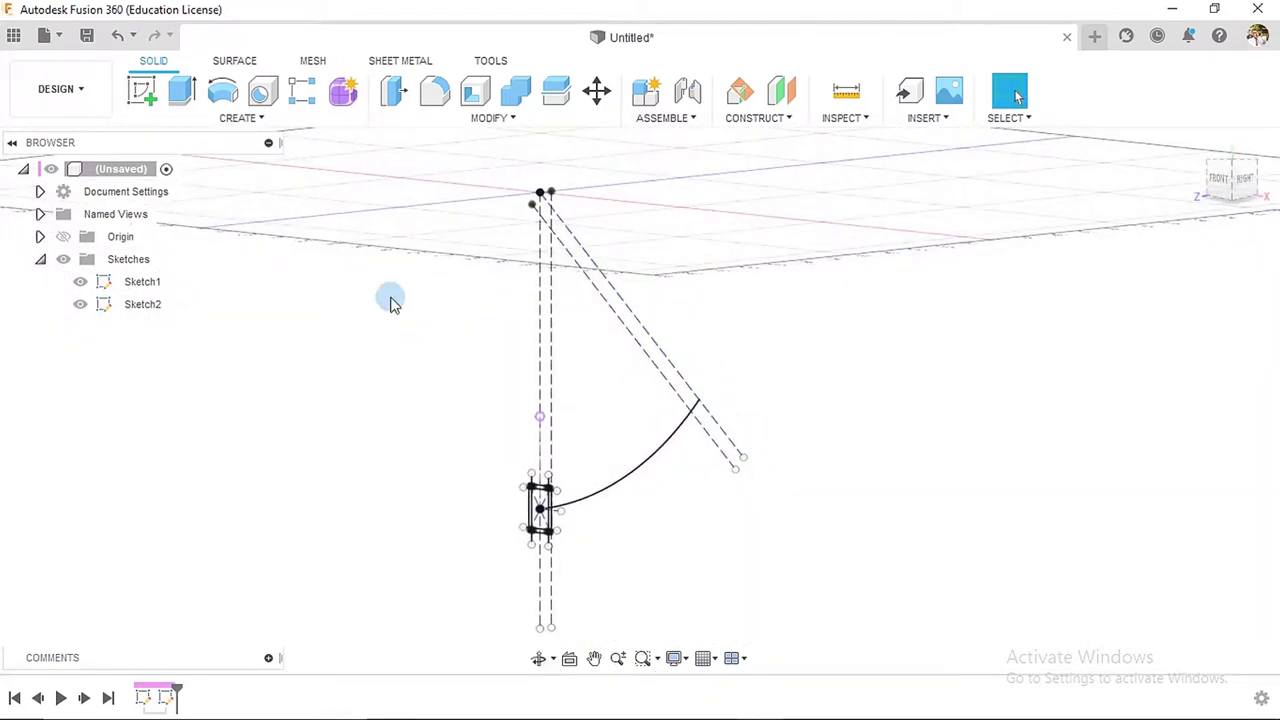
{"action": "left_click", "coordinate": [238, 120]}
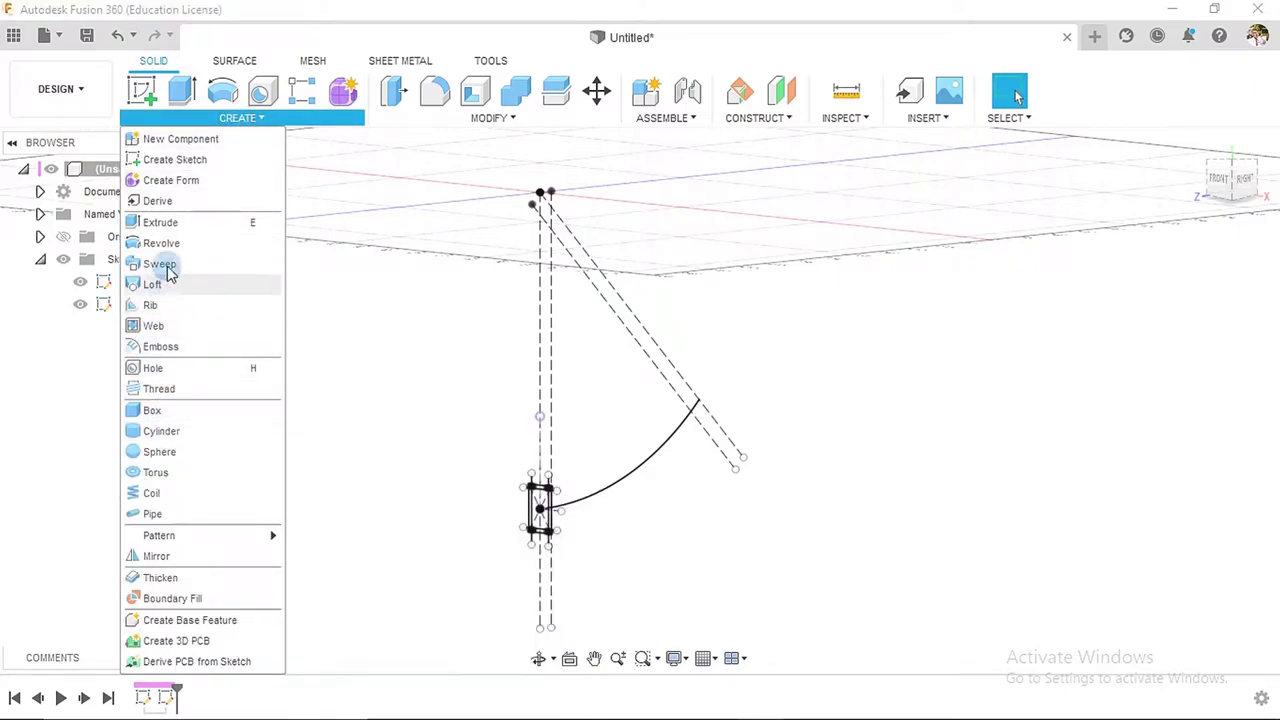
{"action": "left_click", "coordinate": [160, 264]}
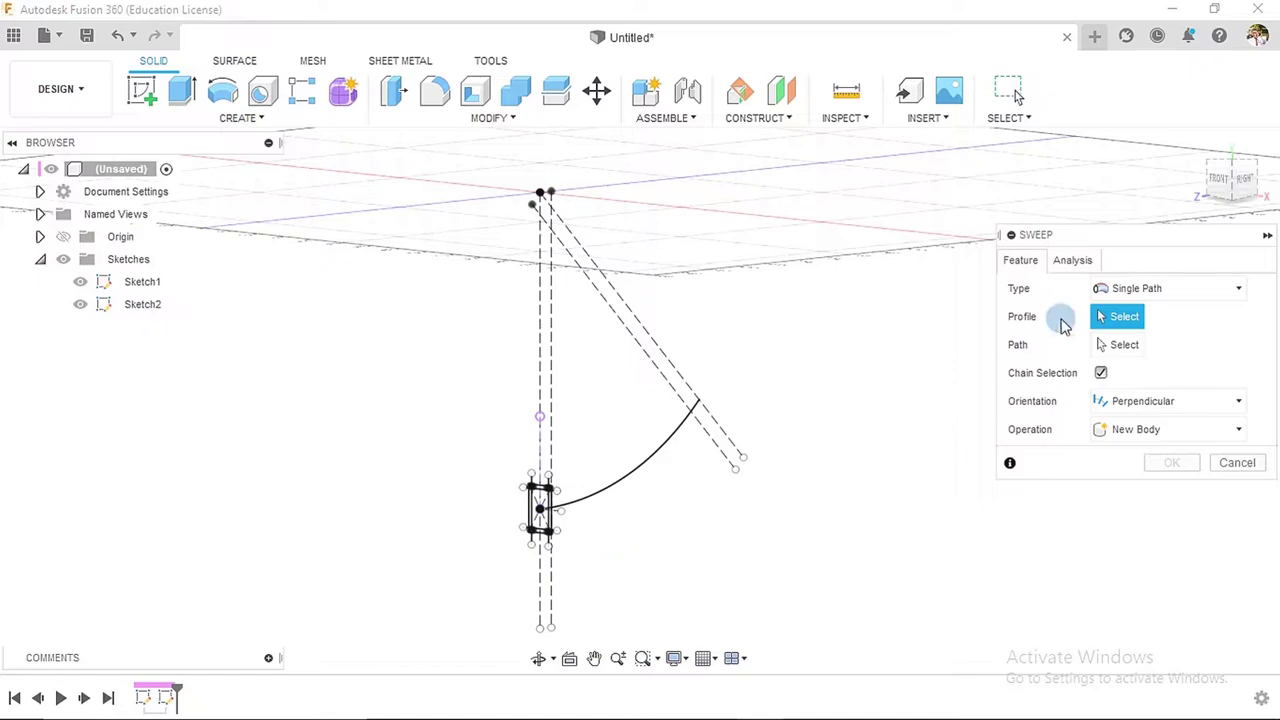
- Add the left, middle and right strips, upper circles, top band and small slivers to the profile
{"action": "scroll", "coordinate": [512, 535], "scroll_direction": "up", "scroll_amount": 5}
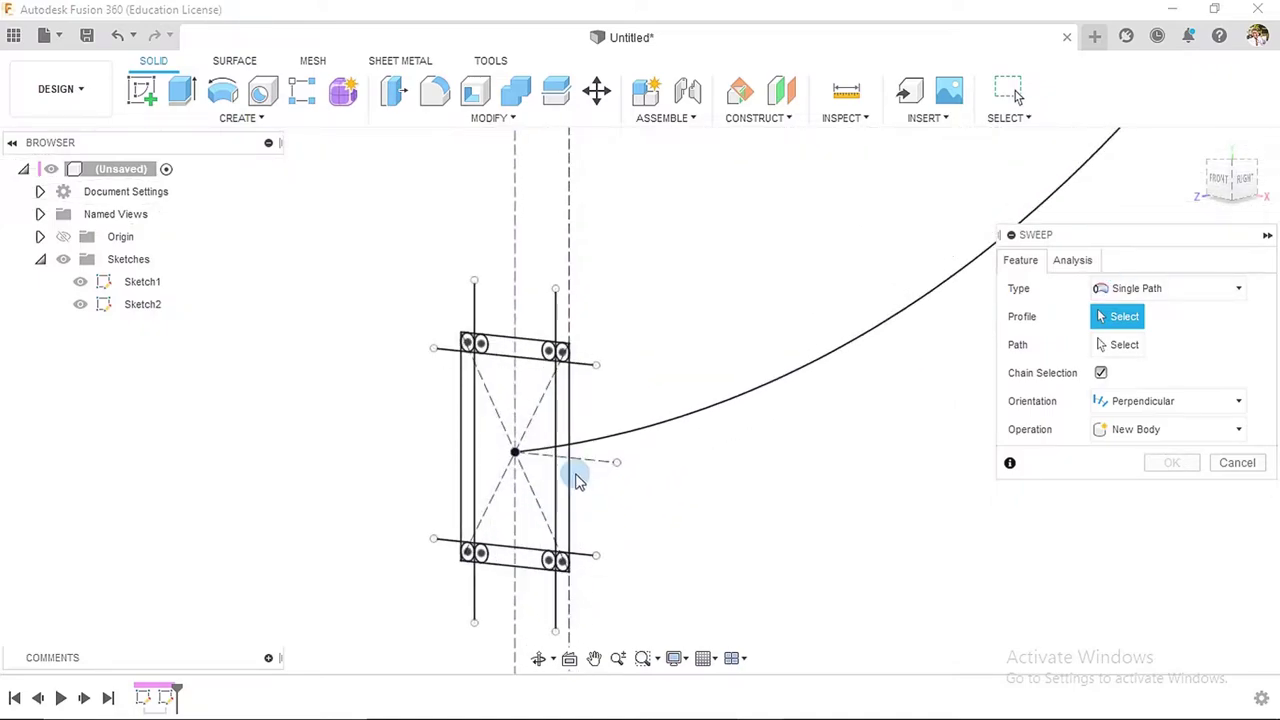
{"action": "scroll", "coordinate": [577, 480], "scroll_direction": "up", "scroll_amount": 2}
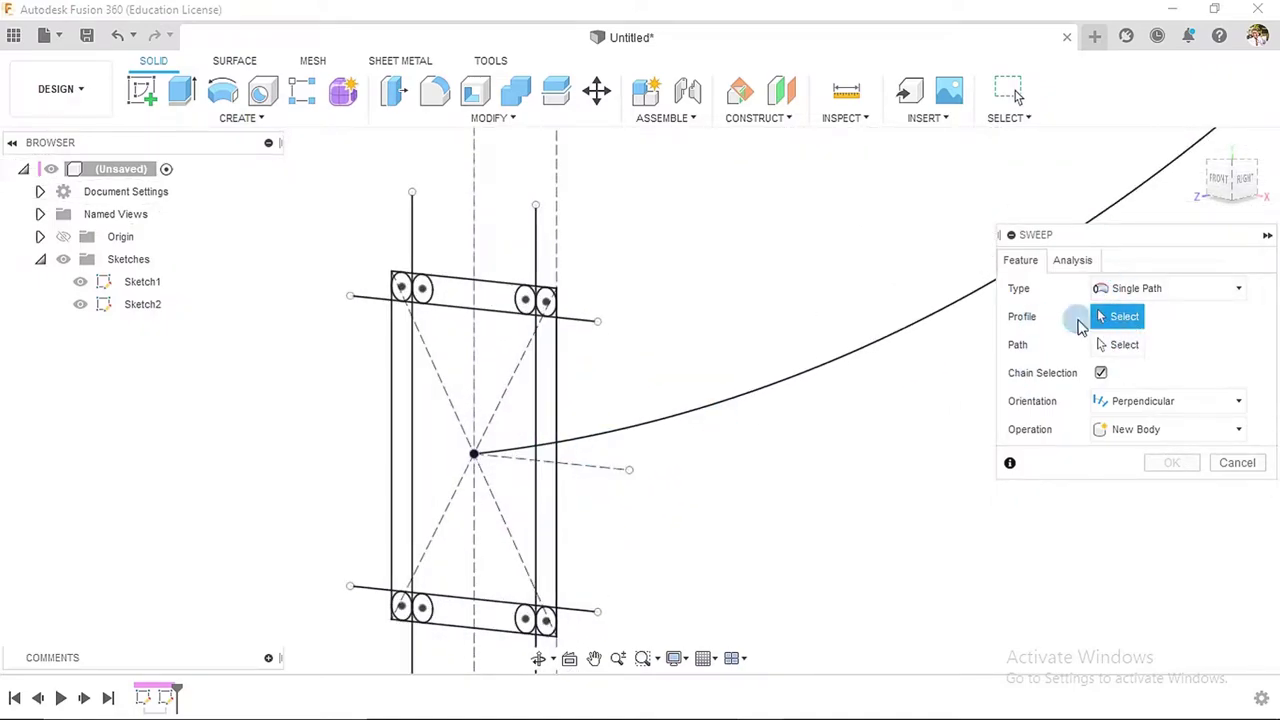
{"action": "scroll", "coordinate": [417, 330], "scroll_direction": "up", "scroll_amount": 5}
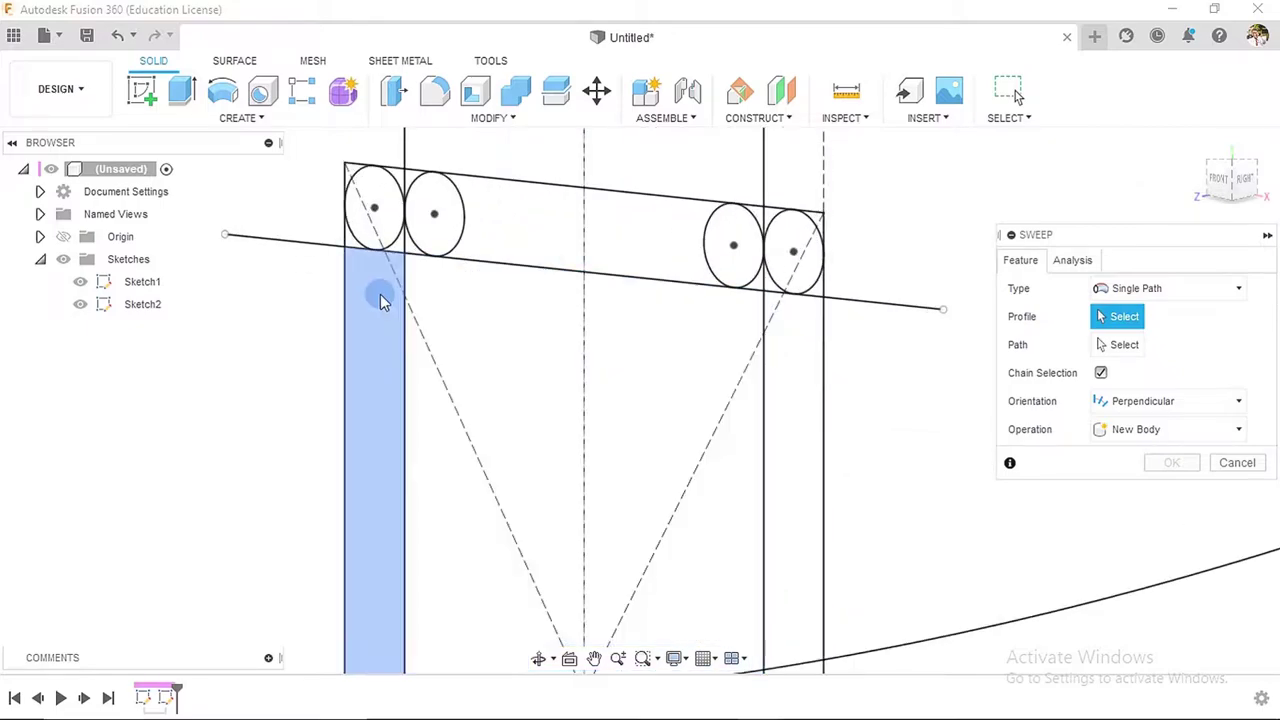
{"action": "left_click", "coordinate": [381, 298]}
{"action": "left_click", "coordinate": [483, 302]}
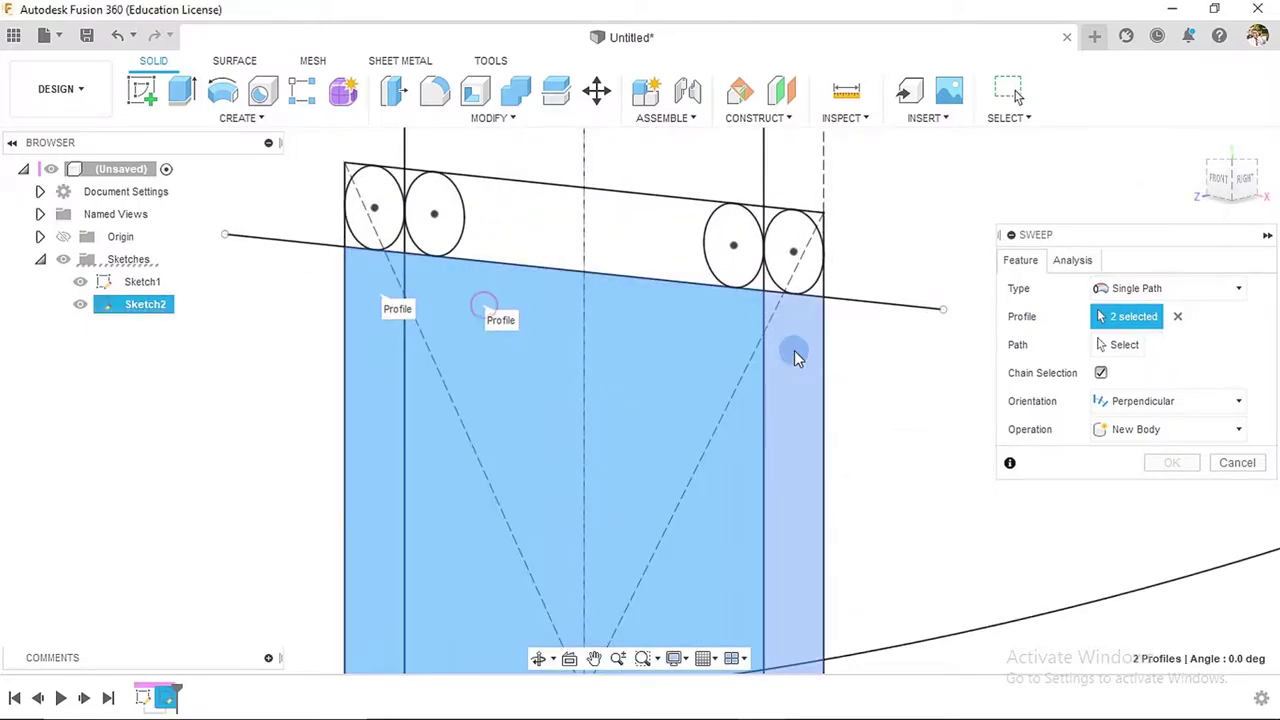
{"action": "left_click", "coordinate": [795, 358]}
{"action": "scroll", "coordinate": [393, 244], "scroll_direction": "up", "scroll_amount": 3}
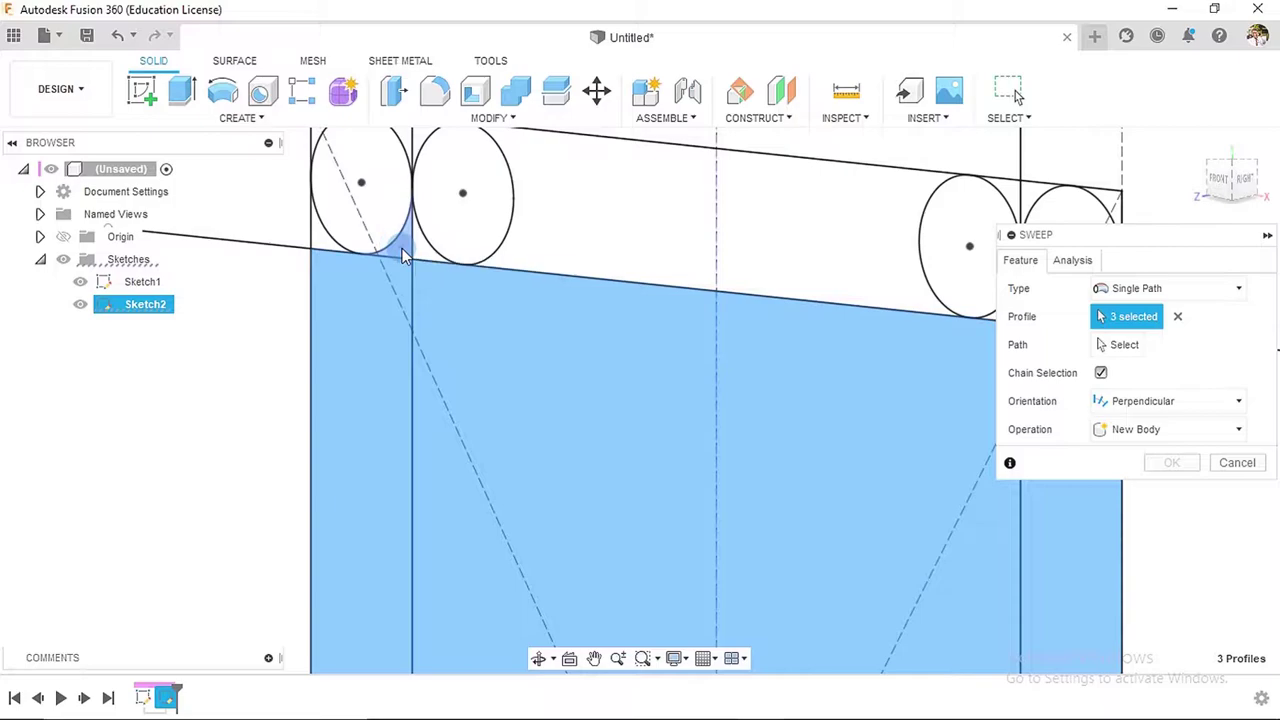
{"action": "left_click", "coordinate": [412, 250]}
{"action": "left_click", "coordinate": [443, 229]}
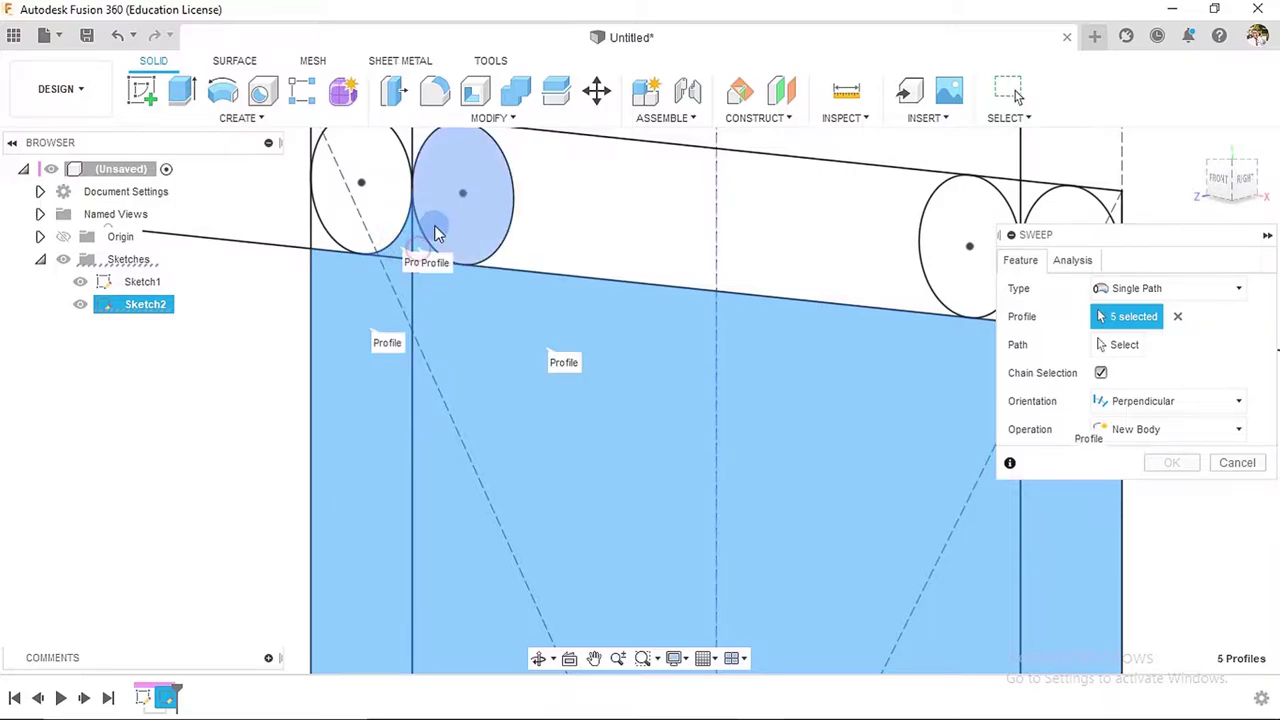
{"action": "left_click", "coordinate": [564, 221]}
{"action": "left_click", "coordinate": [969, 215]}
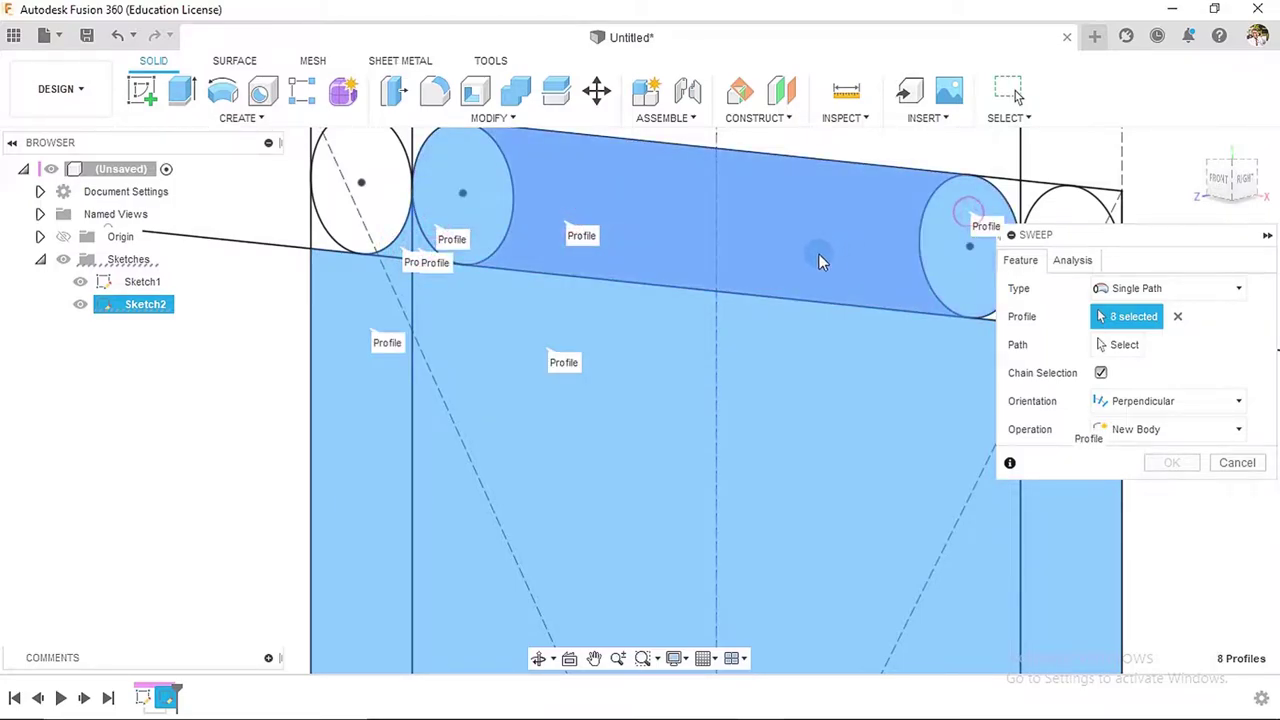
{"action": "middle_click_drag", "start_coordinate": [754, 249], "coordinate": [517, 246]}
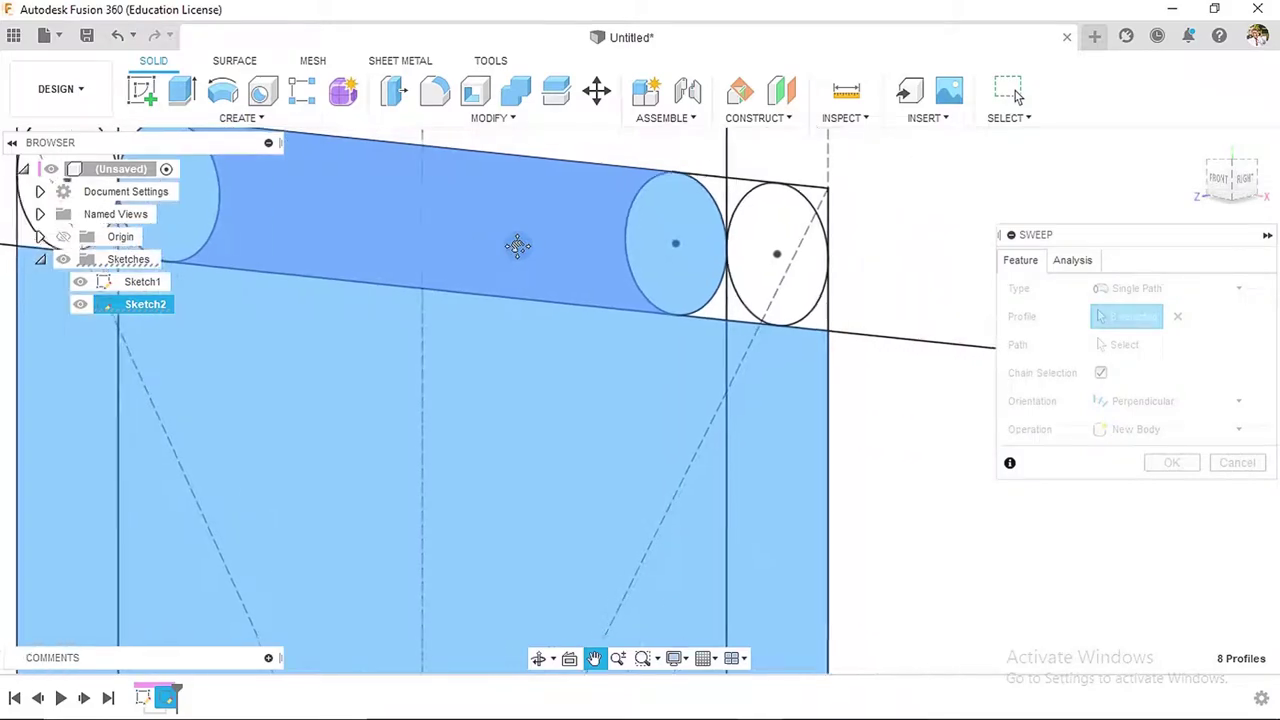
{"action": "left_click", "coordinate": [718, 306]}
{"action": "left_click", "coordinate": [728, 313]}
- Add the remaining left circles and band regions, bringing the profile to 17 selections
{"action": "scroll", "coordinate": [700, 335], "scroll_direction": "down", "scroll_amount": 2}
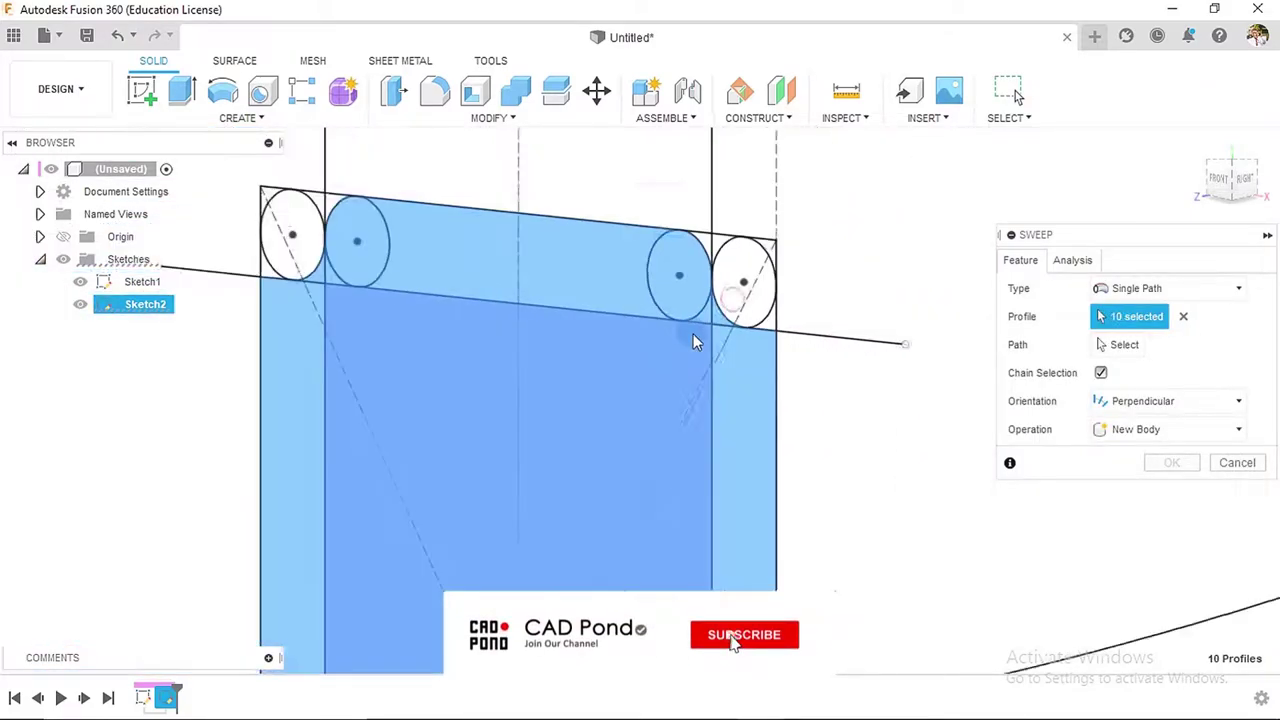
{"action": "scroll", "coordinate": [695, 340], "scroll_direction": "down", "scroll_amount": 2}
{"action": "middle_click_drag", "start_coordinate": [663, 449], "coordinate": [694, 214], "text": "shift"}
{"action": "scroll", "coordinate": [738, 429], "scroll_direction": "up", "scroll_amount": 3}
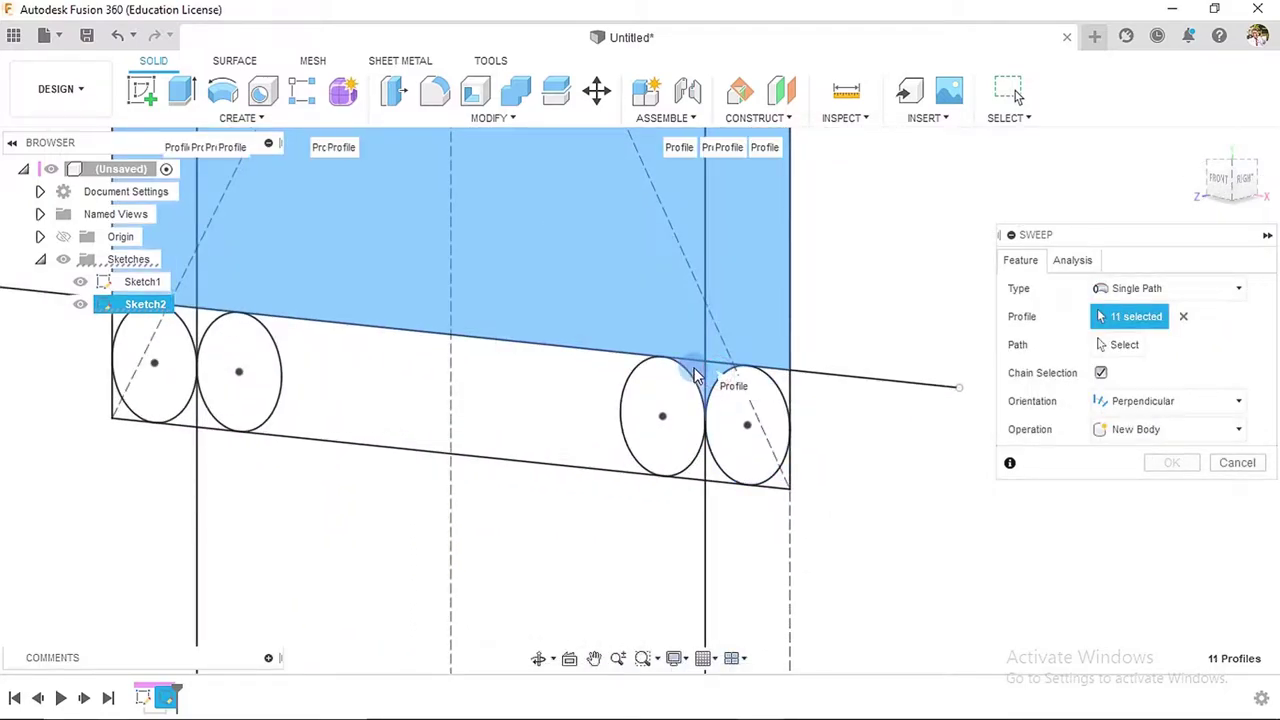
{"action": "left_click", "coordinate": [680, 392]}
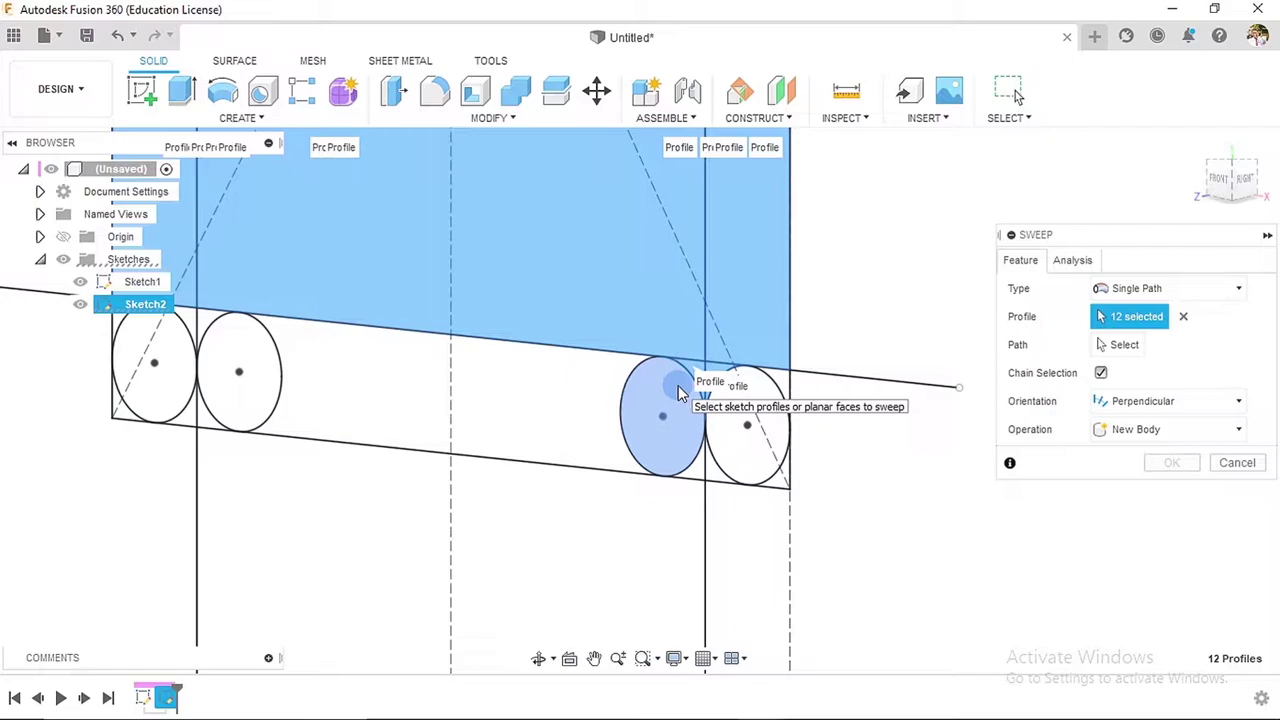
{"action": "left_click", "coordinate": [575, 389]}
{"action": "left_click", "coordinate": [257, 355]}
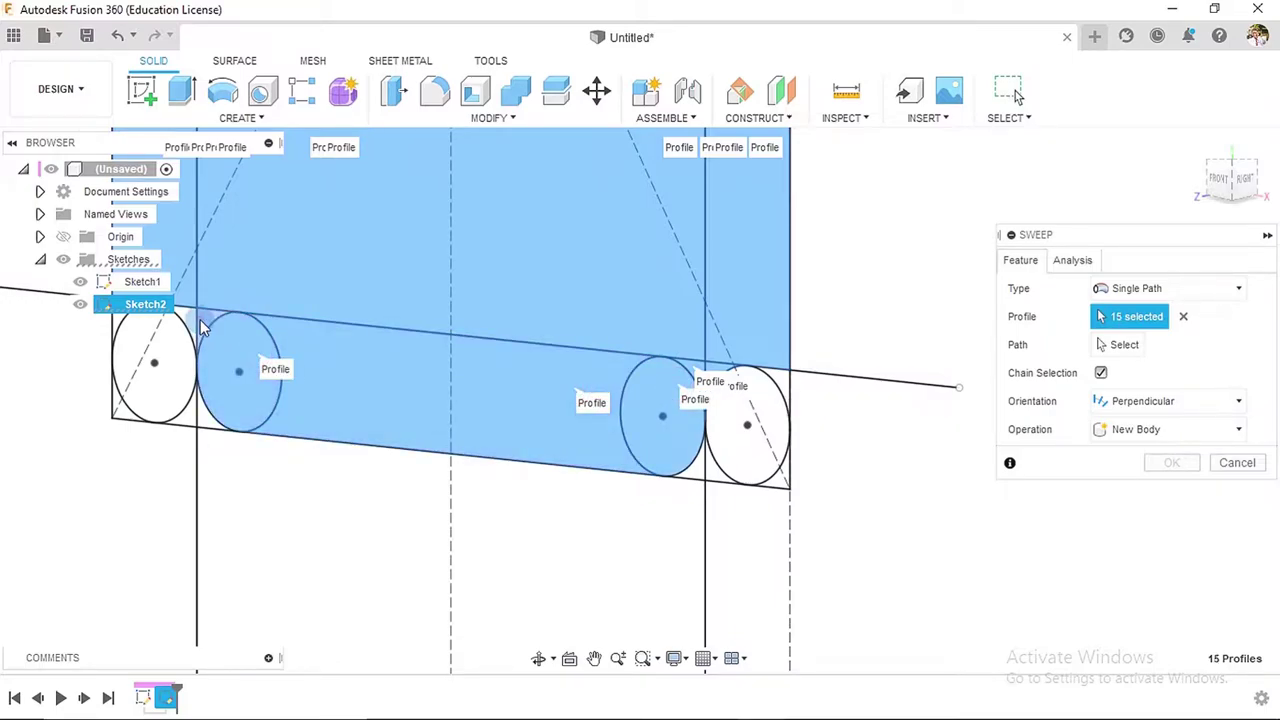
{"action": "left_click", "coordinate": [510, 317]}
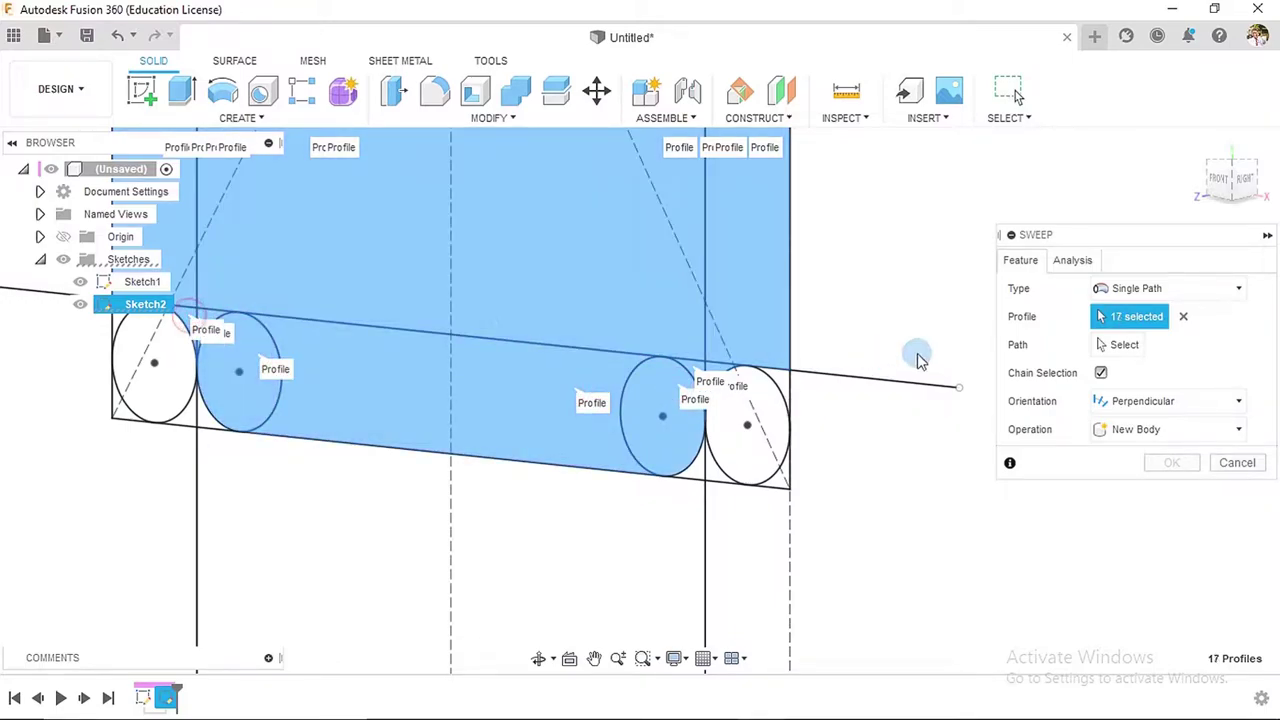
{"action": "scroll", "coordinate": [880, 345], "scroll_direction": "down", "scroll_amount": 2}
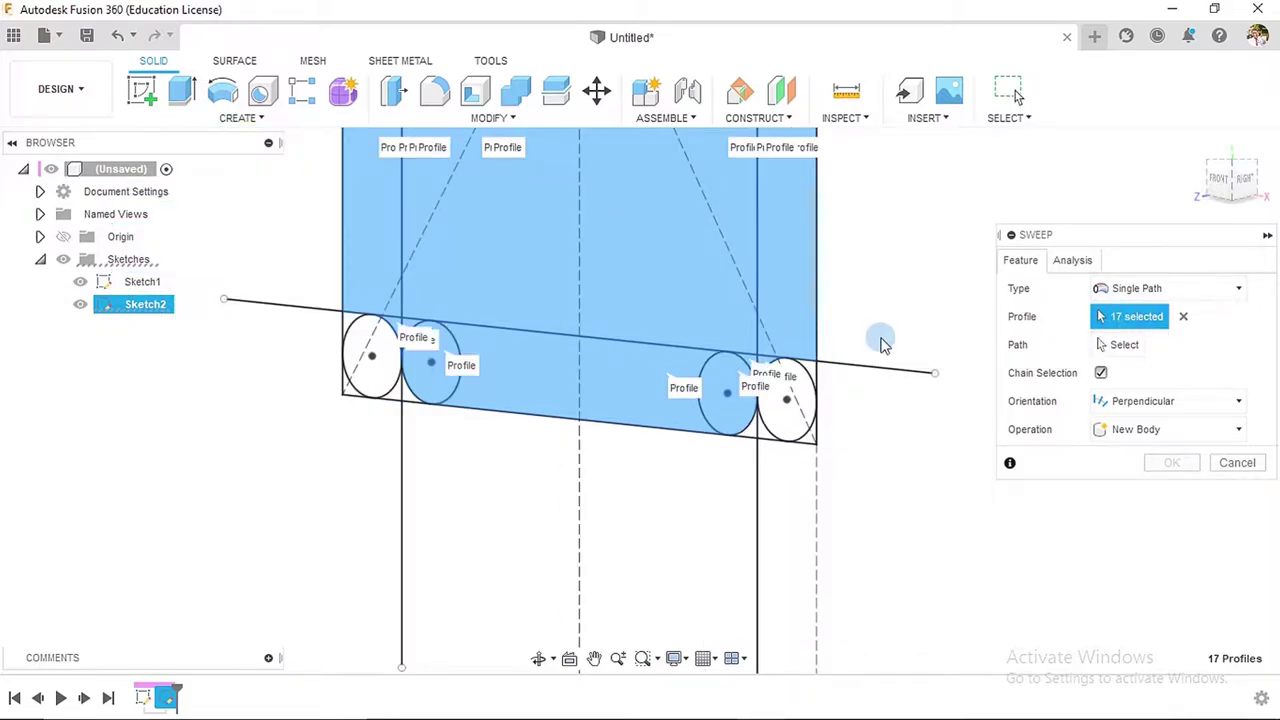
{"action": "scroll", "coordinate": [885, 340], "scroll_direction": "down", "scroll_amount": 2}
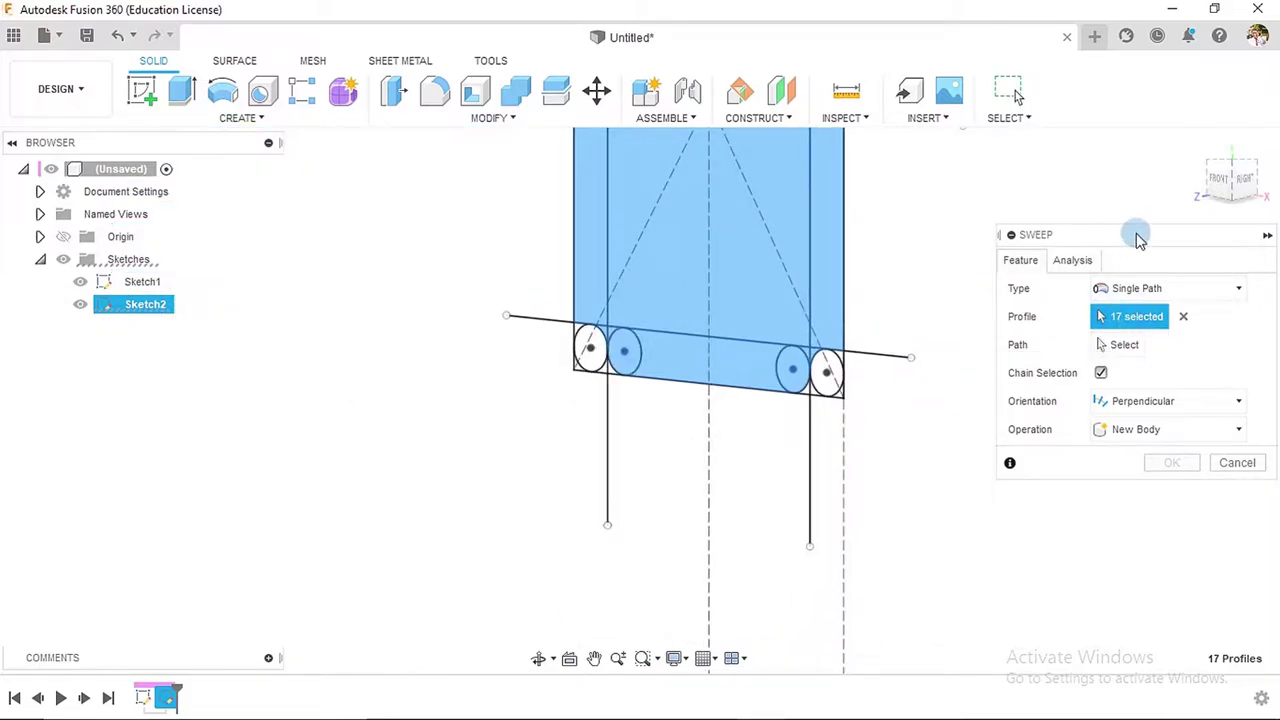
{"action": "left_click", "coordinate": [1218, 180]}
{"action": "mouse_move", "coordinate": [897, 277]}
{"action": "middle_mouse_down", "text": "shift"}
{"action": "mouse_move", "coordinate": [840, 249]}
{"action": "mouse_move", "coordinate": [845, 258]}
{"action": "mouse_move", "coordinate": [300, 449]}
{"action": "mouse_move", "coordinate": [785, 375]}
{"action": "mouse_move", "coordinate": [828, 410]}
{"action": "mouse_move", "coordinate": [860, 398]}
{"action": "middle_mouse_up", "text": "shift"}
- Use the 45° arc as the sweep path with Perpendicular orientation to create the curved body
{"action": "left_click", "coordinate": [1125, 345]}
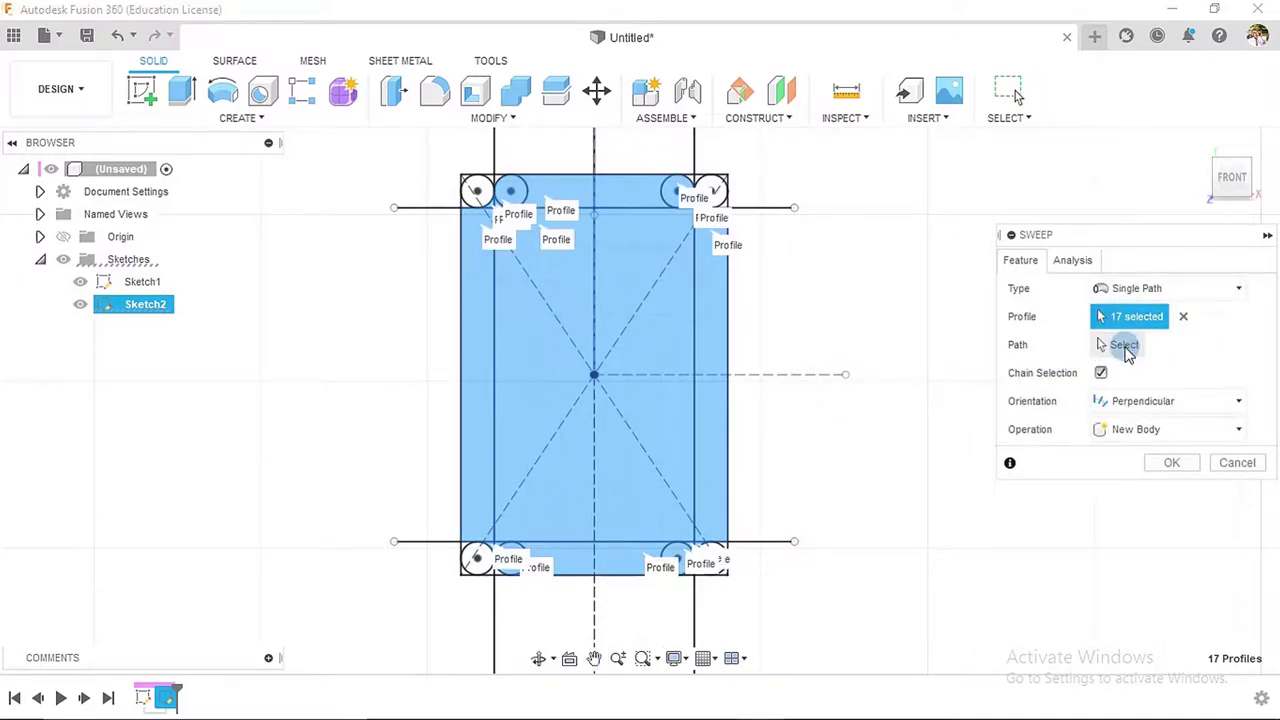
{"action": "left_click", "coordinate": [1200, 144]}
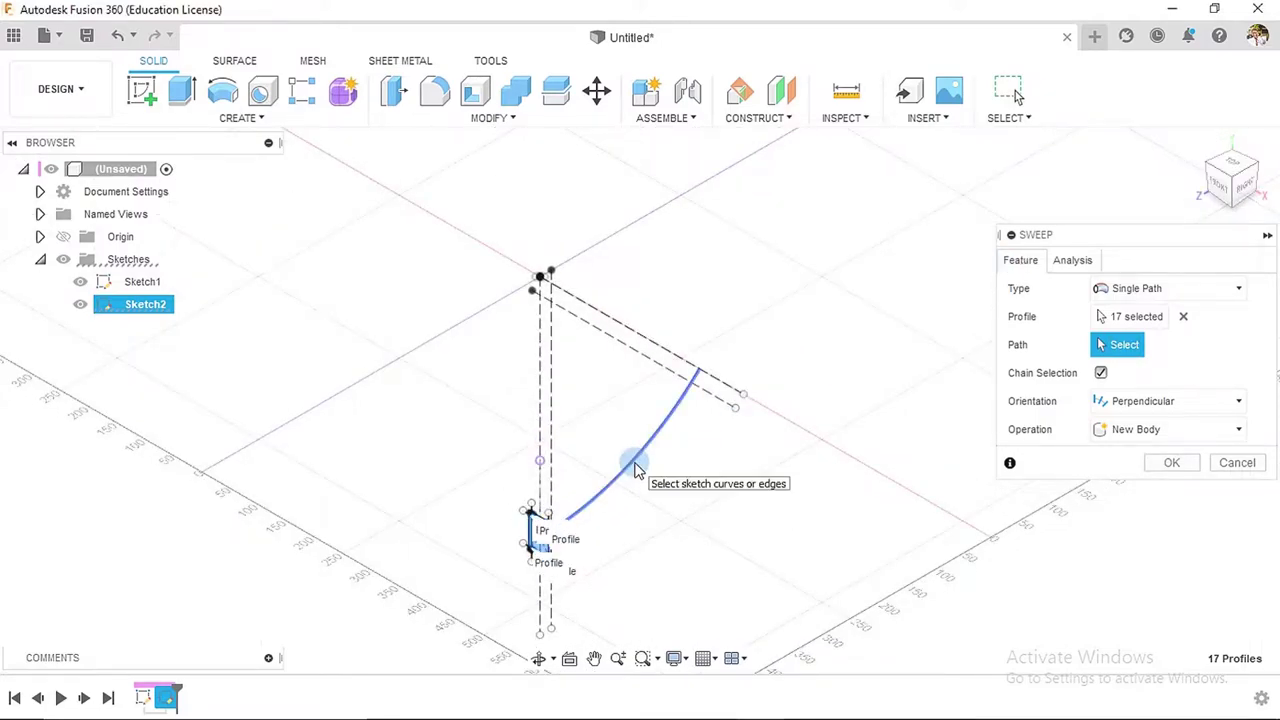
{"action": "left_click", "coordinate": [636, 468]}
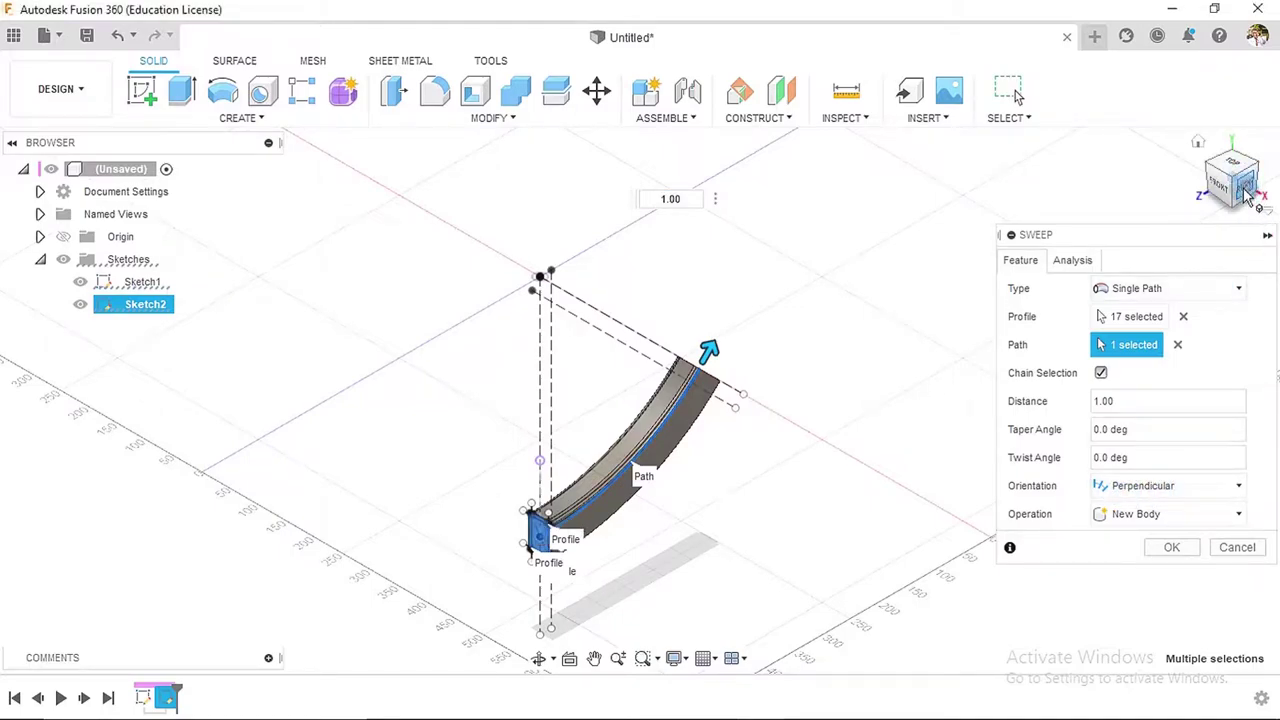
{"action": "left_click", "coordinate": [1192, 486]}
{"action": "left_click", "coordinate": [1128, 531]}
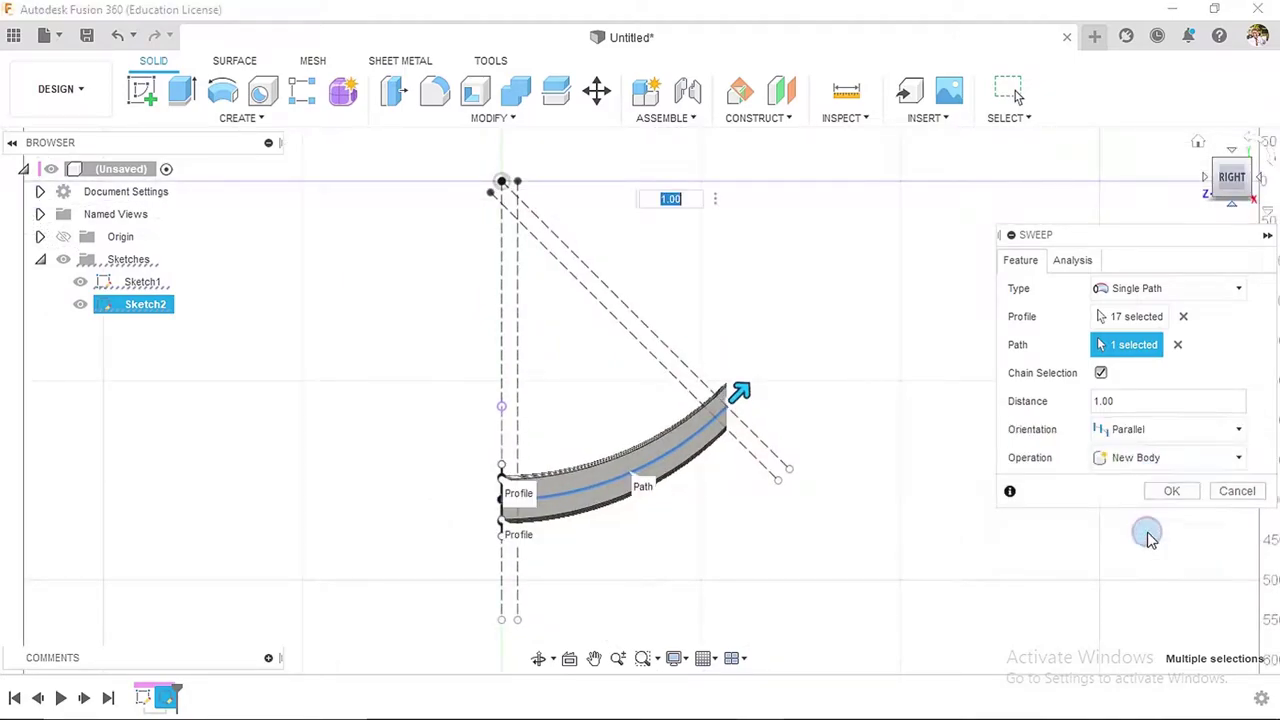
{"action": "left_click", "coordinate": [1157, 429]}
{"action": "left_click", "coordinate": [1160, 456]}
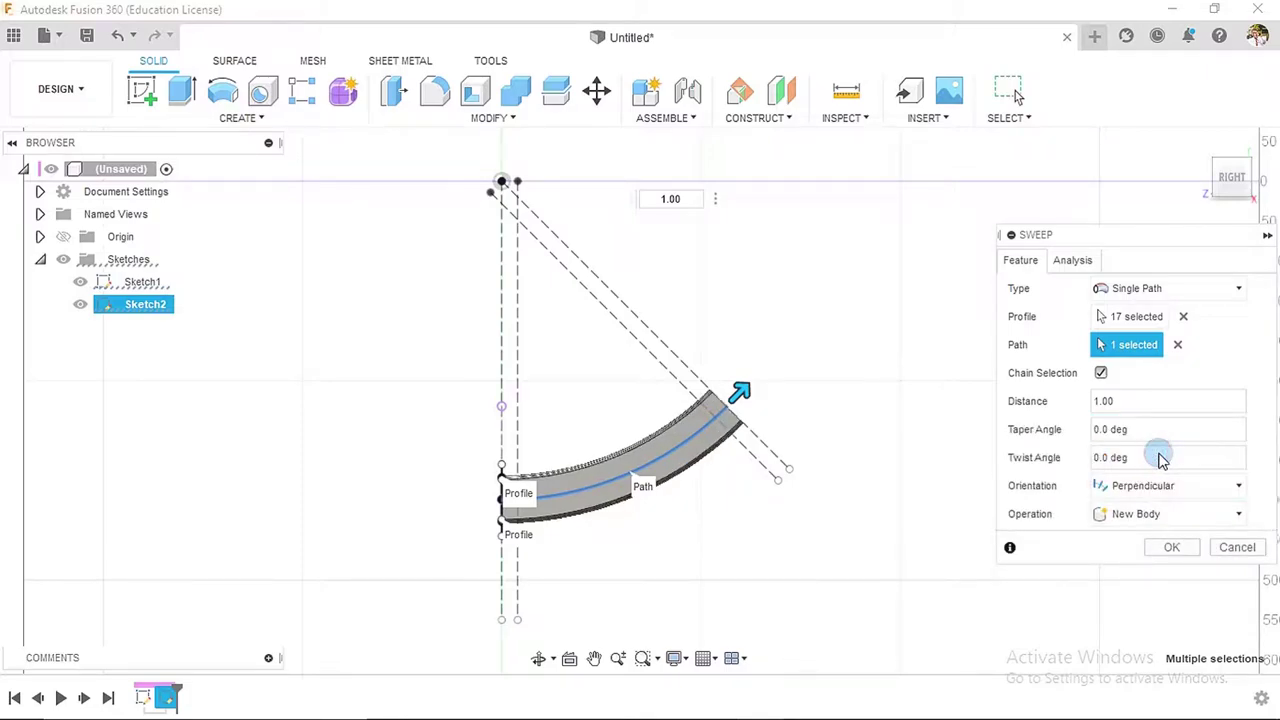
{"action": "left_click", "coordinate": [1172, 547]}
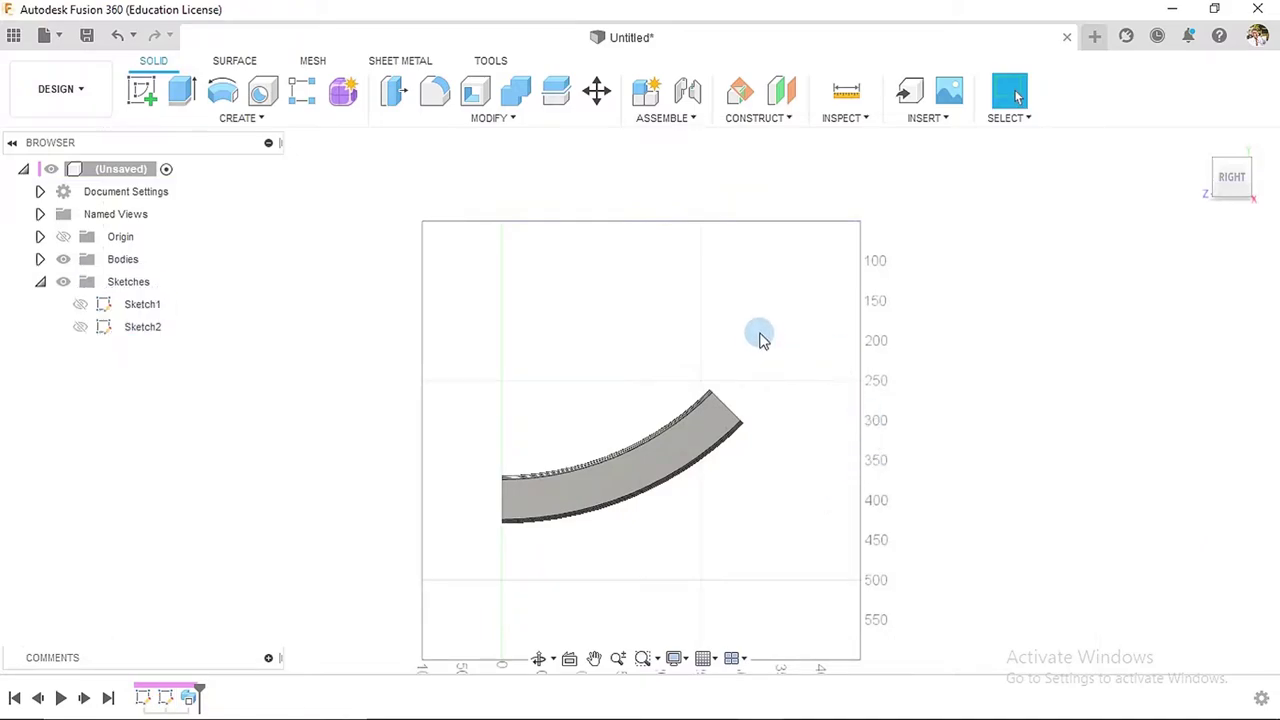
- Unhide Sketch1's construction lines beside the swept body in the Right view and begin a new sketch
{"action": "middle_click_drag", "start_coordinate": [759, 340], "coordinate": [708, 374], "text": "shift"}
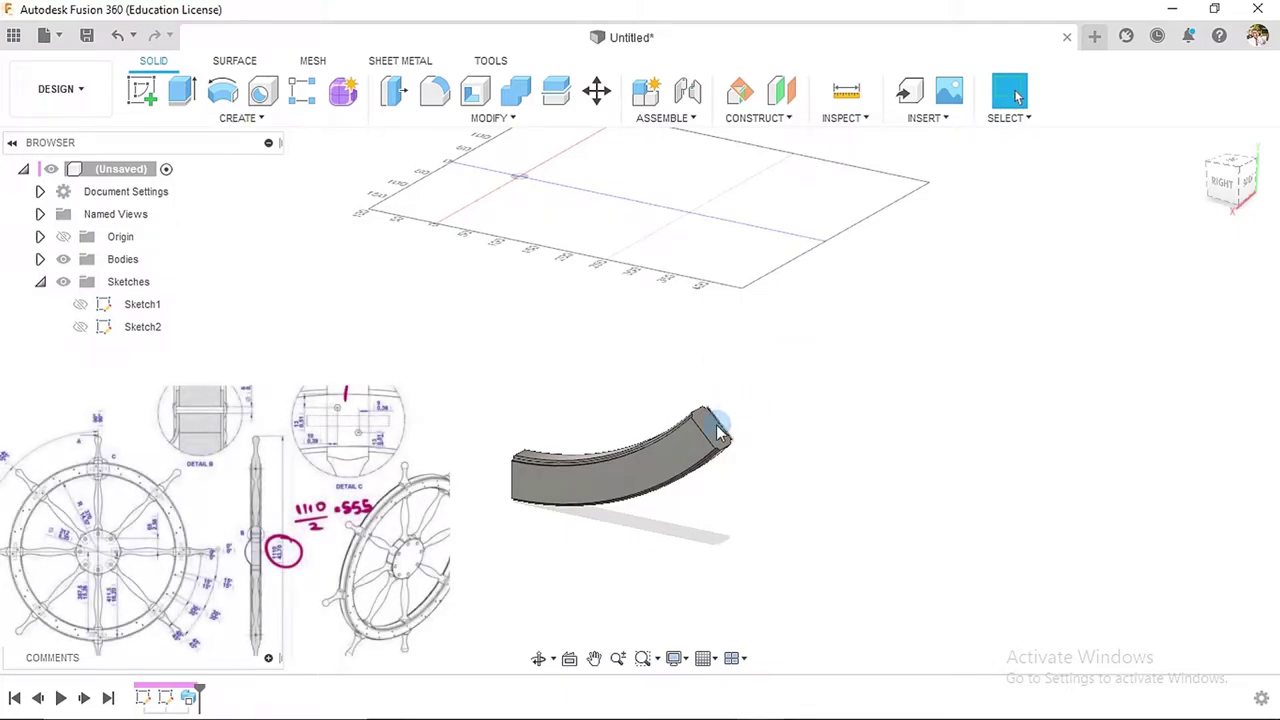
{"action": "mouse_move", "coordinate": [743, 394]}
{"action": "middle_mouse_down", "text": "shift"}
{"action": "mouse_move", "coordinate": [877, 350]}
{"action": "mouse_move", "coordinate": [811, 383]}
{"action": "middle_mouse_up", "text": "shift"}
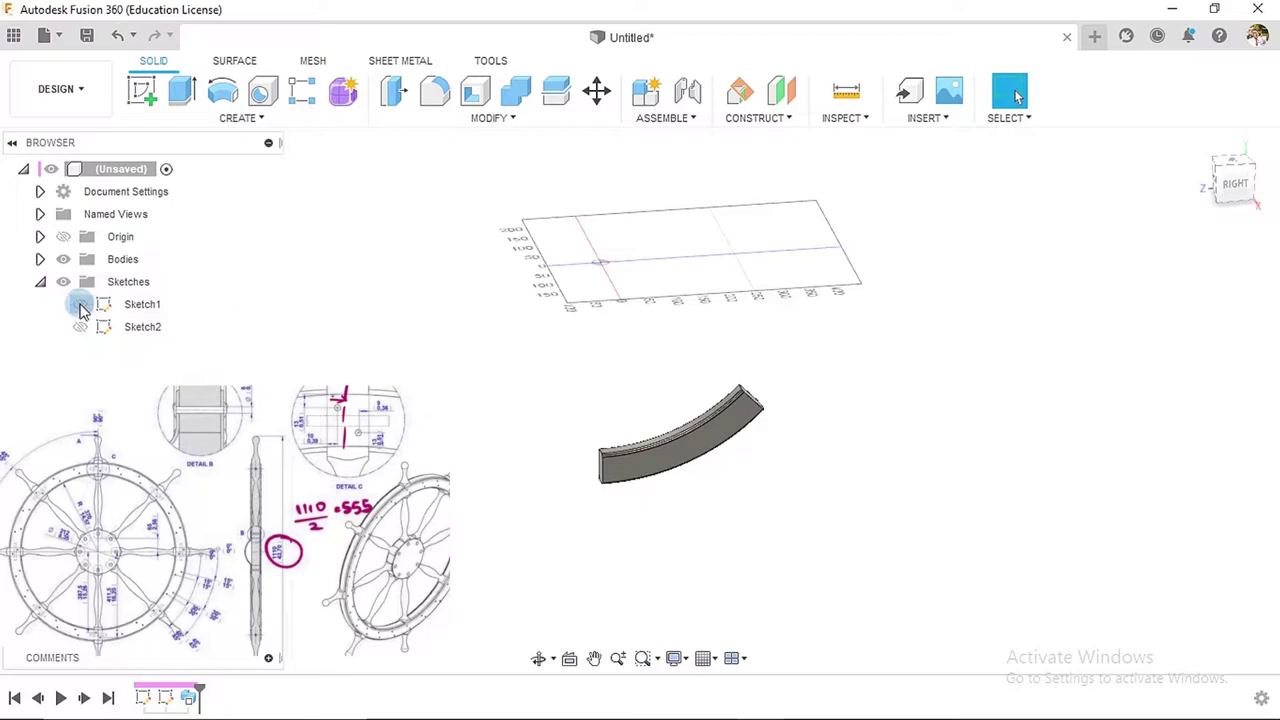
{"action": "left_click", "coordinate": [80, 304]}
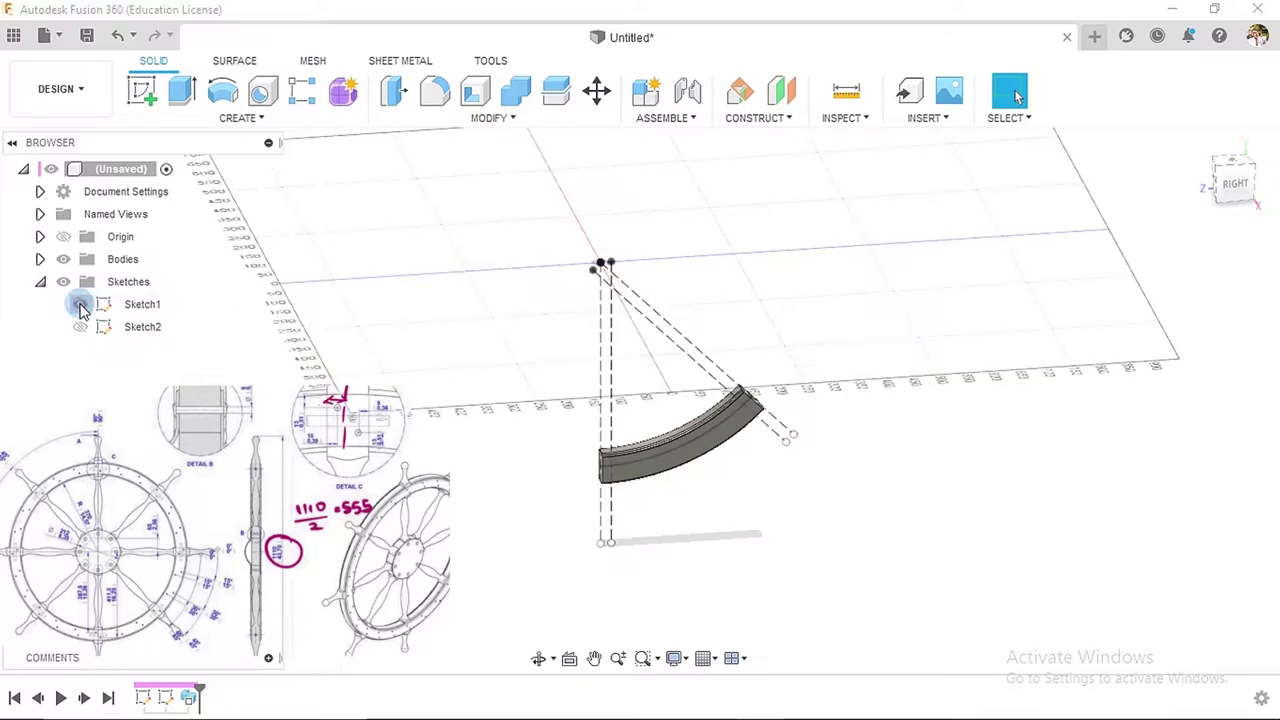
{"action": "left_click", "coordinate": [1218, 190]}
{"action": "scroll", "coordinate": [631, 445], "scroll_direction": "up", "scroll_amount": 5}
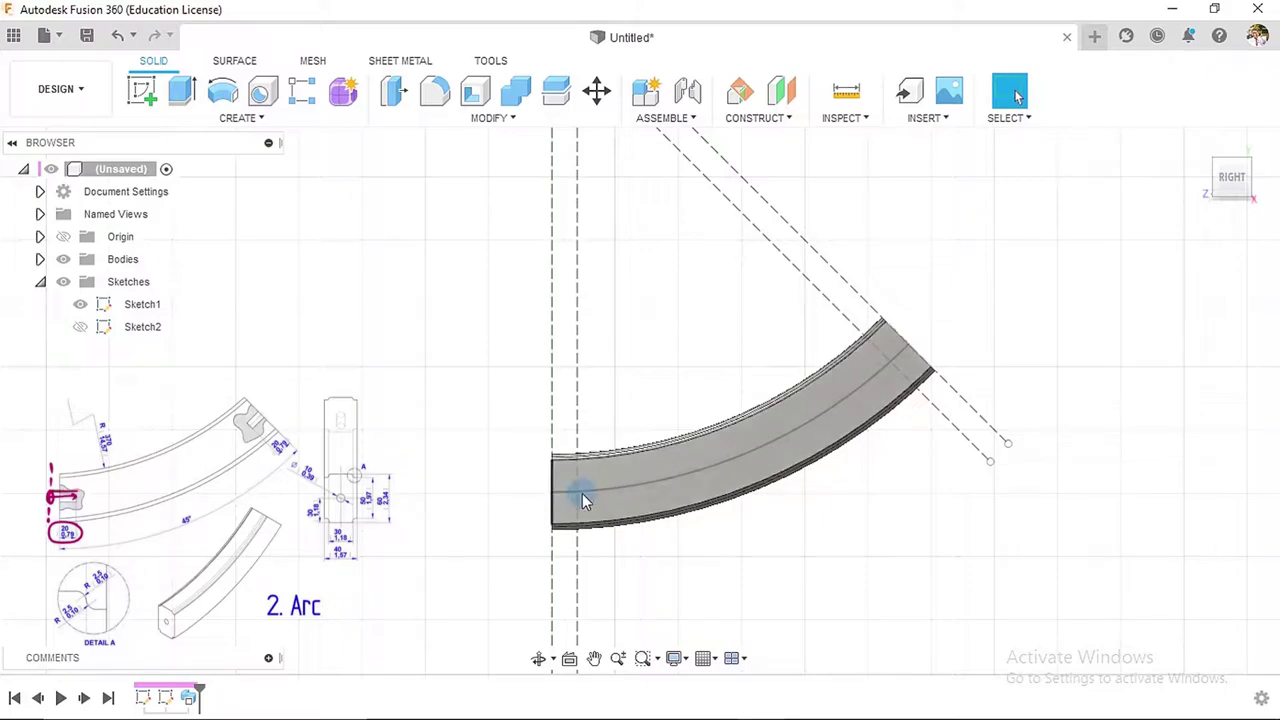
{"action": "scroll", "coordinate": [752, 472], "scroll_direction": "down", "scroll_amount": 3}
{"action": "middle_click_drag", "start_coordinate": [906, 414], "coordinate": [836, 408], "text": "shift"}
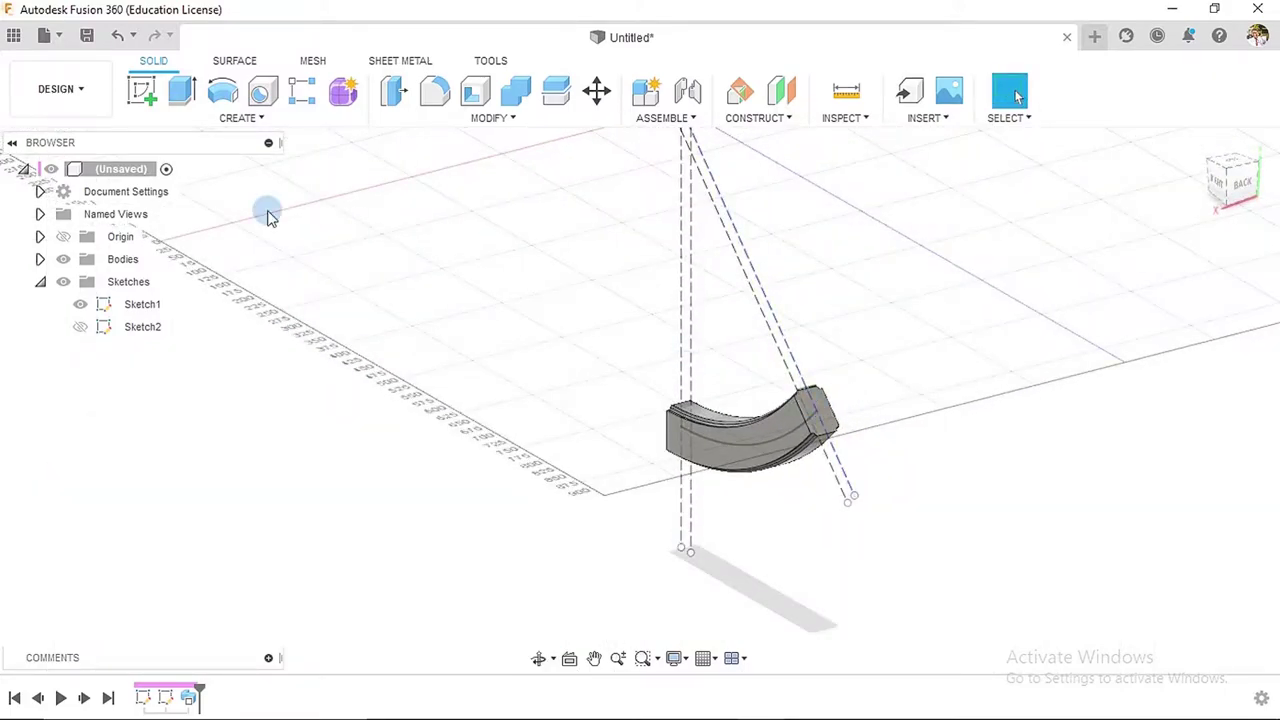
{"action": "left_click", "coordinate": [141, 91]}
{"action": "scroll", "coordinate": [800, 400], "scroll_direction": "up", "scroll_amount": 4}
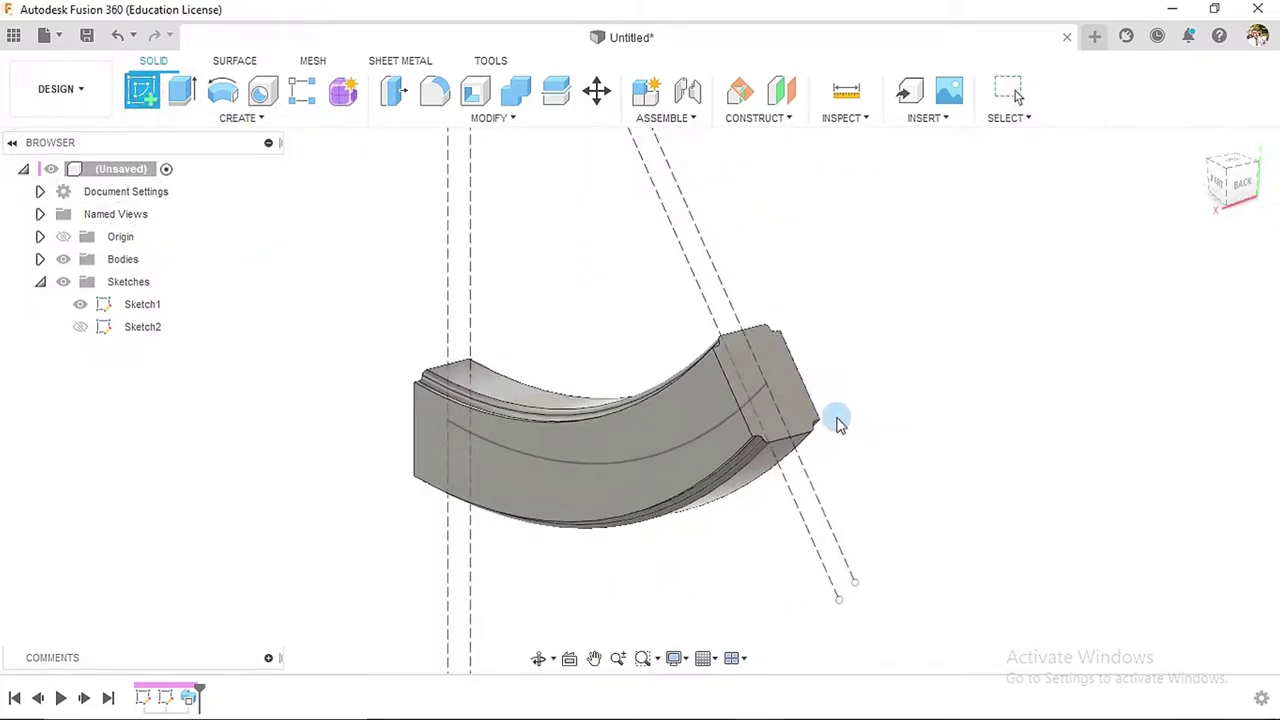
- Draw a 10 mm center-diameter circle on the swept body's end face
{"action": "left_click", "coordinate": [784, 369]}
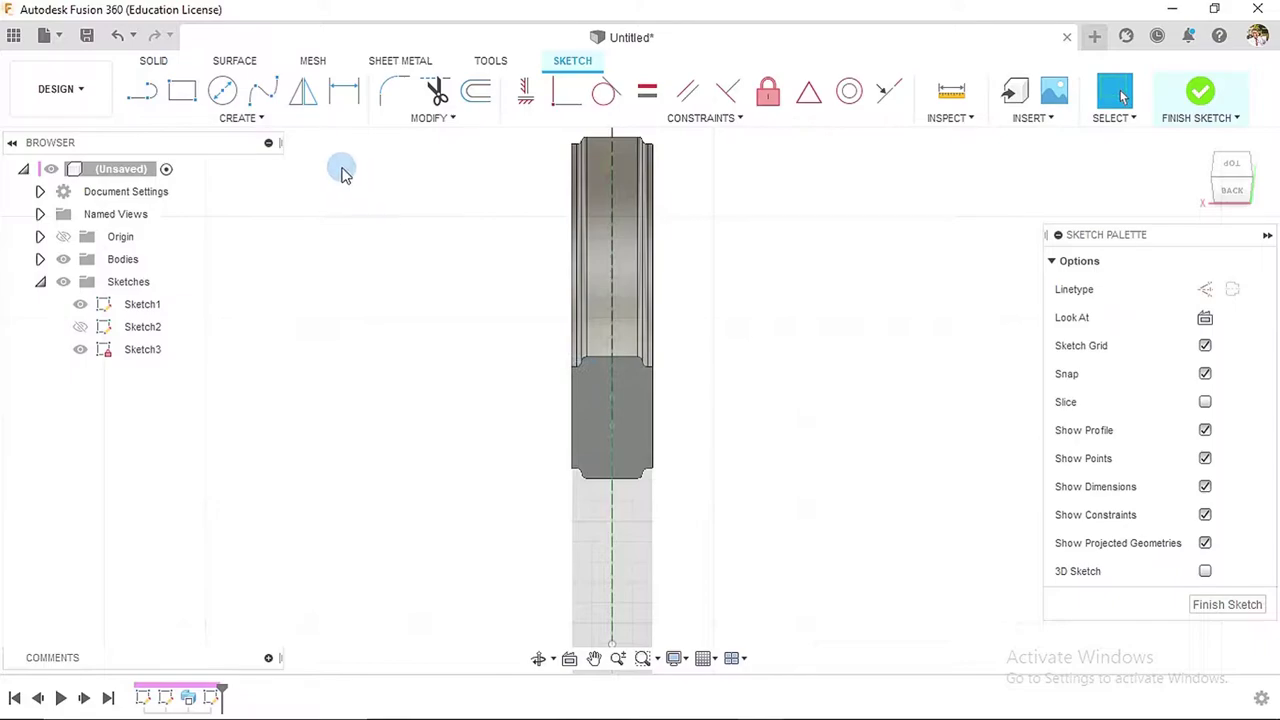
{"action": "left_click", "coordinate": [223, 91]}
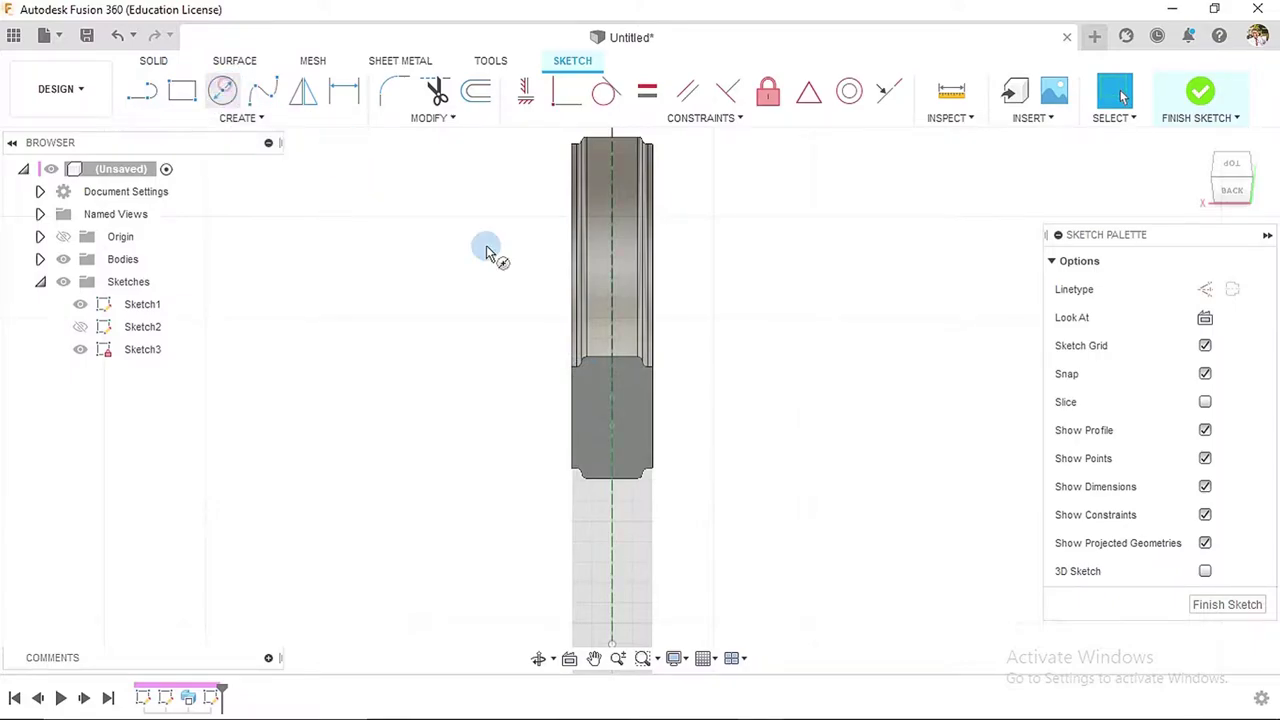
{"action": "left_click", "coordinate": [612, 420]}
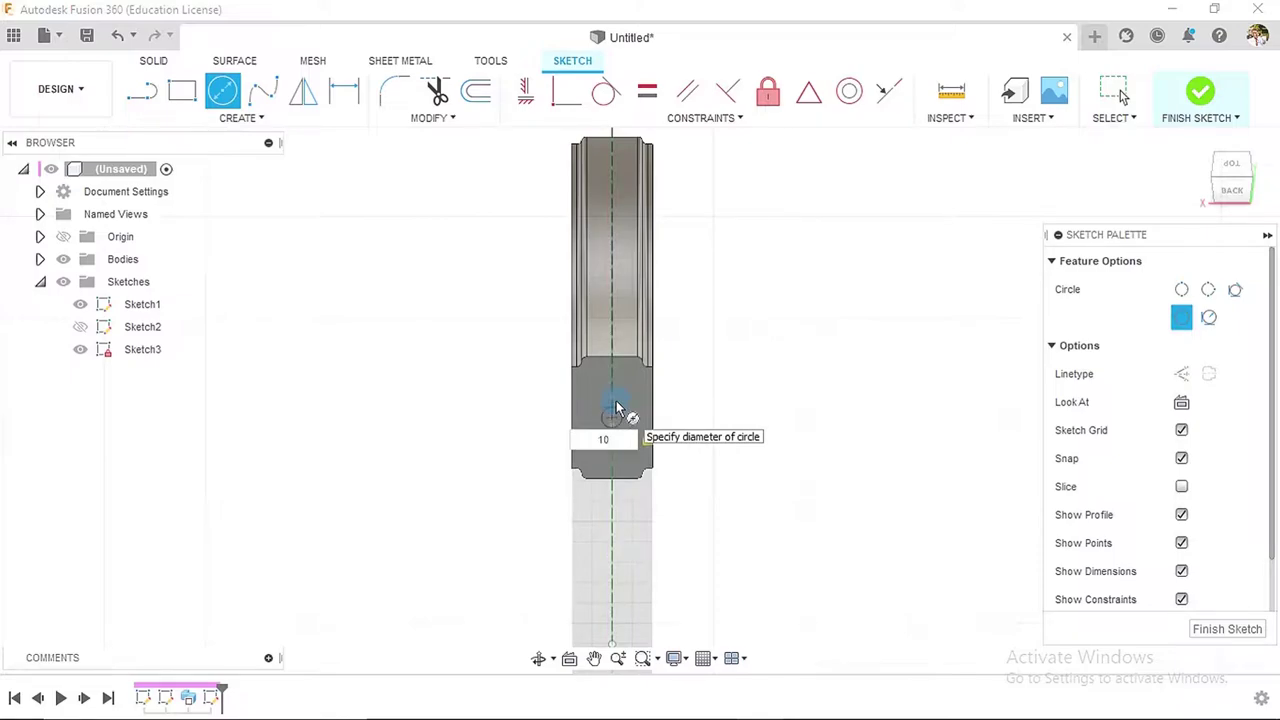
{"action": "key", "text": "Tab"}
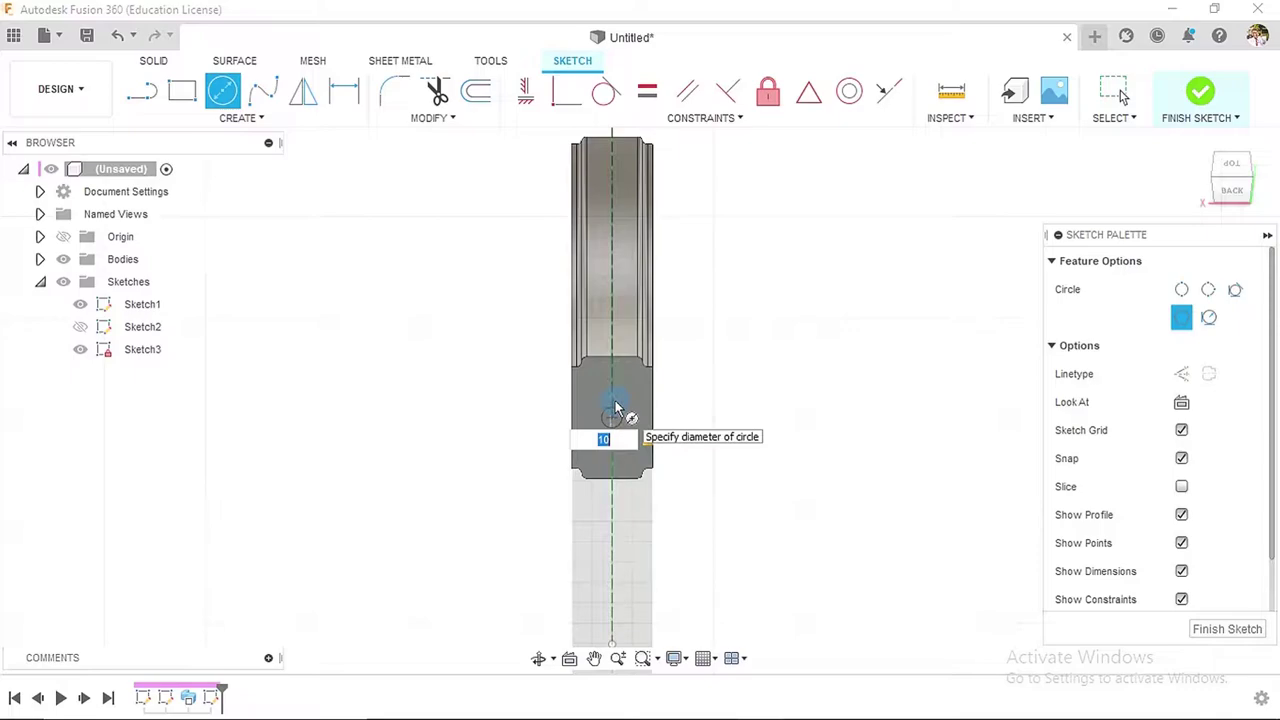
{"action": "key", "text": "Return"}
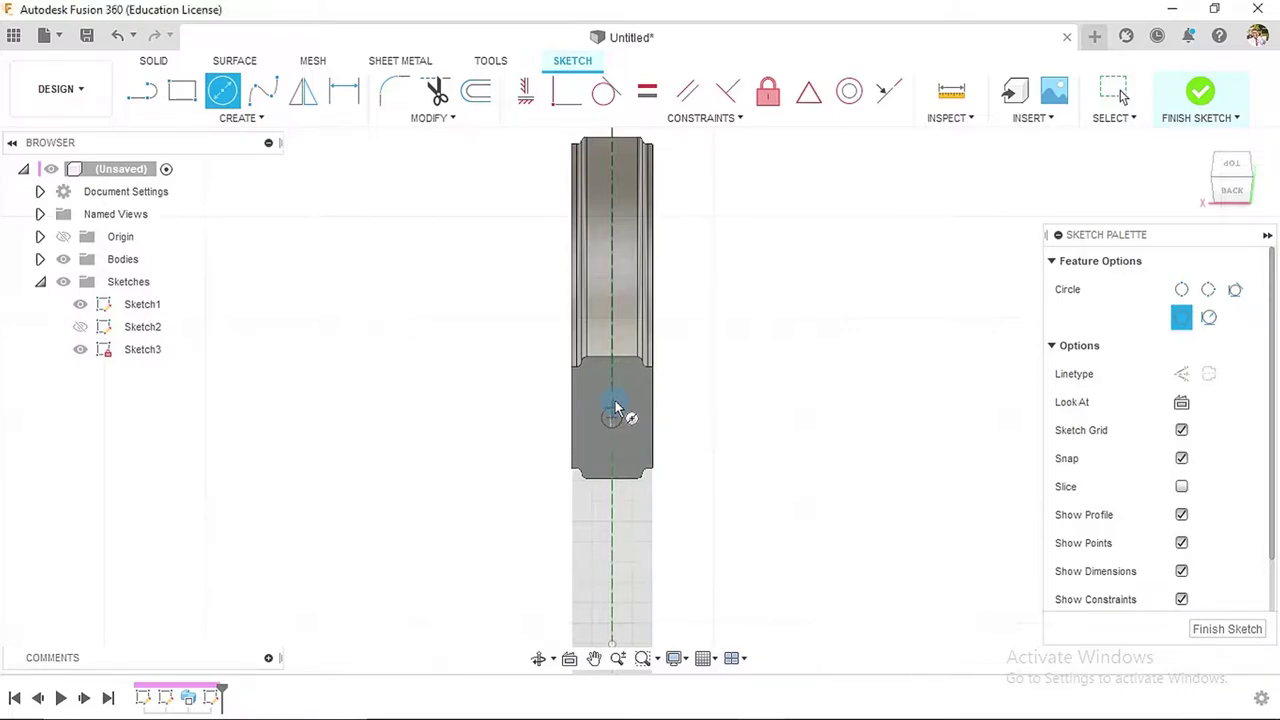
{"action": "key", "text": "Escape"}
- Locate the circle 30 mm from the top edge and 20 mm from the side as driven dimensions
{"action": "left_click", "coordinate": [358, 89]}
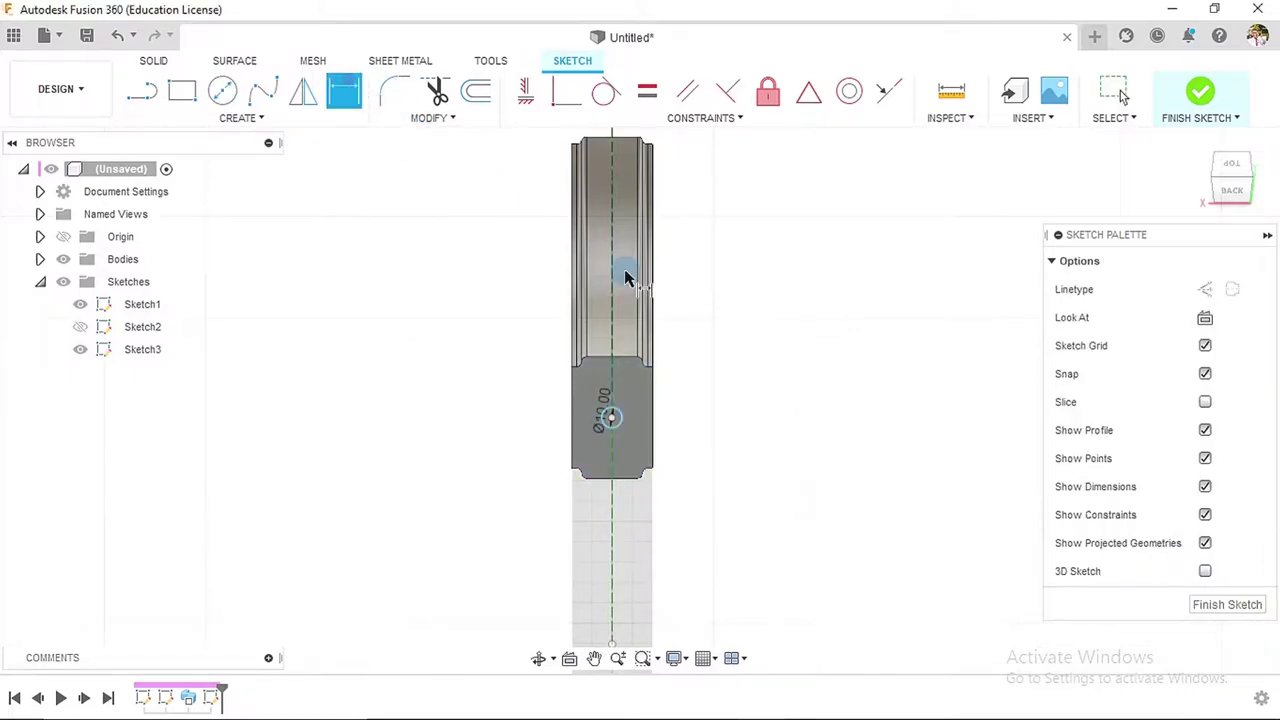
{"action": "left_click", "coordinate": [620, 364]}
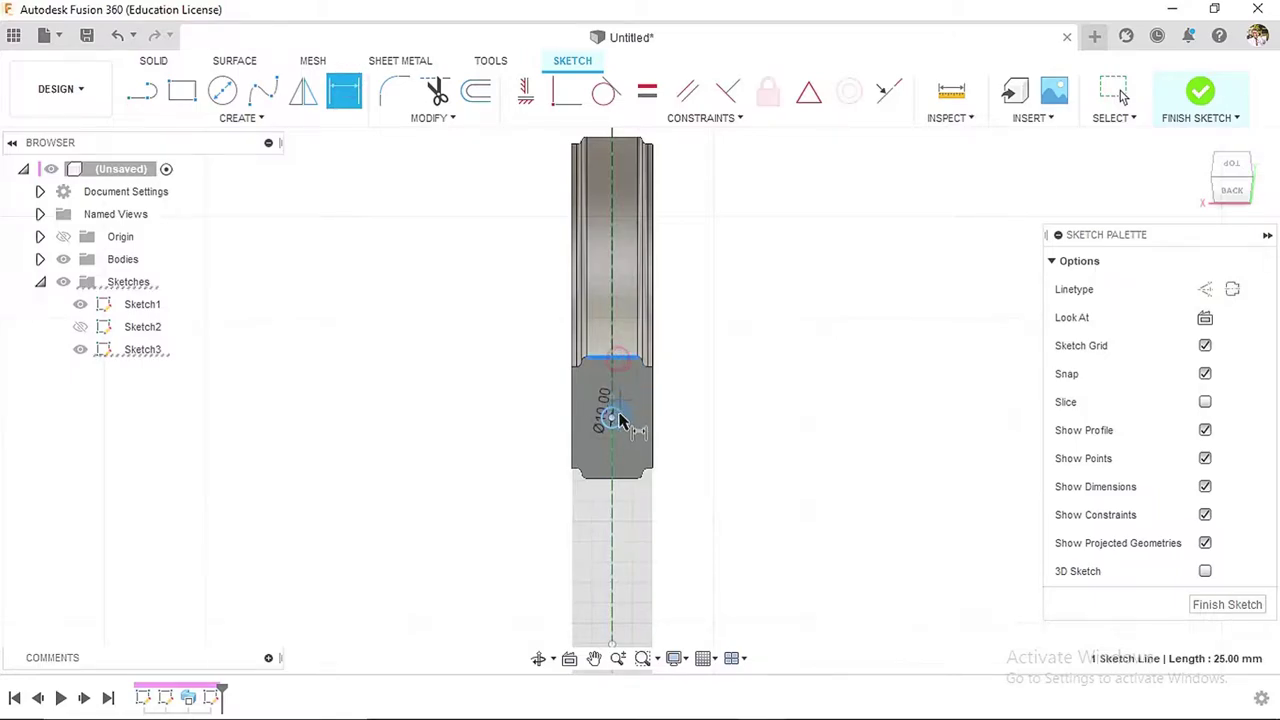
{"action": "left_click", "coordinate": [614, 424]}
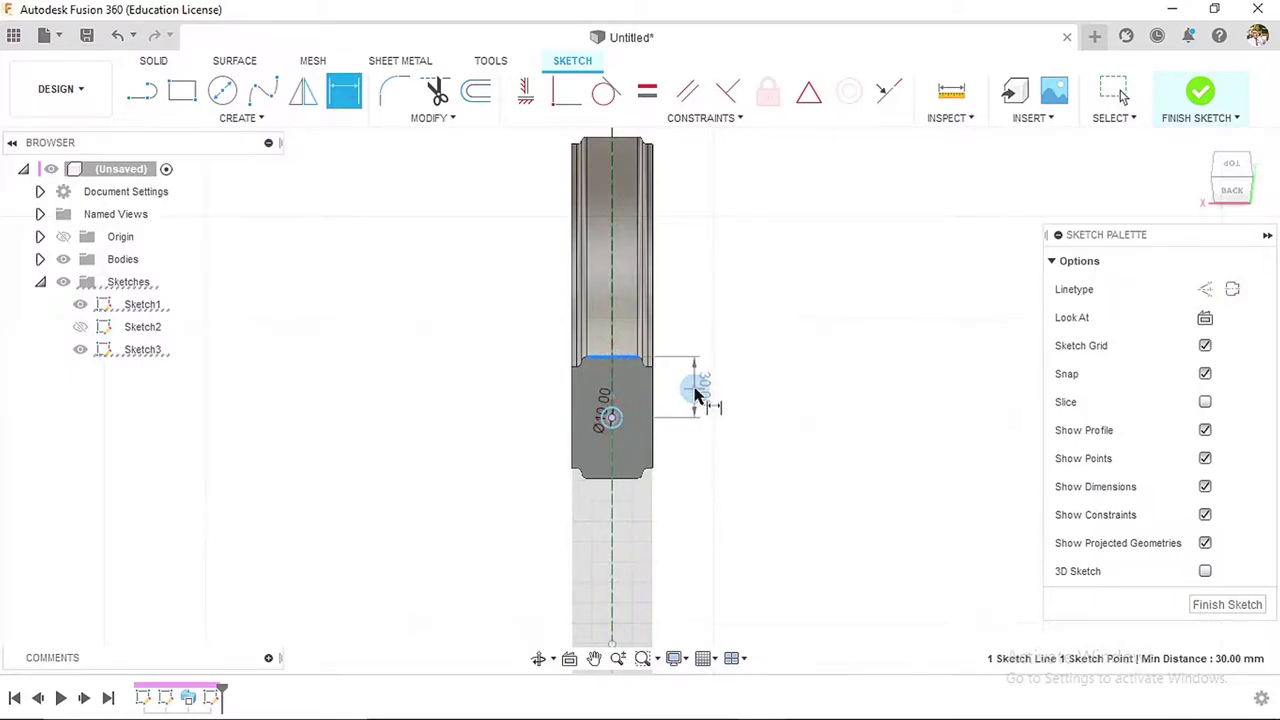
{"action": "left_click", "coordinate": [697, 392]}
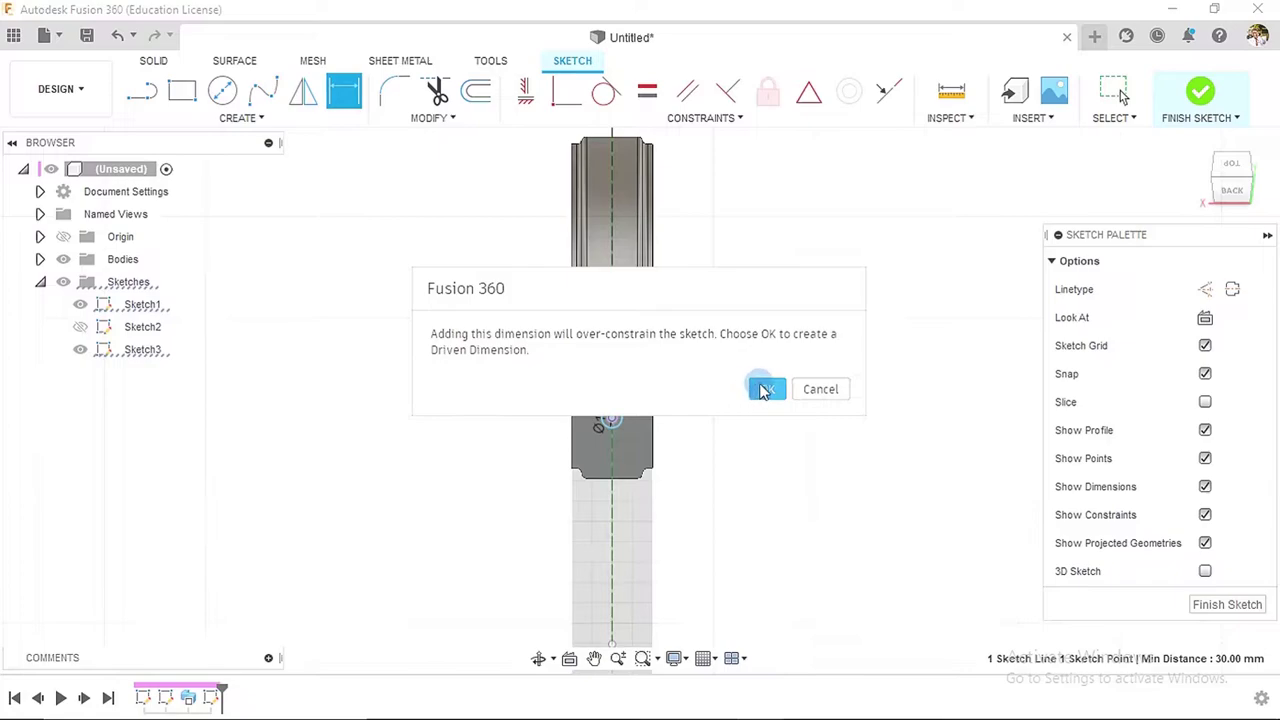
{"action": "left_click", "coordinate": [763, 389]}
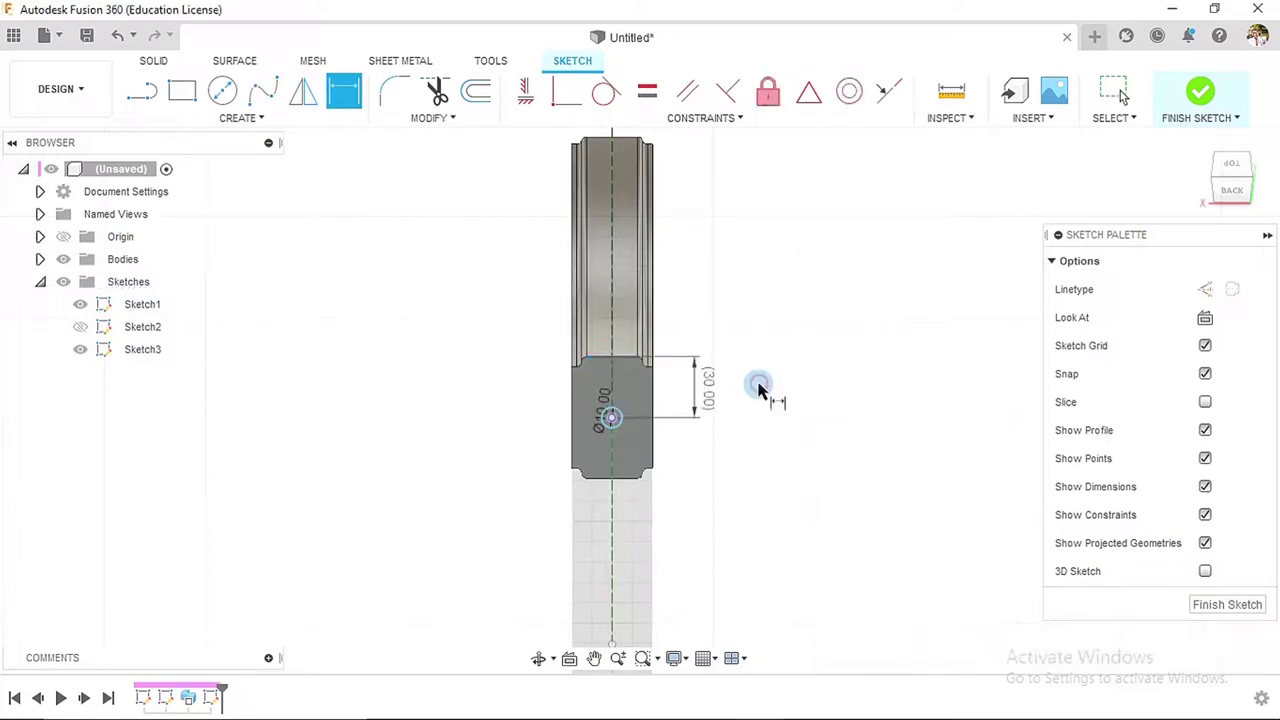
{"action": "left_click", "coordinate": [655, 436]}
{"action": "left_click", "coordinate": [611, 419]}
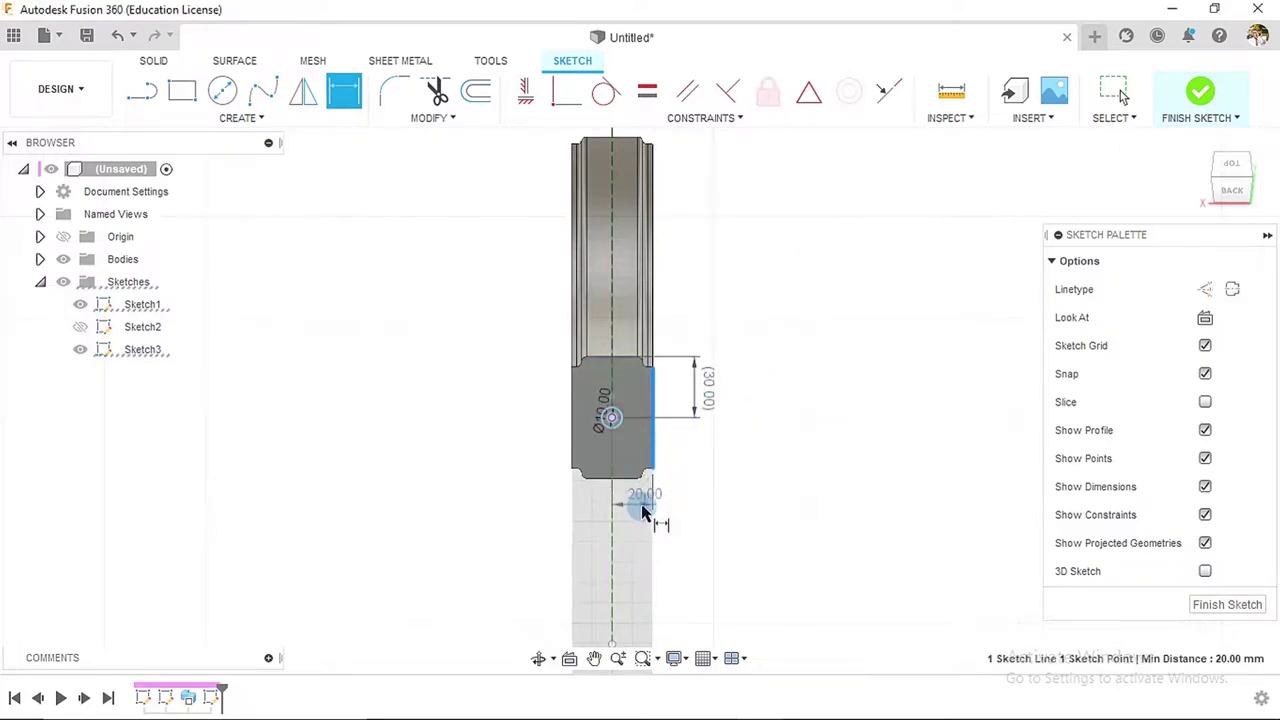
{"action": "left_click", "coordinate": [633, 512]}
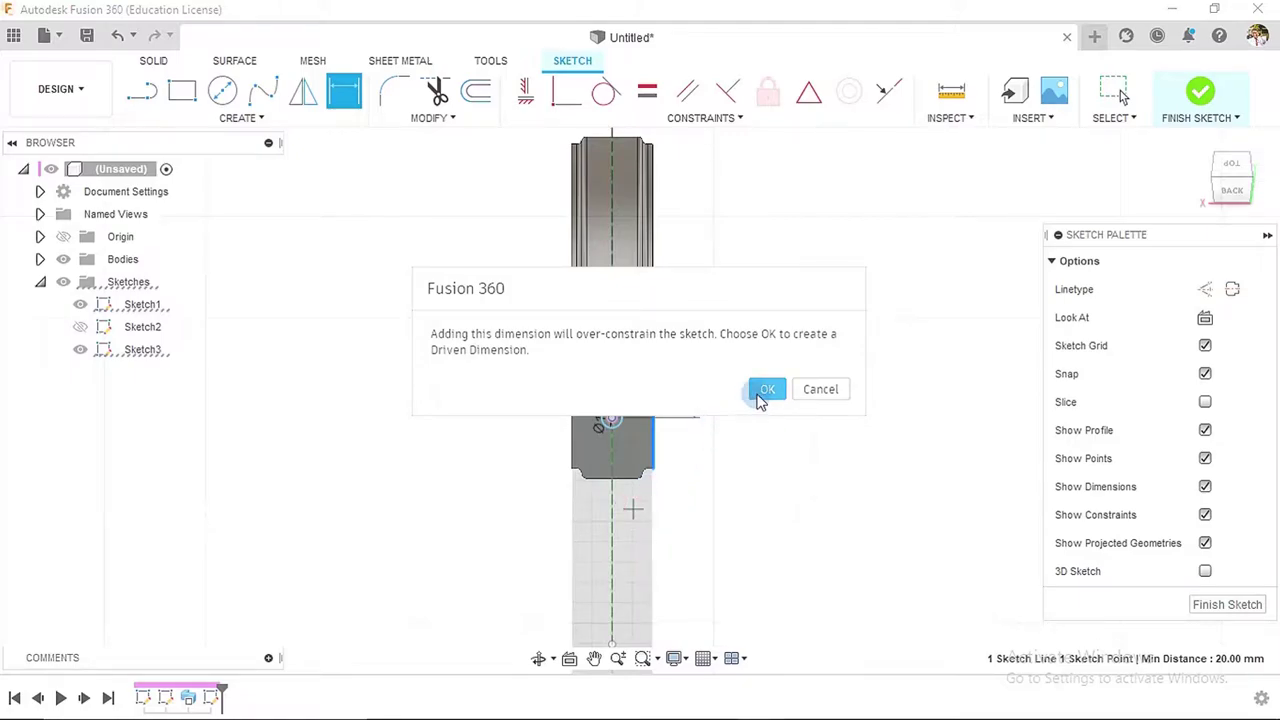
{"action": "left_click", "coordinate": [764, 392]}
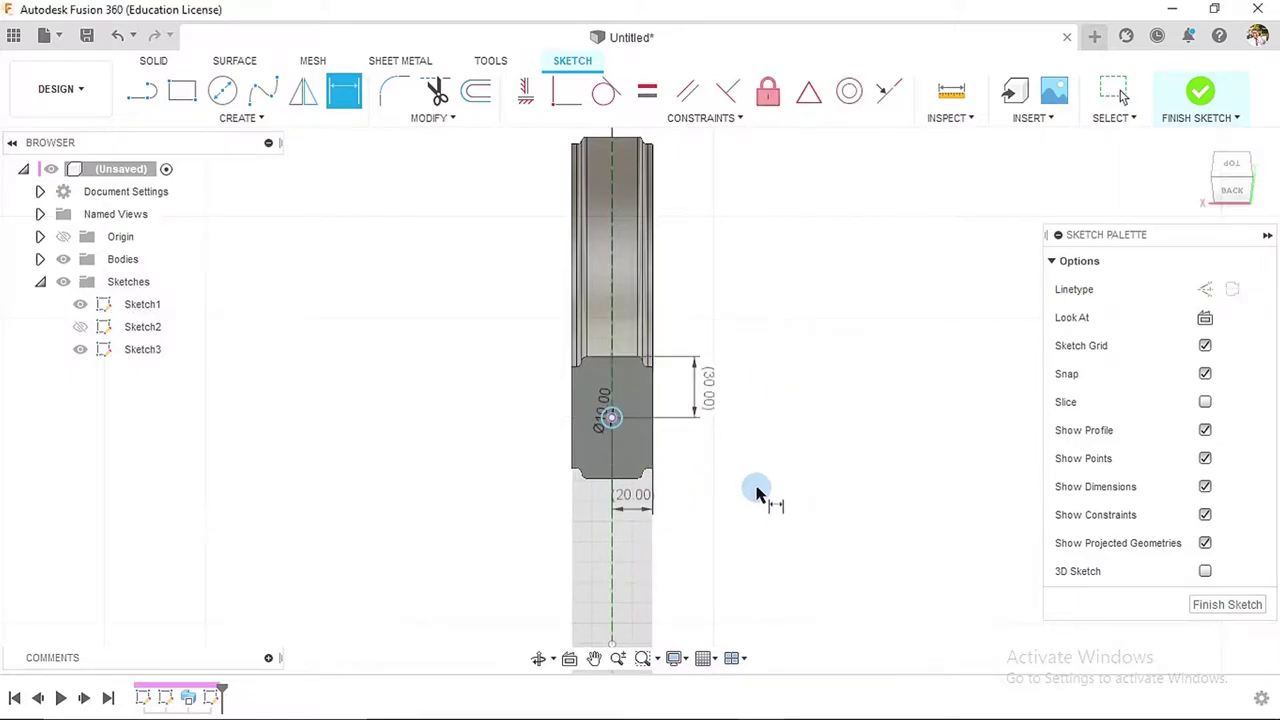
{"action": "key", "text": "Escape"}
{"action": "scroll", "coordinate": [885, 250], "scroll_direction": "up", "scroll_amount": 2}
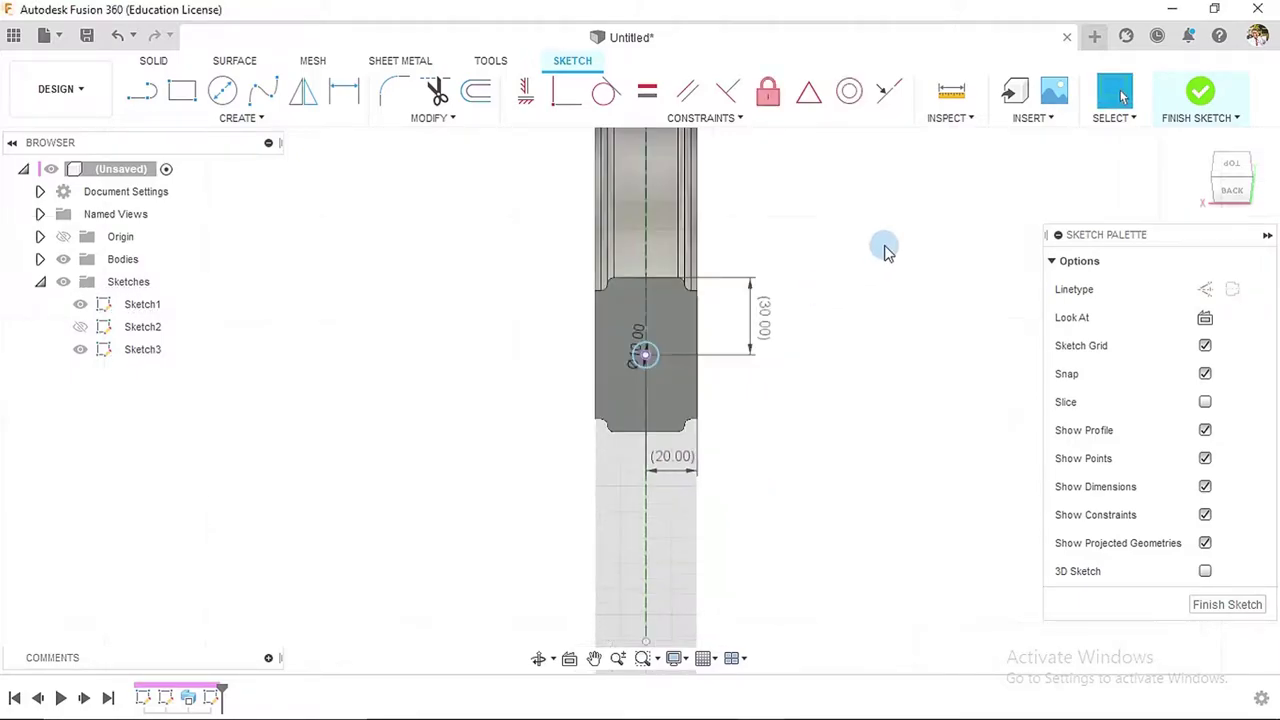
- Finish the first sketch and draw a 10 mm circle in a new sketch on the other end face
{"action": "left_click", "coordinate": [1202, 98]}
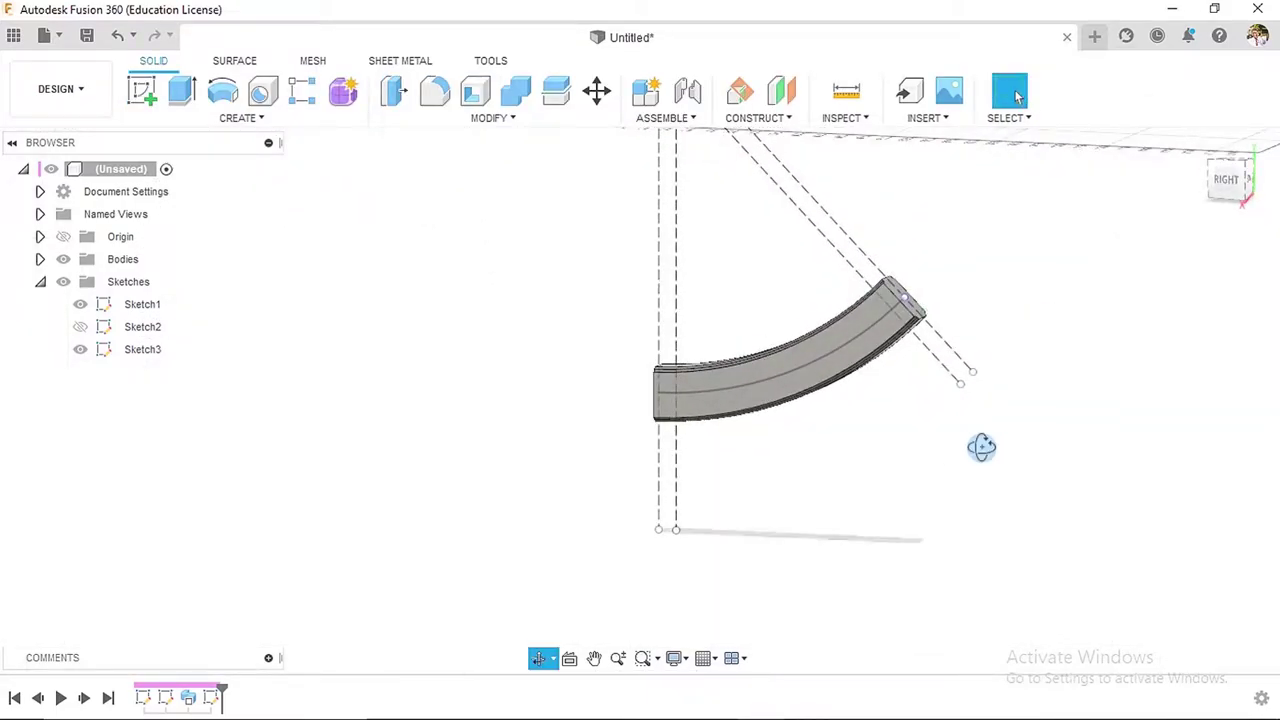
{"action": "middle_click_drag", "start_coordinate": [980, 449], "coordinate": [1106, 426], "text": "shift"}
{"action": "middle_click_drag", "start_coordinate": [960, 403], "coordinate": [946, 423], "text": "shift"}
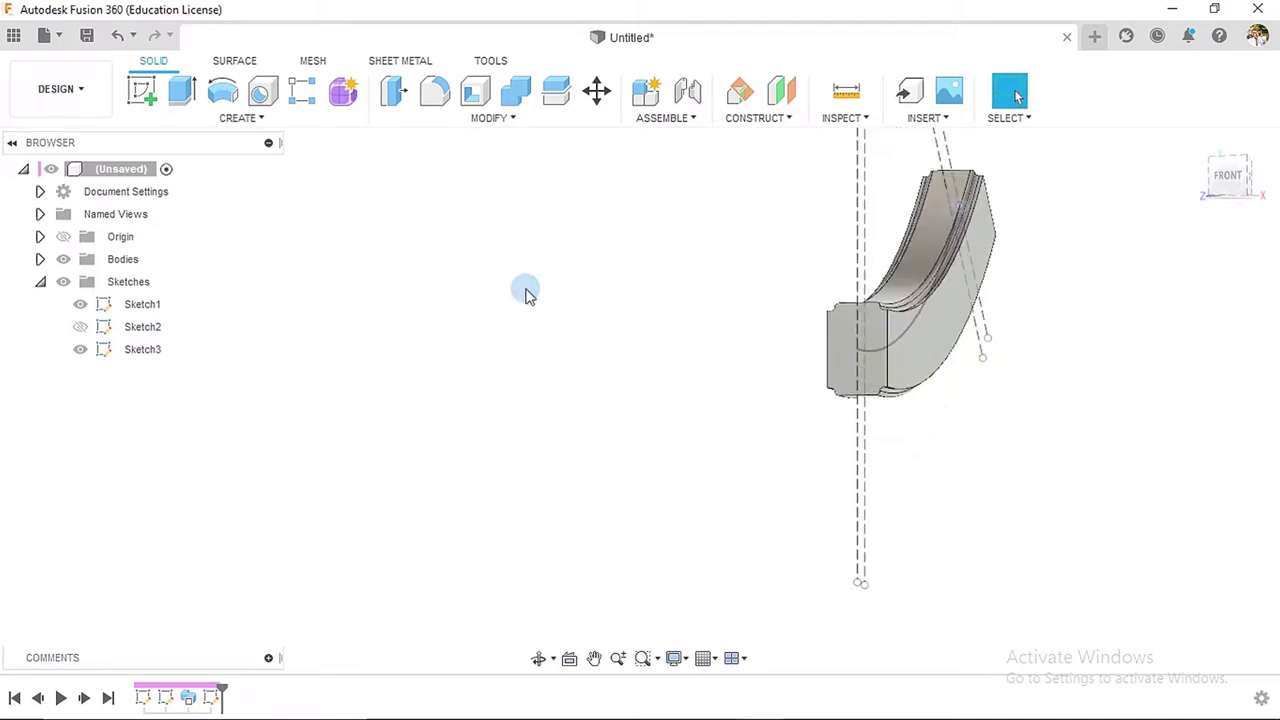
{"action": "left_click", "coordinate": [138, 95]}
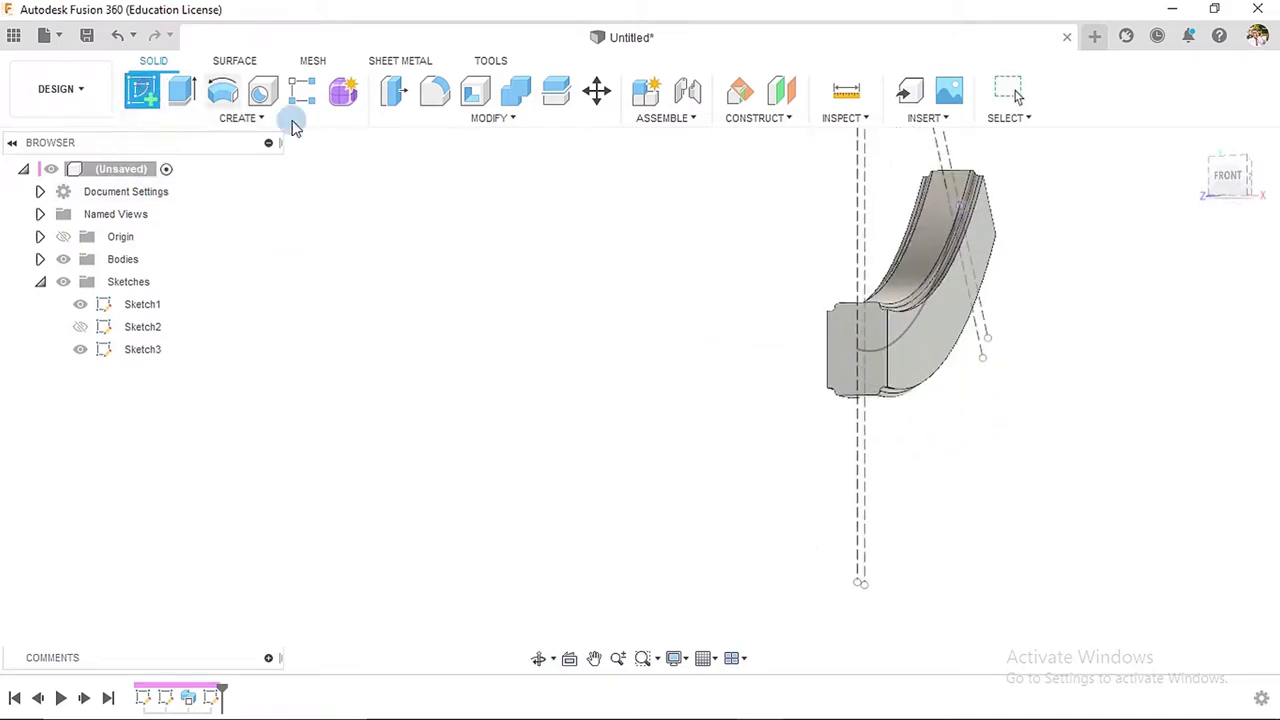
{"action": "left_click", "coordinate": [836, 357]}
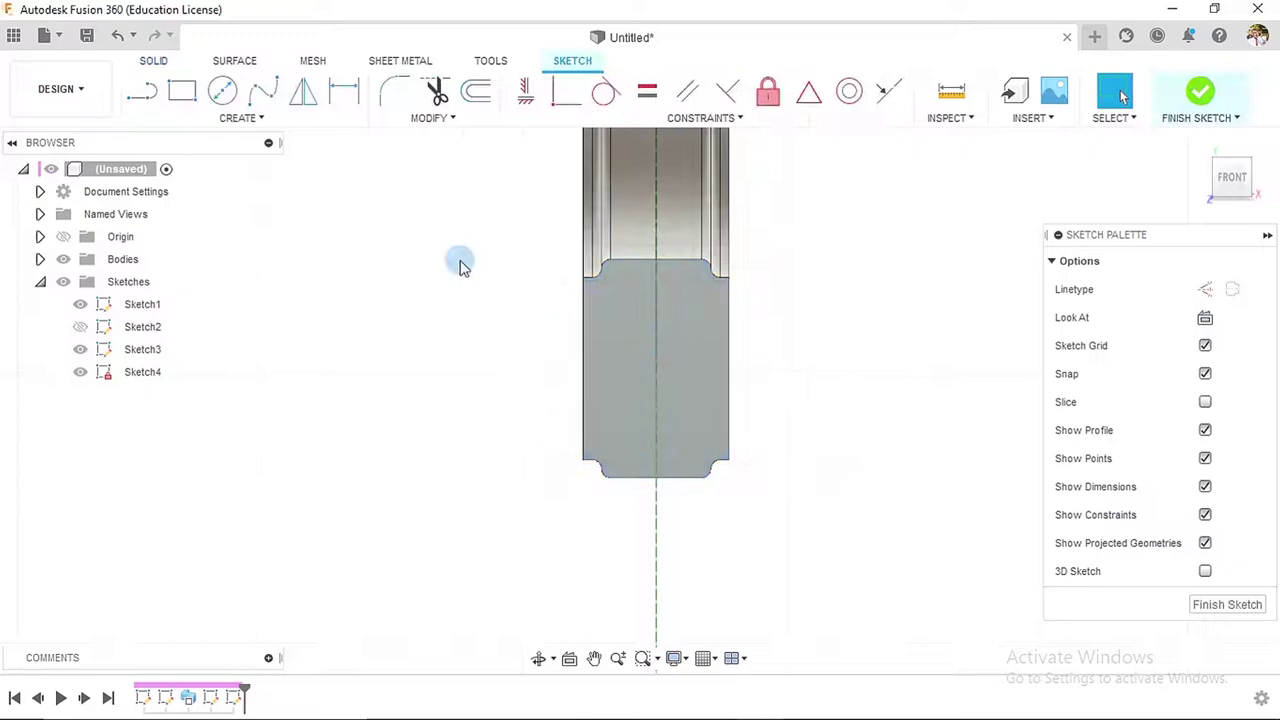
{"action": "left_click", "coordinate": [222, 91]}
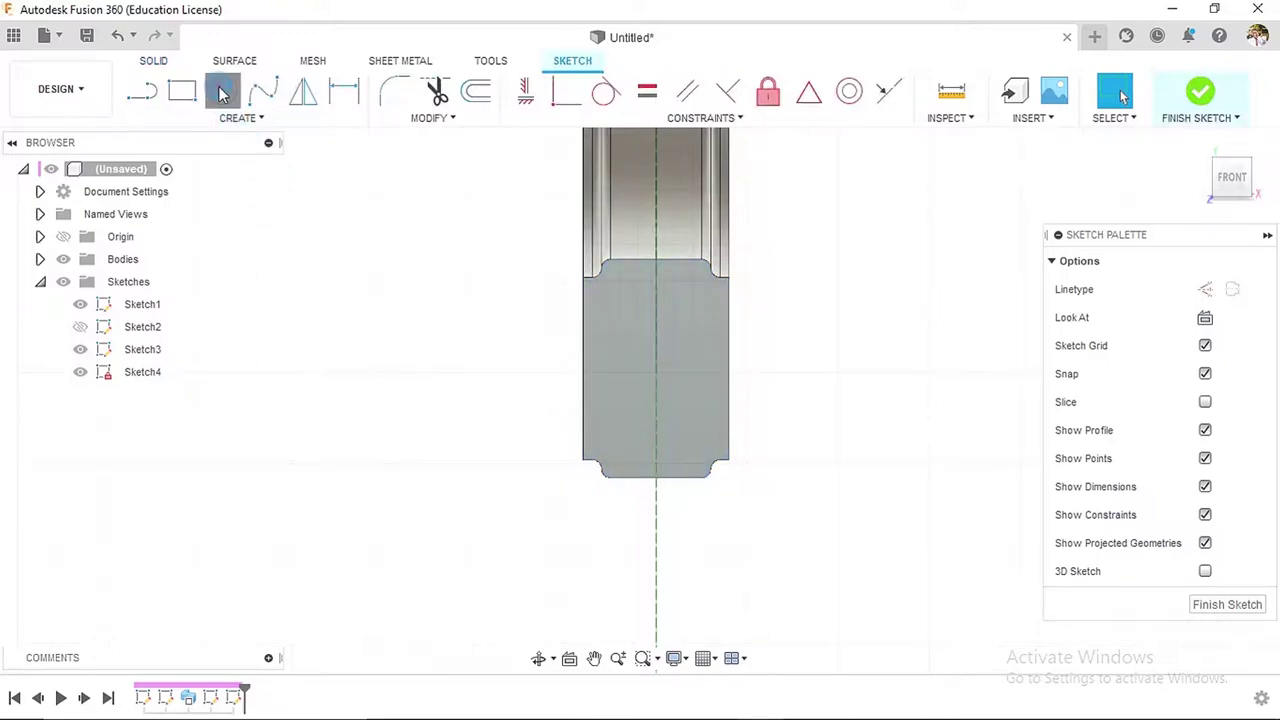
{"action": "left_click", "coordinate": [653, 368]}
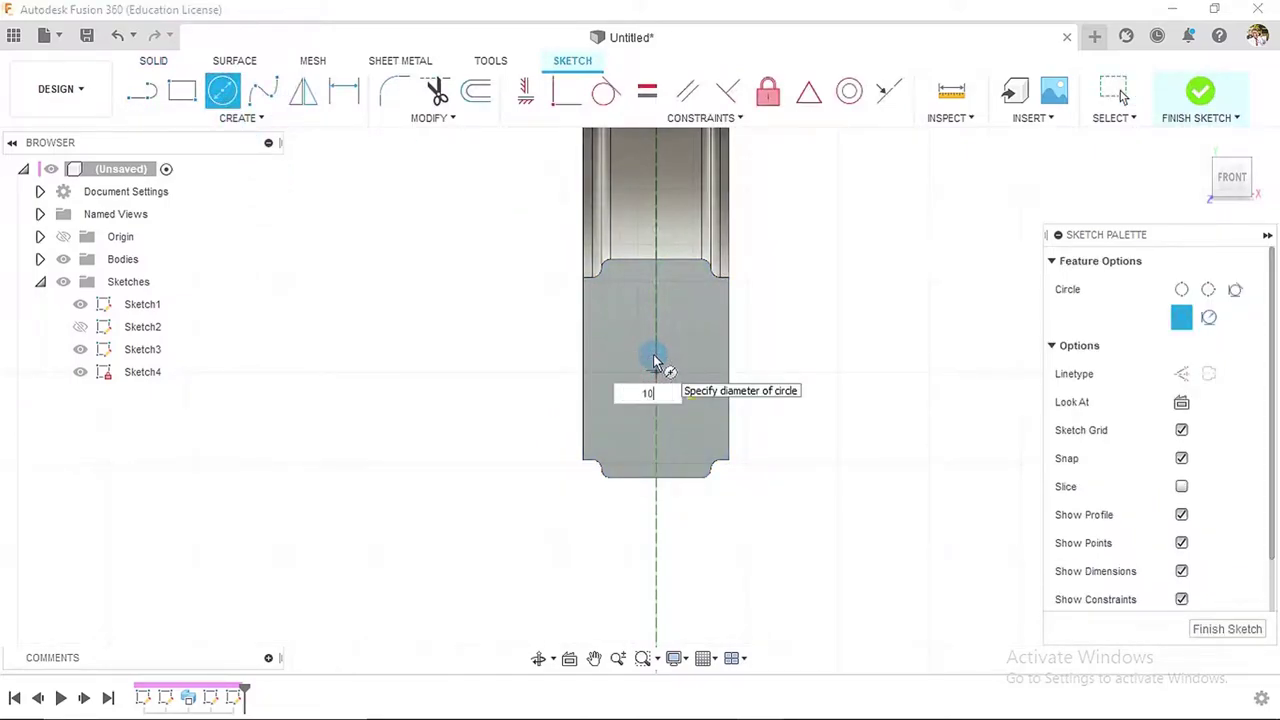
{"action": "key", "text": "Return"}
{"action": "key", "text": "Escape"}
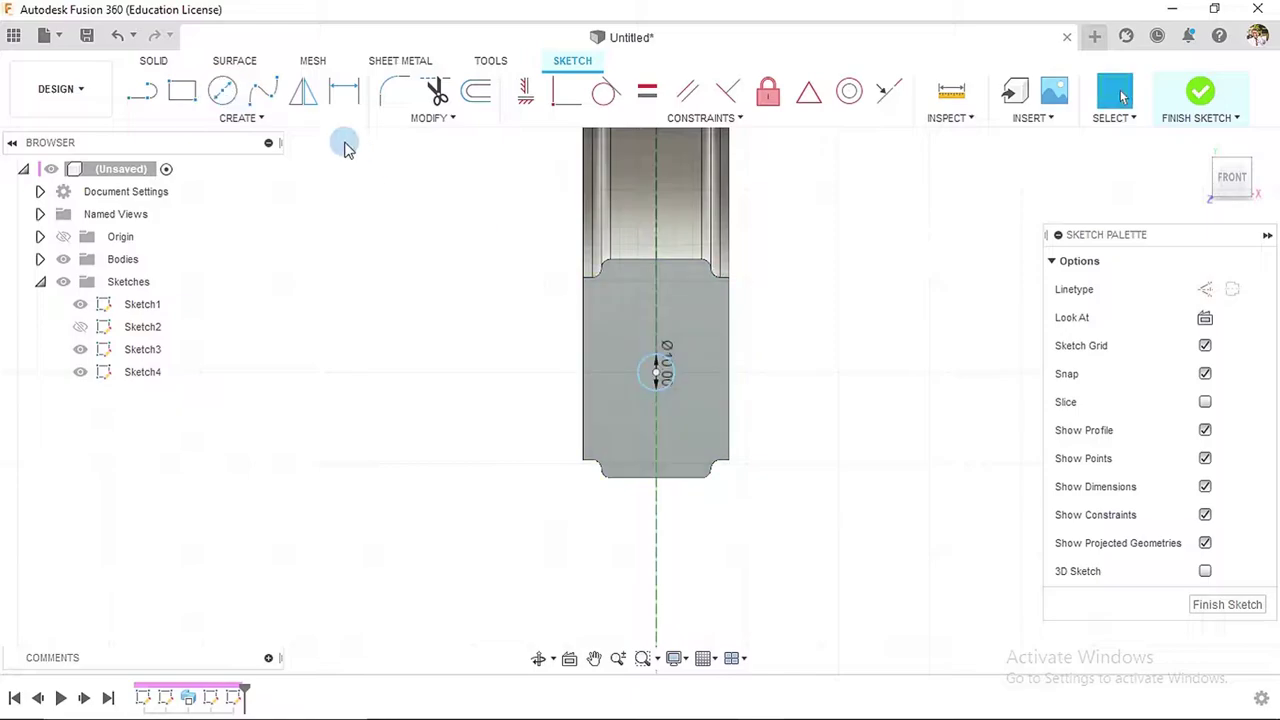
- Dimension the circle 30 mm from the top edge and 20 mm from the left edge as driven, then finish the sketch
{"action": "left_click", "coordinate": [343, 91]}
{"action": "left_click", "coordinate": [657, 260]}
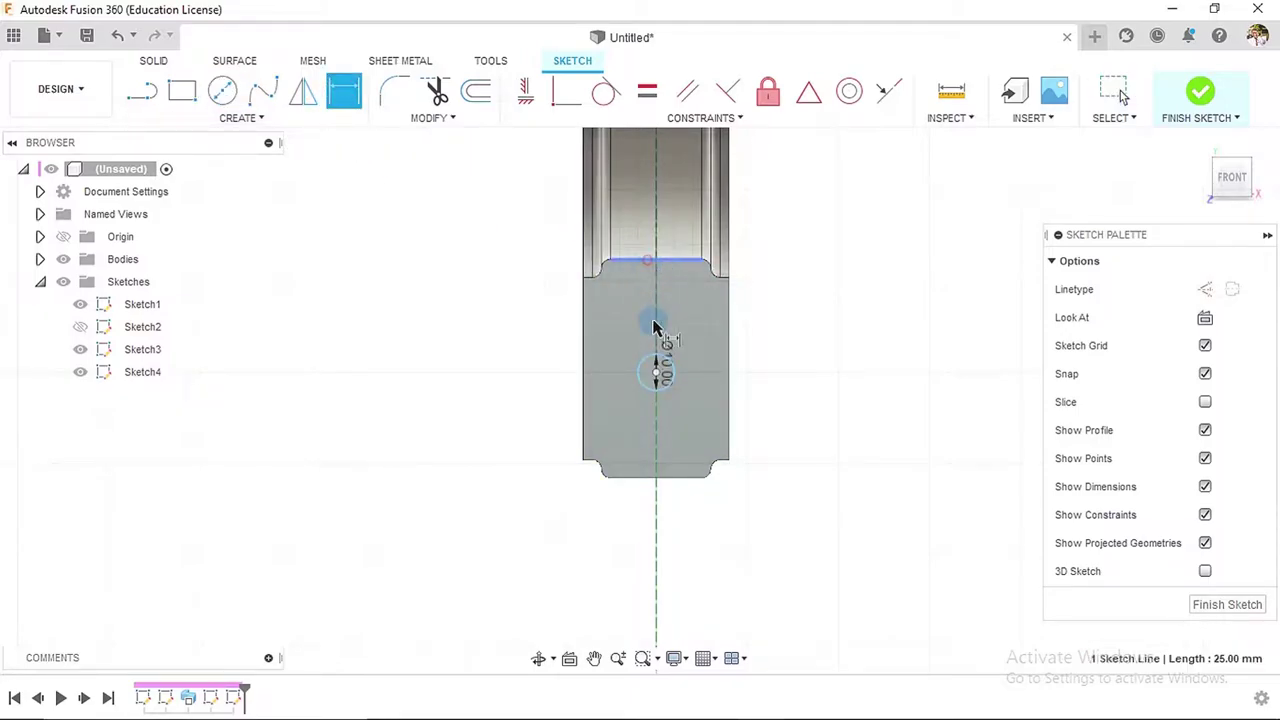
{"action": "left_click", "coordinate": [653, 376]}
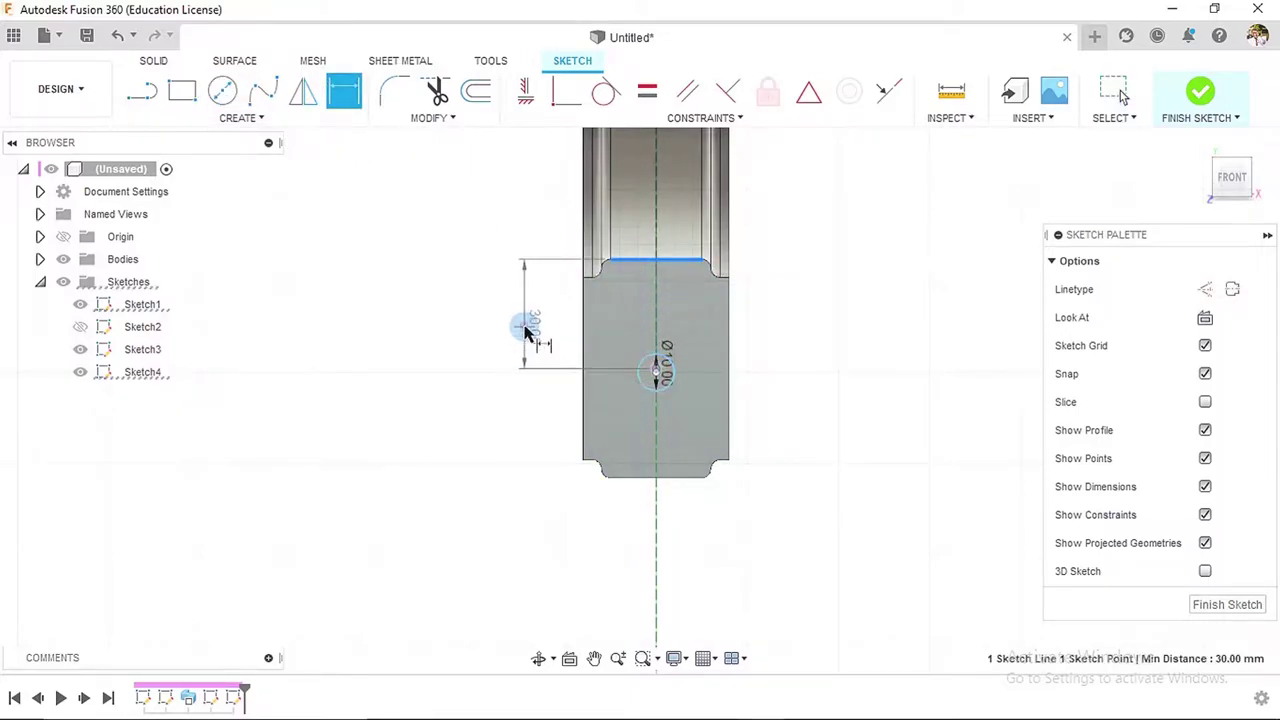
{"action": "left_click", "coordinate": [525, 331]}
{"action": "key", "text": "Return"}
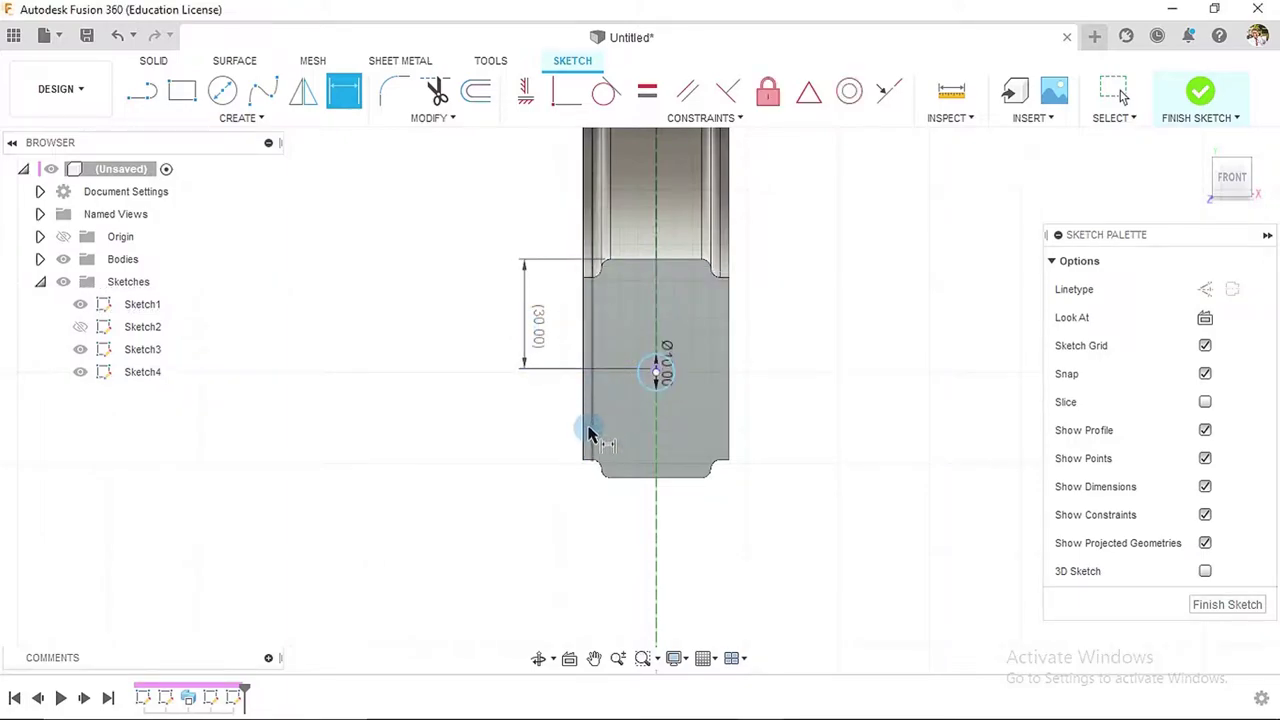
{"action": "left_click", "coordinate": [582, 410]}
{"action": "left_click", "coordinate": [655, 373]}
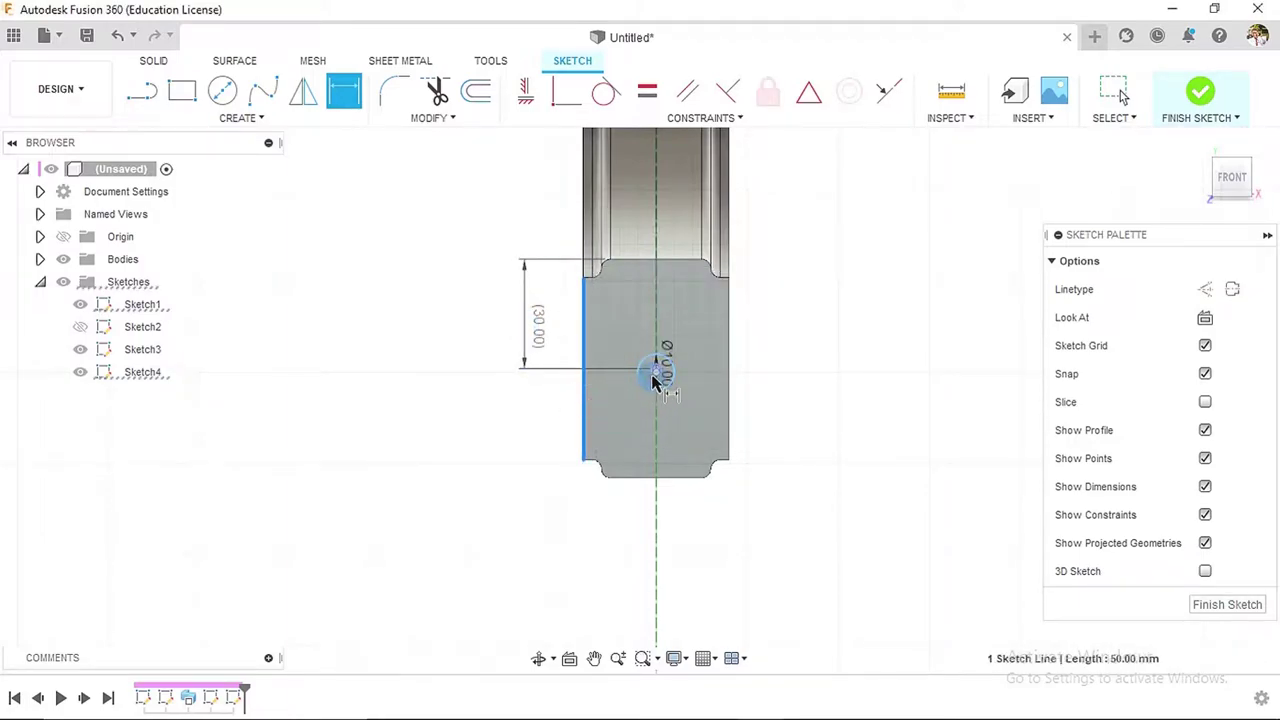
{"action": "left_click", "coordinate": [620, 530]}
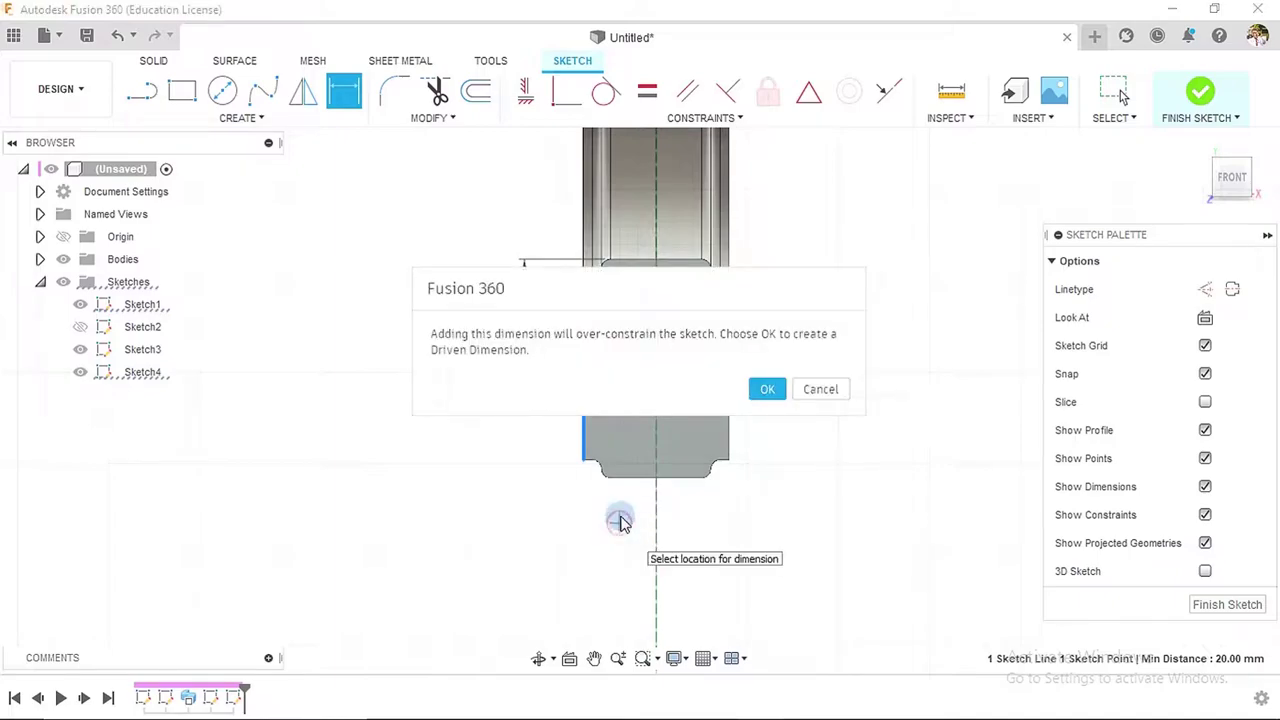
{"action": "left_click", "coordinate": [767, 389]}
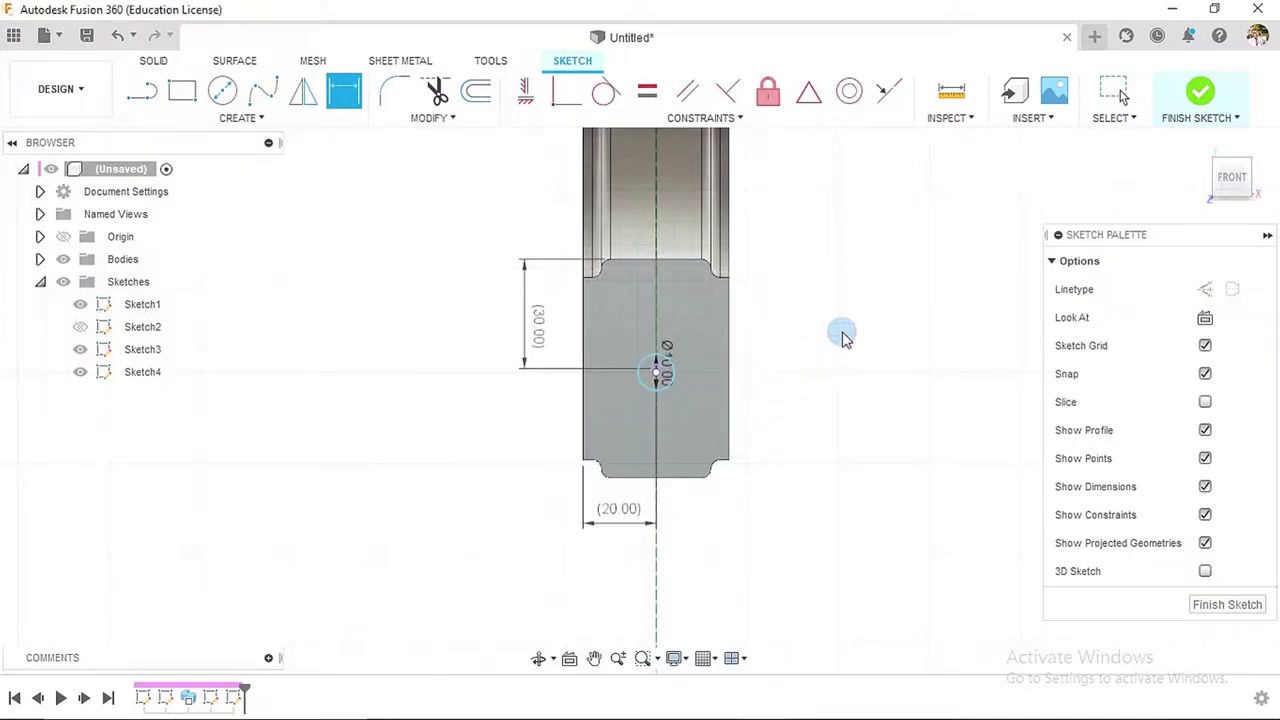
{"action": "left_click", "coordinate": [1201, 93]}
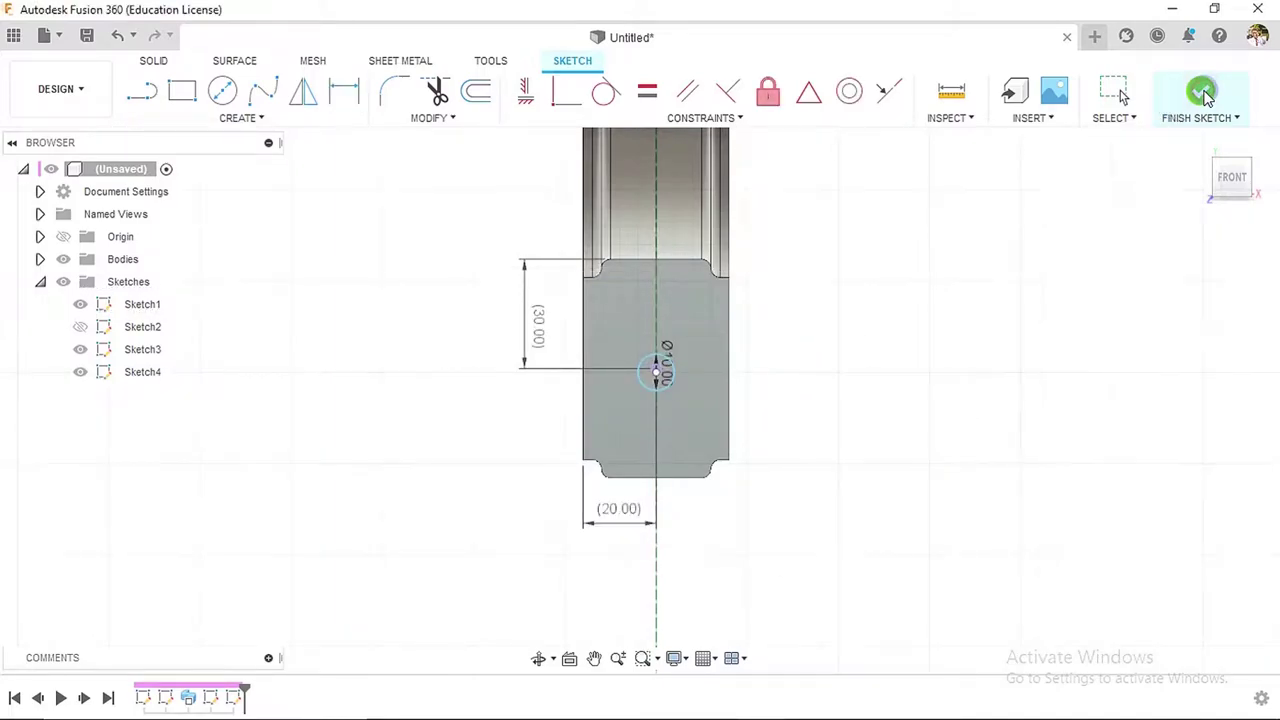
- Extrude-cut the Ø10 end-face circle -40 mm into the curved bar
{"action": "left_click", "coordinate": [1199, 147]}
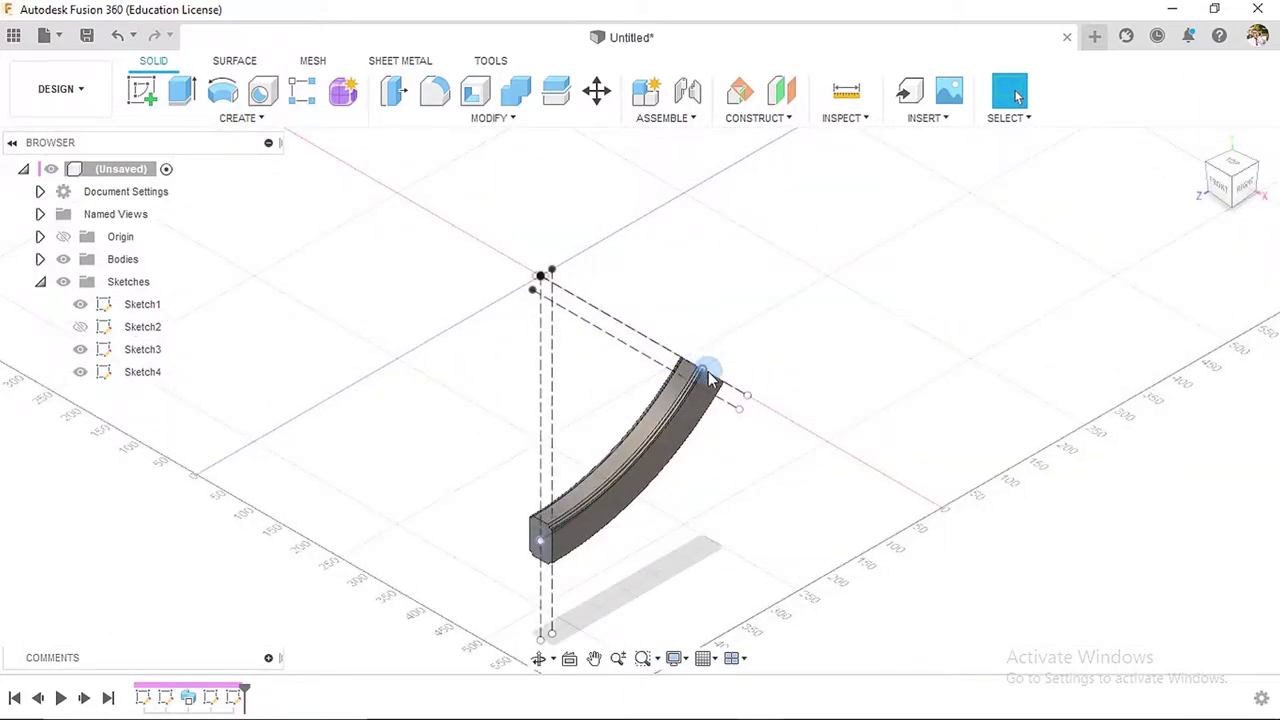
{"action": "left_click", "coordinate": [181, 91]}
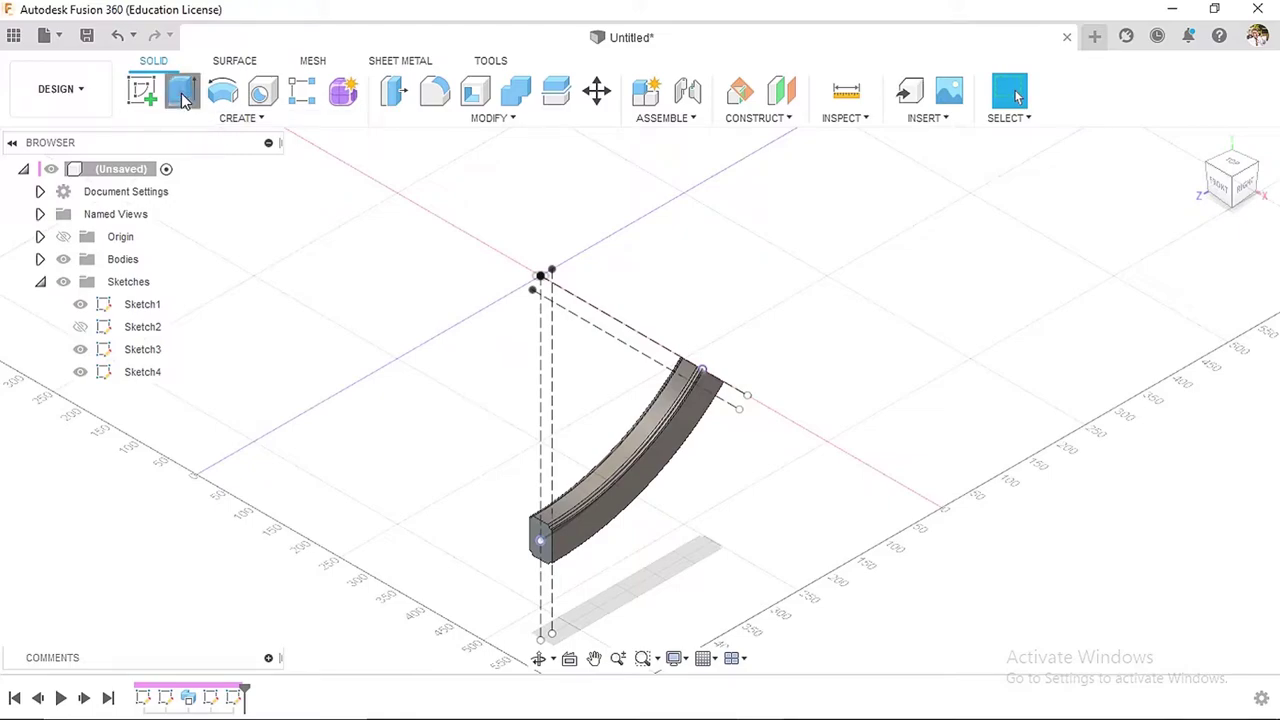
{"action": "scroll", "coordinate": [550, 560], "scroll_direction": "up", "scroll_amount": 8}
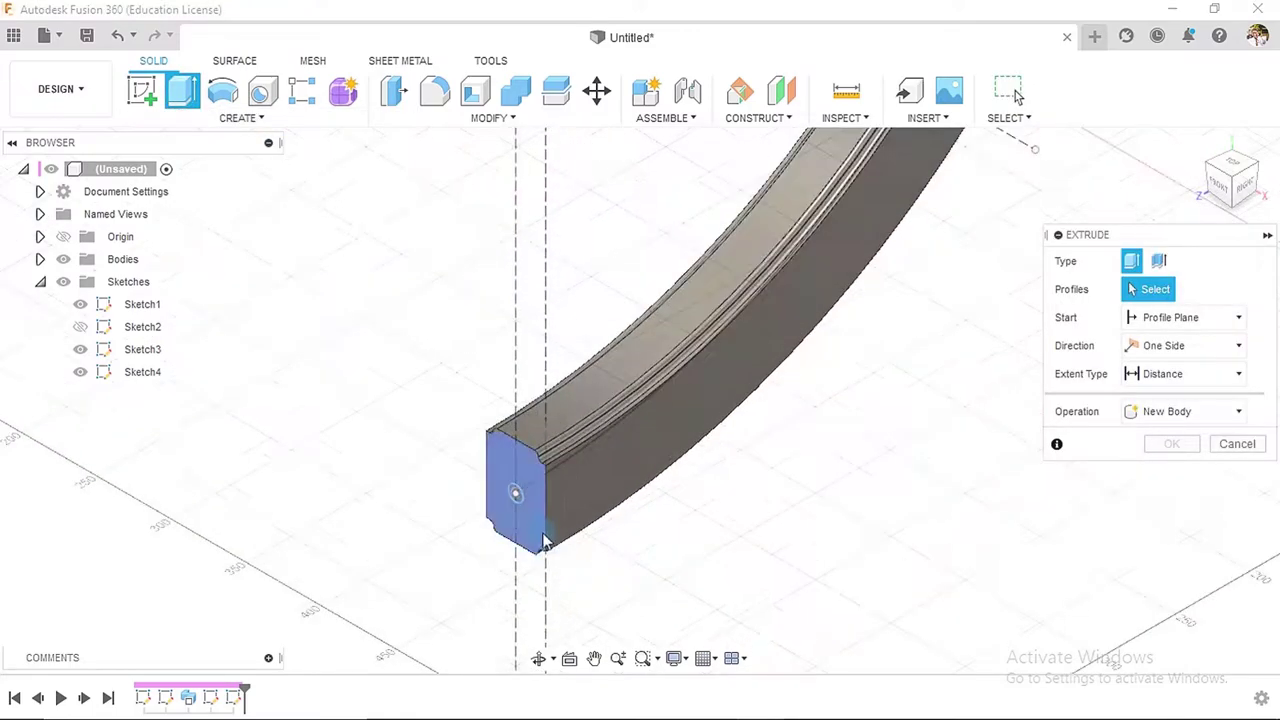
{"action": "left_click", "coordinate": [500, 474]}
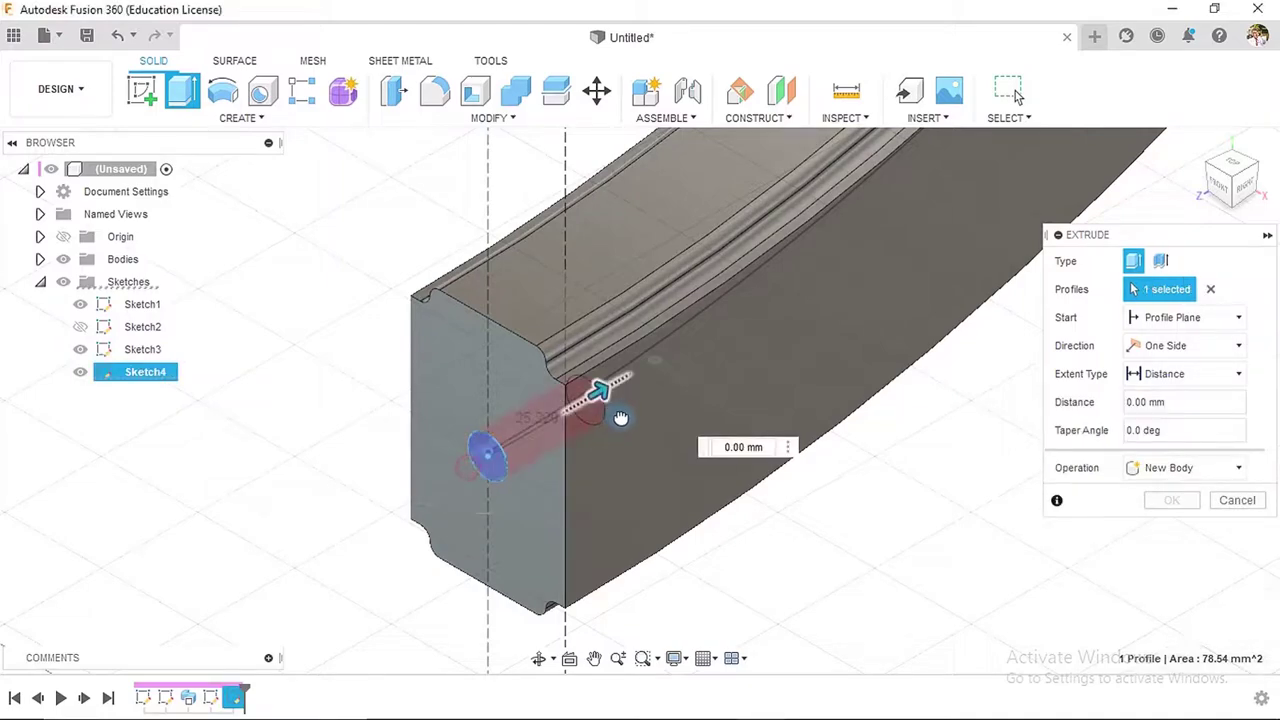
{"action": "left_click_drag", "start_coordinate": [620, 417], "coordinate": [631, 412]}
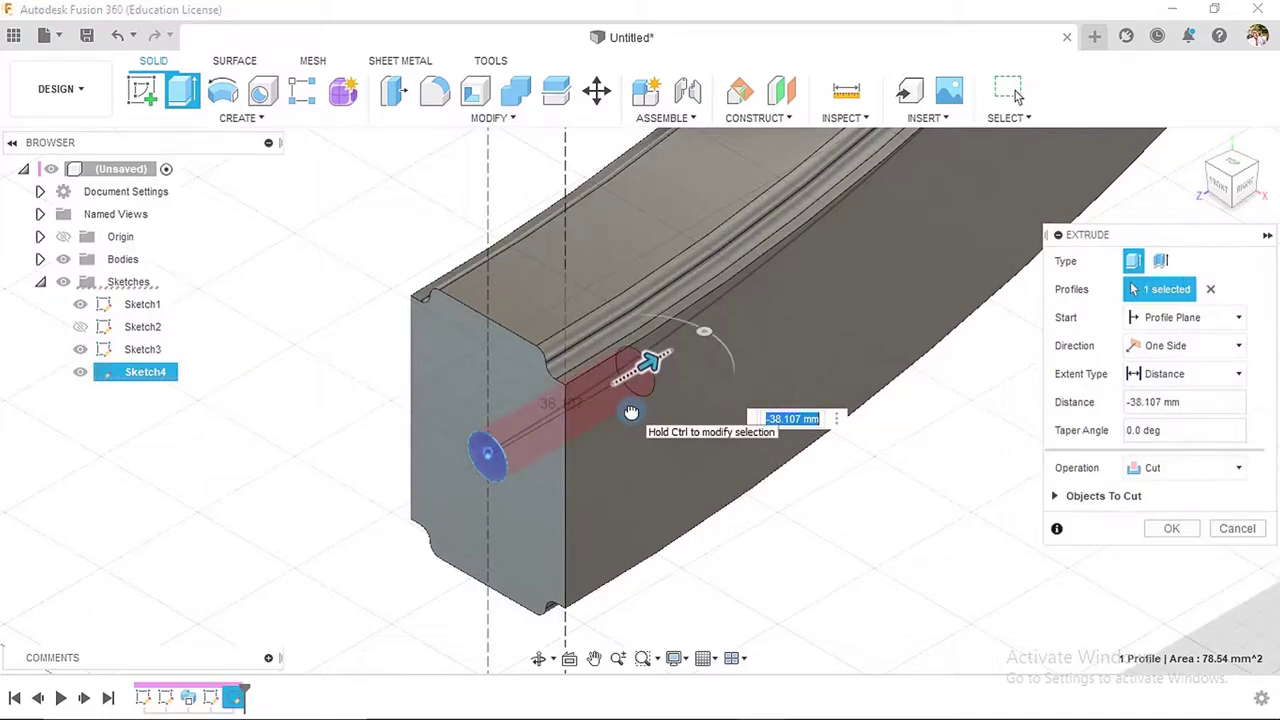
{"action": "type", "text": "-4"}
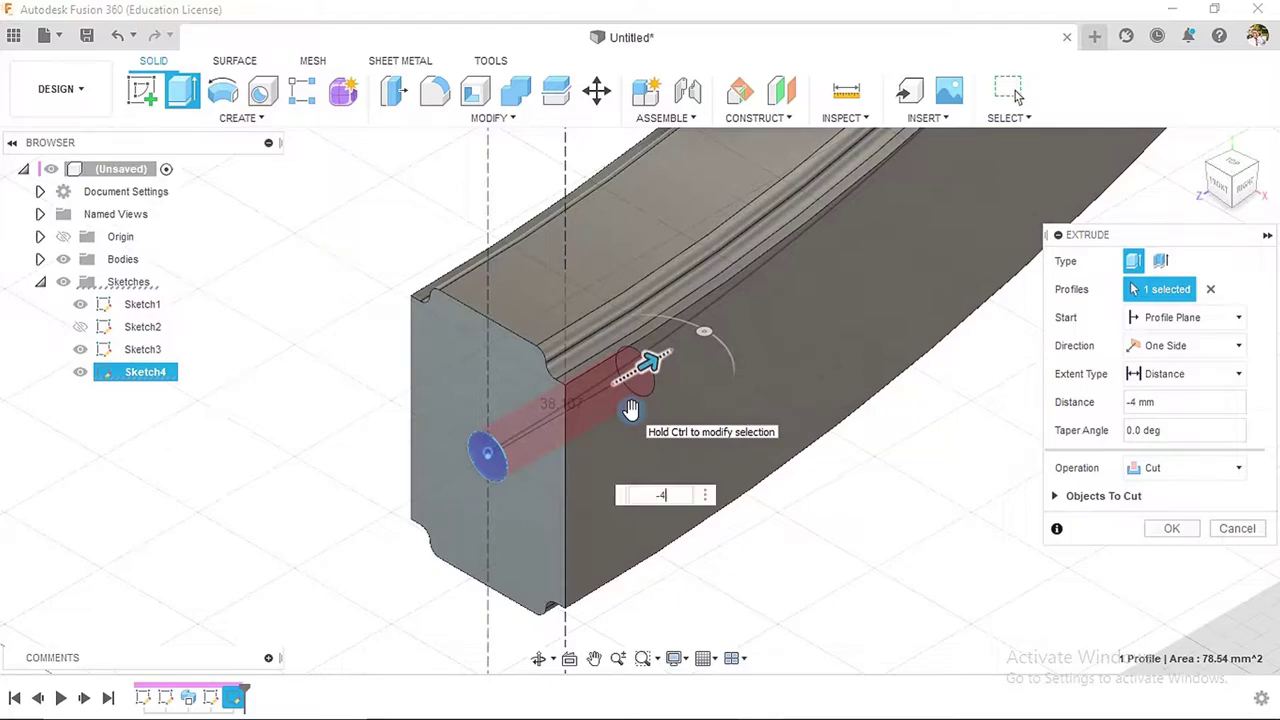
{"action": "type", "text": "0"}
{"action": "key", "text": "Return"}
{"action": "scroll", "coordinate": [690, 405], "scroll_direction": "down", "scroll_amount": 5}
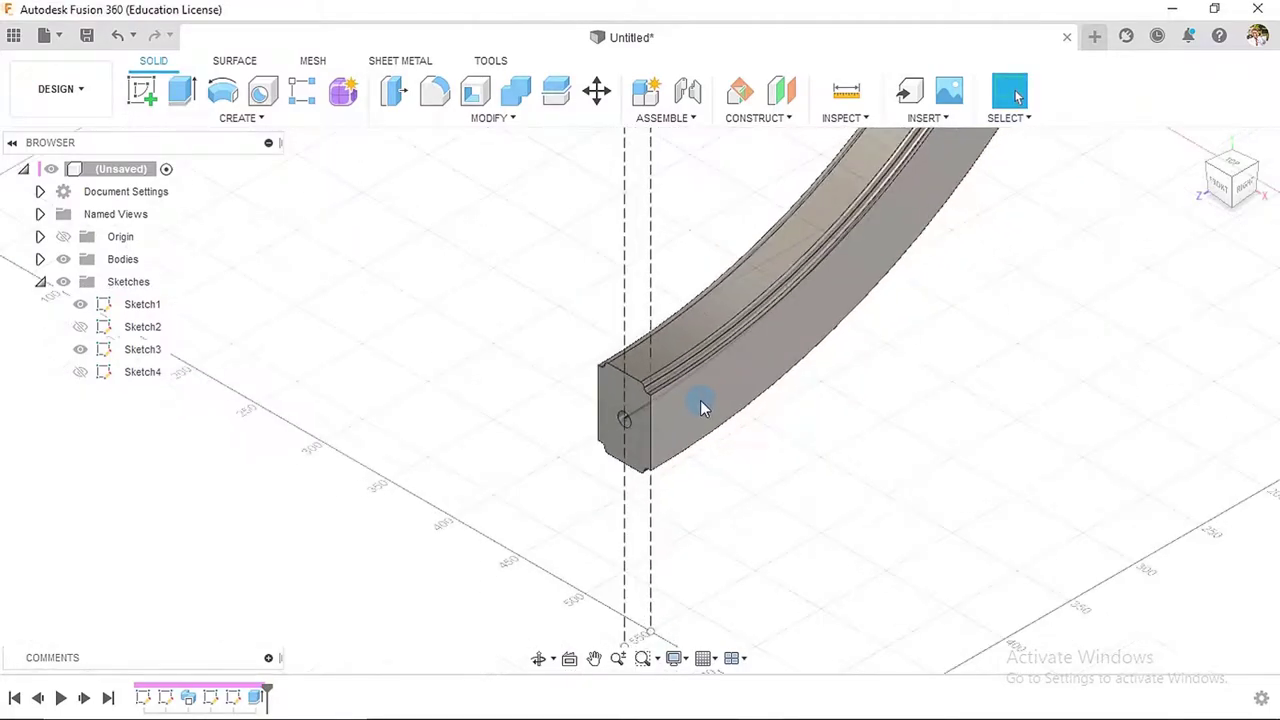
{"action": "middle_click_drag", "start_coordinate": [700, 400], "coordinate": [837, 363], "text": "shift"}
{"action": "middle_click_drag", "start_coordinate": [991, 294], "coordinate": [397, 217], "text": "shift"}
- Extrude-cut the Ø10 circle on the opposite end face 40 mm into the bar
{"action": "left_click", "coordinate": [183, 92]}
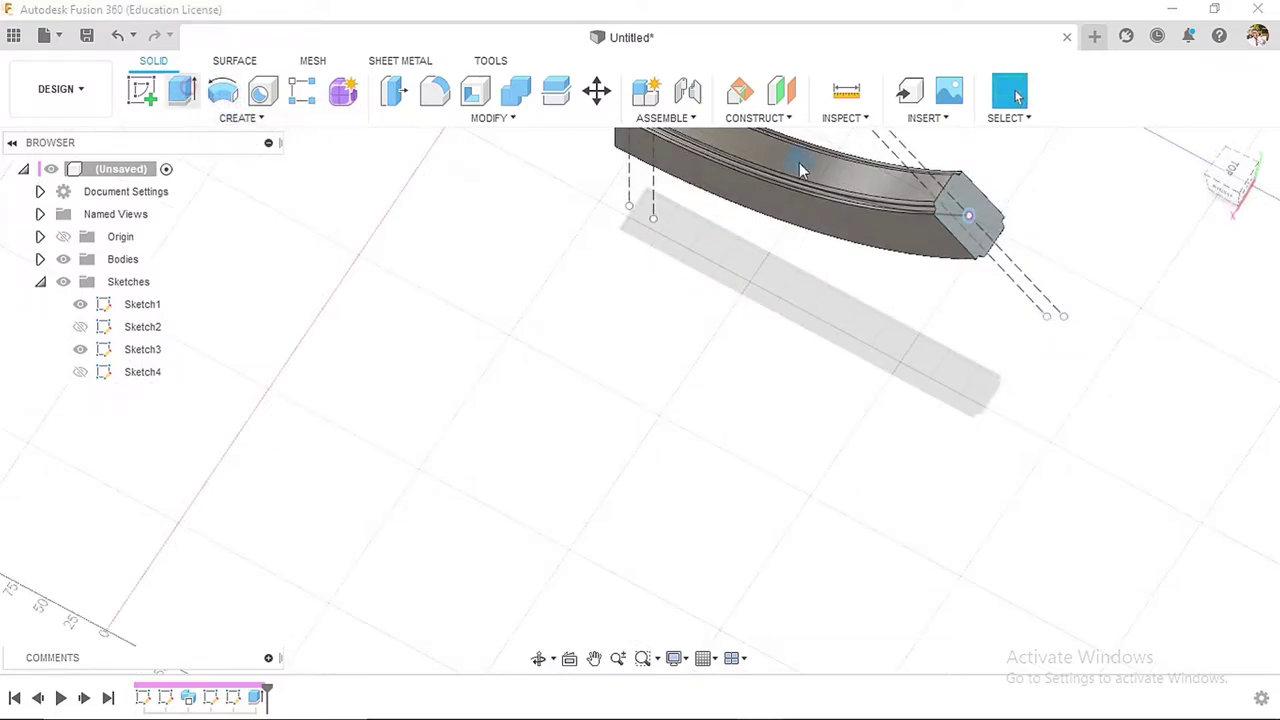
{"action": "scroll", "coordinate": [985, 205], "scroll_direction": "up", "scroll_amount": 4}
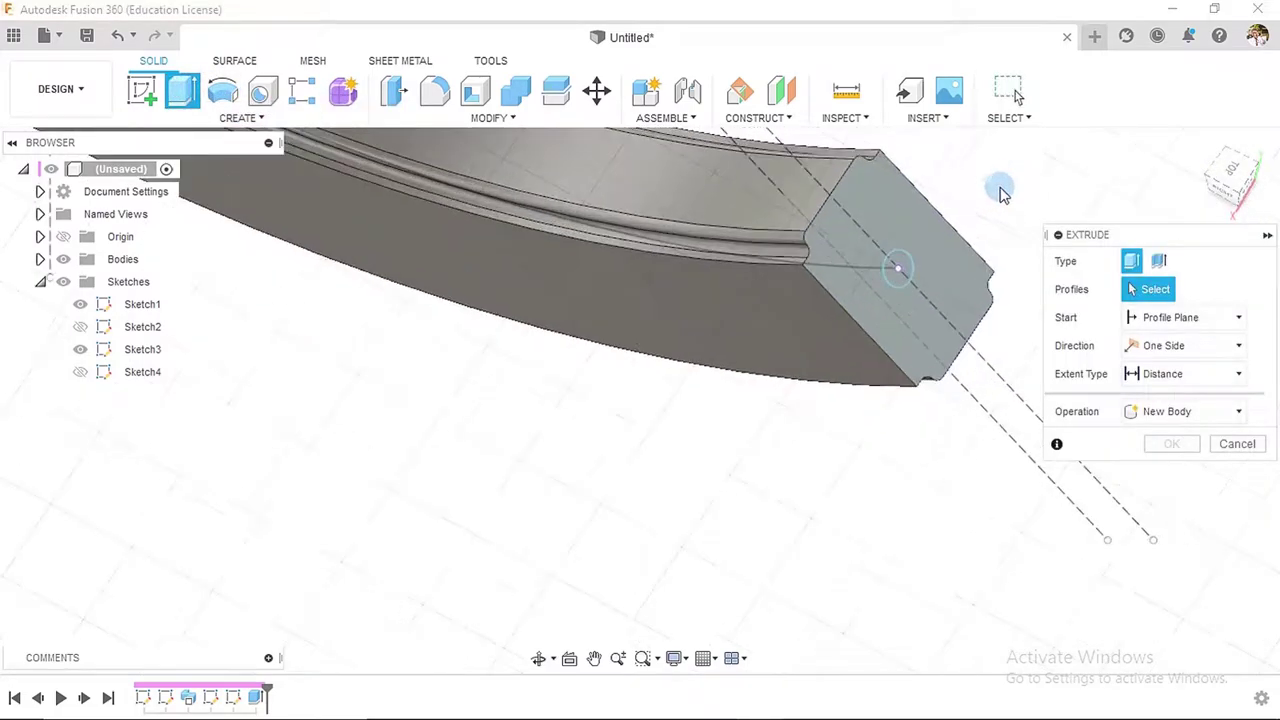
{"action": "left_click", "coordinate": [904, 270]}
{"action": "left_click", "coordinate": [1220, 198]}
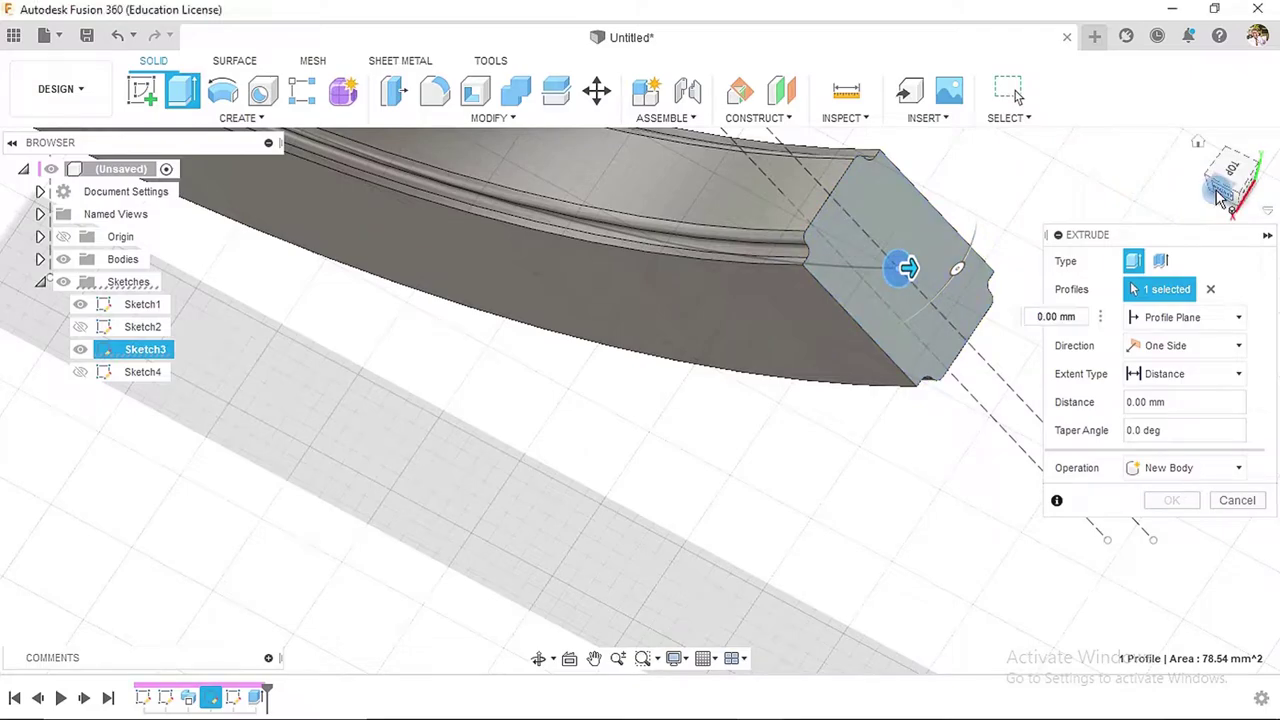
{"action": "left_click_drag", "start_coordinate": [823, 302], "coordinate": [668, 450]}
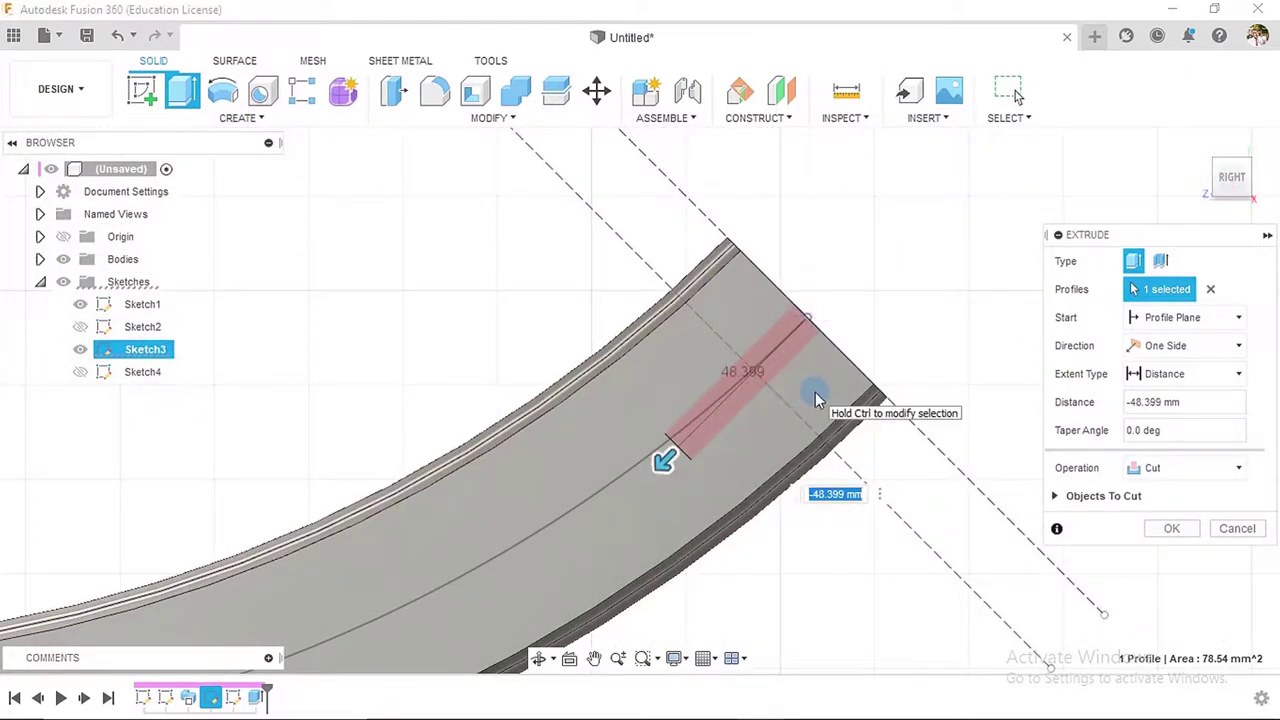
{"action": "type", "text": "40"}
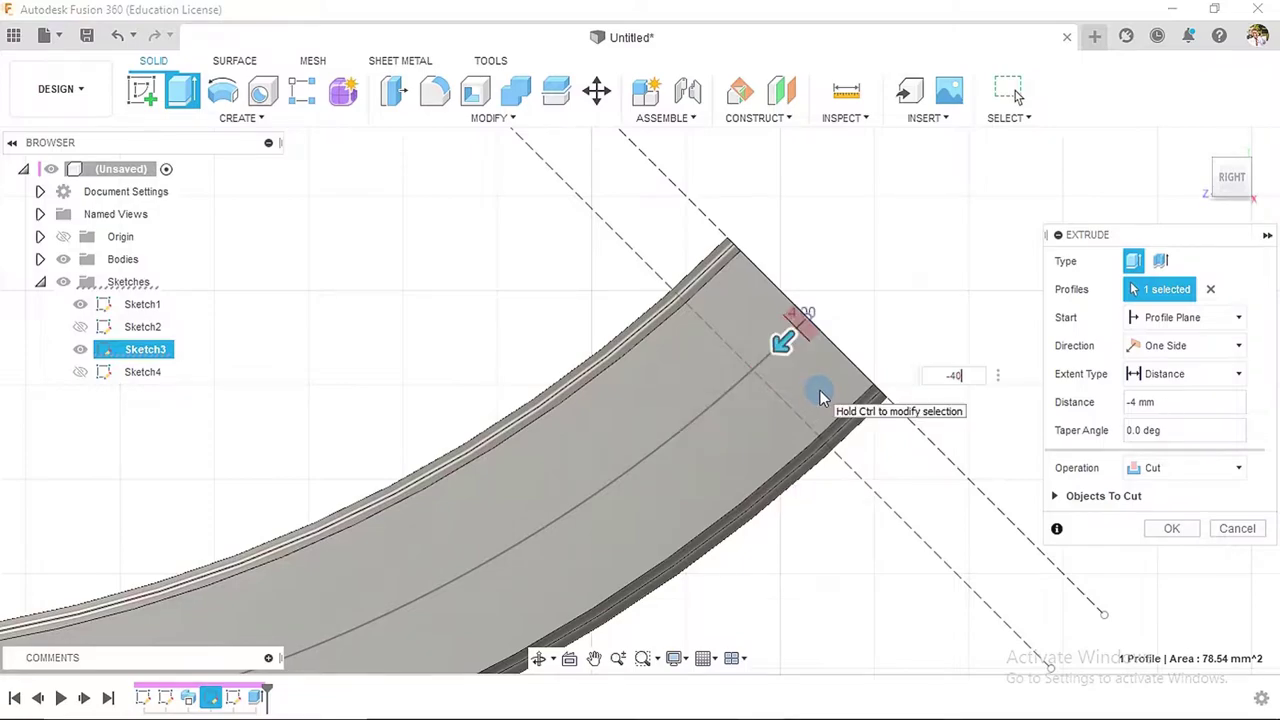
{"action": "left_click", "coordinate": [1176, 530]}
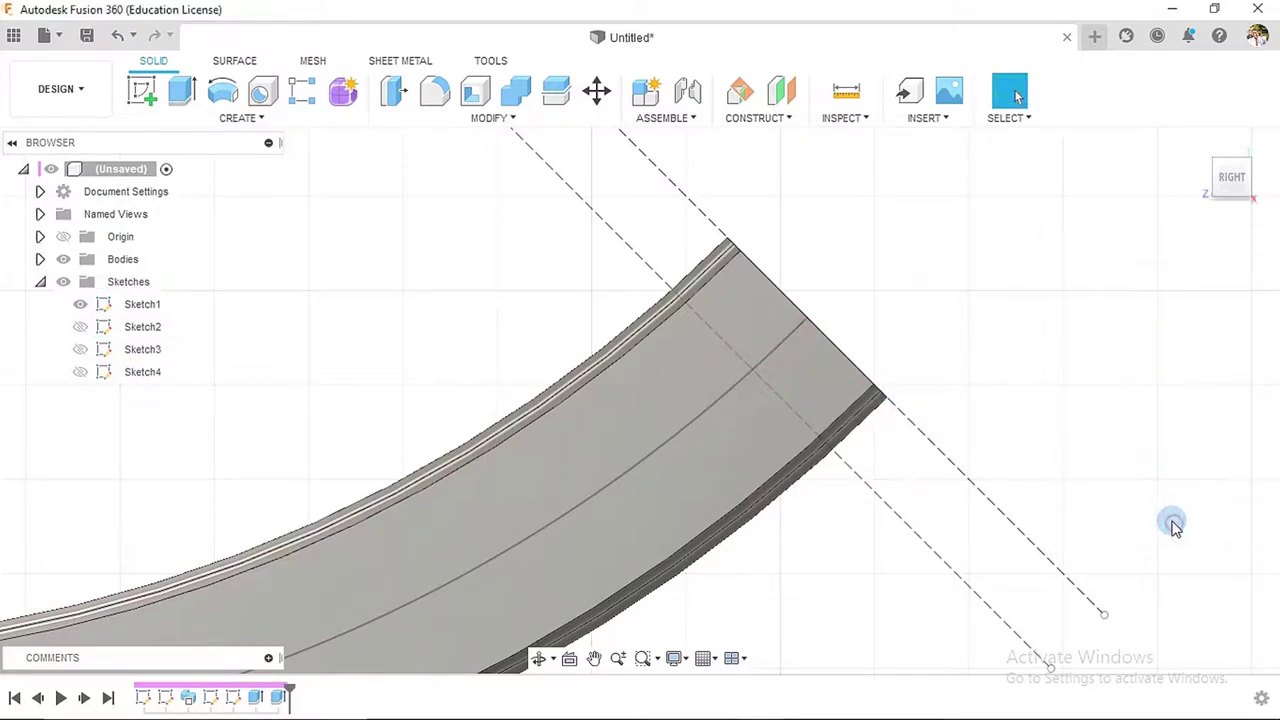
{"action": "middle_click_drag", "start_coordinate": [986, 357], "coordinate": [760, 430], "text": "shift"}
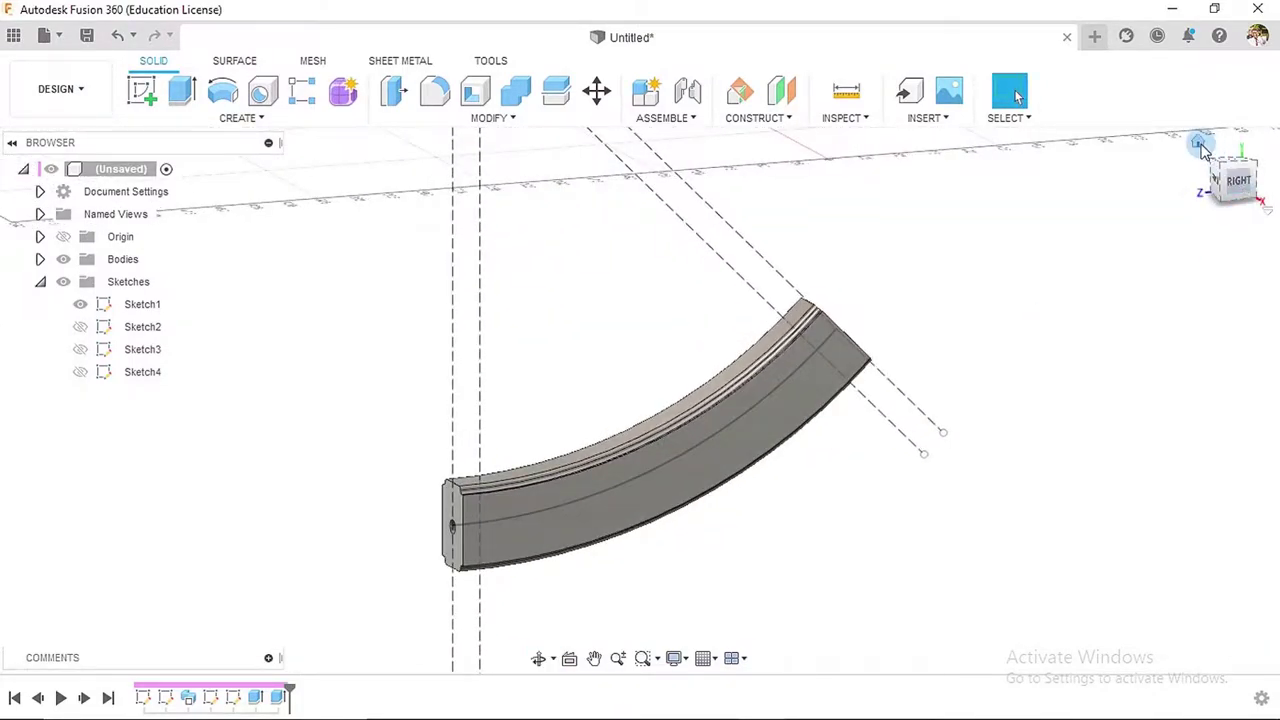
{"action": "left_click", "coordinate": [1199, 145]}
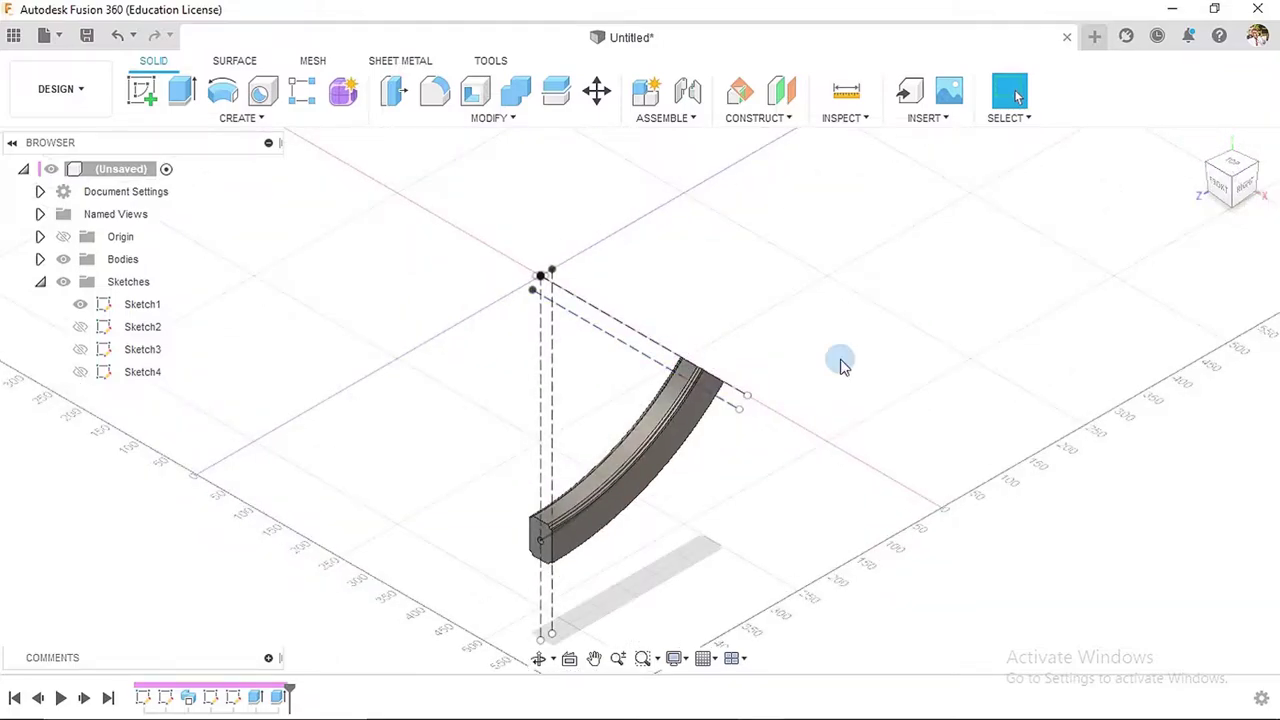
{"action": "middle_click_drag", "start_coordinate": [840, 365], "coordinate": [677, 334], "text": "shift"}
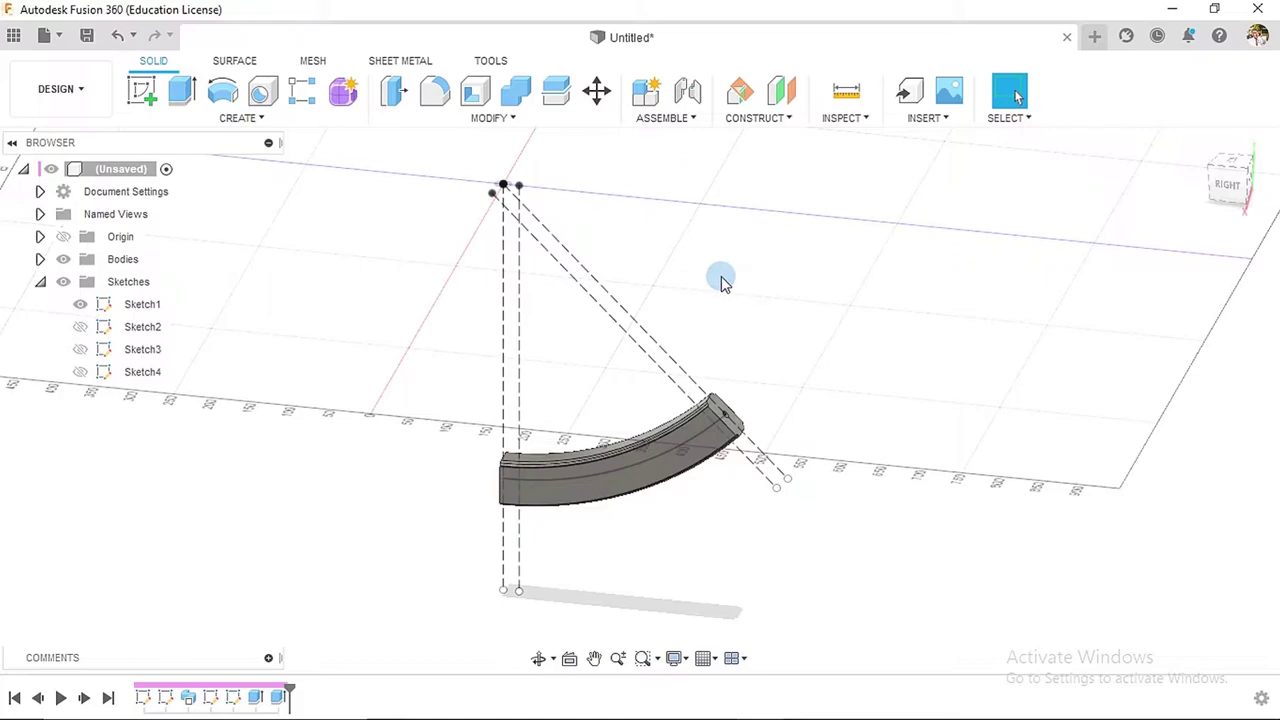
- Create a Plane at Angle through the slanted sketch line
{"action": "left_click", "coordinate": [782, 122]}
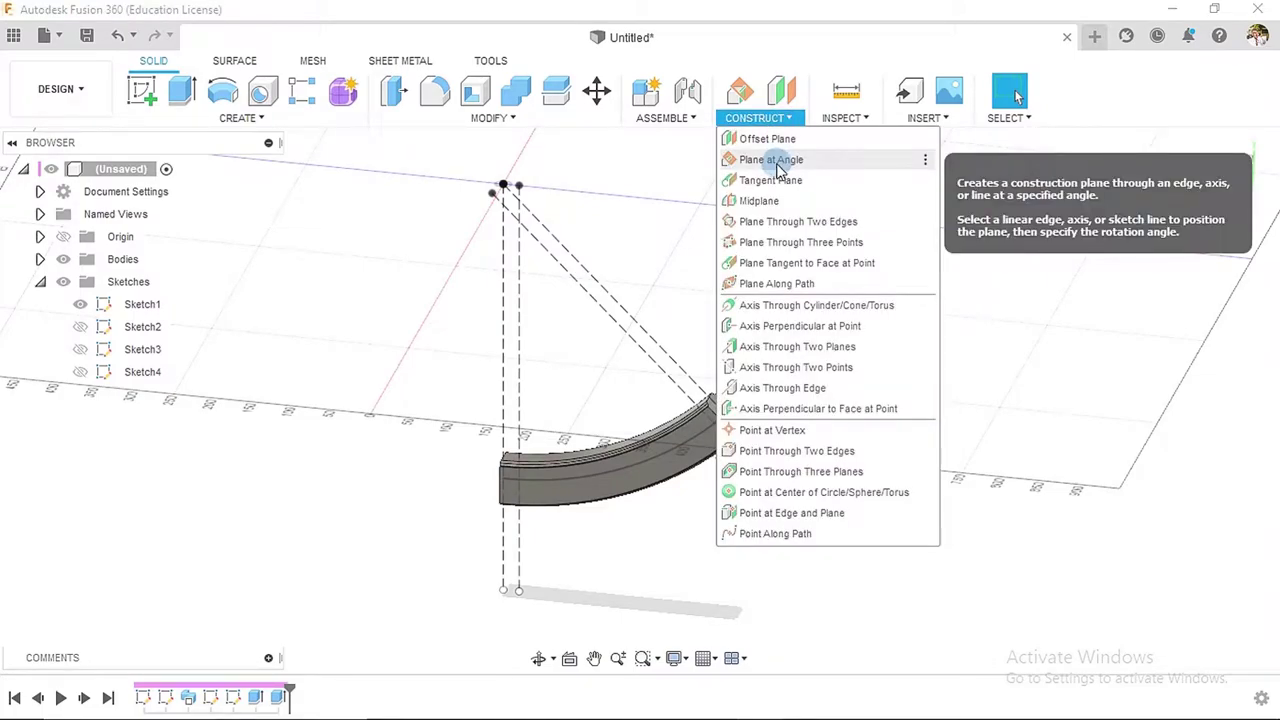
{"action": "left_click", "coordinate": [776, 162]}
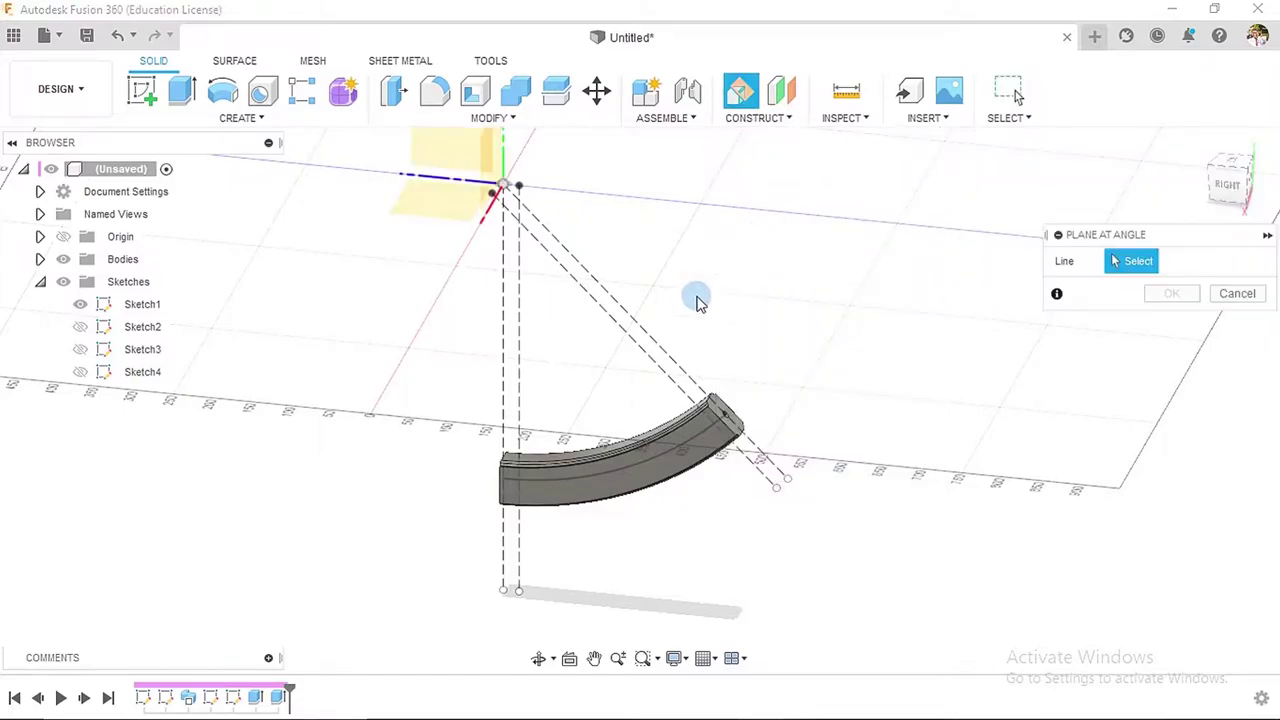
{"action": "left_click", "coordinate": [617, 332]}
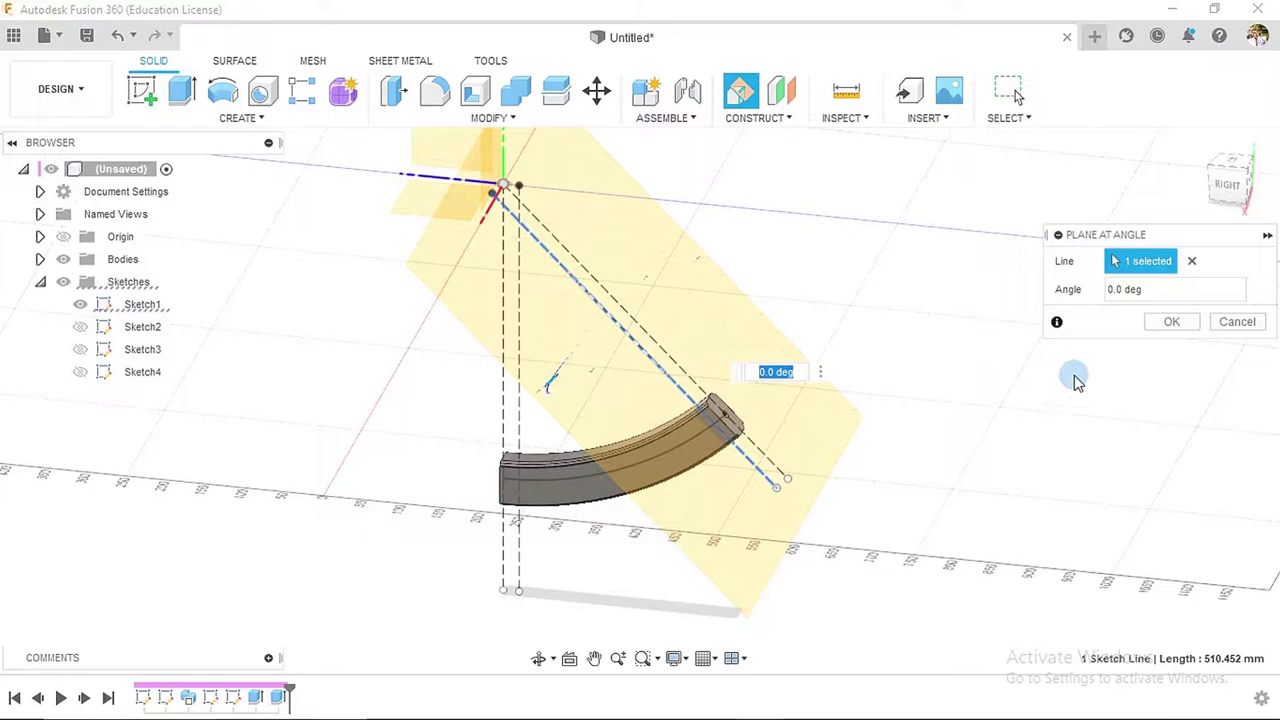
{"action": "left_click", "coordinate": [1228, 184]}
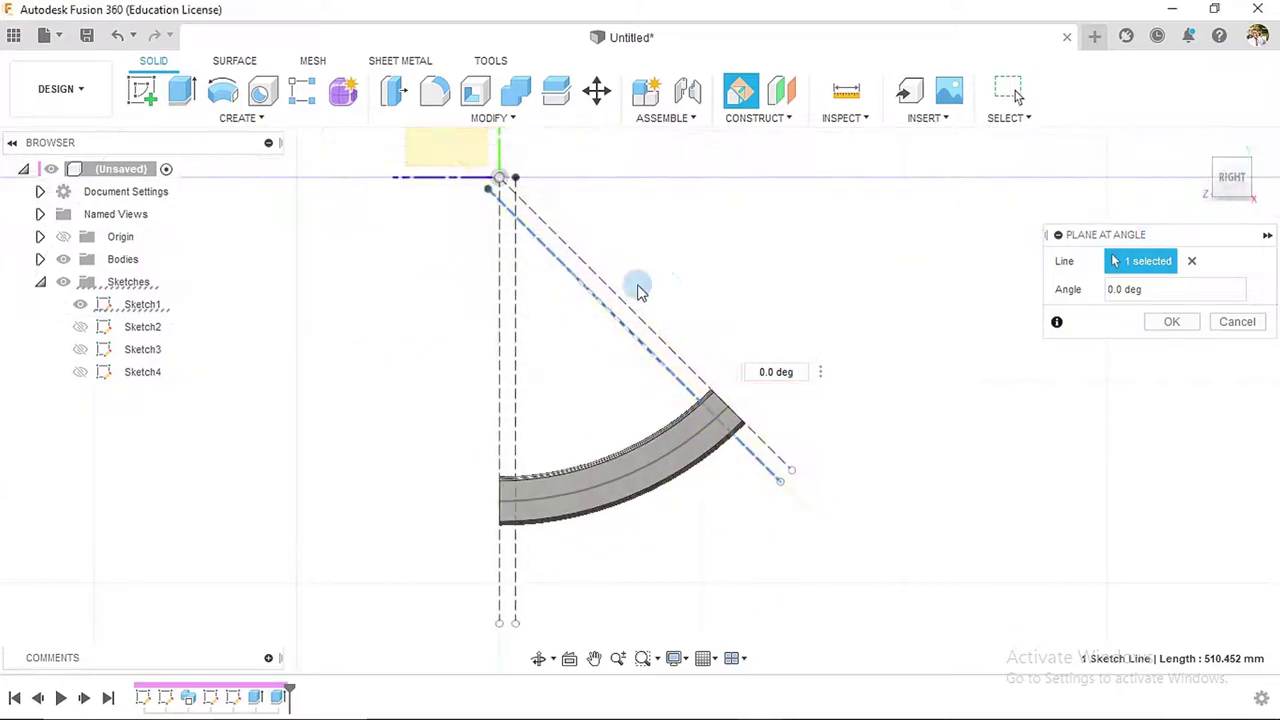
{"action": "middle_click_drag", "start_coordinate": [1084, 455], "coordinate": [997, 471], "text": "shift"}
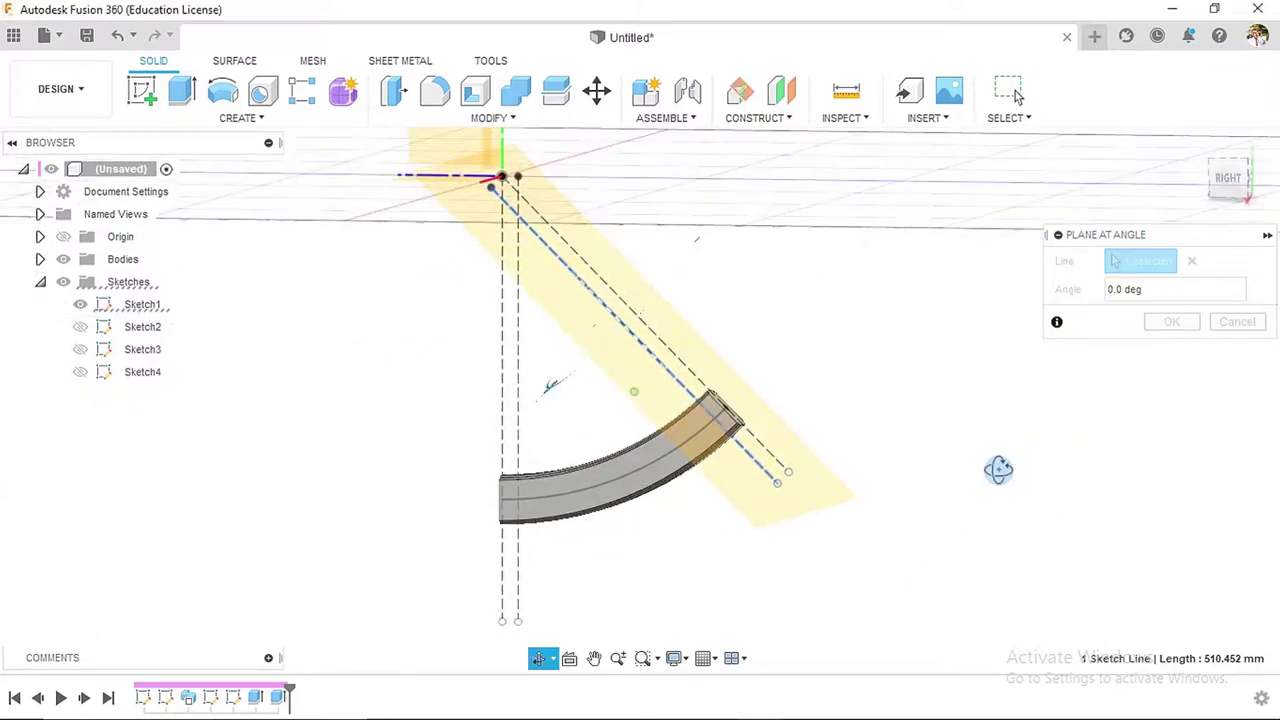
{"action": "left_click", "coordinate": [1178, 322]}
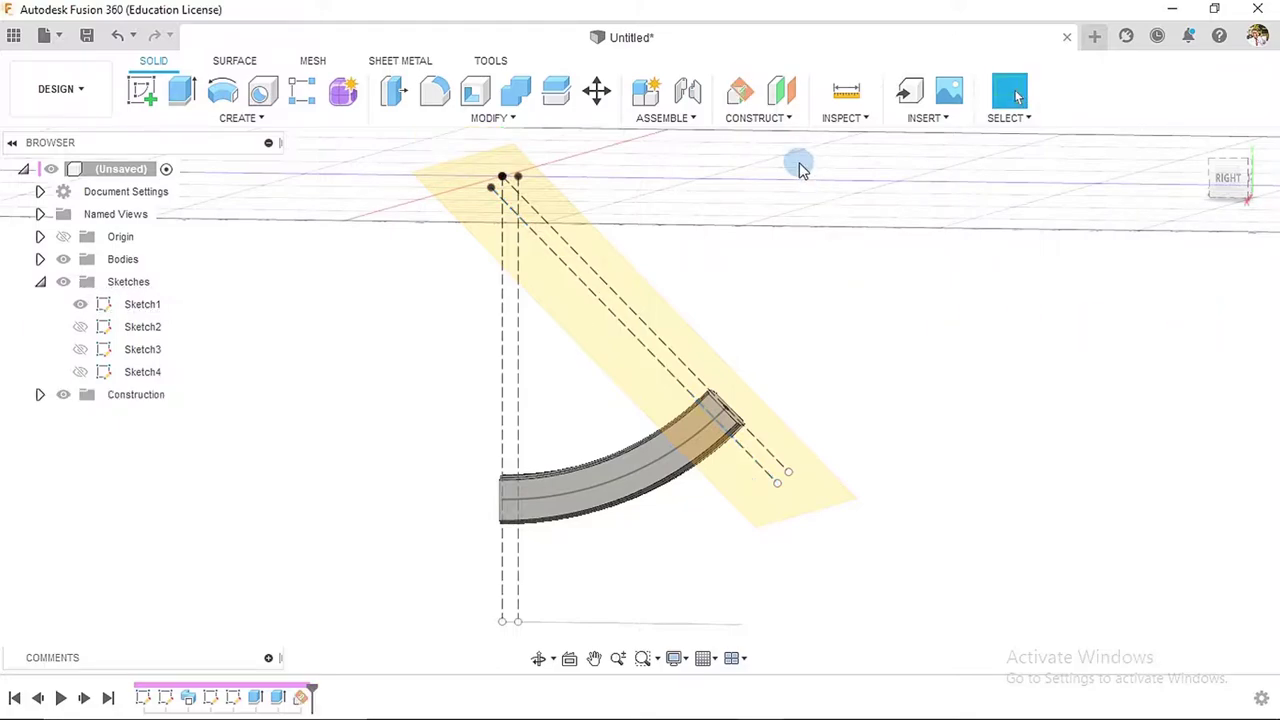
- Create a second Plane at Angle through the vertical sketch line
{"action": "left_click", "coordinate": [764, 118]}
{"action": "left_click", "coordinate": [779, 160]}
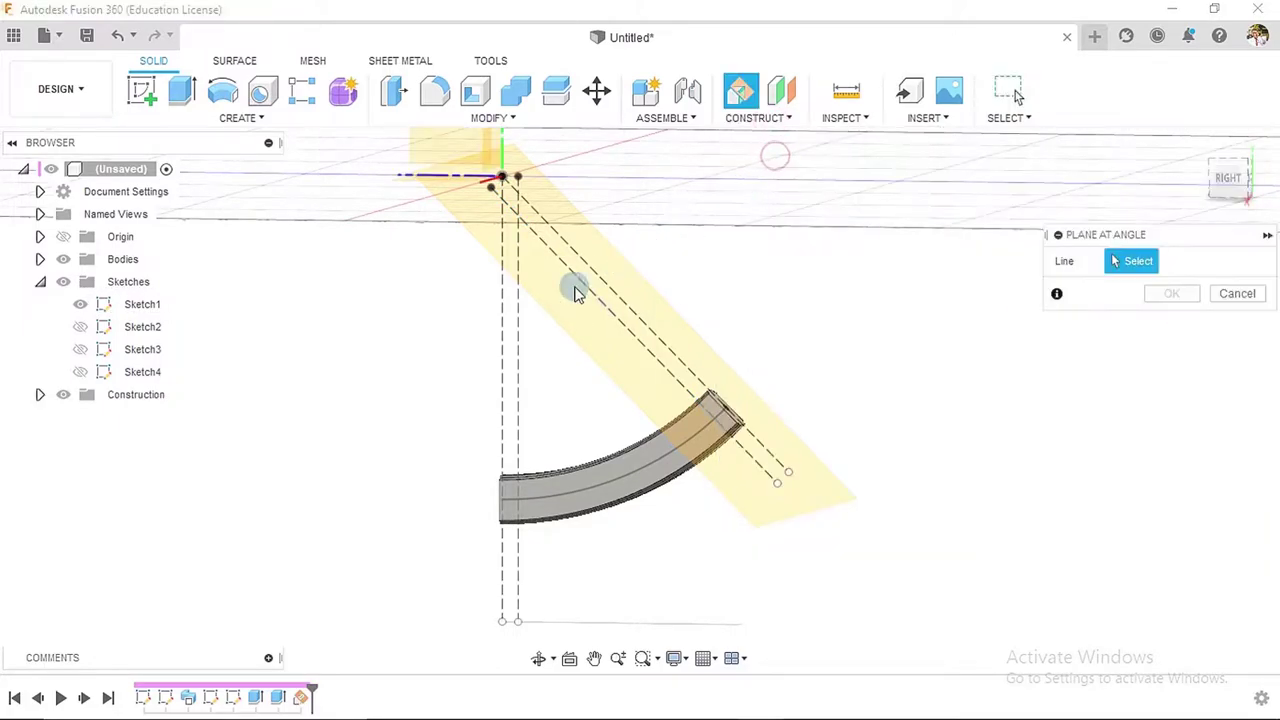
{"action": "left_click", "coordinate": [517, 338]}
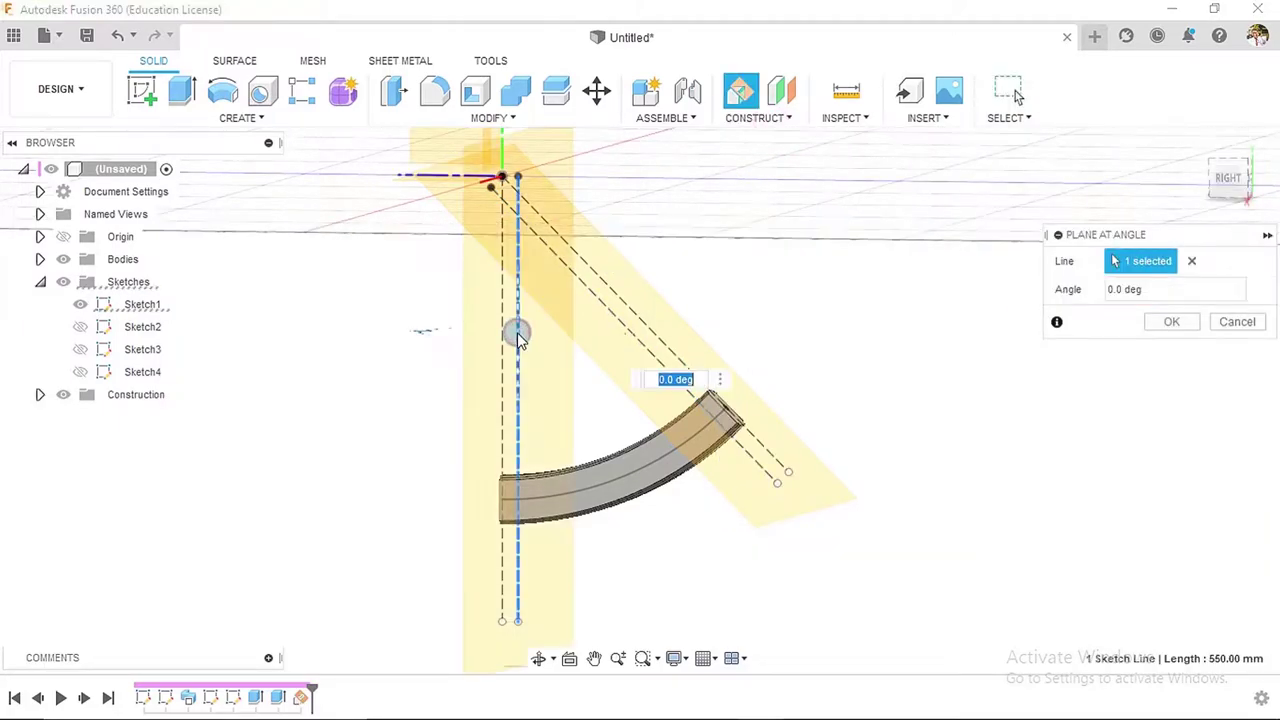
{"action": "left_click", "coordinate": [1172, 321]}
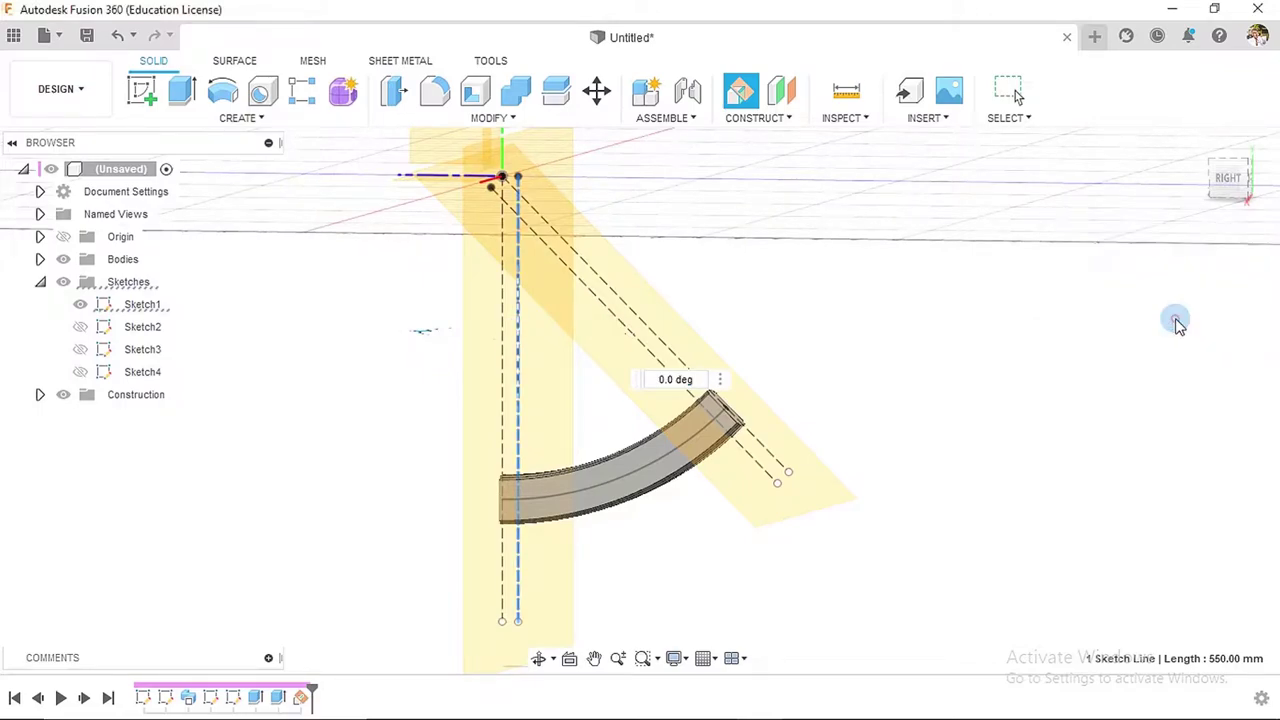
- Hide Sketch1 and collapse the Sketches folder, leaving the bar and both planes visible
{"action": "left_click", "coordinate": [1228, 177]}
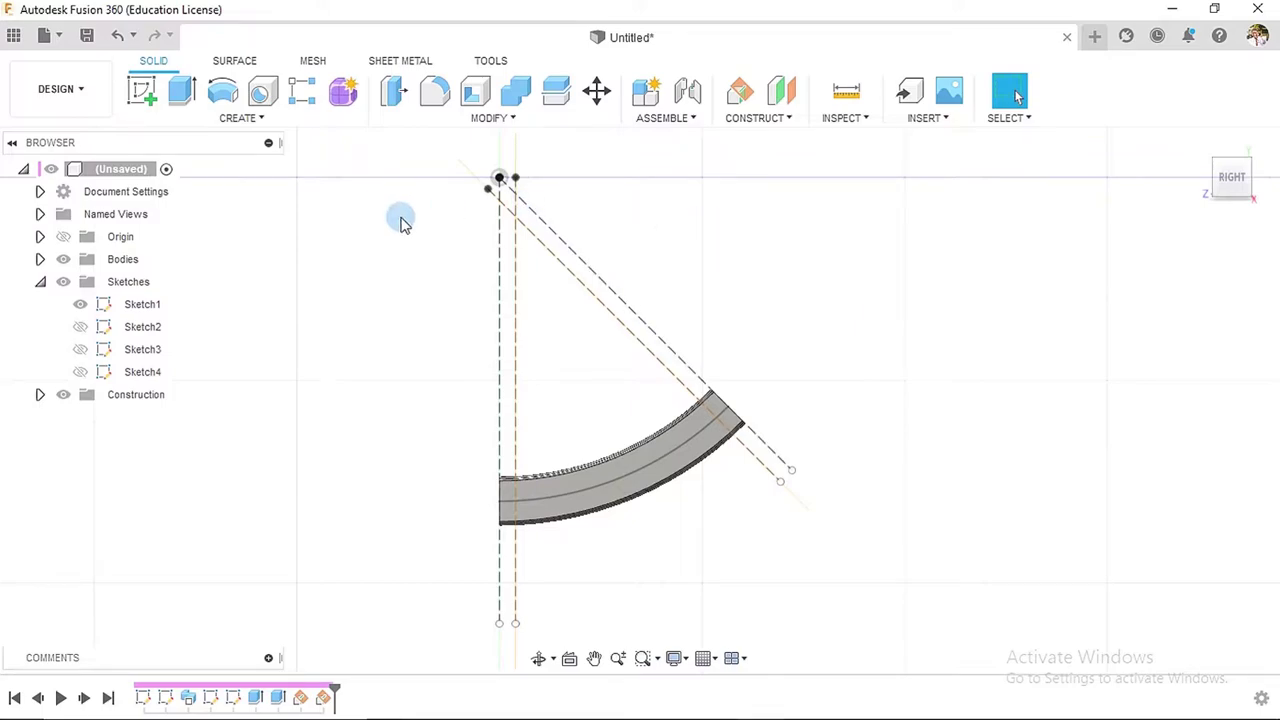
{"action": "left_click", "coordinate": [80, 305]}
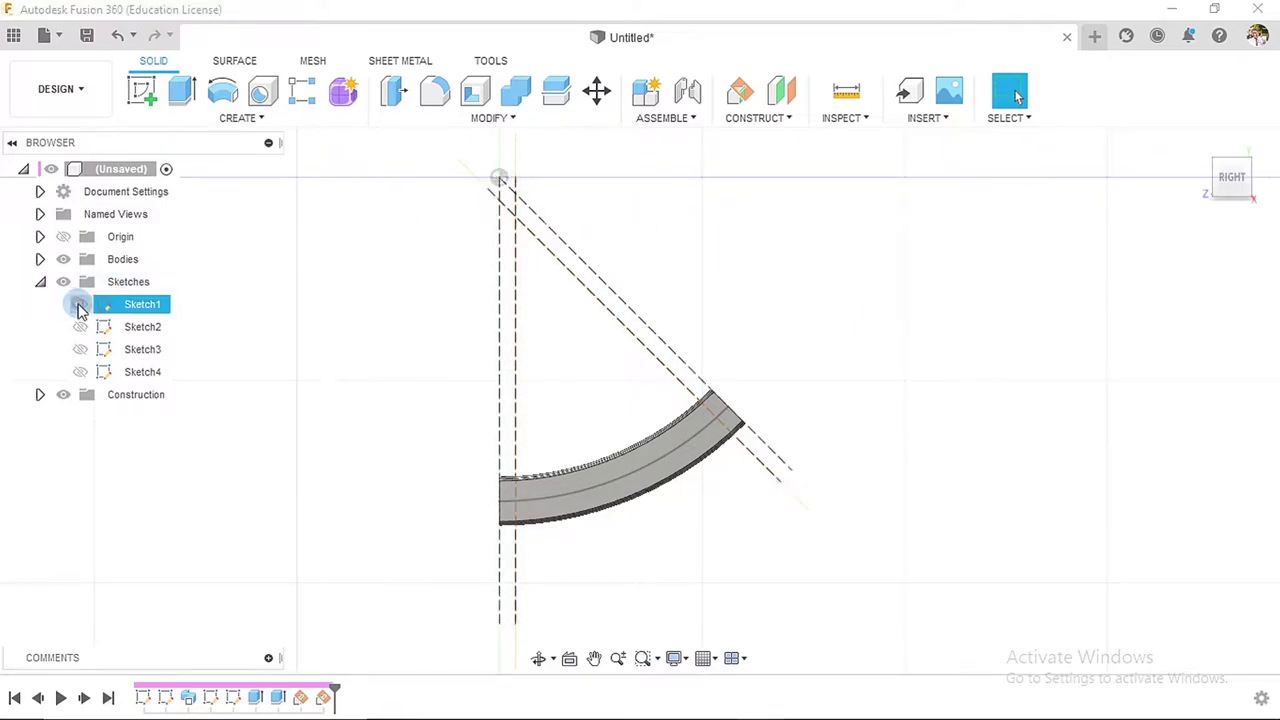
{"action": "left_click", "coordinate": [76, 305]}
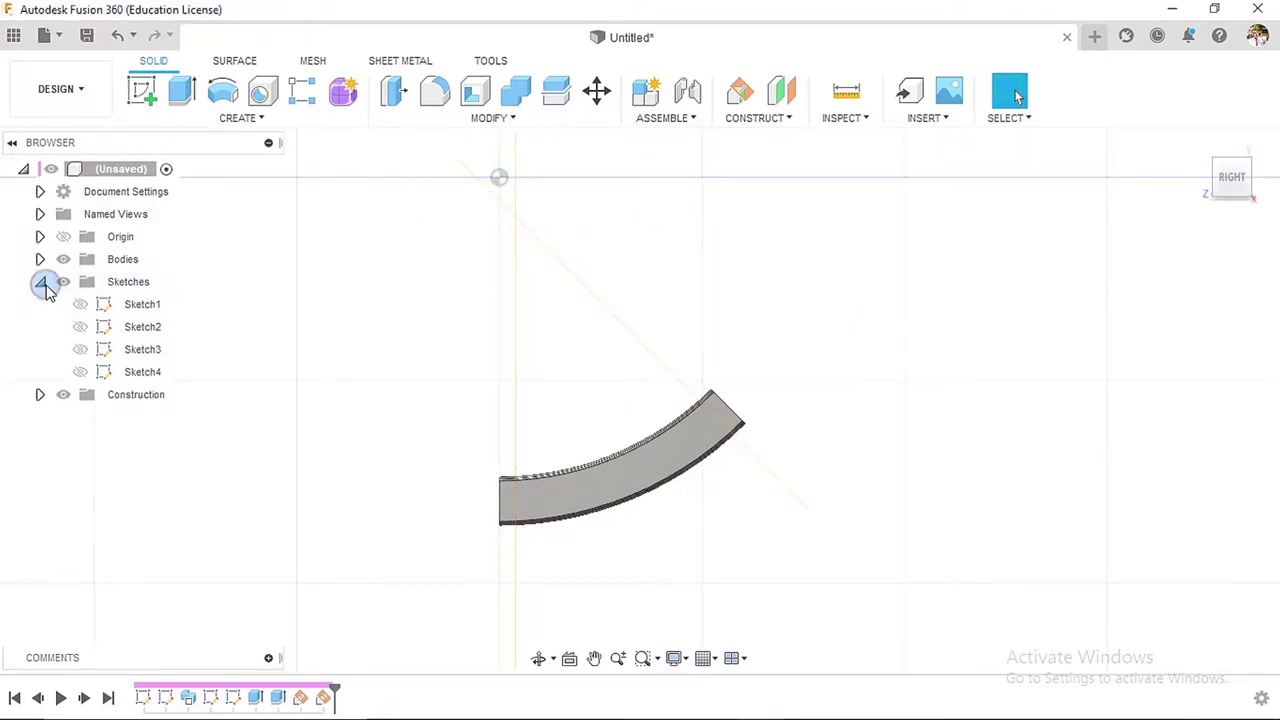
{"action": "left_click", "coordinate": [43, 284]}
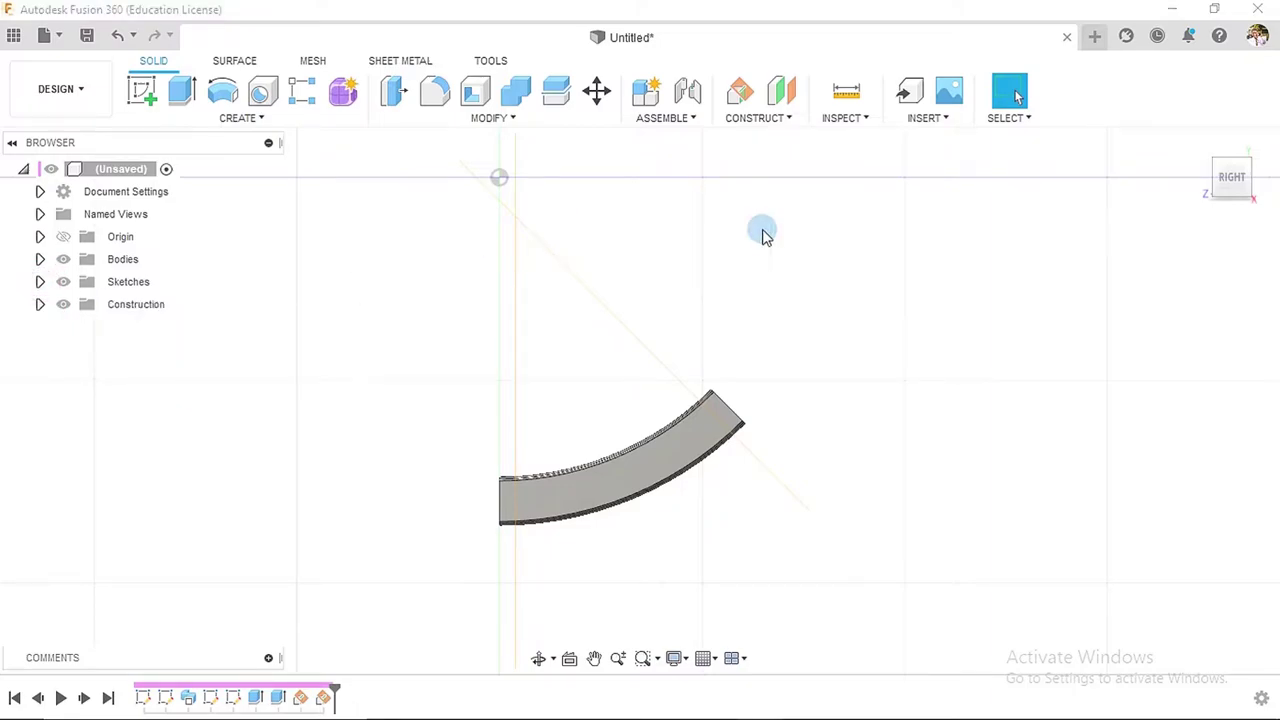
{"action": "middle_click_drag", "start_coordinate": [762, 234], "coordinate": [746, 251], "text": "shift"}
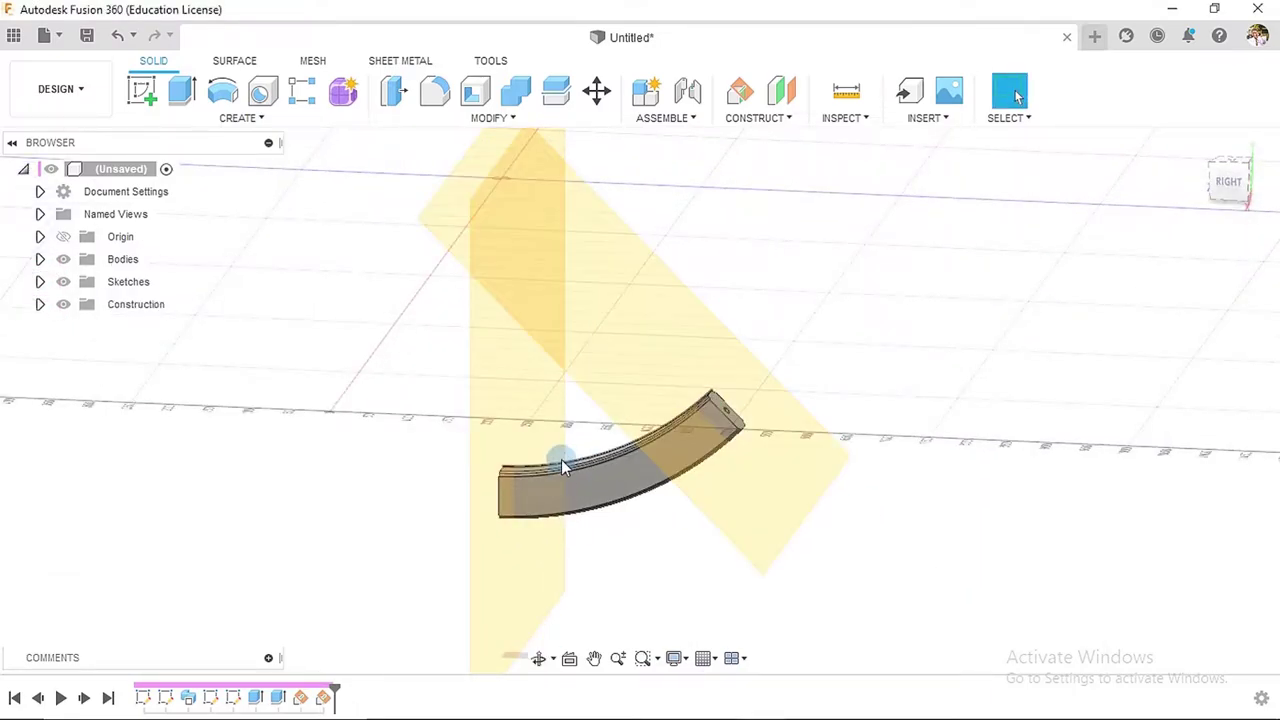
{"action": "left_click", "coordinate": [583, 320]}
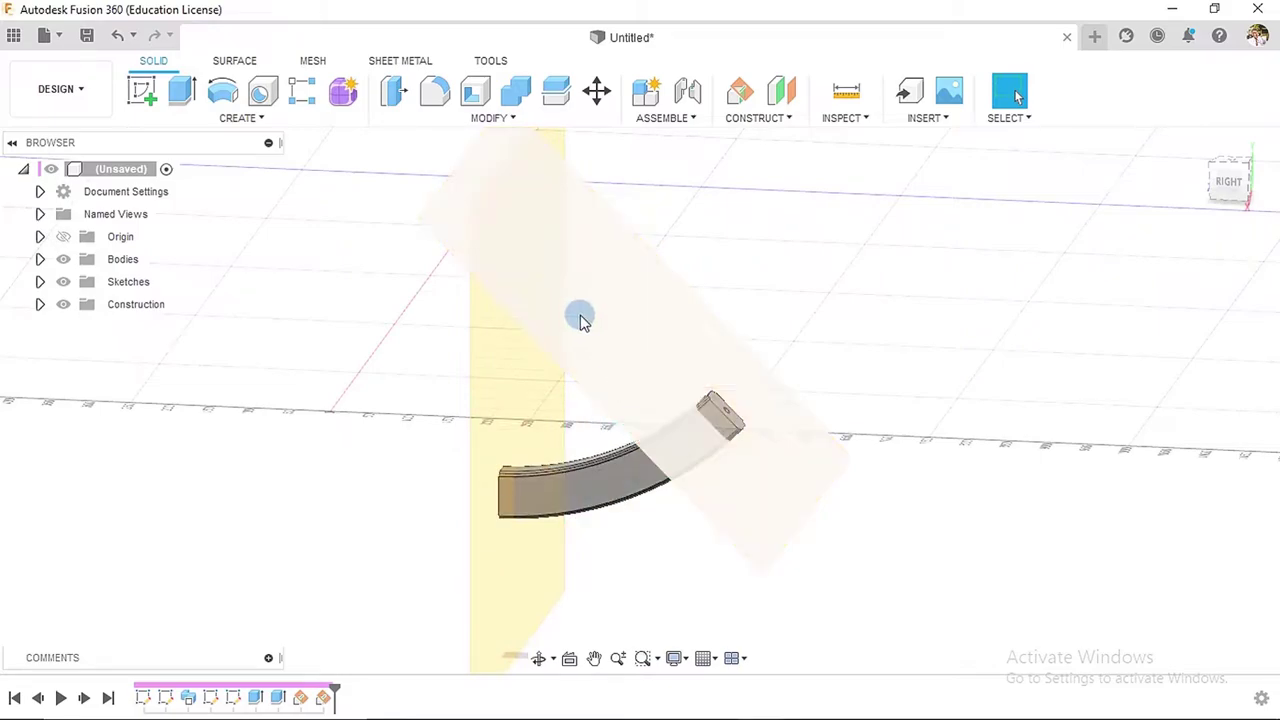
{"action": "left_click", "coordinate": [510, 255]}
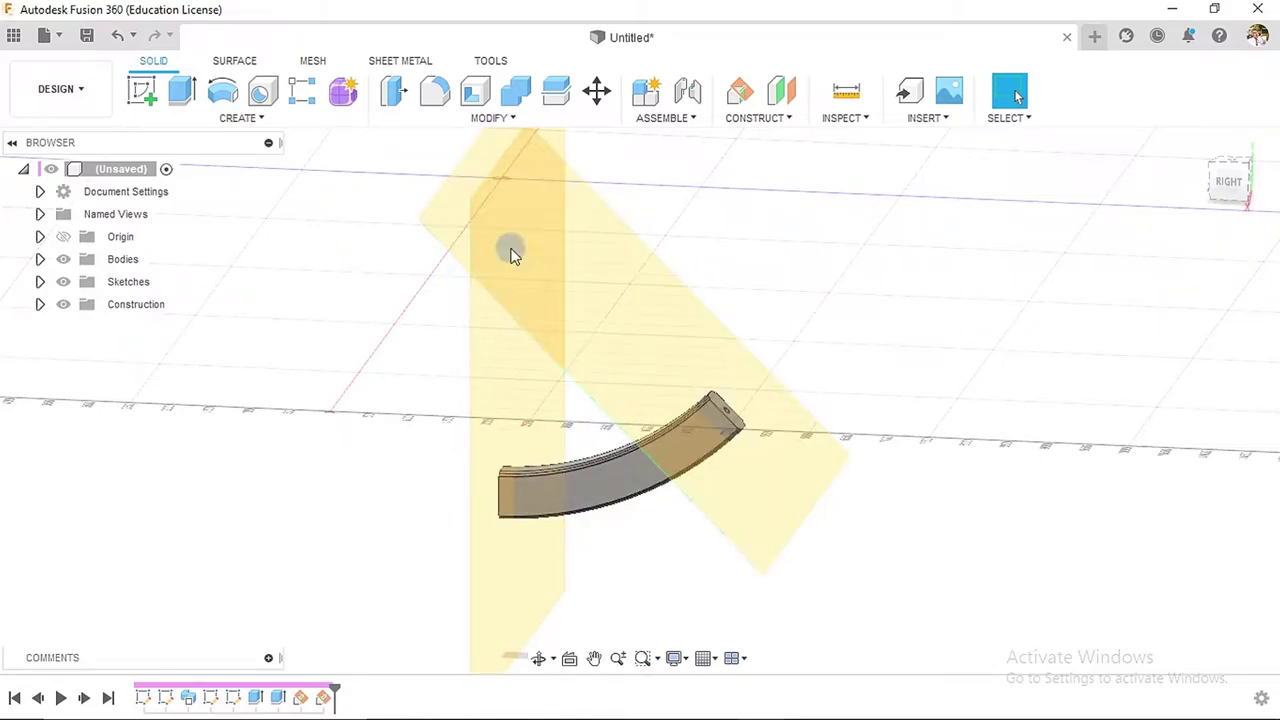
- Split the curved rim body using the angled plane and the vertical plane as splitting tools
{"action": "left_click", "coordinate": [556, 94]}
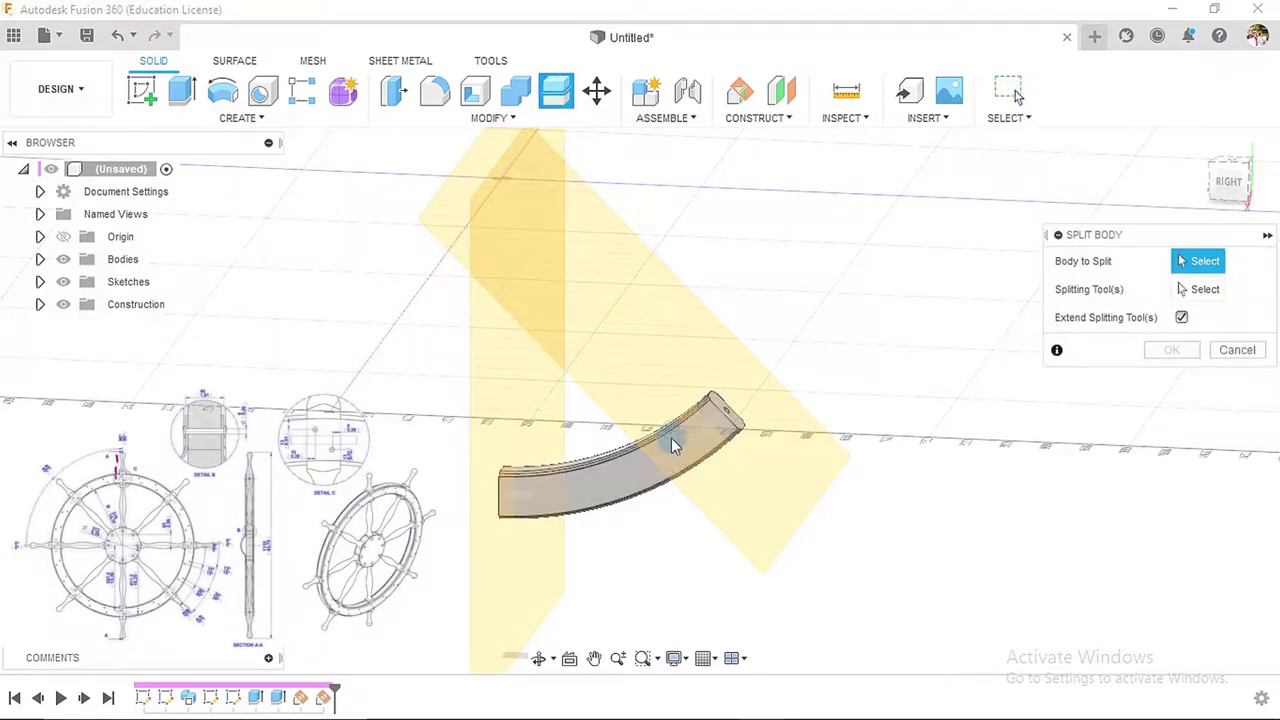
{"action": "left_click", "coordinate": [1172, 263]}
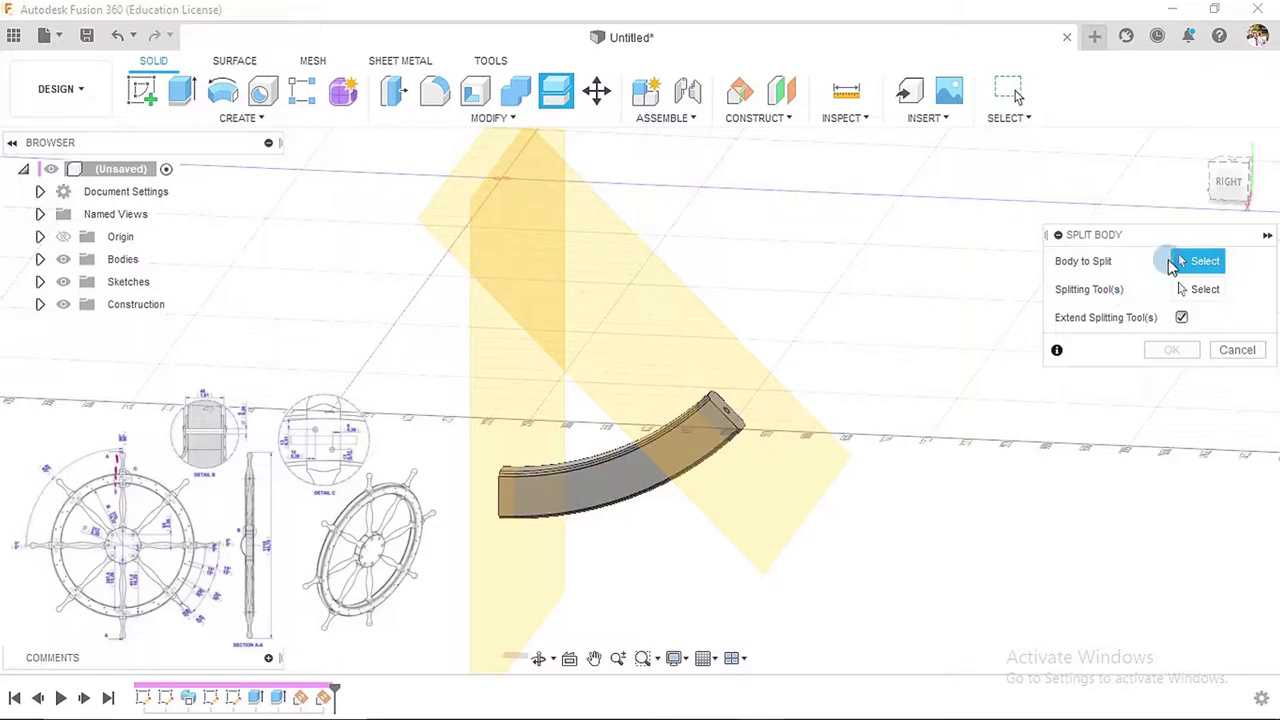
{"action": "left_click", "coordinate": [638, 462]}
{"action": "left_click", "coordinate": [1172, 289]}
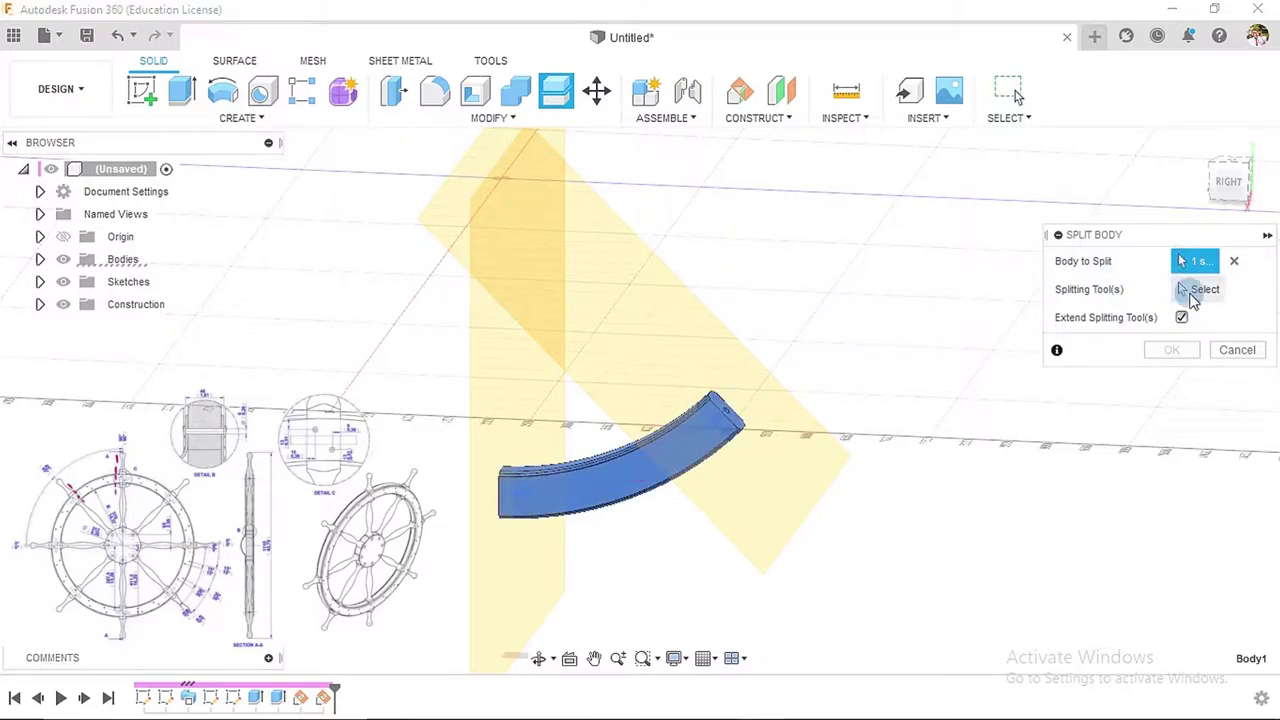
{"action": "left_click", "coordinate": [670, 300]}
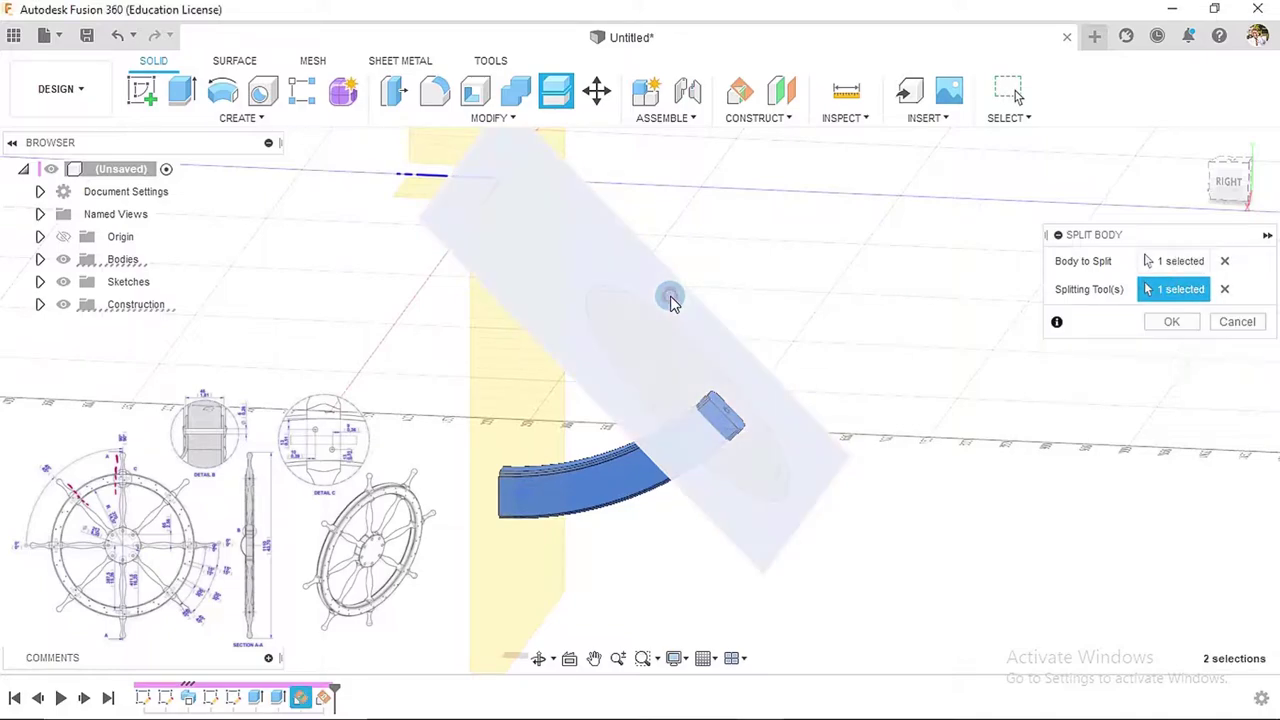
{"action": "left_click", "coordinate": [485, 377]}
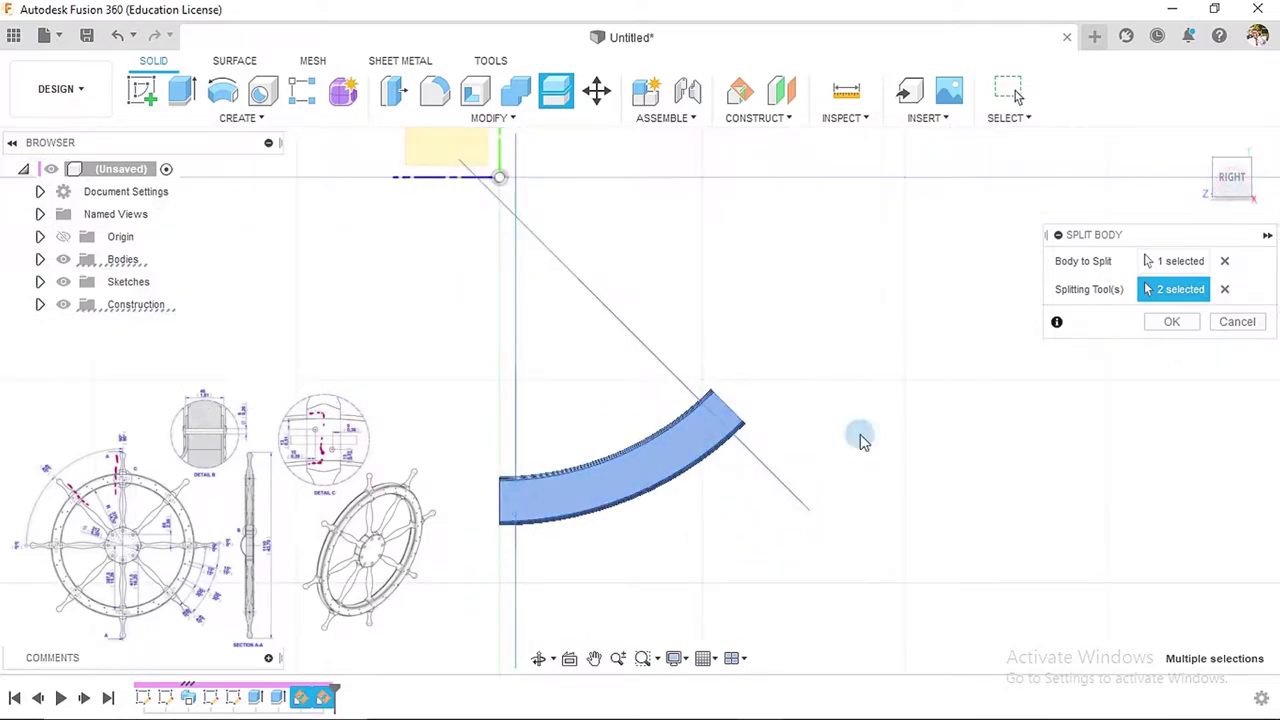
{"action": "left_click", "coordinate": [1190, 323]}
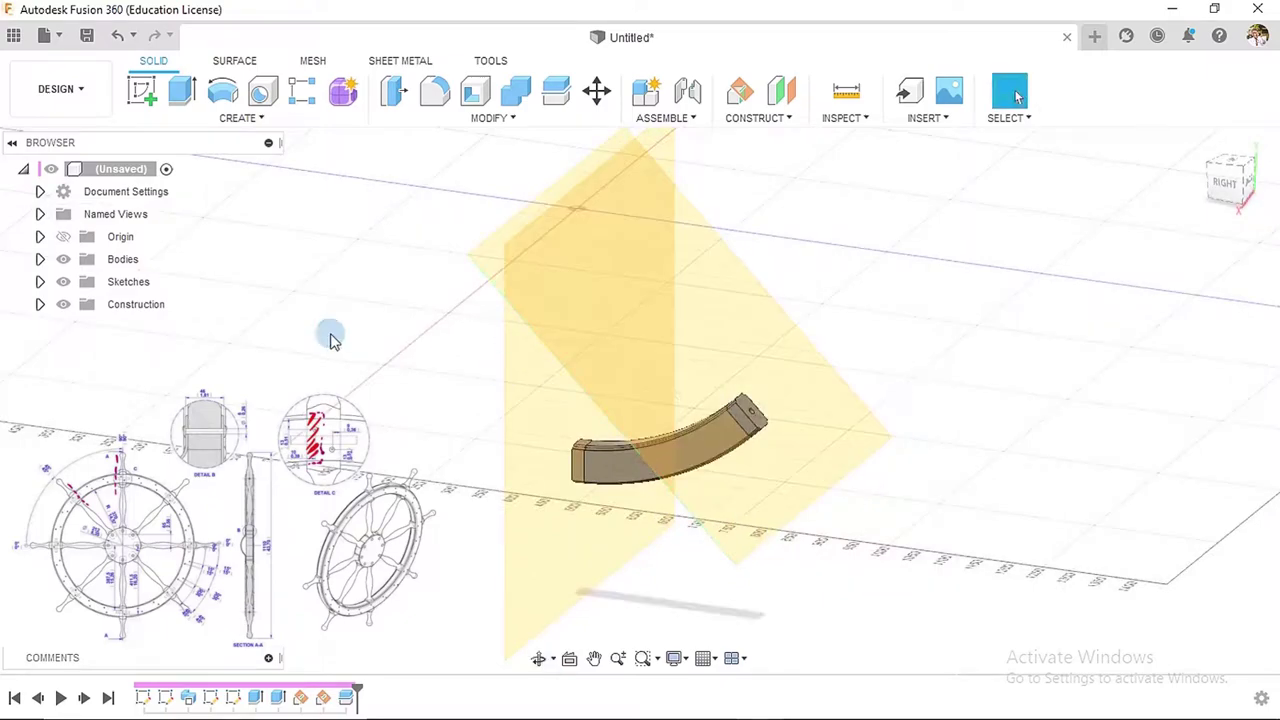
- Hide the construction planes and expand the Bodies folder
{"action": "left_click", "coordinate": [62, 304]}
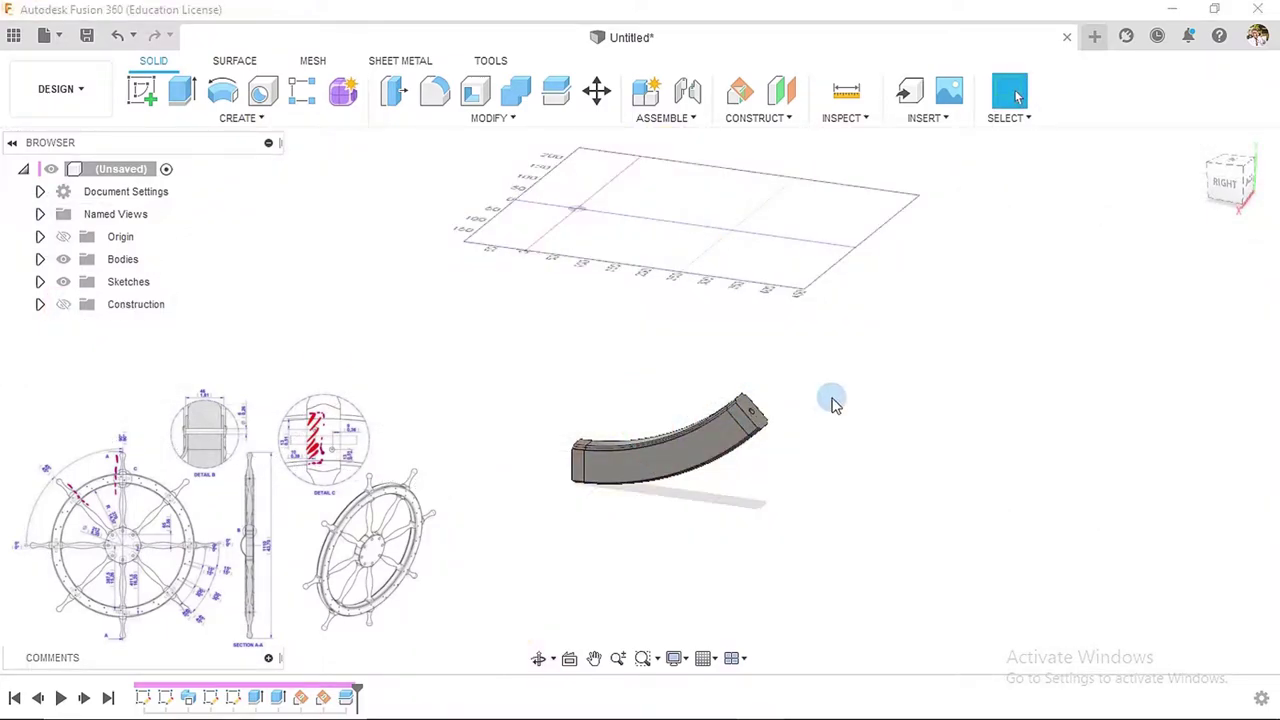
{"action": "middle_click_drag", "start_coordinate": [831, 403], "coordinate": [852, 376], "text": "shift"}
{"action": "scroll", "coordinate": [848, 382], "scroll_direction": "up", "scroll_amount": 5}
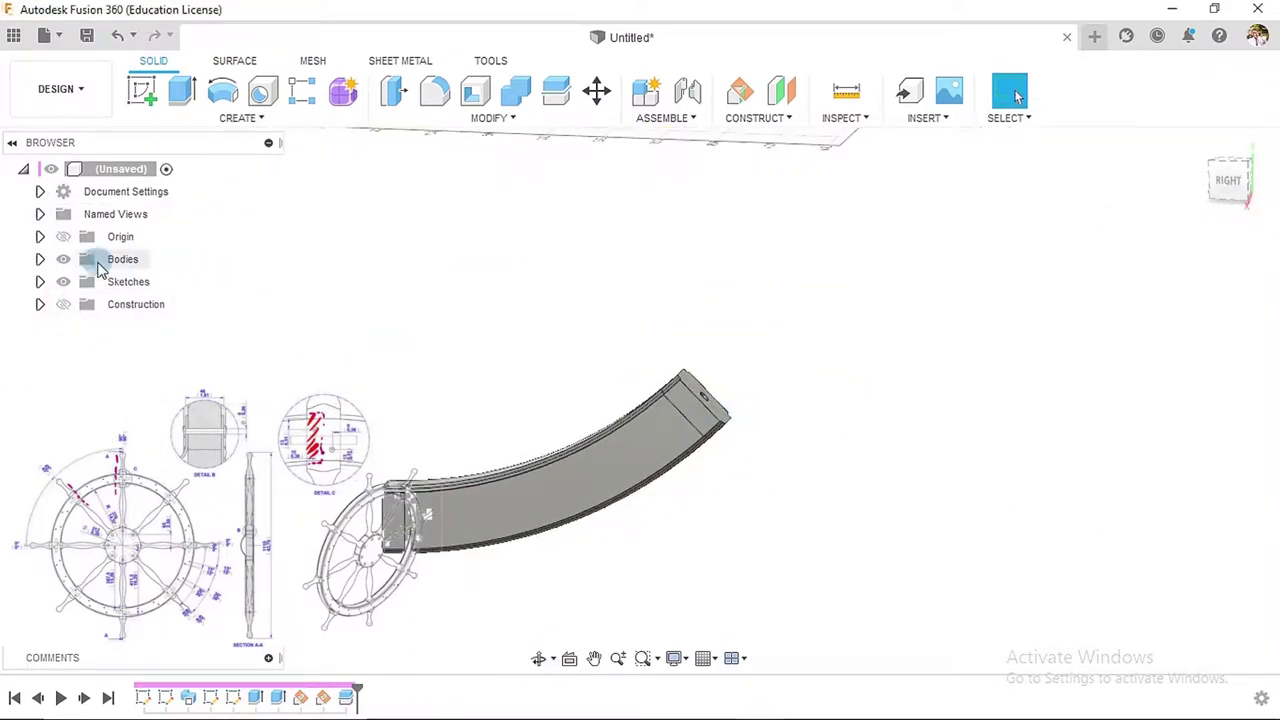
{"action": "left_click", "coordinate": [40, 259]}
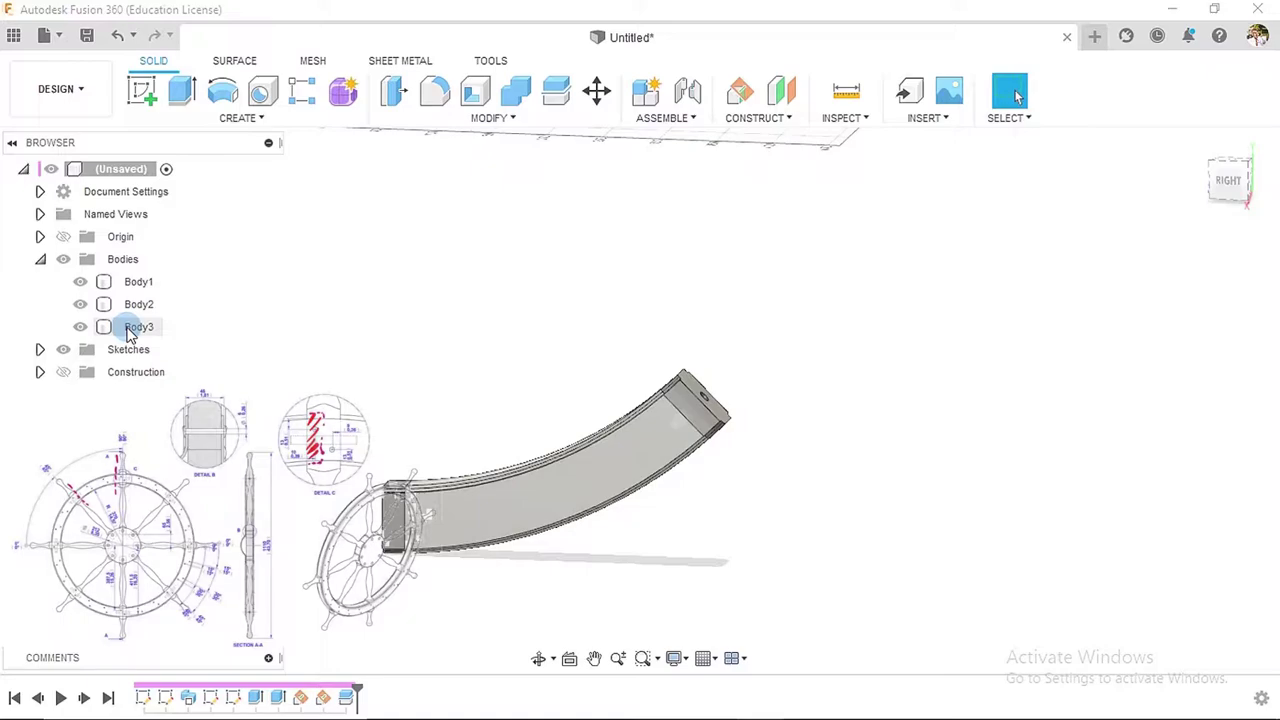
- Remove Body2 and Body1, keeping only the middle segment Body3
{"action": "left_click", "coordinate": [130, 311]}
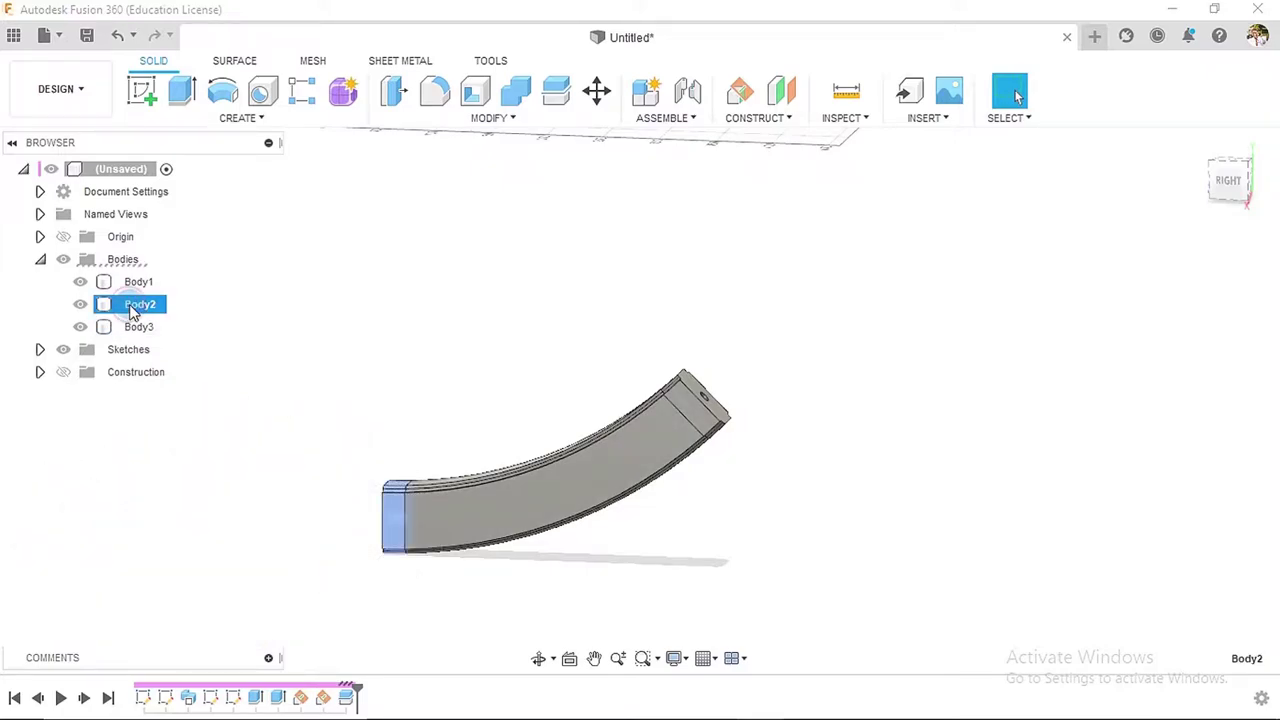
{"action": "right_click", "coordinate": [131, 309]}
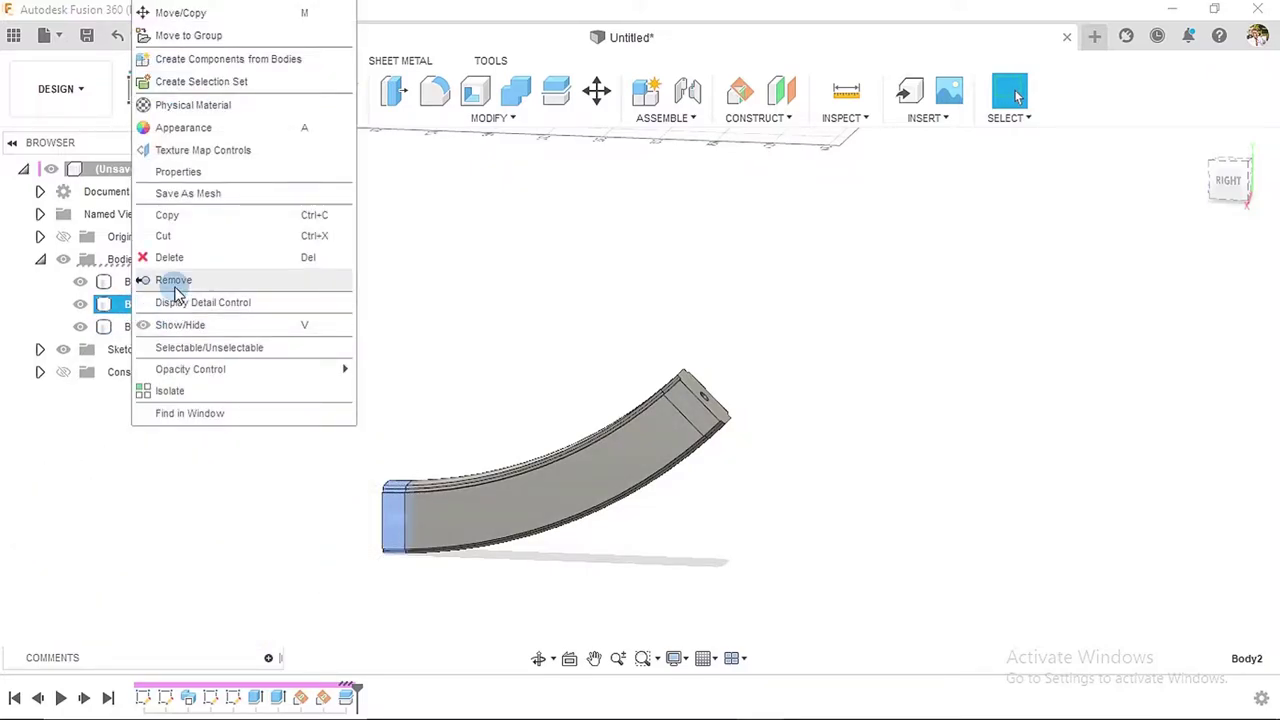
{"action": "left_click", "coordinate": [175, 281]}
{"action": "right_click", "coordinate": [137, 282]}
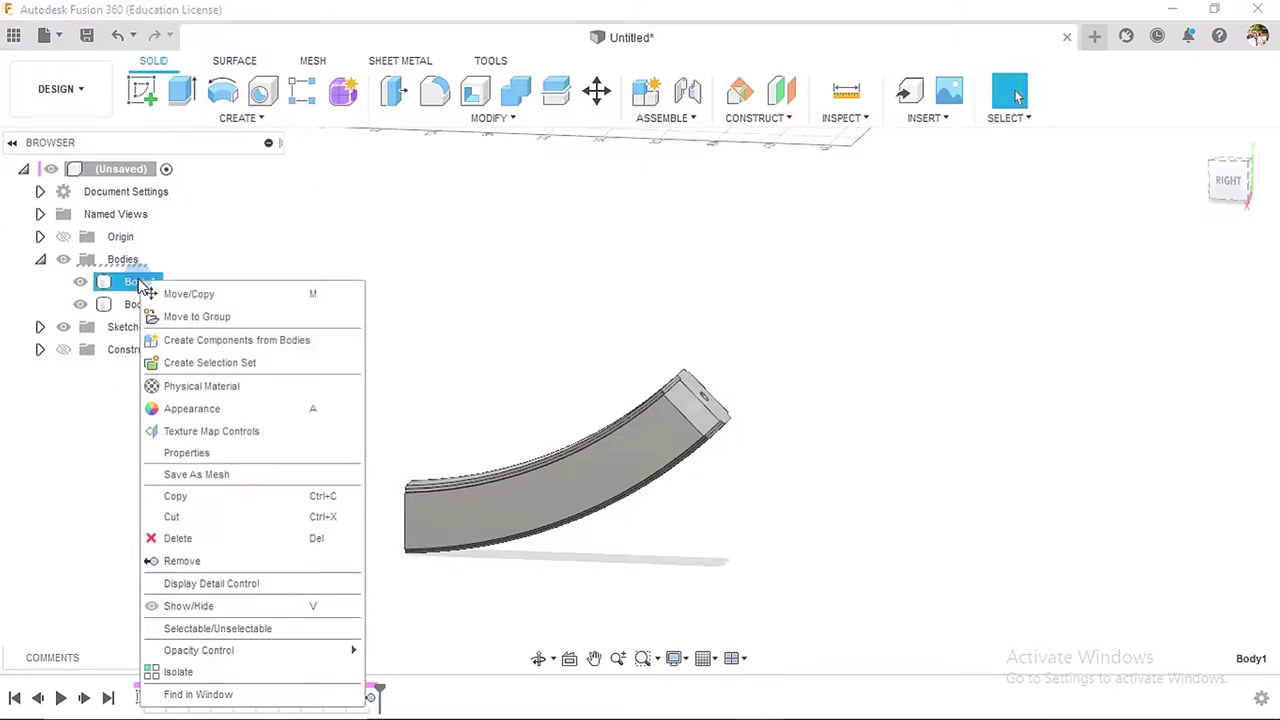
{"action": "left_click", "coordinate": [199, 561]}
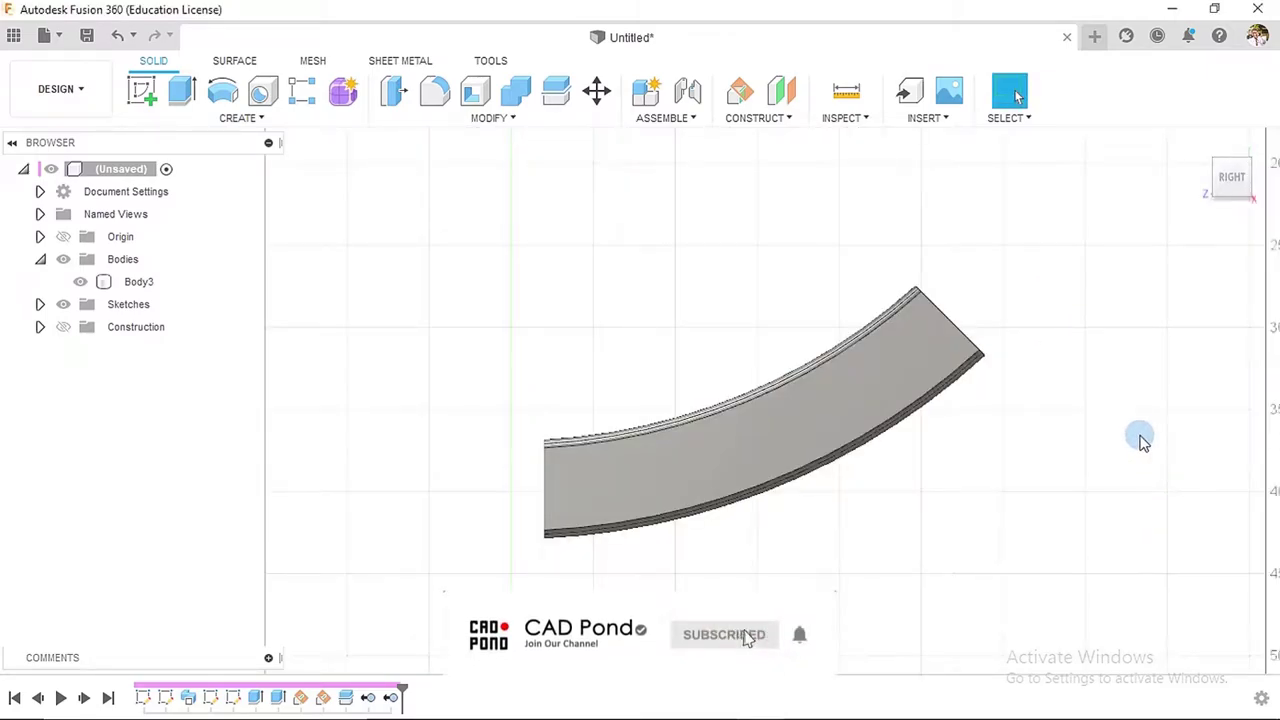
- Measure between the segment's left and right end edges
{"action": "left_click", "coordinate": [846, 91]}
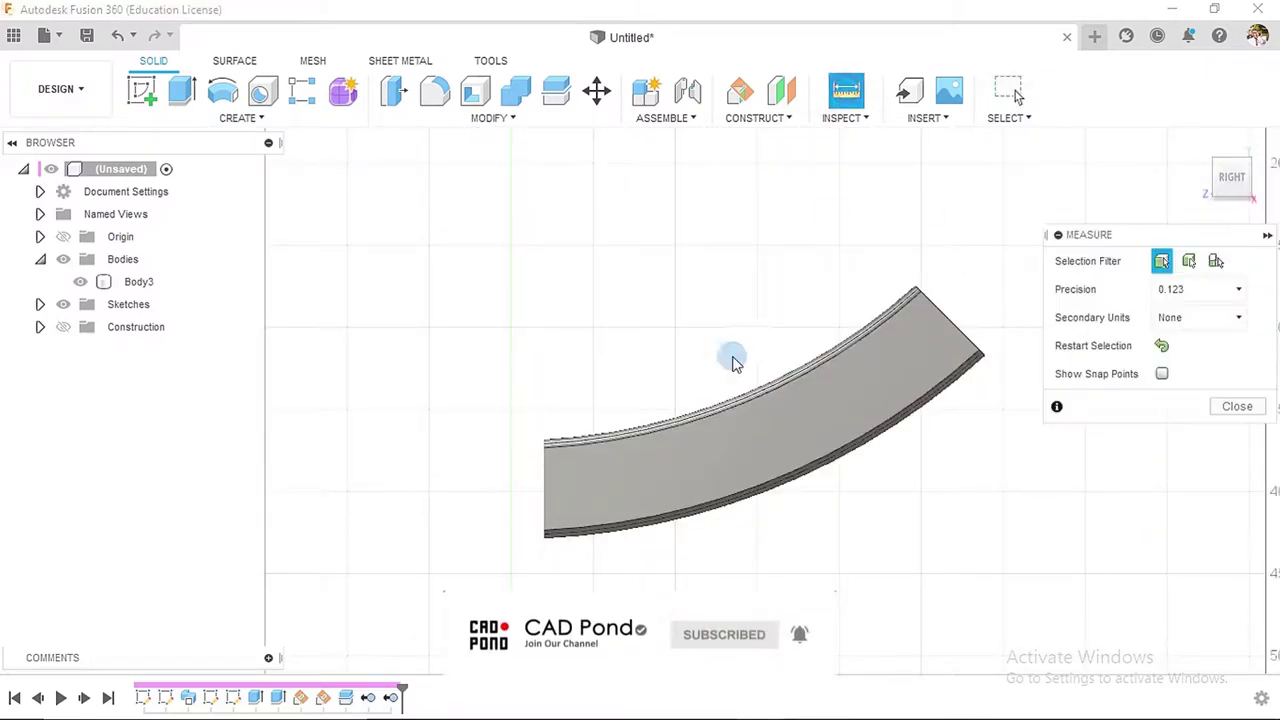
{"action": "left_click", "coordinate": [547, 483]}
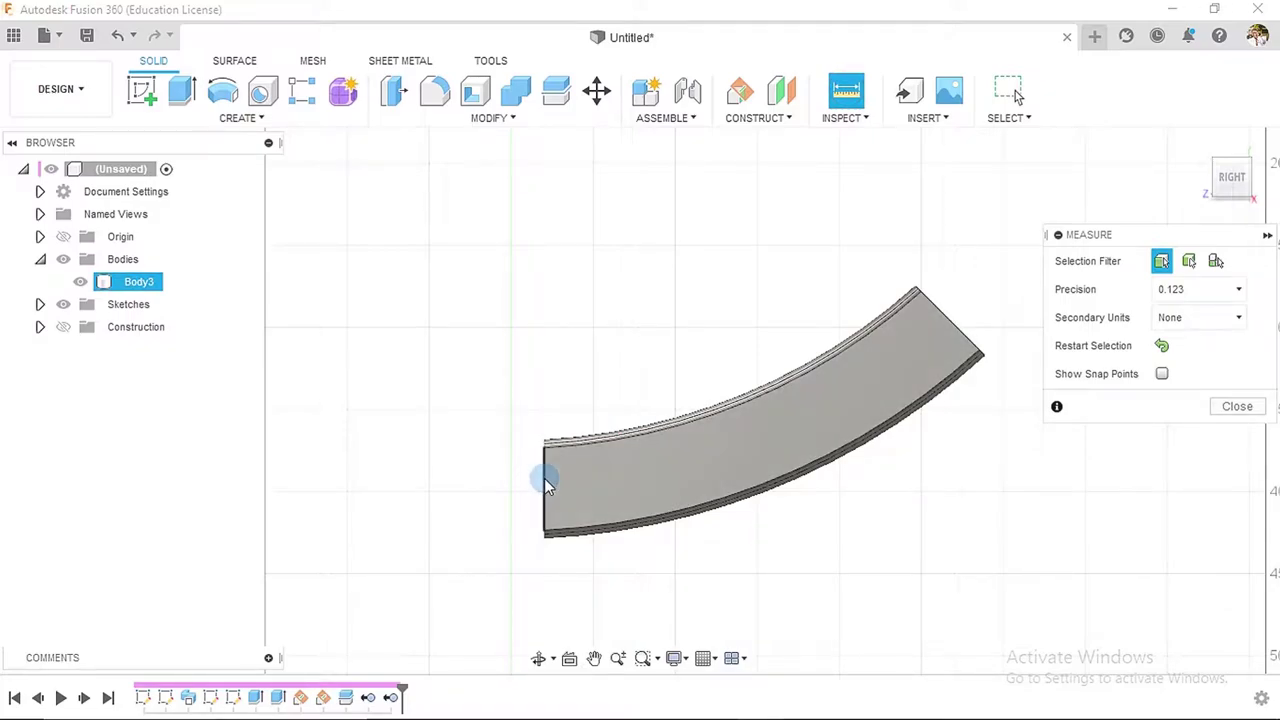
{"action": "left_click", "coordinate": [940, 316]}
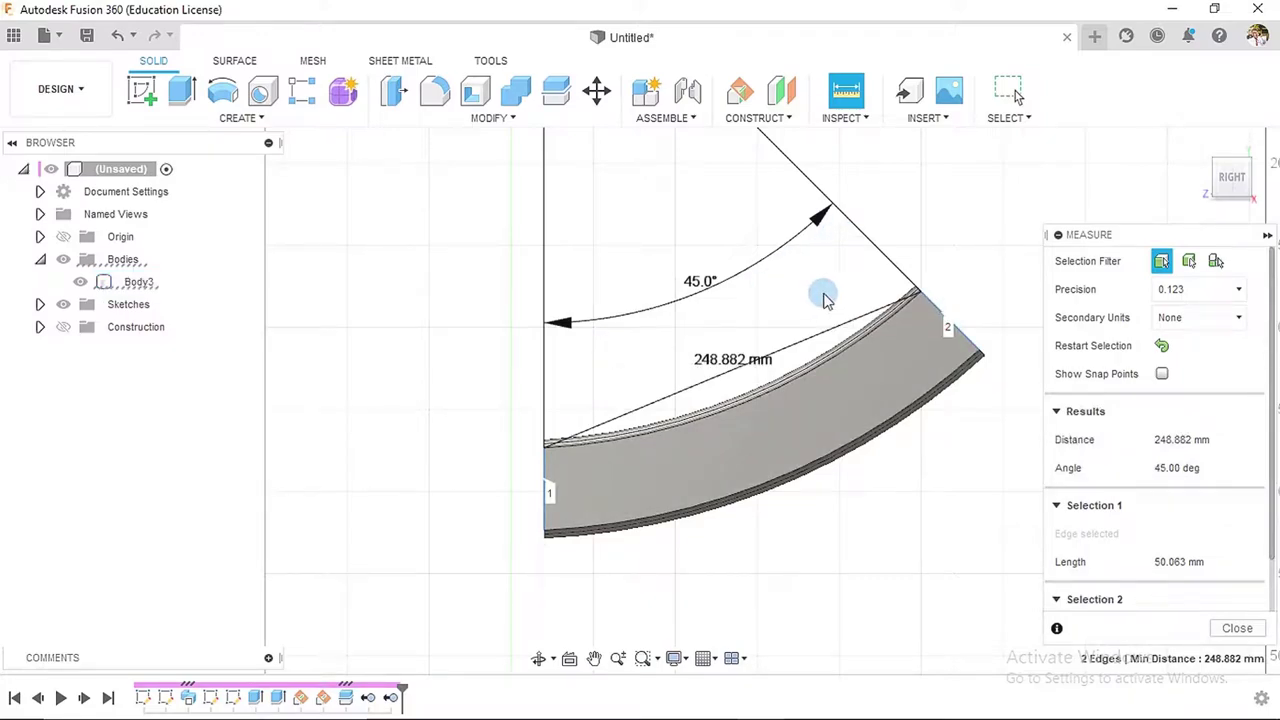
{"action": "scroll", "coordinate": [922, 334], "scroll_direction": "down", "scroll_amount": 2}
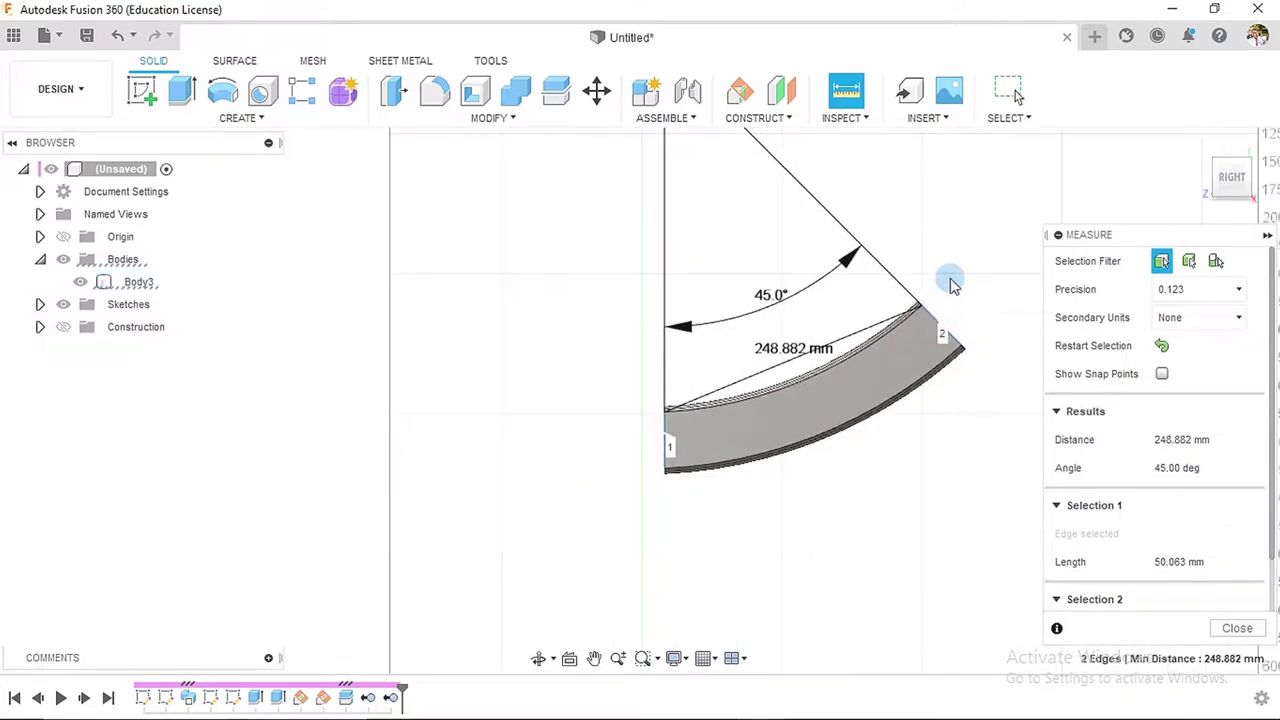
- Show Sketch1 and measure its vertical and diagonal lines, confirming a 45.00° angle
{"action": "left_click", "coordinate": [40, 305]}
{"action": "left_click", "coordinate": [80, 327]}
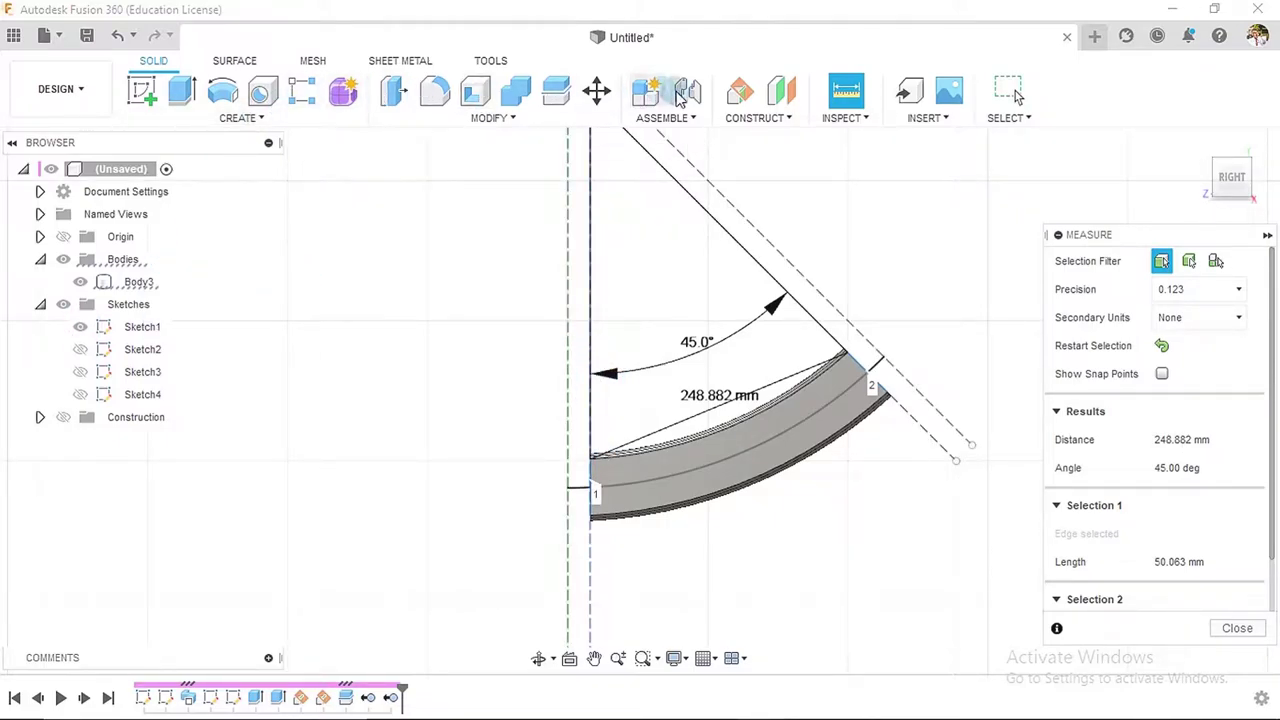
{"action": "left_click", "coordinate": [781, 91]}
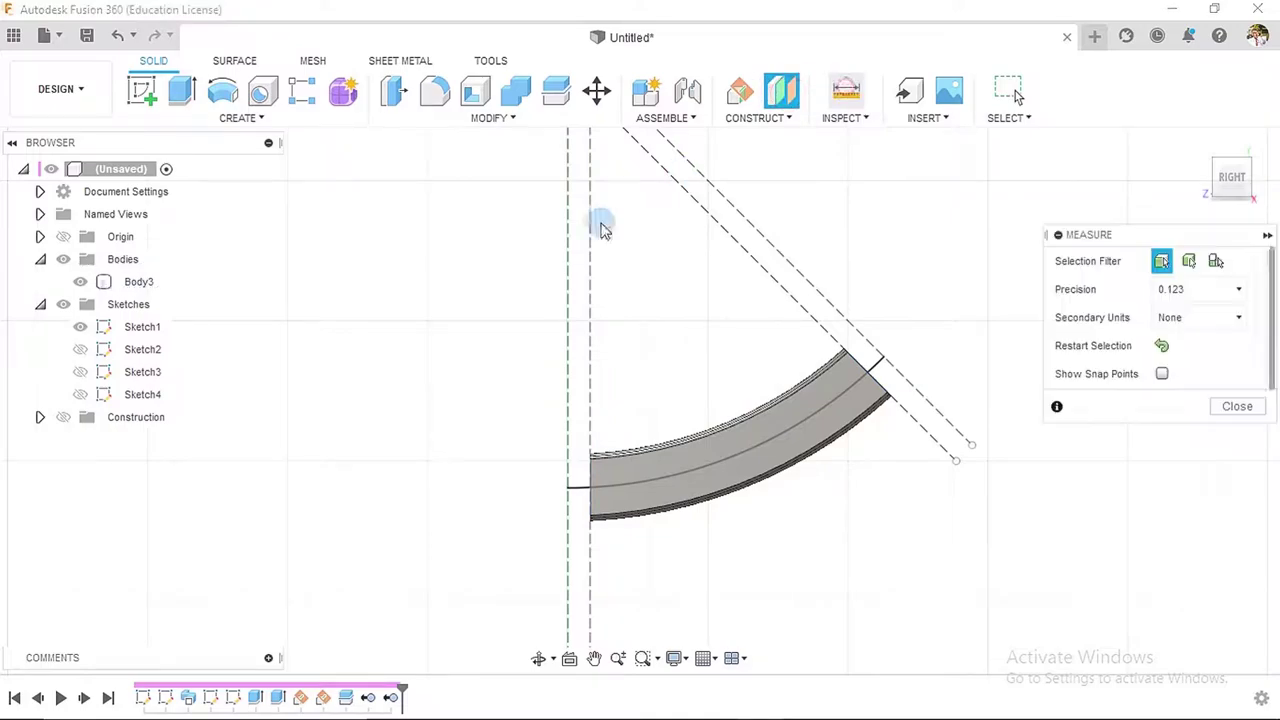
{"action": "left_click", "coordinate": [568, 241]}
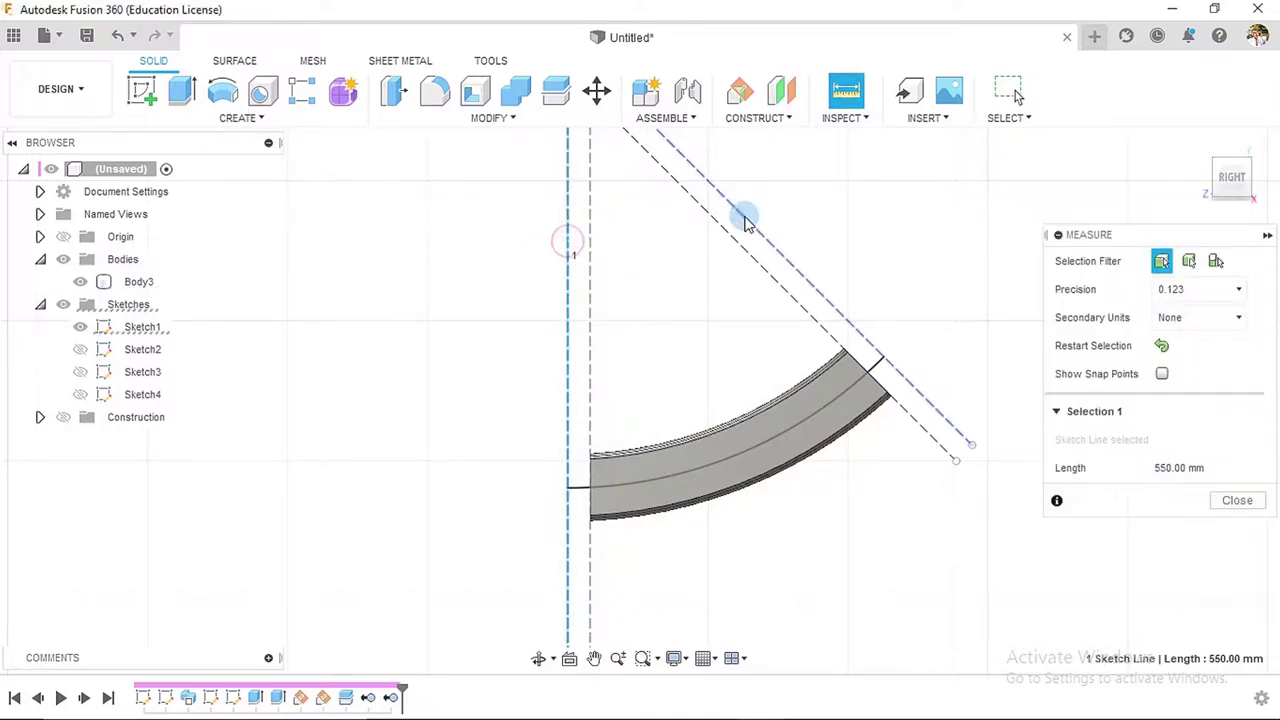
{"action": "left_click", "coordinate": [745, 222]}
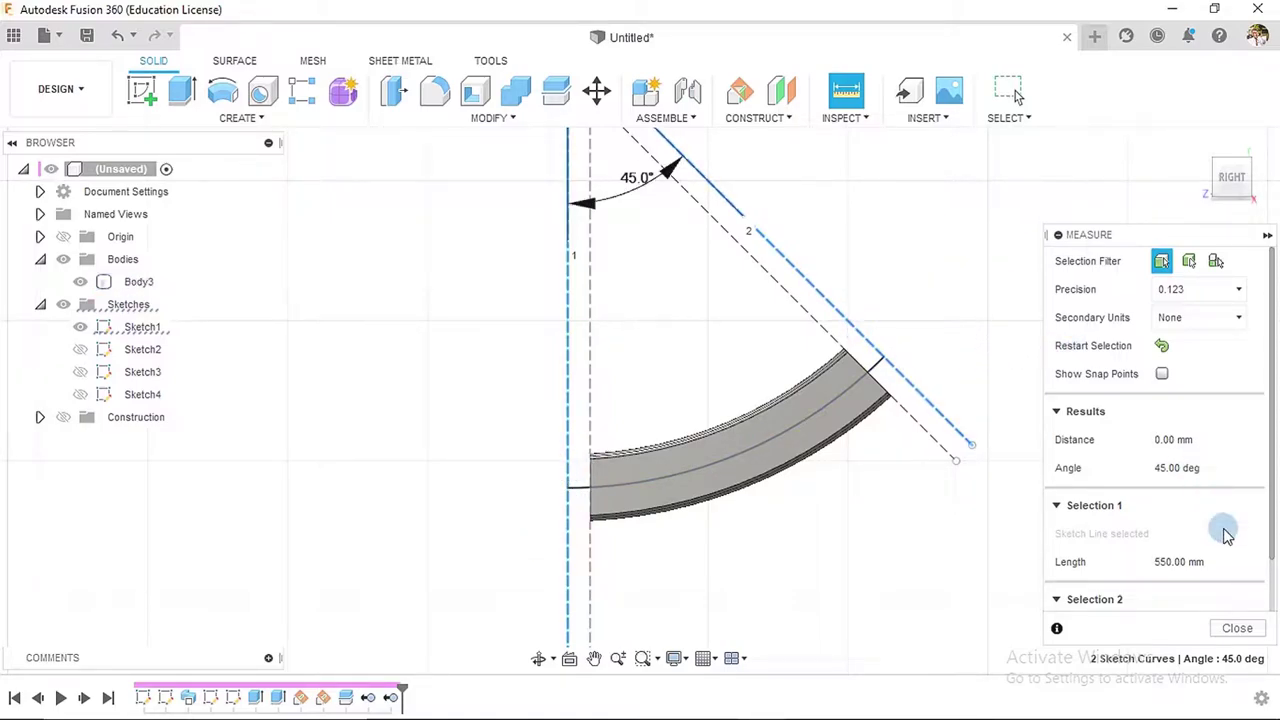
{"action": "left_click", "coordinate": [1236, 626]}
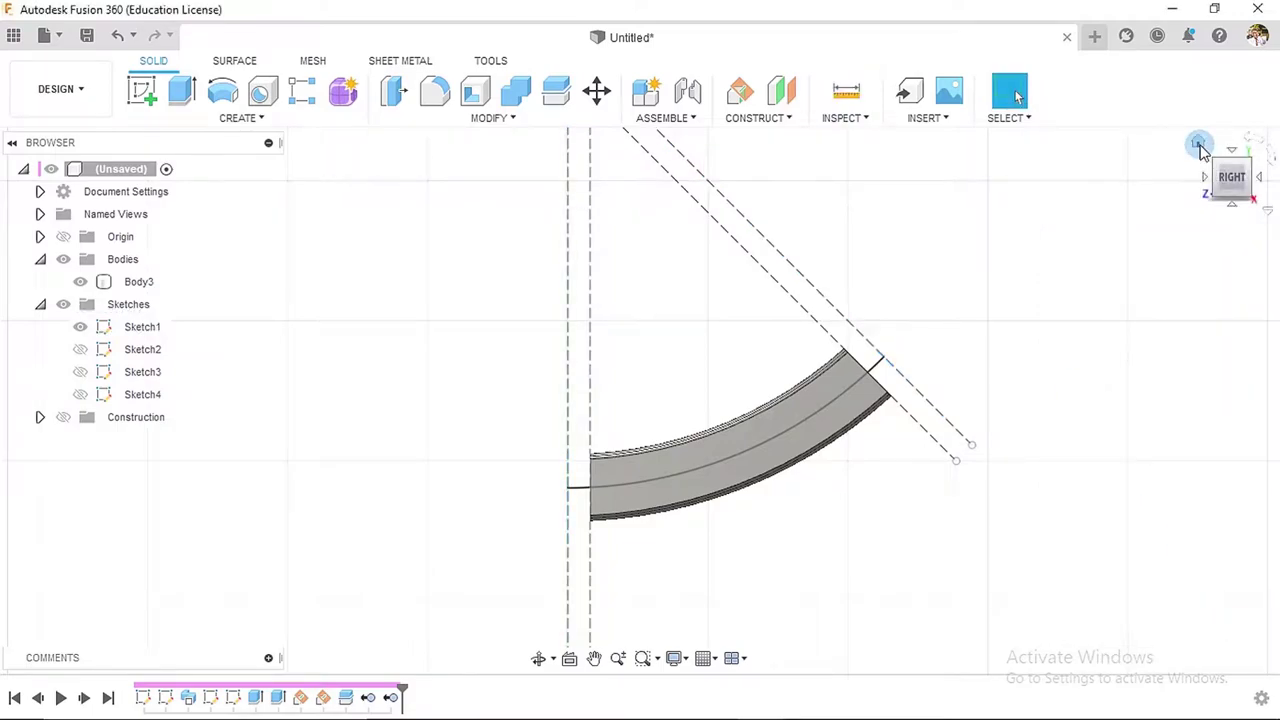
- Return to the Home view, hide Sketch1, and collapse the Sketches folder
{"action": "left_click", "coordinate": [1199, 146]}
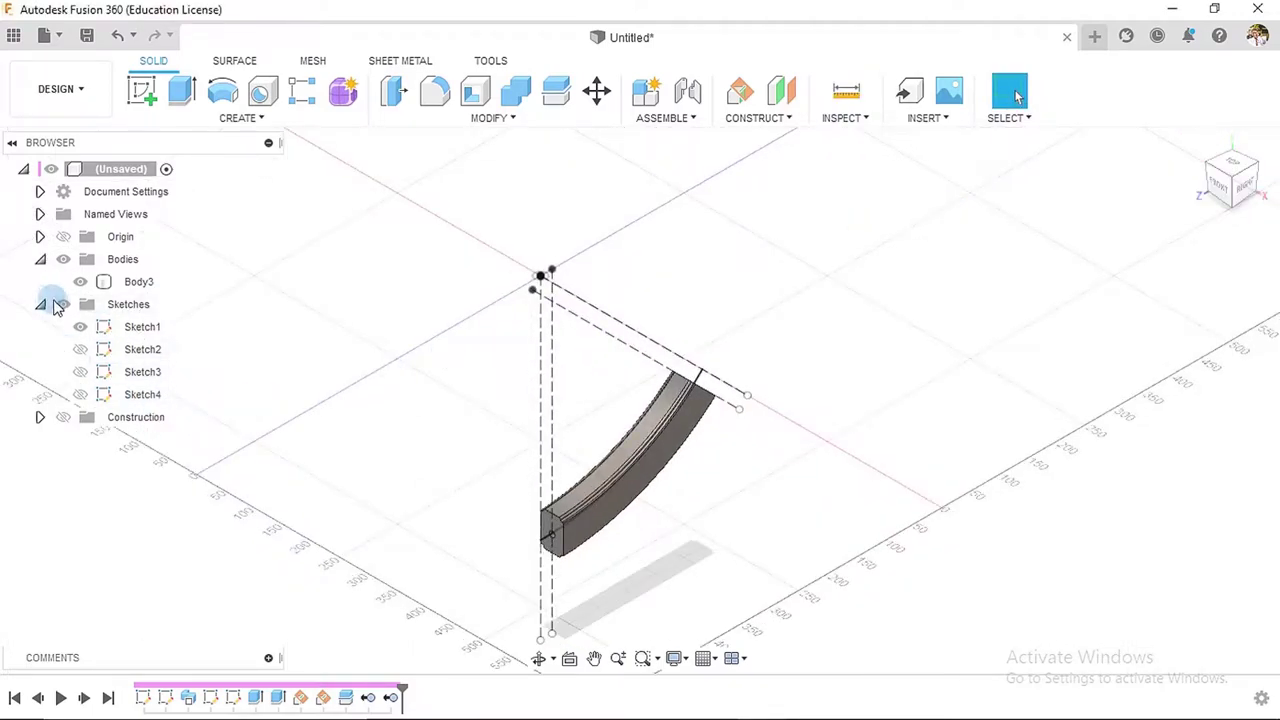
{"action": "left_click", "coordinate": [79, 327]}
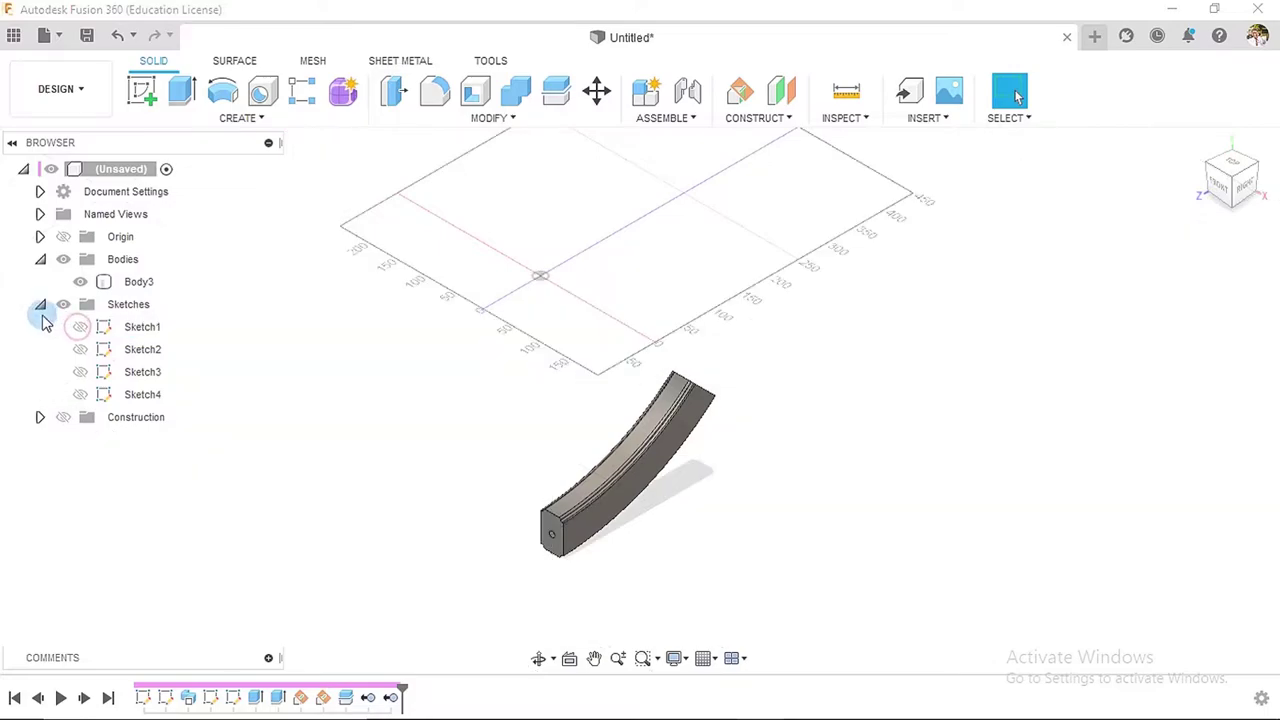
{"action": "left_click", "coordinate": [41, 306]}
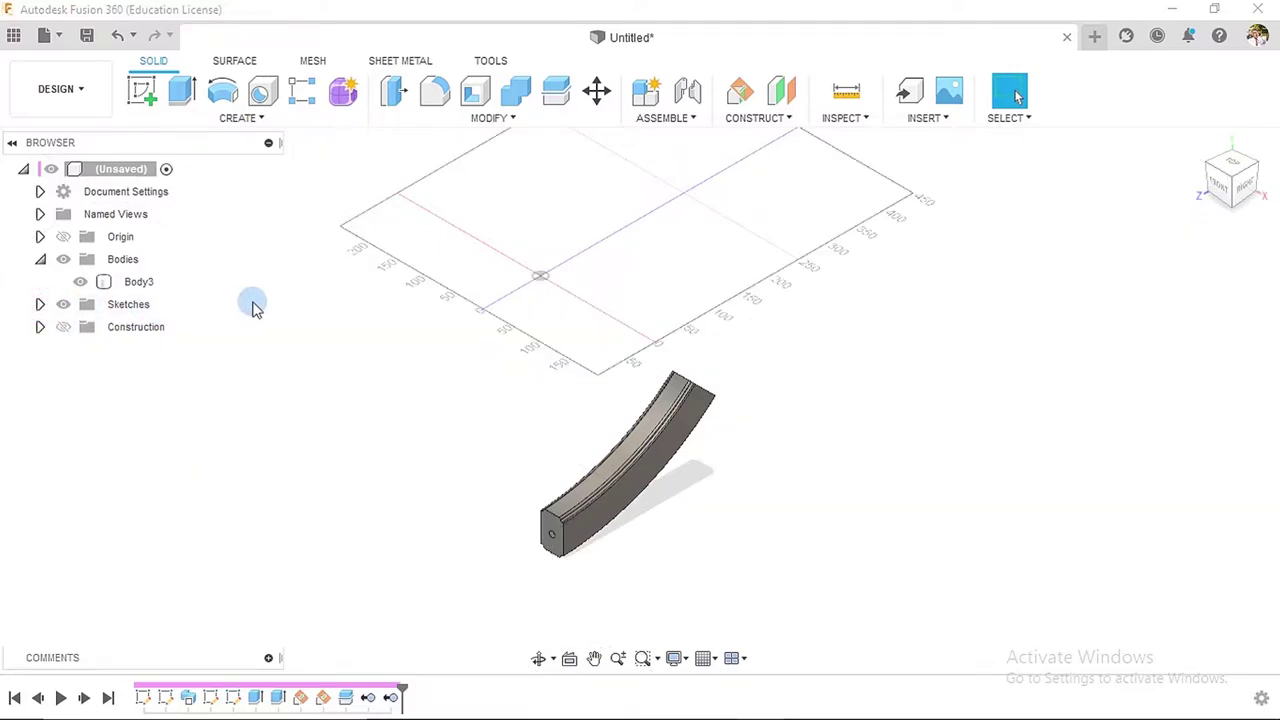
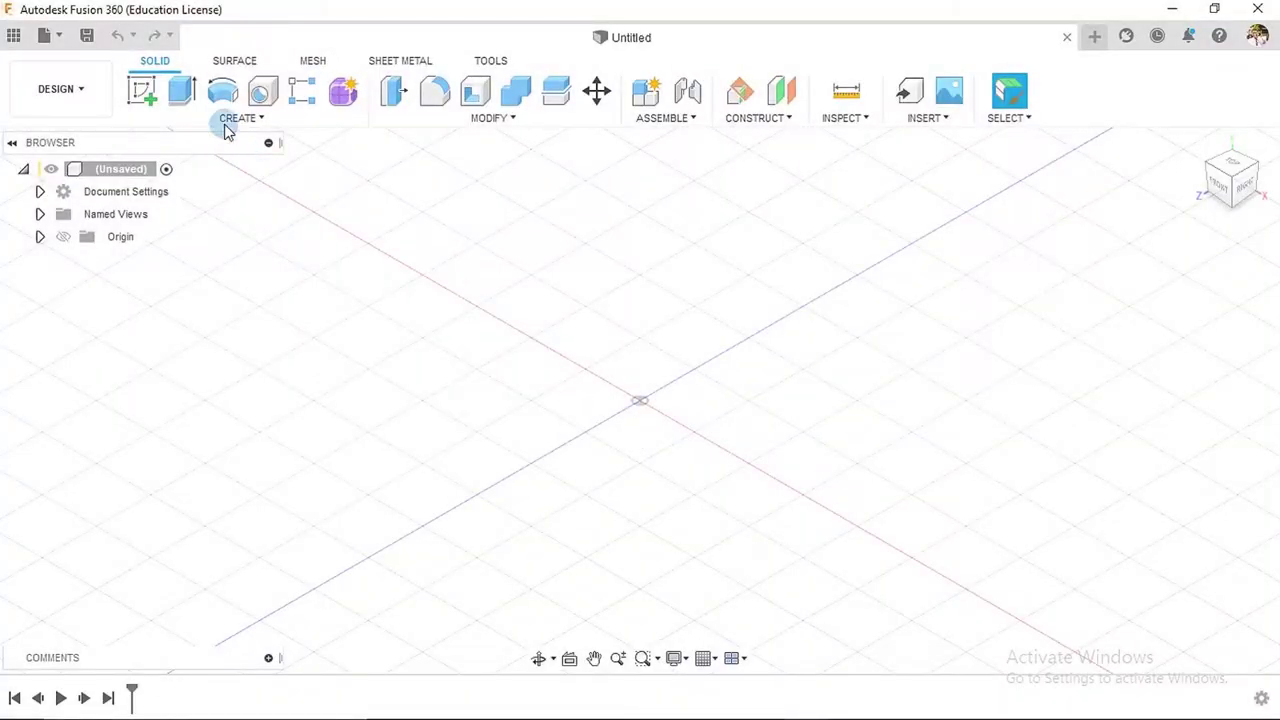
- Start a new sketch on the right-side origin plane
{"action": "left_click", "coordinate": [141, 91]}
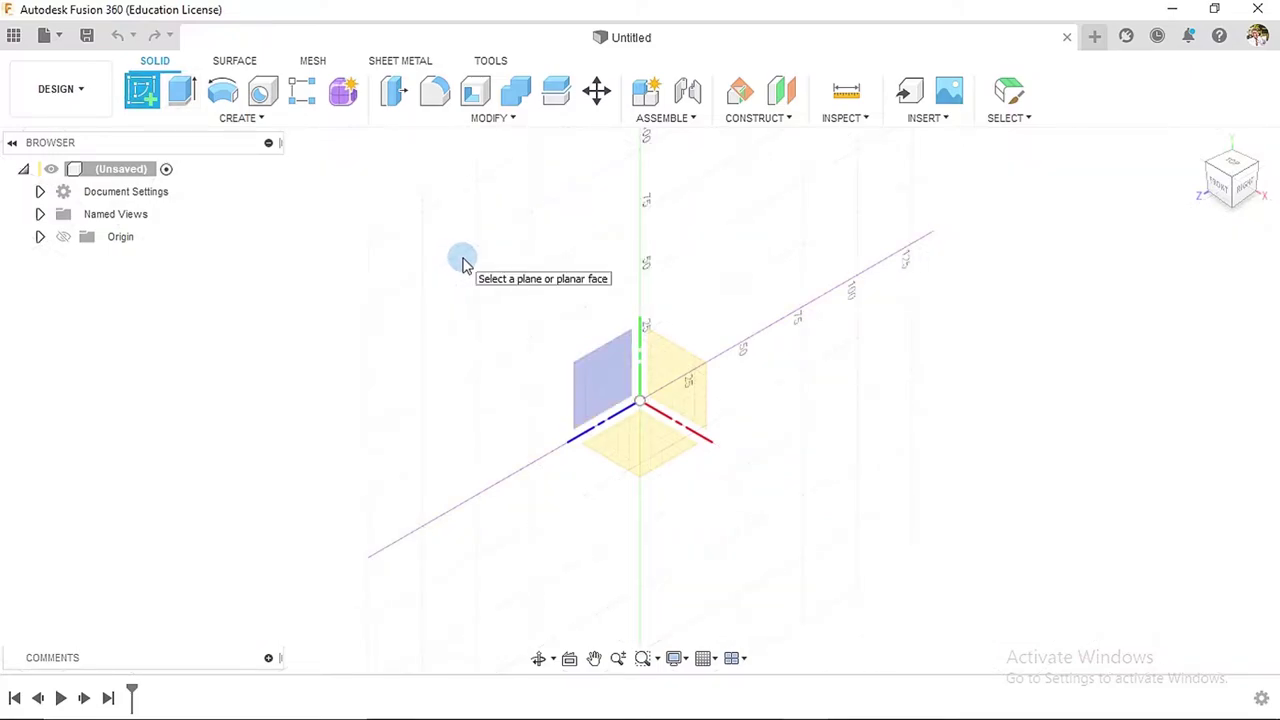
{"action": "left_click", "coordinate": [606, 362]}
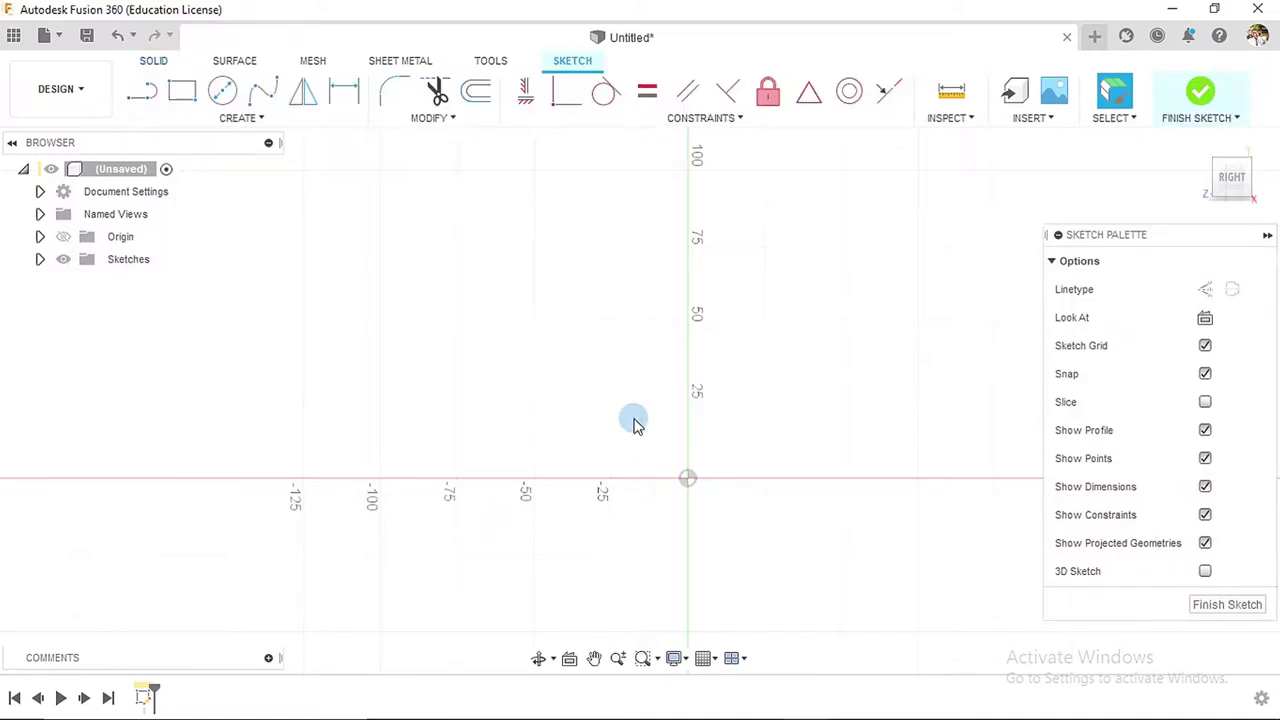
- Draw a Ø212 mm circle (entered as 106*2) centred on the sketch origin
{"action": "middle_click_drag", "start_coordinate": [633, 420], "coordinate": [557, 294]}
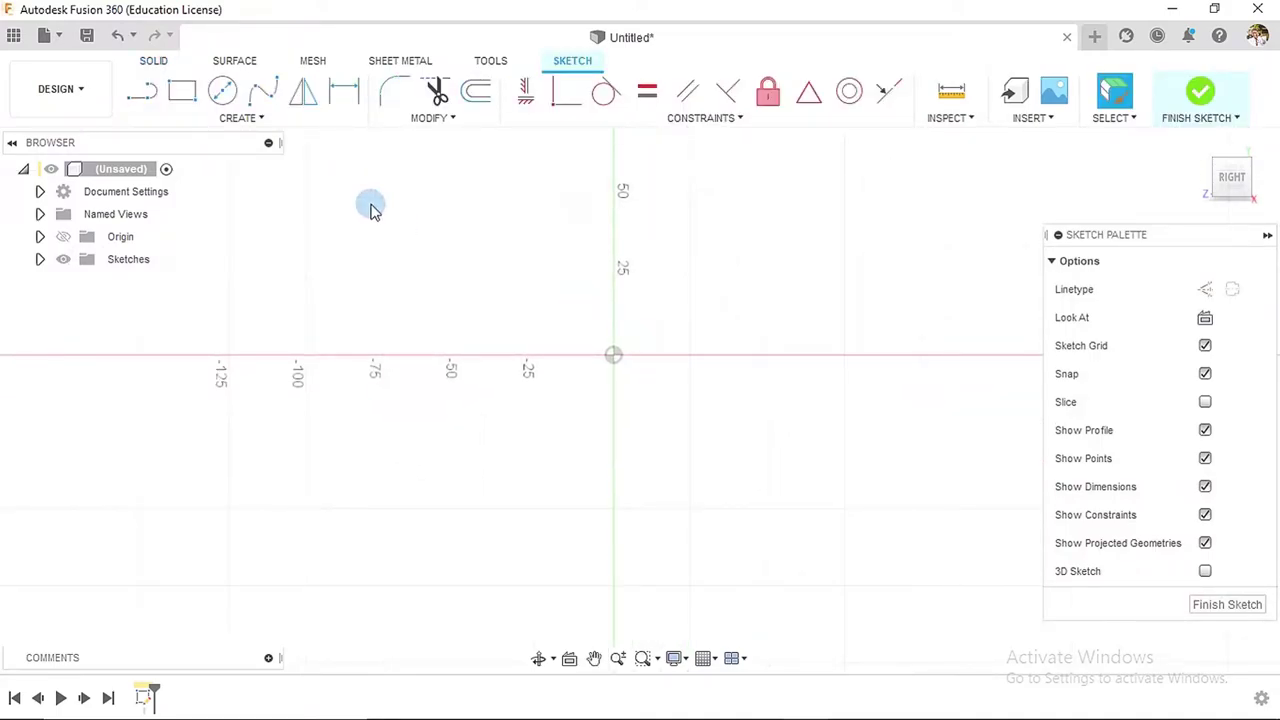
{"action": "left_click", "coordinate": [222, 92]}
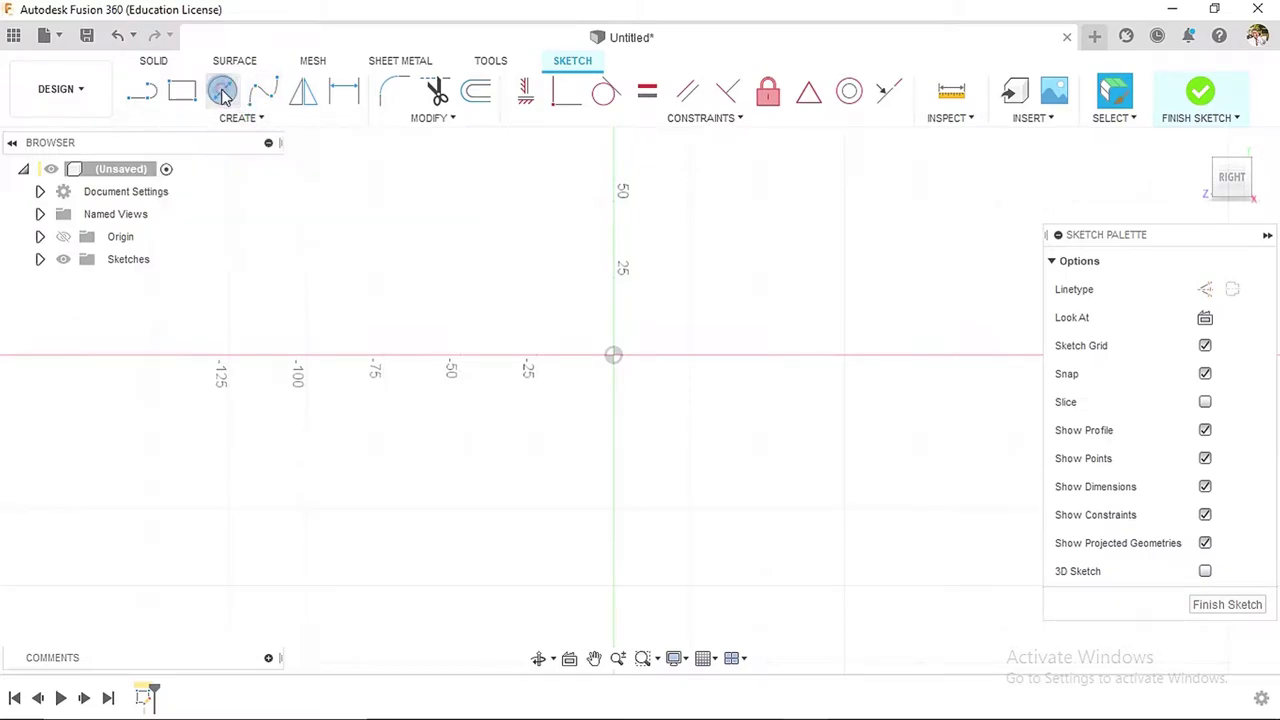
{"action": "left_click", "coordinate": [613, 355]}
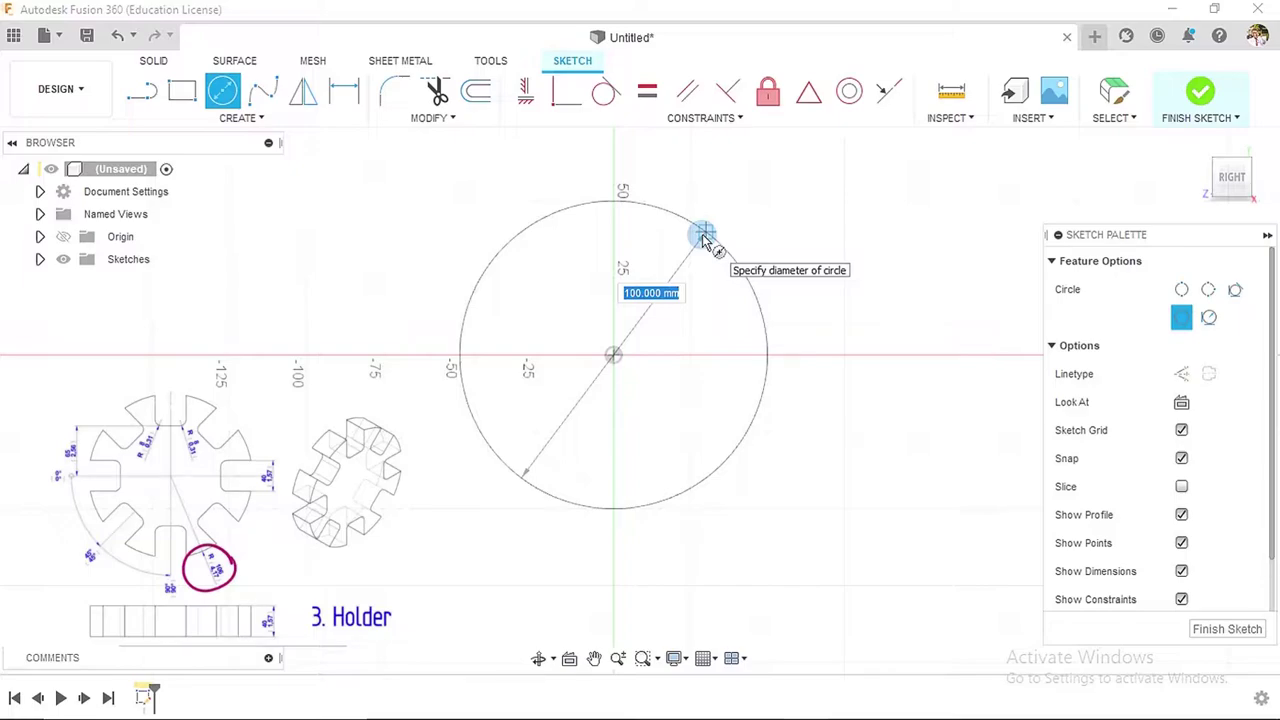
{"action": "type", "text": "106"}
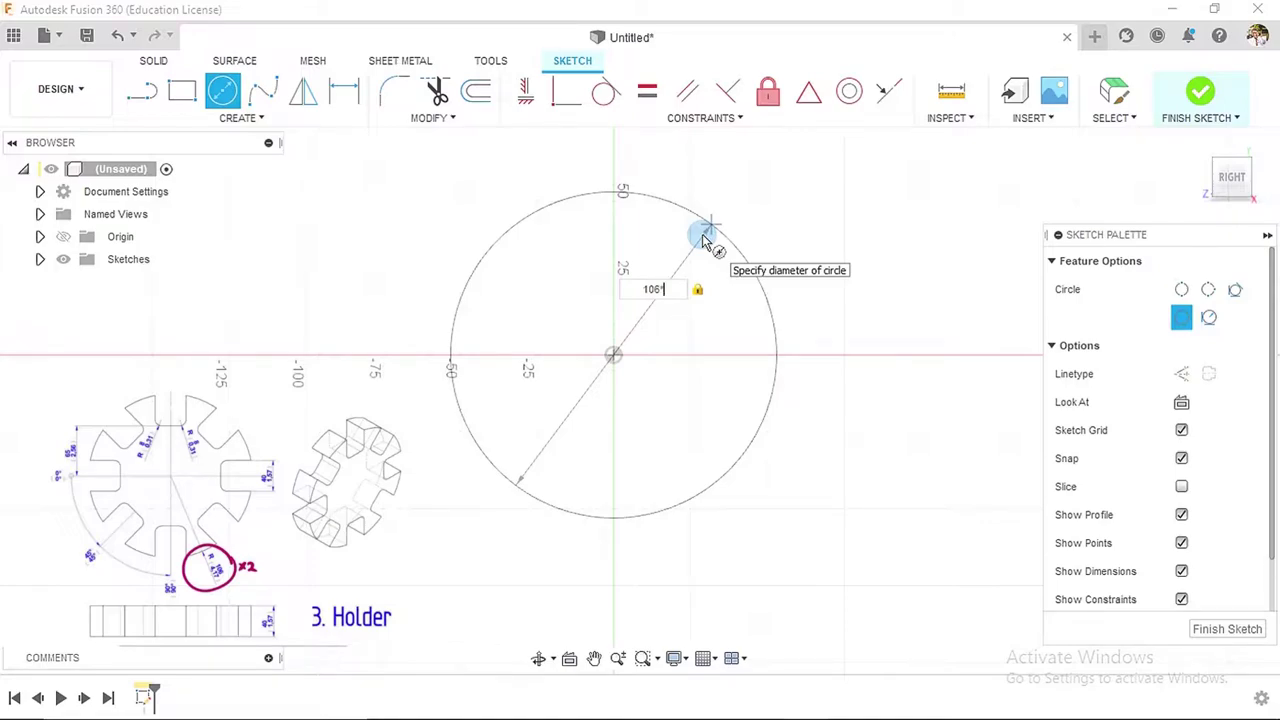
{"action": "type", "text": "*2"}
{"action": "key", "text": "Return"}
{"action": "key", "text": "Escape"}
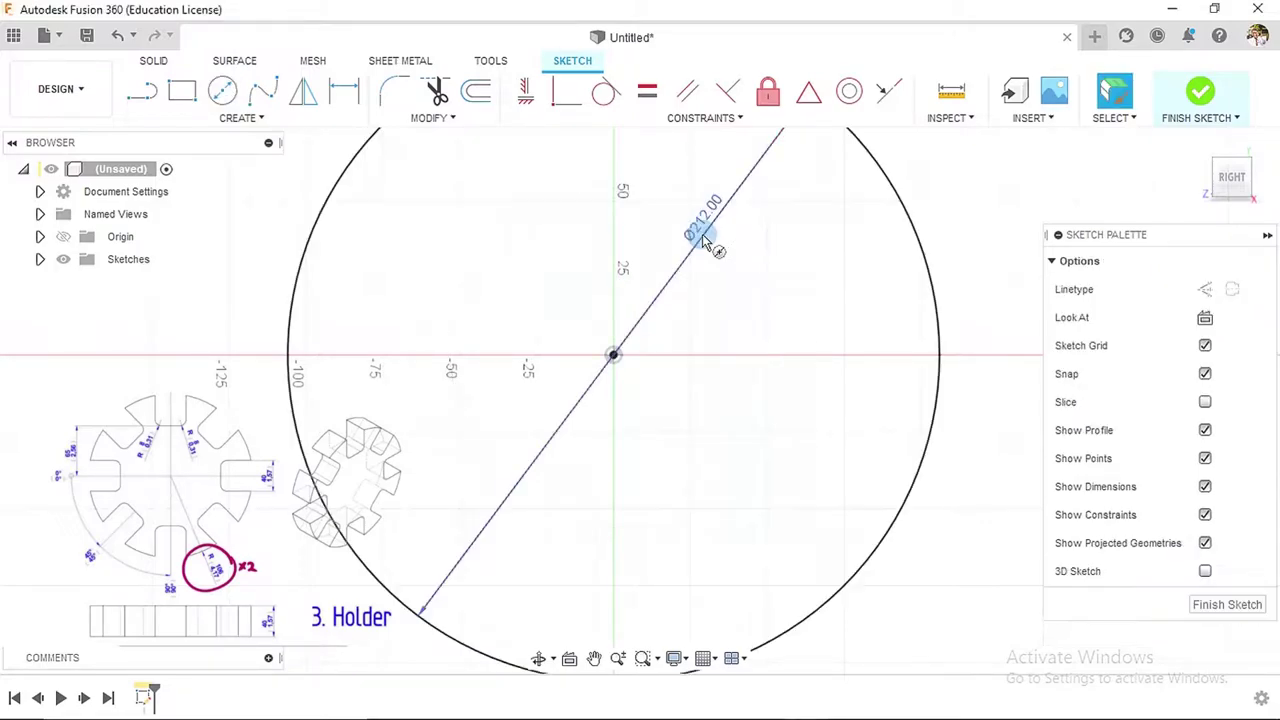
{"action": "scroll", "coordinate": [697, 348], "scroll_direction": "down", "scroll_amount": 2}
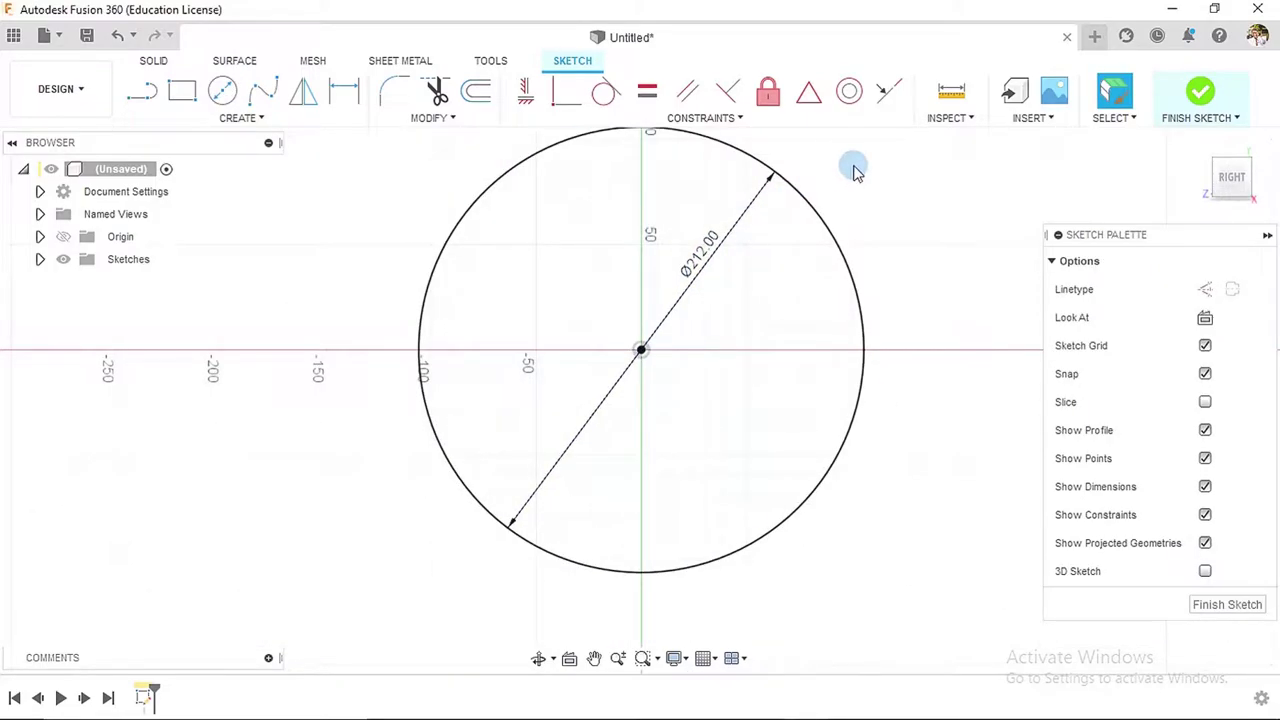
{"action": "middle_click_drag", "start_coordinate": [893, 186], "coordinate": [820, 233]}
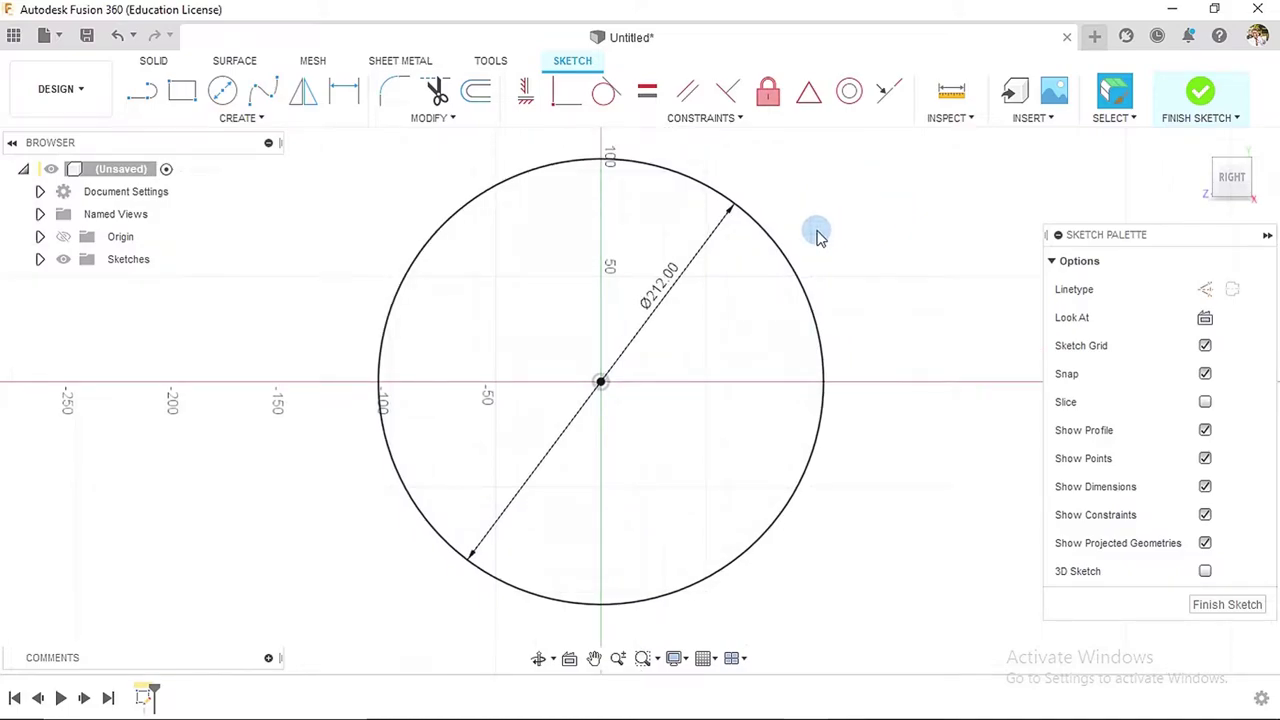
{"action": "left_click", "coordinate": [141, 91]}
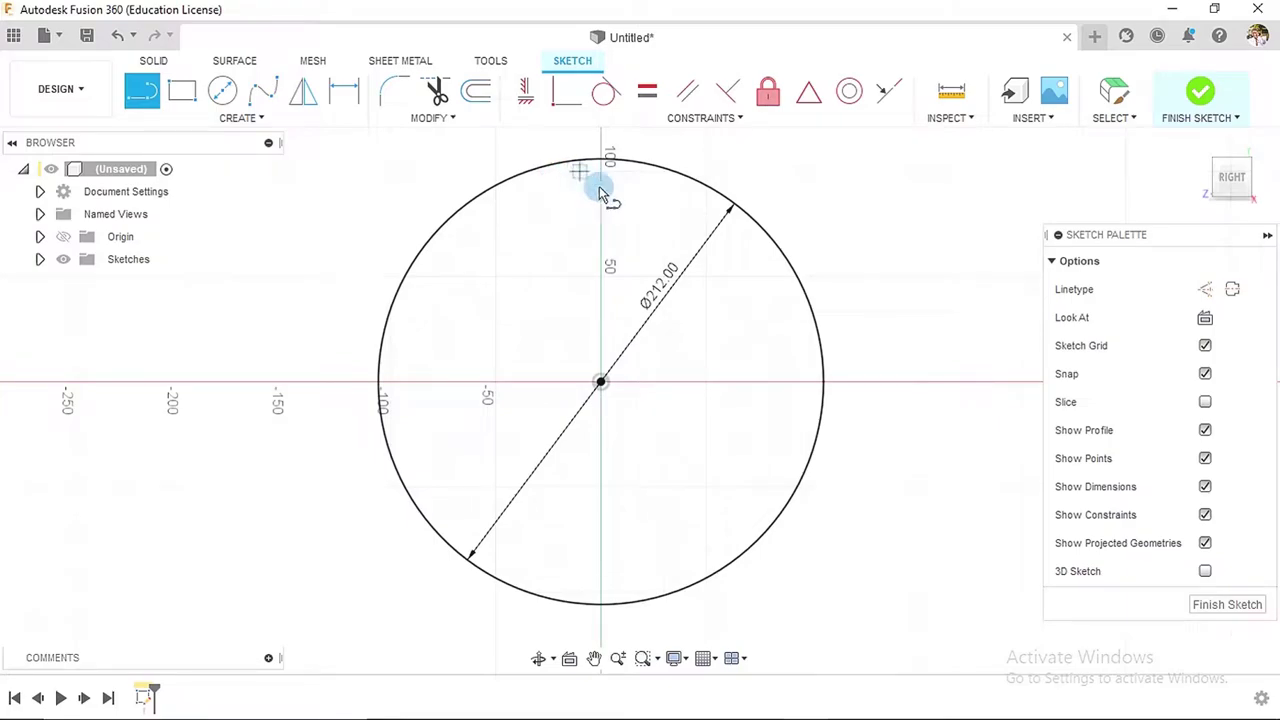
- Draw a dashed construction line from the circle's centre straight up the vertical axis
{"action": "left_click", "coordinate": [600, 383]}
{"action": "left_click", "coordinate": [1205, 289]}
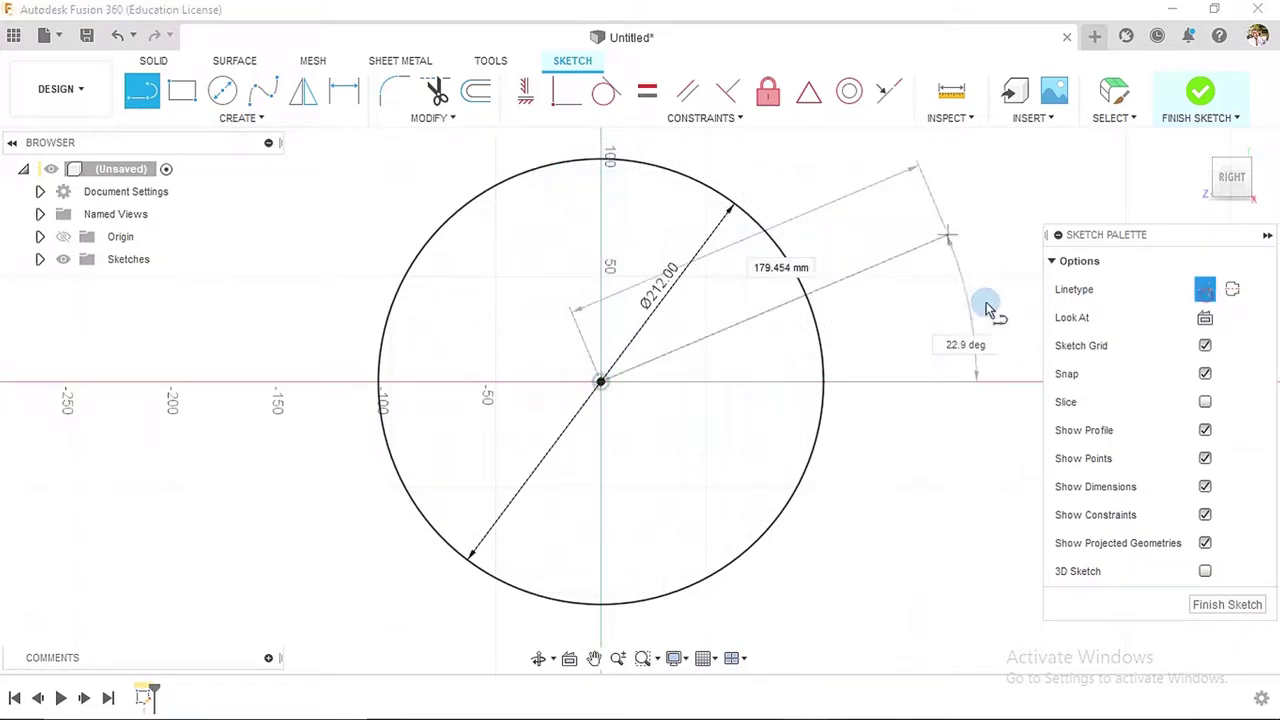
{"action": "middle_click_drag", "start_coordinate": [763, 354], "coordinate": [749, 432]}
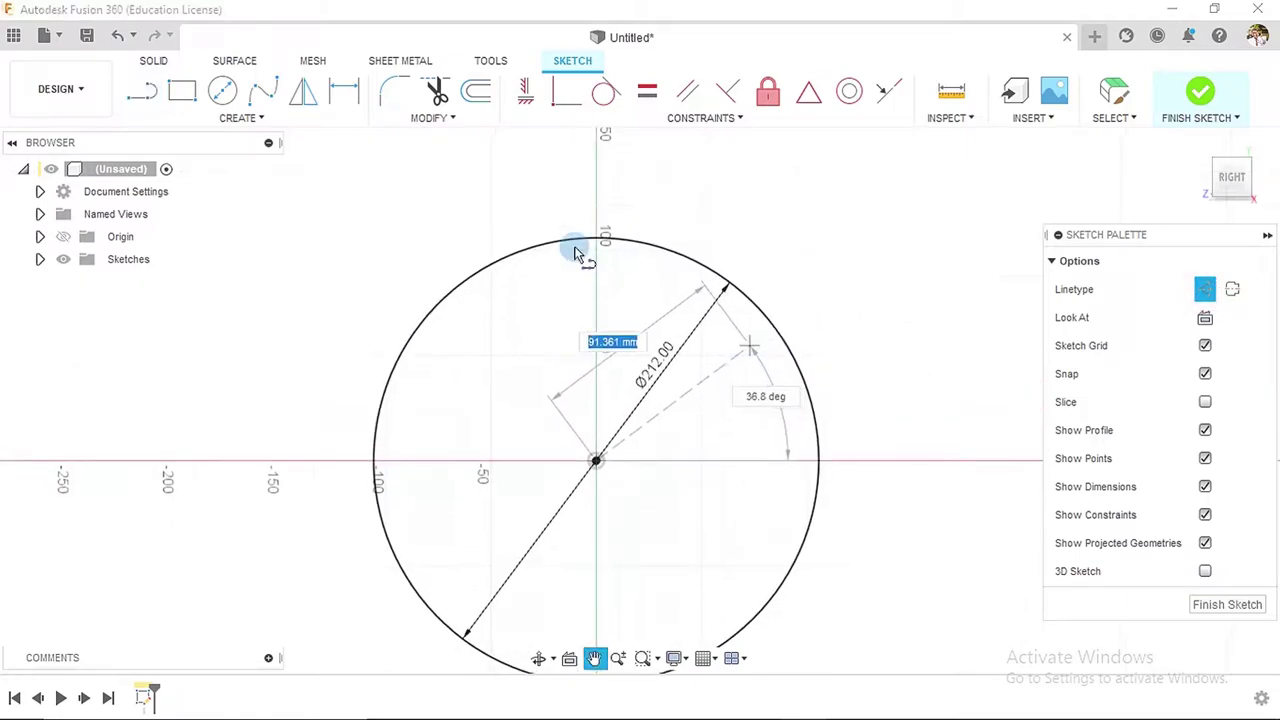
{"action": "left_click", "coordinate": [598, 188]}
{"action": "key", "text": "Escape"}
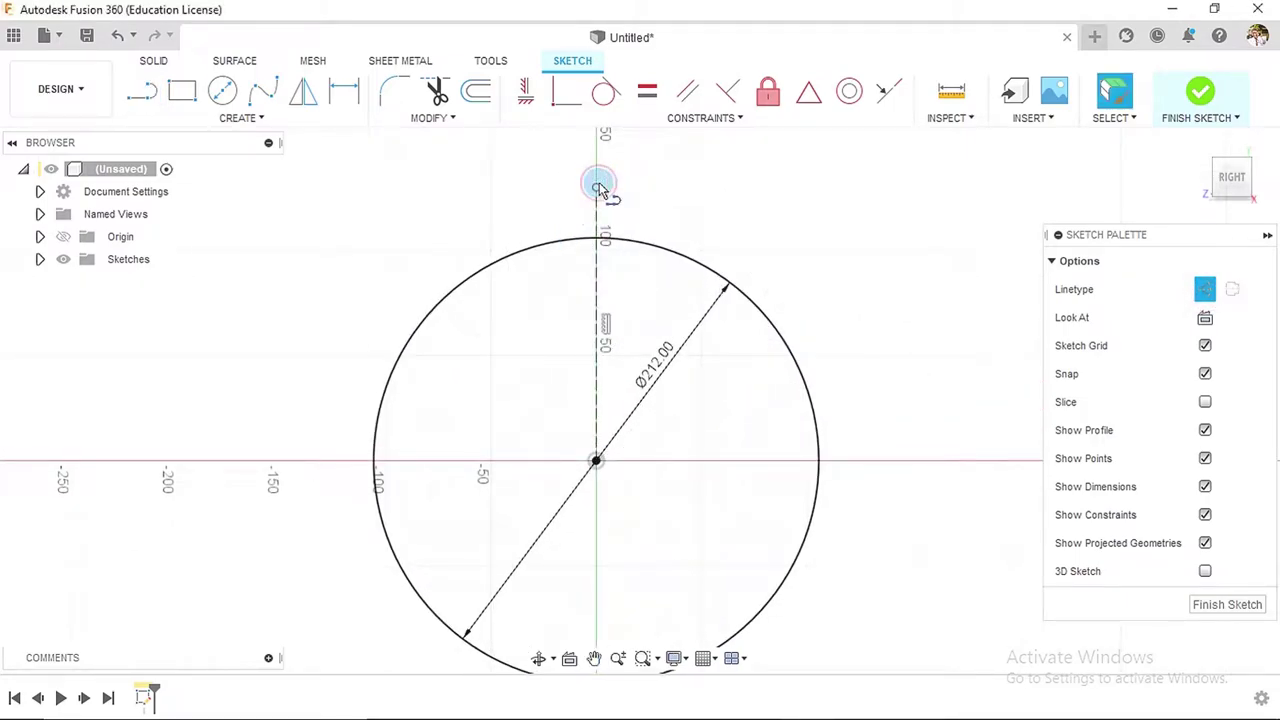
- Draw a solid horizontal line across the top of the circle
{"action": "left_click", "coordinate": [142, 91]}
{"action": "left_click", "coordinate": [1205, 289]}
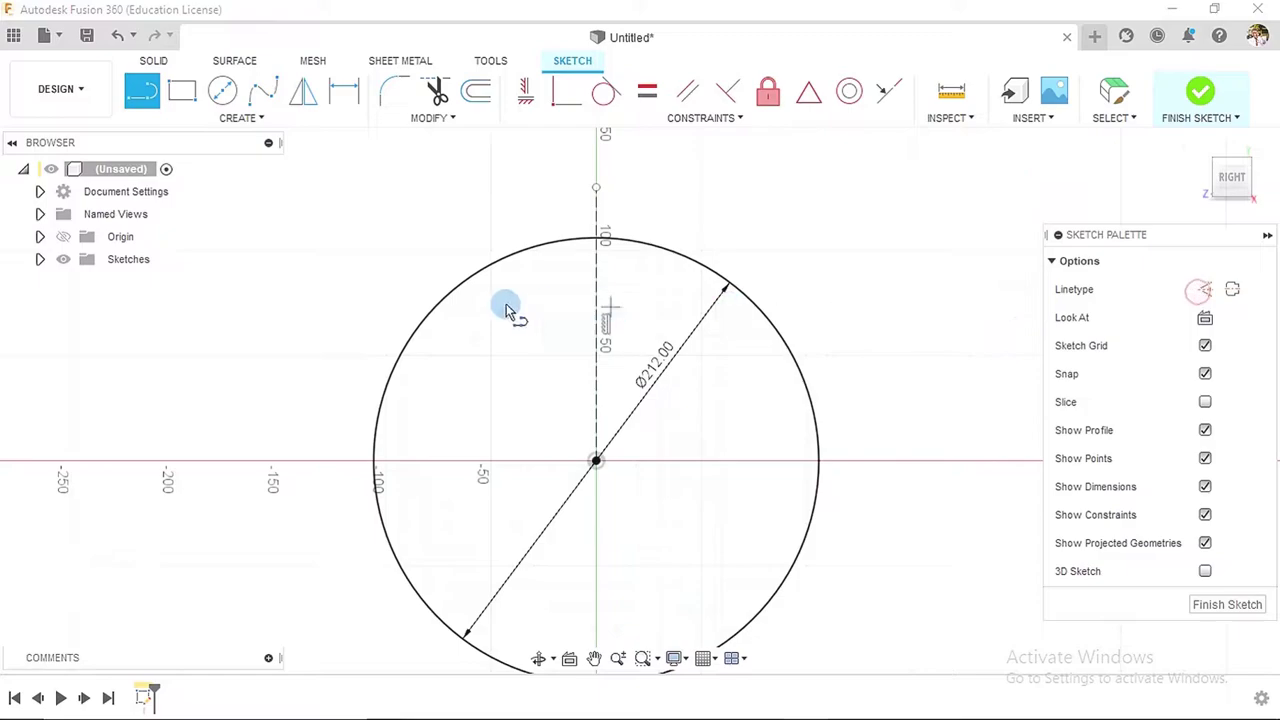
{"action": "left_click", "coordinate": [430, 260]}
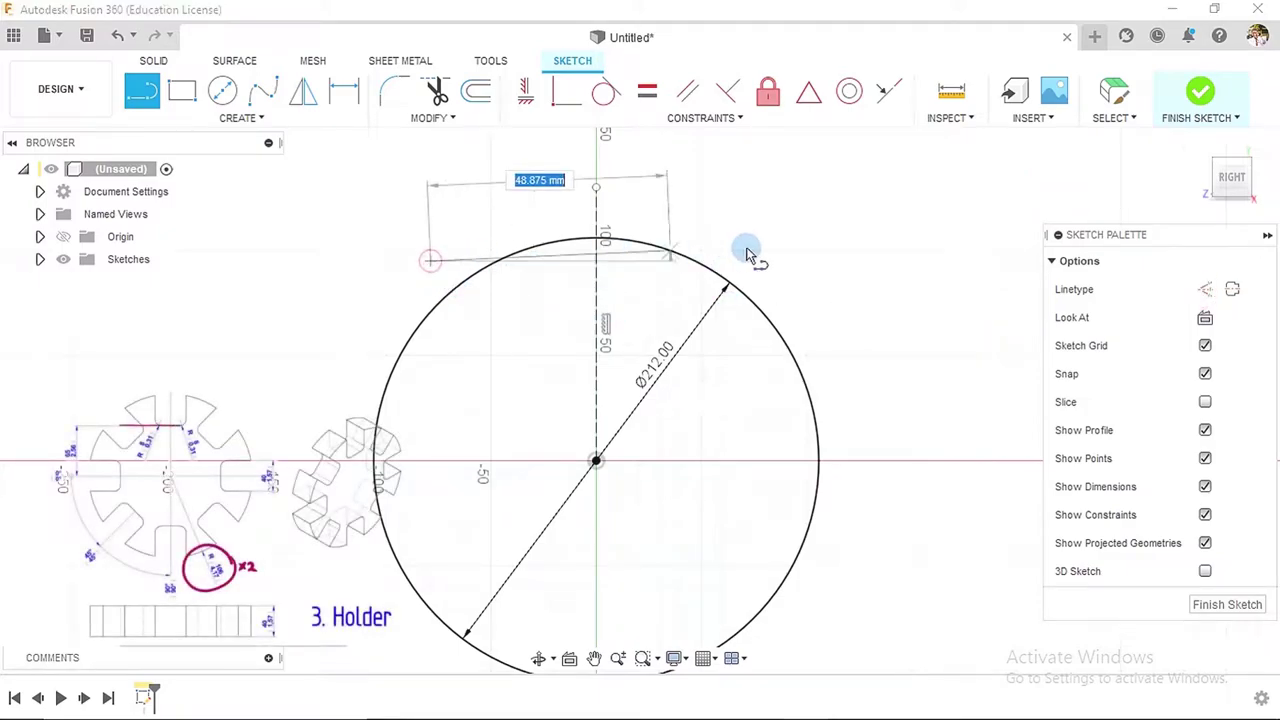
{"action": "double_click", "coordinate": [818, 261]}
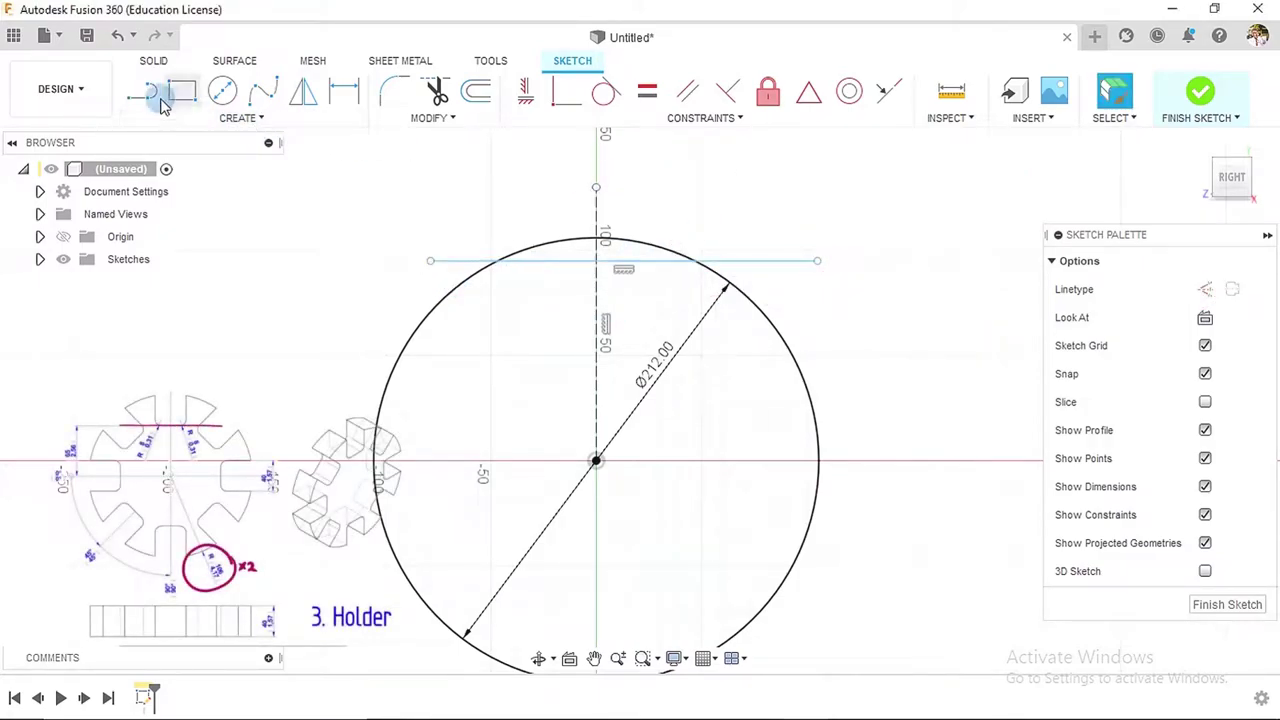
- Draw two short vertical lines, one on each side of the axis, crossing the horizontal line
{"action": "left_click", "coordinate": [570, 174]}
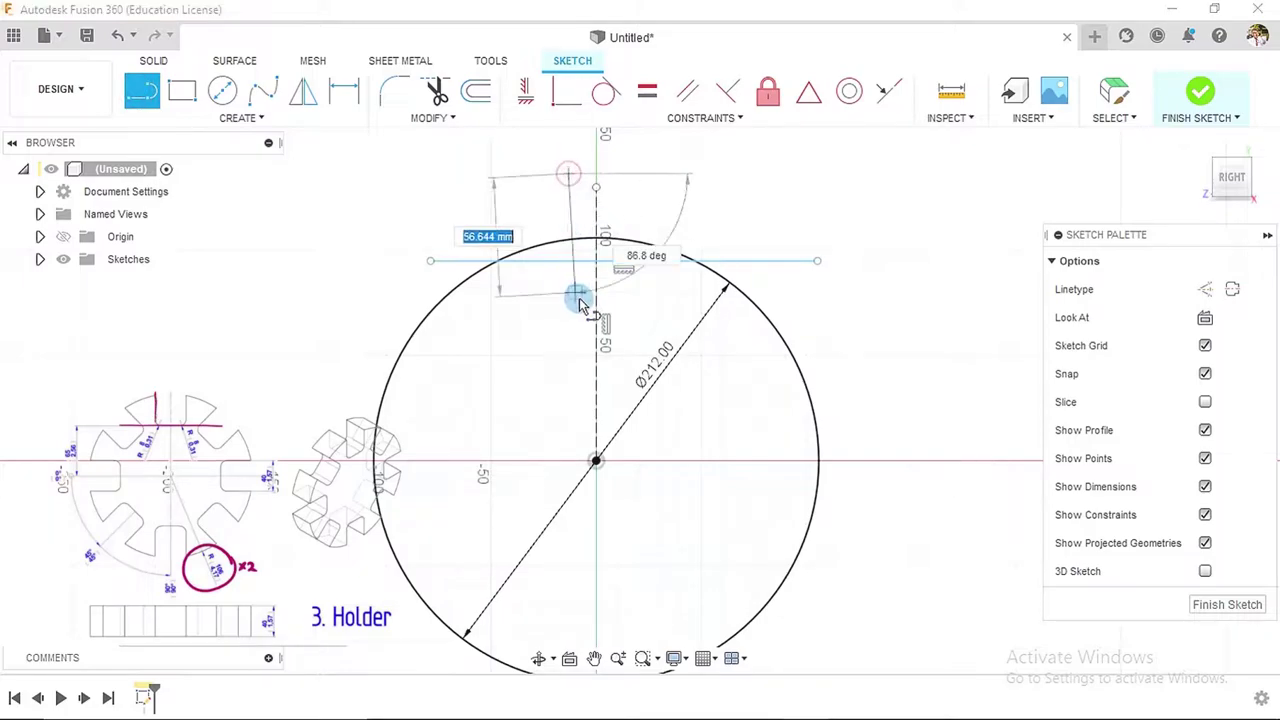
{"action": "left_click", "coordinate": [570, 296]}
{"action": "left_click", "coordinate": [571, 298]}
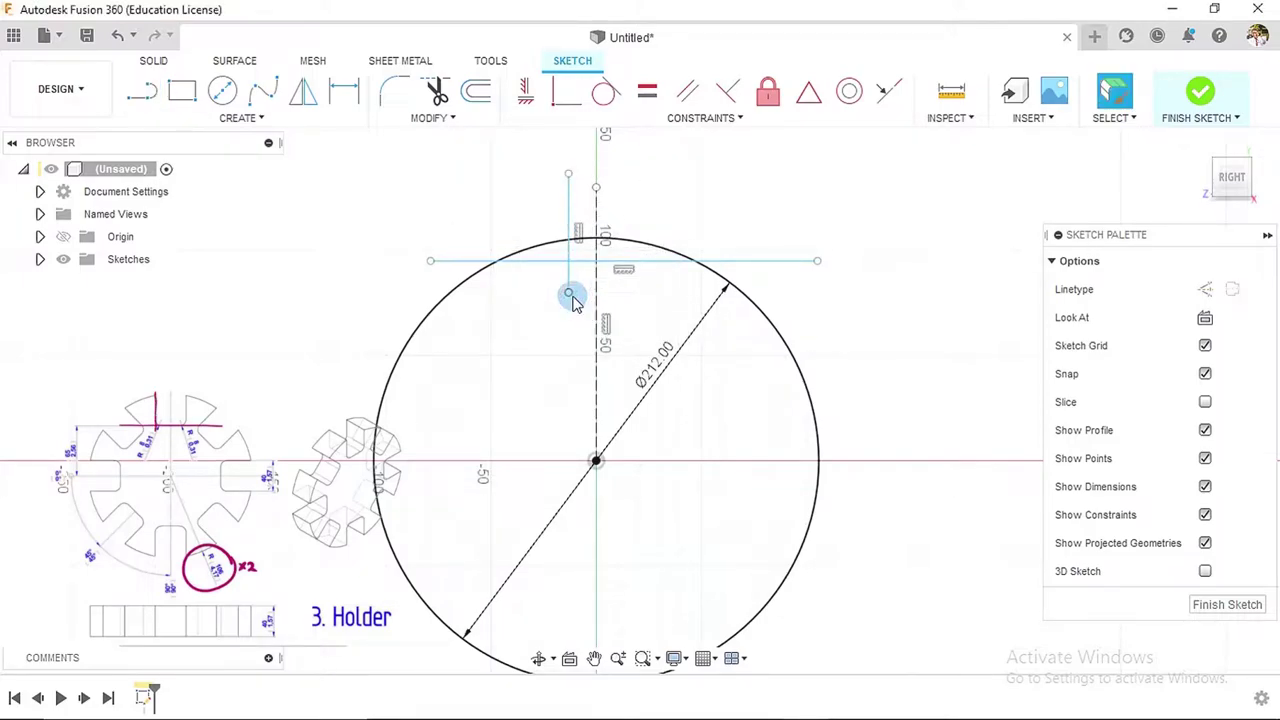
{"action": "left_click", "coordinate": [410, 104]}
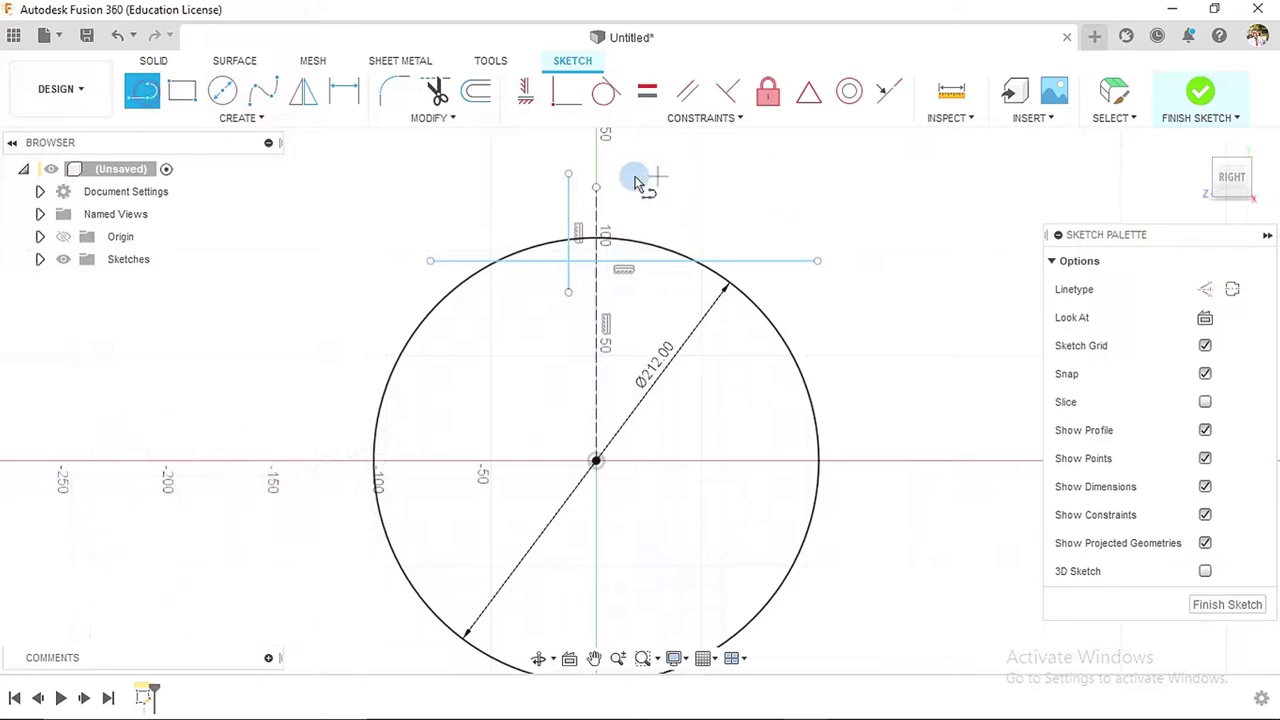
{"action": "left_click", "coordinate": [620, 178]}
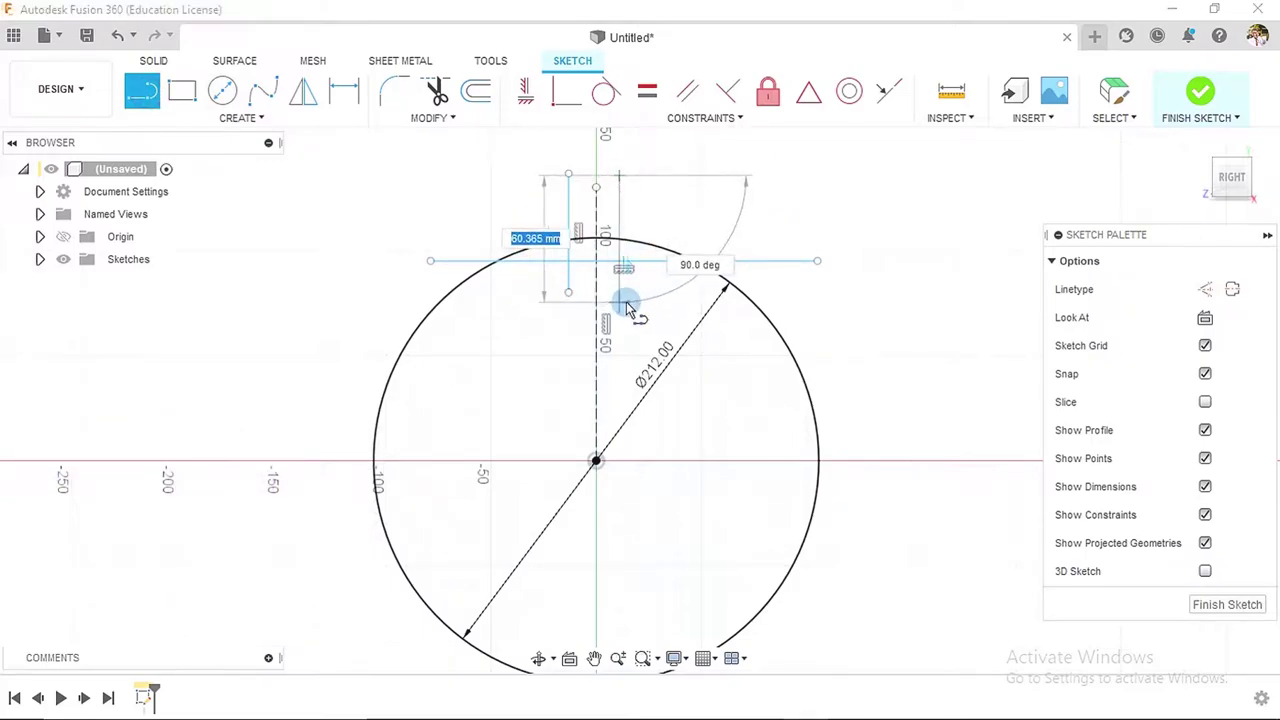
{"action": "left_click", "coordinate": [623, 302]}
{"action": "key", "text": "Escape"}
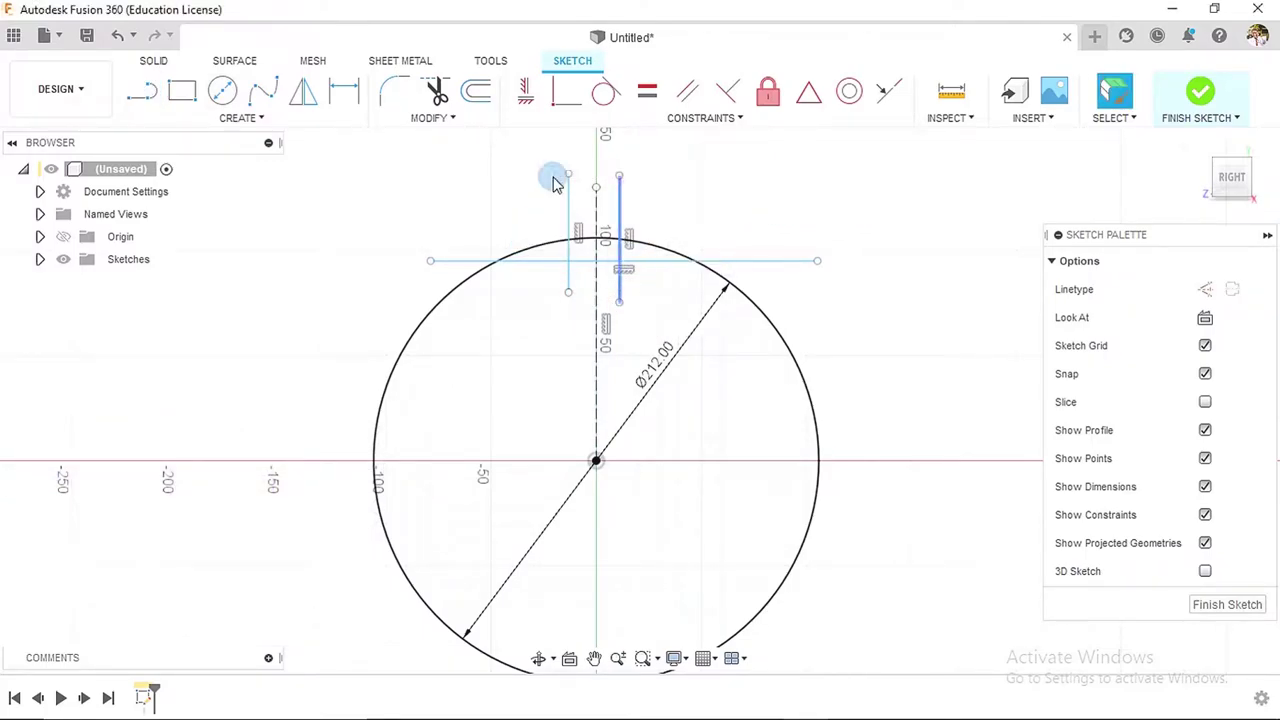
- Dimension the horizontal line 65 mm above the circle's centre
{"action": "left_click", "coordinate": [345, 97]}
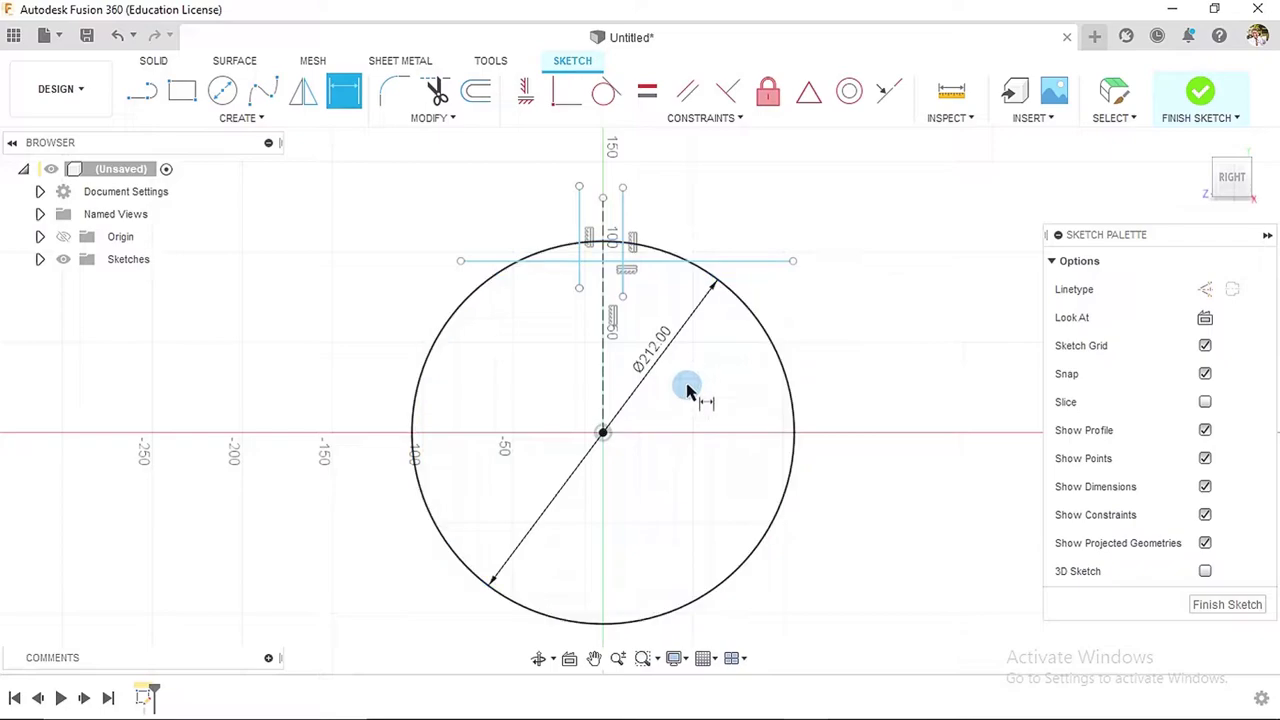
{"action": "left_click", "coordinate": [604, 434]}
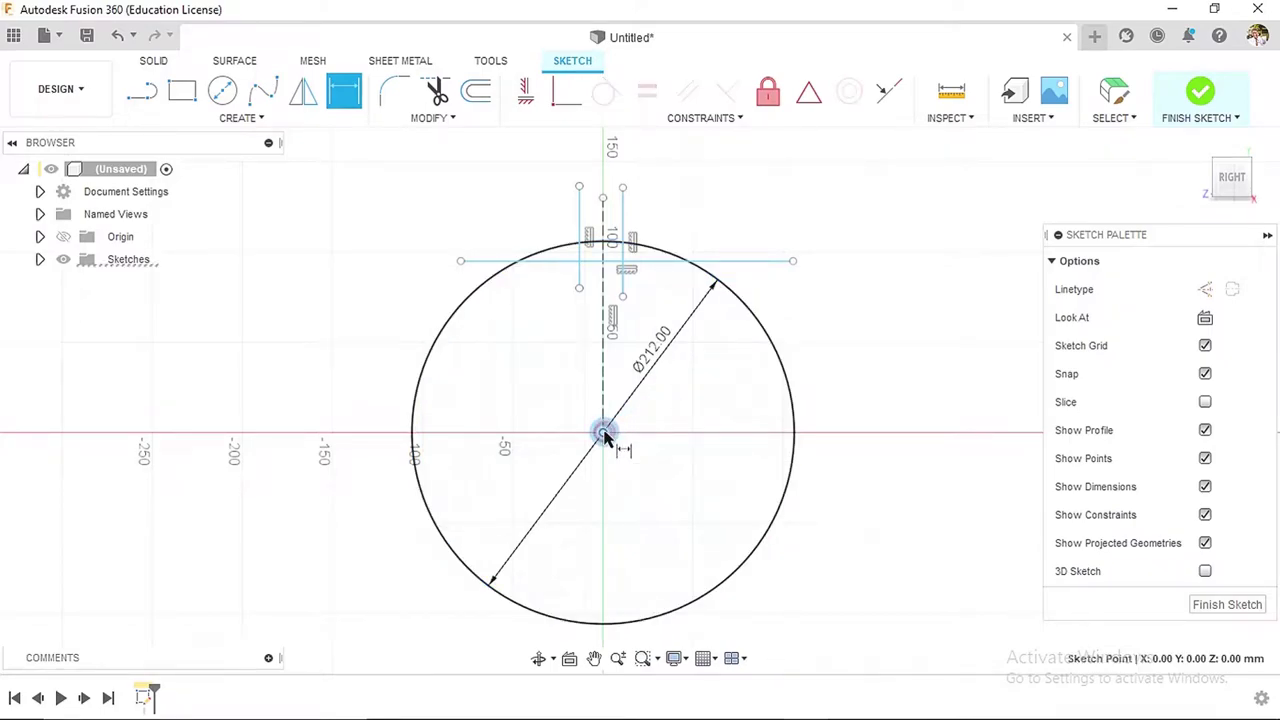
{"action": "left_click", "coordinate": [548, 263]}
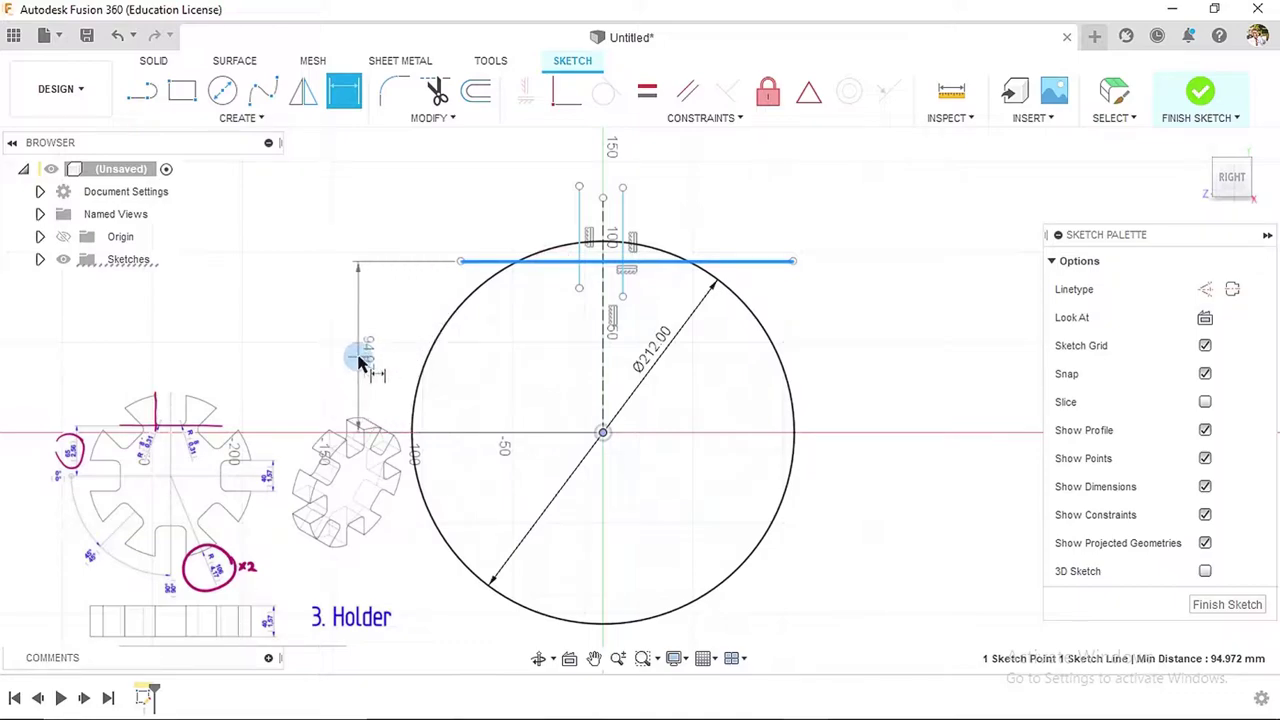
{"action": "left_click", "coordinate": [358, 362]}
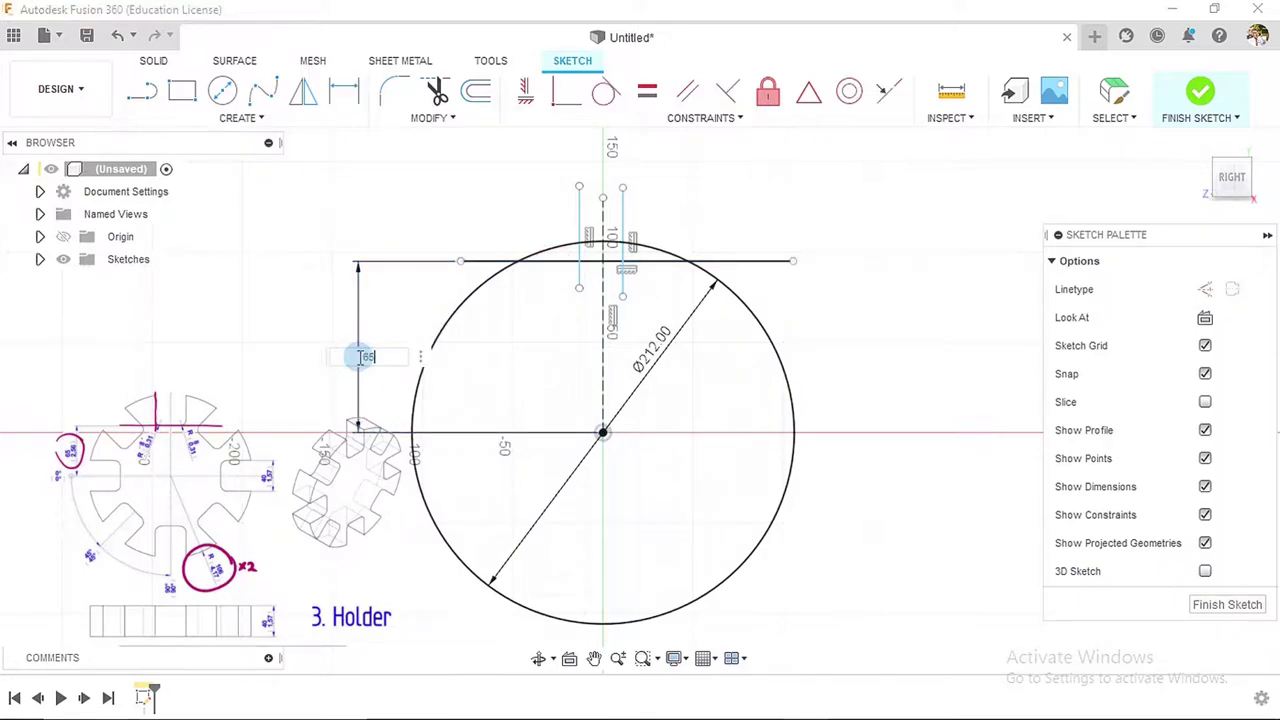
{"action": "type", "text": "65"}
{"action": "key", "text": "Return"}
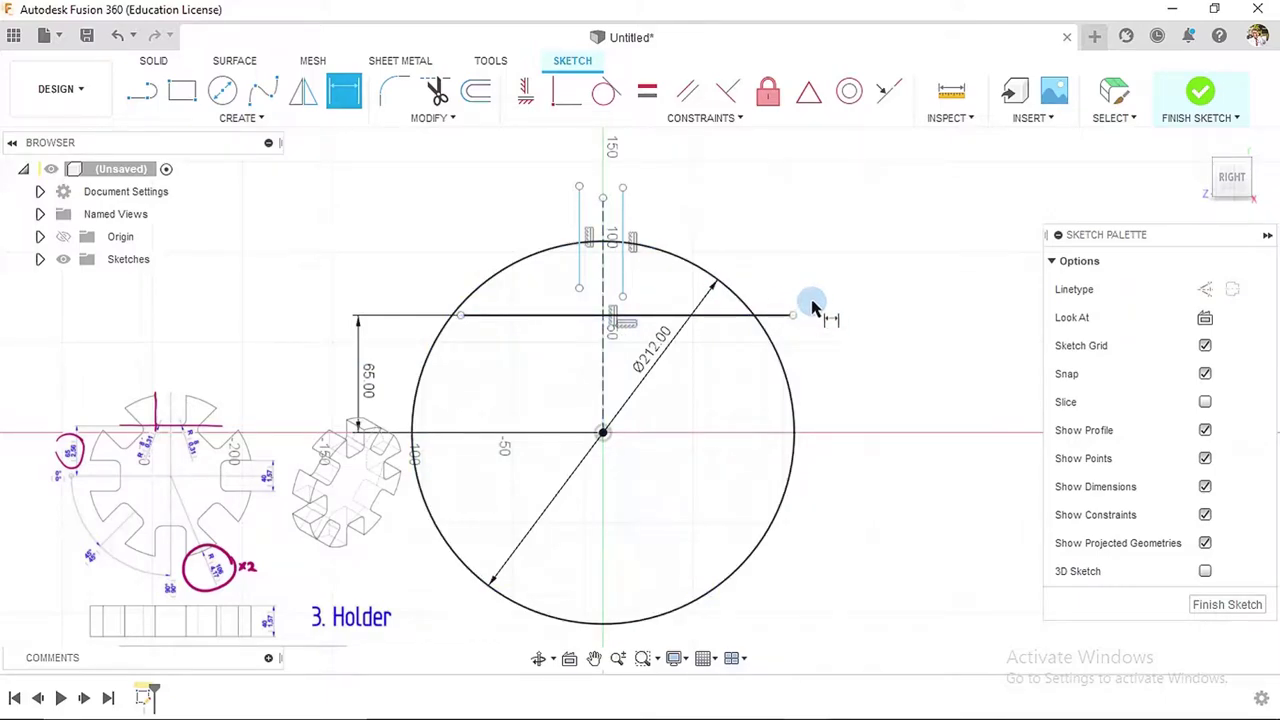
- Dimension the spacing between the two short uprights as 40 mm
{"action": "left_click", "coordinate": [580, 212]}
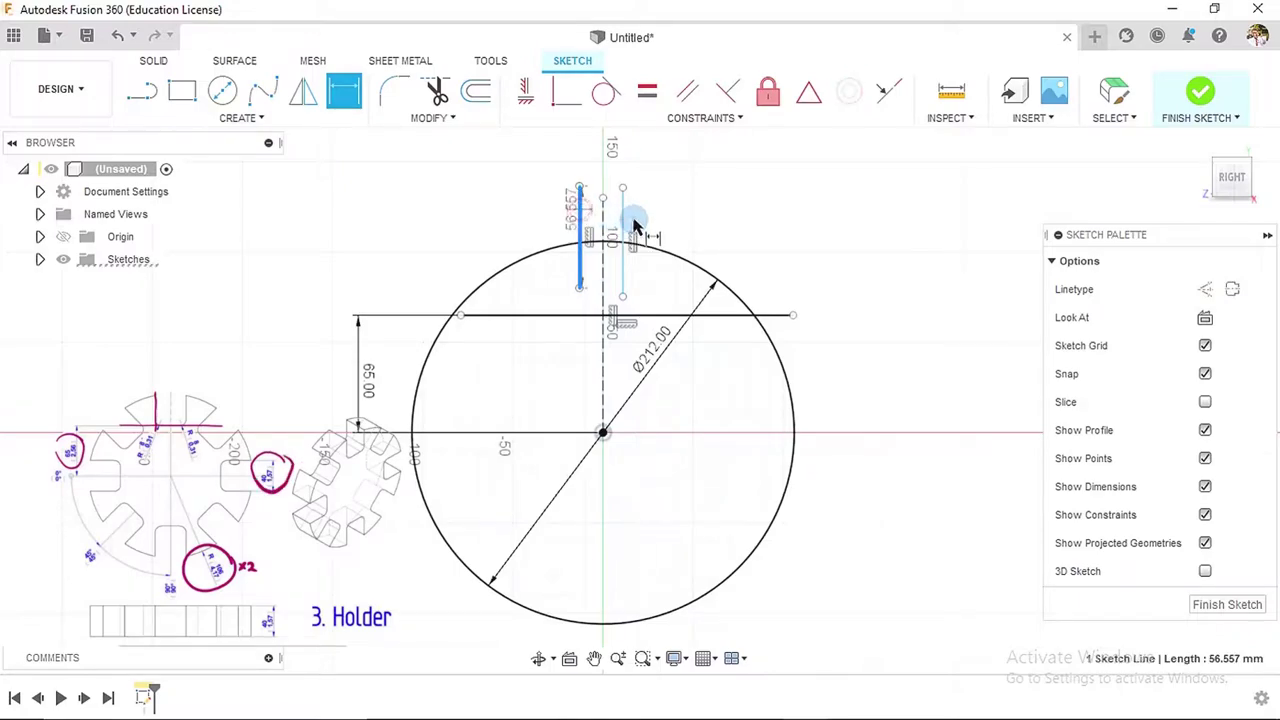
{"action": "left_click", "coordinate": [623, 220]}
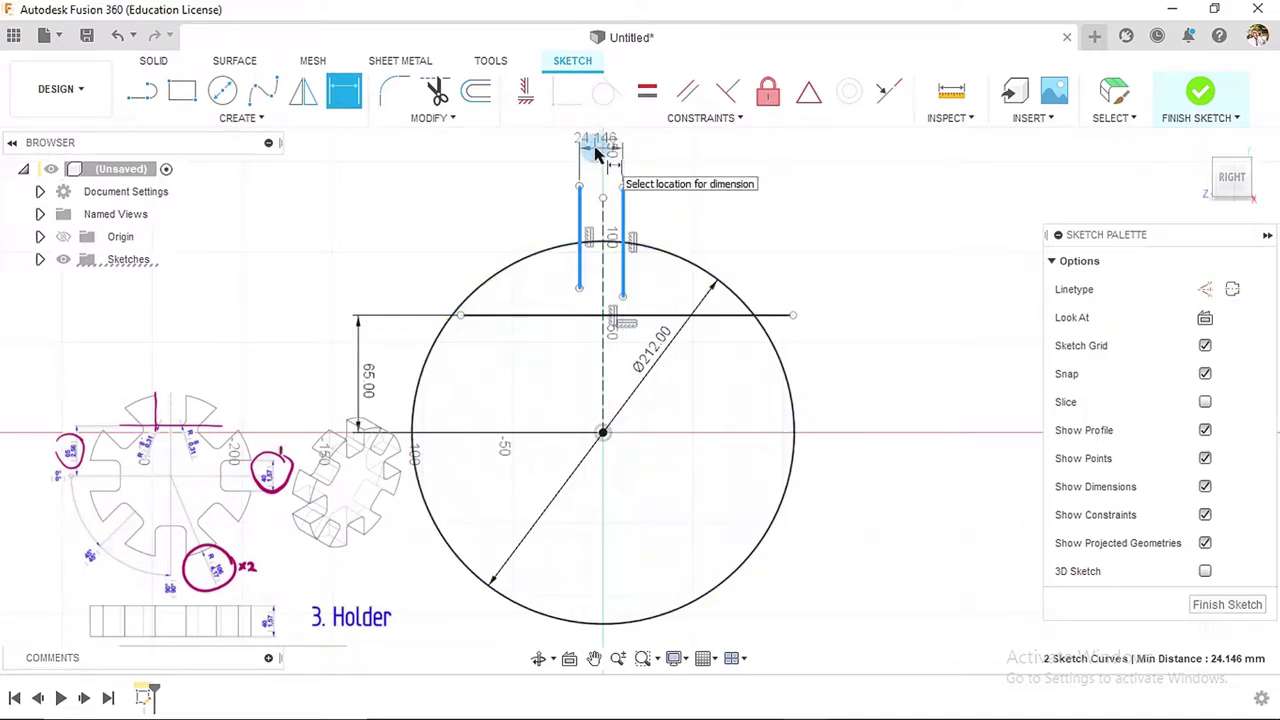
{"action": "left_click", "coordinate": [596, 150]}
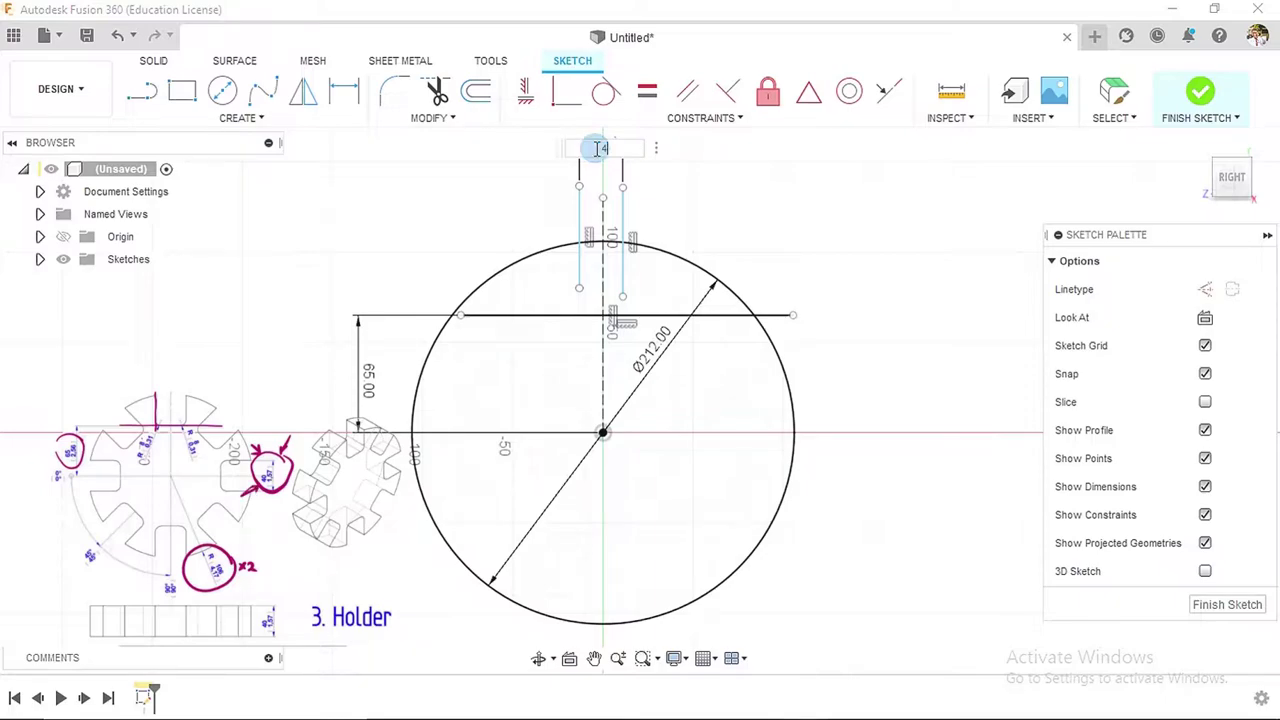
{"action": "type", "text": "40"}
{"action": "key", "text": "Return"}
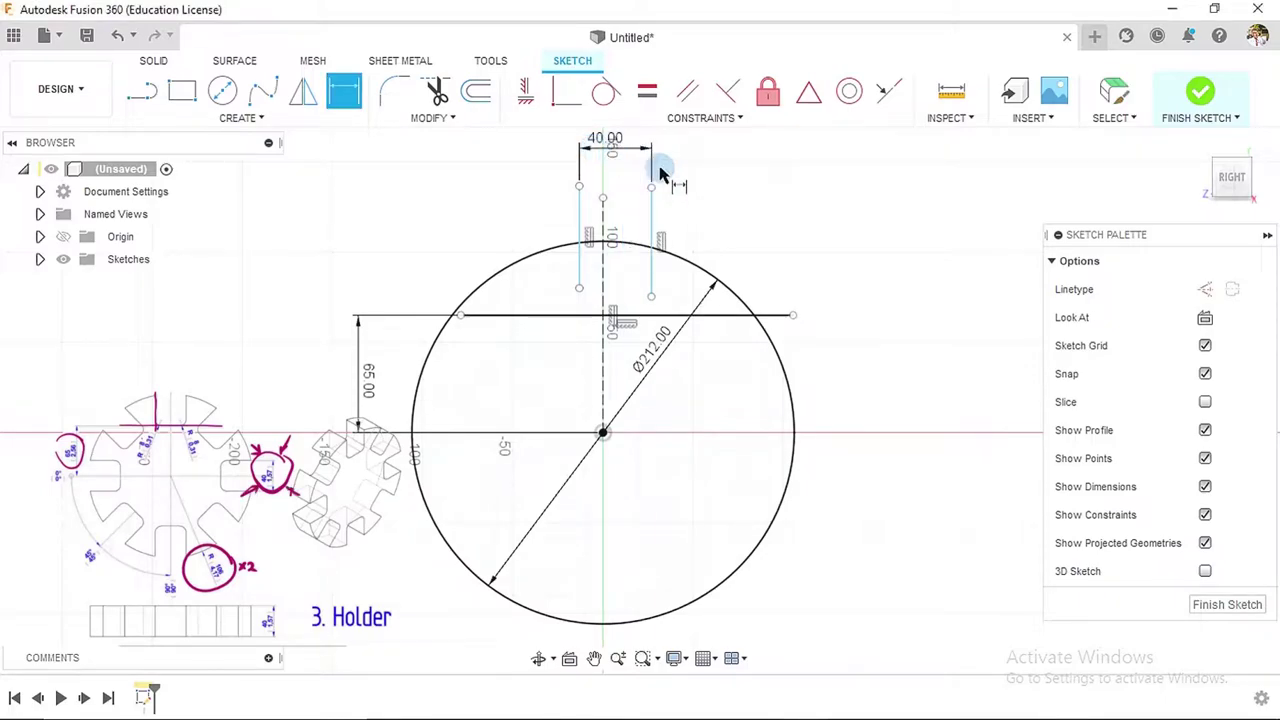
- Make both uprights symmetric about the dashed axis and drag their lower ends onto the horizontal line
{"action": "left_click", "coordinate": [690, 122]}
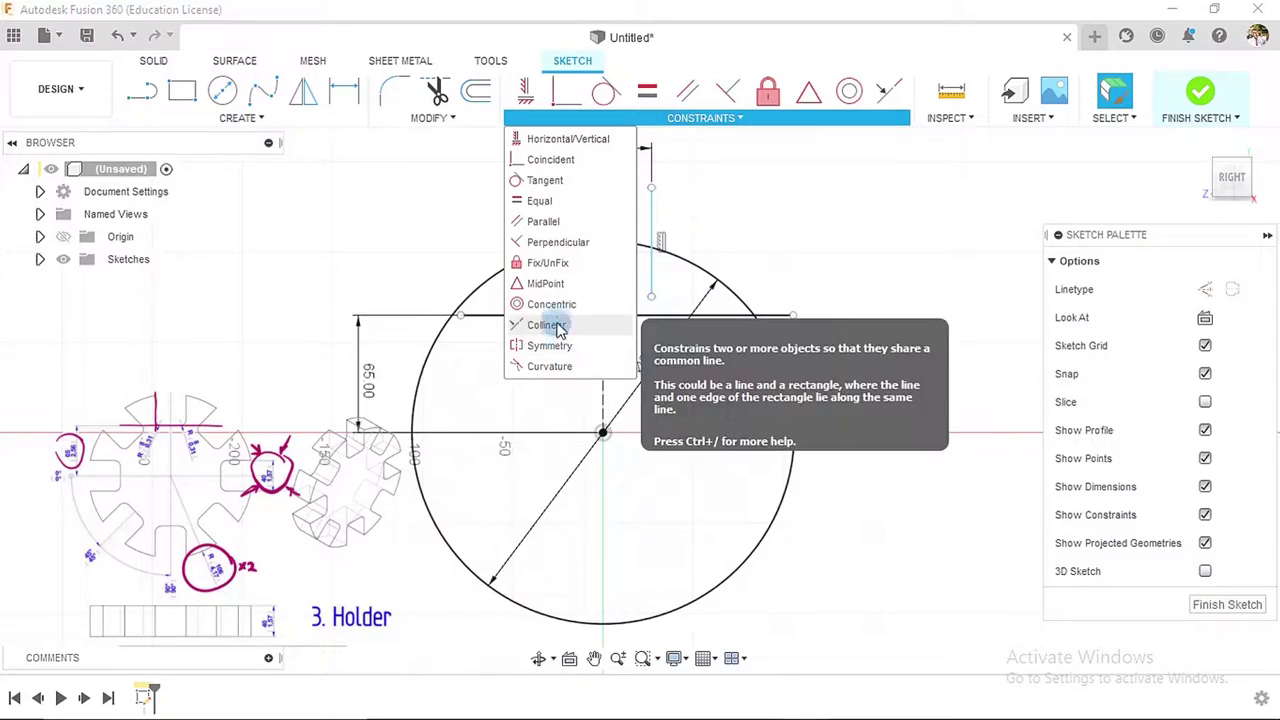
{"action": "left_click", "coordinate": [549, 345]}
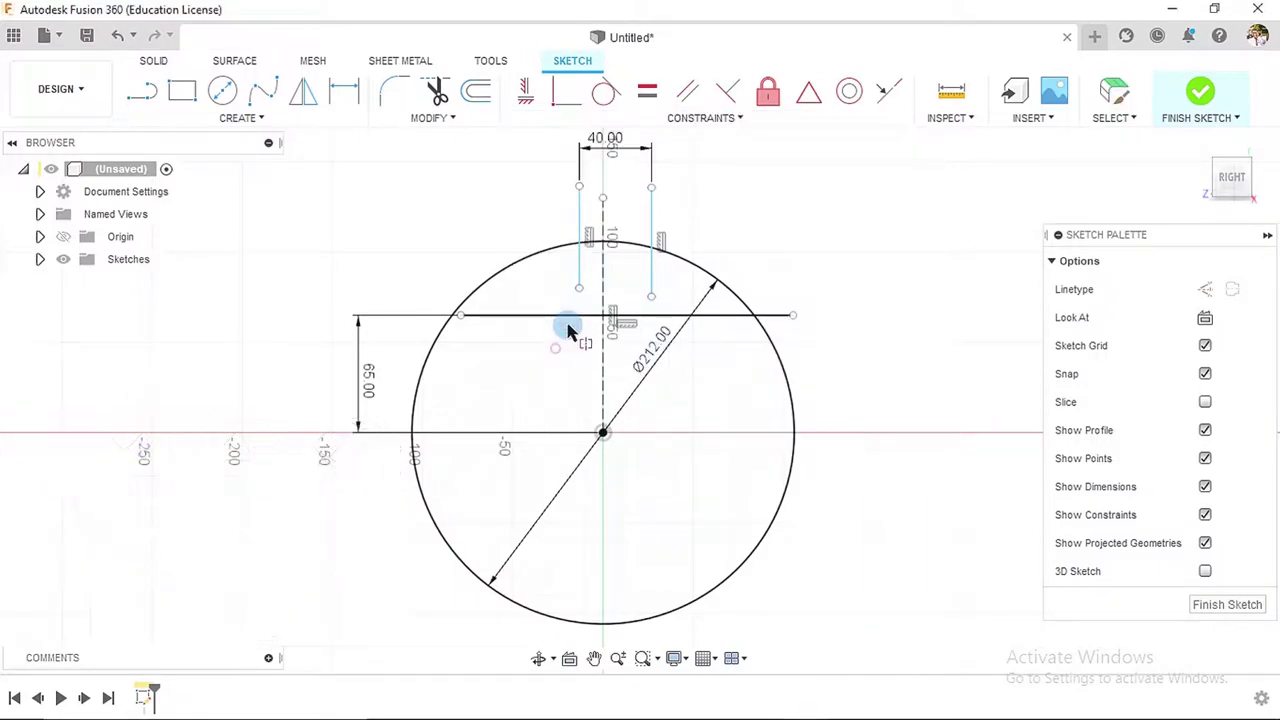
{"action": "left_click", "coordinate": [579, 220]}
{"action": "left_click", "coordinate": [652, 210]}
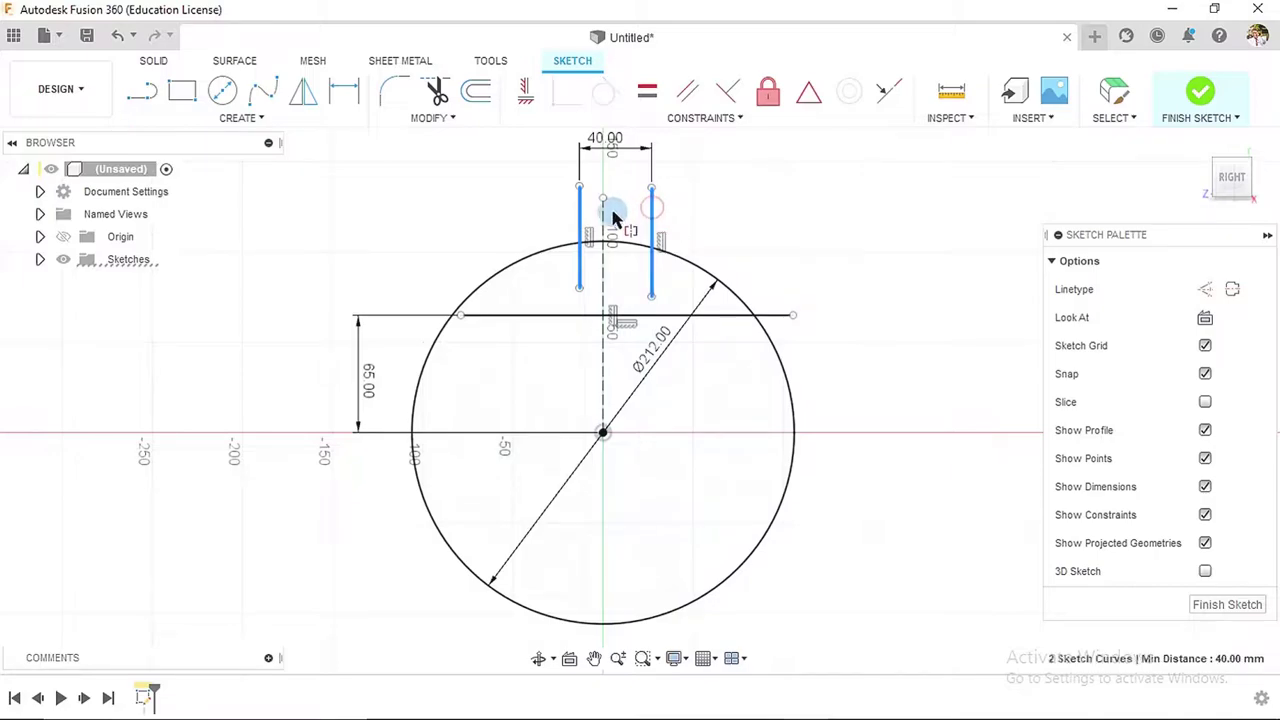
{"action": "left_click", "coordinate": [603, 213]}
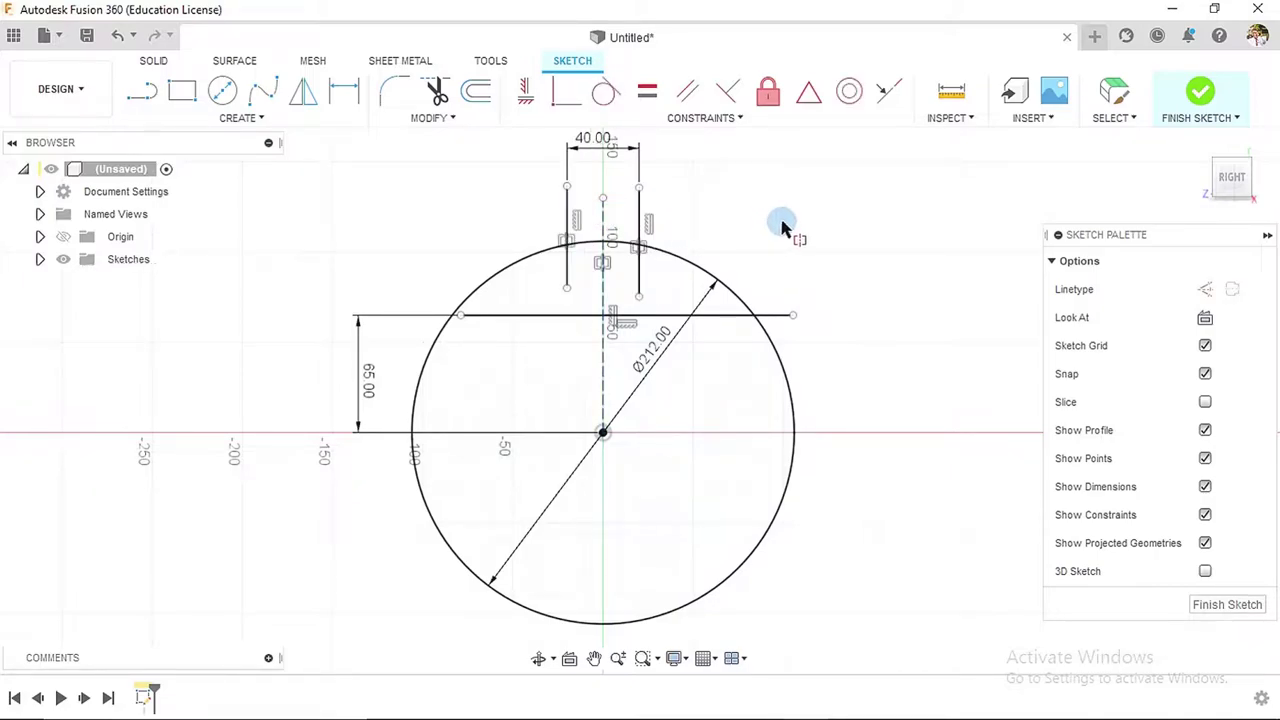
{"action": "key", "text": "Escape"}
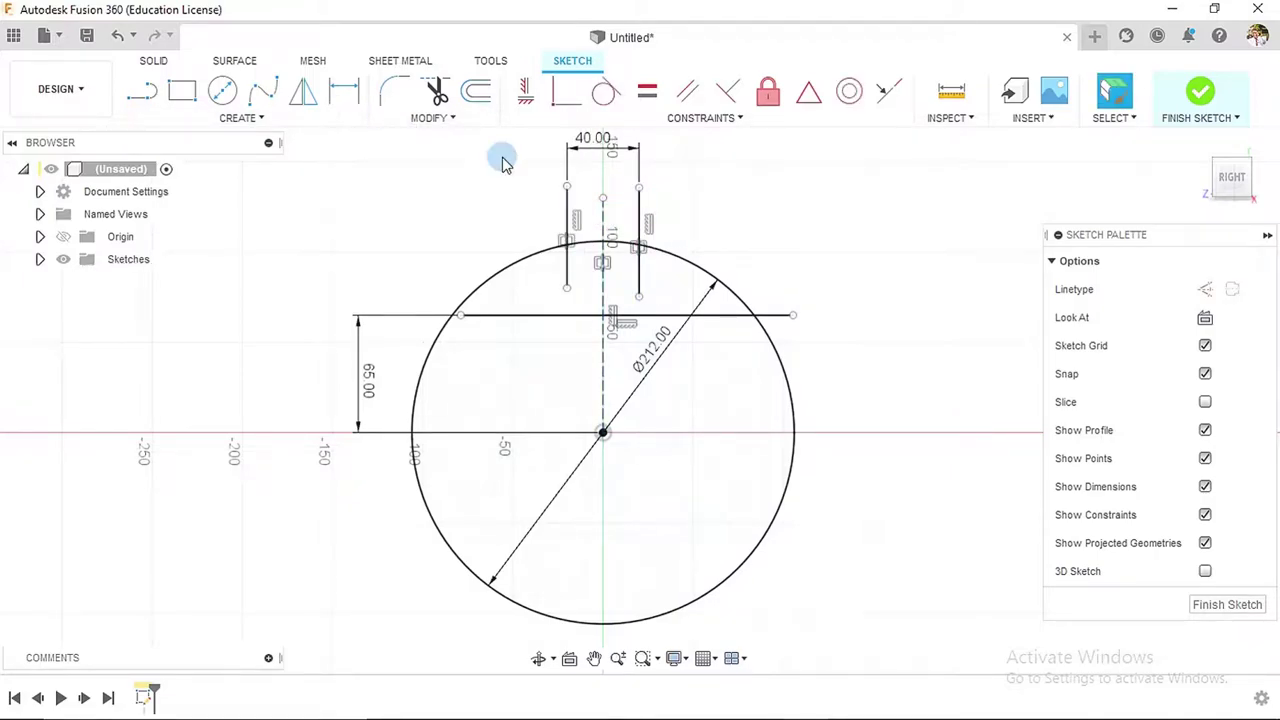
{"action": "mouse_move", "coordinate": [566, 291]}
{"action": "left_mouse_down"}
{"action": "mouse_move", "coordinate": [573, 333]}
{"action": "mouse_move", "coordinate": [593, 336]}
{"action": "left_mouse_up"}
{"action": "left_click_drag", "start_coordinate": [640, 297], "coordinate": [640, 328]}
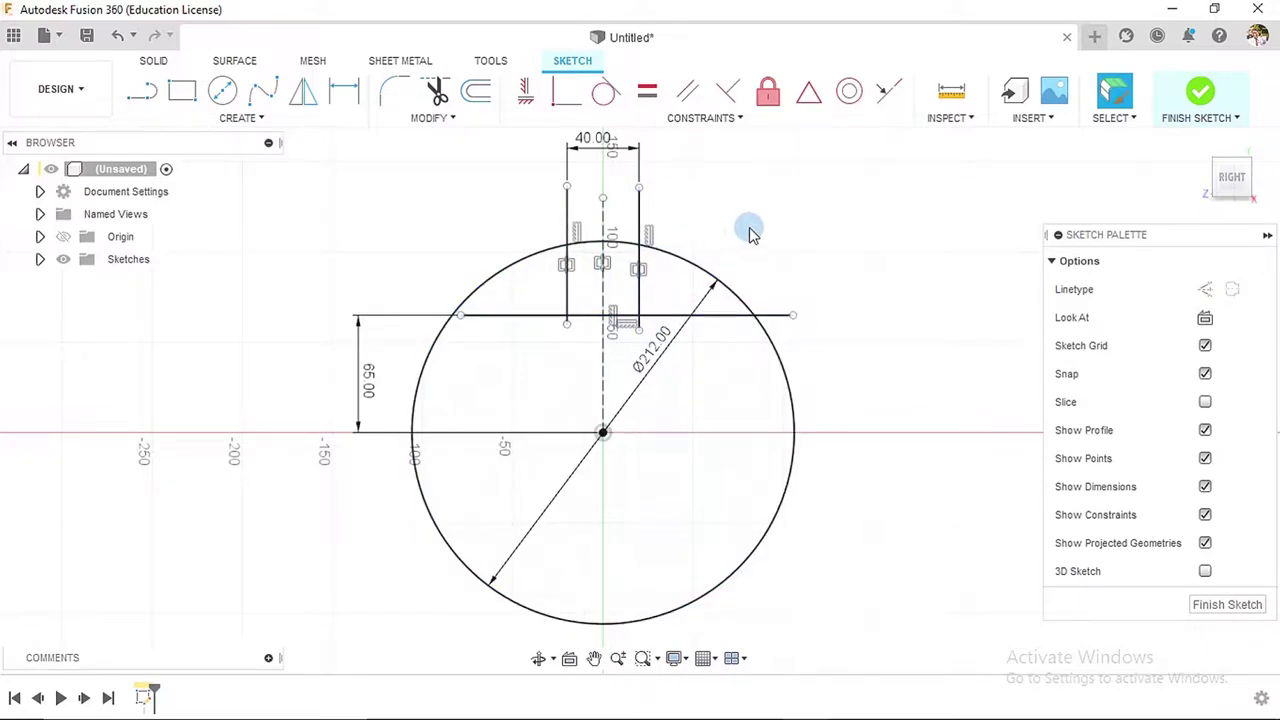
- Dimension the right upright to 80 mm and make the left upright equal to it
{"action": "left_click", "coordinate": [343, 92]}
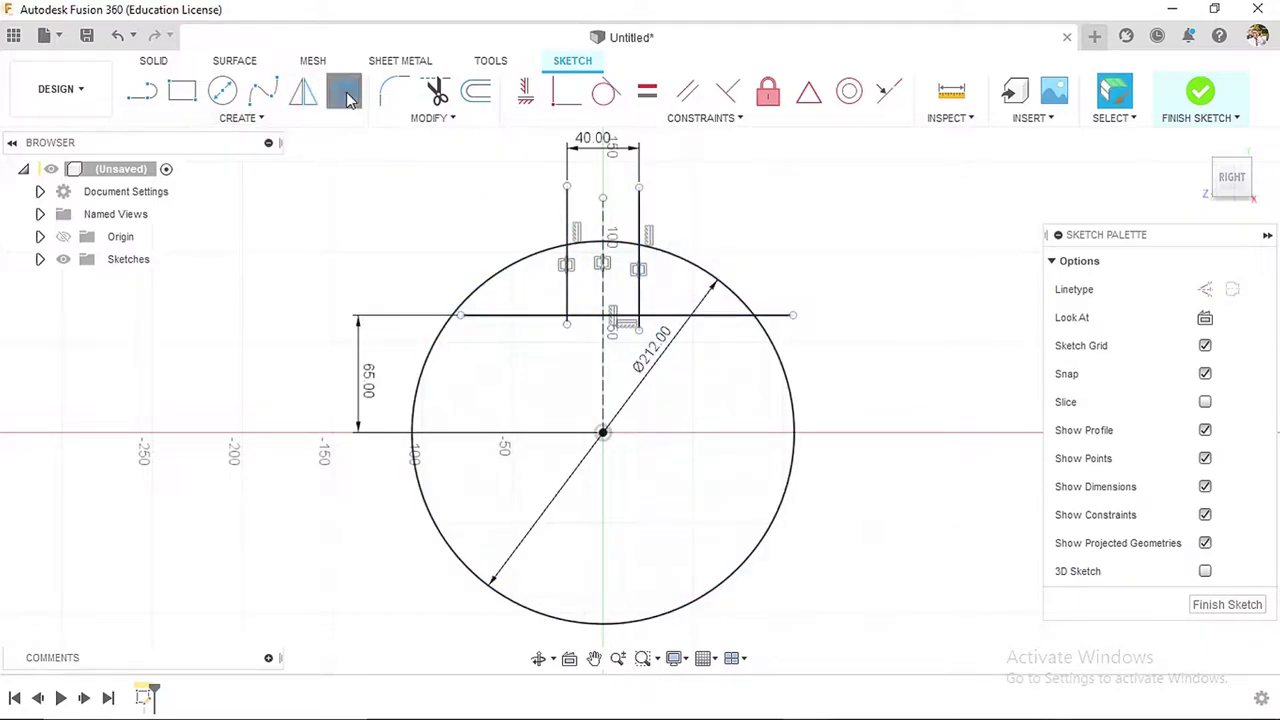
{"action": "left_click", "coordinate": [641, 206]}
{"action": "left_click", "coordinate": [709, 227]}
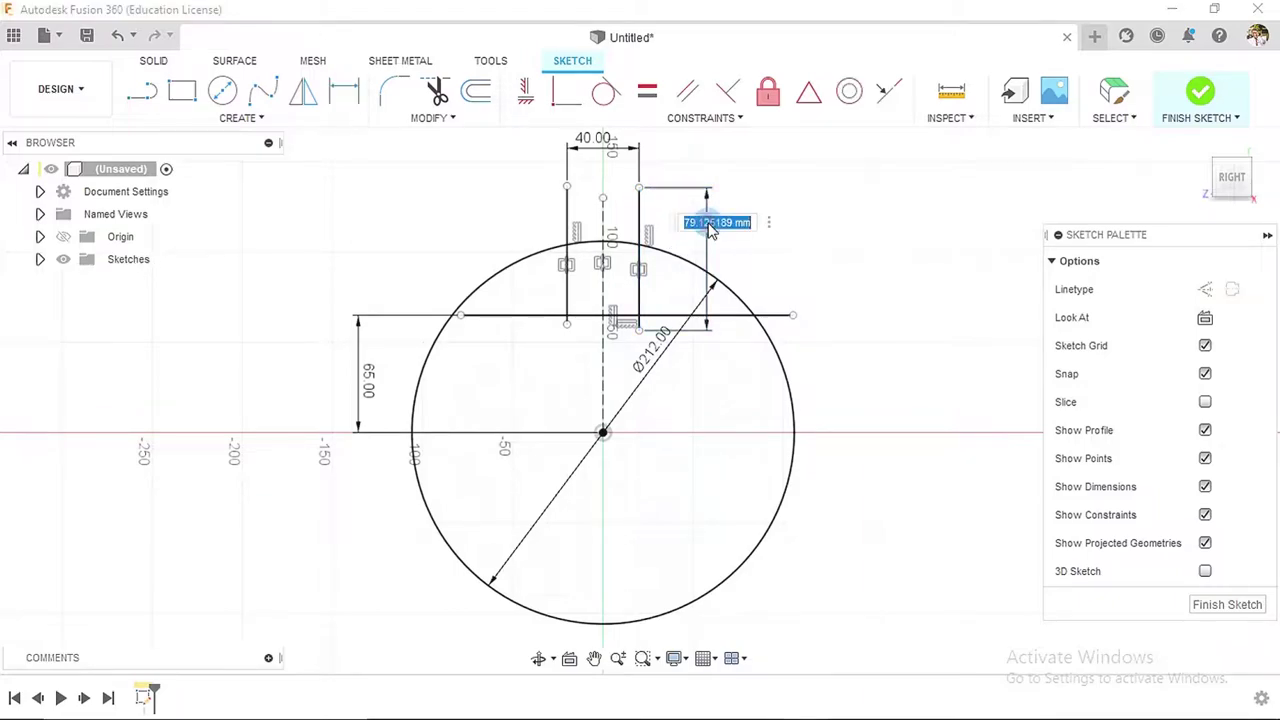
{"action": "type", "text": "80"}
{"action": "key", "text": "Return"}
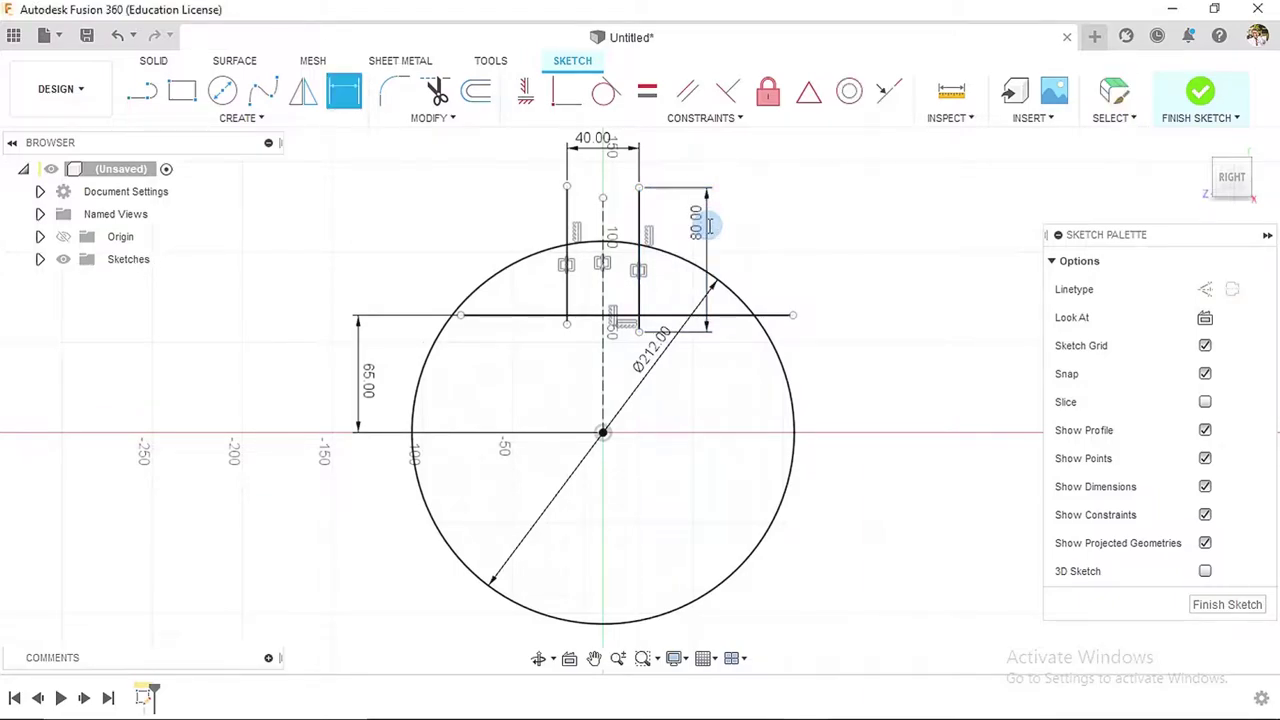
{"action": "key", "text": "Escape"}
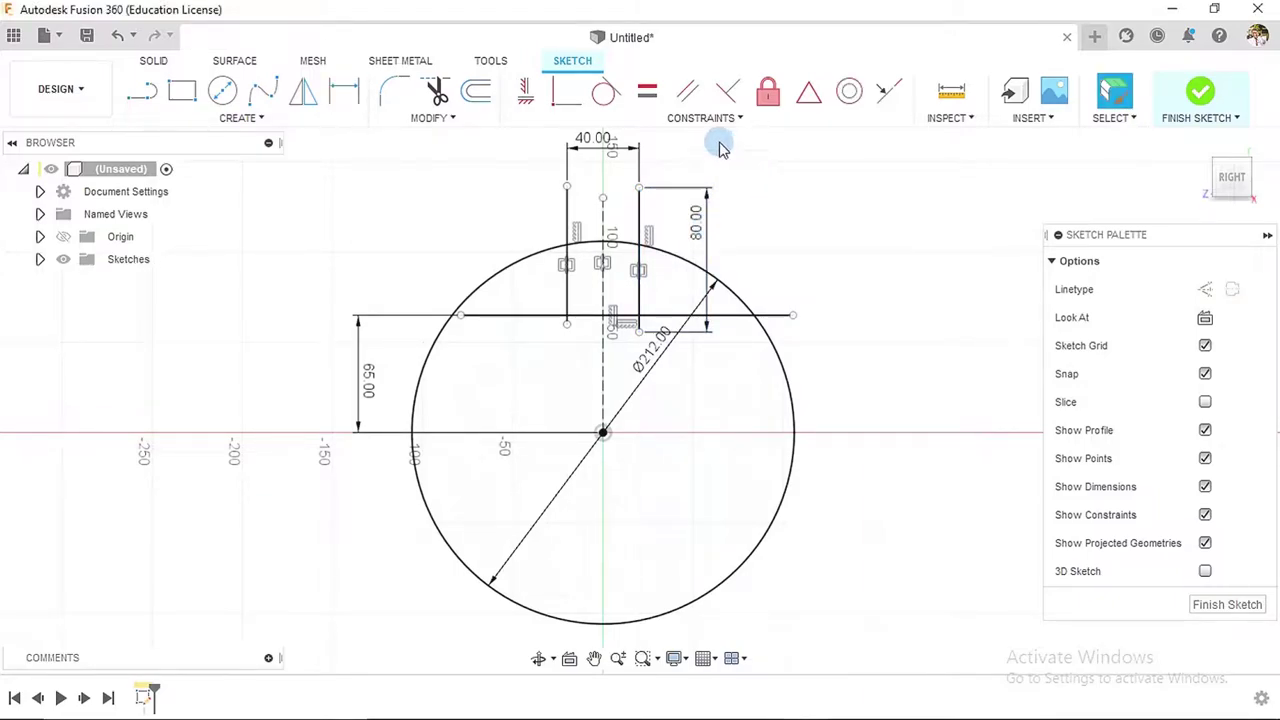
{"action": "left_click", "coordinate": [647, 92]}
{"action": "left_click", "coordinate": [640, 215]}
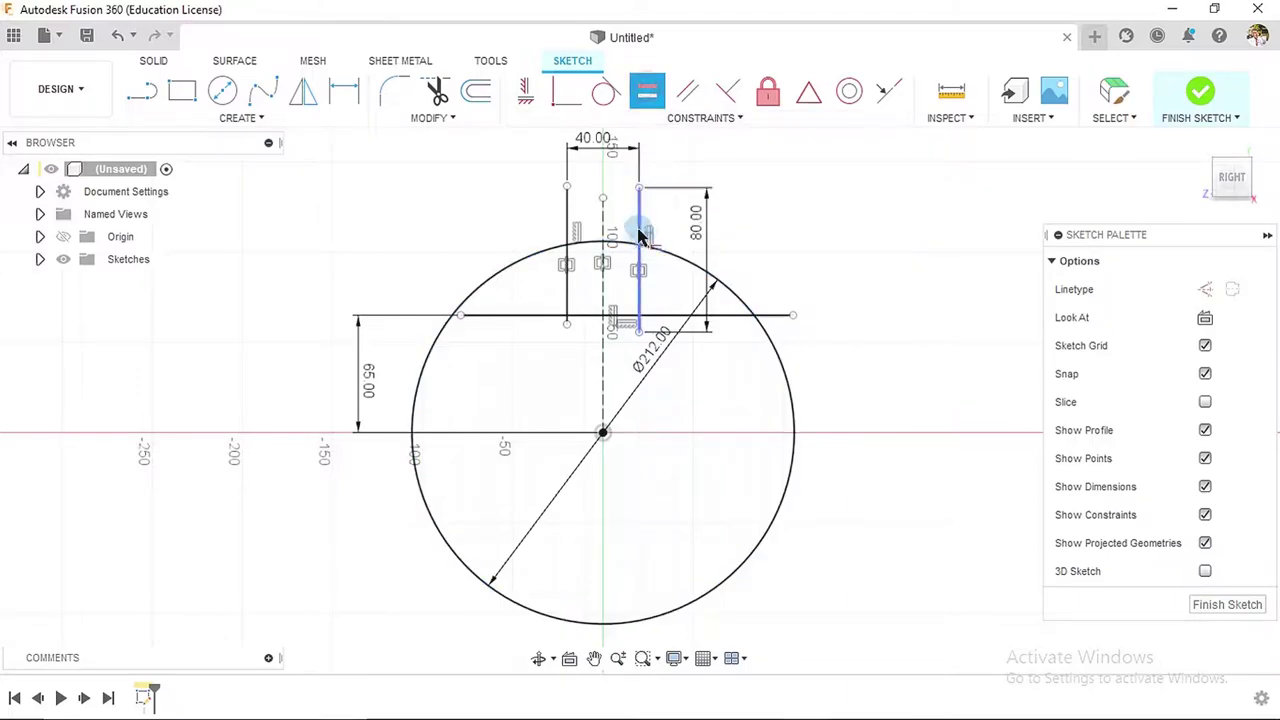
{"action": "left_click", "coordinate": [568, 212]}
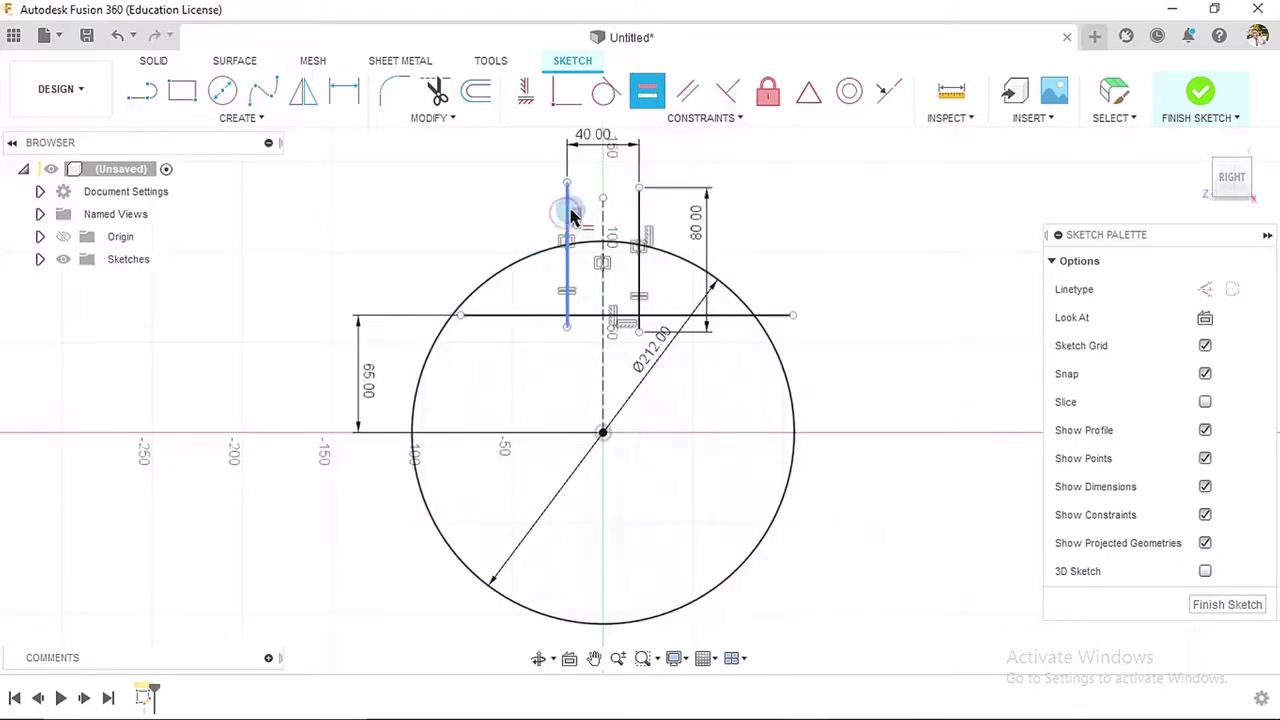
{"action": "key", "text": "Escape"}
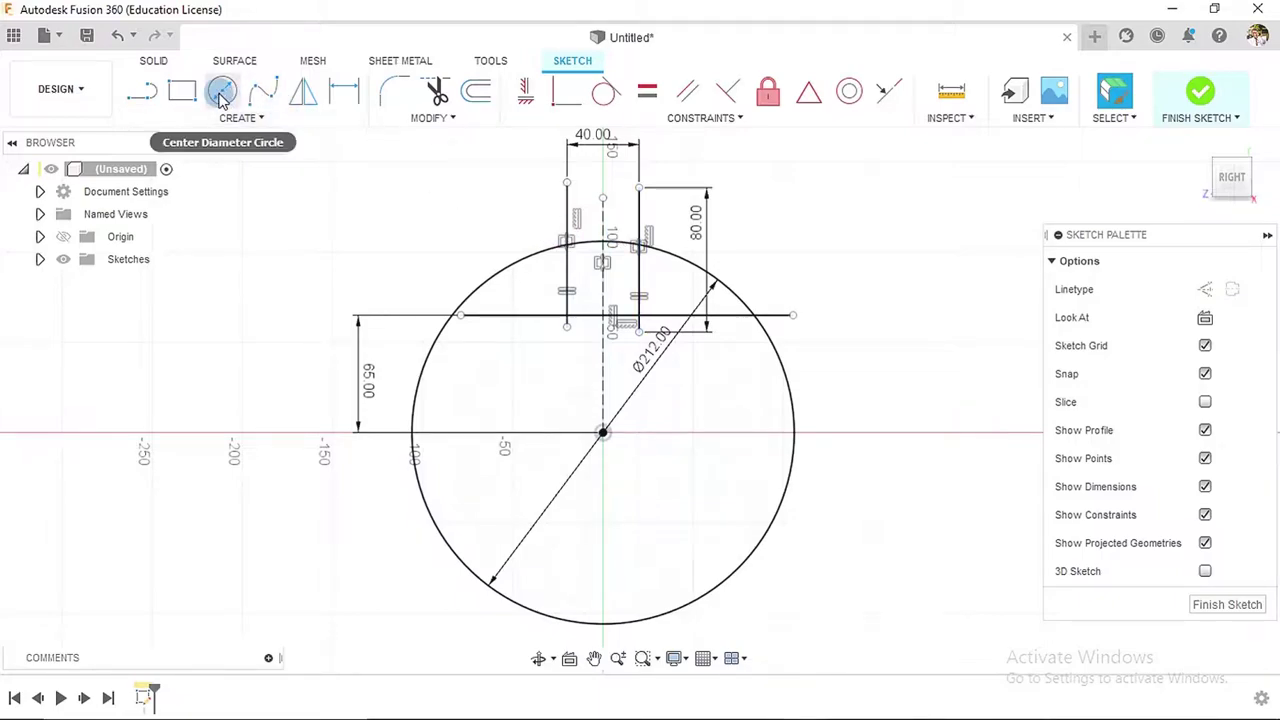
- Trim the horizontal line's left and right parts outside the uprights
{"action": "left_click", "coordinate": [438, 90]}
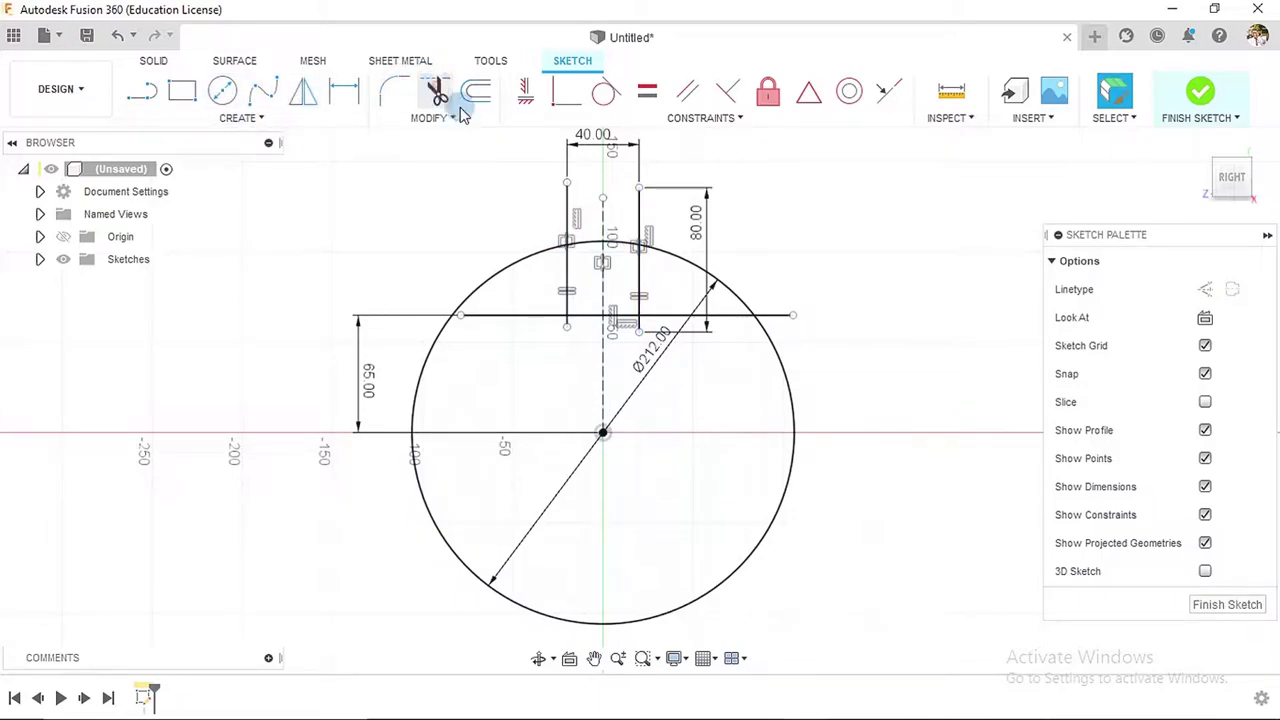
{"action": "left_click", "coordinate": [537, 318]}
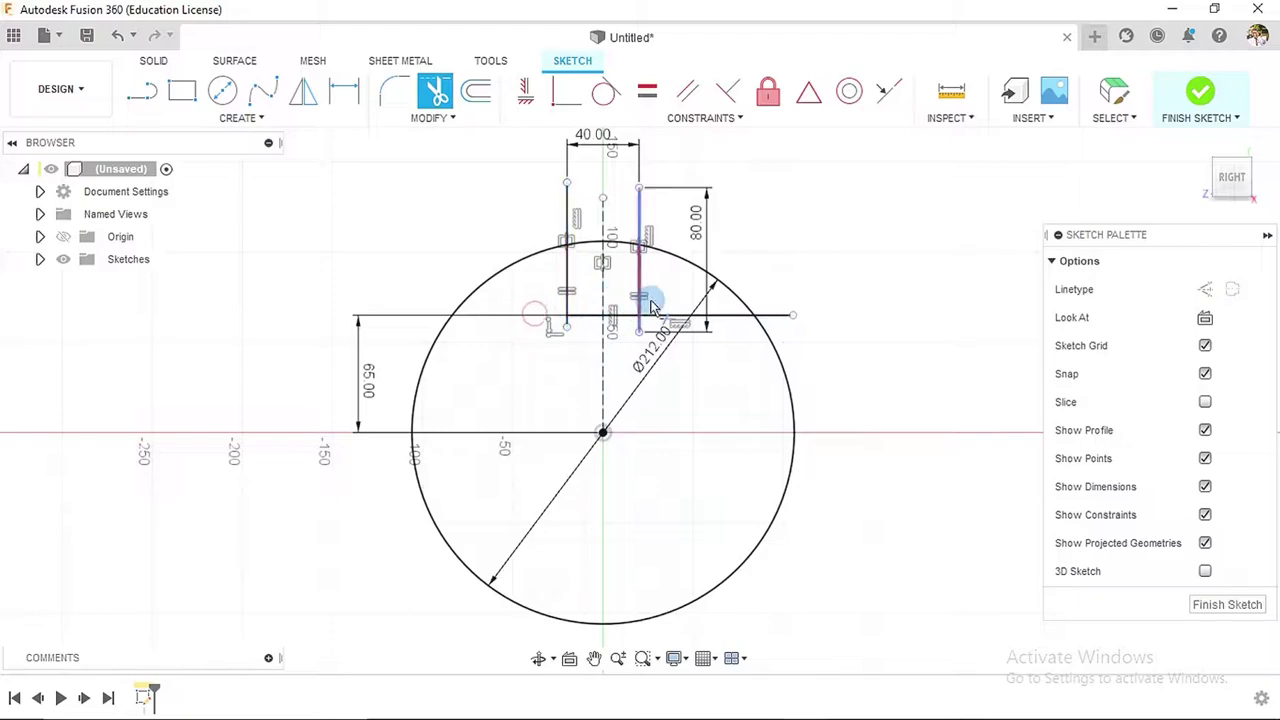
{"action": "left_click", "coordinate": [735, 317]}
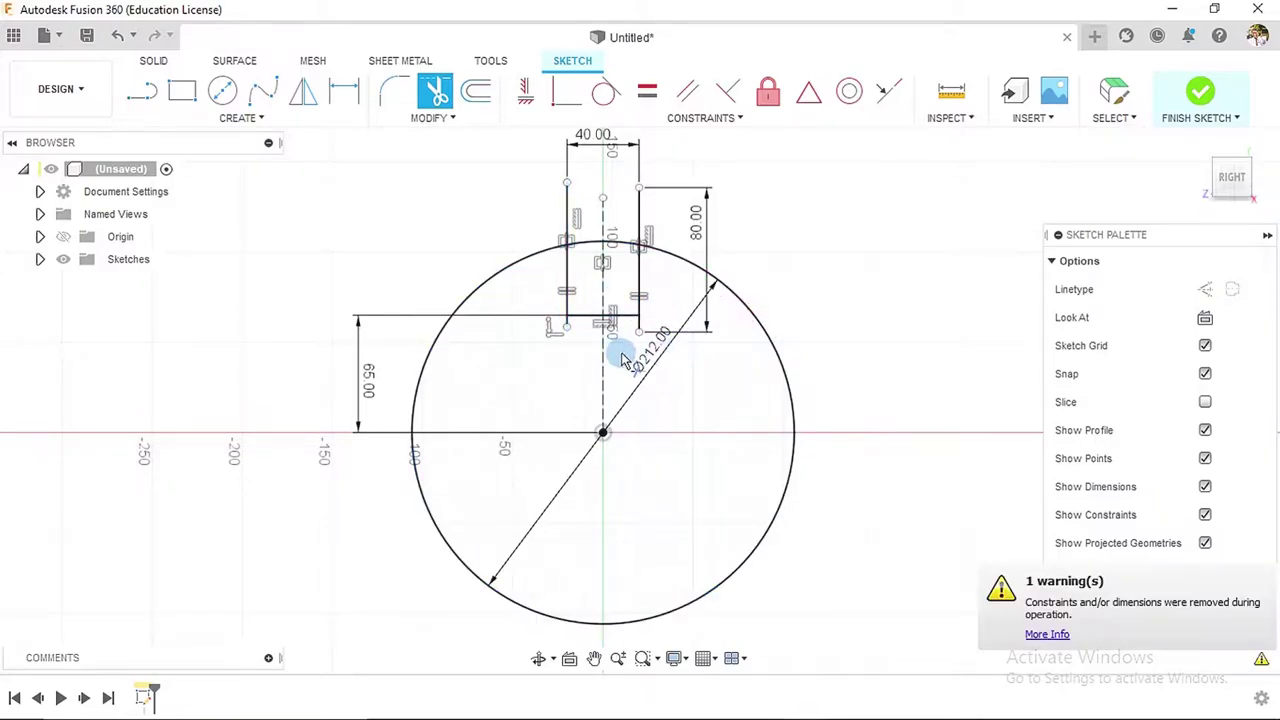
{"action": "key", "text": "Escape"}
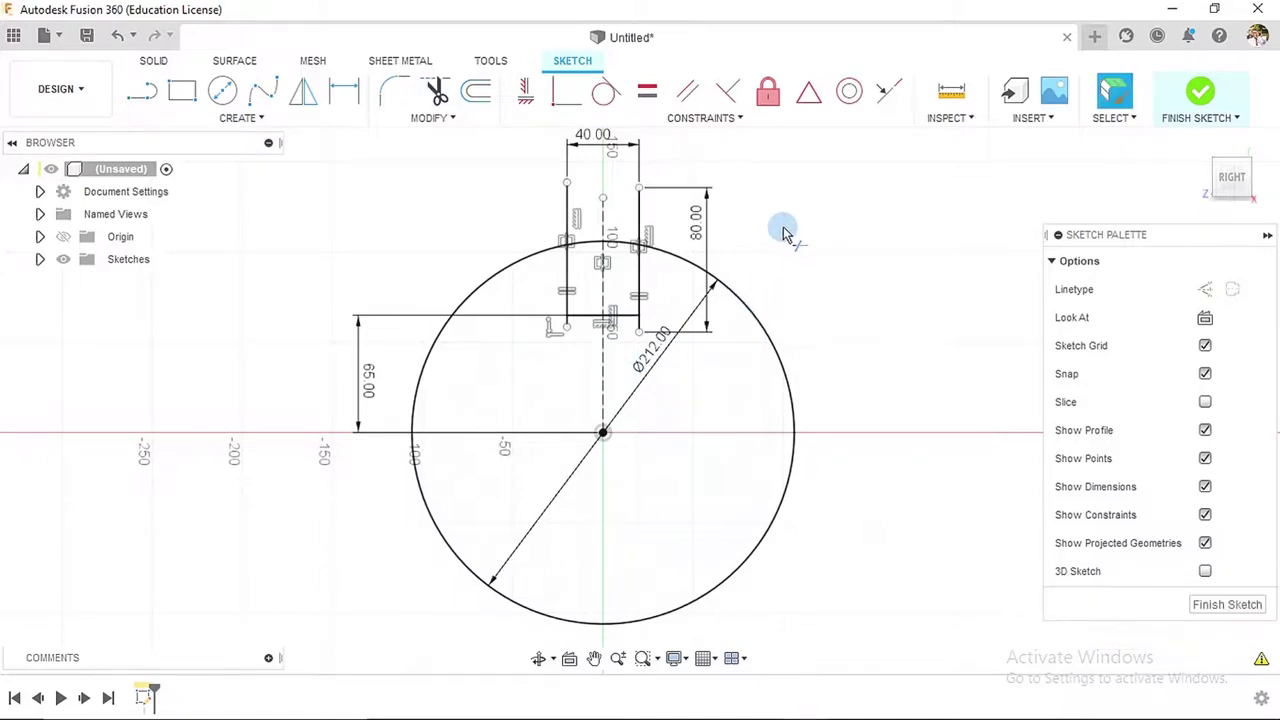
- Constrain the two uprights' top endpoints to be level with each other
{"action": "left_click", "coordinate": [527, 92]}
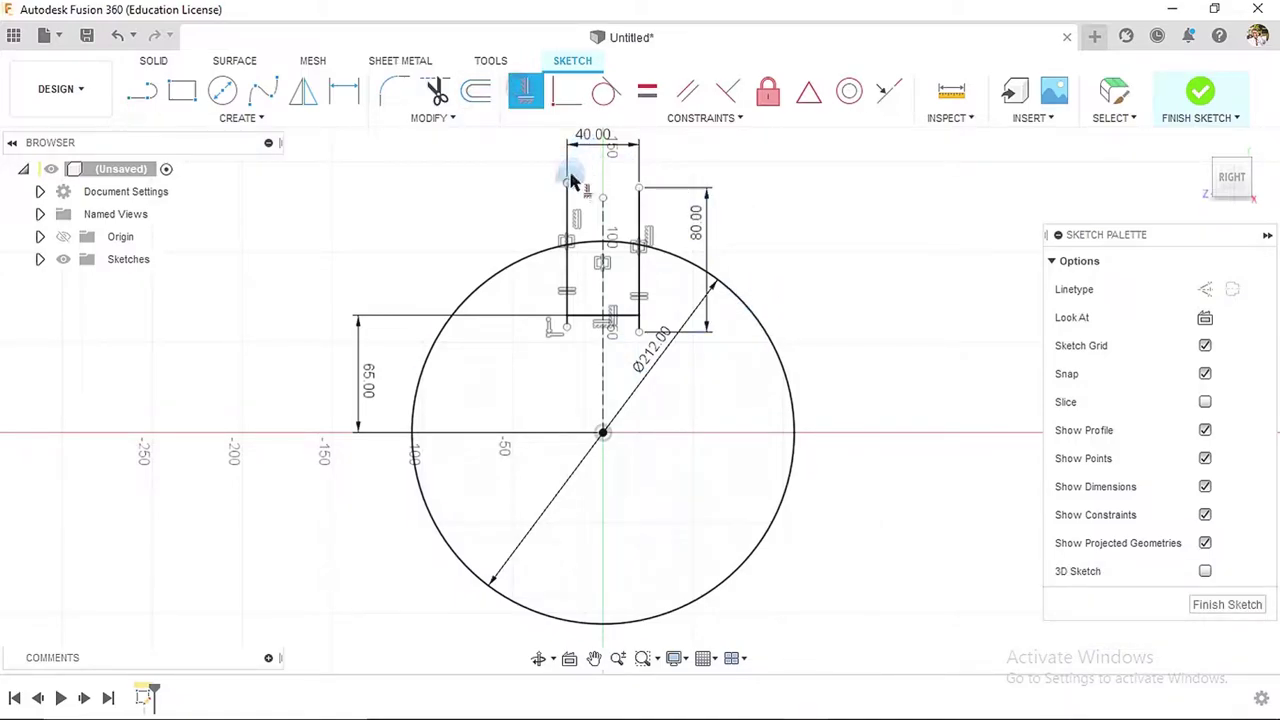
{"action": "left_click", "coordinate": [568, 184]}
{"action": "left_click", "coordinate": [640, 190]}
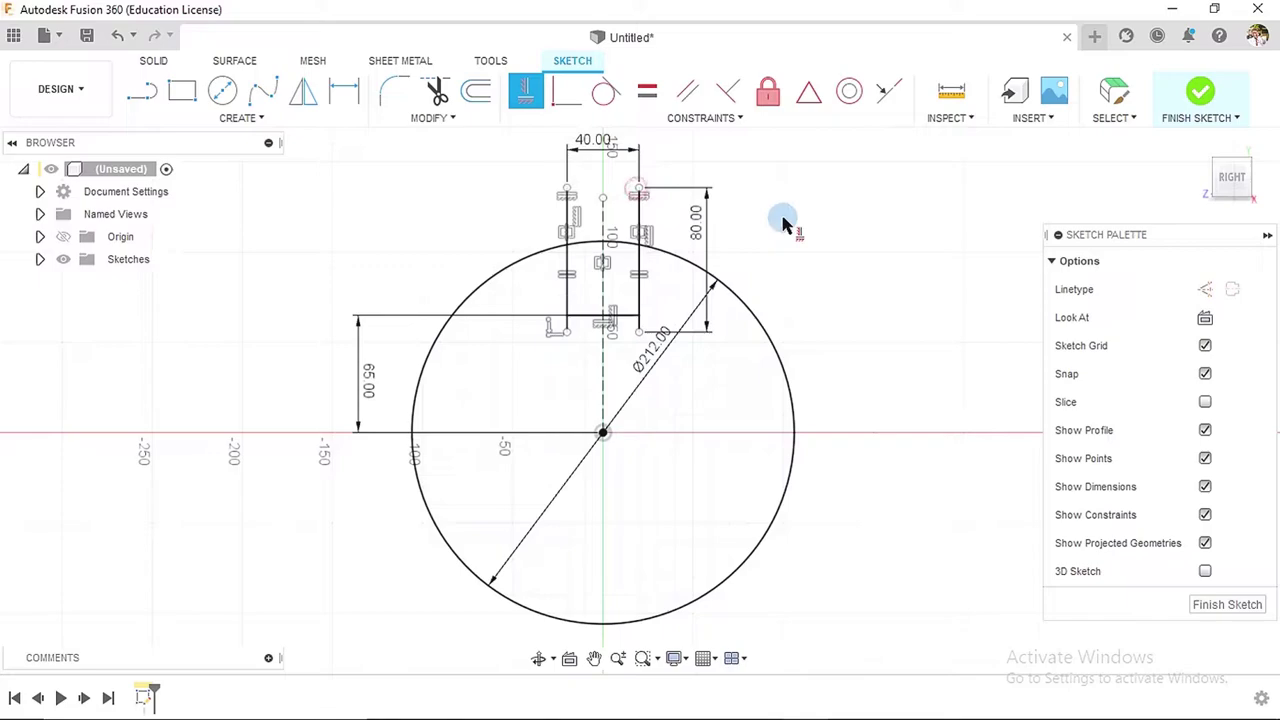
{"action": "key", "text": "Escape"}
{"action": "scroll", "coordinate": [622, 345], "scroll_direction": "up", "scroll_amount": 2}
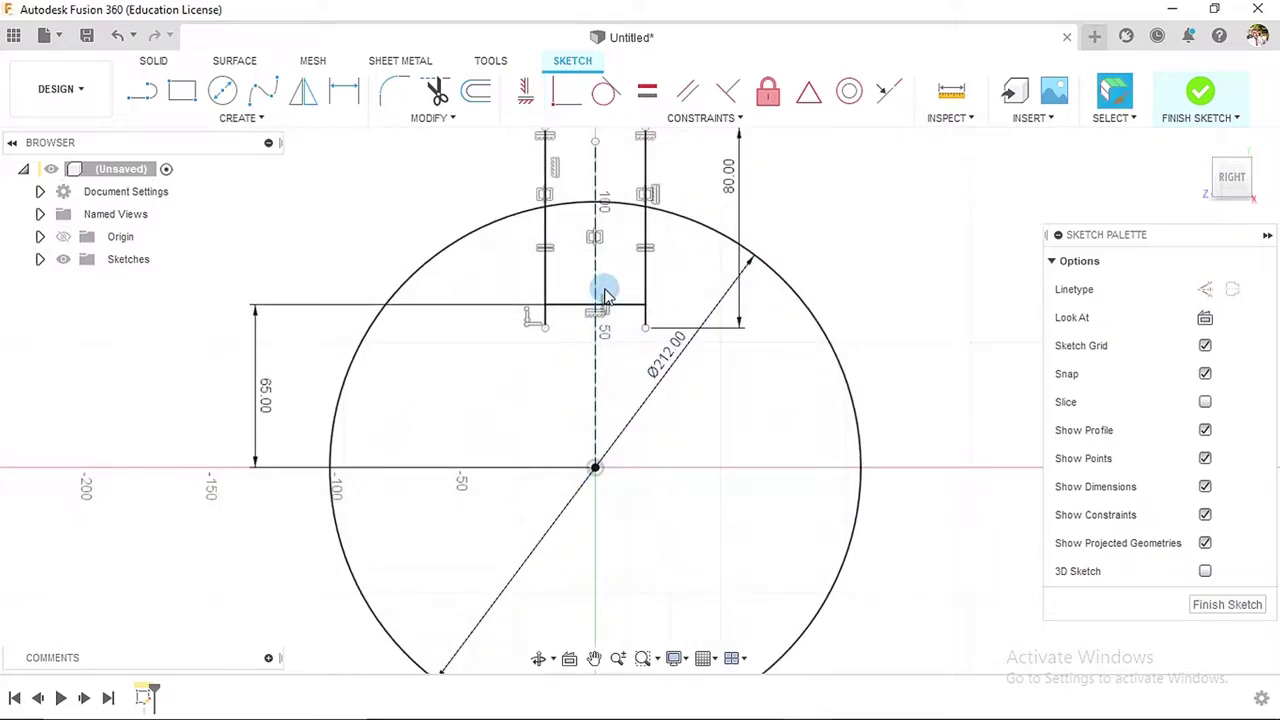
{"action": "scroll", "coordinate": [604, 295], "scroll_direction": "up", "scroll_amount": 2}
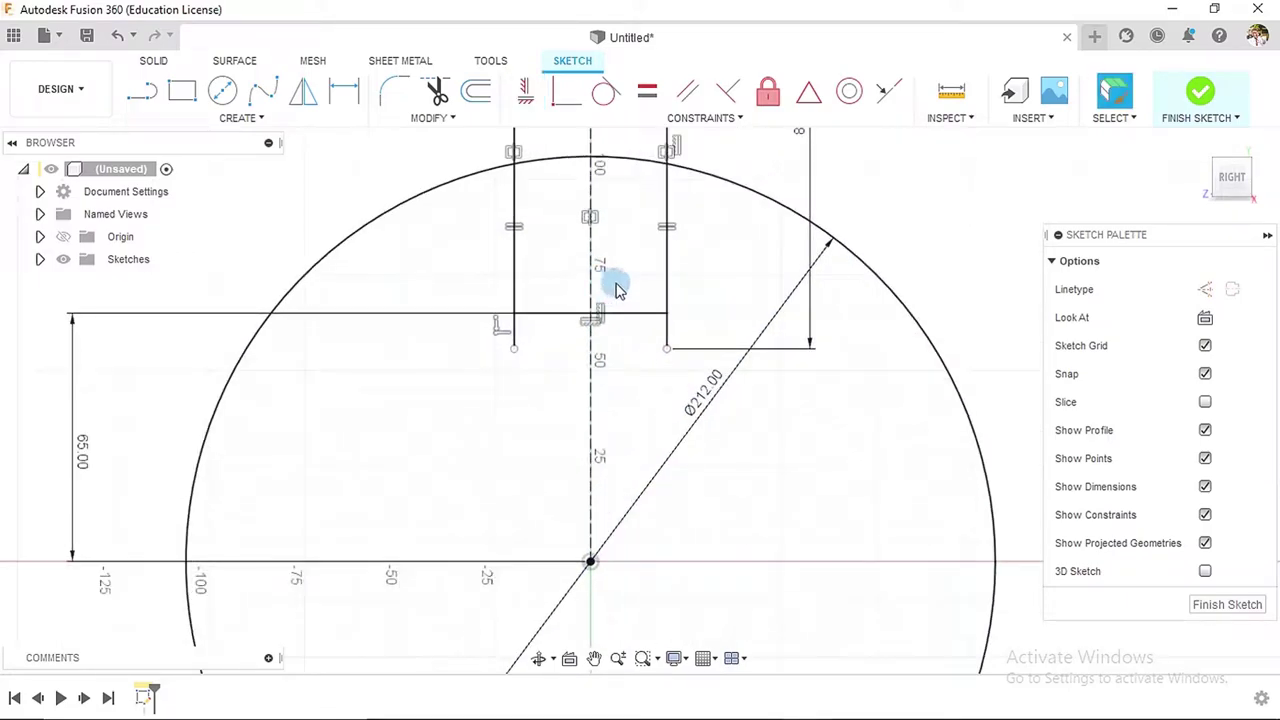
- Draw a Ø16 mm circle inside the slot beside the left upright
{"action": "left_click", "coordinate": [222, 91]}
{"action": "scroll", "coordinate": [555, 290], "scroll_direction": "up", "scroll_amount": 3}
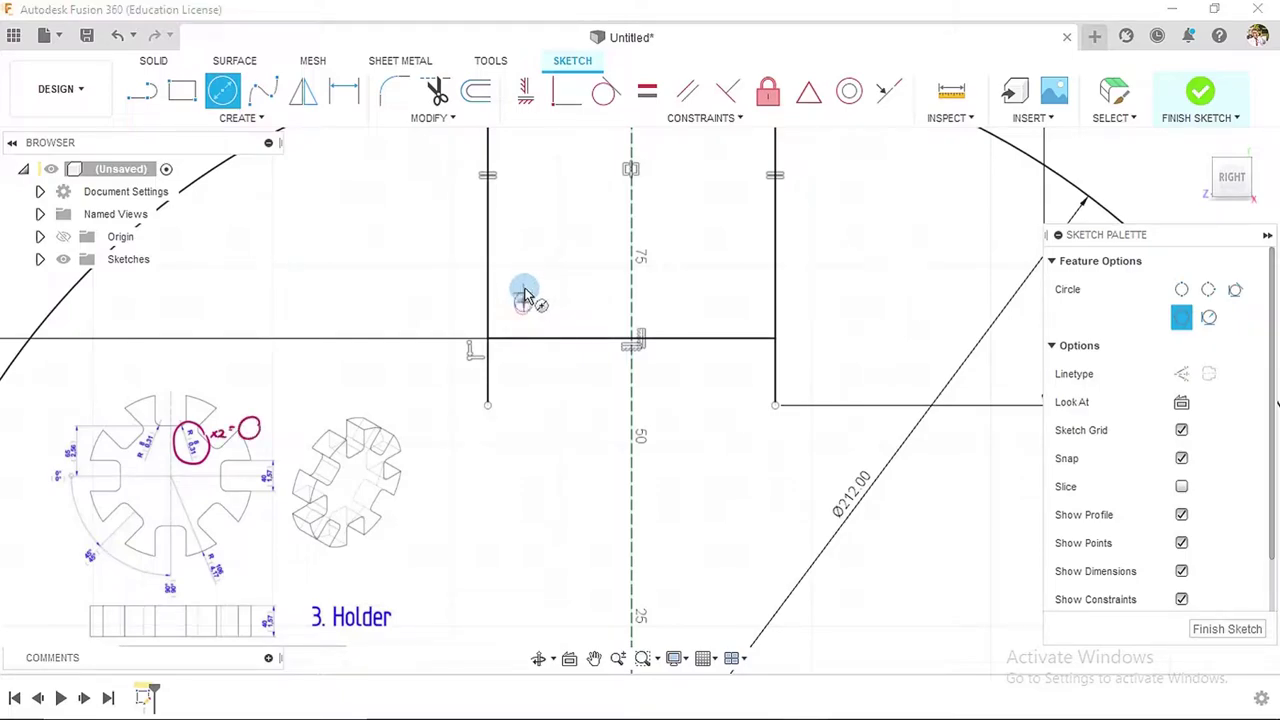
{"action": "left_click", "coordinate": [522, 297]}
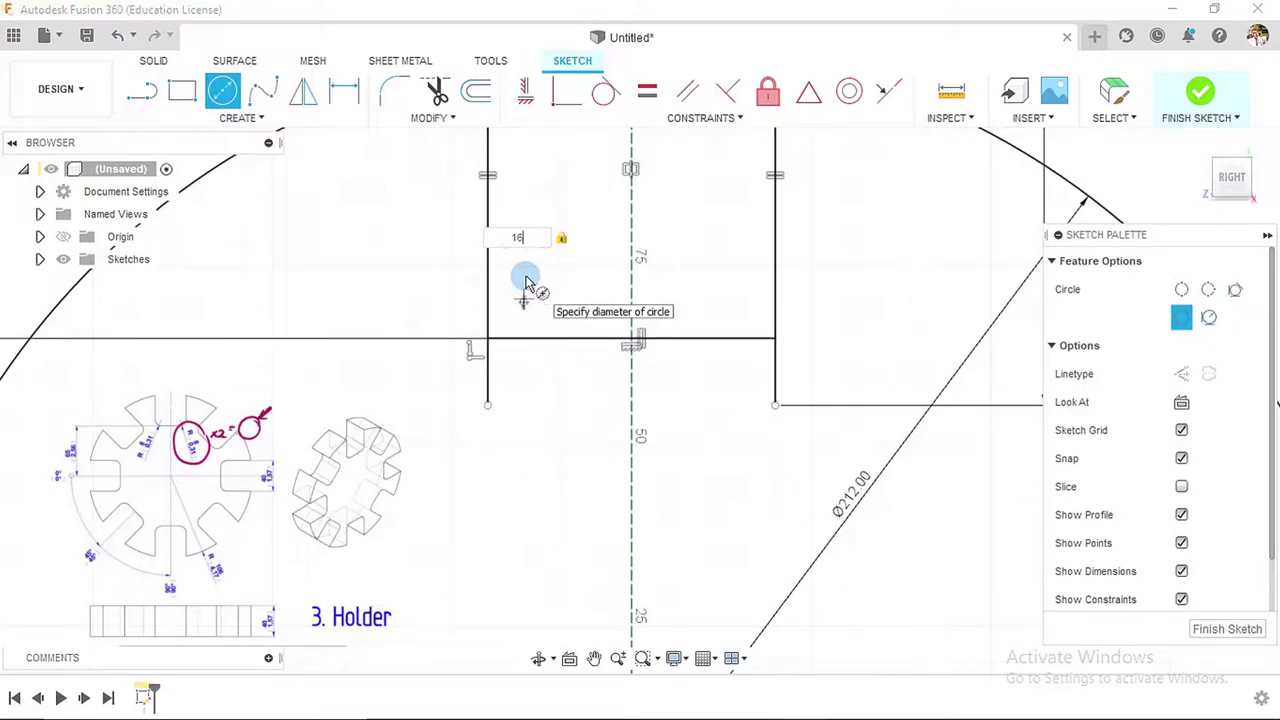
{"action": "type", "text": "16"}
{"action": "key", "text": "Return"}
{"action": "key", "text": "Escape"}
{"action": "scroll", "coordinate": [557, 228], "scroll_direction": "down", "scroll_amount": 3}
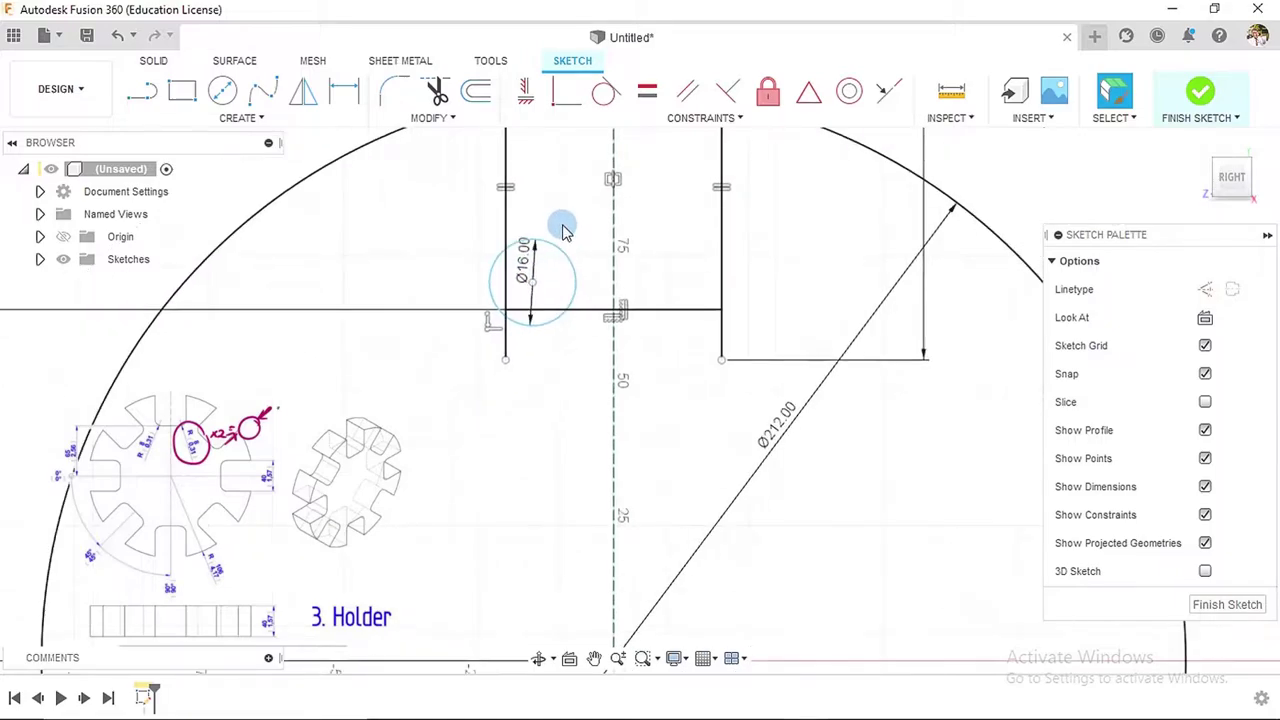
- Make the Ø16 circle tangent to the left upright and drag it up onto the horizontal line
{"action": "left_click", "coordinate": [604, 96]}
{"action": "left_click", "coordinate": [507, 202]}
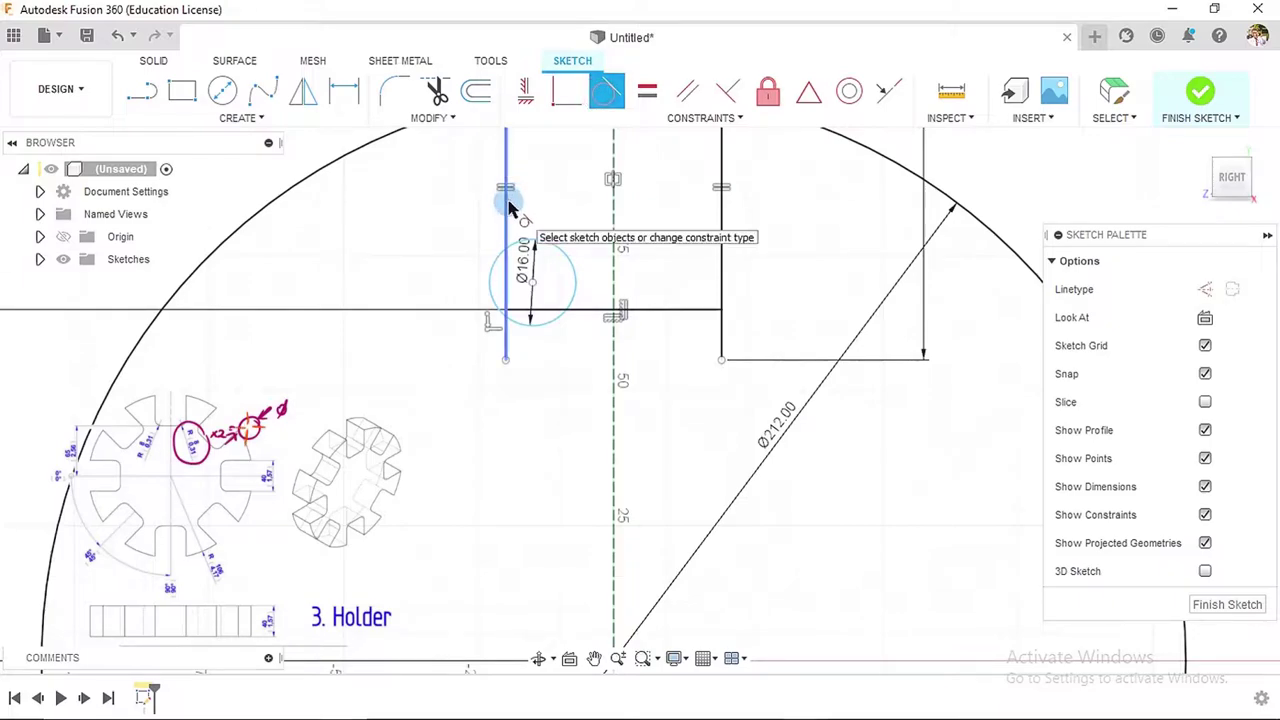
{"action": "left_click", "coordinate": [540, 247]}
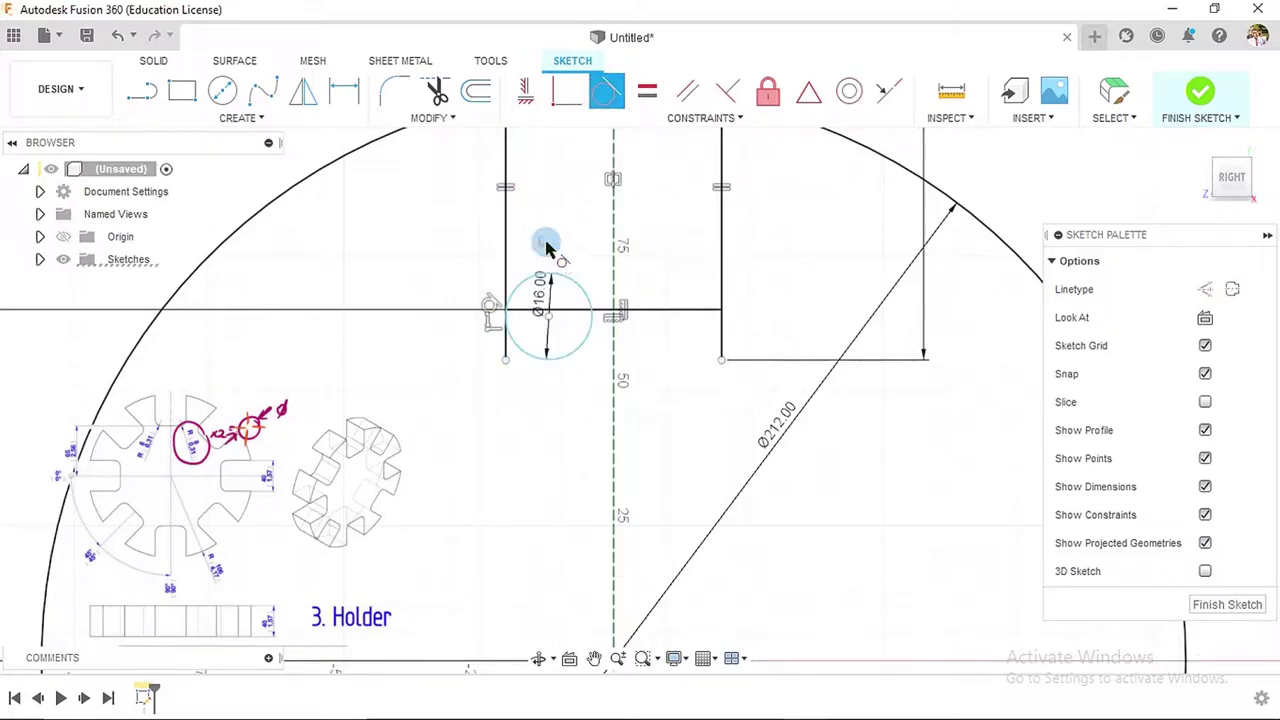
{"action": "left_click", "coordinate": [583, 294]}
{"action": "key", "text": "Escape"}
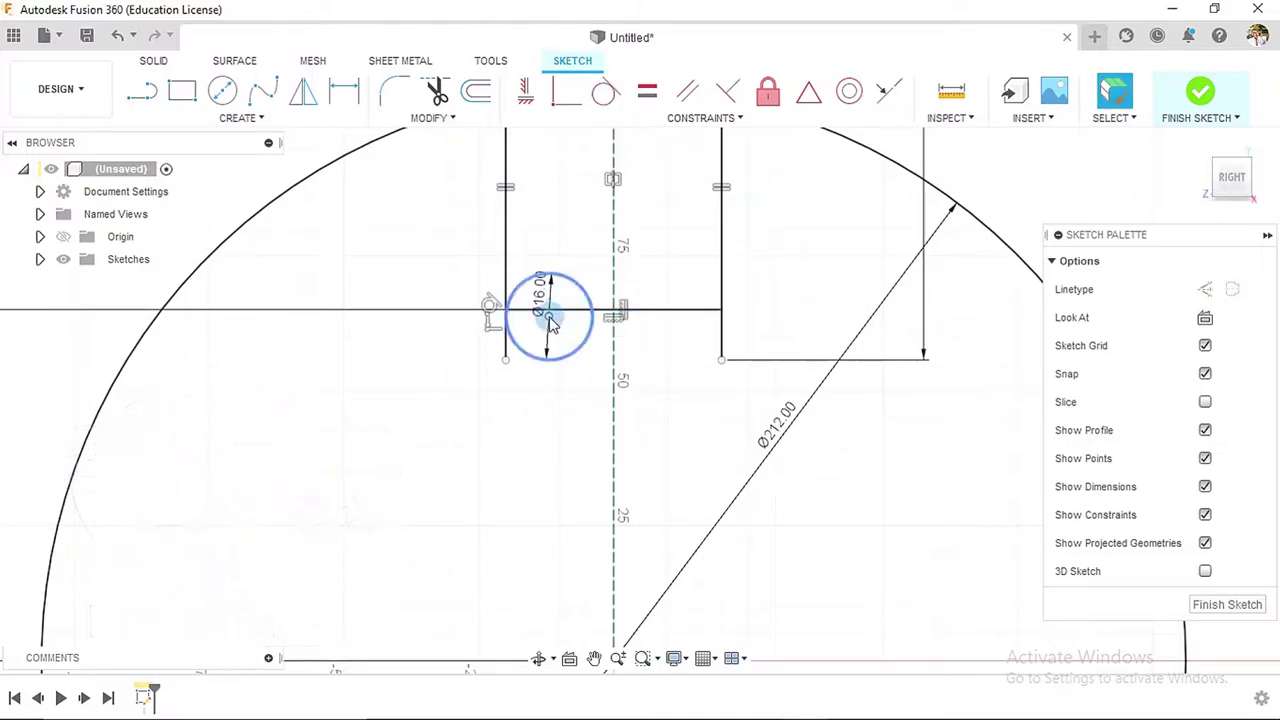
{"action": "left_click_drag", "start_coordinate": [549, 315], "coordinate": [557, 260]}
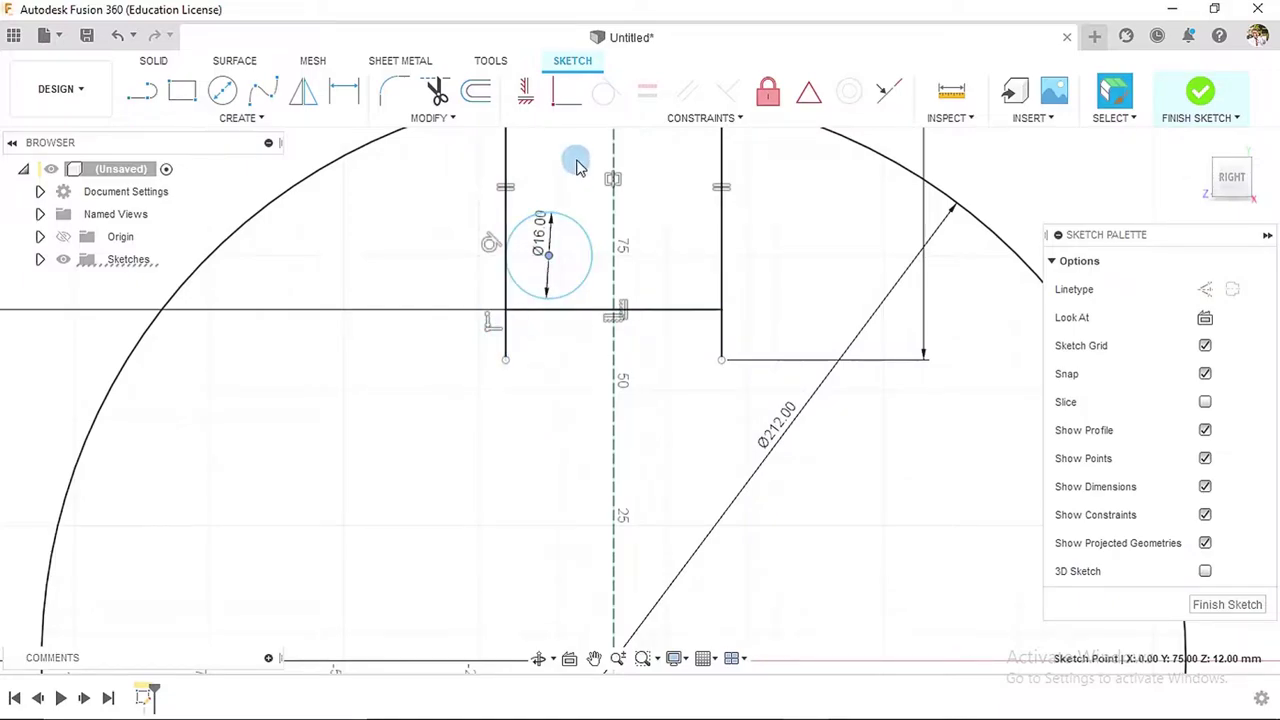
{"action": "left_click", "coordinate": [640, 214]}
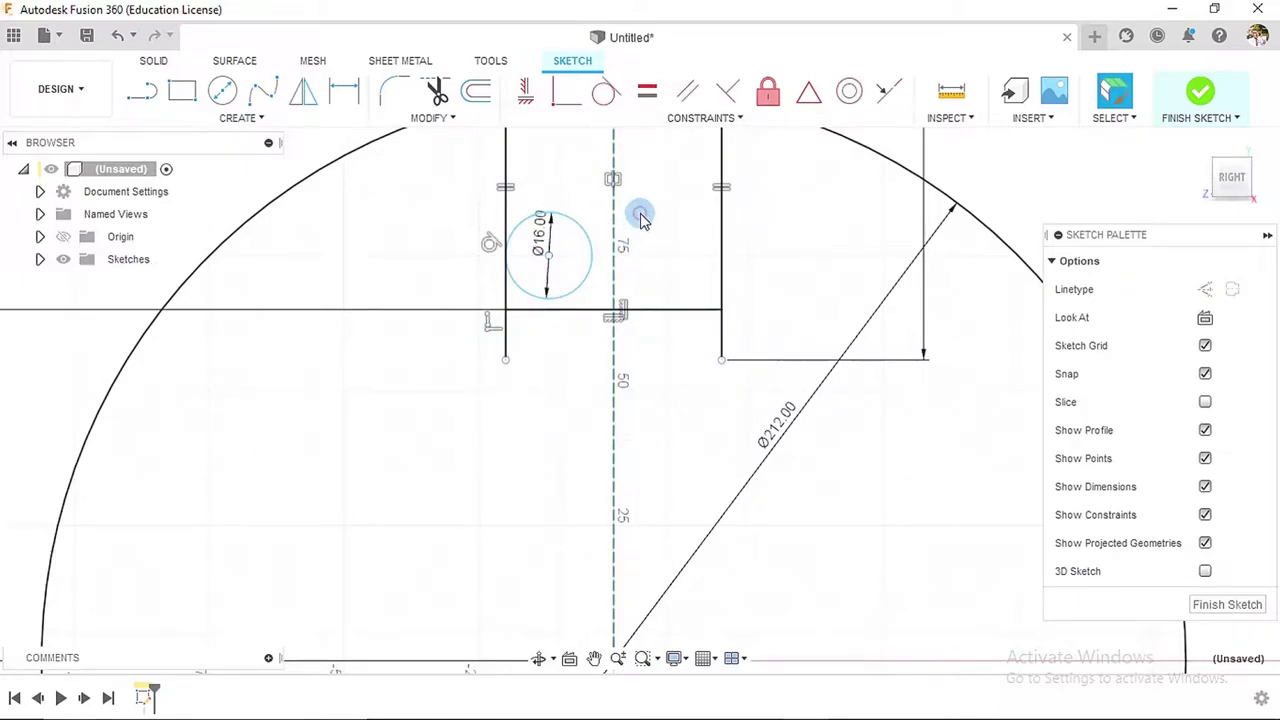
- Constrain the Ø16 circle tangent to the horizontal line
{"action": "left_click", "coordinate": [605, 92]}
{"action": "left_click", "coordinate": [587, 272]}
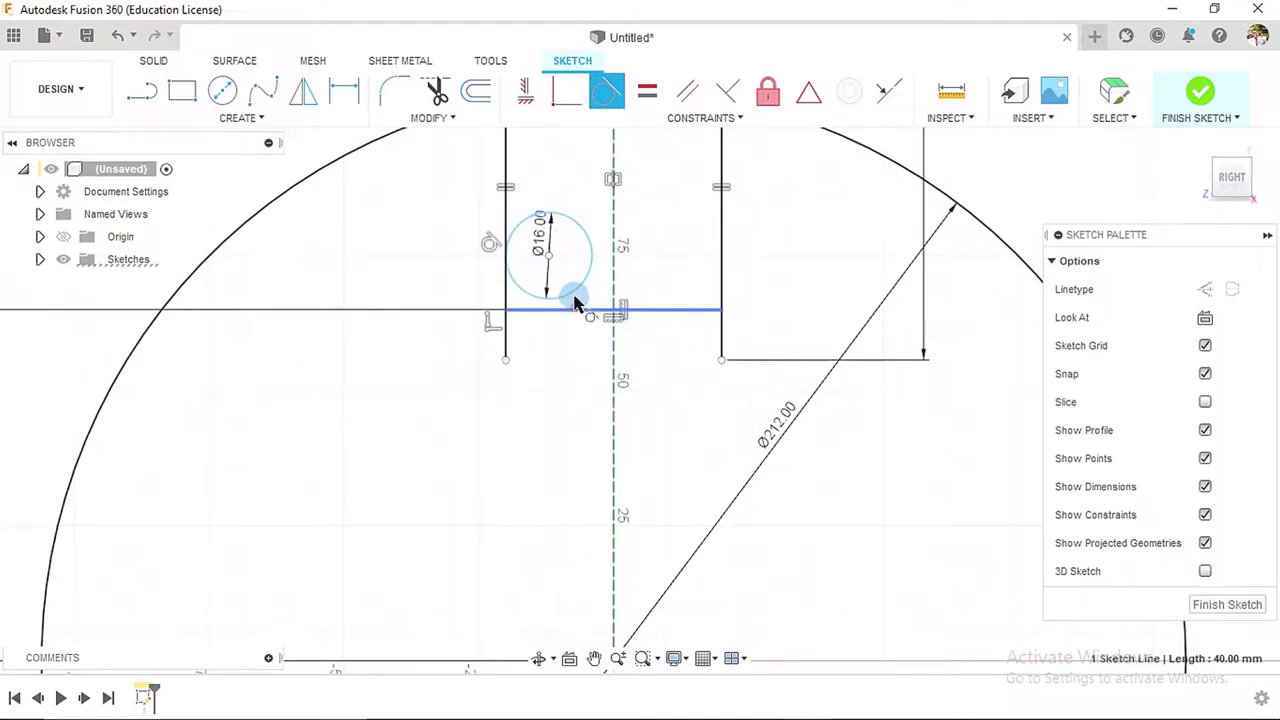
{"action": "left_click", "coordinate": [576, 309]}
{"action": "scroll", "coordinate": [640, 337], "scroll_direction": "down", "scroll_amount": 1}
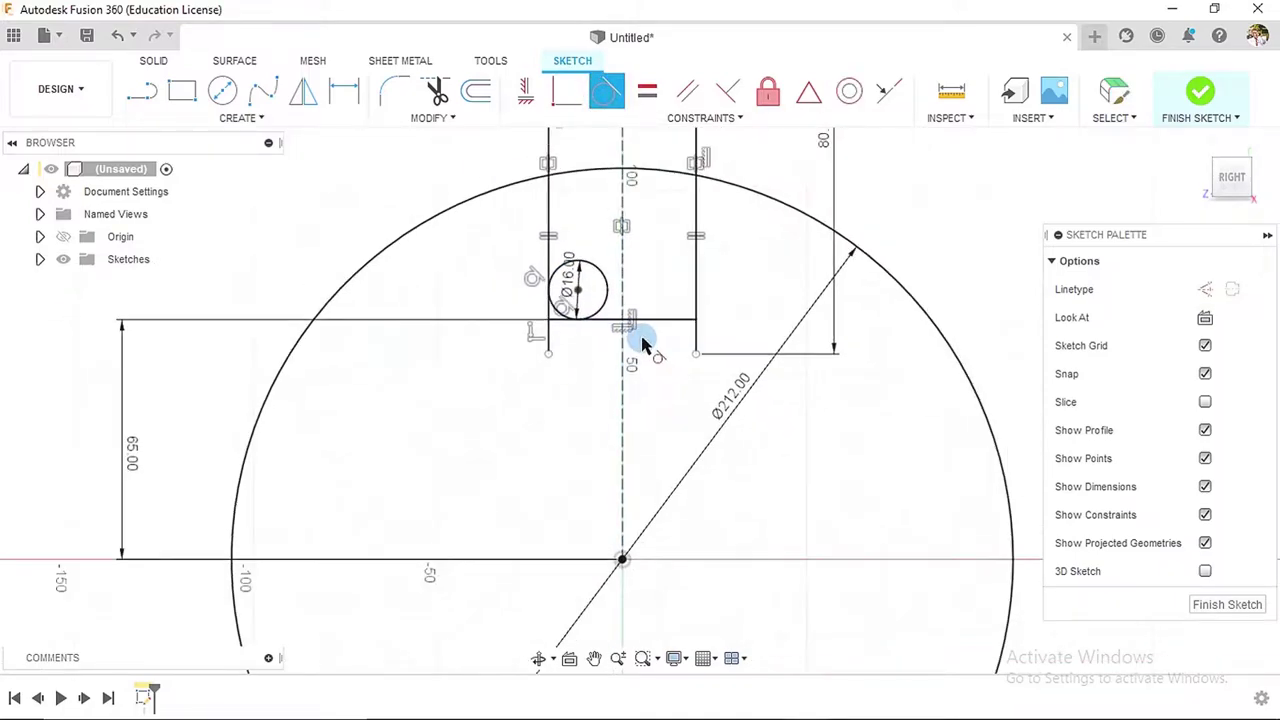
{"action": "scroll", "coordinate": [677, 277], "scroll_direction": "down", "scroll_amount": 1}
{"action": "scroll", "coordinate": [677, 271], "scroll_direction": "down", "scroll_amount": 1}
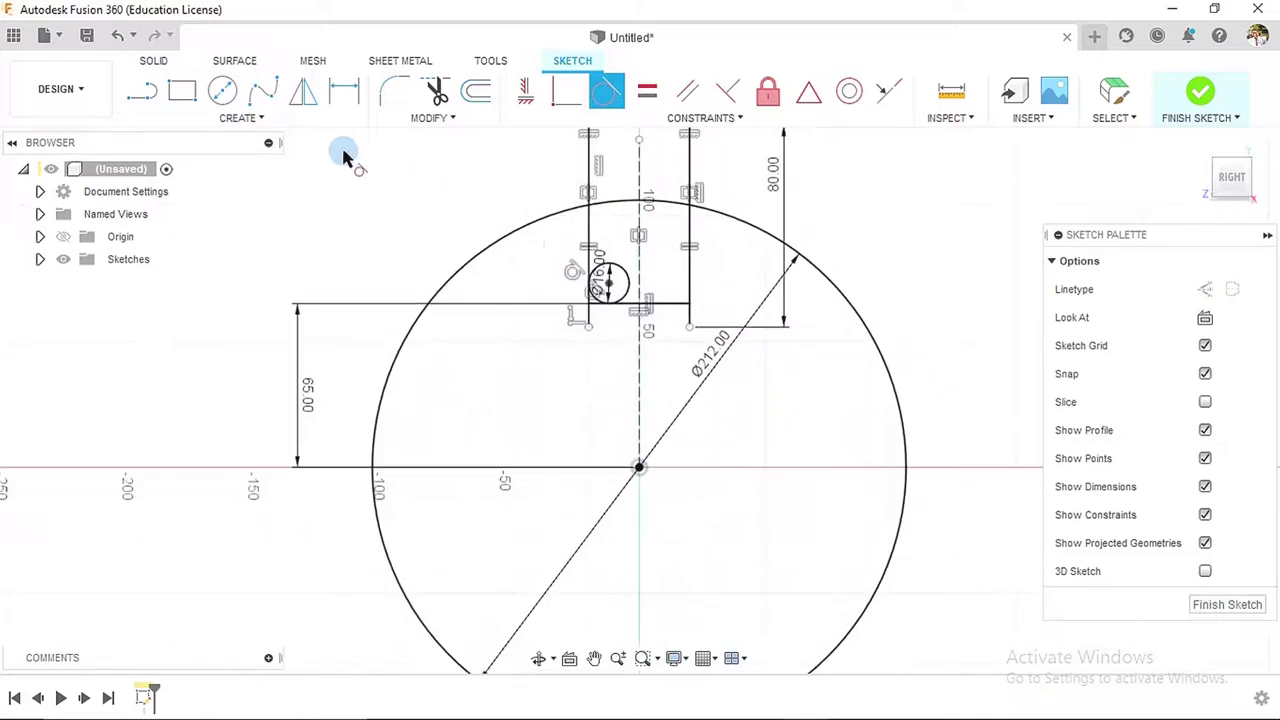
- Mirror the left Ø16 circle across the dashed centre line to the right upright
{"action": "left_click", "coordinate": [303, 92]}
{"action": "left_click", "coordinate": [627, 282]}
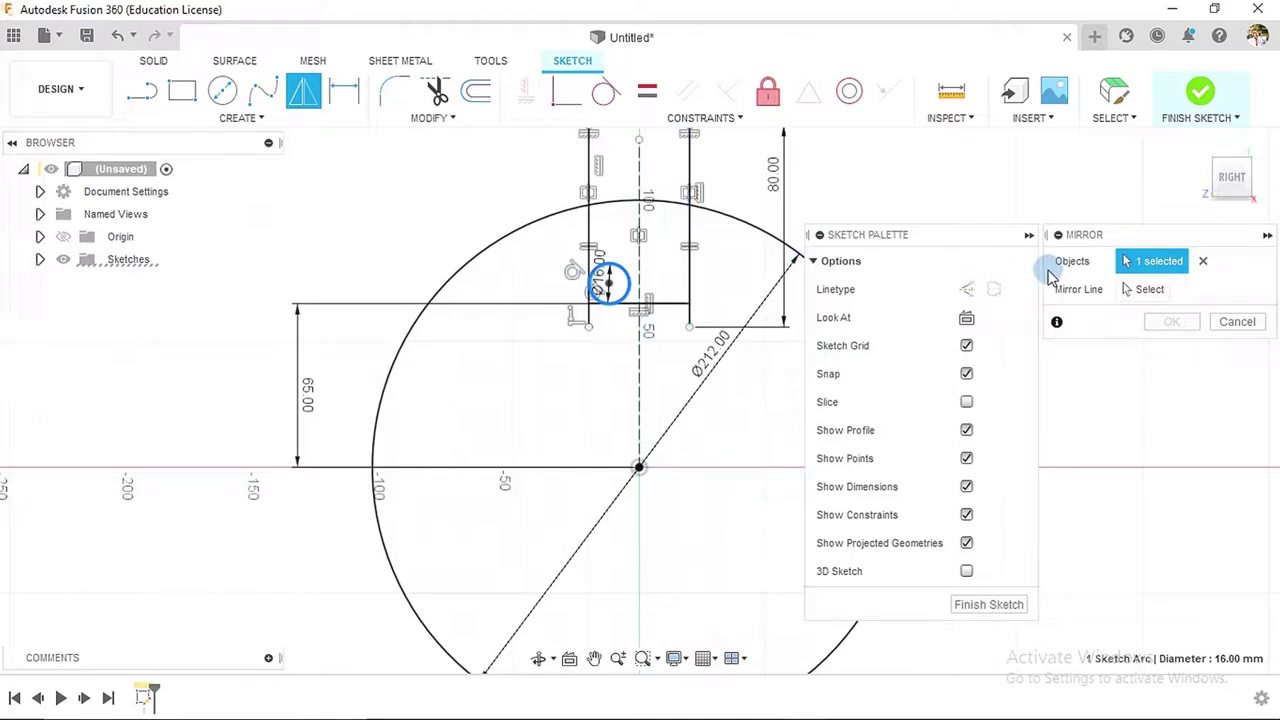
{"action": "left_click", "coordinate": [1146, 291]}
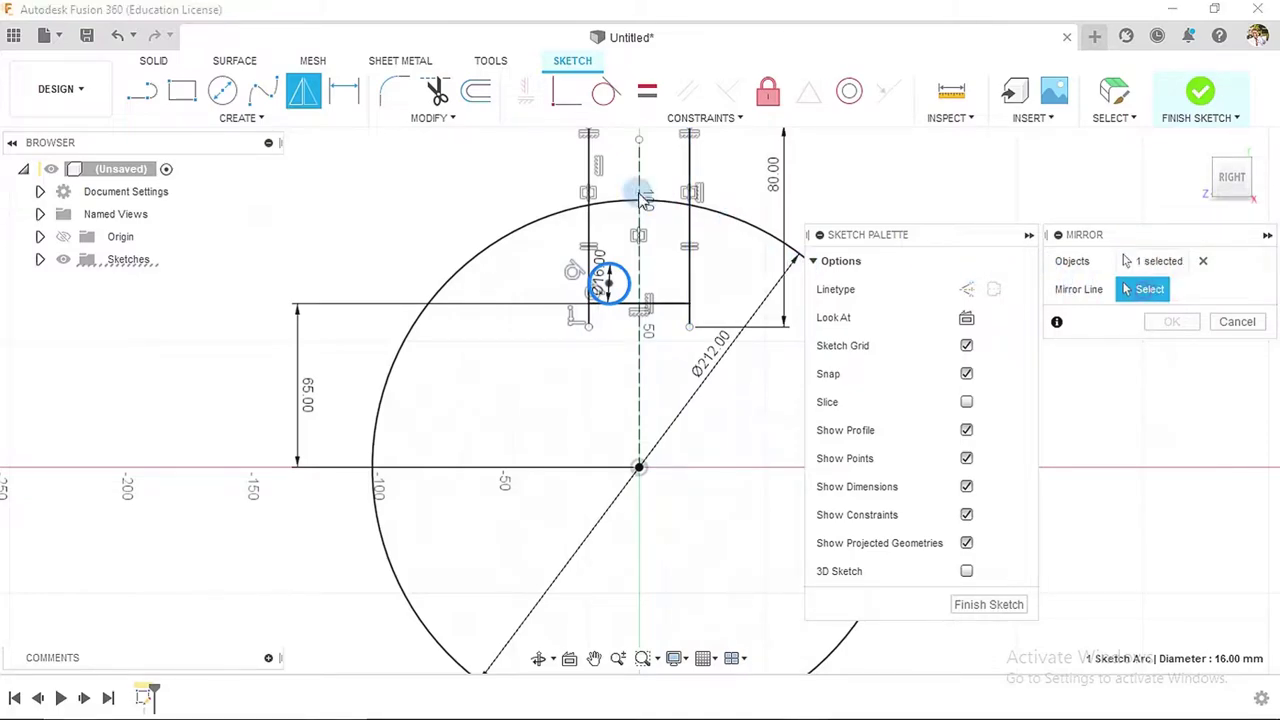
{"action": "left_click", "coordinate": [641, 172]}
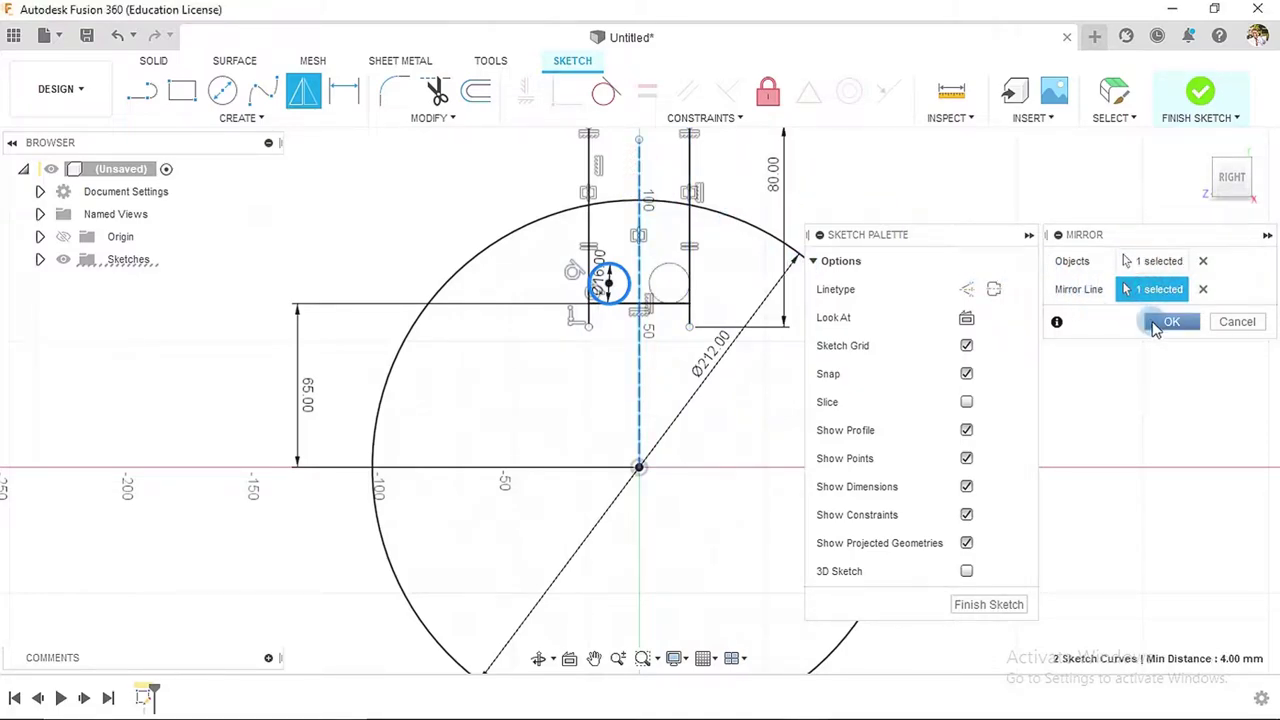
{"action": "left_click", "coordinate": [1168, 321]}
{"action": "scroll", "coordinate": [955, 343], "scroll_direction": "down", "scroll_amount": 2}
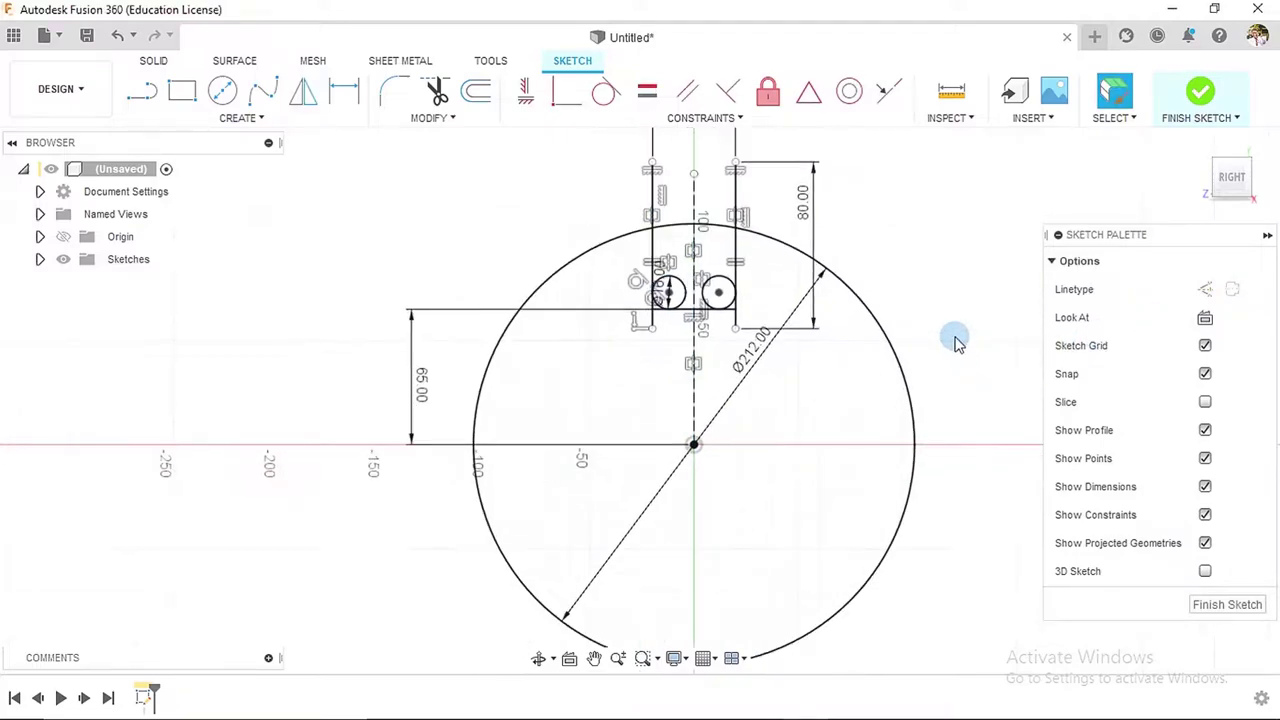
{"action": "middle_click_drag", "start_coordinate": [947, 294], "coordinate": [856, 300]}
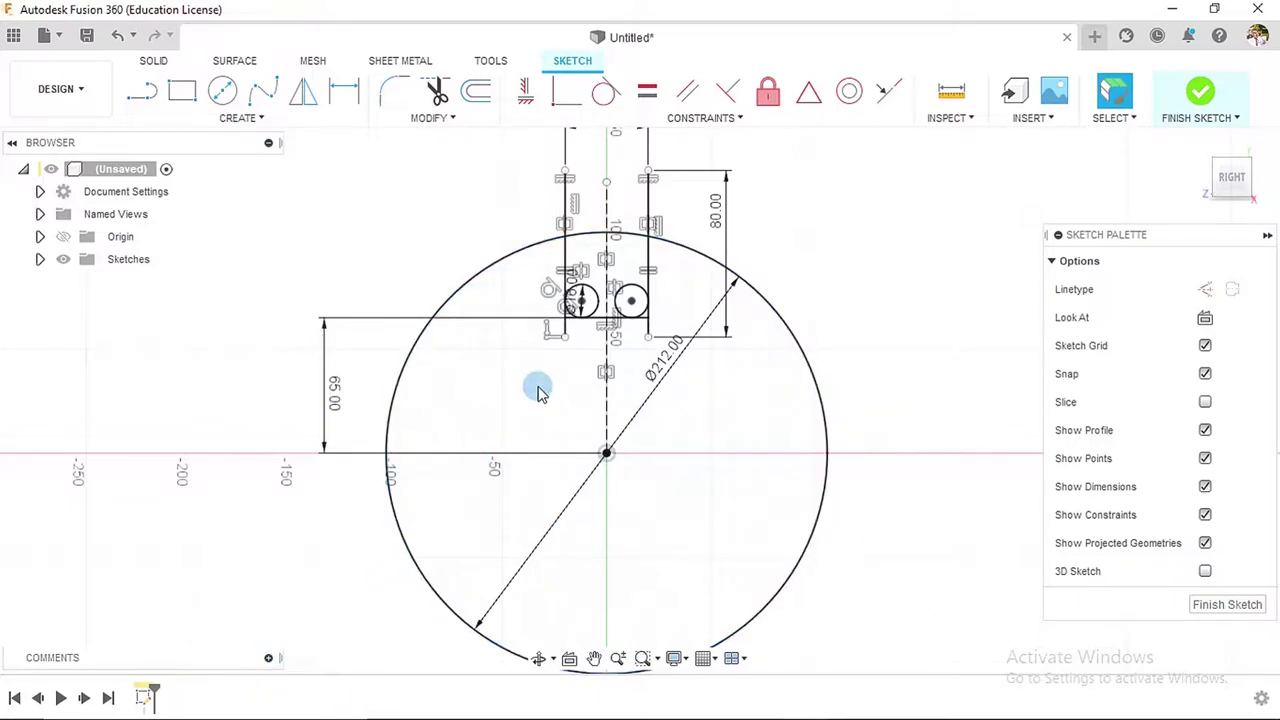
{"action": "scroll", "coordinate": [560, 340], "scroll_direction": "down", "scroll_amount": 1}
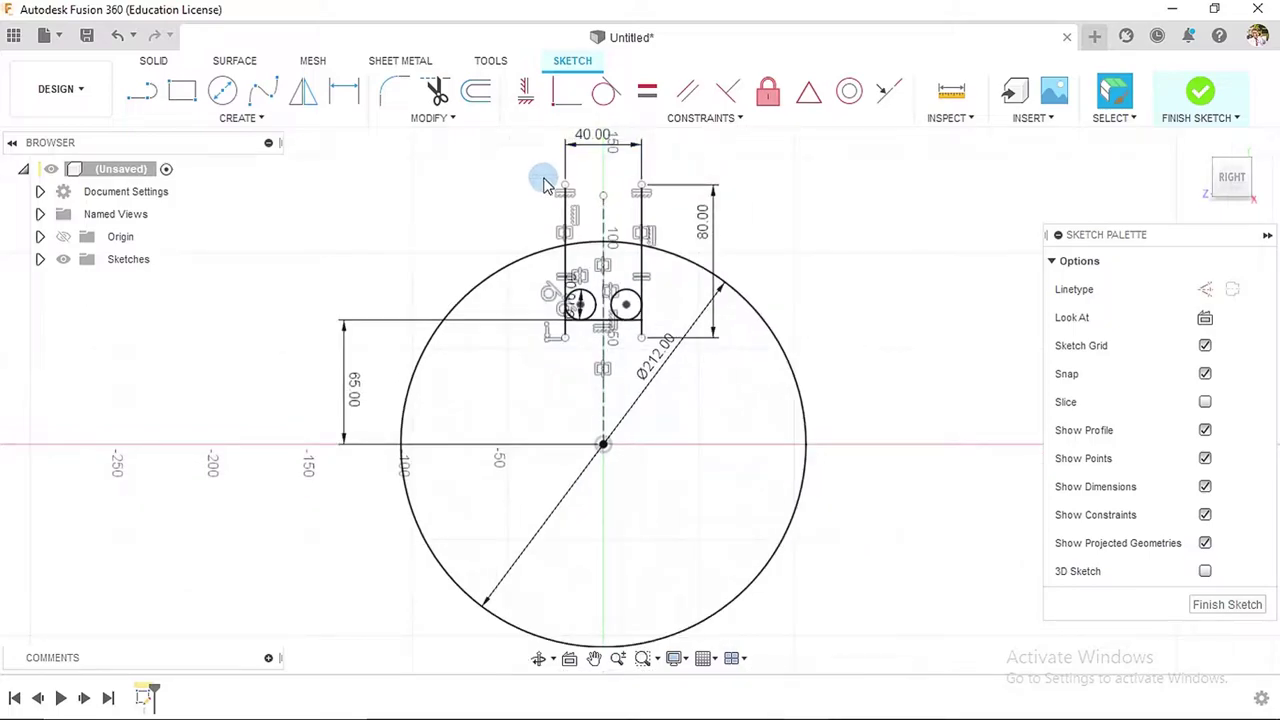
- Select both slot uprights, both Ø16 circles and the bottom horizontal line
{"action": "left_click", "coordinate": [566, 210]}
{"action": "left_click", "coordinate": [638, 210], "text": "ctrl"}
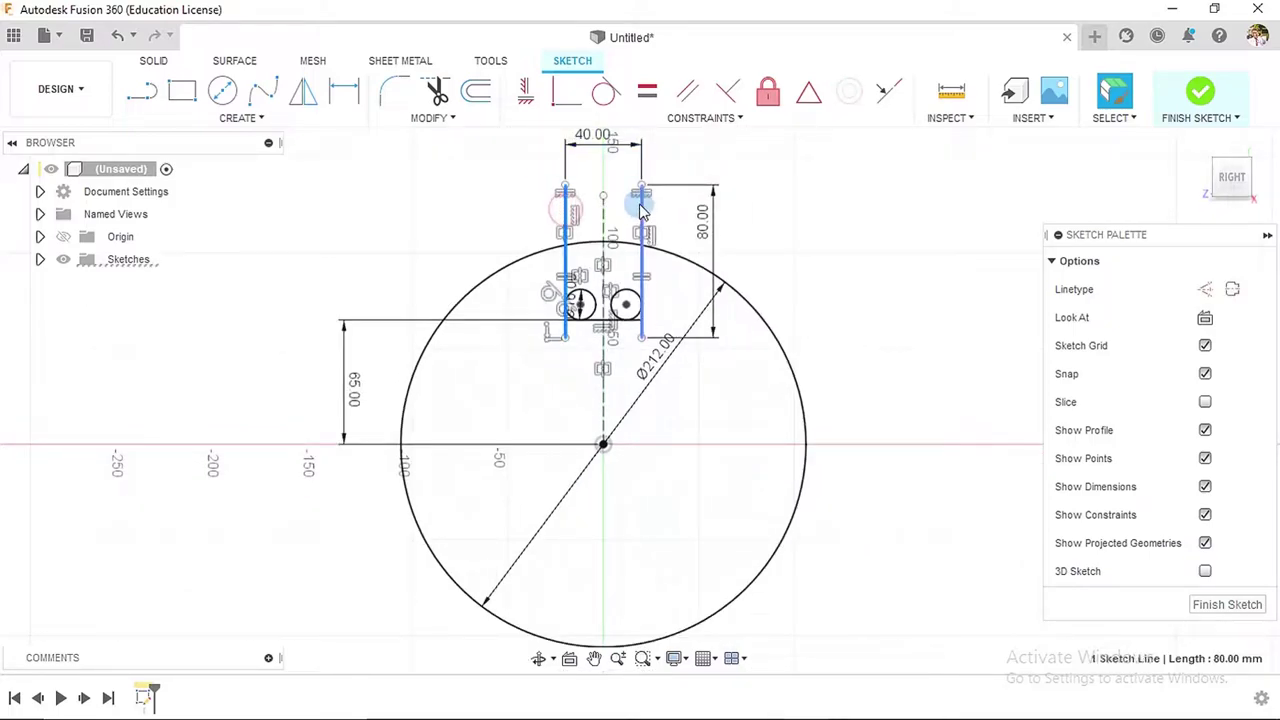
{"action": "left_click", "coordinate": [630, 303], "text": "ctrl"}
{"action": "left_click", "coordinate": [591, 315], "text": "ctrl"}
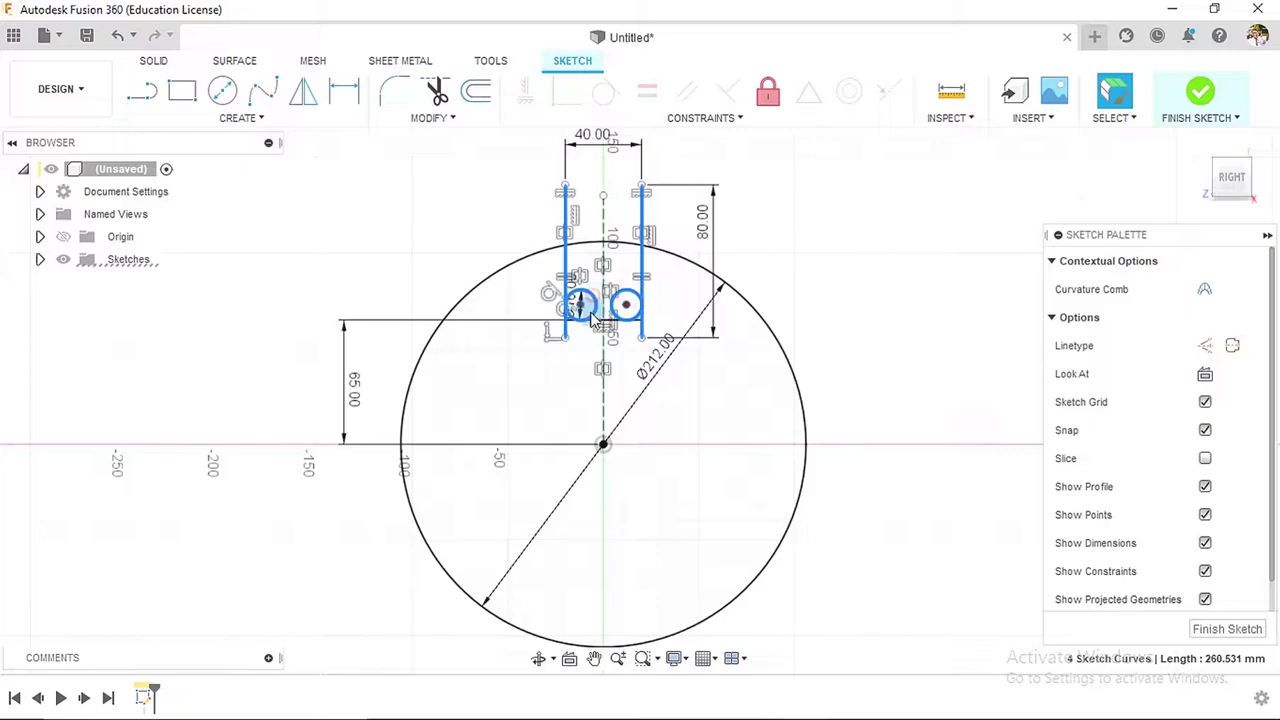
{"action": "left_click", "coordinate": [601, 322], "text": "ctrl"}
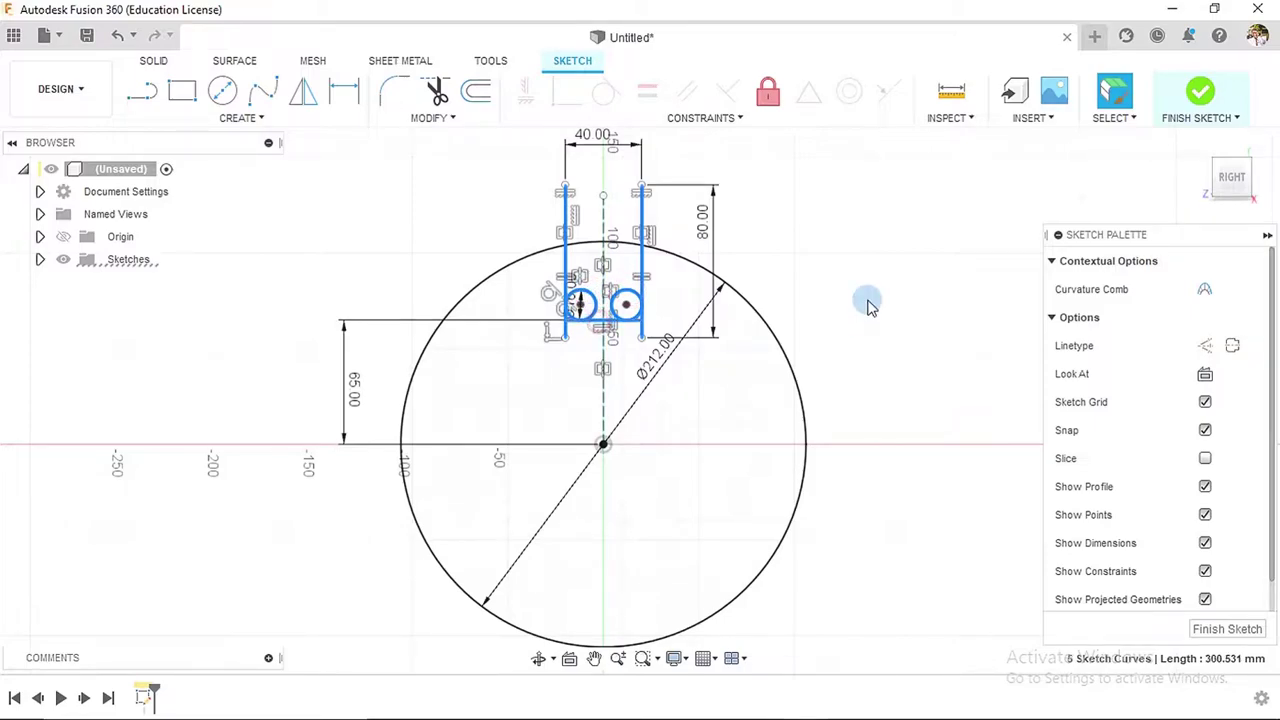
- Circular-pattern the selection 8 times around the Ø212 circle's centre
{"action": "left_click", "coordinate": [232, 118]}
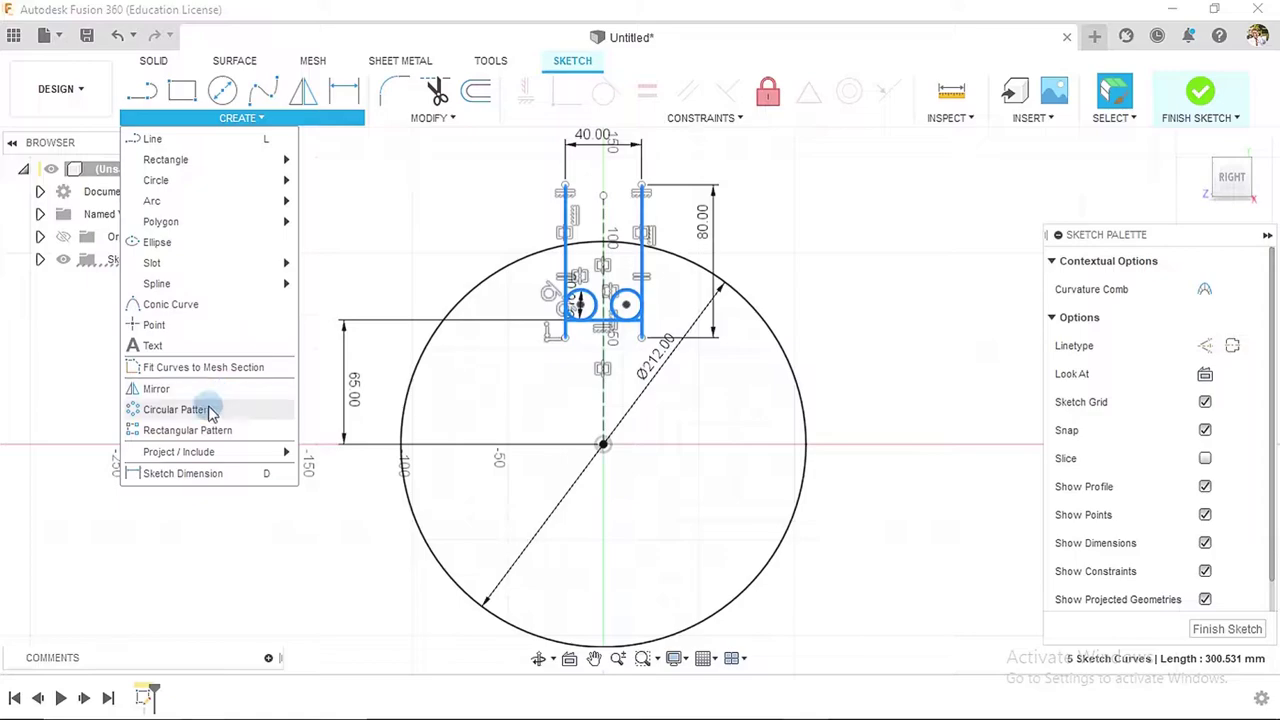
{"action": "left_click", "coordinate": [178, 410]}
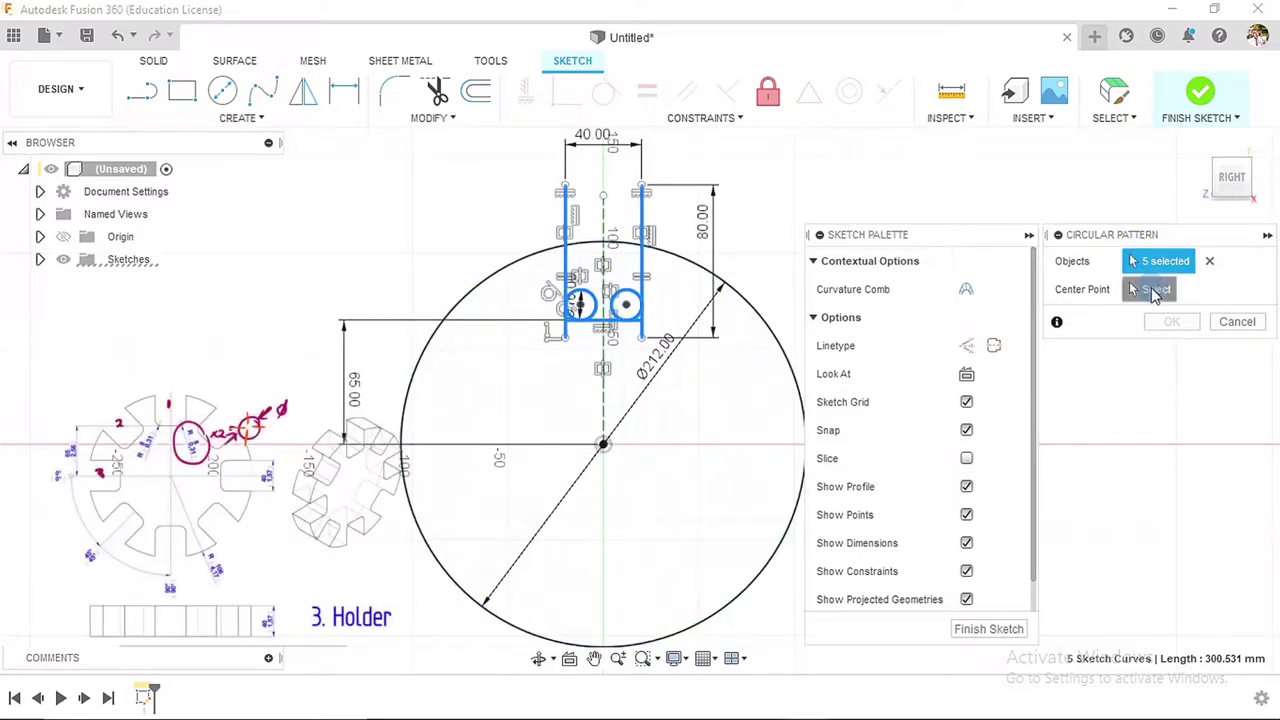
{"action": "left_click", "coordinate": [1155, 290]}
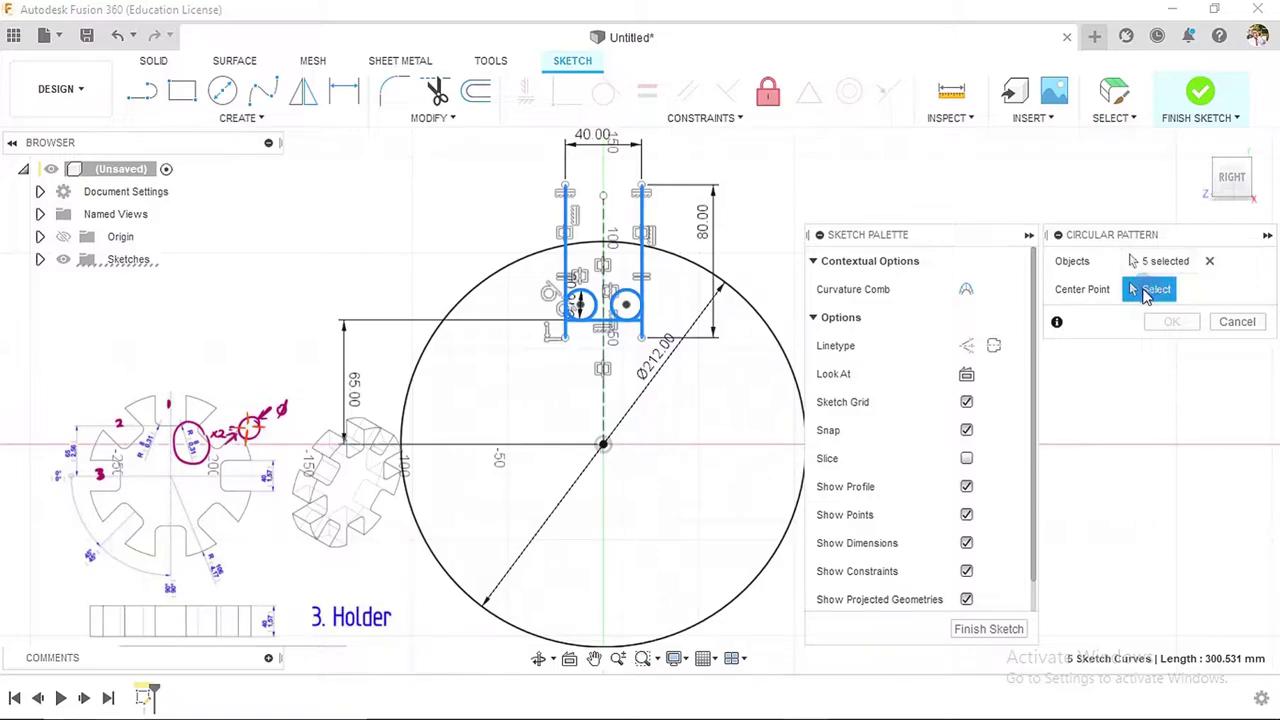
{"action": "left_click", "coordinate": [603, 444]}
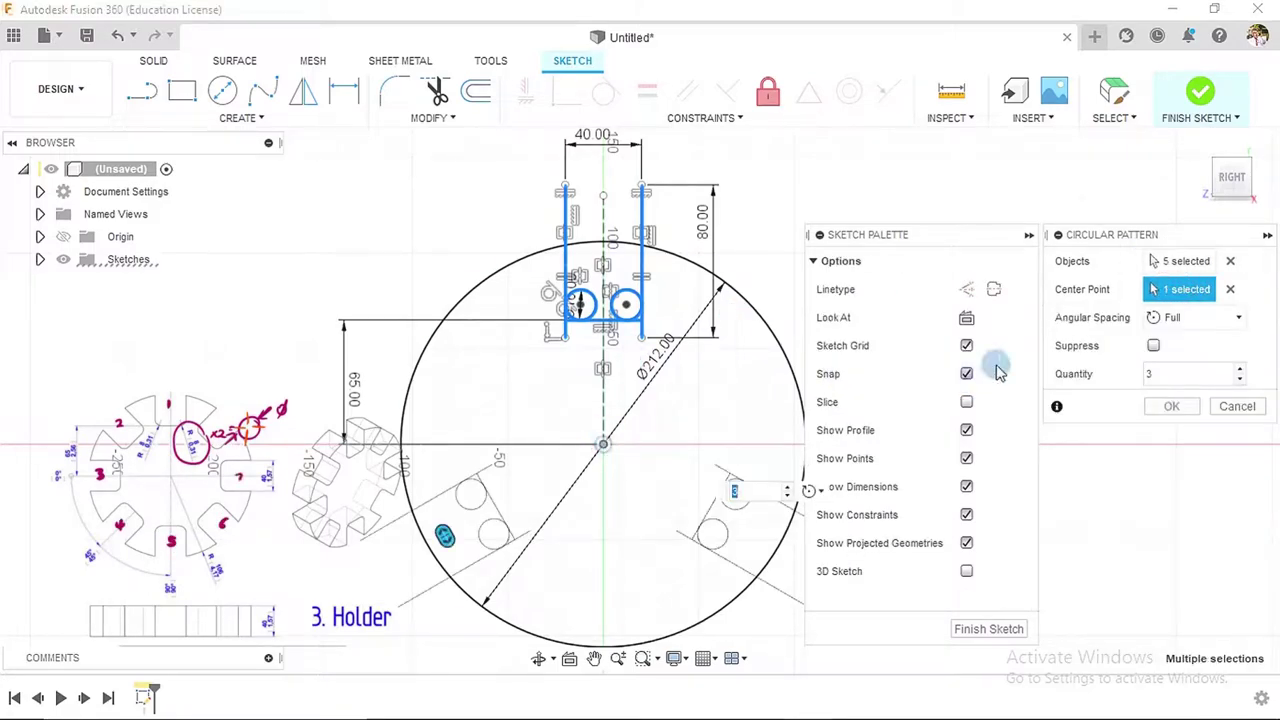
{"action": "left_click_drag", "start_coordinate": [1162, 377], "coordinate": [1147, 374]}
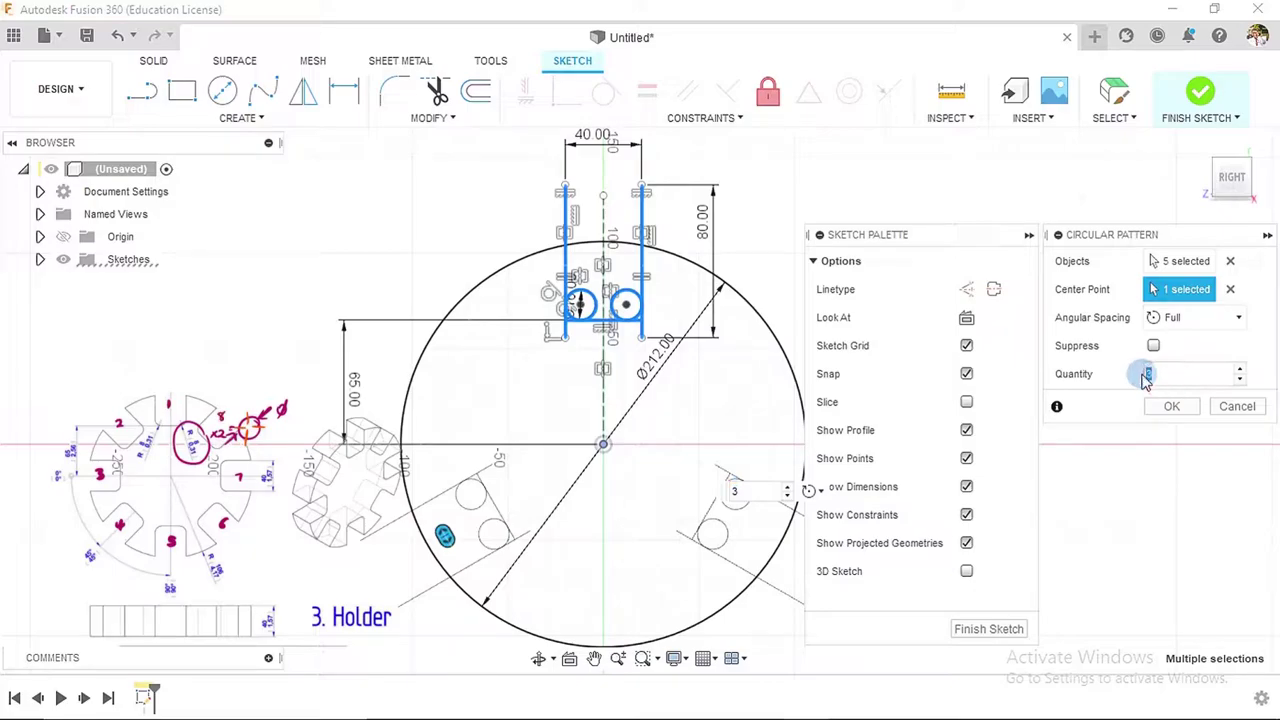
{"action": "type", "text": "8"}
{"action": "left_click", "coordinate": [1171, 406]}
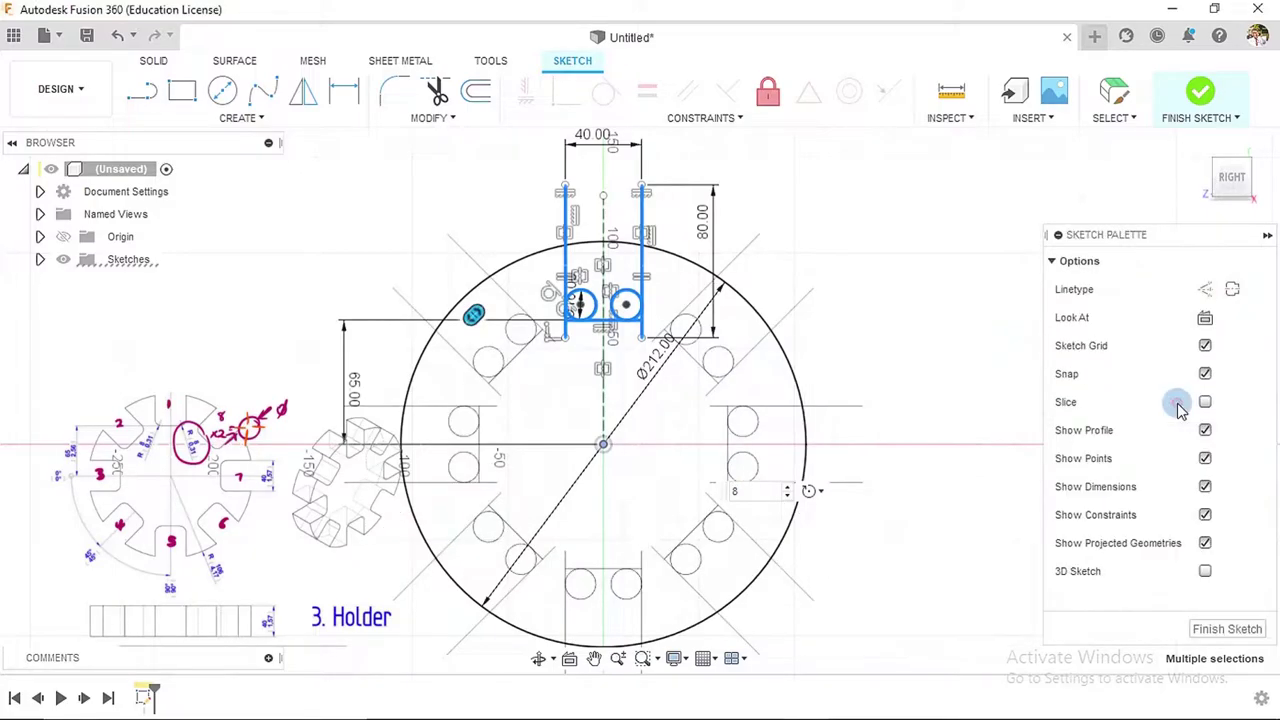
{"action": "scroll", "coordinate": [885, 320], "scroll_direction": "down", "scroll_amount": 1}
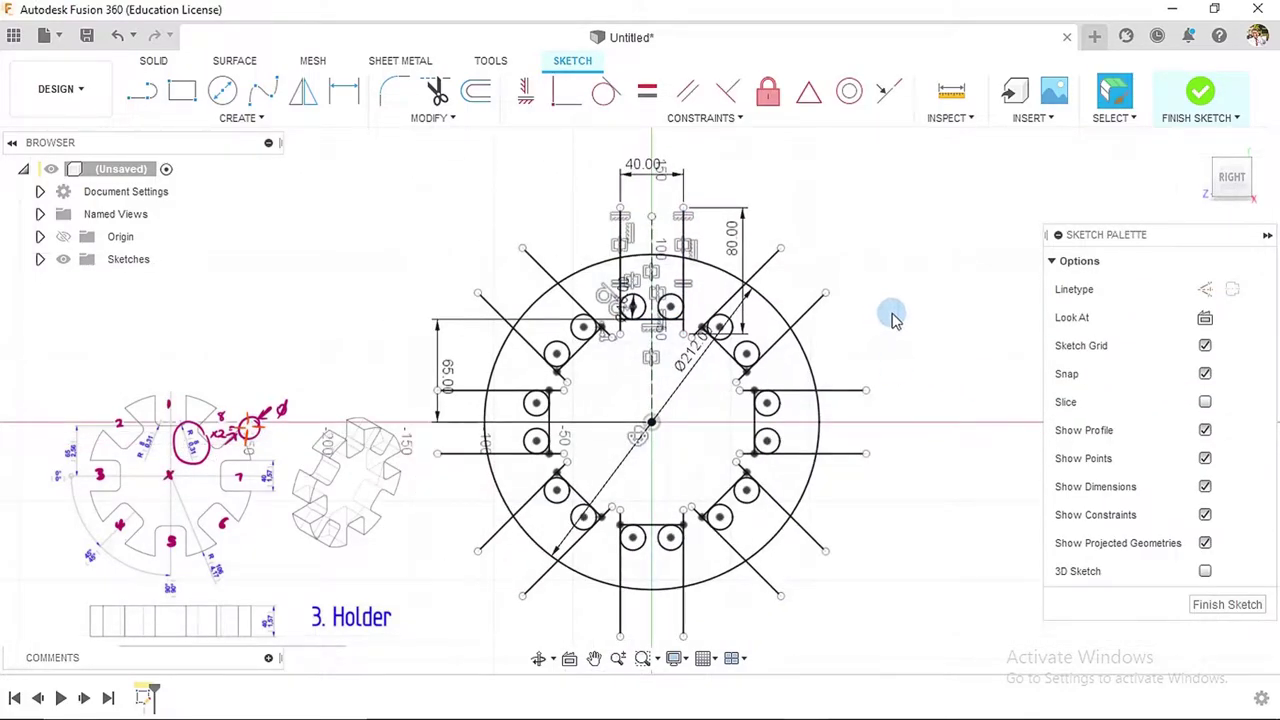
{"action": "scroll", "coordinate": [895, 318], "scroll_direction": "up", "scroll_amount": 2}
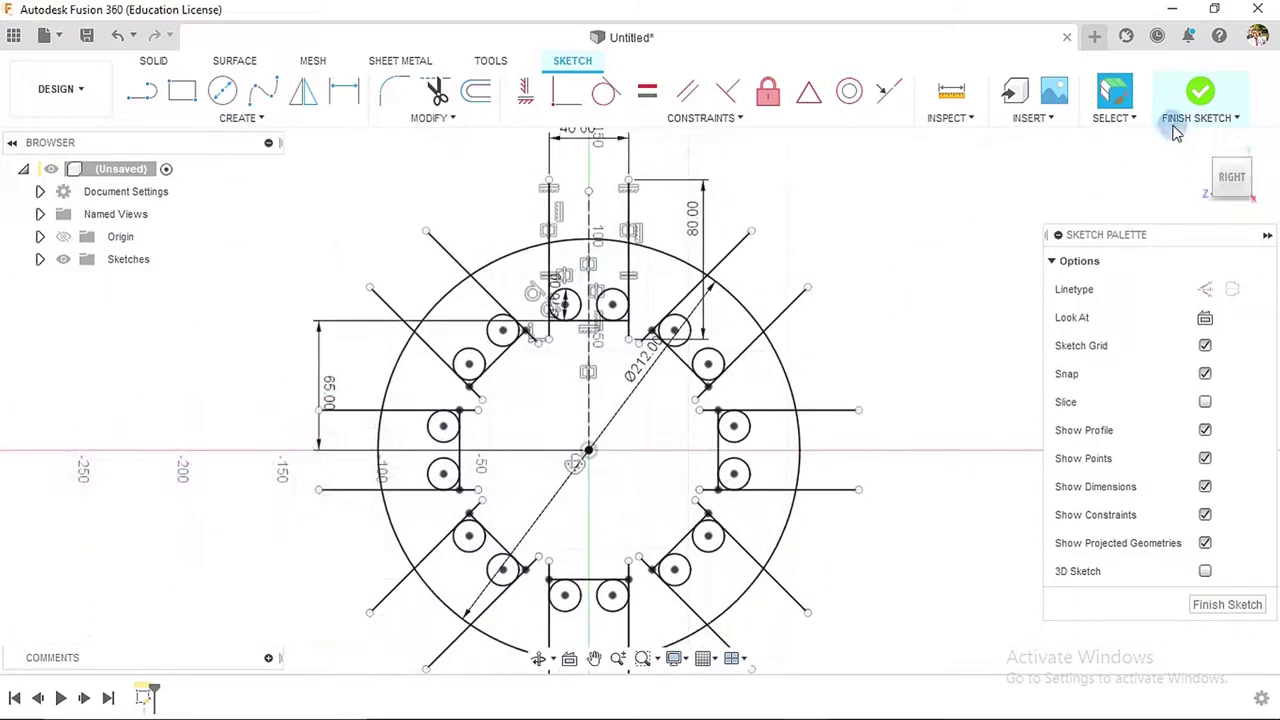
- Finish the holder sketch and begin an extrusion with the central profile selected
{"action": "left_click", "coordinate": [1203, 93]}
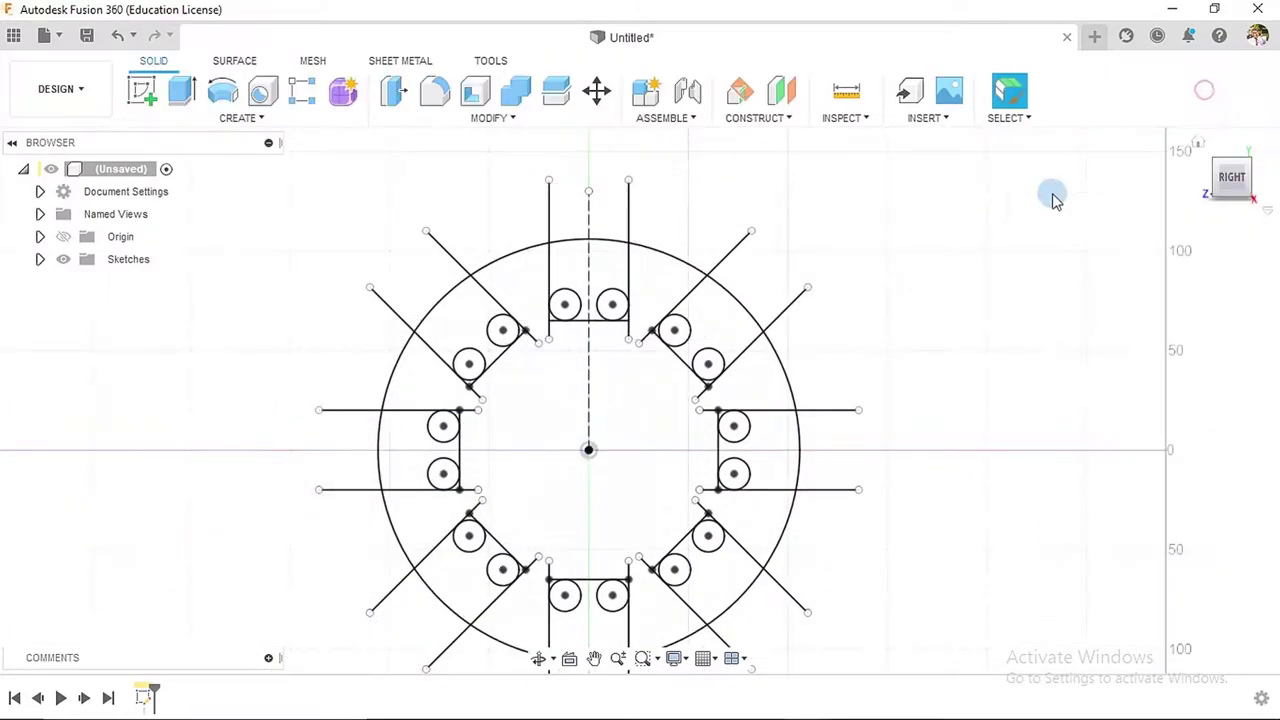
{"action": "scroll", "coordinate": [950, 420], "scroll_direction": "down", "scroll_amount": 1}
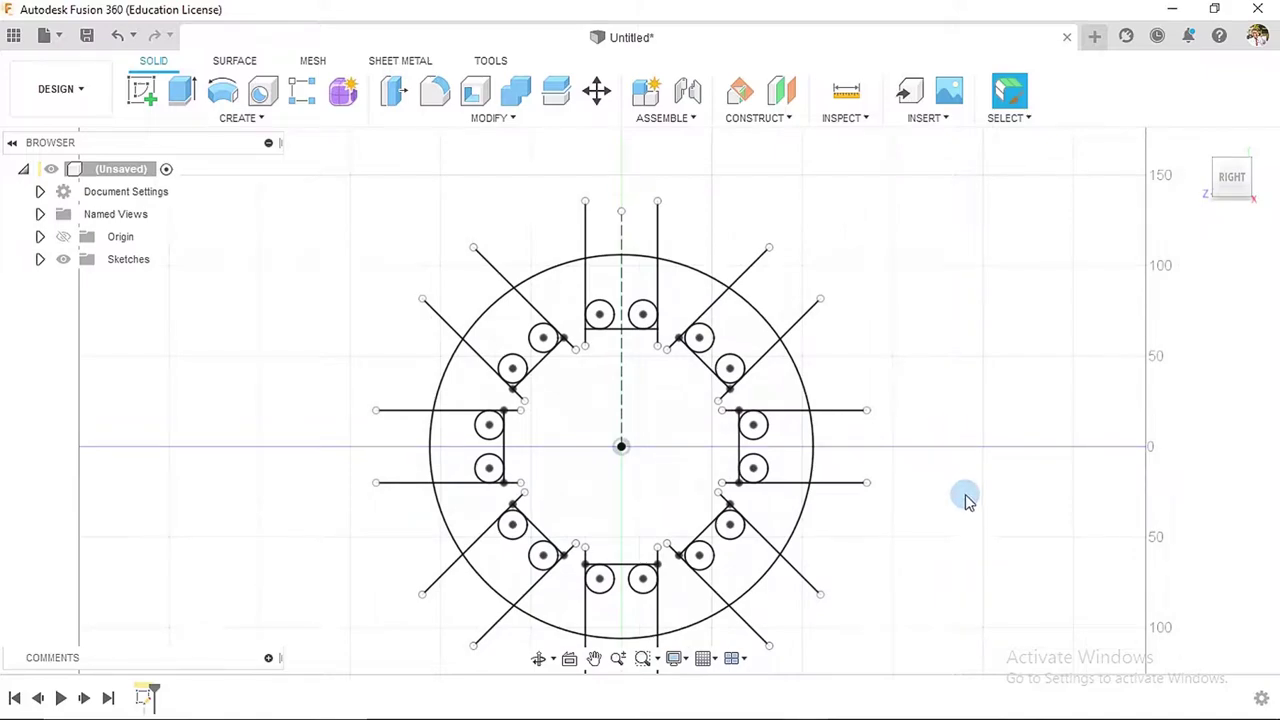
{"action": "middle_click_drag", "start_coordinate": [967, 503], "coordinate": [964, 455]}
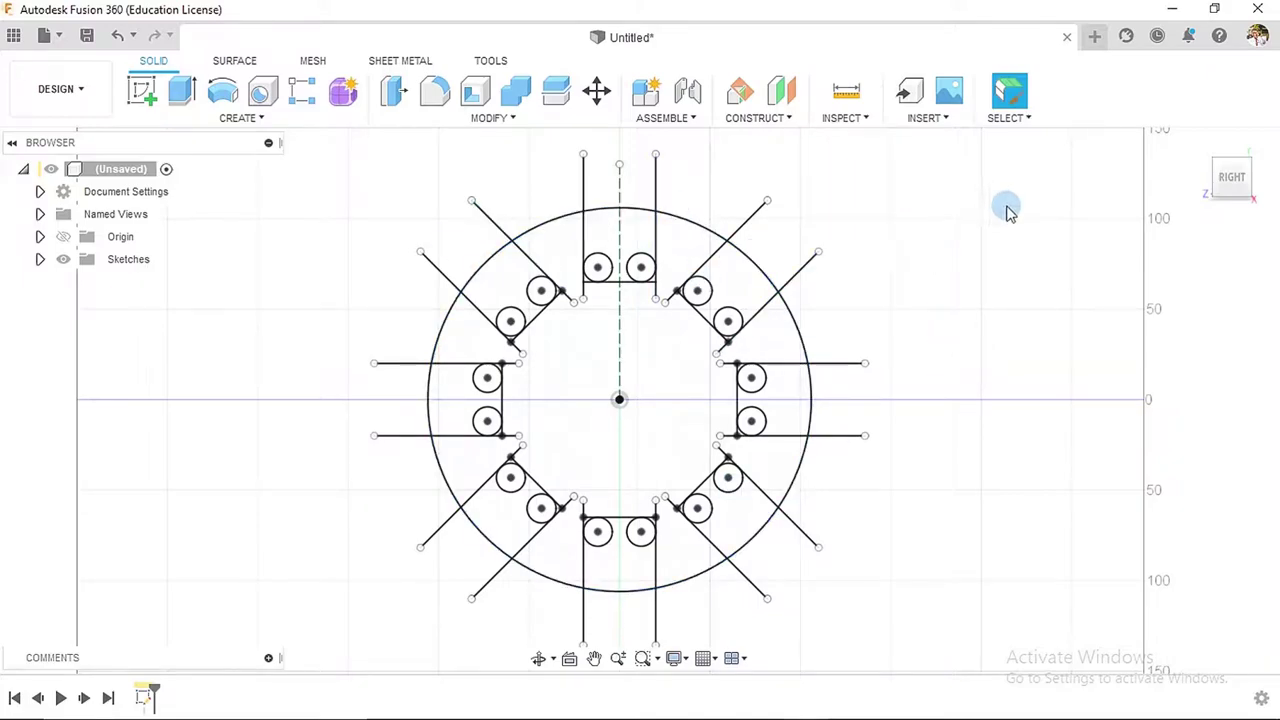
{"action": "left_click", "coordinate": [190, 91]}
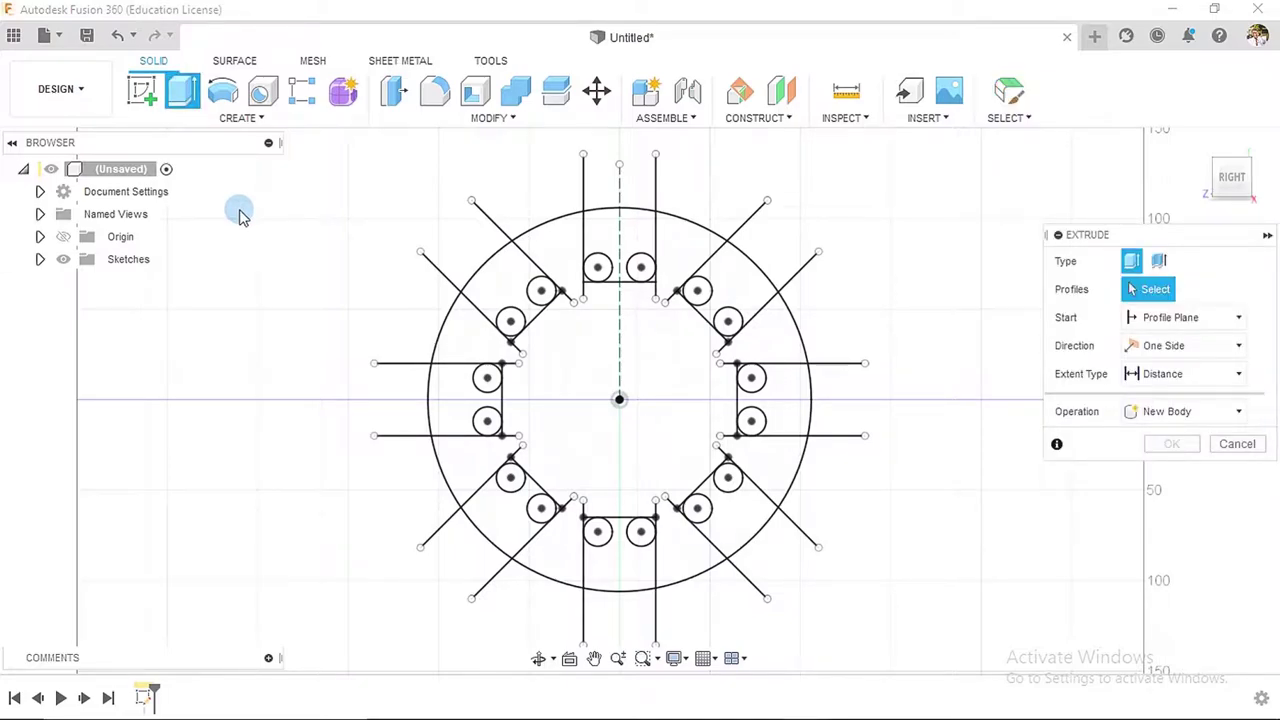
{"action": "left_click", "coordinate": [562, 356]}
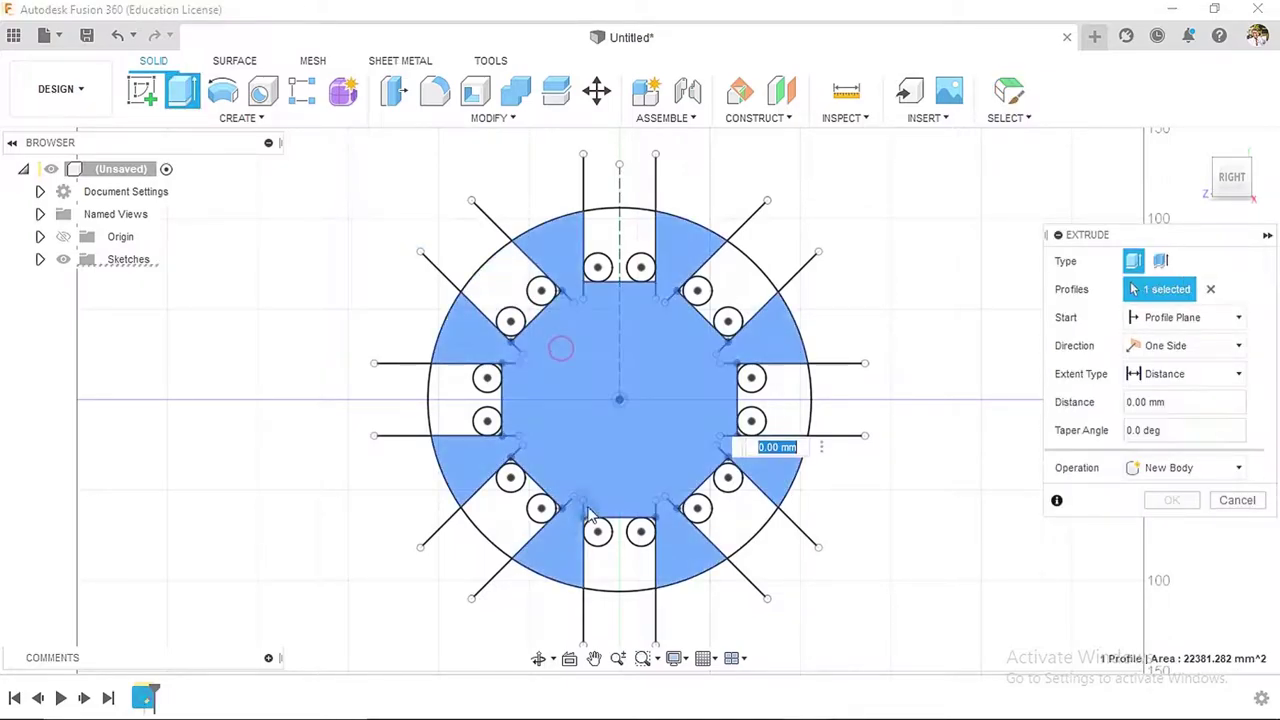
- Add the upper profiles, the small triangle under the circle and the lower-left corner region
{"action": "scroll", "coordinate": [567, 315], "scroll_direction": "up", "scroll_amount": 5}
{"action": "scroll", "coordinate": [563, 290], "scroll_direction": "up", "scroll_amount": 3}
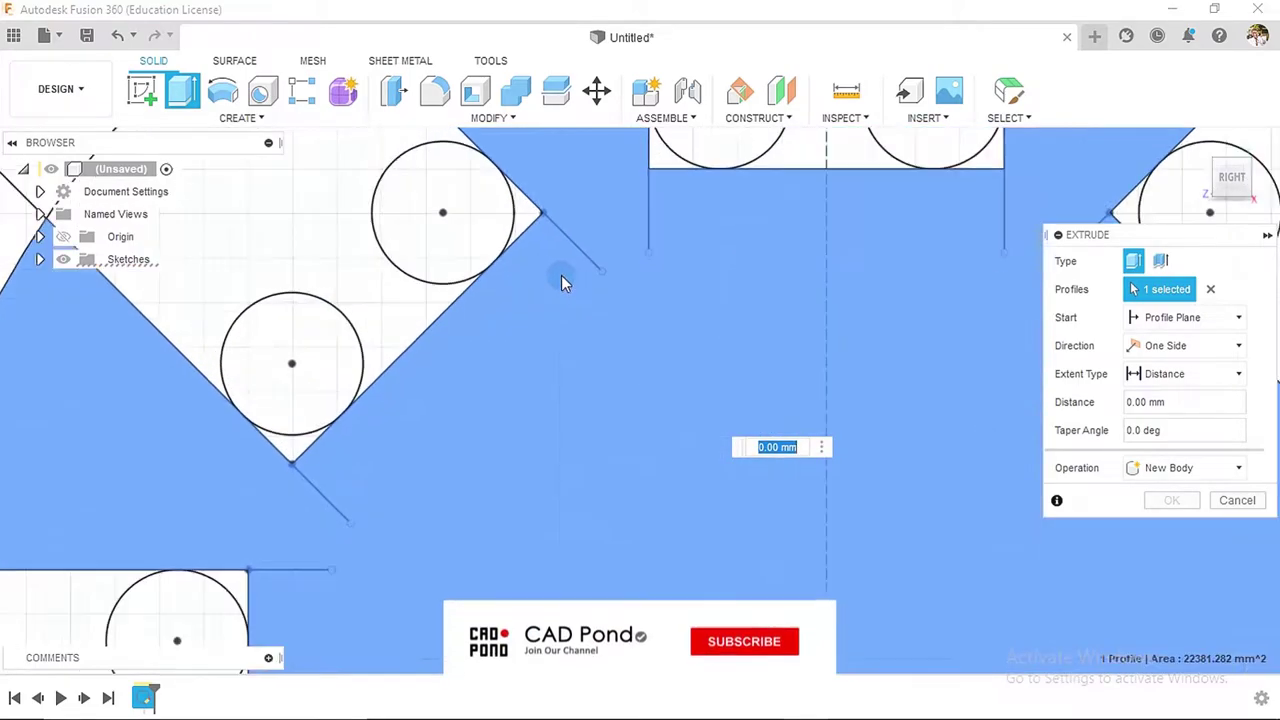
{"action": "left_click", "coordinate": [526, 211]}
{"action": "left_click", "coordinate": [659, 163]}
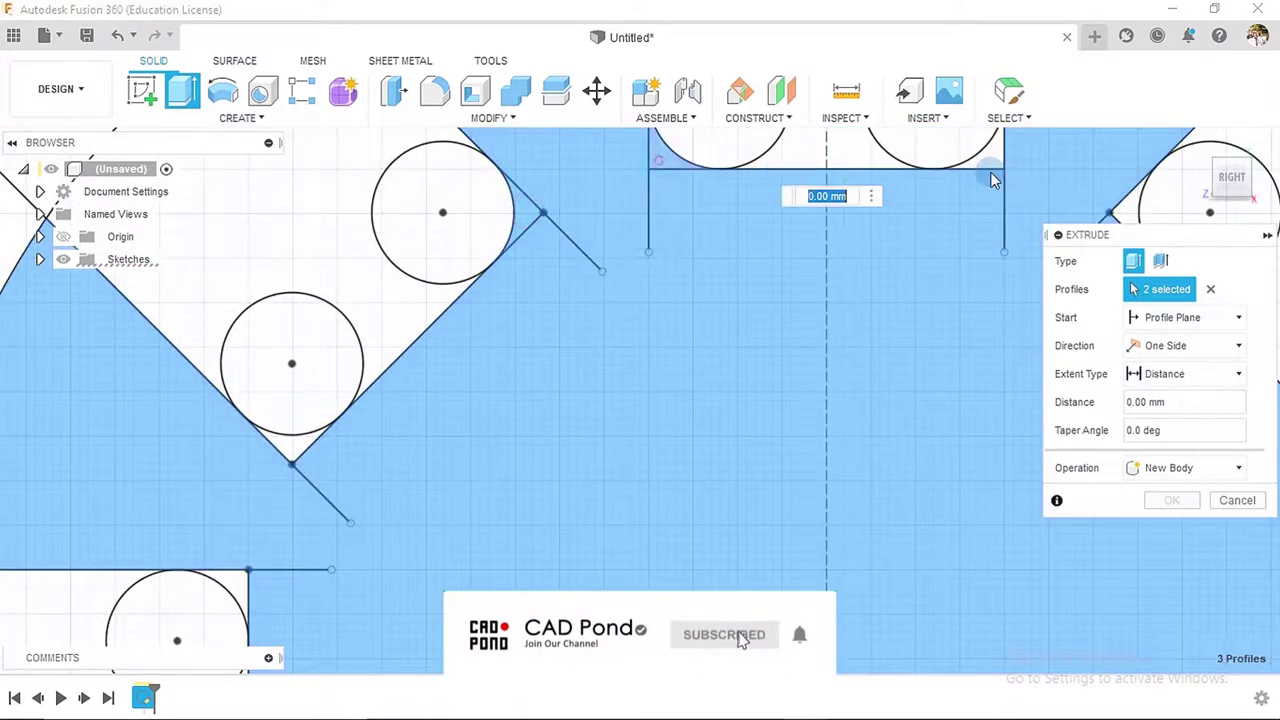
{"action": "left_click", "coordinate": [998, 159]}
{"action": "scroll", "coordinate": [500, 420], "scroll_direction": "down", "scroll_amount": 3}
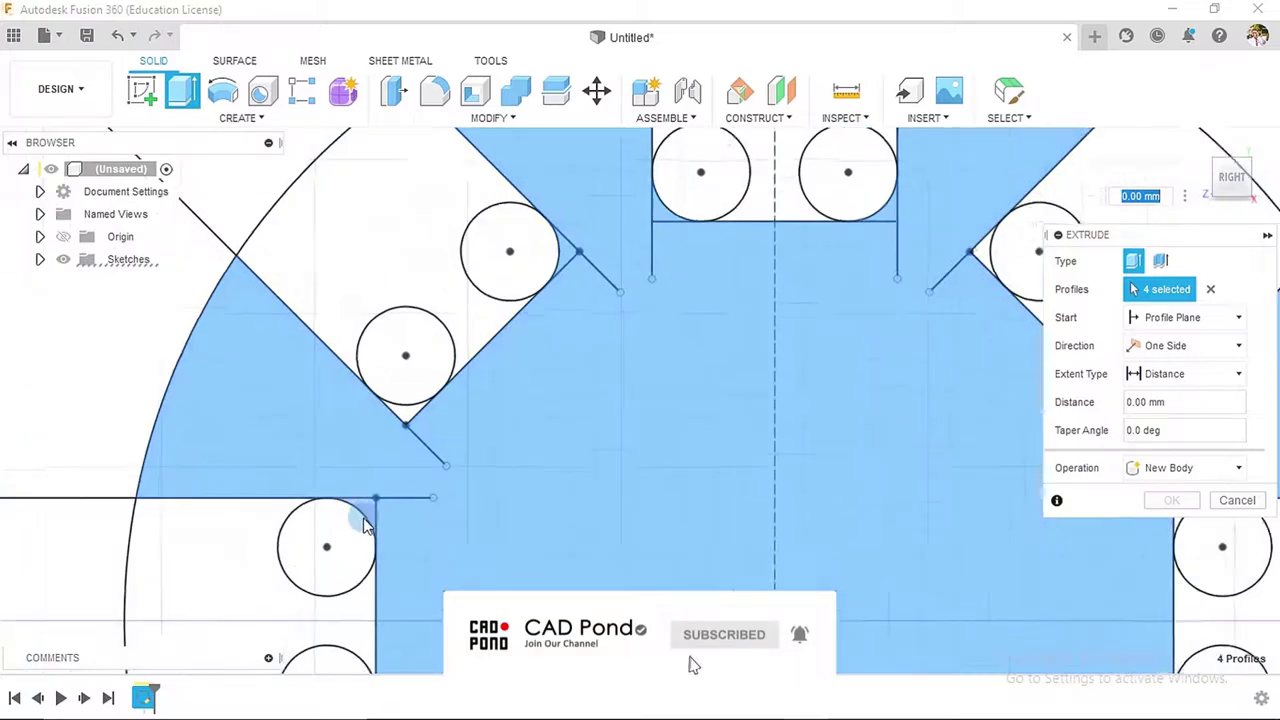
{"action": "scroll", "coordinate": [410, 430], "scroll_direction": "up", "scroll_amount": 5}
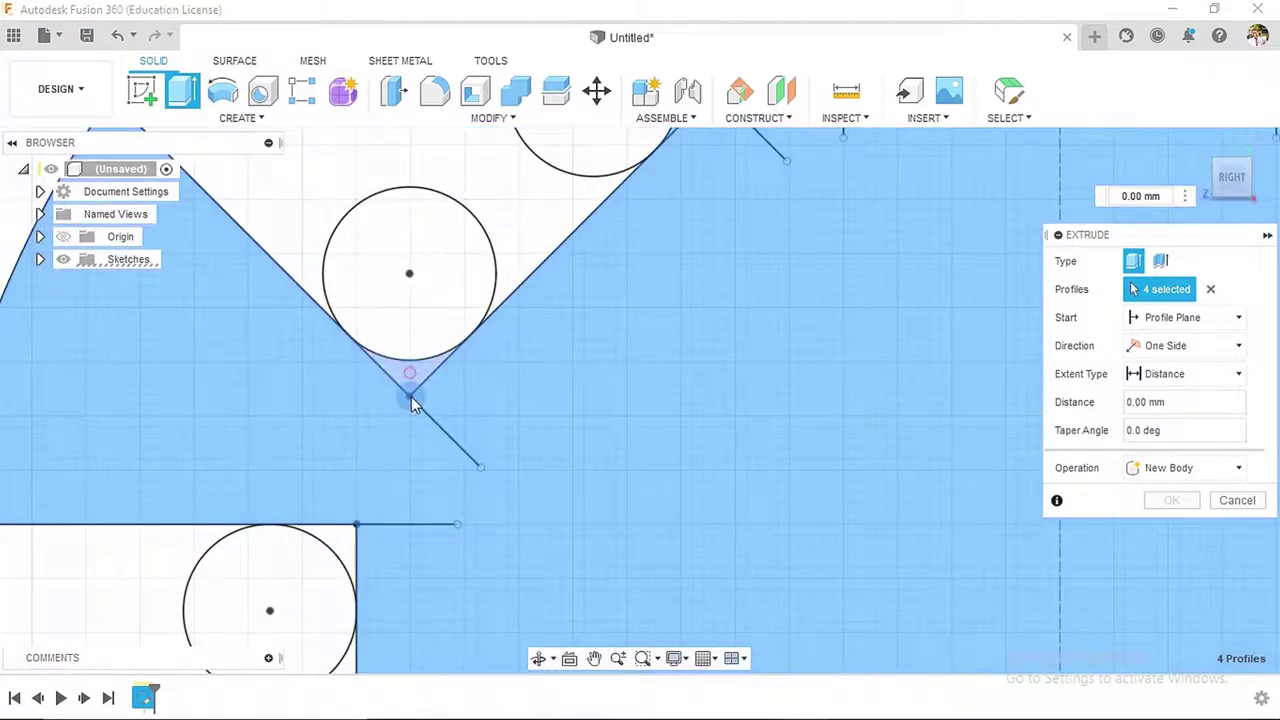
{"action": "left_click", "coordinate": [411, 396]}
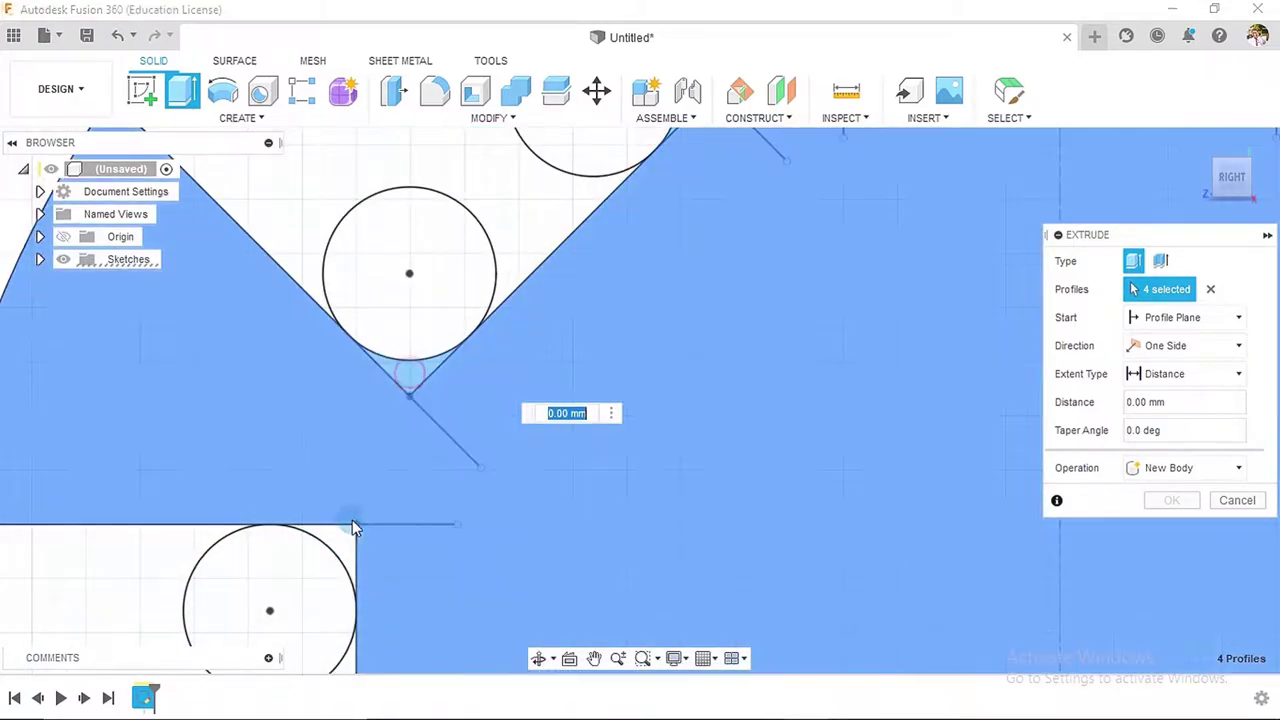
{"action": "left_click", "coordinate": [343, 535]}
- Add the small triangular and corner regions beside the right-hand circles
{"action": "scroll", "coordinate": [466, 443], "scroll_direction": "down", "scroll_amount": 3}
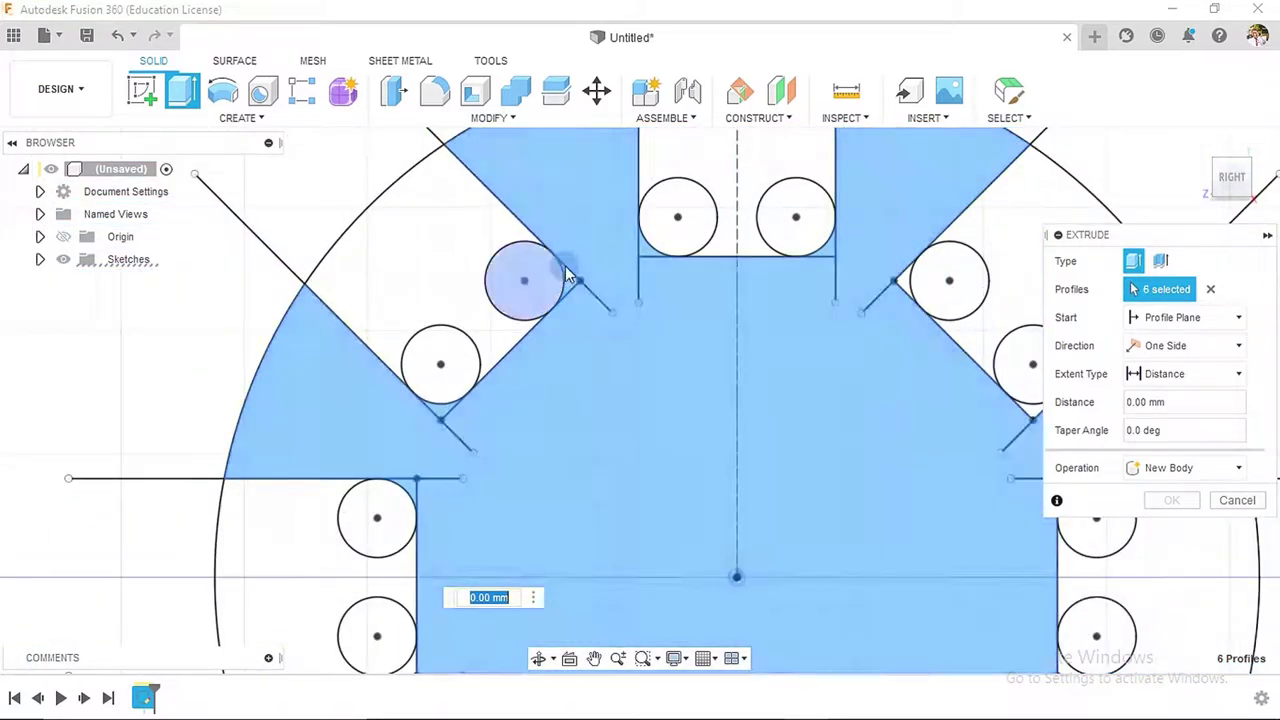
{"action": "scroll", "coordinate": [569, 359], "scroll_direction": "down", "scroll_amount": 2}
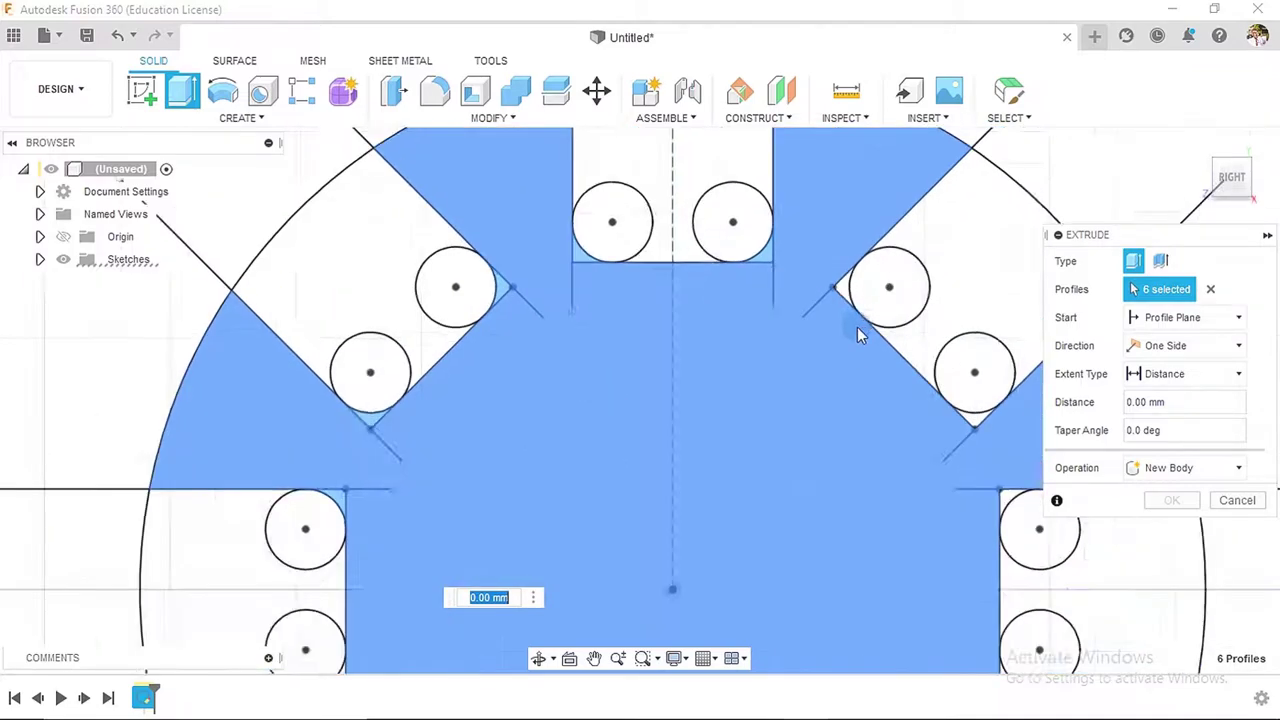
{"action": "scroll", "coordinate": [857, 327], "scroll_direction": "up", "scroll_amount": 3}
{"action": "left_click", "coordinate": [845, 280]}
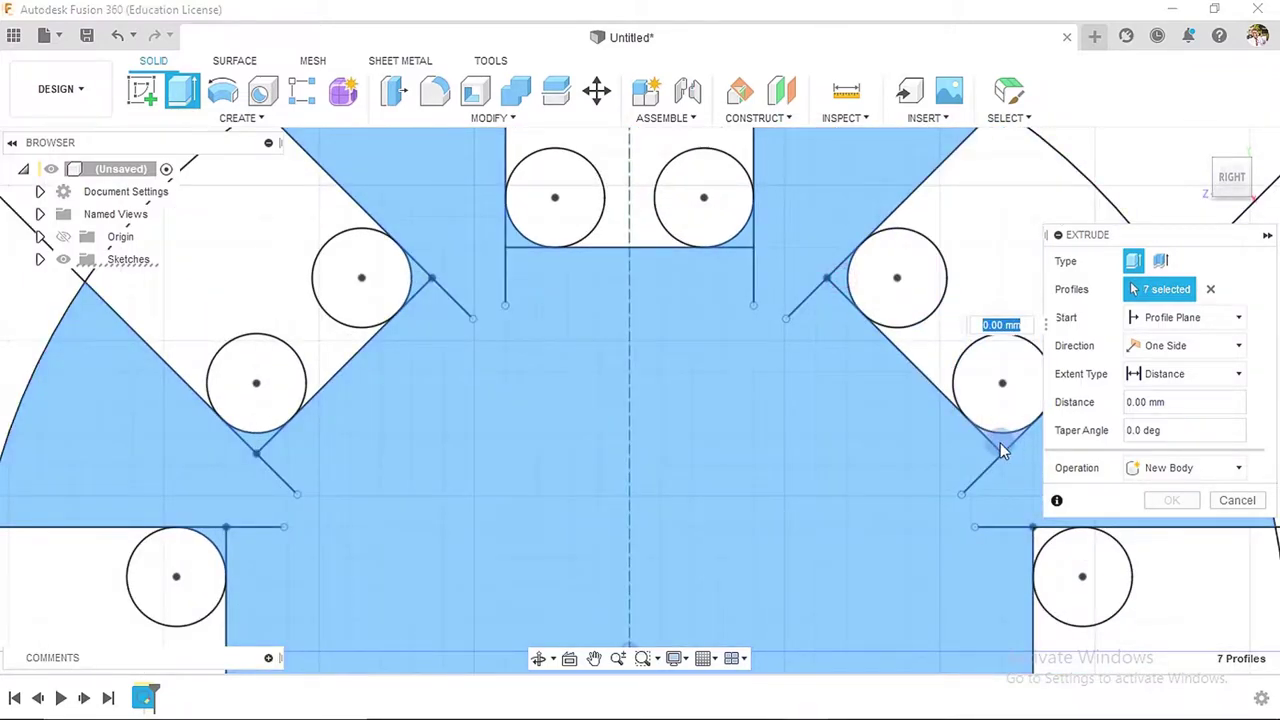
{"action": "scroll", "coordinate": [700, 408], "scroll_direction": "down", "scroll_amount": 3}
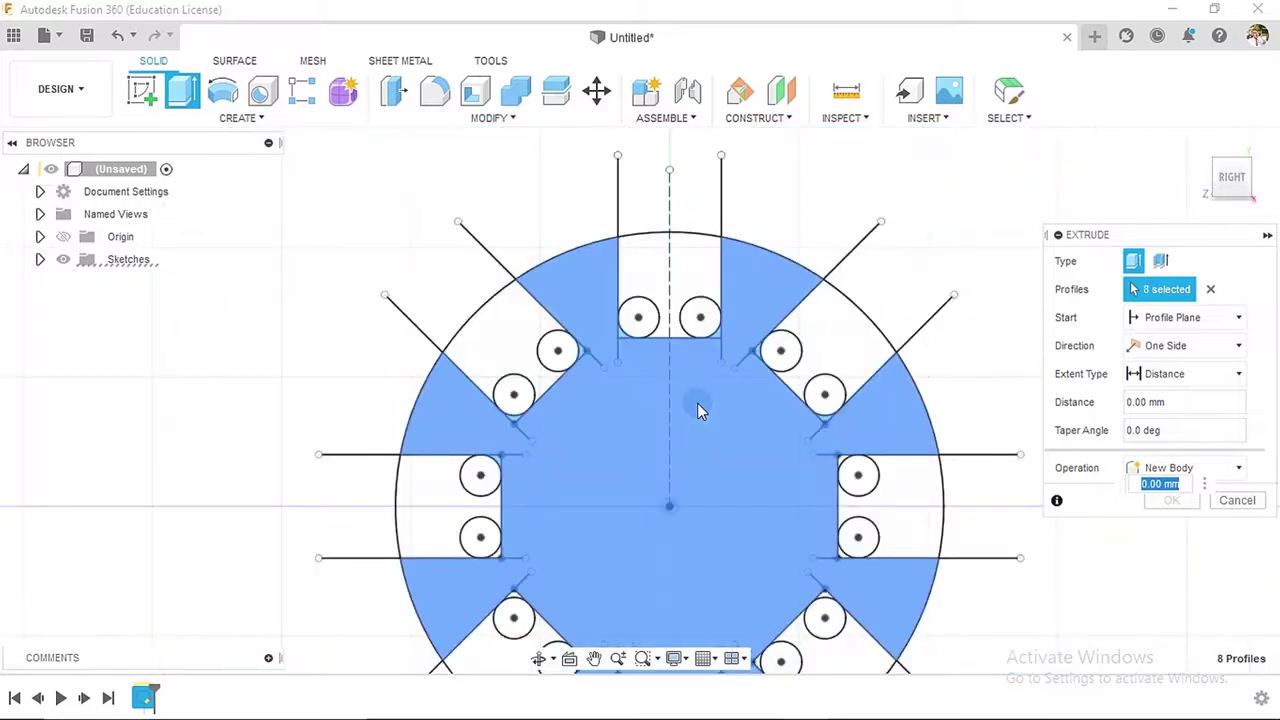
{"action": "left_click", "coordinate": [818, 325]}
{"action": "scroll", "coordinate": [818, 330], "scroll_direction": "up", "scroll_amount": 5}
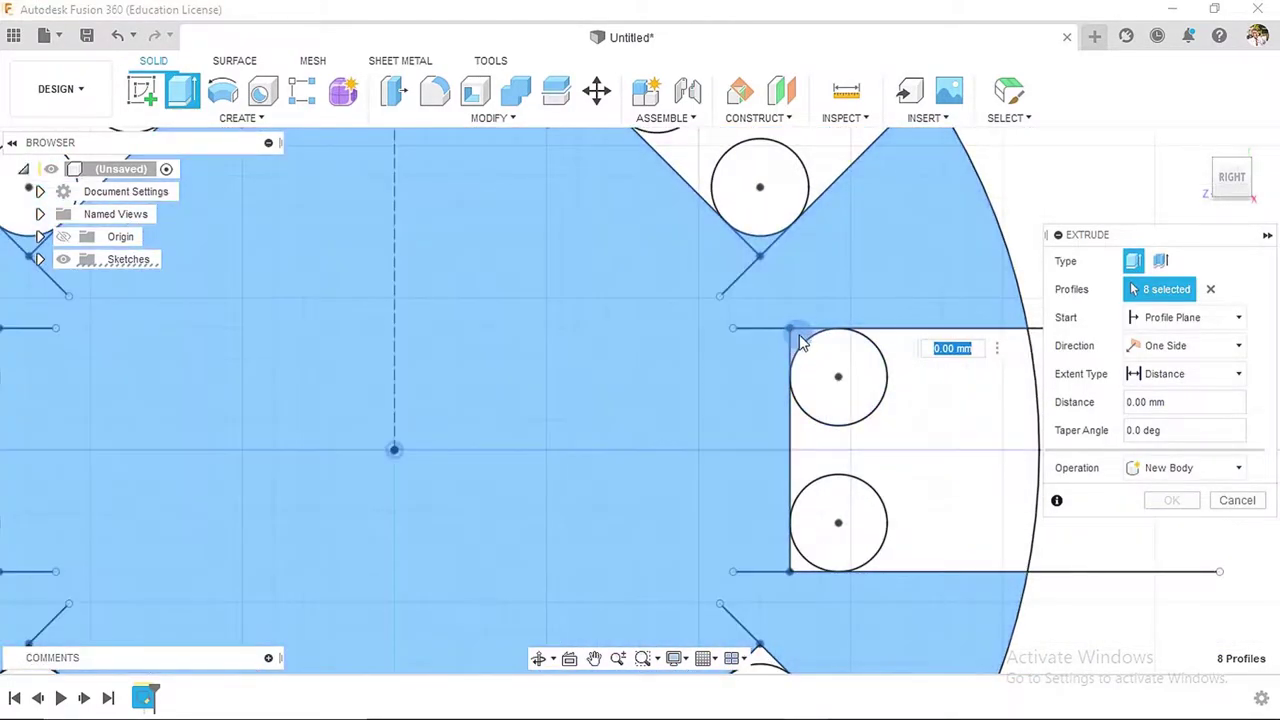
{"action": "left_click", "coordinate": [798, 336]}
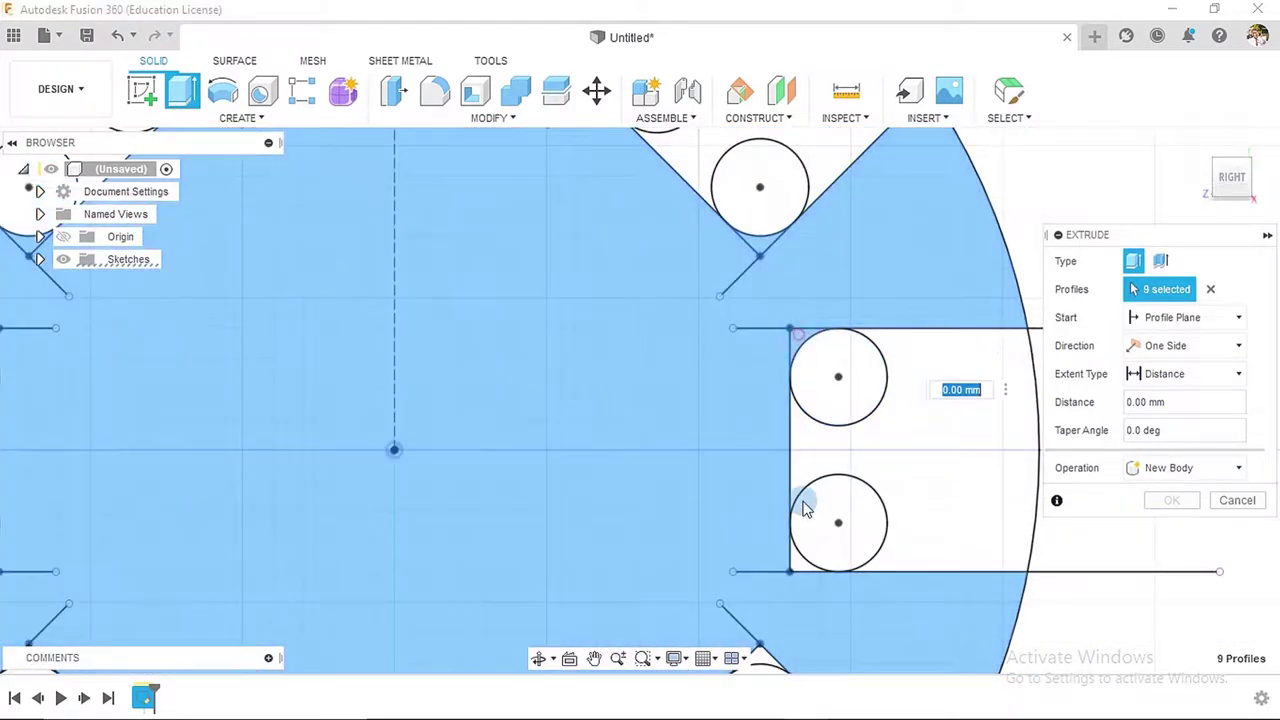
{"action": "left_click", "coordinate": [797, 560]}
{"action": "scroll", "coordinate": [641, 386], "scroll_direction": "down", "scroll_amount": 3}
{"action": "scroll", "coordinate": [694, 471], "scroll_direction": "down", "scroll_amount": 3}
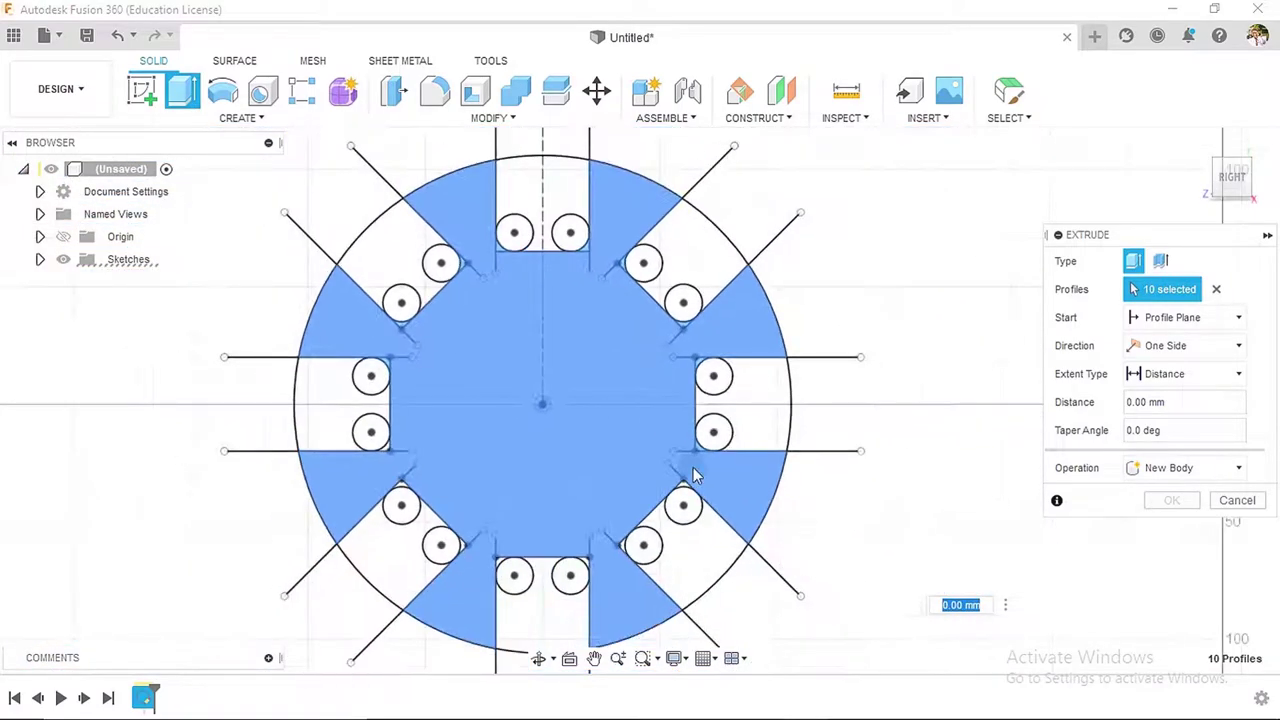
{"action": "scroll", "coordinate": [677, 503], "scroll_direction": "up", "scroll_amount": 5}
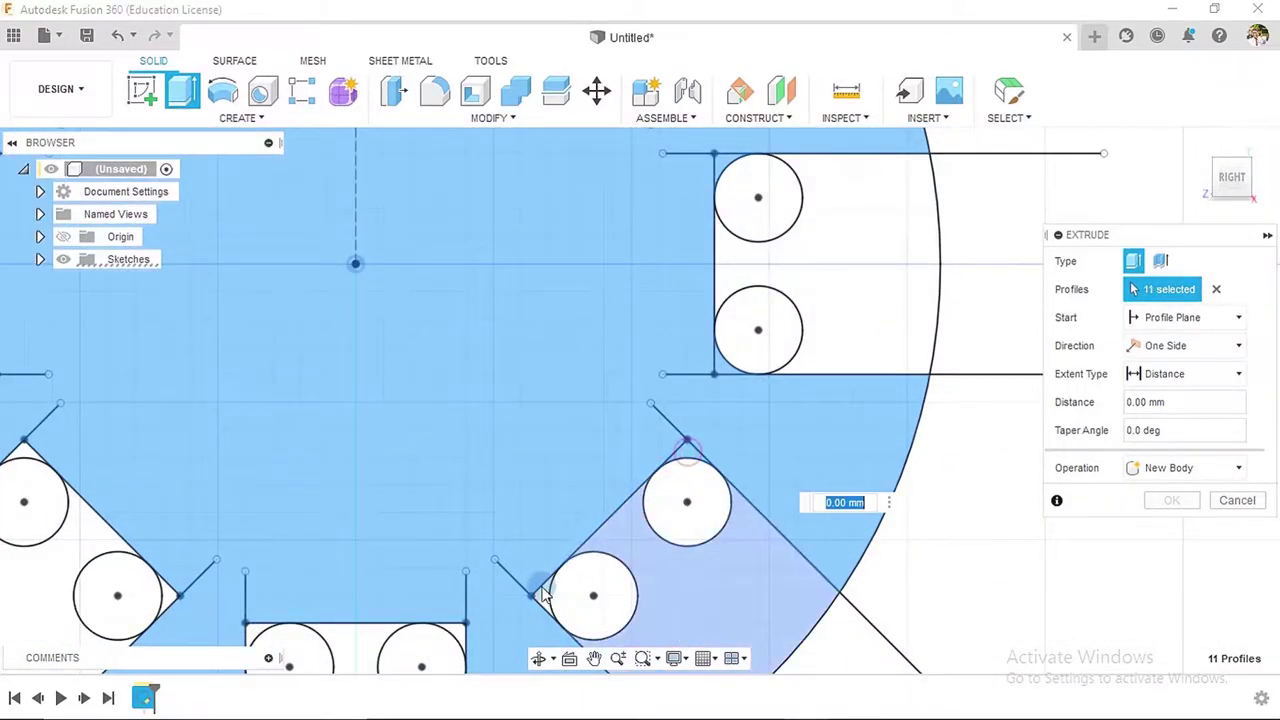
- Add the remaining corner regions near the lower circles and bottom rectangle, totalling 17 profiles
{"action": "left_click", "coordinate": [540, 593]}
{"action": "scroll", "coordinate": [528, 441], "scroll_direction": "down", "scroll_amount": 4}
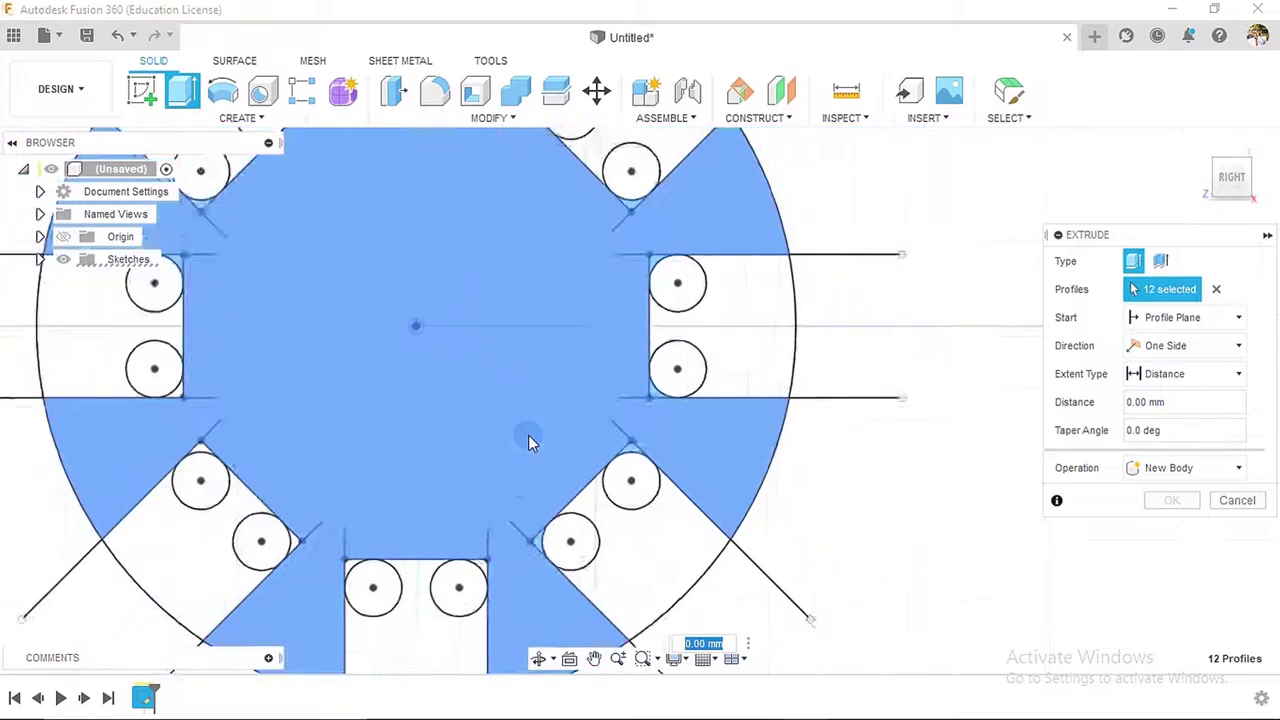
{"action": "scroll", "coordinate": [491, 506], "scroll_direction": "up", "scroll_amount": 4}
{"action": "left_click", "coordinate": [512, 489]}
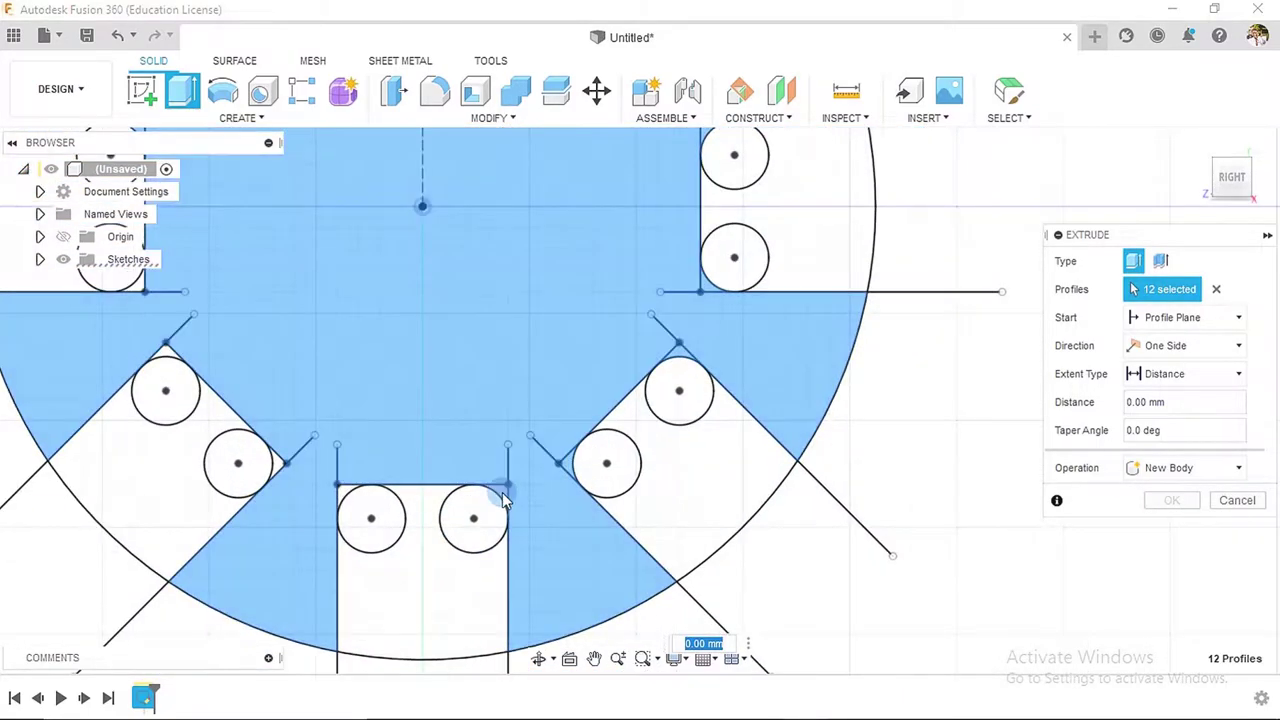
{"action": "left_click", "coordinate": [503, 490]}
{"action": "left_click", "coordinate": [341, 490]}
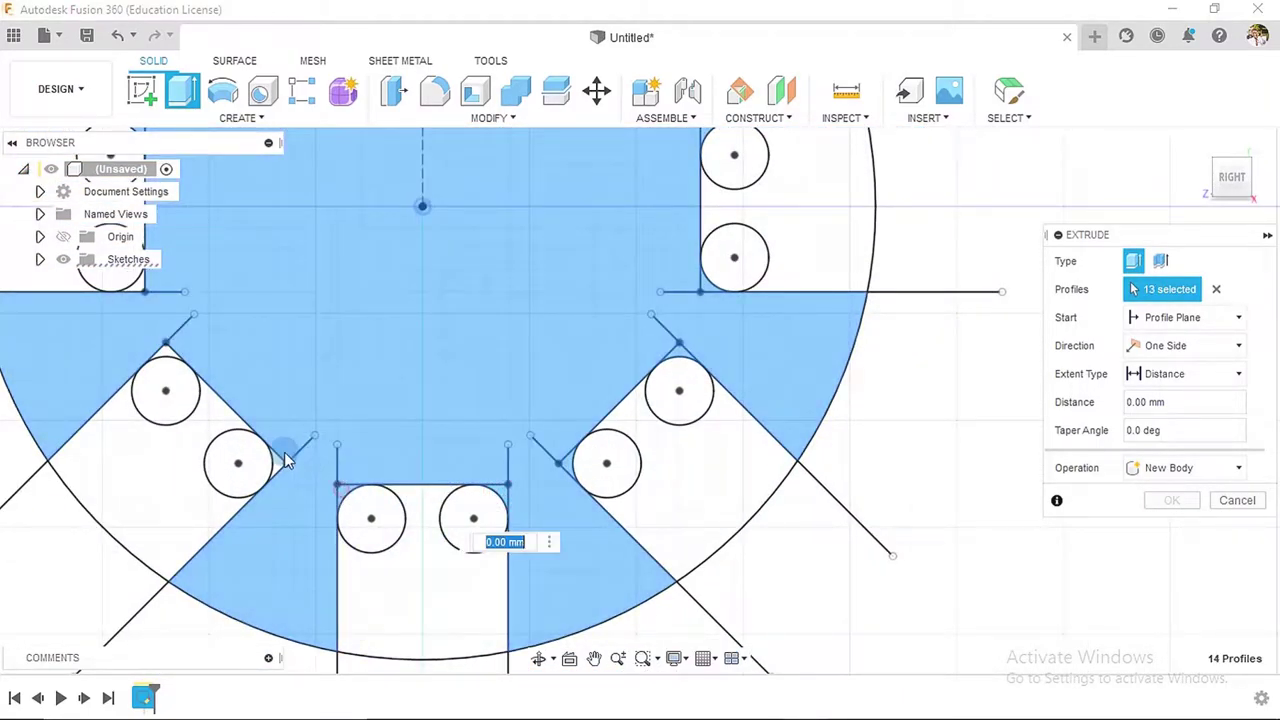
{"action": "left_click", "coordinate": [284, 463]}
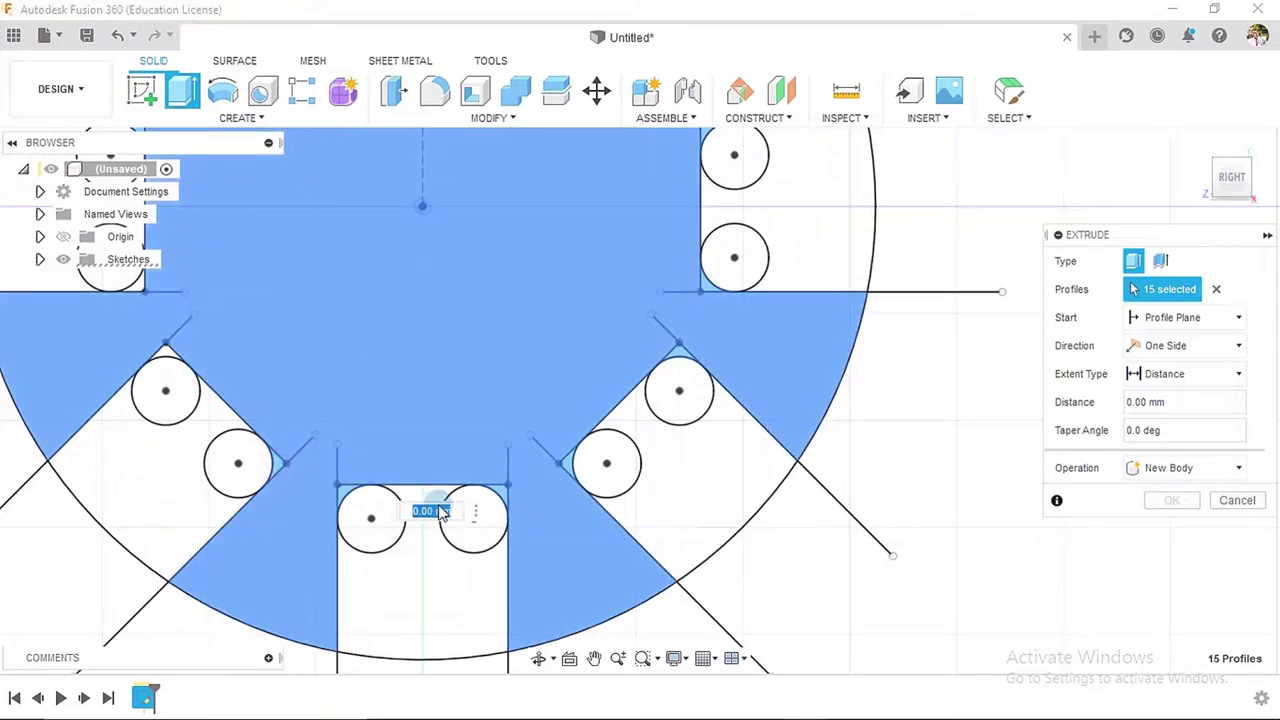
{"action": "mouse_move", "coordinate": [361, 277]}
{"action": "middle_mouse_down"}
{"action": "mouse_move", "coordinate": [497, 340]}
{"action": "mouse_move", "coordinate": [671, 331]}
{"action": "mouse_move", "coordinate": [700, 343]}
{"action": "middle_mouse_up"}
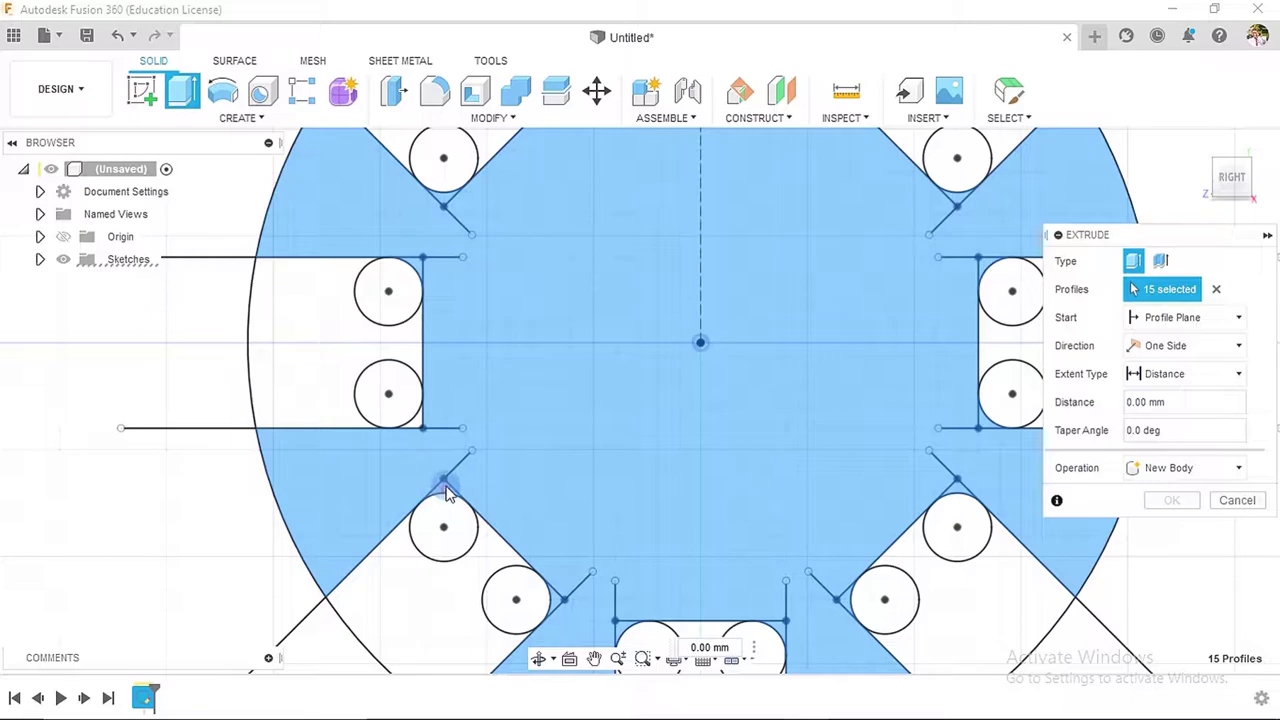
{"action": "left_click", "coordinate": [417, 420]}
{"action": "left_click", "coordinate": [406, 312]}
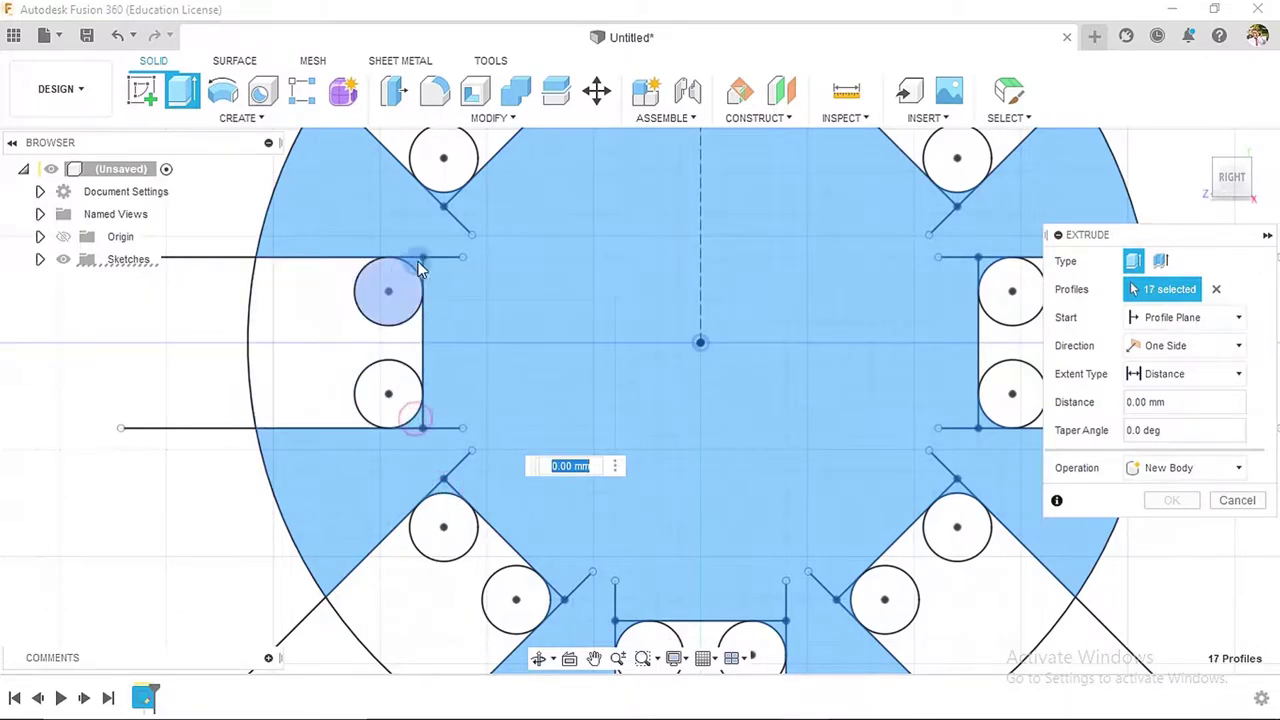
{"action": "scroll", "coordinate": [586, 338], "scroll_direction": "down", "scroll_amount": 5}
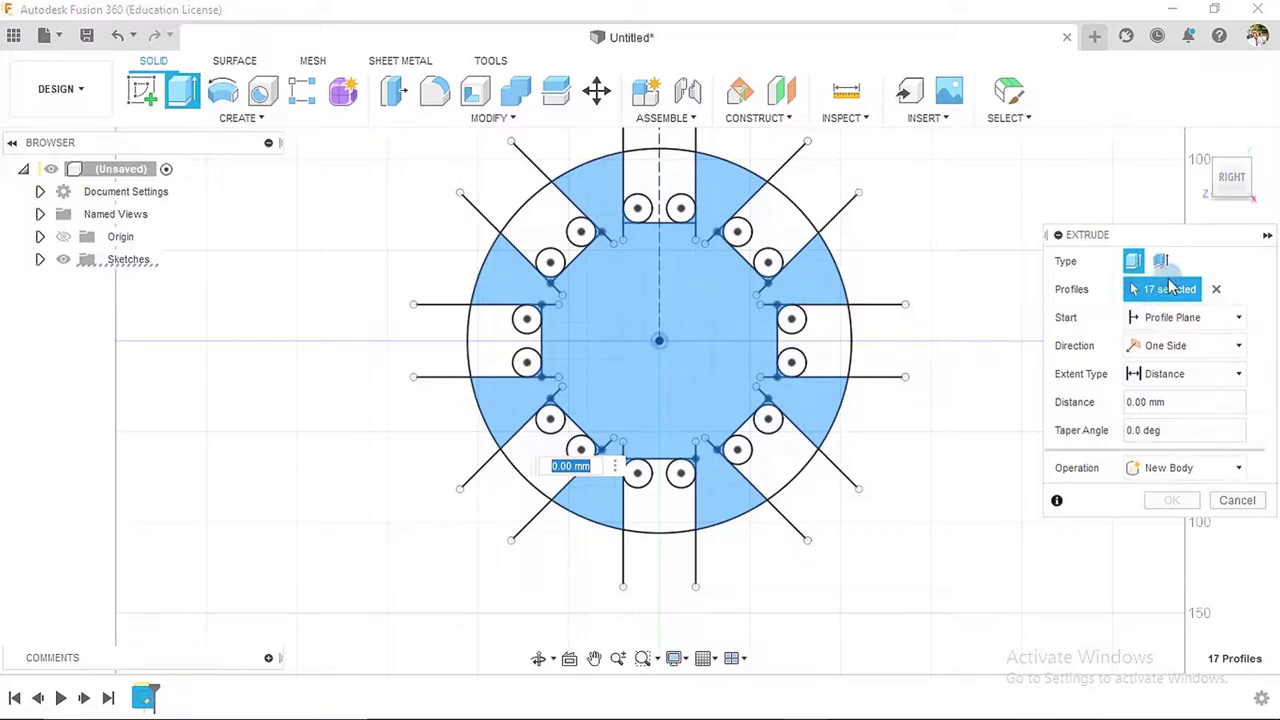
- Extrude the 17 selected profiles 40 mm into the slotted-disc solid body
{"action": "left_click", "coordinate": [1130, 403]}
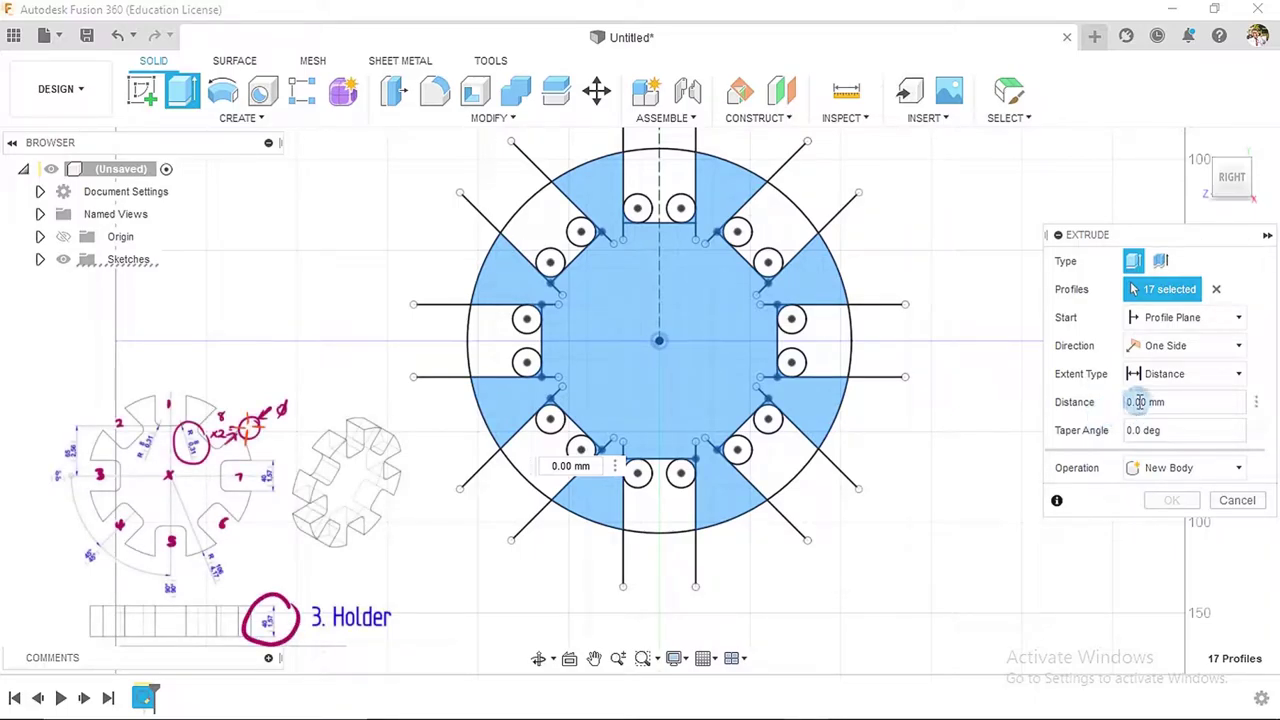
{"action": "key", "text": "Tab"}
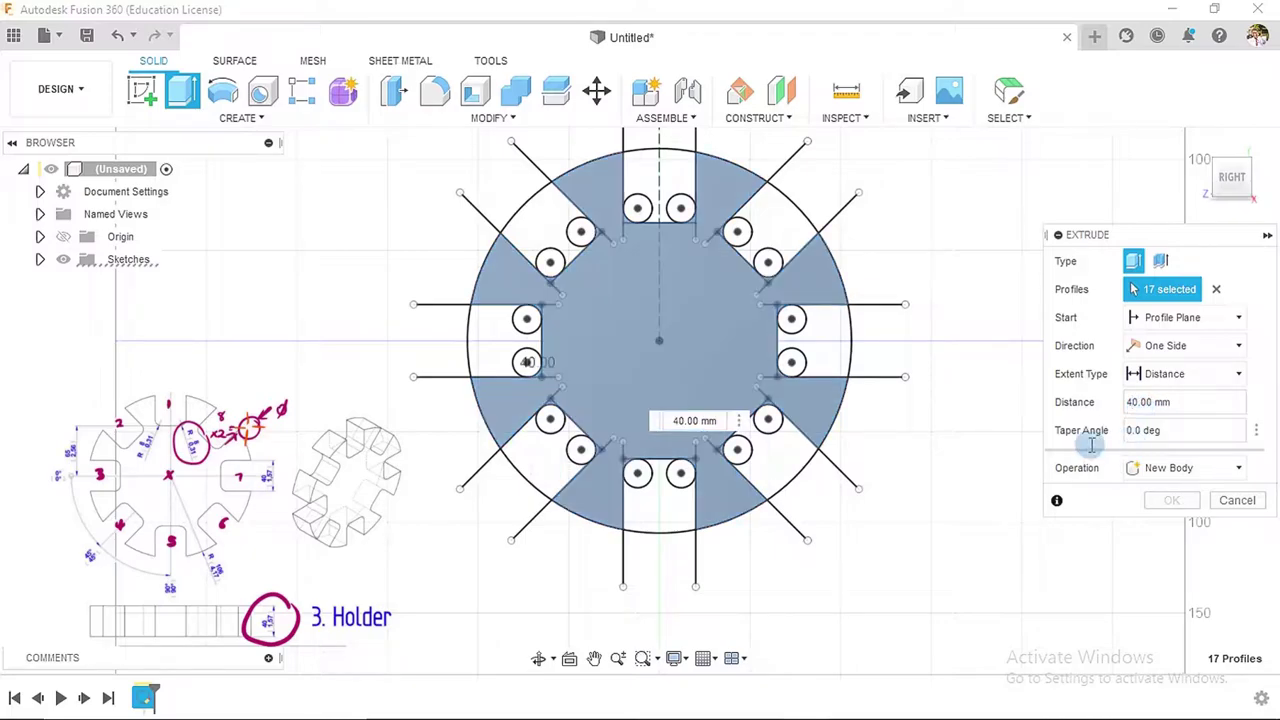
{"action": "scroll", "coordinate": [951, 437], "scroll_direction": "down", "scroll_amount": 3}
{"action": "middle_click_drag", "start_coordinate": [951, 437], "coordinate": [1020, 449], "text": "shift"}
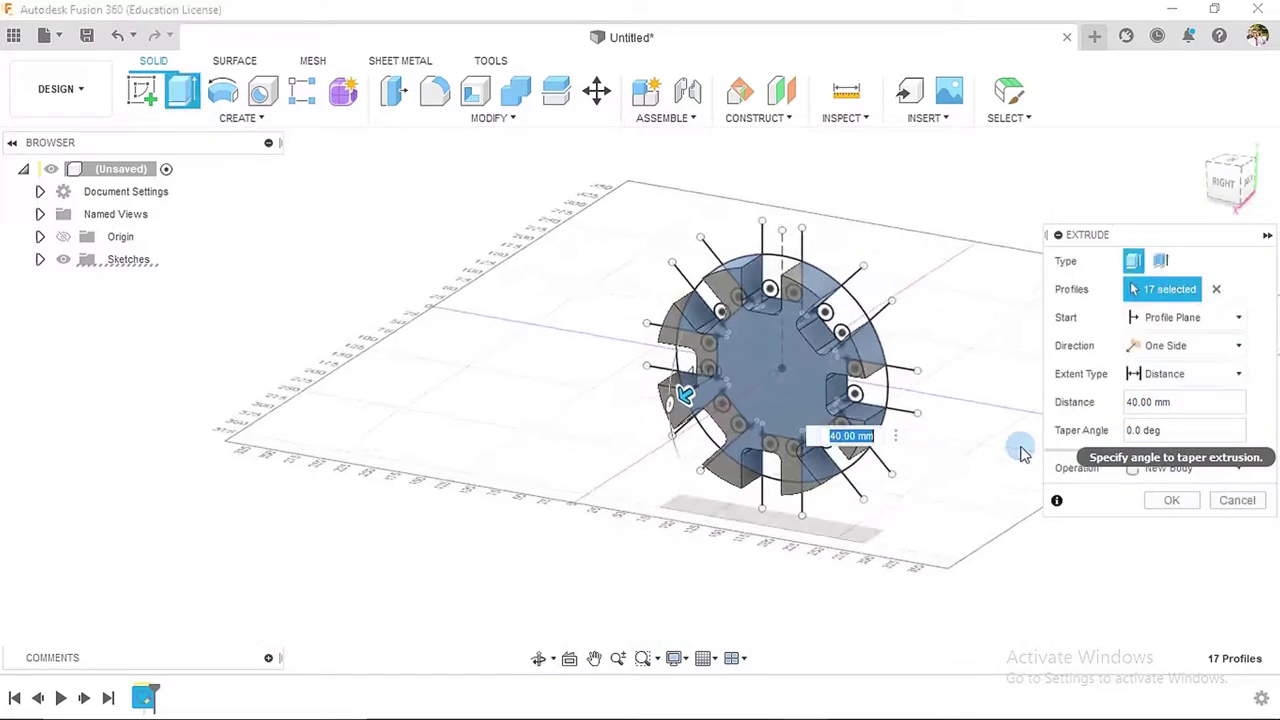
{"action": "left_click", "coordinate": [1168, 500]}
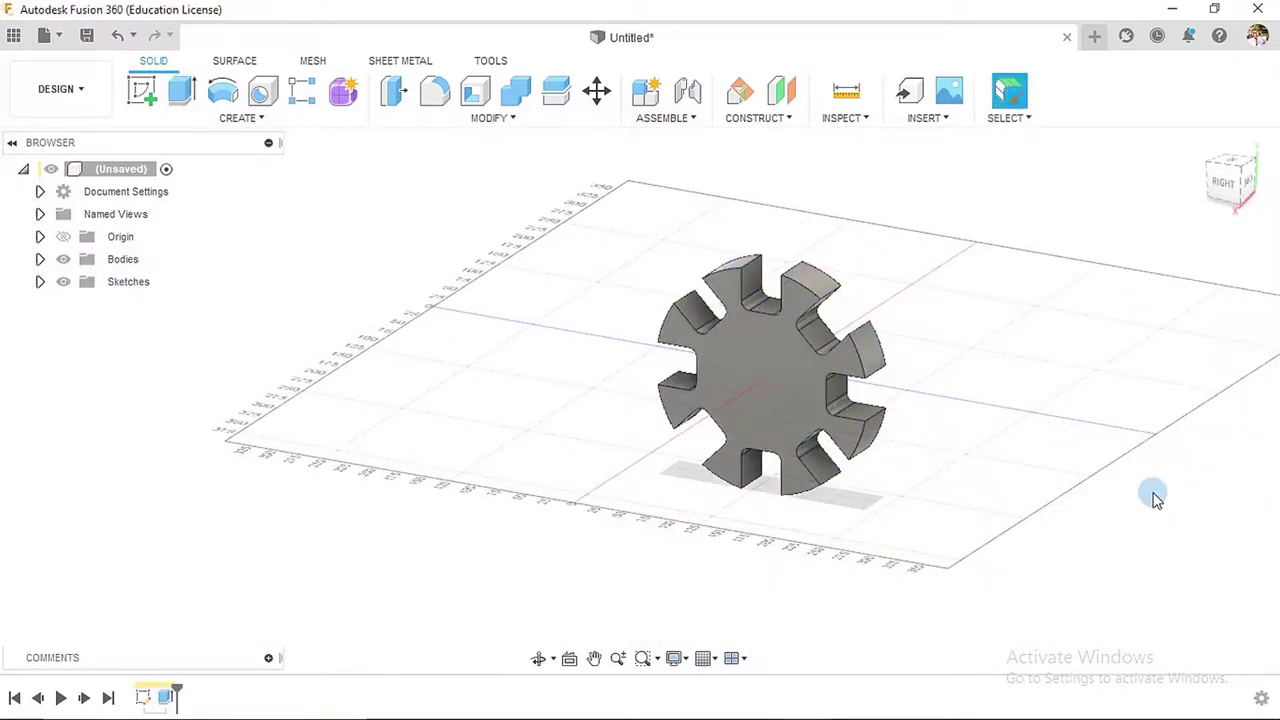
- Open a new empty Untitled design containing only the origin
{"action": "left_click", "coordinate": [1189, 140]}
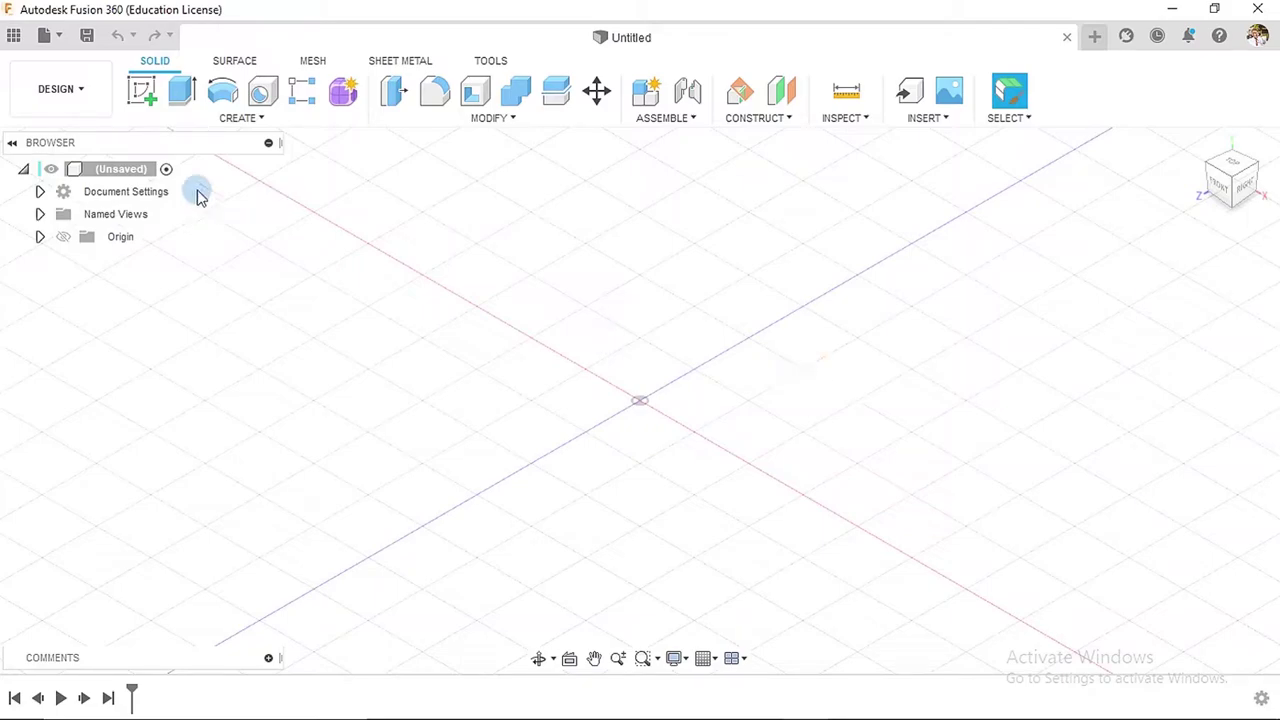
- Start a sketch on an origin plane with a Ø849 mm circle centred on the origin
{"action": "left_click", "coordinate": [142, 95]}
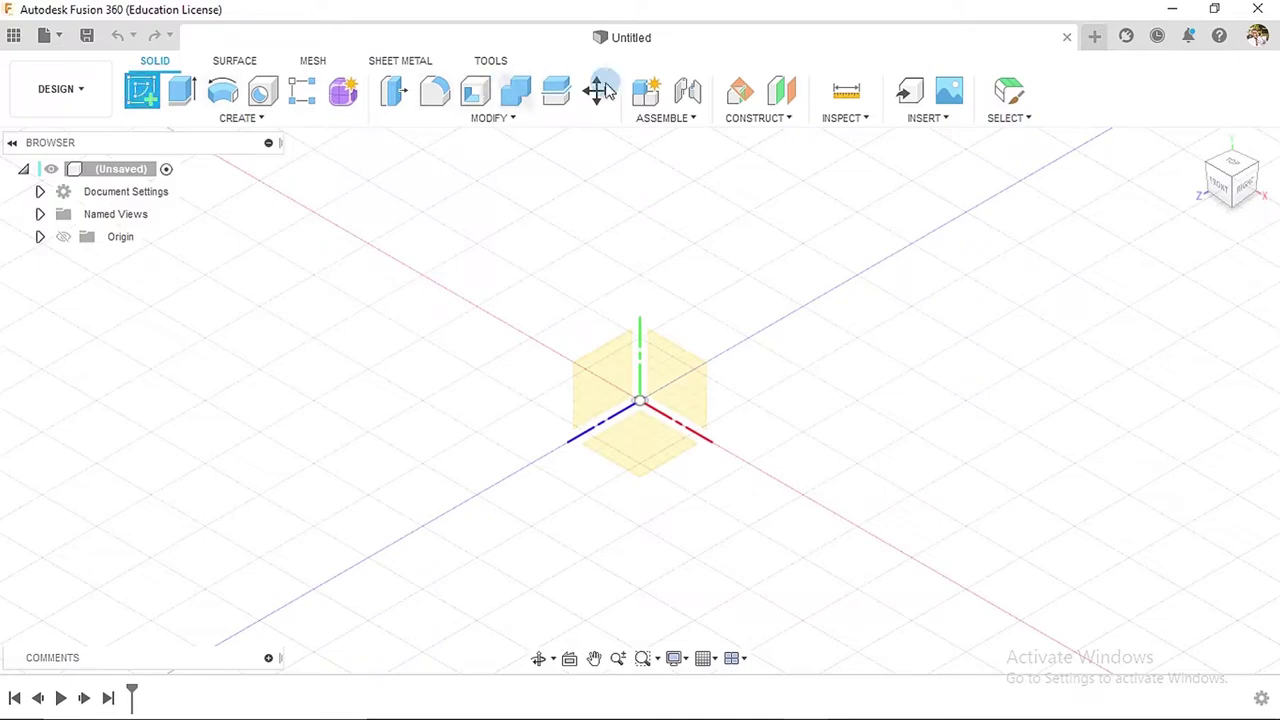
{"action": "left_click", "coordinate": [705, 192]}
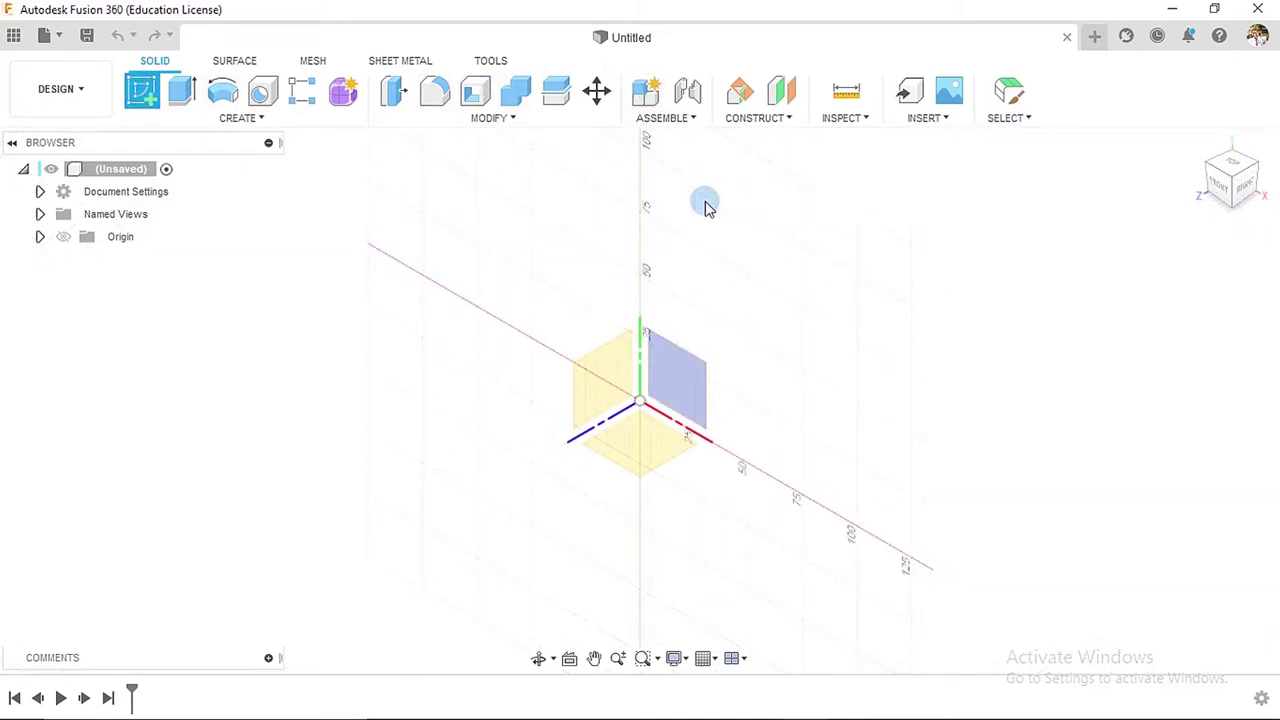
{"action": "left_click", "coordinate": [659, 447]}
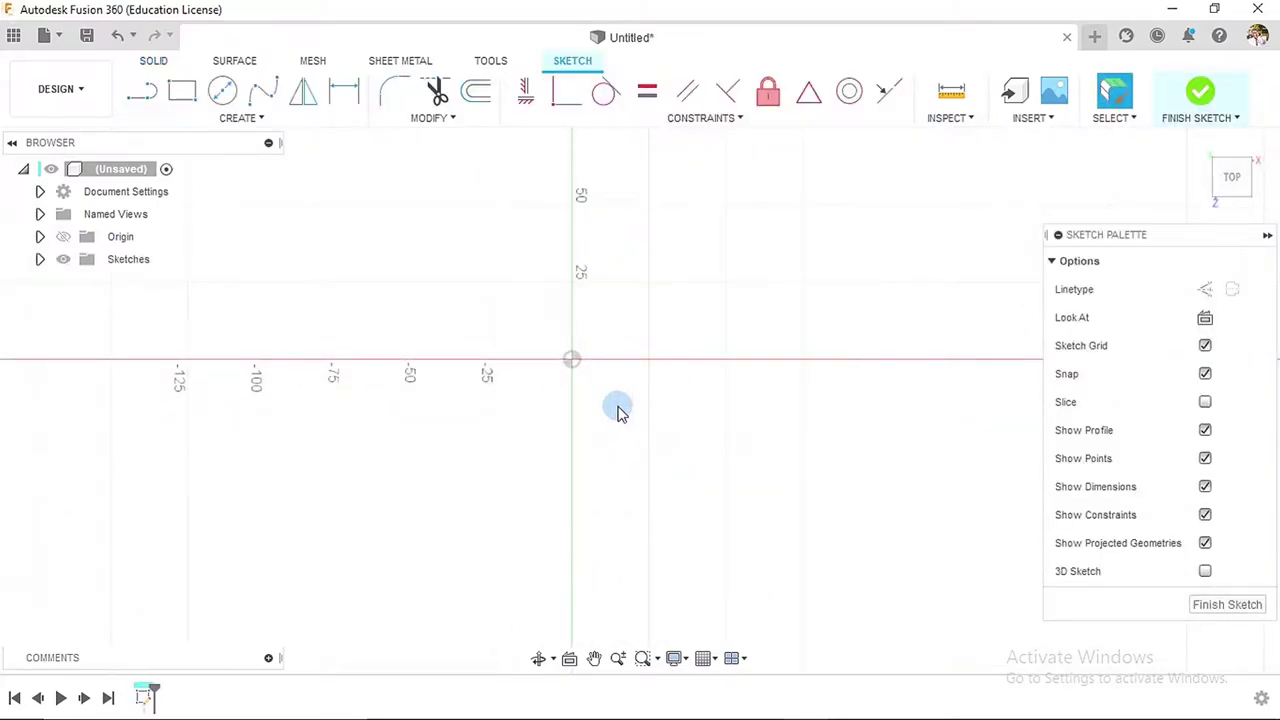
{"action": "left_click", "coordinate": [222, 91]}
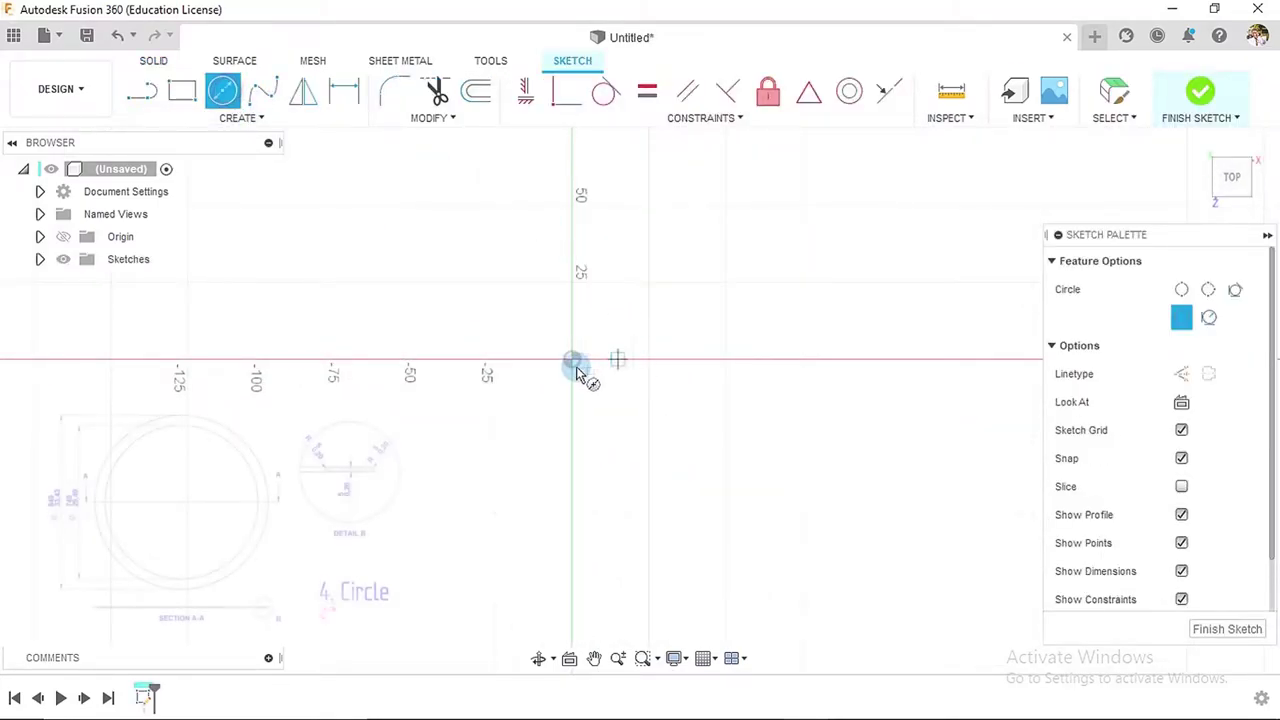
{"action": "left_click", "coordinate": [572, 360]}
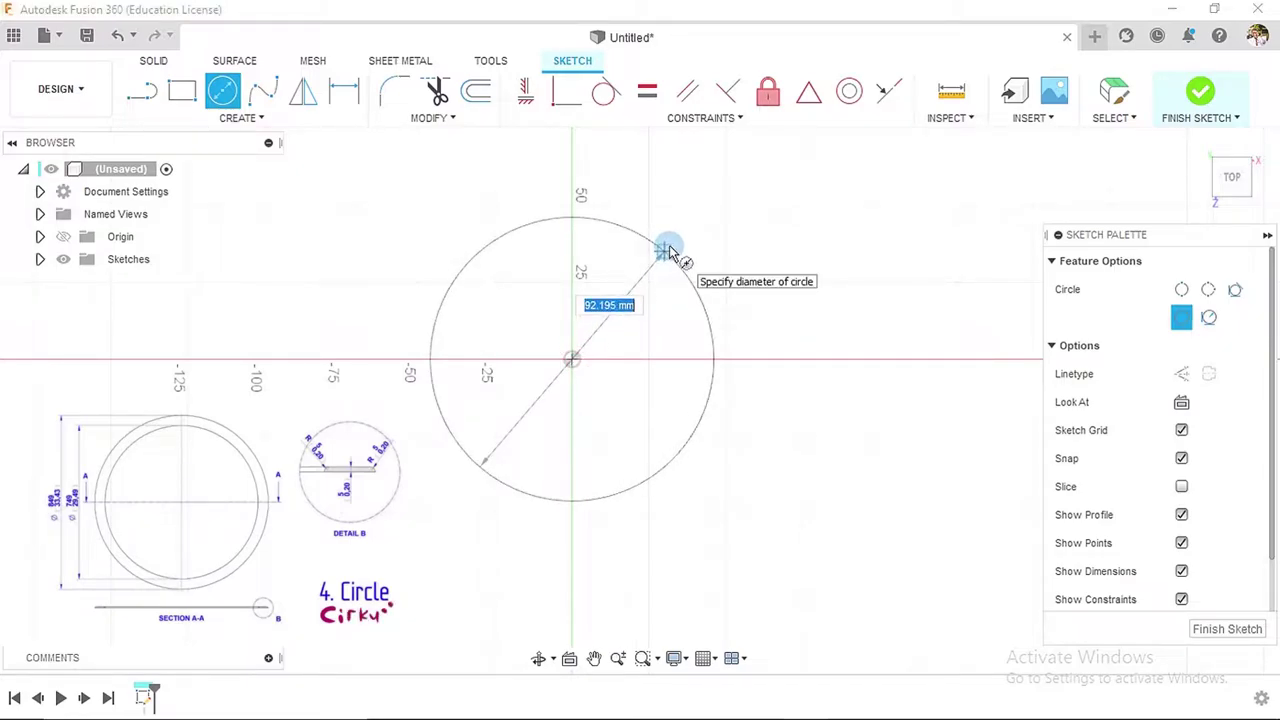
{"action": "type", "text": "849"}
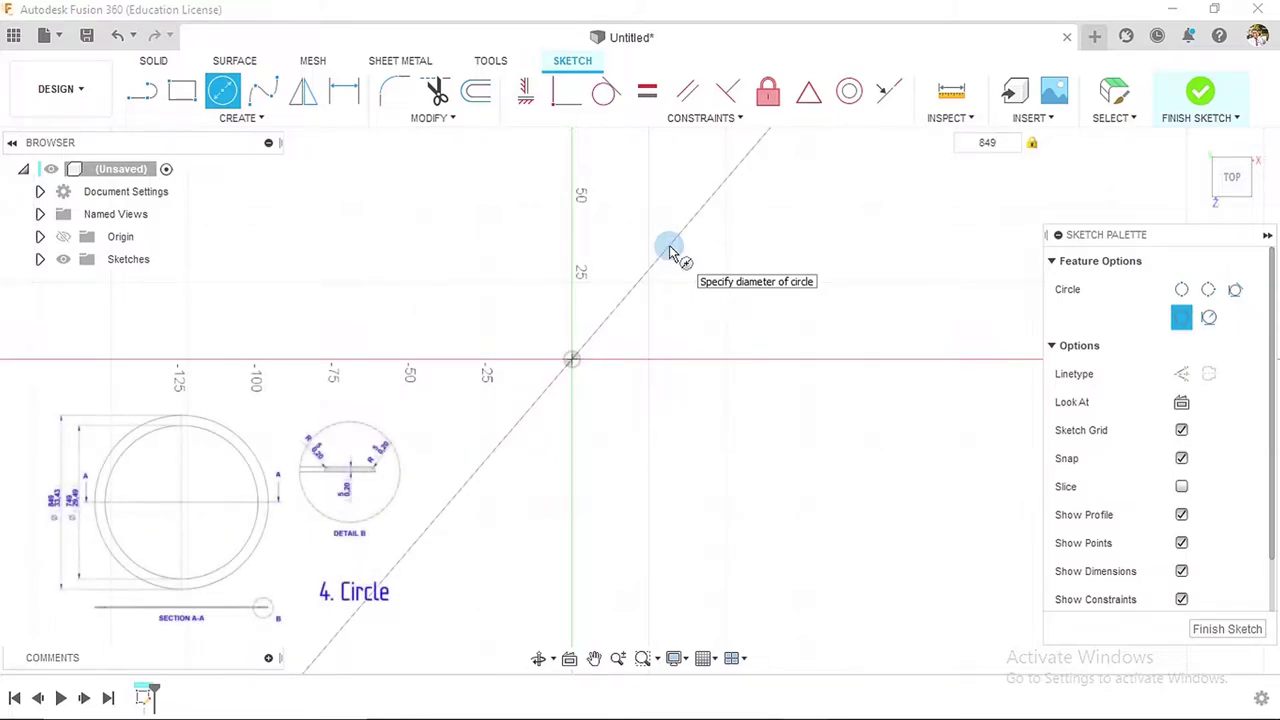
{"action": "key", "text": "Return"}
{"action": "key", "text": "Escape"}
{"action": "scroll", "coordinate": [669, 252], "scroll_direction": "down", "scroll_amount": 10}
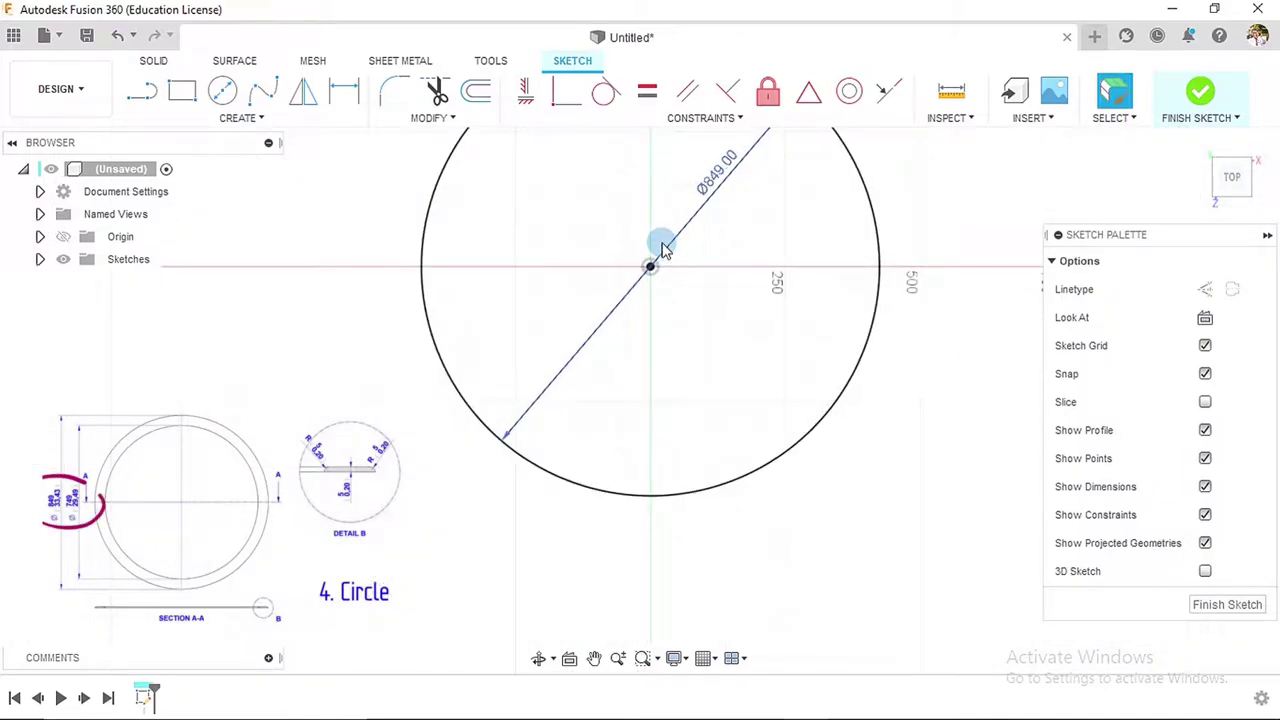
- Draw a concentric Ø749 mm circle at the origin and place its diameter dimension
{"action": "left_click", "coordinate": [222, 91]}
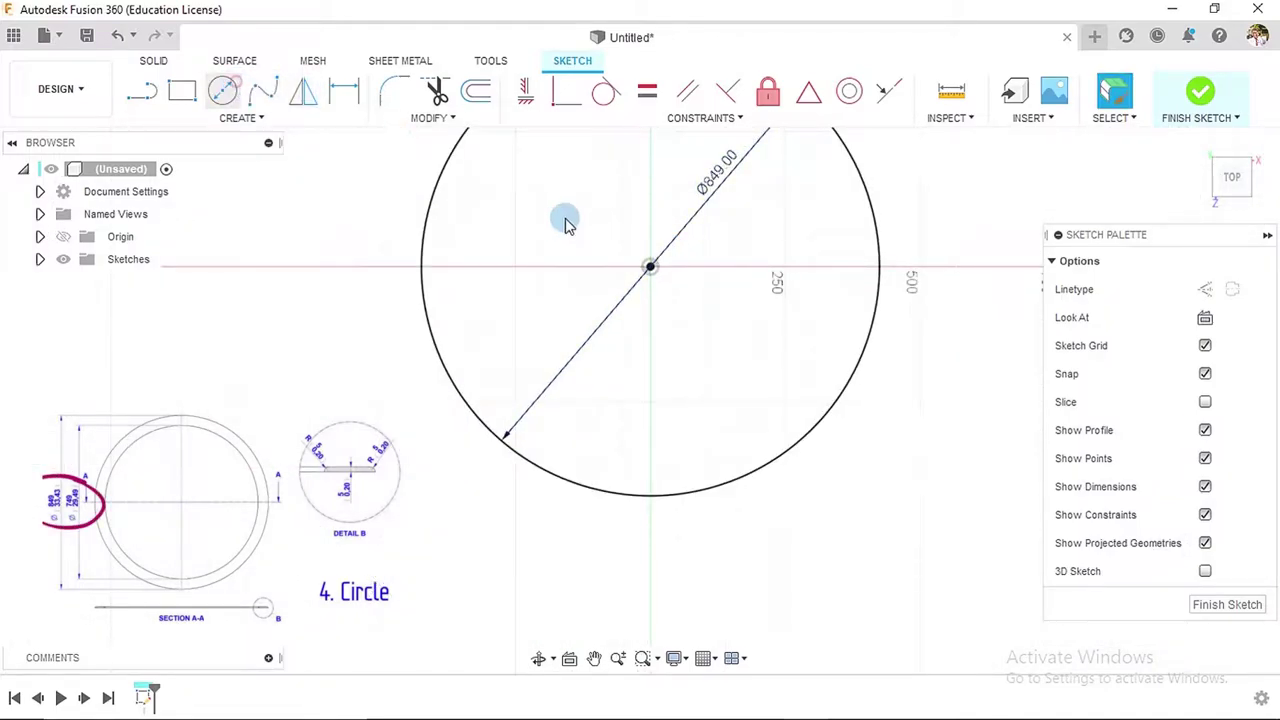
{"action": "left_click", "coordinate": [650, 268]}
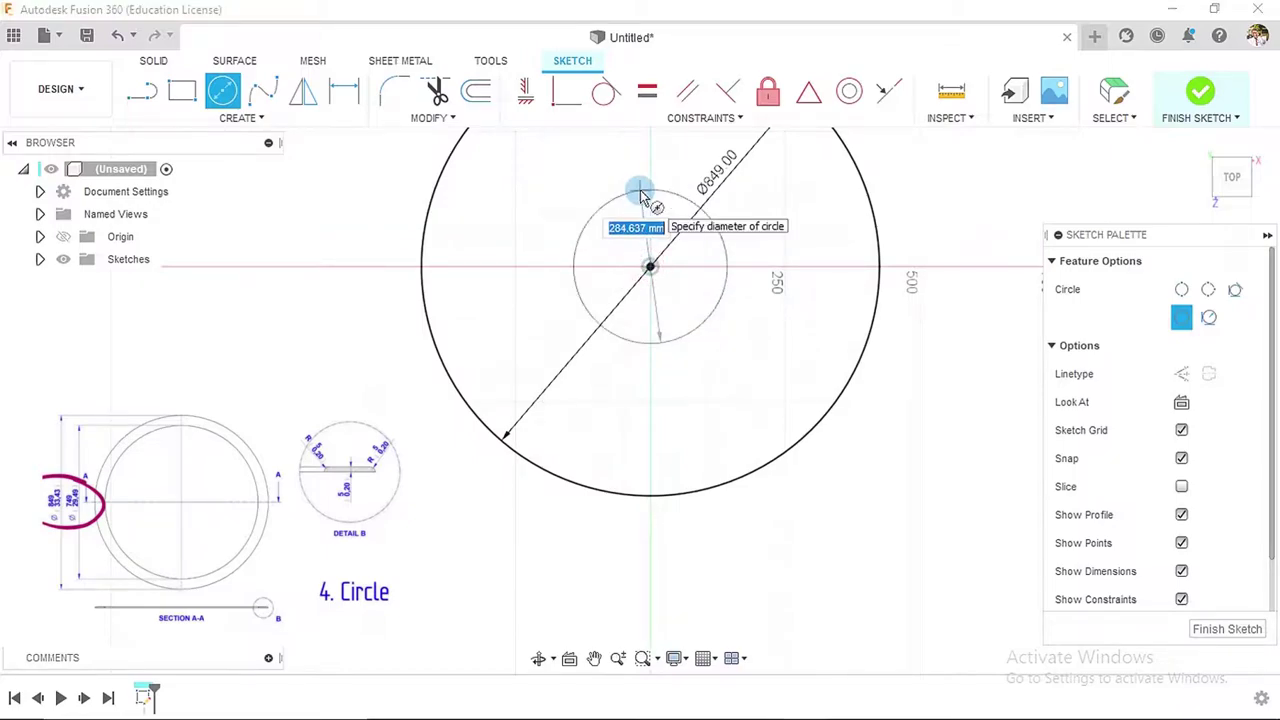
{"action": "type", "text": "745"}
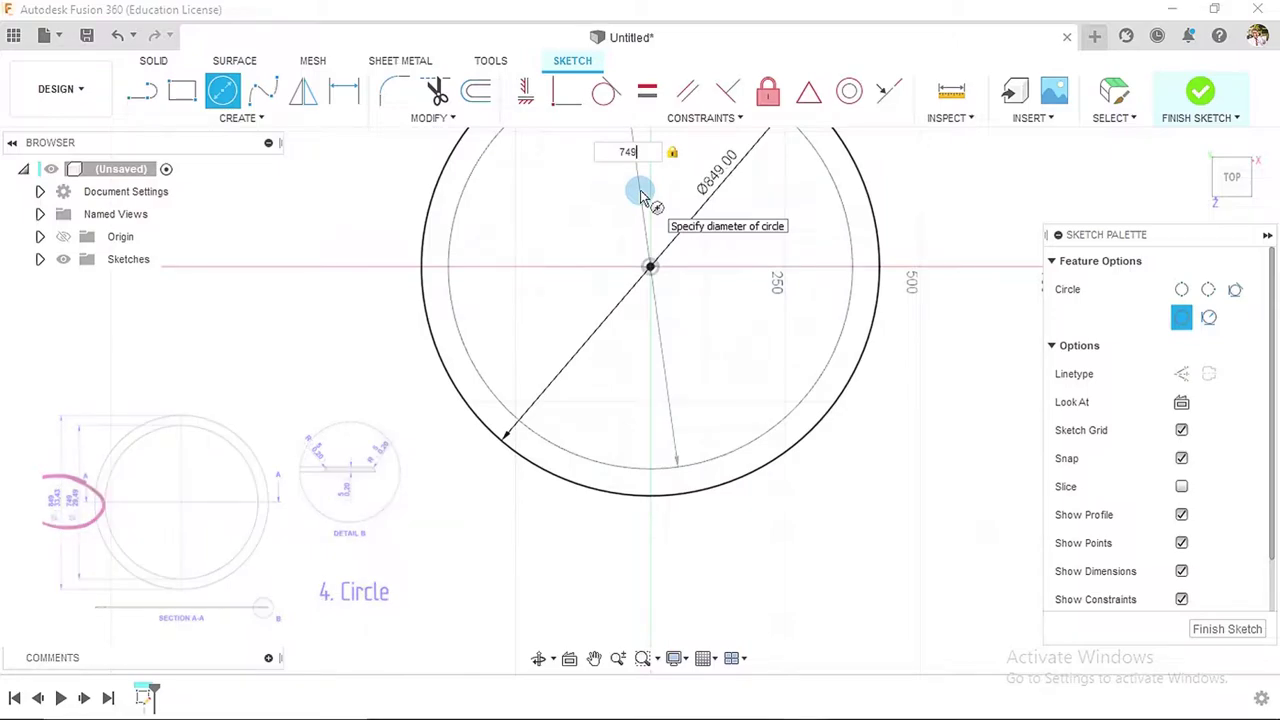
{"action": "key", "text": "Return"}
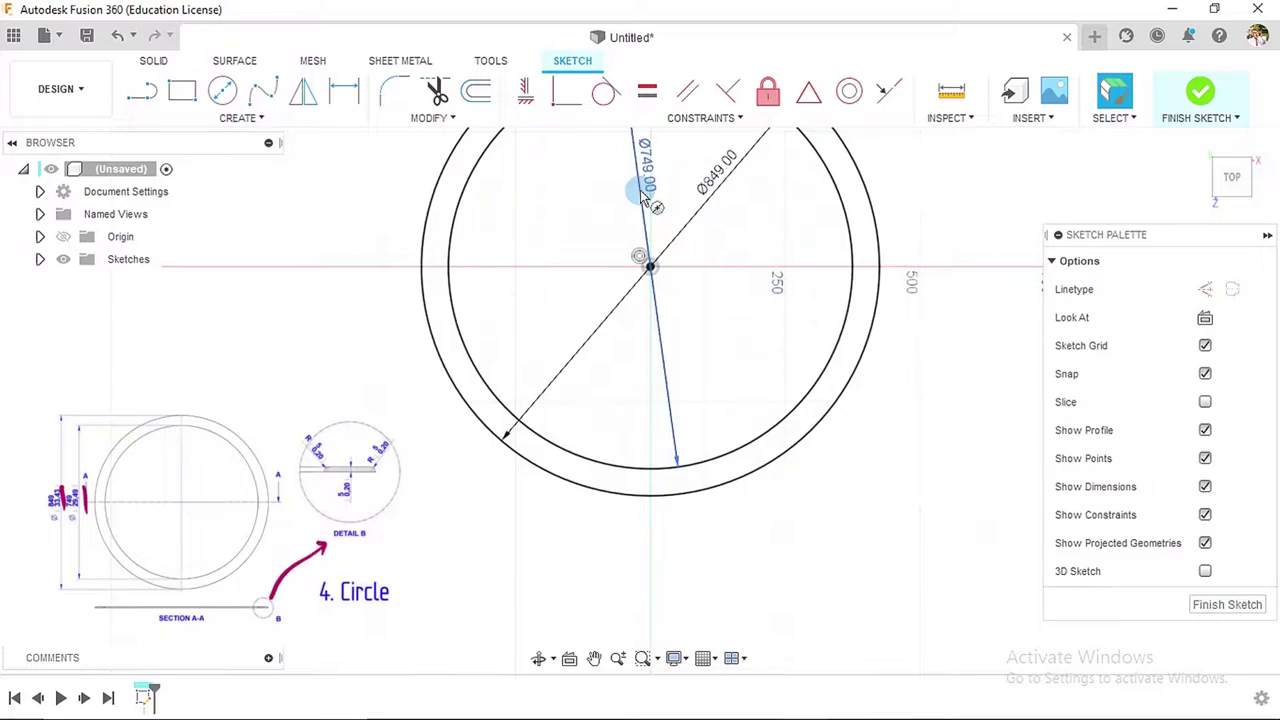
{"action": "left_click", "coordinate": [645, 197]}
{"action": "scroll", "coordinate": [690, 260], "scroll_direction": "down", "scroll_amount": 3}
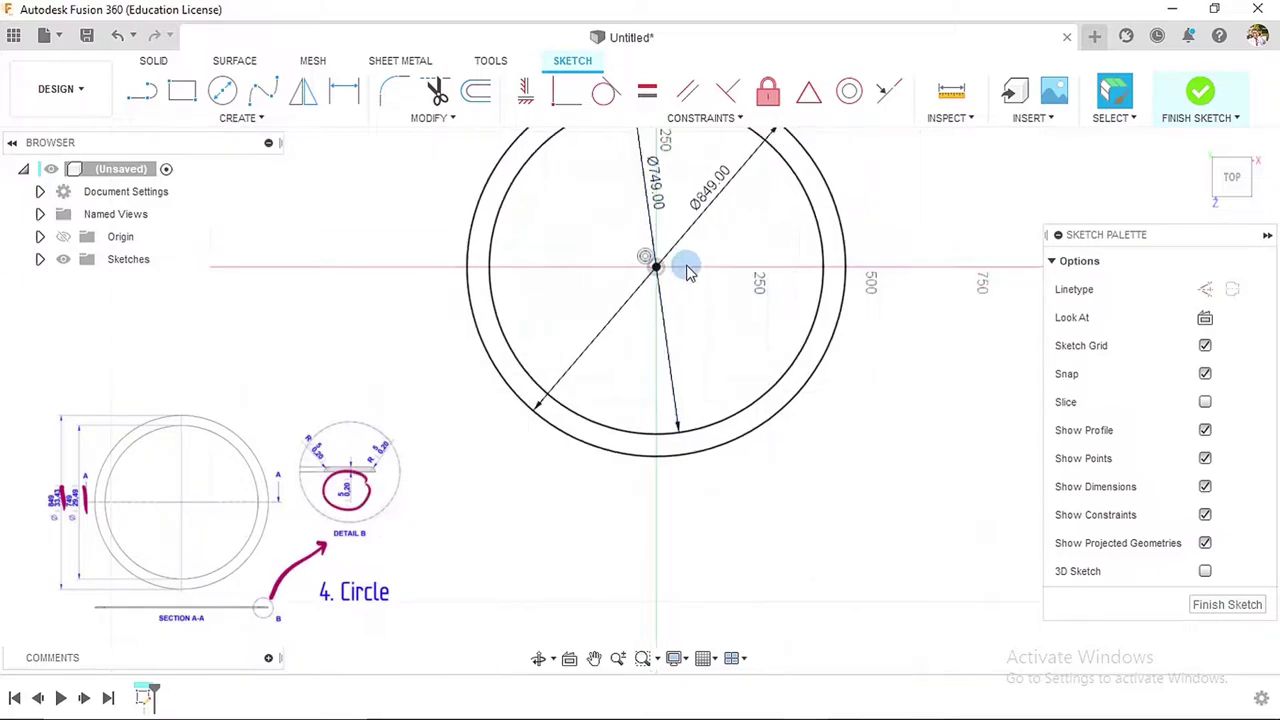
- Extrude the ring between the Ø849 and Ø749 circles 5 mm as a new body
{"action": "left_click", "coordinate": [1198, 88]}
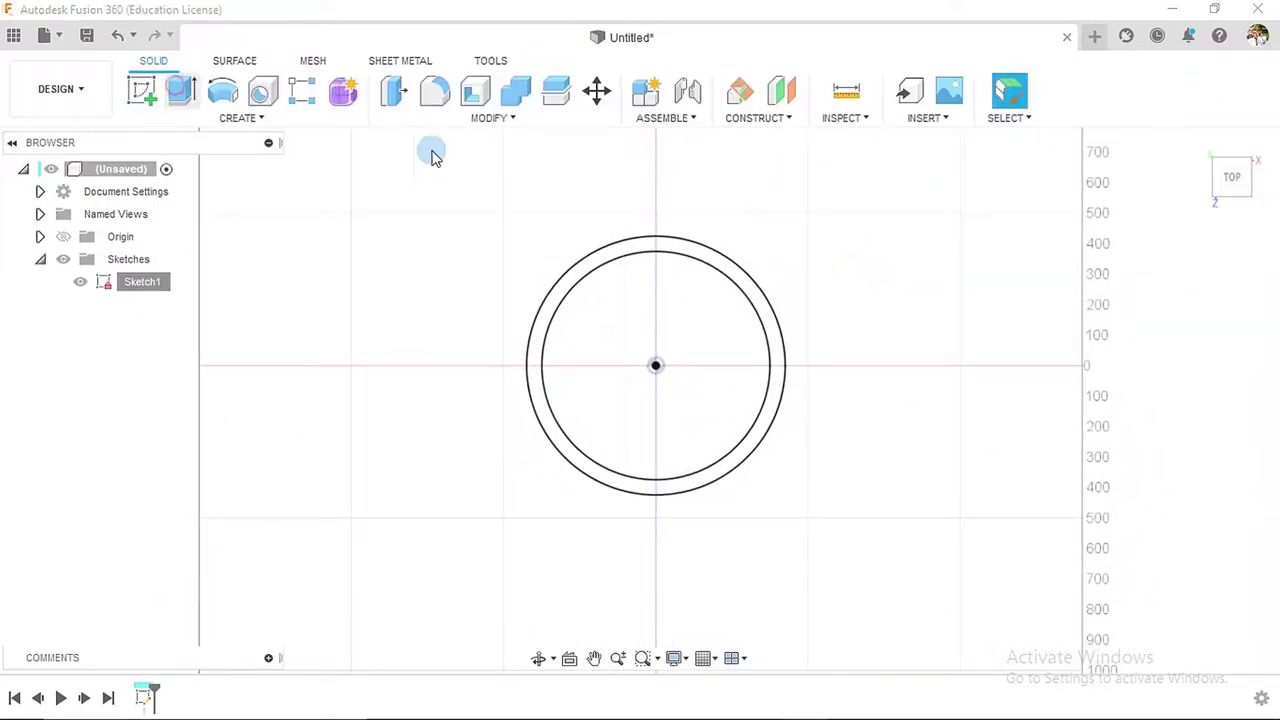
{"action": "left_click", "coordinate": [714, 263]}
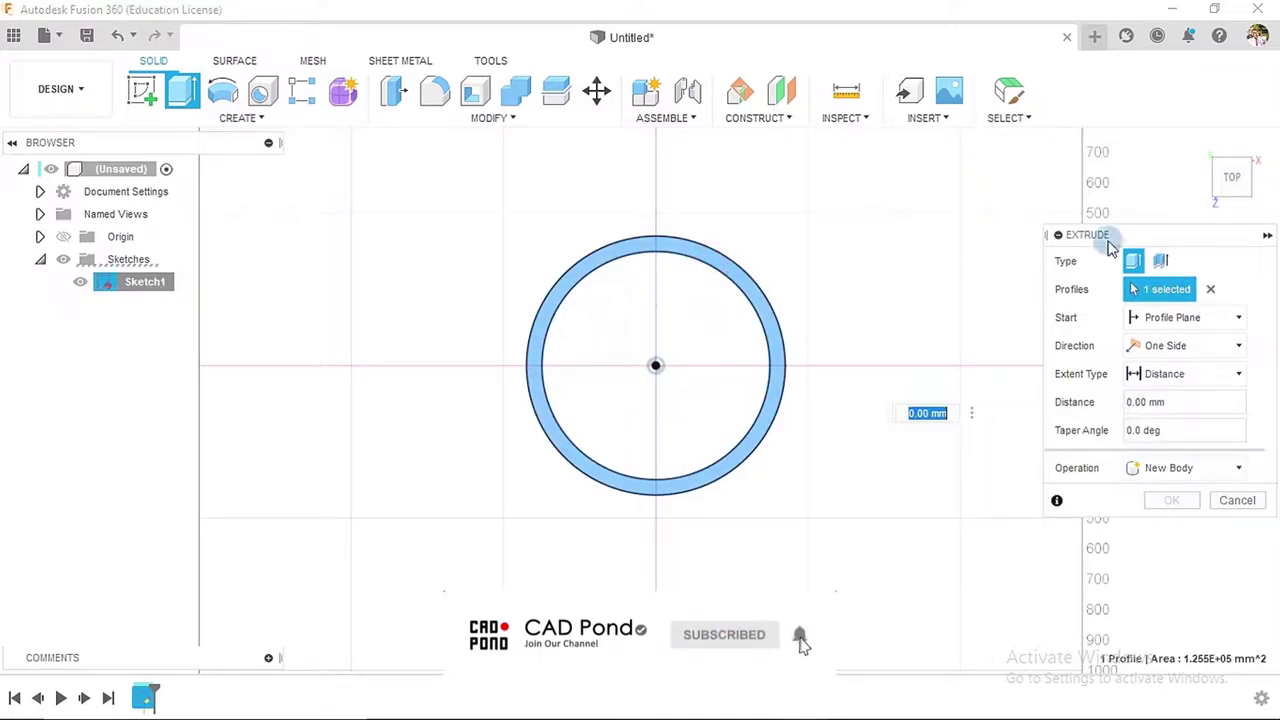
{"action": "left_click", "coordinate": [1128, 401]}
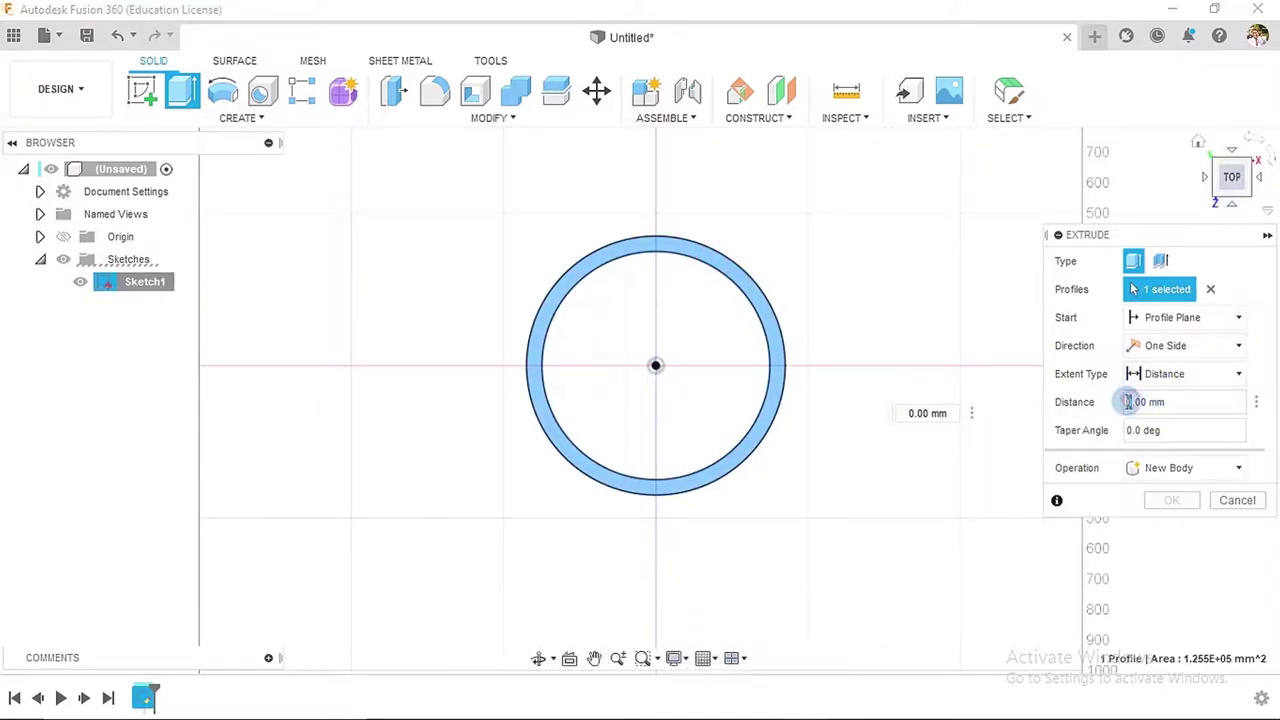
{"action": "type", "text": "5"}
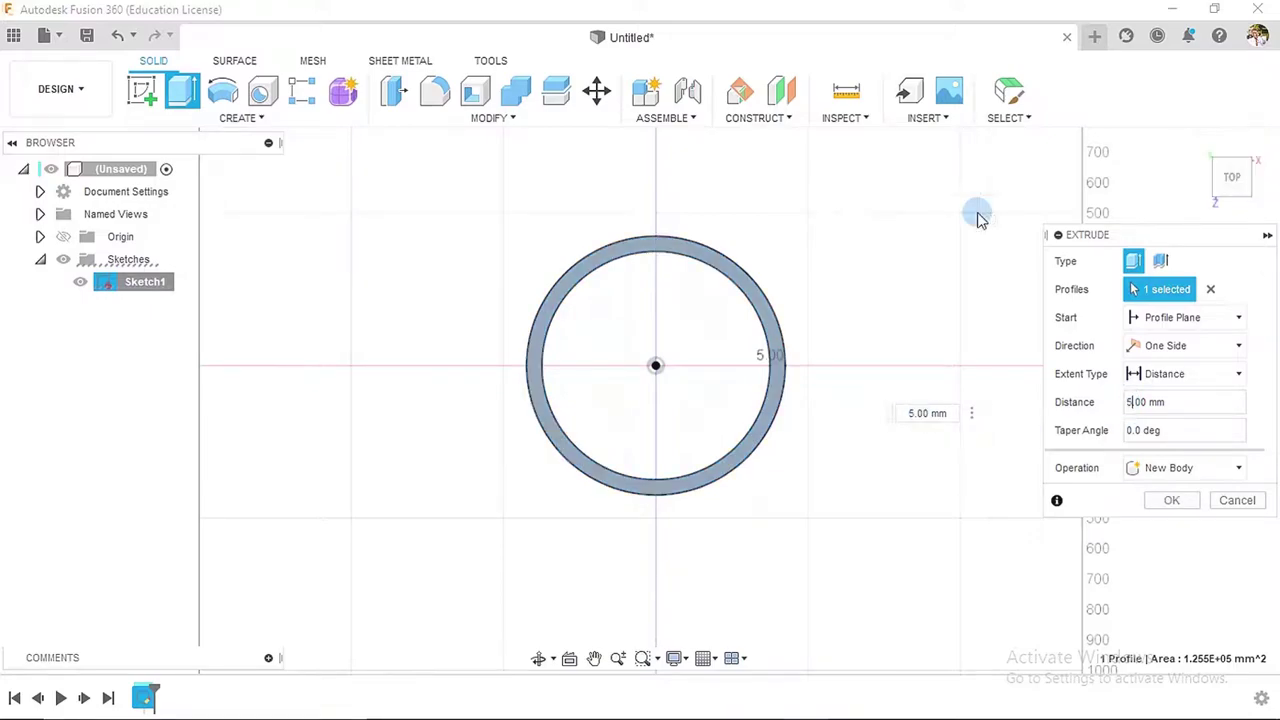
{"action": "left_click", "coordinate": [1198, 141]}
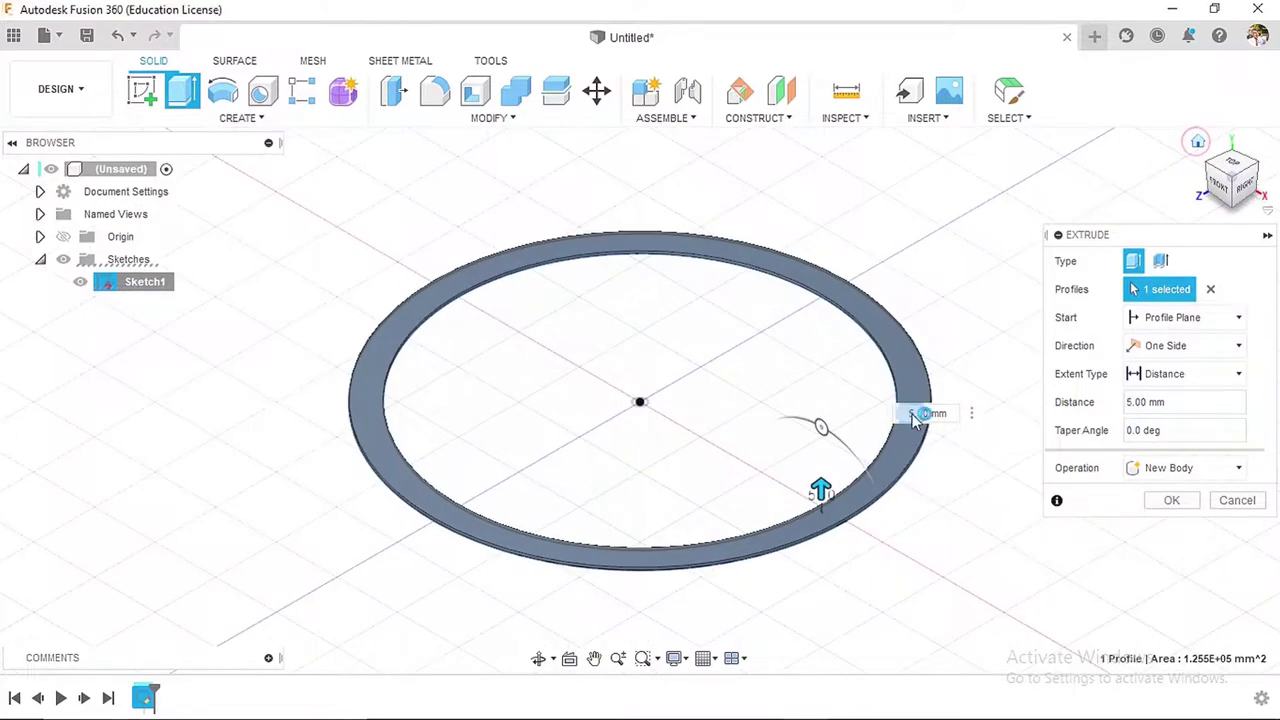
{"action": "scroll", "coordinate": [929, 514], "scroll_direction": "up", "scroll_amount": 5}
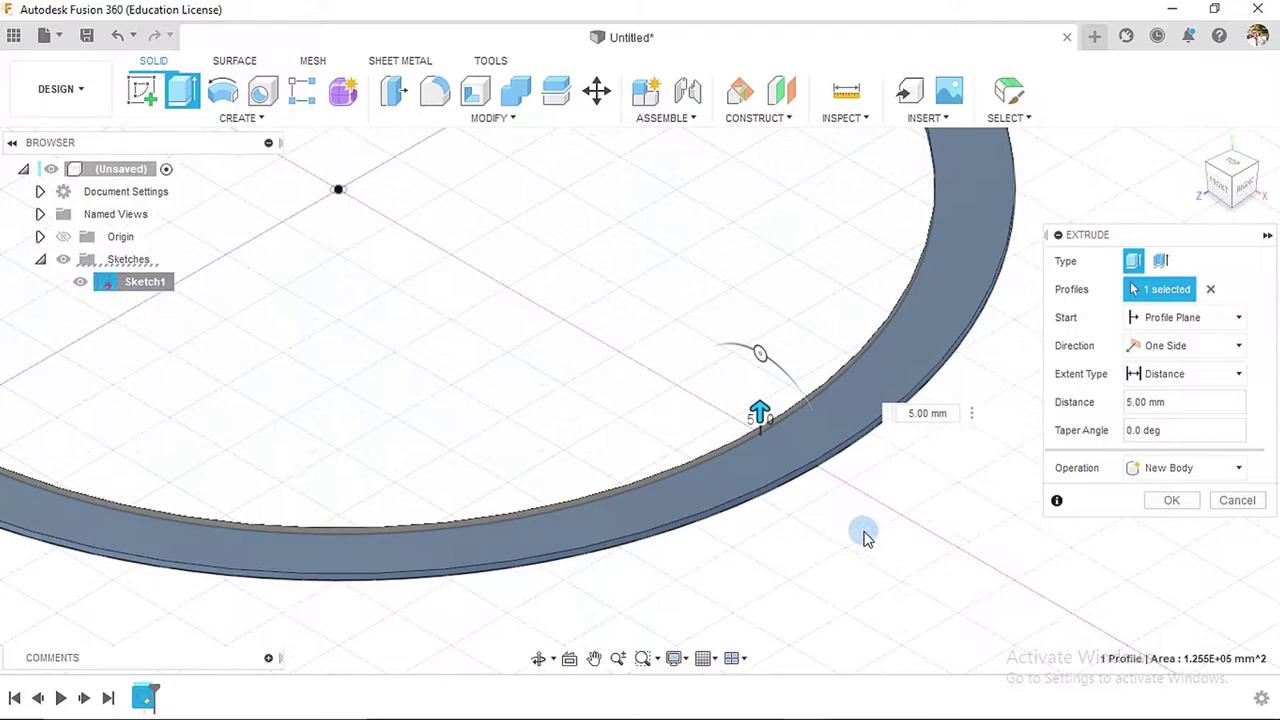
{"action": "scroll", "coordinate": [865, 537], "scroll_direction": "down", "scroll_amount": 5}
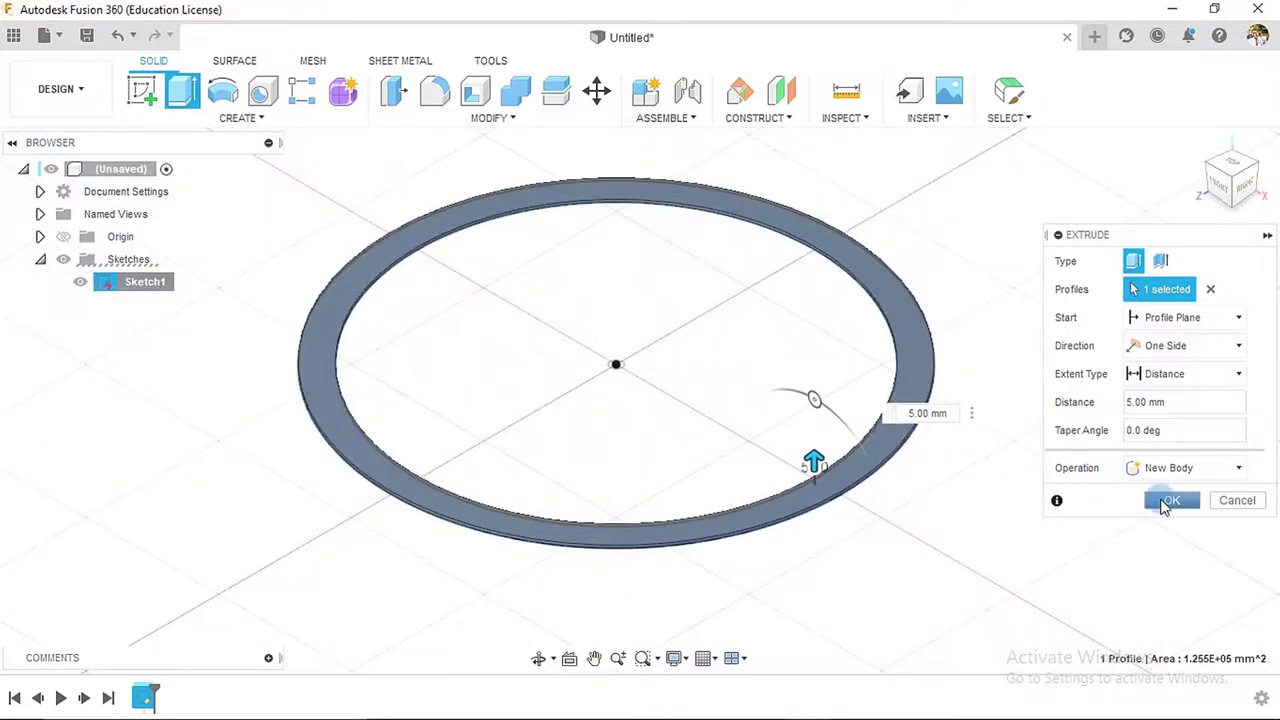
{"action": "left_click", "coordinate": [1168, 502]}
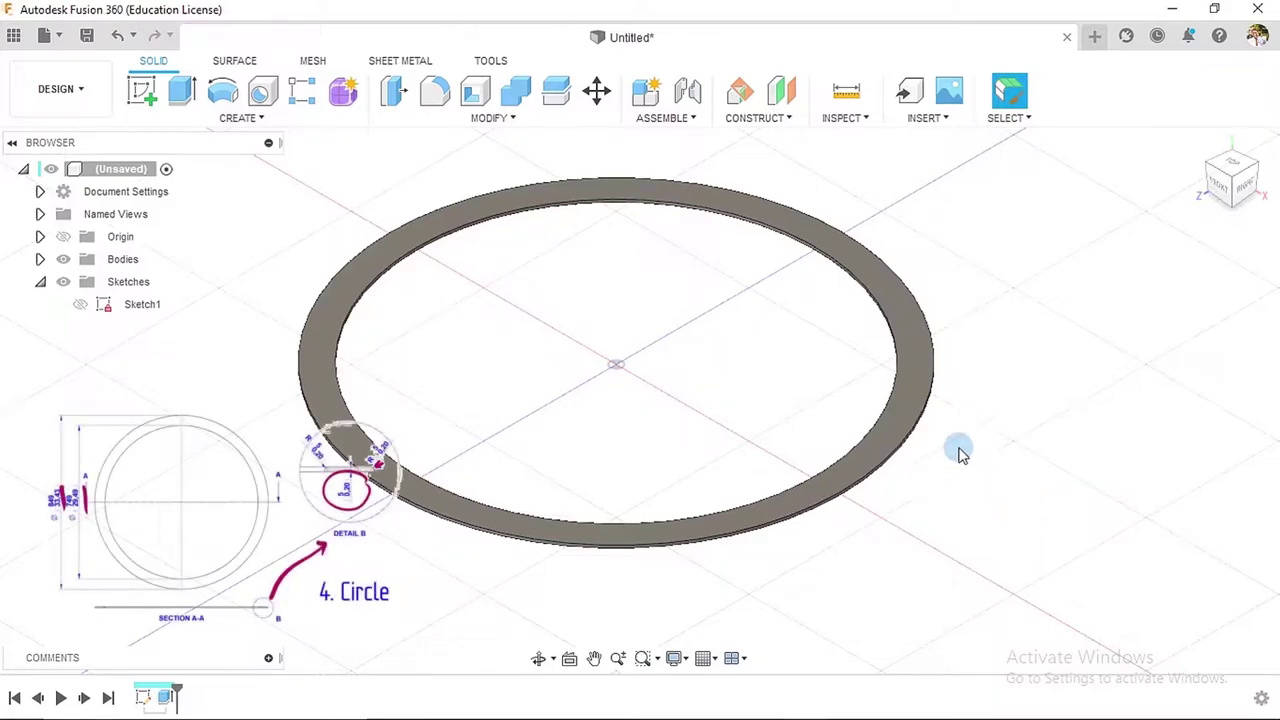
- Start a fillet on the ring's inner and outer edges
{"action": "scroll", "coordinate": [917, 412], "scroll_direction": "up", "scroll_amount": 4}
{"action": "scroll", "coordinate": [920, 420], "scroll_direction": "up", "scroll_amount": 3}
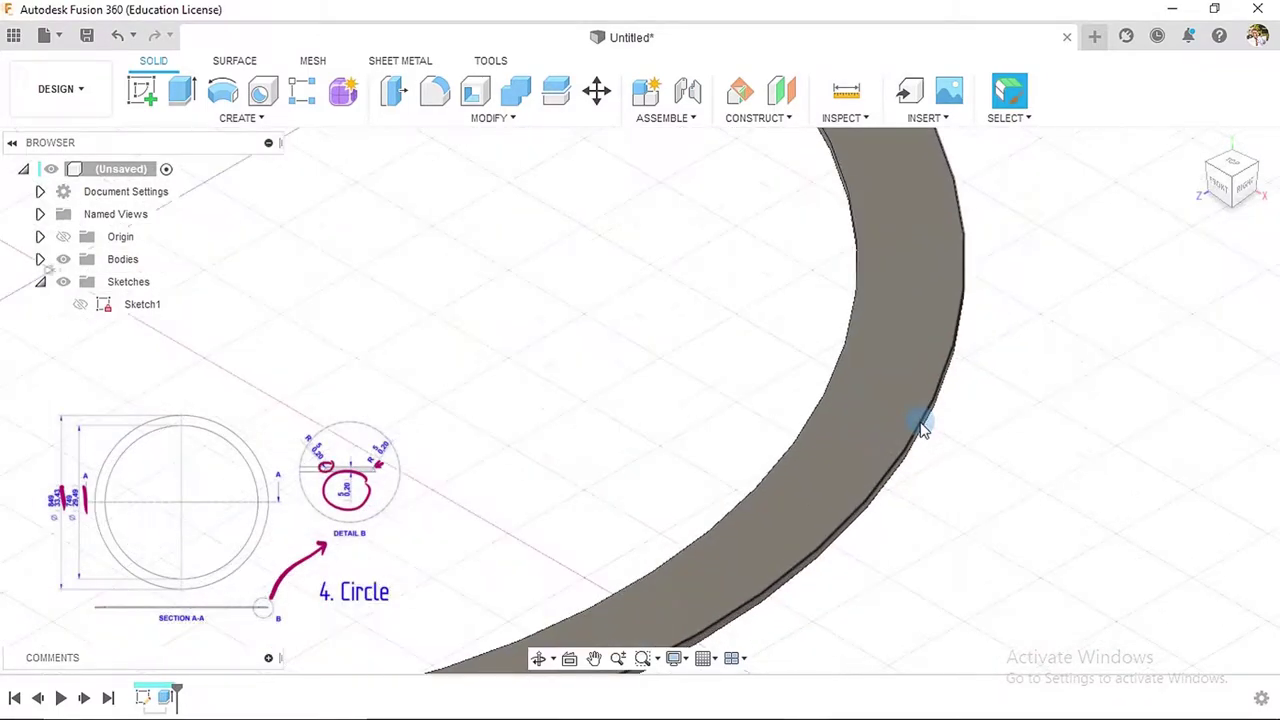
{"action": "scroll", "coordinate": [795, 390], "scroll_direction": "down", "scroll_amount": 5}
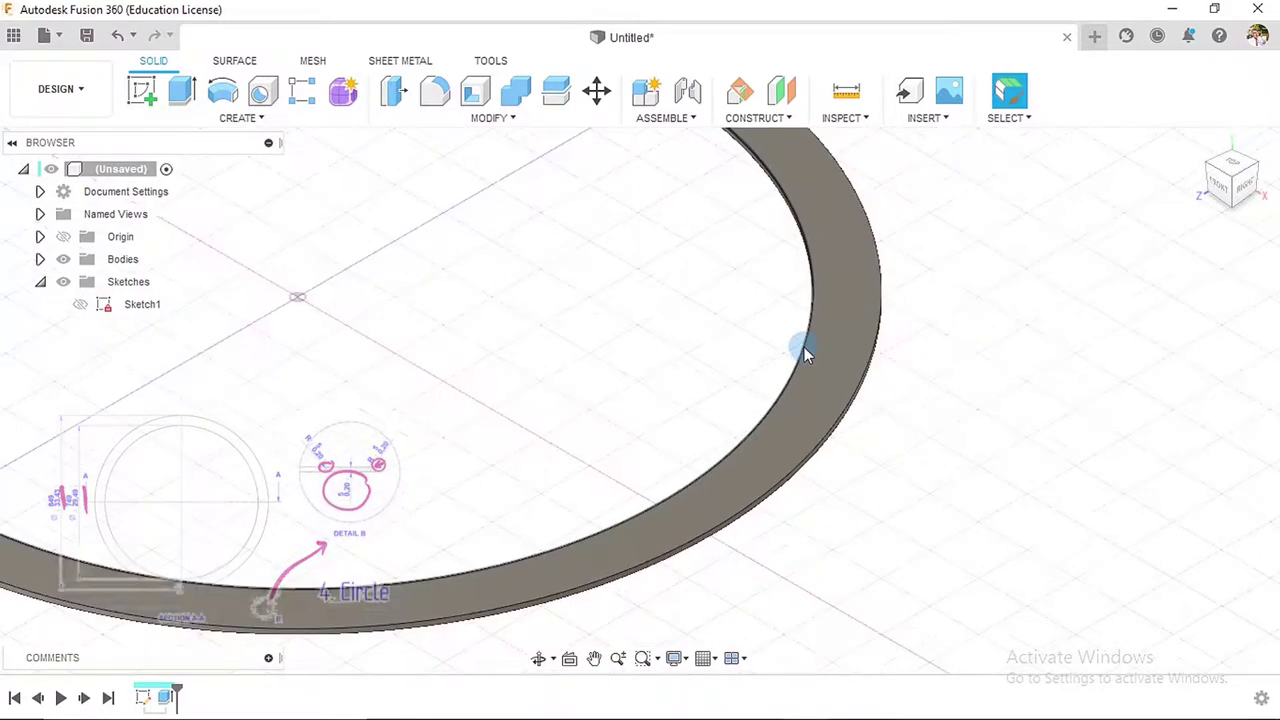
{"action": "left_click", "coordinate": [436, 92]}
{"action": "scroll", "coordinate": [803, 366], "scroll_direction": "up", "scroll_amount": 3}
{"action": "scroll", "coordinate": [790, 362], "scroll_direction": "up", "scroll_amount": 3}
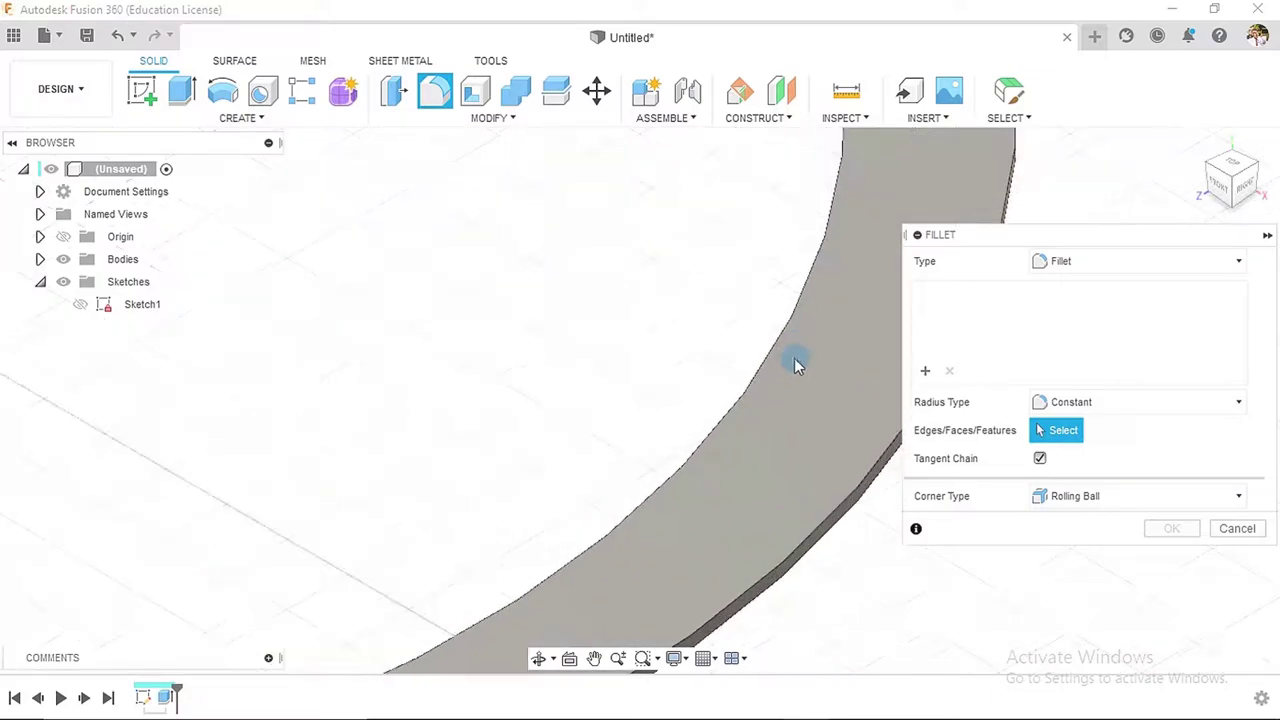
{"action": "left_click", "coordinate": [774, 358]}
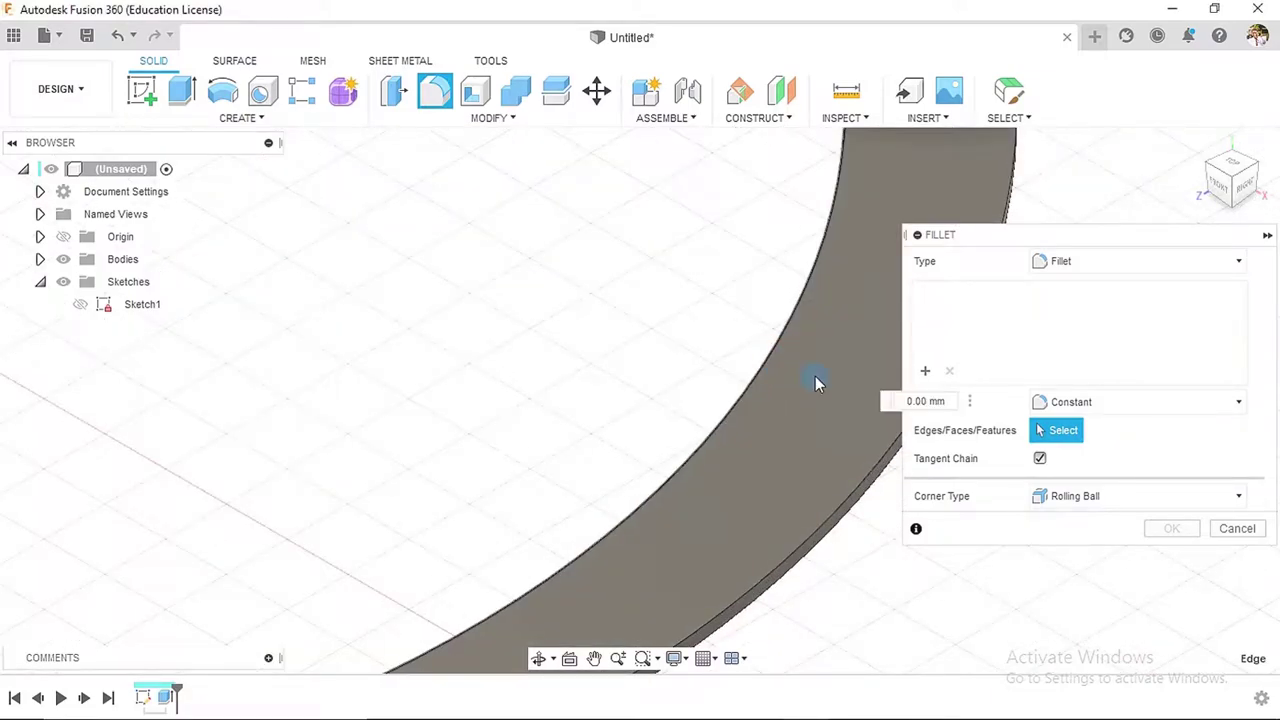
{"action": "scroll", "coordinate": [826, 380], "scroll_direction": "down", "scroll_amount": 3}
{"action": "scroll", "coordinate": [830, 397], "scroll_direction": "up", "scroll_amount": 5}
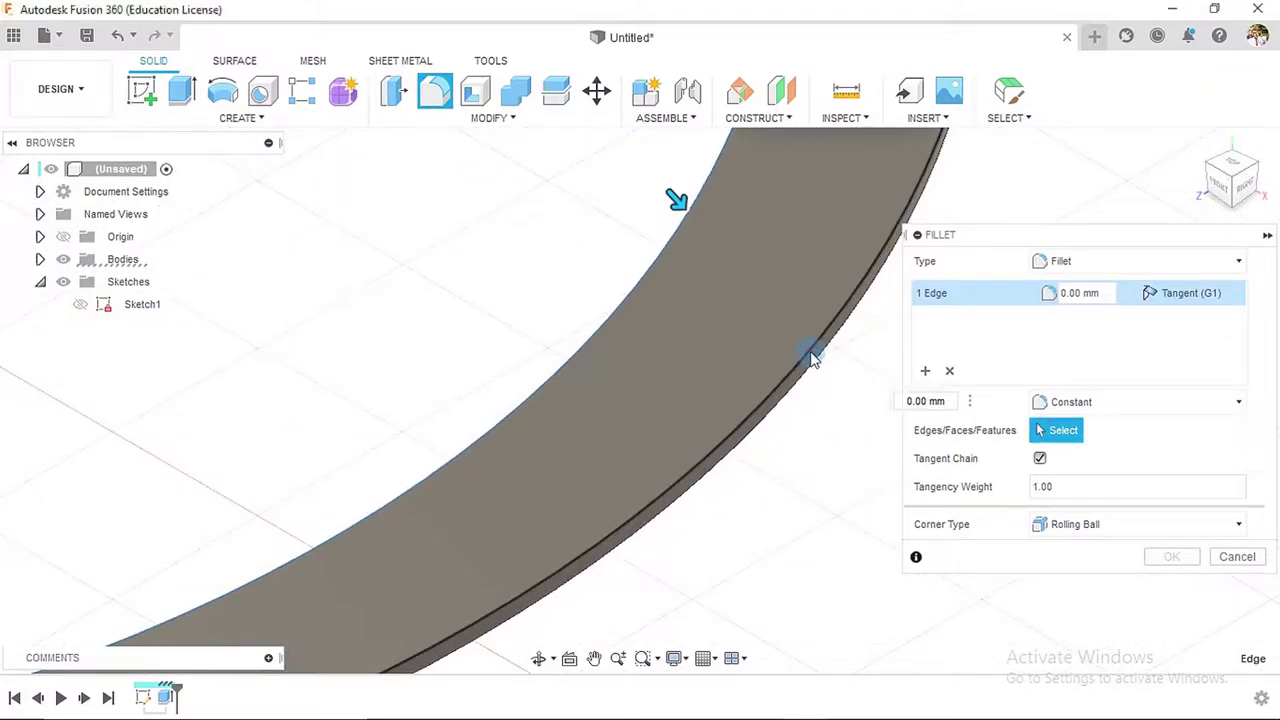
{"action": "left_click", "coordinate": [811, 356]}
- Set the fillet radius to 5 mm and confirm it
{"action": "scroll", "coordinate": [834, 412], "scroll_direction": "down", "scroll_amount": 3}
{"action": "scroll", "coordinate": [834, 400], "scroll_direction": "up", "scroll_amount": 5}
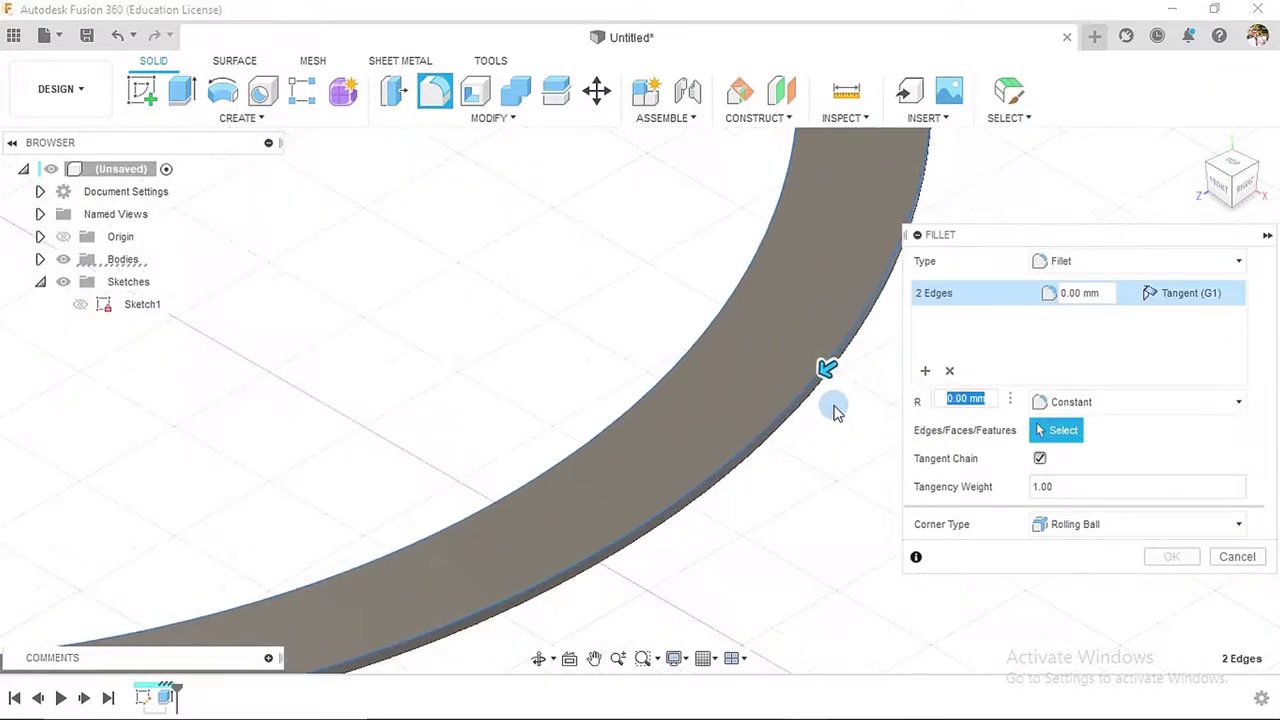
{"action": "scroll", "coordinate": [808, 355], "scroll_direction": "down", "scroll_amount": 5}
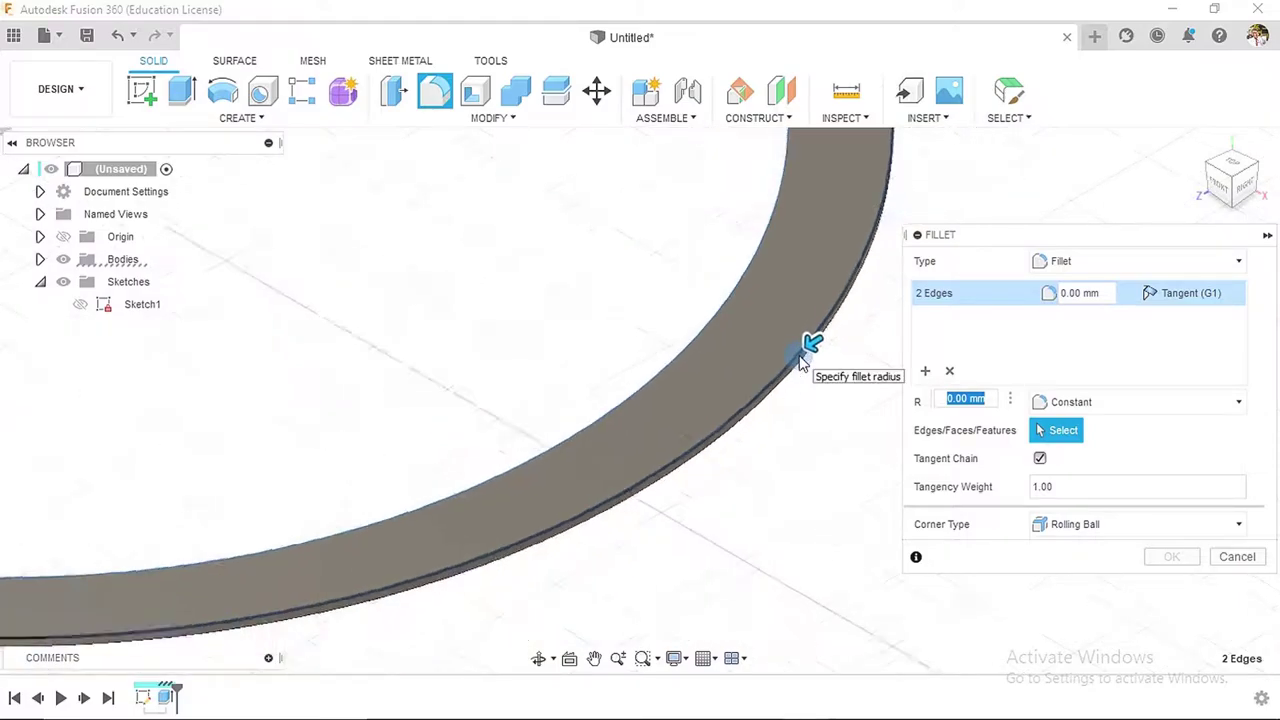
{"action": "mouse_move", "coordinate": [766, 394]}
{"action": "middle_mouse_down", "text": "shift"}
{"action": "mouse_move", "coordinate": [743, 420]}
{"action": "mouse_move", "coordinate": [783, 408]}
{"action": "mouse_move", "coordinate": [769, 394]}
{"action": "middle_mouse_up", "text": "shift"}
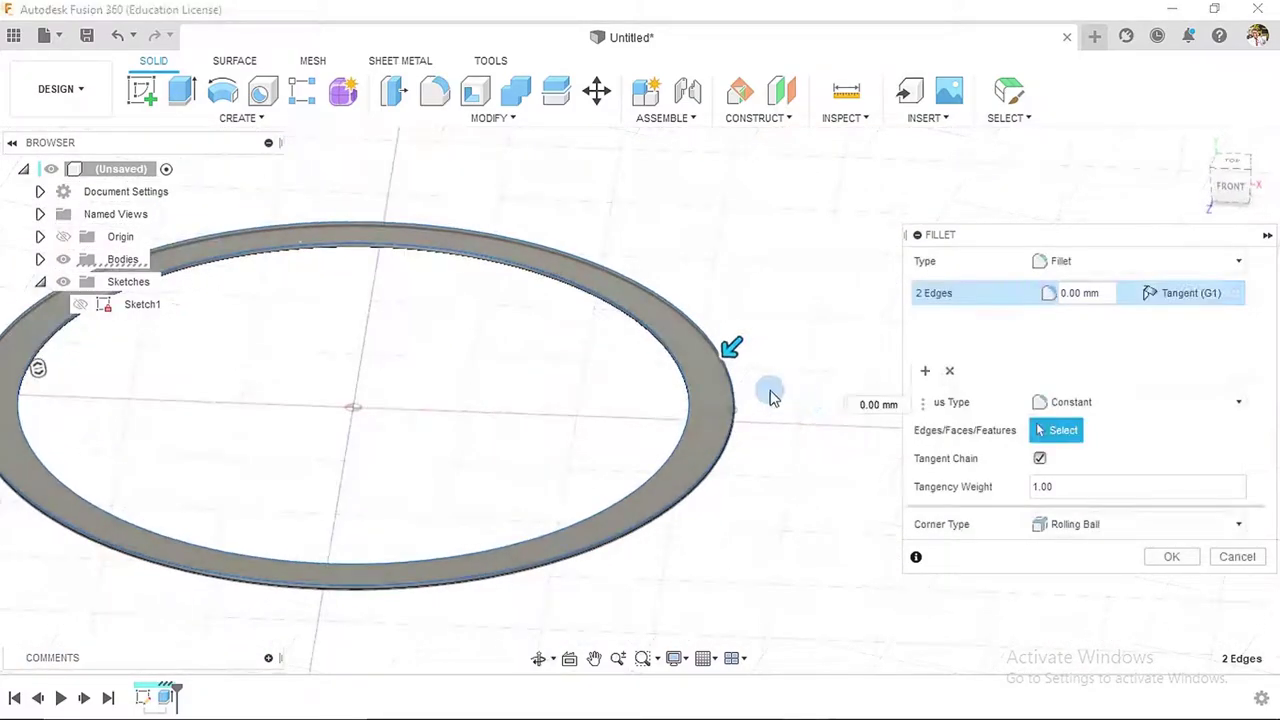
{"action": "scroll", "coordinate": [665, 350], "scroll_direction": "up", "scroll_amount": 5}
{"action": "scroll", "coordinate": [667, 360], "scroll_direction": "down", "scroll_amount": 5}
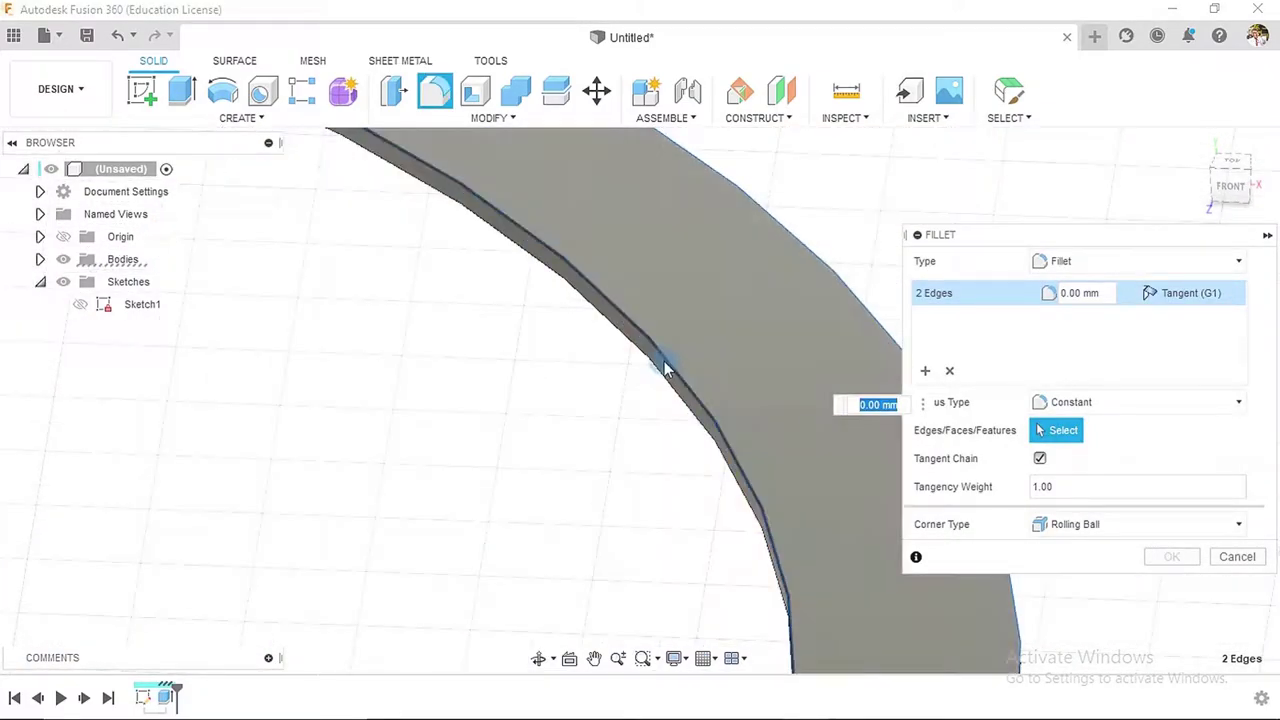
{"action": "scroll", "coordinate": [690, 358], "scroll_direction": "down", "scroll_amount": 3}
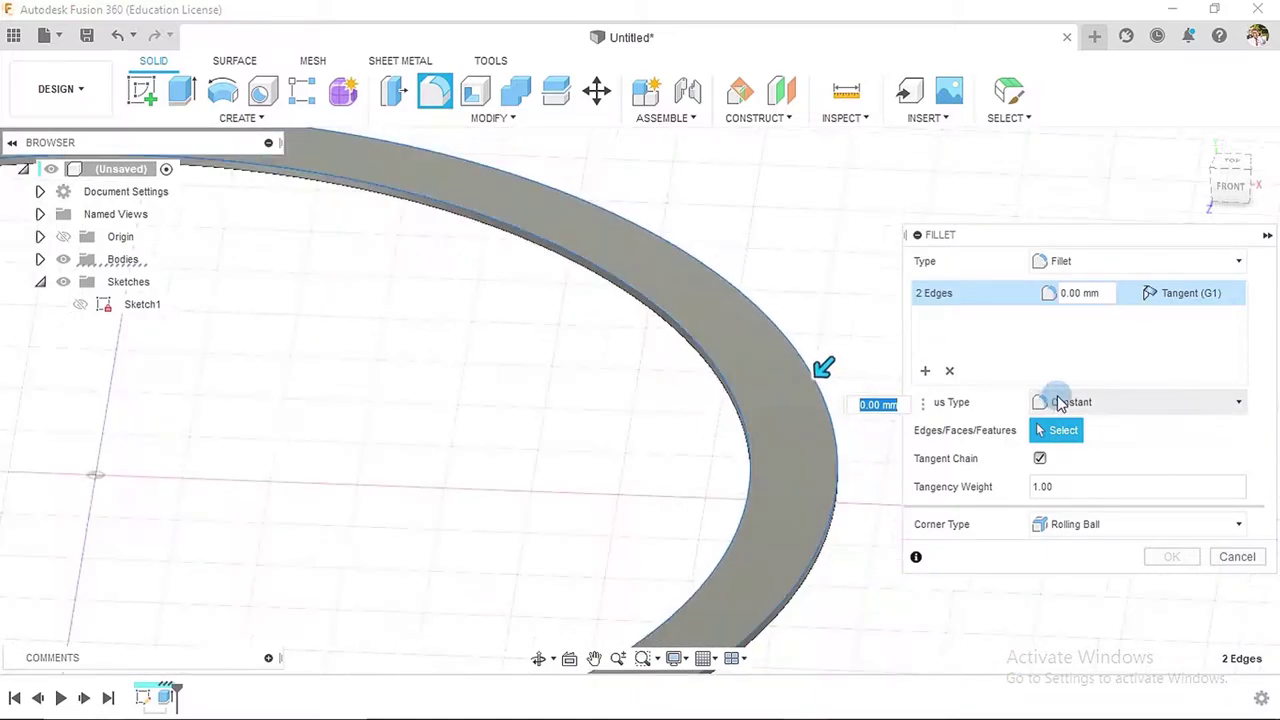
{"action": "left_click", "coordinate": [1062, 293]}
{"action": "type", "text": "5"}
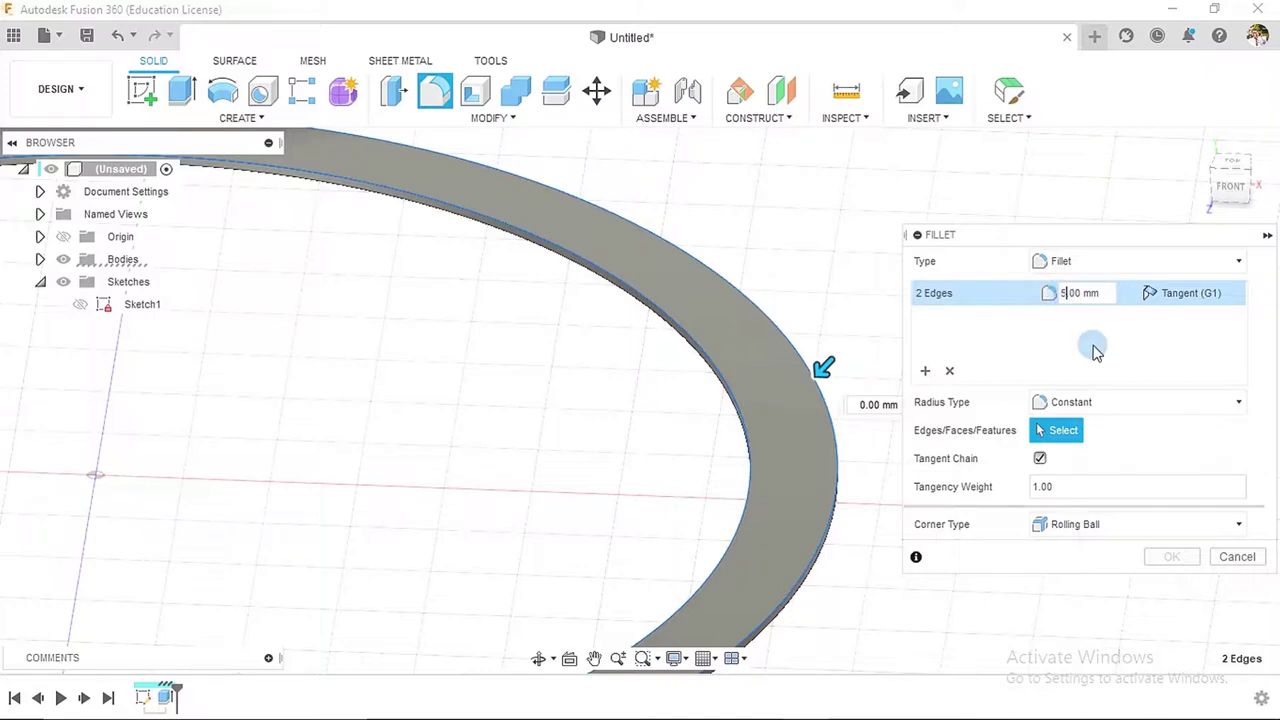
{"action": "left_click", "coordinate": [1172, 557]}
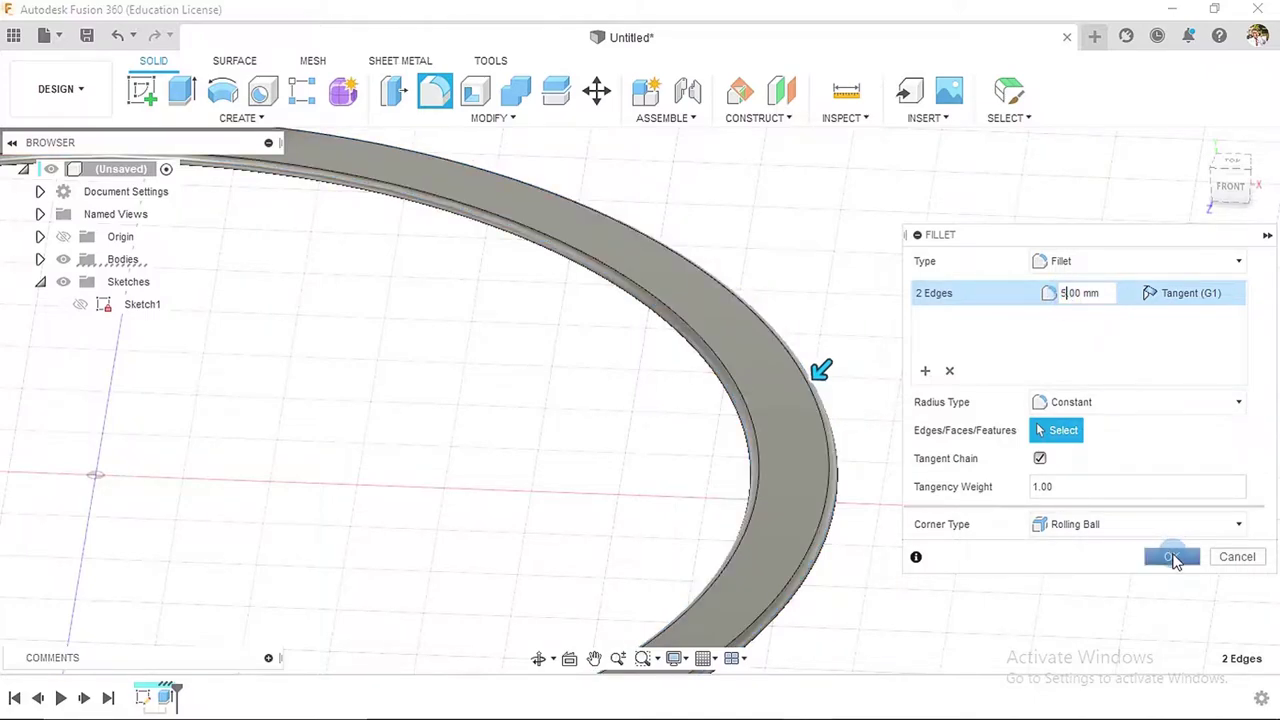
- Create a section analysis cutting the ring with the XY origin plane
{"action": "scroll", "coordinate": [955, 418], "scroll_direction": "down", "scroll_amount": 1}
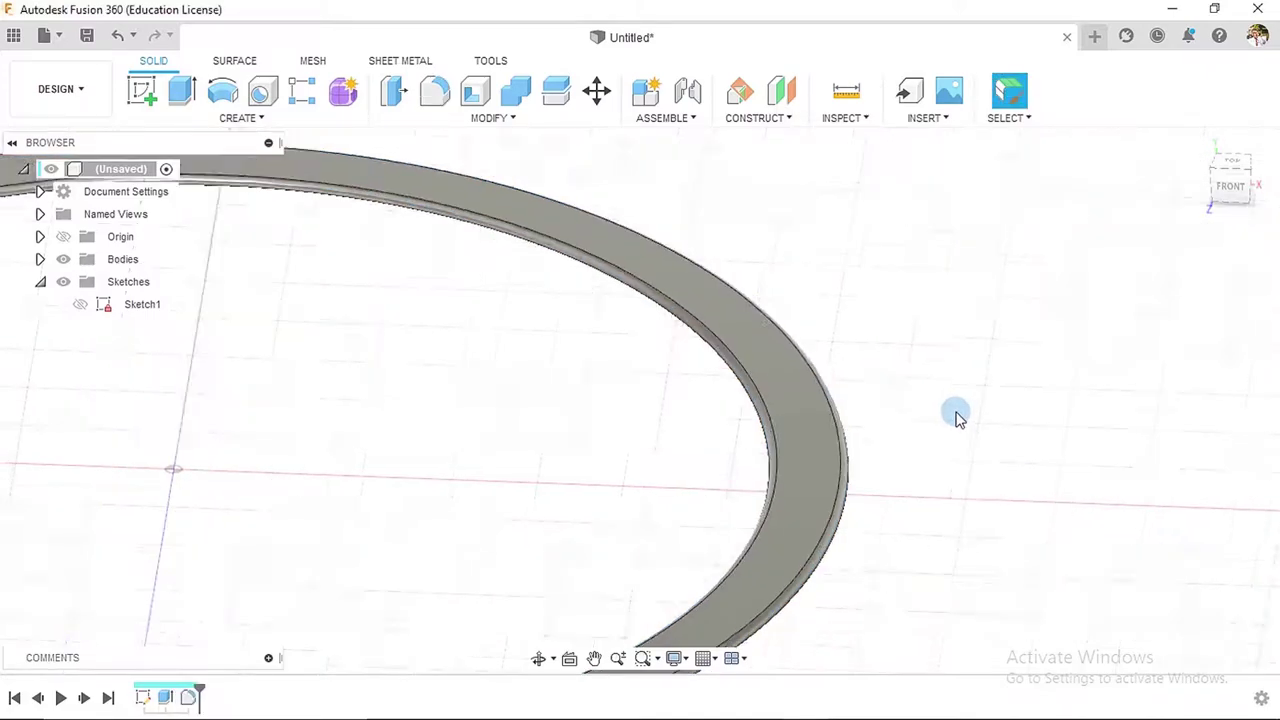
{"action": "scroll", "coordinate": [955, 418], "scroll_direction": "down", "scroll_amount": 4}
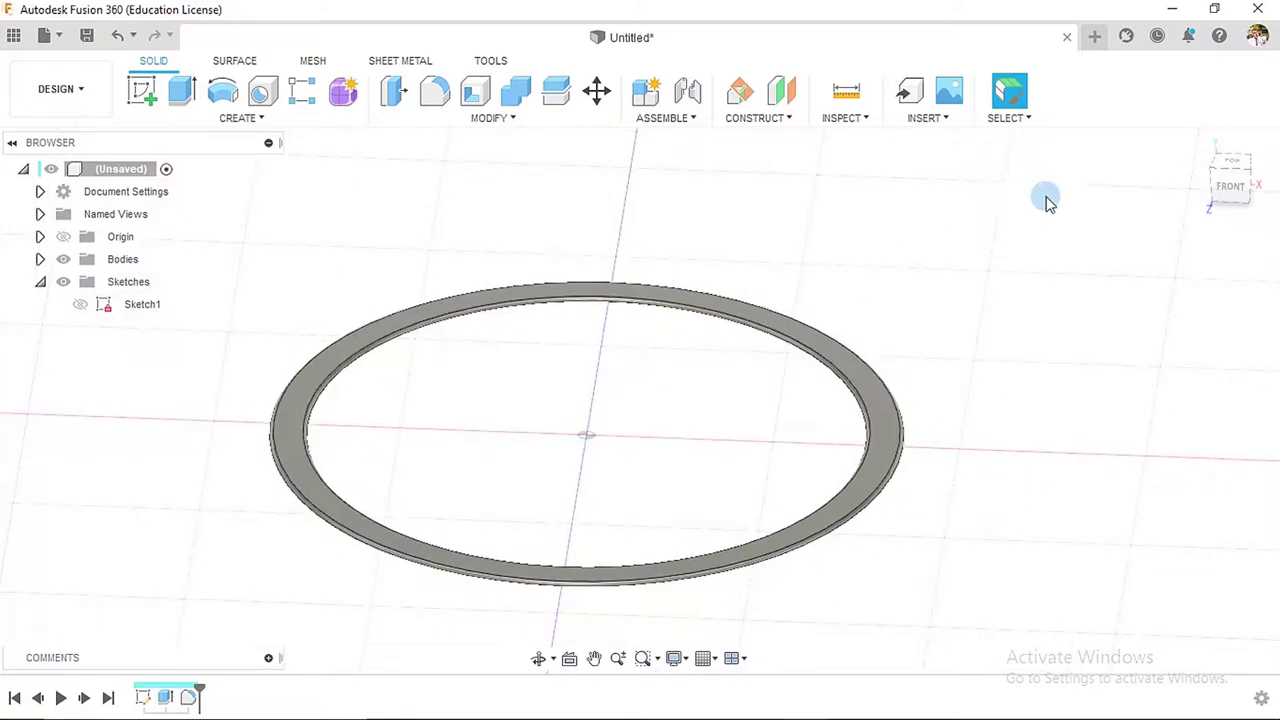
{"action": "left_click", "coordinate": [1200, 143]}
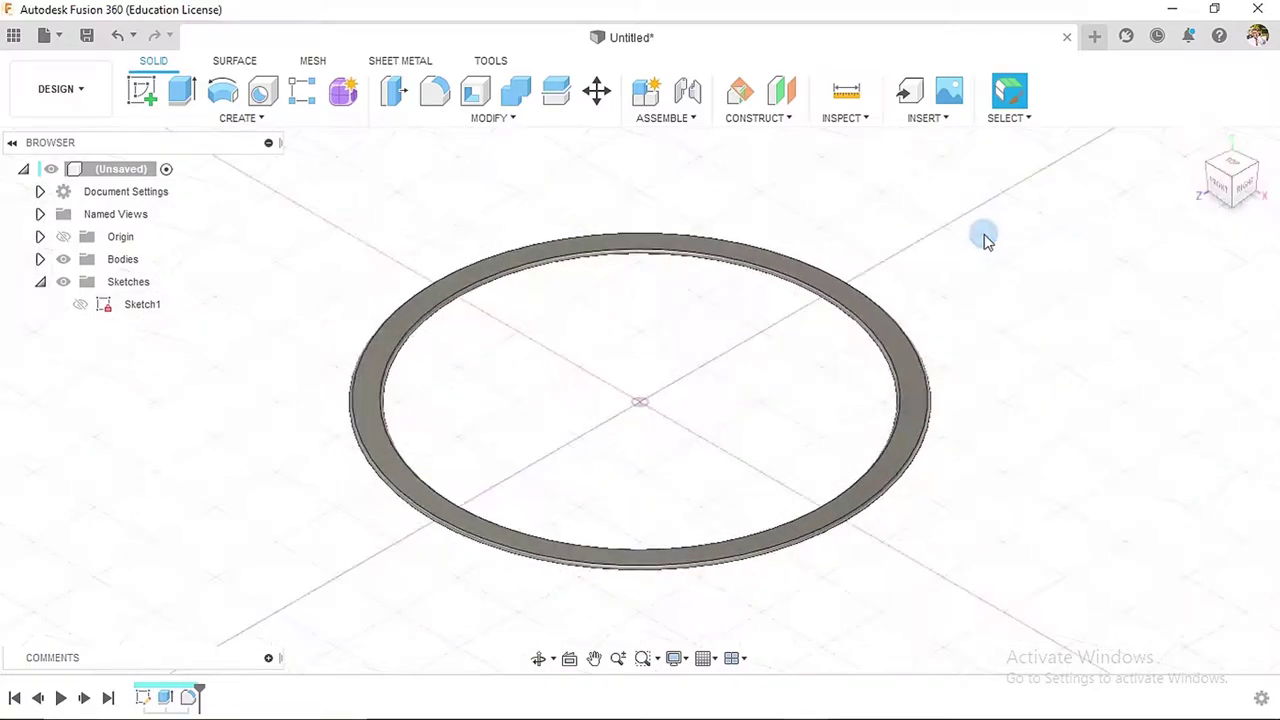
{"action": "left_click", "coordinate": [852, 121]}
{"action": "left_click", "coordinate": [852, 323]}
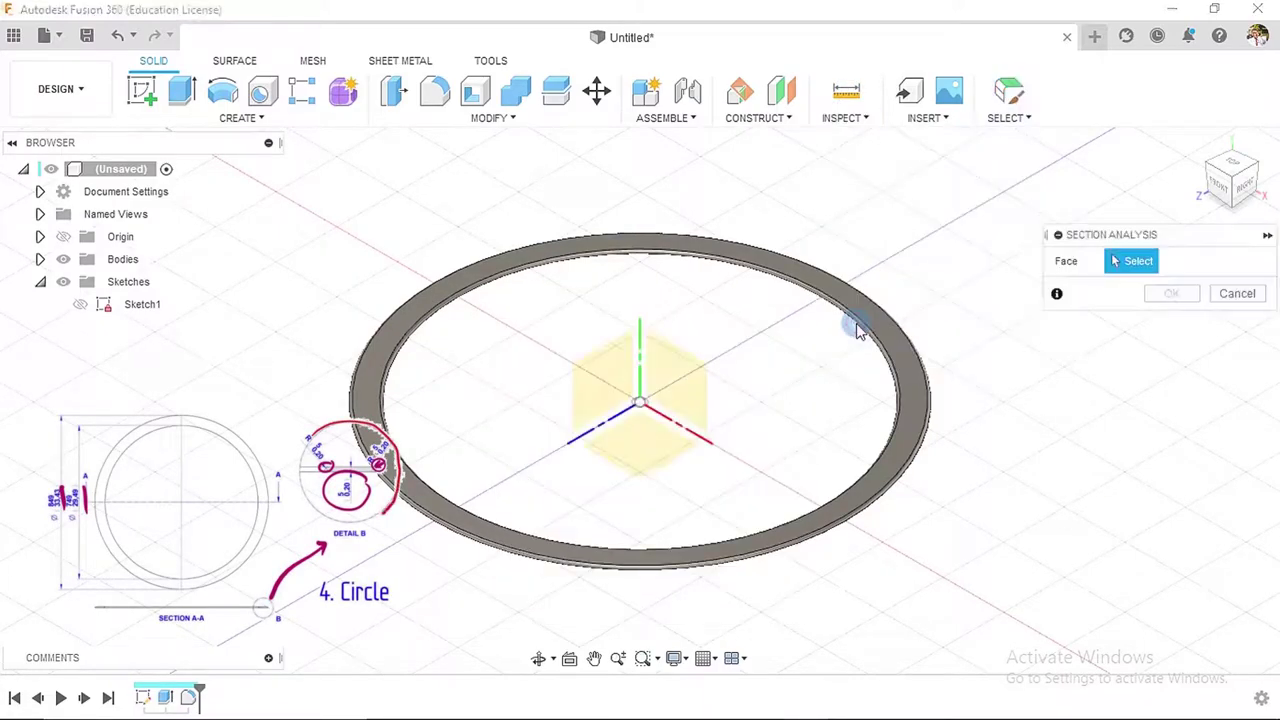
{"action": "left_click", "coordinate": [700, 392]}
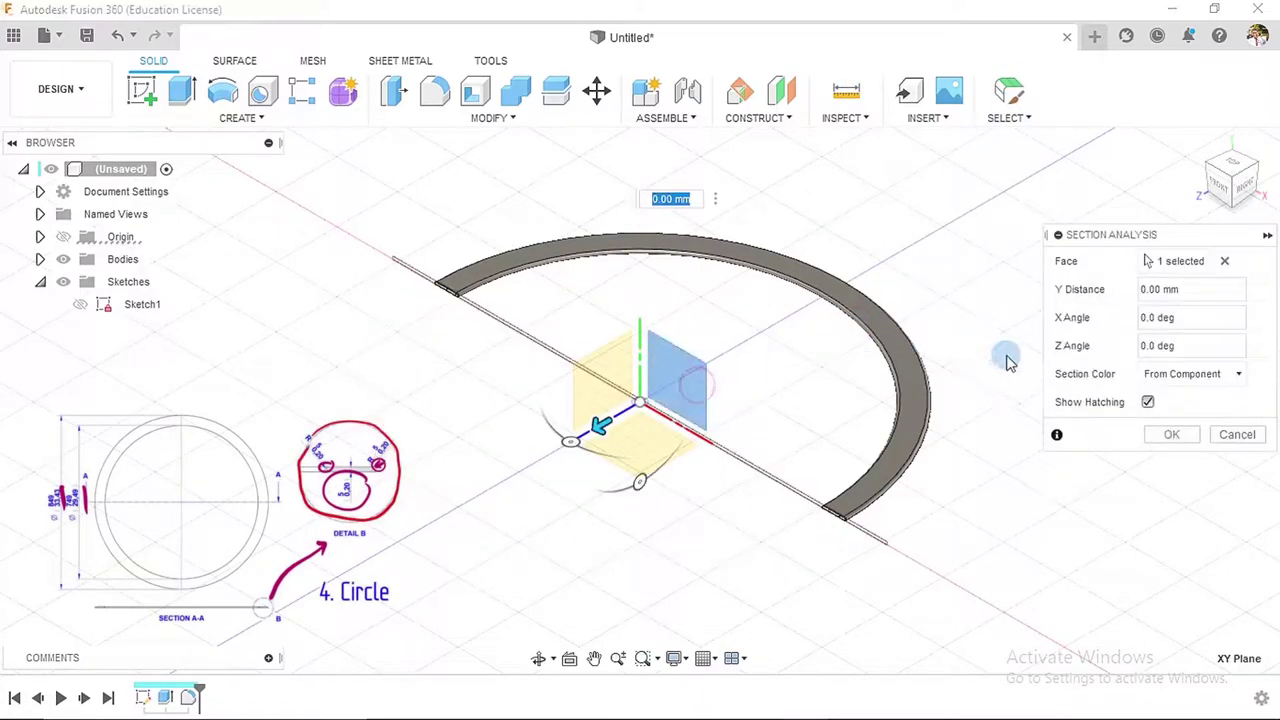
- View the hatched cross-section from the front, then discard it and return to Home view
{"action": "middle_click_drag", "start_coordinate": [1012, 485], "coordinate": [1194, 229], "text": "shift"}
{"action": "left_click", "coordinate": [1222, 193]}
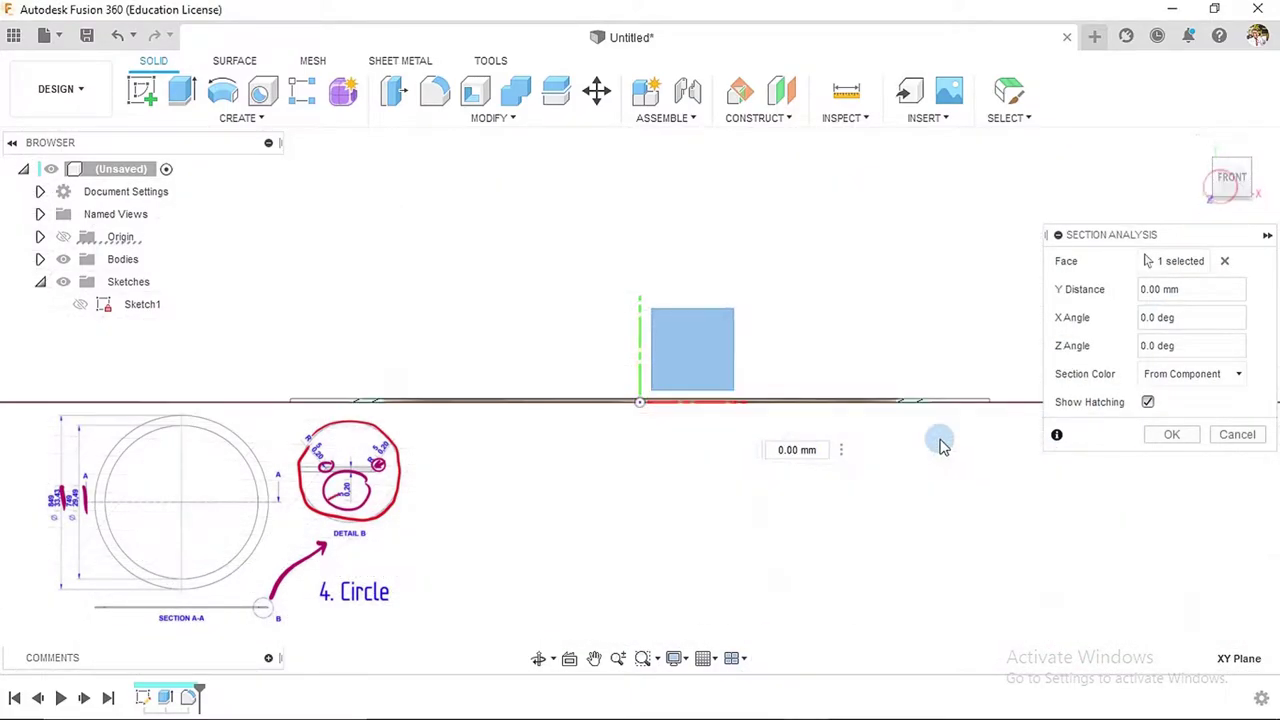
{"action": "middle_click_drag", "start_coordinate": [928, 390], "coordinate": [918, 382], "text": "shift"}
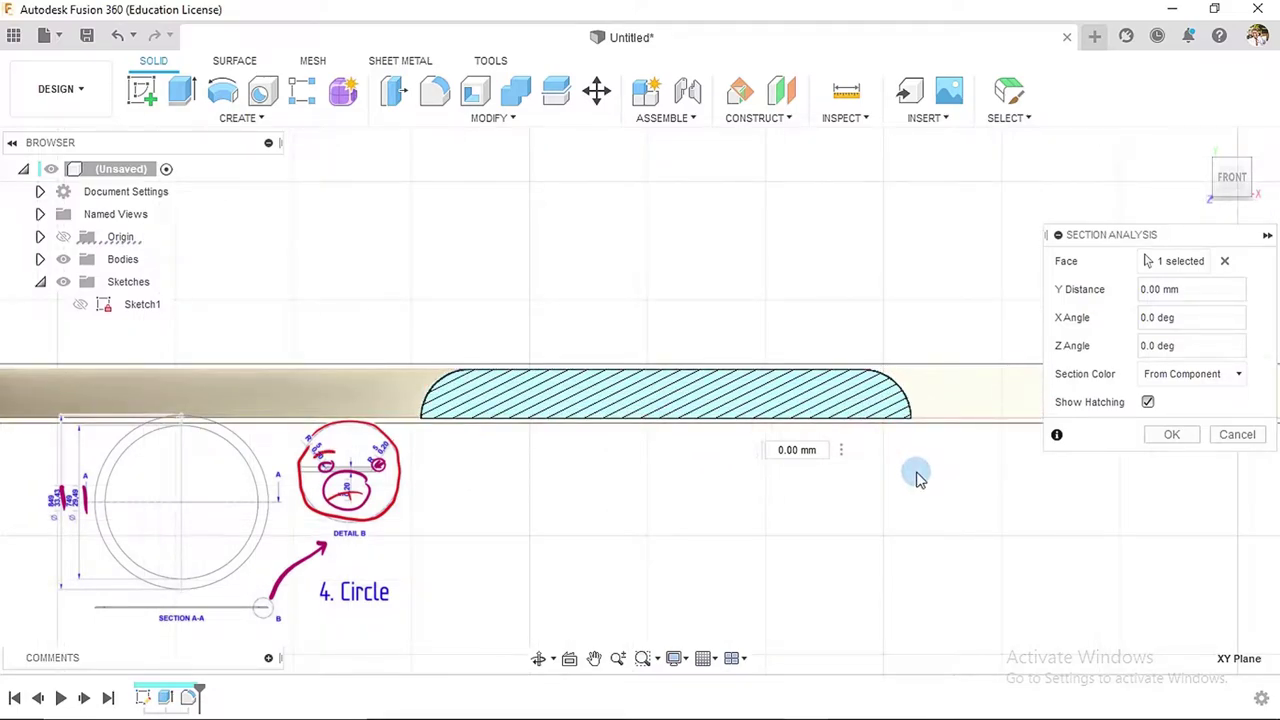
{"action": "middle_click_drag", "start_coordinate": [916, 474], "coordinate": [914, 476], "text": "shift"}
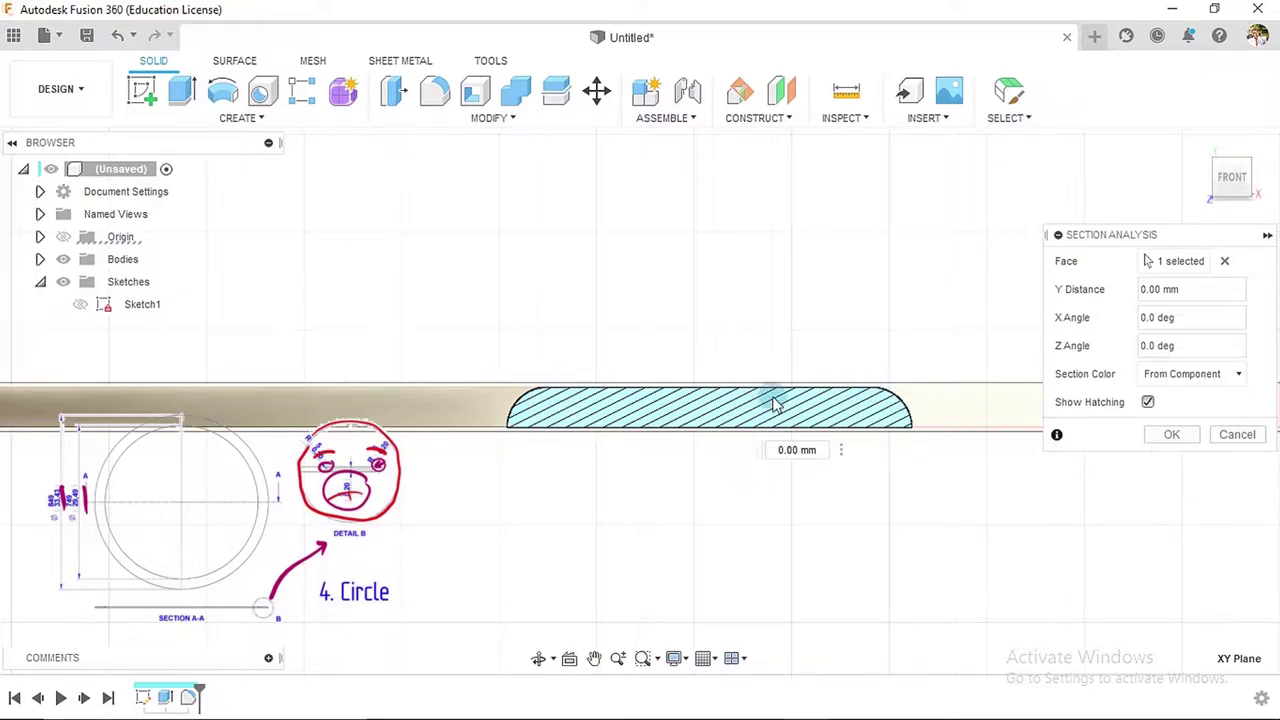
{"action": "left_click", "coordinate": [1237, 435]}
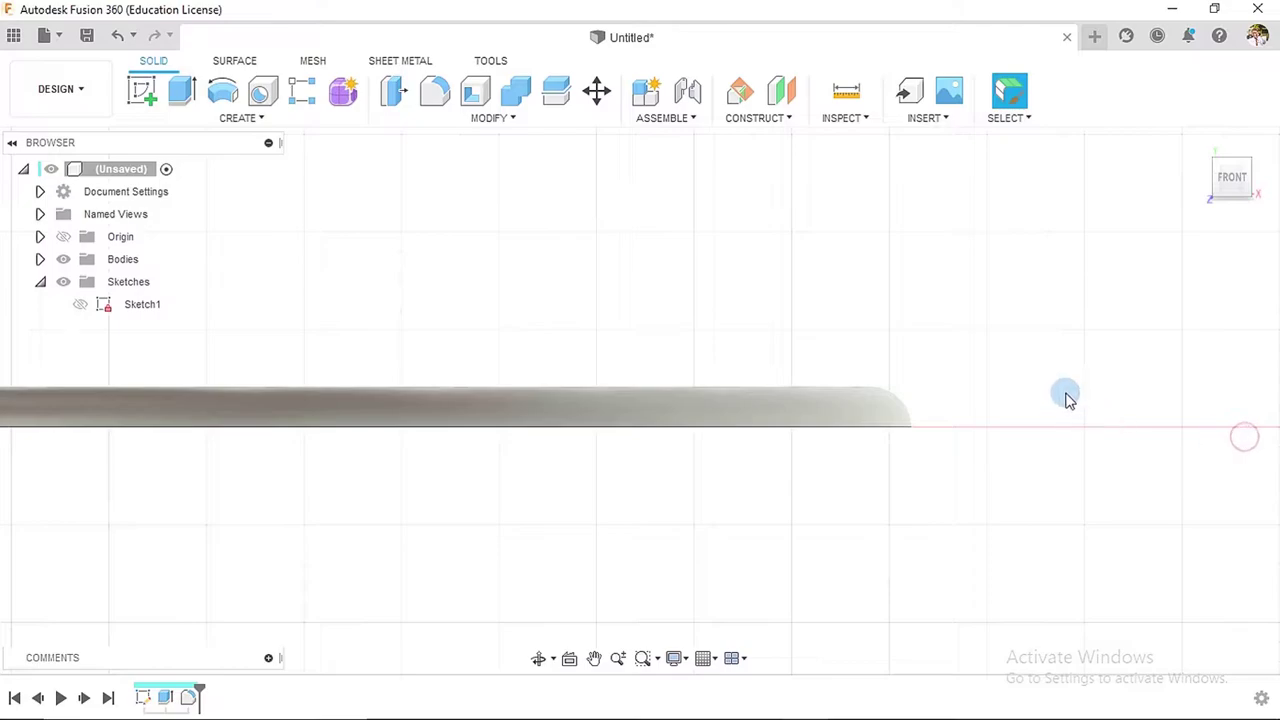
{"action": "left_click", "coordinate": [1195, 143]}
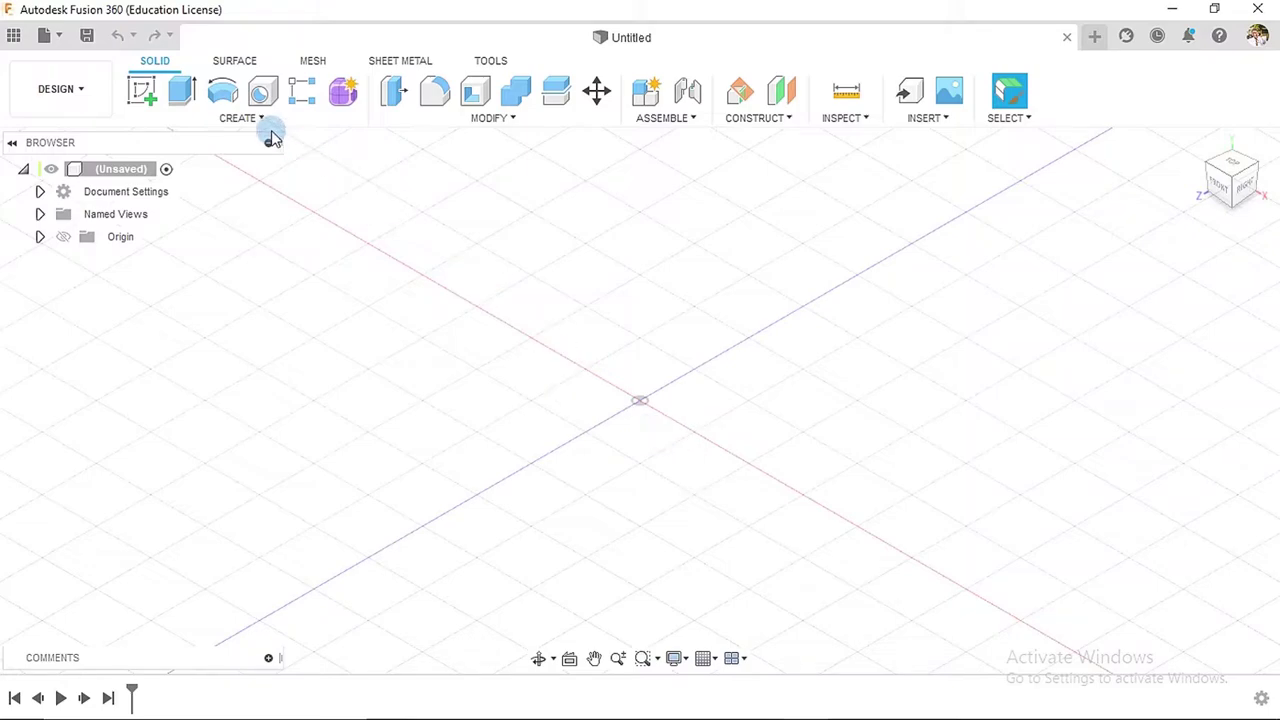
- Sketch a Ø156 mm (78*2) circle centred on the origin on an origin plane
{"action": "left_click", "coordinate": [145, 92]}
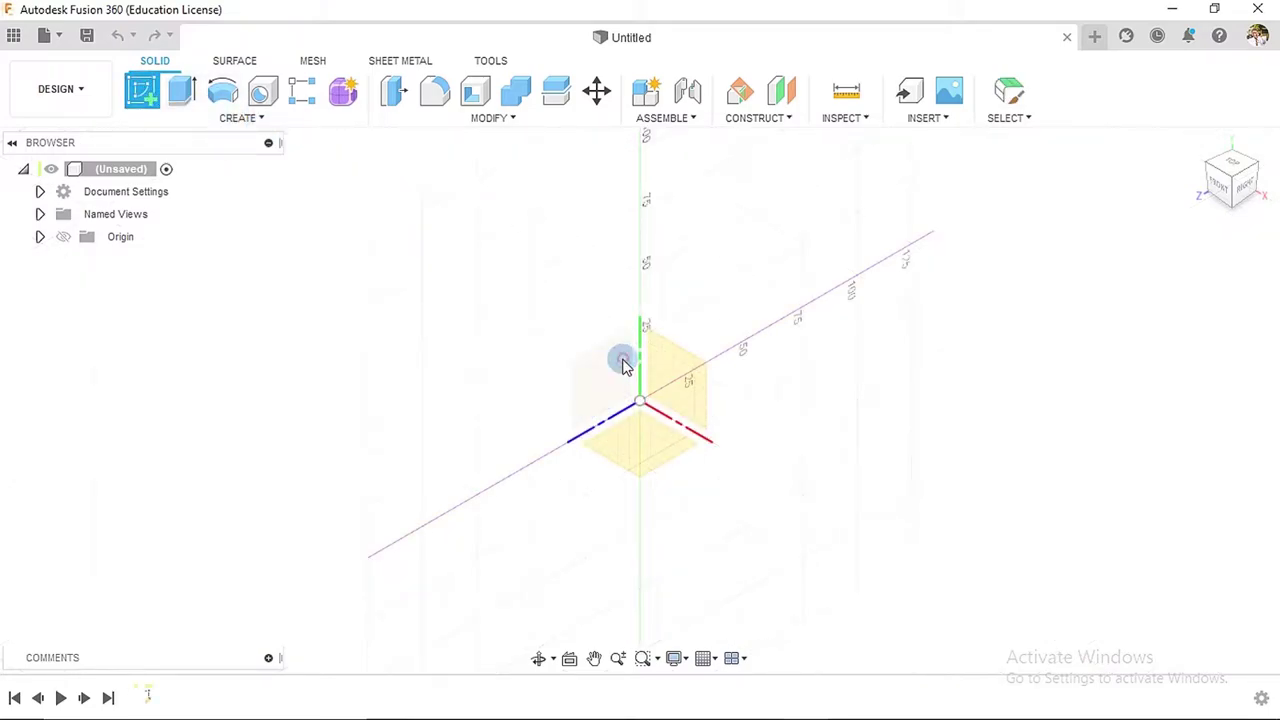
{"action": "left_click", "coordinate": [622, 359]}
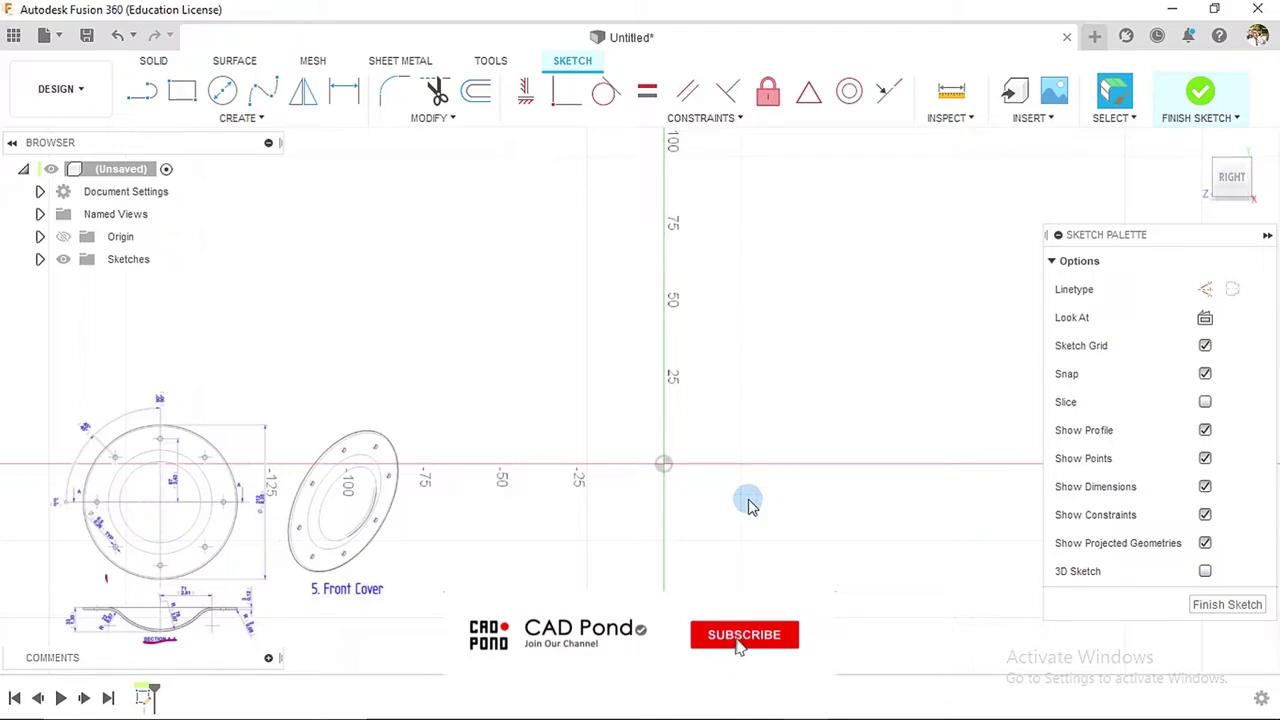
{"action": "left_click", "coordinate": [222, 91]}
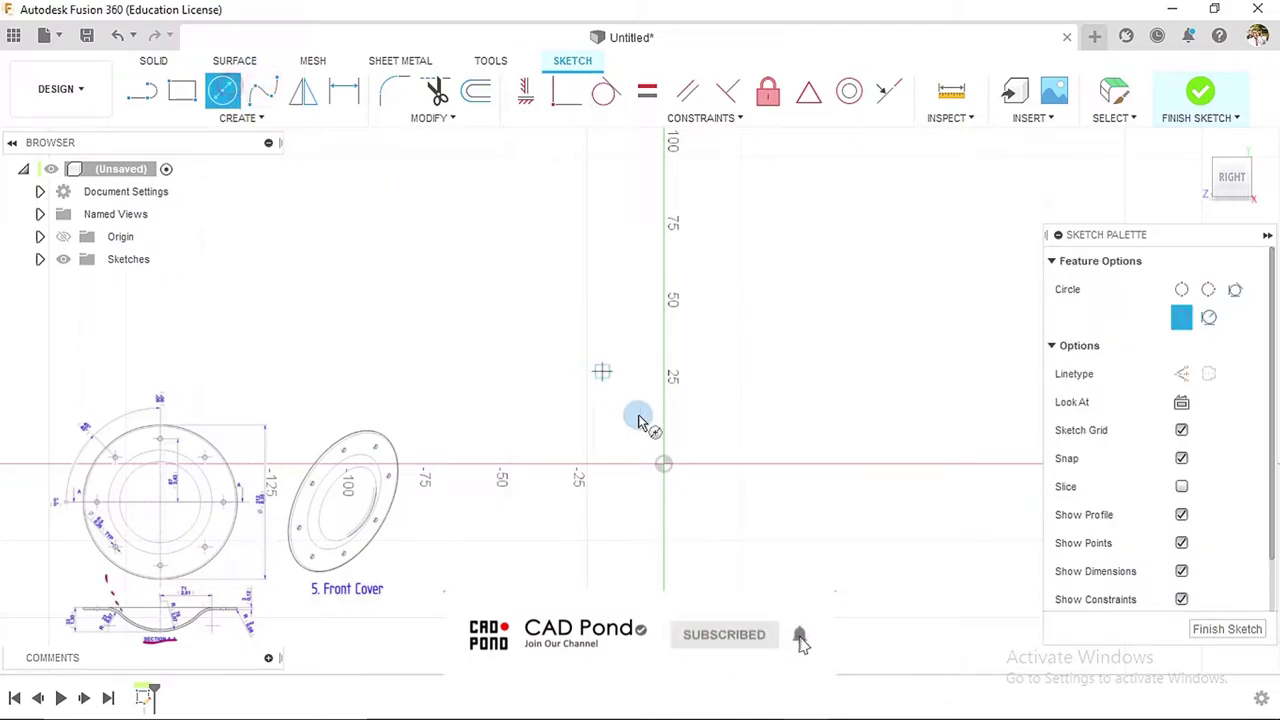
{"action": "left_click", "coordinate": [668, 464]}
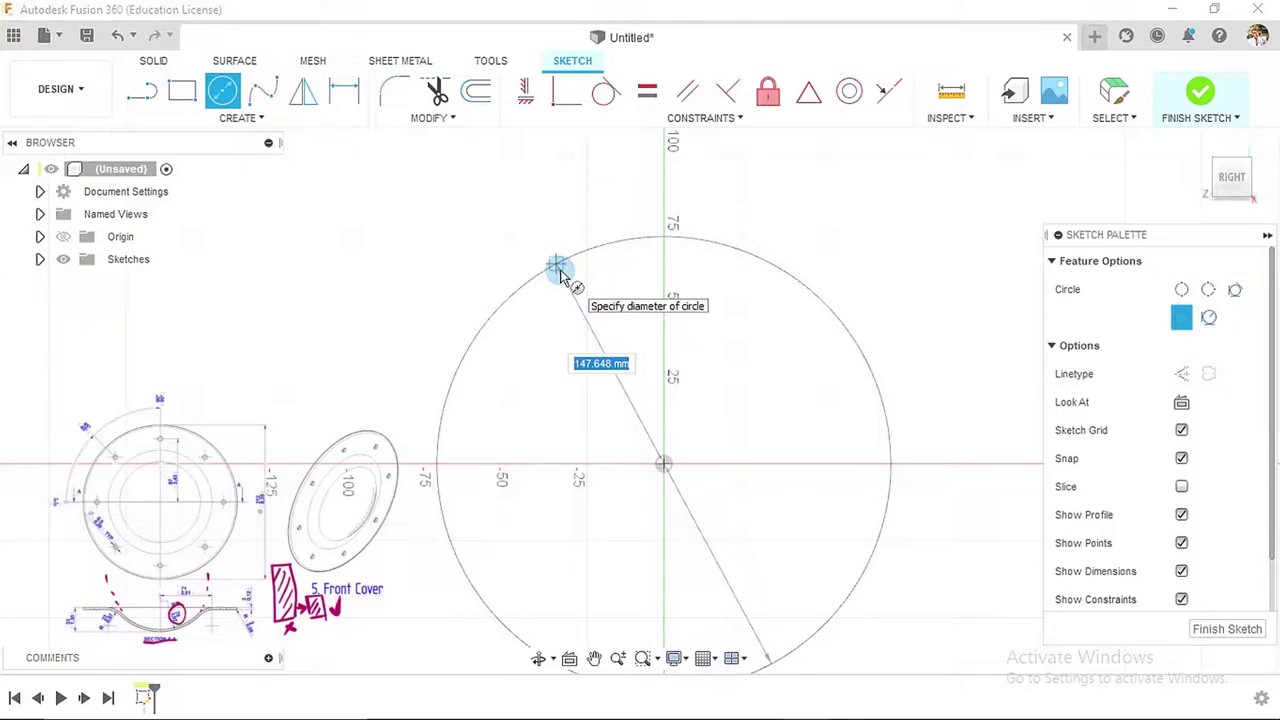
{"action": "type", "text": "78"}
{"action": "key", "text": "Return"}
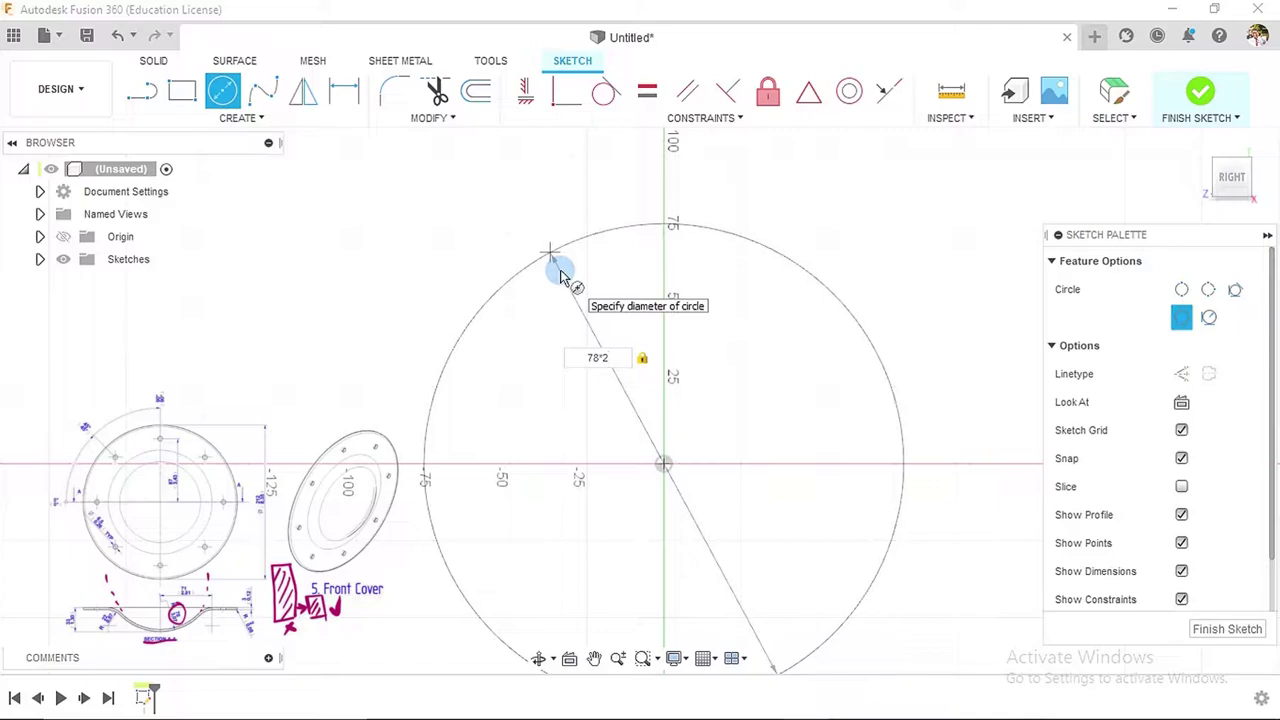
{"action": "key", "text": "Return"}
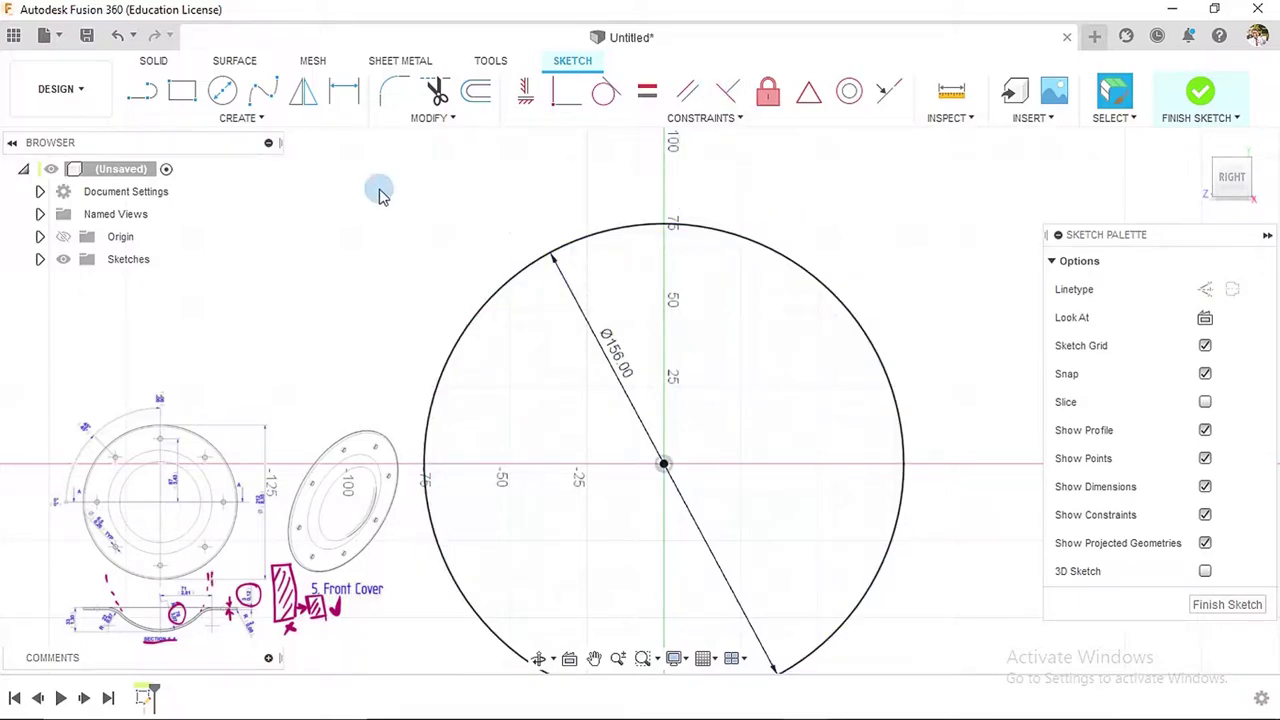
{"action": "left_click", "coordinate": [222, 91]}
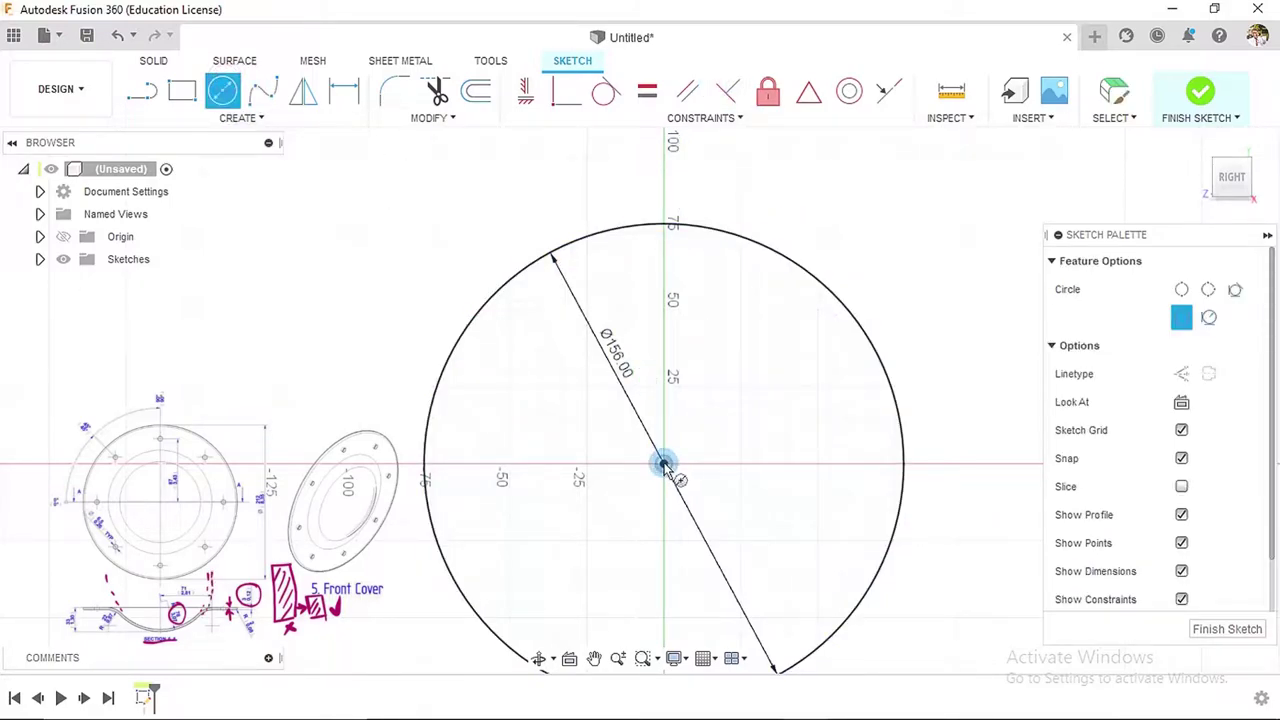
- Draw a second origin-centred circle and set its diameter to 150 mm (75*2)
{"action": "left_click", "coordinate": [663, 465]}
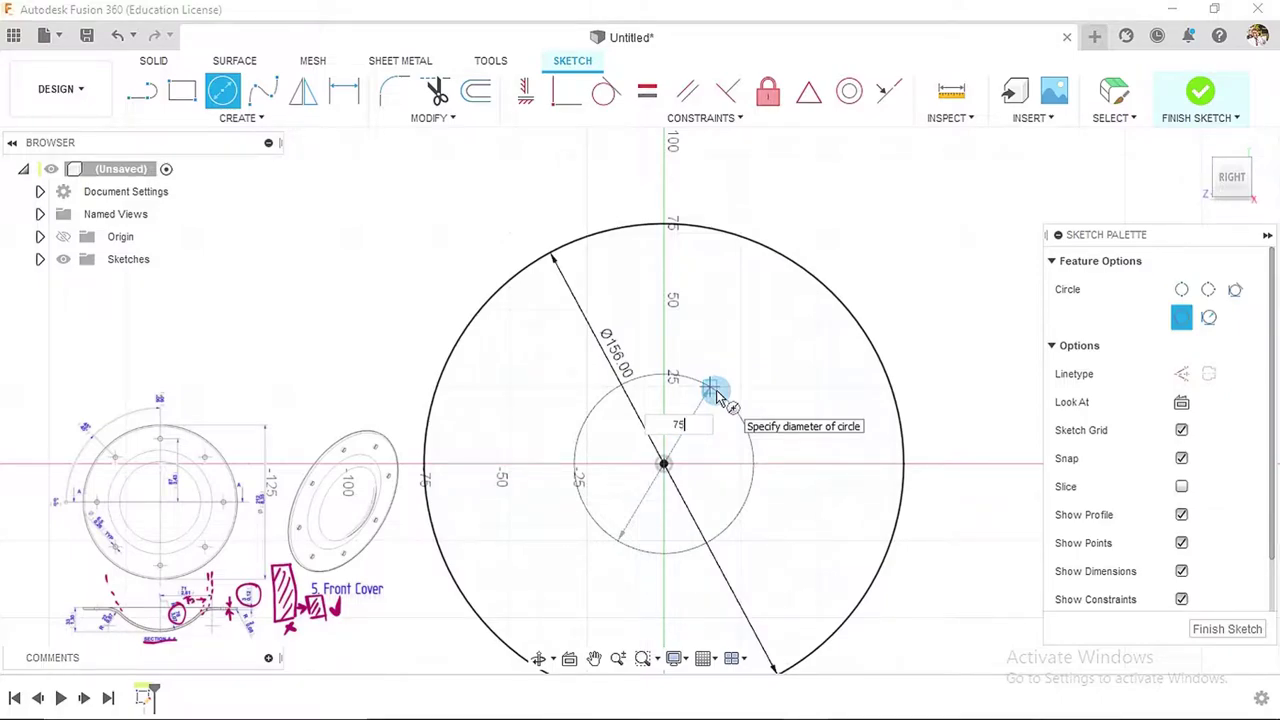
{"action": "key", "text": "Tab"}
{"action": "type", "text": "225"}
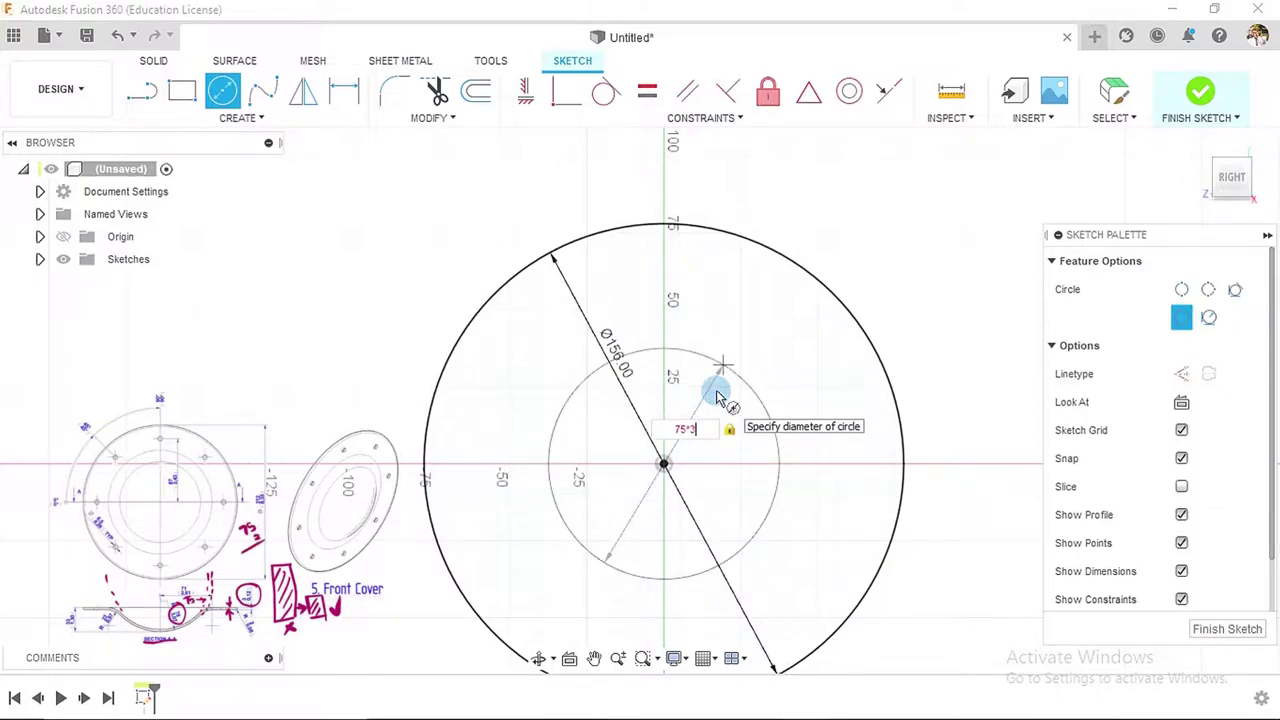
{"action": "key", "text": "Return"}
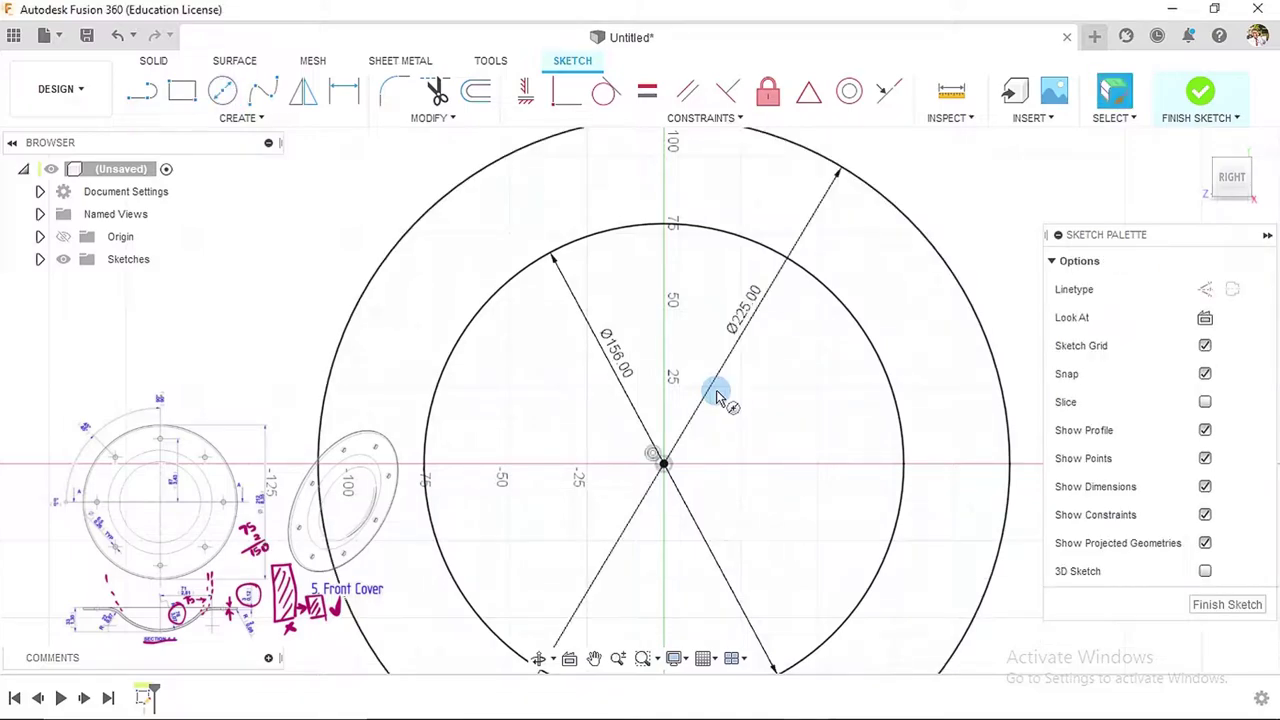
{"action": "double_click", "coordinate": [740, 310]}
{"action": "type", "text": "(75*2"}
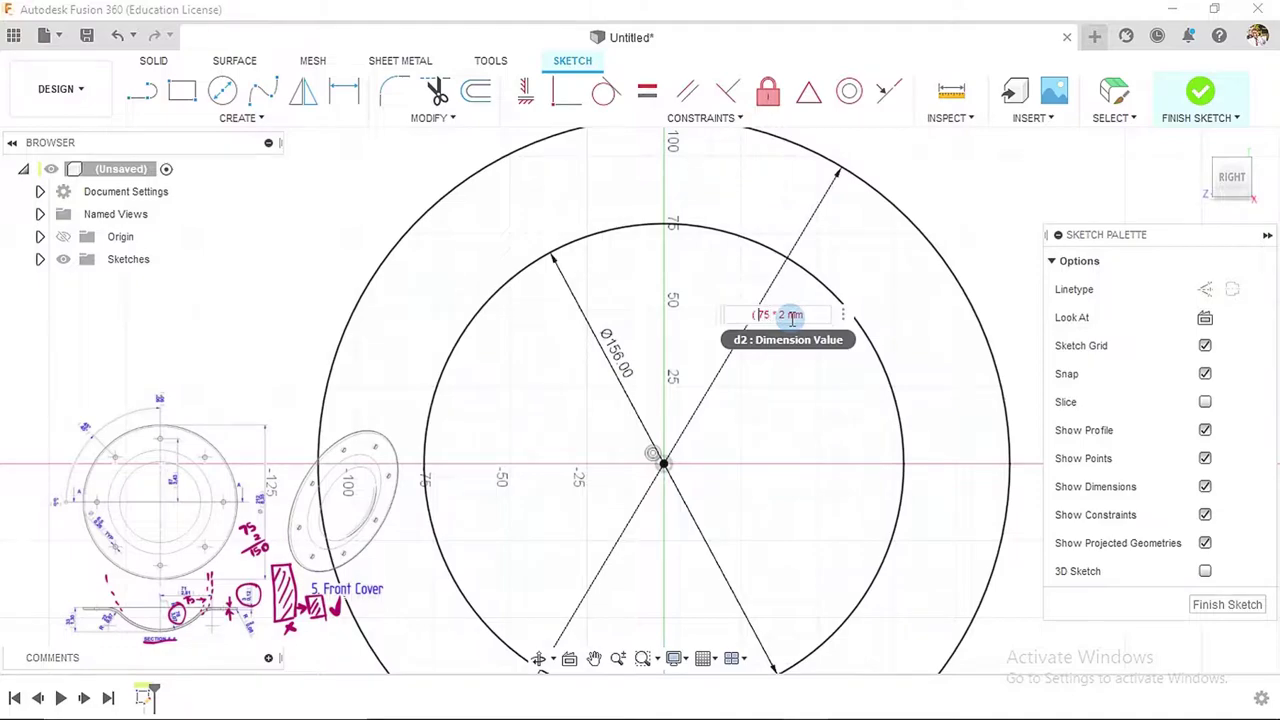
{"action": "key", "text": "Return"}
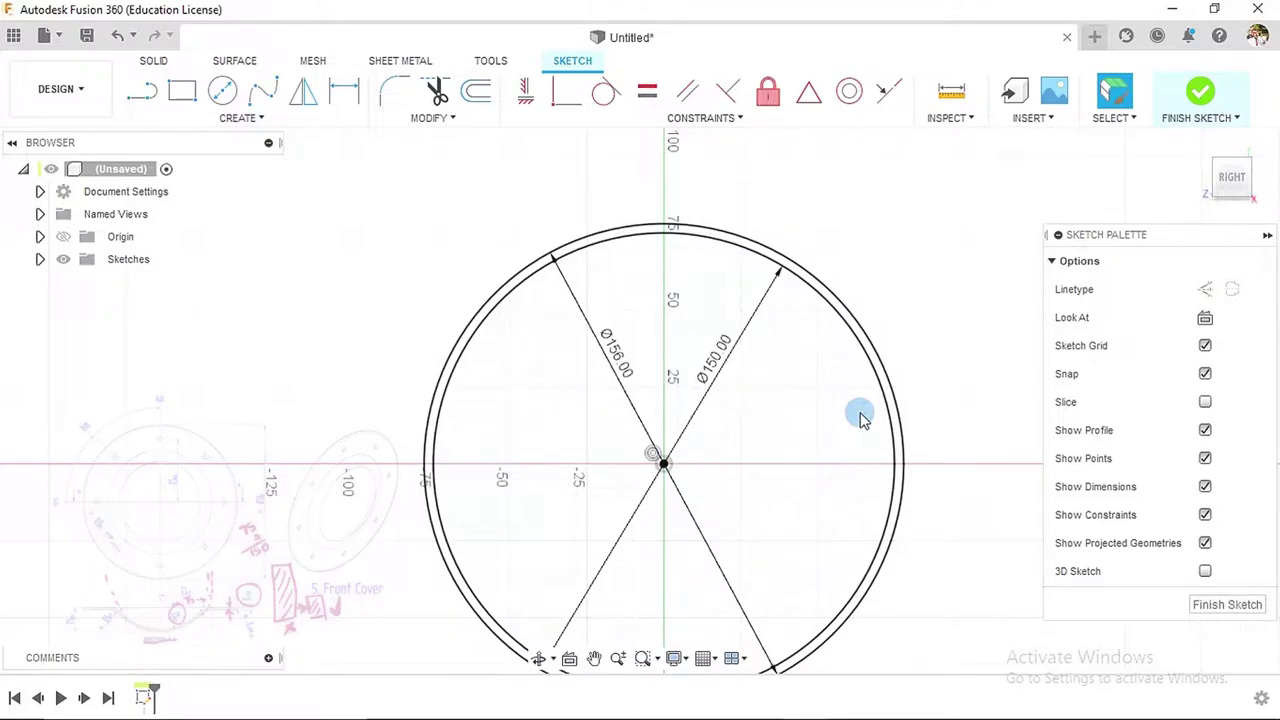
{"action": "scroll", "coordinate": [338, 215], "scroll_direction": "down", "scroll_amount": 2}
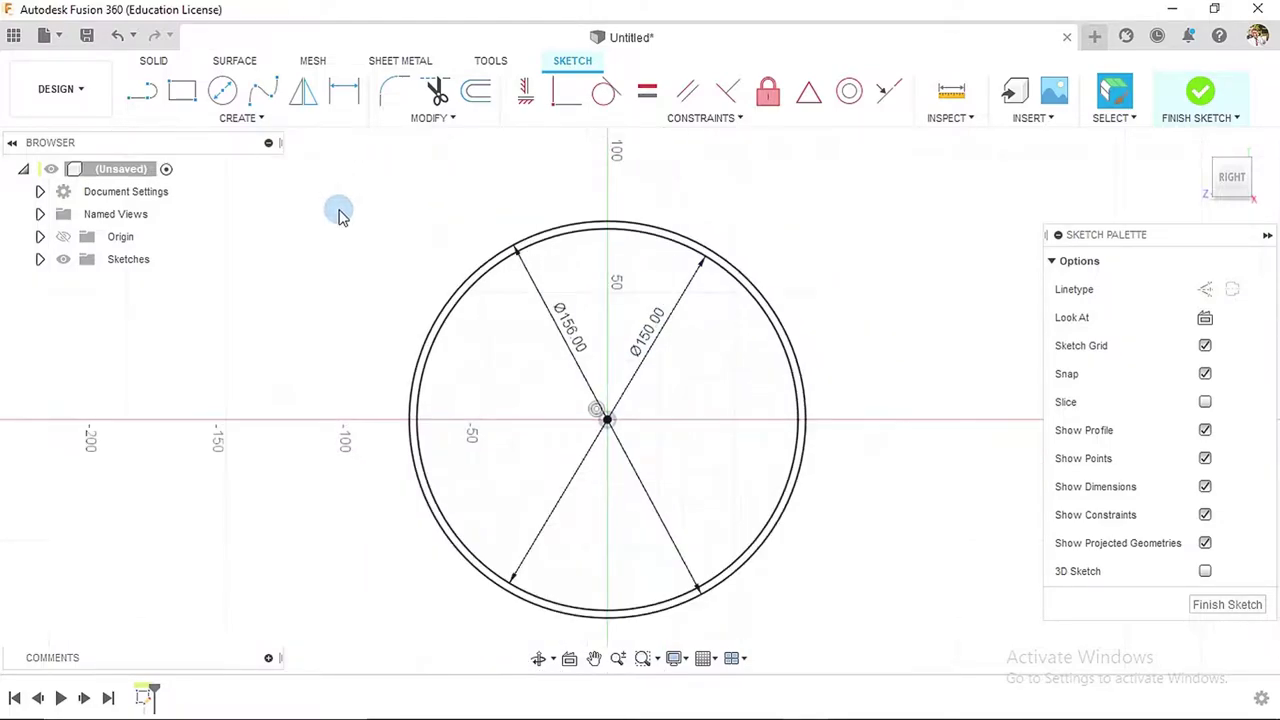
- Draw a 212 mm horizontal line starting left of the circles, below their centre
{"action": "left_click", "coordinate": [142, 91]}
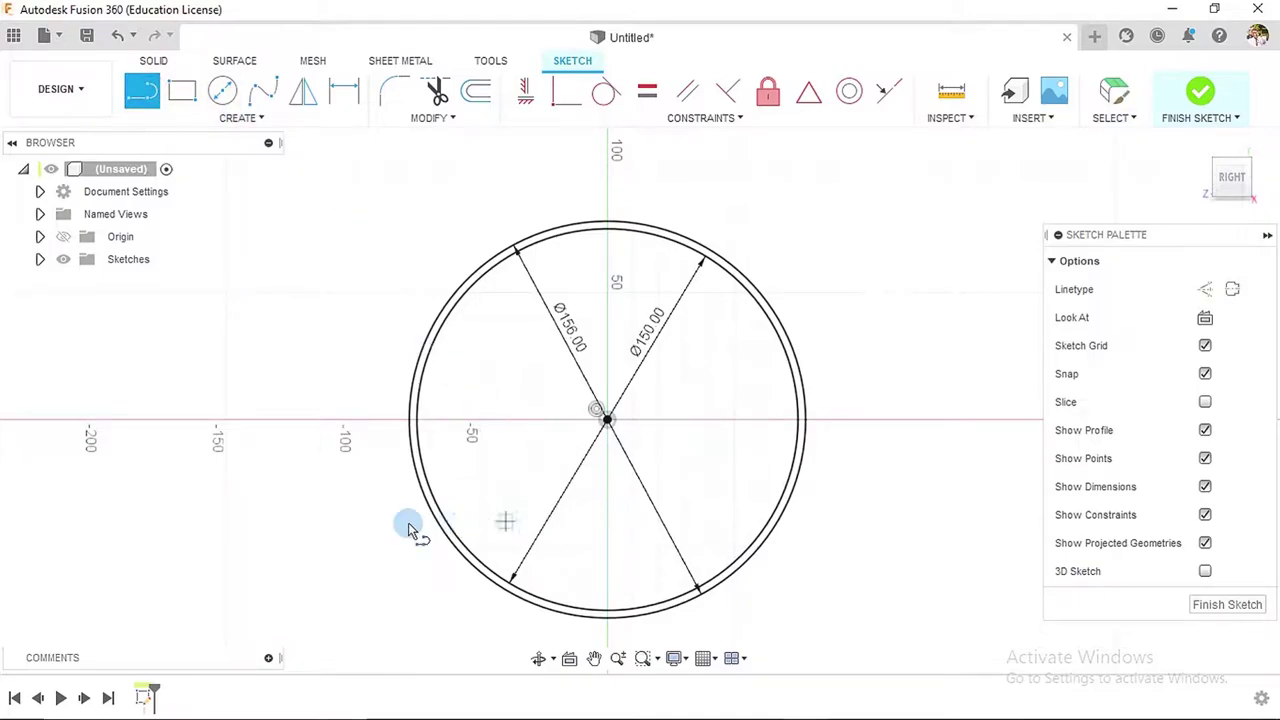
{"action": "left_click", "coordinate": [145, 504]}
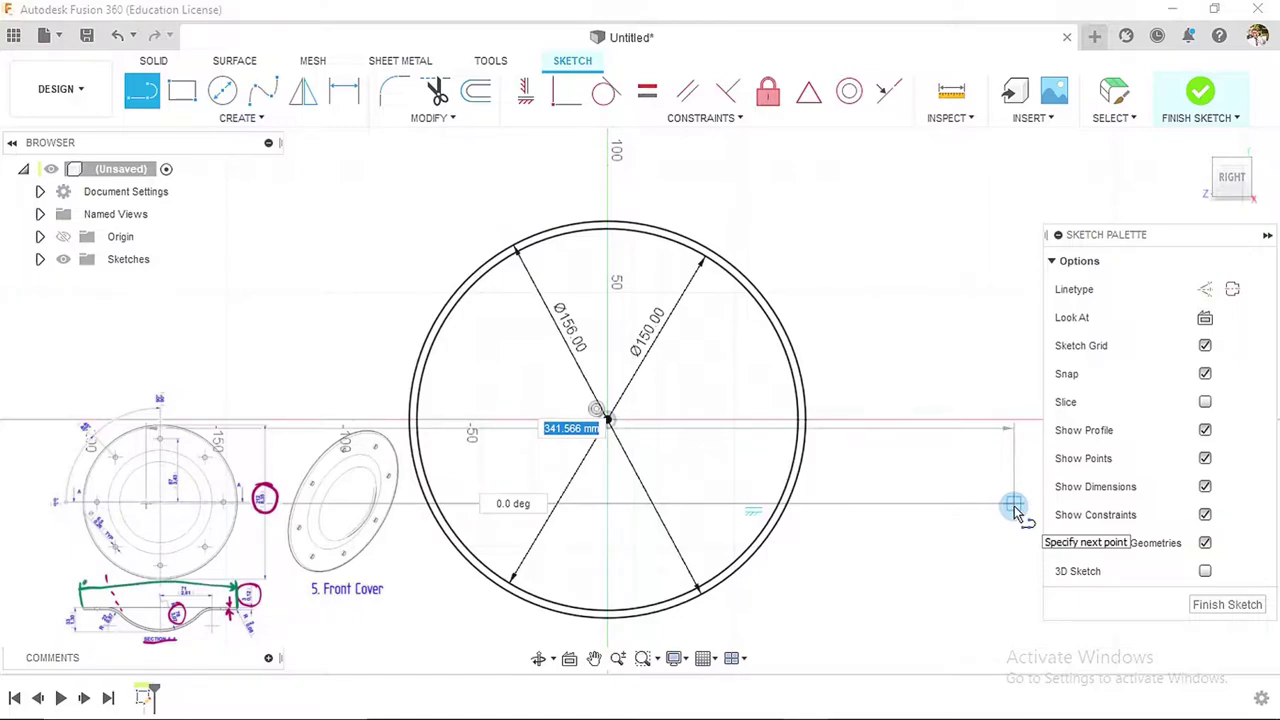
{"action": "key", "text": "Tab"}
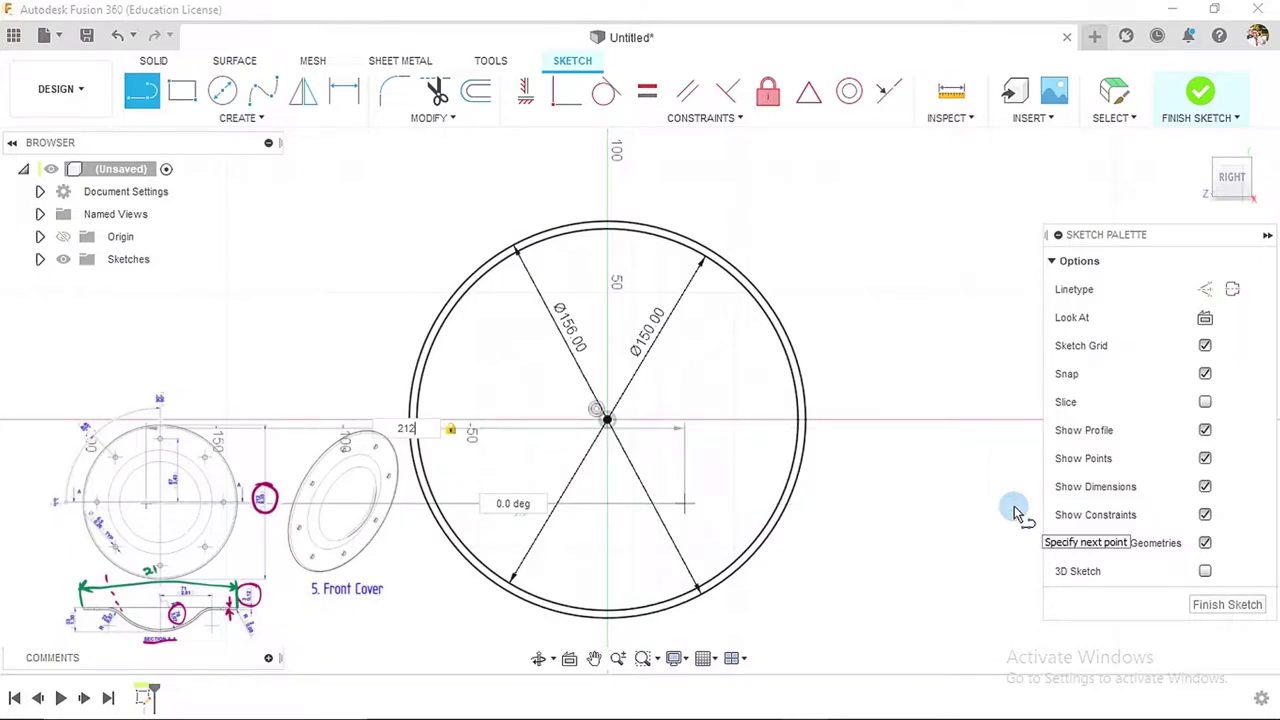
{"action": "key", "text": "Return"}
{"action": "key", "text": "Escape"}
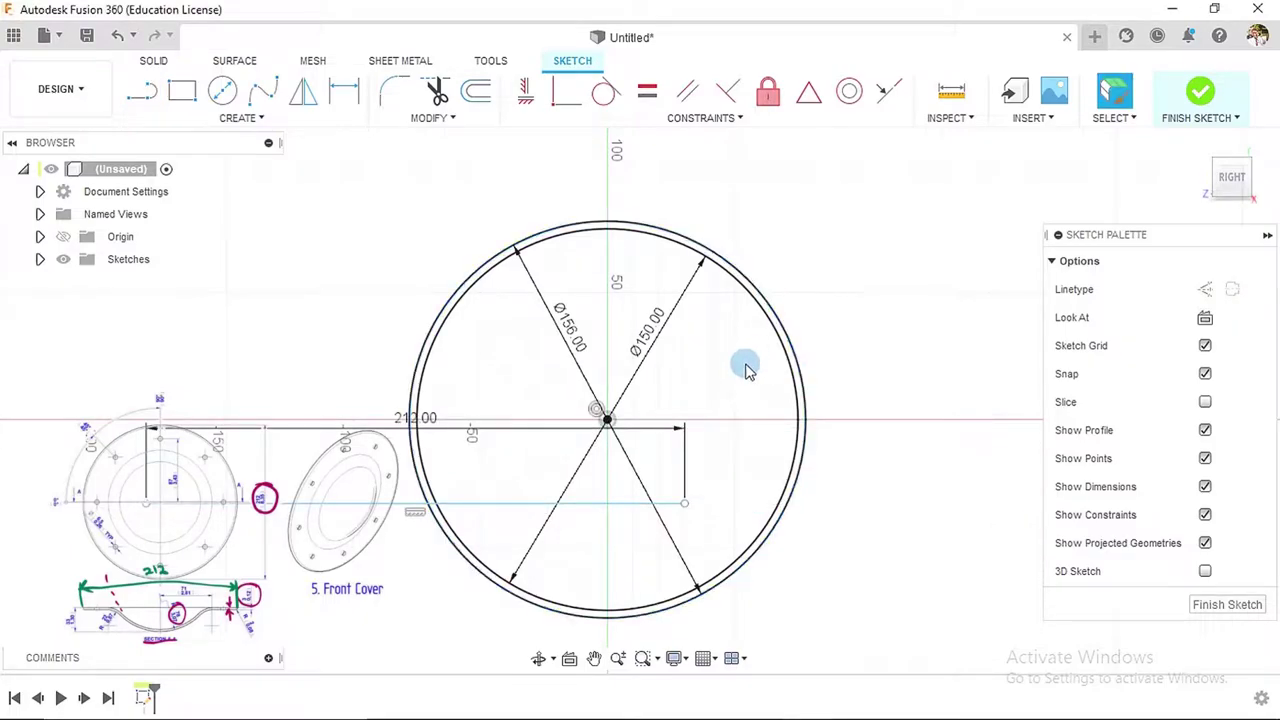
{"action": "left_click", "coordinate": [142, 91]}
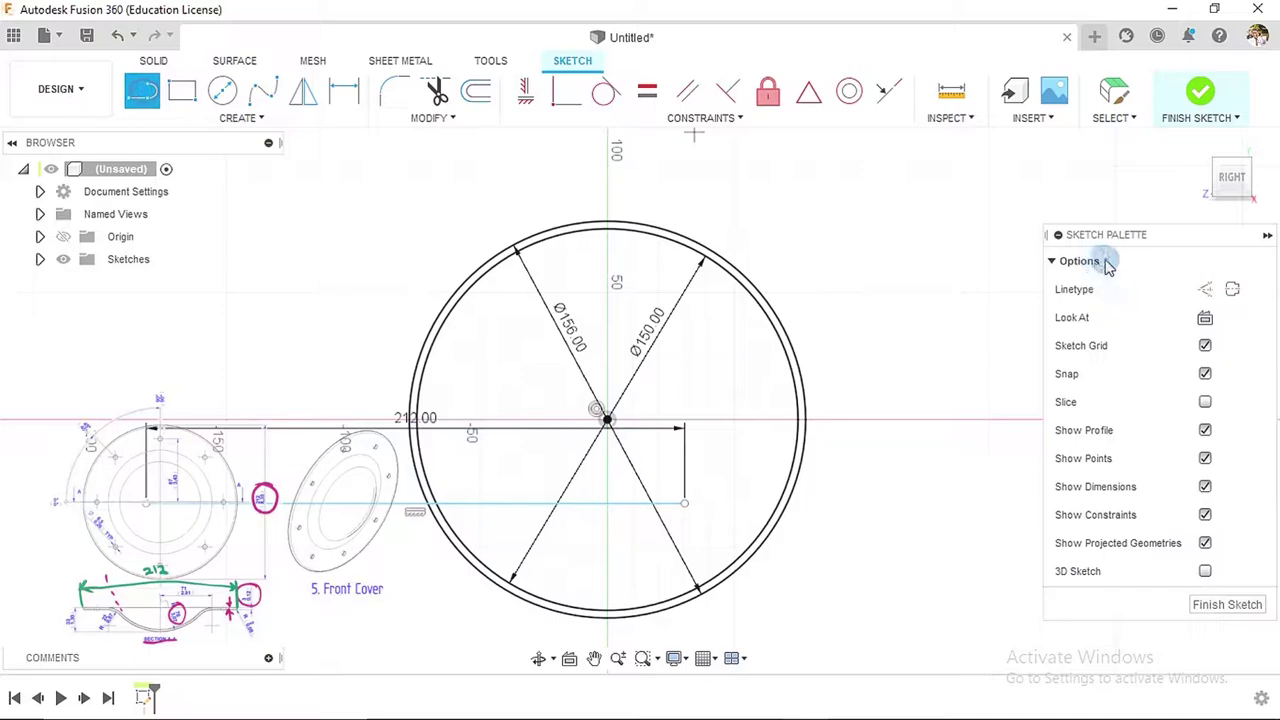
- Draw a vertical construction line up from the circle centre as the centre line
{"action": "left_click", "coordinate": [1205, 289]}
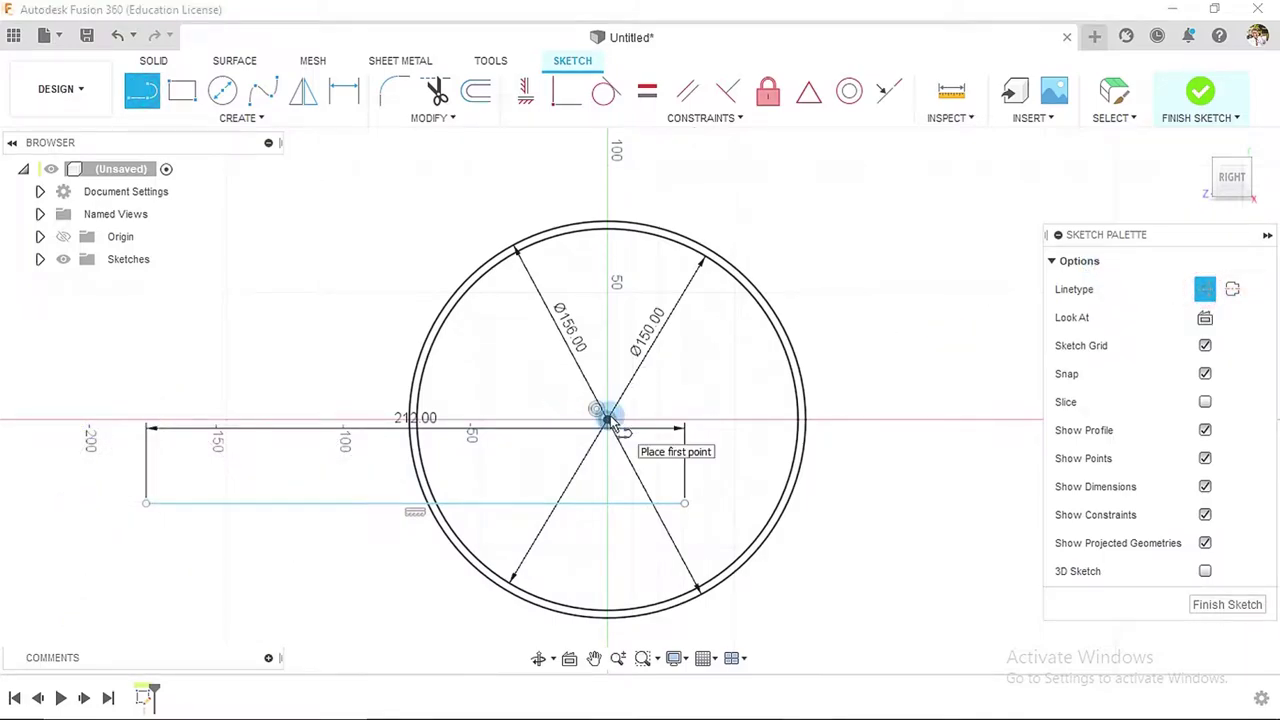
{"action": "left_click", "coordinate": [607, 420]}
{"action": "left_click", "coordinate": [607, 181]}
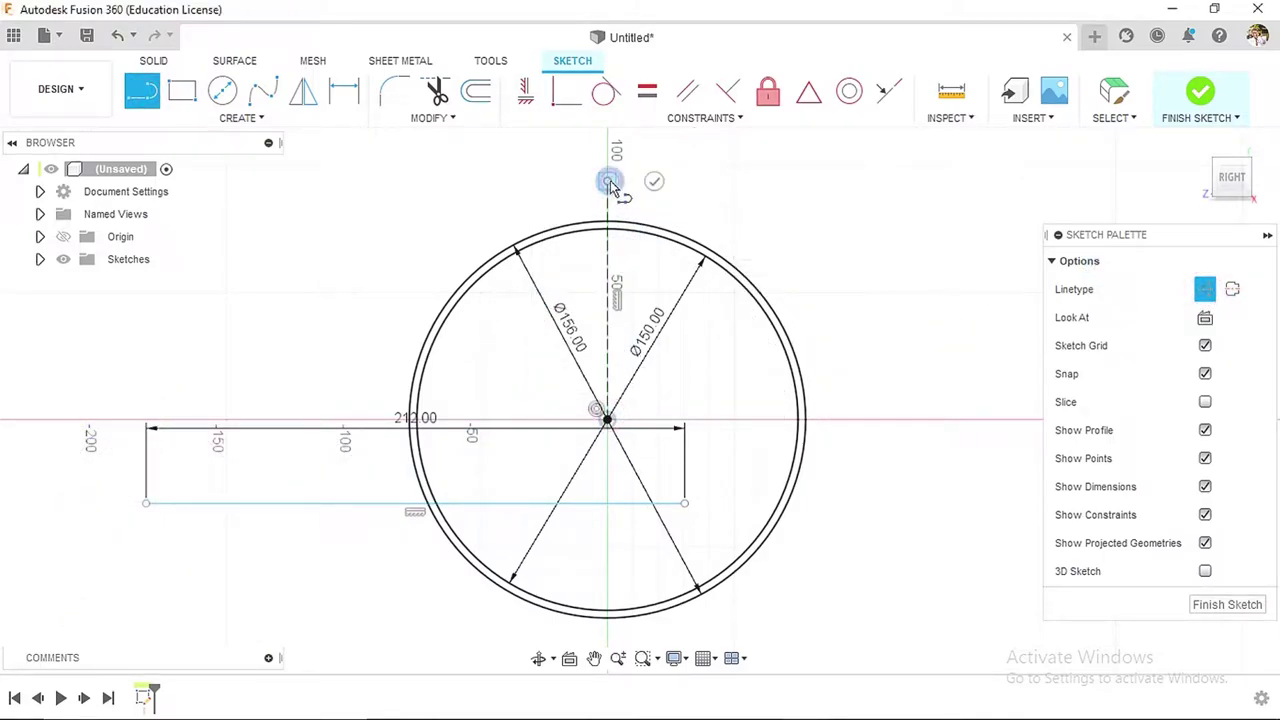
{"action": "key", "text": "Escape"}
- Constrain the horizontal line's two endpoints symmetric about the vertical centre line
{"action": "left_click", "coordinate": [638, 121]}
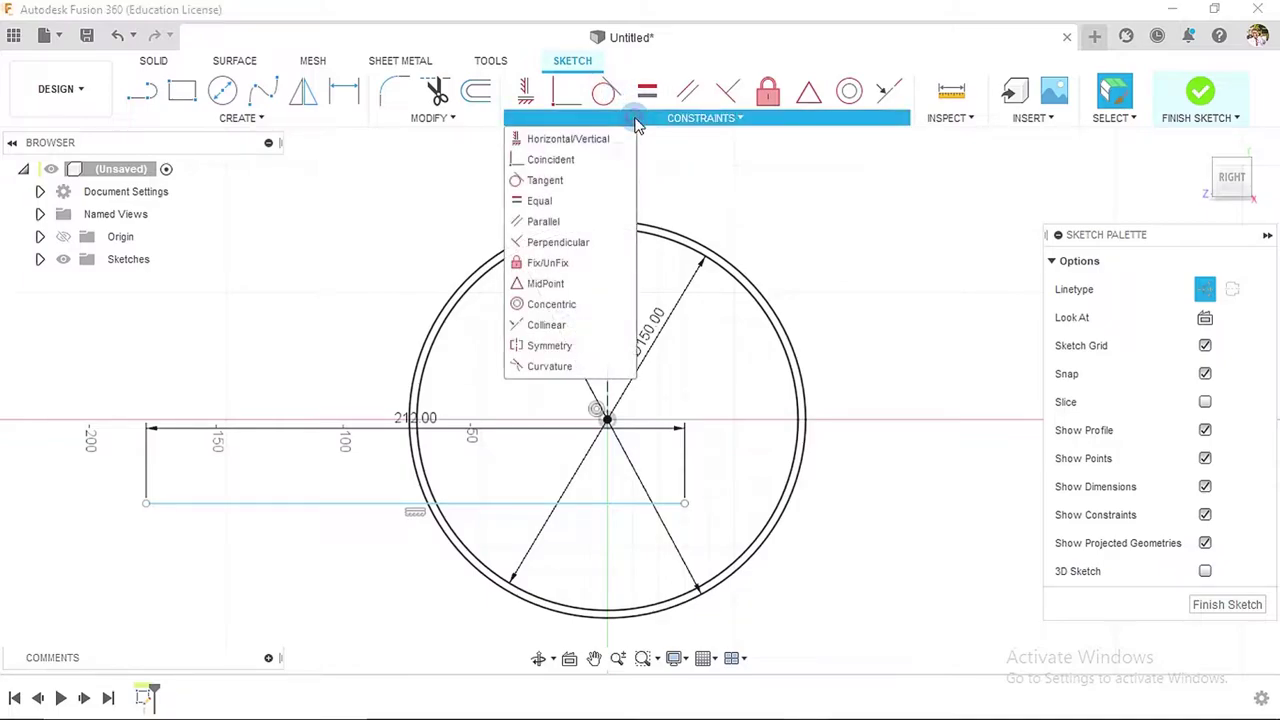
{"action": "left_click", "coordinate": [549, 345]}
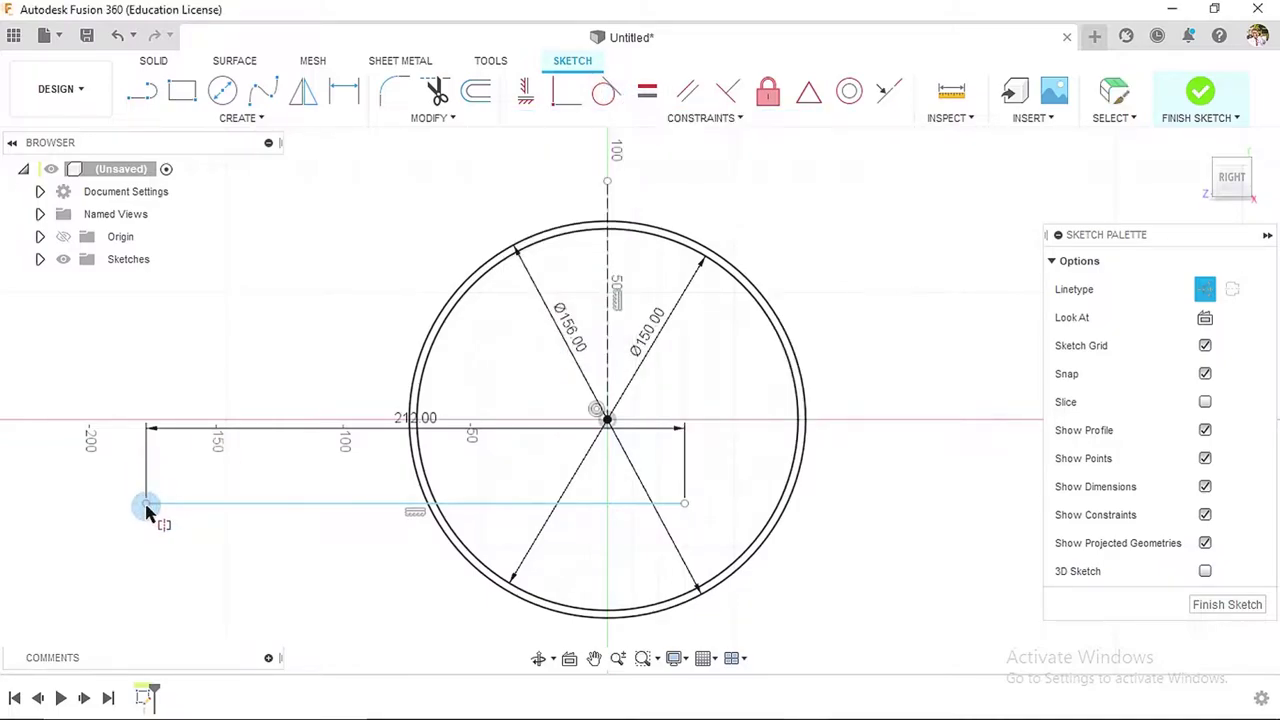
{"action": "left_click", "coordinate": [146, 504]}
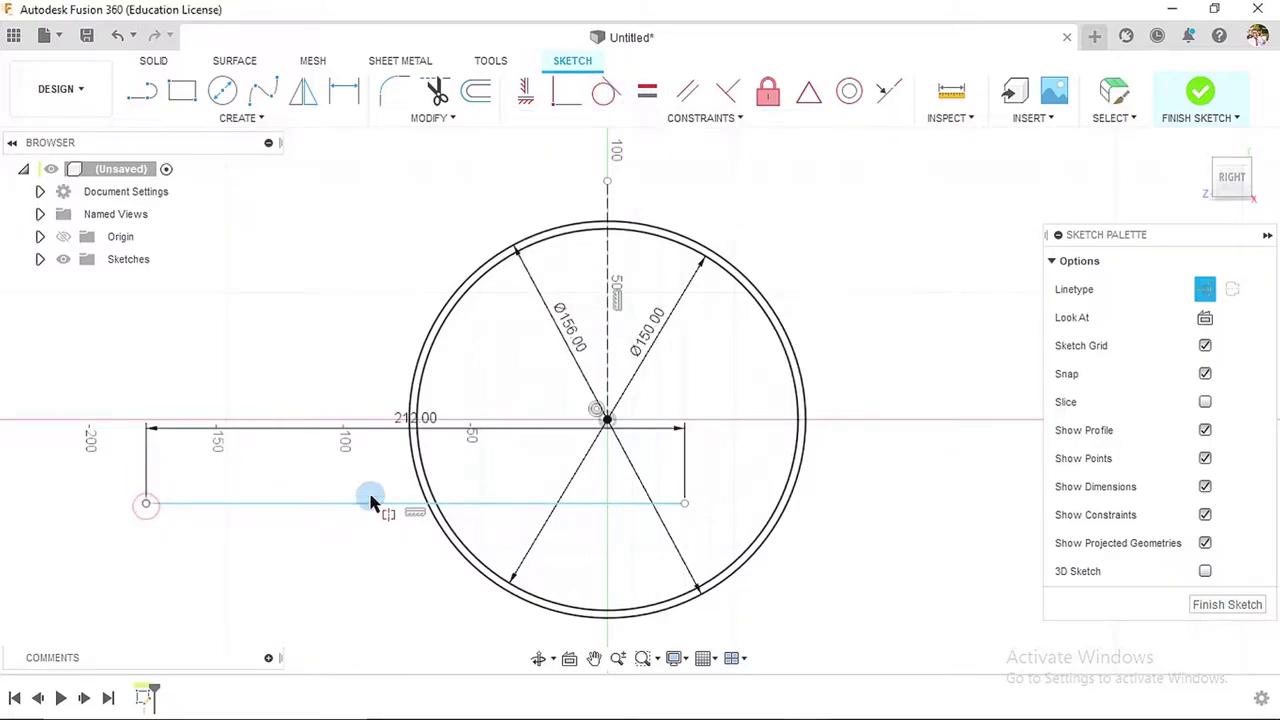
{"action": "left_click", "coordinate": [683, 505]}
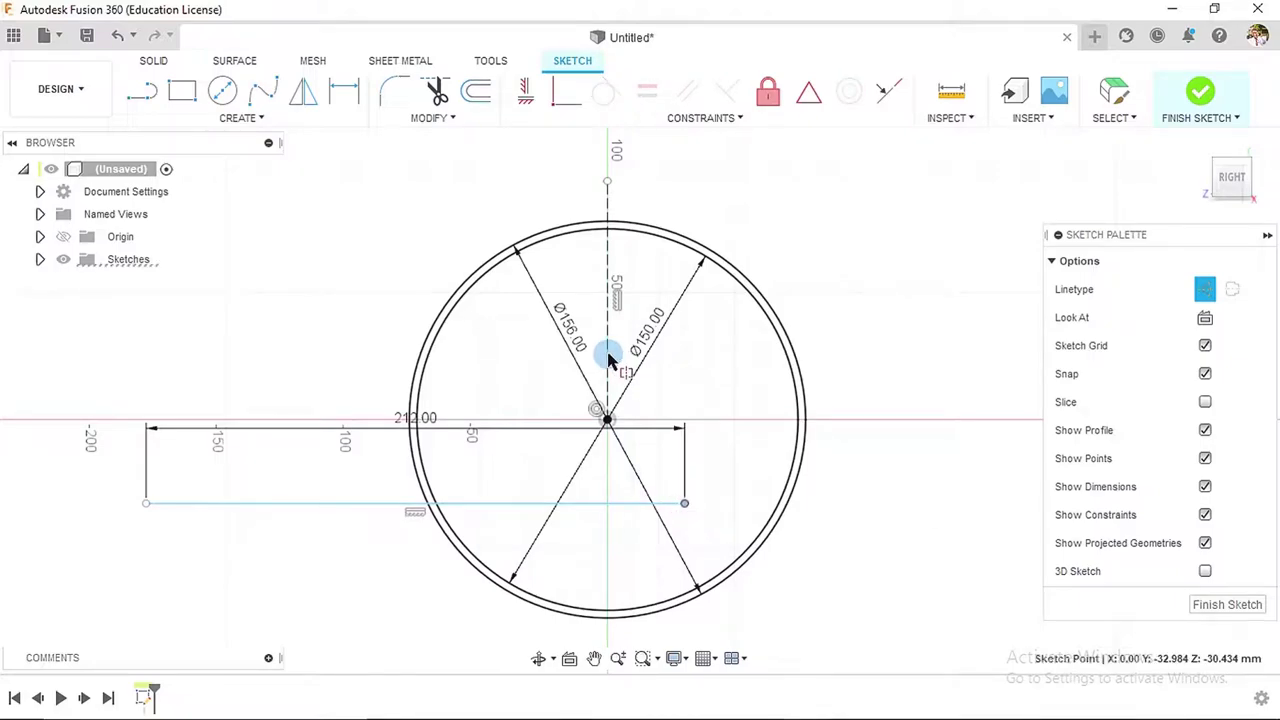
{"action": "left_click", "coordinate": [608, 360]}
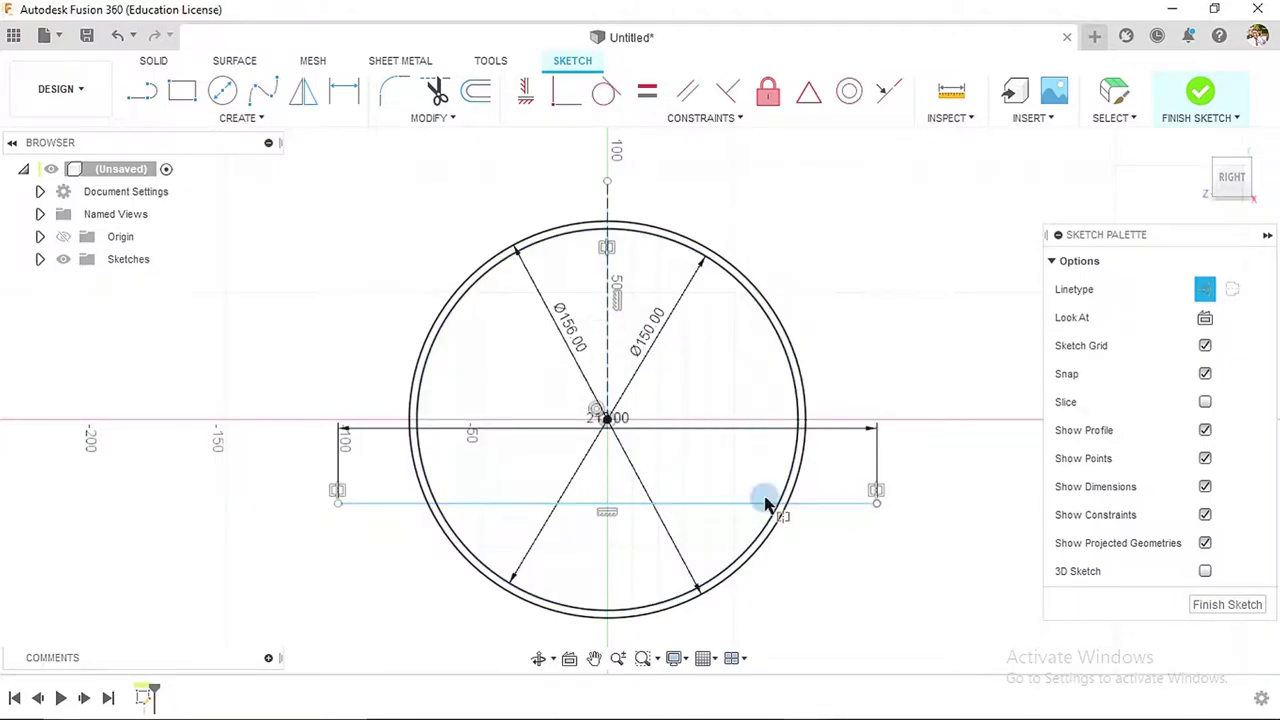
{"action": "key", "text": "Escape"}
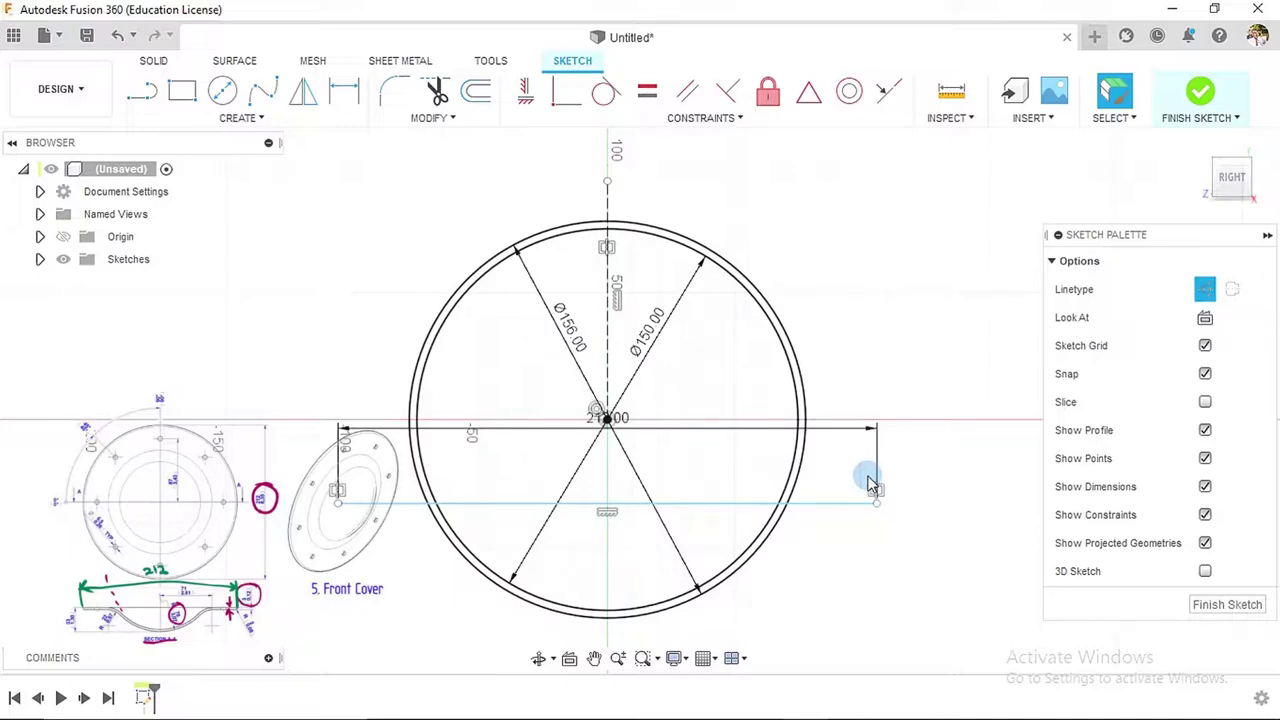
{"action": "scroll", "coordinate": [657, 540], "scroll_direction": "down", "scroll_amount": 2}
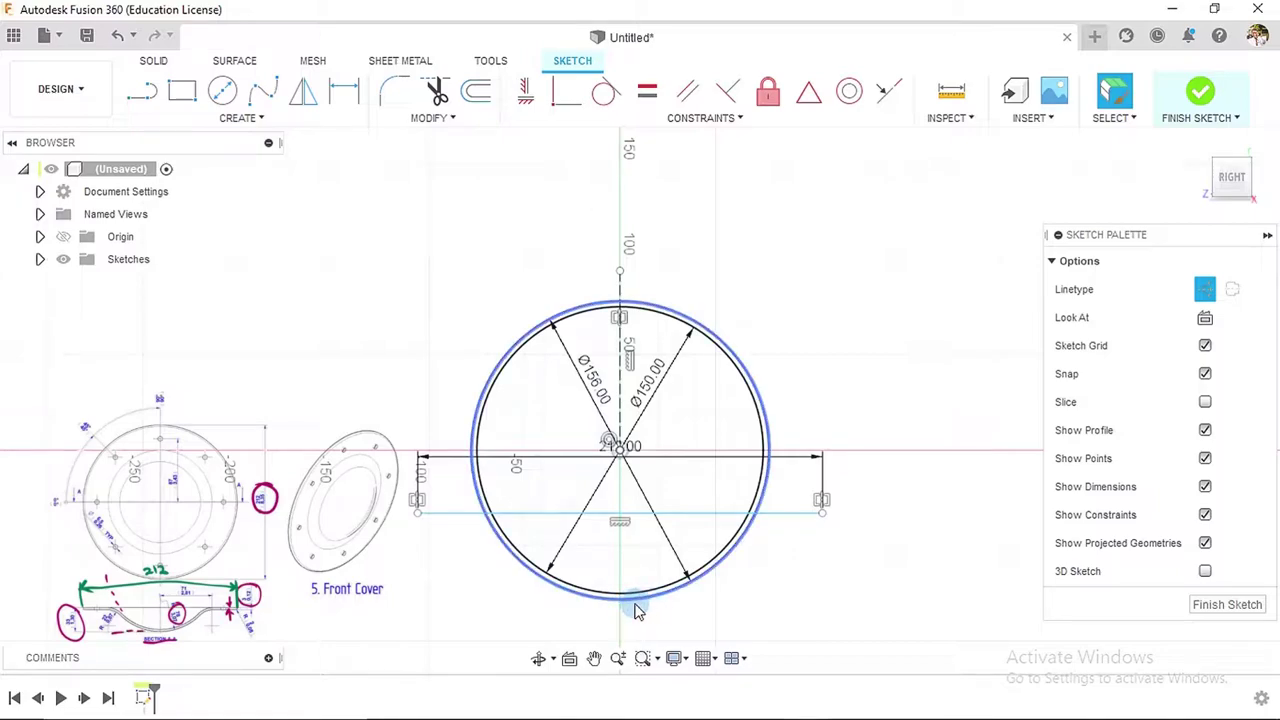
- Draw a horizontal construction line just below the outer circle
{"action": "left_click", "coordinate": [143, 91]}
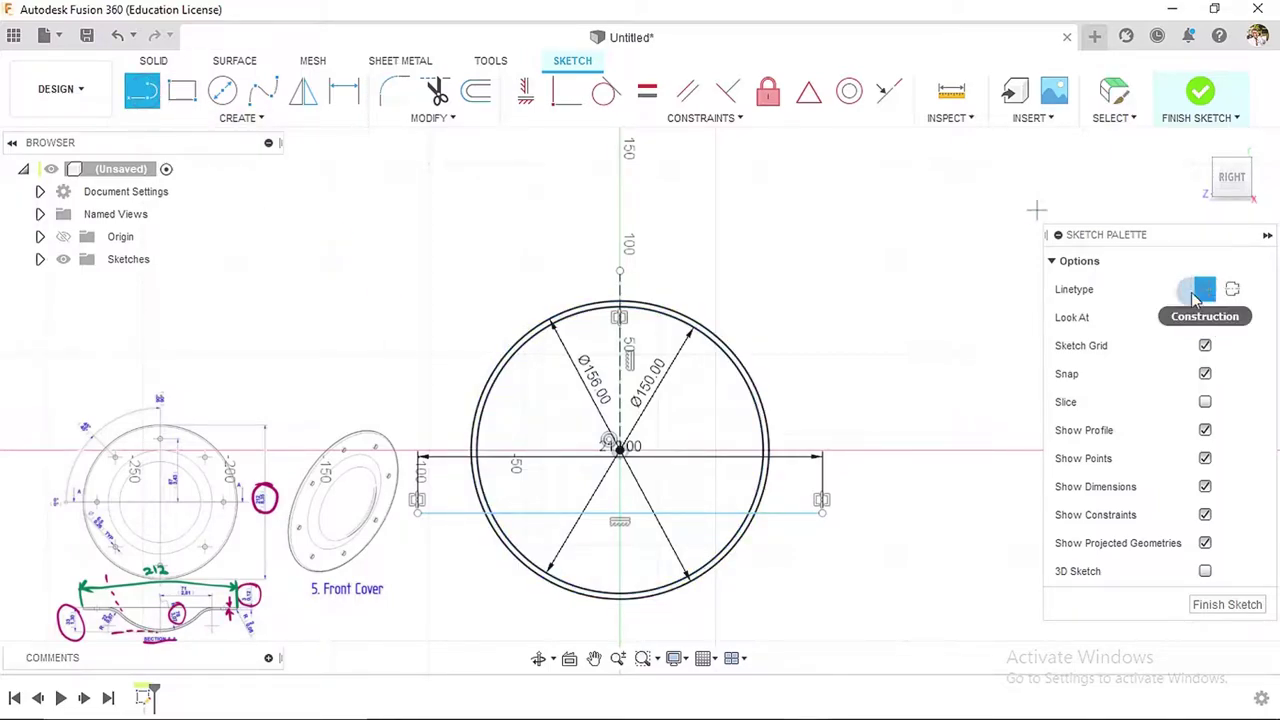
{"action": "scroll", "coordinate": [643, 626], "scroll_direction": "up", "scroll_amount": 1}
{"action": "scroll", "coordinate": [643, 626], "scroll_direction": "up", "scroll_amount": 2}
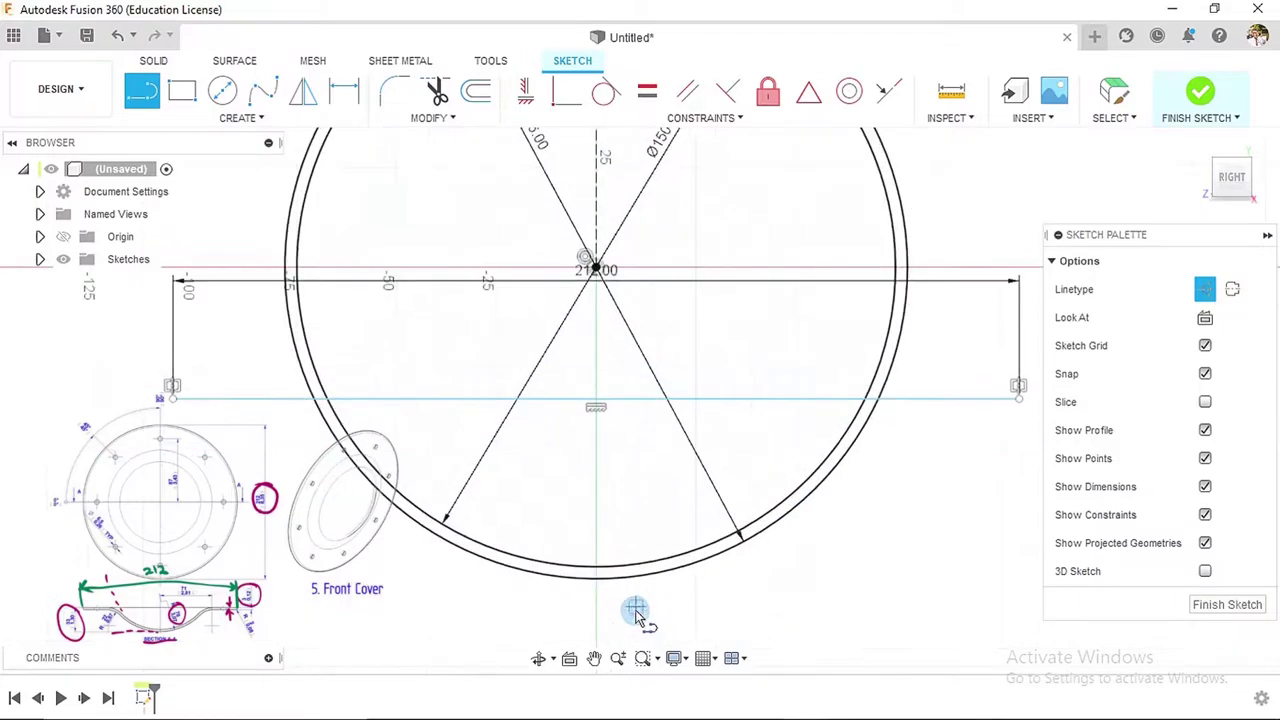
{"action": "left_click", "coordinate": [406, 590]}
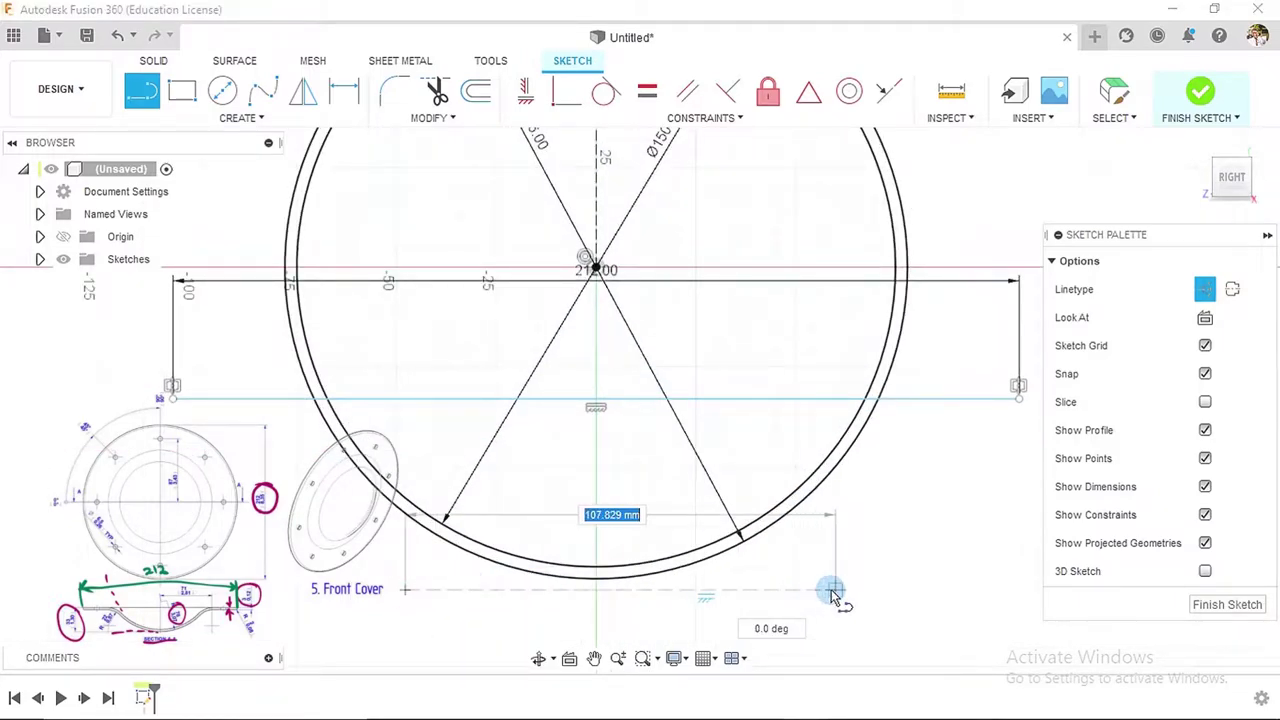
{"action": "left_click", "coordinate": [835, 591]}
{"action": "key", "text": "Escape"}
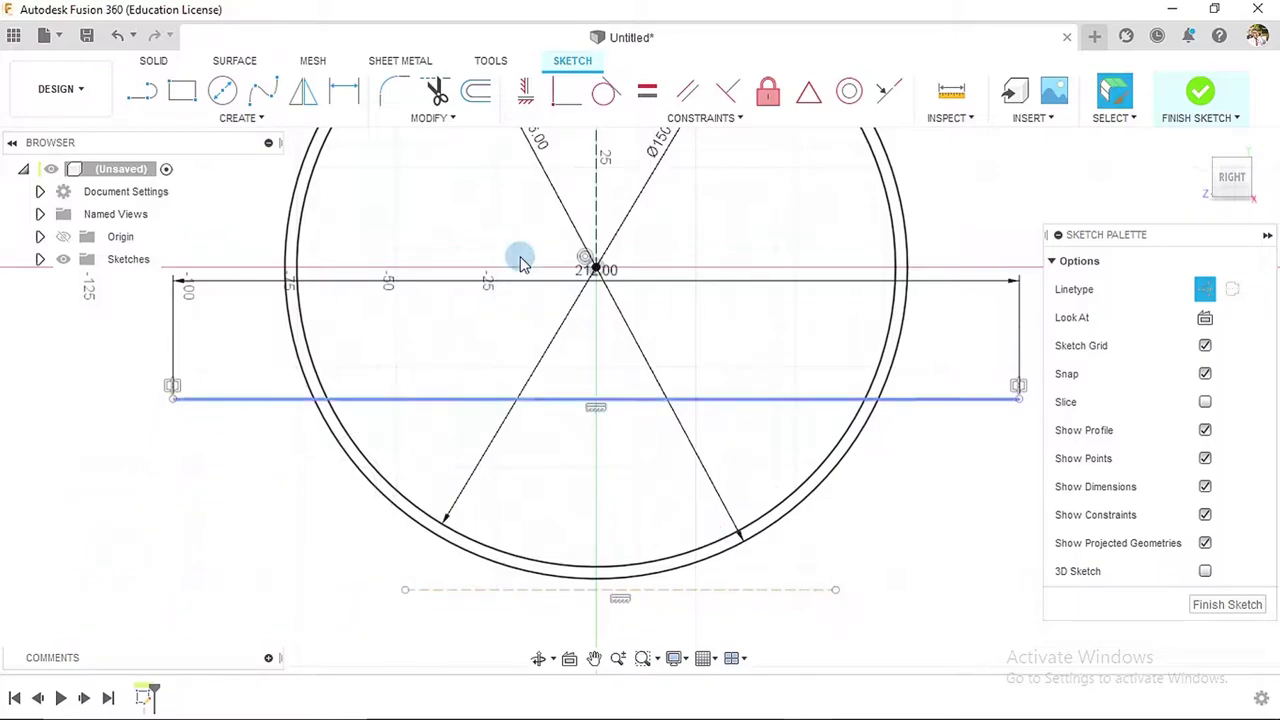
- Make the dashed line tangent to the outer Ø156 circle and try constraining it horizontal
{"action": "left_click", "coordinate": [605, 92]}
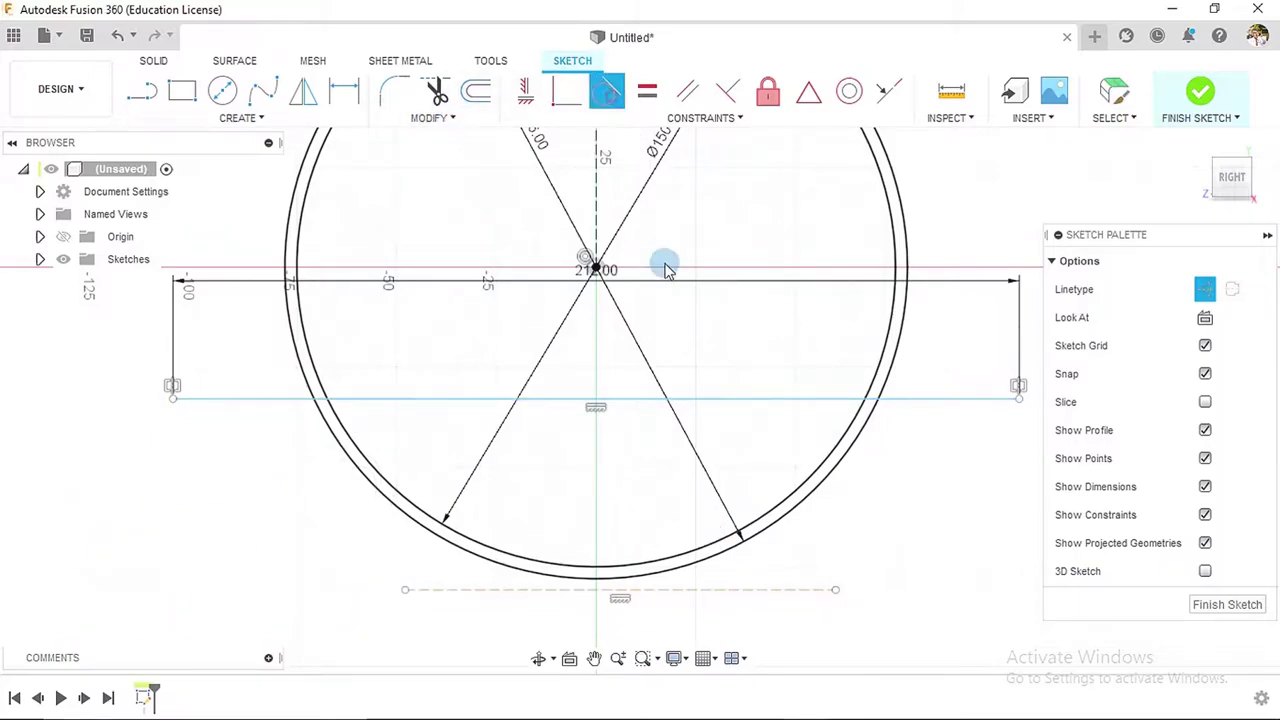
{"action": "left_click", "coordinate": [700, 591]}
{"action": "left_click", "coordinate": [700, 571]}
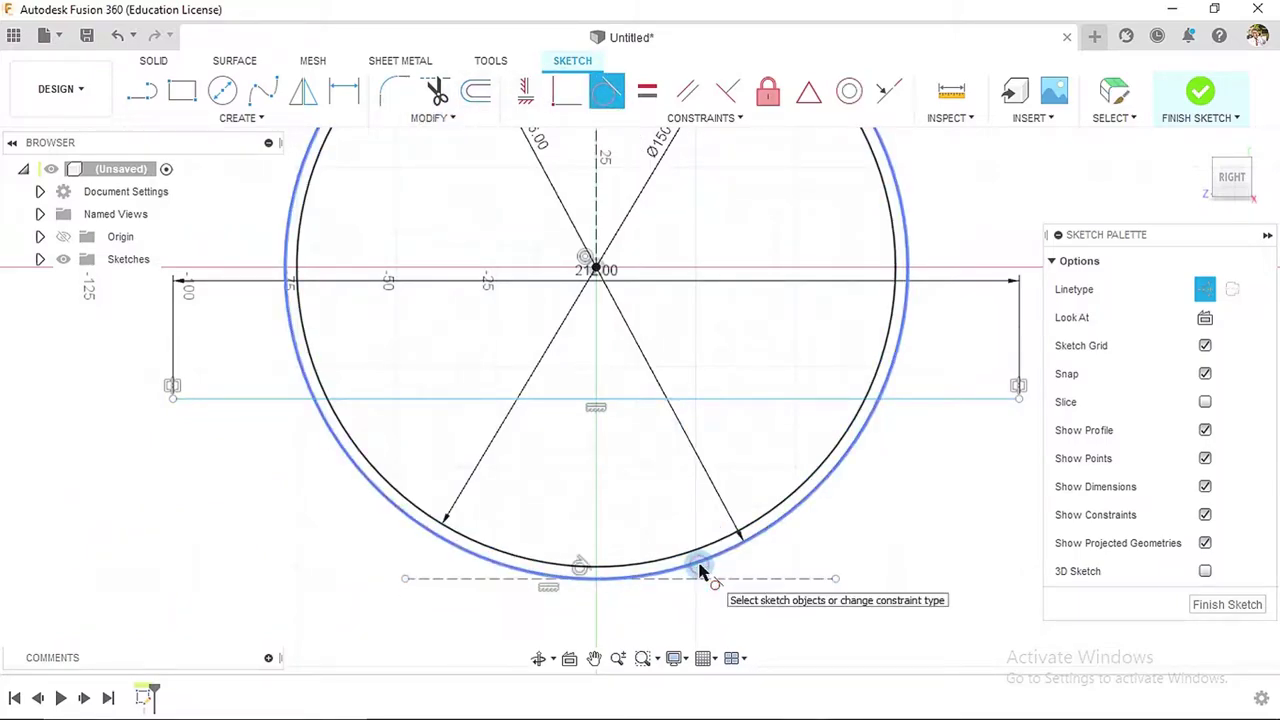
{"action": "left_click", "coordinate": [525, 92]}
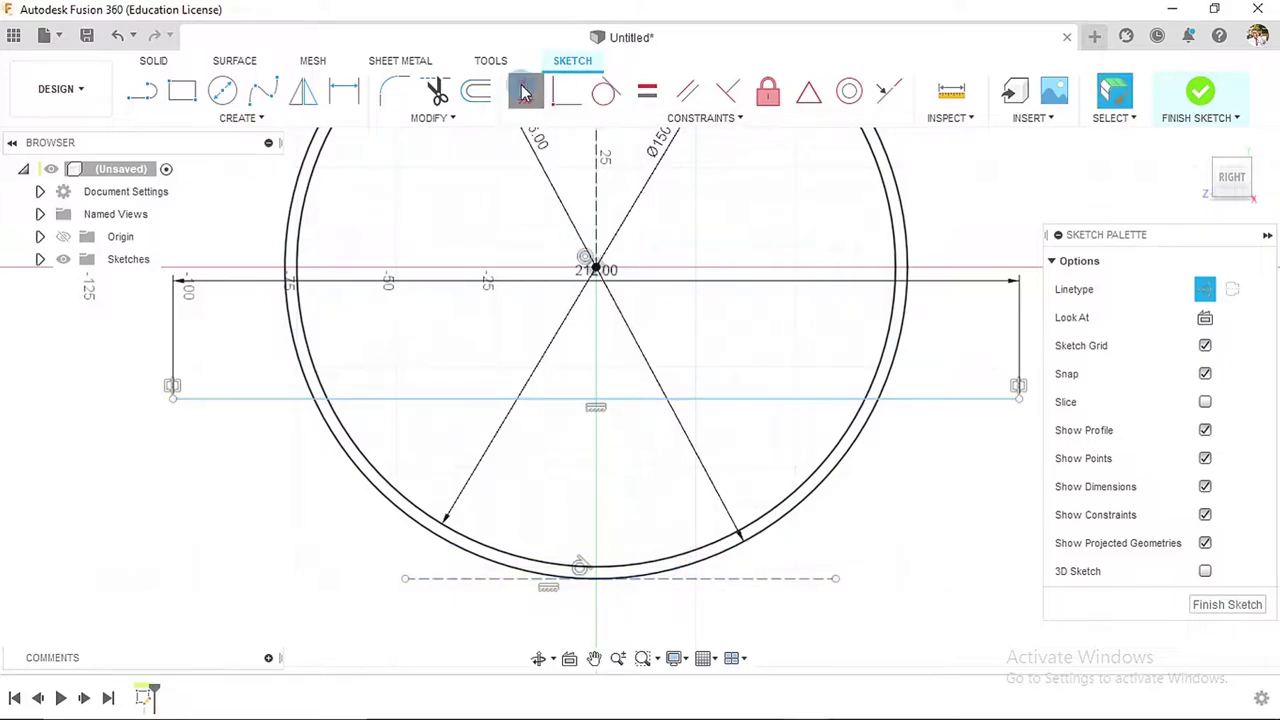
{"action": "left_click", "coordinate": [782, 582]}
{"action": "key", "text": "Escape"}
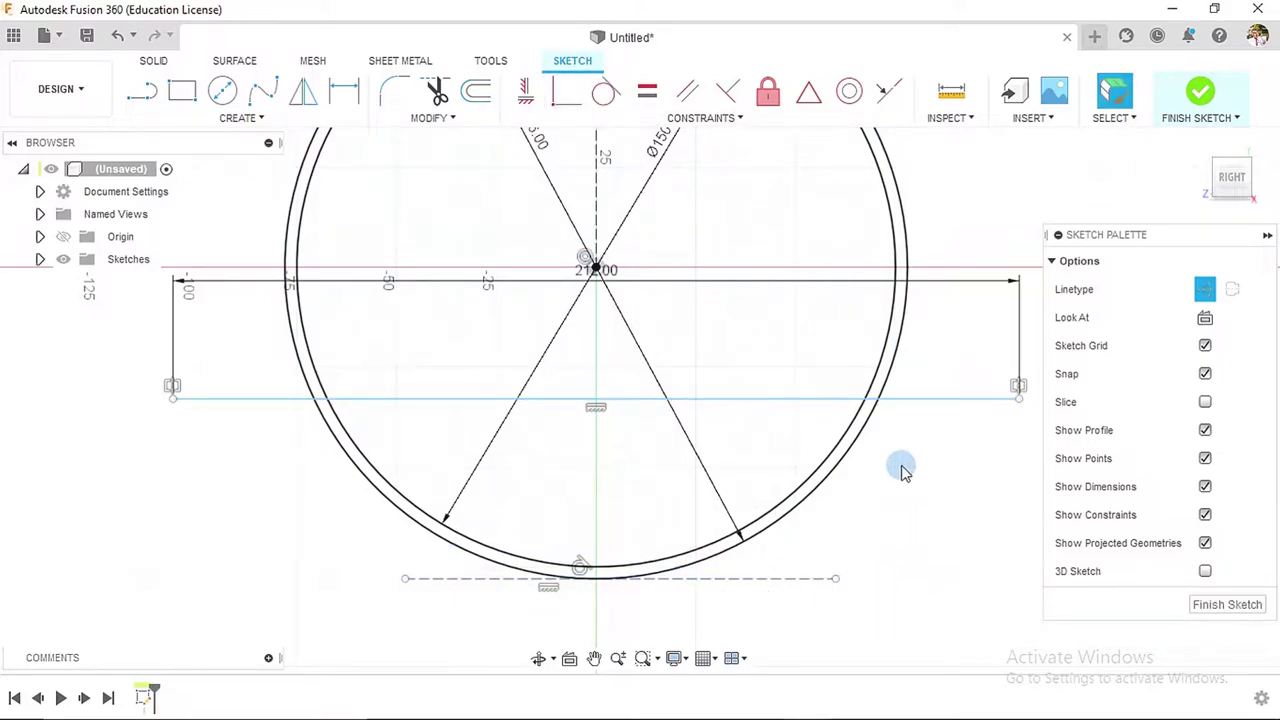
{"action": "scroll", "coordinate": [900, 465], "scroll_direction": "up", "scroll_amount": 2}
{"action": "scroll", "coordinate": [900, 470], "scroll_direction": "up", "scroll_amount": 1}
- Dimension the 212 mm line 33 mm from the dashed tangent construction line
{"action": "left_click", "coordinate": [343, 92]}
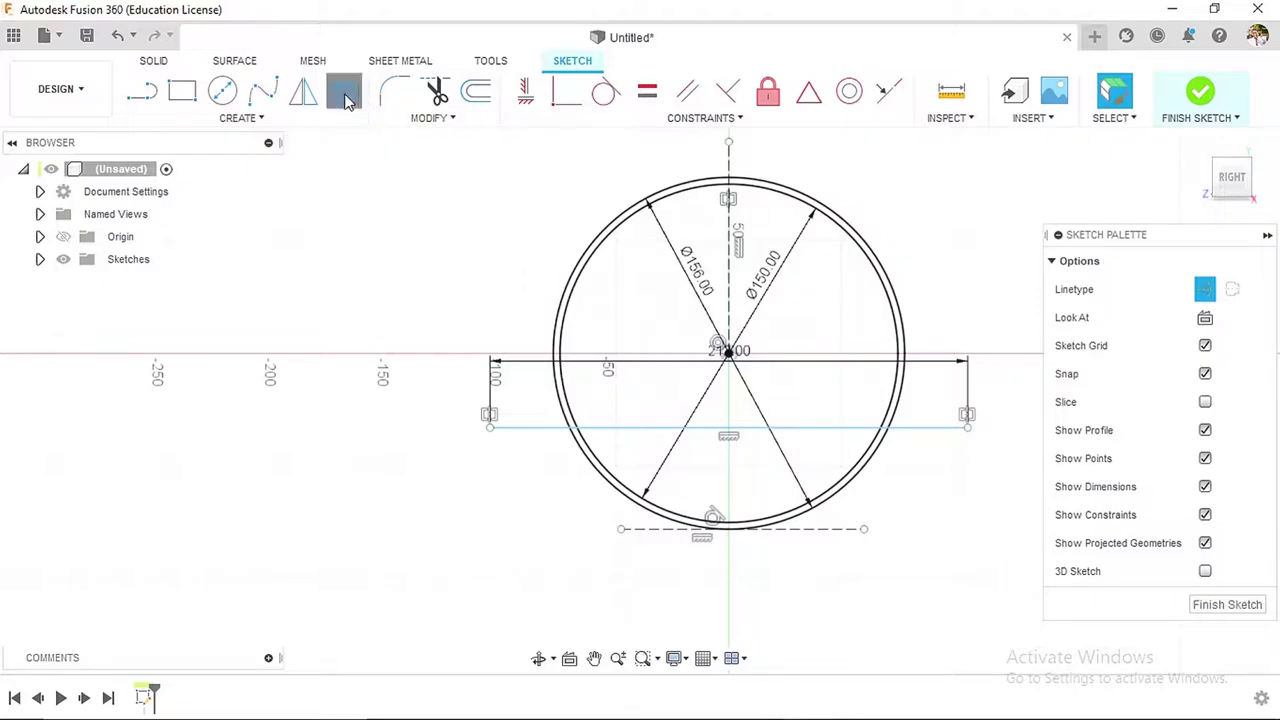
{"action": "left_click", "coordinate": [529, 428]}
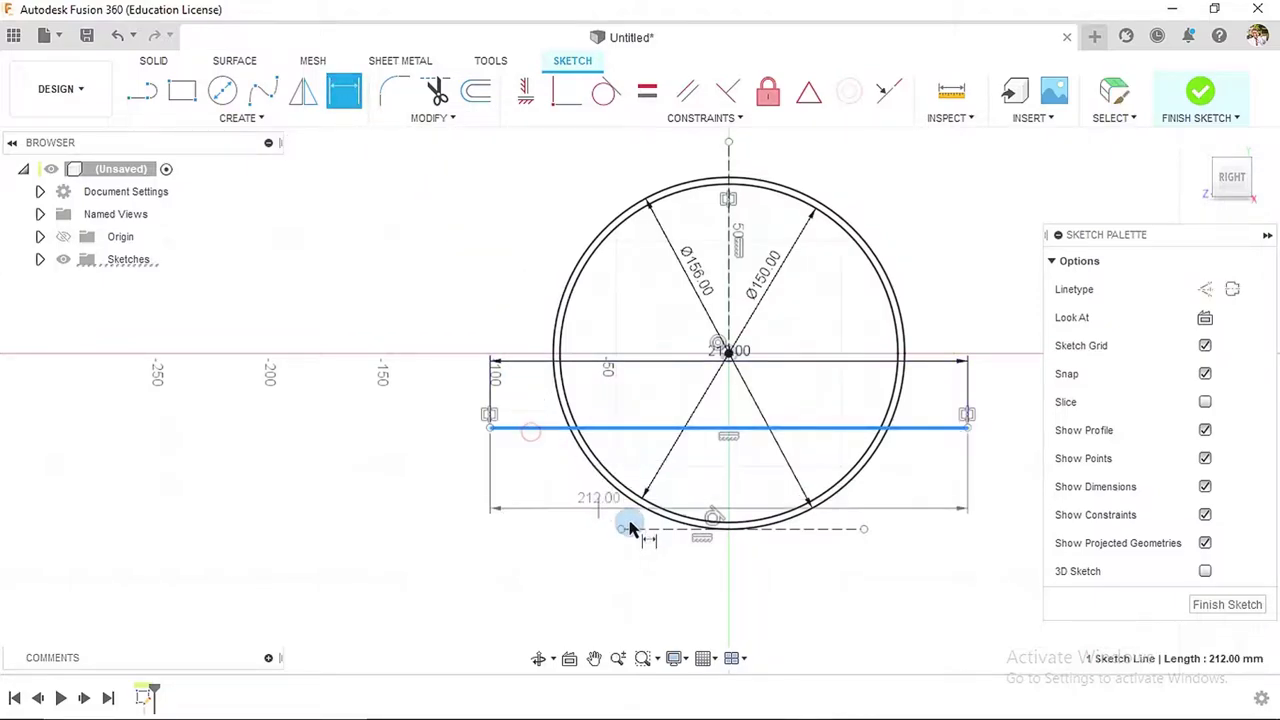
{"action": "left_click", "coordinate": [643, 529]}
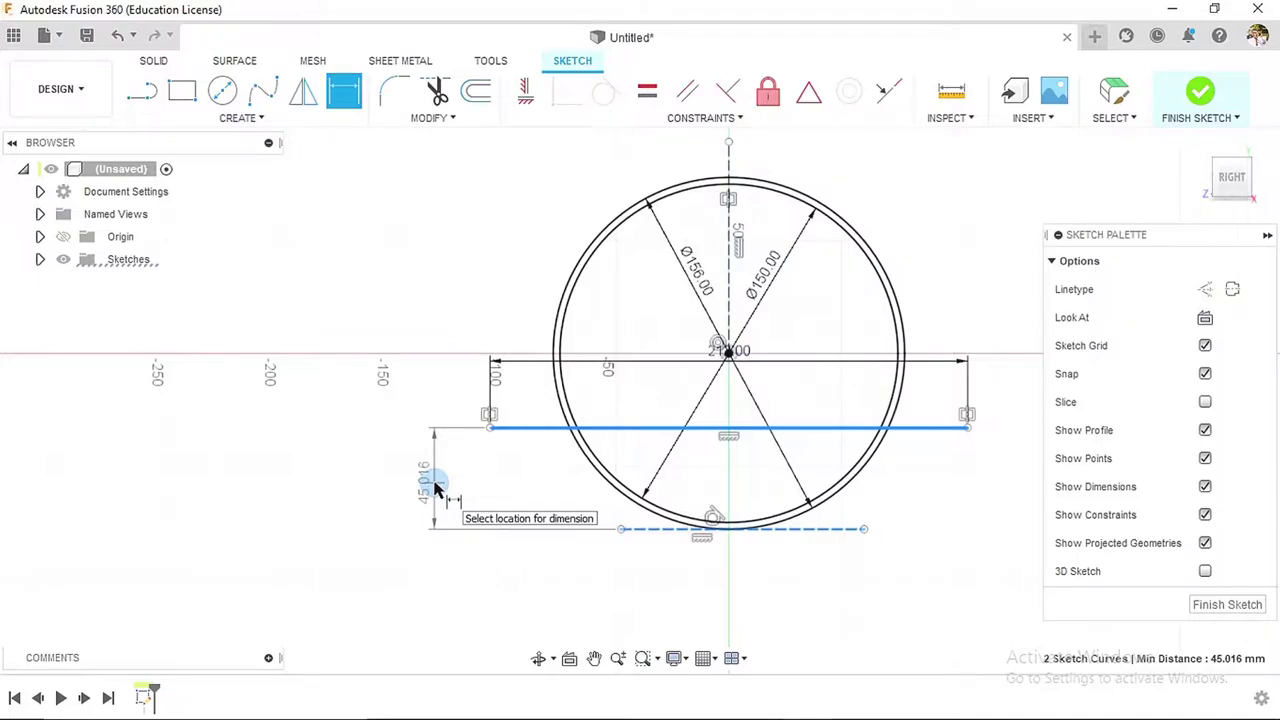
{"action": "left_click", "coordinate": [435, 487]}
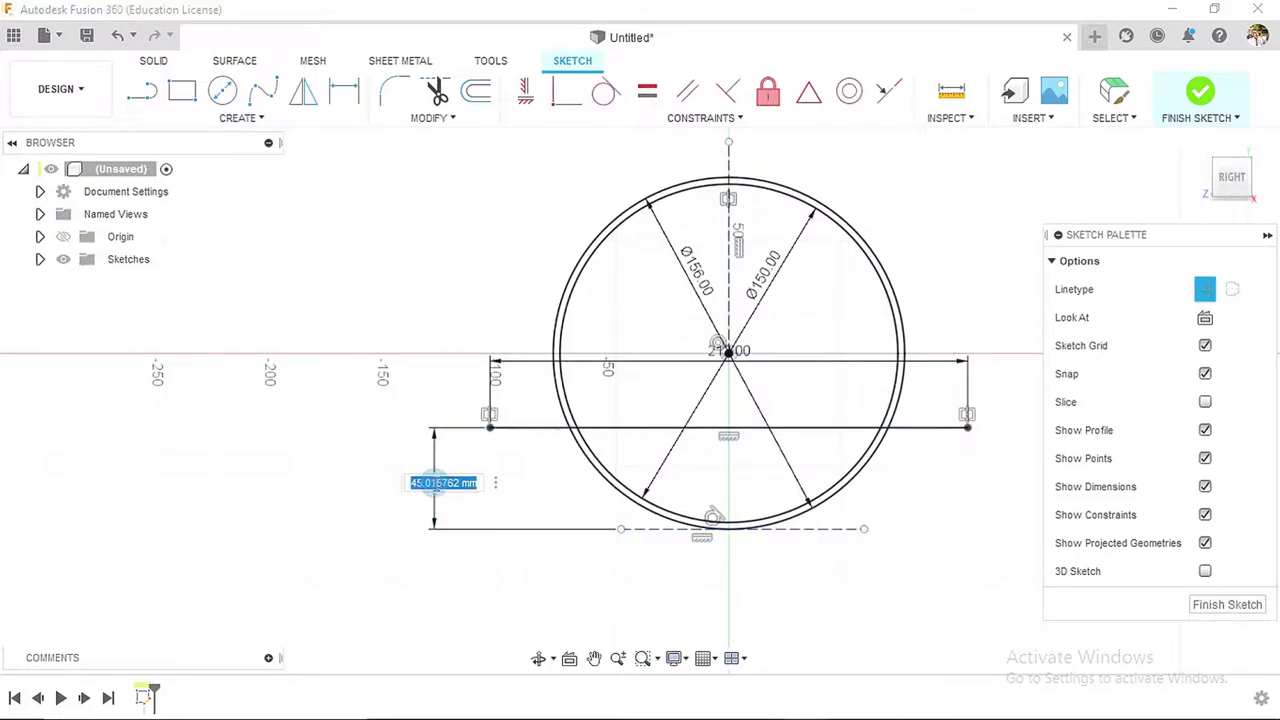
{"action": "key", "text": "Return"}
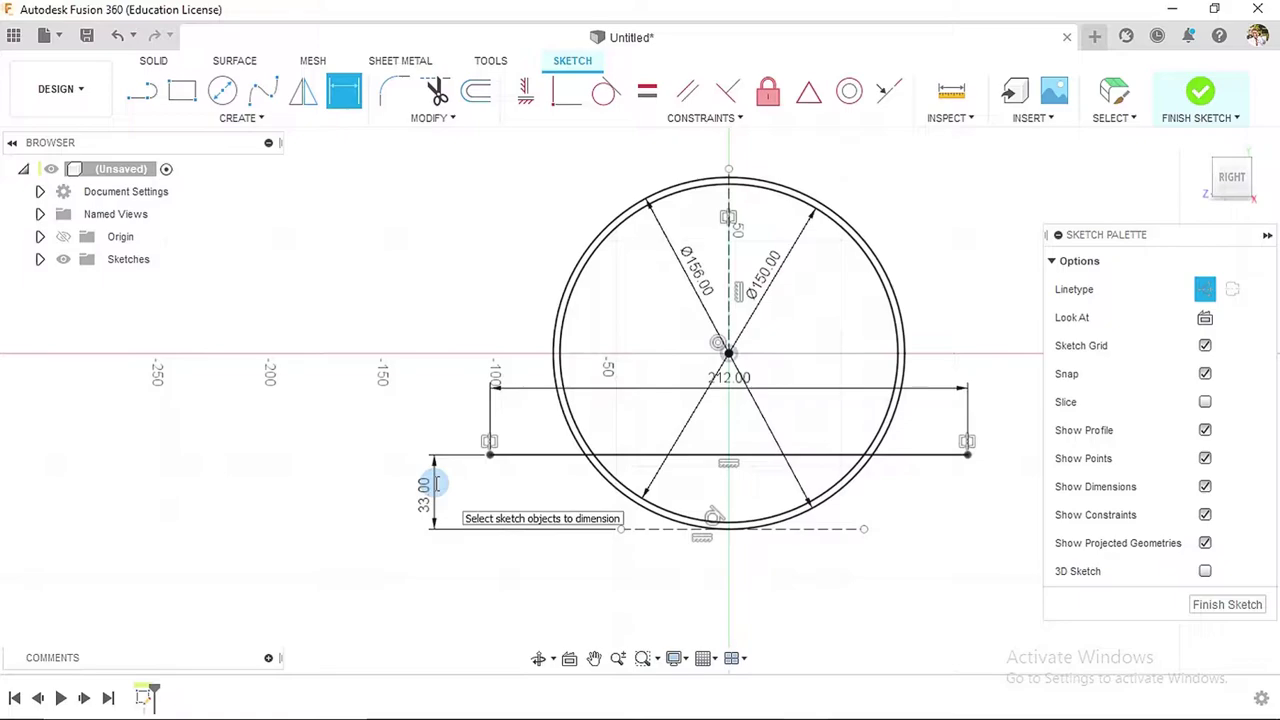
{"action": "key", "text": "Escape"}
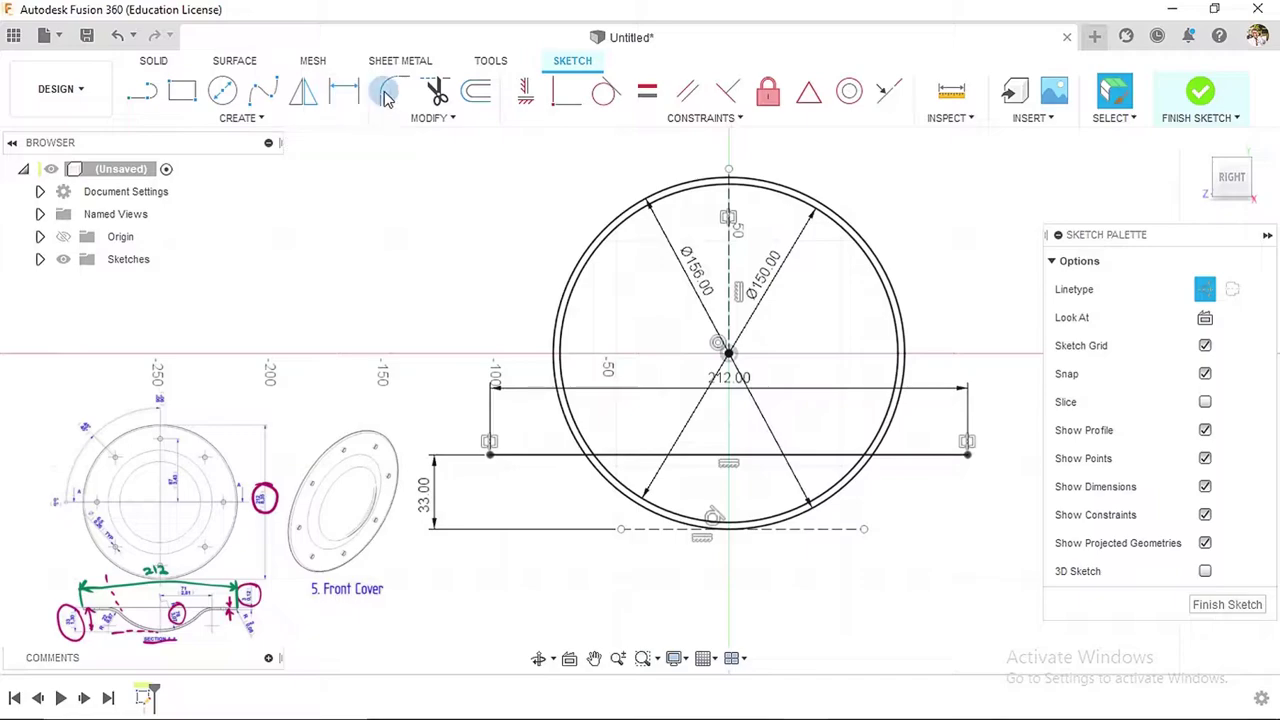
- Offset the 212 mm horizontal line by 3 mm to create a parallel copy
{"action": "left_click", "coordinate": [476, 92]}
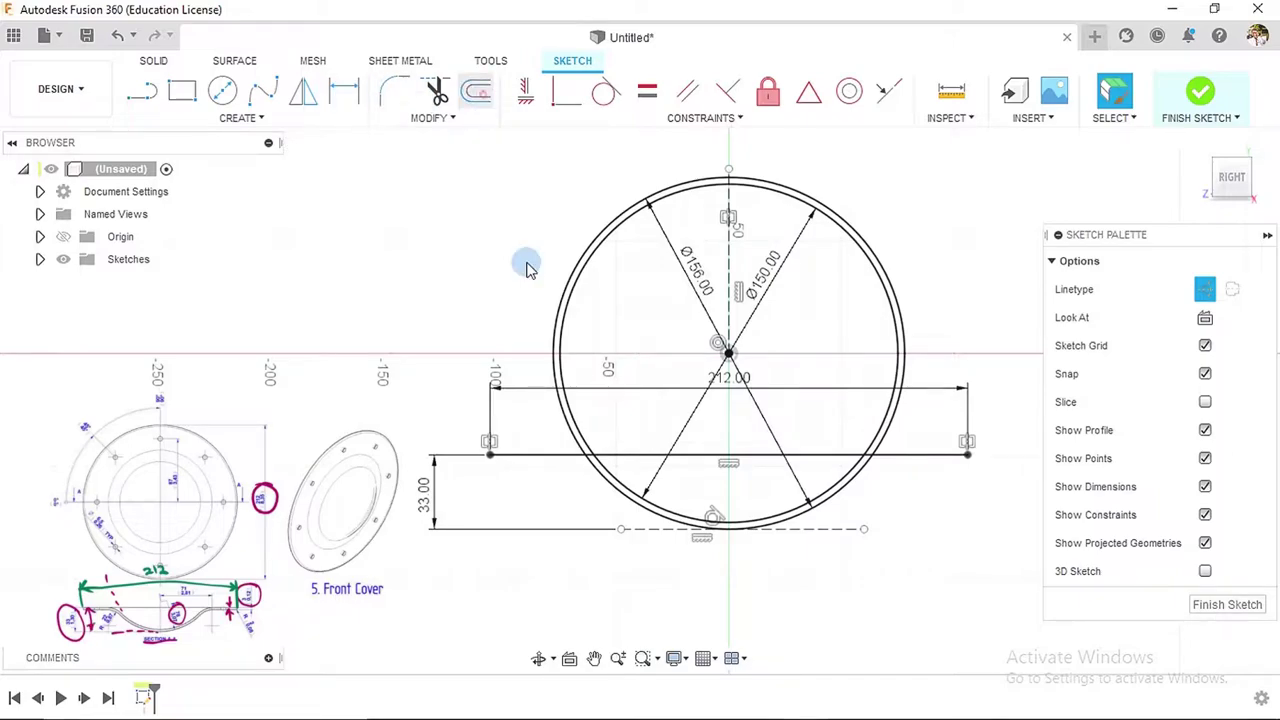
{"action": "left_click", "coordinate": [524, 458]}
{"action": "left_click", "coordinate": [524, 458]}
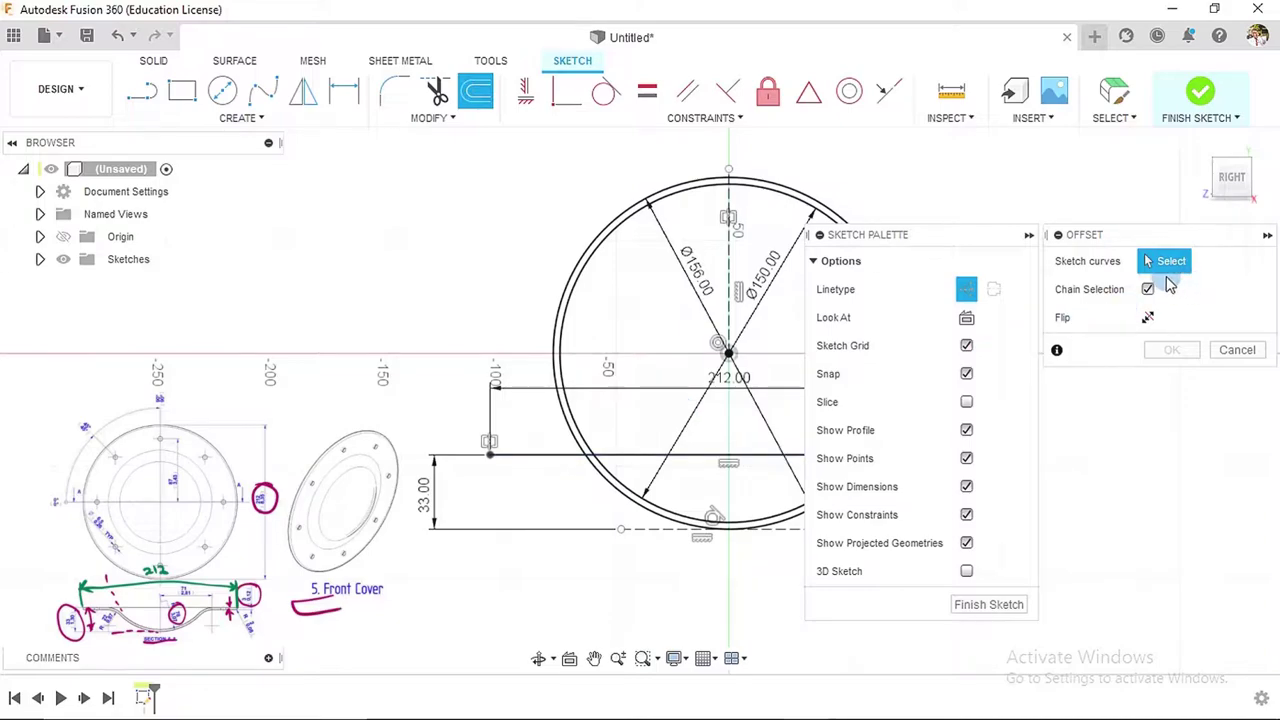
{"action": "left_click", "coordinate": [537, 459]}
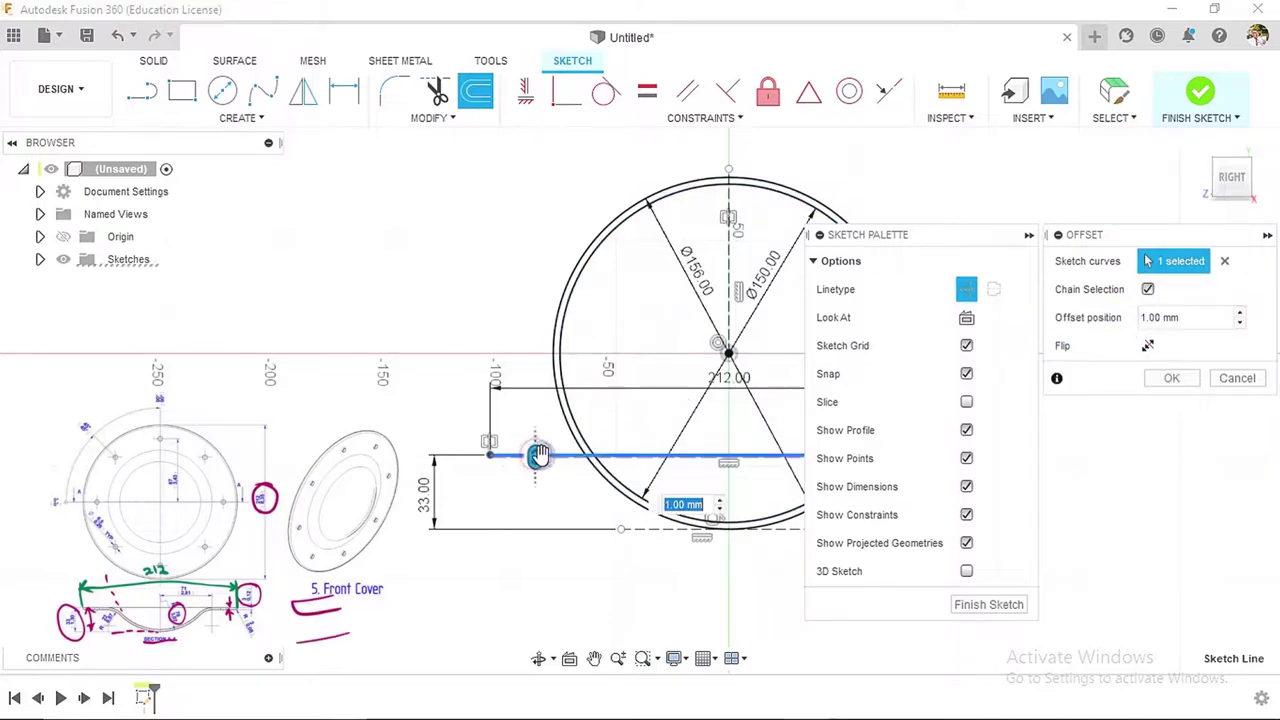
{"action": "left_click", "coordinate": [1146, 317]}
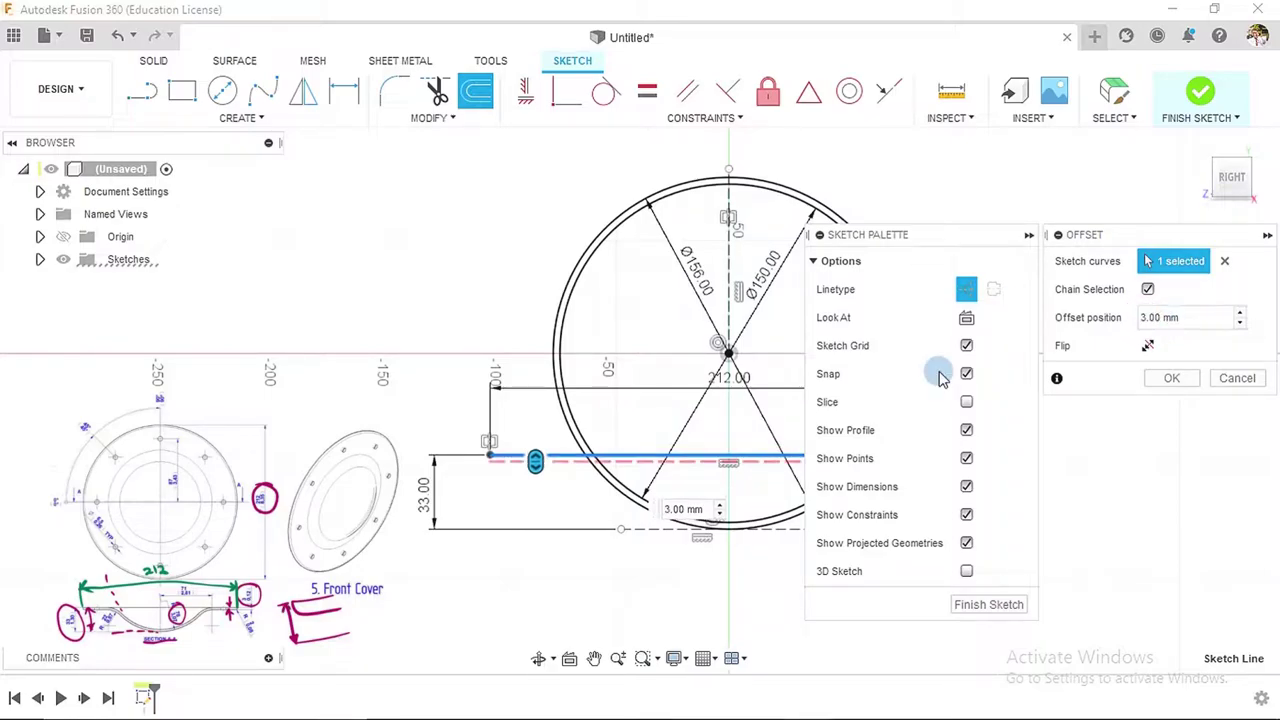
{"action": "left_click", "coordinate": [1002, 324]}
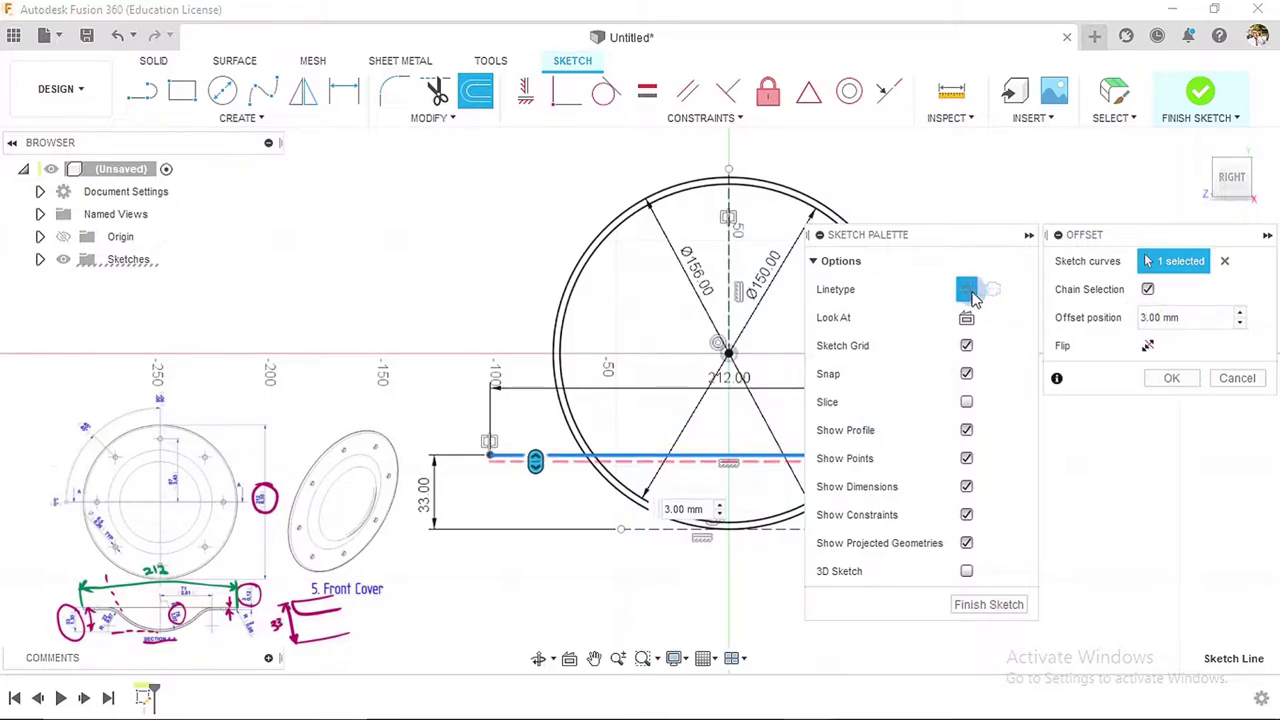
{"action": "left_click", "coordinate": [1169, 377]}
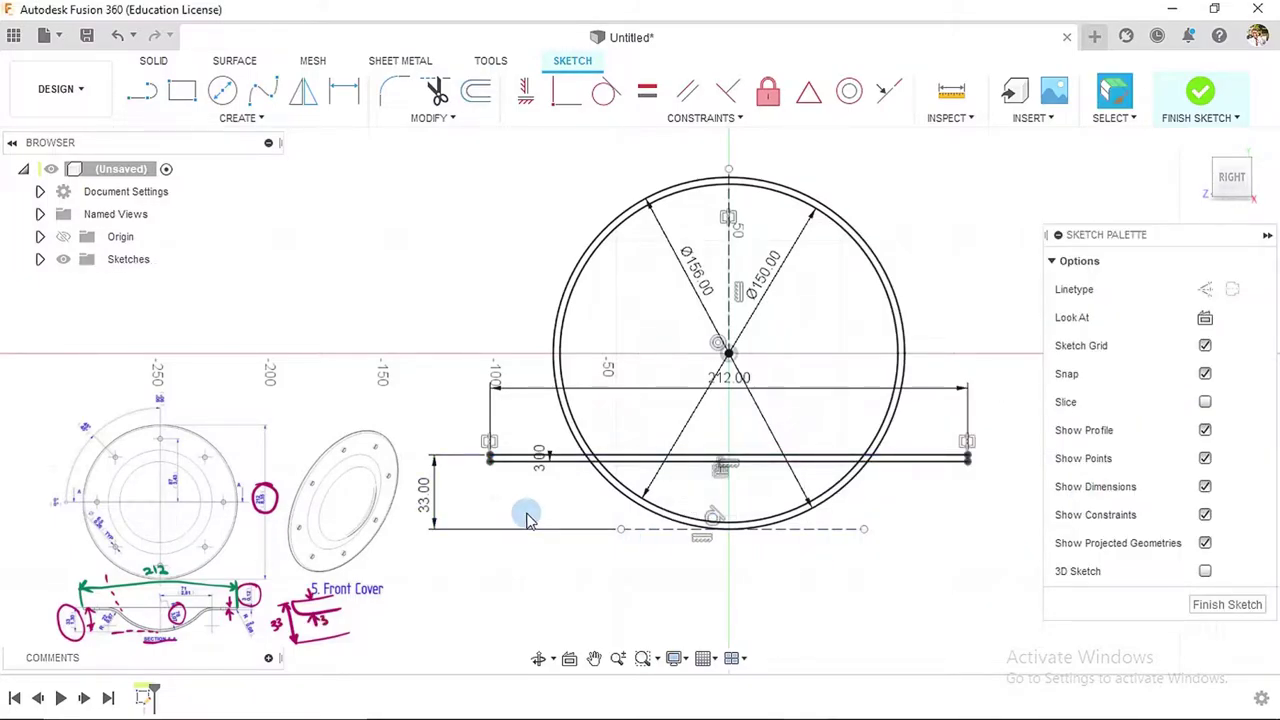
{"action": "scroll", "coordinate": [480, 507], "scroll_direction": "up", "scroll_amount": 2}
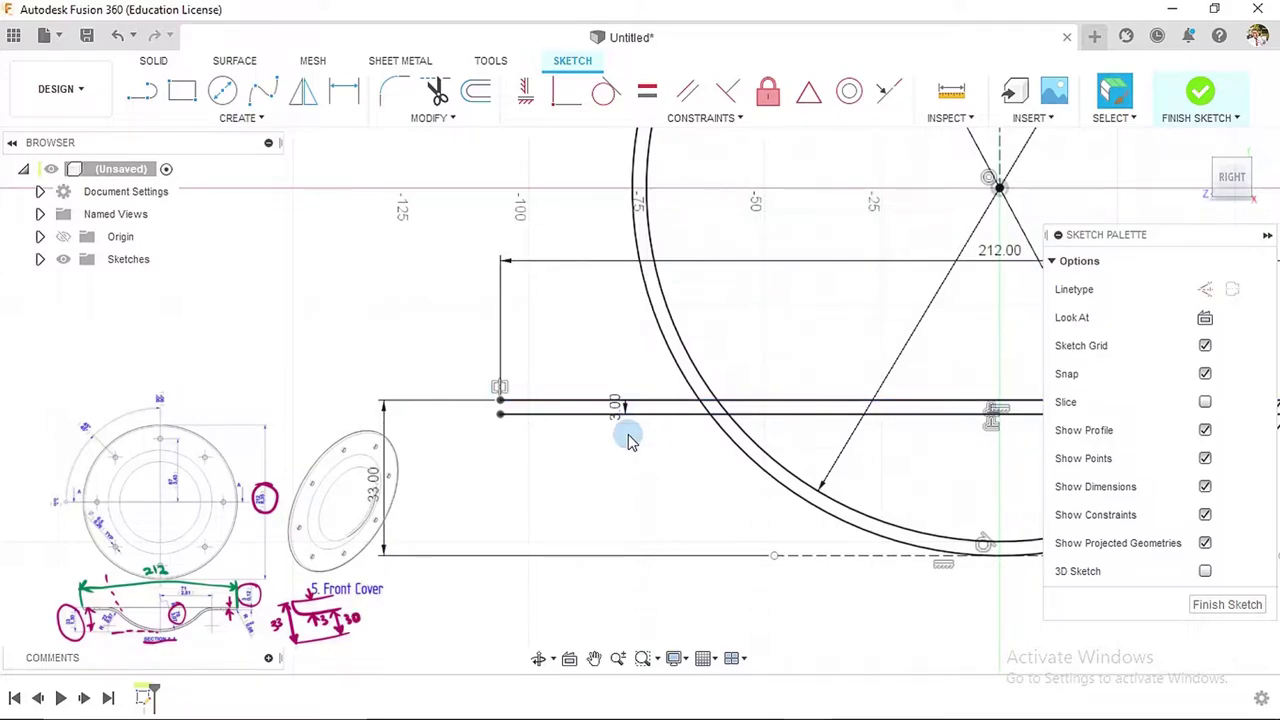
{"action": "scroll", "coordinate": [618, 460], "scroll_direction": "down", "scroll_amount": 2}
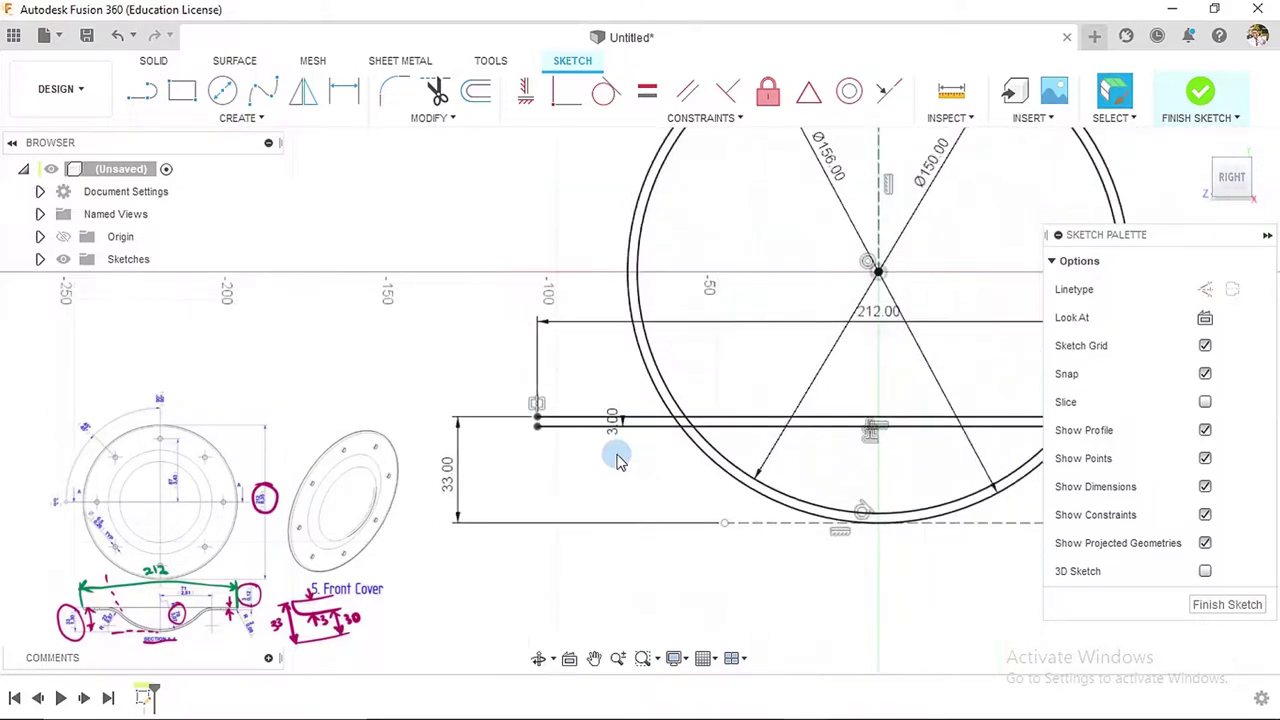
{"action": "scroll", "coordinate": [566, 460], "scroll_direction": "up", "scroll_amount": 2}
{"action": "left_click", "coordinate": [155, 92]}
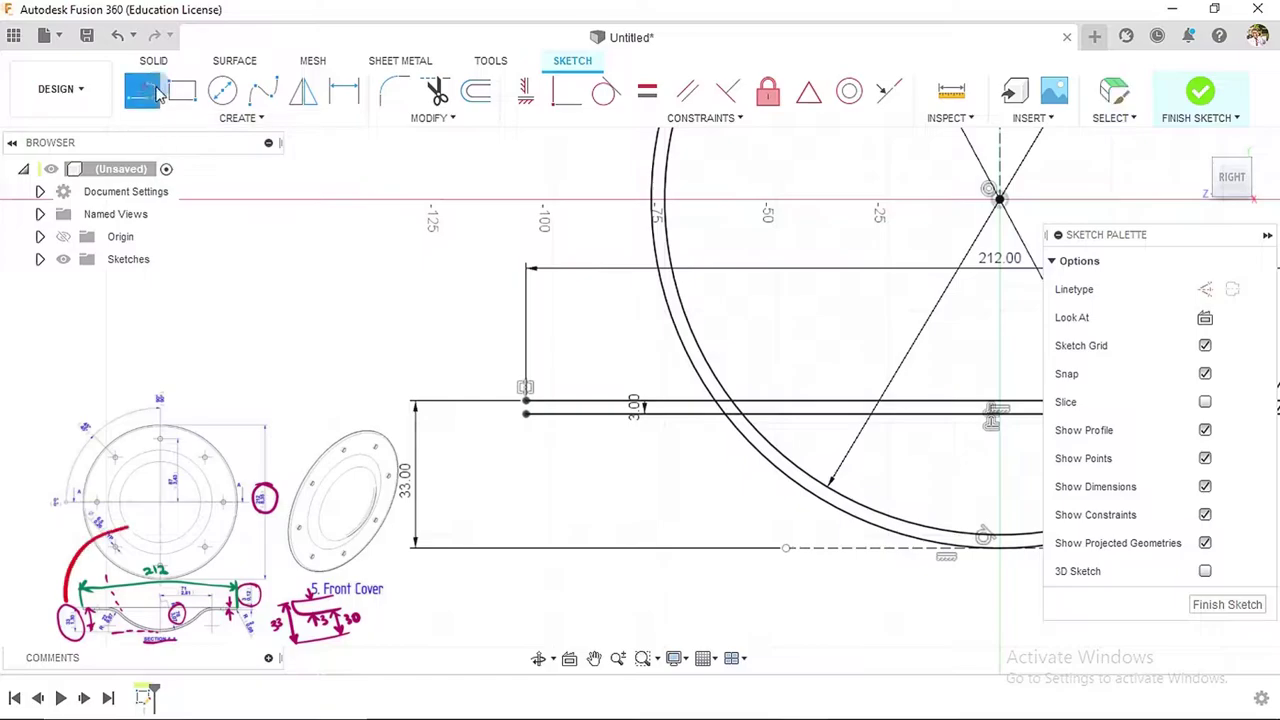
{"action": "scroll", "coordinate": [520, 412], "scroll_direction": "up", "scroll_amount": 2}
{"action": "left_click", "coordinate": [520, 405]}
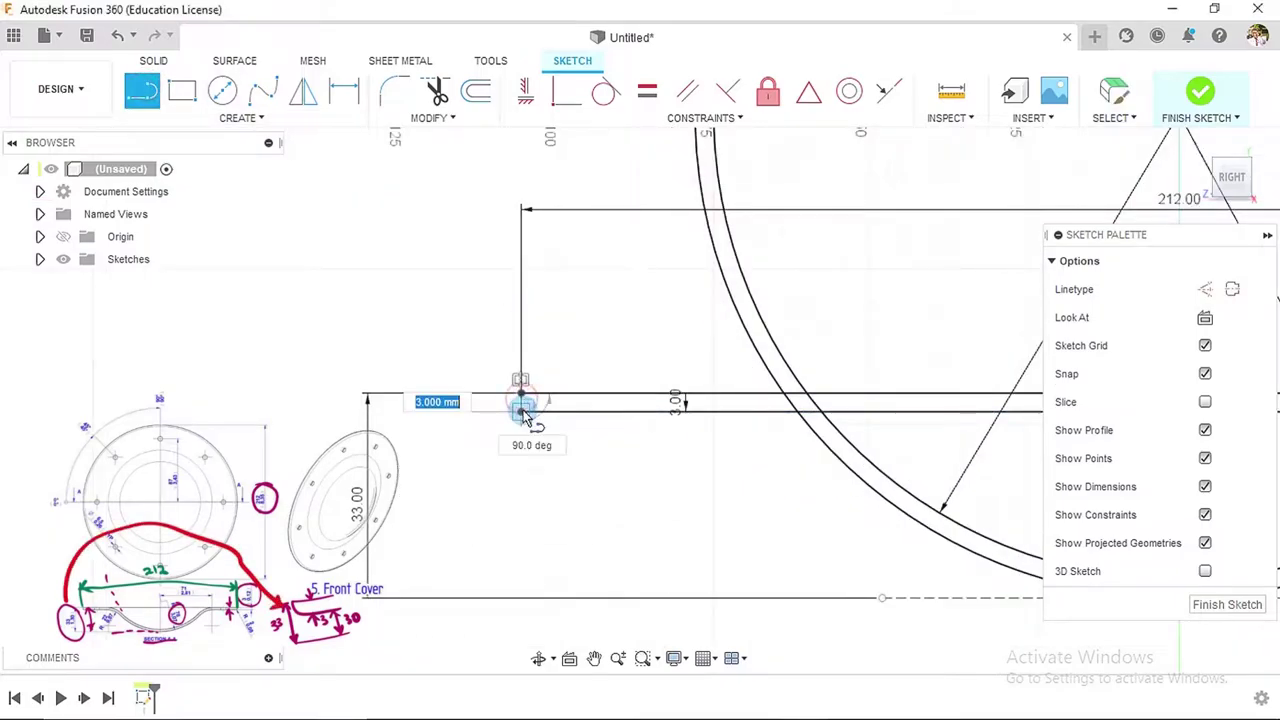
{"action": "scroll", "coordinate": [663, 437], "scroll_direction": "down", "scroll_amount": 5}
{"action": "scroll", "coordinate": [871, 437], "scroll_direction": "up", "scroll_amount": 5}
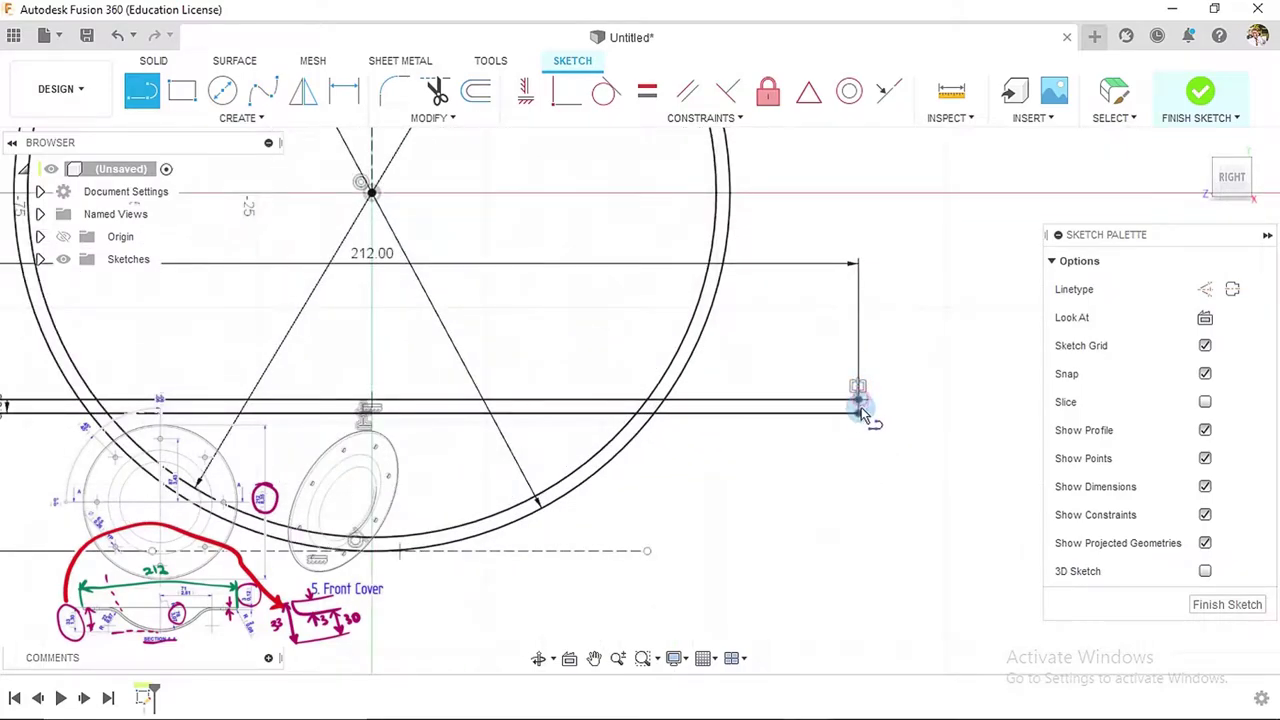
{"action": "left_click", "coordinate": [858, 406]}
{"action": "scroll", "coordinate": [897, 470], "scroll_direction": "down", "scroll_amount": 5}
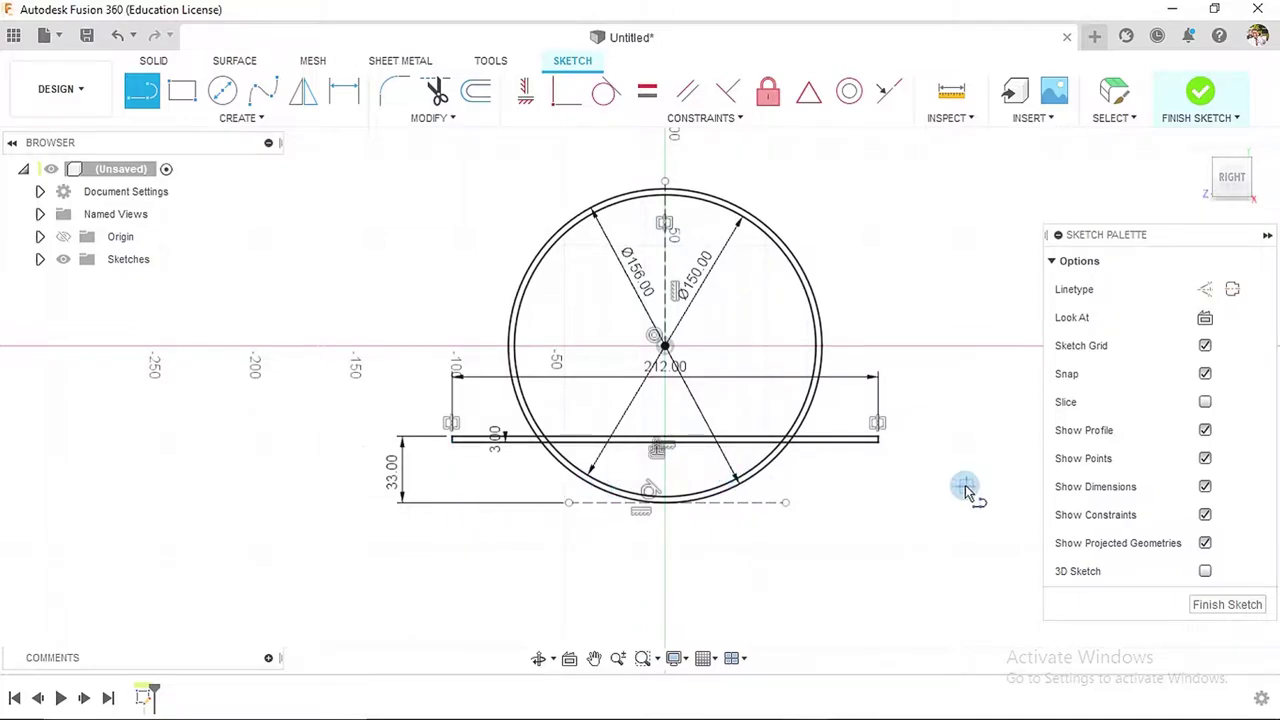
{"action": "scroll", "coordinate": [895, 469], "scroll_direction": "up", "scroll_amount": 5}
{"action": "scroll", "coordinate": [892, 465], "scroll_direction": "up", "scroll_amount": 1}
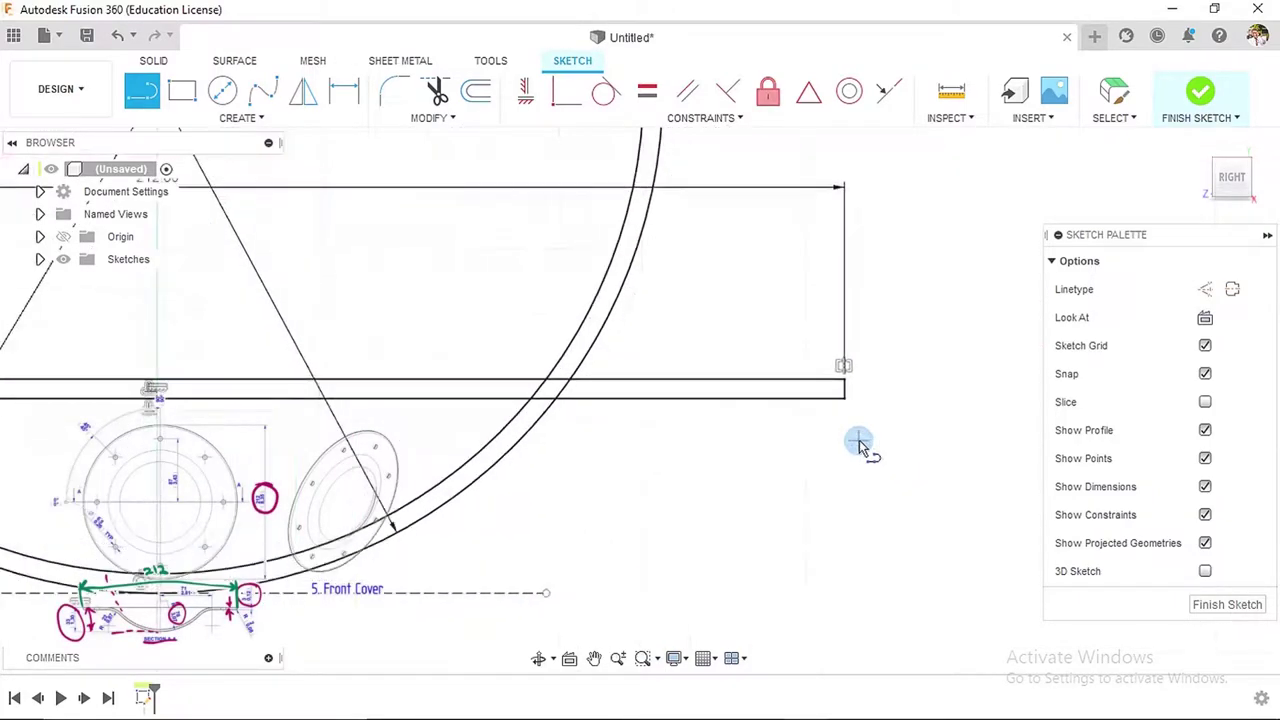
- Draw a Ø4 mm circle near the right end of the flange band
{"action": "left_click", "coordinate": [226, 90]}
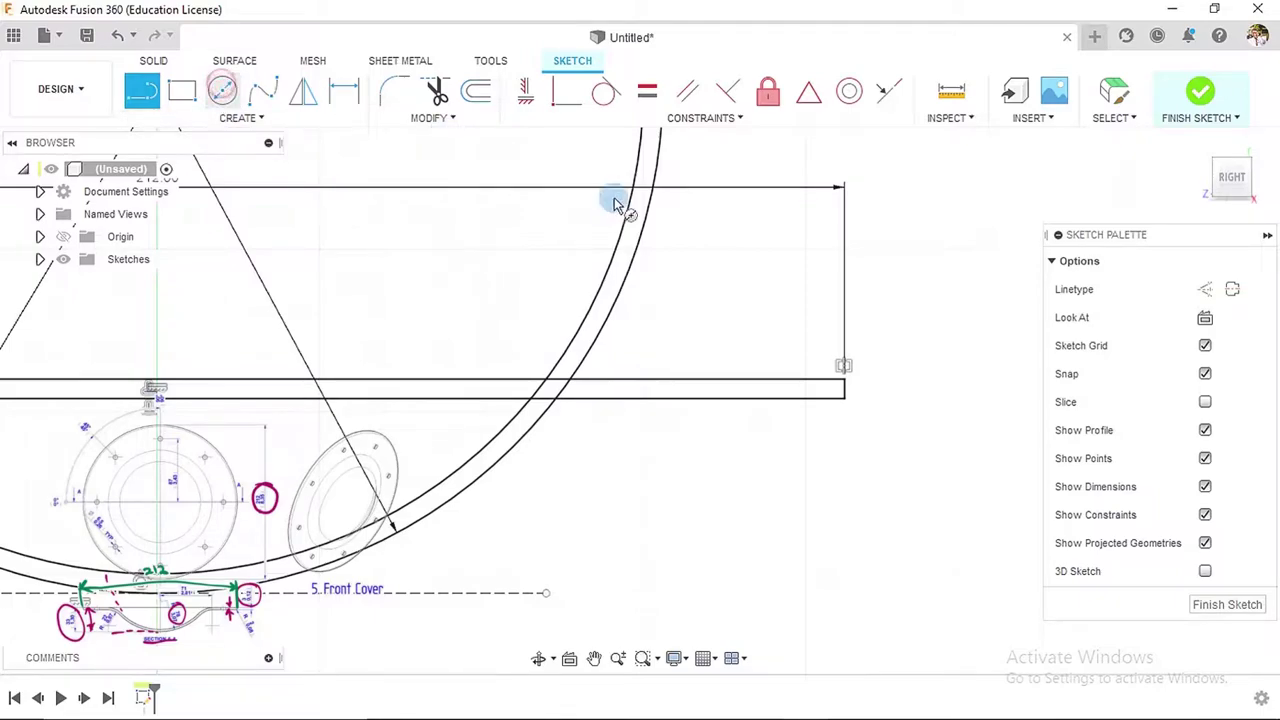
{"action": "scroll", "coordinate": [838, 445], "scroll_direction": "up", "scroll_amount": 1}
{"action": "scroll", "coordinate": [838, 440], "scroll_direction": "up", "scroll_amount": 3}
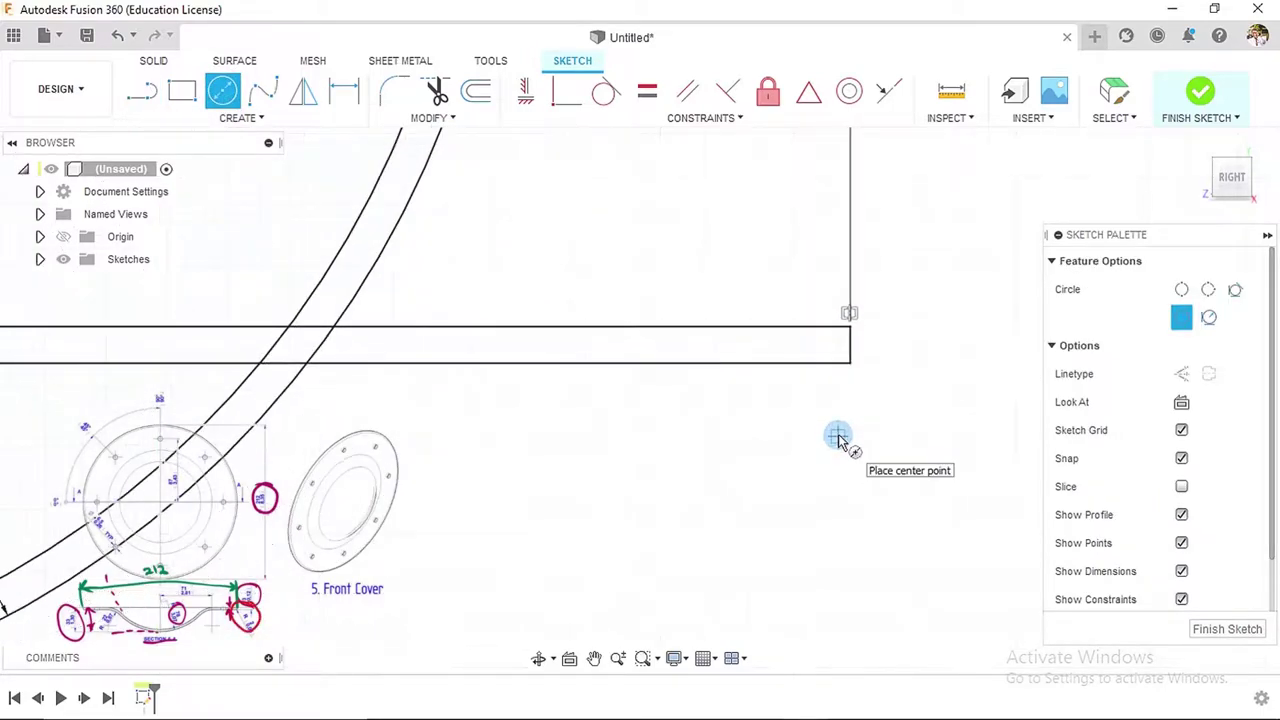
{"action": "left_click", "coordinate": [806, 324]}
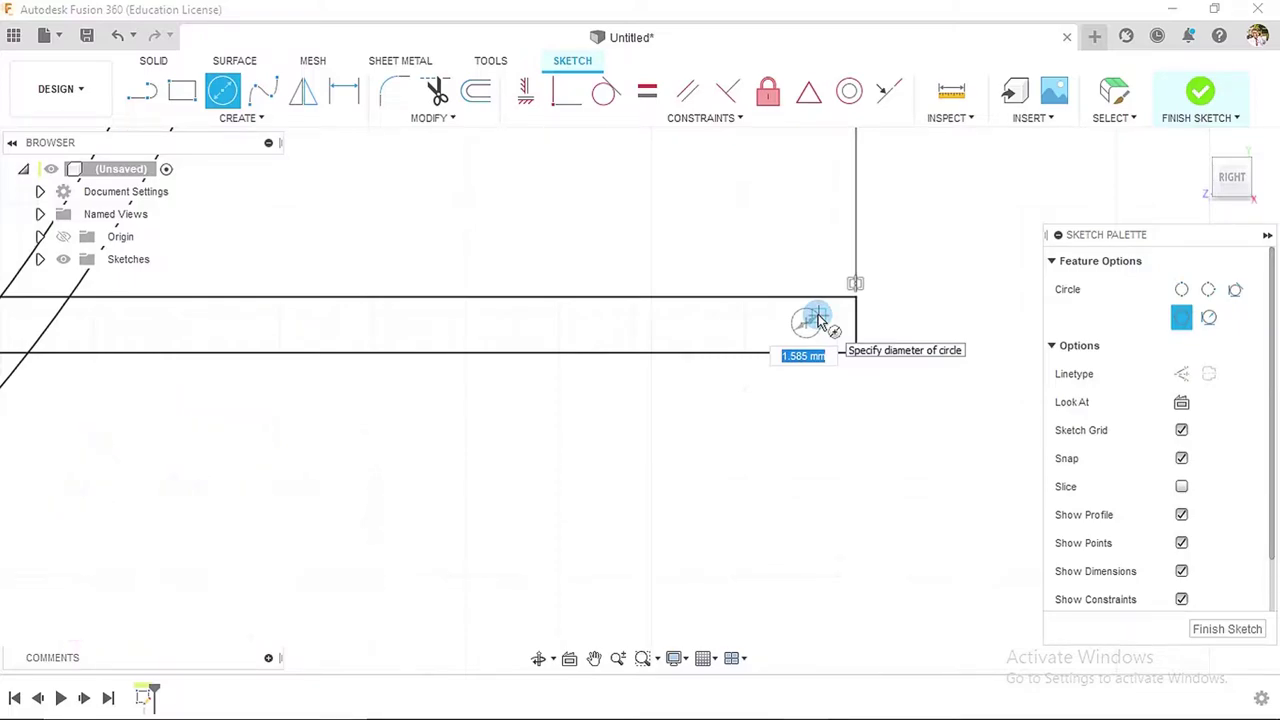
{"action": "key", "text": "Return"}
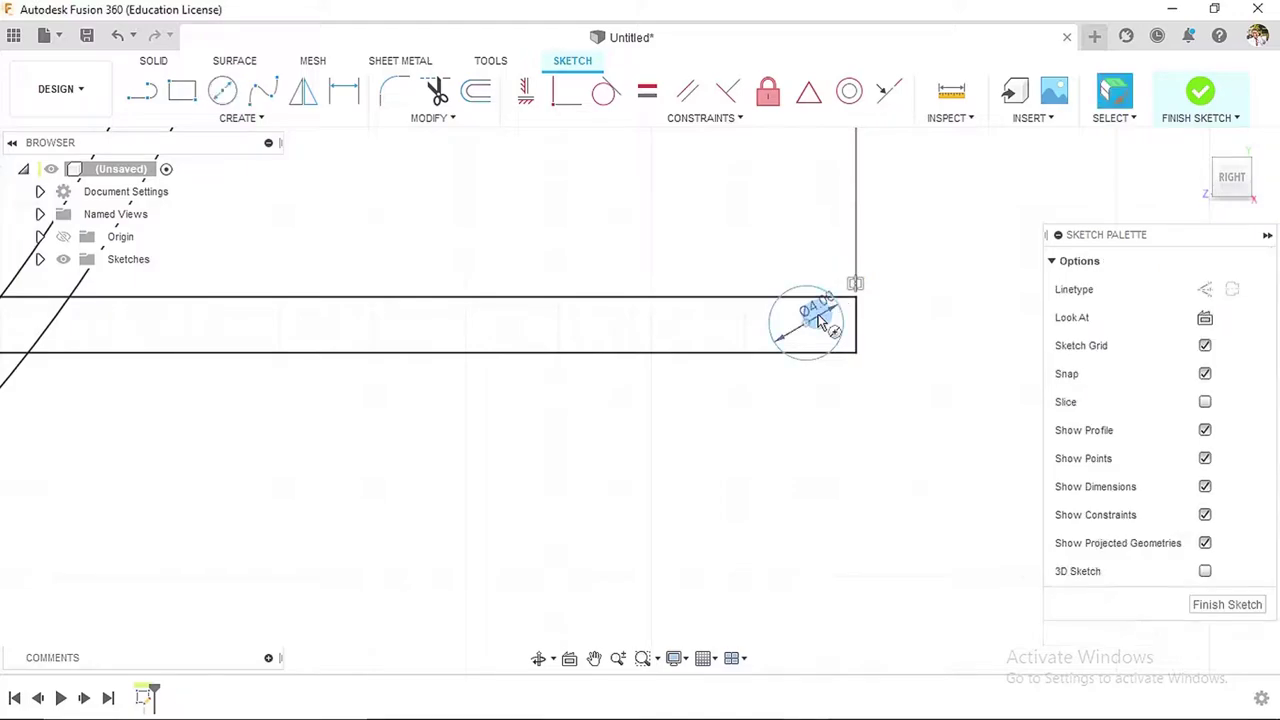
- Make the Ø4 circle tangent to the band's right and bottom edges
{"action": "left_click", "coordinate": [604, 95]}
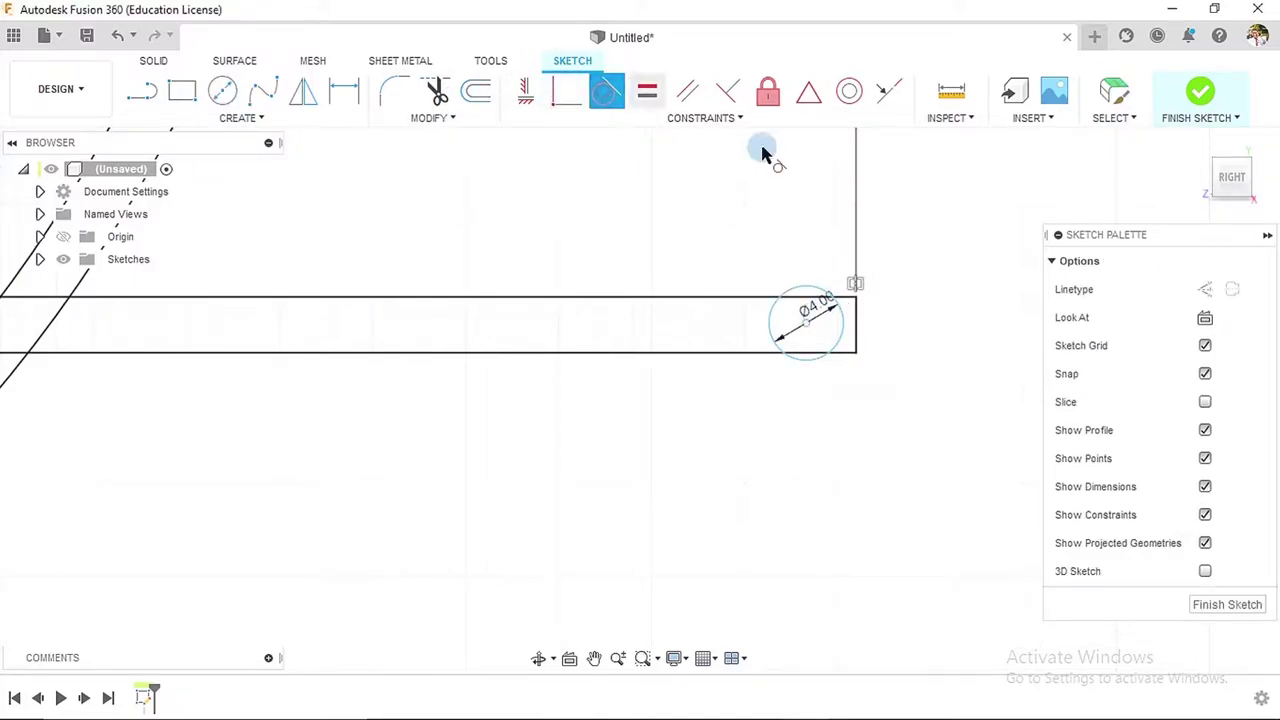
{"action": "left_click", "coordinate": [857, 332]}
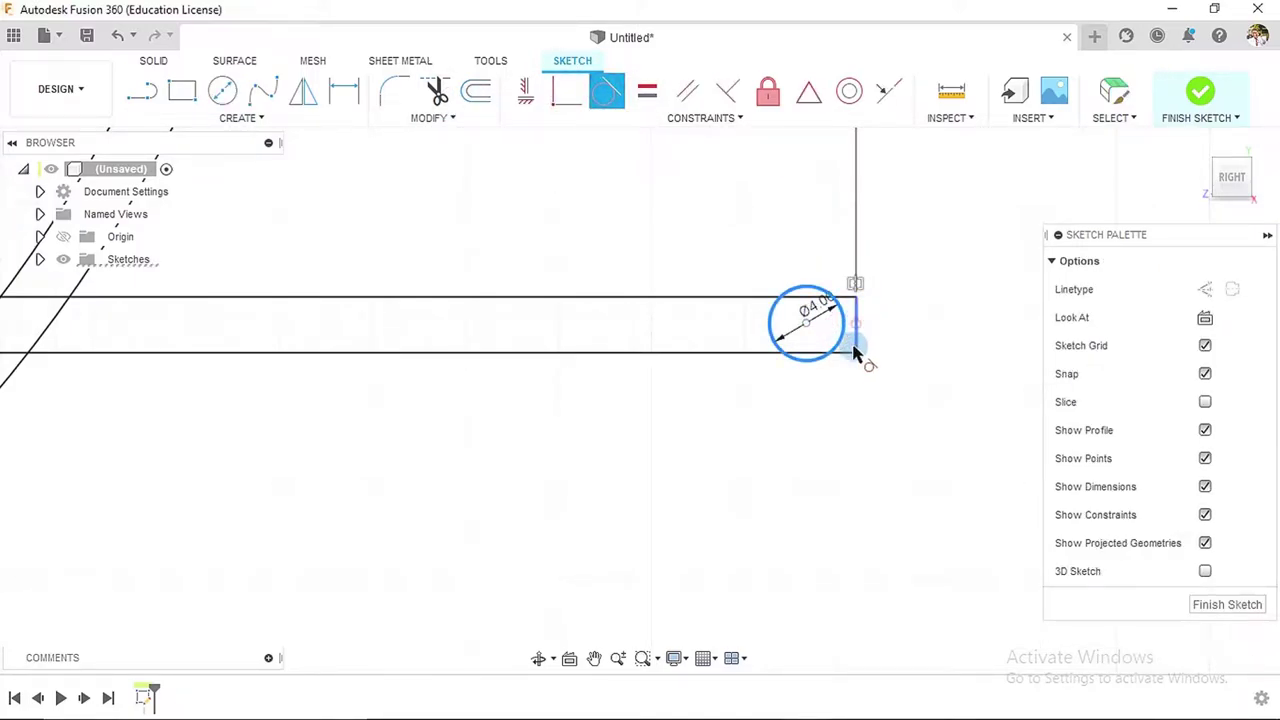
{"action": "left_click", "coordinate": [760, 352]}
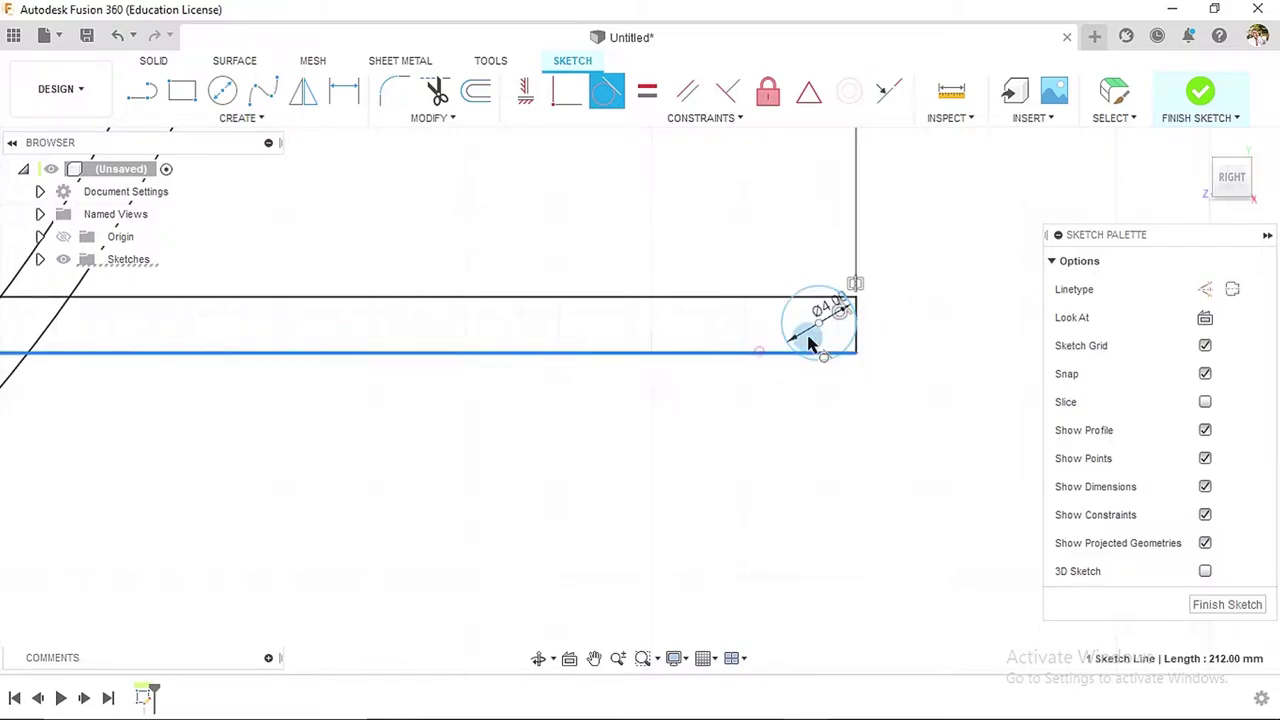
{"action": "left_click", "coordinate": [789, 334]}
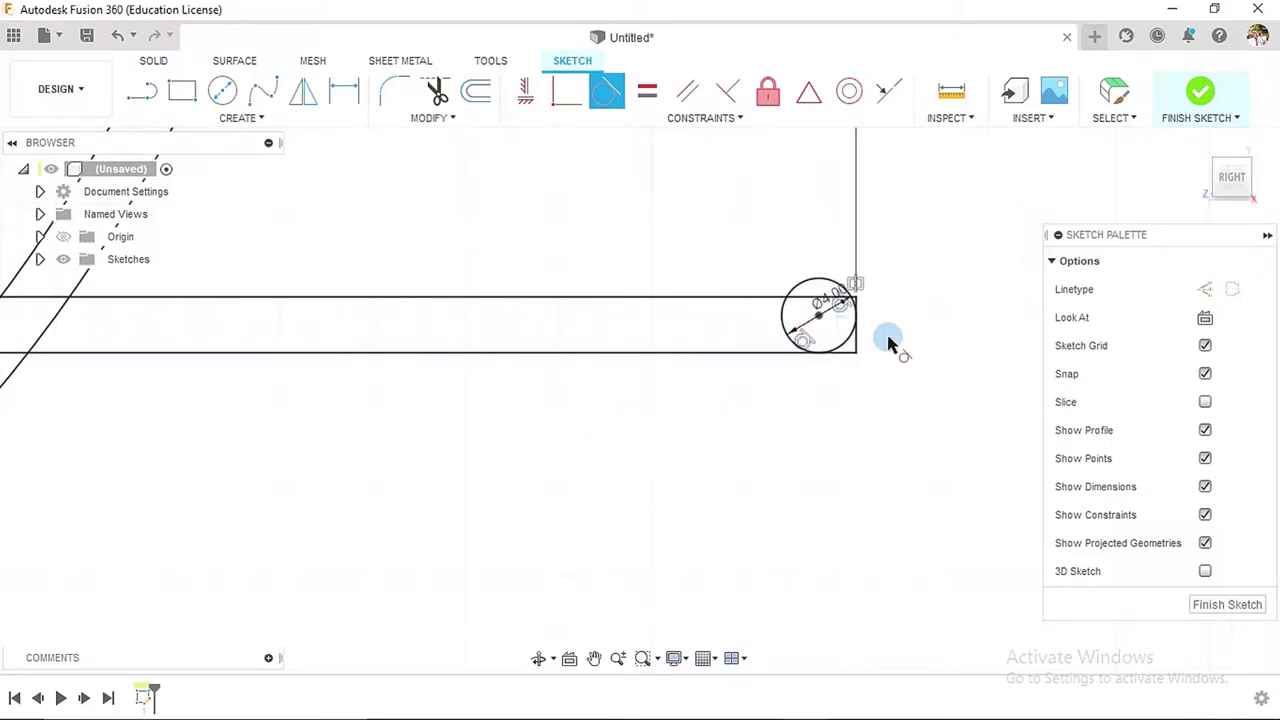
{"action": "mouse_move", "coordinate": [845, 315]}
{"action": "left_mouse_down"}
{"action": "mouse_move", "coordinate": [866, 320]}
{"action": "mouse_move", "coordinate": [863, 334]}
{"action": "mouse_move", "coordinate": [729, 371]}
{"action": "left_mouse_up"}
- Start a trial circle below the band and cancel it
{"action": "left_click", "coordinate": [222, 93]}
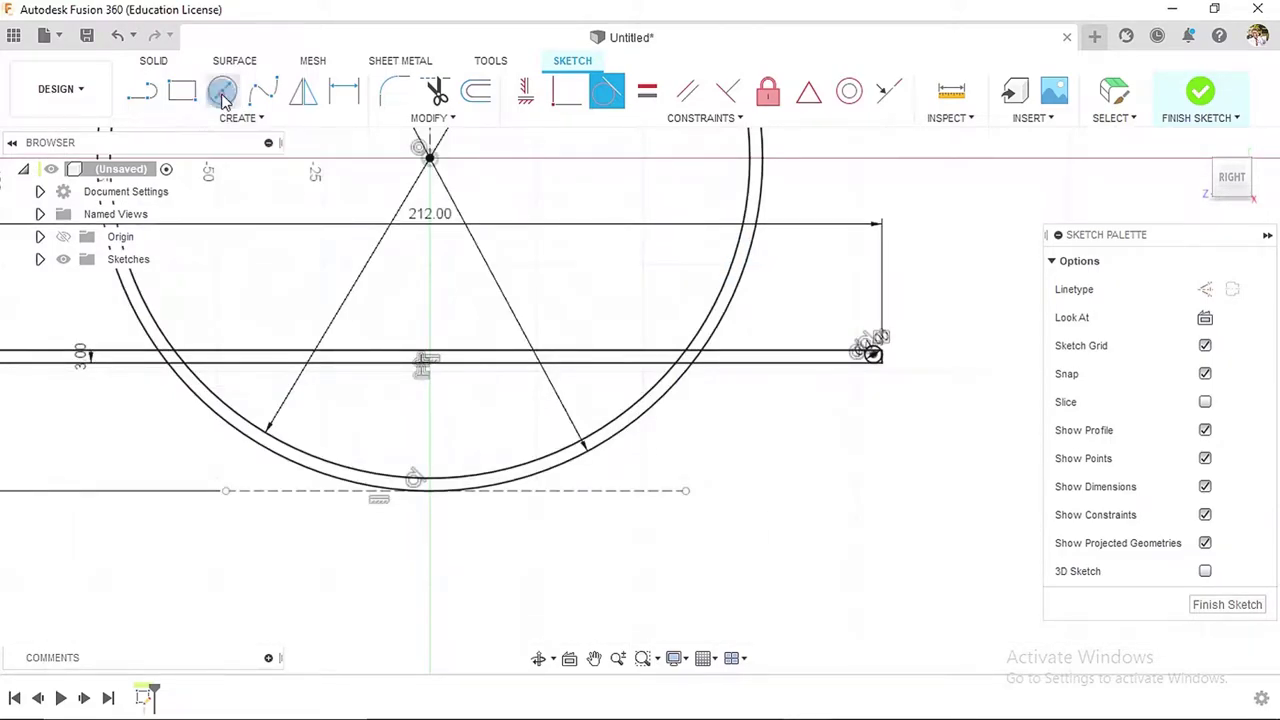
{"action": "left_click", "coordinate": [717, 412]}
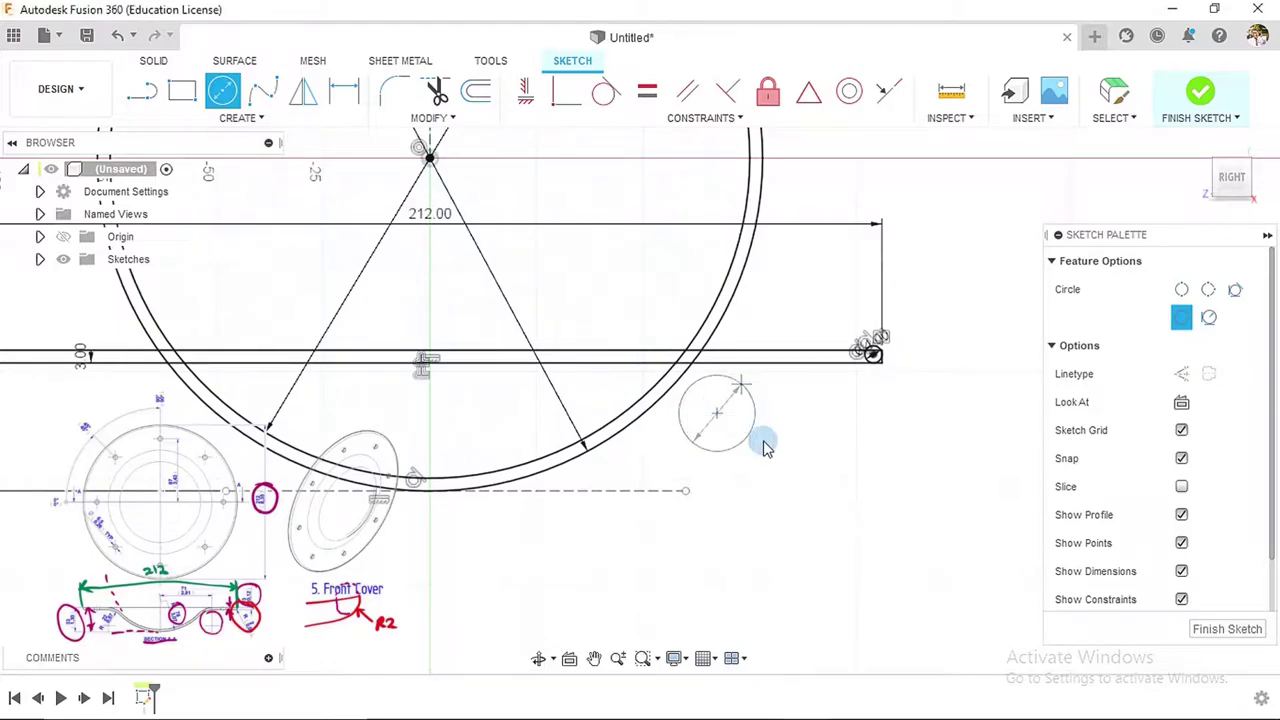
{"action": "key", "text": "Escape"}
{"action": "scroll", "coordinate": [805, 412], "scroll_direction": "down", "scroll_amount": 3}
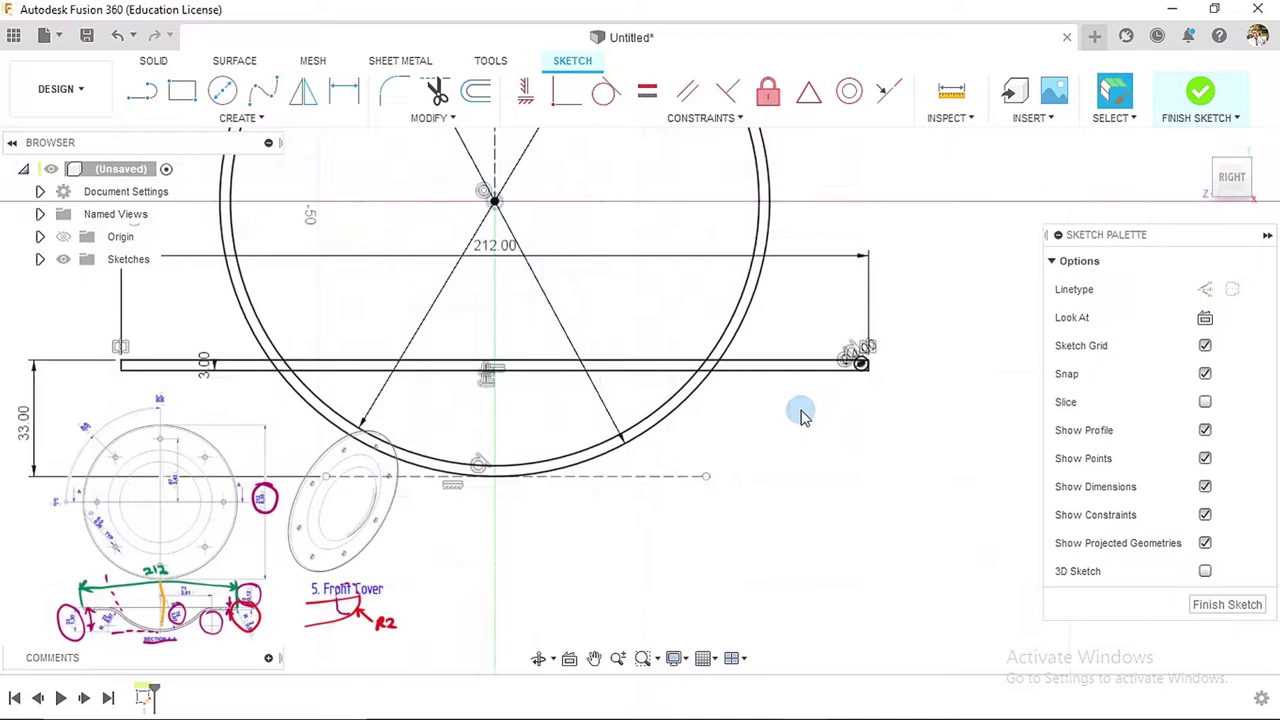
- Deselect the line and switch to the Center Diameter Circle tool
{"action": "left_click", "coordinate": [850, 372]}
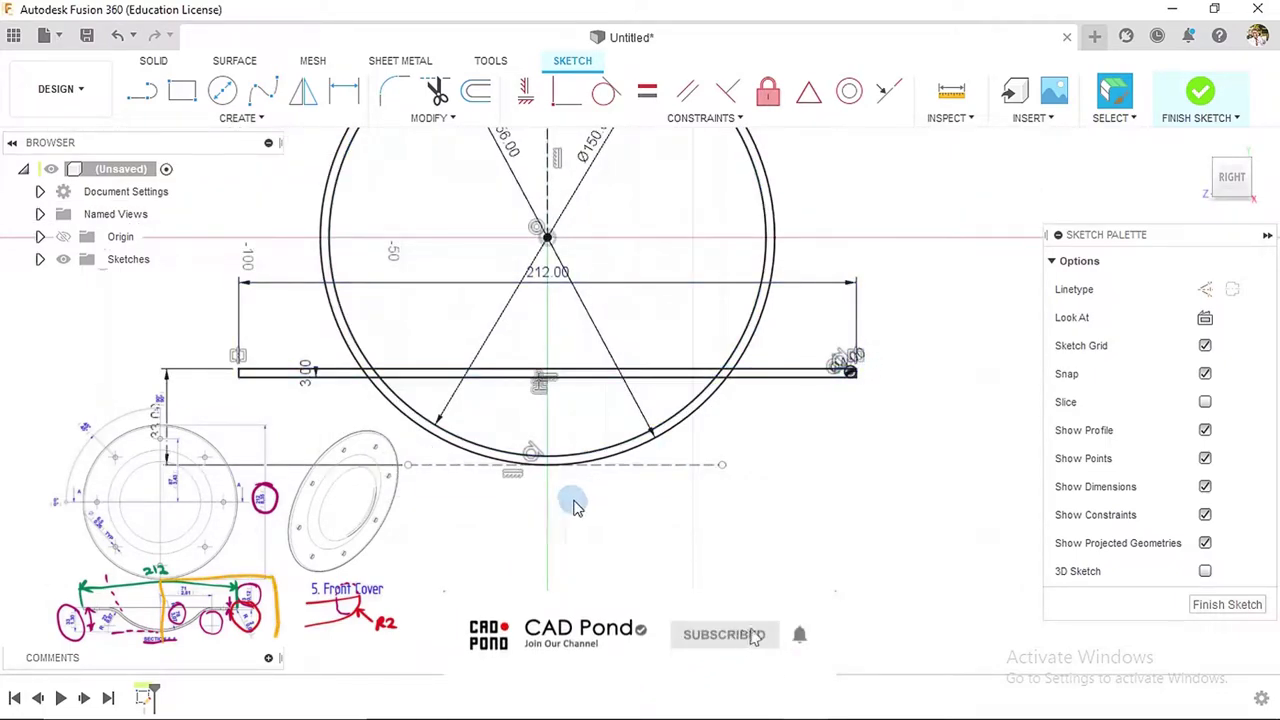
{"action": "left_click", "coordinate": [527, 318]}
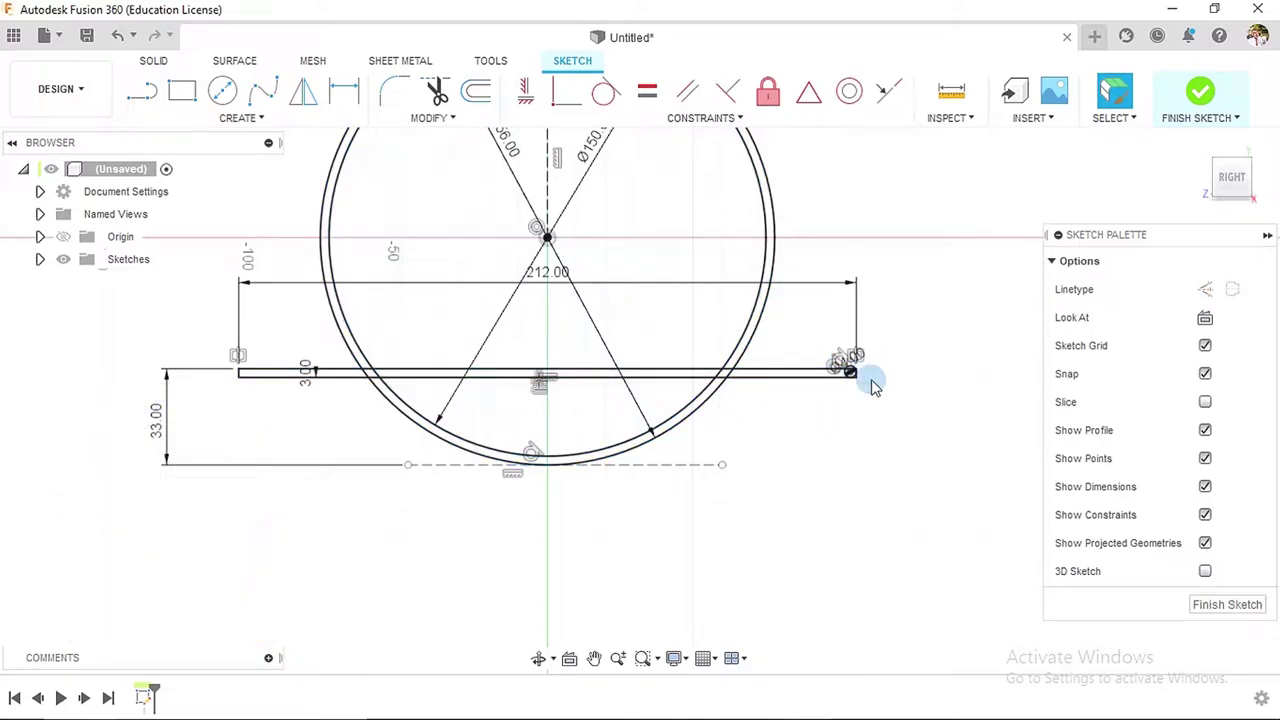
{"action": "left_click", "coordinate": [226, 92]}
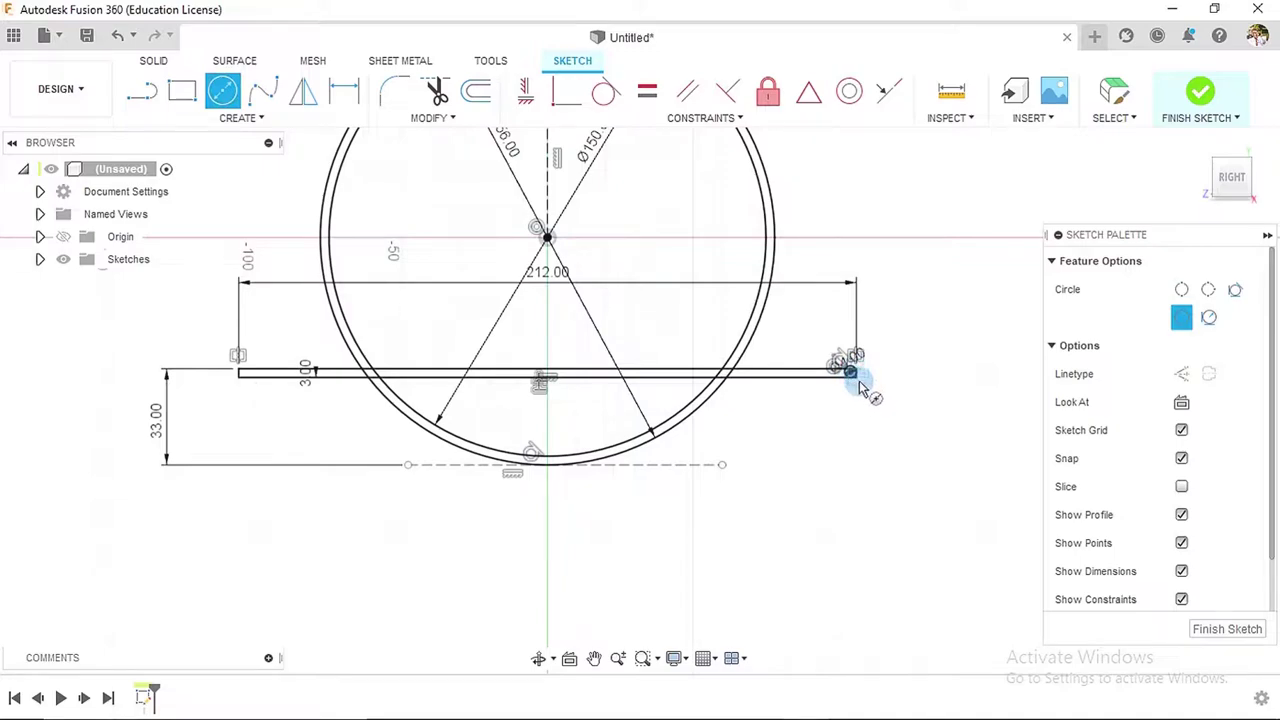
- Draw a Ø44 circle below the band's outer end, then a Ø50 circle on the same centre
{"action": "left_click", "coordinate": [752, 414]}
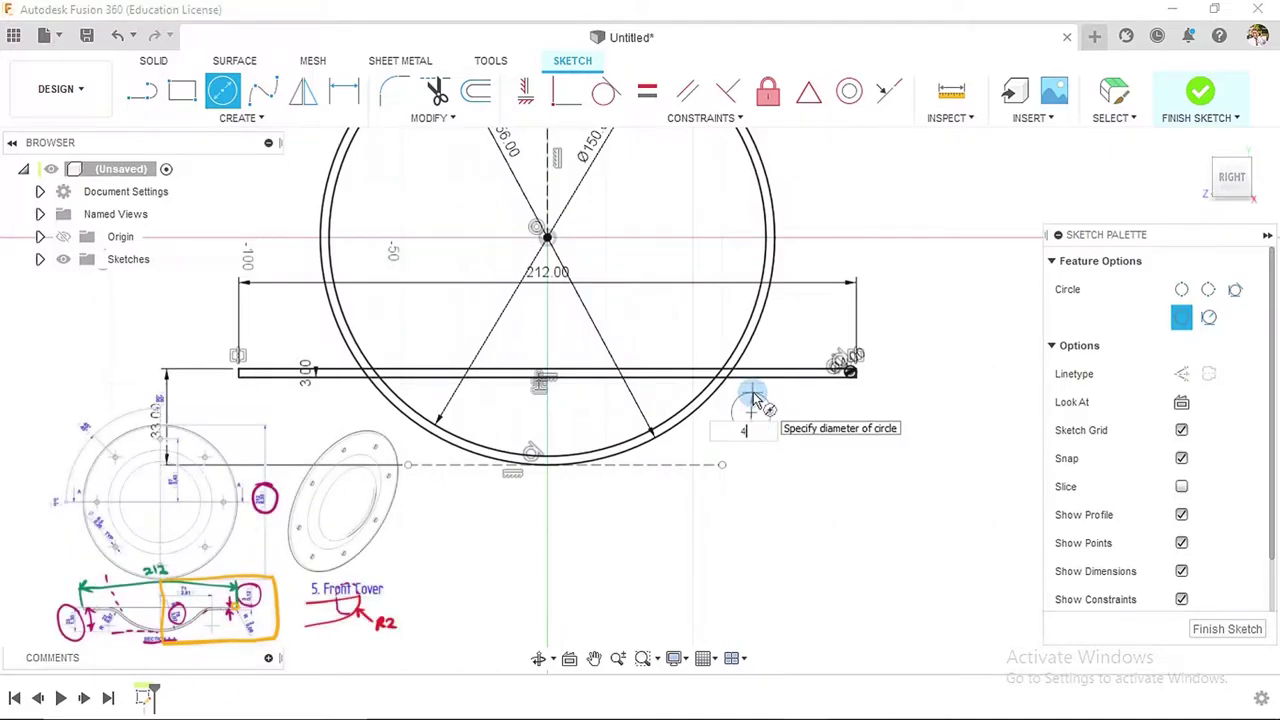
{"action": "key", "text": "Return"}
{"action": "key", "text": "Escape"}
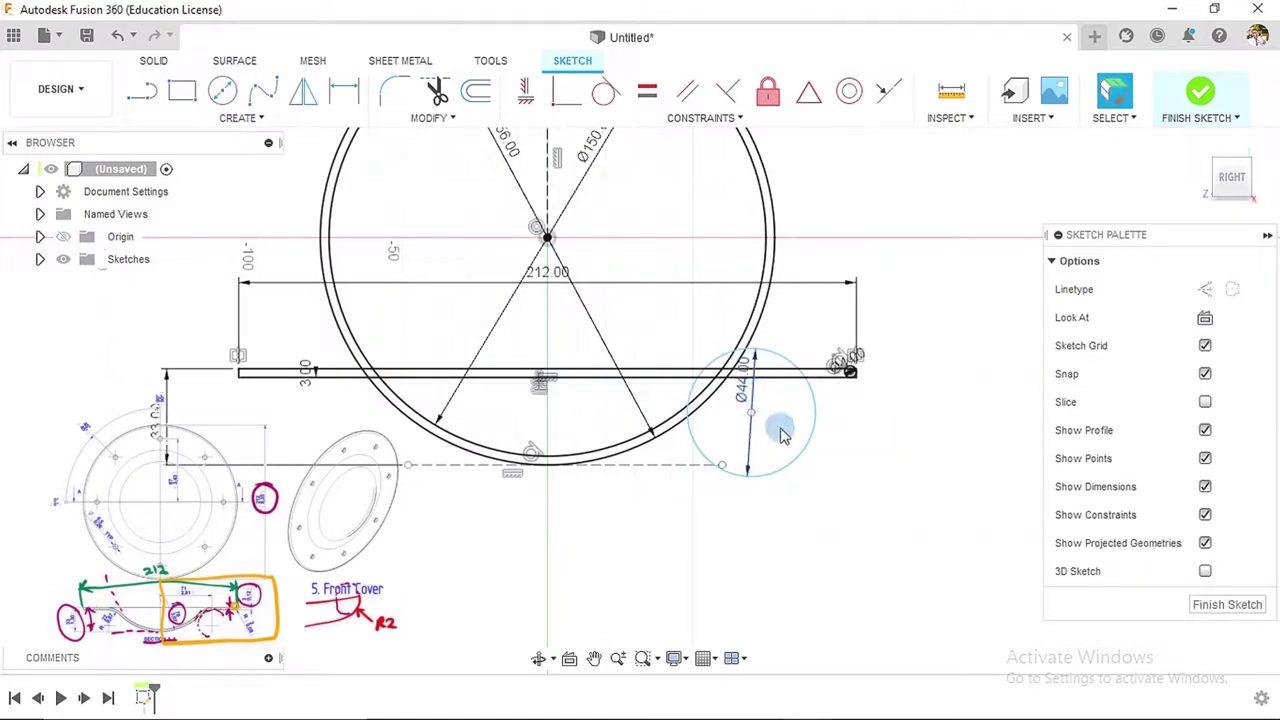
{"action": "left_click", "coordinate": [222, 90]}
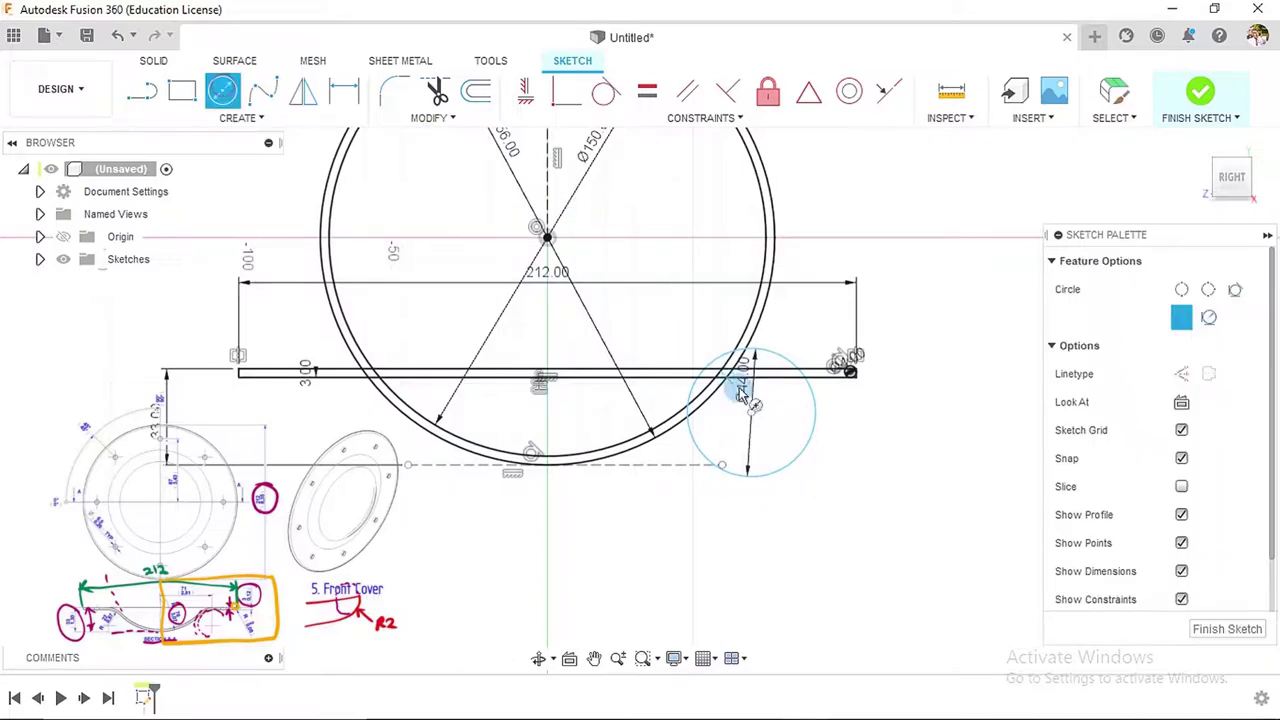
{"action": "left_click", "coordinate": [752, 414]}
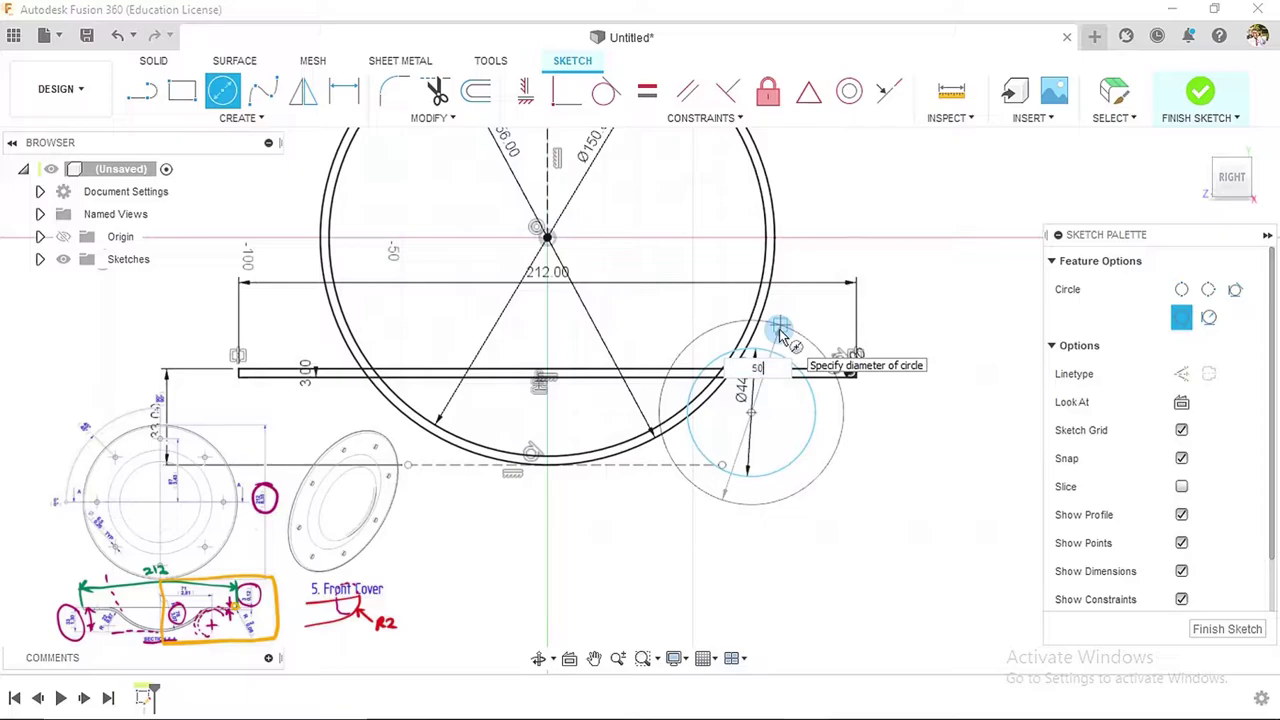
{"action": "type", "text": "50"}
{"action": "key", "text": "Return"}
{"action": "key", "text": "Escape"}
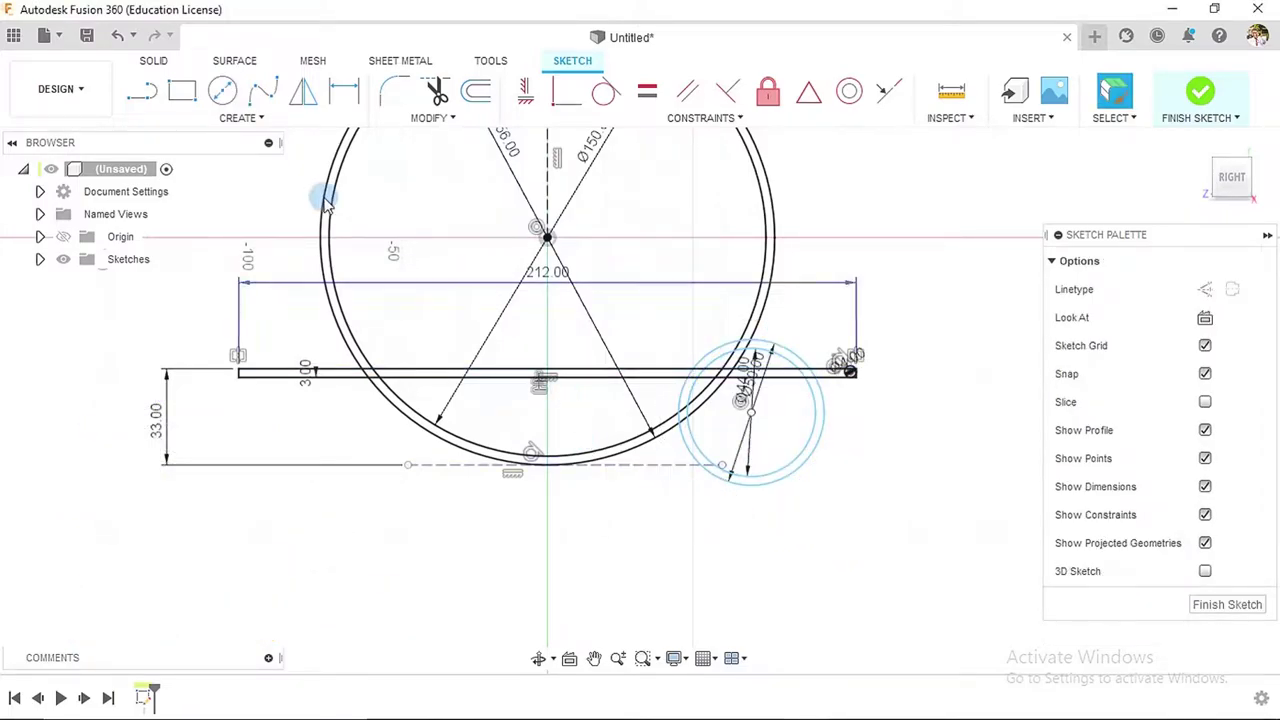
- Try a Concentric constraint between the Ø50 and Ø44 circles and dismiss the error
{"action": "left_click", "coordinate": [848, 93]}
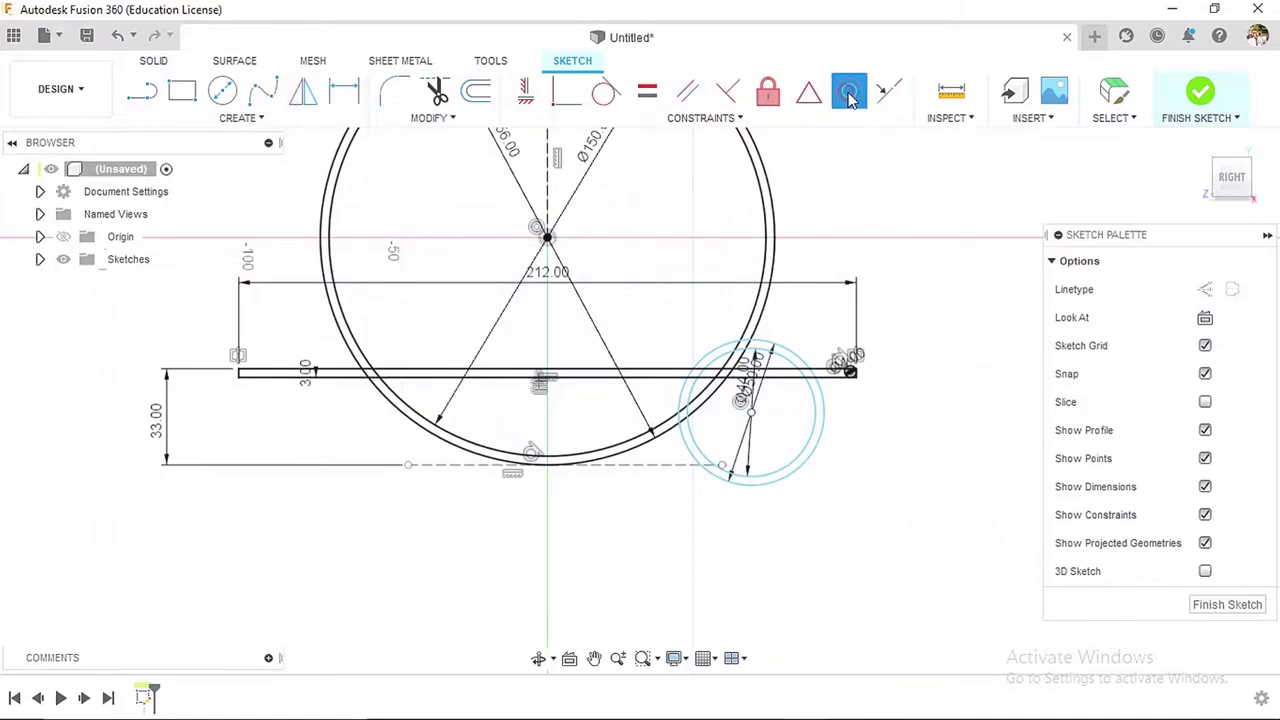
{"action": "left_click", "coordinate": [816, 420]}
{"action": "left_click", "coordinate": [816, 418]}
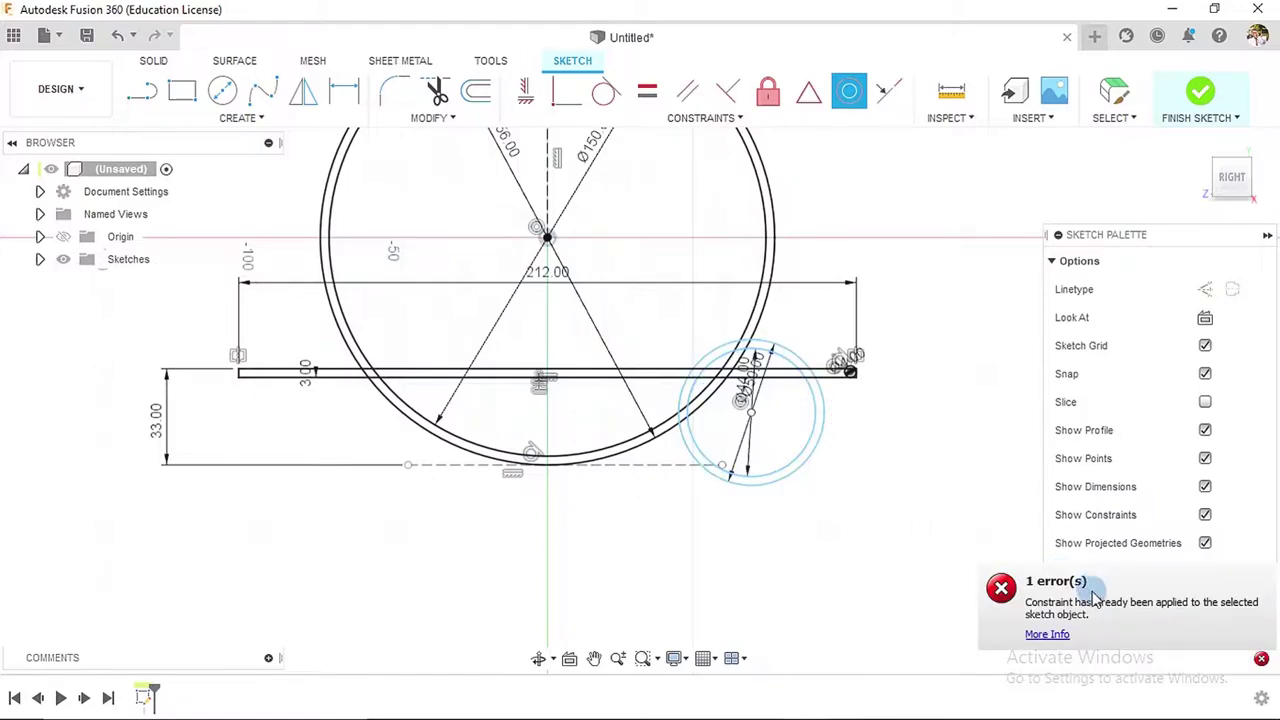
{"action": "key", "text": "Escape"}
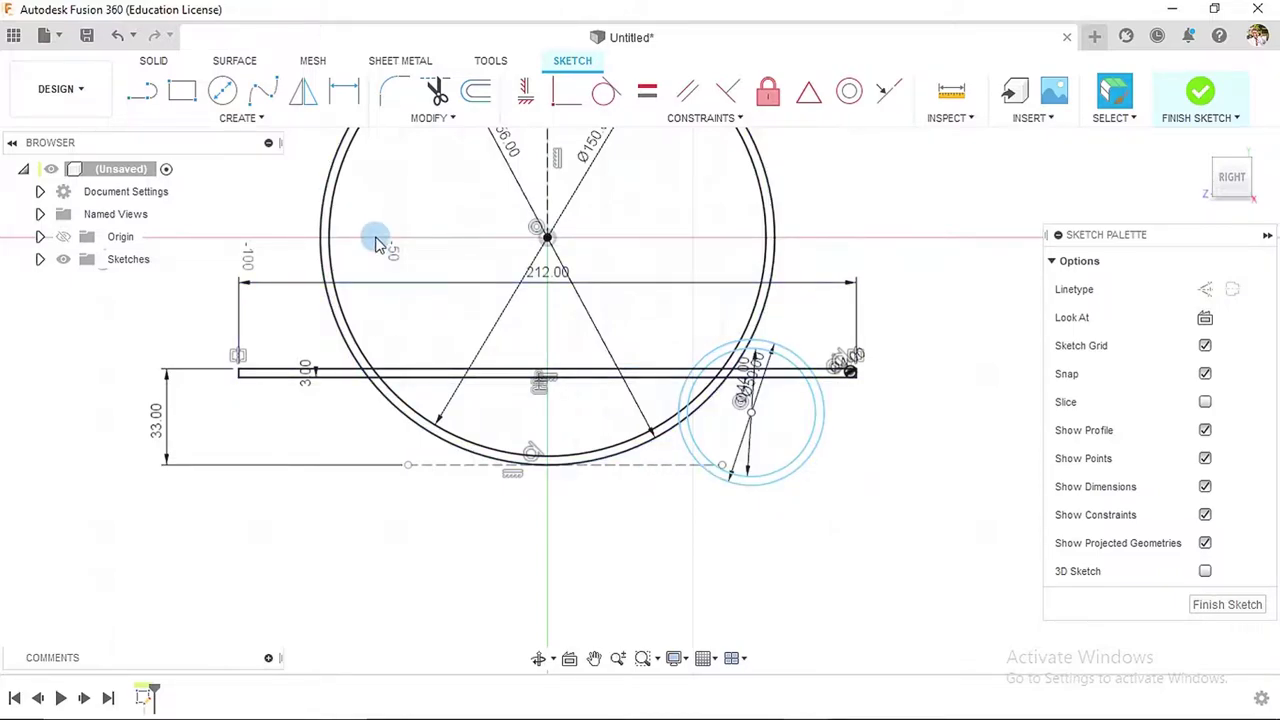
- Dimension the dish centre to the small circles' centre at 71 mm horizontally
{"action": "left_click", "coordinate": [344, 95]}
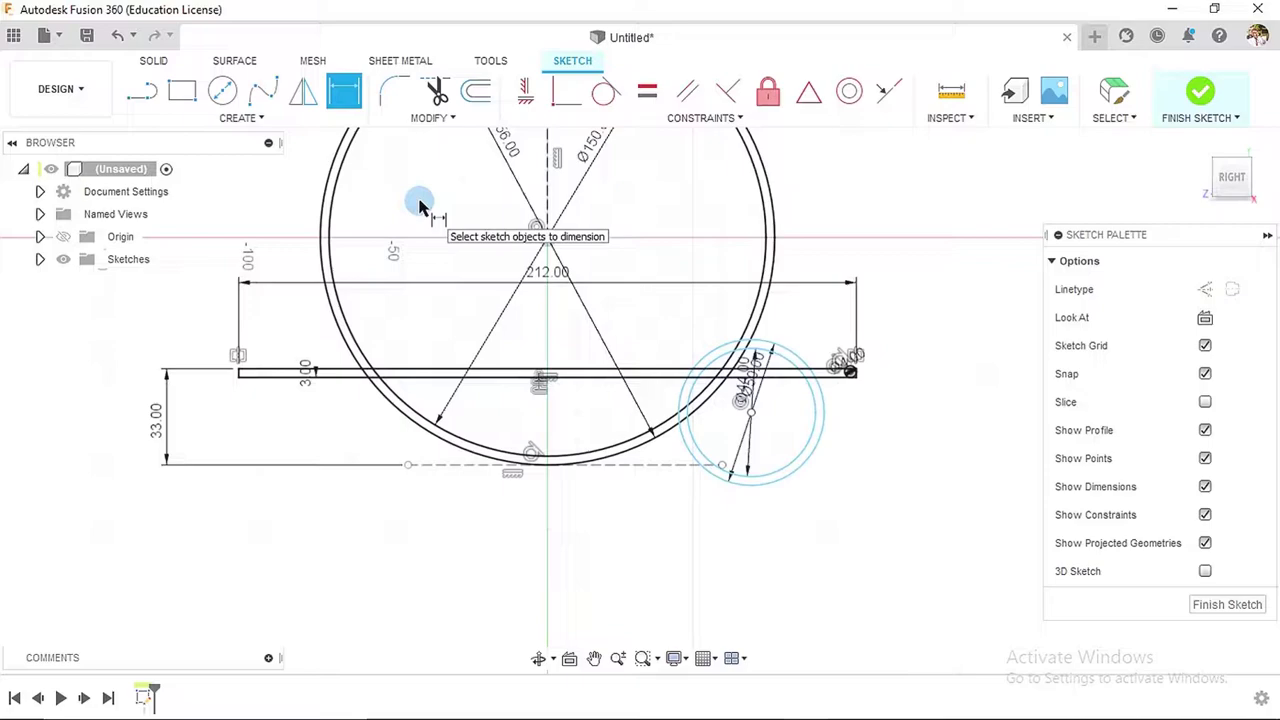
{"action": "left_click", "coordinate": [541, 232]}
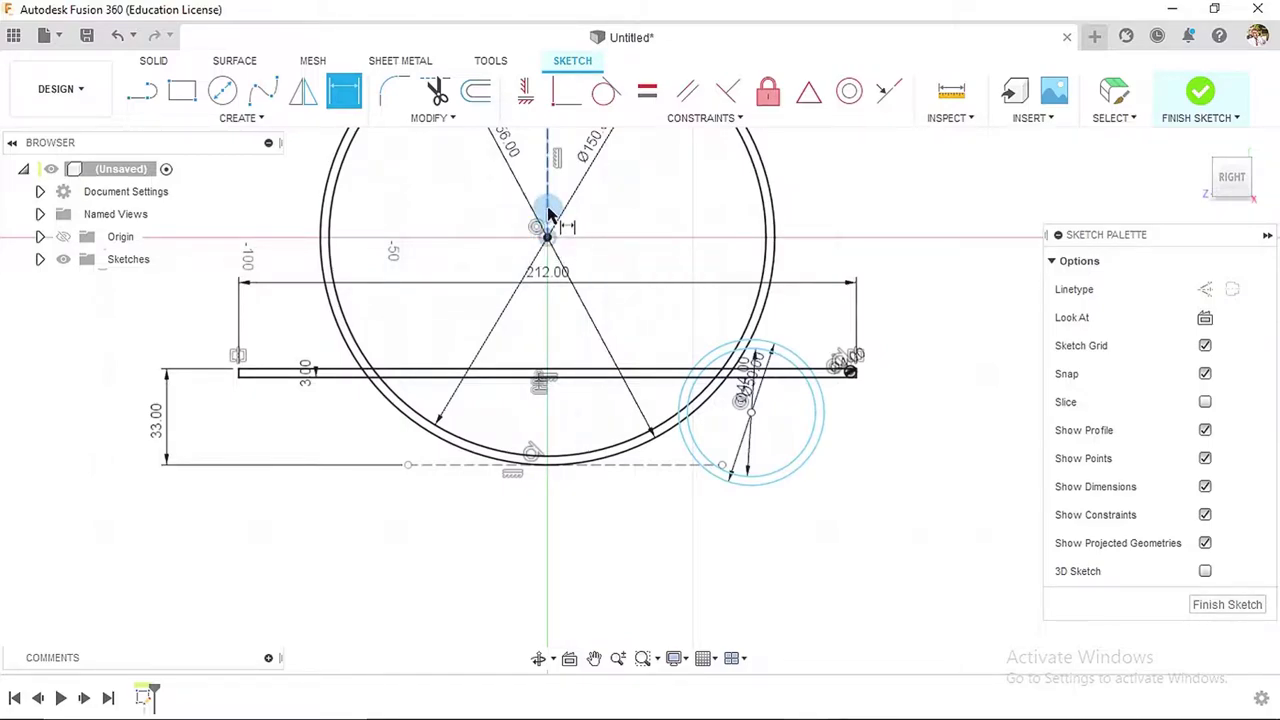
{"action": "left_click", "coordinate": [751, 410]}
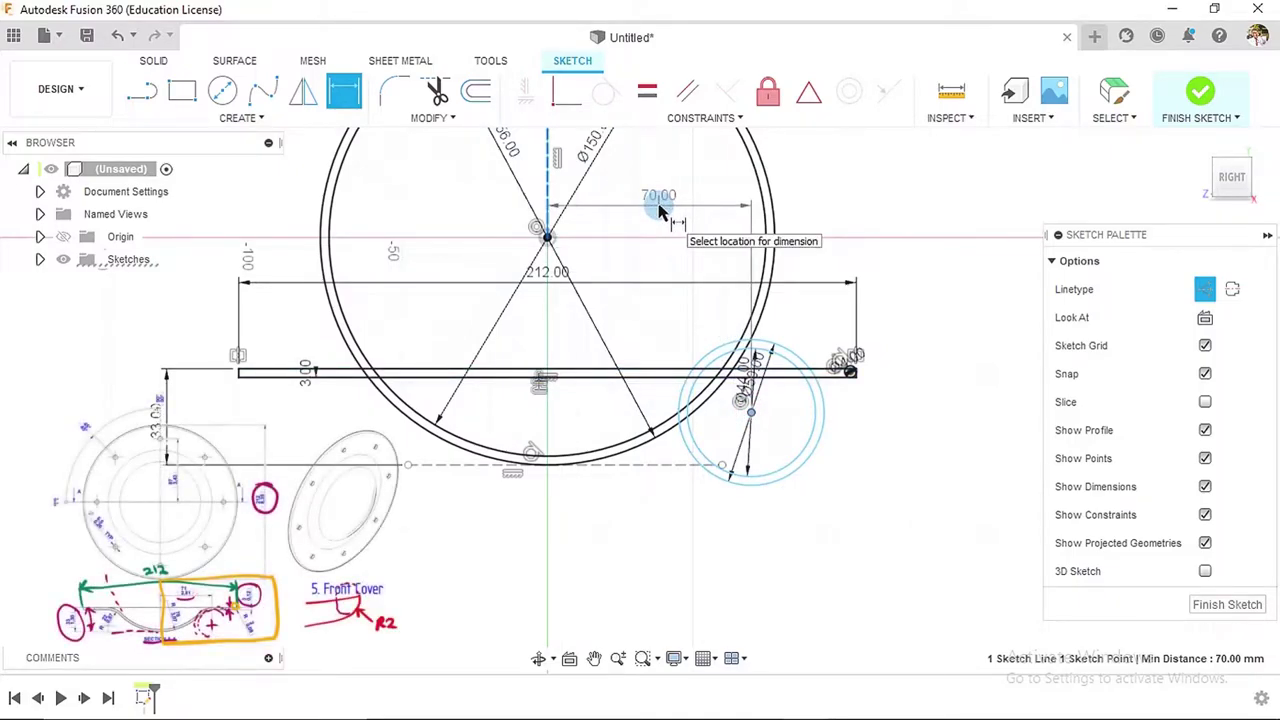
{"action": "left_click", "coordinate": [658, 210]}
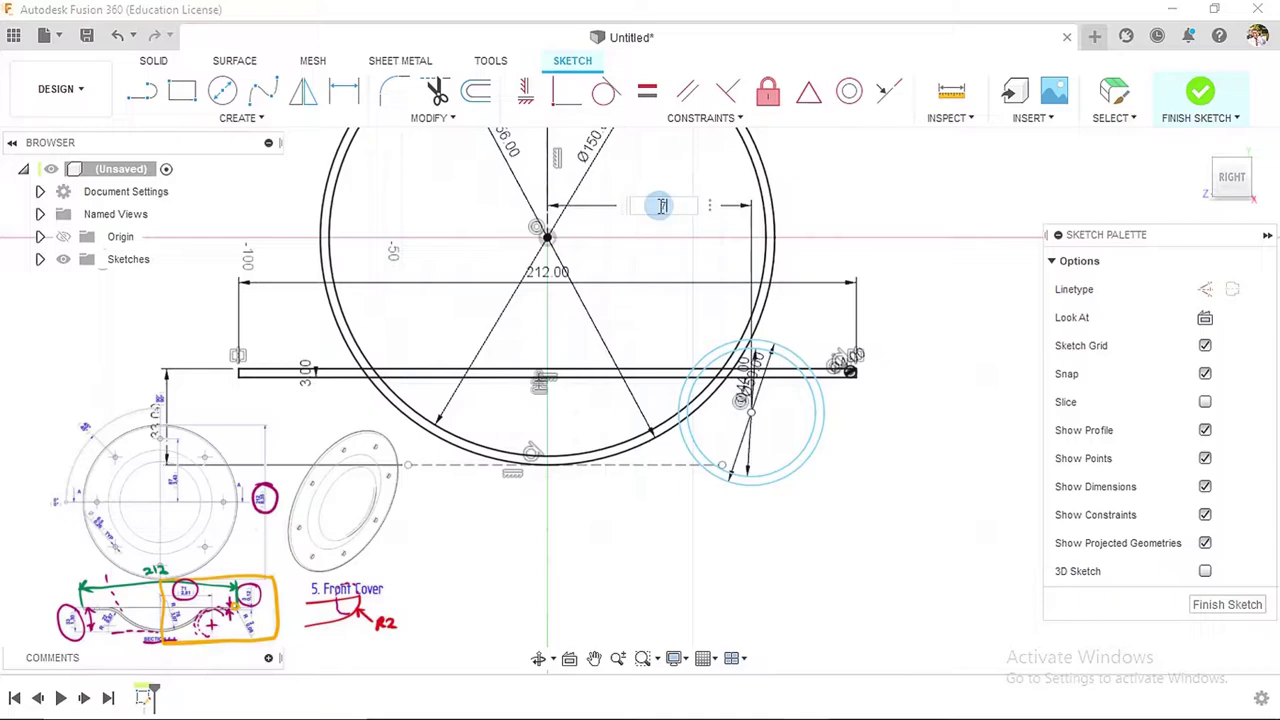
{"action": "type", "text": "71"}
{"action": "key", "text": "Return"}
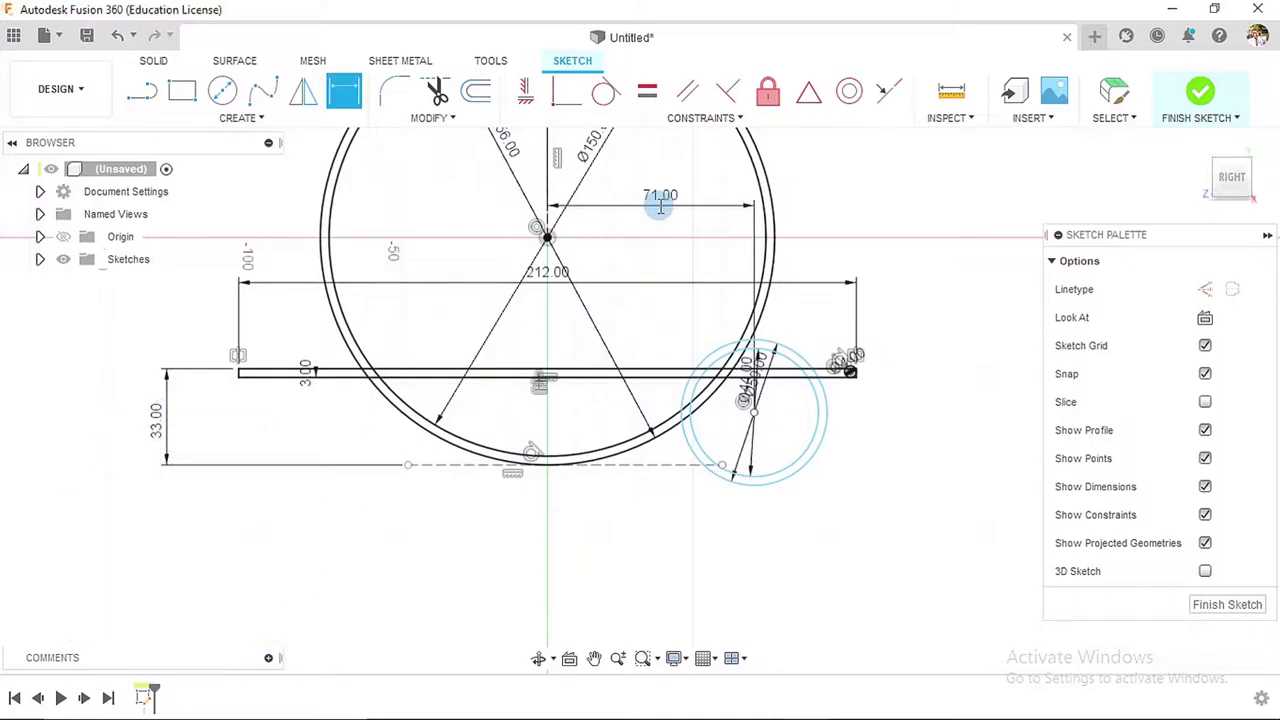
{"action": "key", "text": "Escape"}
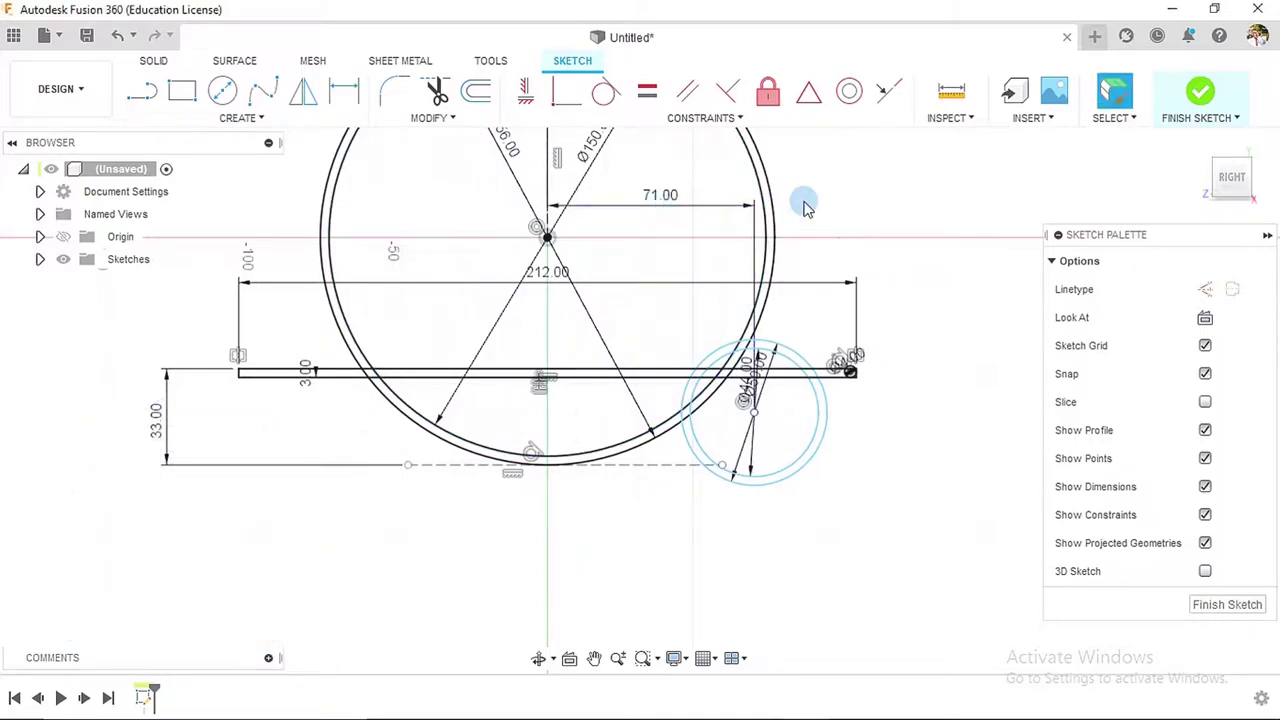
- Make the Ø44 circle tangent to the horizontal flange line
{"action": "left_click", "coordinate": [607, 95]}
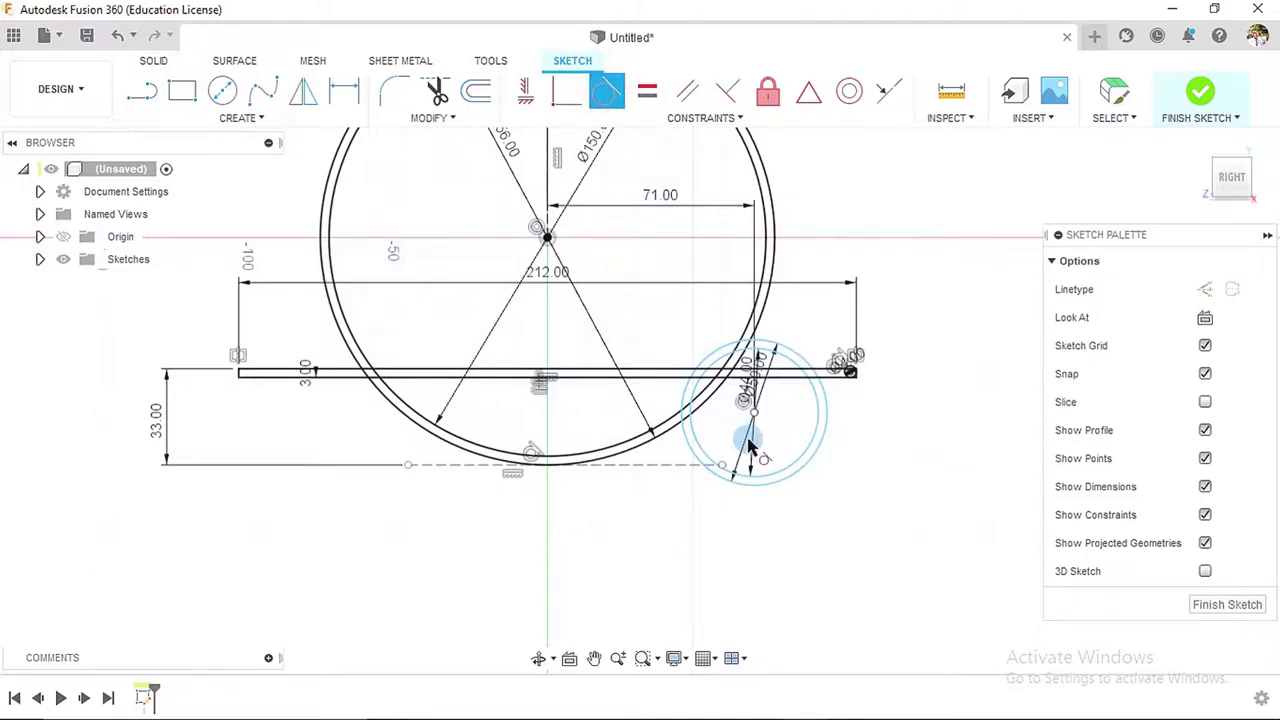
{"action": "scroll", "coordinate": [748, 428], "scroll_direction": "up", "scroll_amount": 2}
{"action": "scroll", "coordinate": [757, 420], "scroll_direction": "up", "scroll_amount": 5}
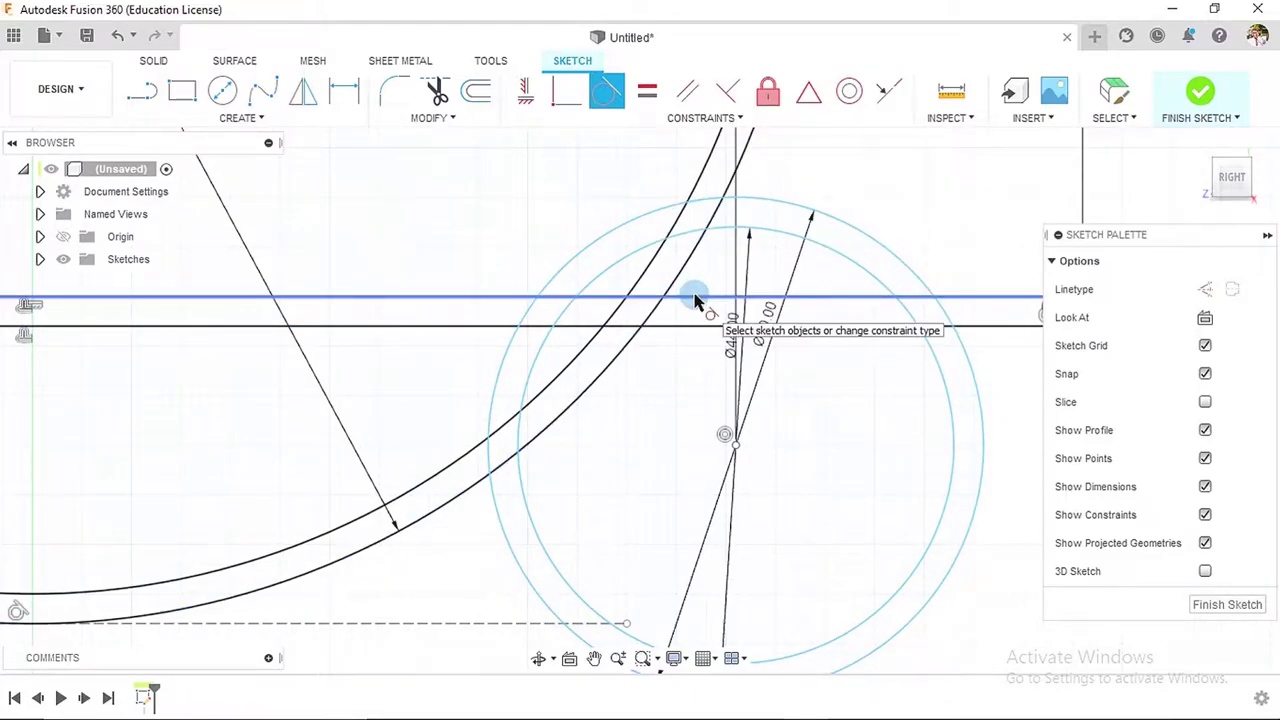
{"action": "left_click", "coordinate": [724, 236]}
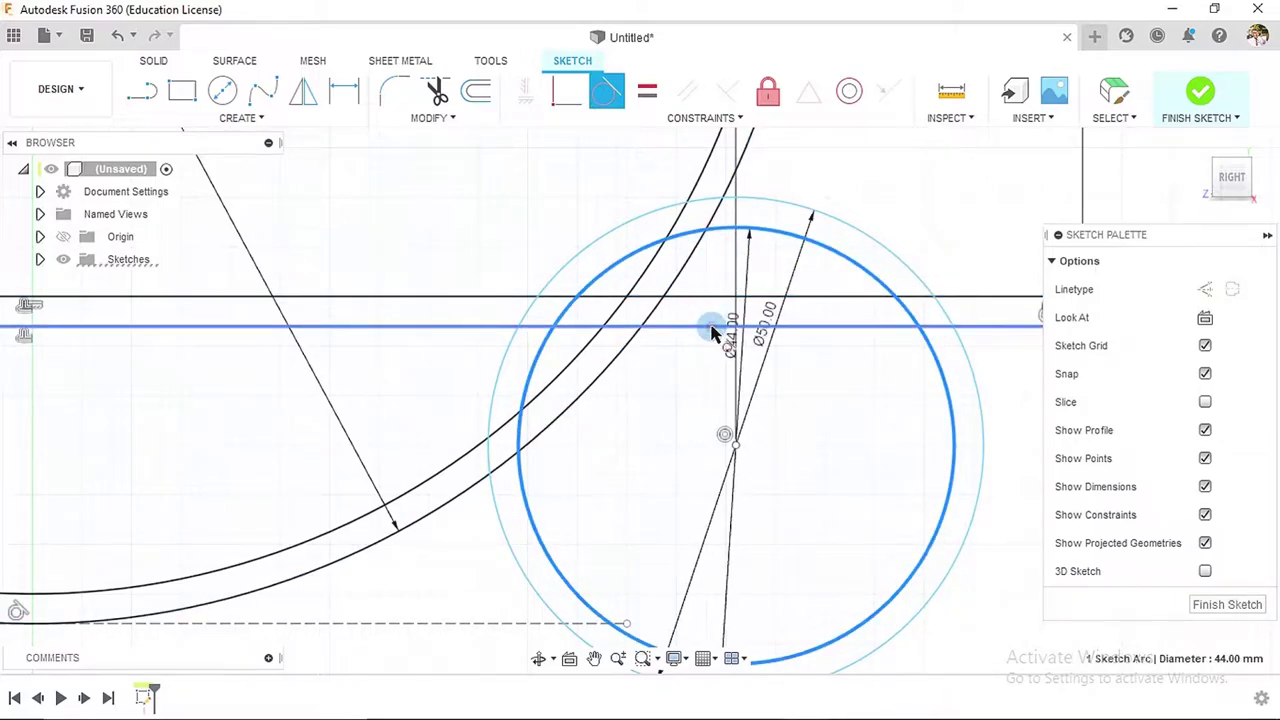
{"action": "left_click", "coordinate": [714, 328]}
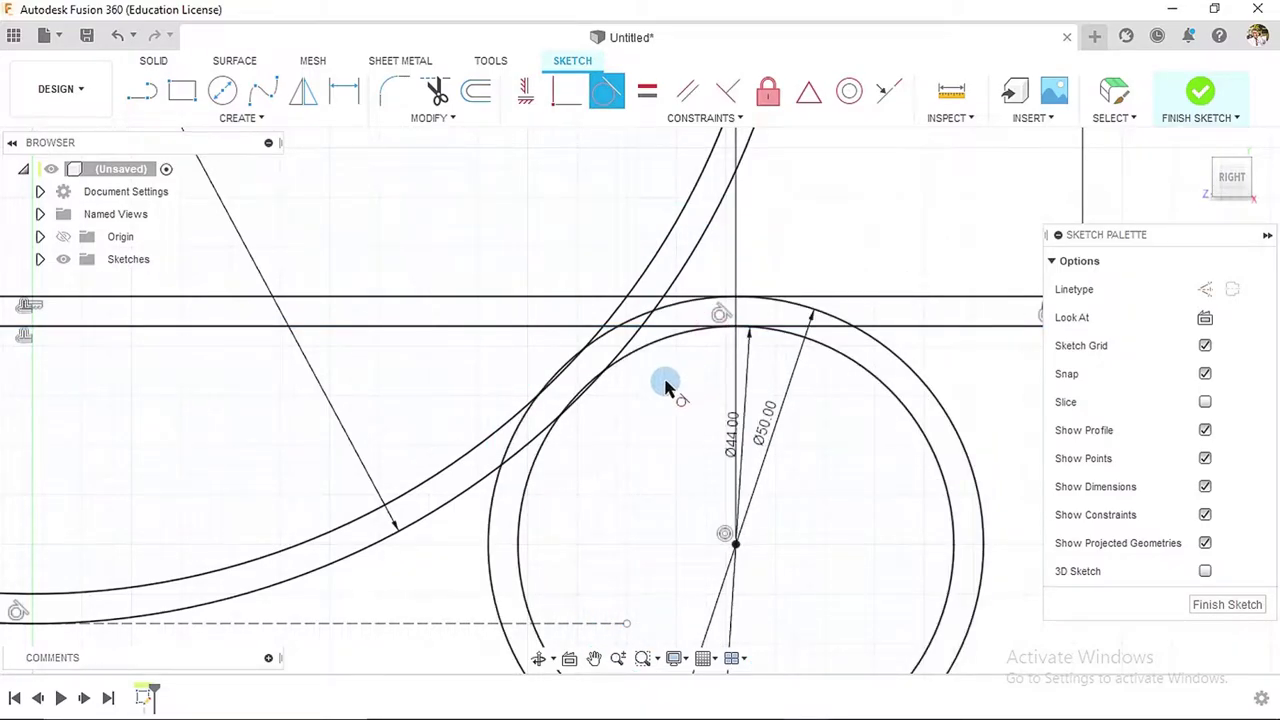
- Check the flange line selection, exit the tool, and inspect the circle pair against the strip
{"action": "left_click", "coordinate": [766, 325]}
{"action": "left_click", "coordinate": [775, 380]}
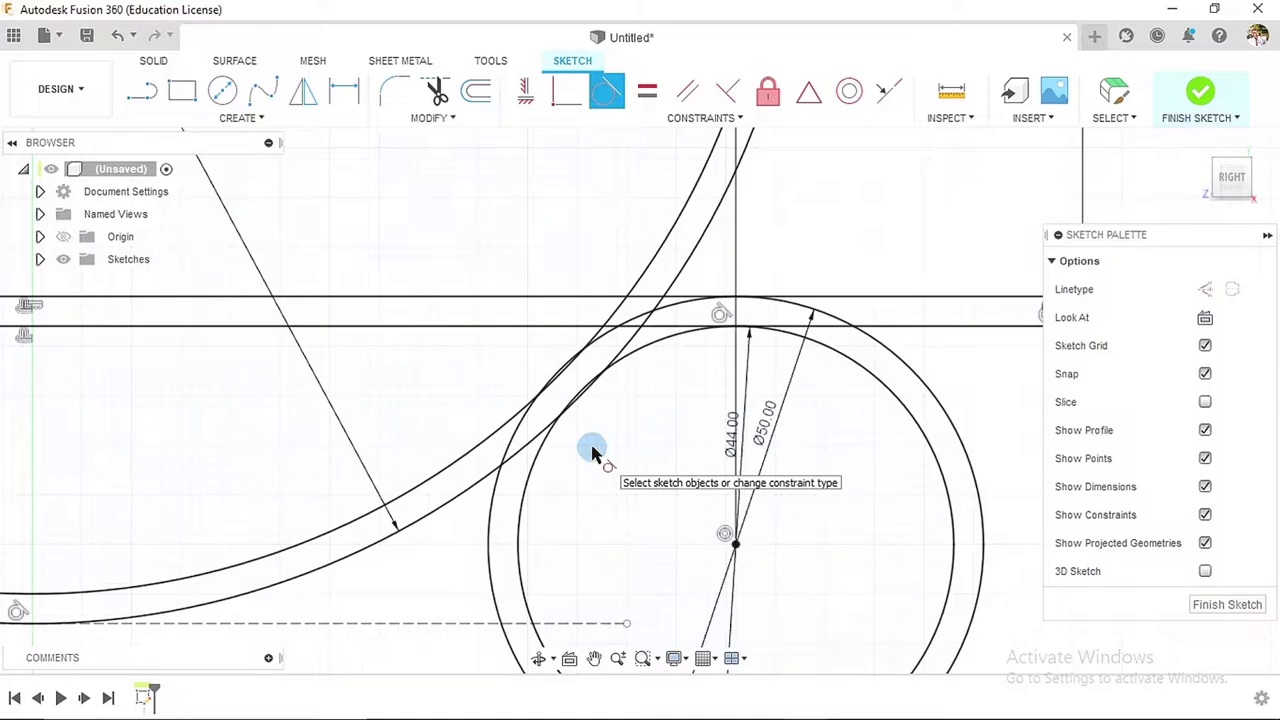
{"action": "key", "text": "Escape"}
{"action": "scroll", "coordinate": [810, 498], "scroll_direction": "down", "scroll_amount": 1}
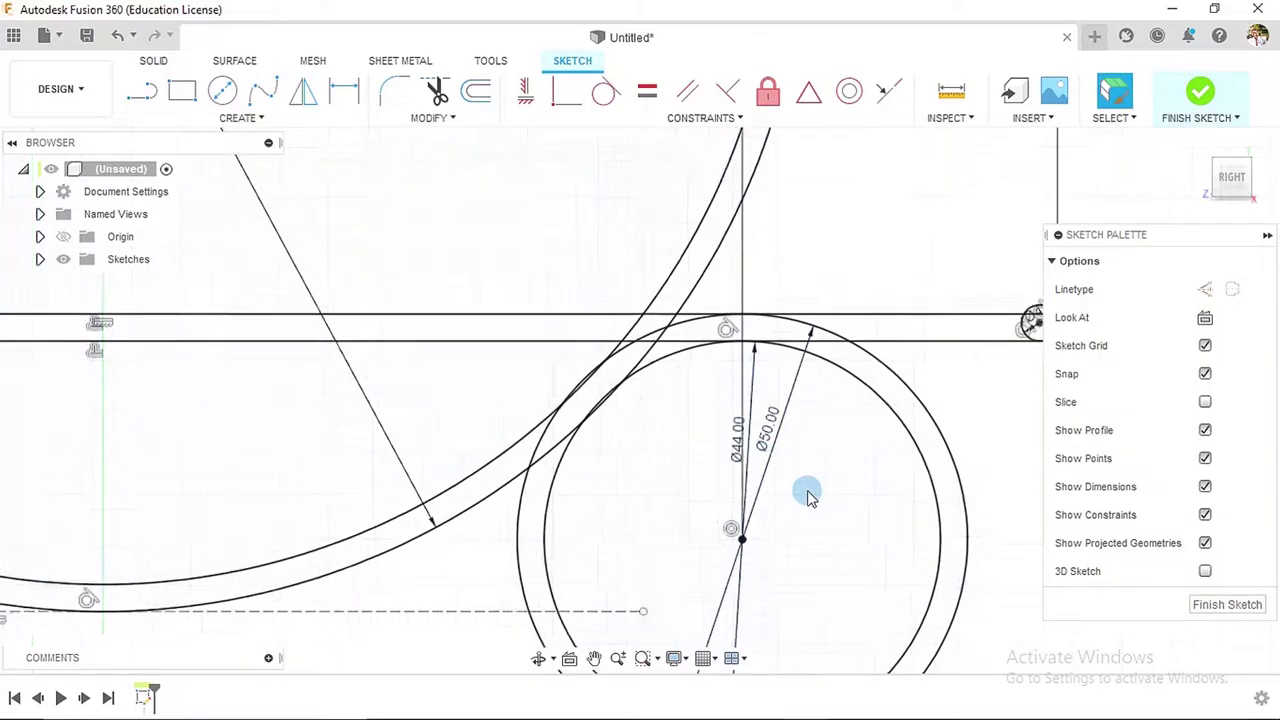
{"action": "scroll", "coordinate": [810, 495], "scroll_direction": "down", "scroll_amount": 3}
{"action": "scroll", "coordinate": [717, 455], "scroll_direction": "up", "scroll_amount": 5}
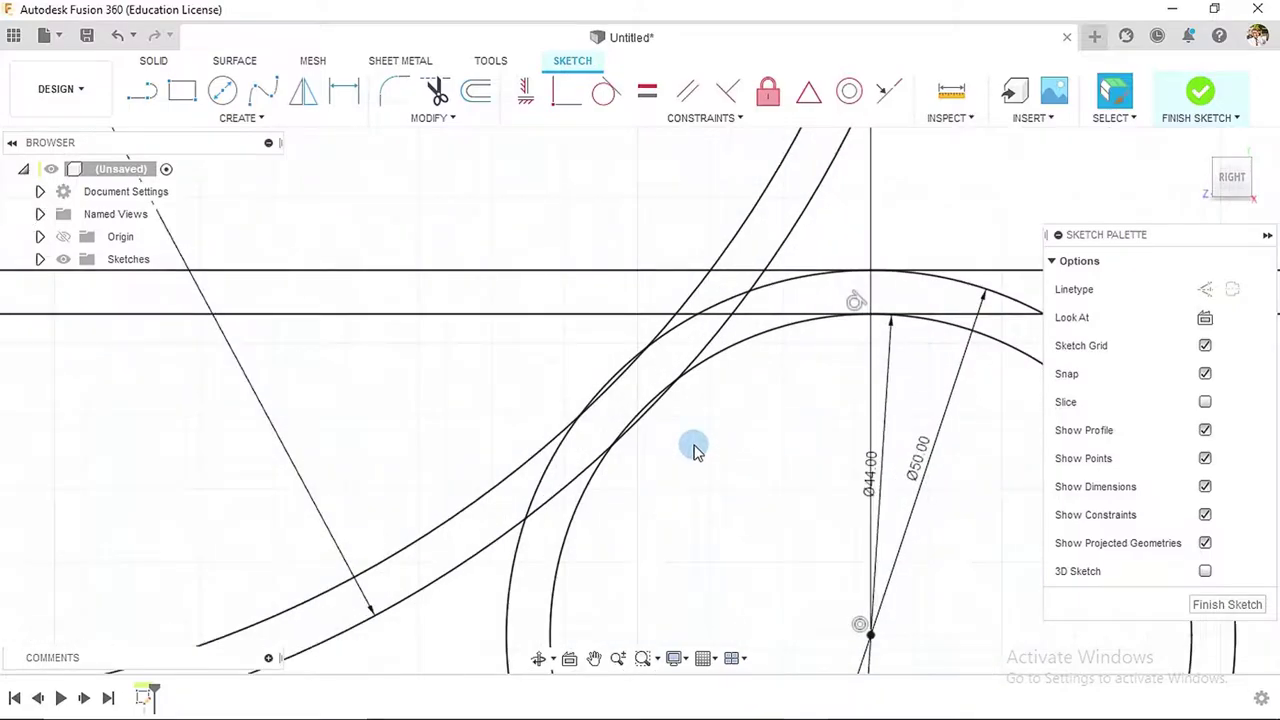
{"action": "scroll", "coordinate": [697, 450], "scroll_direction": "down", "scroll_amount": 4}
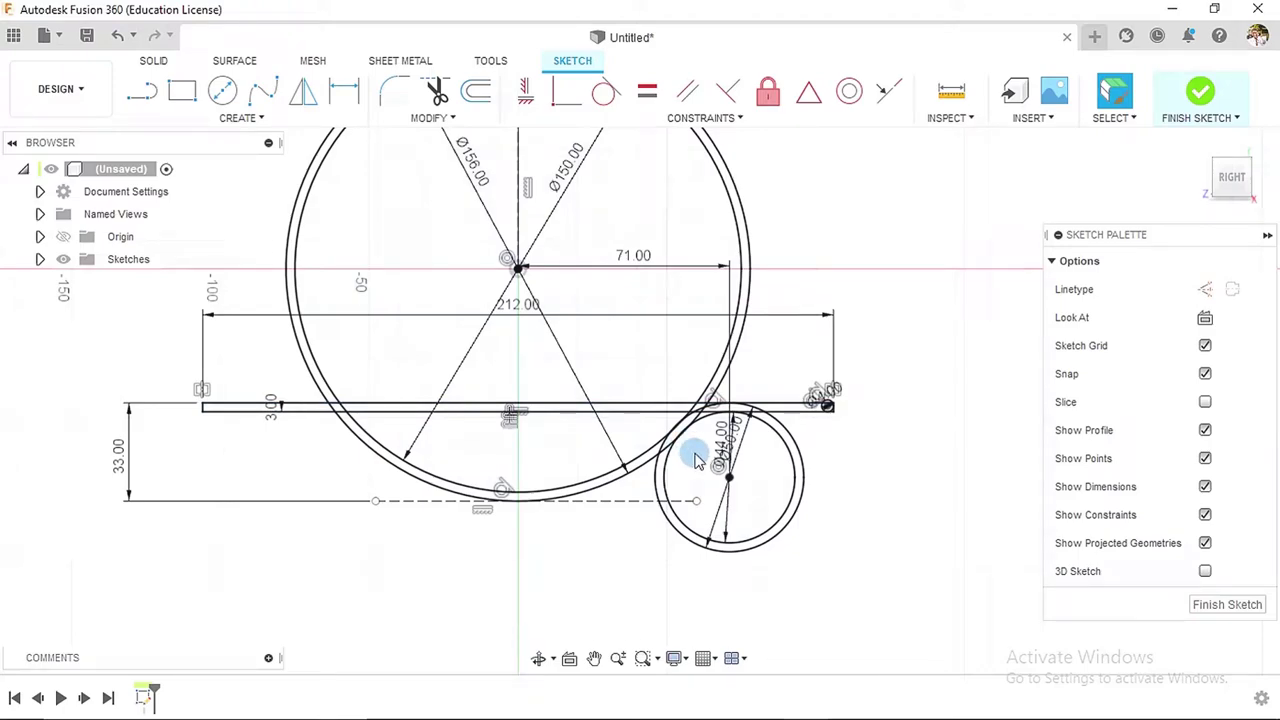
{"action": "scroll", "coordinate": [697, 458], "scroll_direction": "up", "scroll_amount": 6}
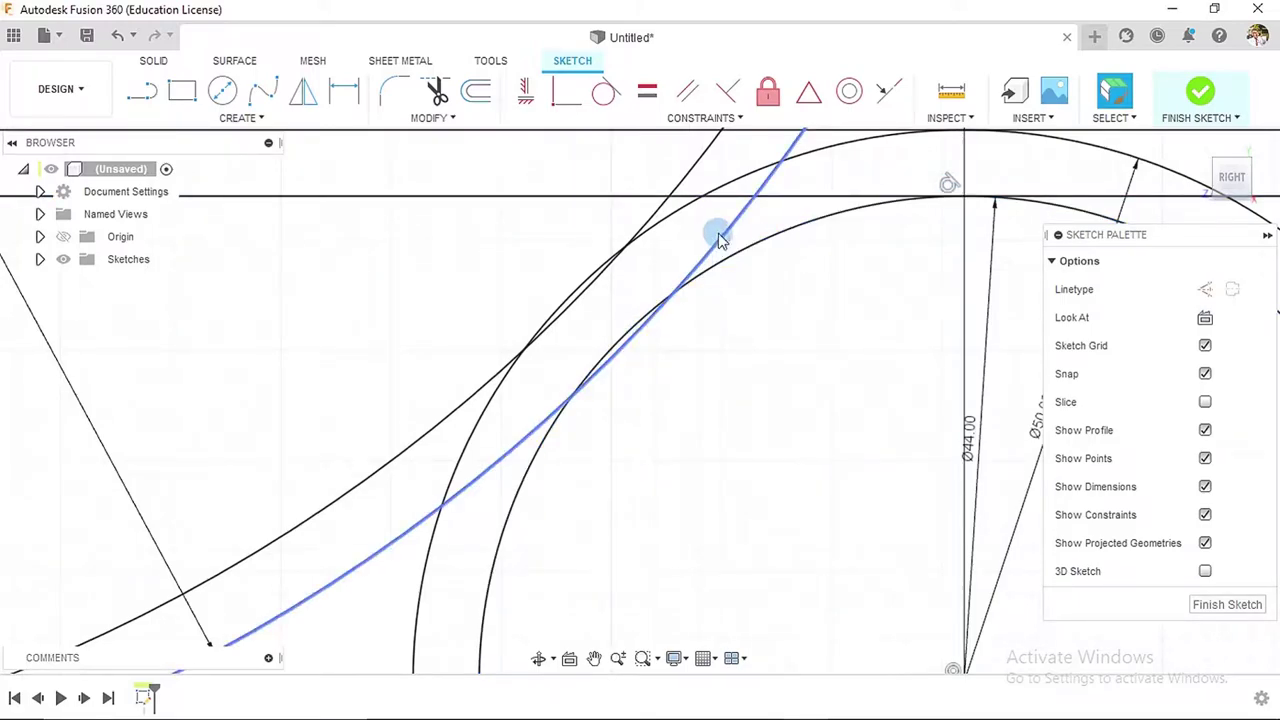
{"action": "scroll", "coordinate": [823, 392], "scroll_direction": "down", "scroll_amount": 10}
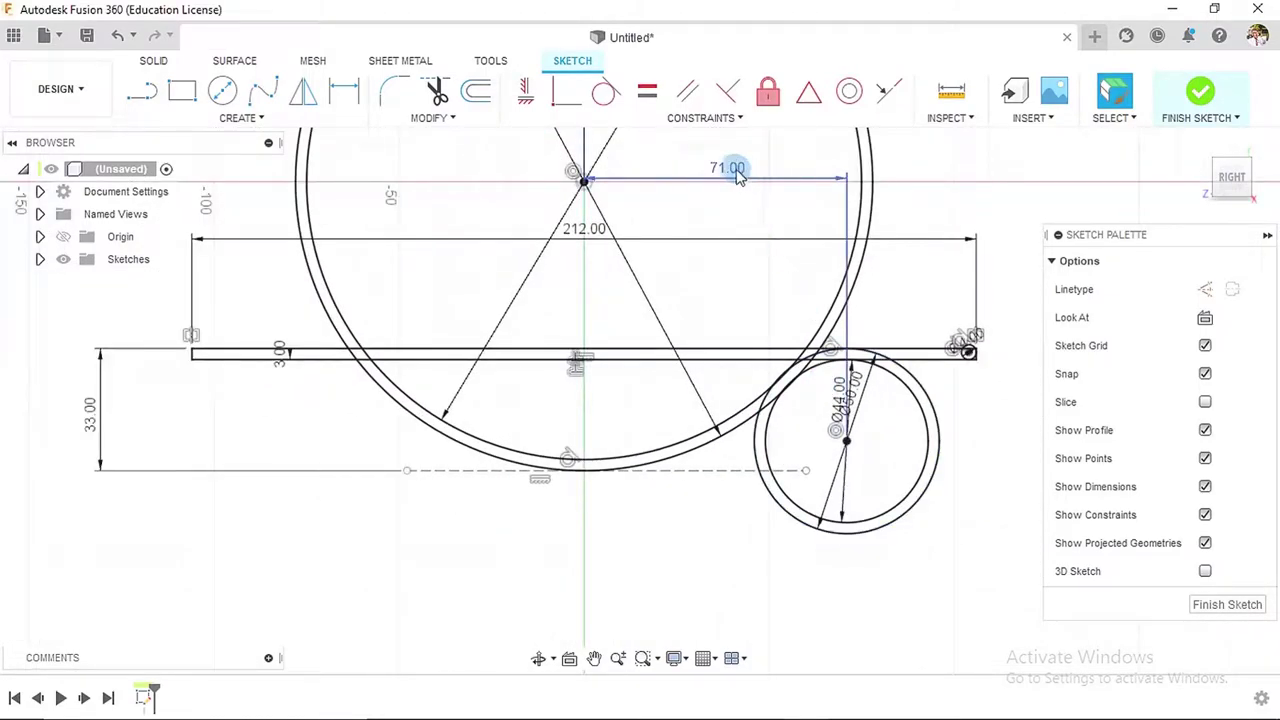
- Delete the 71.00 dimension and make the Ø44 circle tangent to the dish's inner Ø150 curve
{"action": "left_click", "coordinate": [737, 172]}
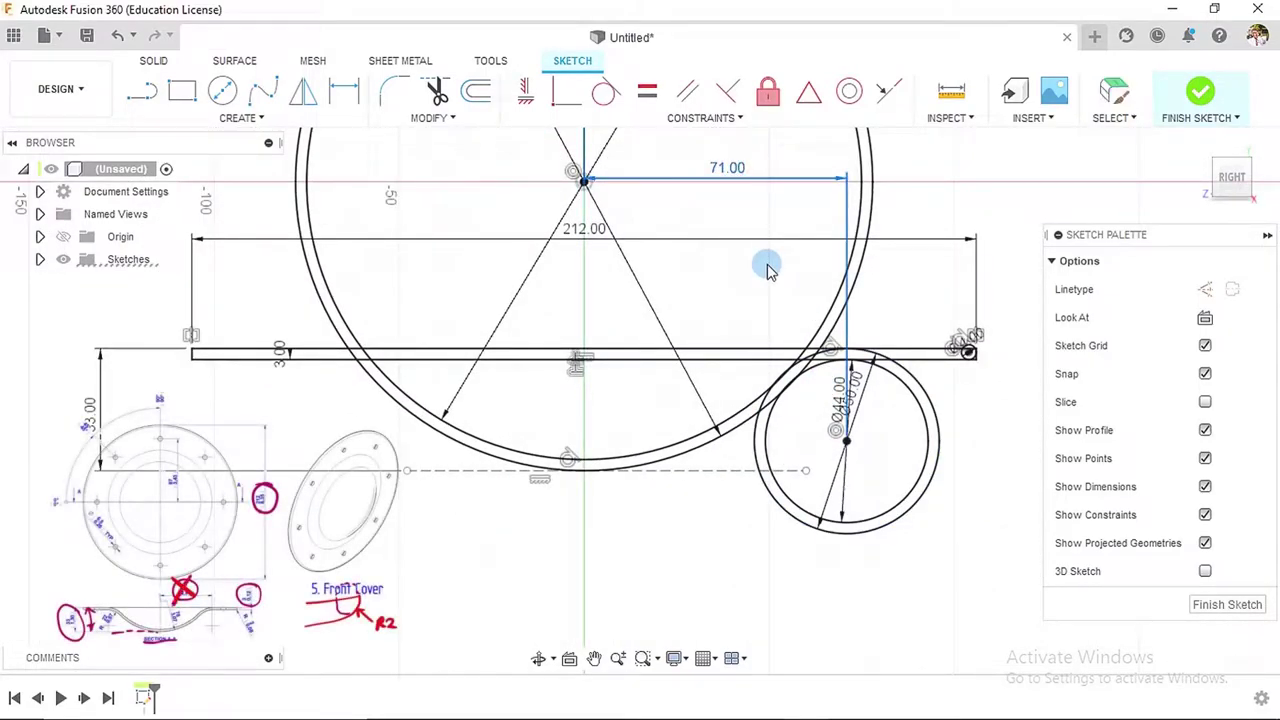
{"action": "key", "text": "Delete"}
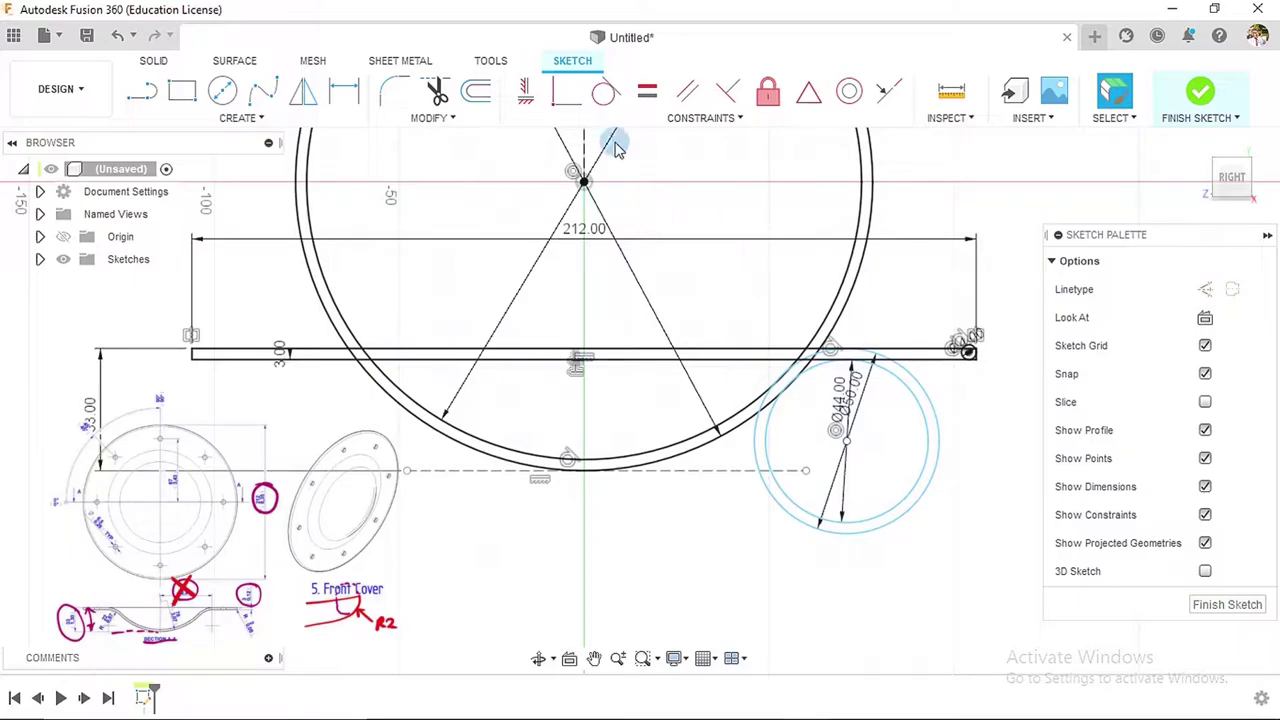
{"action": "left_click", "coordinate": [604, 92]}
{"action": "scroll", "coordinate": [835, 345], "scroll_direction": "up", "scroll_amount": 5}
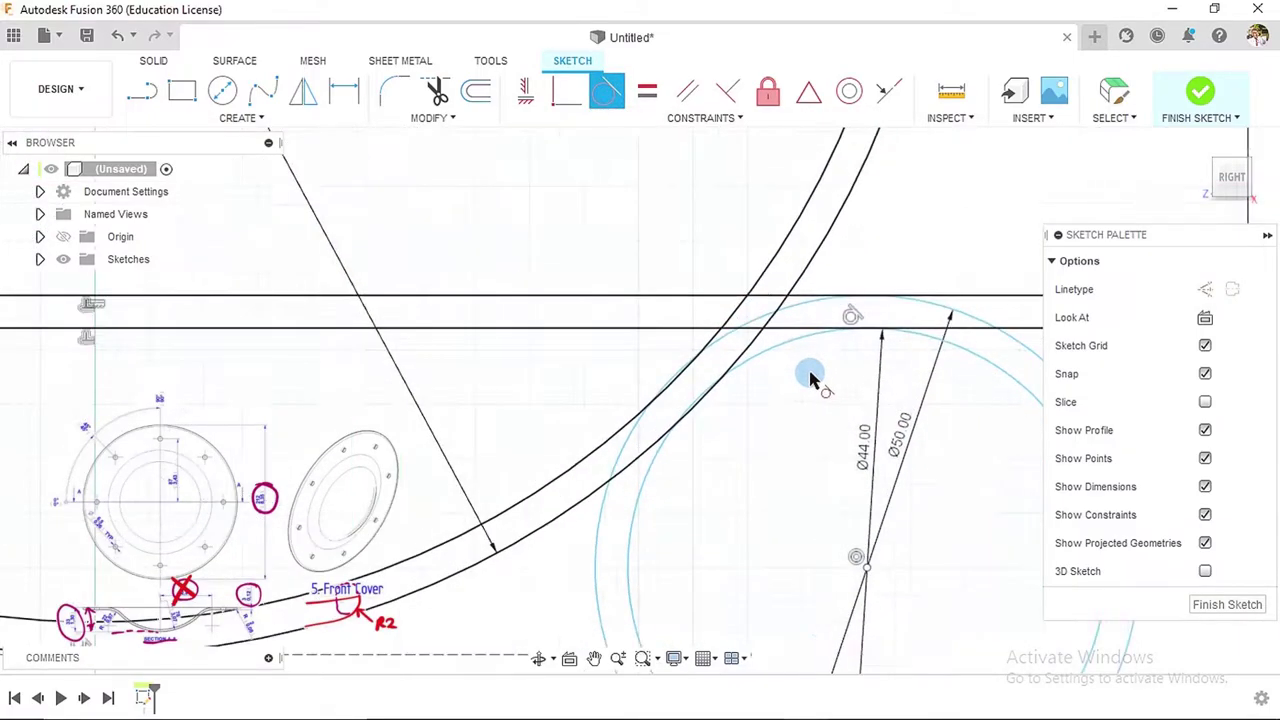
{"action": "scroll", "coordinate": [810, 378], "scroll_direction": "up", "scroll_amount": 2}
{"action": "left_click", "coordinate": [760, 338]}
{"action": "left_click", "coordinate": [588, 468]}
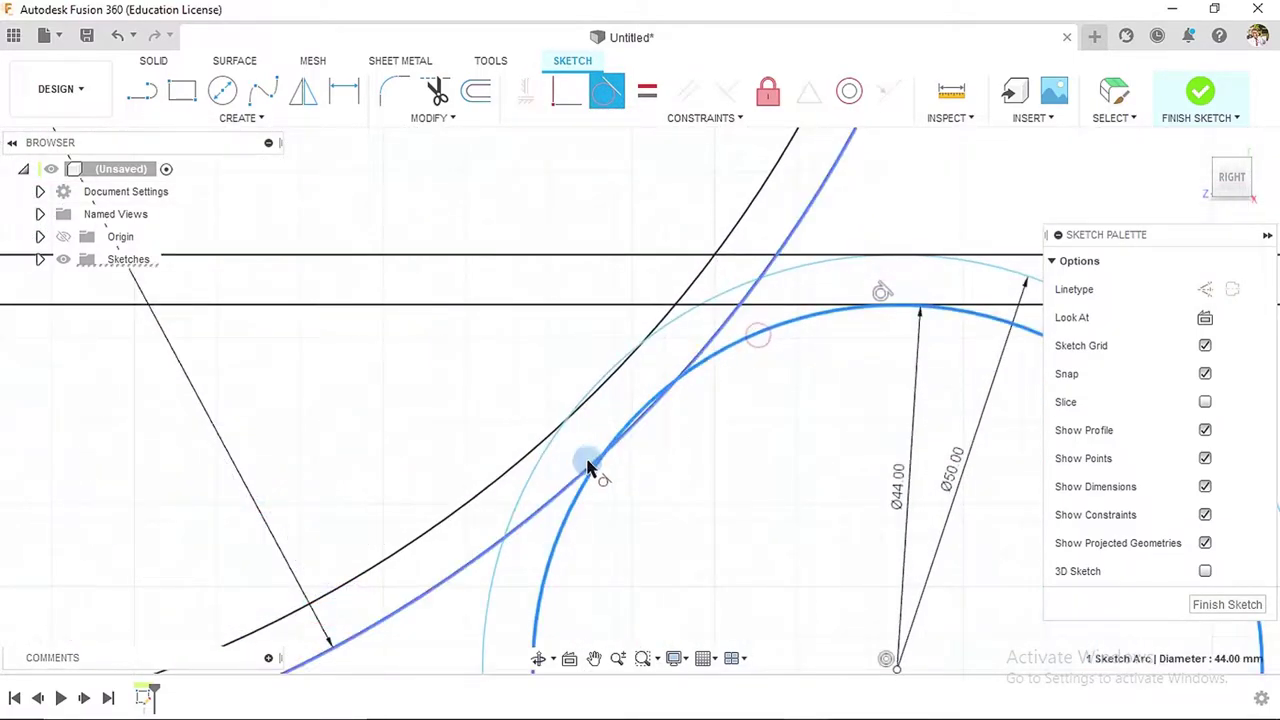
{"action": "left_click", "coordinate": [588, 468]}
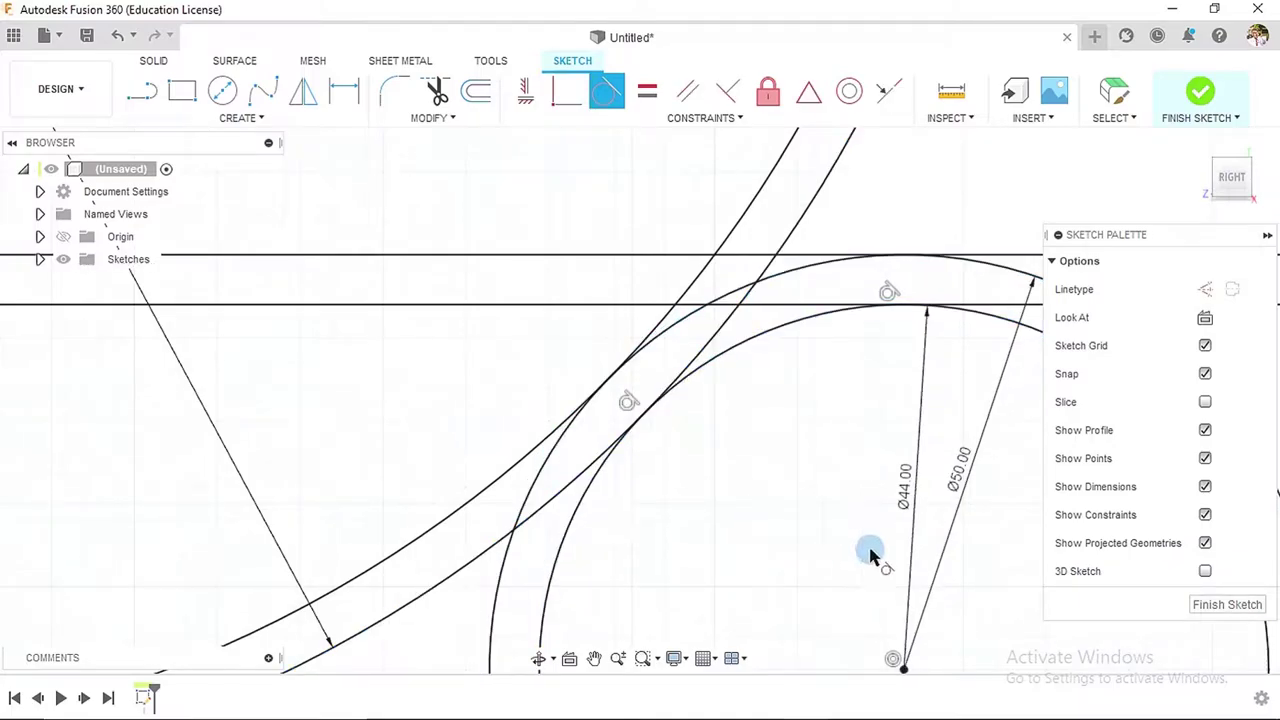
{"action": "scroll", "coordinate": [870, 555], "scroll_direction": "down", "scroll_amount": 2}
{"action": "scroll", "coordinate": [874, 449], "scroll_direction": "down", "scroll_amount": 3}
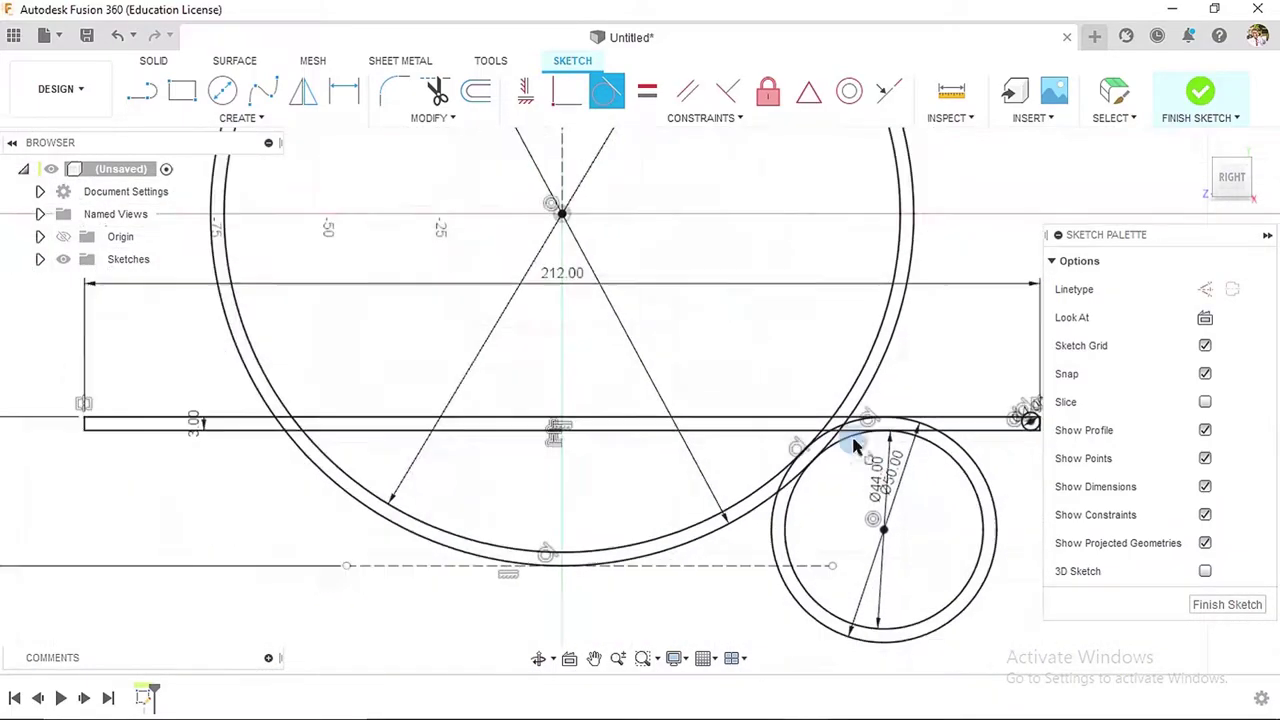
{"action": "scroll", "coordinate": [855, 447], "scroll_direction": "down", "scroll_amount": 1}
- Try a dimension from the vertical centre line to the small circle's centre, then cancel it
{"action": "left_click", "coordinate": [343, 91]}
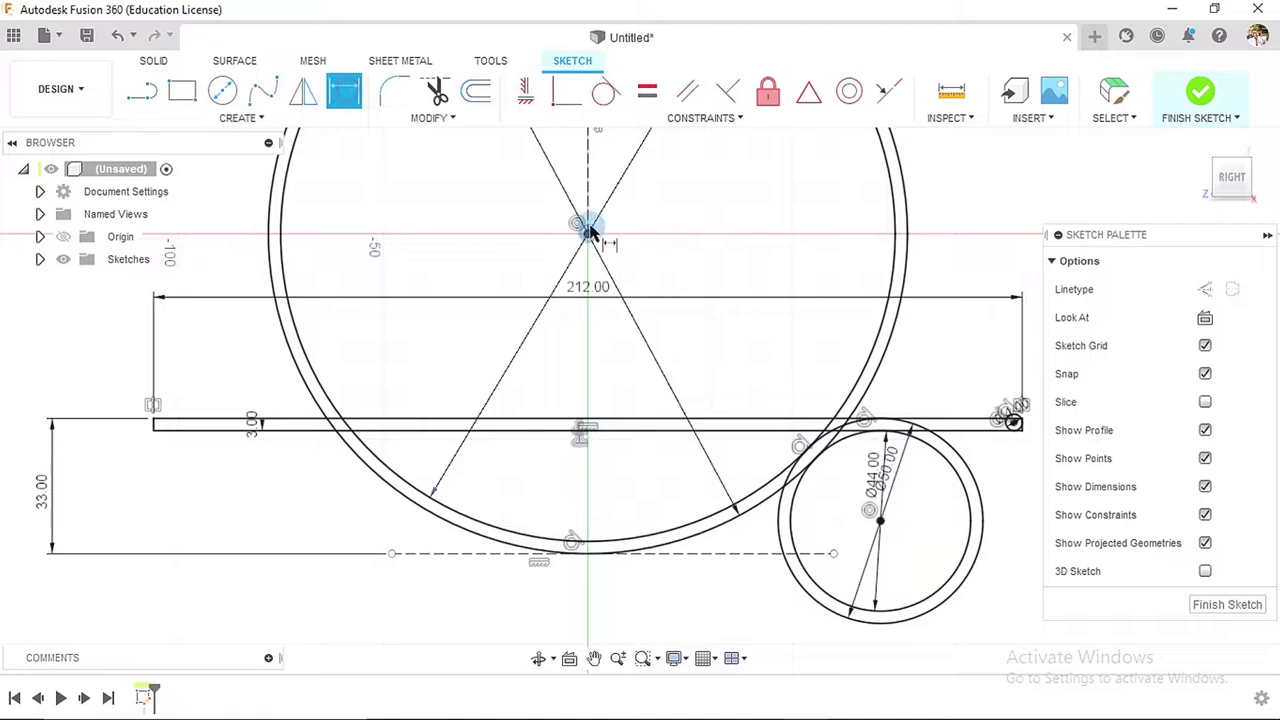
{"action": "left_click", "coordinate": [590, 232]}
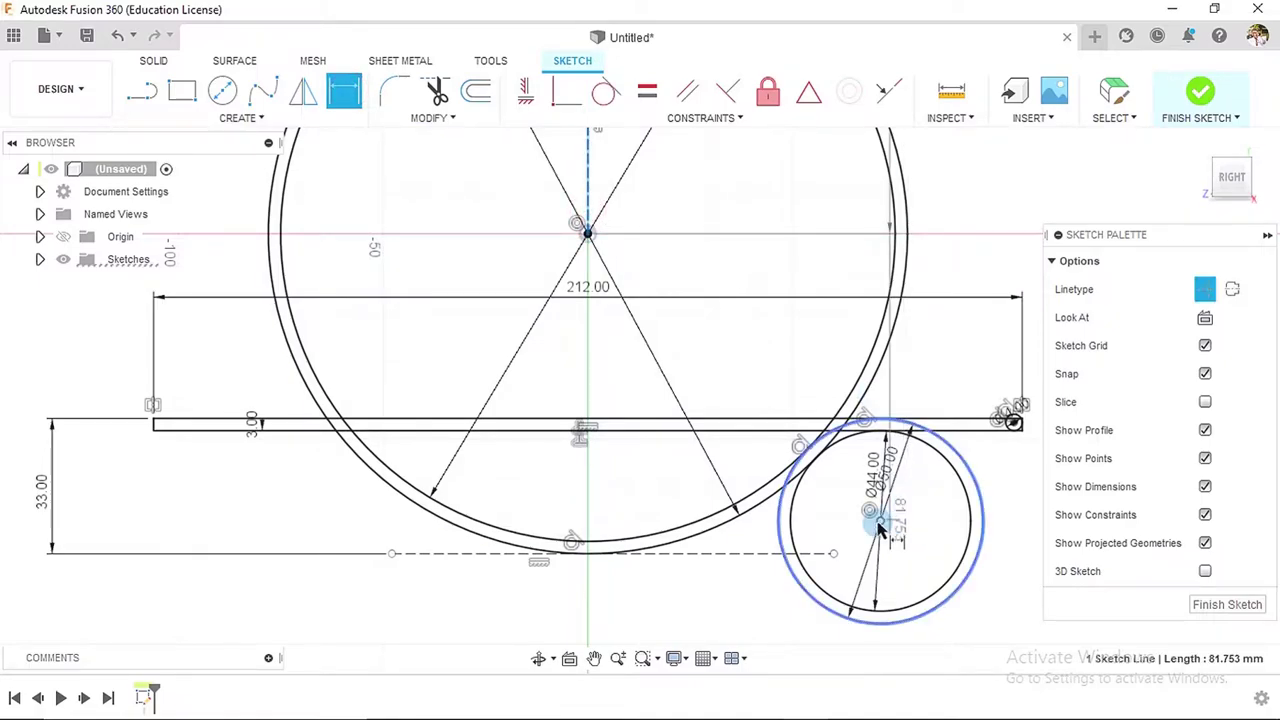
{"action": "left_click", "coordinate": [878, 524]}
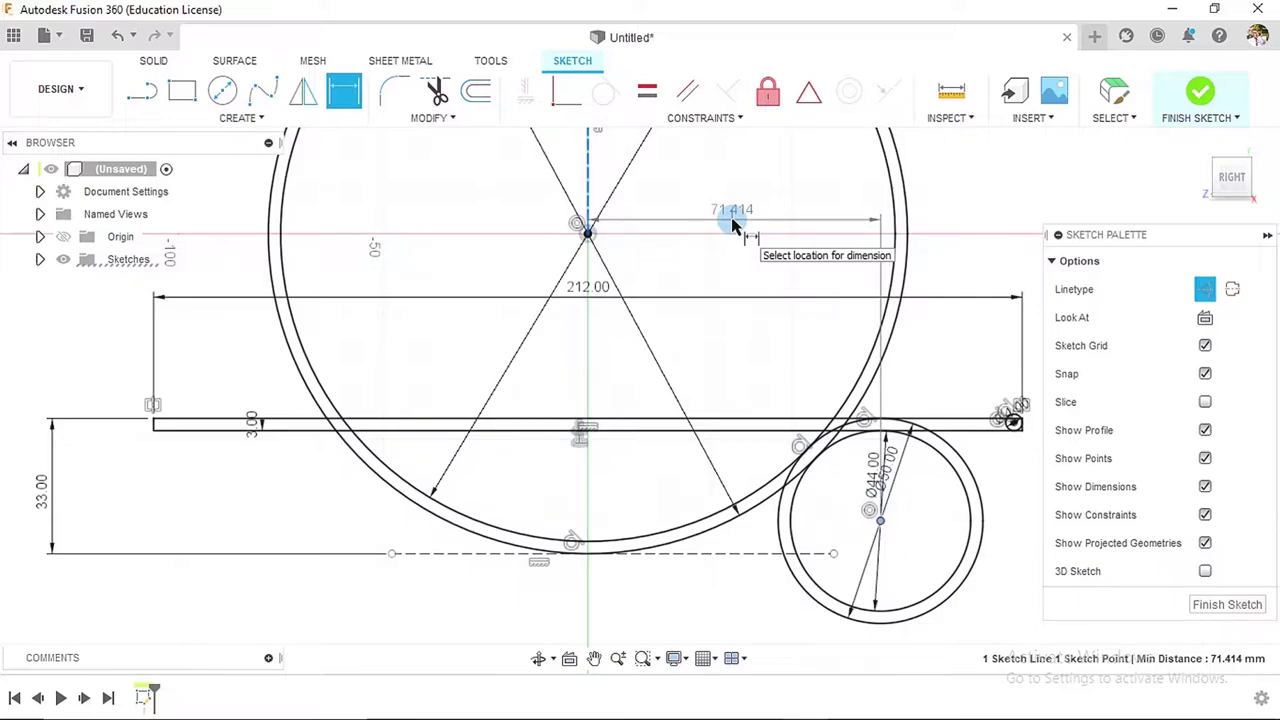
{"action": "key", "text": "Escape"}
{"action": "scroll", "coordinate": [873, 455], "scroll_direction": "down", "scroll_amount": 2}
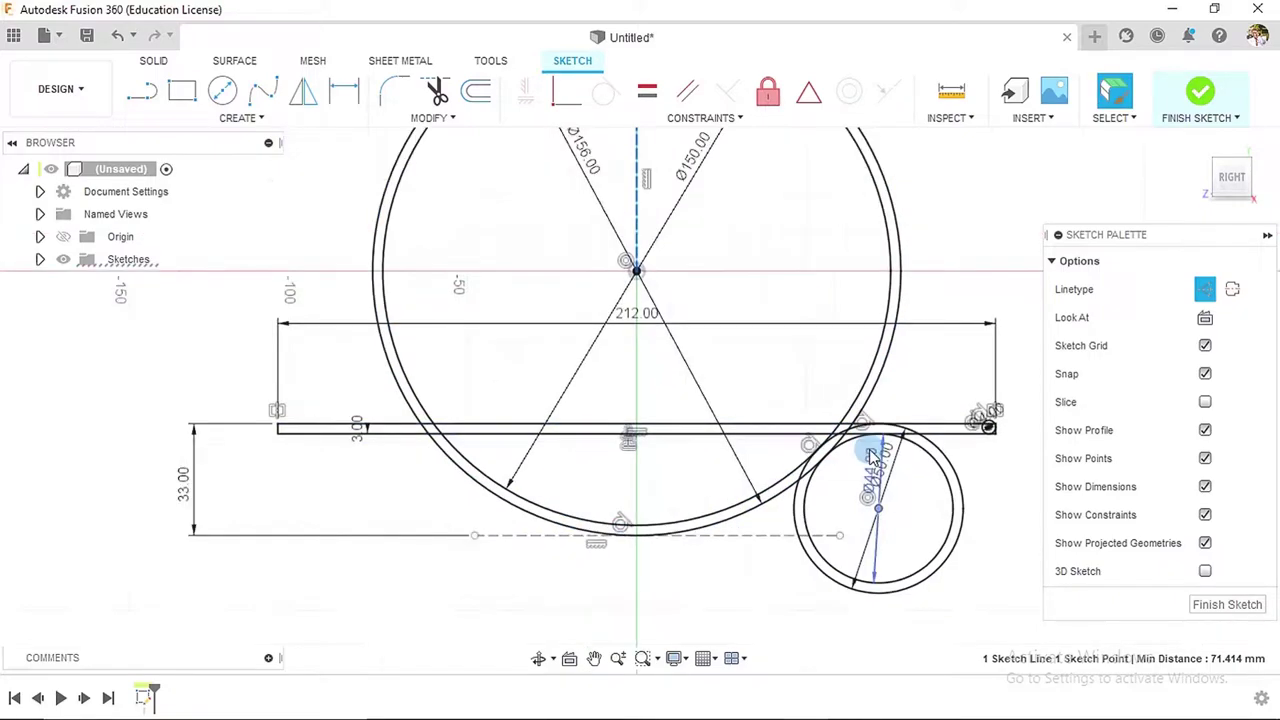
{"action": "left_click", "coordinate": [143, 93]}
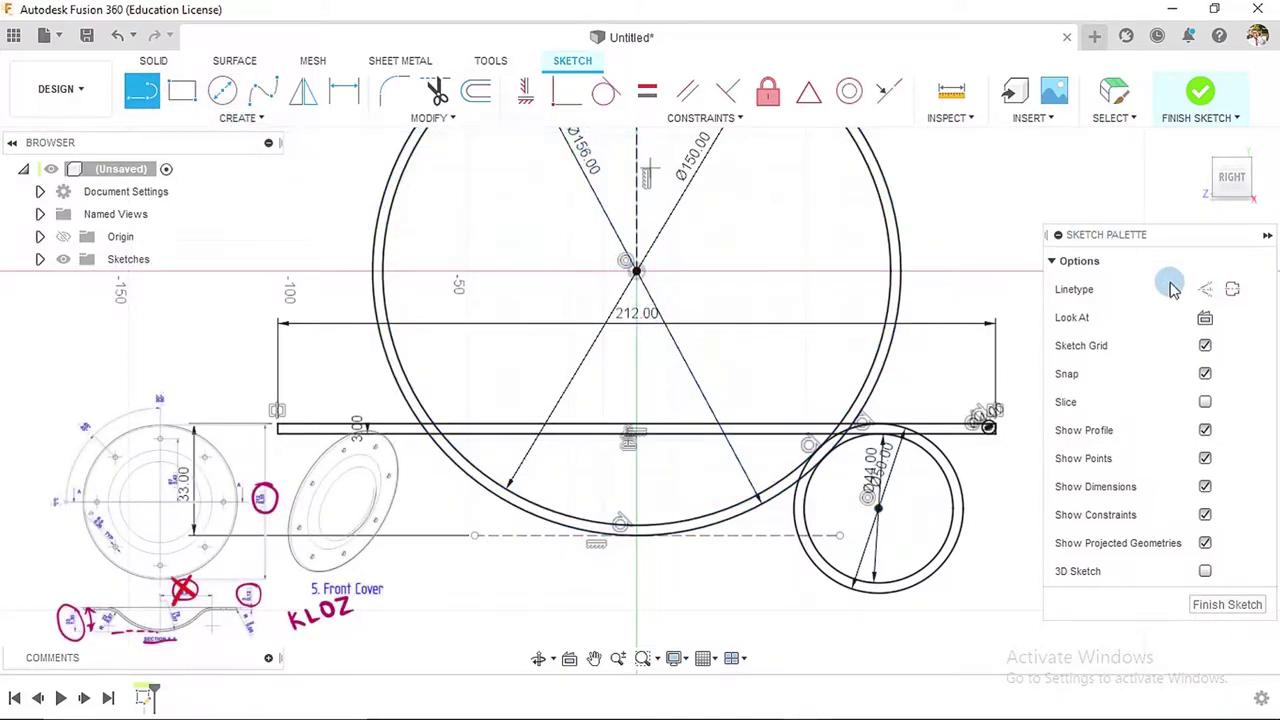
- Draw a vertical line from the large circle's centre down past its bottom edge
{"action": "left_click", "coordinate": [633, 270]}
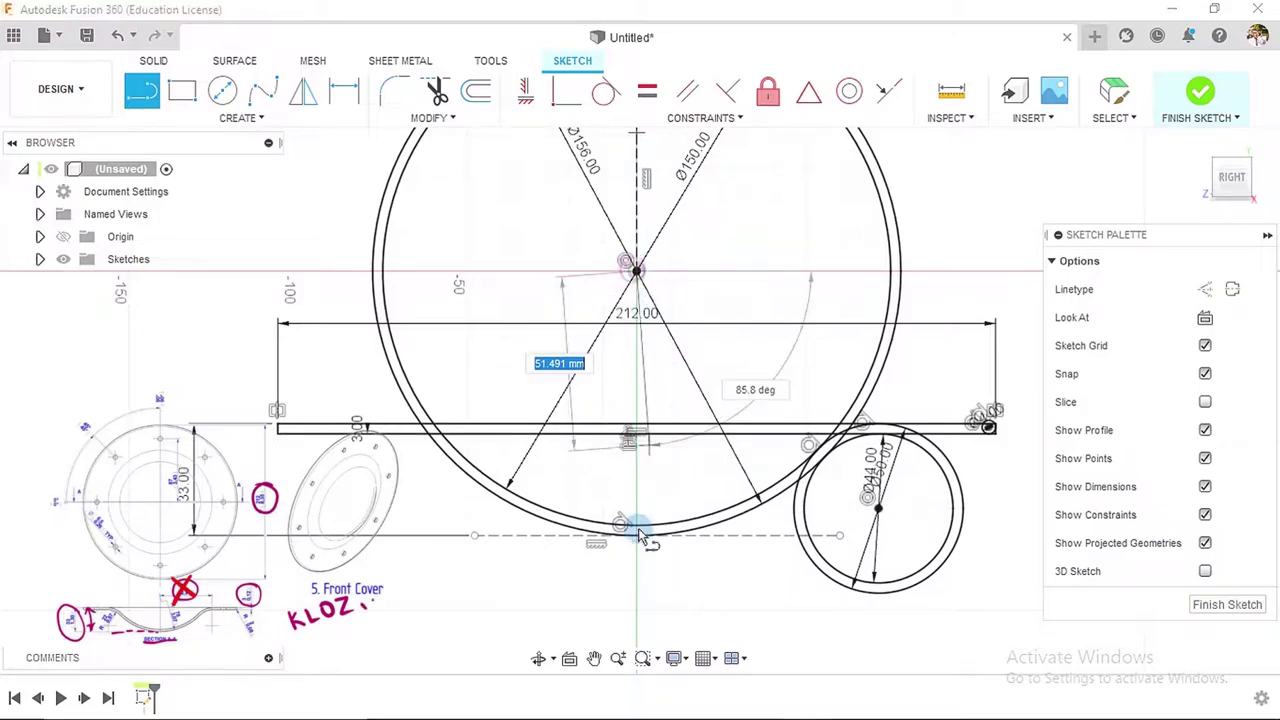
{"action": "left_click", "coordinate": [633, 565]}
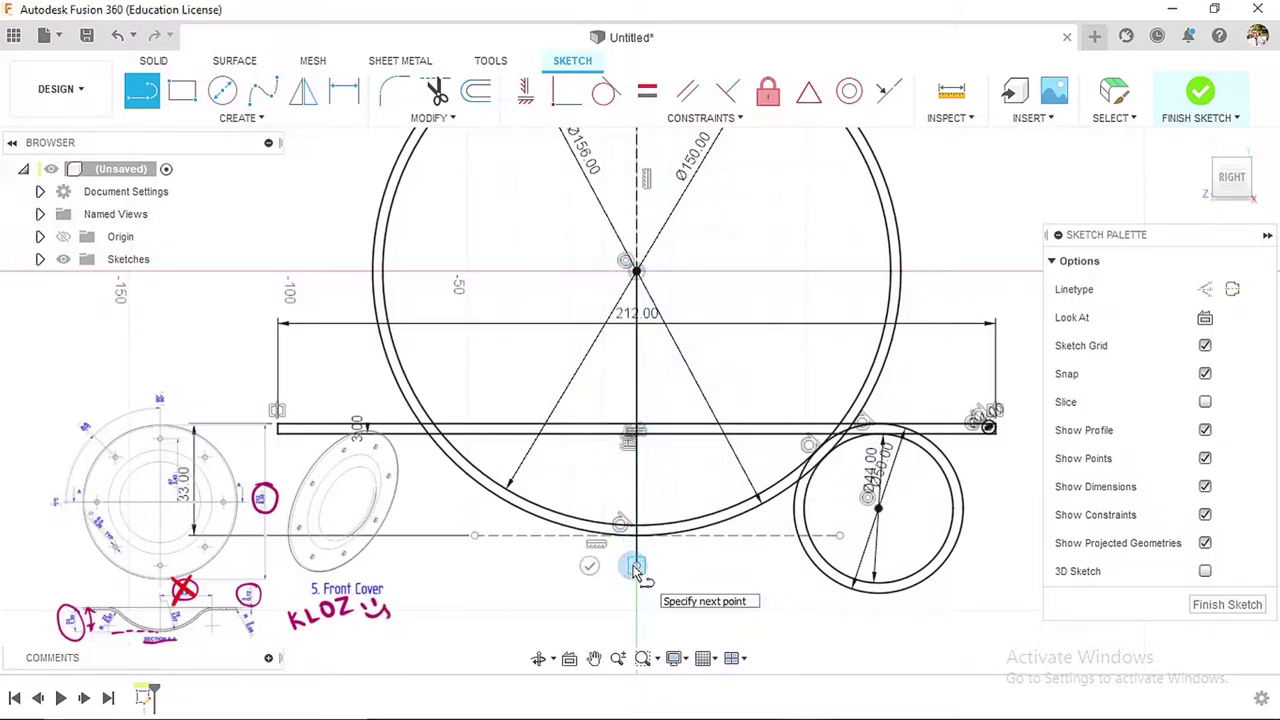
{"action": "key", "text": "Escape"}
{"action": "key", "text": "Escape"}
- Reposition the view and finish the front cover sketch
{"action": "scroll", "coordinate": [665, 592], "scroll_direction": "down", "scroll_amount": 2}
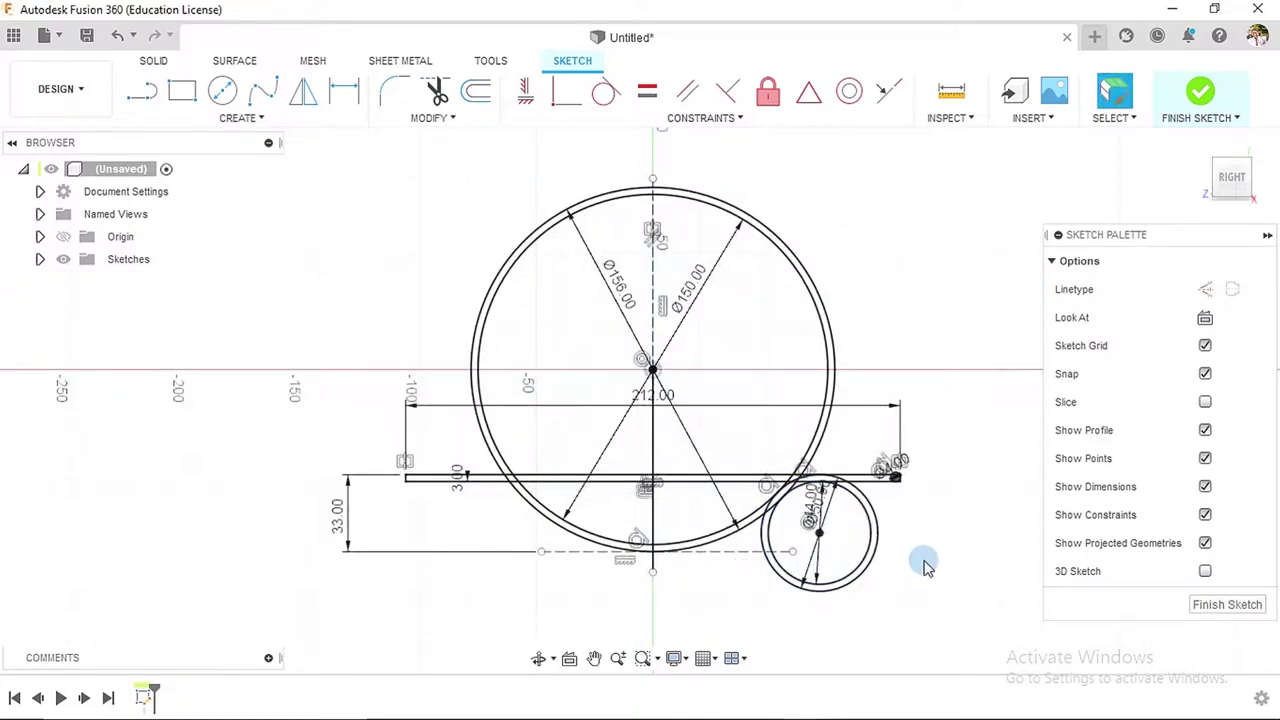
{"action": "mouse_move", "coordinate": [924, 566]}
{"action": "middle_mouse_down"}
{"action": "mouse_move", "coordinate": [850, 494]}
{"action": "mouse_move", "coordinate": [868, 510]}
{"action": "middle_mouse_up"}
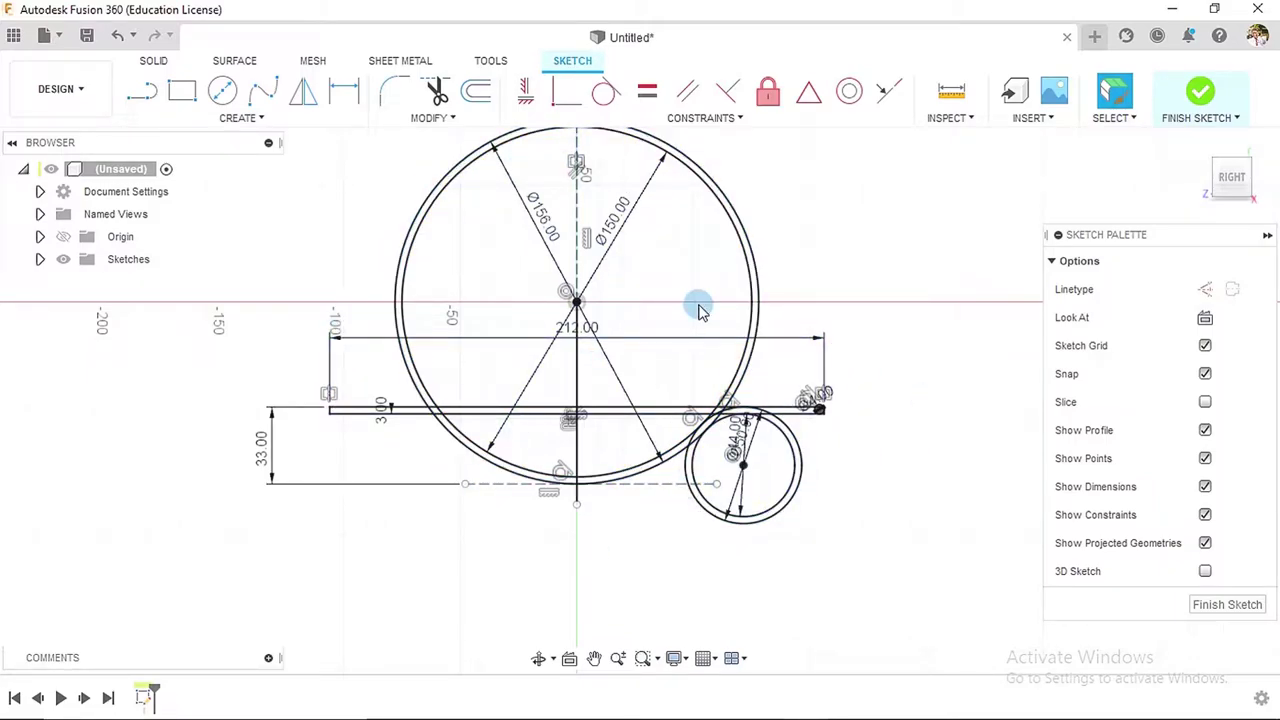
{"action": "left_click", "coordinate": [1201, 92]}
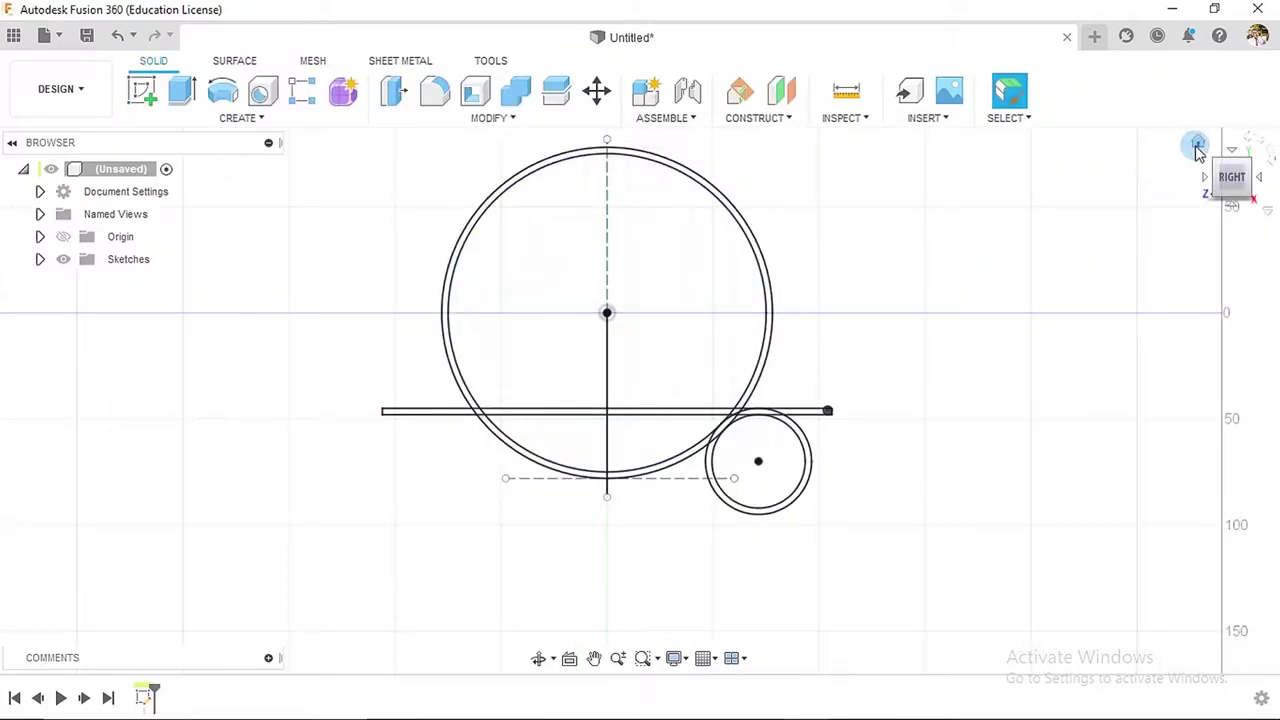
- Start a Revolve and select the thin arc band as its first profile
{"action": "left_click", "coordinate": [1197, 143]}
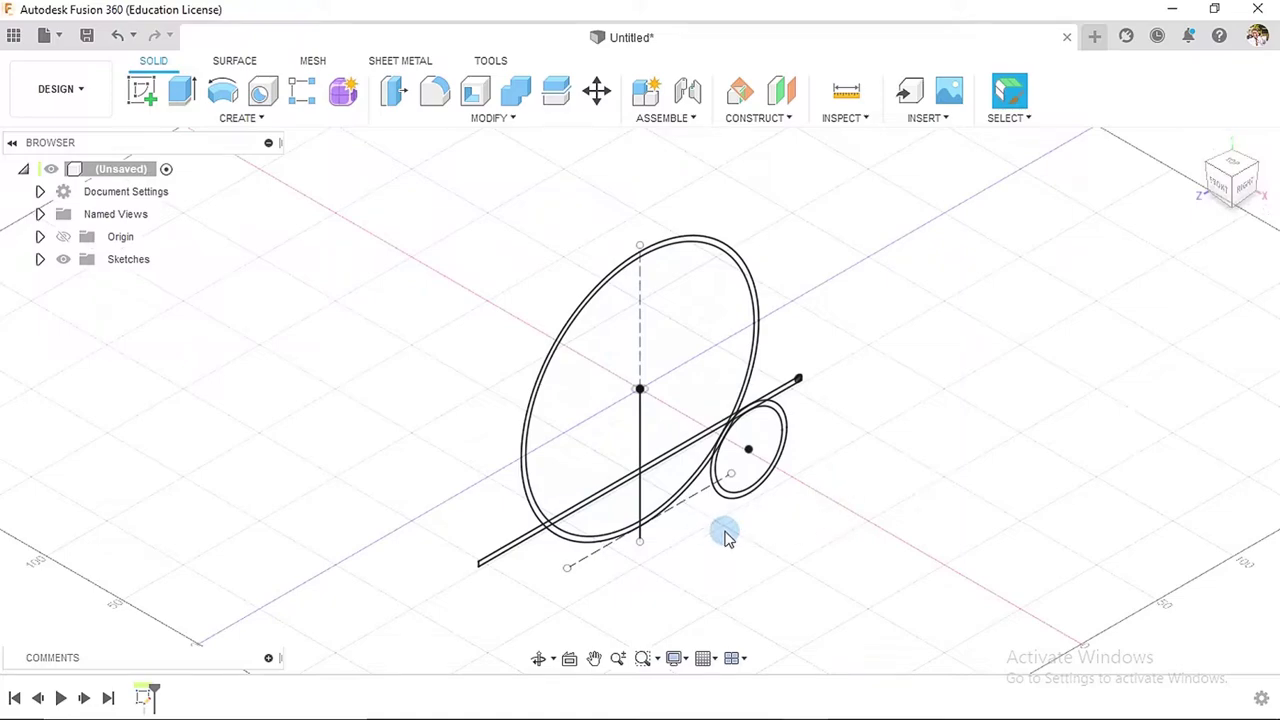
{"action": "left_click", "coordinate": [220, 92]}
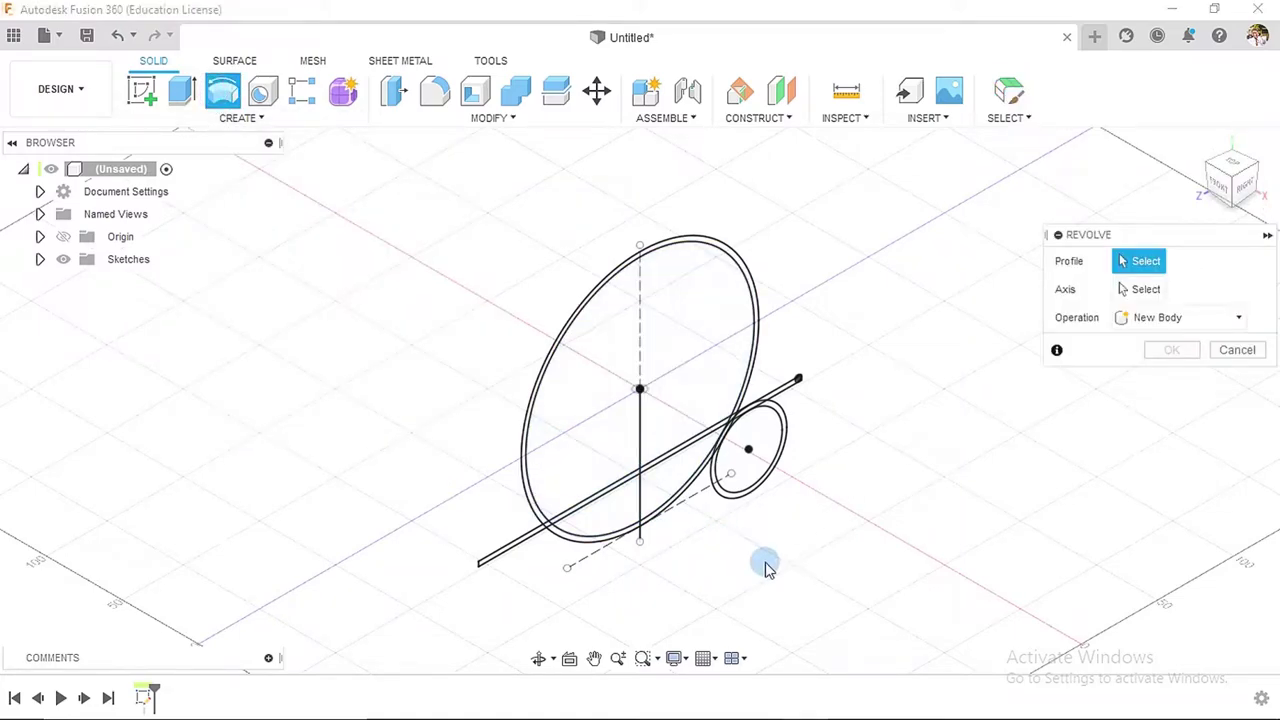
{"action": "scroll", "coordinate": [765, 567], "scroll_direction": "up", "scroll_amount": 5}
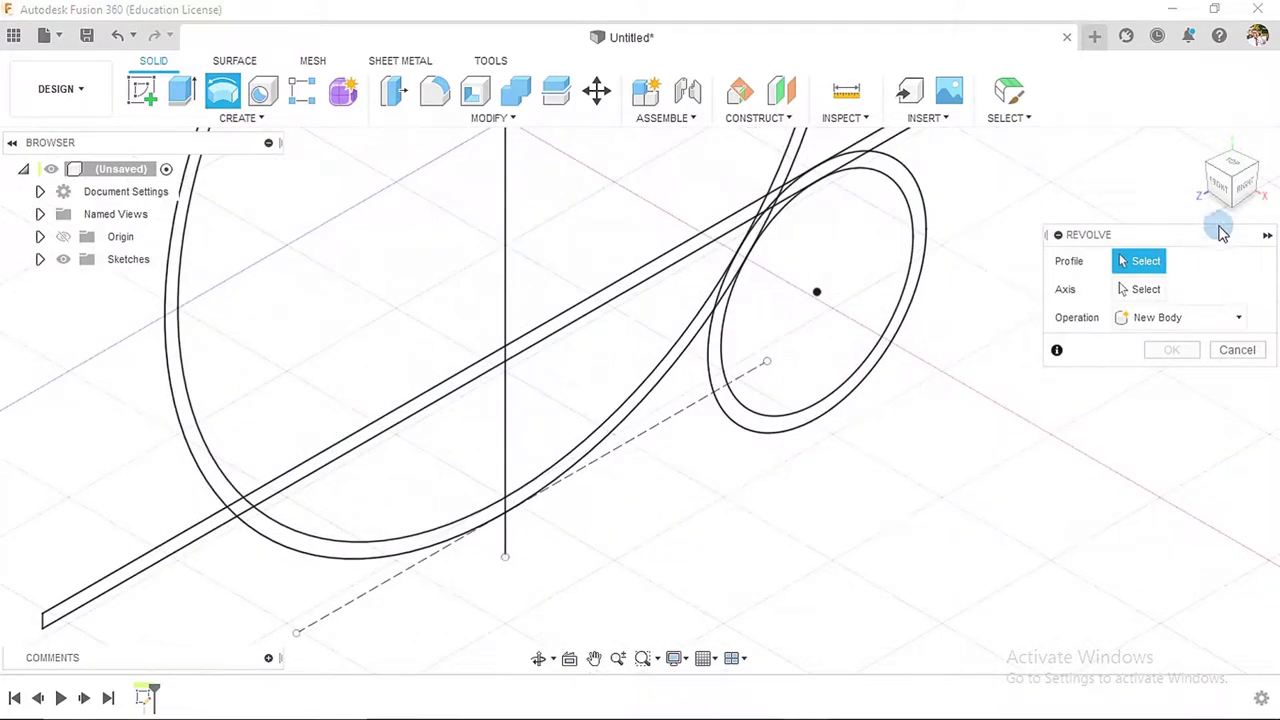
{"action": "left_click", "coordinate": [1240, 185]}
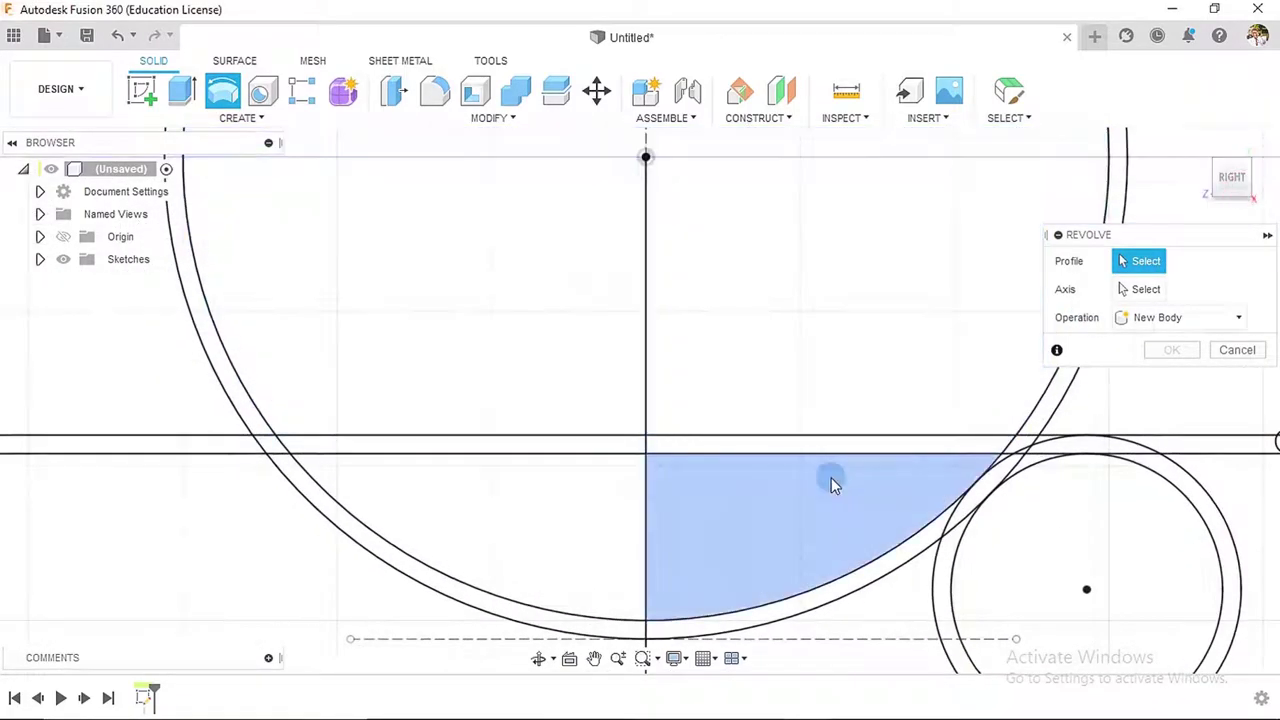
{"action": "mouse_move", "coordinate": [677, 423]}
{"action": "middle_mouse_down"}
{"action": "mouse_move", "coordinate": [614, 337]}
{"action": "mouse_move", "coordinate": [470, 322]}
{"action": "middle_mouse_up"}
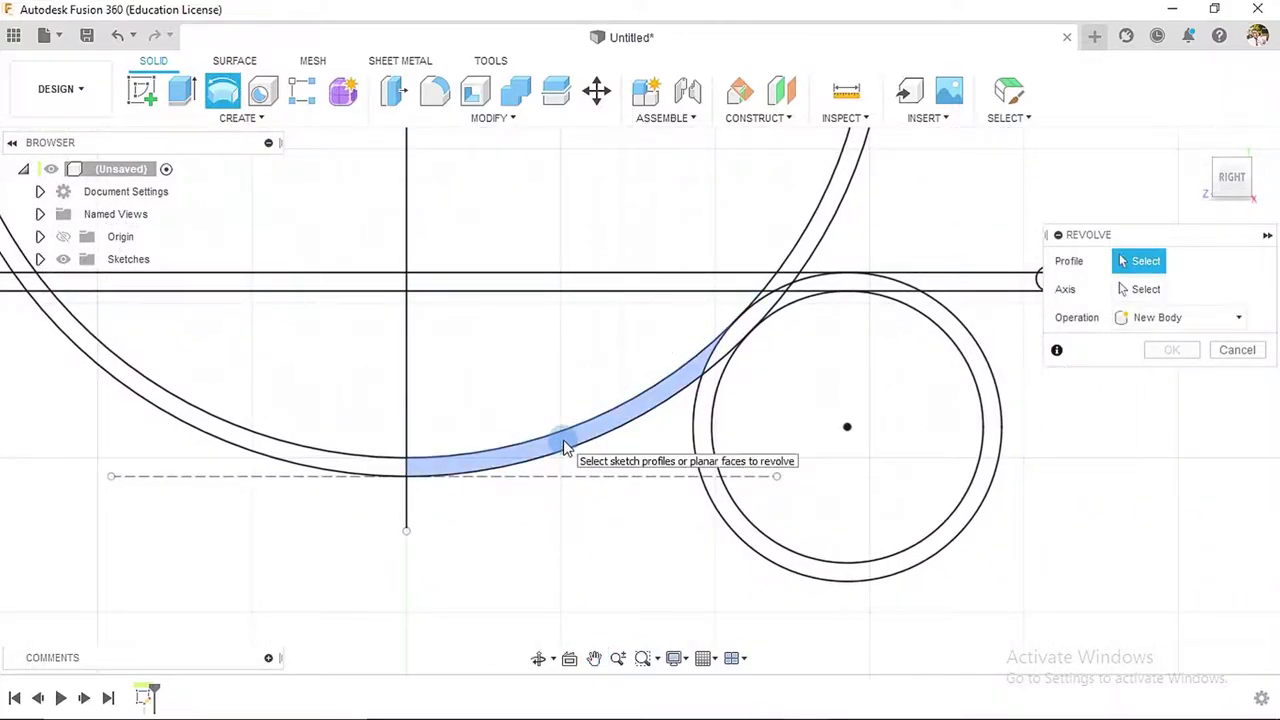
{"action": "left_click", "coordinate": [564, 446]}
- Add the upper overlap region and the next two curved band regions to the profiles
{"action": "scroll", "coordinate": [815, 370], "scroll_direction": "up", "scroll_amount": 3}
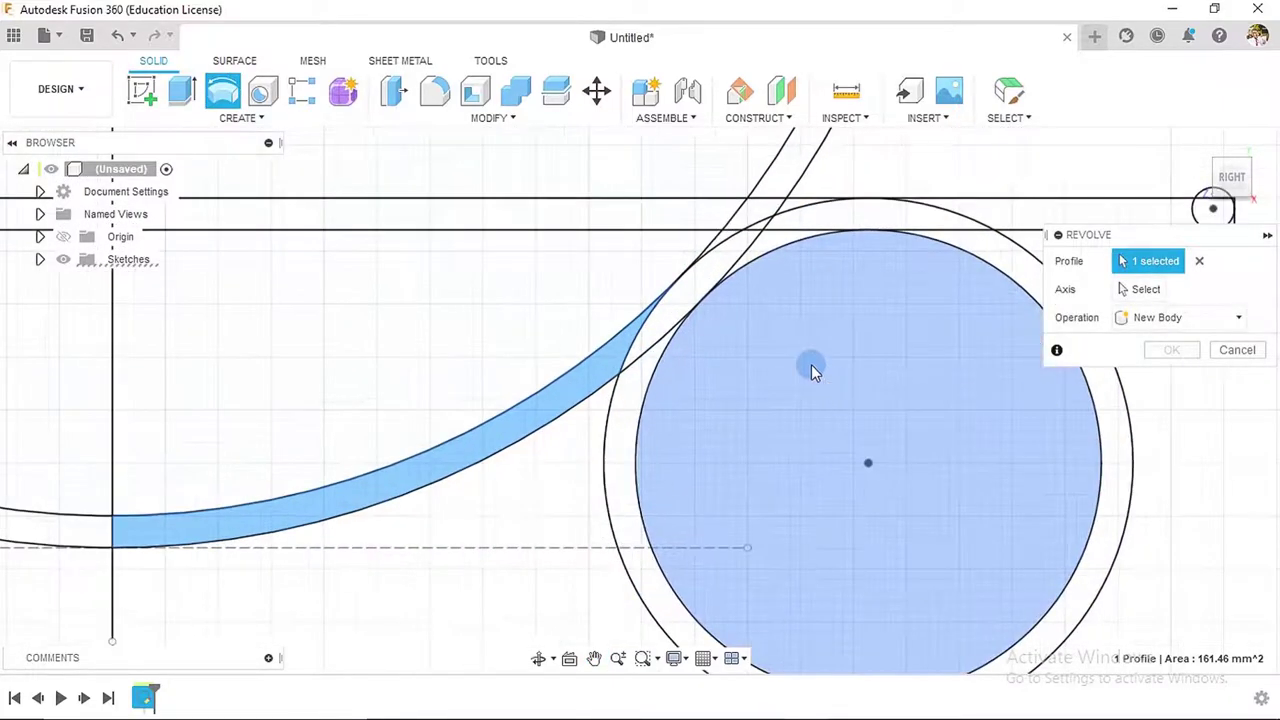
{"action": "left_click", "coordinate": [698, 289]}
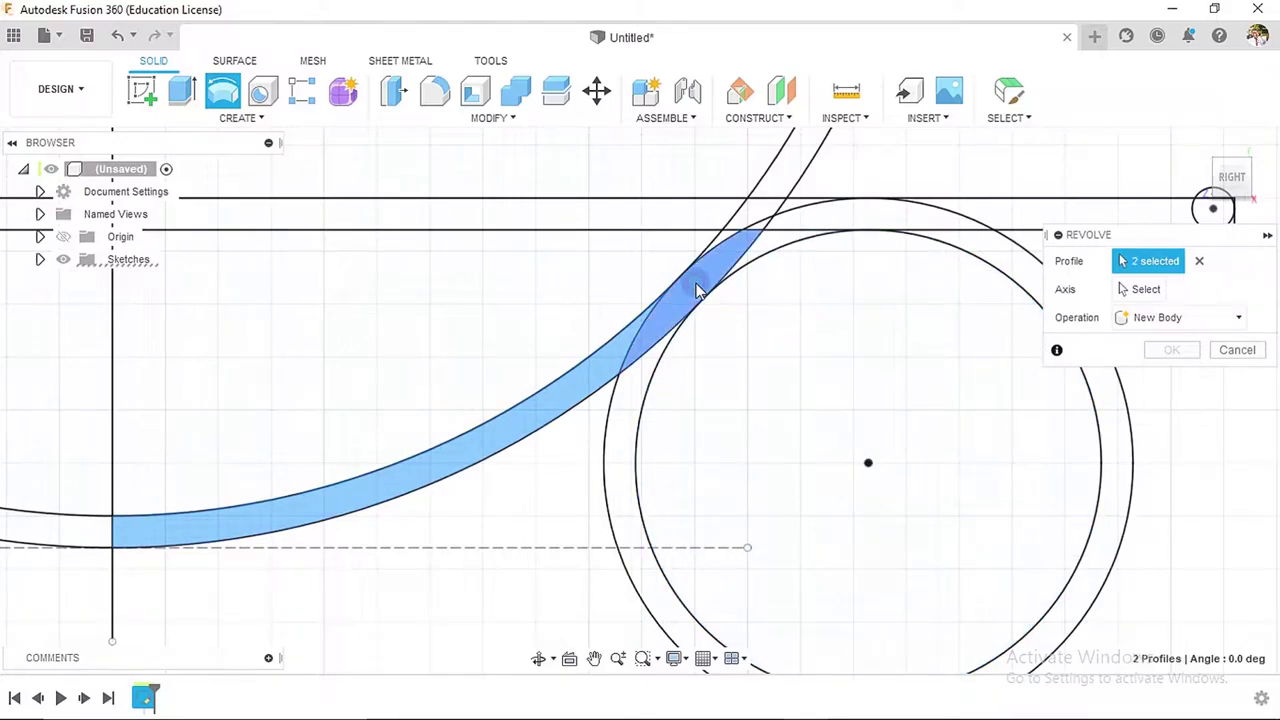
{"action": "scroll", "coordinate": [760, 232], "scroll_direction": "up", "scroll_amount": 4}
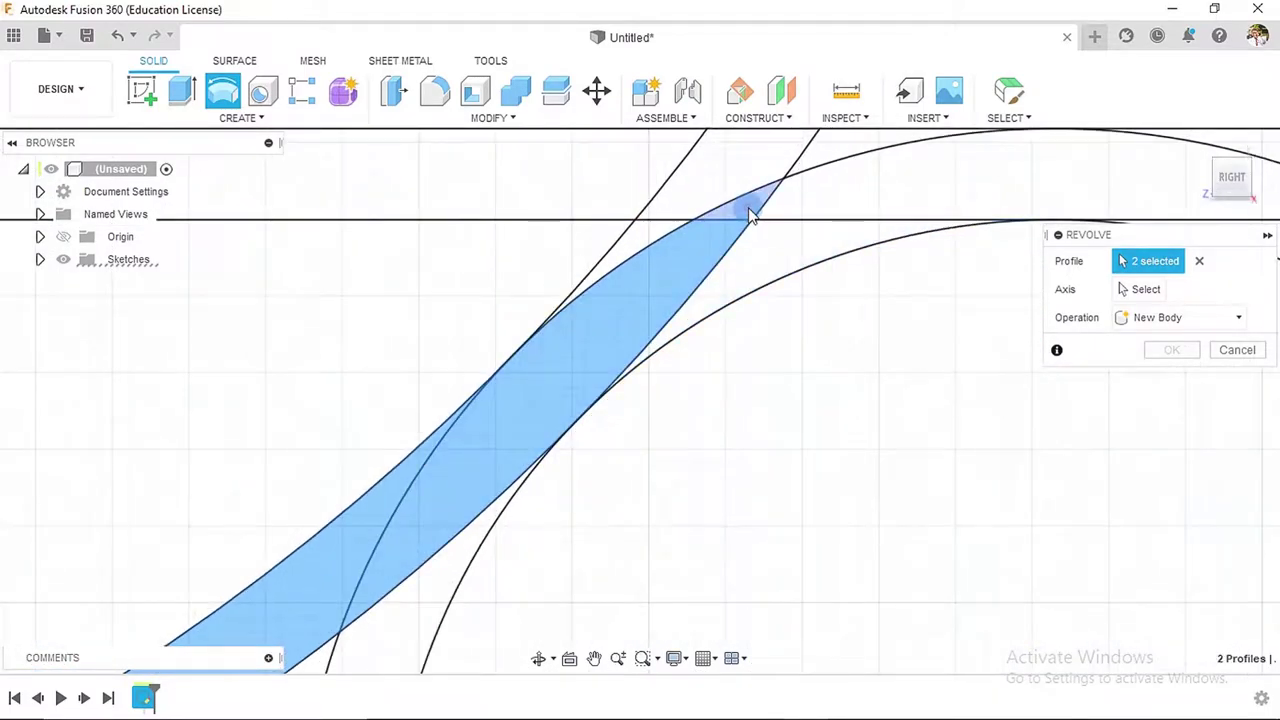
{"action": "left_click", "coordinate": [762, 246]}
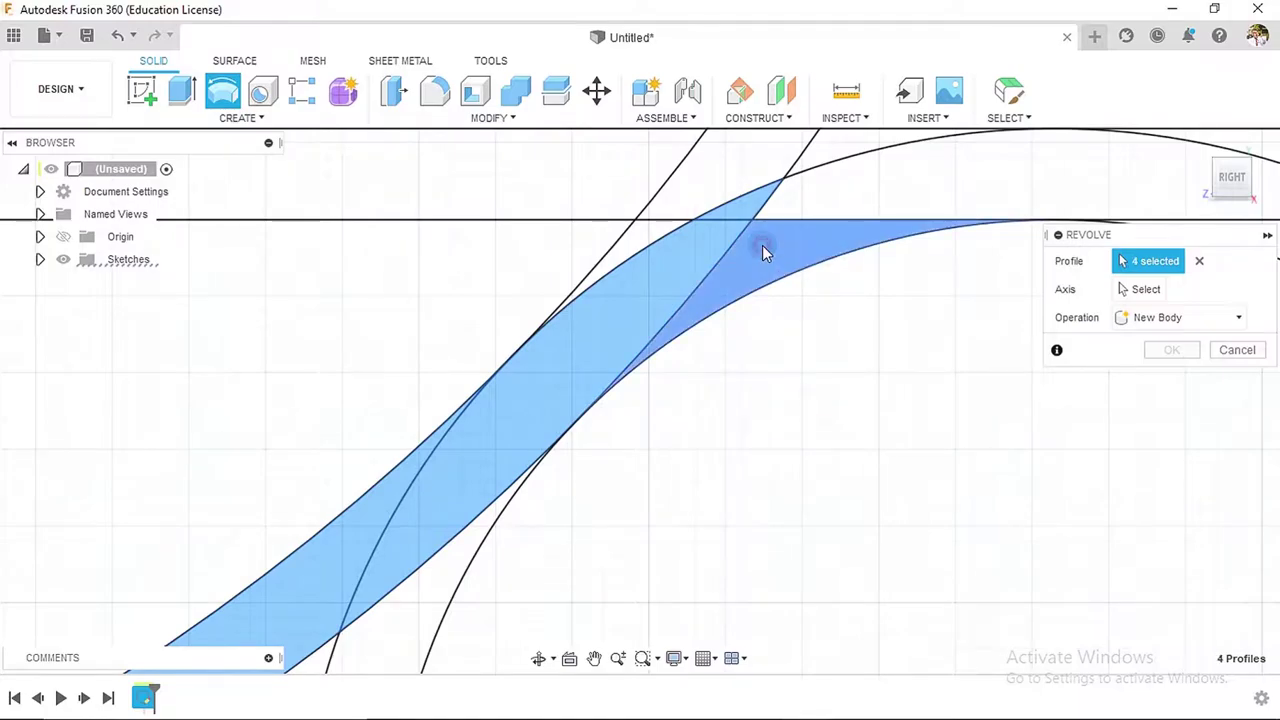
{"action": "left_click", "coordinate": [808, 210]}
{"action": "scroll", "coordinate": [882, 307], "scroll_direction": "down", "scroll_amount": 4}
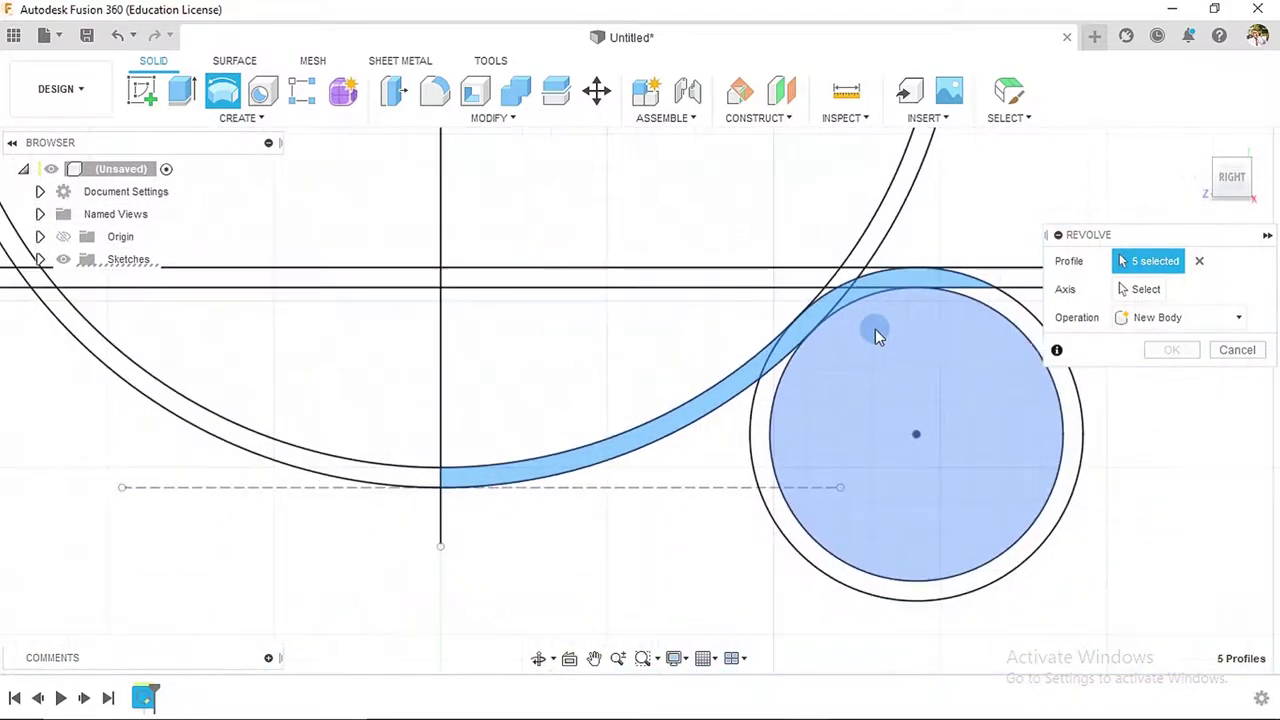
- Add the flat flange strip and small end circle, bringing Profile to 7 selected
{"action": "mouse_move", "coordinate": [869, 397]}
{"action": "middle_mouse_down"}
{"action": "mouse_move", "coordinate": [847, 378]}
{"action": "mouse_move", "coordinate": [474, 368]}
{"action": "middle_mouse_up"}
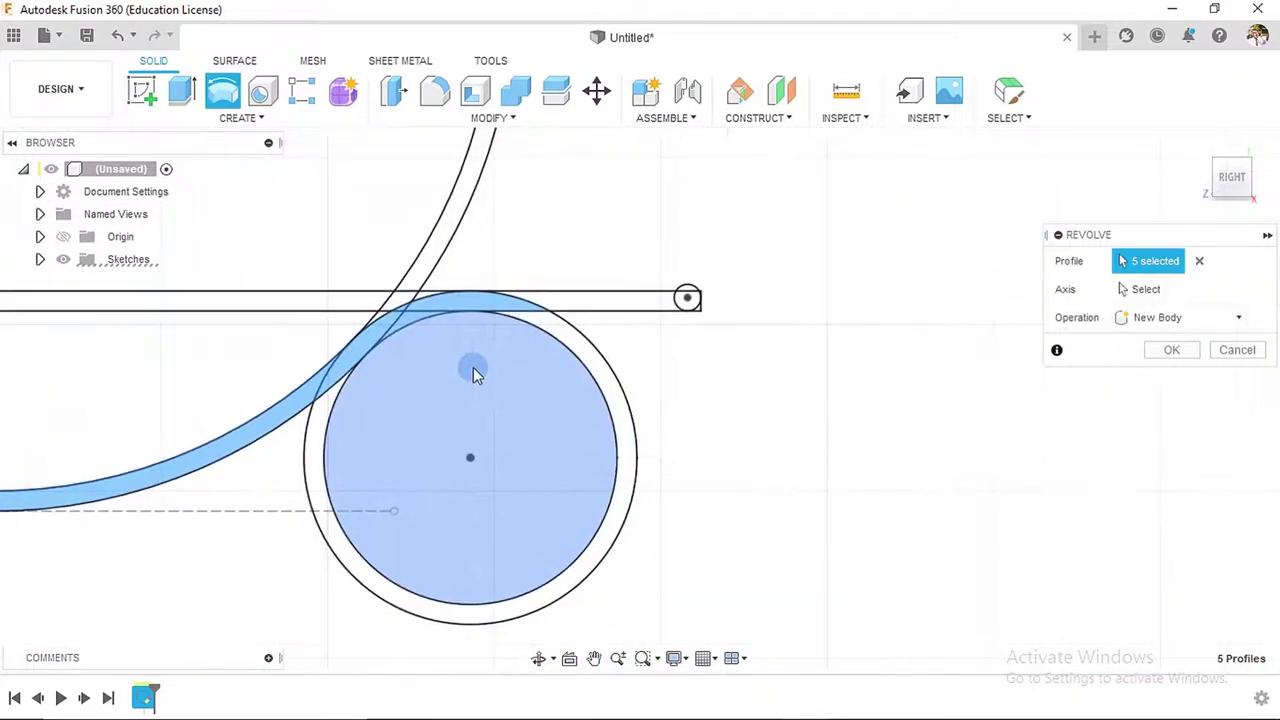
{"action": "left_click", "coordinate": [577, 303]}
{"action": "scroll", "coordinate": [731, 323], "scroll_direction": "up", "scroll_amount": 4}
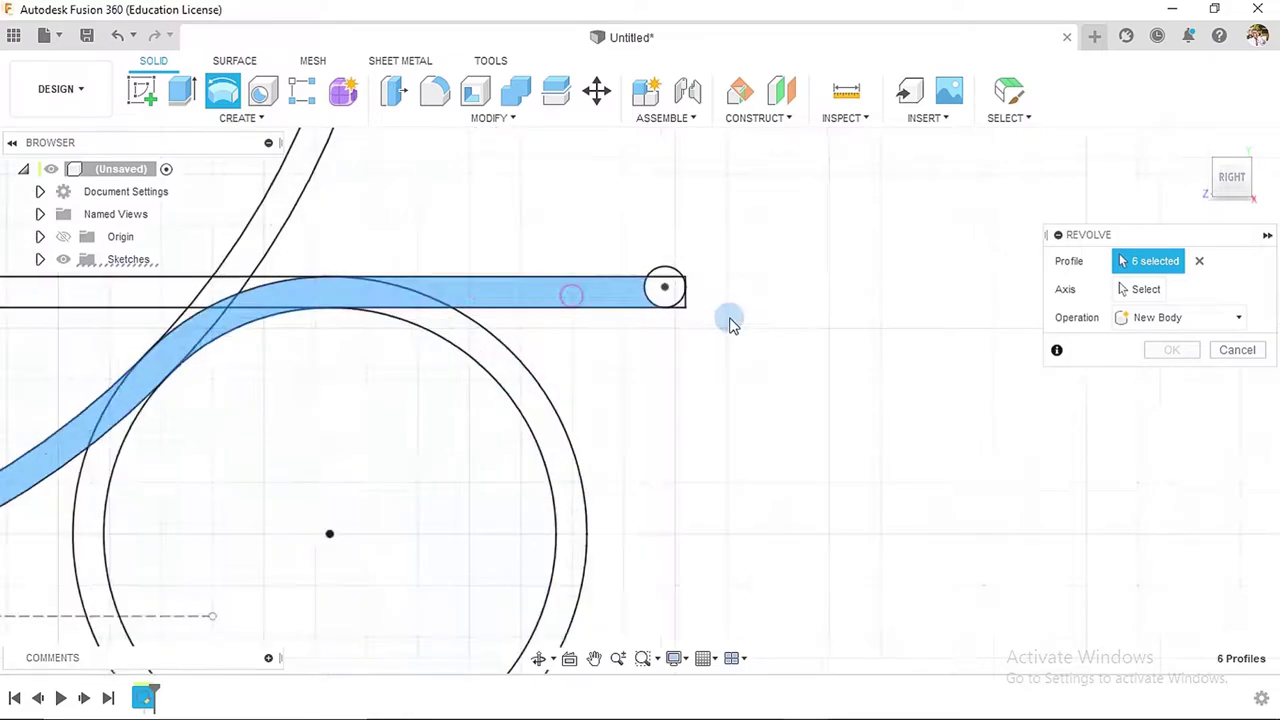
{"action": "left_click", "coordinate": [643, 283]}
{"action": "scroll", "coordinate": [730, 343], "scroll_direction": "down", "scroll_amount": 1}
{"action": "scroll", "coordinate": [769, 414], "scroll_direction": "down", "scroll_amount": 4}
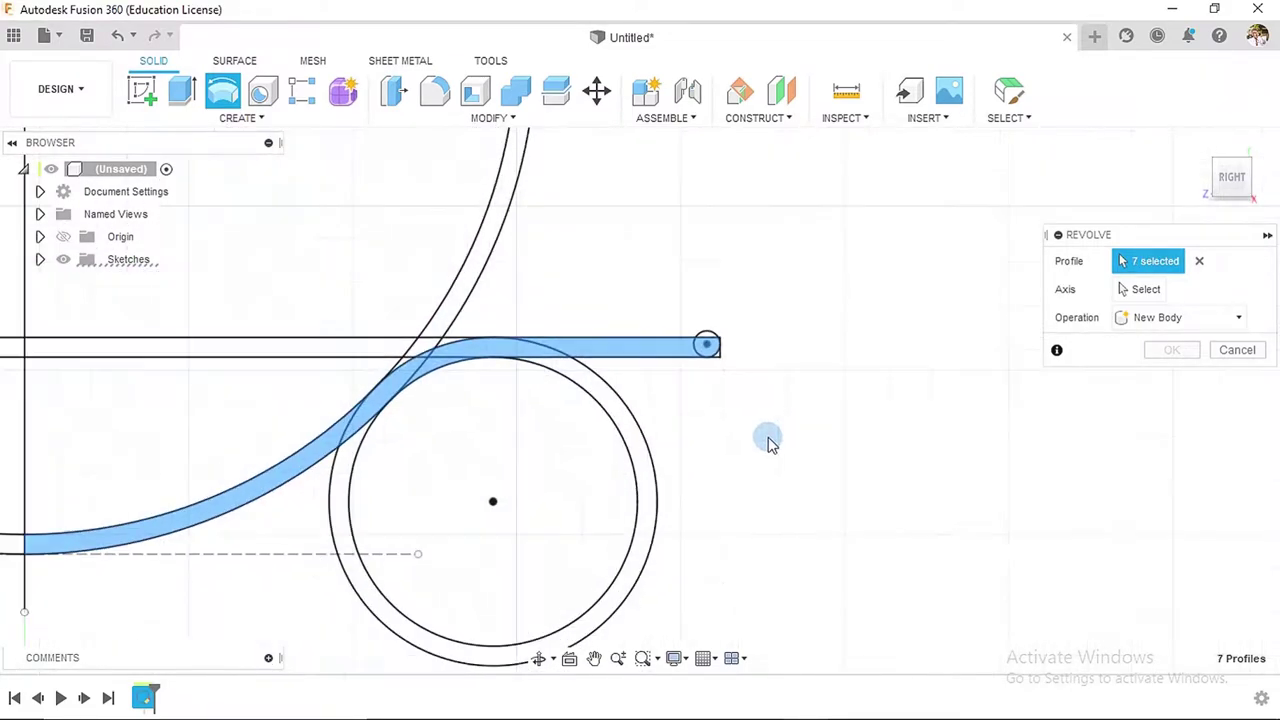
{"action": "scroll", "coordinate": [730, 497], "scroll_direction": "down", "scroll_amount": 1}
{"action": "middle_click_drag", "start_coordinate": [751, 471], "coordinate": [871, 420]}
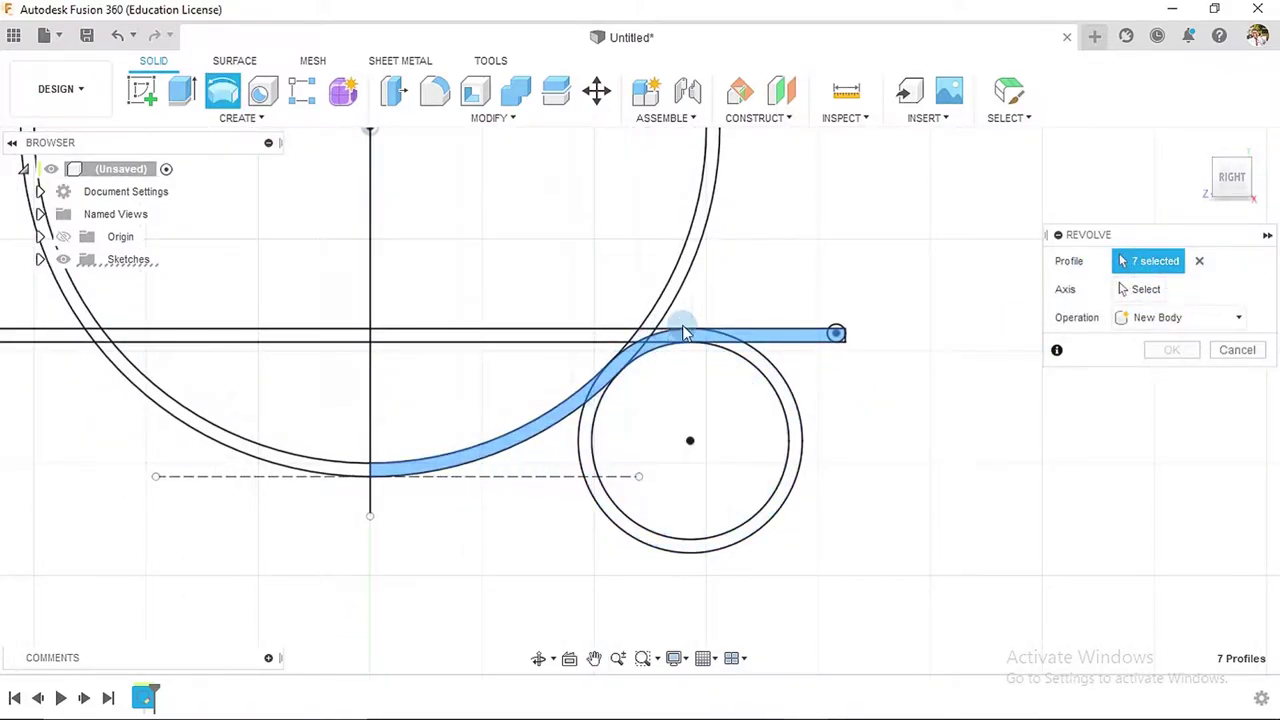
{"action": "scroll", "coordinate": [924, 490], "scroll_direction": "down", "scroll_amount": 2}
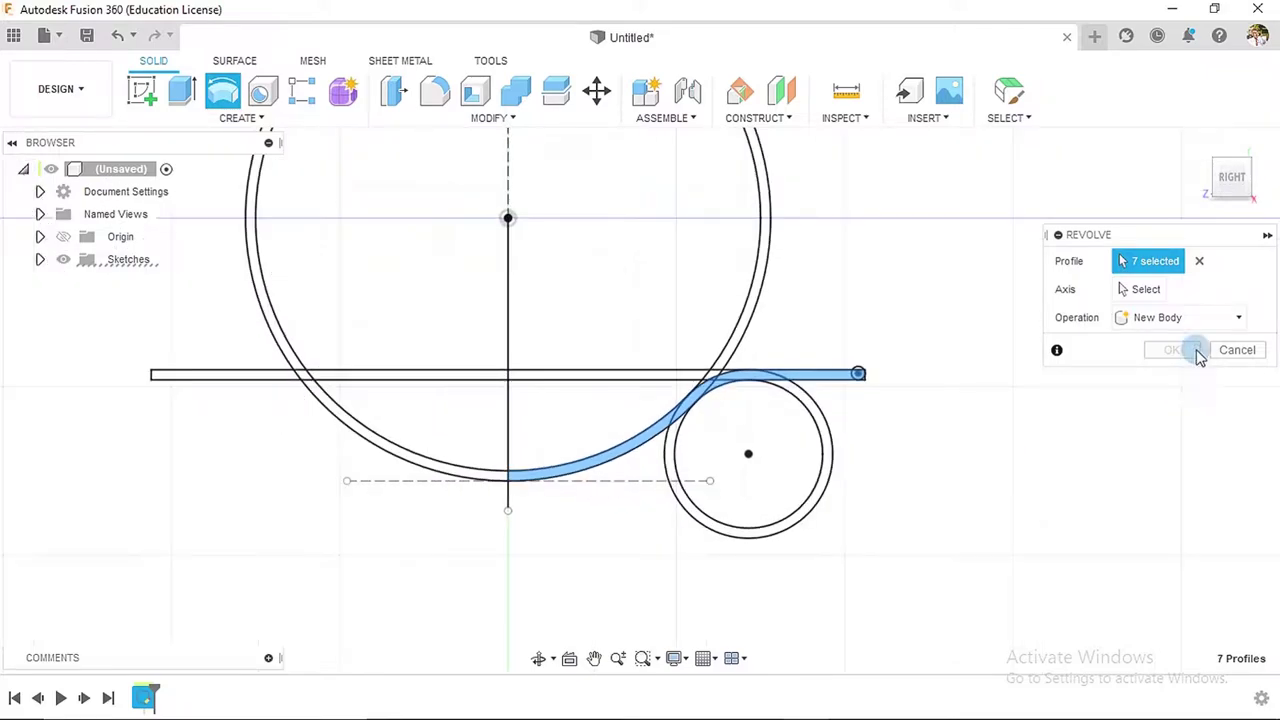
- Revolve the seven profiles a full 360° about the vertical centre line into the flanged dish body
{"action": "left_click", "coordinate": [1145, 290]}
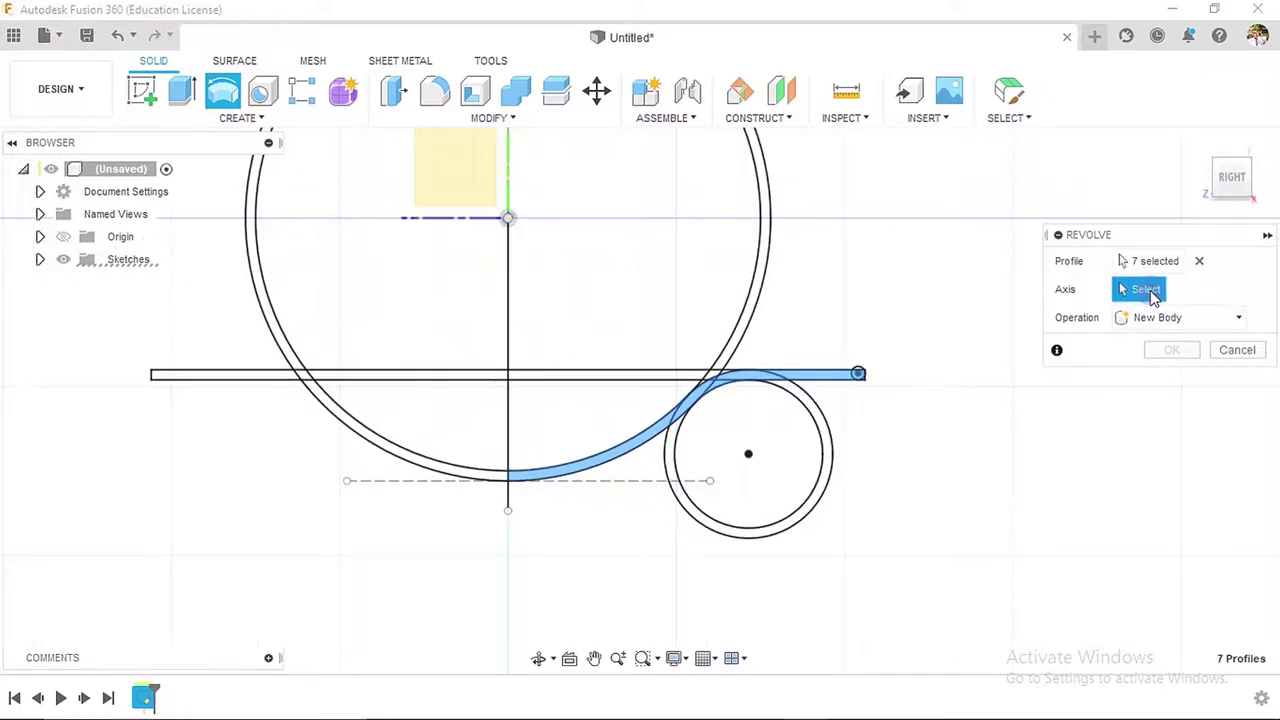
{"action": "left_click", "coordinate": [508, 258]}
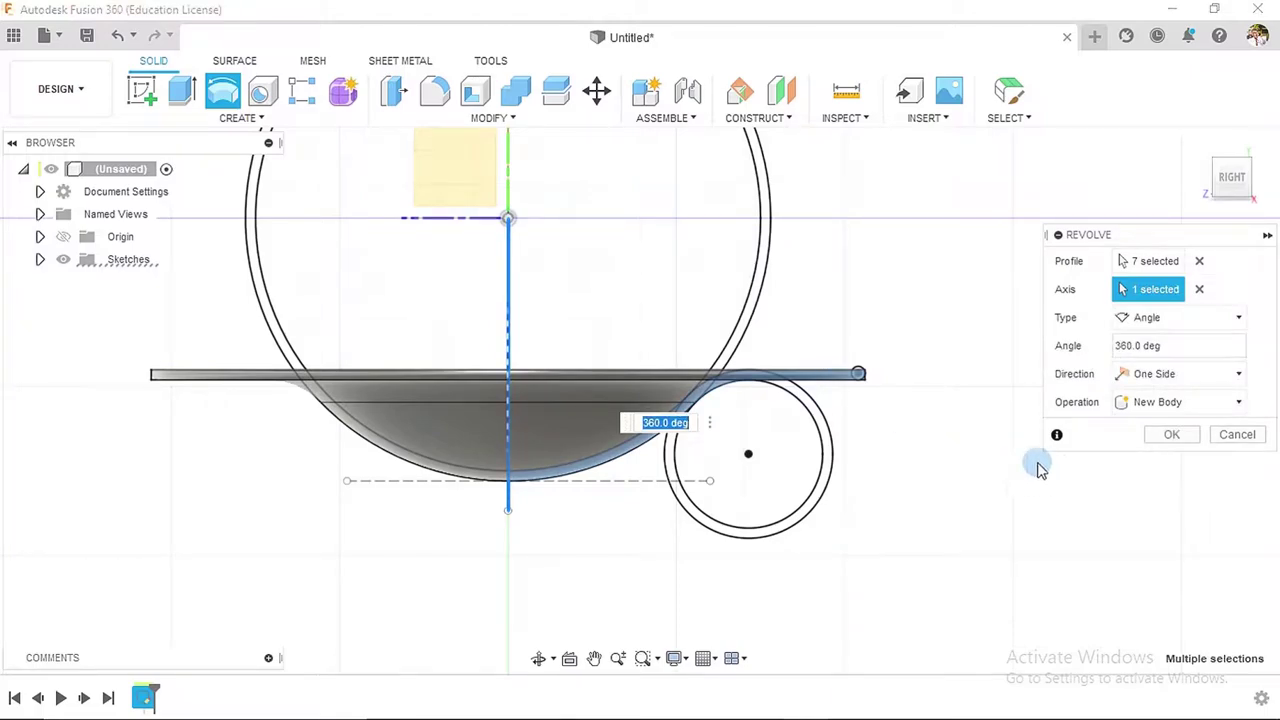
{"action": "mouse_move", "coordinate": [929, 429]}
{"action": "middle_mouse_down", "text": "shift"}
{"action": "mouse_move", "coordinate": [917, 423]}
{"action": "mouse_move", "coordinate": [931, 449]}
{"action": "mouse_move", "coordinate": [929, 371]}
{"action": "mouse_move", "coordinate": [950, 435]}
{"action": "middle_mouse_up", "text": "shift"}
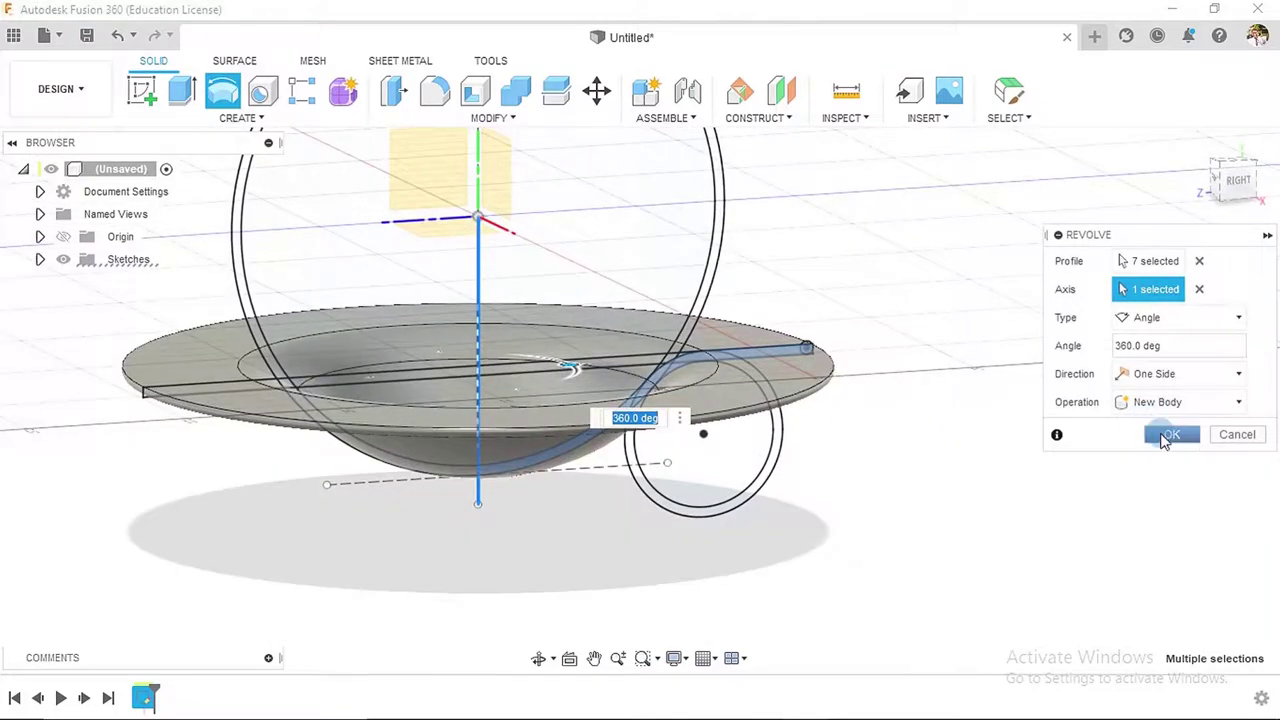
{"action": "left_click", "coordinate": [1168, 437]}
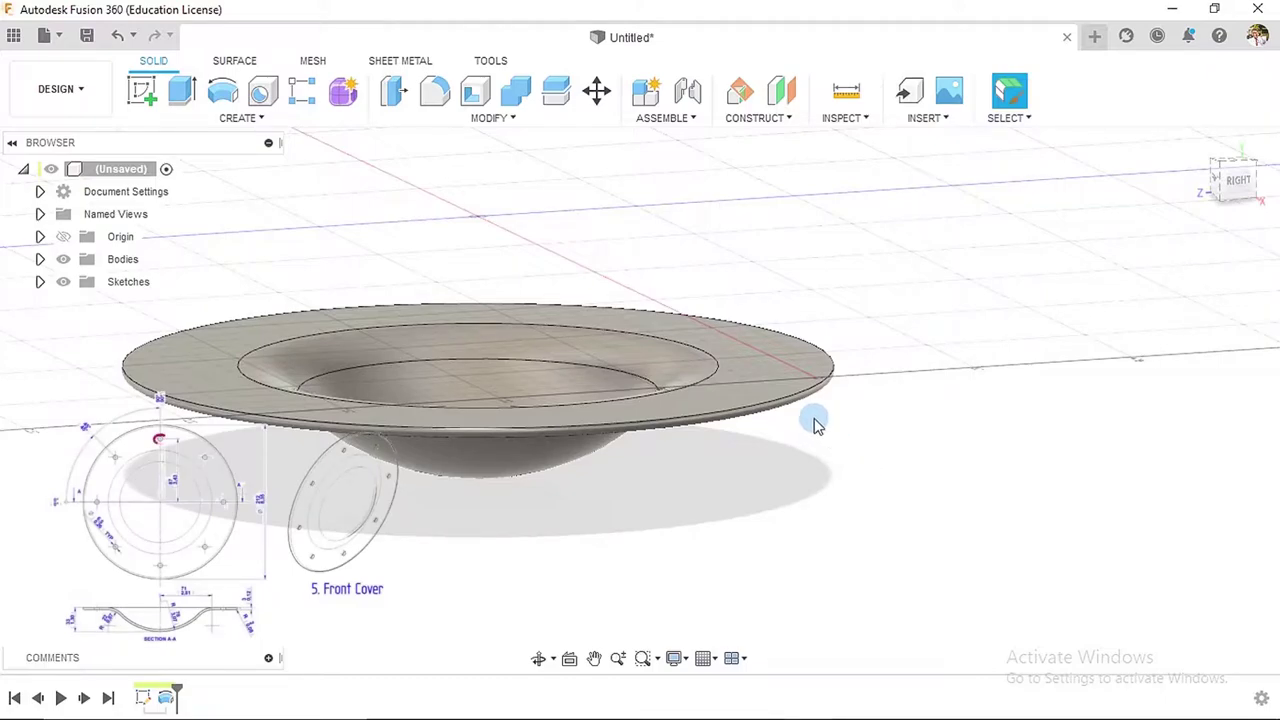
{"action": "left_click", "coordinate": [146, 92]}
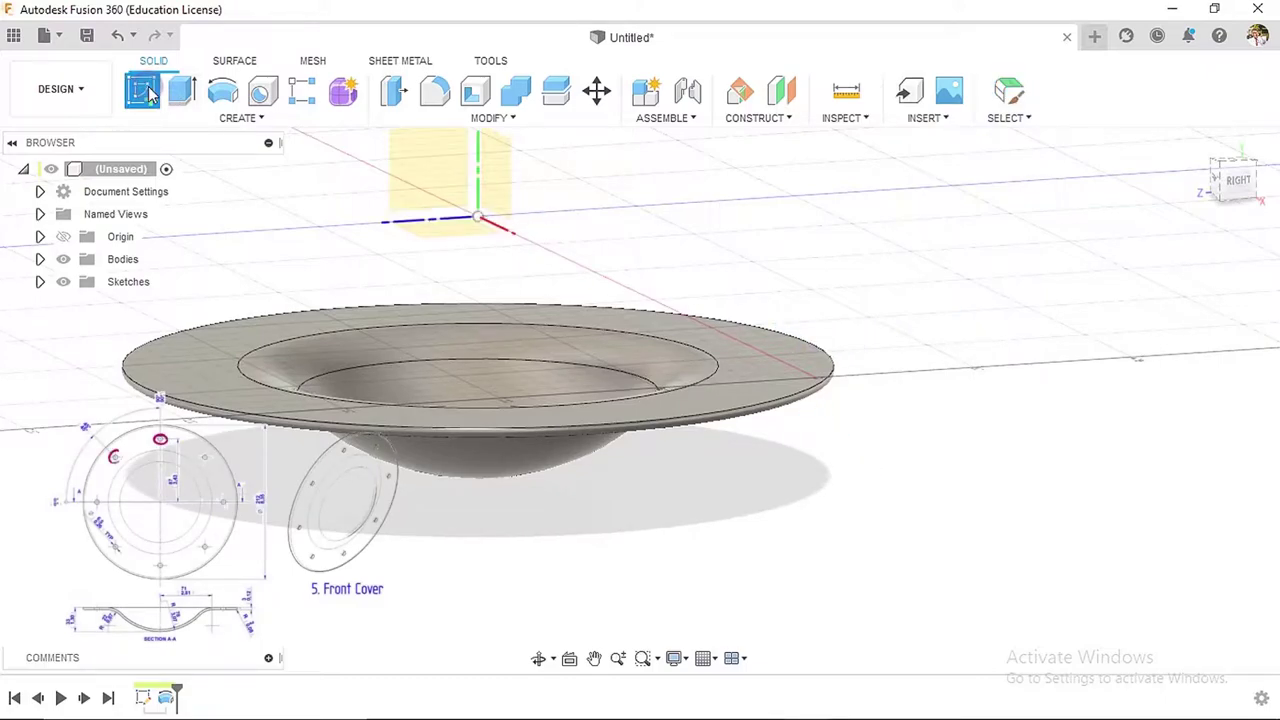
- On the flange's top face, draw a dashed construction circle of diameter 87*2 = 174 mm at the origin
{"action": "left_click", "coordinate": [790, 366]}
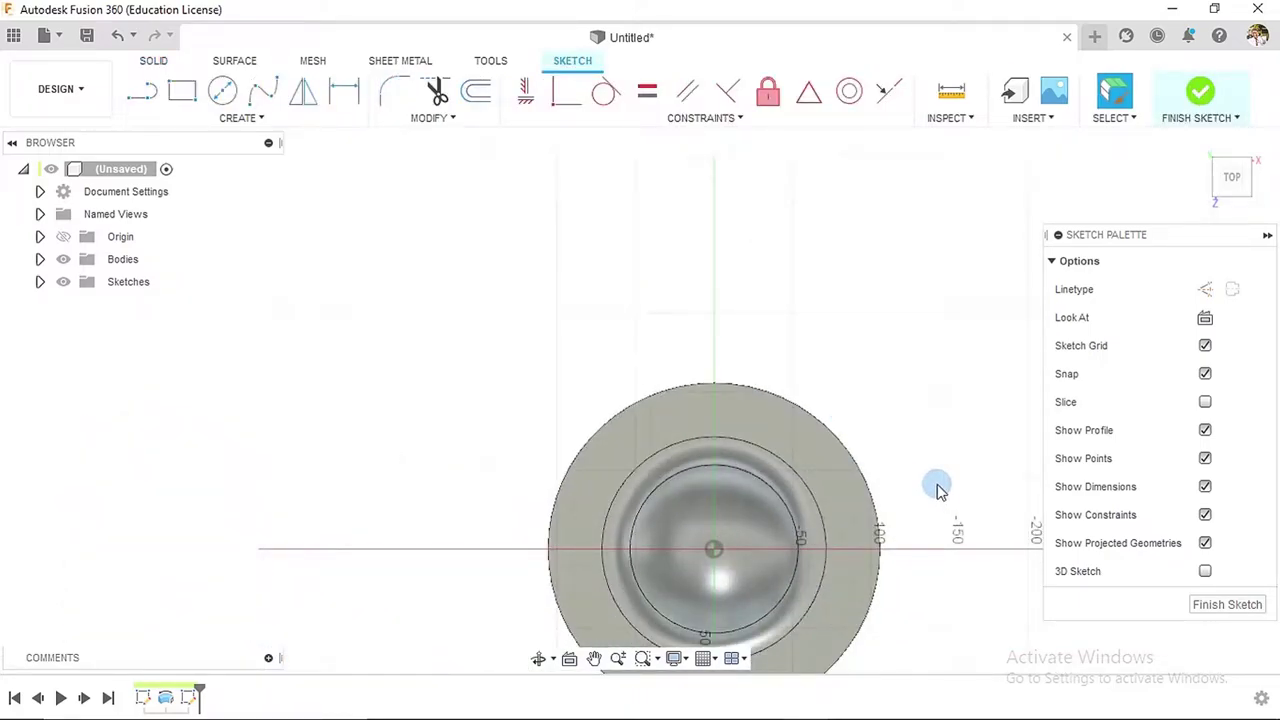
{"action": "mouse_move", "coordinate": [937, 488]}
{"action": "middle_mouse_down"}
{"action": "mouse_move", "coordinate": [937, 451]}
{"action": "mouse_move", "coordinate": [834, 374]}
{"action": "middle_mouse_up"}
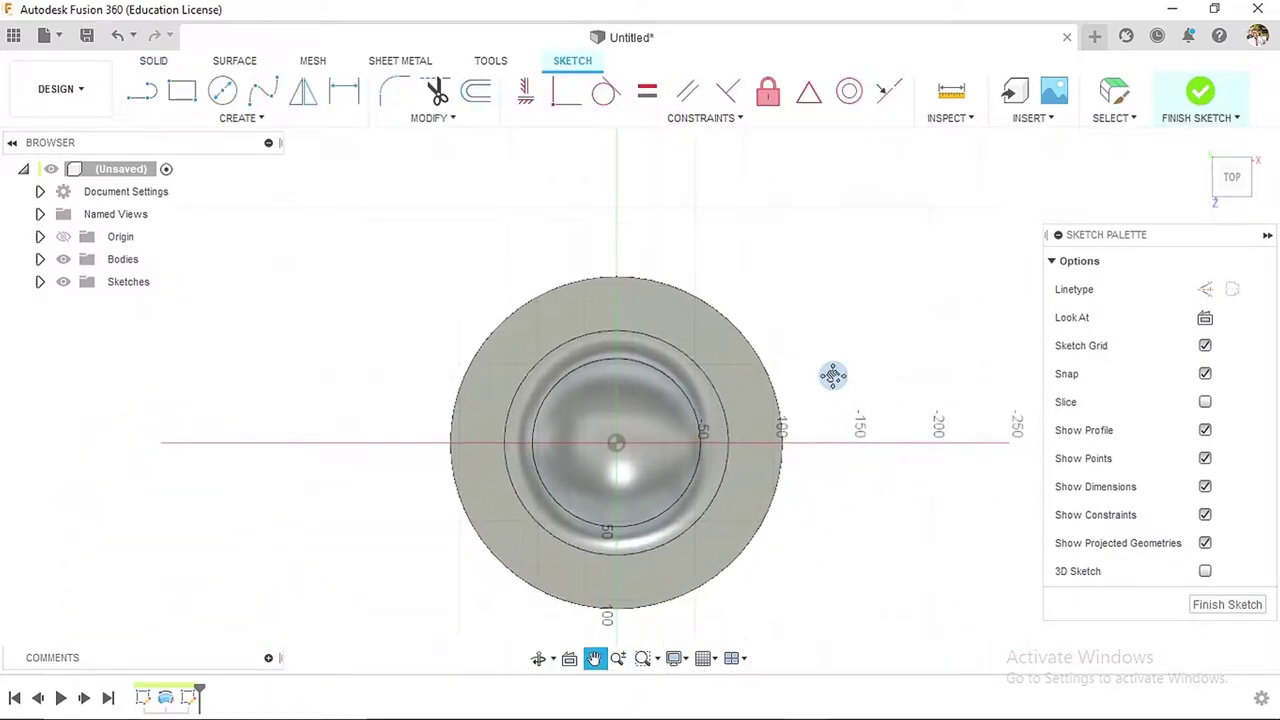
{"action": "left_click", "coordinate": [224, 93]}
{"action": "left_click", "coordinate": [1181, 373]}
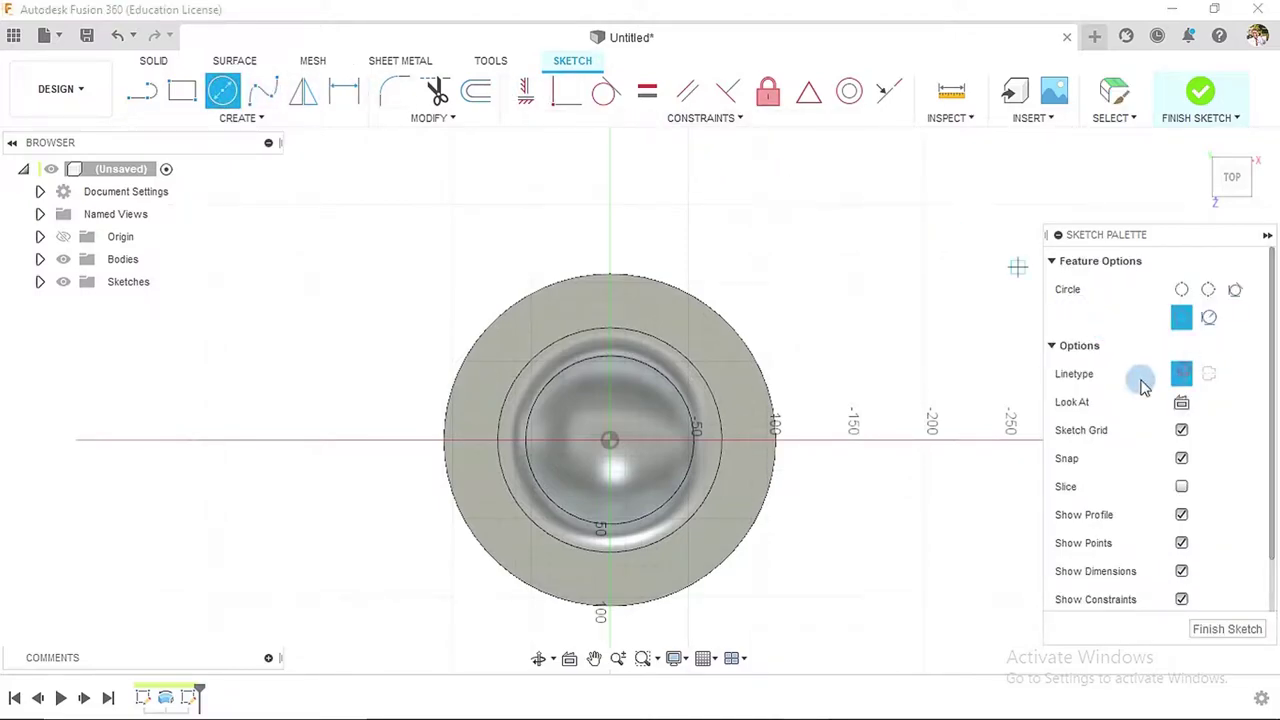
{"action": "left_click", "coordinate": [611, 440]}
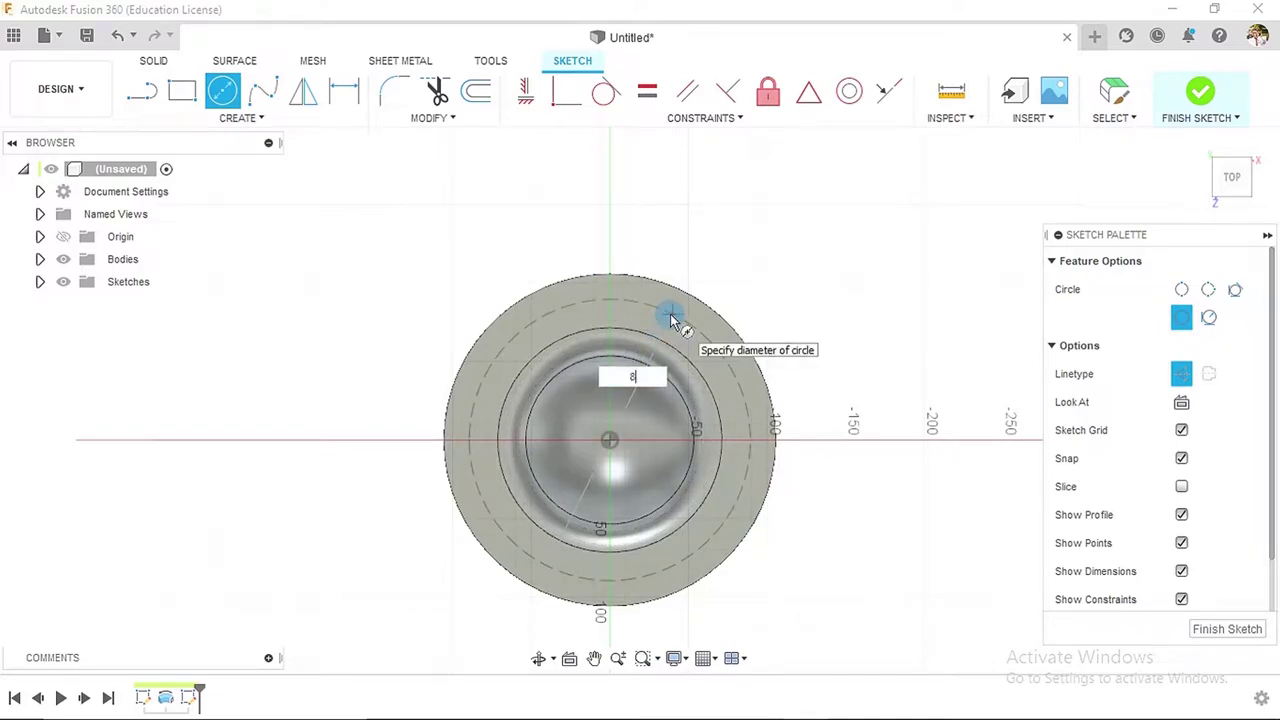
{"action": "key", "text": "Return"}
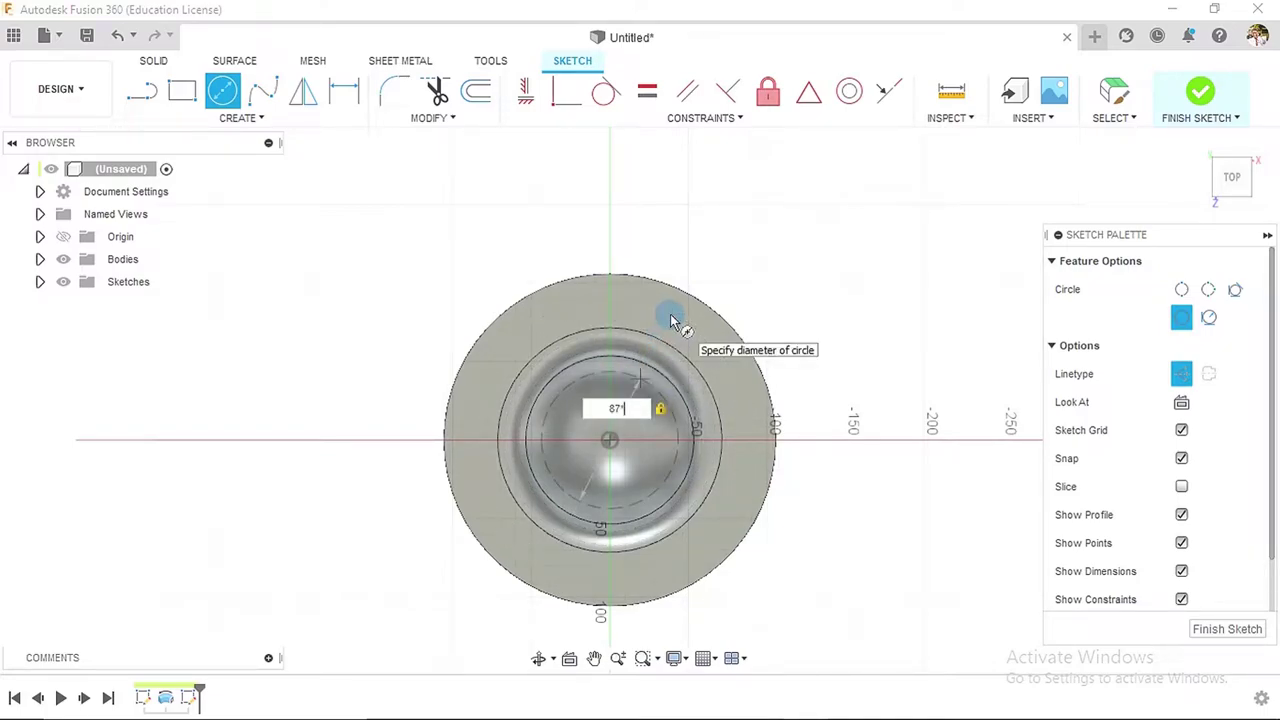
{"action": "type", "text": "*2"}
{"action": "key", "text": "Return"}
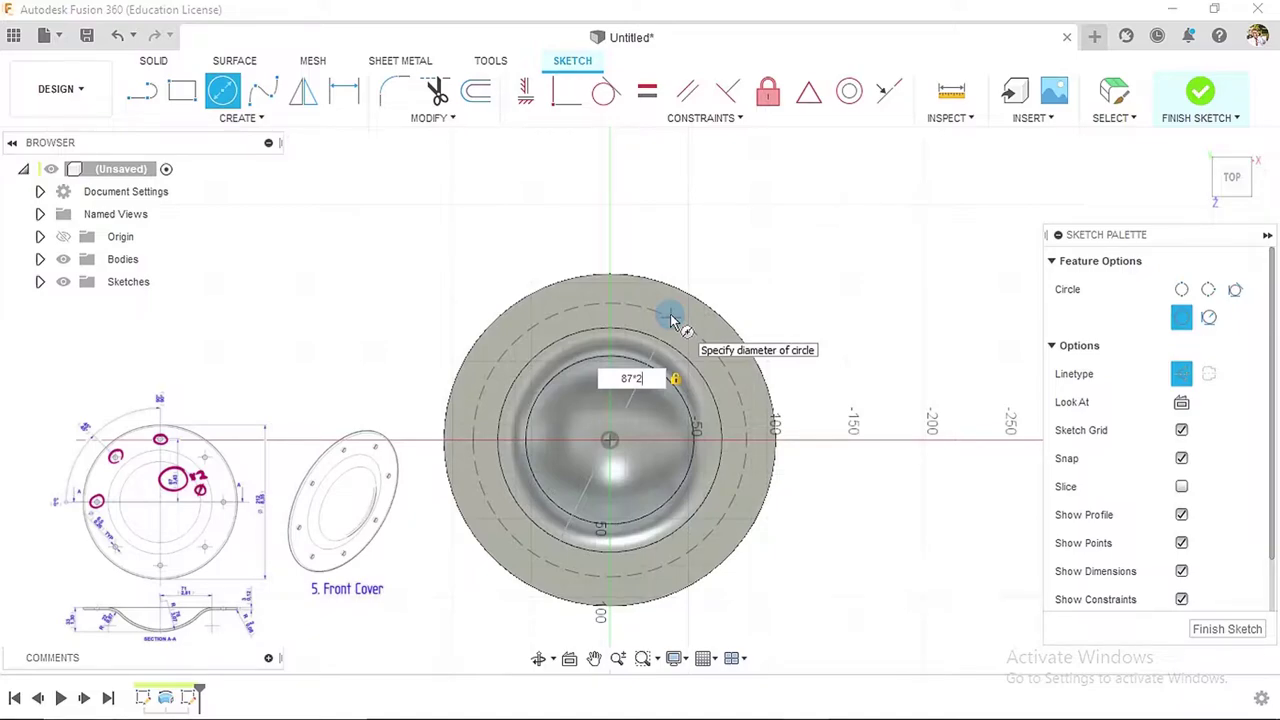
{"action": "key", "text": "Return"}
{"action": "key", "text": "Escape"}
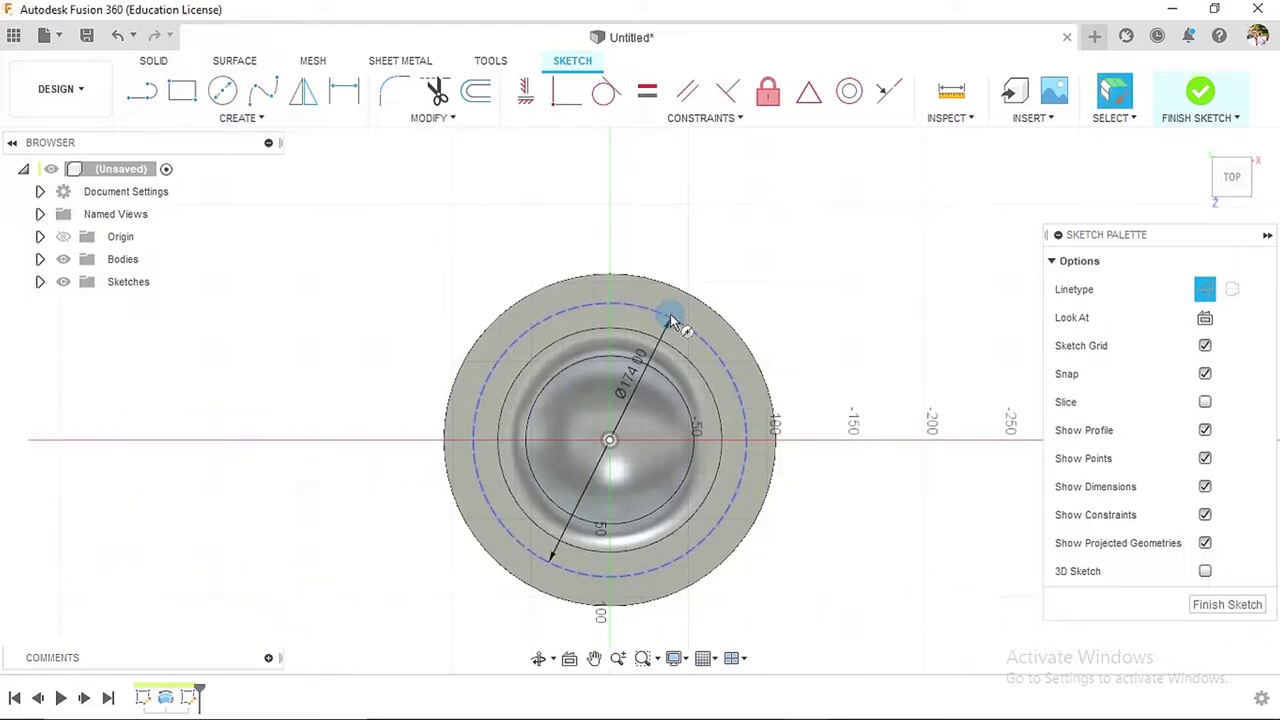
- Switch construction off and start a normal hole circle centred at the dashed circle's top
{"action": "left_click", "coordinate": [224, 92]}
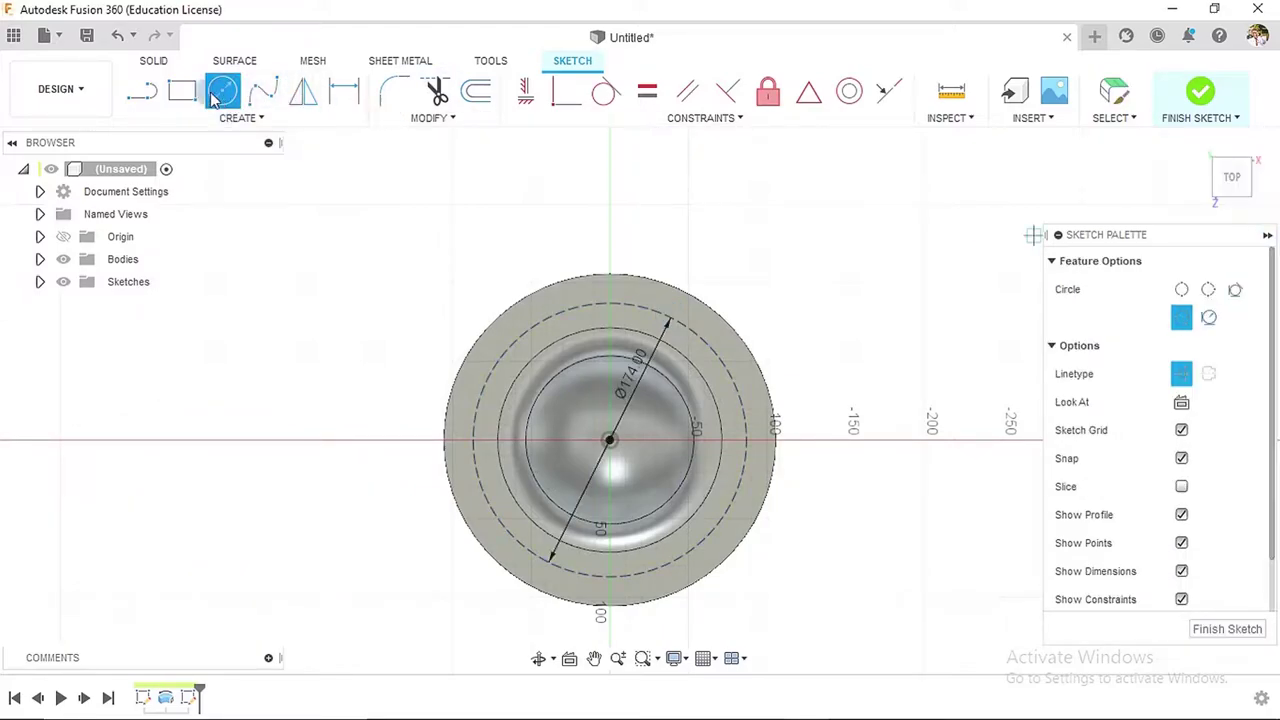
{"action": "left_click", "coordinate": [1181, 373]}
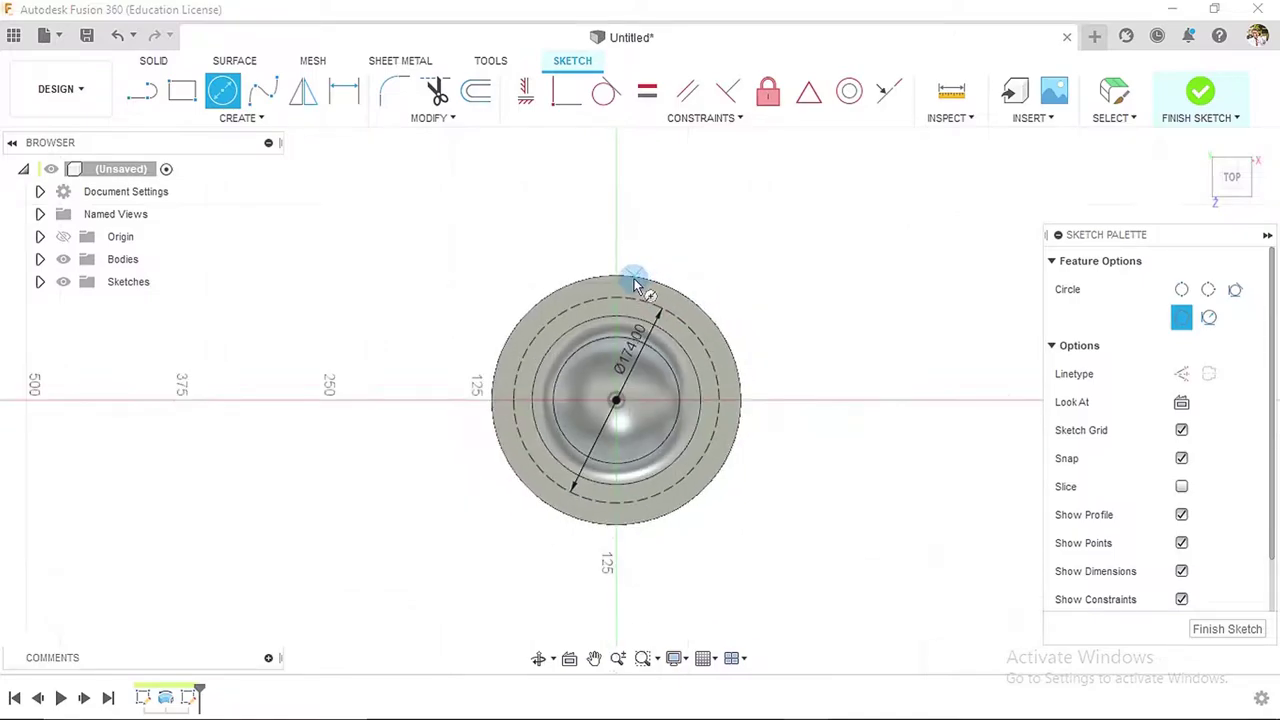
{"action": "scroll", "coordinate": [634, 280], "scroll_direction": "up", "scroll_amount": 5}
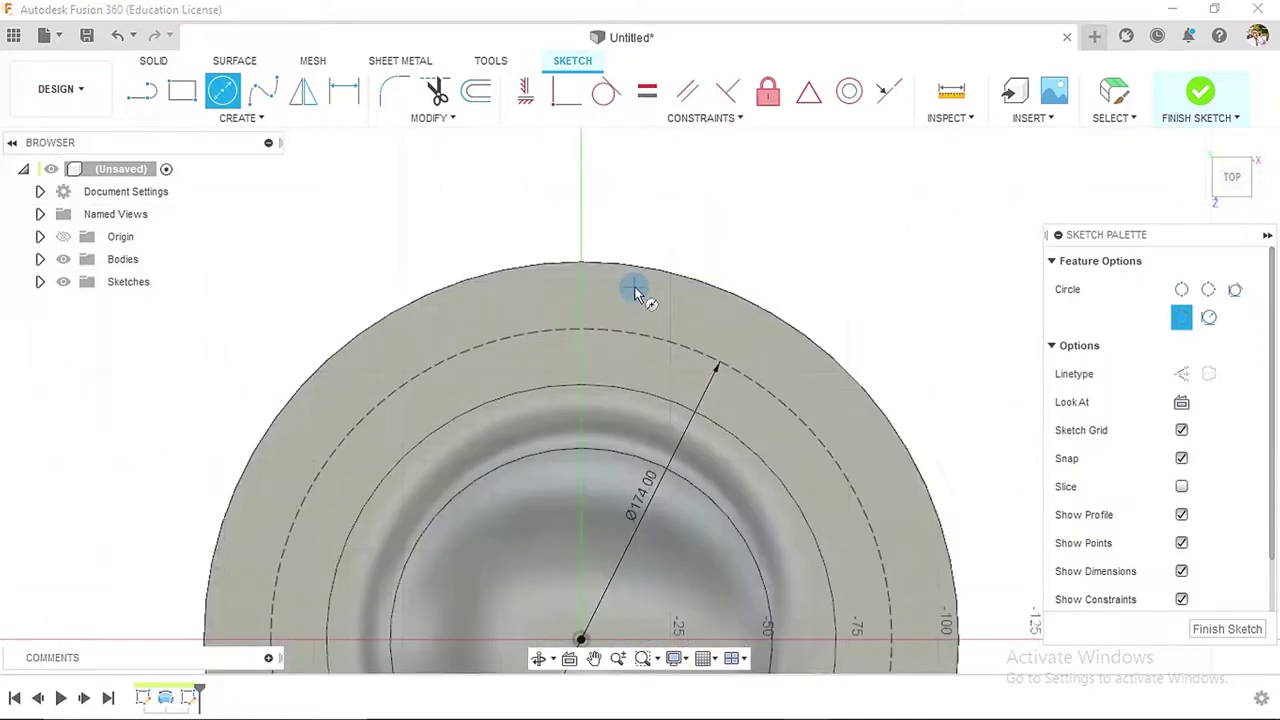
{"action": "left_click", "coordinate": [582, 327]}
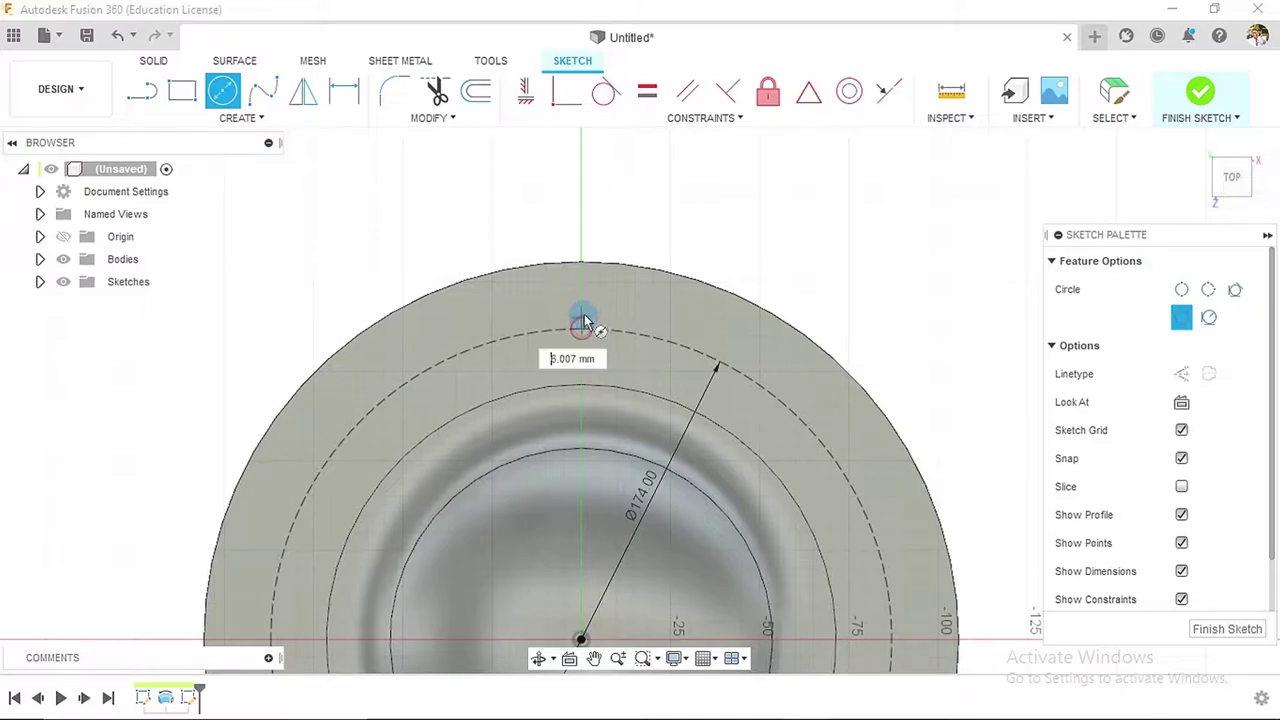
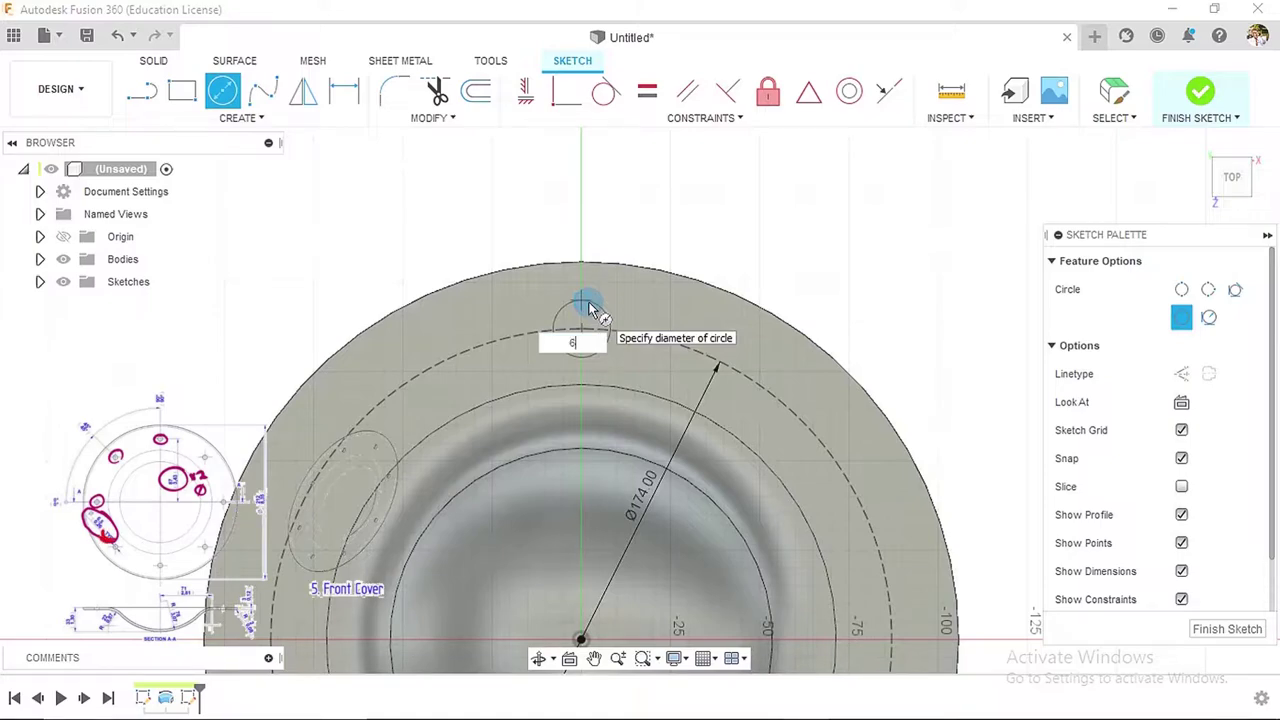
- Finish the small circle at Ø6.50 diameter on top of the dashed bolt circle
{"action": "key", "text": "Return"}
{"action": "key", "text": "Escape"}
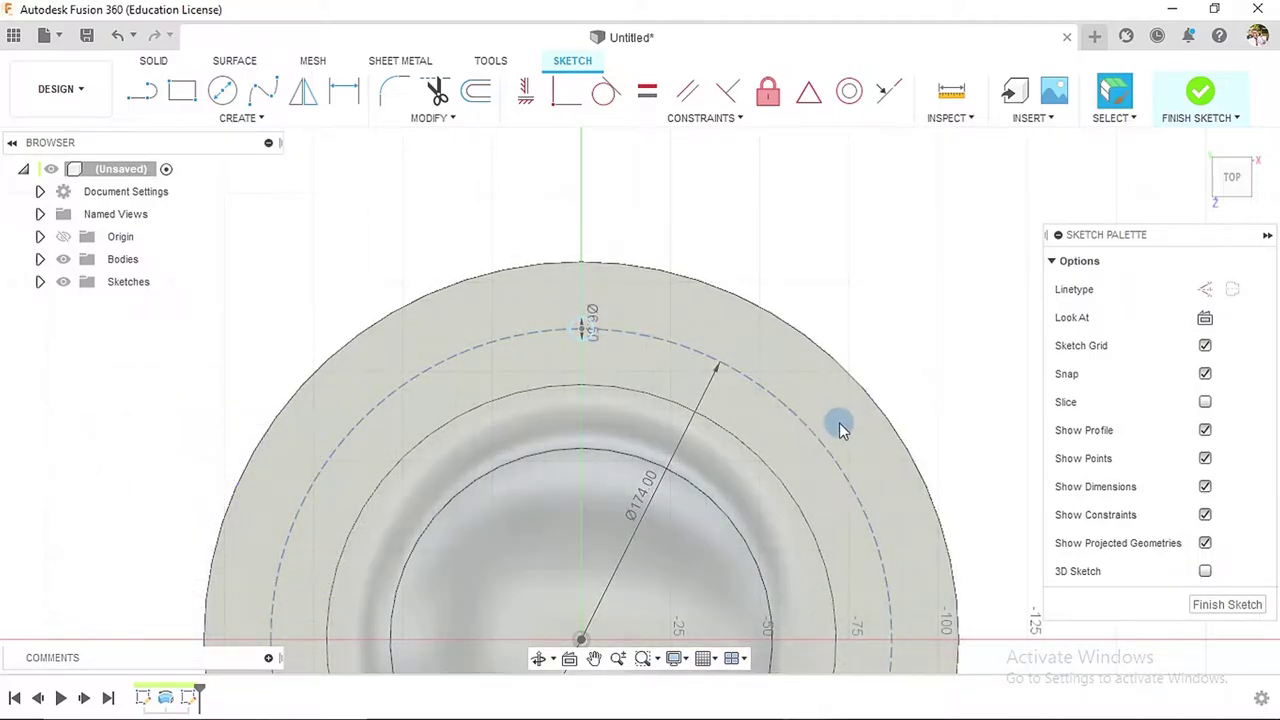
{"action": "scroll", "coordinate": [842, 388], "scroll_direction": "down", "scroll_amount": 5}
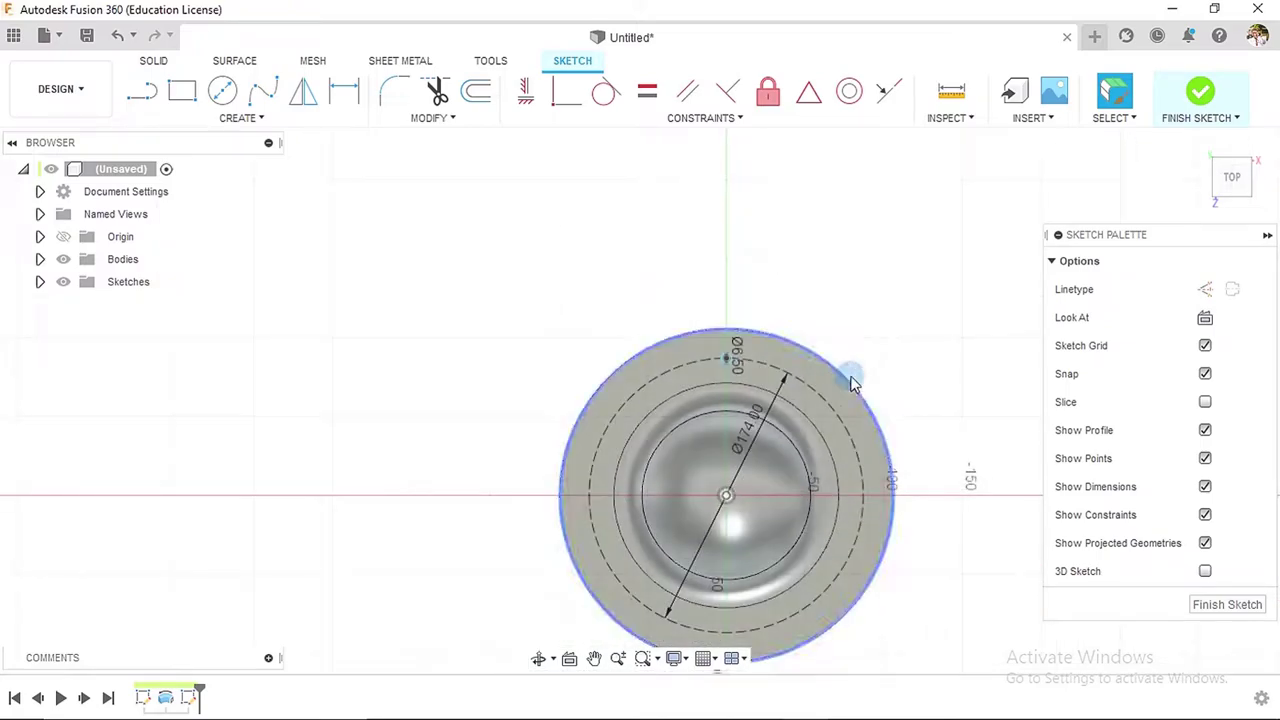
{"action": "scroll", "coordinate": [860, 384], "scroll_direction": "up", "scroll_amount": 2}
{"action": "middle_click_drag", "start_coordinate": [893, 390], "coordinate": [743, 295]}
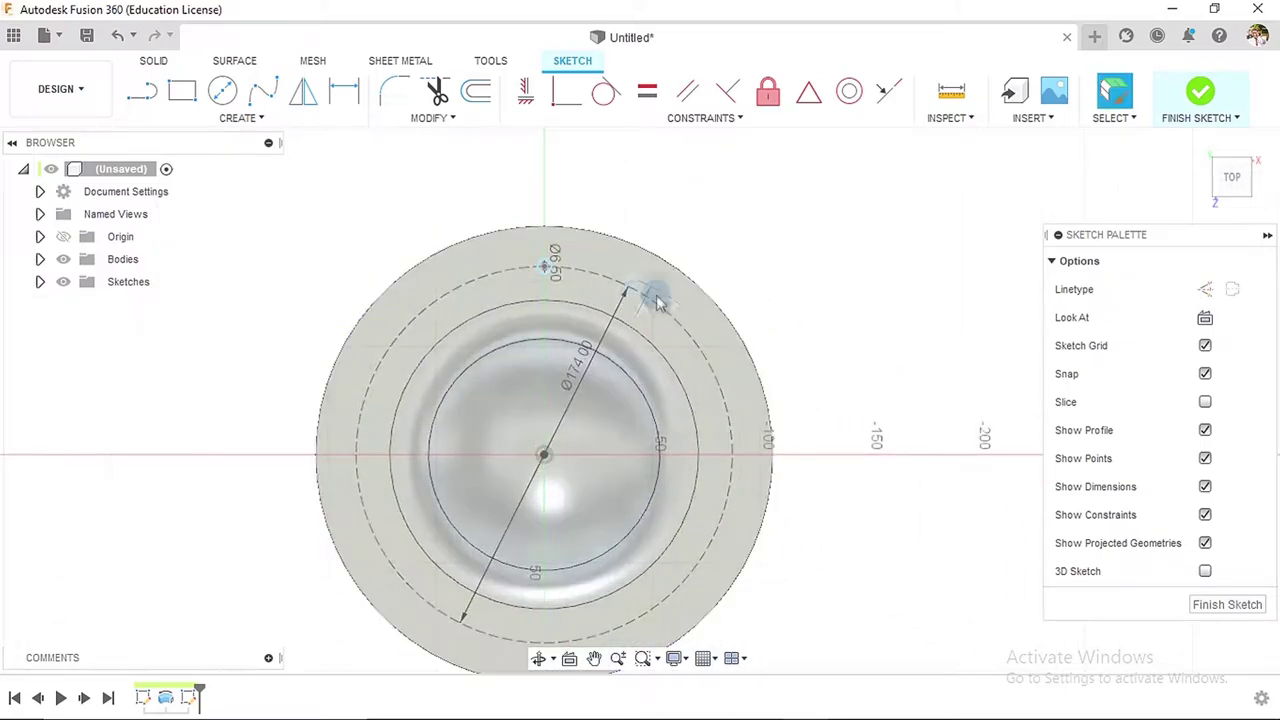
{"action": "scroll", "coordinate": [562, 277], "scroll_direction": "up", "scroll_amount": 3}
{"action": "scroll", "coordinate": [559, 278], "scroll_direction": "up", "scroll_amount": 2}
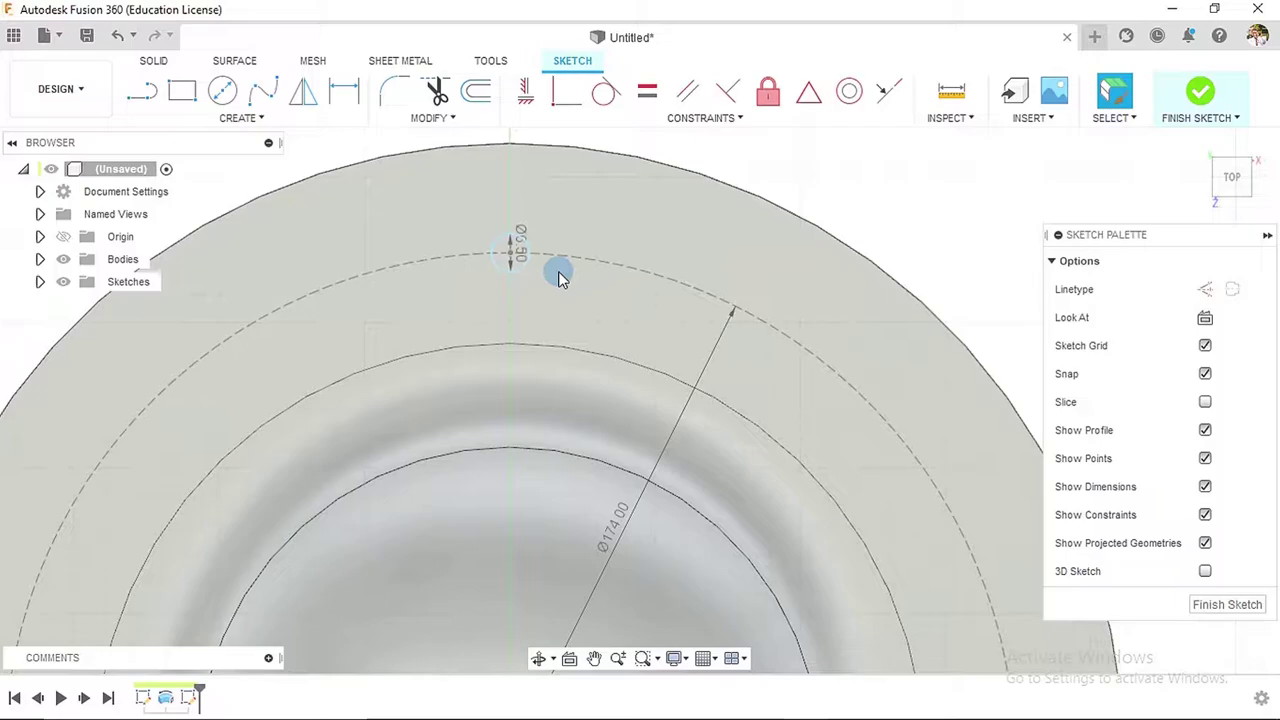
{"action": "scroll", "coordinate": [526, 263], "scroll_direction": "up", "scroll_amount": 2}
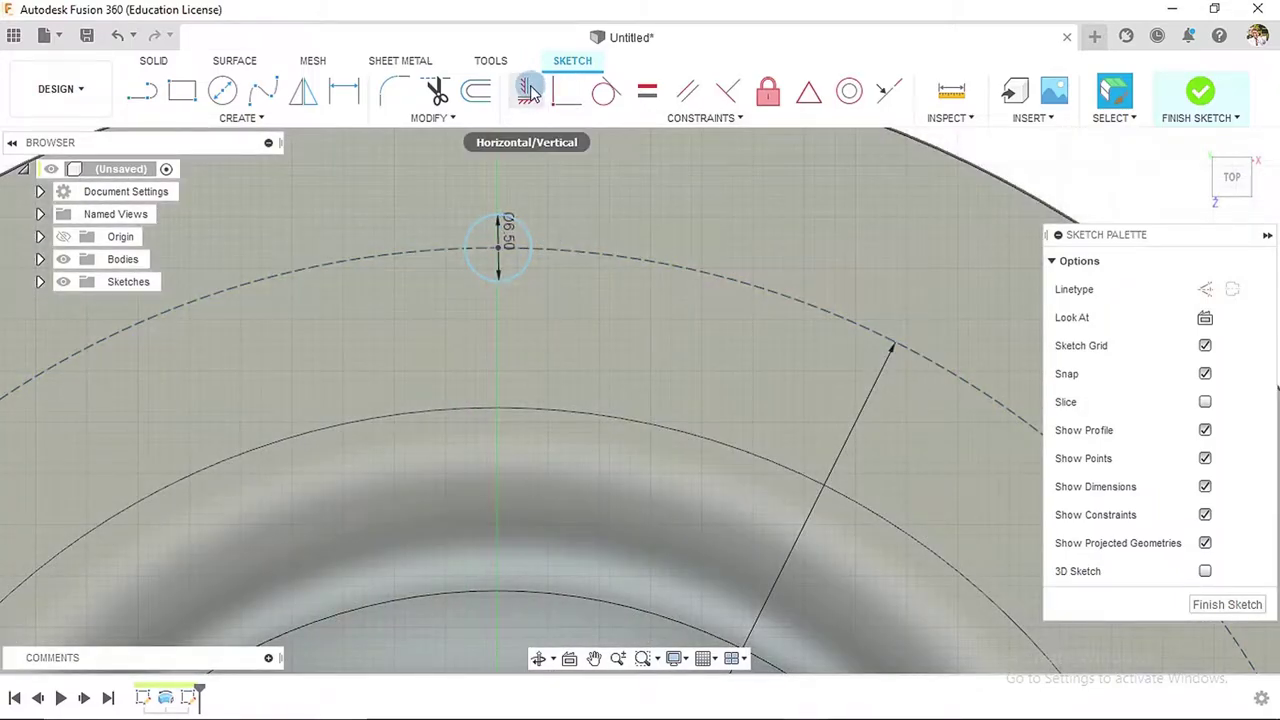
- Align the small circle's centre vertically with the sketch centre using a Horizontal/Vertical constraint
{"action": "left_click", "coordinate": [529, 92]}
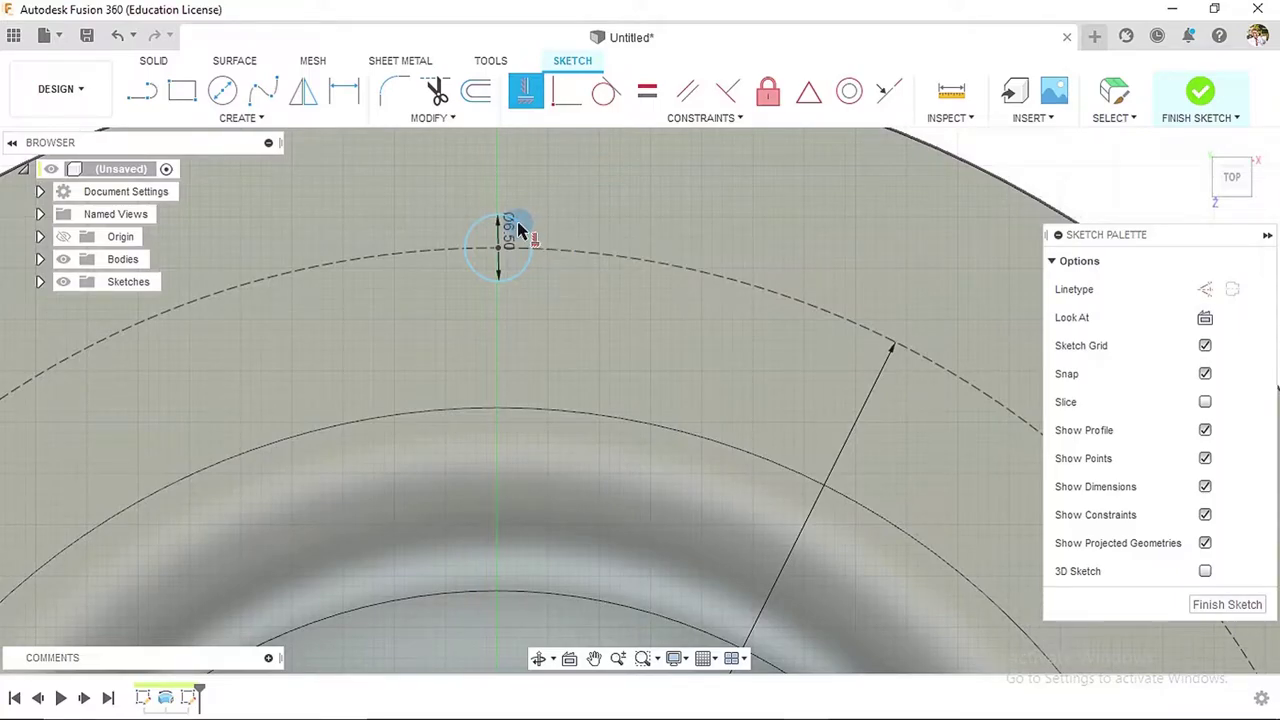
{"action": "left_click", "coordinate": [63, 259]}
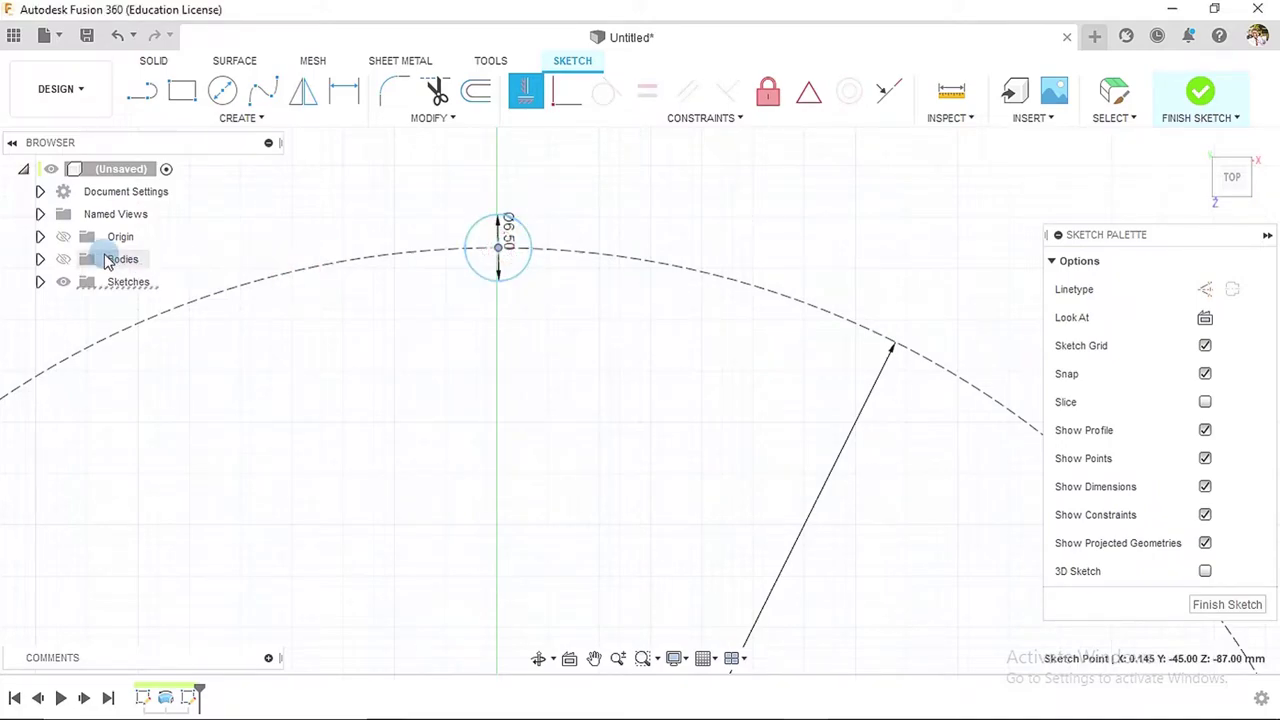
{"action": "left_click", "coordinate": [63, 259]}
{"action": "scroll", "coordinate": [596, 277], "scroll_direction": "down", "scroll_amount": 5}
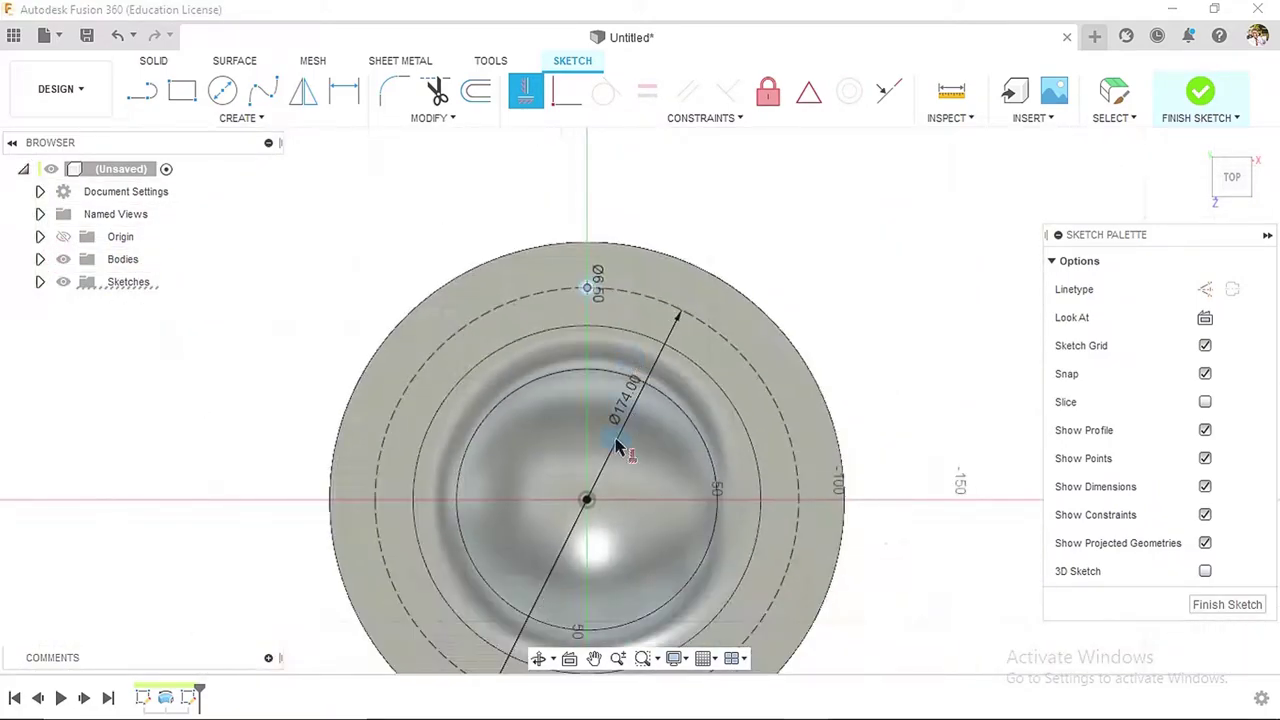
{"action": "left_click", "coordinate": [580, 503]}
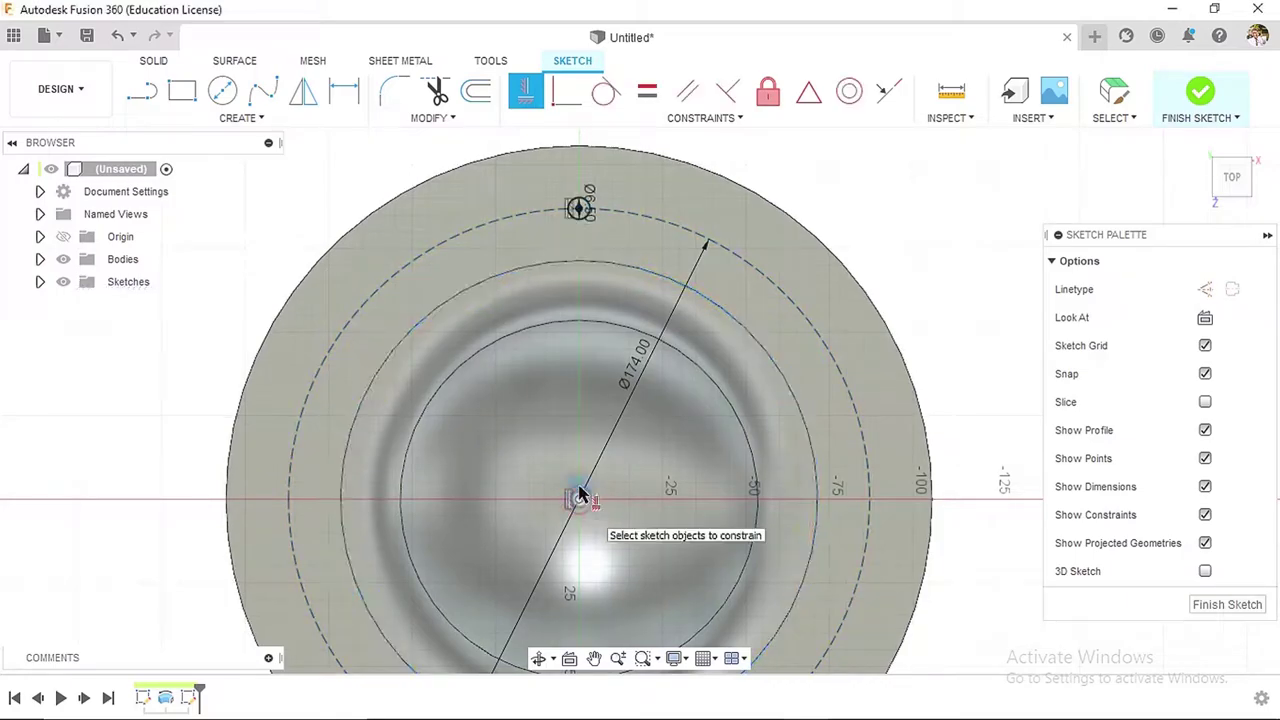
{"action": "scroll", "coordinate": [592, 205], "scroll_direction": "down", "scroll_amount": 2}
{"action": "scroll", "coordinate": [597, 205], "scroll_direction": "up", "scroll_amount": 5}
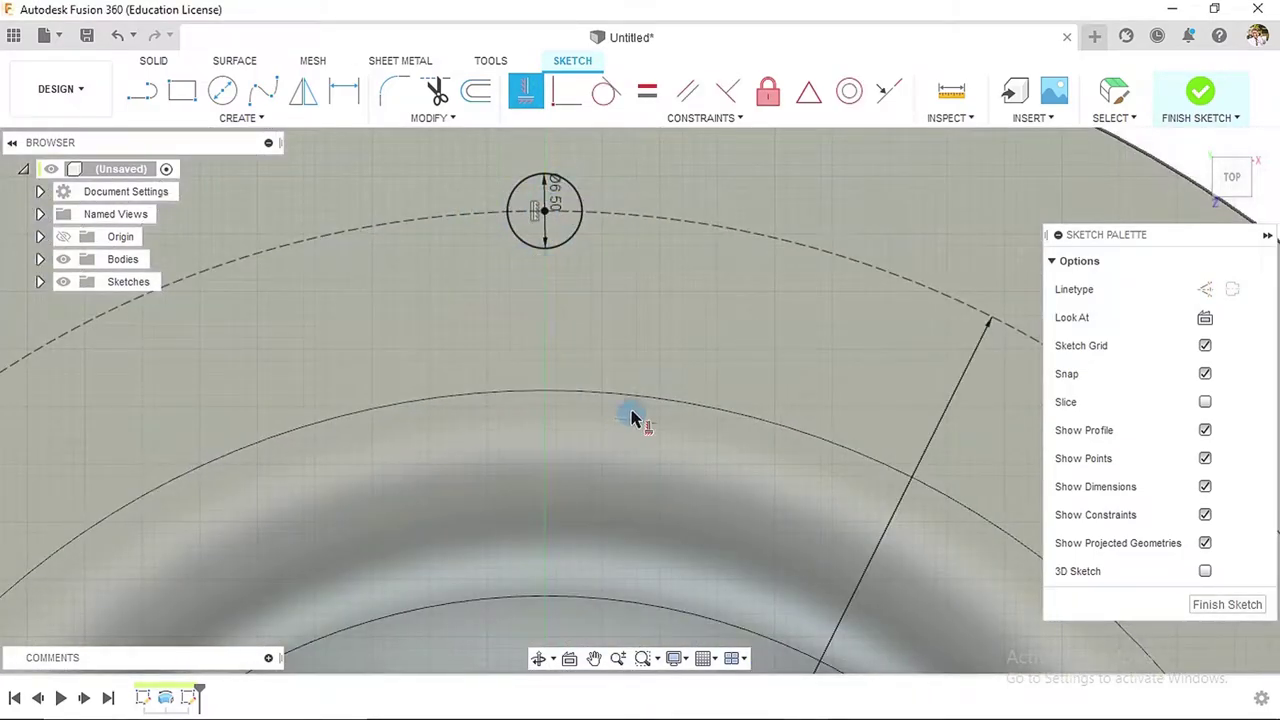
{"action": "scroll", "coordinate": [638, 390], "scroll_direction": "down", "scroll_amount": 5}
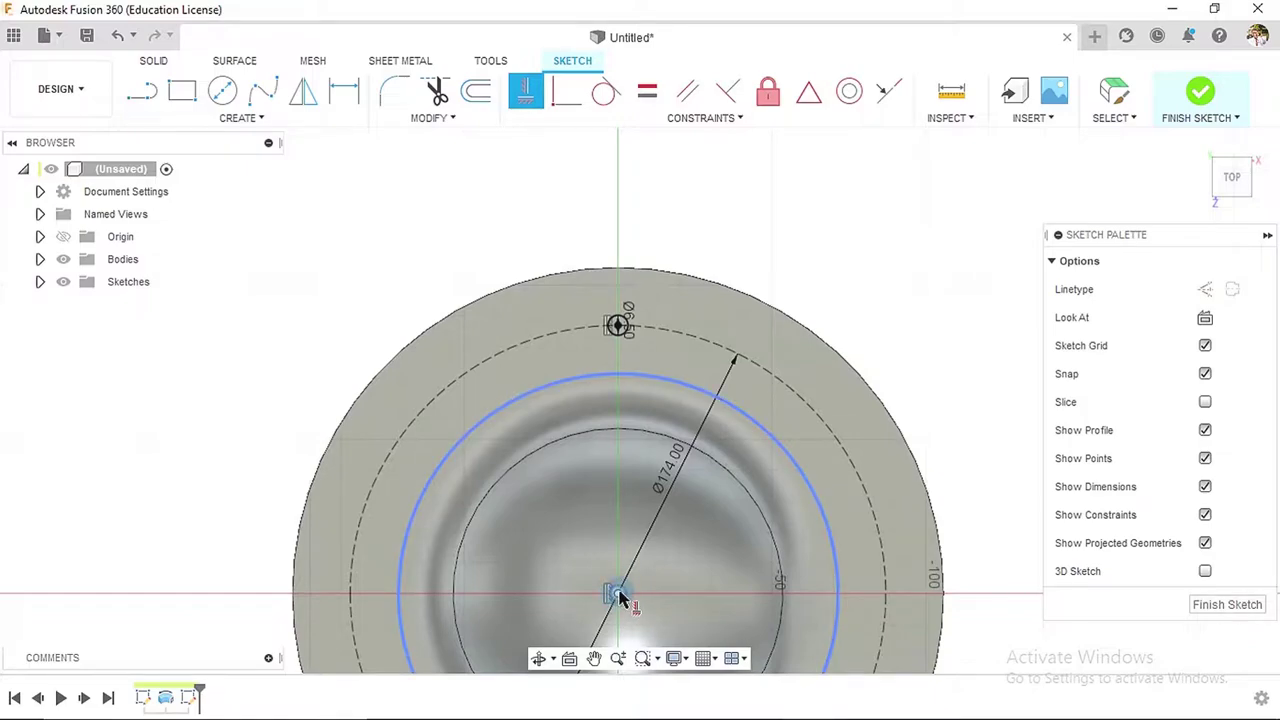
{"action": "scroll", "coordinate": [670, 300], "scroll_direction": "down", "scroll_amount": 2}
{"action": "middle_click_drag", "start_coordinate": [834, 277], "coordinate": [719, 214]}
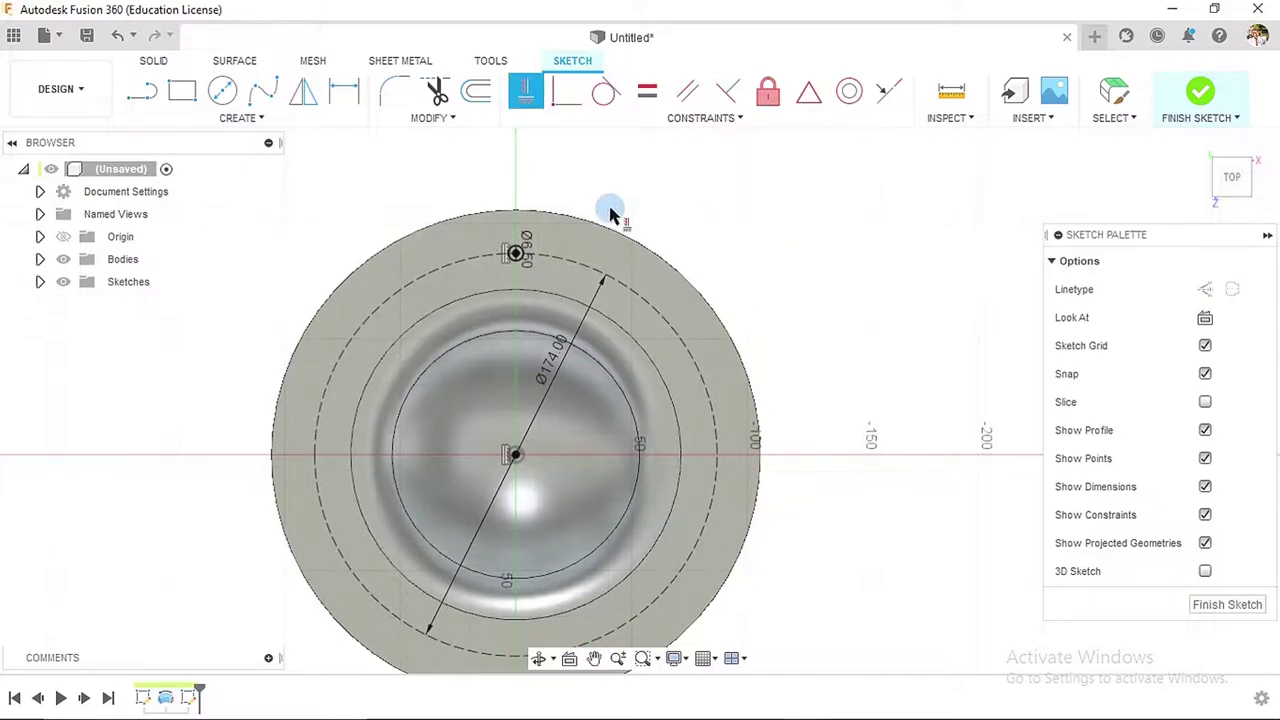
- Circular-pattern the small circle eight times about the sketch centre with full spacing
{"action": "key", "text": "Escape"}
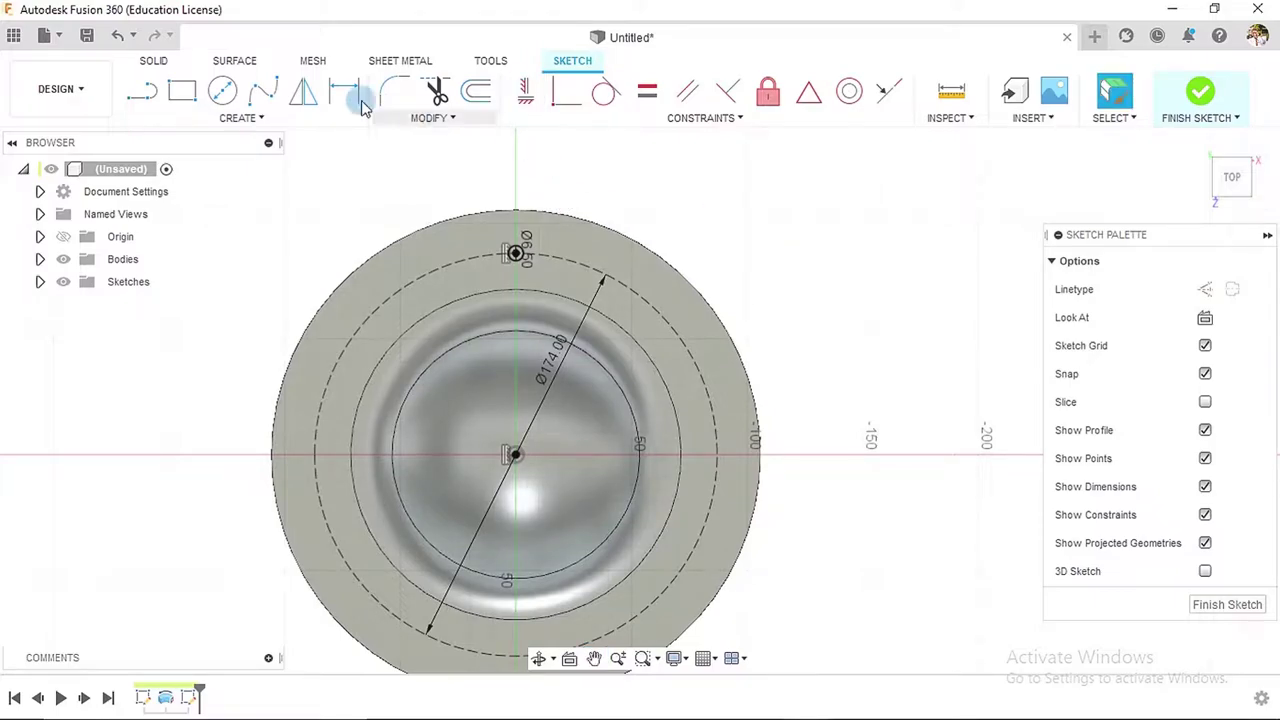
{"action": "left_click", "coordinate": [252, 118]}
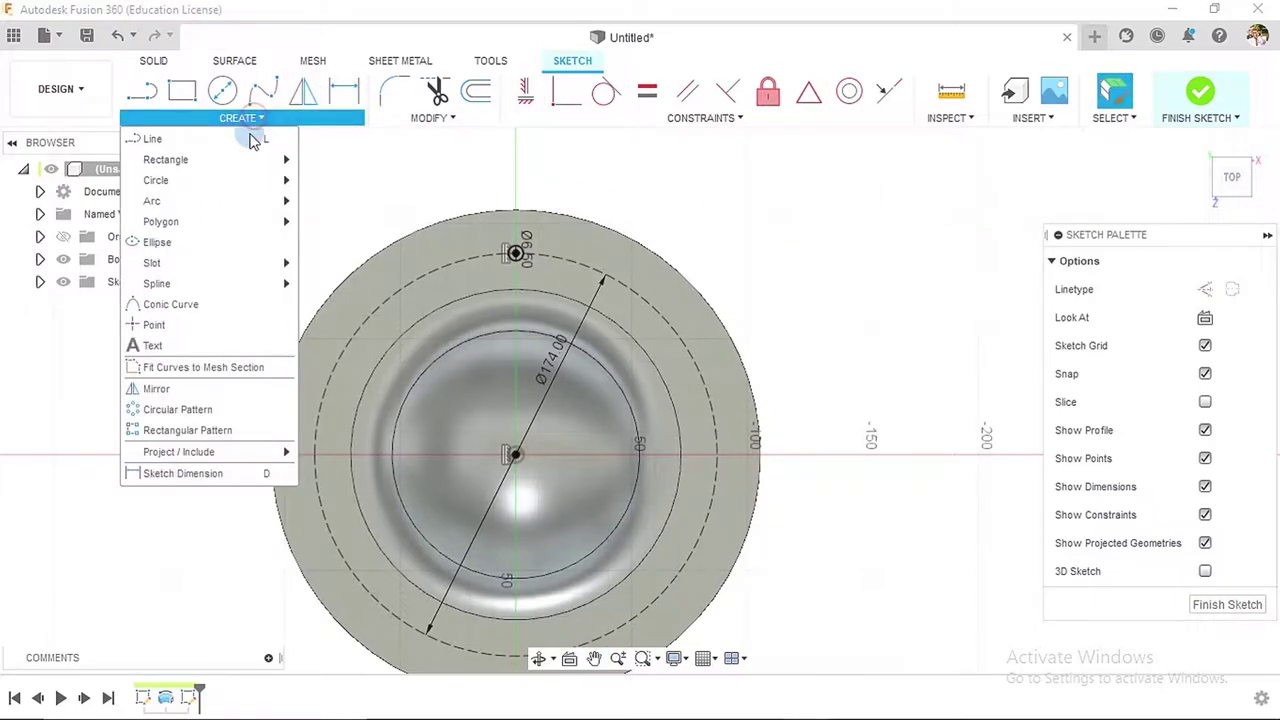
{"action": "left_click", "coordinate": [204, 415]}
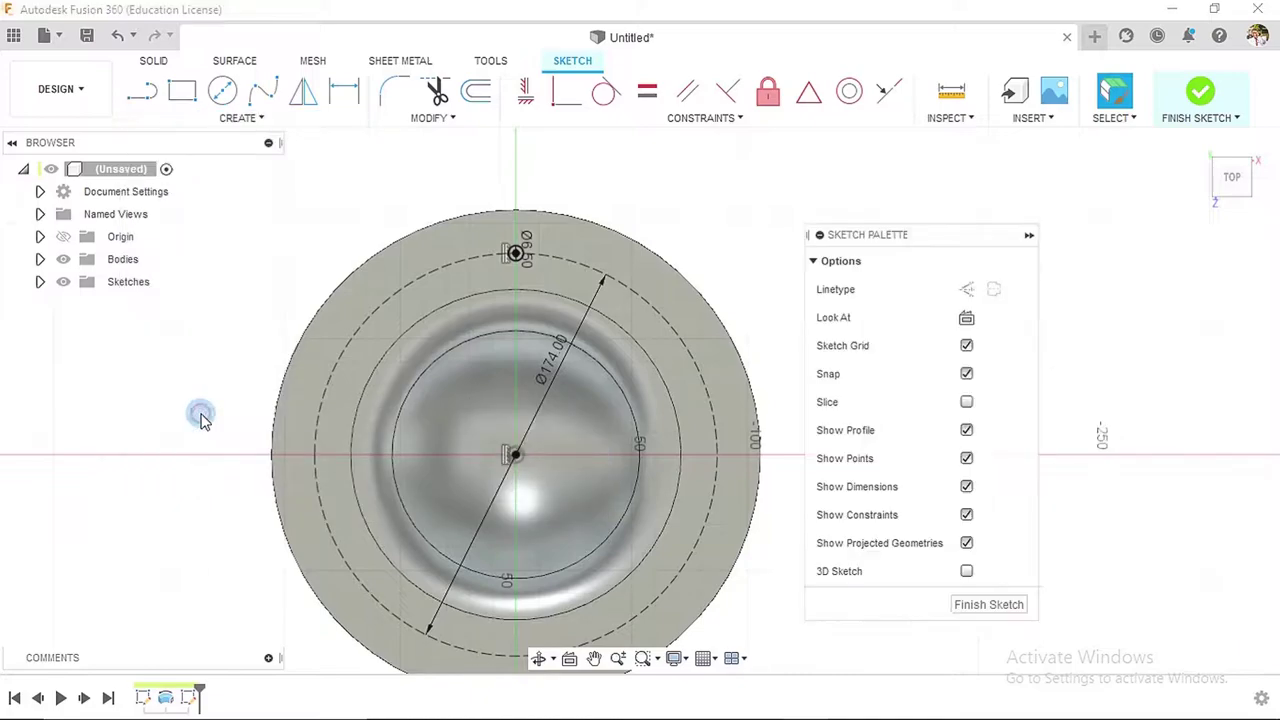
{"action": "left_click", "coordinate": [514, 256]}
{"action": "left_click", "coordinate": [1155, 290]}
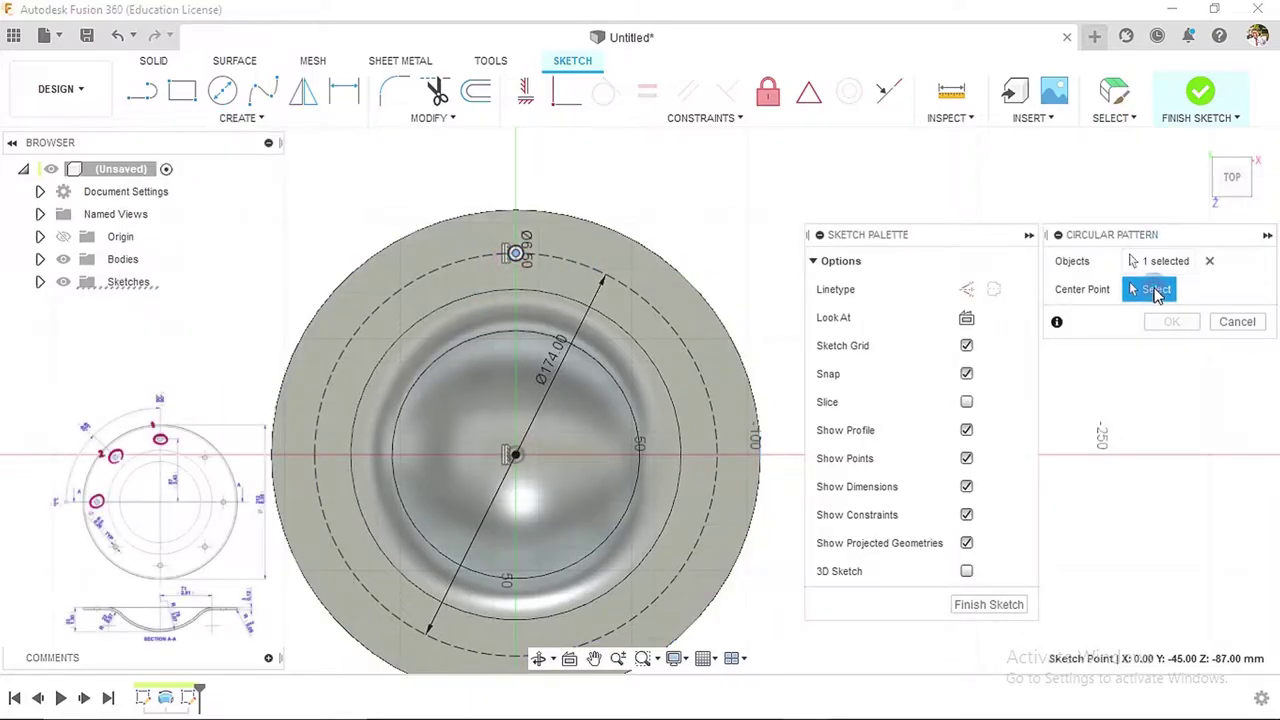
{"action": "left_click", "coordinate": [516, 455]}
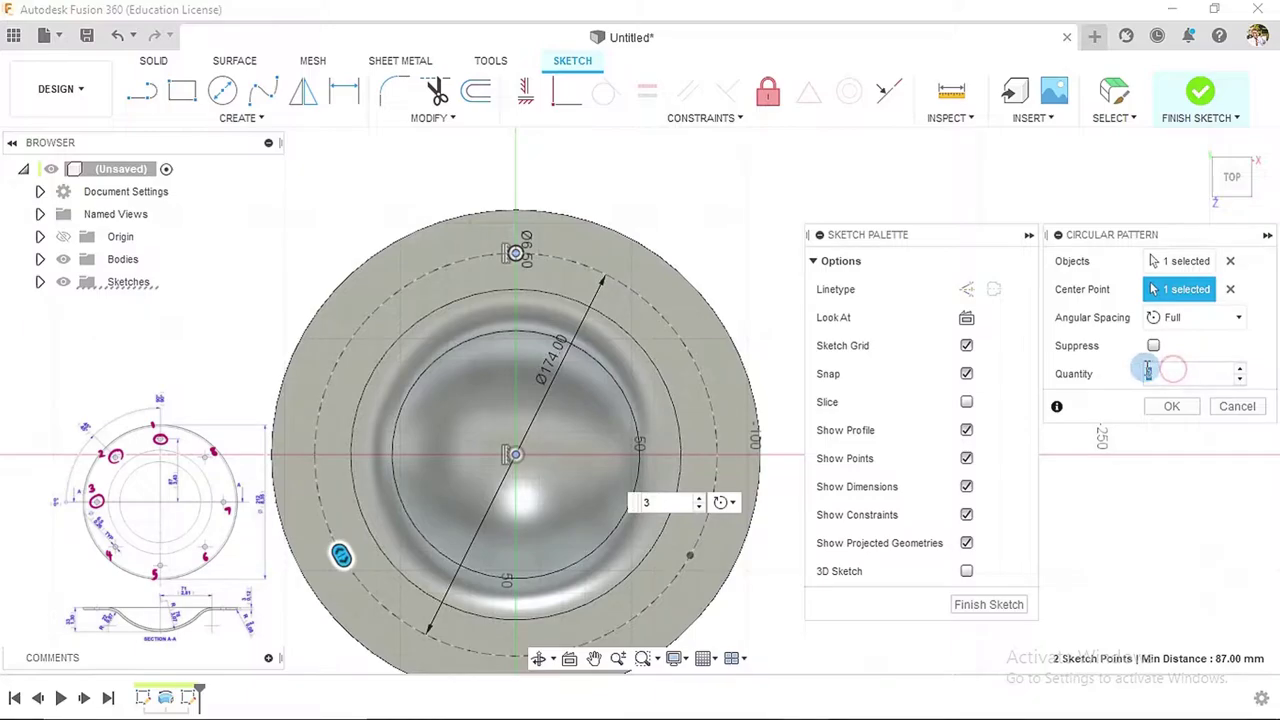
{"action": "left_click", "coordinate": [1188, 408]}
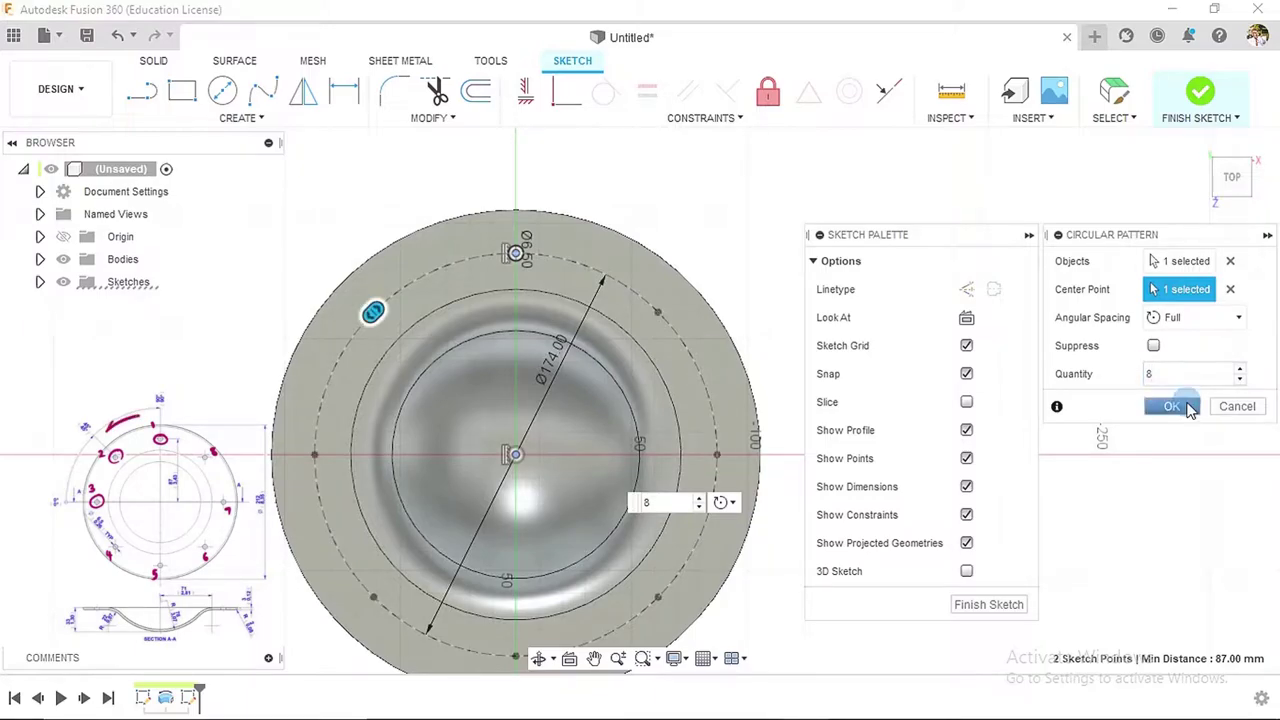
- Finish the sketch and return to solid modelling
{"action": "scroll", "coordinate": [980, 280], "scroll_direction": "down", "scroll_amount": 4}
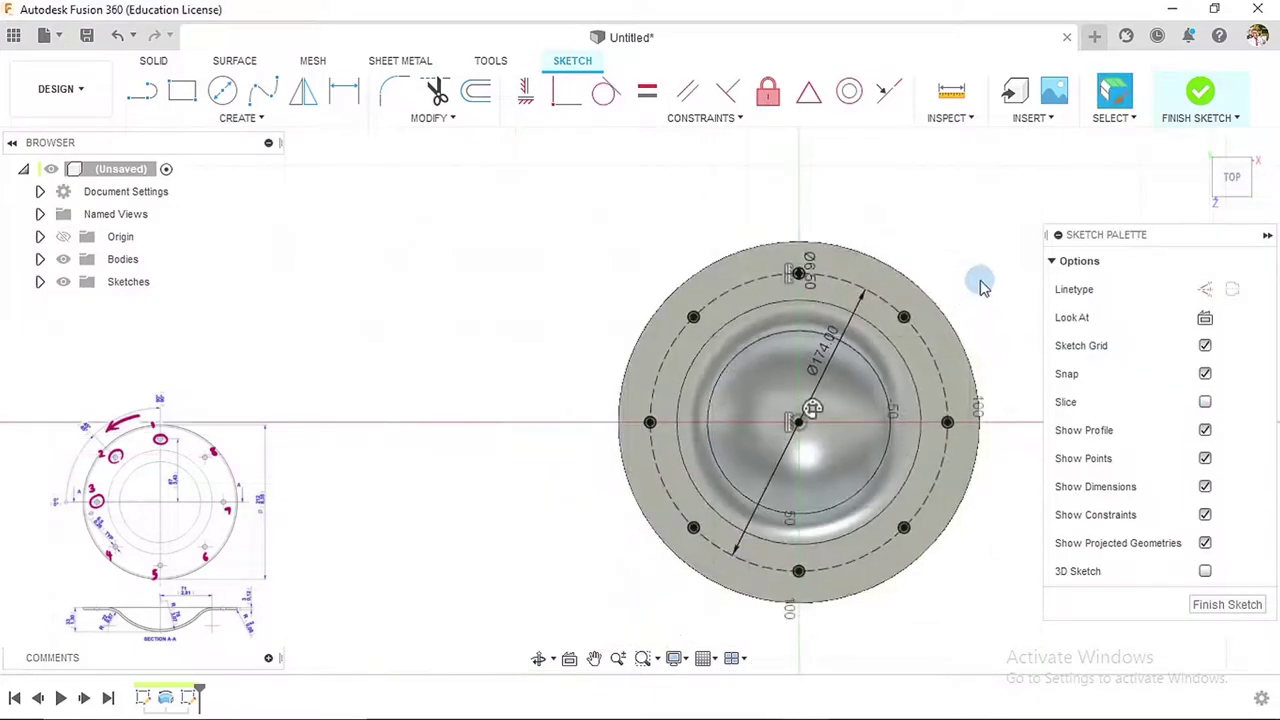
{"action": "scroll", "coordinate": [705, 258], "scroll_direction": "up", "scroll_amount": 3}
{"action": "scroll", "coordinate": [706, 257], "scroll_direction": "up", "scroll_amount": 2}
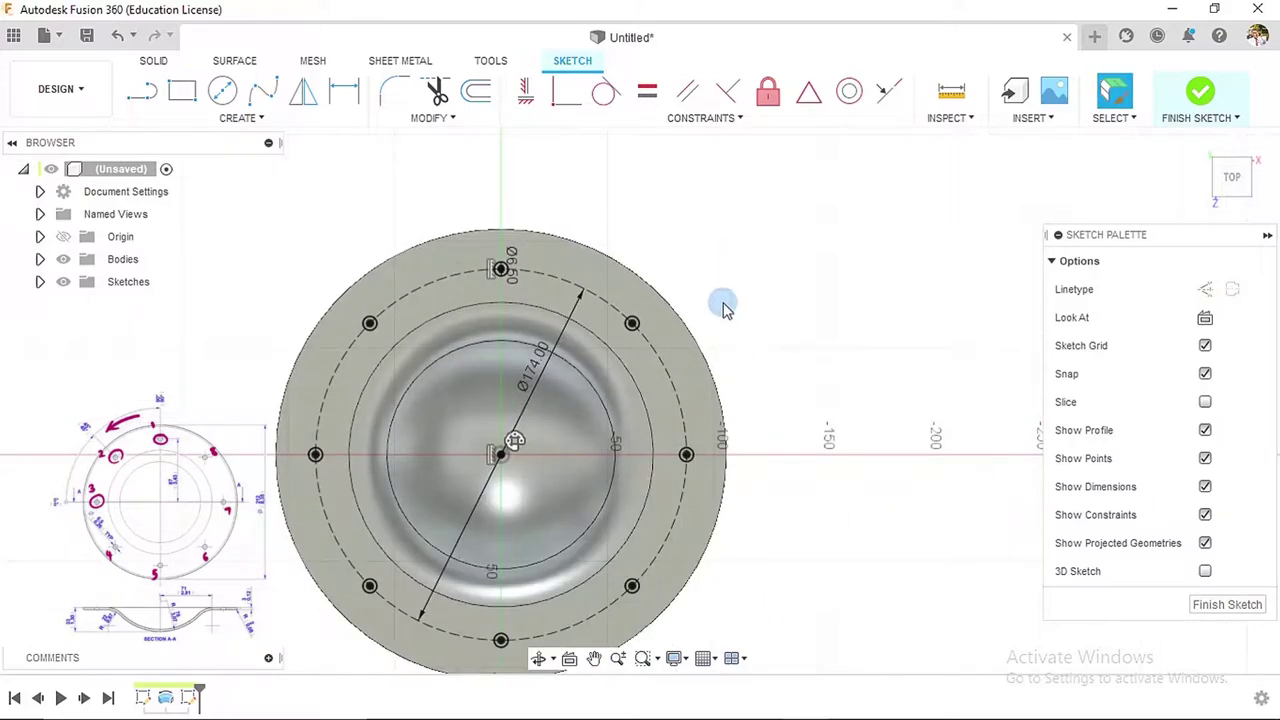
{"action": "scroll", "coordinate": [723, 300], "scroll_direction": "down", "scroll_amount": 2}
{"action": "left_click", "coordinate": [1200, 93]}
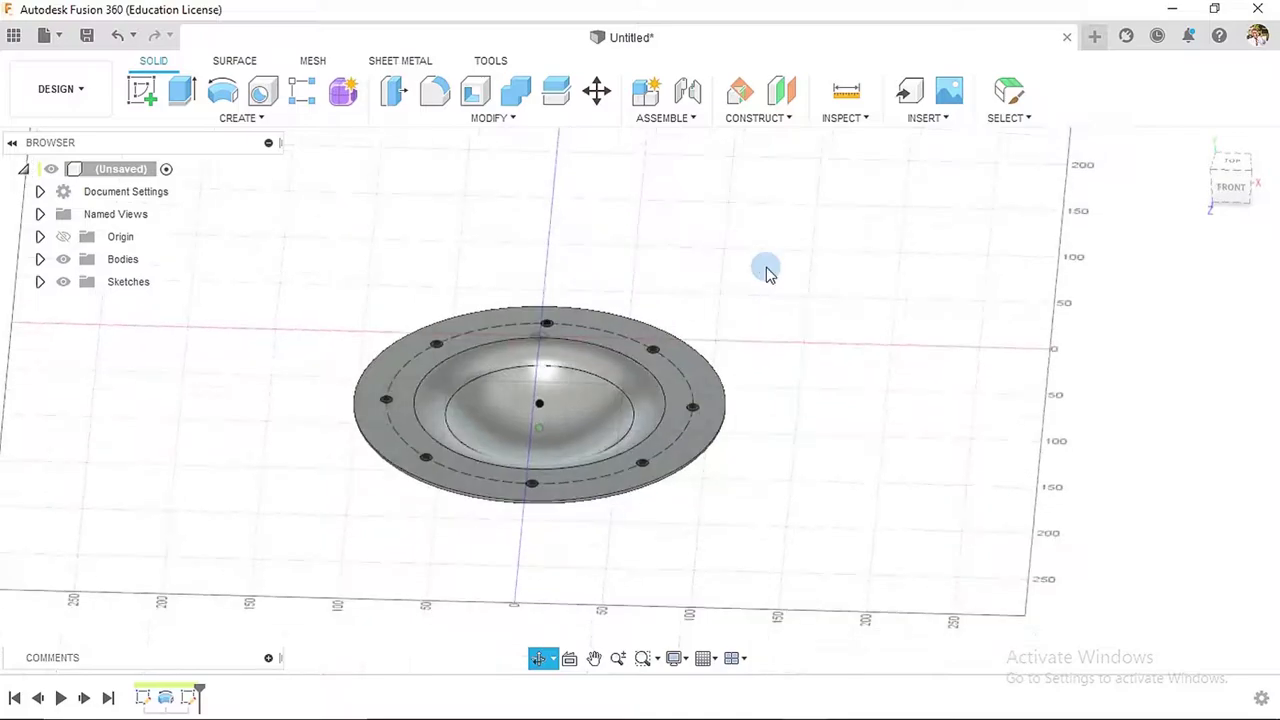
- Start an extrude with the first, top, left and bottom hole profiles selected
{"action": "left_click", "coordinate": [182, 92]}
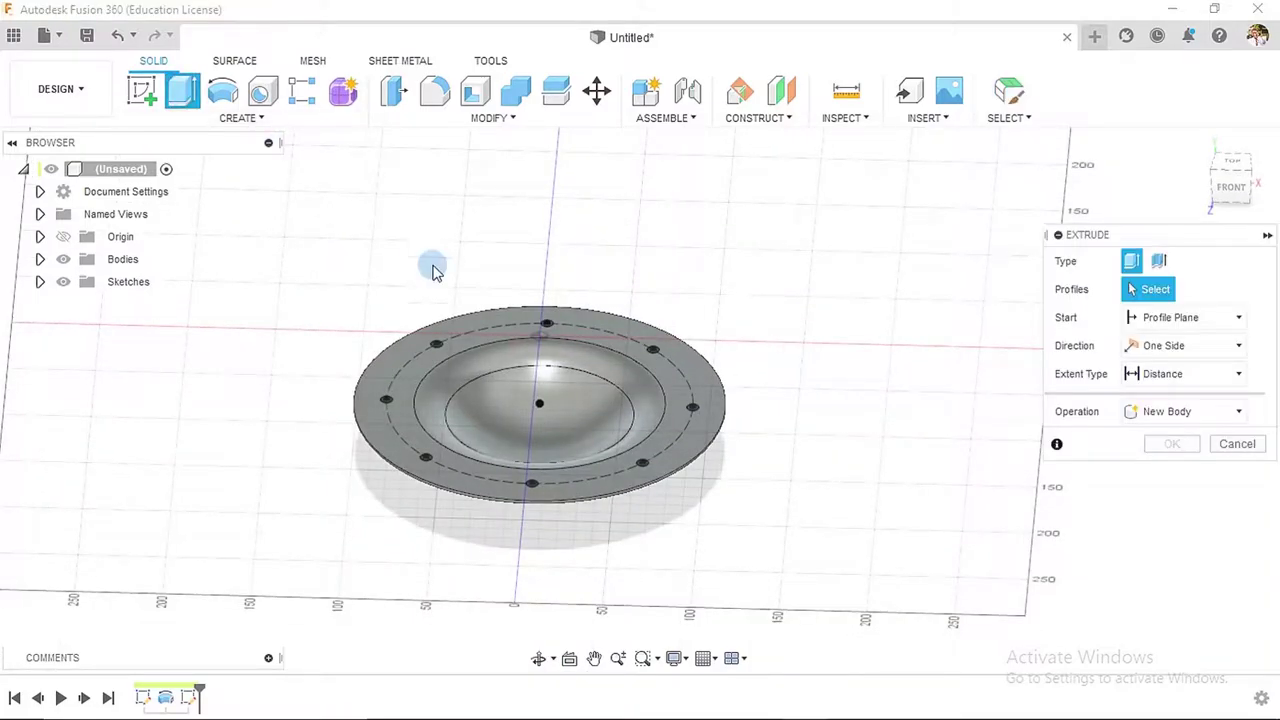
{"action": "scroll", "coordinate": [501, 344], "scroll_direction": "up", "scroll_amount": 5}
{"action": "scroll", "coordinate": [380, 340], "scroll_direction": "up", "scroll_amount": 2}
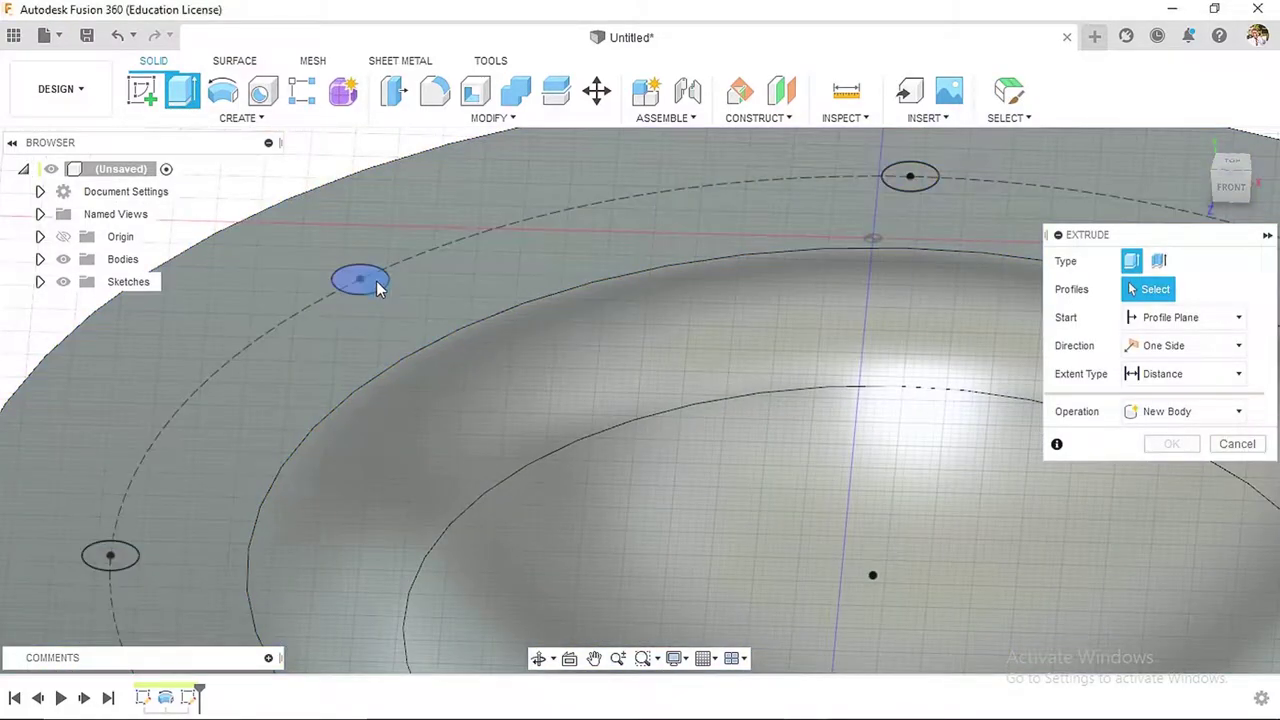
{"action": "left_click", "coordinate": [362, 277]}
{"action": "left_click", "coordinate": [905, 183]}
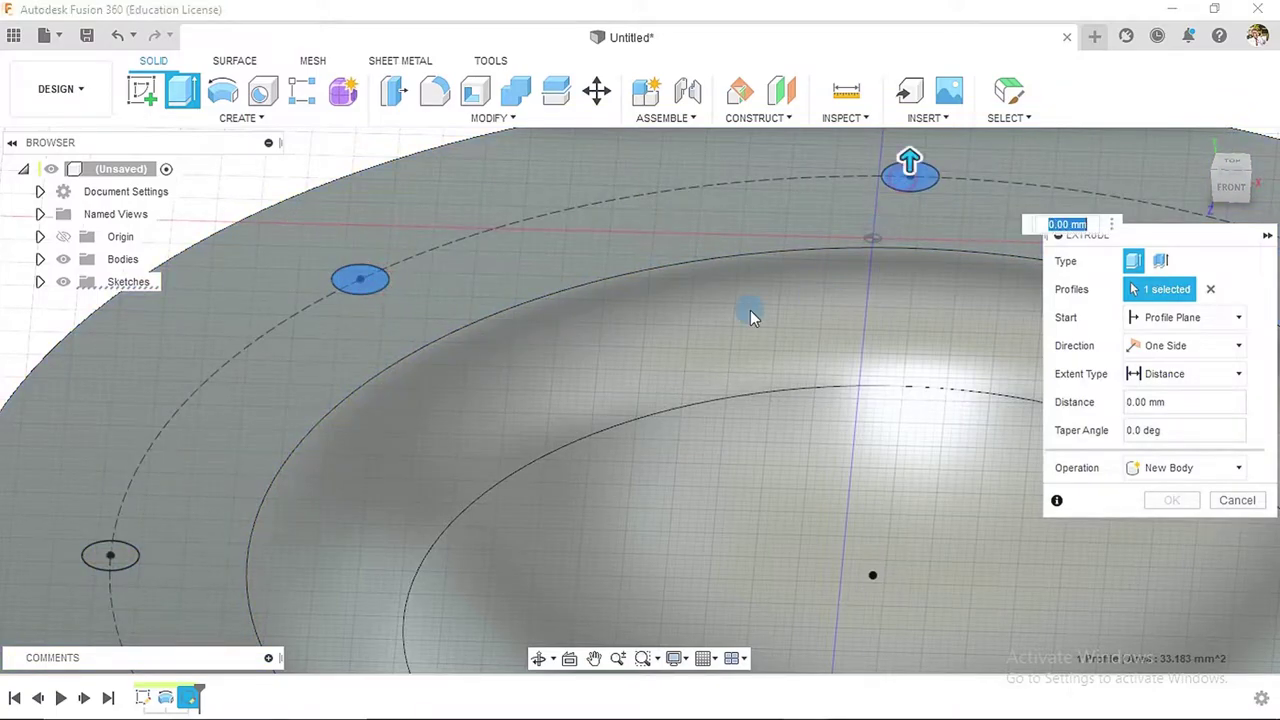
{"action": "scroll", "coordinate": [750, 312], "scroll_direction": "down", "scroll_amount": 5}
{"action": "scroll", "coordinate": [480, 430], "scroll_direction": "up", "scroll_amount": 2}
{"action": "left_click", "coordinate": [476, 411]}
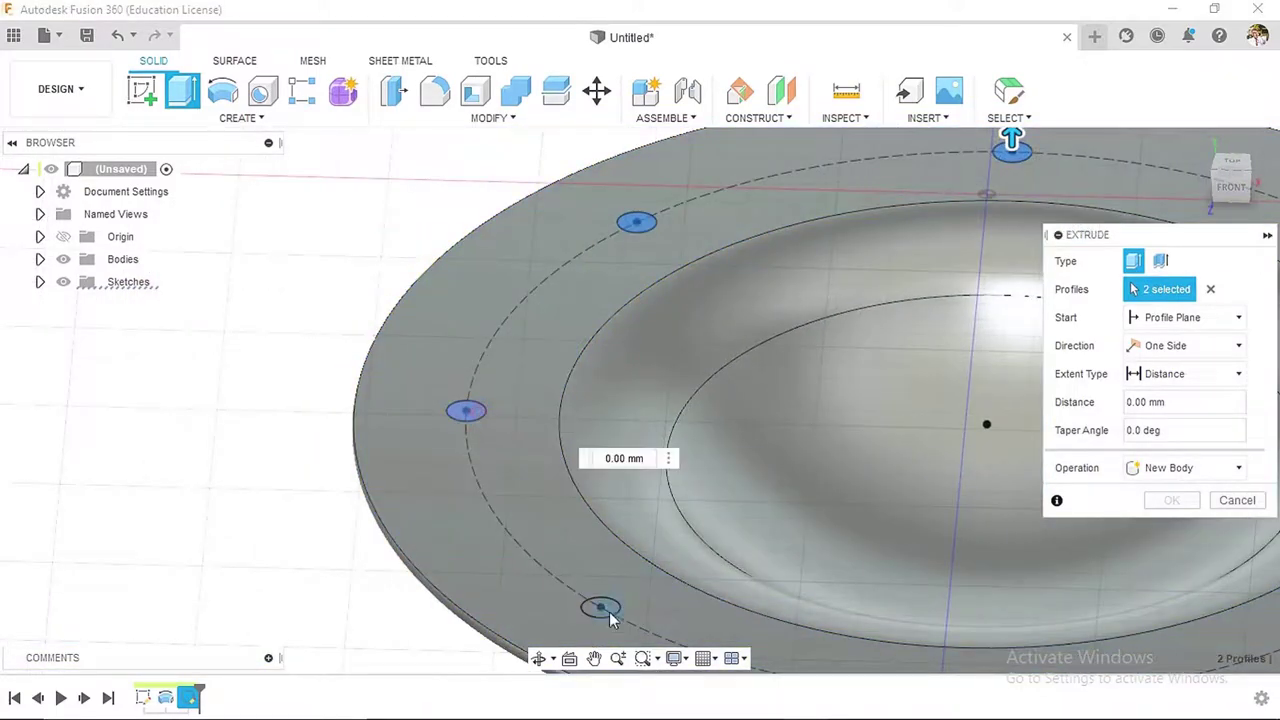
{"action": "left_click", "coordinate": [612, 611]}
- Add the inner dish, remaining hole profiles and outer ring to the extrude selection
{"action": "scroll", "coordinate": [690, 495], "scroll_direction": "down", "scroll_amount": 3}
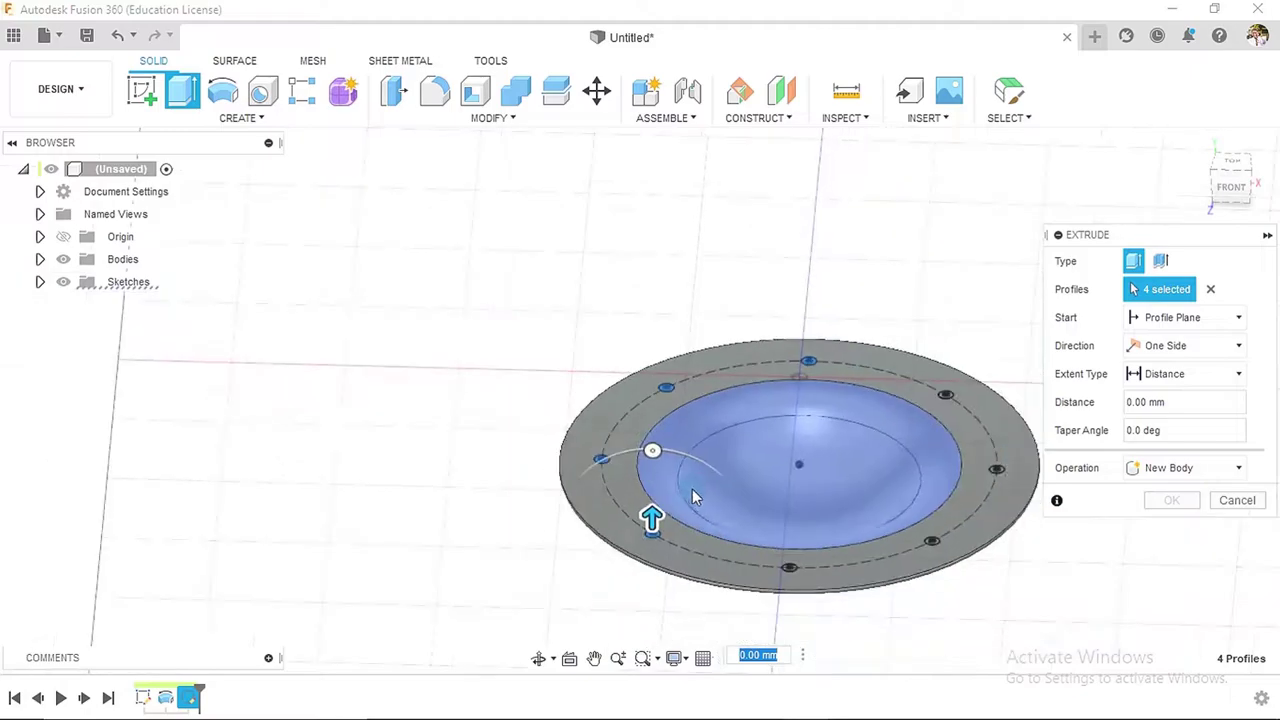
{"action": "scroll", "coordinate": [800, 610], "scroll_direction": "up", "scroll_amount": 3}
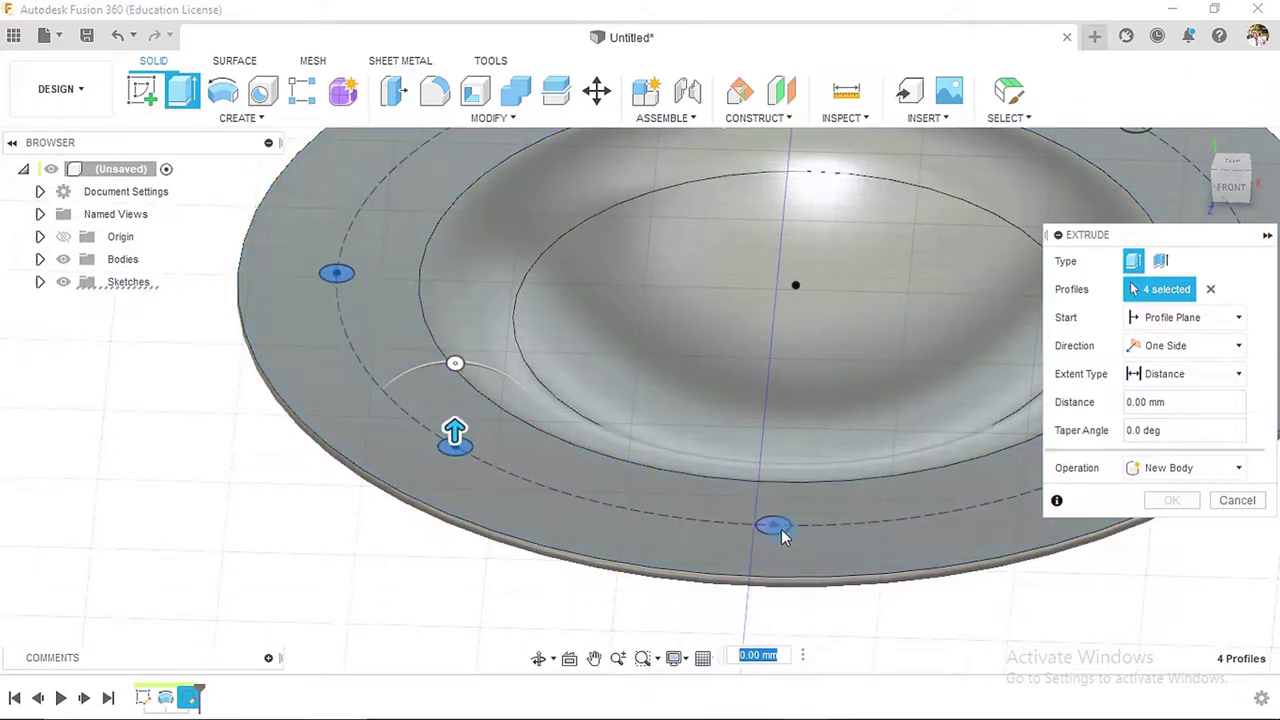
{"action": "scroll", "coordinate": [790, 520], "scroll_direction": "down", "scroll_amount": 5}
{"action": "left_click", "coordinate": [858, 451]}
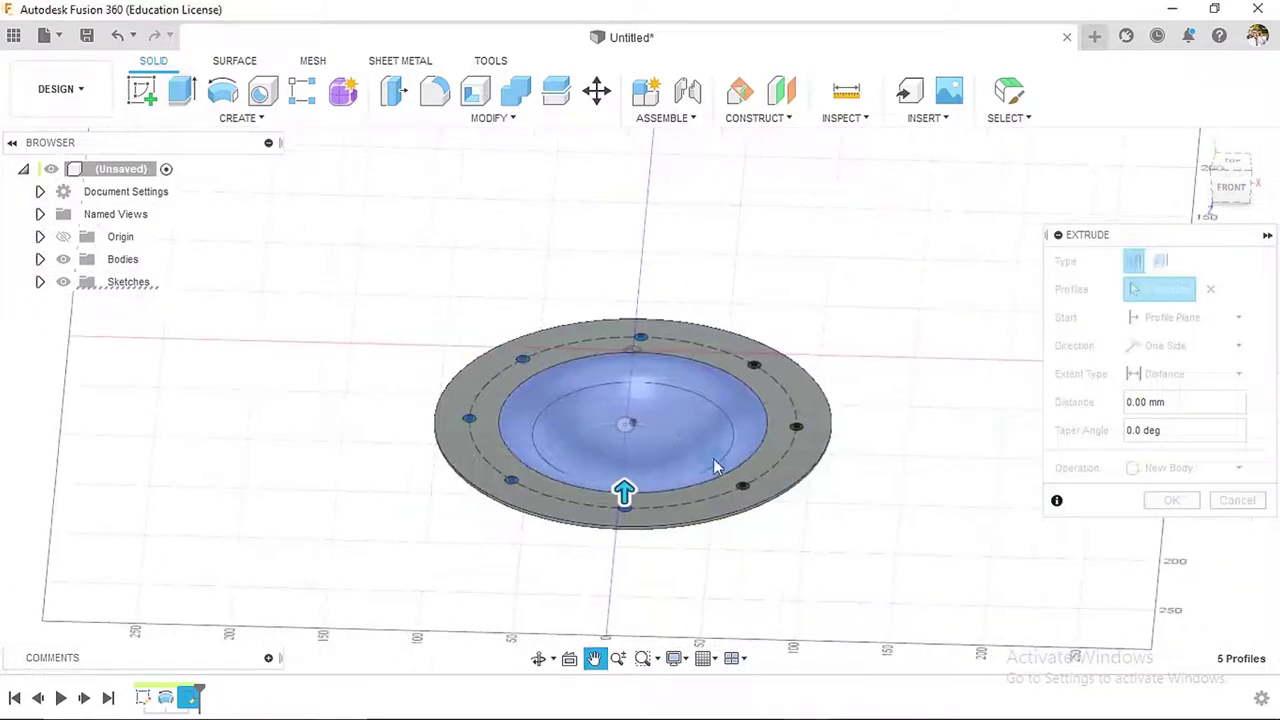
{"action": "scroll", "coordinate": [742, 488], "scroll_direction": "up", "scroll_amount": 3}
{"action": "scroll", "coordinate": [769, 491], "scroll_direction": "up", "scroll_amount": 3}
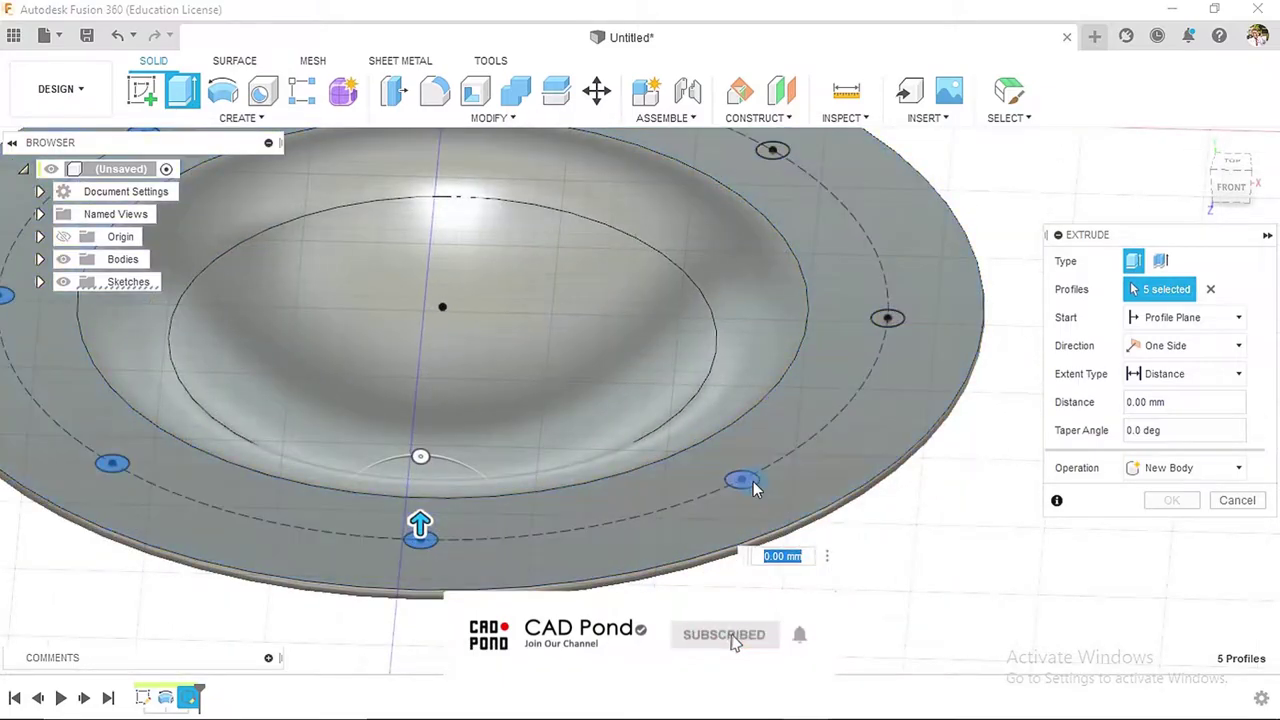
{"action": "left_click", "coordinate": [742, 480]}
{"action": "left_click", "coordinate": [887, 318]}
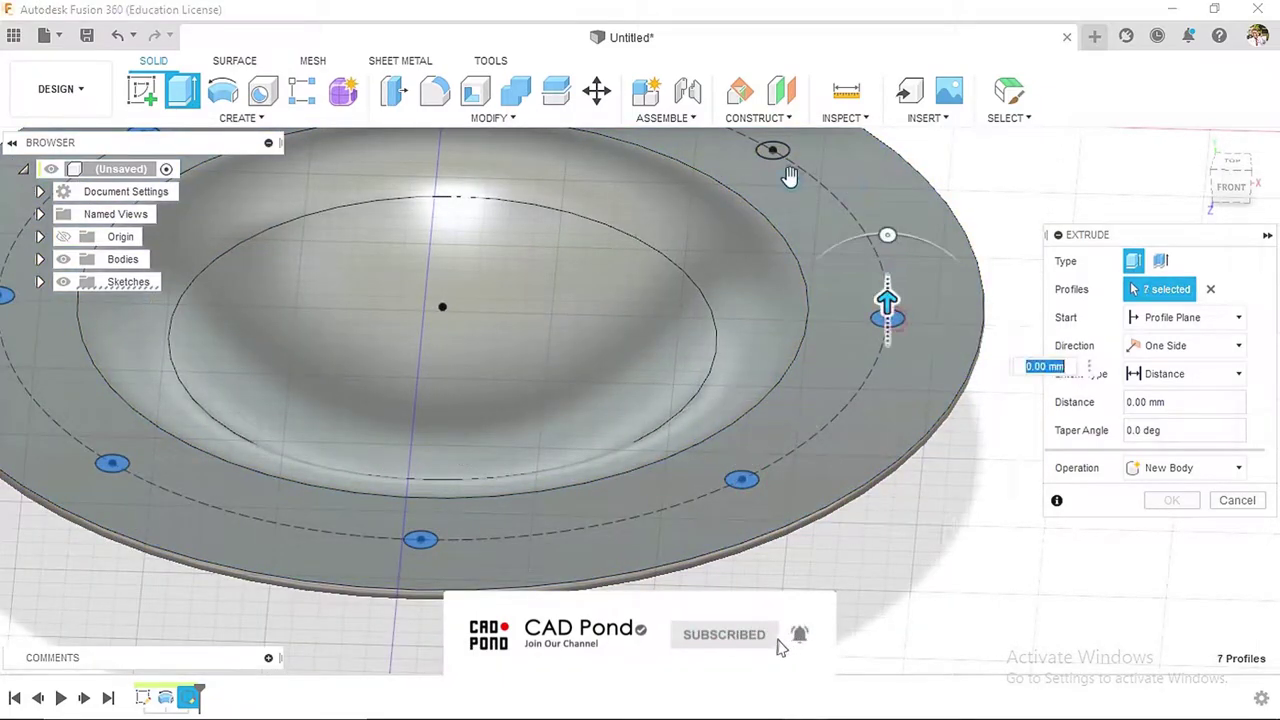
{"action": "left_click", "coordinate": [790, 176]}
- Cut the selected profiles down through the flanged plate
{"action": "scroll", "coordinate": [845, 248], "scroll_direction": "down", "scroll_amount": 2}
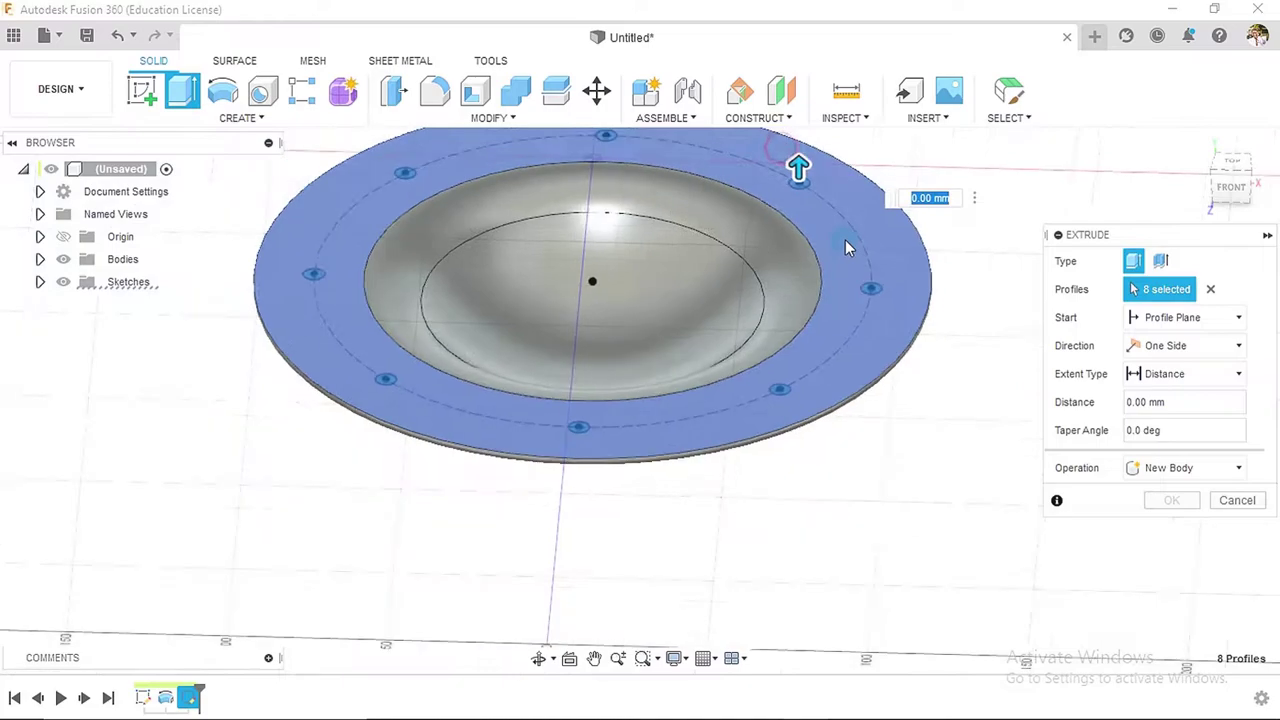
{"action": "scroll", "coordinate": [845, 248], "scroll_direction": "down", "scroll_amount": 2}
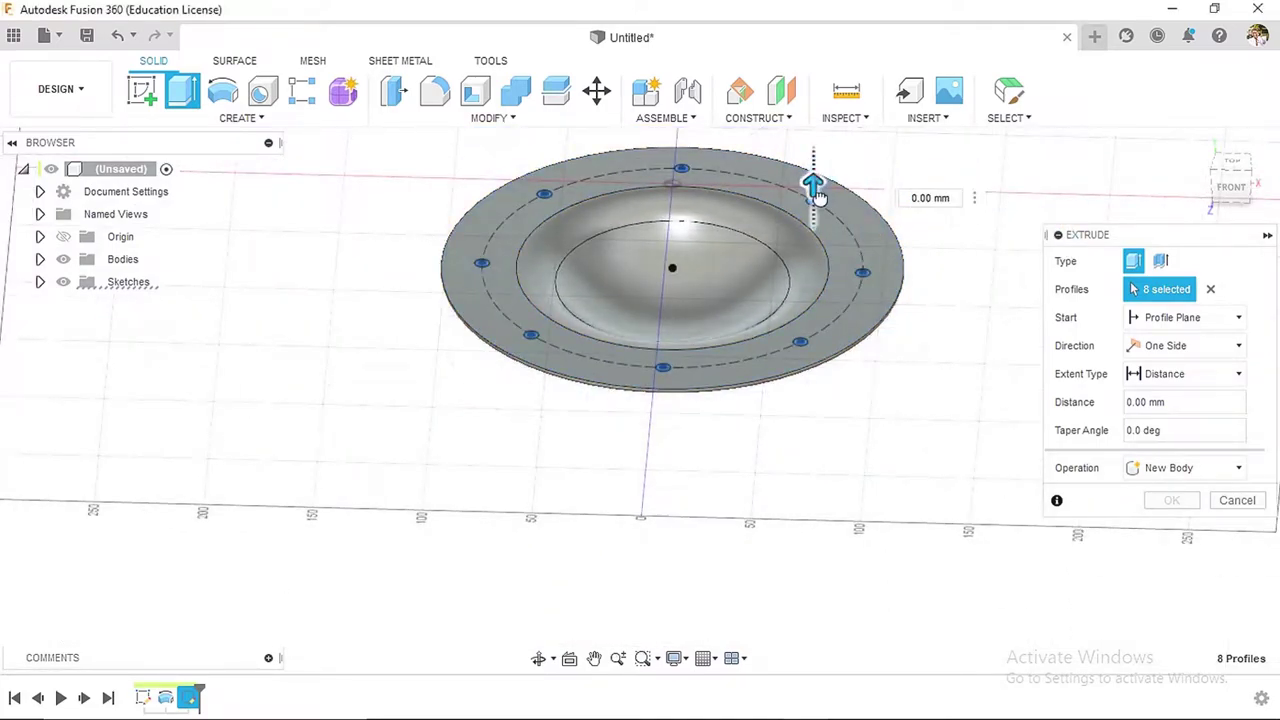
{"action": "left_click_drag", "start_coordinate": [816, 192], "coordinate": [814, 400]}
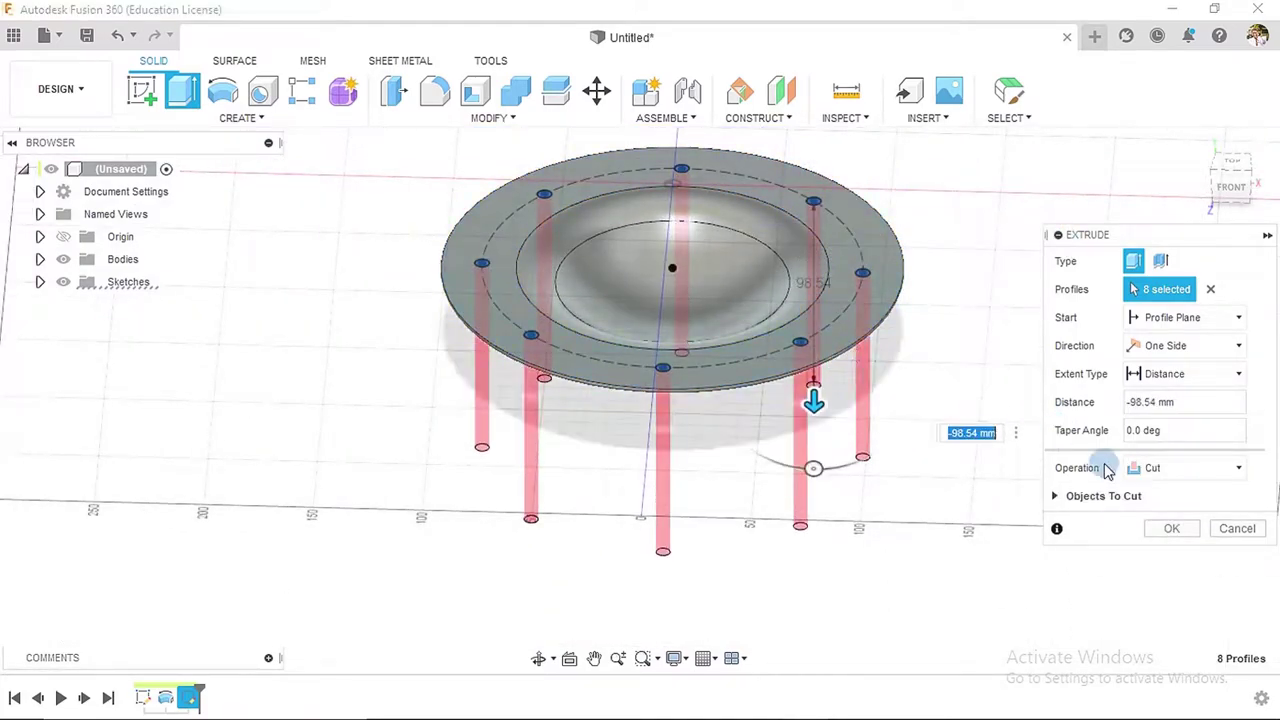
{"action": "left_click", "coordinate": [1165, 530]}
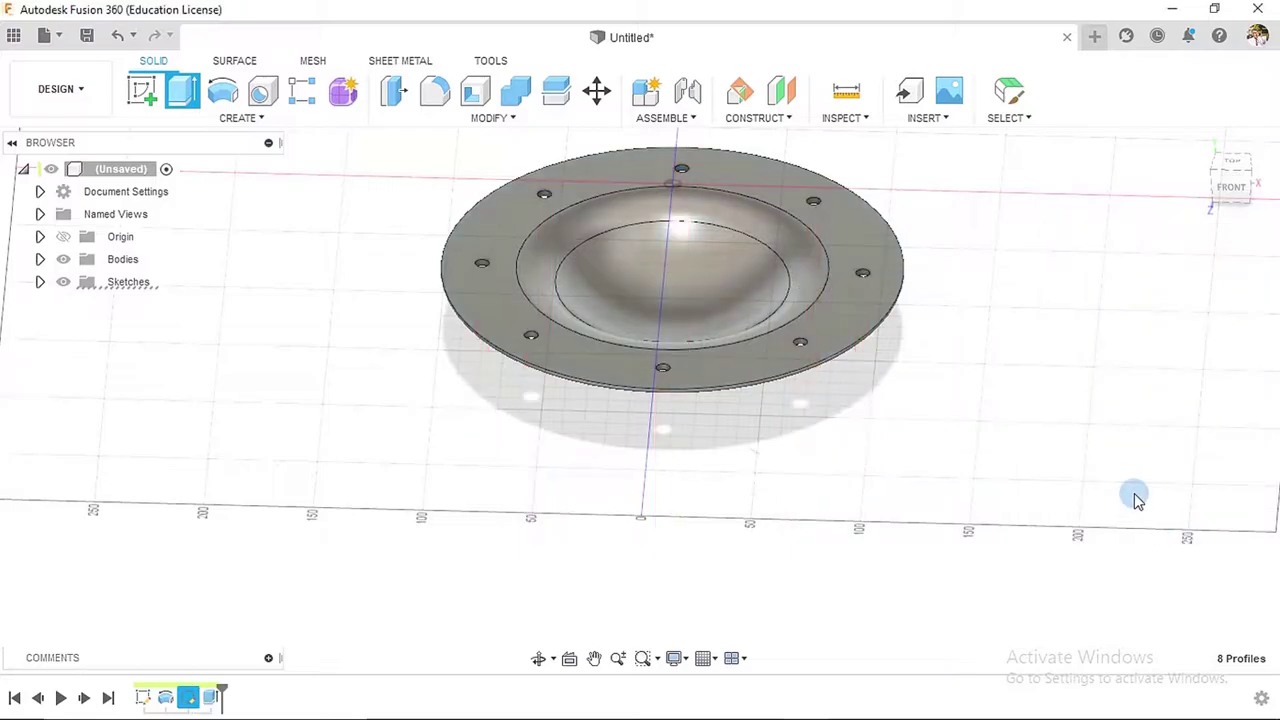
- Orbit the model to inspect the underside of the part
{"action": "middle_click_drag", "start_coordinate": [880, 424], "coordinate": [1151, 257], "text": "shift"}
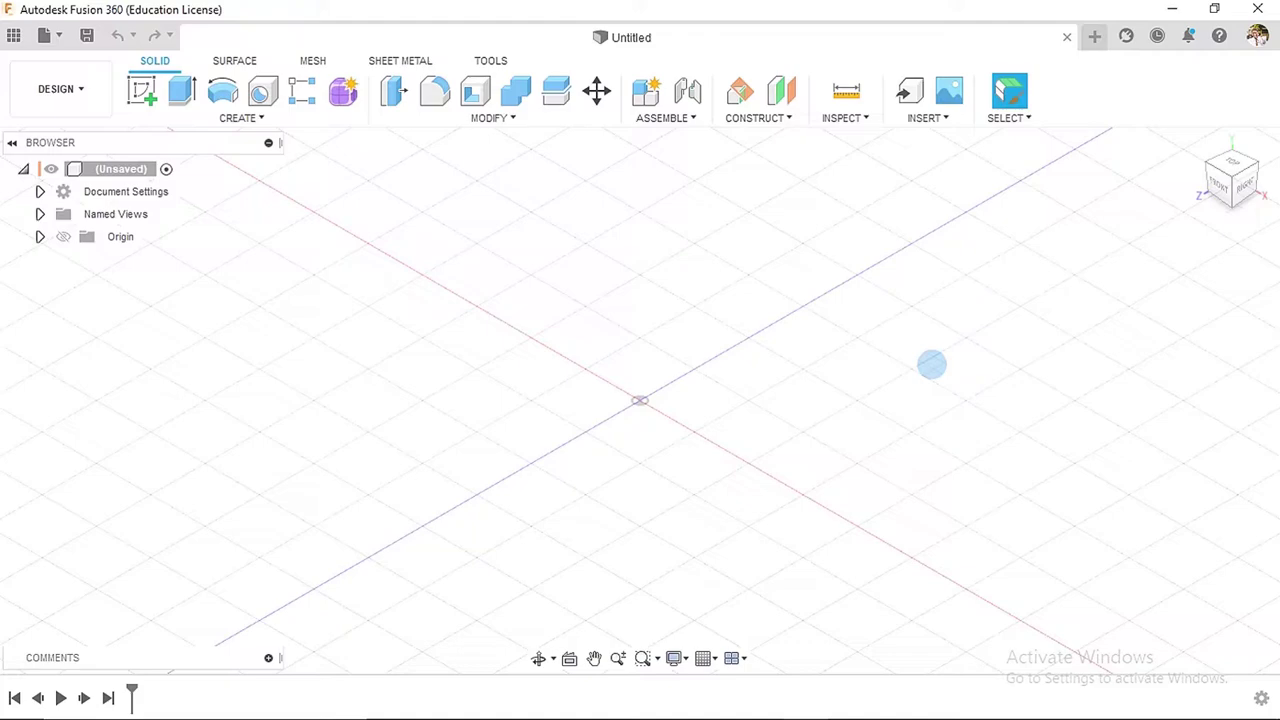
- Create a sketch on the vertical origin plane with a Ø212 circle at the origin
{"action": "left_click", "coordinate": [142, 92]}
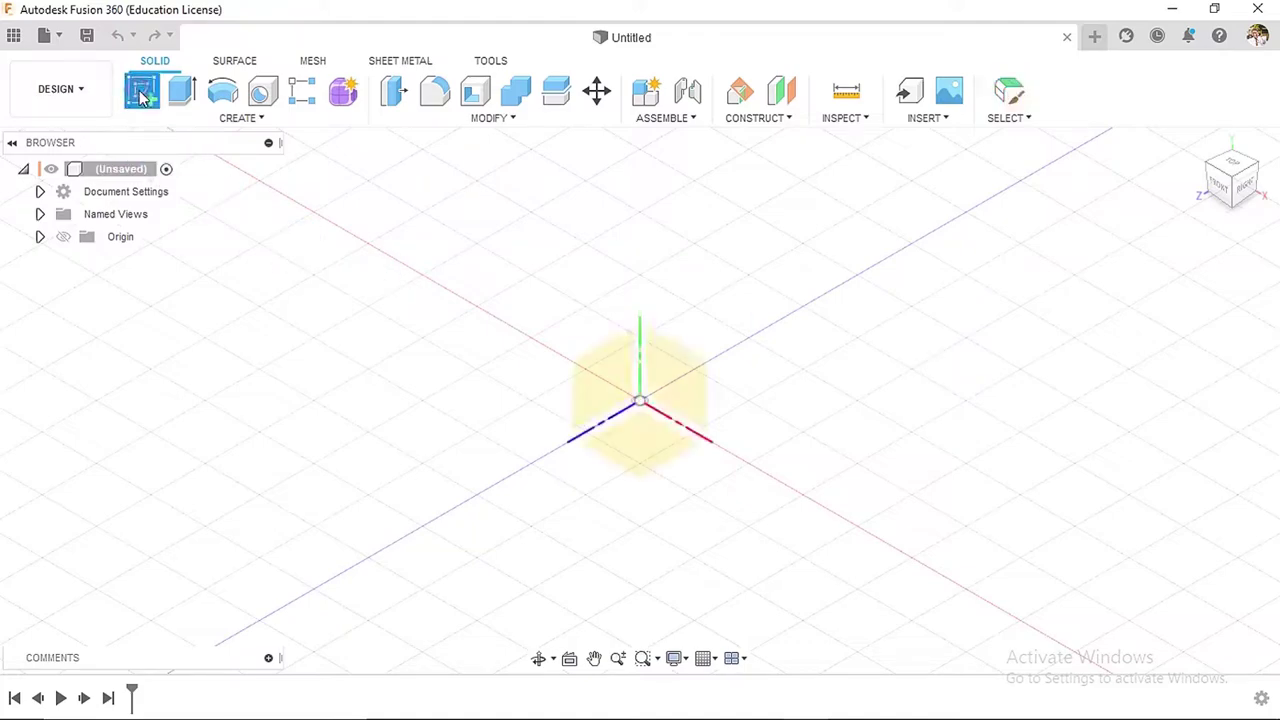
{"action": "left_click", "coordinate": [613, 372]}
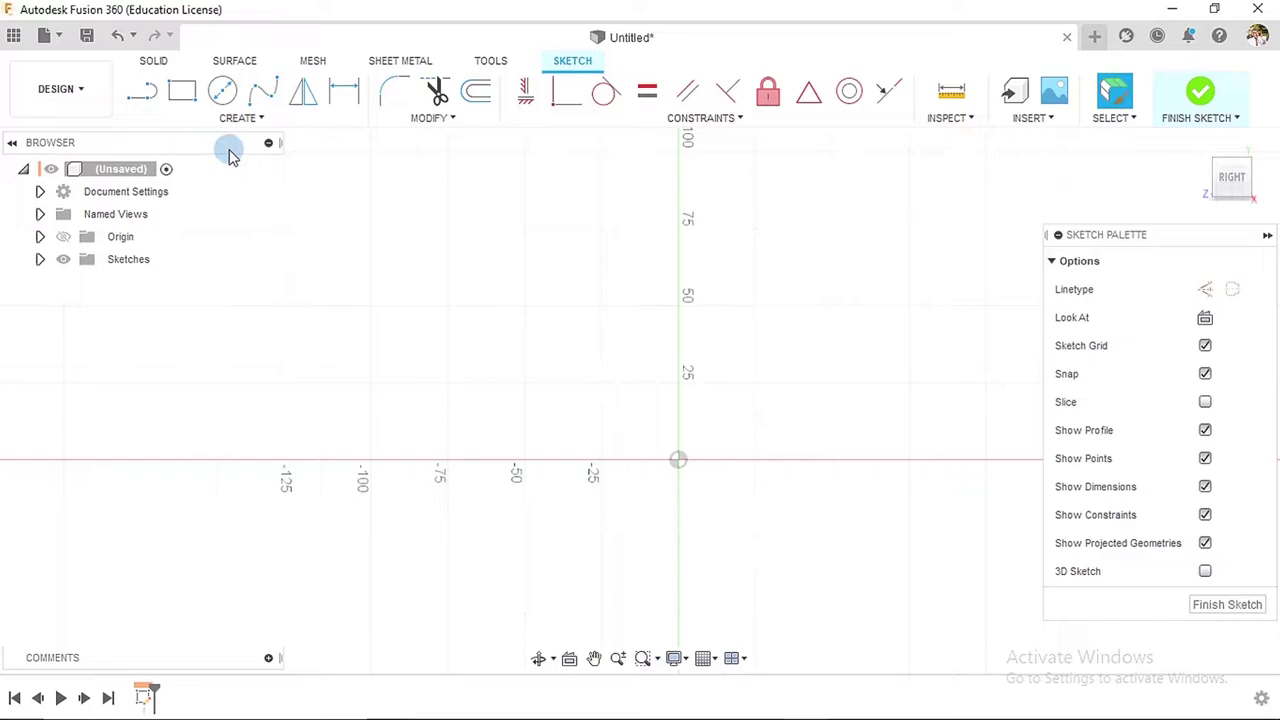
{"action": "left_click", "coordinate": [222, 92]}
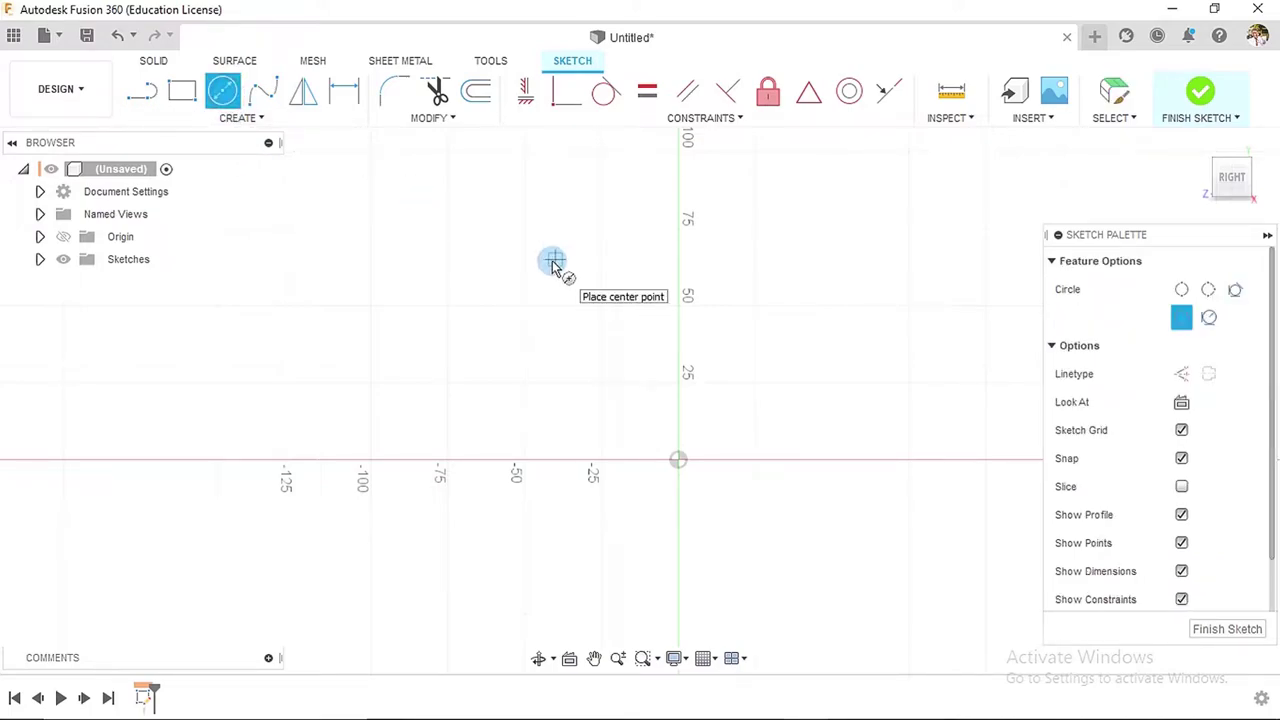
{"action": "left_click", "coordinate": [678, 458]}
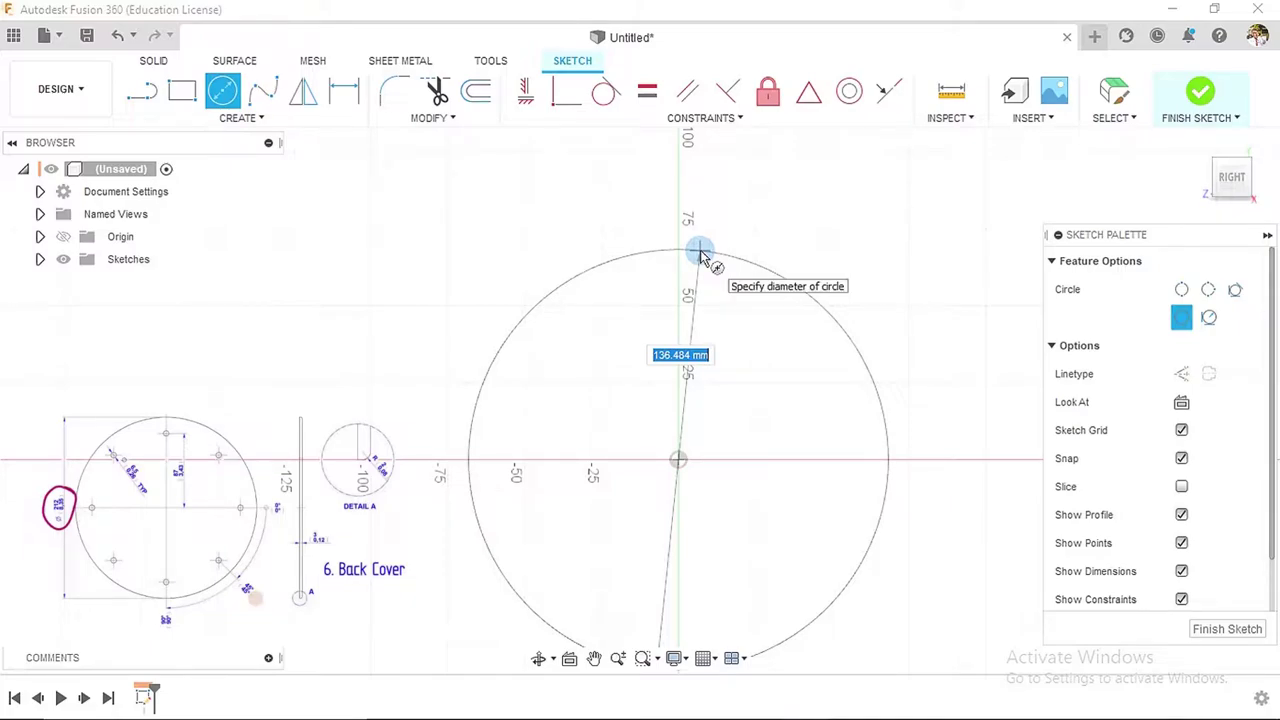
{"action": "type", "text": "212"}
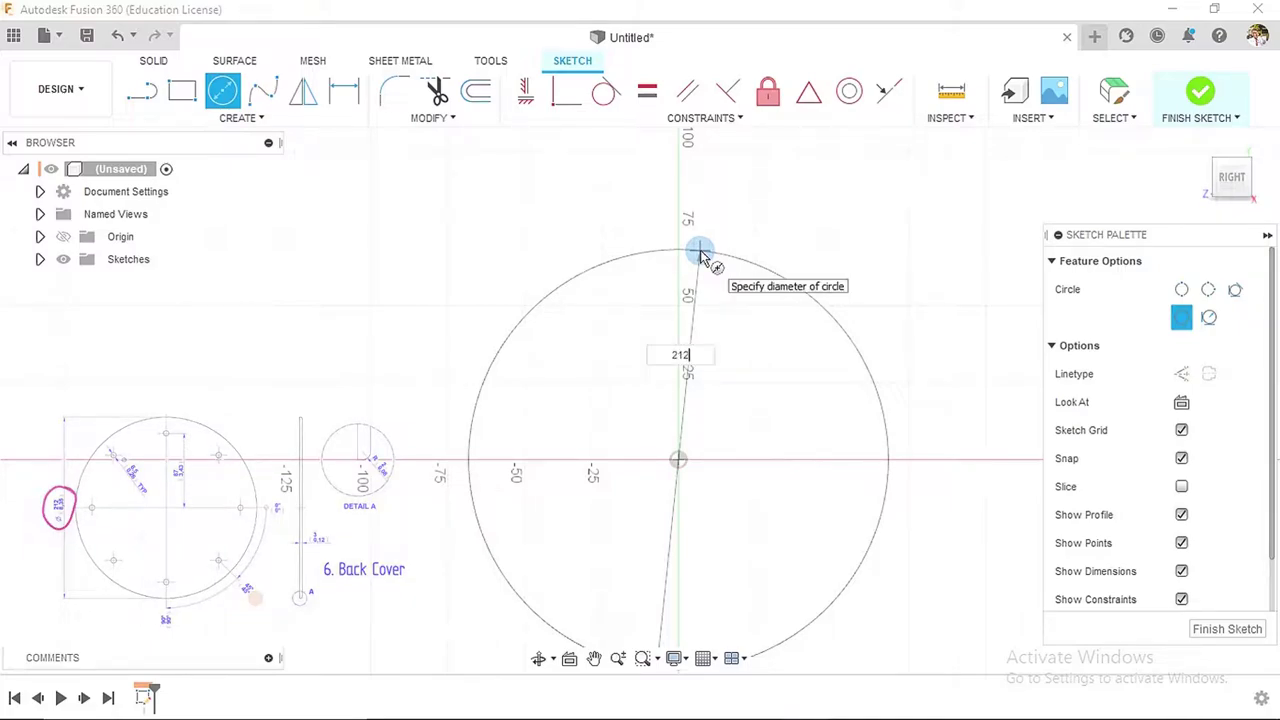
{"action": "key", "text": "Return"}
{"action": "key", "text": "Escape"}
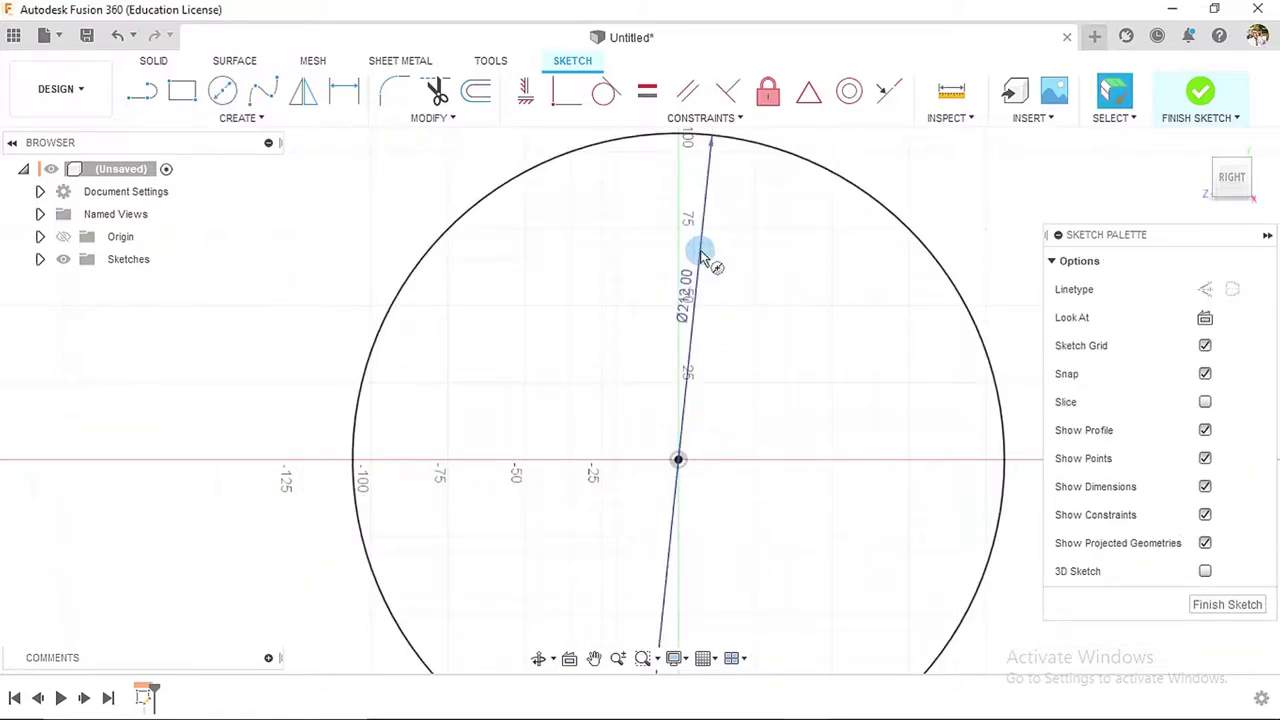
{"action": "scroll", "coordinate": [440, 263], "scroll_direction": "down", "scroll_amount": 2}
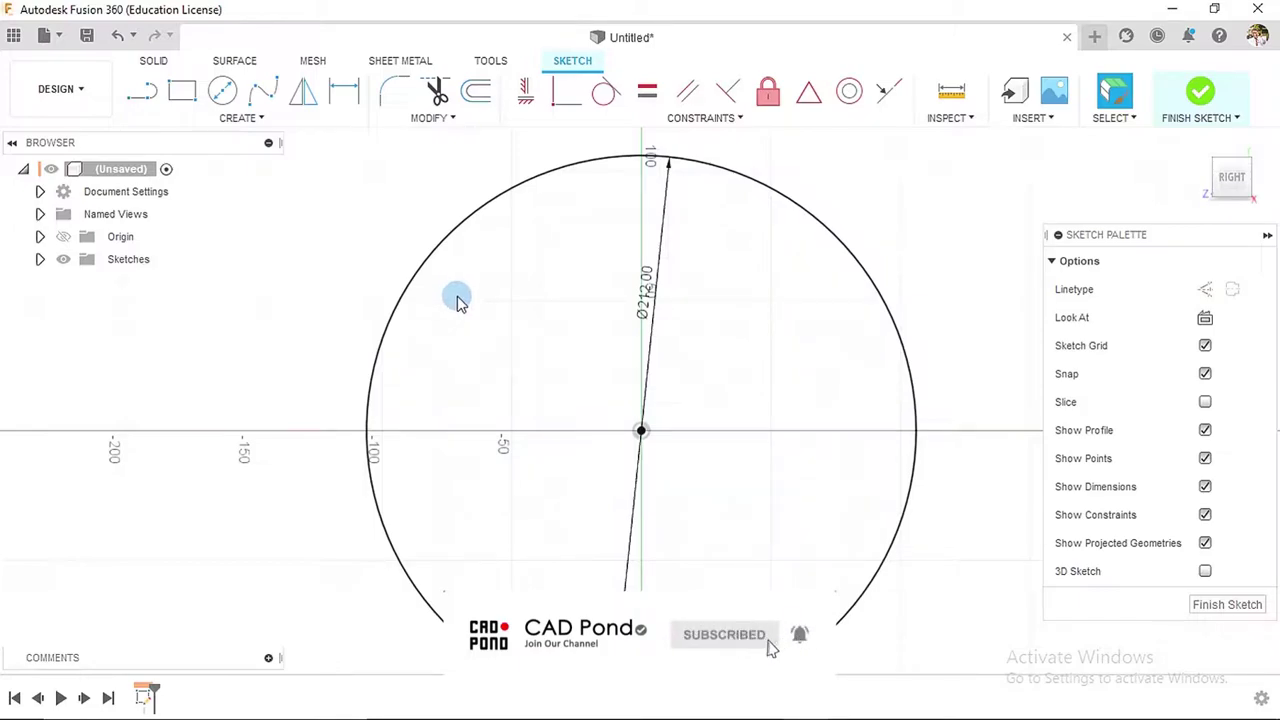
- Draw a Ø6.5 hole circle near the top of the large circle
{"action": "left_click", "coordinate": [222, 91]}
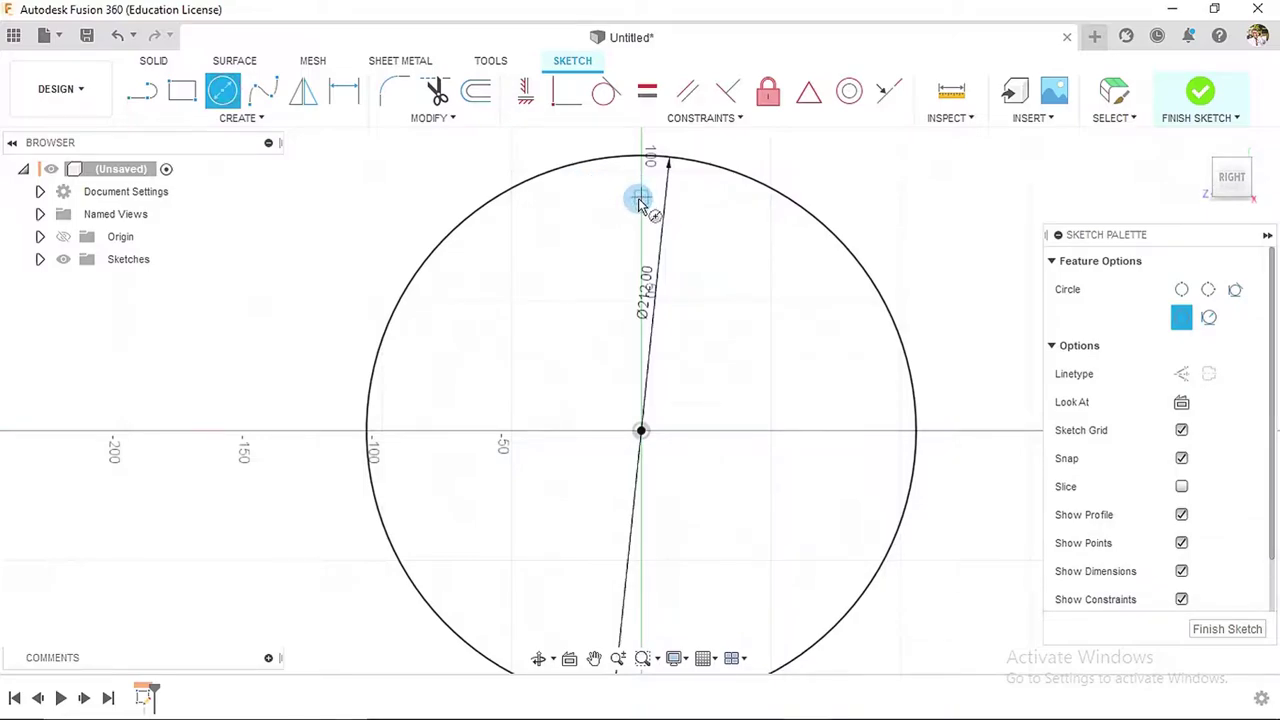
{"action": "left_click", "coordinate": [640, 196]}
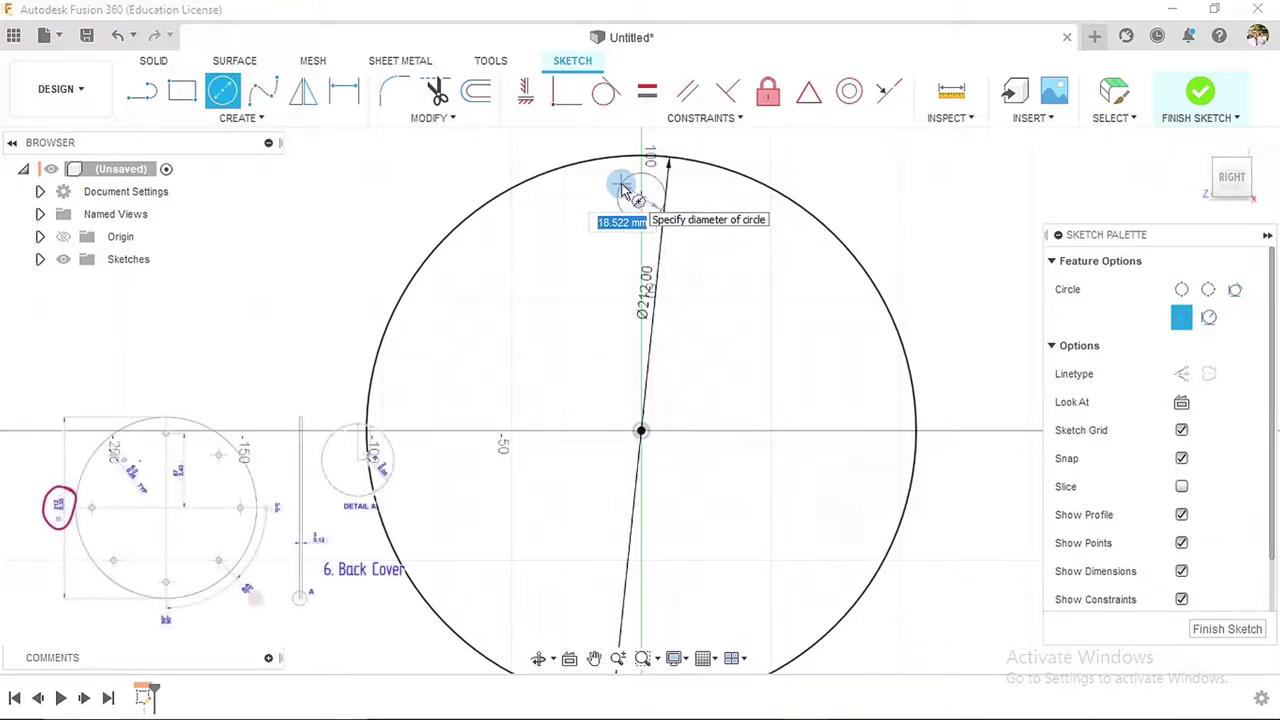
{"action": "type", "text": "6.5"}
{"action": "key", "text": "Return"}
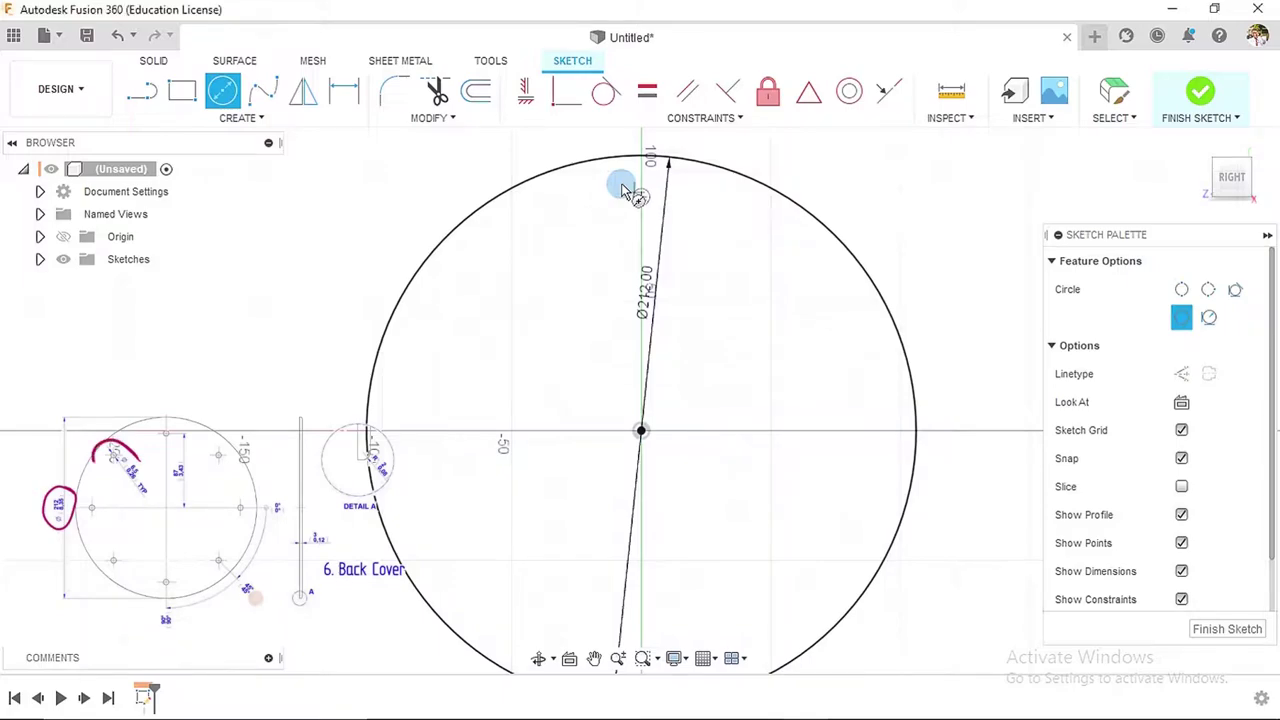
{"action": "key", "text": "Escape"}
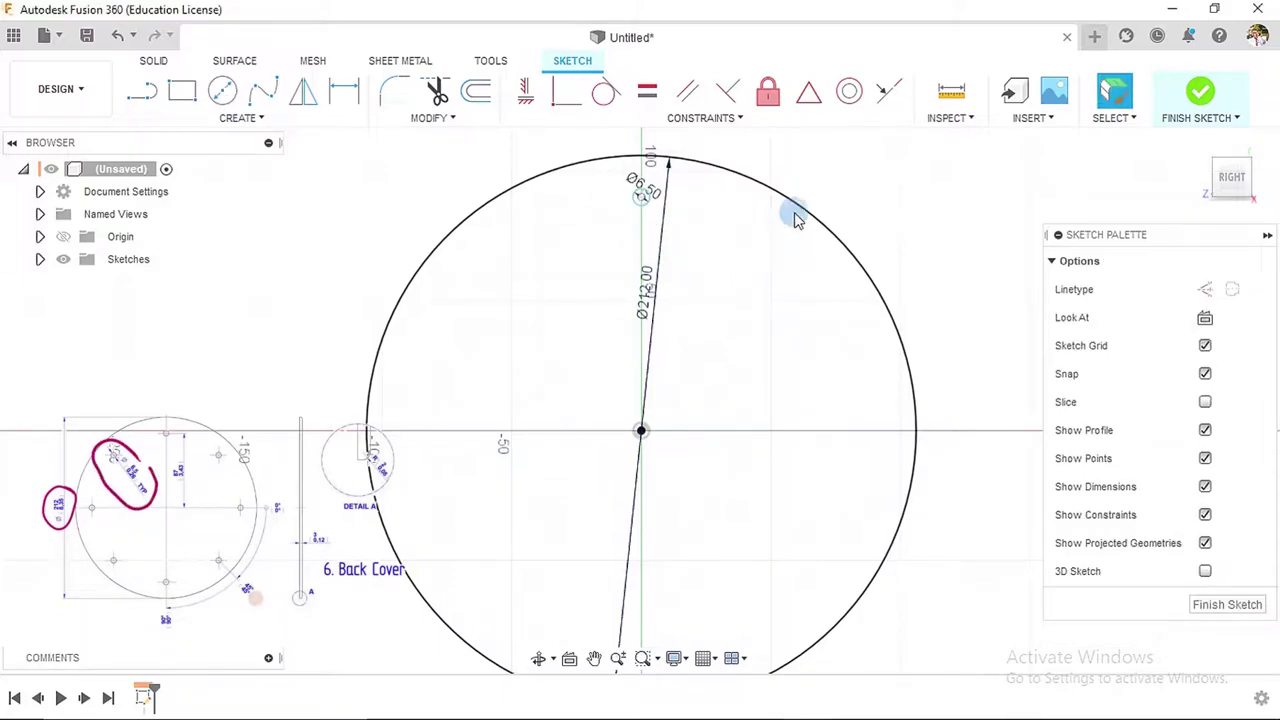
{"action": "left_click", "coordinate": [824, 190]}
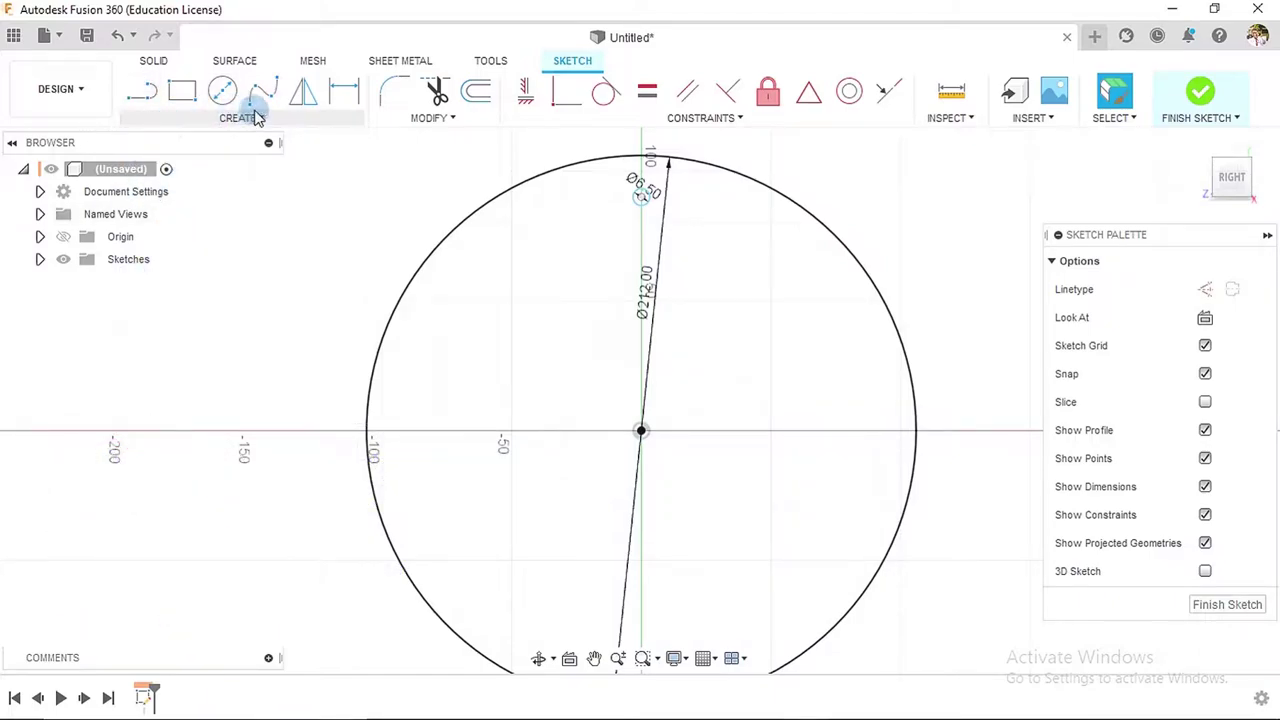
- Dimension the hole circle's centre 87 mm from the origin
{"action": "left_click", "coordinate": [344, 91]}
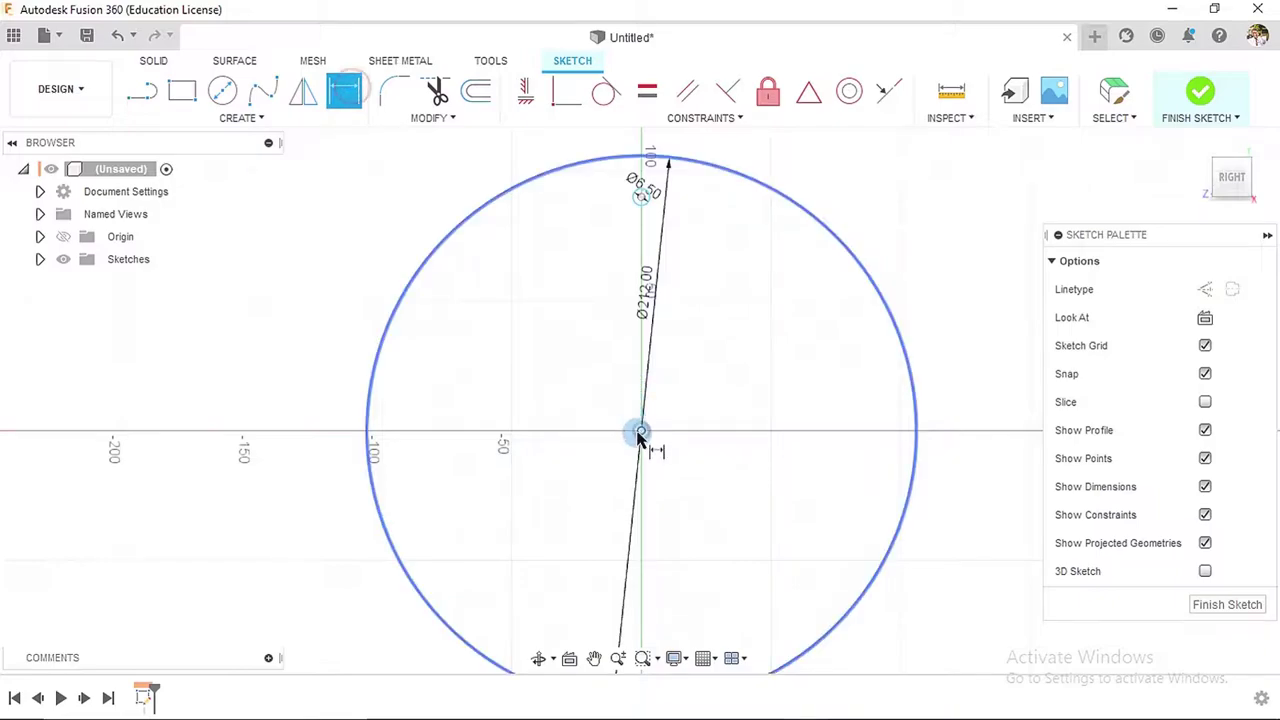
{"action": "left_click", "coordinate": [640, 431]}
{"action": "left_click", "coordinate": [641, 197]}
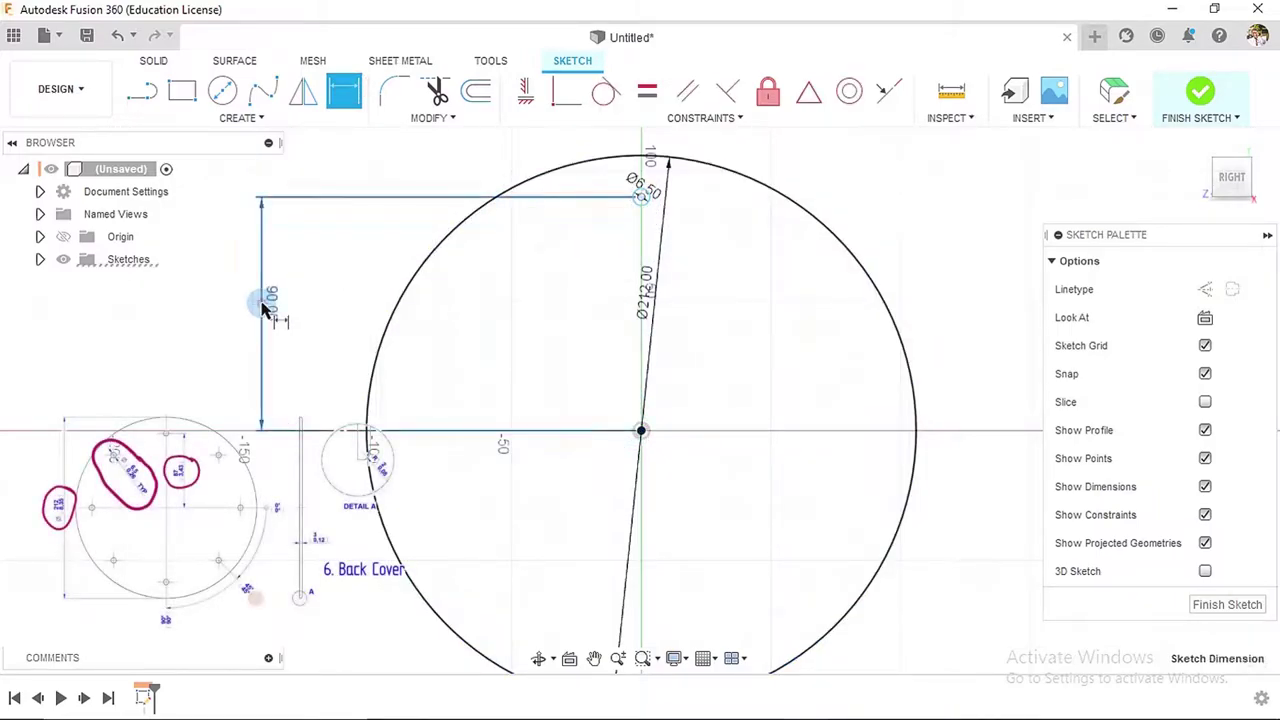
{"action": "left_click", "coordinate": [262, 306]}
{"action": "type", "text": "17"}
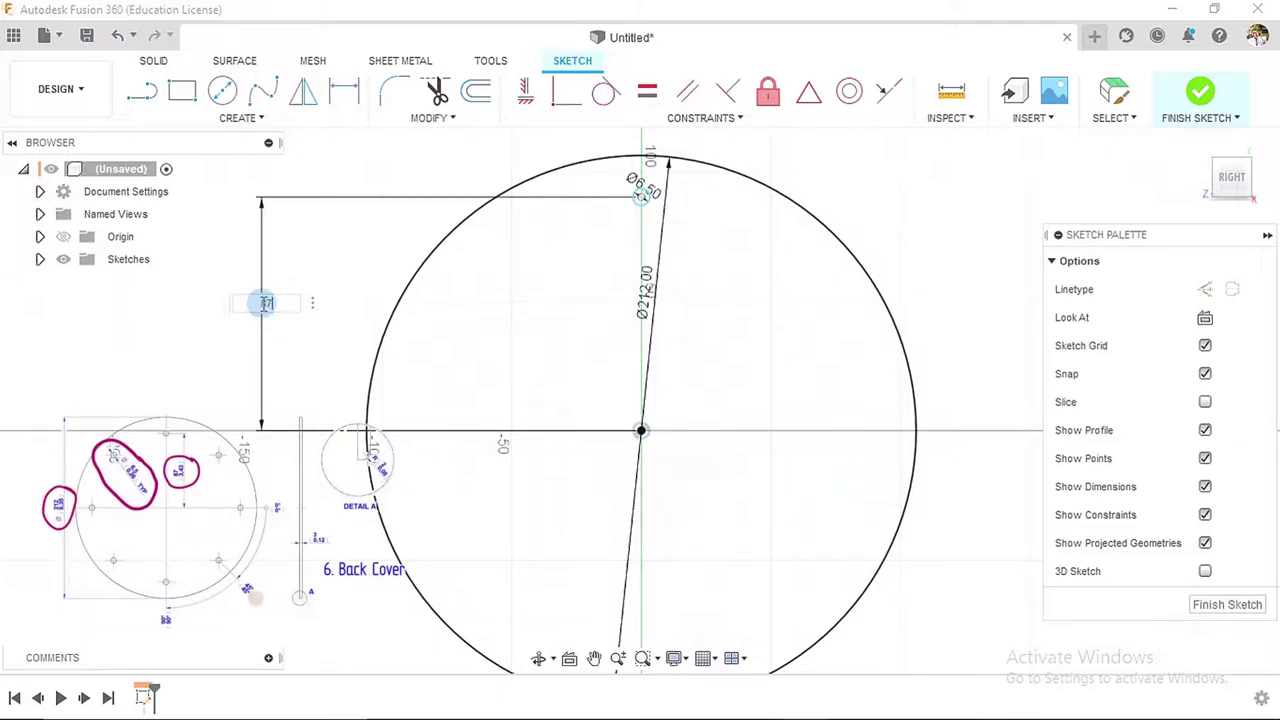
{"action": "key", "text": "Return"}
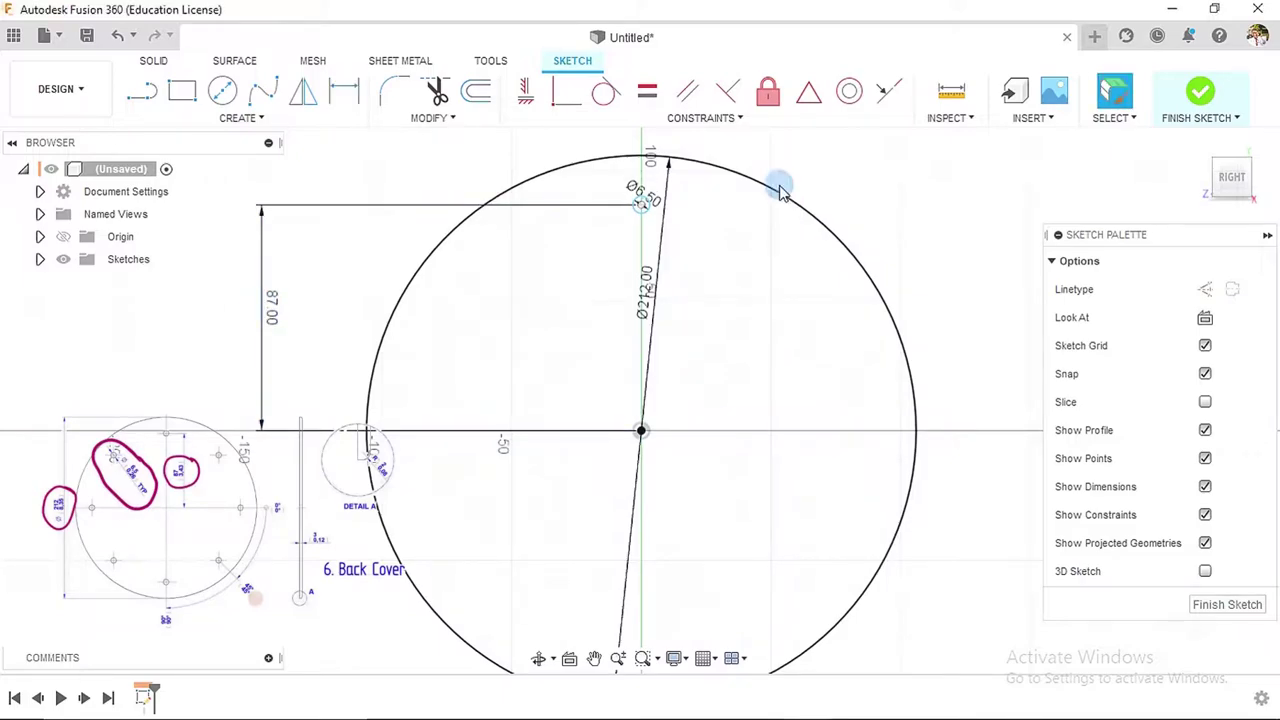
- Constrain the hole circle vertically above the origin
{"action": "key", "text": "h"}
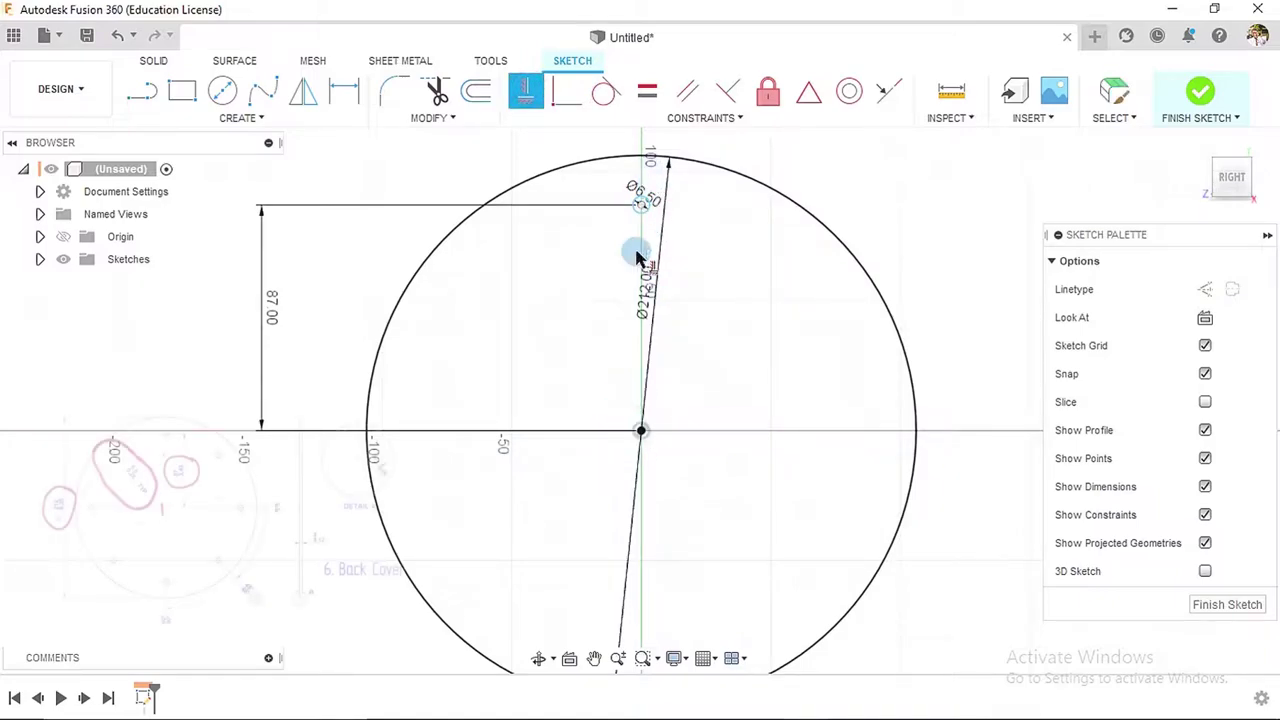
{"action": "left_click", "coordinate": [640, 432]}
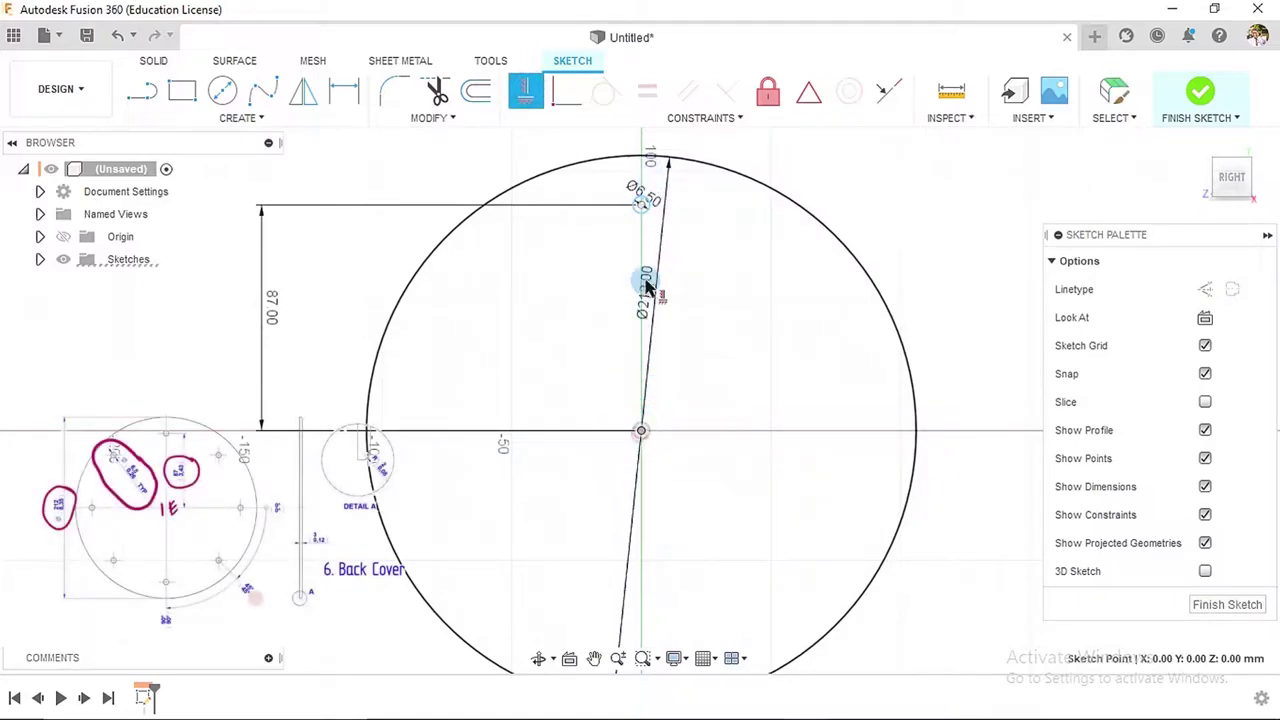
{"action": "left_click", "coordinate": [643, 210]}
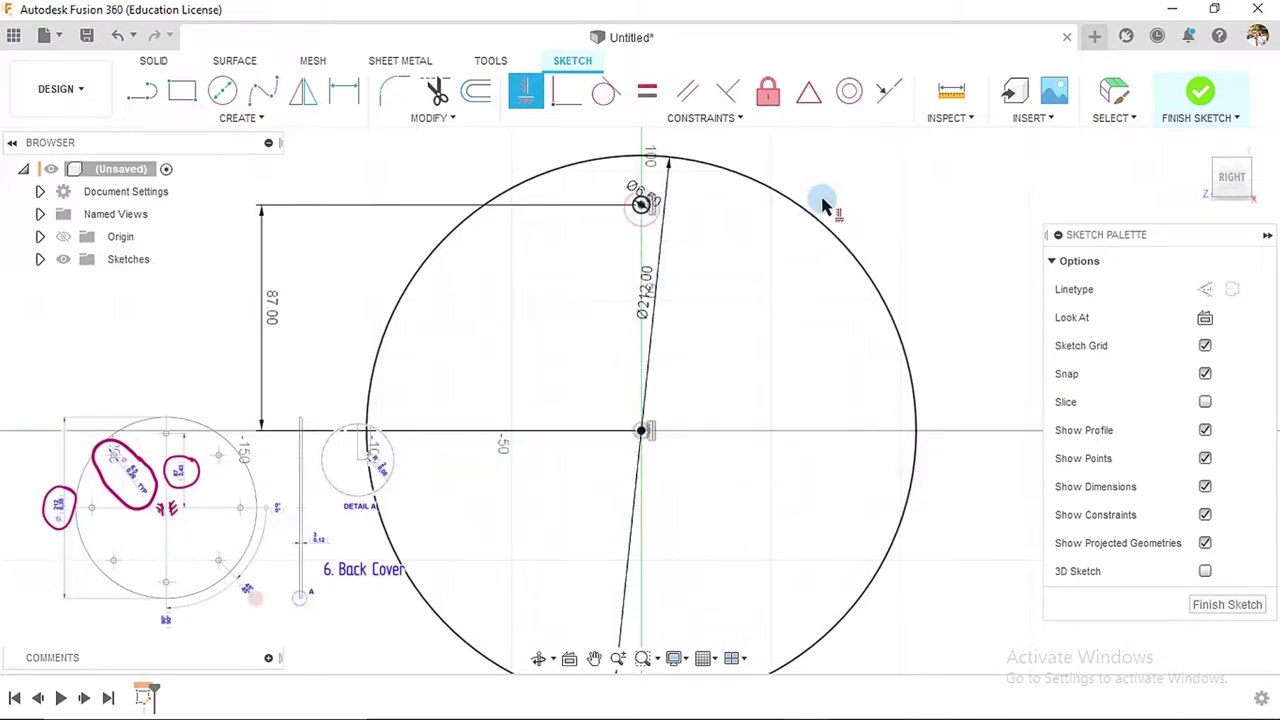
{"action": "key", "text": "Escape"}
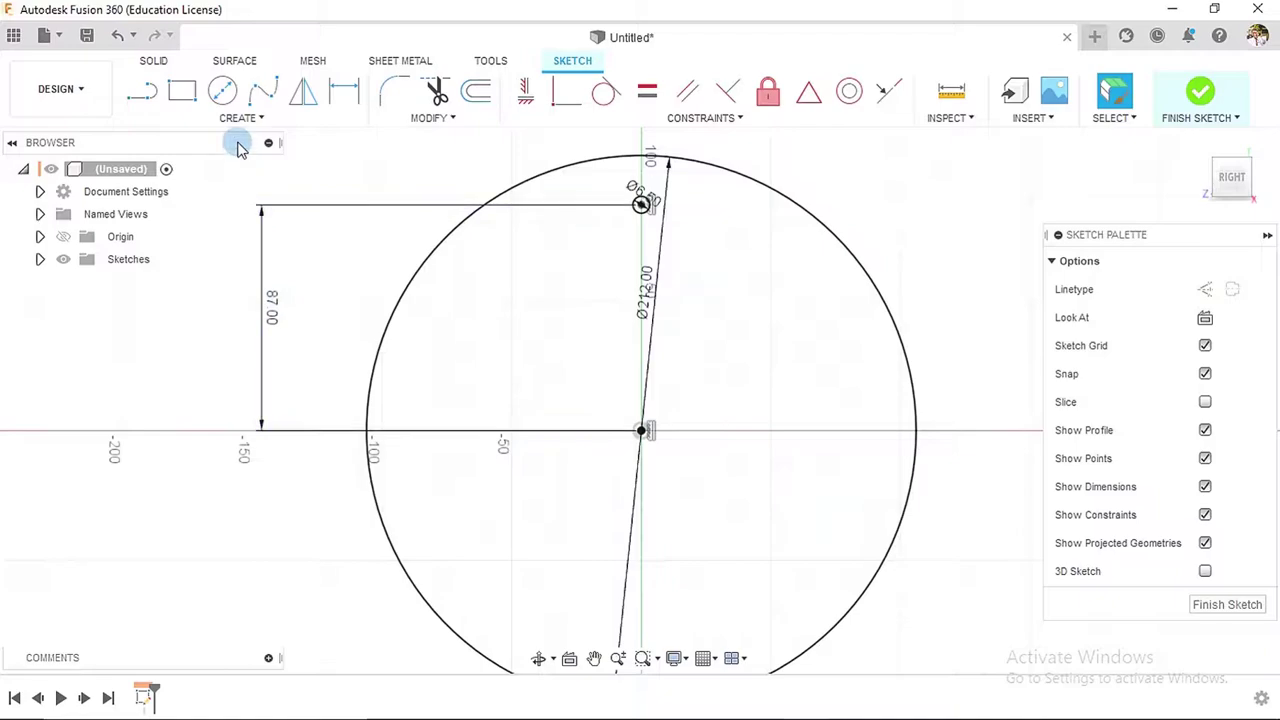
- Start a circular pattern of the Ø6.50 hole circle about the sketch origin
{"action": "left_click", "coordinate": [280, 117]}
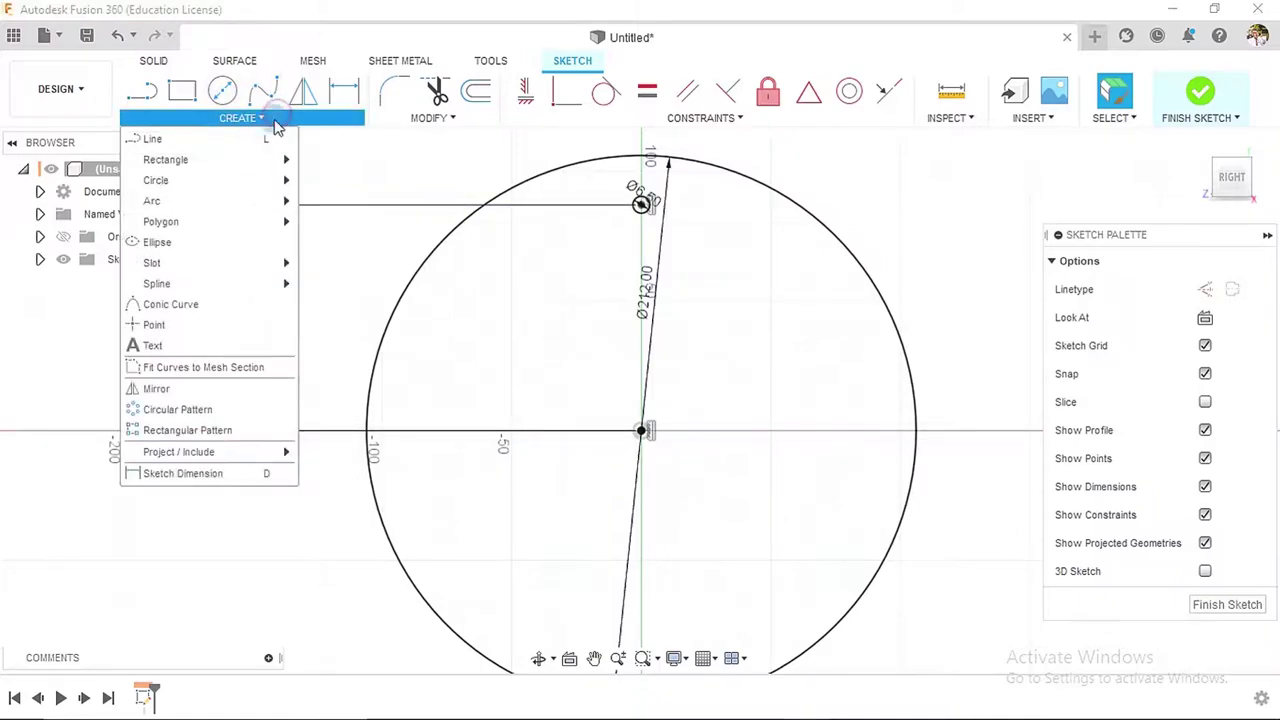
{"action": "left_click", "coordinate": [193, 412]}
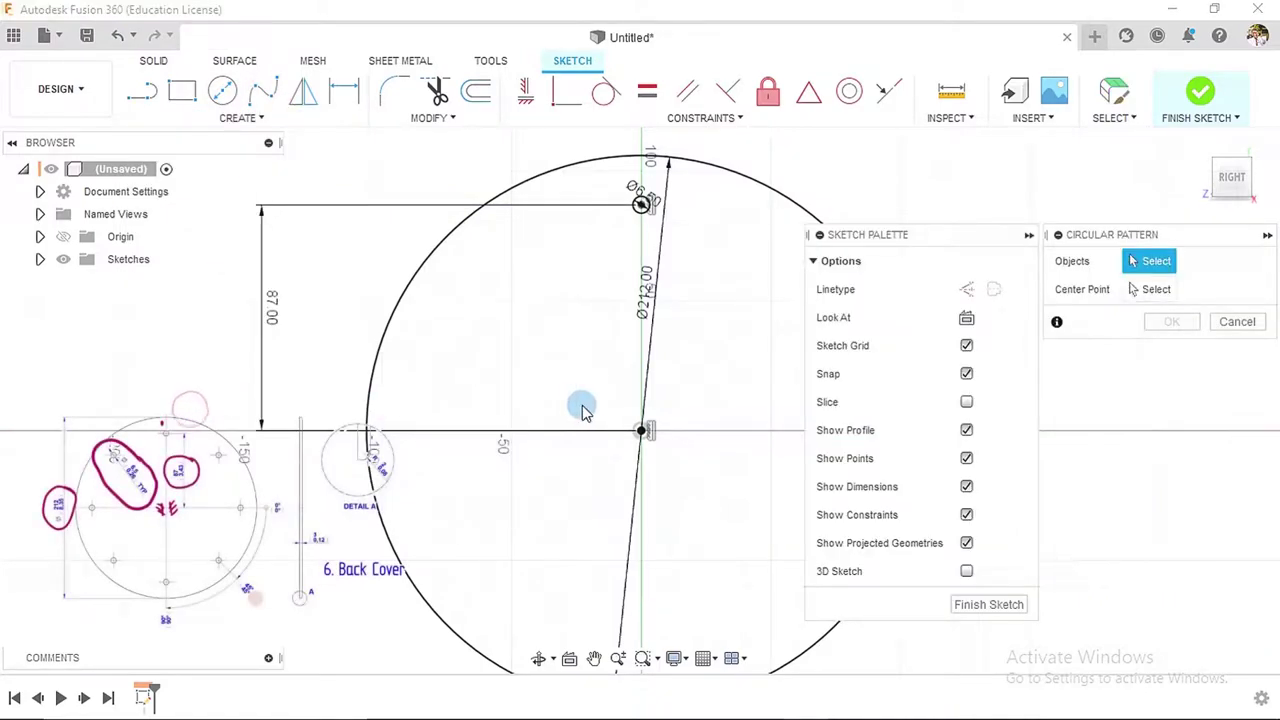
{"action": "scroll", "coordinate": [600, 418], "scroll_direction": "down", "scroll_amount": 1}
{"action": "scroll", "coordinate": [740, 290], "scroll_direction": "up", "scroll_amount": 3}
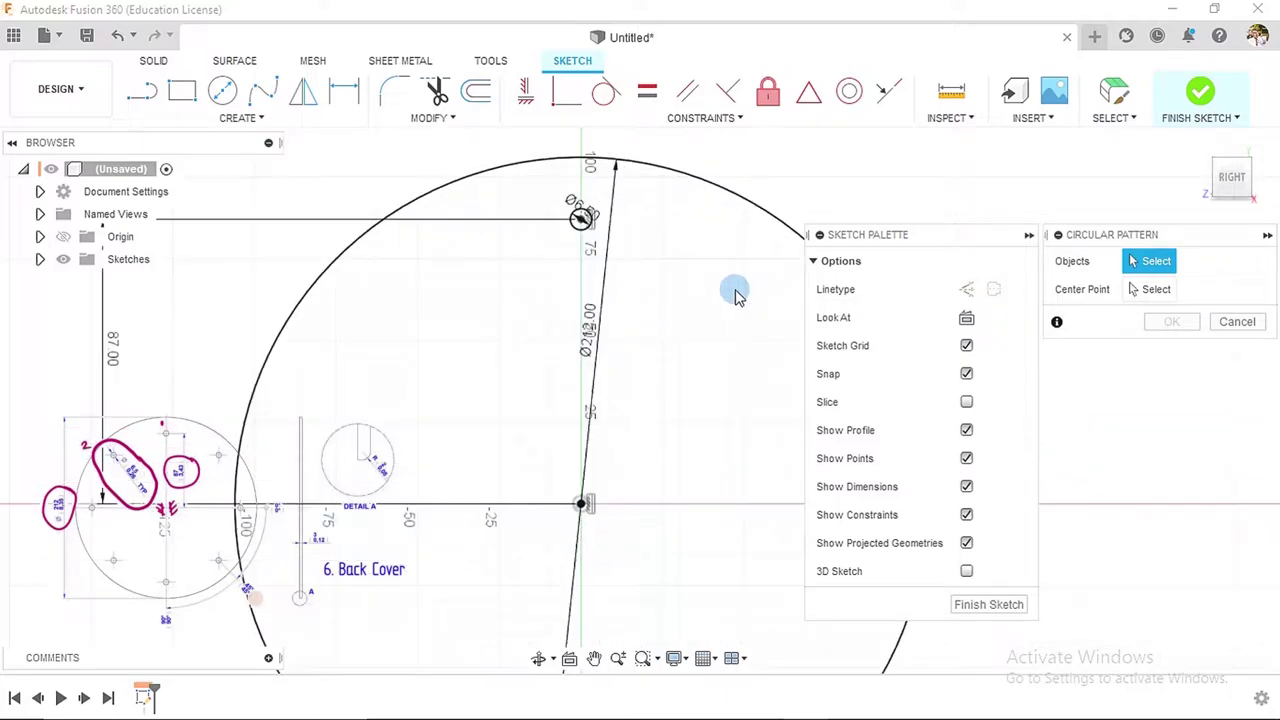
{"action": "scroll", "coordinate": [612, 228], "scroll_direction": "up", "scroll_amount": 2}
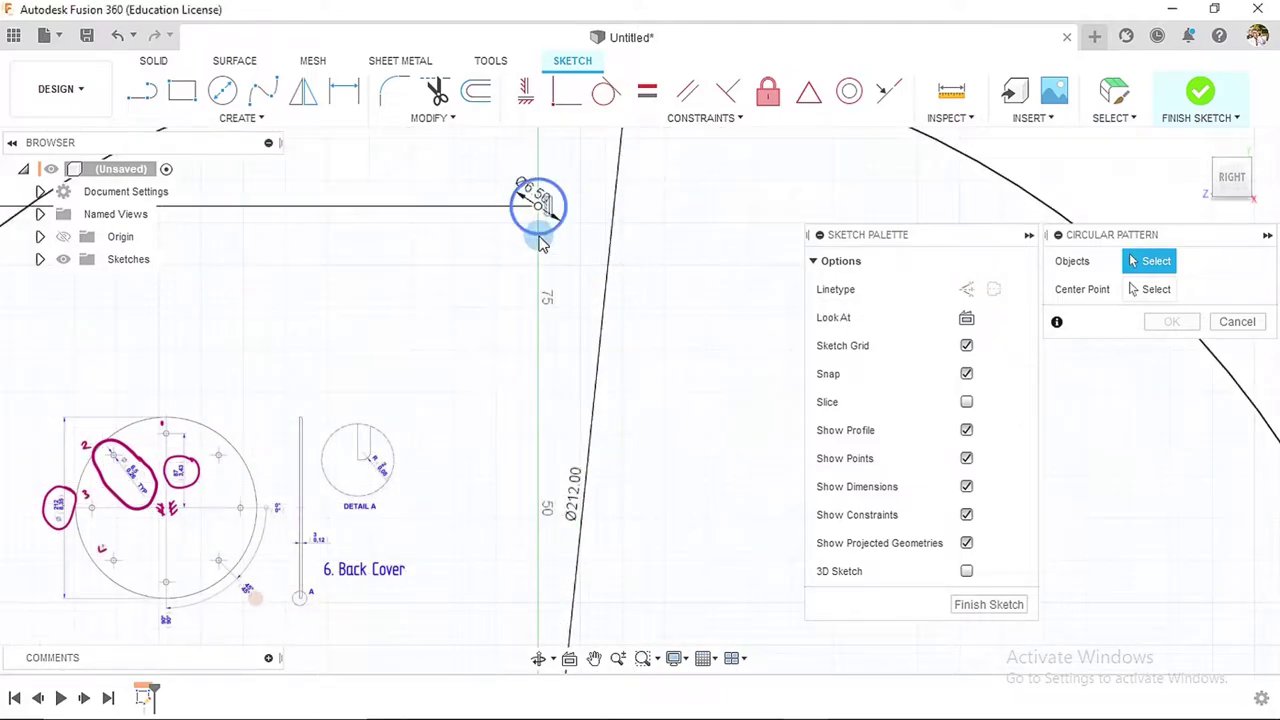
{"action": "left_click", "coordinate": [530, 198]}
{"action": "scroll", "coordinate": [670, 293], "scroll_direction": "down", "scroll_amount": 1}
{"action": "scroll", "coordinate": [690, 300], "scroll_direction": "down", "scroll_amount": 3}
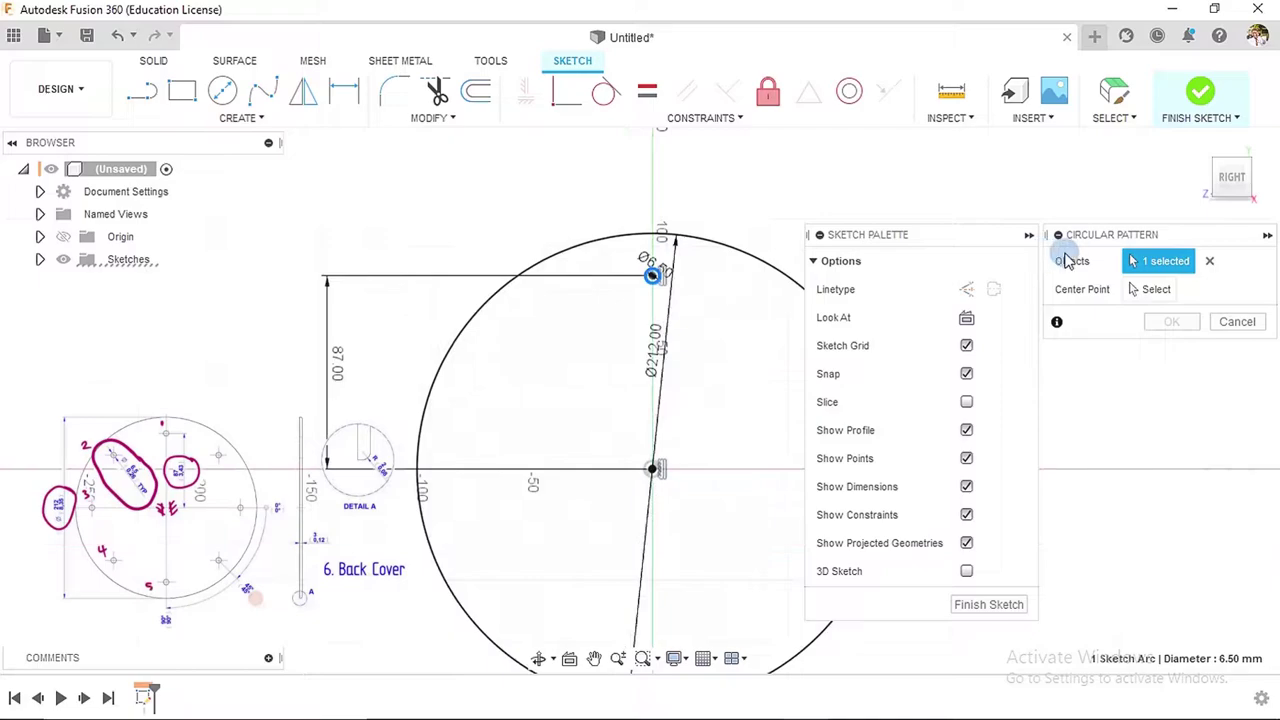
{"action": "left_click", "coordinate": [1156, 289]}
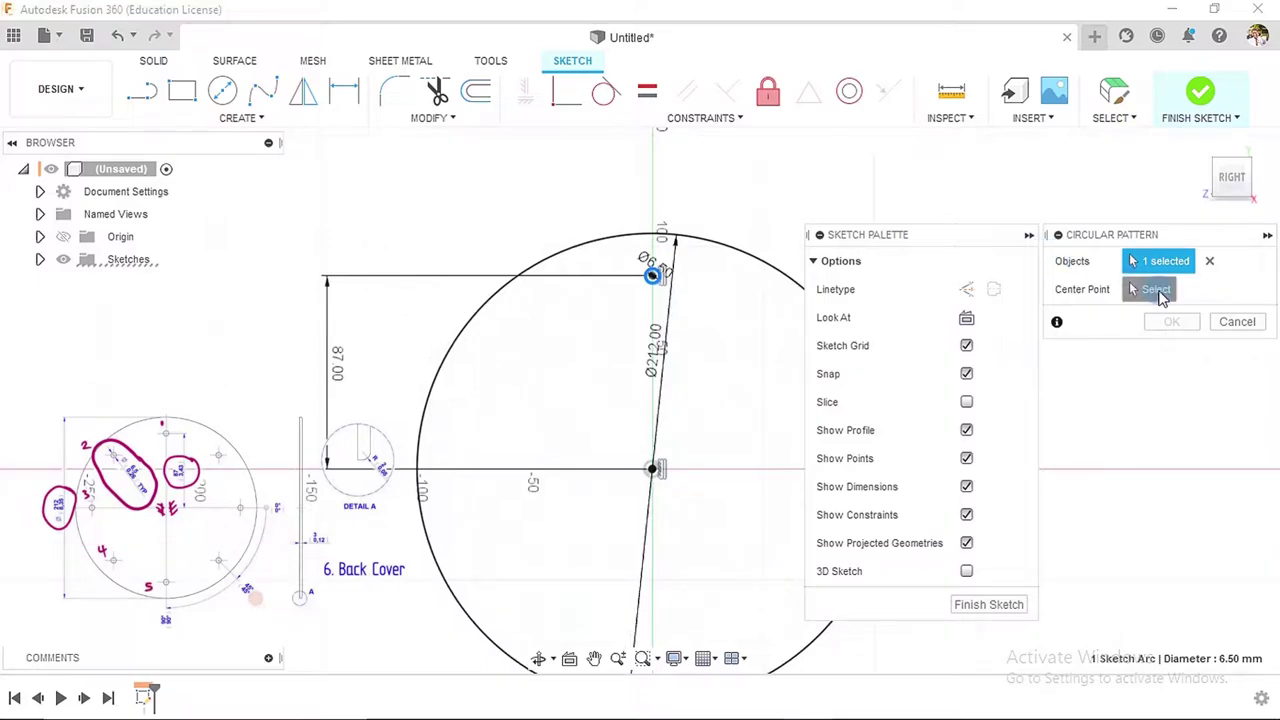
{"action": "left_click", "coordinate": [652, 468]}
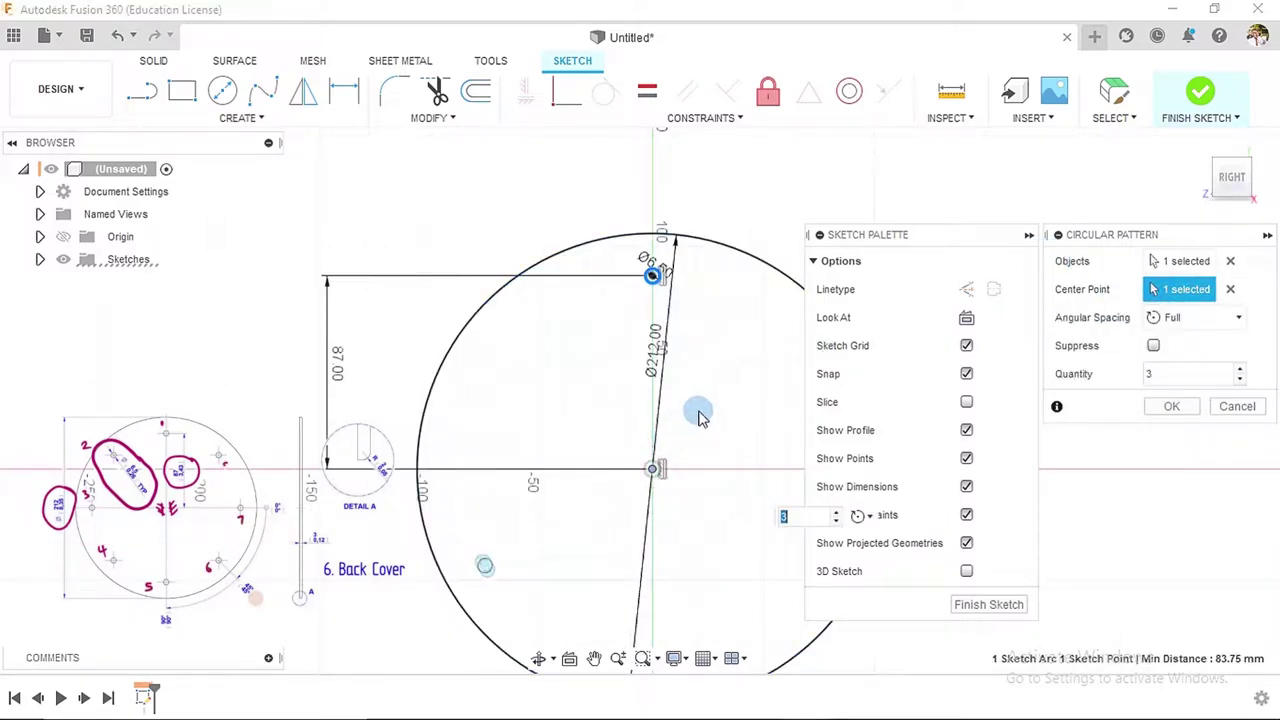
- Set the pattern quantity to 8 and confirm it
{"action": "middle_click_drag", "start_coordinate": [694, 417], "coordinate": [600, 343]}
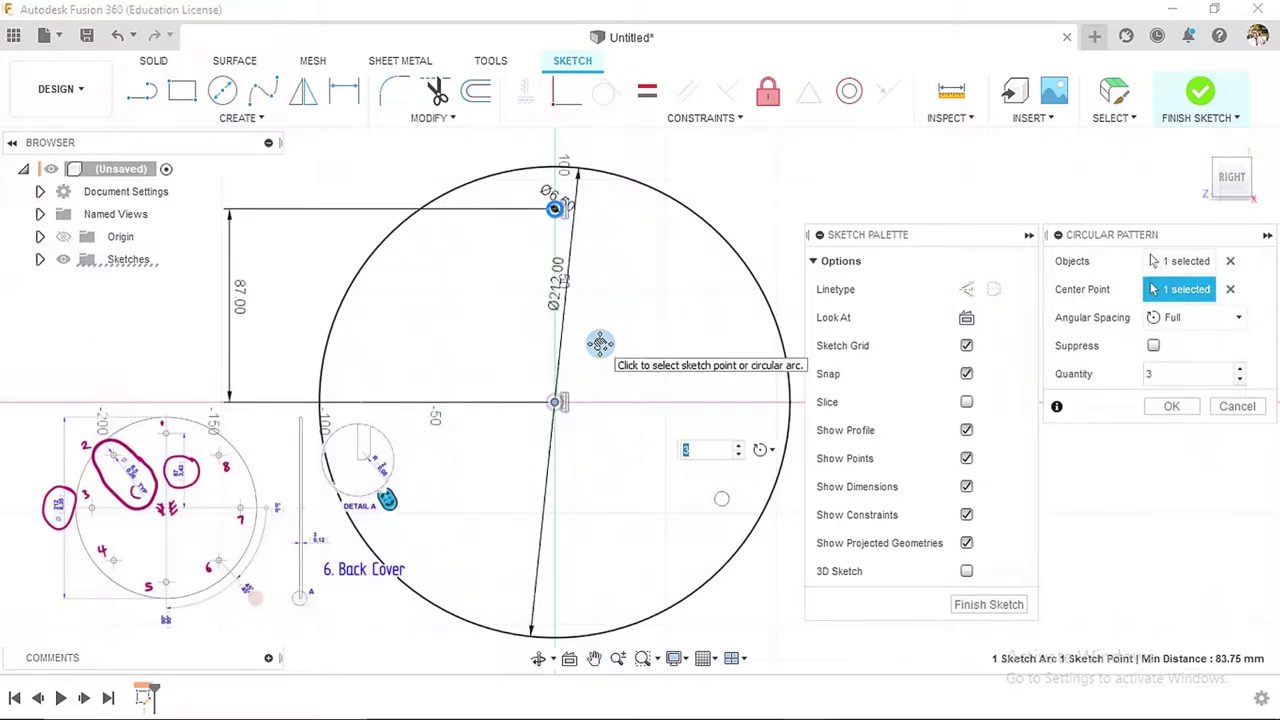
{"action": "left_click", "coordinate": [1148, 373]}
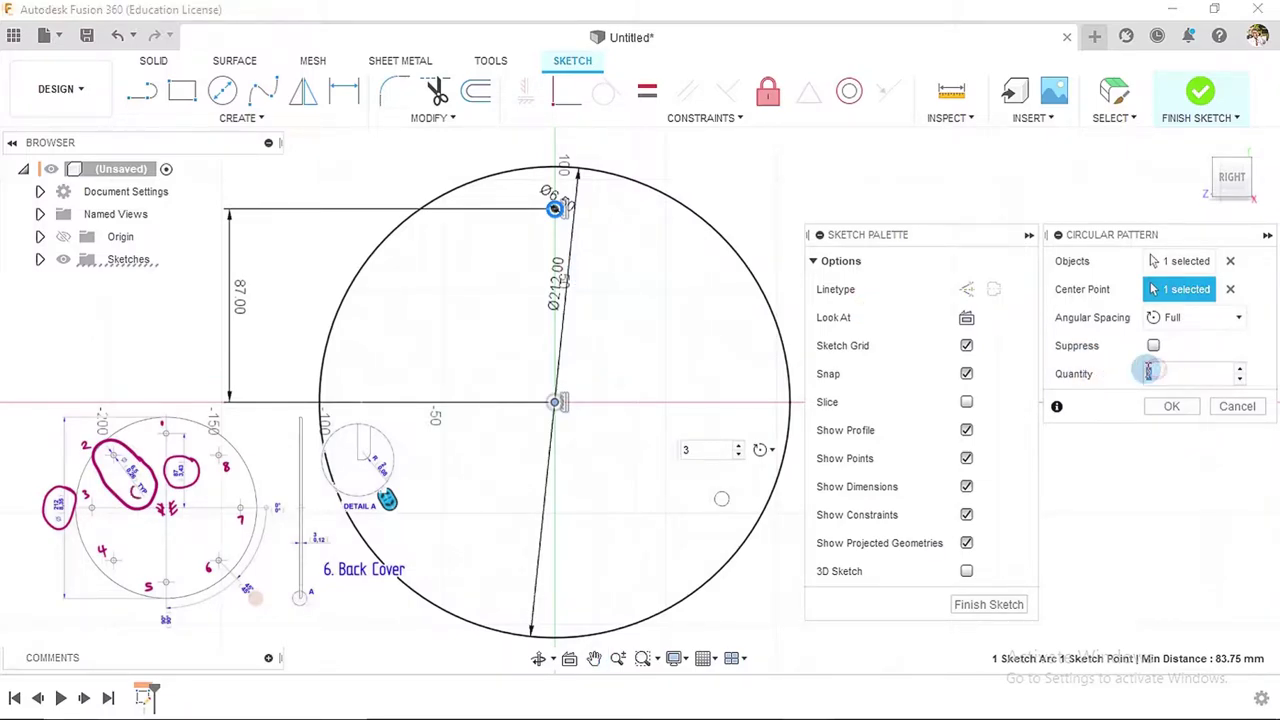
{"action": "type", "text": "8"}
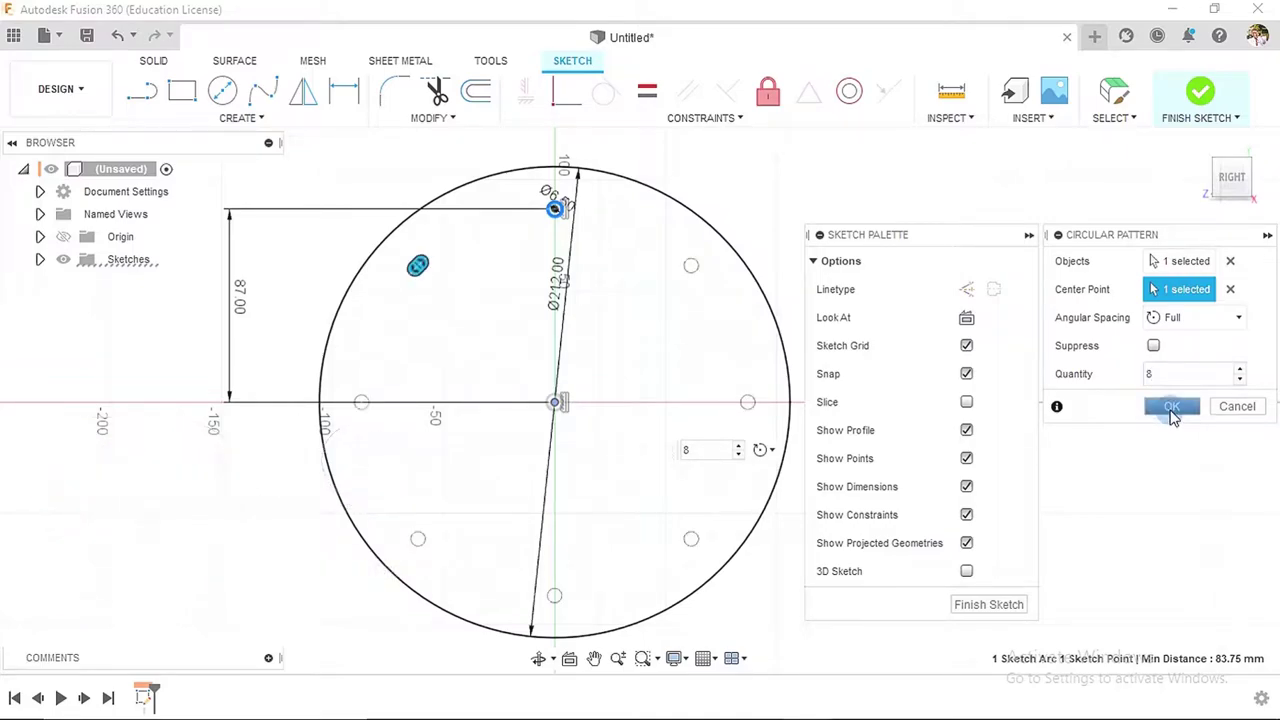
{"action": "left_click", "coordinate": [1172, 409]}
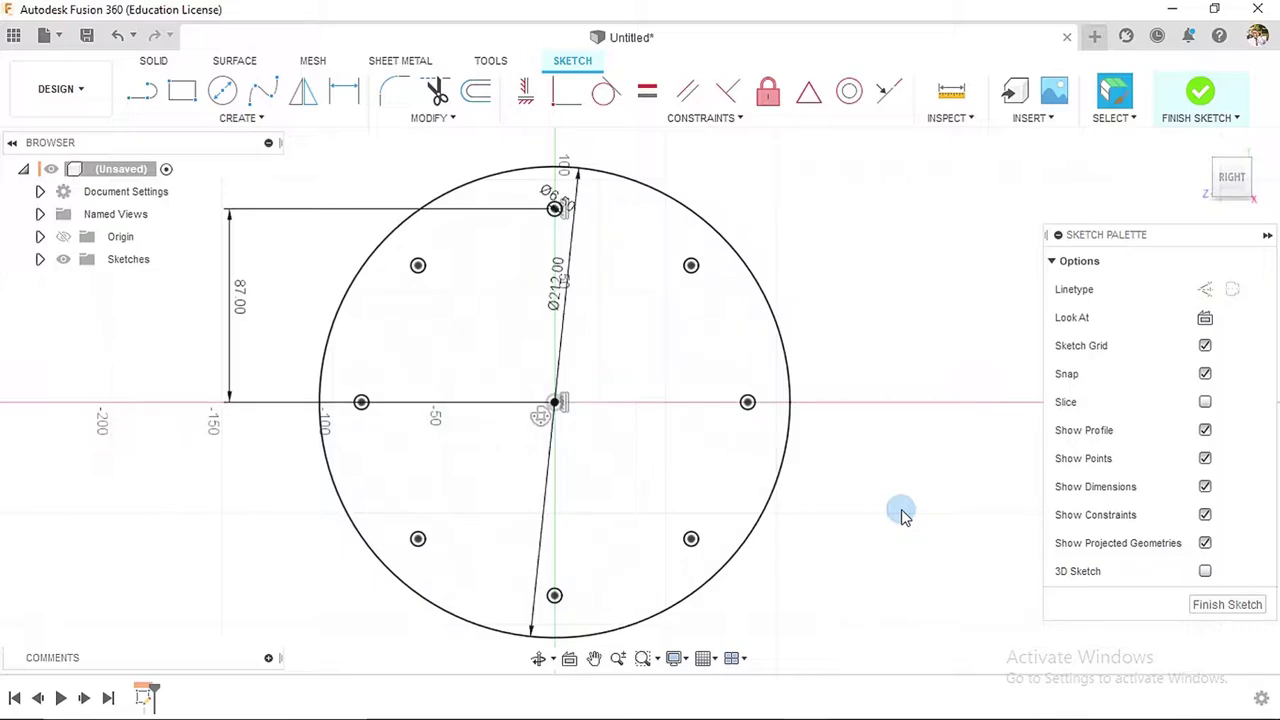
- Finish the sketch and extrude the Ø212 circle profile 3 mm into a disc
{"action": "left_click", "coordinate": [1199, 91]}
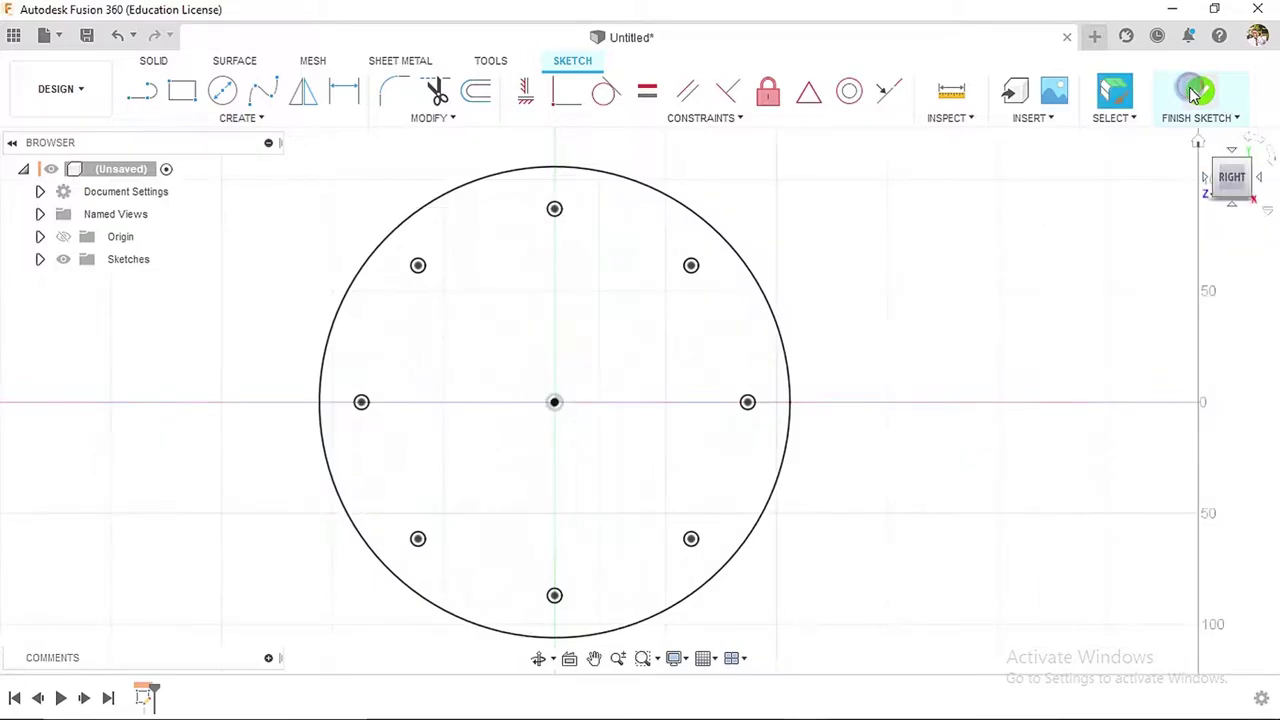
{"action": "left_click", "coordinate": [182, 91]}
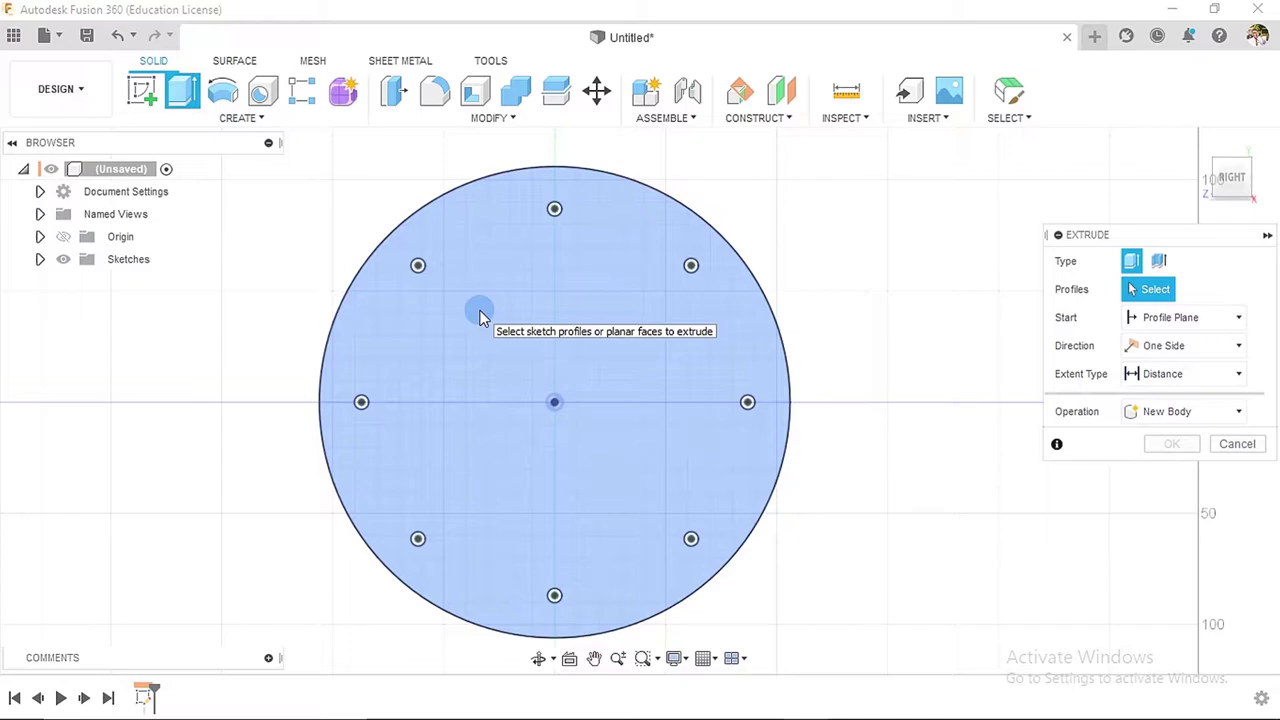
{"action": "left_click", "coordinate": [480, 317]}
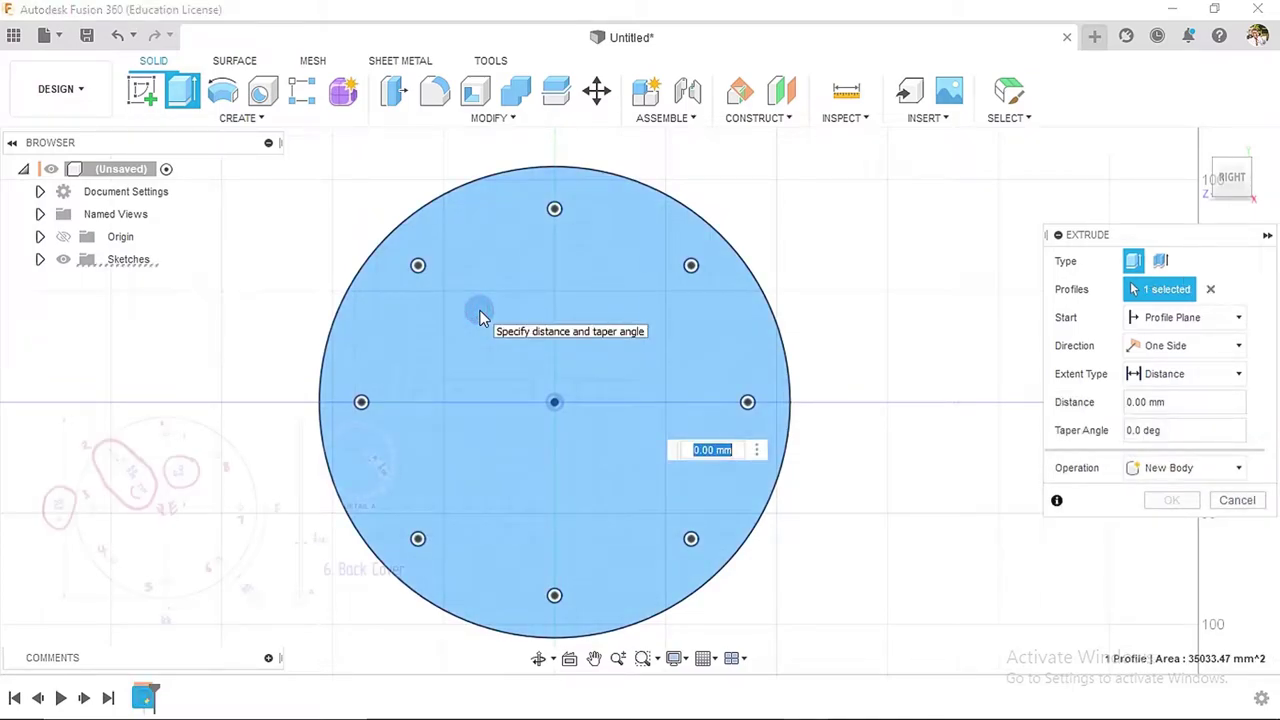
{"action": "type", "text": "3"}
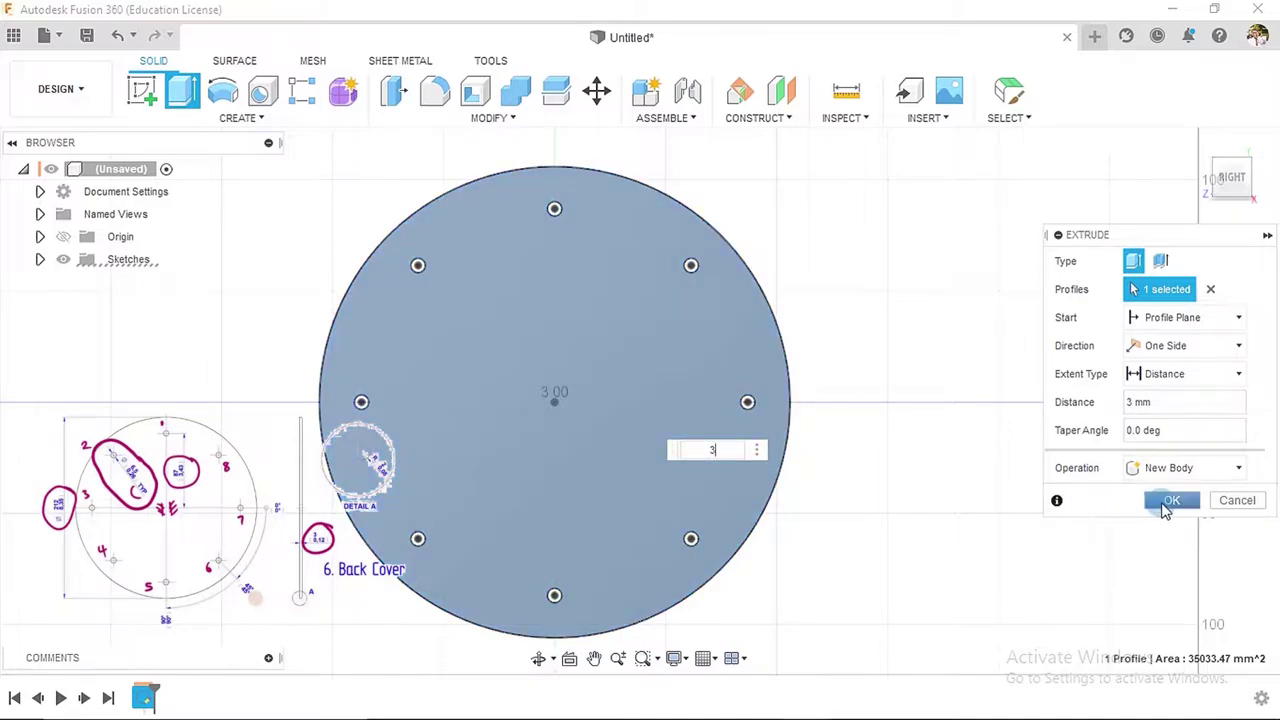
{"action": "left_click", "coordinate": [1165, 505]}
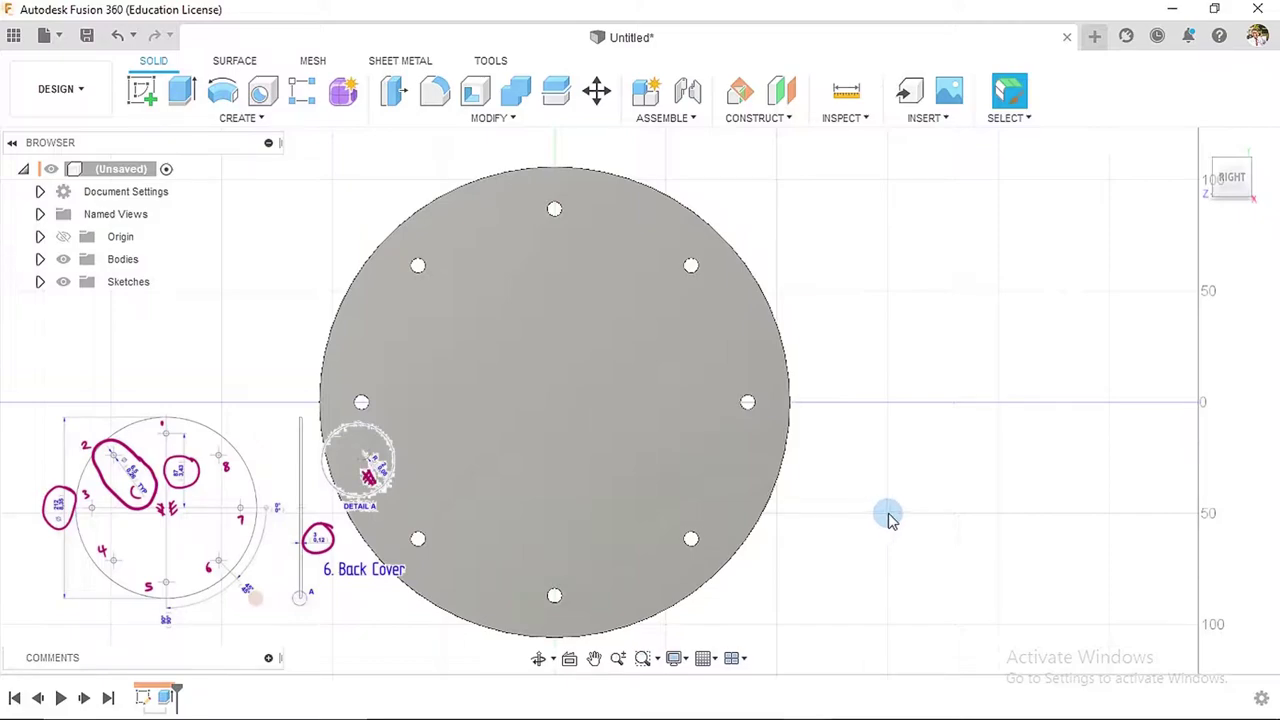
{"action": "key", "text": "F6"}
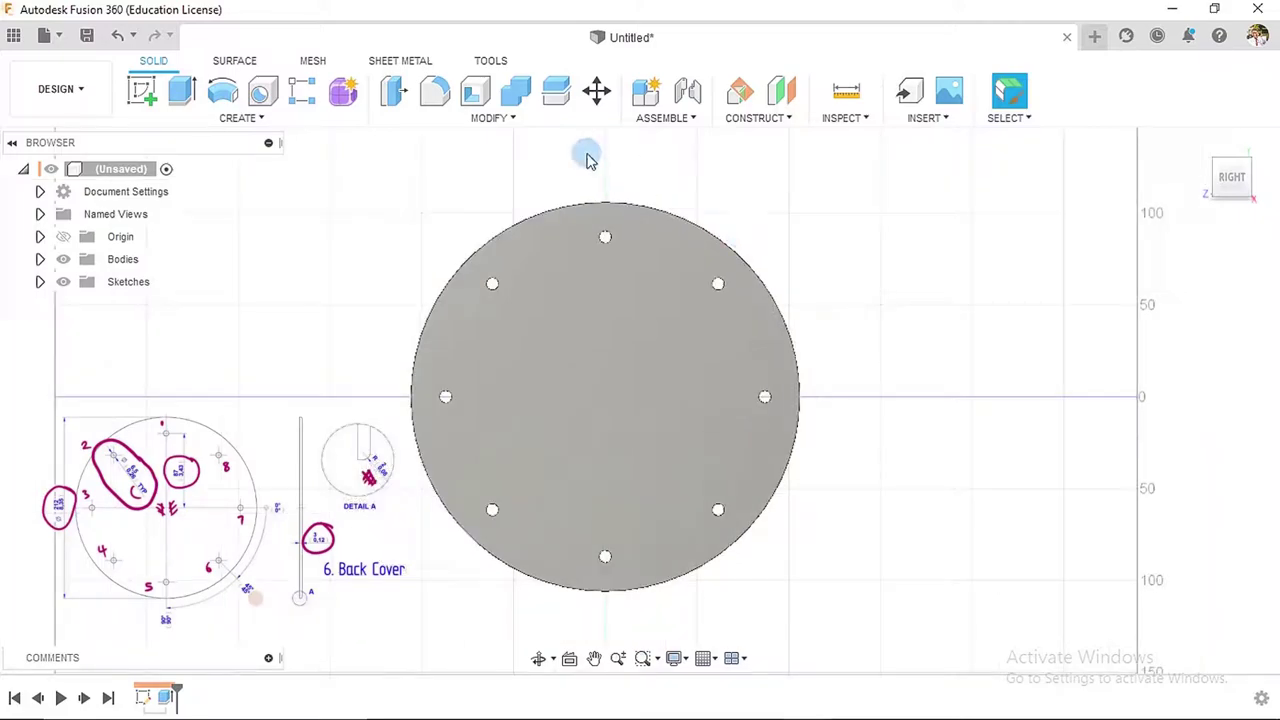
- Fillet the disc's outer rim edge with a 2 mm radius, then return to the Home view
{"action": "left_click", "coordinate": [440, 93]}
{"action": "middle_click_drag", "start_coordinate": [868, 517], "coordinate": [862, 457], "text": "shift"}
{"action": "scroll", "coordinate": [845, 460], "scroll_direction": "up", "scroll_amount": 6}
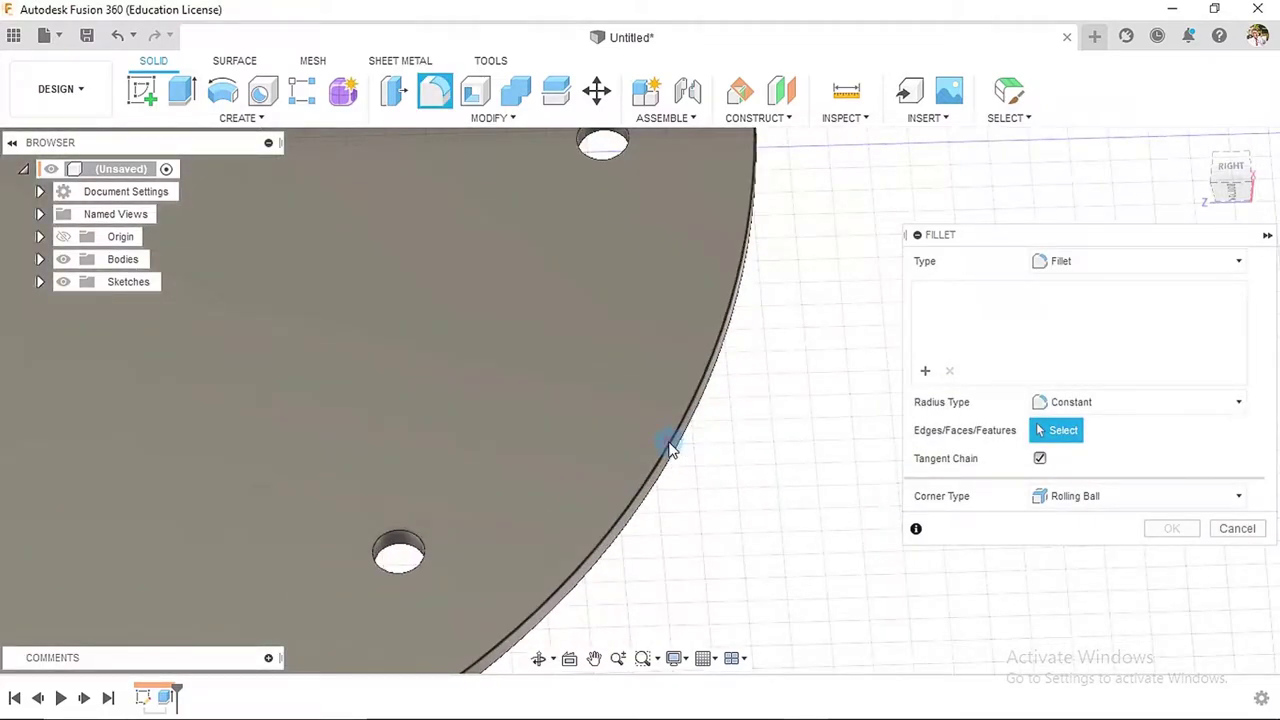
{"action": "left_click", "coordinate": [672, 448]}
{"action": "left_click", "coordinate": [1067, 295]}
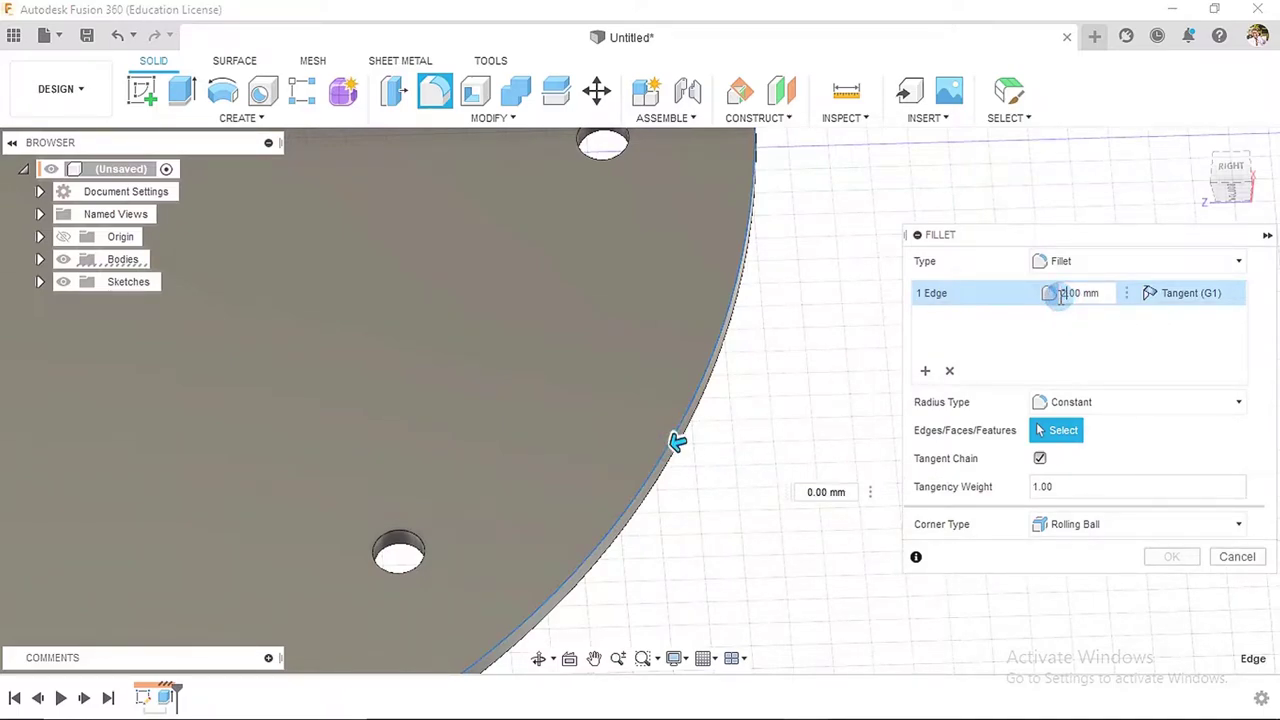
{"action": "type", "text": "2"}
{"action": "key", "text": "Return"}
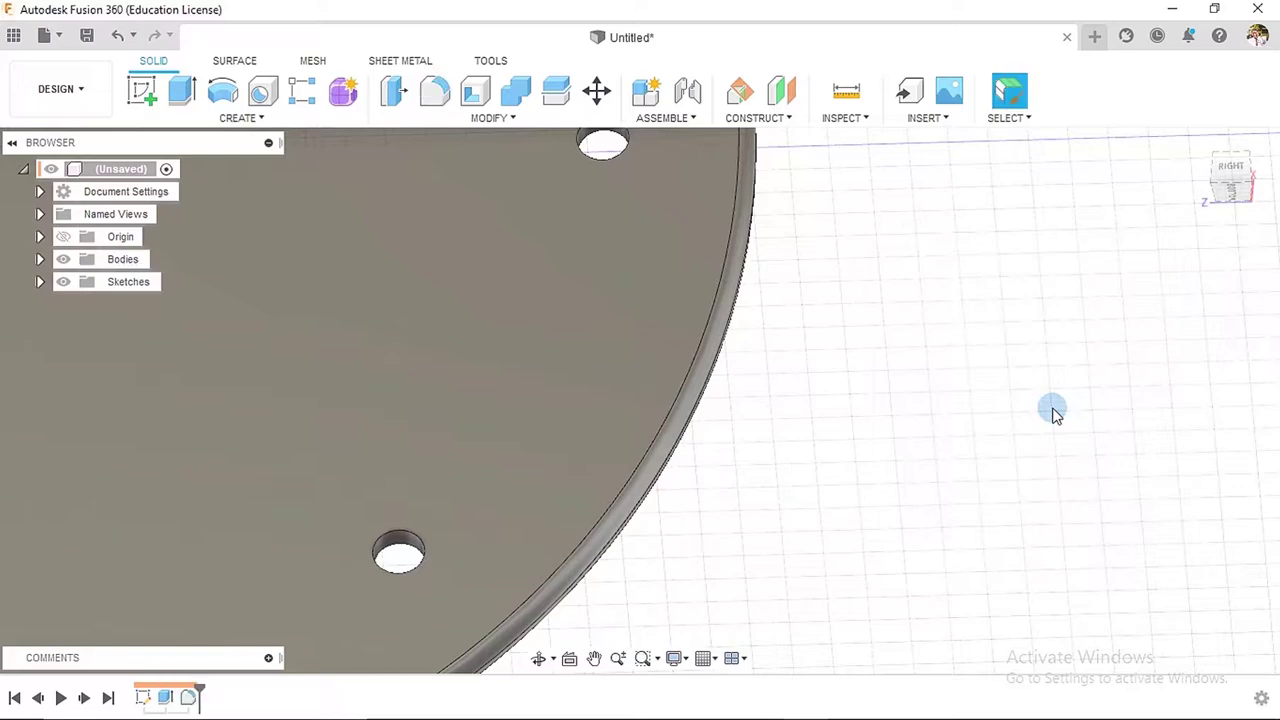
{"action": "scroll", "coordinate": [1045, 415], "scroll_direction": "down", "scroll_amount": 2}
{"action": "left_click", "coordinate": [1185, 145]}
{"action": "left_click", "coordinate": [1197, 147]}
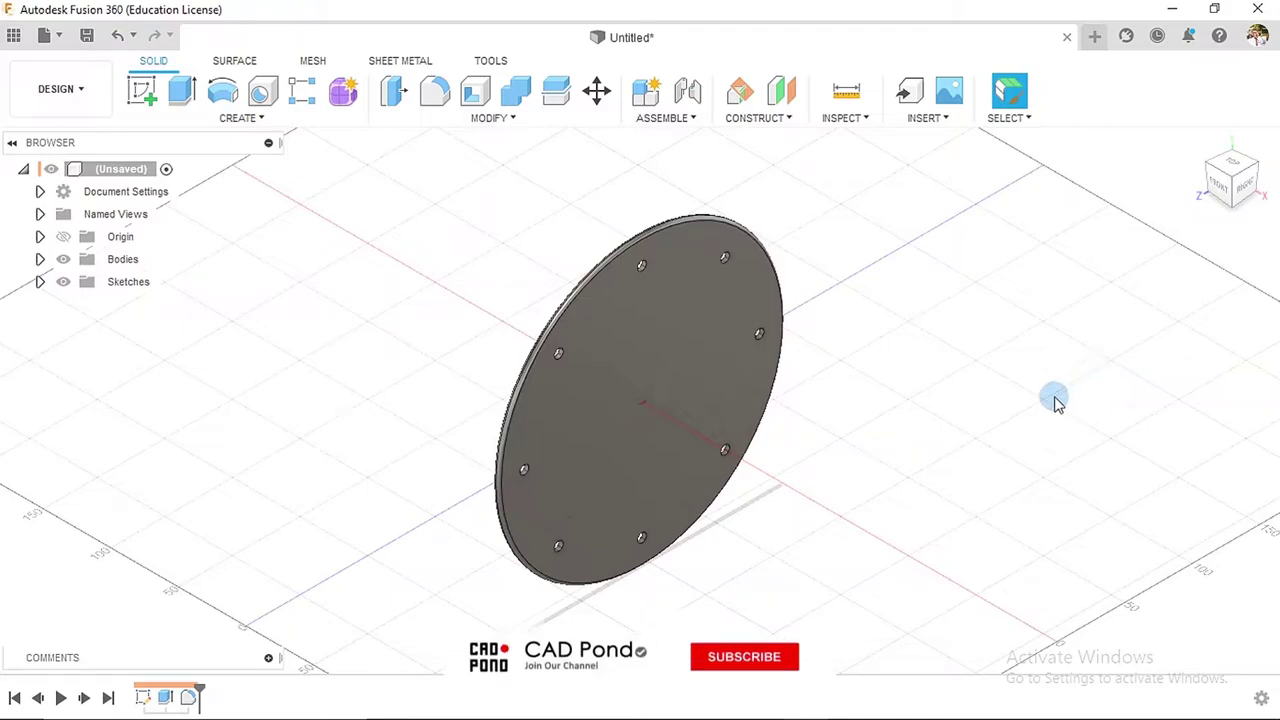
{"action": "left_click", "coordinate": [845, 117]}
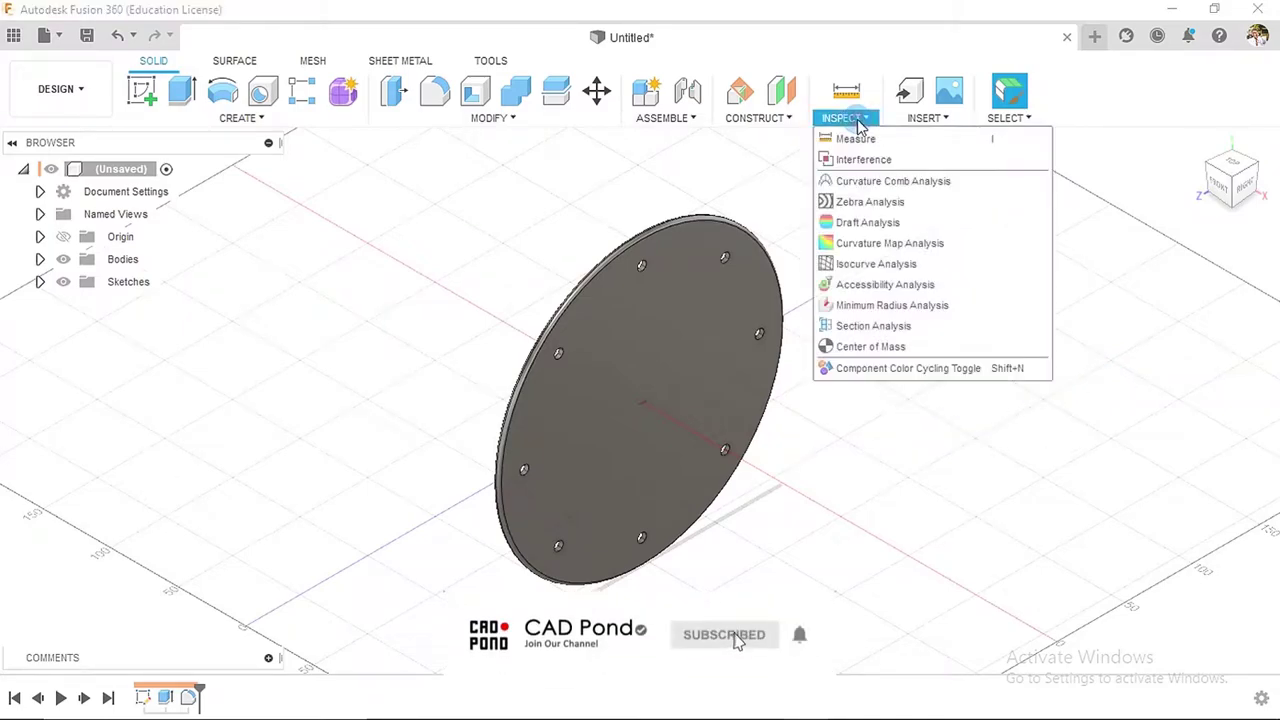
{"action": "left_click", "coordinate": [853, 326]}
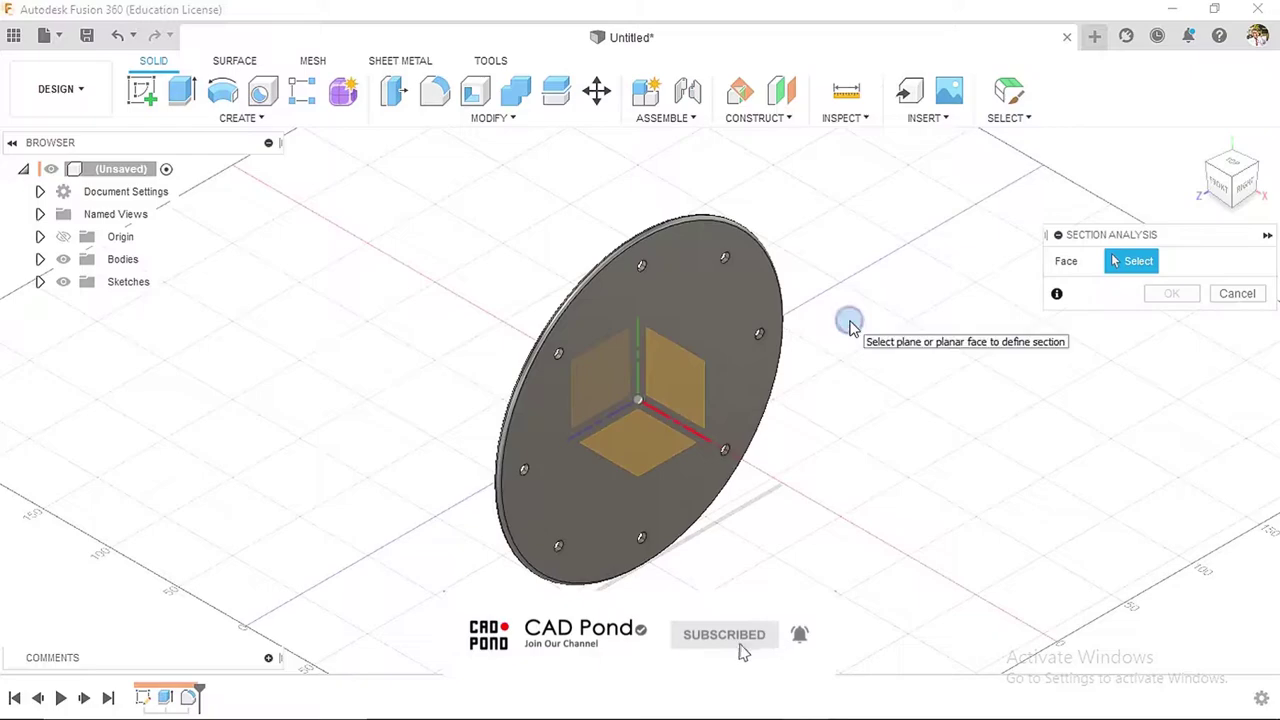
{"action": "left_click", "coordinate": [688, 368]}
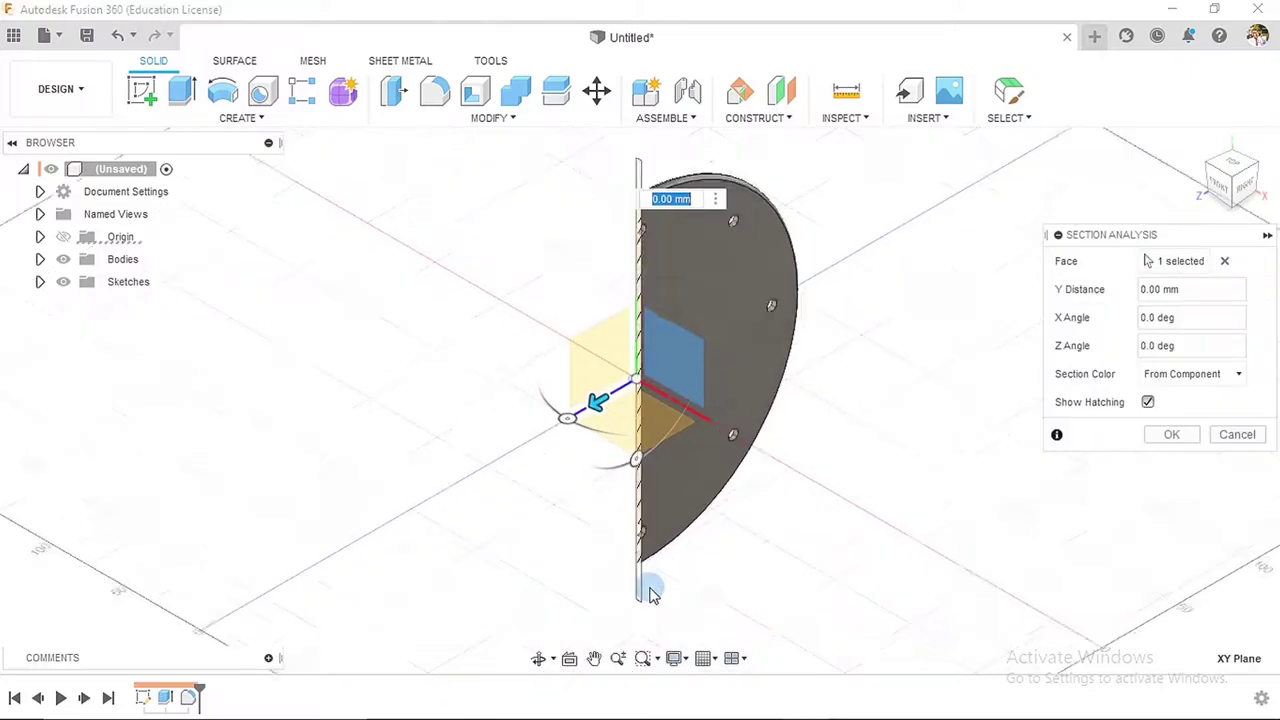
{"action": "scroll", "coordinate": [651, 591], "scroll_direction": "up", "scroll_amount": 5}
{"action": "scroll", "coordinate": [648, 550], "scroll_direction": "up", "scroll_amount": 3}
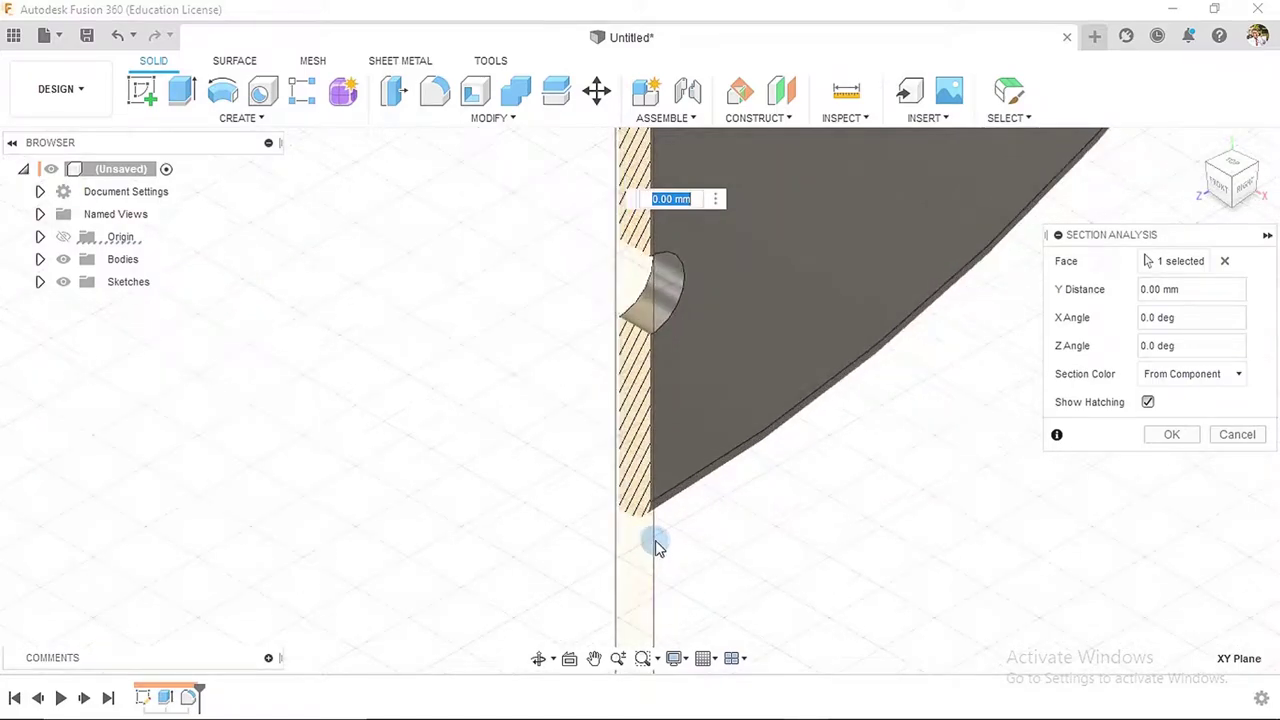
{"action": "scroll", "coordinate": [668, 540], "scroll_direction": "up", "scroll_amount": 1}
{"action": "scroll", "coordinate": [666, 538], "scroll_direction": "up", "scroll_amount": 1}
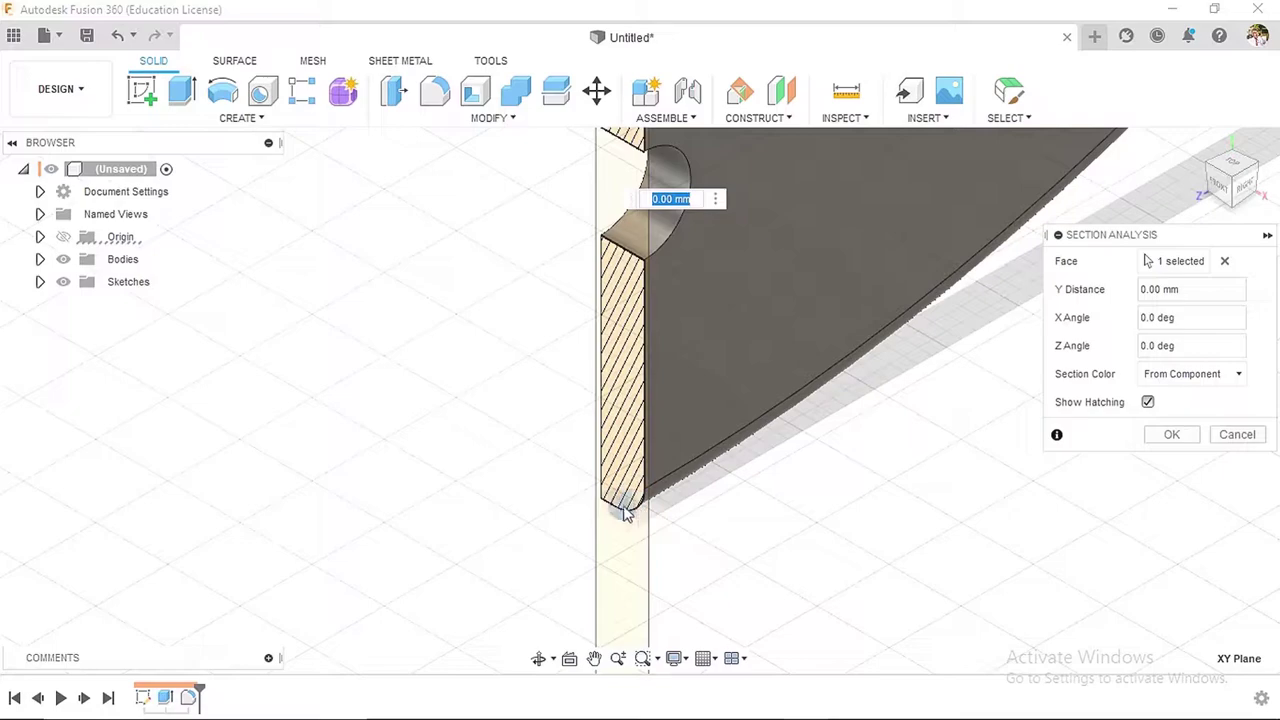
{"action": "scroll", "coordinate": [894, 537], "scroll_direction": "down", "scroll_amount": 6}
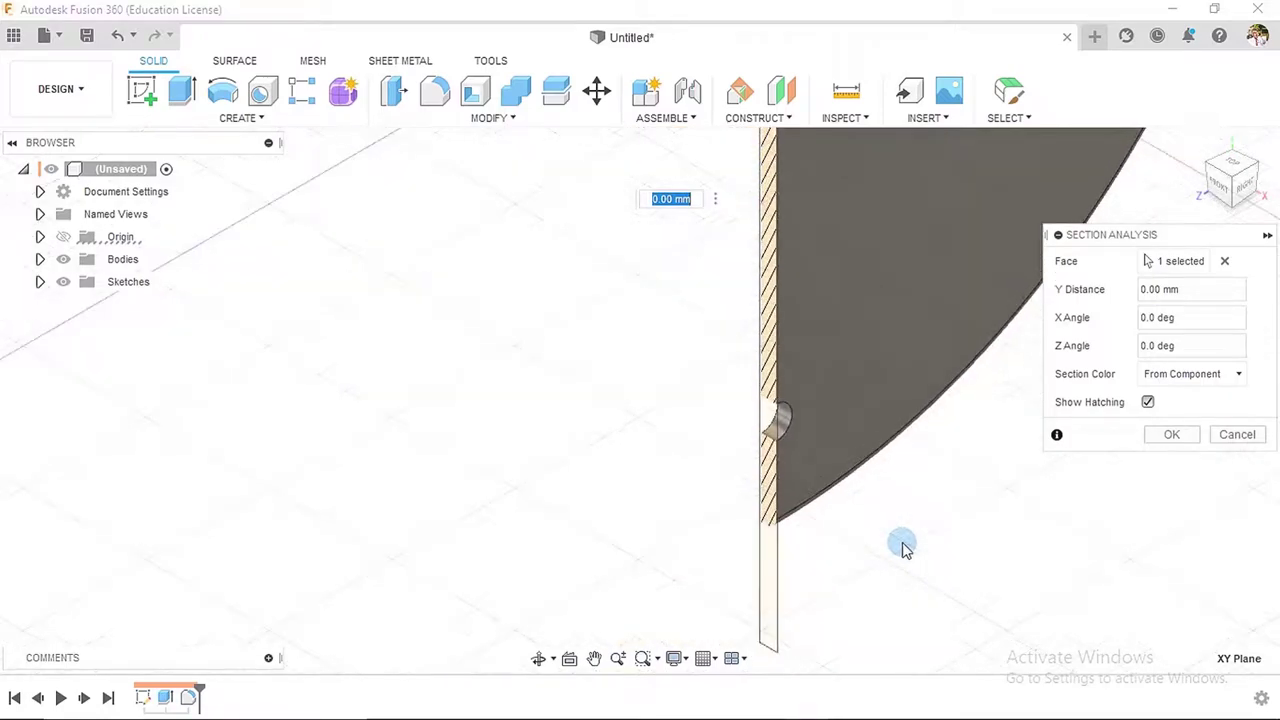
{"action": "left_click", "coordinate": [1237, 434]}
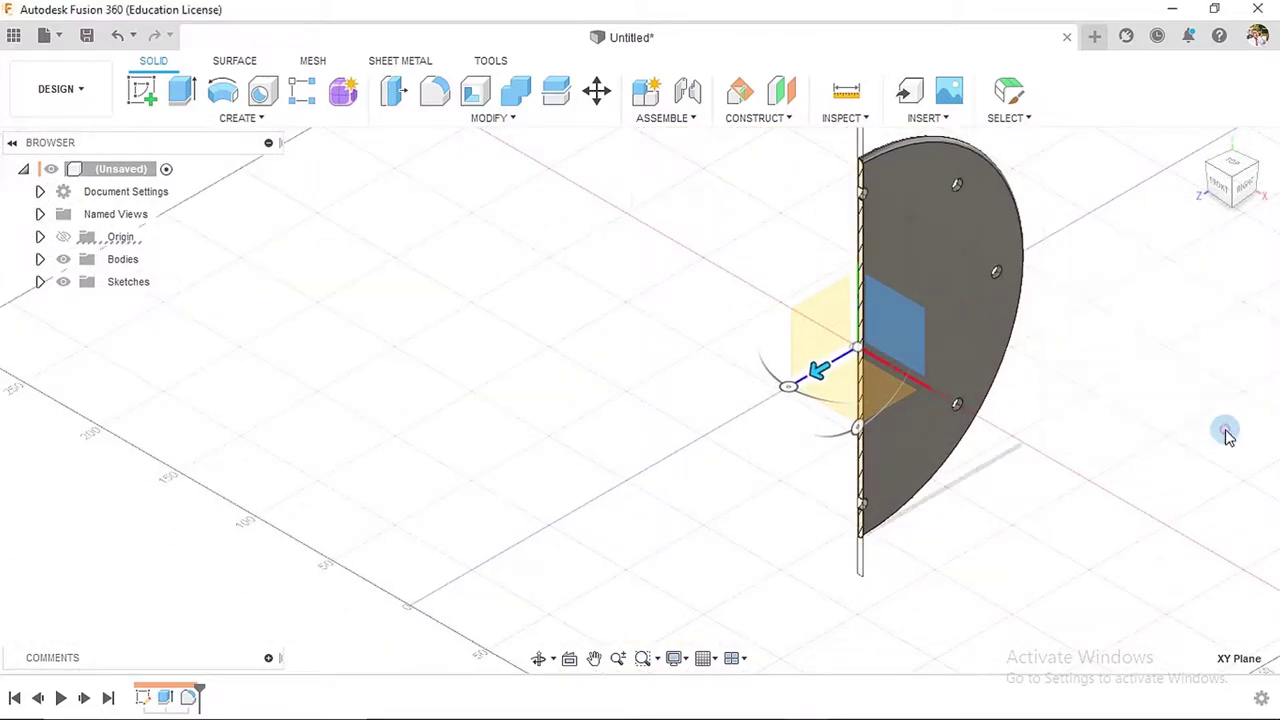
- Return to the Home view of the model
{"action": "left_click", "coordinate": [1198, 141]}
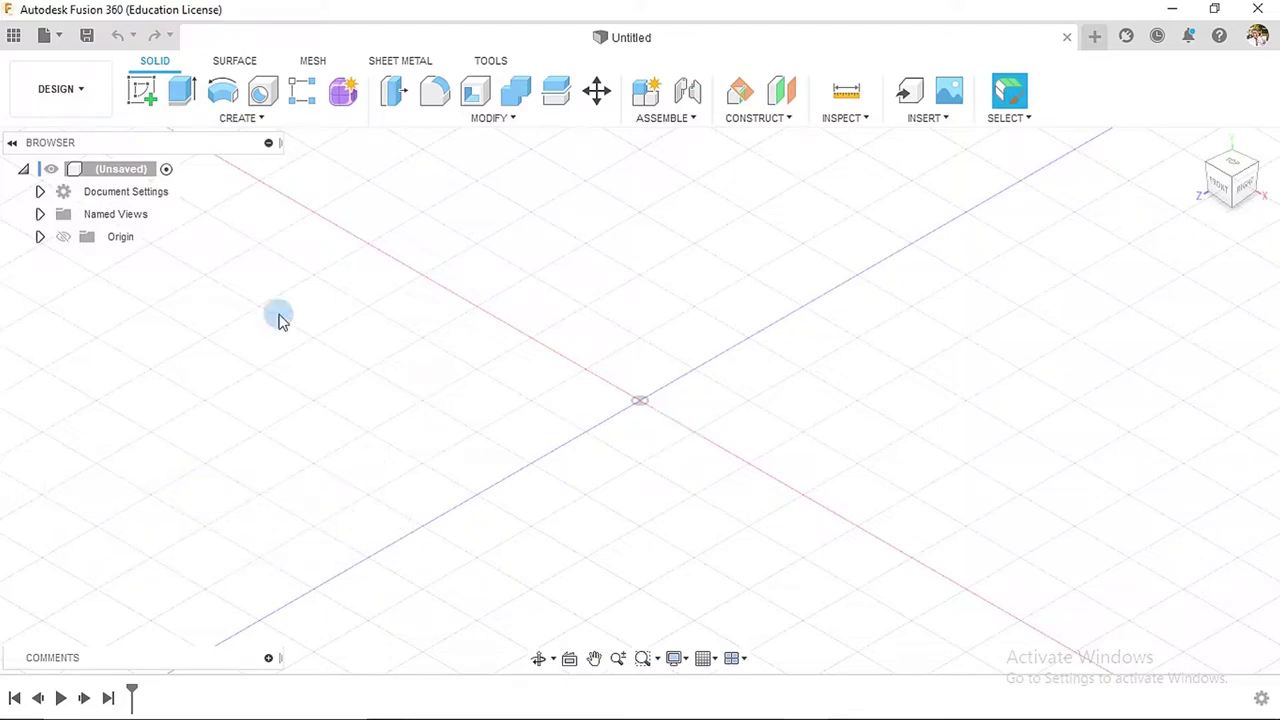
- Create a new sketch on the vertical origin plane
{"action": "left_click", "coordinate": [144, 93]}
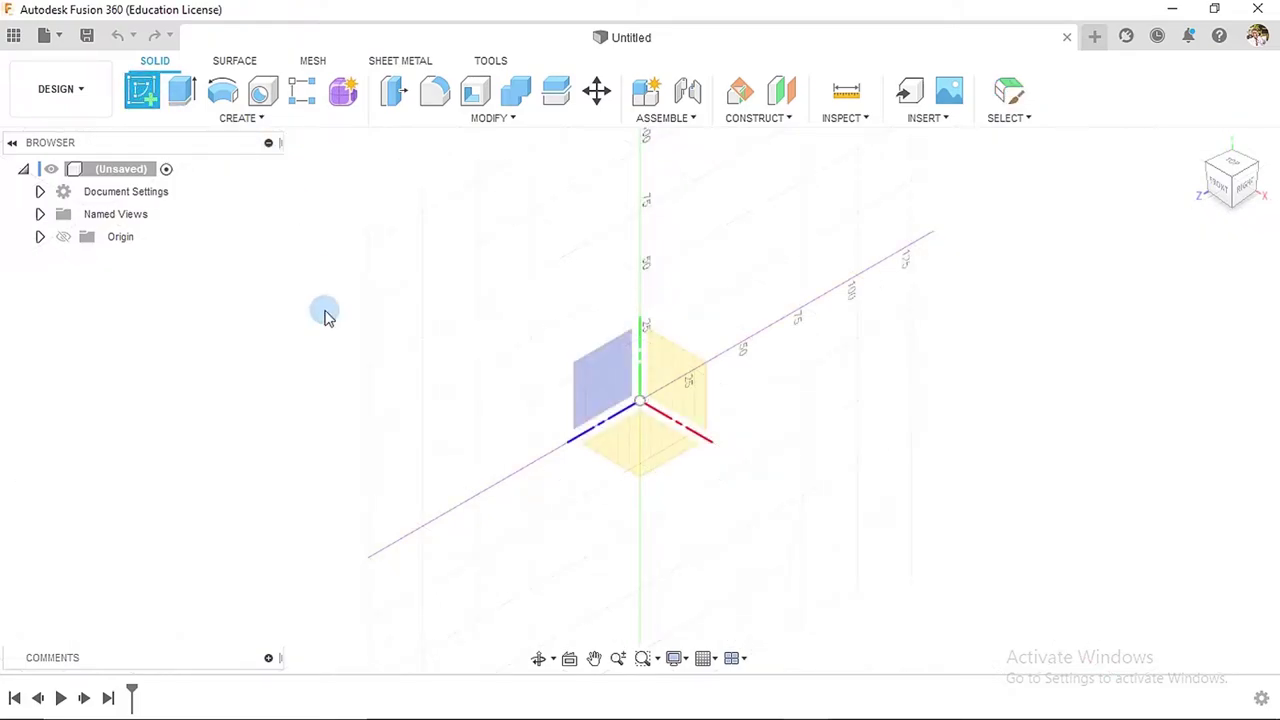
{"action": "left_click", "coordinate": [600, 381]}
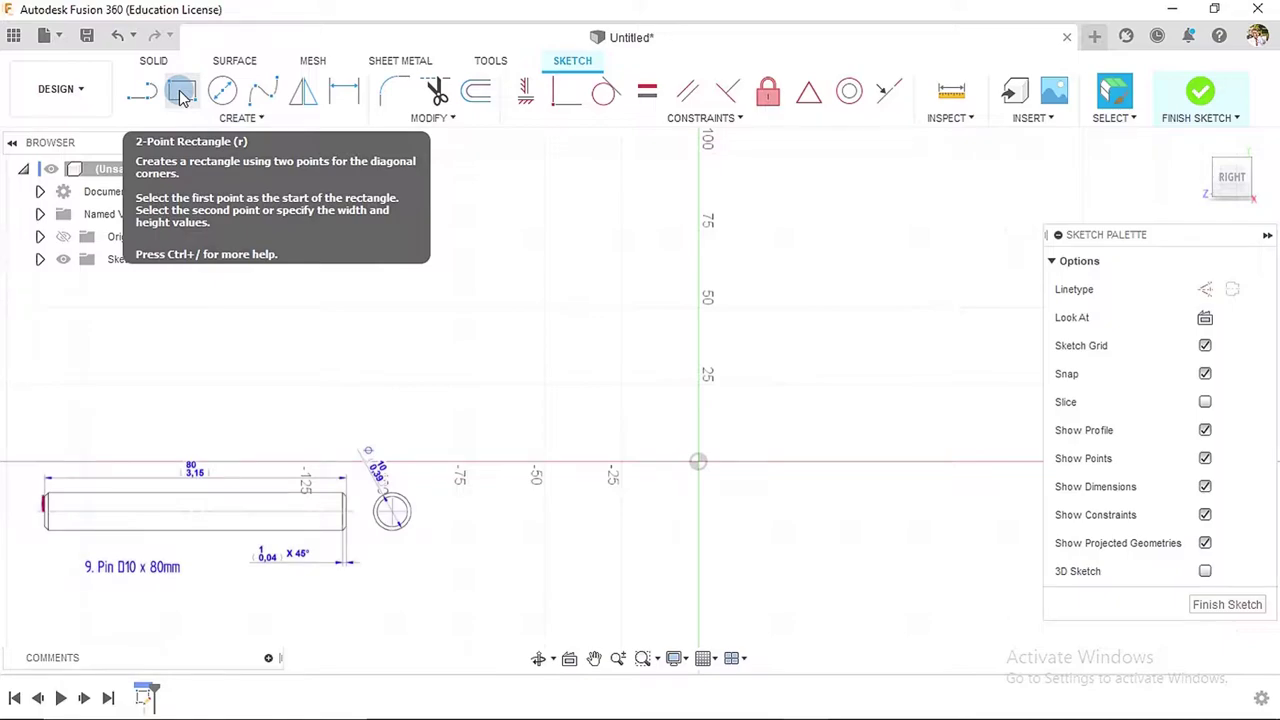
- Draw an 80 × 5 mm two-point rectangle with its first corner on the horizontal axis
{"action": "left_click", "coordinate": [181, 93]}
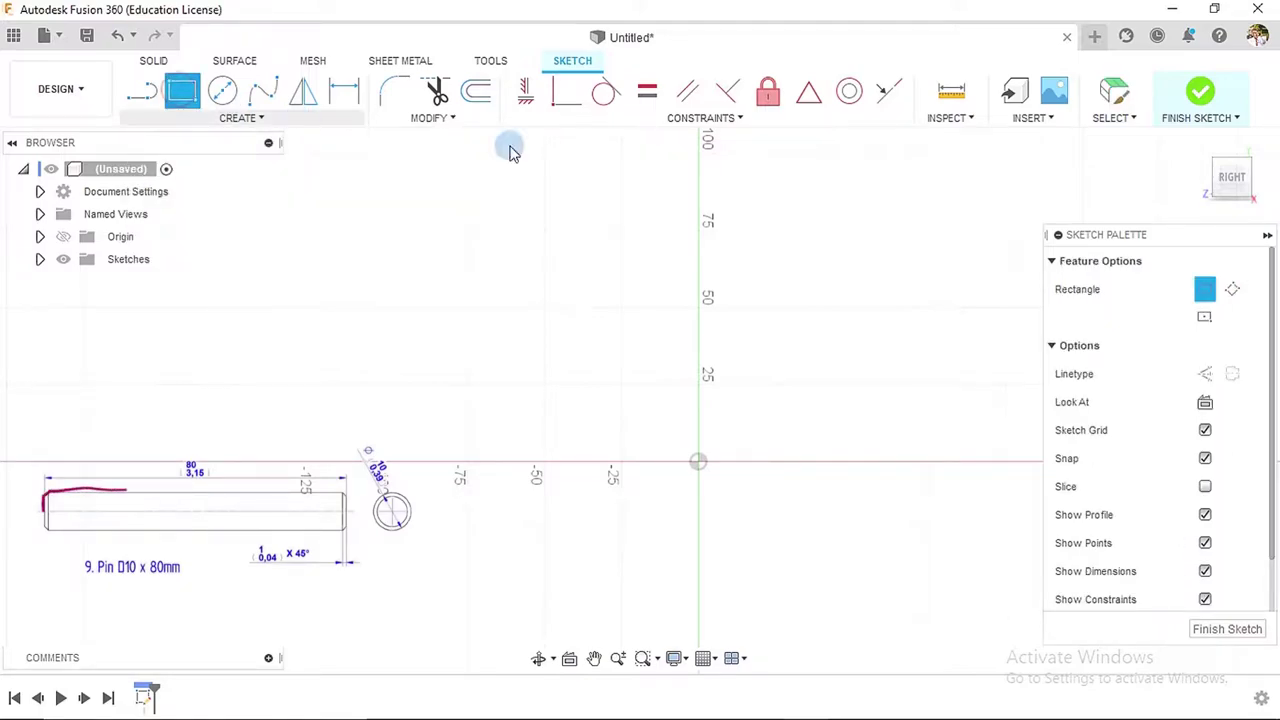
{"action": "left_click", "coordinate": [514, 465]}
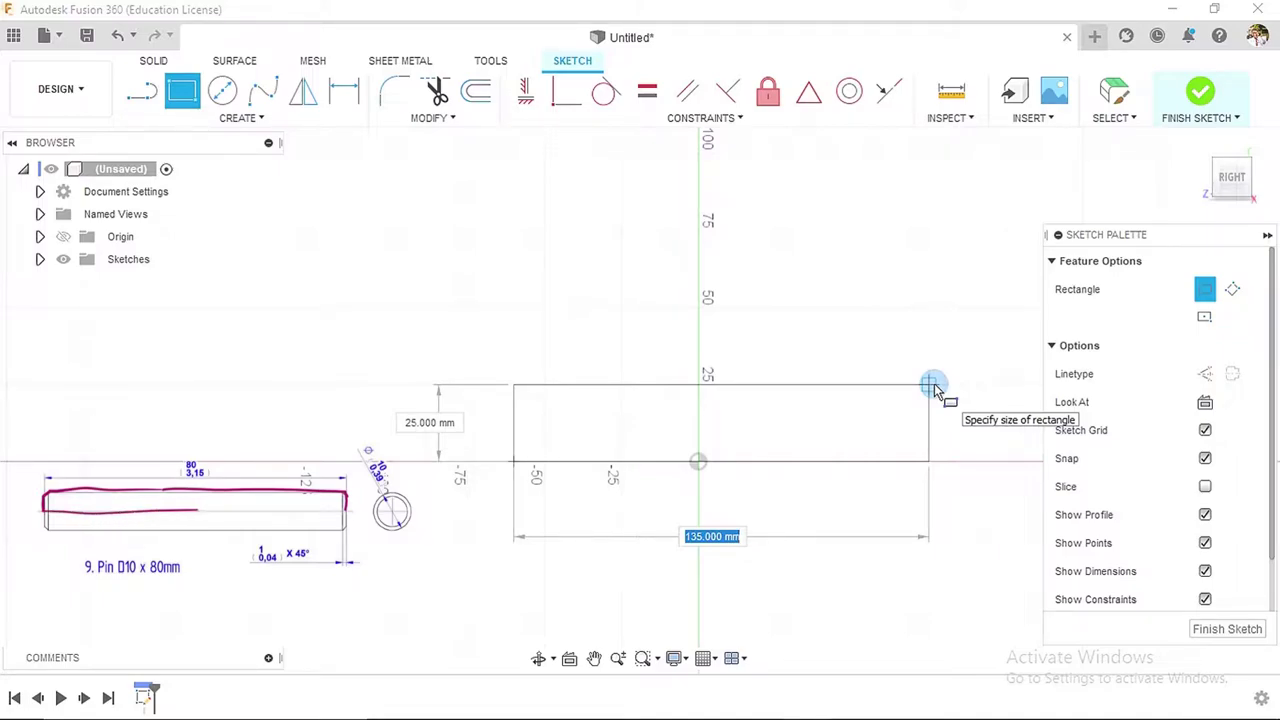
{"action": "type", "text": "8"}
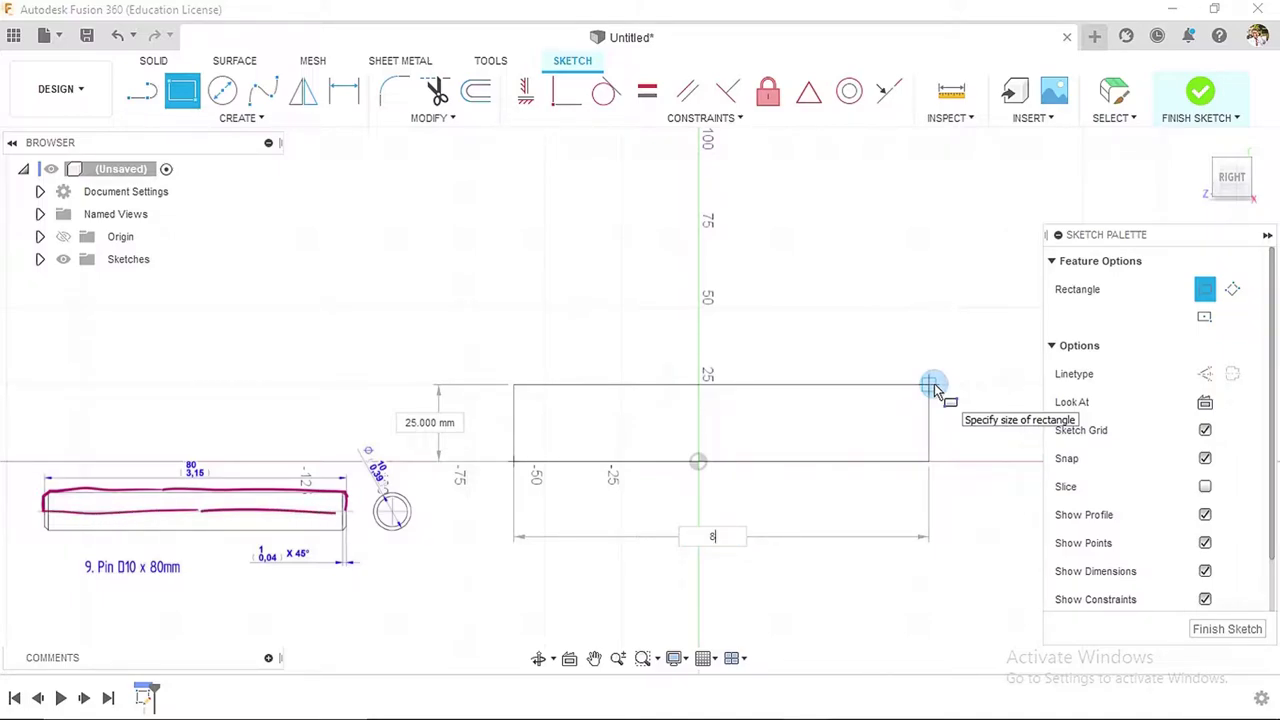
{"action": "type", "text": "0"}
{"action": "key", "text": "Tab"}
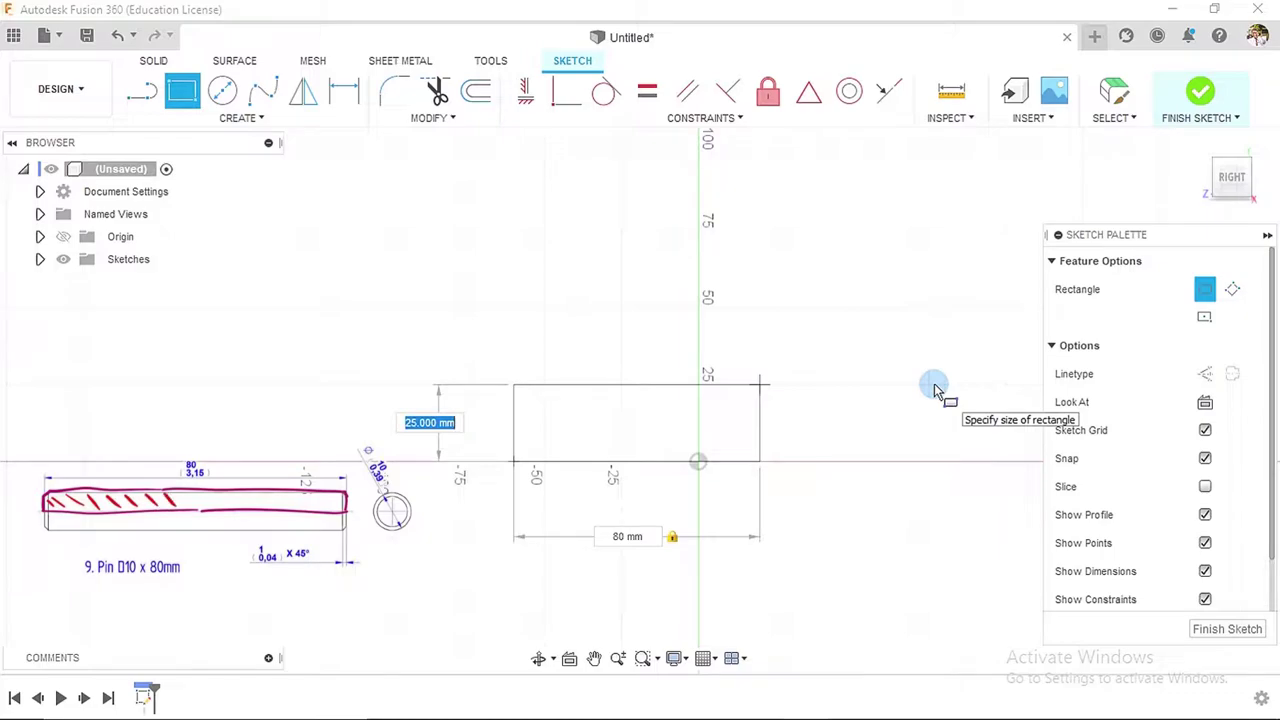
{"action": "type", "text": "5"}
{"action": "key", "text": "Tab"}
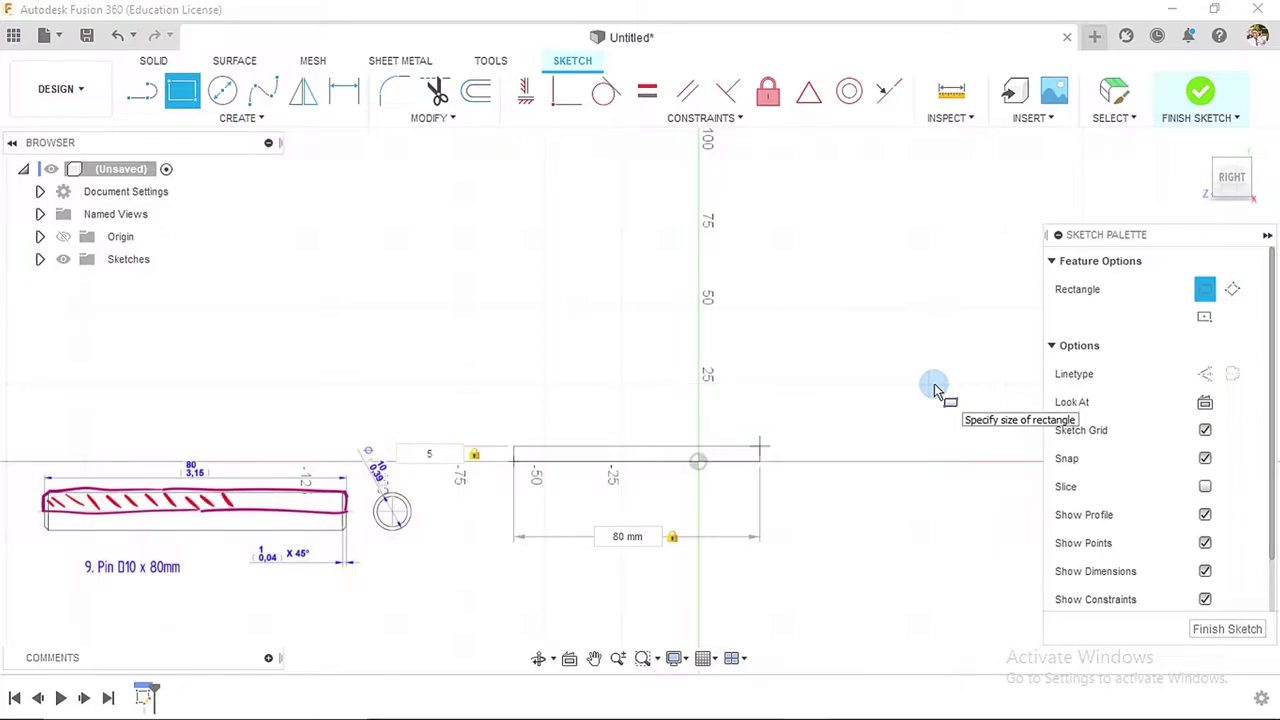
{"action": "key", "text": "Return"}
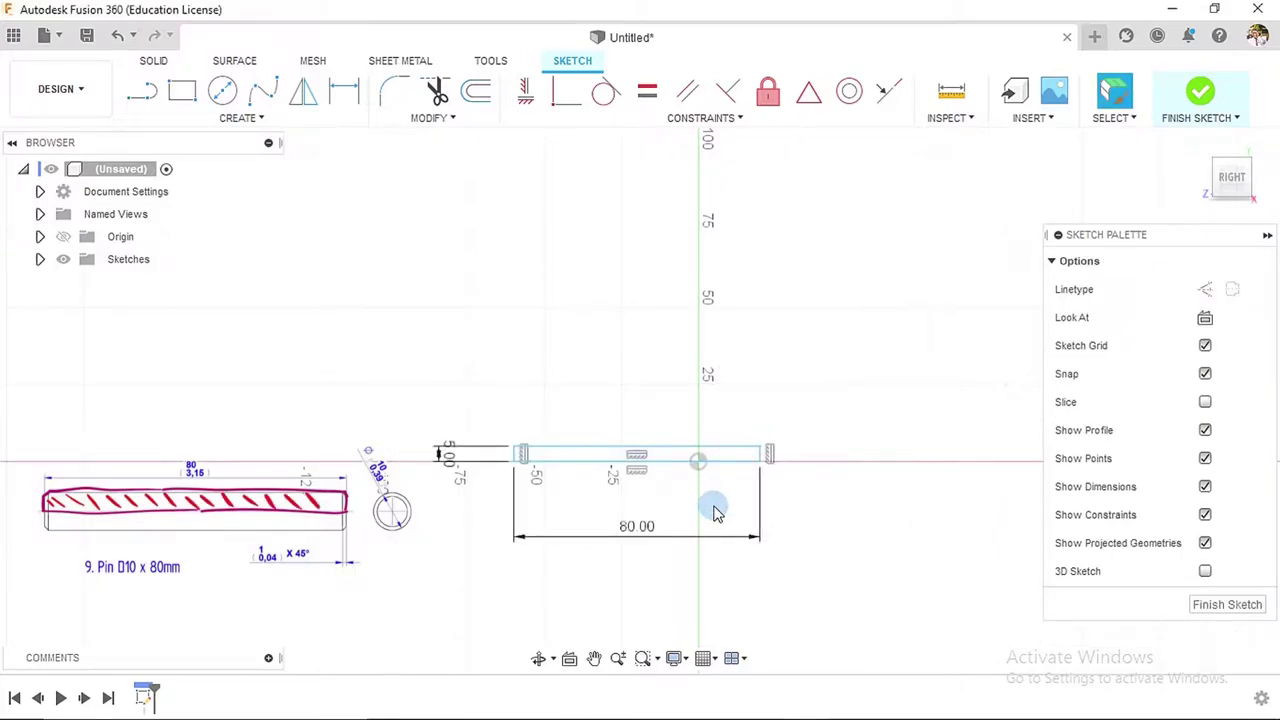
- Draw a vertical construction line upward from the origin
{"action": "scroll", "coordinate": [708, 506], "scroll_direction": "up", "scroll_amount": 3}
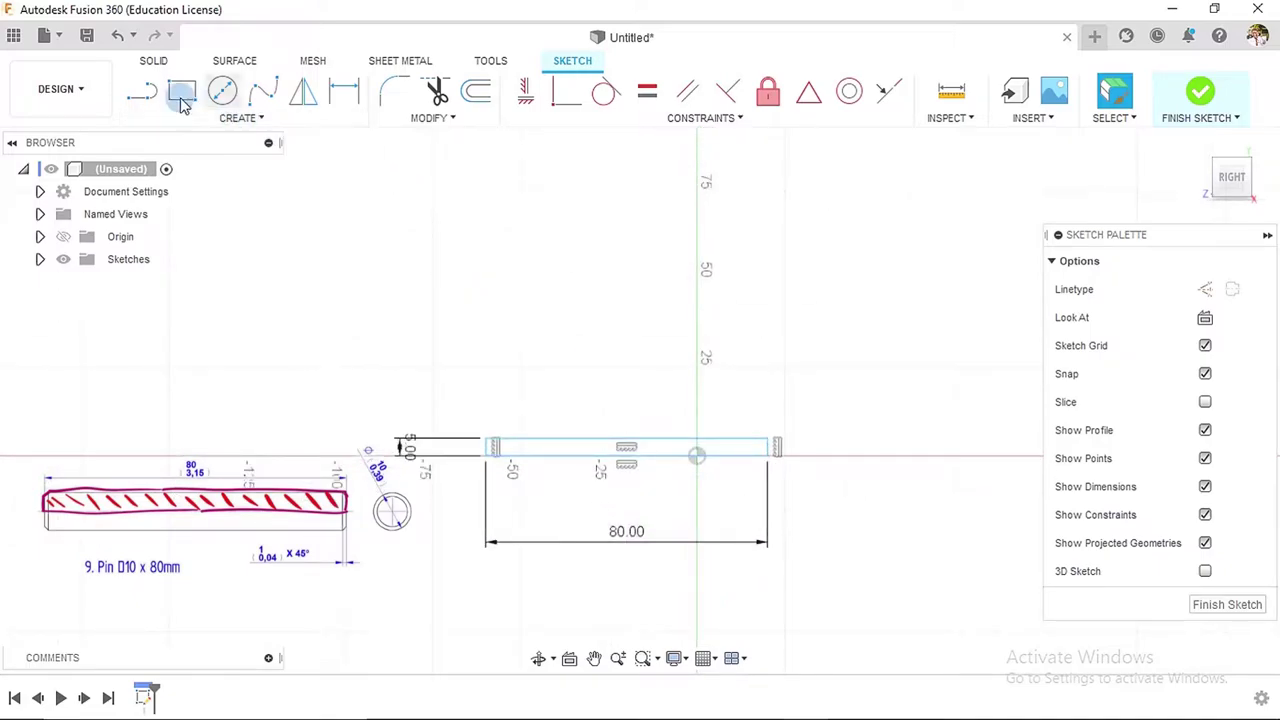
{"action": "left_click", "coordinate": [143, 91]}
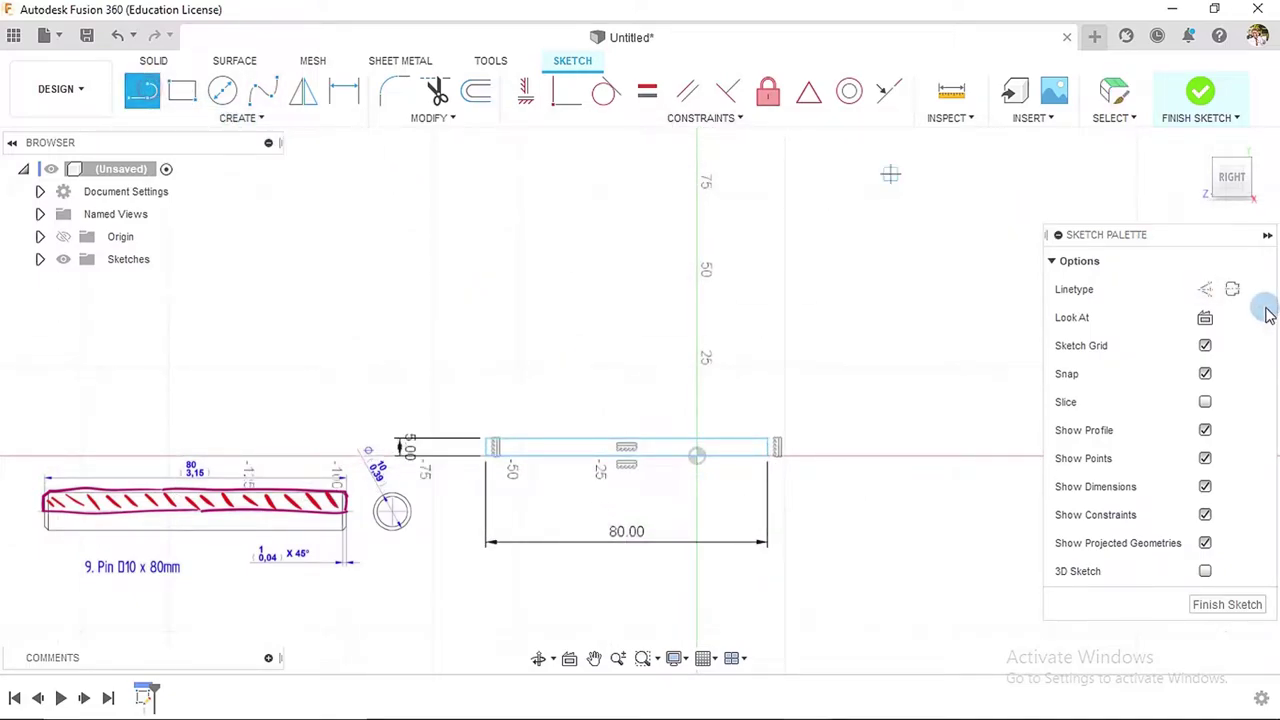
{"action": "left_click", "coordinate": [1205, 289]}
{"action": "left_click", "coordinate": [700, 455]}
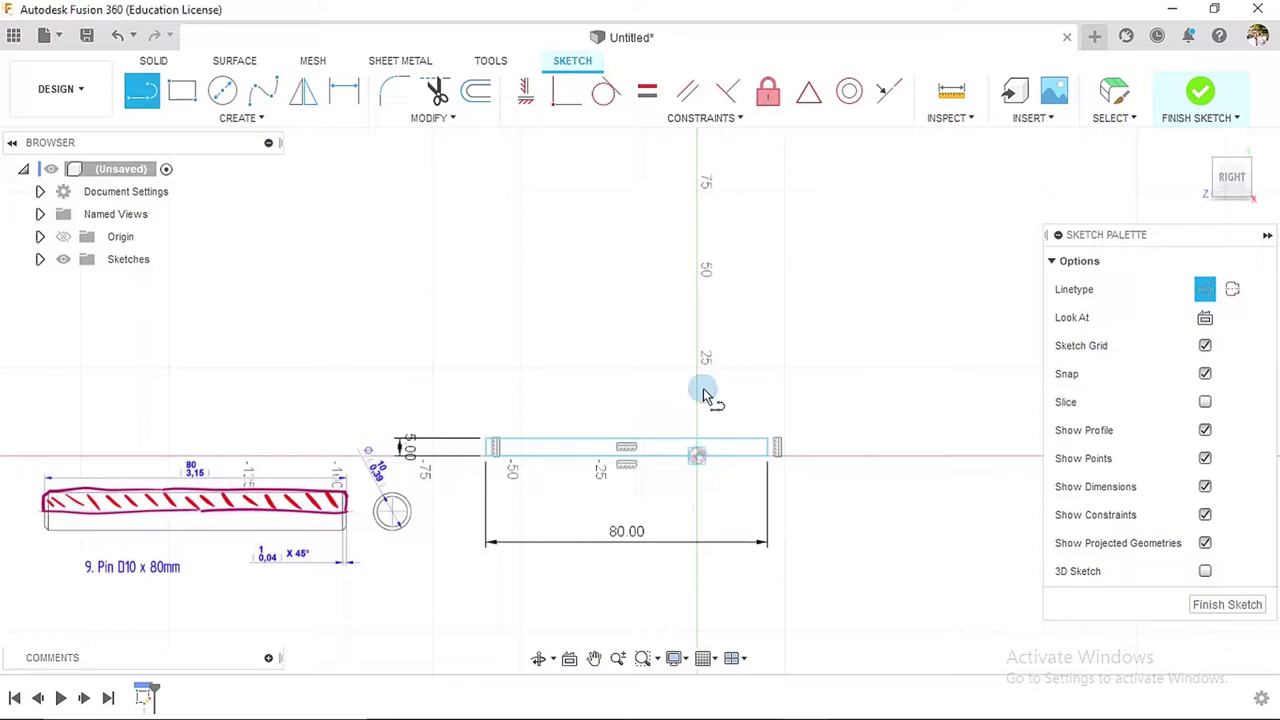
{"action": "left_click", "coordinate": [697, 333]}
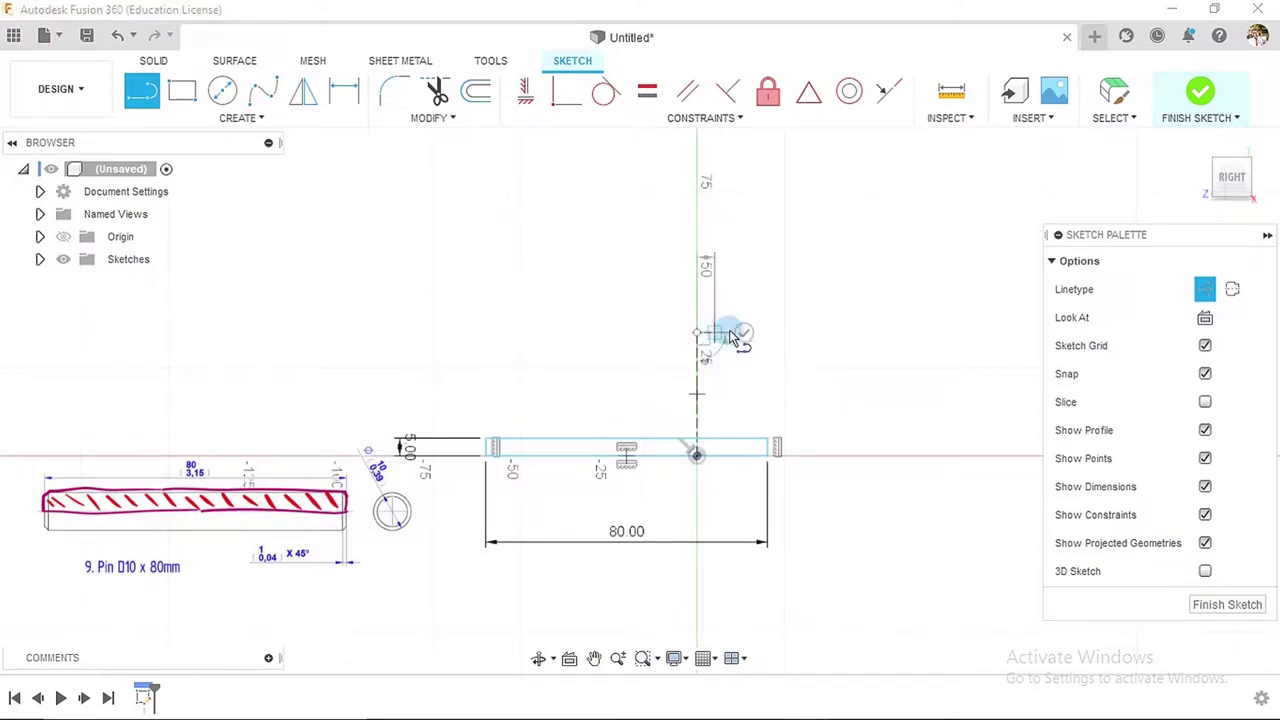
{"action": "key", "text": "Escape"}
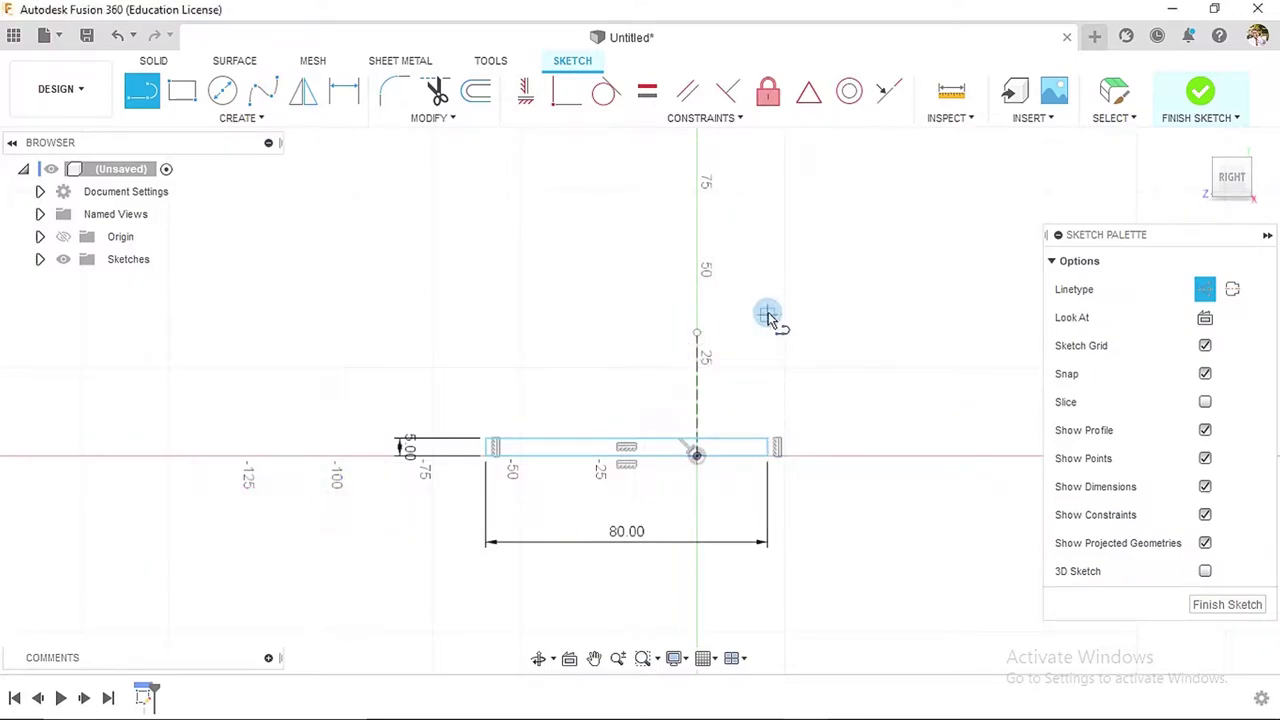
{"action": "key", "text": "Escape"}
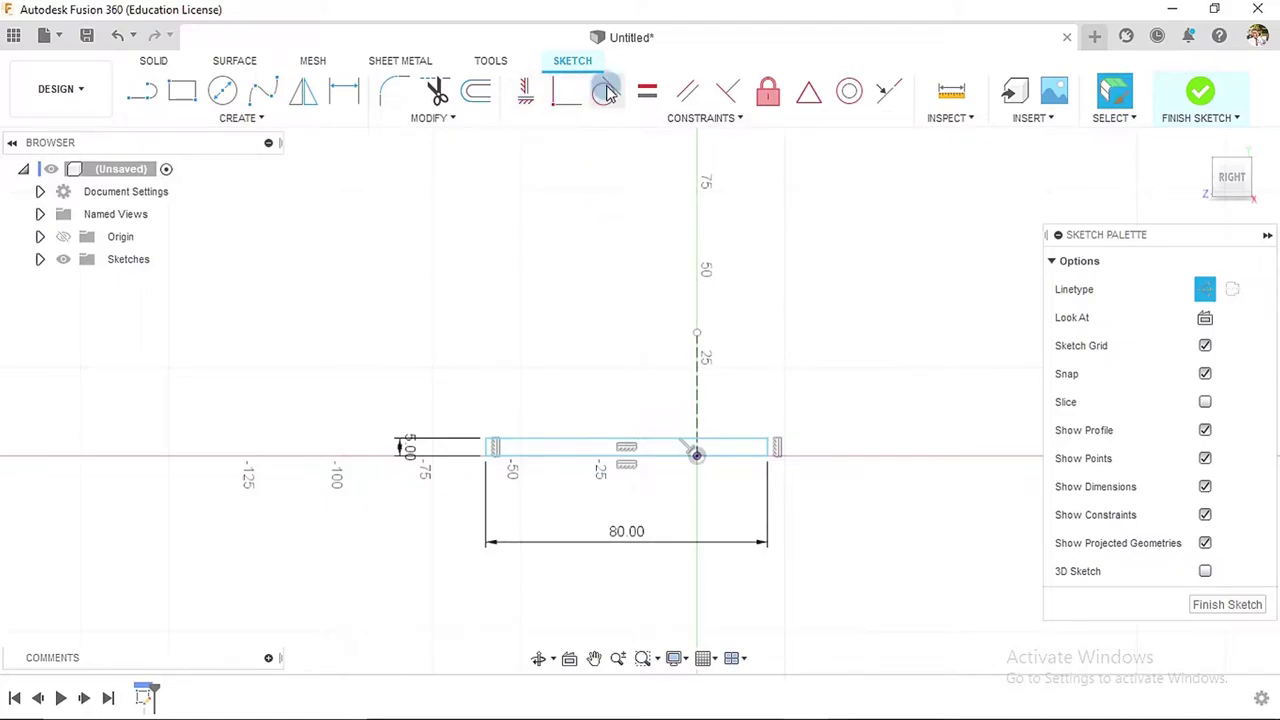
- Make the rectangle's left and right ends symmetric about the vertical construction line
{"action": "left_click", "coordinate": [641, 119]}
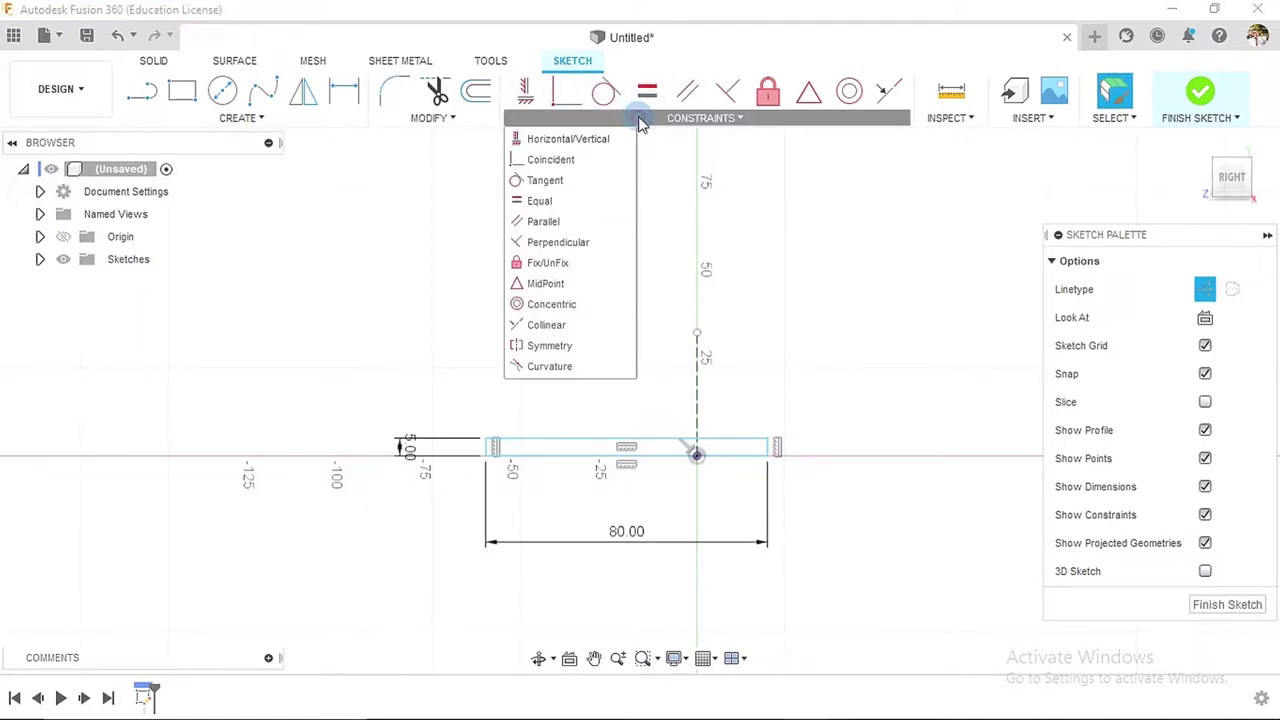
{"action": "left_click", "coordinate": [560, 347]}
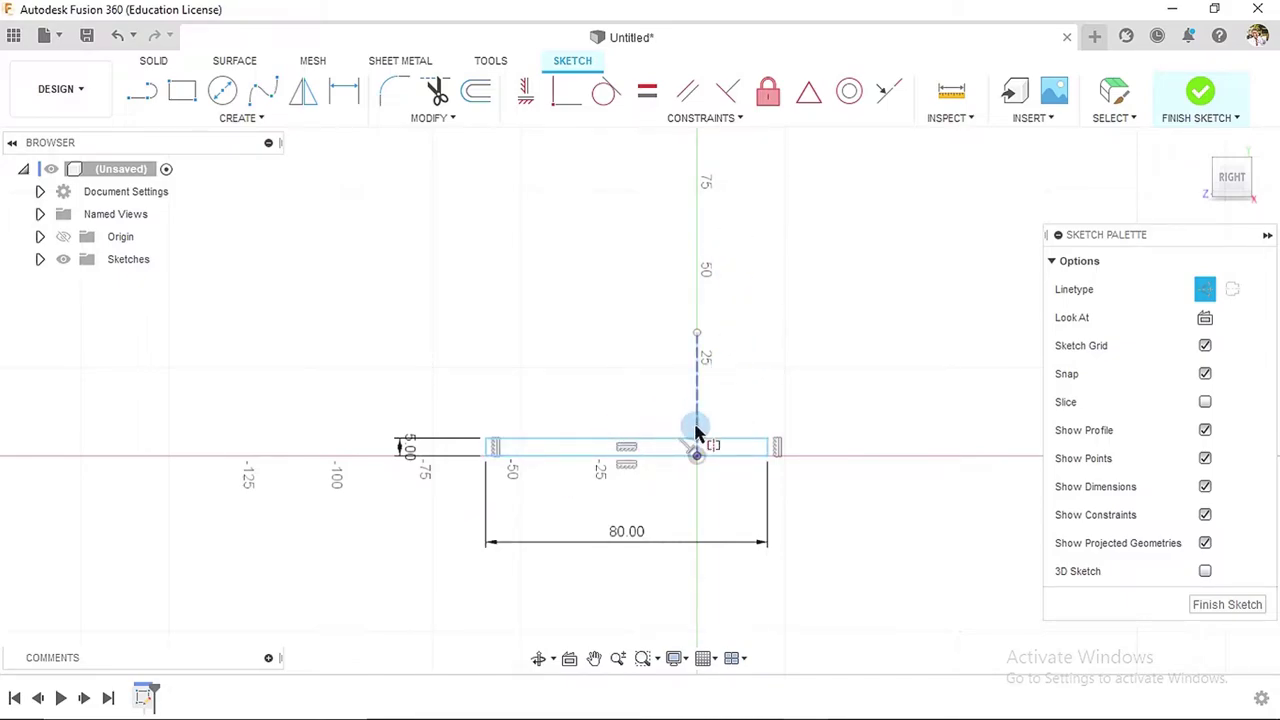
{"action": "left_click", "coordinate": [692, 120]}
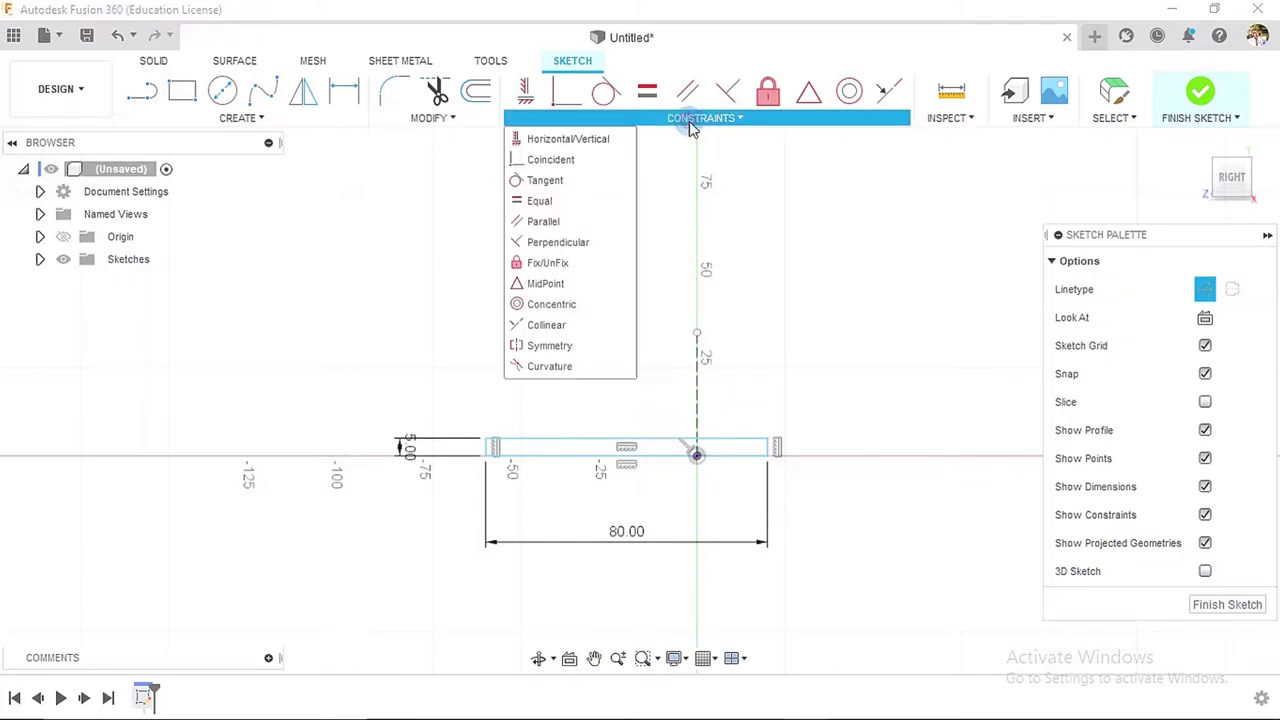
{"action": "left_click", "coordinate": [566, 347]}
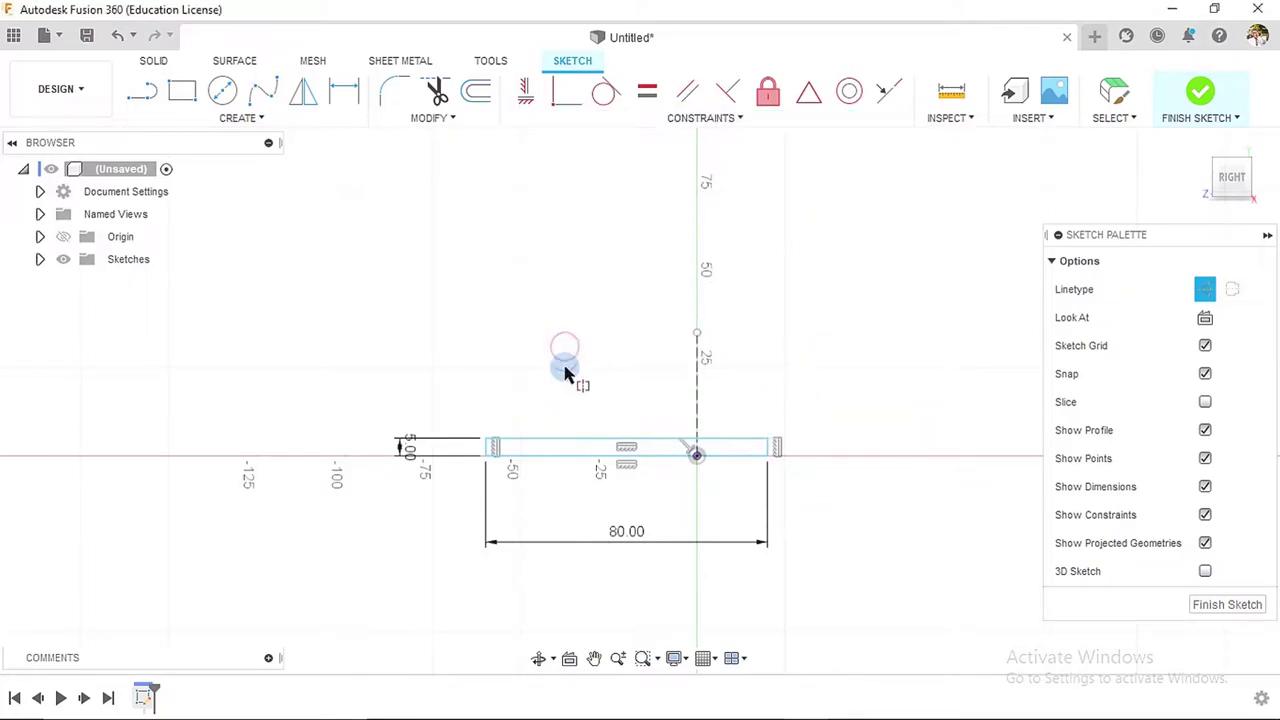
{"action": "scroll", "coordinate": [534, 463], "scroll_direction": "up", "scroll_amount": 4}
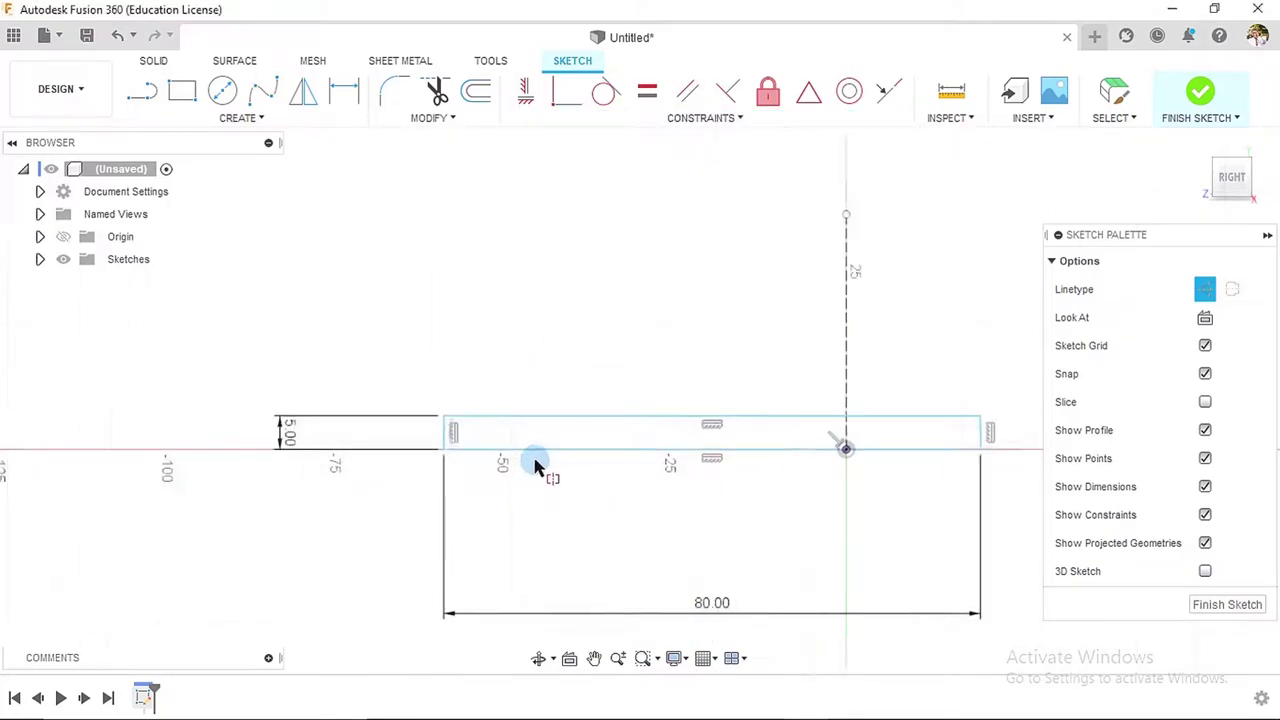
{"action": "left_click", "coordinate": [425, 427]}
{"action": "scroll", "coordinate": [594, 434], "scroll_direction": "down", "scroll_amount": 2}
{"action": "scroll", "coordinate": [866, 451], "scroll_direction": "down", "scroll_amount": 1}
{"action": "scroll", "coordinate": [897, 429], "scroll_direction": "up", "scroll_amount": 3}
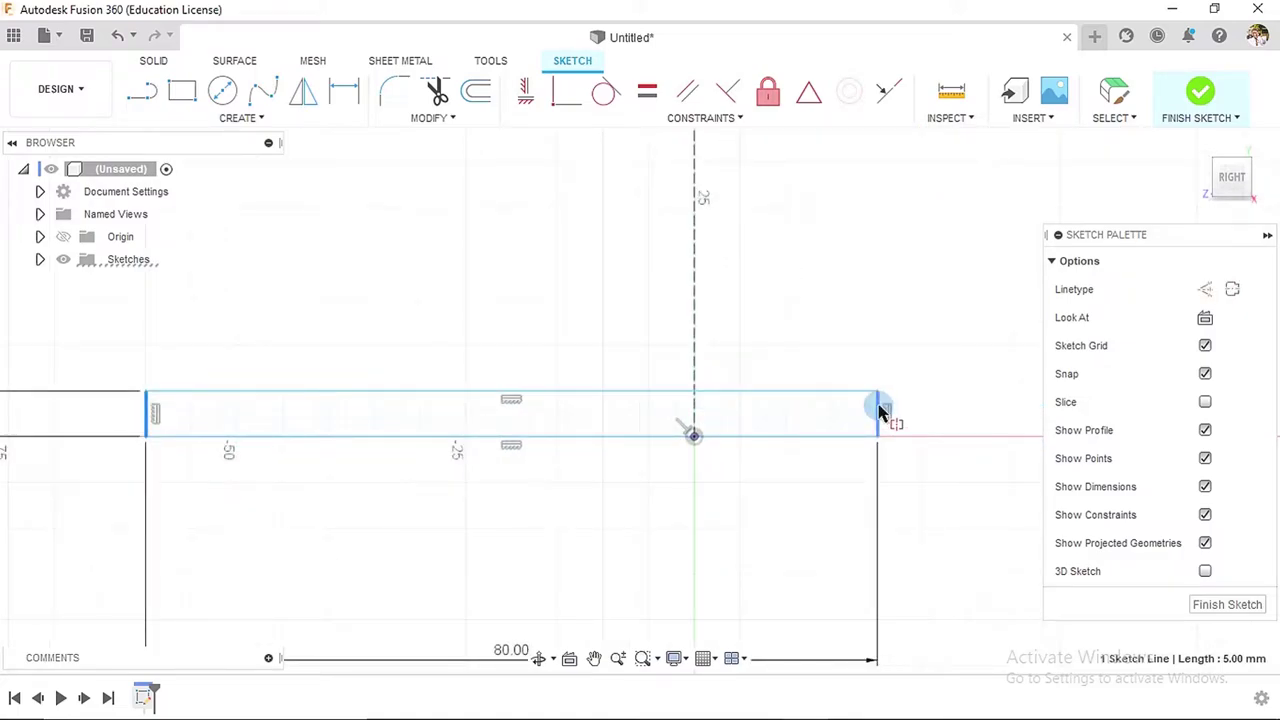
{"action": "left_click", "coordinate": [880, 410]}
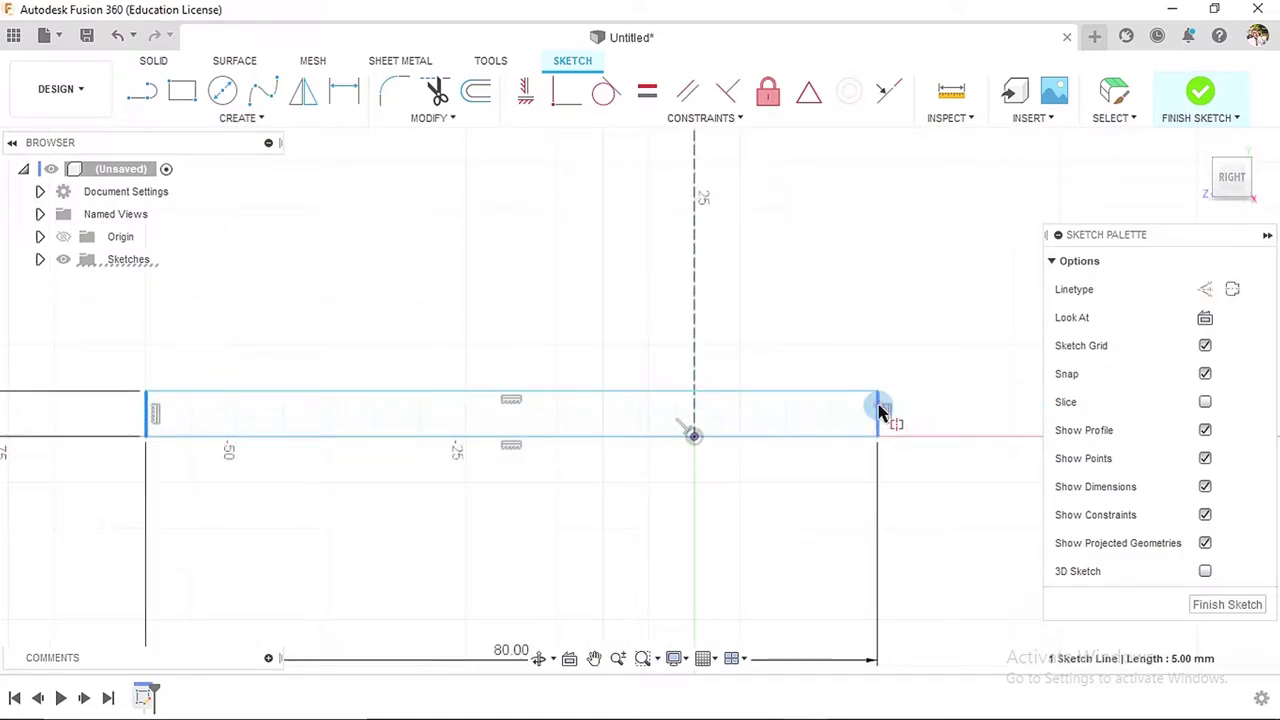
{"action": "left_click", "coordinate": [694, 286]}
{"action": "scroll", "coordinate": [697, 289], "scroll_direction": "down", "scroll_amount": 3}
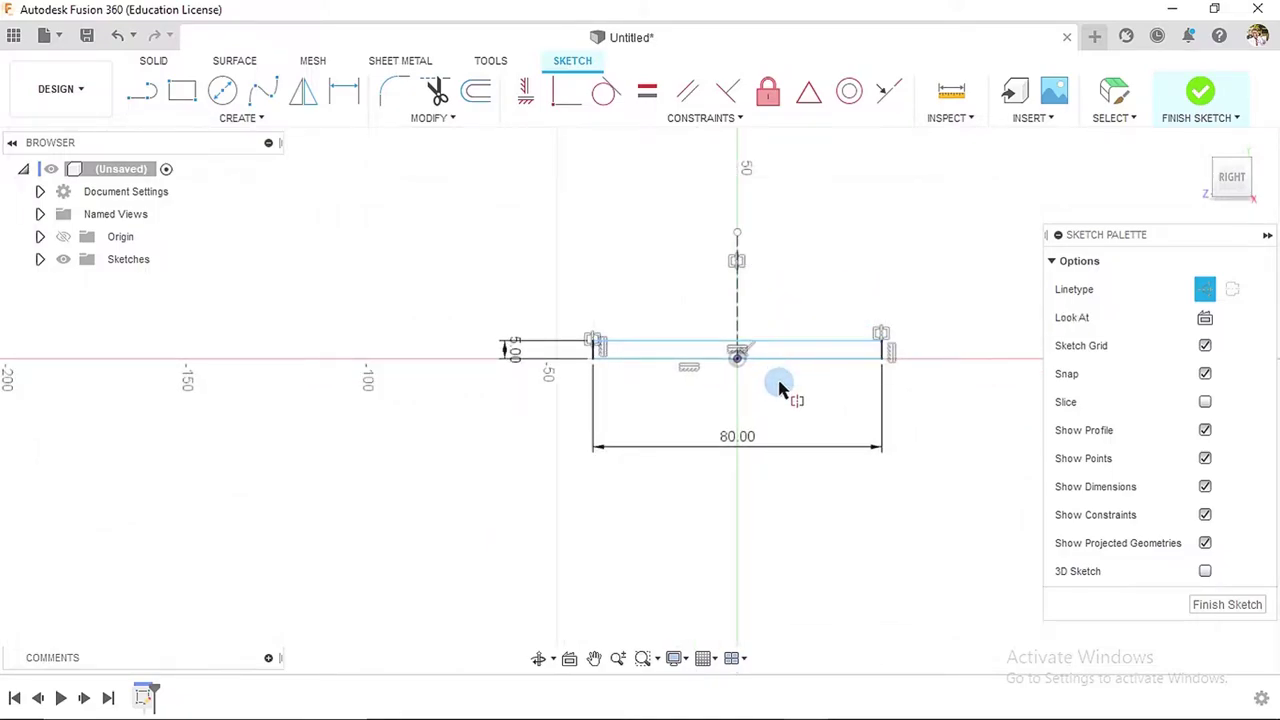
{"action": "key", "text": "Escape"}
- Make the rectangle's bottom 80 mm line coincident with the origin point
{"action": "left_click", "coordinate": [527, 91]}
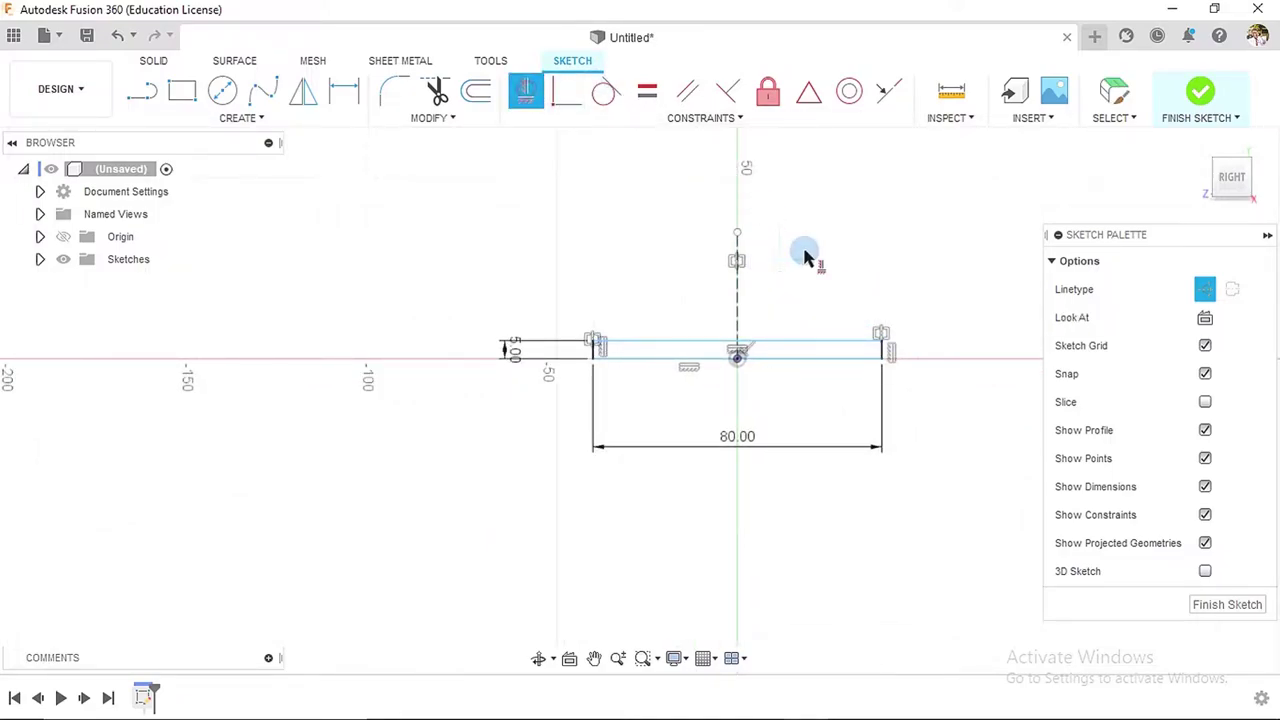
{"action": "scroll", "coordinate": [749, 403], "scroll_direction": "up", "scroll_amount": 3}
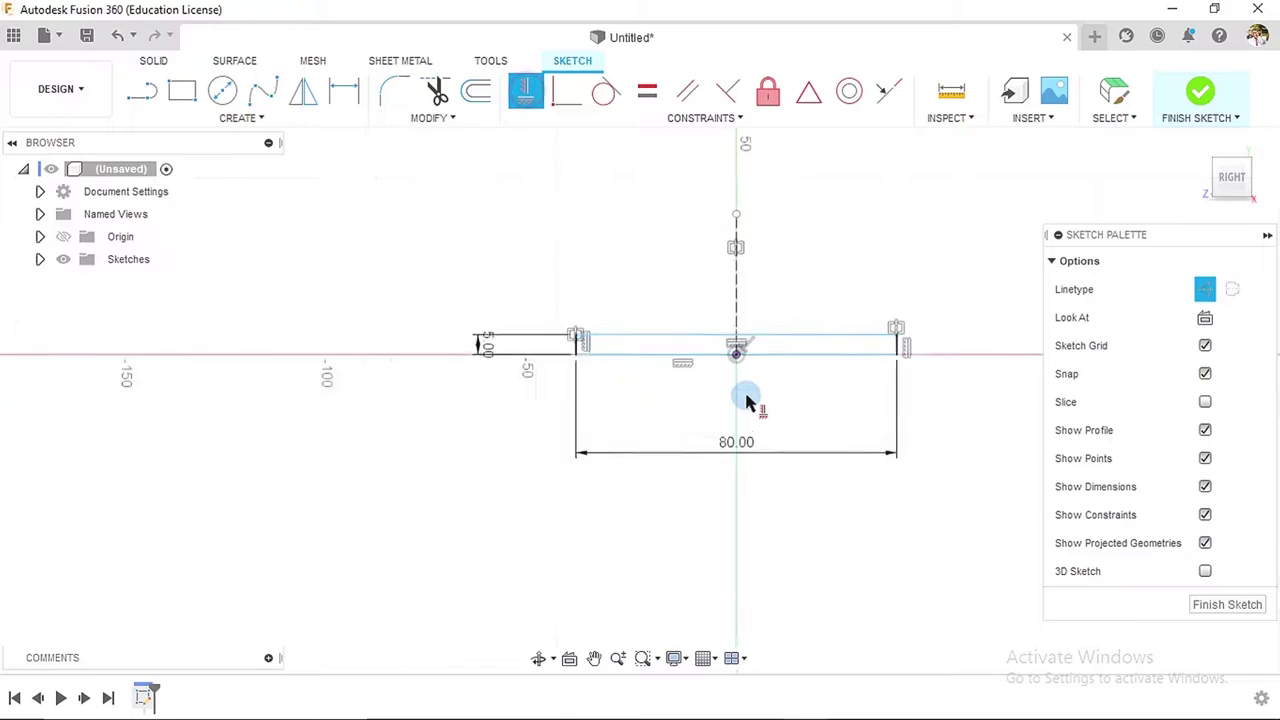
{"action": "left_click", "coordinate": [561, 93]}
{"action": "left_click", "coordinate": [634, 340]}
{"action": "scroll", "coordinate": [745, 368], "scroll_direction": "up", "scroll_amount": 1}
{"action": "scroll", "coordinate": [745, 368], "scroll_direction": "up", "scroll_amount": 2}
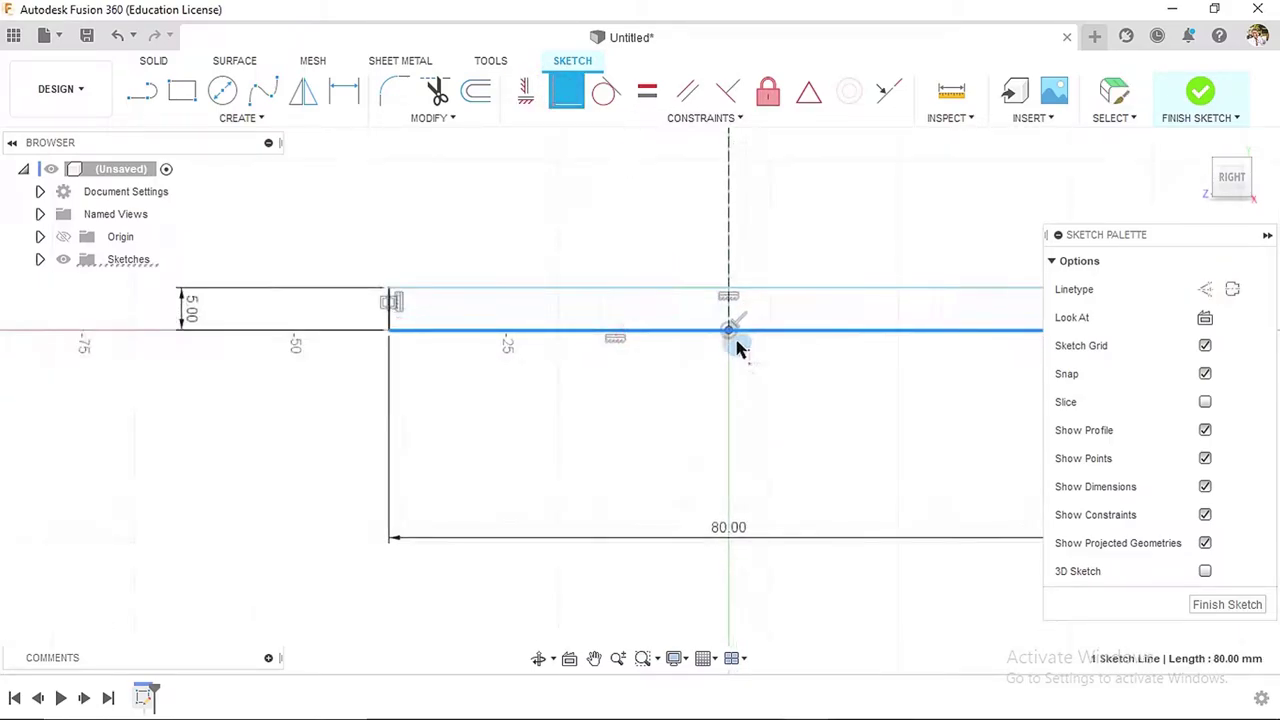
{"action": "left_click", "coordinate": [729, 331]}
{"action": "key", "text": "Escape"}
{"action": "scroll", "coordinate": [730, 374], "scroll_direction": "down", "scroll_amount": 2}
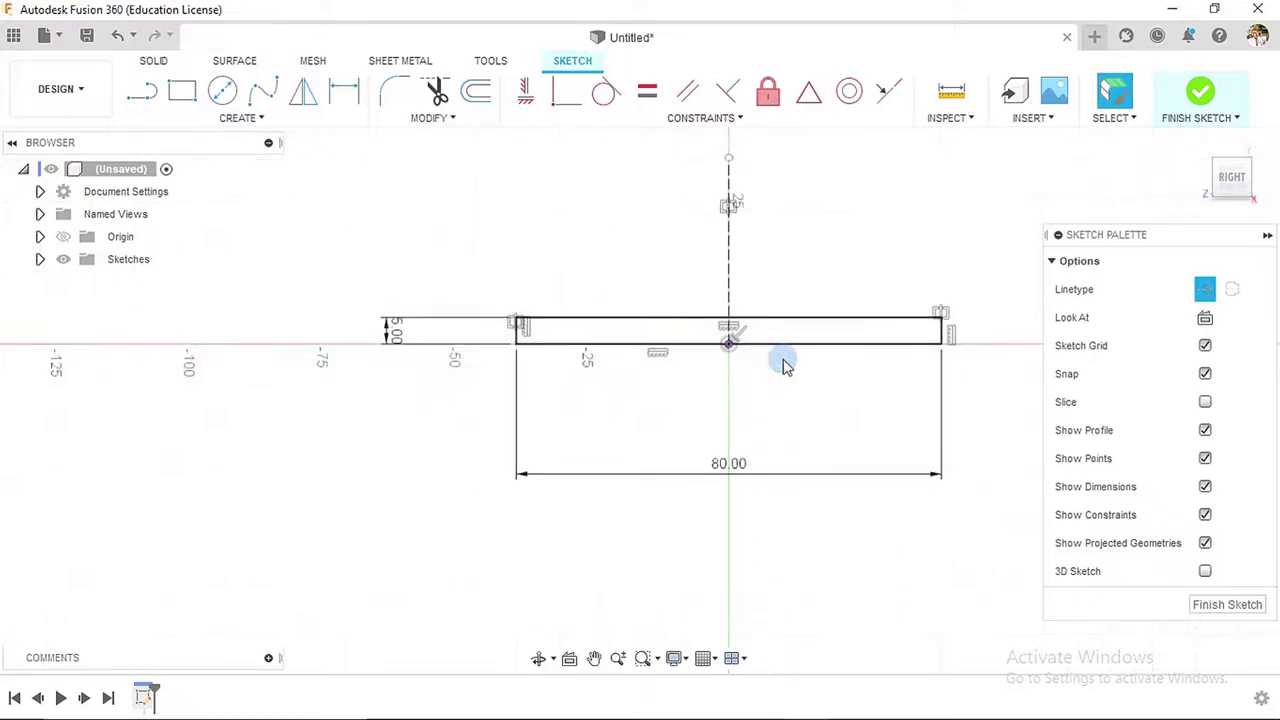
{"action": "scroll", "coordinate": [578, 266], "scroll_direction": "down", "scroll_amount": 1}
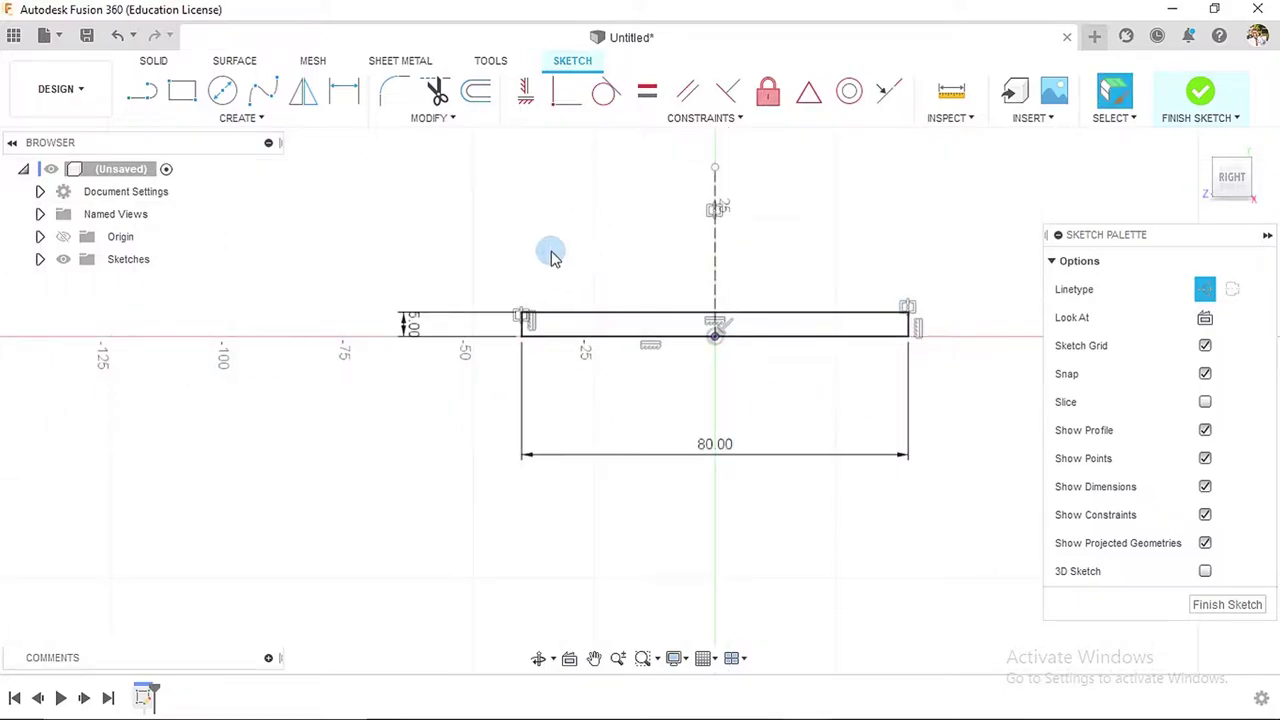
{"action": "left_click", "coordinate": [396, 118]}
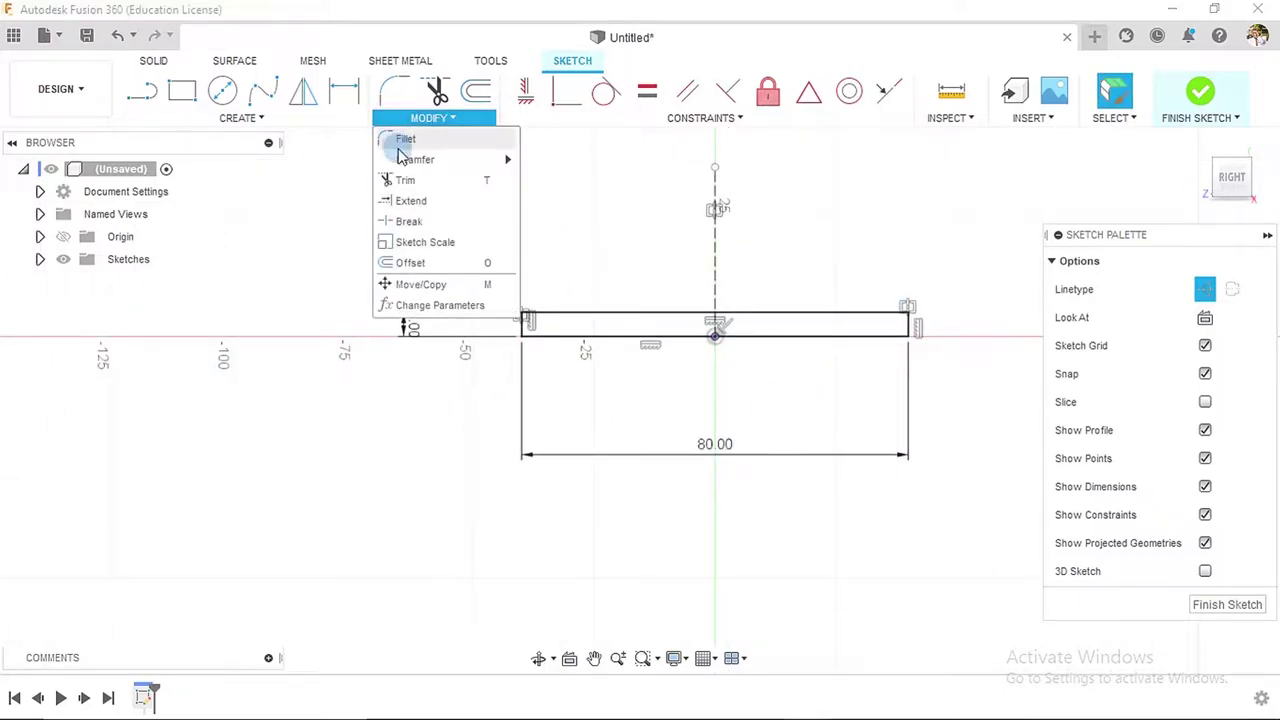
- Add a 1 mm distance-and-angle chamfer at 38° to the rectangle's top-left corner
{"action": "mouse_move", "coordinate": [489, 162]}
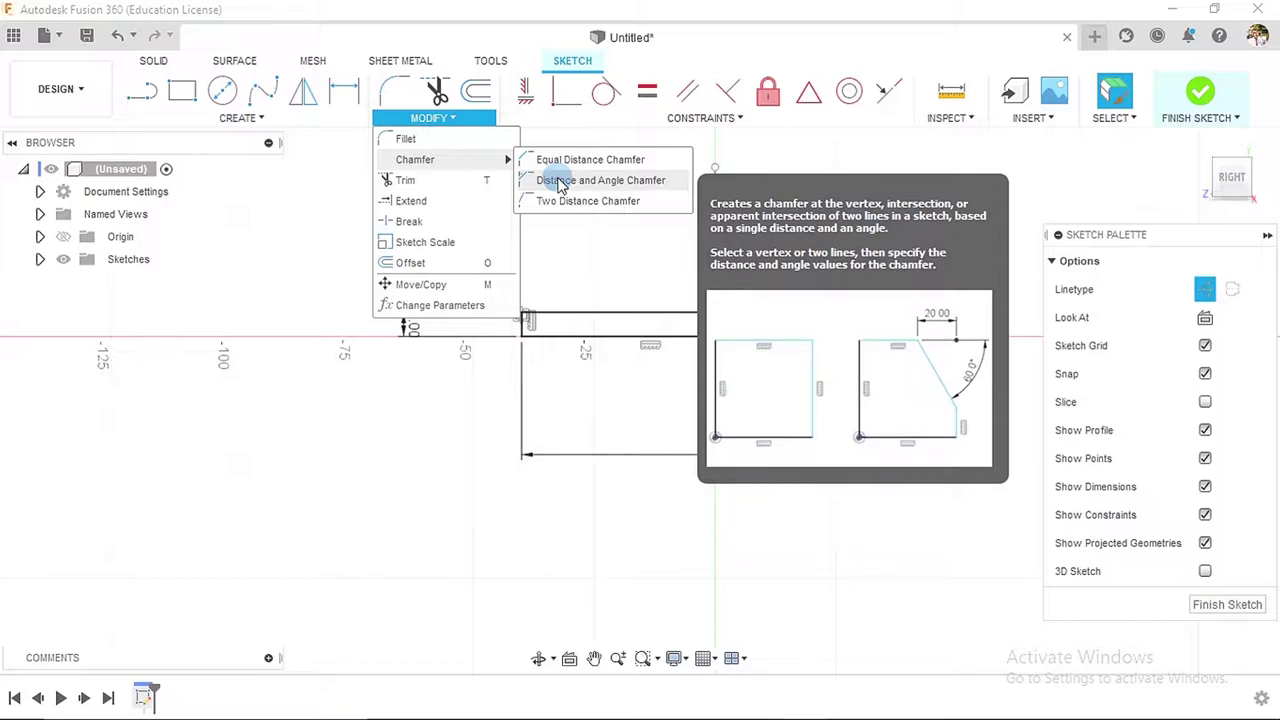
{"action": "left_click", "coordinate": [560, 186]}
{"action": "left_click", "coordinate": [750, 316]}
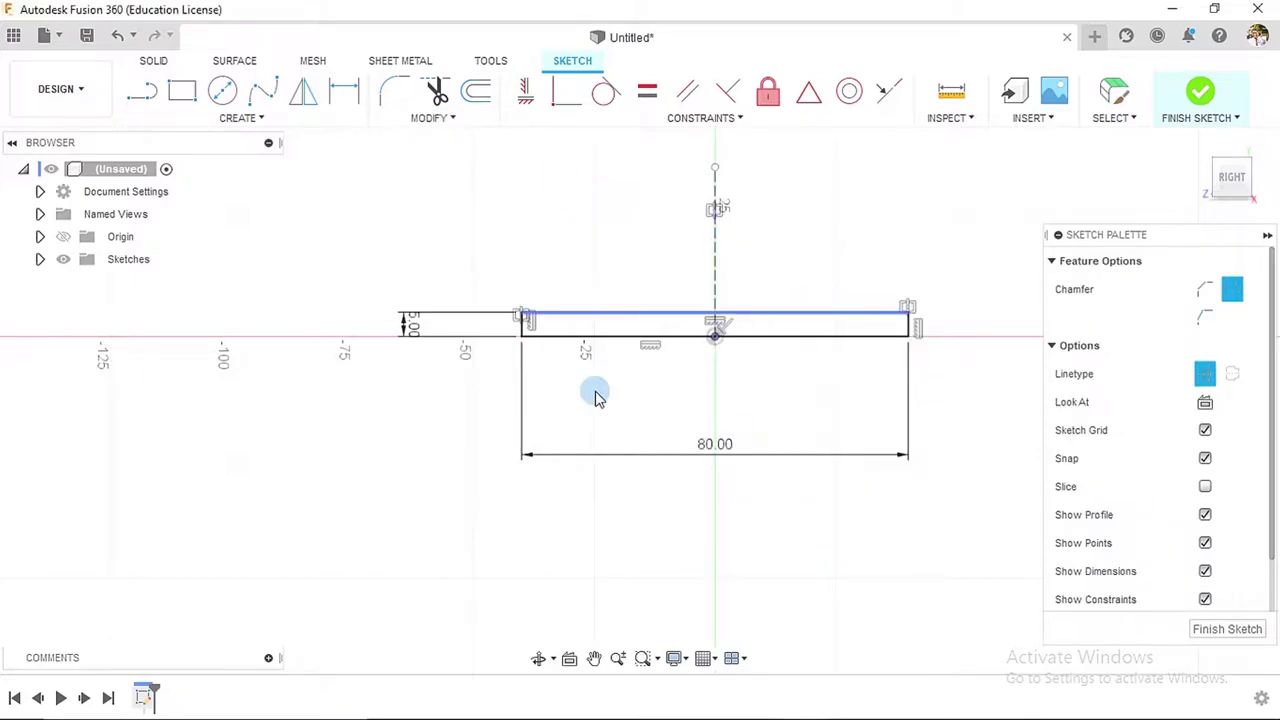
{"action": "scroll", "coordinate": [563, 372], "scroll_direction": "up", "scroll_amount": 4}
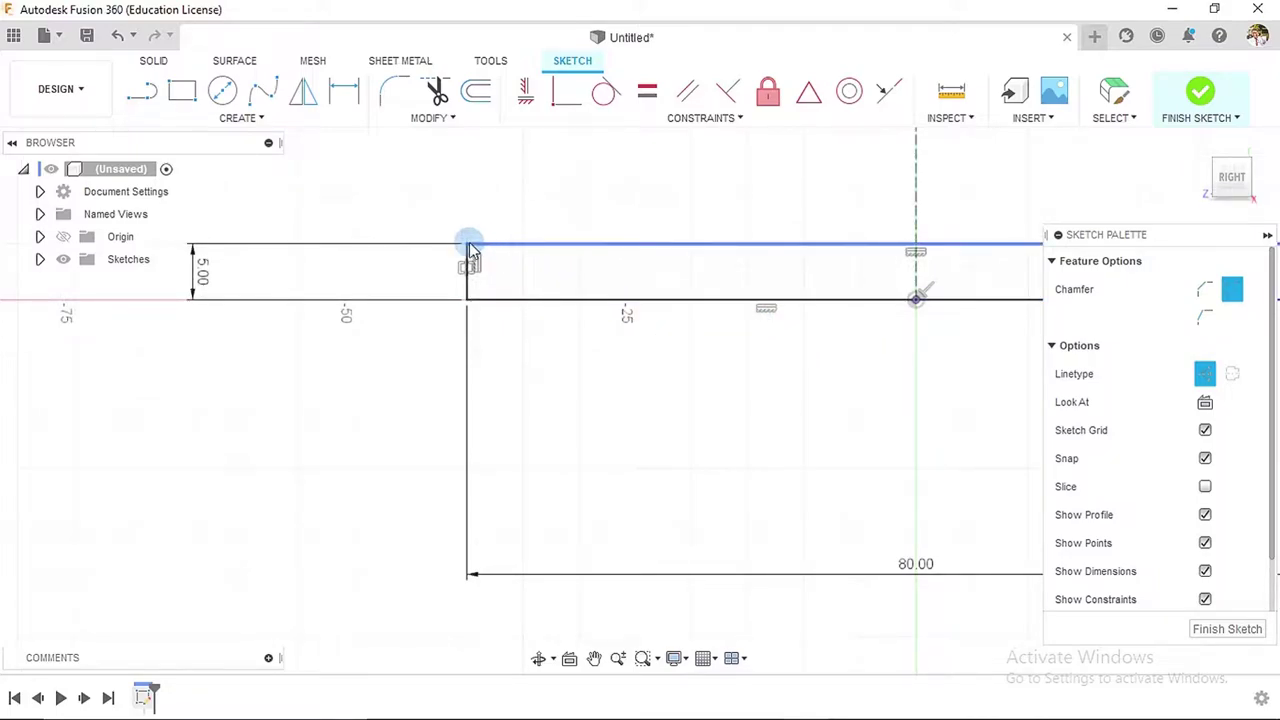
{"action": "left_click", "coordinate": [468, 245]}
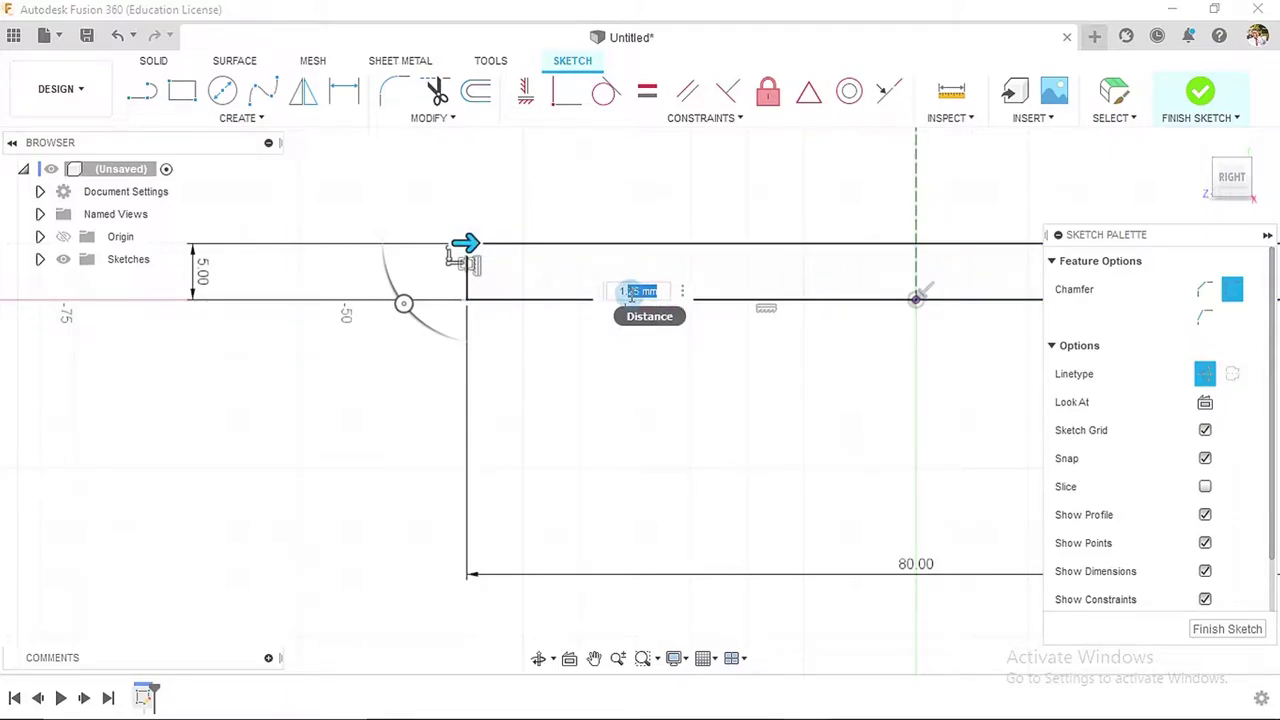
{"action": "type", "text": "1"}
{"action": "key", "text": "Return"}
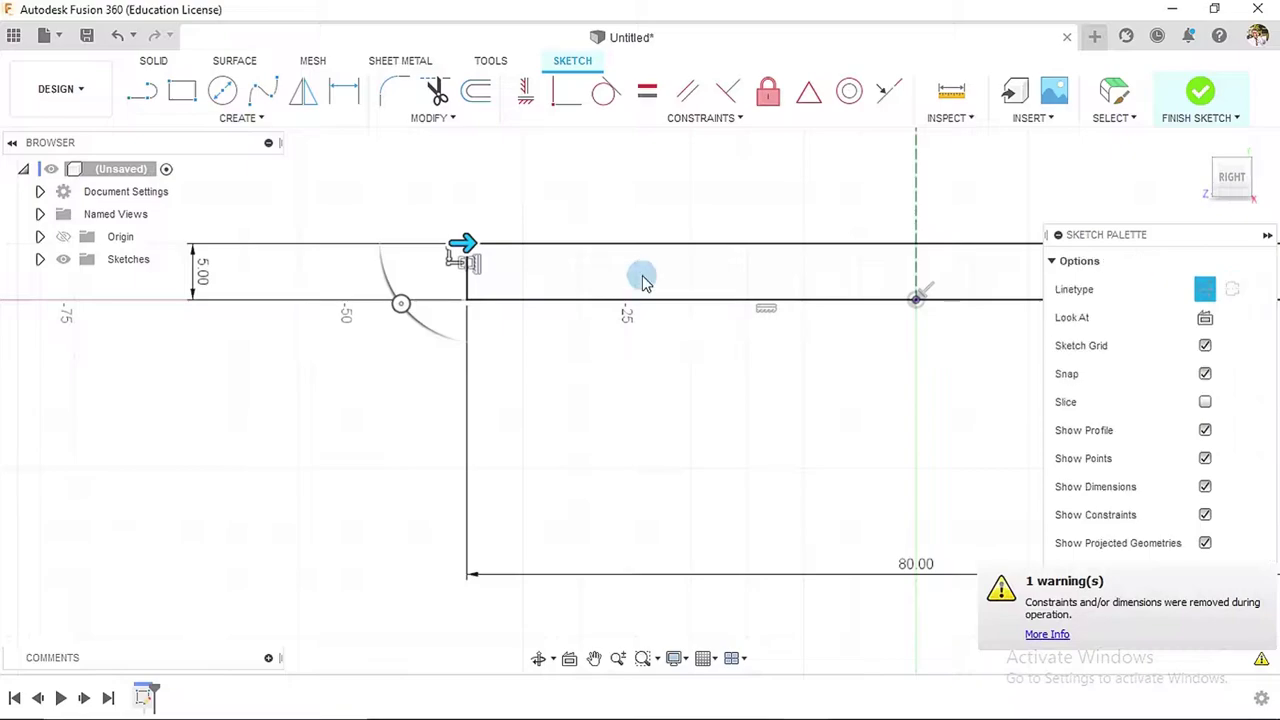
{"action": "scroll", "coordinate": [643, 282], "scroll_direction": "down", "scroll_amount": 4}
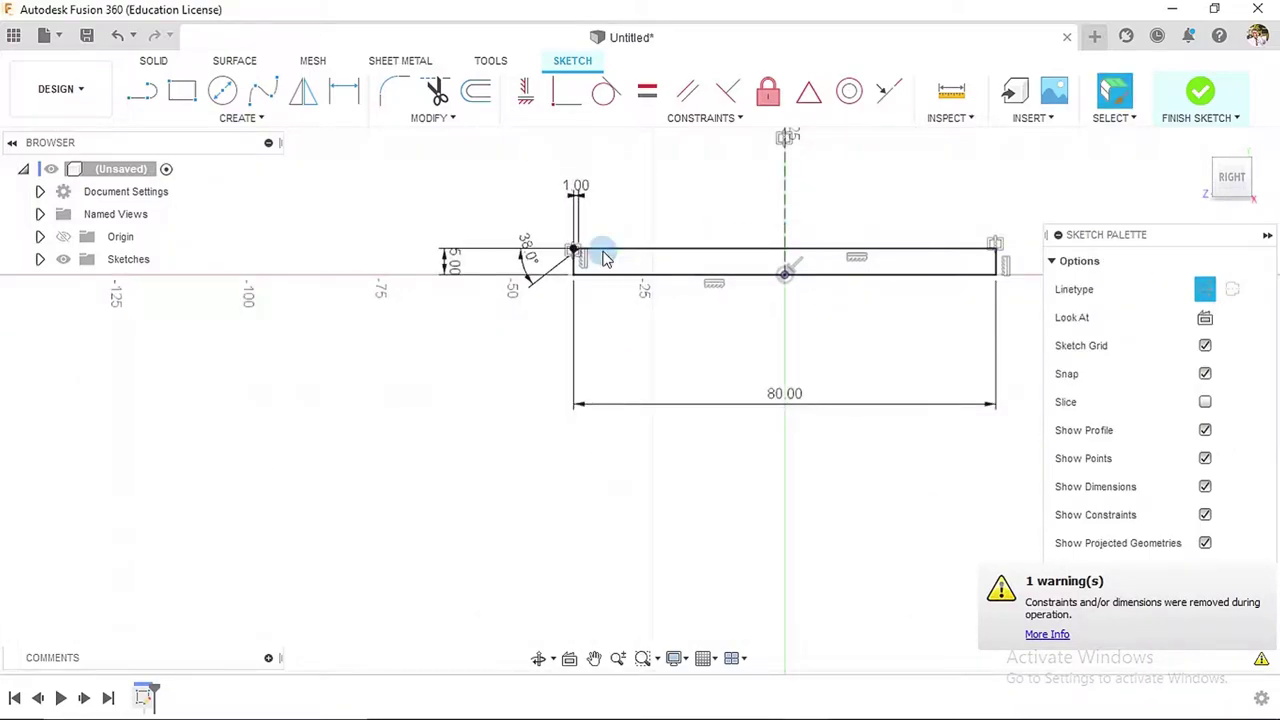
{"action": "scroll", "coordinate": [585, 252], "scroll_direction": "up", "scroll_amount": 4}
{"action": "scroll", "coordinate": [700, 275], "scroll_direction": "down", "scroll_amount": 5}
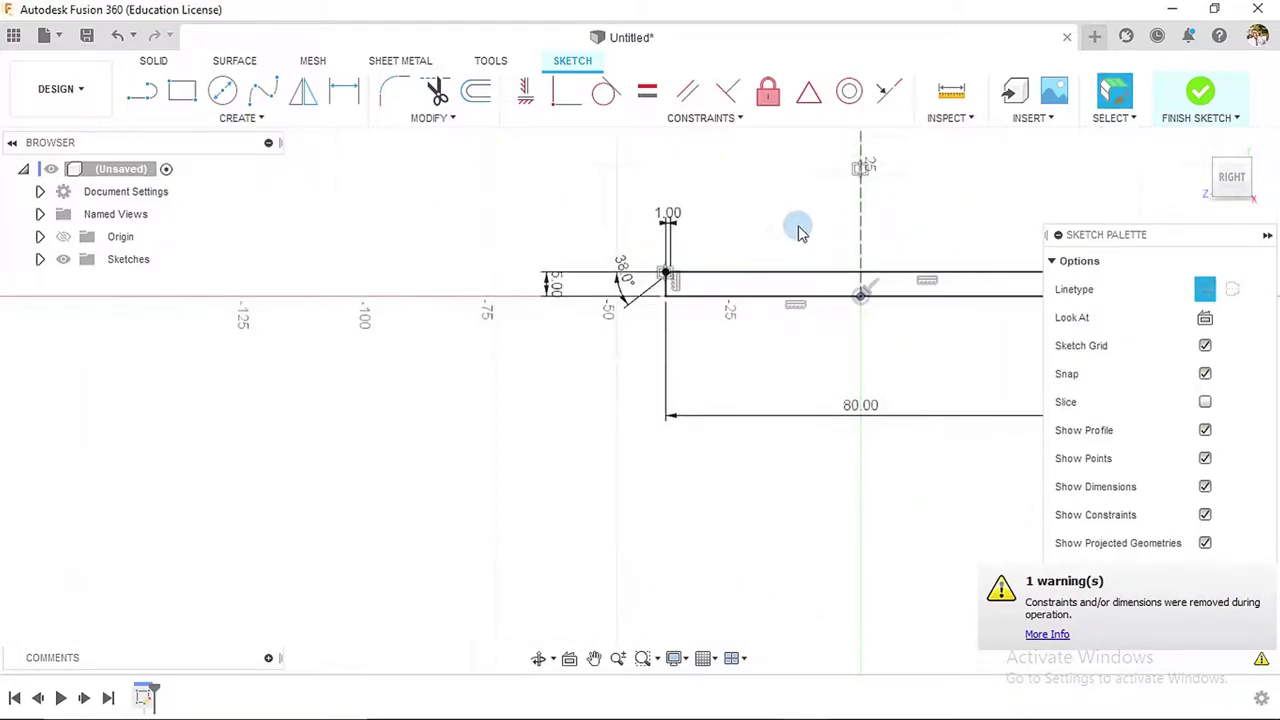
{"action": "middle_click_drag", "start_coordinate": [797, 220], "coordinate": [503, 226]}
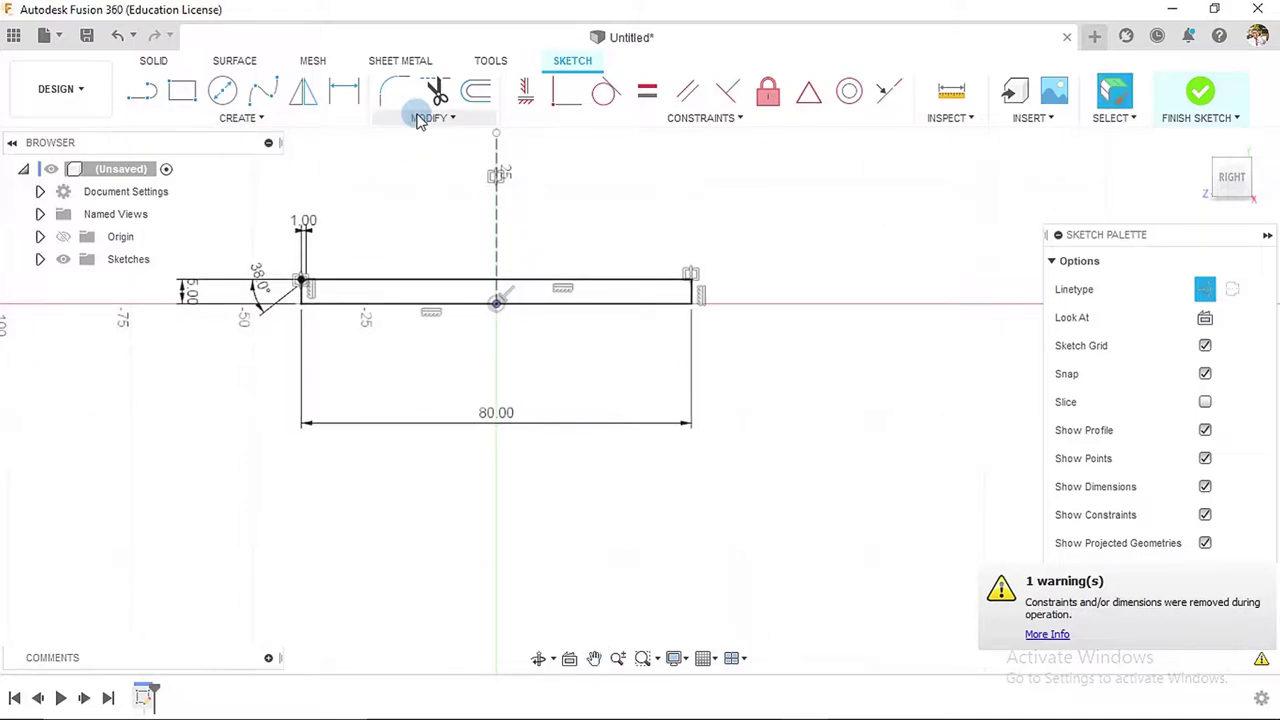
- Chamfer the rectangle's top-right corner with a 1 mm distance-and-angle chamfer
{"action": "left_click", "coordinate": [420, 118]}
{"action": "mouse_move", "coordinate": [425, 160]}
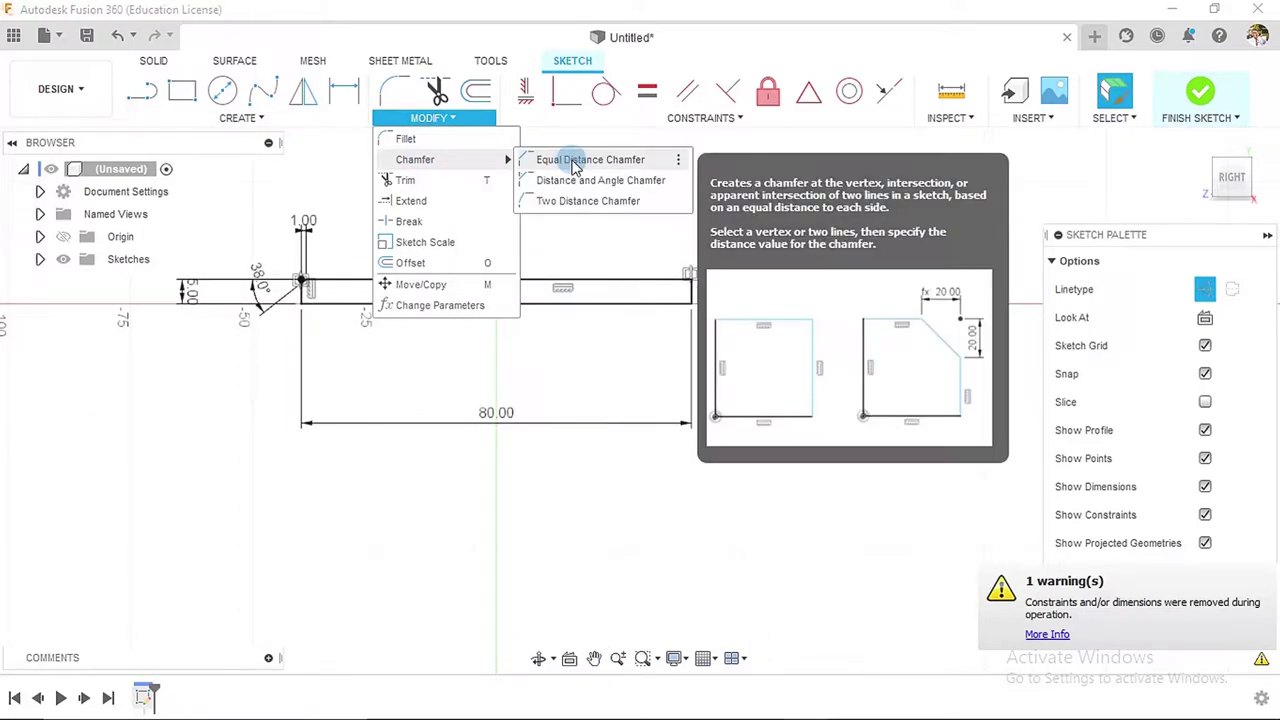
{"action": "left_click", "coordinate": [575, 180]}
{"action": "scroll", "coordinate": [753, 307], "scroll_direction": "up", "scroll_amount": 3}
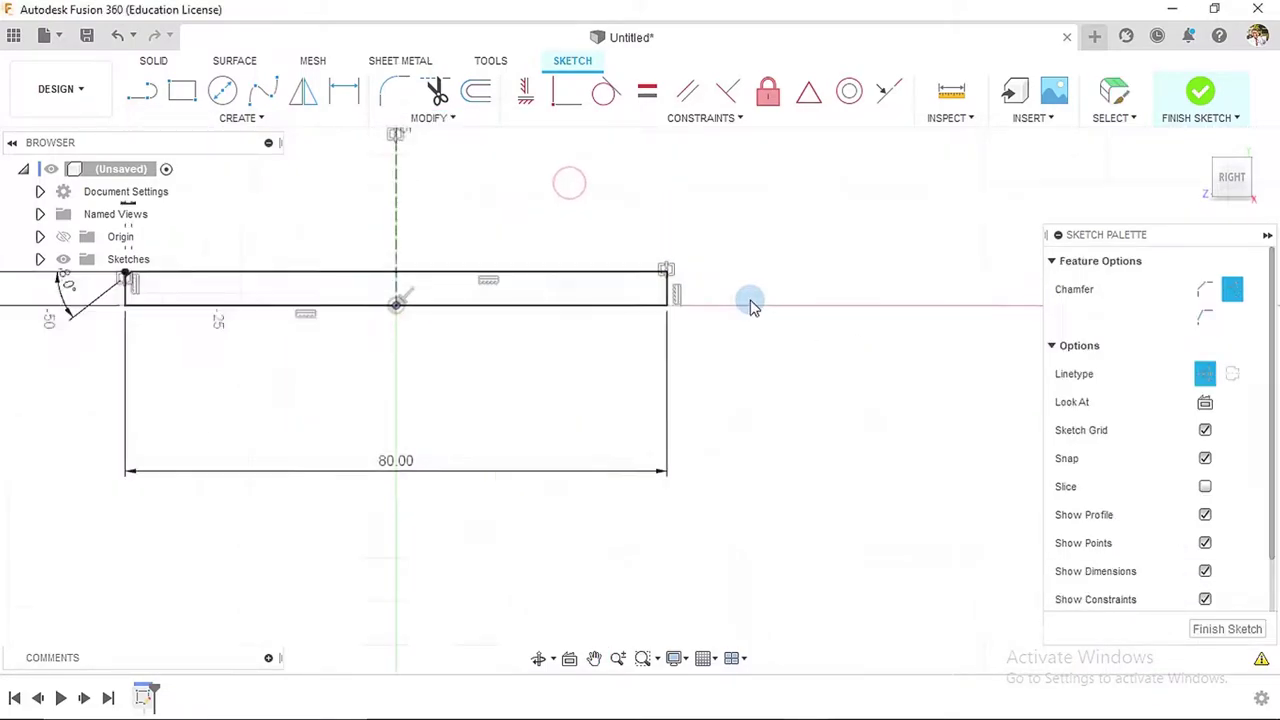
{"action": "scroll", "coordinate": [700, 290], "scroll_direction": "up", "scroll_amount": 5}
{"action": "left_click", "coordinate": [604, 243]}
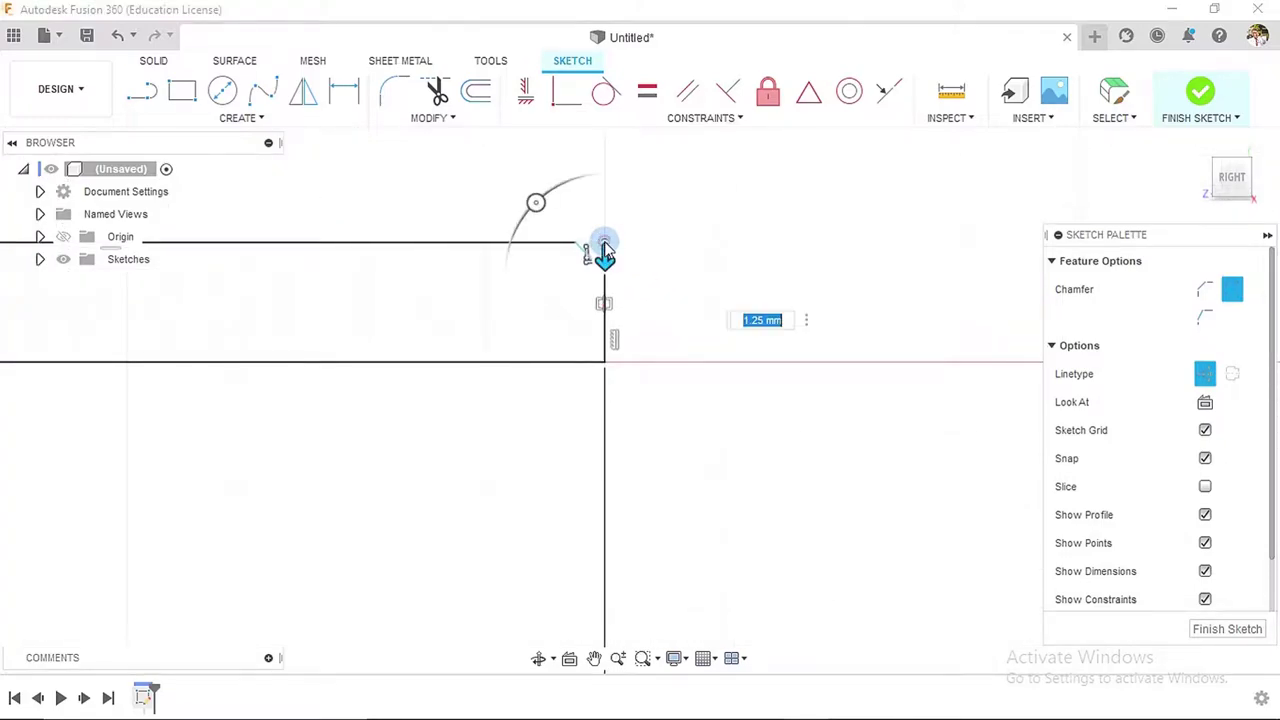
{"action": "type", "text": "1"}
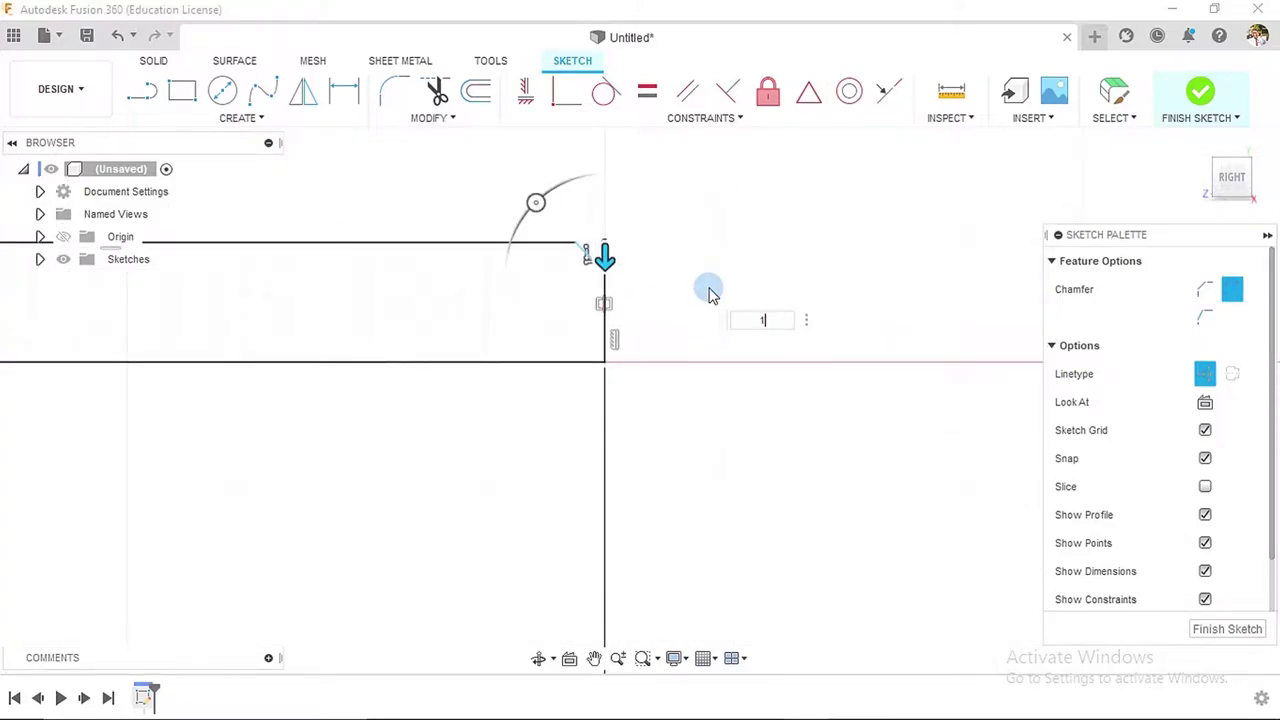
{"action": "key", "text": "Return"}
{"action": "key", "text": "Escape"}
{"action": "scroll", "coordinate": [752, 285], "scroll_direction": "down", "scroll_amount": 3}
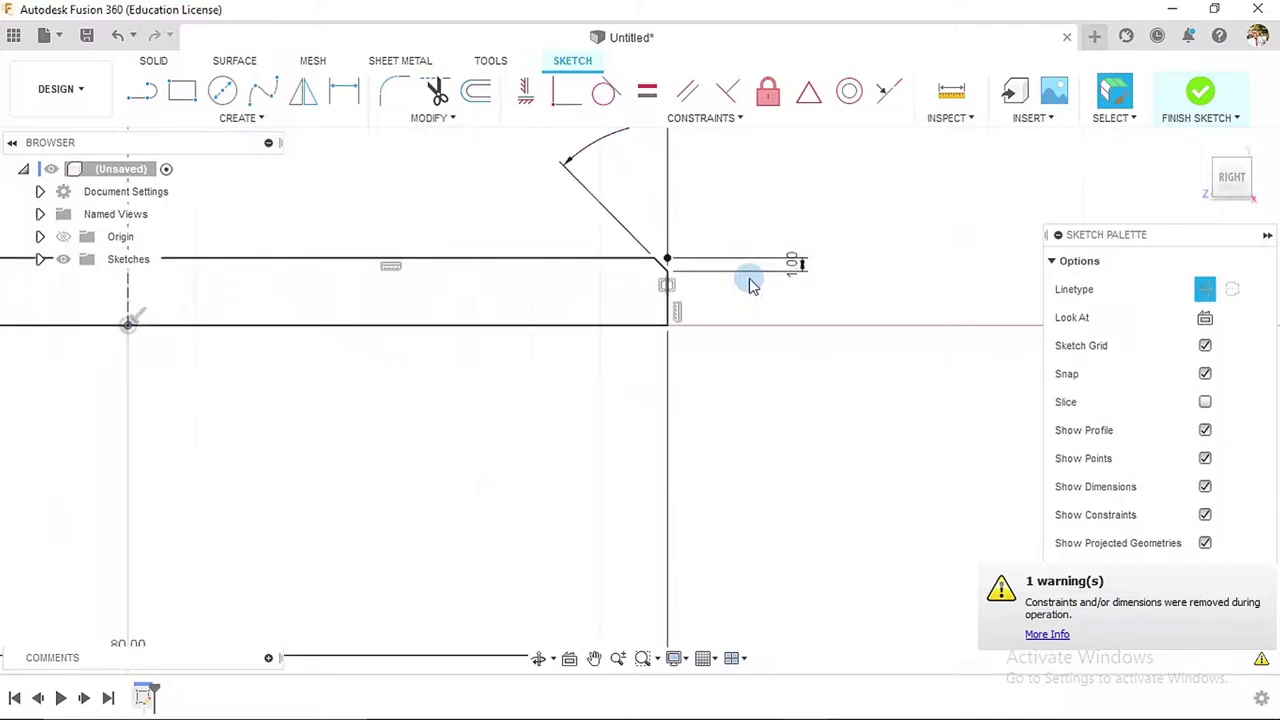
{"action": "scroll", "coordinate": [752, 285], "scroll_direction": "down", "scroll_amount": 3}
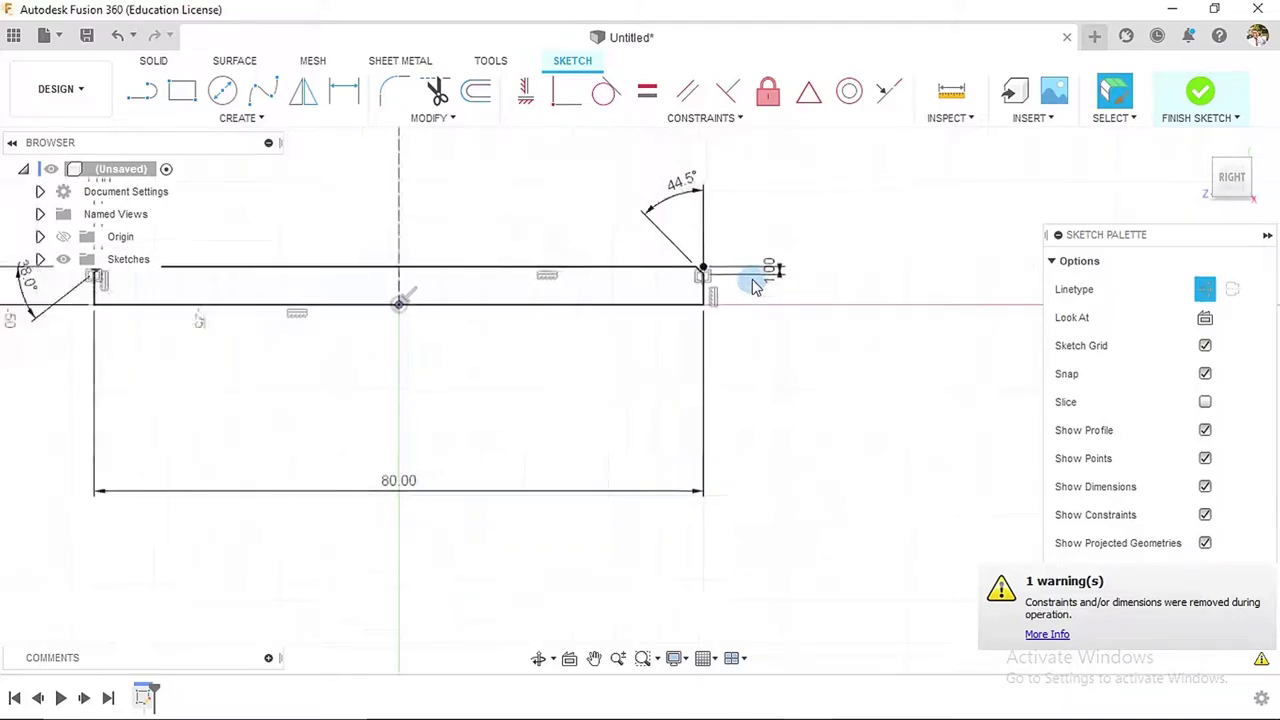
- Change both chamfer angles (44.5° and 38.0°) to 45° and finish the sketch
{"action": "double_click", "coordinate": [712, 212]}
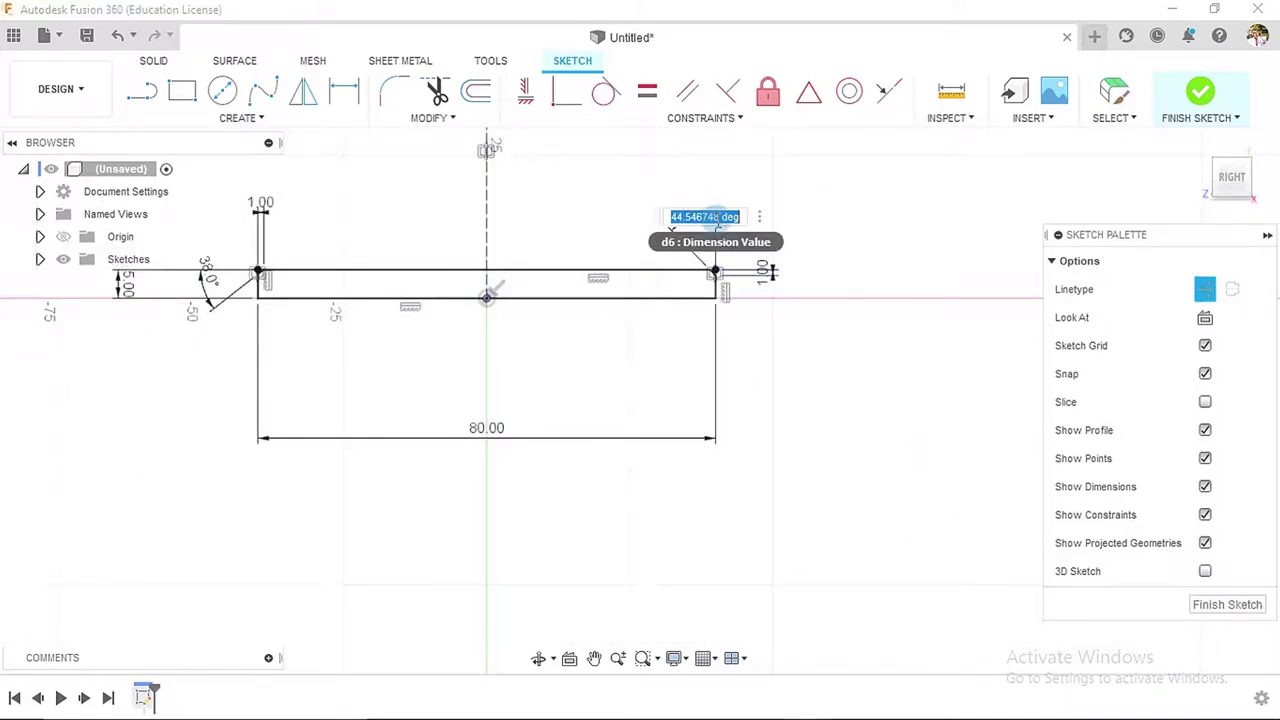
{"action": "type", "text": "45"}
{"action": "key", "text": "Return"}
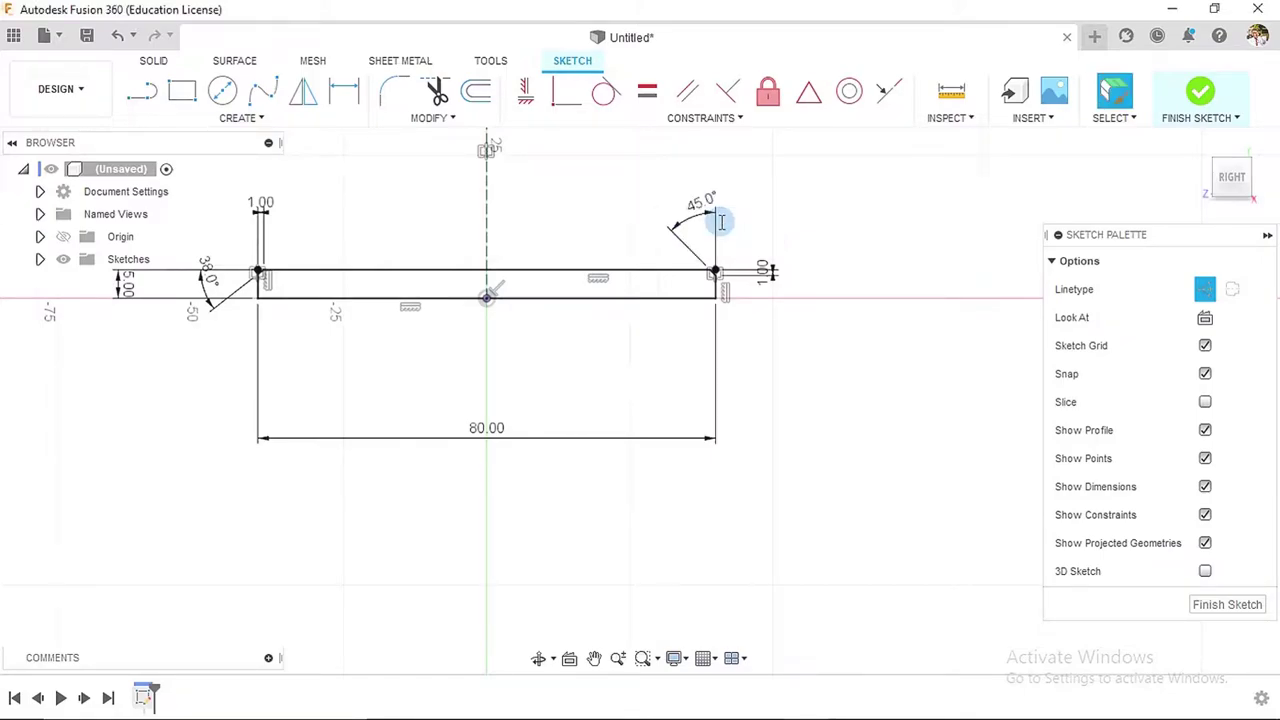
{"action": "double_click", "coordinate": [203, 285]}
{"action": "type", "text": "45"}
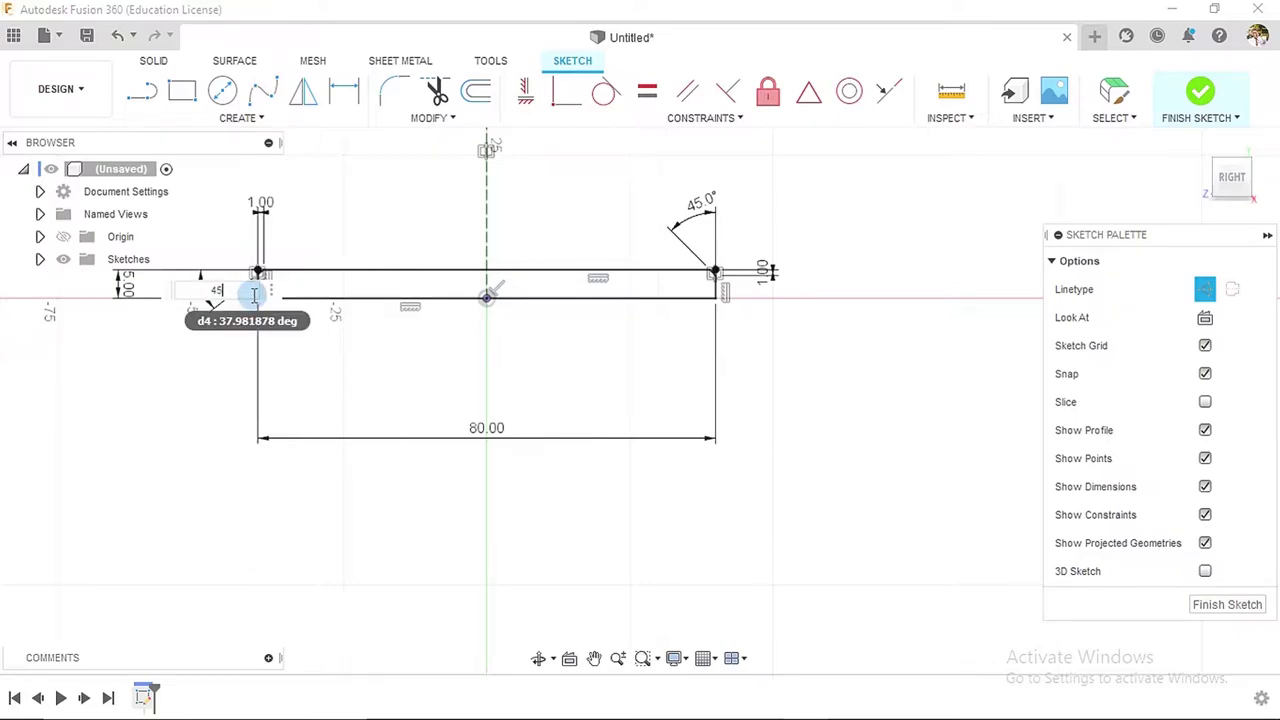
{"action": "key", "text": "Return"}
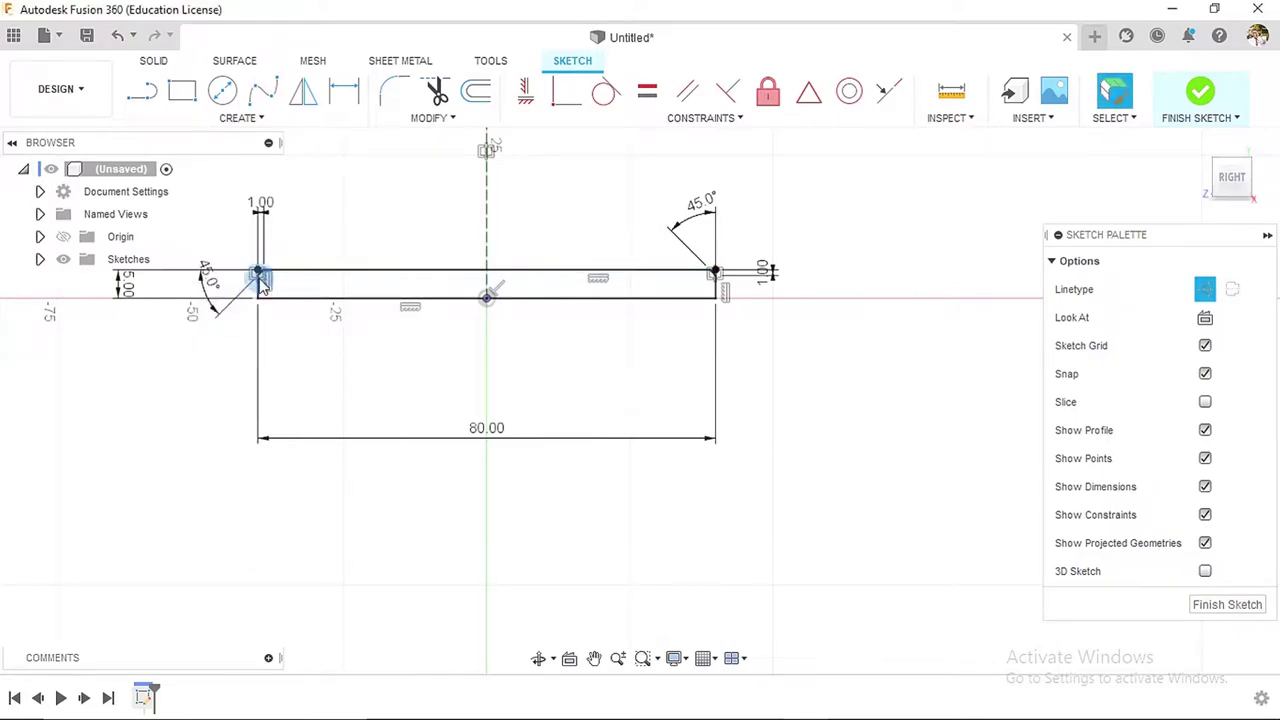
{"action": "scroll", "coordinate": [258, 275], "scroll_direction": "up", "scroll_amount": 8}
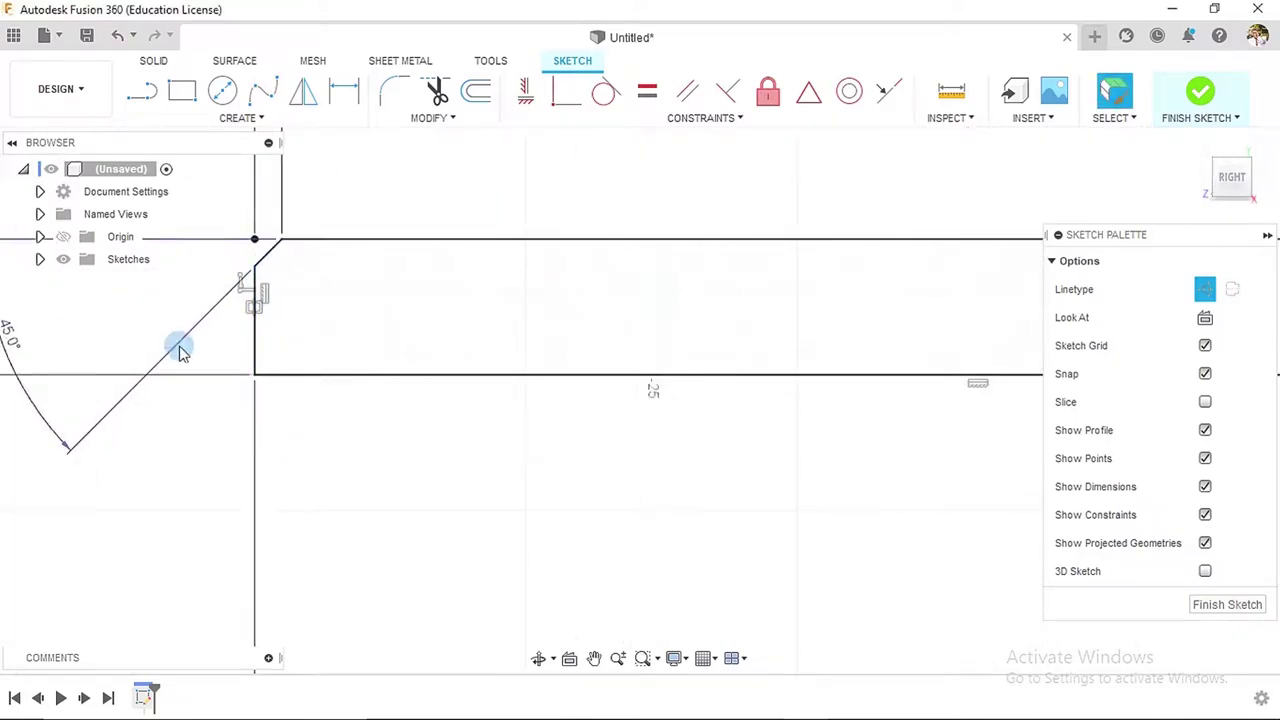
{"action": "scroll", "coordinate": [251, 346], "scroll_direction": "down", "scroll_amount": 4}
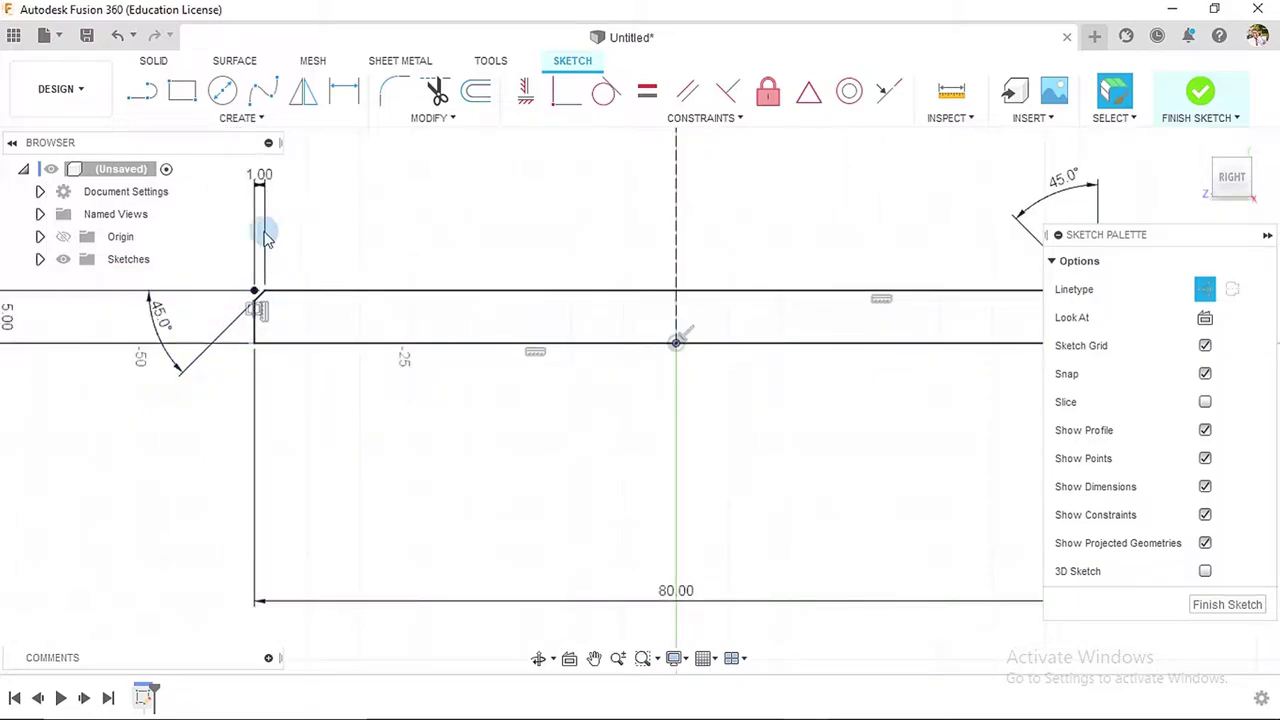
{"action": "scroll", "coordinate": [714, 243], "scroll_direction": "down", "scroll_amount": 4}
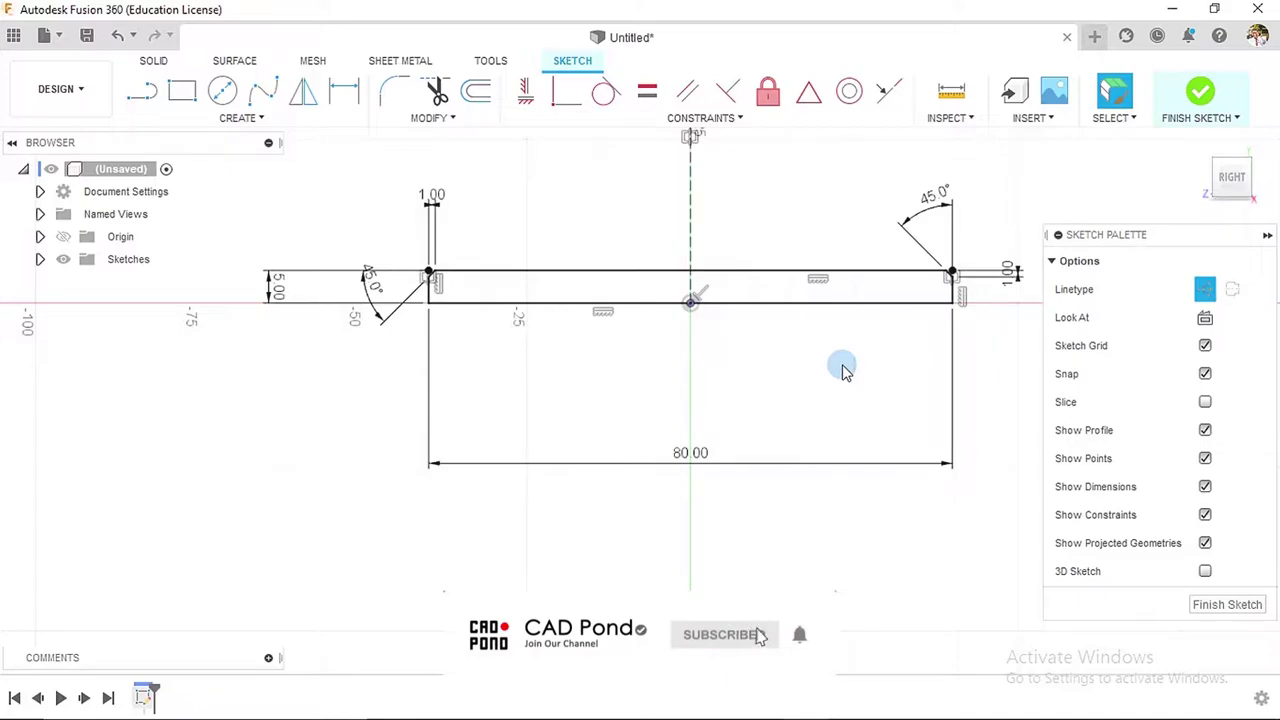
{"action": "left_click", "coordinate": [1200, 92]}
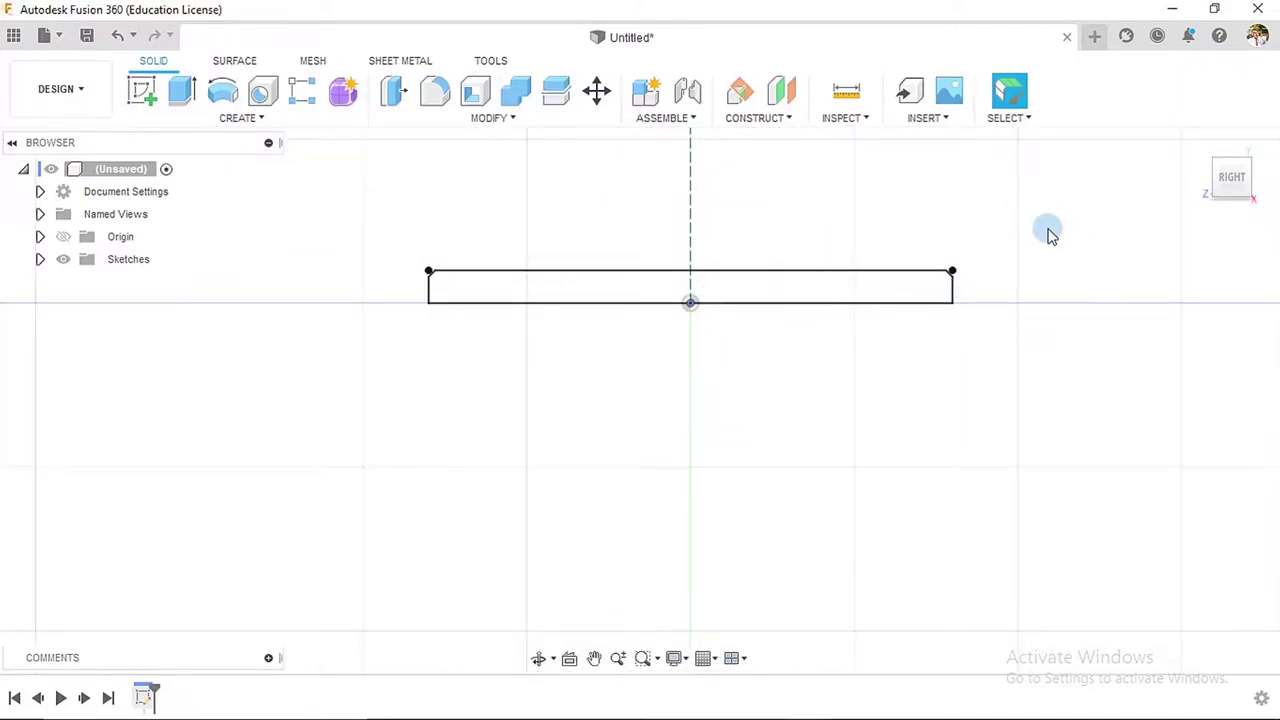
- Revolve the chamfered profile 360° about its long edge as a new body
{"action": "left_click", "coordinate": [1199, 143]}
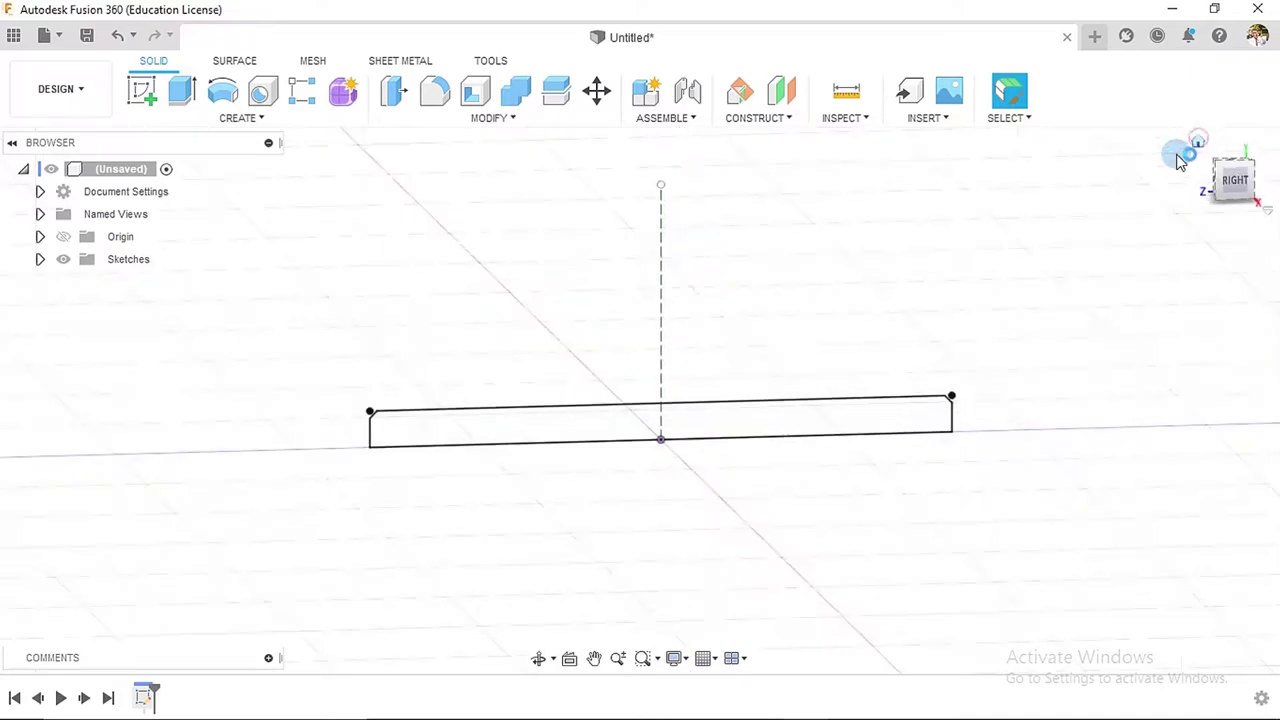
{"action": "left_click", "coordinate": [224, 94]}
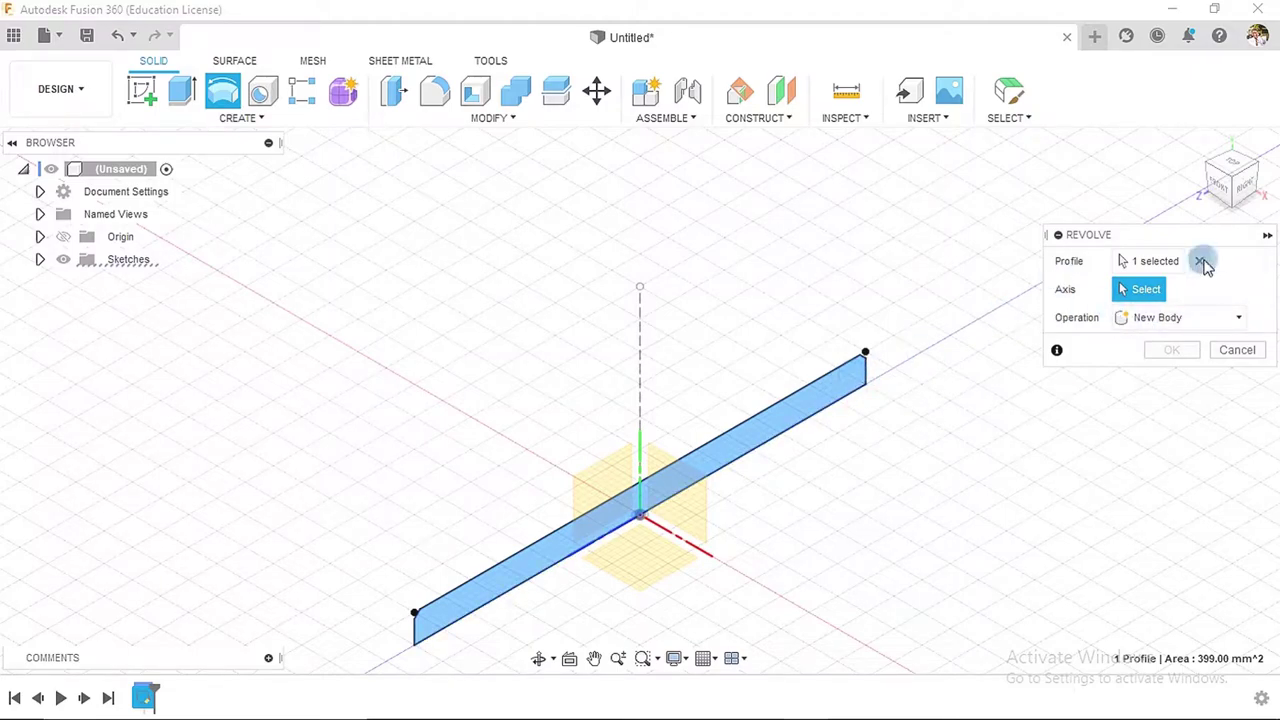
{"action": "left_click", "coordinate": [971, 368]}
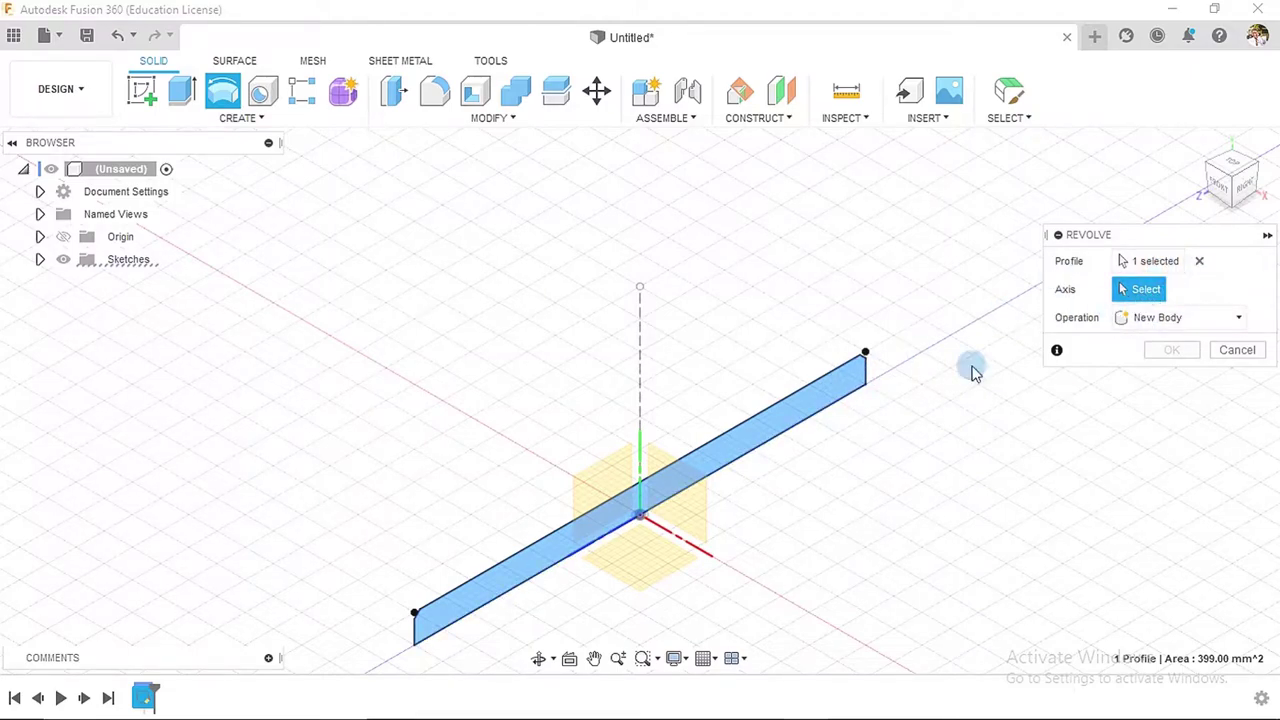
{"action": "left_click", "coordinate": [830, 410]}
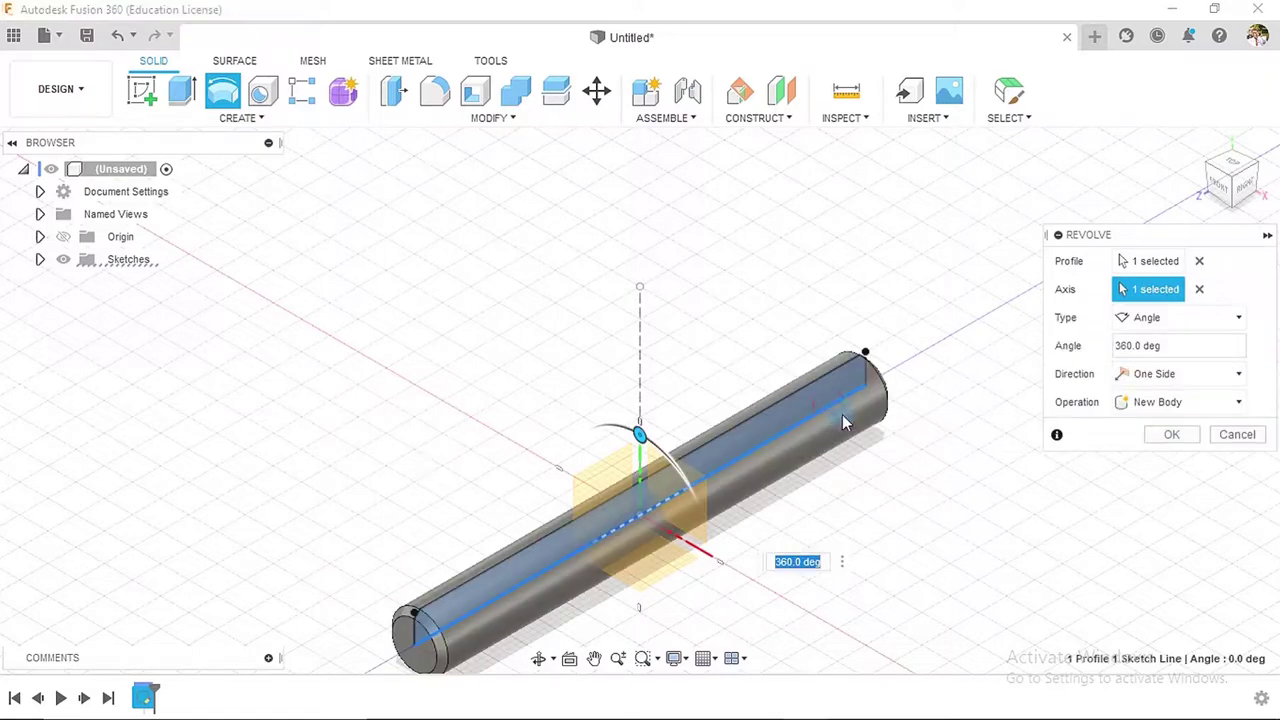
{"action": "left_click", "coordinate": [1170, 437]}
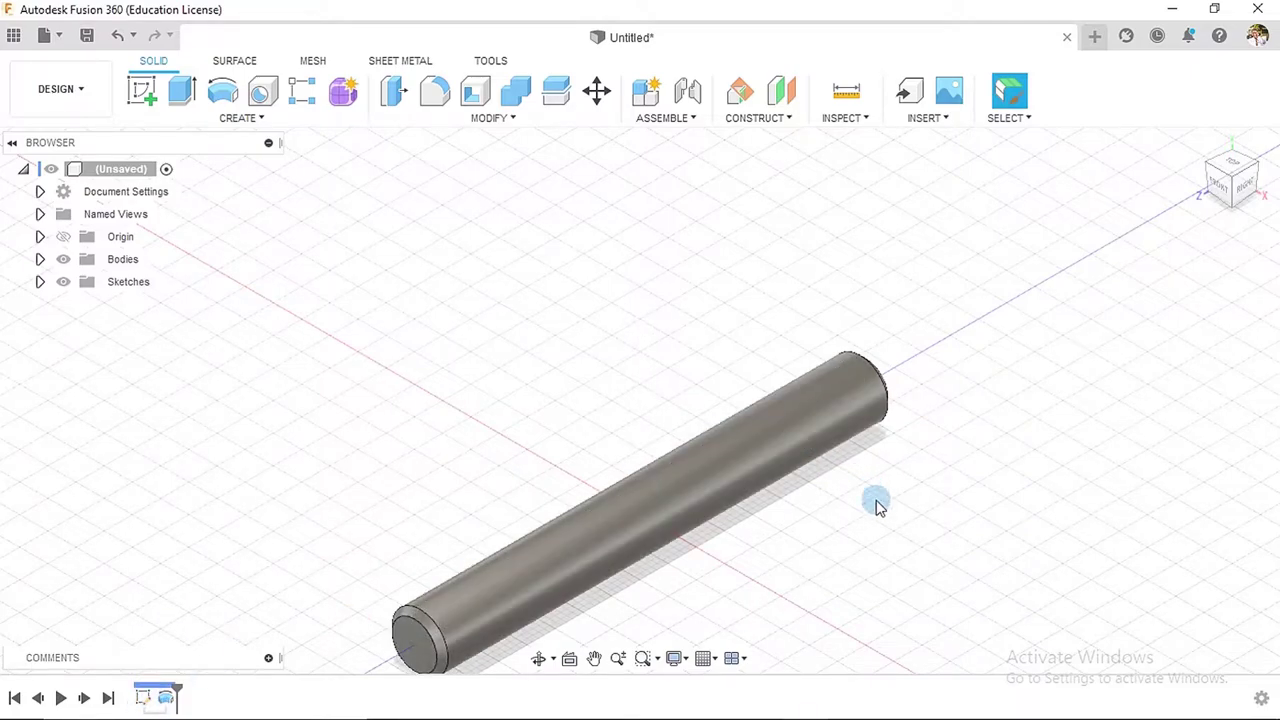
- Pan the view to move the revolved cylinder upward
{"action": "middle_click_drag", "start_coordinate": [888, 520], "coordinate": [868, 342]}
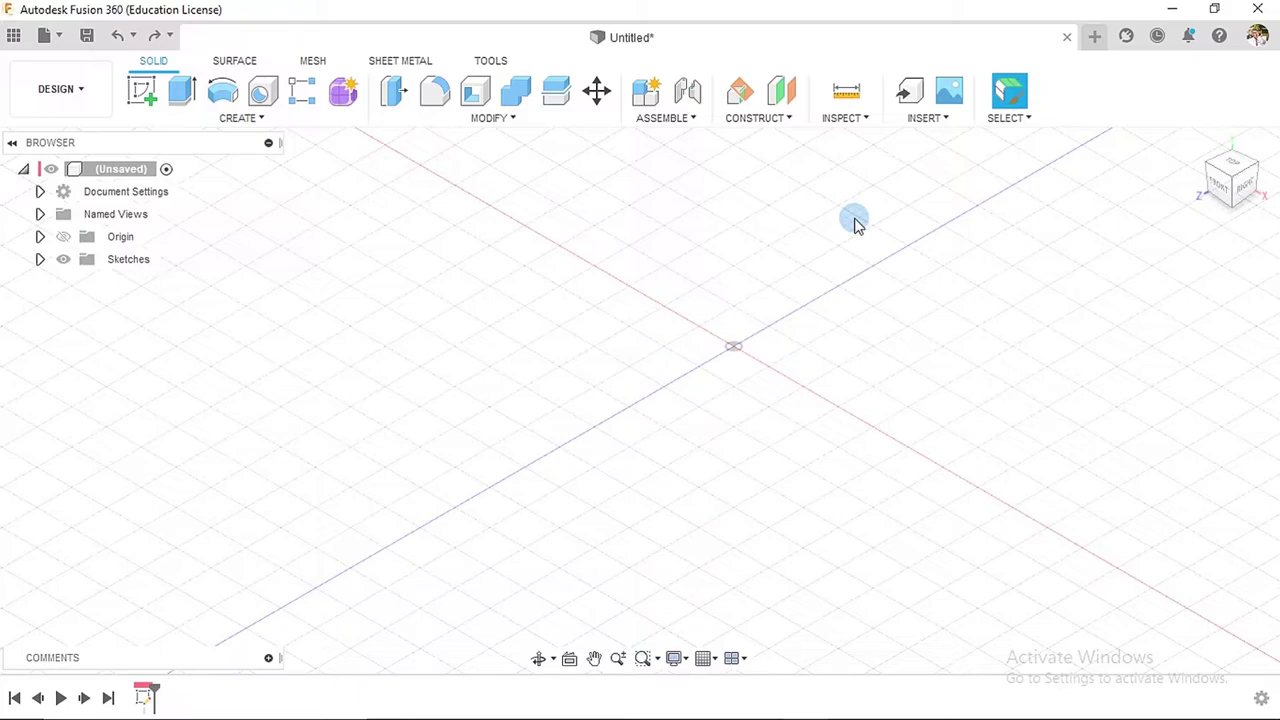
- Open the McMaster-Carr catalogue at Fastening & Joining > Rivets, filtered to Metric
{"action": "left_click", "coordinate": [925, 119]}
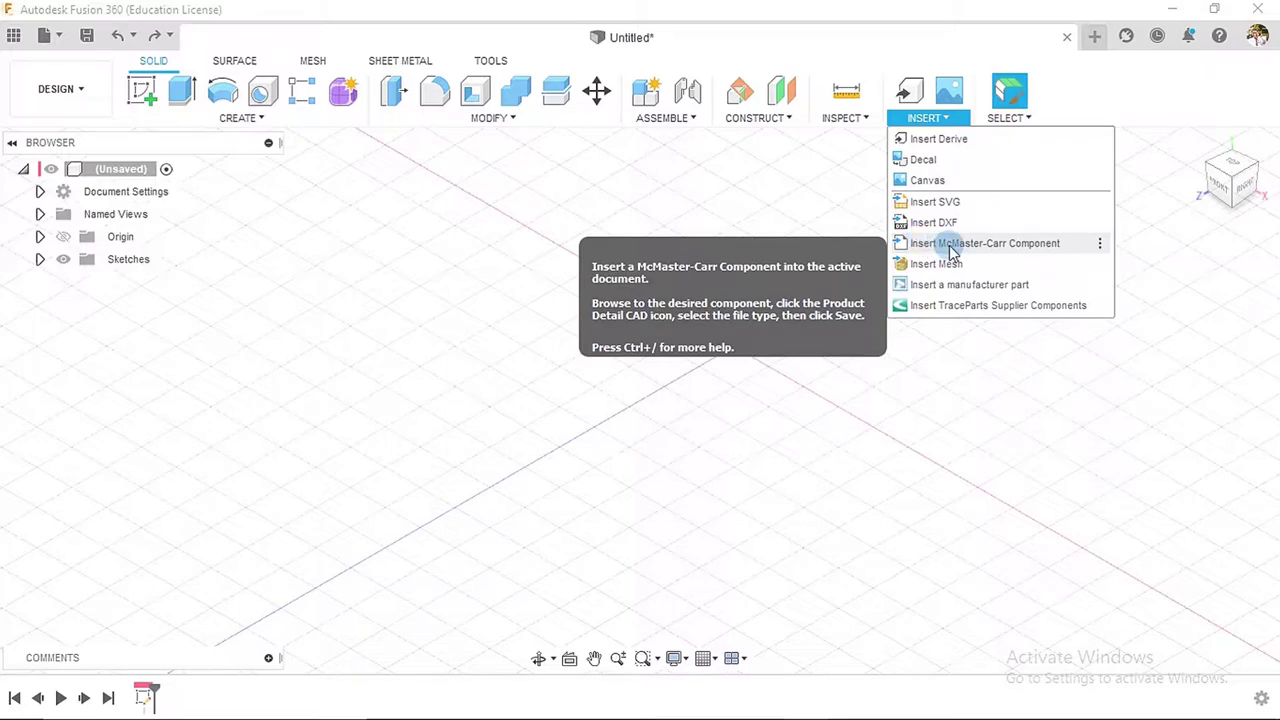
{"action": "left_click", "coordinate": [950, 245]}
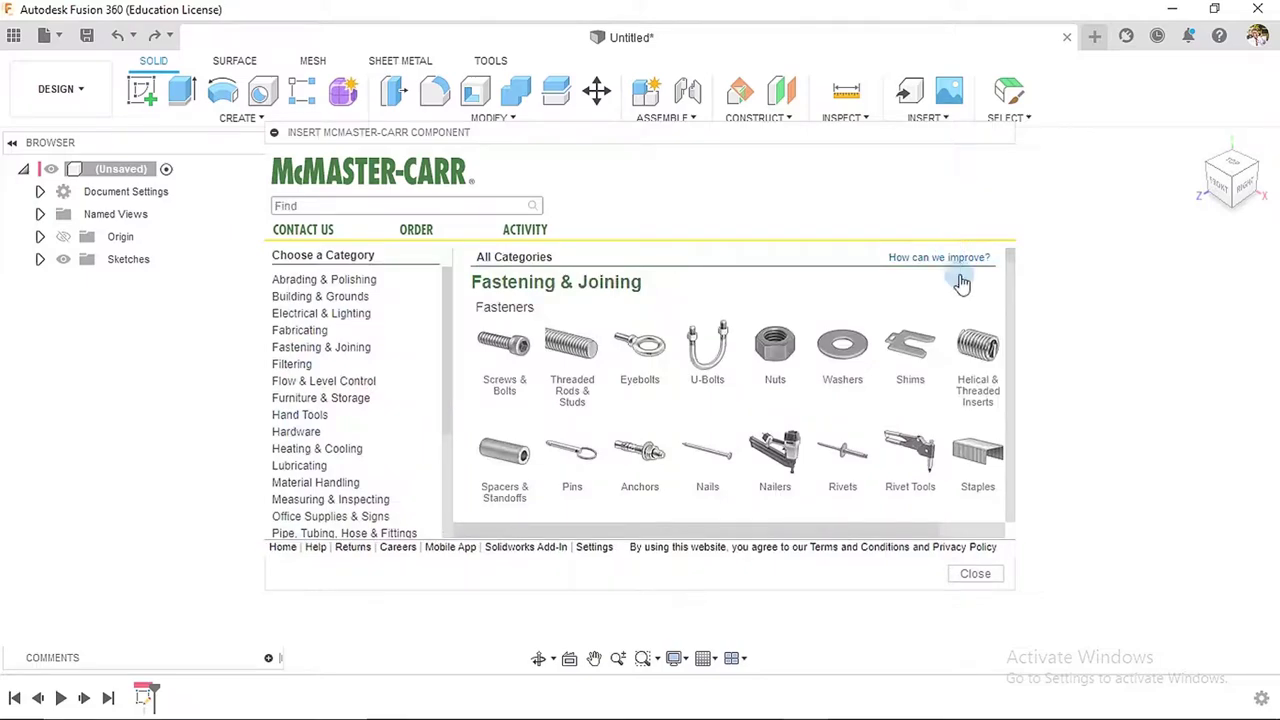
{"action": "scroll", "coordinate": [333, 335], "scroll_direction": "down", "scroll_amount": 5}
{"action": "left_click", "coordinate": [333, 348]}
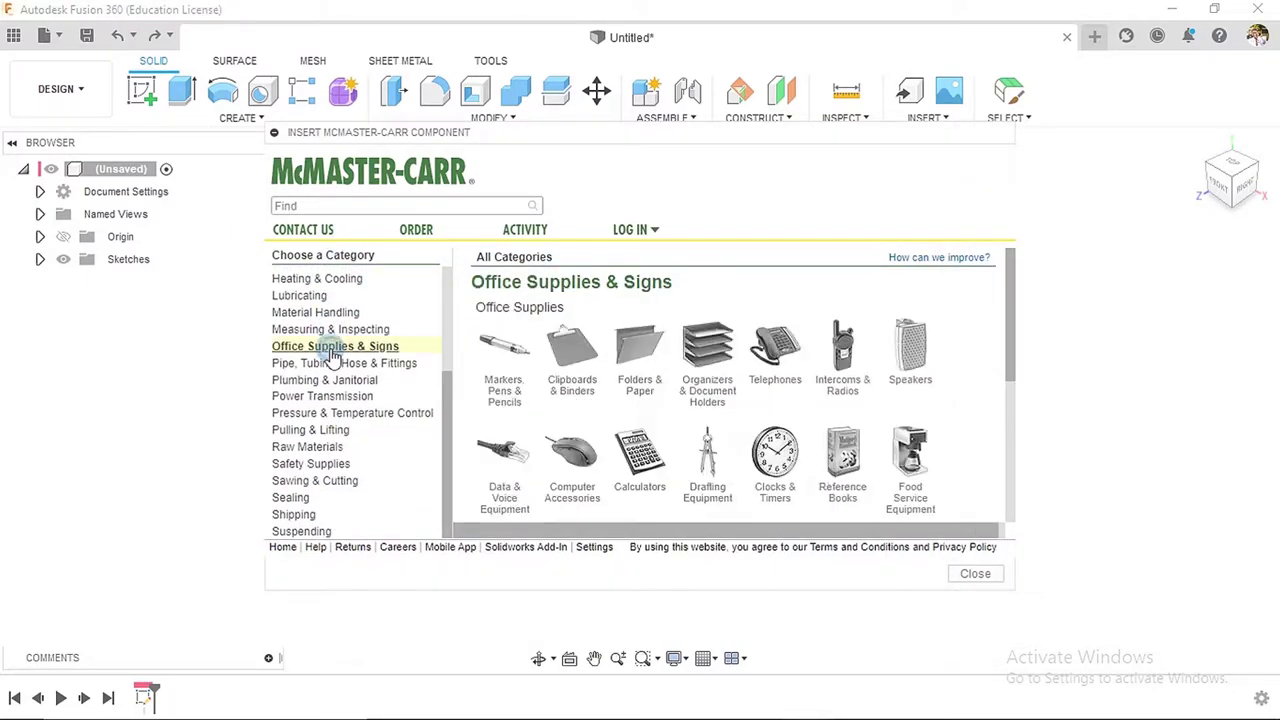
{"action": "scroll", "coordinate": [333, 356], "scroll_direction": "up", "scroll_amount": 3}
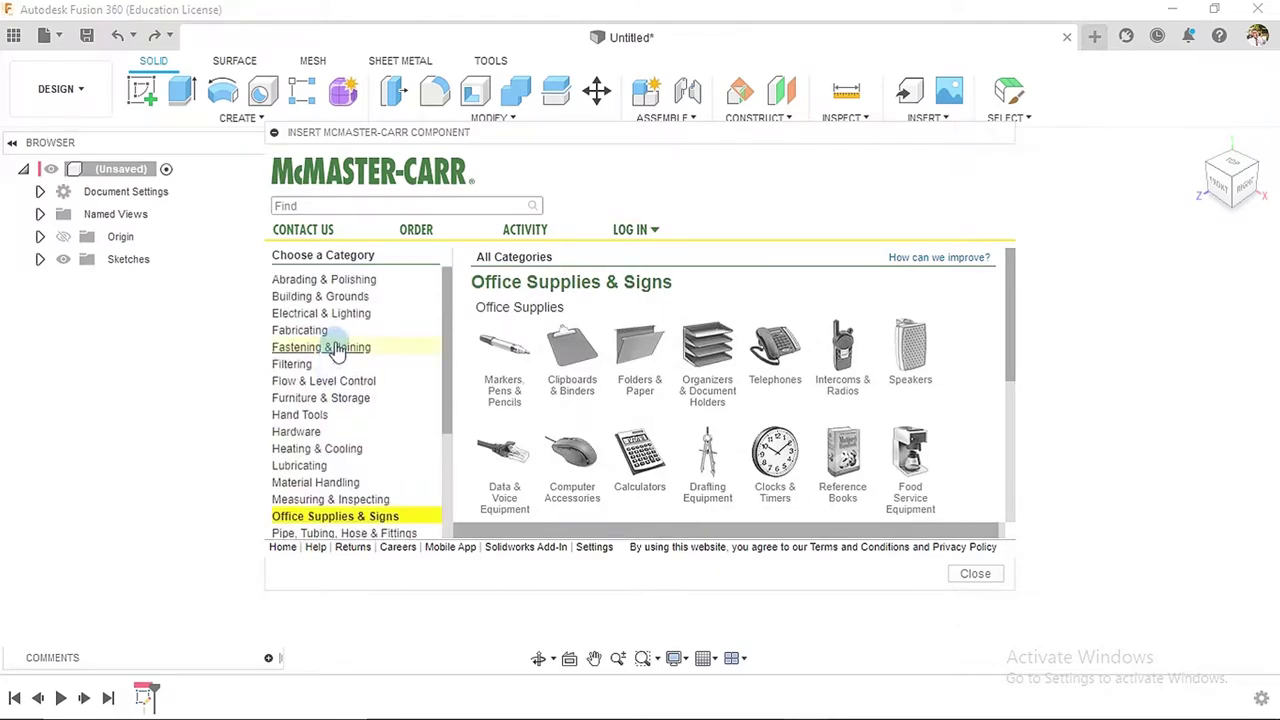
{"action": "left_click", "coordinate": [321, 204]}
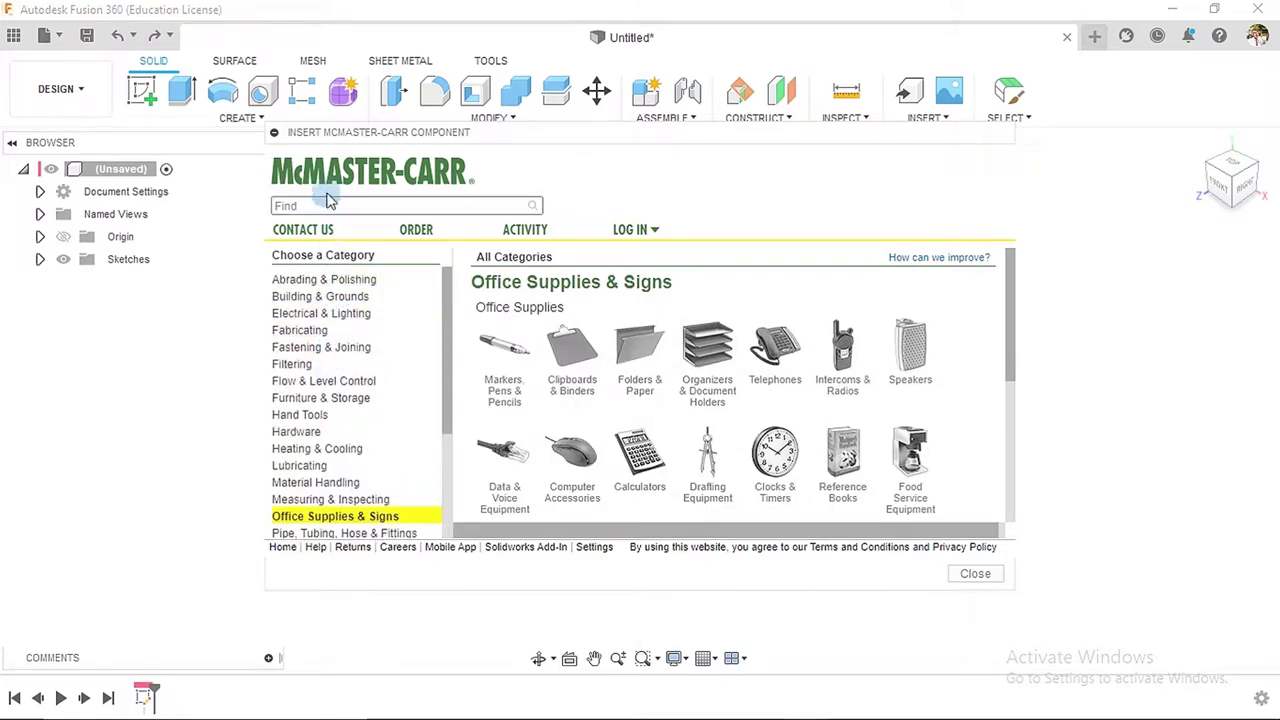
{"action": "left_click", "coordinate": [328, 175]}
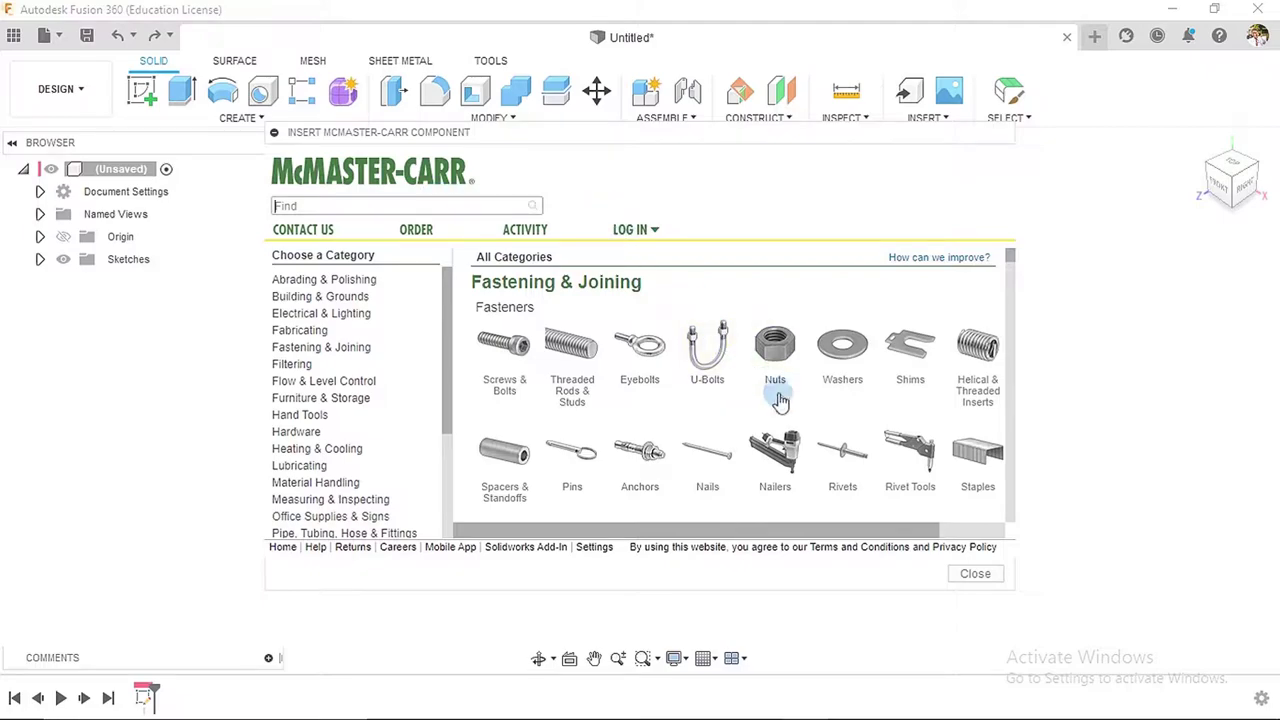
{"action": "left_click", "coordinate": [845, 455]}
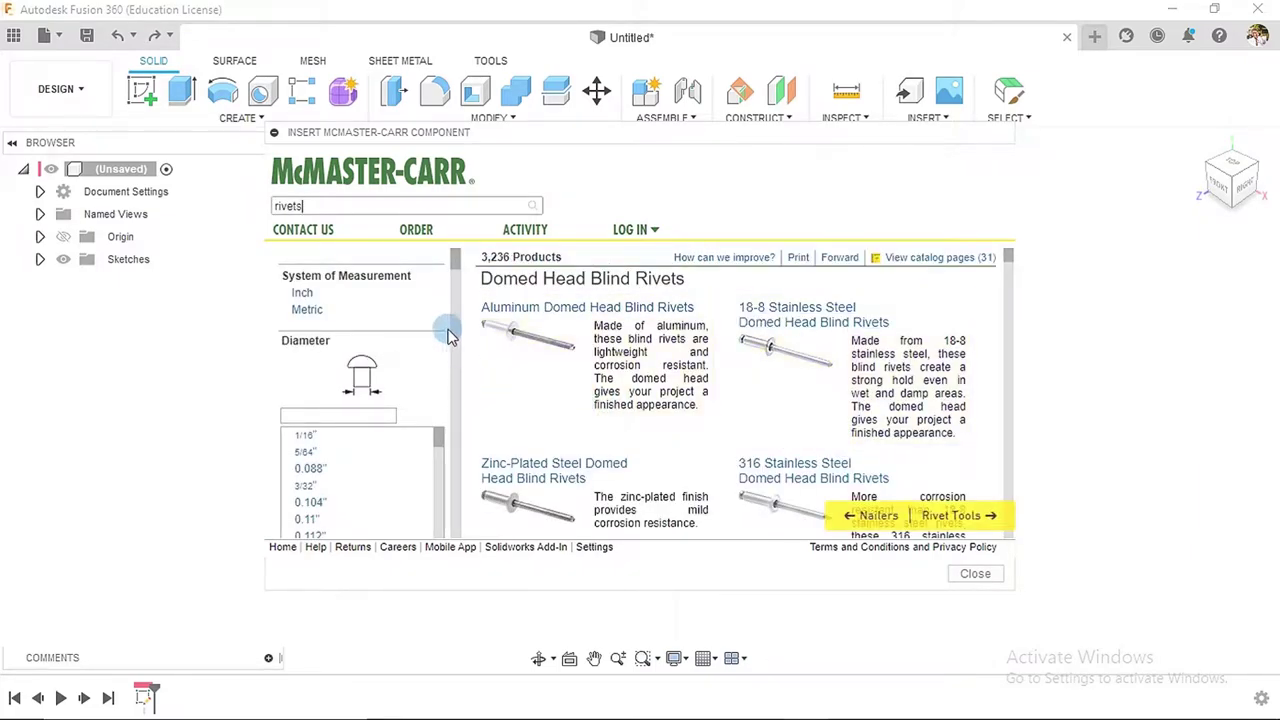
{"action": "left_click", "coordinate": [310, 312]}
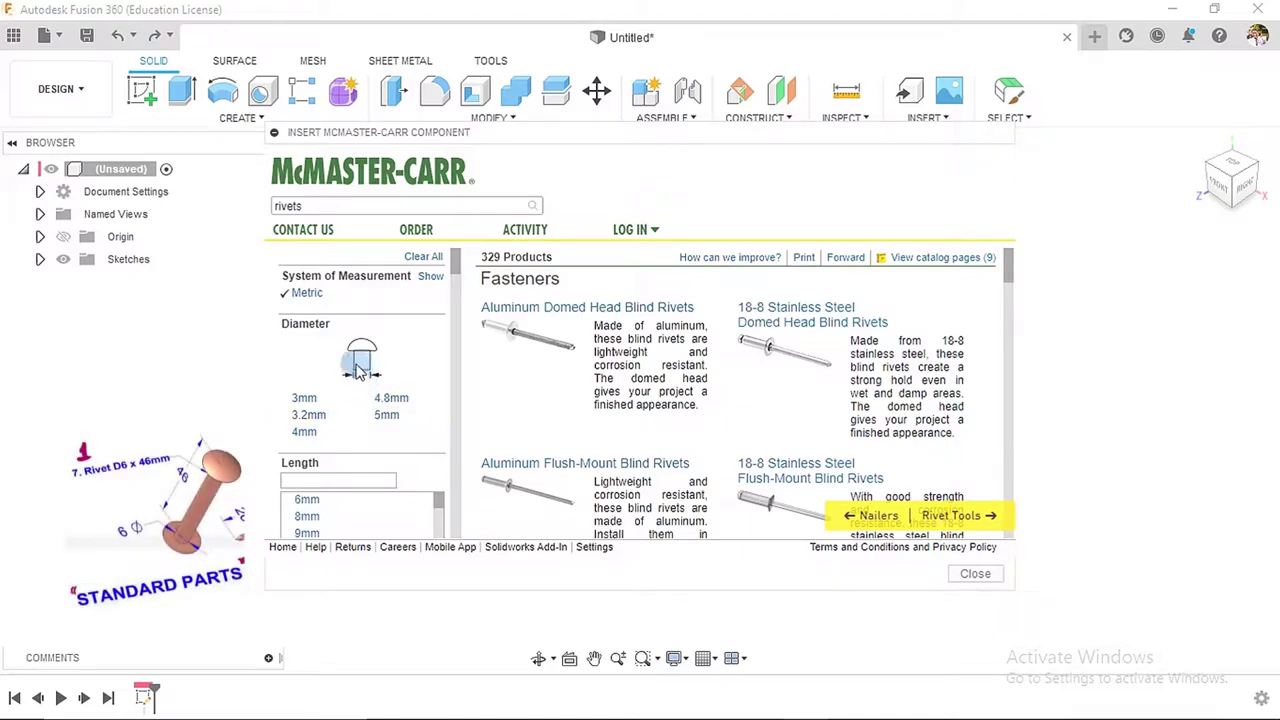
- Filter the metric rivets to 5 mm diameter and 50 mm length
{"action": "left_click", "coordinate": [388, 415]}
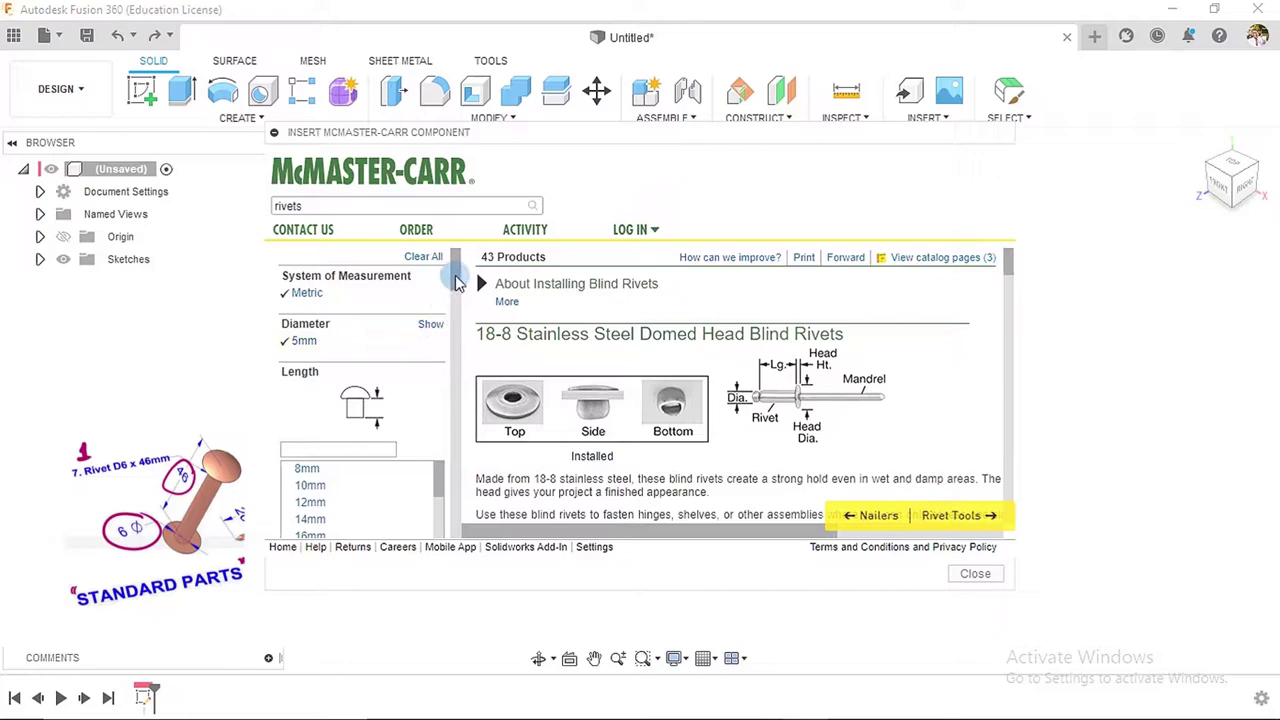
{"action": "left_click_drag", "start_coordinate": [456, 270], "coordinate": [457, 285]}
{"action": "scroll", "coordinate": [456, 285], "scroll_direction": "down", "scroll_amount": 2}
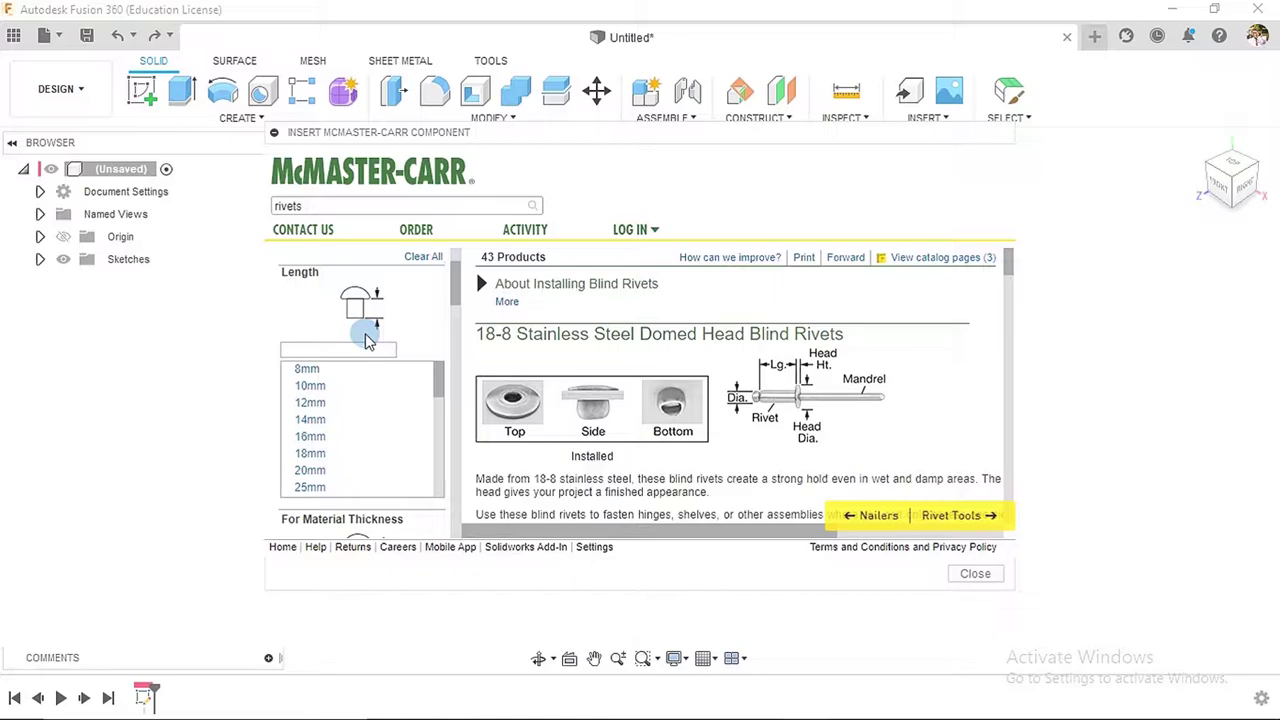
{"action": "scroll", "coordinate": [372, 415], "scroll_direction": "down", "scroll_amount": 3}
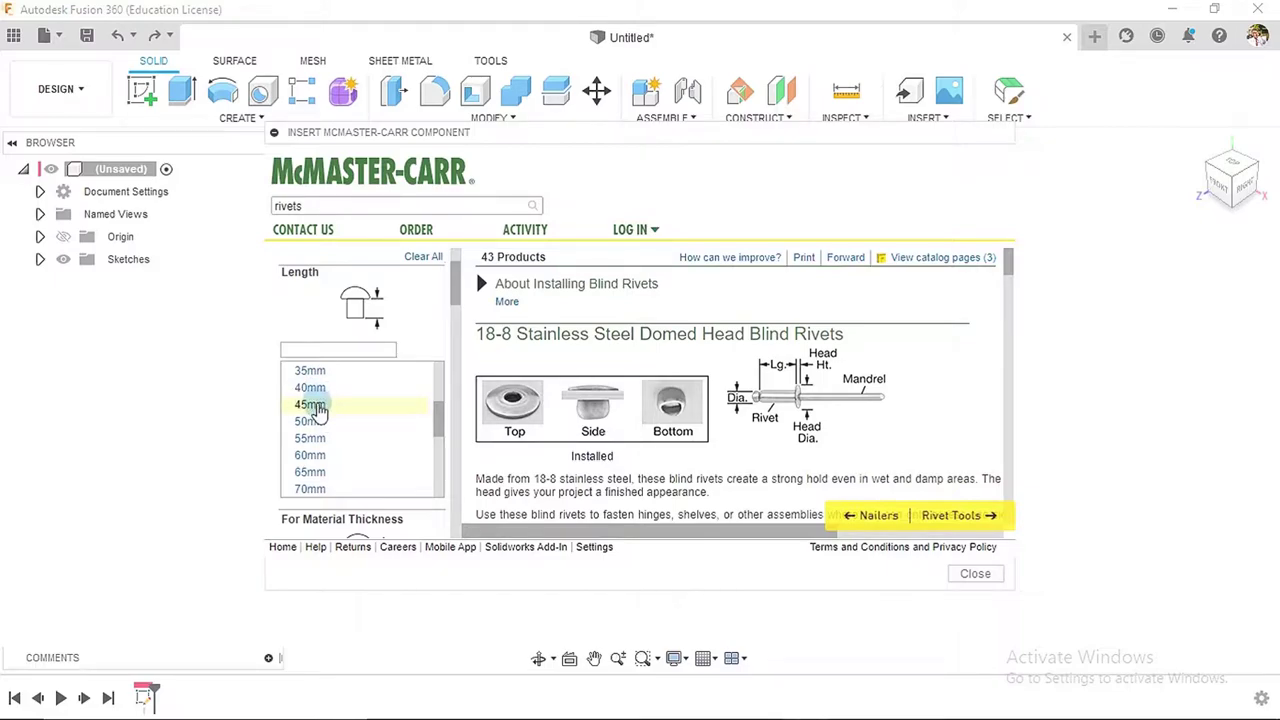
{"action": "left_click", "coordinate": [314, 423]}
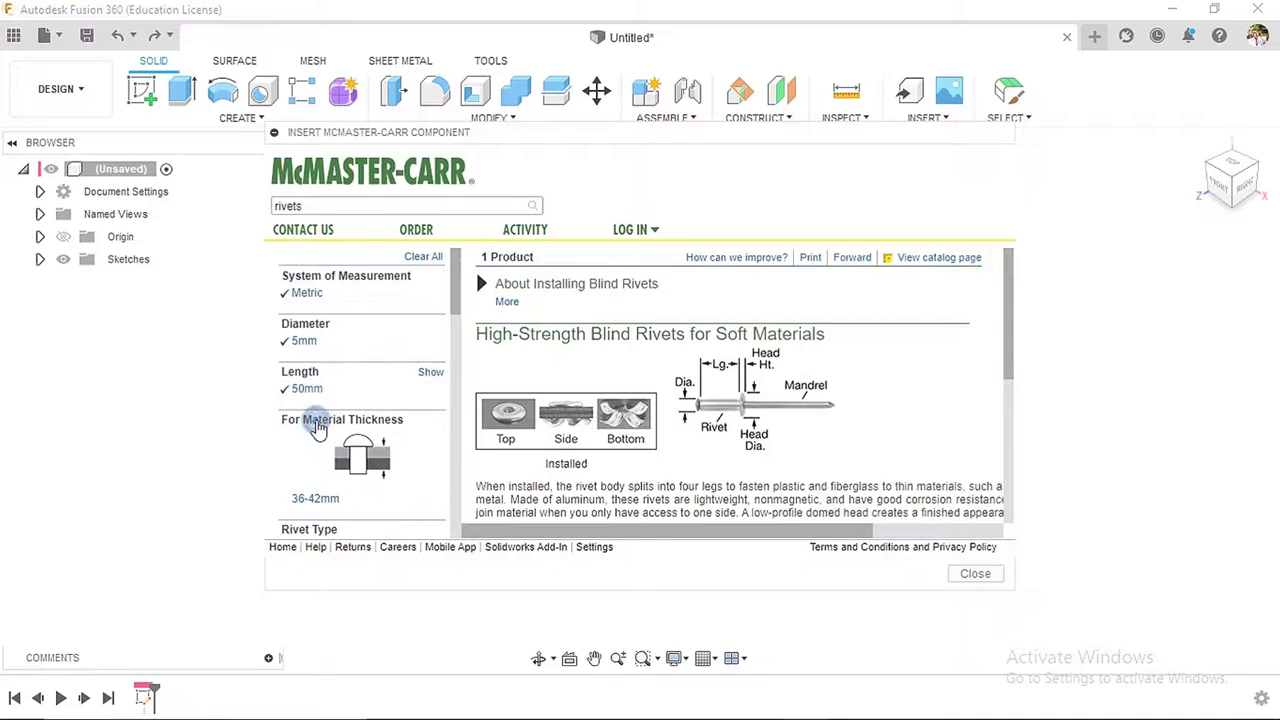
- Swap the 50 mm length filter for 55 mm, leaving a single rivet product
{"action": "scroll", "coordinate": [830, 388], "scroll_direction": "up", "scroll_amount": 5}
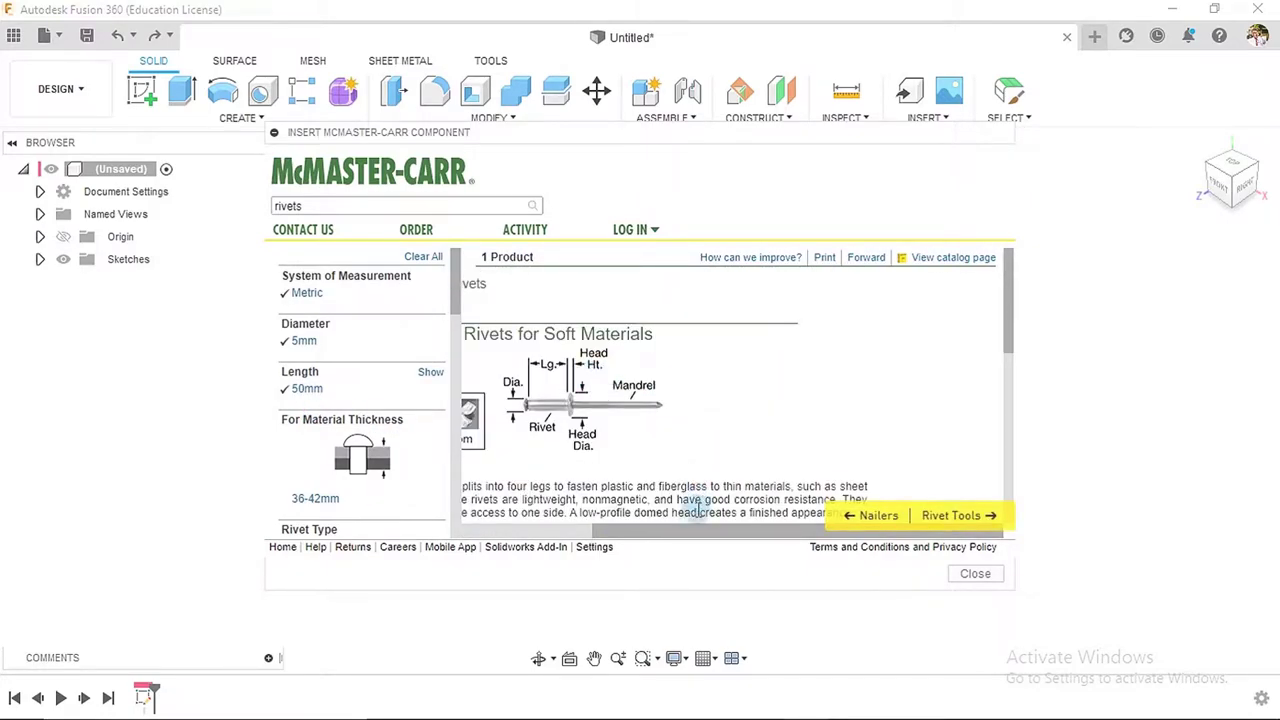
{"action": "left_click_drag", "start_coordinate": [689, 531], "coordinate": [533, 540]}
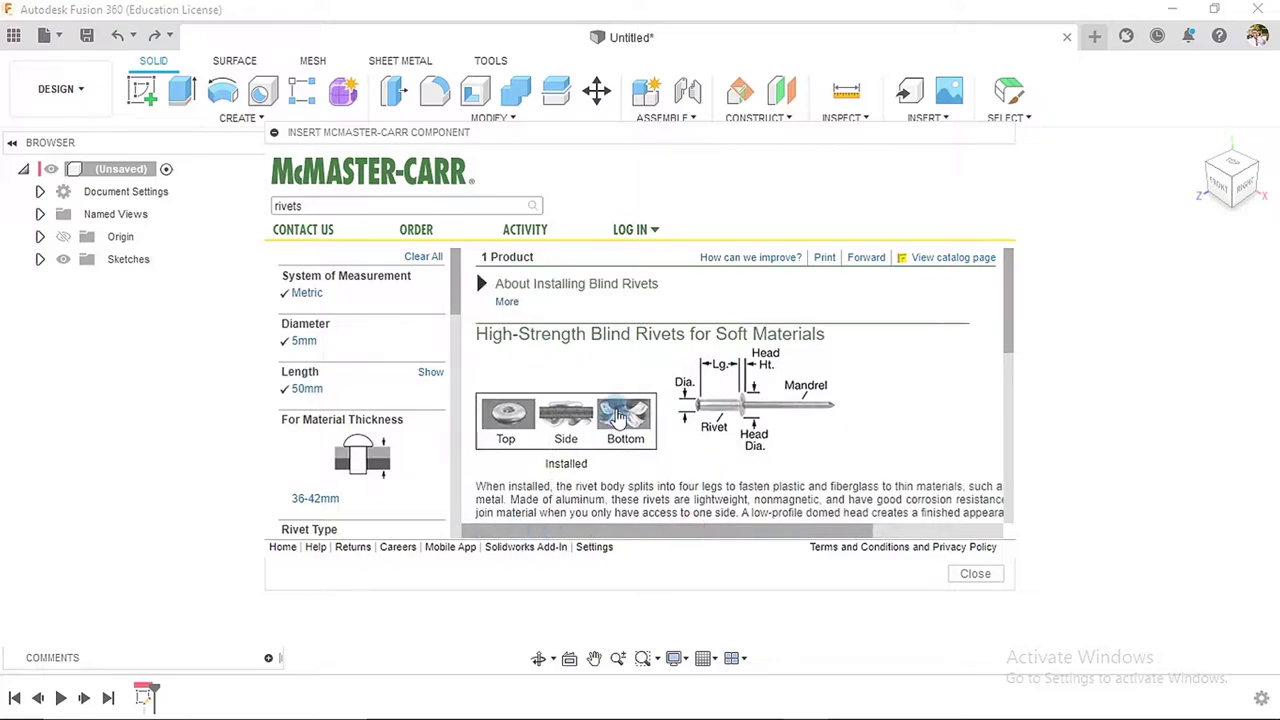
{"action": "mouse_move", "coordinate": [606, 417]}
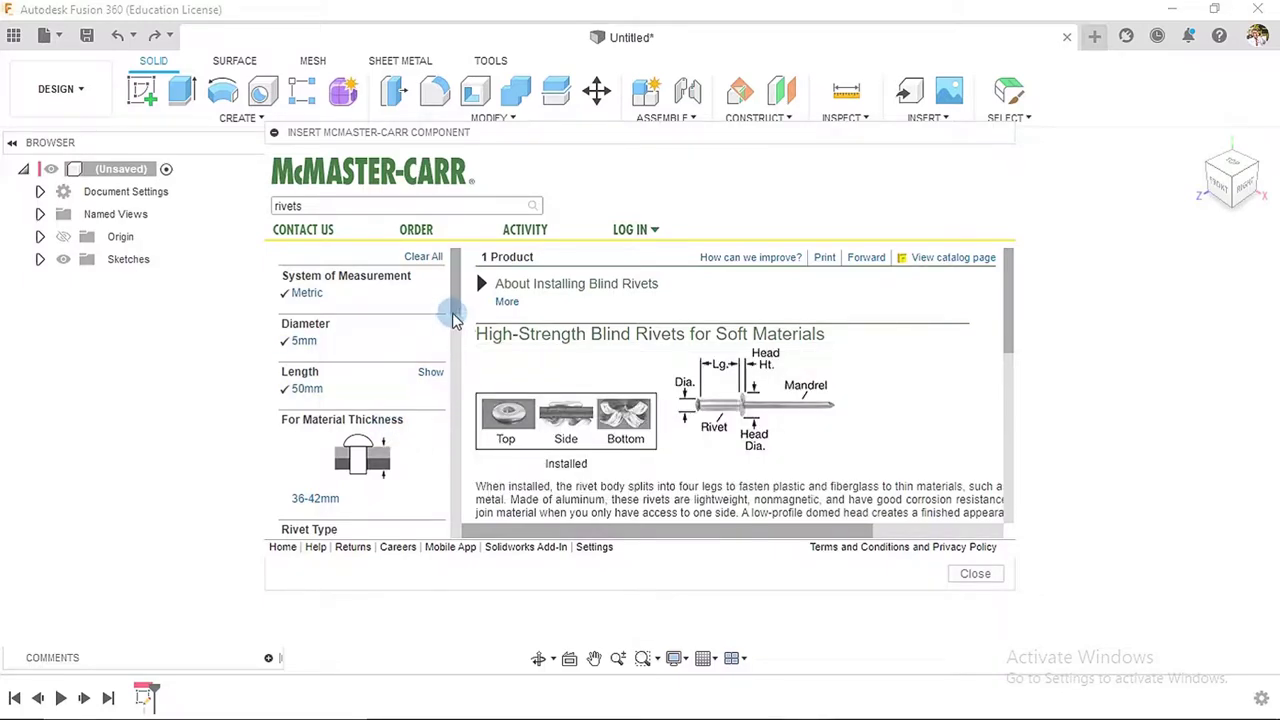
{"action": "scroll", "coordinate": [456, 305], "scroll_direction": "down", "scroll_amount": 1}
{"action": "scroll", "coordinate": [456, 310], "scroll_direction": "down", "scroll_amount": 1}
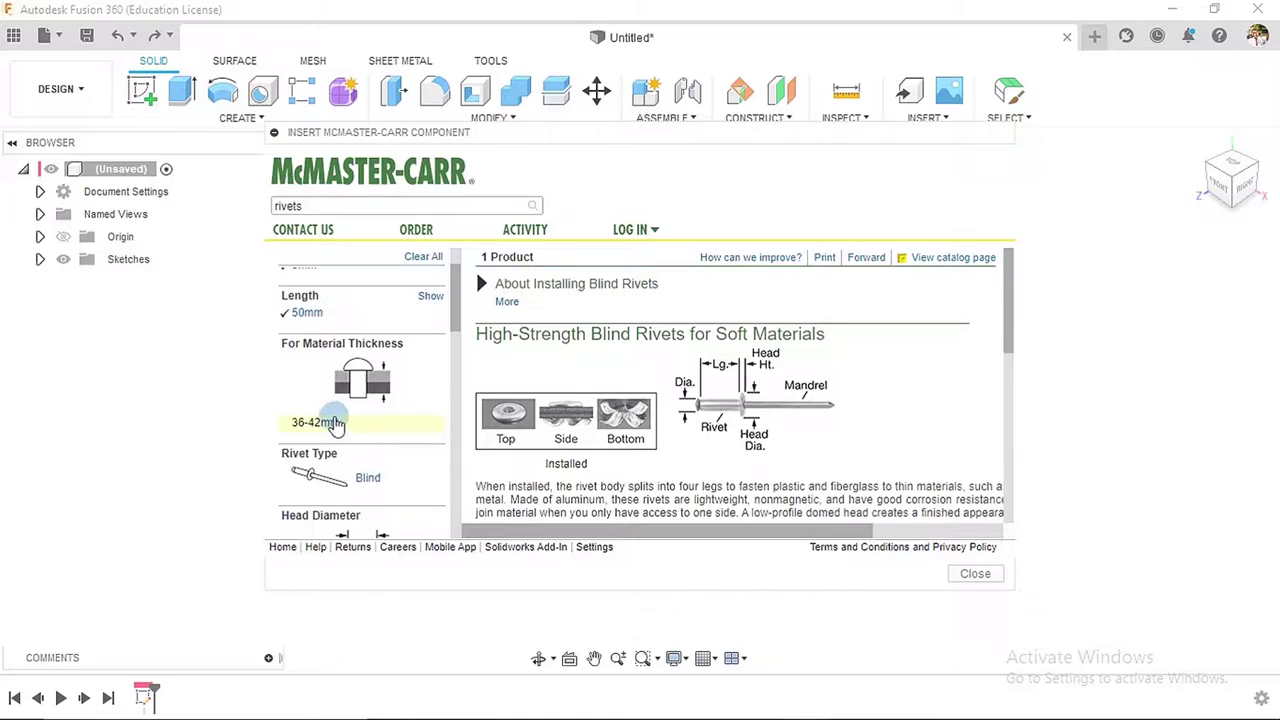
{"action": "left_click", "coordinate": [308, 313]}
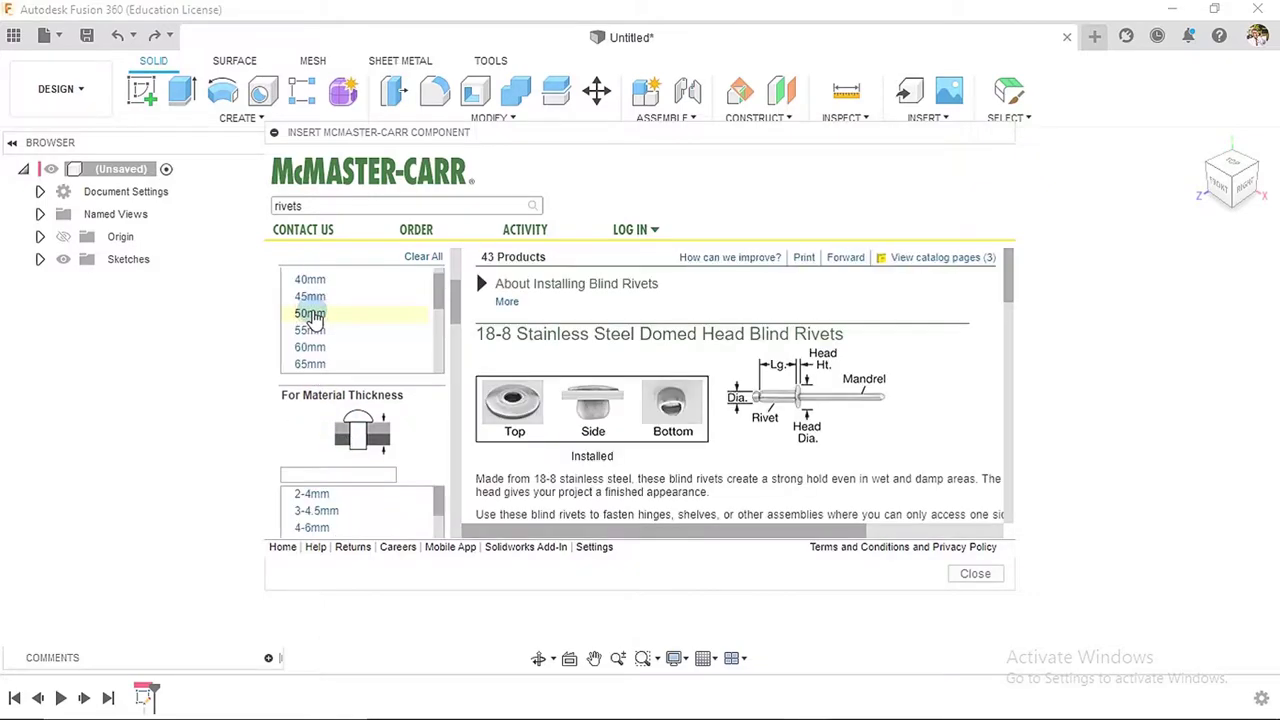
{"action": "left_click", "coordinate": [310, 331]}
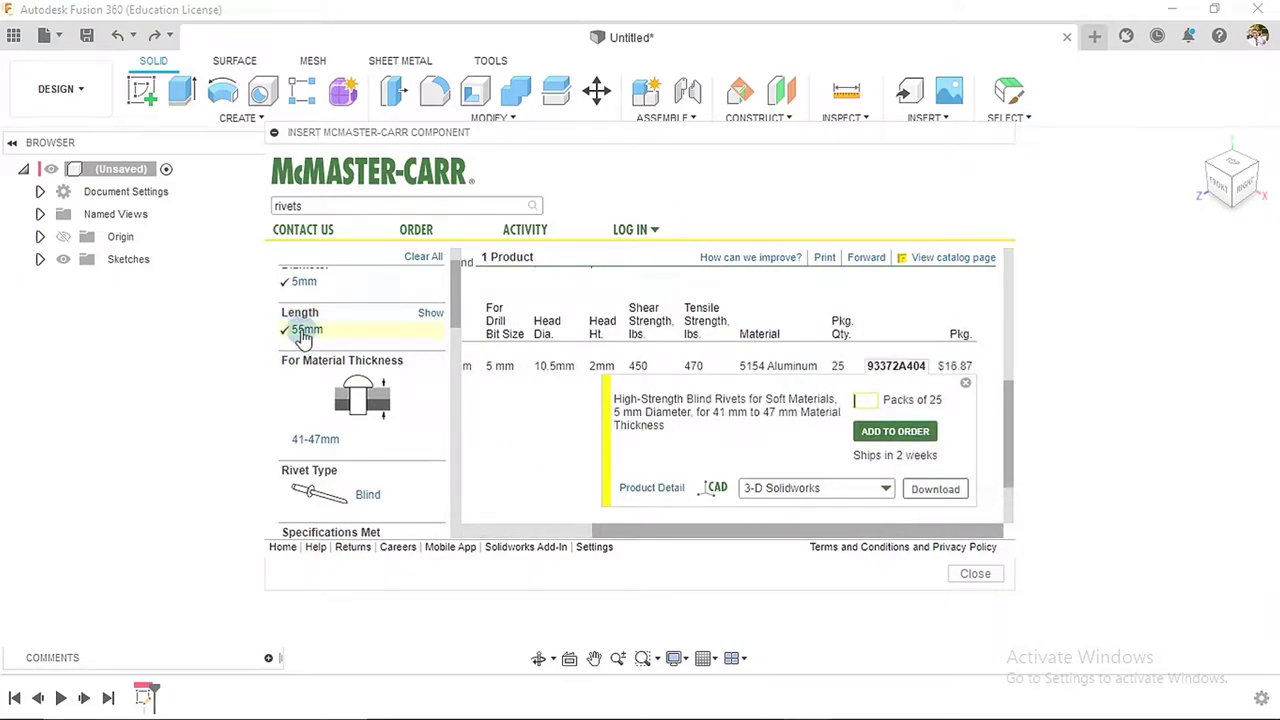
- Filter to 41-47 mm material thickness and download the rivet as a 3-D STEP model
{"action": "left_click", "coordinate": [330, 440]}
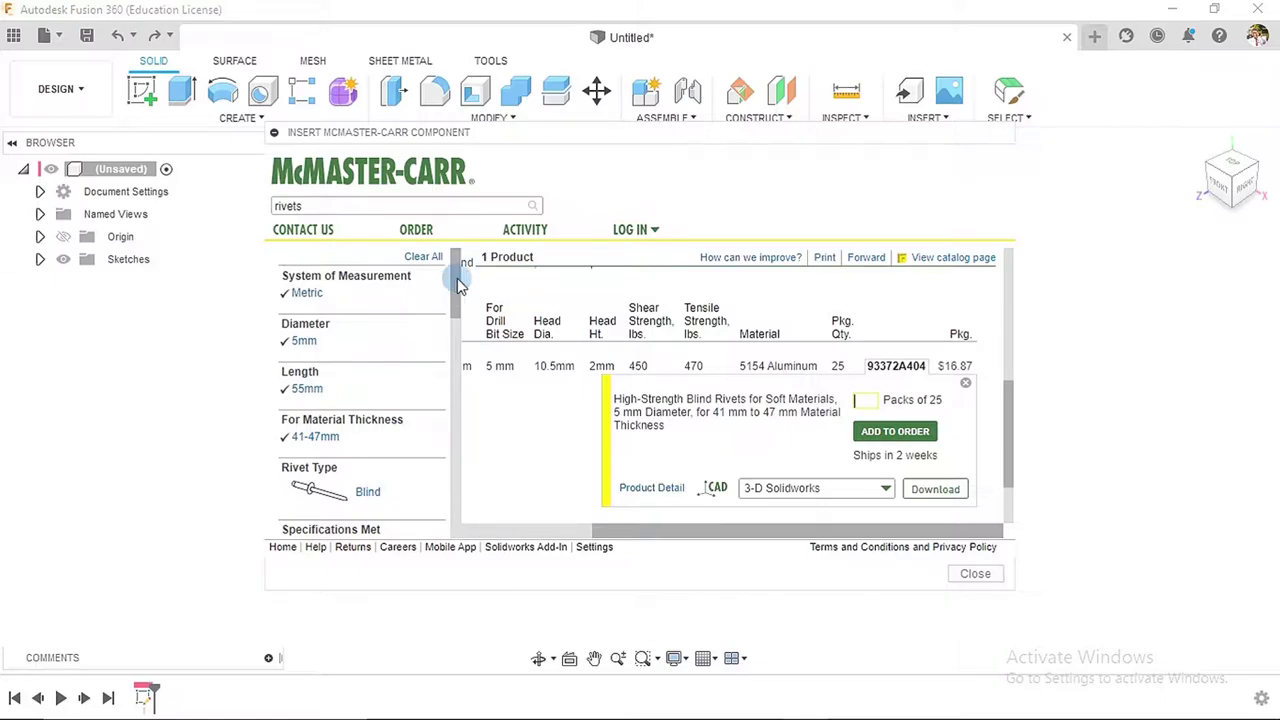
{"action": "scroll", "coordinate": [457, 310], "scroll_direction": "down", "scroll_amount": 3}
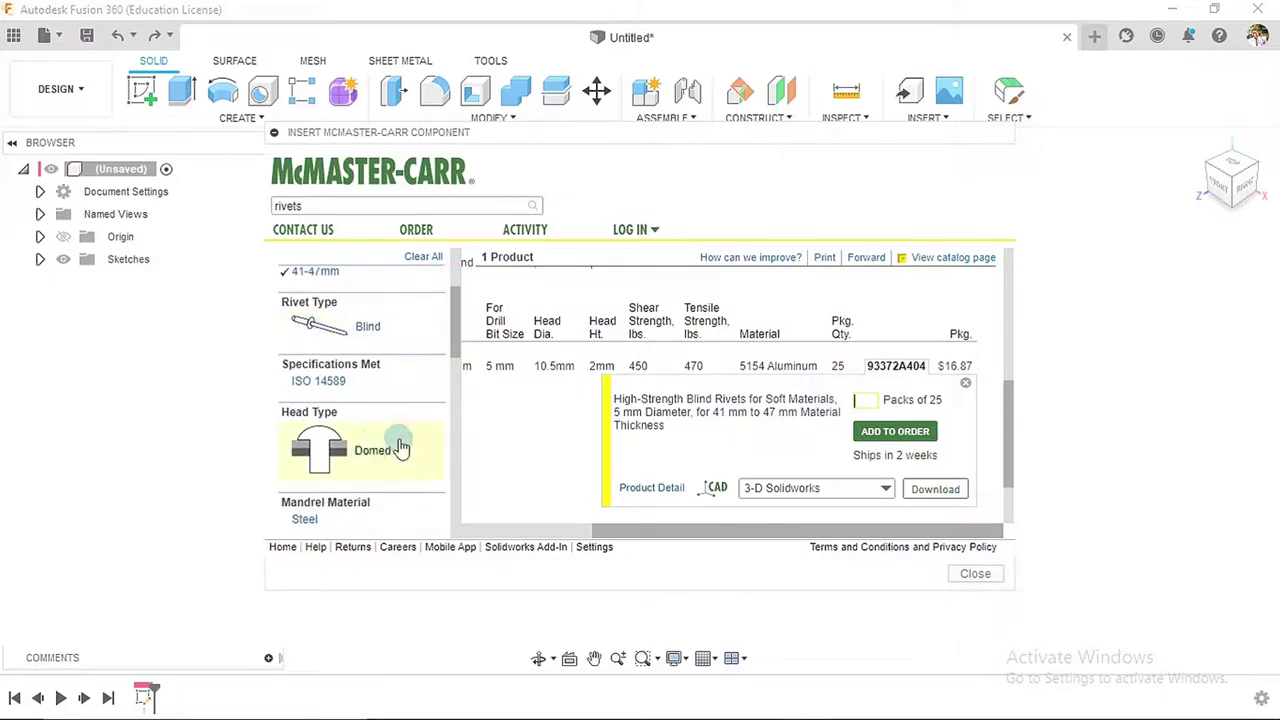
{"action": "scroll", "coordinate": [380, 410], "scroll_direction": "up", "scroll_amount": 2}
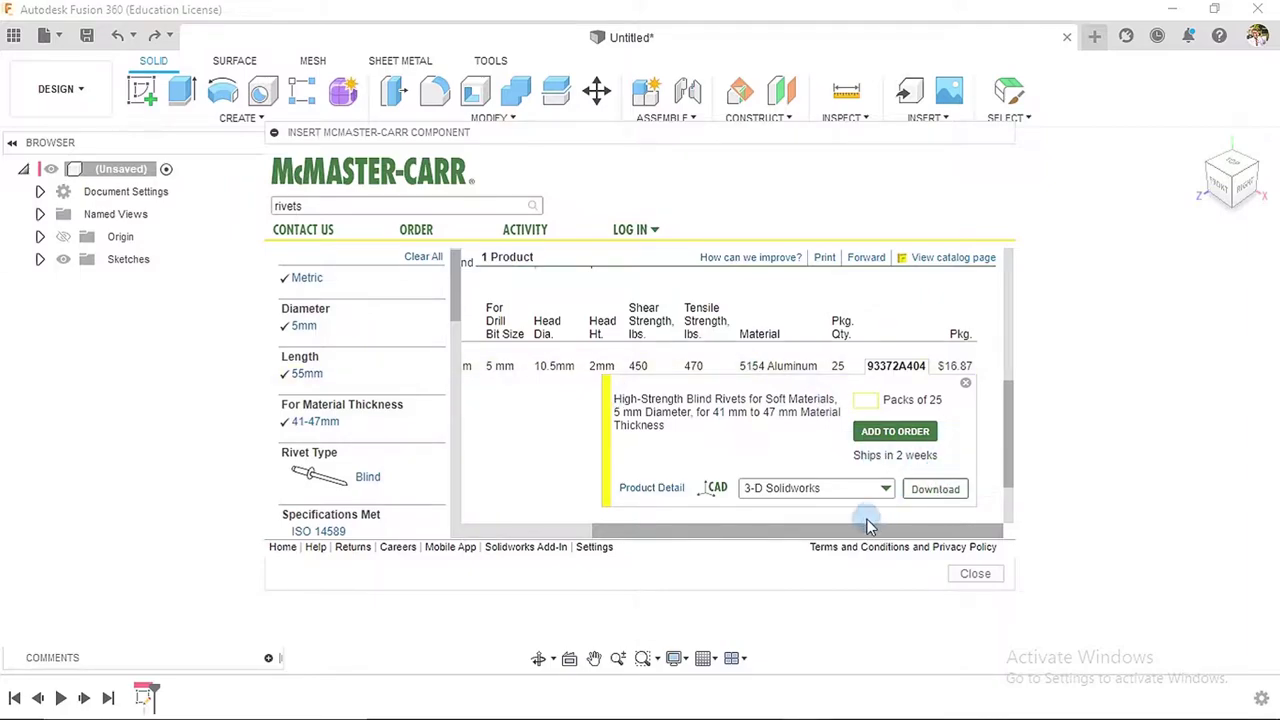
{"action": "left_click_drag", "start_coordinate": [857, 529], "coordinate": [668, 535]}
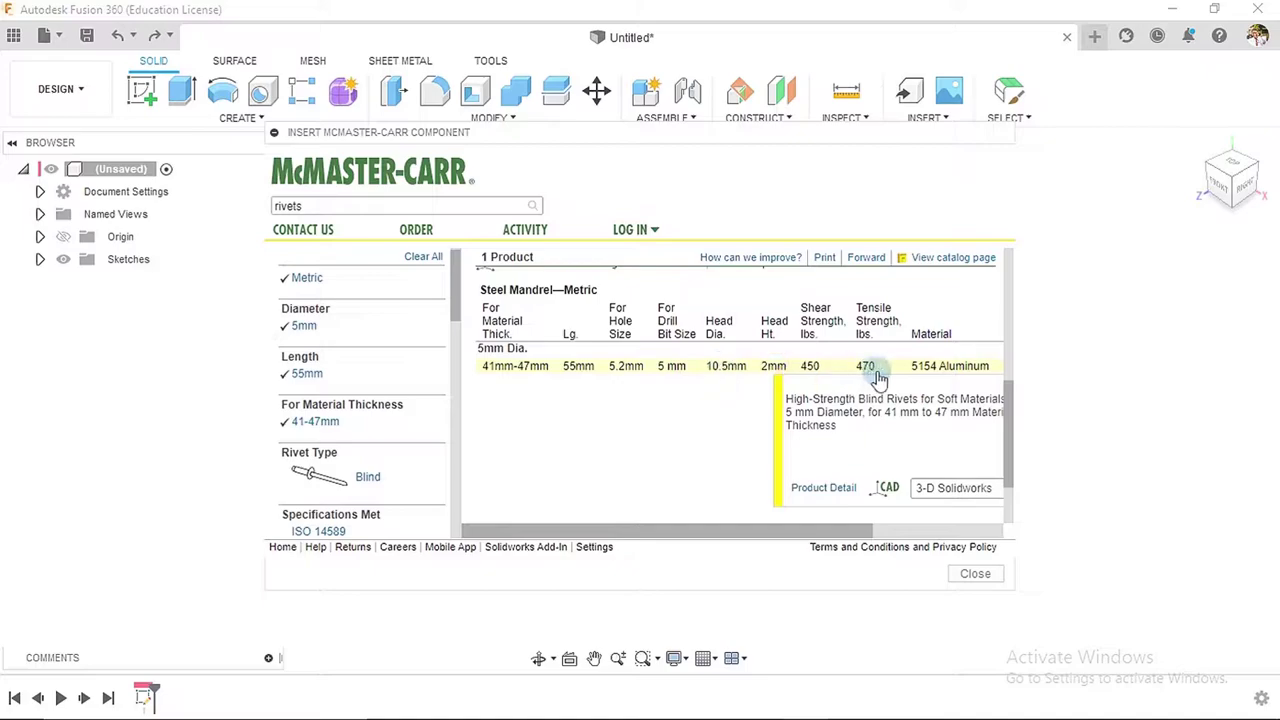
{"action": "left_click_drag", "start_coordinate": [745, 537], "coordinate": [873, 527]}
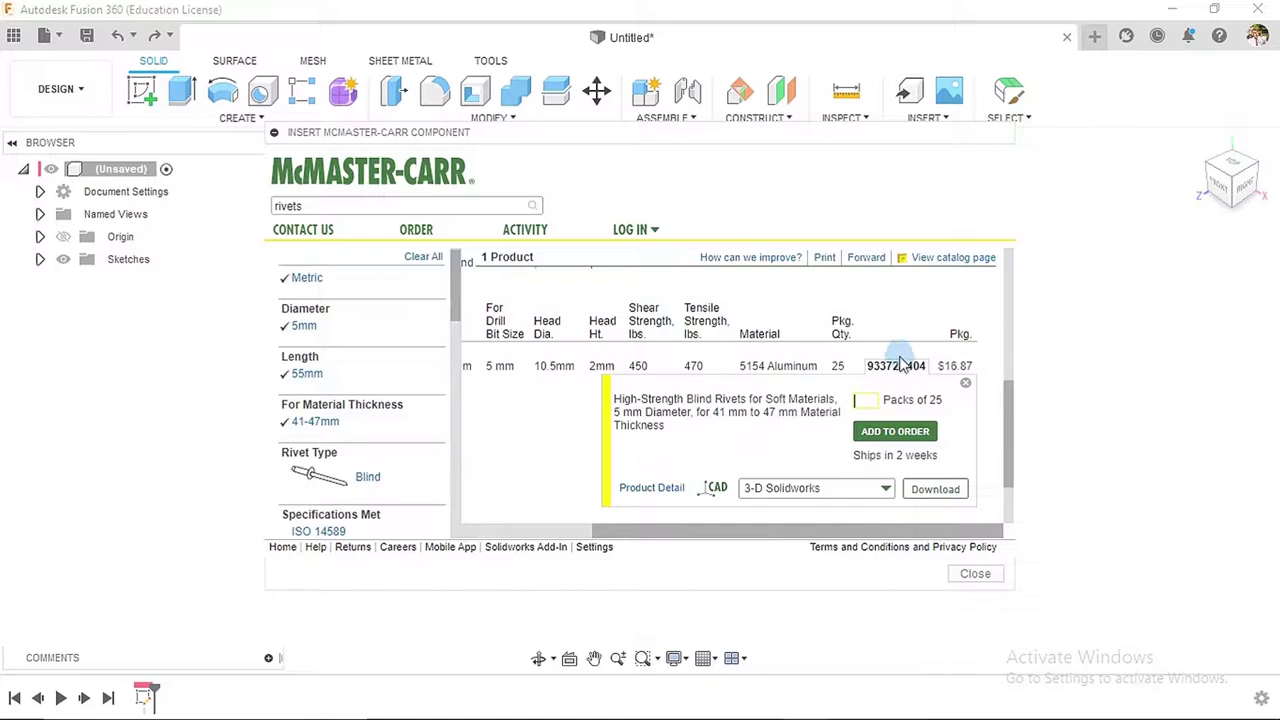
{"action": "left_click", "coordinate": [1007, 395]}
{"action": "left_click", "coordinate": [845, 398]}
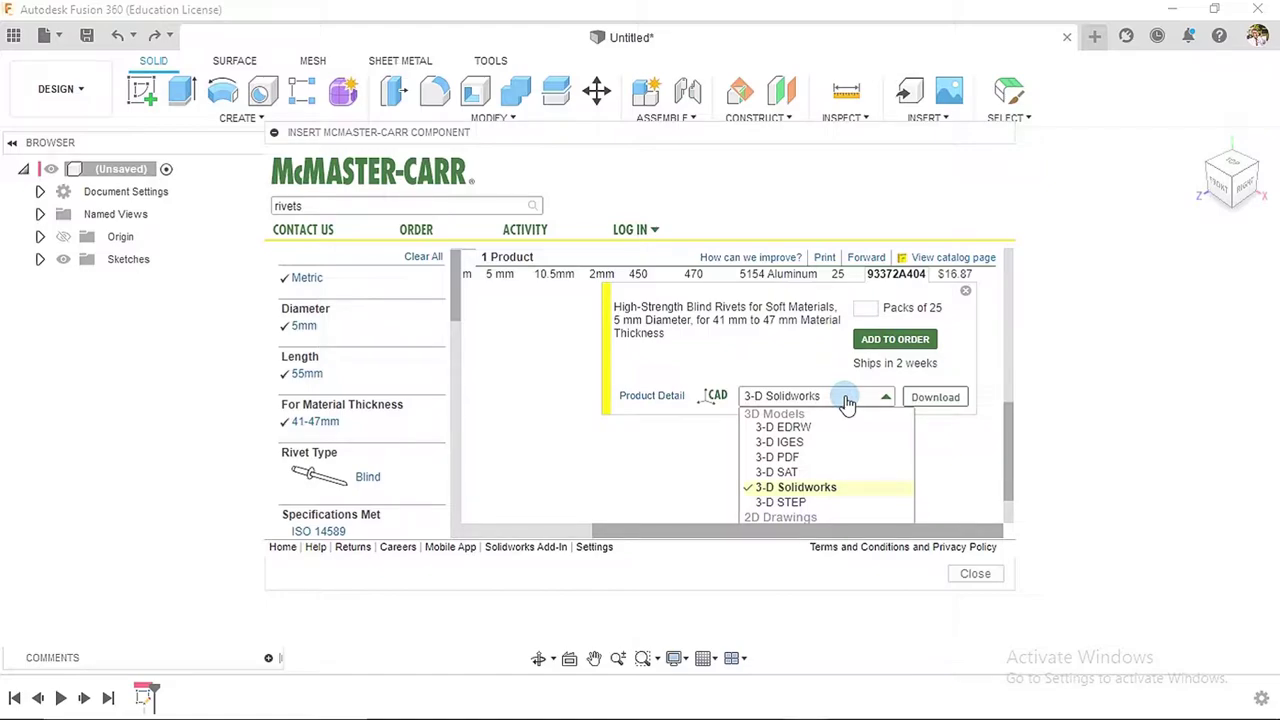
{"action": "left_click", "coordinate": [780, 502]}
{"action": "left_click", "coordinate": [916, 405]}
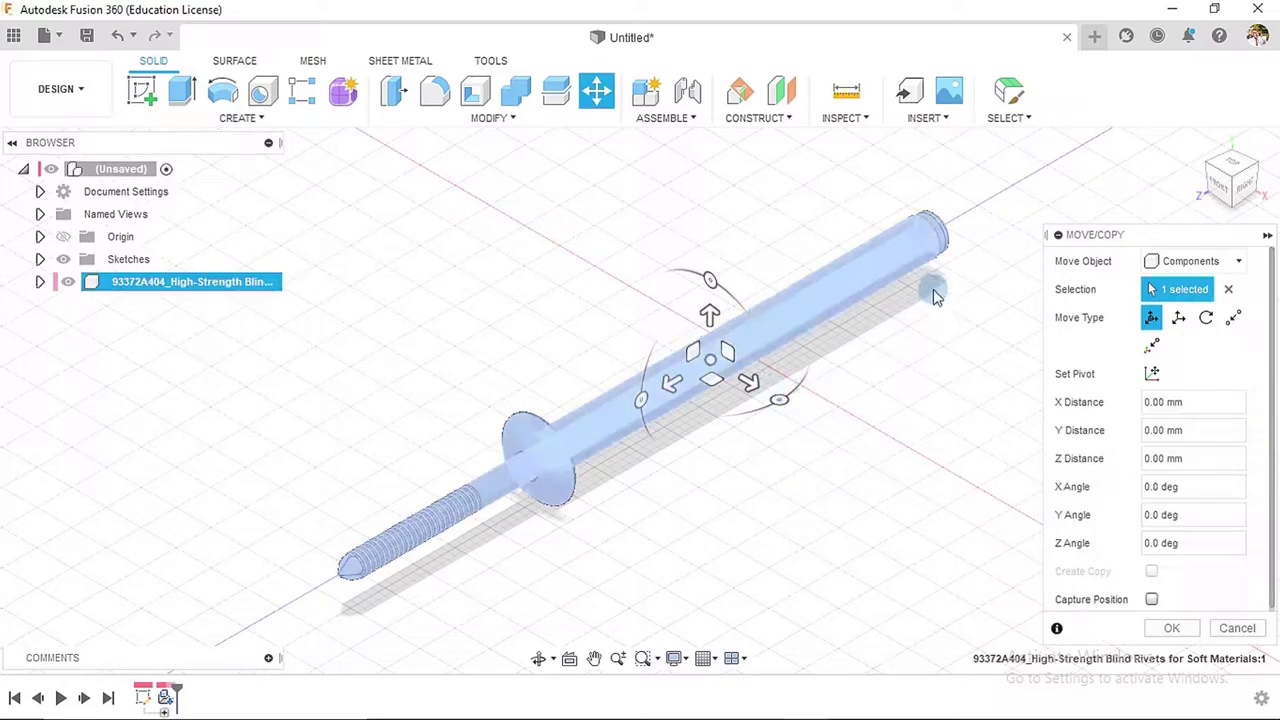
- Keep the rivet at its inserted position and orbit to inspect it from side and diagonal views
{"action": "left_click", "coordinate": [1165, 628]}
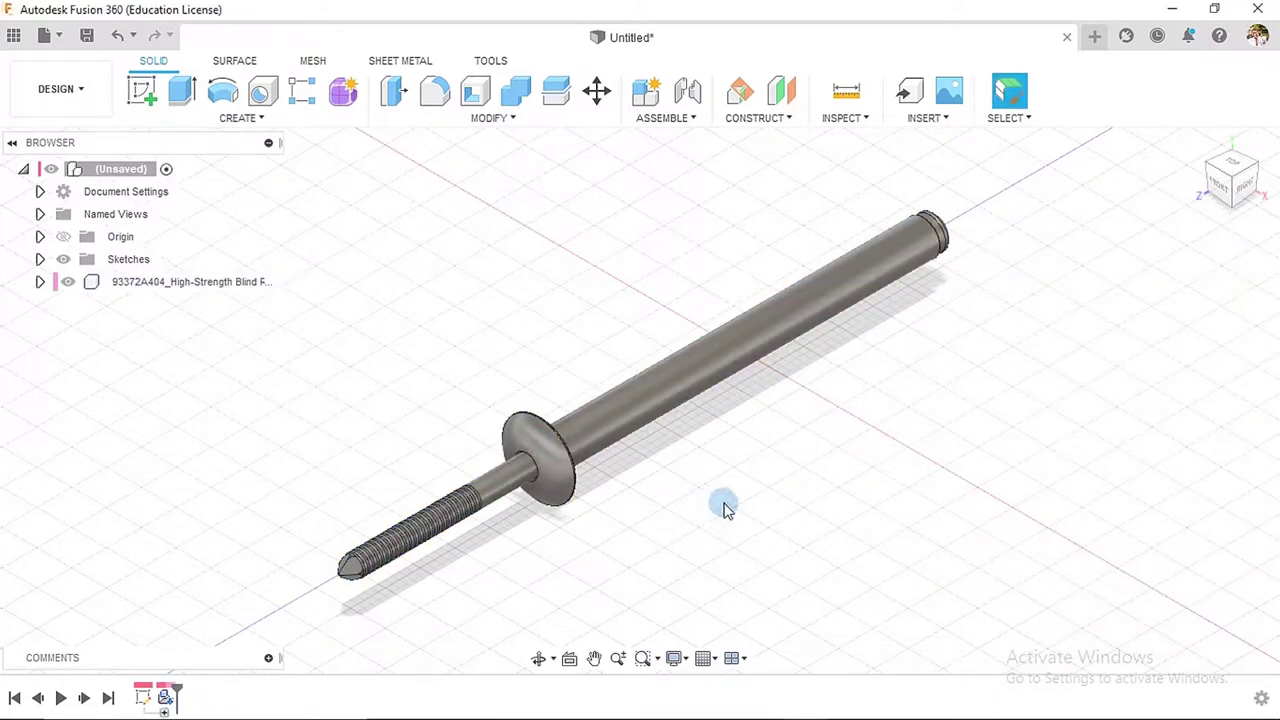
{"action": "middle_click_drag", "start_coordinate": [789, 489], "coordinate": [649, 459], "text": "shift"}
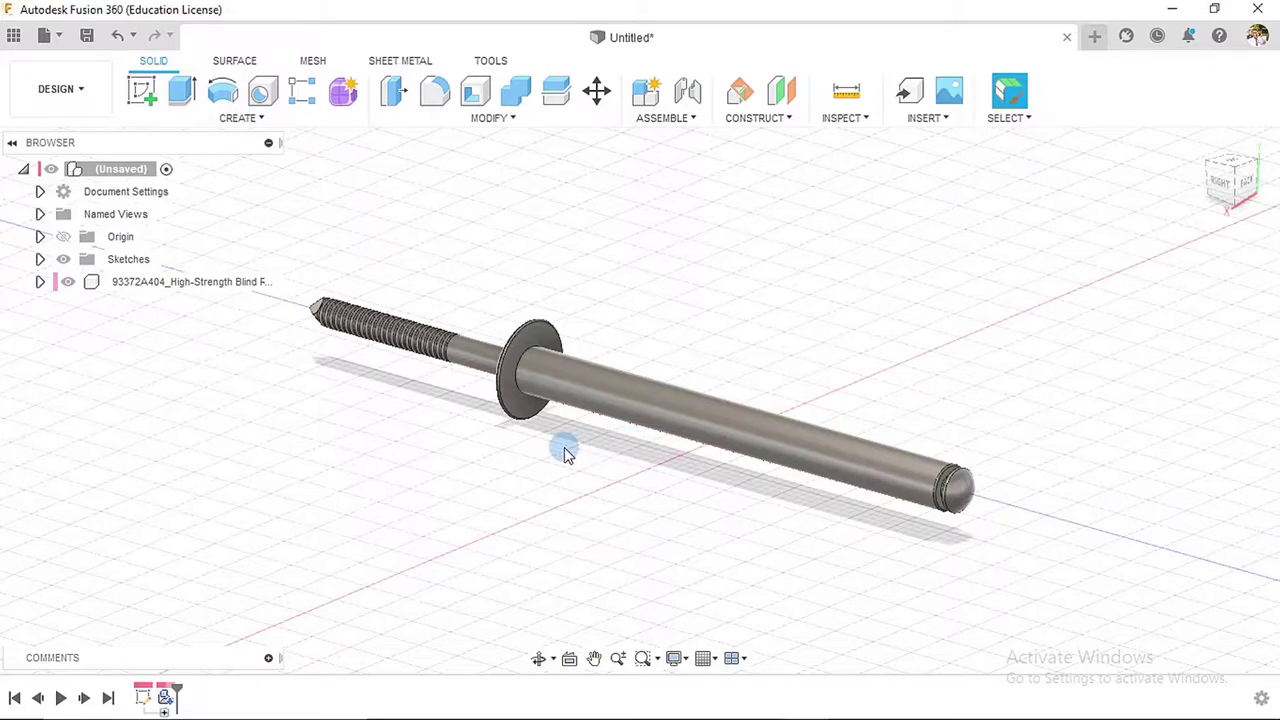
{"action": "middle_click_drag", "start_coordinate": [565, 455], "coordinate": [500, 455], "text": "shift"}
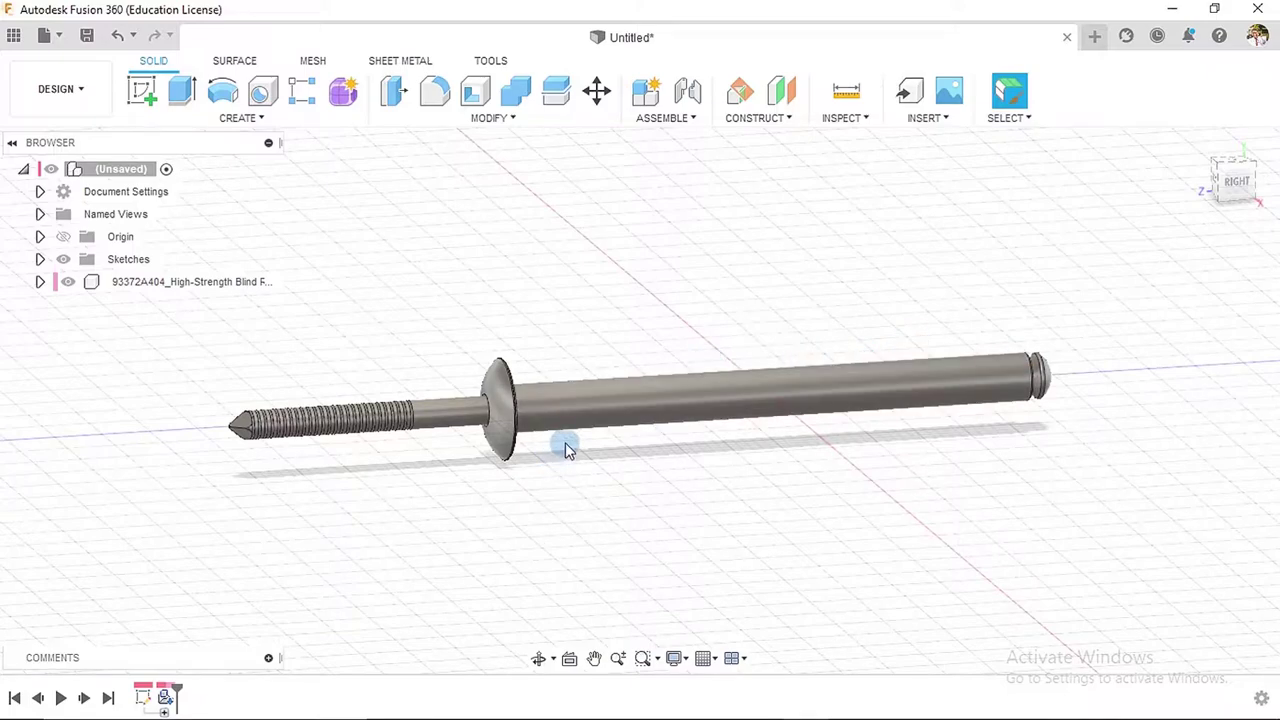
{"action": "middle_click_drag", "start_coordinate": [565, 444], "coordinate": [644, 483], "text": "shift"}
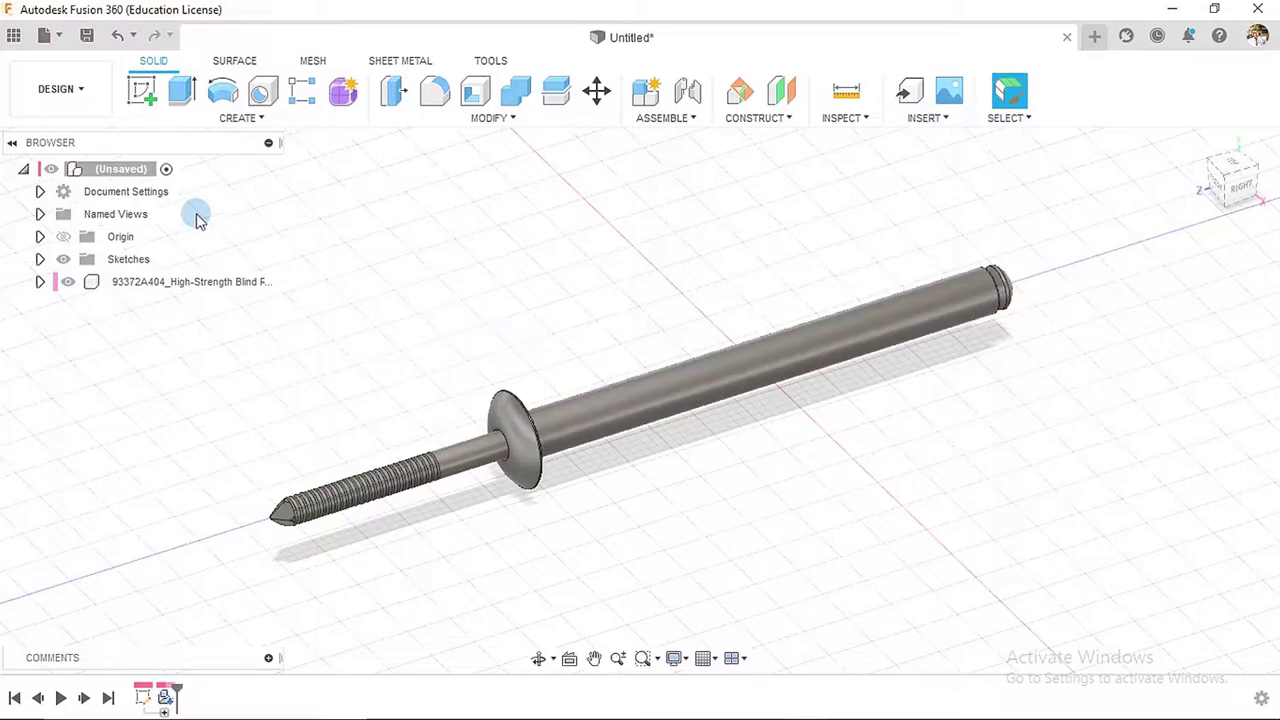
- Delete the inserted rivet's timeline group together with all its contents
{"action": "left_click", "coordinate": [165, 698]}
{"action": "right_click", "coordinate": [165, 698]}
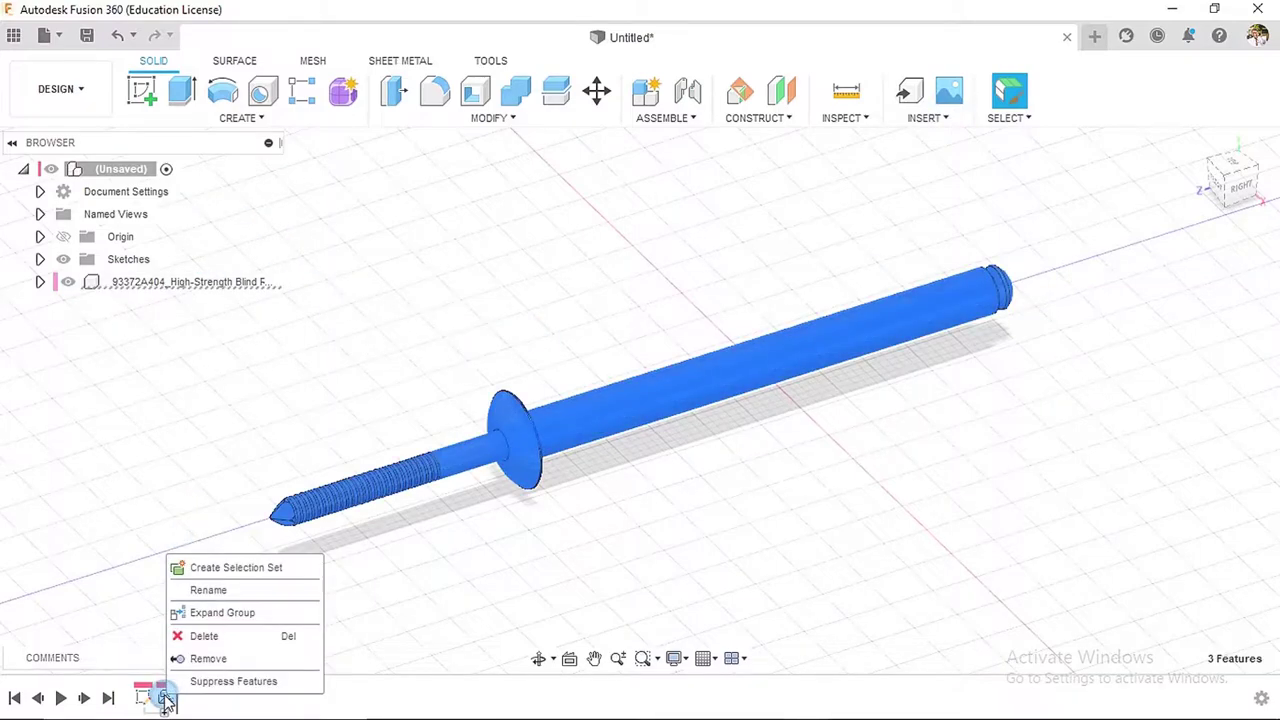
{"action": "left_click", "coordinate": [203, 634]}
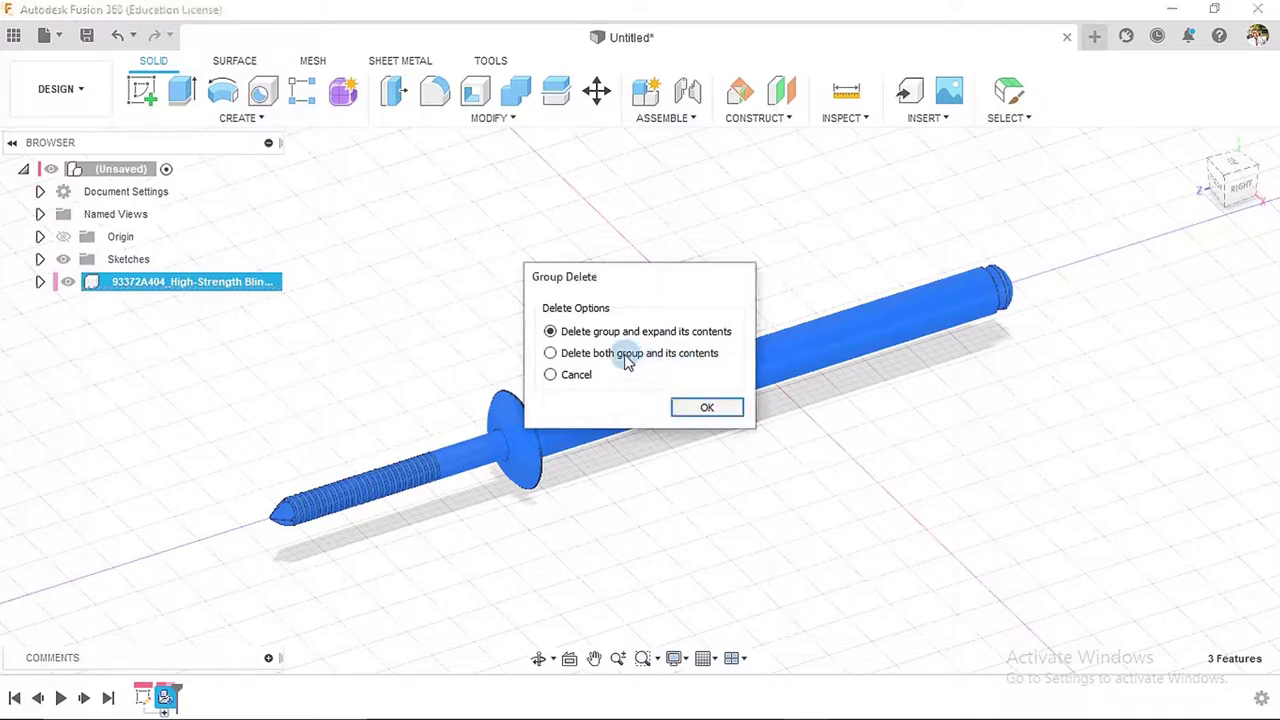
{"action": "left_click", "coordinate": [623, 353]}
{"action": "left_click", "coordinate": [707, 407]}
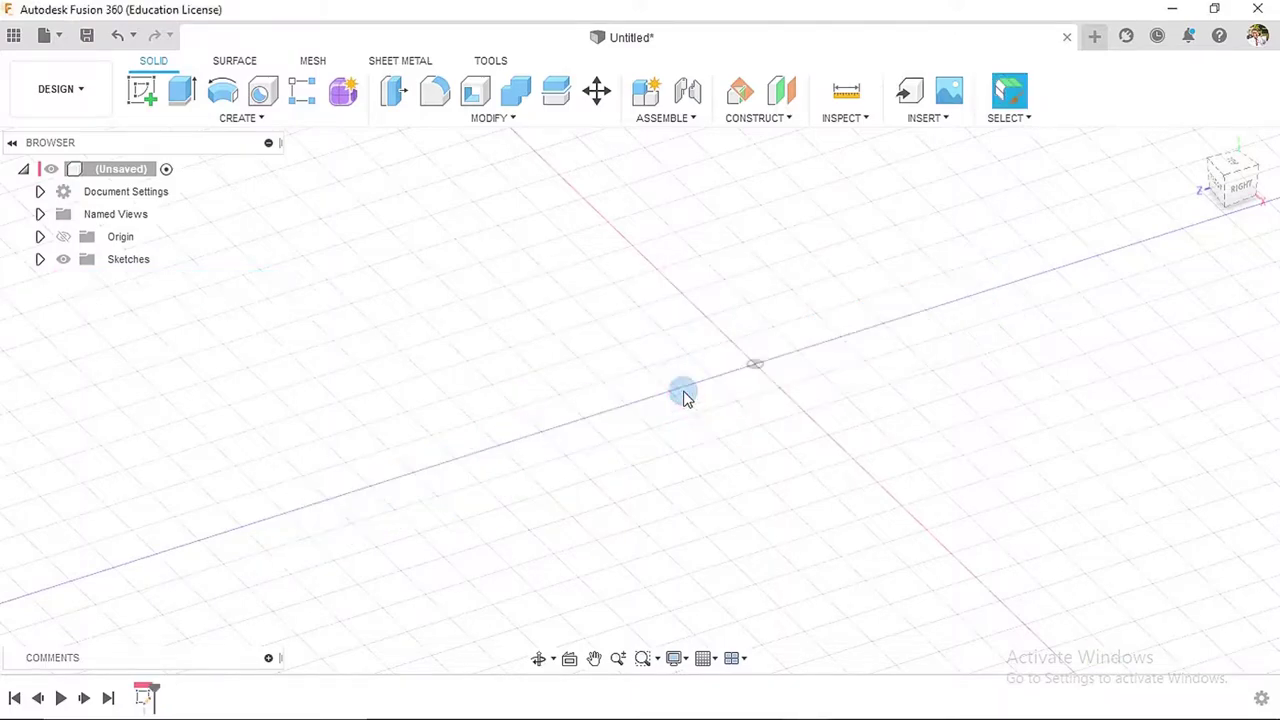
- Reopen the McMaster-Carr component catalogue, then close it without inserting anything
{"action": "left_click", "coordinate": [928, 120]}
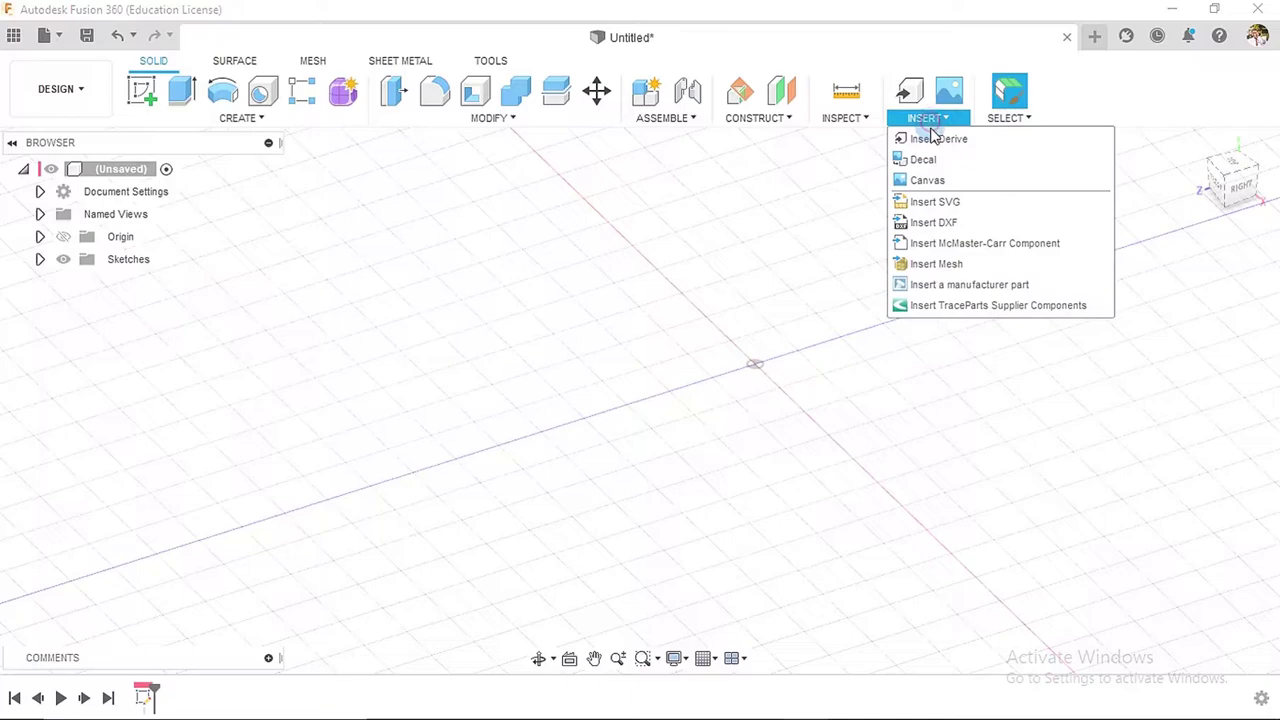
{"action": "left_click", "coordinate": [937, 250]}
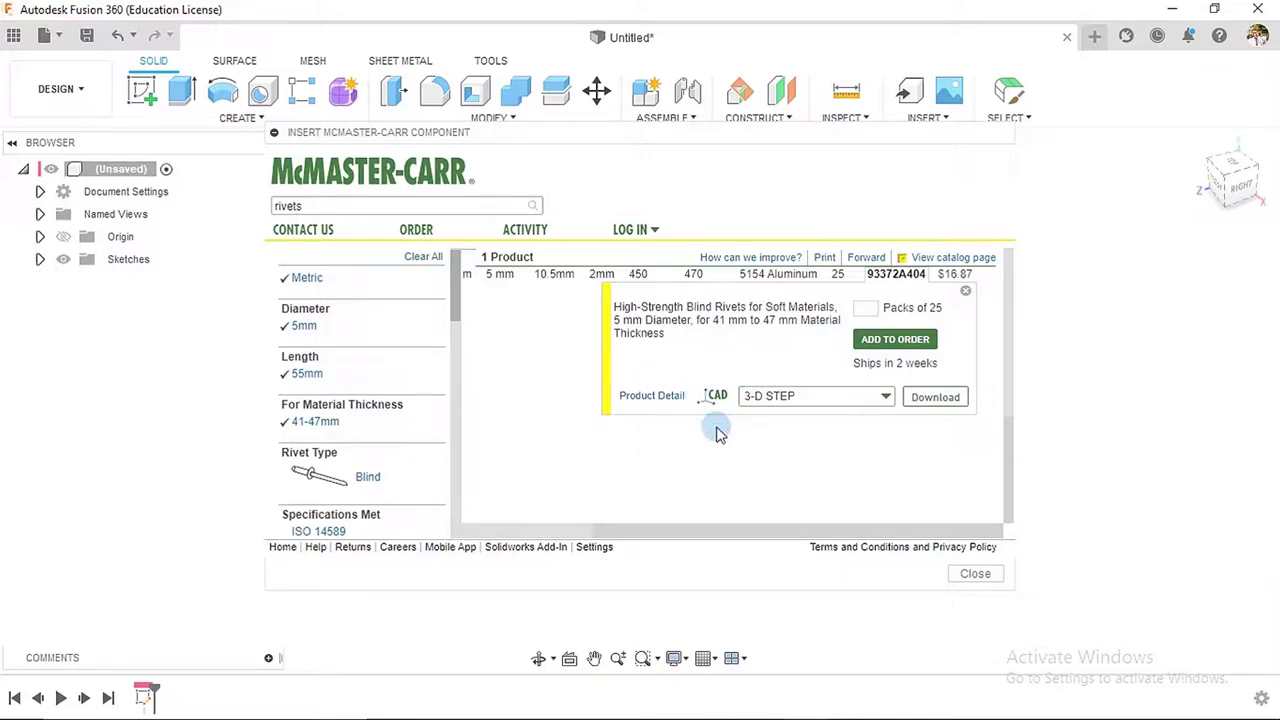
{"action": "key", "text": "alt+Left"}
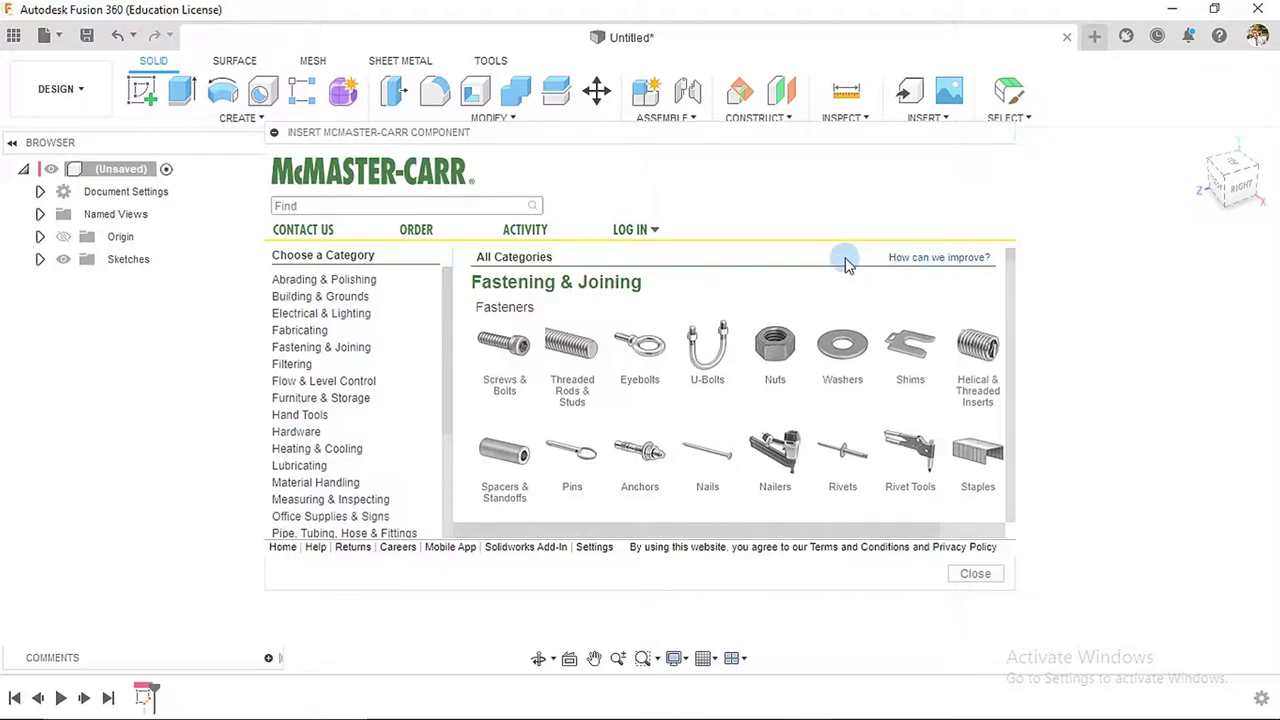
{"action": "left_click", "coordinate": [975, 573]}
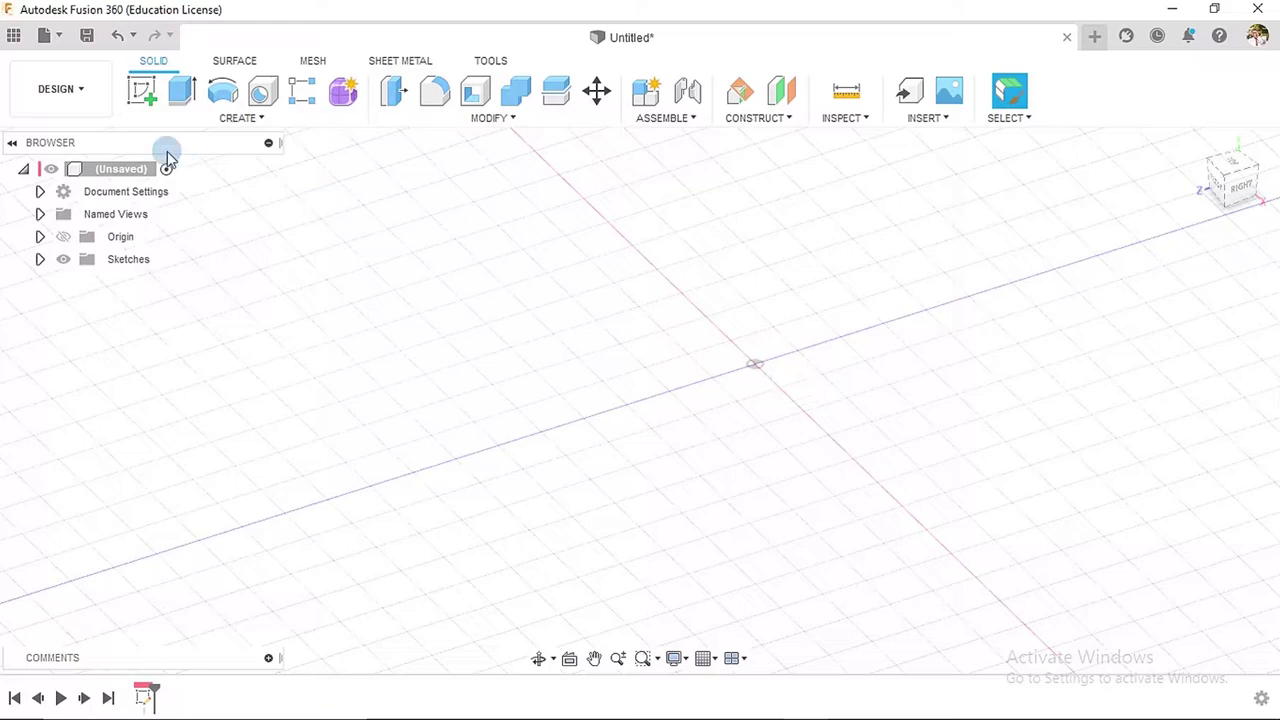
- Start a sketch on the vertical origin plane and draw a vertical construction line upward from the origin
{"action": "left_click", "coordinate": [142, 92]}
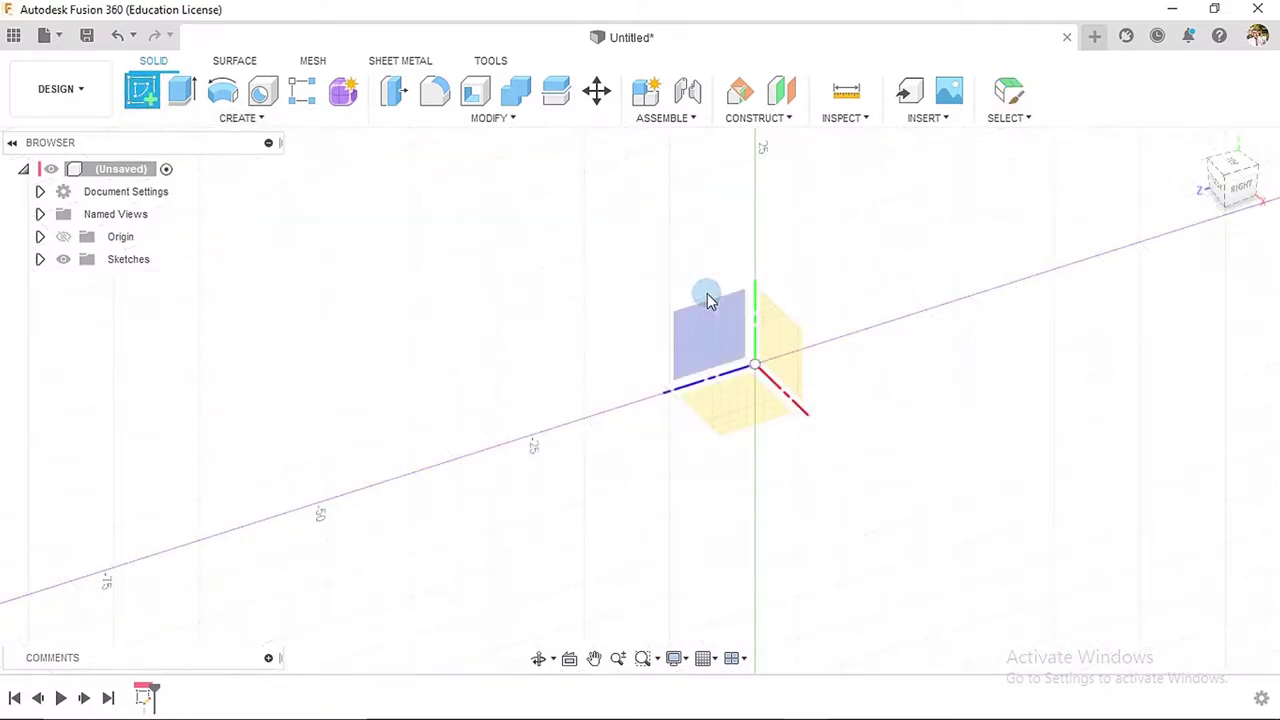
{"action": "left_click", "coordinate": [703, 331]}
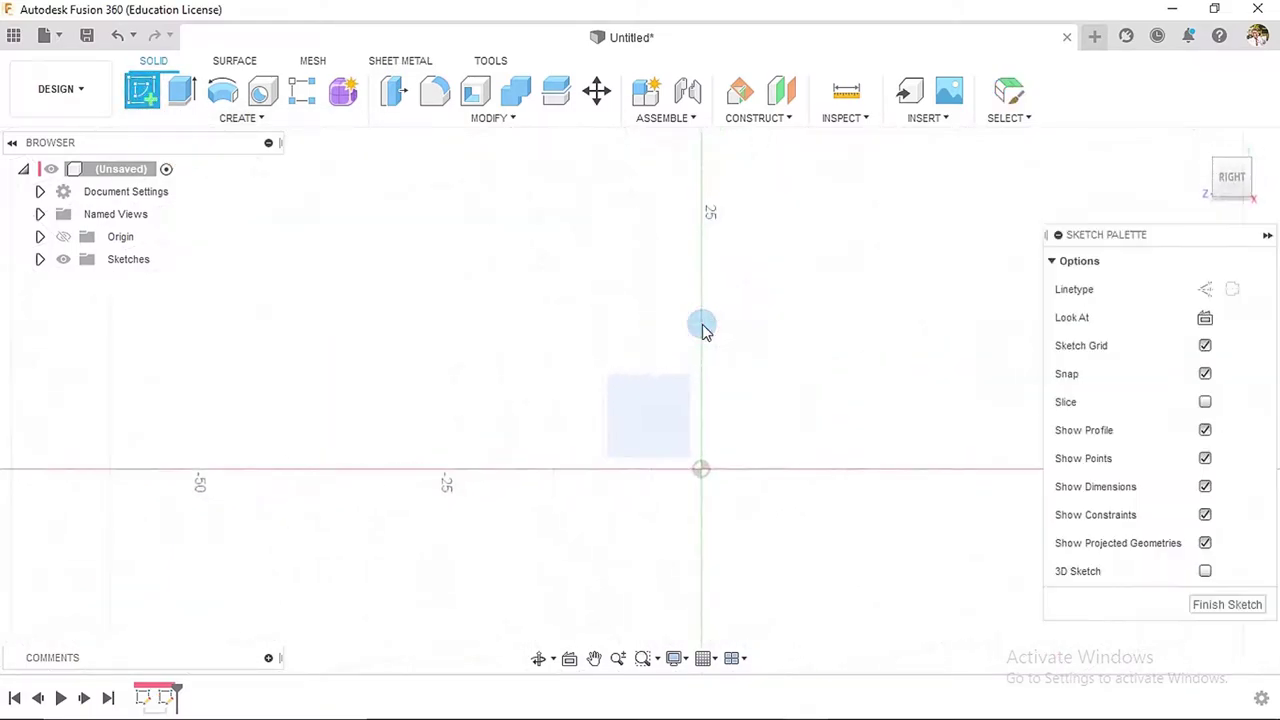
{"action": "left_click", "coordinate": [144, 93]}
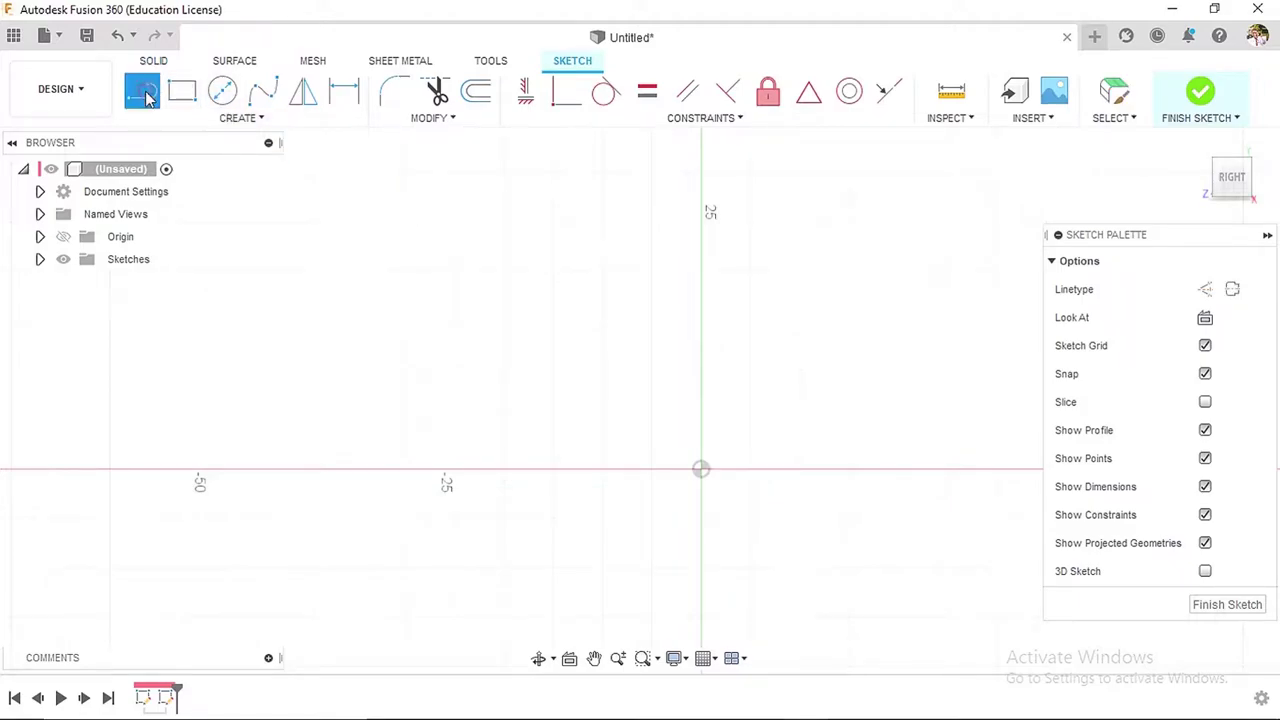
{"action": "left_click", "coordinate": [1205, 289]}
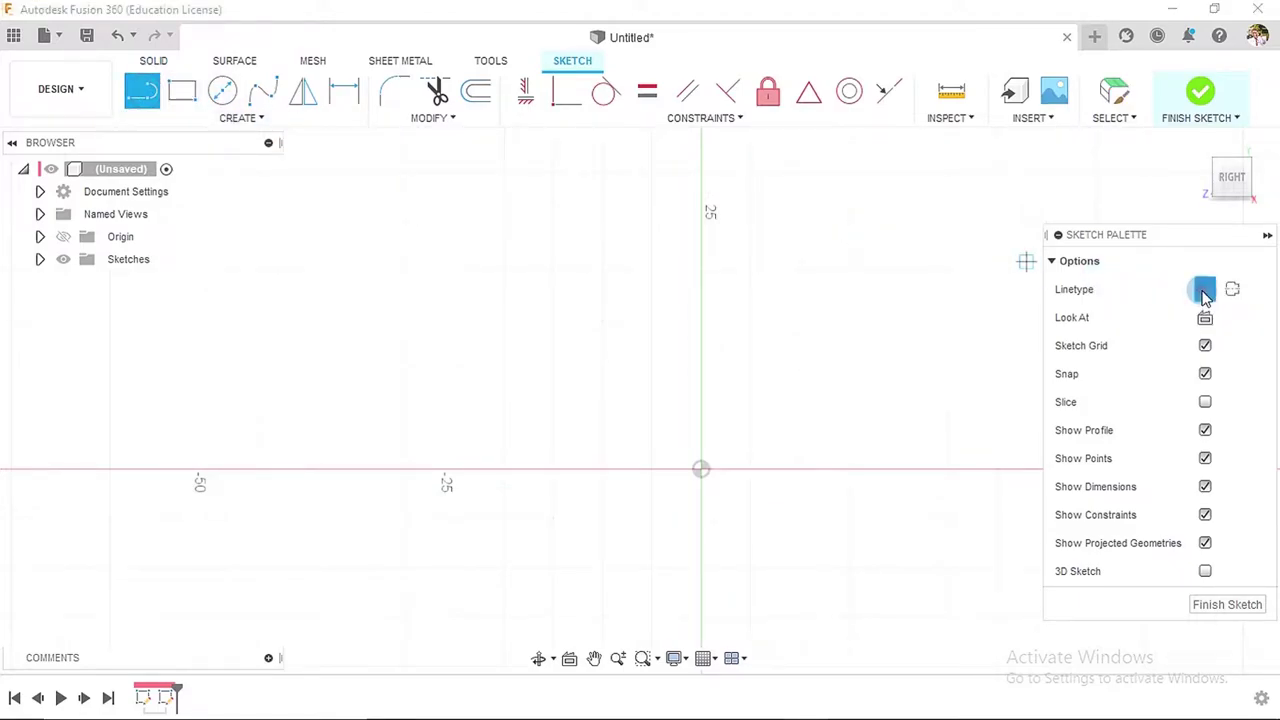
{"action": "left_click", "coordinate": [701, 470]}
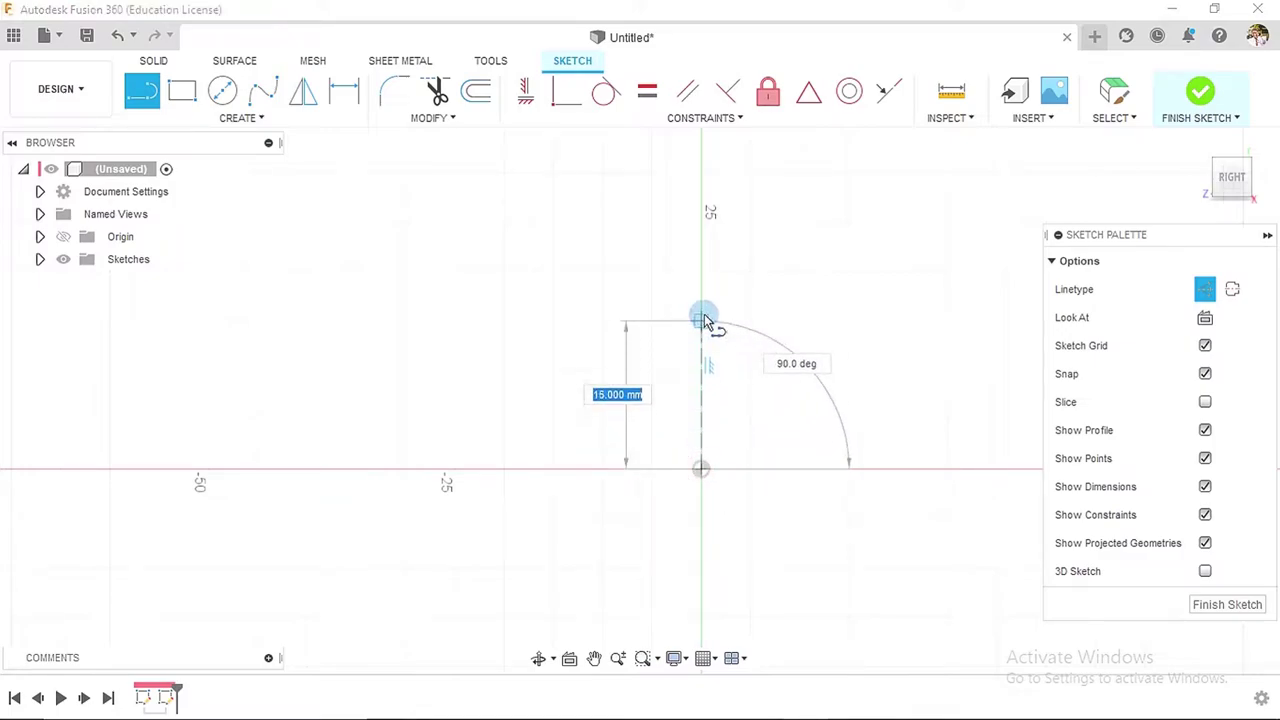
{"action": "left_click", "coordinate": [704, 293]}
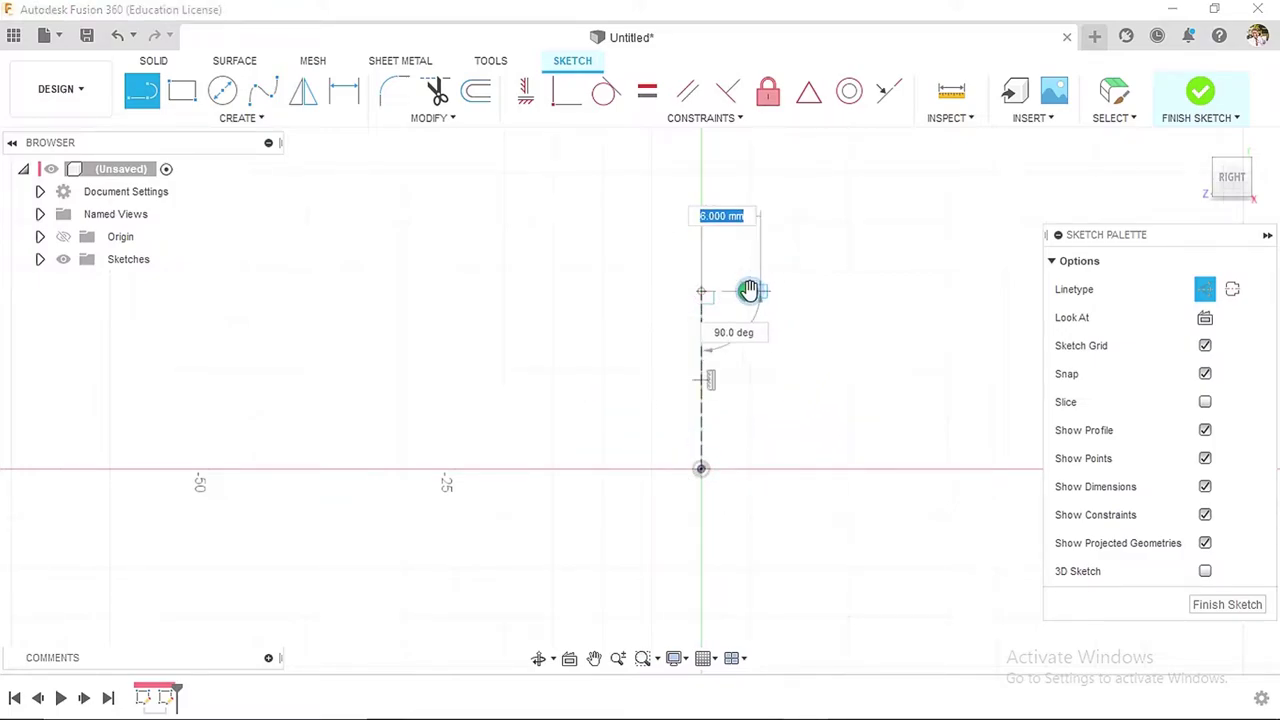
{"action": "key", "text": "Escape"}
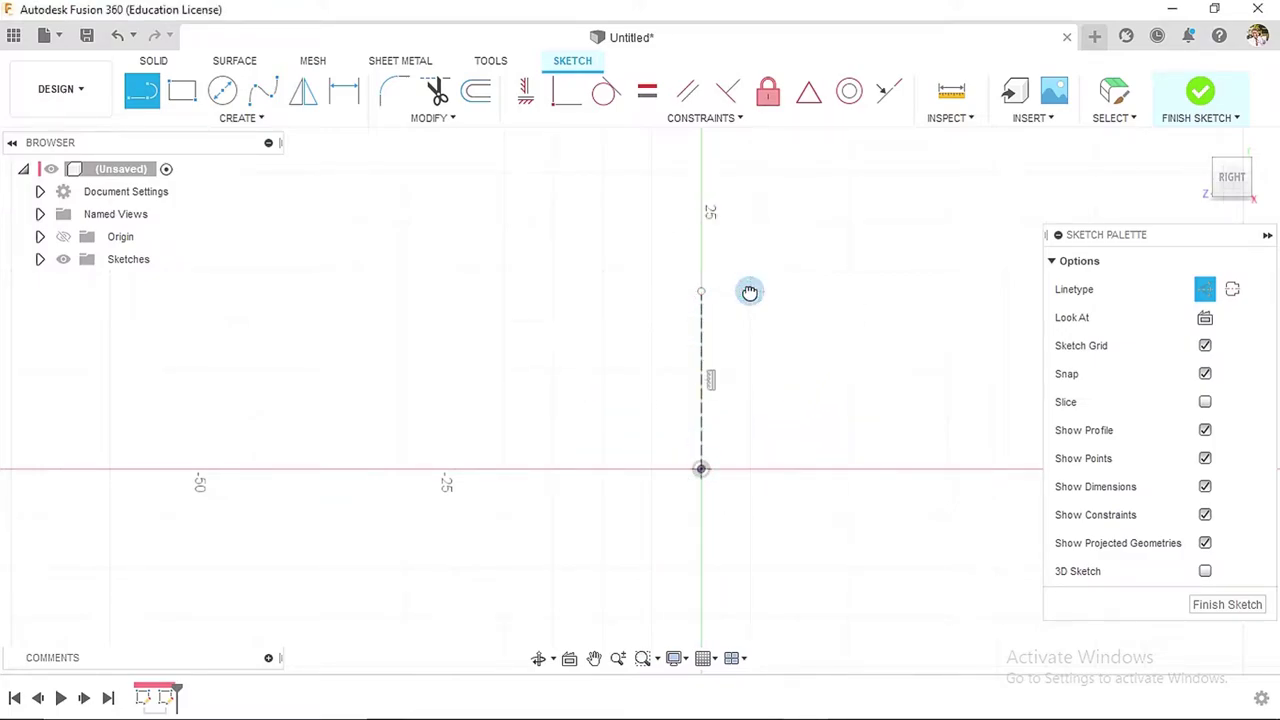
{"action": "left_click", "coordinate": [220, 92]}
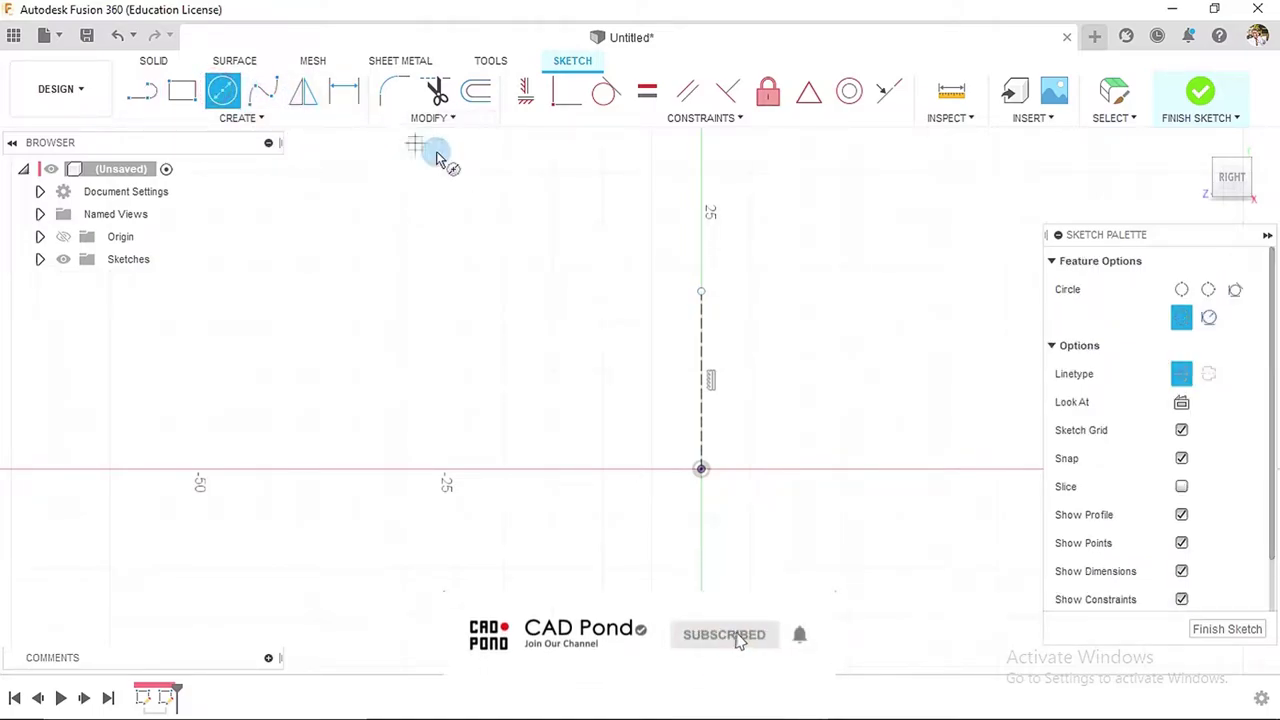
- Draw a normal (non-construction) Ø10.5 mm circle centred on the vertical construction line
{"action": "left_click", "coordinate": [701, 333]}
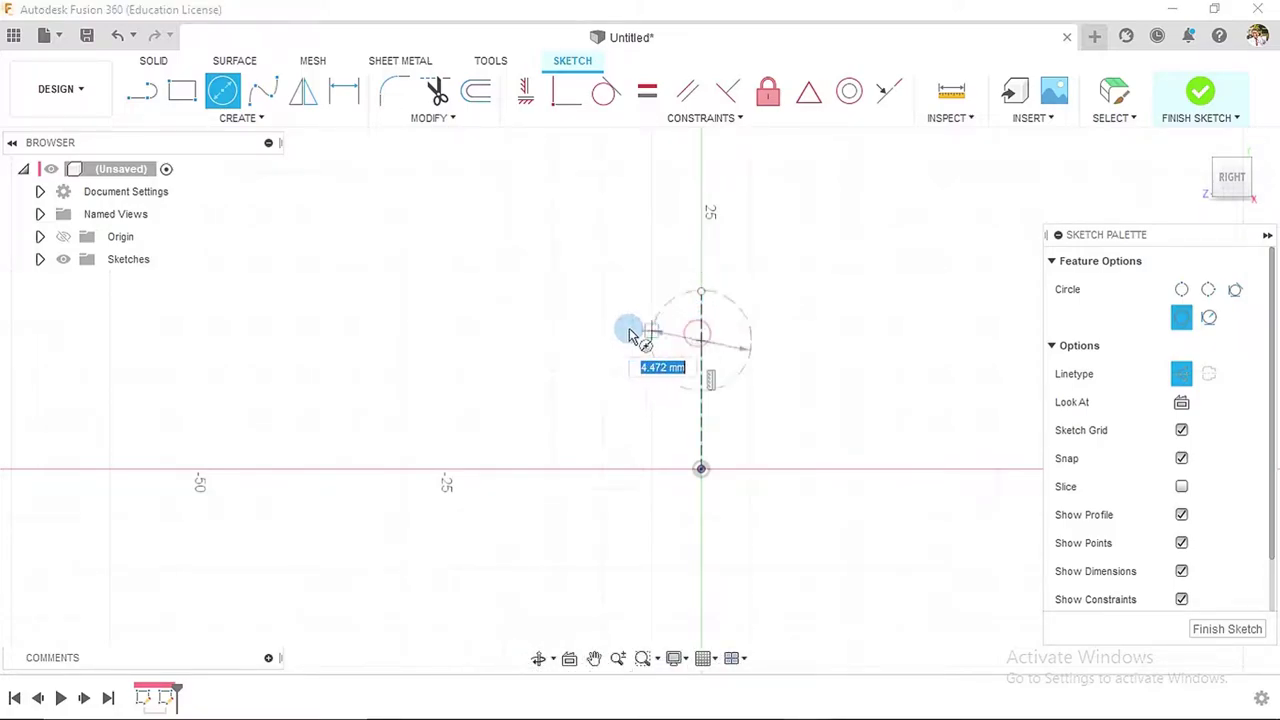
{"action": "left_click", "coordinate": [1182, 376]}
{"action": "left_click", "coordinate": [1182, 376]}
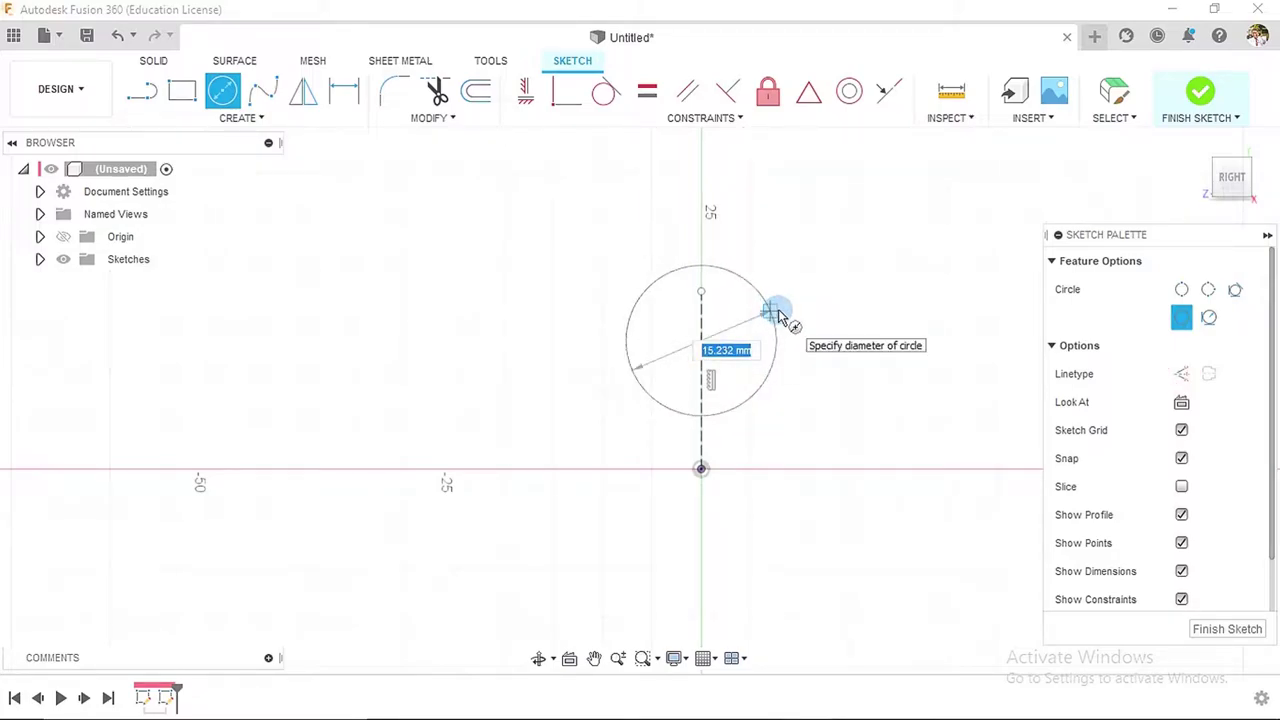
{"action": "type", "text": "10"}
{"action": "key", "text": "Tab"}
{"action": "type", "text": ".5"}
{"action": "key", "text": "Return"}
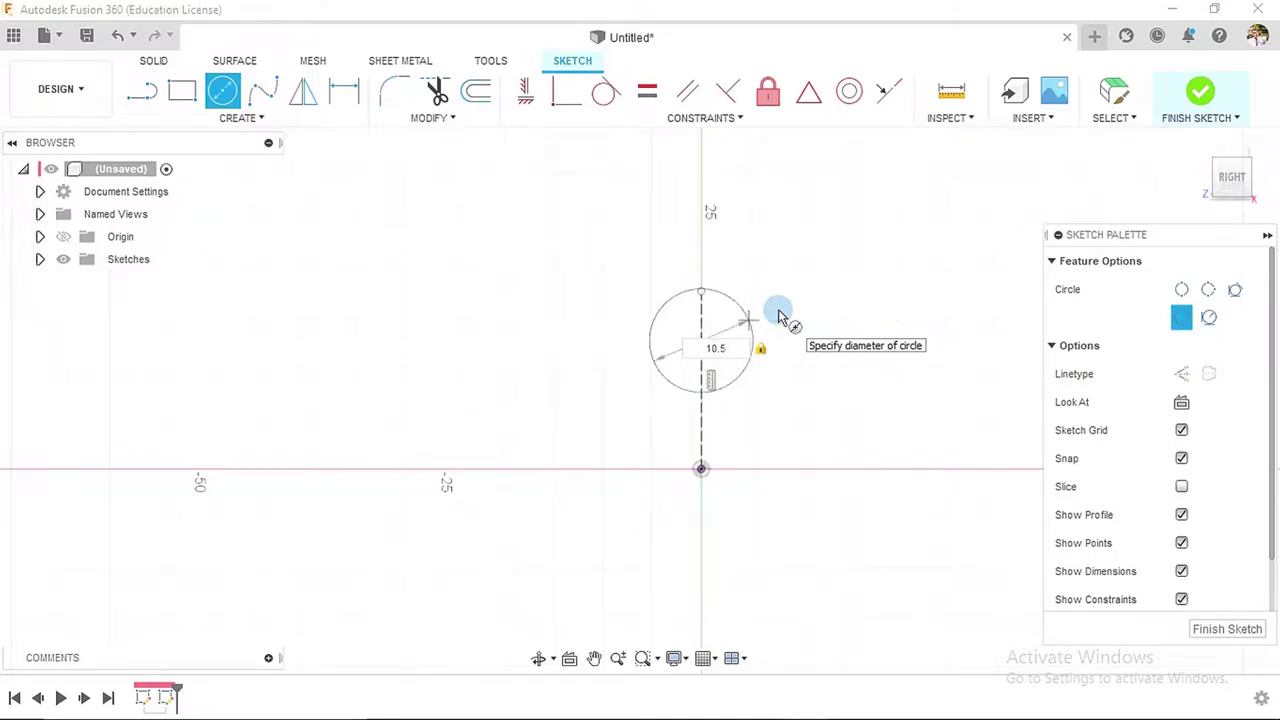
{"action": "key", "text": "Escape"}
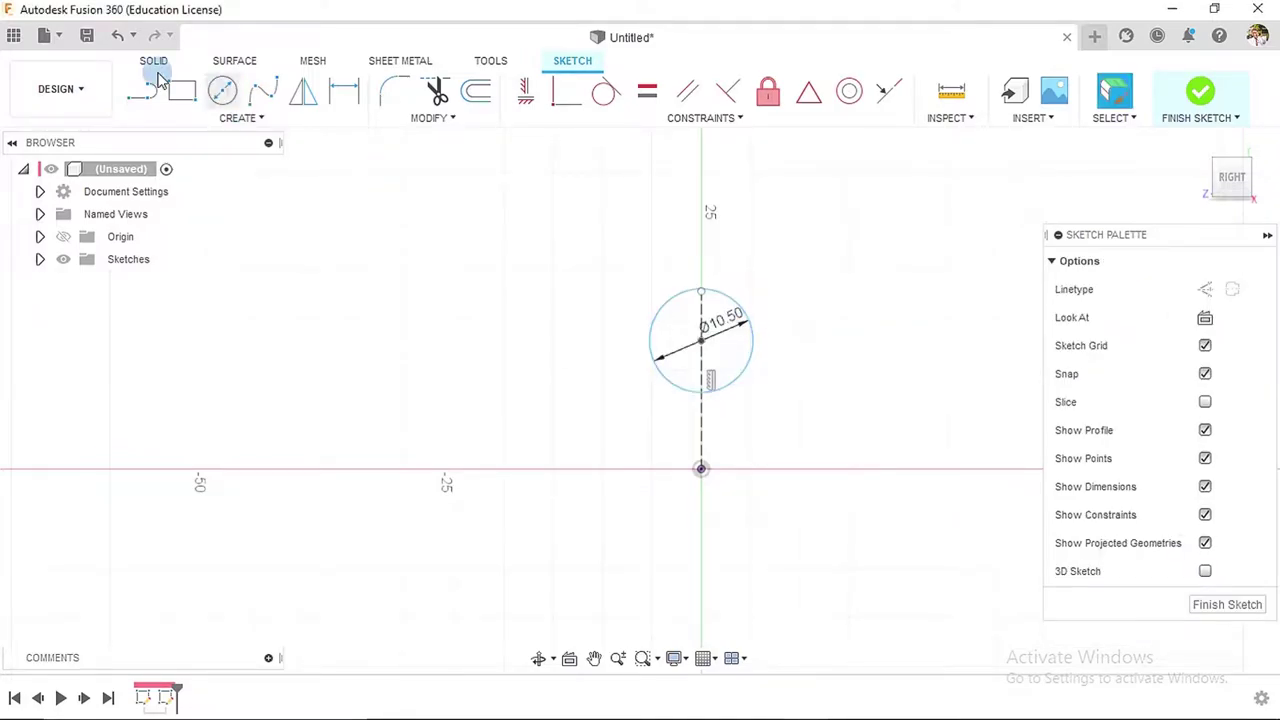
{"action": "left_click", "coordinate": [142, 93]}
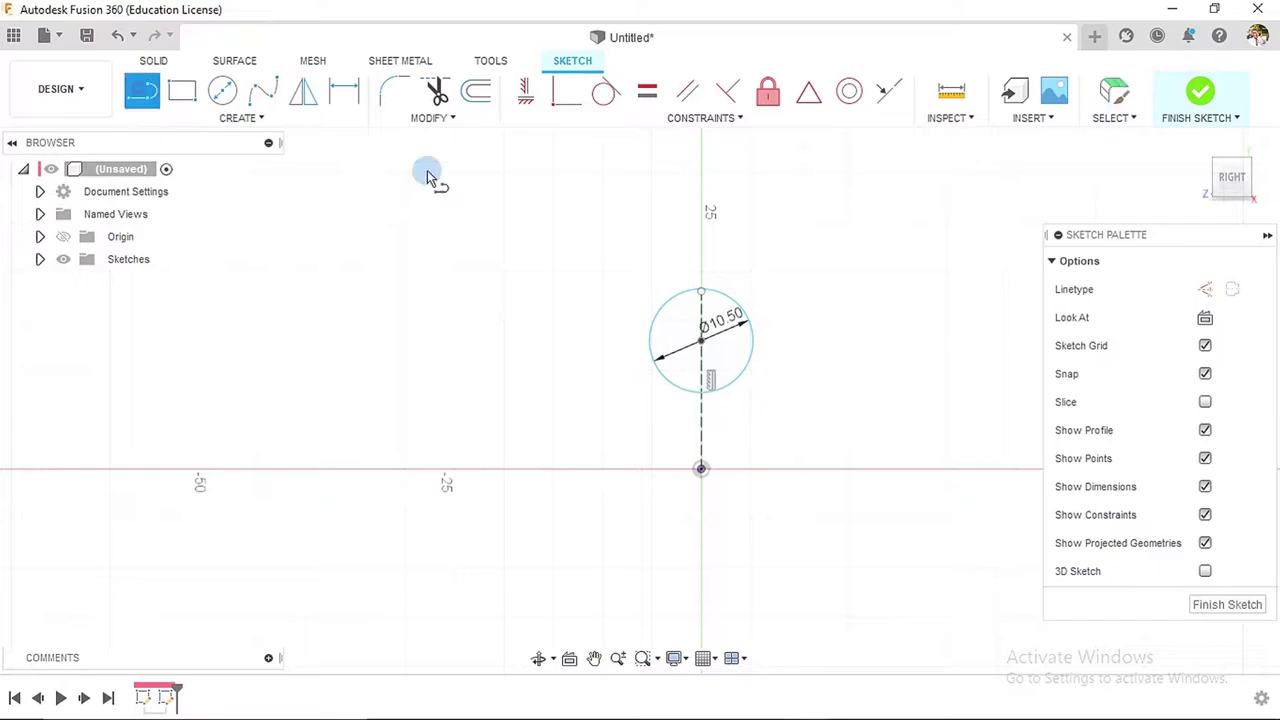
- Draw a horizontal line through the circle's centre
{"action": "left_click", "coordinate": [591, 320]}
{"action": "left_click", "coordinate": [829, 320]}
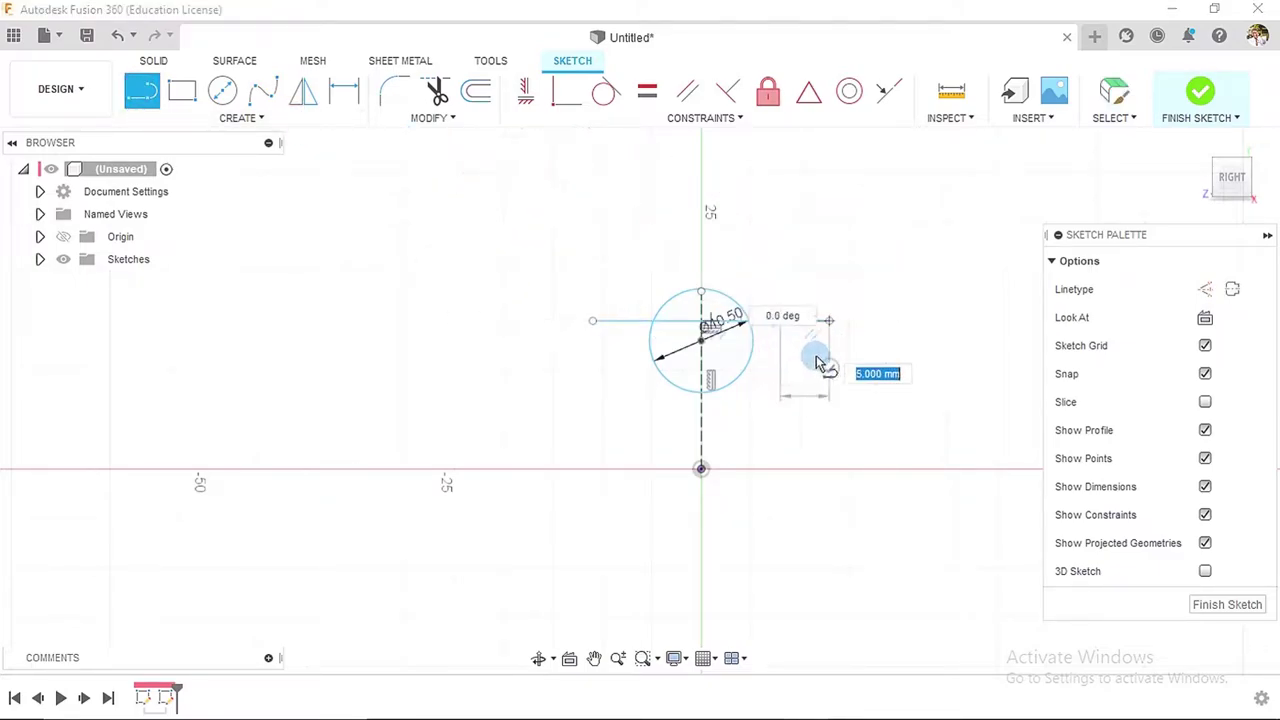
{"action": "key", "text": "Escape"}
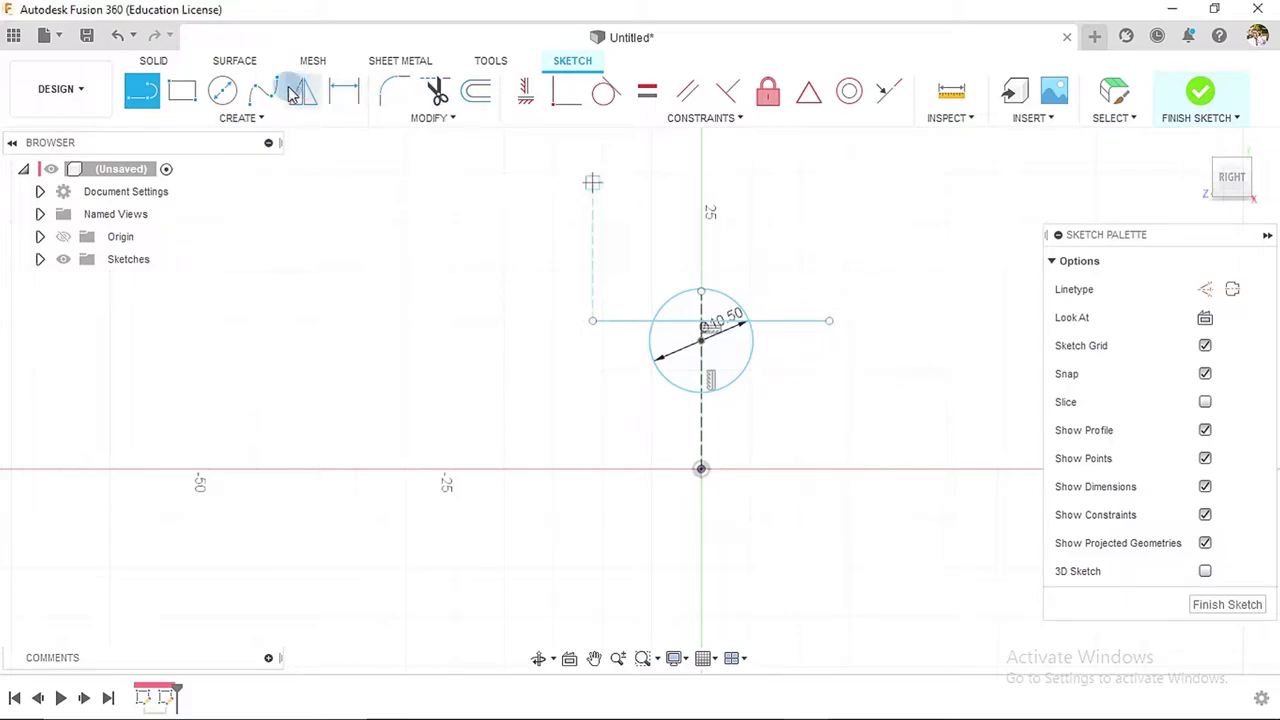
- Draw a thin 2 × 16 mm rectangle rising from the origin
{"action": "left_click", "coordinate": [184, 93]}
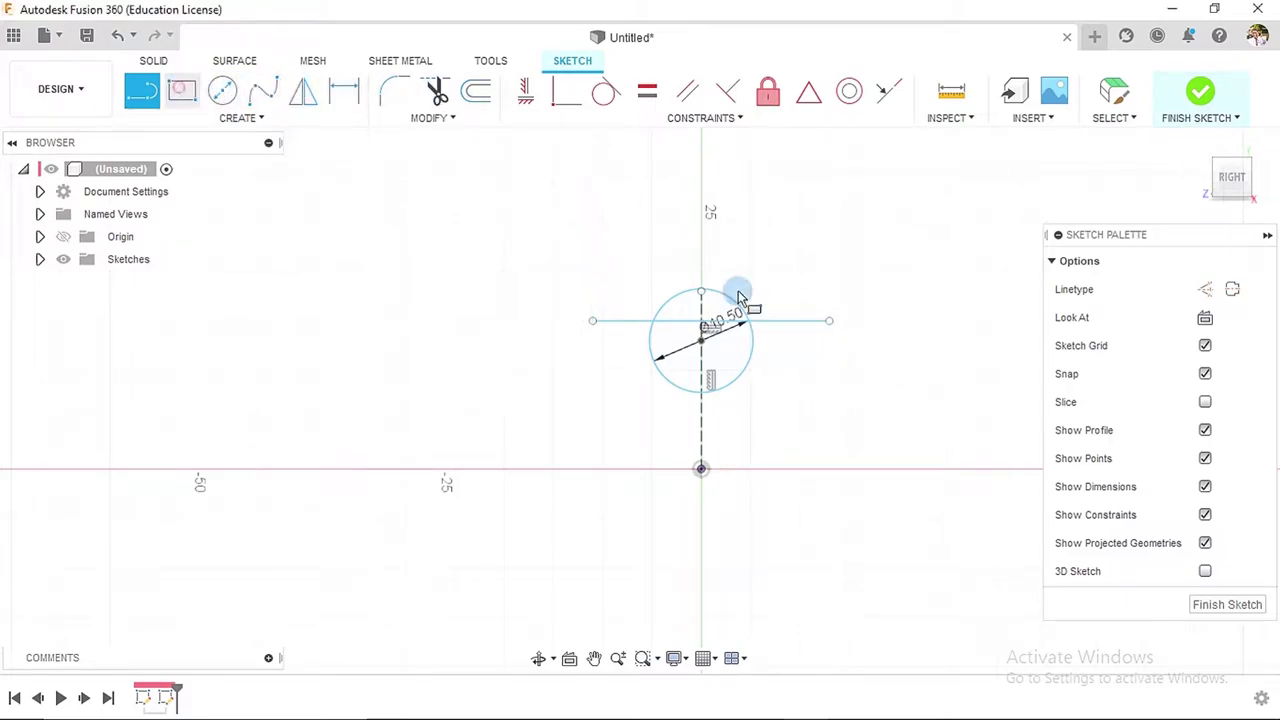
{"action": "left_click", "coordinate": [702, 470]}
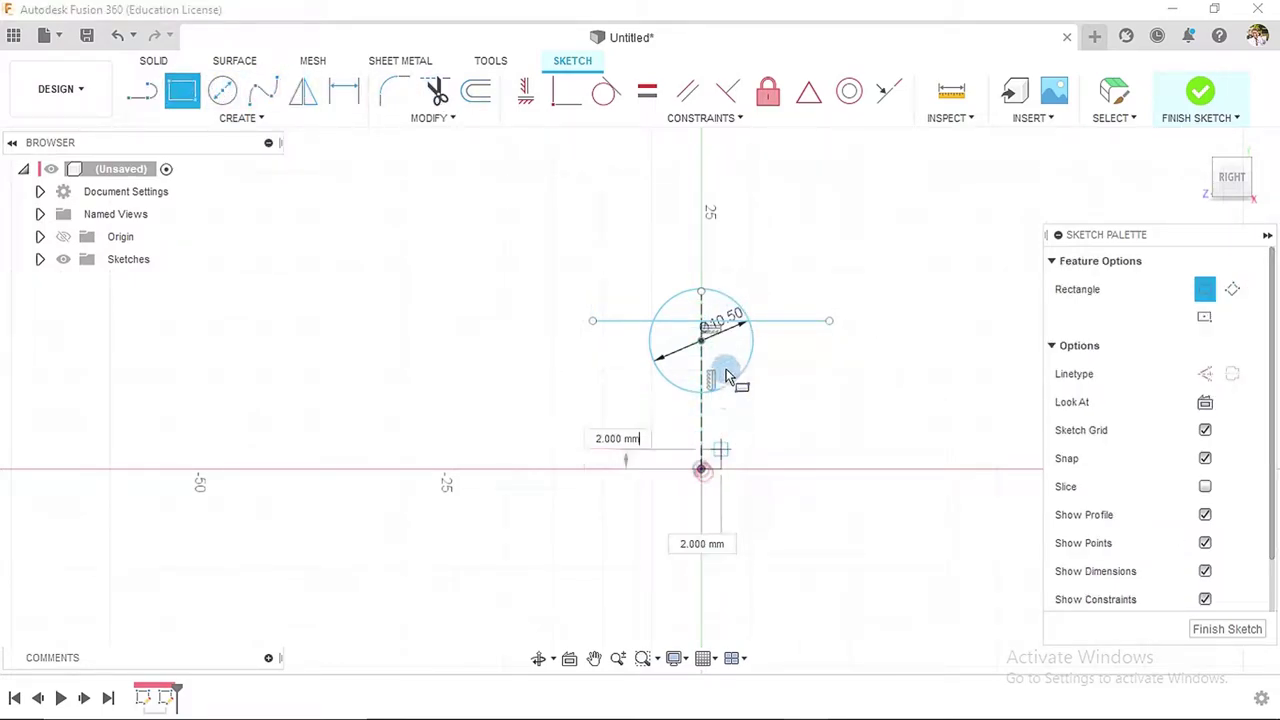
{"action": "left_click", "coordinate": [722, 314]}
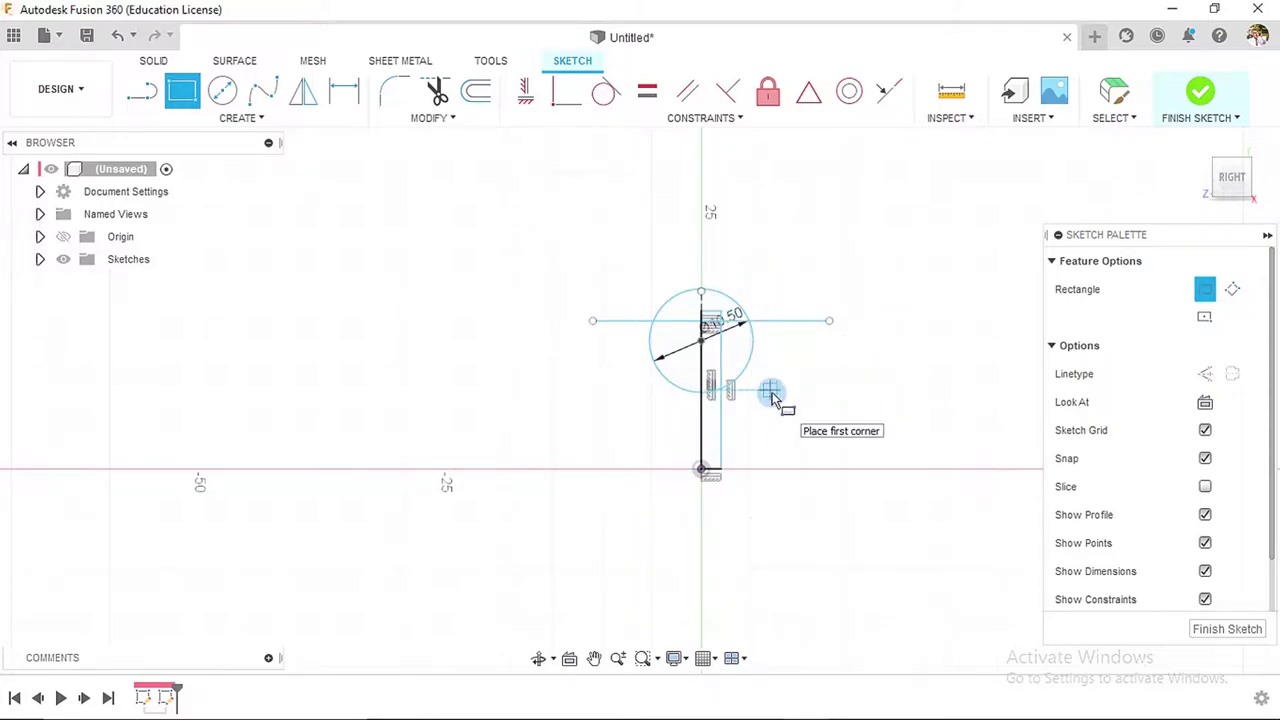
{"action": "scroll", "coordinate": [760, 370], "scroll_direction": "up", "scroll_amount": 3}
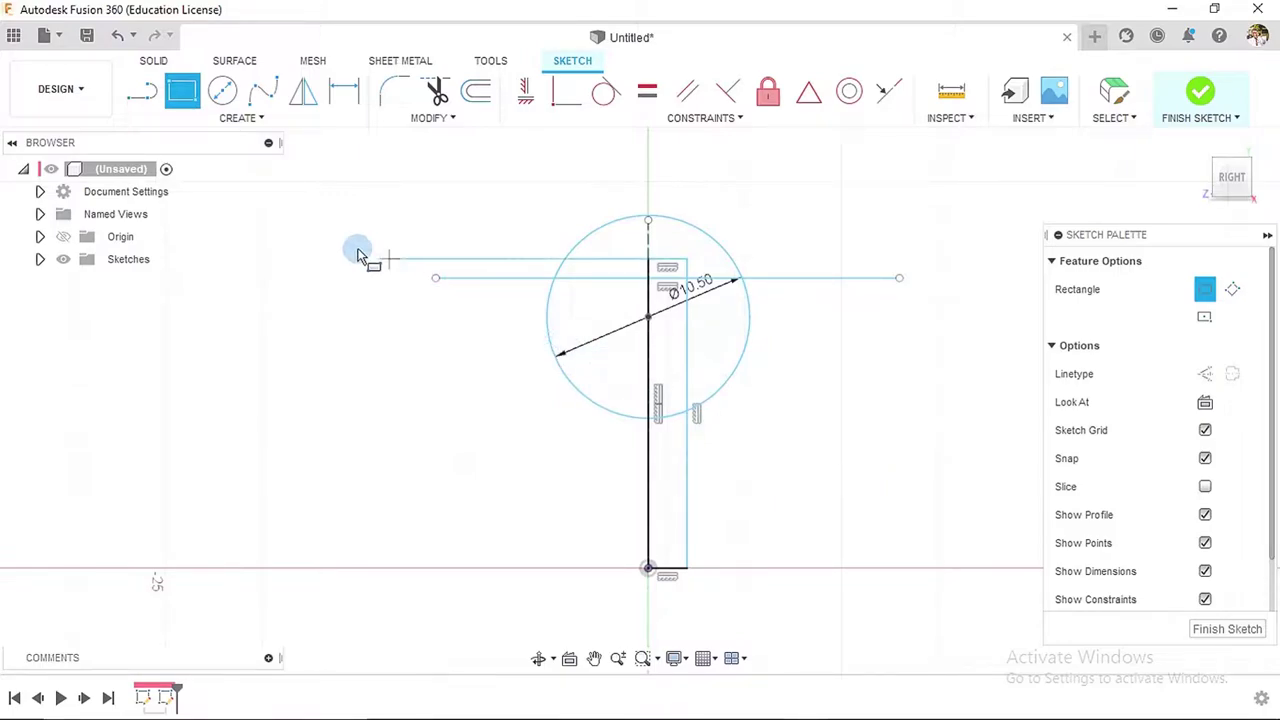
- Draw a dashed construction line running right from the origin along the base
{"action": "left_click", "coordinate": [141, 91]}
{"action": "left_click", "coordinate": [1196, 292]}
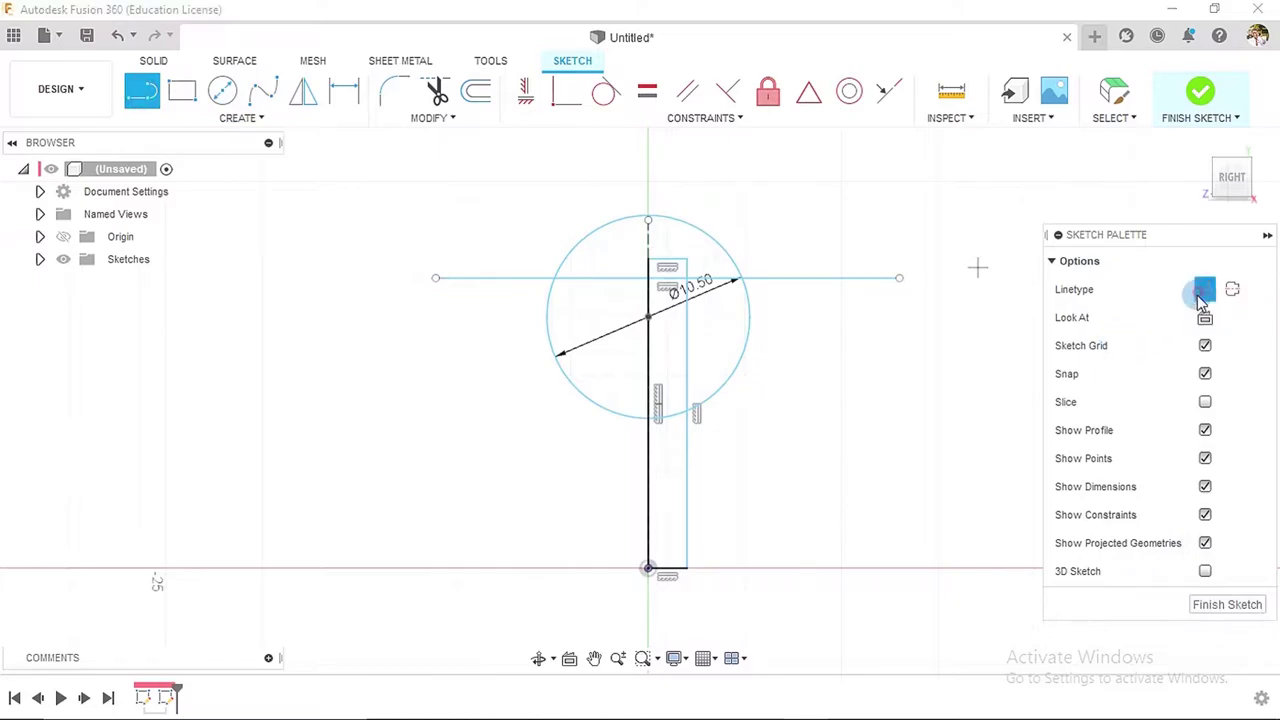
{"action": "left_click", "coordinate": [650, 570]}
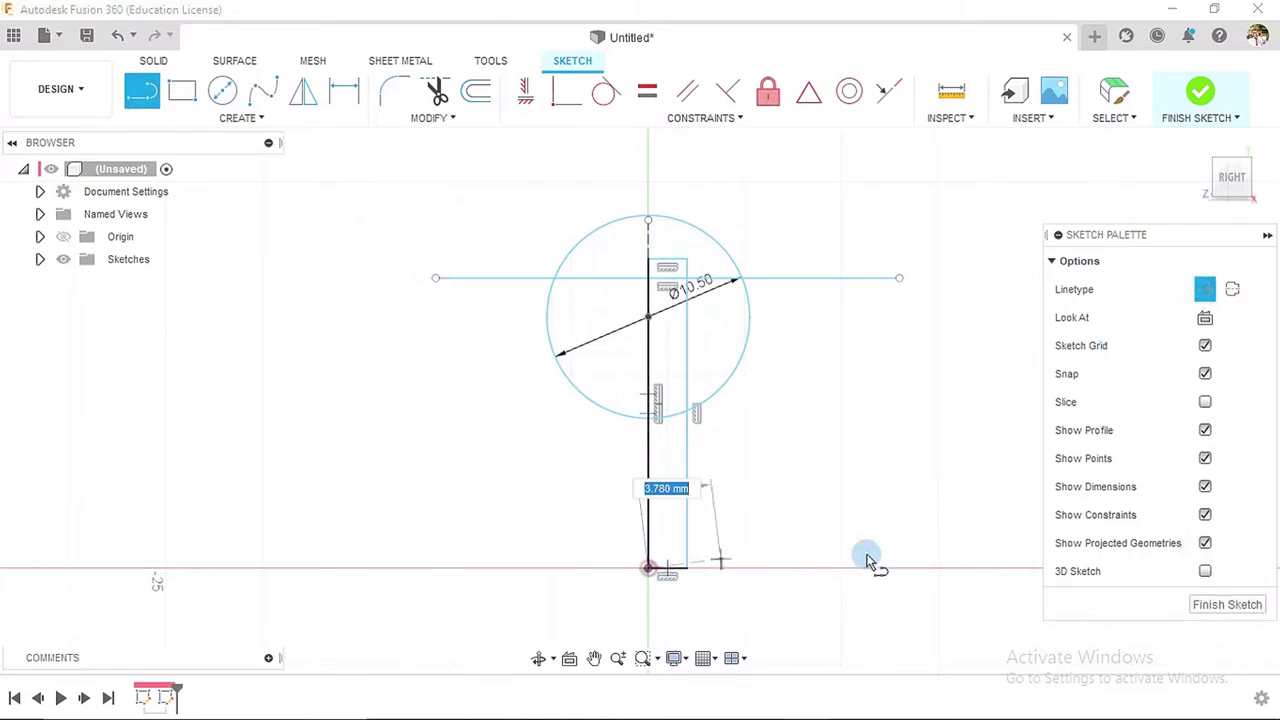
{"action": "left_click", "coordinate": [918, 569]}
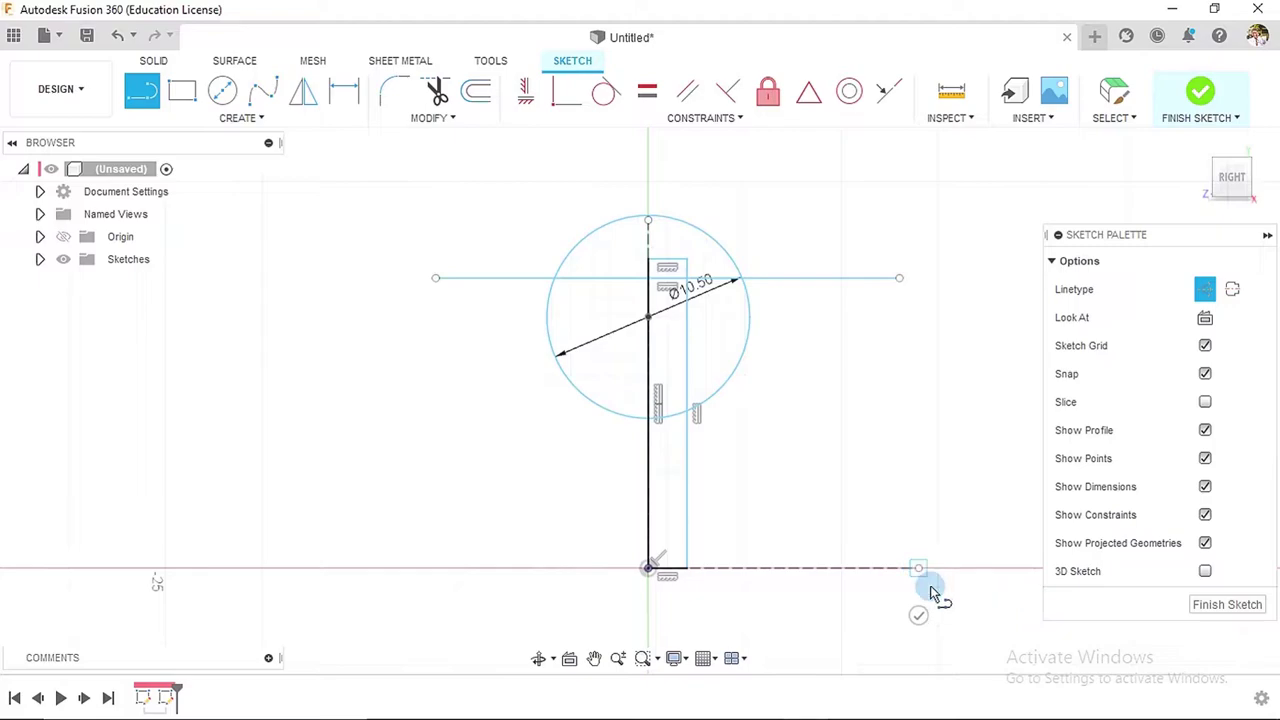
{"action": "key", "text": "Escape"}
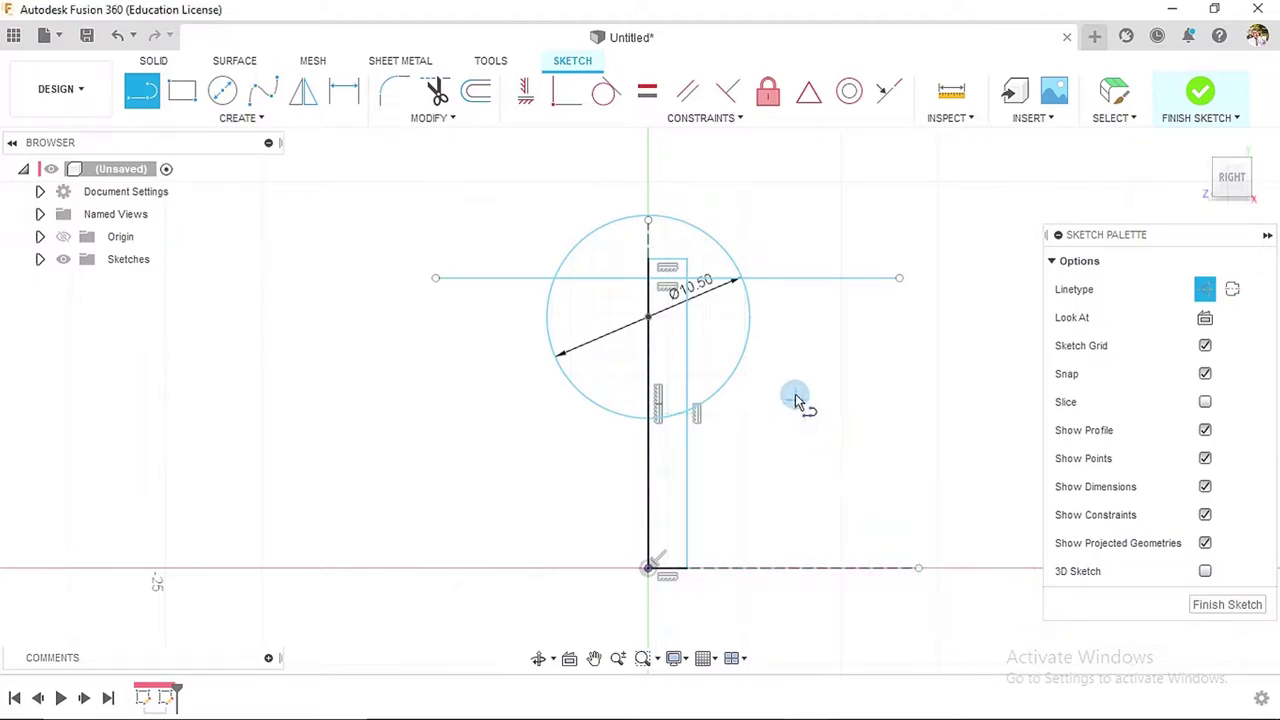
{"action": "key", "text": "Escape"}
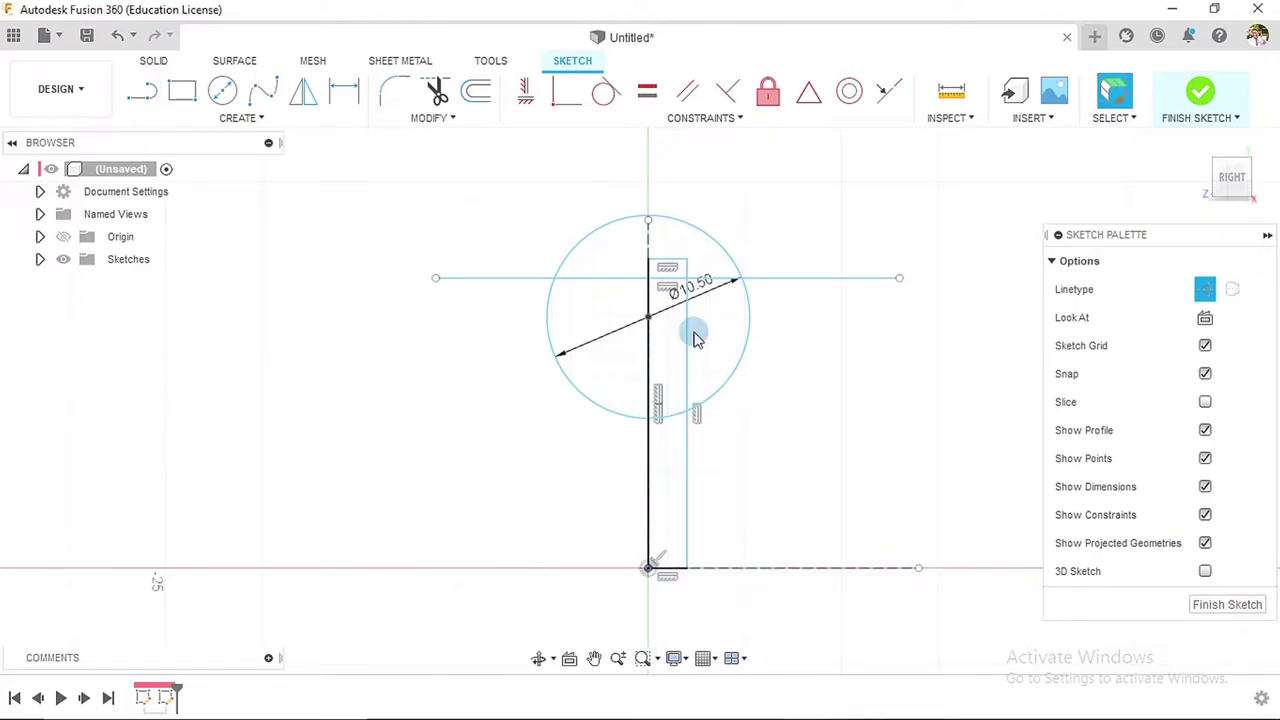
- Dimension the rectangle's height between its bottom and top edges to 23 mm
{"action": "left_click", "coordinate": [340, 96]}
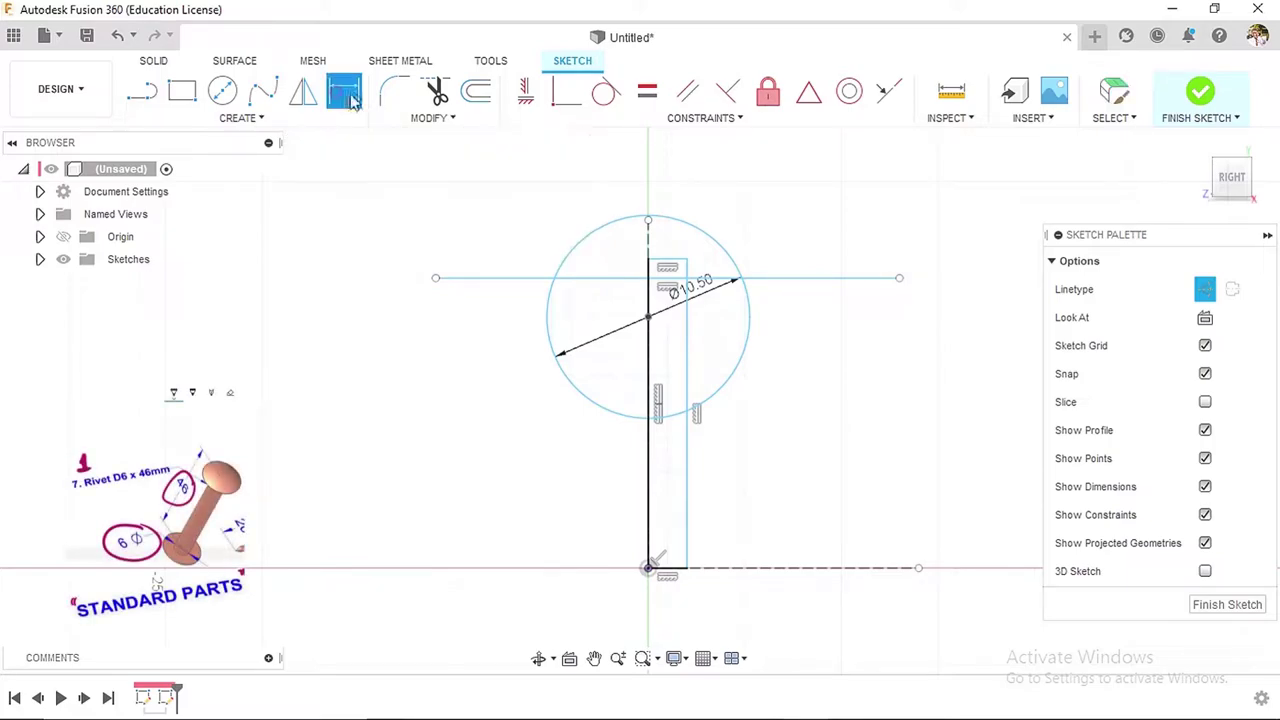
{"action": "left_click", "coordinate": [668, 568]}
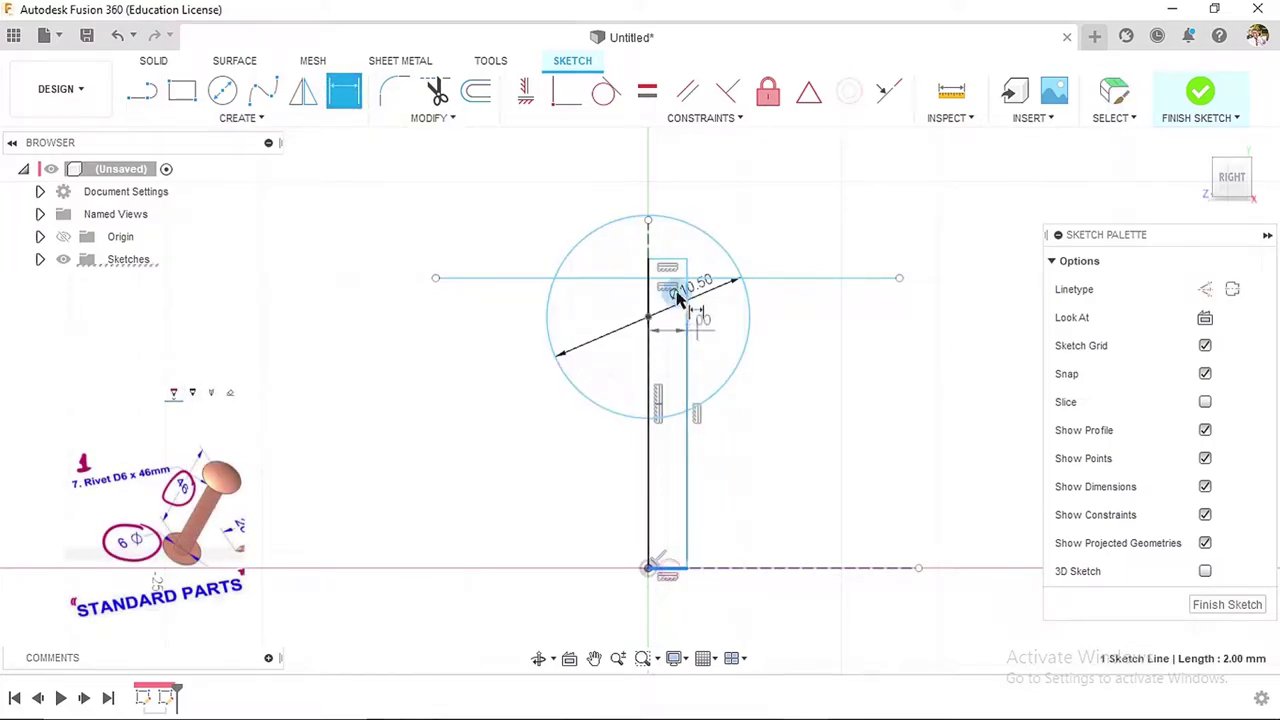
{"action": "left_click", "coordinate": [666, 262]}
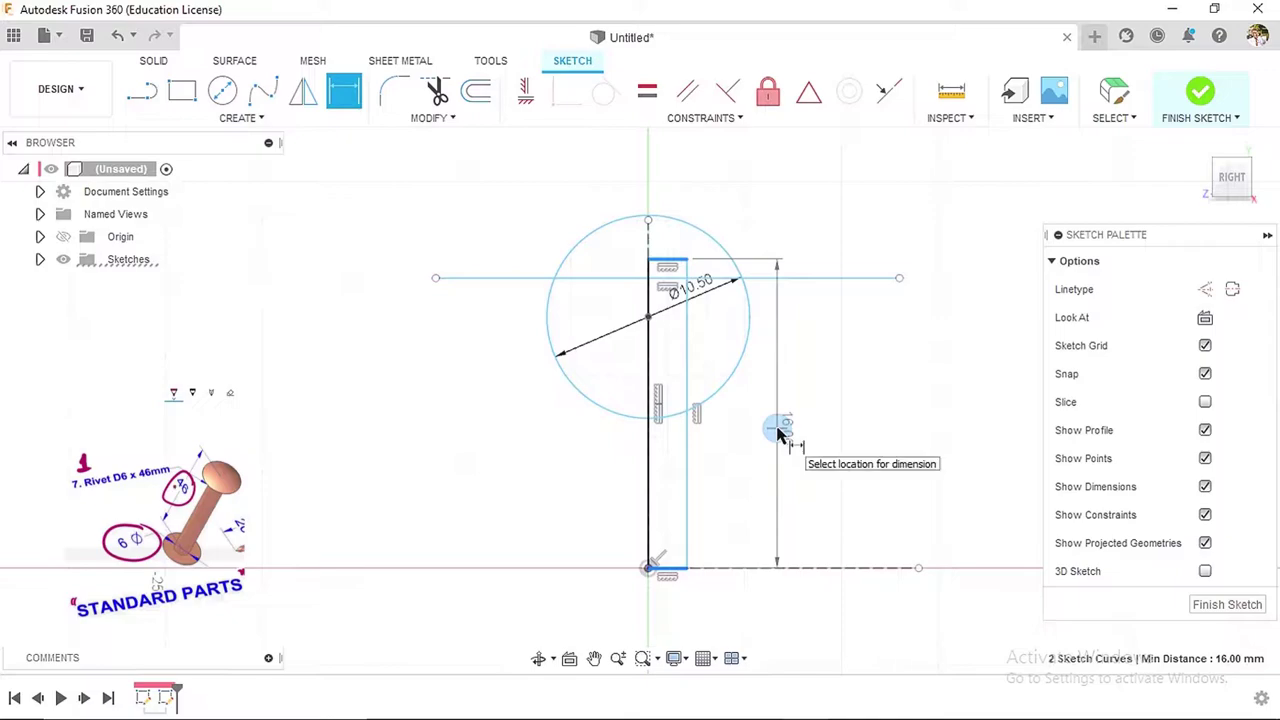
{"action": "left_click", "coordinate": [779, 432]}
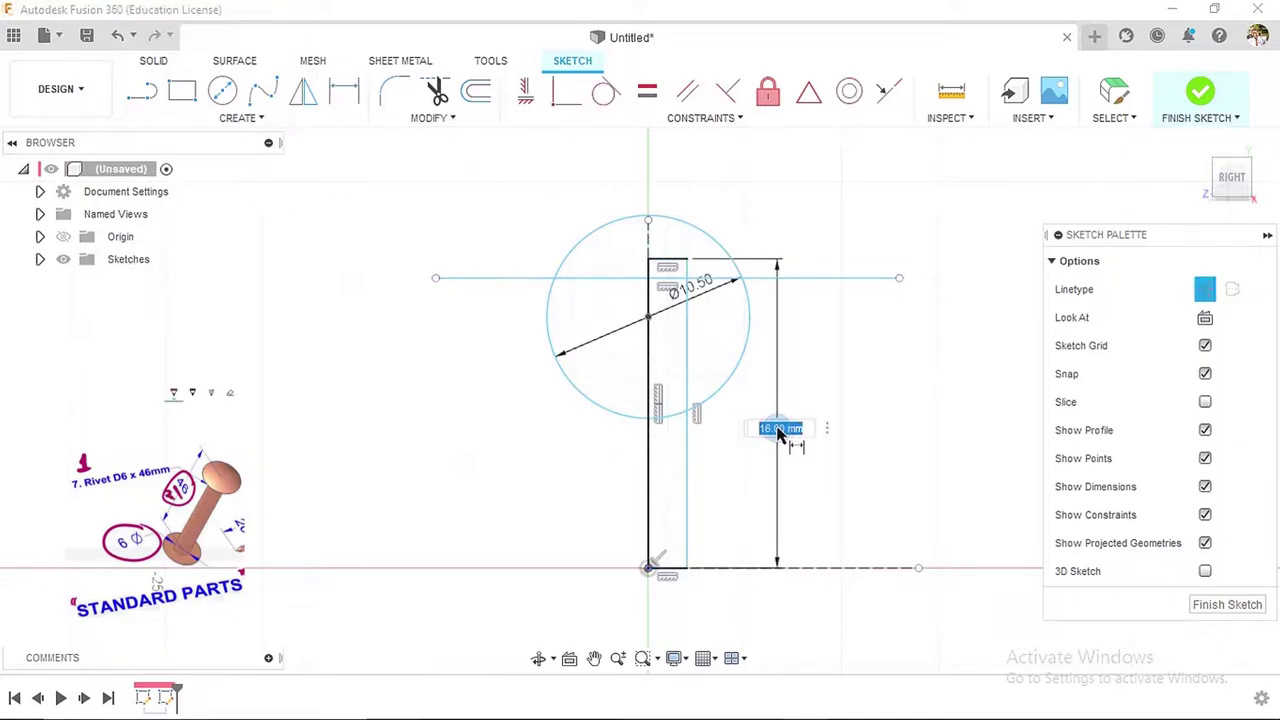
{"action": "type", "text": "23"}
{"action": "key", "text": "Return"}
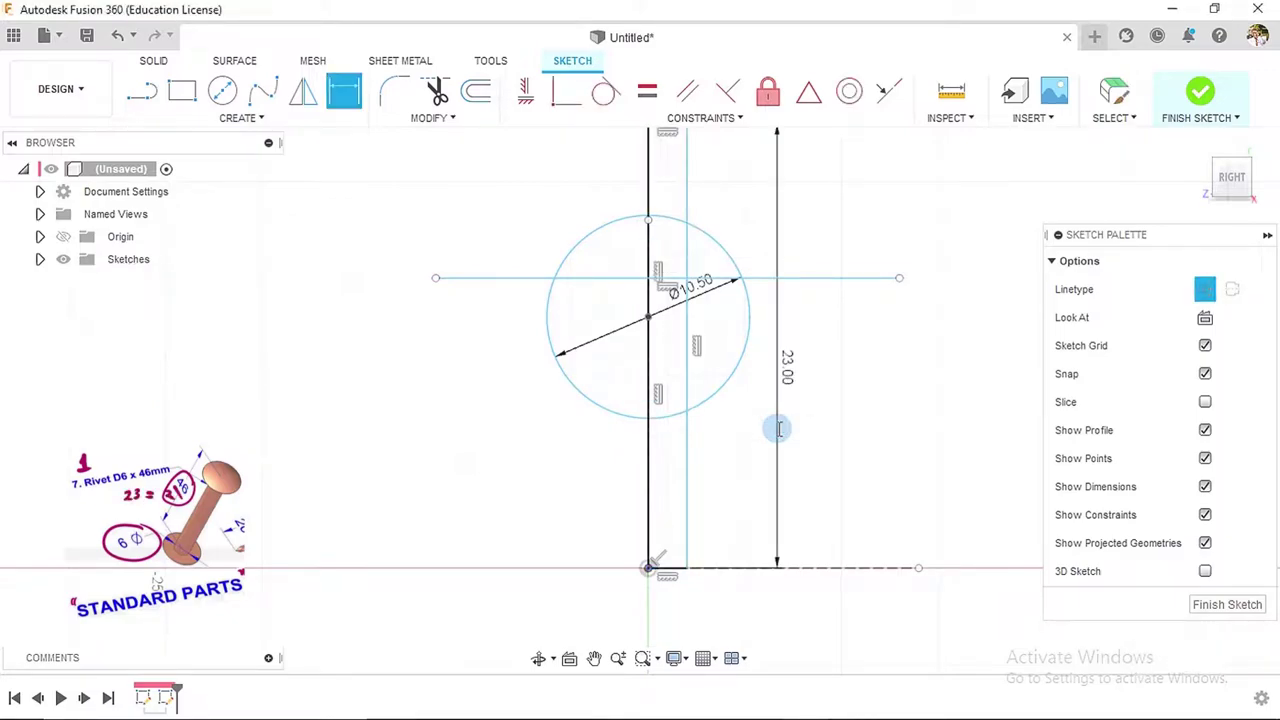
{"action": "scroll", "coordinate": [800, 418], "scroll_direction": "down", "scroll_amount": 3}
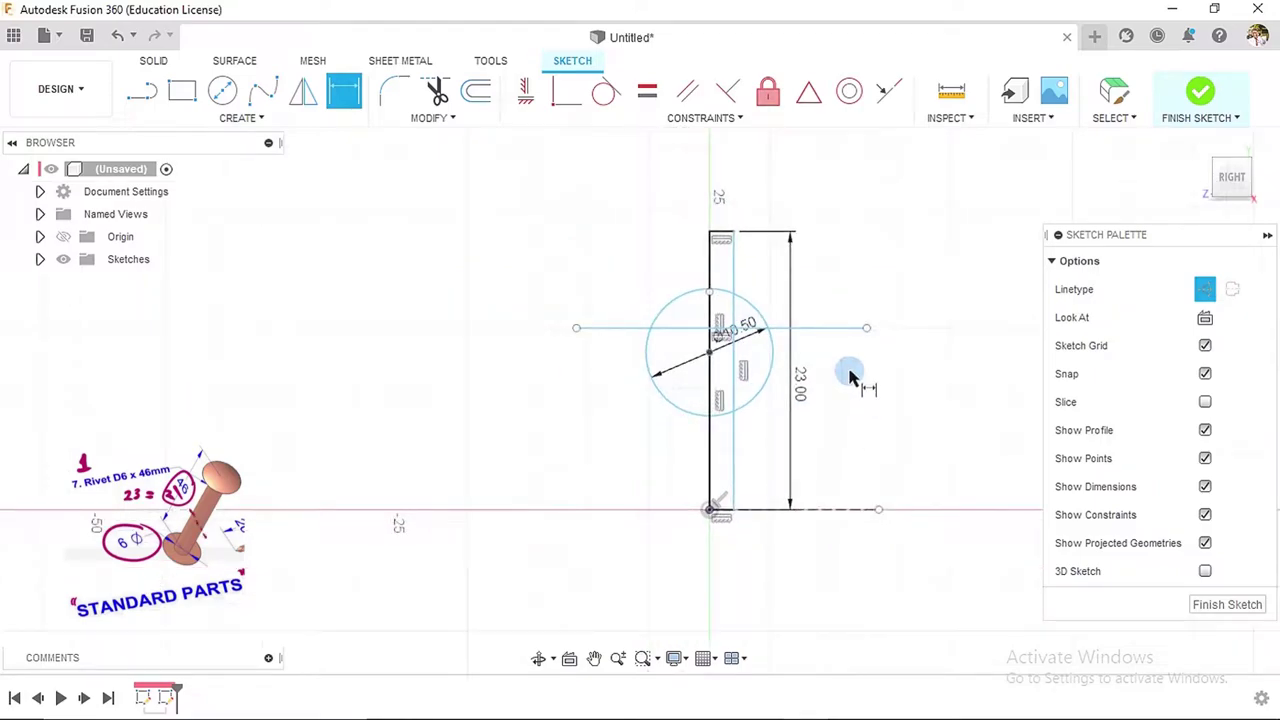
{"action": "key", "text": "Escape"}
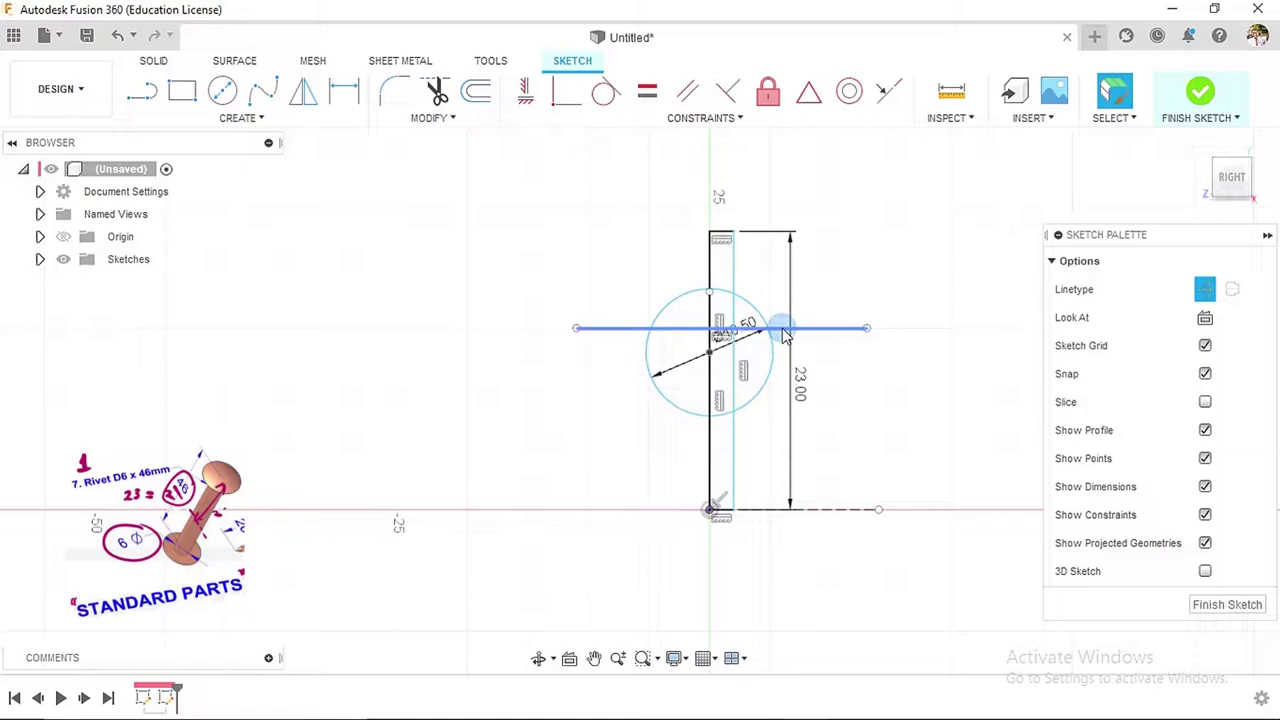
- Draw a short line above the circle's left side and make it tangent to the circle
{"action": "left_click", "coordinate": [150, 97]}
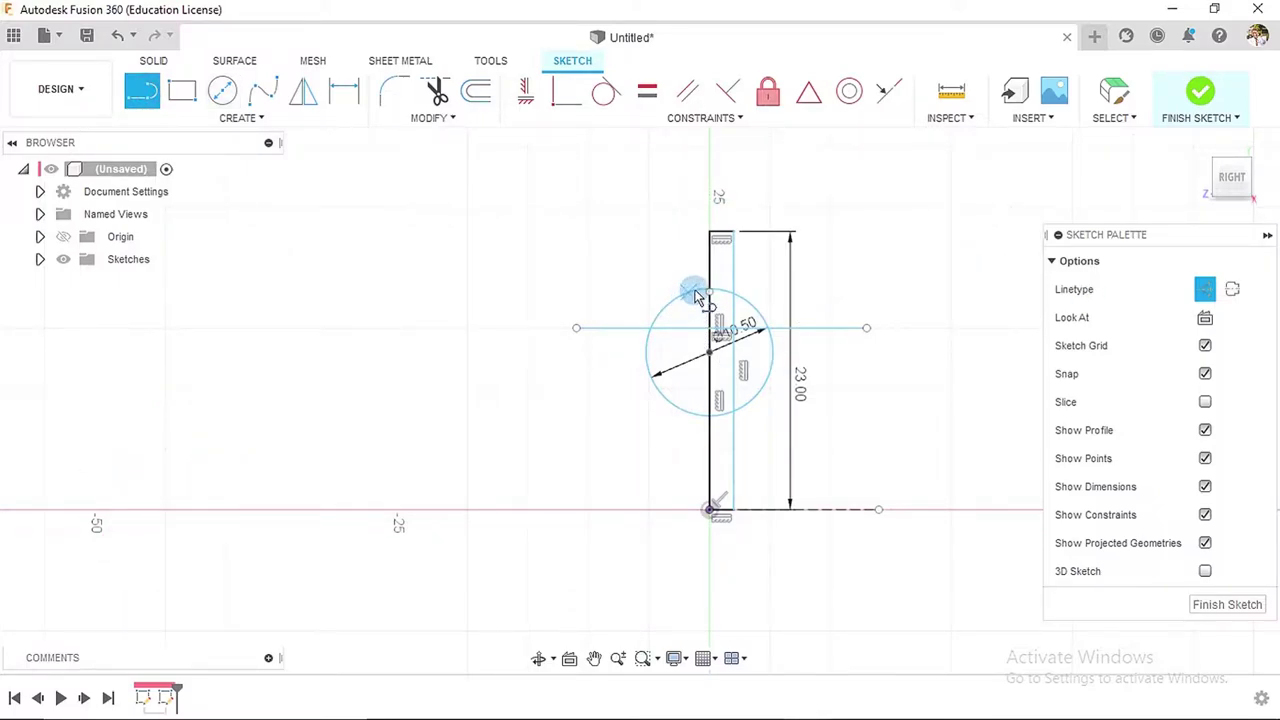
{"action": "left_click", "coordinate": [594, 290]}
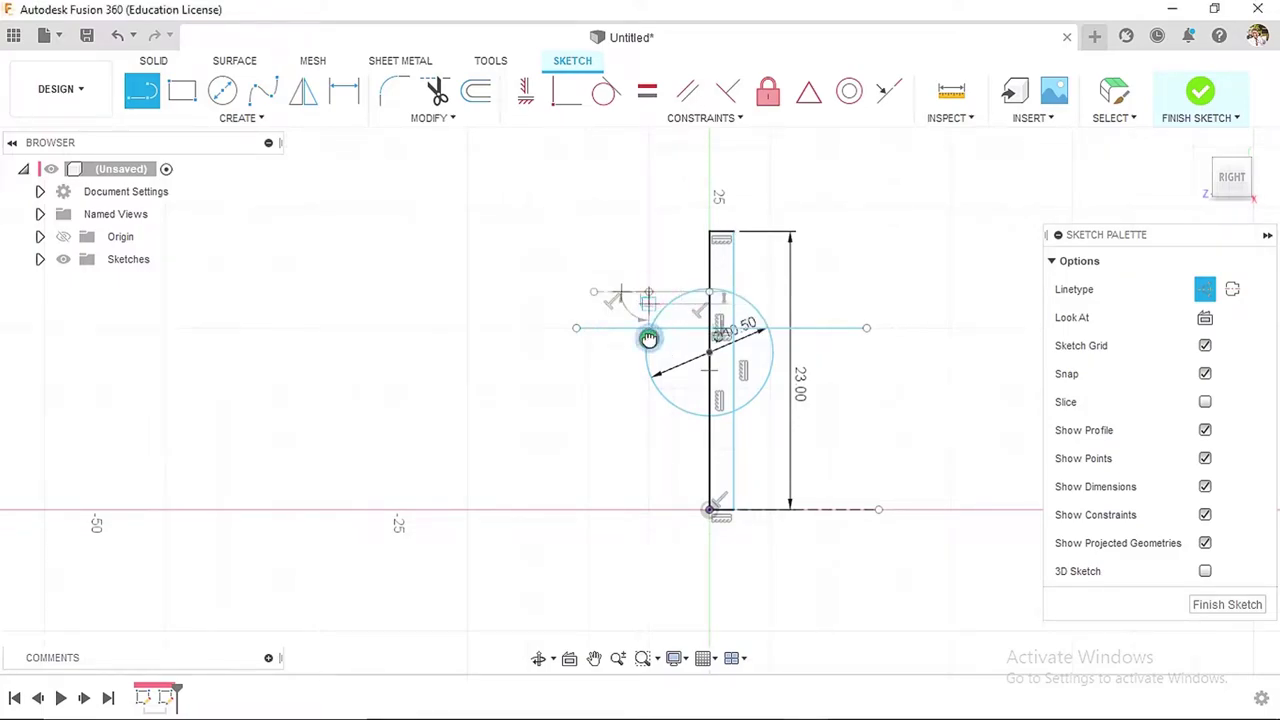
{"action": "left_click", "coordinate": [606, 91]}
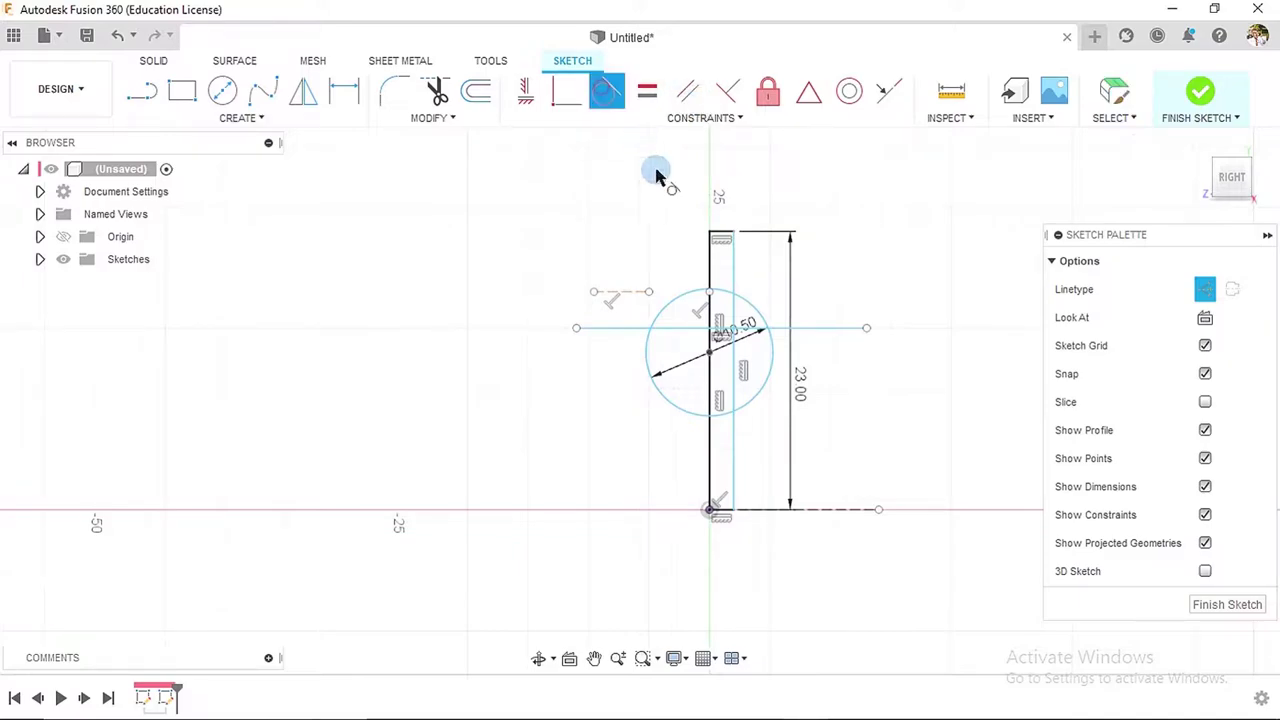
{"action": "left_click", "coordinate": [641, 294]}
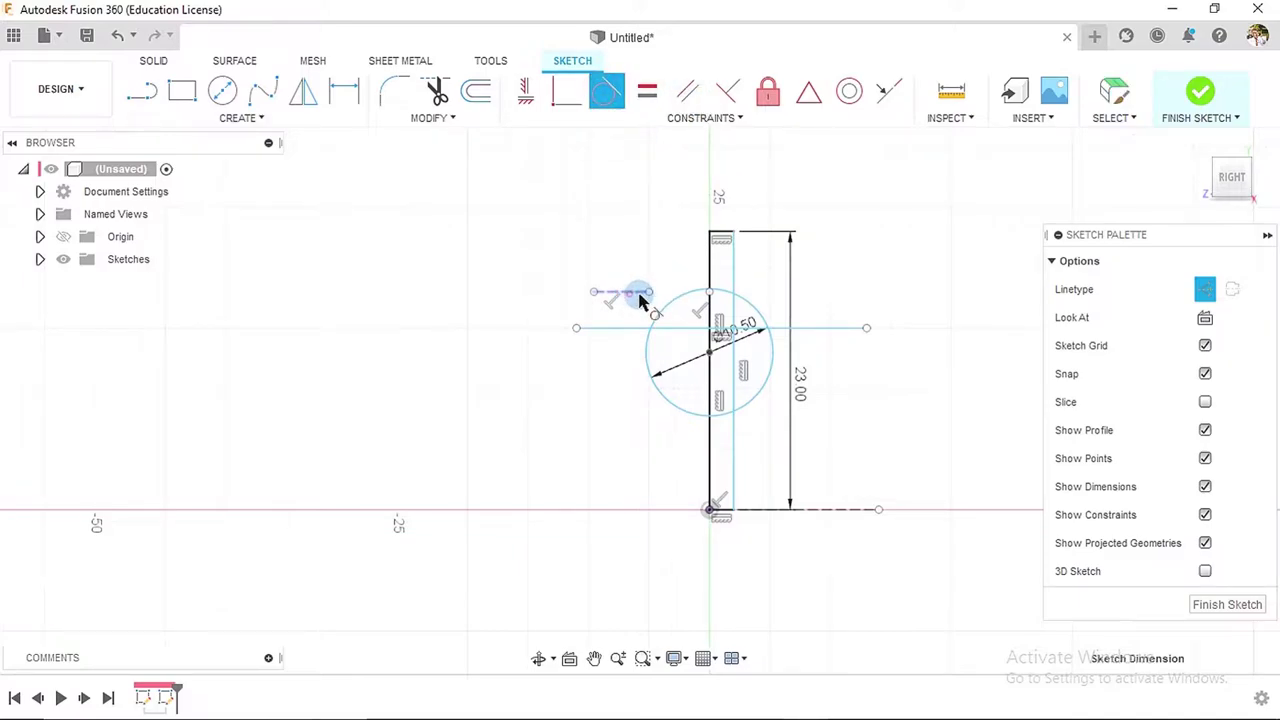
{"action": "left_click", "coordinate": [692, 290]}
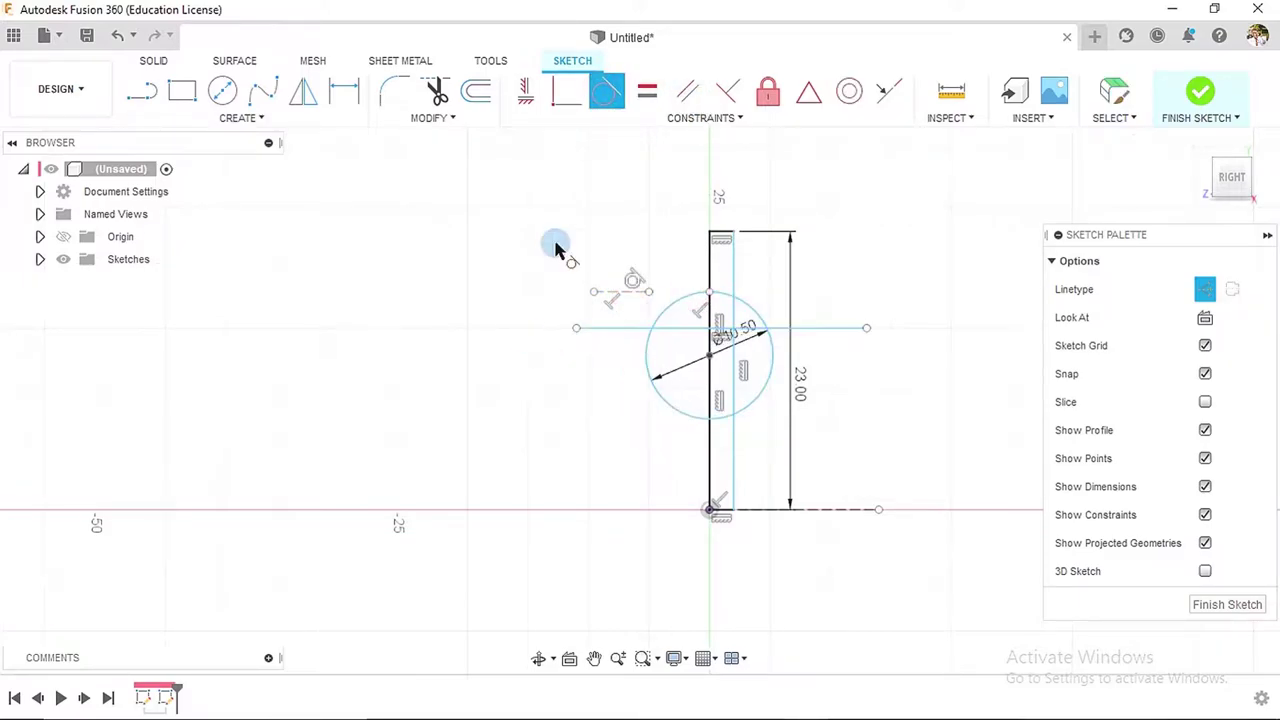
{"action": "left_click", "coordinate": [526, 93]}
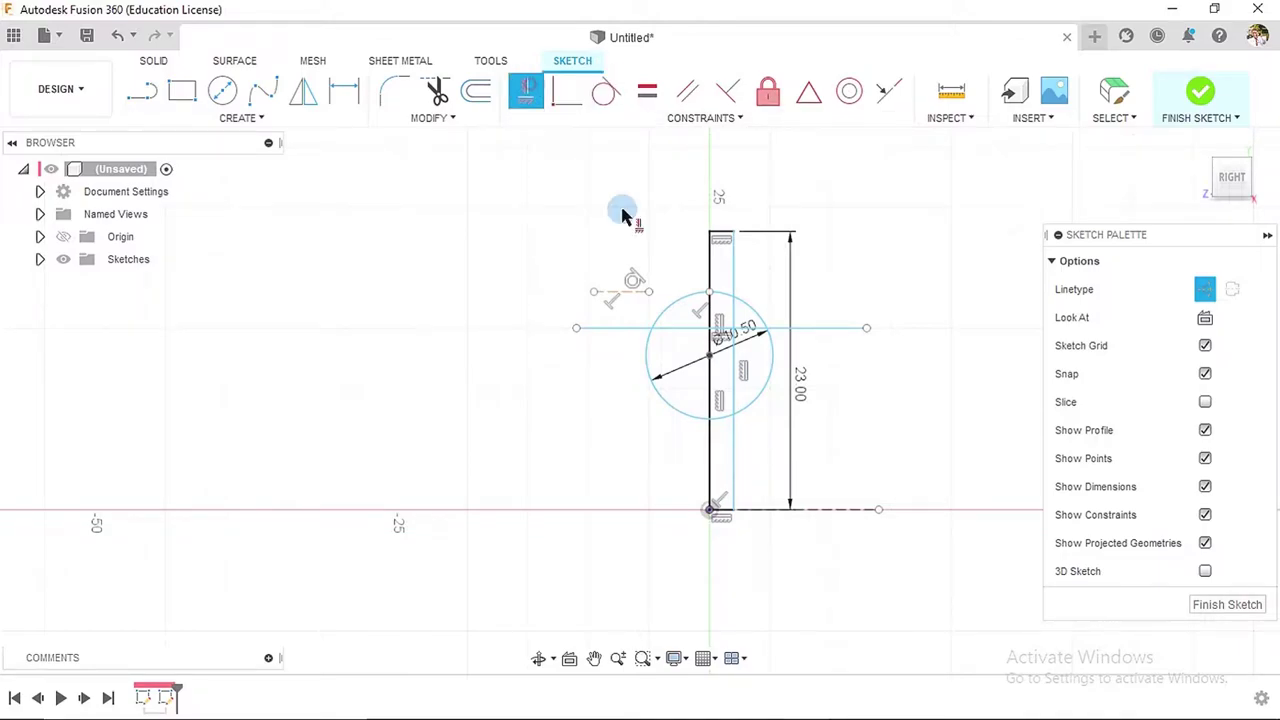
{"action": "left_click", "coordinate": [627, 296]}
{"action": "key", "text": "Escape"}
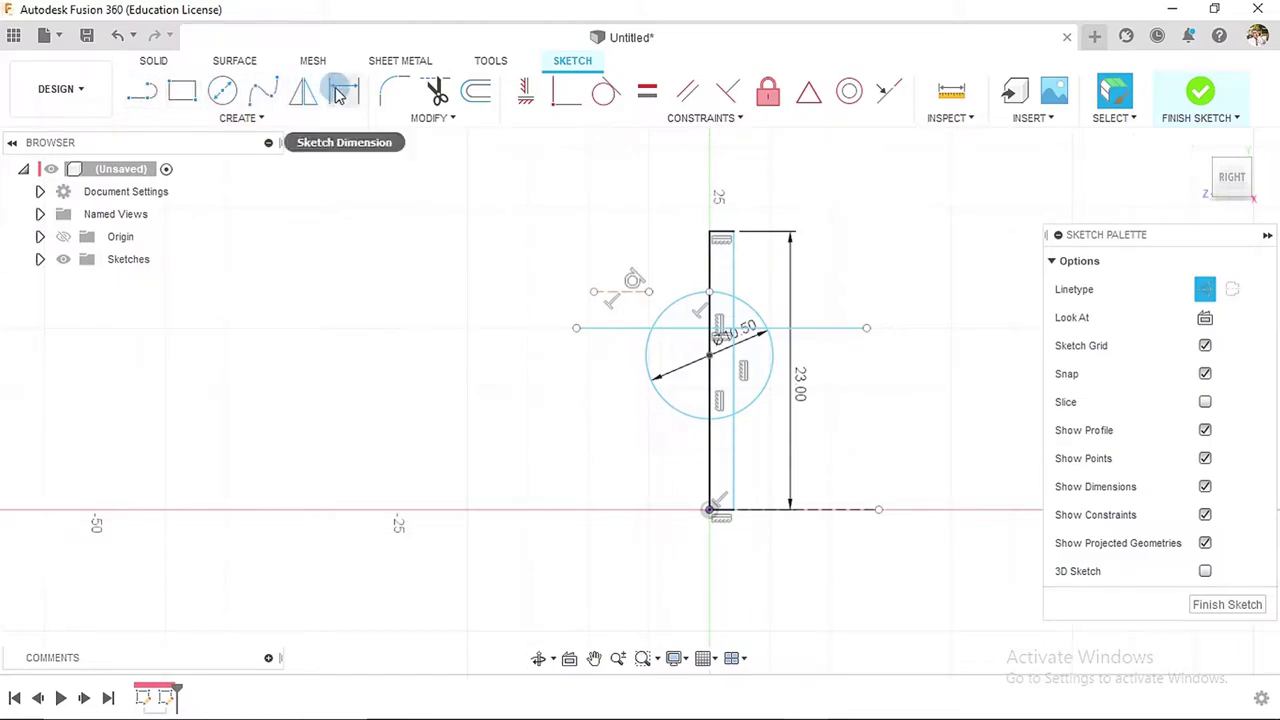
- Dimension the gap between the short line and the long horizontal line to 2 mm
{"action": "left_click", "coordinate": [343, 91]}
{"action": "left_click", "coordinate": [607, 292]}
{"action": "left_click", "coordinate": [608, 328]}
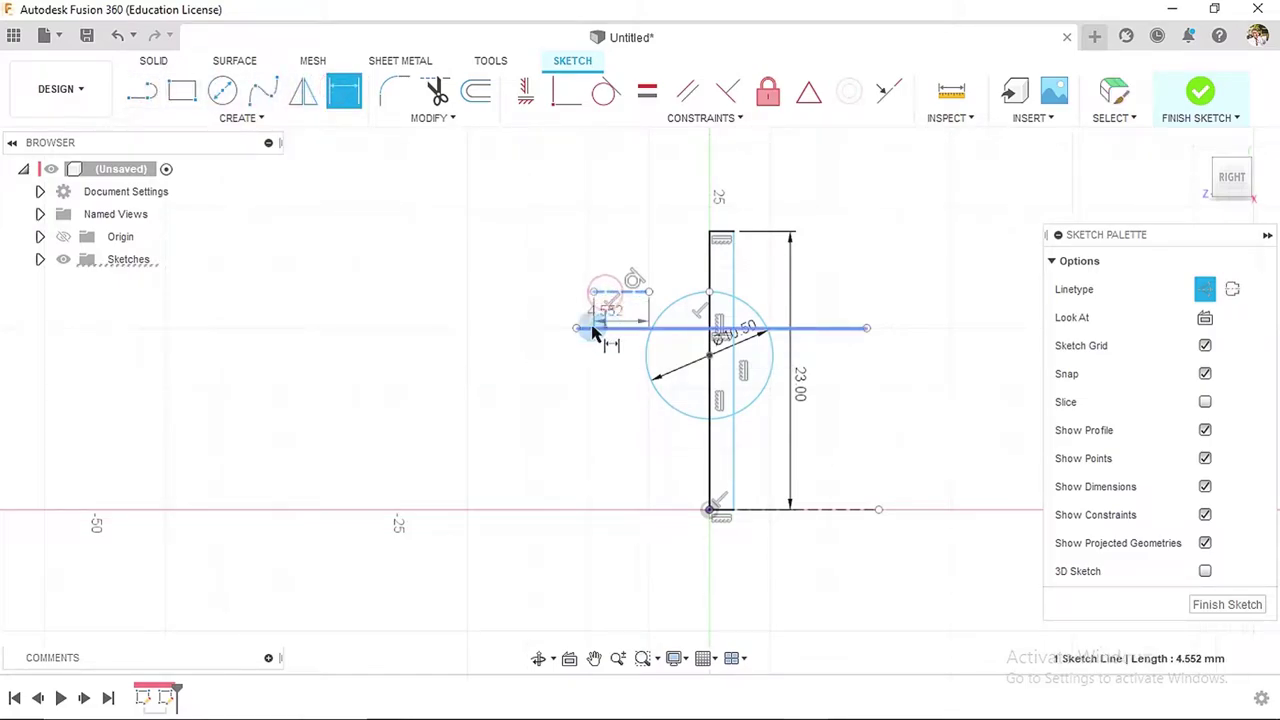
{"action": "left_click", "coordinate": [529, 316]}
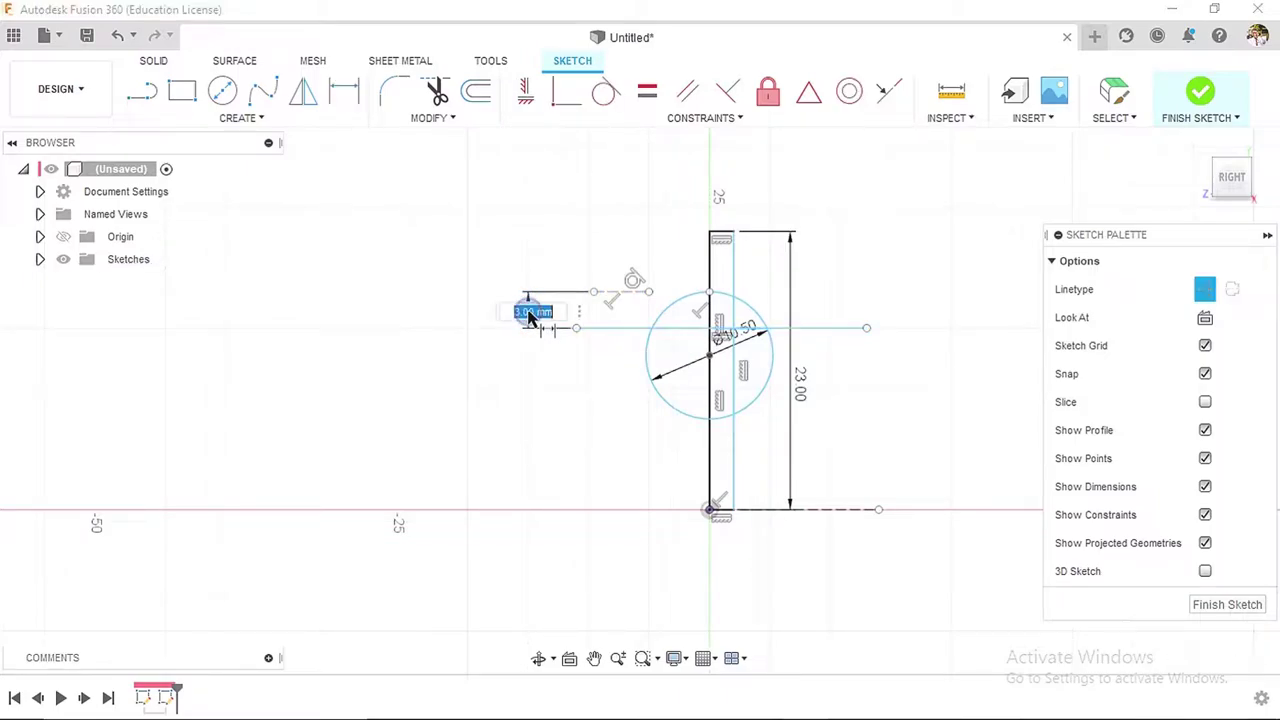
{"action": "type", "text": "2"}
{"action": "key", "text": "Return"}
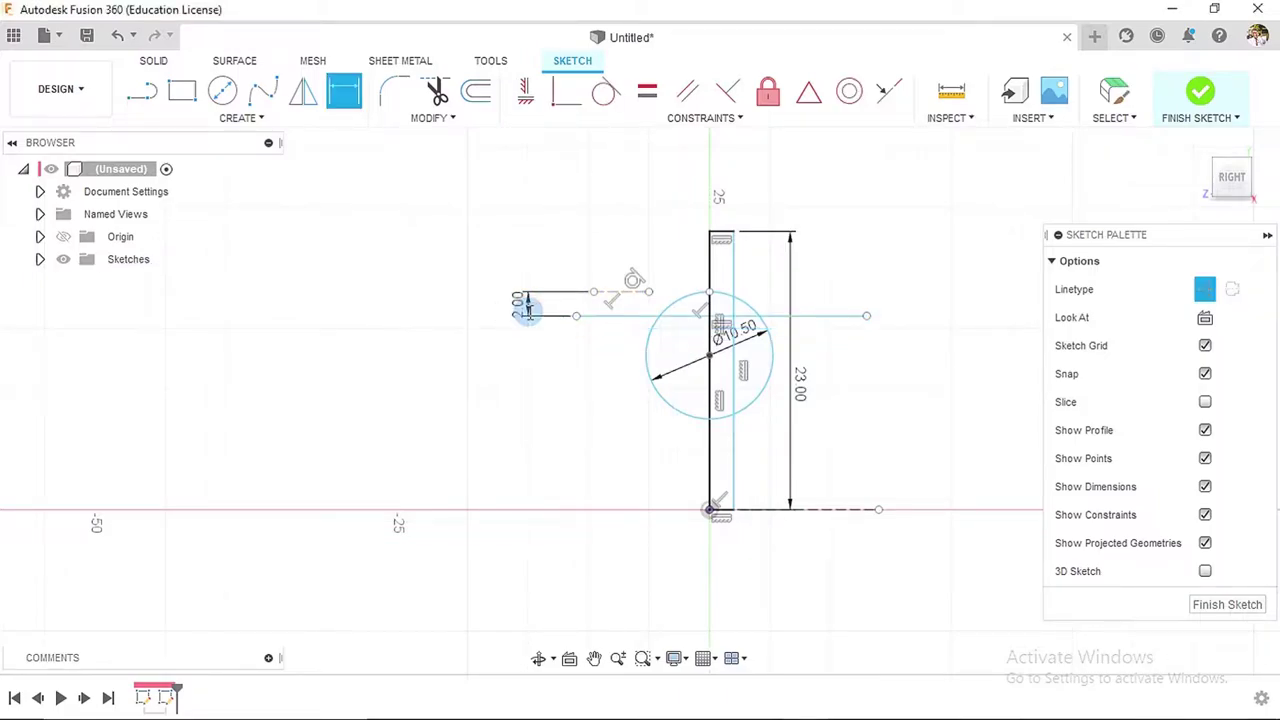
{"action": "key", "text": "Escape"}
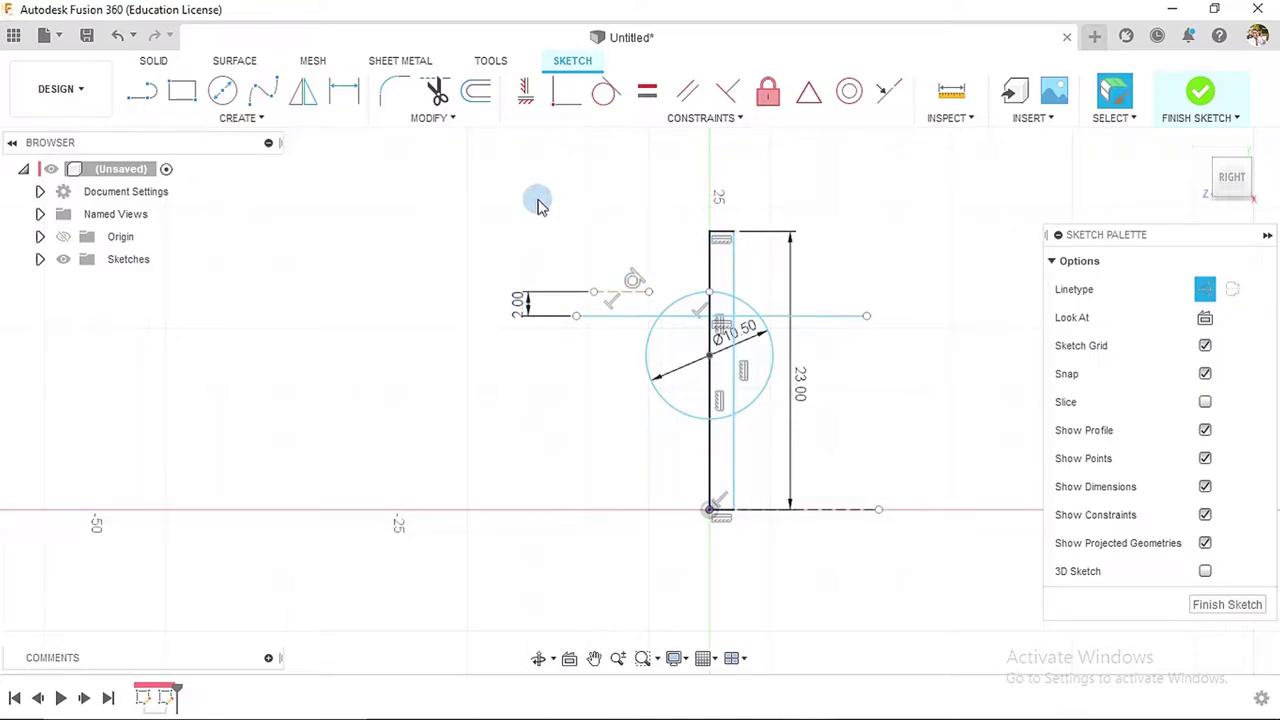
- Make the circle's horizontal line collinear with the rectangle's short top edge
{"action": "left_click", "coordinate": [883, 94]}
{"action": "left_click", "coordinate": [723, 236]}
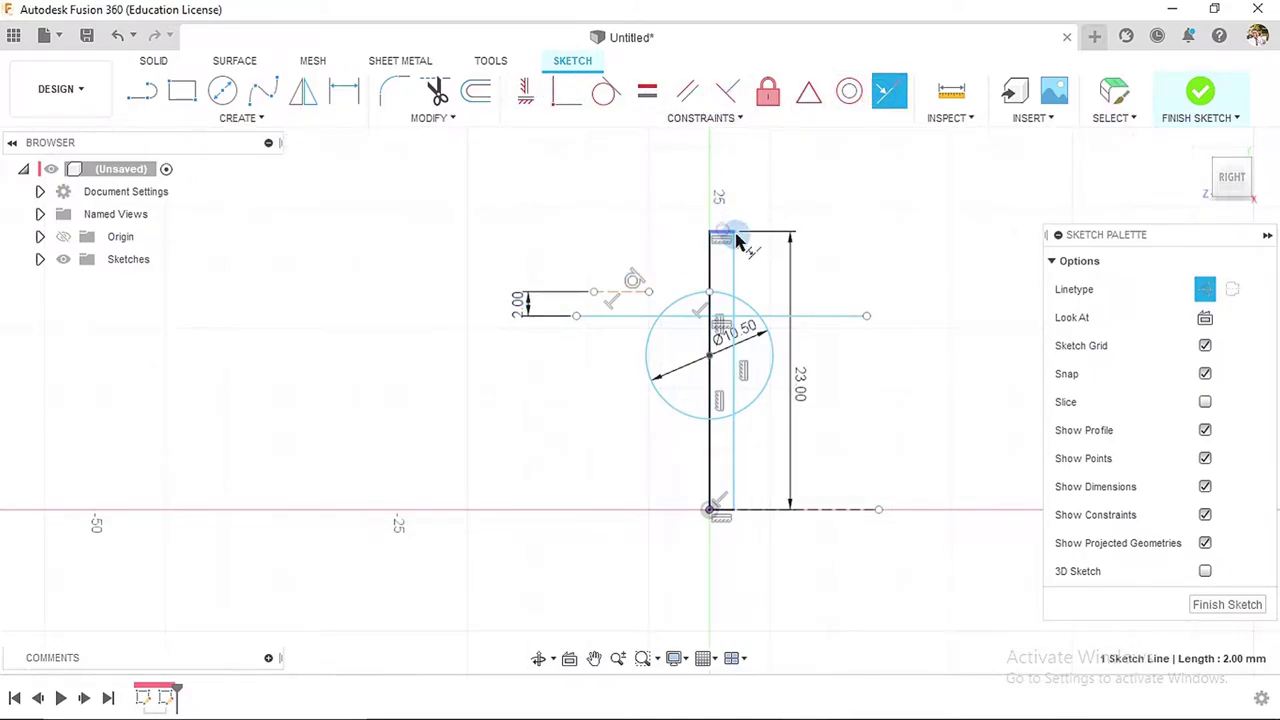
{"action": "left_click", "coordinate": [779, 316]}
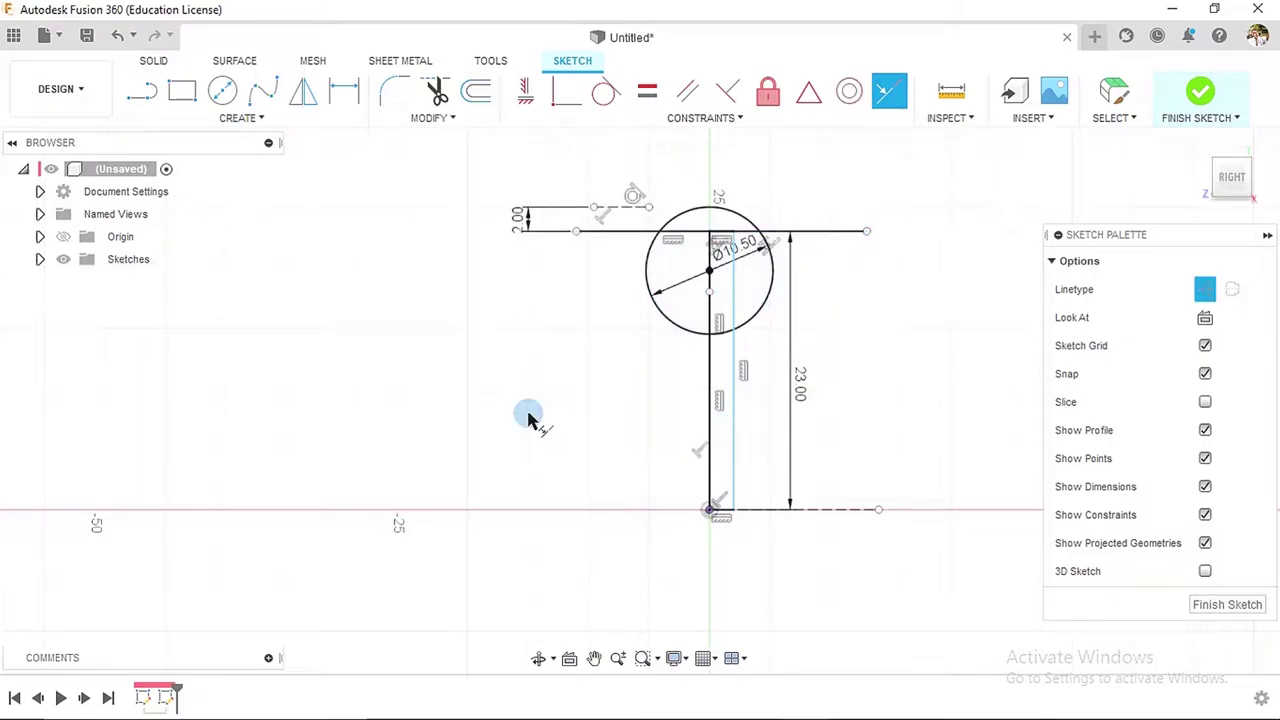
{"action": "key", "text": "Escape"}
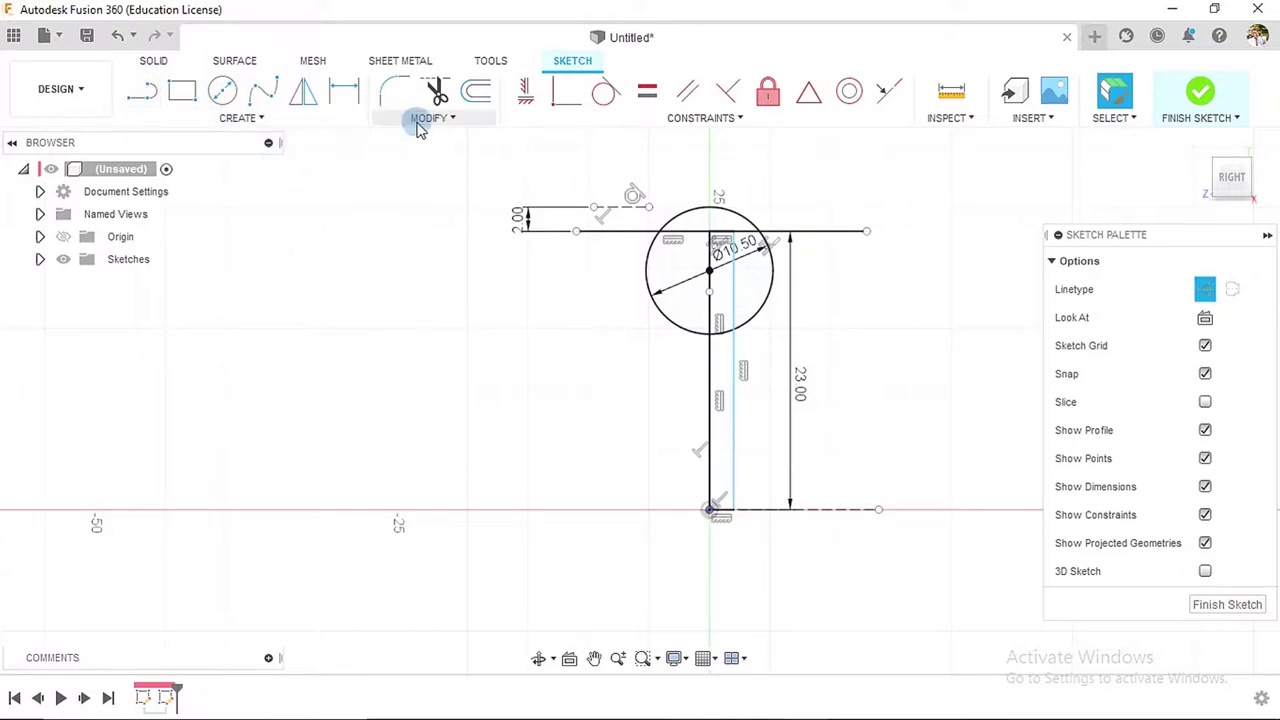
- Dimension the rectangle's short bottom line to a 3 mm width
{"action": "left_click", "coordinate": [343, 91]}
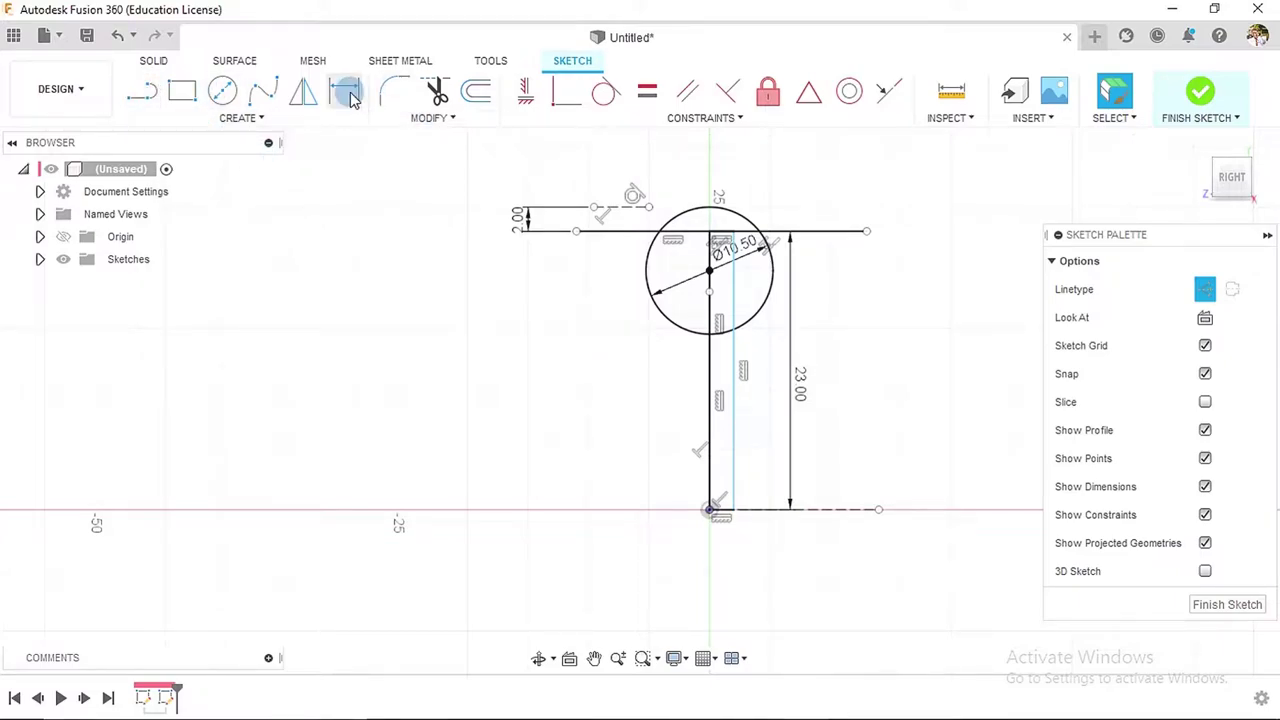
{"action": "left_click", "coordinate": [721, 511]}
{"action": "left_click", "coordinate": [721, 575]}
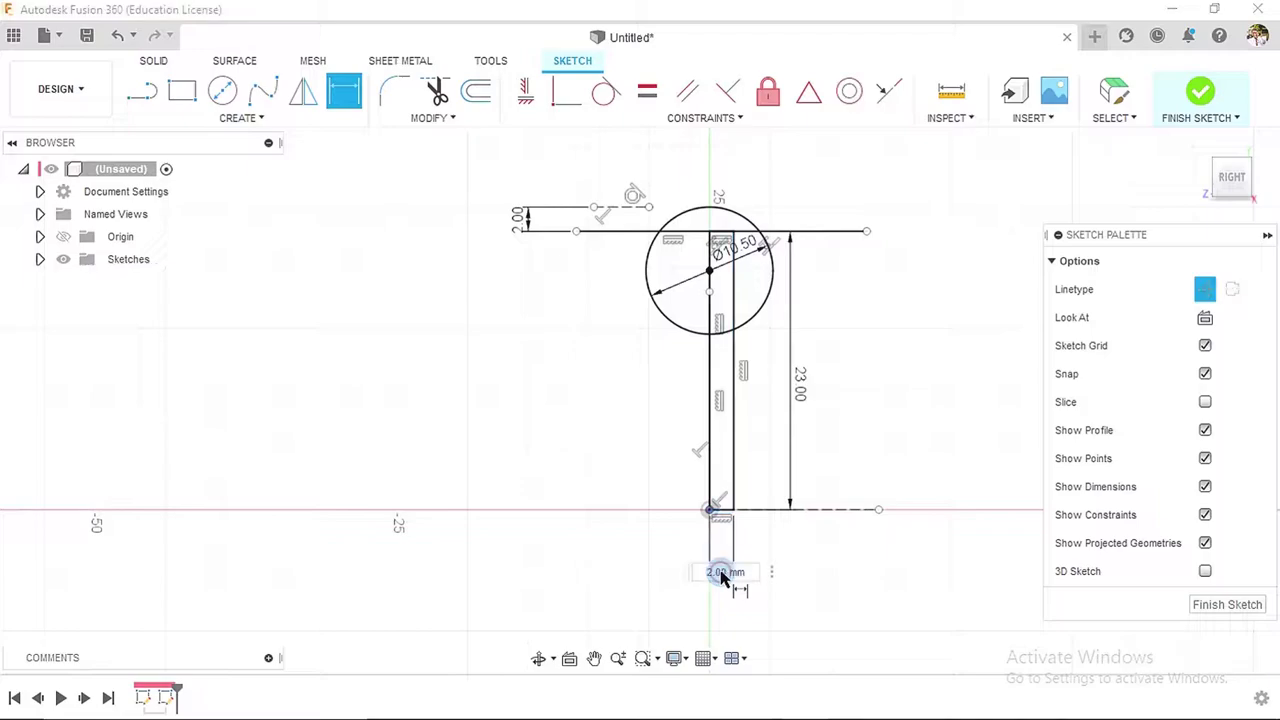
{"action": "type", "text": "3"}
{"action": "key", "text": "Return"}
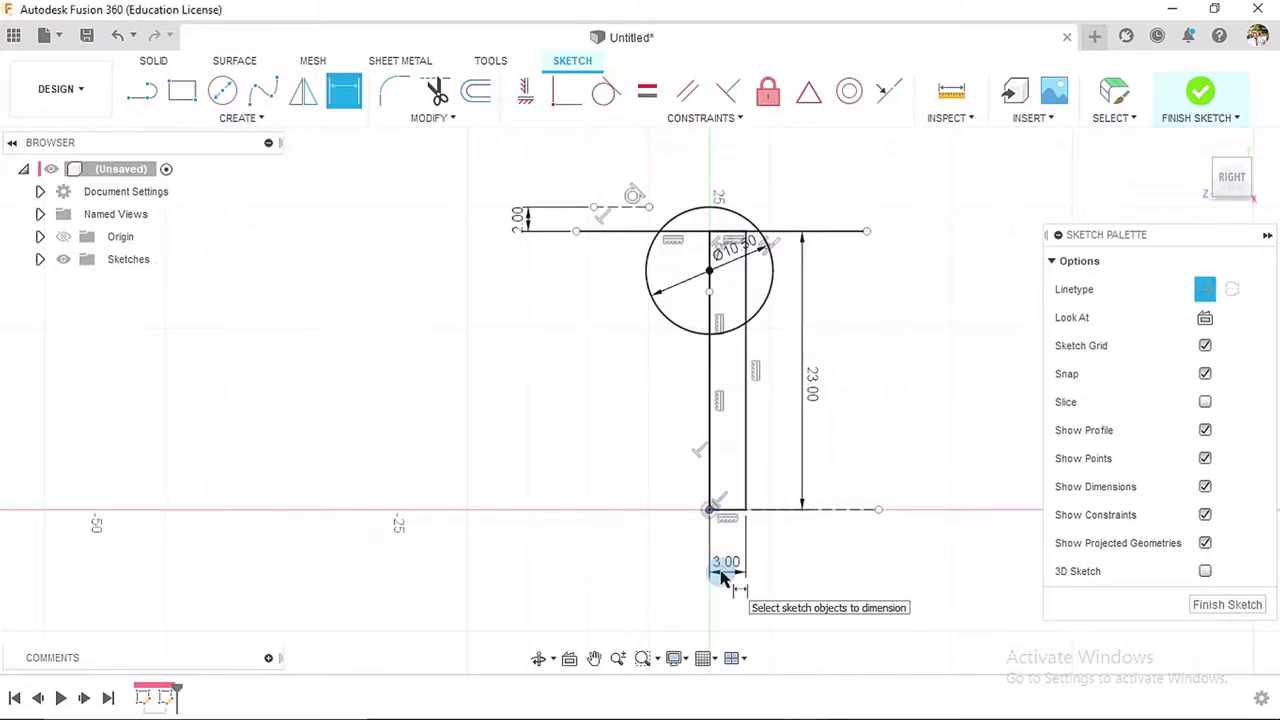
{"action": "key", "text": "Escape"}
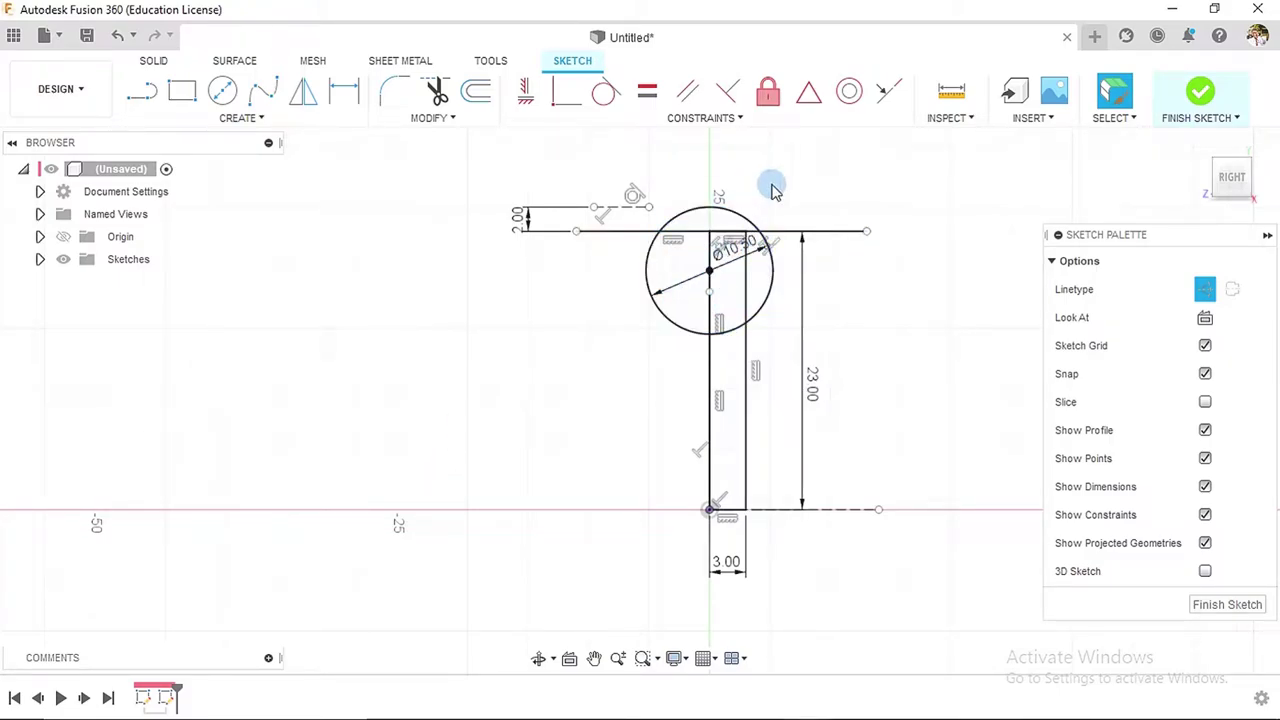
- Draw a short construction line on the centre axis from the horizontal line to the circle's top
{"action": "scroll", "coordinate": [772, 188], "scroll_direction": "down", "scroll_amount": 1}
{"action": "scroll", "coordinate": [785, 203], "scroll_direction": "up", "scroll_amount": 5}
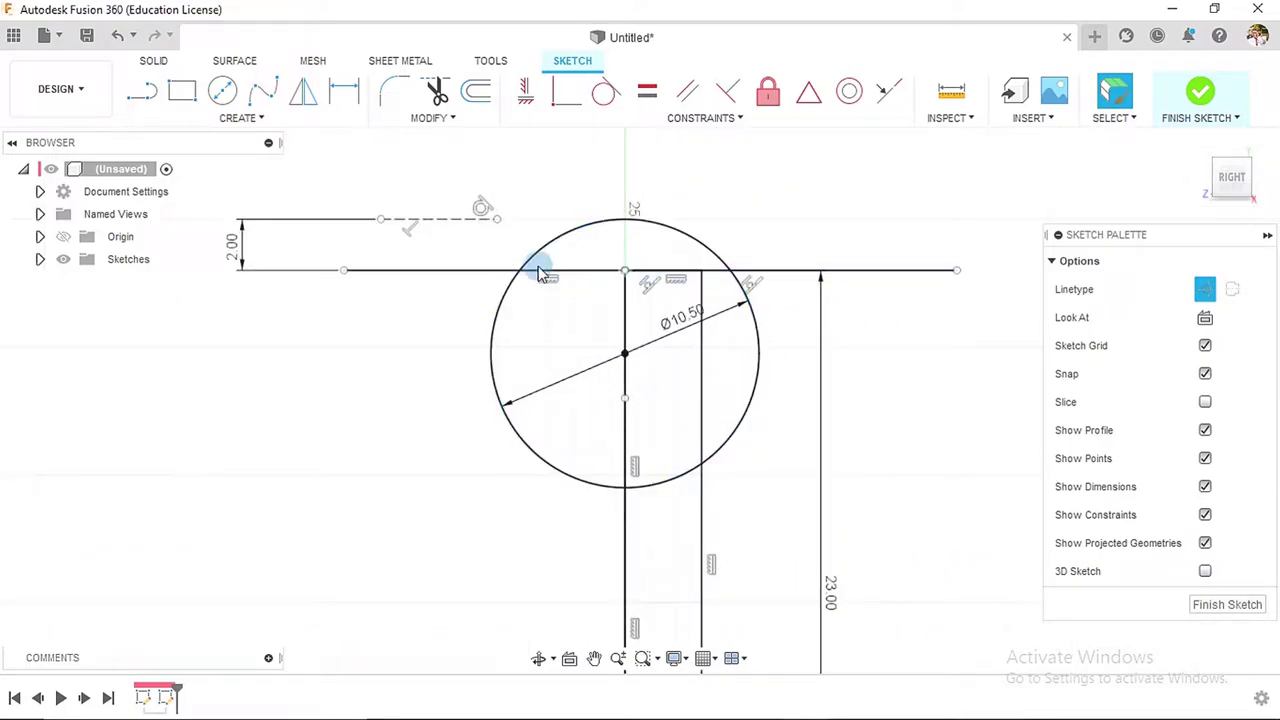
{"action": "left_click", "coordinate": [142, 91]}
{"action": "left_click", "coordinate": [632, 254]}
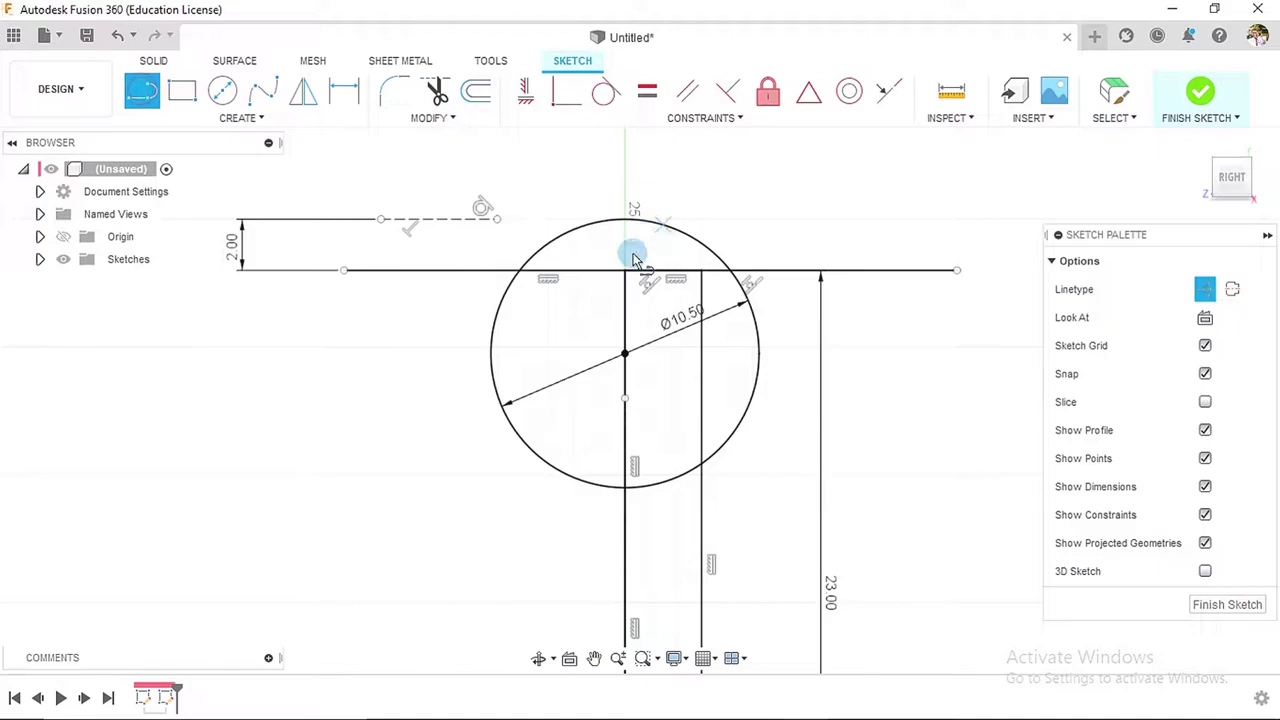
{"action": "double_click", "coordinate": [625, 220]}
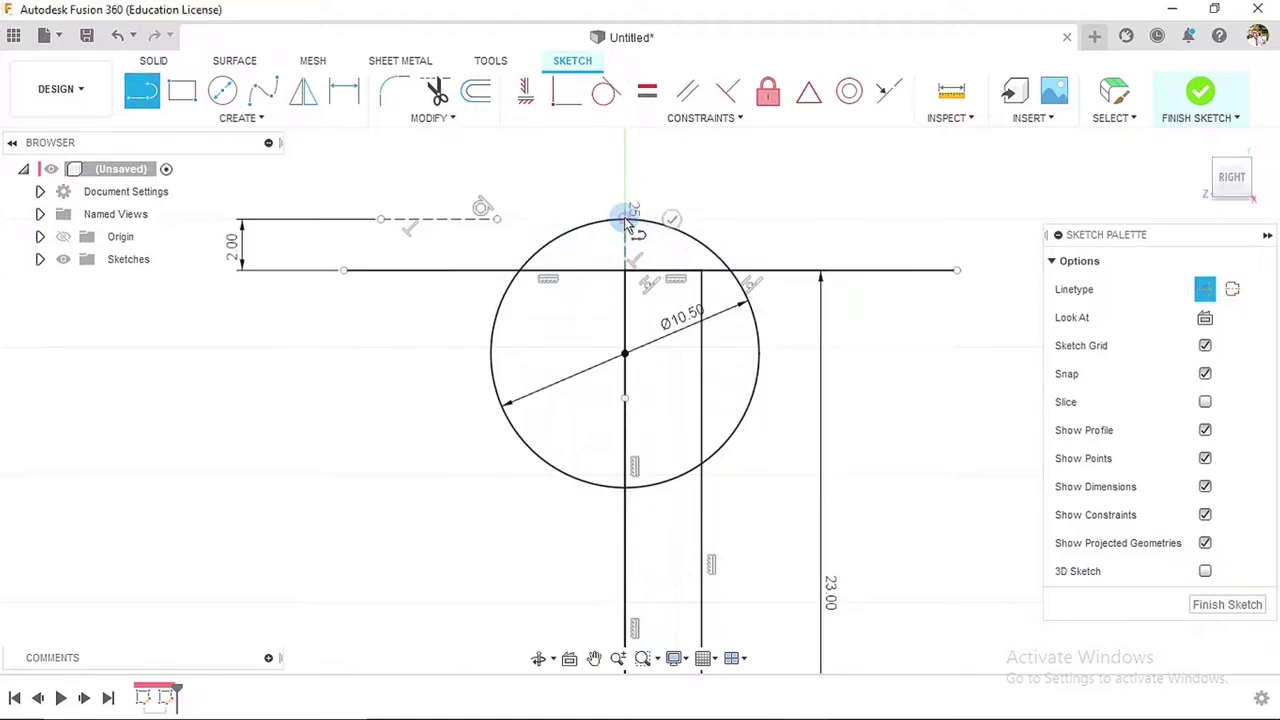
{"action": "key", "text": "Escape"}
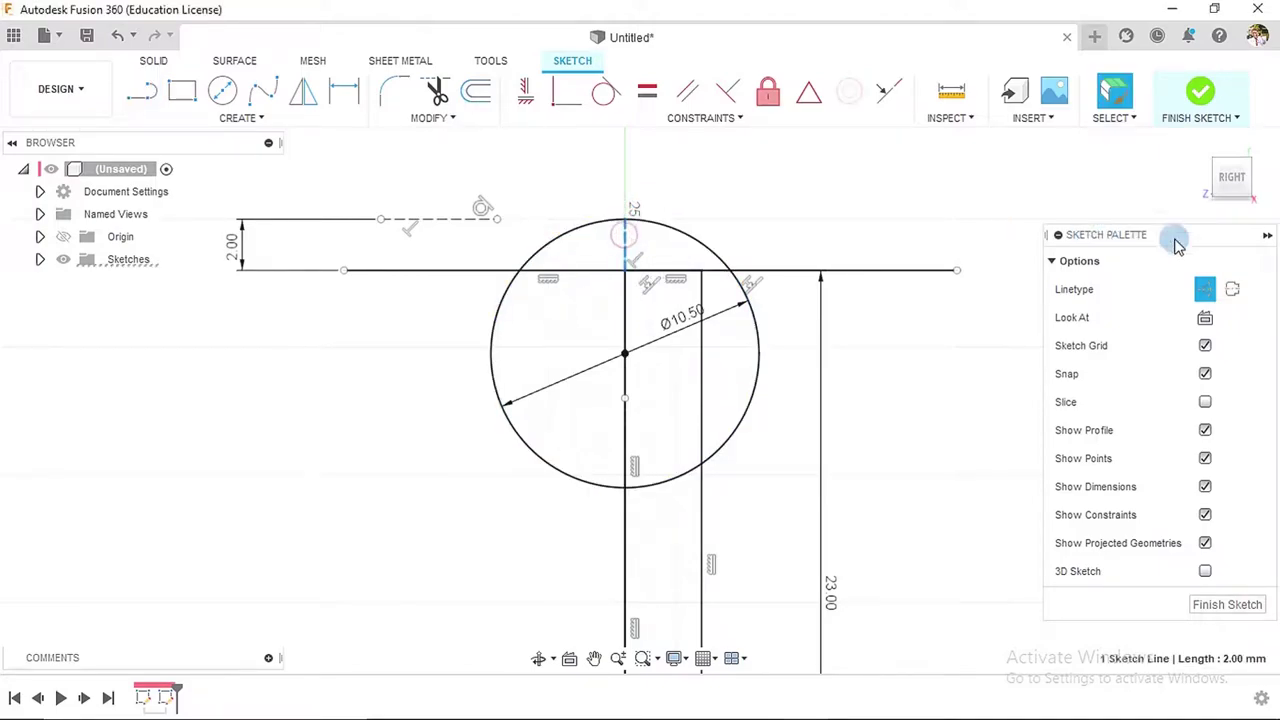
{"action": "left_click", "coordinate": [1205, 289]}
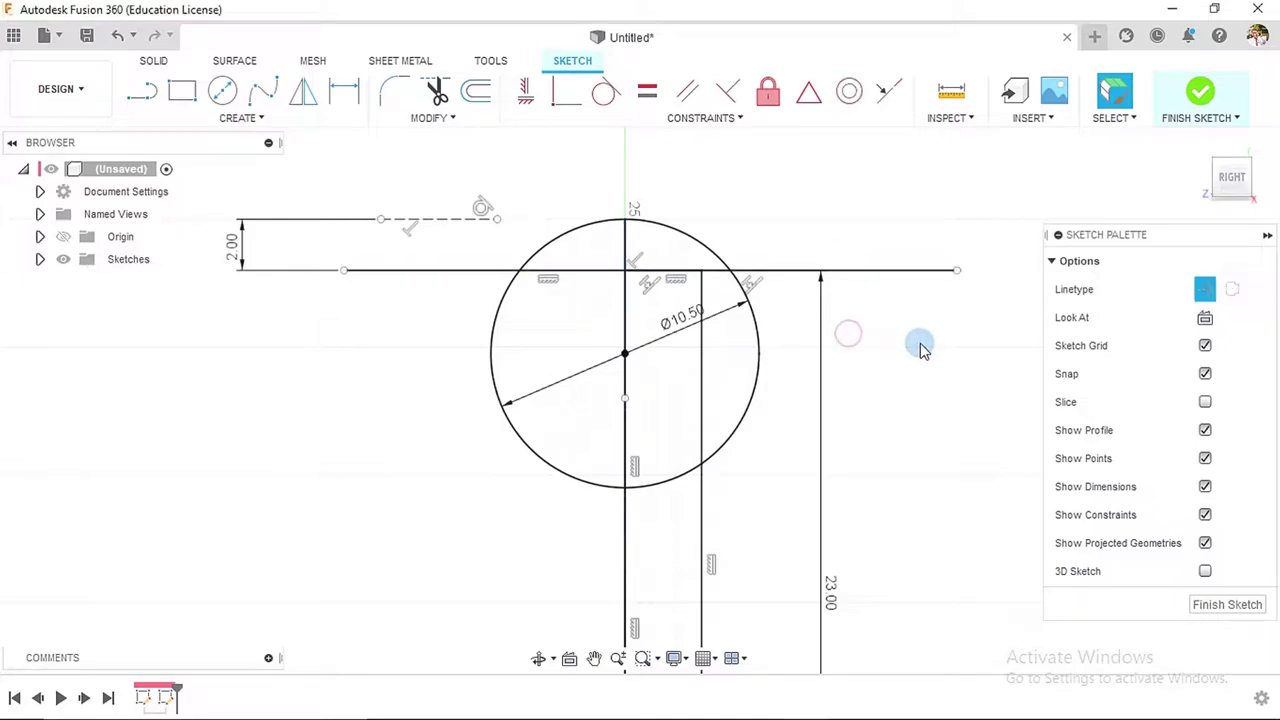
{"action": "scroll", "coordinate": [922, 347], "scroll_direction": "down", "scroll_amount": 4}
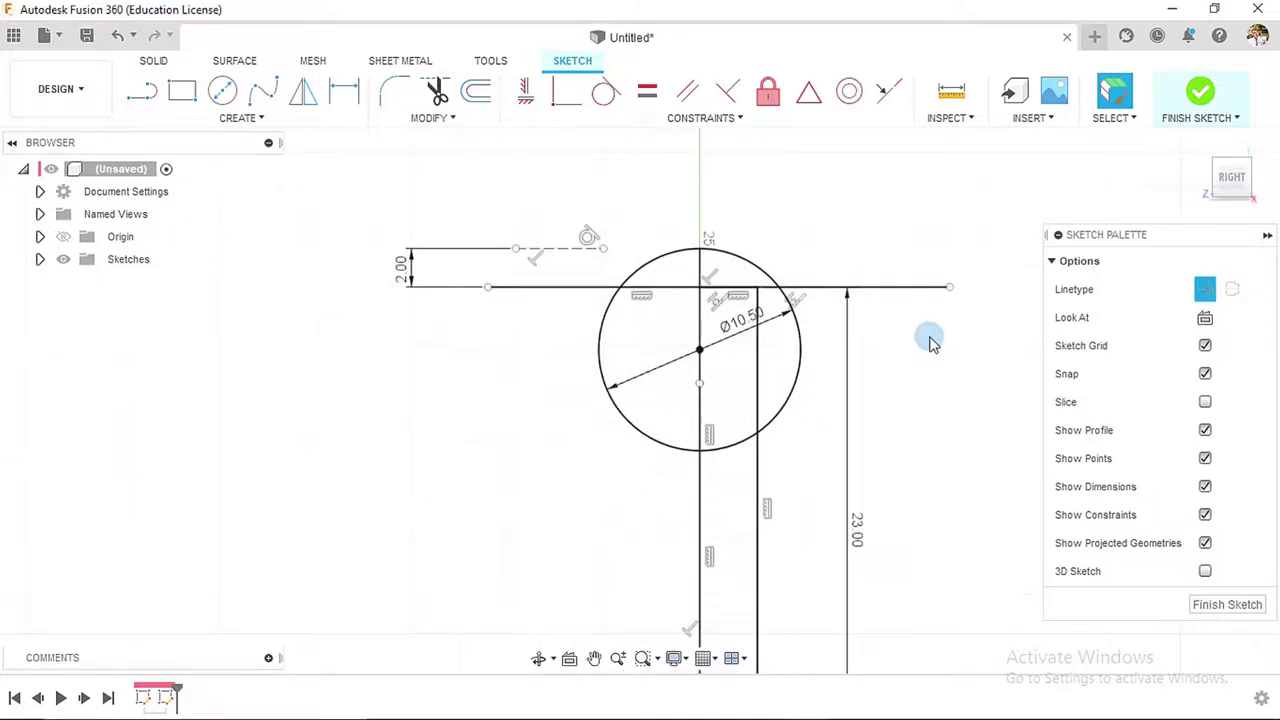
{"action": "scroll", "coordinate": [923, 371], "scroll_direction": "down", "scroll_amount": 1}
{"action": "middle_click_drag", "start_coordinate": [923, 371], "coordinate": [794, 331]}
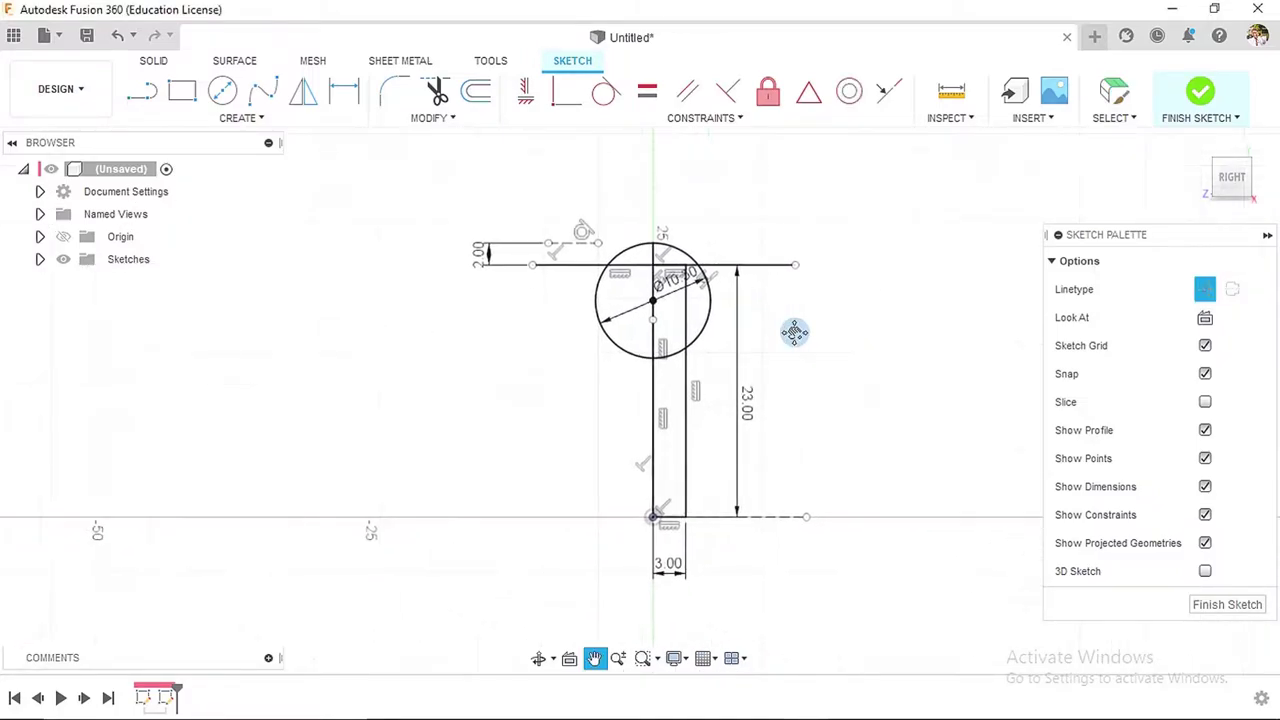
- Select the circle, rectangle sides and top horizontal line as the objects to mirror
{"action": "left_click", "coordinate": [301, 93]}
{"action": "left_click", "coordinate": [655, 251]}
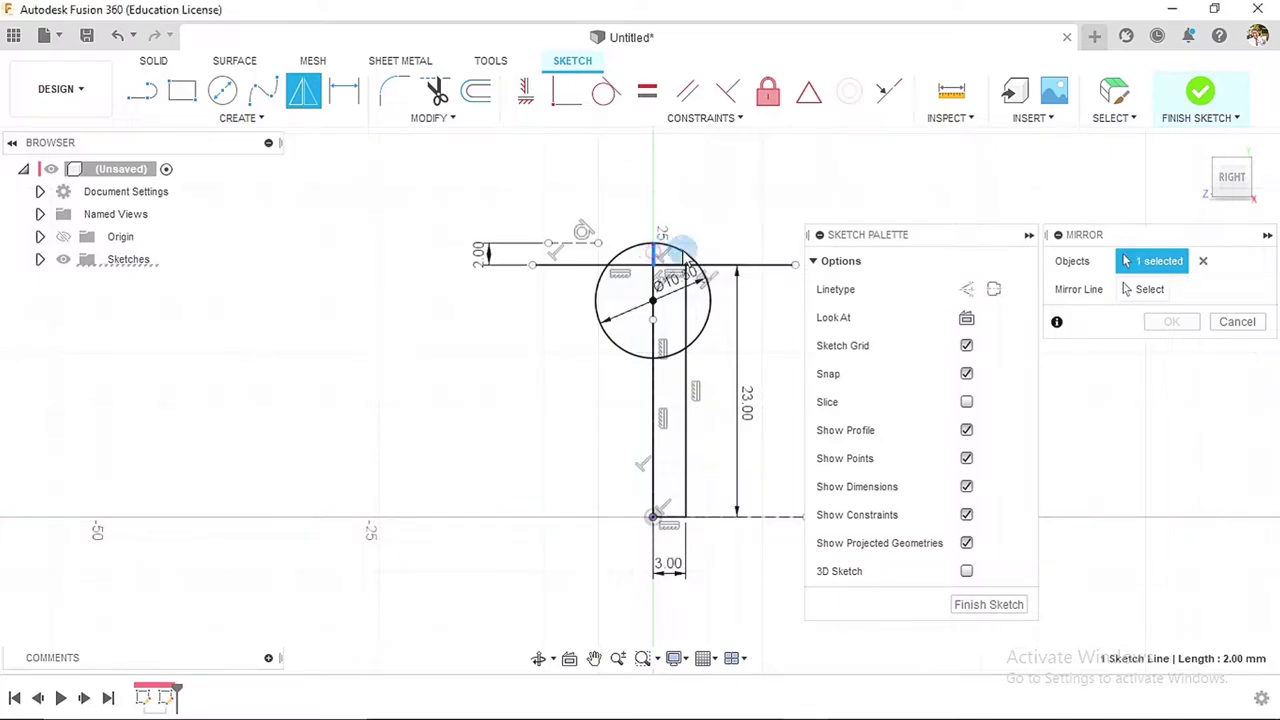
{"action": "left_click", "coordinate": [664, 246]}
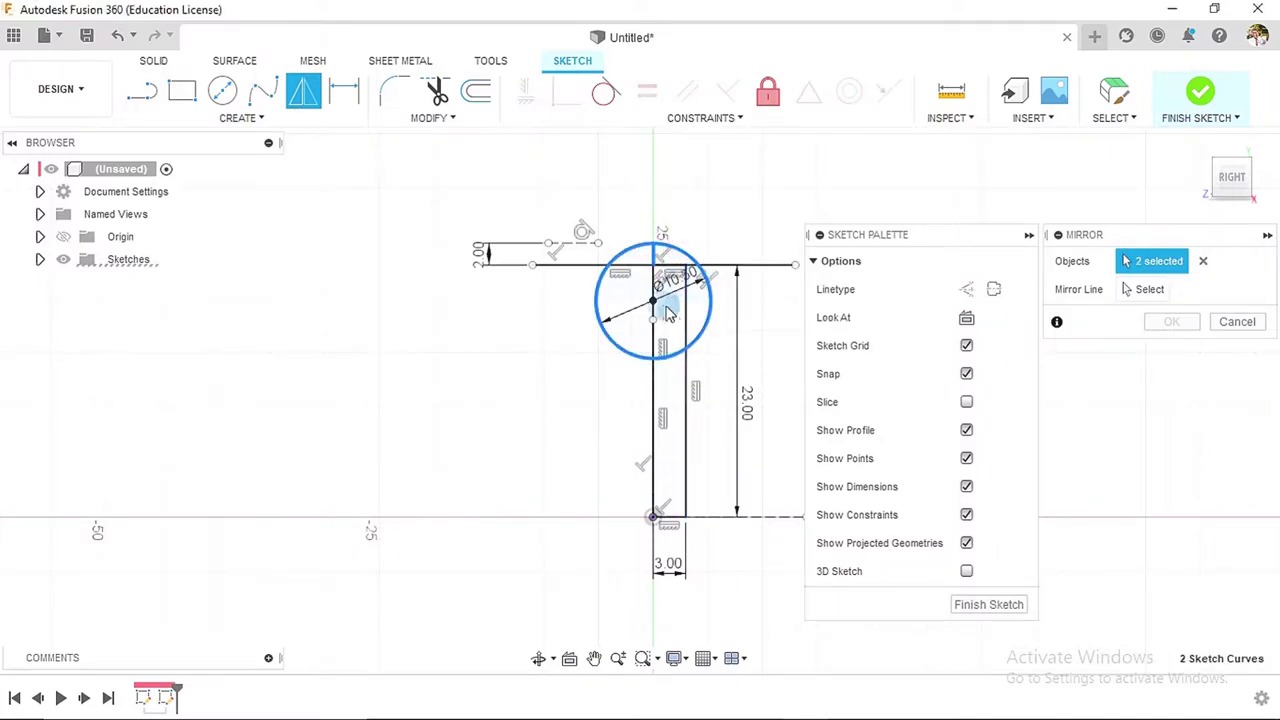
{"action": "left_click", "coordinate": [685, 435]}
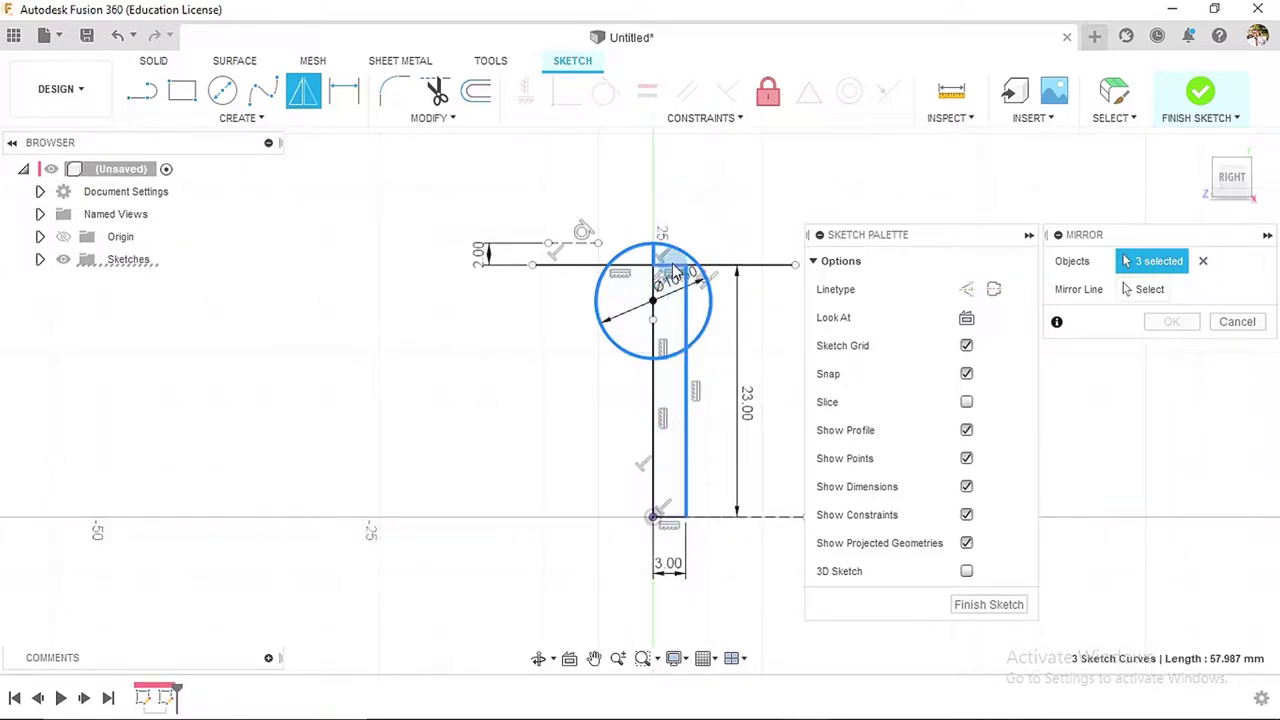
{"action": "left_click", "coordinate": [654, 456]}
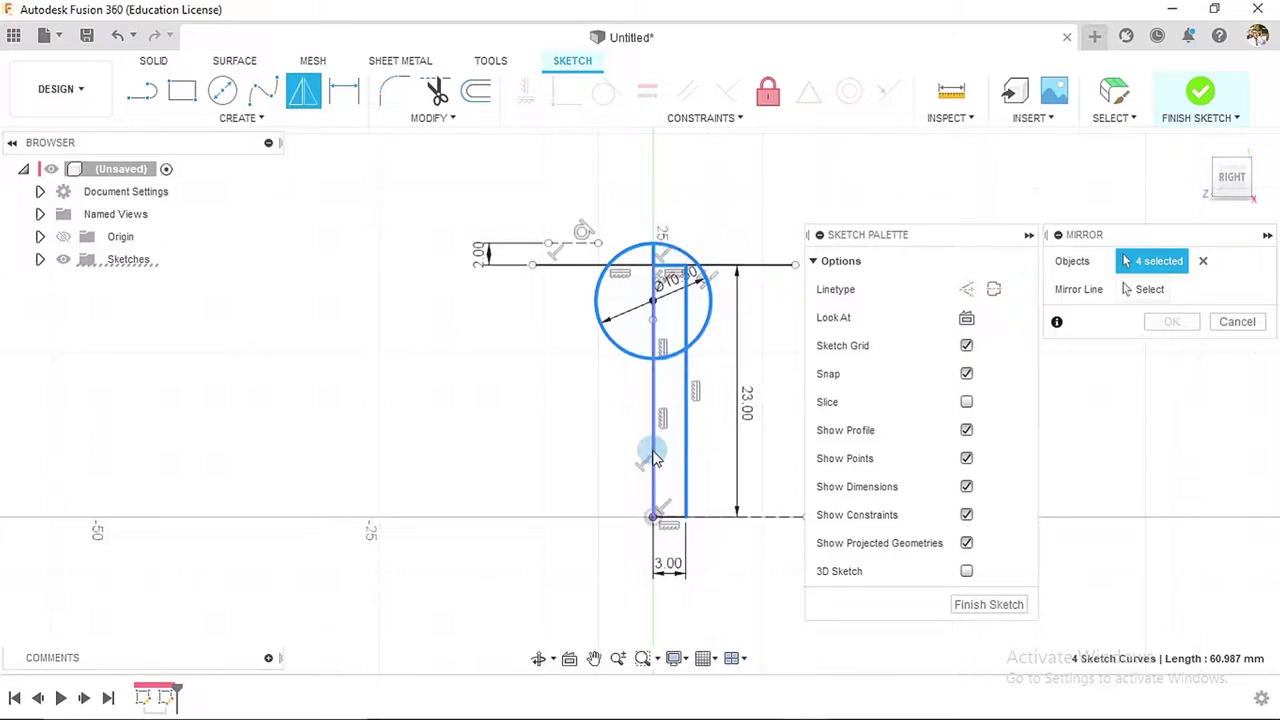
{"action": "left_click", "coordinate": [654, 456]}
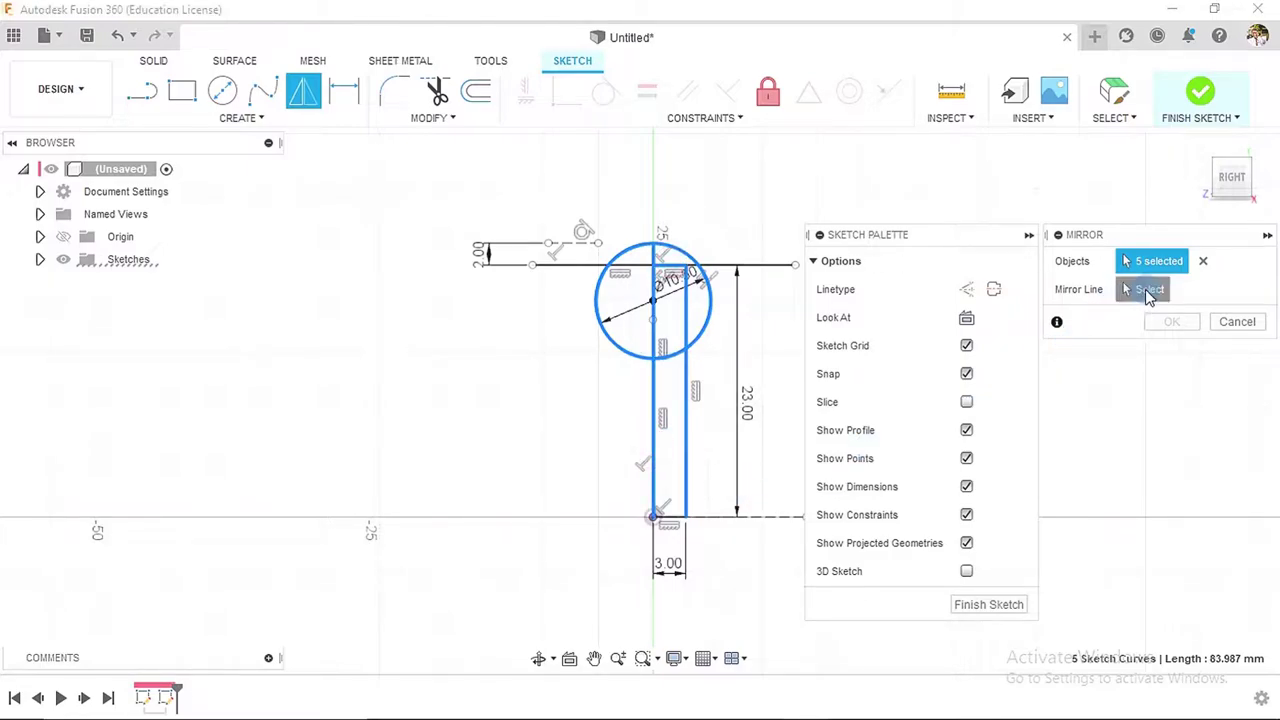
{"action": "left_click", "coordinate": [1147, 291]}
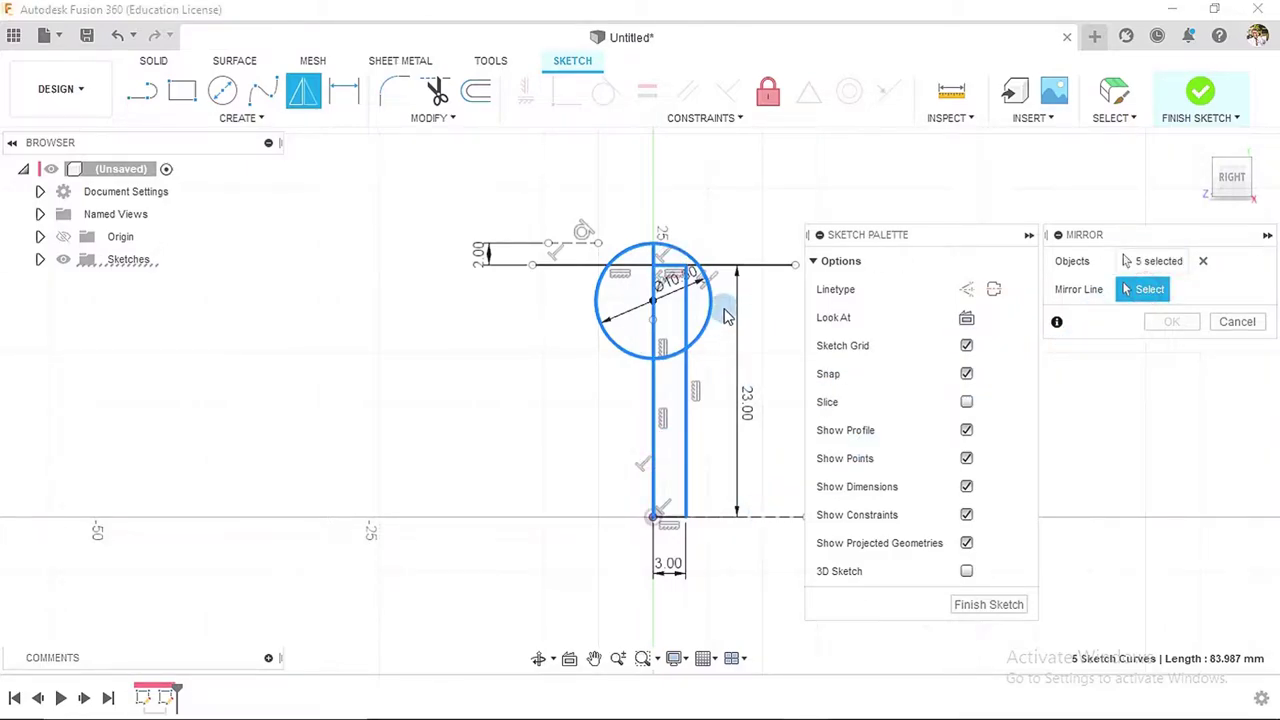
{"action": "left_click", "coordinate": [1150, 261]}
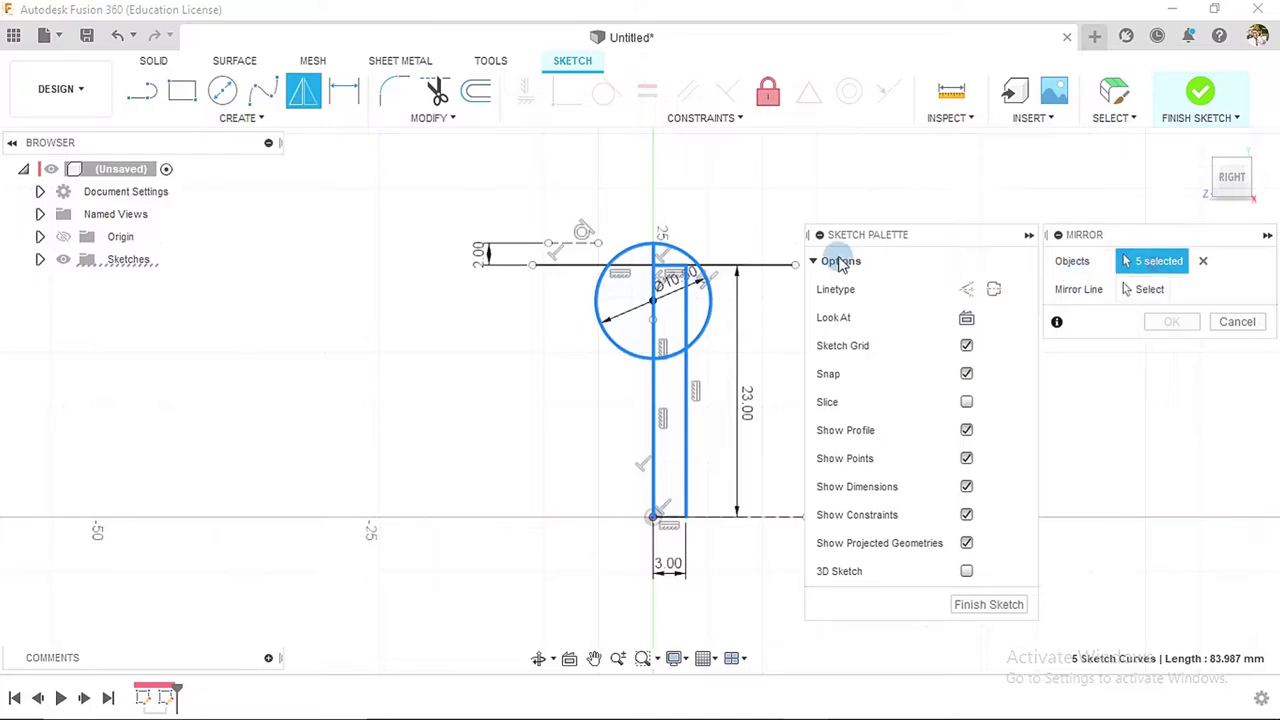
{"action": "left_click", "coordinate": [758, 267]}
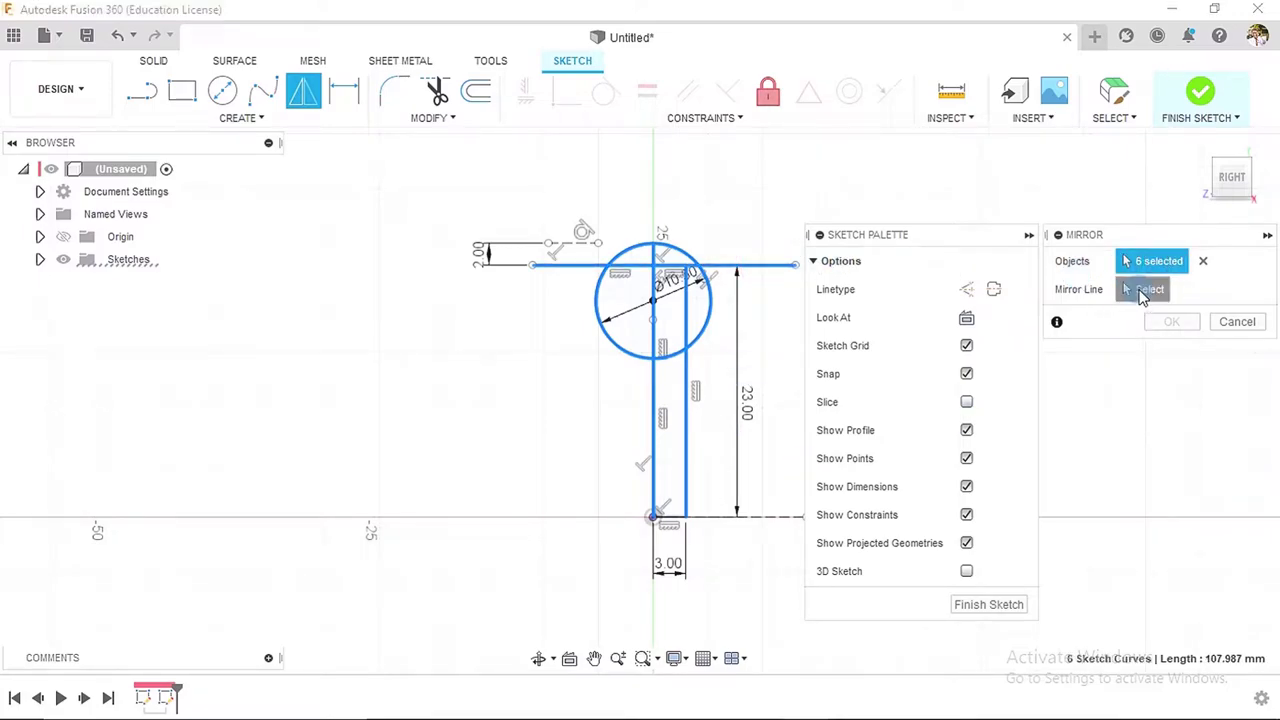
- Mirror them across the horizontal construction line at the origin and finish the sketch
{"action": "left_click", "coordinate": [1143, 292]}
{"action": "left_click", "coordinate": [751, 518]}
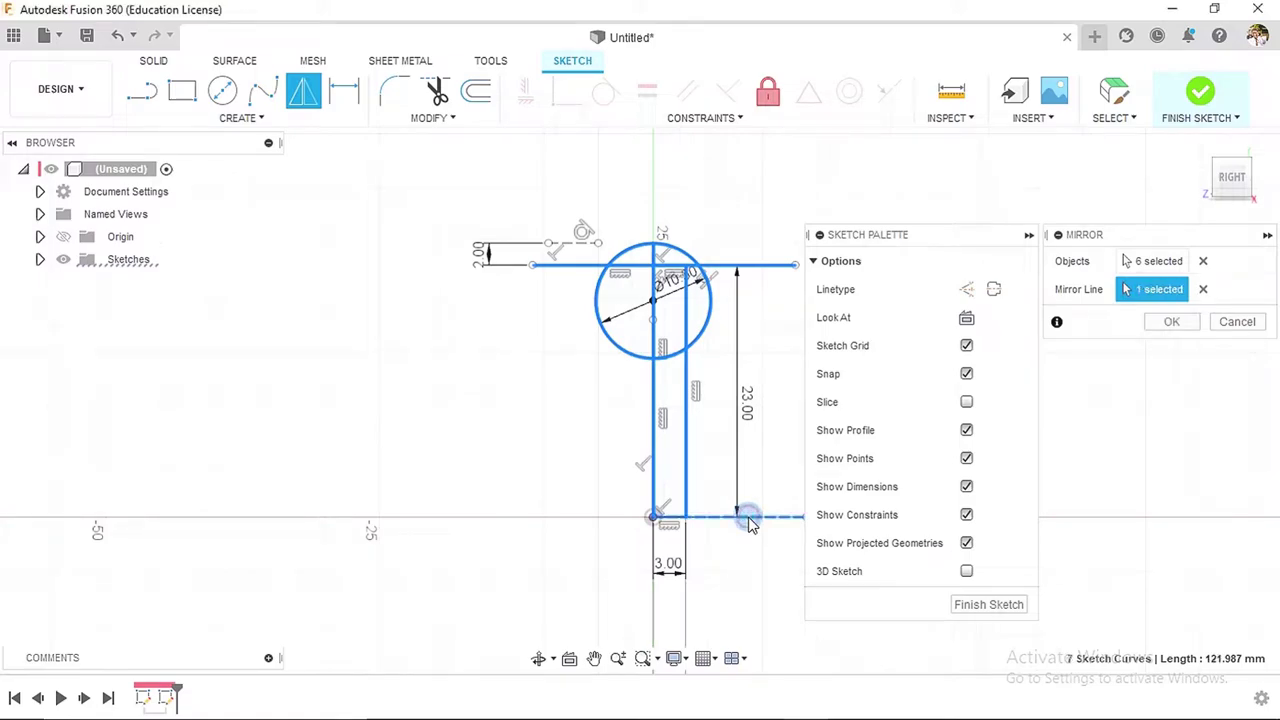
{"action": "left_click", "coordinate": [1169, 323]}
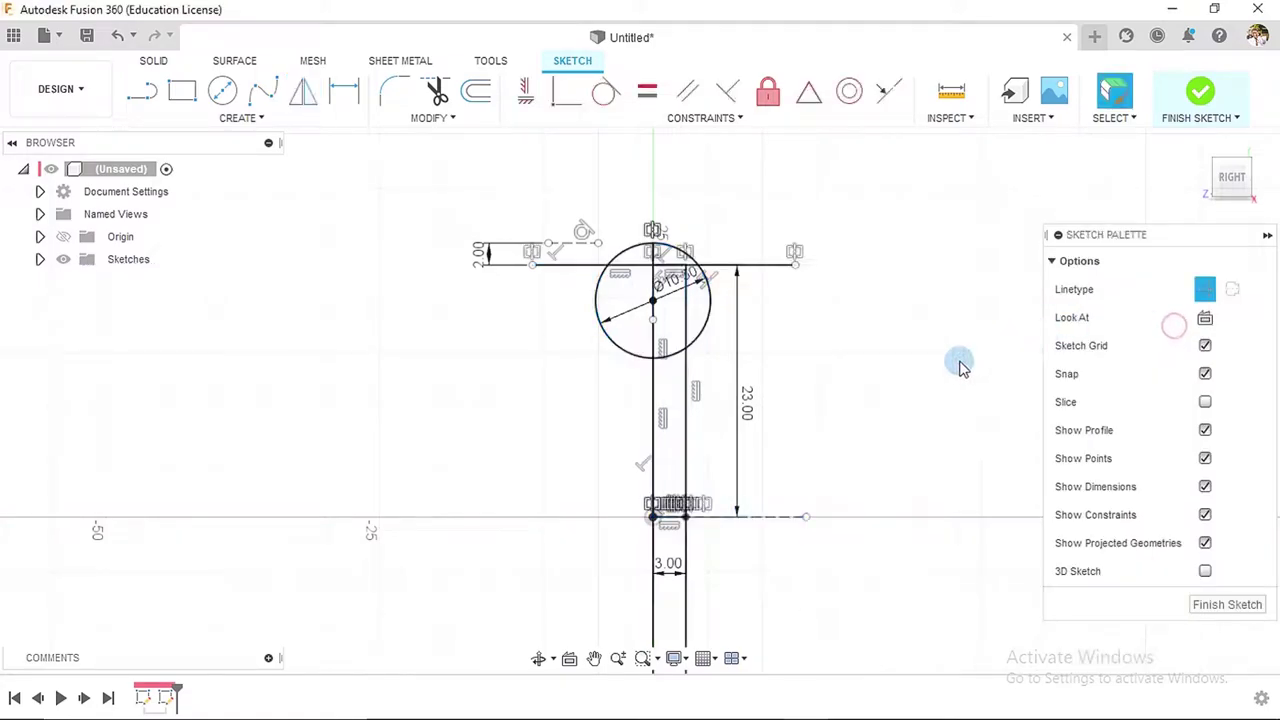
{"action": "scroll", "coordinate": [870, 405], "scroll_direction": "down", "scroll_amount": 2}
{"action": "scroll", "coordinate": [877, 408], "scroll_direction": "down", "scroll_amount": 1}
{"action": "middle_click_drag", "start_coordinate": [914, 457], "coordinate": [760, 398]}
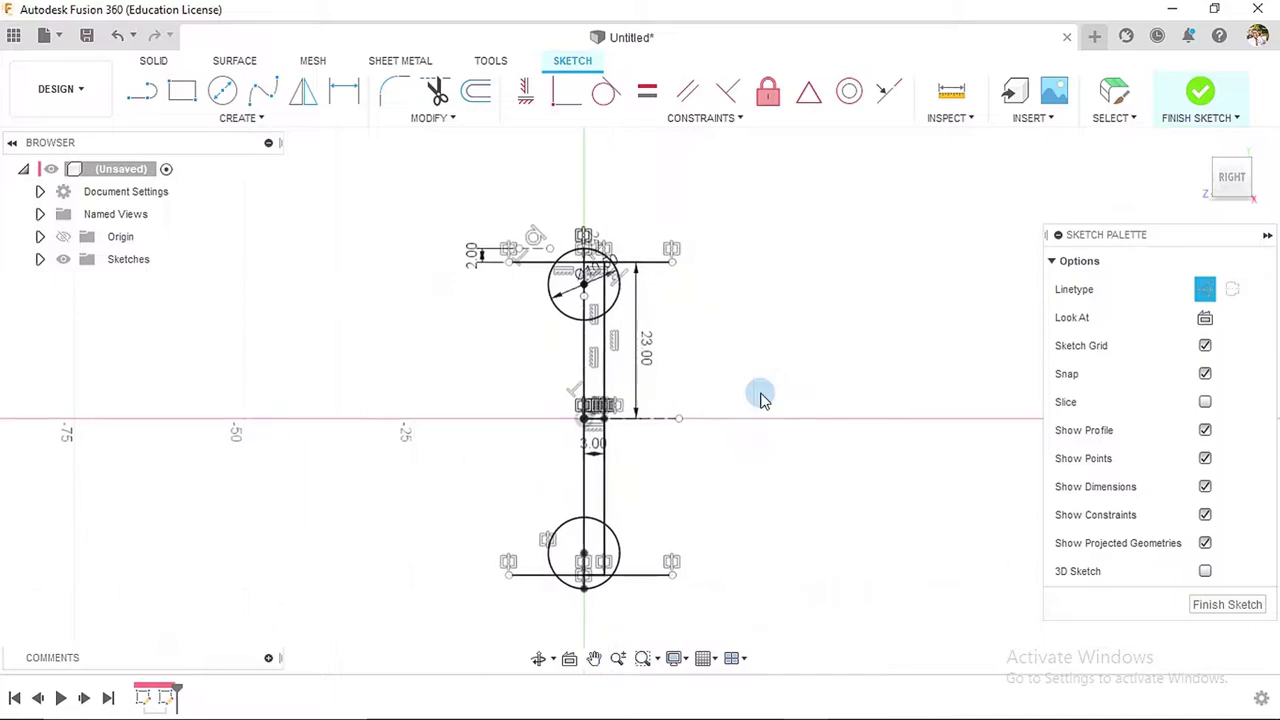
{"action": "left_click", "coordinate": [1200, 92]}
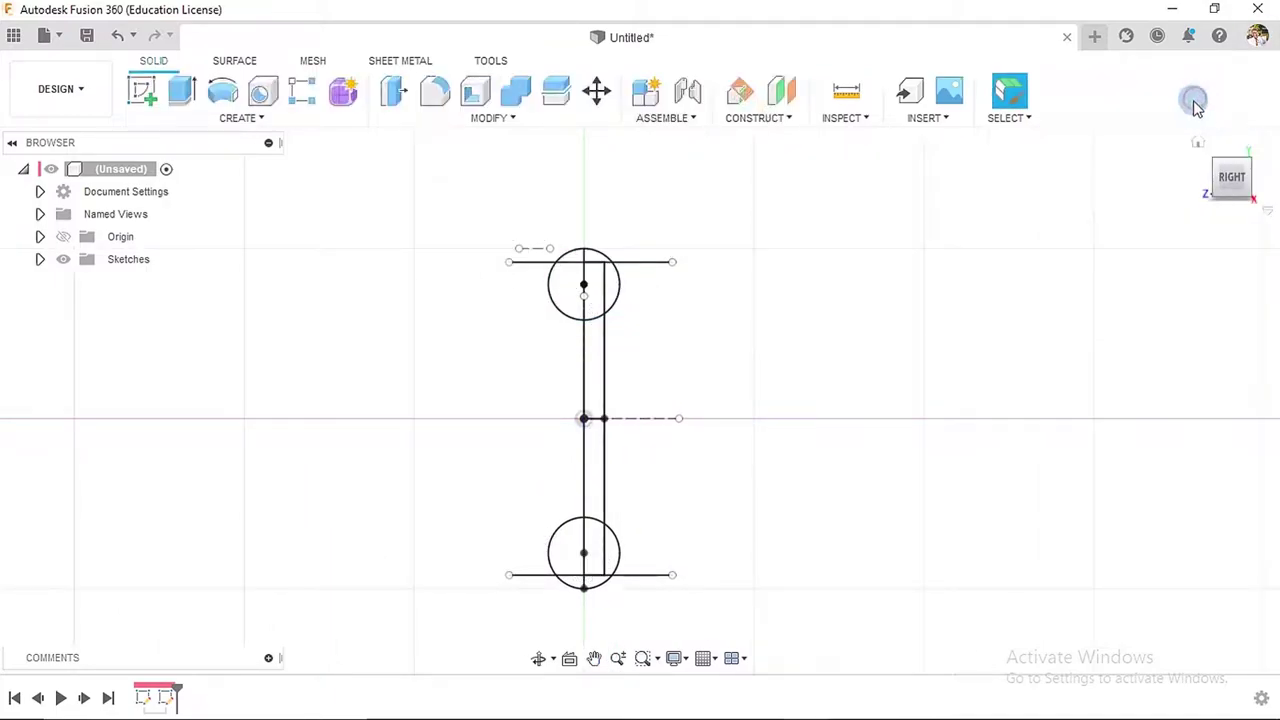
- Select the six profile regions, from the circle's top down through the strips, to revolve
{"action": "left_click", "coordinate": [224, 92]}
{"action": "scroll", "coordinate": [663, 309], "scroll_direction": "up", "scroll_amount": 2}
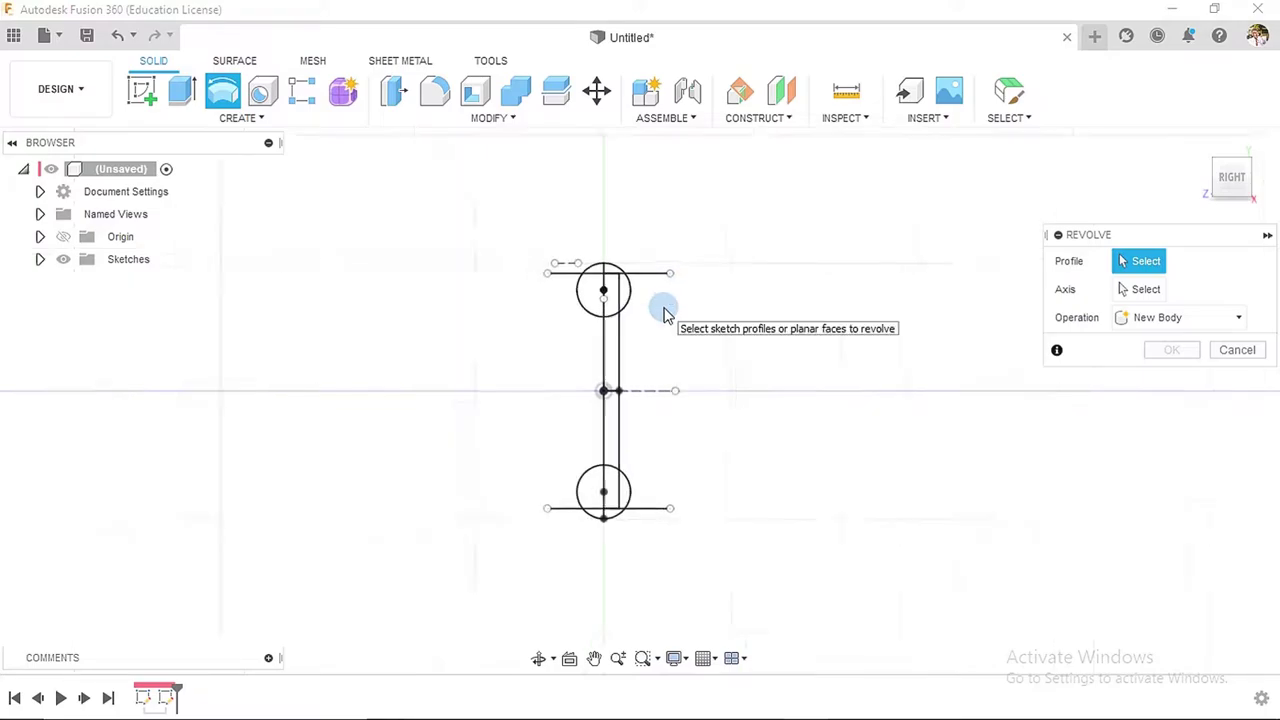
{"action": "scroll", "coordinate": [663, 309], "scroll_direction": "up", "scroll_amount": 2}
{"action": "left_click", "coordinate": [546, 228]}
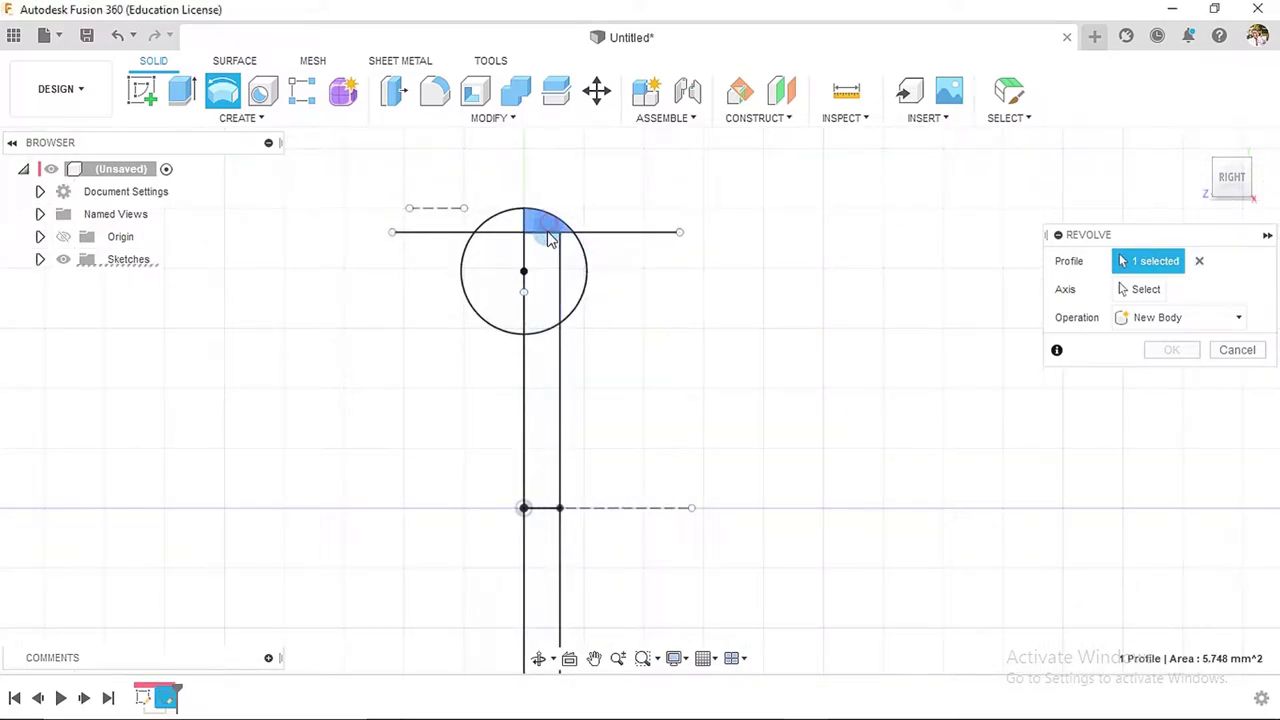
{"action": "left_click", "coordinate": [543, 360]}
{"action": "scroll", "coordinate": [640, 343], "scroll_direction": "down", "scroll_amount": 3}
{"action": "left_click", "coordinate": [579, 473]}
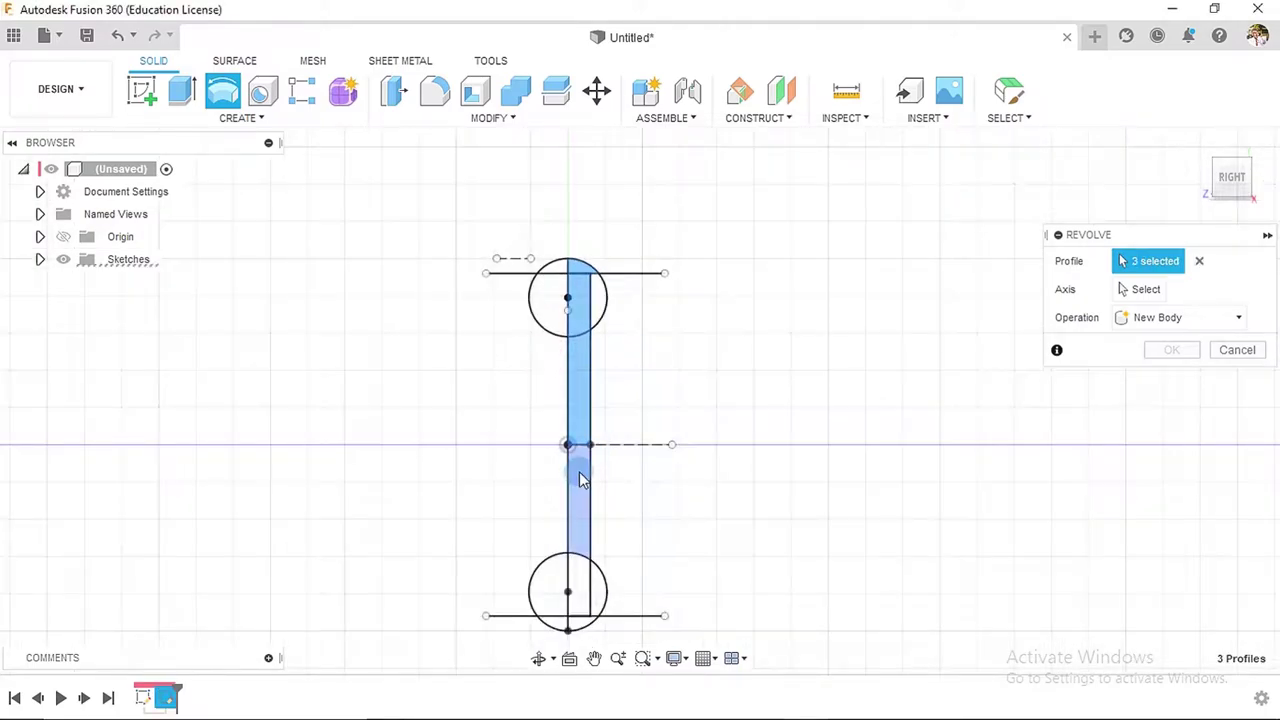
{"action": "left_click", "coordinate": [577, 575]}
{"action": "left_click", "coordinate": [583, 583]}
{"action": "left_click", "coordinate": [575, 620]}
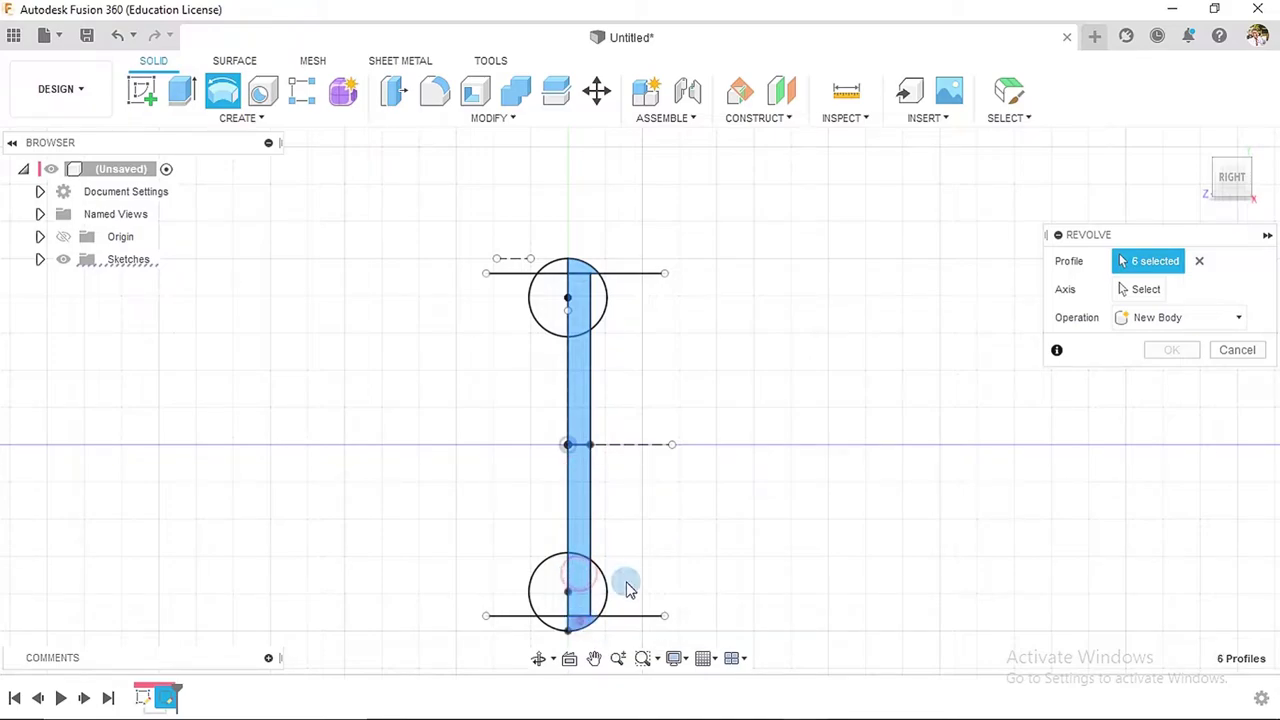
- Revolve them 360° about the vertical sketch line to create the domed rivet body
{"action": "left_click", "coordinate": [1140, 289]}
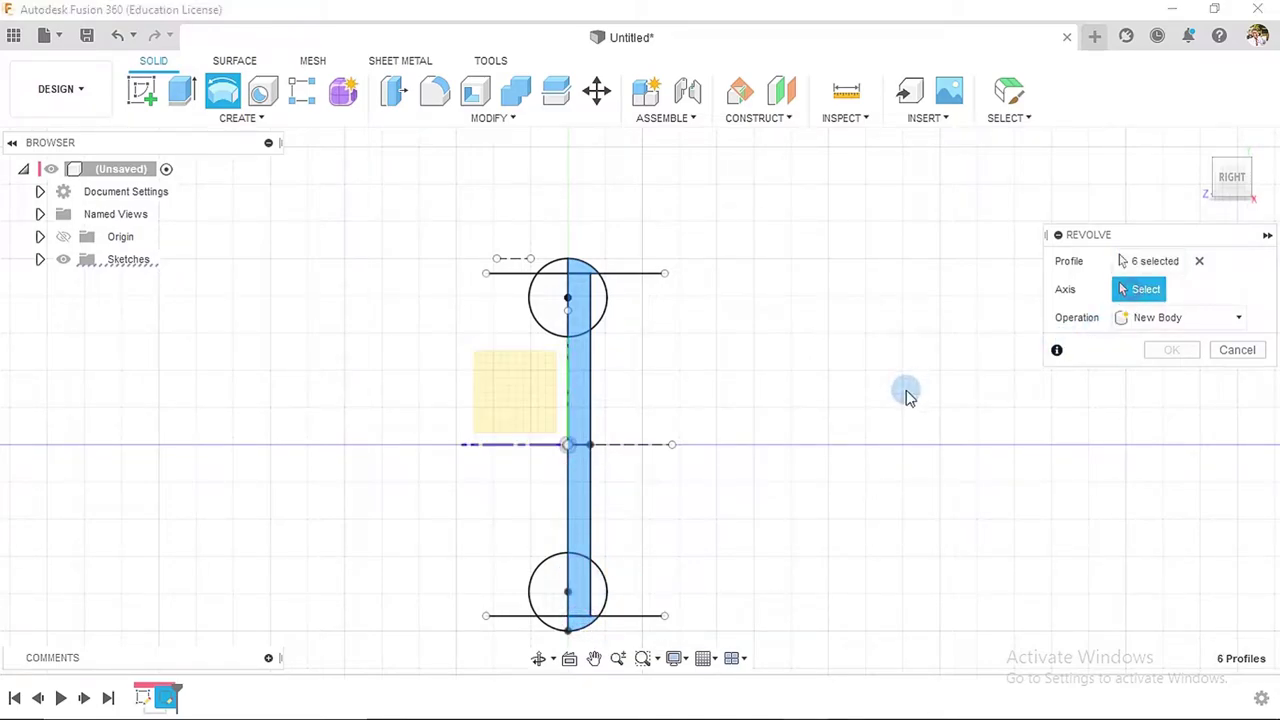
{"action": "left_click", "coordinate": [568, 373]}
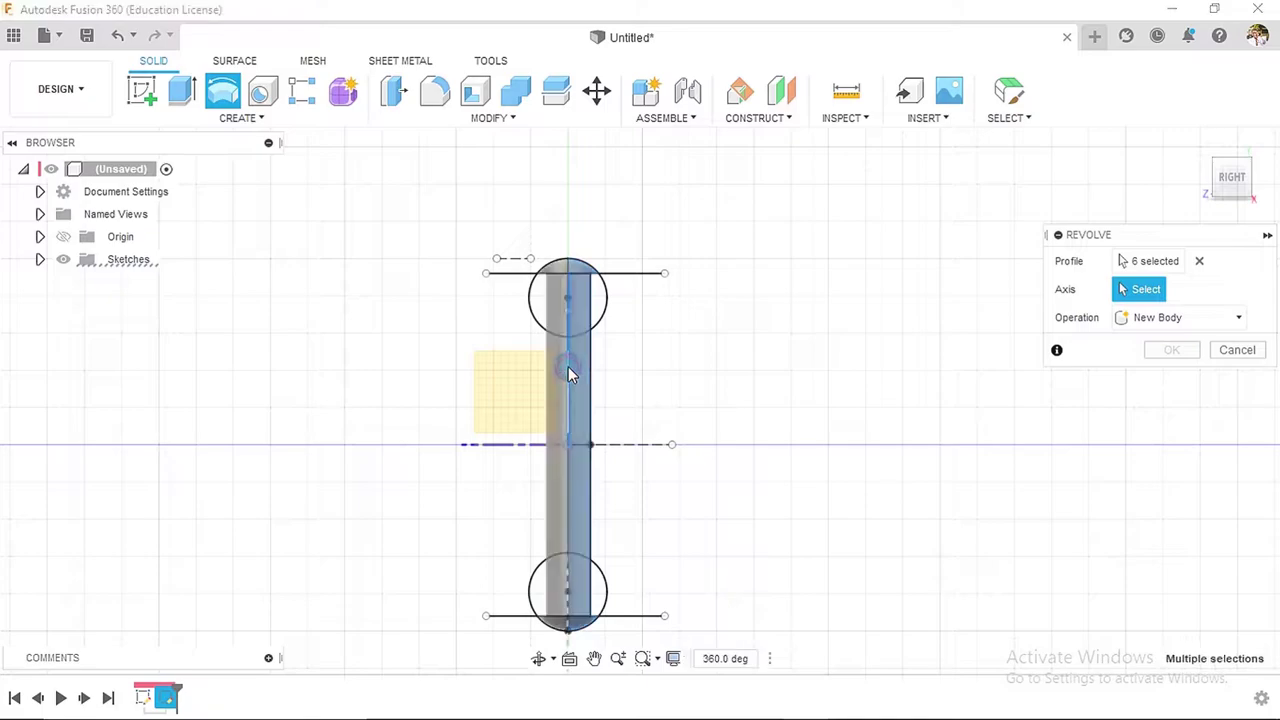
{"action": "middle_click_drag", "start_coordinate": [743, 338], "coordinate": [617, 369], "text": "shift"}
{"action": "scroll", "coordinate": [610, 358], "scroll_direction": "up", "scroll_amount": 3}
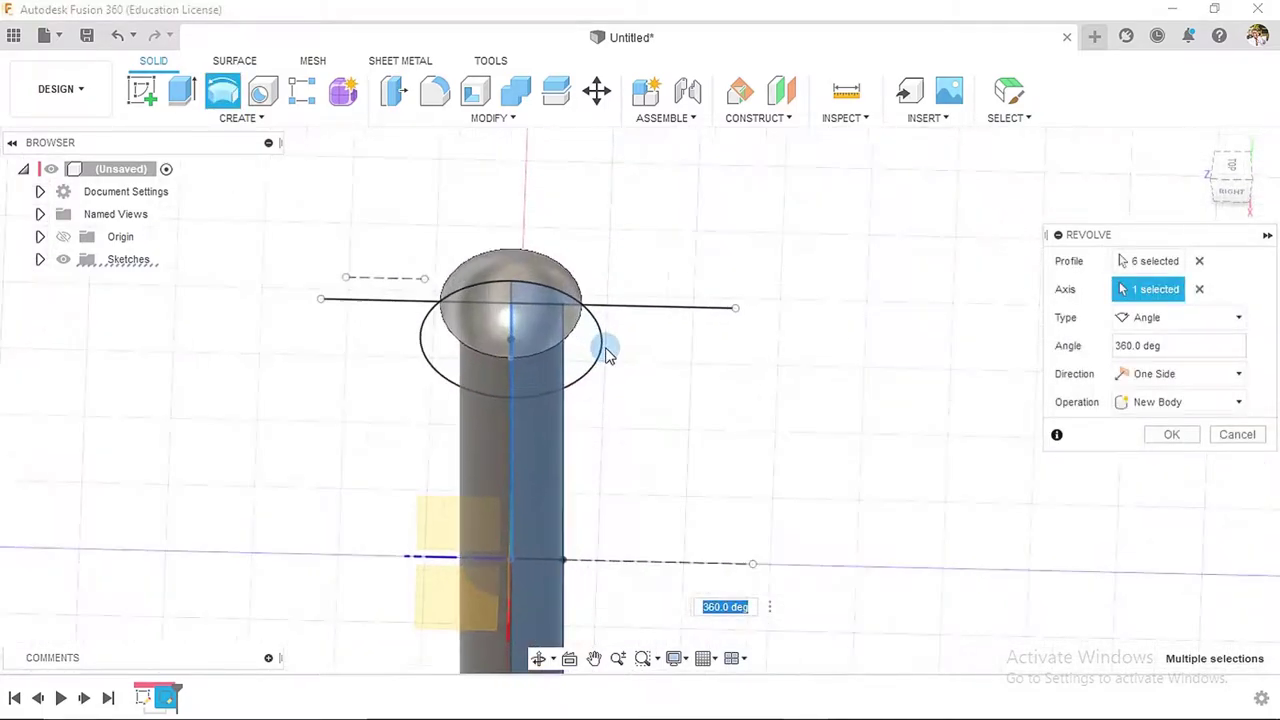
{"action": "left_click", "coordinate": [1176, 438]}
{"action": "middle_click_drag", "start_coordinate": [834, 426], "coordinate": [803, 280], "text": "shift"}
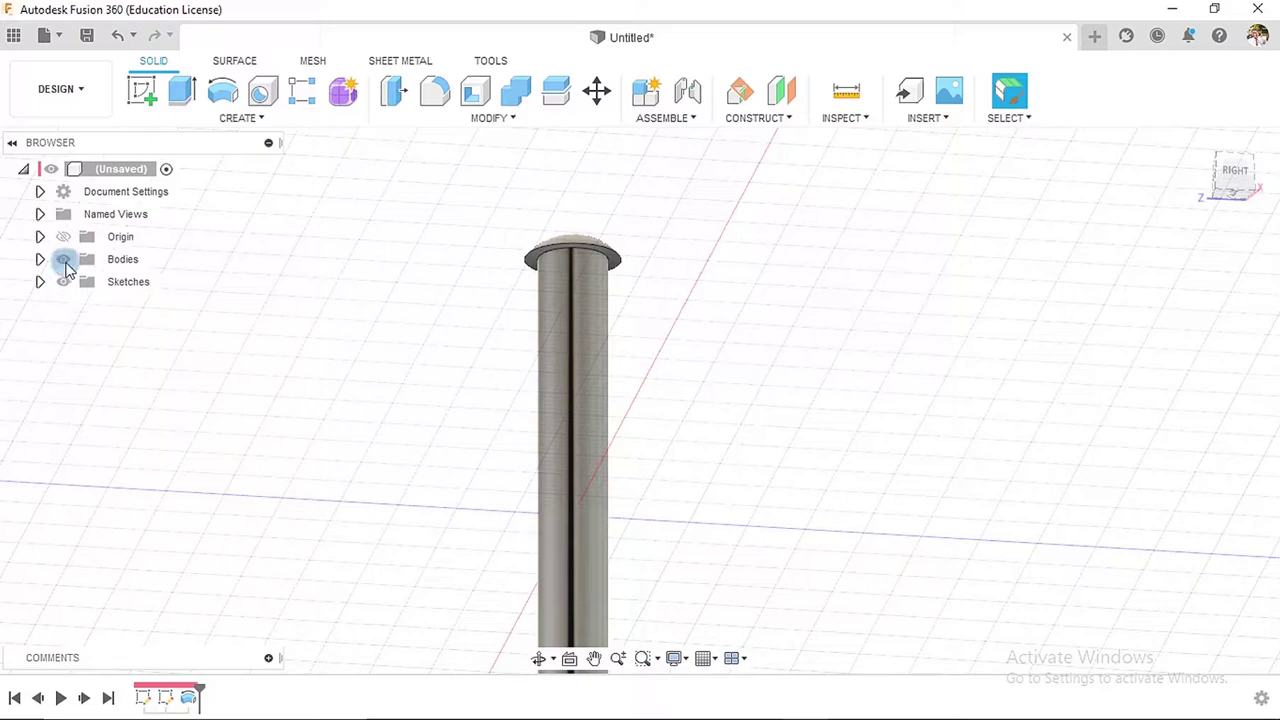
- Expand the sketches list and open Sketch1, then exit it without changes
{"action": "left_click", "coordinate": [40, 282]}
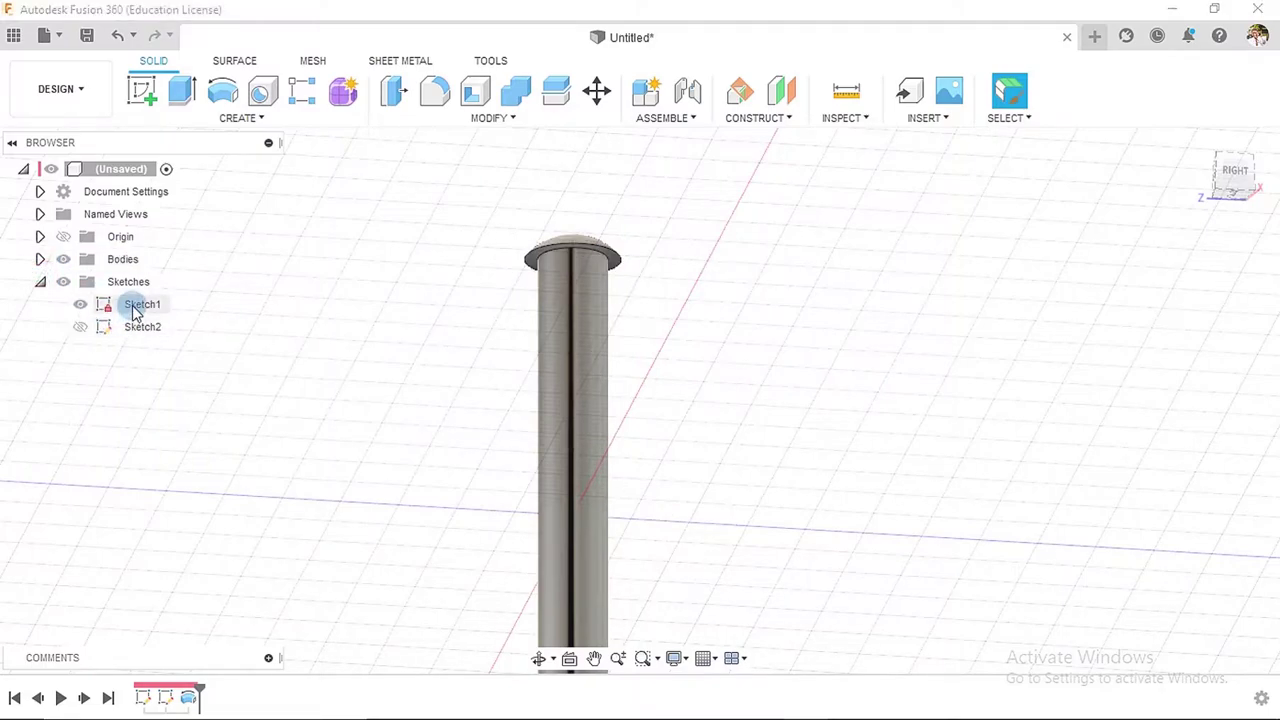
{"action": "right_click", "coordinate": [135, 312]}
{"action": "left_click", "coordinate": [168, 367]}
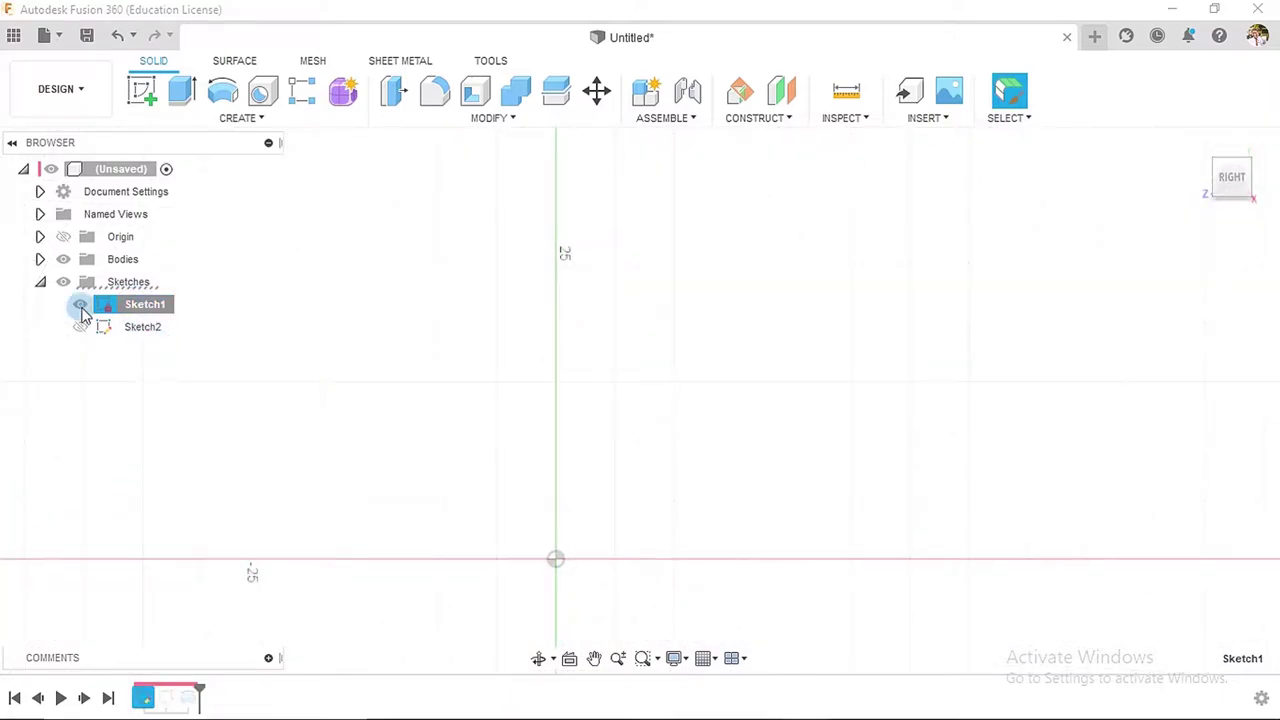
{"action": "left_click", "coordinate": [1200, 92]}
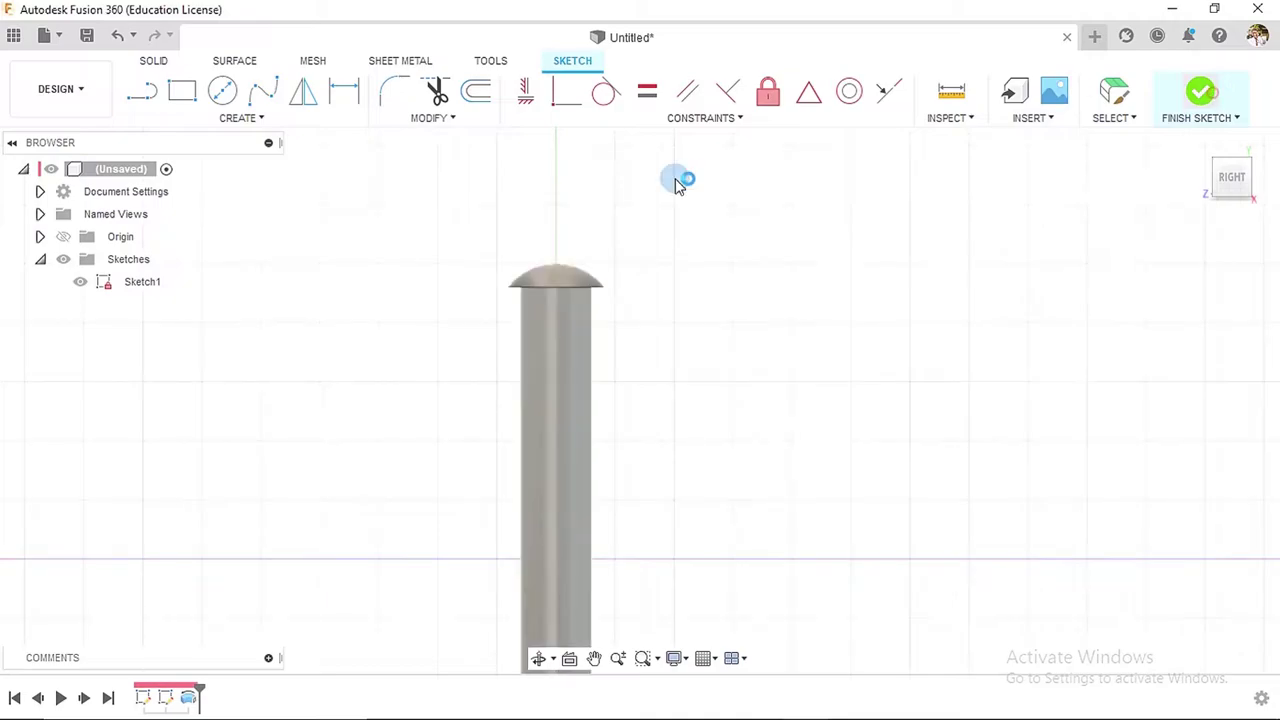
- In Sketch2, change the head circle diameter from Ø10.50 to 15, then to 16 mm, and finish
{"action": "right_click", "coordinate": [112, 326]}
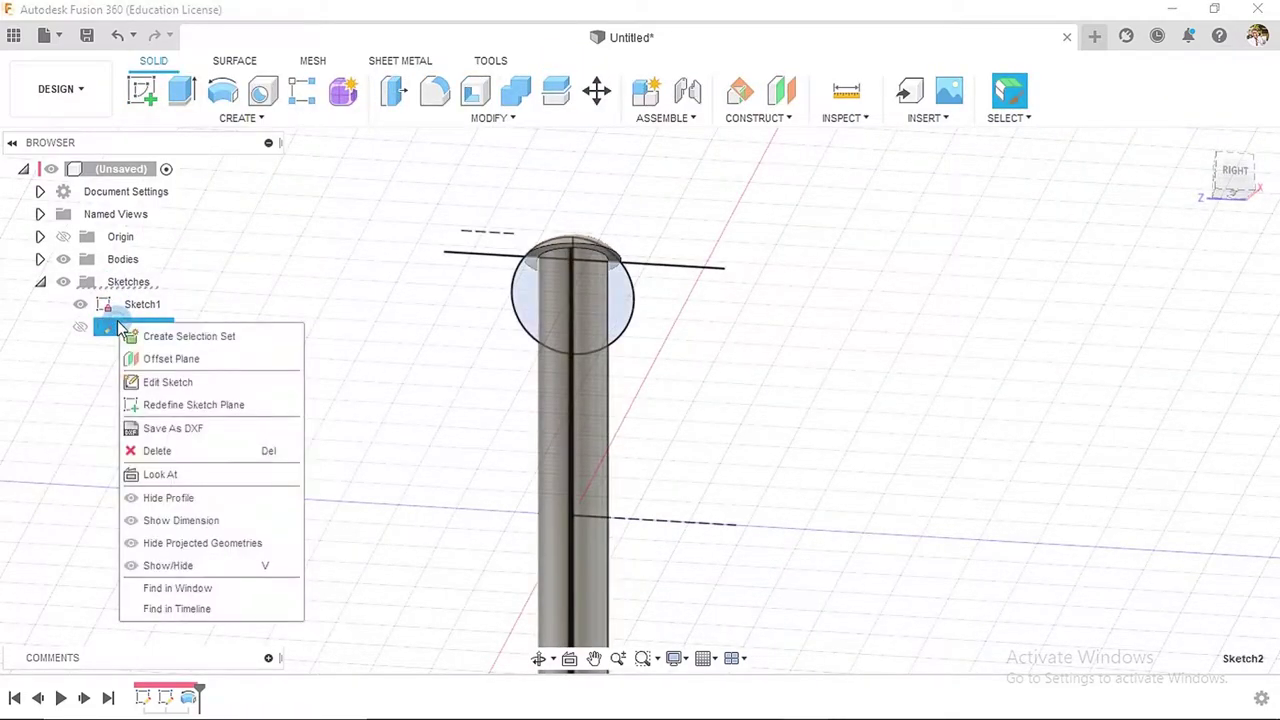
{"action": "left_click", "coordinate": [157, 380]}
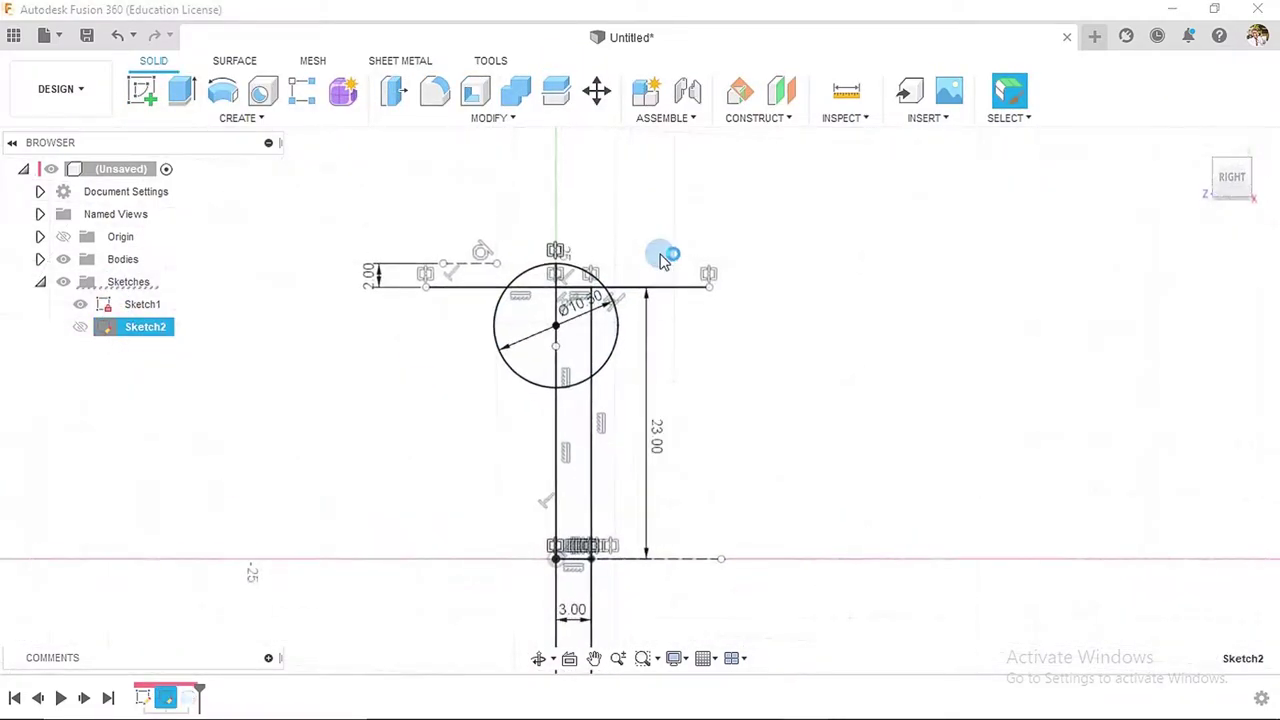
{"action": "scroll", "coordinate": [580, 300], "scroll_direction": "up", "scroll_amount": 3}
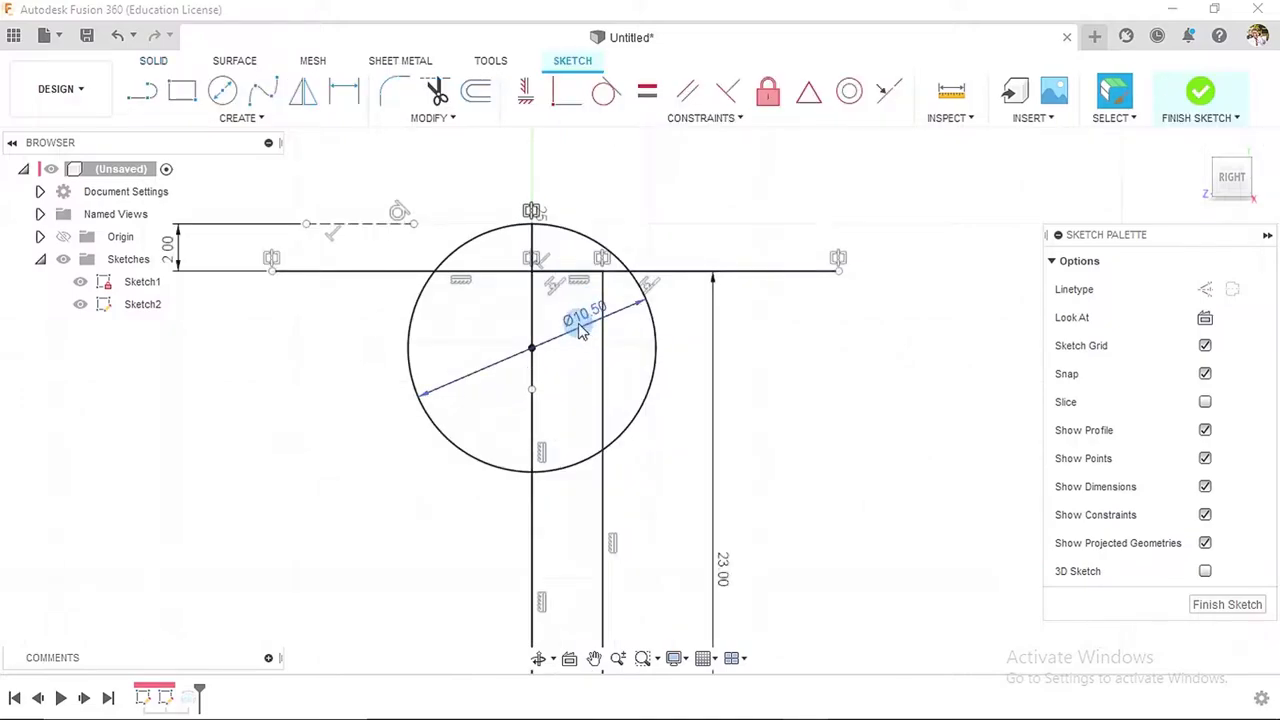
{"action": "double_click", "coordinate": [583, 325]}
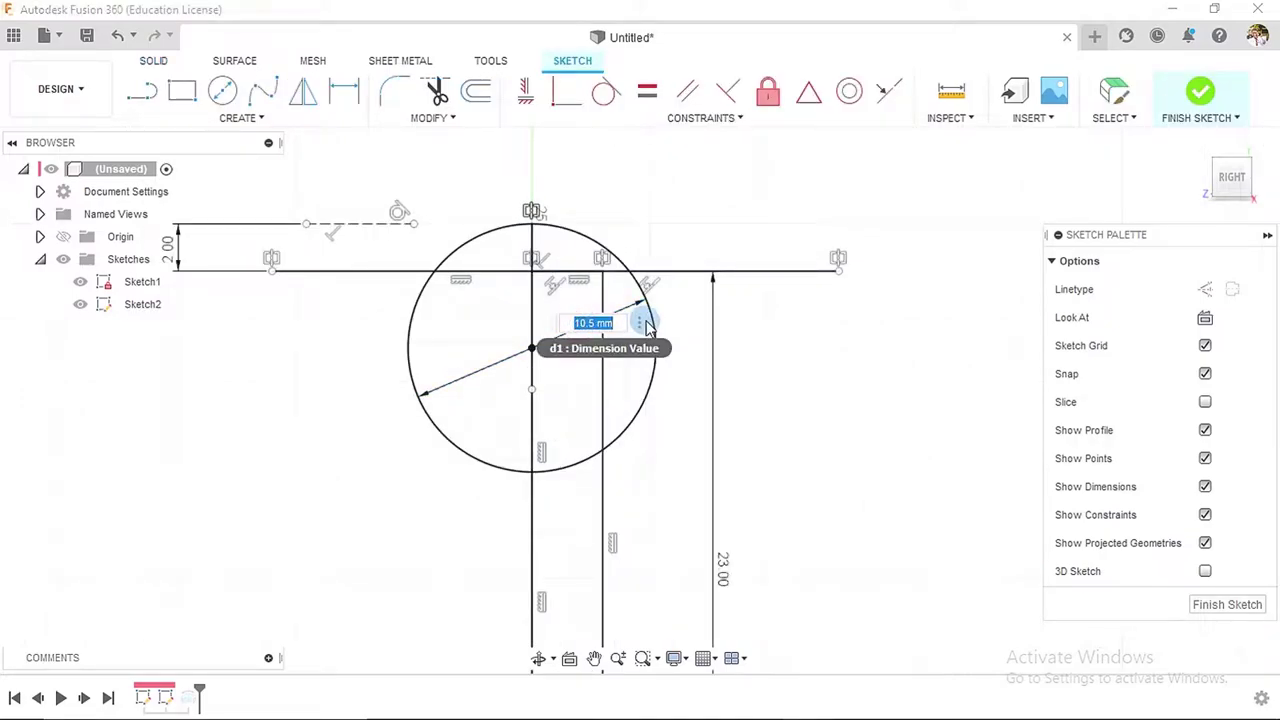
{"action": "key", "text": "Return"}
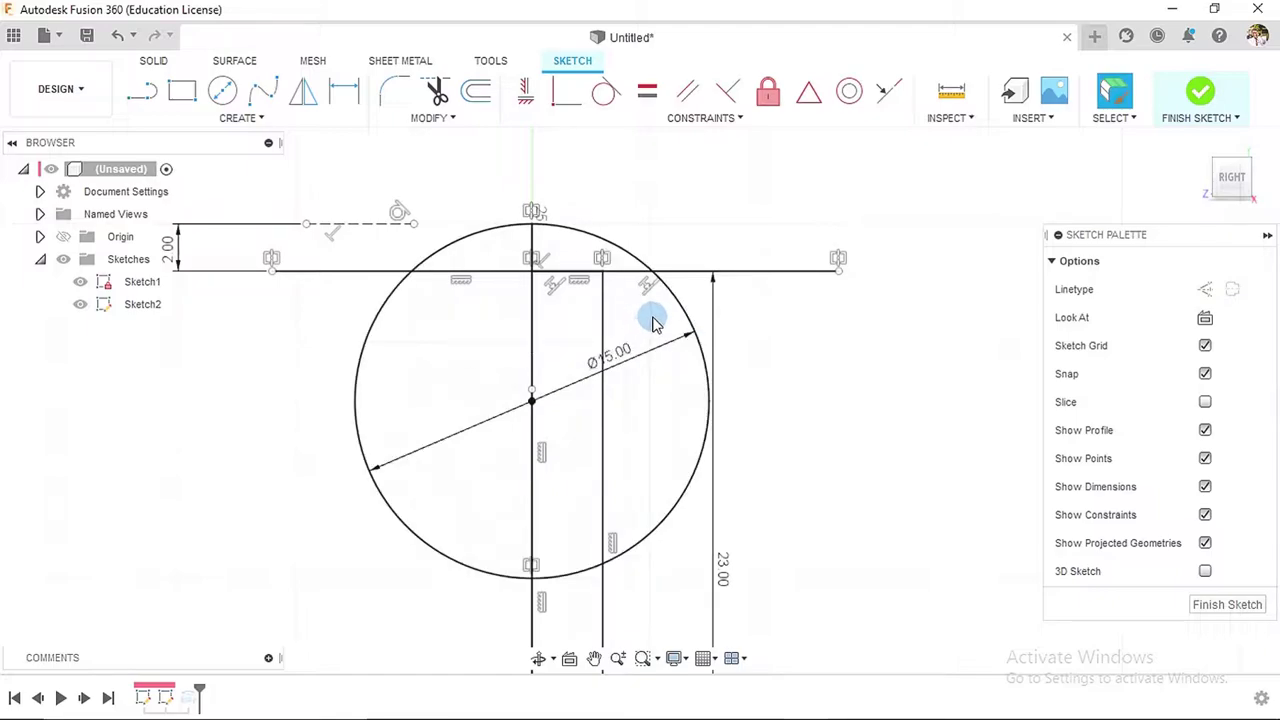
{"action": "double_click", "coordinate": [621, 358]}
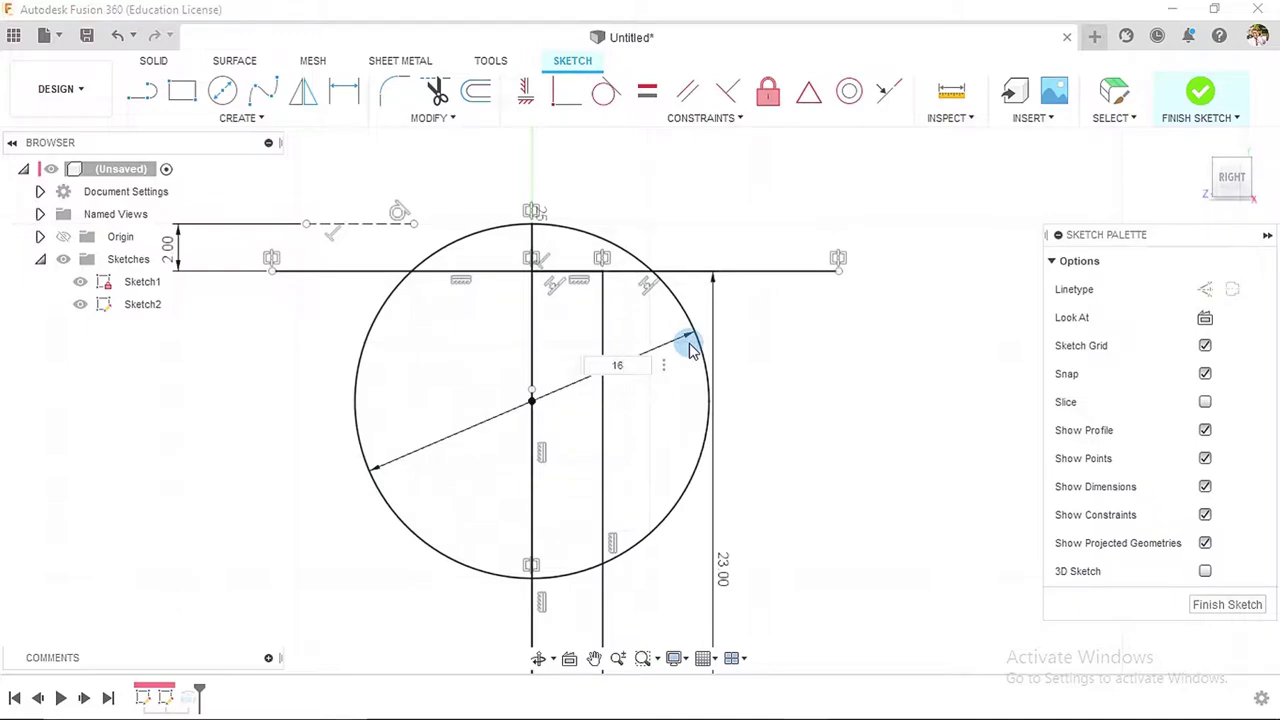
{"action": "key", "text": "Return"}
{"action": "left_click", "coordinate": [1200, 92]}
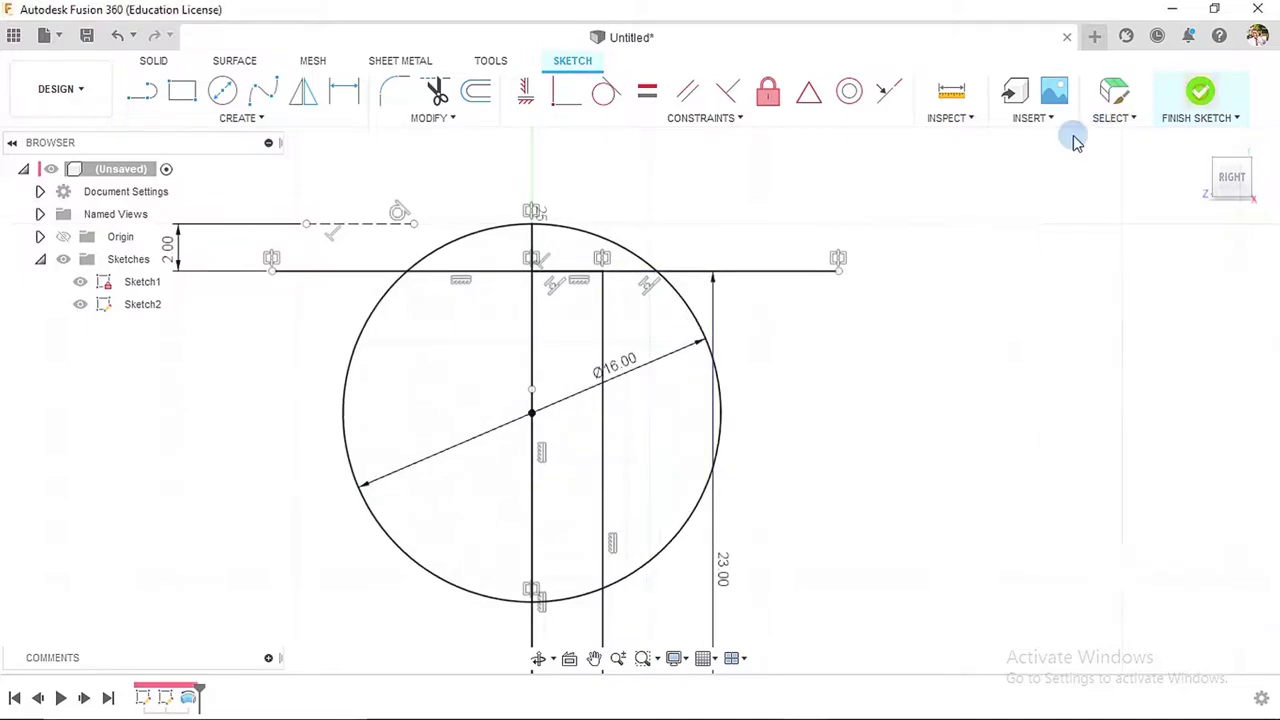
{"action": "scroll", "coordinate": [812, 350], "scroll_direction": "down", "scroll_amount": 5}
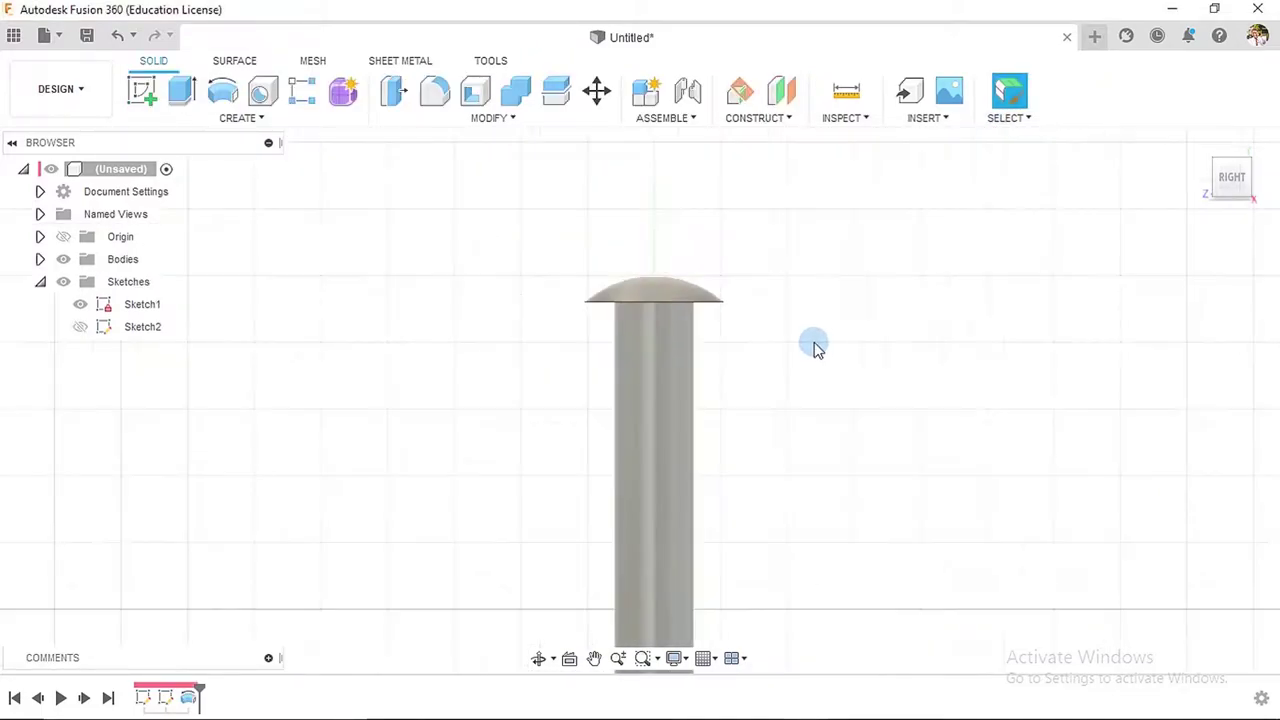
{"action": "mouse_move", "coordinate": [925, 308]}
{"action": "middle_mouse_down", "text": "shift"}
{"action": "mouse_move", "coordinate": [903, 391]}
{"action": "mouse_move", "coordinate": [917, 446]}
{"action": "mouse_move", "coordinate": [942, 308]}
{"action": "middle_mouse_up", "text": "shift"}
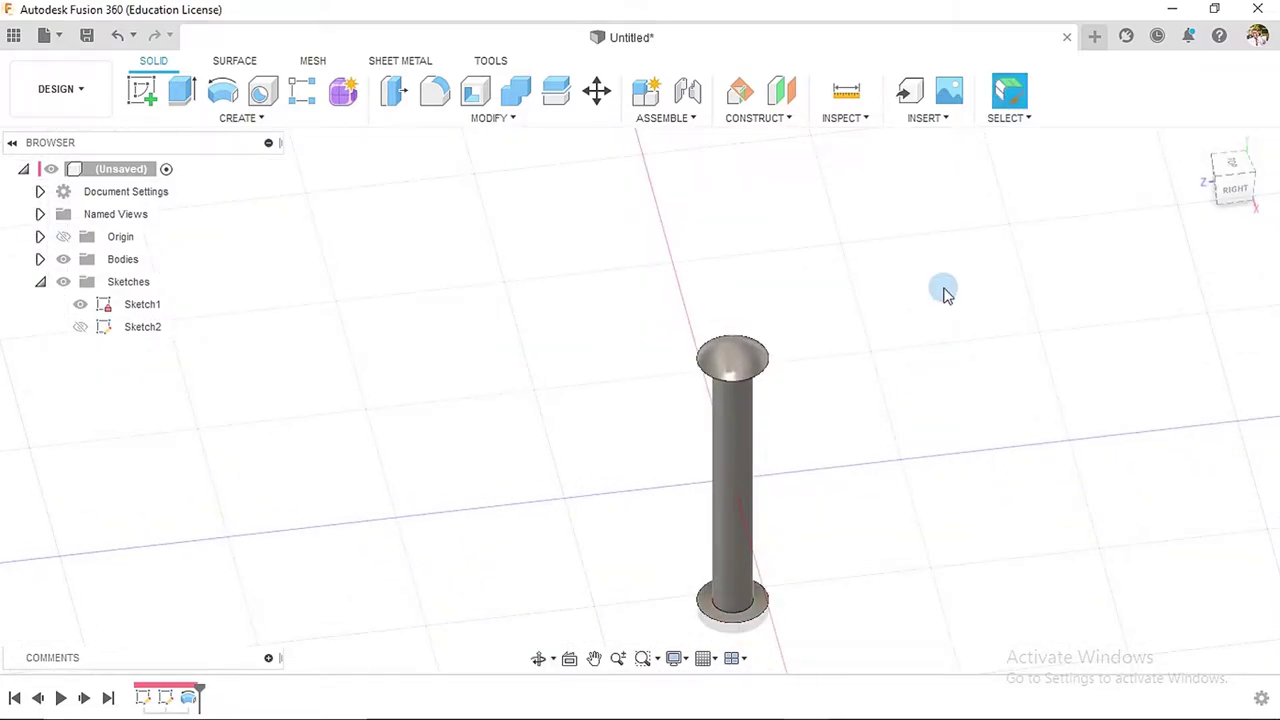
{"action": "left_click", "coordinate": [1200, 143]}
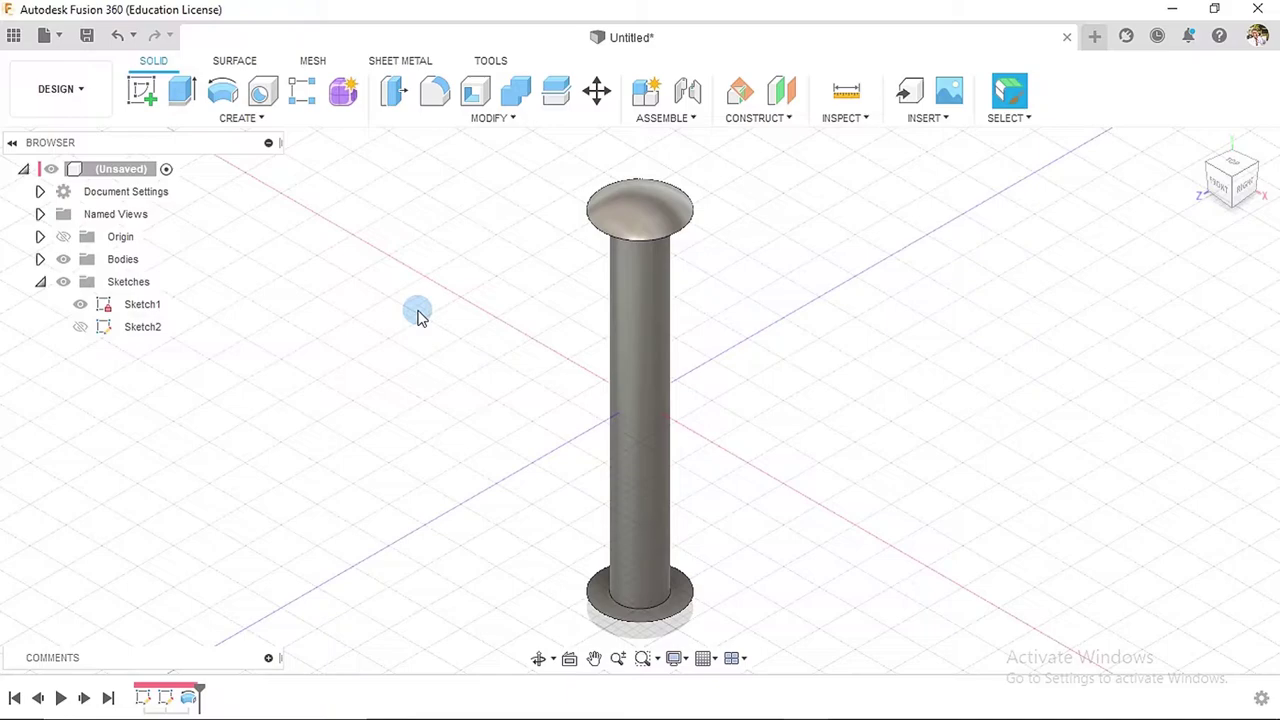
{"action": "left_click", "coordinate": [134, 328]}
- Reopen Sketch2 and change the head circle from Ø16.00 to 26, then 25 mm, and finish
{"action": "right_click", "coordinate": [136, 328]}
{"action": "left_click", "coordinate": [186, 386]}
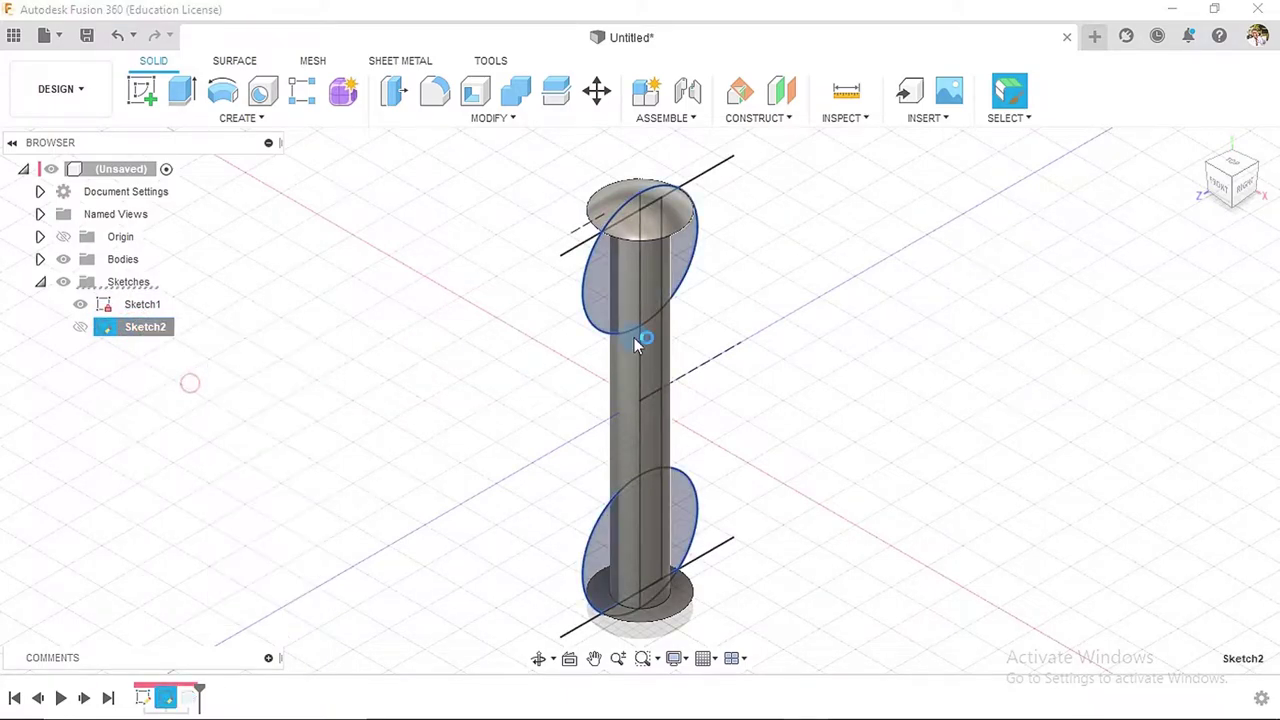
{"action": "double_click", "coordinate": [697, 208]}
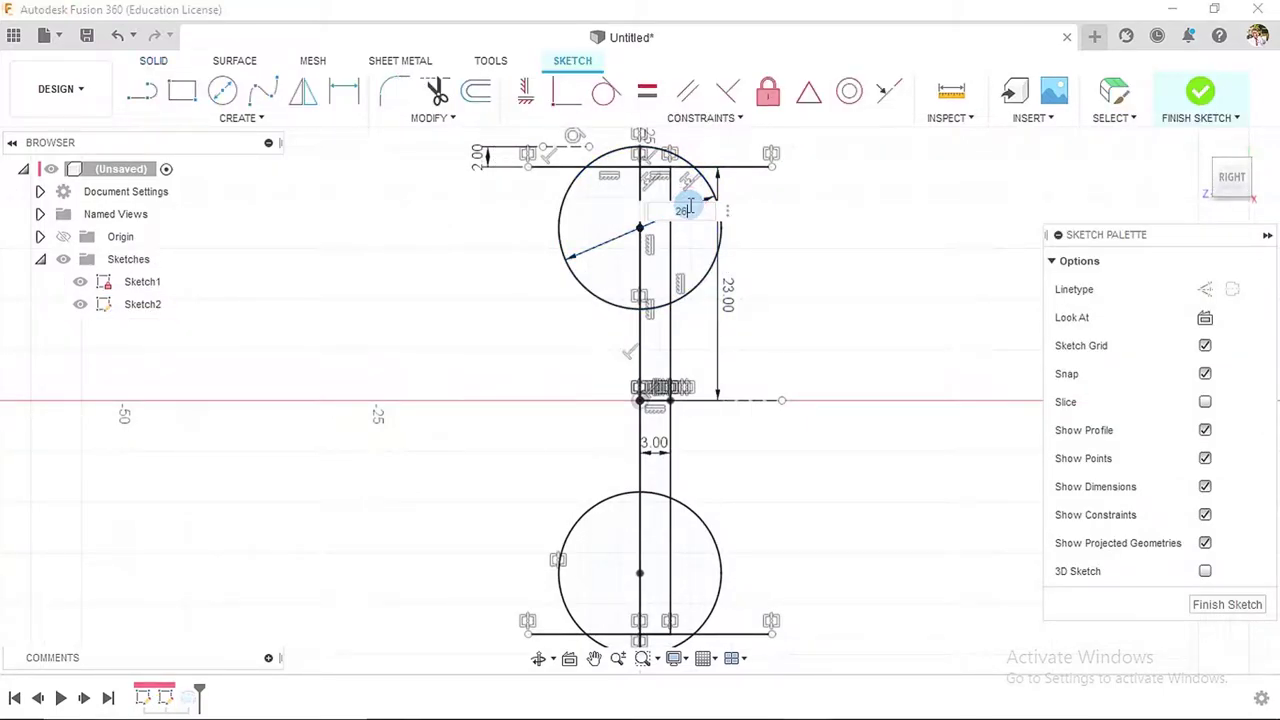
{"action": "key", "text": "Return"}
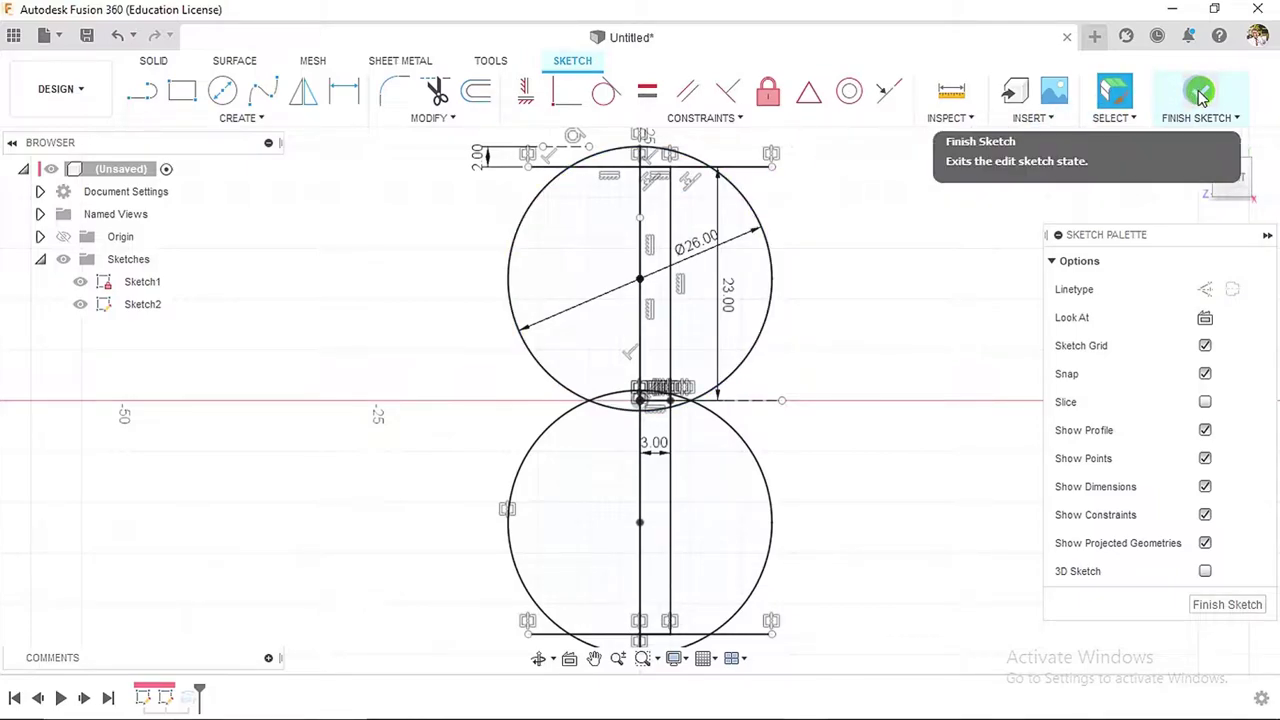
{"action": "double_click", "coordinate": [693, 250]}
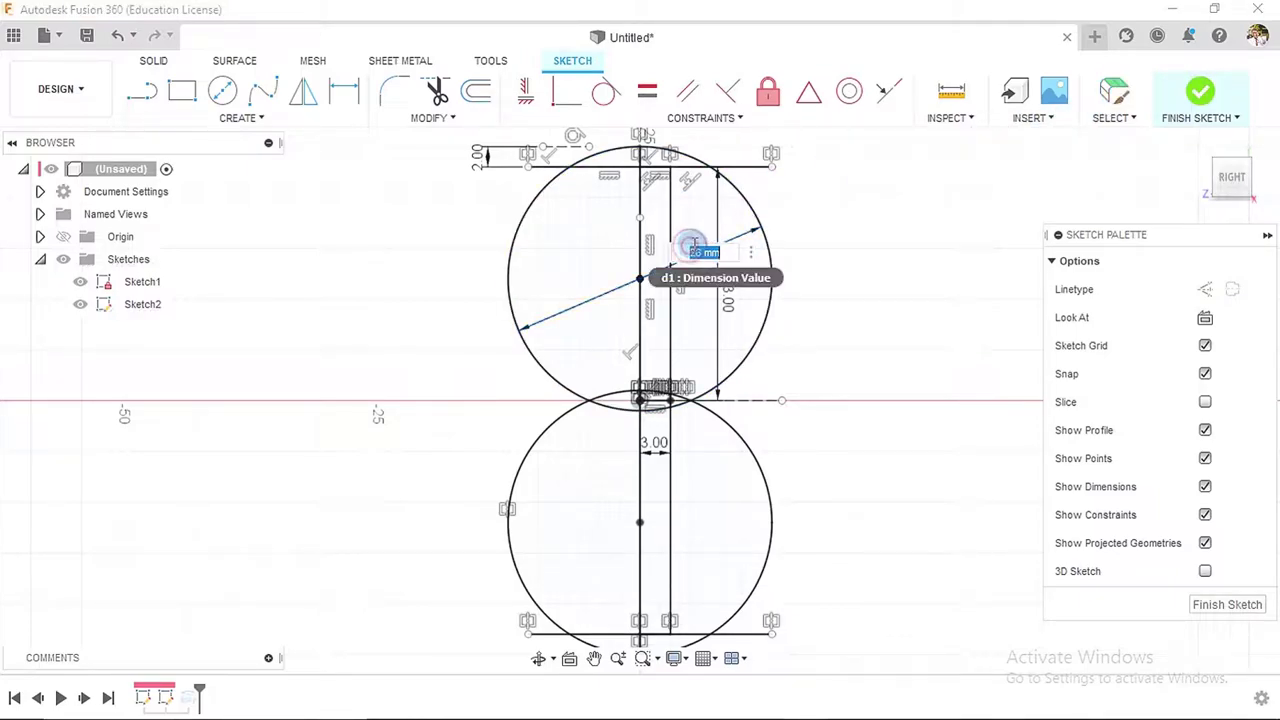
{"action": "key", "text": "Return"}
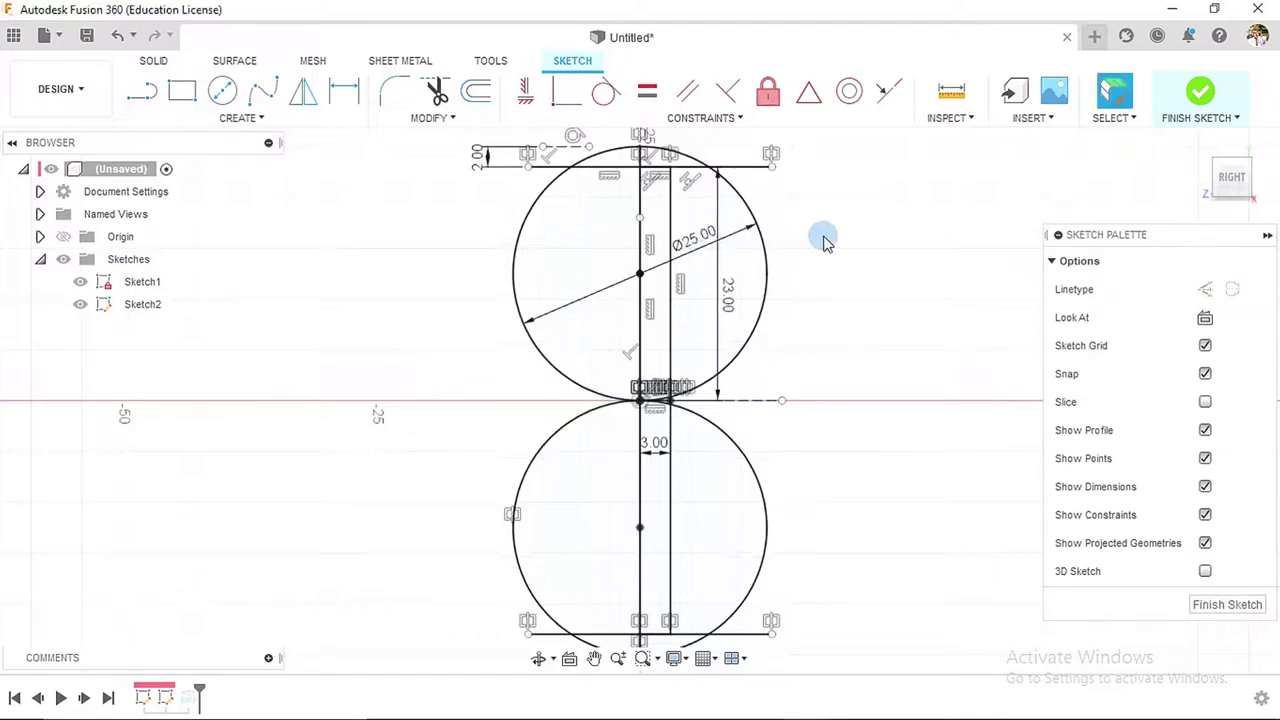
{"action": "left_click", "coordinate": [1200, 95]}
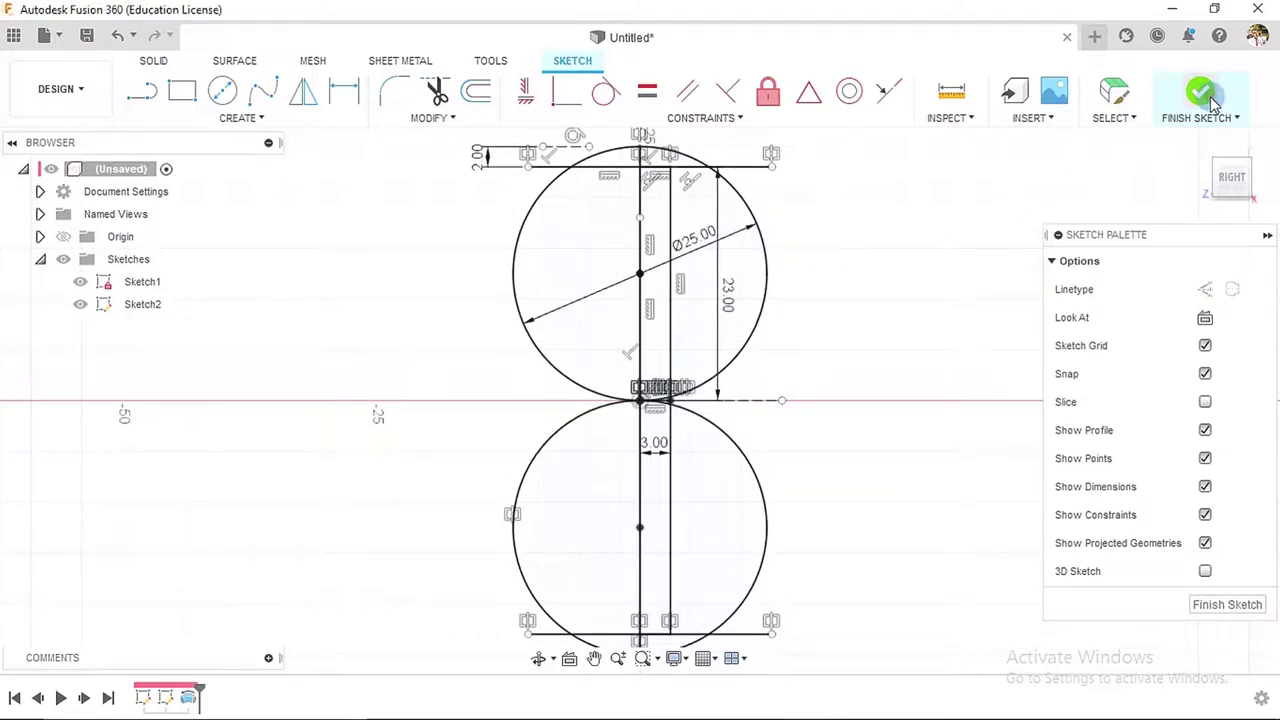
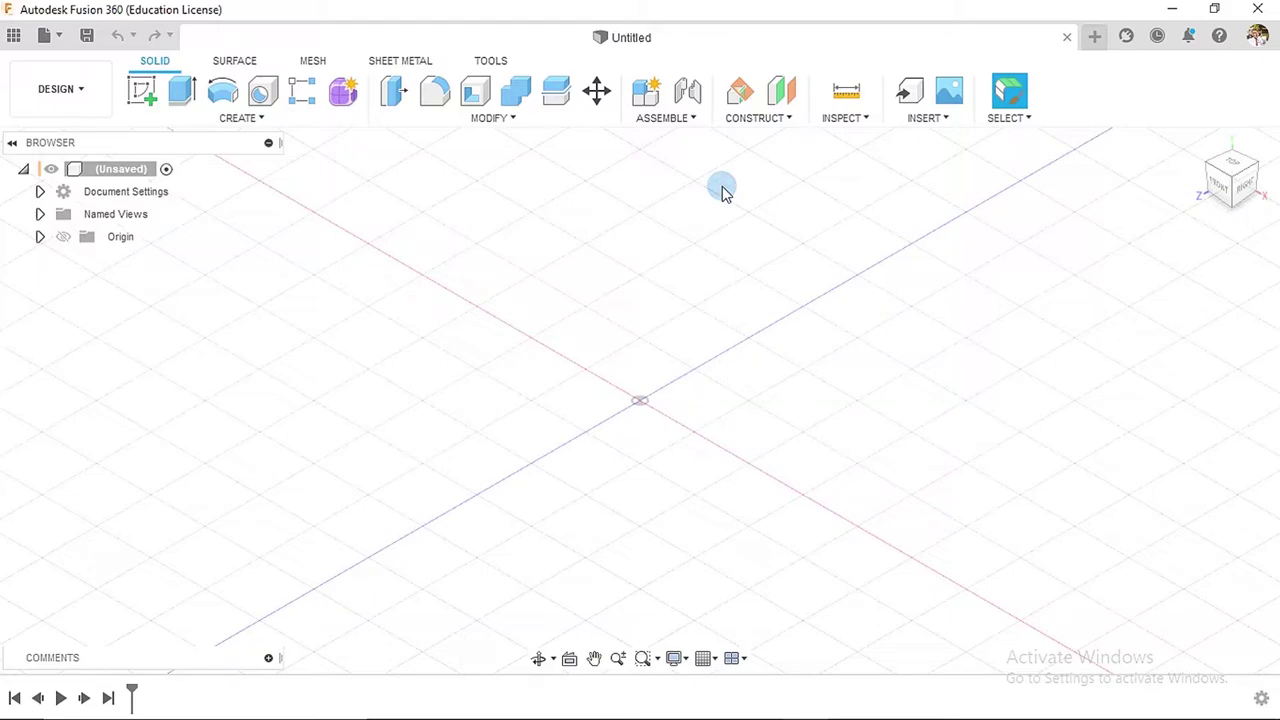
- Sketch on the YZ plane: a vertical line from the origin and an ~84 mm circle on it
{"action": "left_click", "coordinate": [142, 91]}
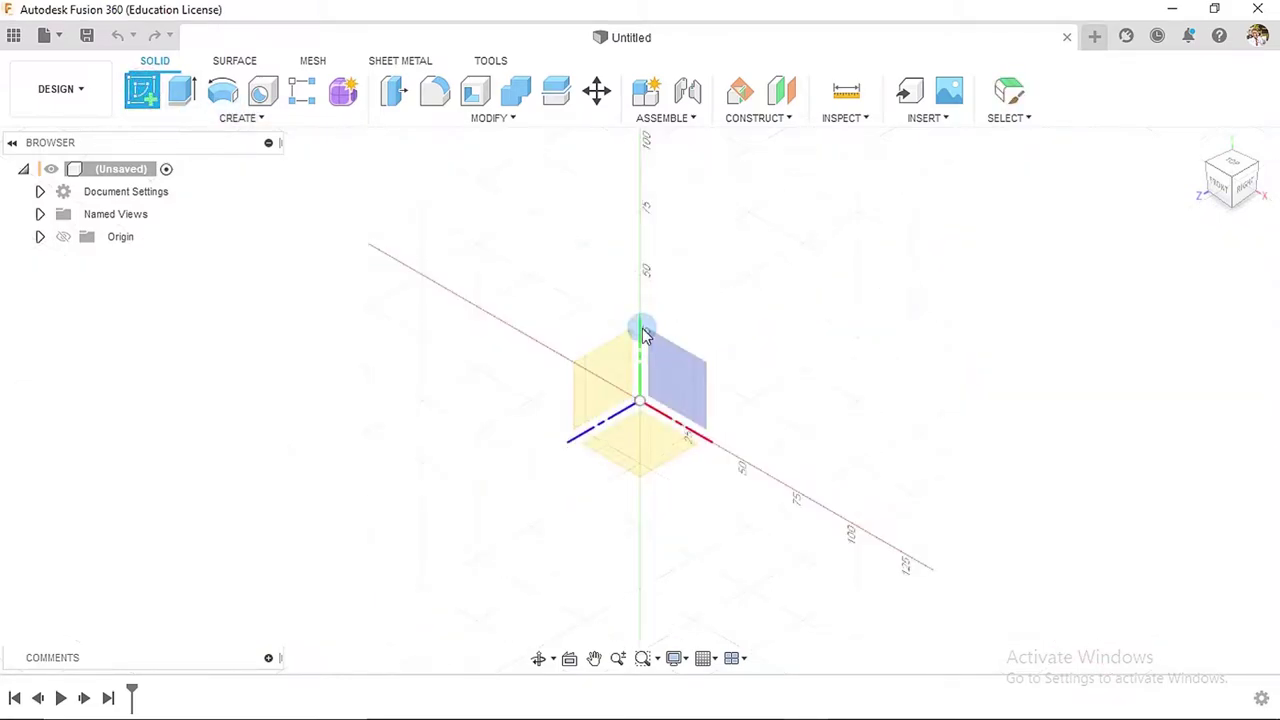
{"action": "left_click", "coordinate": [600, 370]}
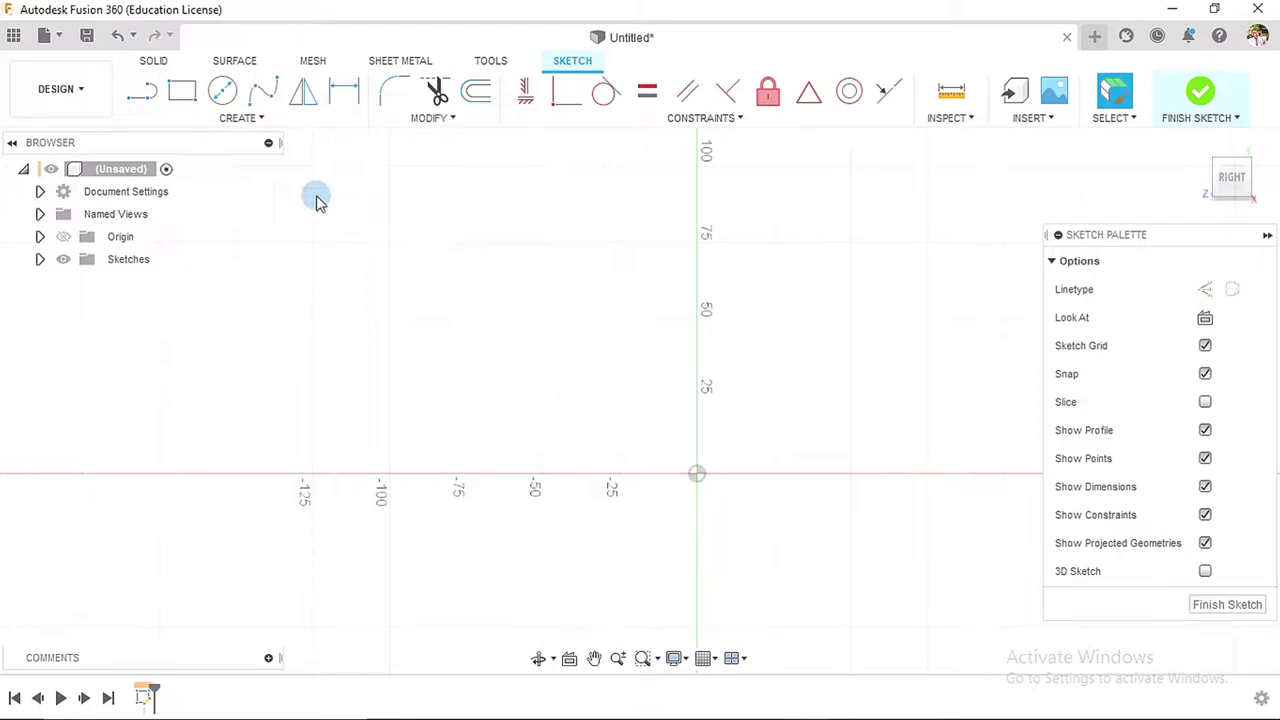
{"action": "left_click", "coordinate": [145, 92]}
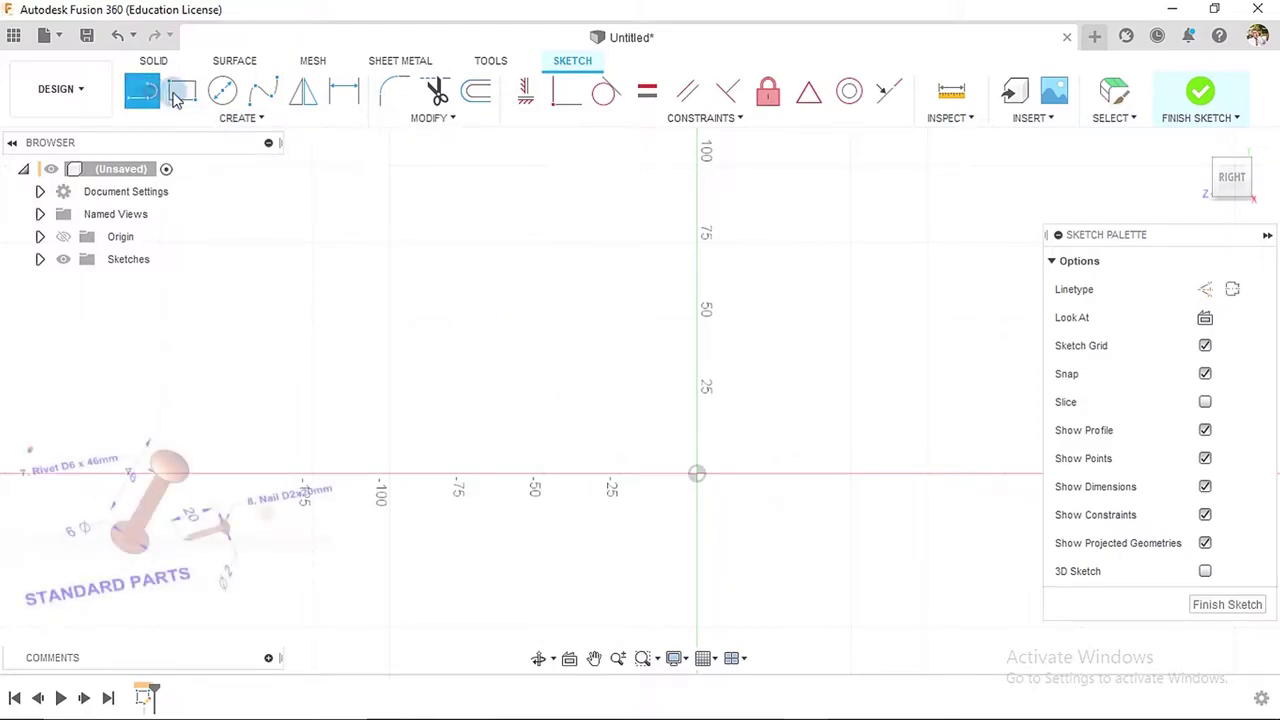
{"action": "left_click", "coordinate": [697, 472]}
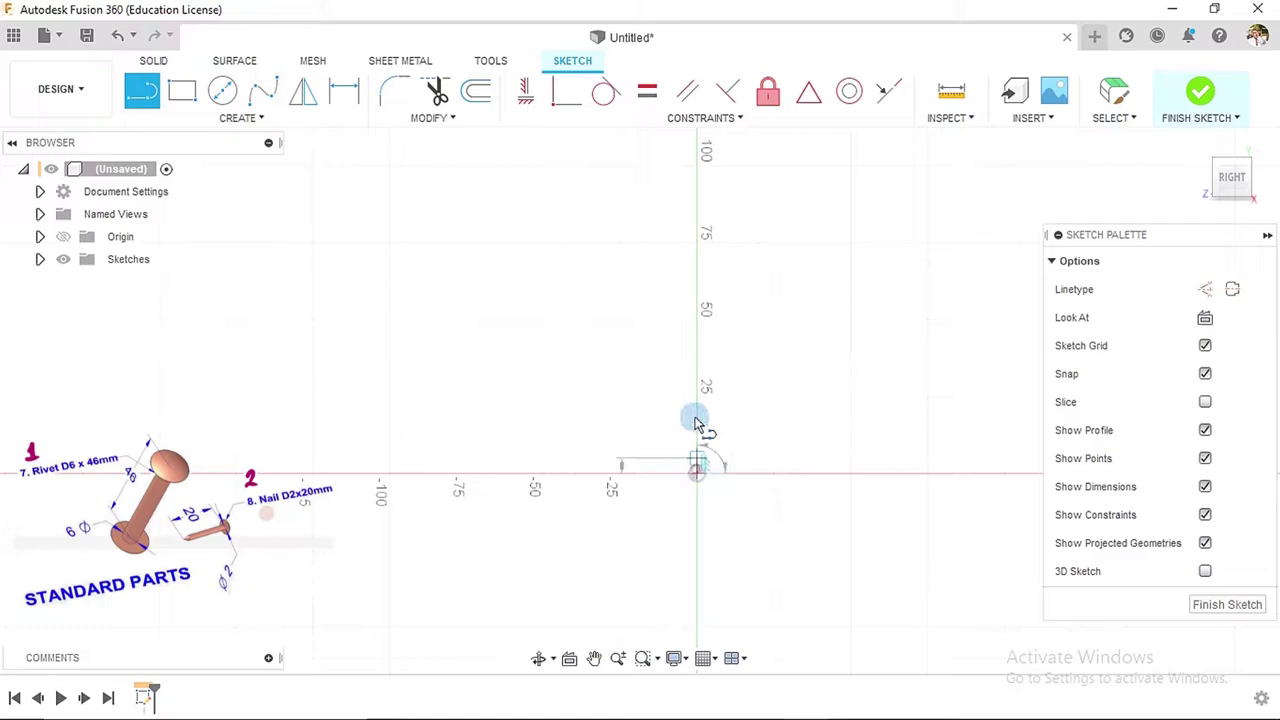
{"action": "left_click", "coordinate": [697, 196]}
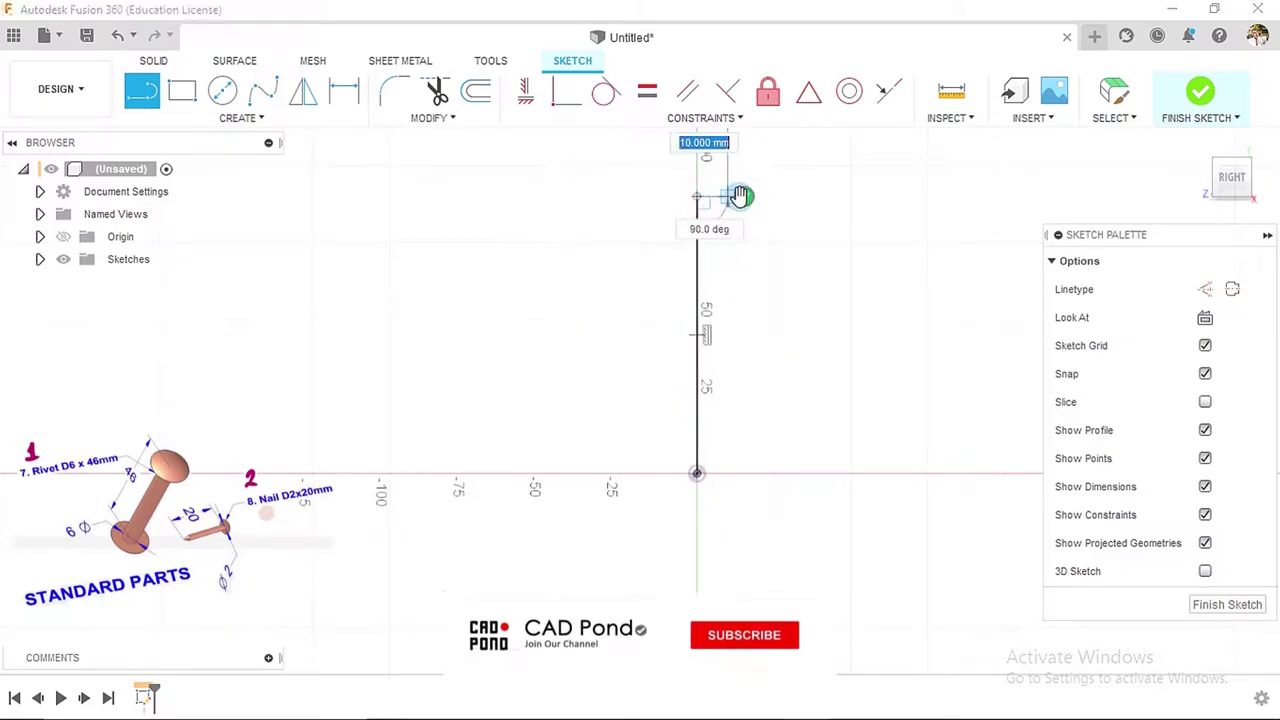
{"action": "left_click", "coordinate": [743, 196]}
{"action": "left_click", "coordinate": [222, 91]}
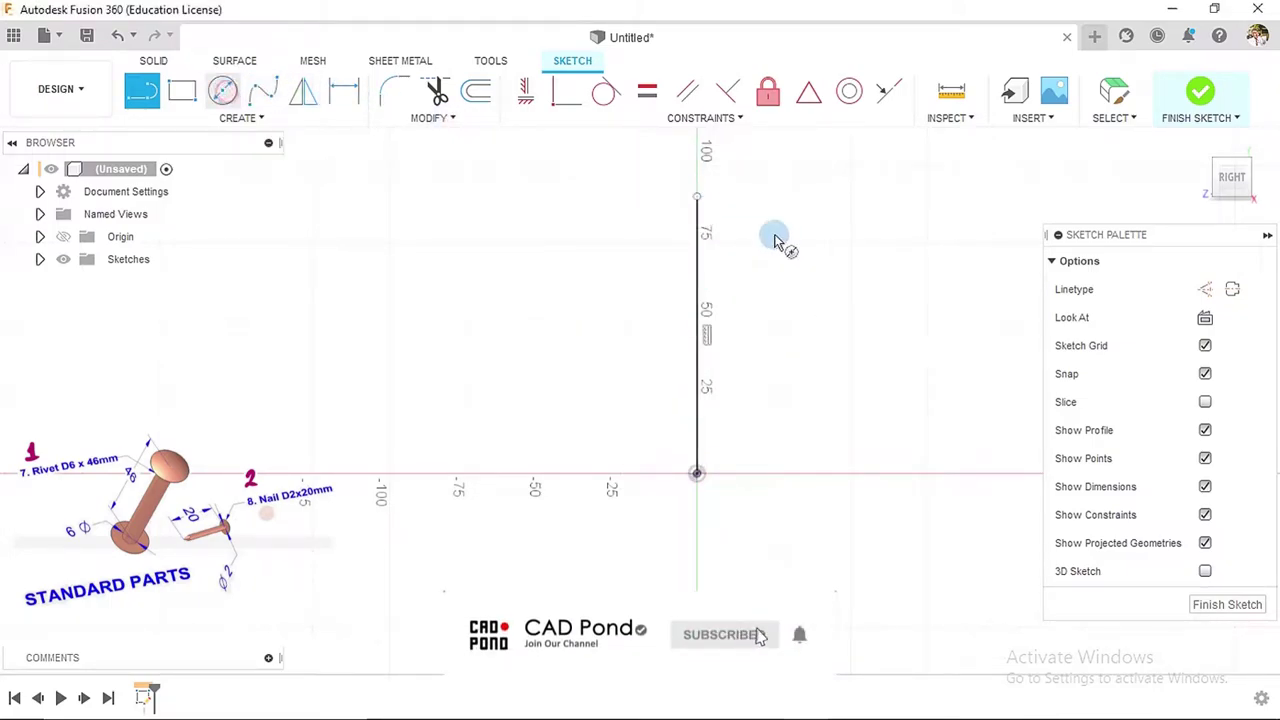
{"action": "left_click", "coordinate": [697, 259]}
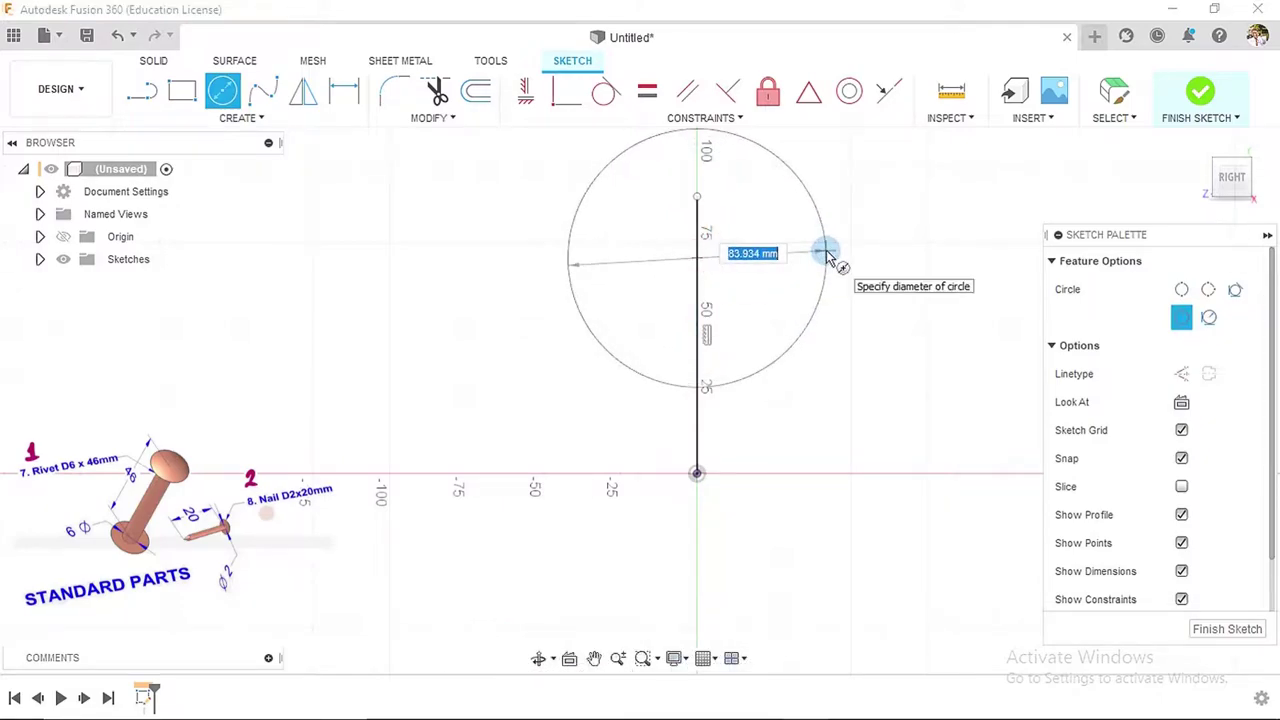
{"action": "left_click", "coordinate": [827, 252]}
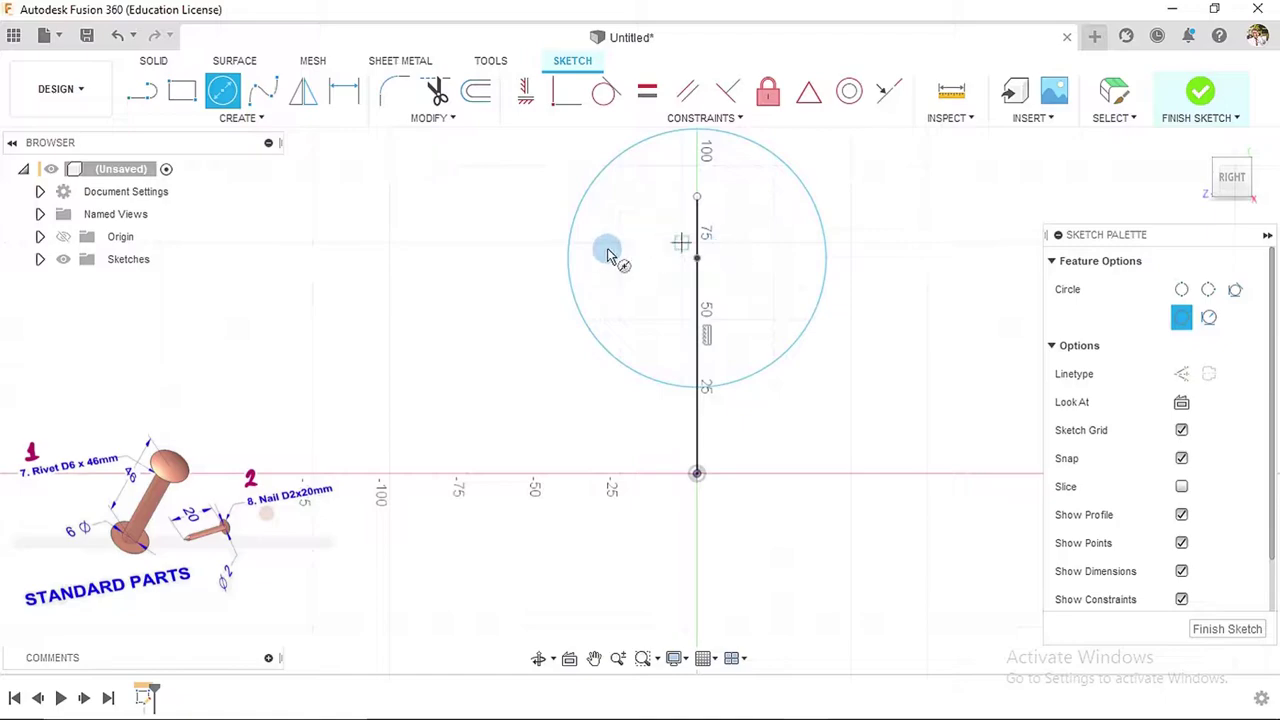
- Draw the profile from the origin: a 45° segment, a vertical segment, then a horizontal segment
{"action": "left_click", "coordinate": [141, 91]}
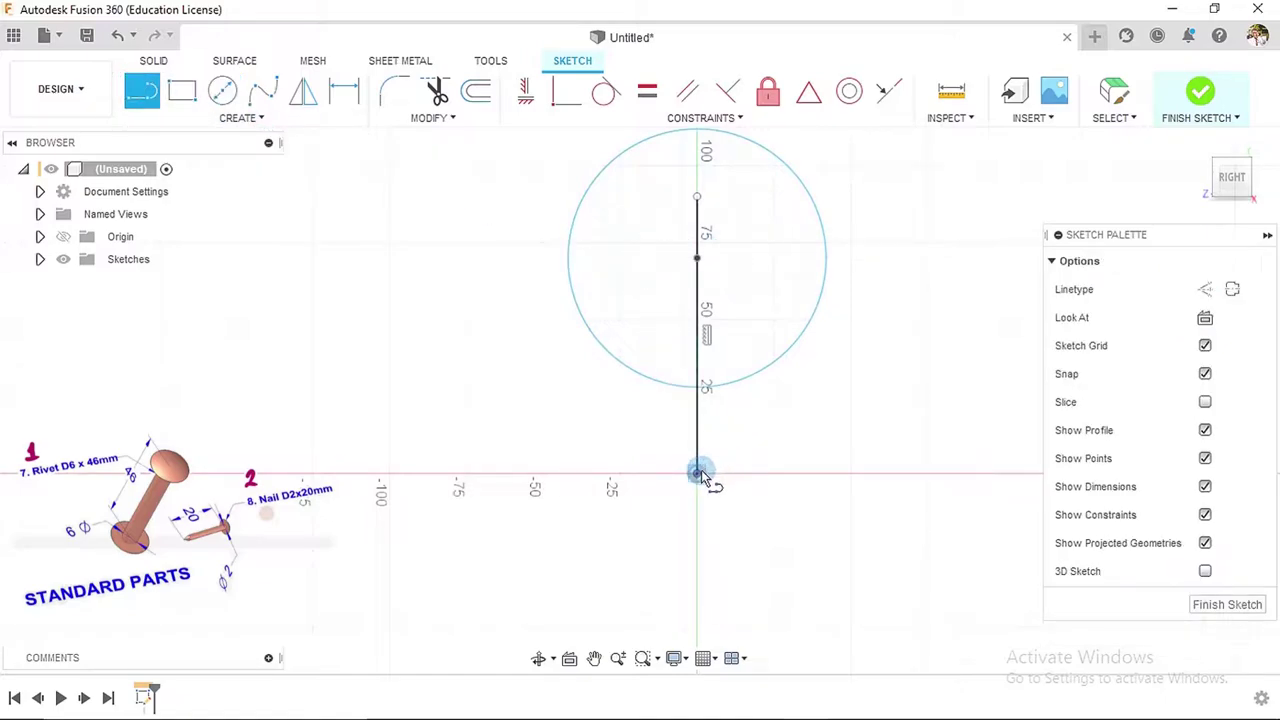
{"action": "left_click", "coordinate": [697, 473]}
{"action": "left_click", "coordinate": [726, 443]}
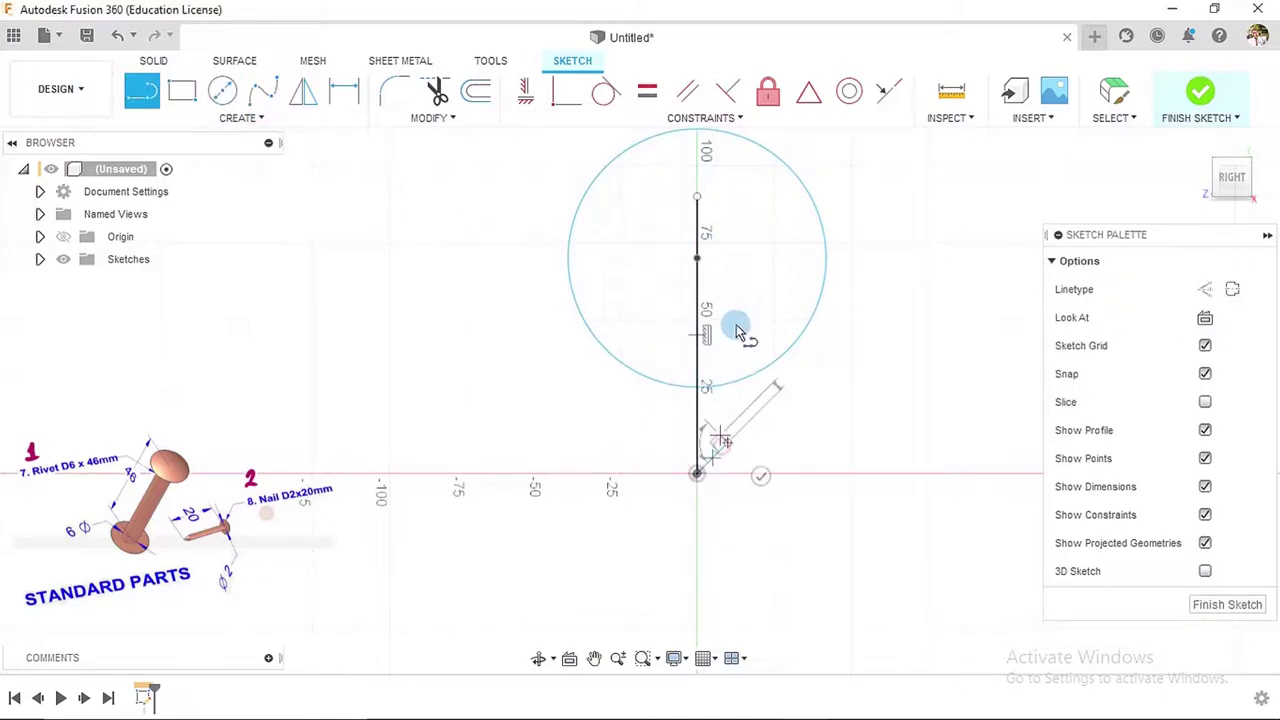
{"action": "left_click", "coordinate": [727, 261]}
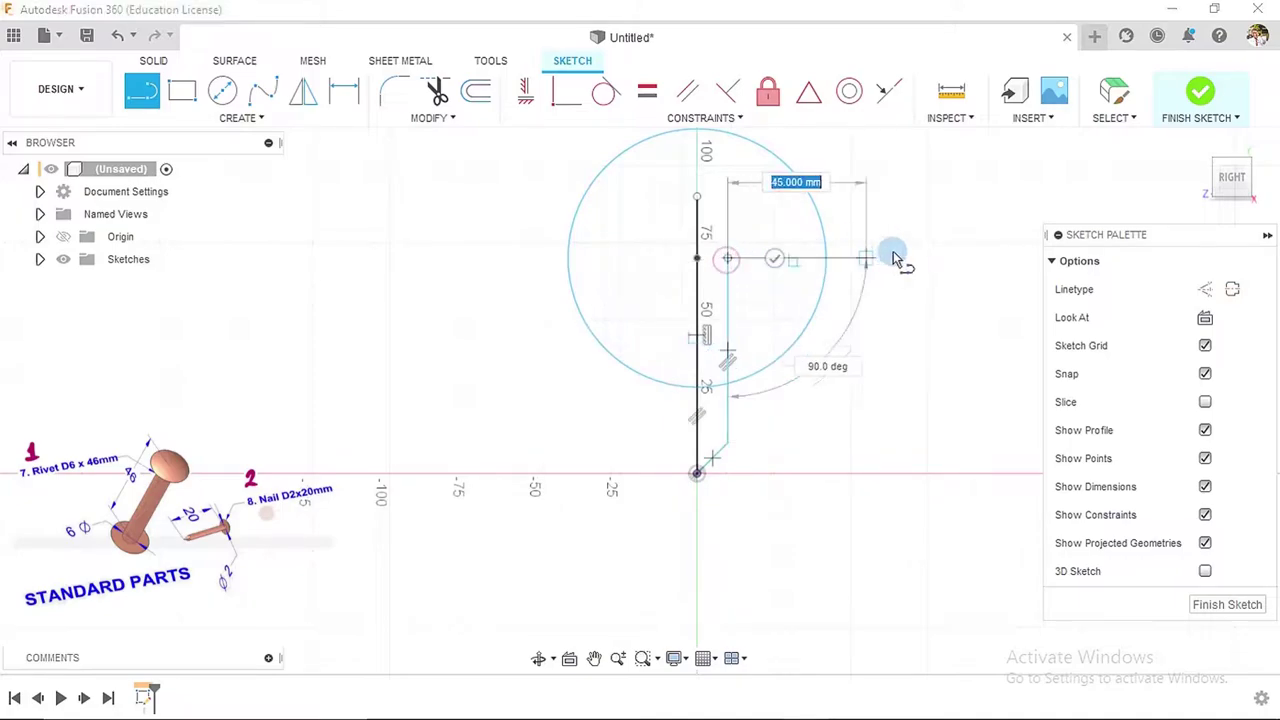
{"action": "left_click", "coordinate": [895, 259]}
{"action": "key", "text": "Escape"}
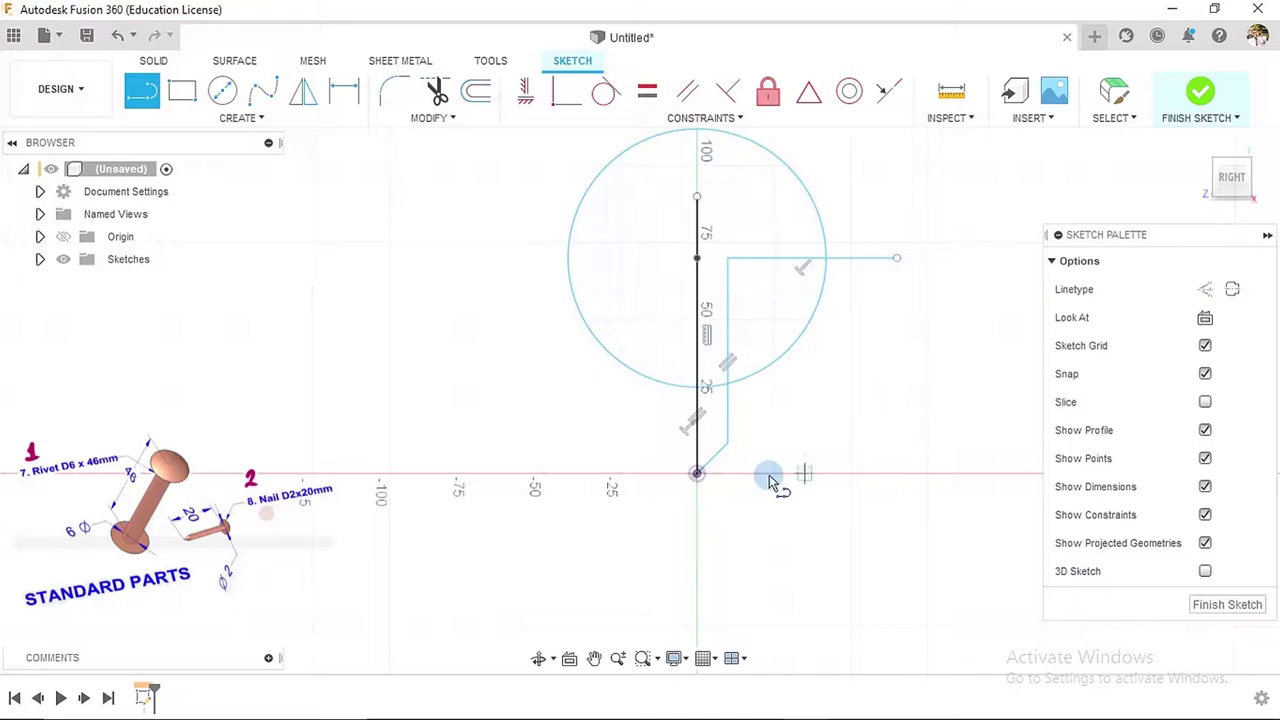
{"action": "key", "text": "Escape"}
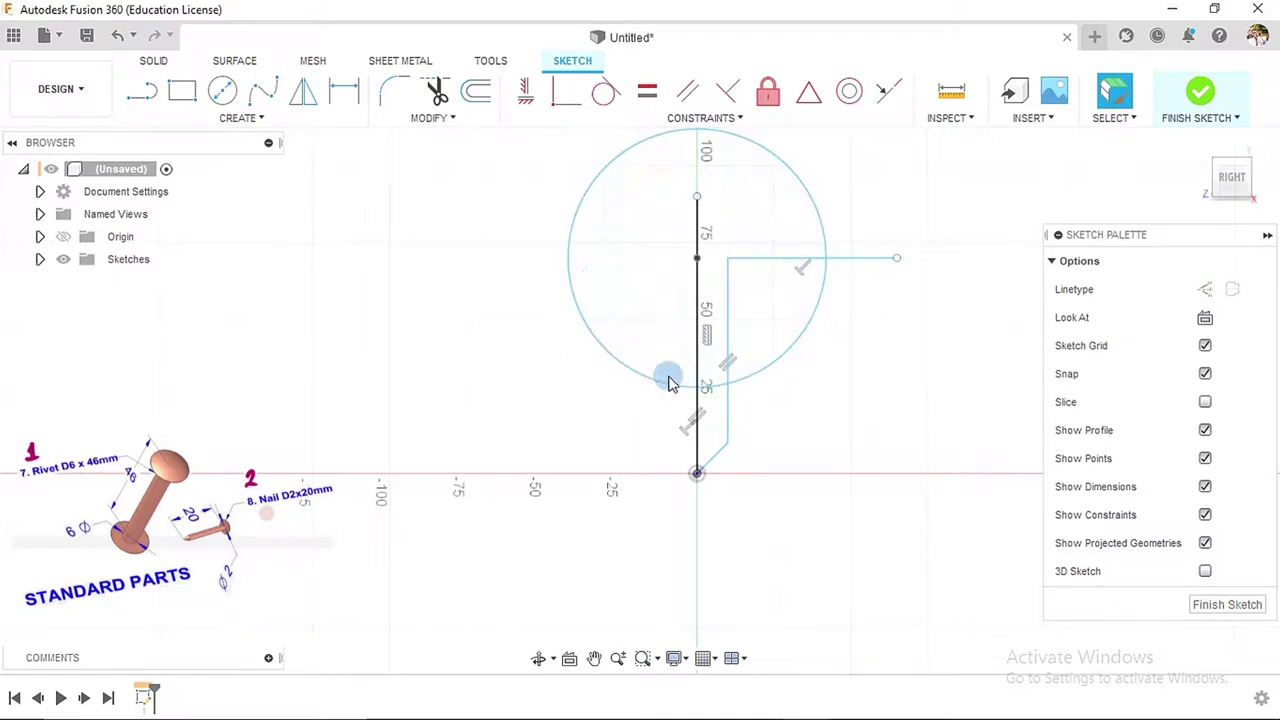
{"action": "left_click", "coordinate": [622, 370]}
- Dimension the horizontal line 20 mm above the origin
{"action": "left_click", "coordinate": [386, 329]}
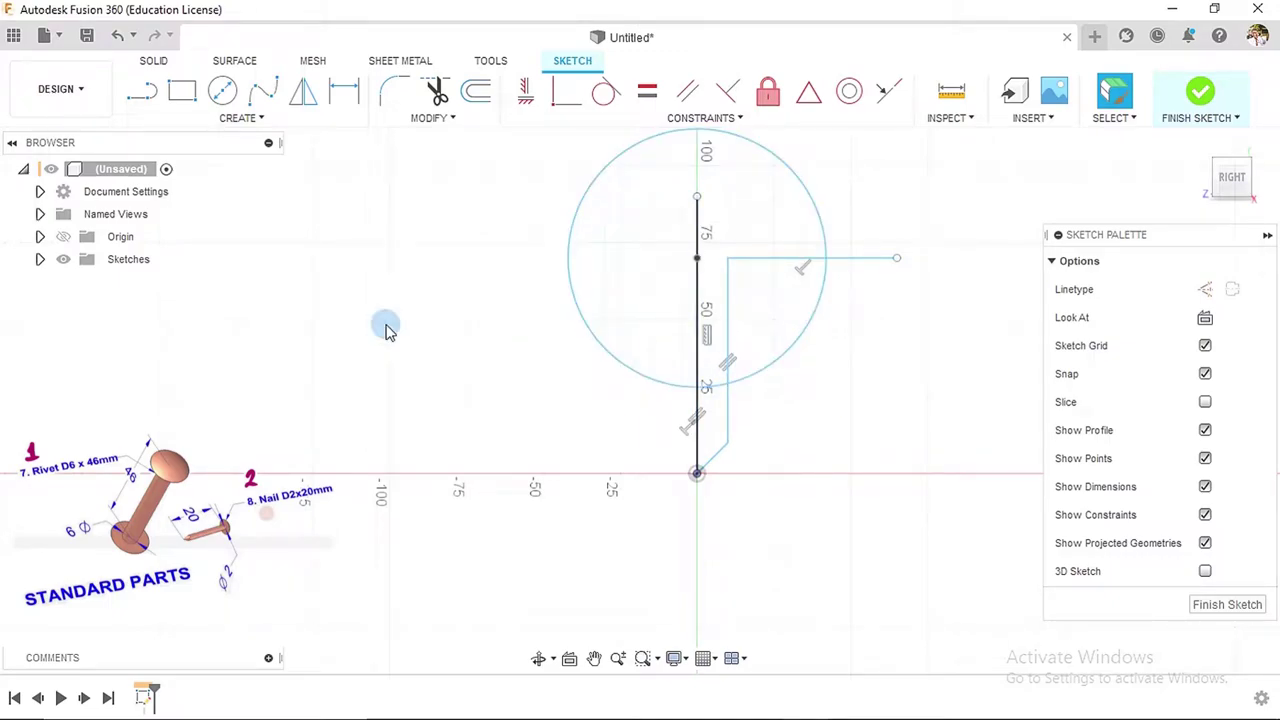
{"action": "left_click", "coordinate": [345, 95]}
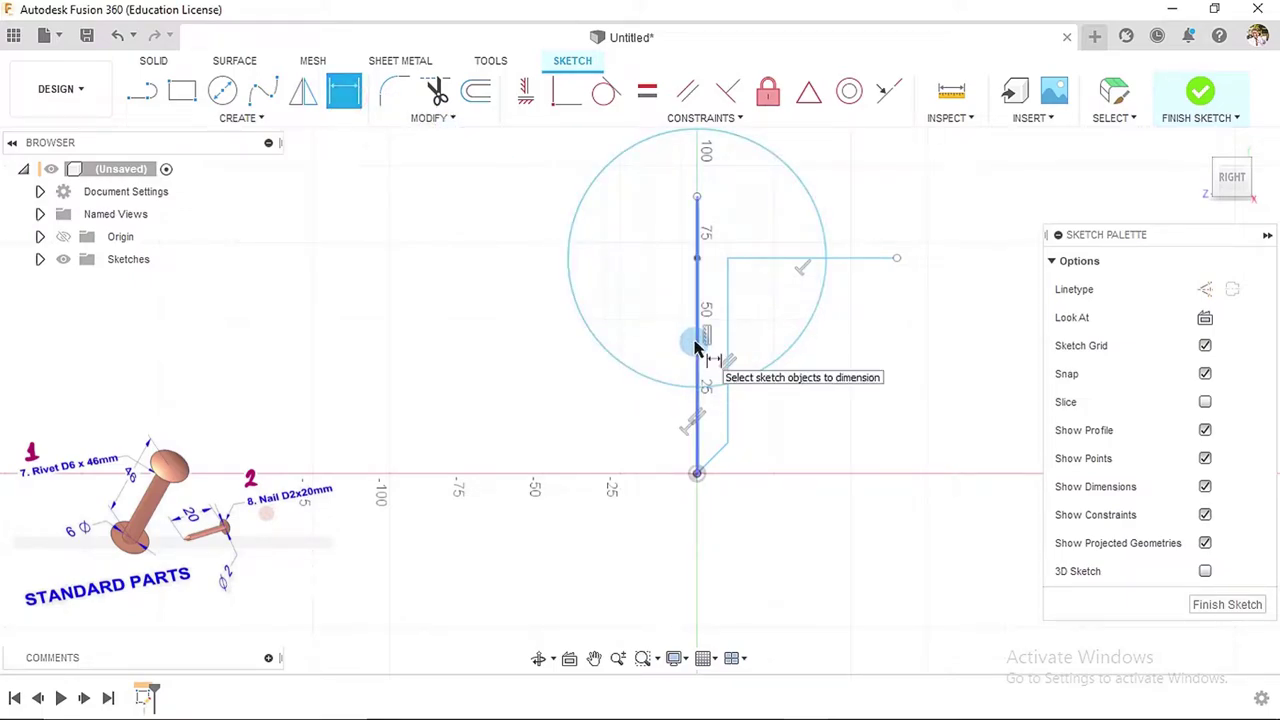
{"action": "left_click", "coordinate": [697, 476]}
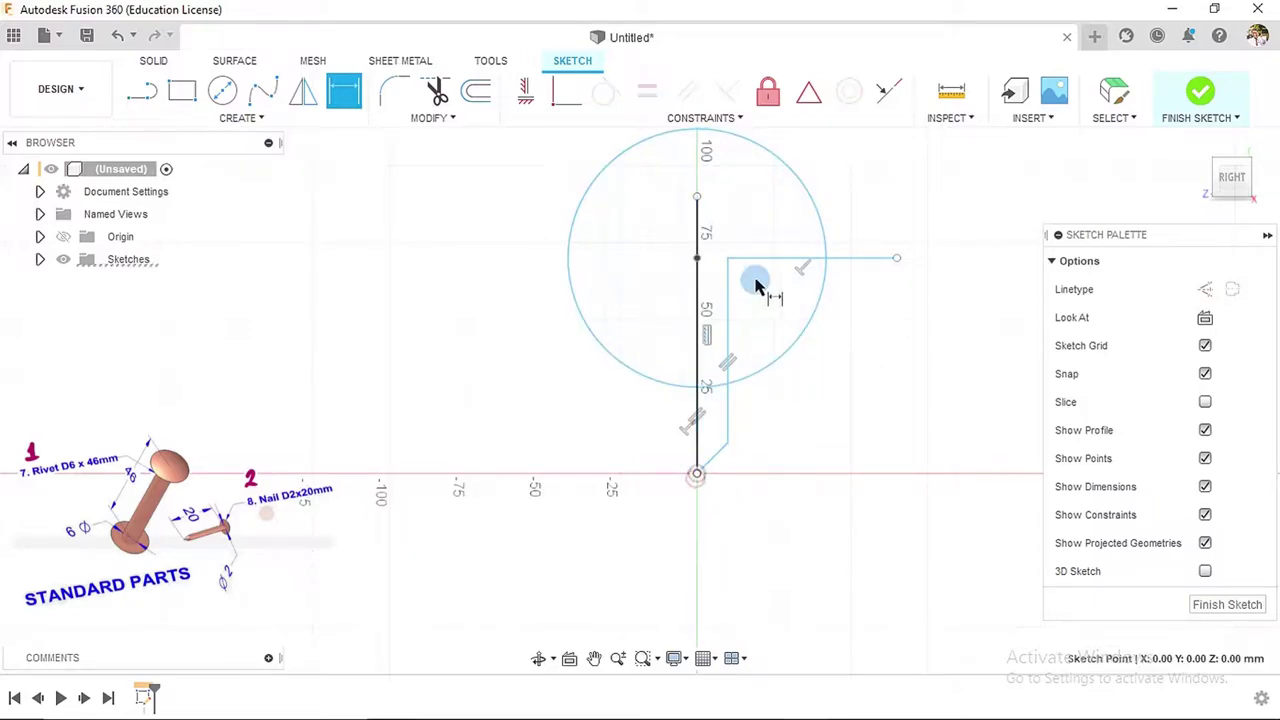
{"action": "left_click", "coordinate": [761, 260]}
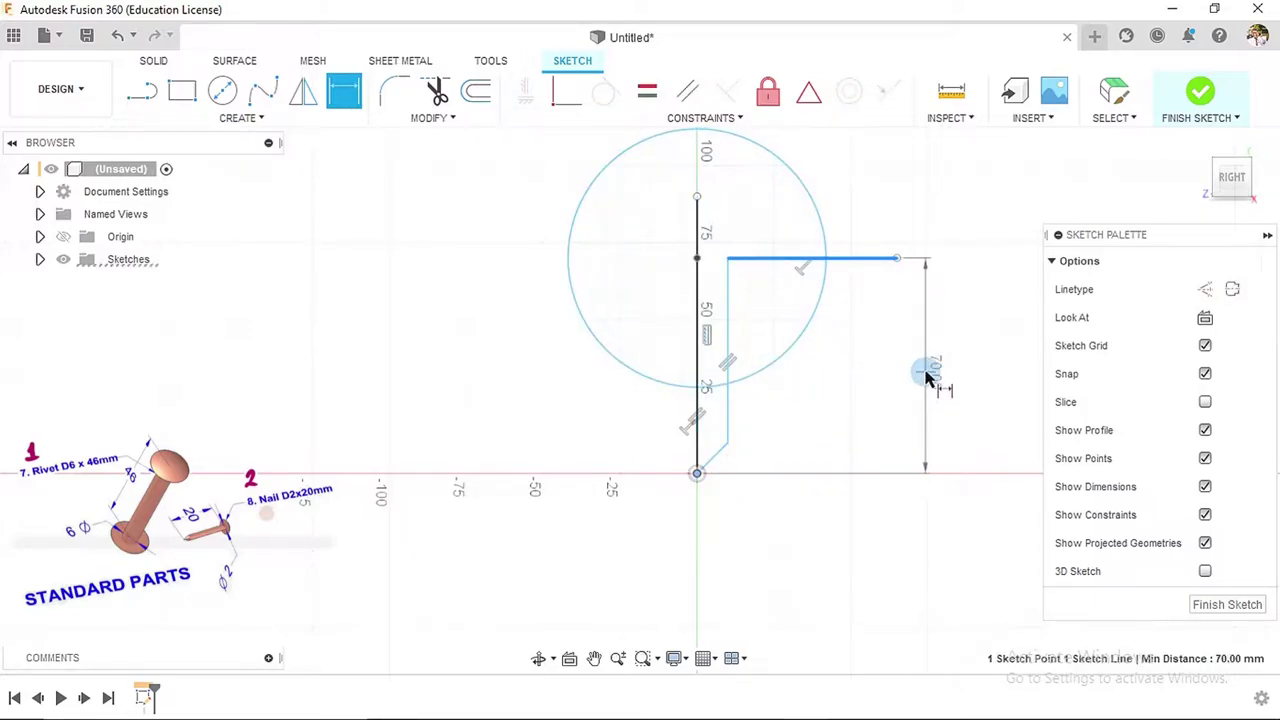
{"action": "left_click", "coordinate": [928, 376]}
{"action": "type", "text": "2"}
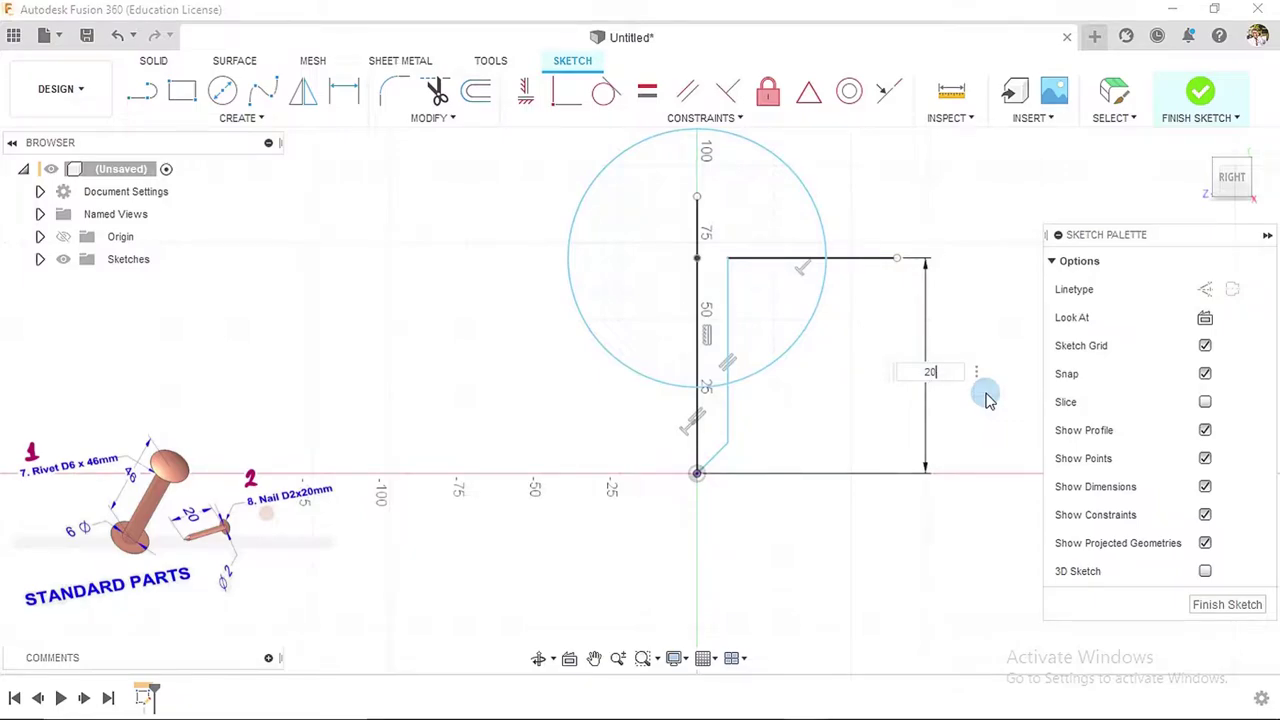
{"action": "type", "text": "0"}
{"action": "key", "text": "Return"}
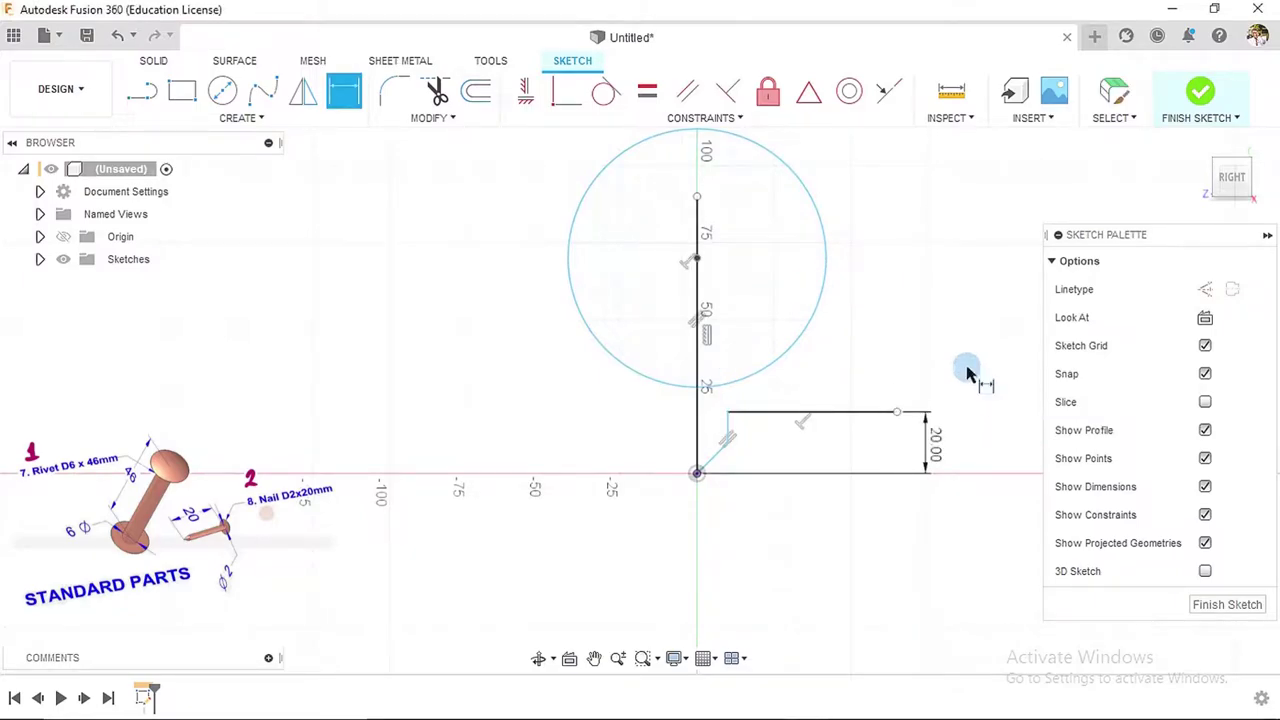
{"action": "scroll", "coordinate": [757, 451], "scroll_direction": "up", "scroll_amount": 6}
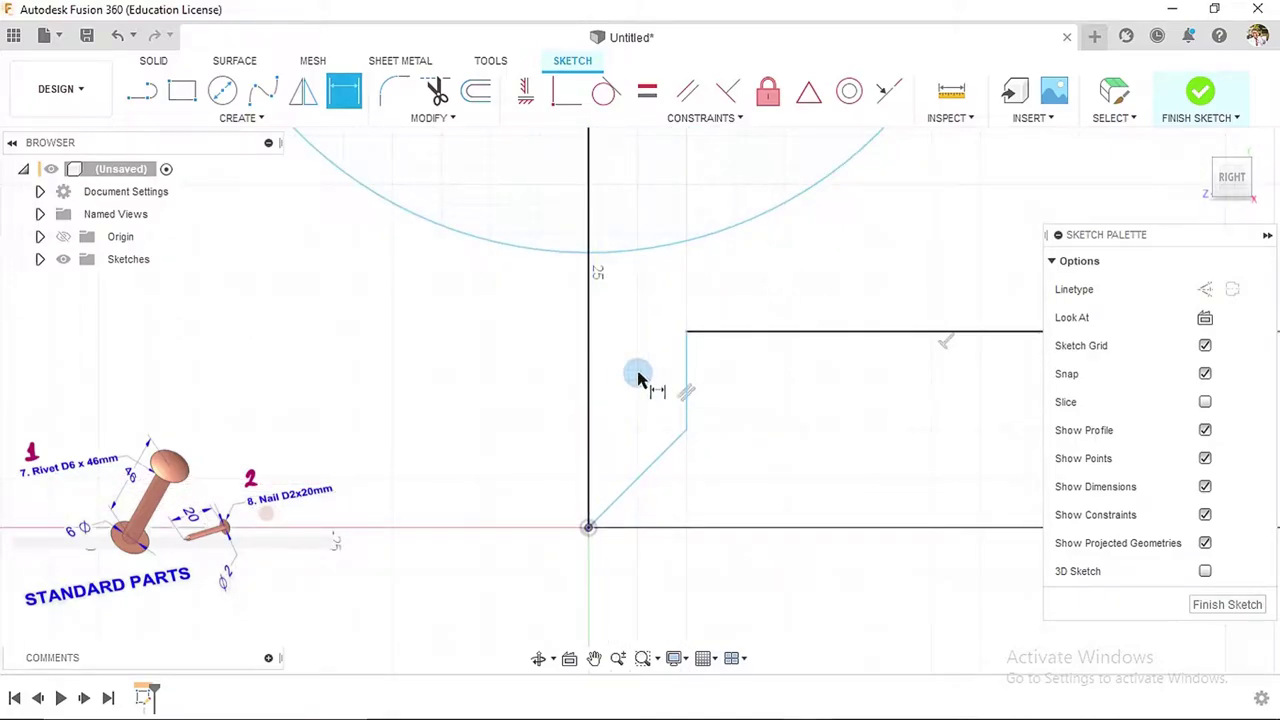
- Set a 1 mm gap between the long and short vertical lines
{"action": "left_click", "coordinate": [590, 400]}
{"action": "left_click", "coordinate": [688, 374]}
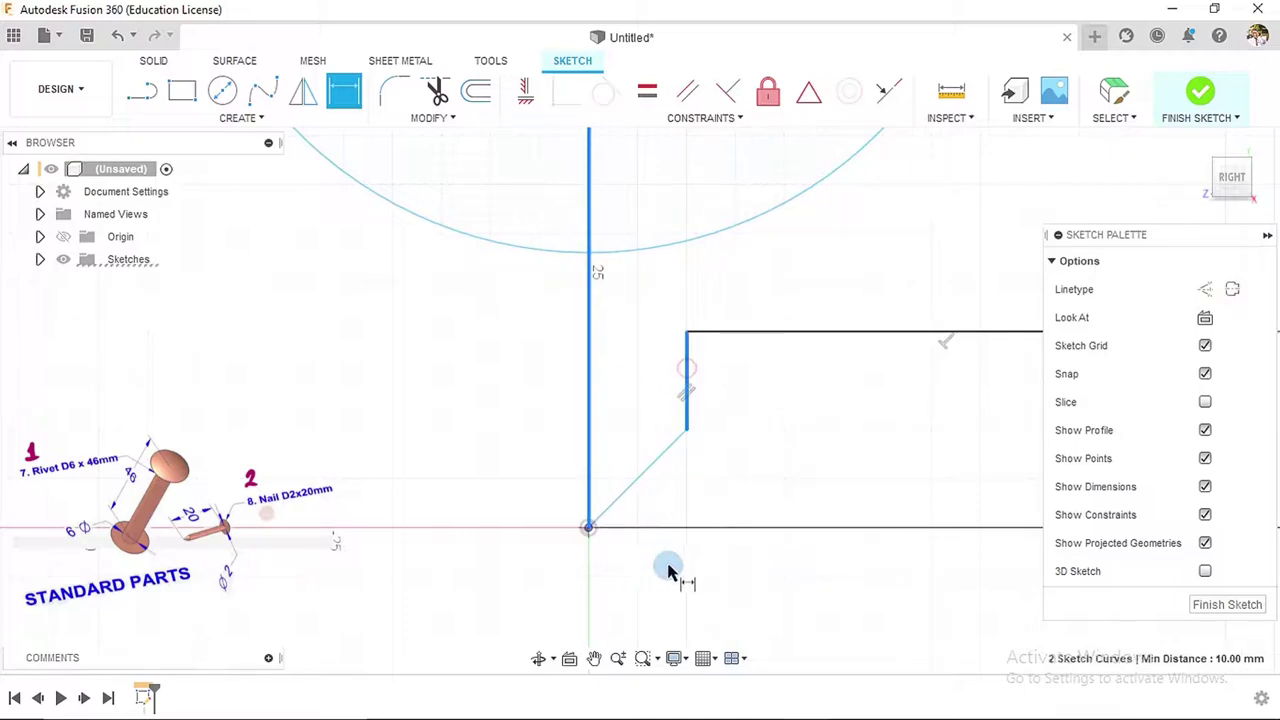
{"action": "left_click", "coordinate": [656, 587]}
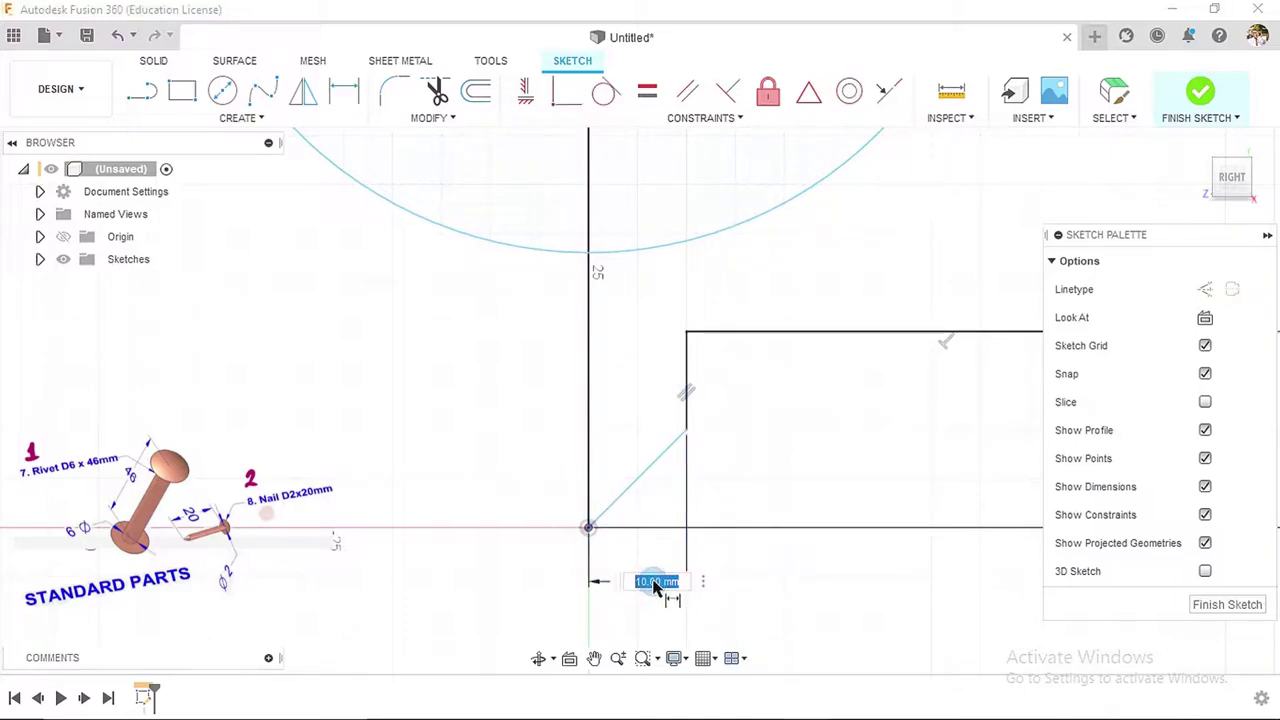
{"action": "type", "text": "1"}
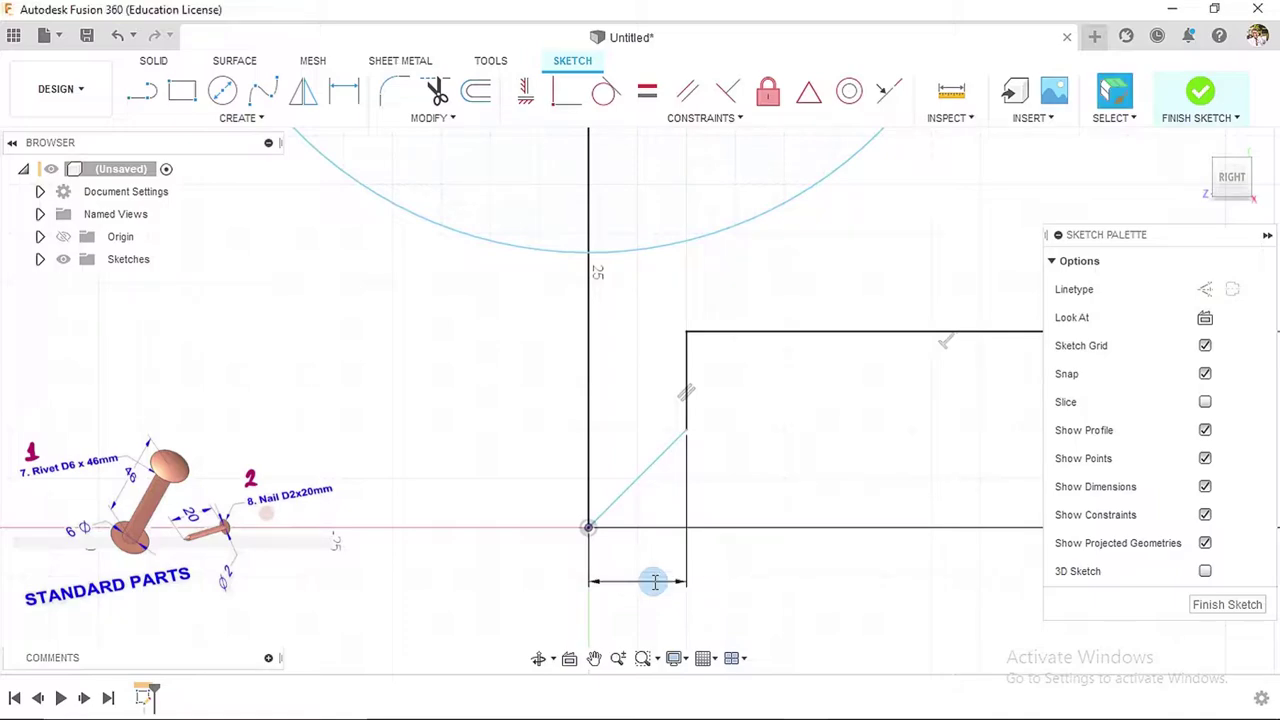
{"action": "key", "text": "Return"}
{"action": "scroll", "coordinate": [613, 540], "scroll_direction": "up", "scroll_amount": 5}
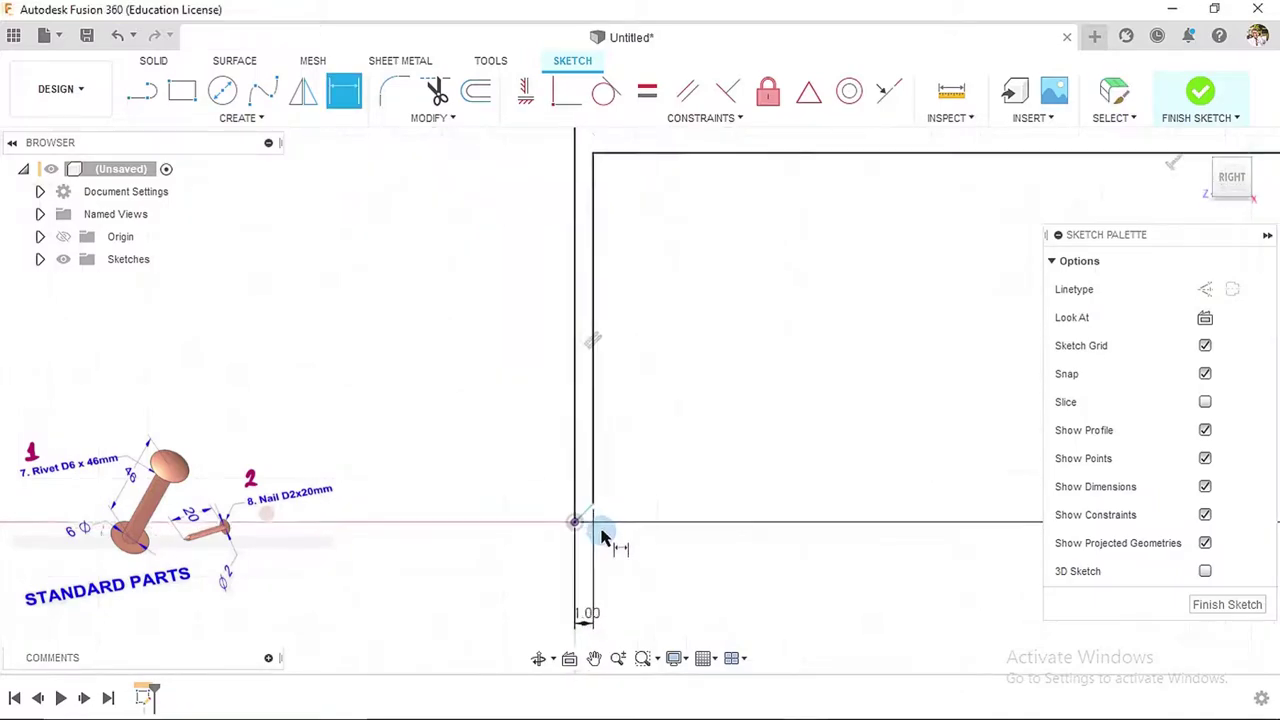
{"action": "scroll", "coordinate": [603, 520], "scroll_direction": "down", "scroll_amount": 3}
{"action": "scroll", "coordinate": [645, 425], "scroll_direction": "down", "scroll_amount": 4}
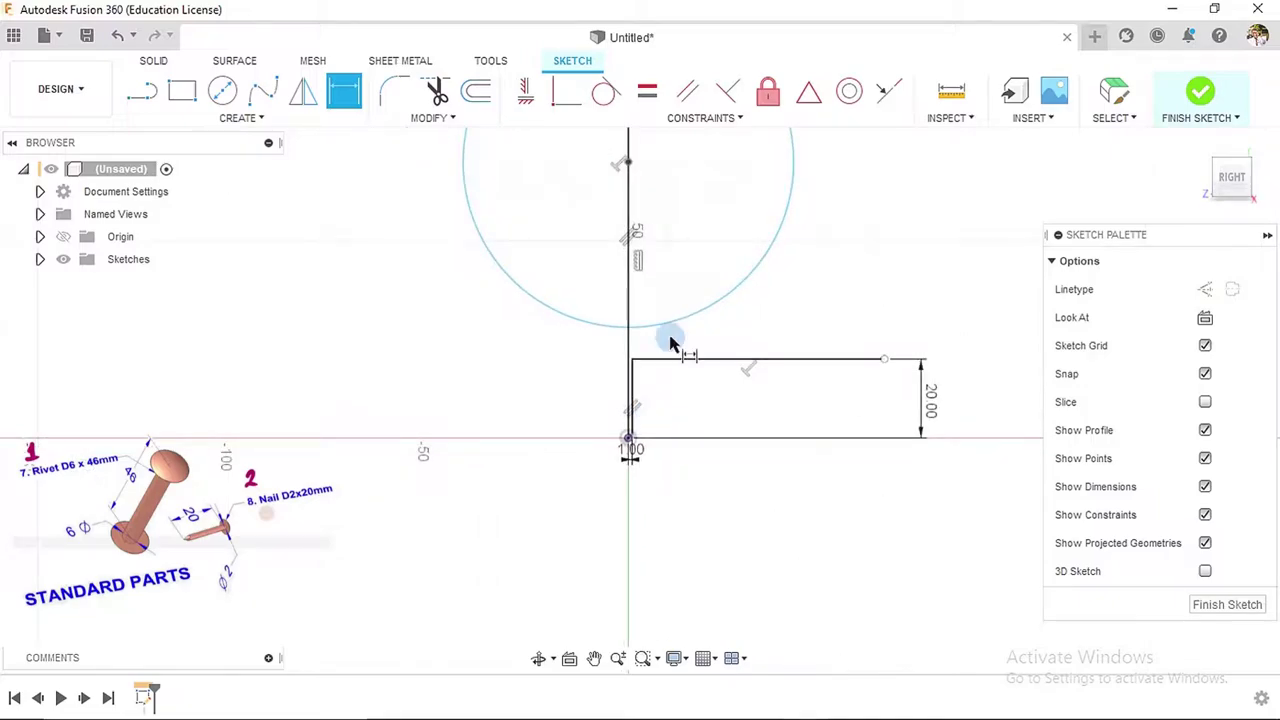
{"action": "scroll", "coordinate": [765, 192], "scroll_direction": "down", "scroll_amount": 2}
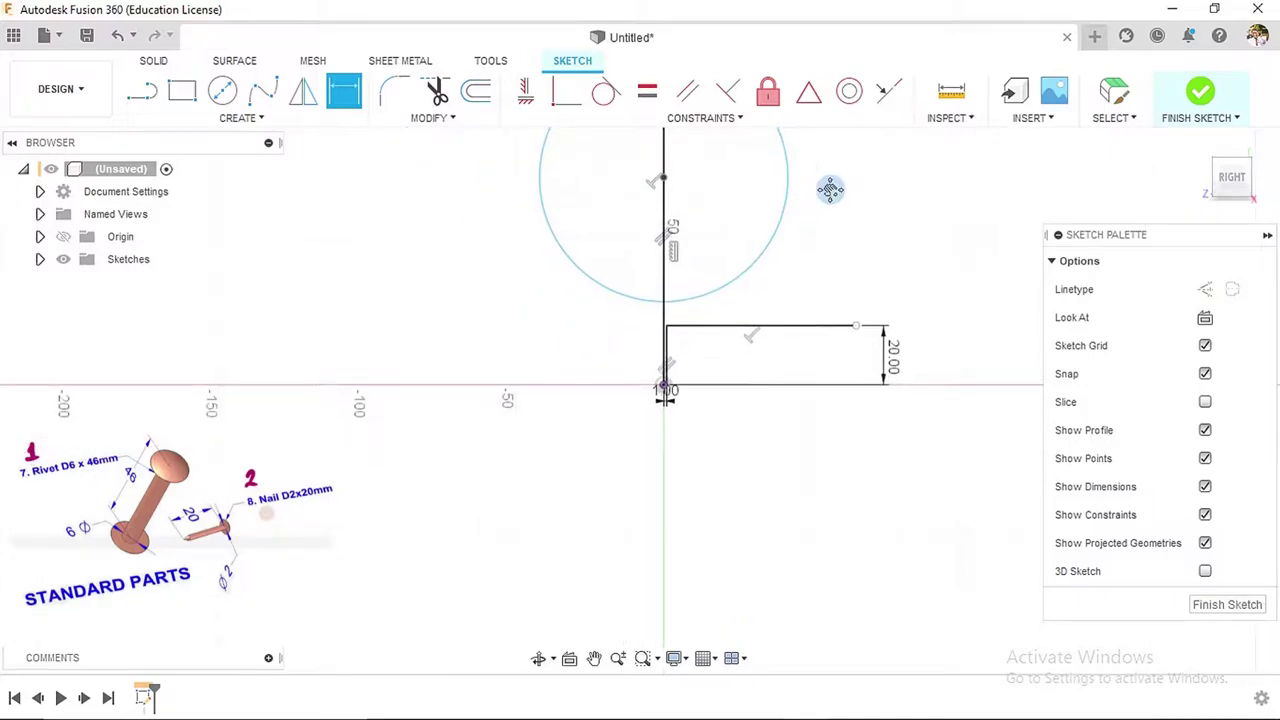
{"action": "middle_click_drag", "start_coordinate": [829, 189], "coordinate": [801, 290]}
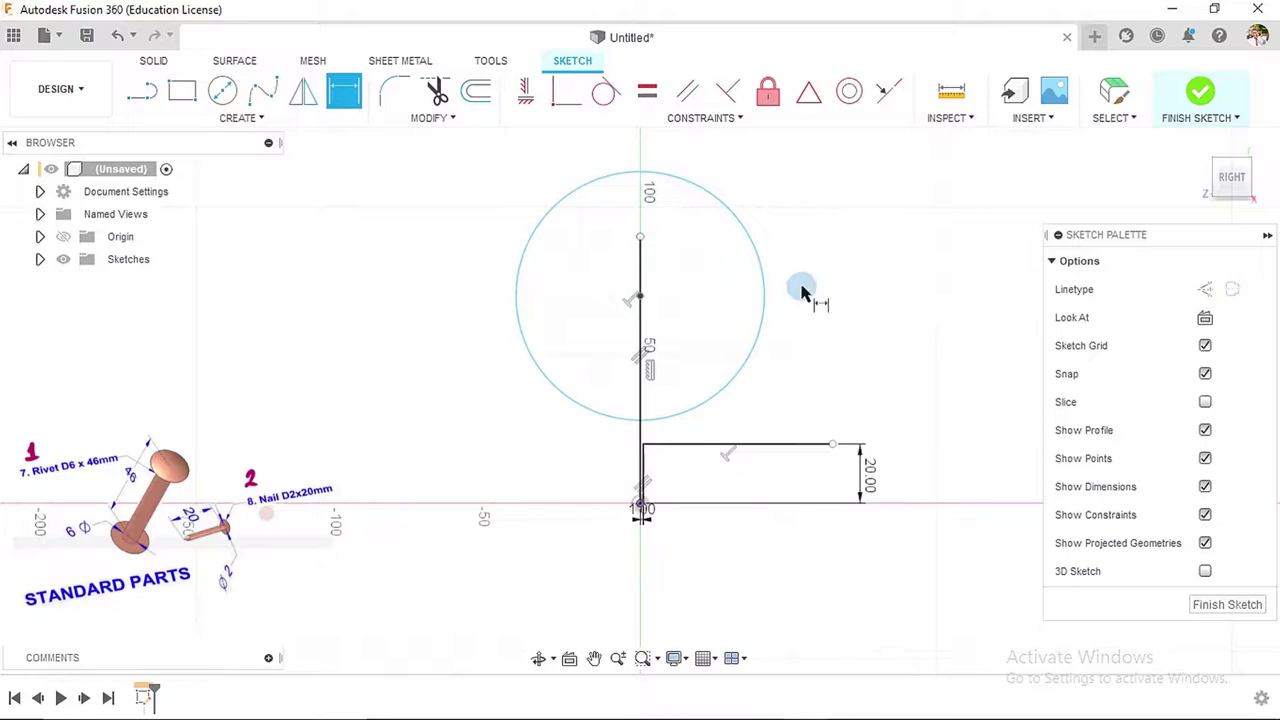
- Dimension the small head circle to a 4.7625 diameter
{"action": "left_click", "coordinate": [736, 215]}
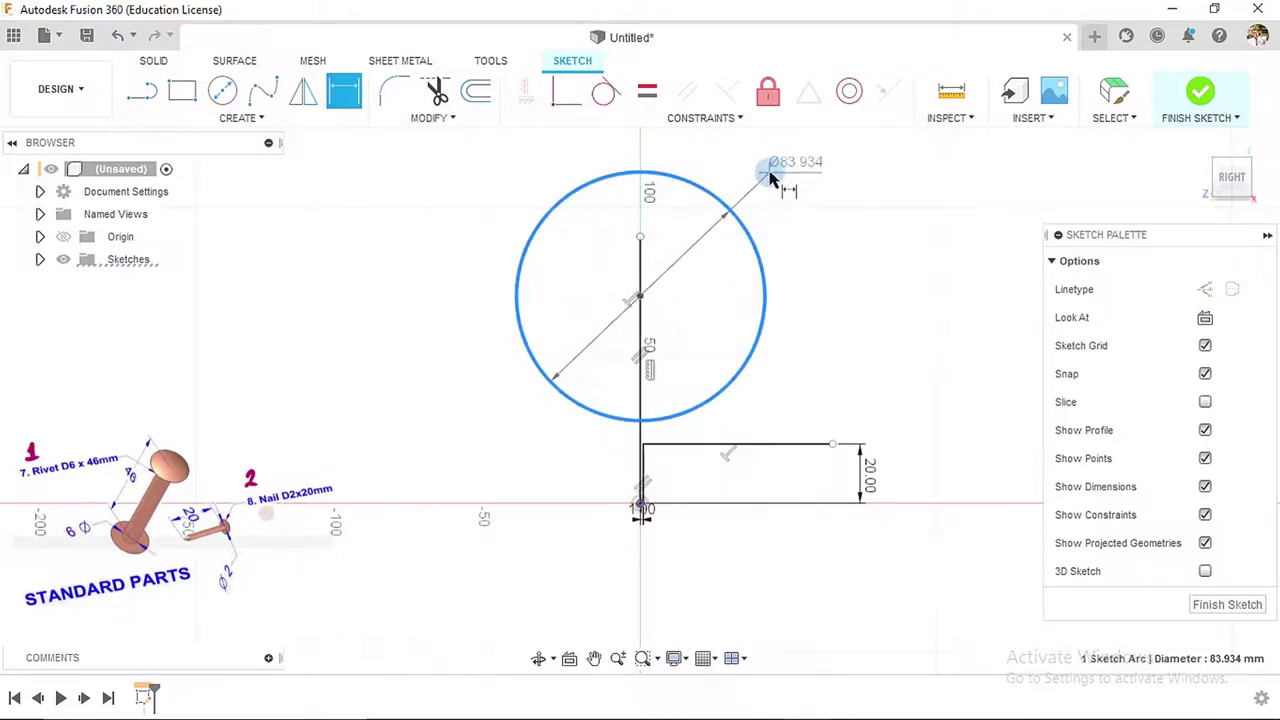
{"action": "left_click", "coordinate": [766, 176]}
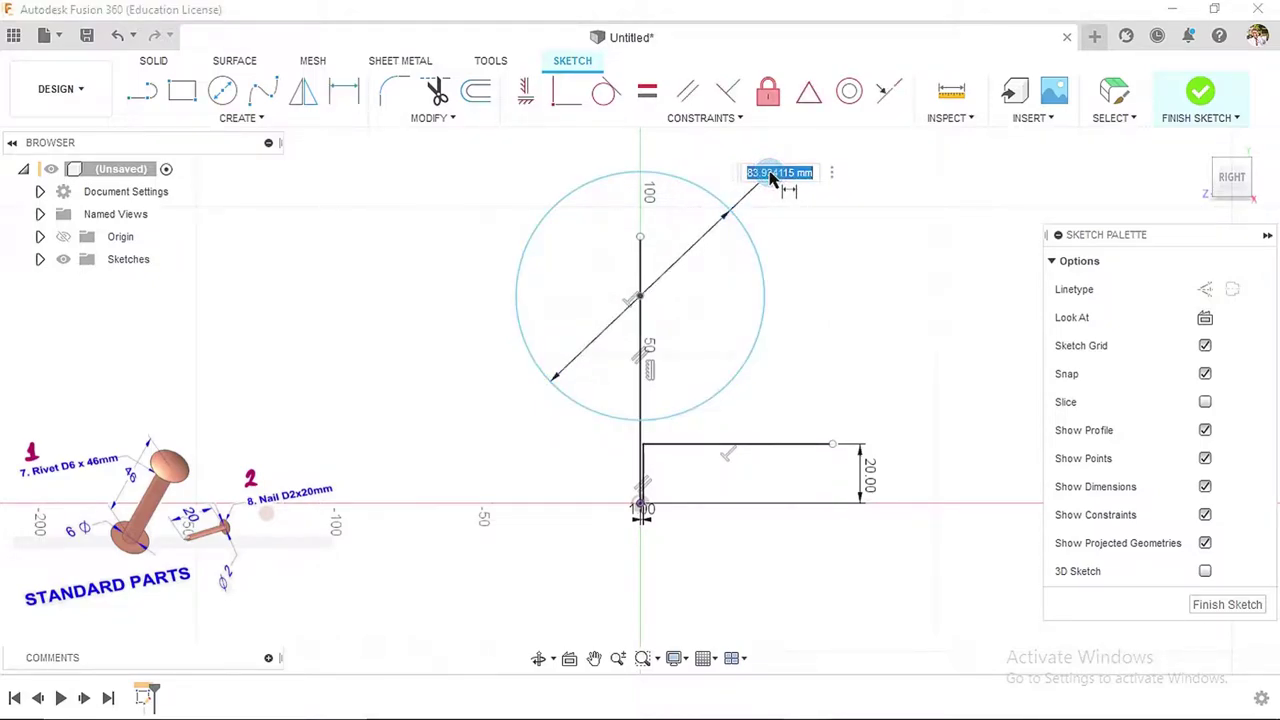
{"action": "type", "text": "4.7625"}
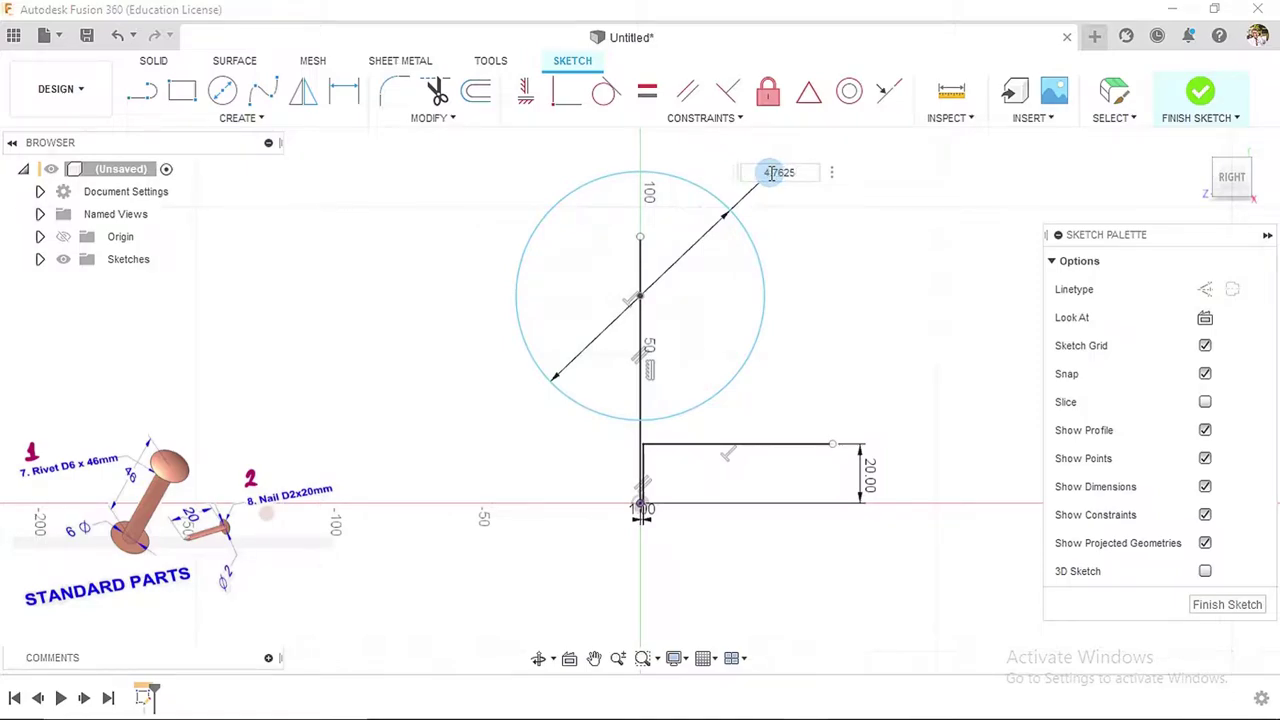
{"action": "key", "text": "Return"}
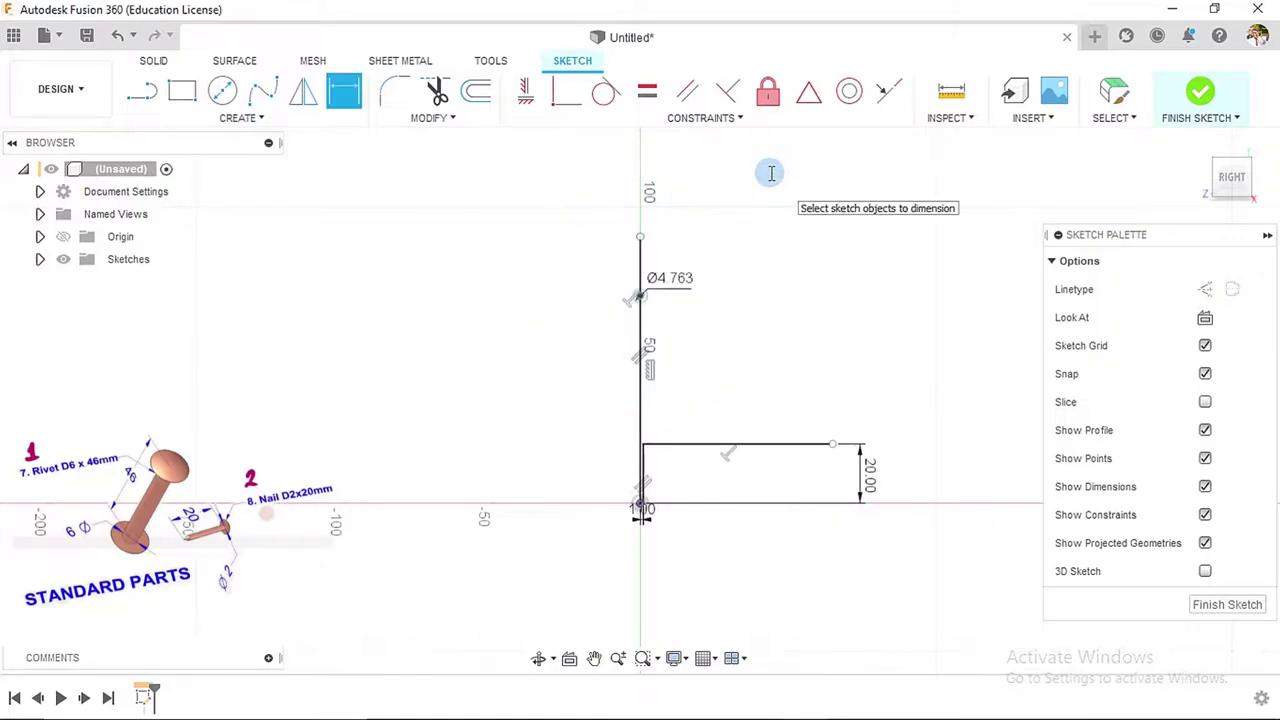
{"action": "key", "text": "Escape"}
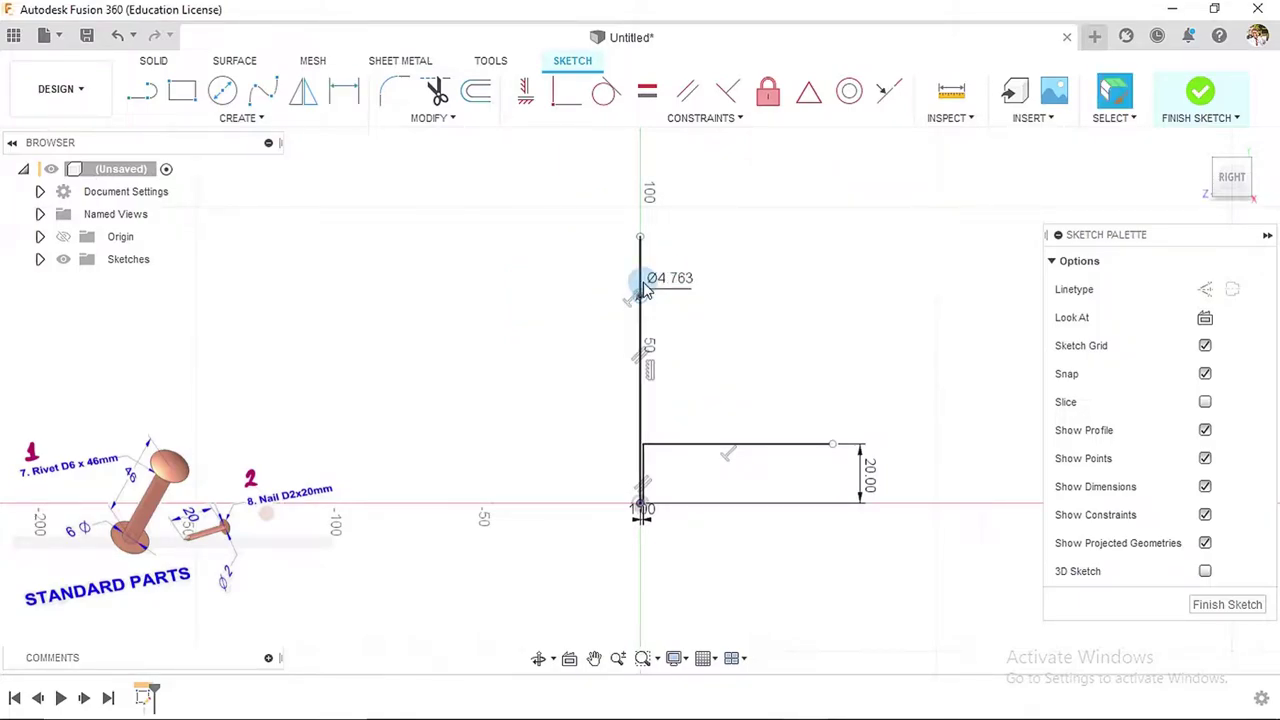
- Move the small circle down to the rectangle's corner and shorten the vertical line
{"action": "scroll", "coordinate": [648, 285], "scroll_direction": "down", "scroll_amount": 2}
{"action": "scroll", "coordinate": [648, 285], "scroll_direction": "up", "scroll_amount": 5}
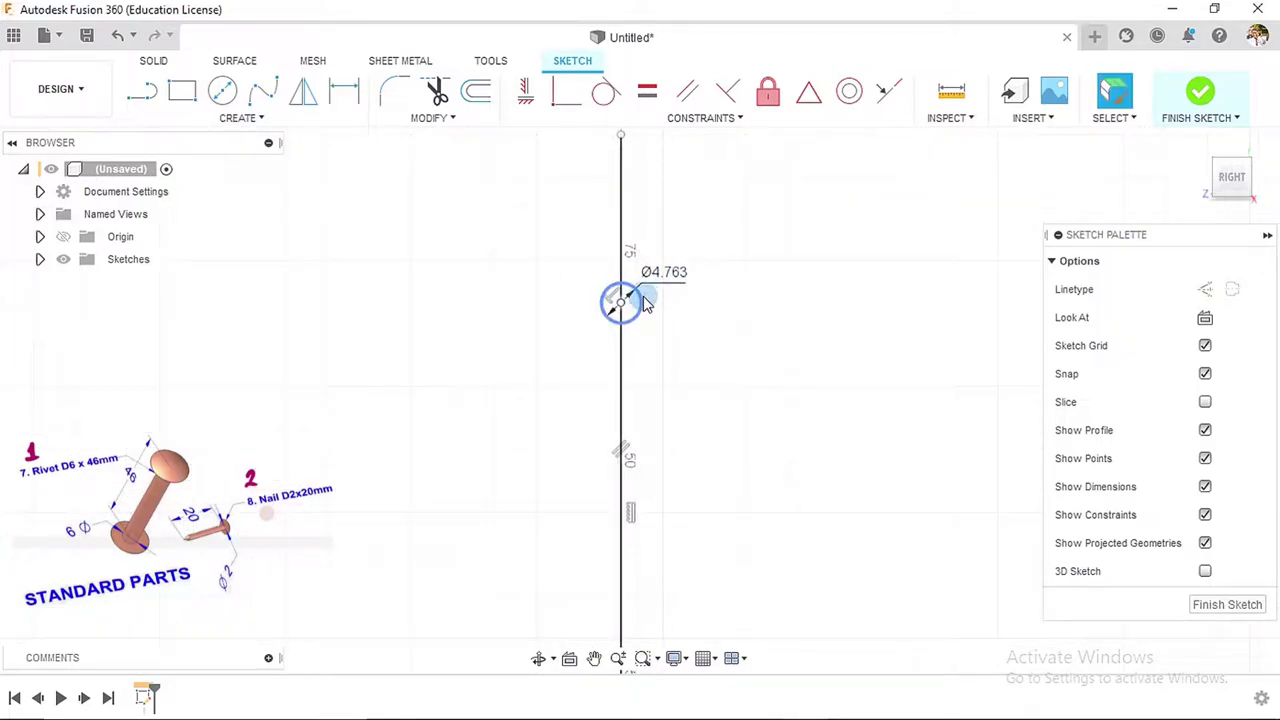
{"action": "left_click_drag", "start_coordinate": [622, 310], "coordinate": [620, 588]}
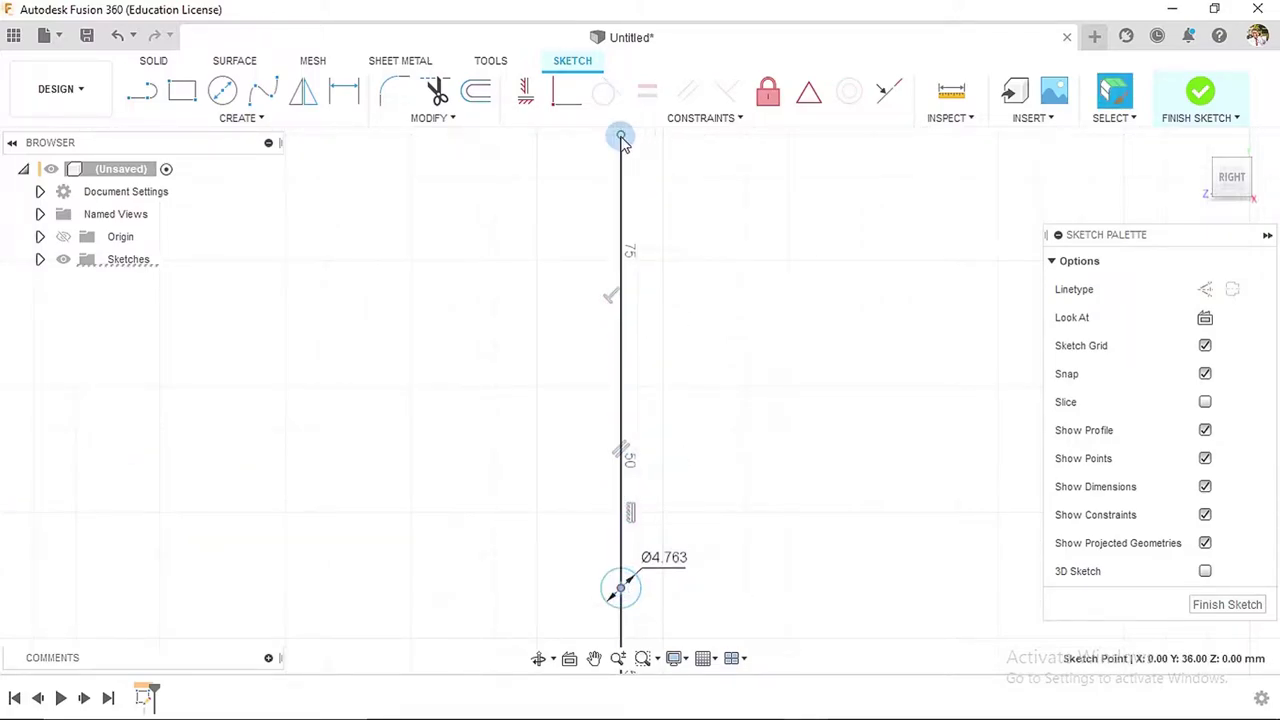
{"action": "left_click_drag", "start_coordinate": [620, 134], "coordinate": [620, 513]}
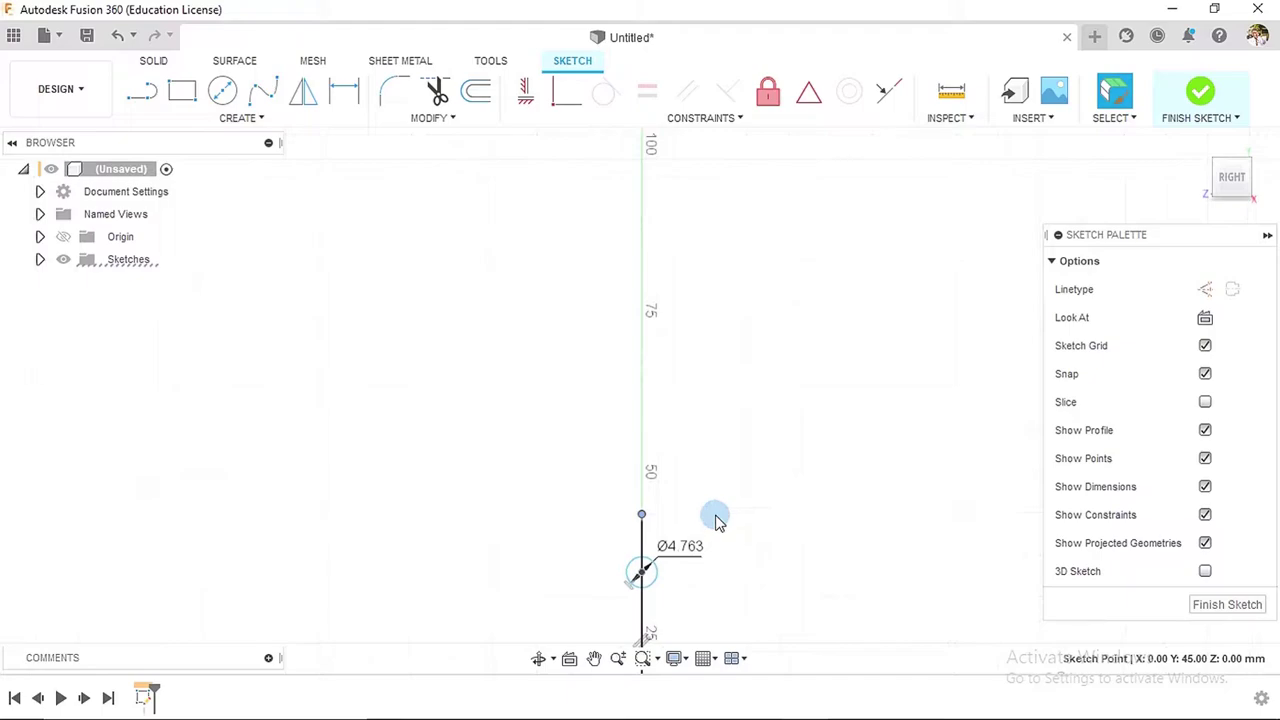
{"action": "scroll", "coordinate": [728, 494], "scroll_direction": "down", "scroll_amount": 2}
{"action": "middle_click_drag", "start_coordinate": [728, 494], "coordinate": [688, 306]}
{"action": "scroll", "coordinate": [632, 383], "scroll_direction": "up", "scroll_amount": 2}
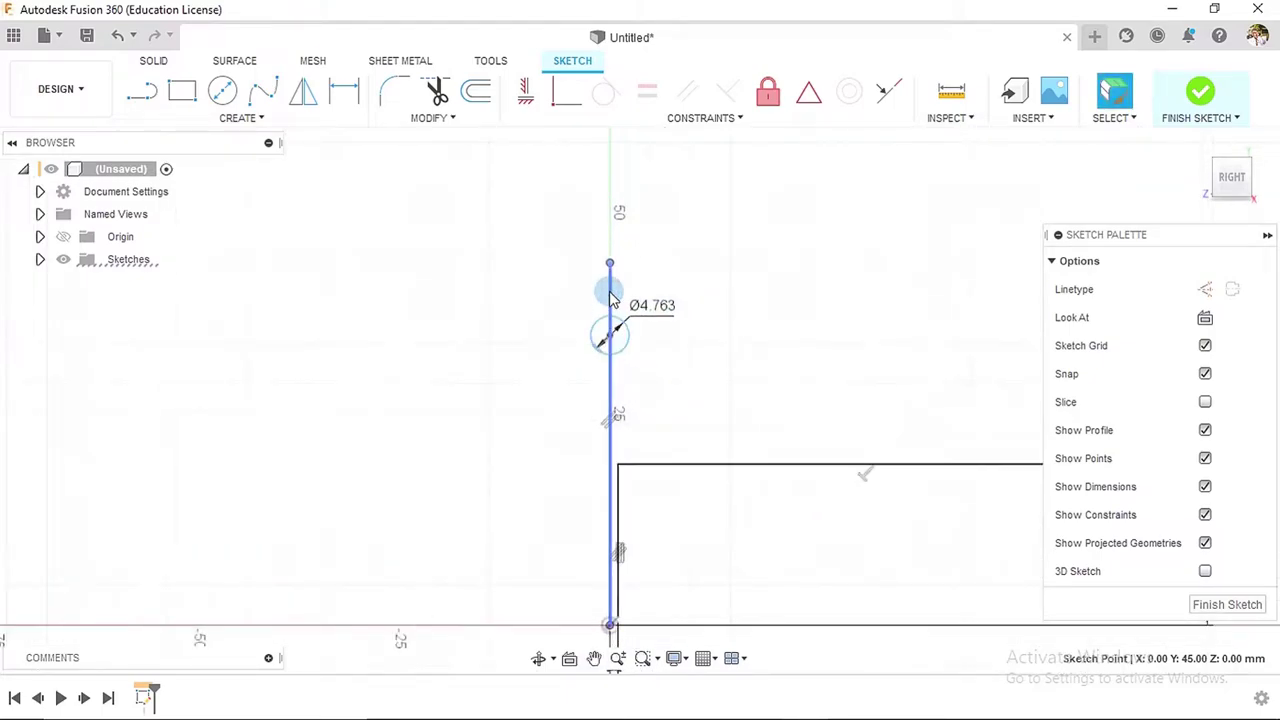
{"action": "left_click_drag", "start_coordinate": [612, 337], "coordinate": [612, 477]}
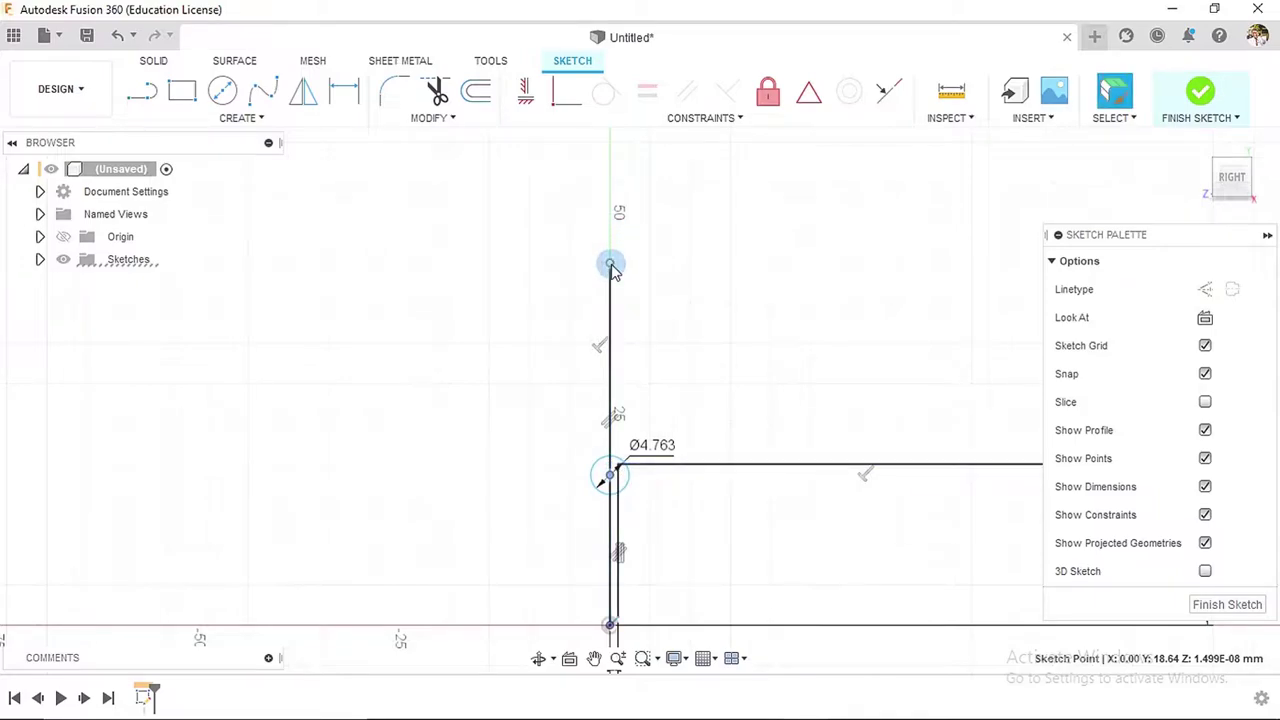
{"action": "left_click_drag", "start_coordinate": [610, 263], "coordinate": [612, 461]}
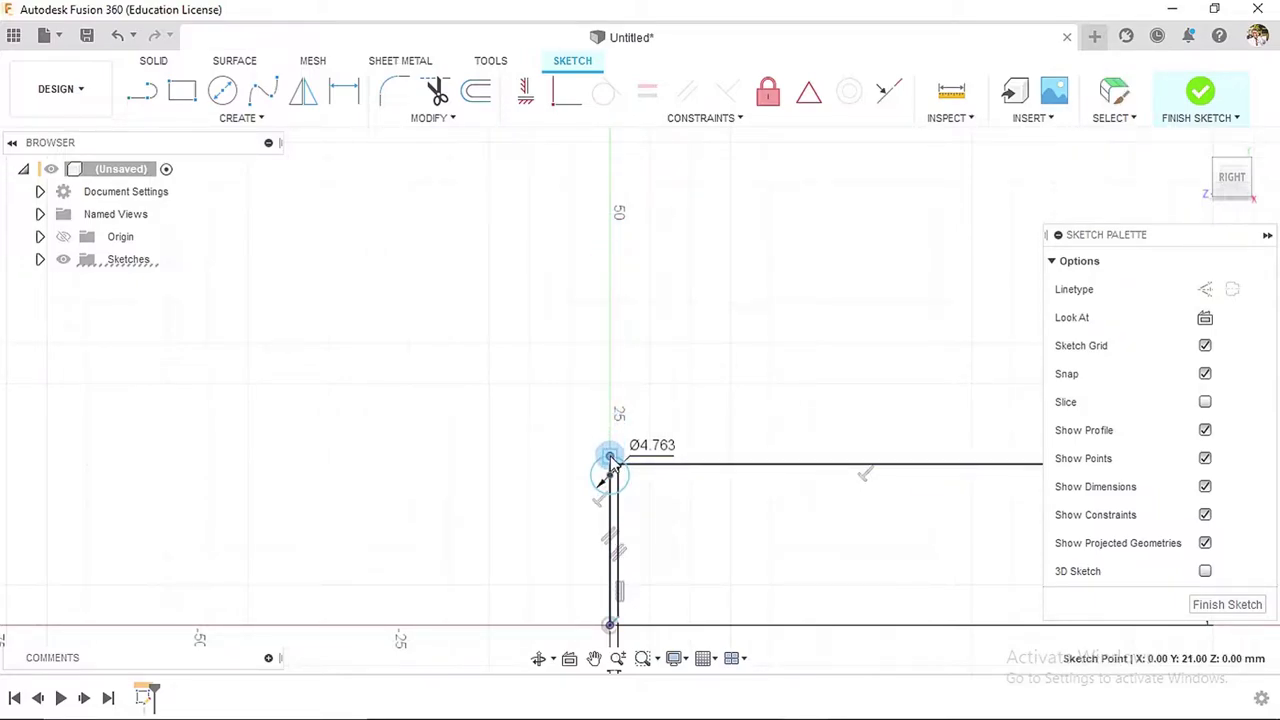
{"action": "scroll", "coordinate": [632, 496], "scroll_direction": "up", "scroll_amount": 5}
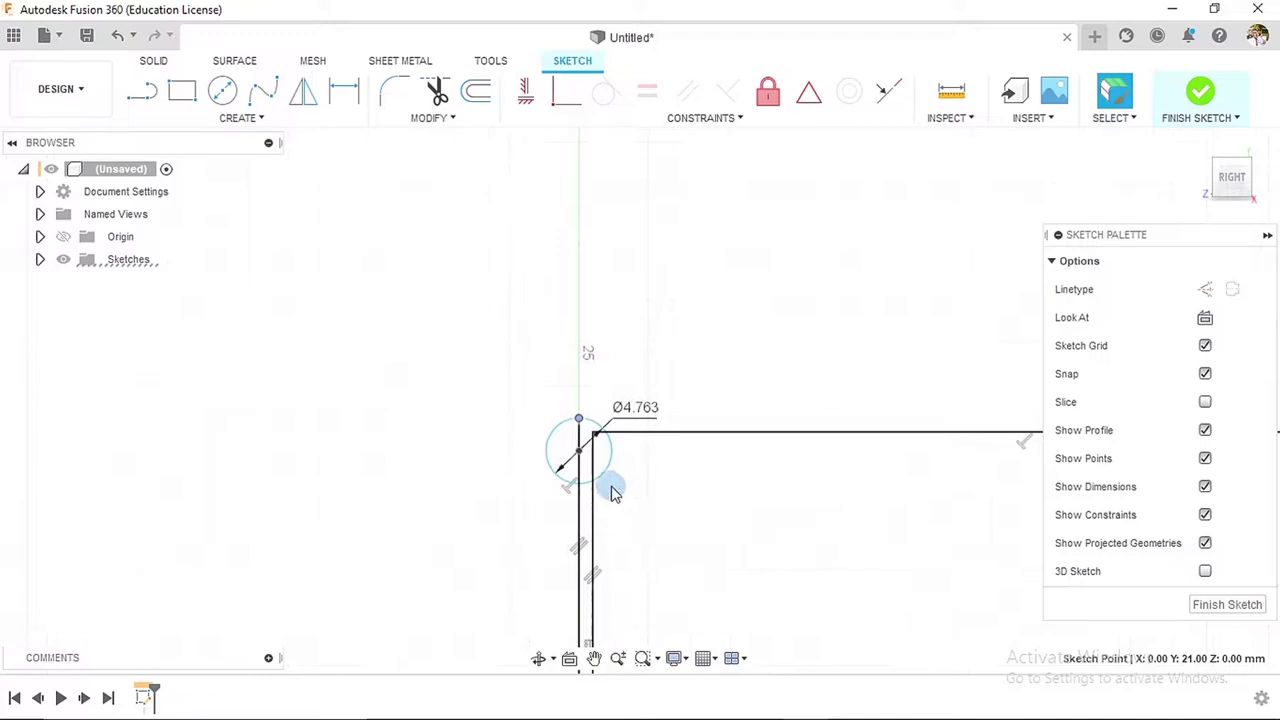
- Make the vertical line's top point coincident with the small circle
{"action": "left_click", "coordinate": [630, 296]}
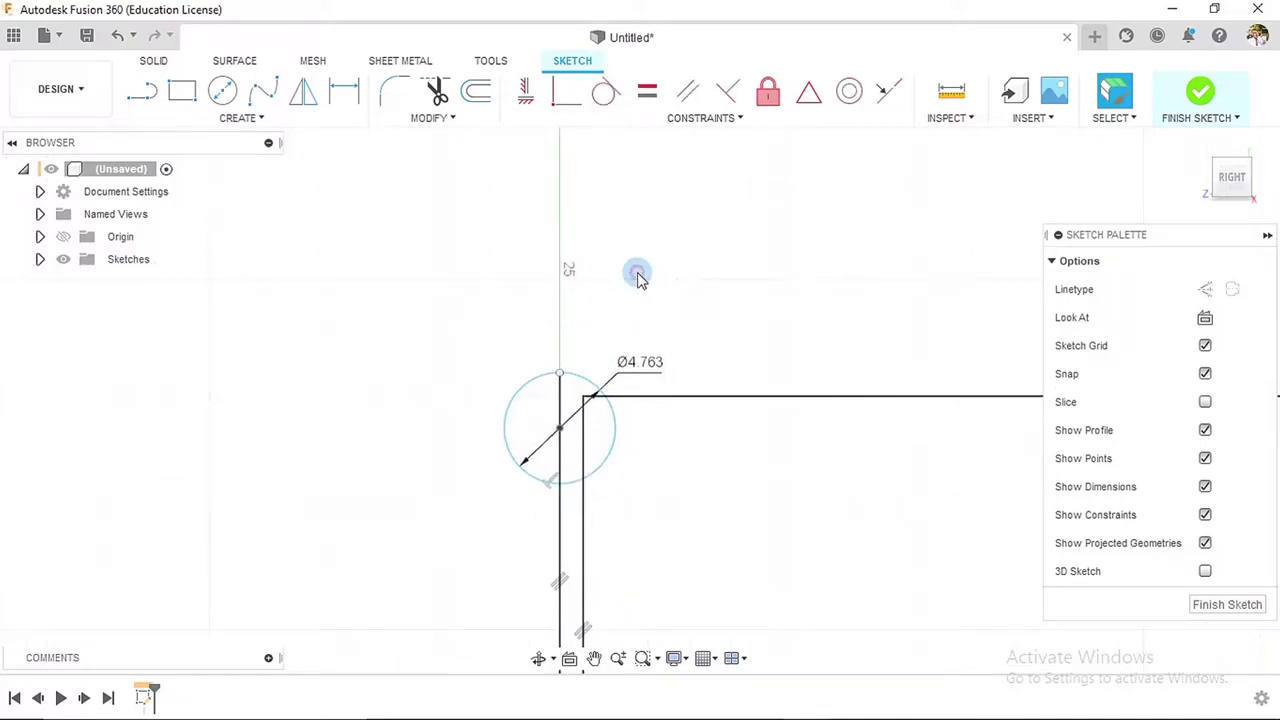
{"action": "left_click", "coordinate": [566, 92]}
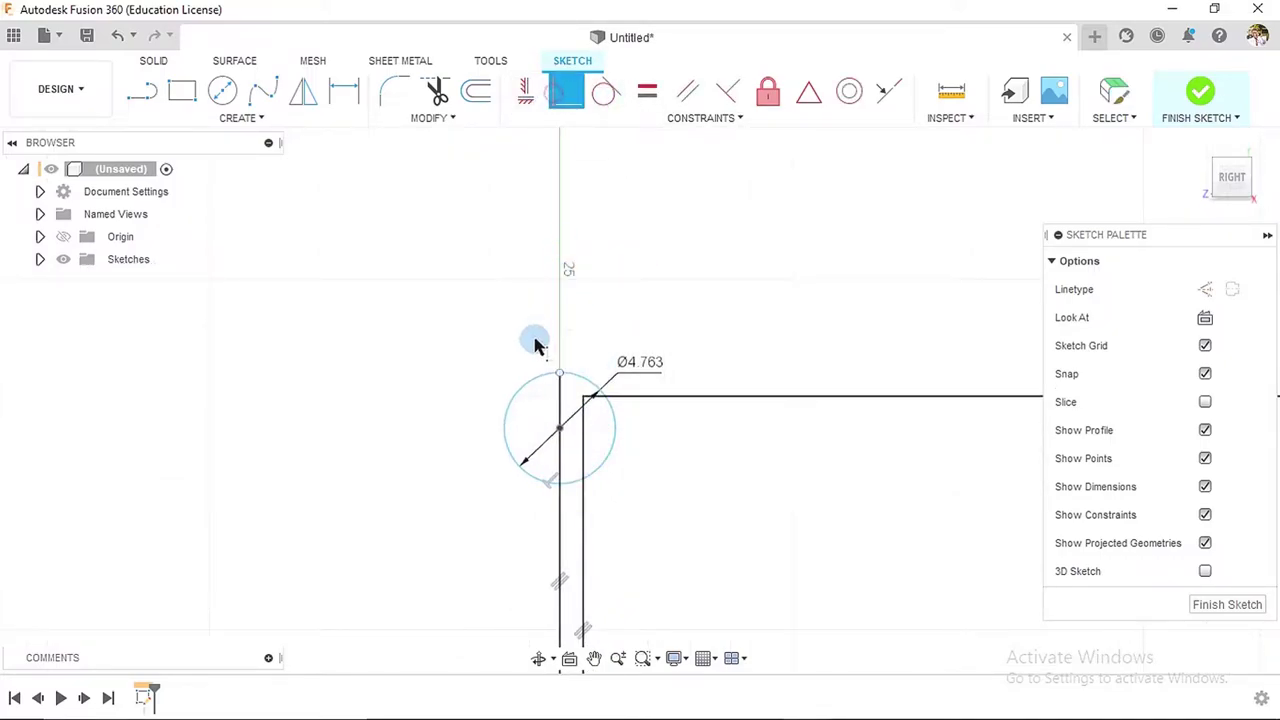
{"action": "left_click", "coordinate": [530, 388]}
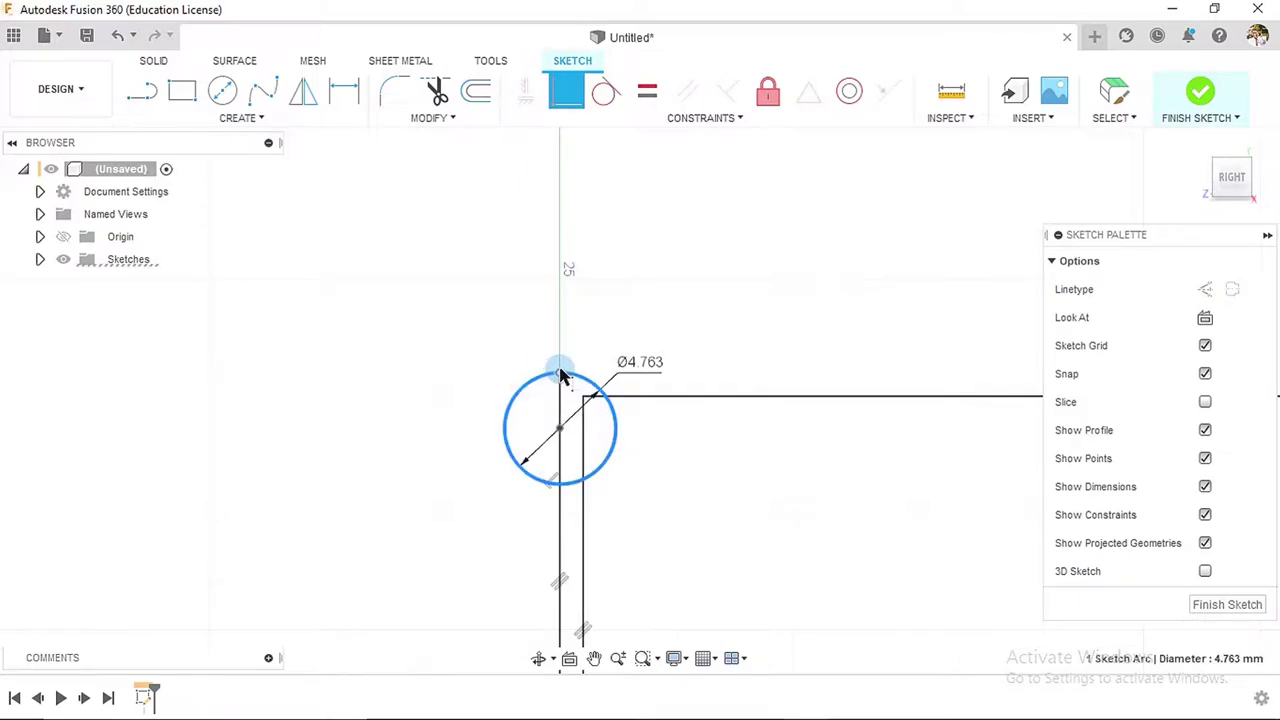
{"action": "left_click", "coordinate": [561, 373]}
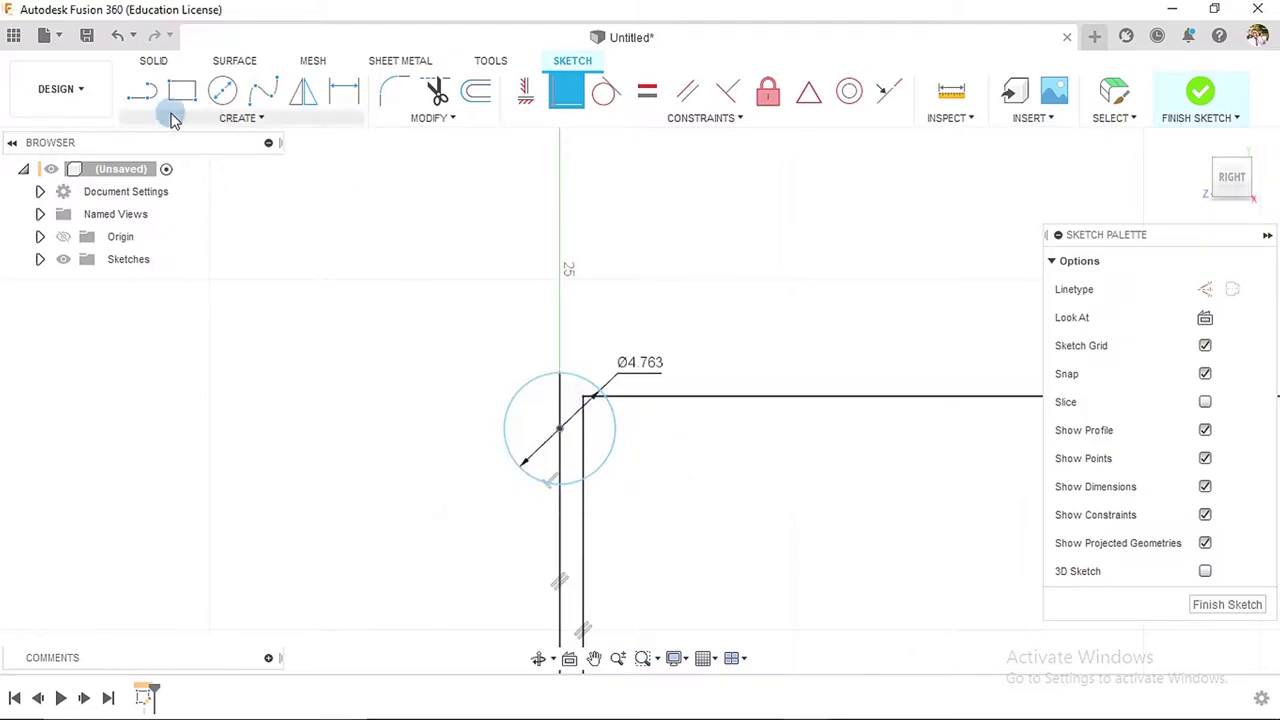
- Dimension the circle's gap above the rectangle's top edge, finally at 1.5 mm
{"action": "left_click", "coordinate": [141, 91]}
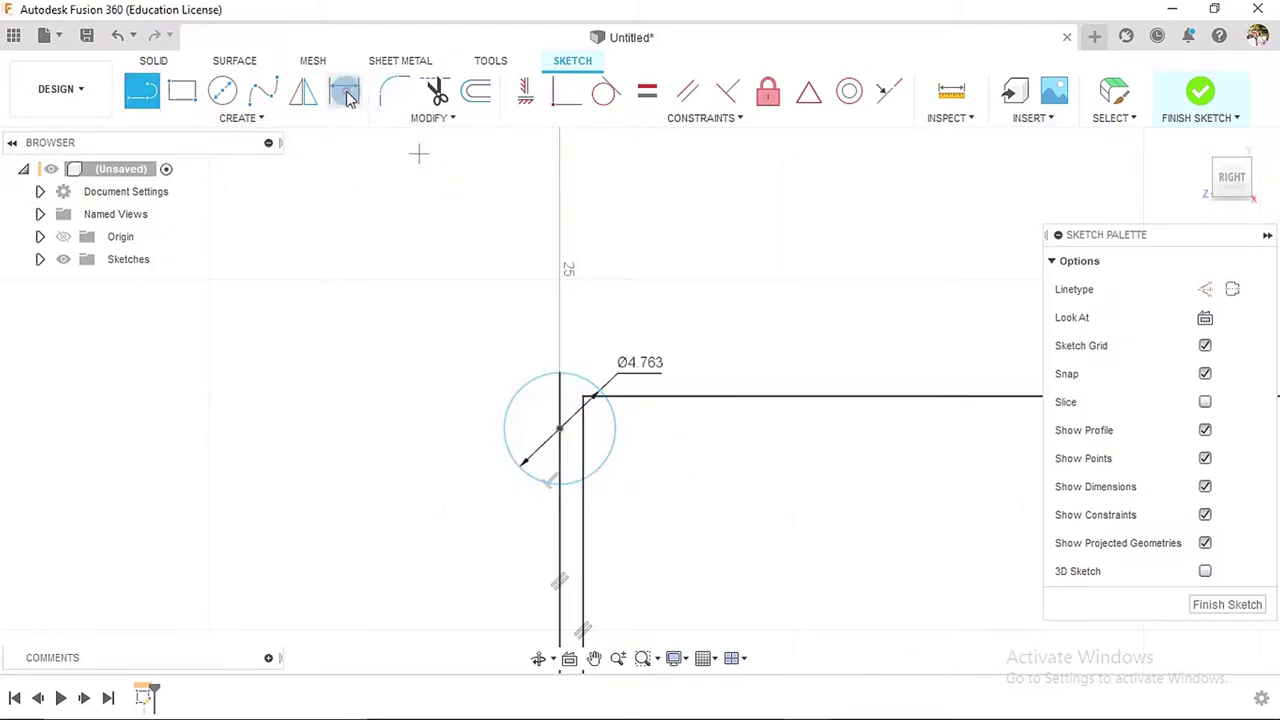
{"action": "key", "text": "d"}
{"action": "left_click", "coordinate": [630, 397]}
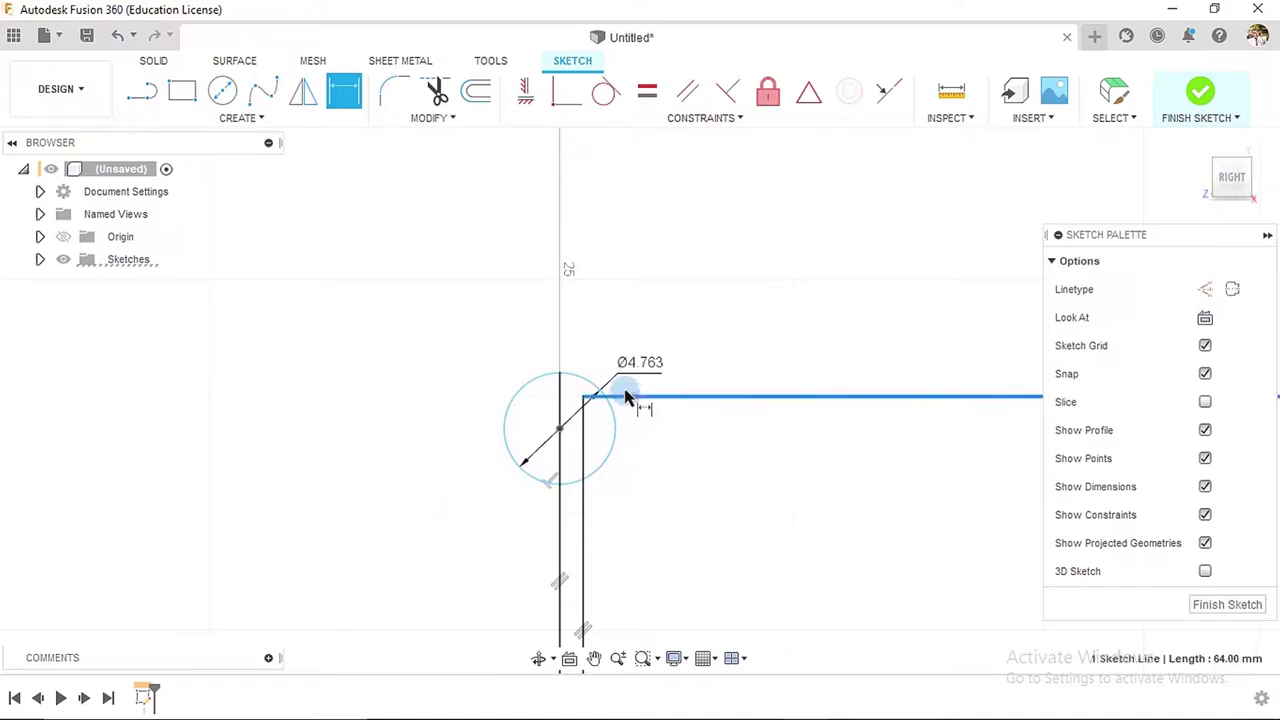
{"action": "left_click", "coordinate": [560, 375]}
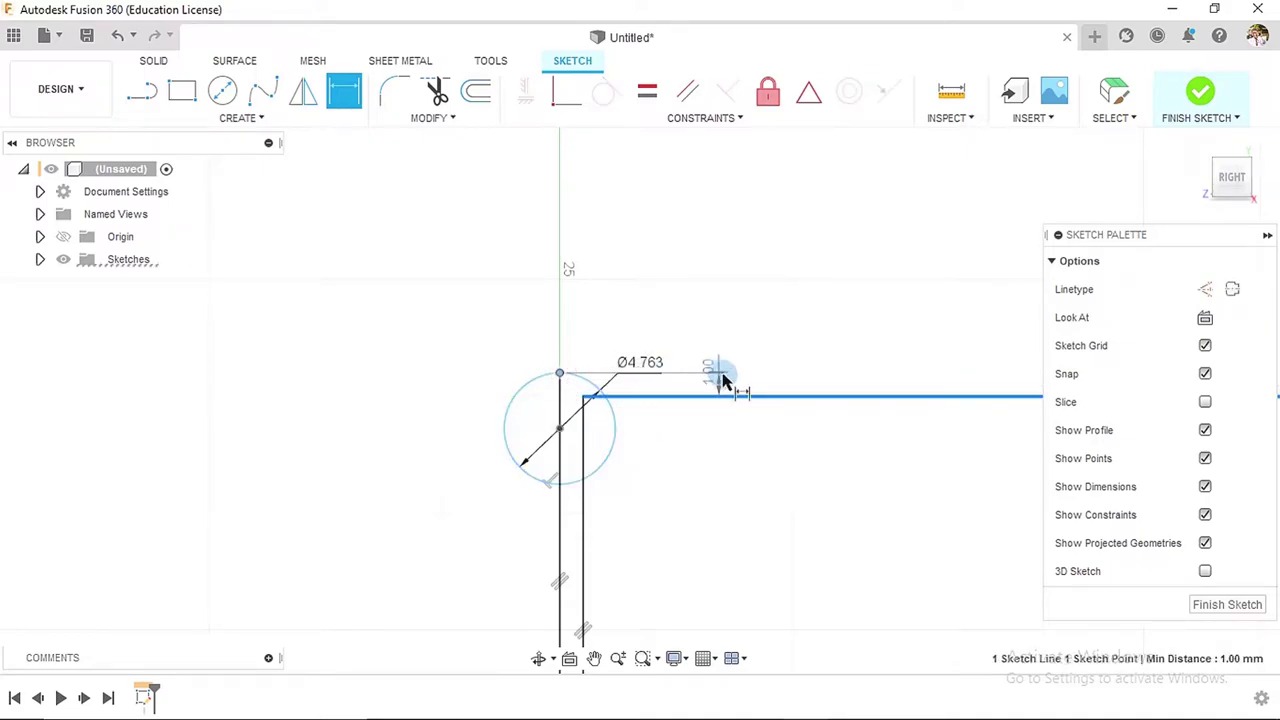
{"action": "left_click", "coordinate": [733, 386]}
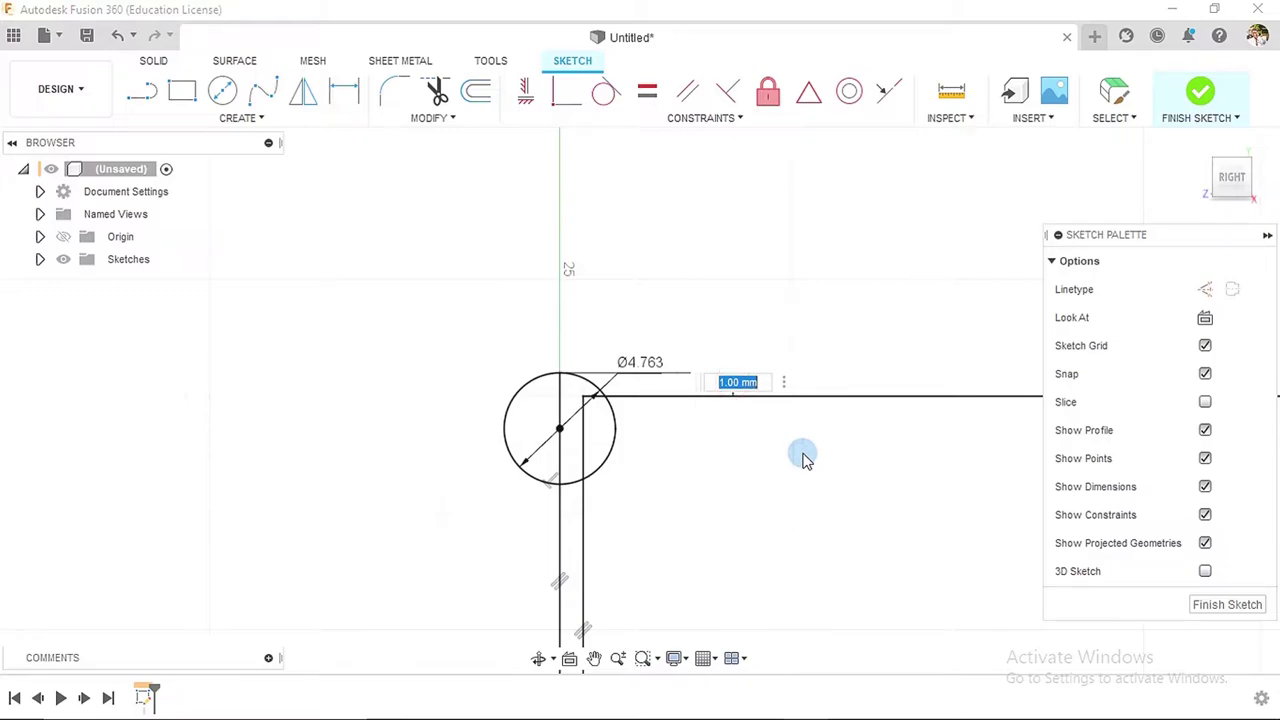
{"action": "type", "text": "2"}
{"action": "key", "text": "Return"}
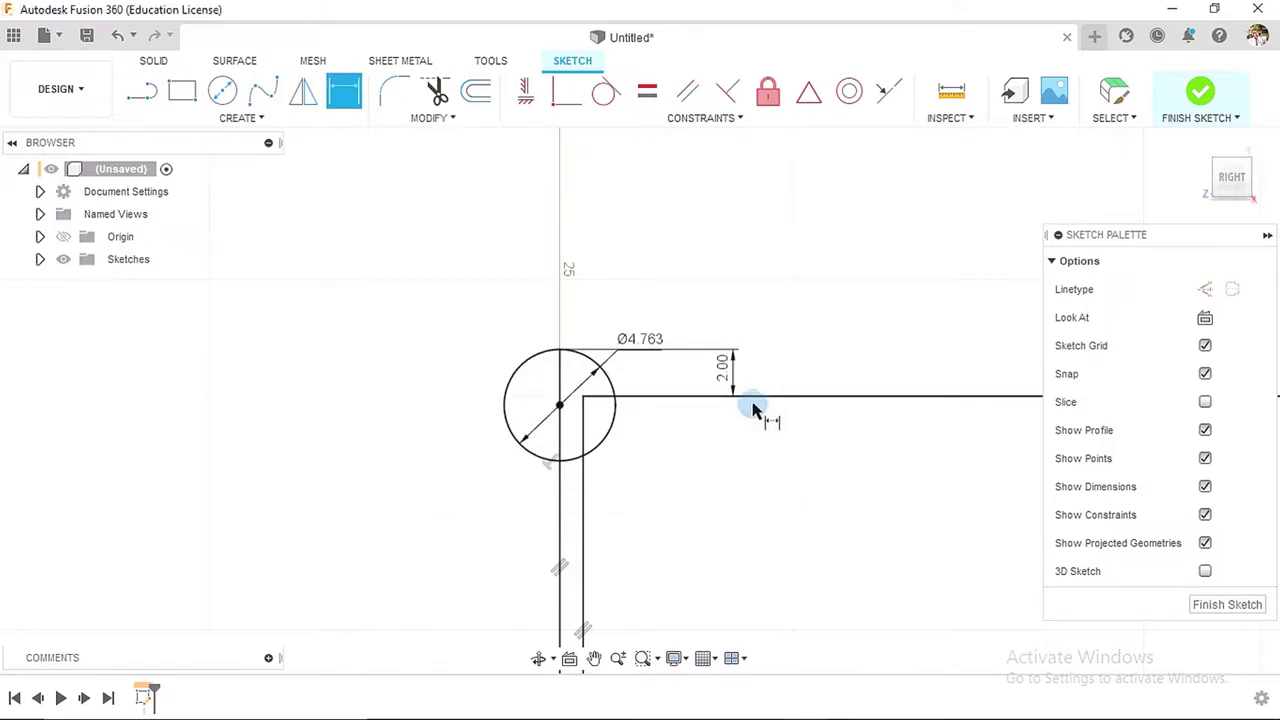
{"action": "key", "text": "Escape"}
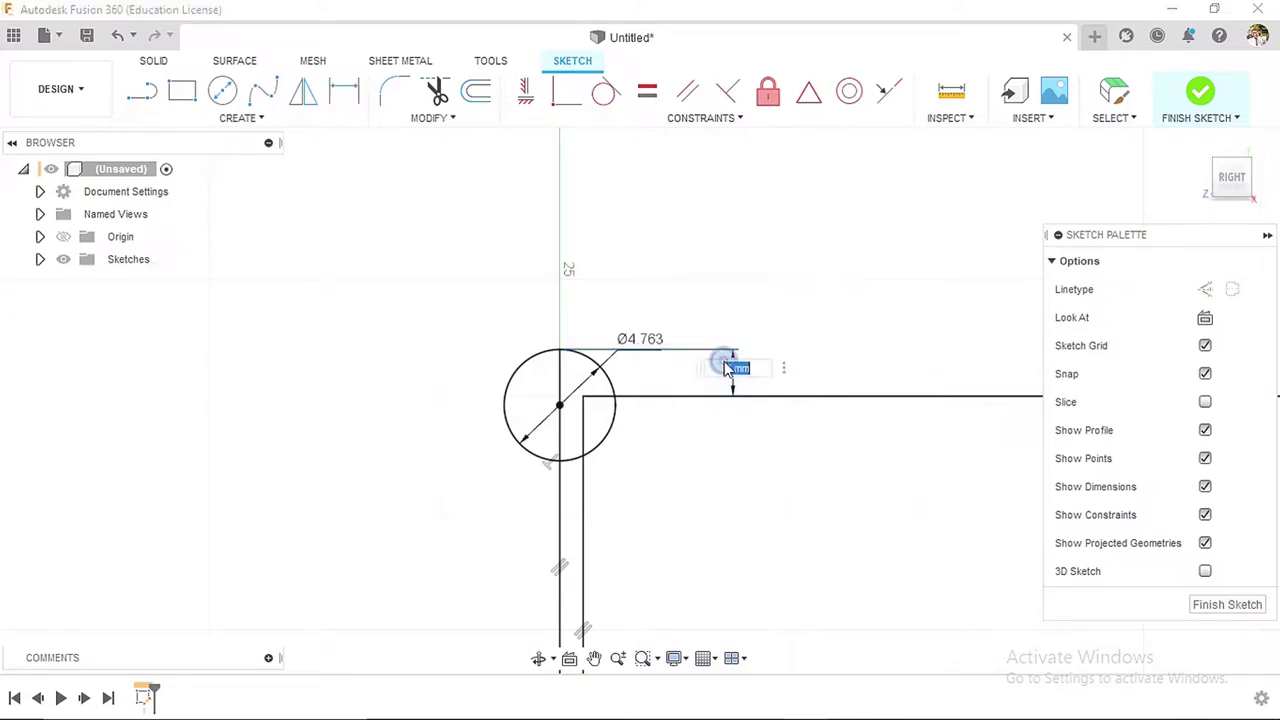
{"action": "double_click", "coordinate": [727, 367]}
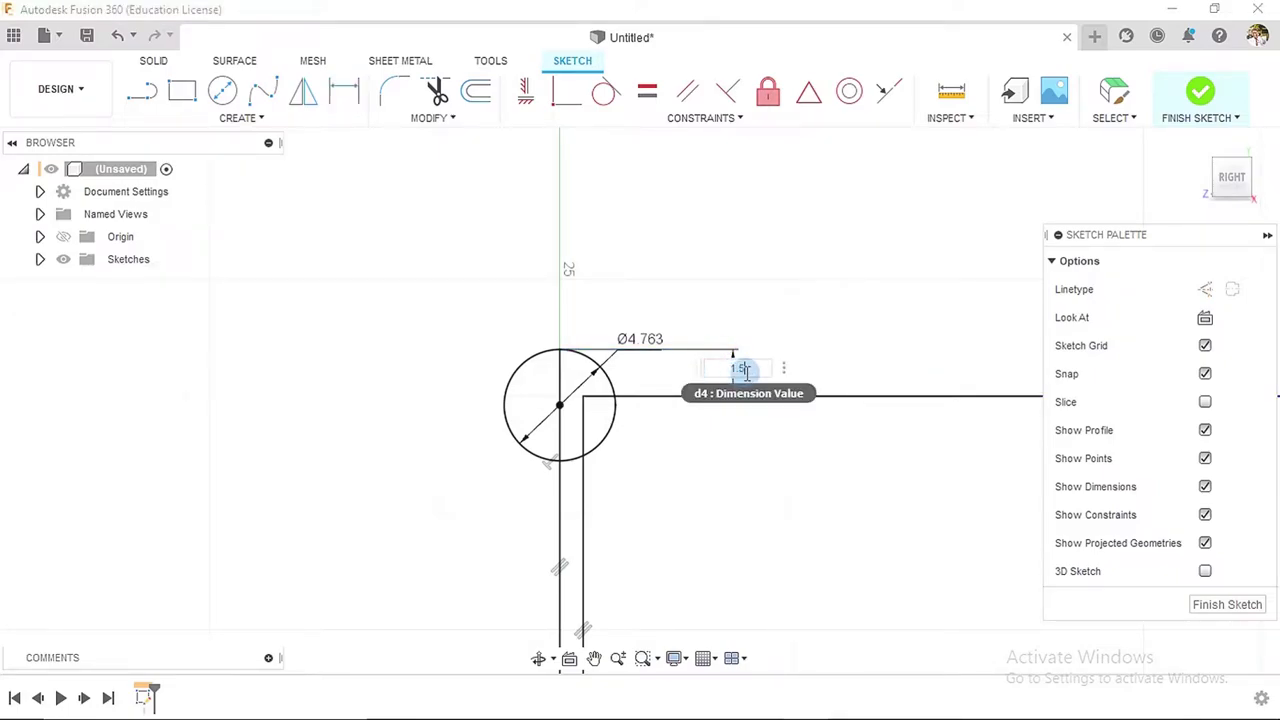
{"action": "type", "text": "1.5"}
{"action": "key", "text": "Return"}
{"action": "key", "text": "Return"}
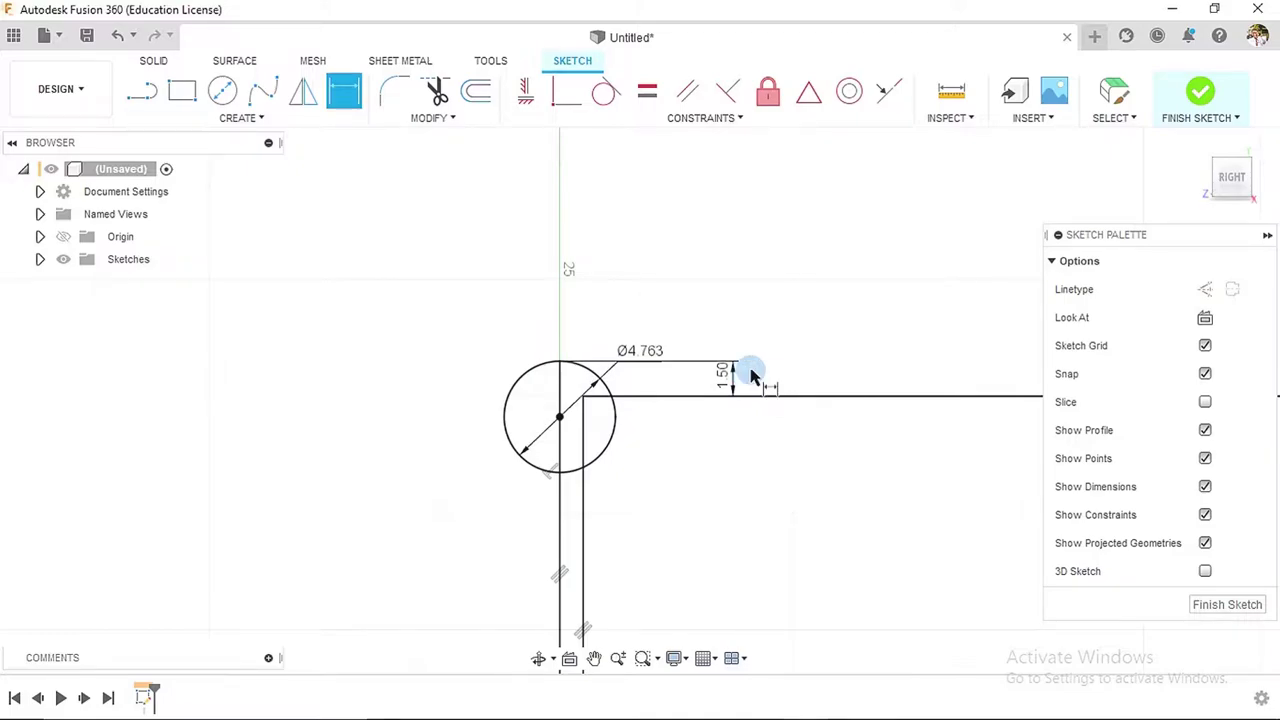
{"action": "key", "text": "Escape"}
- Narrow the rectangle by dragging its right edge left
{"action": "scroll", "coordinate": [716, 370], "scroll_direction": "down", "scroll_amount": 5}
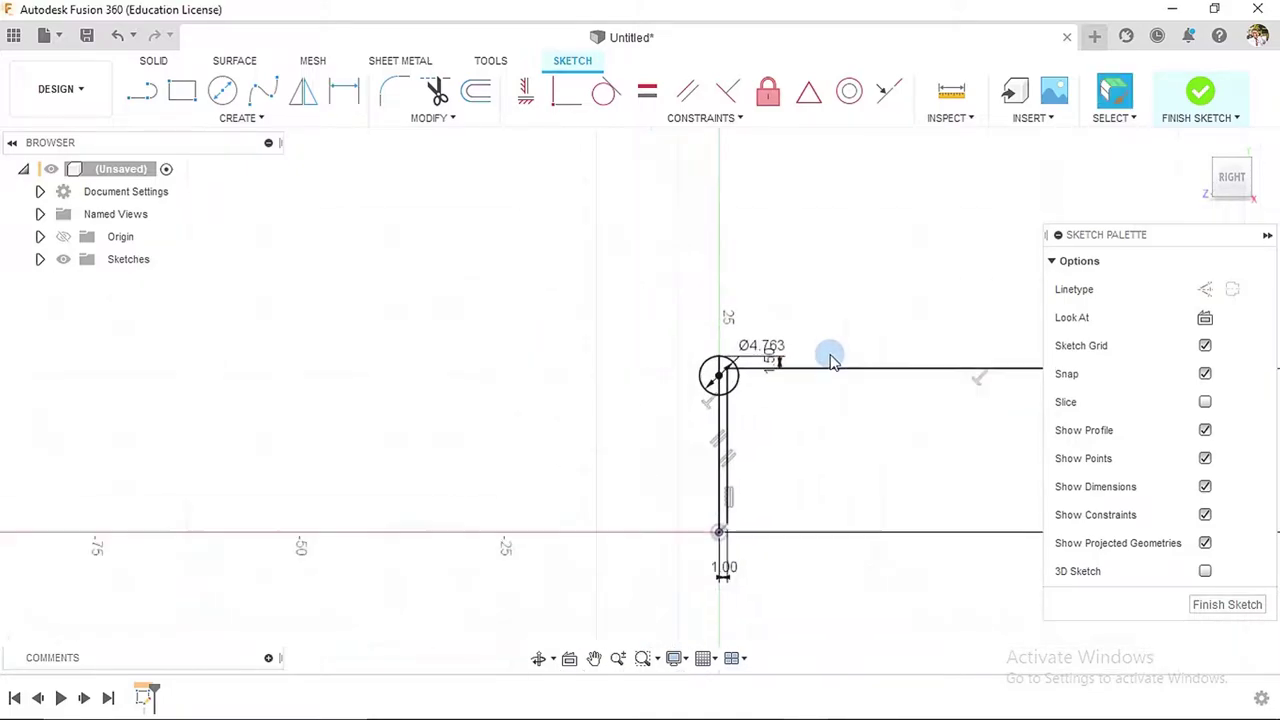
{"action": "middle_click_drag", "start_coordinate": [857, 440], "coordinate": [560, 442]}
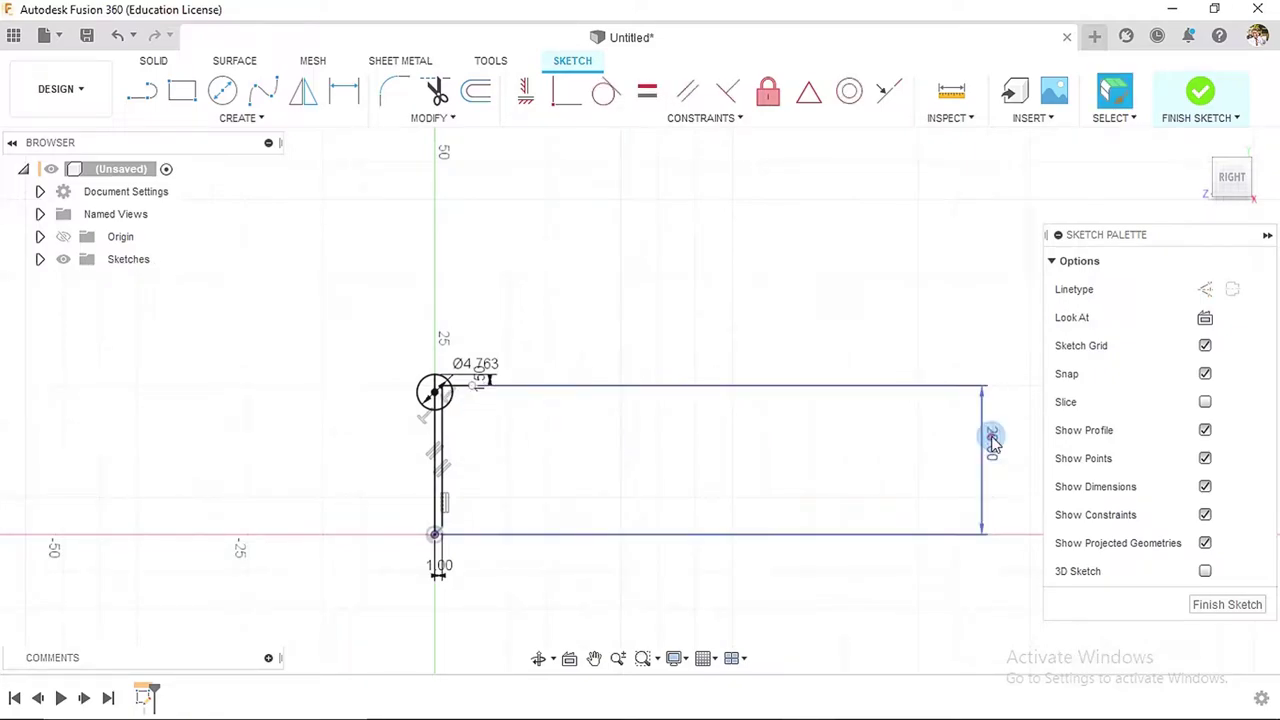
{"action": "left_click_drag", "start_coordinate": [990, 436], "coordinate": [512, 452]}
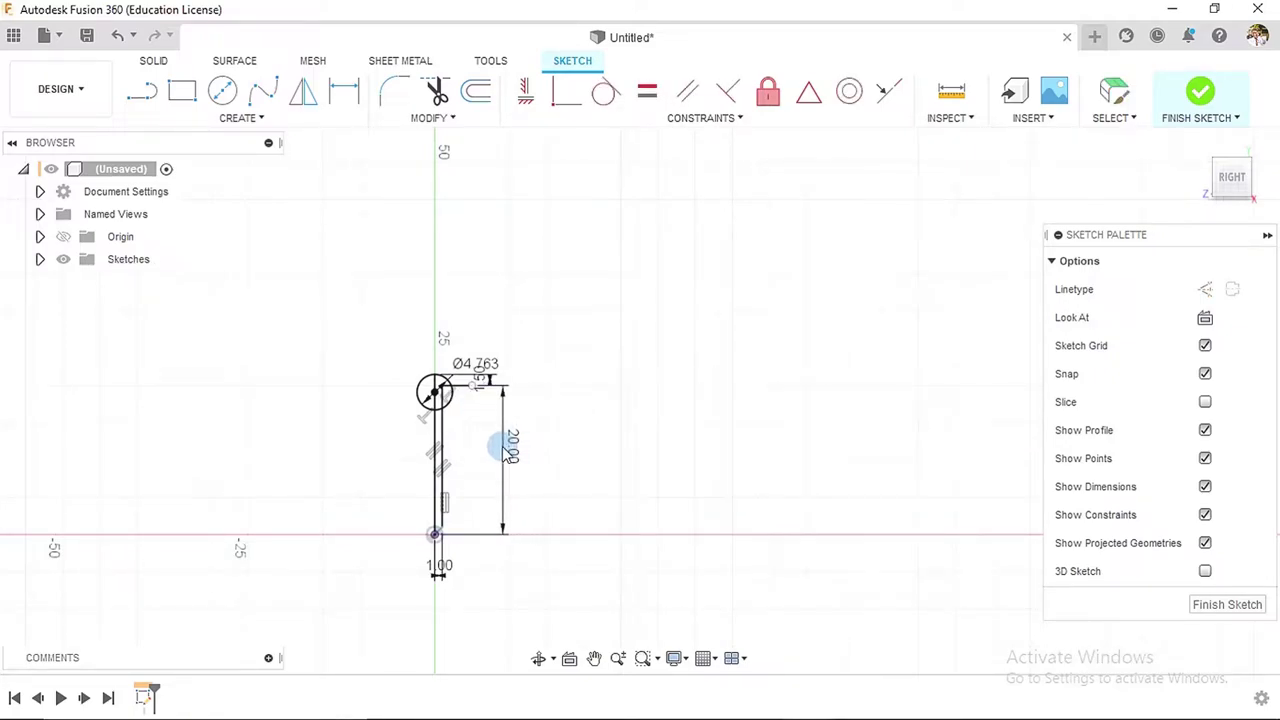
{"action": "scroll", "coordinate": [449, 560], "scroll_direction": "up", "scroll_amount": 5}
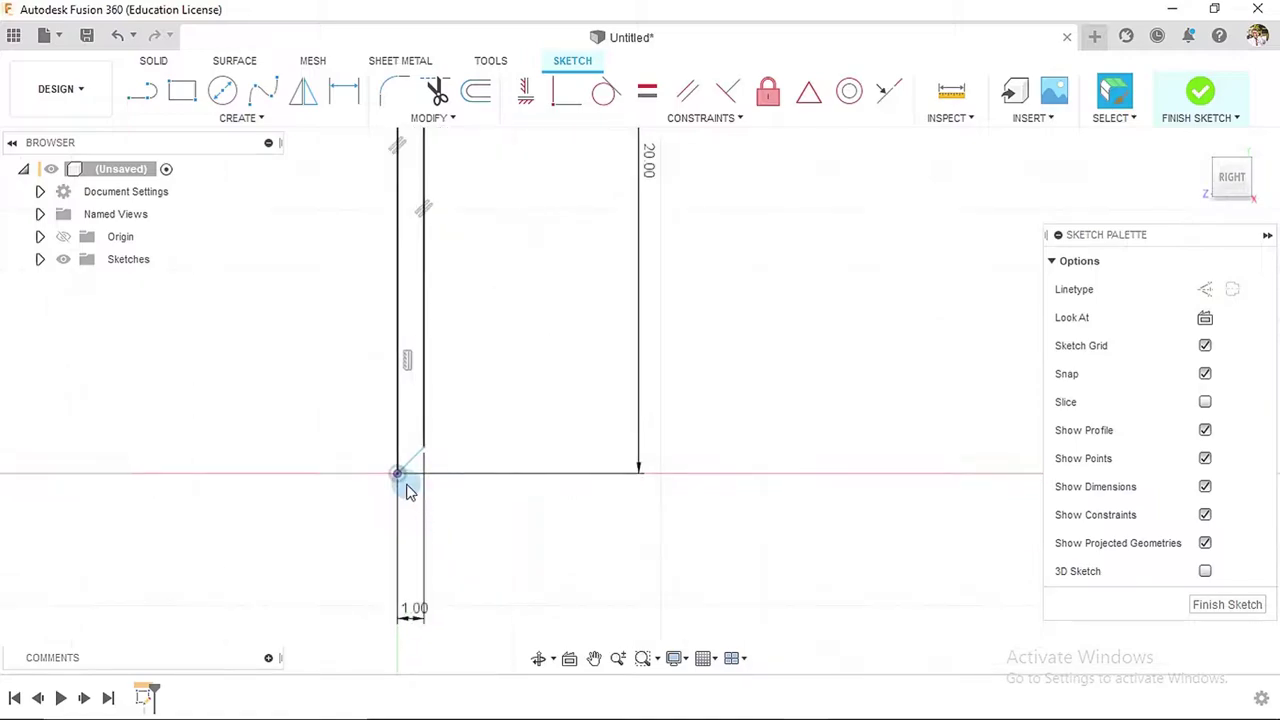
{"action": "scroll", "coordinate": [418, 450], "scroll_direction": "up", "scroll_amount": 2}
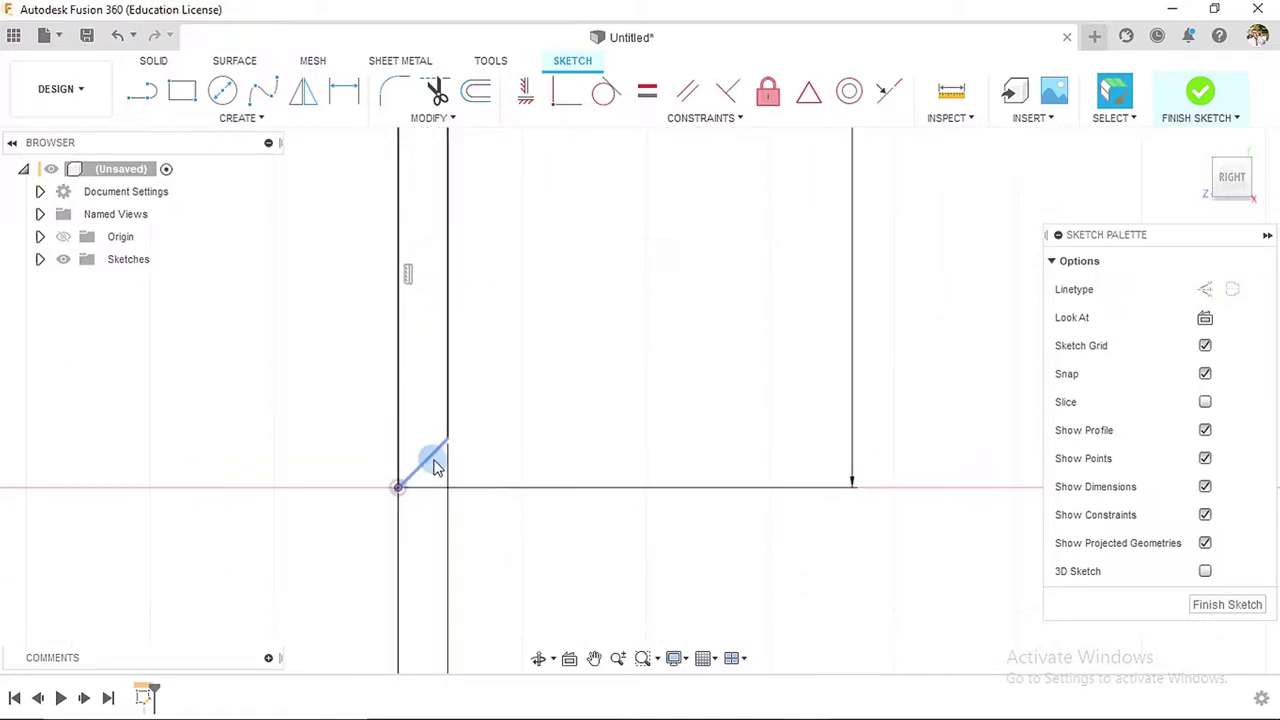
- Fix the tip angle at 45° between the left vertical line and the short diagonal
{"action": "left_click", "coordinate": [343, 91]}
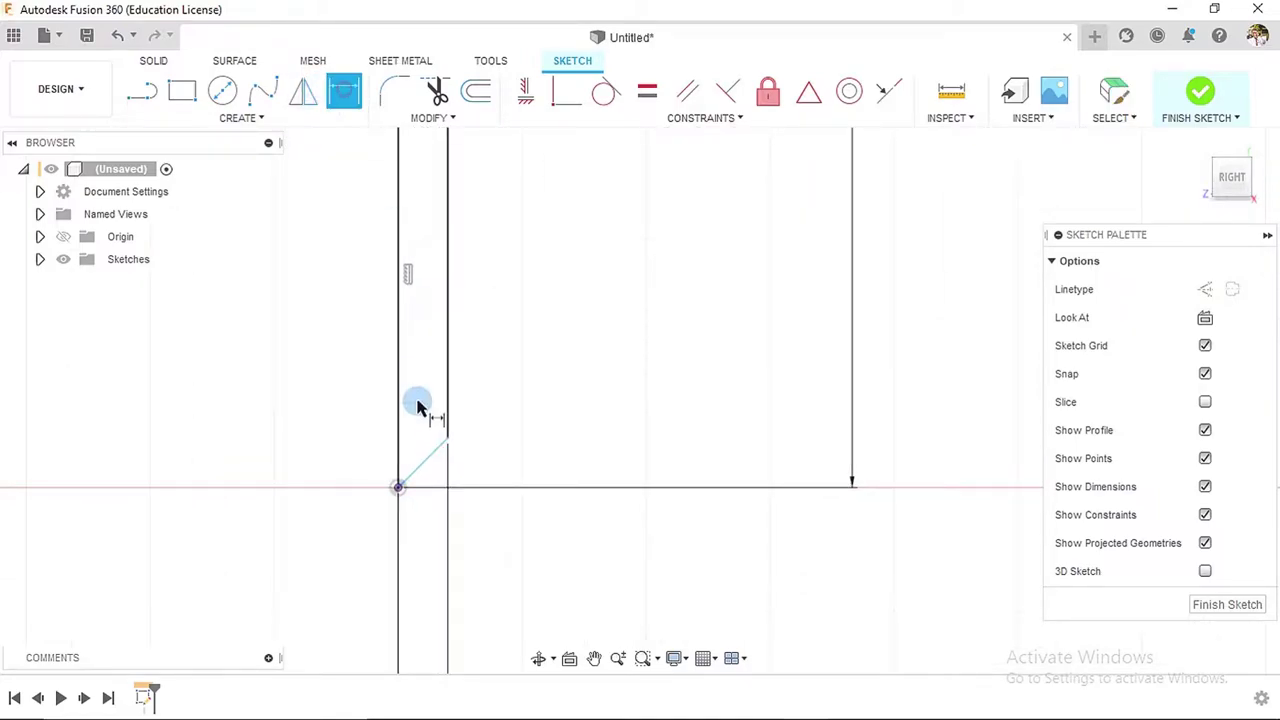
{"action": "left_click", "coordinate": [399, 447]}
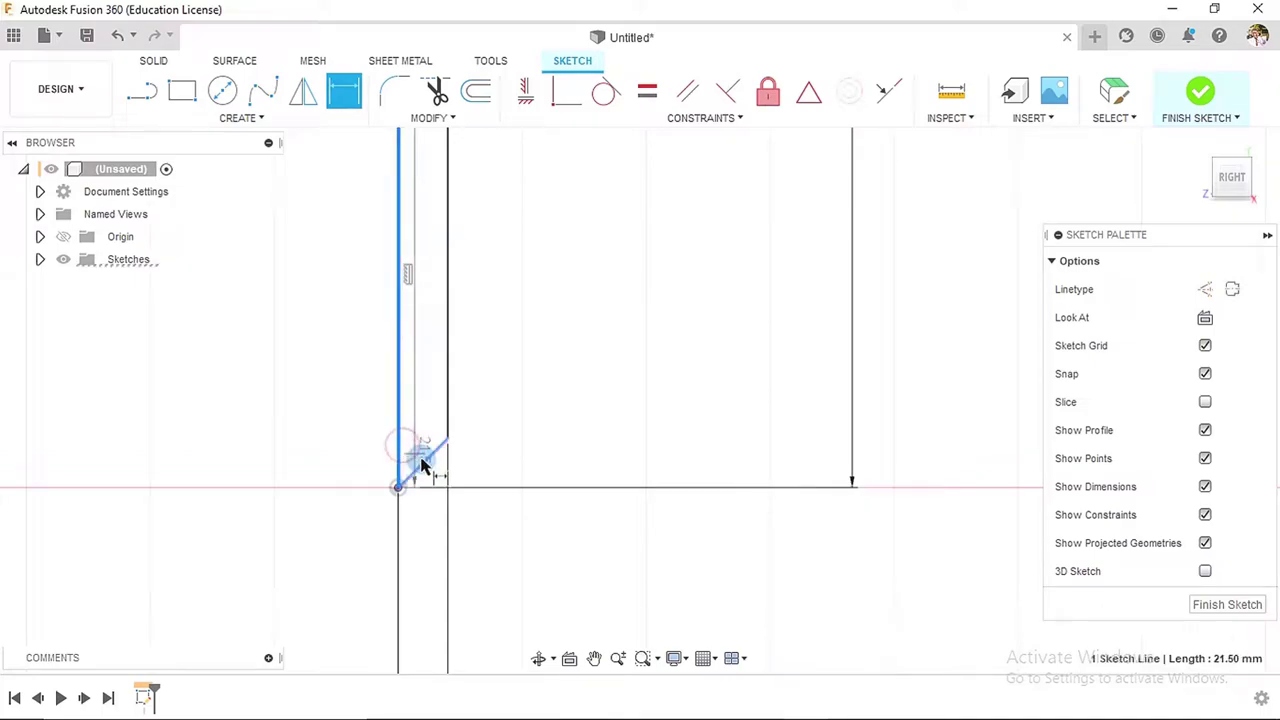
{"action": "left_click", "coordinate": [421, 463]}
{"action": "left_click", "coordinate": [521, 322]}
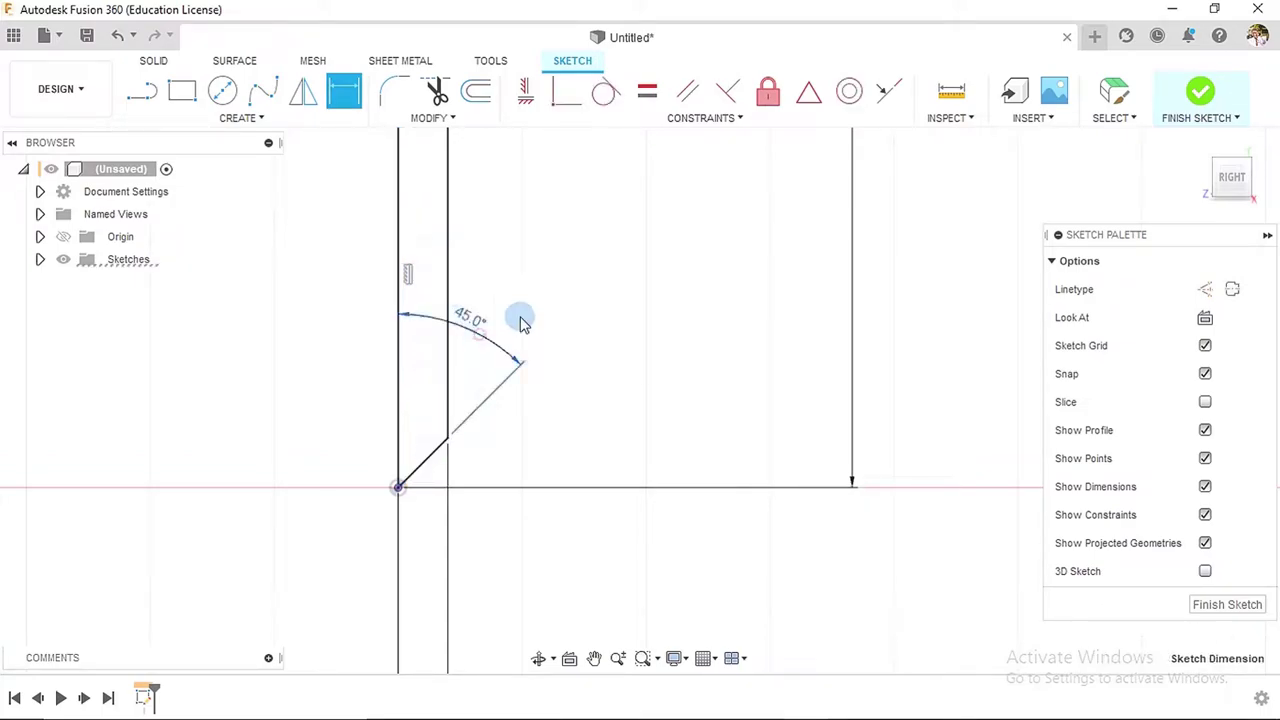
{"action": "key", "text": "Return"}
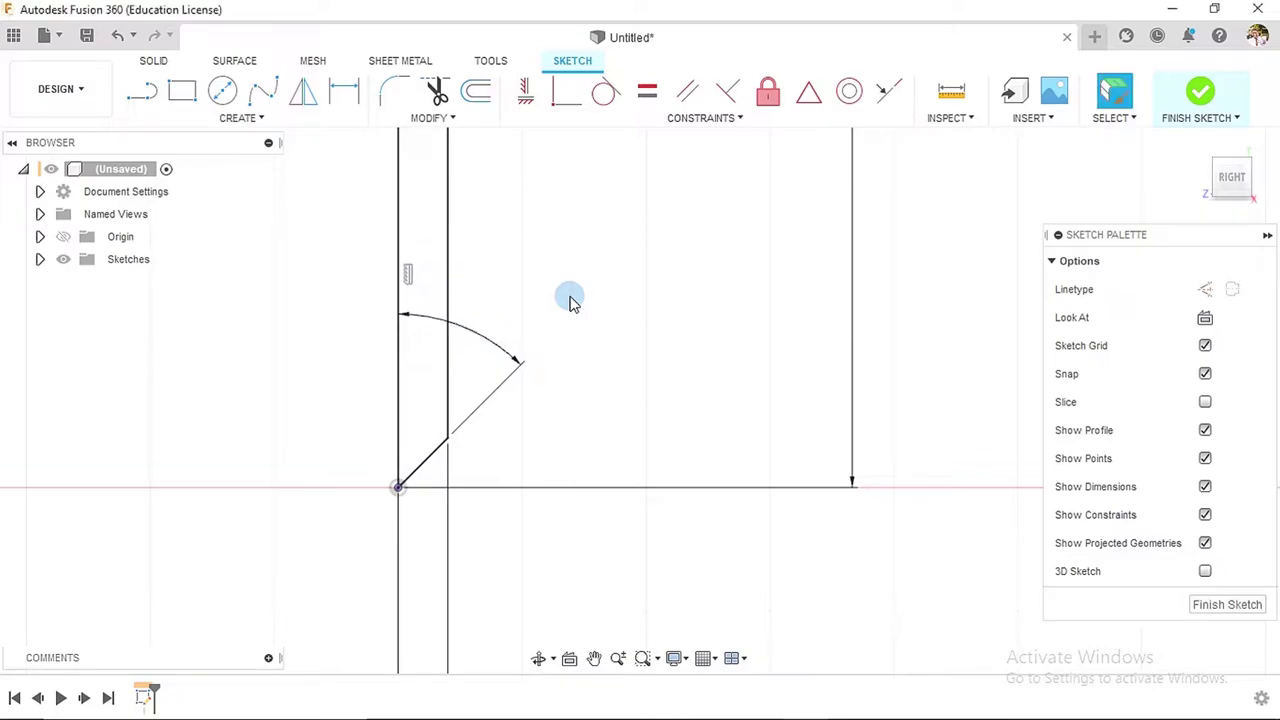
{"action": "key", "text": "d"}
{"action": "scroll", "coordinate": [684, 333], "scroll_direction": "down", "scroll_amount": 4}
{"action": "scroll", "coordinate": [684, 333], "scroll_direction": "down", "scroll_amount": 4}
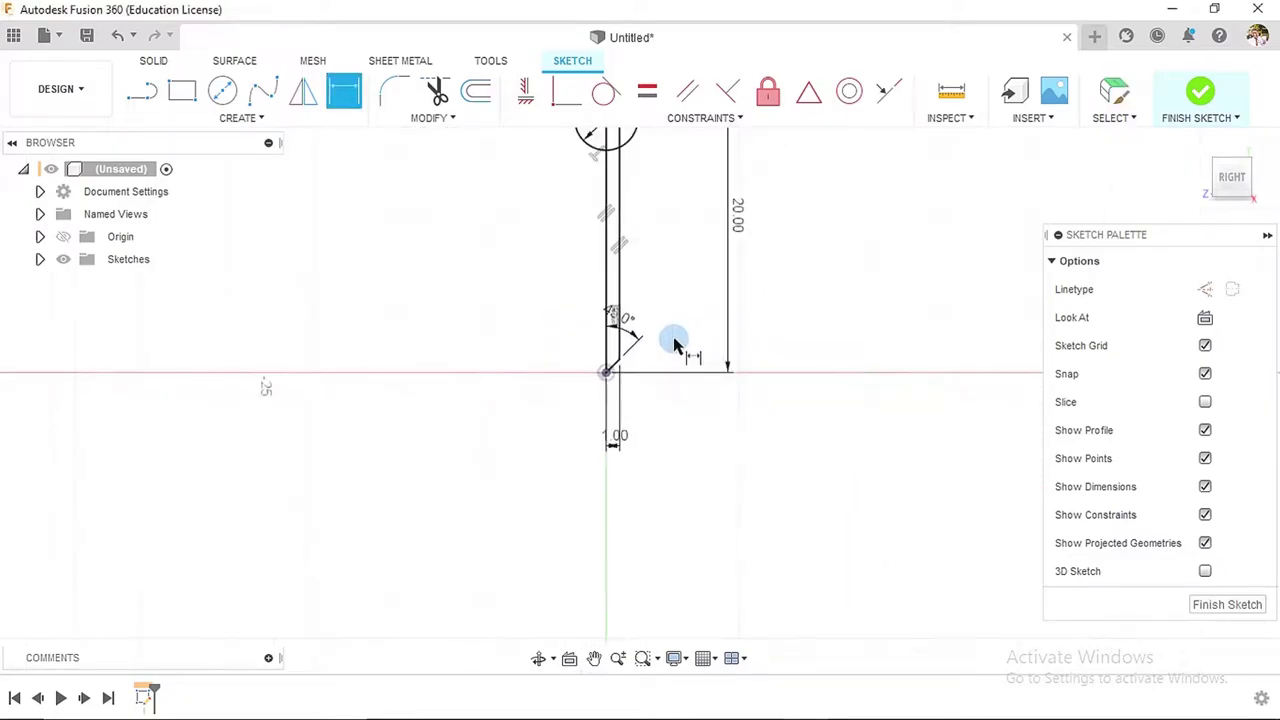
{"action": "middle_click_drag", "start_coordinate": [766, 266], "coordinate": [728, 360]}
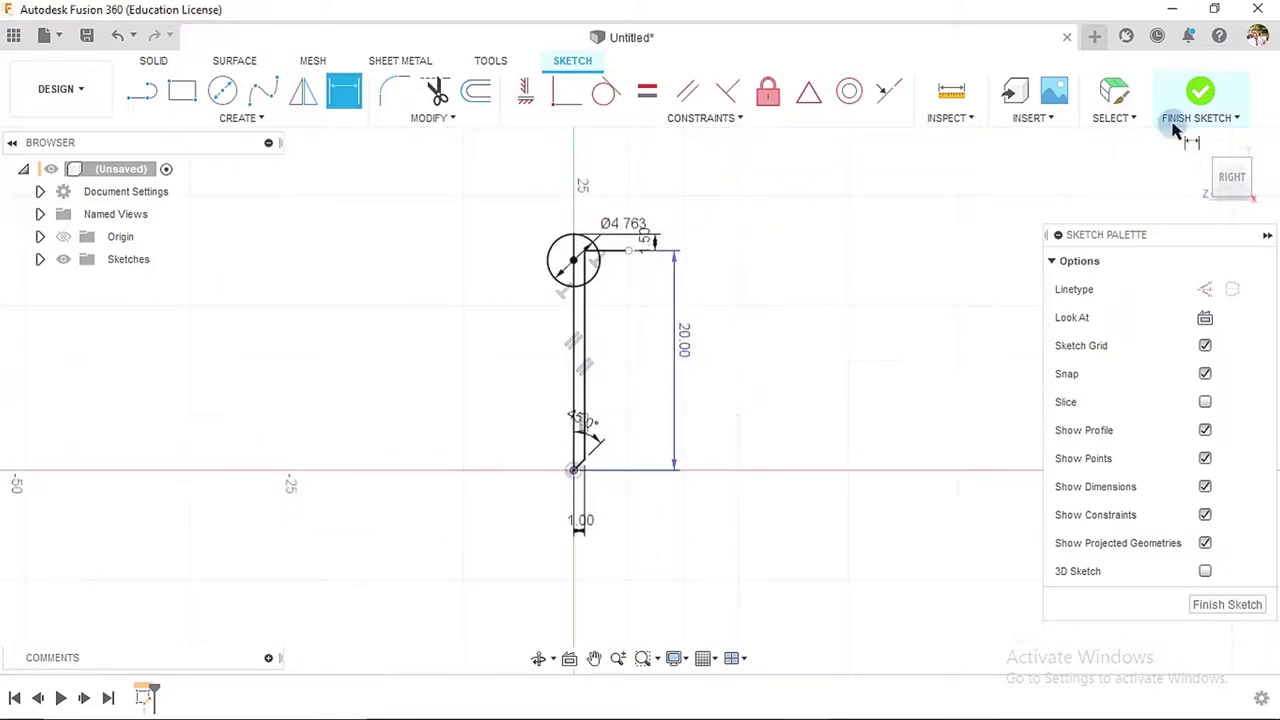
- Revolve the head and shank profiles 360° around the vertical centreline into a solid nail
{"action": "left_click", "coordinate": [1198, 95]}
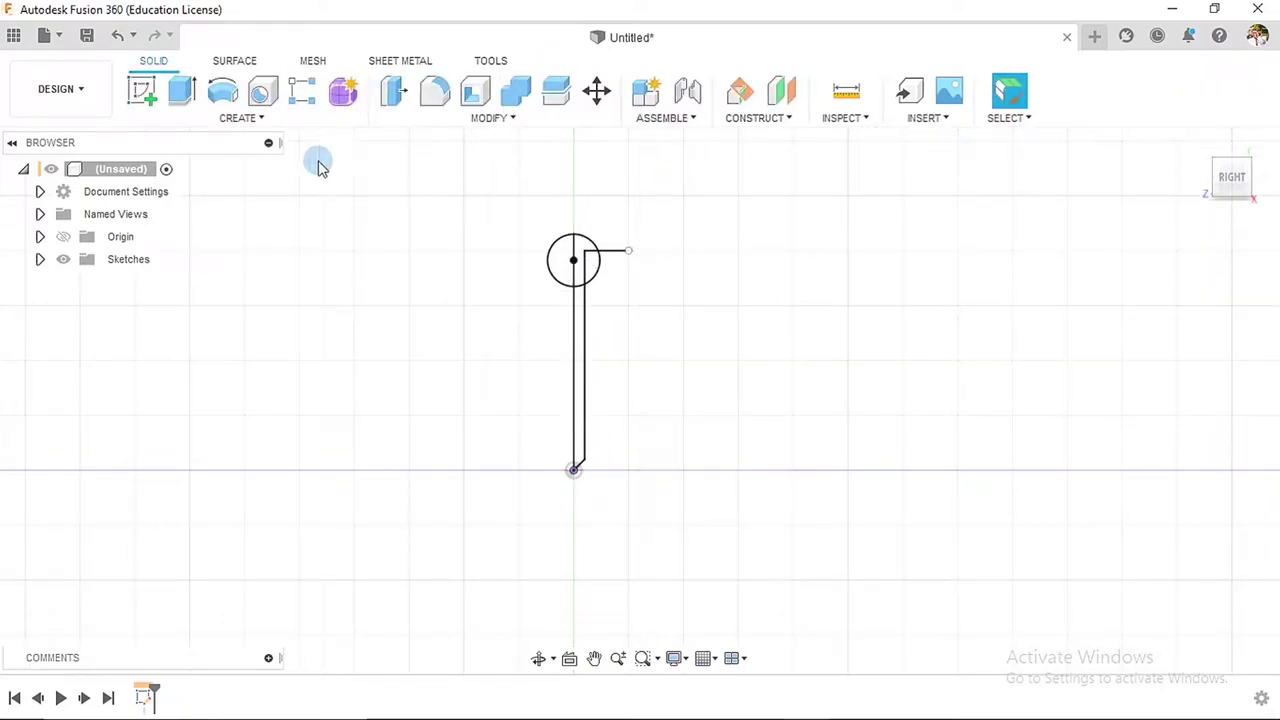
{"action": "left_click", "coordinate": [224, 95]}
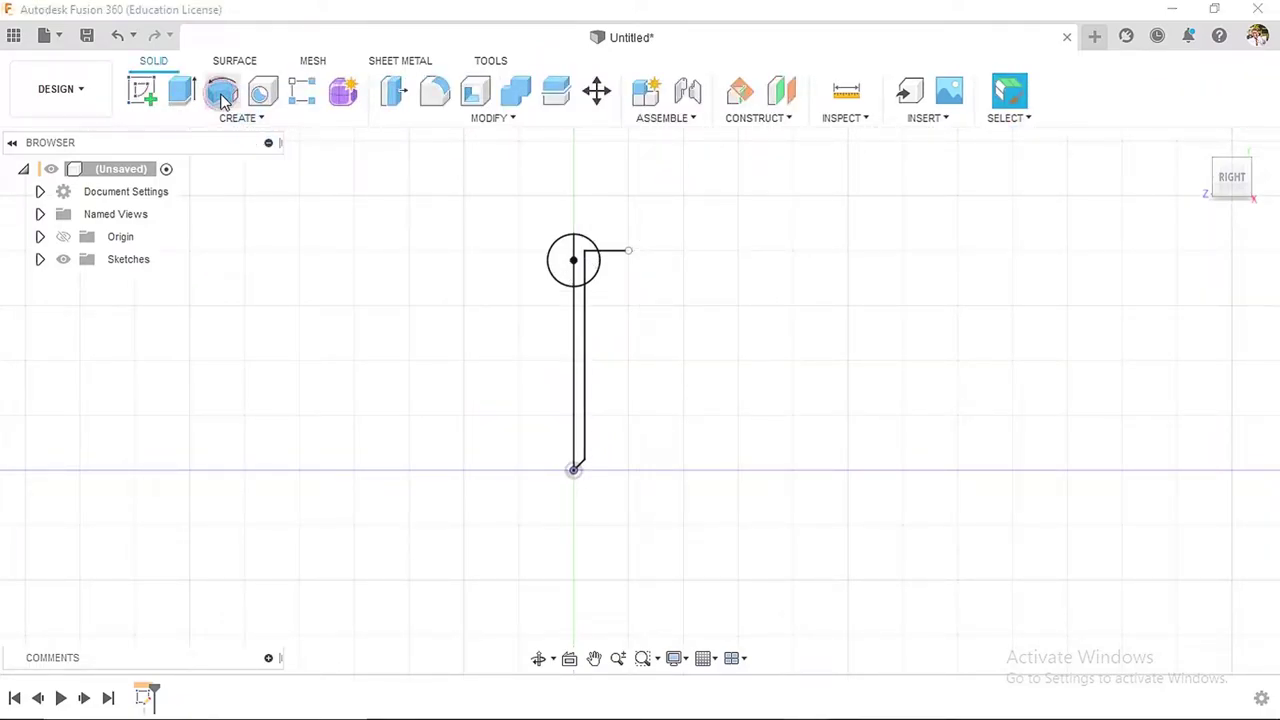
{"action": "scroll", "coordinate": [586, 252], "scroll_direction": "up", "scroll_amount": 2}
{"action": "left_click", "coordinate": [582, 247]}
{"action": "left_click", "coordinate": [570, 333]}
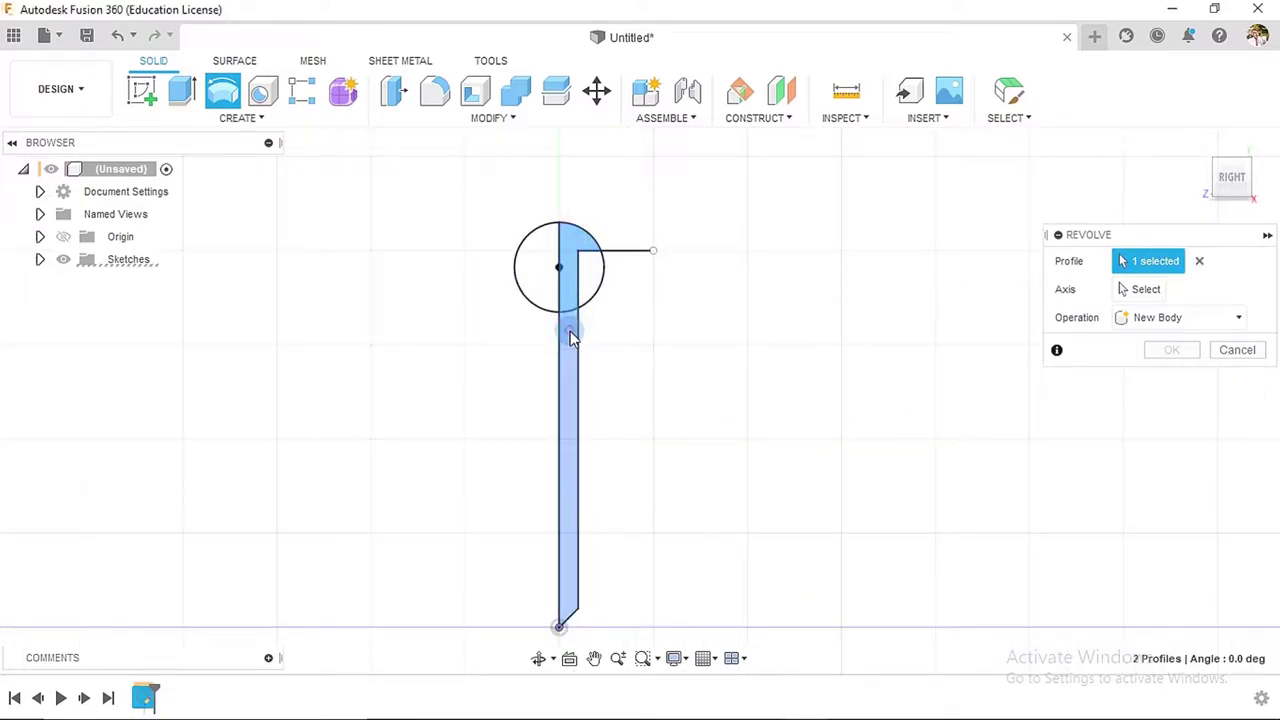
{"action": "left_click", "coordinate": [1150, 291]}
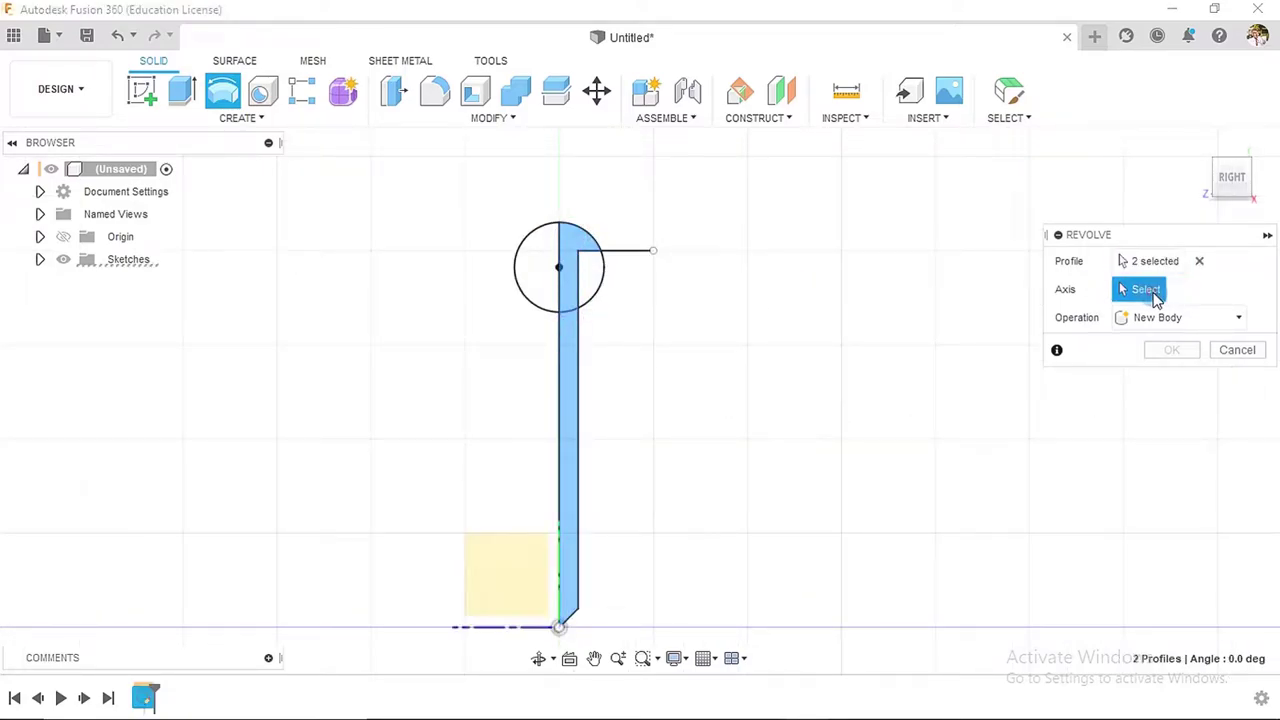
{"action": "left_click", "coordinate": [560, 368]}
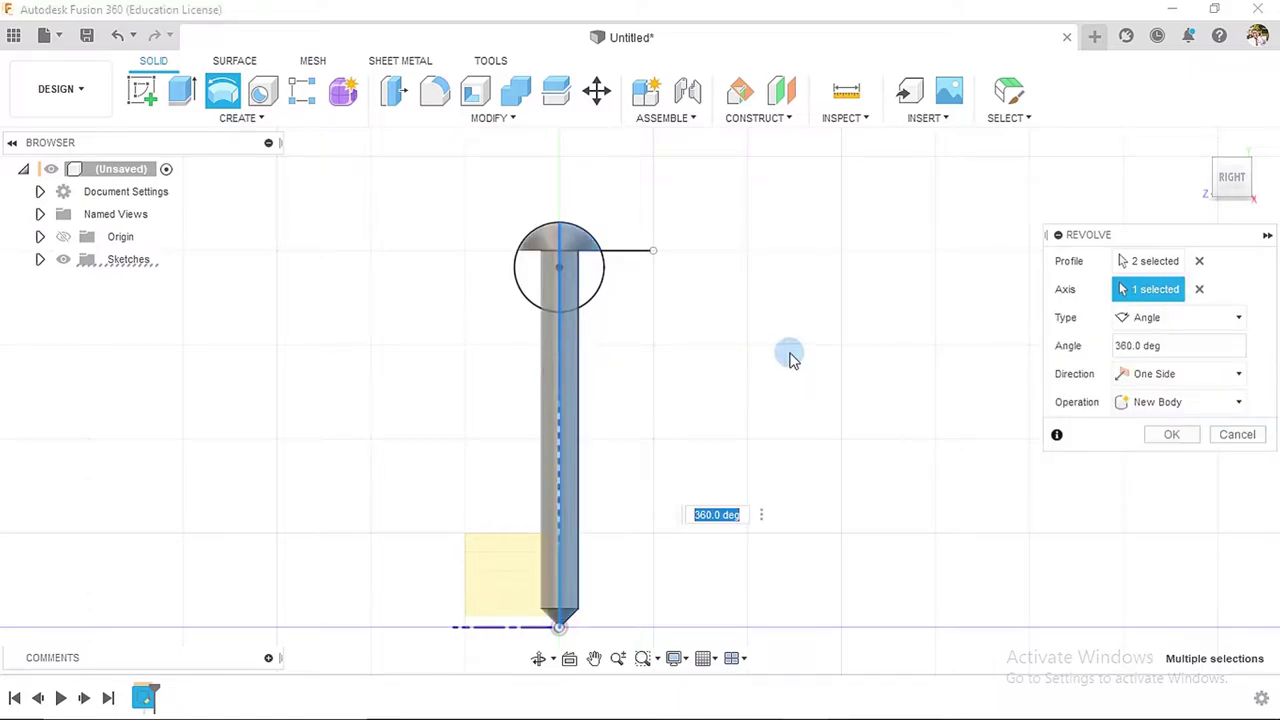
{"action": "middle_click_drag", "start_coordinate": [789, 358], "coordinate": [820, 360], "text": "shift"}
{"action": "left_click", "coordinate": [1163, 435]}
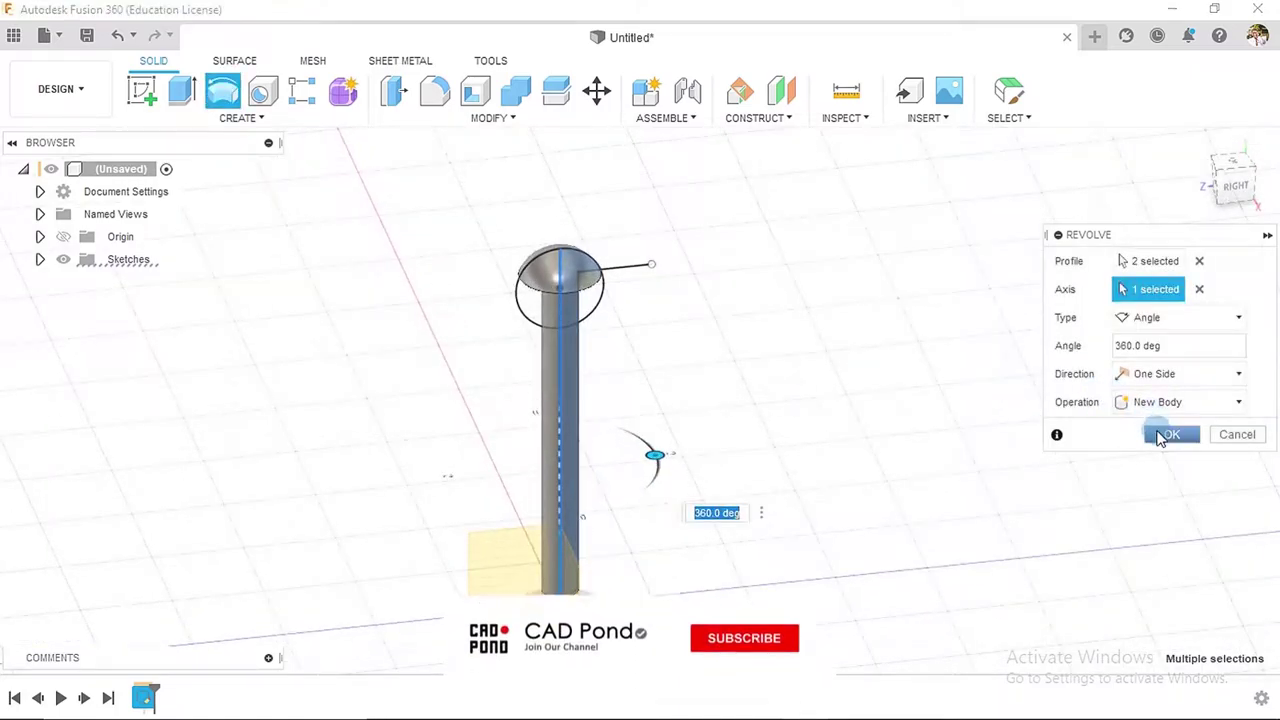
{"action": "scroll", "coordinate": [840, 423], "scroll_direction": "down", "scroll_amount": 3}
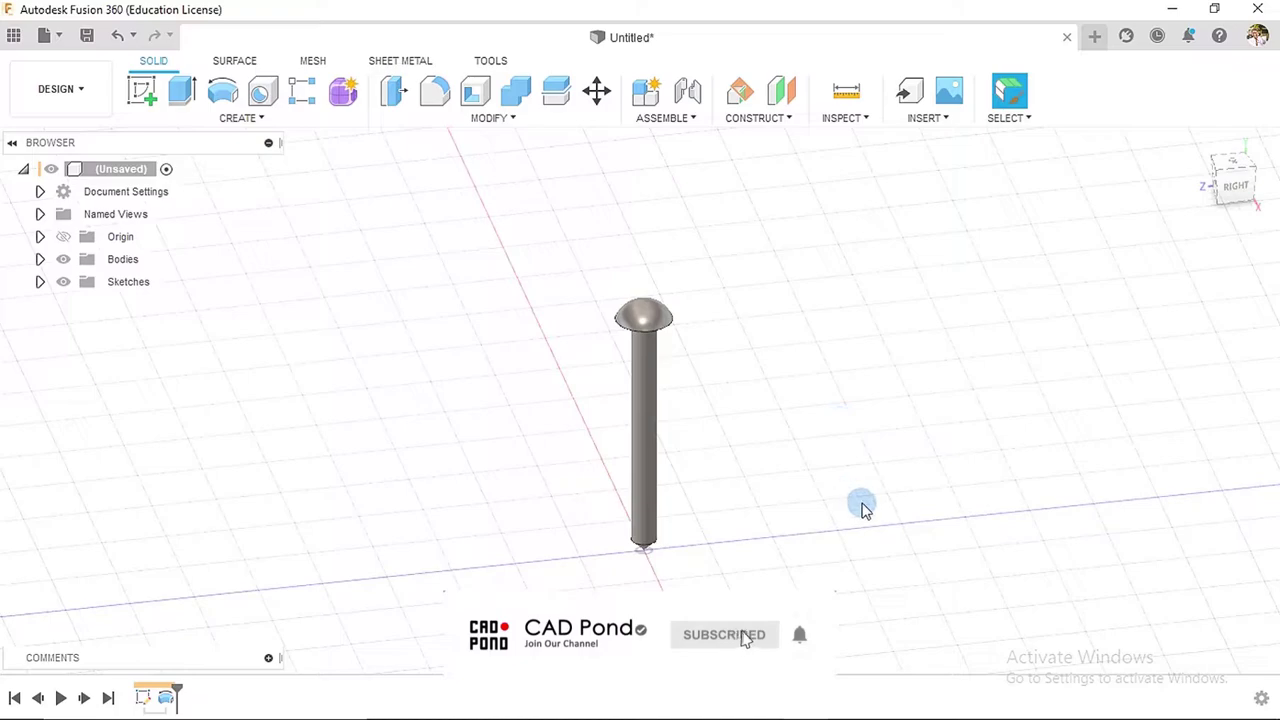
{"action": "middle_click_drag", "start_coordinate": [865, 508], "coordinate": [1000, 400], "text": "shift"}
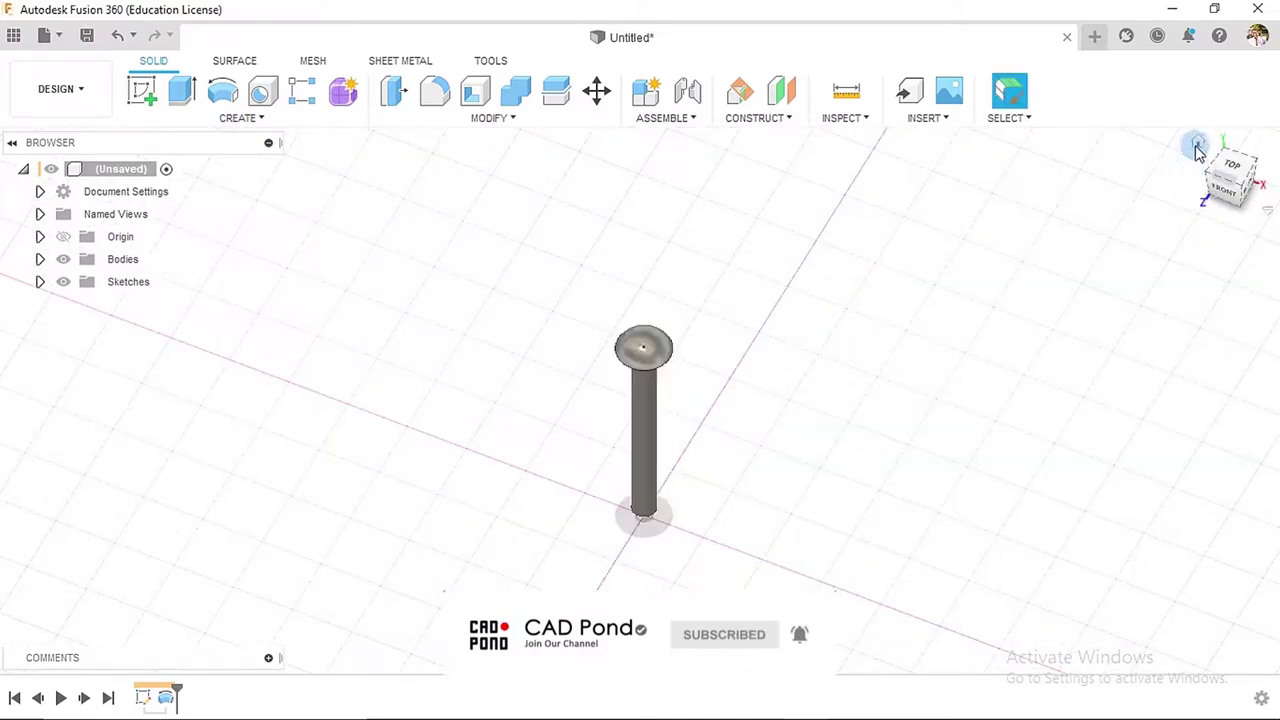
{"action": "left_click", "coordinate": [1197, 145]}
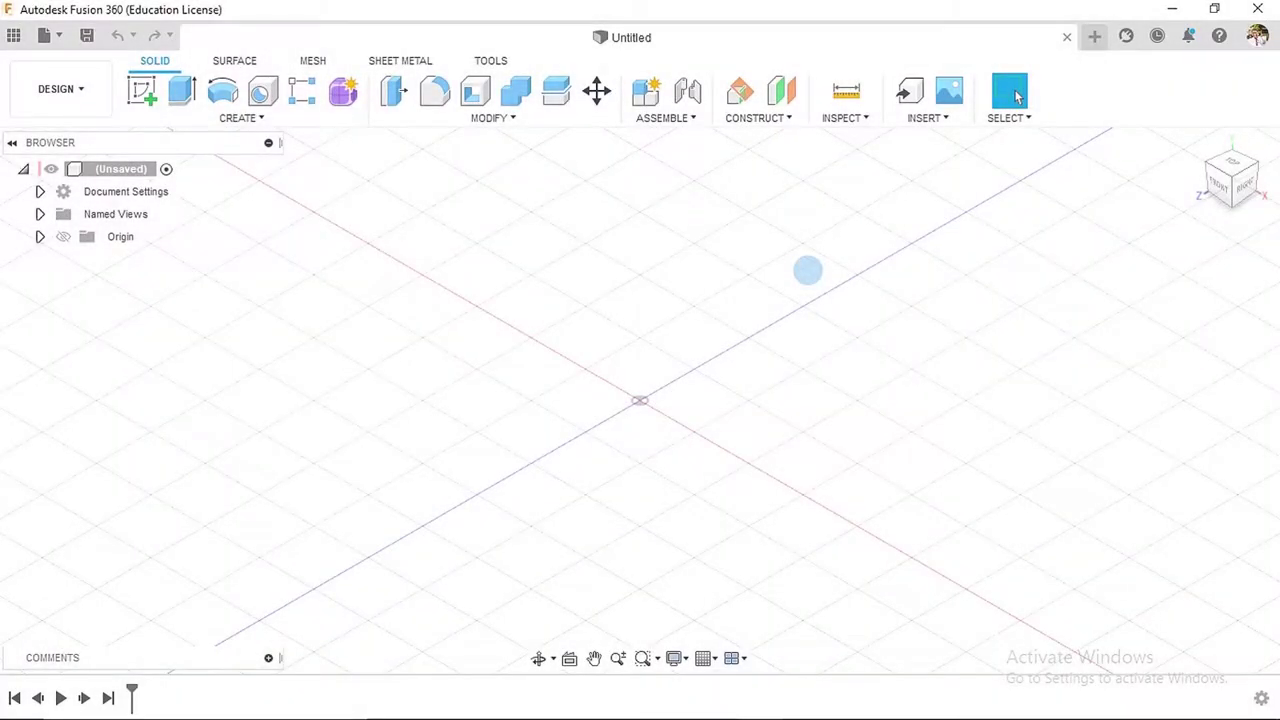
- Create an 'Assembly' folder in the Ship Wheel project, open it, and close the file list
{"action": "left_click", "coordinate": [15, 38]}
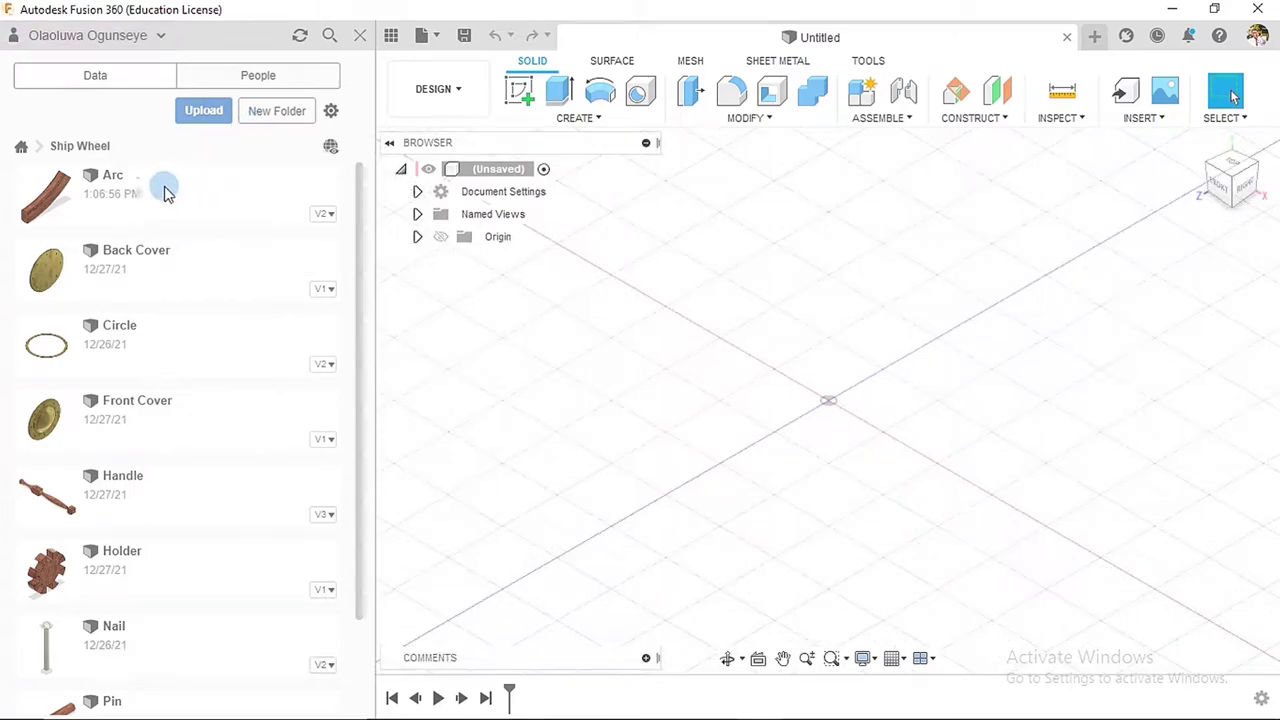
{"action": "left_click", "coordinate": [277, 111]}
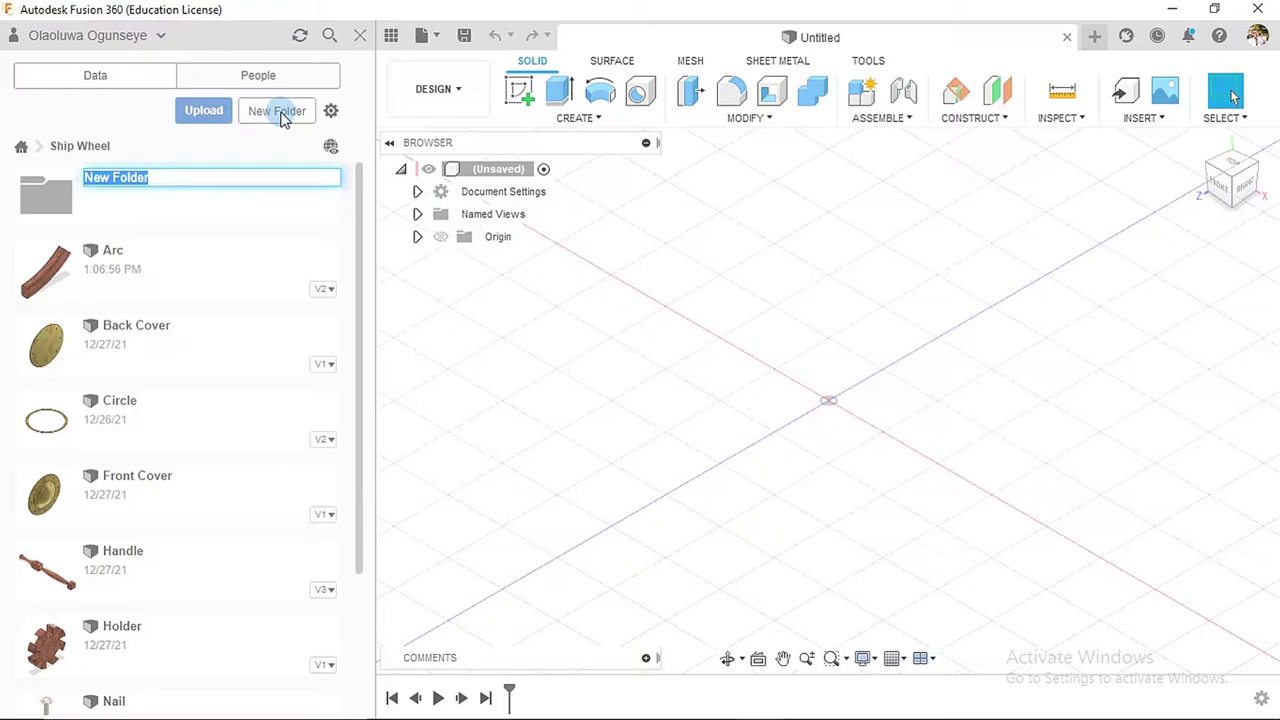
{"action": "type", "text": "Assemb"}
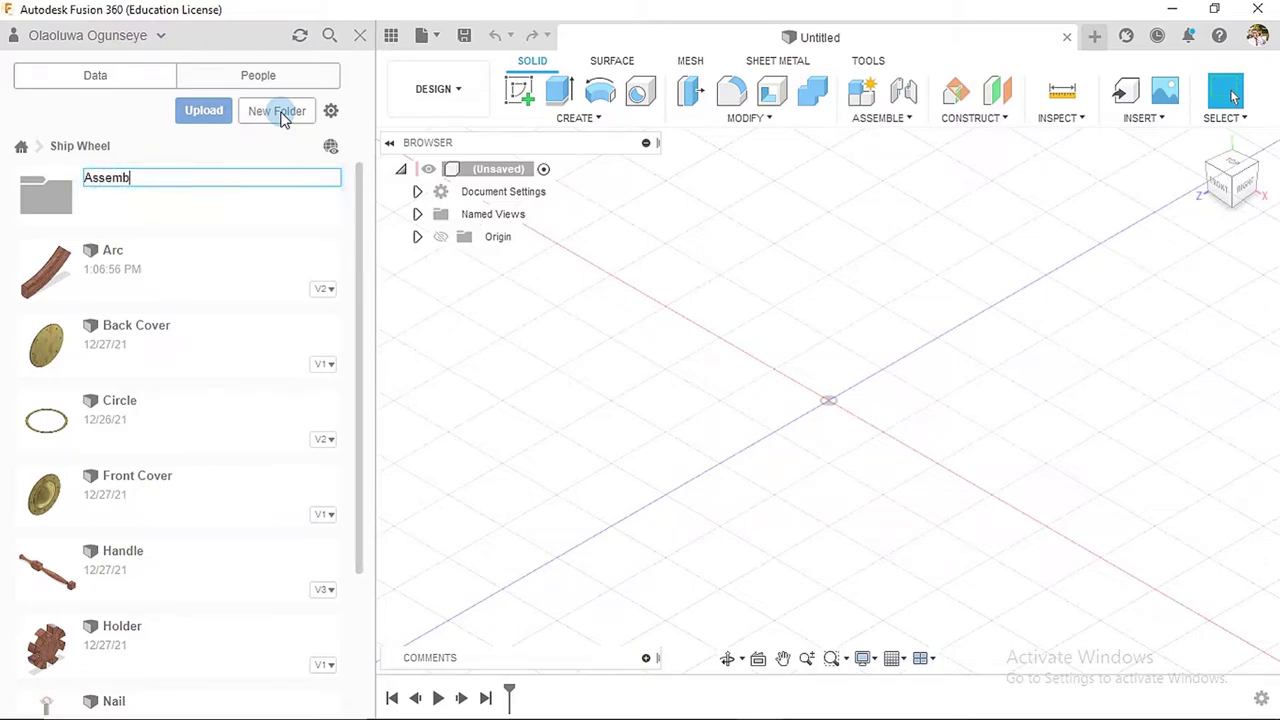
{"action": "type", "text": "ly"}
{"action": "key", "text": "Return"}
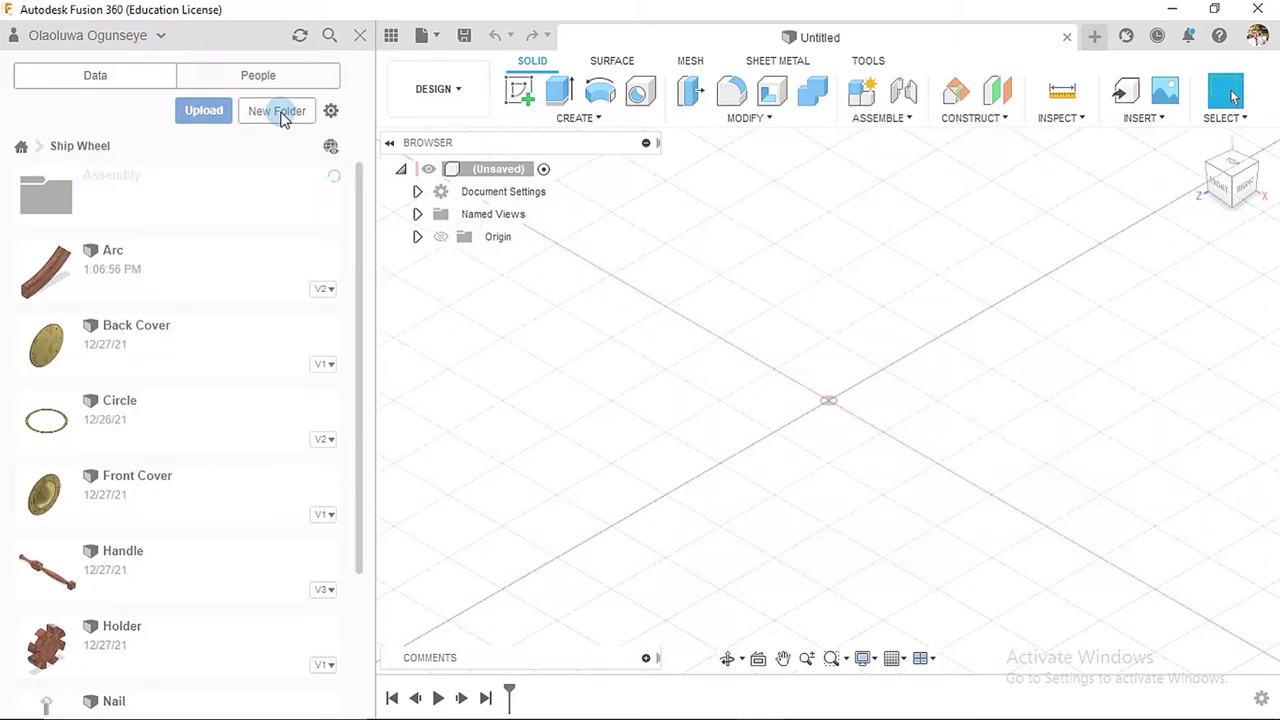
{"action": "left_click", "coordinate": [170, 190]}
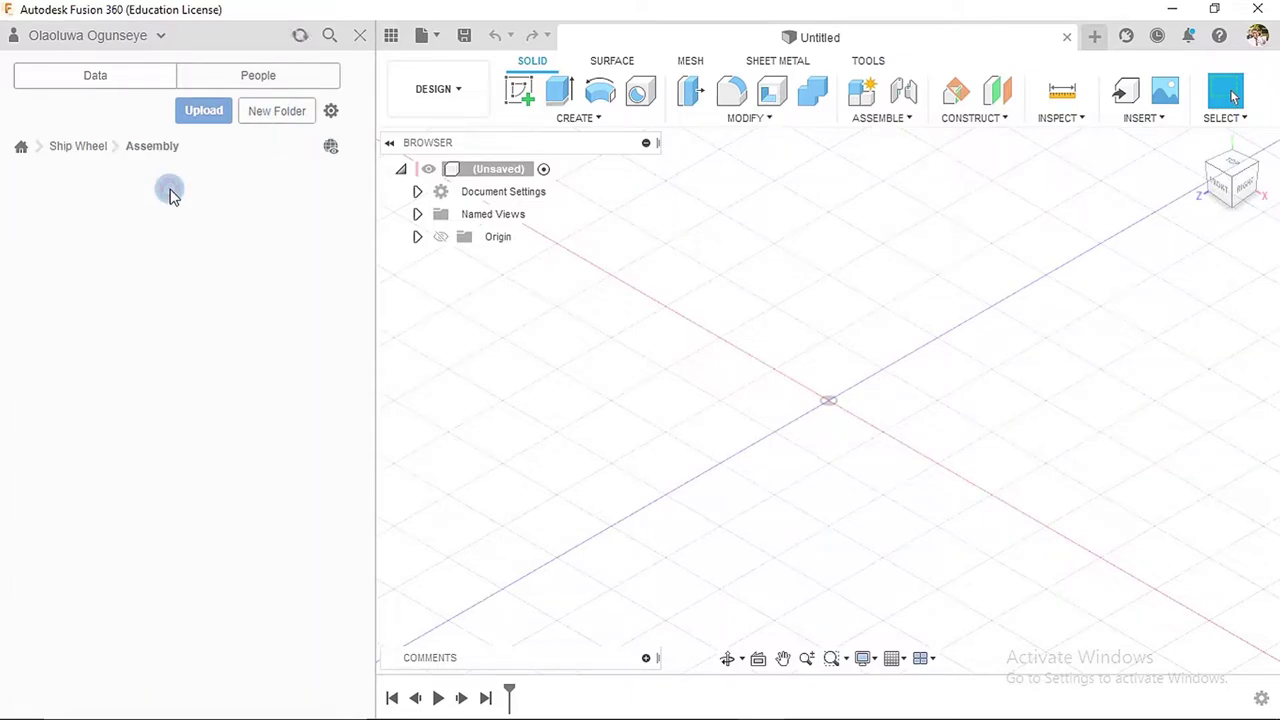
{"action": "left_click", "coordinate": [358, 36]}
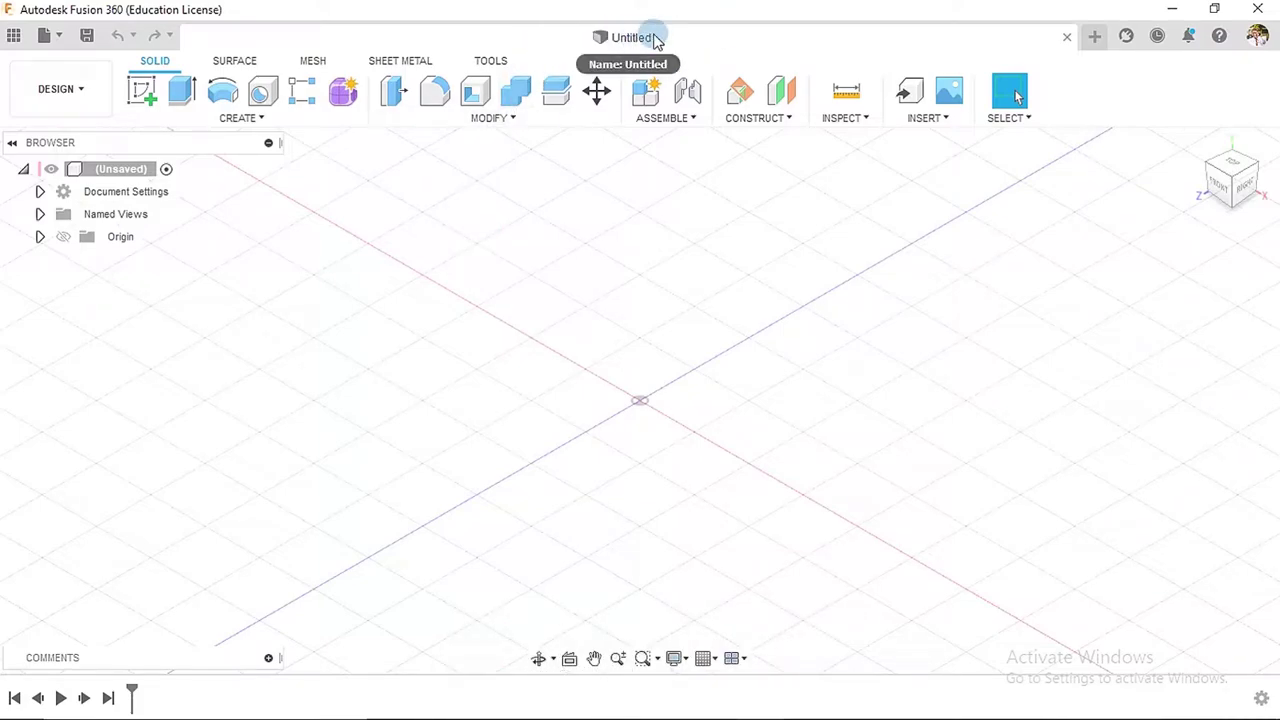
- Save the empty design as '1' in Ship Wheel > Assembly
{"action": "left_click", "coordinate": [85, 40]}
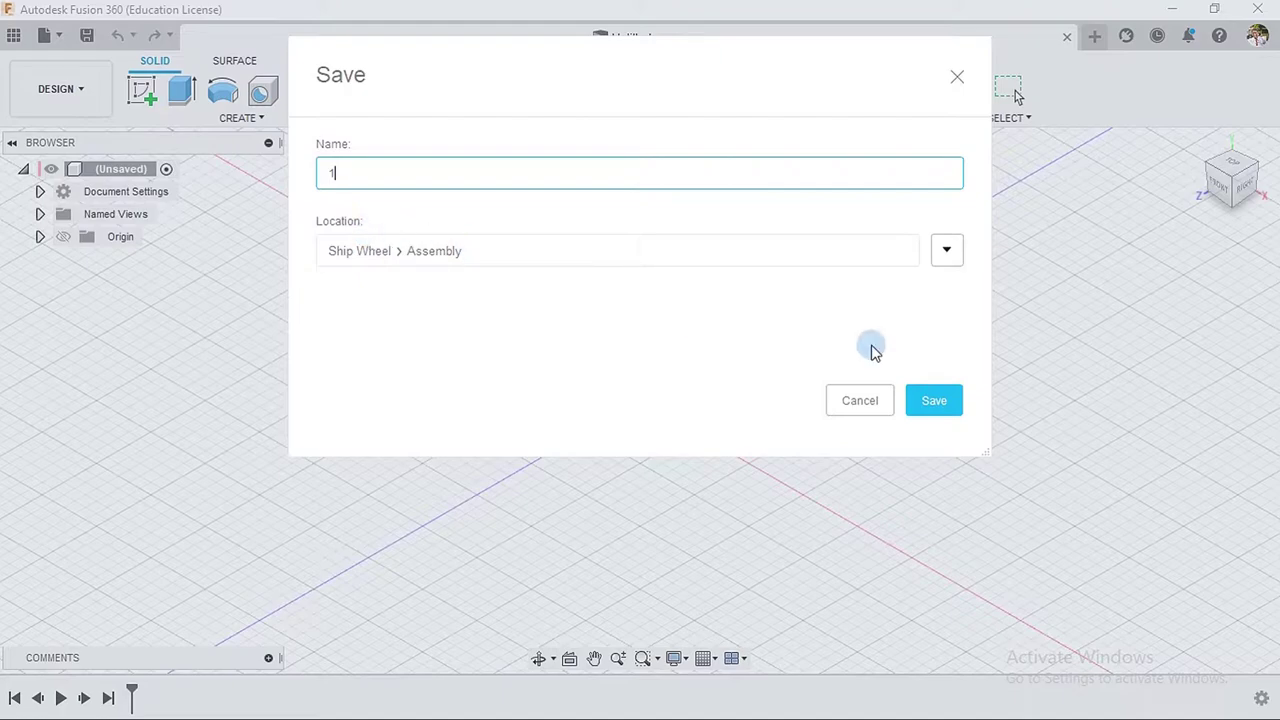
{"action": "left_click", "coordinate": [932, 400]}
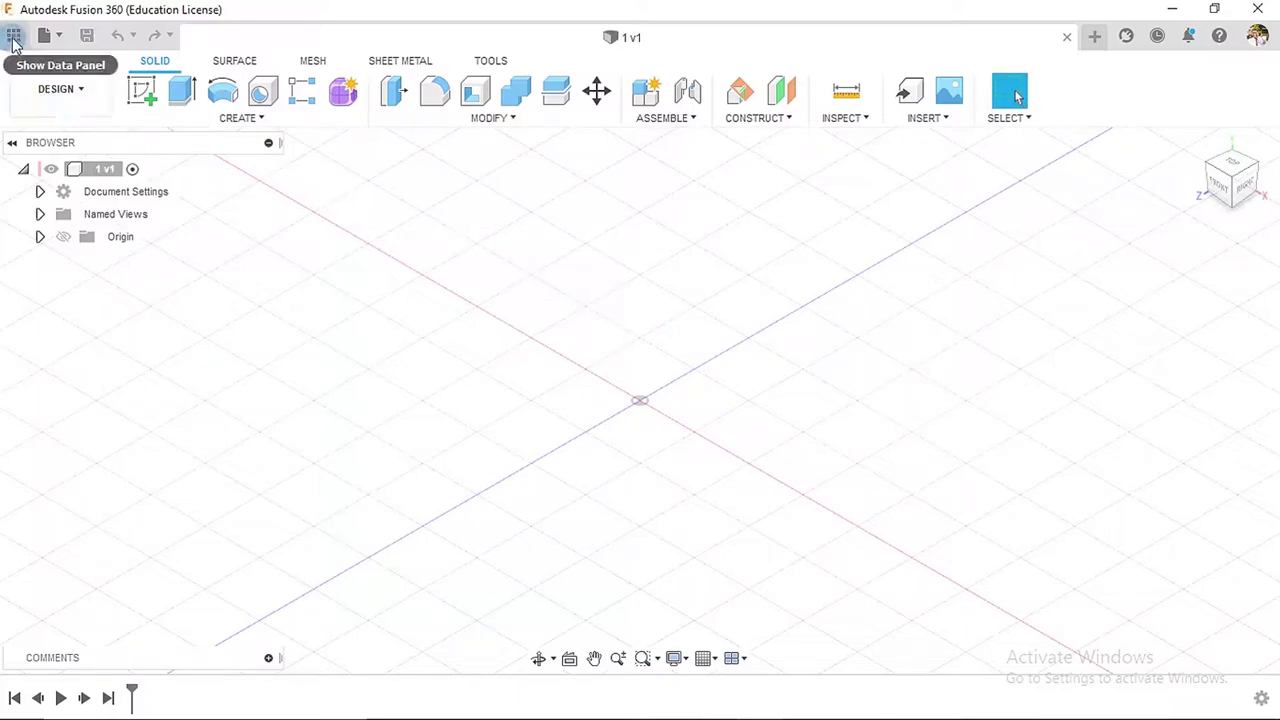
- Insert the Handle design from the Ship Wheel folder into design '1'
{"action": "left_click", "coordinate": [13, 38]}
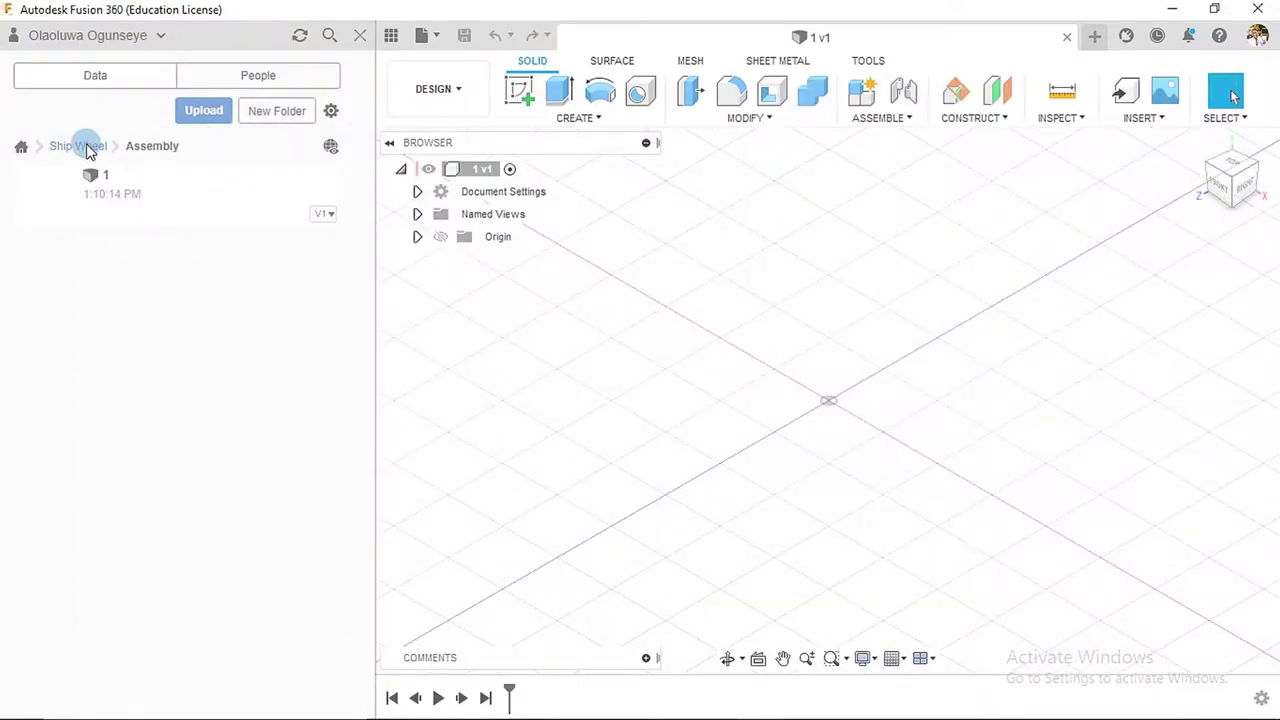
{"action": "left_click", "coordinate": [88, 148]}
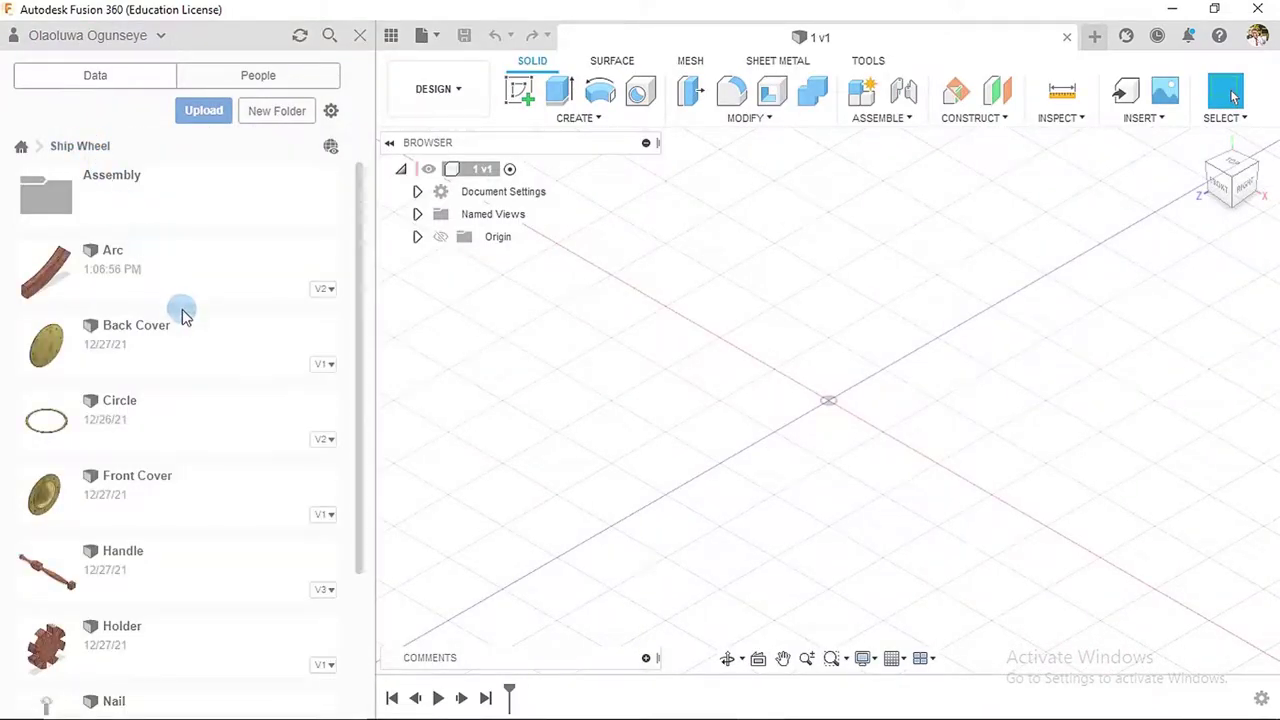
{"action": "scroll", "coordinate": [183, 316], "scroll_direction": "down", "scroll_amount": 3}
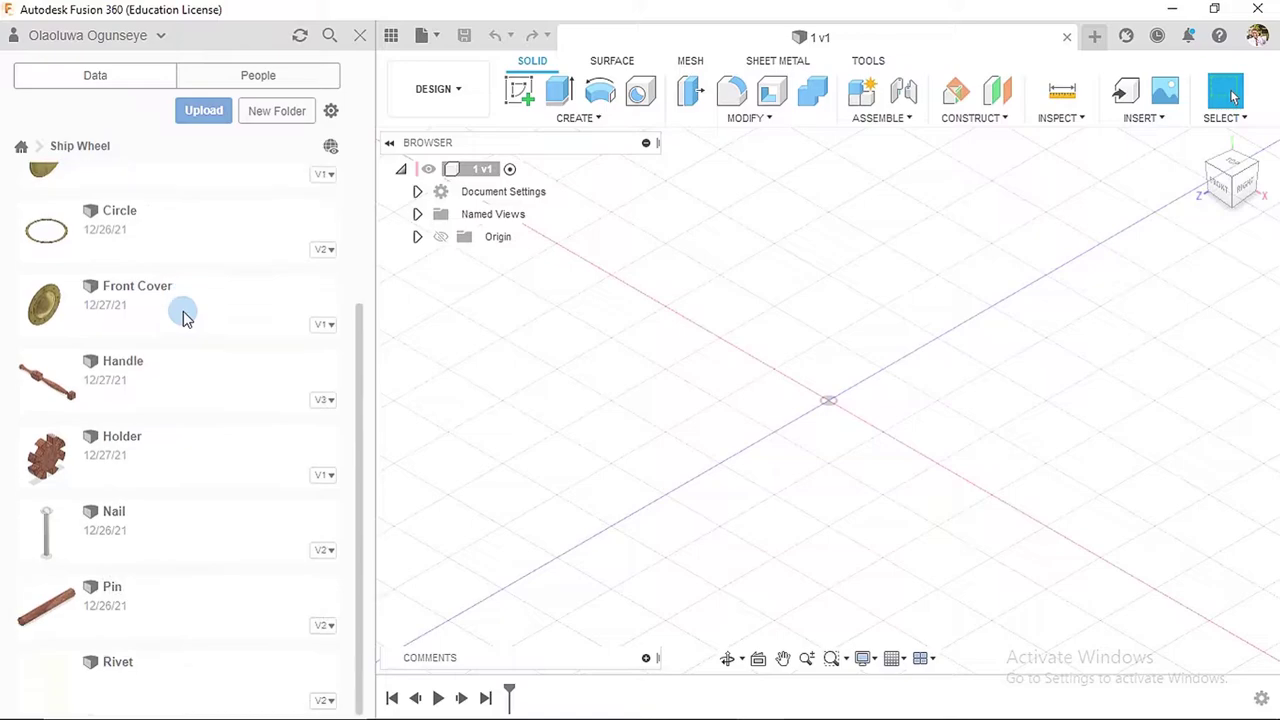
{"action": "left_click", "coordinate": [153, 370]}
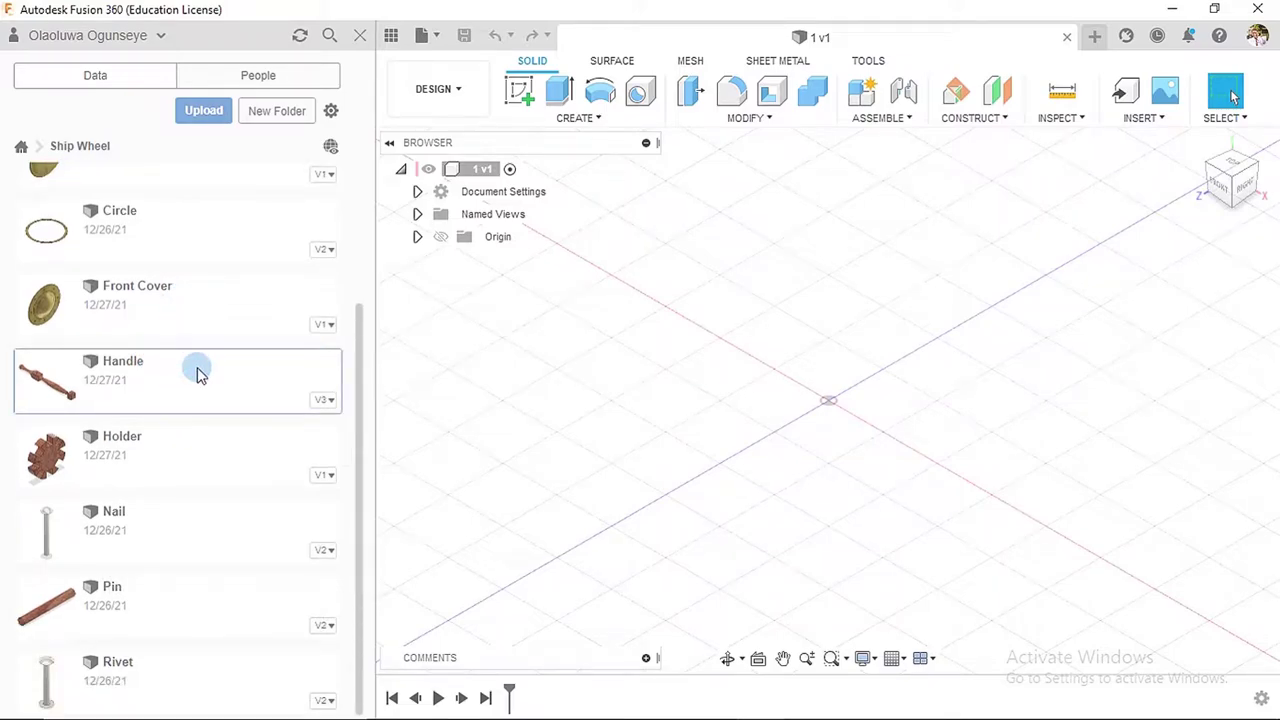
{"action": "right_click", "coordinate": [197, 374]}
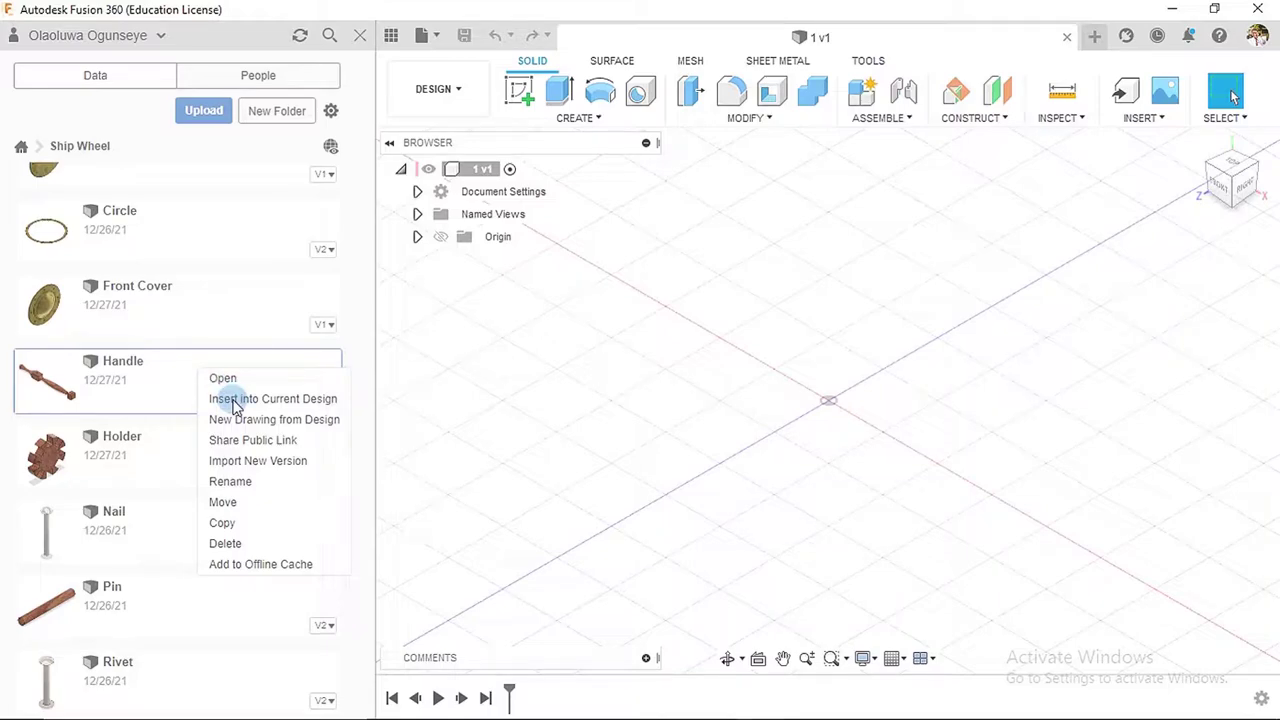
{"action": "left_click", "coordinate": [235, 399]}
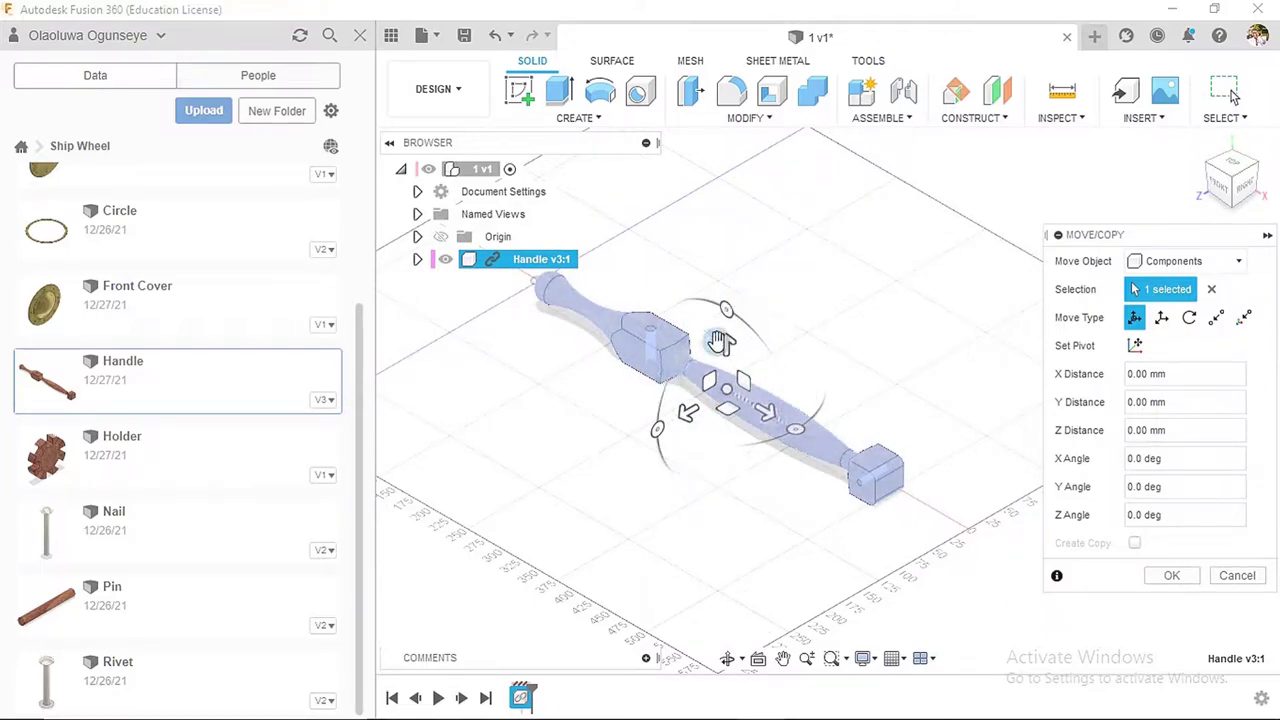
{"action": "left_click", "coordinate": [1167, 574]}
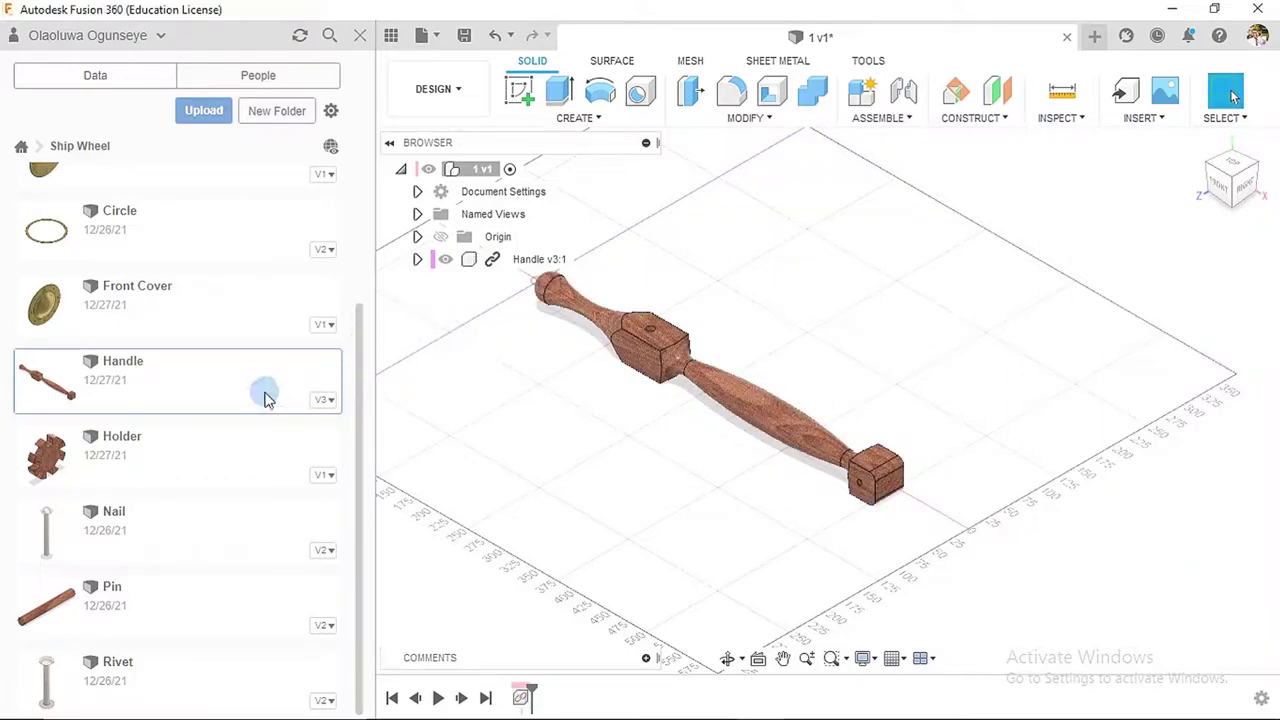
- Insert the Pin design as well and close the project file list
{"action": "right_click", "coordinate": [197, 592]}
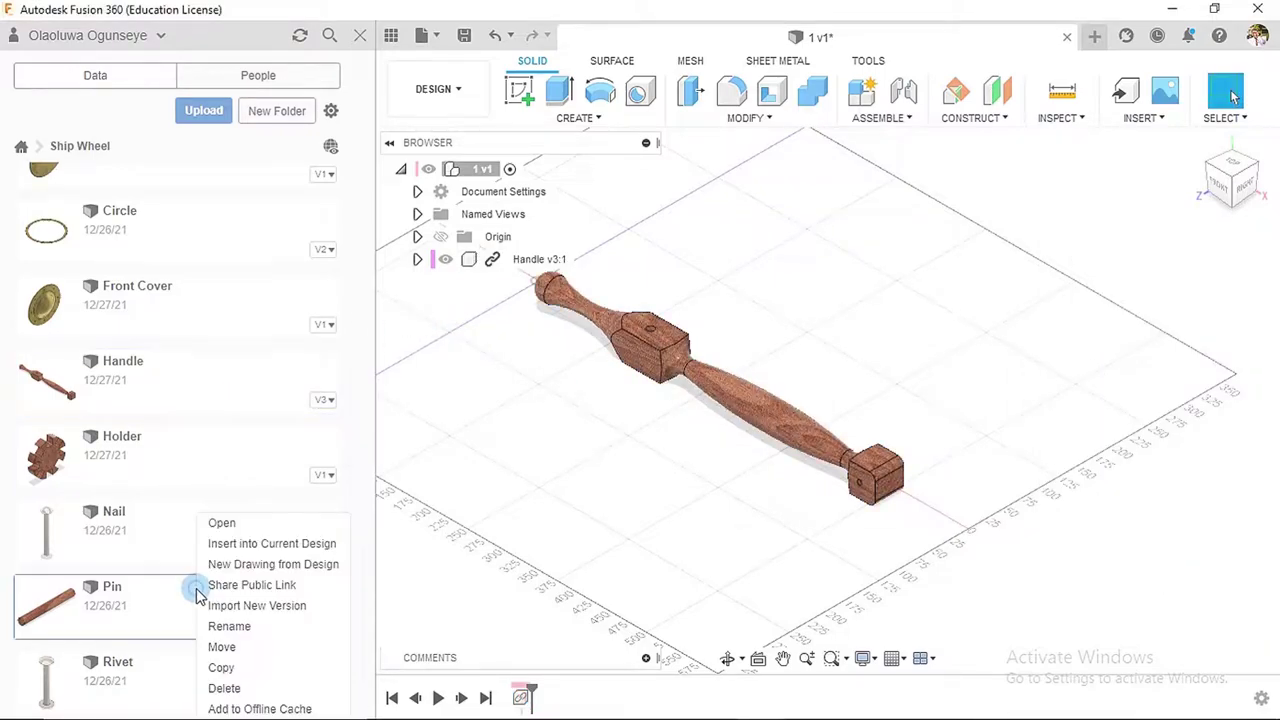
{"action": "left_click", "coordinate": [221, 545]}
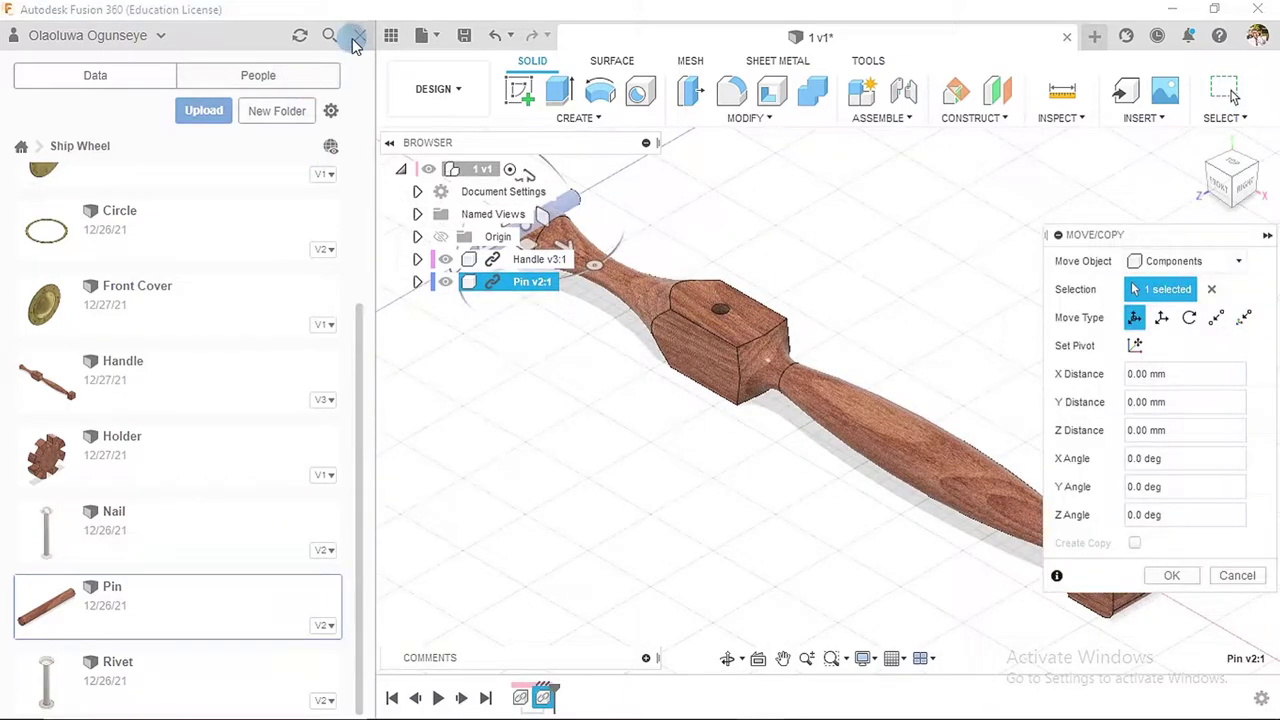
{"action": "left_click", "coordinate": [1170, 575]}
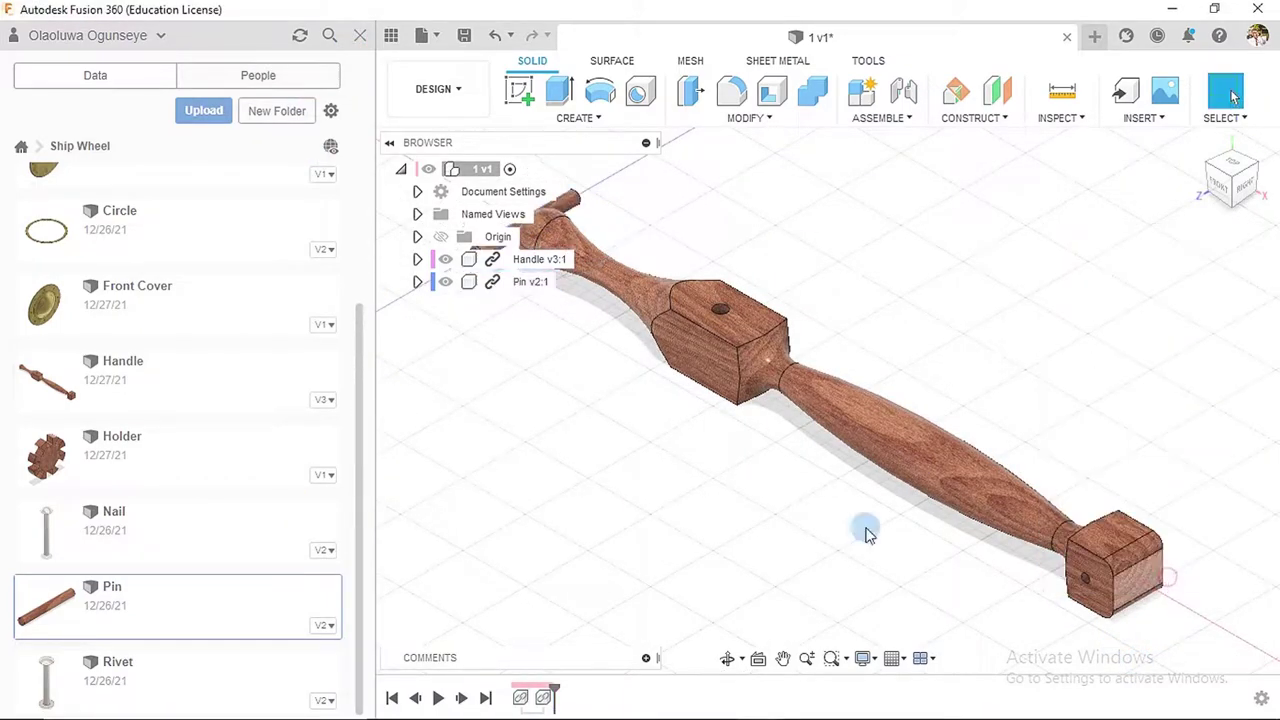
{"action": "scroll", "coordinate": [868, 533], "scroll_direction": "down", "scroll_amount": 3}
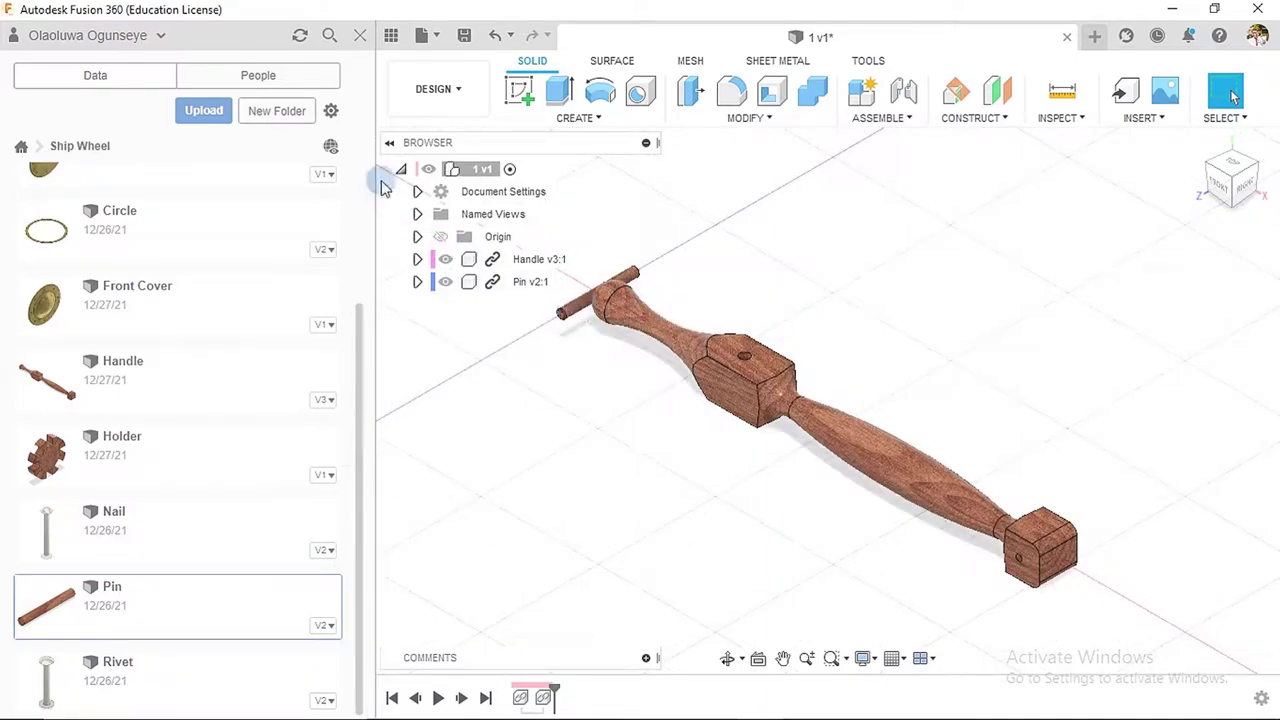
{"action": "left_click", "coordinate": [360, 38]}
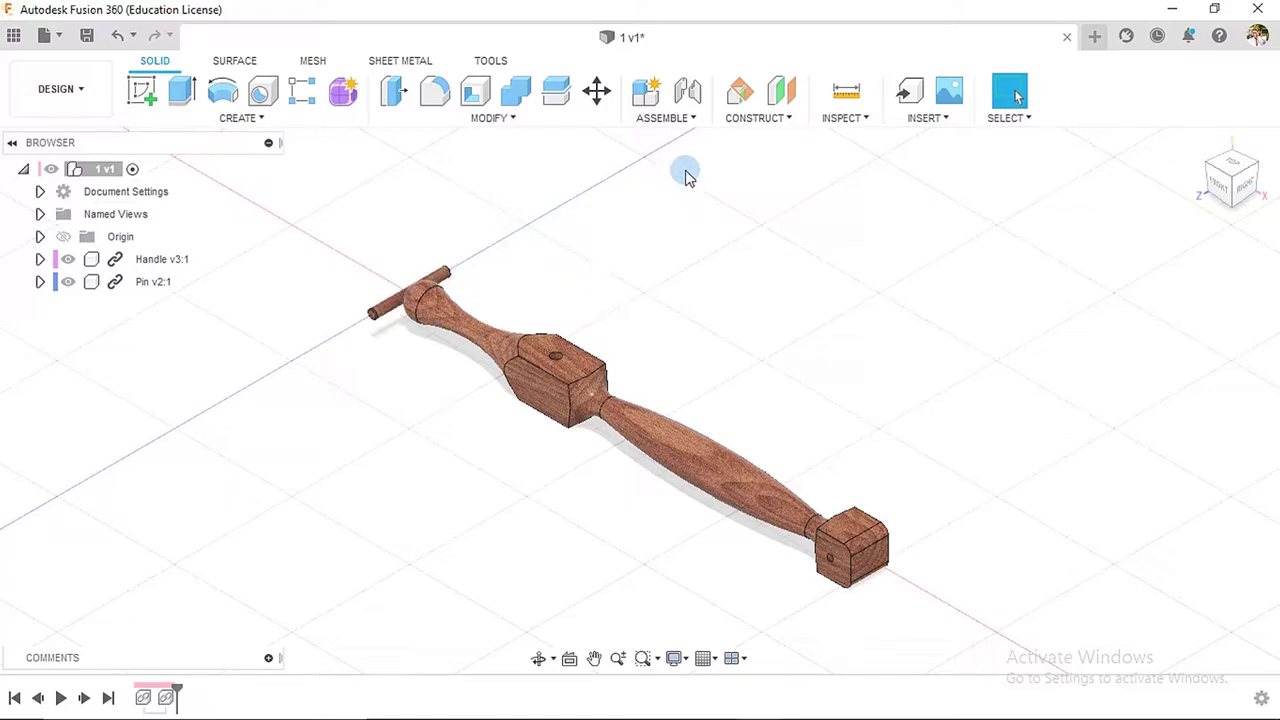
- Start a joint with the pin's end snap point as Component 1
{"action": "left_click", "coordinate": [685, 95]}
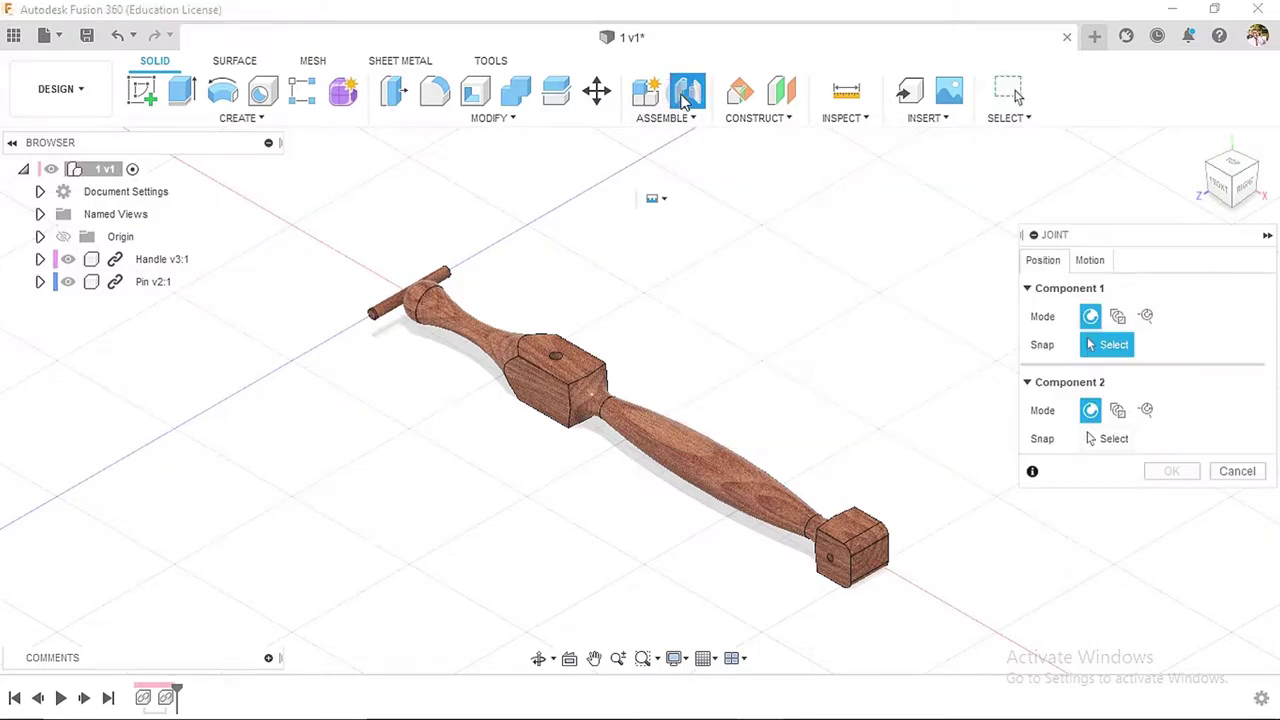
{"action": "scroll", "coordinate": [486, 257], "scroll_direction": "up", "scroll_amount": 5}
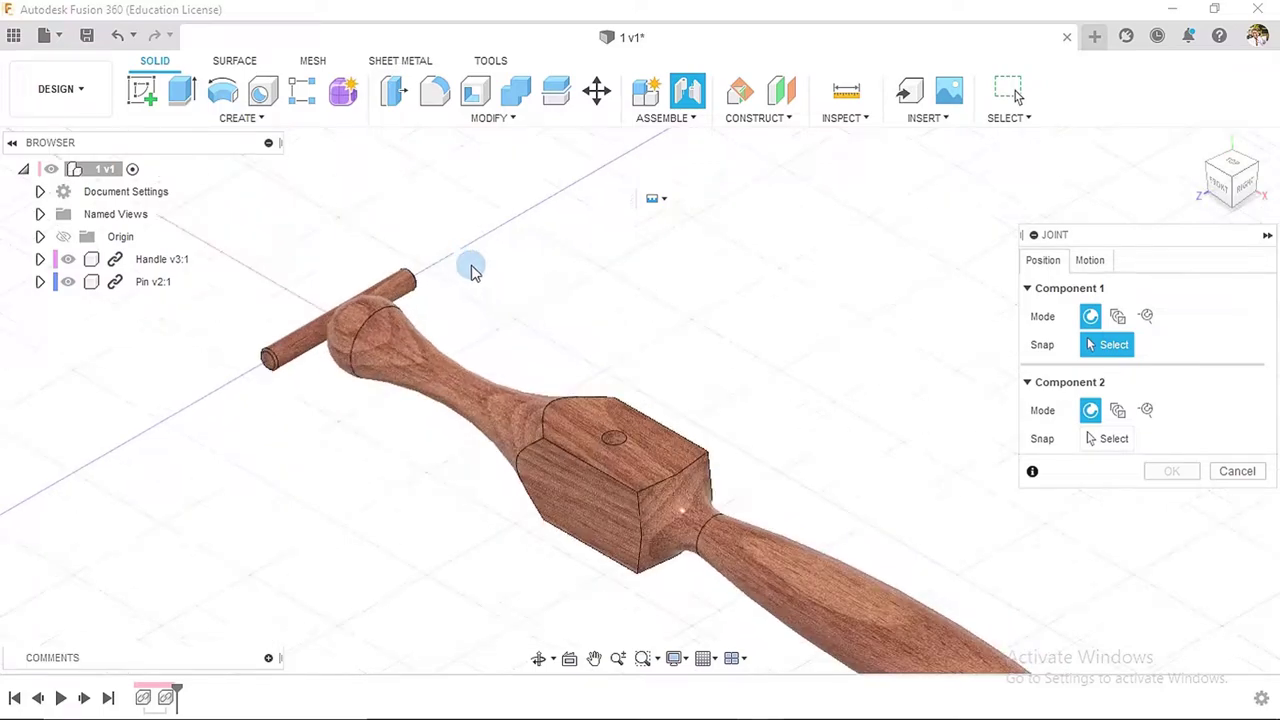
{"action": "middle_click_drag", "start_coordinate": [527, 292], "coordinate": [580, 297], "text": "shift"}
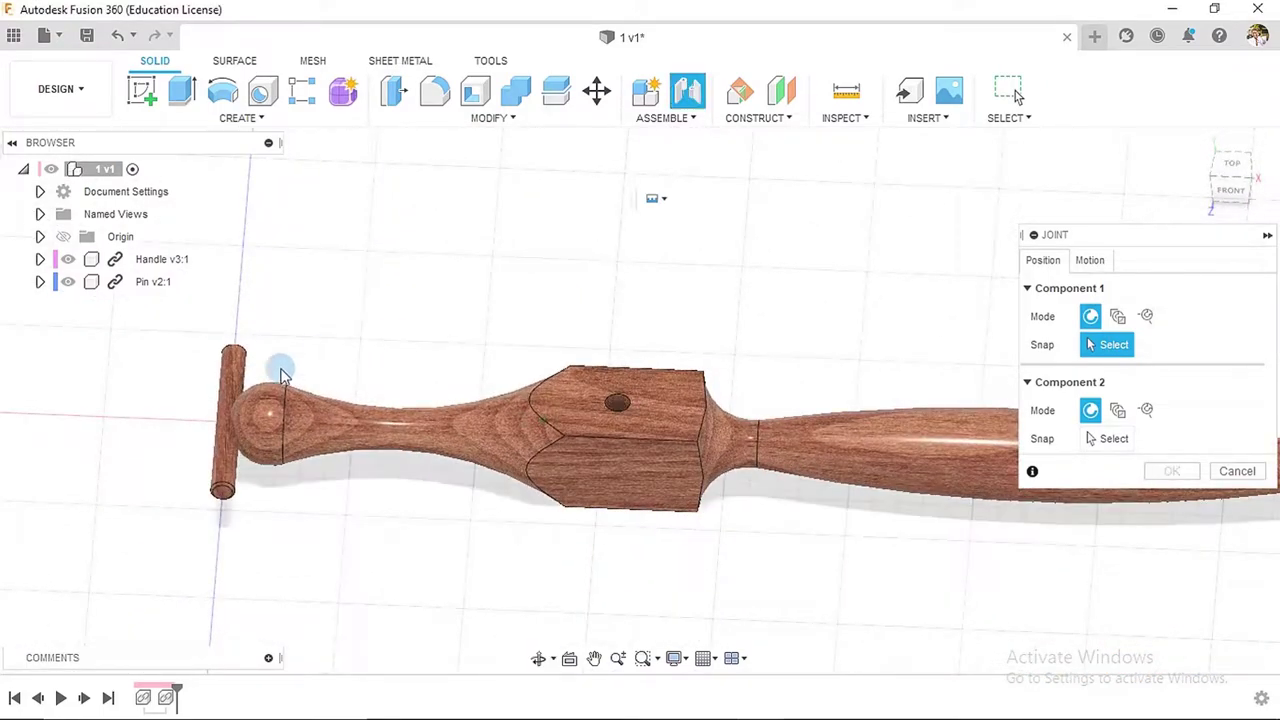
{"action": "scroll", "coordinate": [280, 366], "scroll_direction": "up", "scroll_amount": 1}
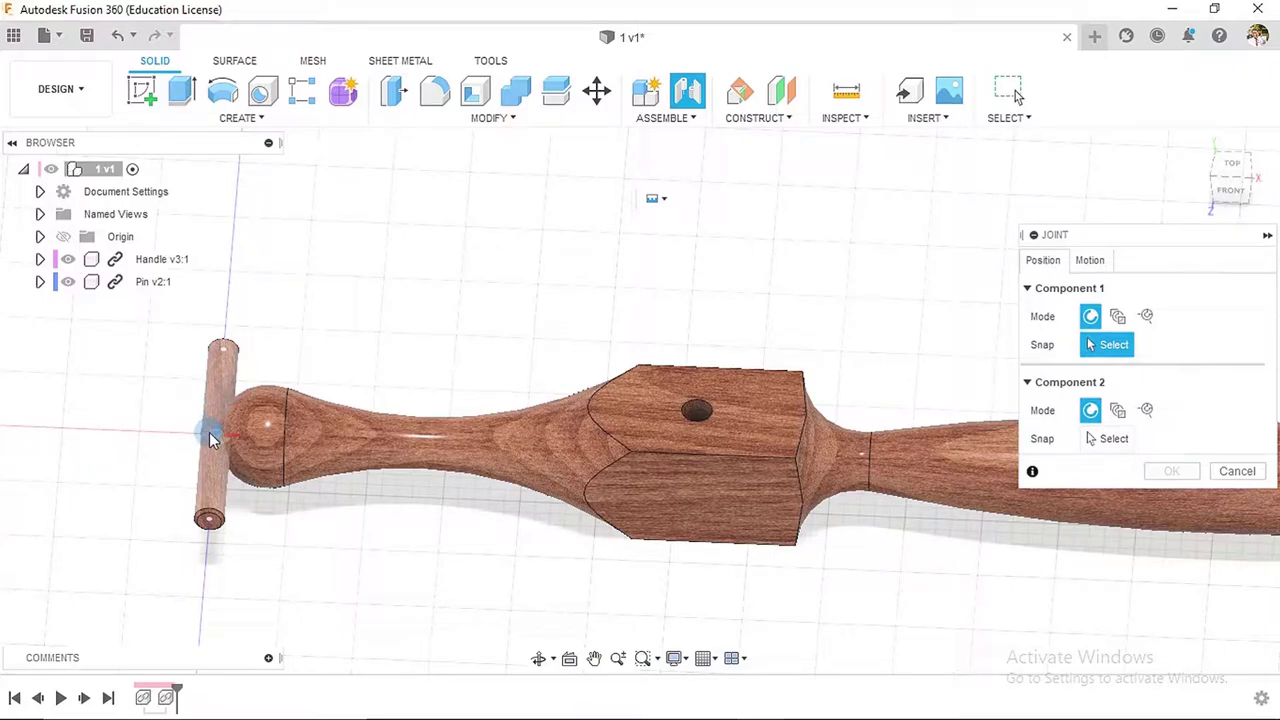
{"action": "scroll", "coordinate": [212, 440], "scroll_direction": "up", "scroll_amount": 2}
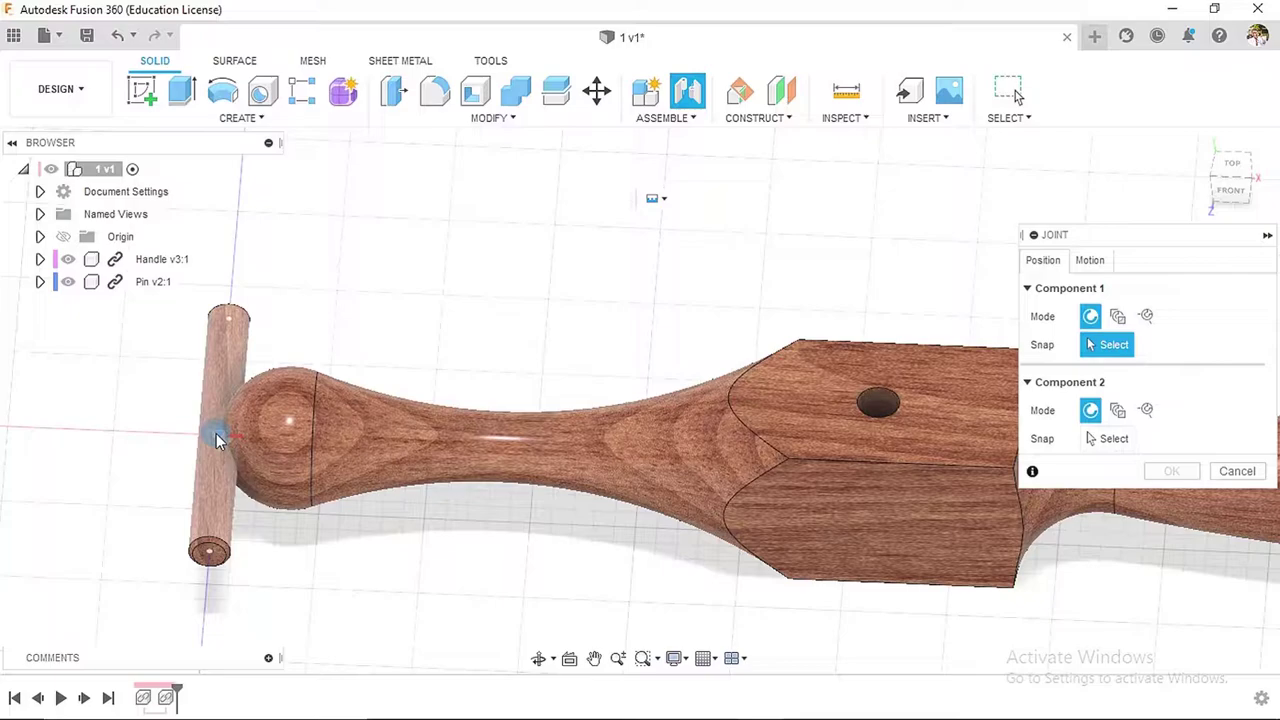
{"action": "left_click", "coordinate": [218, 441]}
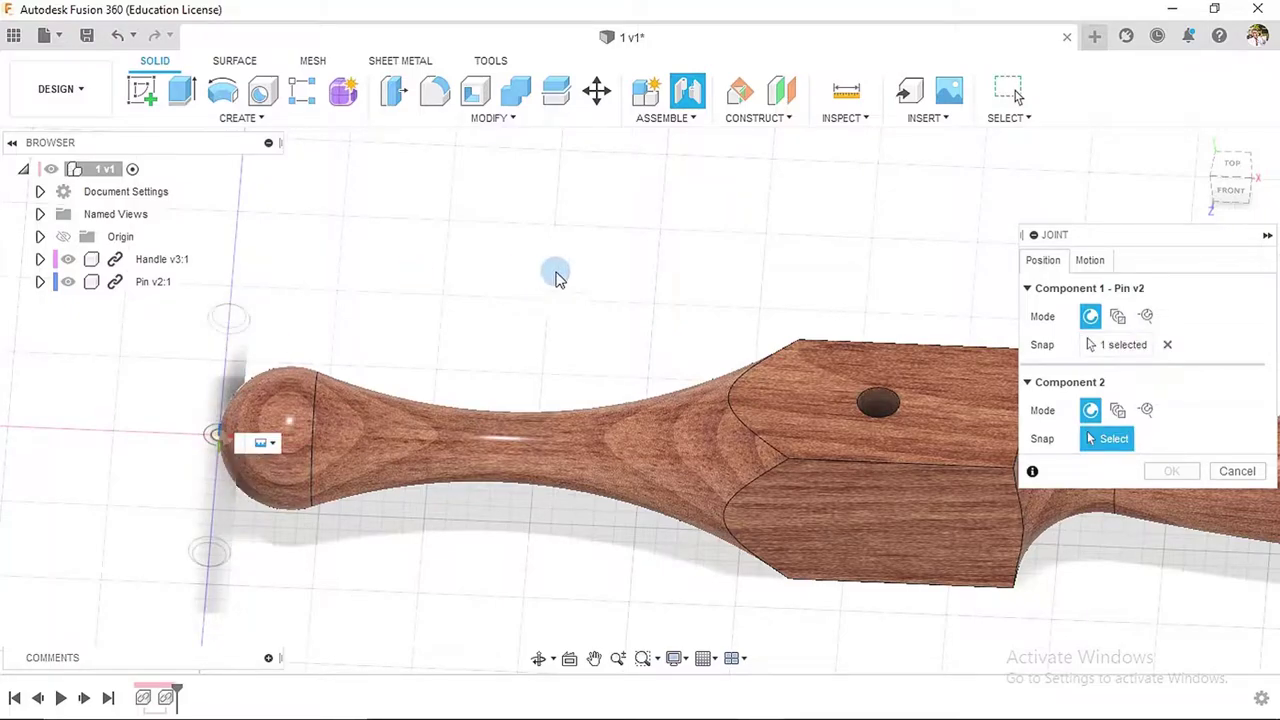
{"action": "scroll", "coordinate": [571, 286], "scroll_direction": "down", "scroll_amount": 5}
{"action": "middle_click_drag", "start_coordinate": [571, 286], "coordinate": [655, 277], "text": "shift"}
{"action": "scroll", "coordinate": [742, 337], "scroll_direction": "up", "scroll_amount": 5}
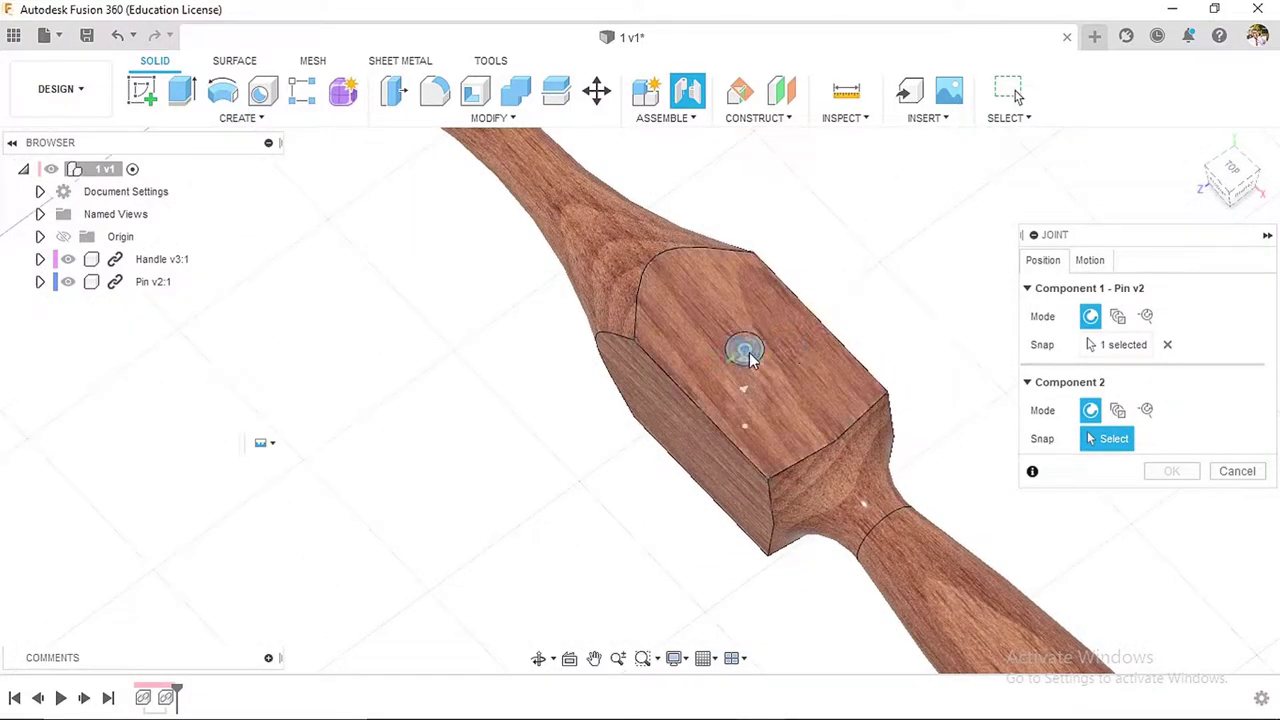
{"action": "left_click", "coordinate": [841, 119]}
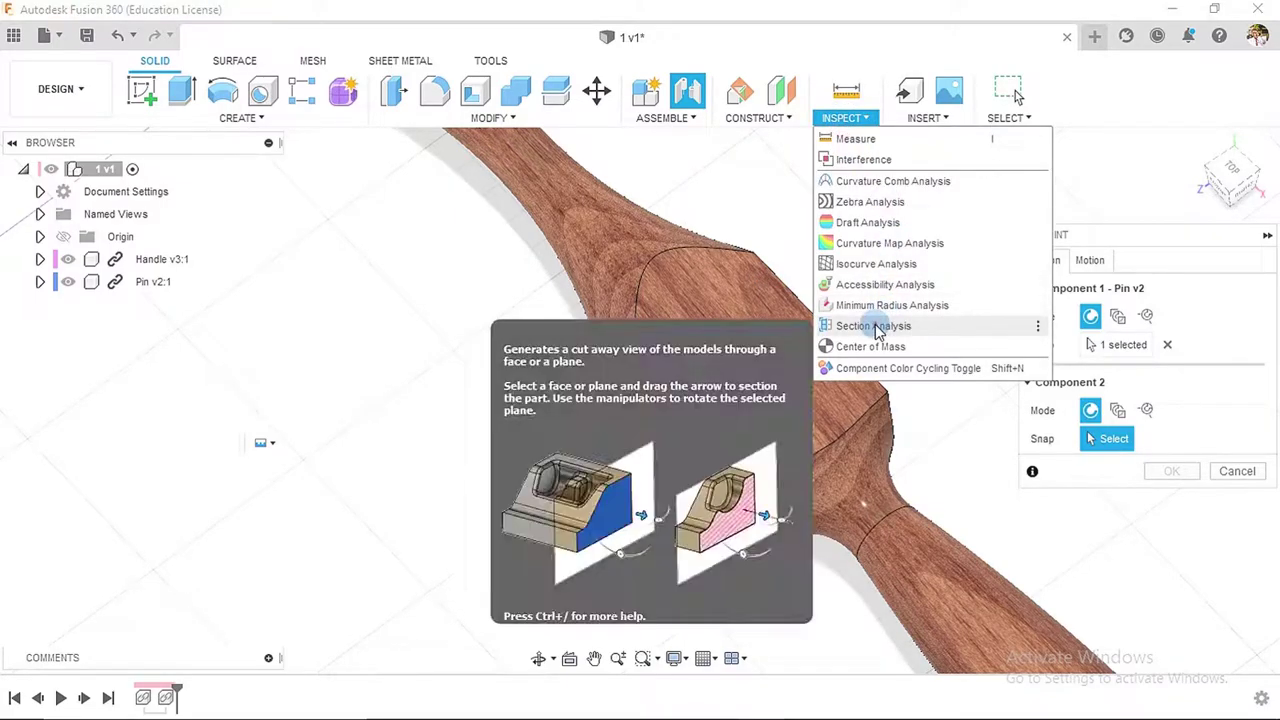
- Section the handle on the YZ plane at 154.254 mm to expose the pin hole
{"action": "left_click", "coordinate": [876, 330]}
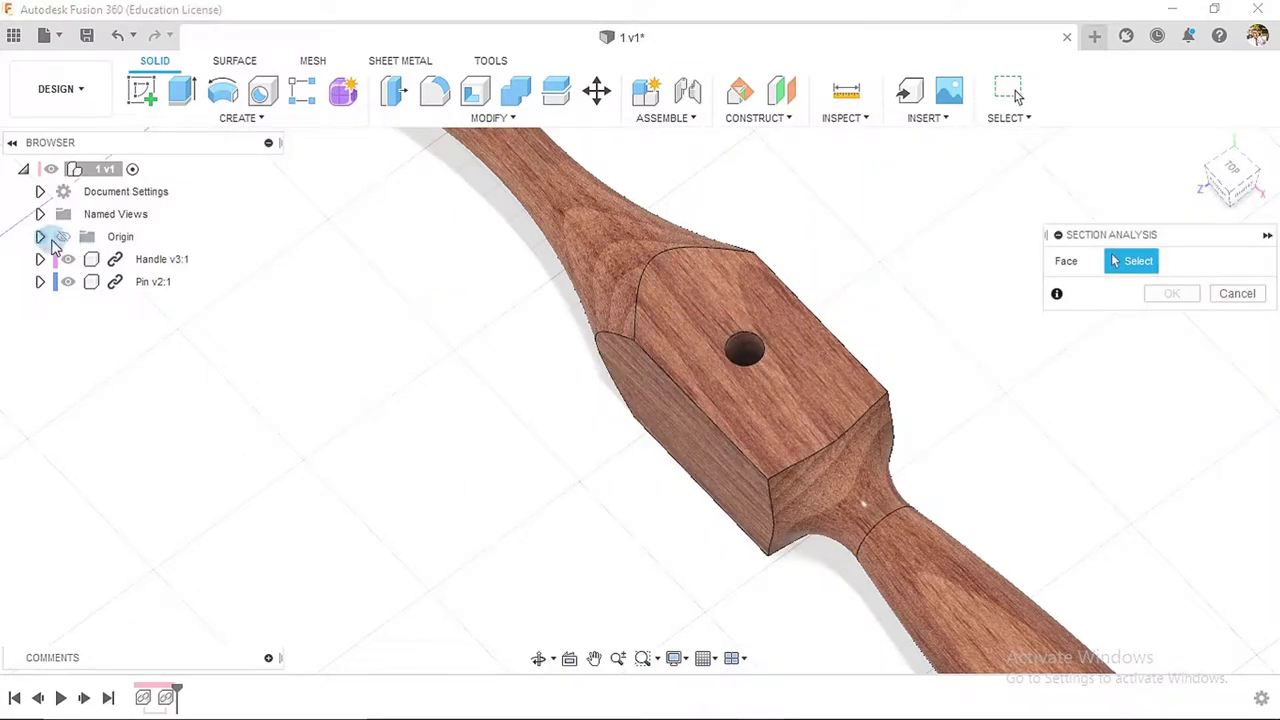
{"action": "scroll", "coordinate": [483, 303], "scroll_direction": "down", "scroll_amount": 10}
{"action": "middle_click_drag", "start_coordinate": [780, 289], "coordinate": [783, 229], "text": "shift"}
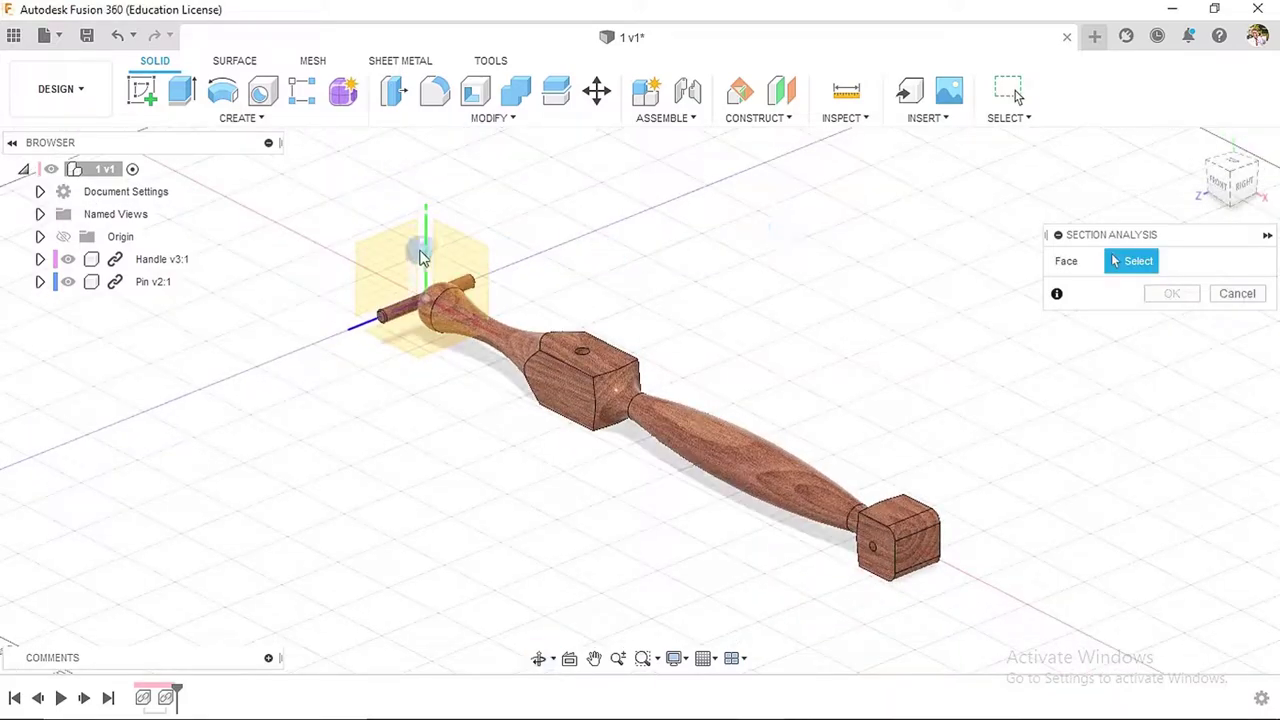
{"action": "left_click", "coordinate": [405, 250]}
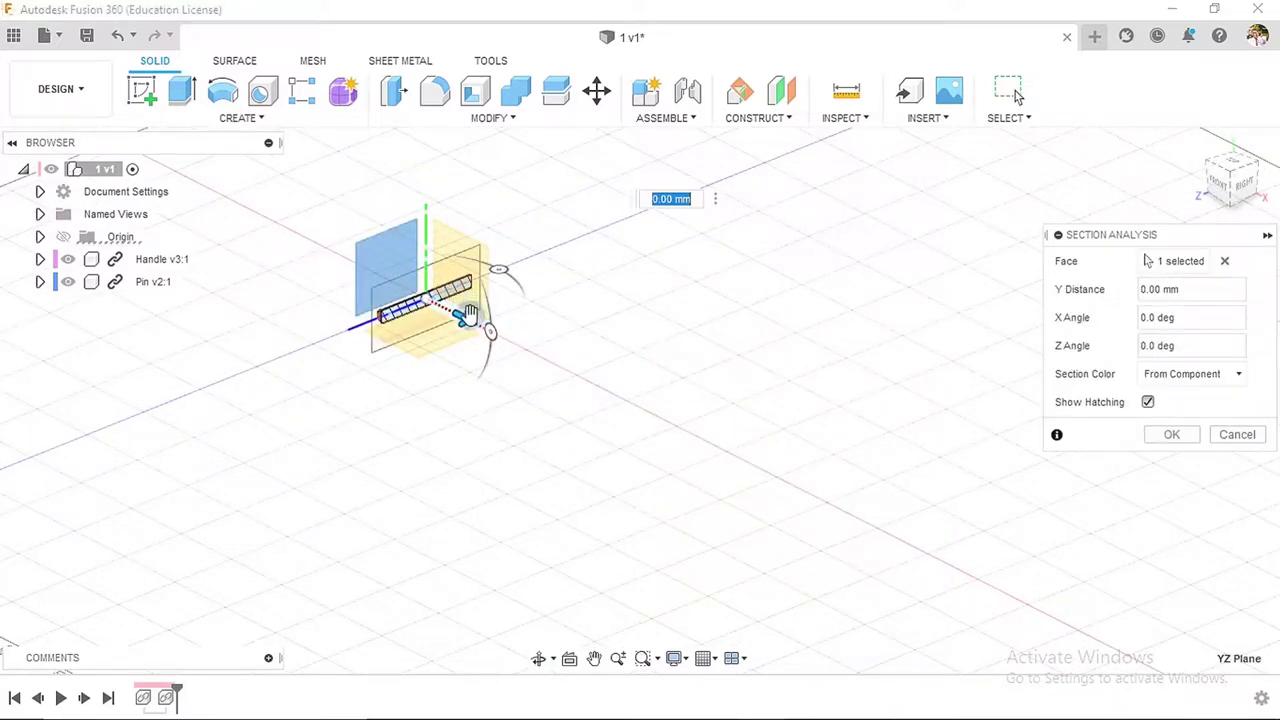
{"action": "mouse_move", "coordinate": [467, 316]}
{"action": "left_mouse_down"}
{"action": "mouse_move", "coordinate": [625, 415]}
{"action": "mouse_move", "coordinate": [609, 400]}
{"action": "left_mouse_up"}
{"action": "scroll", "coordinate": [622, 397], "scroll_direction": "up", "scroll_amount": 5}
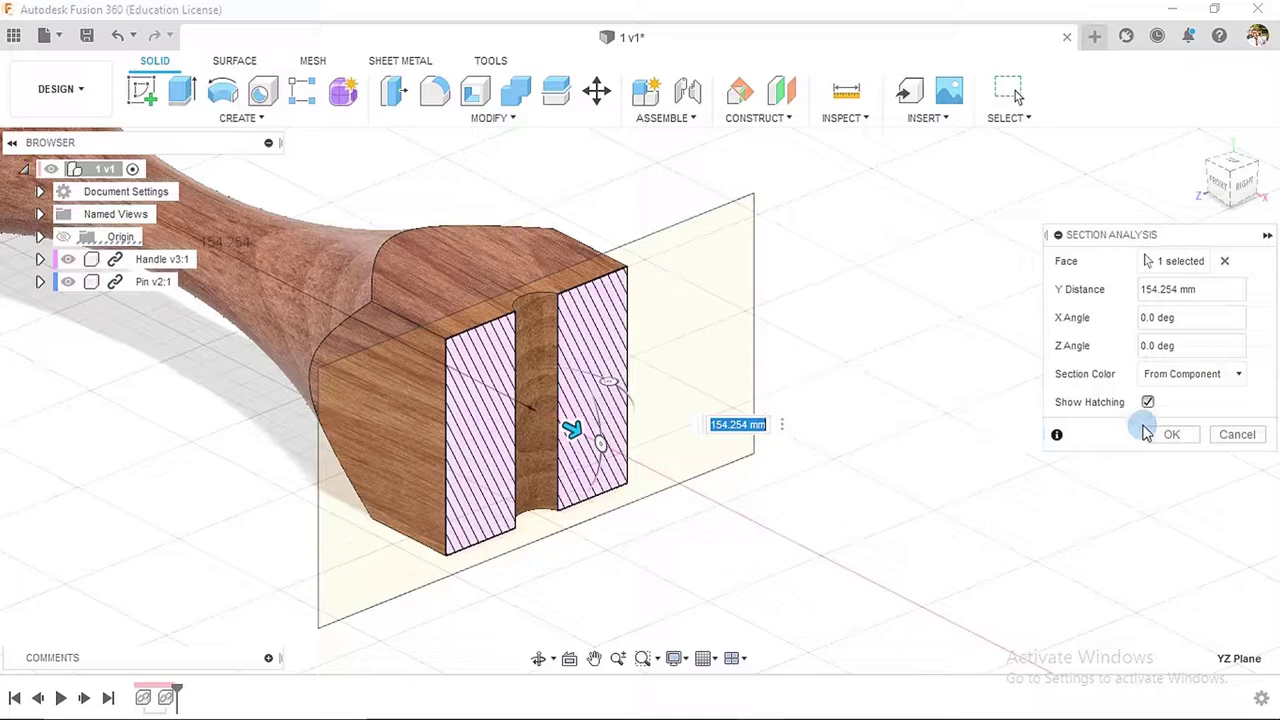
{"action": "left_click", "coordinate": [1150, 433]}
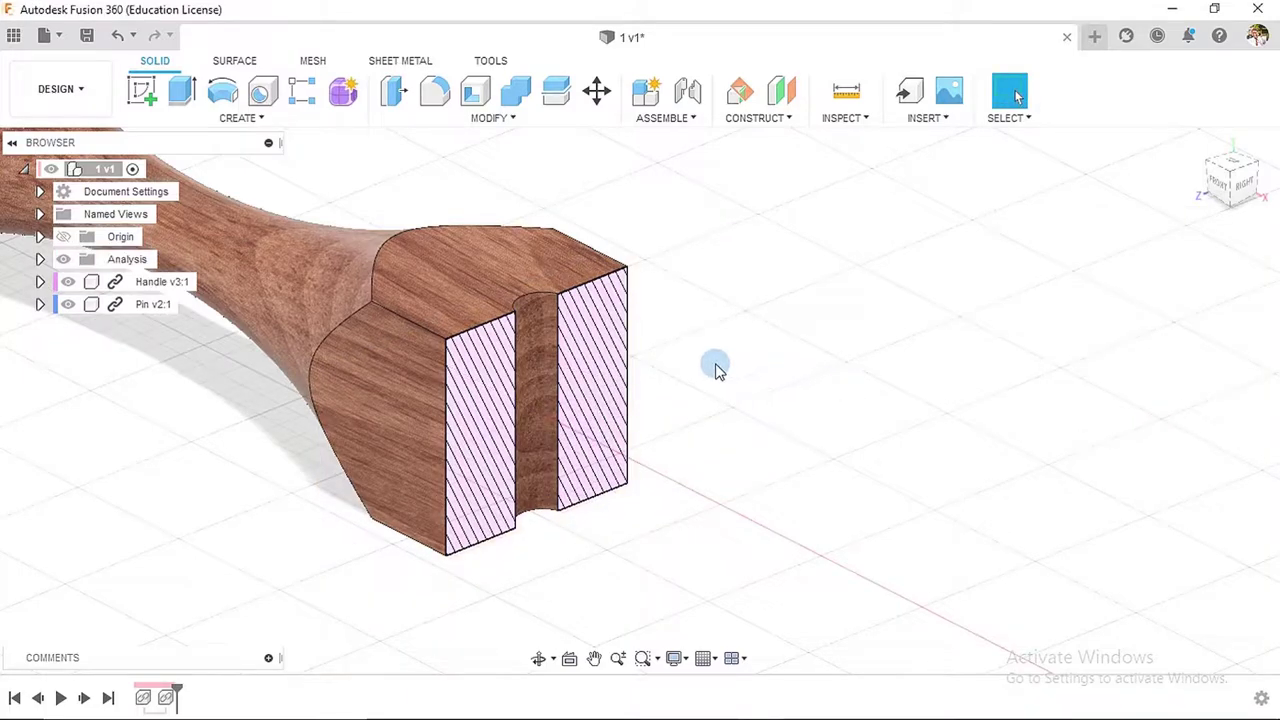
{"action": "scroll", "coordinate": [715, 368], "scroll_direction": "down", "scroll_amount": 2}
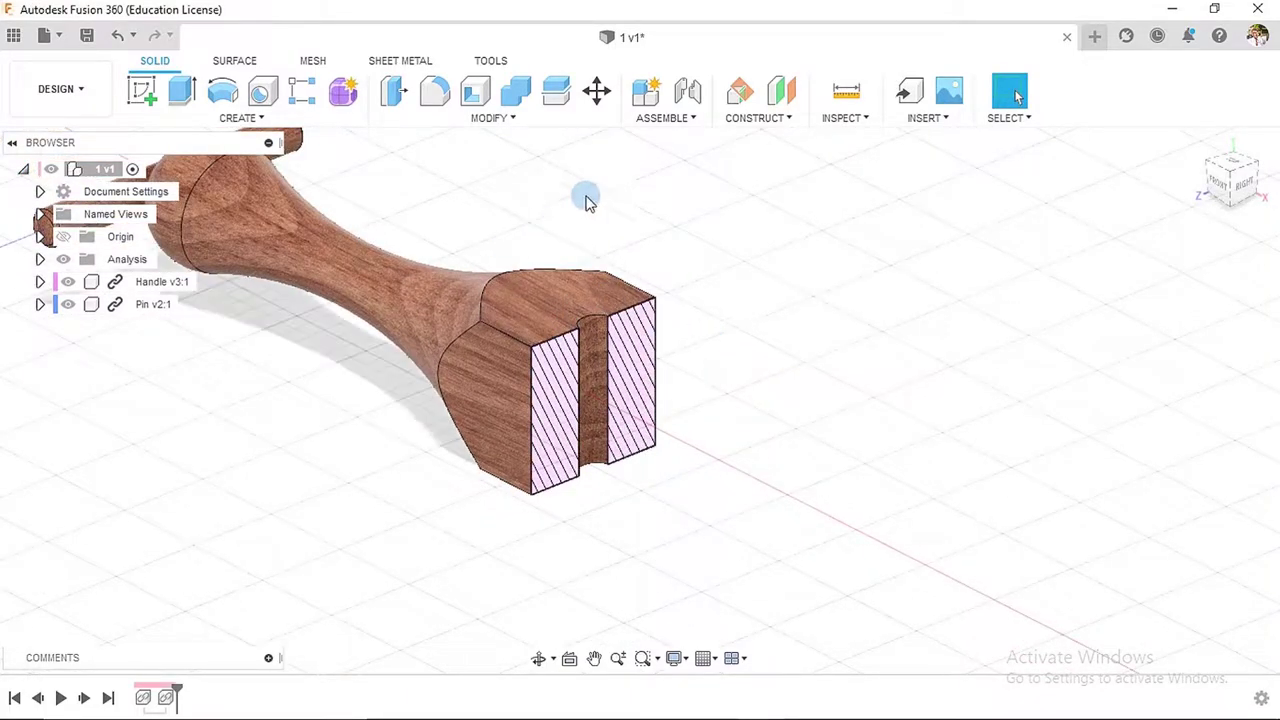
- Start a joint with the pin as Component 1 and the handle's hole as Component 2
{"action": "left_click", "coordinate": [690, 91]}
{"action": "scroll", "coordinate": [593, 247], "scroll_direction": "down", "scroll_amount": 2}
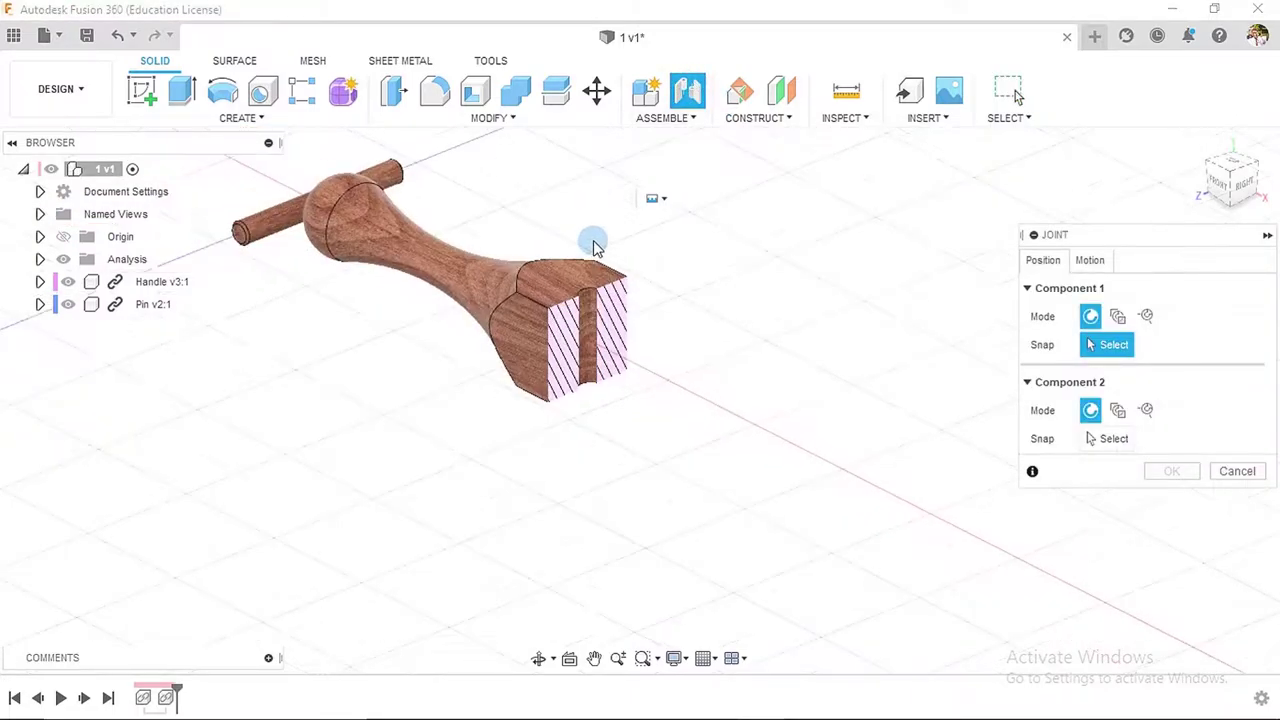
{"action": "middle_click_drag", "start_coordinate": [552, 229], "coordinate": [620, 275], "text": "shift"}
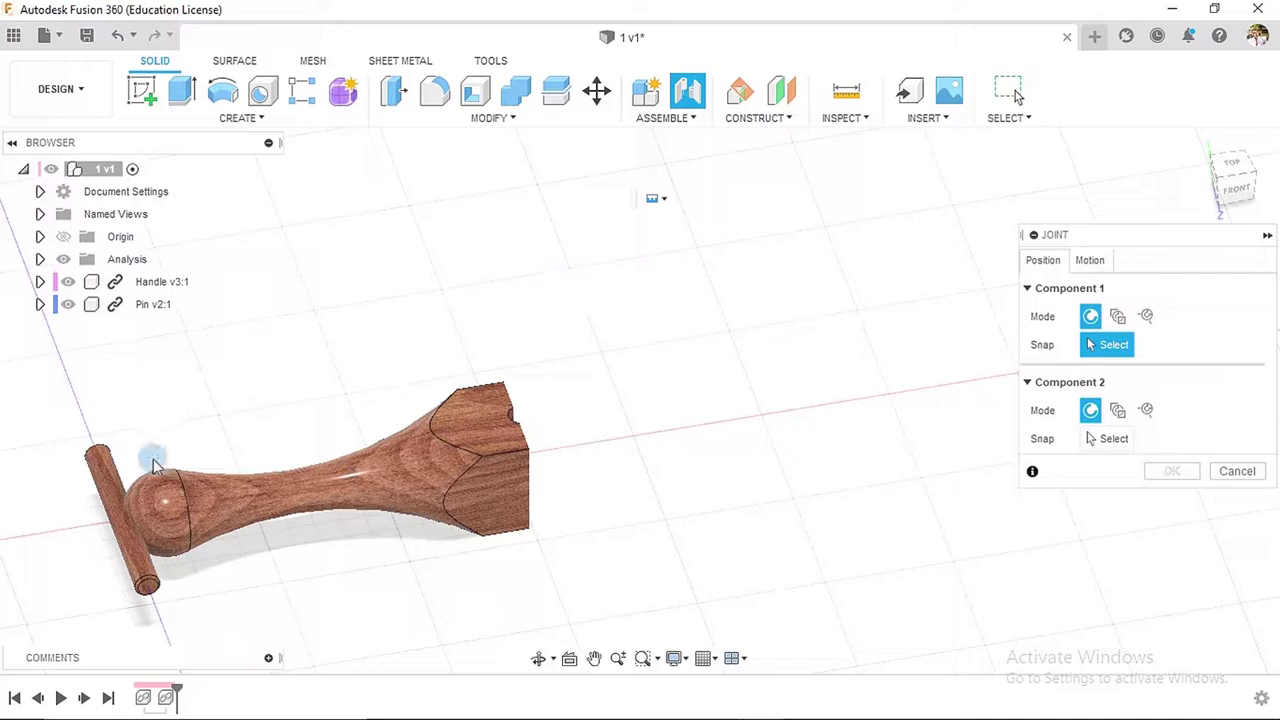
{"action": "scroll", "coordinate": [121, 530], "scroll_direction": "up", "scroll_amount": 3}
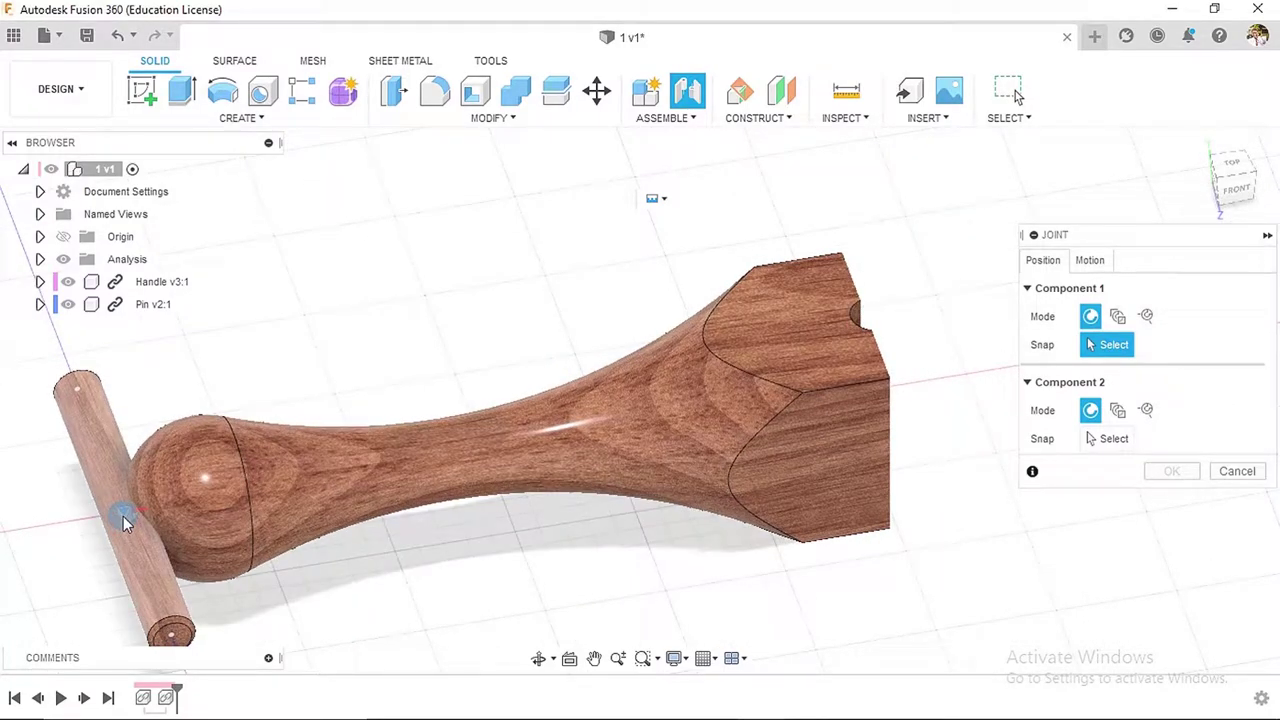
{"action": "left_click", "coordinate": [123, 522]}
{"action": "scroll", "coordinate": [357, 414], "scroll_direction": "down", "scroll_amount": 5}
{"action": "mouse_move", "coordinate": [357, 414]}
{"action": "middle_mouse_down", "text": "shift"}
{"action": "mouse_move", "coordinate": [457, 371]}
{"action": "mouse_move", "coordinate": [710, 400]}
{"action": "mouse_move", "coordinate": [643, 411]}
{"action": "mouse_move", "coordinate": [631, 400]}
{"action": "mouse_move", "coordinate": [603, 290]}
{"action": "middle_mouse_up", "text": "shift"}
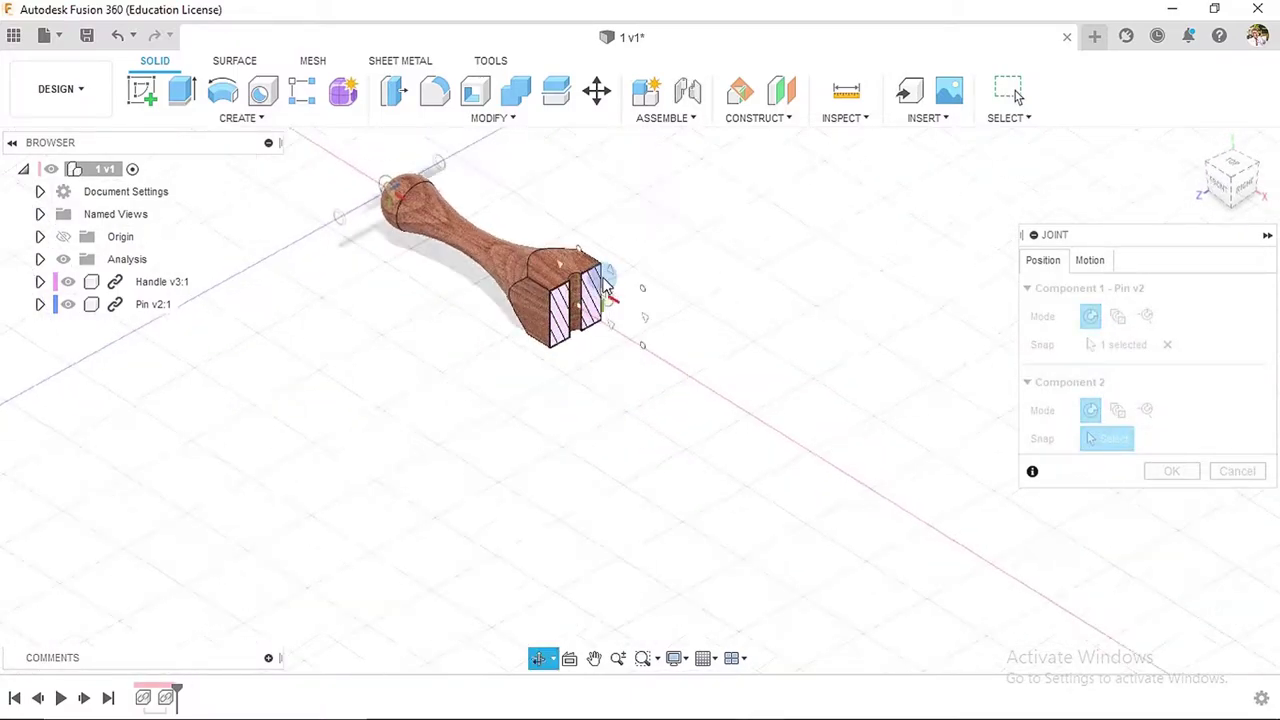
{"action": "scroll", "coordinate": [605, 280], "scroll_direction": "up", "scroll_amount": 3}
{"action": "scroll", "coordinate": [605, 280], "scroll_direction": "up", "scroll_amount": 2}
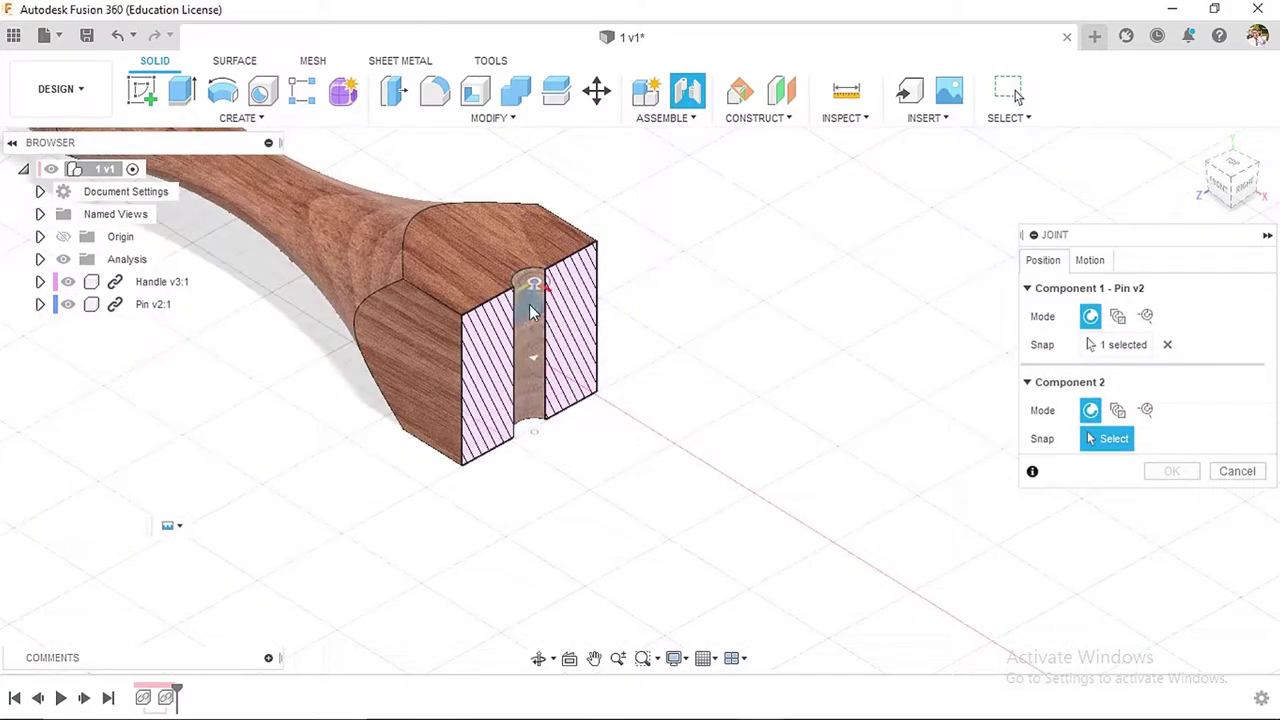
{"action": "left_click", "coordinate": [530, 362]}
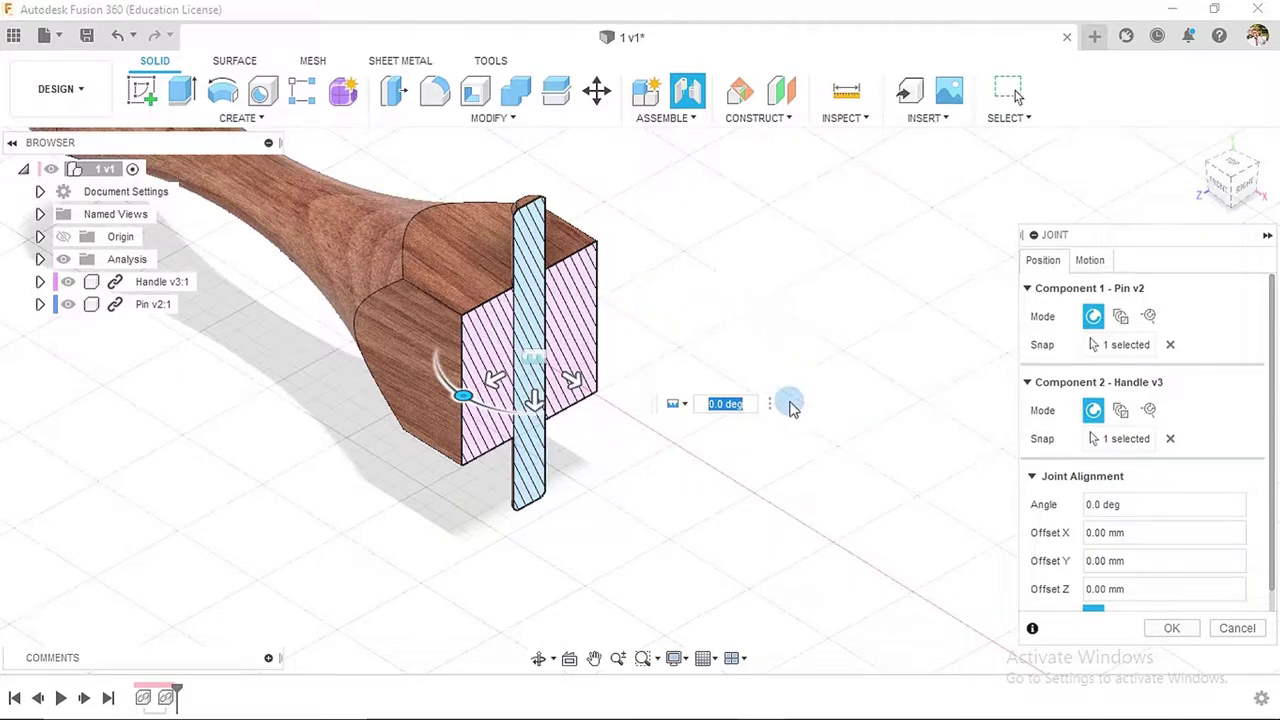
- Set the pin-to-handle joint type to Cylindrical and confirm it
{"action": "left_click", "coordinate": [675, 408]}
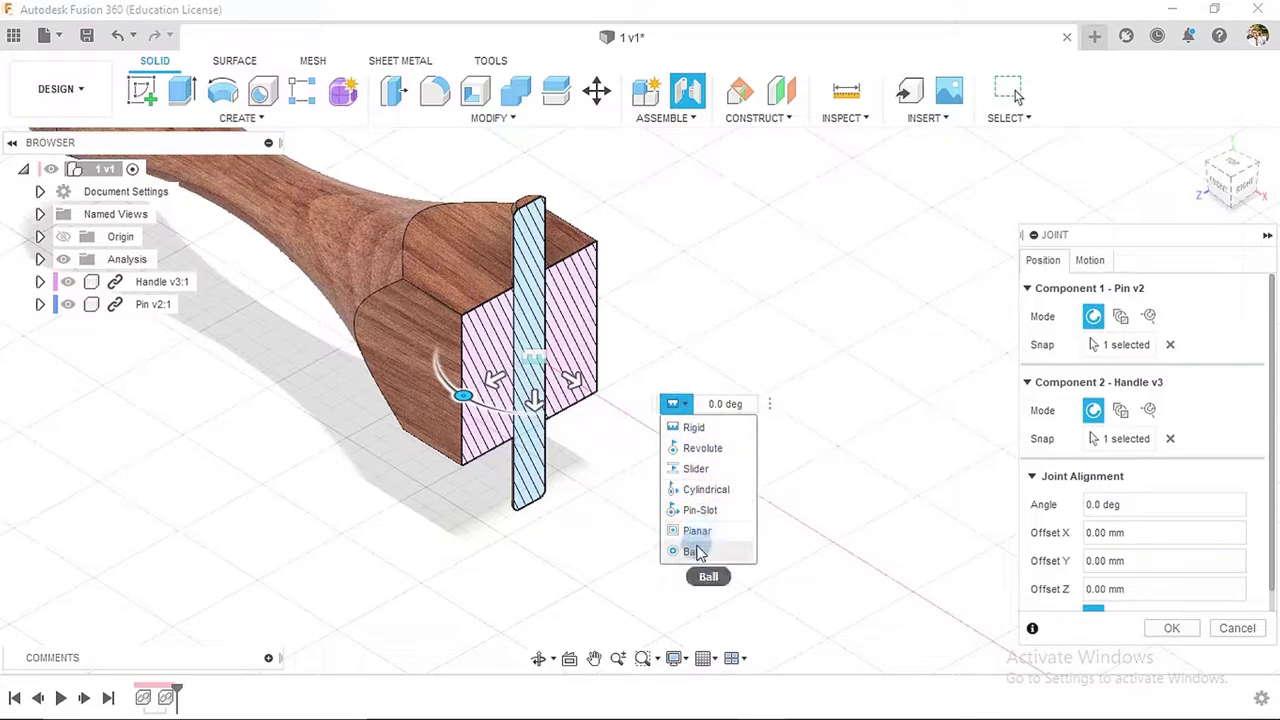
{"action": "left_click", "coordinate": [697, 490]}
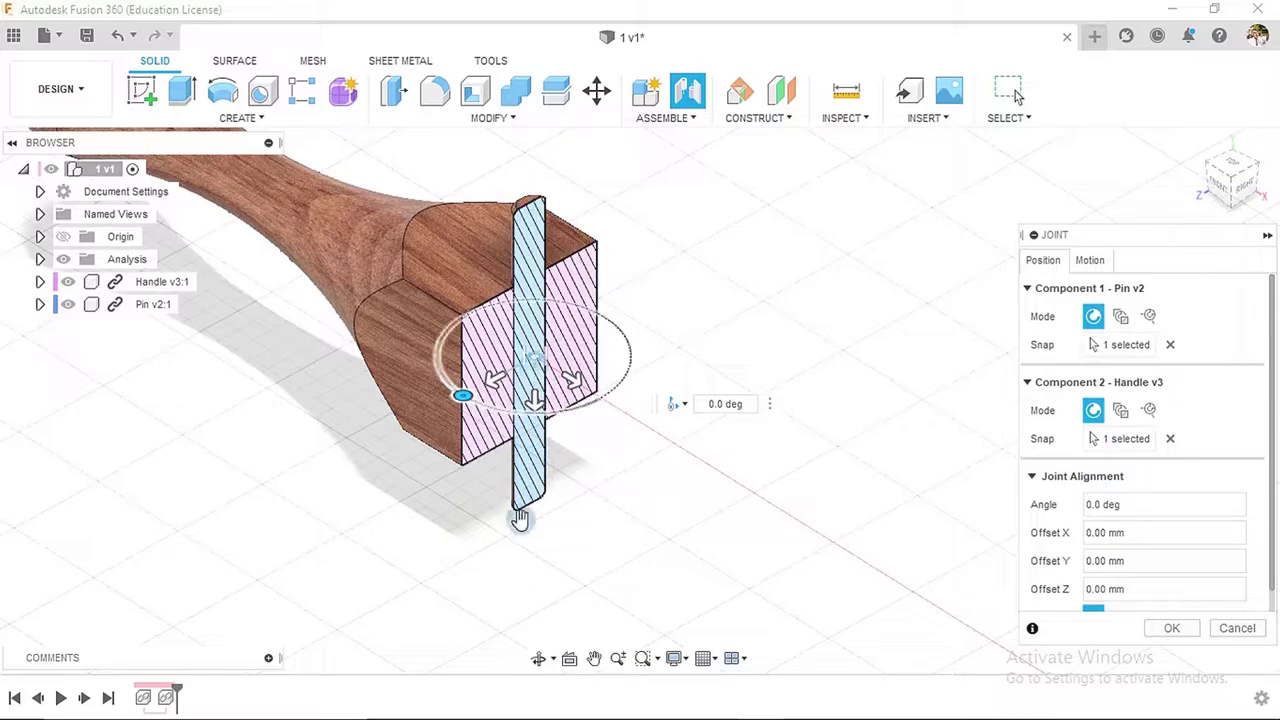
{"action": "left_click", "coordinate": [1172, 630]}
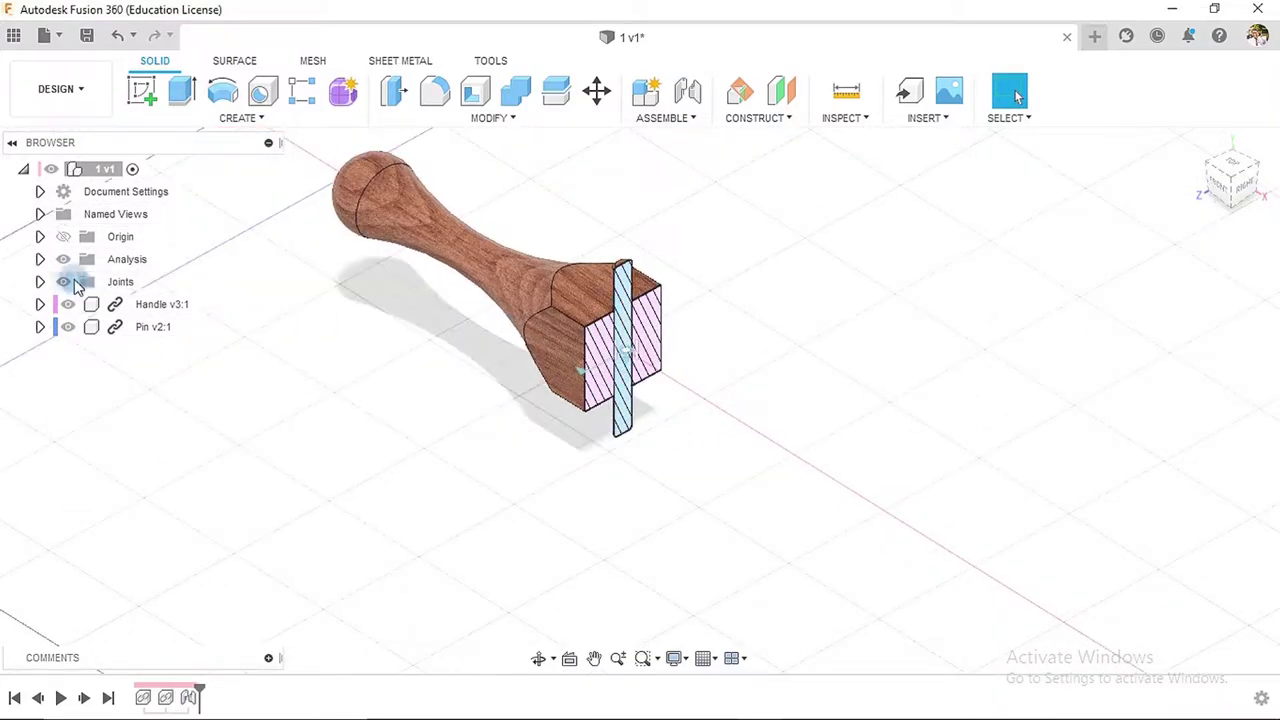
- Hide the Section1 analysis cut so the whole handle is visible
{"action": "left_click", "coordinate": [40, 259]}
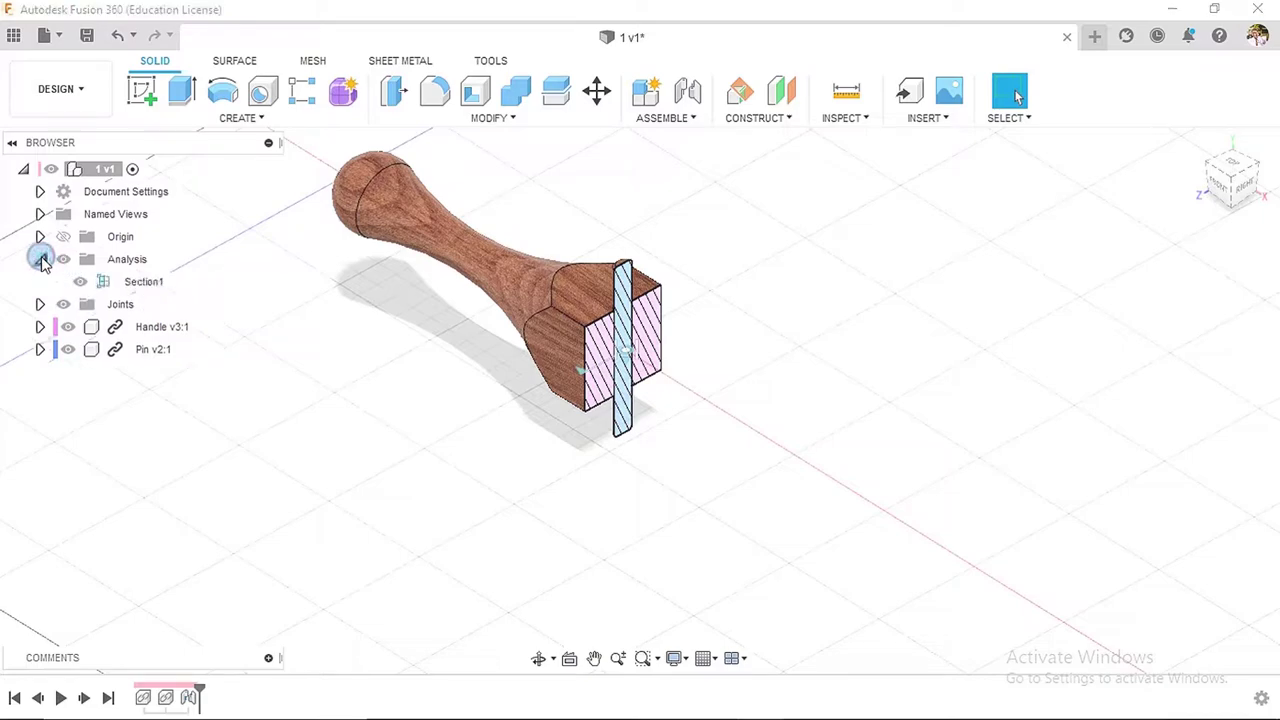
{"action": "left_click", "coordinate": [83, 285]}
{"action": "left_click", "coordinate": [82, 284]}
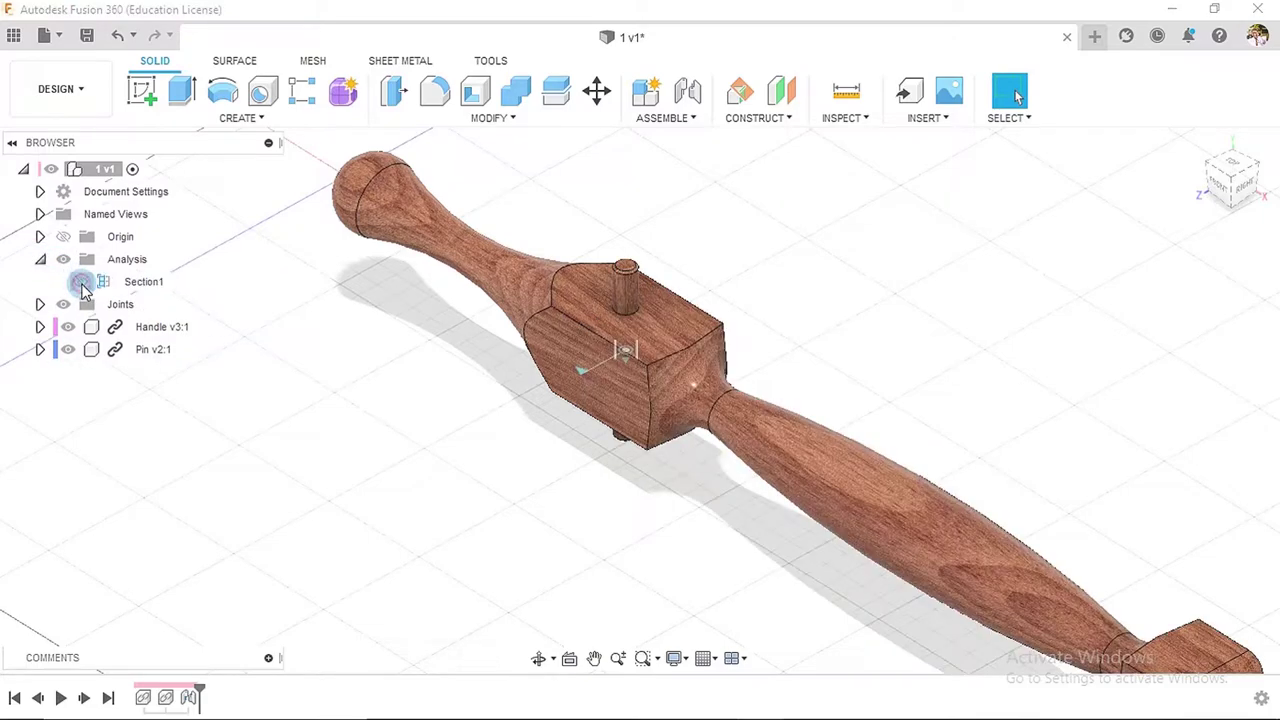
{"action": "left_click", "coordinate": [40, 259]}
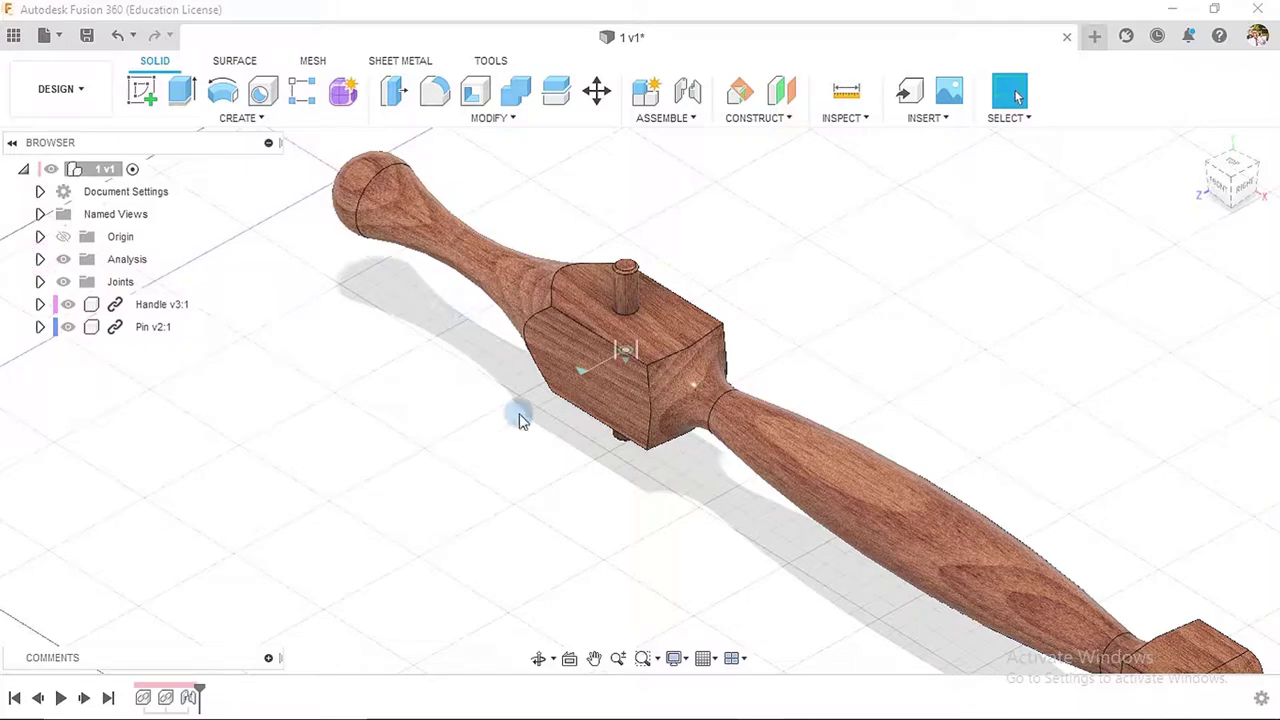
{"action": "scroll", "coordinate": [535, 430], "scroll_direction": "down", "scroll_amount": 3}
{"action": "middle_click_drag", "start_coordinate": [766, 357], "coordinate": [675, 345], "text": "shift"}
{"action": "scroll", "coordinate": [675, 345], "scroll_direction": "up", "scroll_amount": 1}
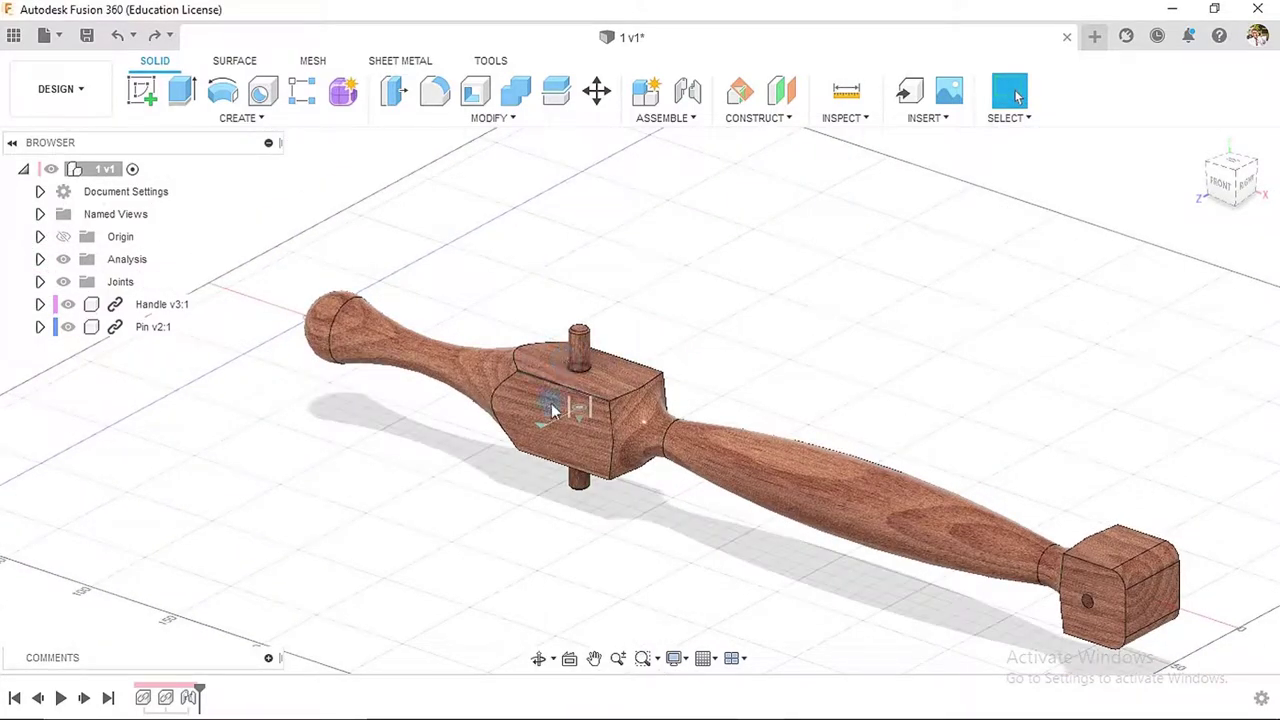
- Create a rigid group of Pin and Handle, accepting the Cyl1 joint warning
{"action": "left_click", "coordinate": [693, 118]}
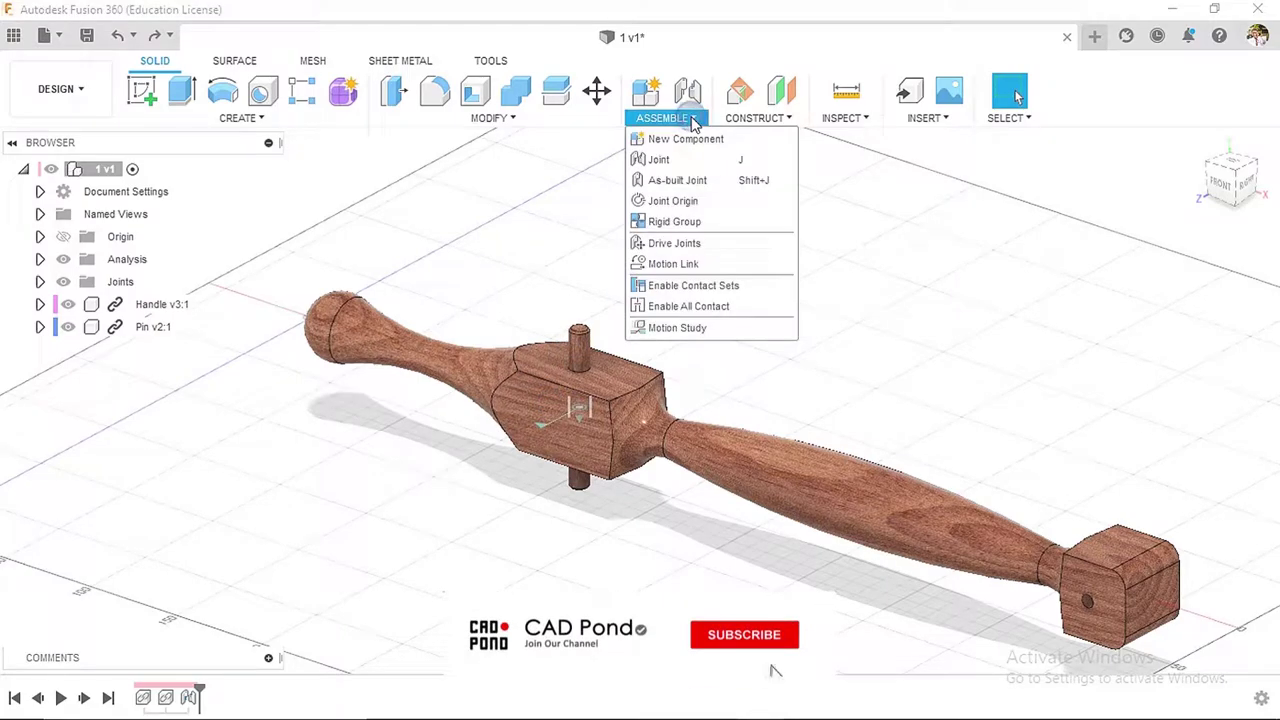
{"action": "left_click", "coordinate": [674, 224]}
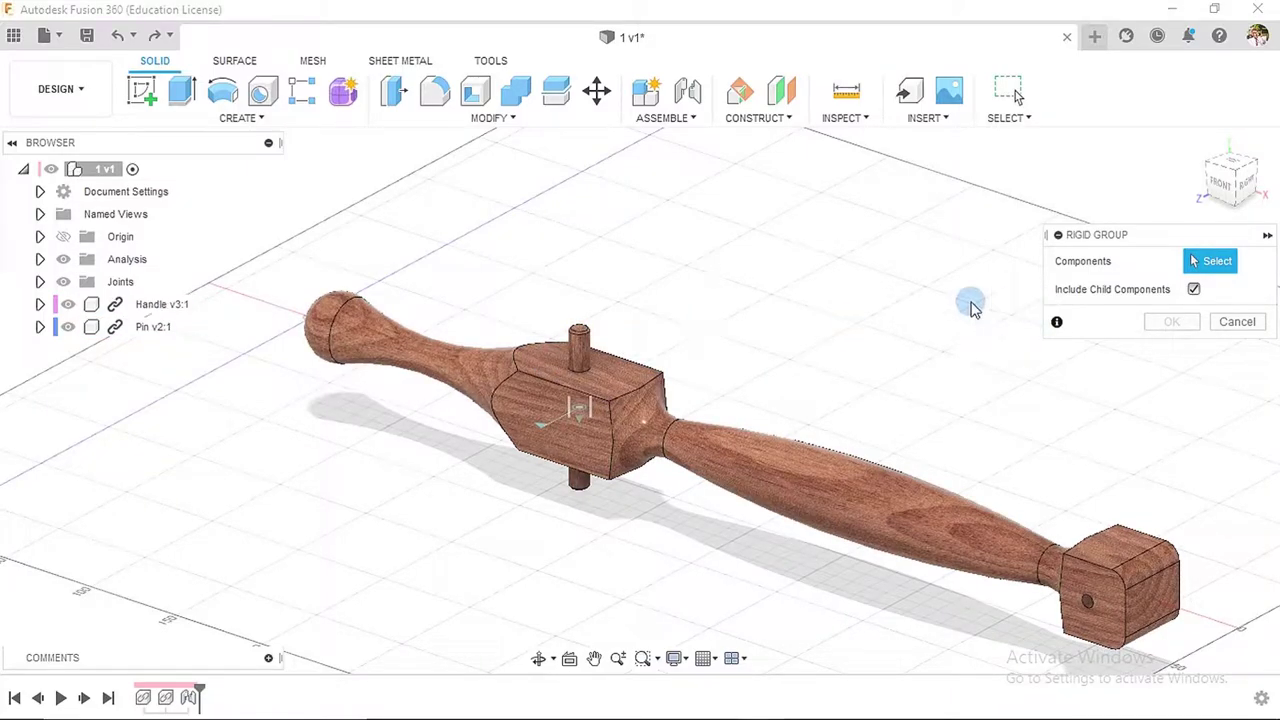
{"action": "left_click", "coordinate": [580, 345]}
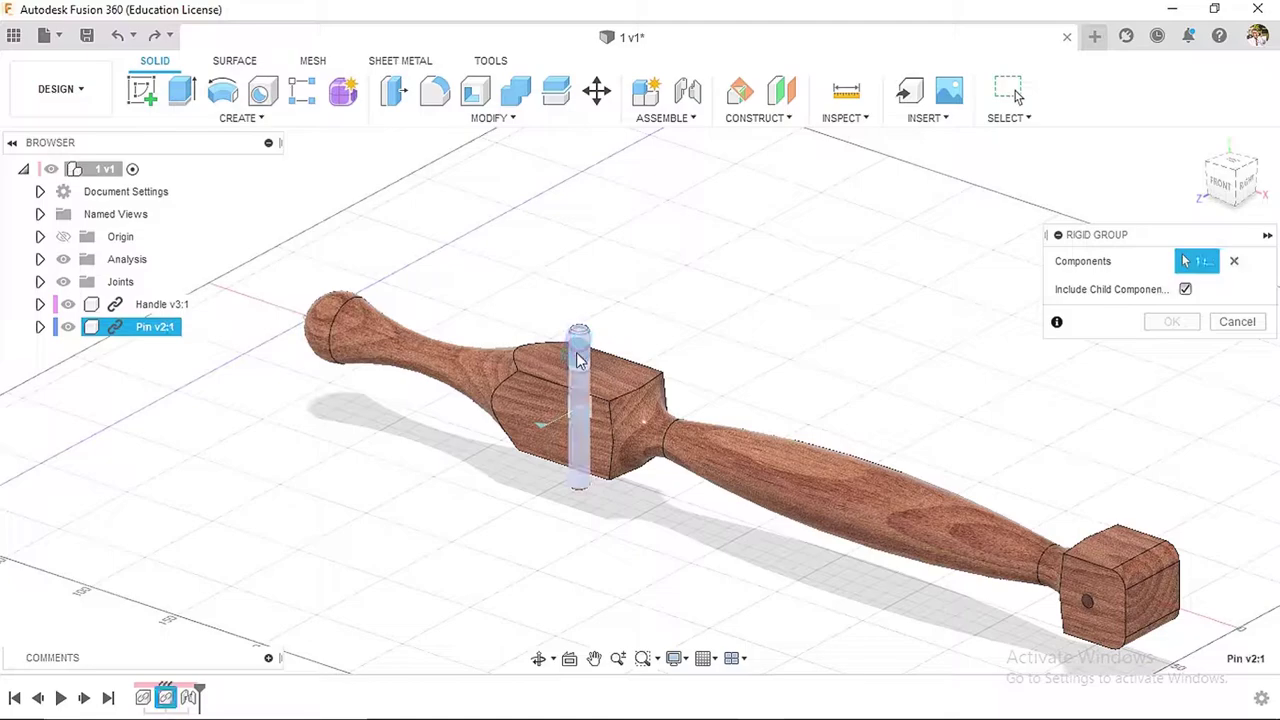
{"action": "left_click", "coordinate": [520, 368]}
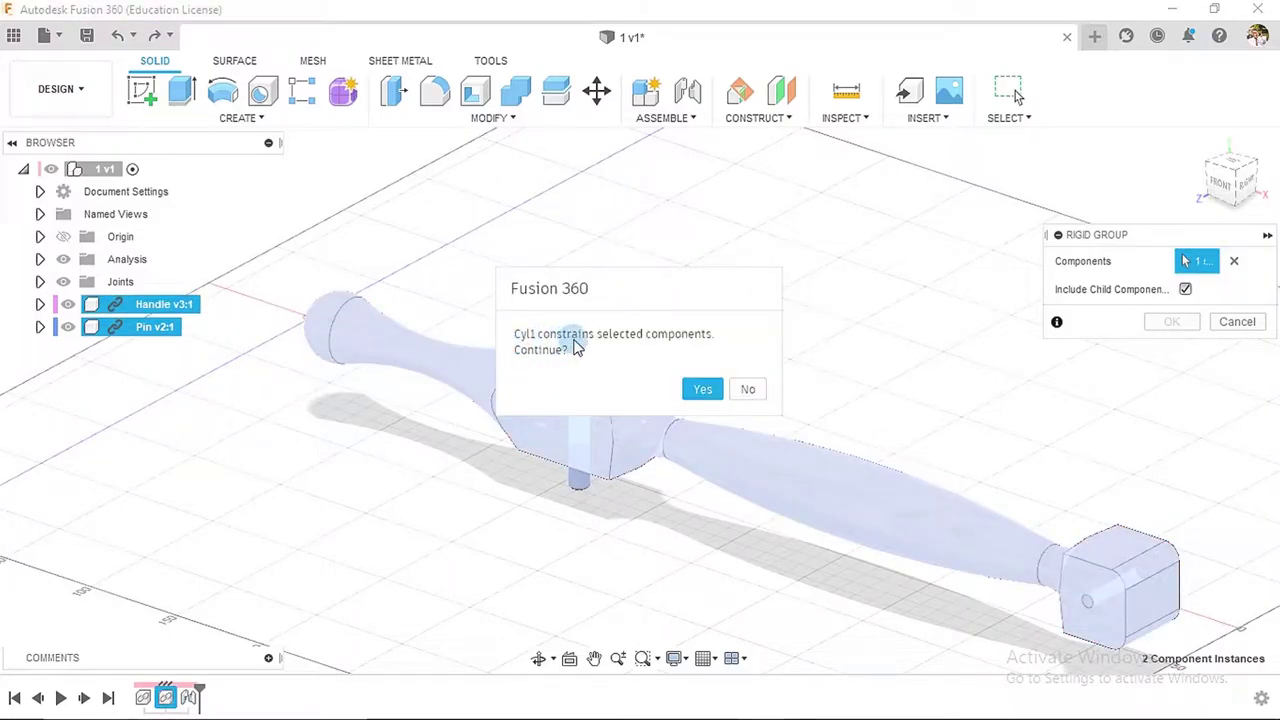
{"action": "left_click", "coordinate": [700, 389]}
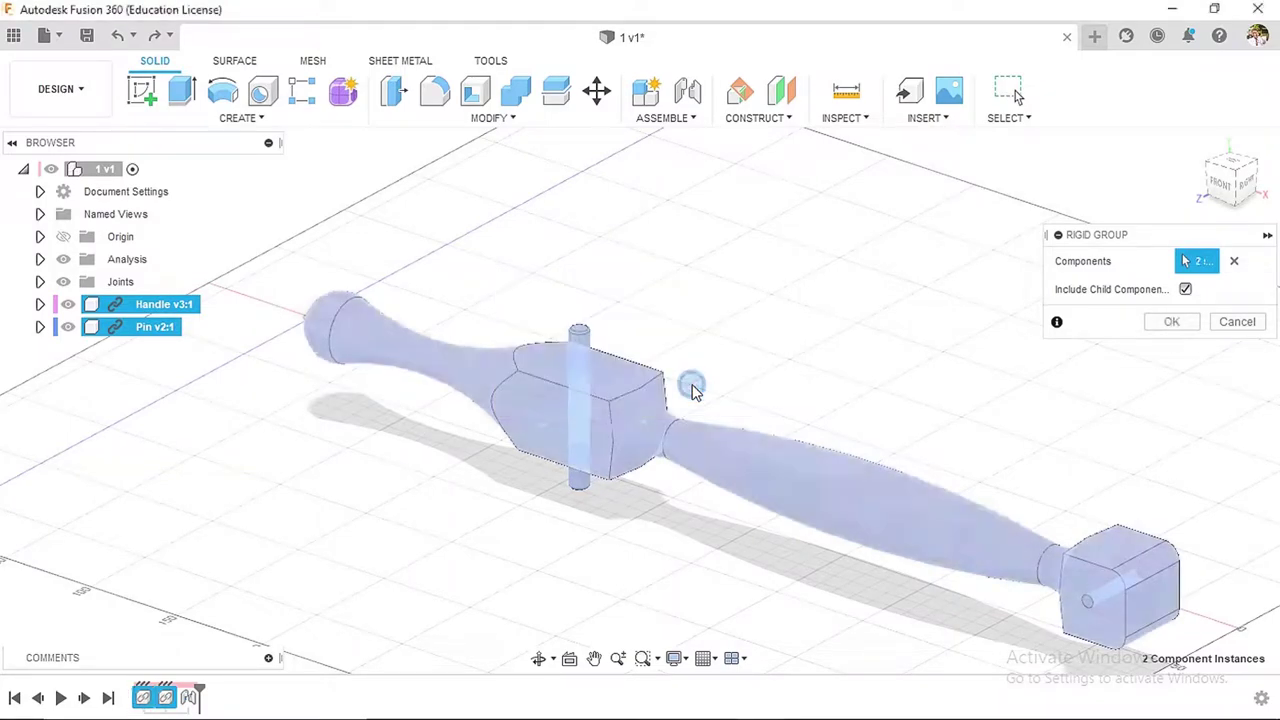
{"action": "left_click", "coordinate": [1171, 324]}
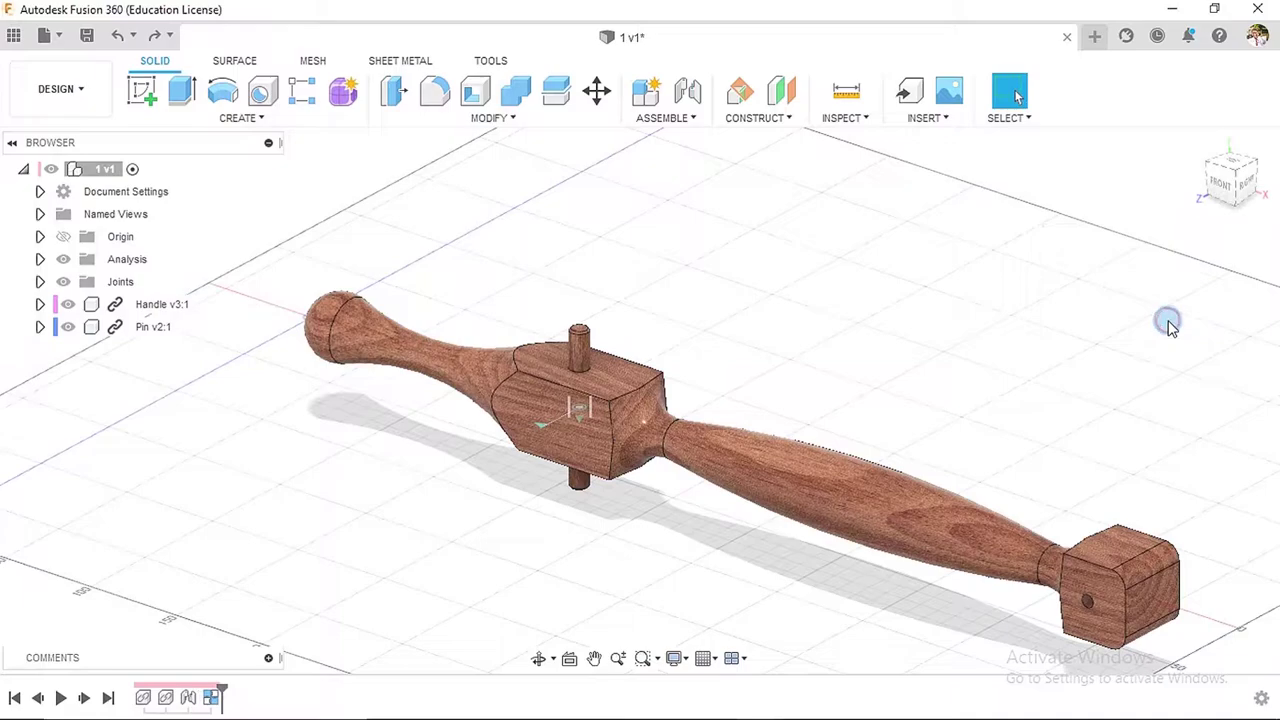
{"action": "scroll", "coordinate": [1029, 340], "scroll_direction": "down", "scroll_amount": 3}
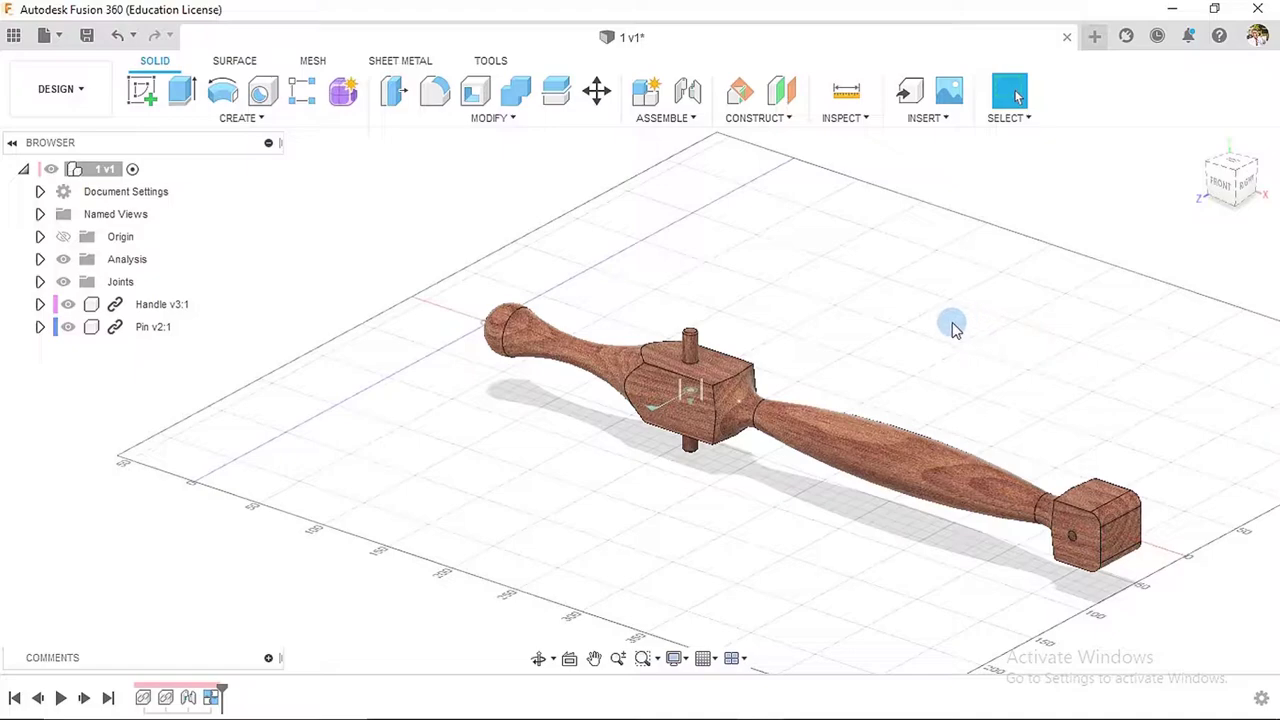
- Save the handle-and-pin design from the Quick Access Toolbar
{"action": "left_click", "coordinate": [87, 35]}
{"action": "left_click", "coordinate": [657, 397]}
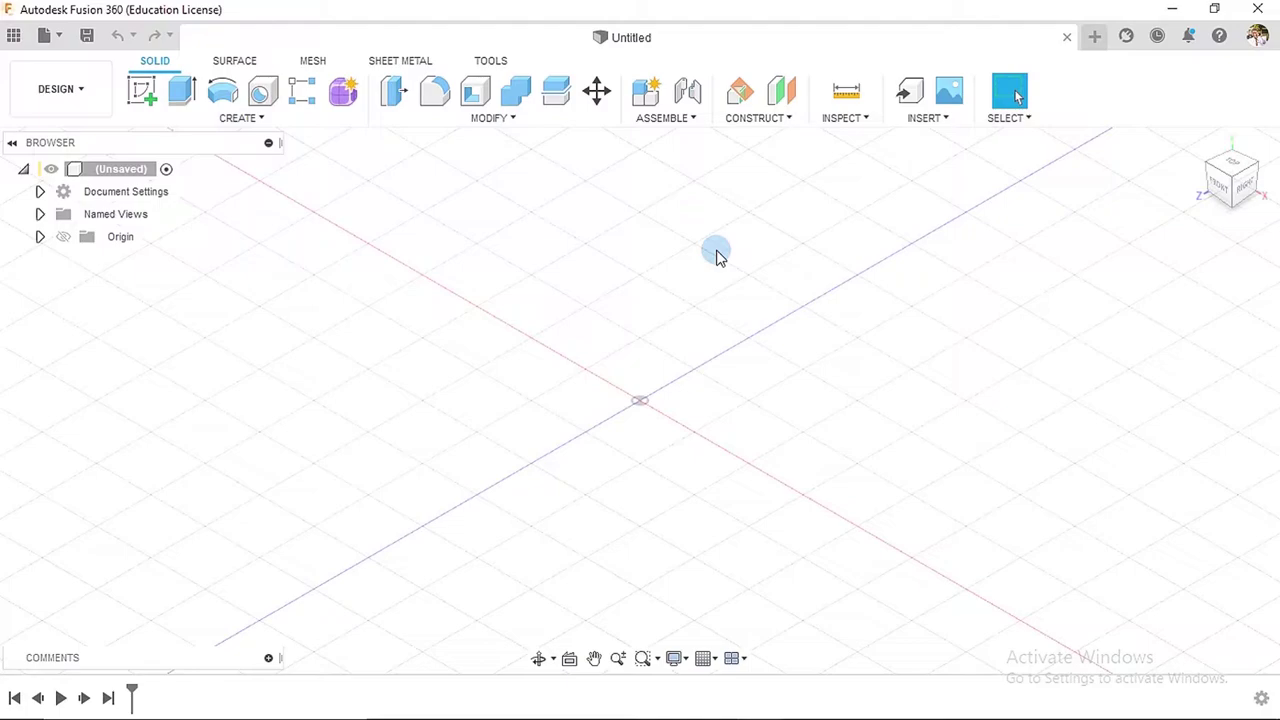
- Save the empty design as '2' in Ship Wheel › Assembly and show the Data Panel
{"action": "left_click", "coordinate": [86, 38]}
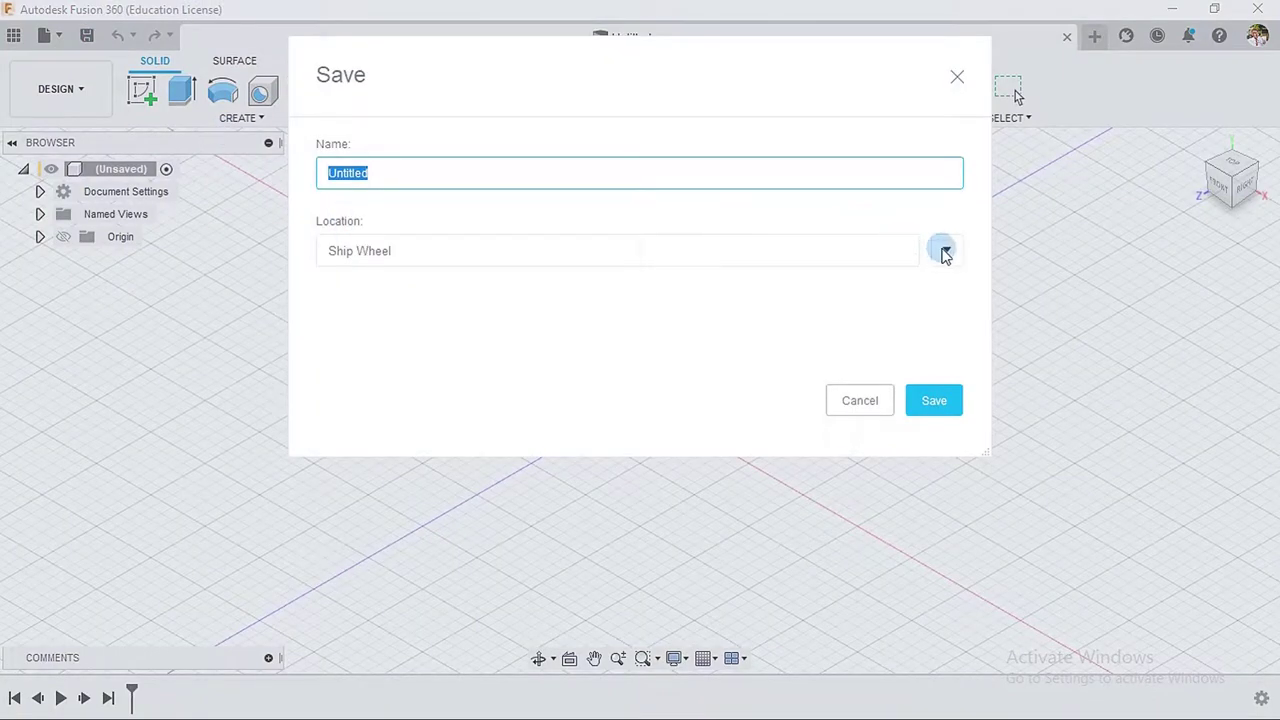
{"action": "left_click", "coordinate": [945, 251]}
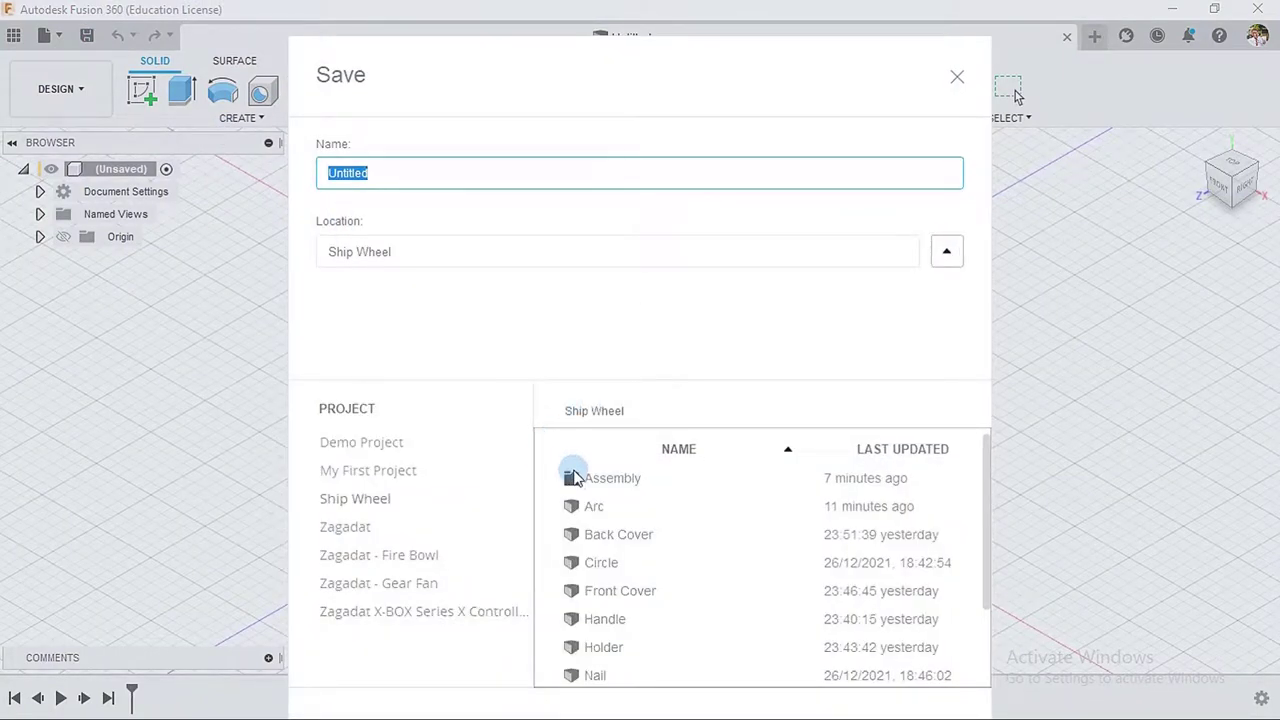
{"action": "double_click", "coordinate": [575, 478]}
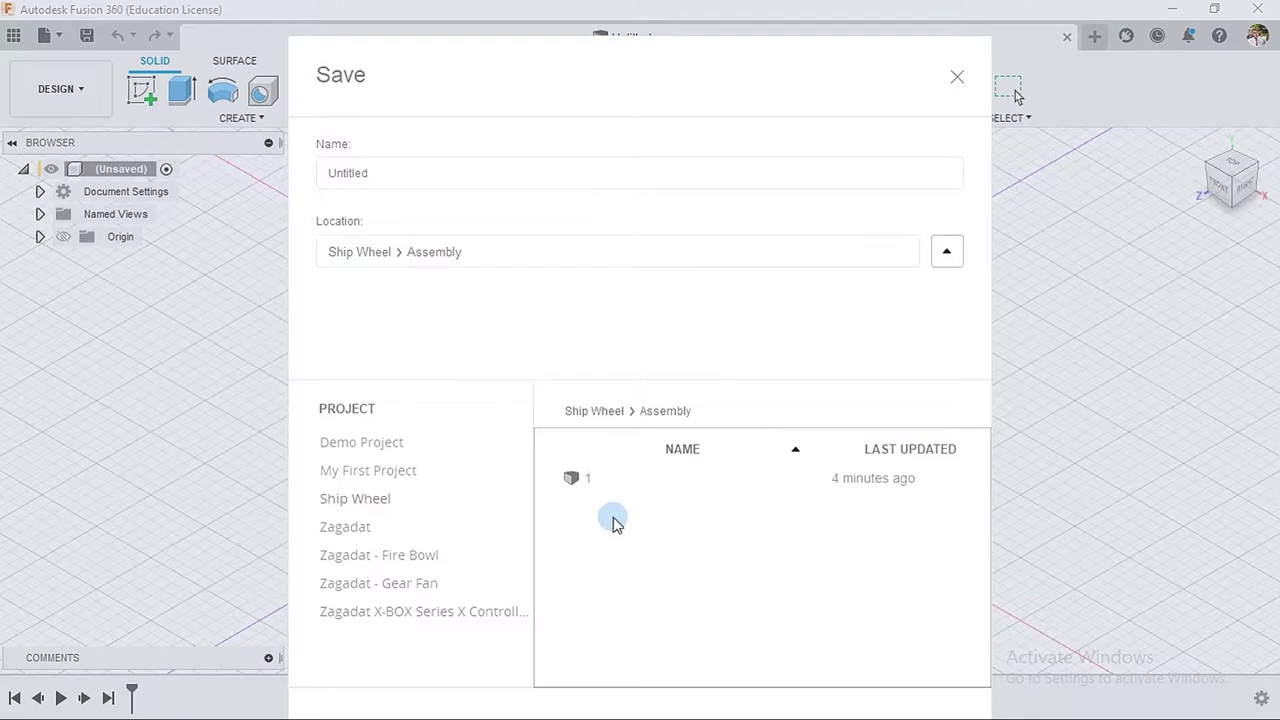
{"action": "left_click", "coordinate": [358, 172]}
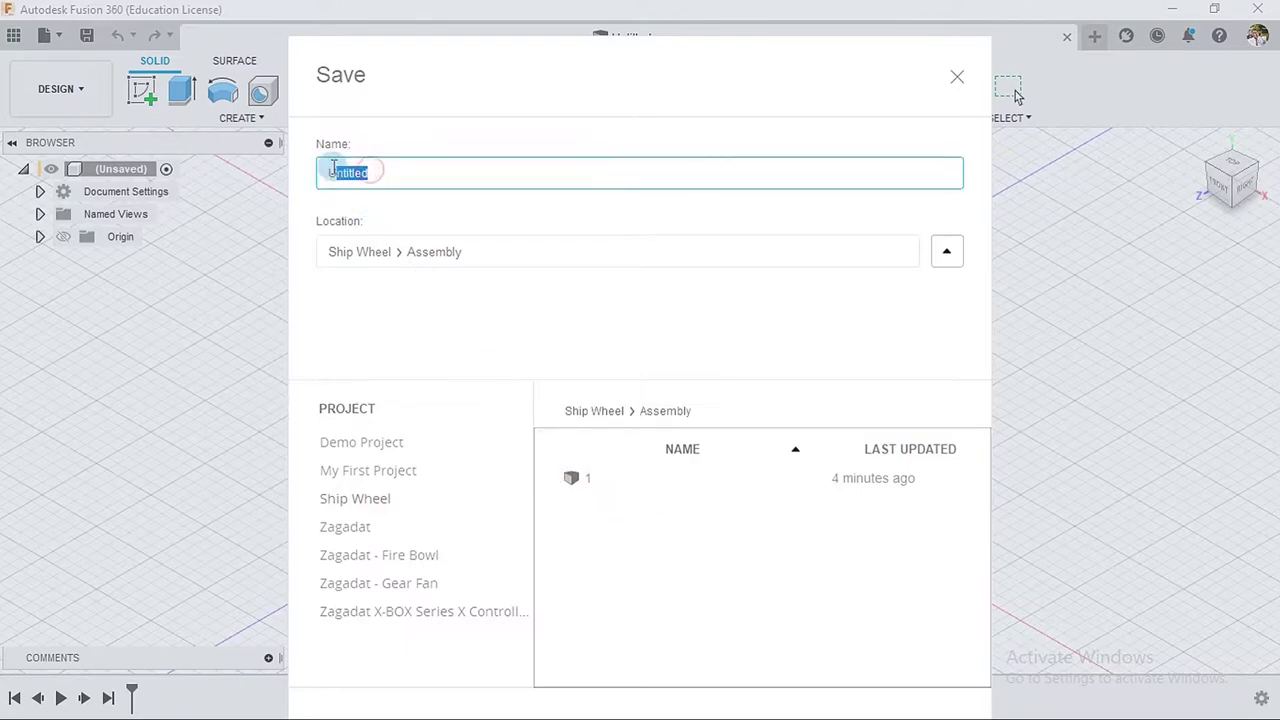
{"action": "type", "text": "2"}
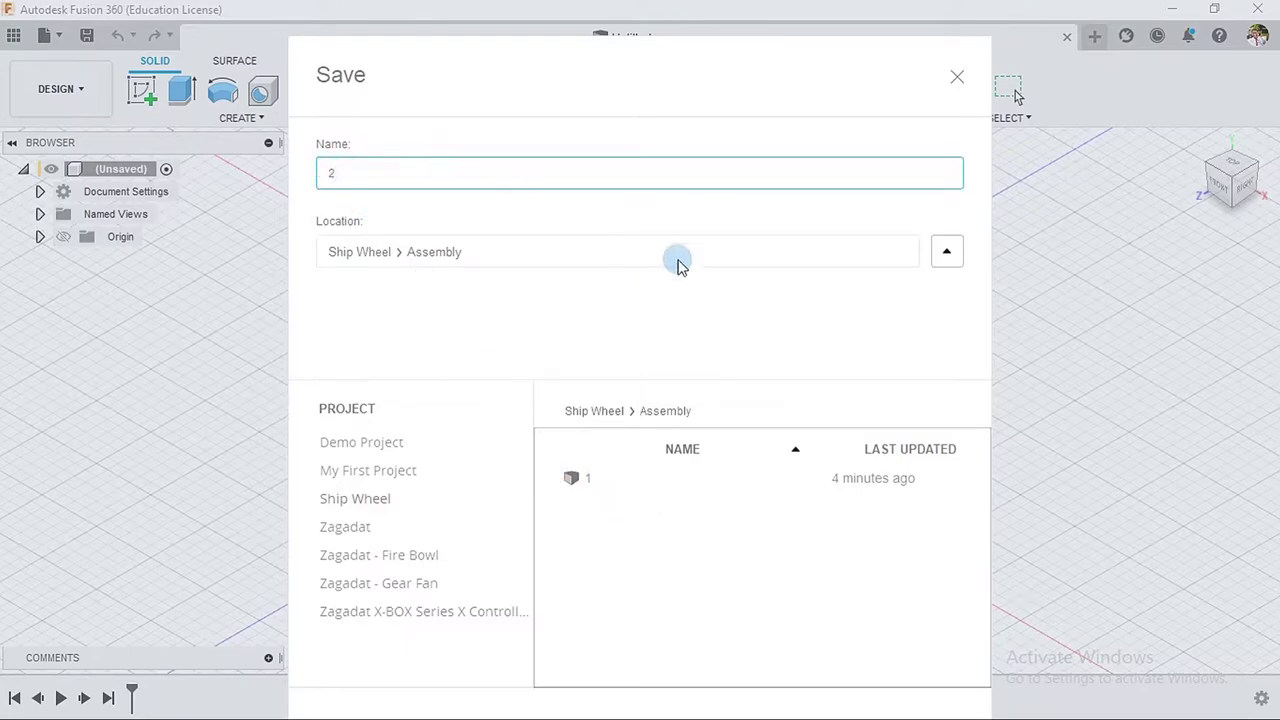
{"action": "left_click_drag", "start_coordinate": [728, 82], "coordinate": [727, 38]}
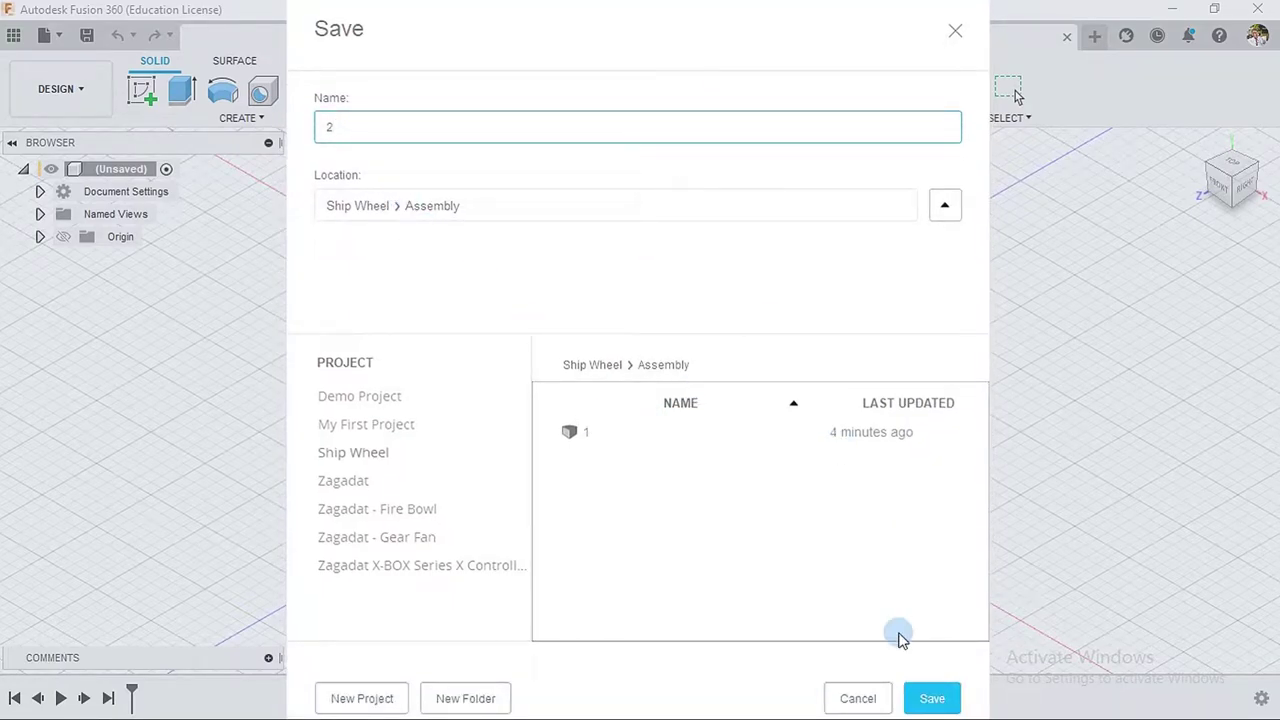
{"action": "left_click", "coordinate": [931, 698]}
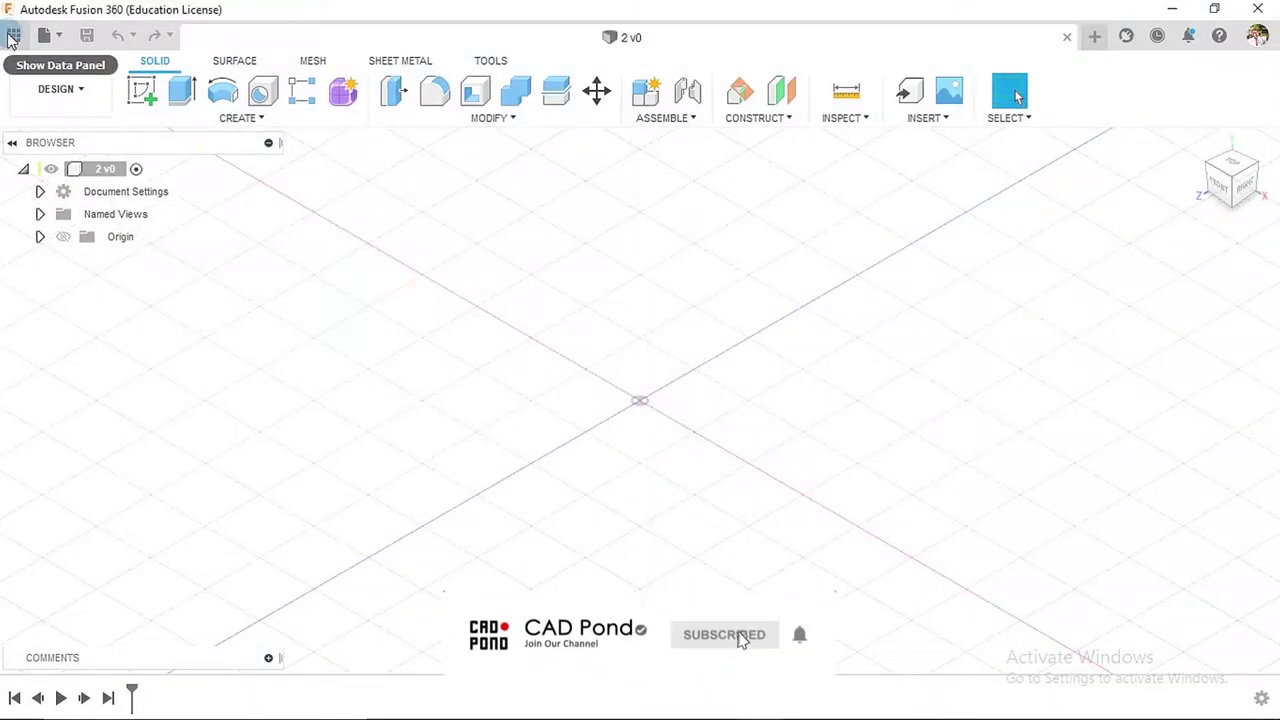
{"action": "left_click", "coordinate": [10, 36]}
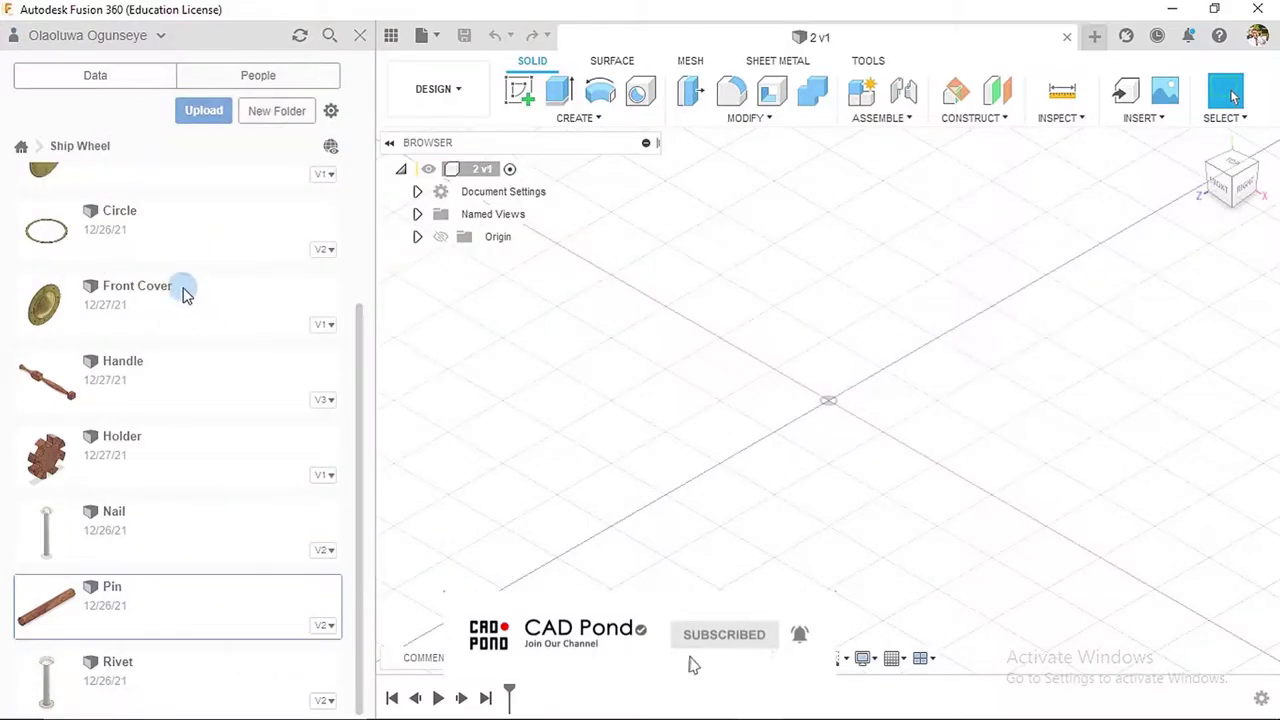
{"action": "scroll", "coordinate": [188, 289], "scroll_direction": "up", "scroll_amount": 3}
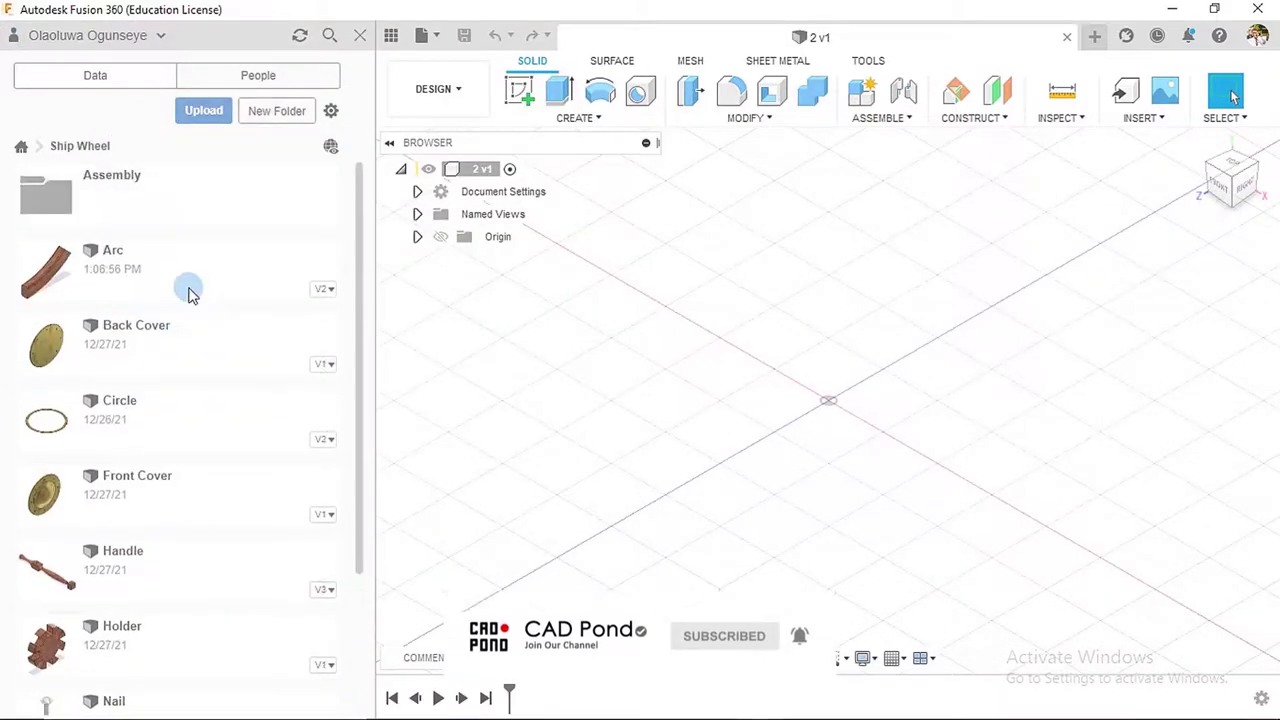
- Insert design 1 from the Assembly folder into the current design
{"action": "double_click", "coordinate": [122, 178]}
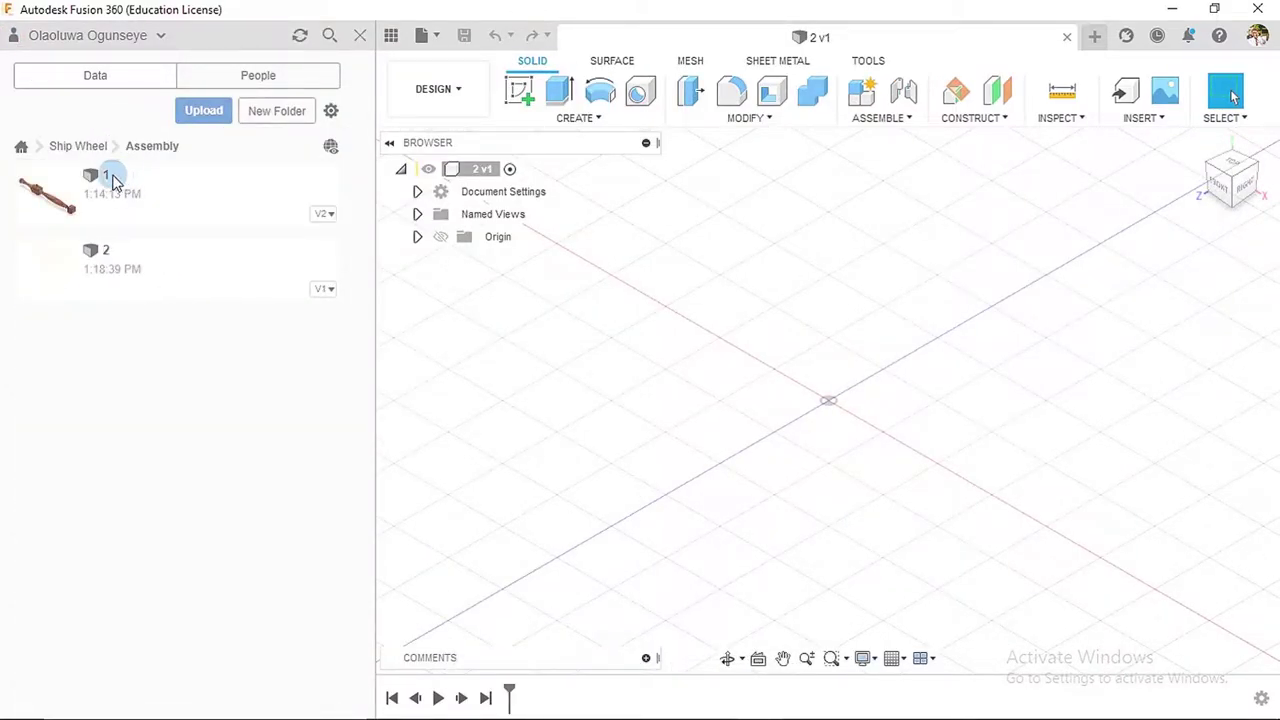
{"action": "right_click", "coordinate": [226, 186]}
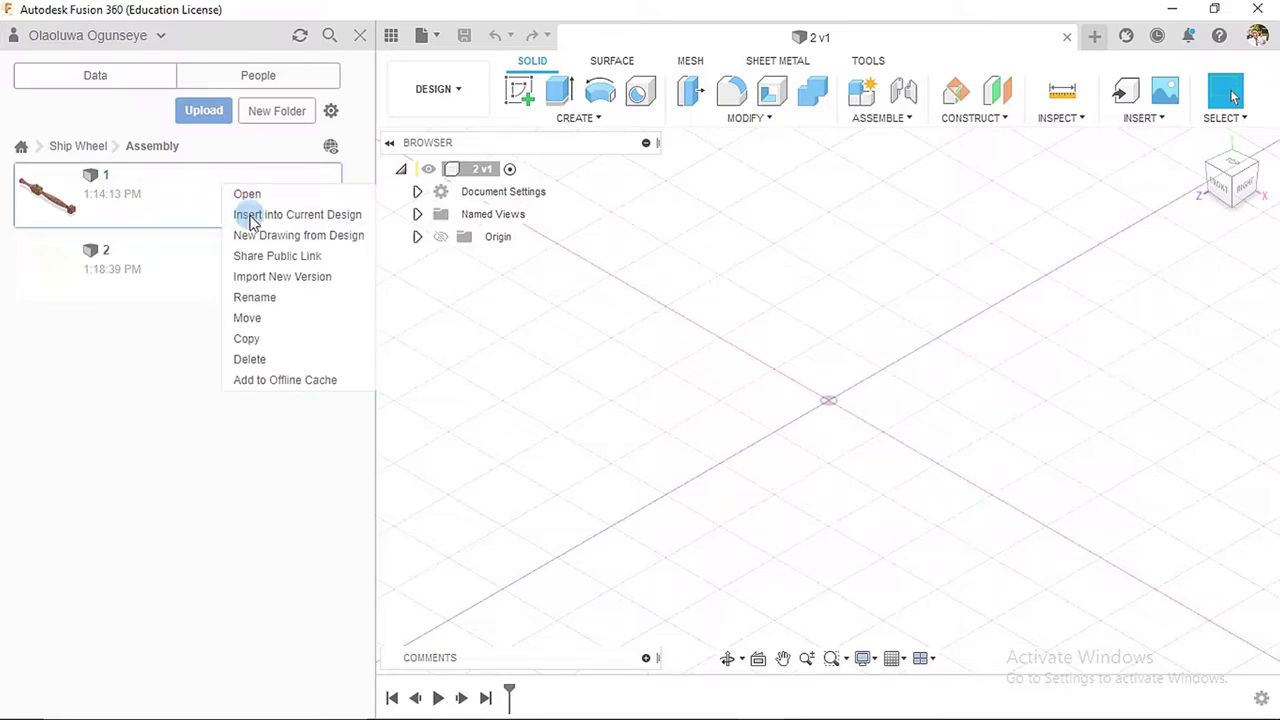
{"action": "left_click", "coordinate": [251, 216]}
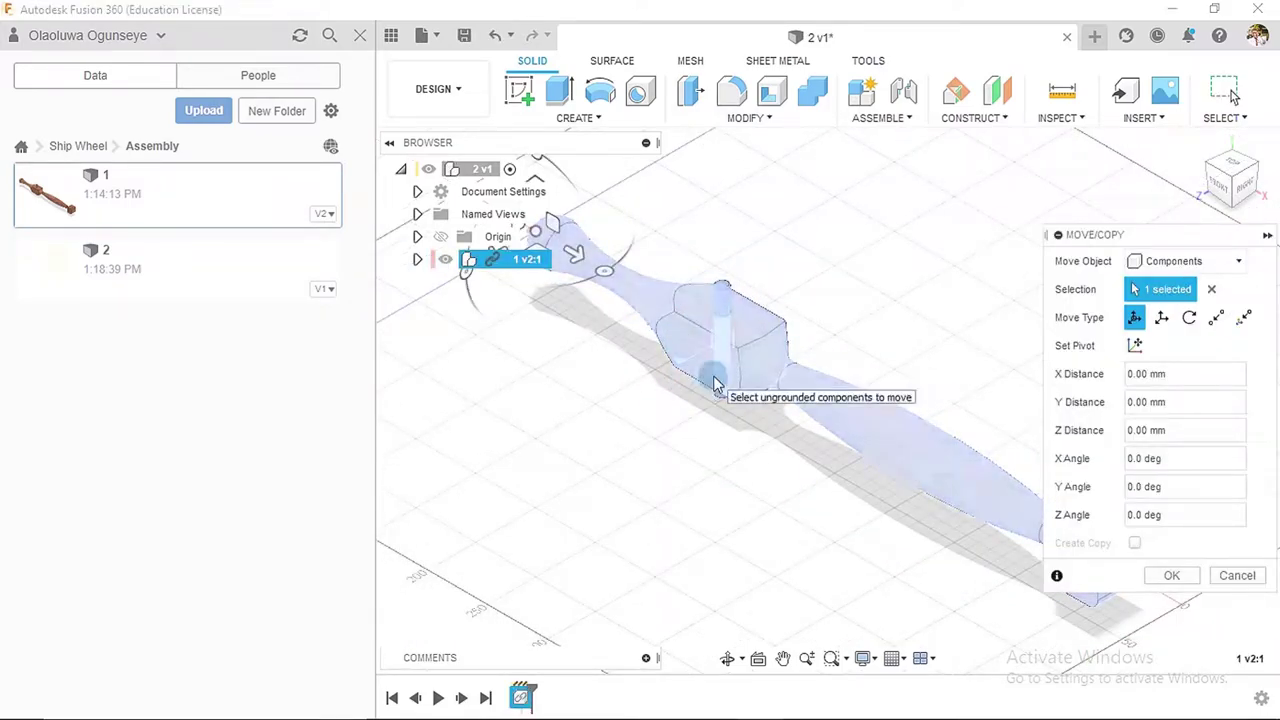
{"action": "left_click", "coordinate": [1160, 576]}
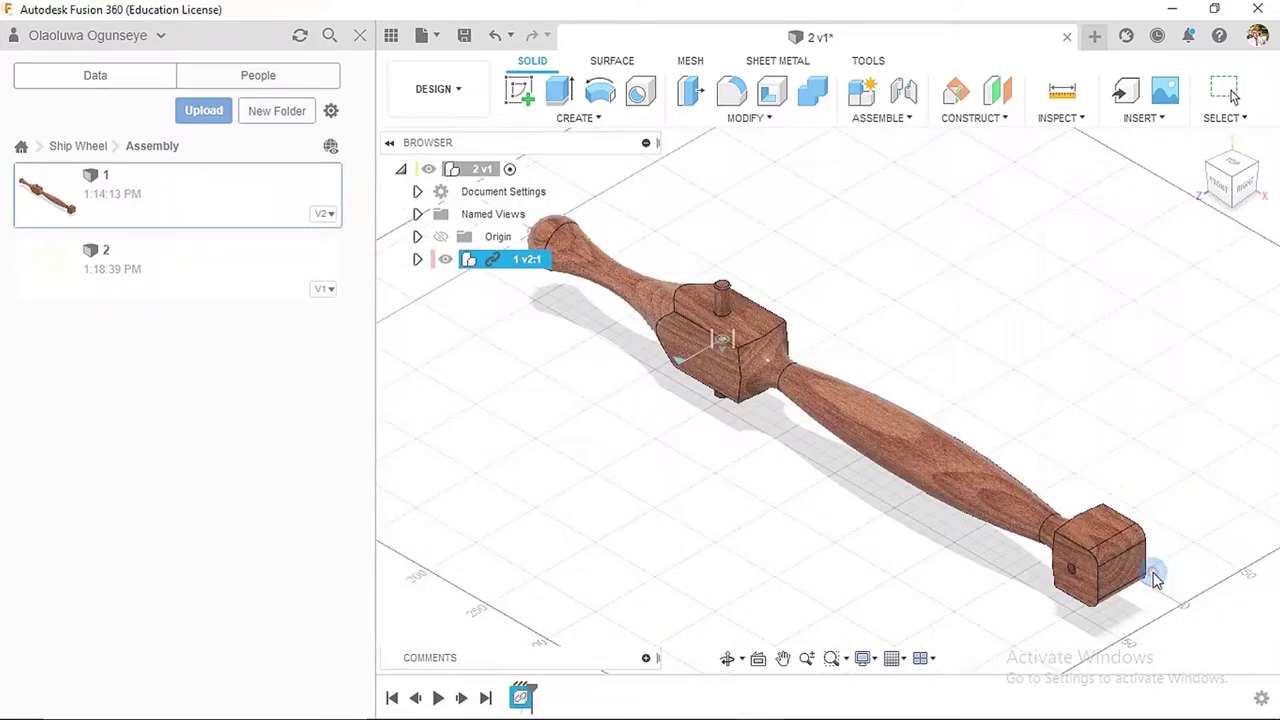
- Insert the Holder rotated 90° about Y, then close the Data Panel
{"action": "left_click", "coordinate": [68, 147]}
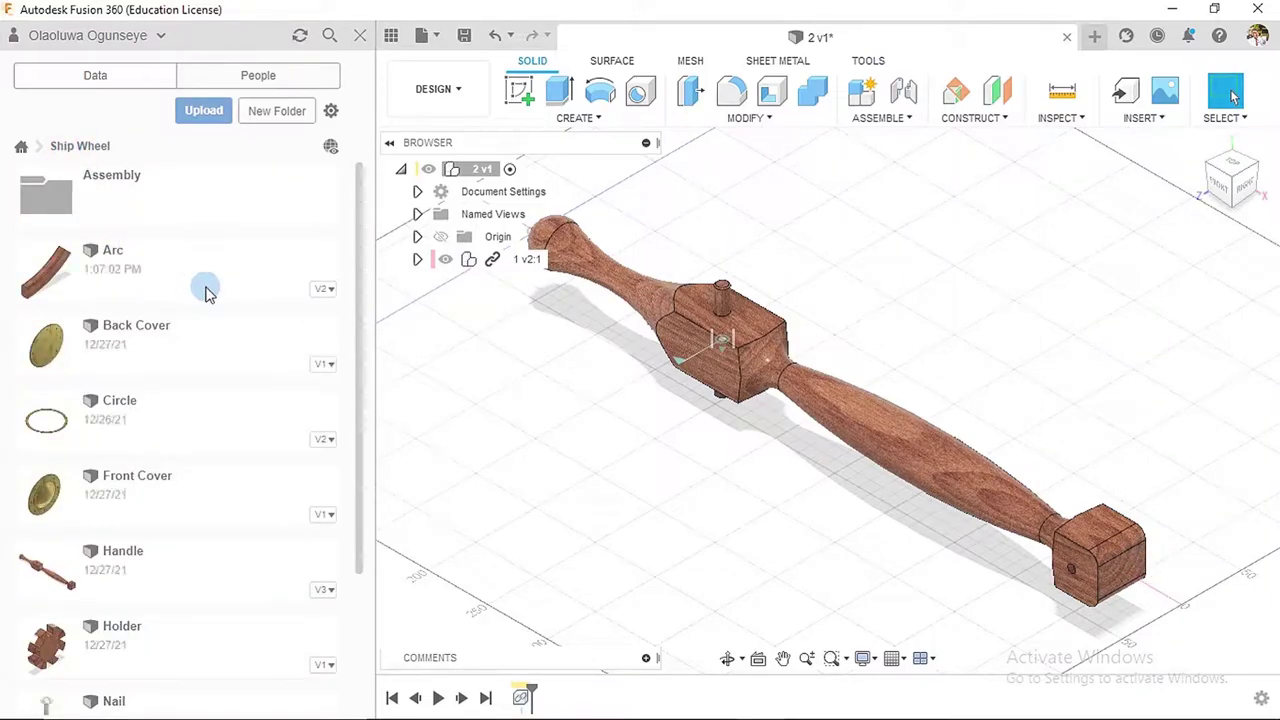
{"action": "scroll", "coordinate": [205, 291], "scroll_direction": "down", "scroll_amount": 1}
{"action": "scroll", "coordinate": [205, 291], "scroll_direction": "down", "scroll_amount": 3}
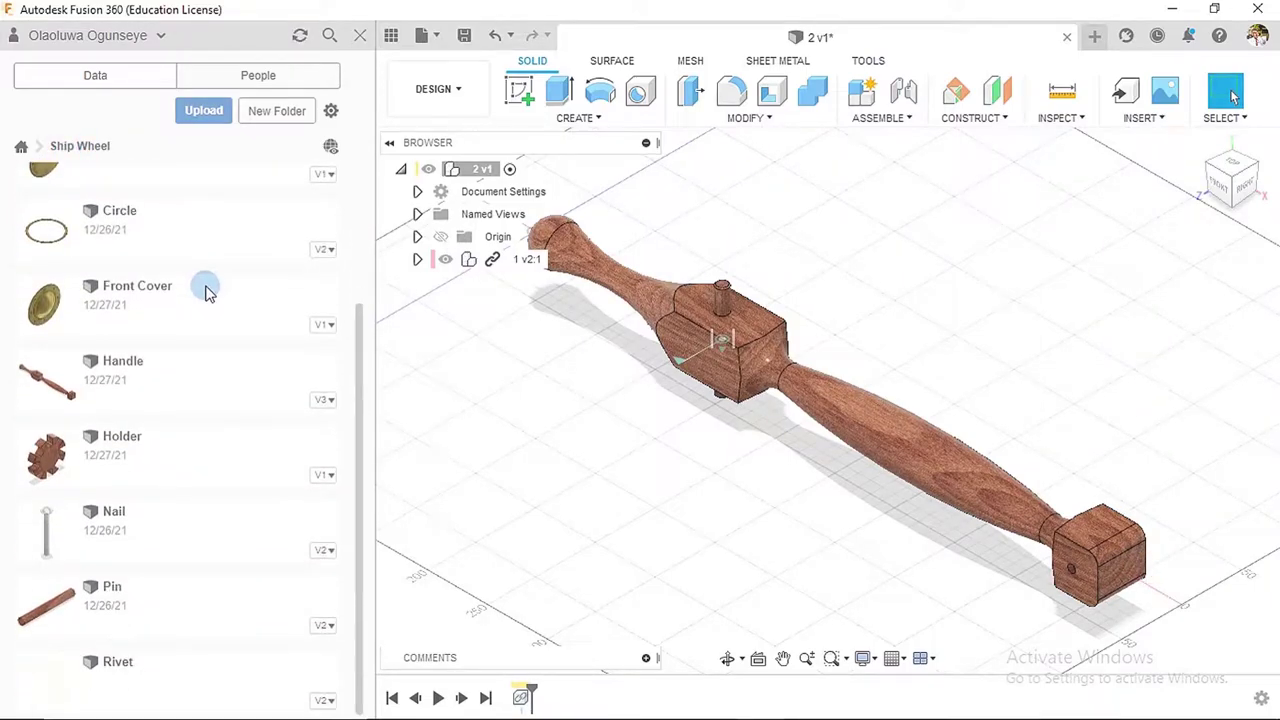
{"action": "left_click", "coordinate": [210, 453]}
{"action": "right_click", "coordinate": [210, 453]}
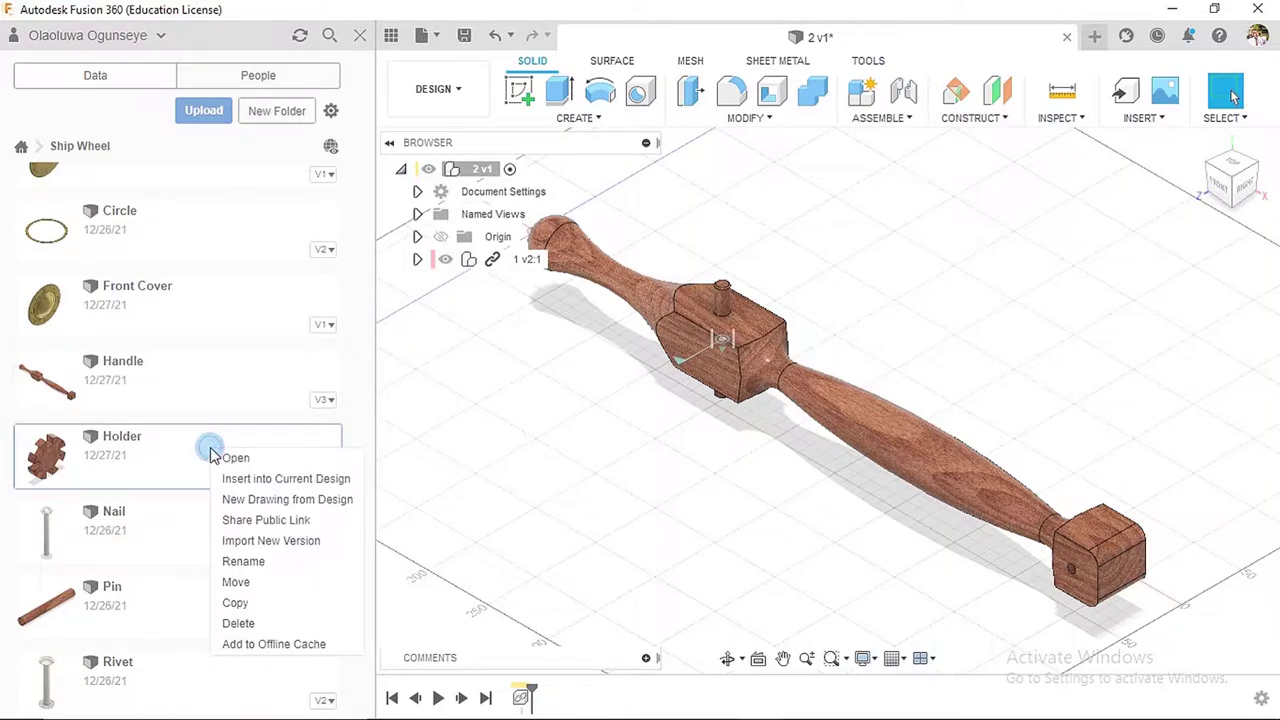
{"action": "left_click", "coordinate": [250, 475]}
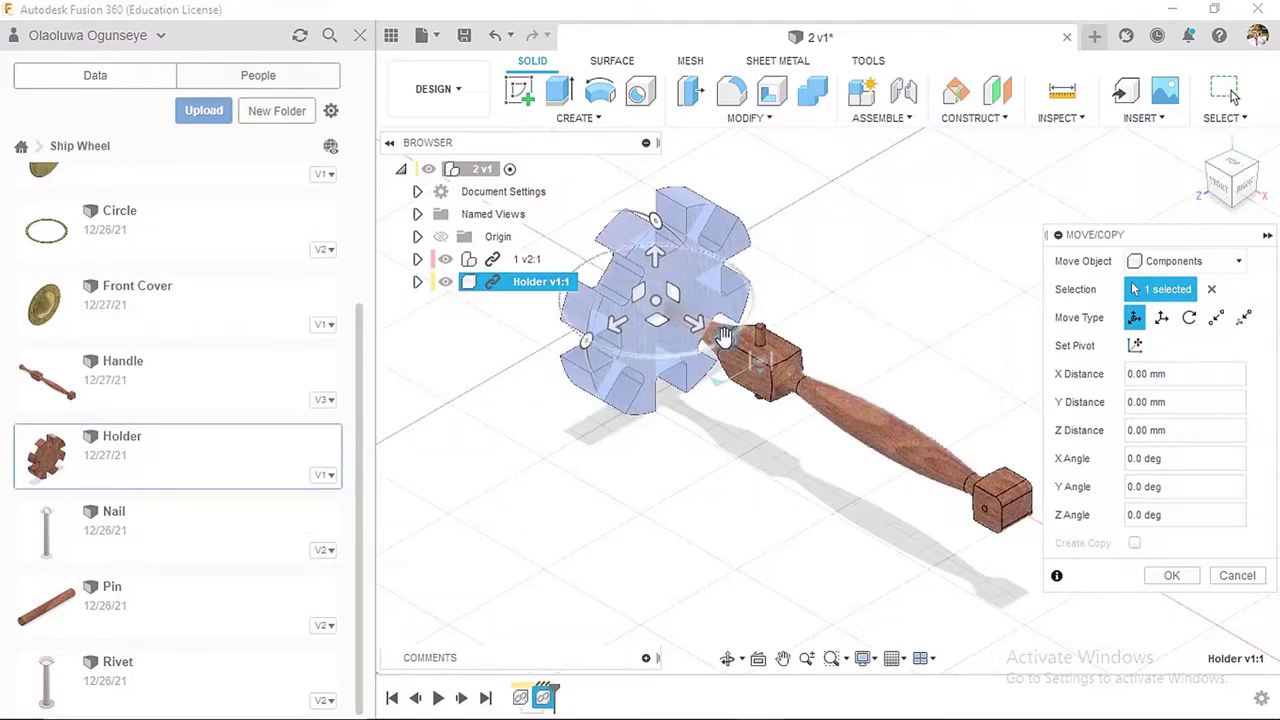
{"action": "left_click_drag", "start_coordinate": [723, 337], "coordinate": [597, 391]}
{"action": "type", "text": "9"}
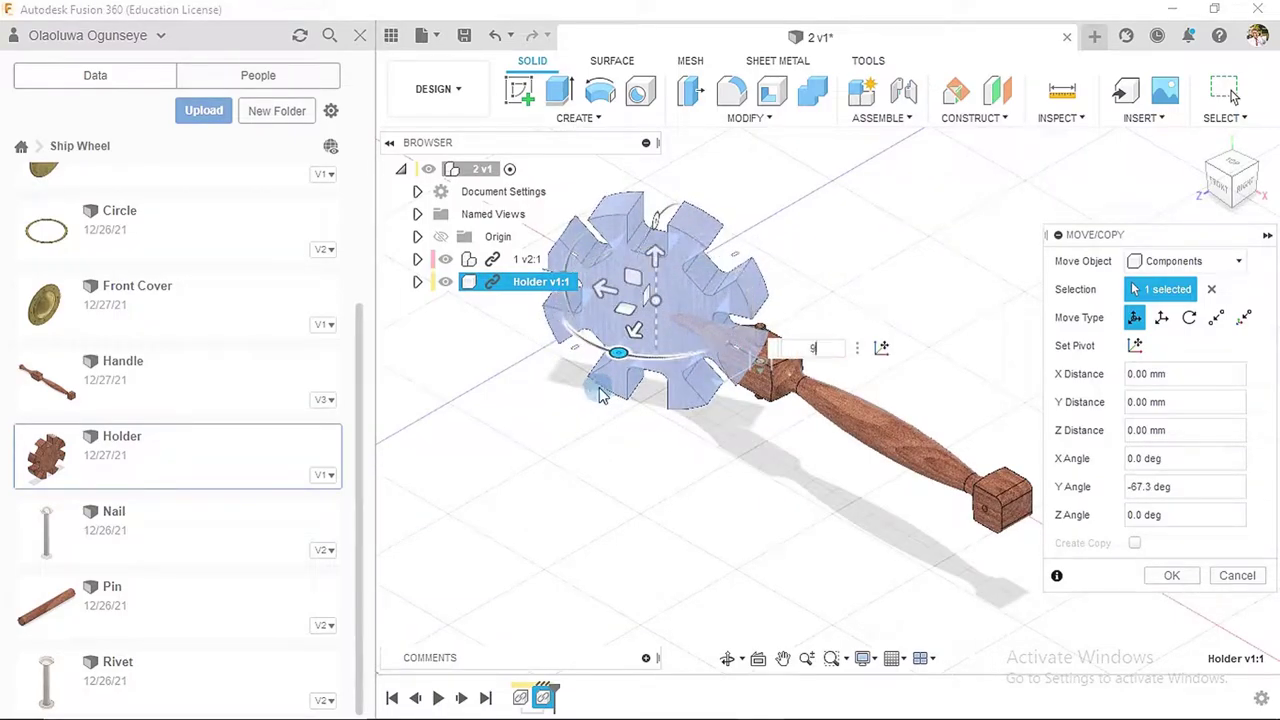
{"action": "type", "text": "0"}
{"action": "key", "text": "Return"}
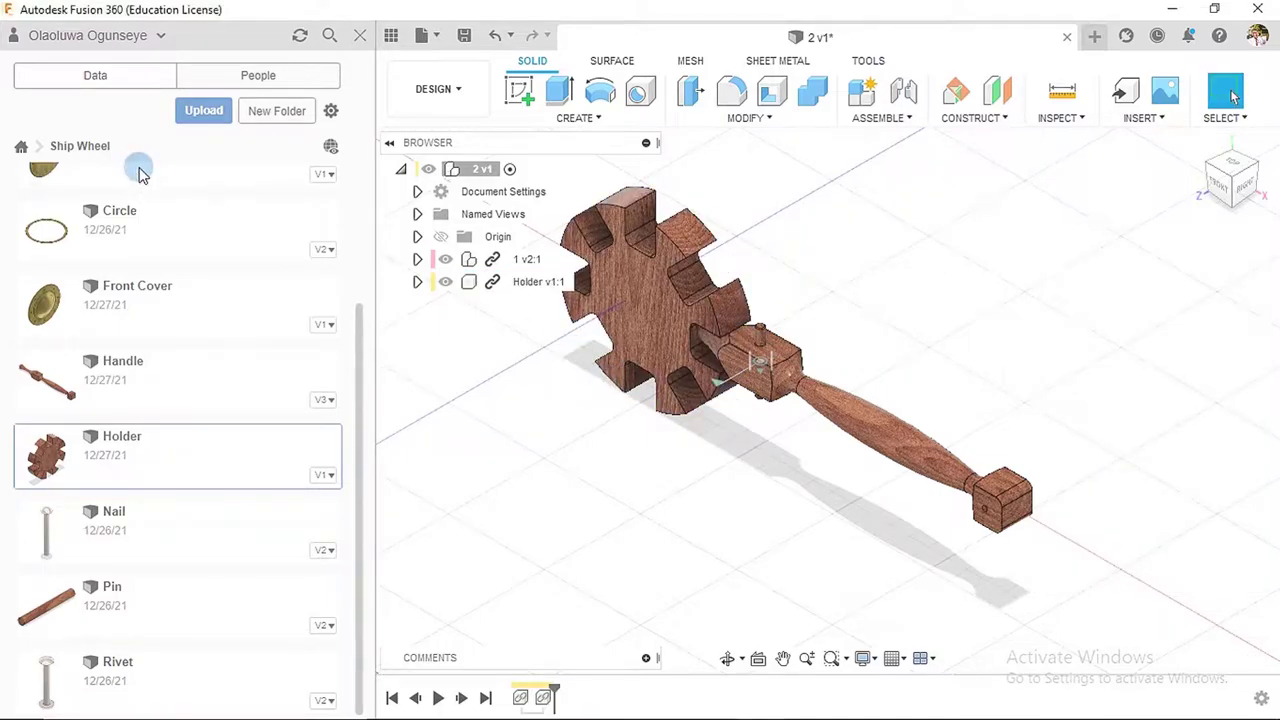
{"action": "left_click", "coordinate": [362, 36]}
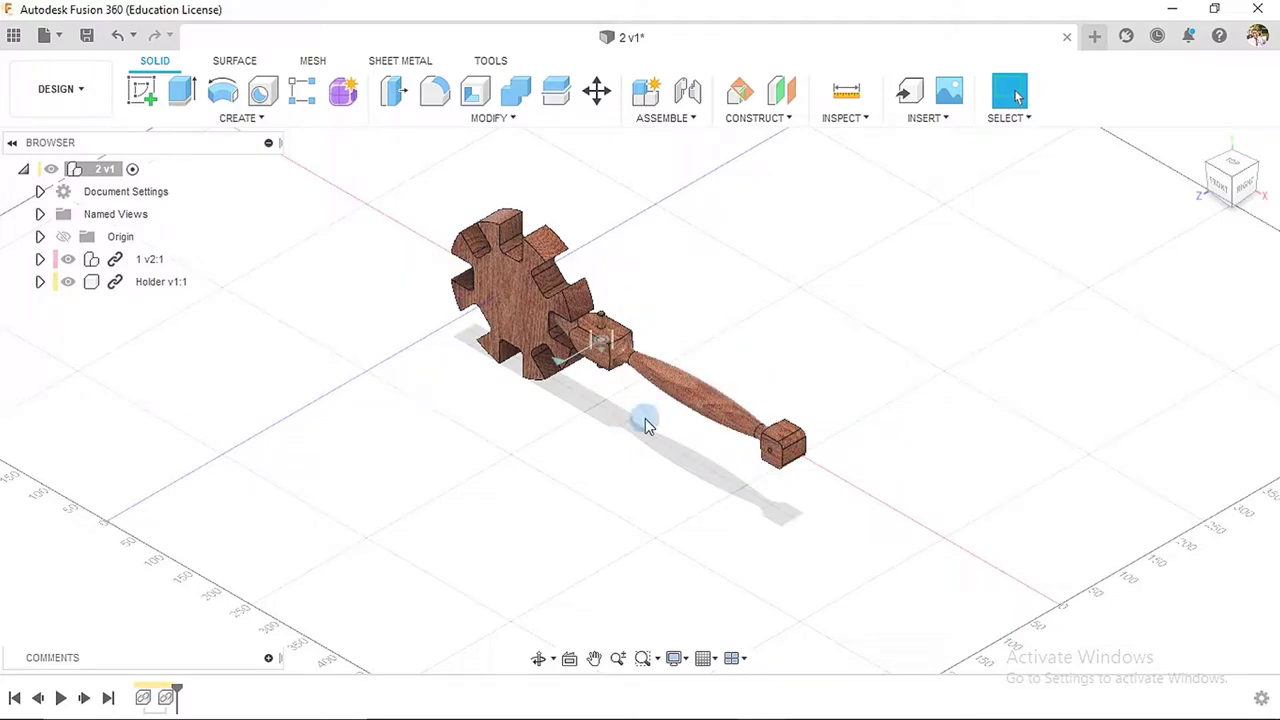
- Return to the ViewCube Home view and turn off the Origin folder's visibility
{"action": "left_click_drag", "start_coordinate": [710, 260], "coordinate": [752, 214]}
{"action": "key", "text": "Escape"}
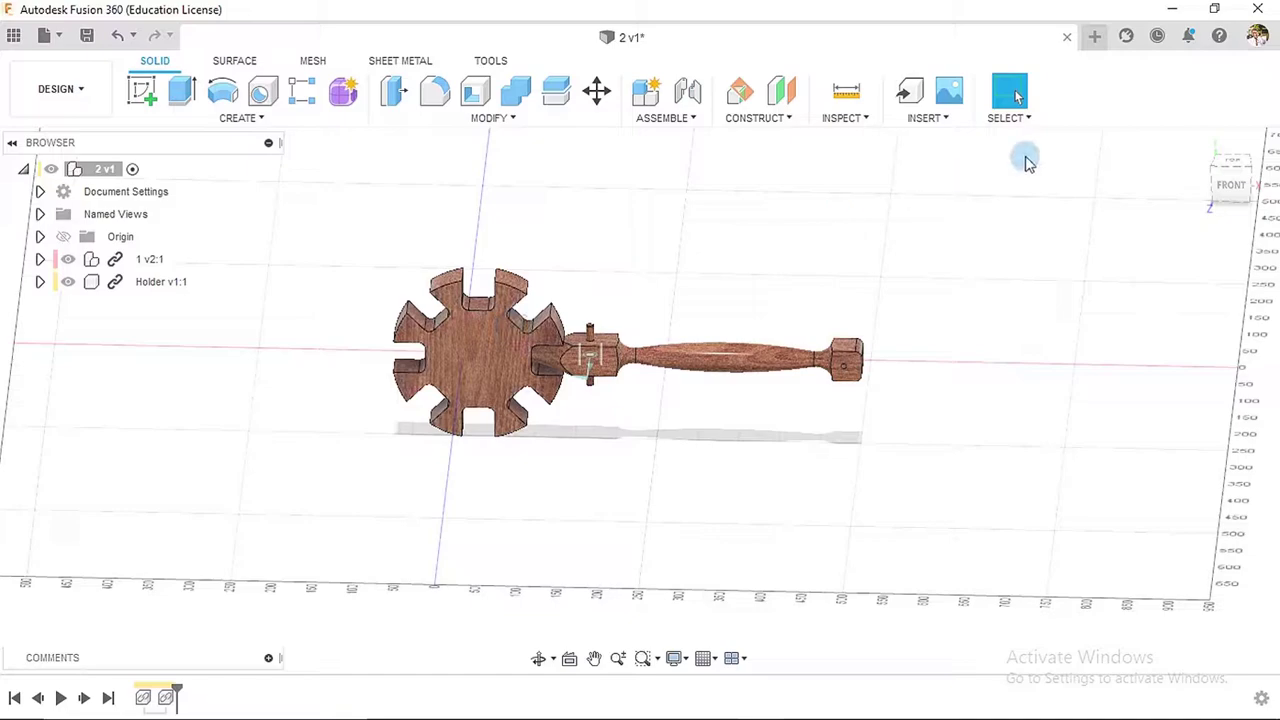
{"action": "left_click", "coordinate": [1196, 143]}
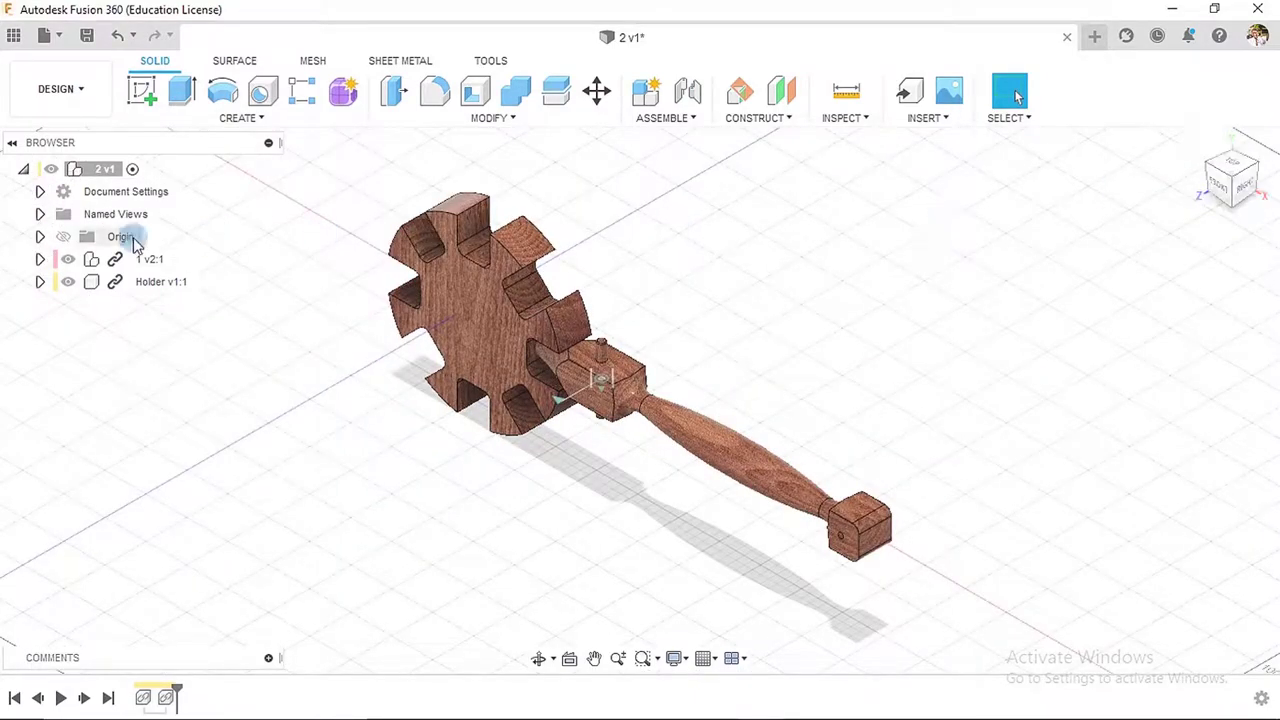
{"action": "left_click", "coordinate": [63, 237]}
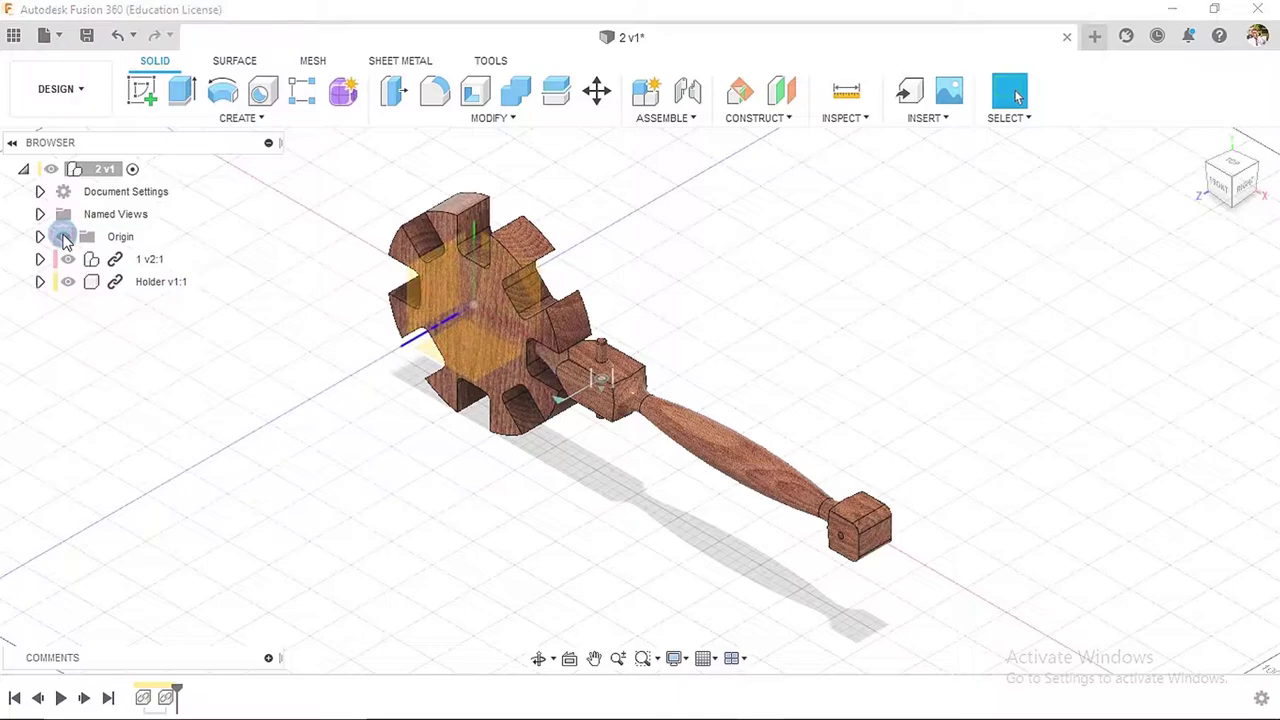
{"action": "left_click", "coordinate": [1220, 195]}
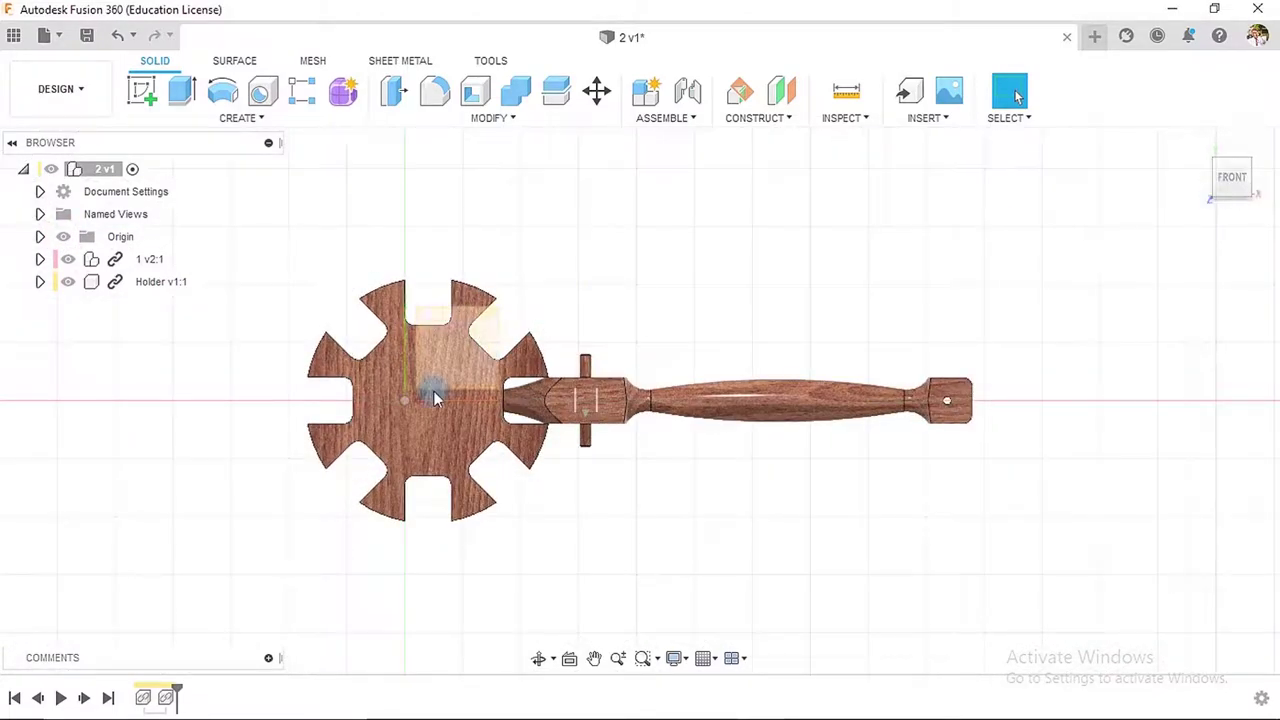
{"action": "left_click", "coordinate": [1190, 140]}
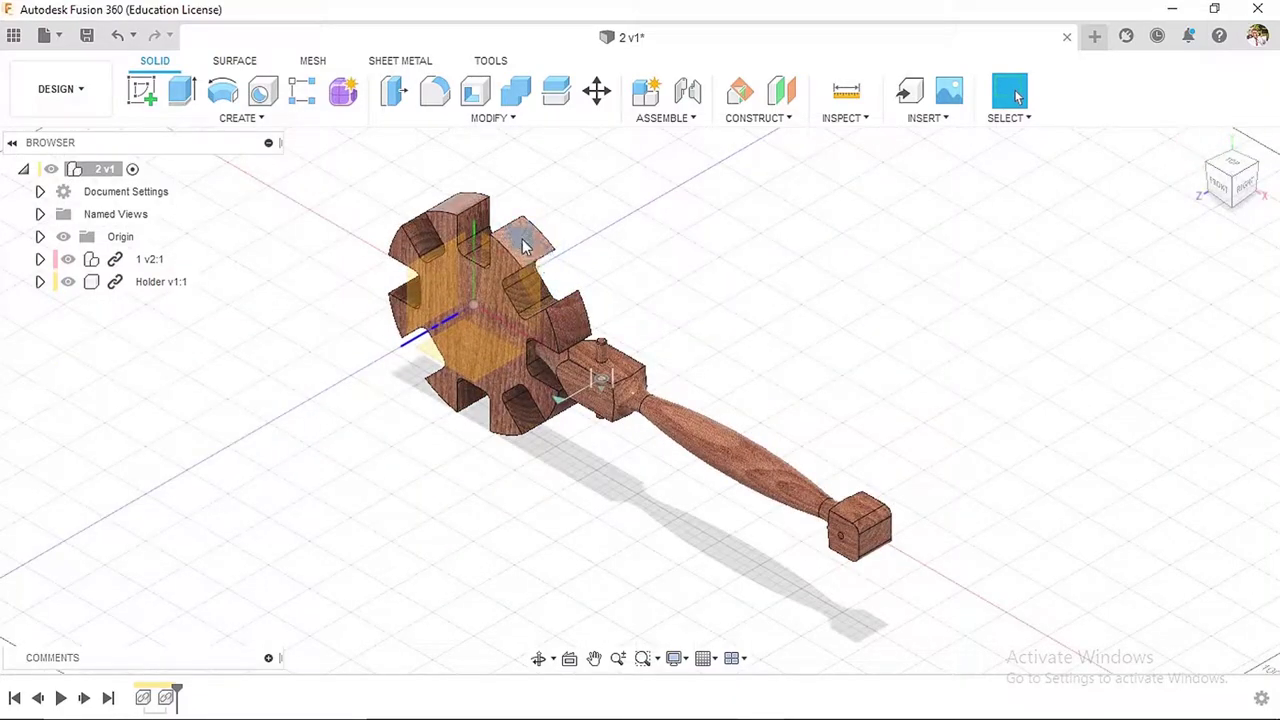
{"action": "left_click", "coordinate": [105, 236]}
{"action": "left_click", "coordinate": [62, 240]}
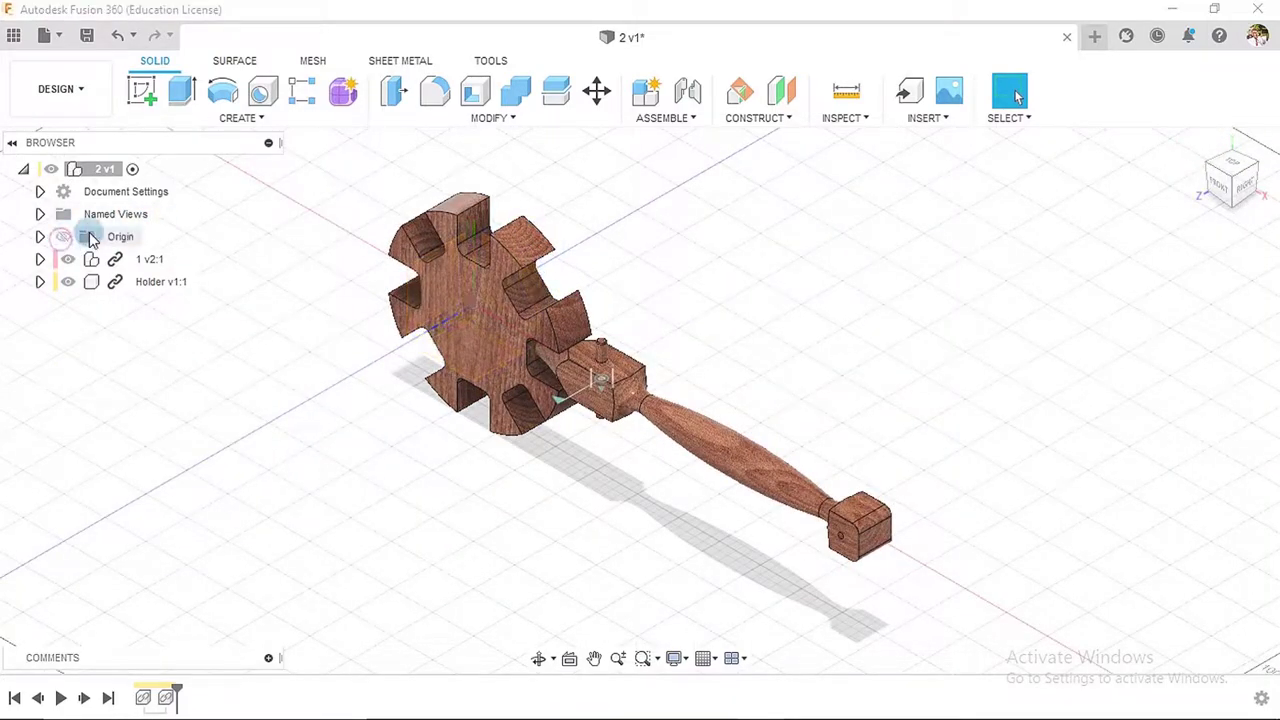
{"action": "scroll", "coordinate": [613, 229], "scroll_direction": "down", "scroll_amount": 2}
{"action": "scroll", "coordinate": [613, 229], "scroll_direction": "up", "scroll_amount": 1}
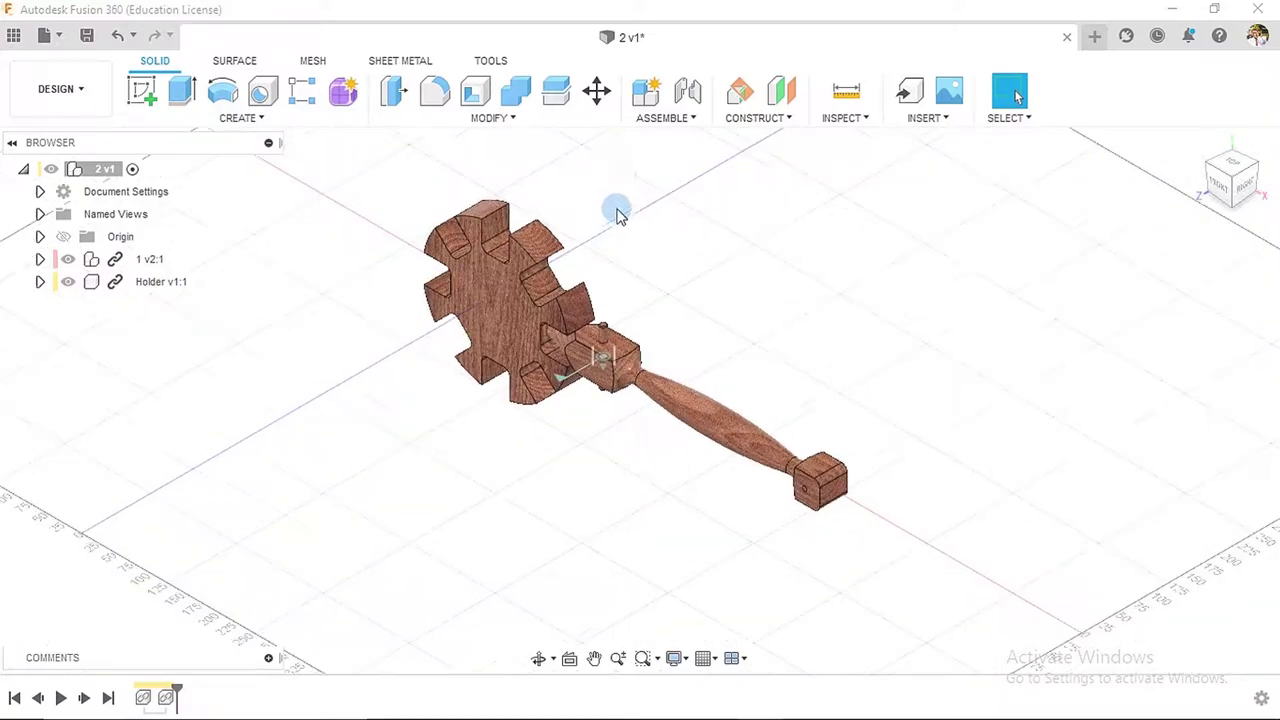
- Start a joint with a slot face of the Holder as Component 1
{"action": "left_click", "coordinate": [690, 92]}
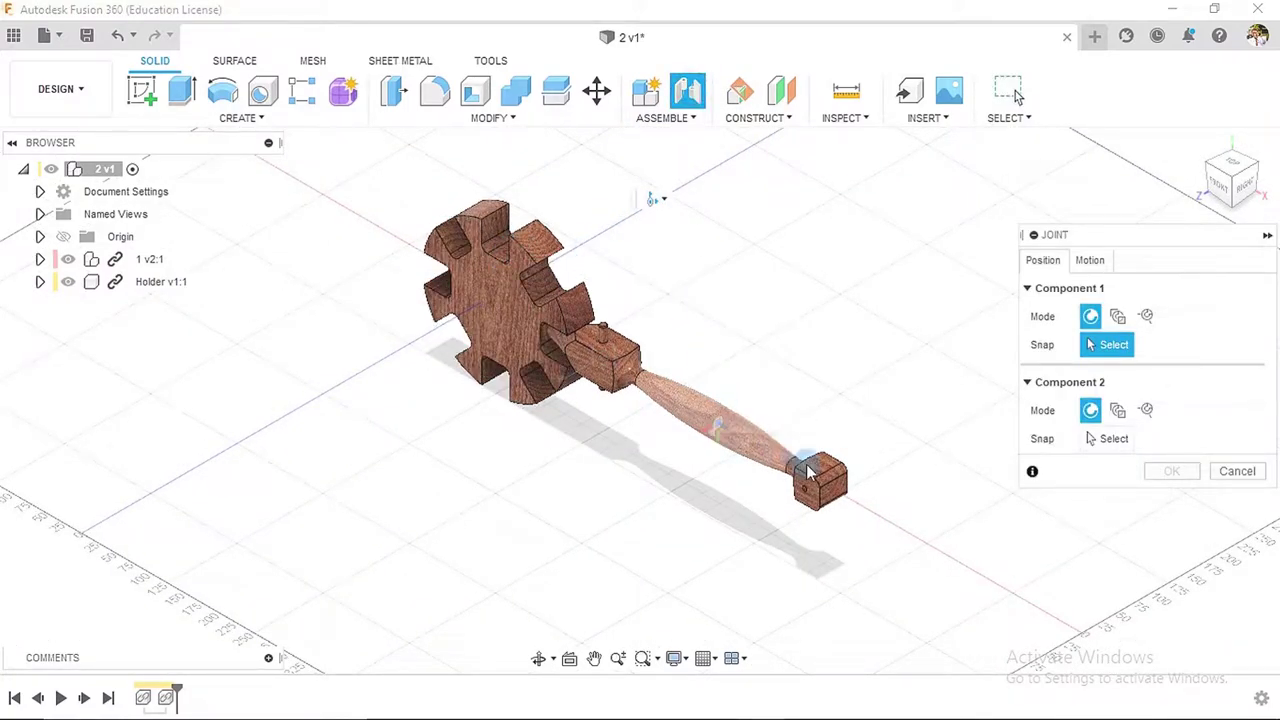
{"action": "mouse_move", "coordinate": [620, 466]}
{"action": "middle_mouse_down", "text": "shift"}
{"action": "mouse_move", "coordinate": [764, 428]}
{"action": "mouse_move", "coordinate": [623, 449]}
{"action": "middle_mouse_up", "text": "shift"}
{"action": "scroll", "coordinate": [457, 414], "scroll_direction": "up", "scroll_amount": 5}
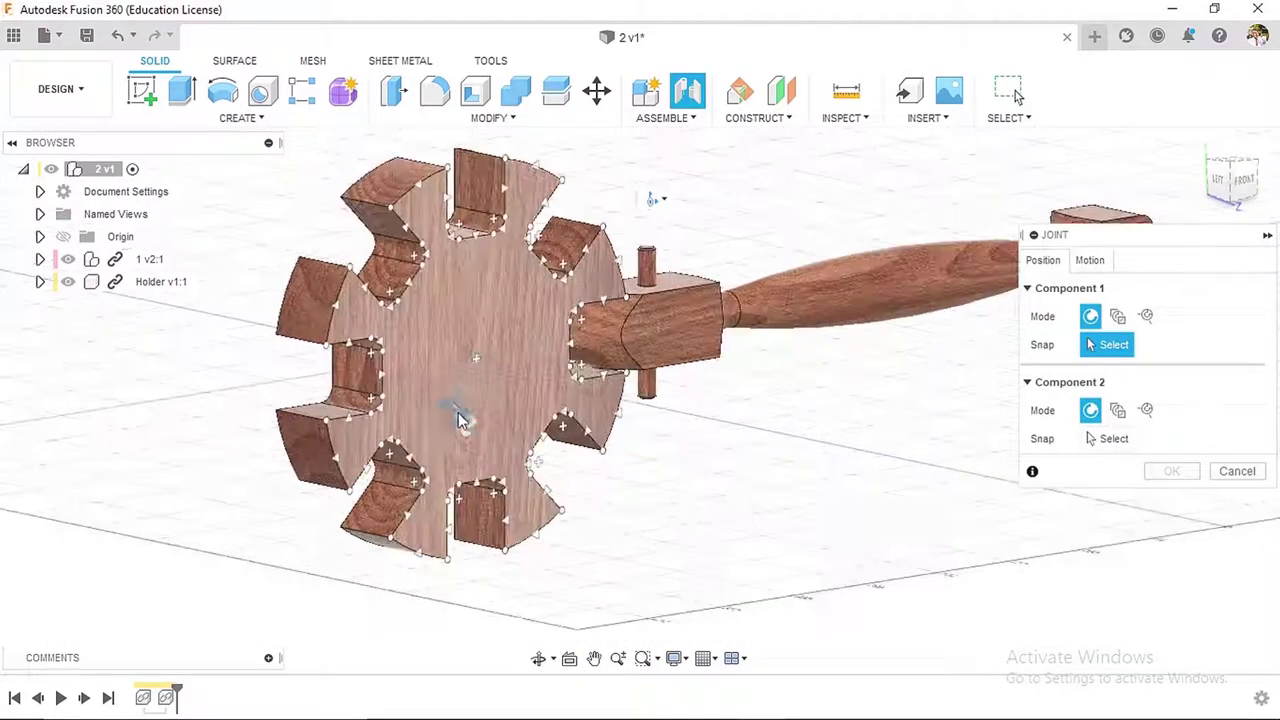
{"action": "middle_click_drag", "start_coordinate": [451, 380], "coordinate": [475, 400], "text": "shift"}
{"action": "scroll", "coordinate": [477, 403], "scroll_direction": "up", "scroll_amount": 4}
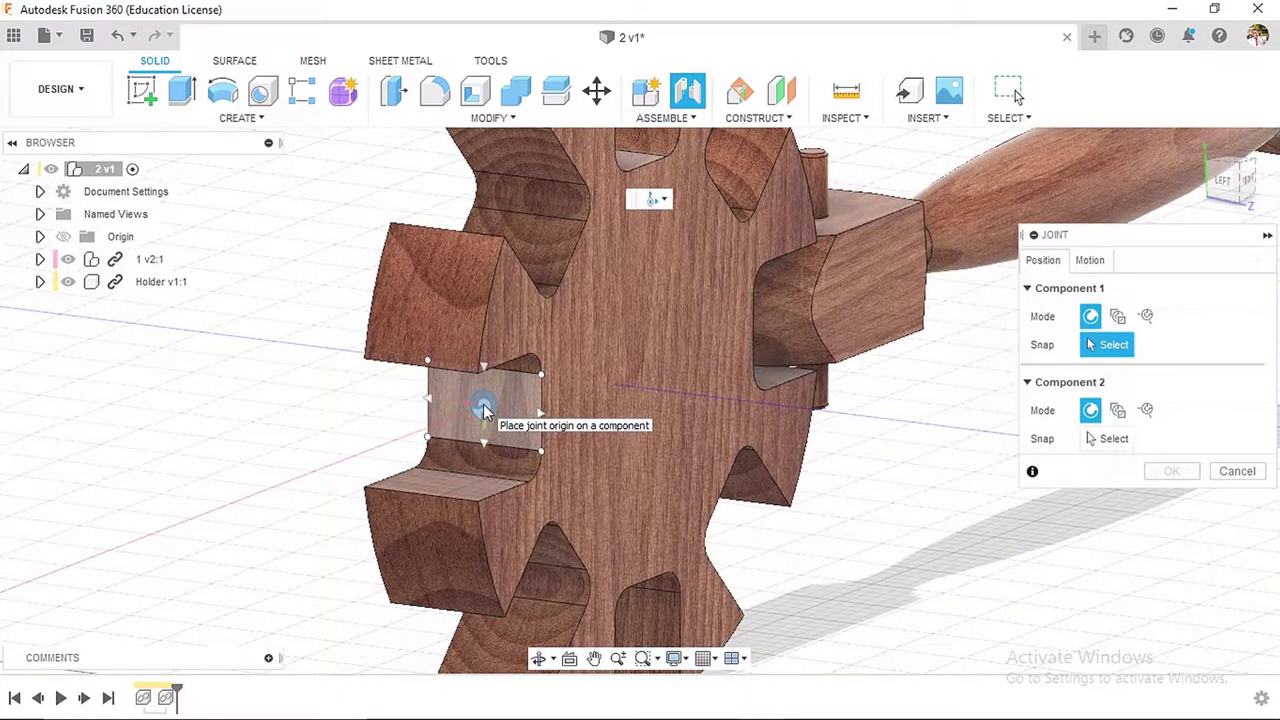
{"action": "left_click", "coordinate": [483, 409]}
- Attach the joint to the handle's end face at 180° and confirm it
{"action": "scroll", "coordinate": [694, 400], "scroll_direction": "down", "scroll_amount": 6}
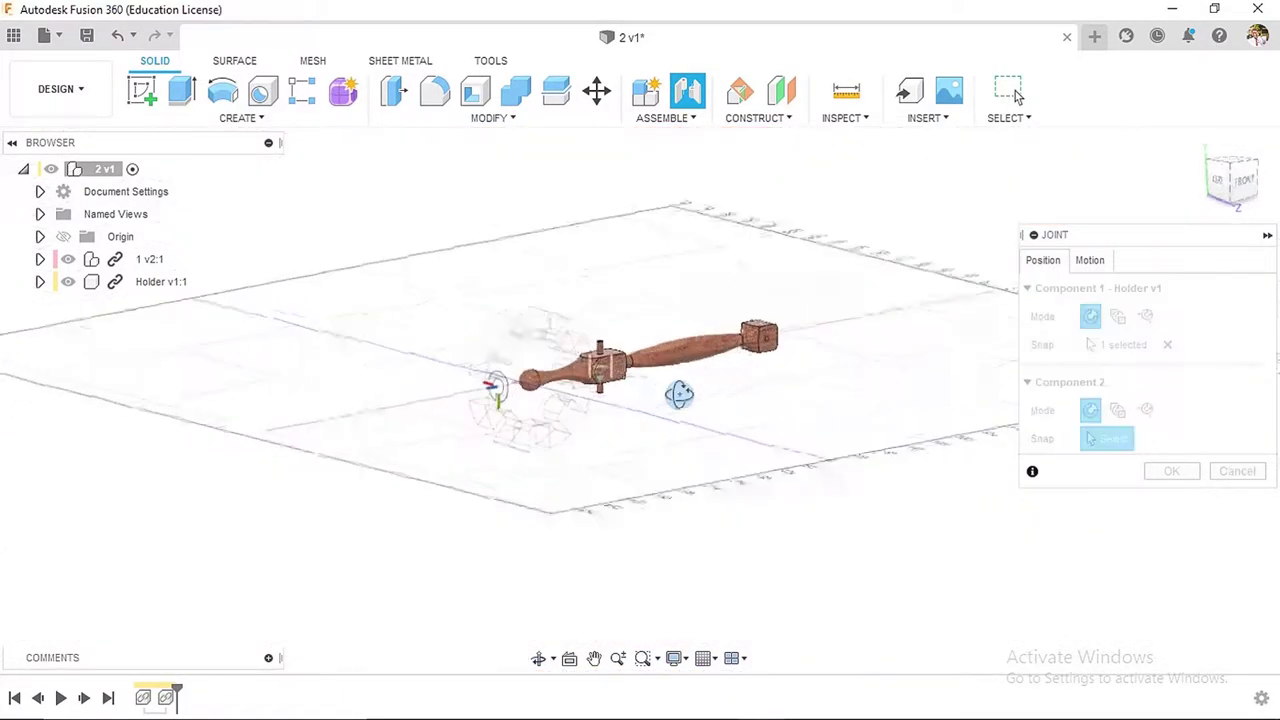
{"action": "middle_click_drag", "start_coordinate": [679, 393], "coordinate": [514, 414], "text": "shift"}
{"action": "scroll", "coordinate": [752, 440], "scroll_direction": "up", "scroll_amount": 5}
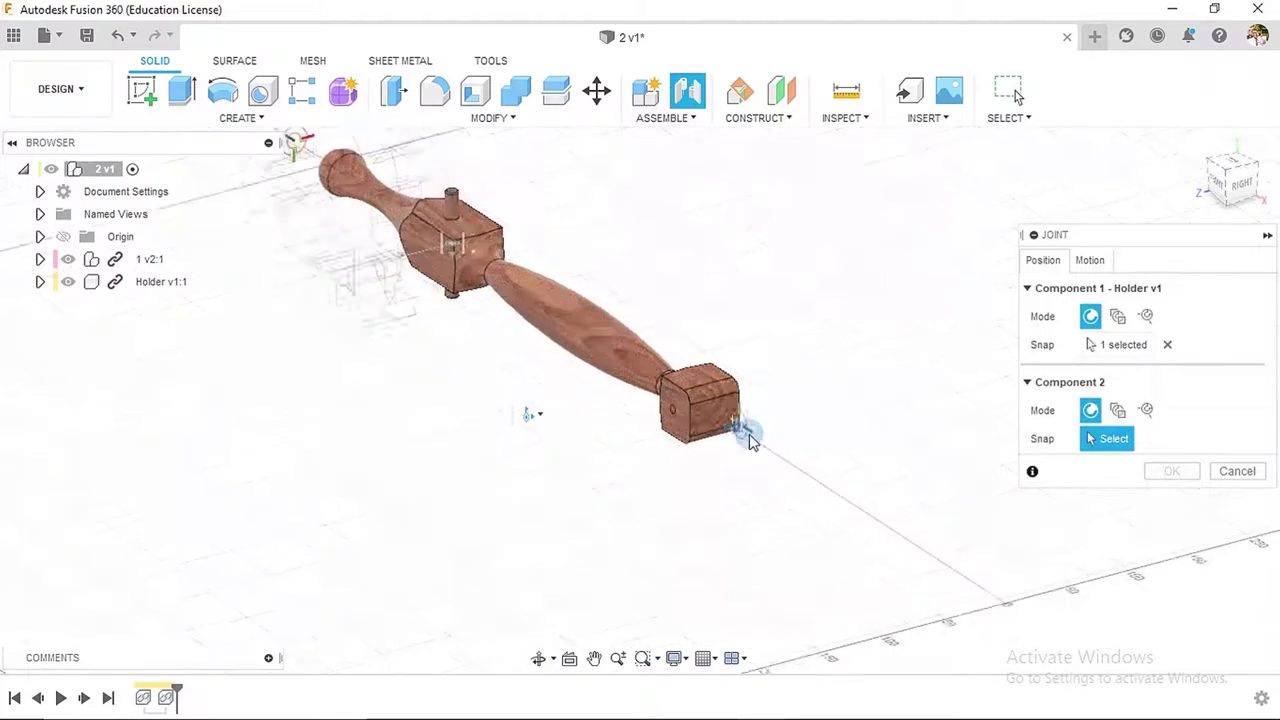
{"action": "scroll", "coordinate": [752, 440], "scroll_direction": "up", "scroll_amount": 5}
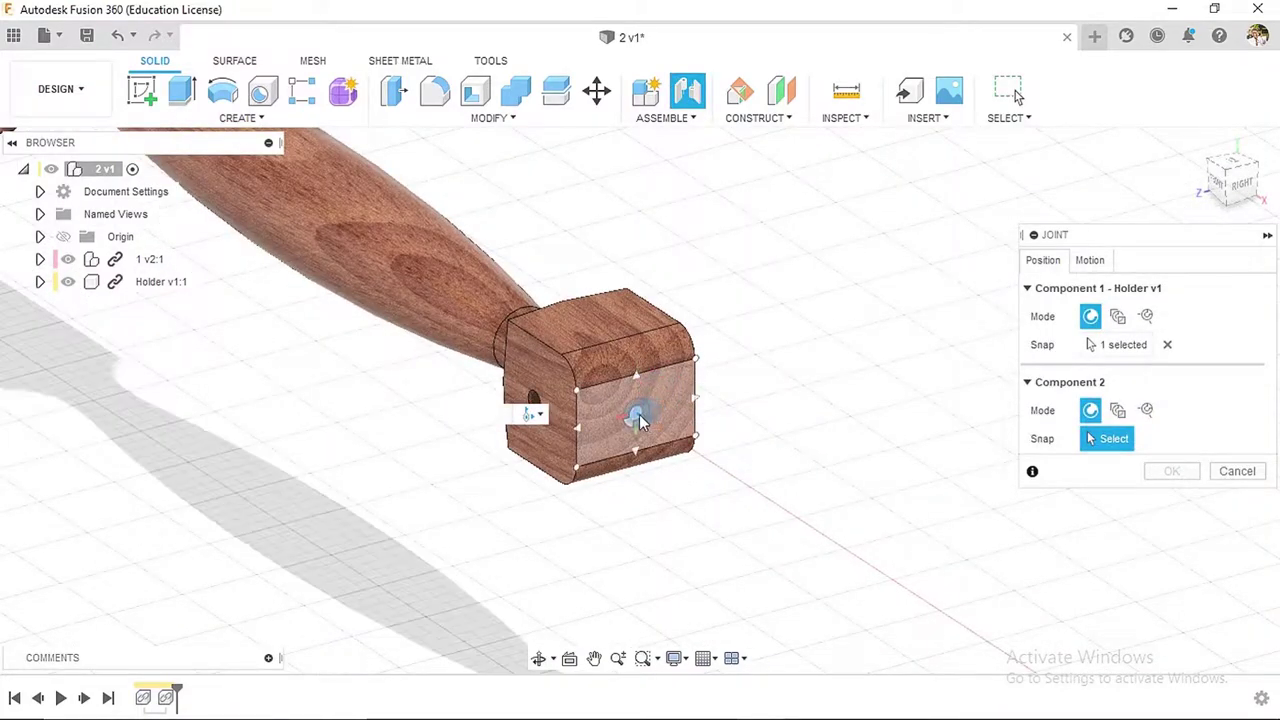
{"action": "left_click", "coordinate": [637, 418]}
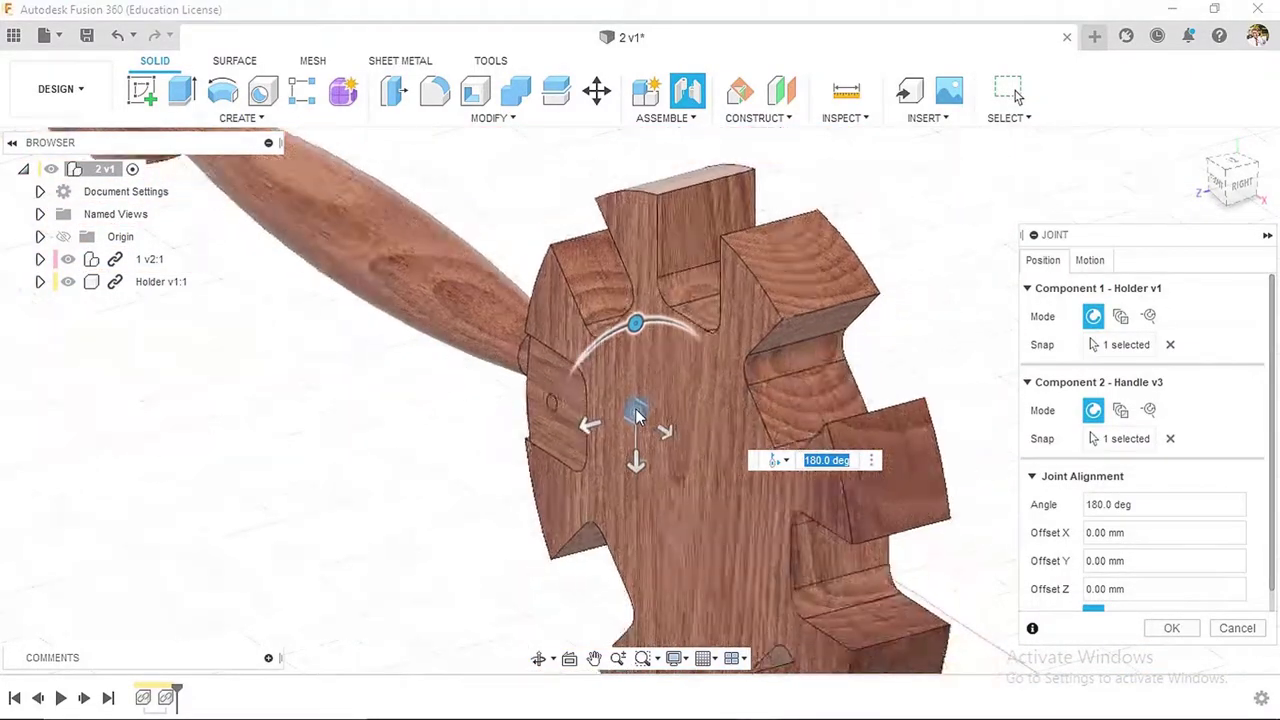
{"action": "scroll", "coordinate": [640, 416], "scroll_direction": "down", "scroll_amount": 3}
{"action": "middle_click_drag", "start_coordinate": [645, 414], "coordinate": [685, 376], "text": "shift"}
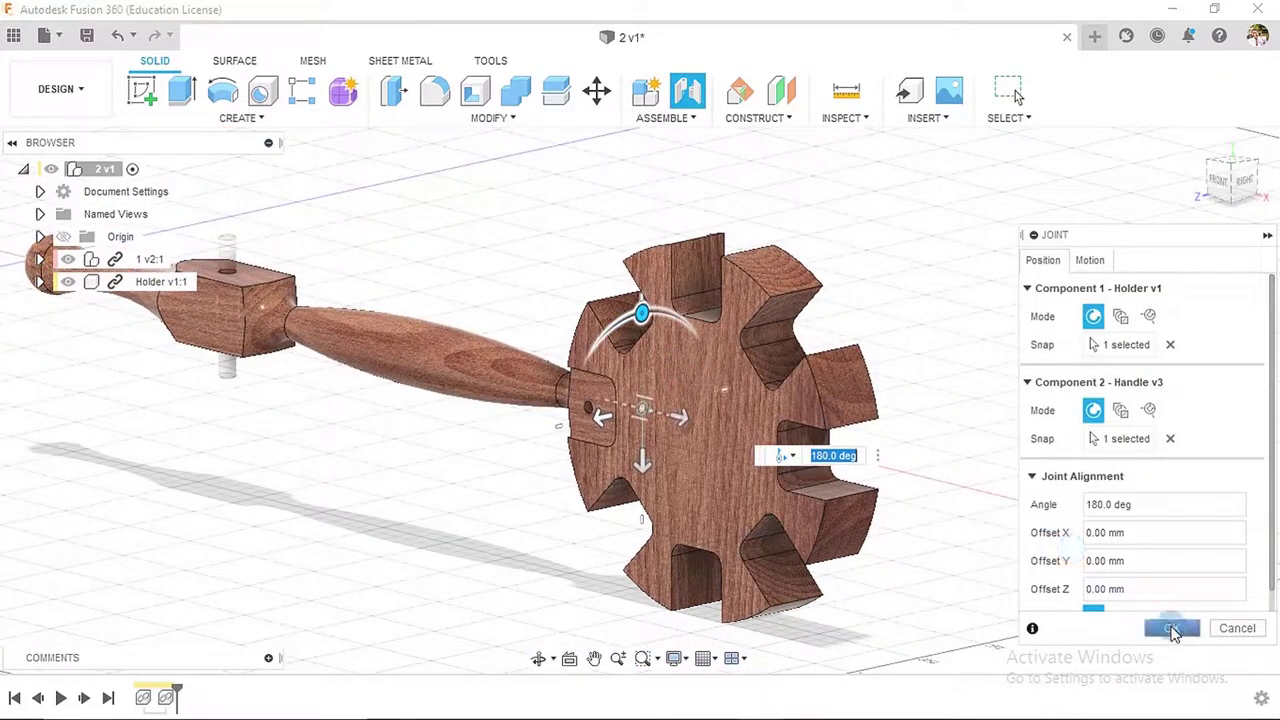
{"action": "left_click", "coordinate": [1171, 628]}
{"action": "left_click", "coordinate": [1198, 143]}
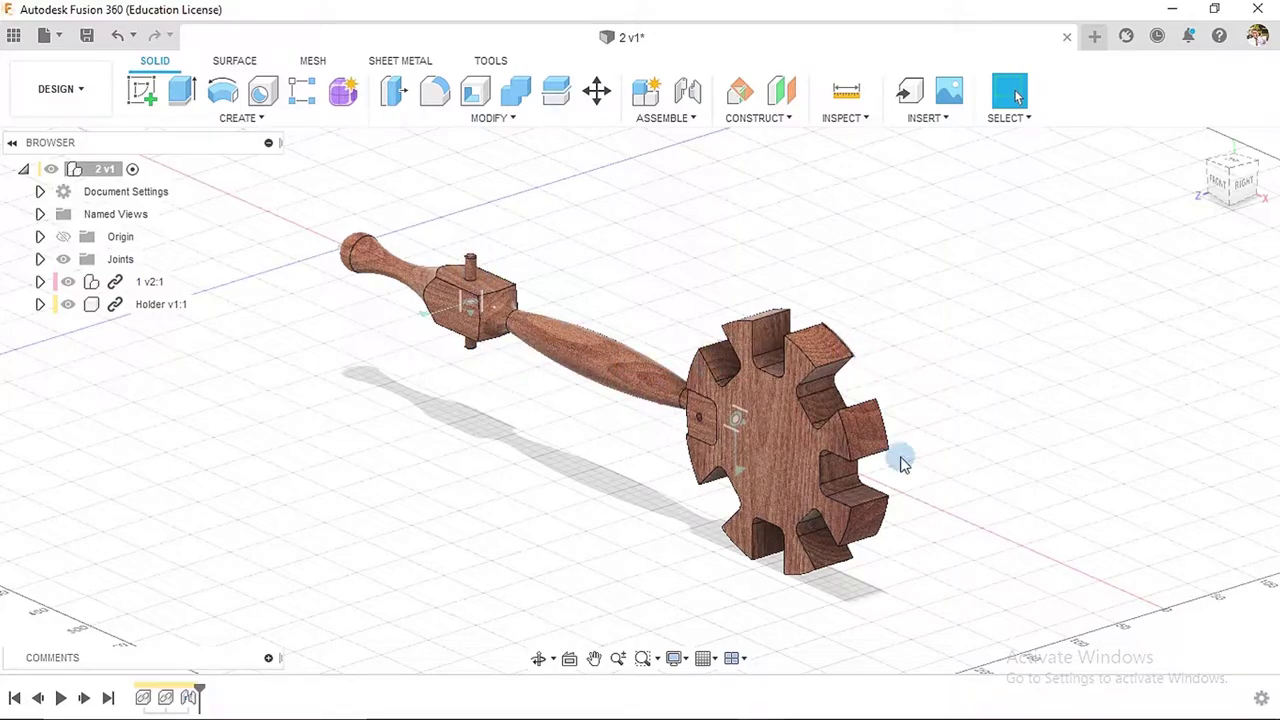
{"action": "middle_click_drag", "start_coordinate": [700, 537], "coordinate": [736, 385], "text": "shift"}
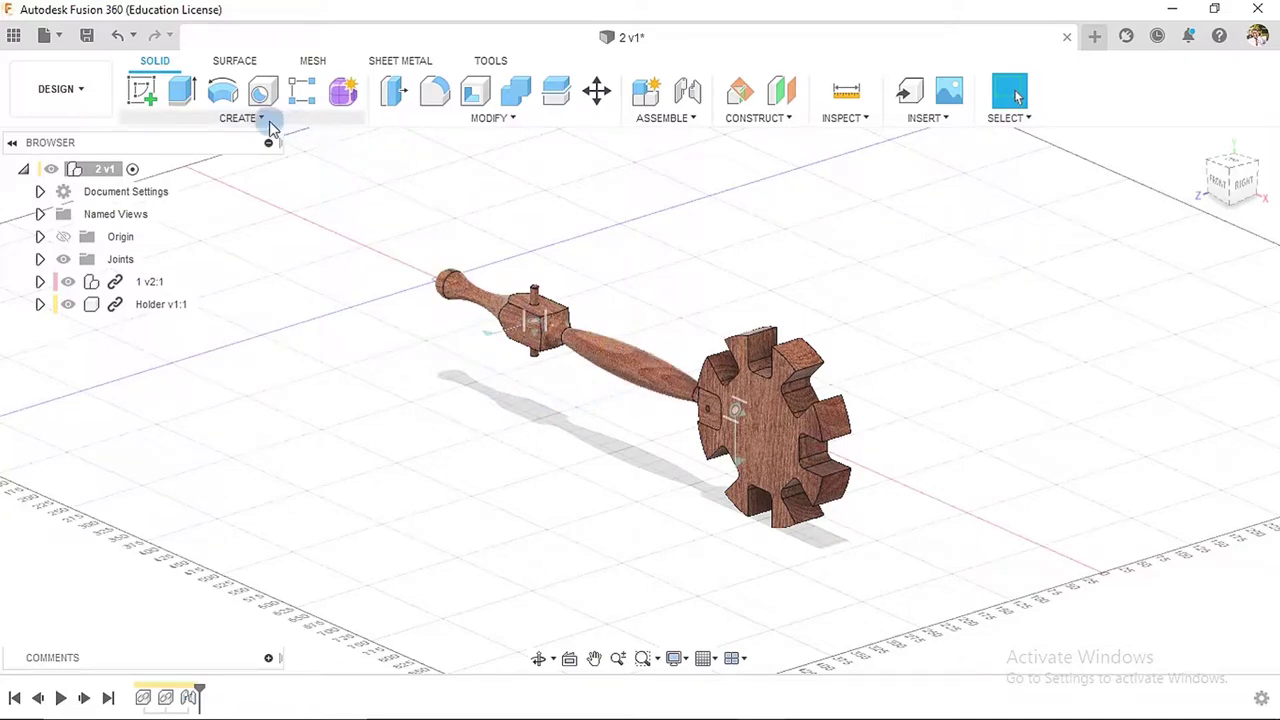
{"action": "left_click", "coordinate": [262, 118]}
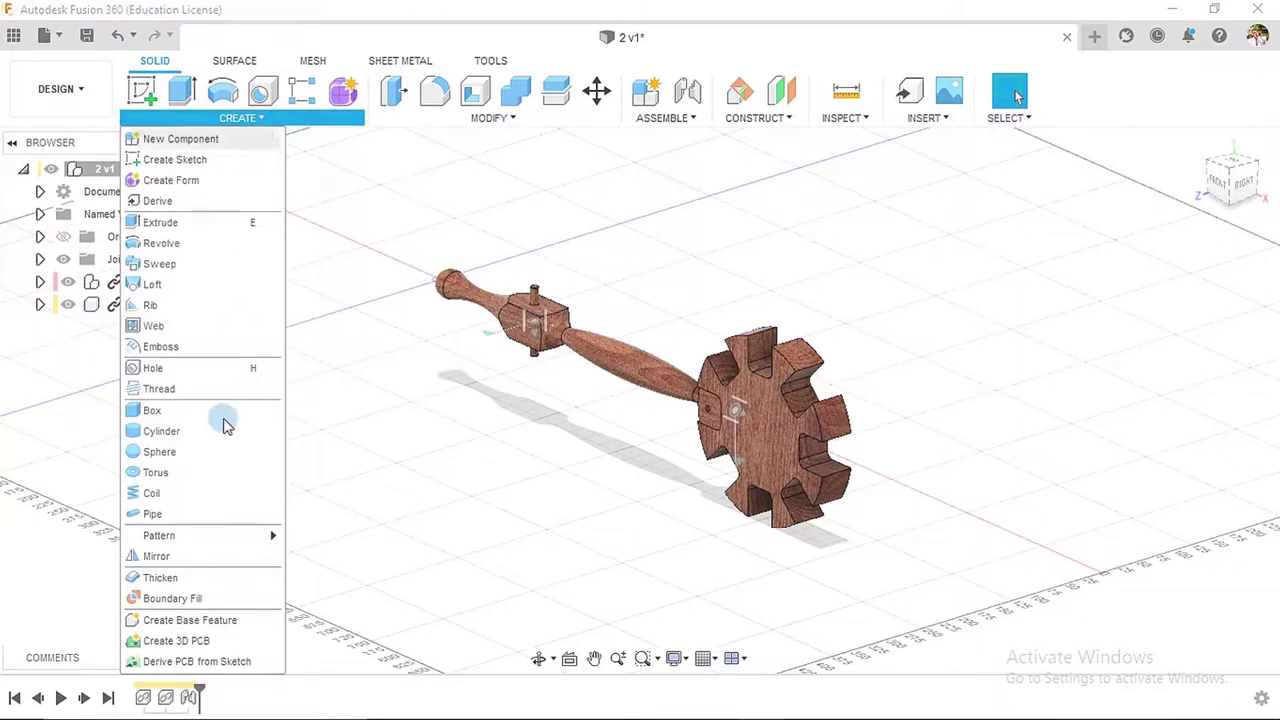
{"action": "mouse_move", "coordinate": [210, 537]}
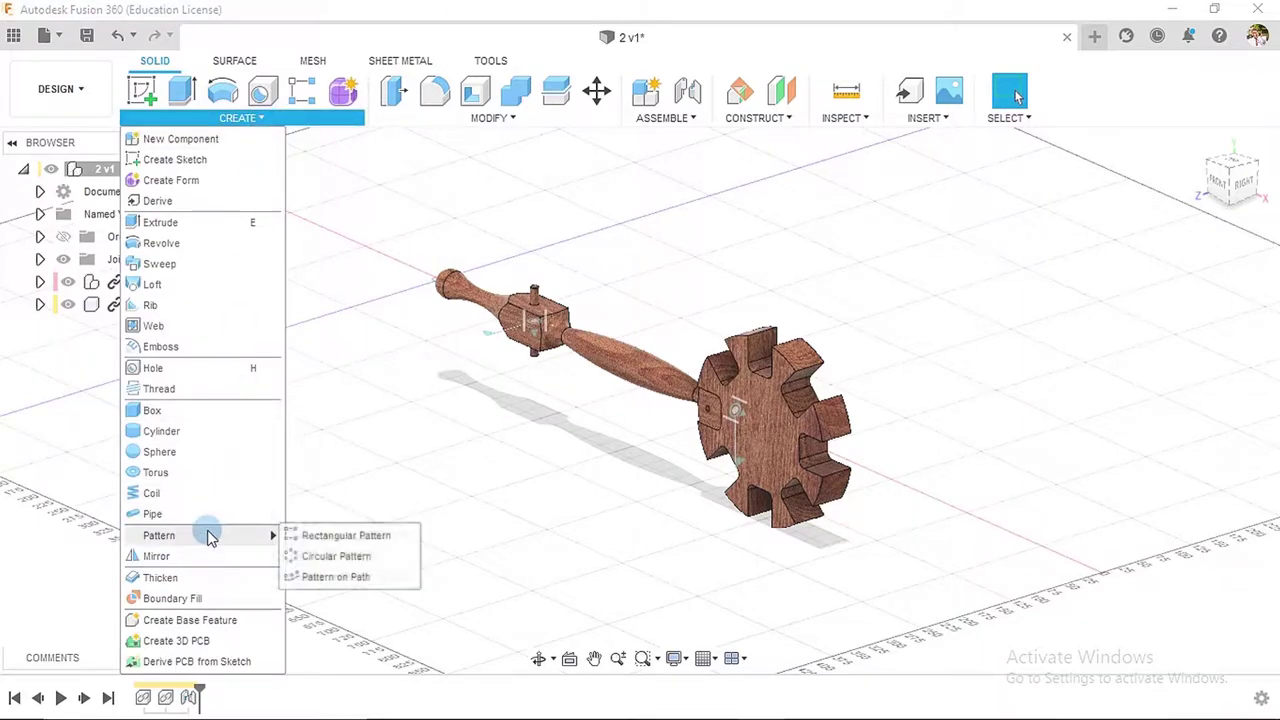
{"action": "left_click", "coordinate": [325, 556]}
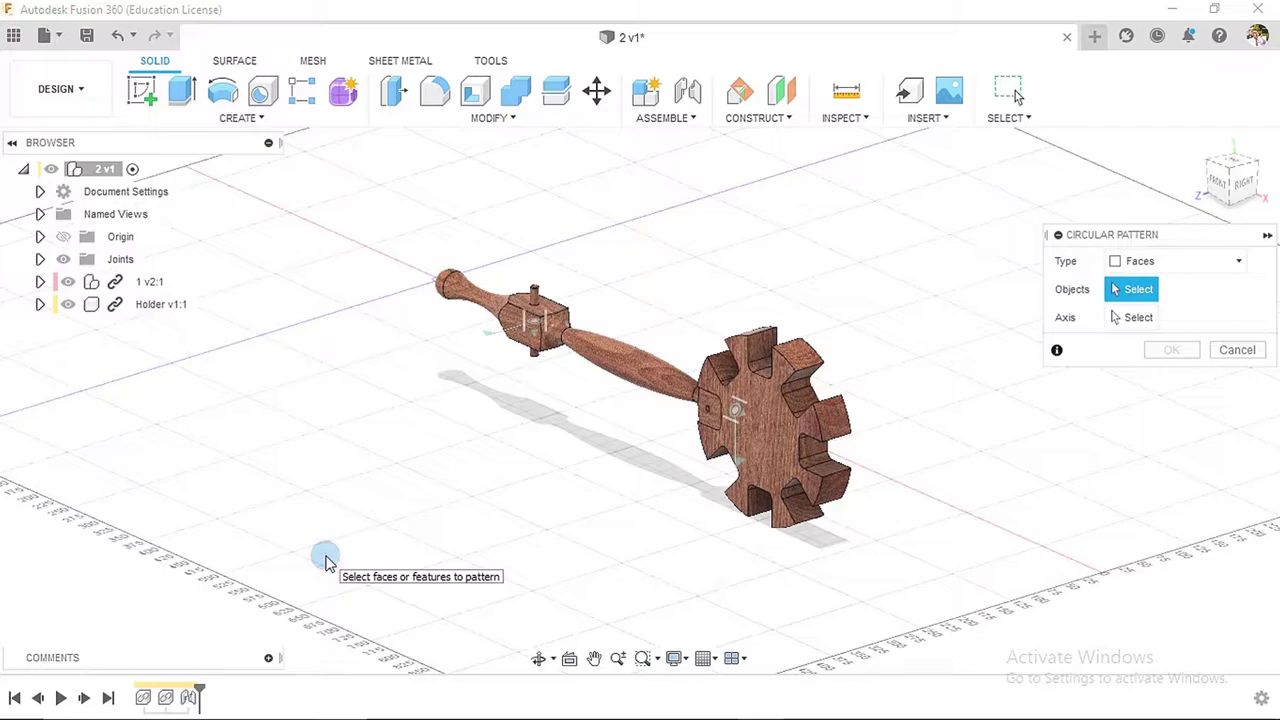
{"action": "scroll", "coordinate": [772, 440], "scroll_direction": "up", "scroll_amount": 5}
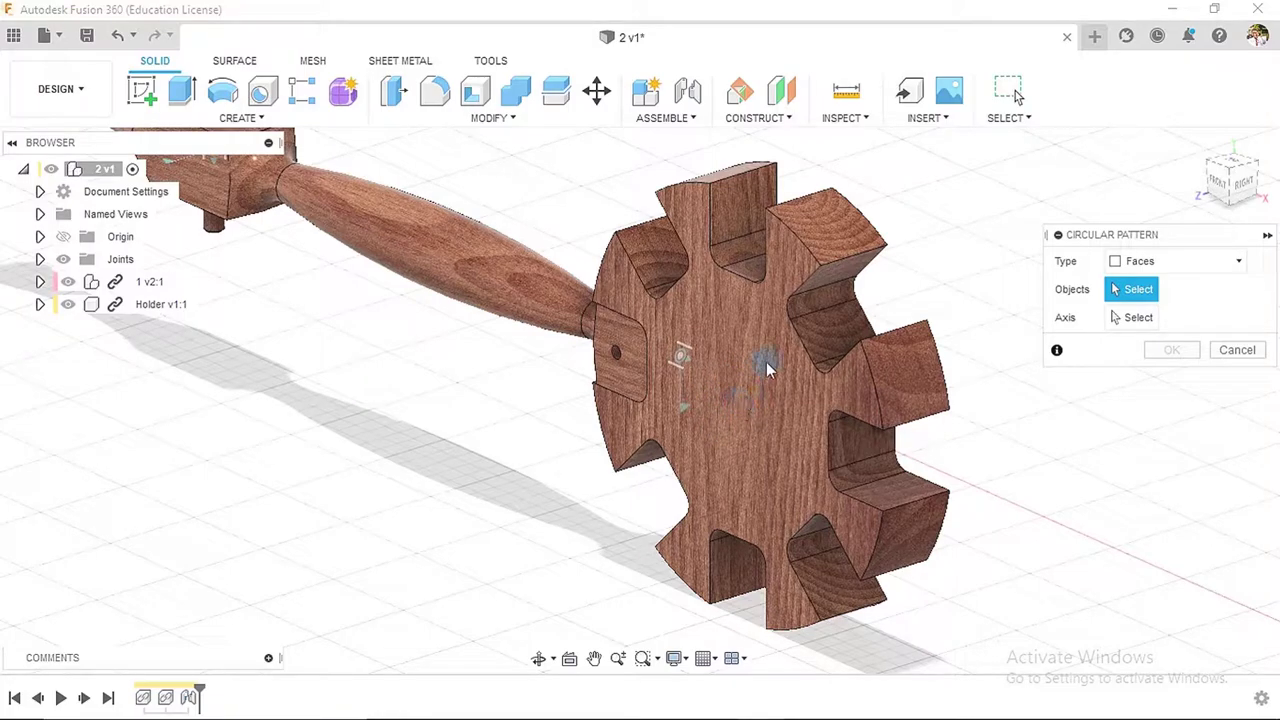
{"action": "left_click", "coordinate": [1237, 350]}
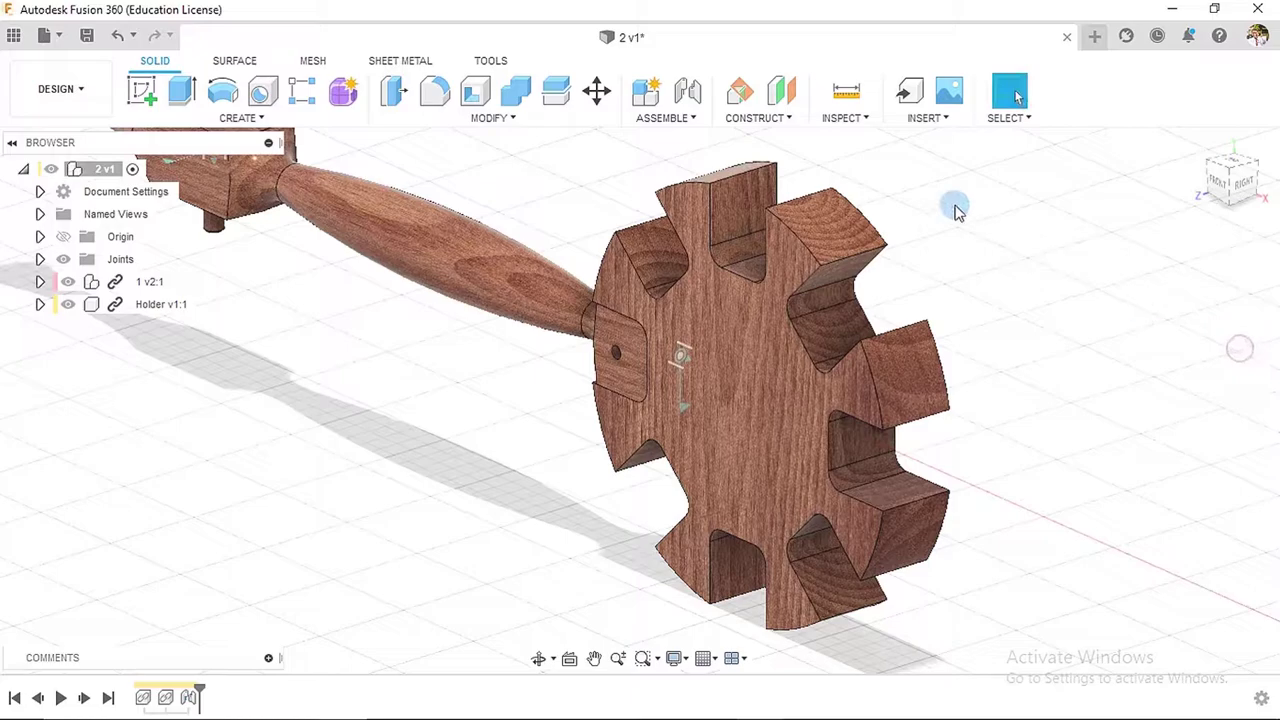
{"action": "left_click", "coordinate": [759, 119]}
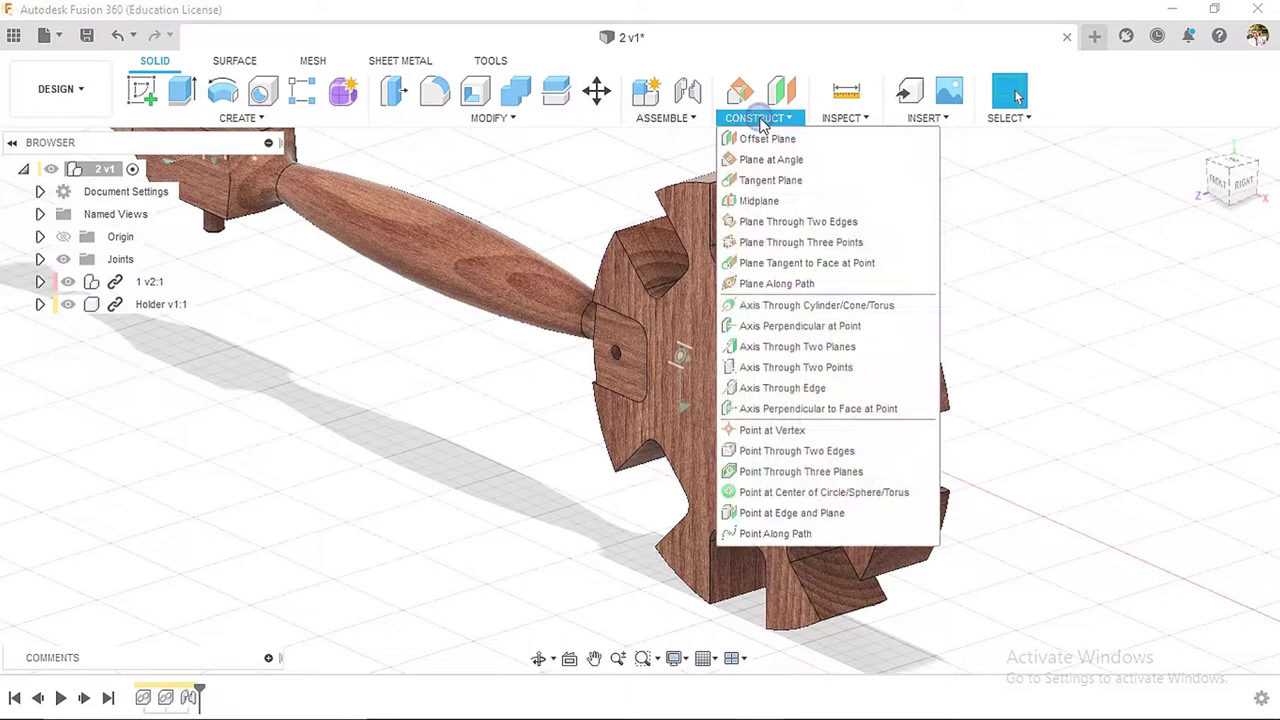
- Create a construction axis through the curved outer face of a Holder tooth
{"action": "left_click", "coordinate": [779, 309]}
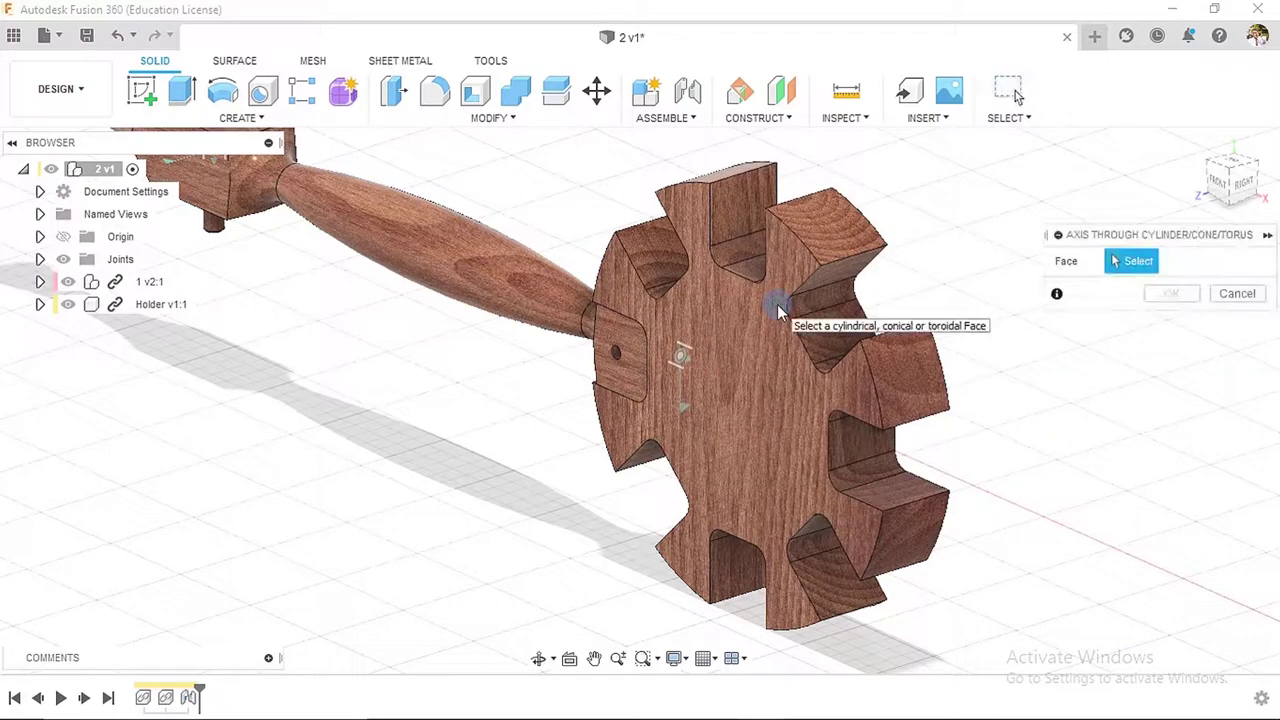
{"action": "left_click", "coordinate": [832, 228]}
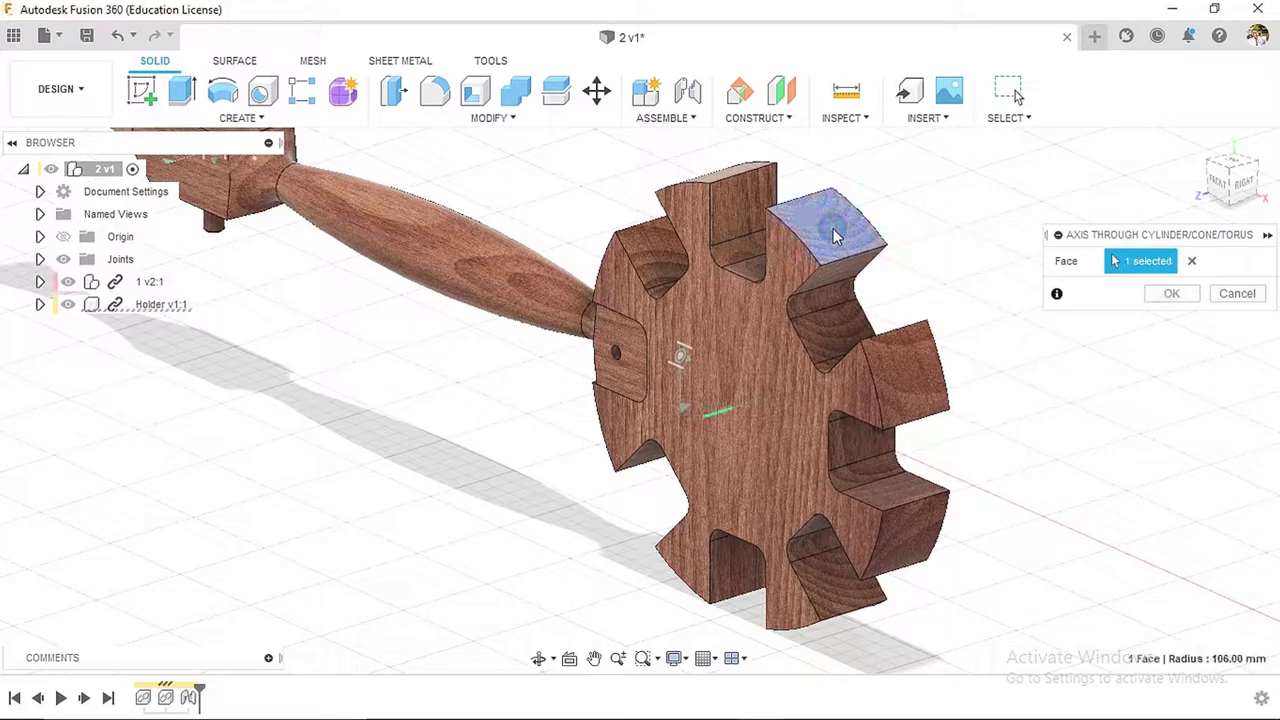
{"action": "left_click", "coordinate": [1170, 292]}
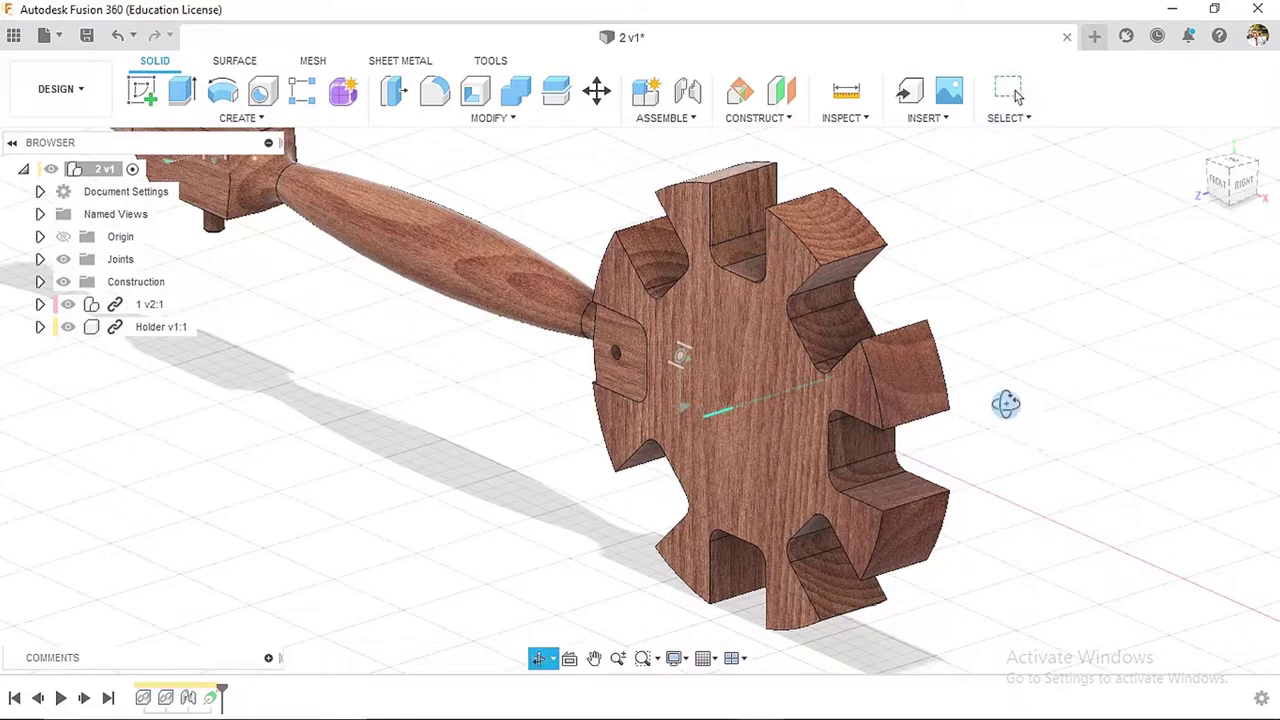
{"action": "middle_click_drag", "start_coordinate": [1006, 403], "coordinate": [963, 291], "text": "shift"}
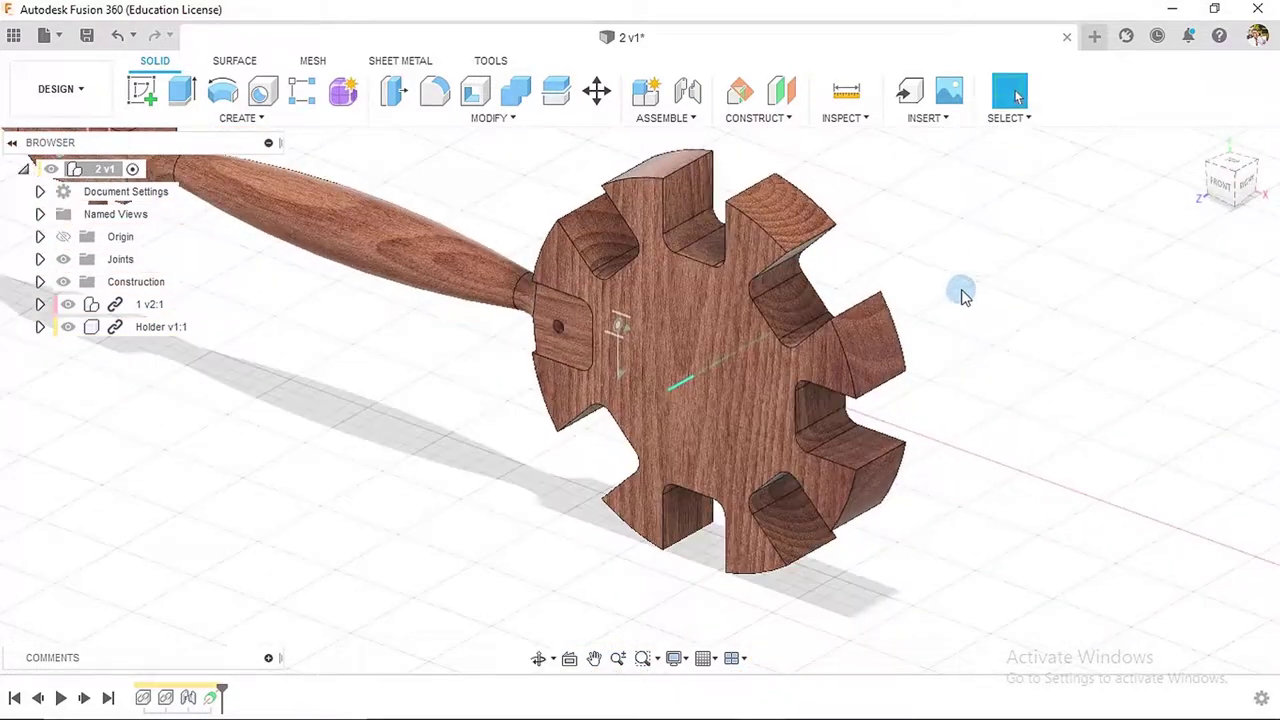
- Start a Circular Pattern of components, selecting 1 v2:1 as the object
{"action": "left_click", "coordinate": [250, 118]}
{"action": "mouse_move", "coordinate": [264, 537]}
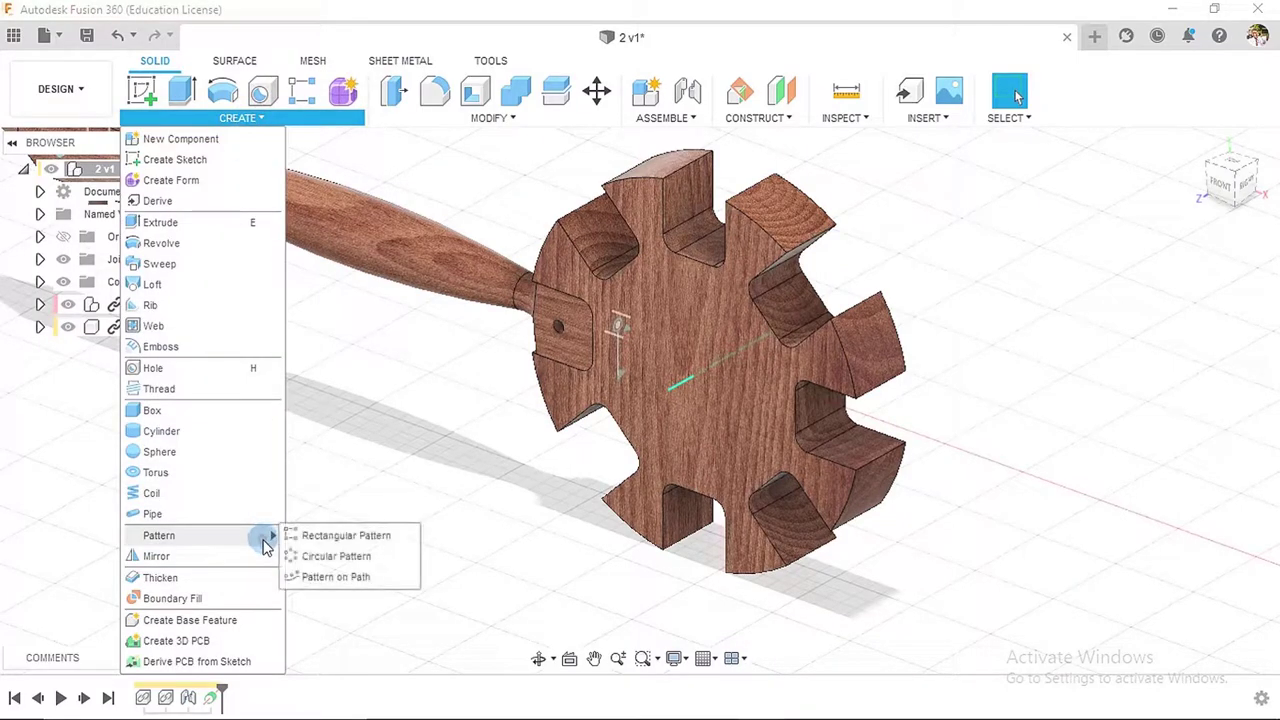
{"action": "left_click", "coordinate": [330, 556]}
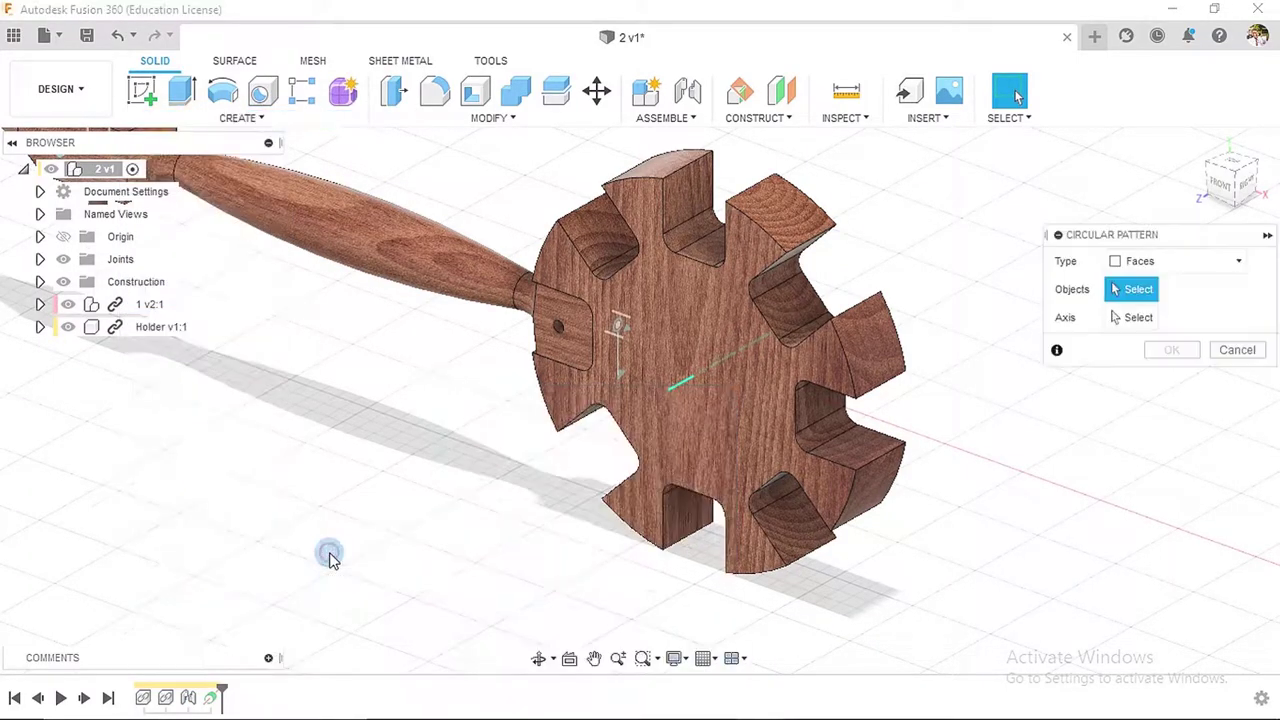
{"action": "scroll", "coordinate": [368, 468], "scroll_direction": "down", "scroll_amount": 3}
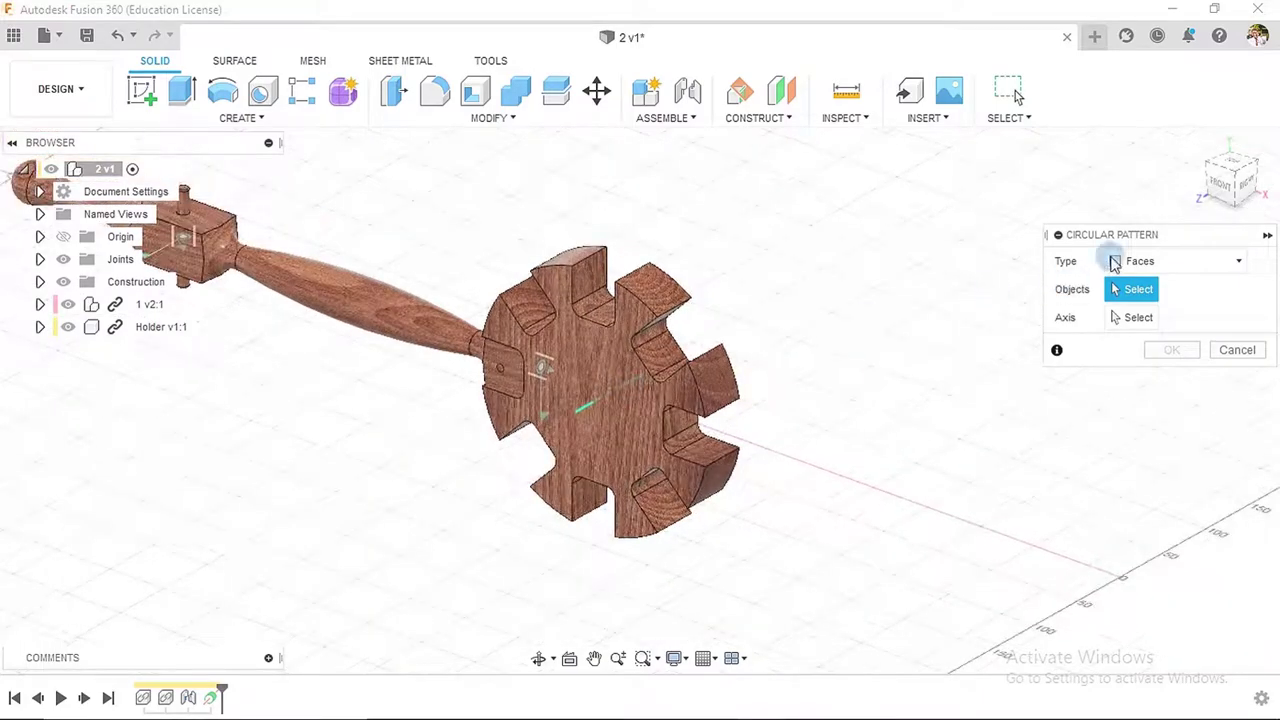
{"action": "left_click", "coordinate": [1155, 261]}
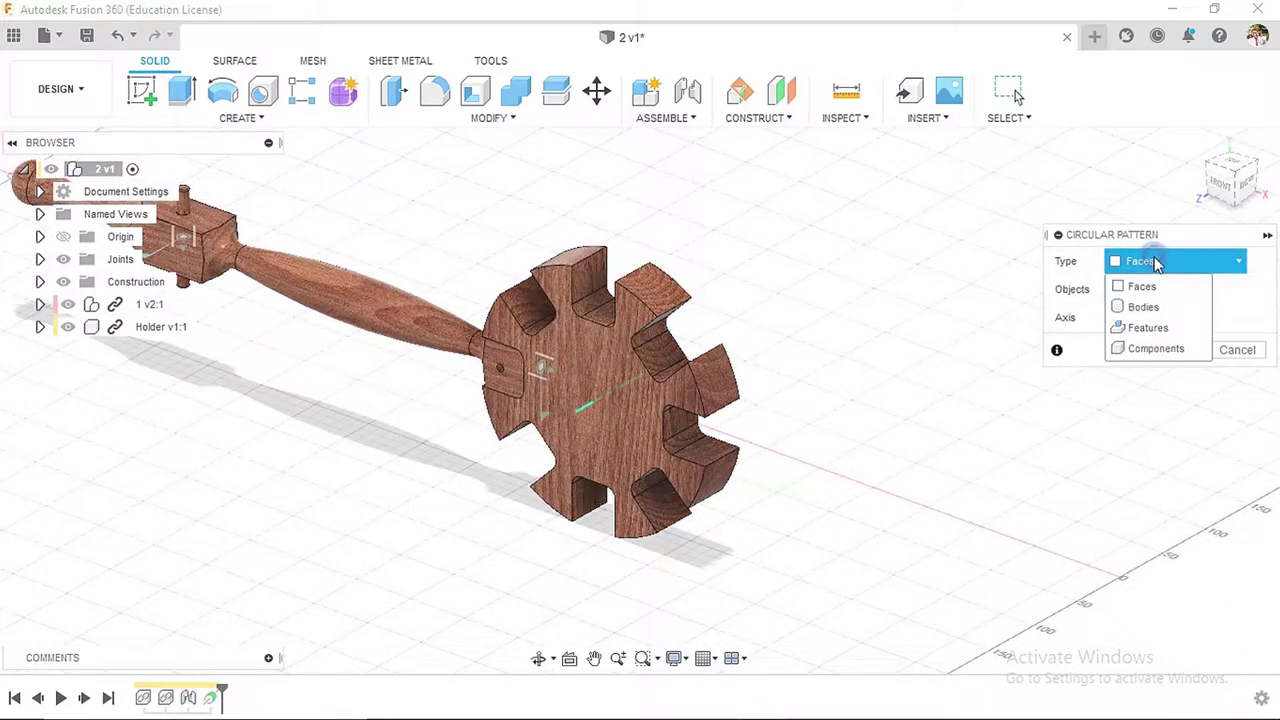
{"action": "left_click", "coordinate": [1148, 348]}
{"action": "left_click", "coordinate": [148, 305]}
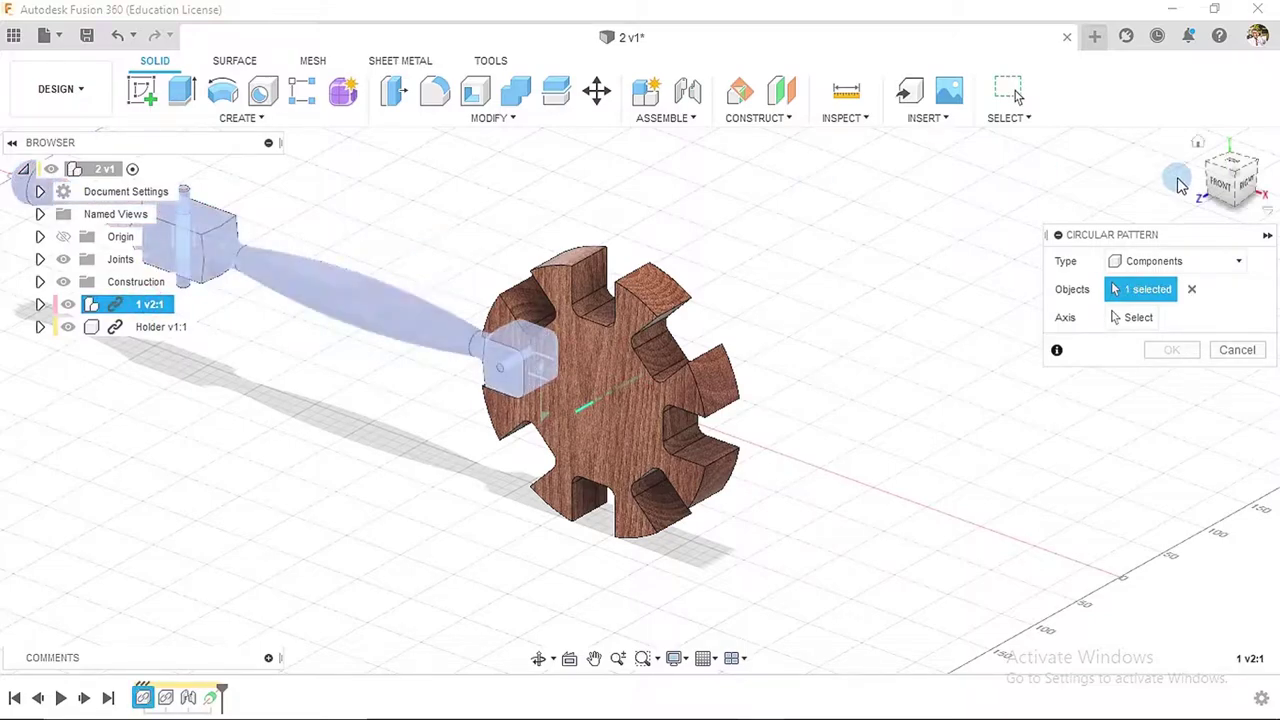
- Pattern it around the new construction axis with quantity 8, full spacing
{"action": "left_click", "coordinate": [1135, 317]}
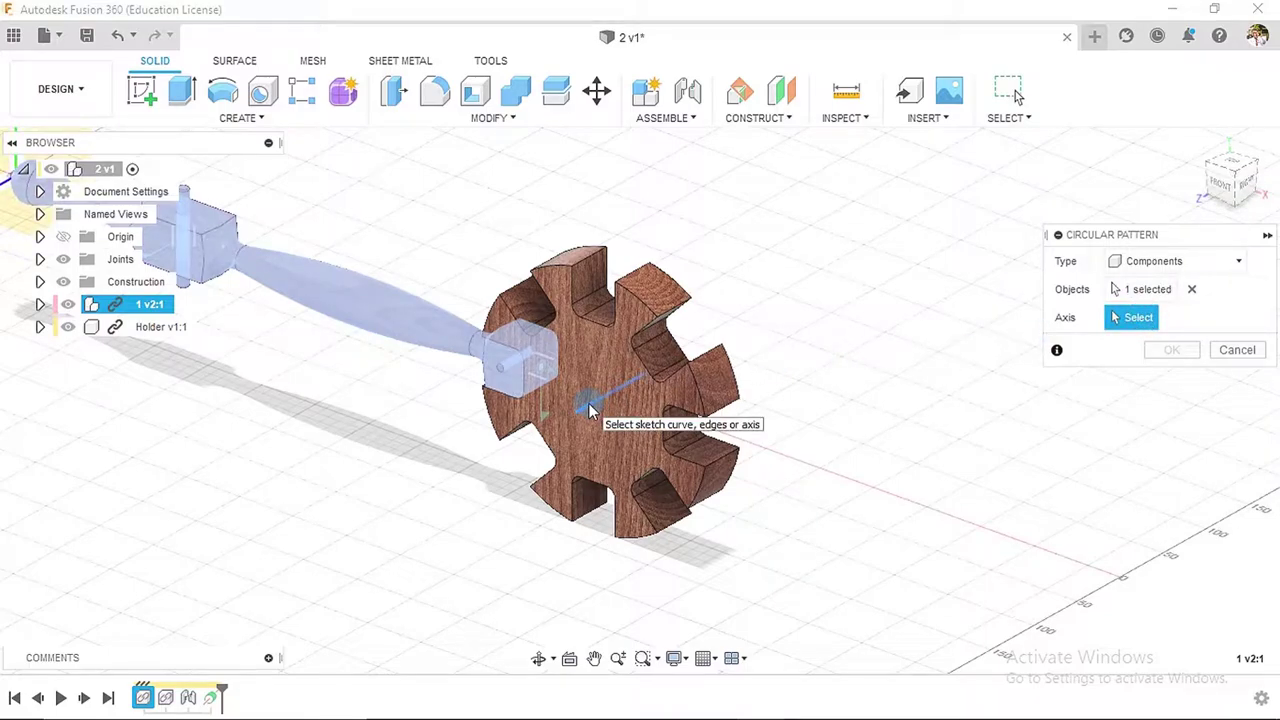
{"action": "left_click", "coordinate": [590, 408]}
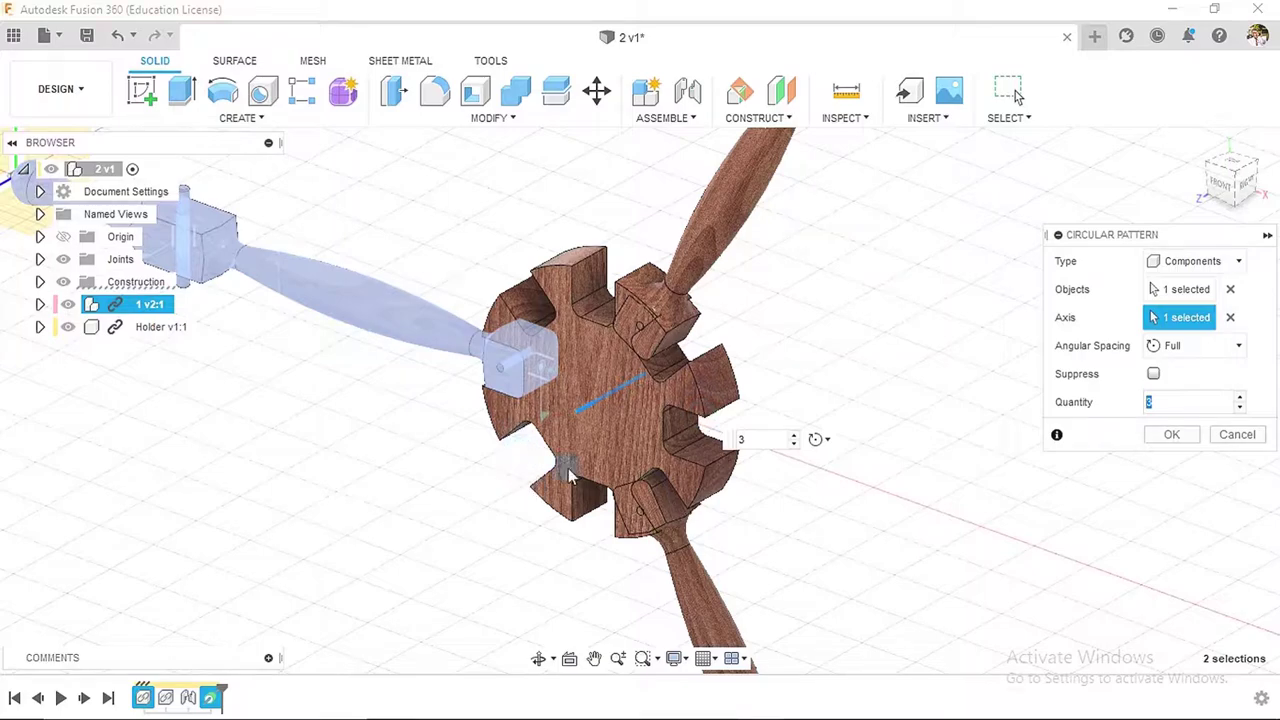
{"action": "type", "text": "8"}
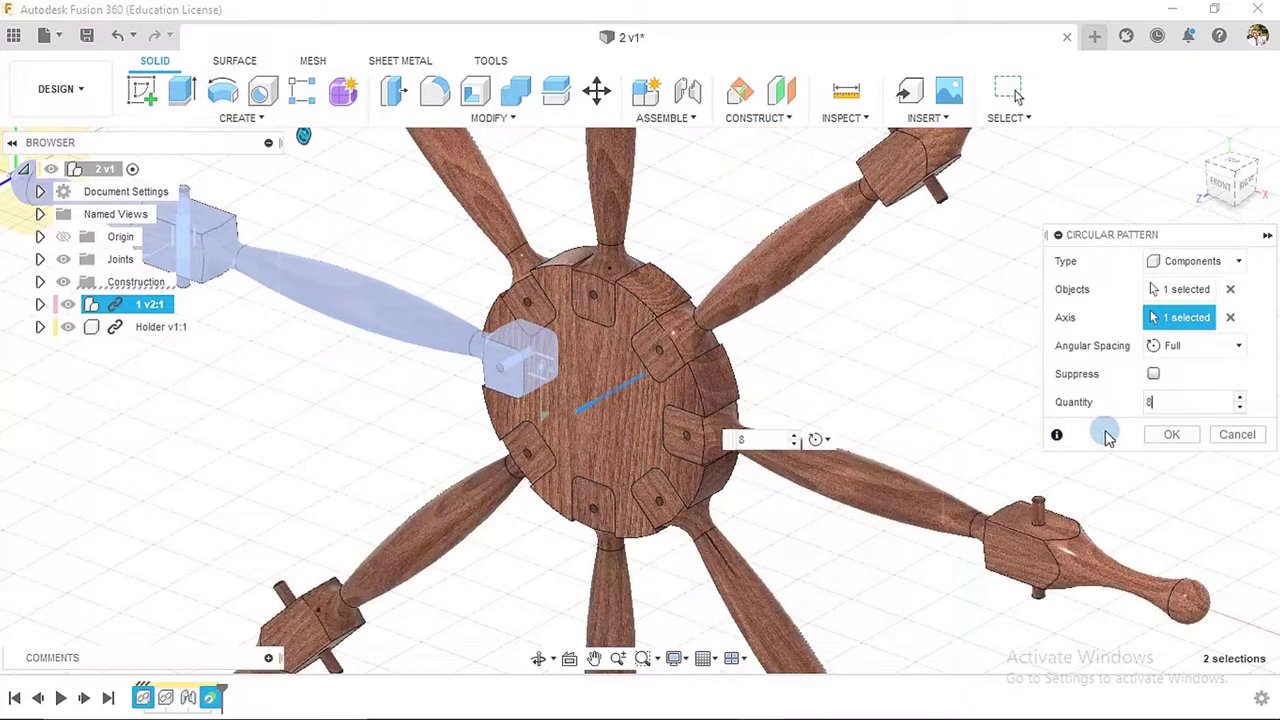
{"action": "left_click", "coordinate": [1173, 431]}
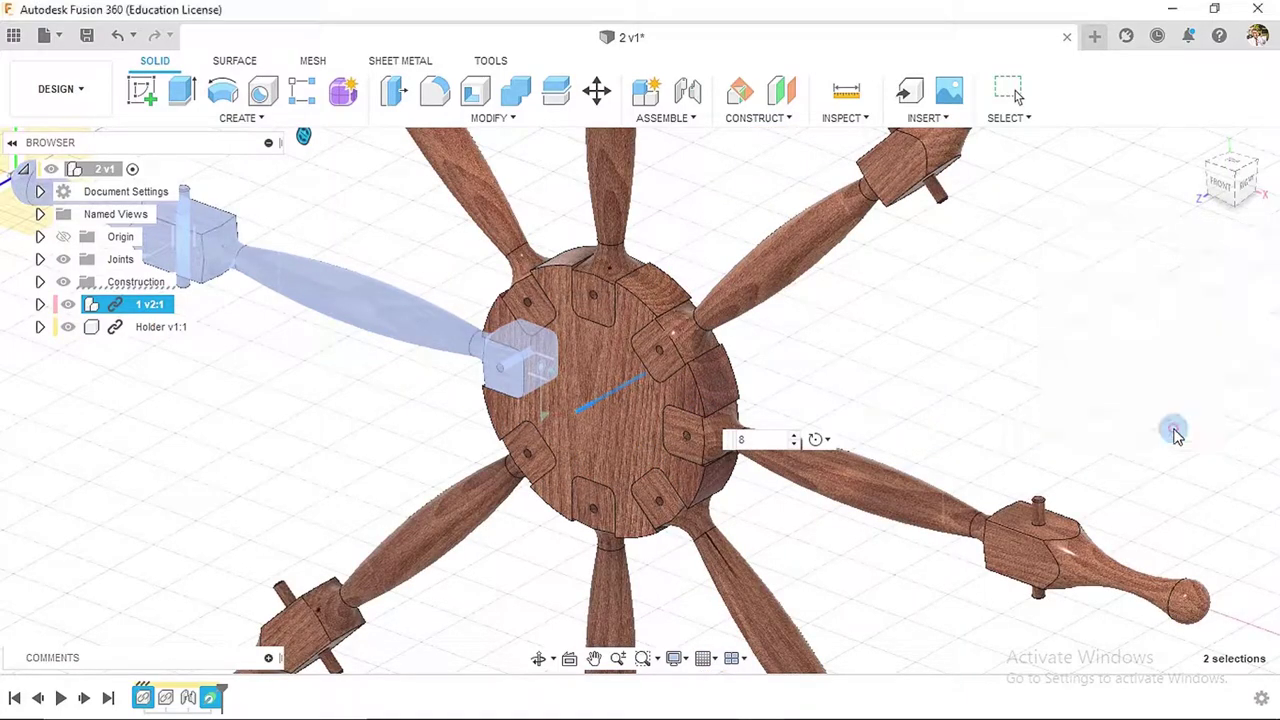
{"action": "scroll", "coordinate": [1105, 397], "scroll_direction": "down", "scroll_amount": 2}
{"action": "scroll", "coordinate": [1098, 390], "scroll_direction": "down", "scroll_amount": 2}
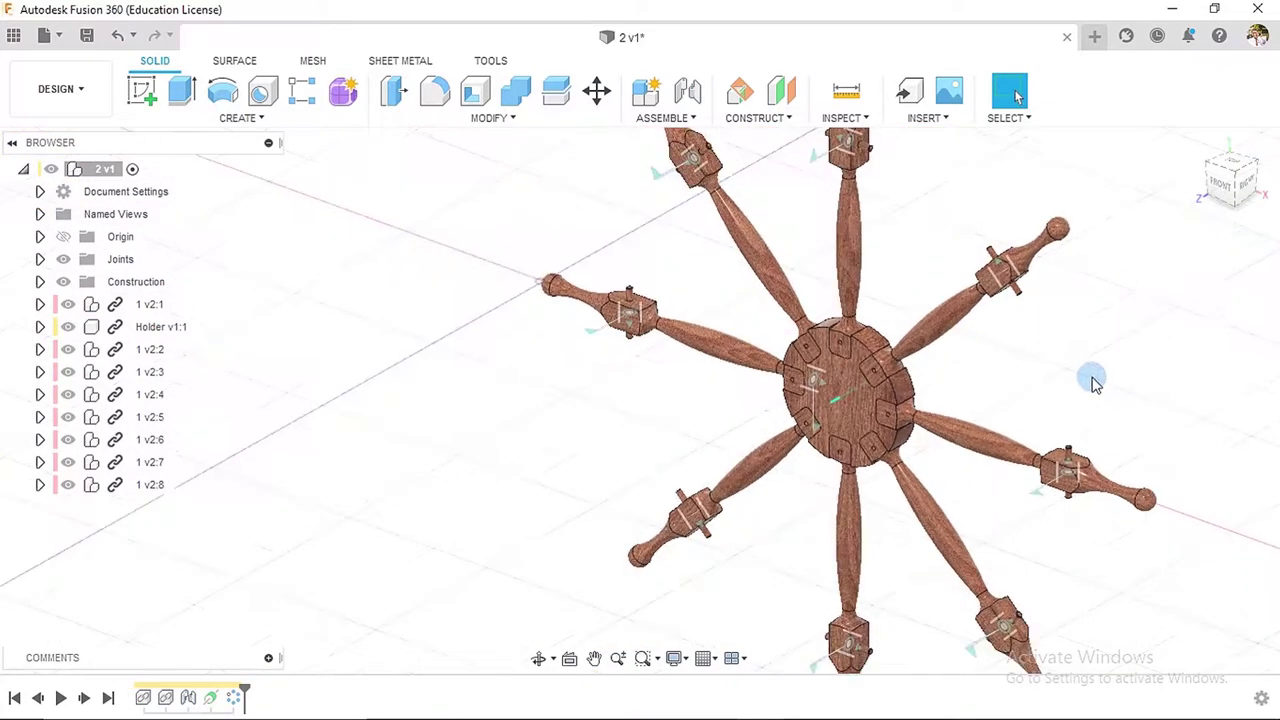
- Fit the wheel, view it face-on and redefine that view as Top
{"action": "key", "text": "F6"}
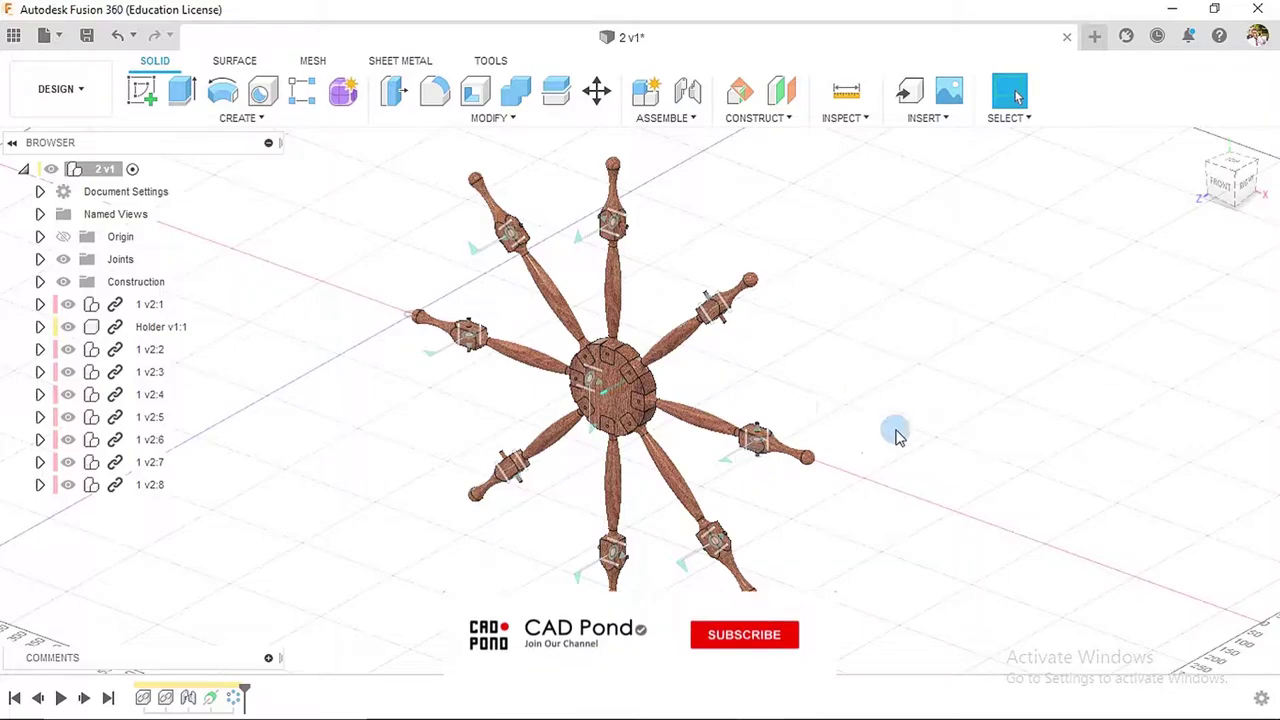
{"action": "mouse_move", "coordinate": [894, 431]}
{"action": "middle_mouse_down", "text": "shift"}
{"action": "mouse_move", "coordinate": [970, 401]}
{"action": "mouse_move", "coordinate": [931, 423]}
{"action": "mouse_move", "coordinate": [882, 422]}
{"action": "middle_mouse_up", "text": "shift"}
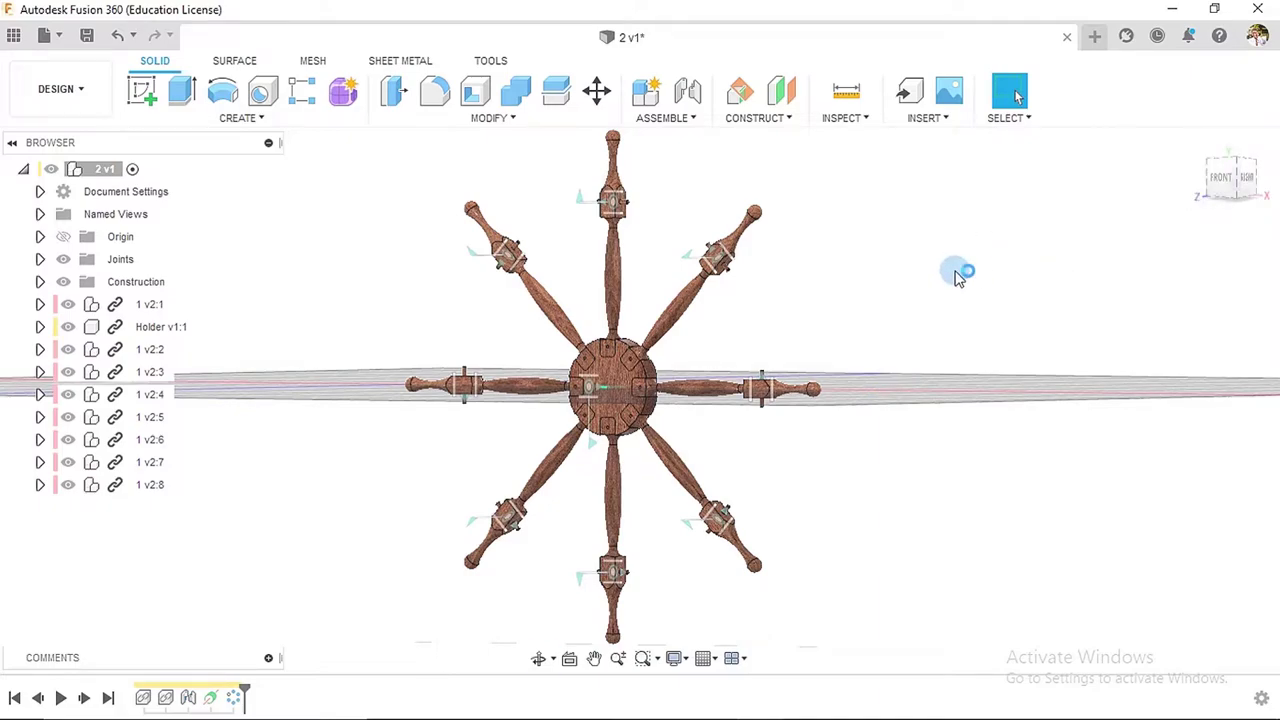
{"action": "left_click", "coordinate": [1219, 186]}
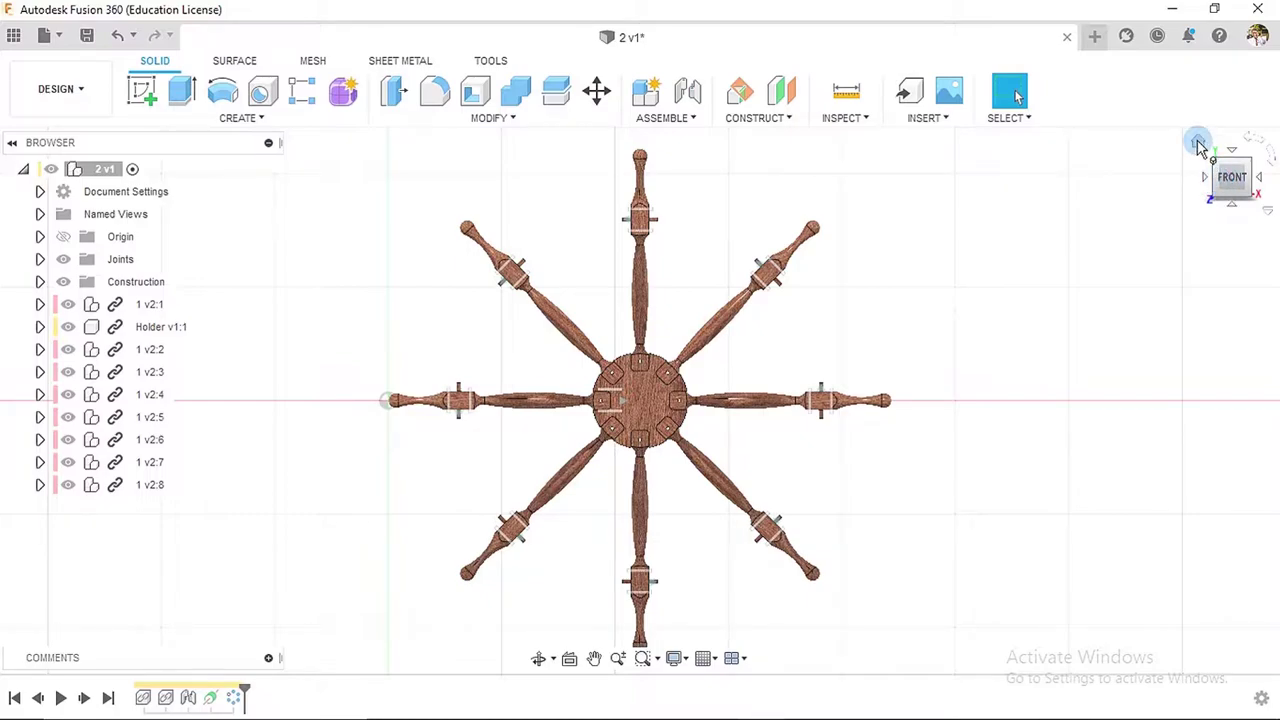
{"action": "right_click", "coordinate": [1200, 145]}
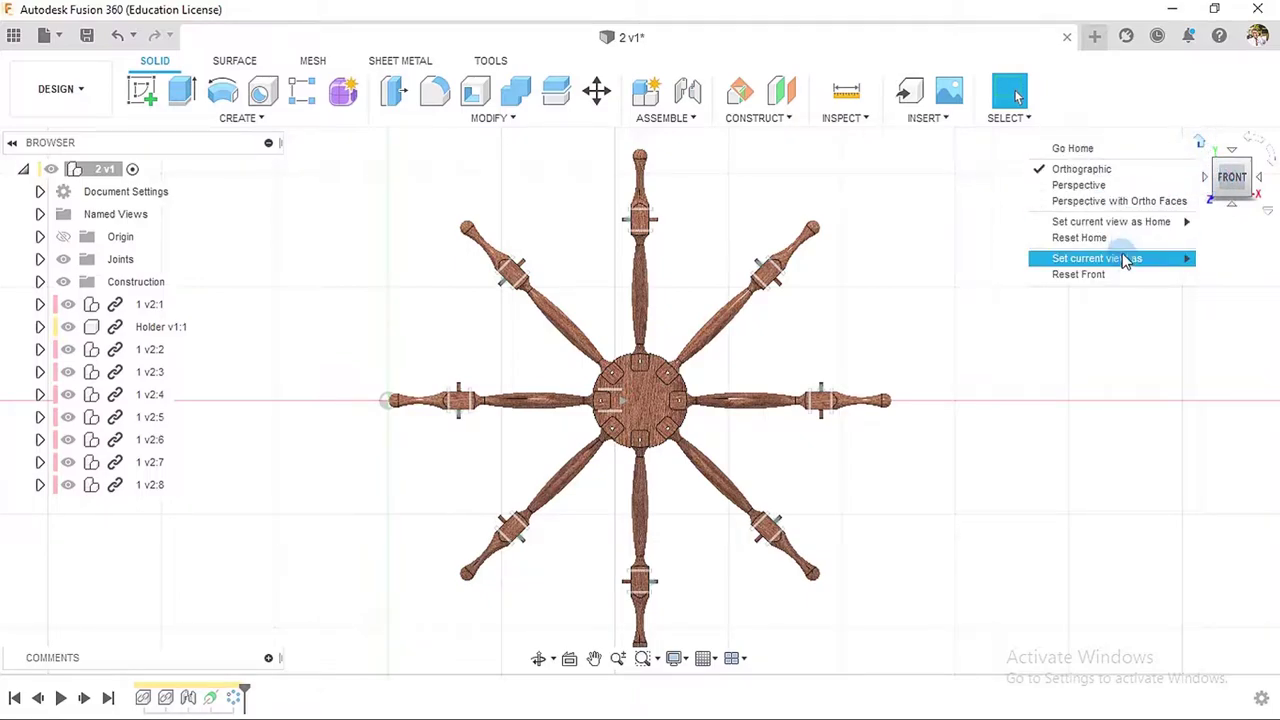
{"action": "left_click", "coordinate": [944, 276]}
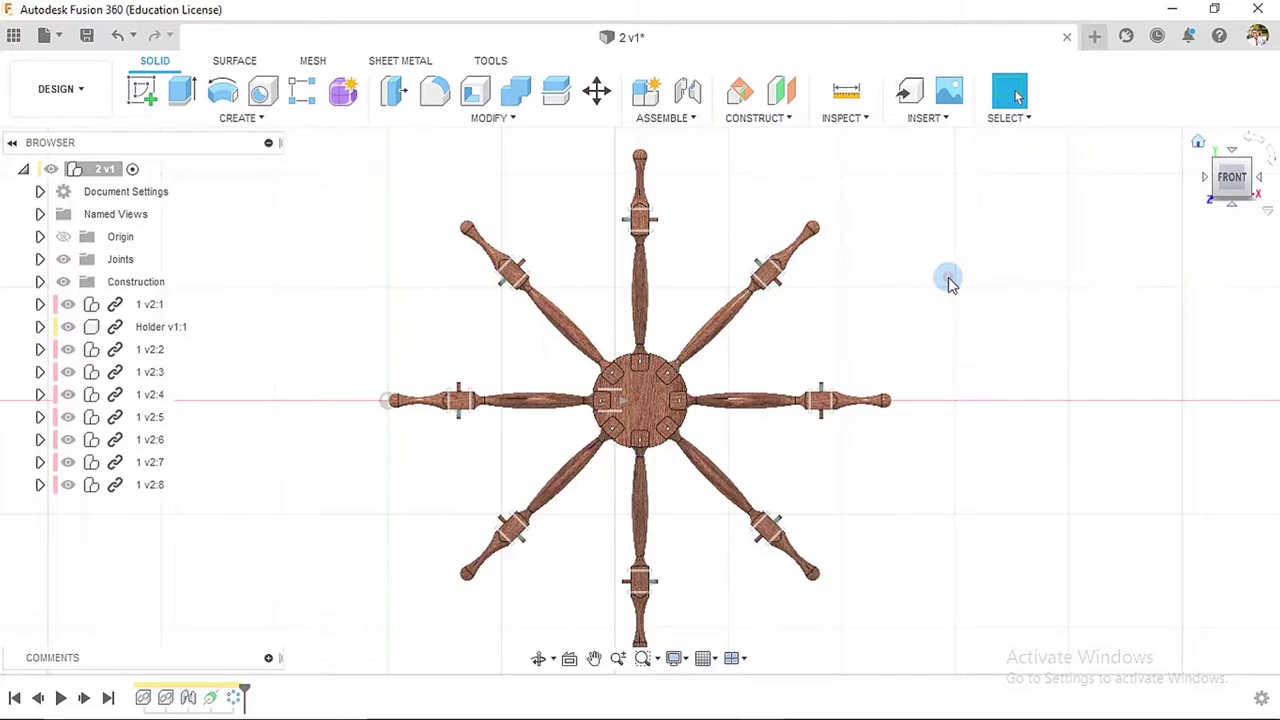
- Set an isometric view as Home with Fit to View
{"action": "left_click", "coordinate": [1233, 208]}
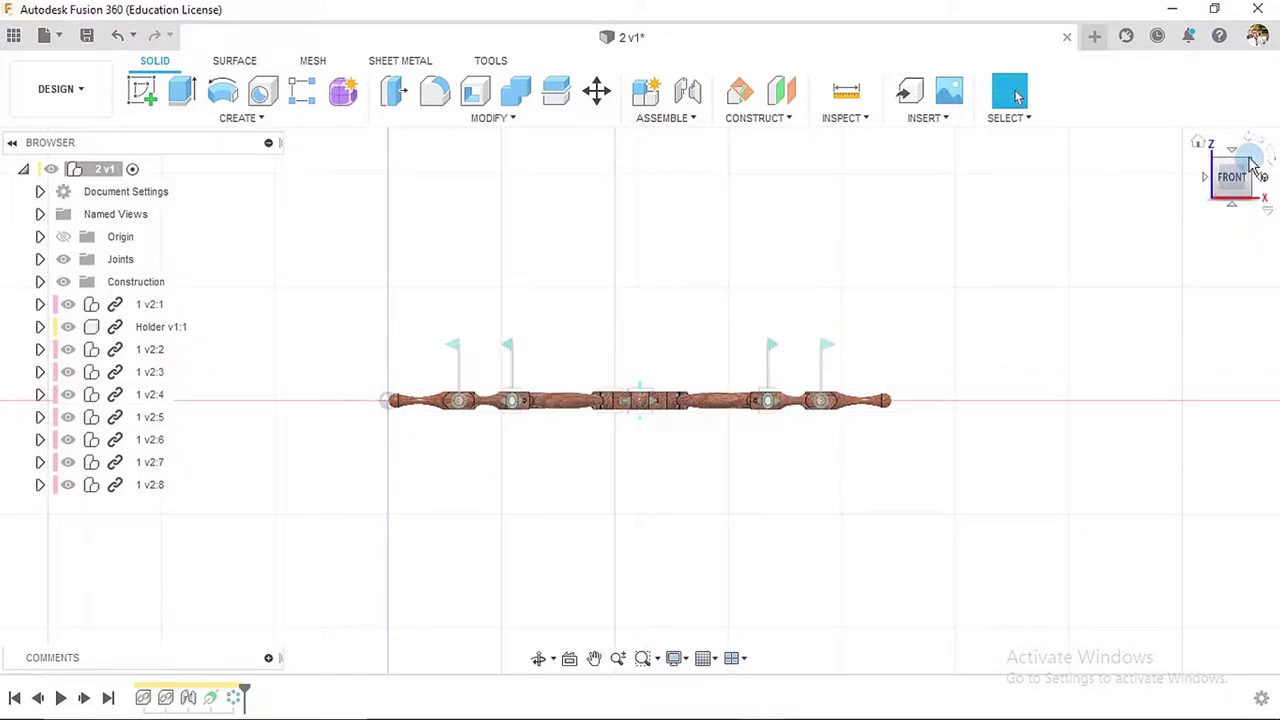
{"action": "left_click", "coordinate": [1249, 164]}
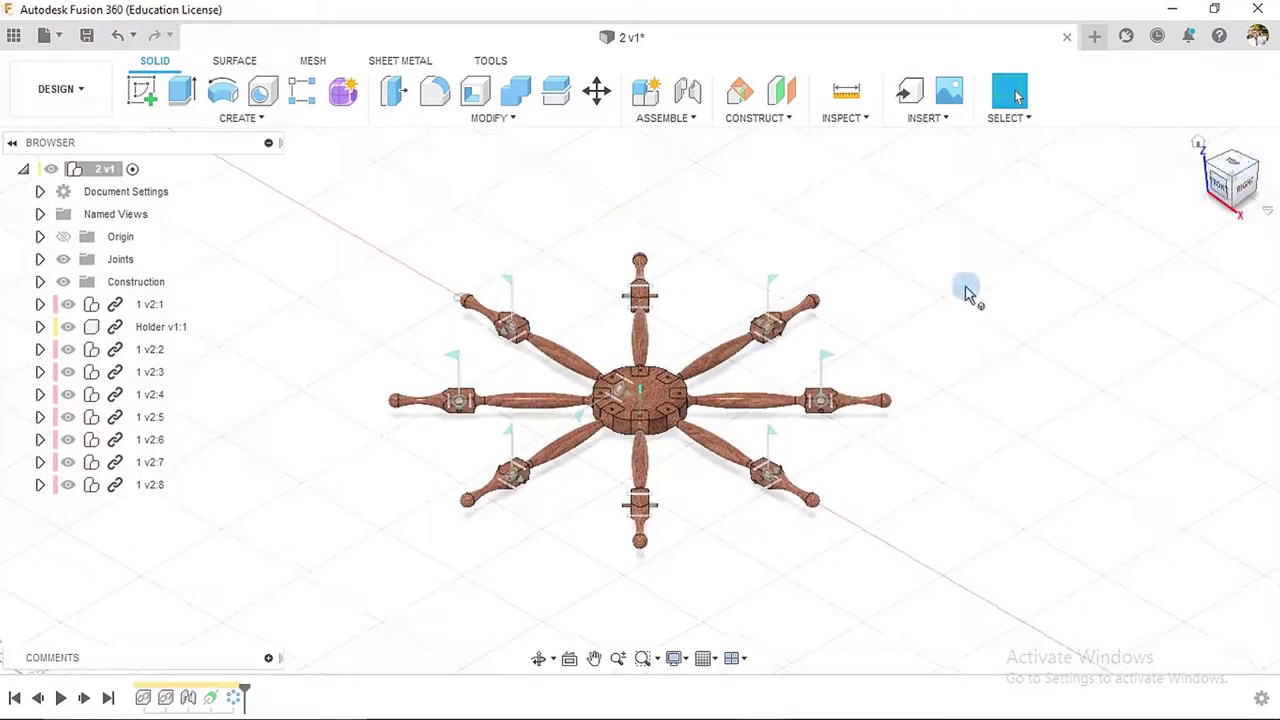
{"action": "right_click", "coordinate": [1198, 146]}
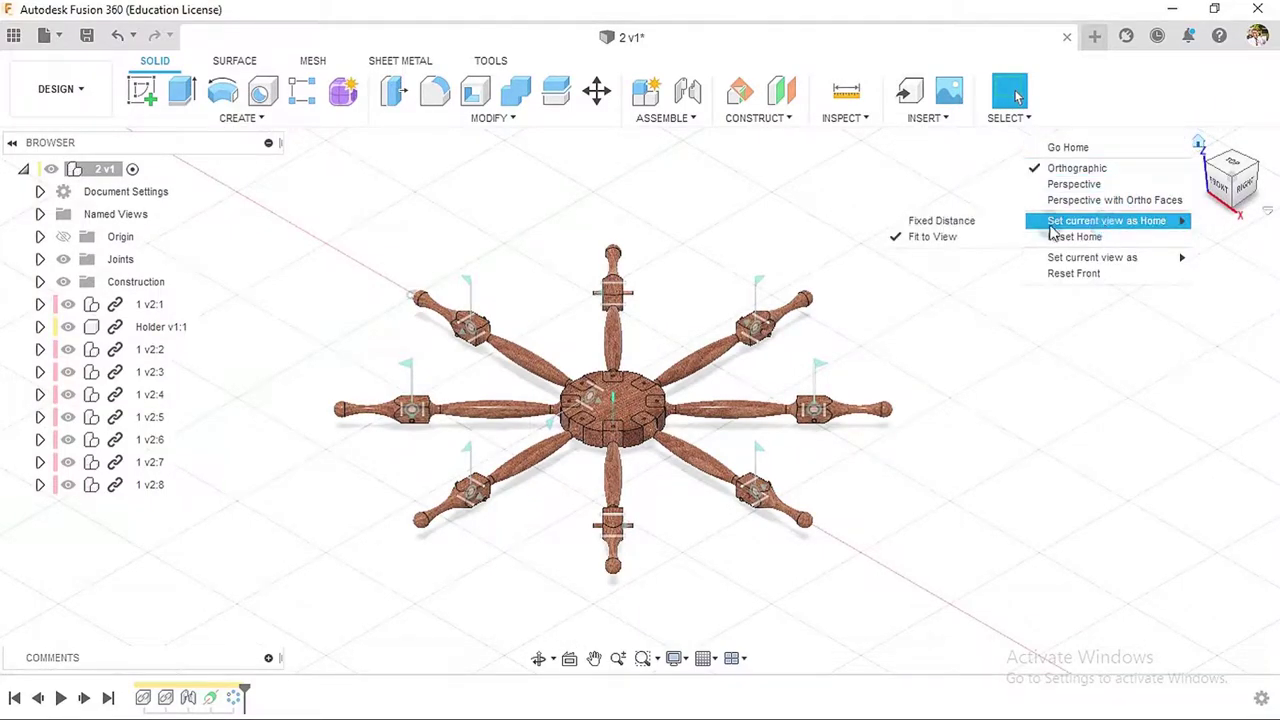
{"action": "left_click", "coordinate": [936, 237]}
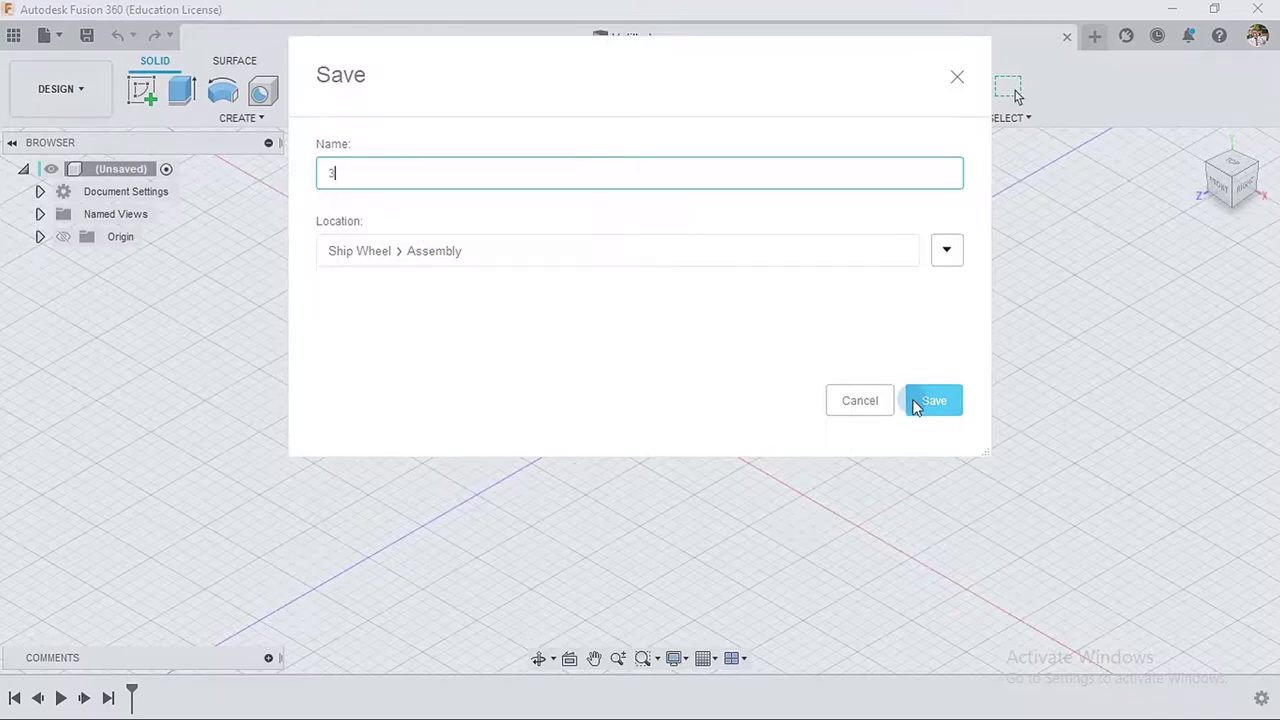
- Save the empty new design as '3' in the Ship Wheel › Assembly folder
{"action": "left_click", "coordinate": [915, 403]}
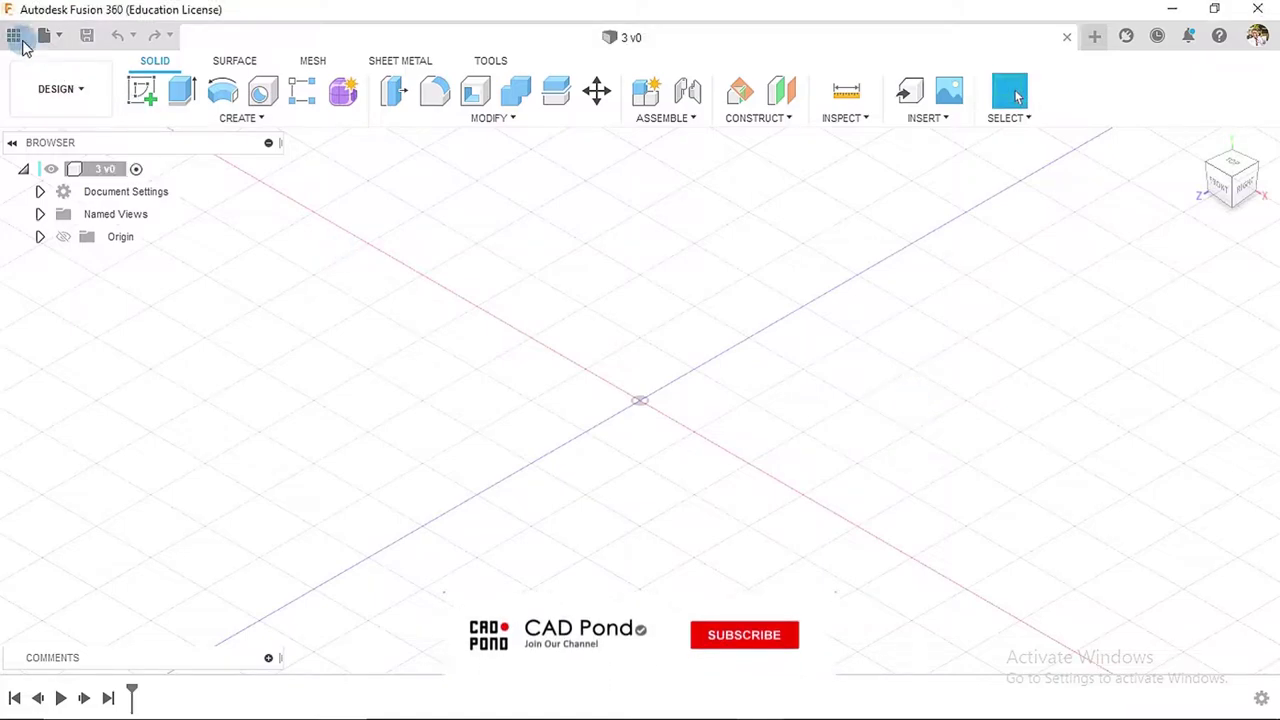
- Insert wheel design 2 from the Assembly folder, rotated 90 deg about X so it lies flat
{"action": "left_click", "coordinate": [13, 36]}
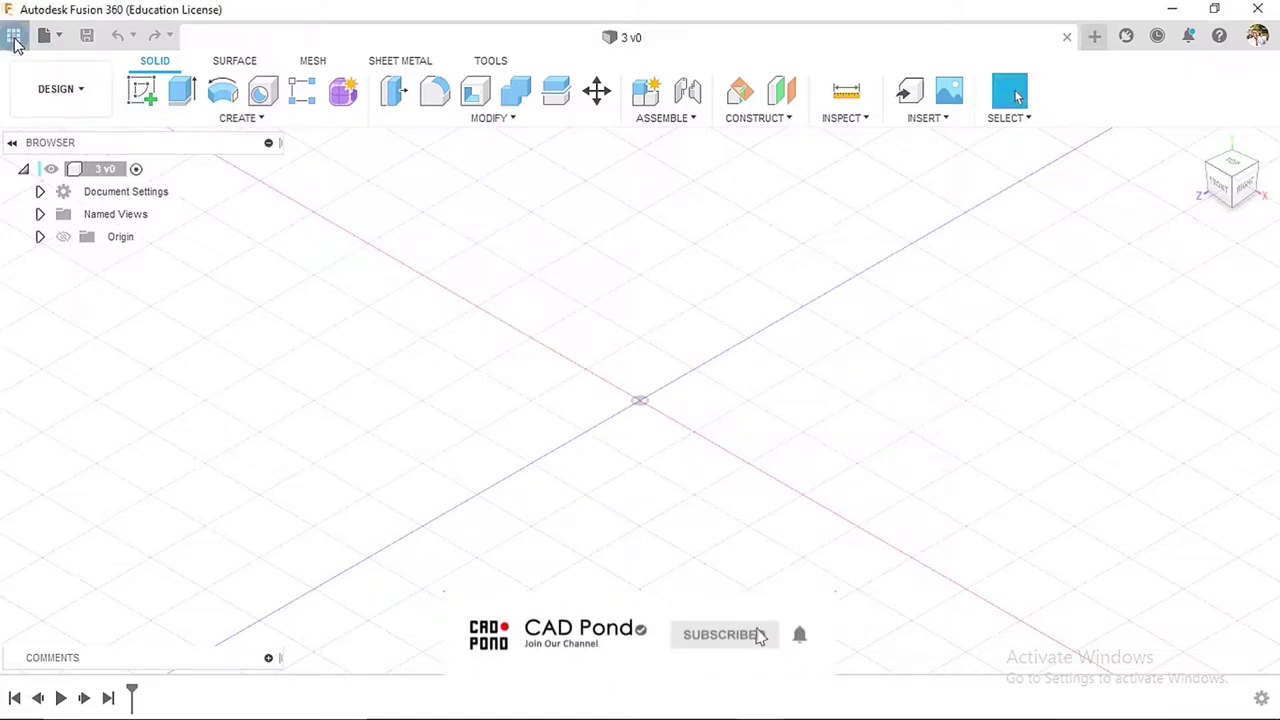
{"action": "scroll", "coordinate": [165, 260], "scroll_direction": "up", "scroll_amount": 3}
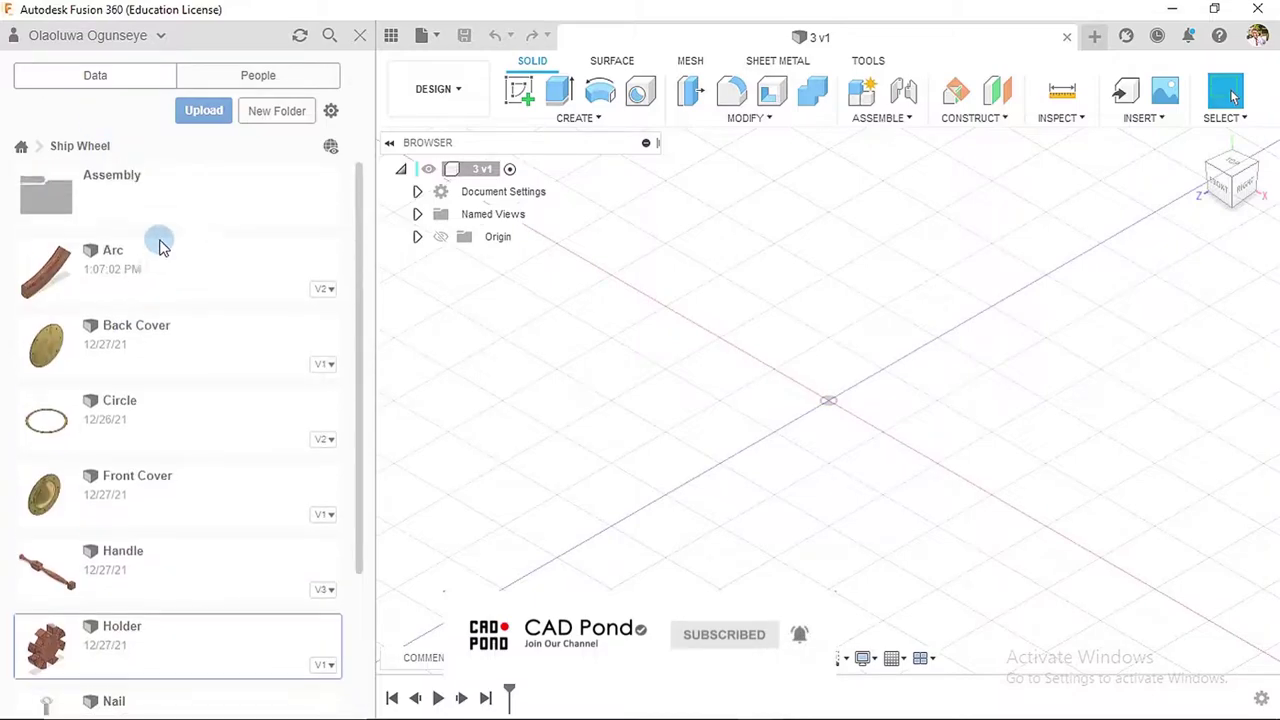
{"action": "left_click", "coordinate": [129, 200]}
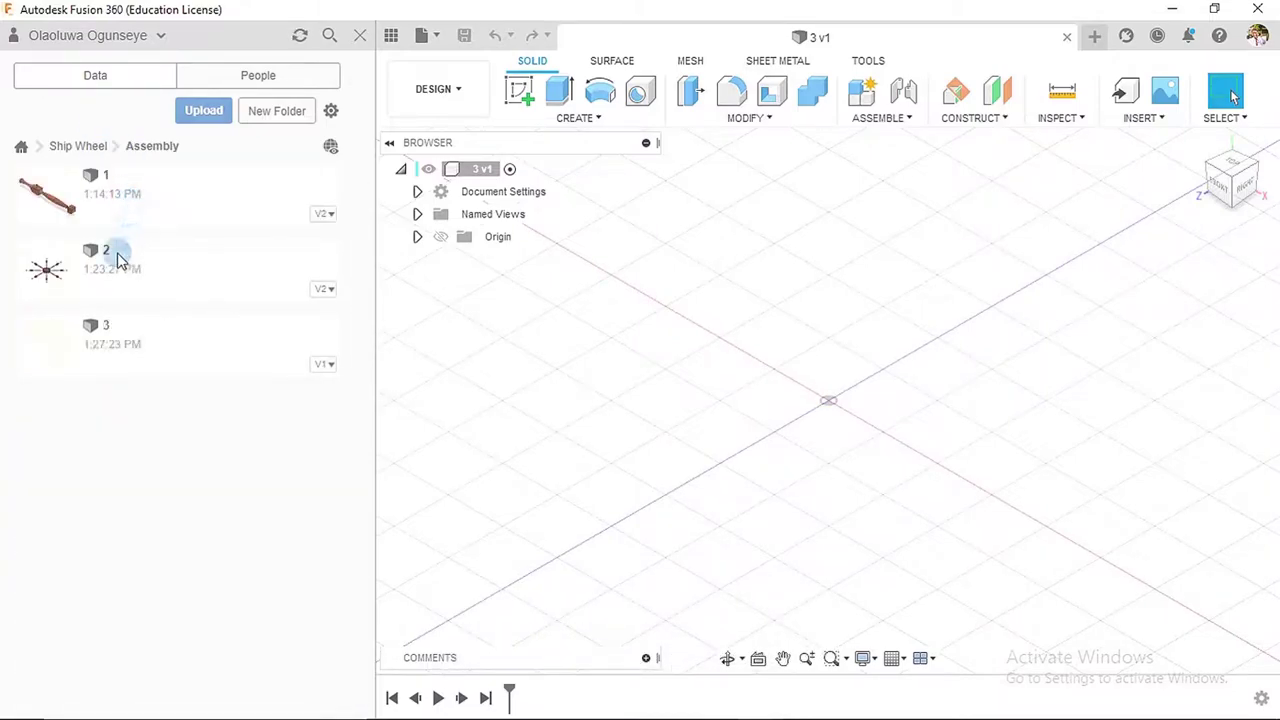
{"action": "left_click", "coordinate": [147, 265]}
{"action": "right_click", "coordinate": [147, 265]}
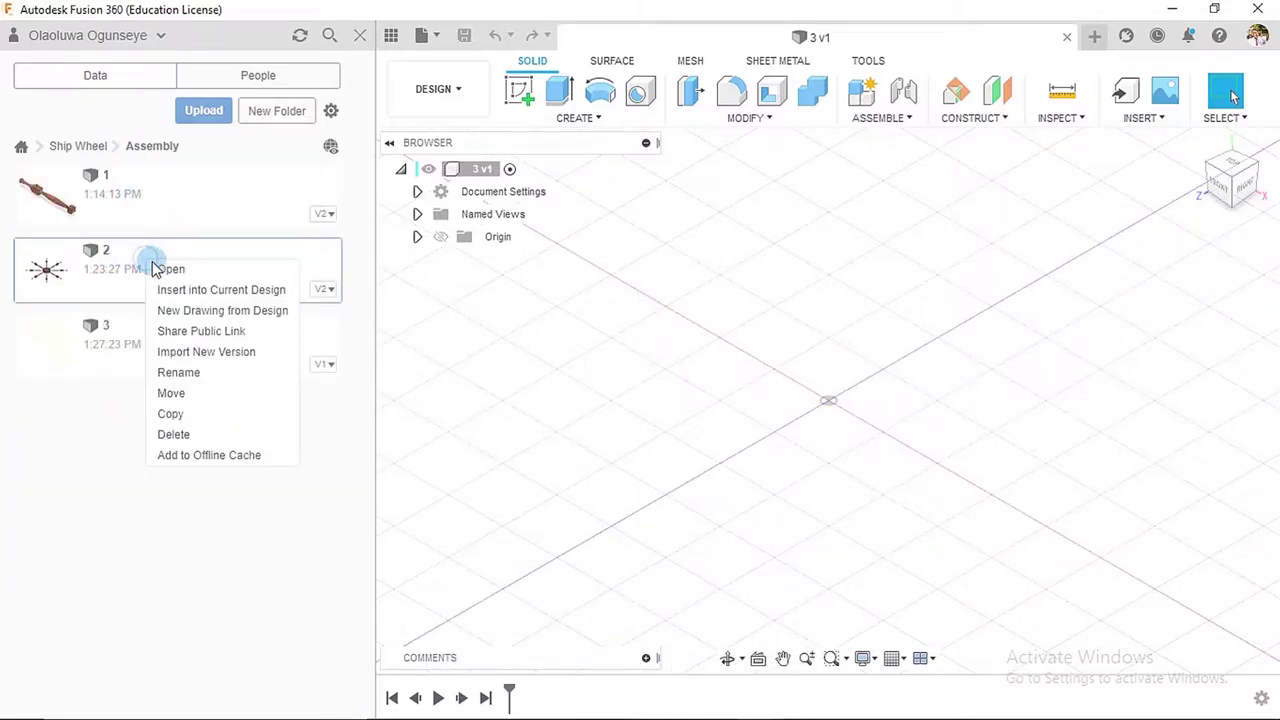
{"action": "left_click", "coordinate": [195, 292]}
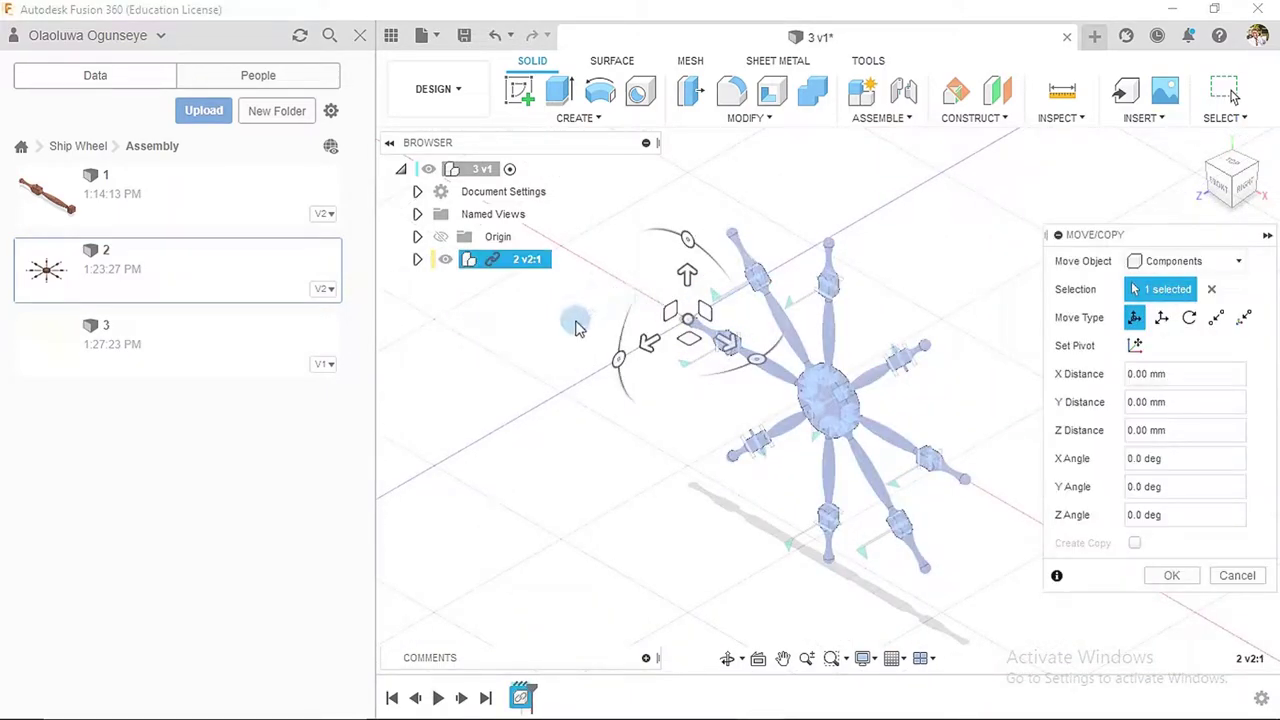
{"action": "left_click", "coordinate": [1188, 573]}
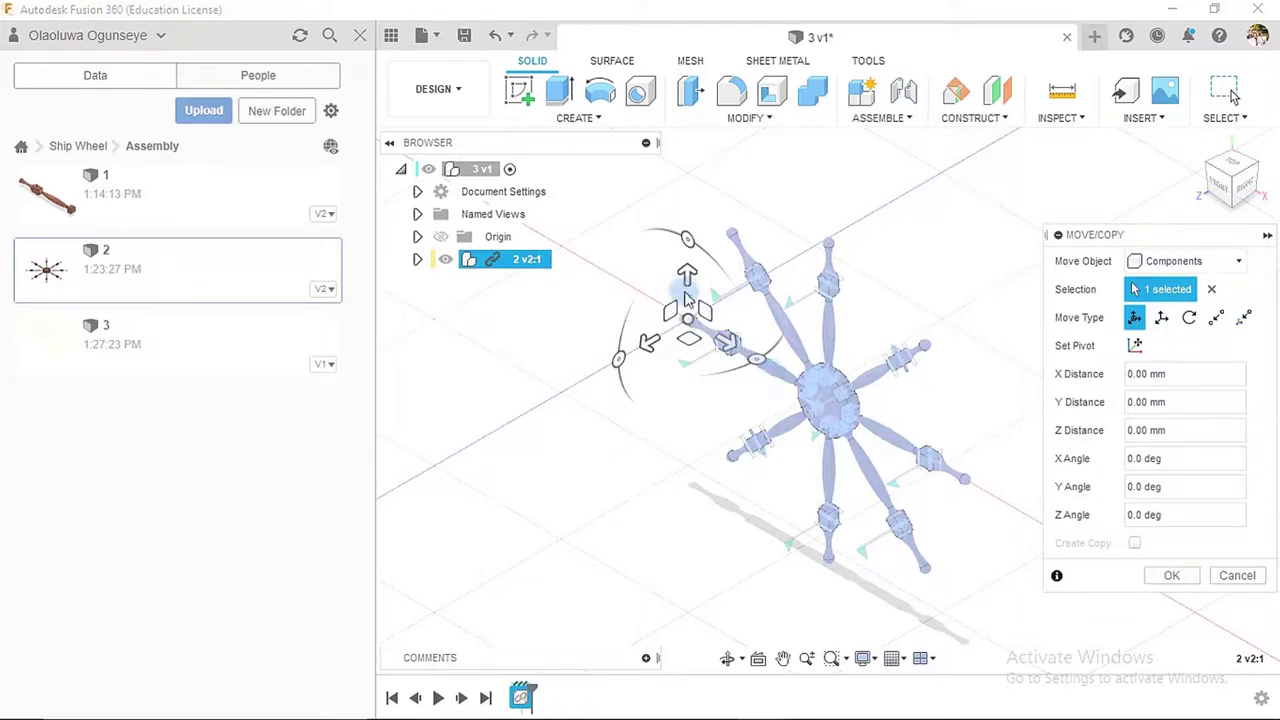
{"action": "left_click_drag", "start_coordinate": [620, 331], "coordinate": [653, 248]}
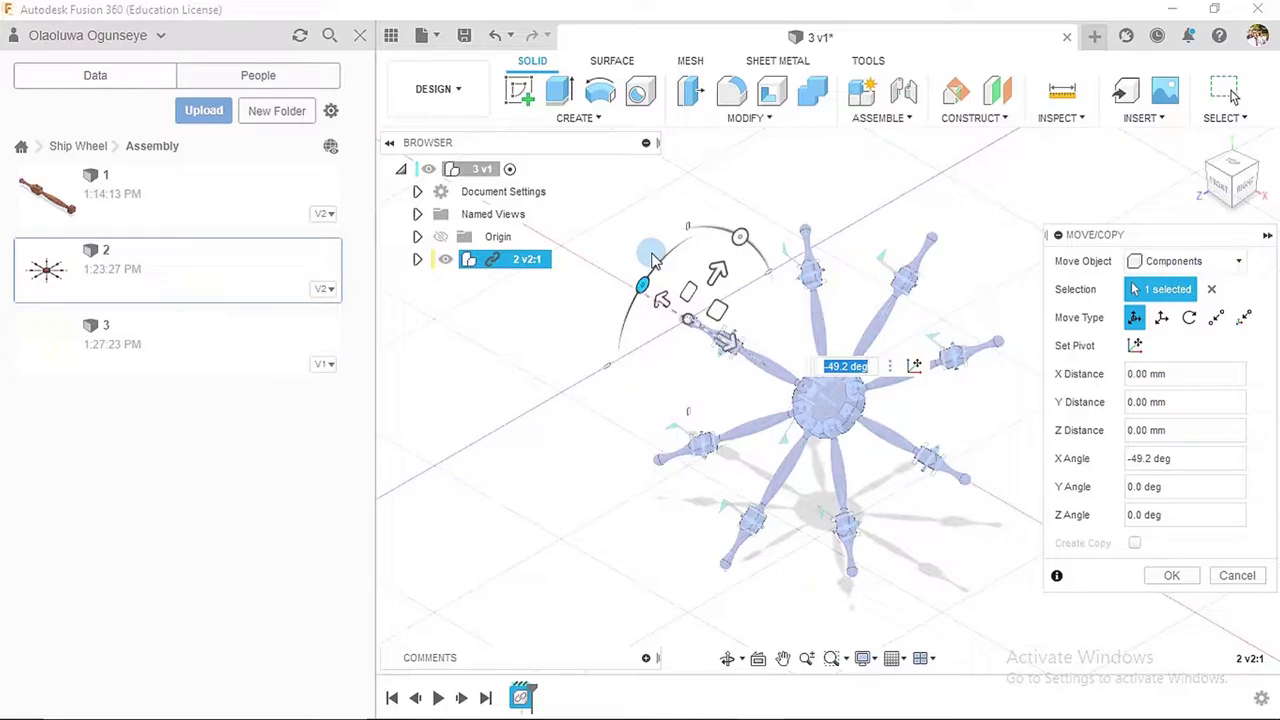
{"action": "key", "text": "Return"}
{"action": "key", "text": "Return"}
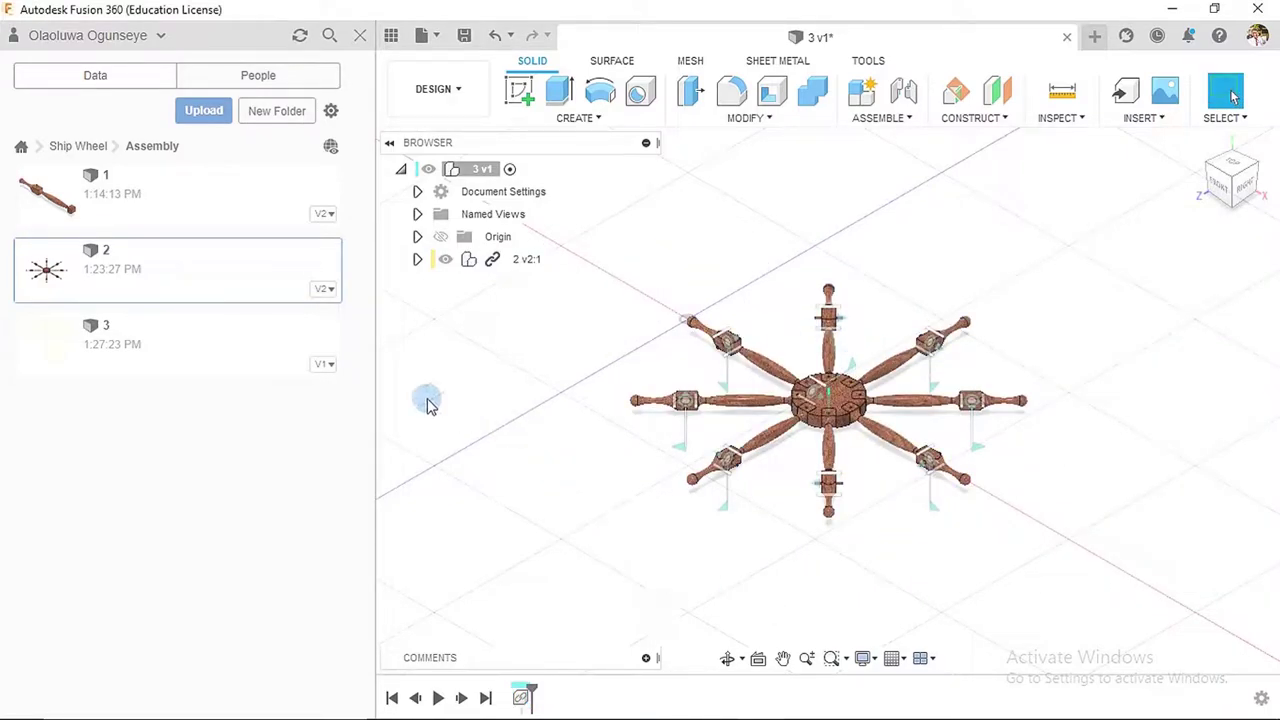
- Insert the Arc part from the Ship Wheel folder into design 3 and accept its placement
{"action": "left_click", "coordinate": [78, 147]}
{"action": "left_click", "coordinate": [148, 263]}
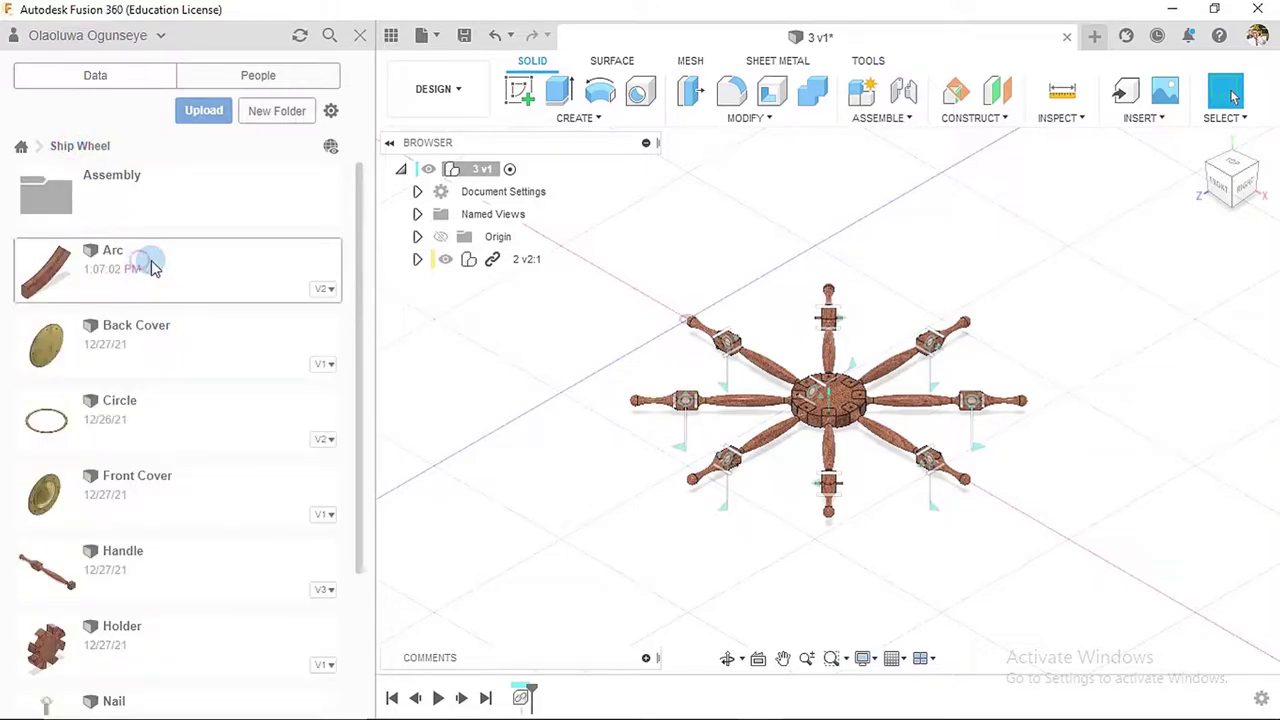
{"action": "right_click", "coordinate": [172, 267]}
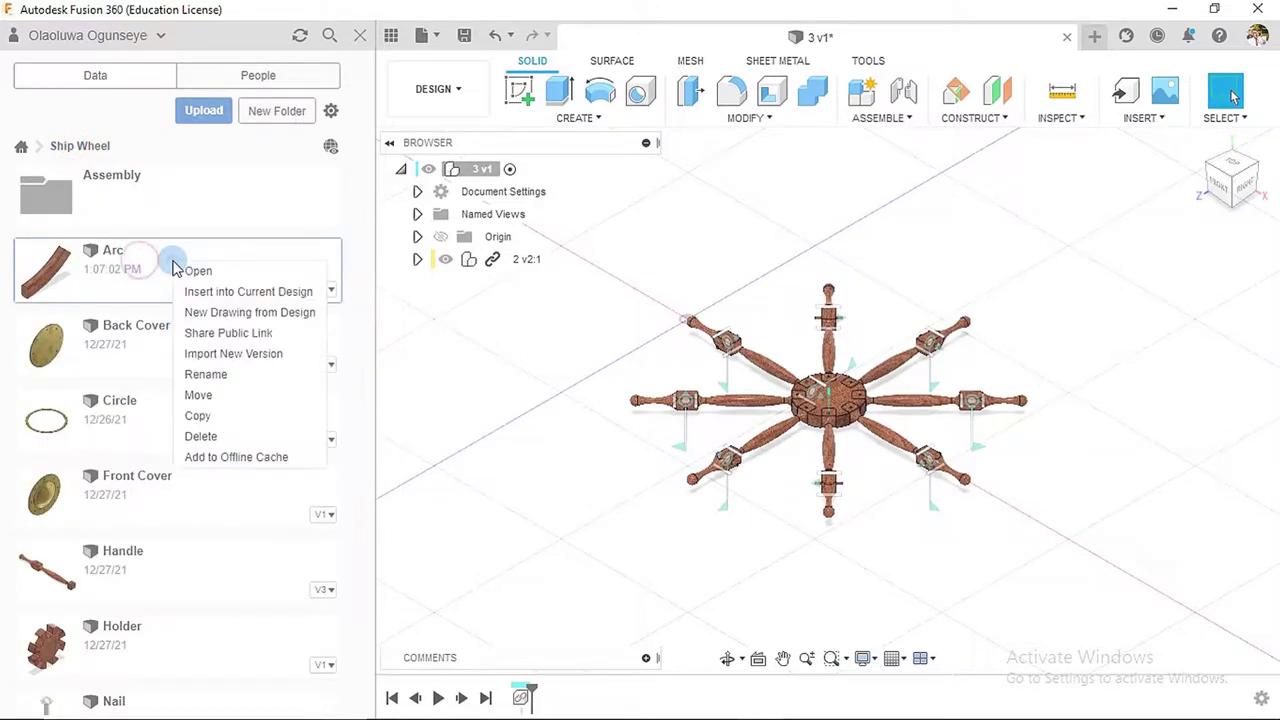
{"action": "left_click", "coordinate": [217, 294]}
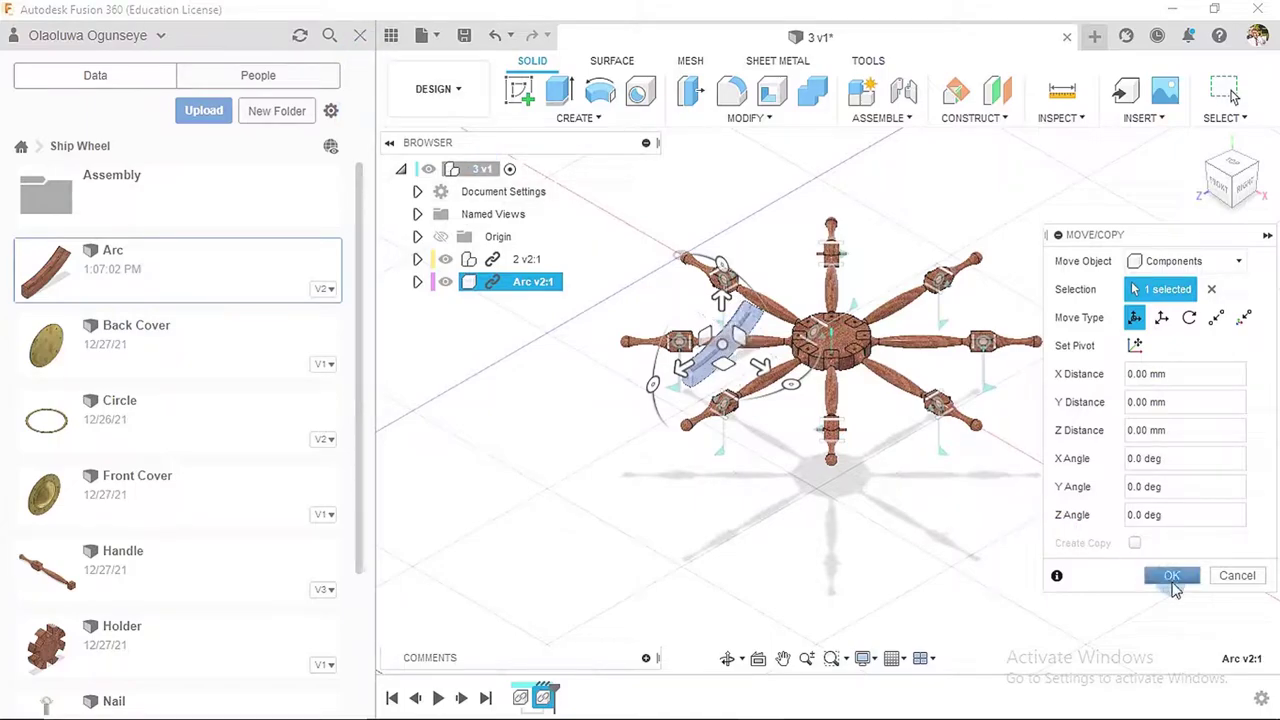
{"action": "left_click", "coordinate": [1172, 578]}
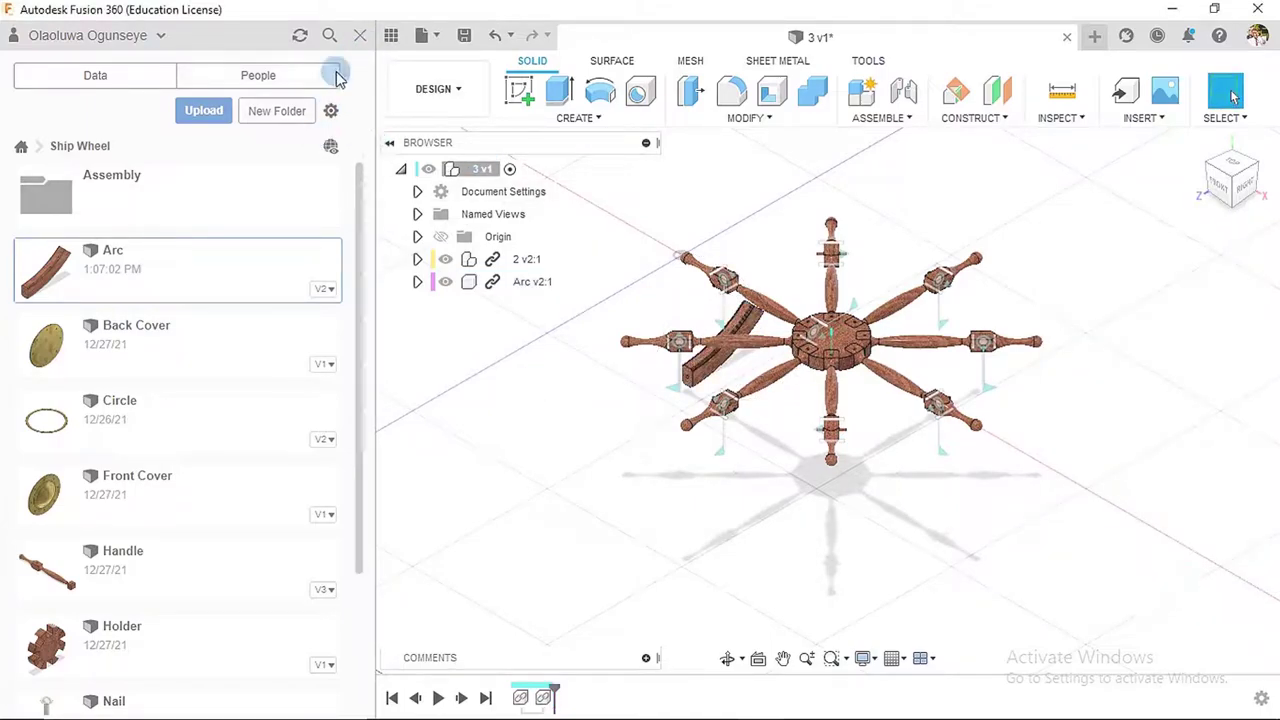
- Close the Data Panel, start a Joint and set the Arc's origin at its end hole
{"action": "left_click", "coordinate": [360, 42]}
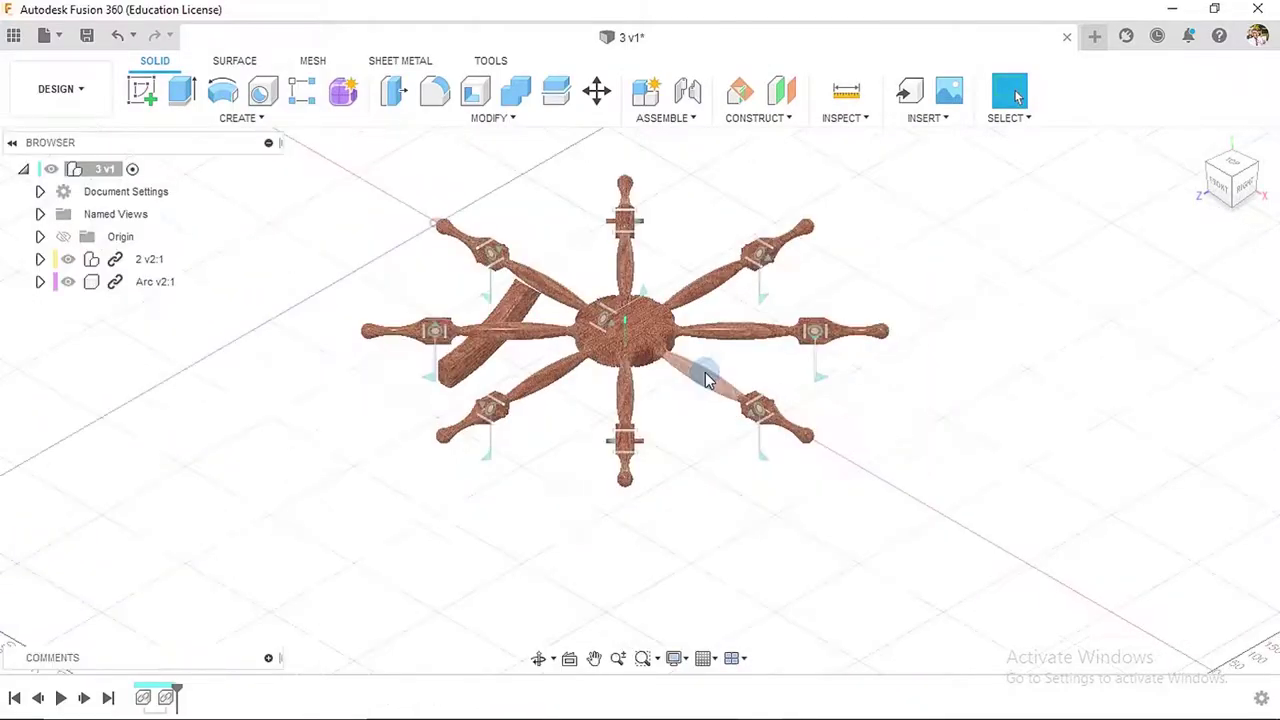
{"action": "scroll", "coordinate": [475, 345], "scroll_direction": "up", "scroll_amount": 5}
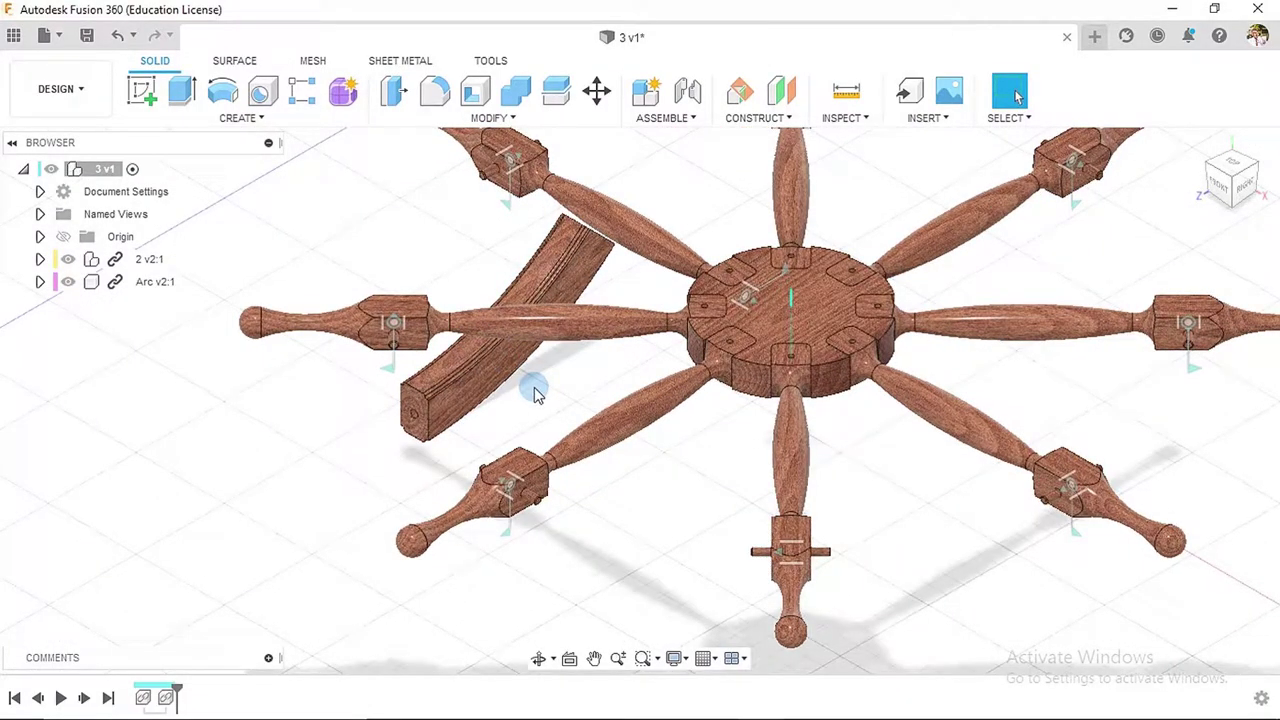
{"action": "scroll", "coordinate": [557, 378], "scroll_direction": "up", "scroll_amount": 2}
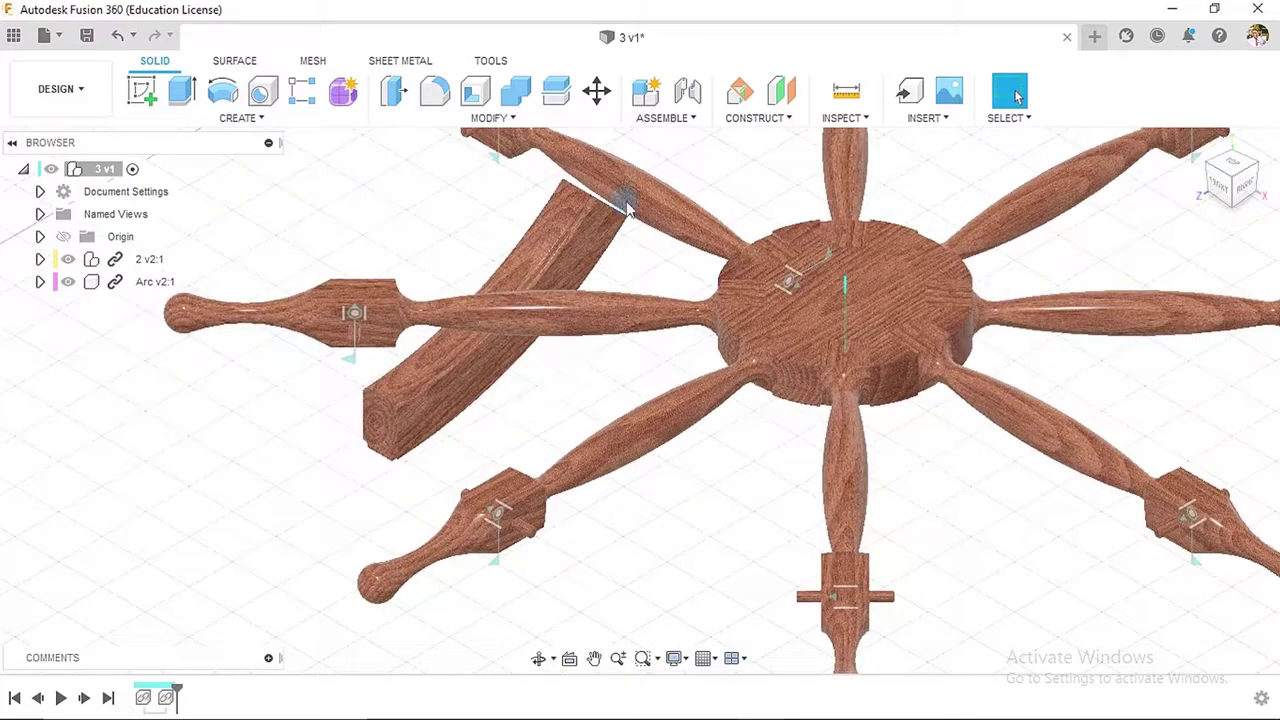
{"action": "left_click", "coordinate": [690, 95]}
{"action": "scroll", "coordinate": [466, 431], "scroll_direction": "up", "scroll_amount": 3}
{"action": "middle_click_drag", "start_coordinate": [466, 431], "coordinate": [491, 409], "text": "shift"}
{"action": "scroll", "coordinate": [380, 437], "scroll_direction": "up", "scroll_amount": 5}
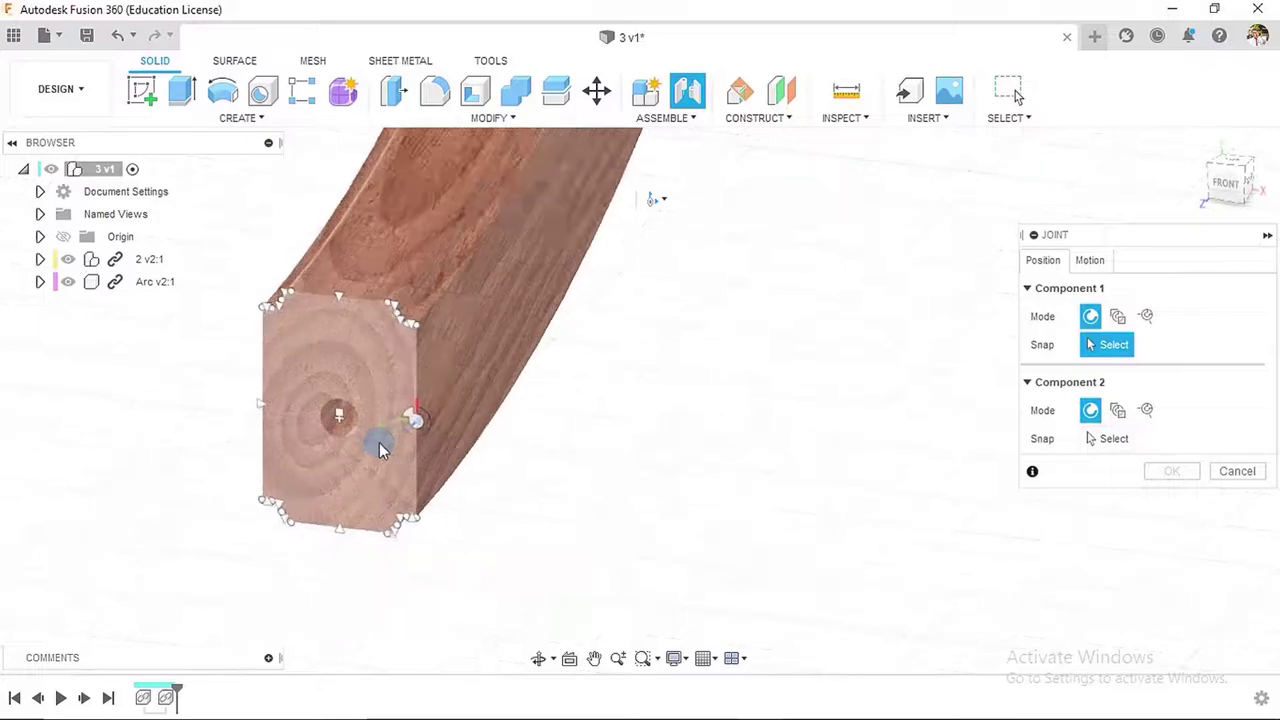
{"action": "middle_click_drag", "start_coordinate": [370, 437], "coordinate": [397, 411], "text": "shift"}
{"action": "scroll", "coordinate": [371, 417], "scroll_direction": "up", "scroll_amount": 4}
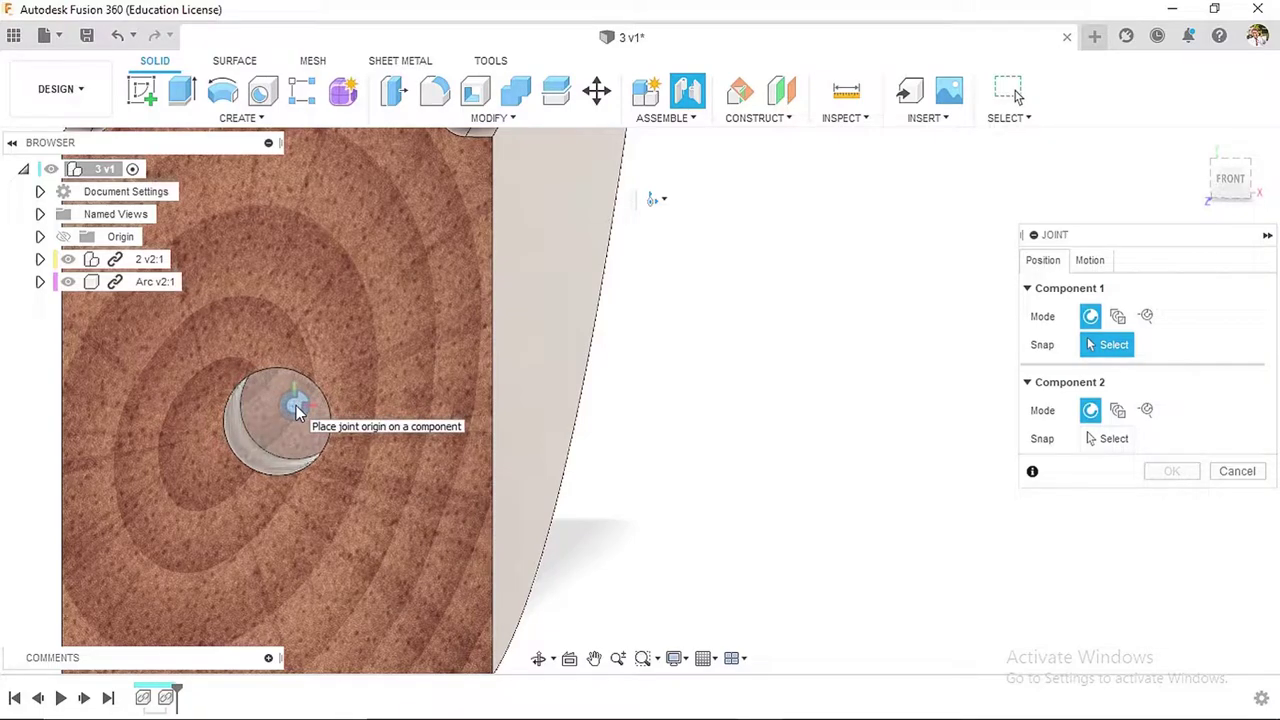
{"action": "left_click", "coordinate": [296, 410]}
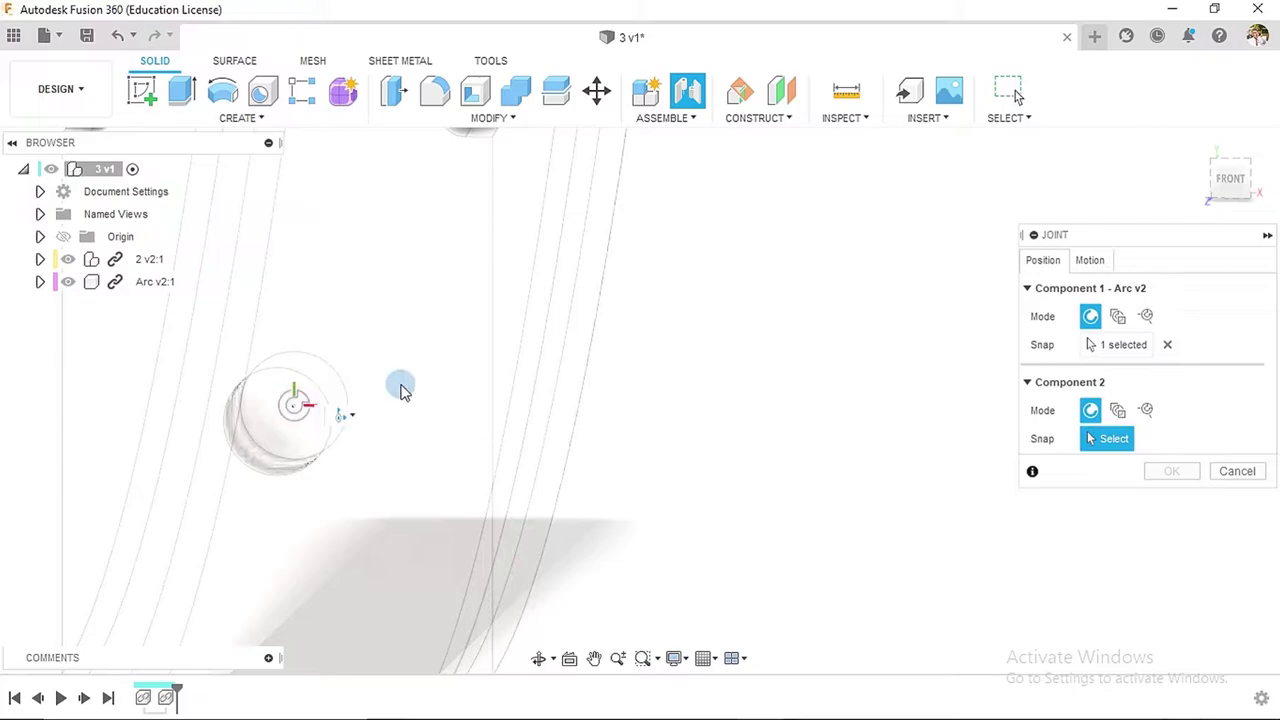
- Snap the Arc onto the spoke pin's end face and swing it 90 deg to finish the joint
{"action": "middle_click_drag", "start_coordinate": [666, 377], "coordinate": [640, 388], "text": "shift"}
{"action": "middle_click_drag", "start_coordinate": [520, 433], "coordinate": [483, 423], "text": "shift"}
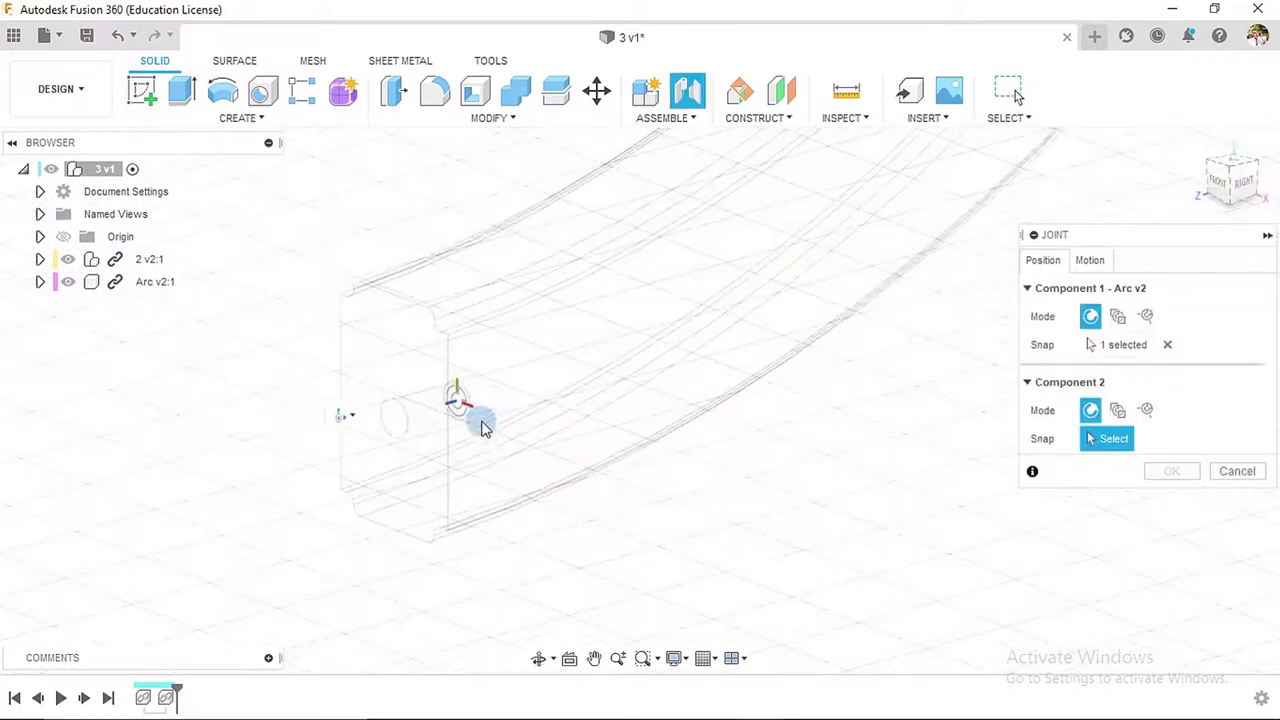
{"action": "scroll", "coordinate": [571, 371], "scroll_direction": "down", "scroll_amount": 5}
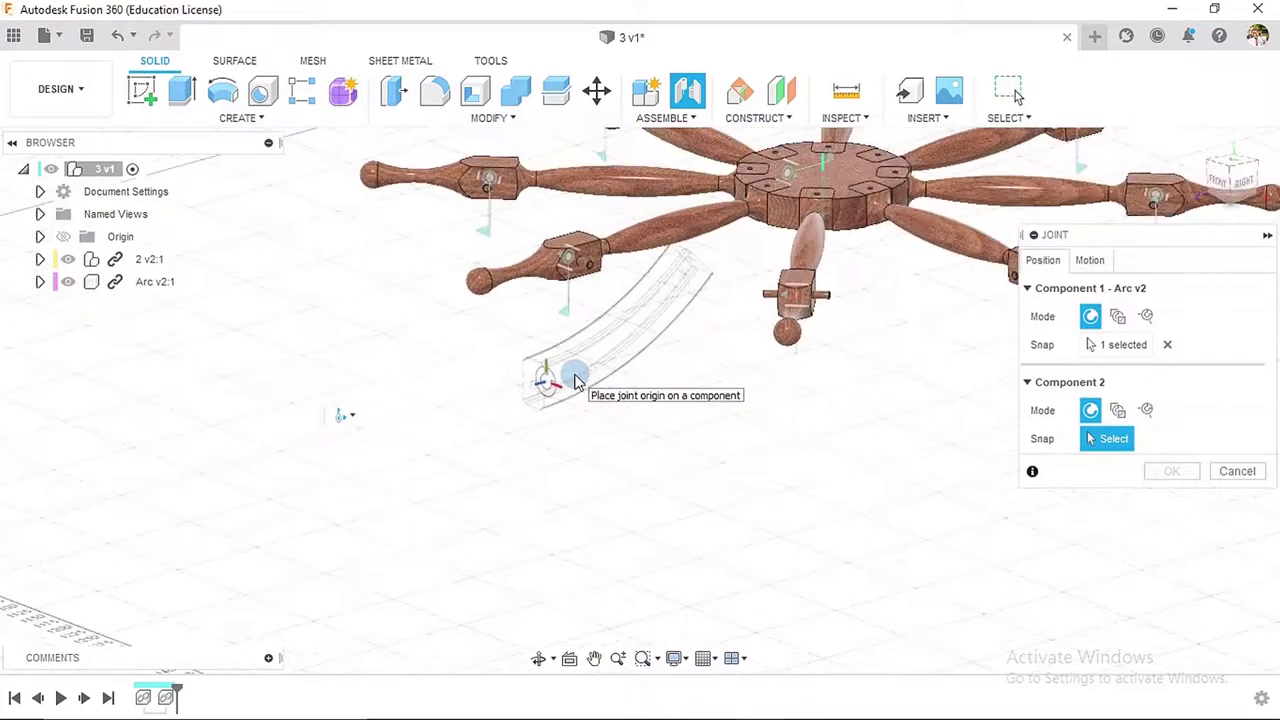
{"action": "middle_click_drag", "start_coordinate": [655, 237], "coordinate": [711, 266], "text": "shift"}
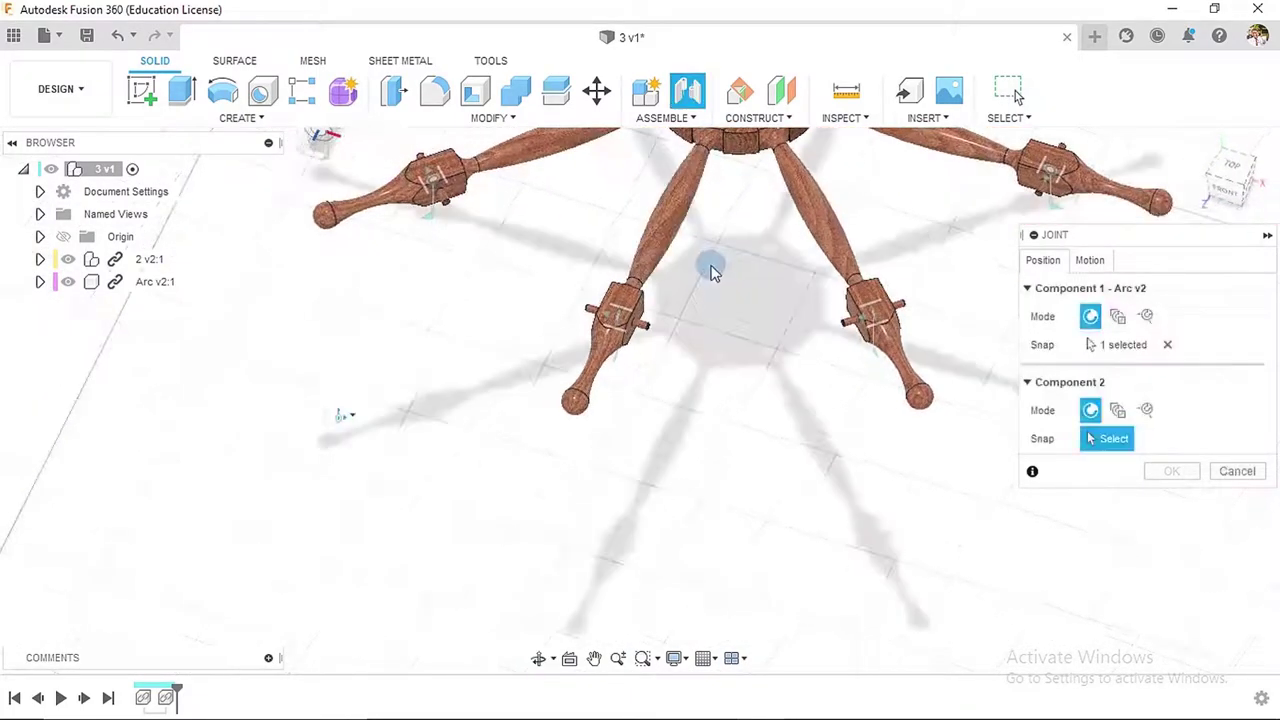
{"action": "middle_click_drag", "start_coordinate": [792, 240], "coordinate": [567, 607], "text": "shift"}
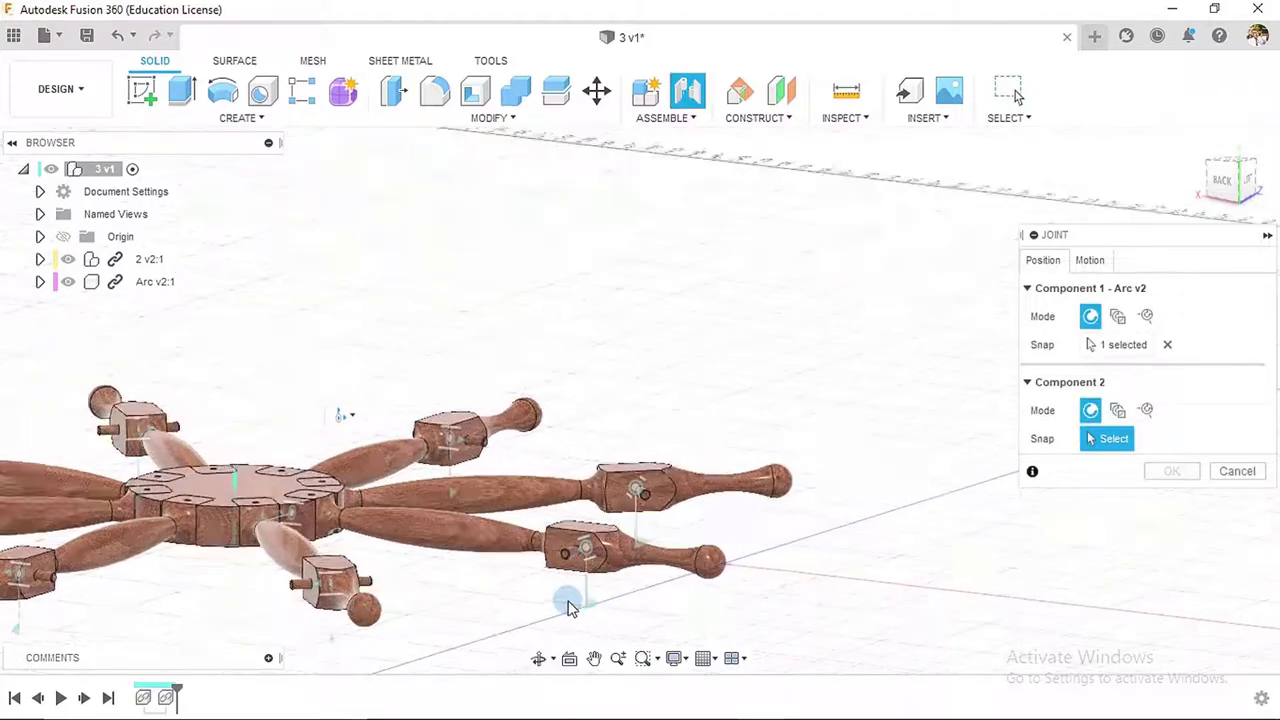
{"action": "scroll", "coordinate": [567, 607], "scroll_direction": "up", "scroll_amount": 10}
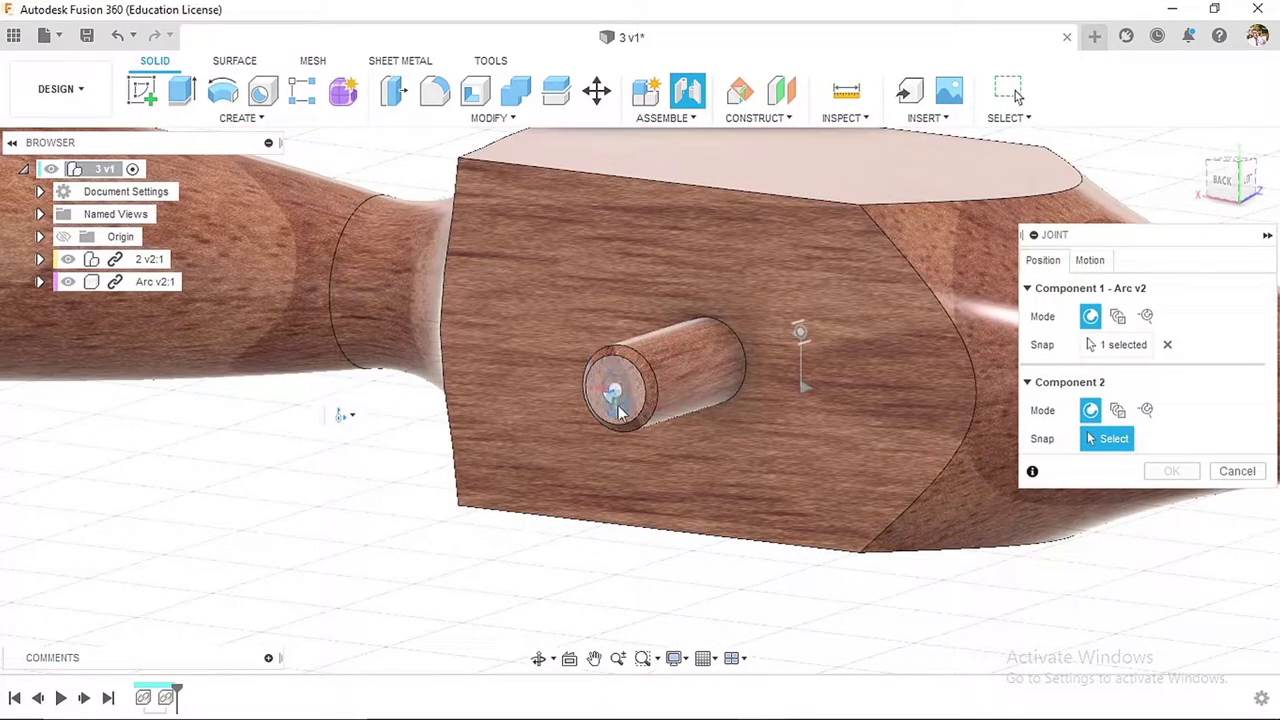
{"action": "left_click", "coordinate": [615, 396]}
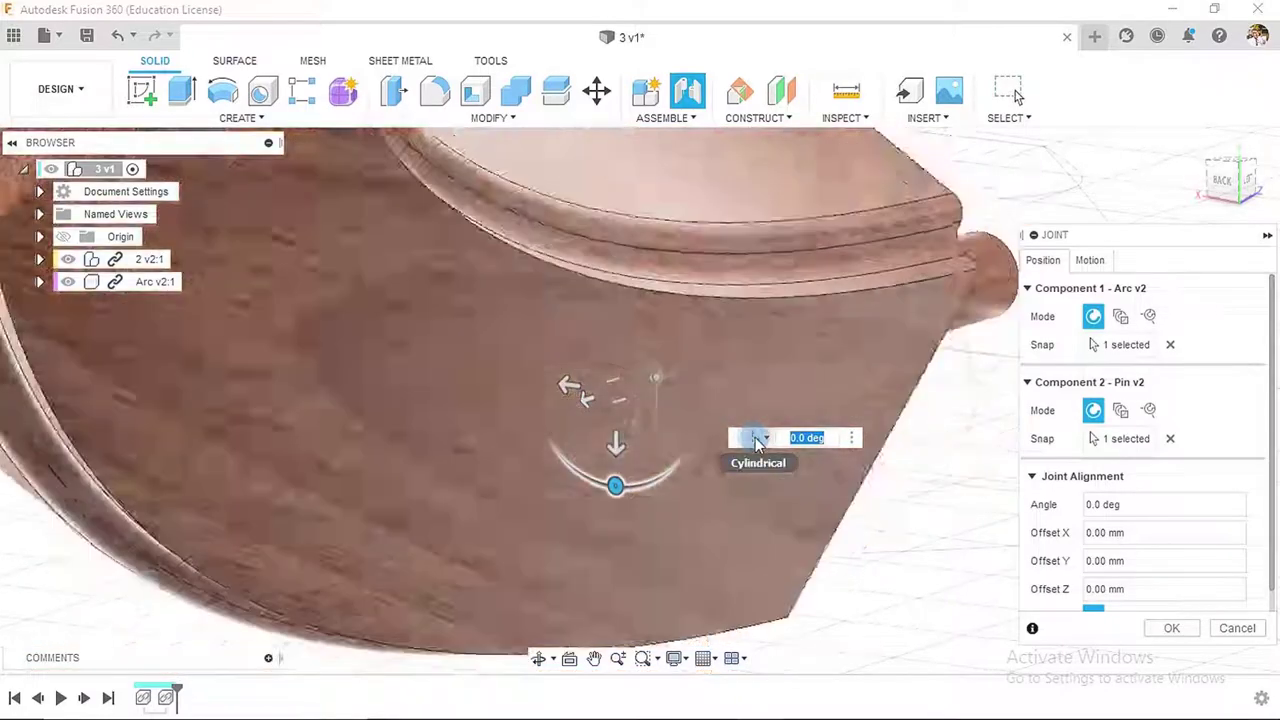
{"action": "scroll", "coordinate": [694, 374], "scroll_direction": "down", "scroll_amount": 10}
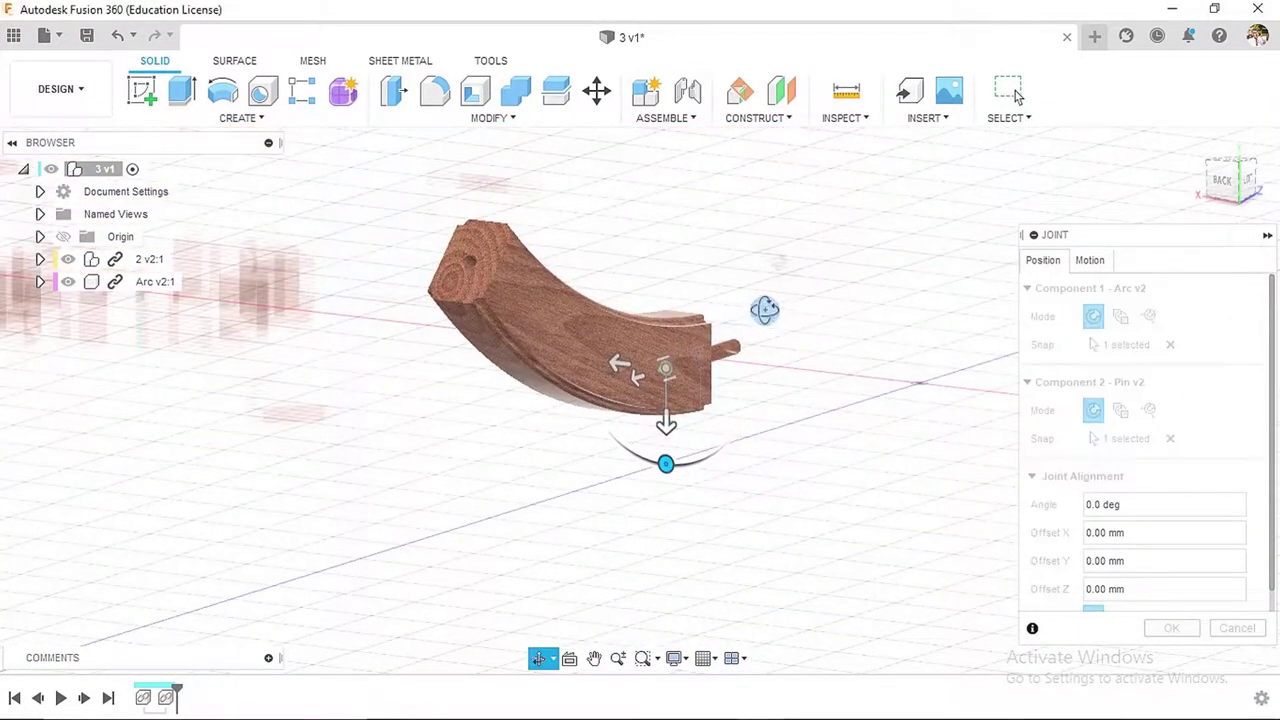
{"action": "middle_click_drag", "start_coordinate": [763, 309], "coordinate": [678, 458], "text": "shift"}
{"action": "left_click_drag", "start_coordinate": [678, 458], "coordinate": [714, 420]}
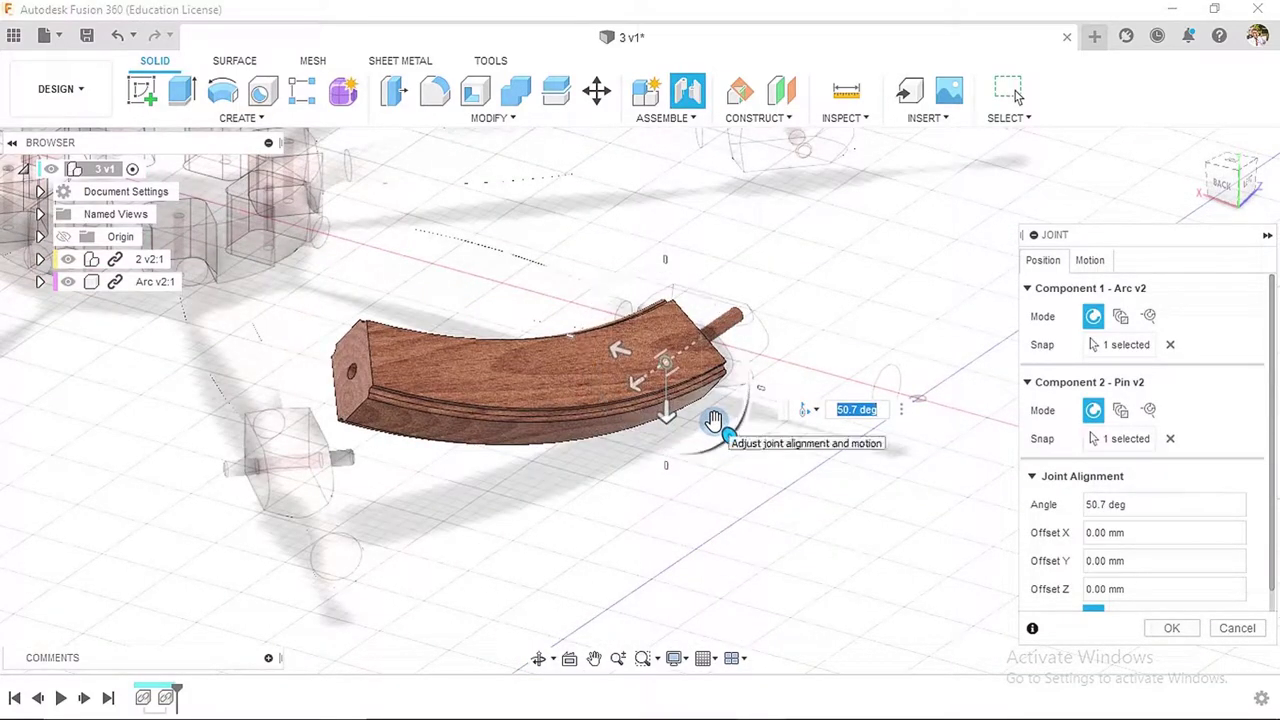
{"action": "key", "text": "Return"}
{"action": "key", "text": "Return"}
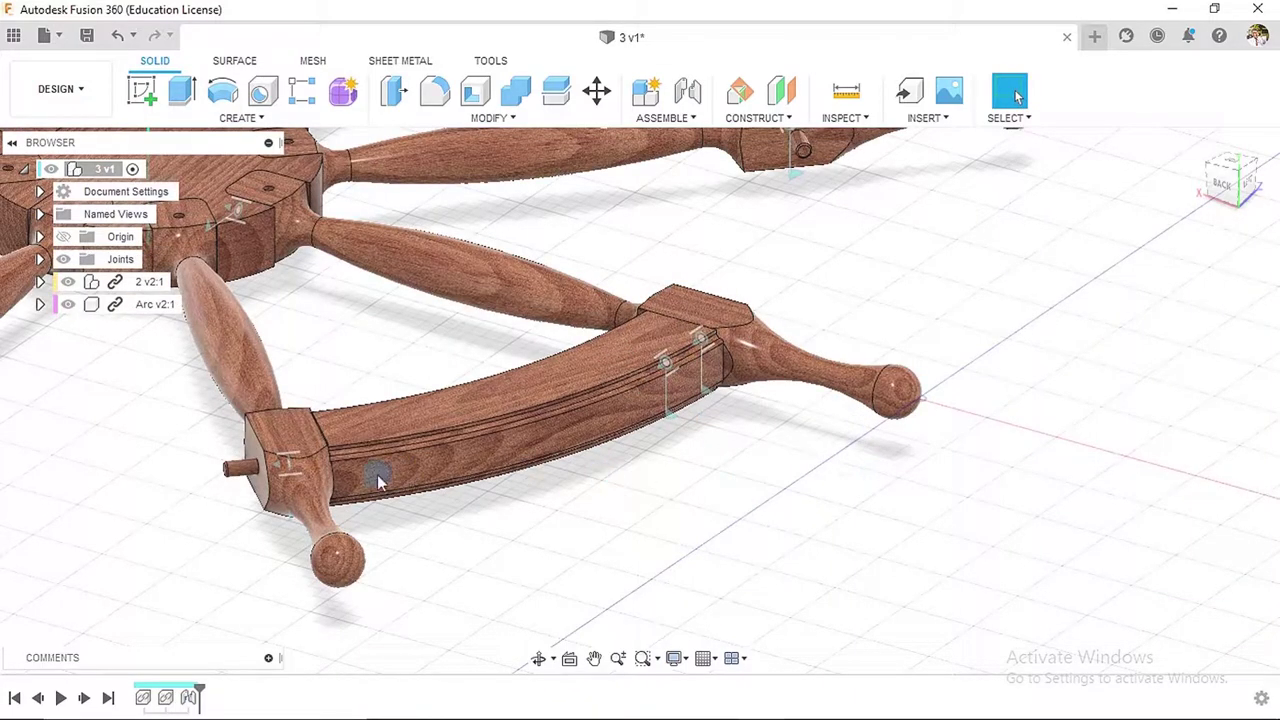
- Inspect the joined Arc, then begin an As-built Joint with Rigid motion
{"action": "middle_click_drag", "start_coordinate": [514, 534], "coordinate": [749, 327], "text": "shift"}
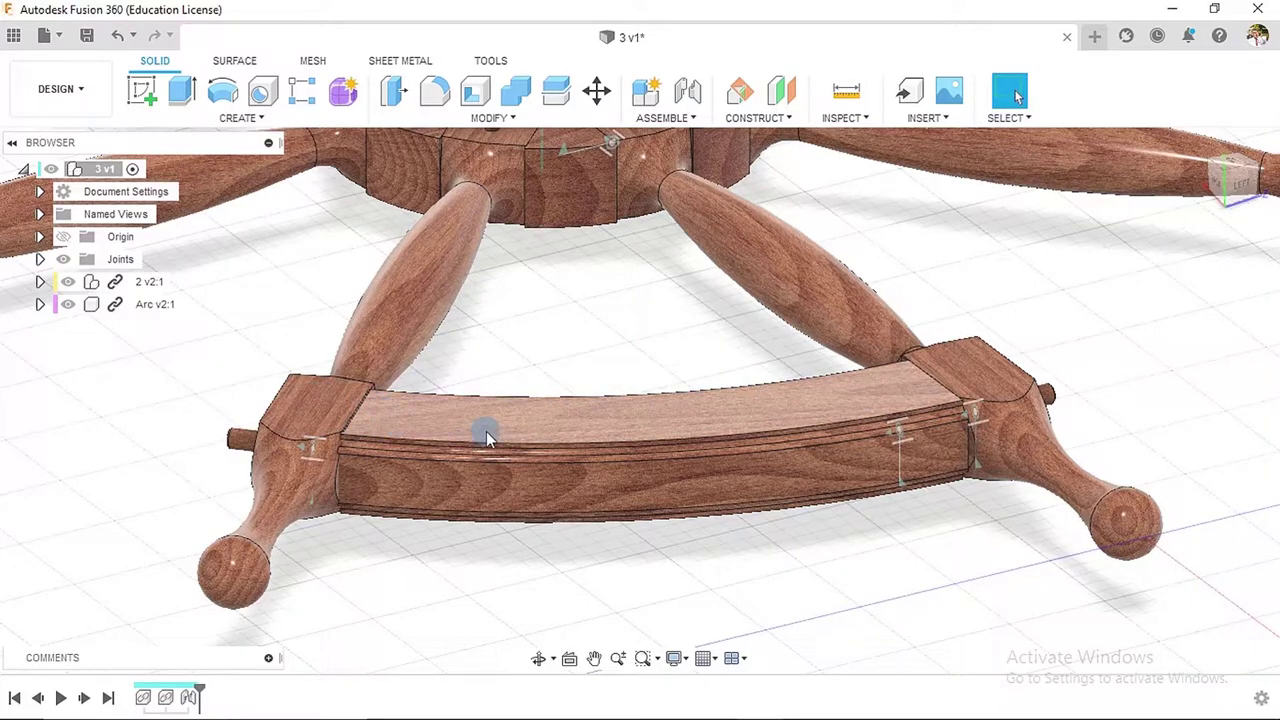
{"action": "scroll", "coordinate": [488, 430], "scroll_direction": "down", "scroll_amount": 3}
{"action": "middle_click_drag", "start_coordinate": [489, 366], "coordinate": [509, 372], "text": "shift"}
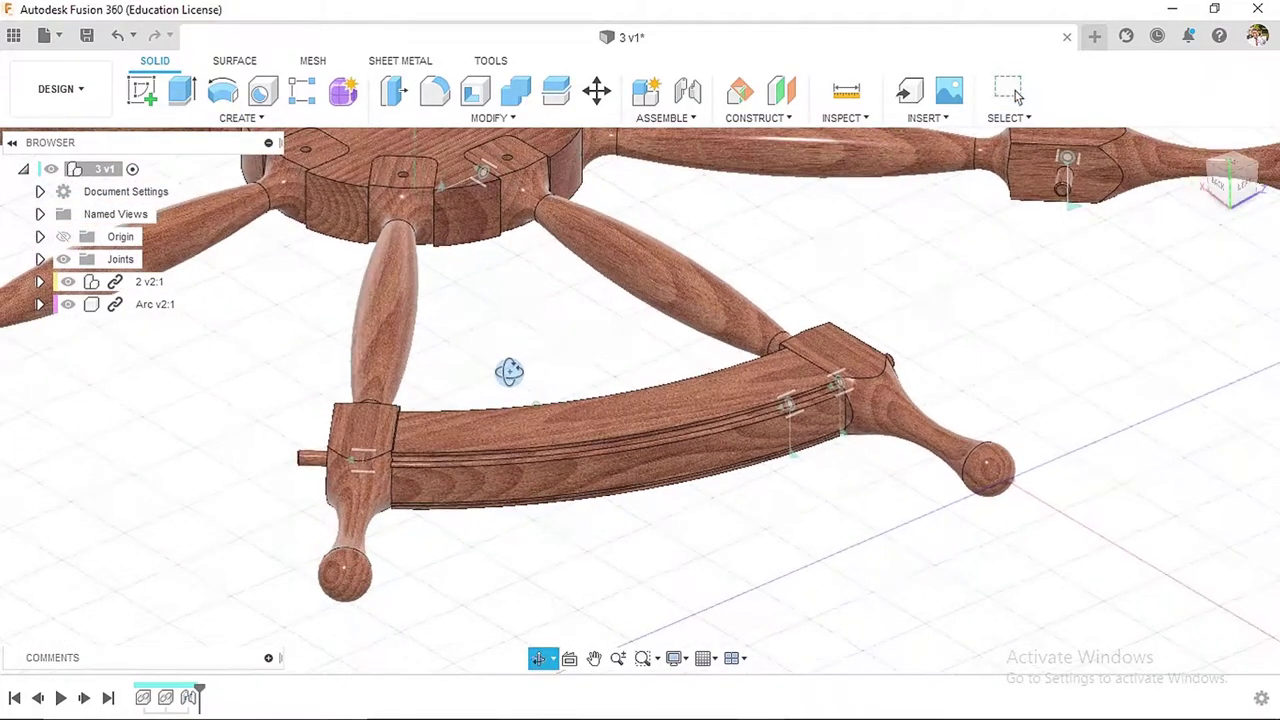
{"action": "key", "text": "Escape"}
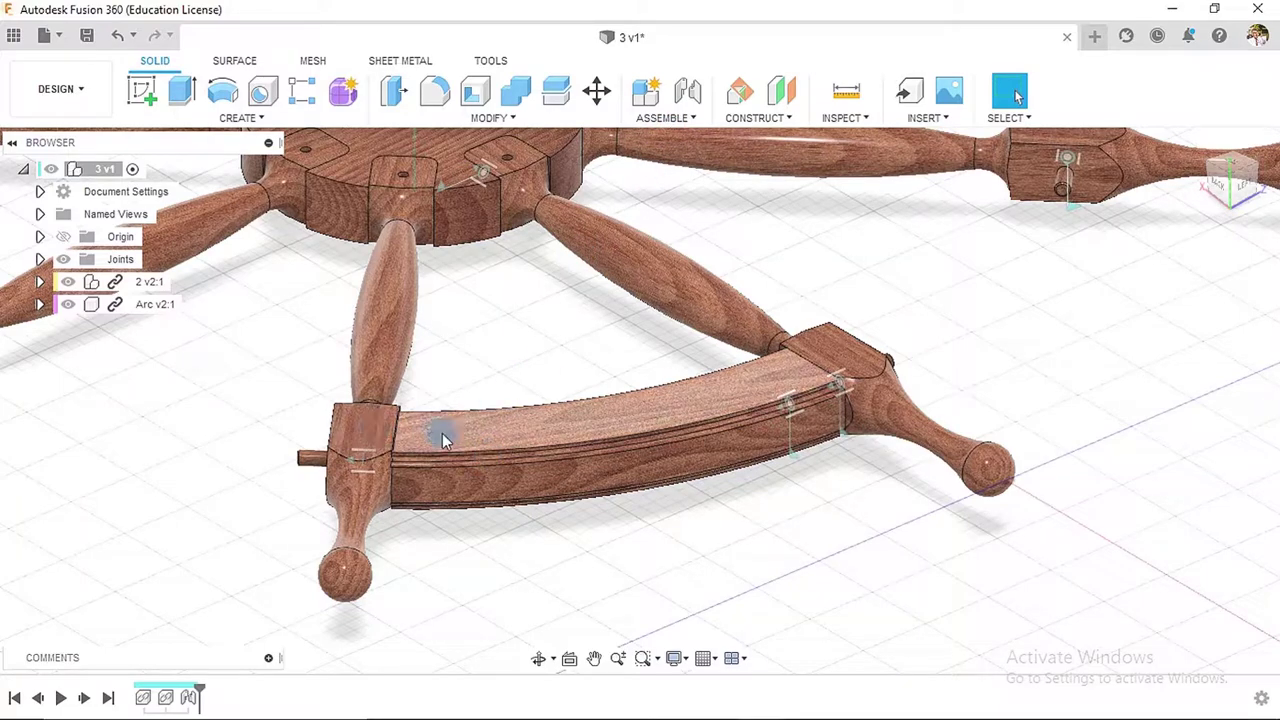
{"action": "left_click", "coordinate": [689, 120]}
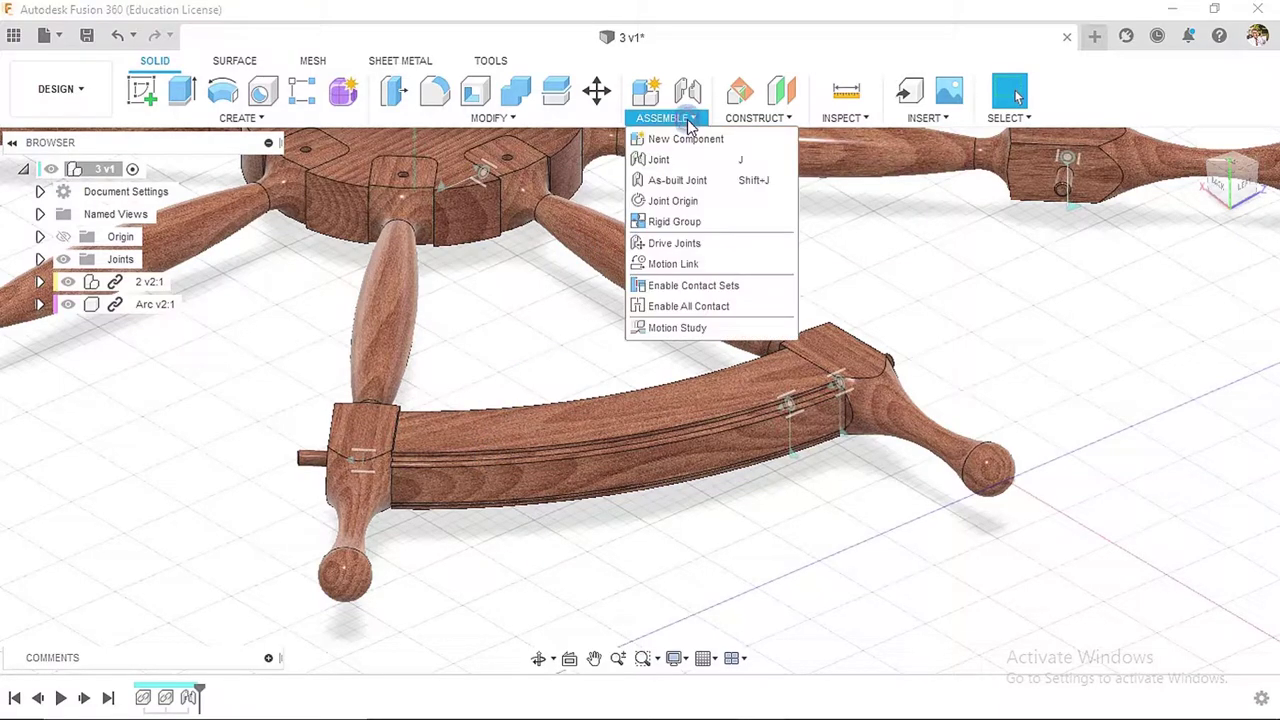
{"action": "left_click", "coordinate": [662, 180]}
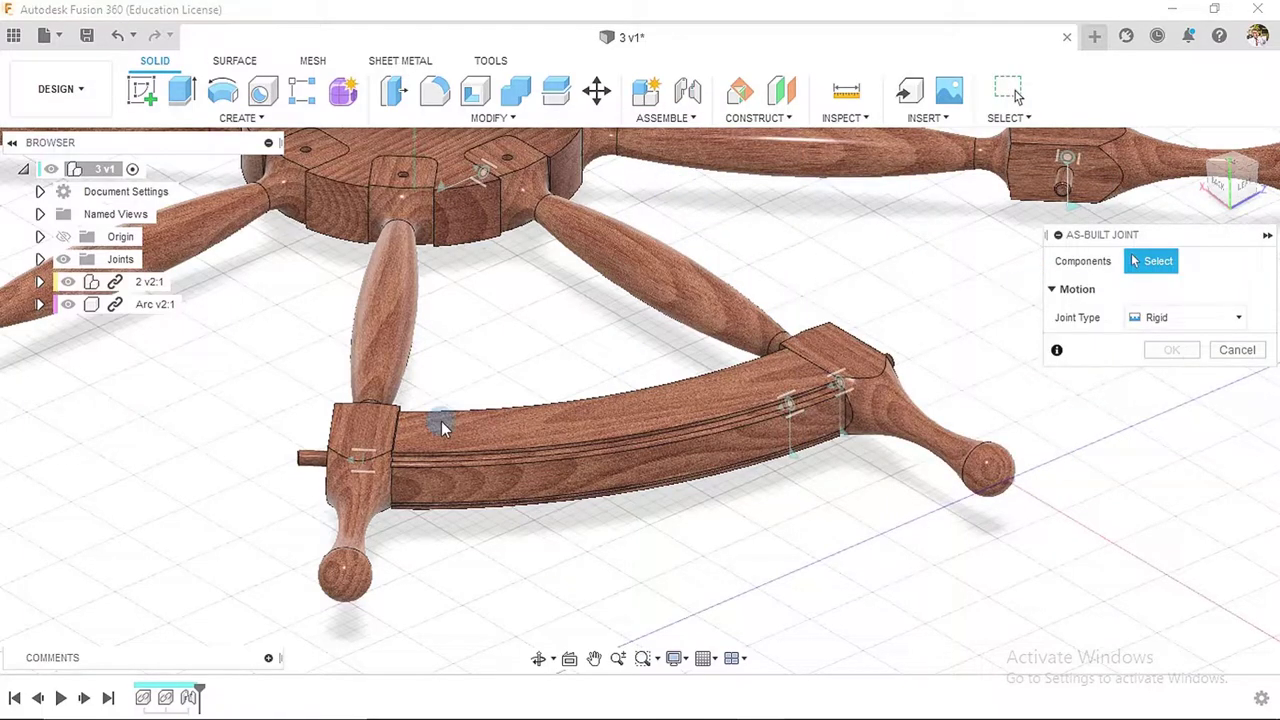
- Pick the pin and the Arc, and set the as-built joint type to Cylindrical
{"action": "mouse_move", "coordinate": [277, 471]}
{"action": "middle_mouse_down", "text": "shift"}
{"action": "mouse_move", "coordinate": [286, 480]}
{"action": "mouse_move", "coordinate": [263, 464]}
{"action": "middle_mouse_up", "text": "shift"}
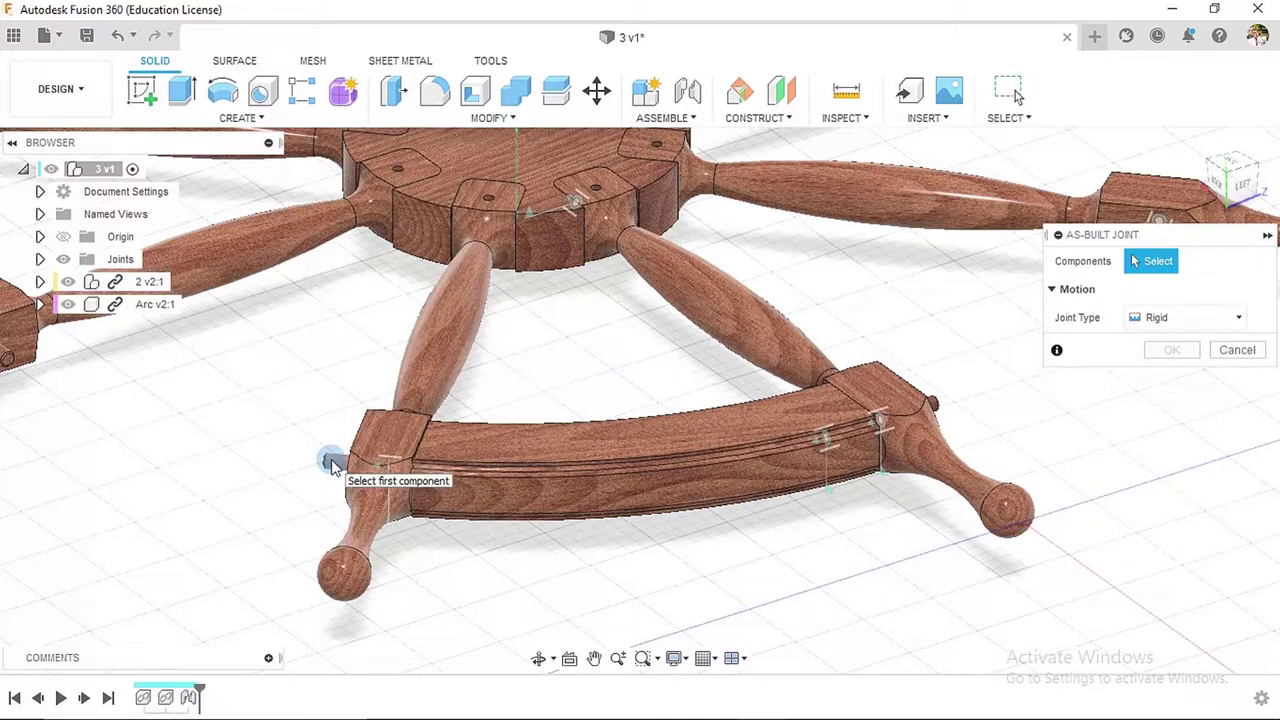
{"action": "left_click", "coordinate": [333, 466]}
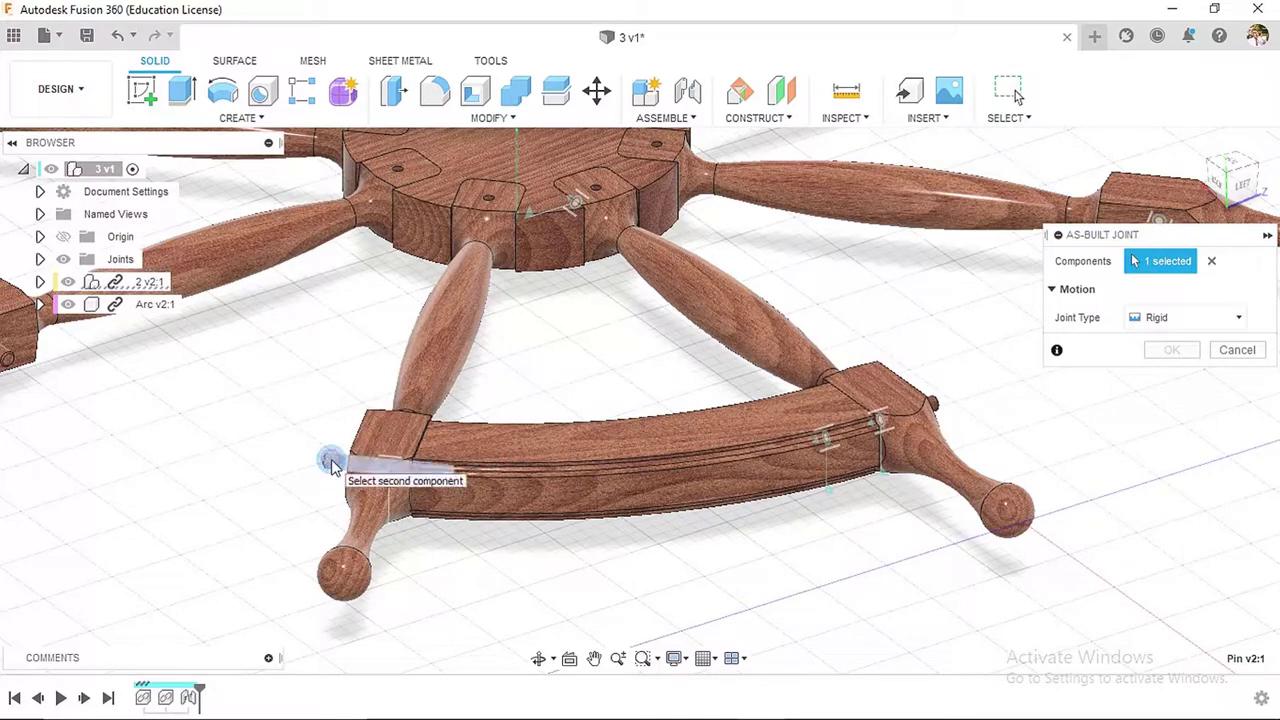
{"action": "left_click", "coordinate": [476, 446]}
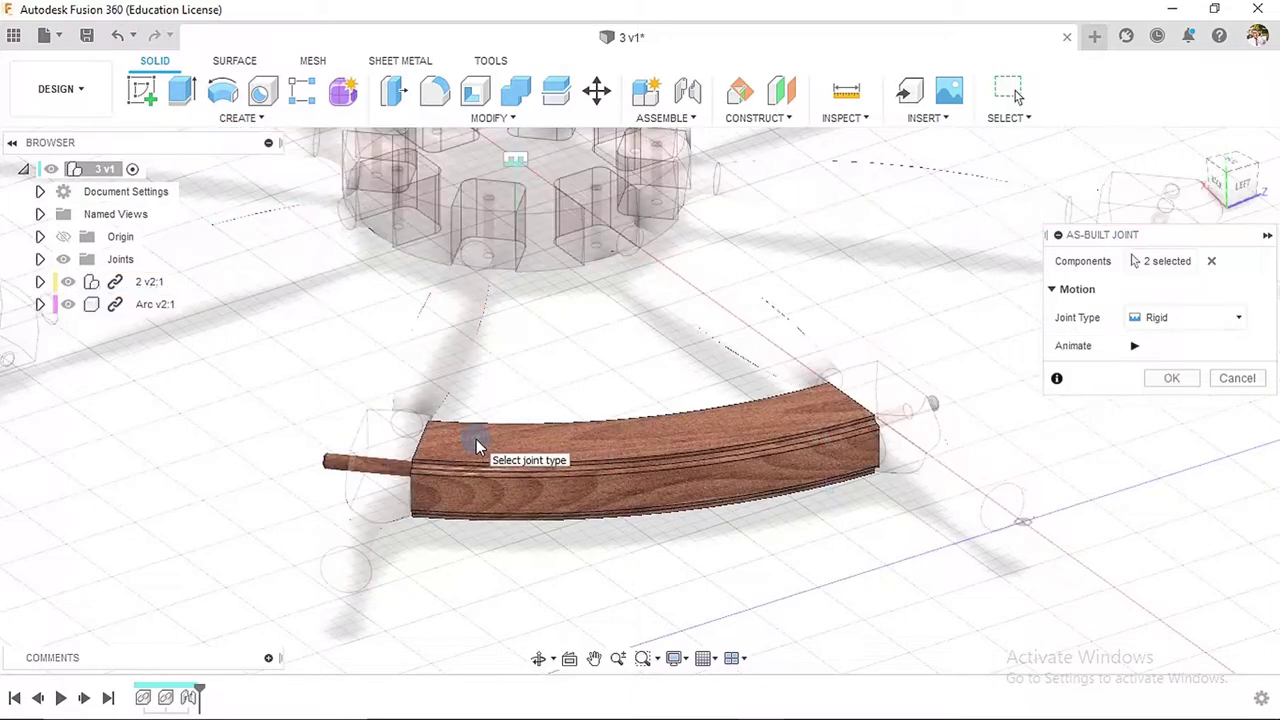
{"action": "left_click", "coordinate": [1196, 320]}
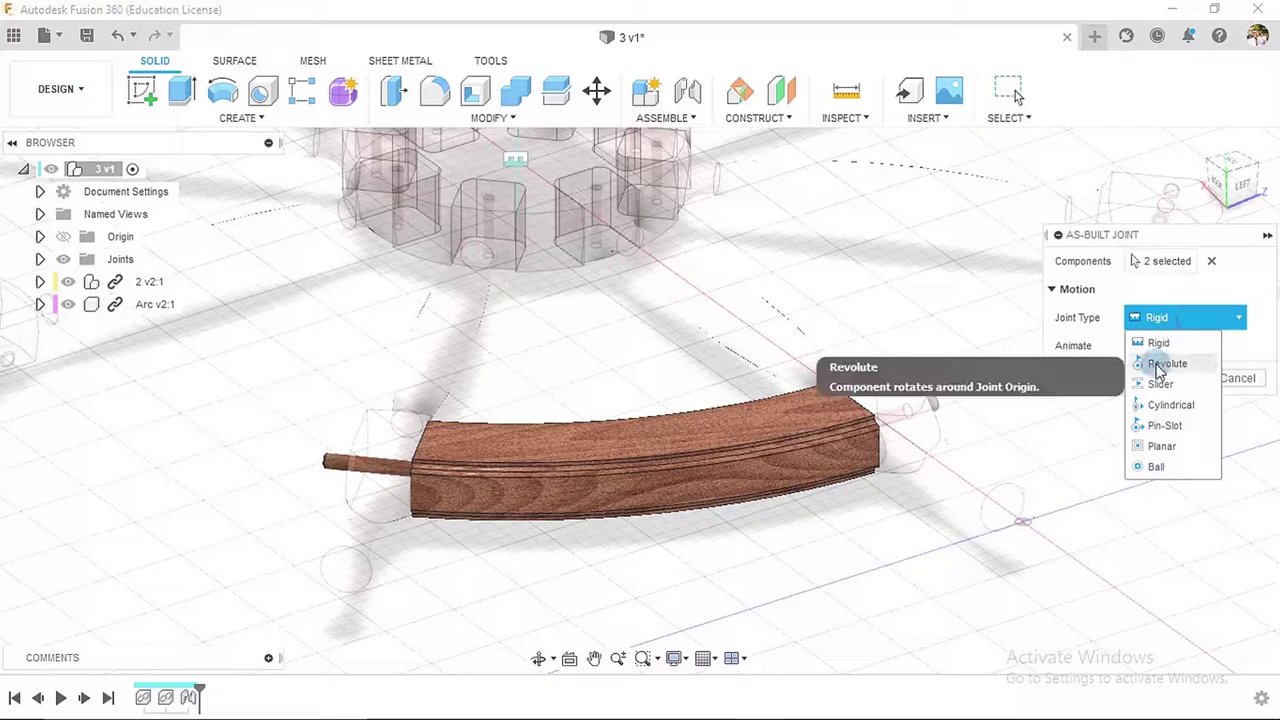
{"action": "left_click", "coordinate": [1168, 405]}
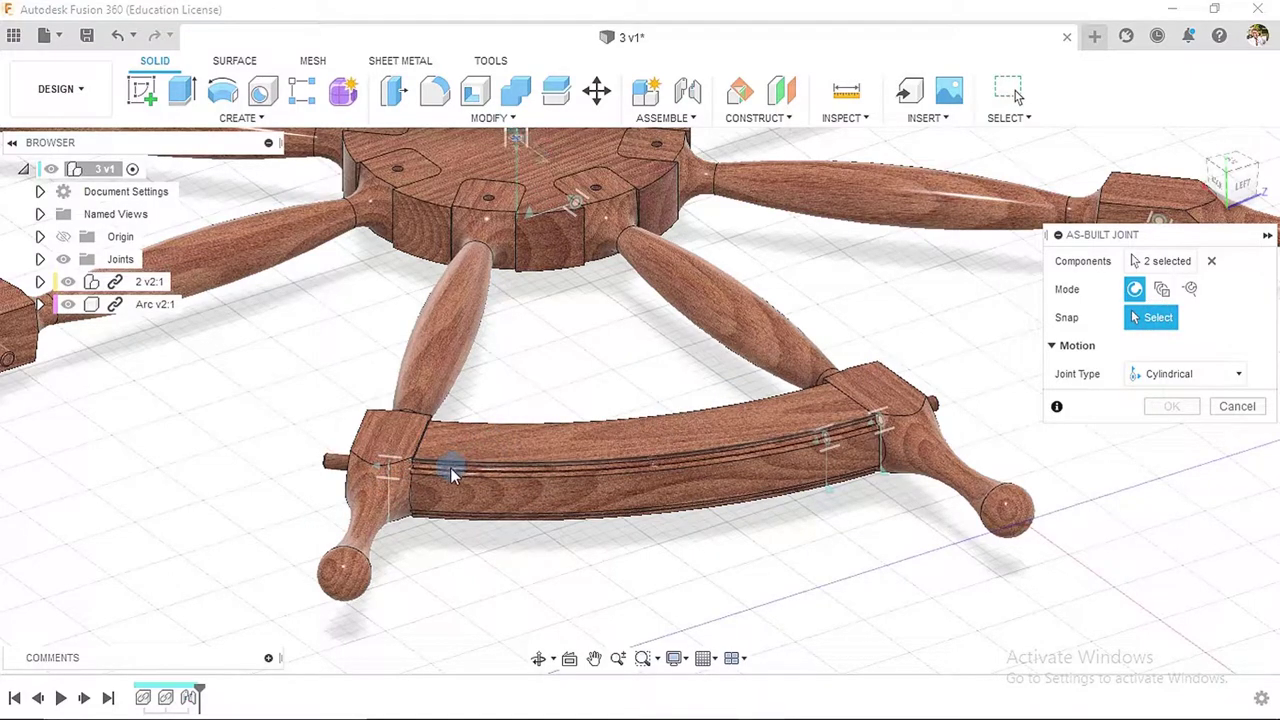
- Hide the Arc, snap the joint to the dowel's end face, show the Arc and create the joint
{"action": "left_click", "coordinate": [67, 304]}
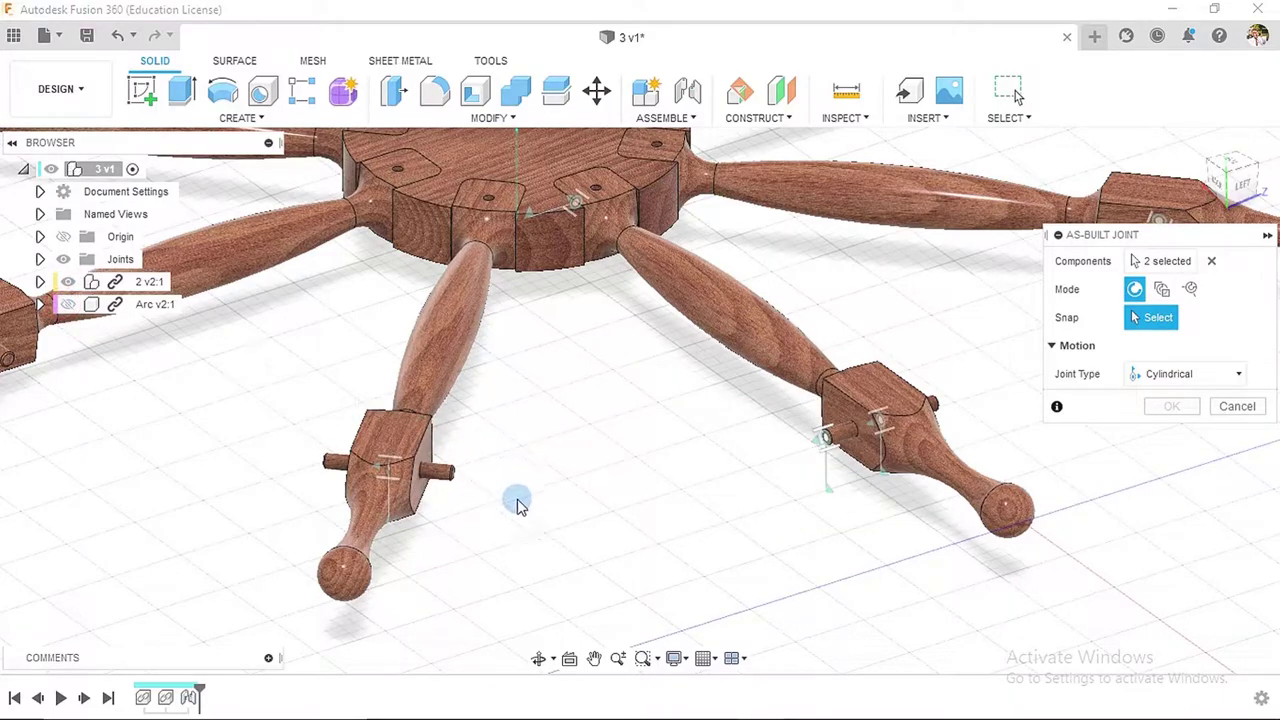
{"action": "middle_click_drag", "start_coordinate": [517, 500], "coordinate": [472, 497], "text": "shift"}
{"action": "scroll", "coordinate": [472, 495], "scroll_direction": "up", "scroll_amount": 10}
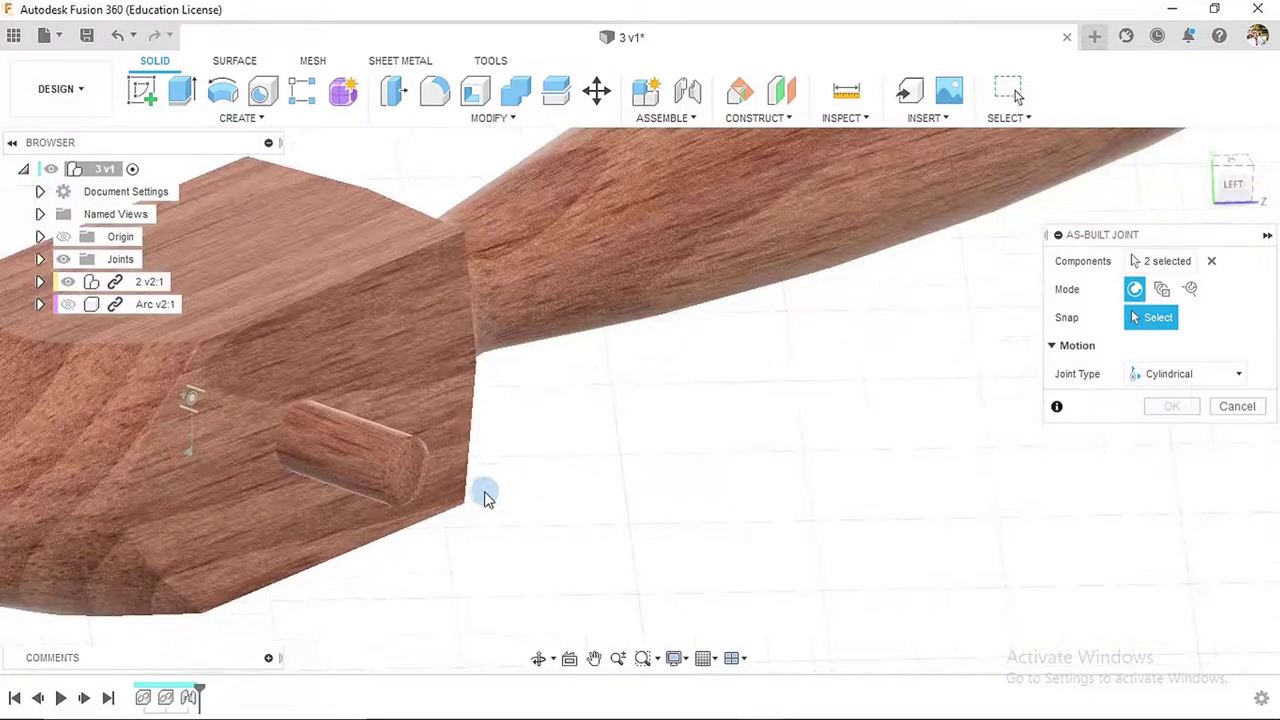
{"action": "left_click", "coordinate": [370, 470]}
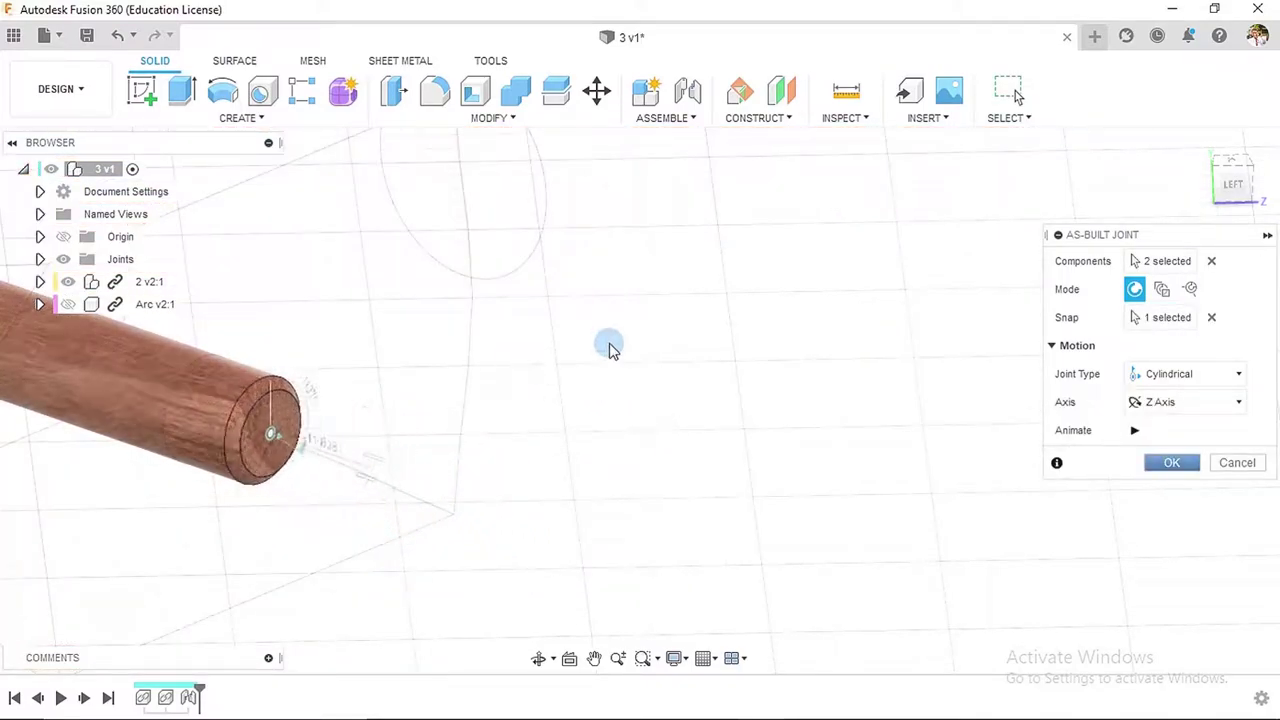
{"action": "left_click", "coordinate": [68, 305]}
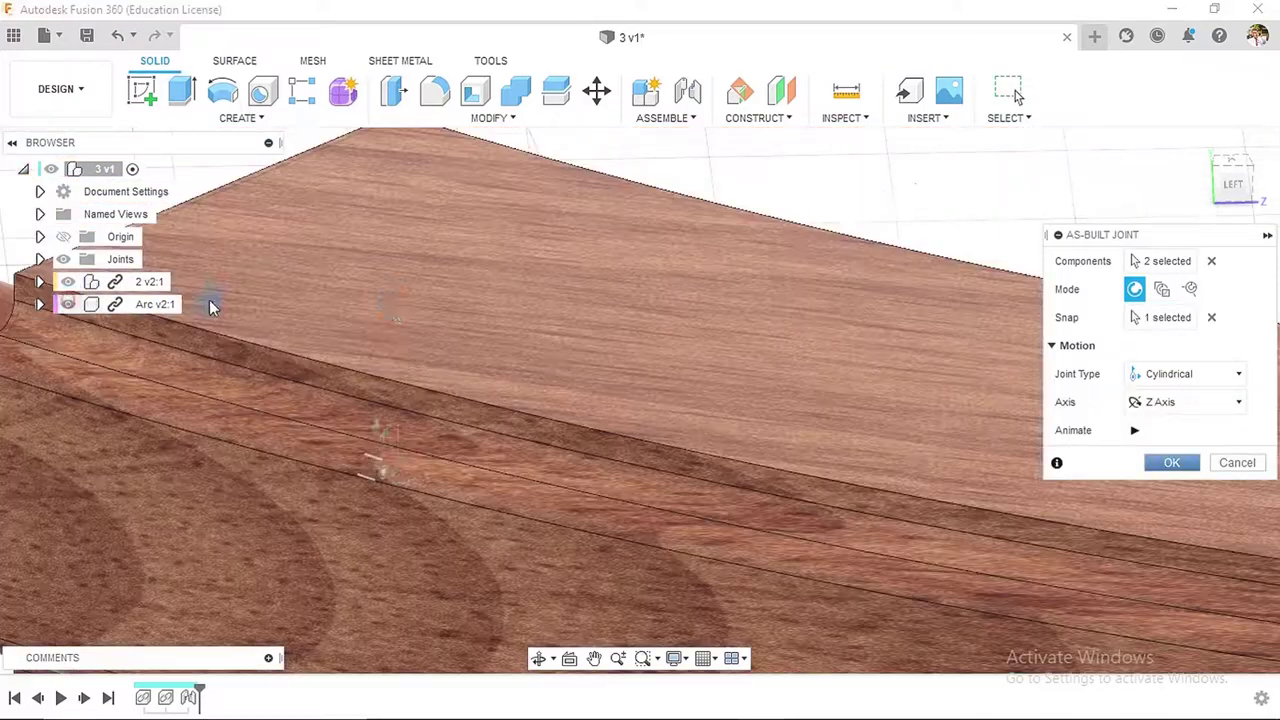
{"action": "scroll", "coordinate": [469, 309], "scroll_direction": "down", "scroll_amount": 6}
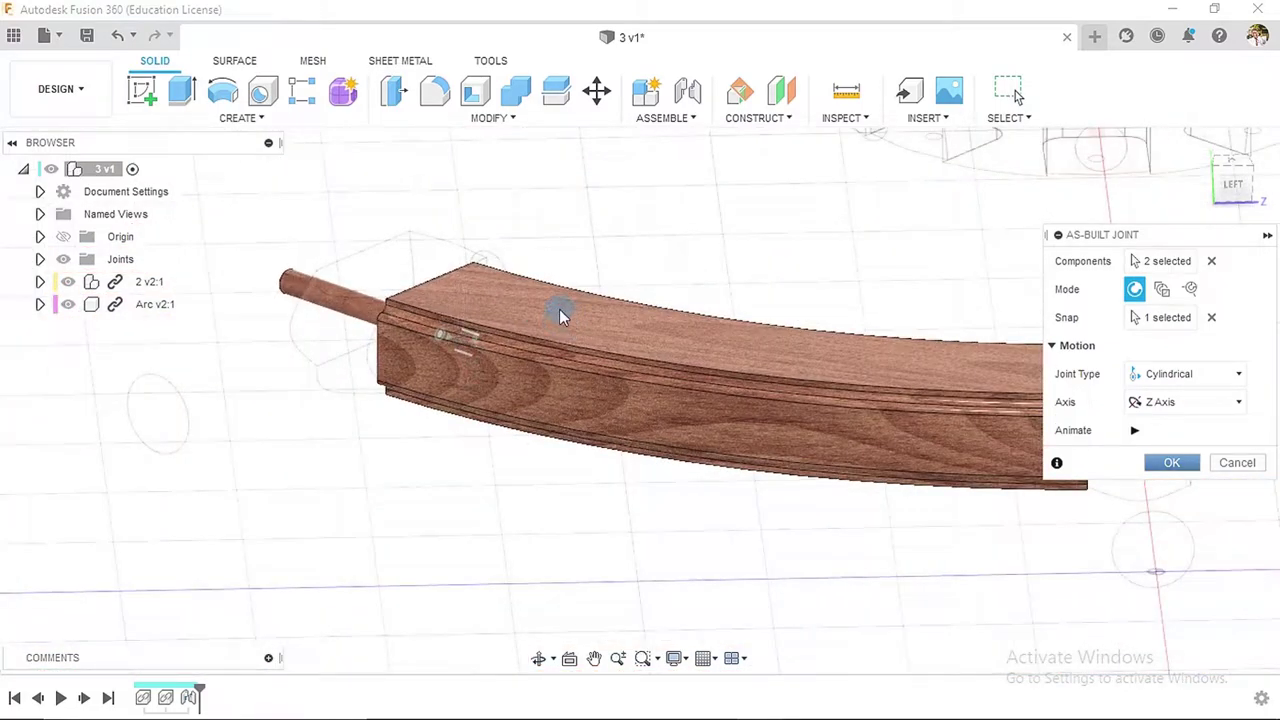
{"action": "middle_click_drag", "start_coordinate": [526, 286], "coordinate": [597, 297], "text": "shift"}
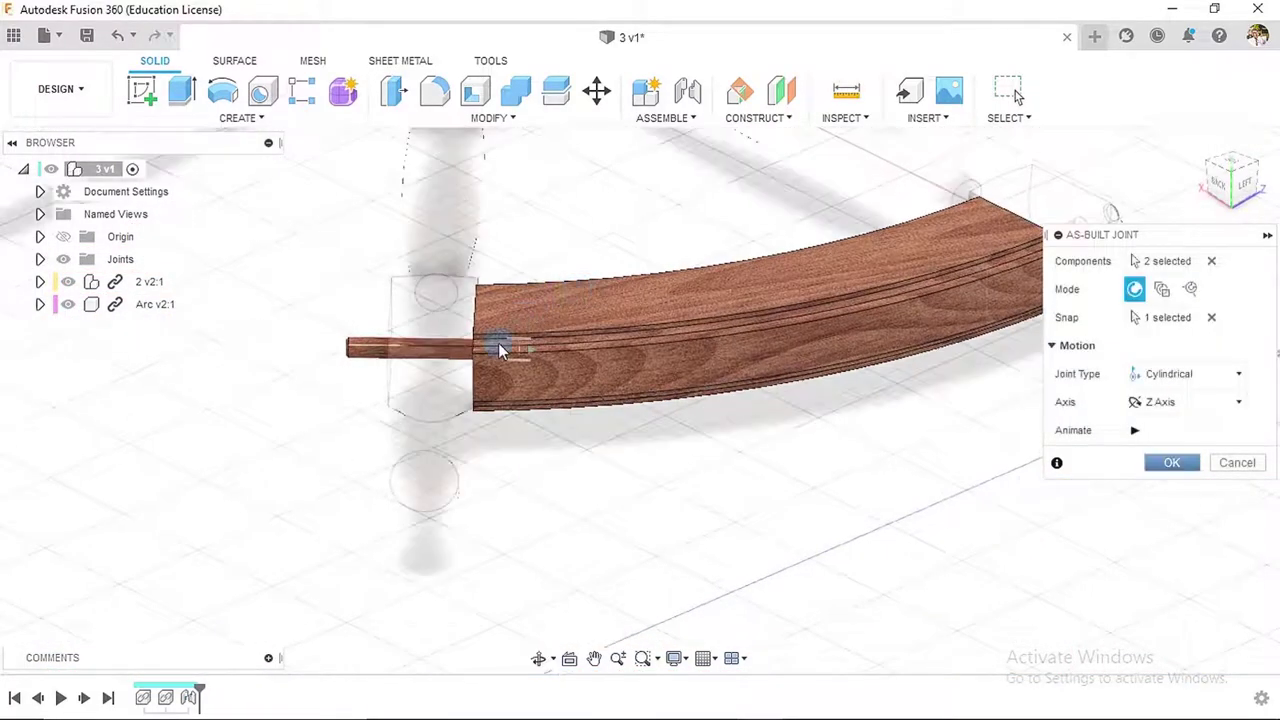
{"action": "left_click", "coordinate": [1185, 466]}
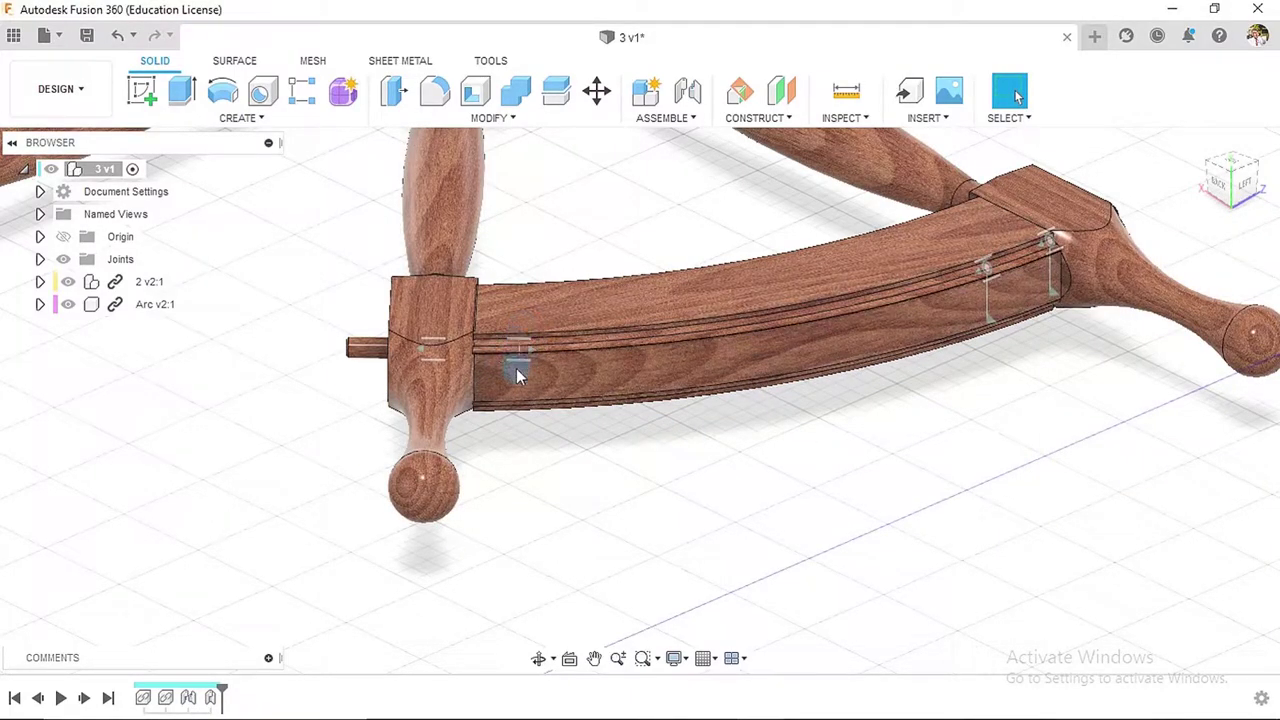
- Fit the whole wheel in view and open the CREATE menu
{"action": "key", "text": "F6"}
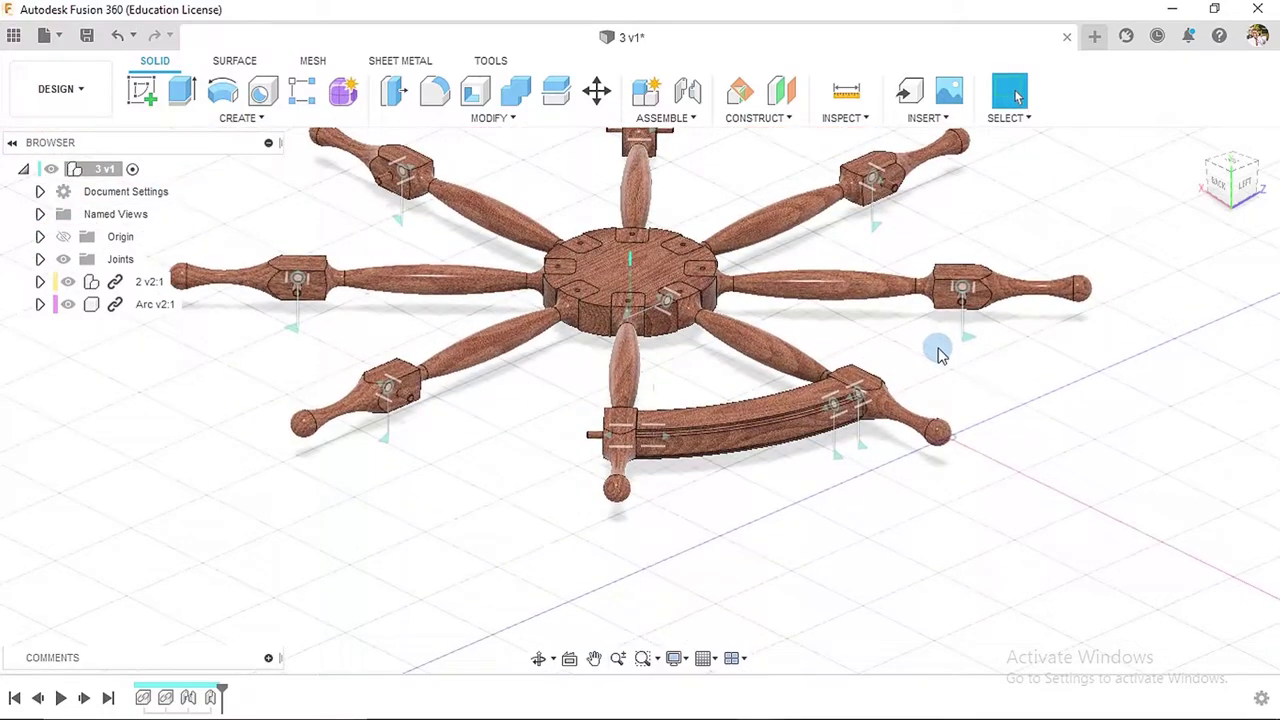
{"action": "scroll", "coordinate": [740, 428], "scroll_direction": "up", "scroll_amount": 2}
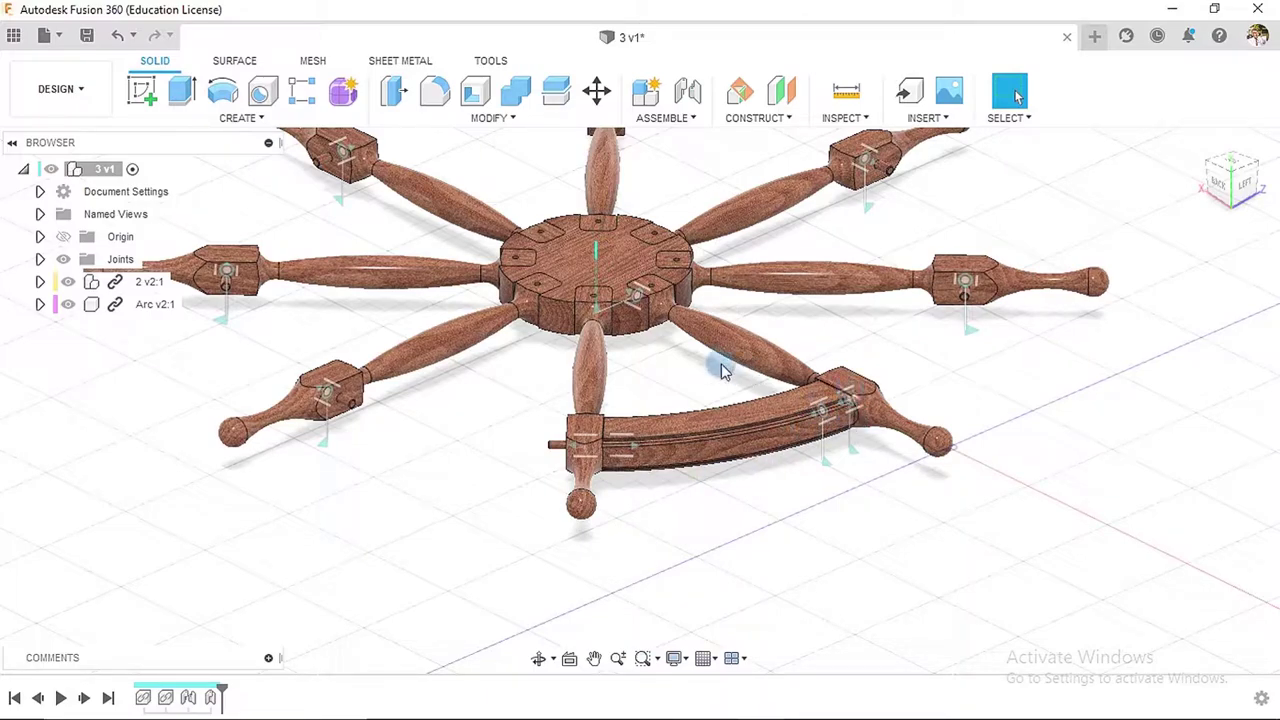
{"action": "scroll", "coordinate": [710, 366], "scroll_direction": "down", "scroll_amount": 2}
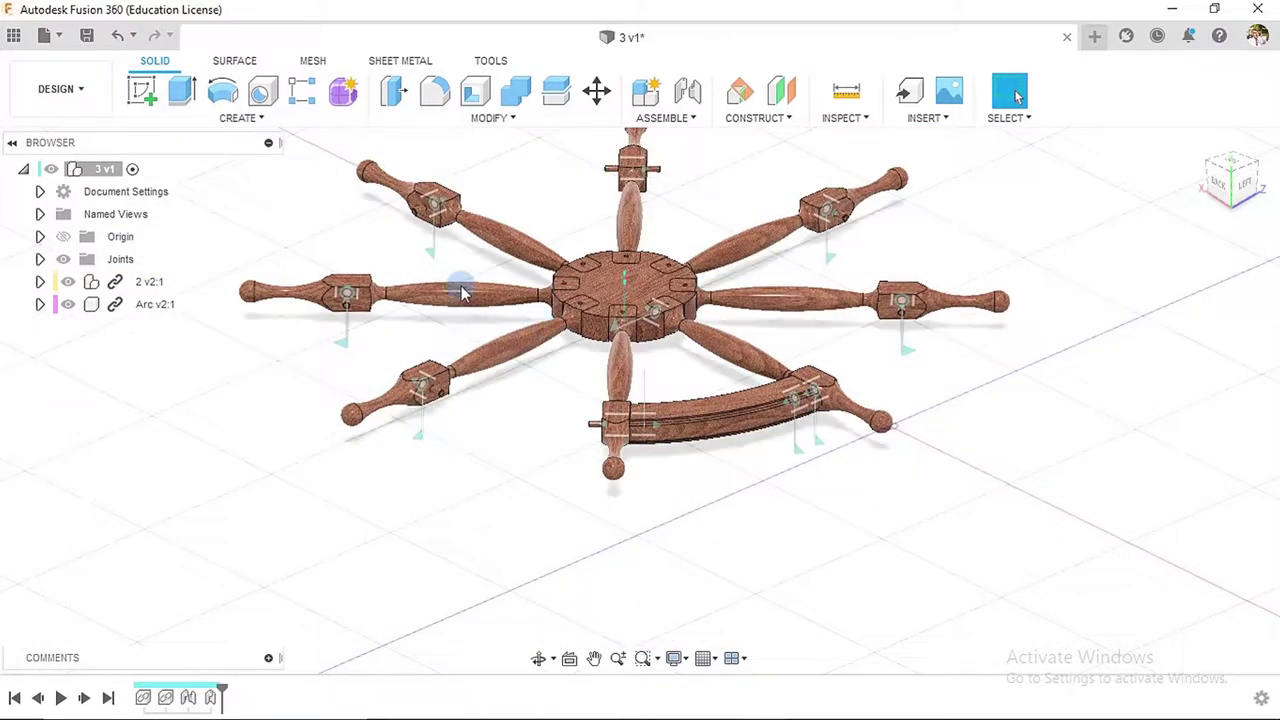
{"action": "left_click", "coordinate": [220, 121]}
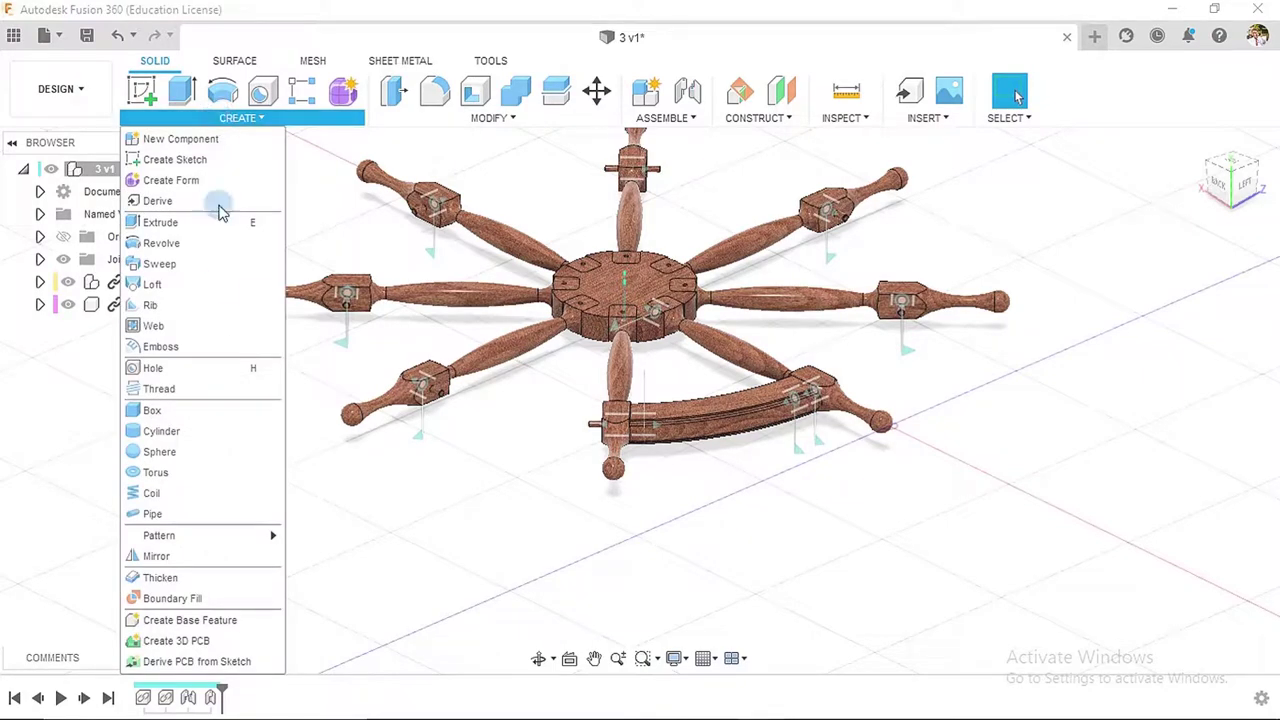
- Circular-pattern the Arc component 8 times around the hub's central axis
{"action": "mouse_move", "coordinate": [190, 535]}
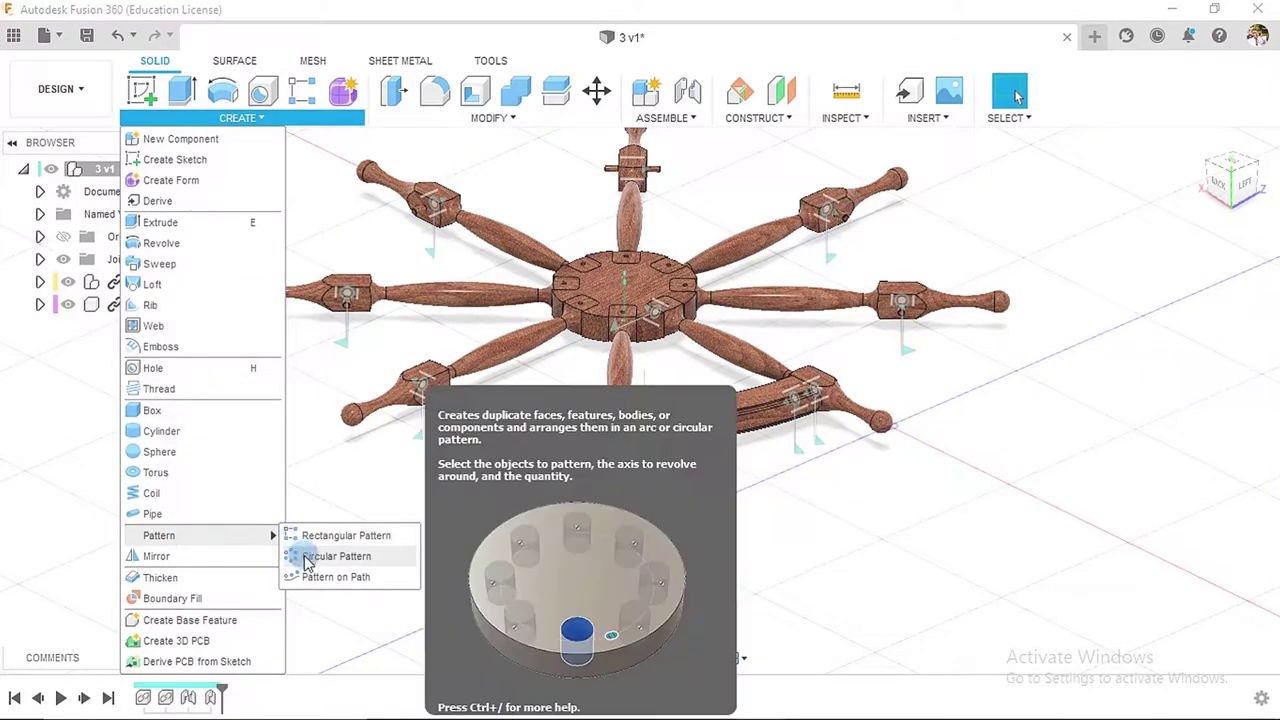
{"action": "left_click", "coordinate": [335, 556]}
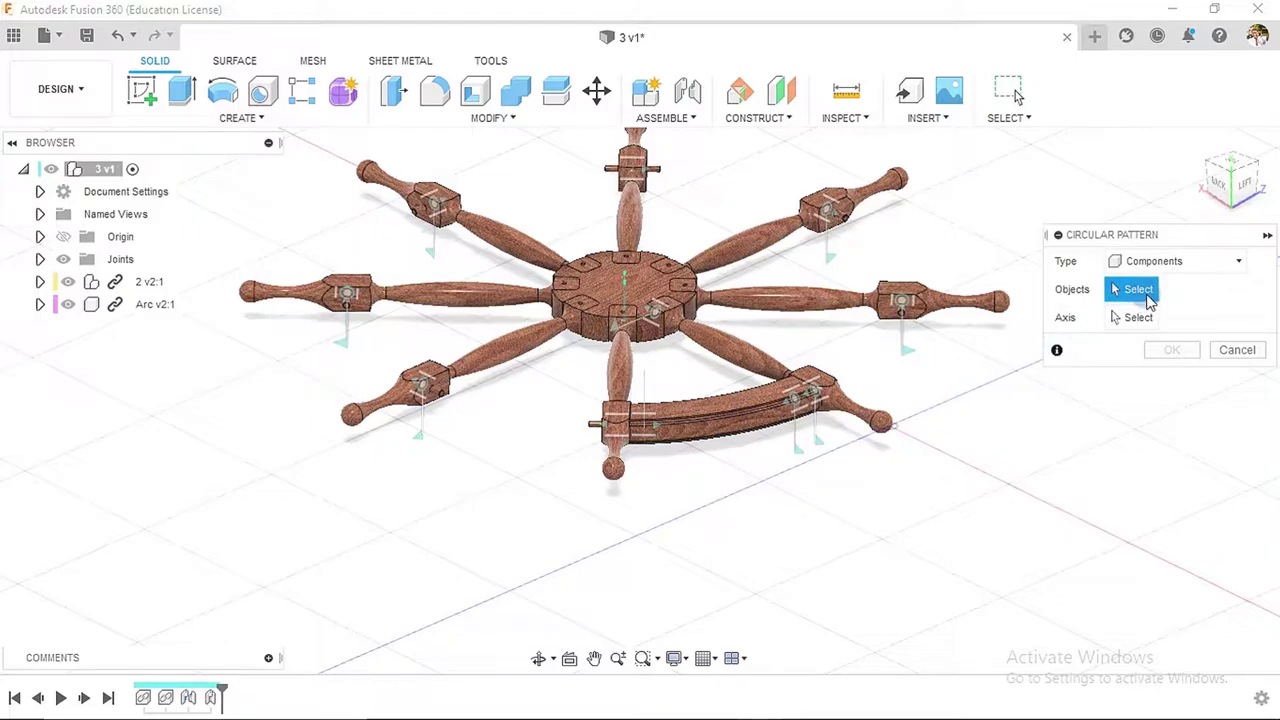
{"action": "left_click", "coordinate": [749, 410]}
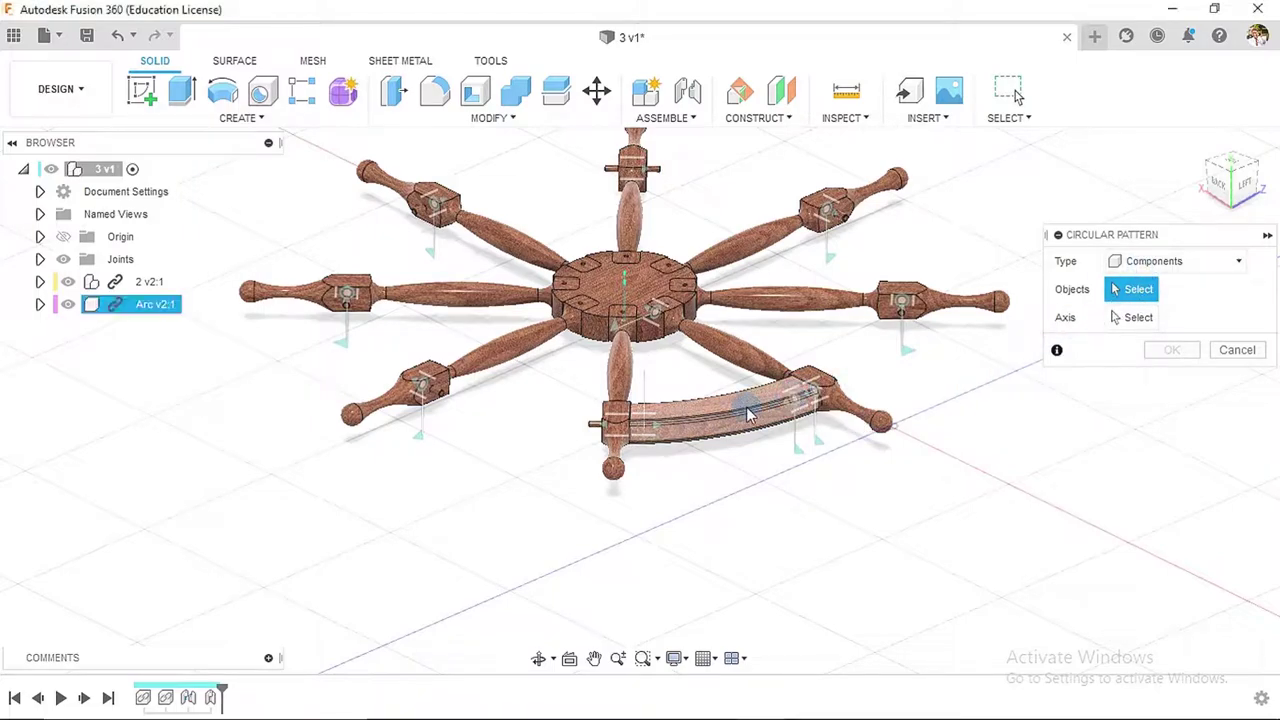
{"action": "left_click", "coordinate": [1133, 317]}
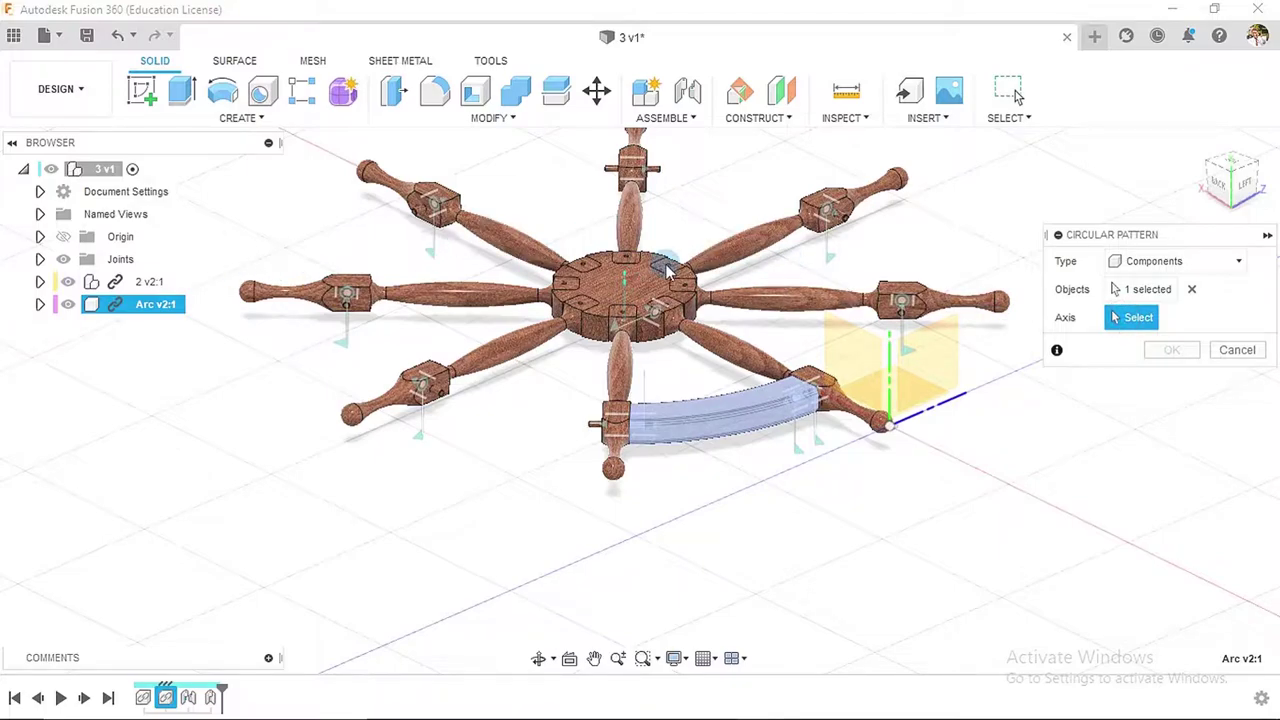
{"action": "scroll", "coordinate": [668, 270], "scroll_direction": "up", "scroll_amount": 3}
{"action": "scroll", "coordinate": [668, 270], "scroll_direction": "up", "scroll_amount": 2}
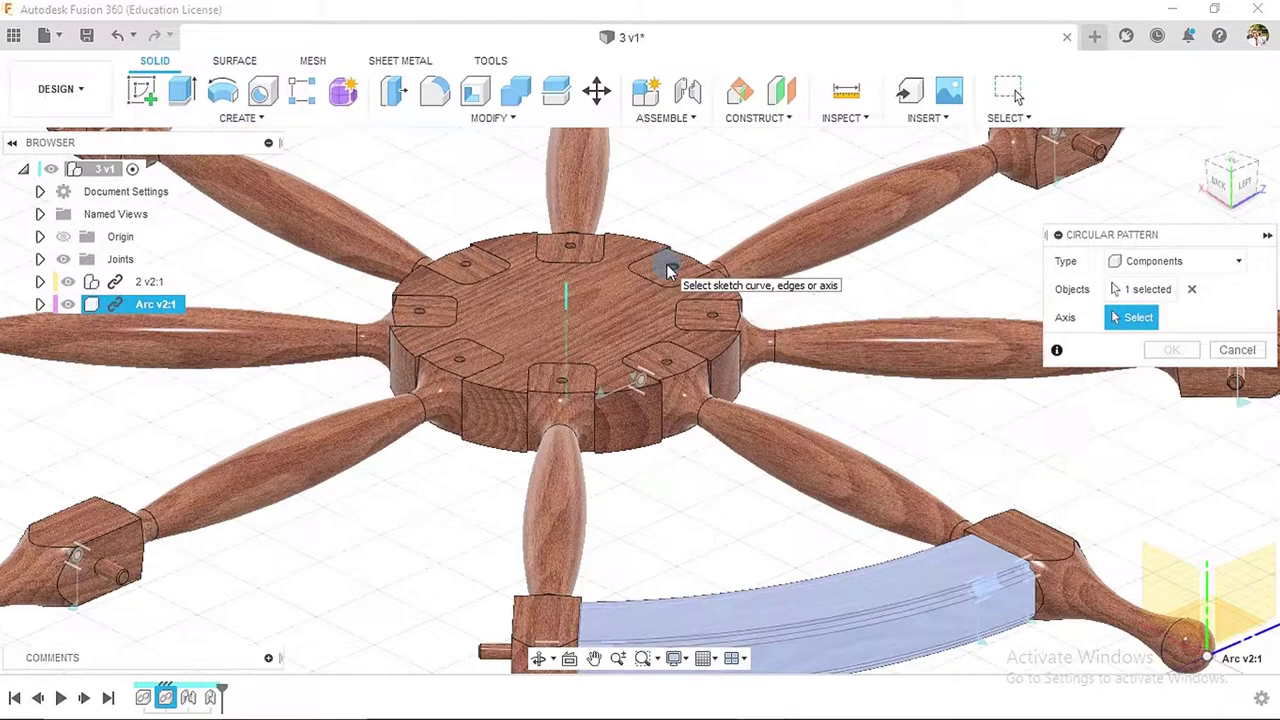
{"action": "left_click", "coordinate": [566, 297]}
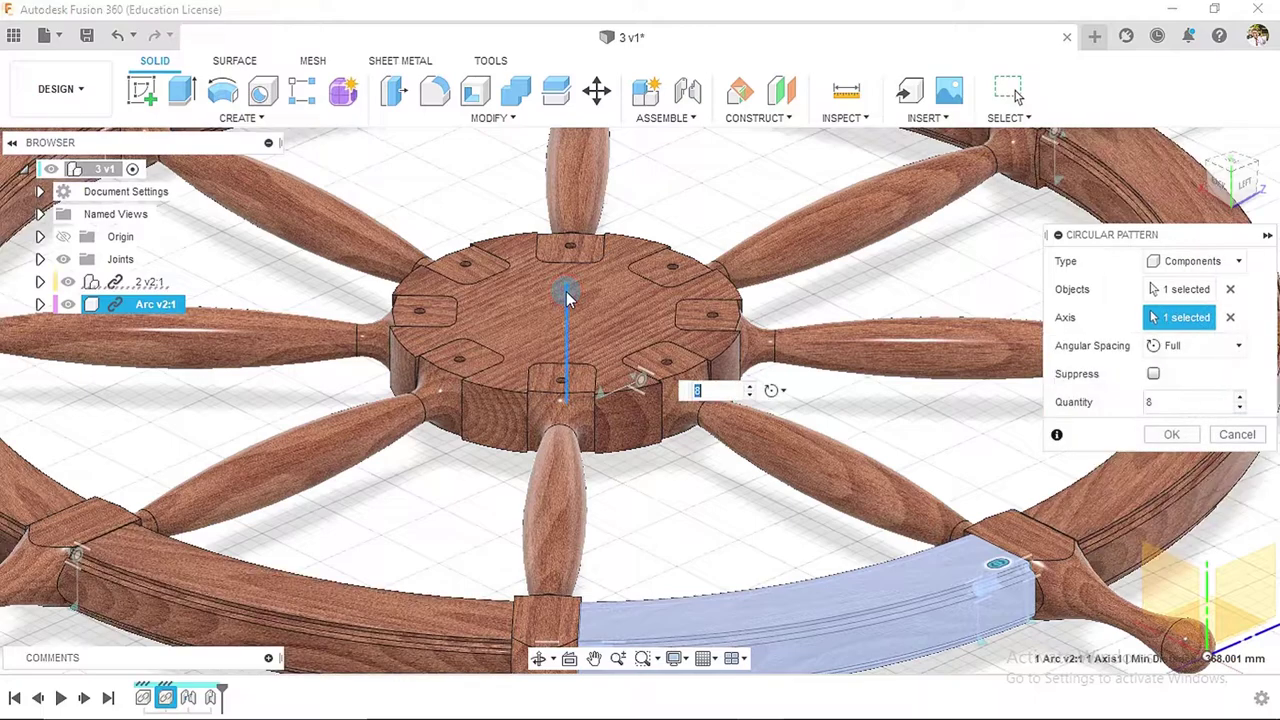
{"action": "scroll", "coordinate": [570, 300], "scroll_direction": "down", "scroll_amount": 5}
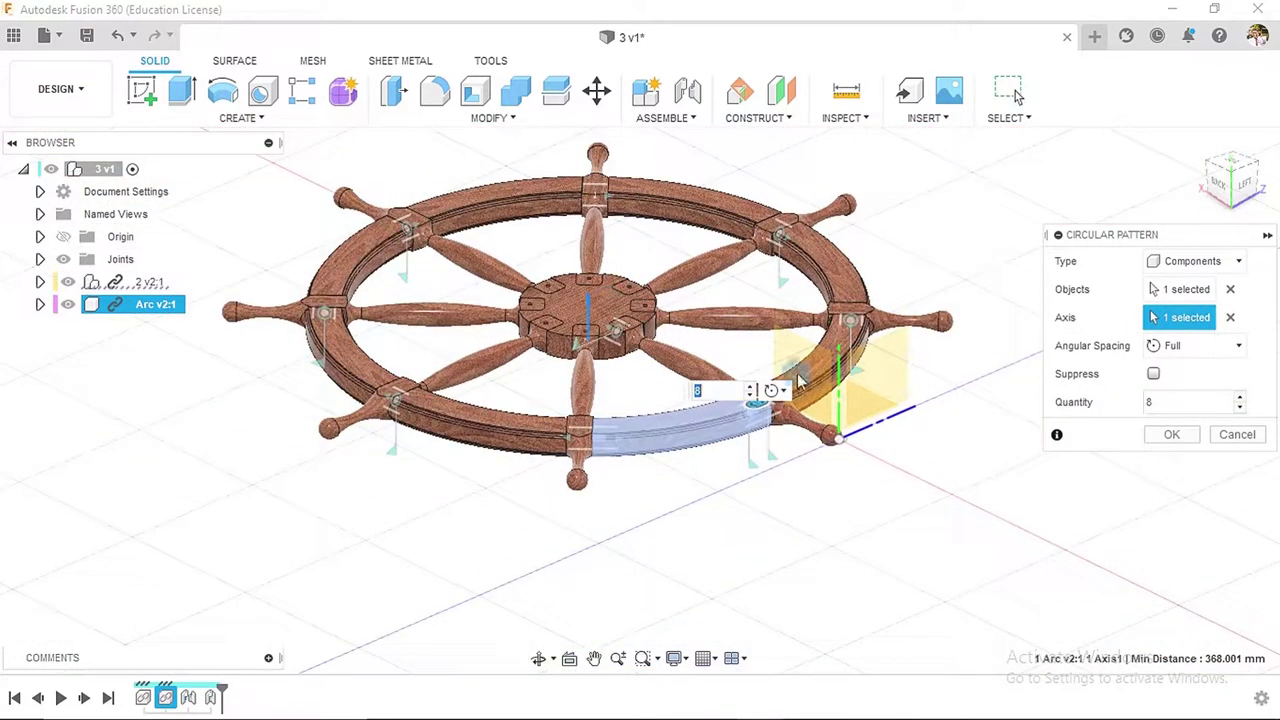
{"action": "left_click", "coordinate": [1152, 404]}
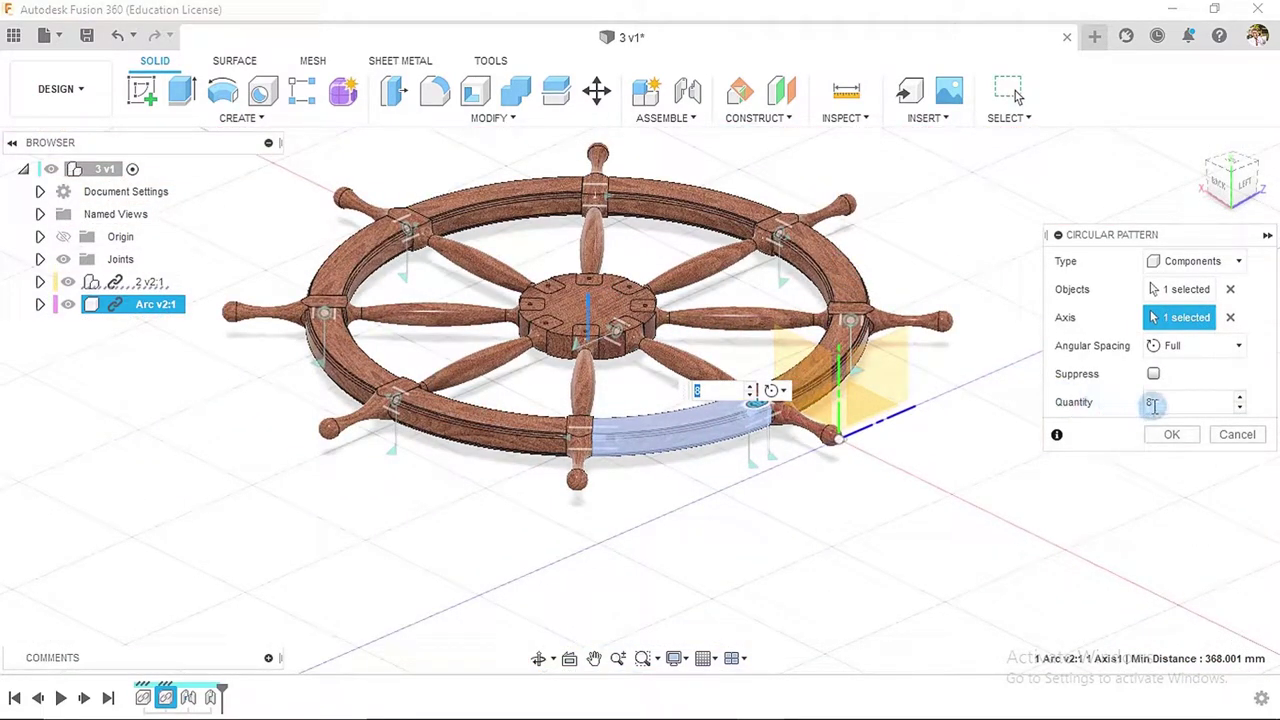
{"action": "left_click", "coordinate": [1172, 434]}
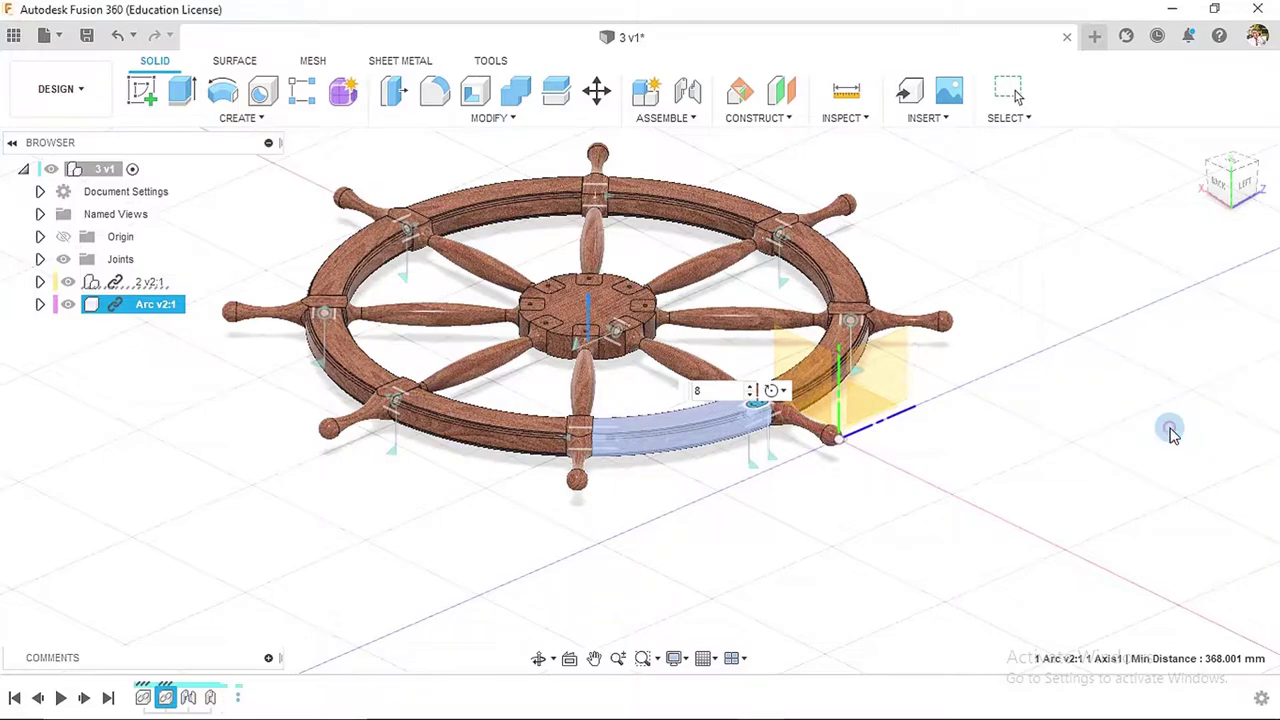
{"action": "middle_click_drag", "start_coordinate": [476, 536], "coordinate": [631, 503], "text": "shift"}
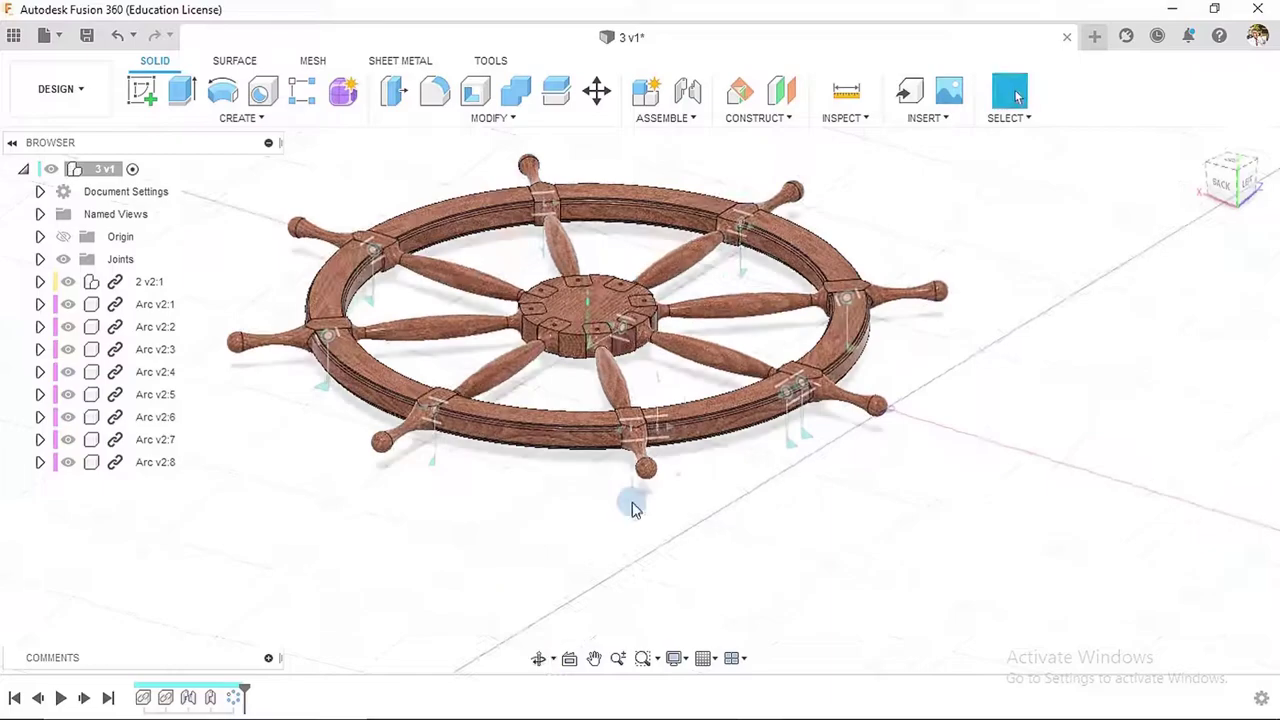
- Recentre and zoom the wheel, then open the ASSEMBLE menu
{"action": "middle_click_drag", "start_coordinate": [930, 205], "coordinate": [971, 249]}
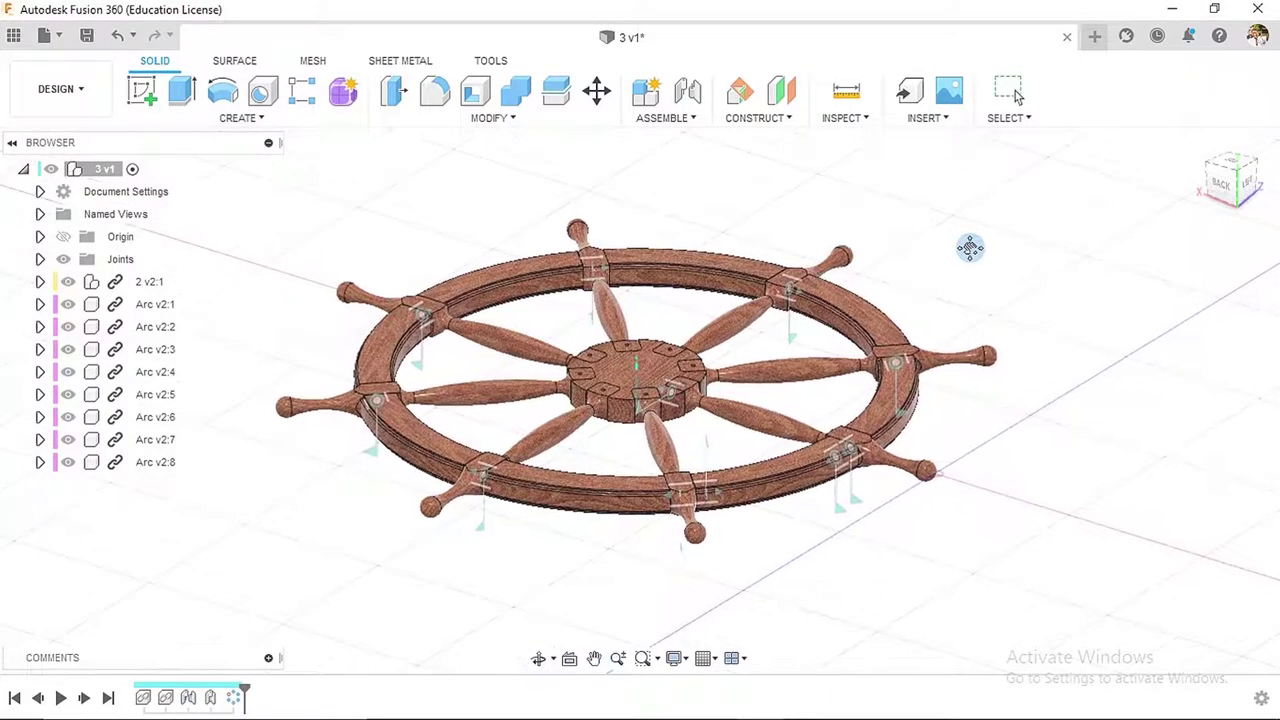
{"action": "scroll", "coordinate": [480, 248], "scroll_direction": "up", "scroll_amount": 2}
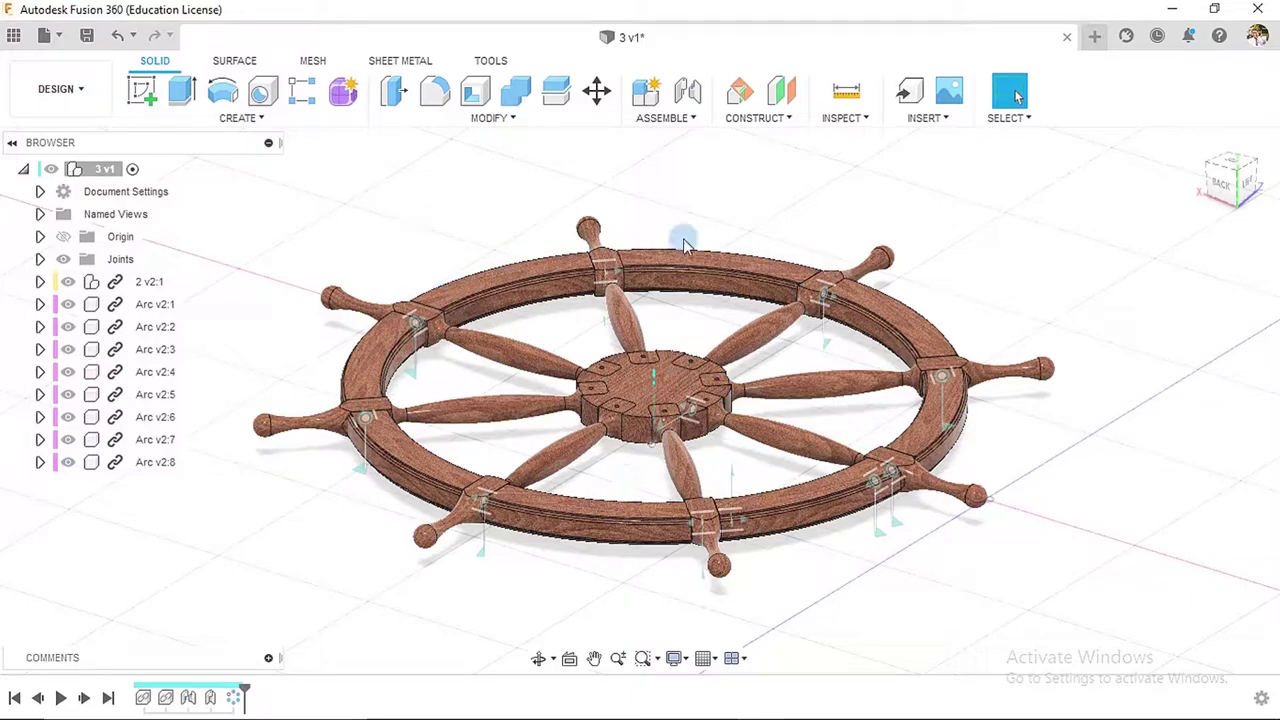
{"action": "left_click", "coordinate": [676, 124]}
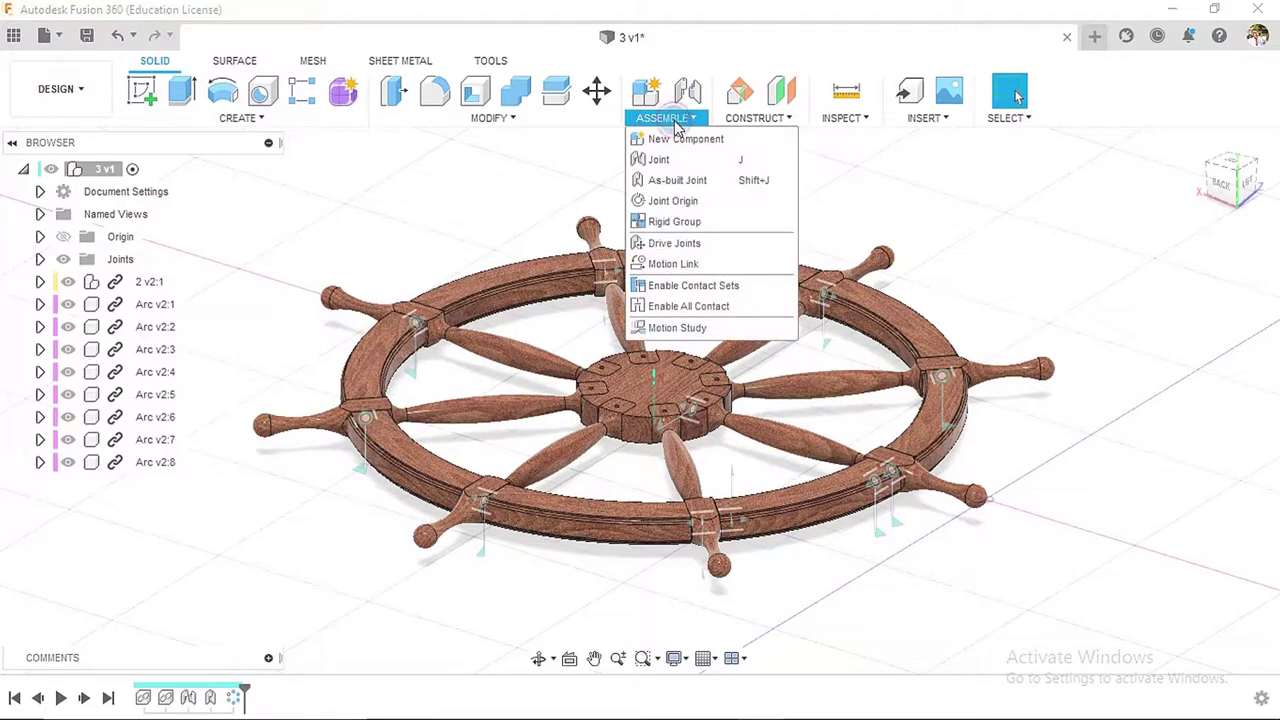
- Start a Rigid Group and select all eight Arc rim segments
{"action": "left_click", "coordinate": [670, 223]}
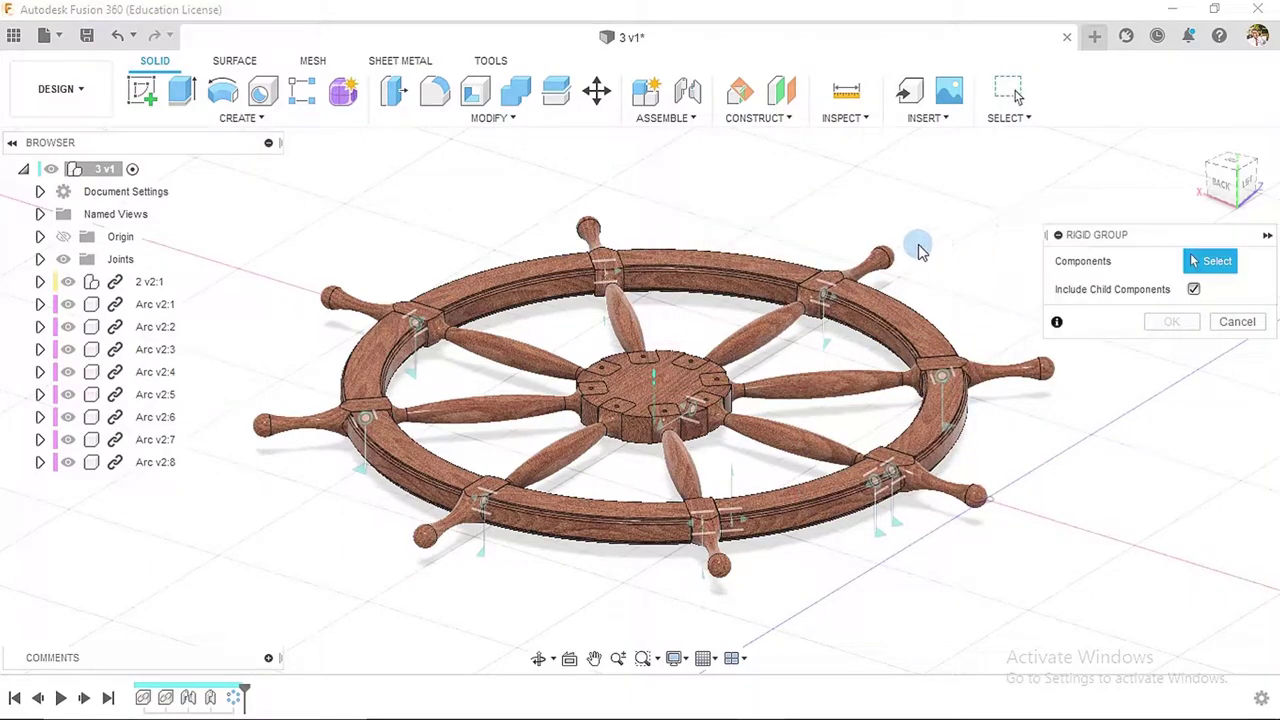
{"action": "left_click", "coordinate": [740, 278]}
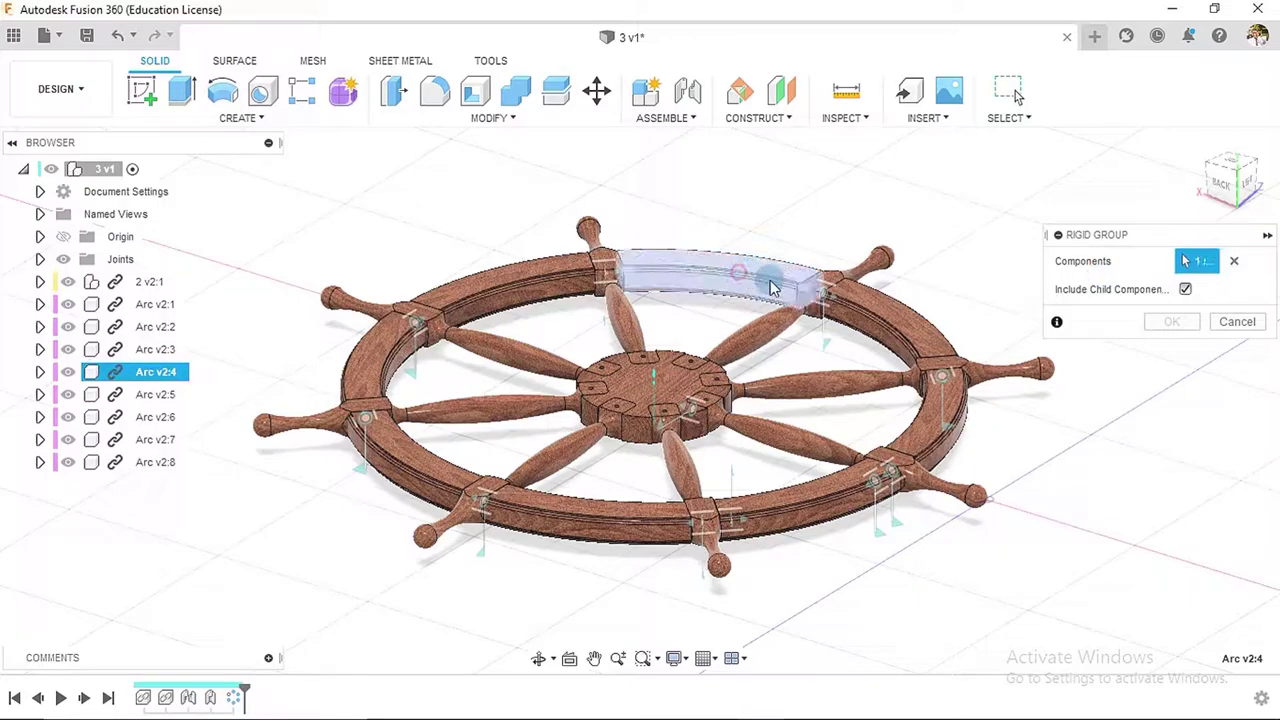
{"action": "left_click", "coordinate": [812, 318]}
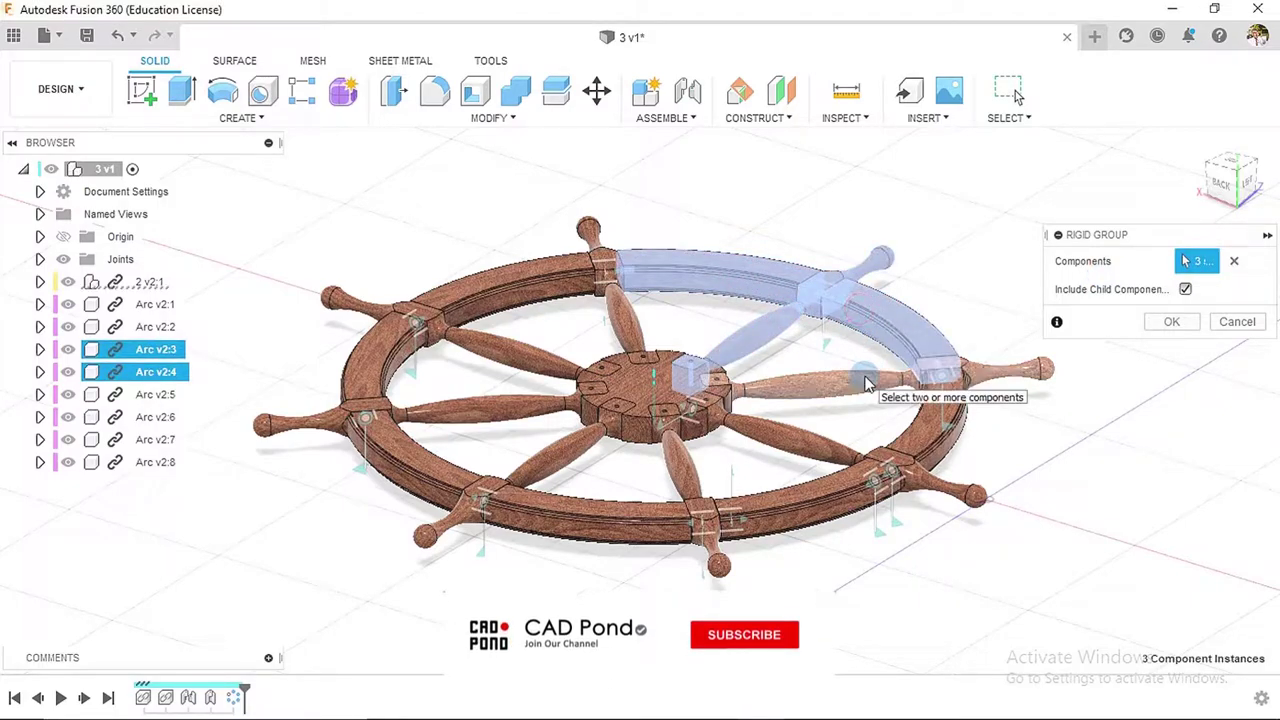
{"action": "left_click", "coordinate": [908, 436]}
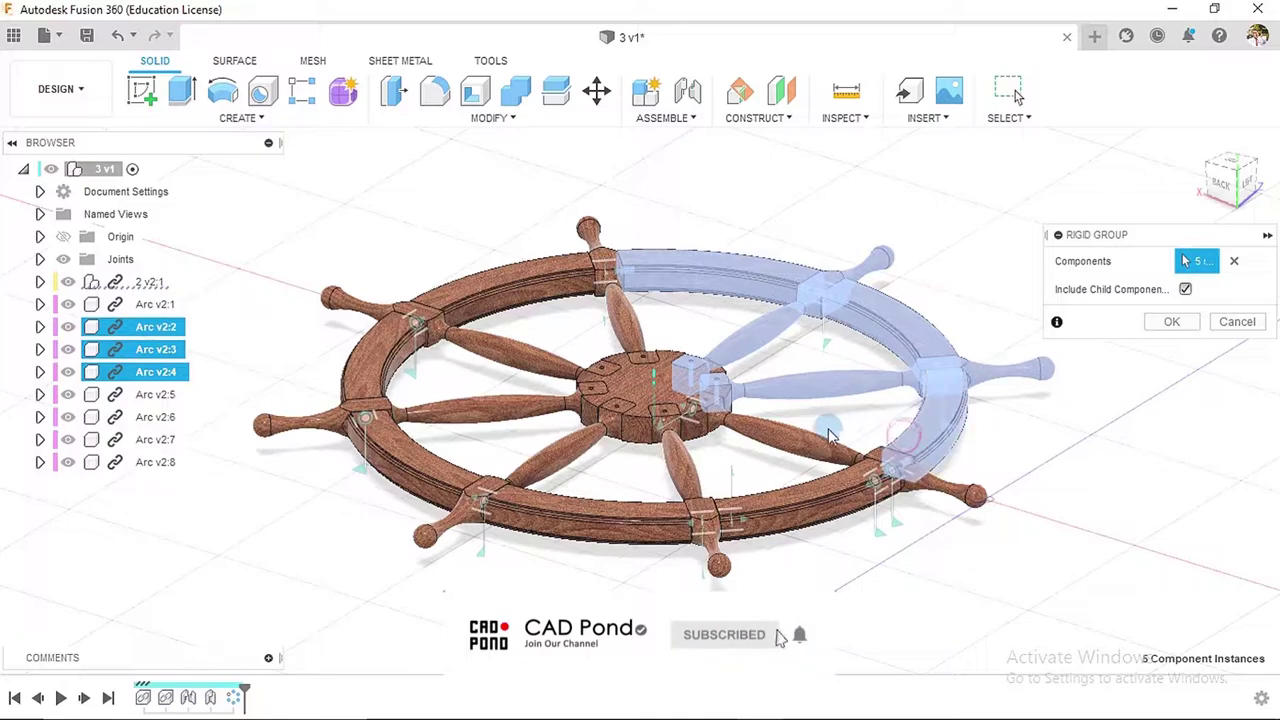
{"action": "left_click", "coordinate": [790, 490]}
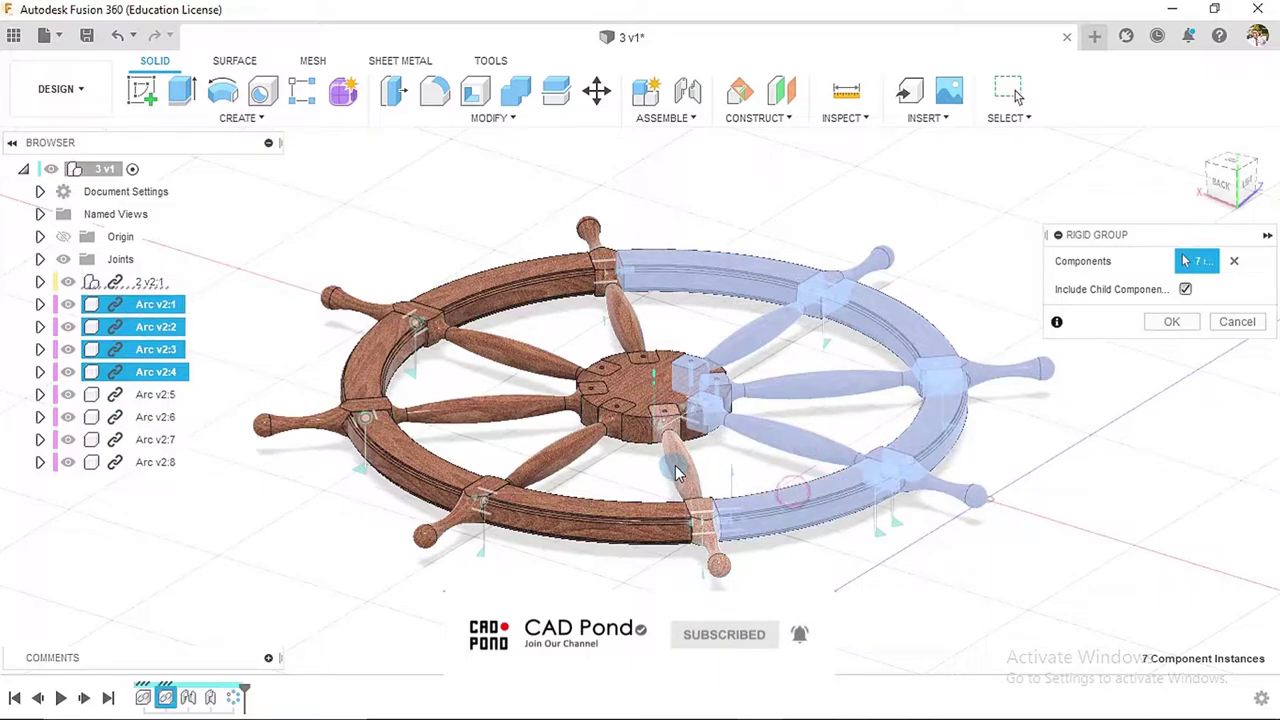
{"action": "left_click", "coordinate": [548, 459]}
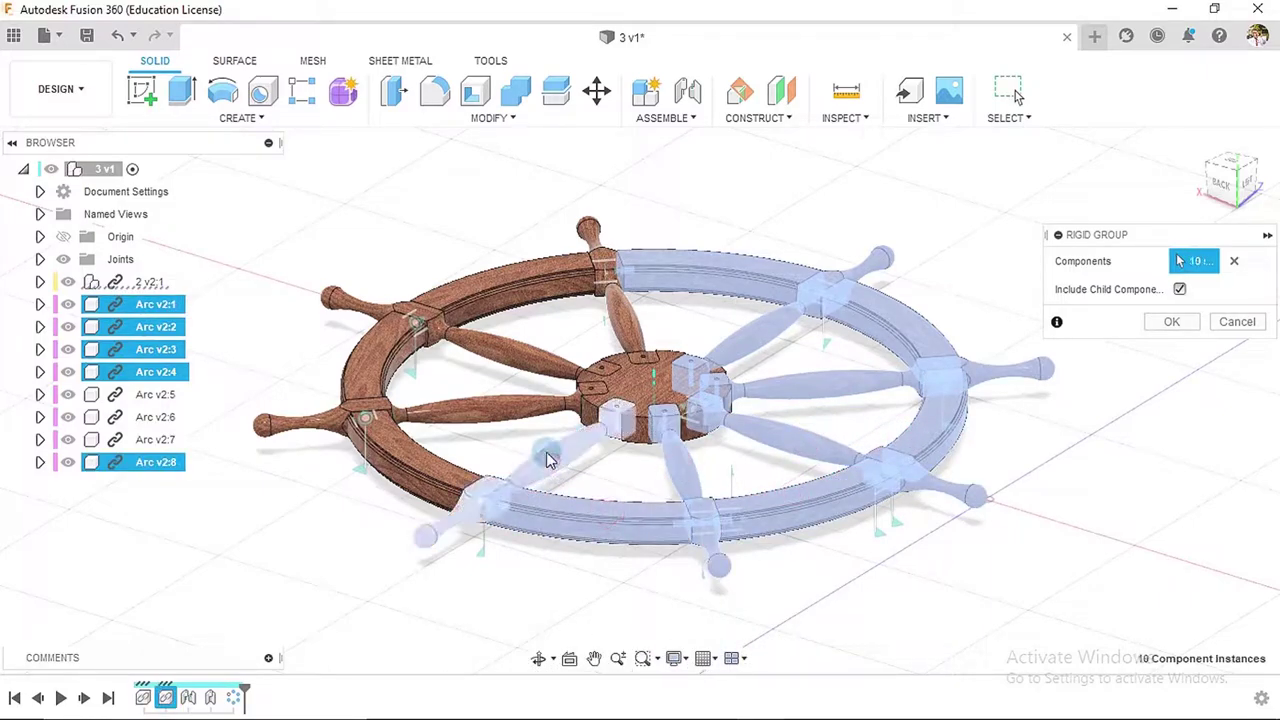
{"action": "left_click", "coordinate": [420, 470]}
{"action": "left_click", "coordinate": [370, 392]}
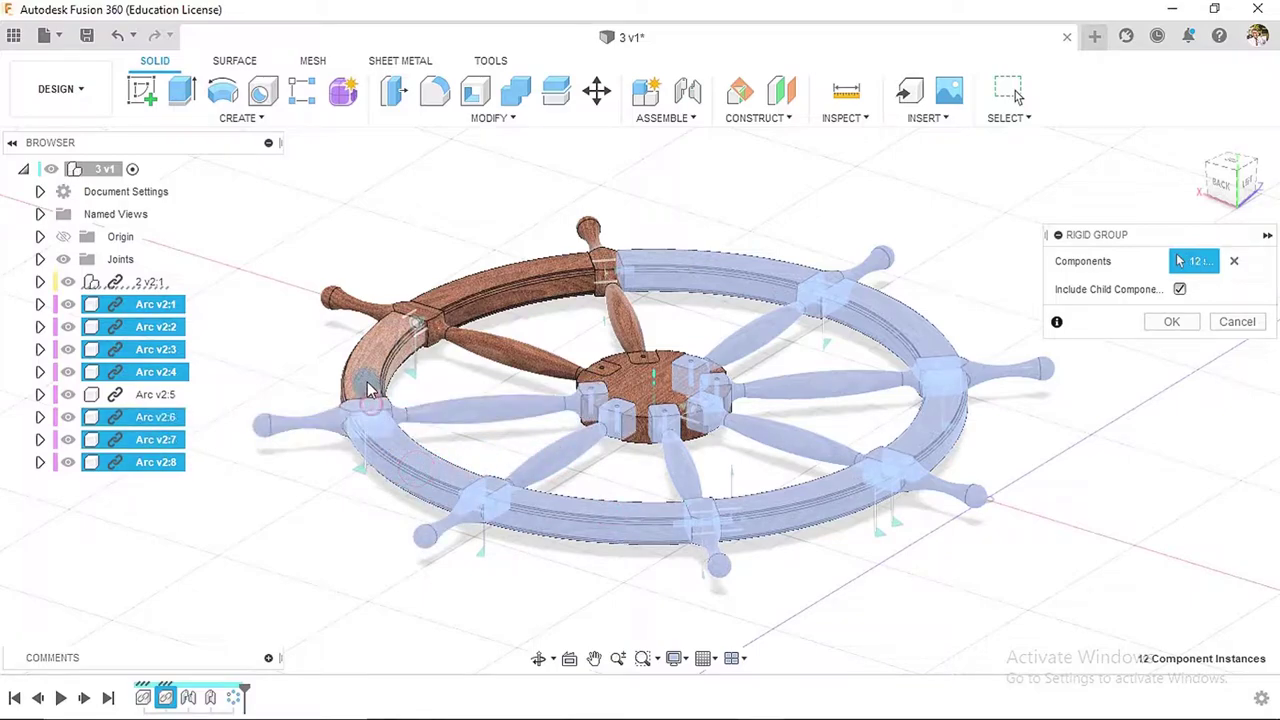
{"action": "left_click", "coordinate": [560, 272]}
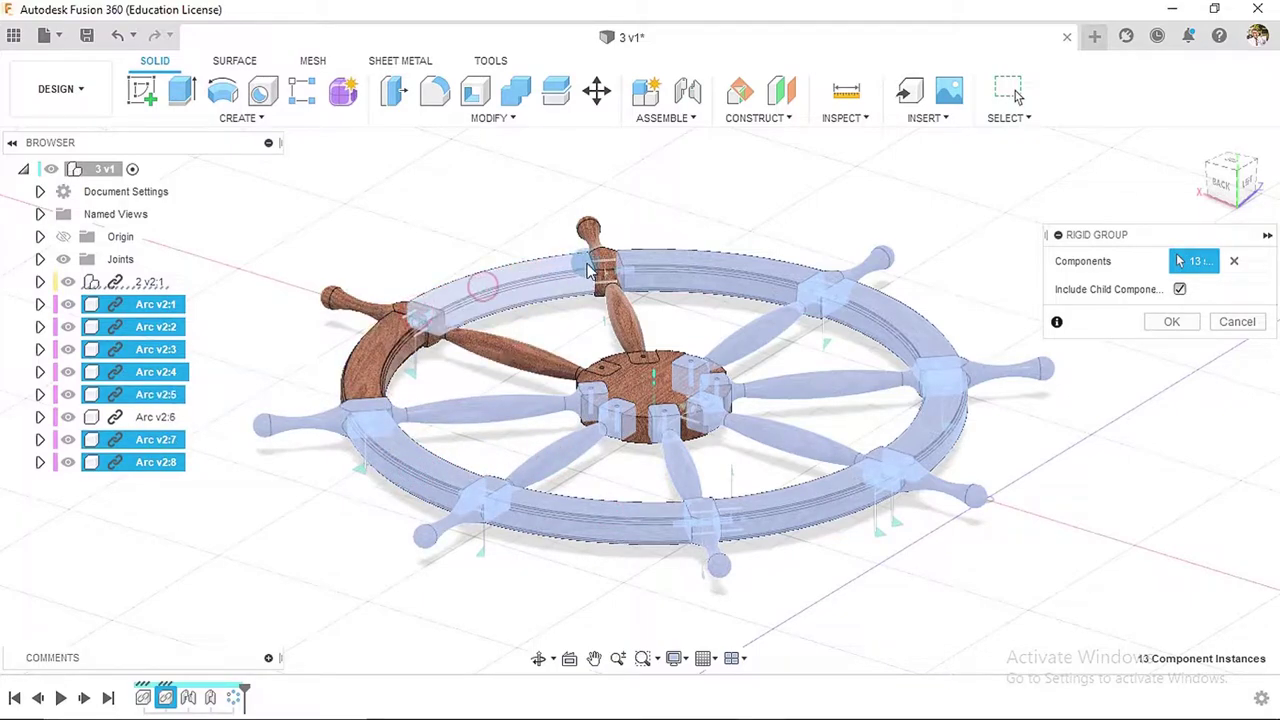
- Add the spokes and hub, accept constraining the Cyl1 joint, and create the rigid group
{"action": "left_click", "coordinate": [602, 264]}
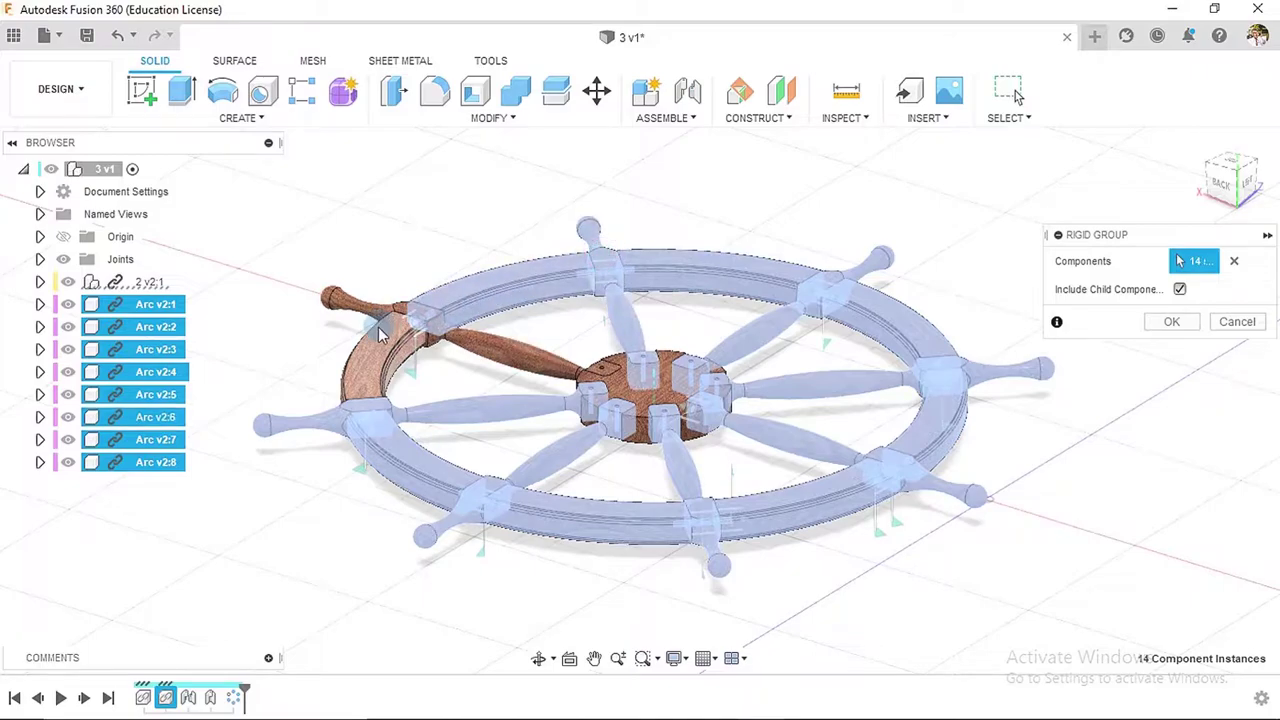
{"action": "left_click", "coordinate": [414, 322]}
{"action": "left_click", "coordinate": [656, 392]}
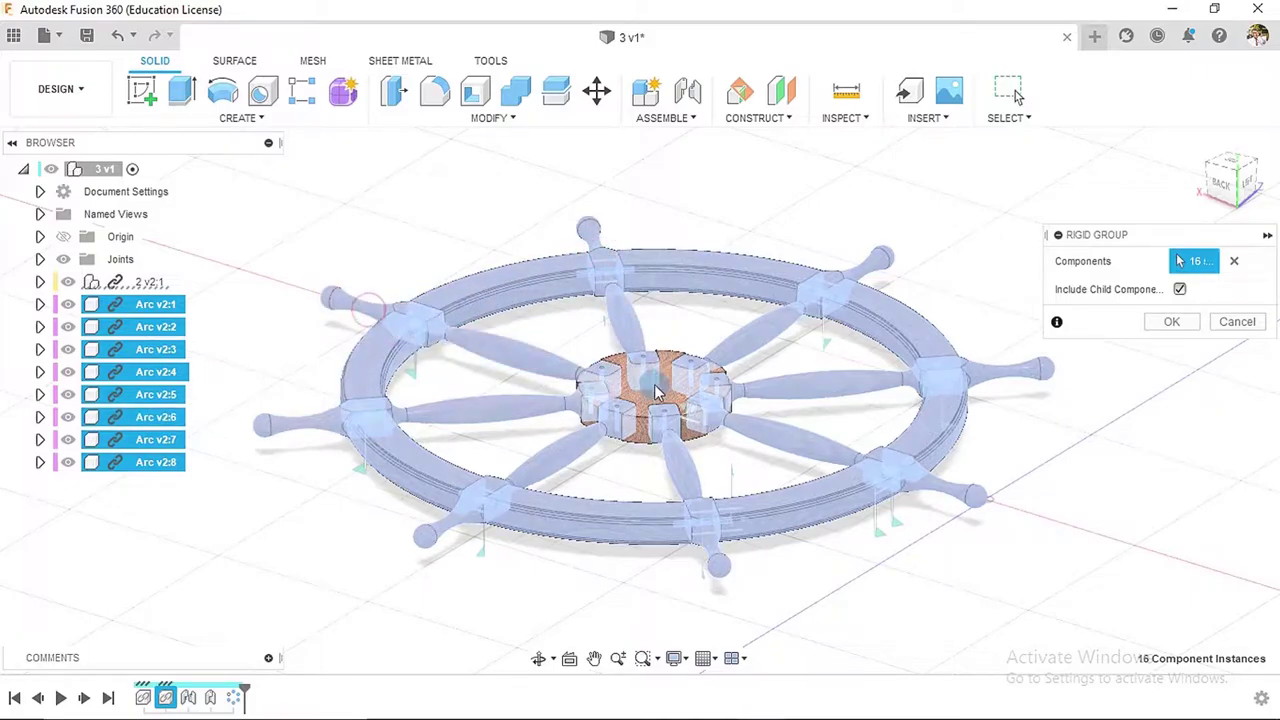
{"action": "left_click", "coordinate": [664, 396]}
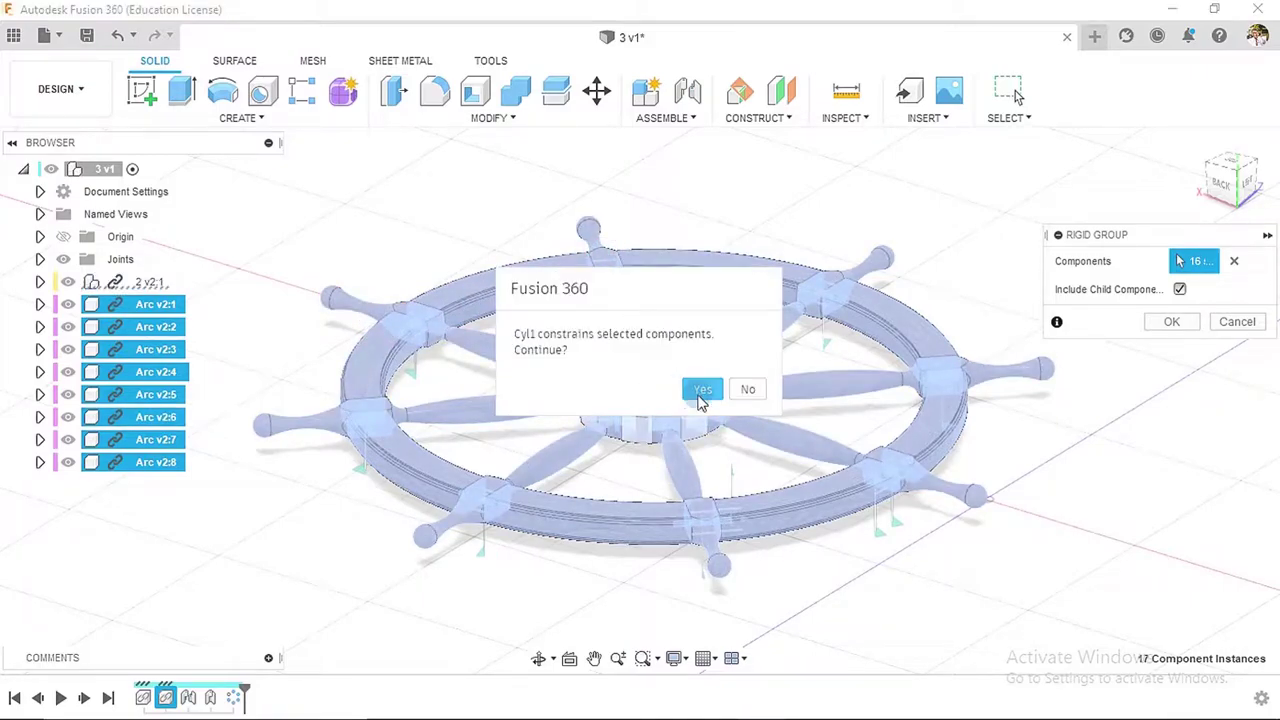
{"action": "left_click", "coordinate": [703, 390]}
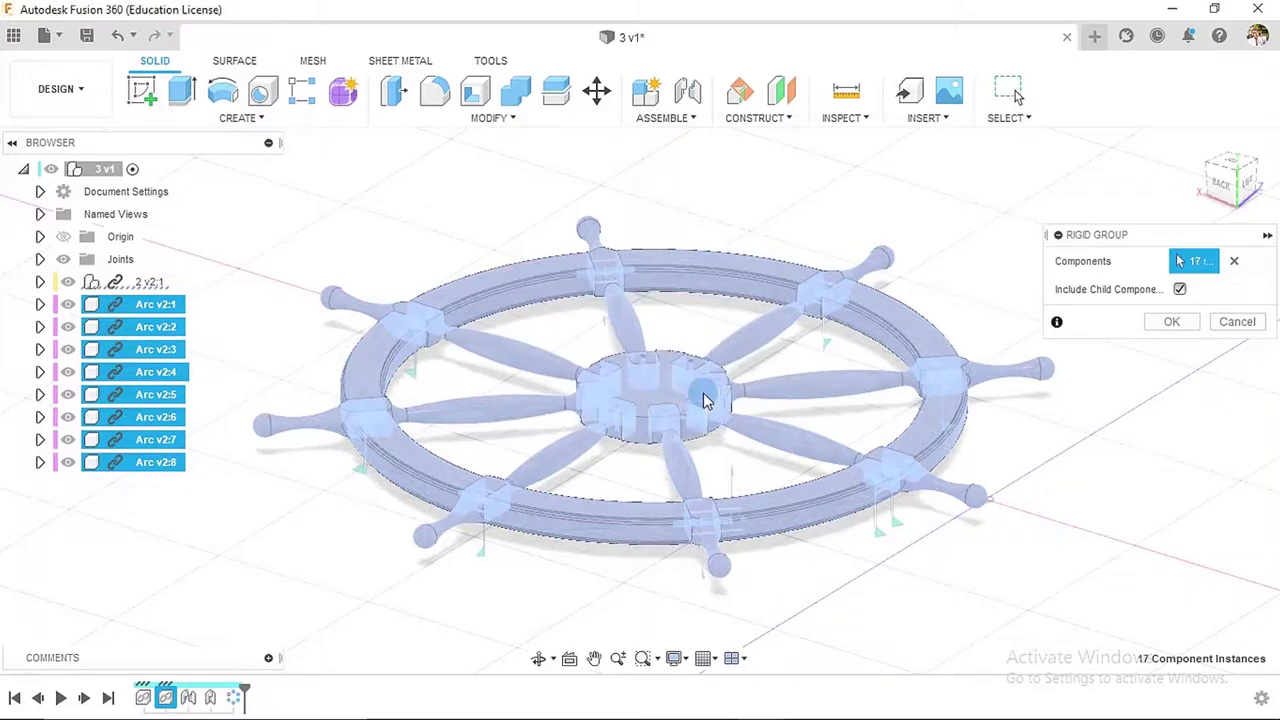
{"action": "left_click", "coordinate": [1166, 321]}
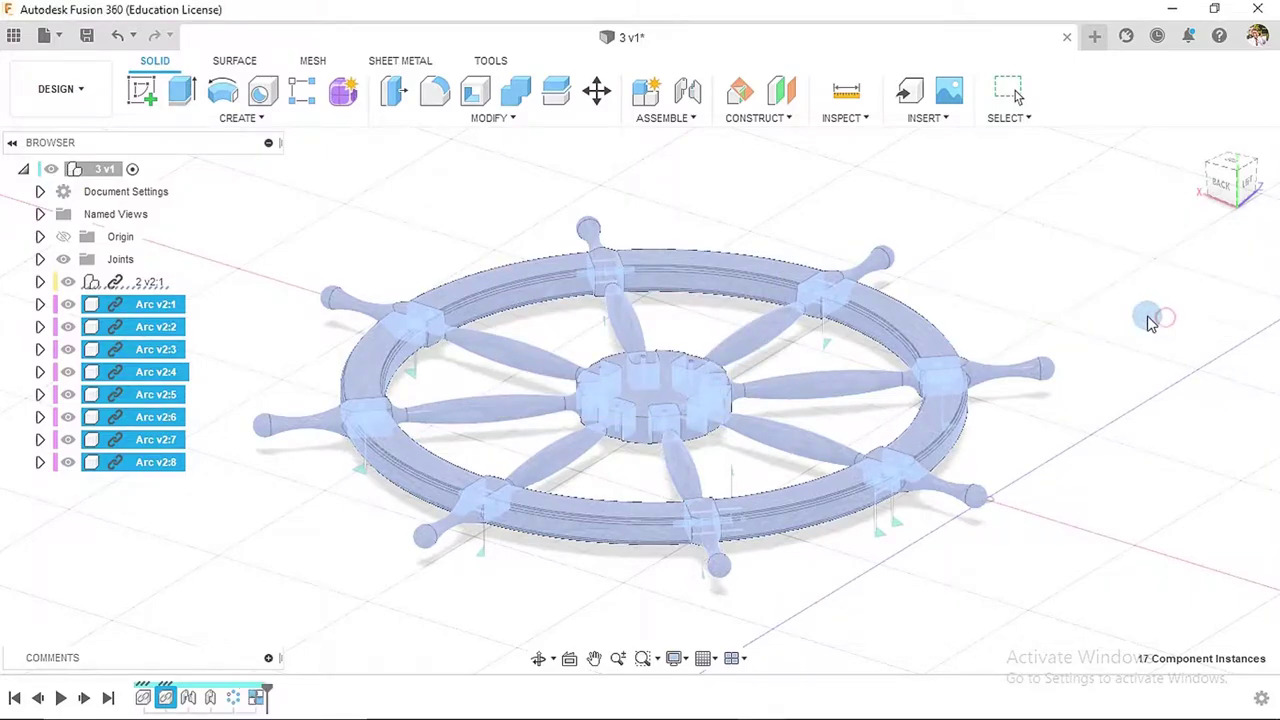
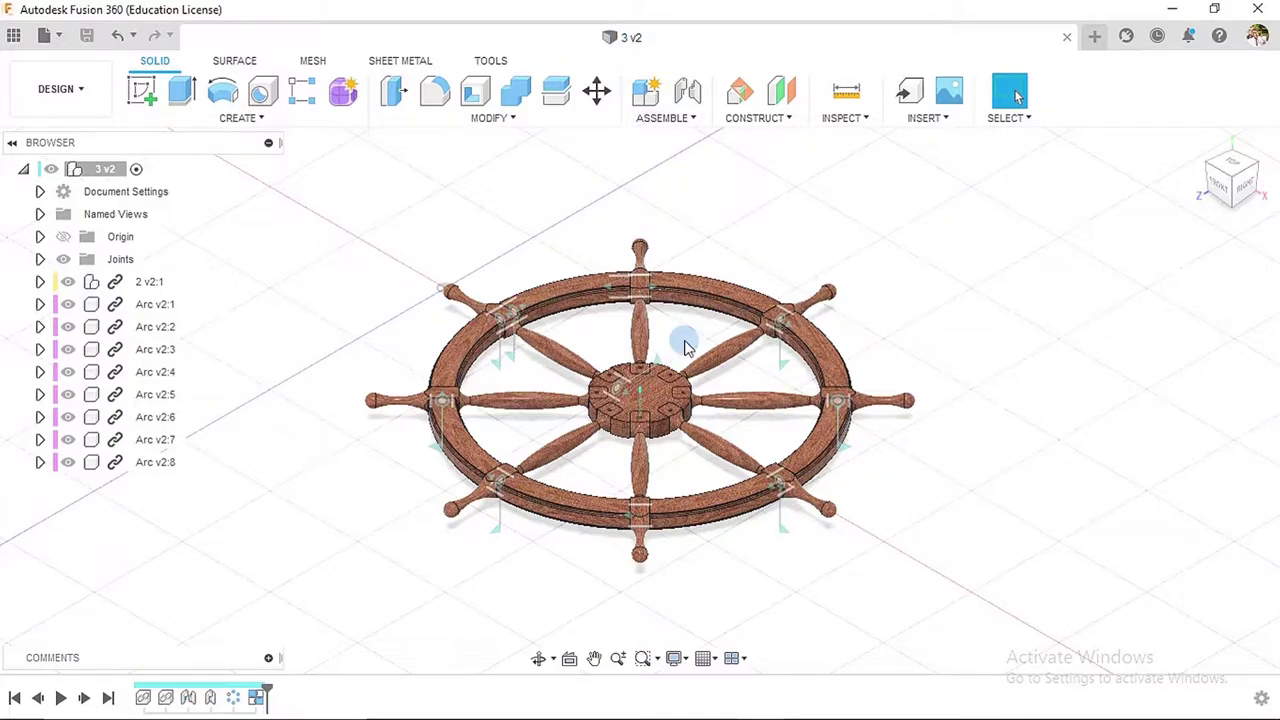
- Insert the Front Cover design from the Data Panel into the ship wheel assembly
{"action": "scroll", "coordinate": [684, 340], "scroll_direction": "up", "scroll_amount": 3}
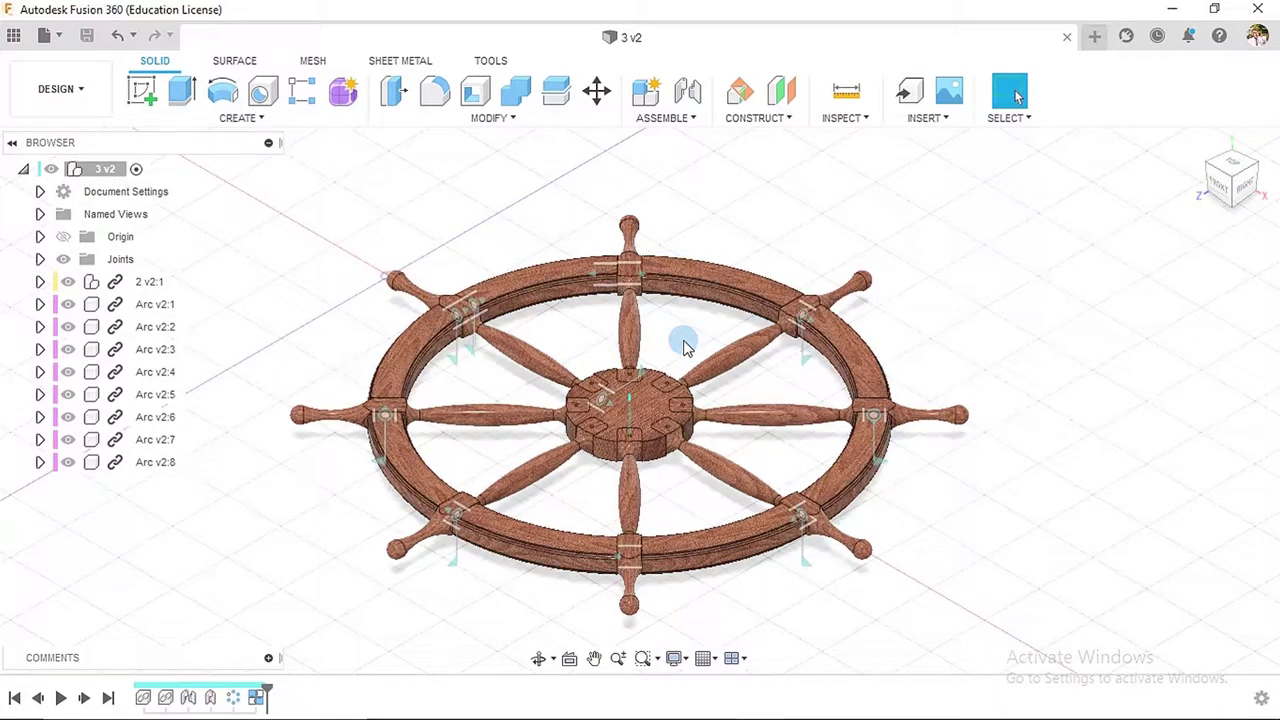
{"action": "middle_click_drag", "start_coordinate": [689, 331], "coordinate": [757, 317]}
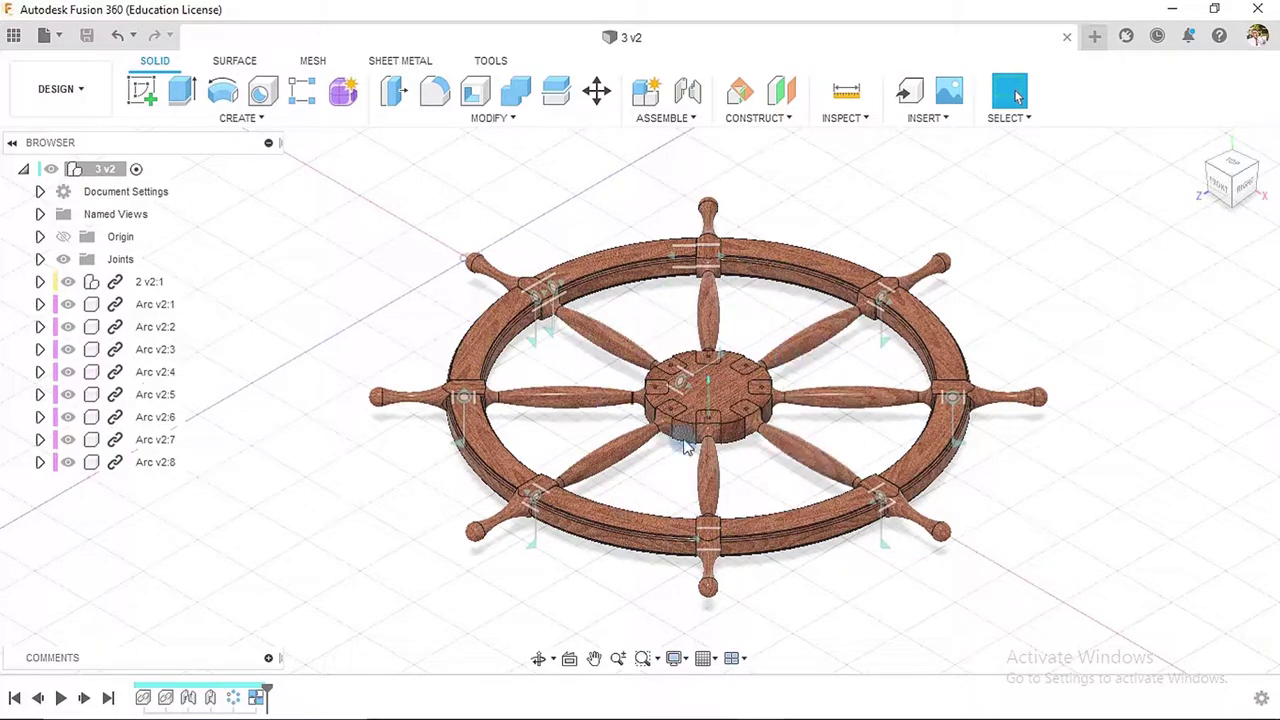
{"action": "left_click", "coordinate": [798, 390]}
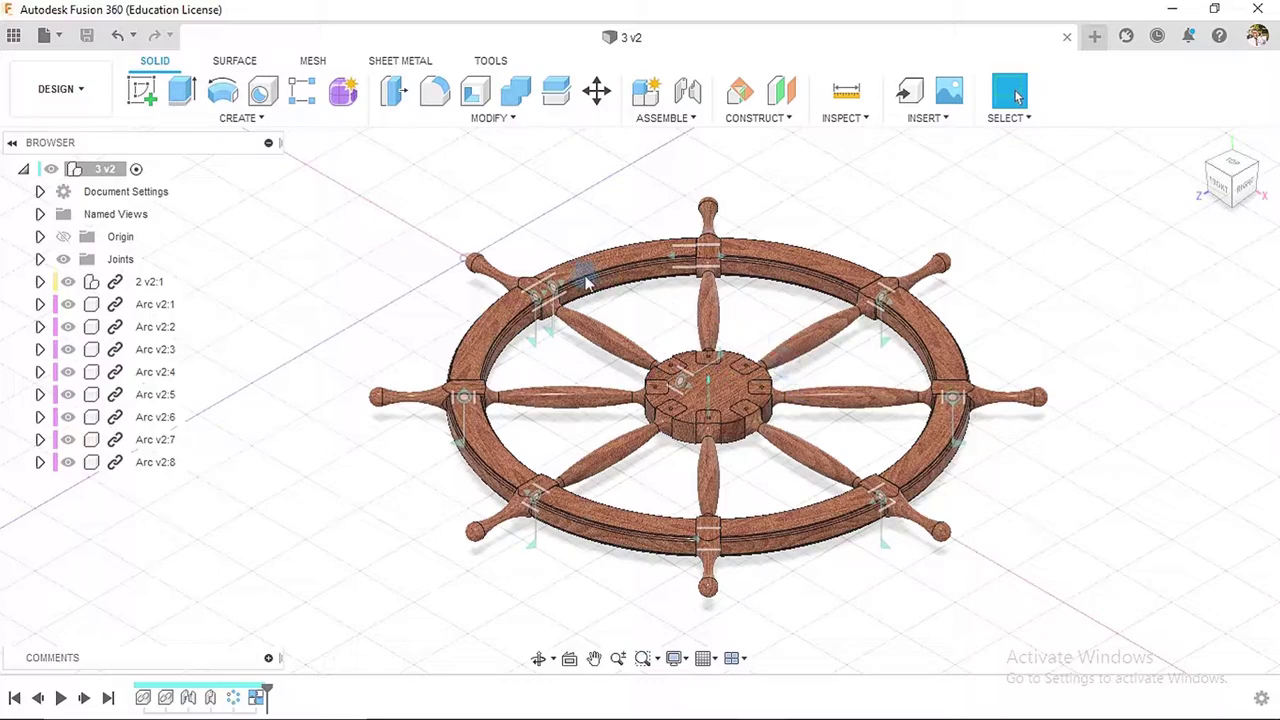
{"action": "left_click", "coordinate": [487, 215]}
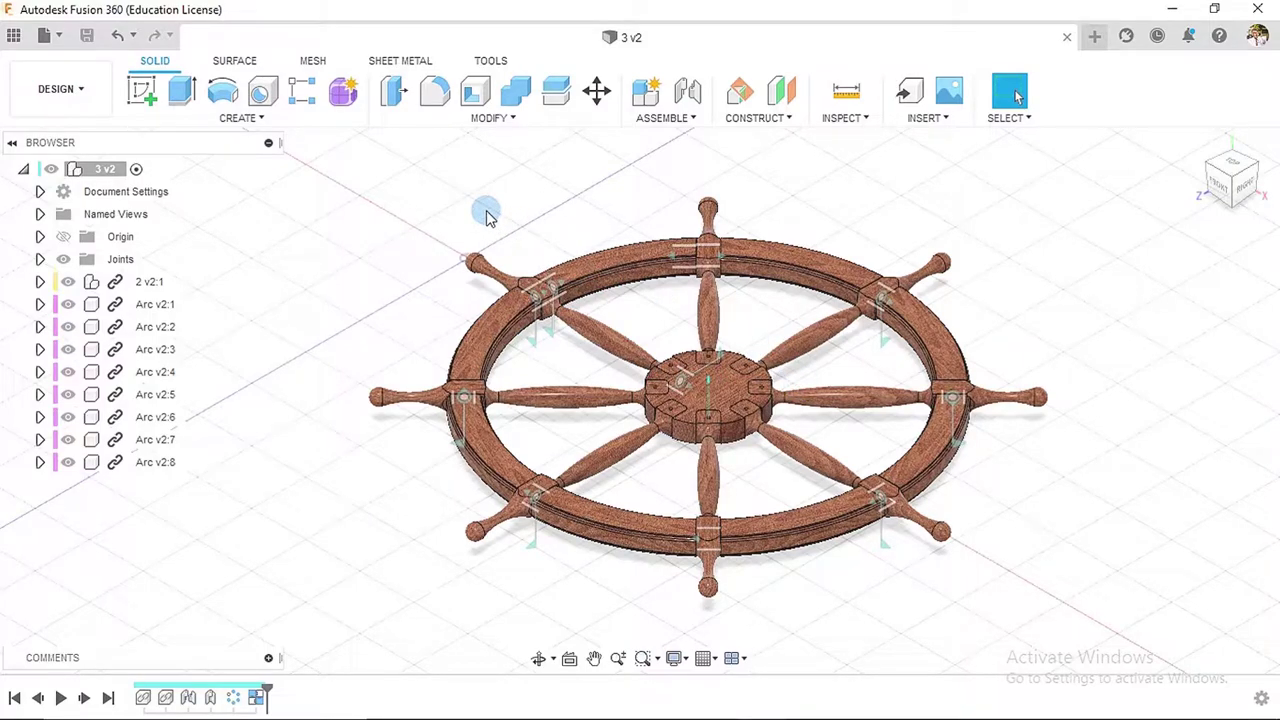
{"action": "left_click", "coordinate": [16, 36]}
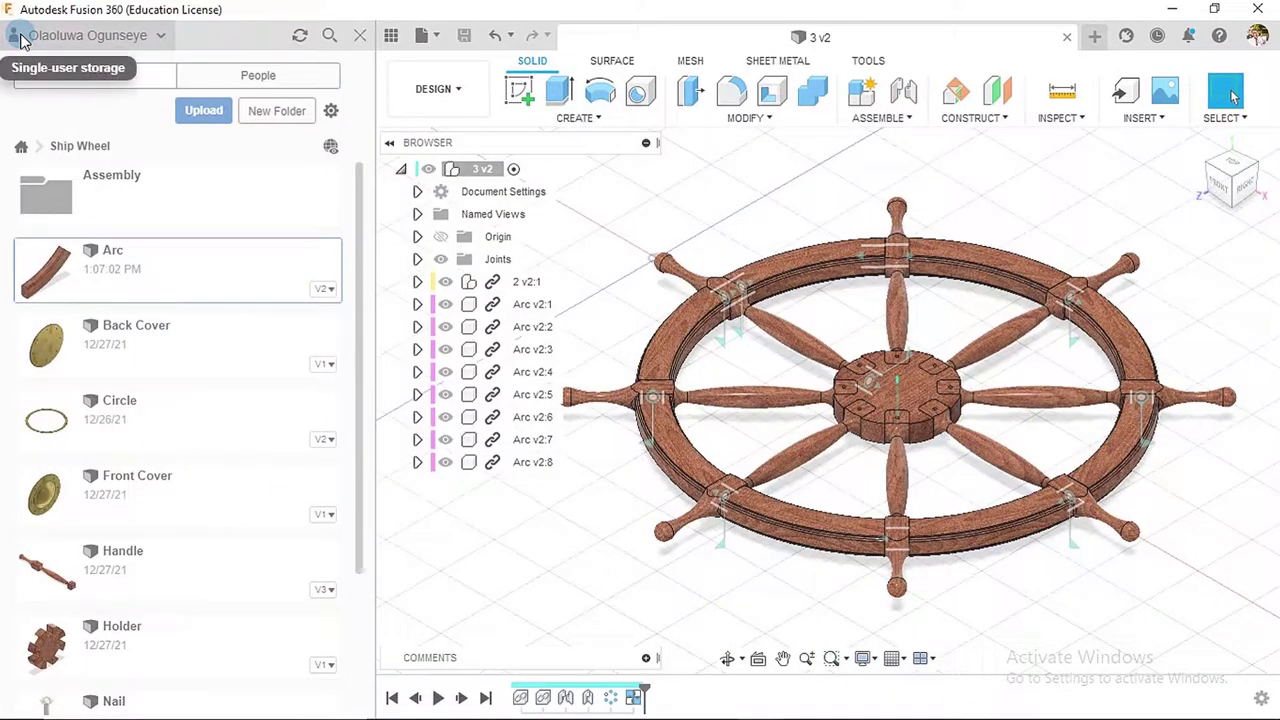
{"action": "left_click", "coordinate": [143, 483]}
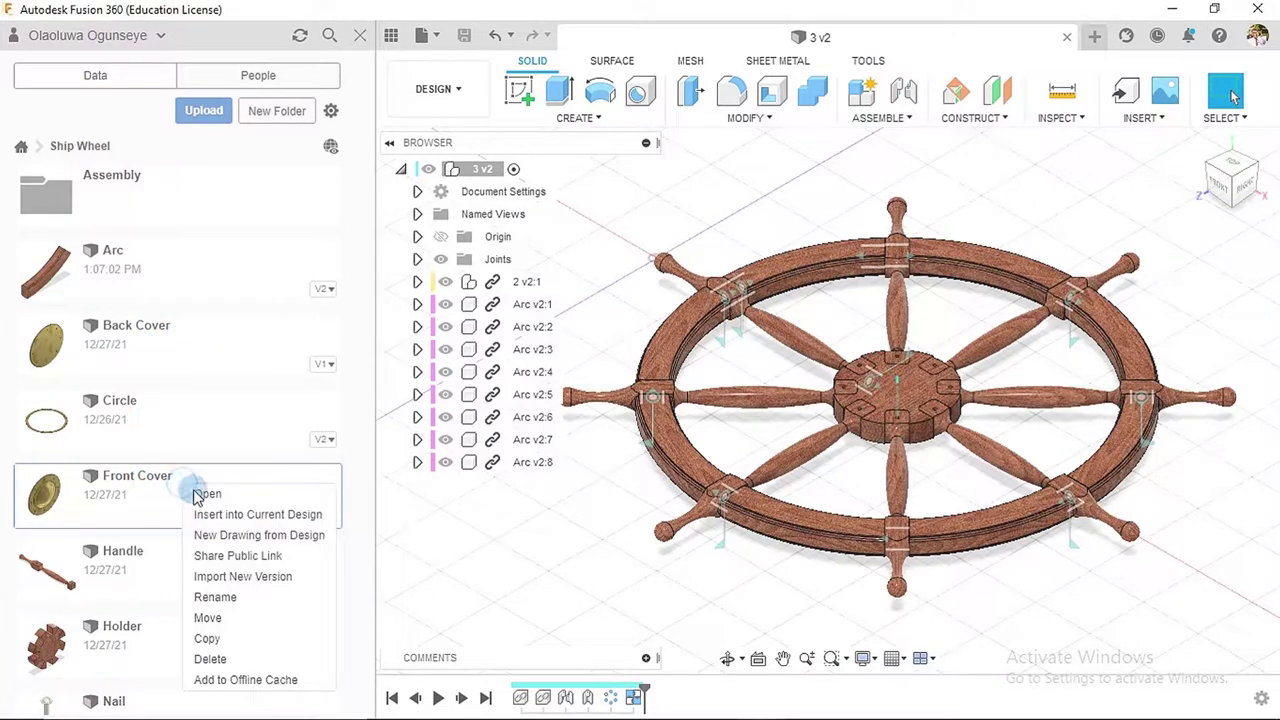
{"action": "left_click", "coordinate": [217, 517]}
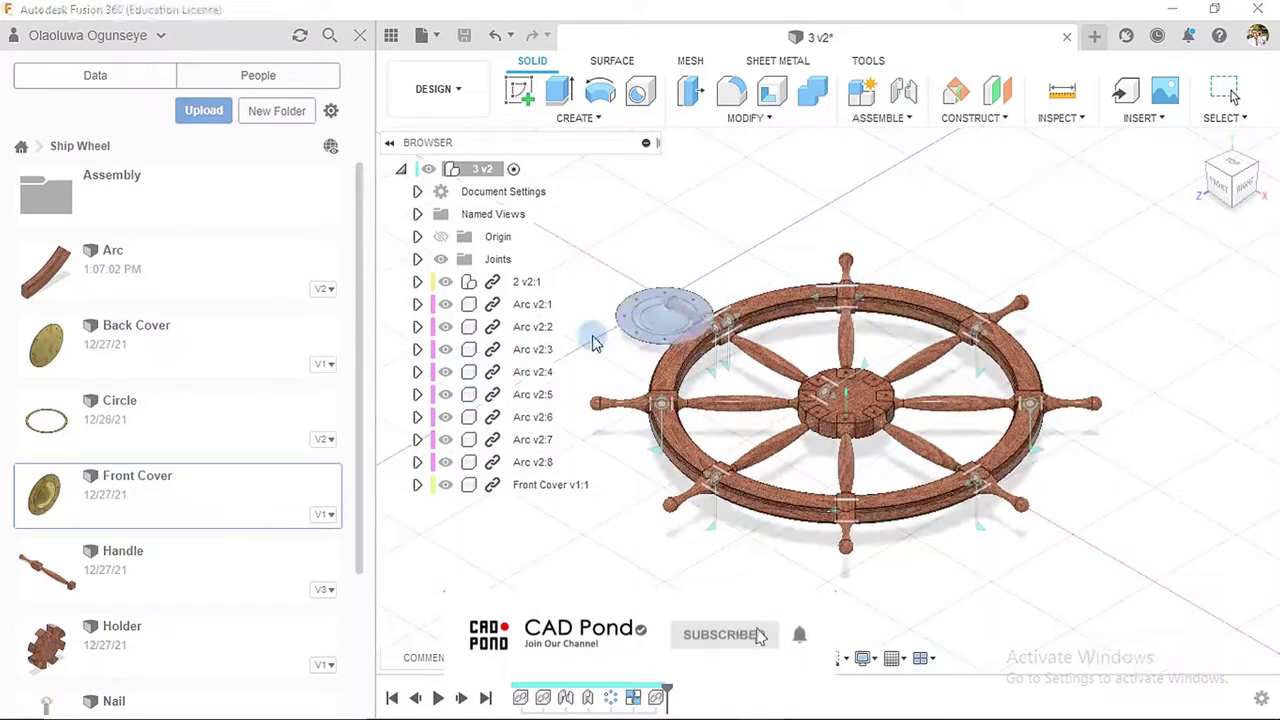
- Flip the Front Cover 180° about the X axis so it lies flat
{"action": "scroll", "coordinate": [638, 345], "scroll_direction": "up", "scroll_amount": 3}
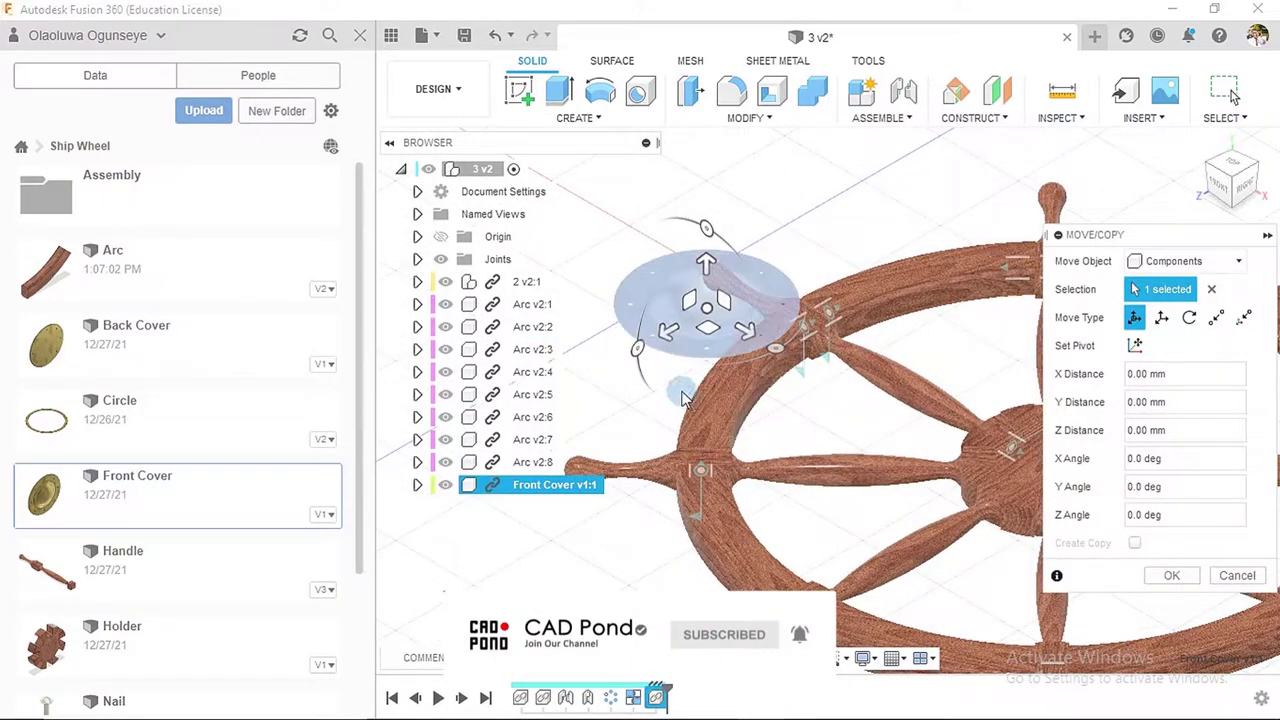
{"action": "middle_click_drag", "start_coordinate": [638, 345], "coordinate": [700, 255], "text": "shift"}
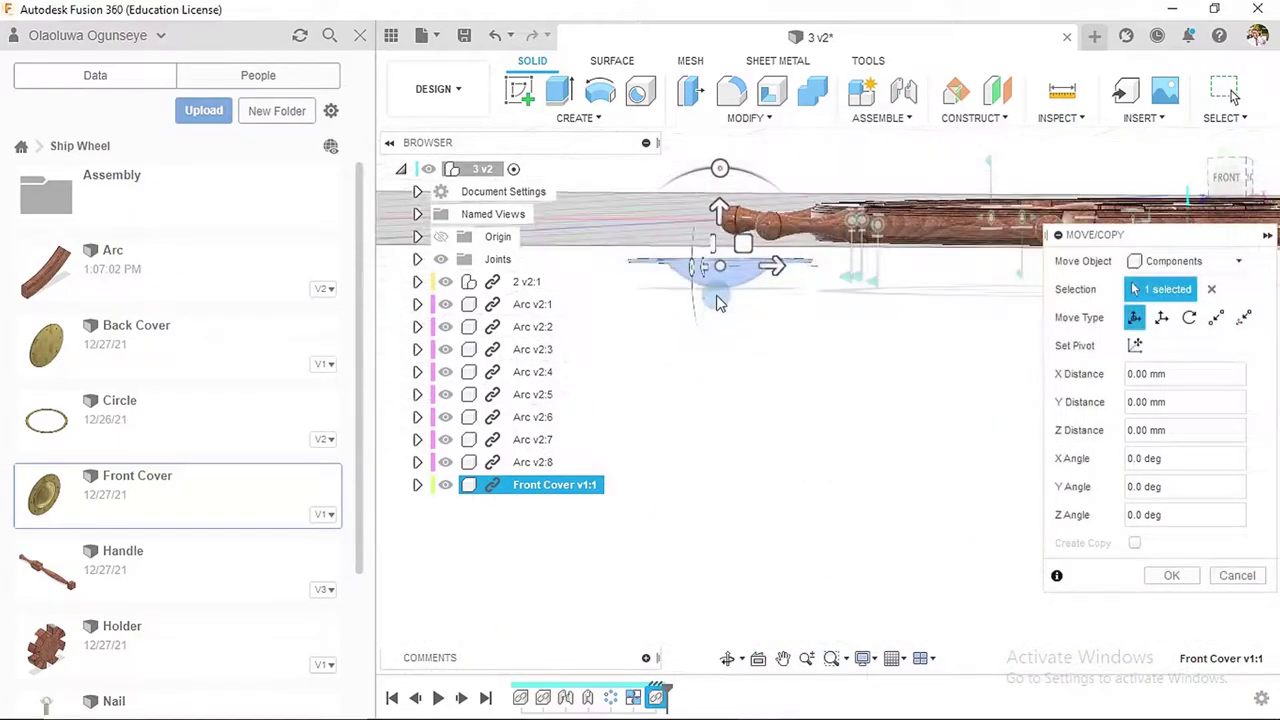
{"action": "middle_click_drag", "start_coordinate": [746, 346], "coordinate": [656, 280], "text": "shift"}
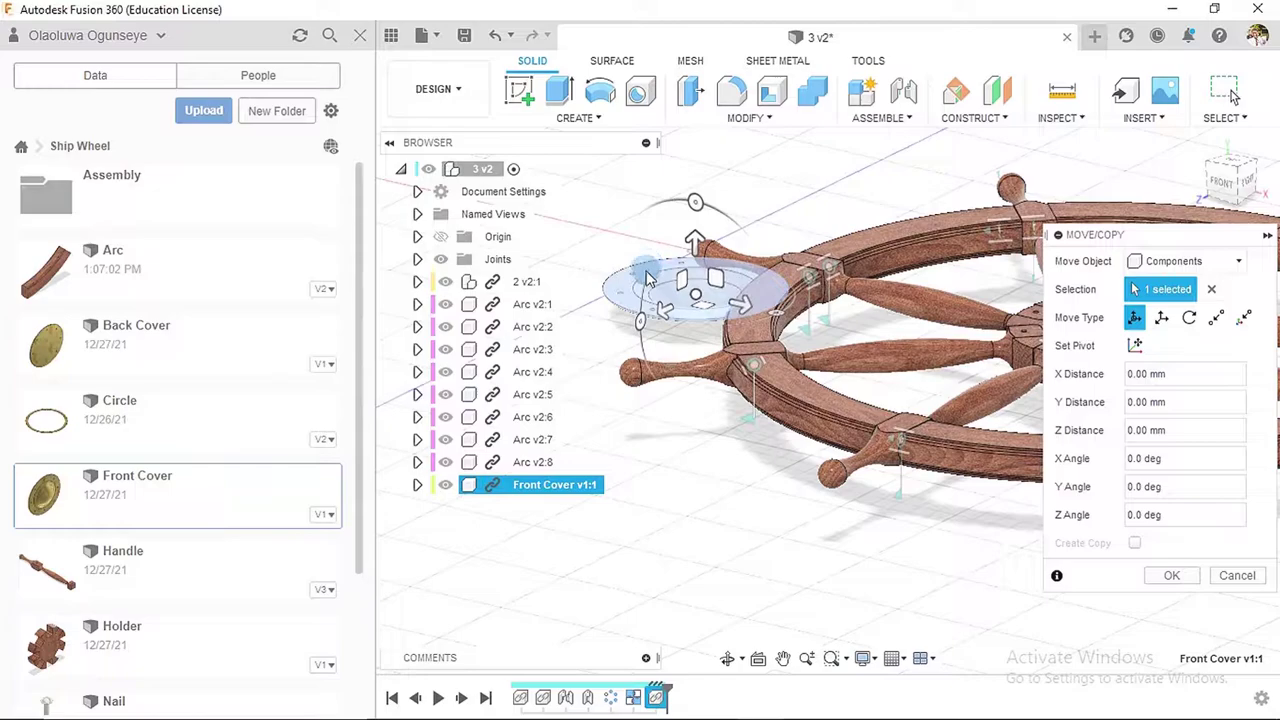
{"action": "left_click_drag", "start_coordinate": [641, 321], "coordinate": [725, 474]}
{"action": "type", "text": "1"}
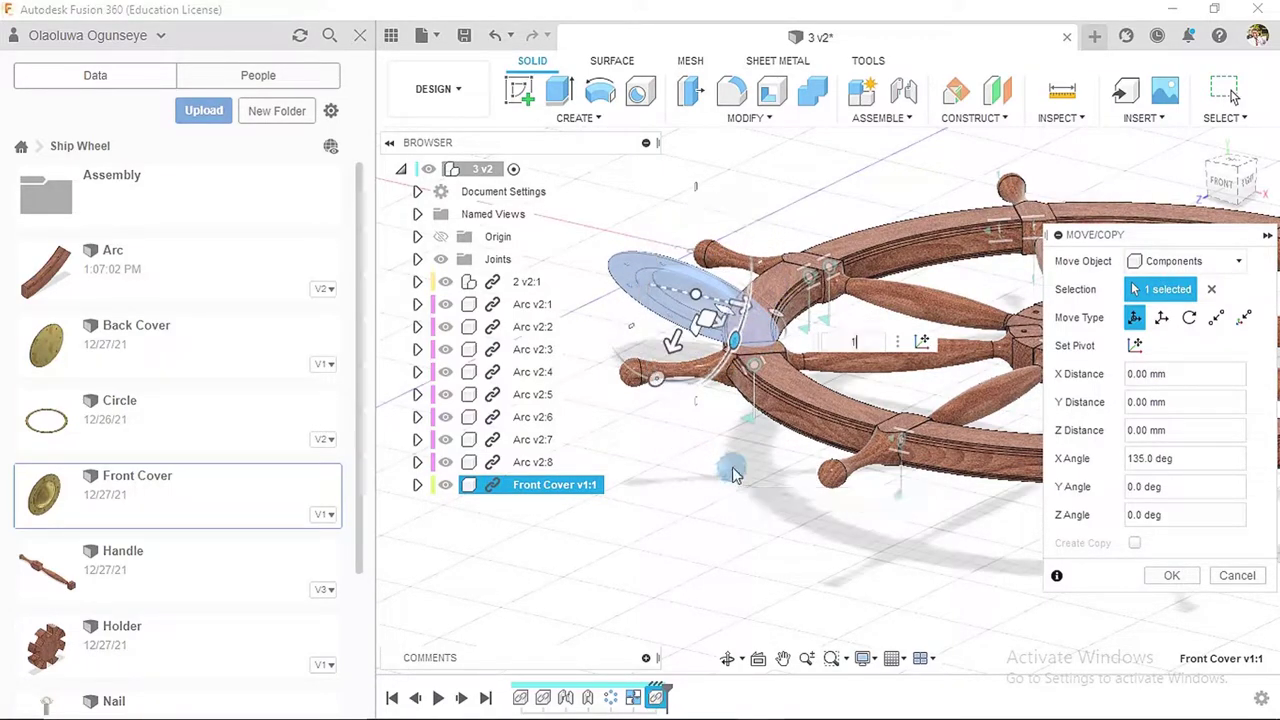
{"action": "type", "text": "80"}
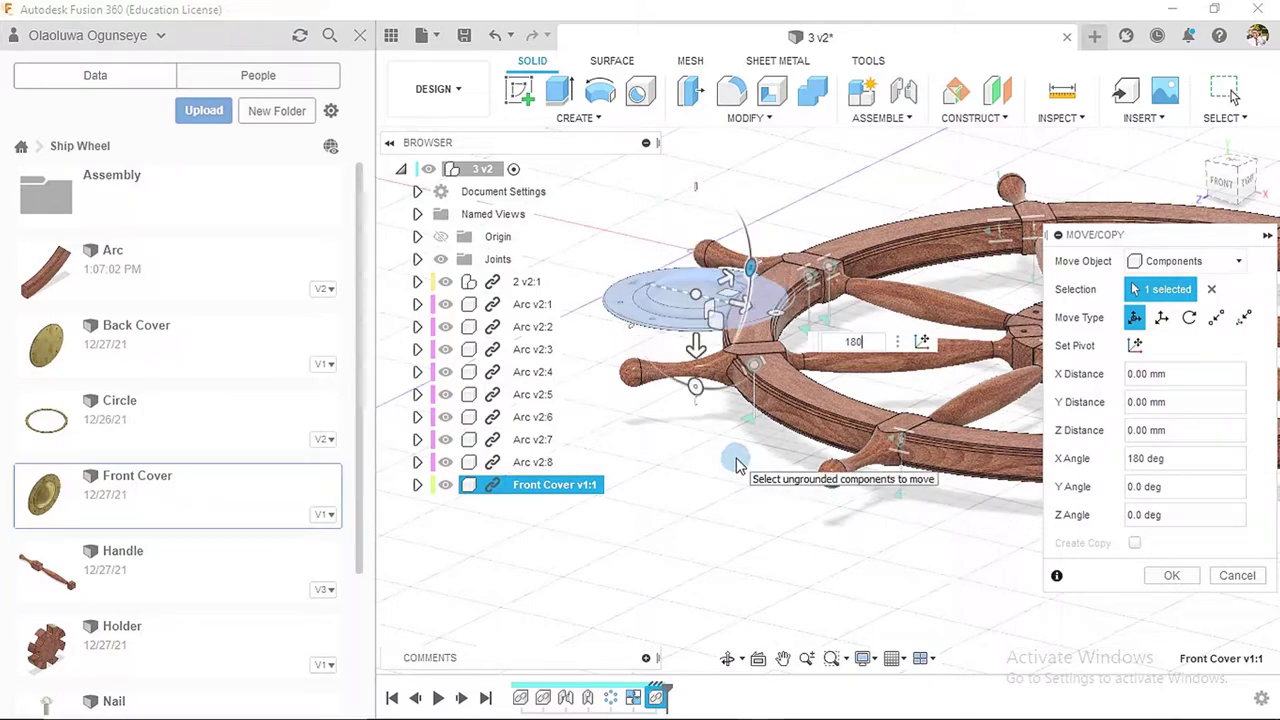
{"action": "key", "text": "Return"}
- Insert the Back Cover into the design, turned 90° about the Z axis
{"action": "left_click", "coordinate": [186, 326]}
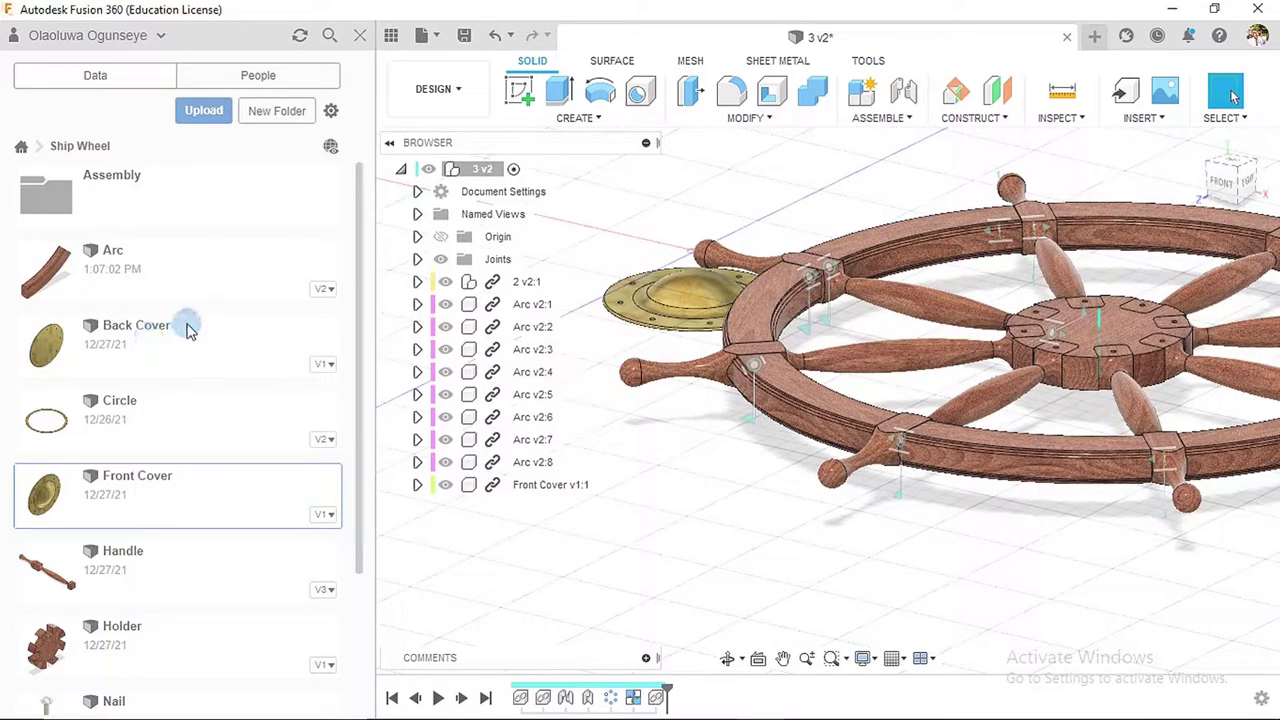
{"action": "right_click", "coordinate": [188, 330]}
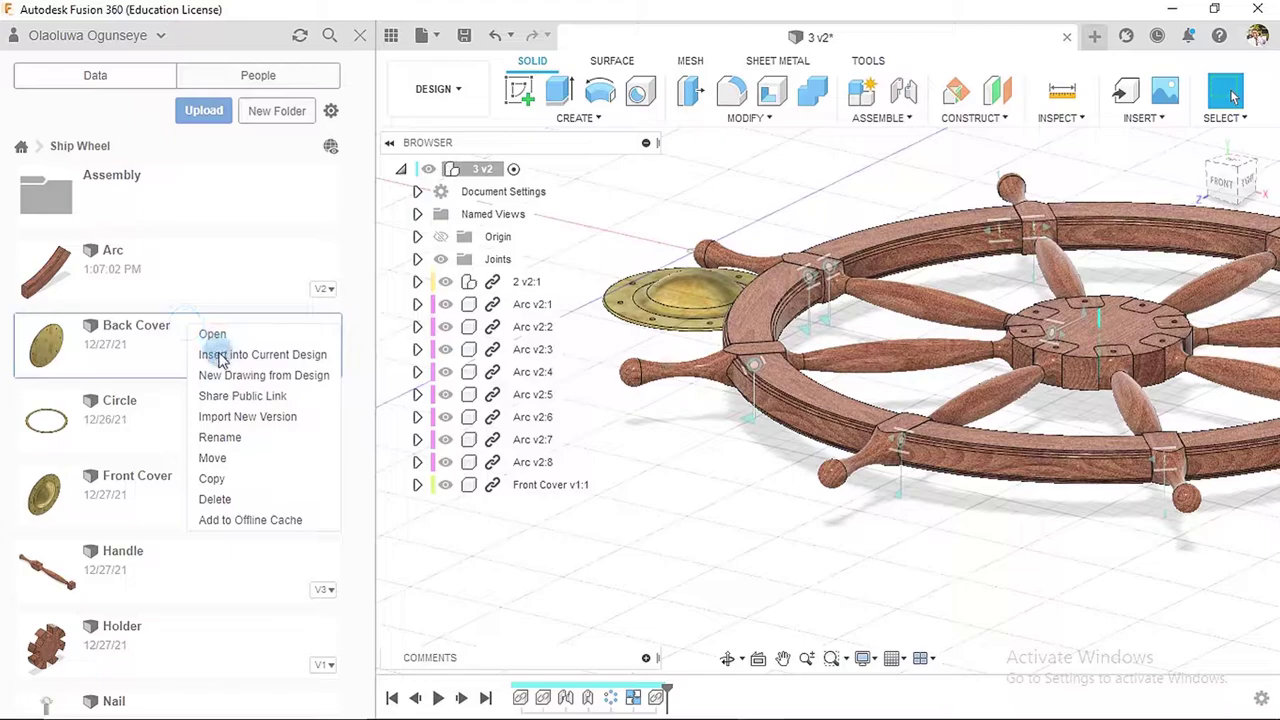
{"action": "left_click", "coordinate": [220, 356]}
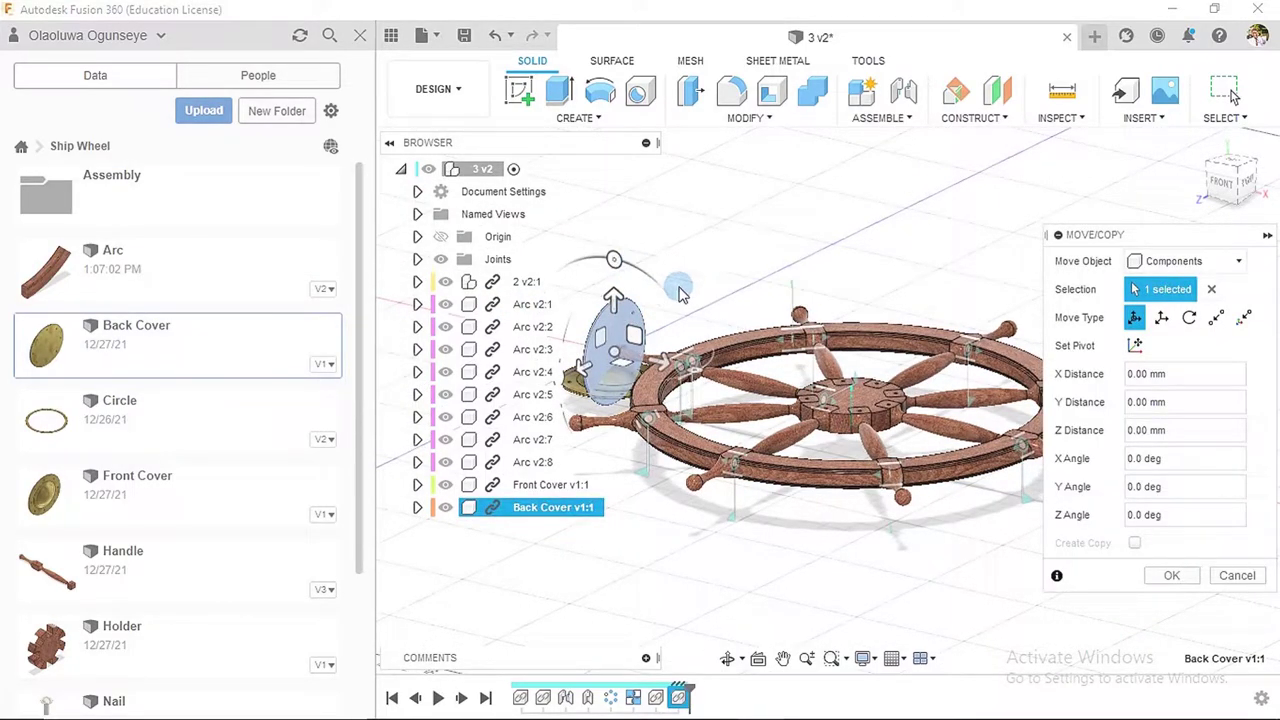
{"action": "middle_click_drag", "start_coordinate": [680, 286], "coordinate": [773, 214], "text": "shift"}
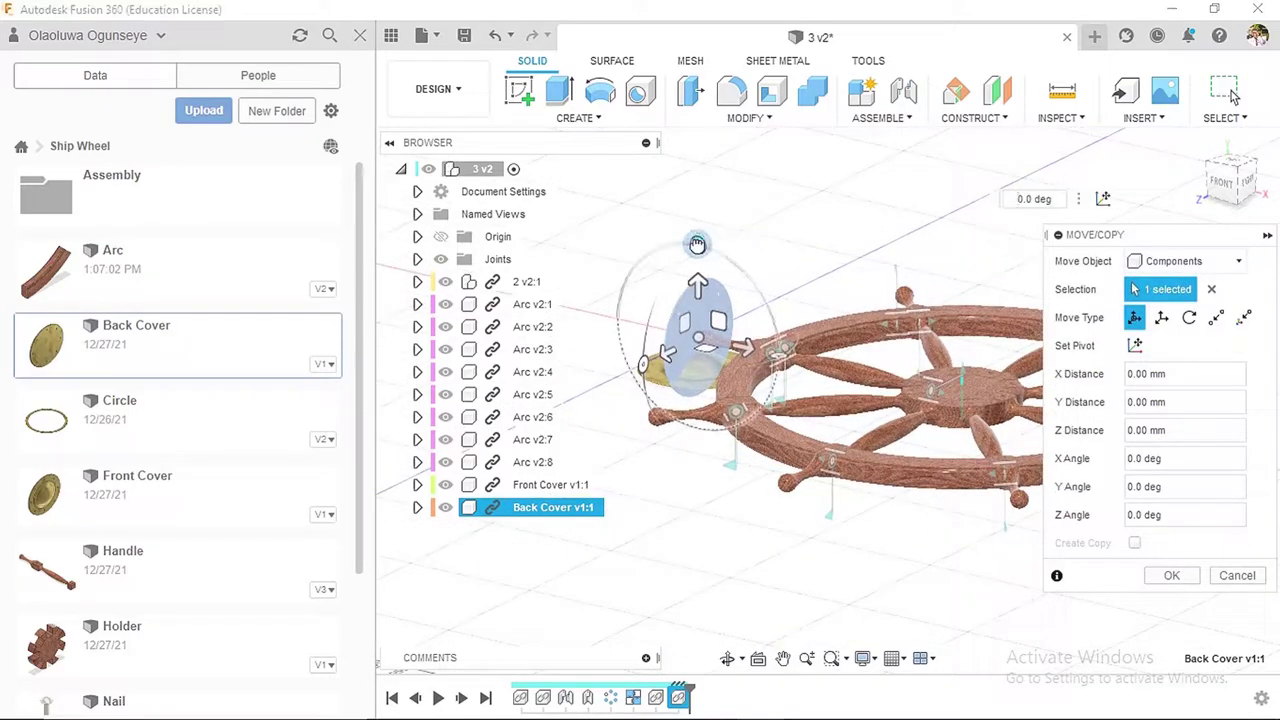
{"action": "left_click_drag", "start_coordinate": [645, 365], "coordinate": [622, 263]}
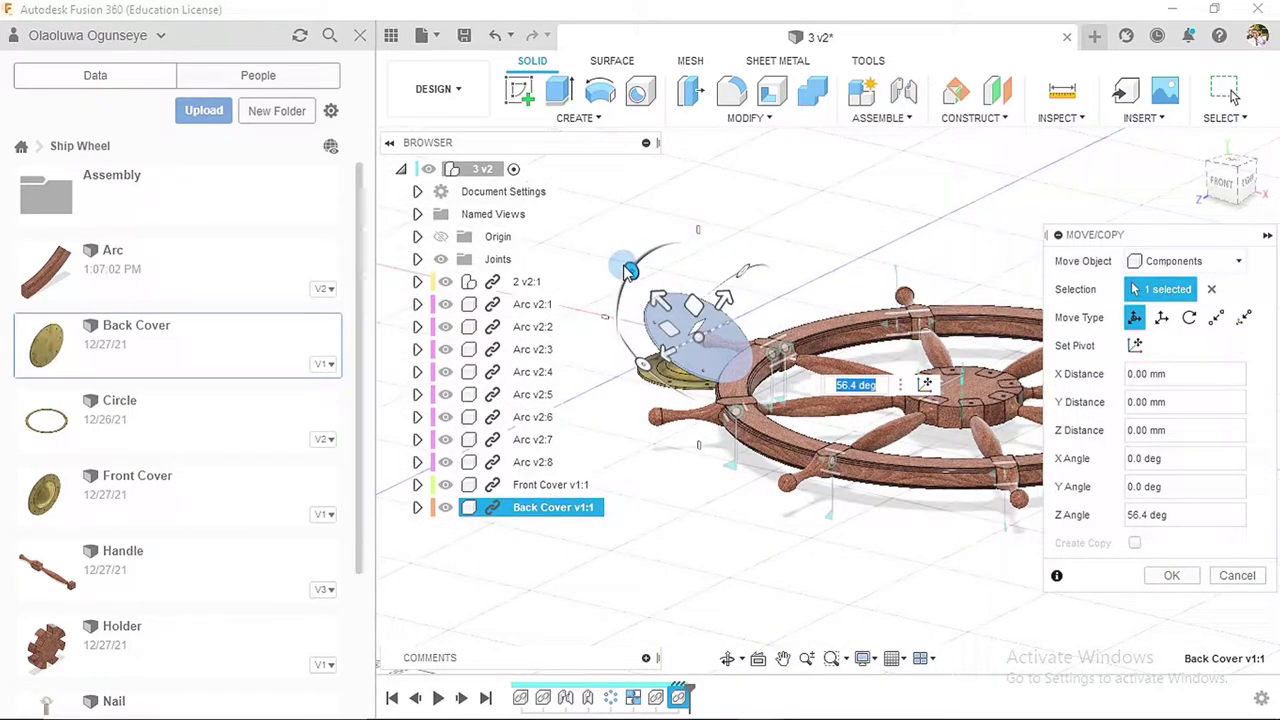
{"action": "key", "text": "Return"}
{"action": "key", "text": "Return"}
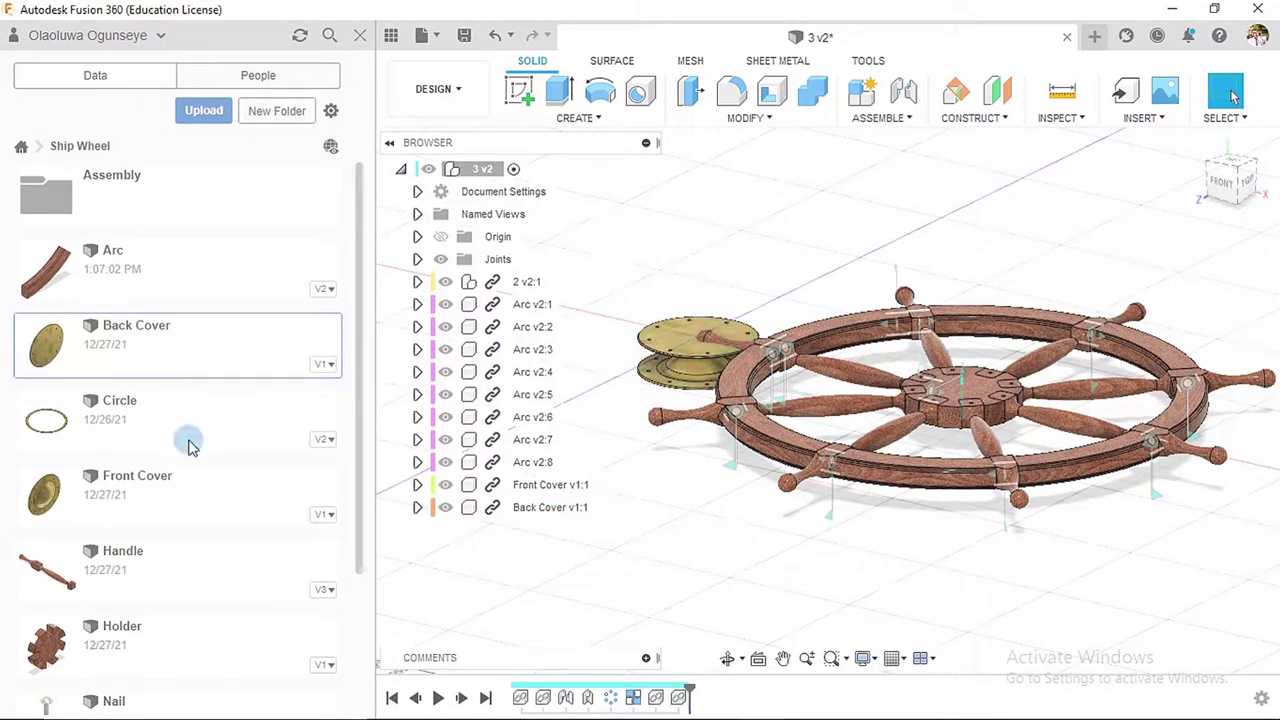
- Insert the Rivet, move it −179.763 mm along Z, and close the Data Panel
{"action": "scroll", "coordinate": [192, 446], "scroll_direction": "down", "scroll_amount": 3}
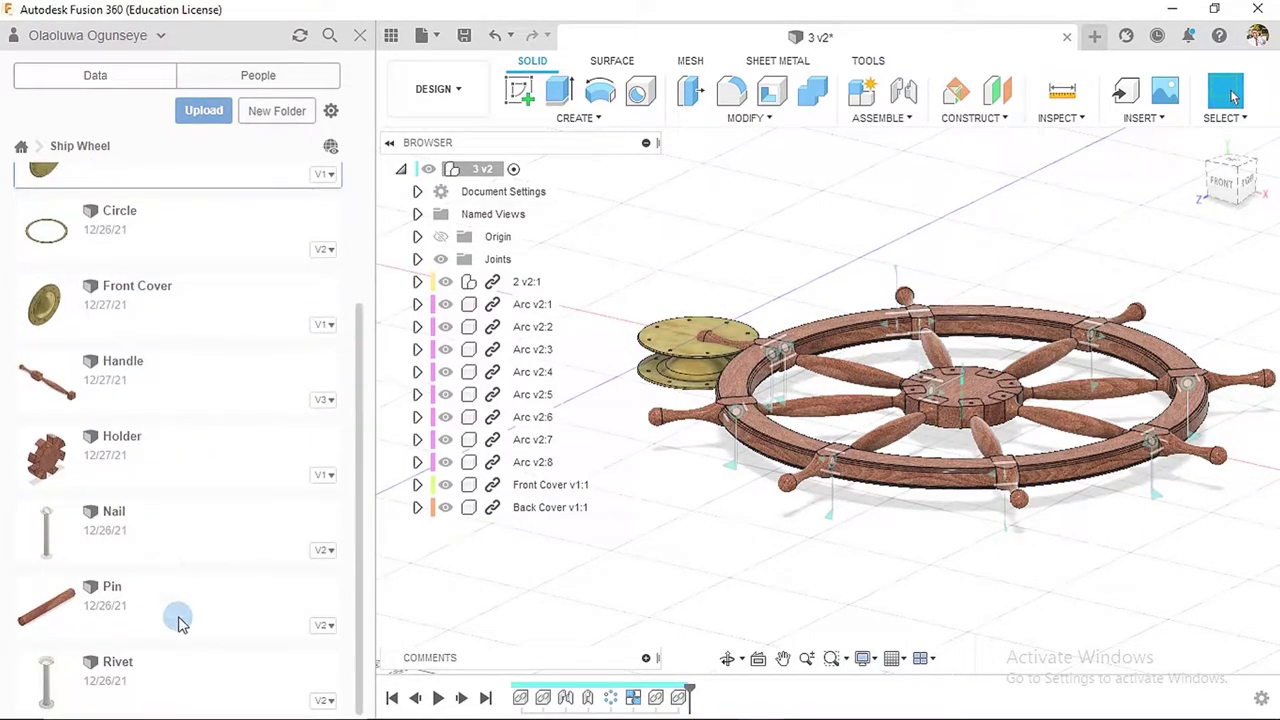
{"action": "right_click", "coordinate": [176, 674]}
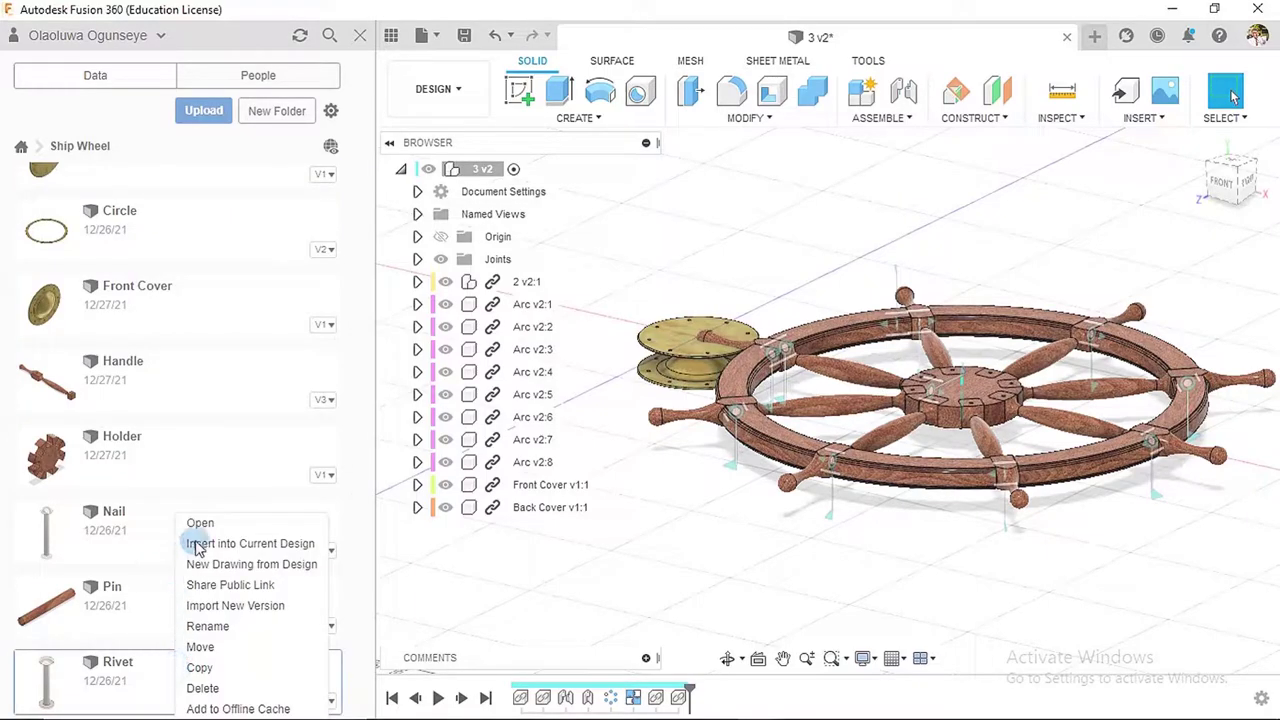
{"action": "left_click", "coordinate": [203, 546]}
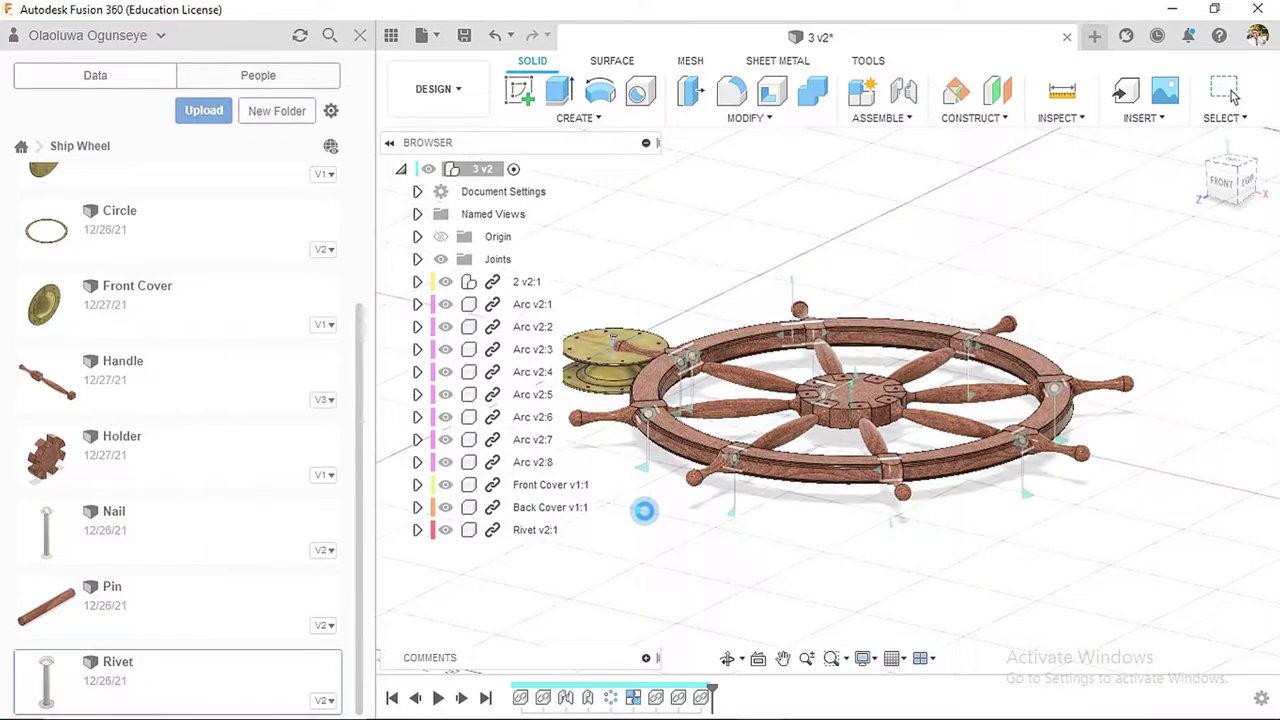
{"action": "scroll", "coordinate": [613, 342], "scroll_direction": "up", "scroll_amount": 3}
{"action": "scroll", "coordinate": [605, 355], "scroll_direction": "up", "scroll_amount": 2}
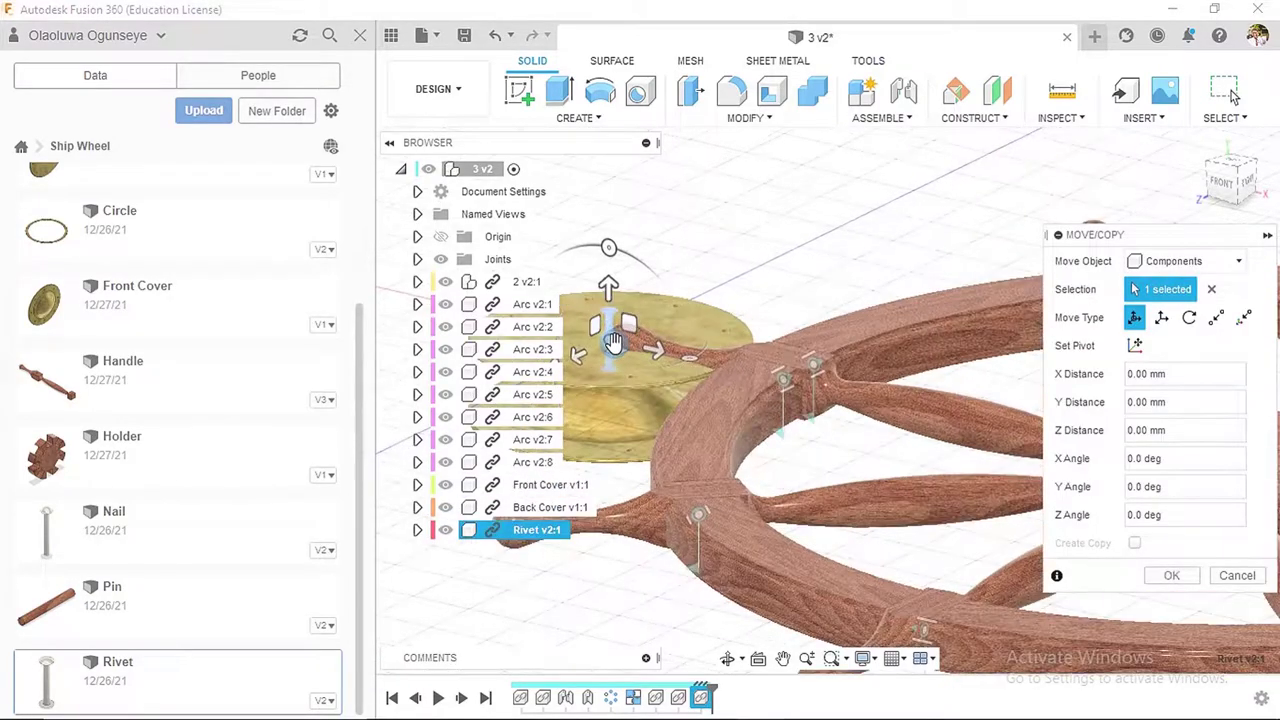
{"action": "scroll", "coordinate": [580, 360], "scroll_direction": "up", "scroll_amount": 3}
{"action": "left_click_drag", "start_coordinate": [577, 360], "coordinate": [772, 347]}
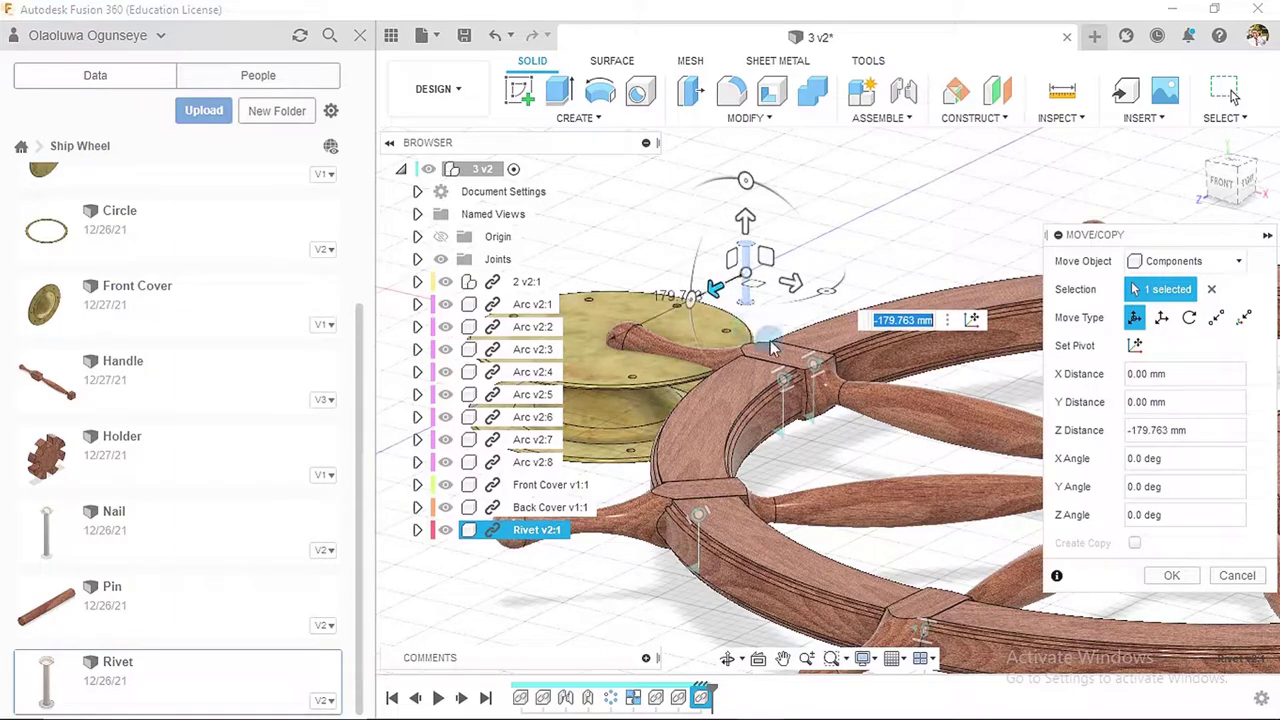
{"action": "left_click", "coordinate": [1188, 578]}
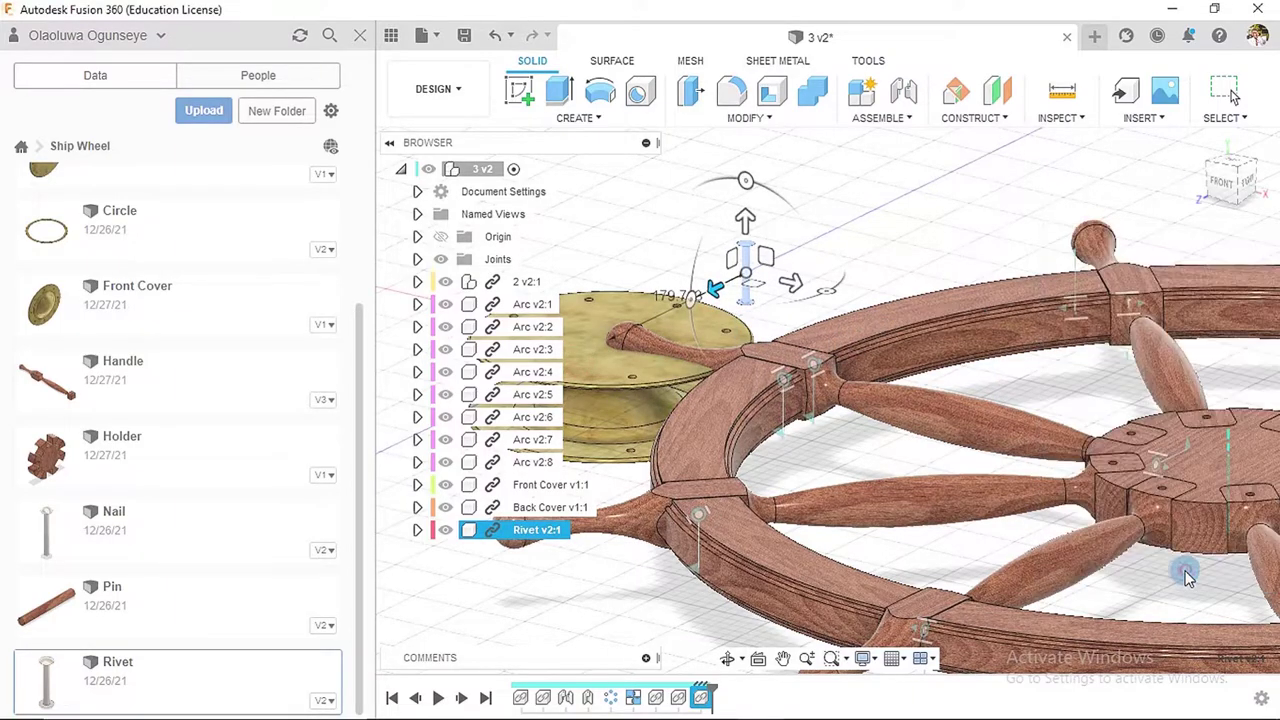
{"action": "left_click", "coordinate": [358, 40]}
- Start a joint with the Front Cover's centre as the origin
{"action": "scroll", "coordinate": [597, 241], "scroll_direction": "down", "scroll_amount": 5}
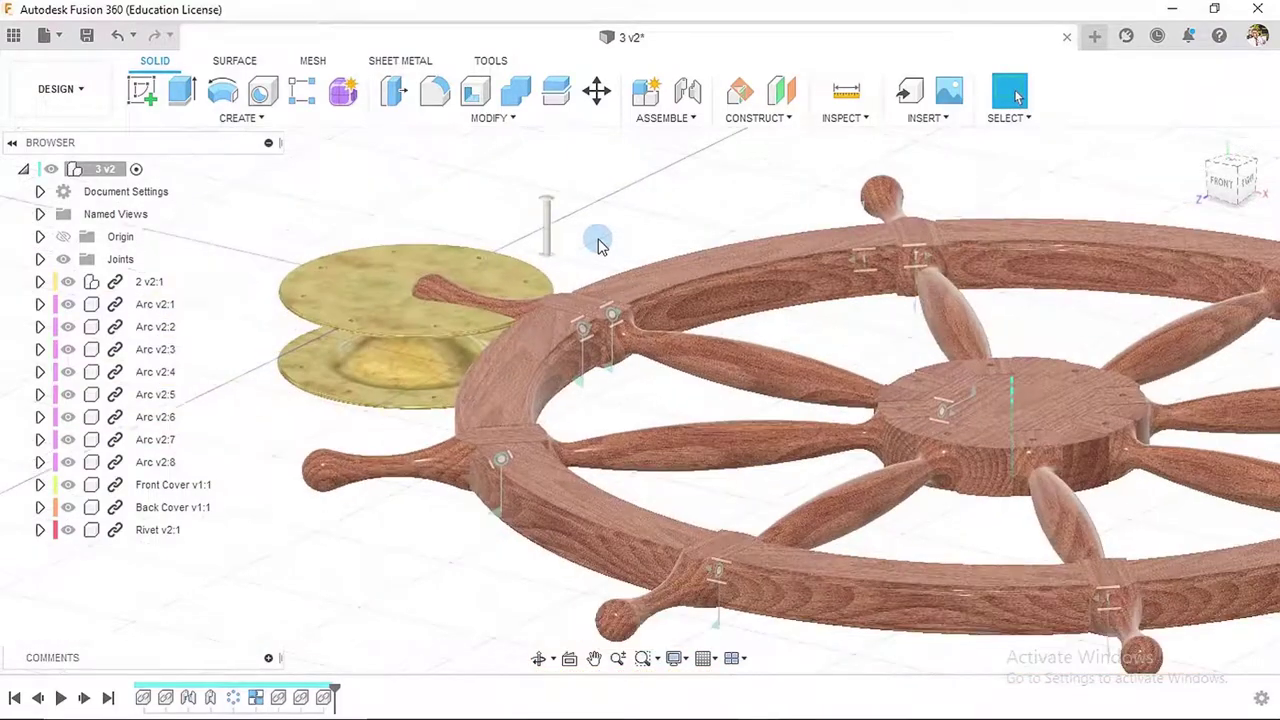
{"action": "scroll", "coordinate": [560, 250], "scroll_direction": "up", "scroll_amount": 1}
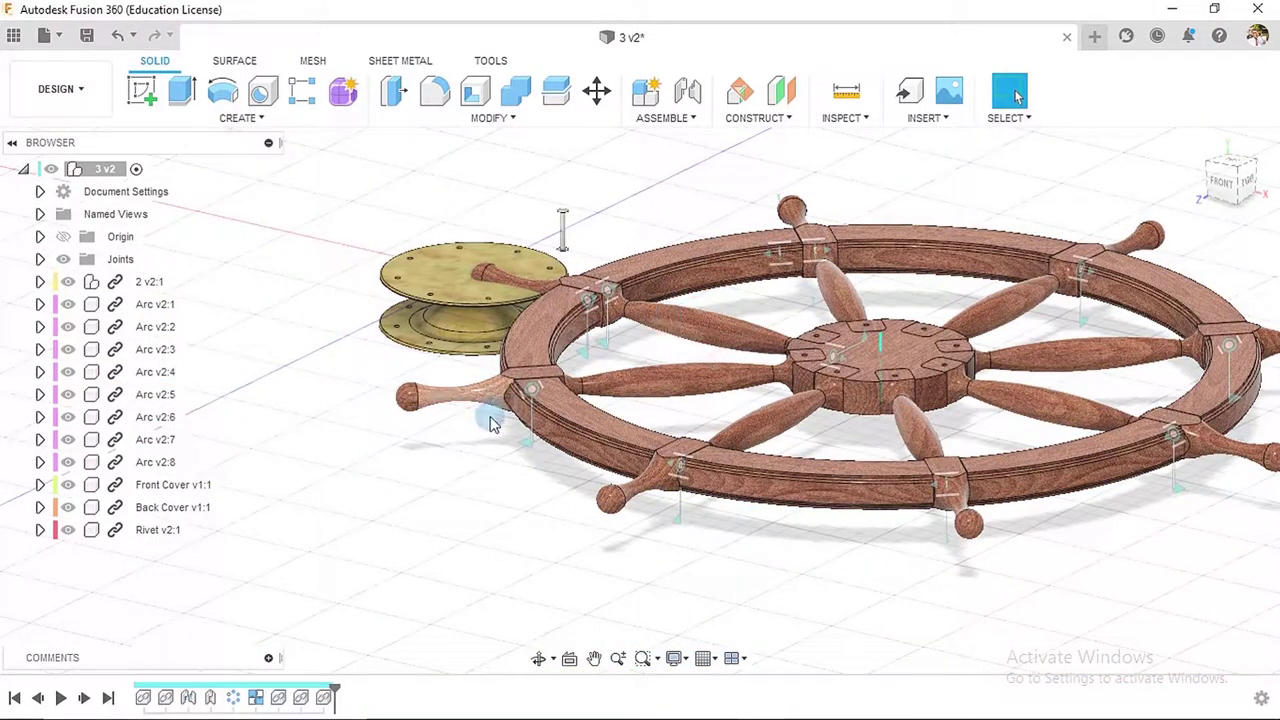
{"action": "middle_click_drag", "start_coordinate": [490, 423], "coordinate": [630, 201], "text": "shift"}
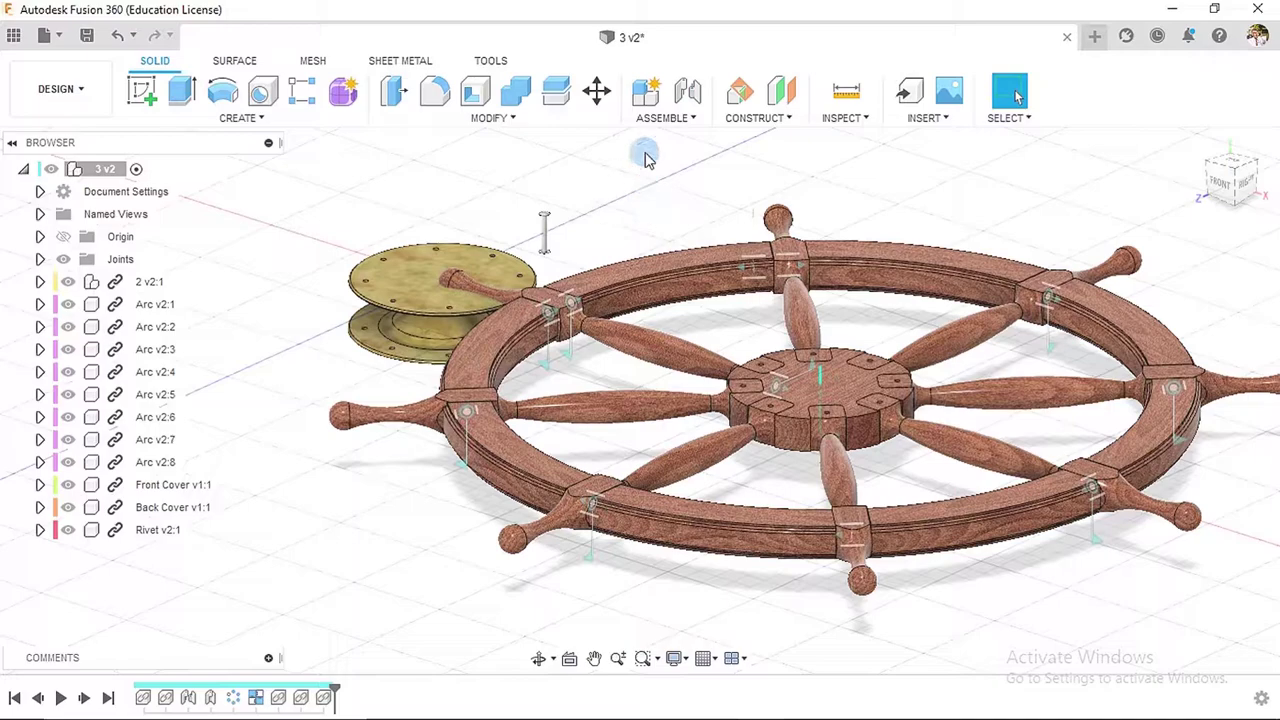
{"action": "left_click", "coordinate": [682, 91]}
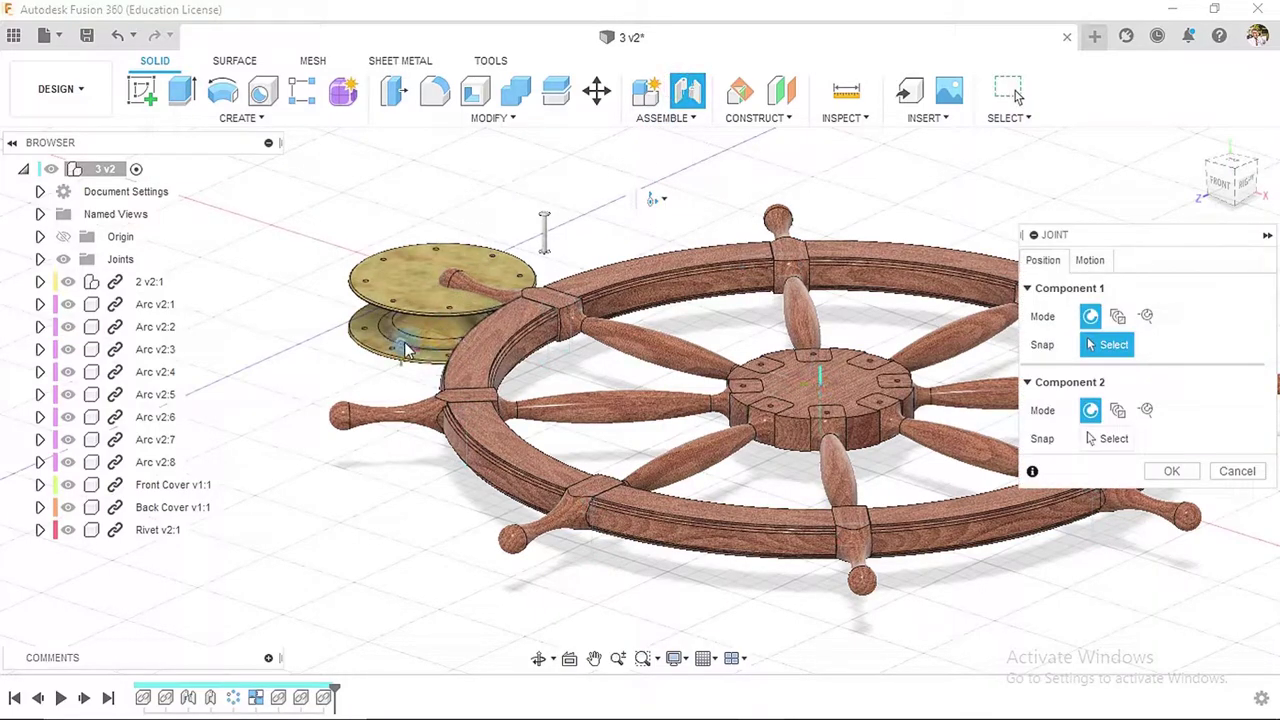
{"action": "middle_click_drag", "start_coordinate": [403, 501], "coordinate": [423, 429], "text": "shift"}
{"action": "scroll", "coordinate": [390, 563], "scroll_direction": "up", "scroll_amount": 5}
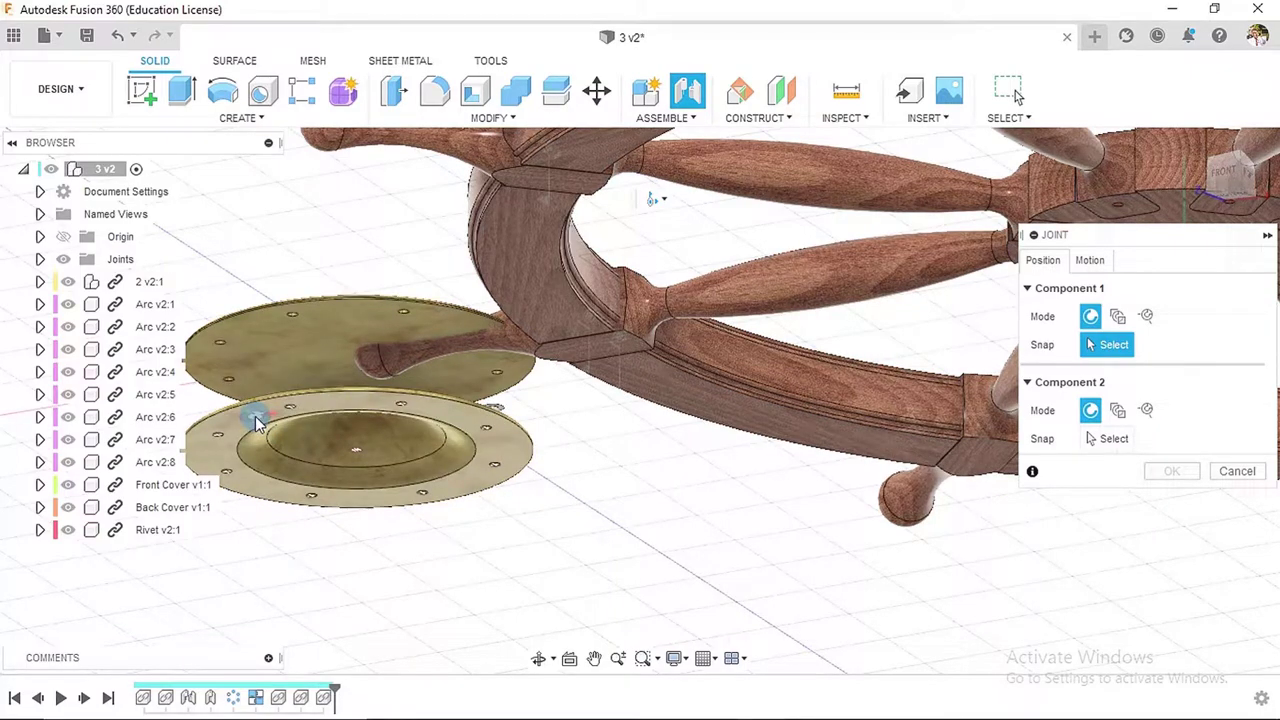
{"action": "left_click", "coordinate": [375, 472]}
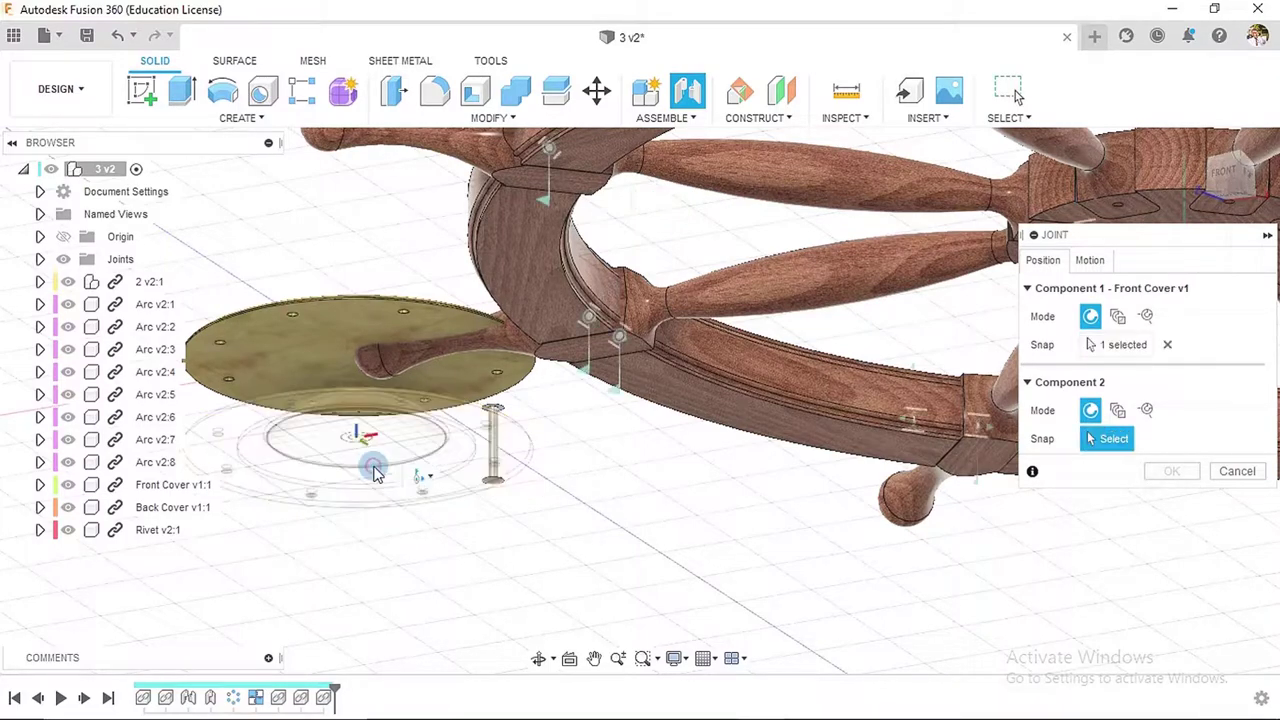
- Snap it to the Holder's centre, raised 43.419 mm in Z, and confirm
{"action": "scroll", "coordinate": [457, 466], "scroll_direction": "down", "scroll_amount": 5}
{"action": "middle_click_drag", "start_coordinate": [712, 298], "coordinate": [735, 388], "text": "shift"}
{"action": "scroll", "coordinate": [735, 388], "scroll_direction": "up", "scroll_amount": 6}
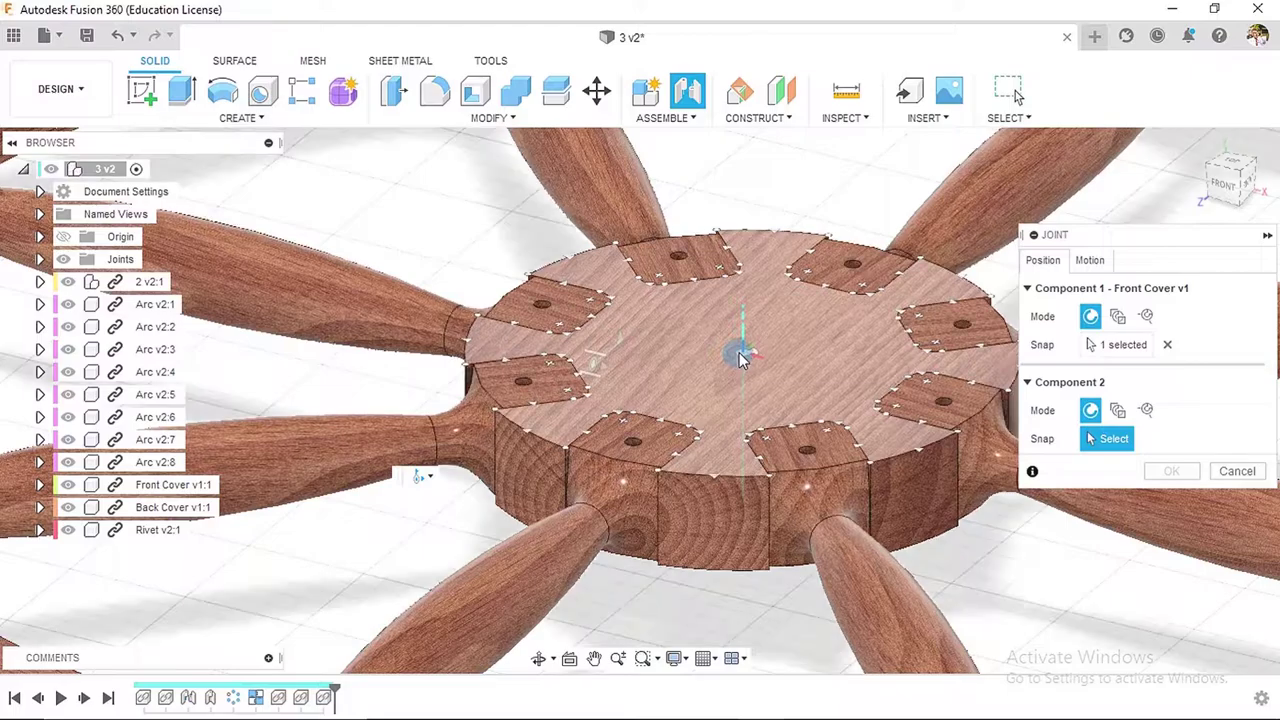
{"action": "left_click", "coordinate": [738, 362]}
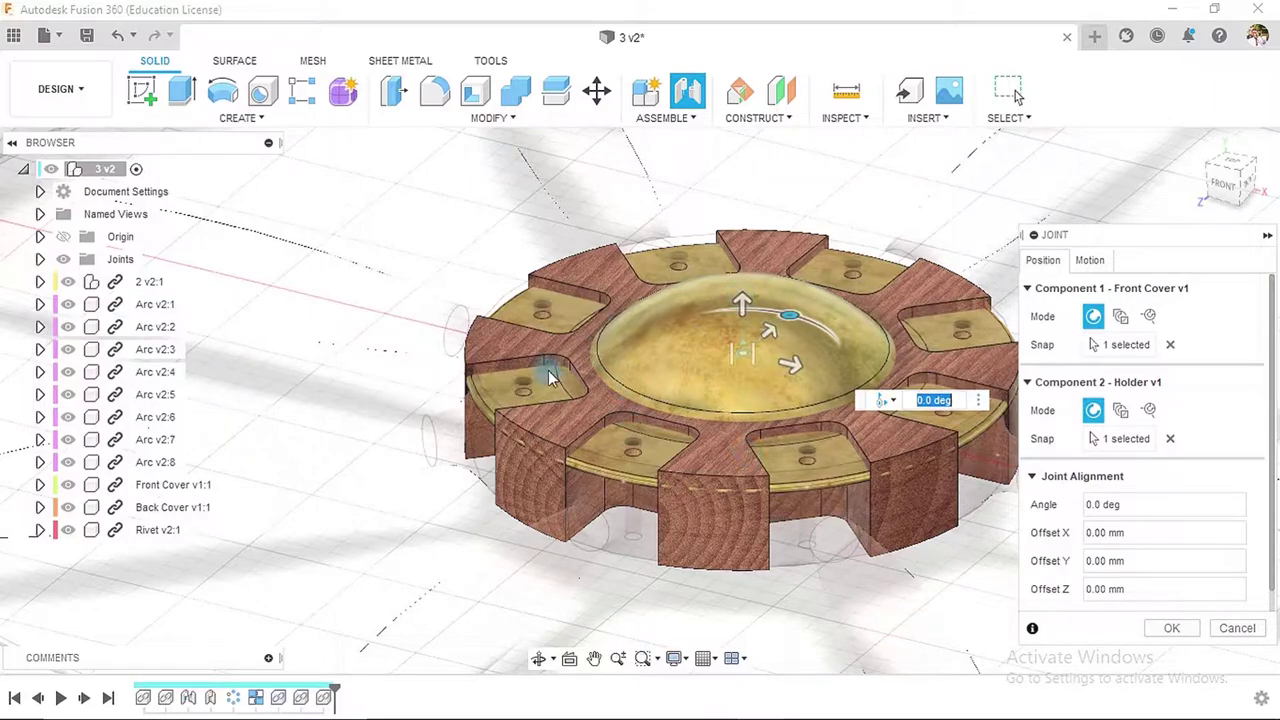
{"action": "left_click_drag", "start_coordinate": [744, 297], "coordinate": [742, 200]}
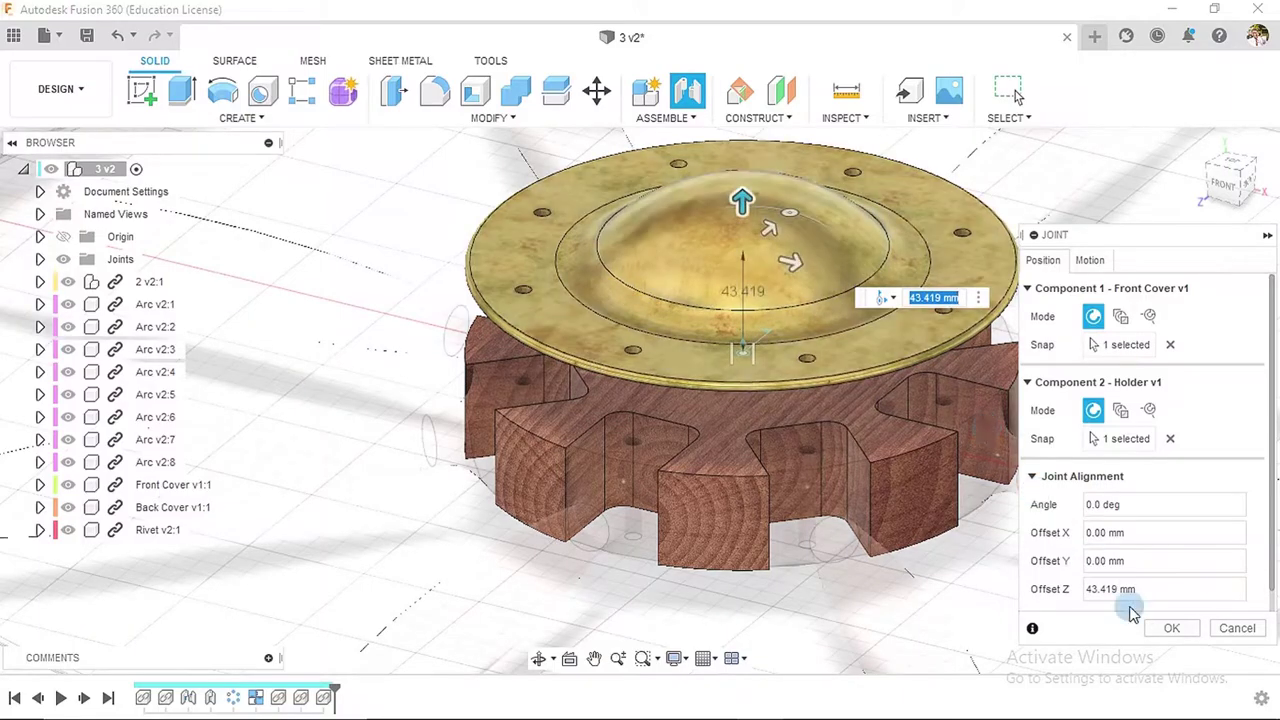
{"action": "left_click", "coordinate": [1163, 628]}
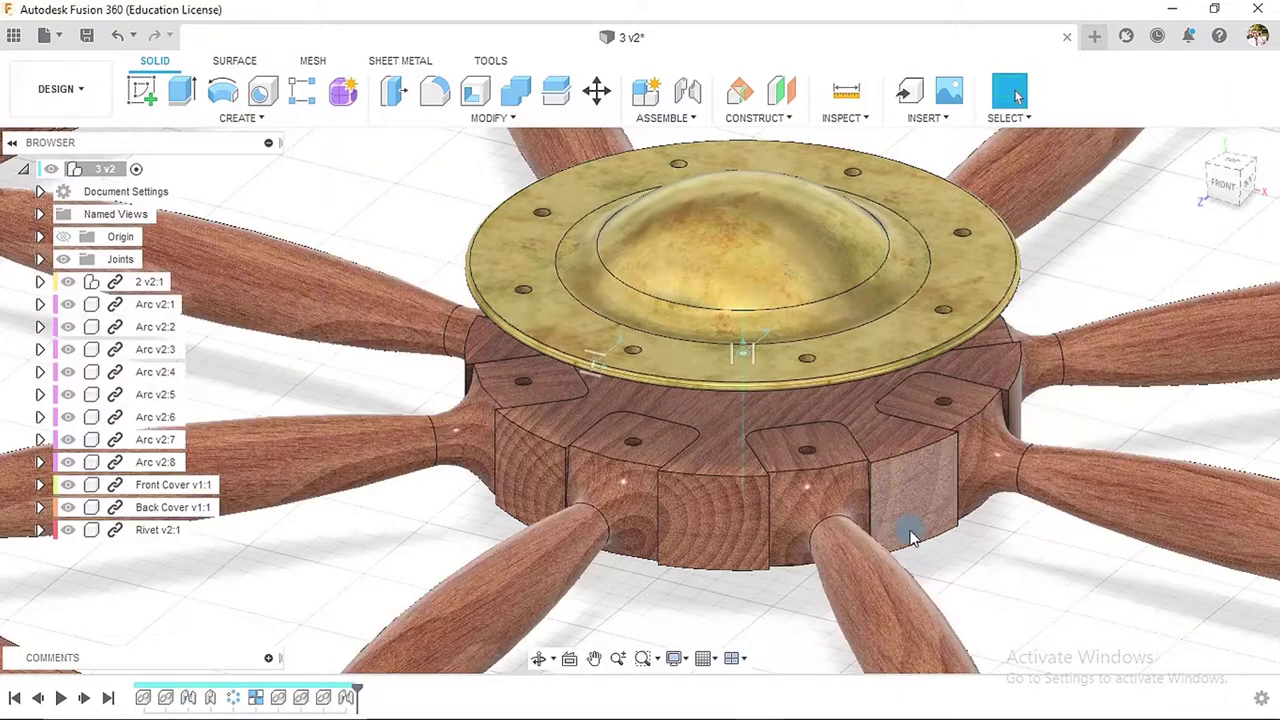
{"action": "middle_click_drag", "start_coordinate": [986, 563], "coordinate": [740, 206], "text": "shift"}
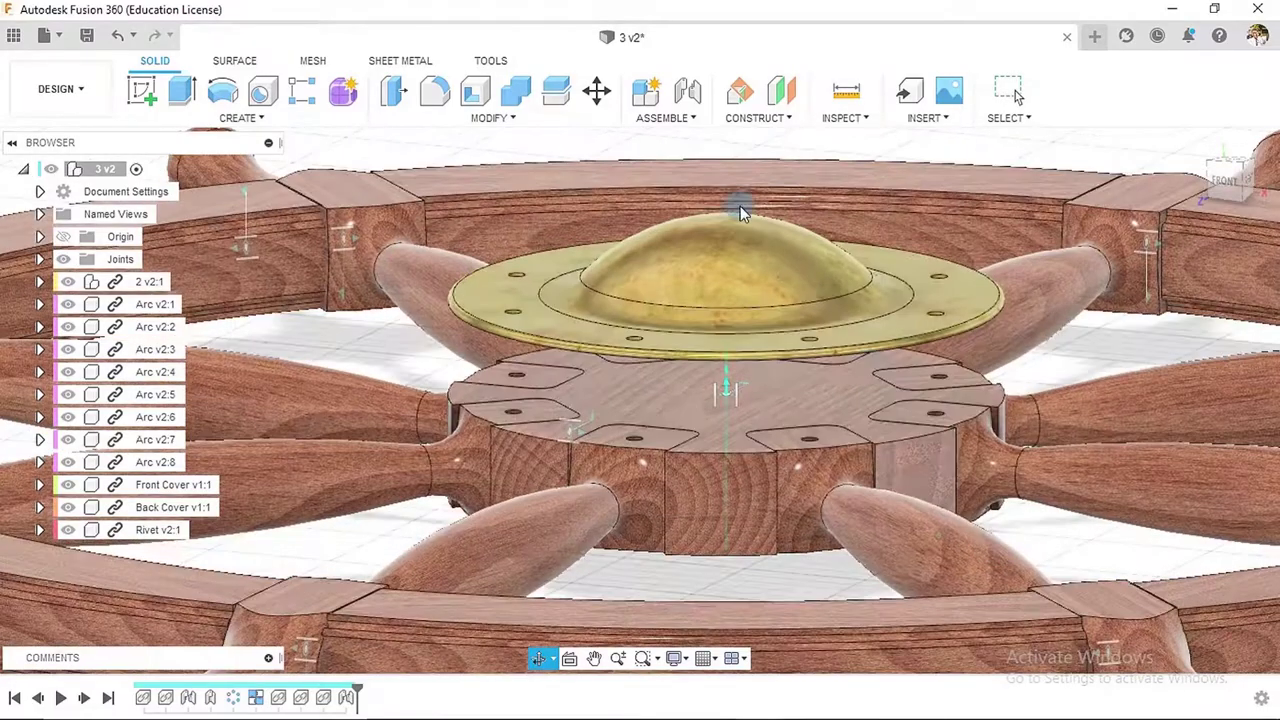
- Start a new joint with a Front Cover hole edge as the origin
{"action": "left_click", "coordinate": [684, 96]}
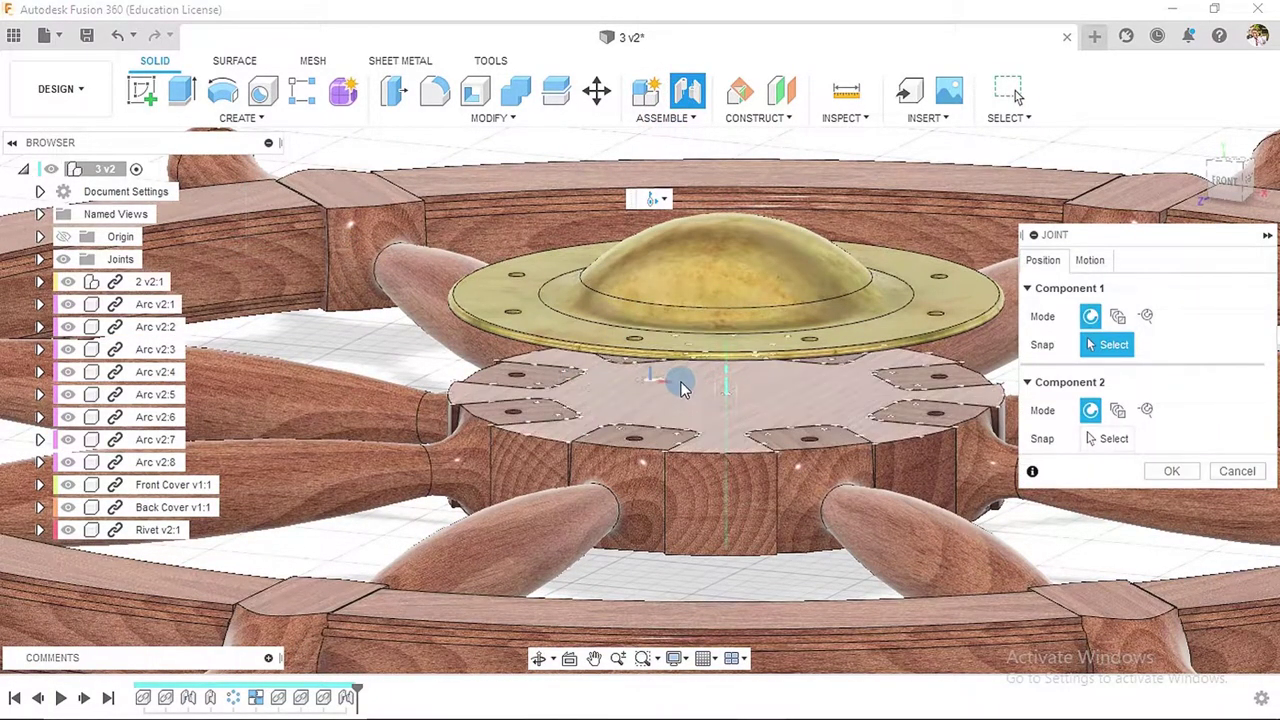
{"action": "middle_click_drag", "start_coordinate": [680, 380], "coordinate": [670, 422], "text": "shift"}
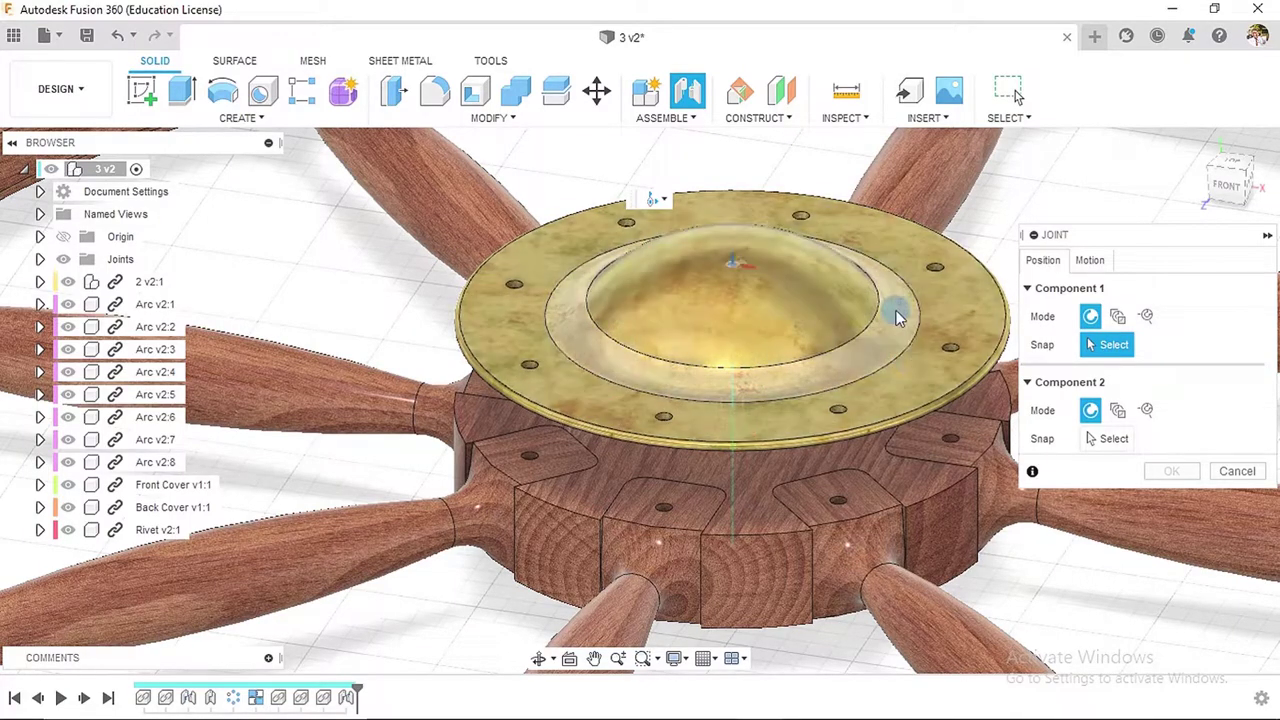
{"action": "scroll", "coordinate": [714, 500], "scroll_direction": "up", "scroll_amount": 5}
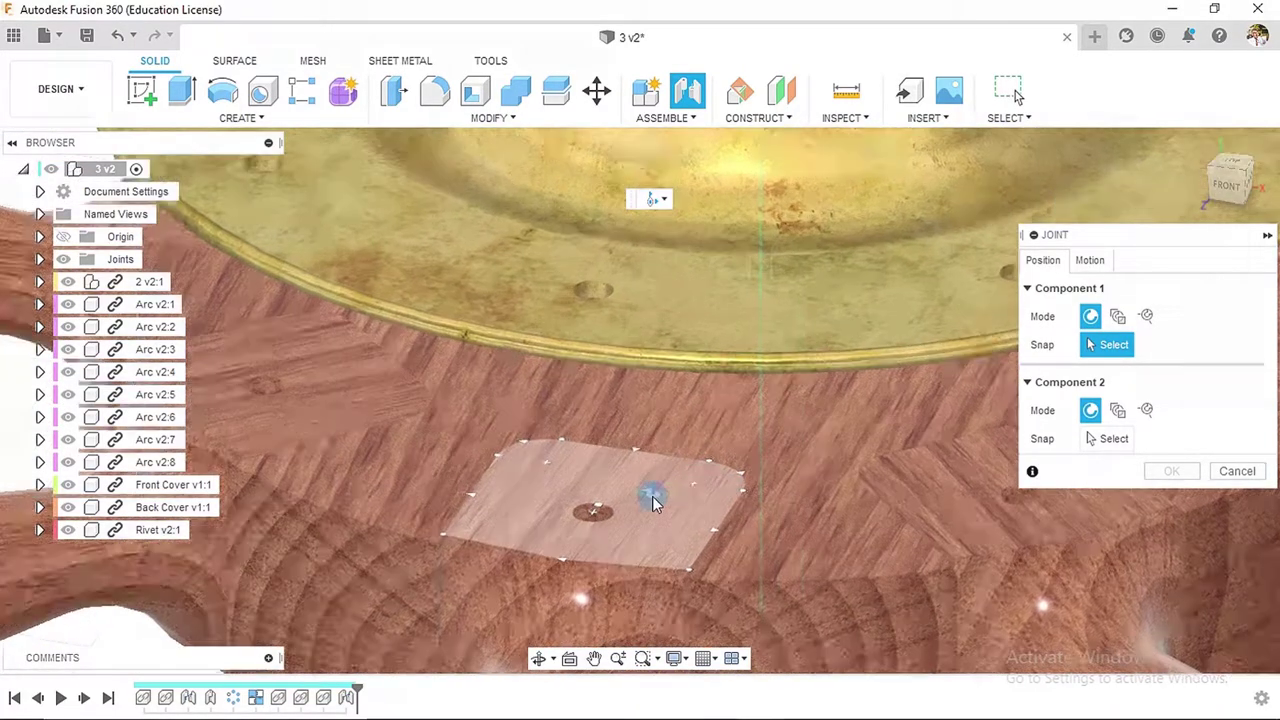
{"action": "scroll", "coordinate": [662, 465], "scroll_direction": "up", "scroll_amount": 3}
{"action": "middle_click_drag", "start_coordinate": [669, 429], "coordinate": [682, 371], "text": "shift"}
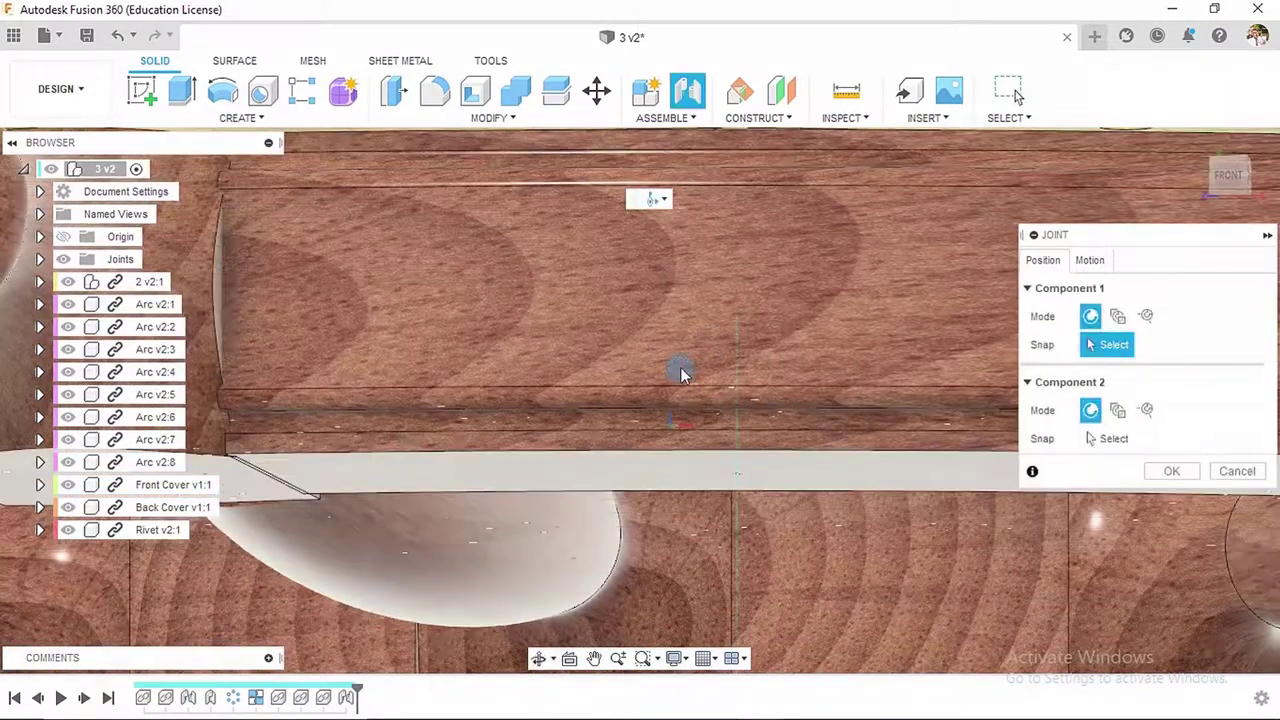
{"action": "scroll", "coordinate": [682, 371], "scroll_direction": "down", "scroll_amount": 3}
{"action": "scroll", "coordinate": [654, 217], "scroll_direction": "up", "scroll_amount": 5}
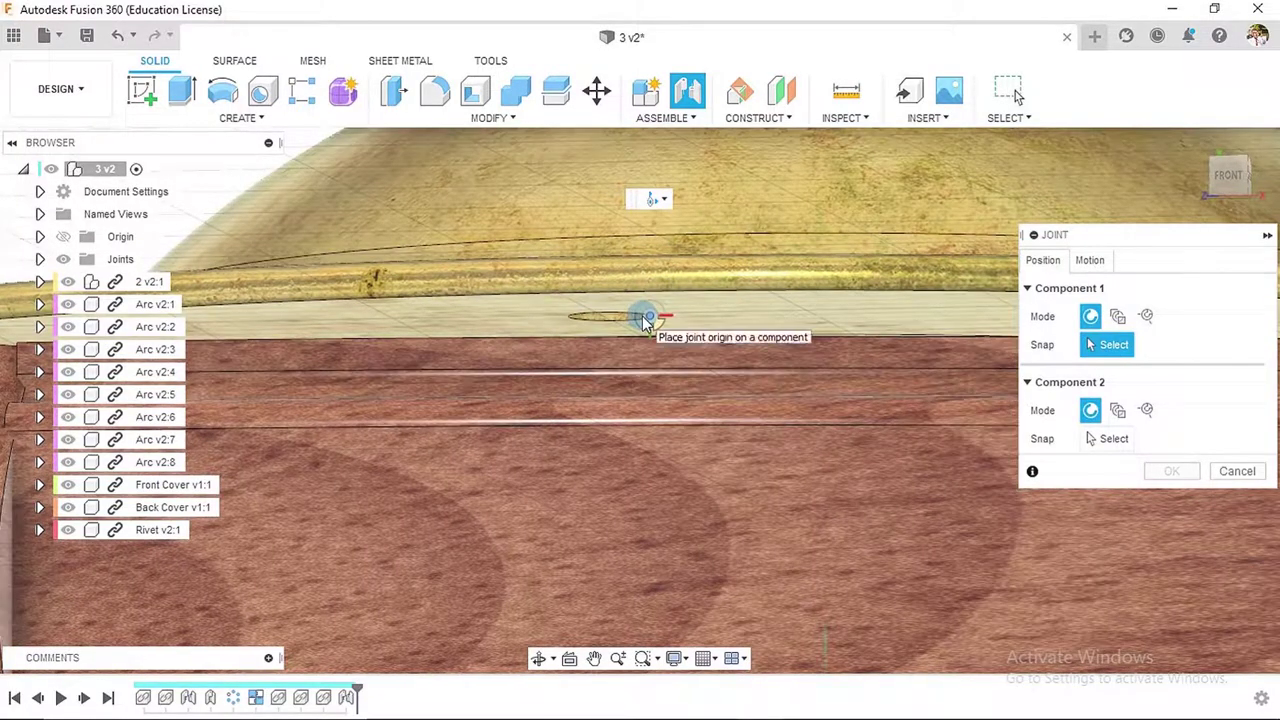
{"action": "scroll", "coordinate": [640, 322], "scroll_direction": "up", "scroll_amount": 3}
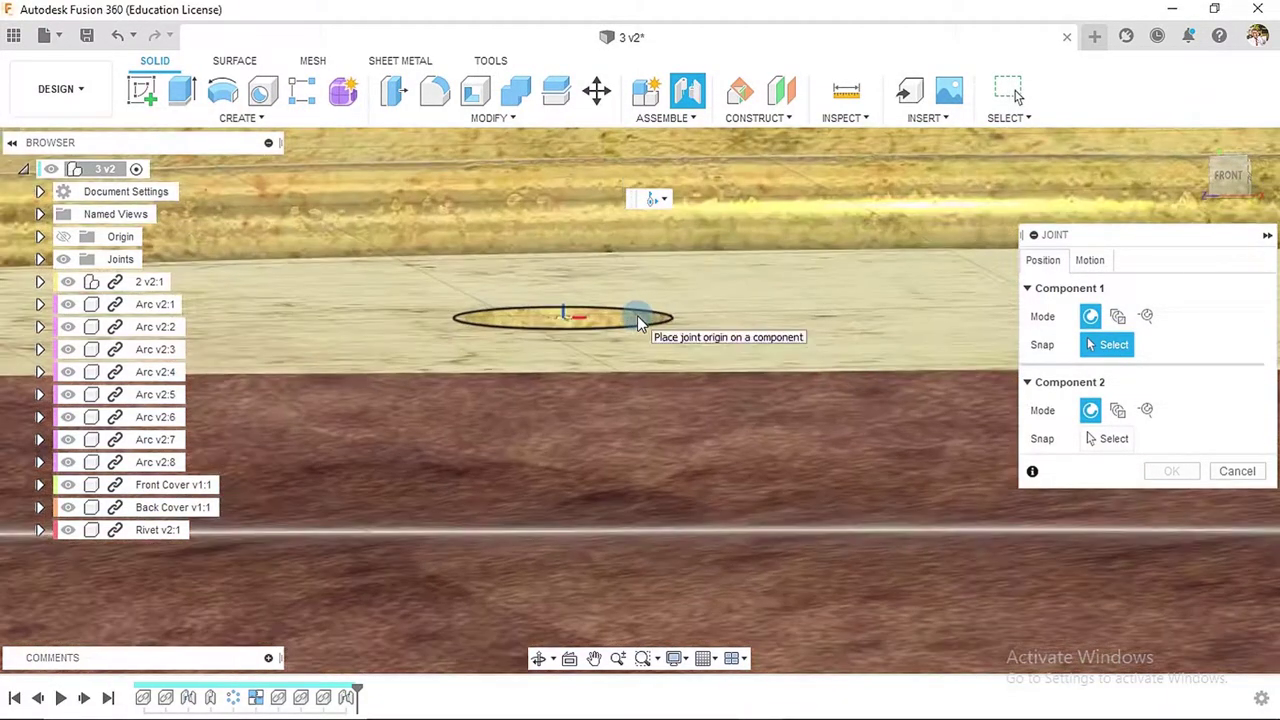
{"action": "left_click", "coordinate": [638, 324]}
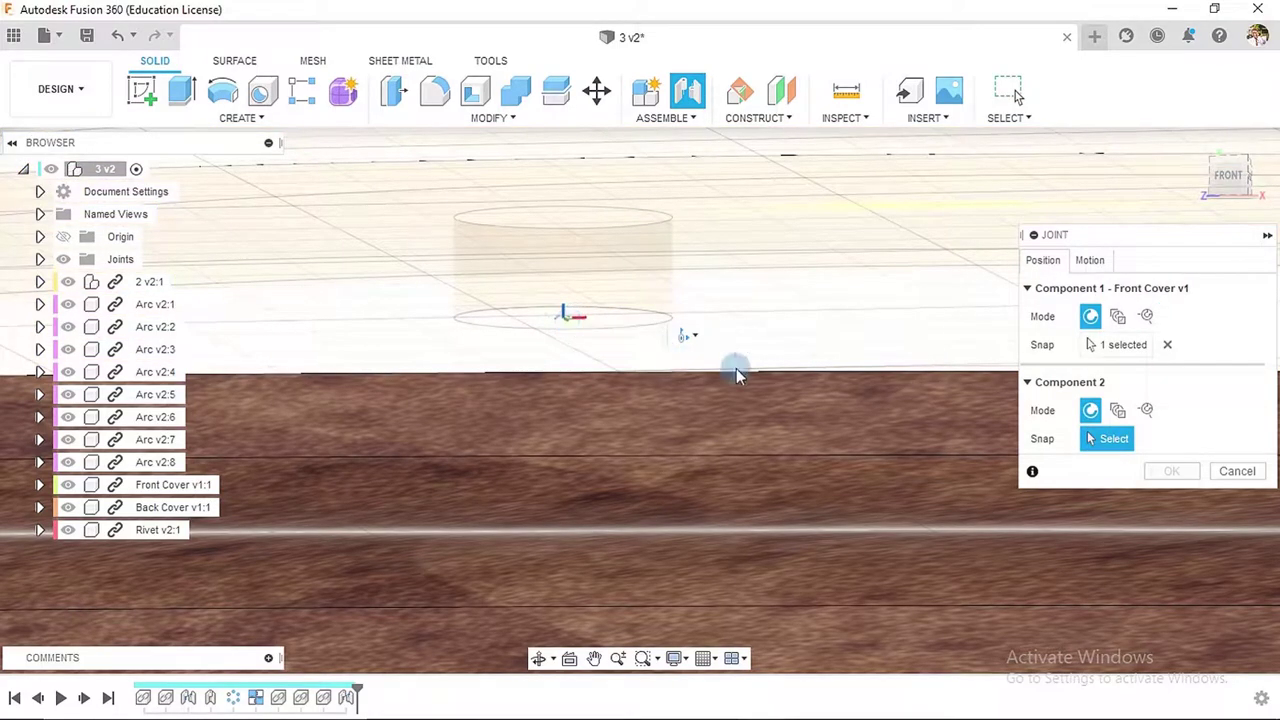
- Align that hole to the Handle v3 plate hole at 90° and confirm
{"action": "scroll", "coordinate": [740, 360], "scroll_direction": "down", "scroll_amount": 5}
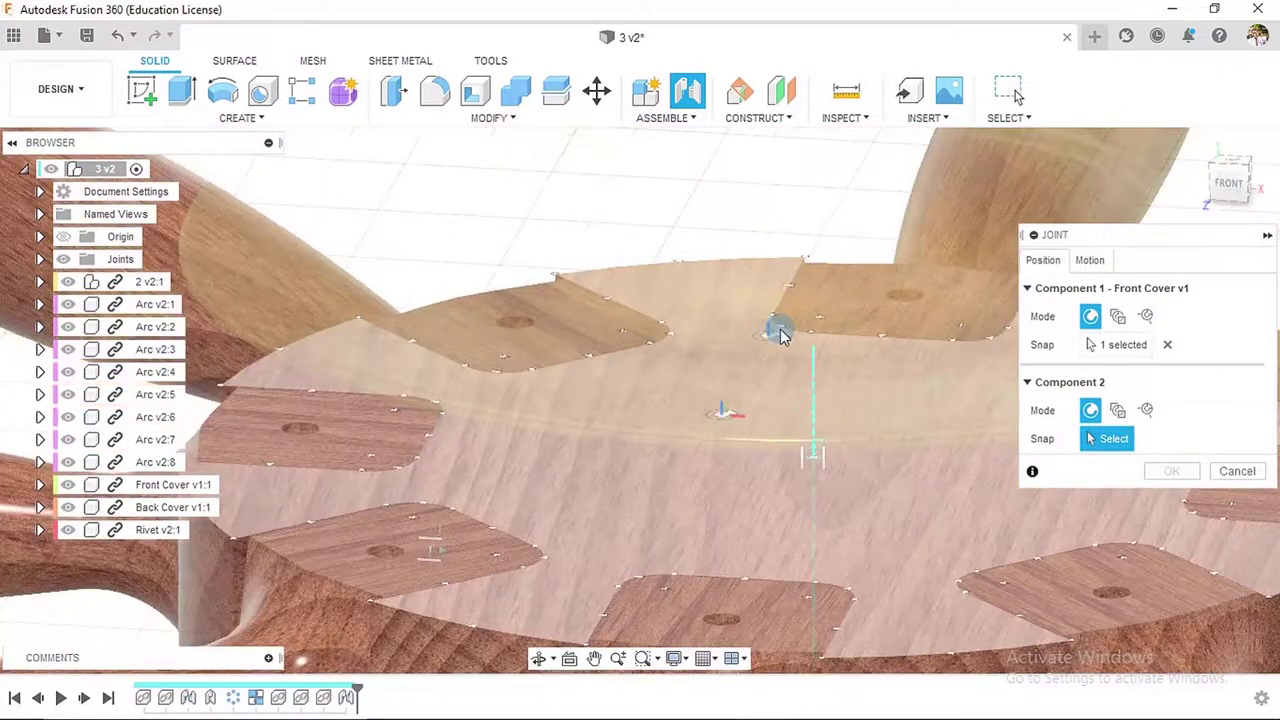
{"action": "scroll", "coordinate": [778, 330], "scroll_direction": "down", "scroll_amount": 5}
{"action": "middle_click_drag", "start_coordinate": [763, 354], "coordinate": [783, 434], "text": "shift"}
{"action": "scroll", "coordinate": [775, 420], "scroll_direction": "up", "scroll_amount": 5}
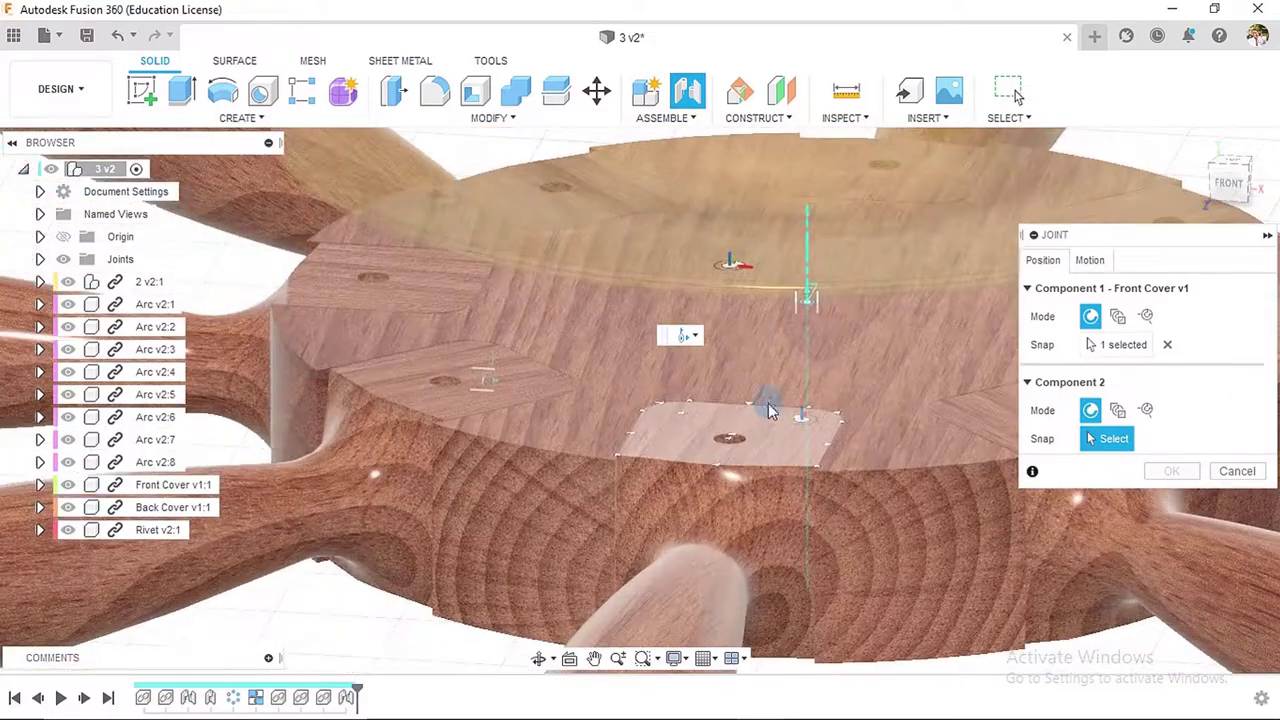
{"action": "scroll", "coordinate": [757, 400], "scroll_direction": "up", "scroll_amount": 3}
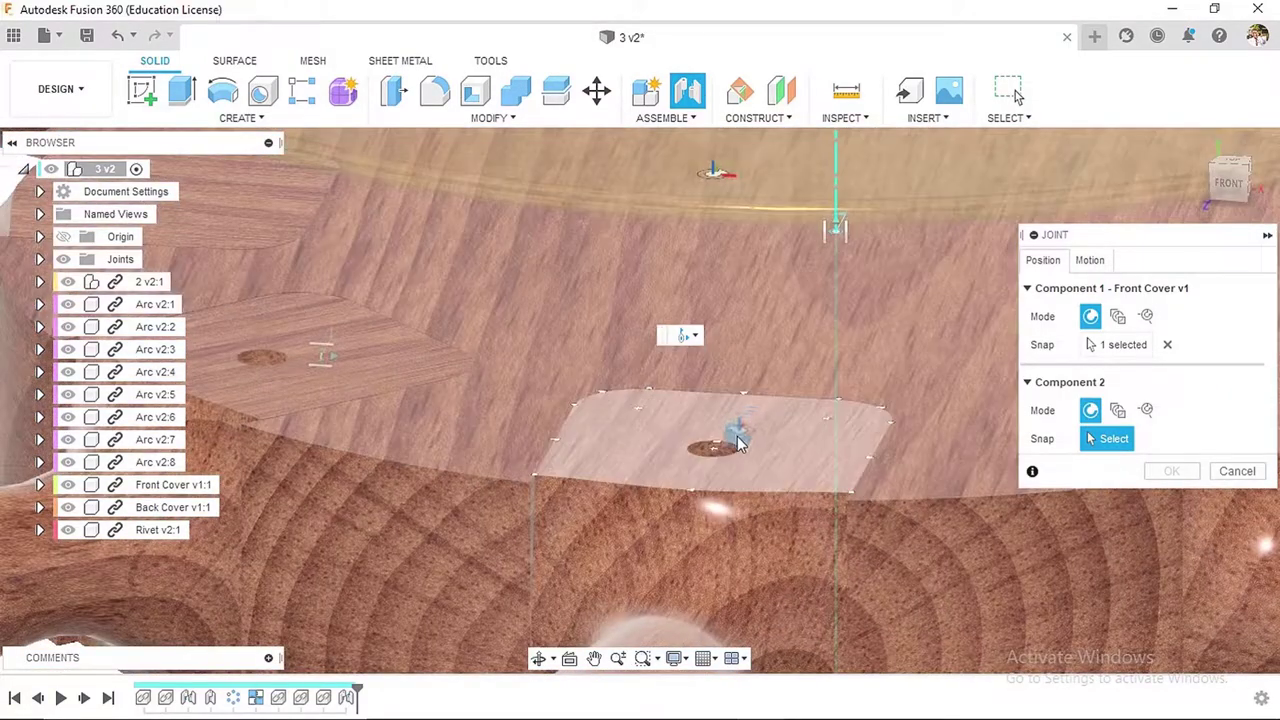
{"action": "left_click", "coordinate": [731, 449]}
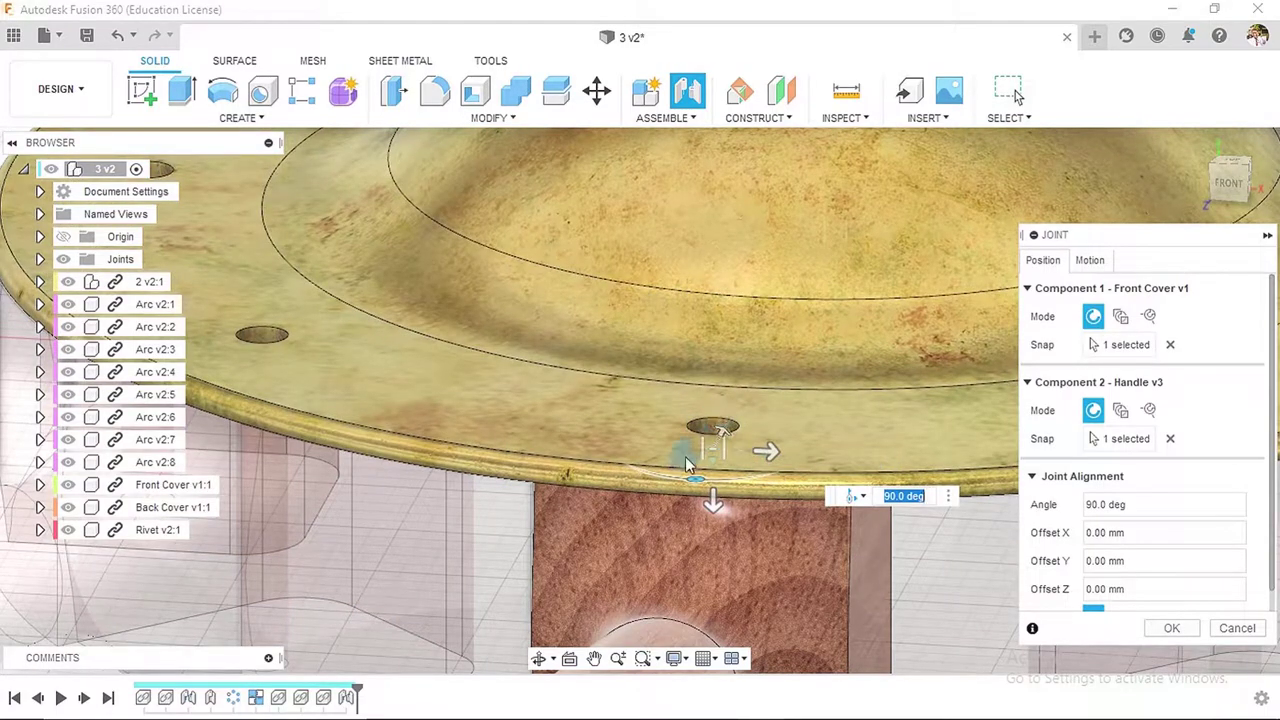
{"action": "left_click", "coordinate": [1172, 628]}
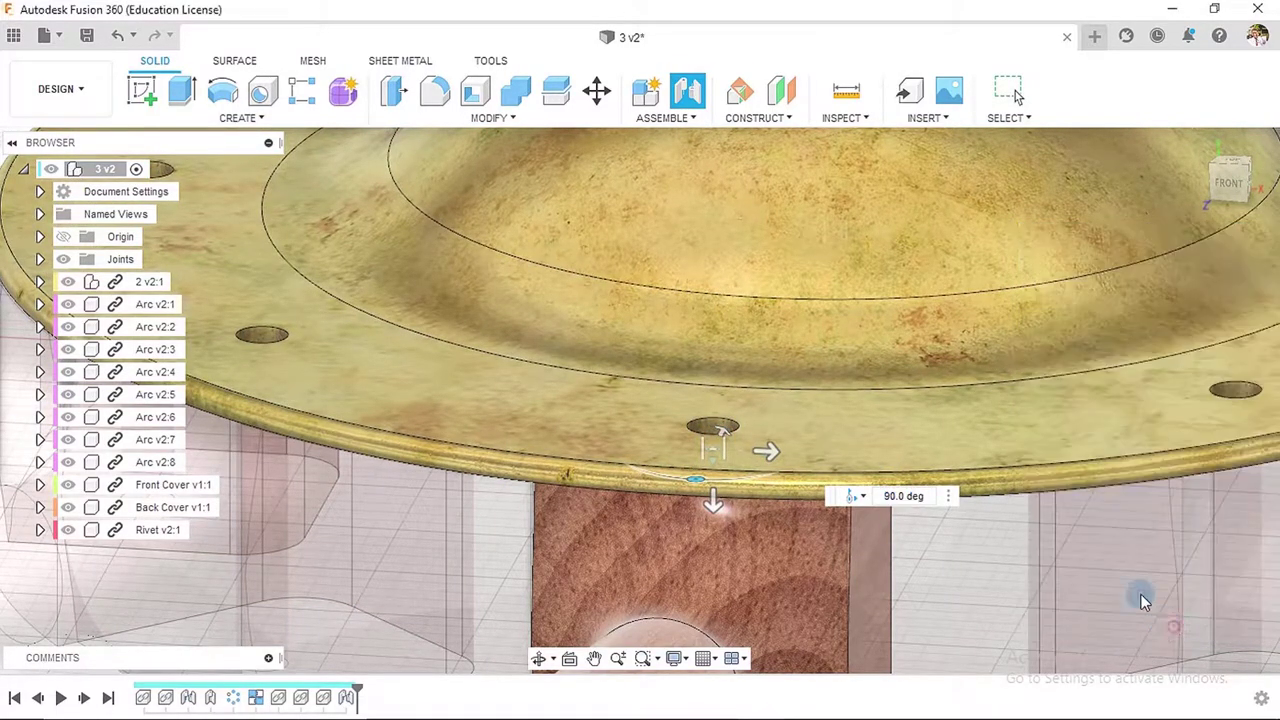
{"action": "scroll", "coordinate": [832, 360], "scroll_direction": "down", "scroll_amount": 5}
{"action": "scroll", "coordinate": [832, 300], "scroll_direction": "down", "scroll_amount": 2}
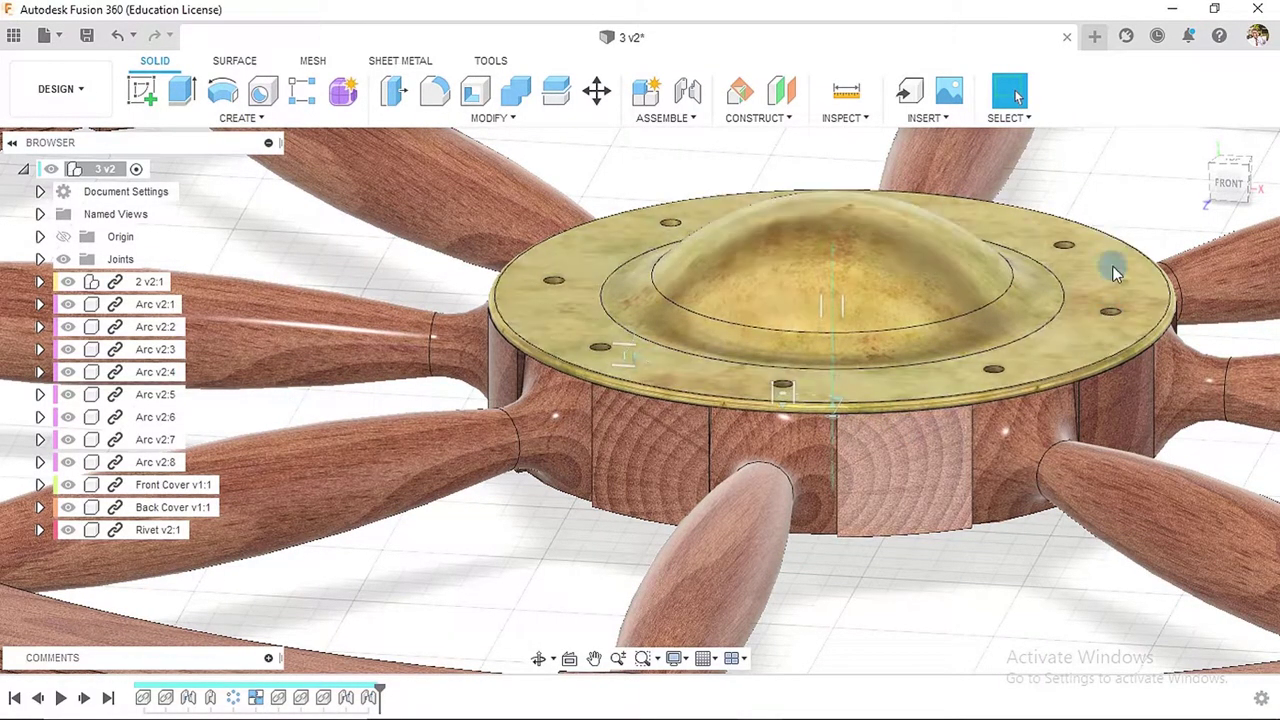
- Joint the Back Cover centre to the Holder centre at 90°, offset 7.461 mm below
{"action": "scroll", "coordinate": [1022, 277], "scroll_direction": "down", "scroll_amount": 6}
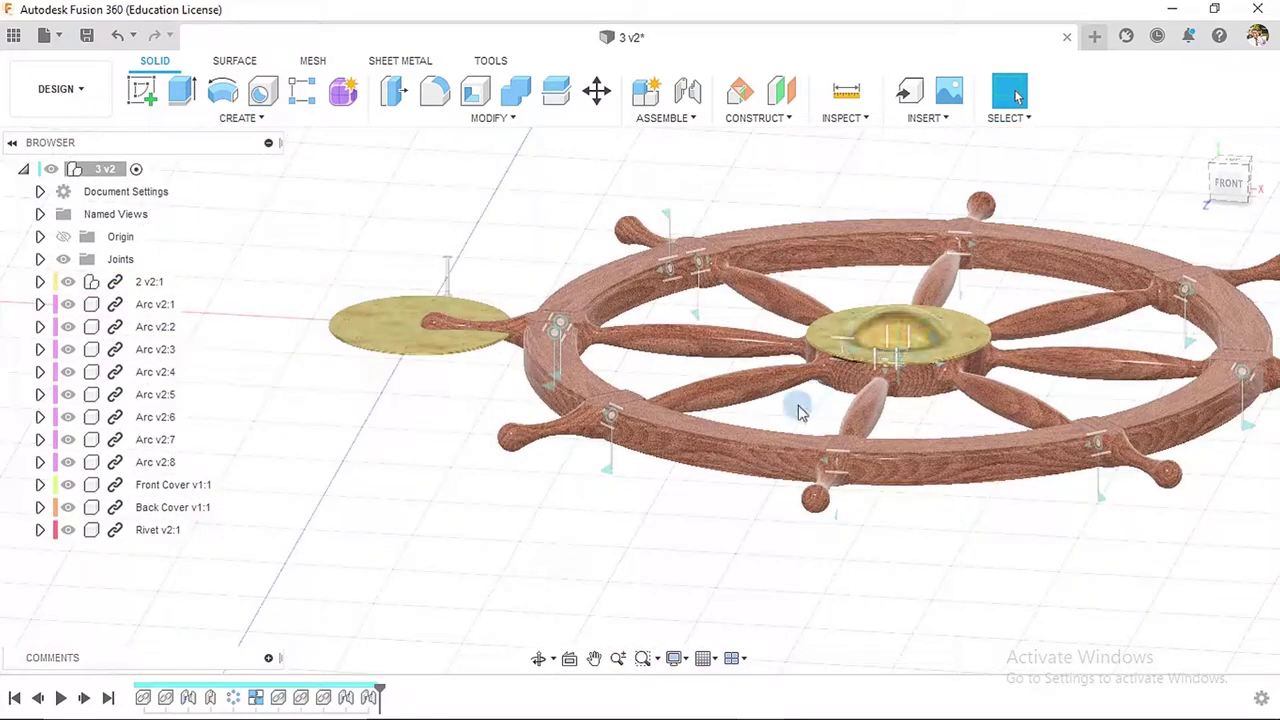
{"action": "mouse_move", "coordinate": [615, 535]}
{"action": "middle_mouse_down", "text": "shift"}
{"action": "mouse_move", "coordinate": [608, 500]}
{"action": "mouse_move", "coordinate": [626, 538]}
{"action": "middle_mouse_up", "text": "shift"}
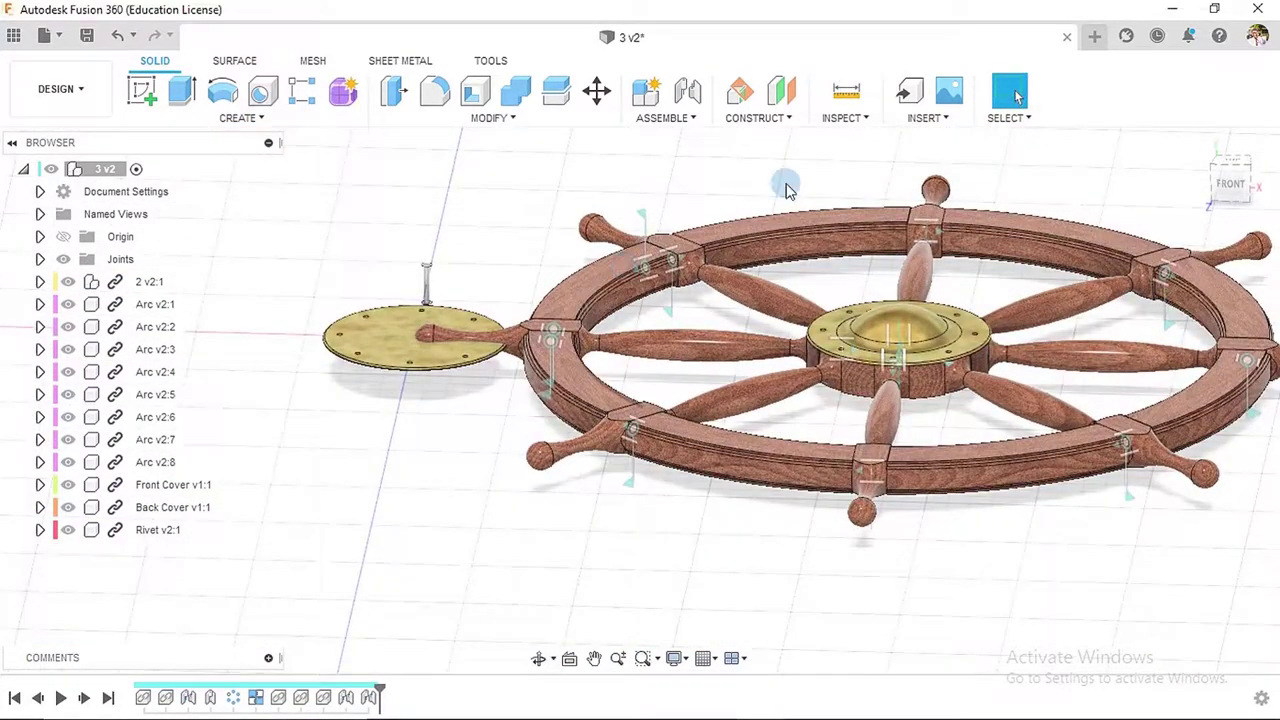
{"action": "left_click", "coordinate": [685, 92]}
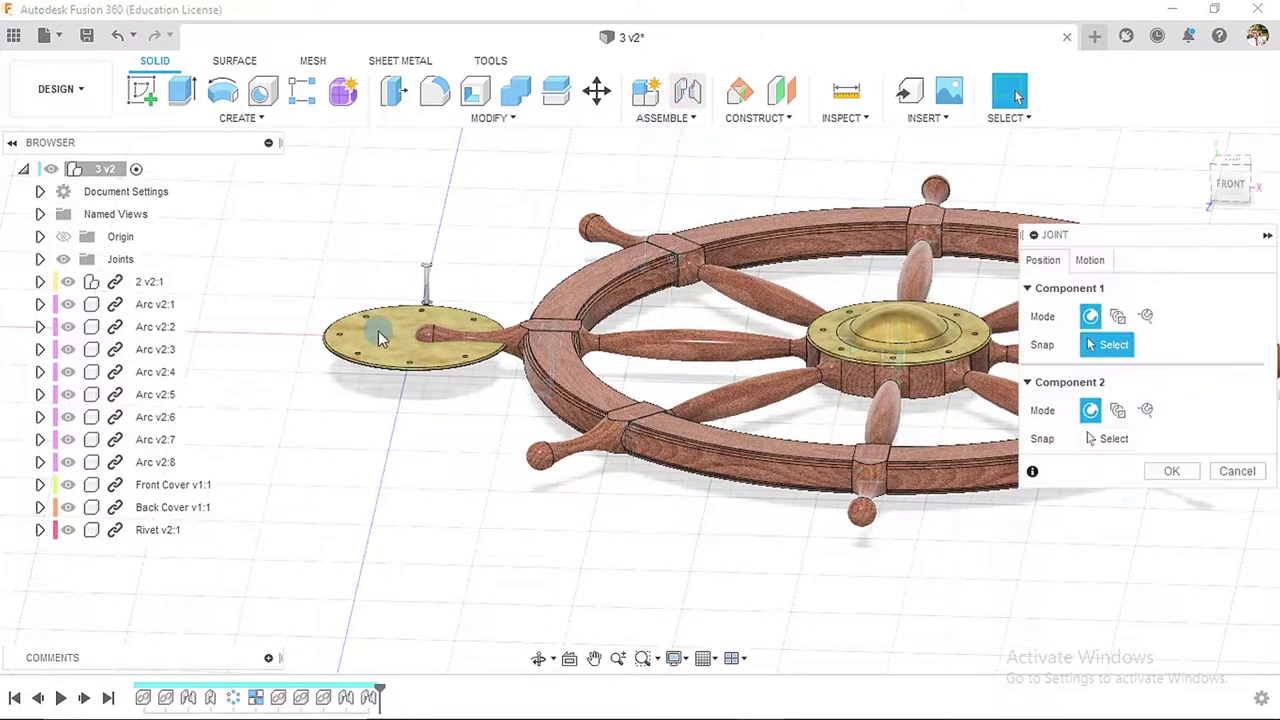
{"action": "scroll", "coordinate": [390, 345], "scroll_direction": "up", "scroll_amount": 5}
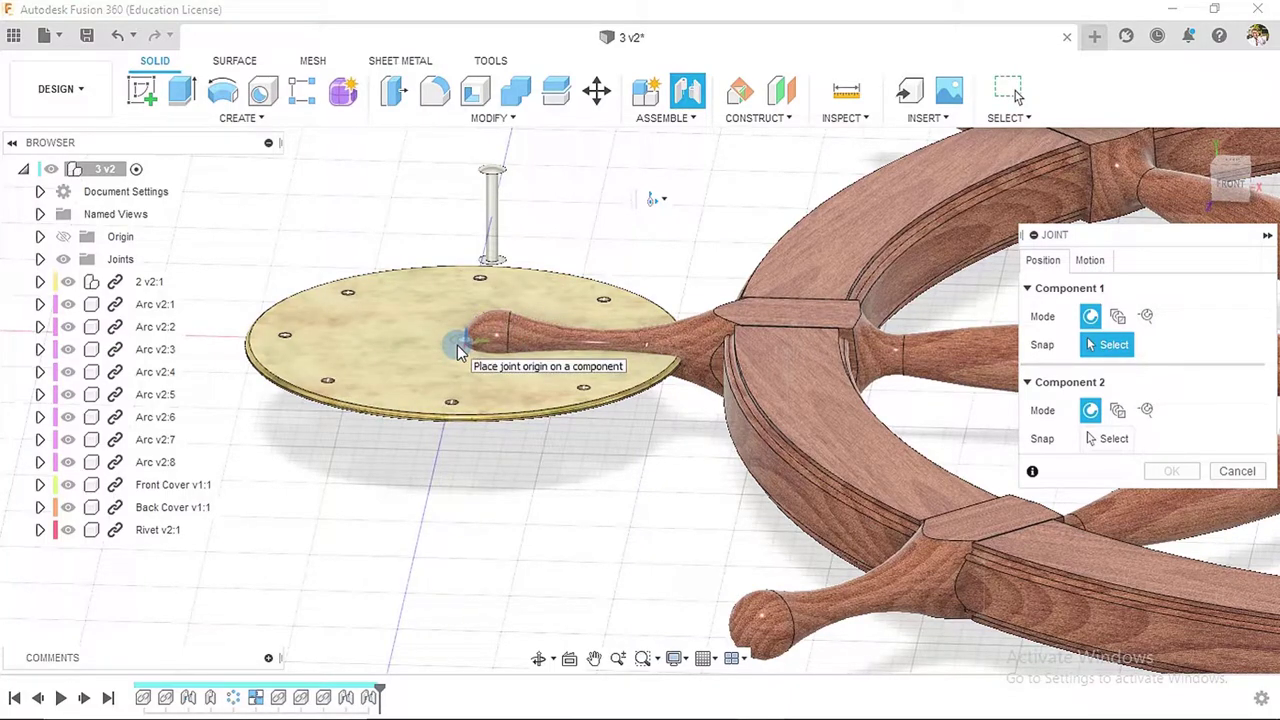
{"action": "left_click", "coordinate": [460, 352]}
{"action": "scroll", "coordinate": [537, 471], "scroll_direction": "down", "scroll_amount": 5}
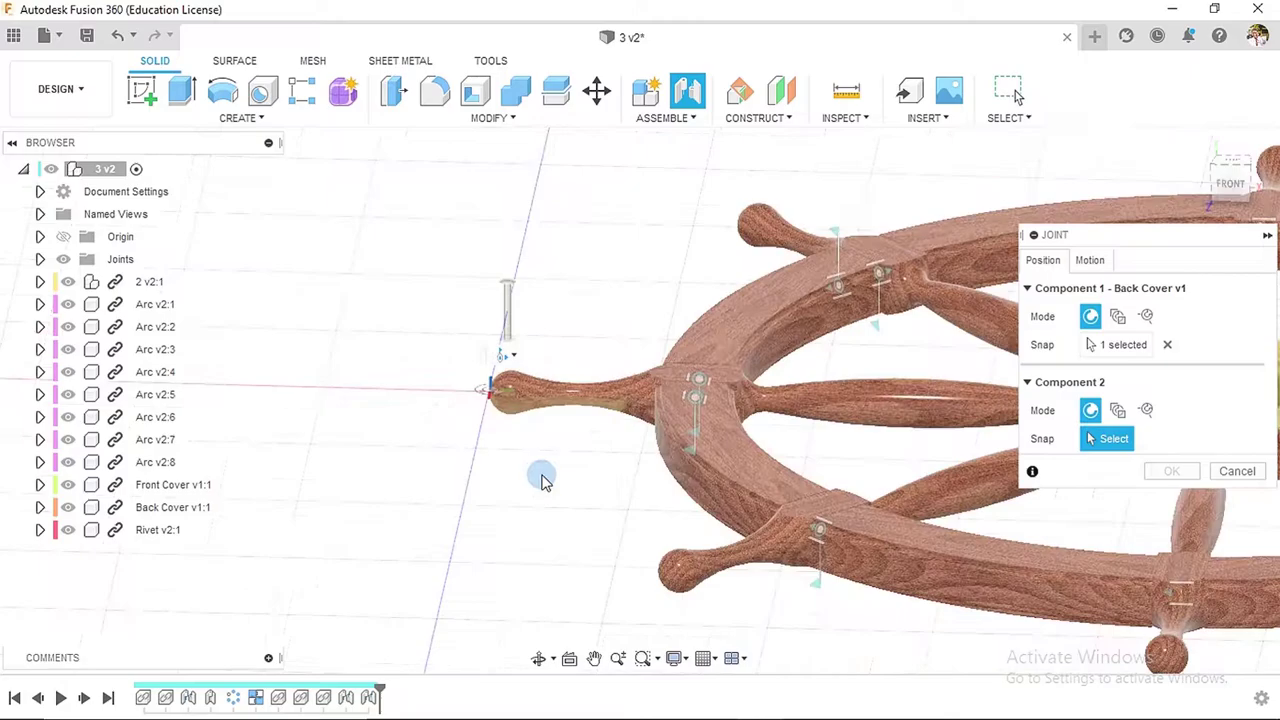
{"action": "middle_click_drag", "start_coordinate": [886, 567], "coordinate": [812, 474], "text": "shift"}
{"action": "scroll", "coordinate": [812, 474], "scroll_direction": "up", "scroll_amount": 10}
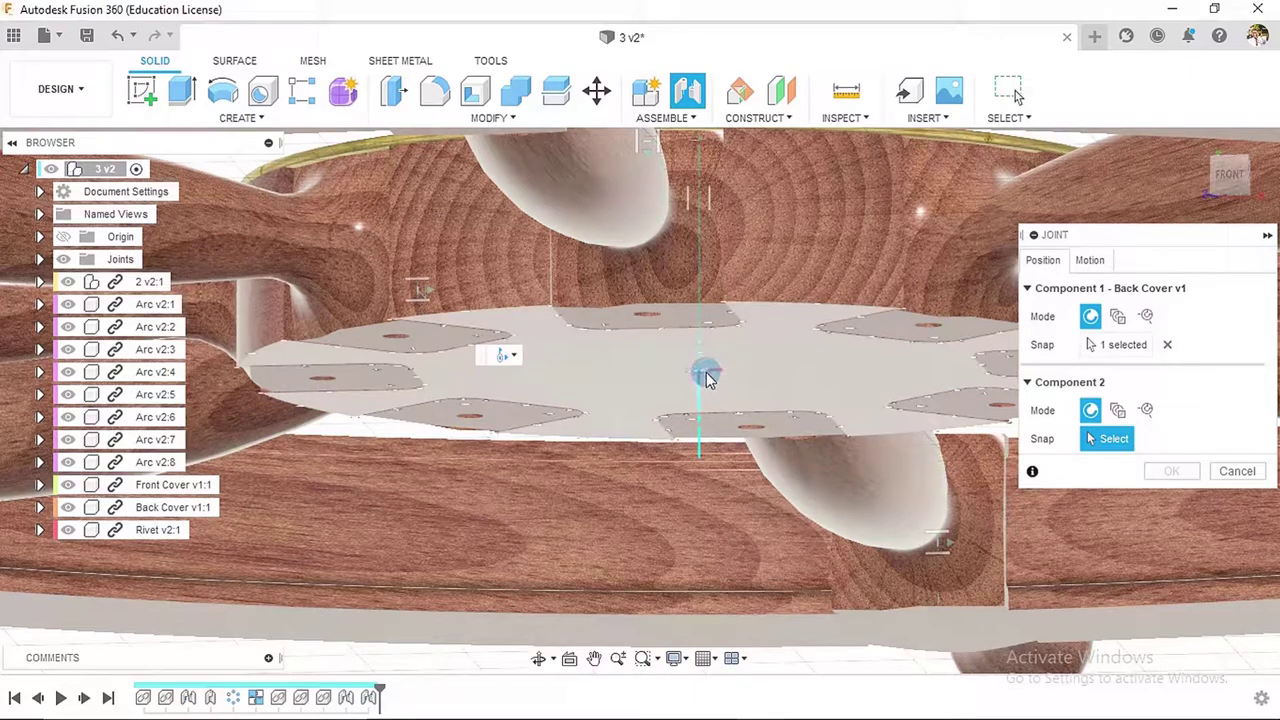
{"action": "left_click", "coordinate": [706, 376]}
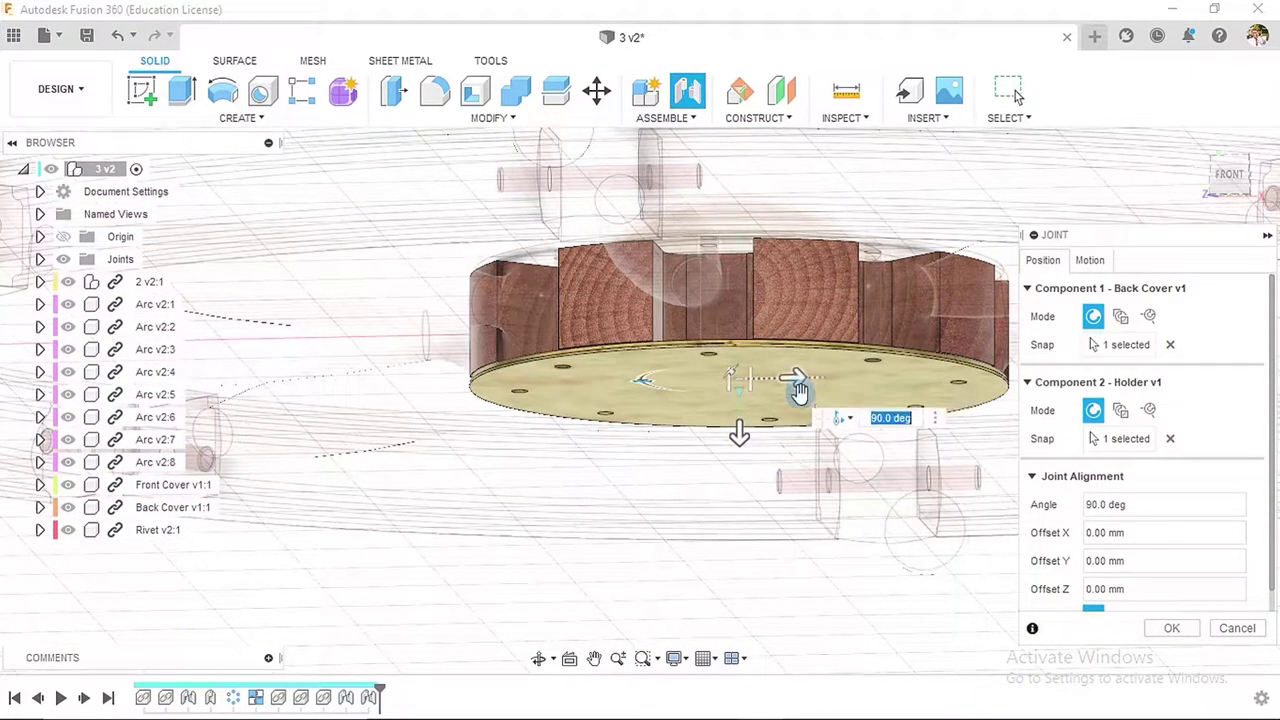
{"action": "left_click_drag", "start_coordinate": [741, 436], "coordinate": [743, 456]}
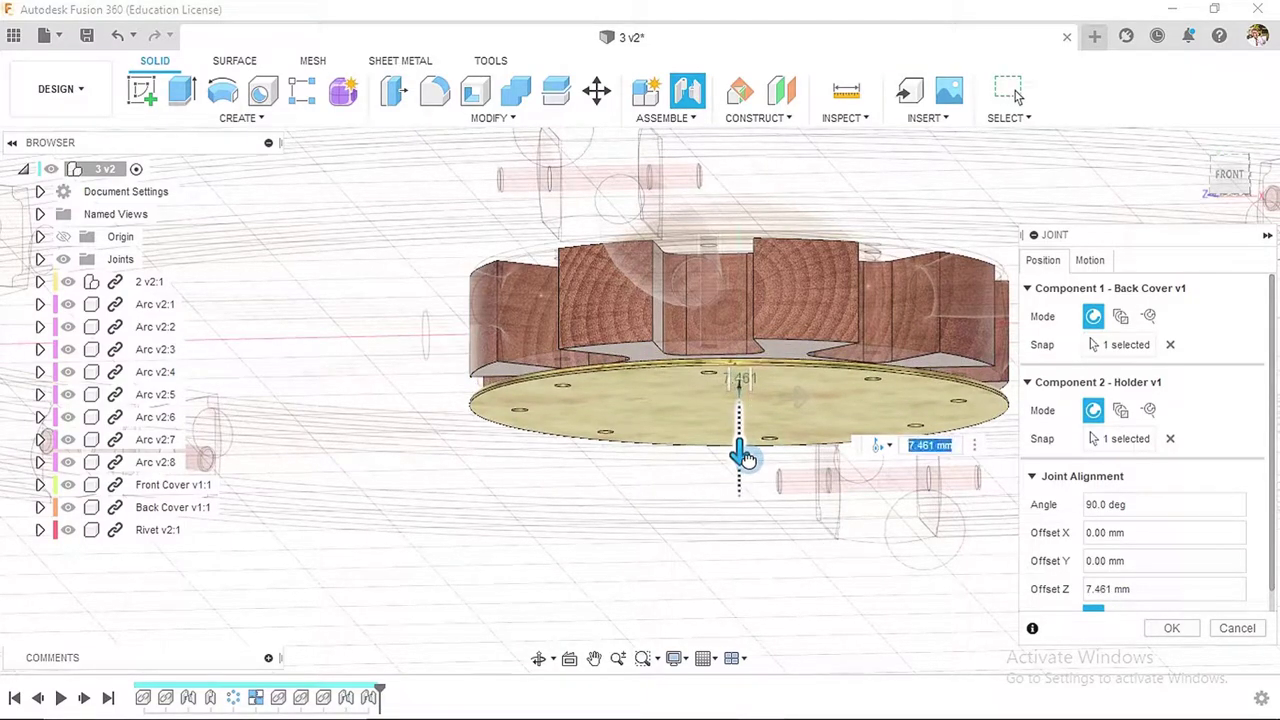
{"action": "left_click", "coordinate": [1172, 628]}
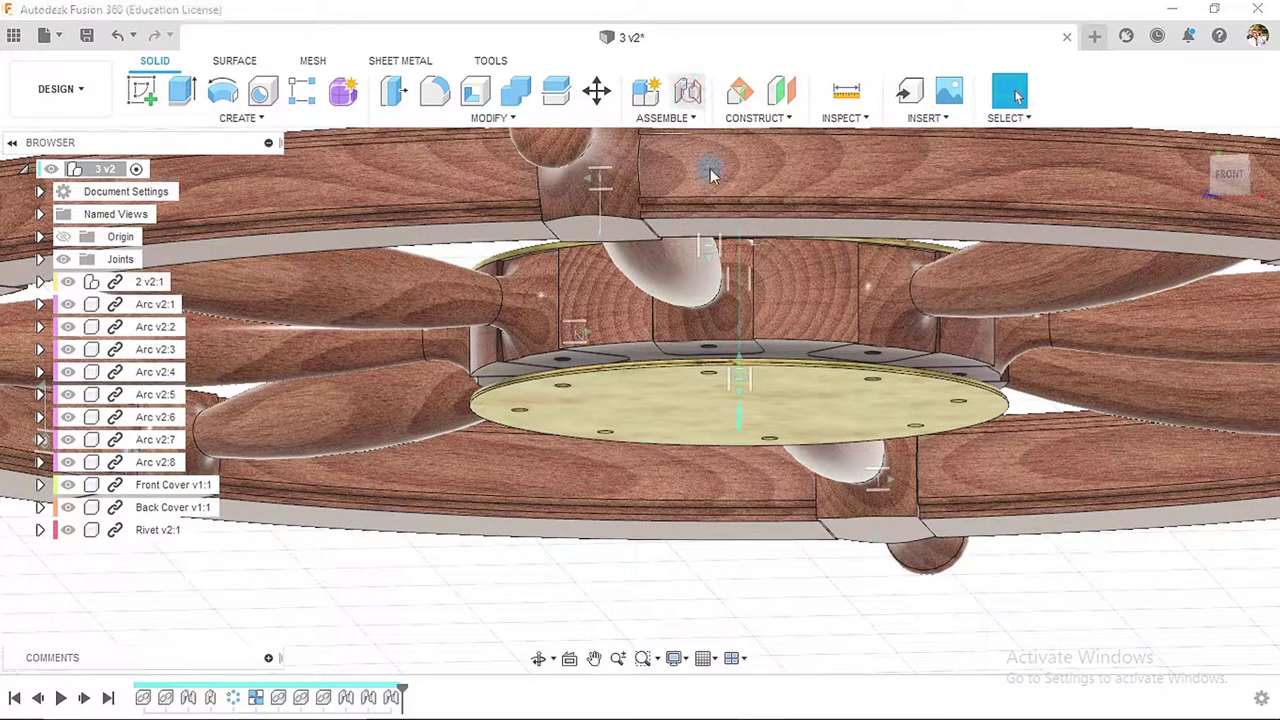
- Start a joint with a Back Cover hole as the first point
{"action": "left_click", "coordinate": [688, 92]}
{"action": "scroll", "coordinate": [733, 412], "scroll_direction": "up", "scroll_amount": 3}
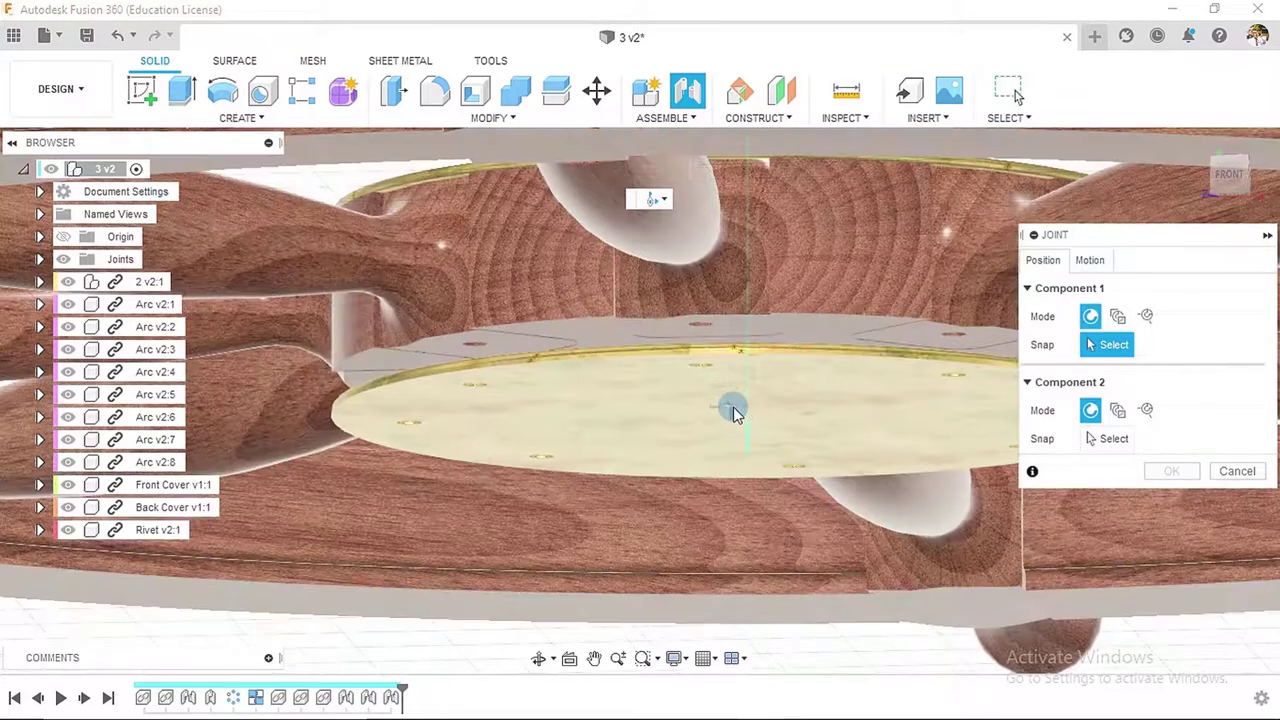
{"action": "middle_click_drag", "start_coordinate": [728, 405], "coordinate": [728, 366], "text": "shift"}
{"action": "scroll", "coordinate": [720, 308], "scroll_direction": "up", "scroll_amount": 3}
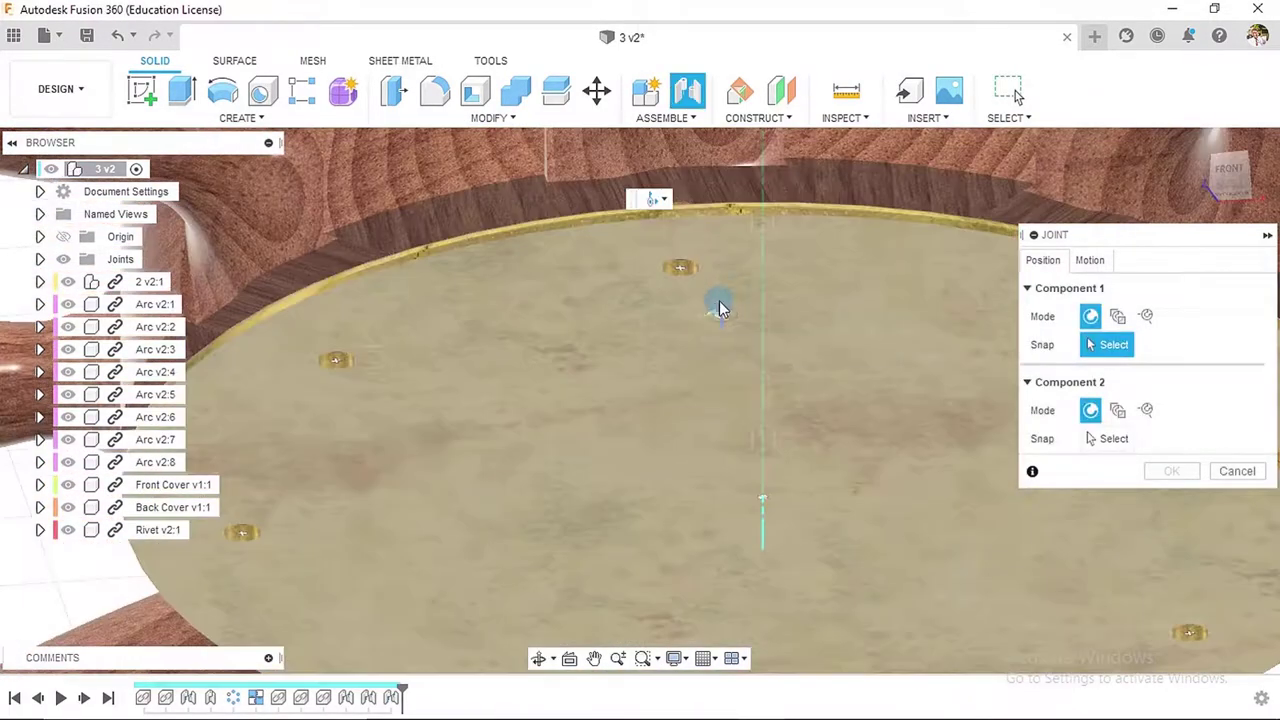
{"action": "middle_click_drag", "start_coordinate": [720, 308], "coordinate": [718, 285], "text": "shift"}
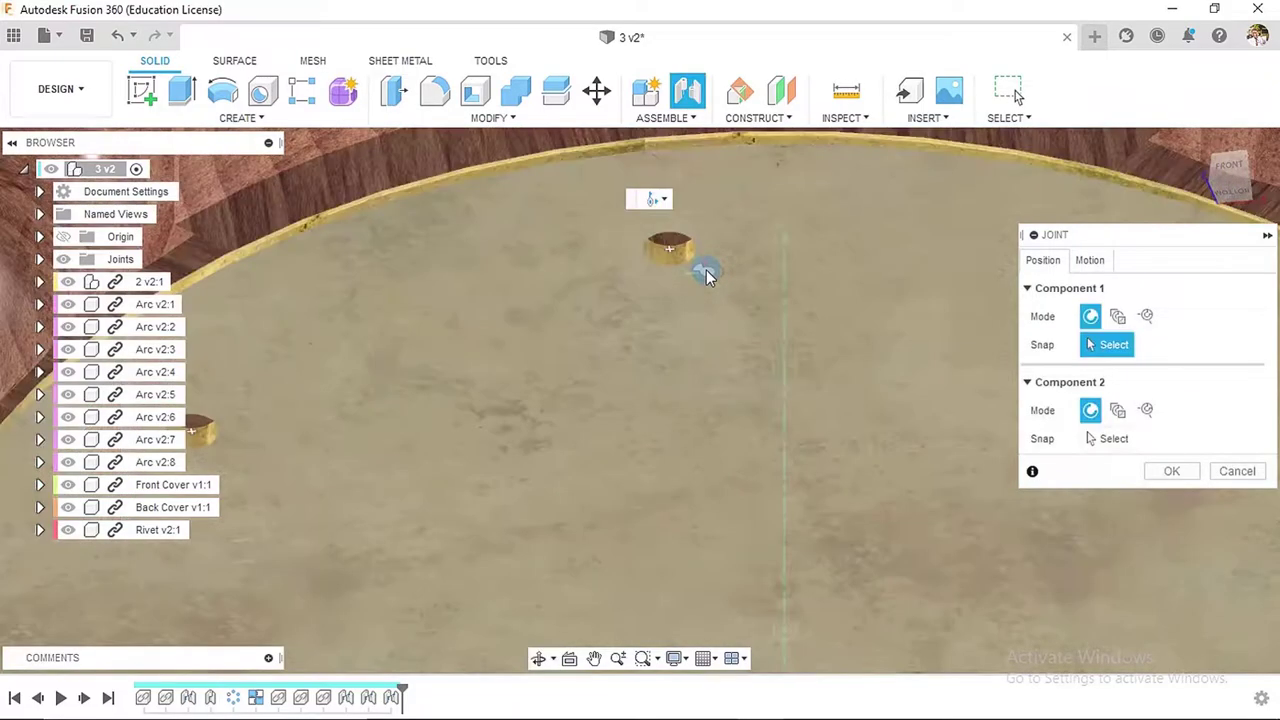
{"action": "scroll", "coordinate": [710, 278], "scroll_direction": "up", "scroll_amount": 3}
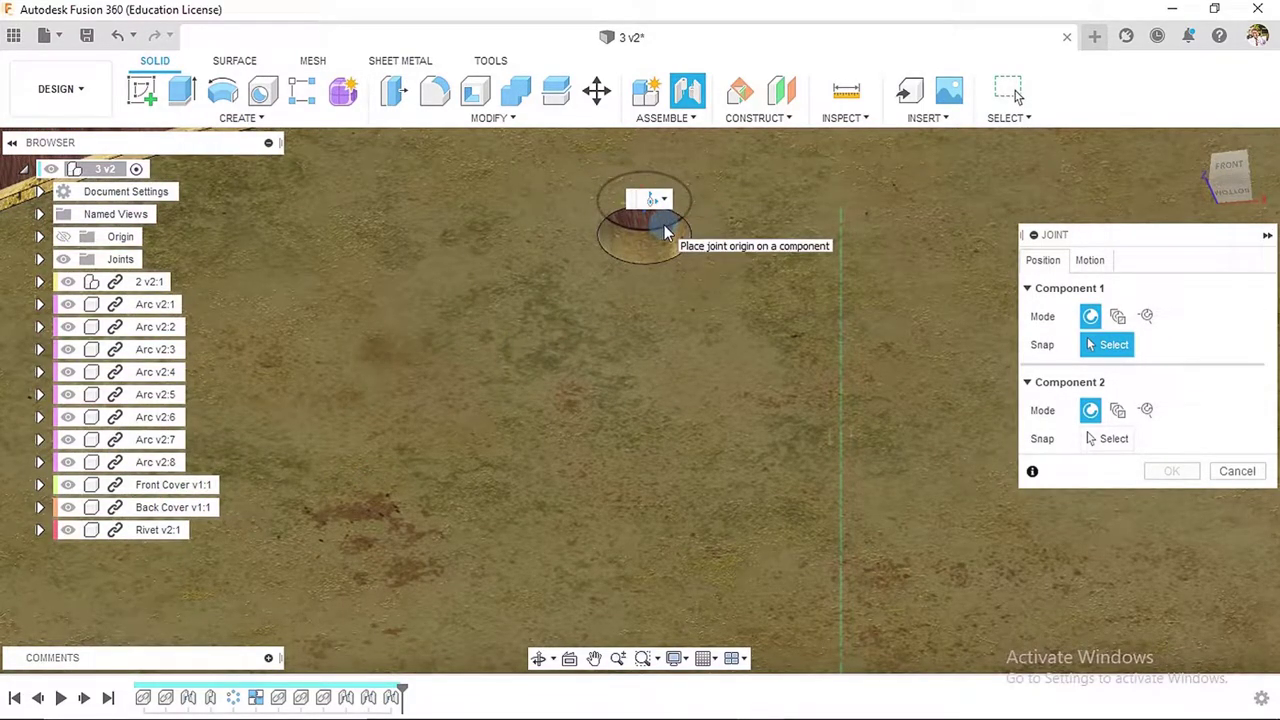
{"action": "left_click", "coordinate": [665, 232]}
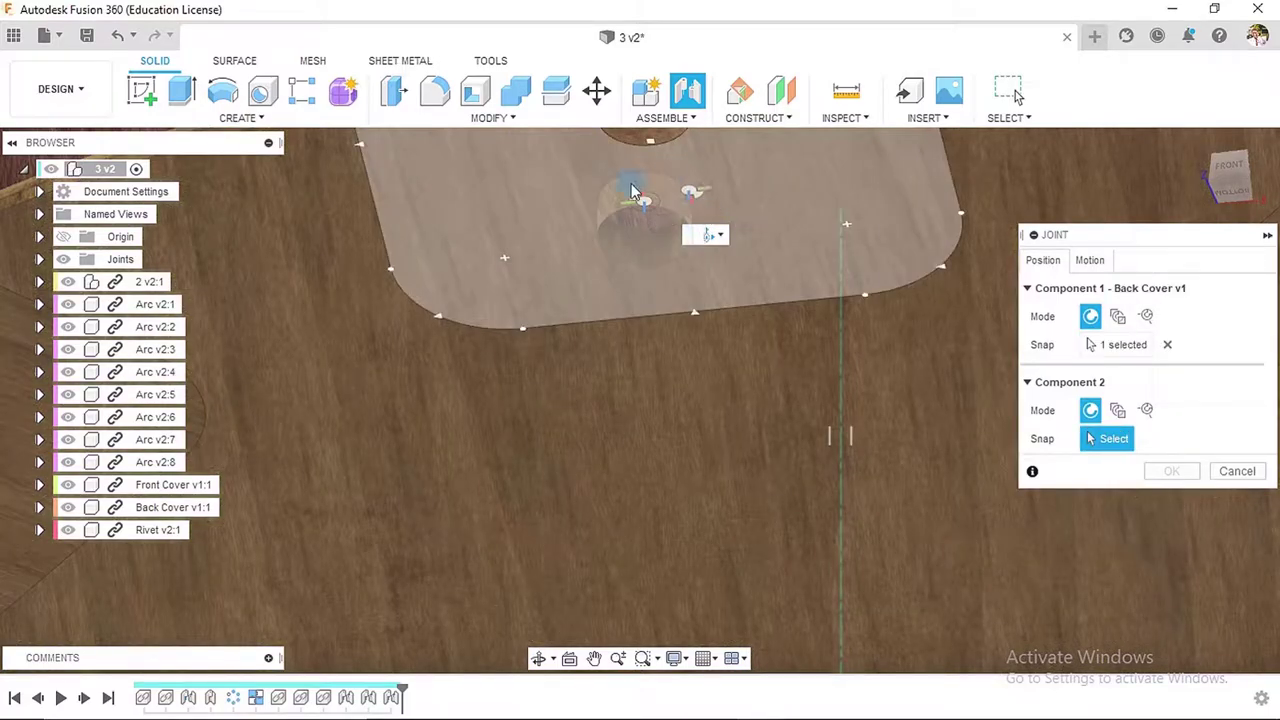
- Snap it to the Handle v3 hole edge, keeping 180.0°, and confirm
{"action": "scroll", "coordinate": [766, 263], "scroll_direction": "down", "scroll_amount": 5}
{"action": "middle_click_drag", "start_coordinate": [771, 263], "coordinate": [800, 277], "text": "shift"}
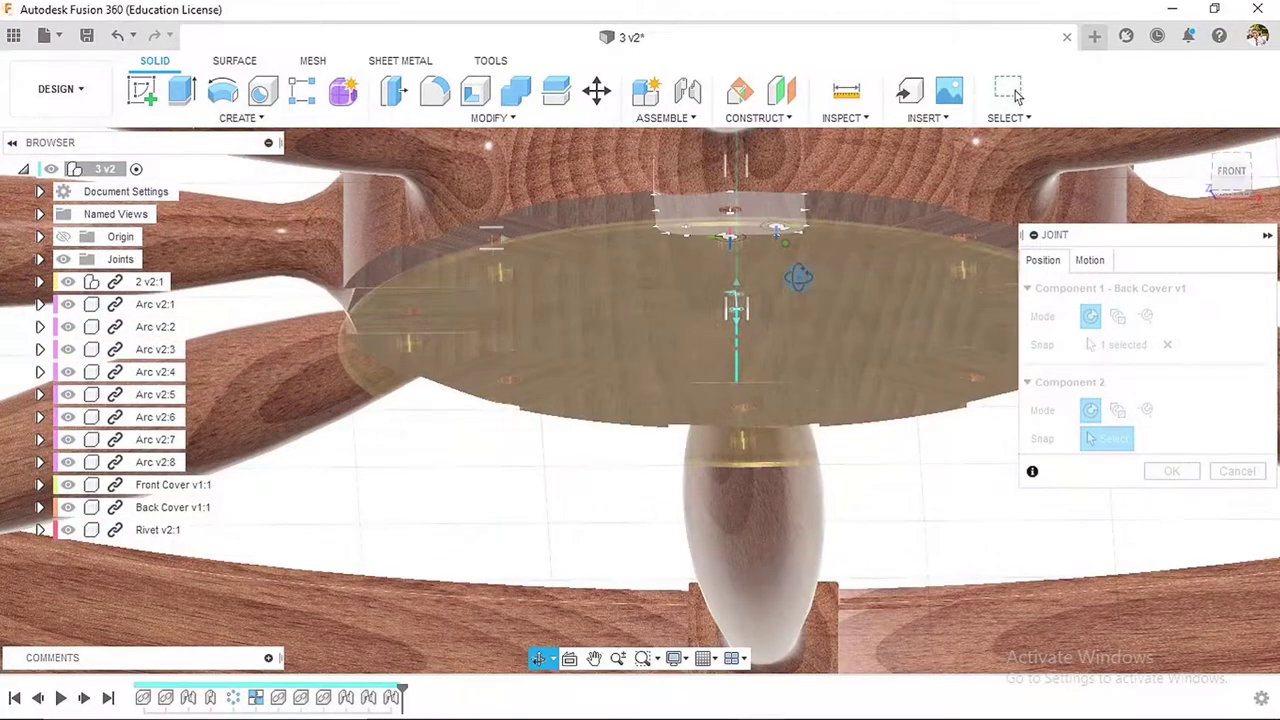
{"action": "scroll", "coordinate": [765, 202], "scroll_direction": "up", "scroll_amount": 10}
{"action": "middle_click_drag", "start_coordinate": [734, 203], "coordinate": [630, 240]}
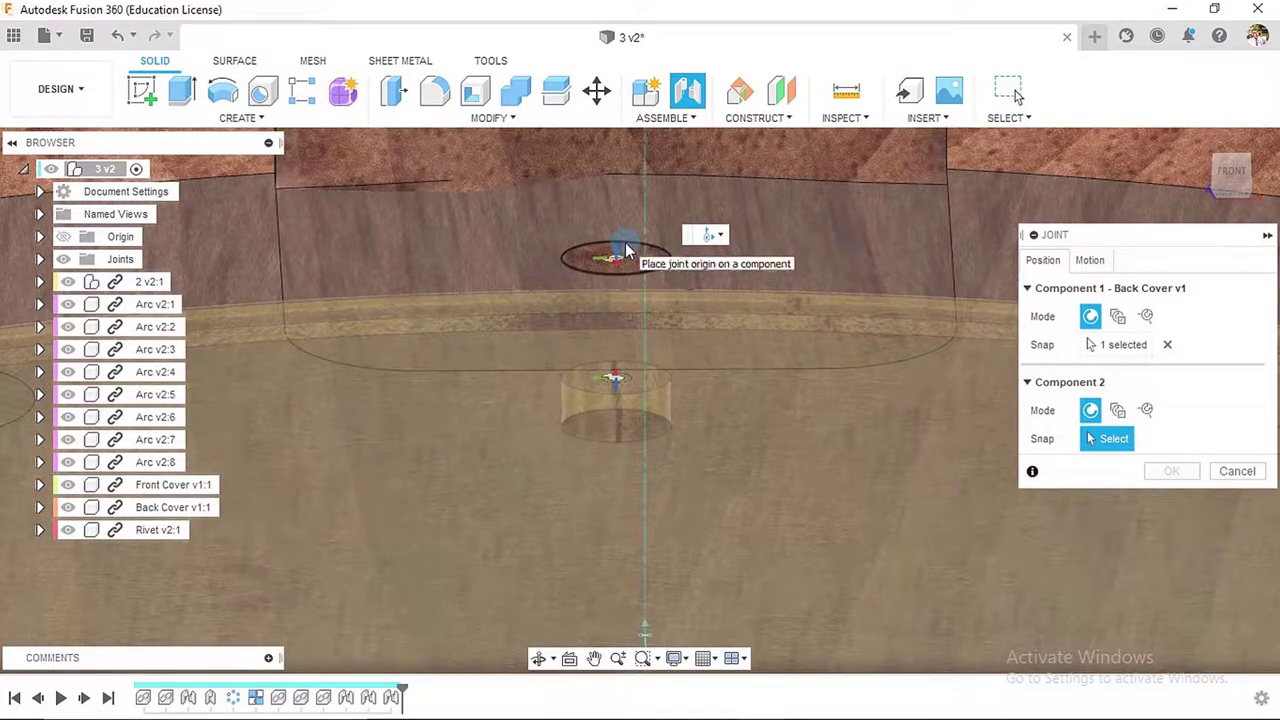
{"action": "left_click", "coordinate": [626, 250]}
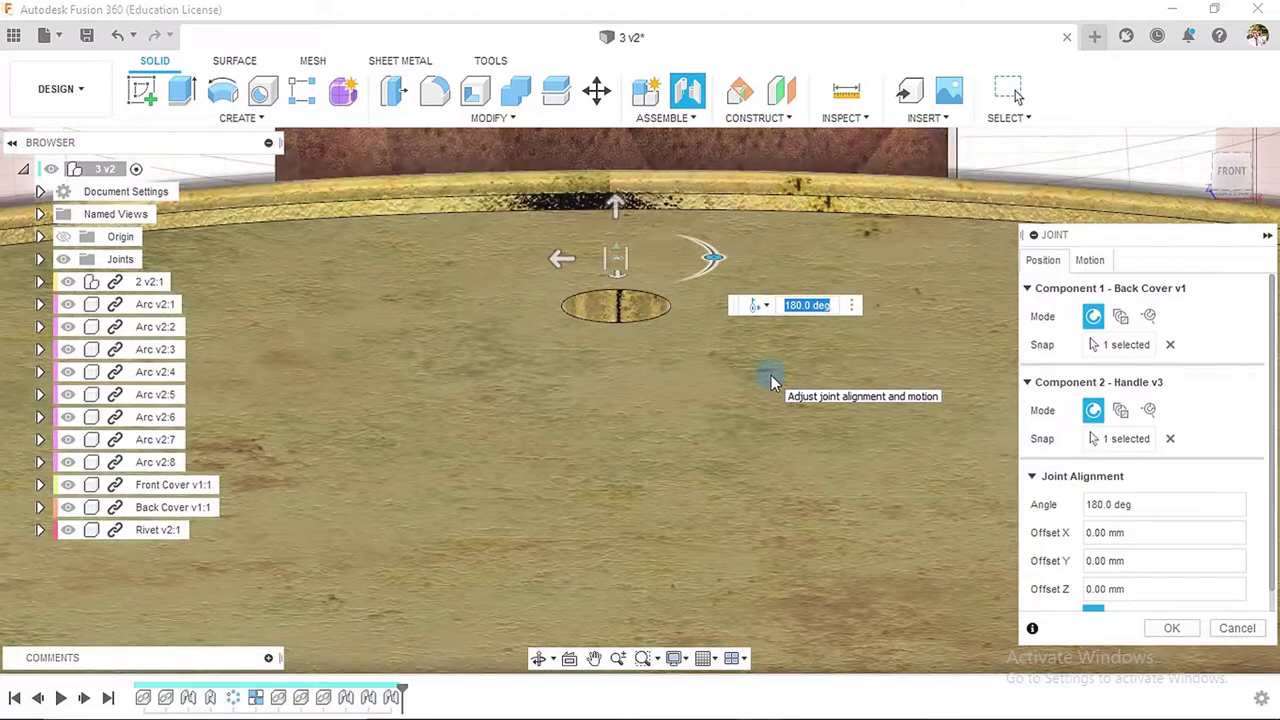
{"action": "scroll", "coordinate": [771, 375], "scroll_direction": "down", "scroll_amount": 5}
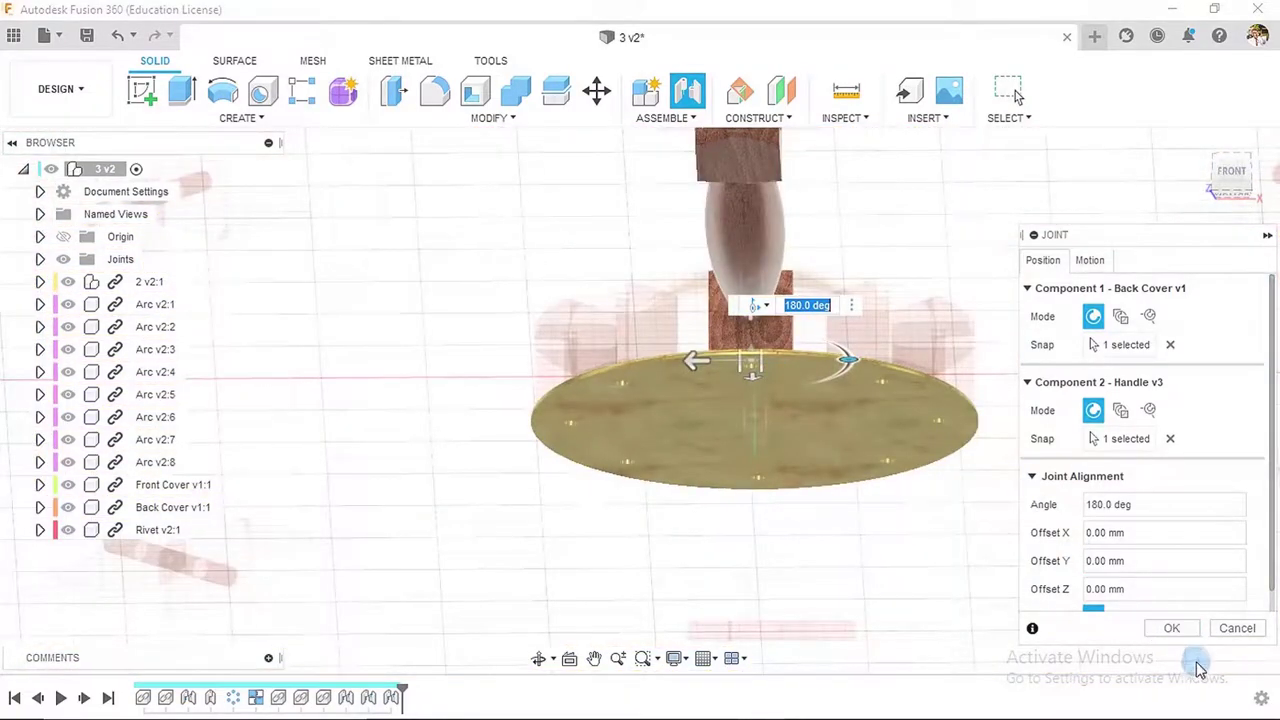
{"action": "left_click", "coordinate": [1172, 628]}
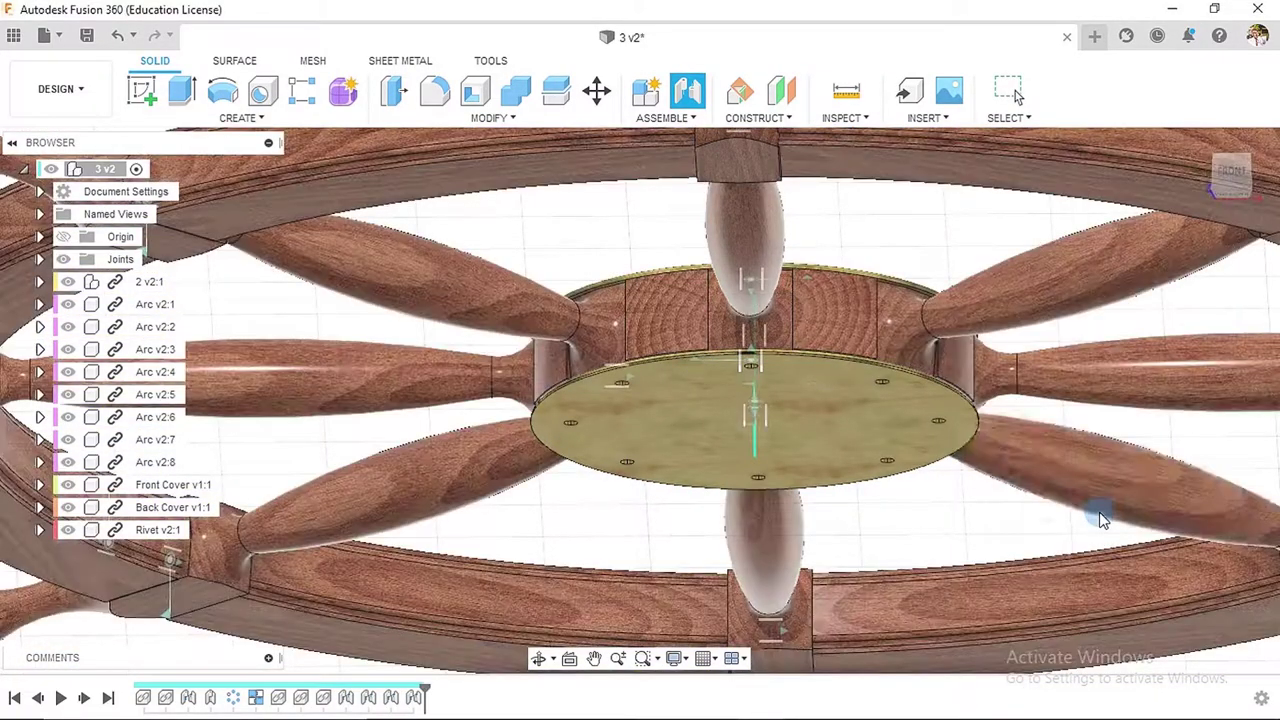
{"action": "scroll", "coordinate": [960, 491], "scroll_direction": "down", "scroll_amount": 5}
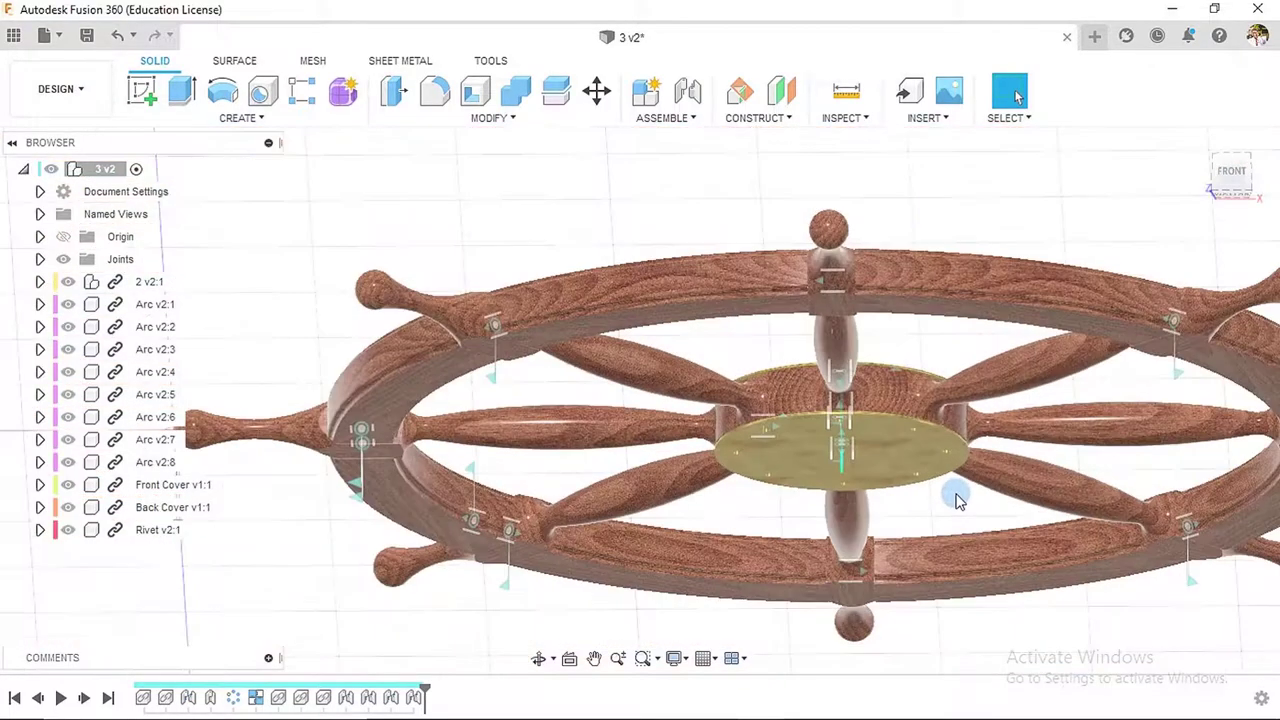
- From the Home view, start a joint with the rivet head as the first point
{"action": "left_click", "coordinate": [1190, 146]}
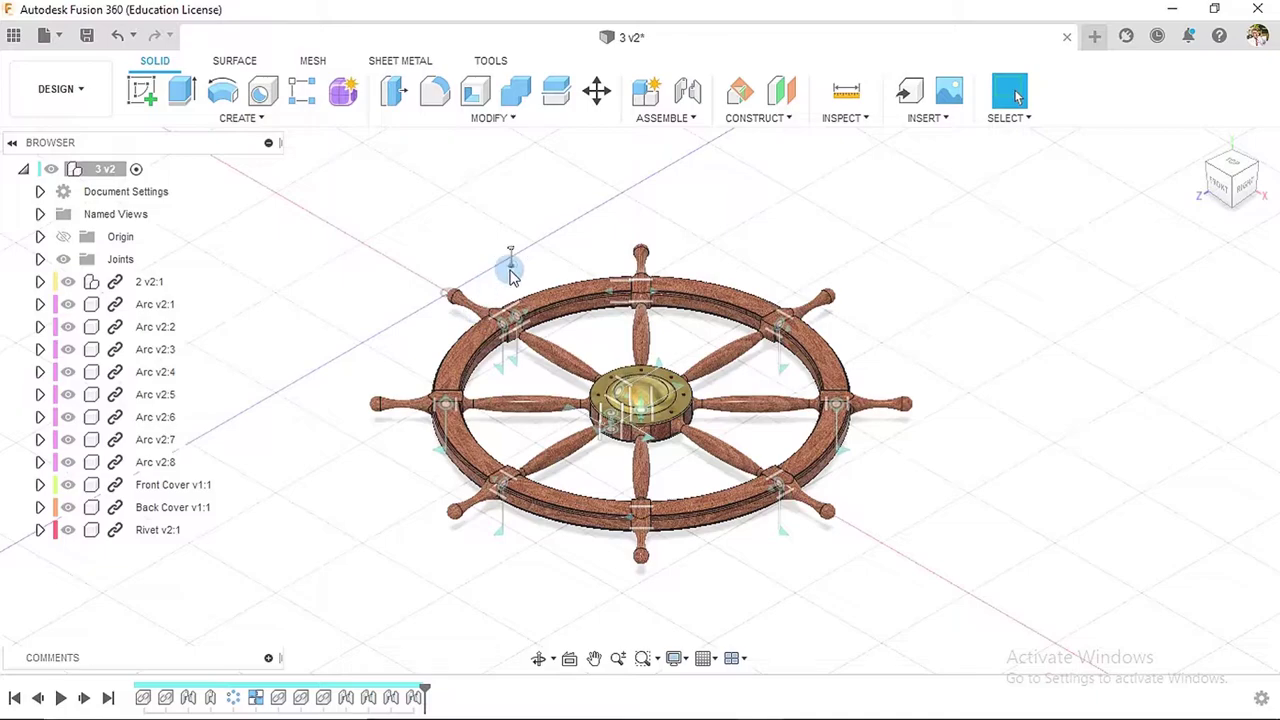
{"action": "scroll", "coordinate": [508, 257], "scroll_direction": "up", "scroll_amount": 10}
{"action": "scroll", "coordinate": [531, 235], "scroll_direction": "up", "scroll_amount": 3}
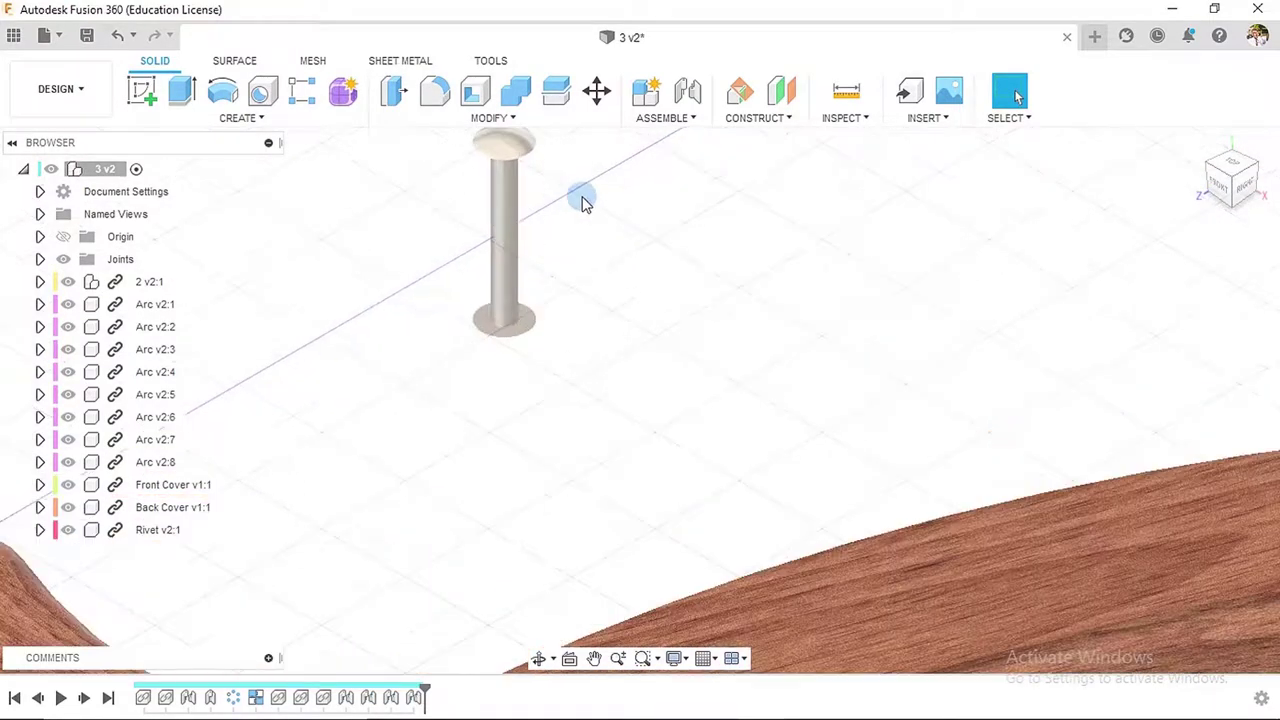
{"action": "left_click", "coordinate": [687, 92]}
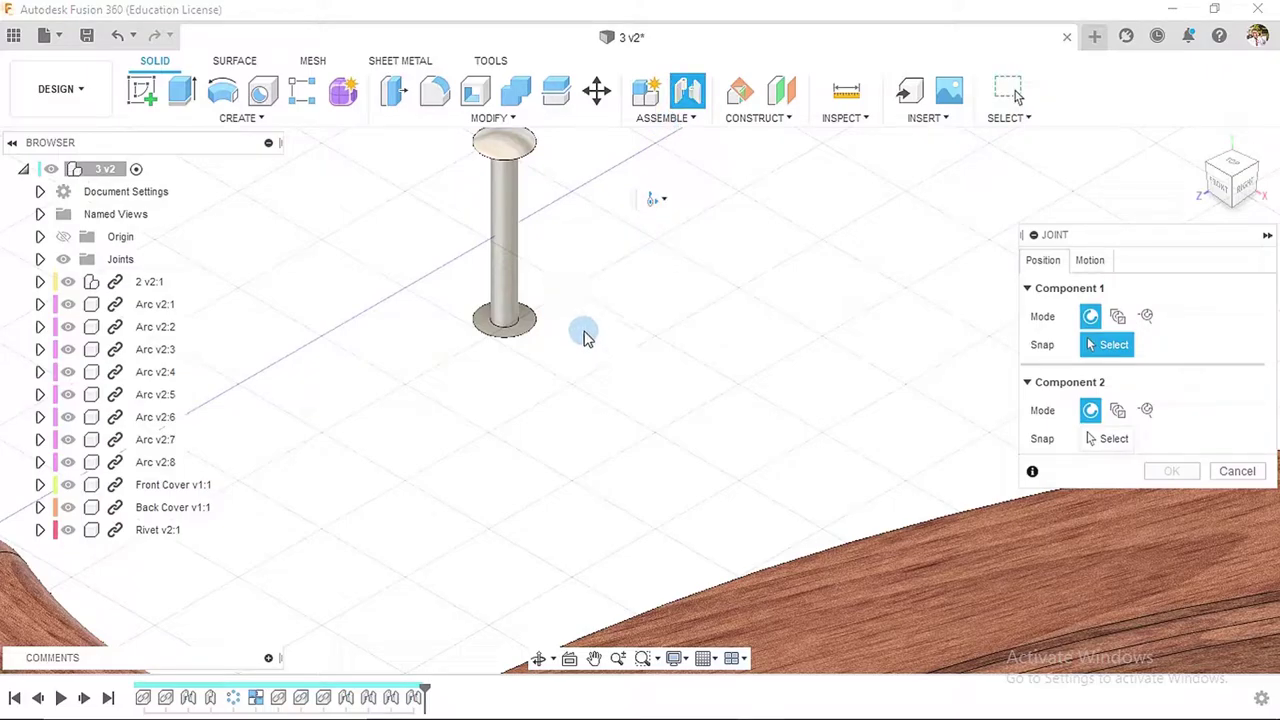
{"action": "mouse_move", "coordinate": [624, 289]}
{"action": "middle_mouse_down", "text": "shift"}
{"action": "mouse_move", "coordinate": [643, 251]}
{"action": "mouse_move", "coordinate": [677, 234]}
{"action": "mouse_move", "coordinate": [629, 286]}
{"action": "mouse_move", "coordinate": [630, 305]}
{"action": "middle_mouse_up", "text": "shift"}
{"action": "middle_click_drag", "start_coordinate": [623, 206], "coordinate": [654, 197], "text": "shift"}
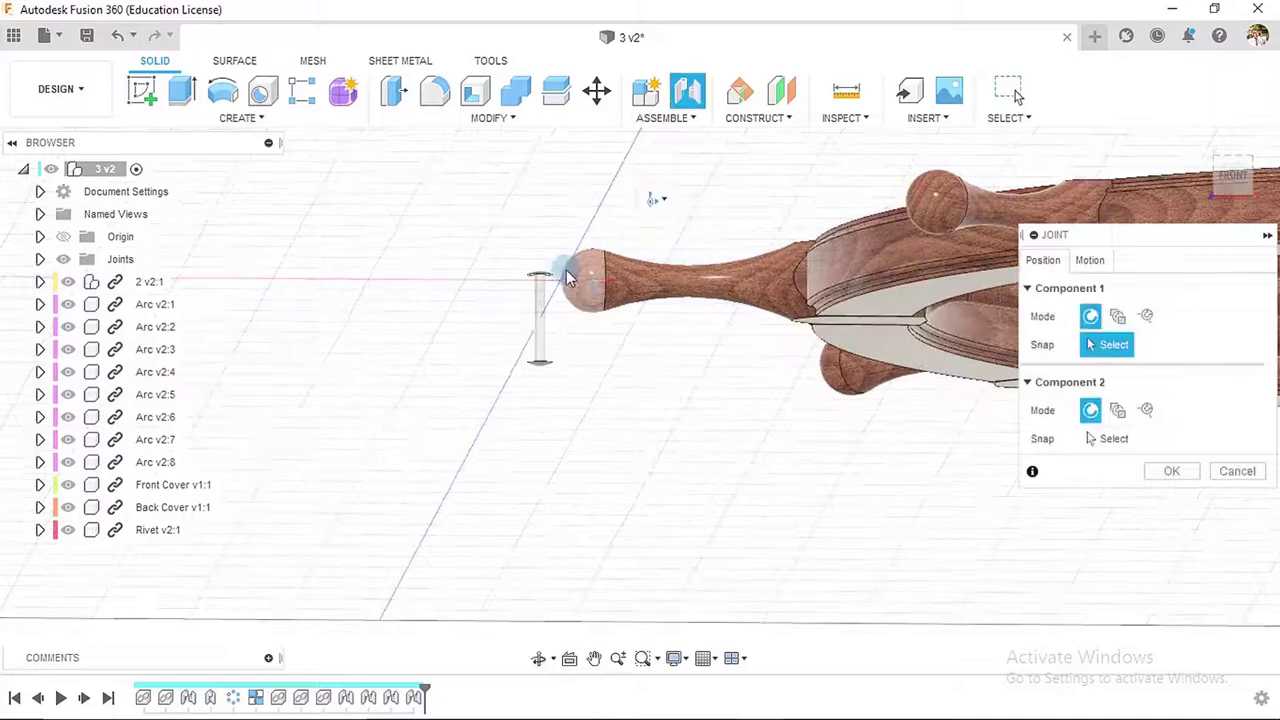
{"action": "scroll", "coordinate": [540, 285], "scroll_direction": "up", "scroll_amount": 5}
{"action": "scroll", "coordinate": [540, 285], "scroll_direction": "up", "scroll_amount": 4}
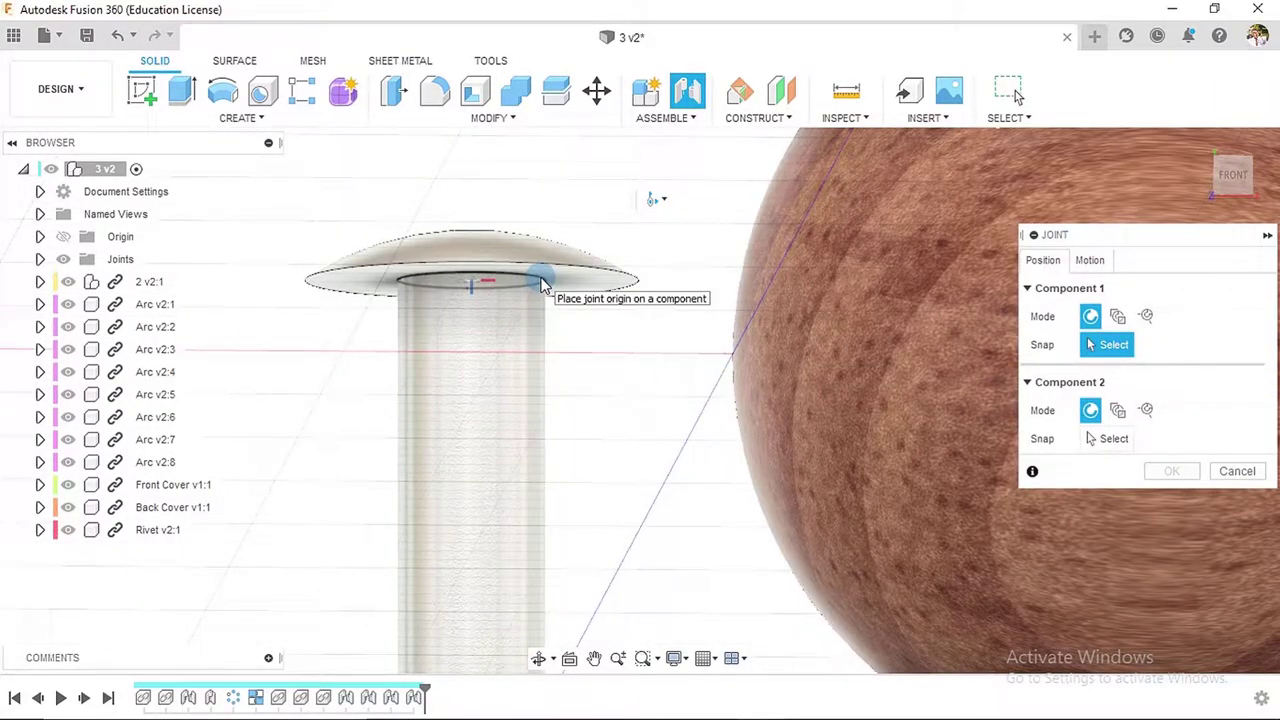
{"action": "left_click", "coordinate": [540, 285]}
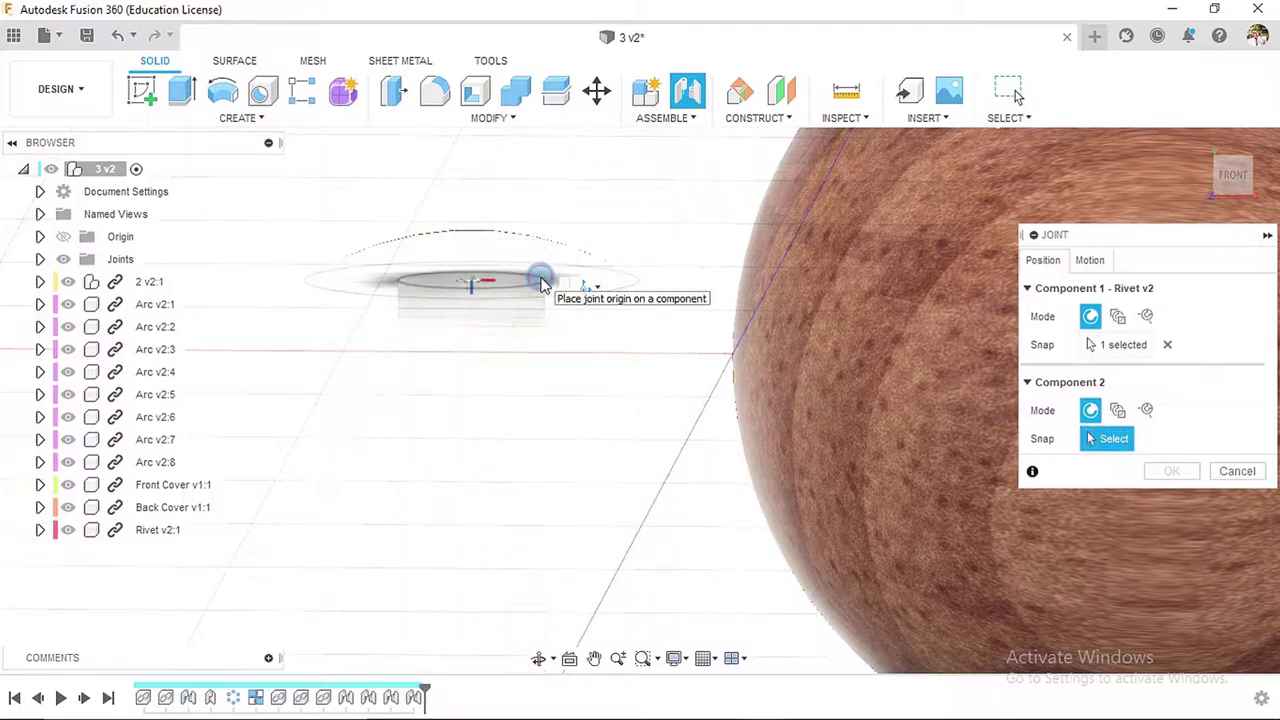
- Place the rivet into one of the Front Cover's rivet holes
{"action": "scroll", "coordinate": [603, 376], "scroll_direction": "down", "scroll_amount": 4}
{"action": "scroll", "coordinate": [600, 370], "scroll_direction": "down", "scroll_amount": 3}
{"action": "middle_click_drag", "start_coordinate": [597, 368], "coordinate": [620, 517], "text": "shift"}
{"action": "middle_click_drag", "start_coordinate": [803, 408], "coordinate": [823, 383], "text": "shift"}
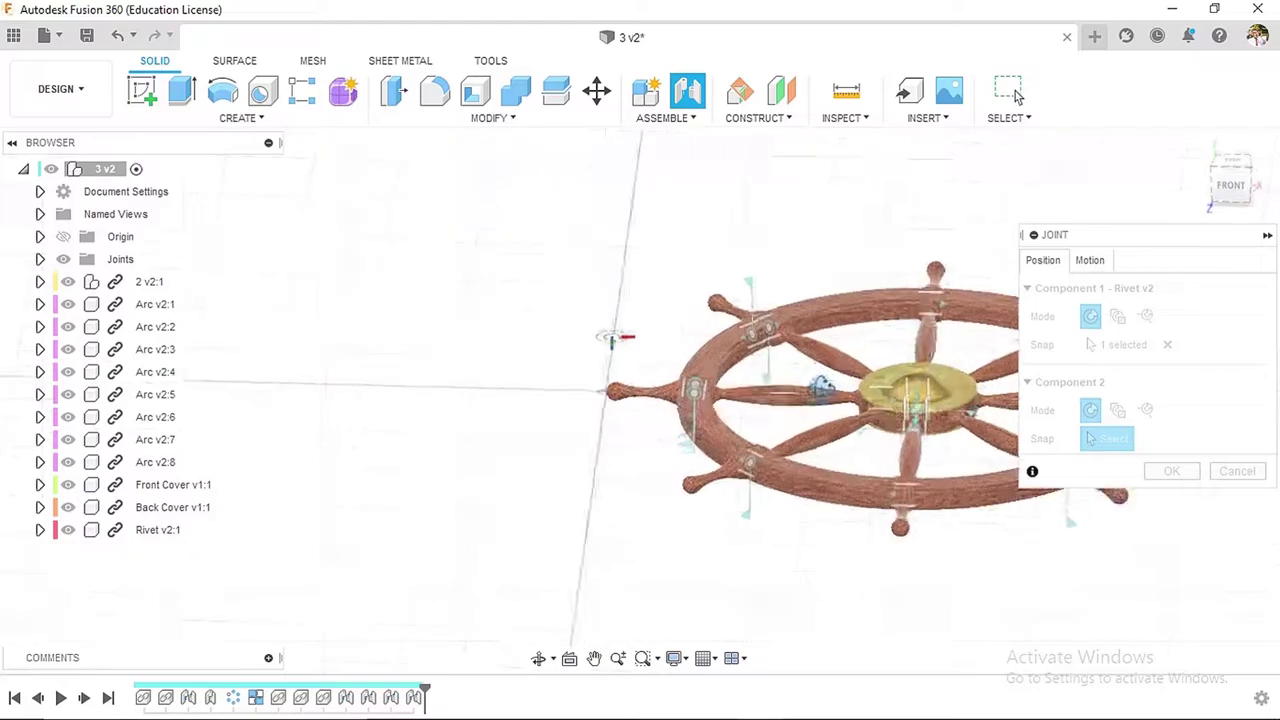
{"action": "scroll", "coordinate": [910, 400], "scroll_direction": "up", "scroll_amount": 5}
{"action": "scroll", "coordinate": [912, 405], "scroll_direction": "up", "scroll_amount": 5}
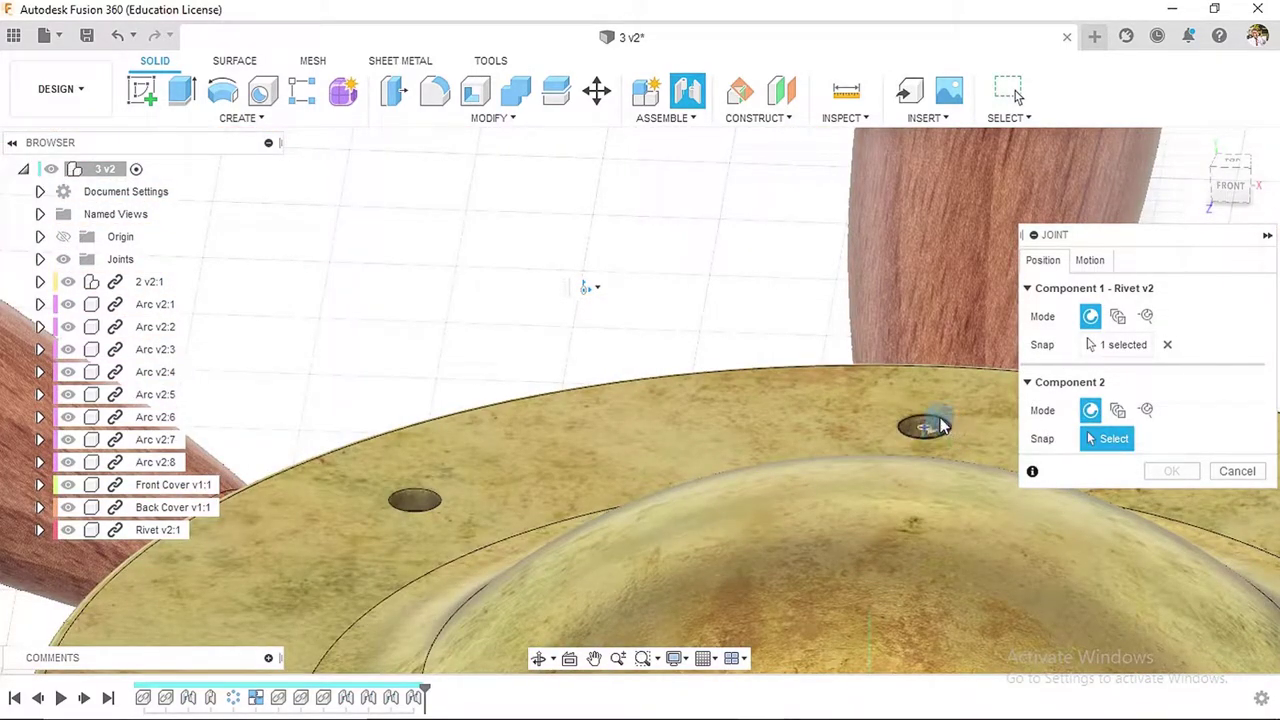
{"action": "left_click", "coordinate": [922, 427]}
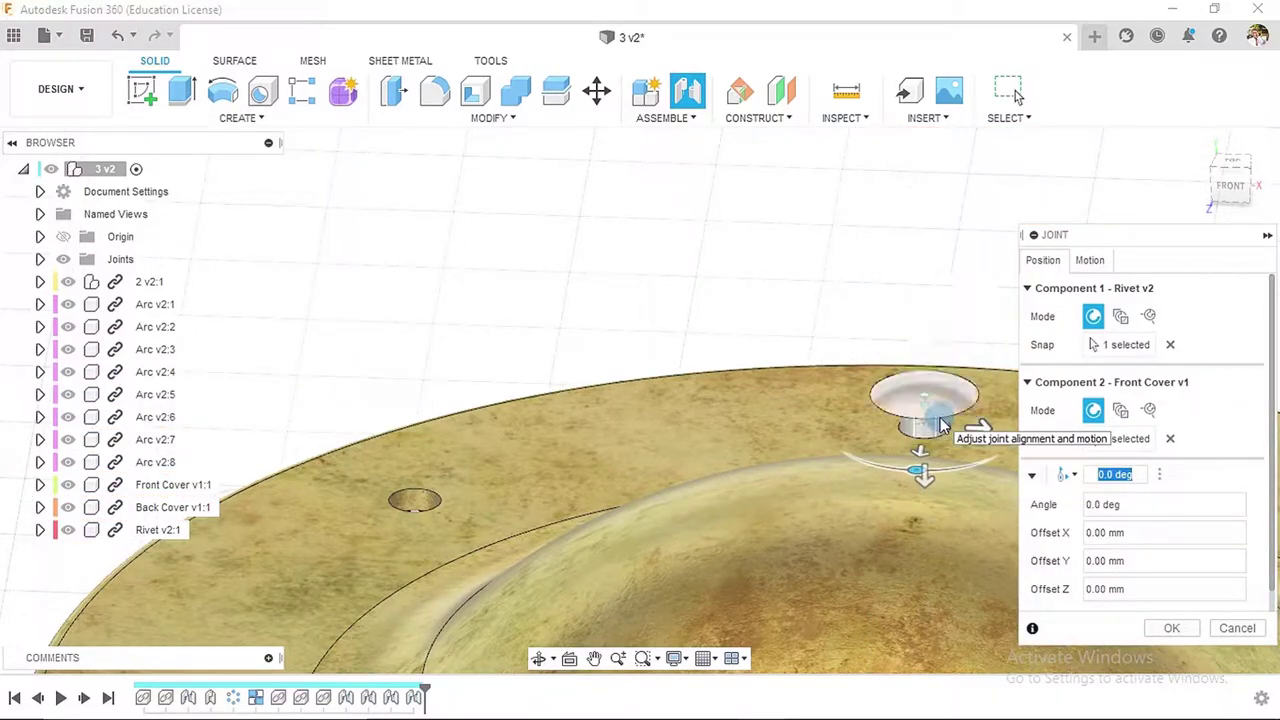
- Test Flip on the rivet, flip it back below the cover, and confirm
{"action": "scroll", "coordinate": [880, 355], "scroll_direction": "down", "scroll_amount": 5}
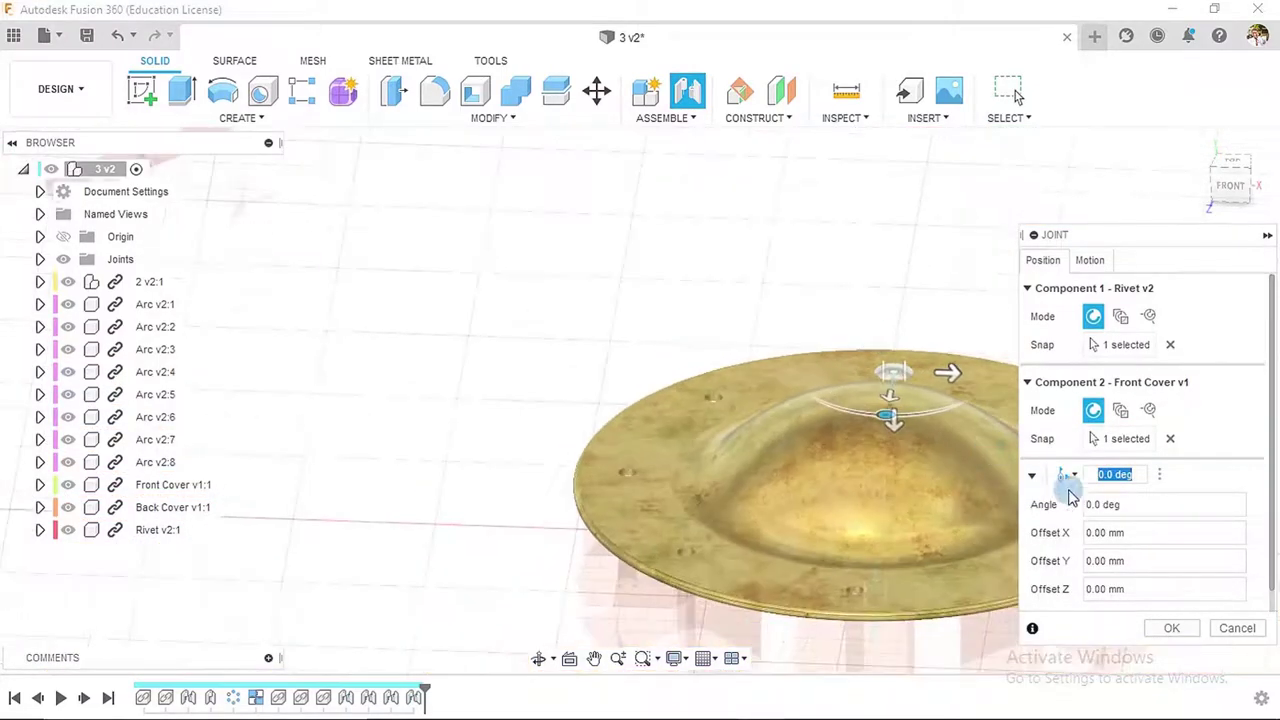
{"action": "scroll", "coordinate": [1262, 437], "scroll_direction": "down", "scroll_amount": 1}
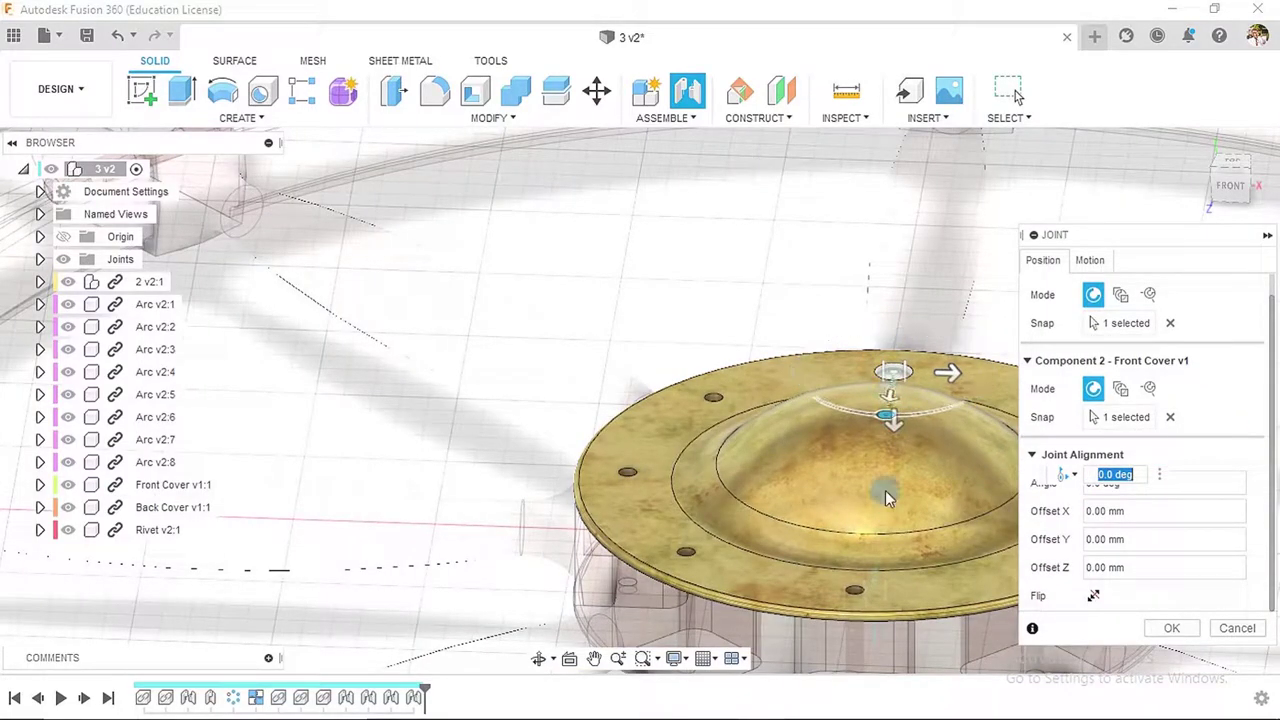
{"action": "left_click", "coordinate": [1094, 597]}
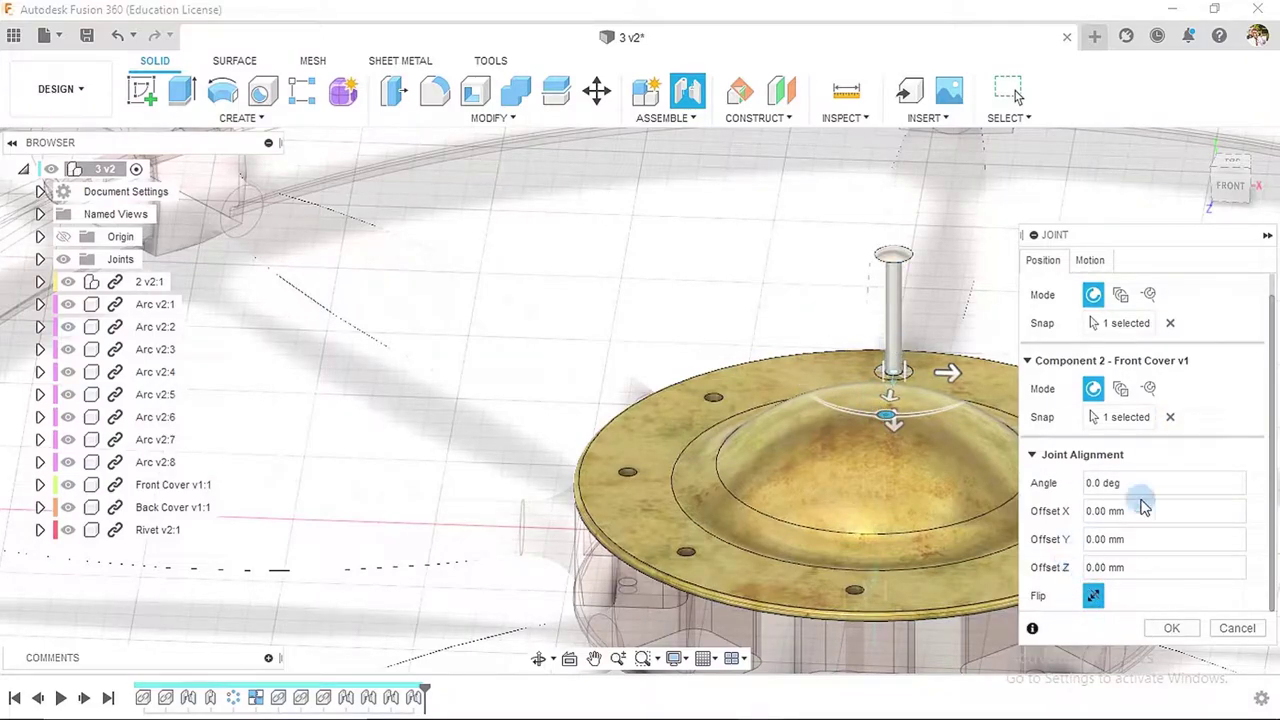
{"action": "left_click", "coordinate": [1094, 596]}
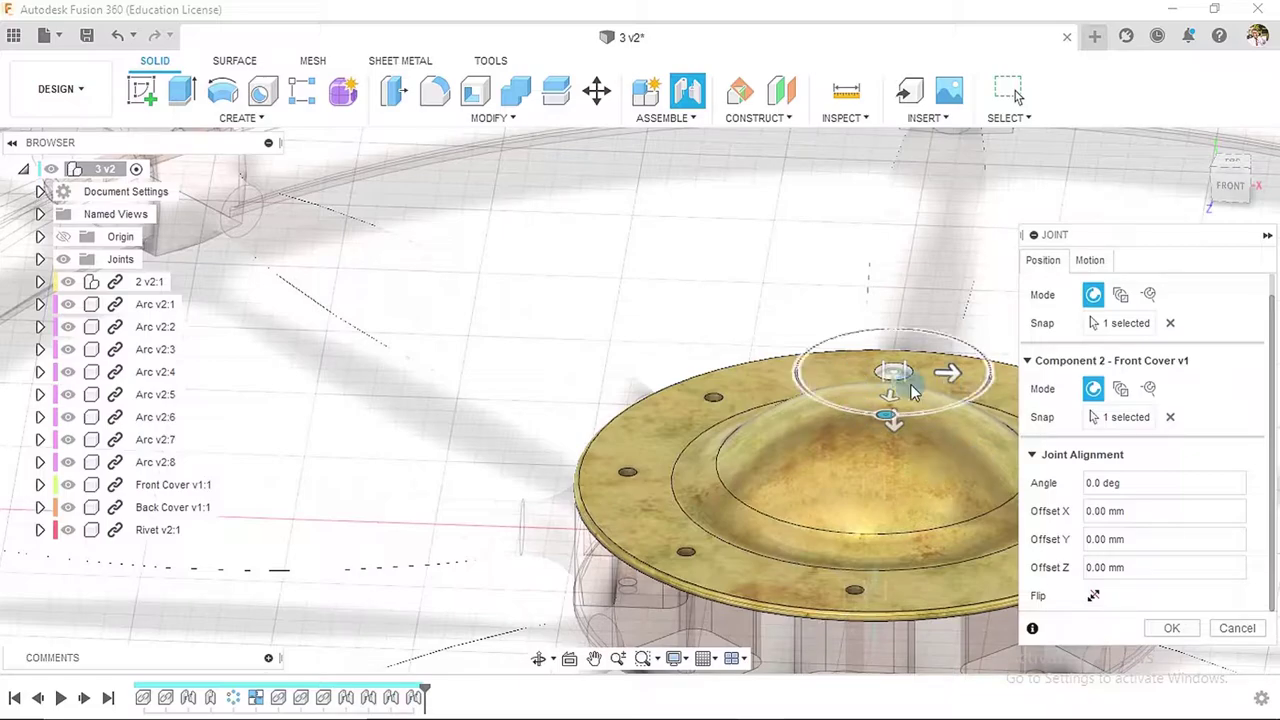
{"action": "left_click", "coordinate": [1172, 628]}
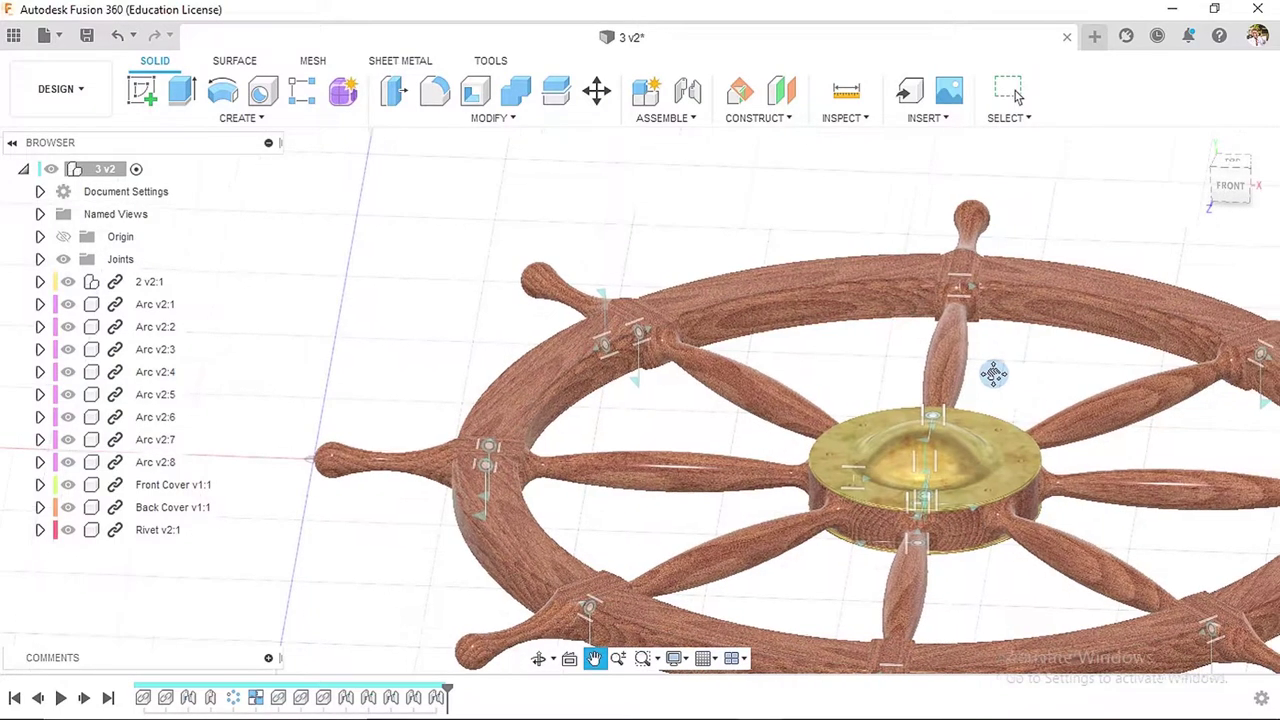
- Start a circular component pattern with the rivet selected
{"action": "scroll", "coordinate": [900, 430], "scroll_direction": "up", "scroll_amount": 3}
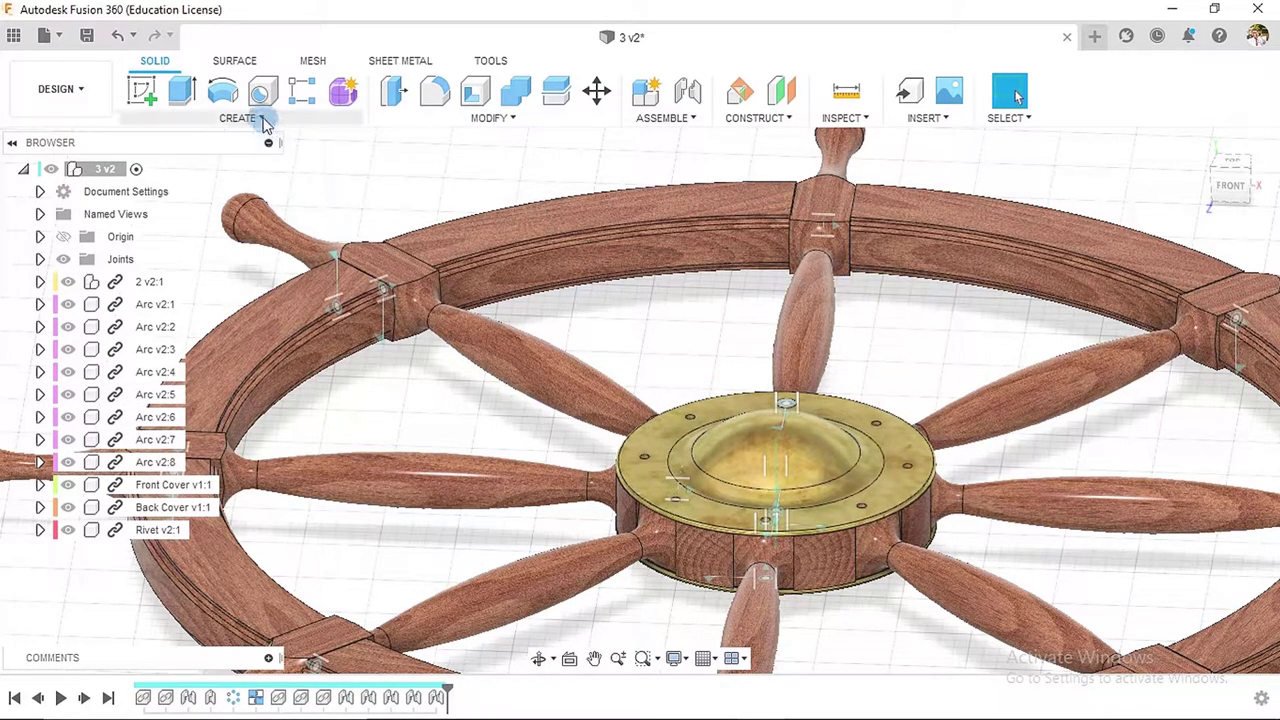
{"action": "left_click", "coordinate": [258, 117]}
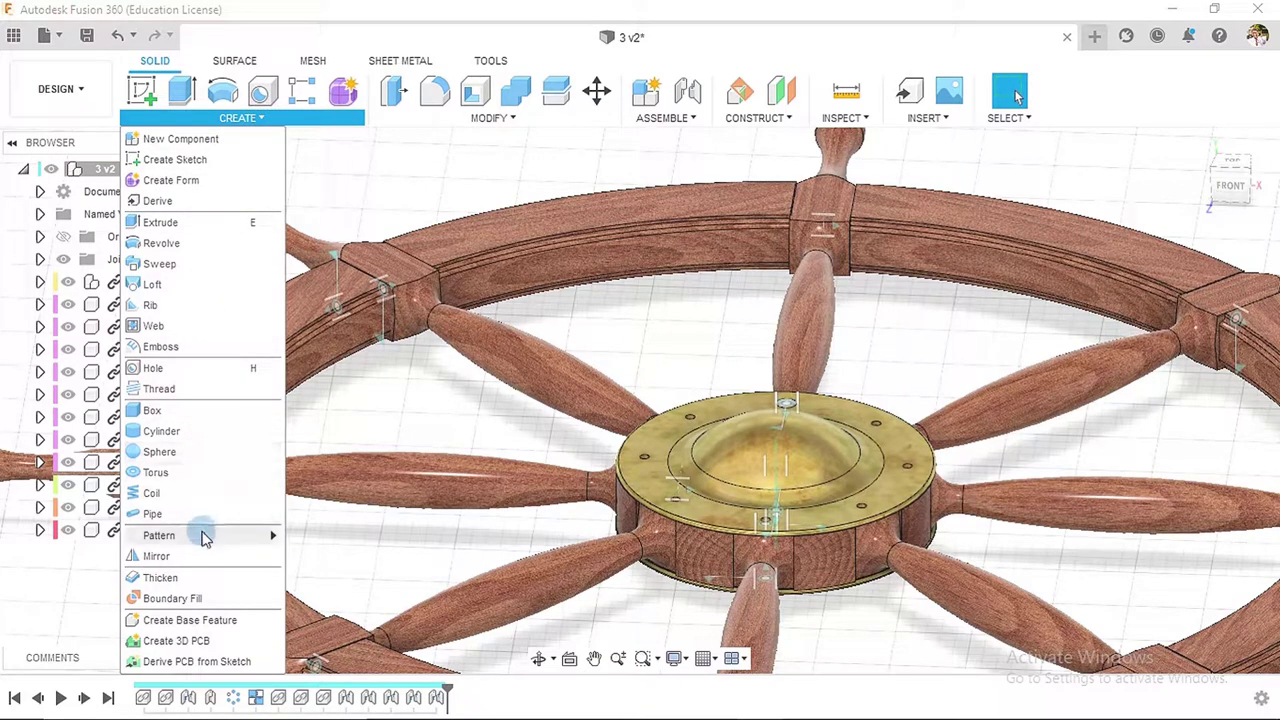
{"action": "mouse_move", "coordinate": [200, 535]}
{"action": "left_click", "coordinate": [320, 554]}
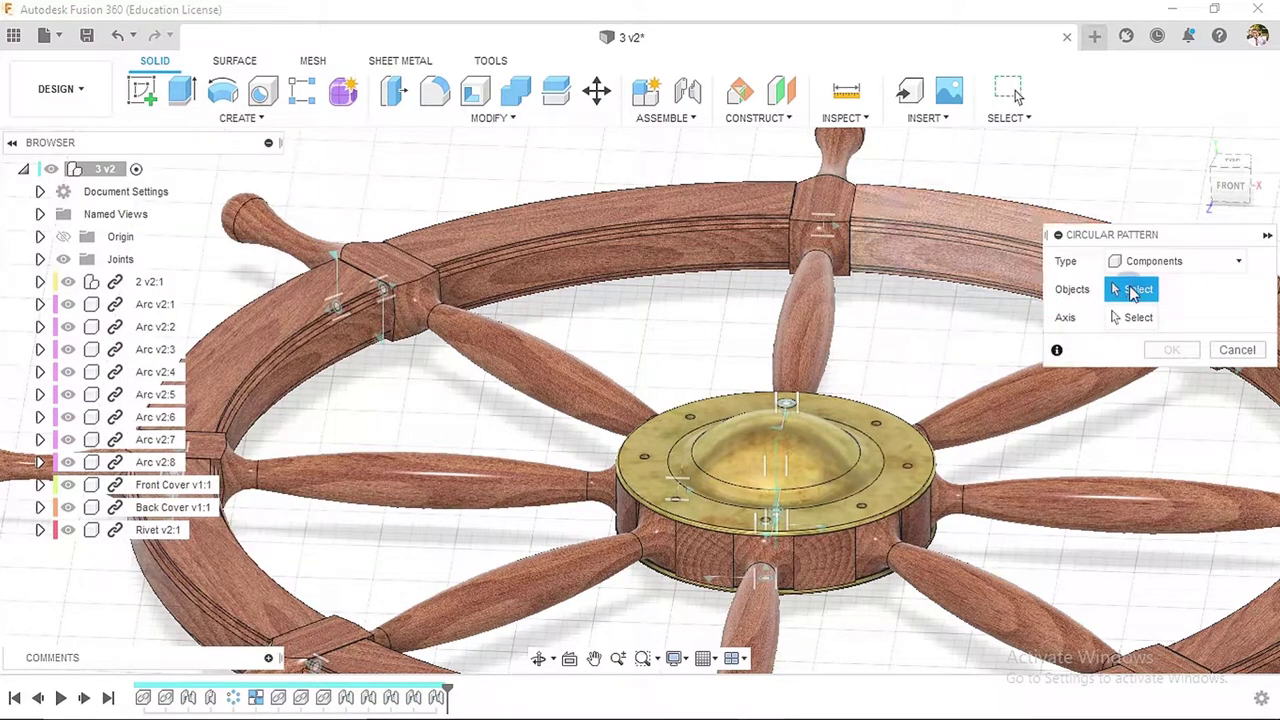
{"action": "scroll", "coordinate": [895, 377], "scroll_direction": "up", "scroll_amount": 5}
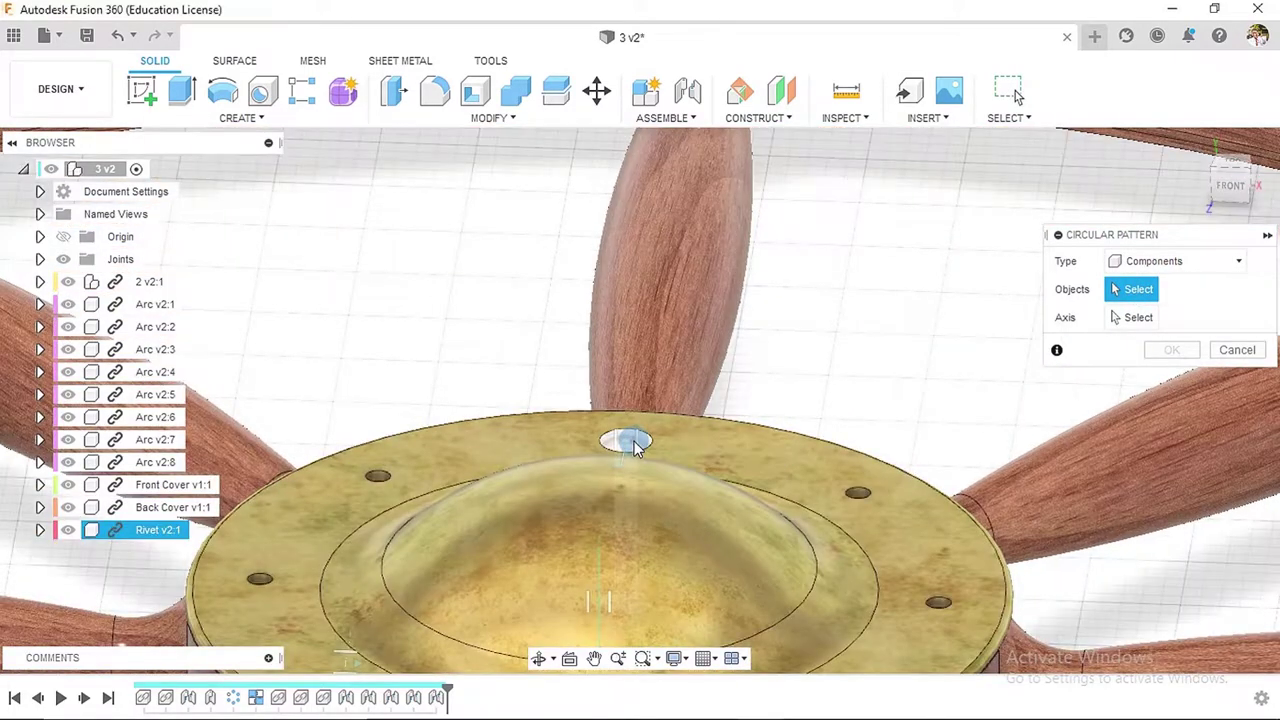
{"action": "left_click", "coordinate": [634, 447]}
- Repeat the rivet 8 times around the hub's vertical axis
{"action": "left_click", "coordinate": [1140, 317]}
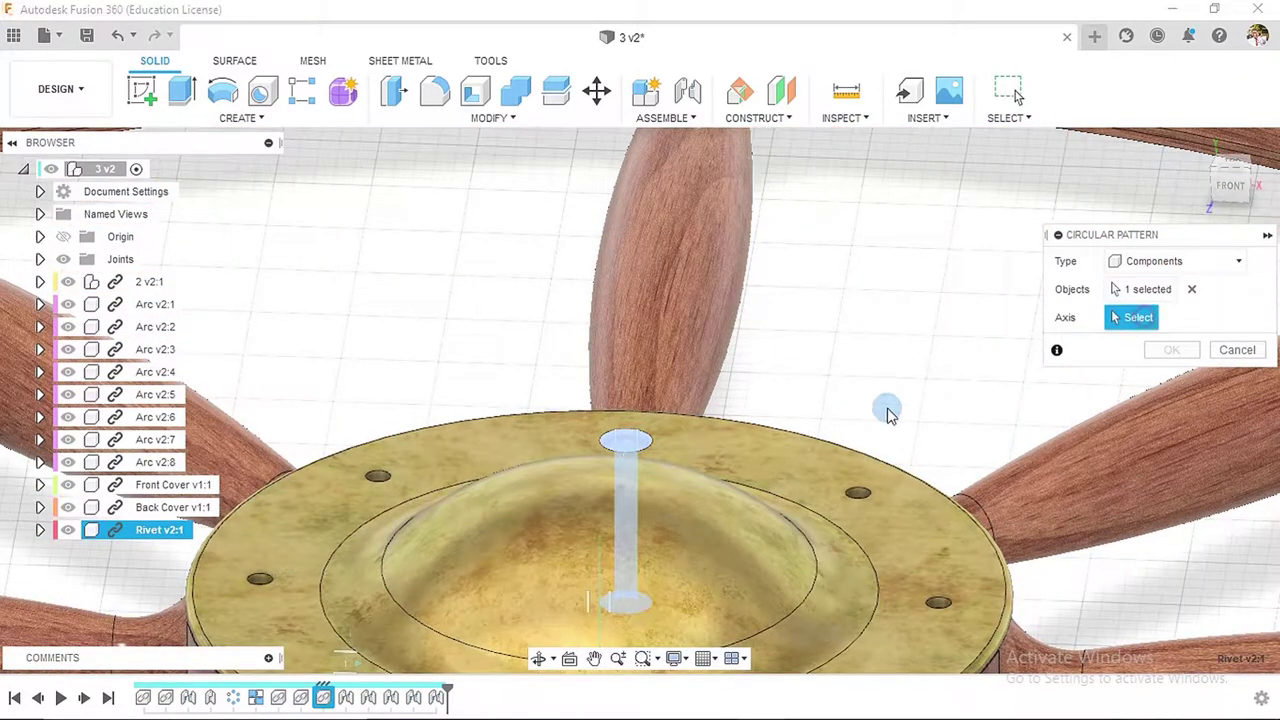
{"action": "scroll", "coordinate": [886, 409], "scroll_direction": "down", "scroll_amount": 5}
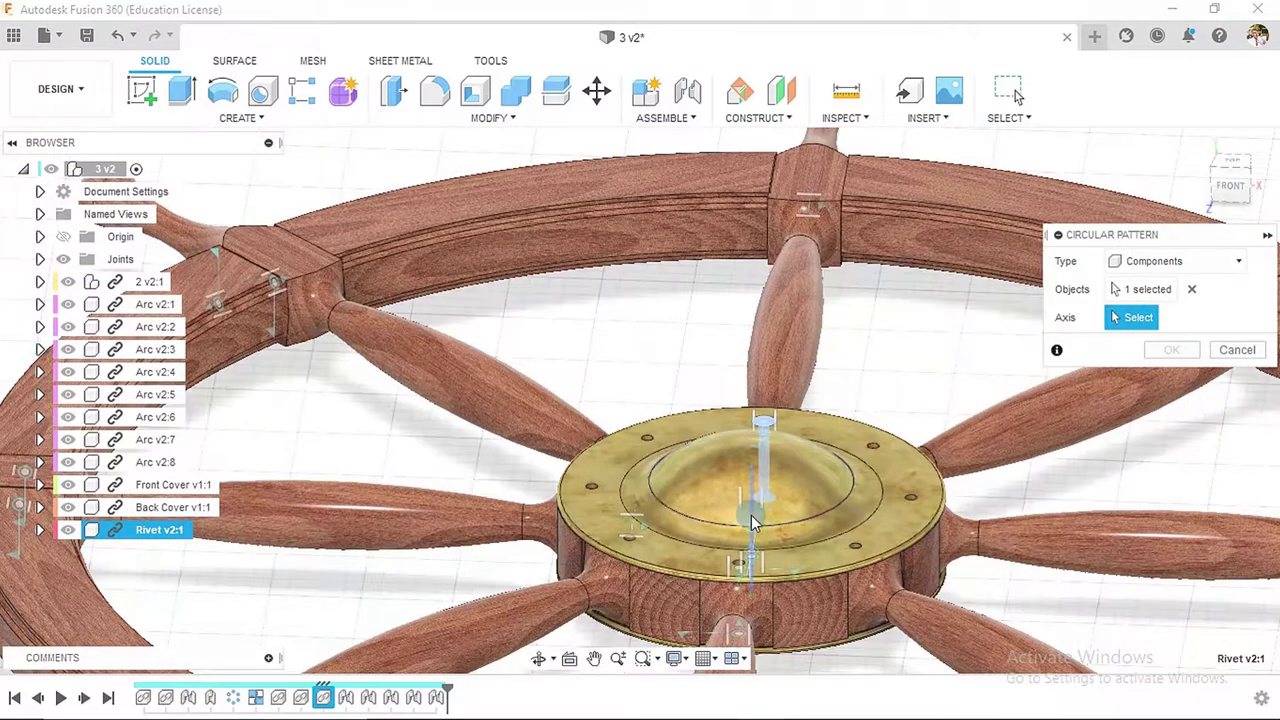
{"action": "left_click", "coordinate": [754, 521]}
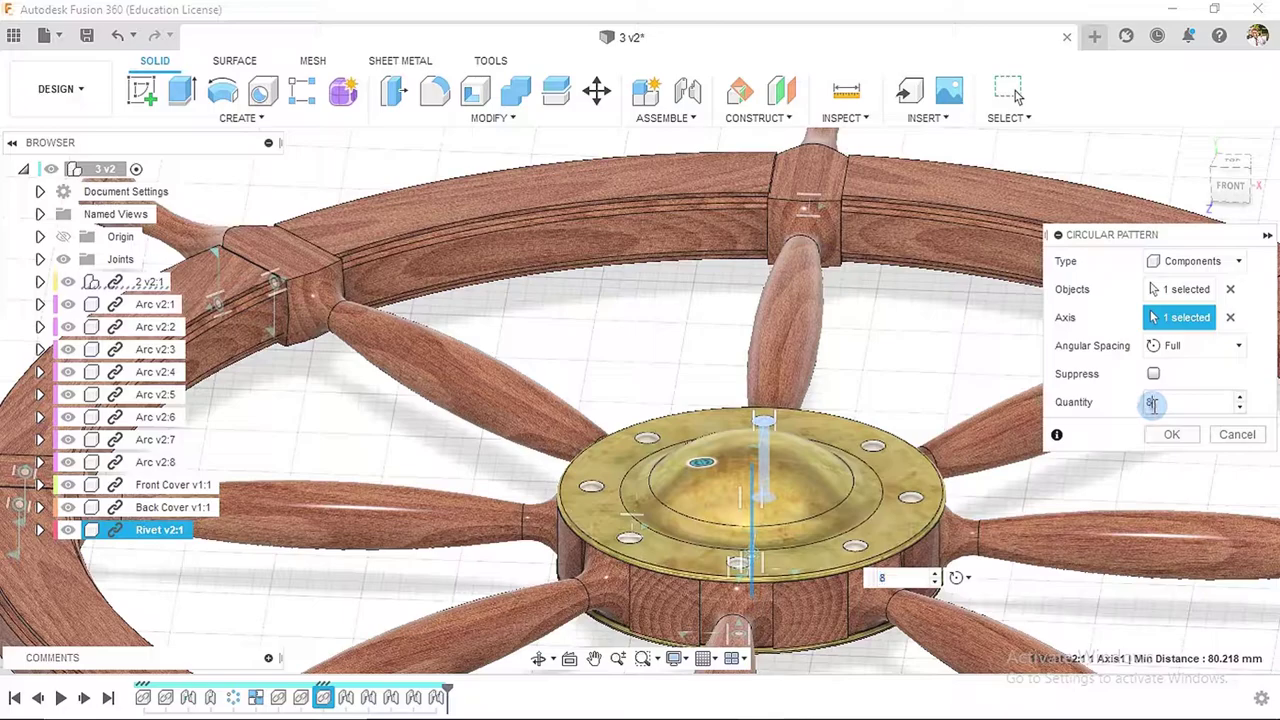
{"action": "left_click", "coordinate": [1170, 435]}
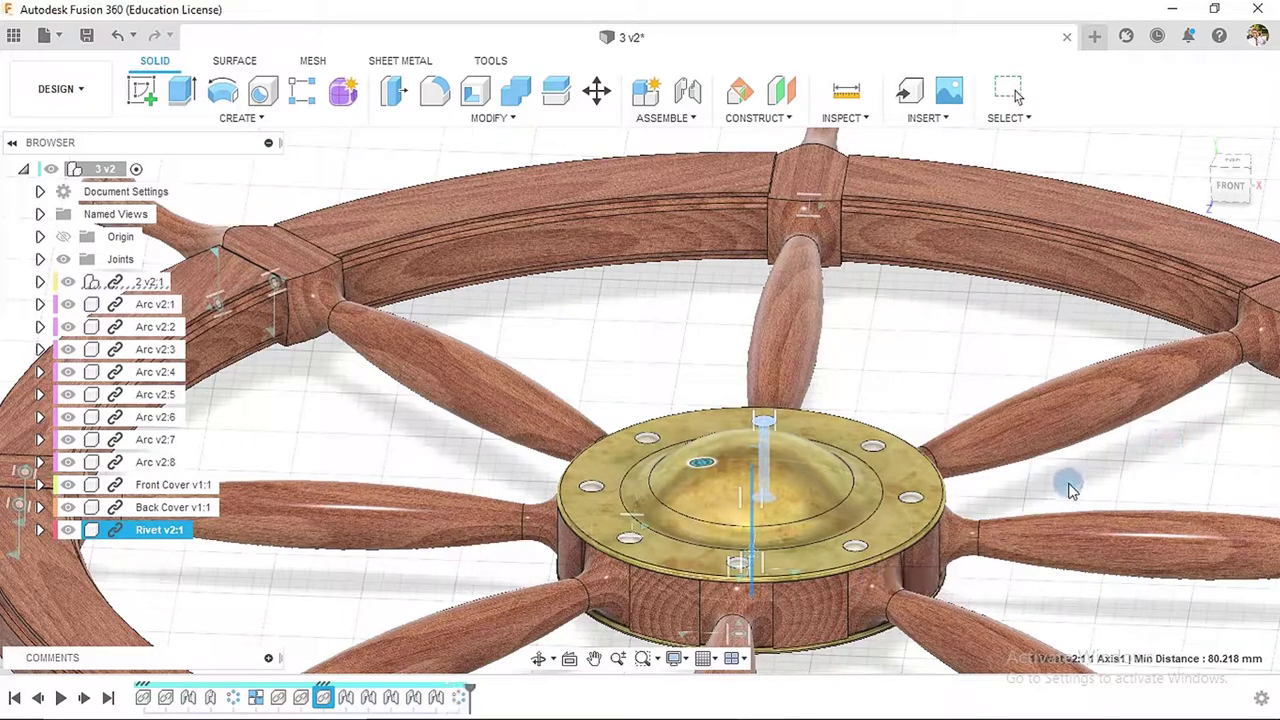
{"action": "scroll", "coordinate": [1068, 503], "scroll_direction": "down", "scroll_amount": 5}
{"action": "left_click", "coordinate": [1193, 147]}
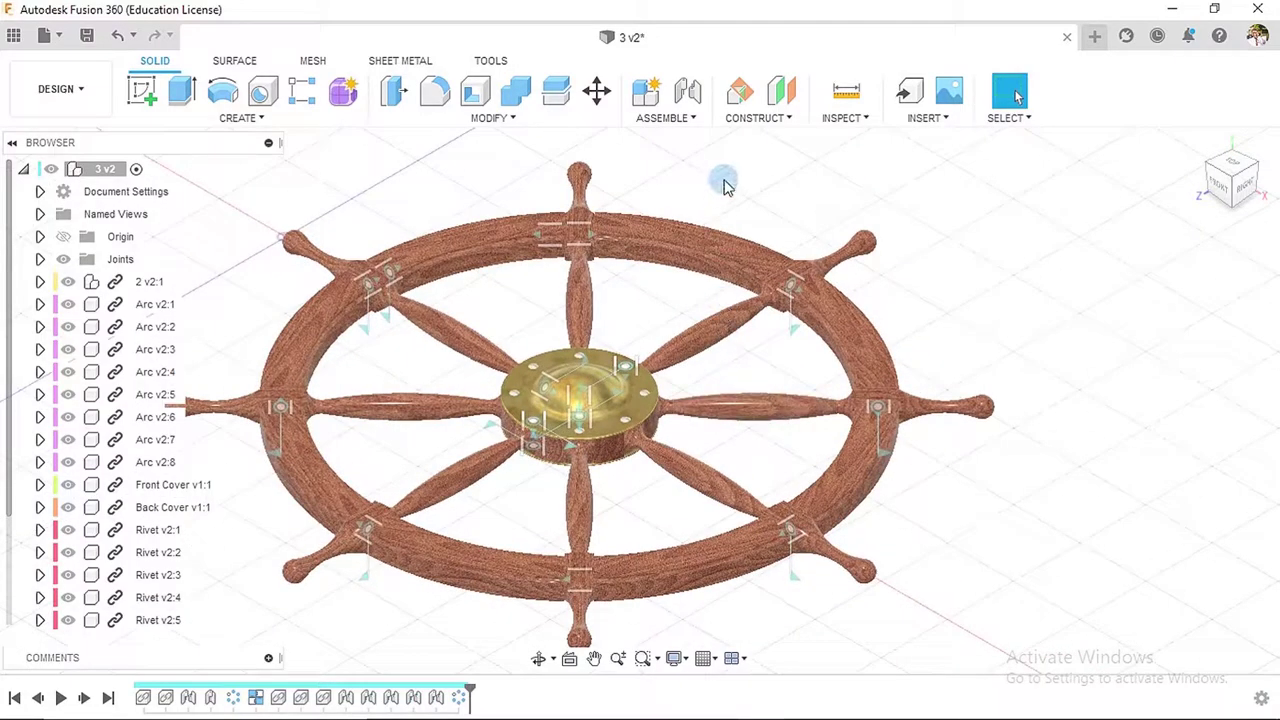
- Start a Rigid Group containing the front cover and four rivets
{"action": "left_click", "coordinate": [676, 120]}
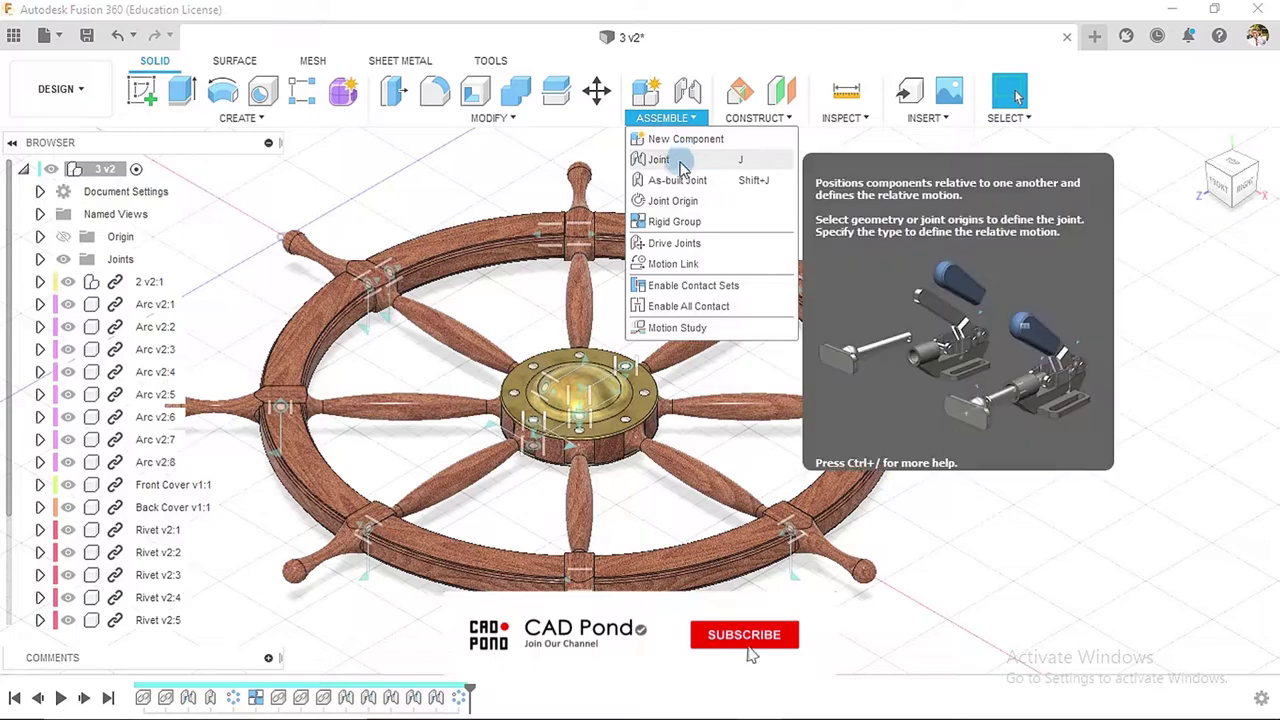
{"action": "left_click", "coordinate": [669, 222]}
{"action": "scroll", "coordinate": [610, 430], "scroll_direction": "up", "scroll_amount": 5}
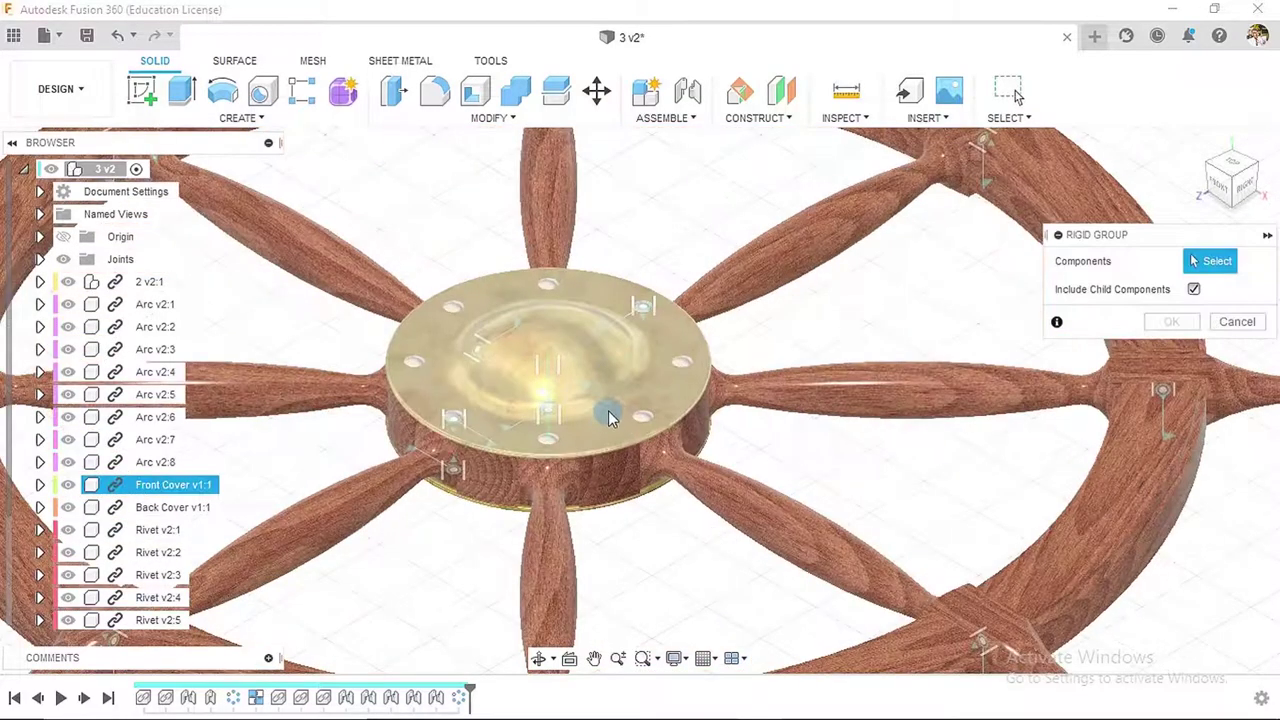
{"action": "left_click", "coordinate": [576, 283]}
{"action": "left_click", "coordinate": [552, 286]}
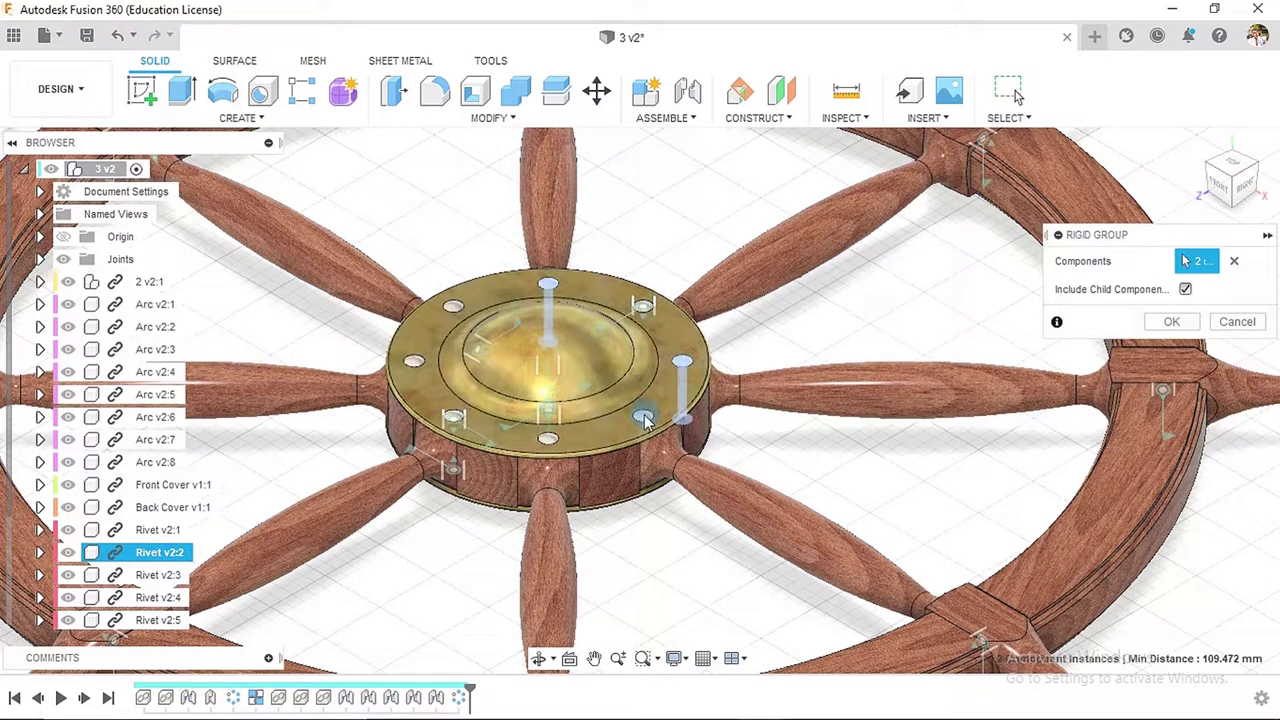
{"action": "left_click", "coordinate": [450, 416]}
{"action": "left_click", "coordinate": [443, 322]}
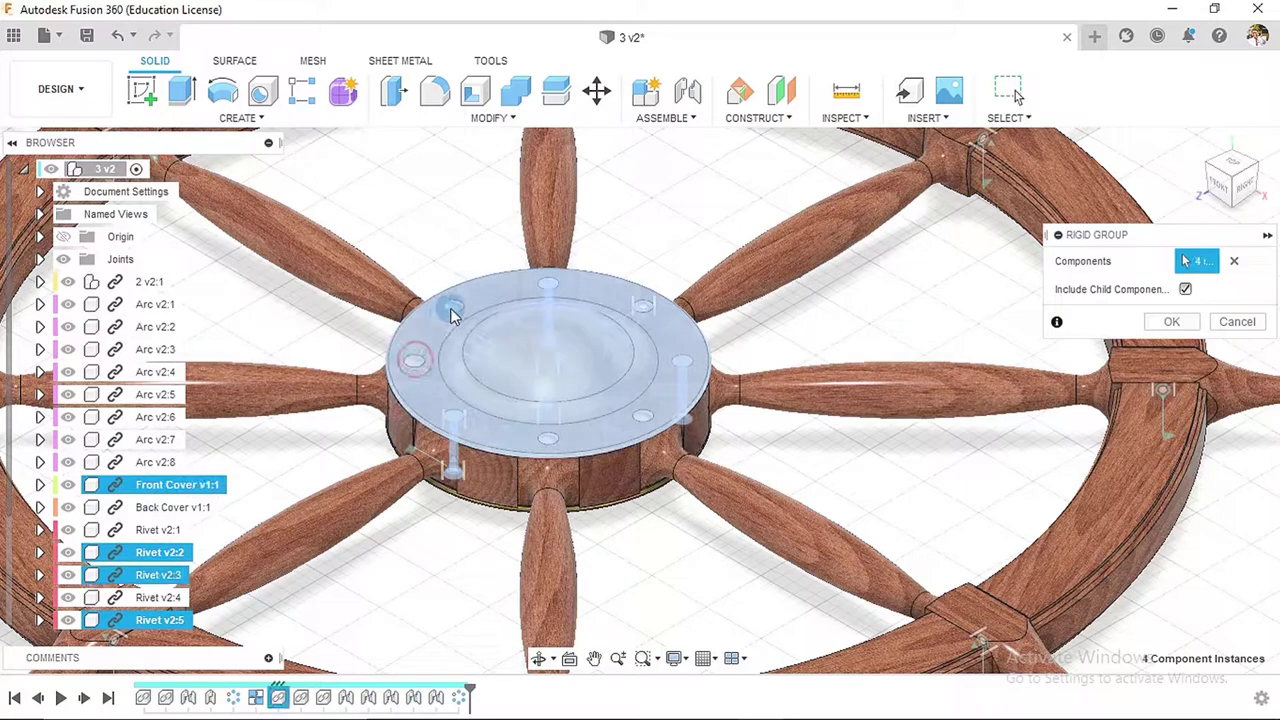
{"action": "left_click", "coordinate": [414, 359]}
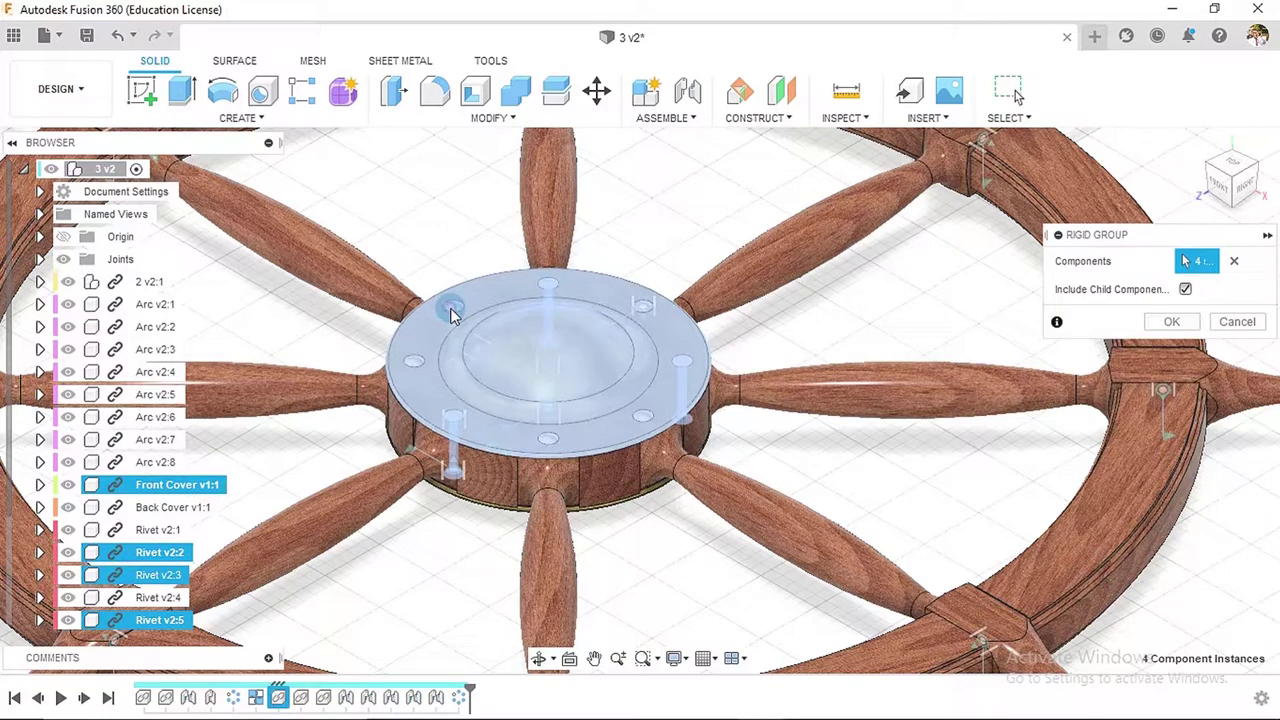
- Add the hub (answering Yes) and the back cover, then confirm the group
{"action": "left_click", "coordinate": [612, 470]}
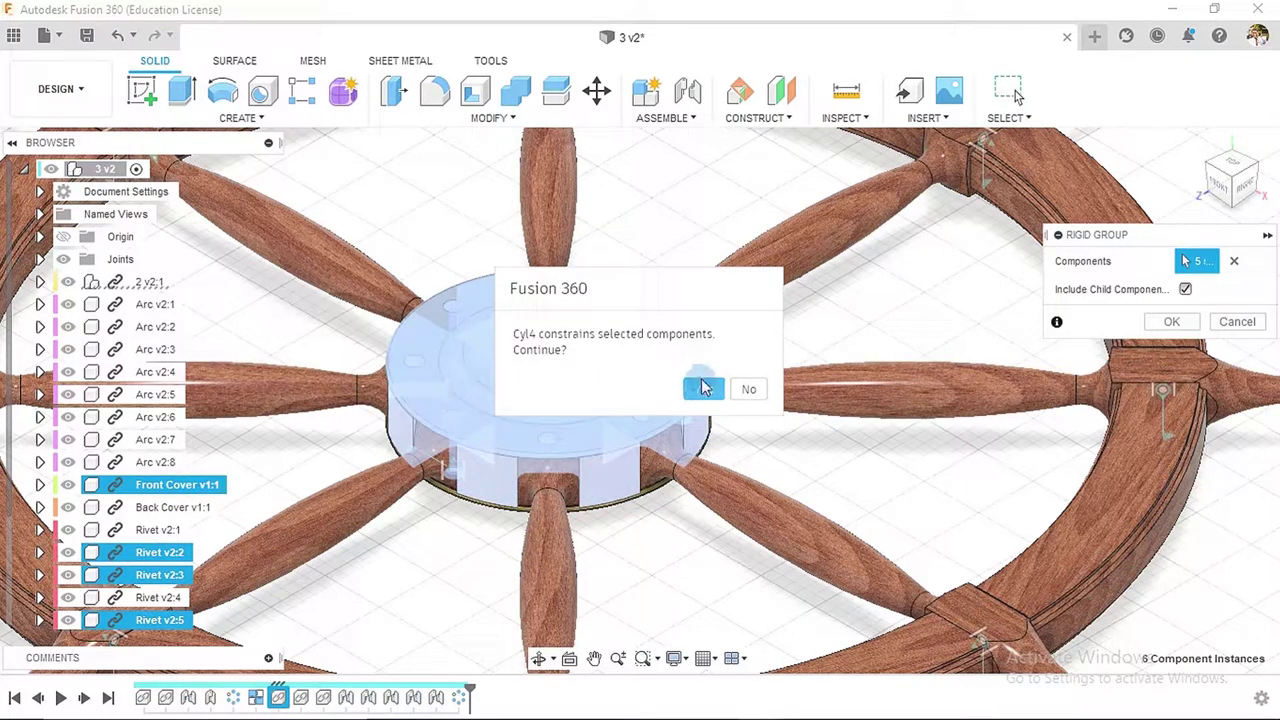
{"action": "left_click", "coordinate": [696, 389]}
{"action": "middle_click_drag", "start_coordinate": [671, 522], "coordinate": [677, 434], "text": "shift"}
{"action": "left_click", "coordinate": [591, 527]}
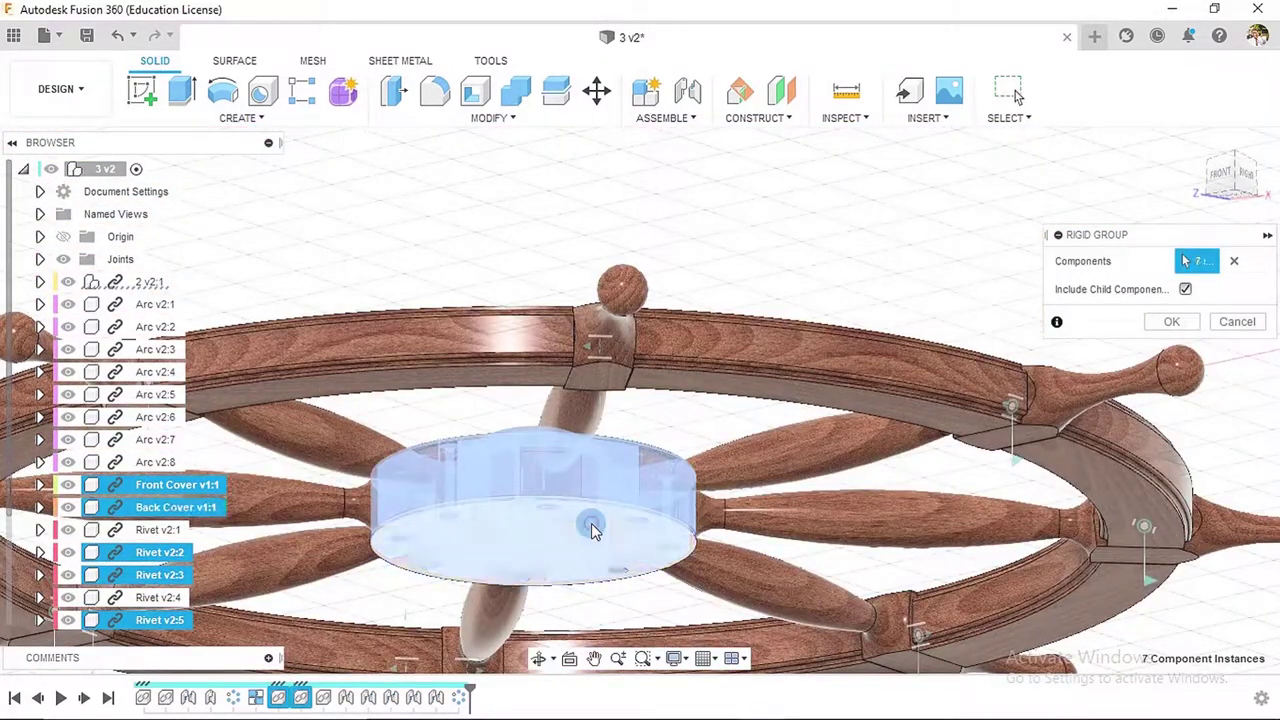
{"action": "middle_click_drag", "start_coordinate": [694, 260], "coordinate": [593, 333], "text": "shift"}
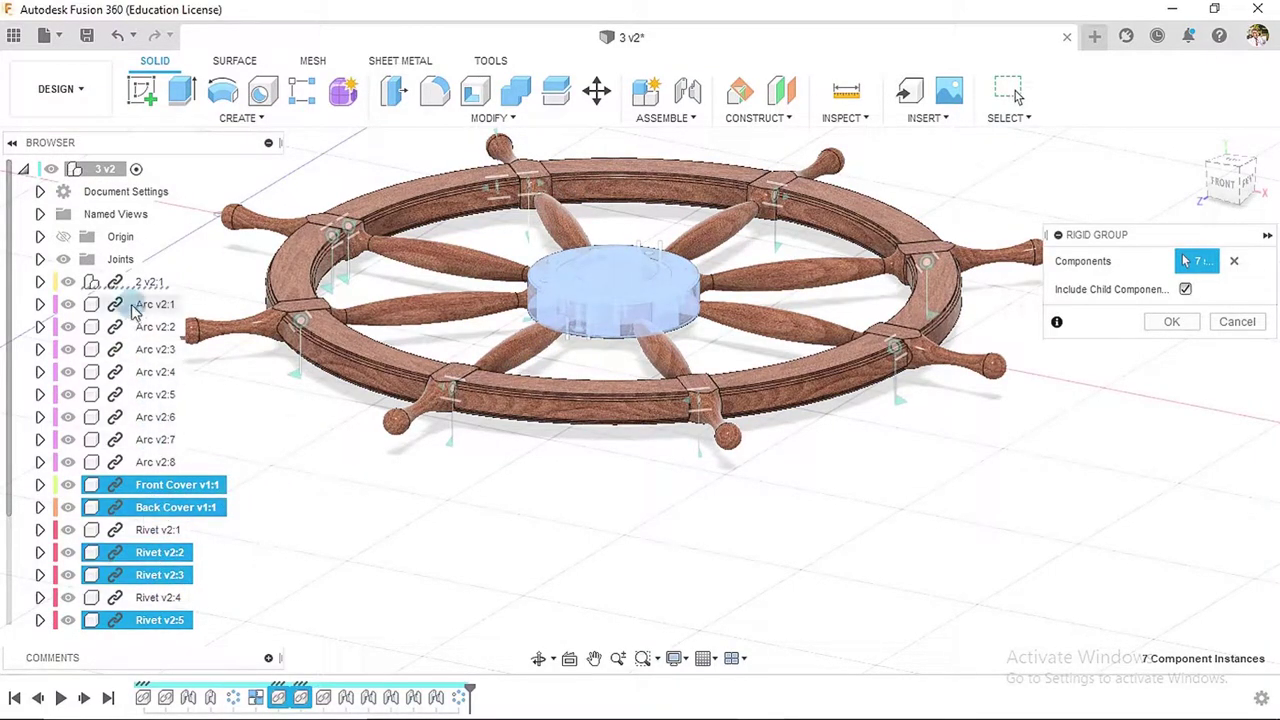
{"action": "left_click", "coordinate": [1175, 321]}
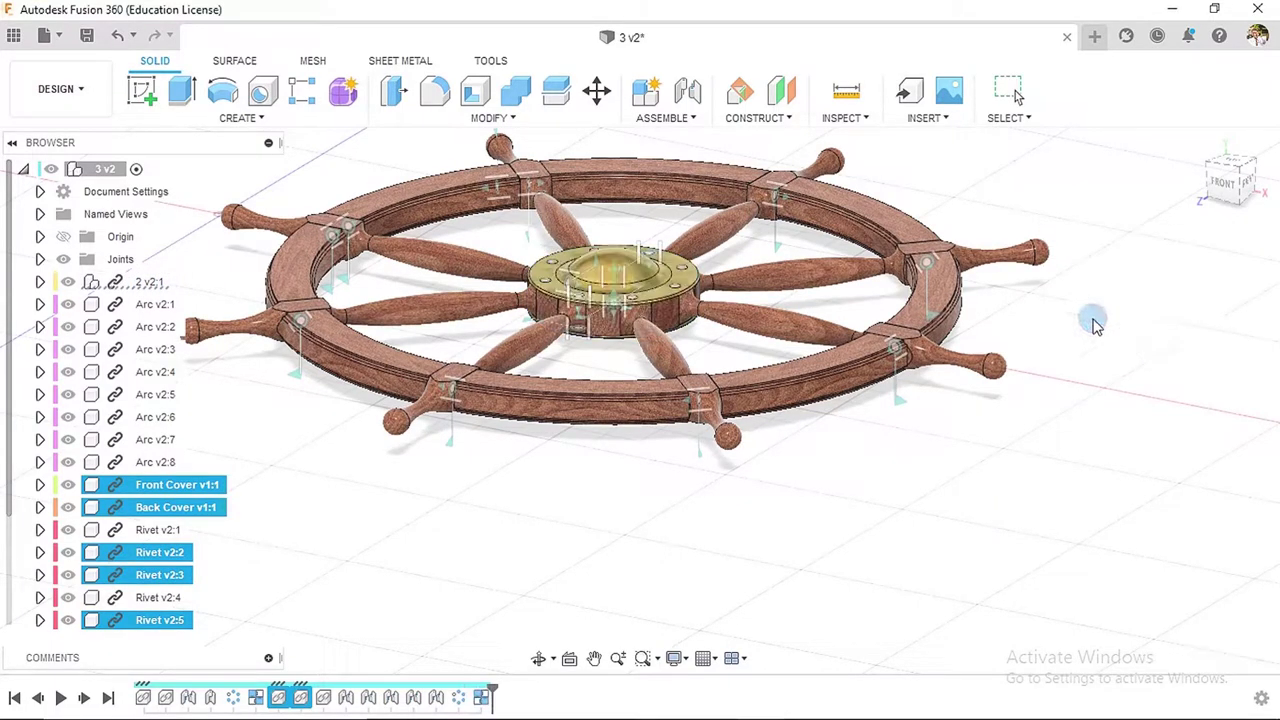
- Save the ship wheel assembly as a new version
{"action": "left_click", "coordinate": [1199, 149]}
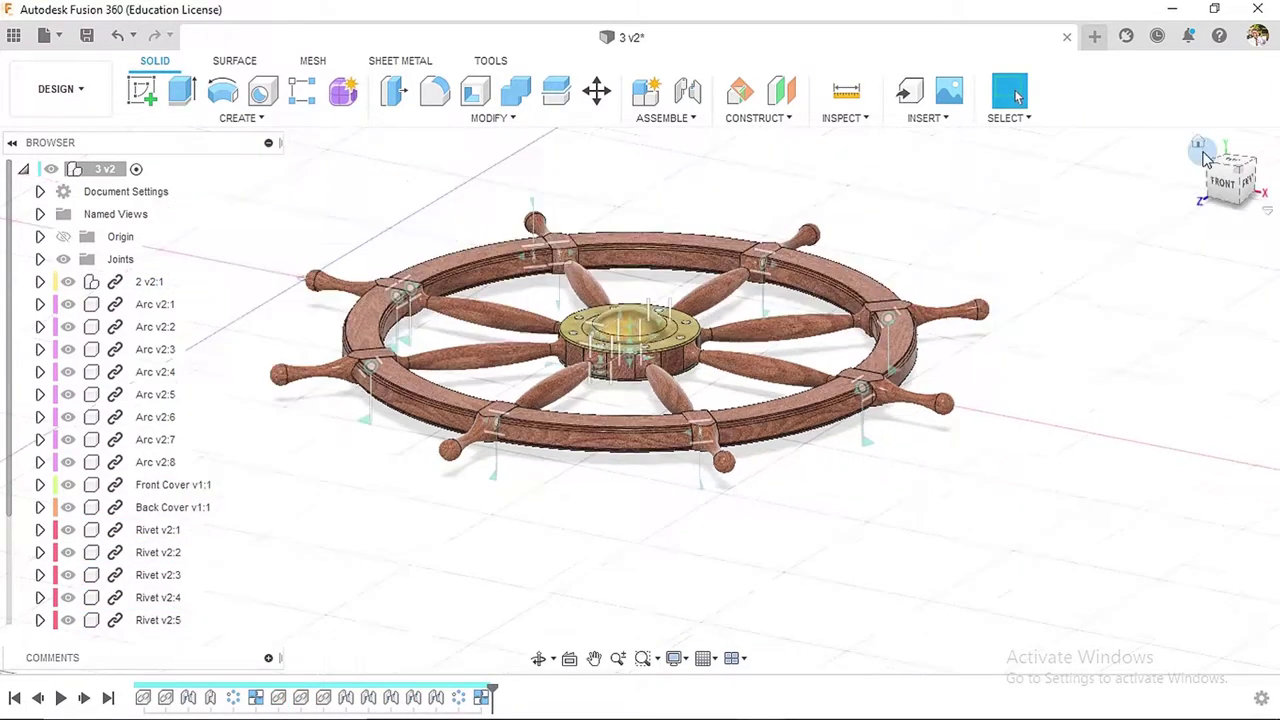
{"action": "left_click_drag", "start_coordinate": [1203, 149], "coordinate": [826, 577]}
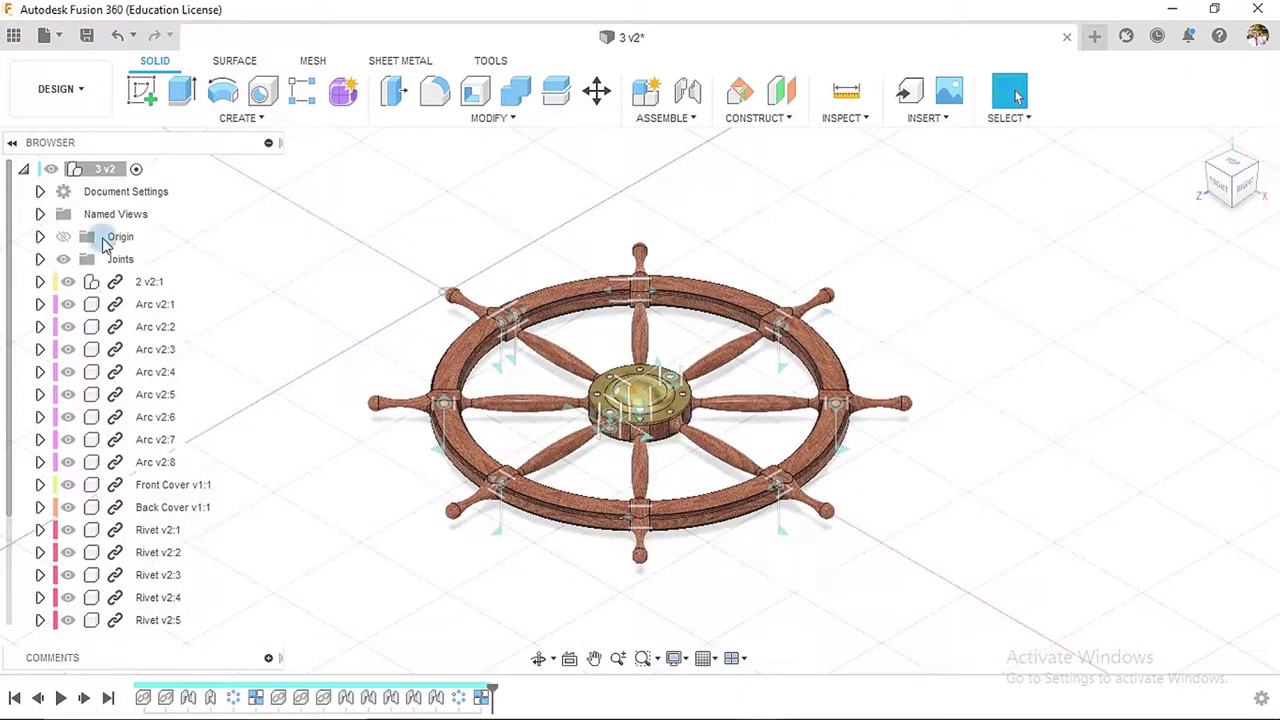
{"action": "left_click", "coordinate": [87, 35]}
{"action": "left_click", "coordinate": [620, 395]}
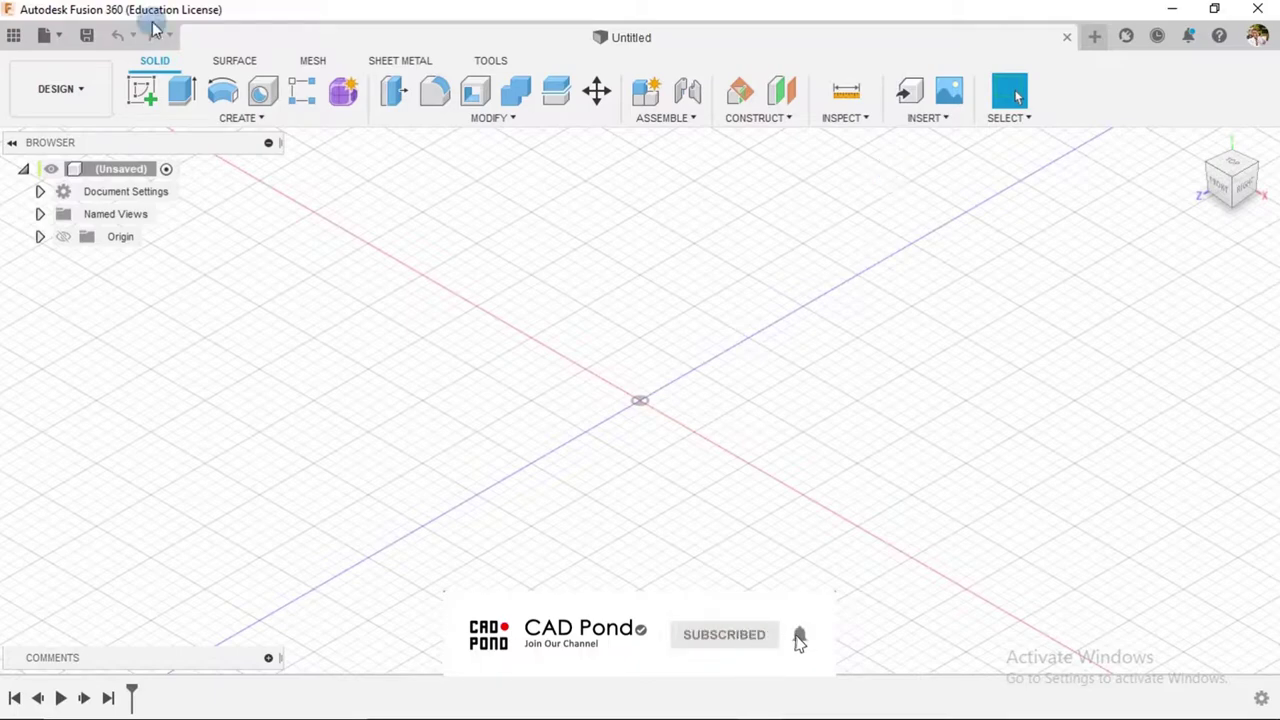
- Open the Circle ring design from the Ship Wheel project's Data Panel
{"action": "left_click", "coordinate": [13, 35]}
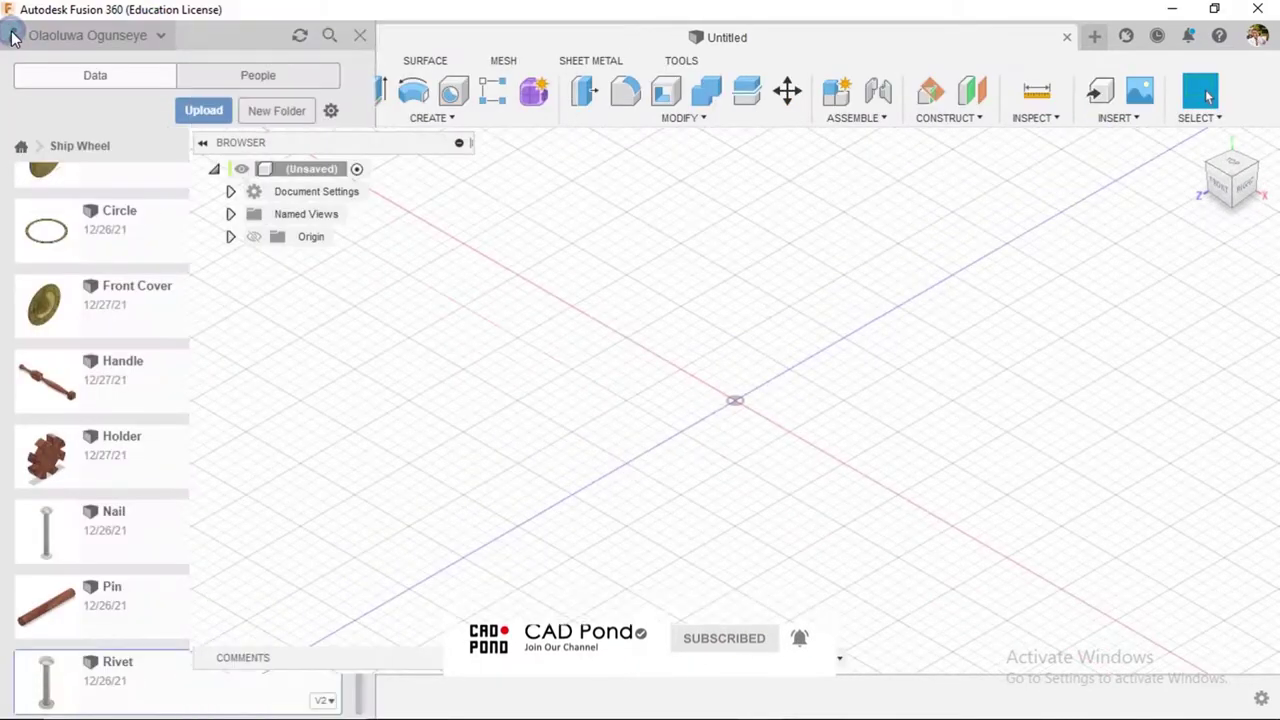
{"action": "scroll", "coordinate": [194, 408], "scroll_direction": "up", "scroll_amount": 3}
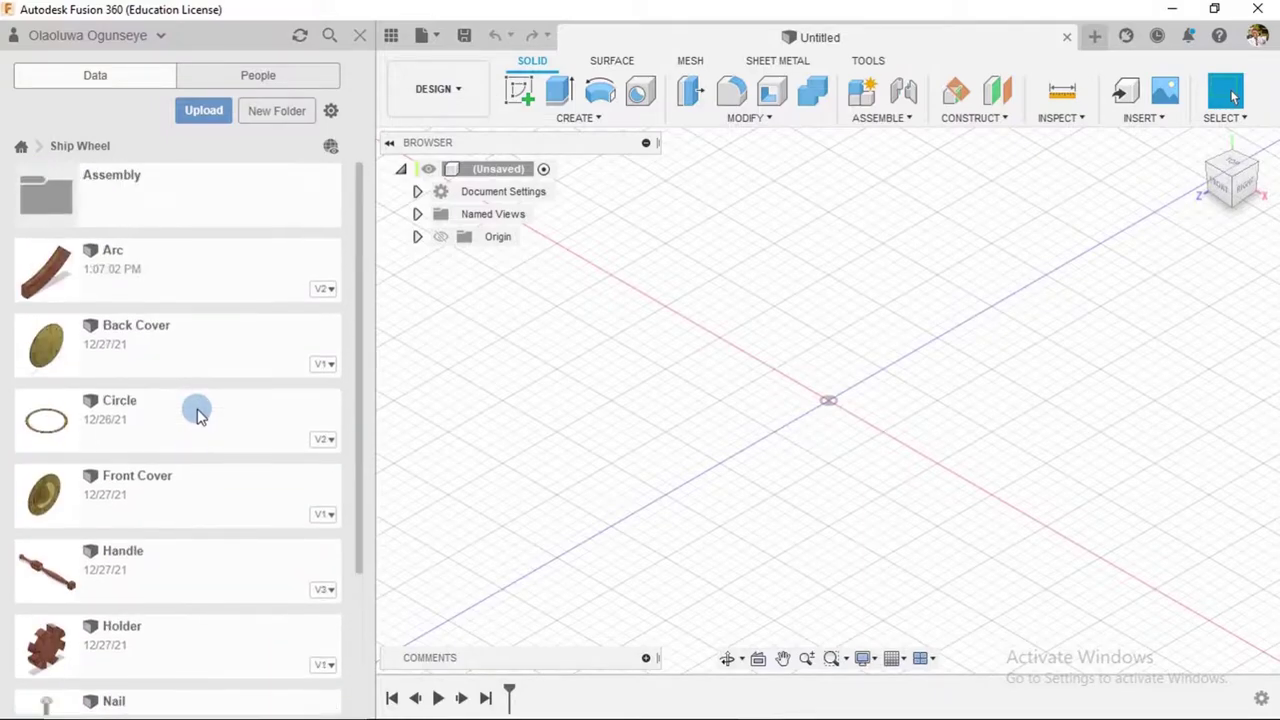
{"action": "left_click", "coordinate": [184, 410]}
{"action": "double_click", "coordinate": [184, 410]}
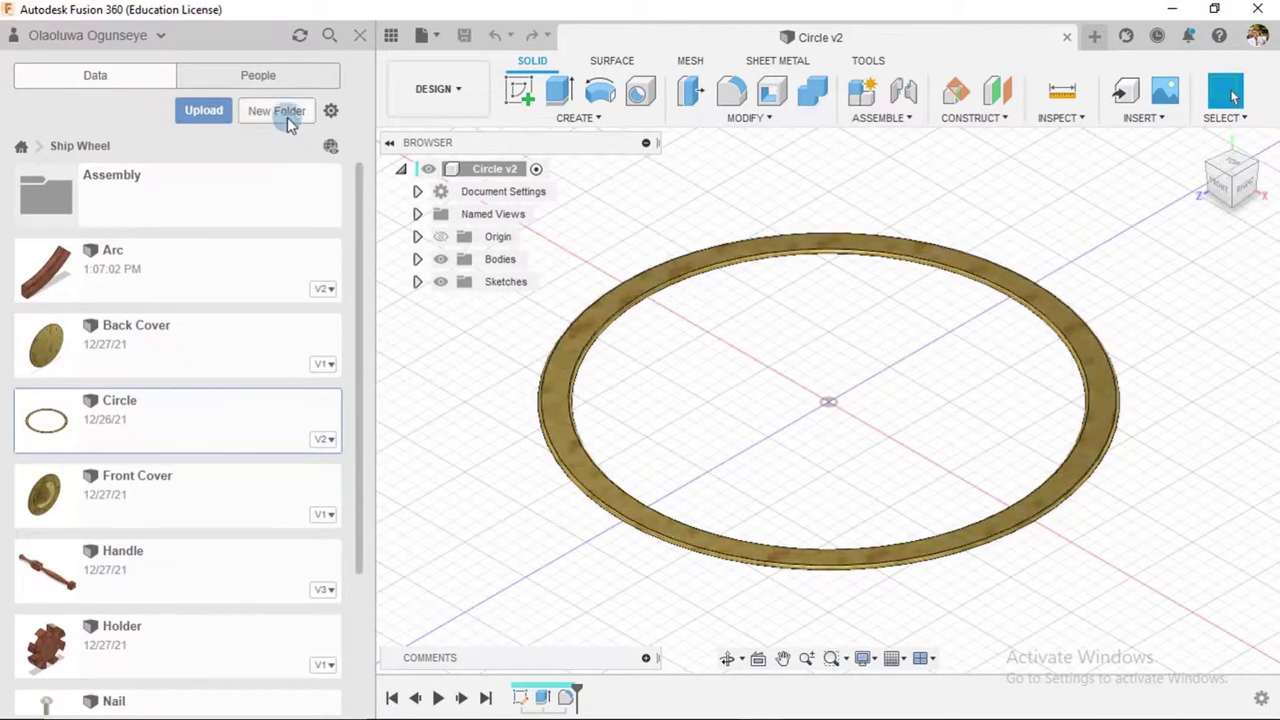
{"action": "left_click", "coordinate": [360, 35]}
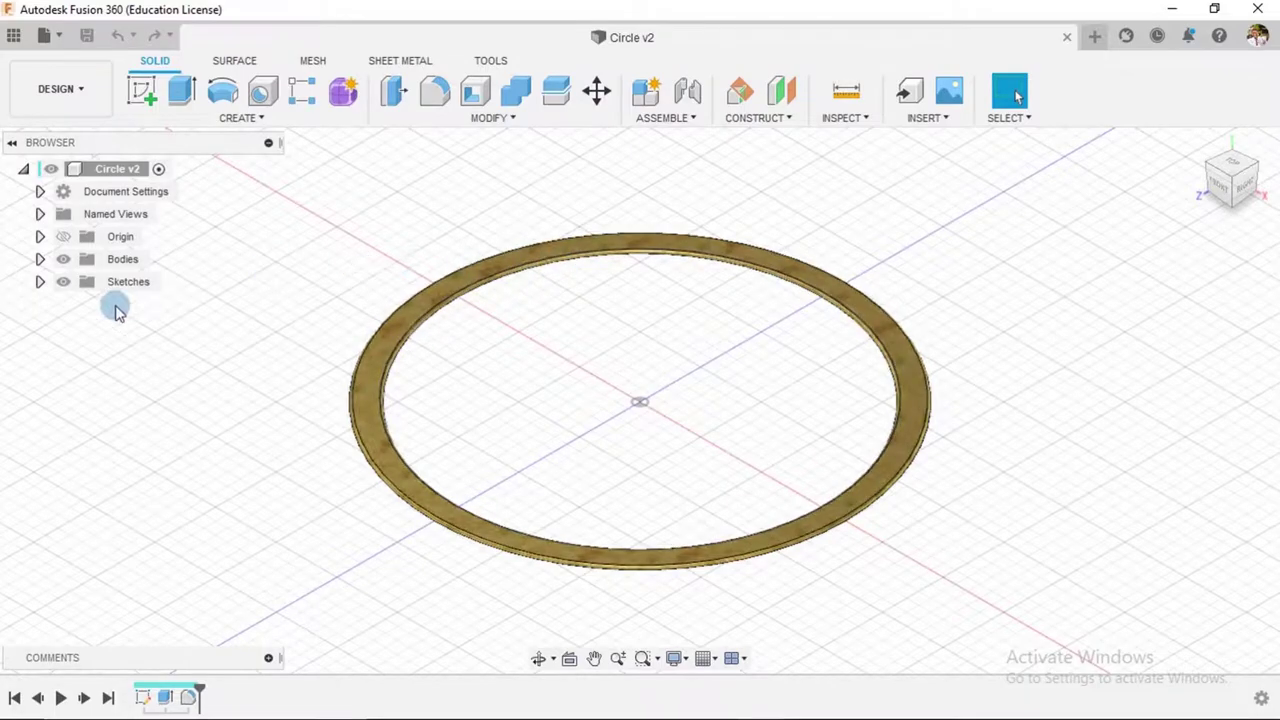
- Show Sketch1 with the ring body, then edit Sketch1 to work on its Ø749 and Ø849 circles
{"action": "left_click", "coordinate": [40, 282]}
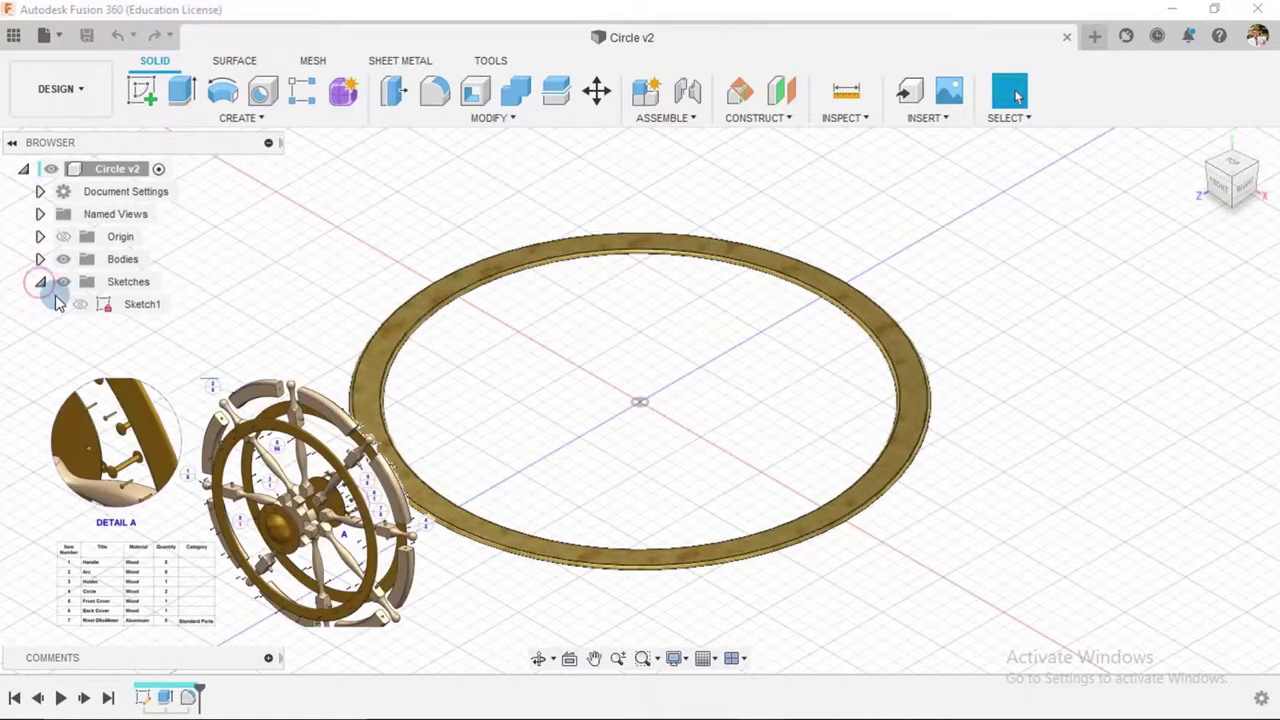
{"action": "left_click", "coordinate": [80, 305]}
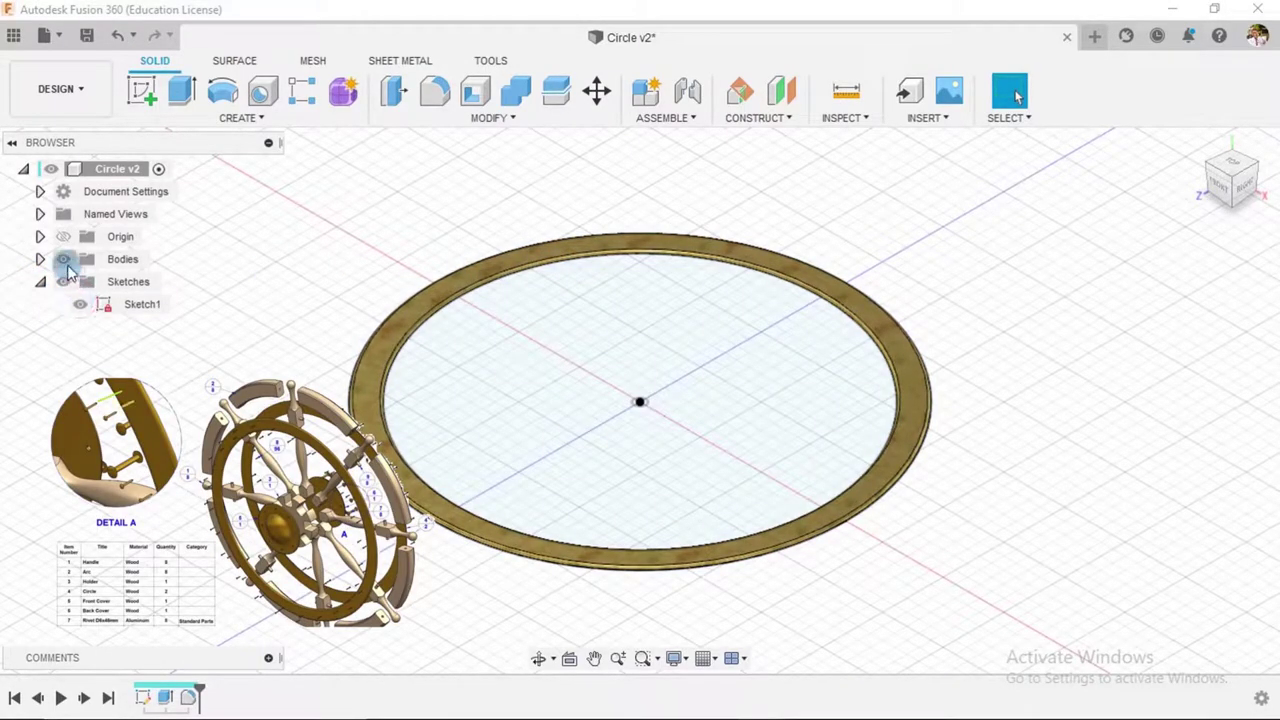
{"action": "left_click", "coordinate": [64, 259]}
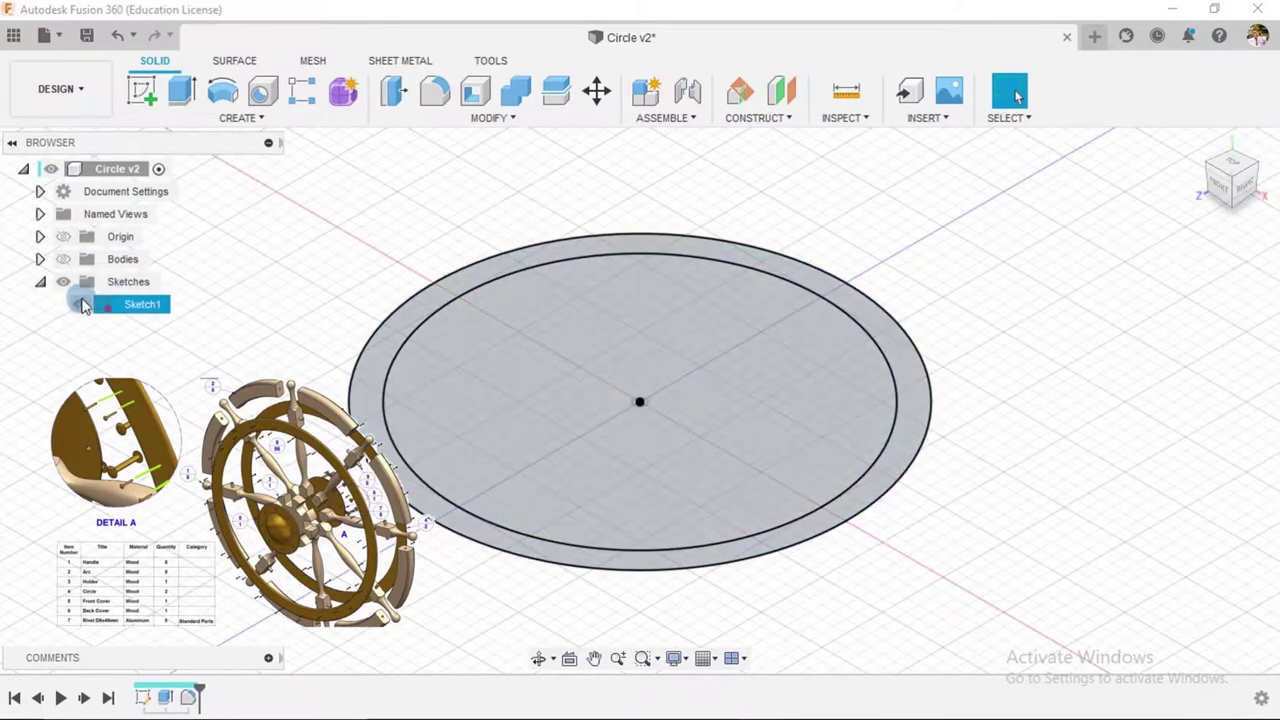
{"action": "left_click", "coordinate": [63, 259]}
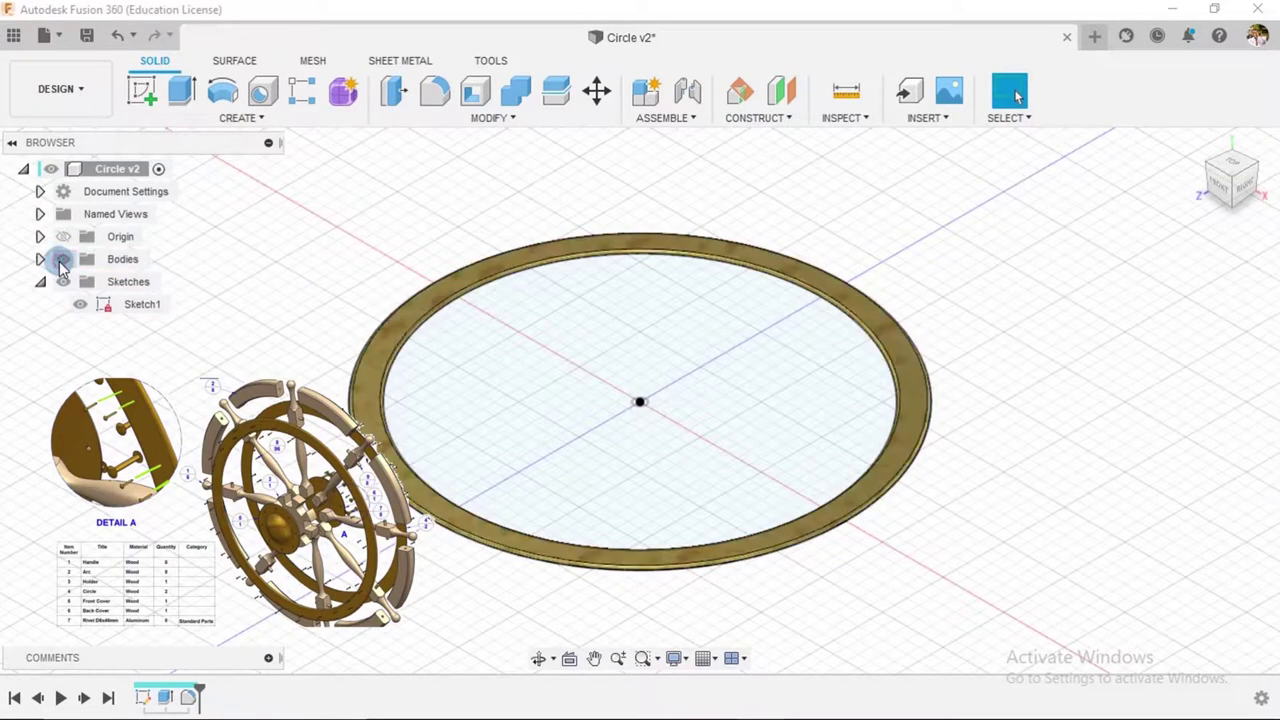
{"action": "right_click", "coordinate": [135, 305]}
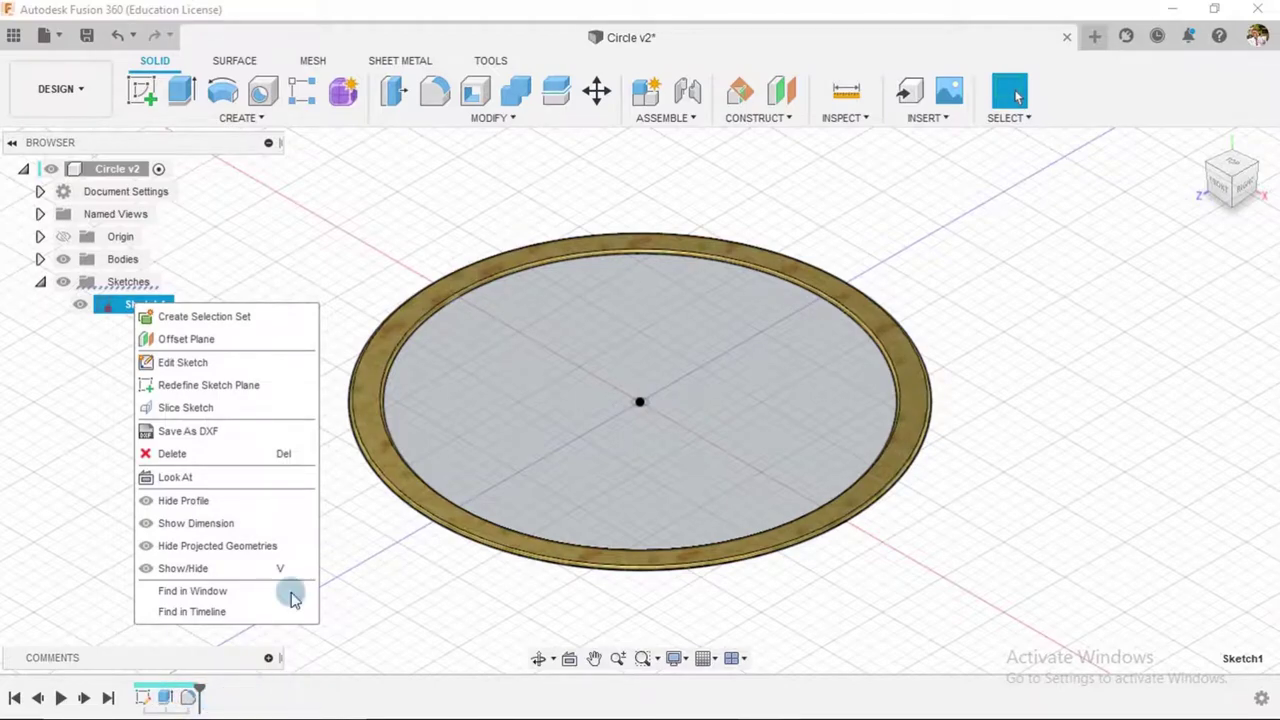
{"action": "left_click", "coordinate": [185, 365]}
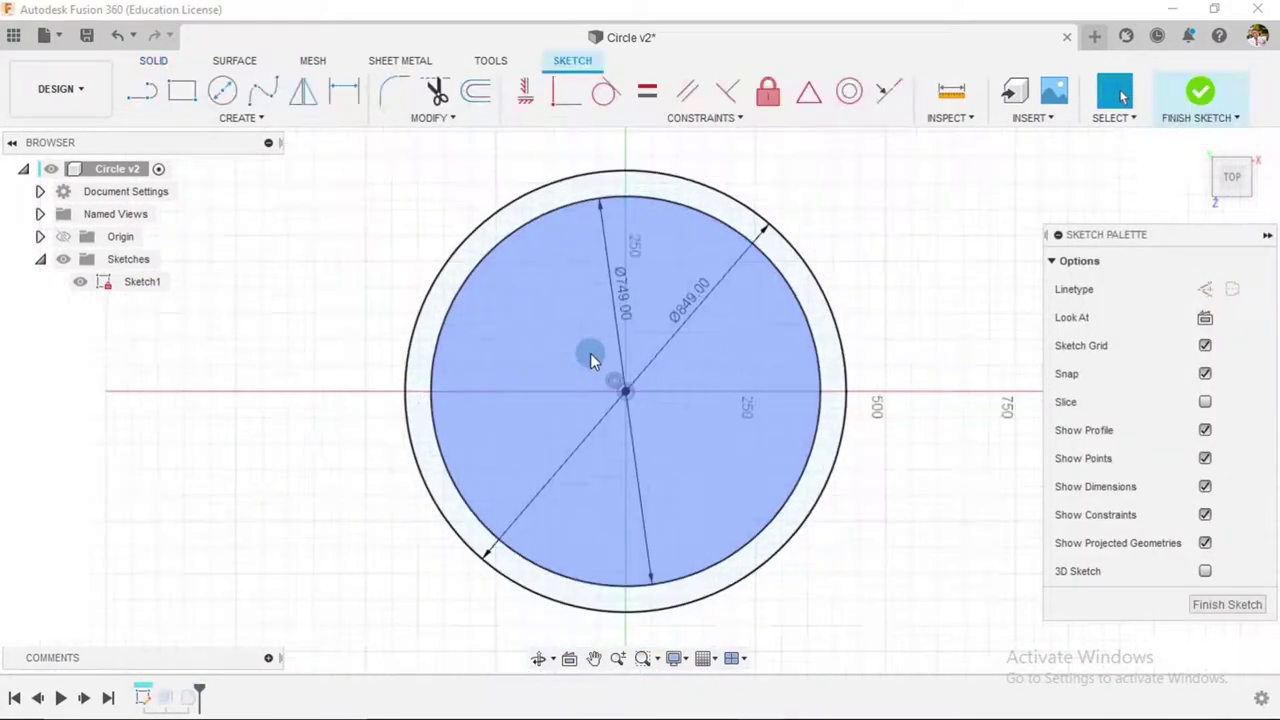
{"action": "scroll", "coordinate": [638, 190], "scroll_direction": "up", "scroll_amount": 10}
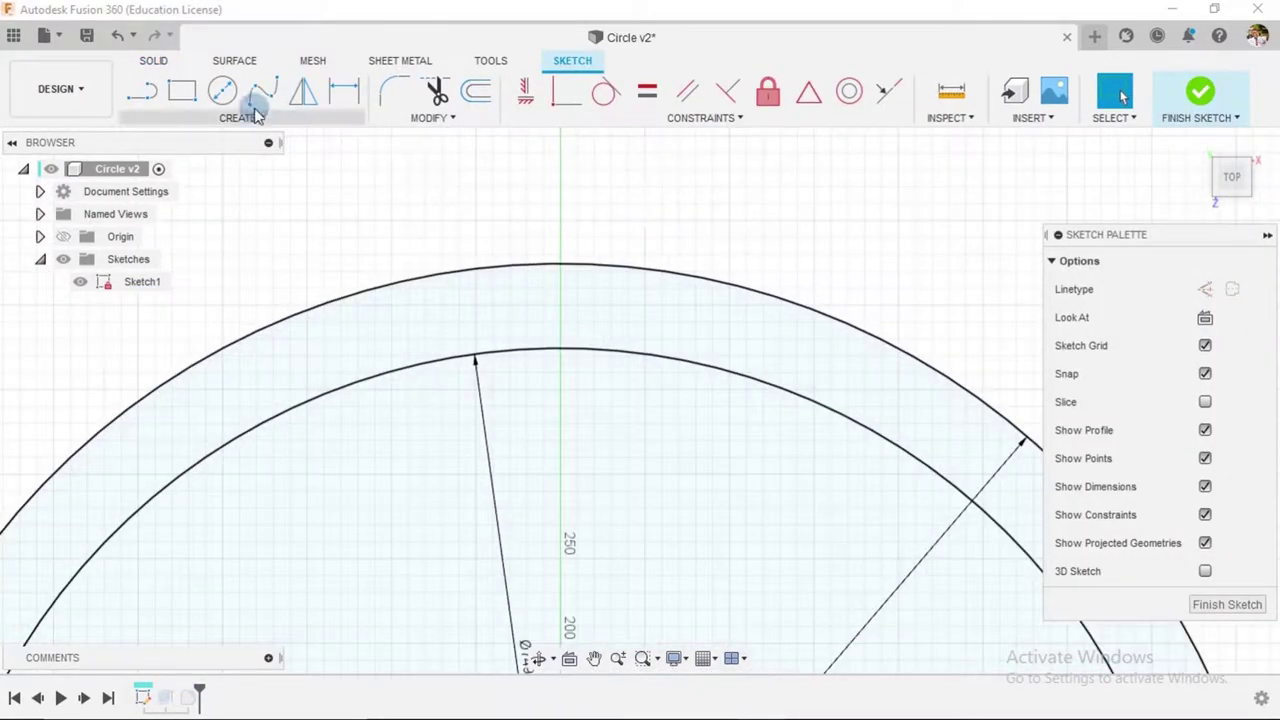
- Draw two Ø2 mm circles in the rim band between the Ø749 and Ø849 circles, near the top
{"action": "left_click", "coordinate": [222, 91]}
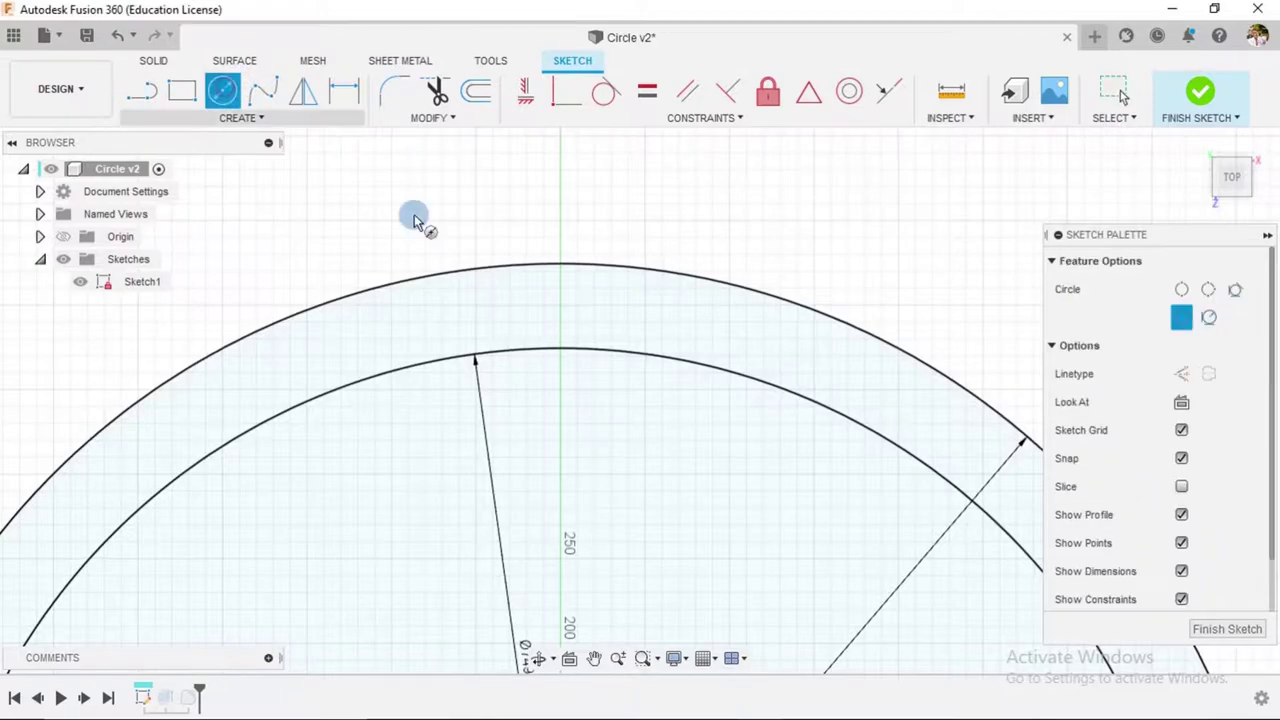
{"action": "left_click", "coordinate": [531, 288]}
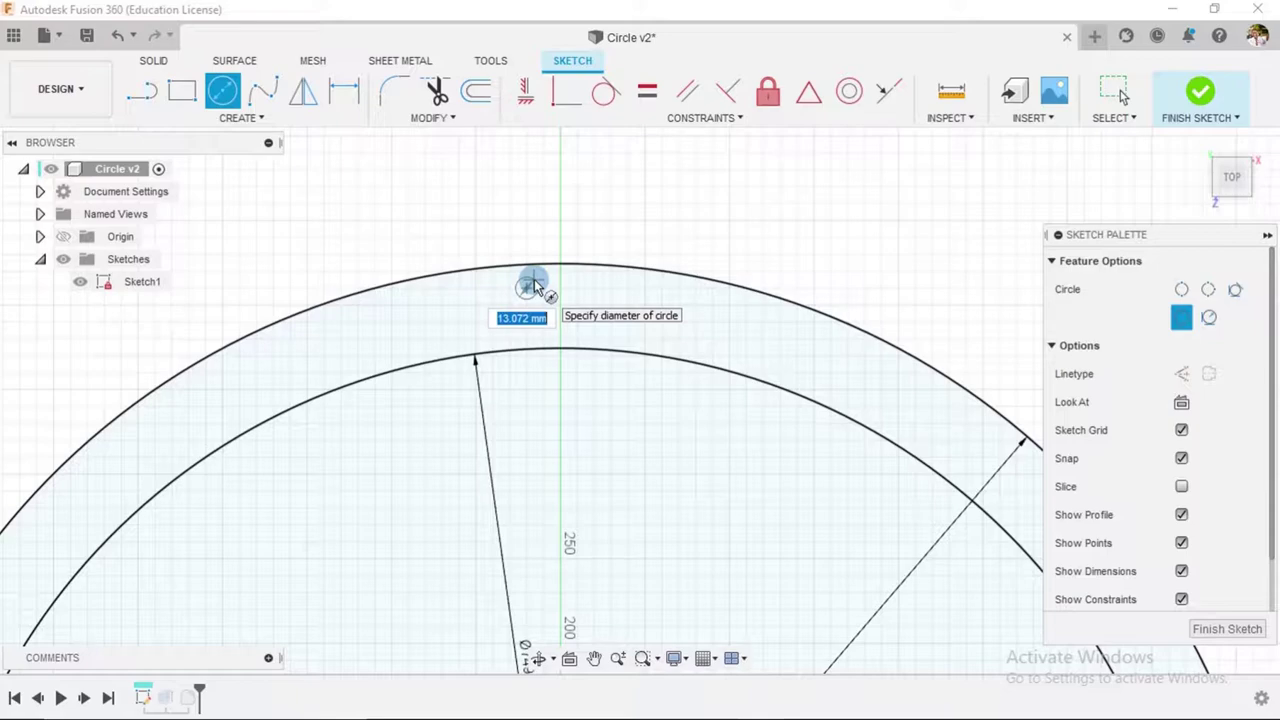
{"action": "type", "text": "2"}
{"action": "key", "text": "Return"}
{"action": "key", "text": "Escape"}
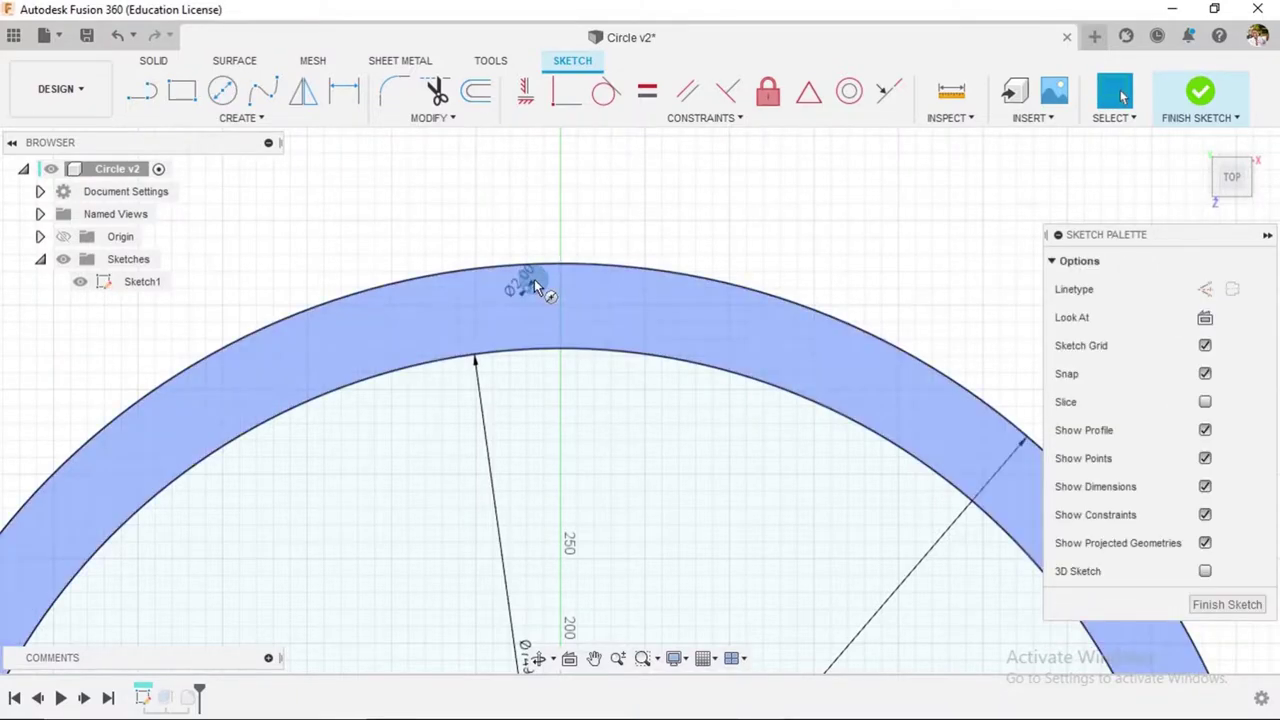
{"action": "left_click", "coordinate": [222, 91]}
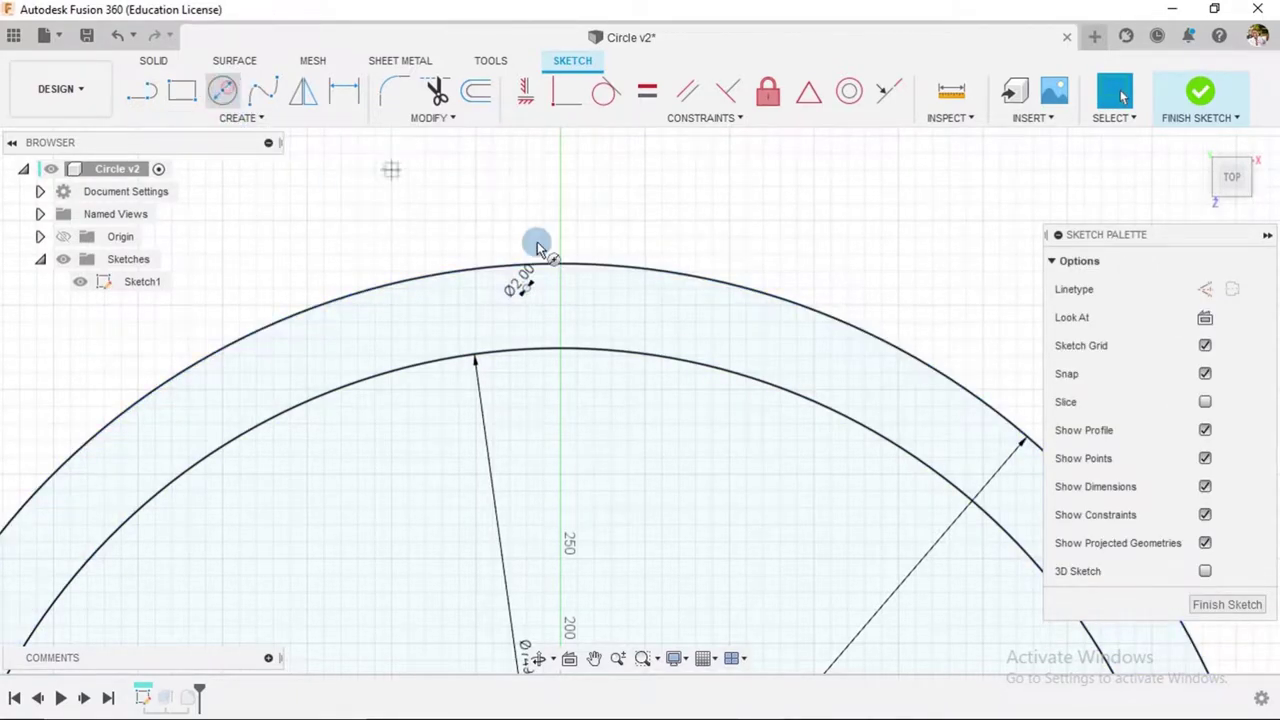
{"action": "left_click", "coordinate": [585, 324]}
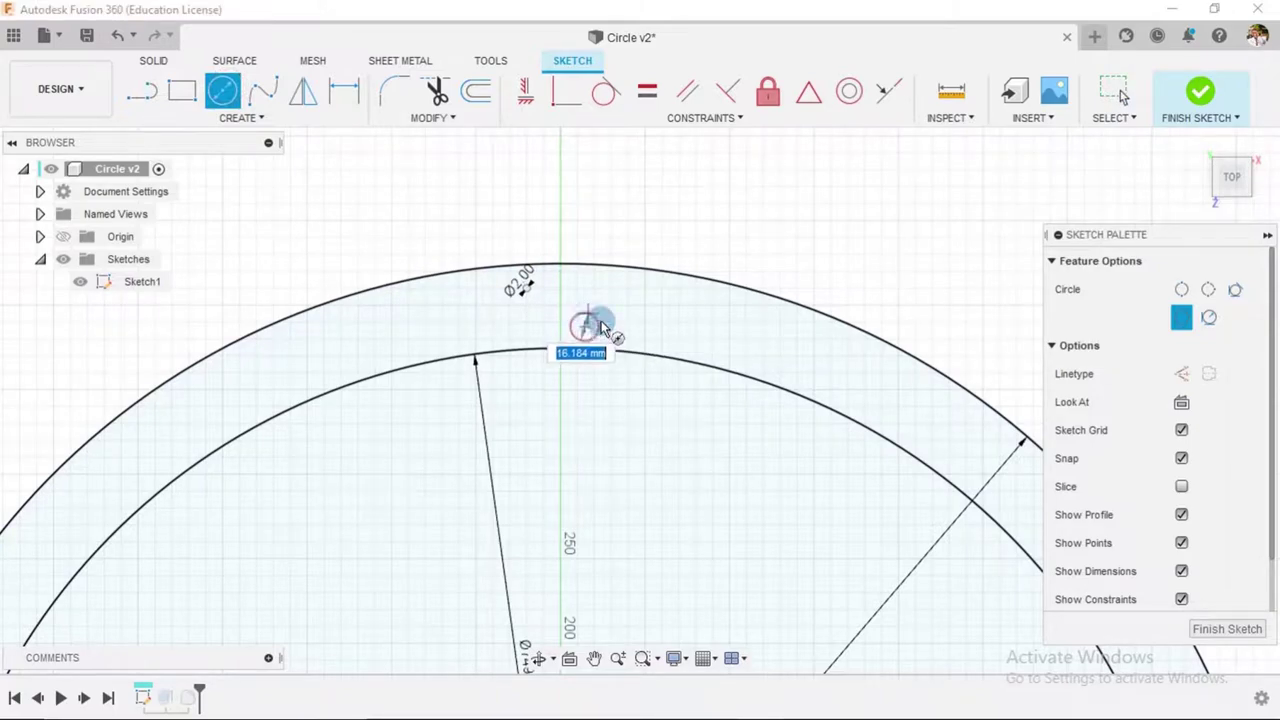
{"action": "type", "text": "2"}
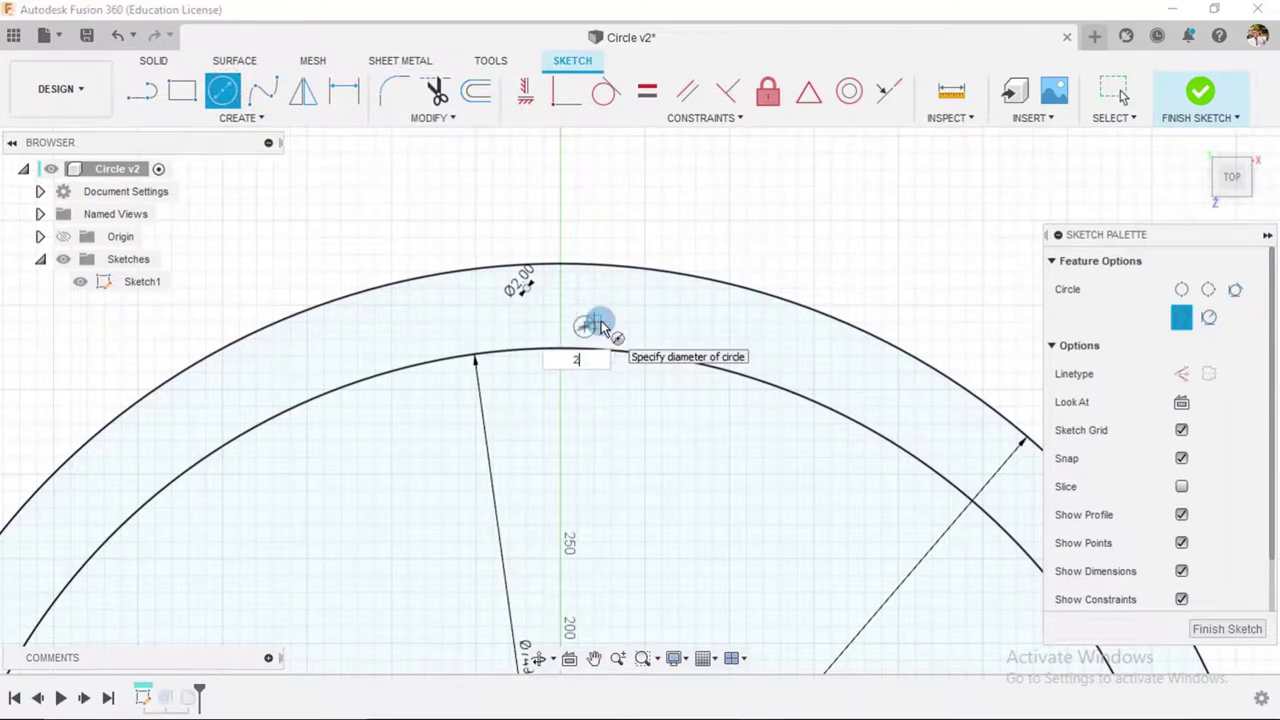
{"action": "key", "text": "Return"}
{"action": "key", "text": "Escape"}
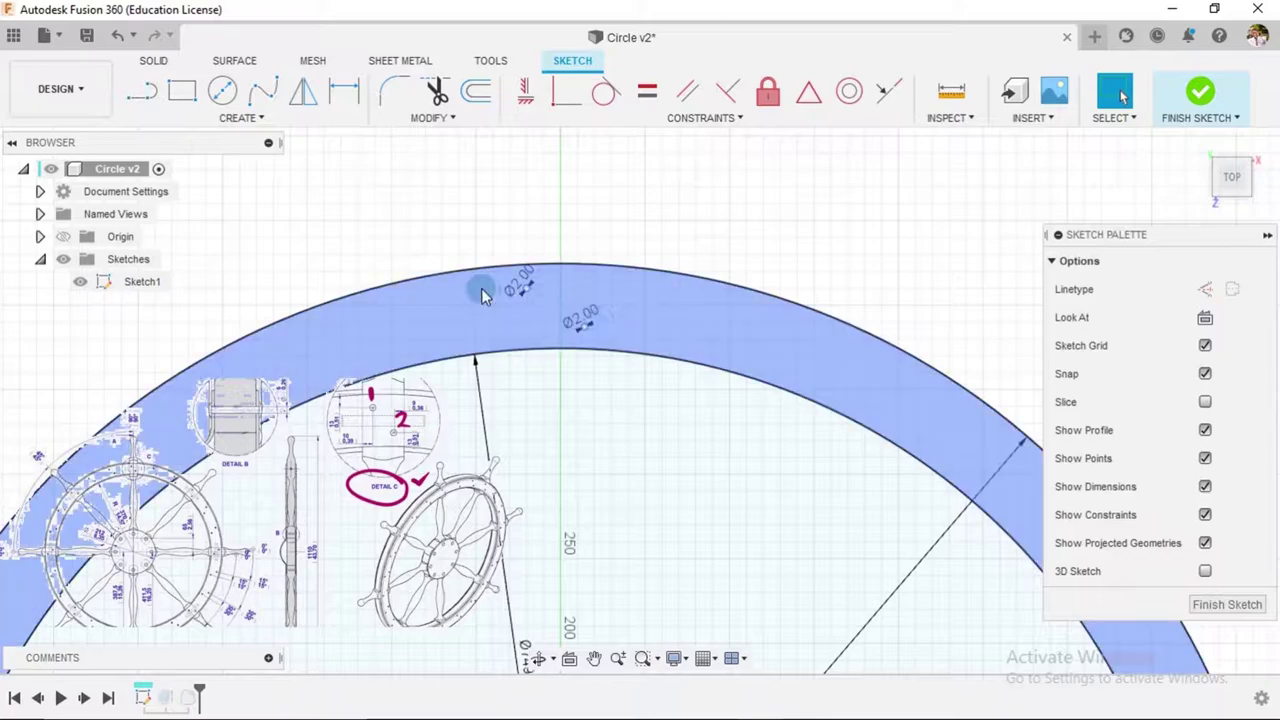
{"action": "scroll", "coordinate": [542, 290], "scroll_direction": "up", "scroll_amount": 5}
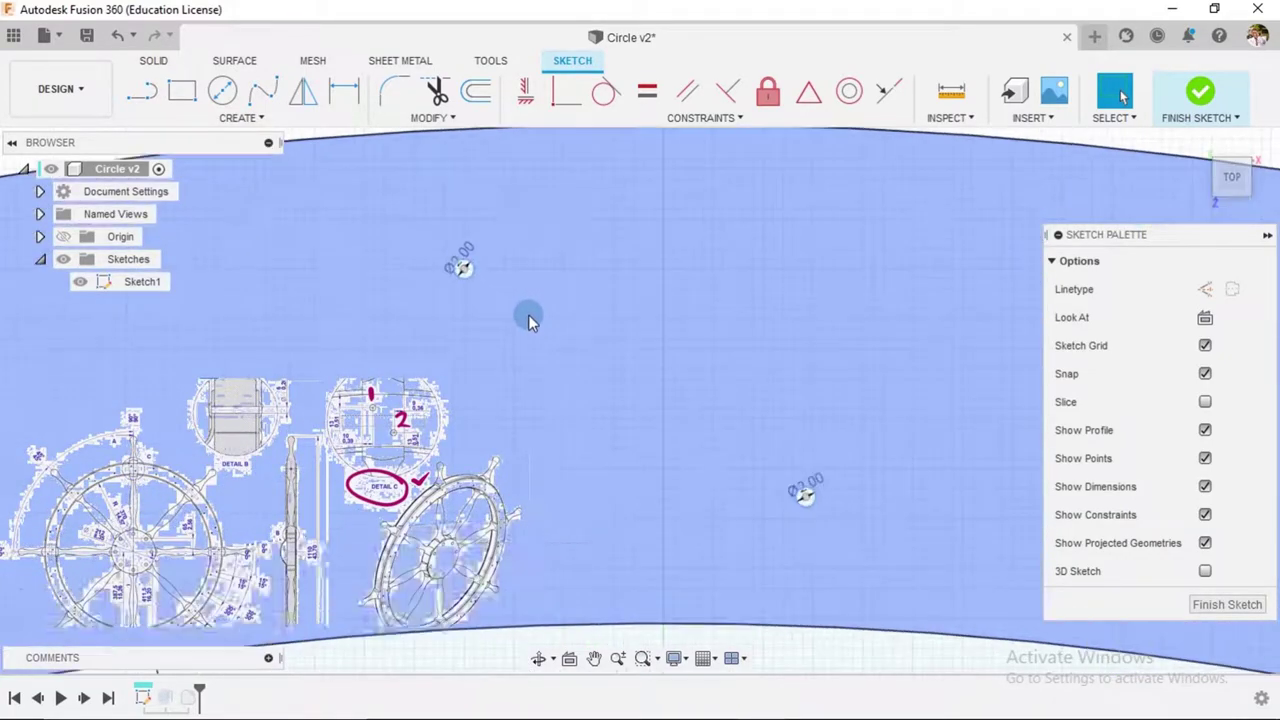
{"action": "scroll", "coordinate": [525, 283], "scroll_direction": "up", "scroll_amount": 3}
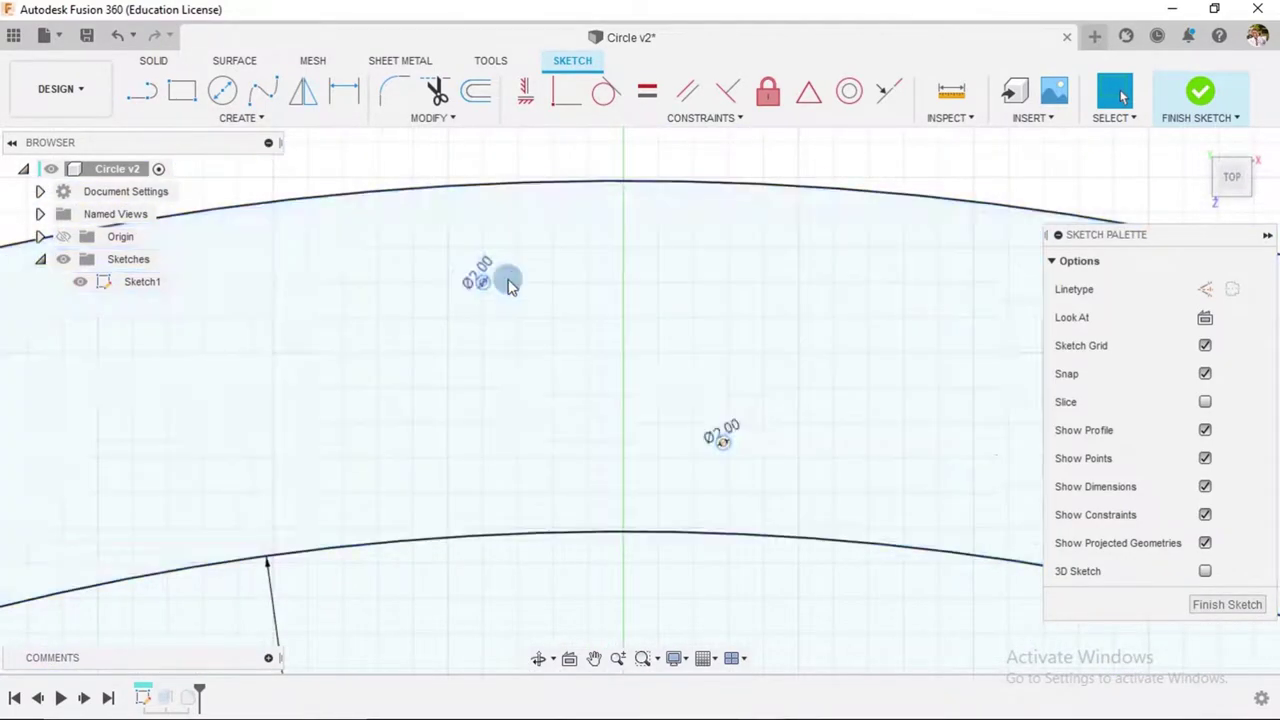
{"action": "scroll", "coordinate": [510, 277], "scroll_direction": "down", "scroll_amount": 6}
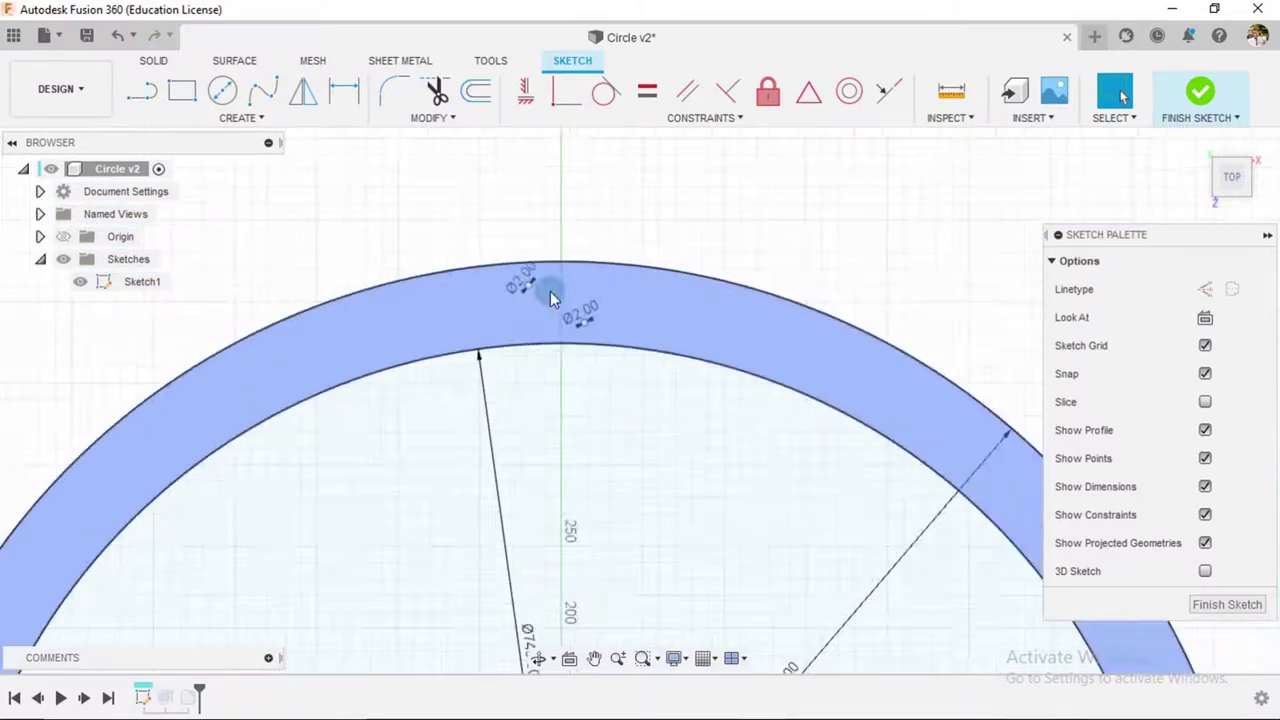
{"action": "scroll", "coordinate": [545, 285], "scroll_direction": "down", "scroll_amount": 3}
- Draw a vertical construction line upward from the wheel centre
{"action": "left_click", "coordinate": [142, 91]}
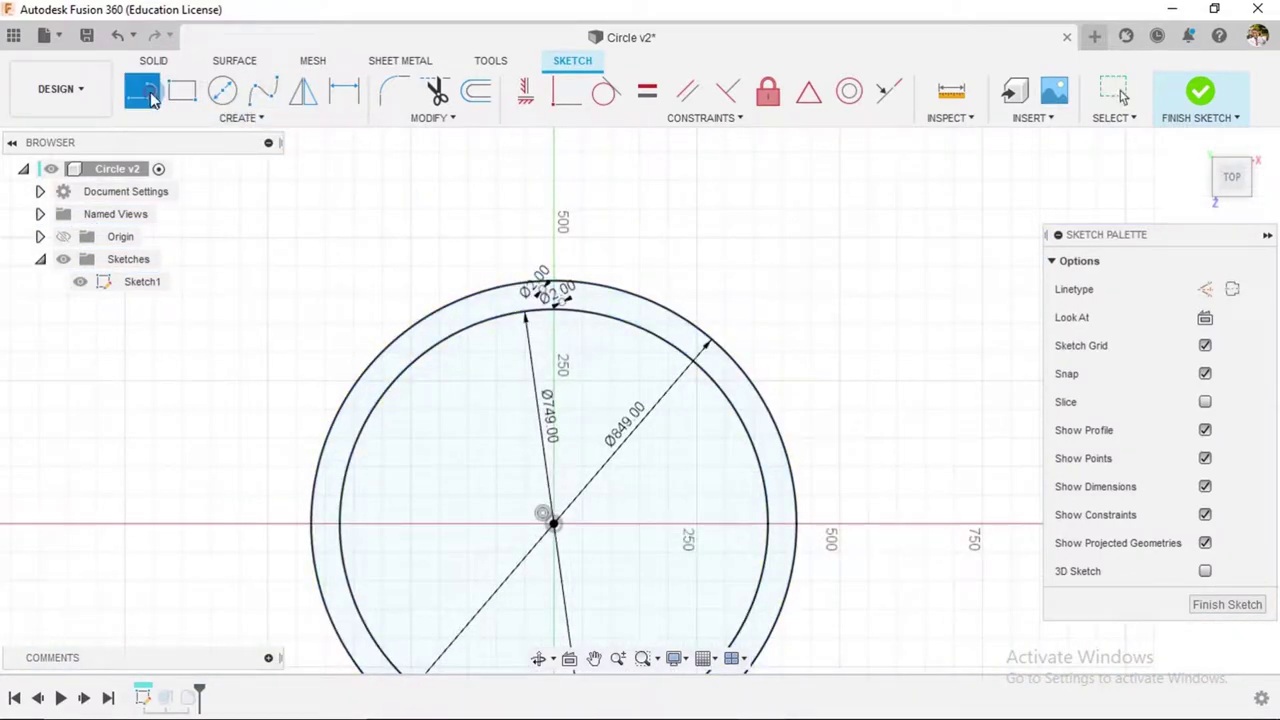
{"action": "left_click", "coordinate": [1205, 289]}
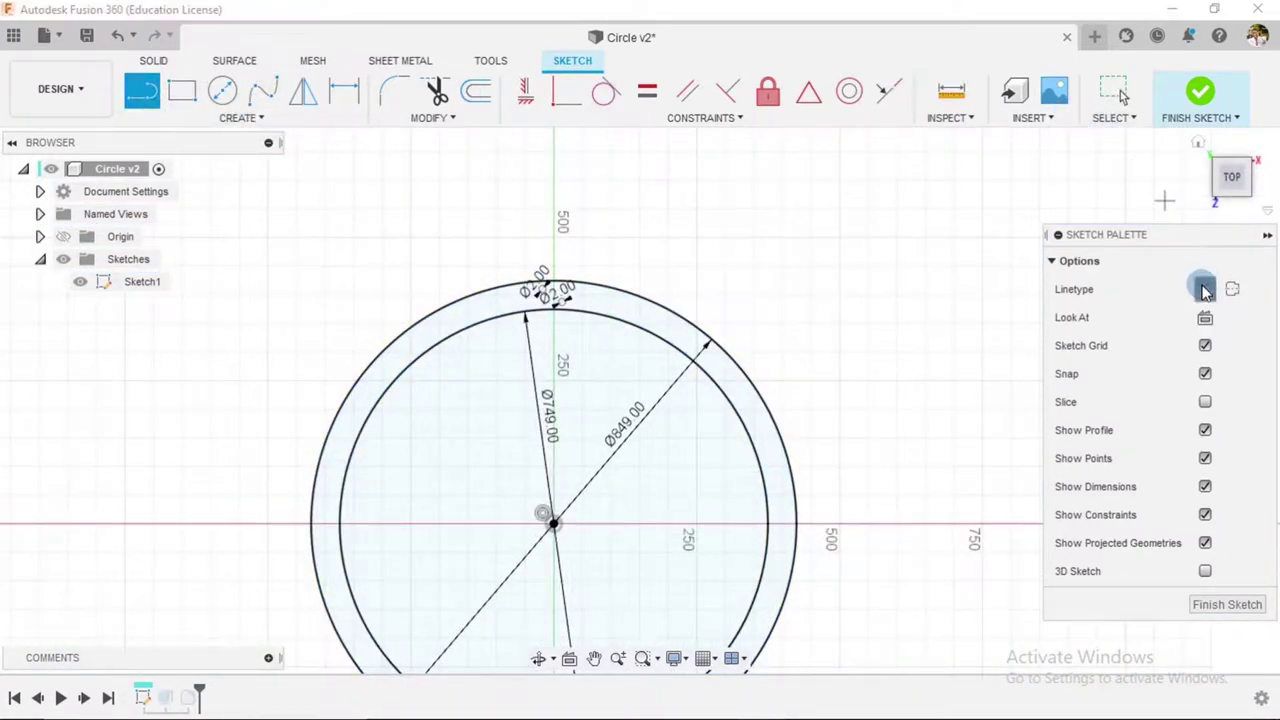
{"action": "left_click", "coordinate": [553, 522]}
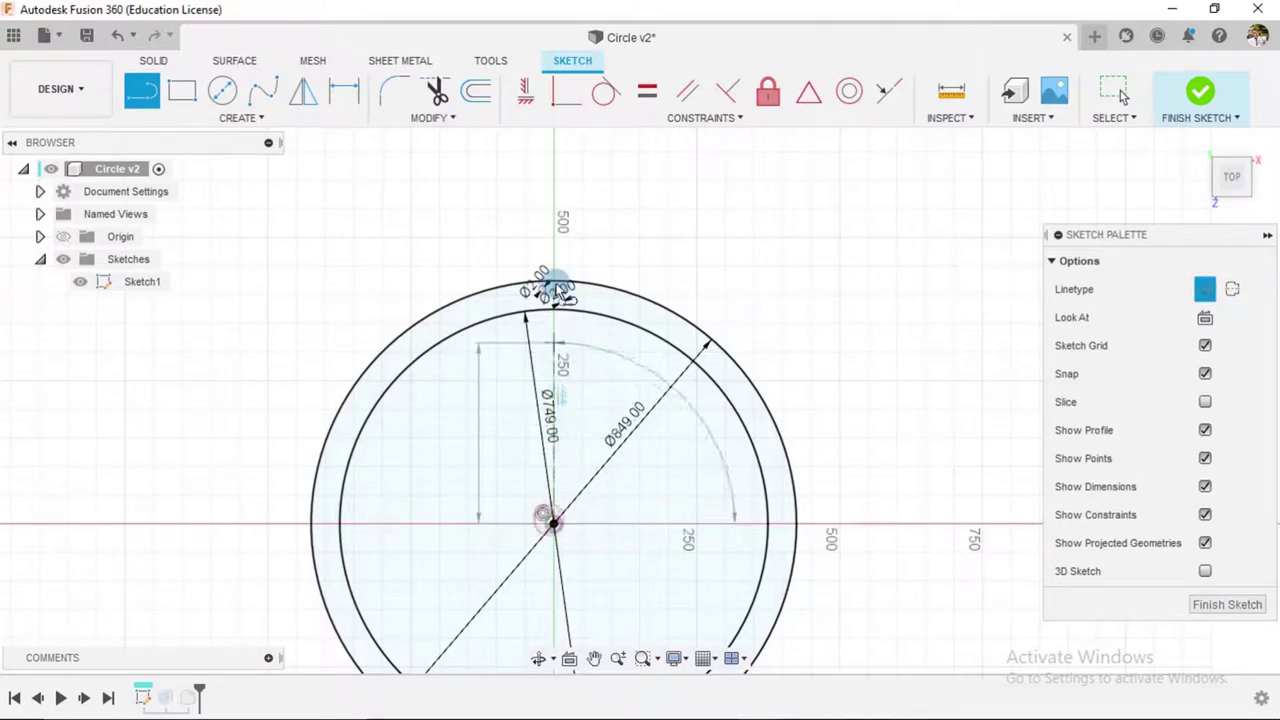
{"action": "left_click", "coordinate": [558, 200]}
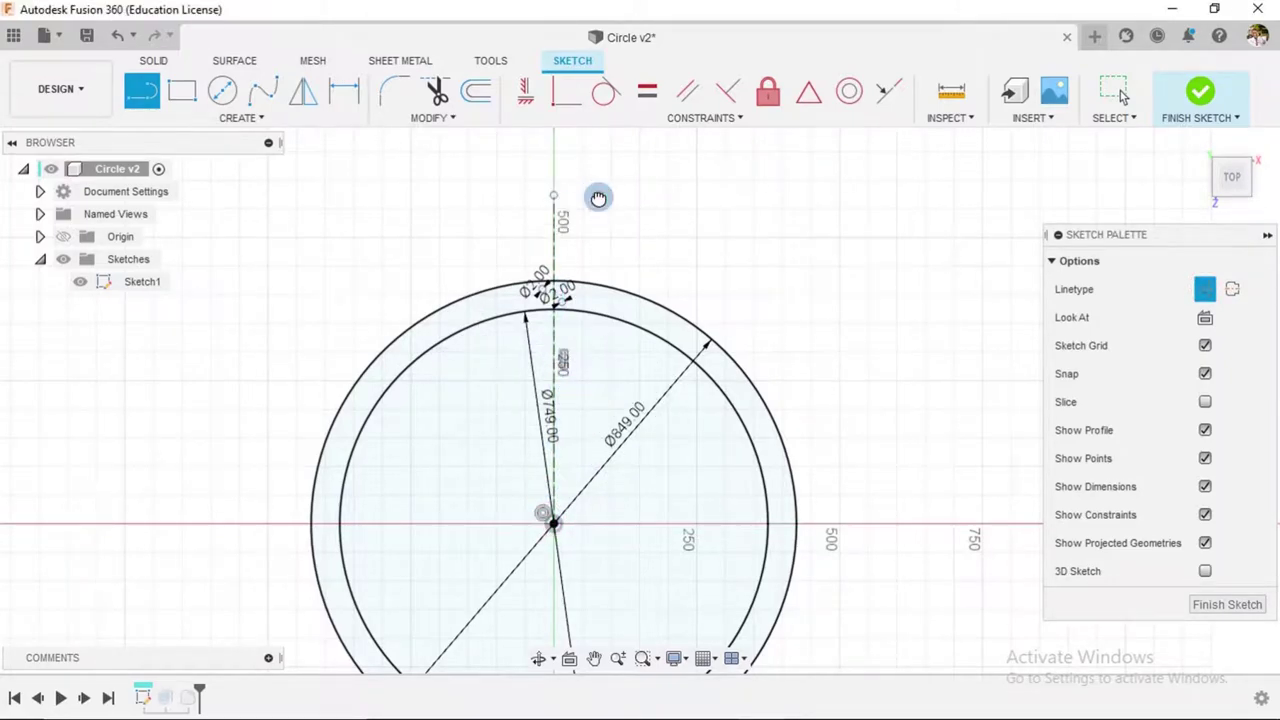
{"action": "scroll", "coordinate": [563, 297], "scroll_direction": "up", "scroll_amount": 2}
{"action": "scroll", "coordinate": [563, 297], "scroll_direction": "up", "scroll_amount": 5}
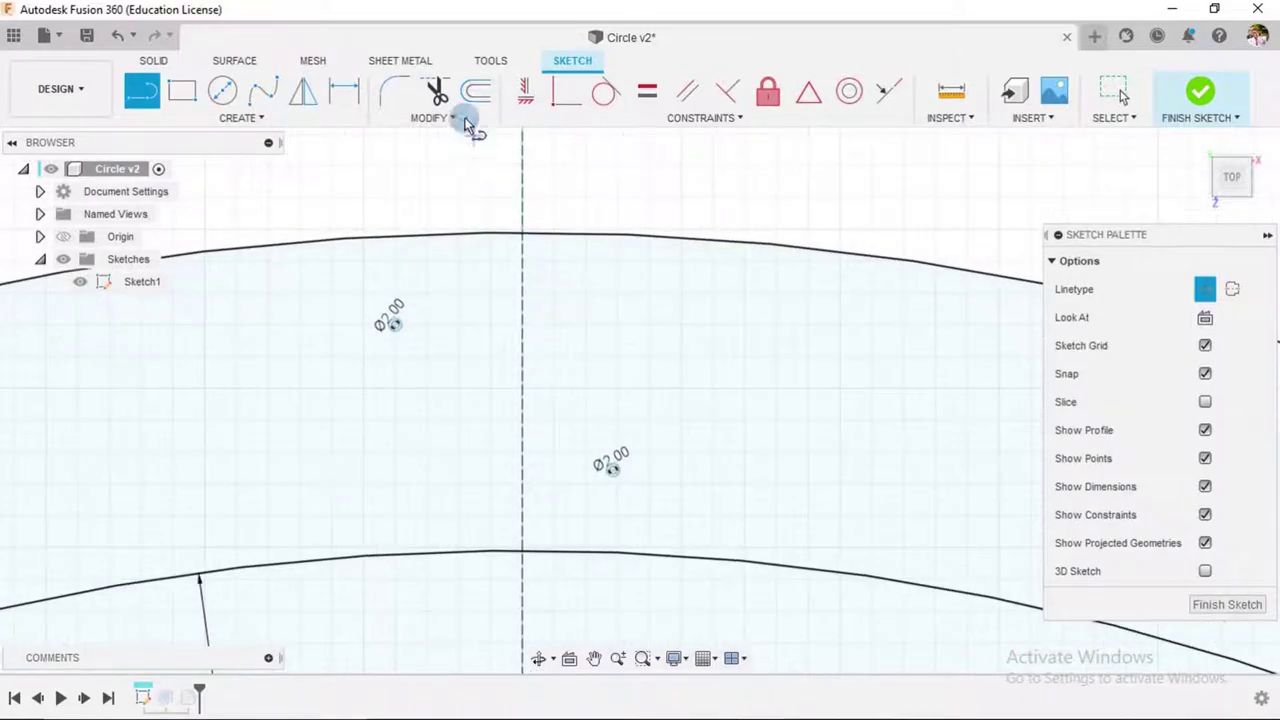
- Dimension the left hole's centre 10 mm from the construction line
{"action": "left_click", "coordinate": [350, 96]}
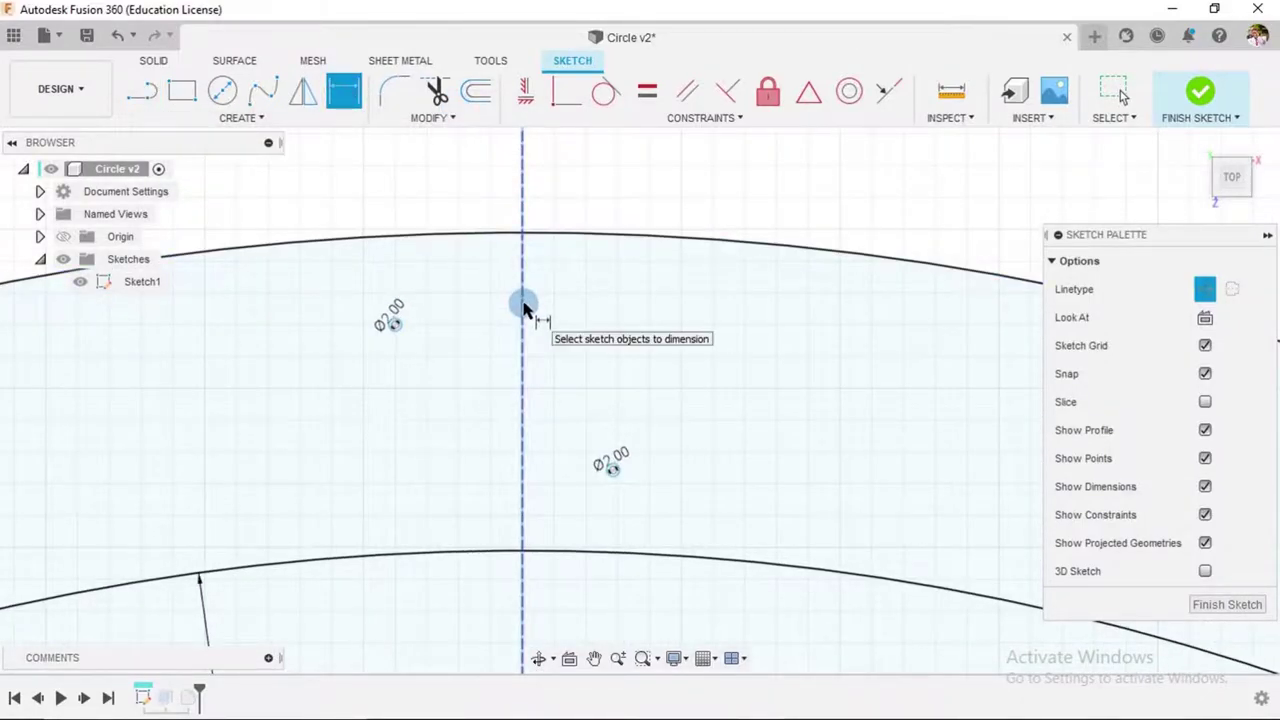
{"action": "left_click", "coordinate": [523, 306]}
{"action": "left_click", "coordinate": [394, 324]}
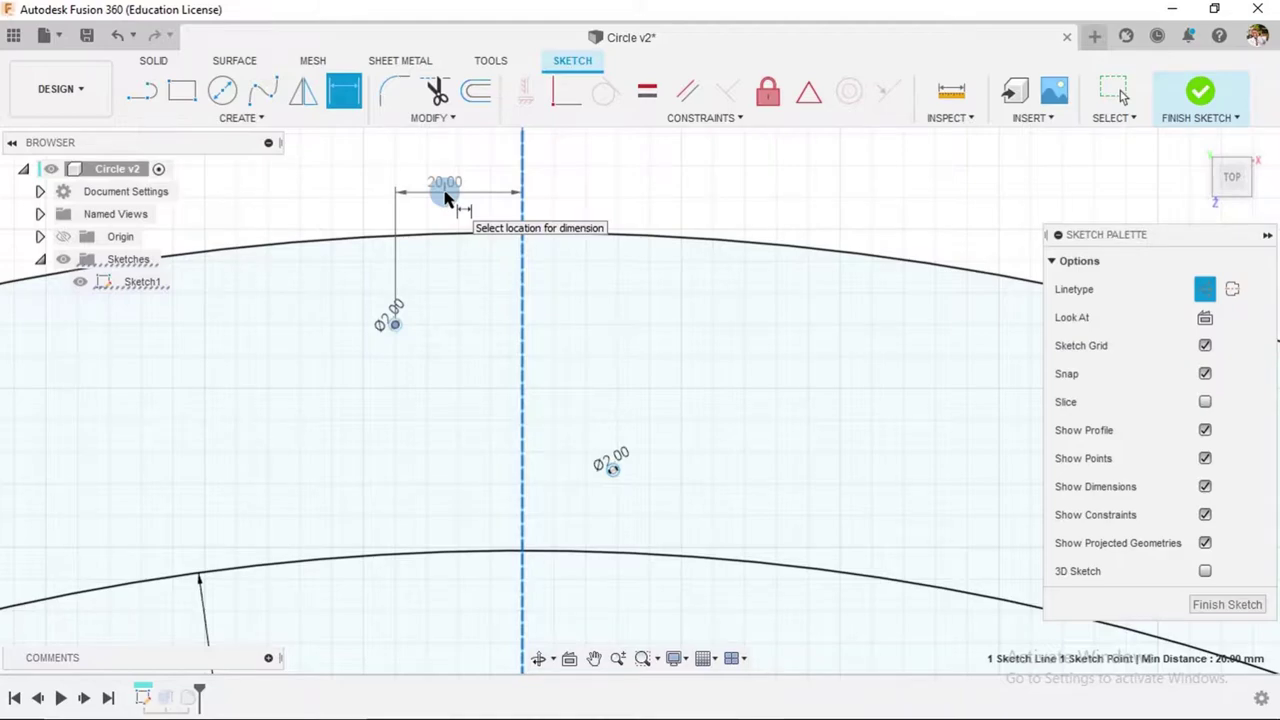
{"action": "left_click", "coordinate": [446, 198]}
{"action": "key", "text": "BackSpace"}
{"action": "type", "text": "1"}
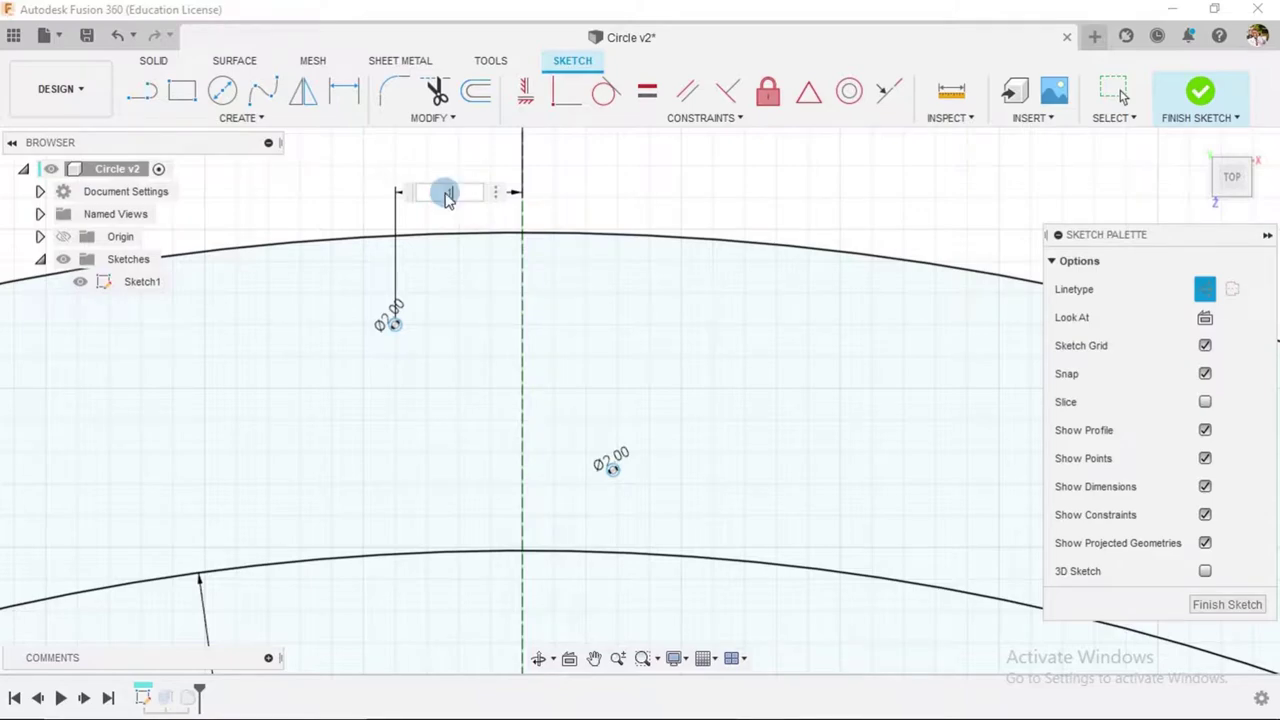
{"action": "type", "text": "0"}
{"action": "key", "text": "Return"}
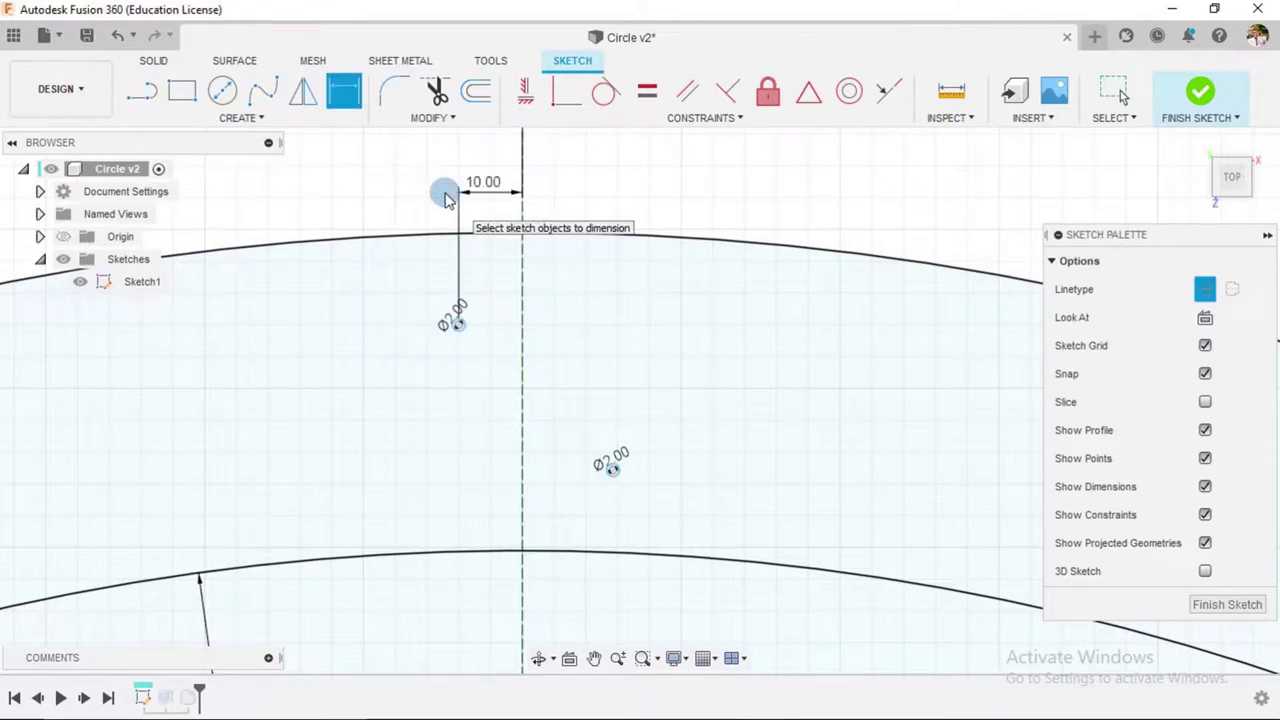
- Dimension the right hole's centre 10 mm from the construction line
{"action": "left_click", "coordinate": [524, 273]}
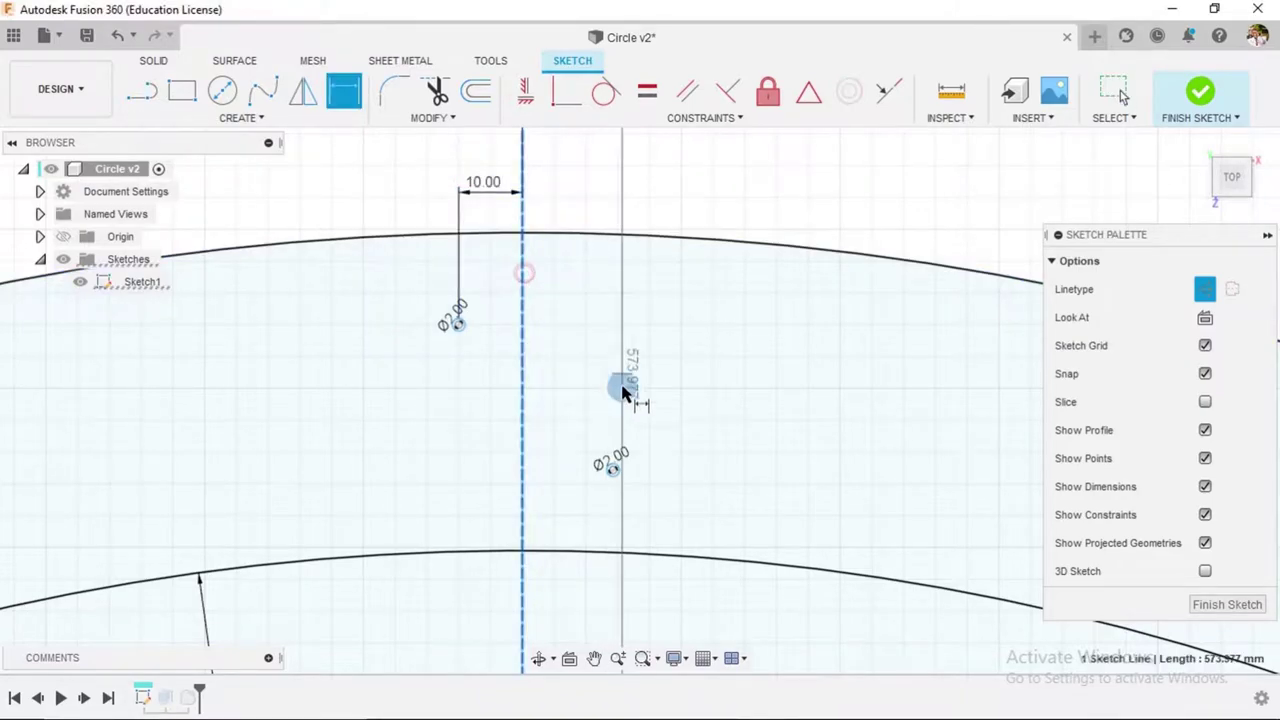
{"action": "left_click", "coordinate": [613, 472]}
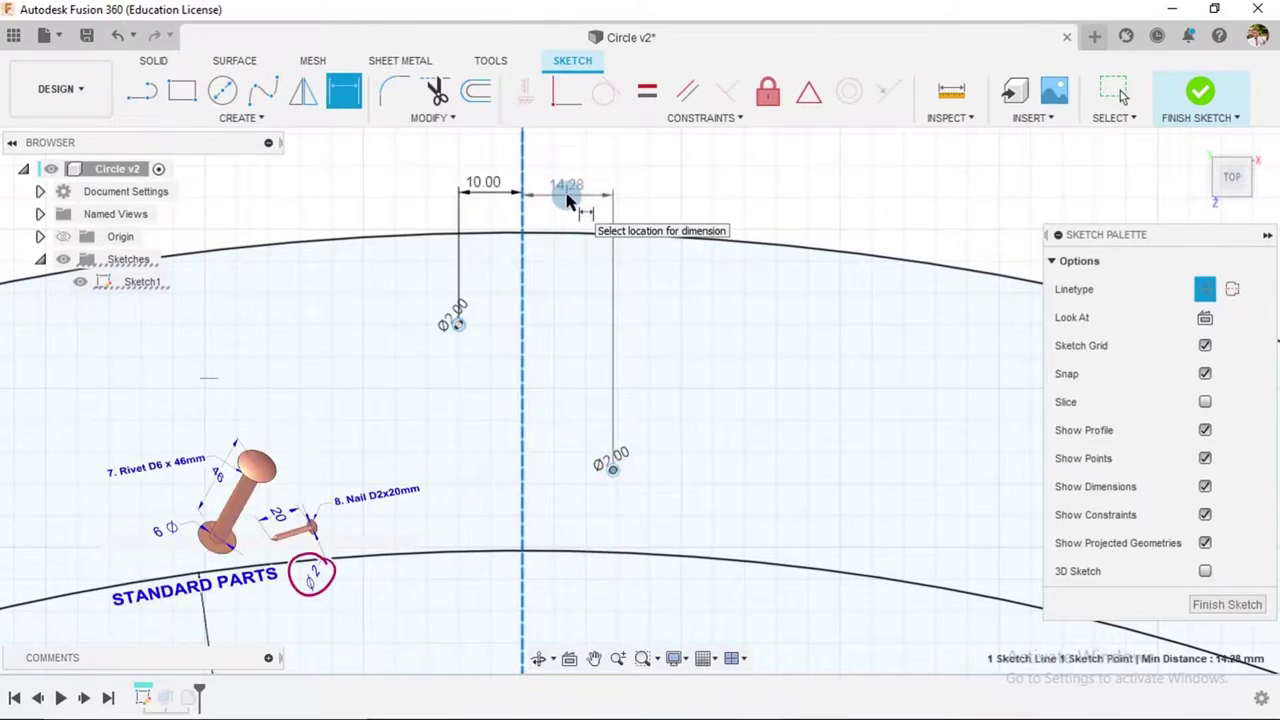
{"action": "left_click", "coordinate": [563, 197]}
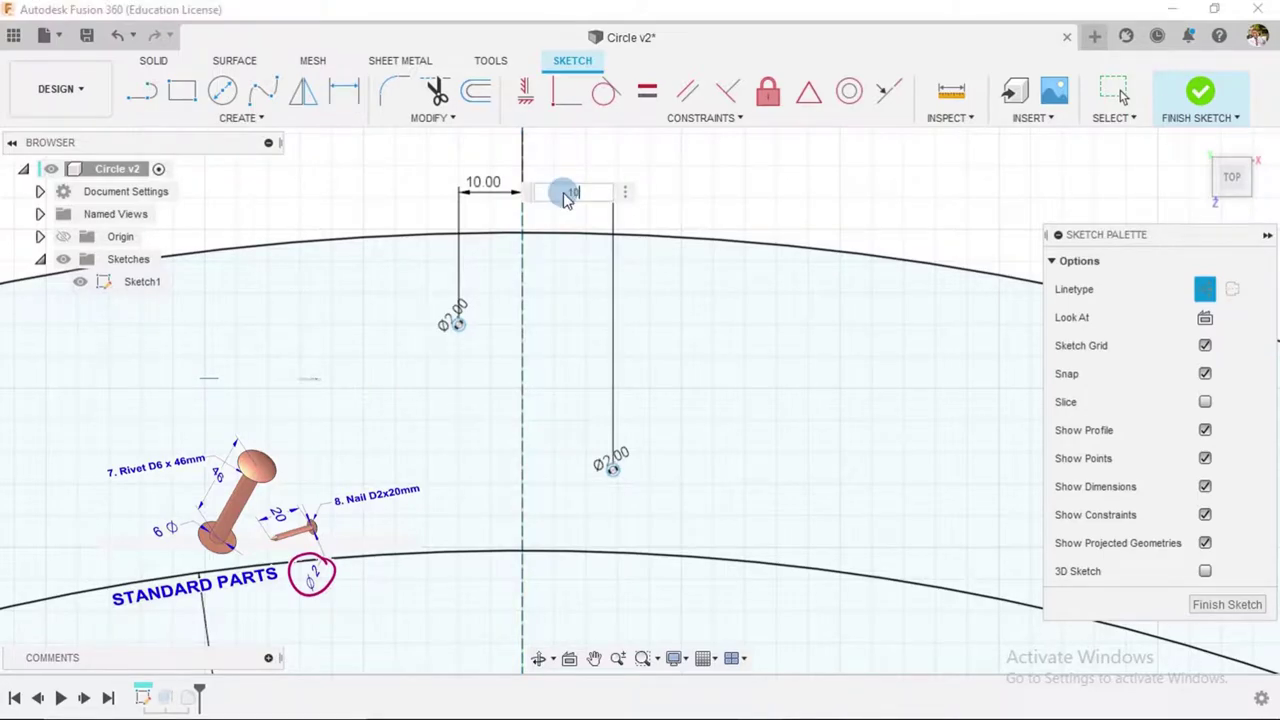
{"action": "type", "text": "10"}
{"action": "key", "text": "Return"}
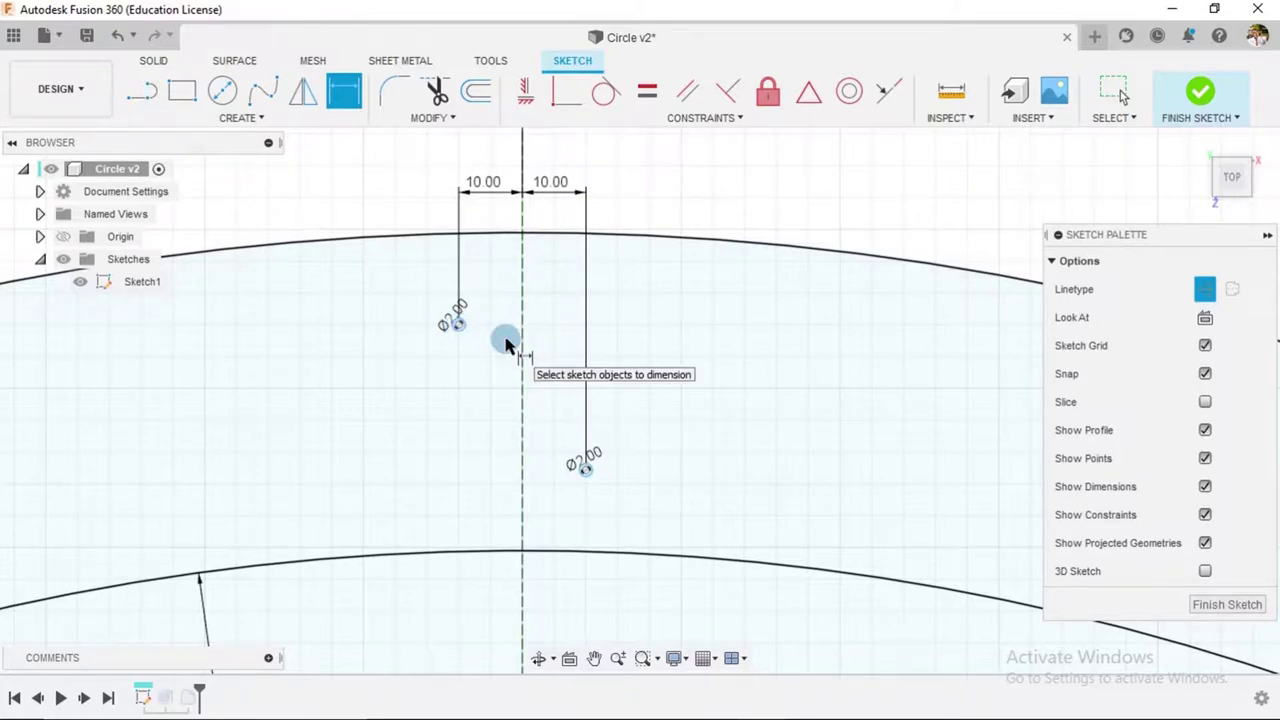
{"action": "scroll", "coordinate": [505, 343], "scroll_direction": "down", "scroll_amount": 5}
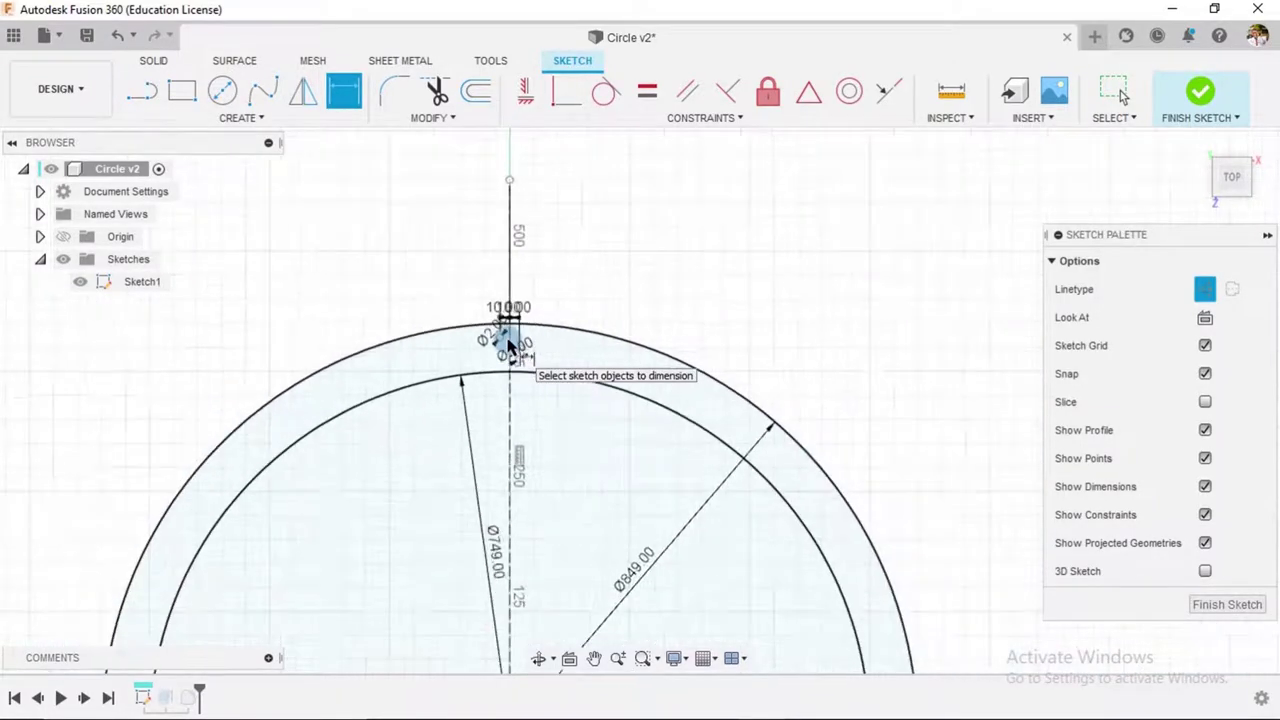
{"action": "scroll", "coordinate": [545, 515], "scroll_direction": "down", "scroll_amount": 2}
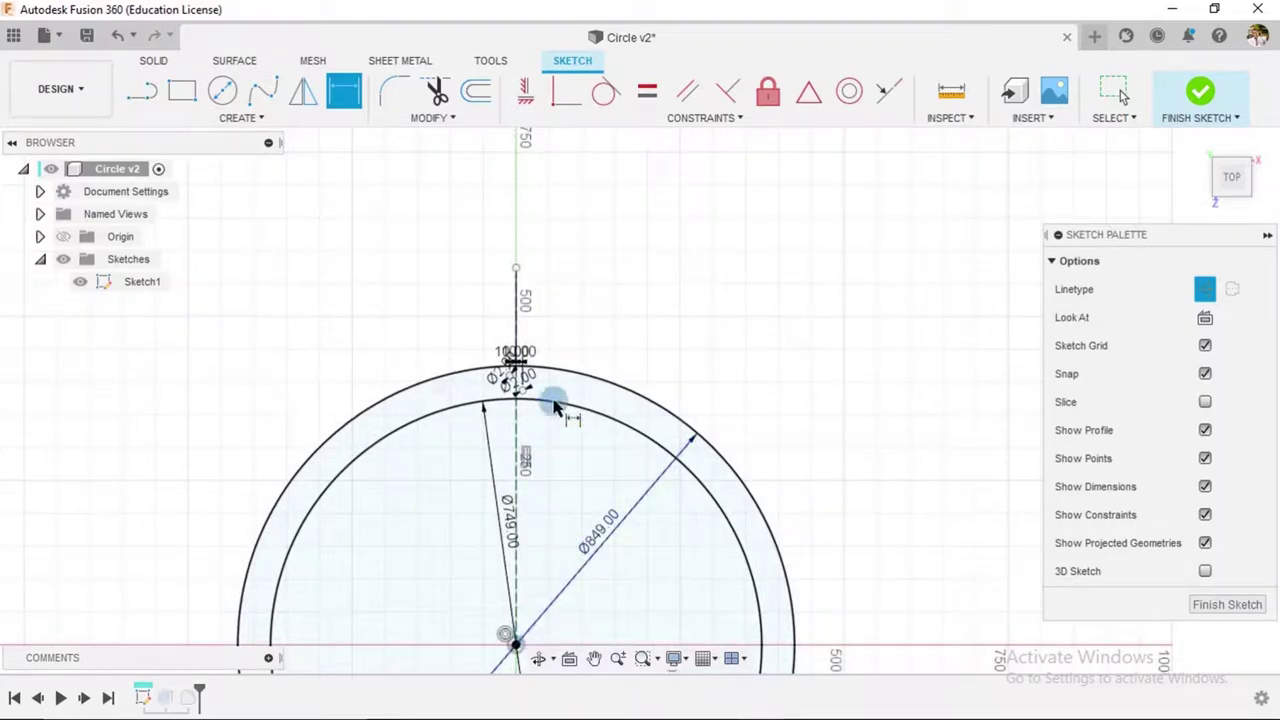
{"action": "scroll", "coordinate": [510, 370], "scroll_direction": "up", "scroll_amount": 10}
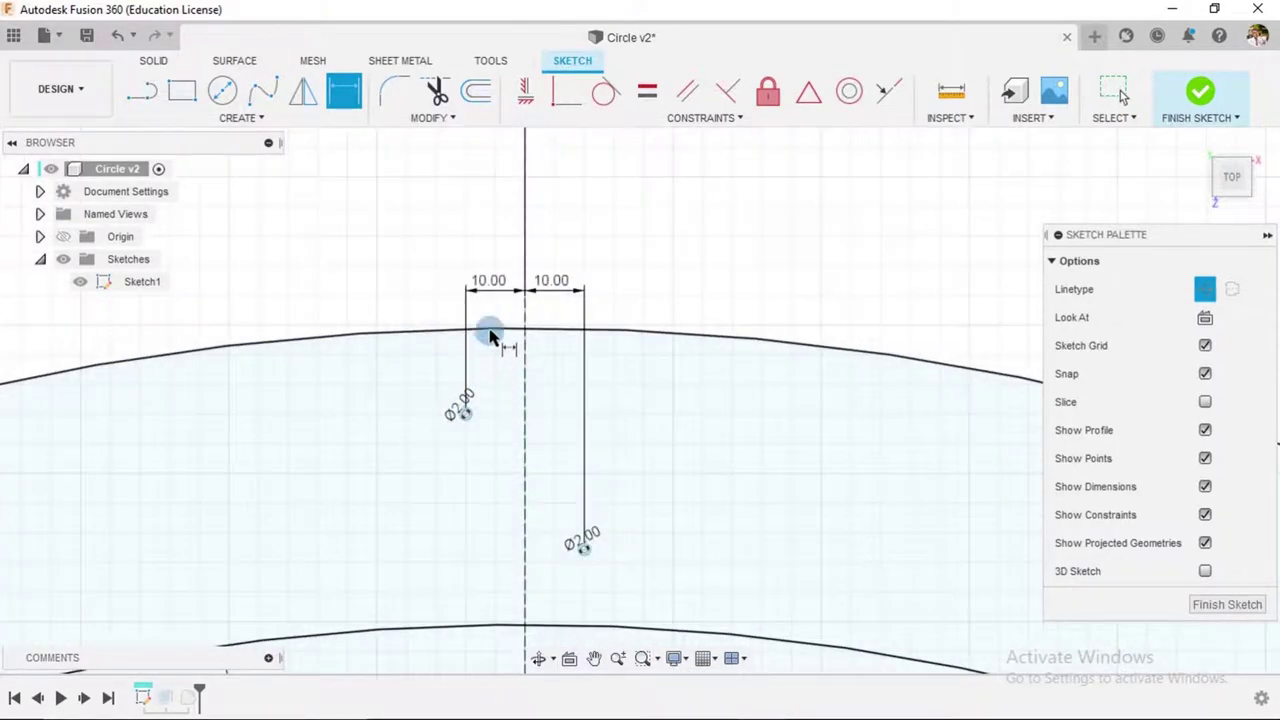
- Dimension the left hole's centre 411.50 vertically from the rim arc
{"action": "left_click", "coordinate": [489, 332]}
{"action": "left_click", "coordinate": [465, 413]}
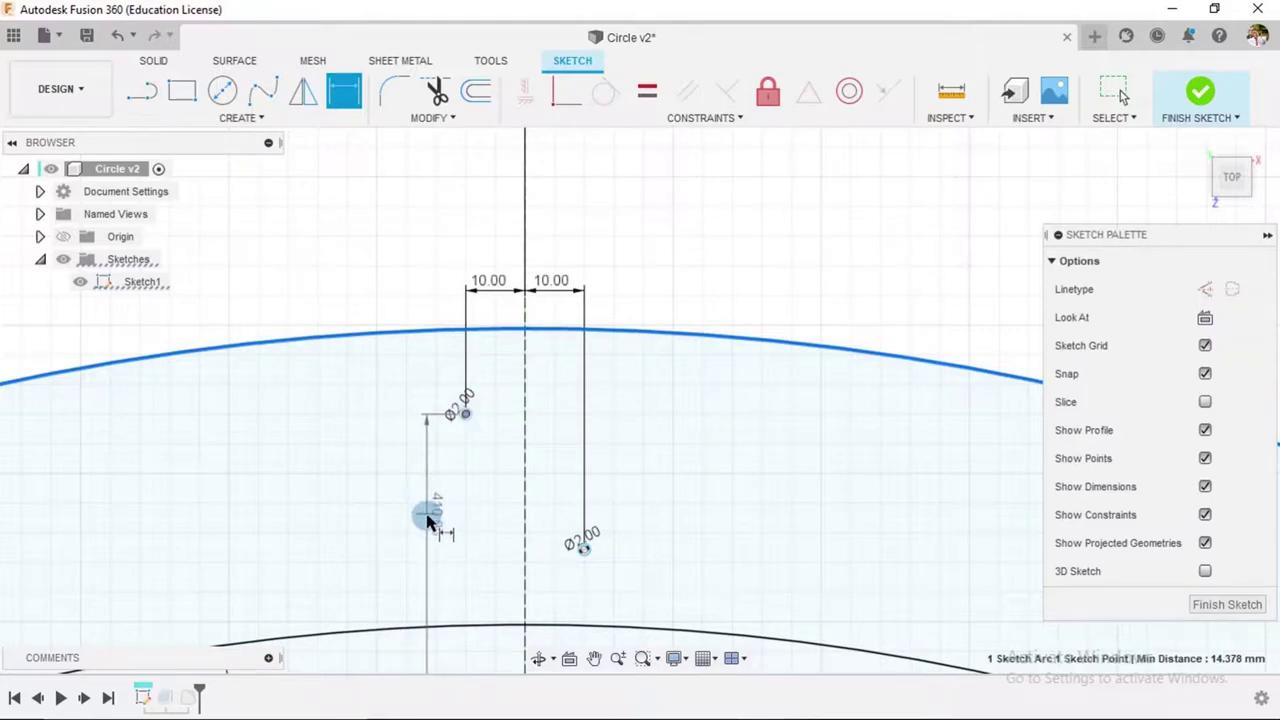
{"action": "scroll", "coordinate": [422, 522], "scroll_direction": "down", "scroll_amount": 5}
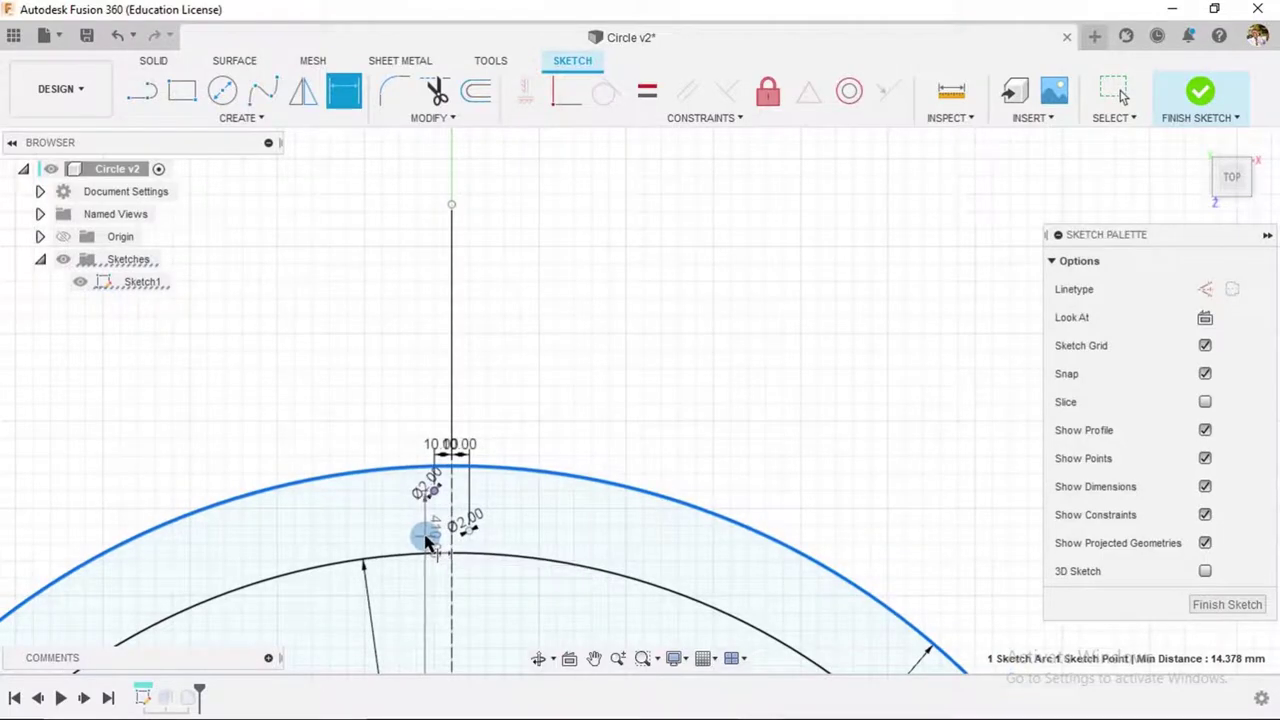
{"action": "scroll", "coordinate": [428, 529], "scroll_direction": "up", "scroll_amount": 5}
{"action": "scroll", "coordinate": [499, 296], "scroll_direction": "down", "scroll_amount": 3}
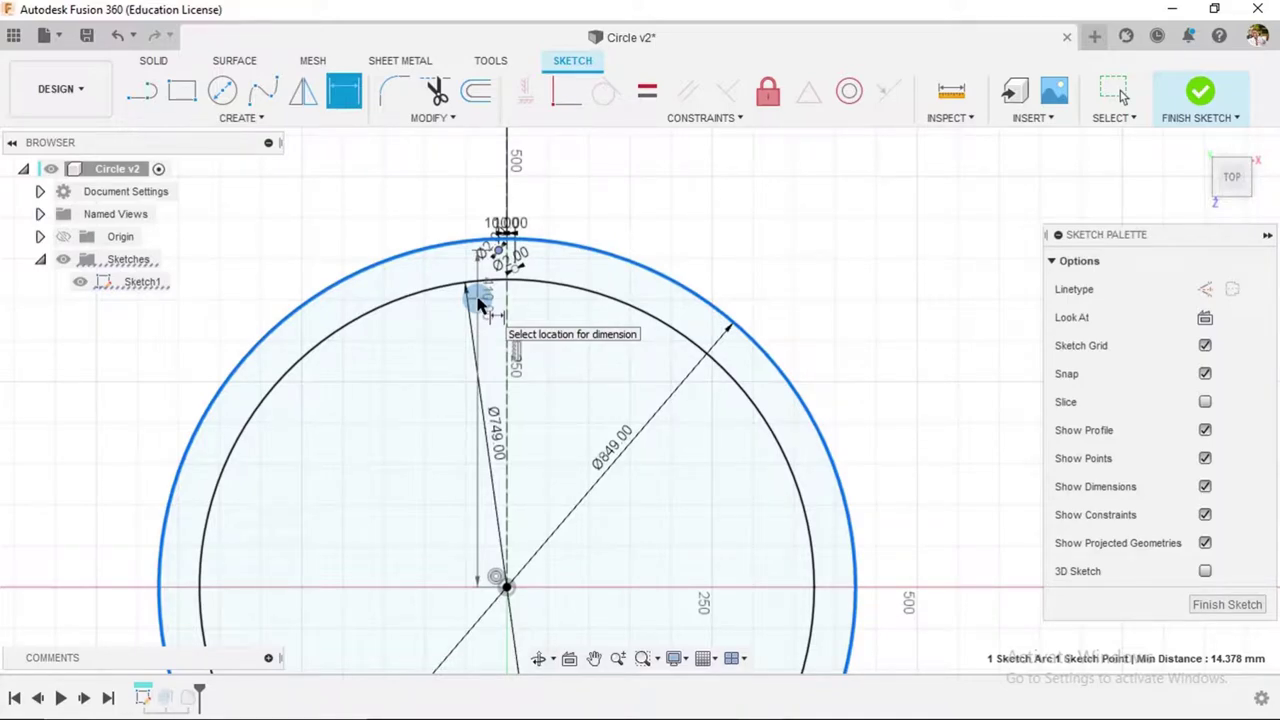
{"action": "scroll", "coordinate": [479, 303], "scroll_direction": "up", "scroll_amount": 5}
{"action": "left_click", "coordinate": [483, 299]}
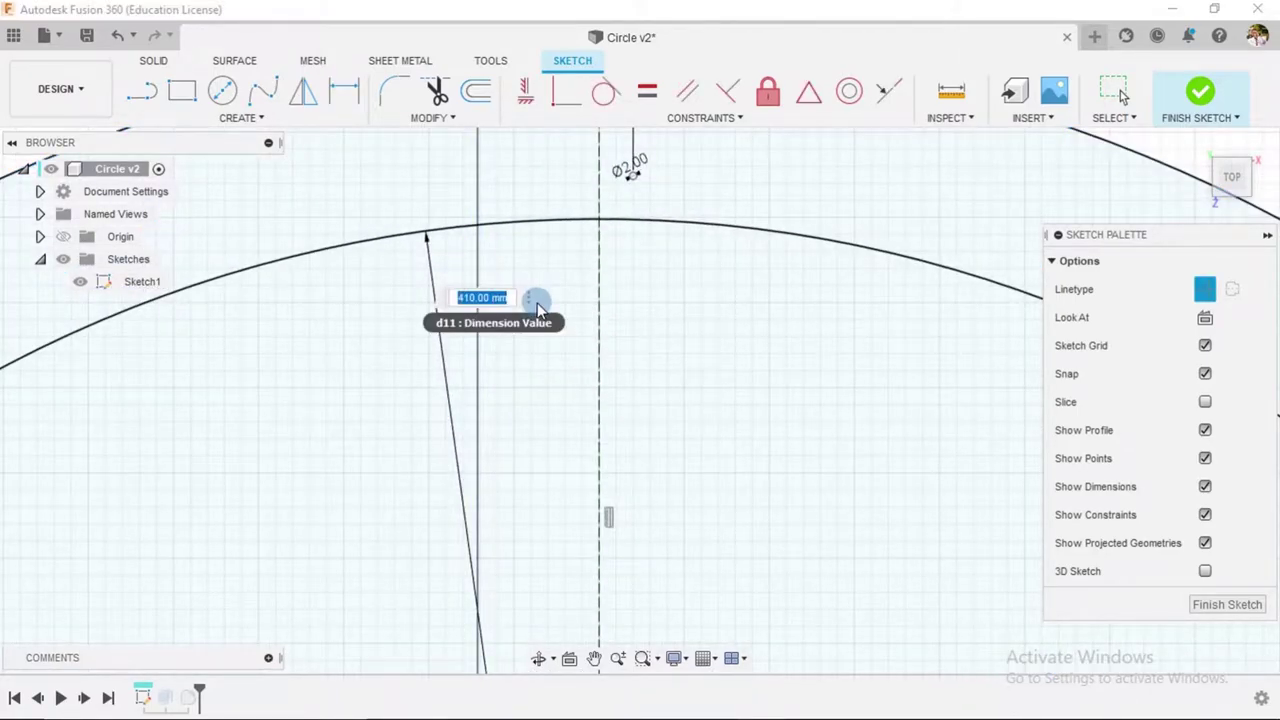
{"action": "key", "text": "BackSpace"}
{"action": "type", "text": "(849/2)-13"}
{"action": "key", "text": "Return"}
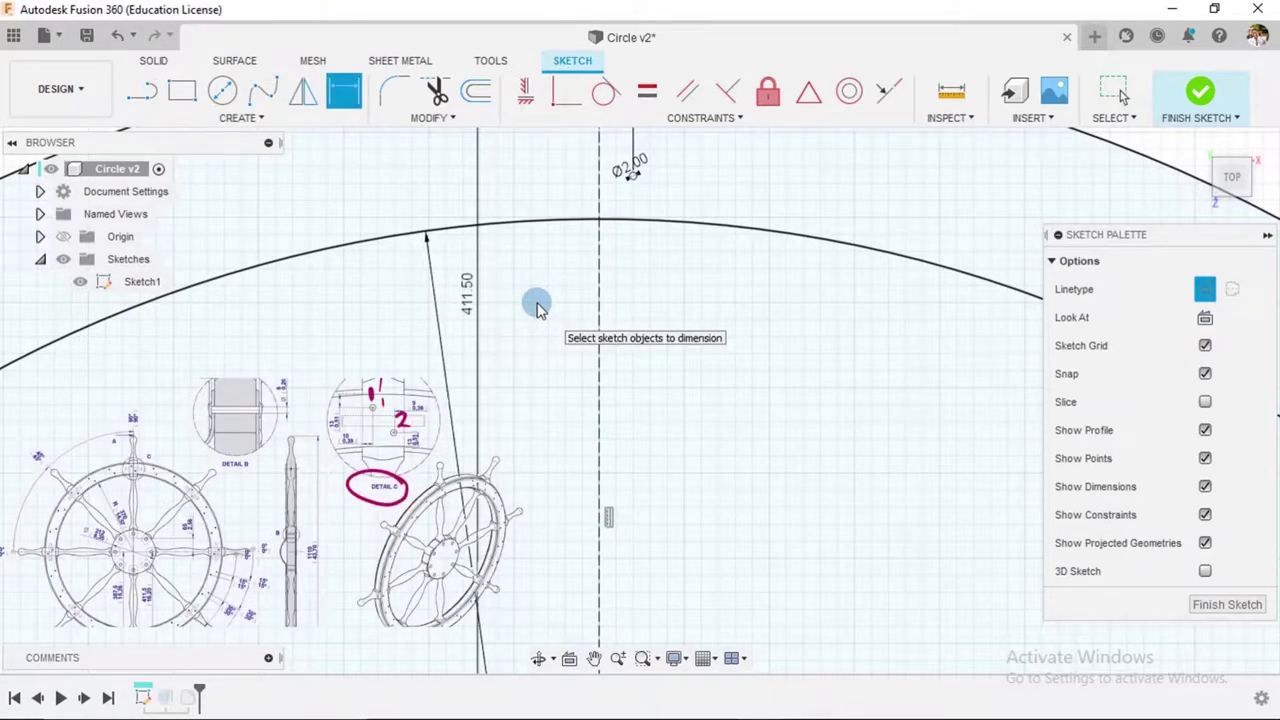
- Dimension the other hole's centre 387.50 (749/2) from the wheel centre via the inner arc
{"action": "scroll", "coordinate": [540, 305], "scroll_direction": "down", "scroll_amount": 5}
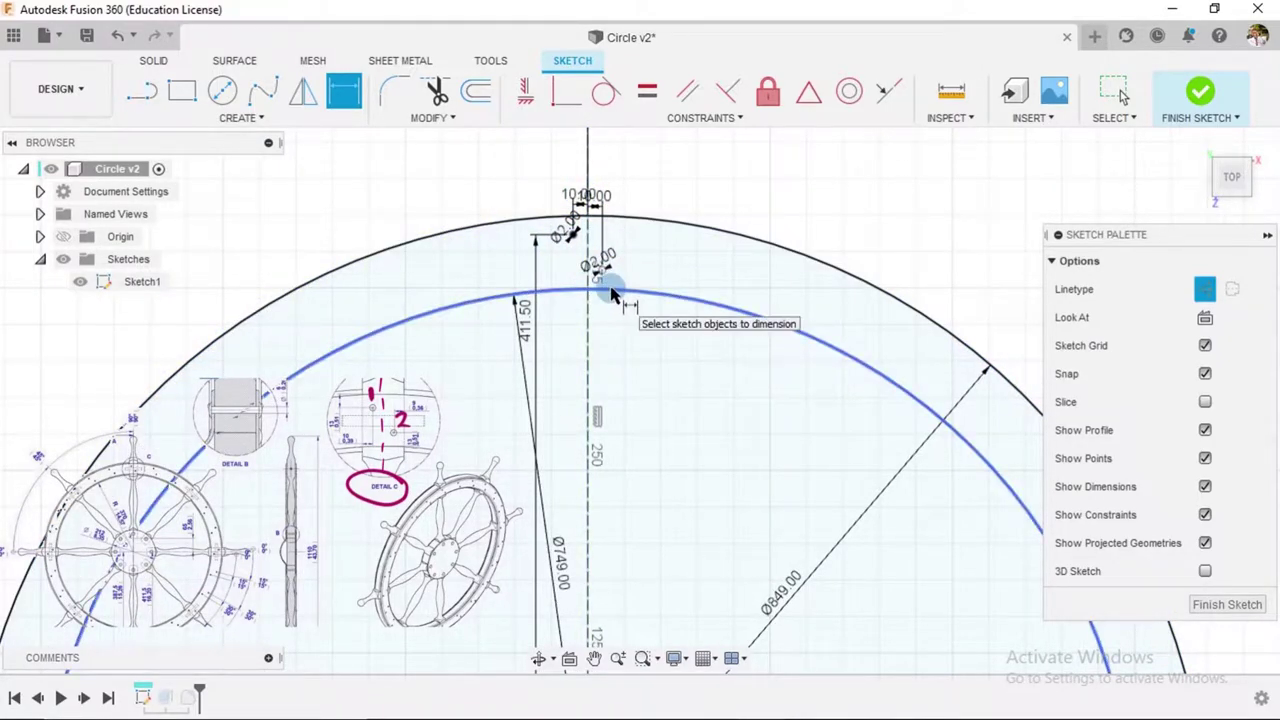
{"action": "left_click", "coordinate": [612, 292]}
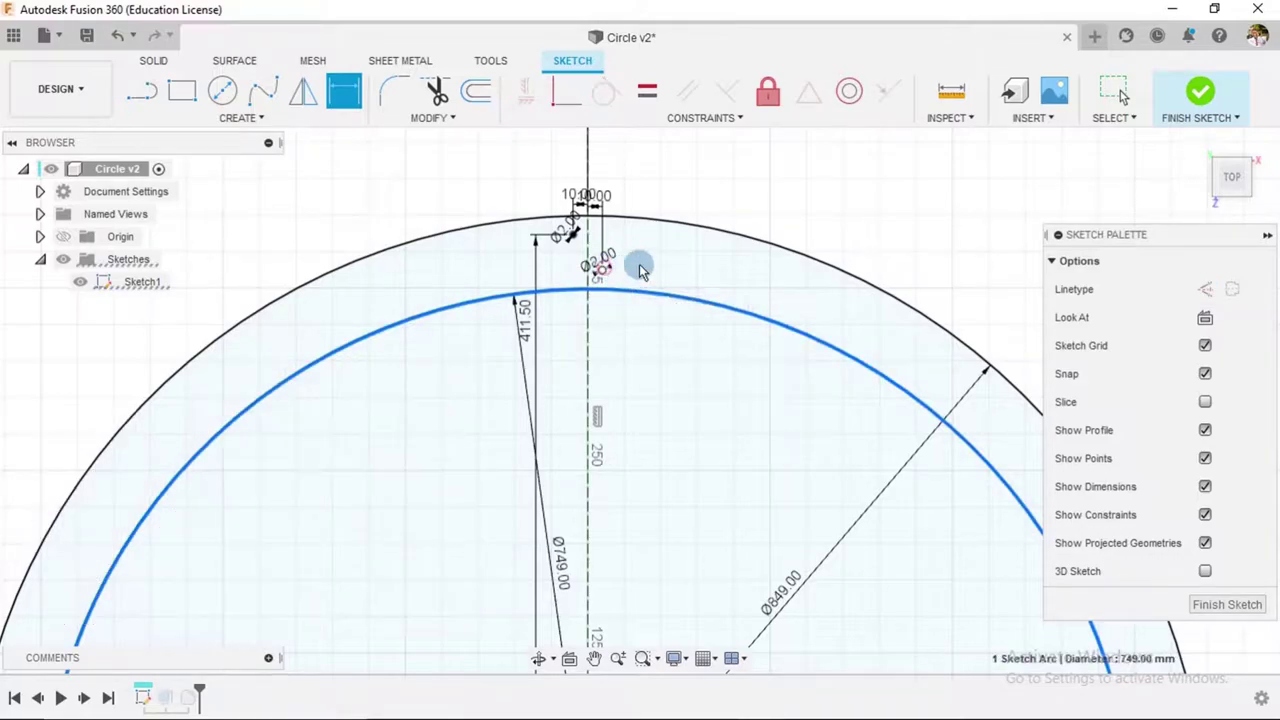
{"action": "left_click", "coordinate": [641, 270]}
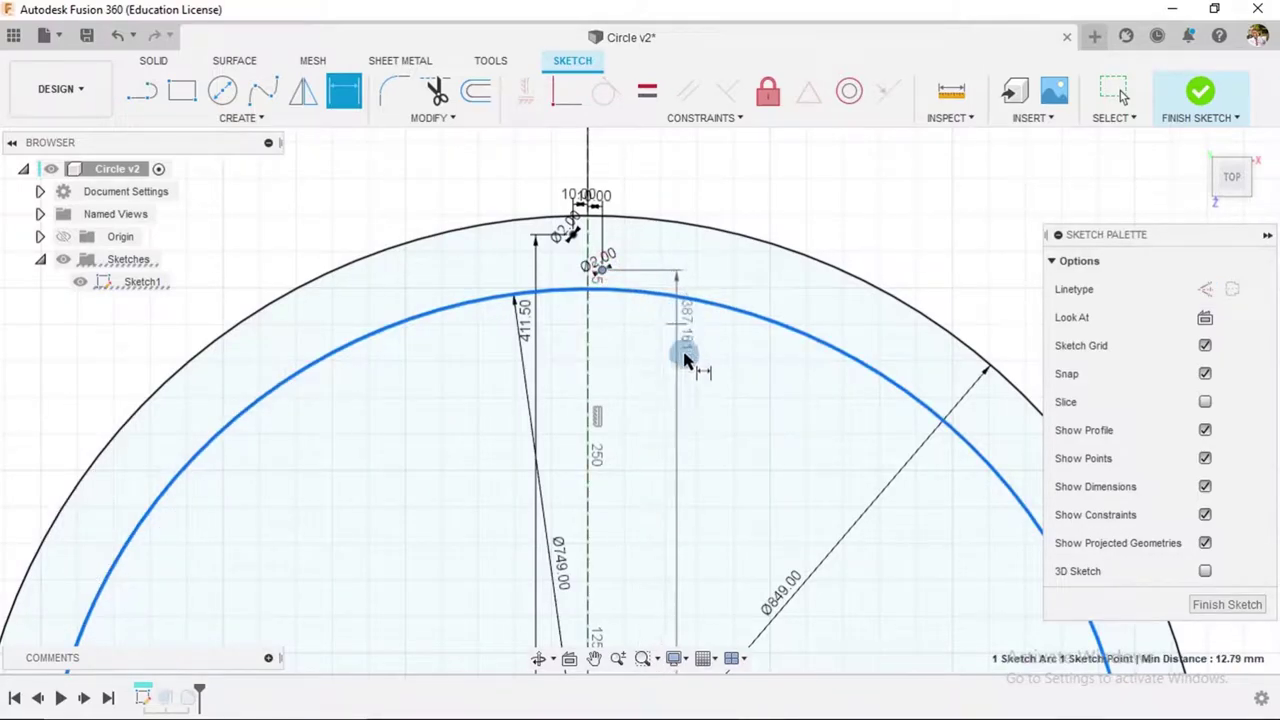
{"action": "left_click", "coordinate": [686, 372]}
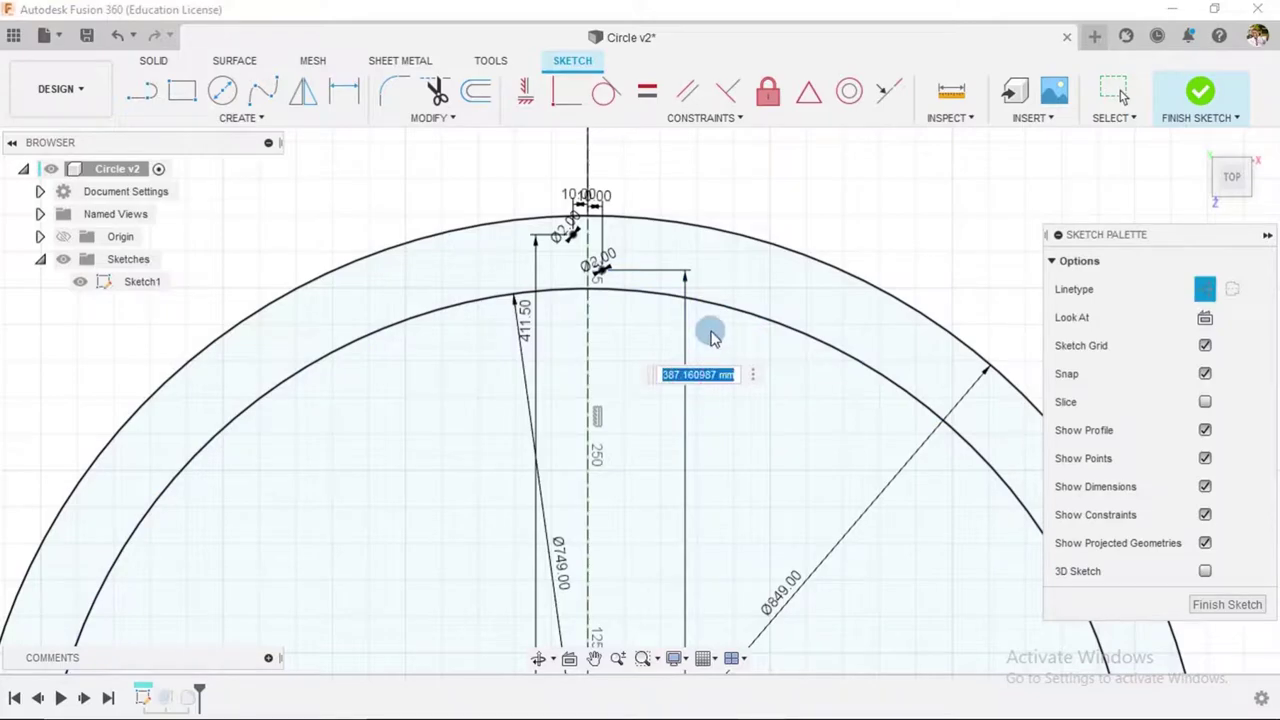
{"action": "scroll", "coordinate": [735, 420], "scroll_direction": "down", "scroll_amount": 5}
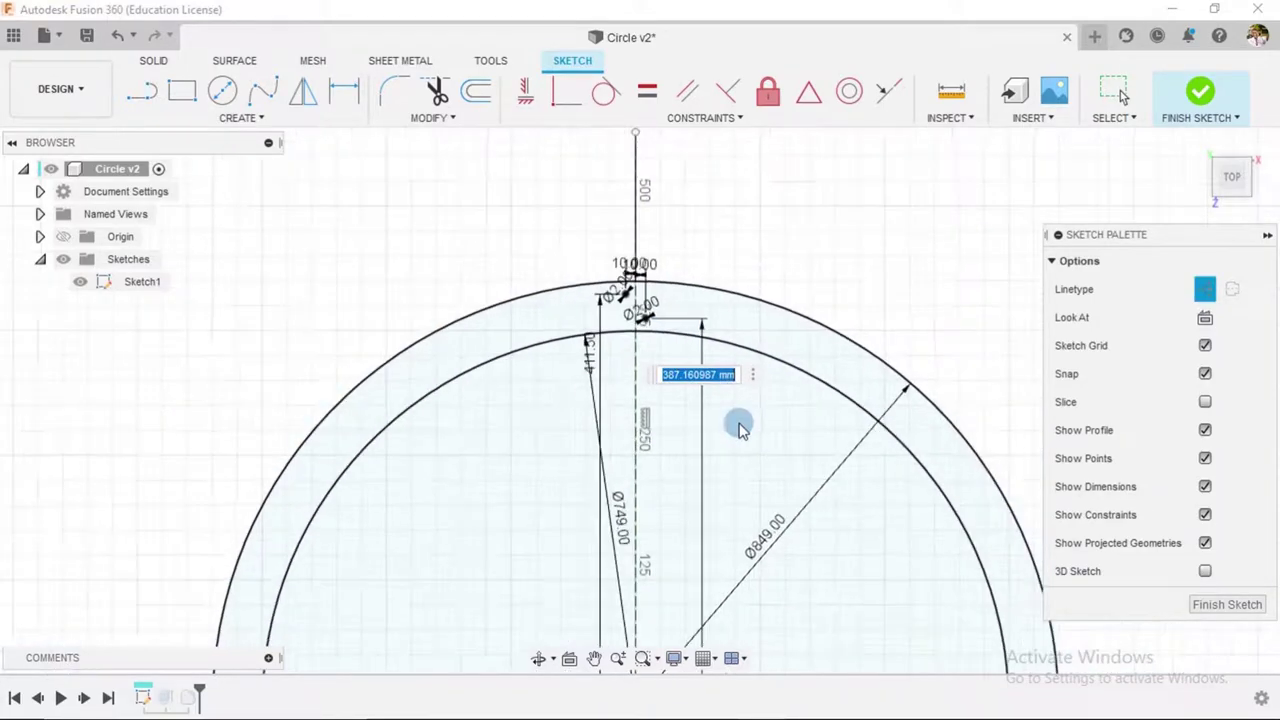
{"action": "scroll", "coordinate": [740, 437], "scroll_direction": "down", "scroll_amount": 3}
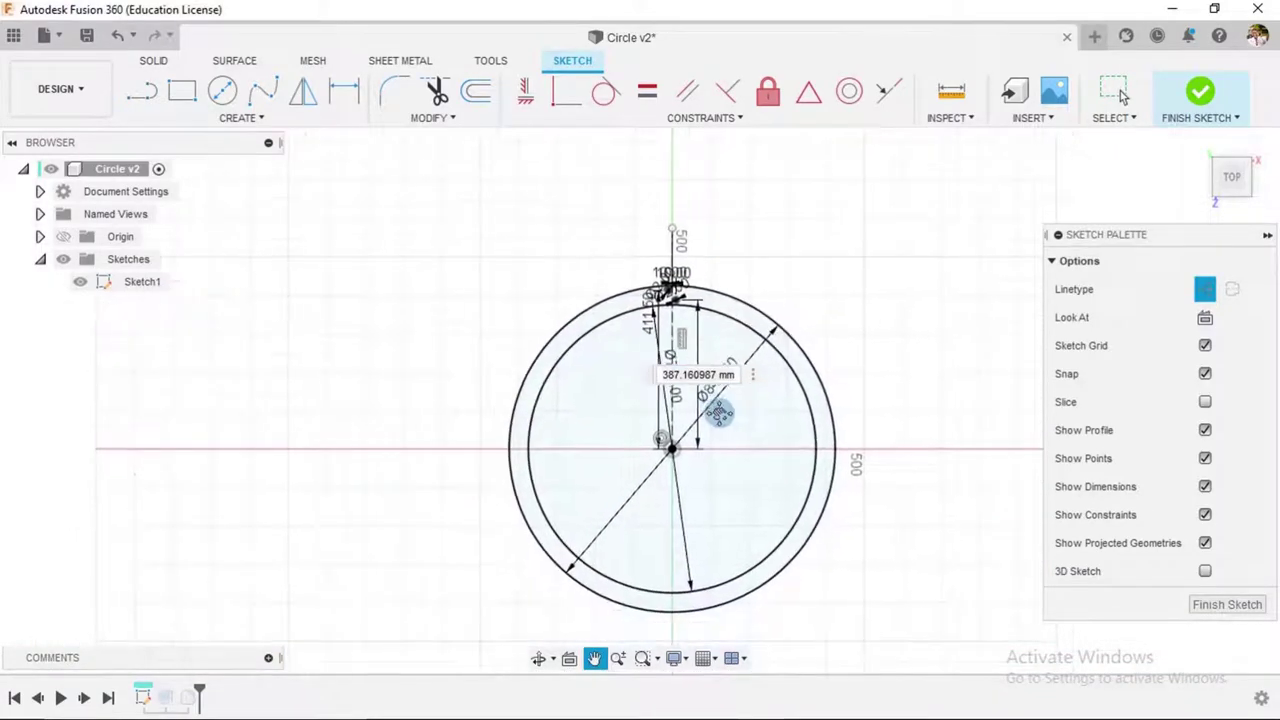
{"action": "scroll", "coordinate": [672, 340], "scroll_direction": "up", "scroll_amount": 4}
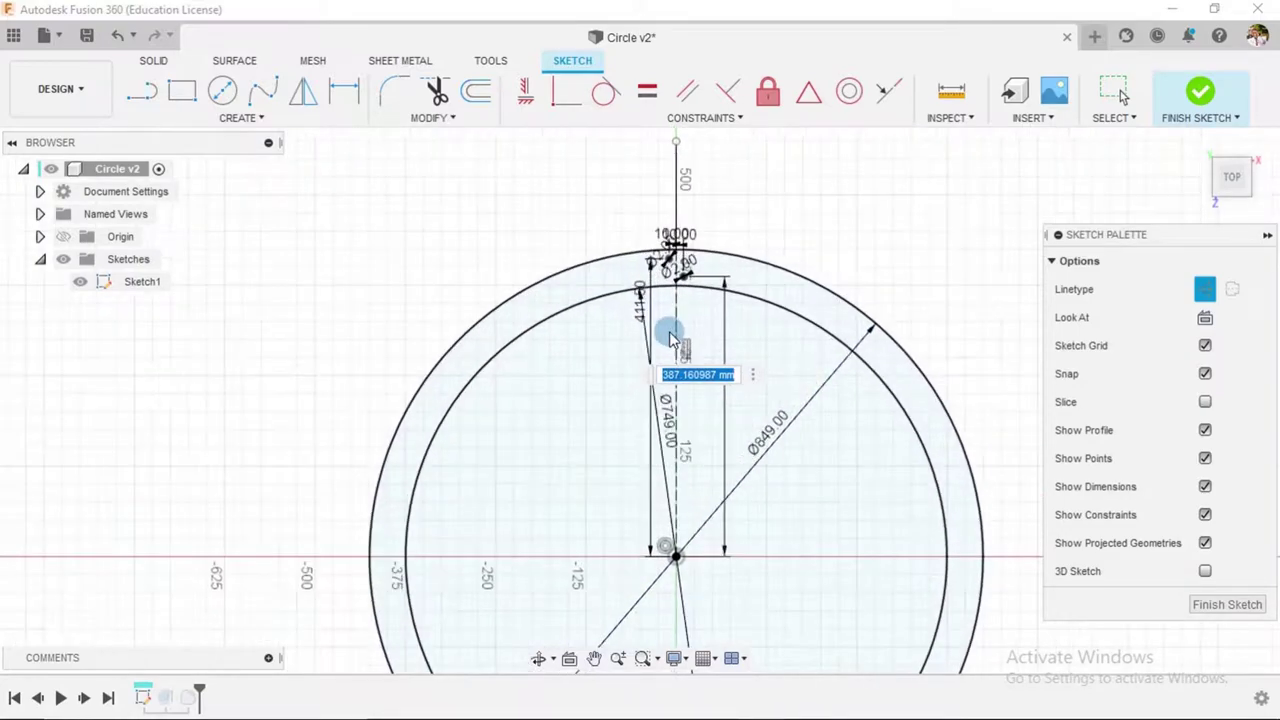
{"action": "scroll", "coordinate": [670, 338], "scroll_direction": "up", "scroll_amount": 2}
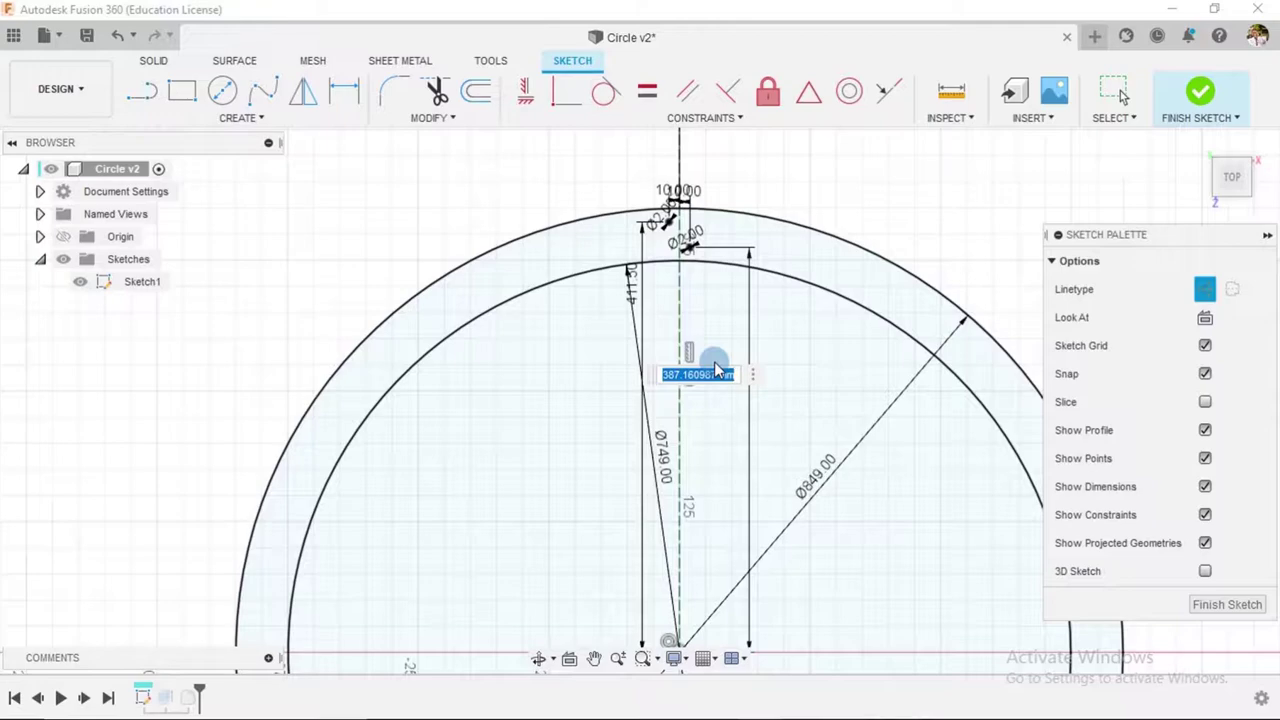
{"action": "key", "text": "BackSpace"}
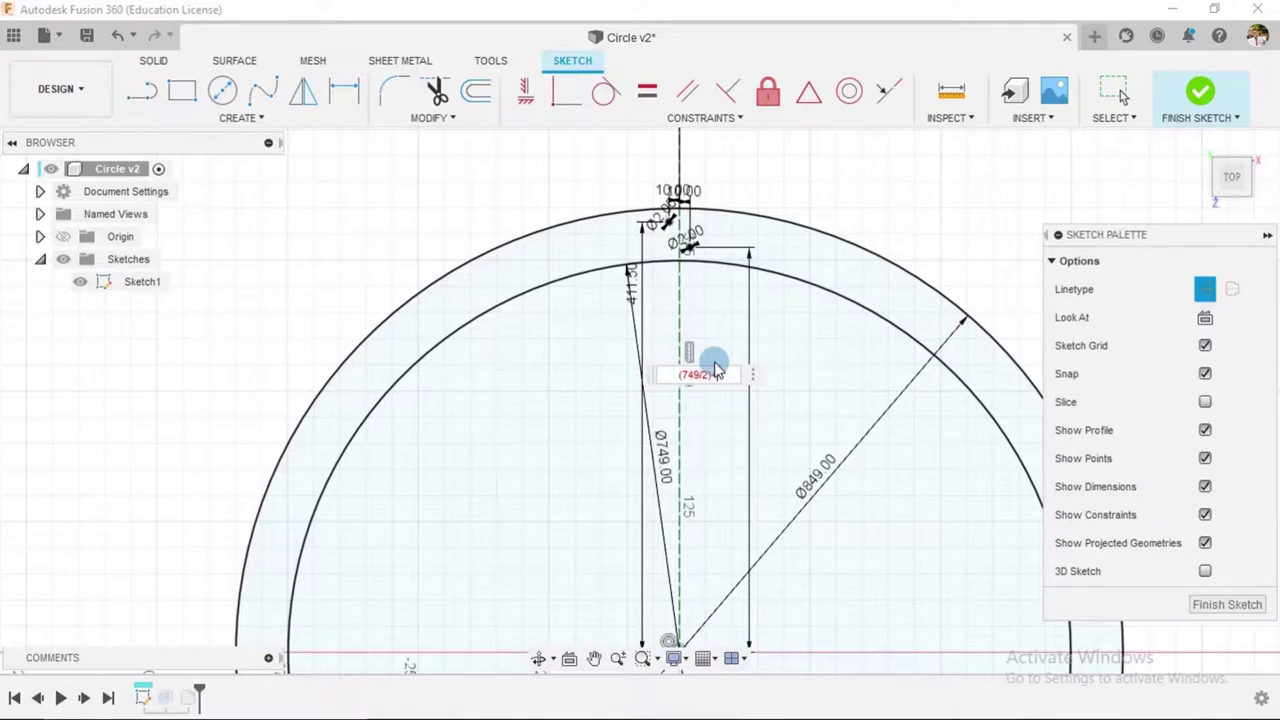
{"action": "key", "text": "Return"}
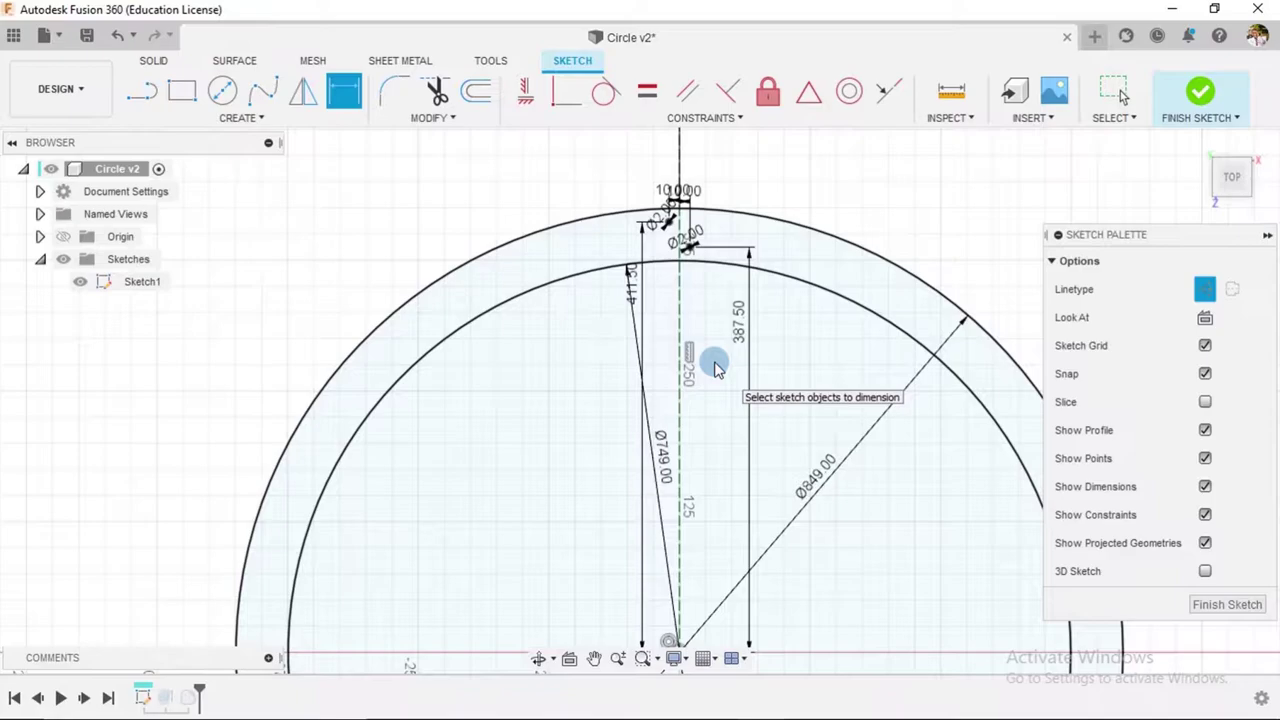
- Drag the Ø749.00, 411.50, both 10.00 and both Ø2.00 dimensions clear of the rim
{"action": "key", "text": "Escape"}
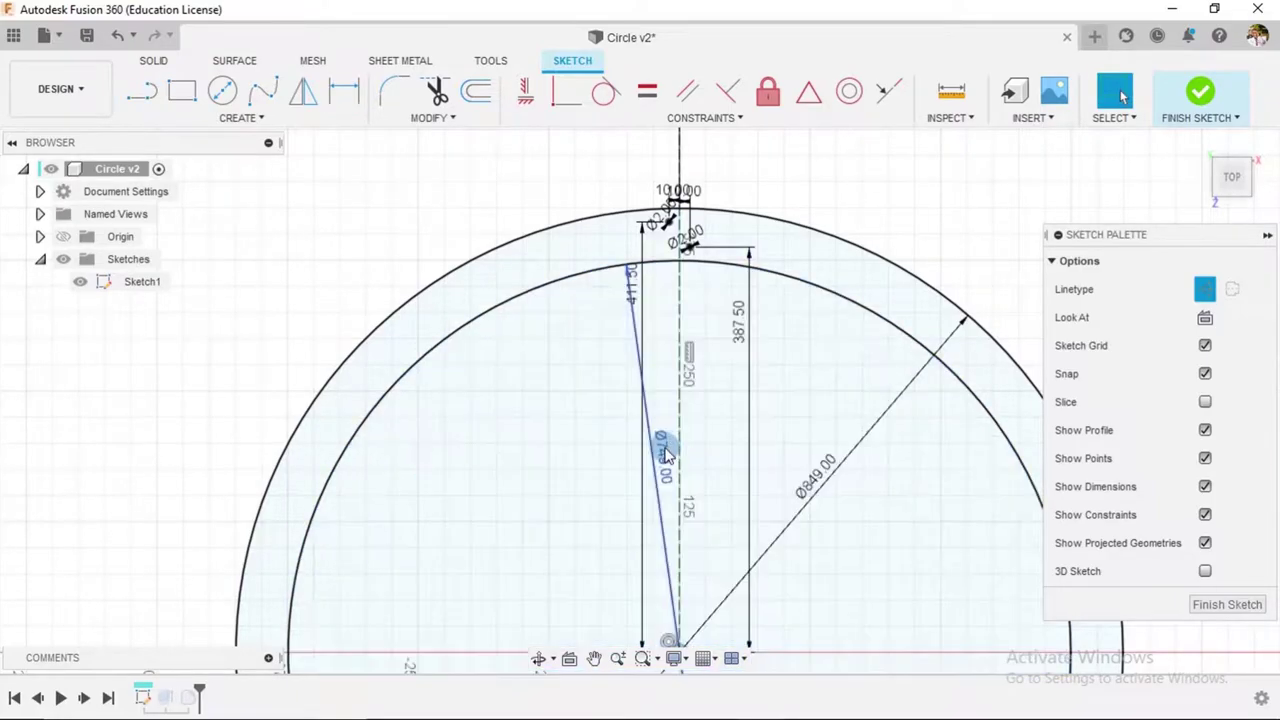
{"action": "left_click_drag", "start_coordinate": [662, 447], "coordinate": [575, 465]}
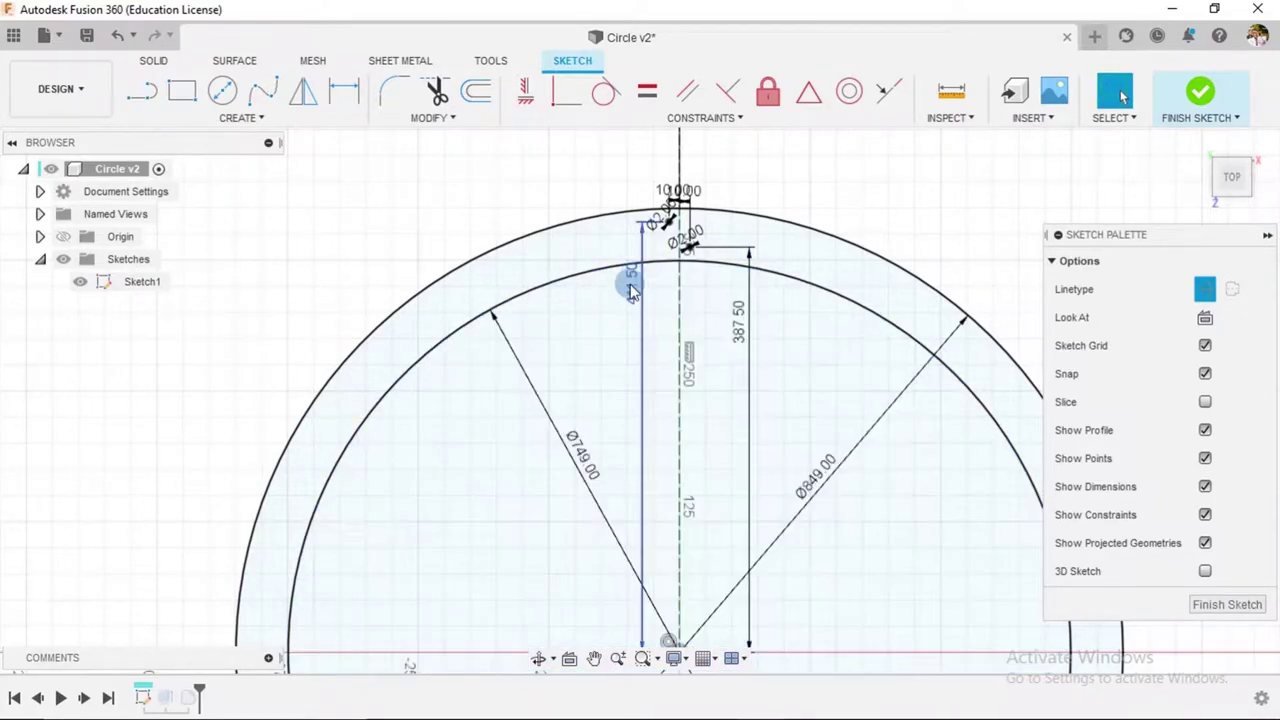
{"action": "left_click_drag", "start_coordinate": [629, 286], "coordinate": [298, 352]}
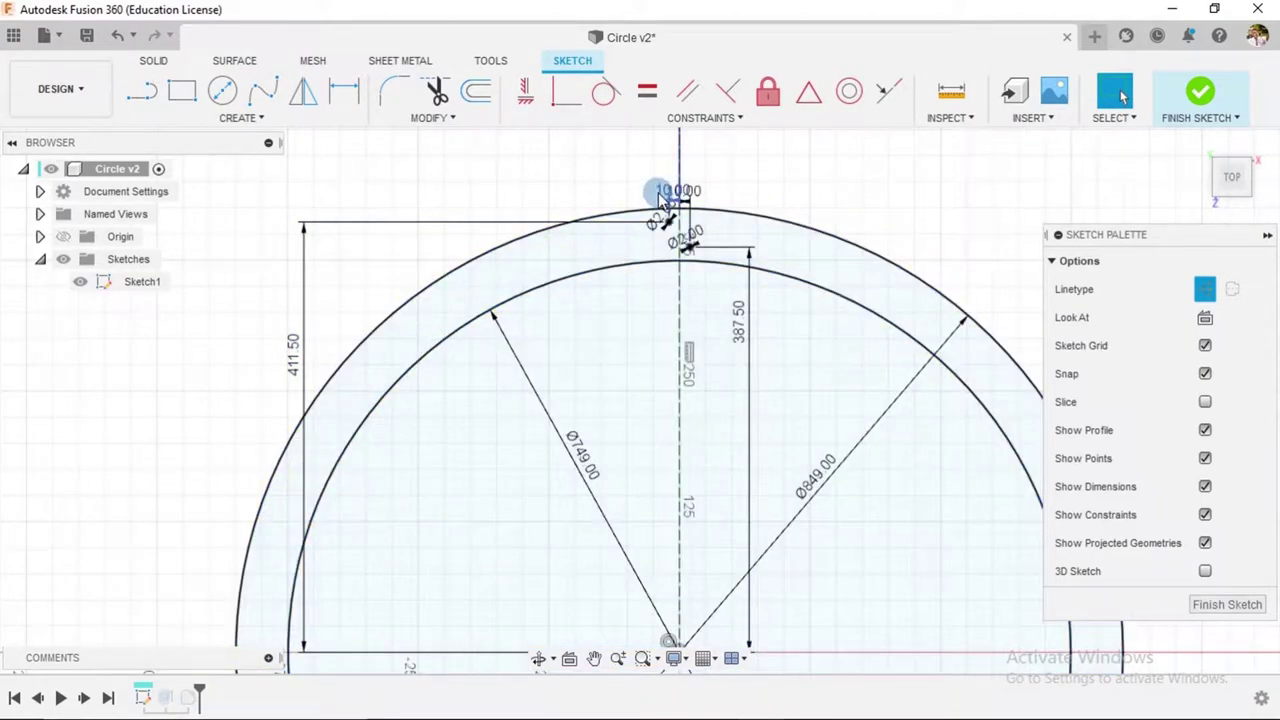
{"action": "left_click_drag", "start_coordinate": [660, 197], "coordinate": [596, 162]}
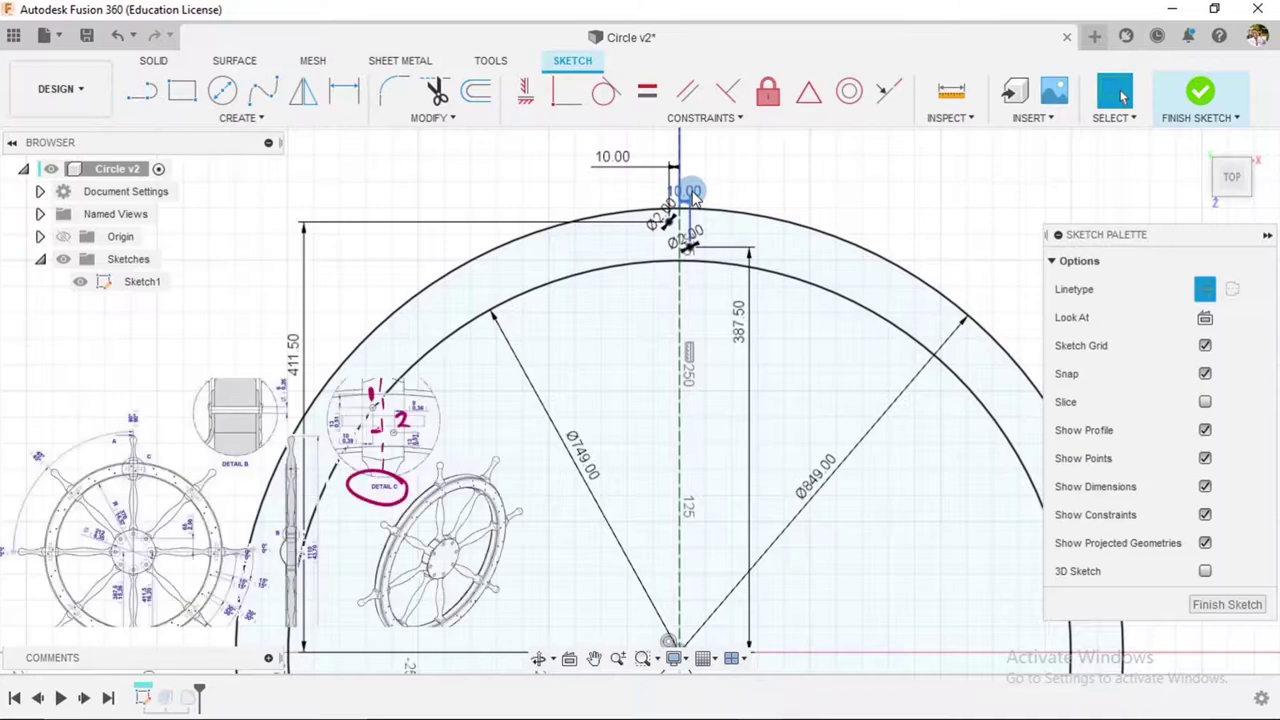
{"action": "left_click_drag", "start_coordinate": [693, 196], "coordinate": [710, 158]}
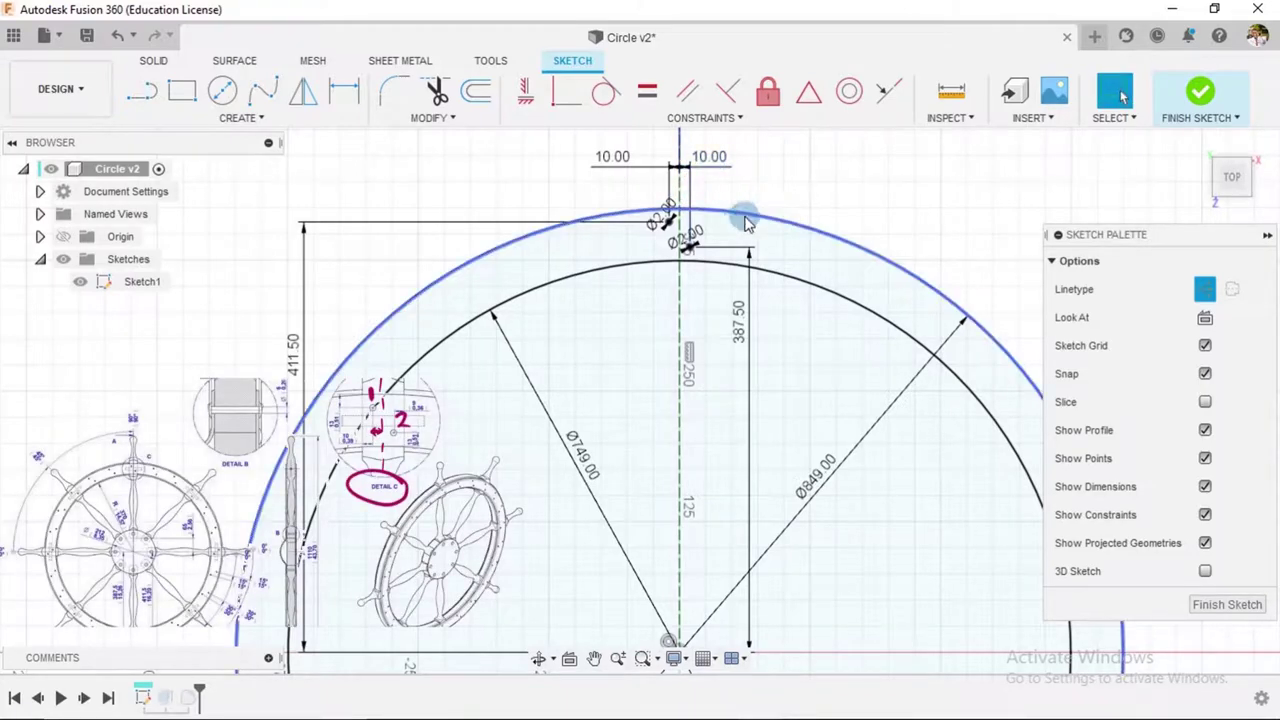
{"action": "left_click_drag", "start_coordinate": [688, 235], "coordinate": [765, 186]}
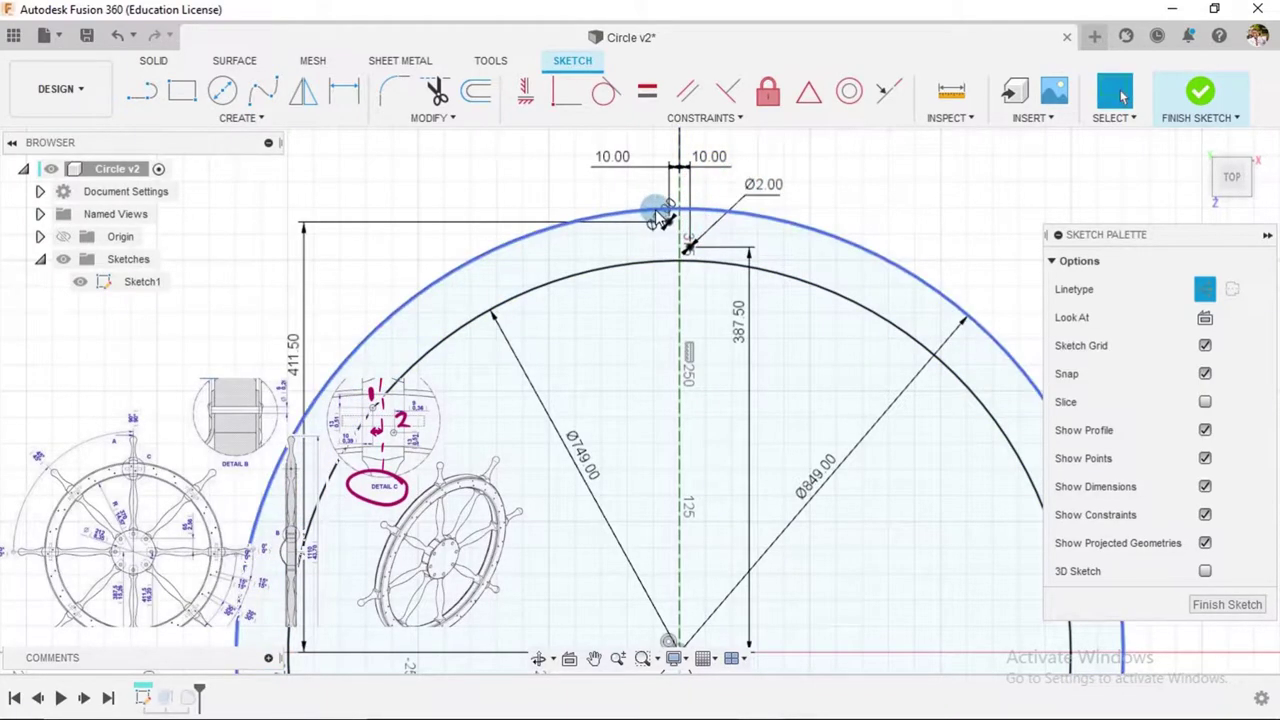
{"action": "left_click_drag", "start_coordinate": [658, 212], "coordinate": [588, 188]}
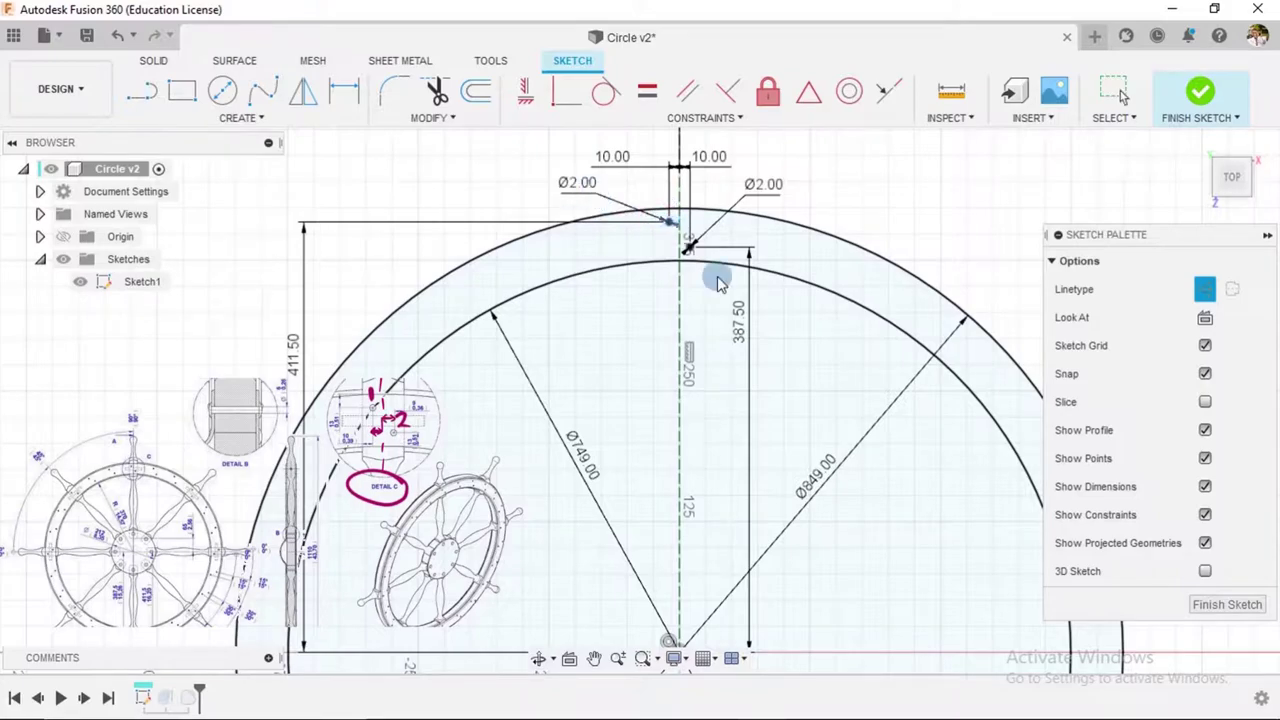
{"action": "scroll", "coordinate": [771, 294], "scroll_direction": "down", "scroll_amount": 2}
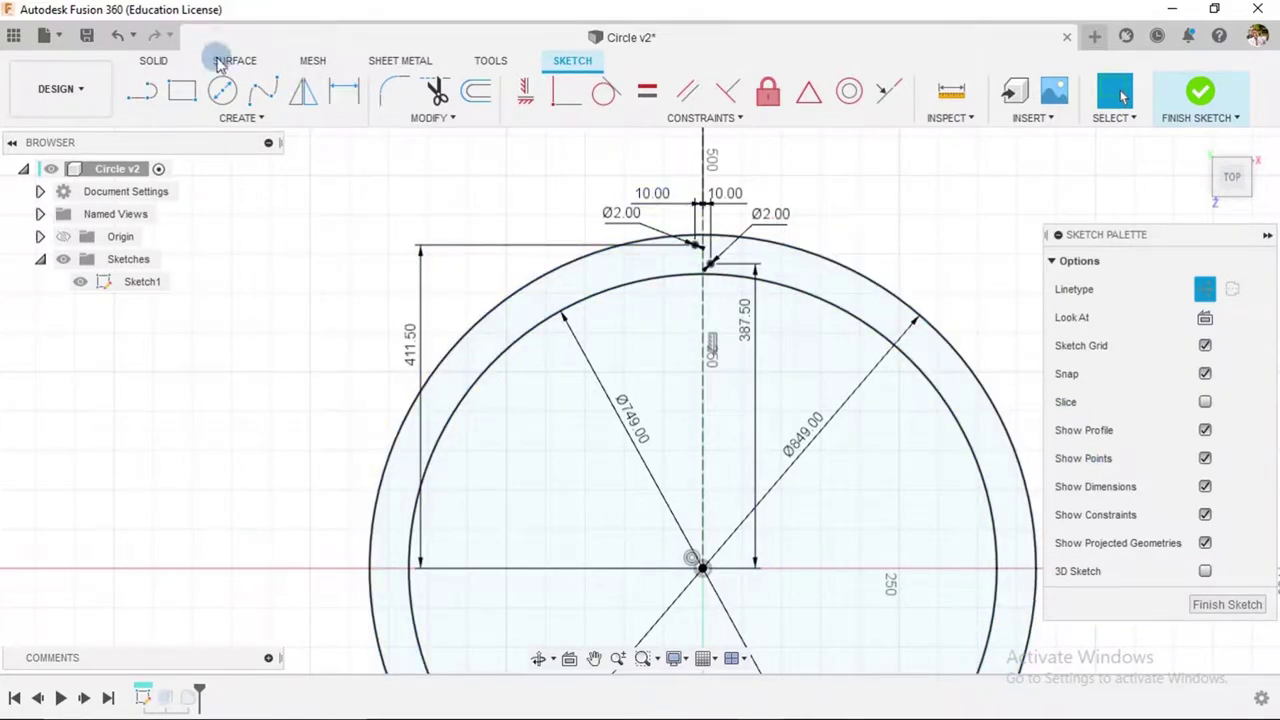
- Circular-pattern both Ø2 holes 24 times around the wheel centre
{"action": "left_click", "coordinate": [235, 118]}
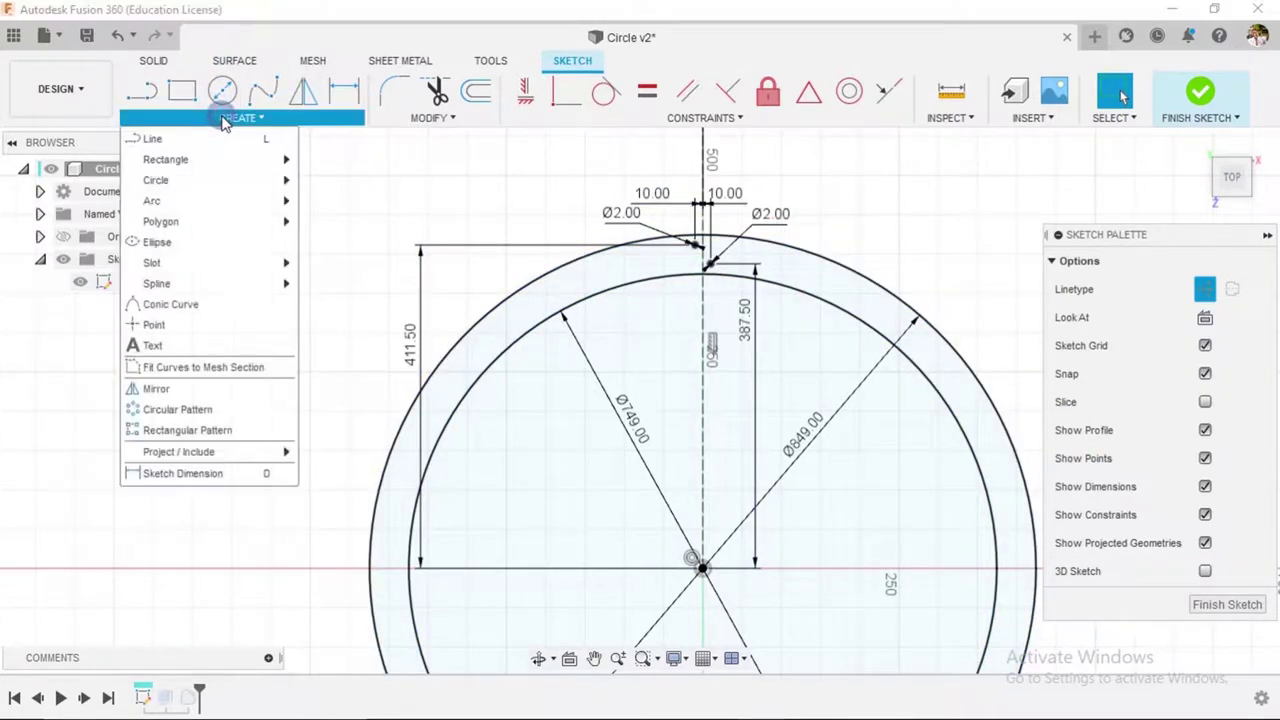
{"action": "left_click", "coordinate": [212, 409]}
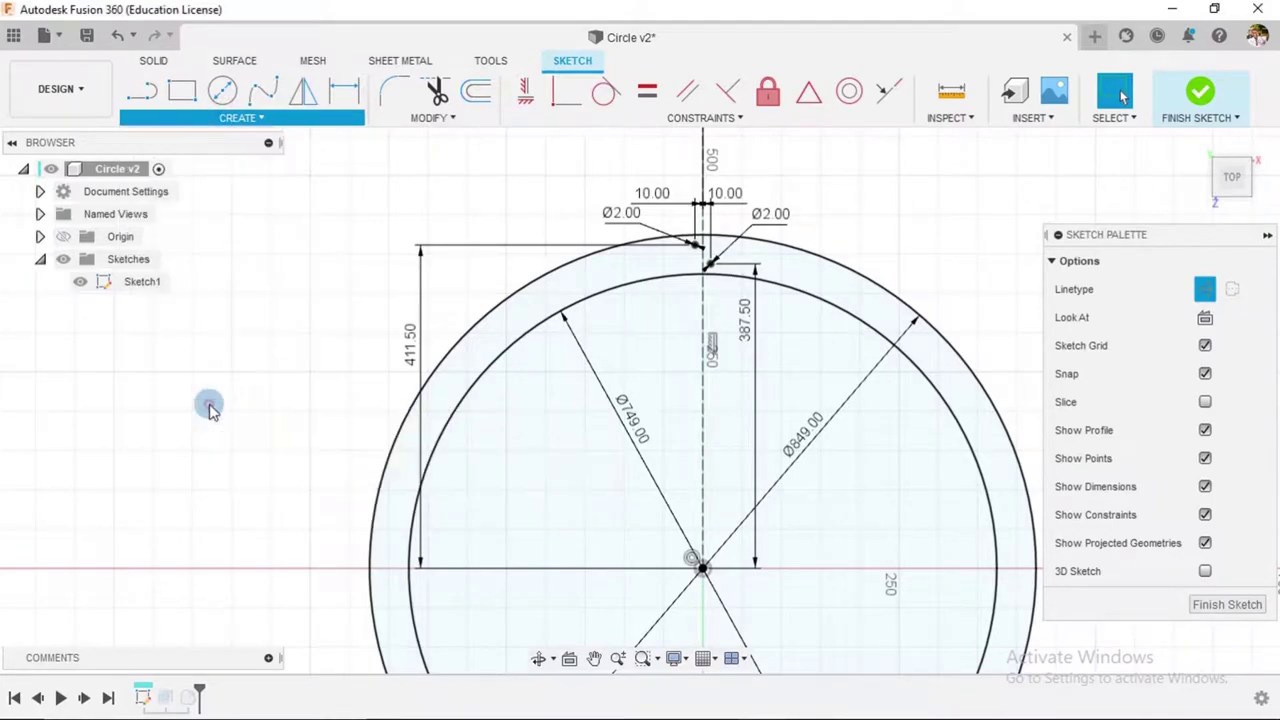
{"action": "scroll", "coordinate": [755, 260], "scroll_direction": "up", "scroll_amount": 4}
{"action": "scroll", "coordinate": [686, 243], "scroll_direction": "up", "scroll_amount": 8}
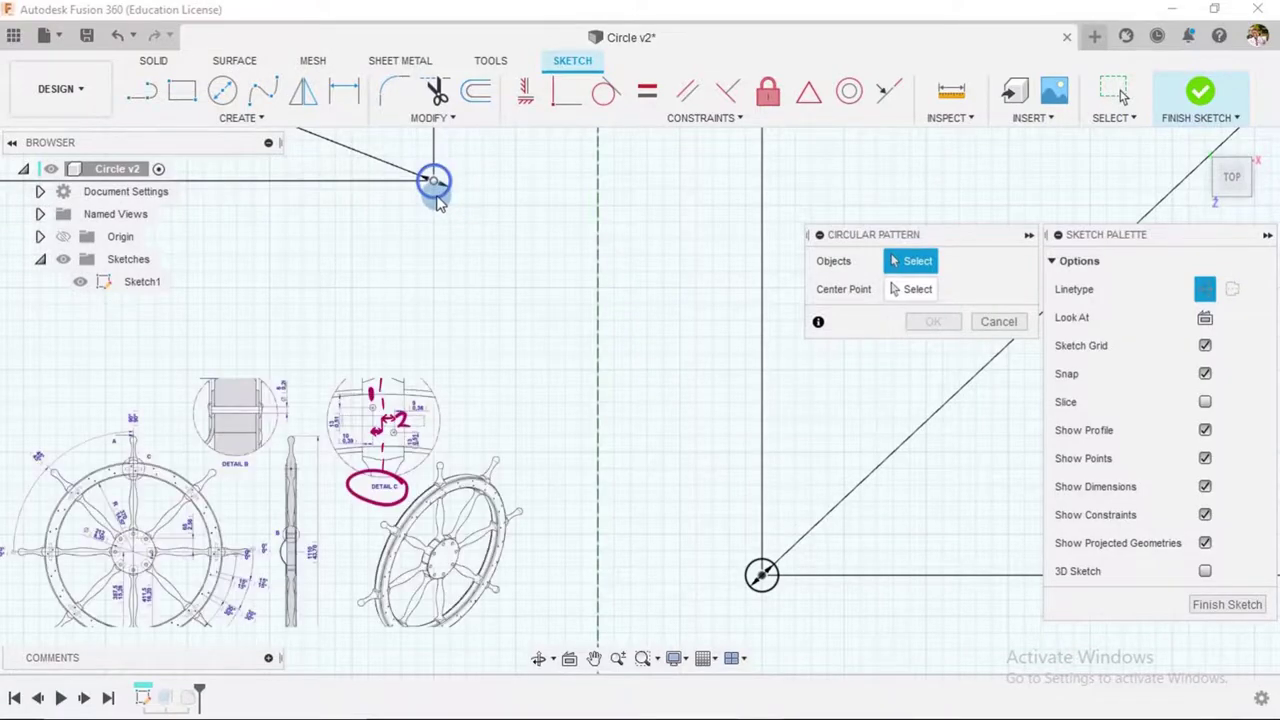
{"action": "left_click", "coordinate": [433, 180]}
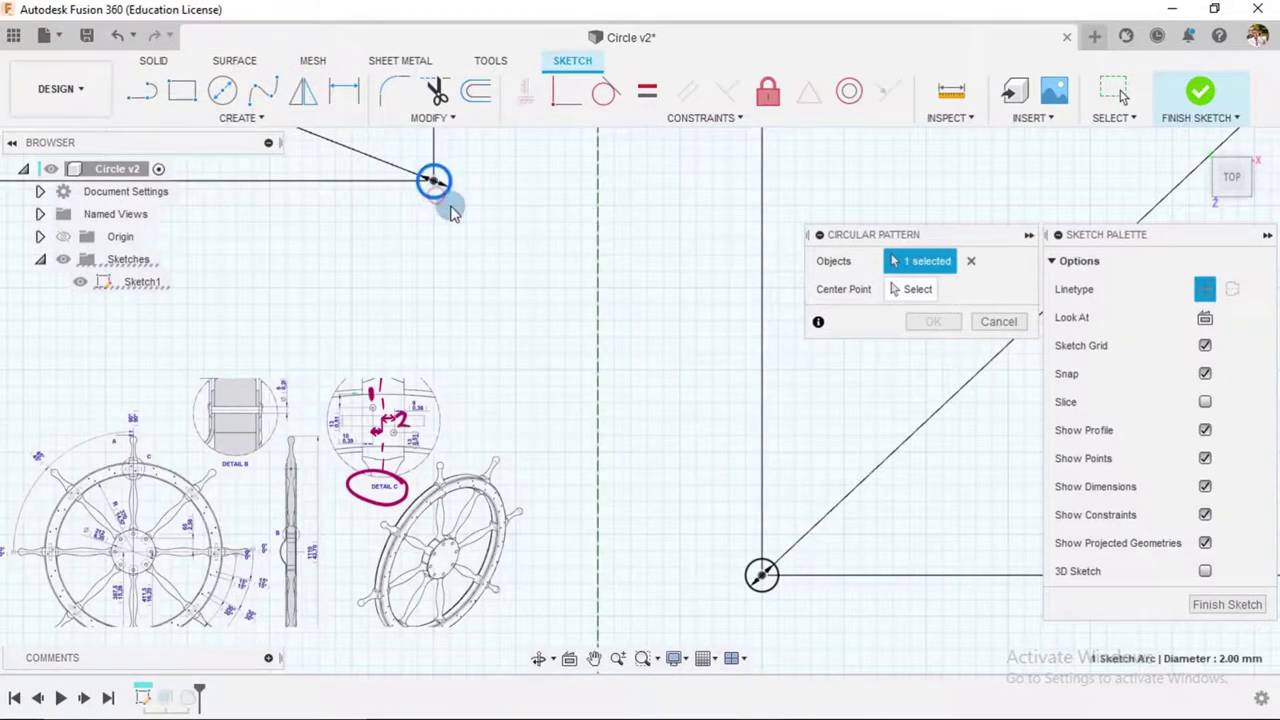
{"action": "left_click", "coordinate": [760, 578]}
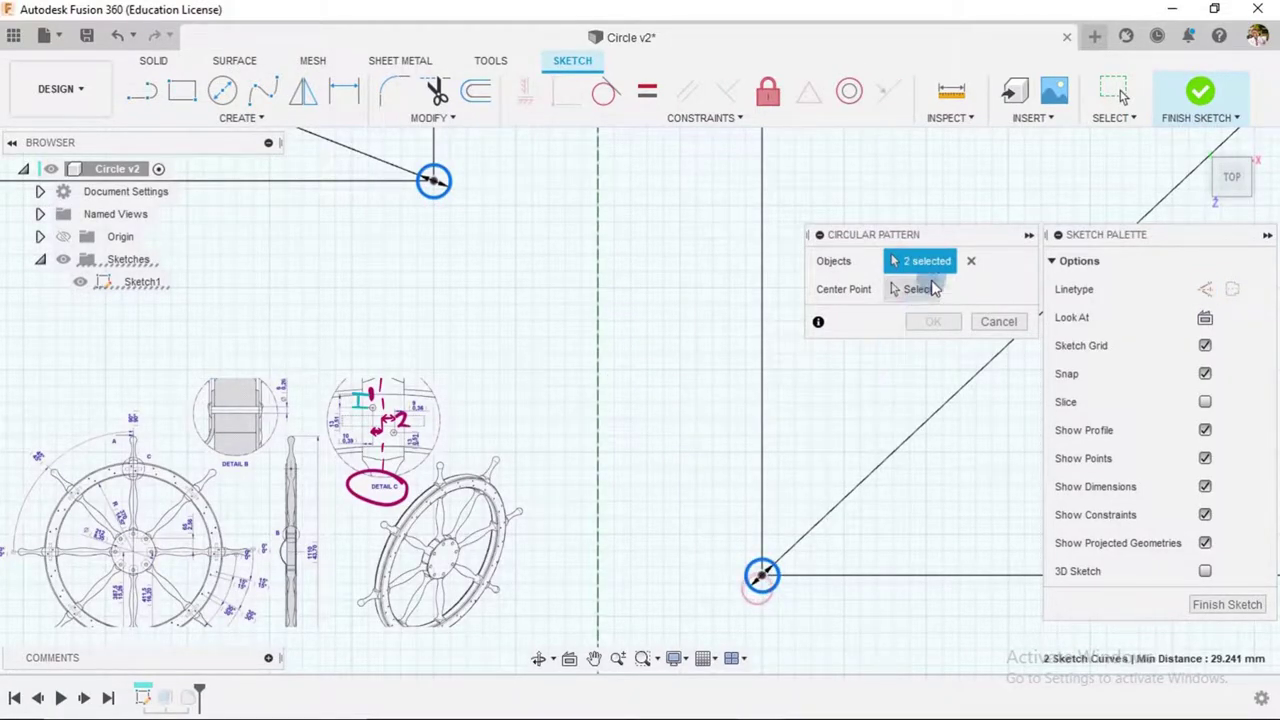
{"action": "left_click", "coordinate": [922, 289]}
{"action": "scroll", "coordinate": [662, 285], "scroll_direction": "up", "scroll_amount": 8}
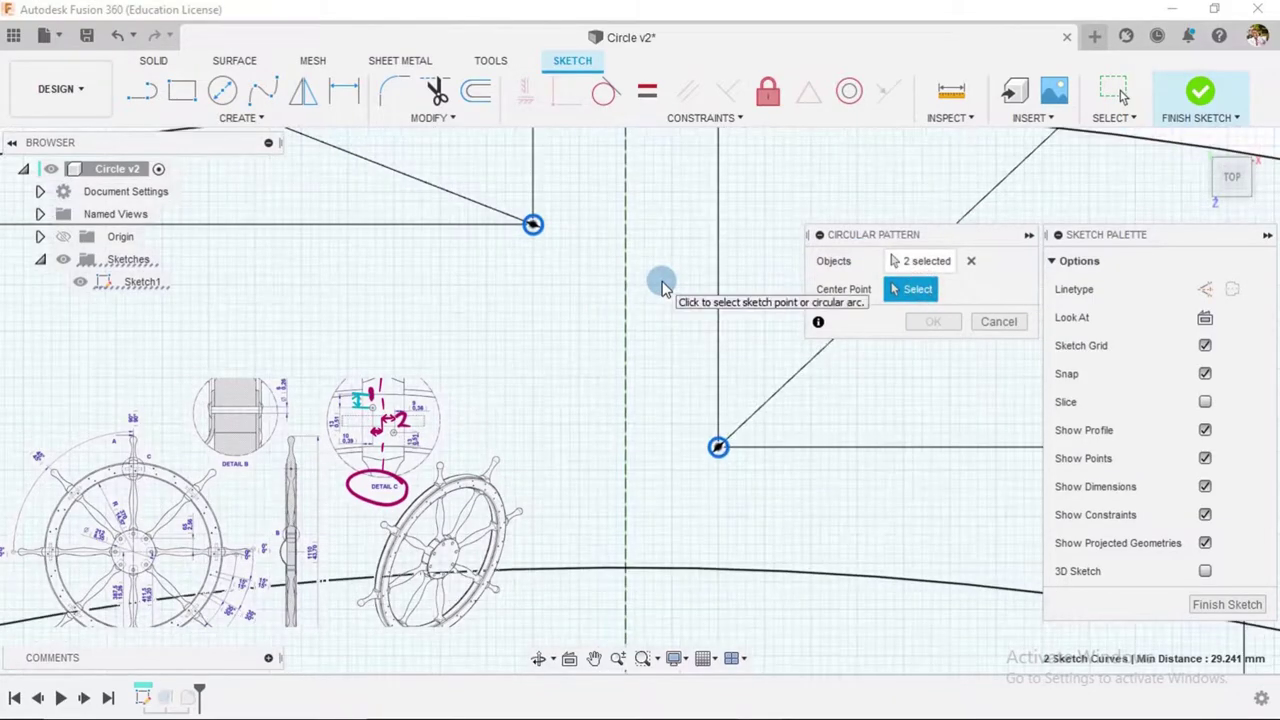
{"action": "scroll", "coordinate": [690, 455], "scroll_direction": "down", "scroll_amount": 6}
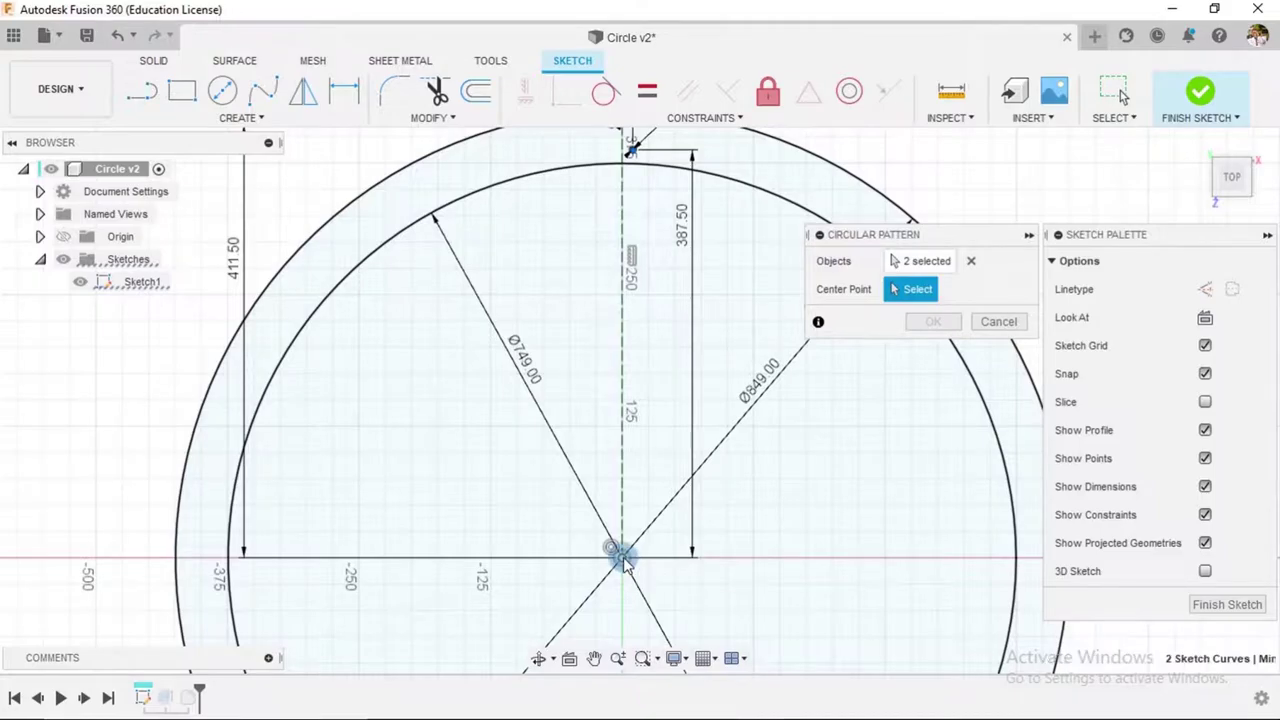
{"action": "left_click", "coordinate": [621, 554]}
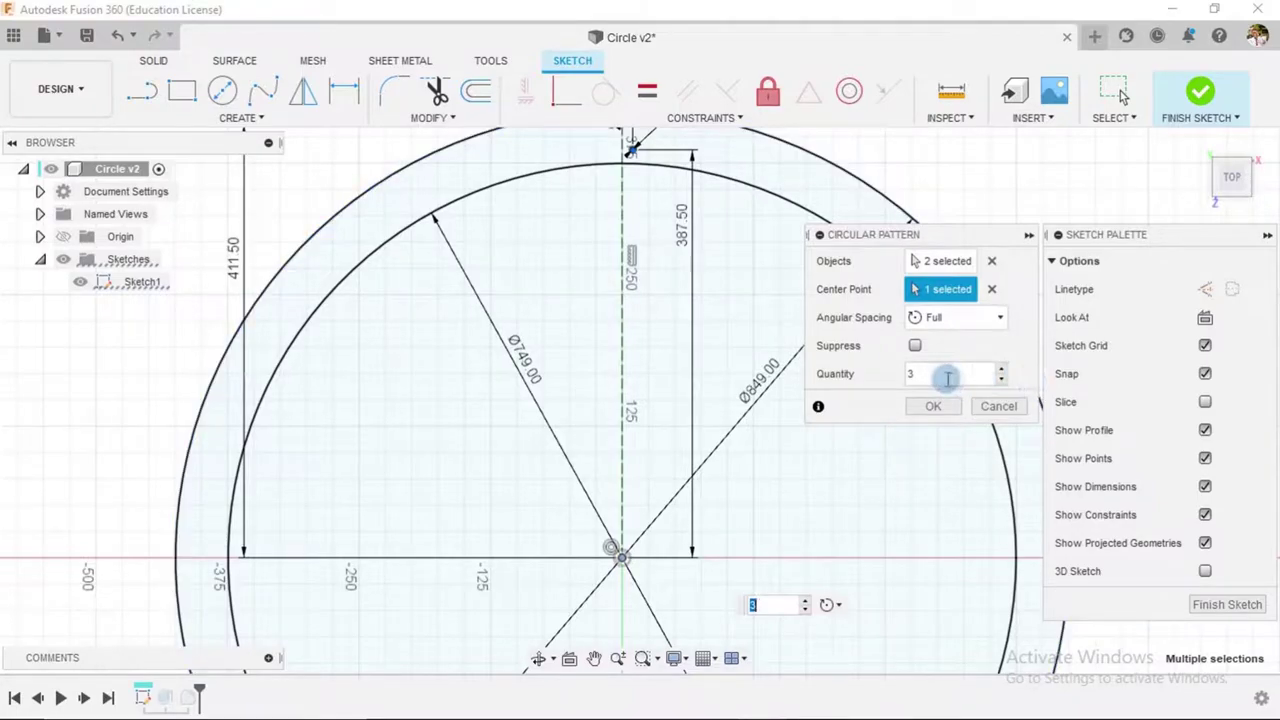
{"action": "left_click_drag", "start_coordinate": [943, 375], "coordinate": [898, 373]}
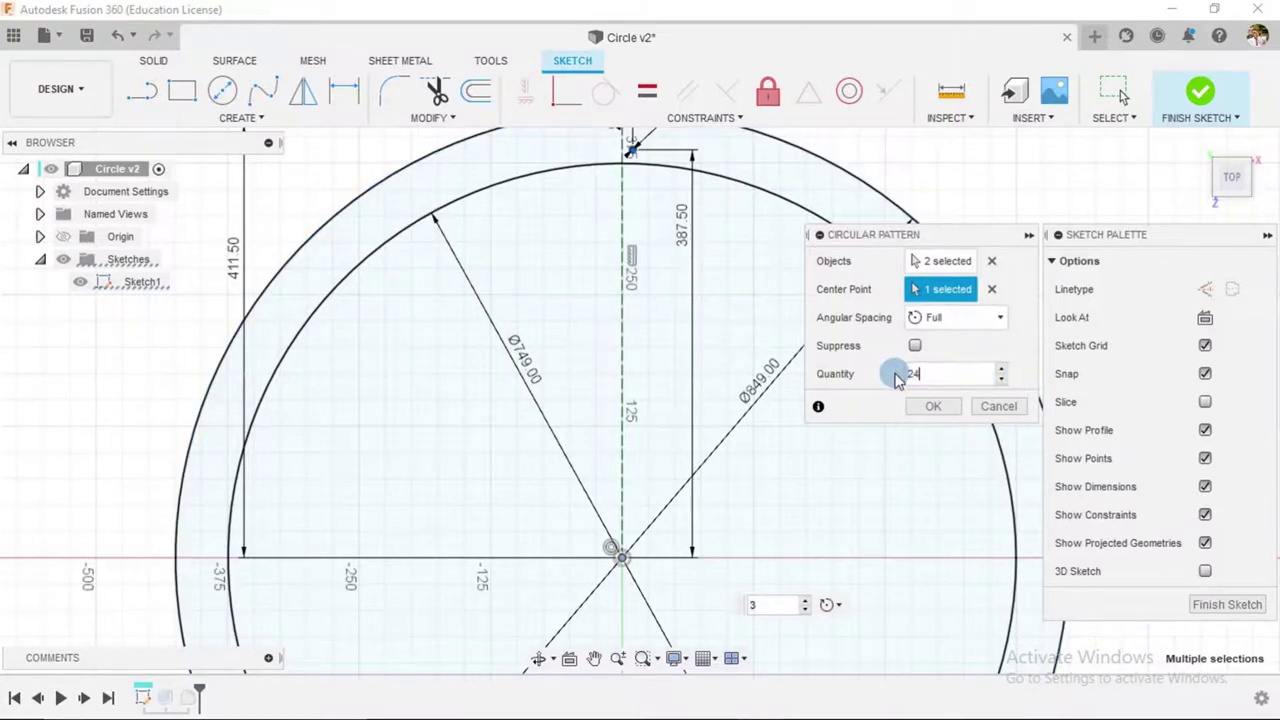
{"action": "left_click", "coordinate": [930, 405]}
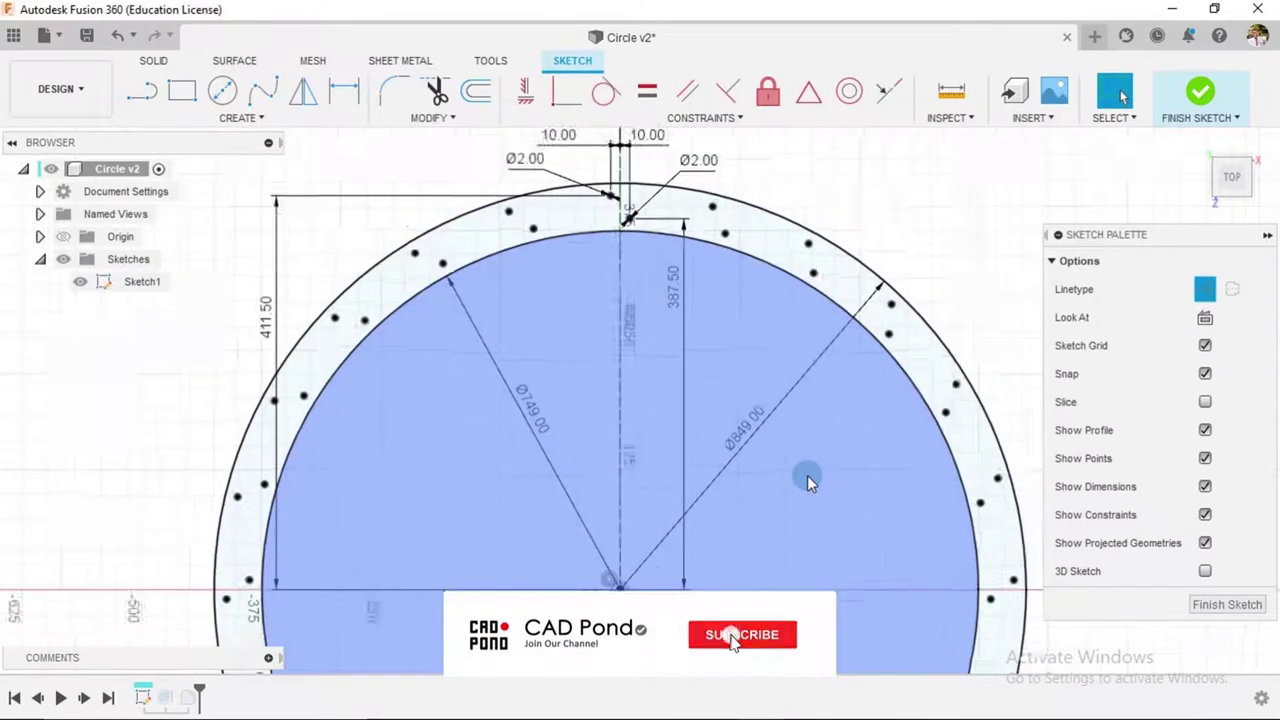
- Finish the hole sketch and bring up the ring's Extrude1 actions in the timeline
{"action": "scroll", "coordinate": [807, 475], "scroll_direction": "down", "scroll_amount": 3}
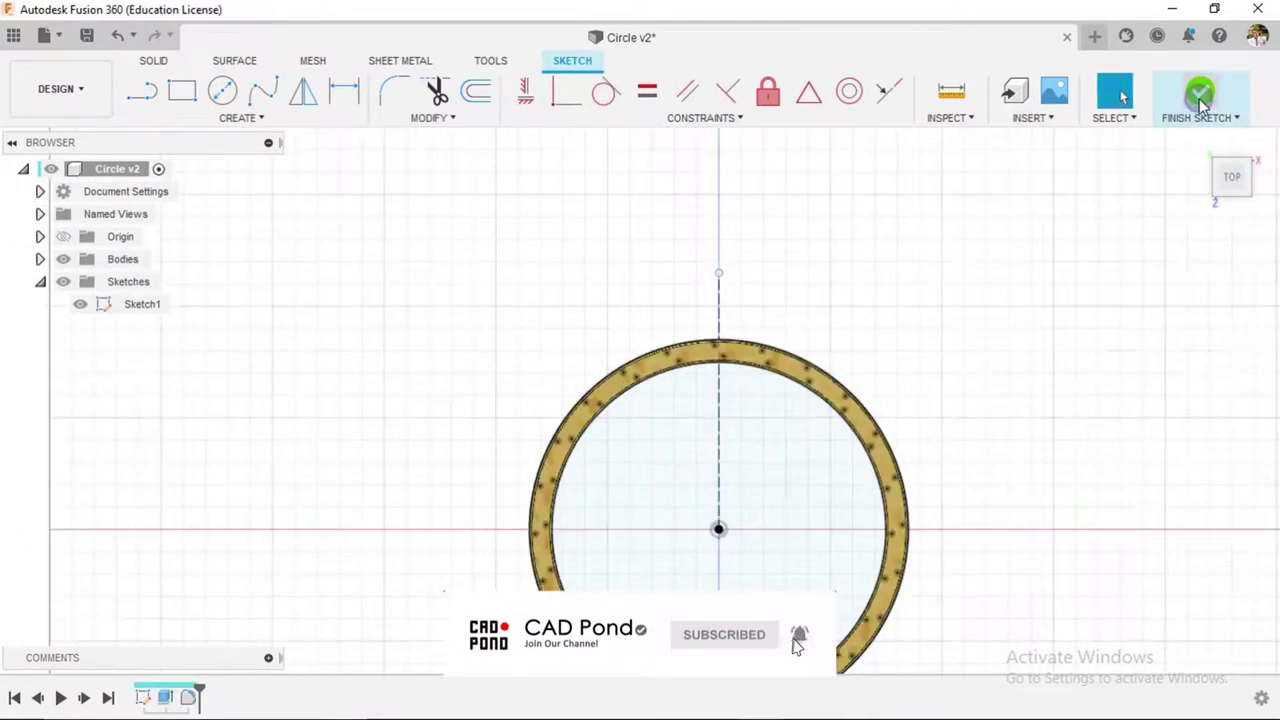
{"action": "left_click", "coordinate": [1200, 95]}
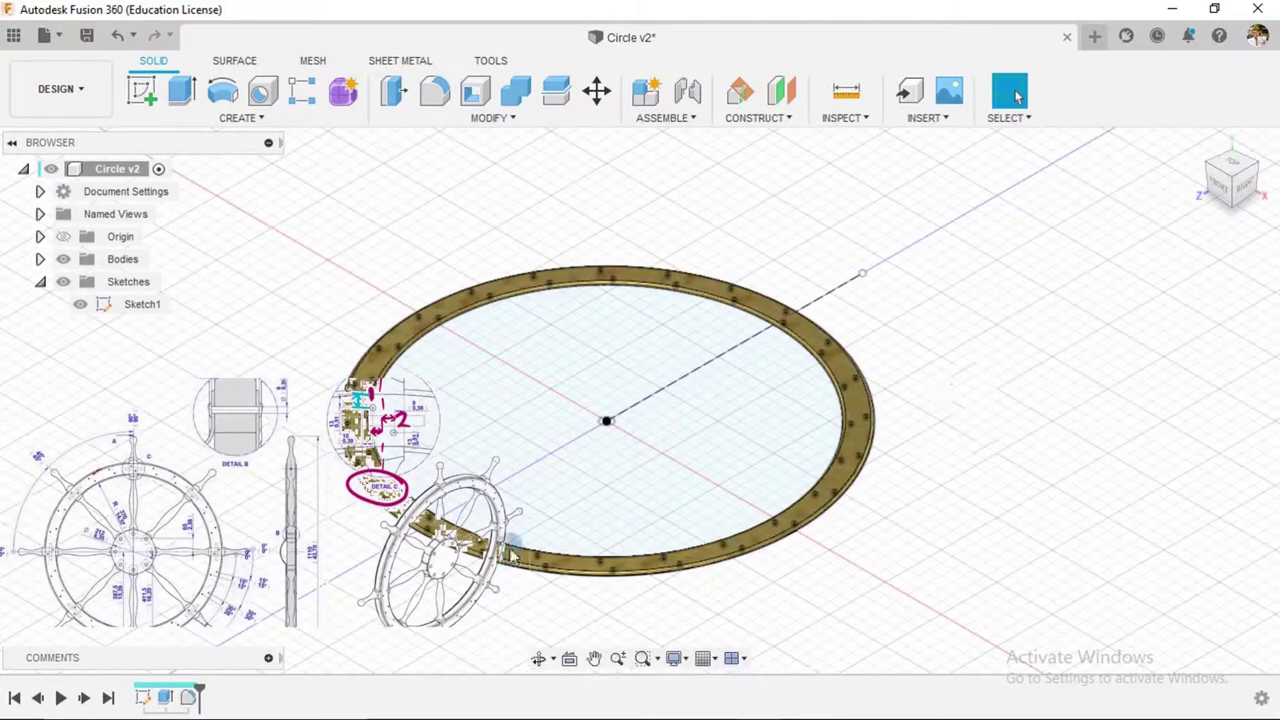
{"action": "right_click", "coordinate": [167, 700]}
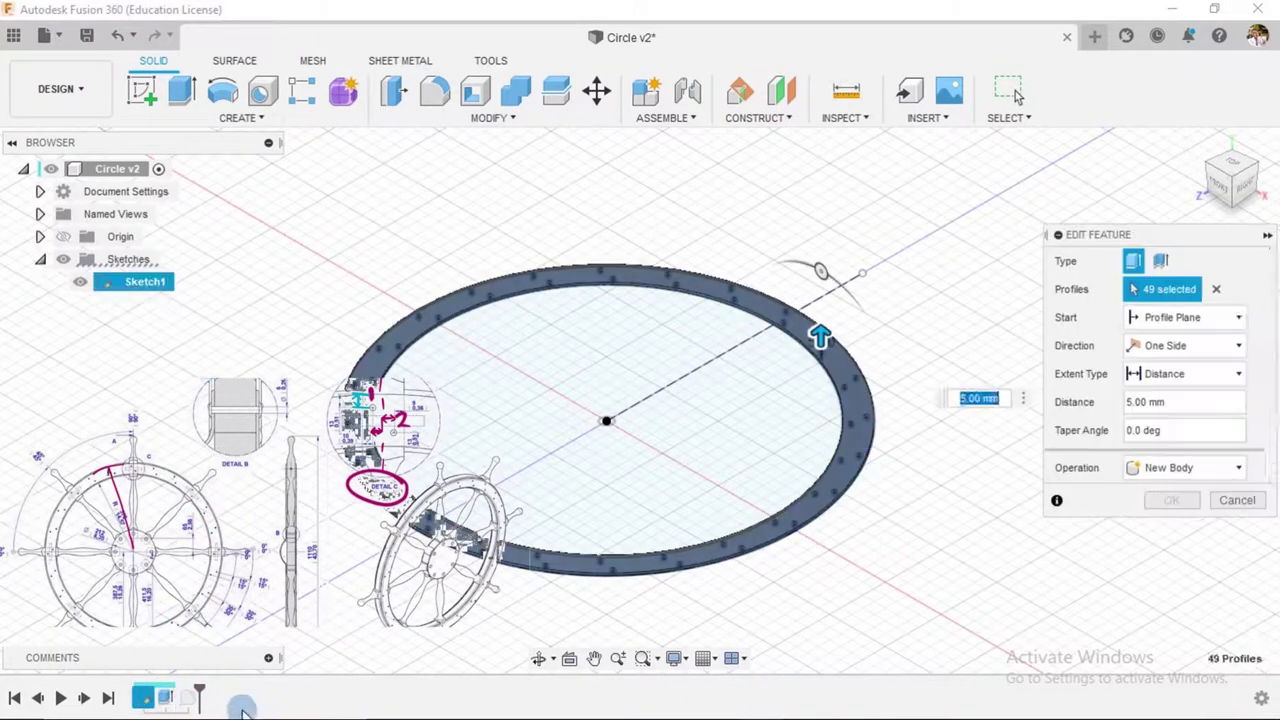
- Edit Extrude1 to use the single holed ring profile, keeping 5.00 mm thickness
{"action": "left_click", "coordinate": [1217, 290]}
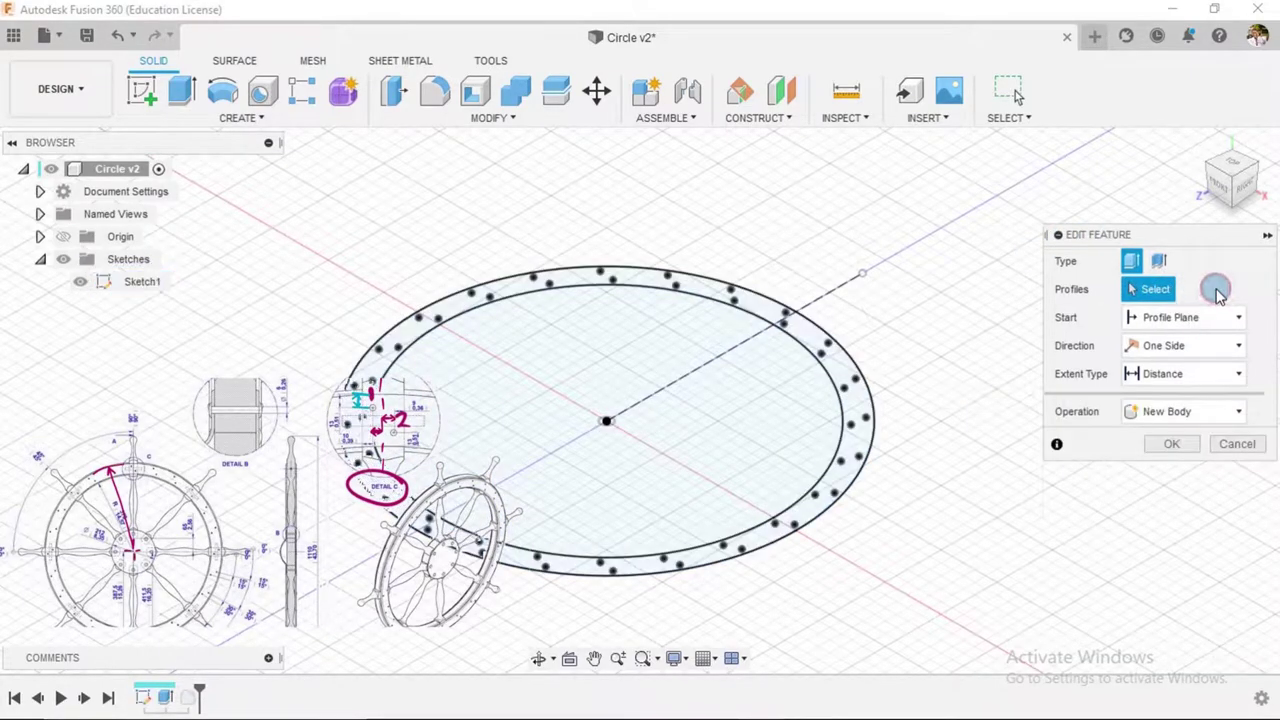
{"action": "left_click", "coordinate": [815, 343]}
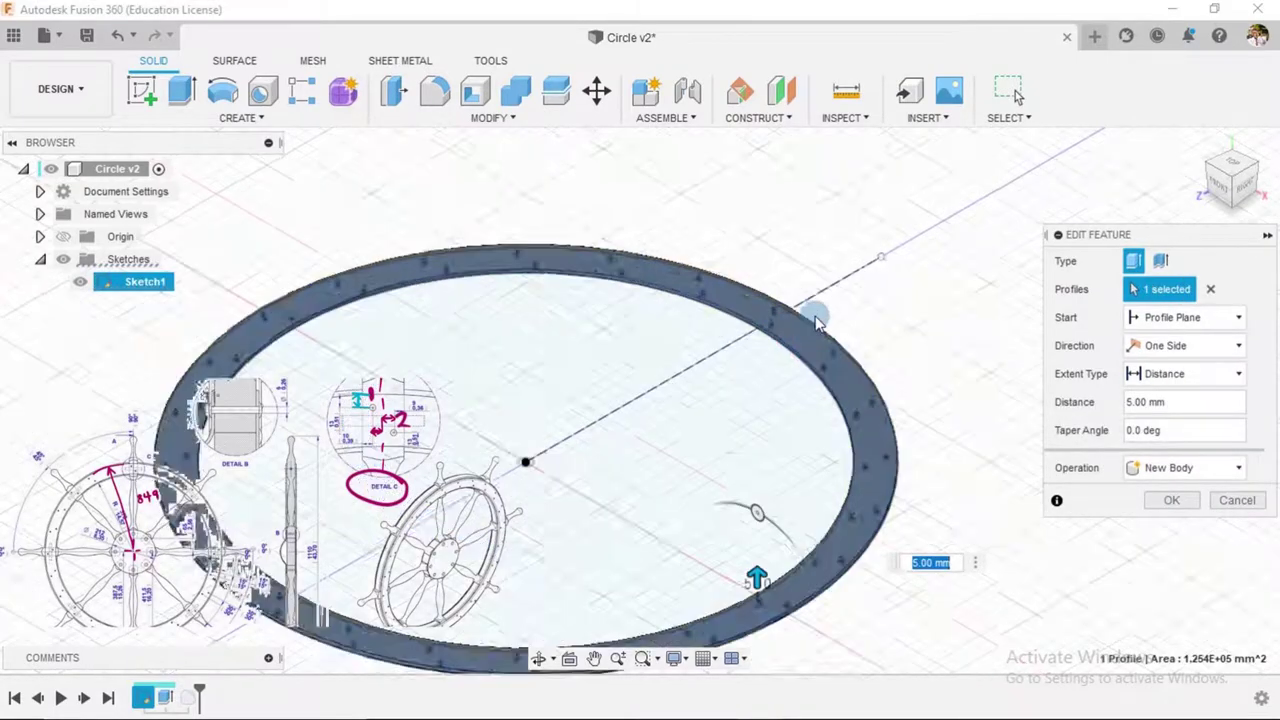
{"action": "scroll", "coordinate": [812, 333], "scroll_direction": "up", "scroll_amount": 10}
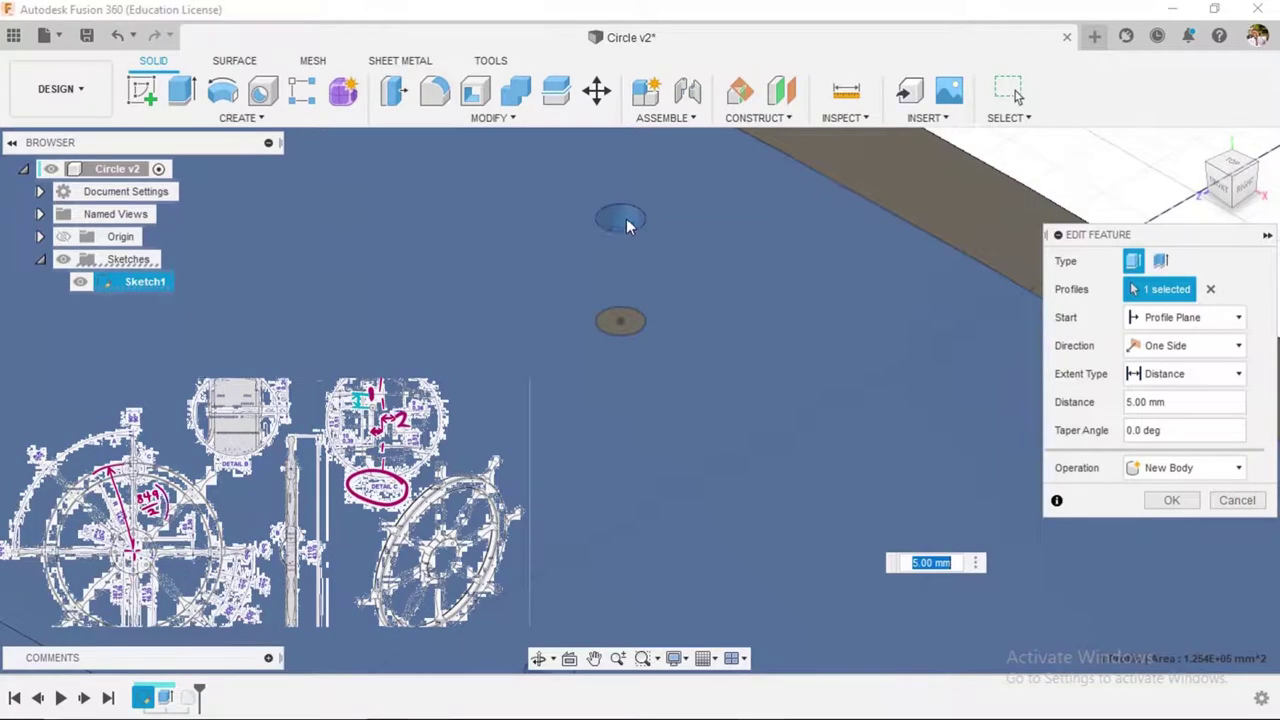
{"action": "scroll", "coordinate": [1060, 290], "scroll_direction": "down", "scroll_amount": 2}
{"action": "left_click", "coordinate": [1180, 507]}
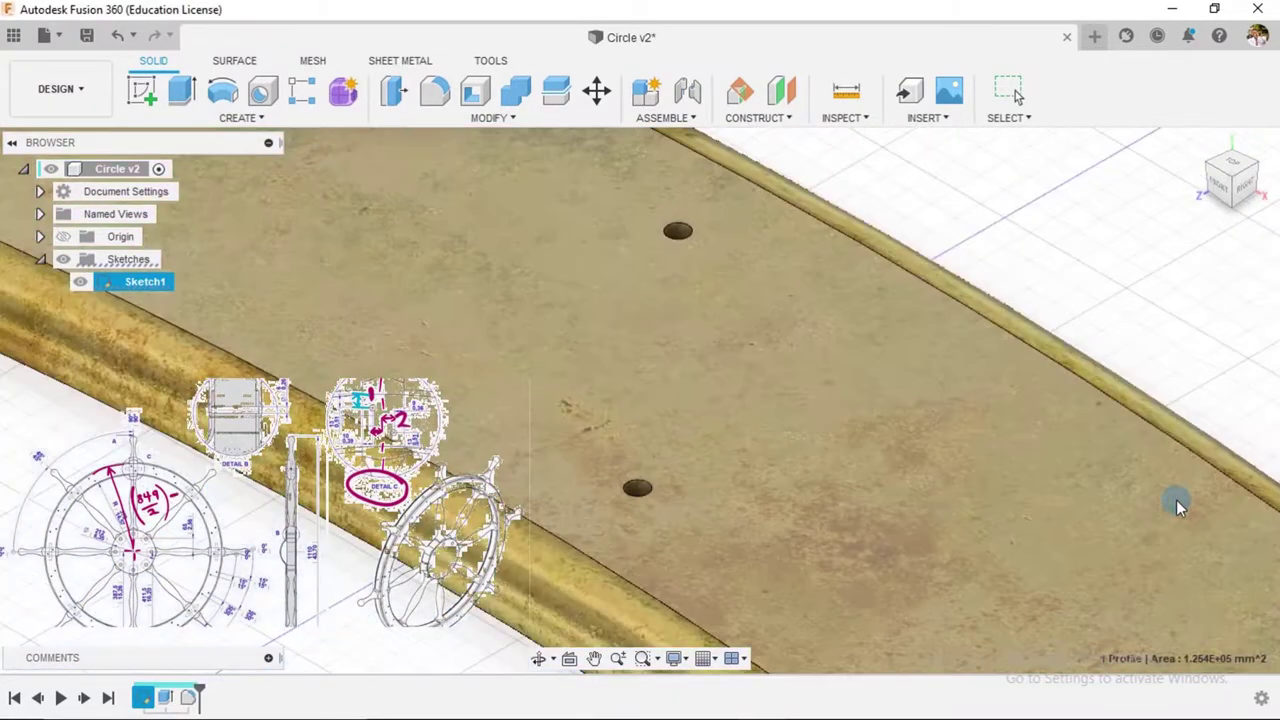
{"action": "scroll", "coordinate": [977, 343], "scroll_direction": "down", "scroll_amount": 5}
{"action": "scroll", "coordinate": [875, 312], "scroll_direction": "up", "scroll_amount": 5}
{"action": "scroll", "coordinate": [875, 312], "scroll_direction": "down", "scroll_amount": 5}
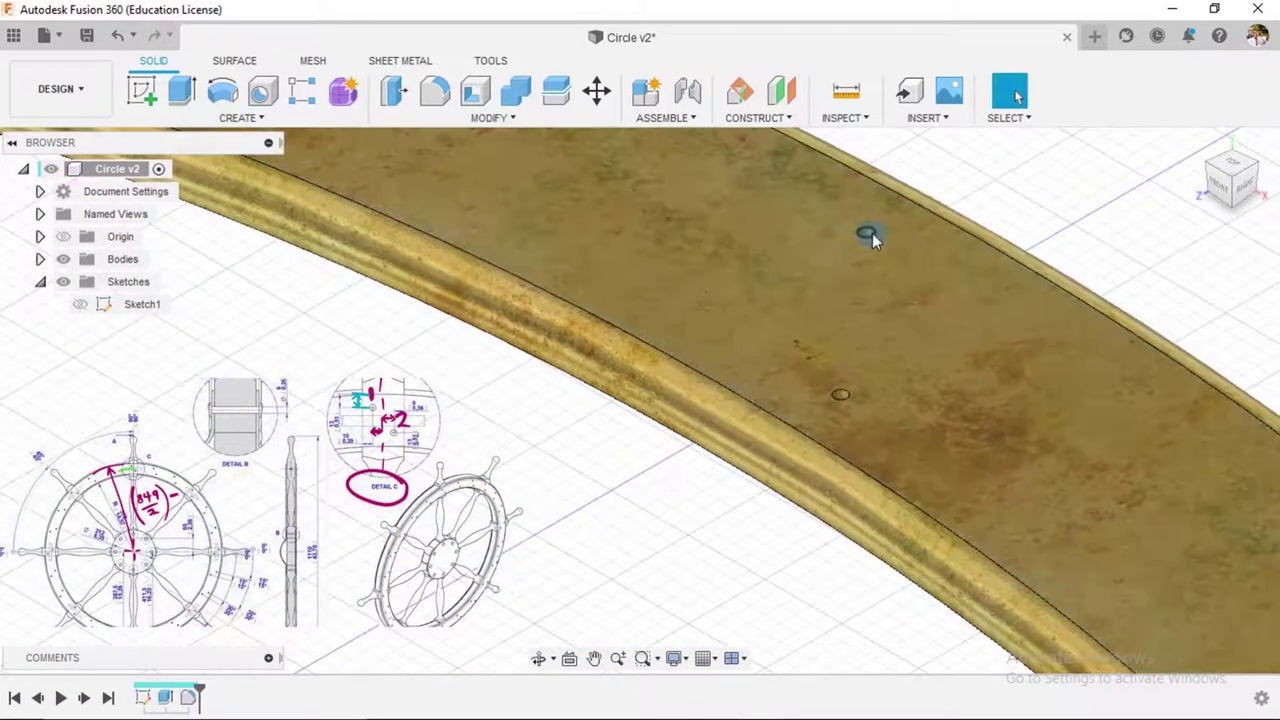
{"action": "scroll", "coordinate": [1013, 269], "scroll_direction": "down", "scroll_amount": 3}
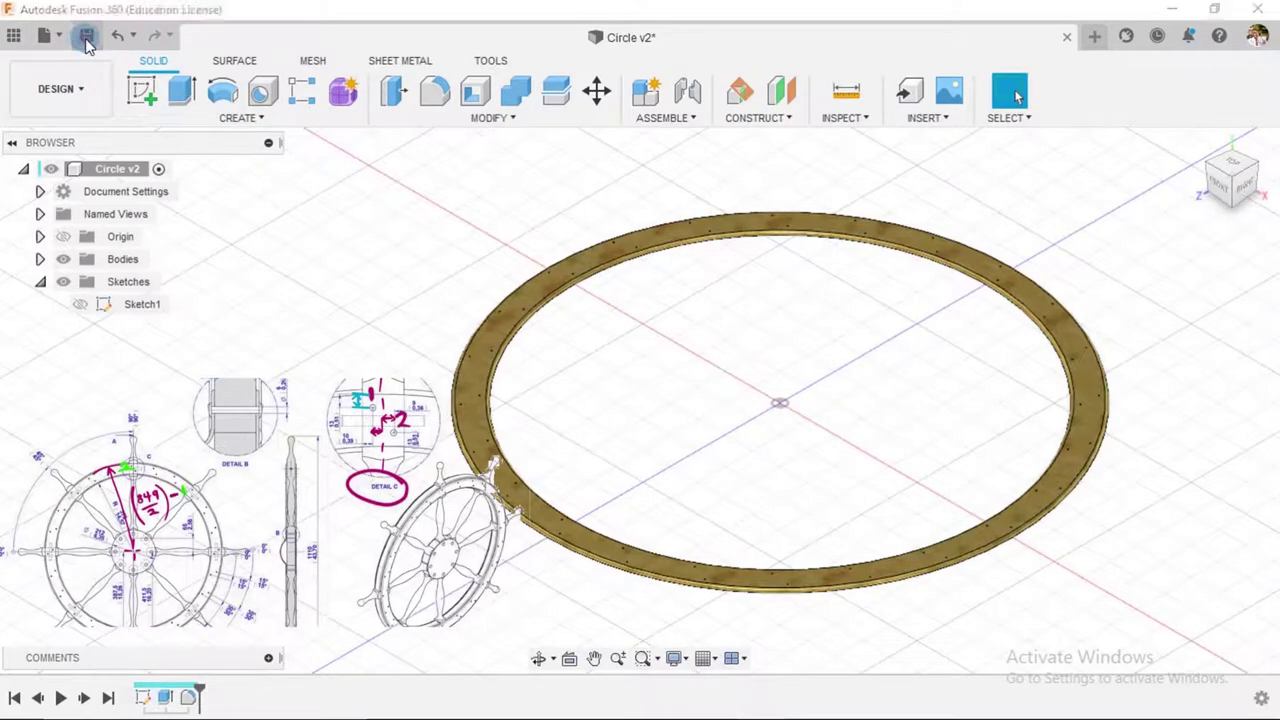
- Save the ring as a new version and browse the project's Assembly folder
{"action": "left_click", "coordinate": [86, 40]}
{"action": "left_click", "coordinate": [614, 399]}
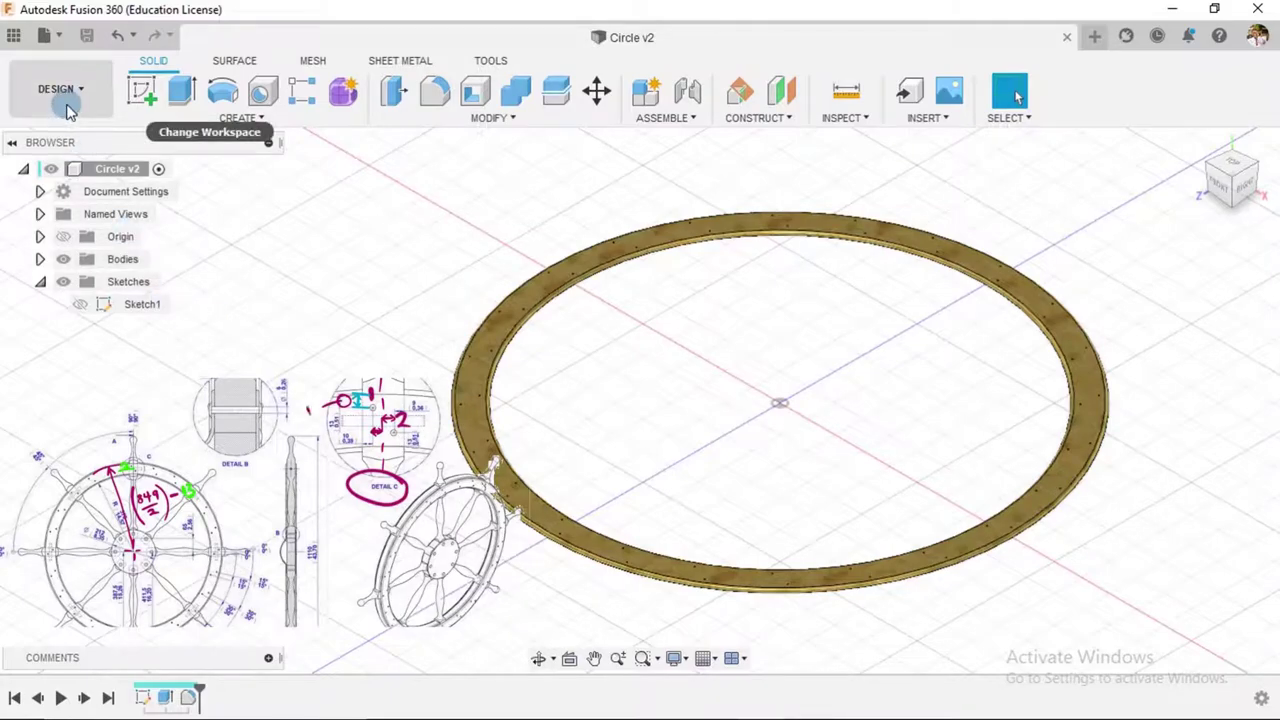
{"action": "left_click", "coordinate": [15, 36]}
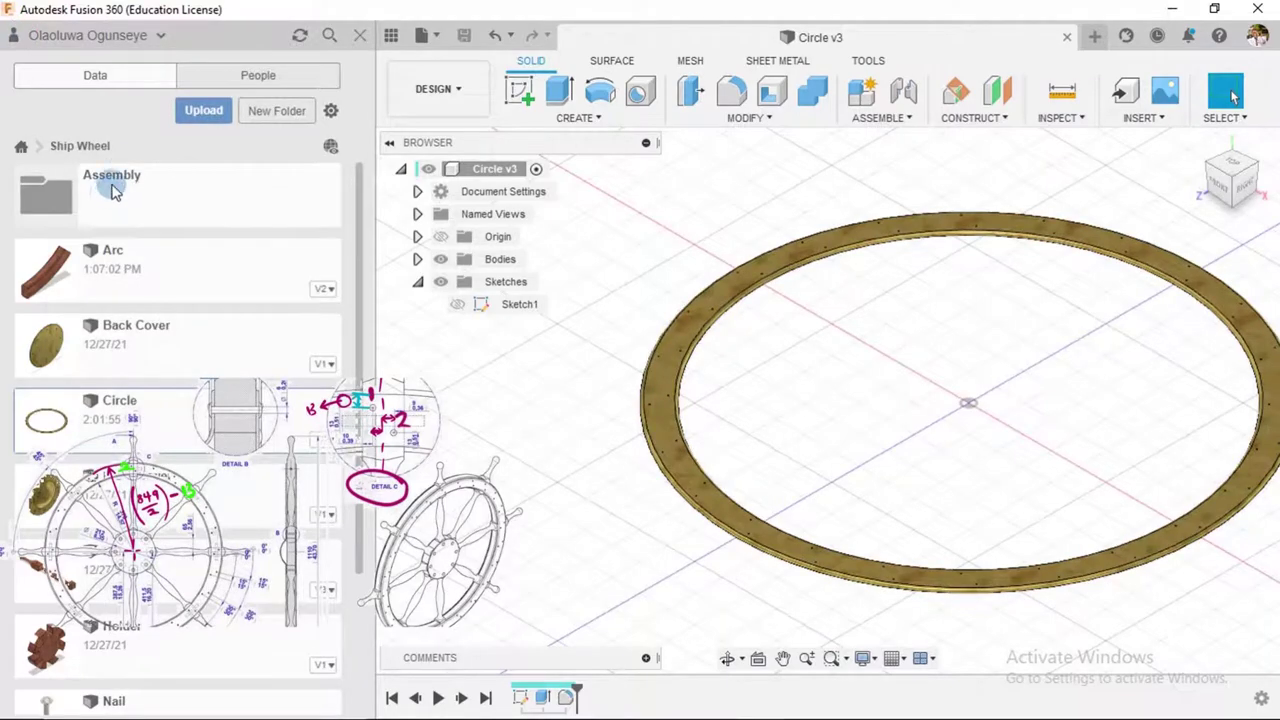
{"action": "left_click", "coordinate": [112, 190]}
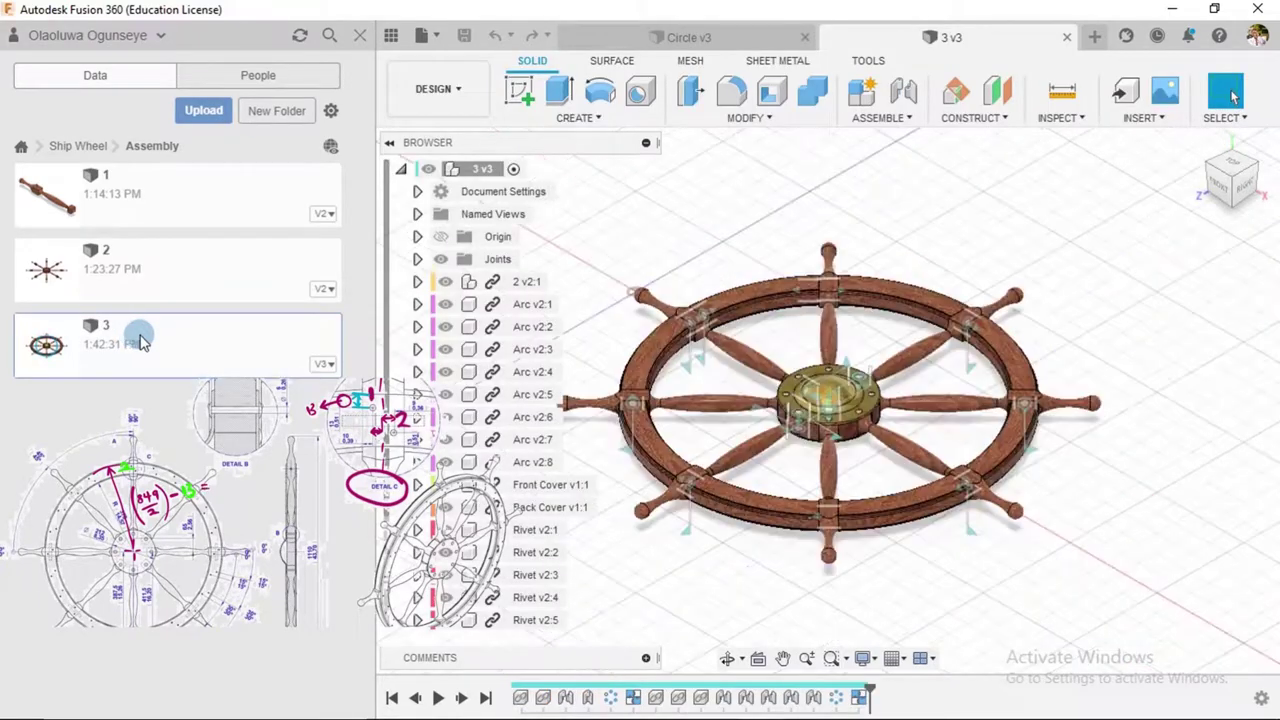
{"action": "left_click", "coordinate": [358, 40]}
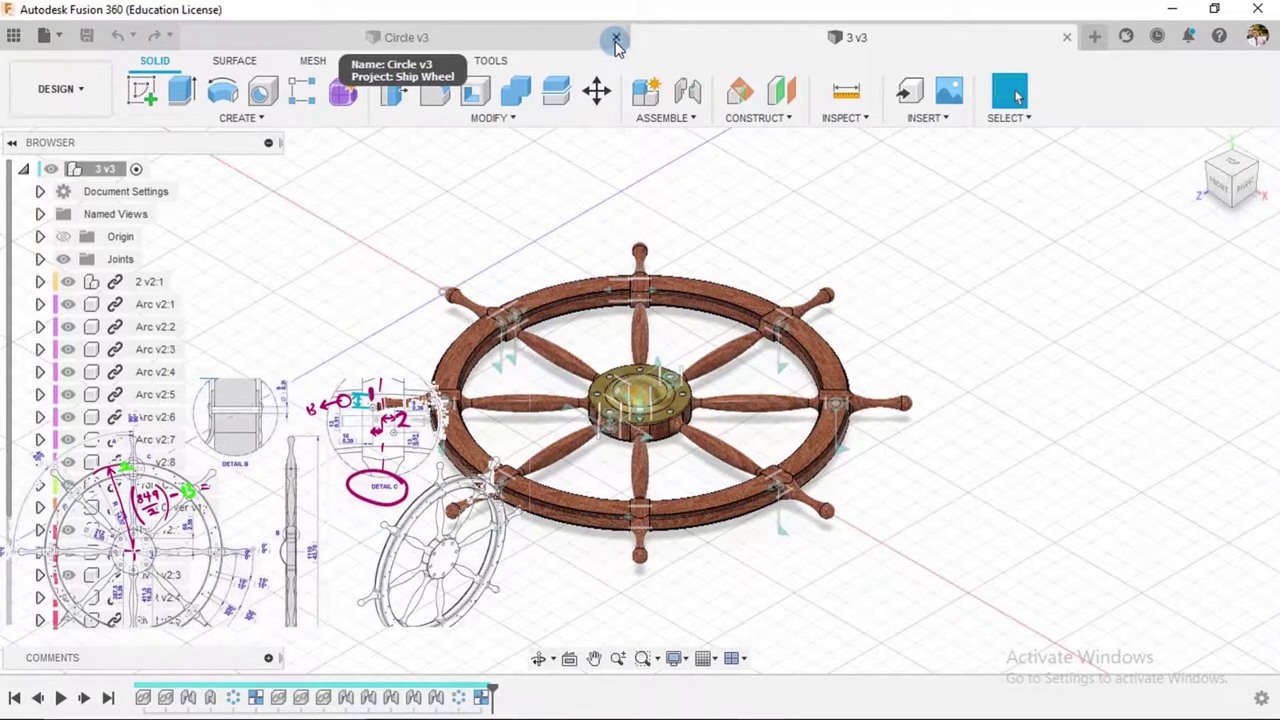
- Close the Circle v3 document and list the Ship Wheel project's designs
{"action": "left_click", "coordinate": [616, 38]}
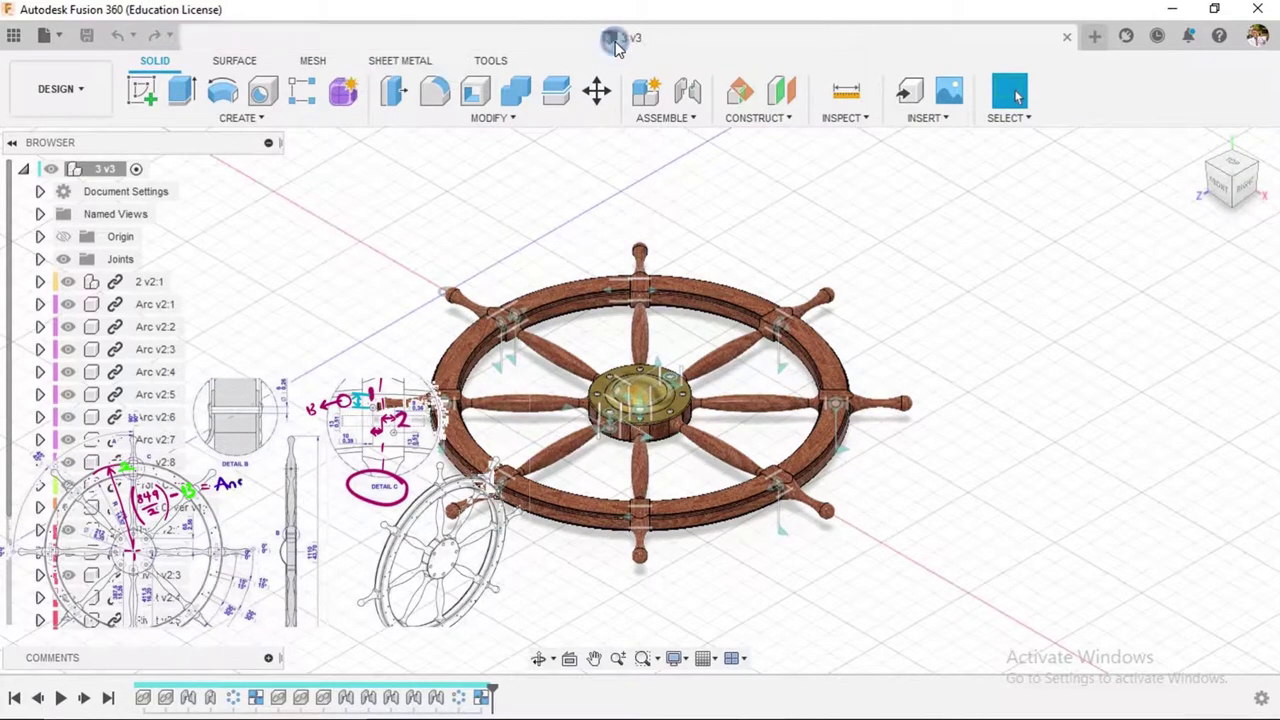
{"action": "left_click", "coordinate": [15, 36]}
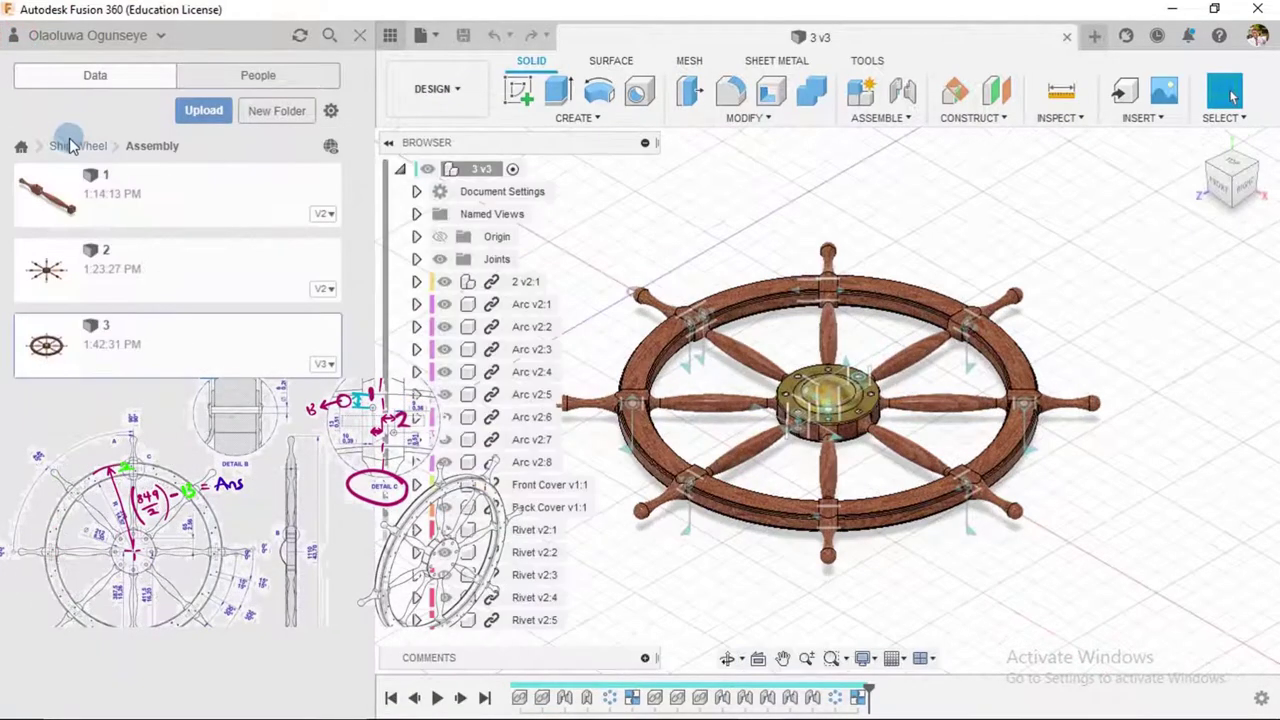
{"action": "left_click", "coordinate": [66, 147]}
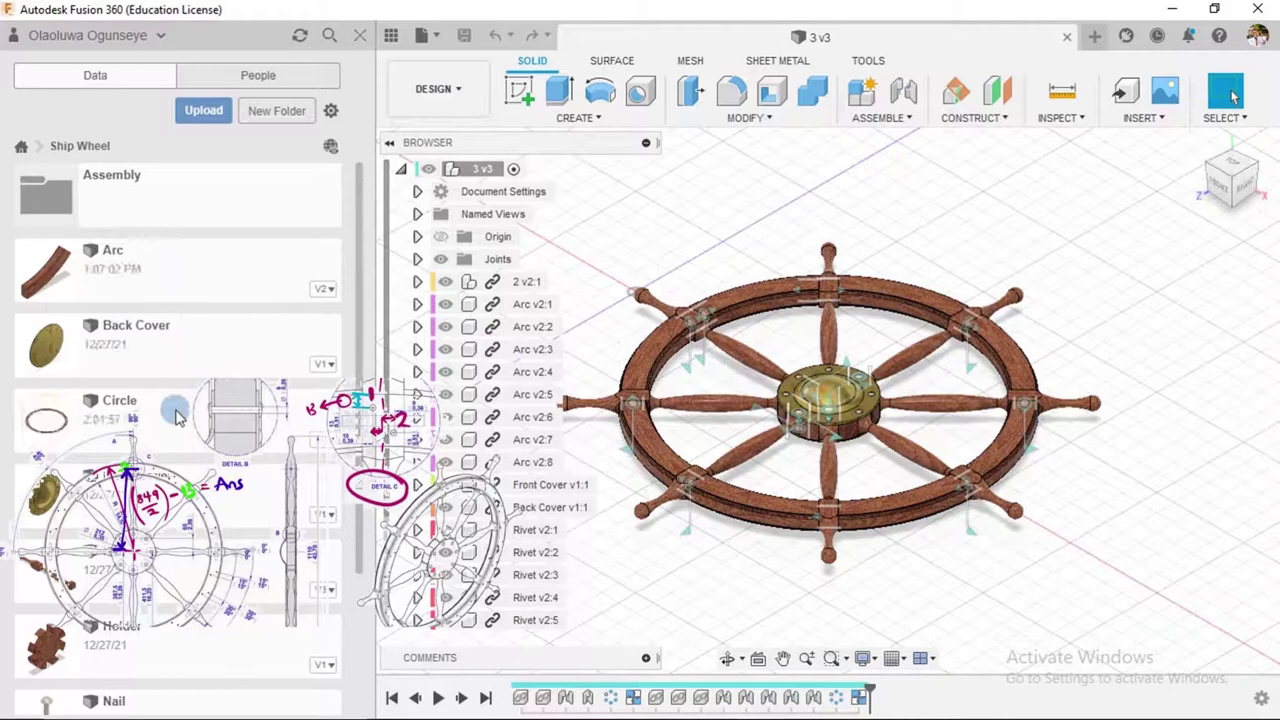
- Insert the Circle ring design into the assembly and accept its placement
{"action": "right_click", "coordinate": [172, 420]}
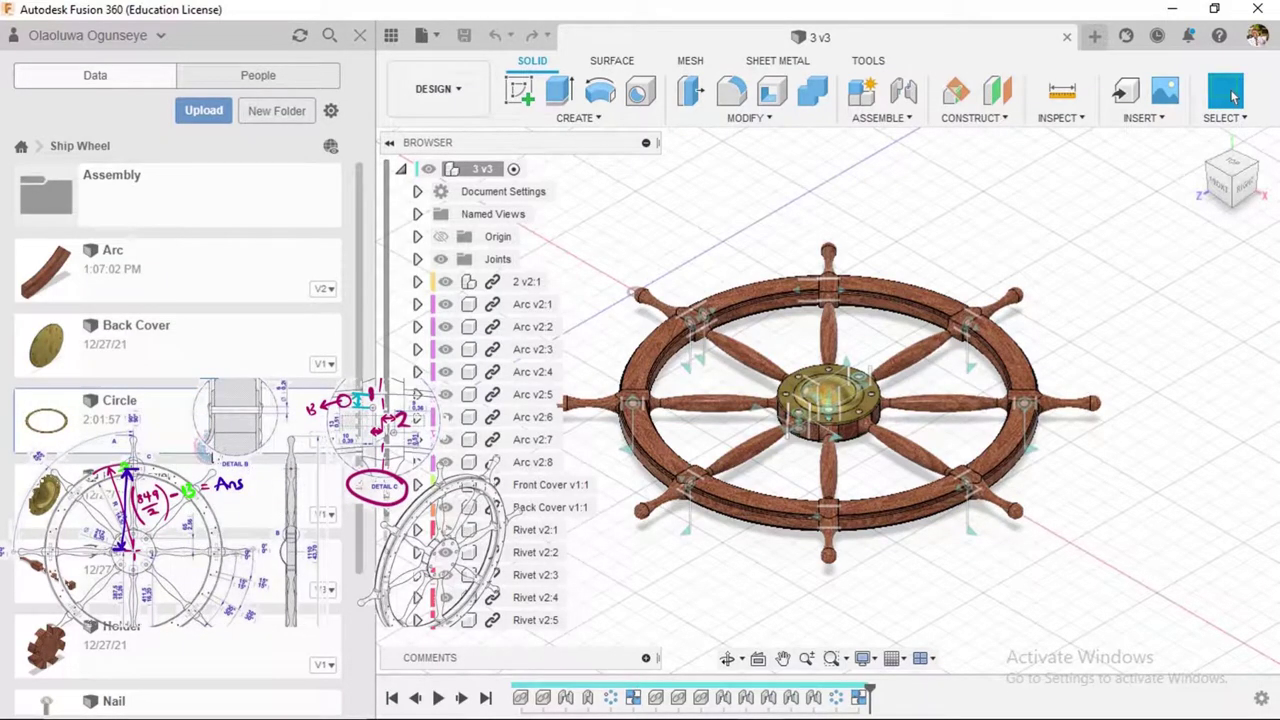
{"action": "left_click", "coordinate": [358, 40]}
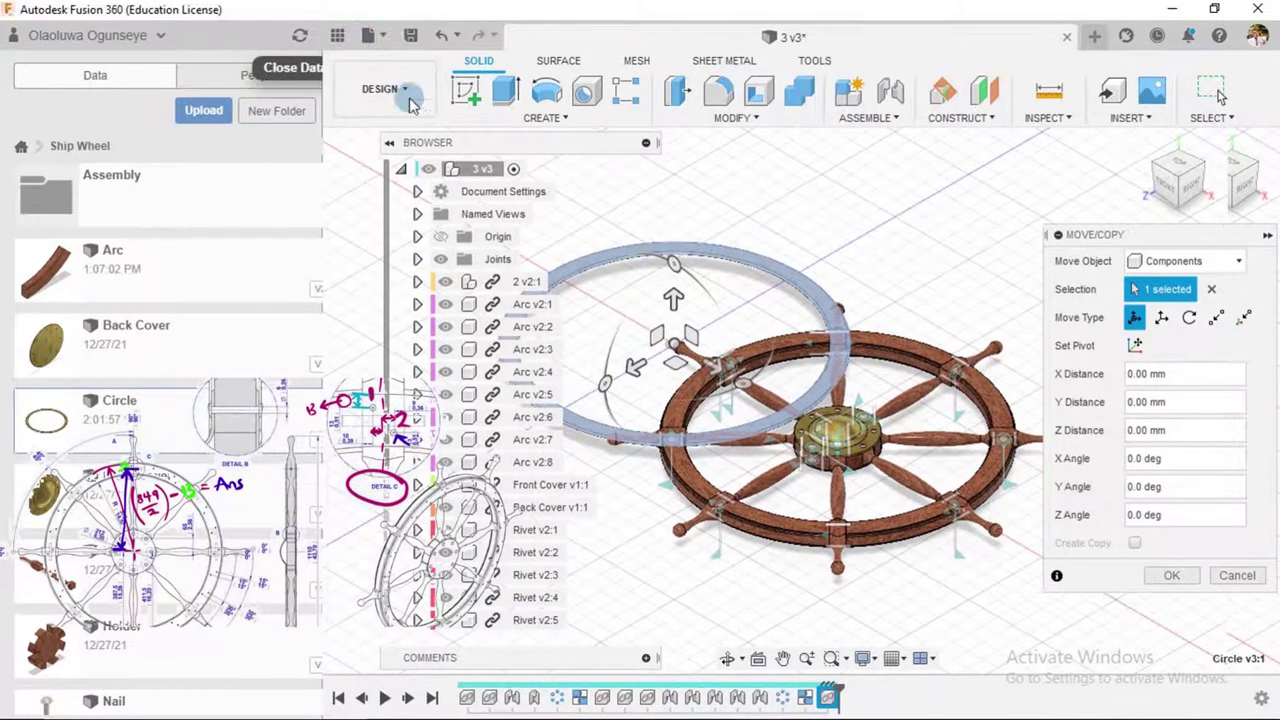
{"action": "left_click", "coordinate": [1165, 575]}
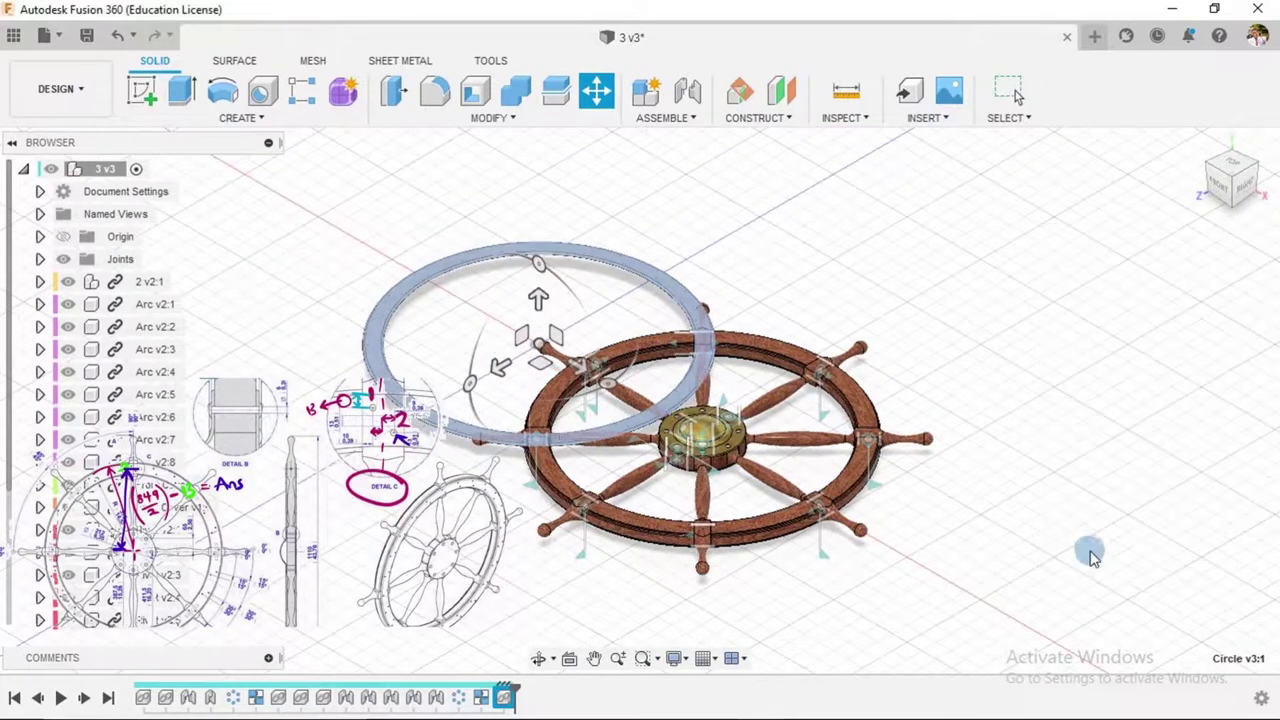
- Insert the Nail design and shift it -70.668 mm along X
{"action": "left_click", "coordinate": [14, 35]}
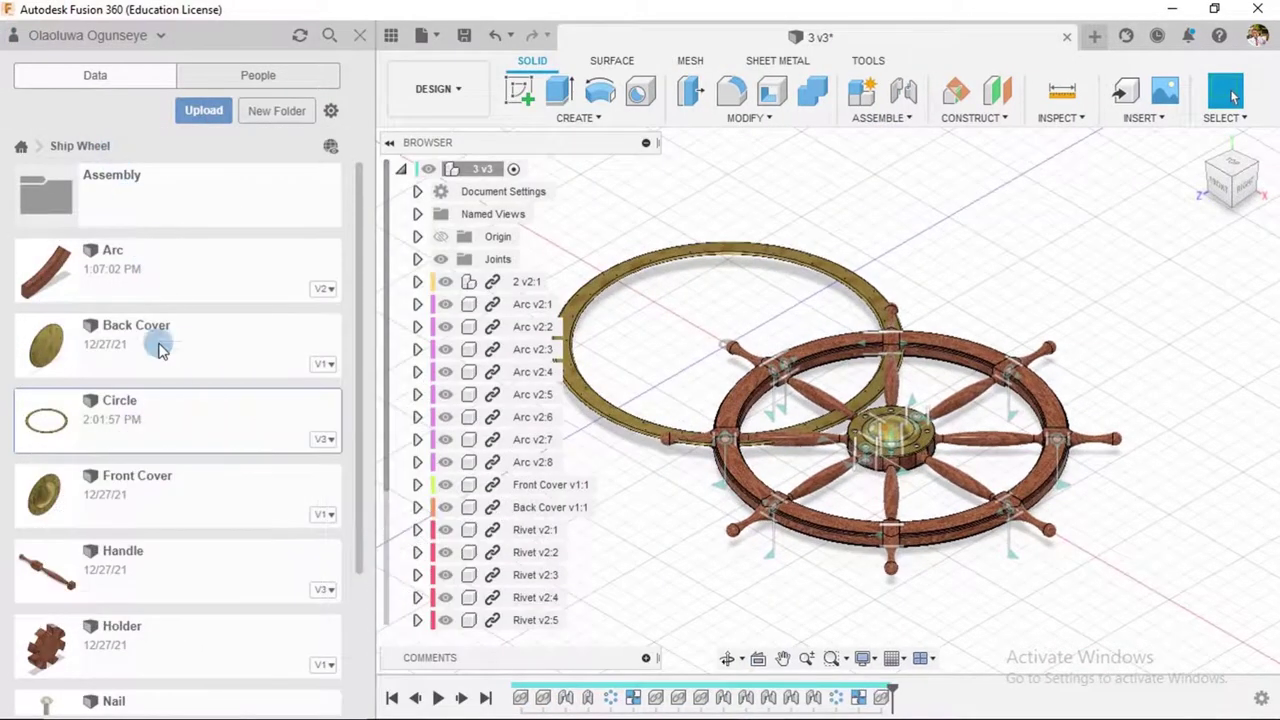
{"action": "scroll", "coordinate": [210, 455], "scroll_direction": "down", "scroll_amount": 4}
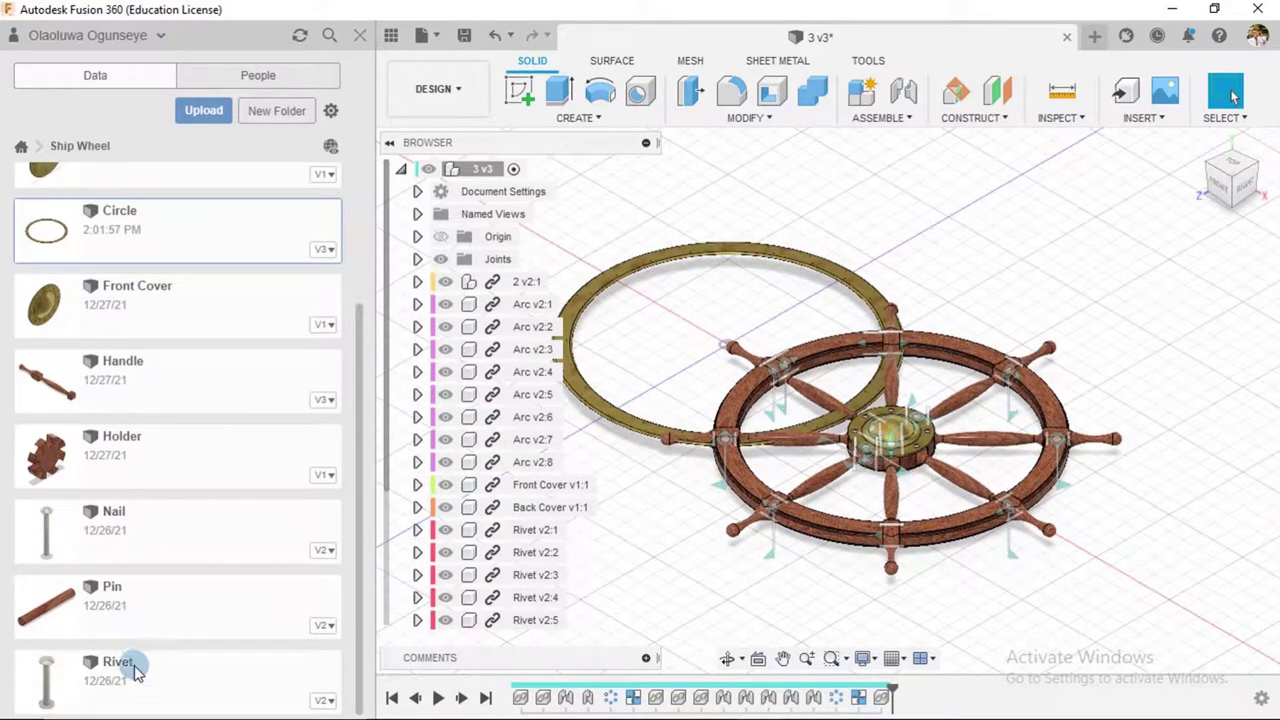
{"action": "left_click", "coordinate": [142, 528]}
{"action": "right_click", "coordinate": [142, 520]}
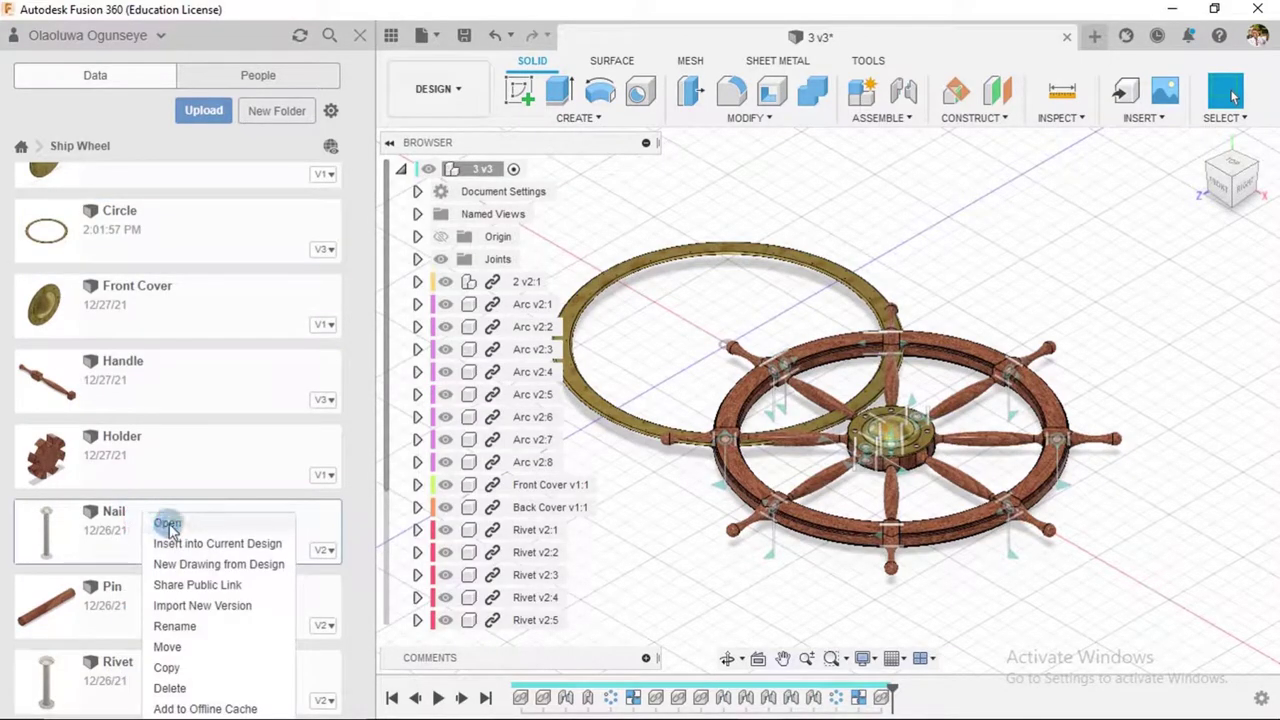
{"action": "left_click", "coordinate": [175, 548]}
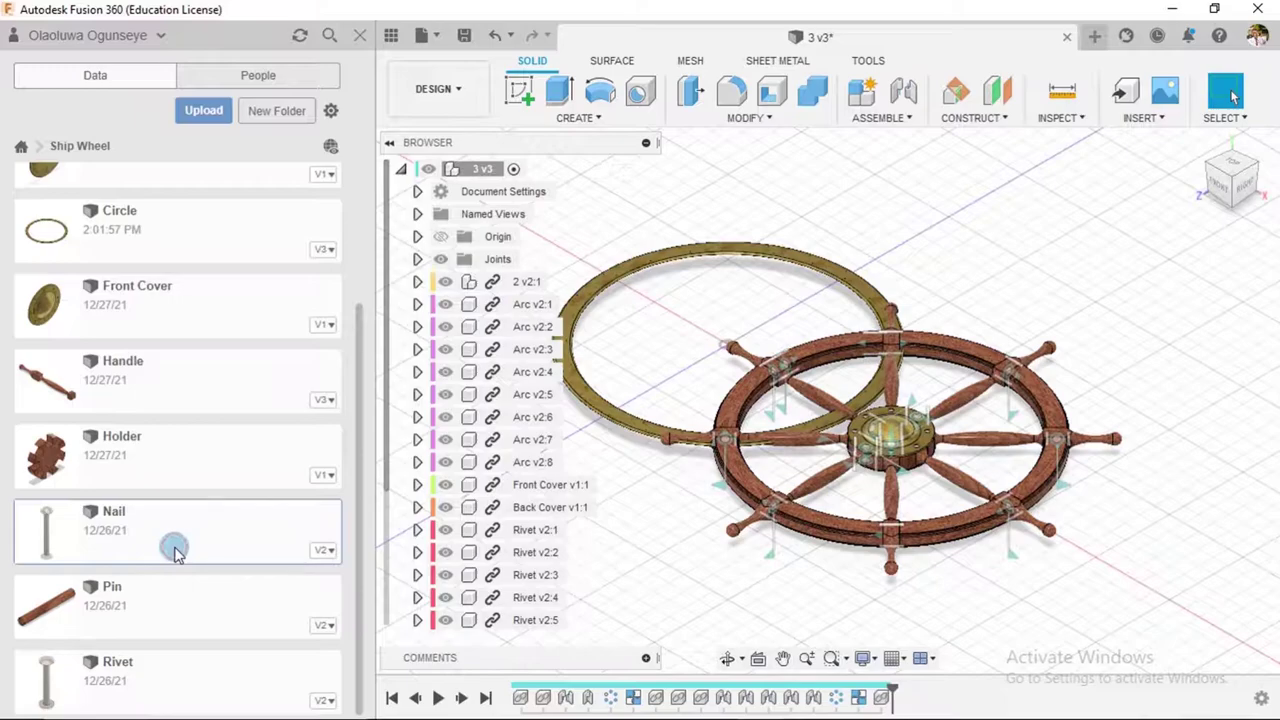
{"action": "scroll", "coordinate": [709, 343], "scroll_direction": "up", "scroll_amount": 5}
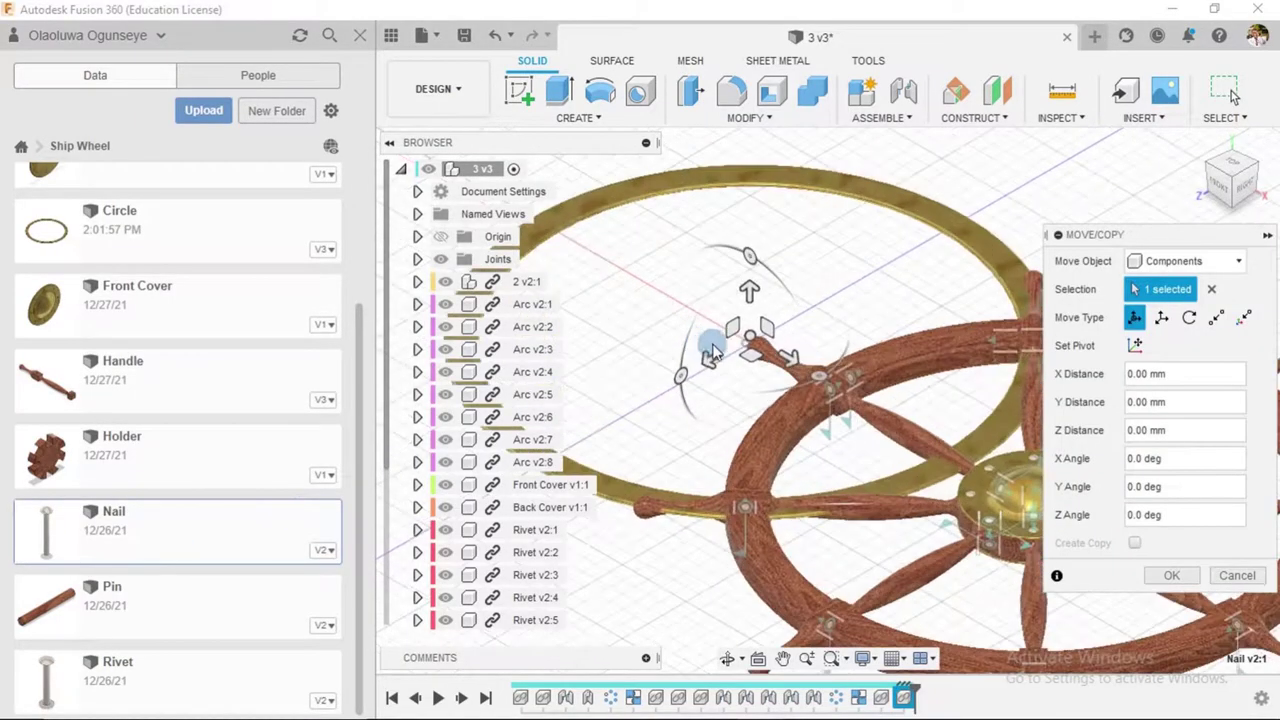
{"action": "scroll", "coordinate": [713, 352], "scroll_direction": "down", "scroll_amount": 3}
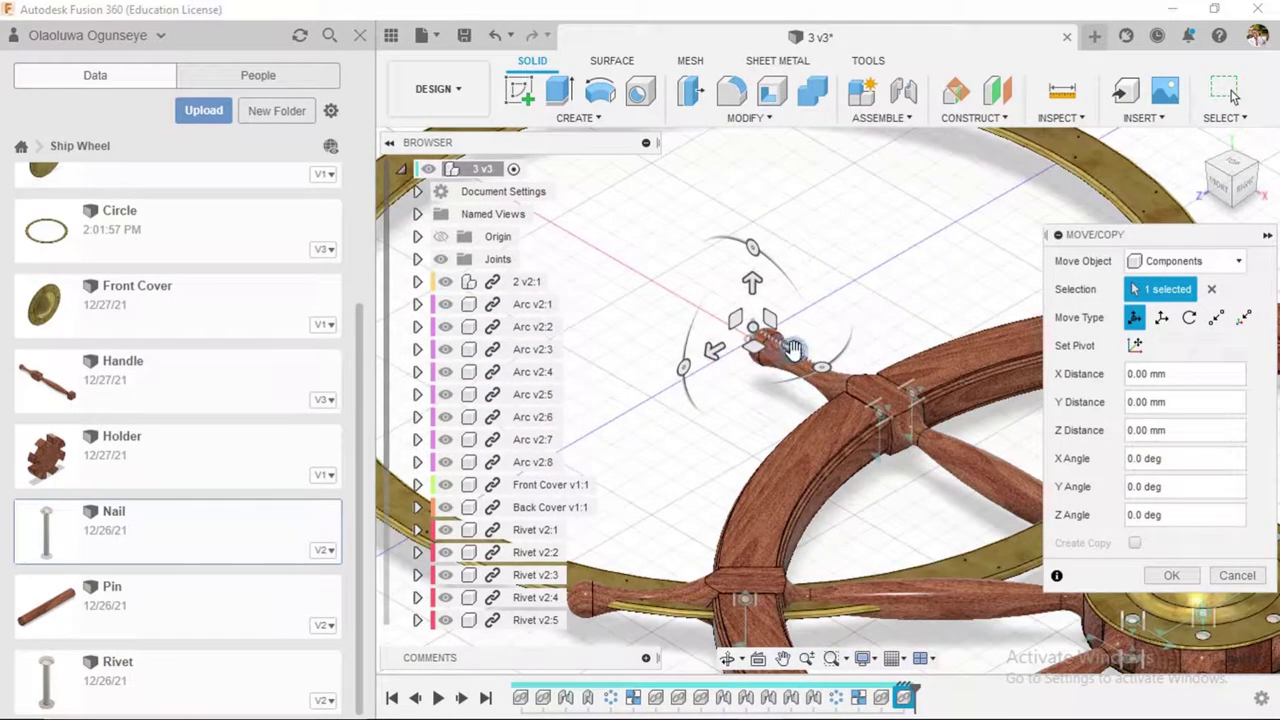
{"action": "scroll", "coordinate": [713, 352], "scroll_direction": "up", "scroll_amount": 3}
{"action": "left_click", "coordinate": [738, 311]}
{"action": "left_click_drag", "start_coordinate": [738, 311], "coordinate": [736, 316]}
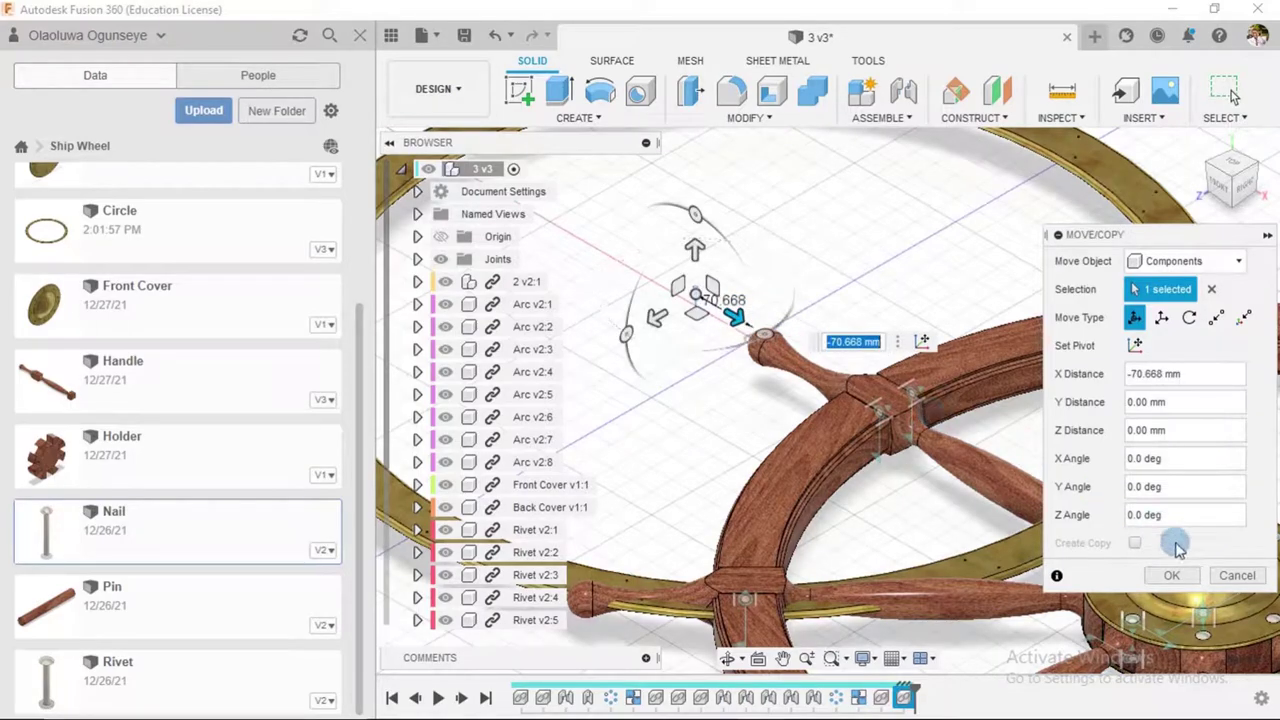
{"action": "left_click", "coordinate": [1172, 575]}
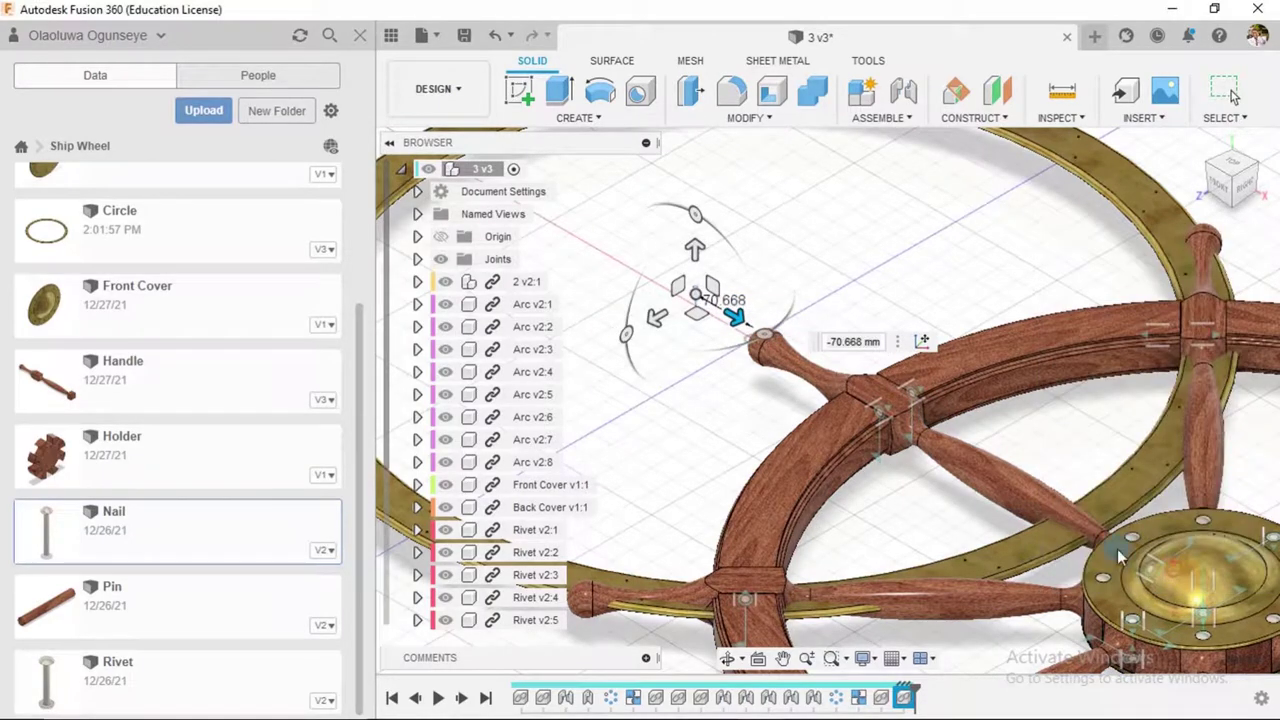
- Insert a second Nail and move it to -46.917 mm along X, clear of the wheel
{"action": "right_click", "coordinate": [145, 531]}
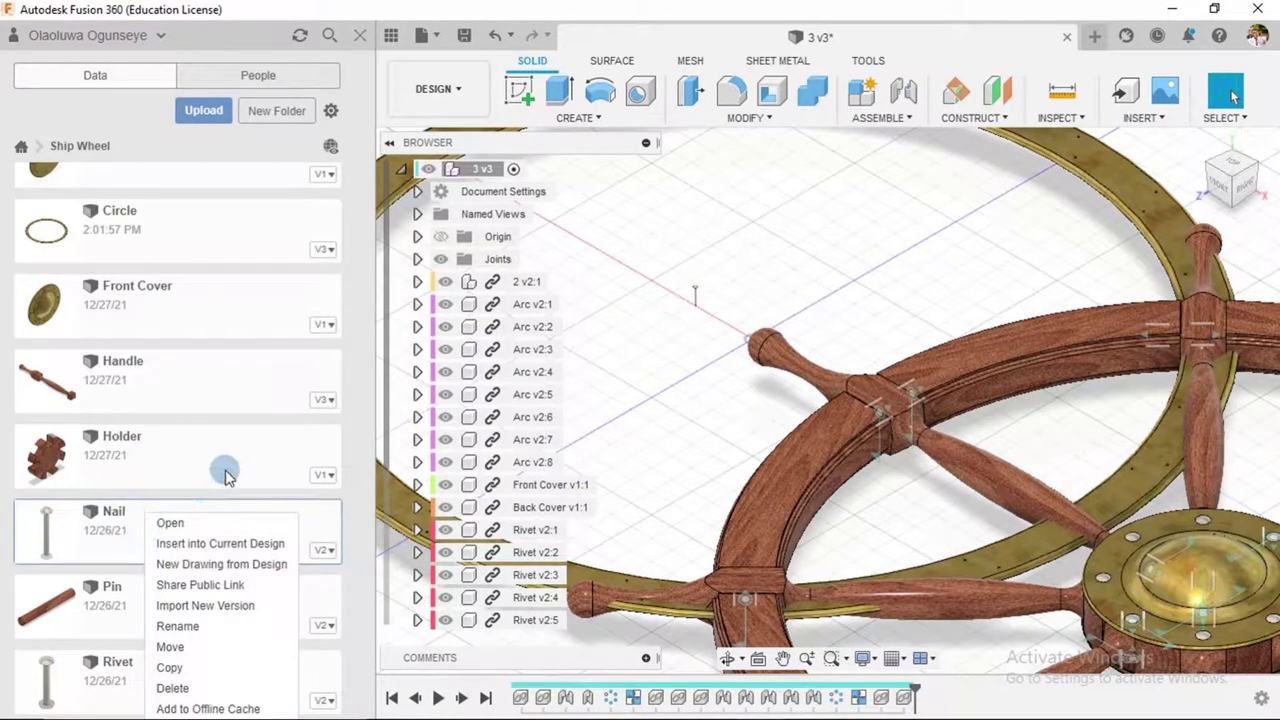
{"action": "left_click", "coordinate": [195, 543]}
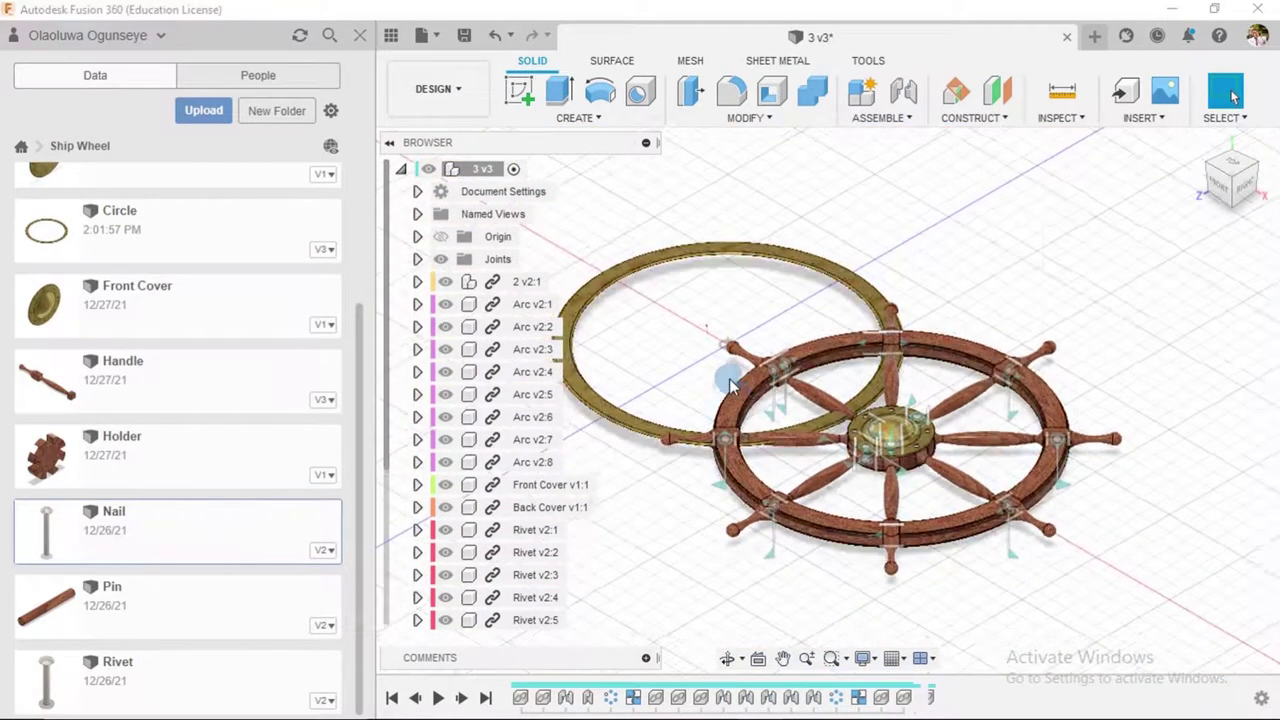
{"action": "left_click_drag", "start_coordinate": [766, 363], "coordinate": [732, 330]}
{"action": "scroll", "coordinate": [730, 322], "scroll_direction": "up", "scroll_amount": 5}
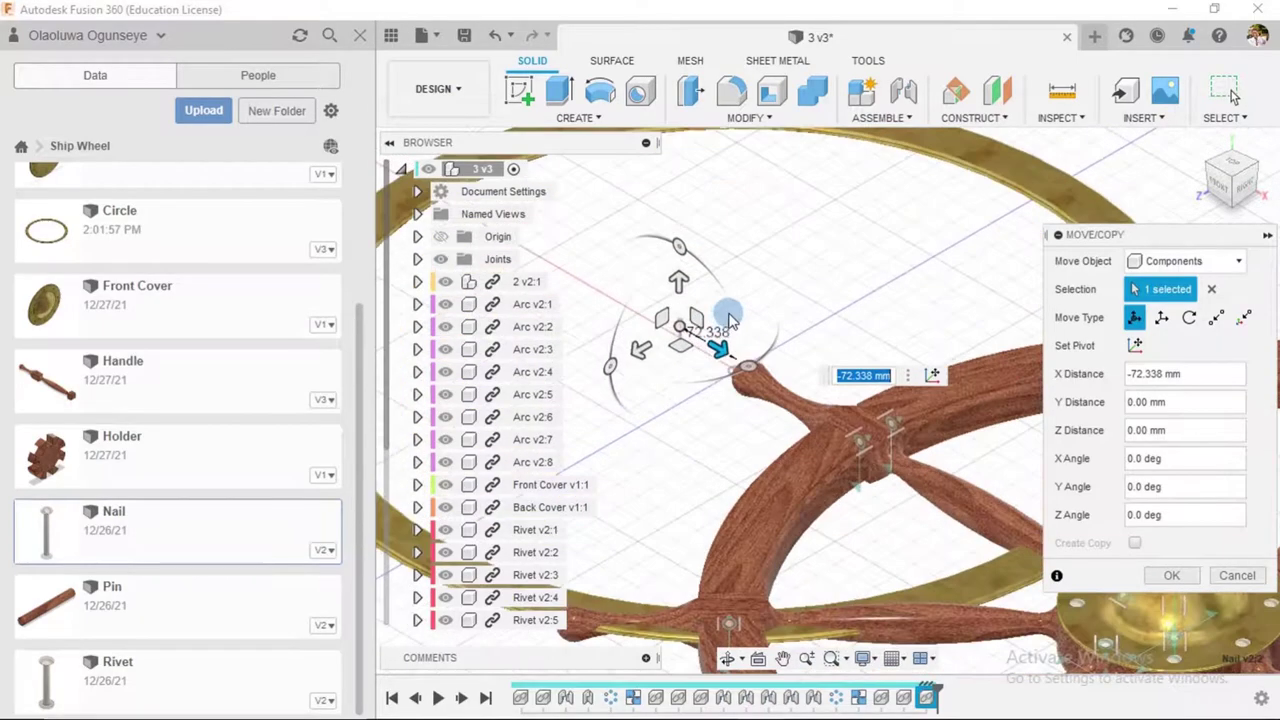
{"action": "scroll", "coordinate": [715, 352], "scroll_direction": "up", "scroll_amount": 2}
{"action": "left_click_drag", "start_coordinate": [710, 372], "coordinate": [740, 390]}
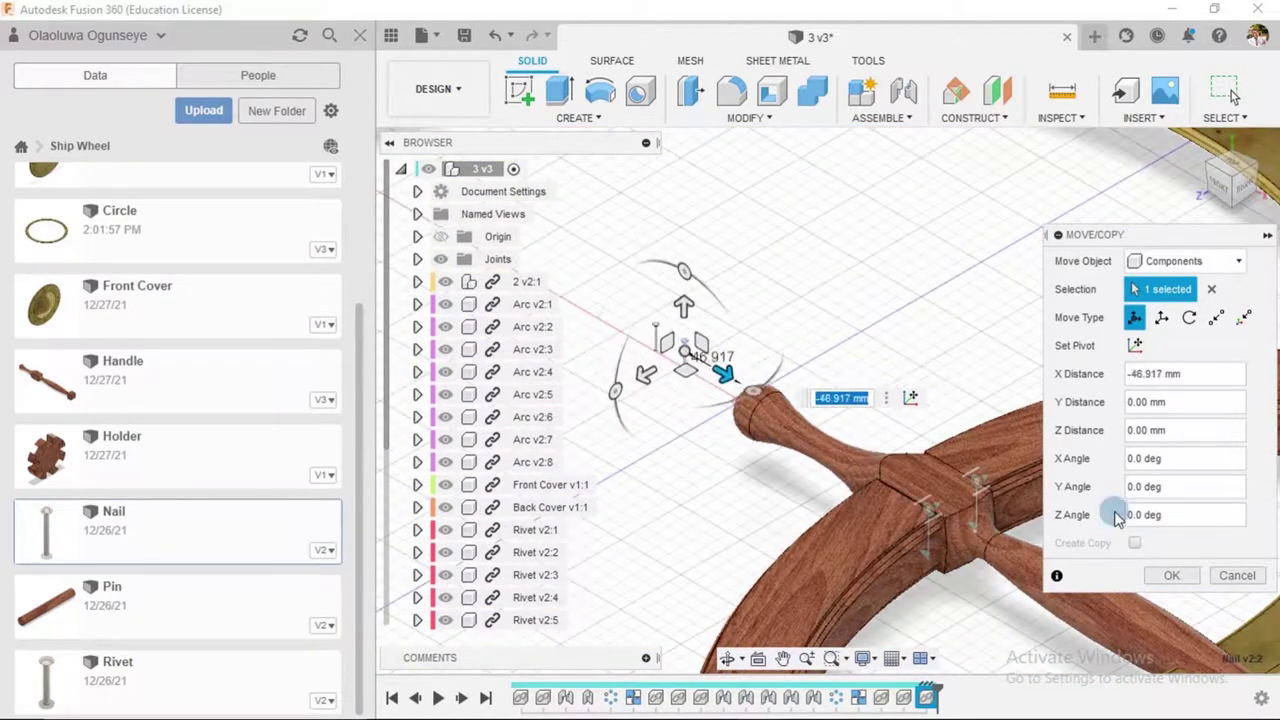
{"action": "left_click", "coordinate": [1172, 577]}
{"action": "scroll", "coordinate": [714, 248], "scroll_direction": "down", "scroll_amount": 5}
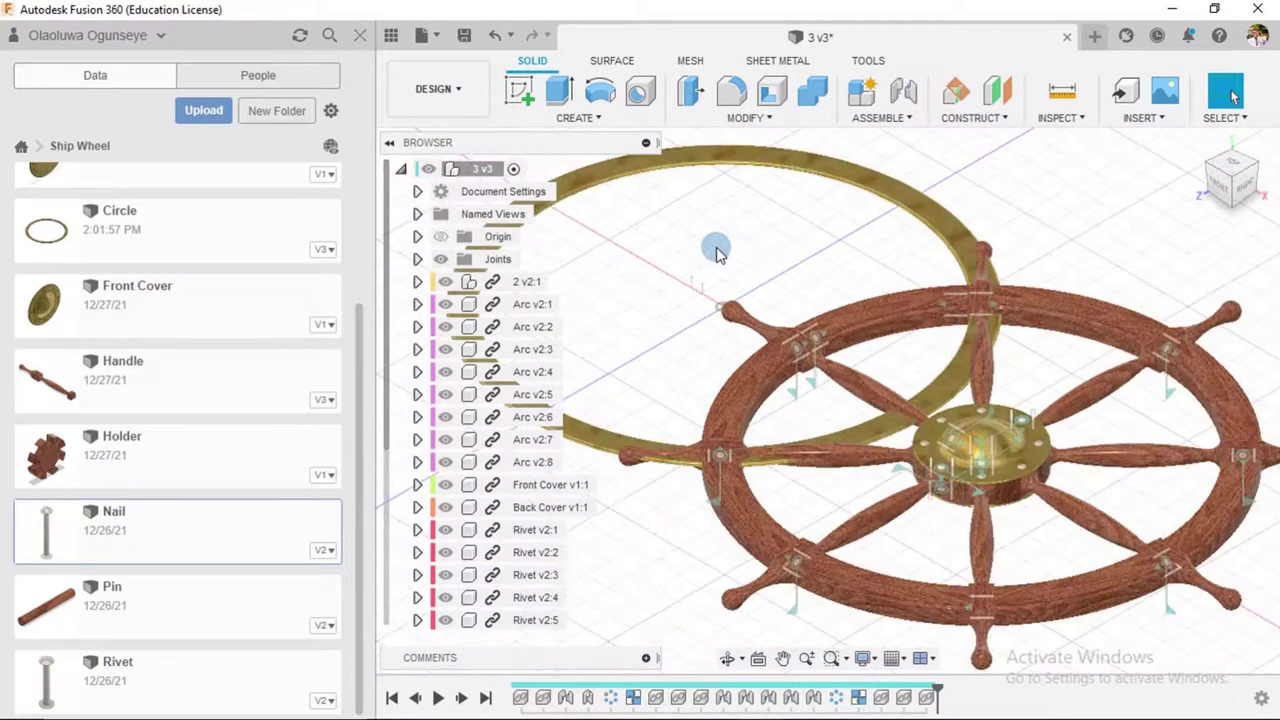
{"action": "scroll", "coordinate": [720, 248], "scroll_direction": "down", "scroll_amount": 2}
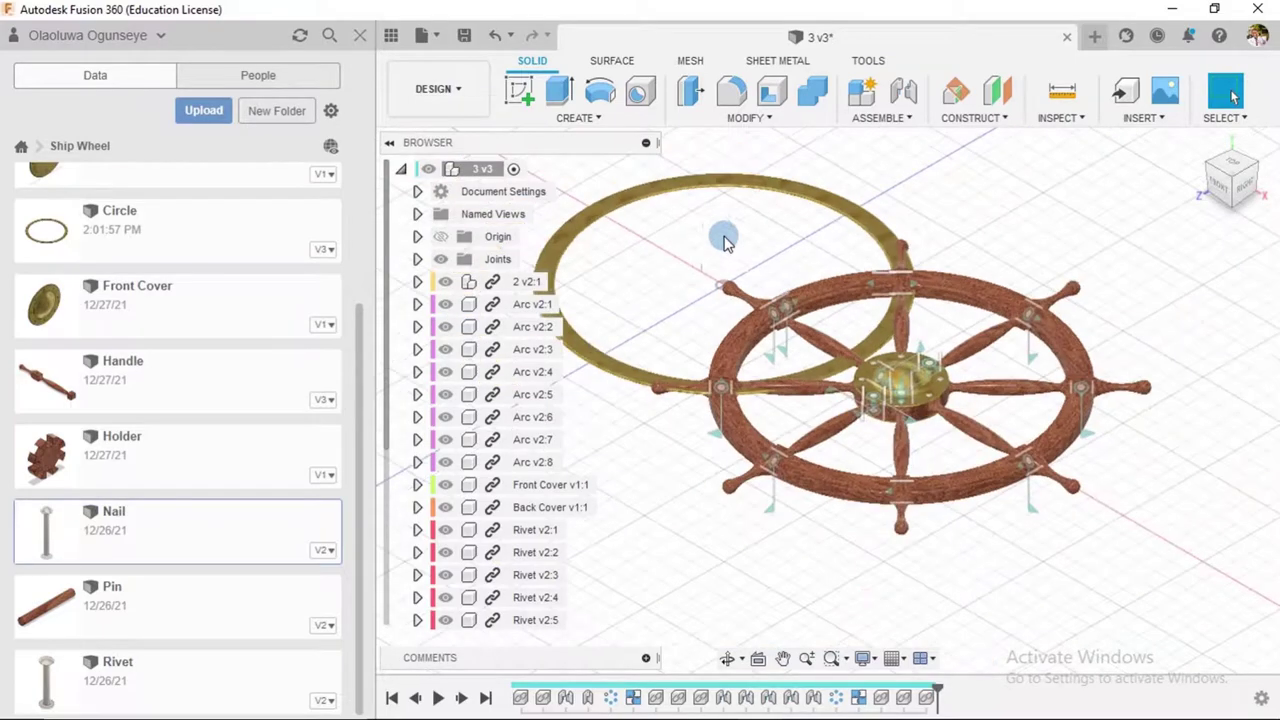
- Close the Data panel, start a Joint and pick the brass ring's joint origin
{"action": "left_click", "coordinate": [359, 37]}
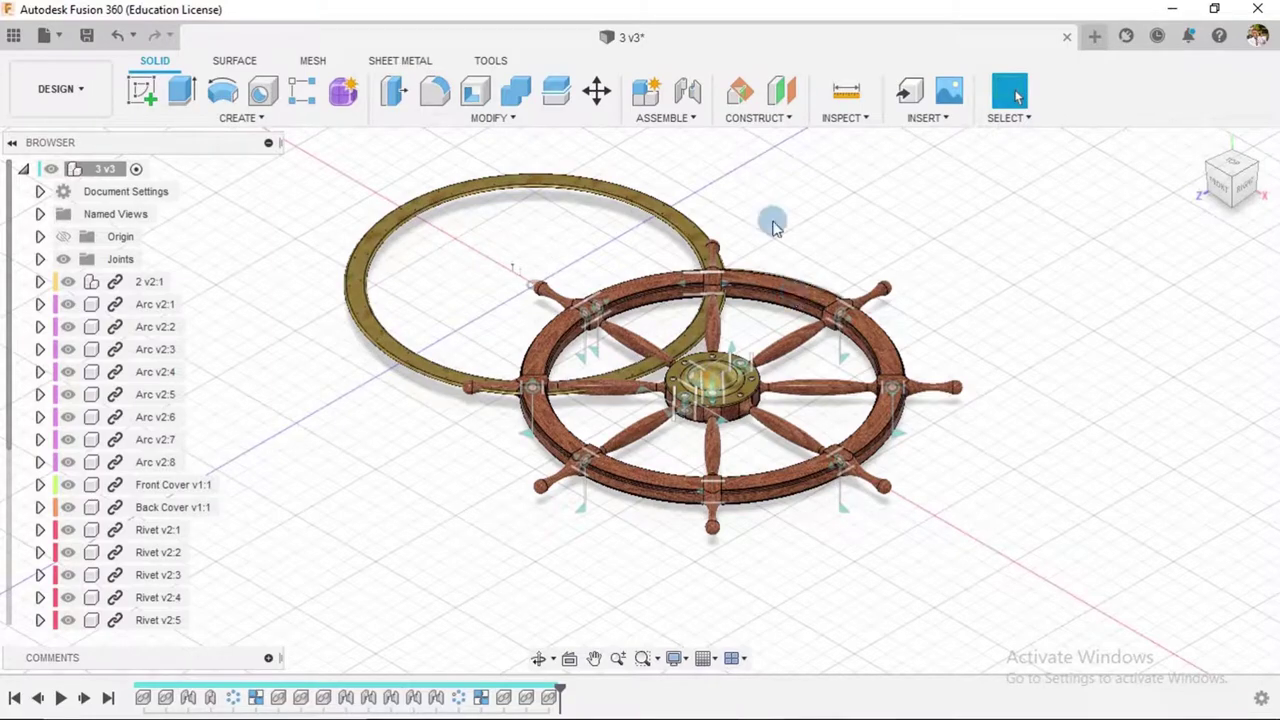
{"action": "left_click", "coordinate": [692, 92]}
{"action": "scroll", "coordinate": [560, 205], "scroll_direction": "up", "scroll_amount": 2}
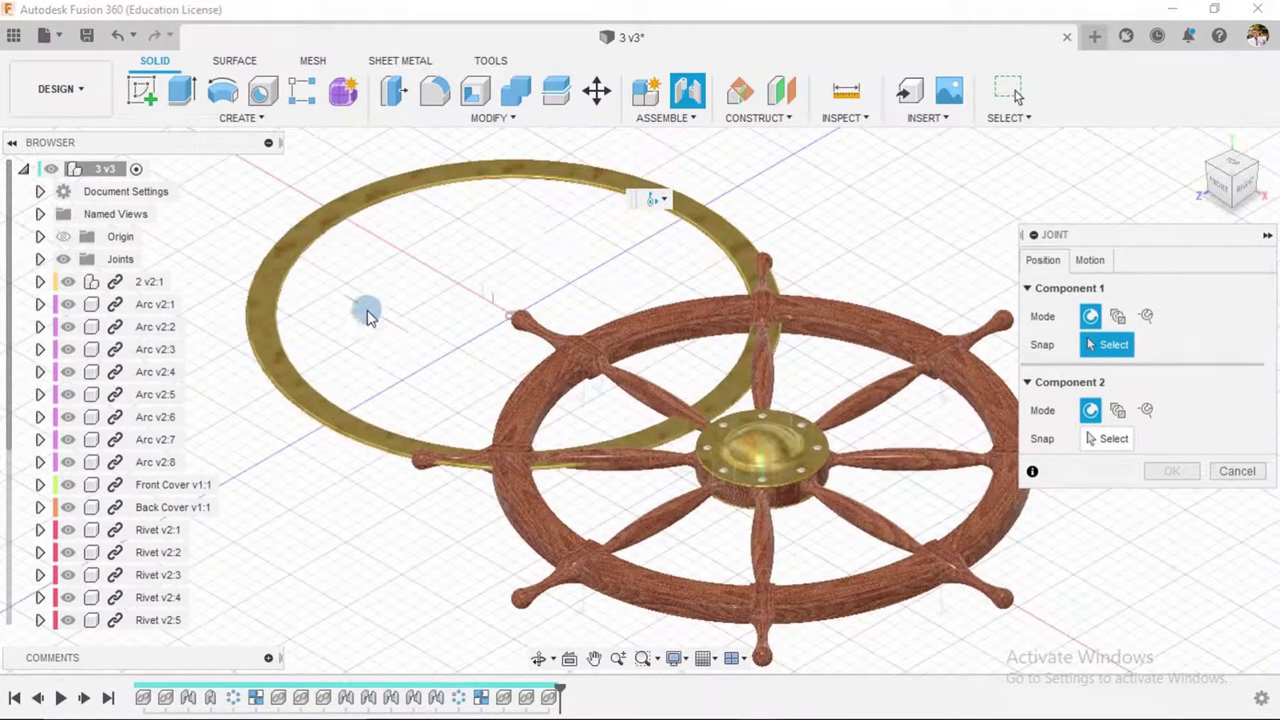
{"action": "middle_click_drag", "start_coordinate": [434, 309], "coordinate": [408, 300], "text": "shift"}
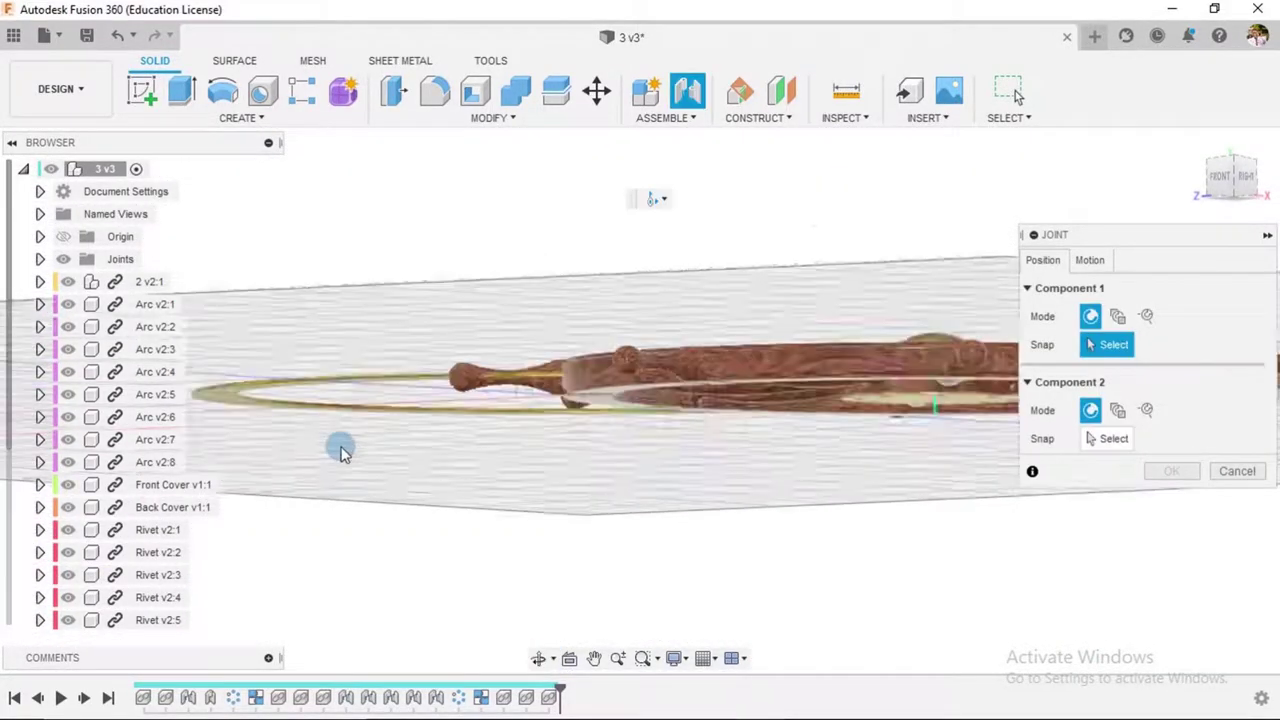
{"action": "middle_click_drag", "start_coordinate": [340, 452], "coordinate": [346, 334], "text": "shift"}
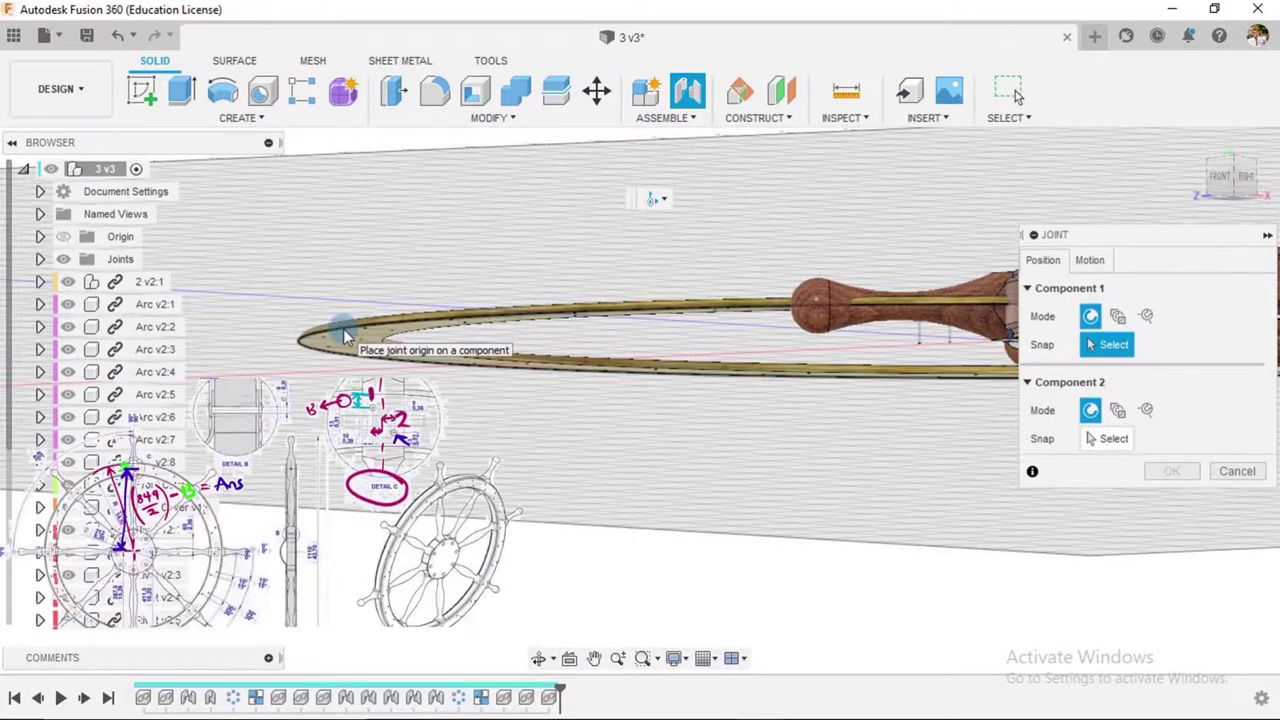
{"action": "left_click", "coordinate": [344, 335]}
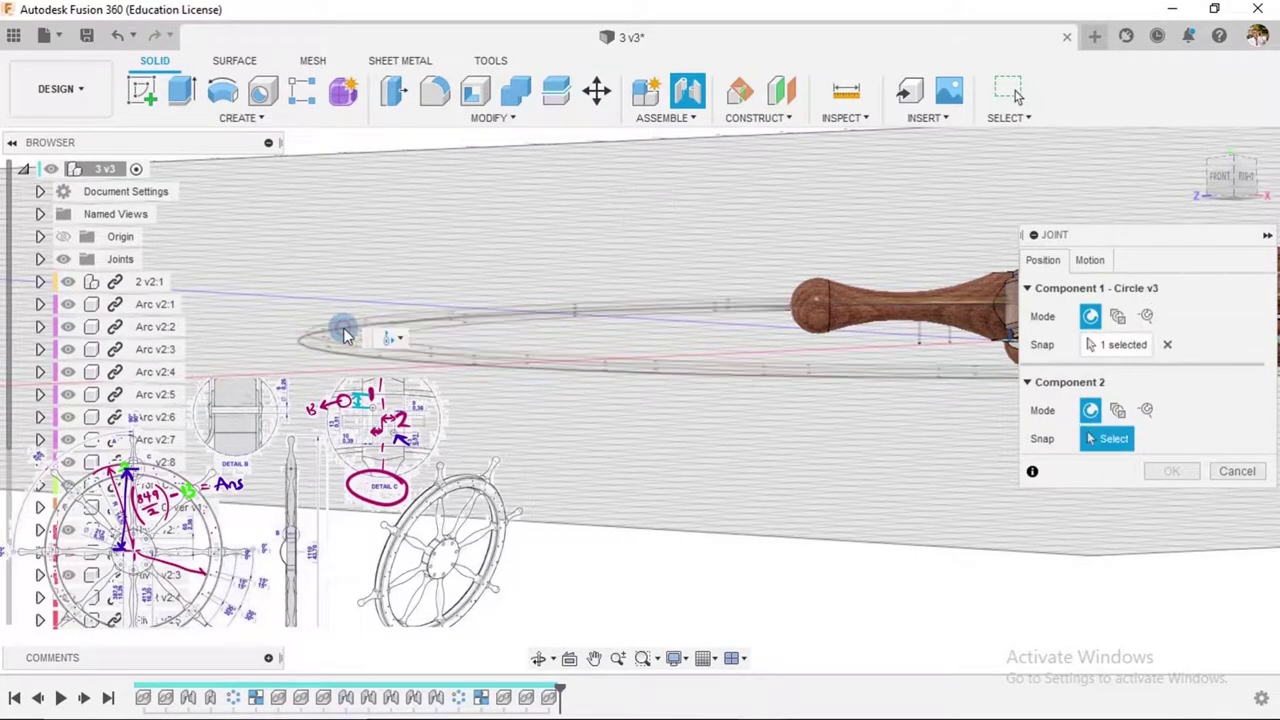
- Pick the wooden rim's joint origin, flip the ring twice, and commit the joint
{"action": "middle_click_drag", "start_coordinate": [643, 338], "coordinate": [728, 353], "text": "shift"}
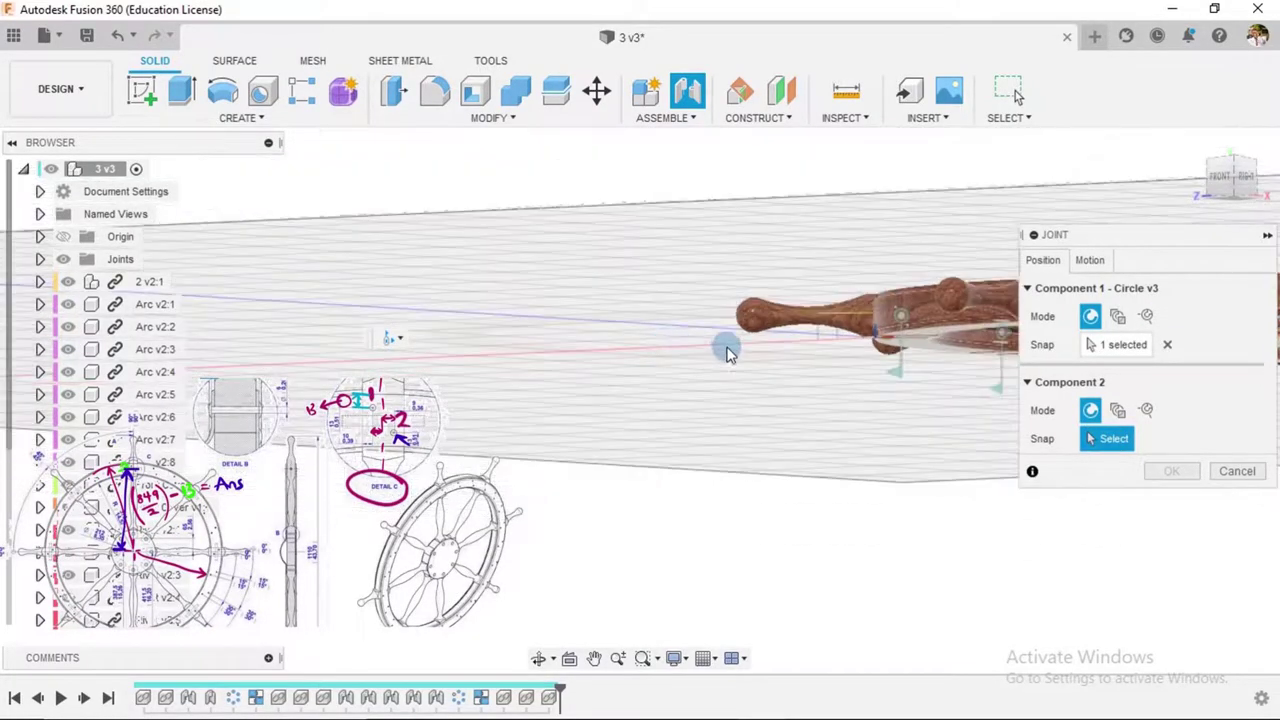
{"action": "middle_click_drag", "start_coordinate": [885, 363], "coordinate": [683, 215], "text": "shift"}
{"action": "scroll", "coordinate": [683, 215], "scroll_direction": "up", "scroll_amount": 10}
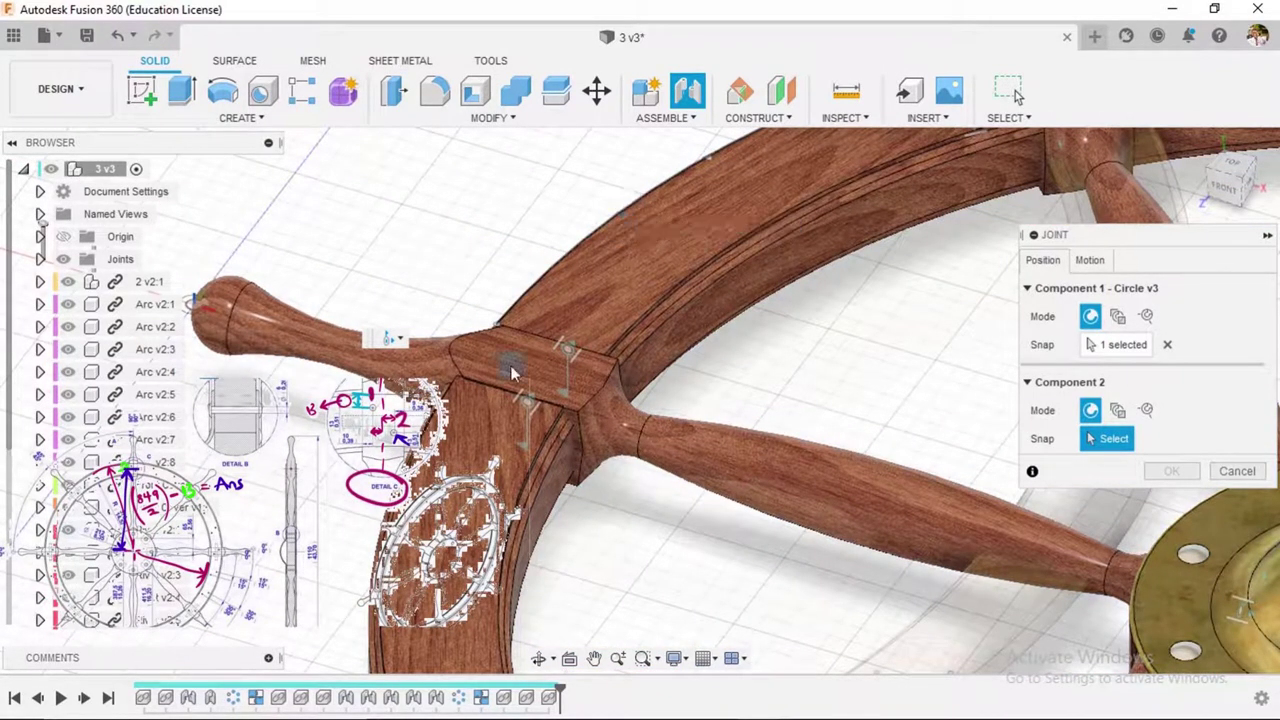
{"action": "left_click", "coordinate": [447, 397]}
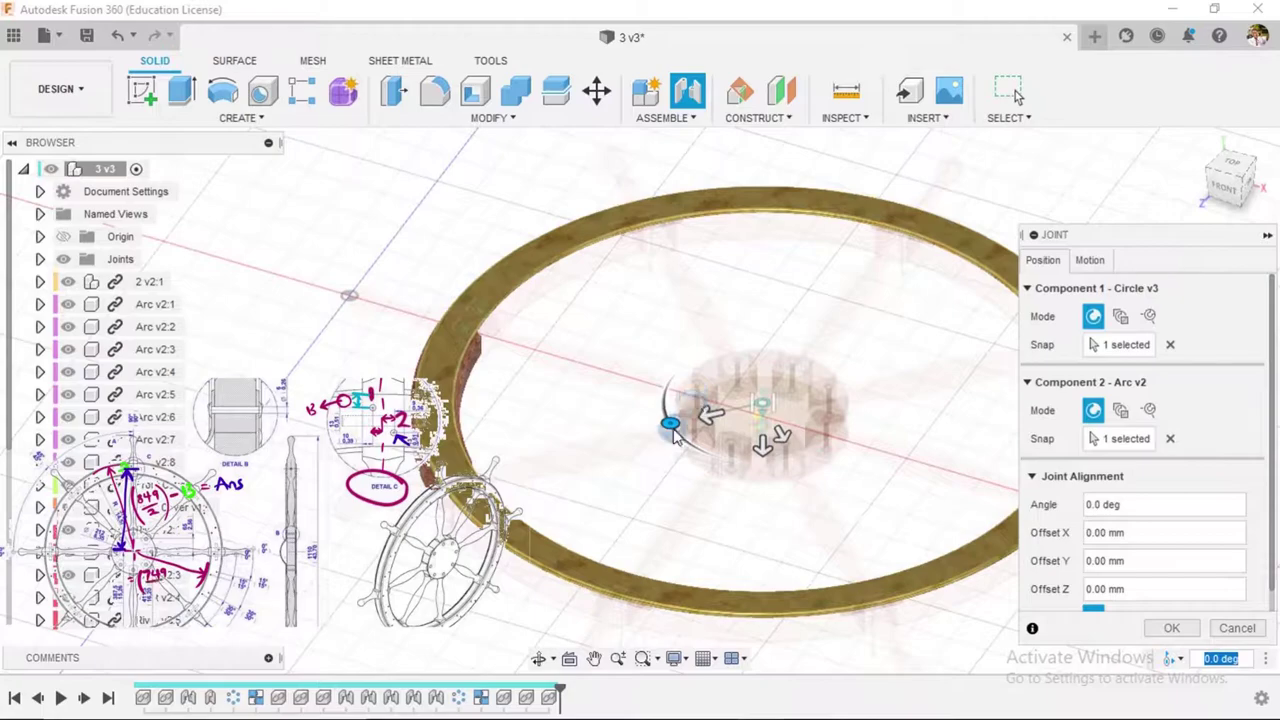
{"action": "mouse_move", "coordinate": [672, 435]}
{"action": "middle_mouse_down", "text": "shift"}
{"action": "mouse_move", "coordinate": [672, 320]}
{"action": "mouse_move", "coordinate": [672, 430]}
{"action": "middle_mouse_up", "text": "shift"}
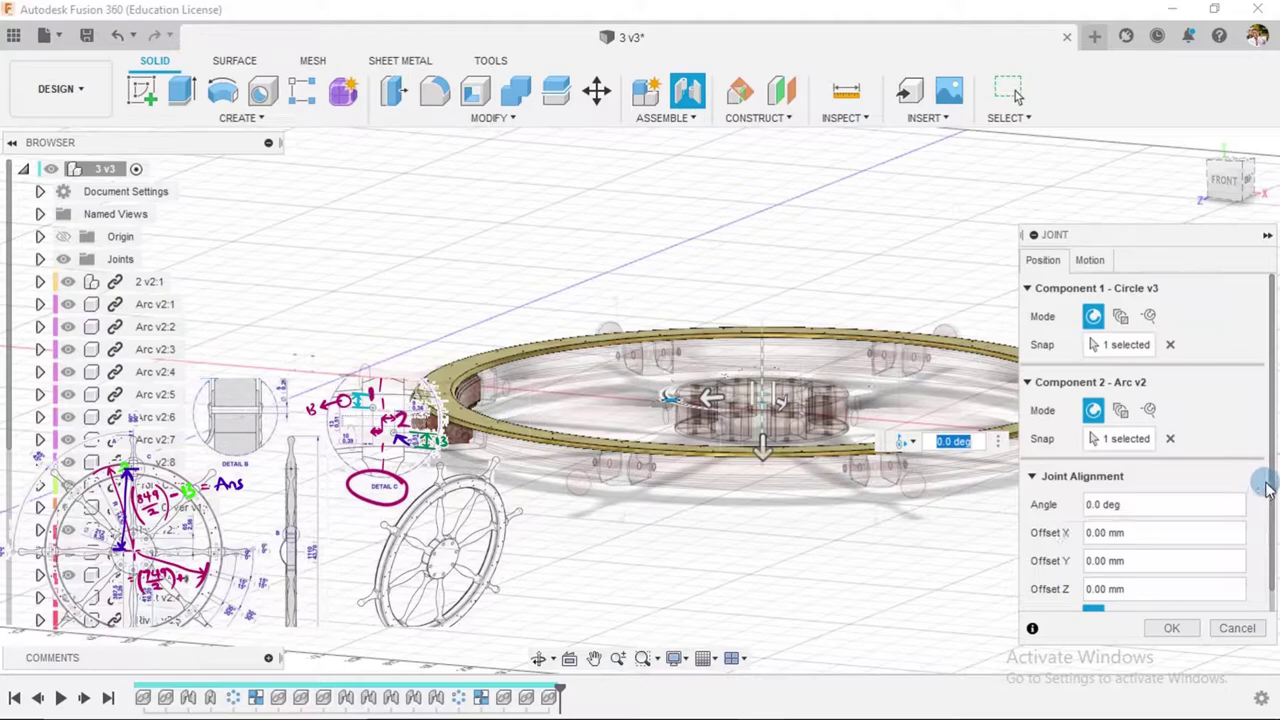
{"action": "scroll", "coordinate": [1257, 488], "scroll_direction": "down", "scroll_amount": 1}
{"action": "left_click", "coordinate": [1094, 598]}
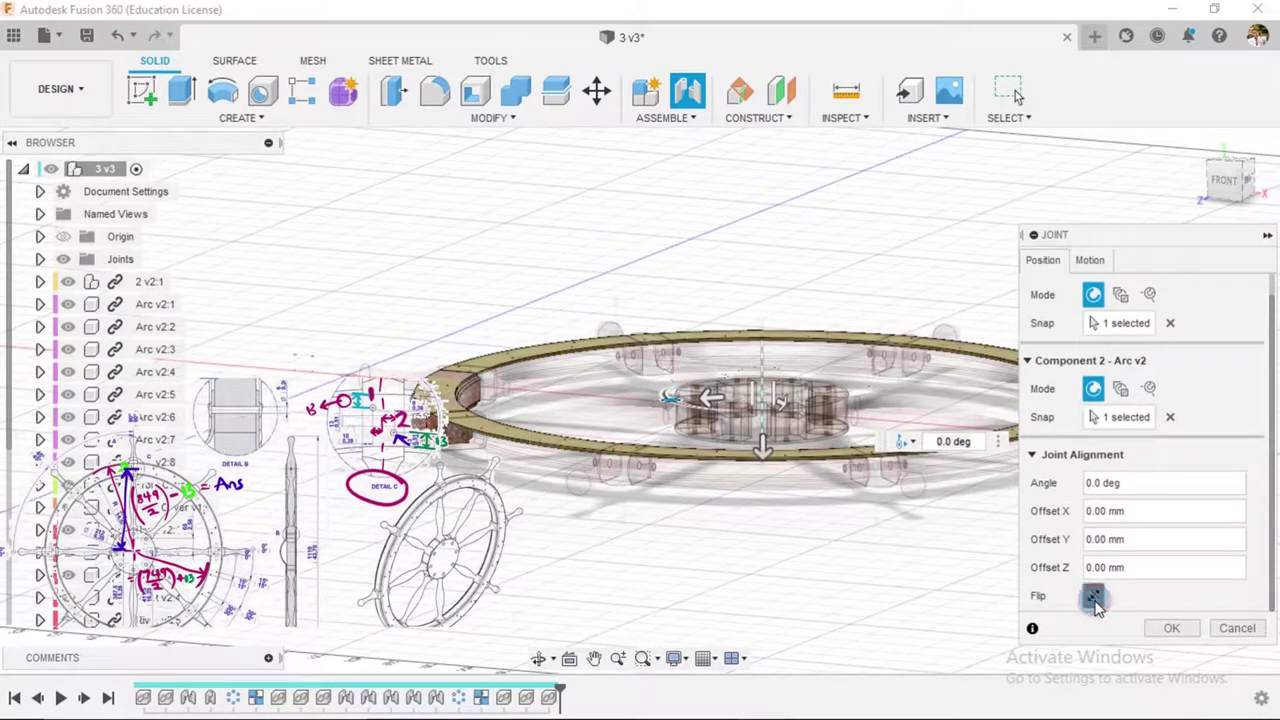
{"action": "left_click", "coordinate": [1094, 598]}
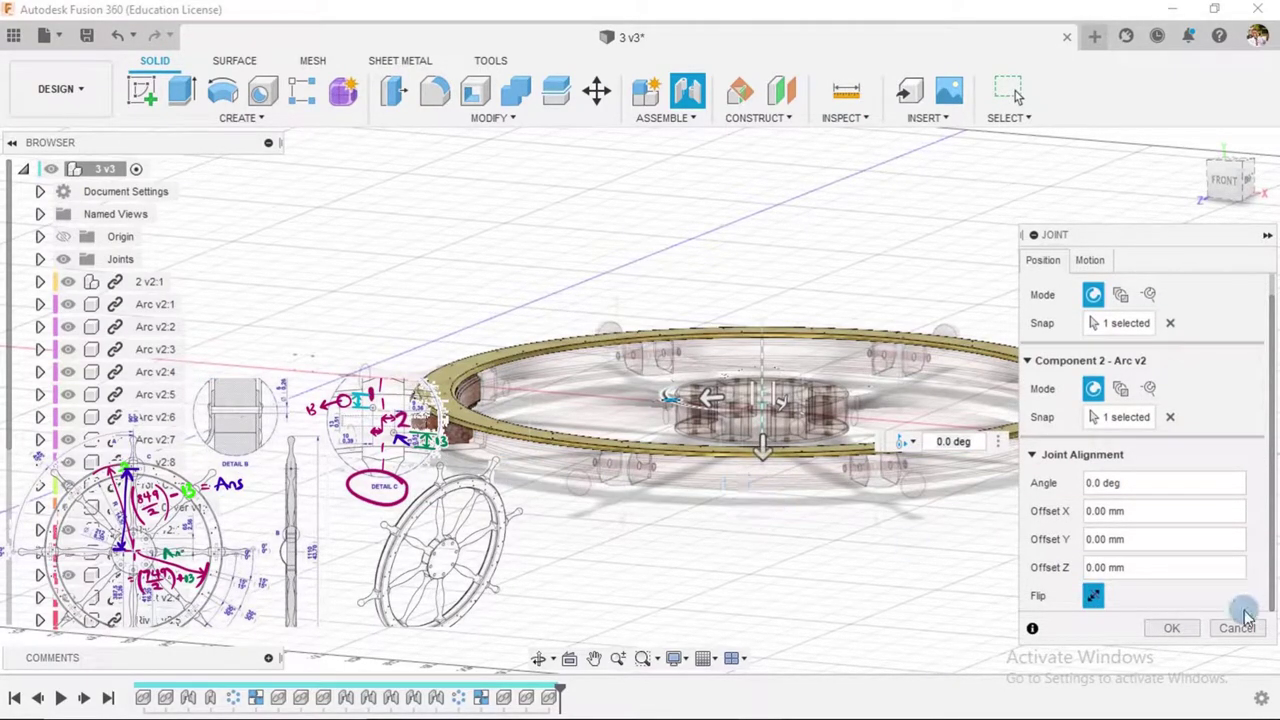
{"action": "left_click", "coordinate": [1176, 628]}
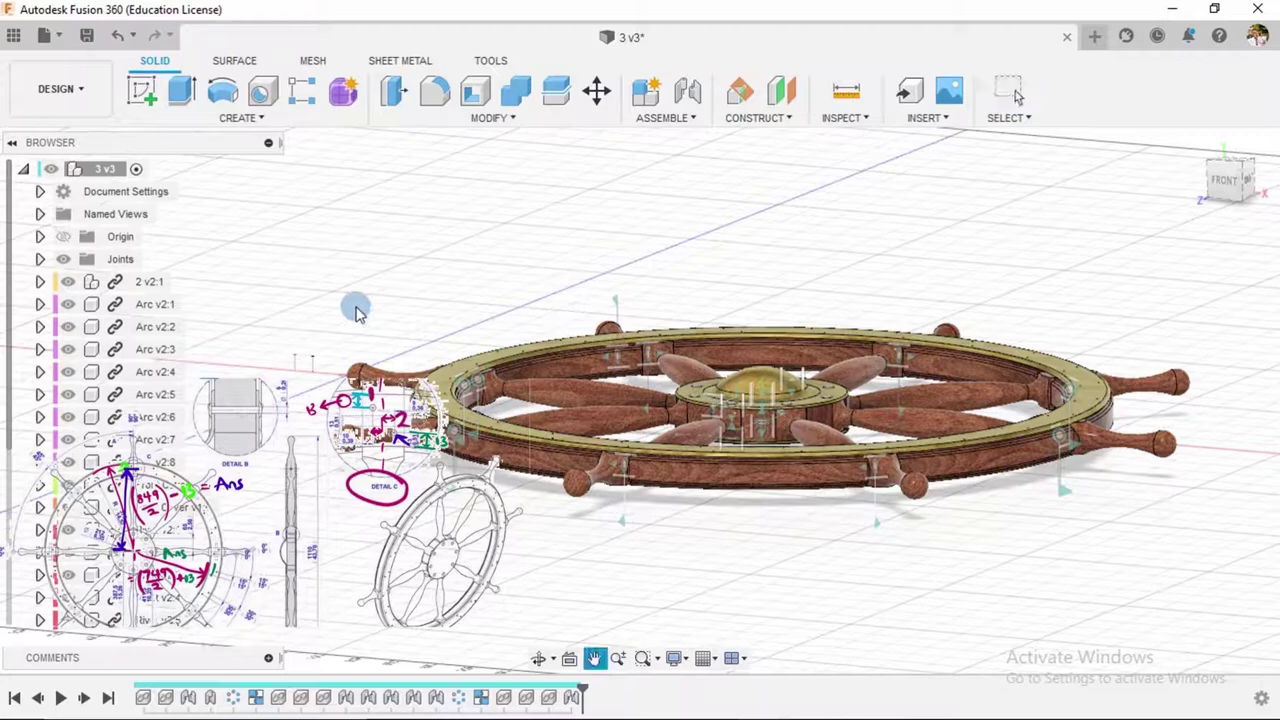
{"action": "scroll", "coordinate": [375, 360], "scroll_direction": "up", "scroll_amount": 5}
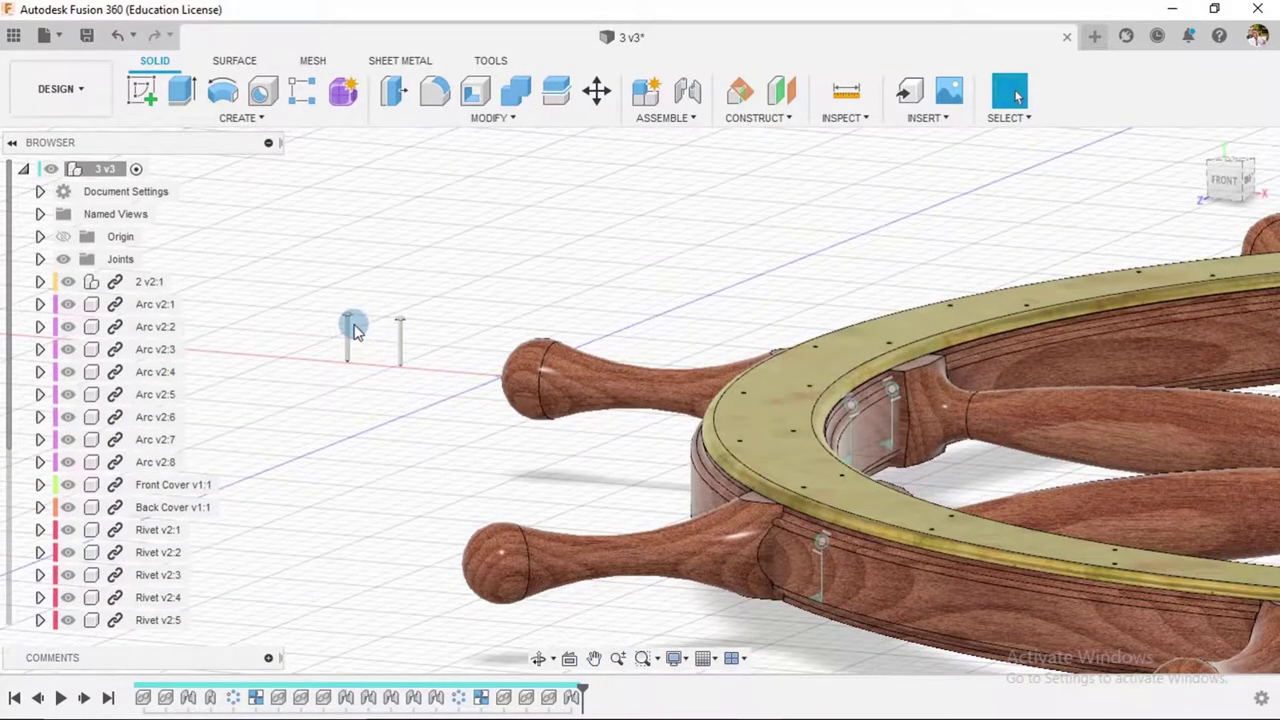
{"action": "middle_click_drag", "start_coordinate": [480, 240], "coordinate": [510, 258], "text": "shift"}
- Joint the first nail's head into a hole in the brass rim
{"action": "key", "text": "j"}
{"action": "scroll", "coordinate": [334, 363], "scroll_direction": "up", "scroll_amount": 6}
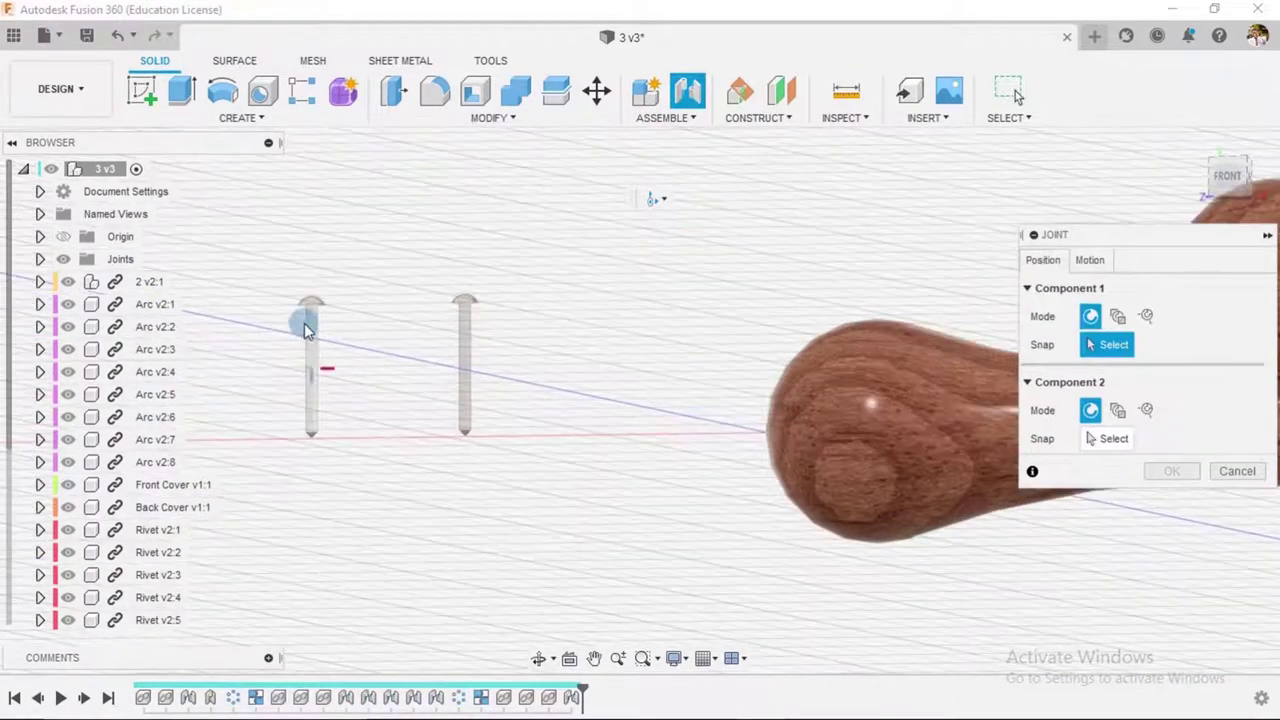
{"action": "scroll", "coordinate": [370, 325], "scroll_direction": "up", "scroll_amount": 3}
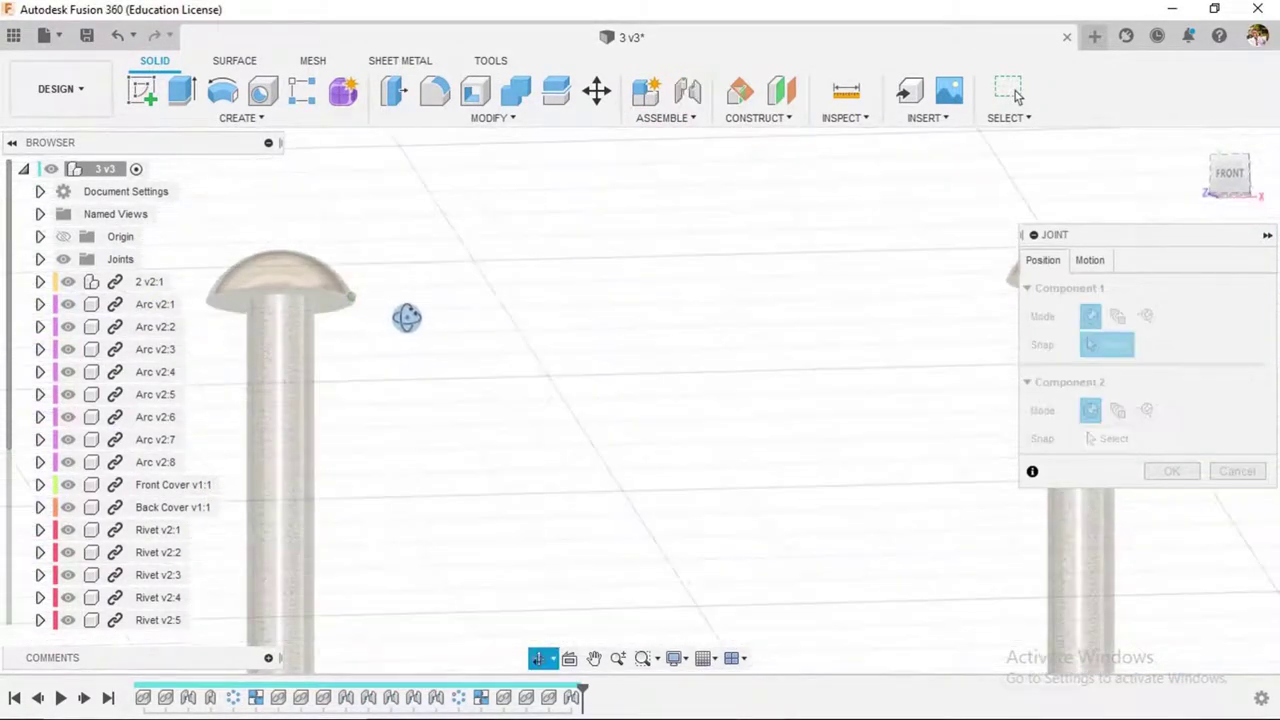
{"action": "left_click", "coordinate": [310, 305]}
{"action": "scroll", "coordinate": [557, 306], "scroll_direction": "down", "scroll_amount": 5}
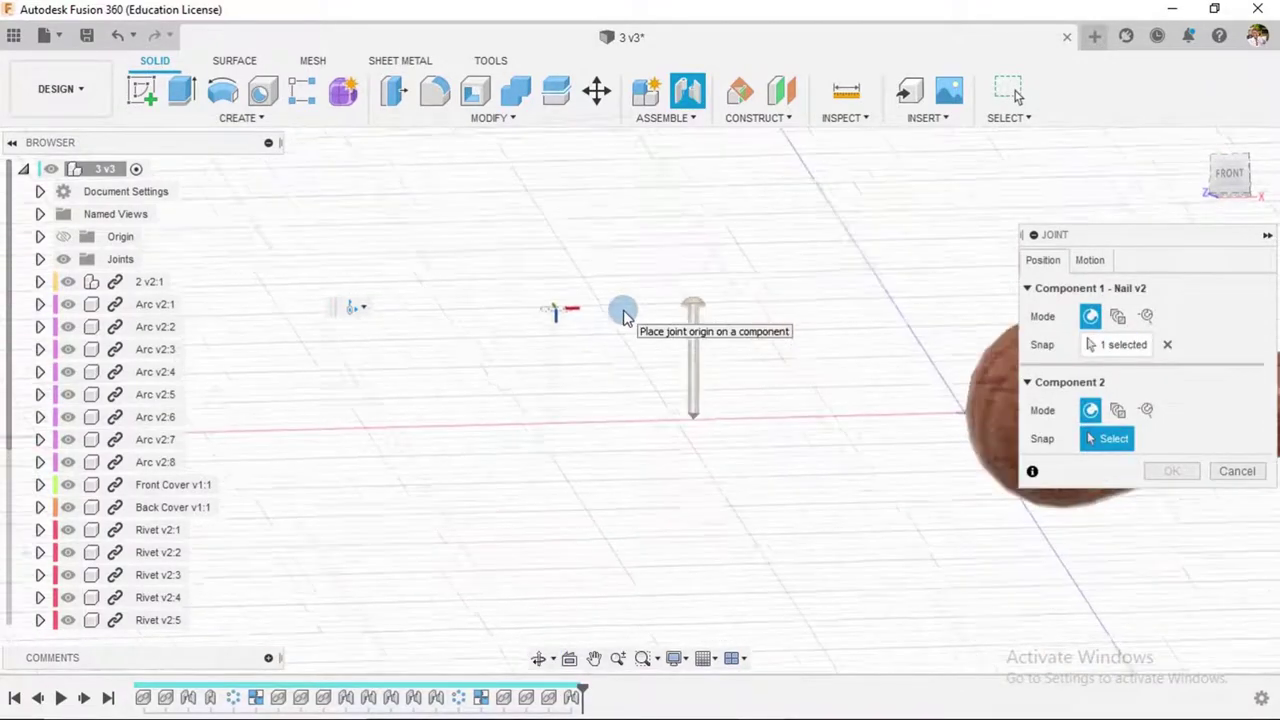
{"action": "scroll", "coordinate": [803, 223], "scroll_direction": "down", "scroll_amount": 5}
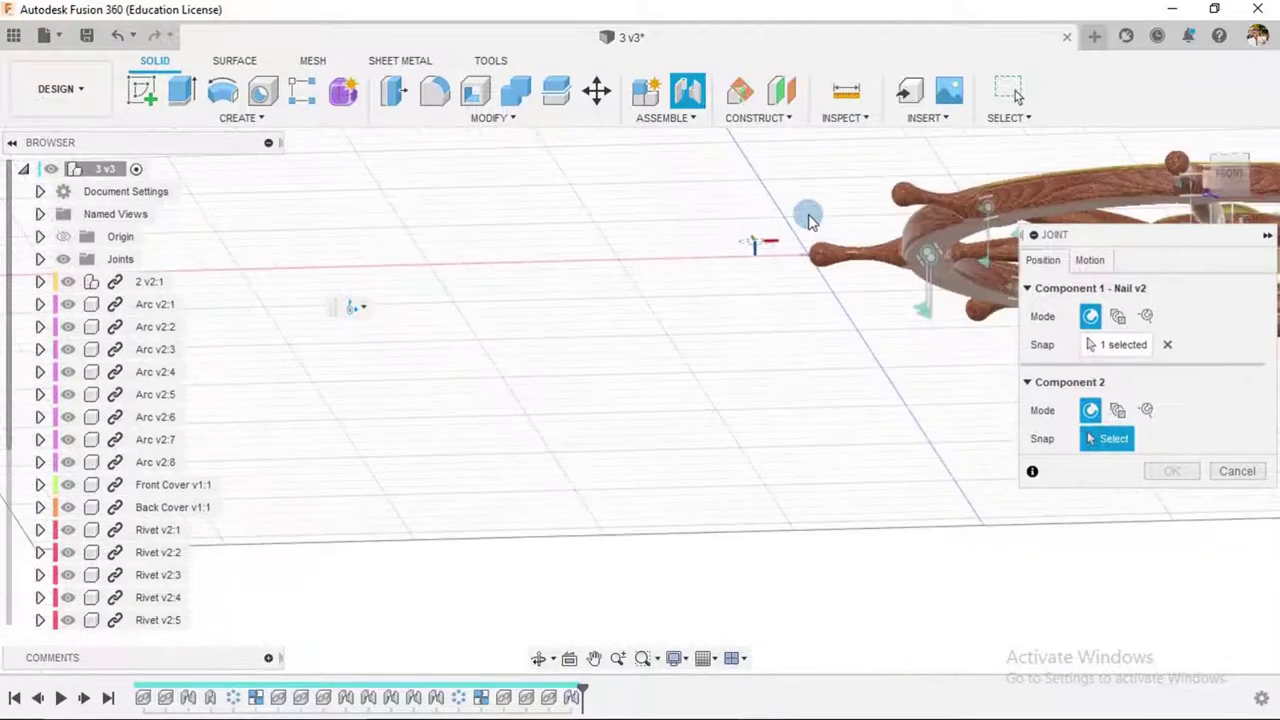
{"action": "middle_click_drag", "start_coordinate": [808, 220], "coordinate": [652, 281], "text": "shift"}
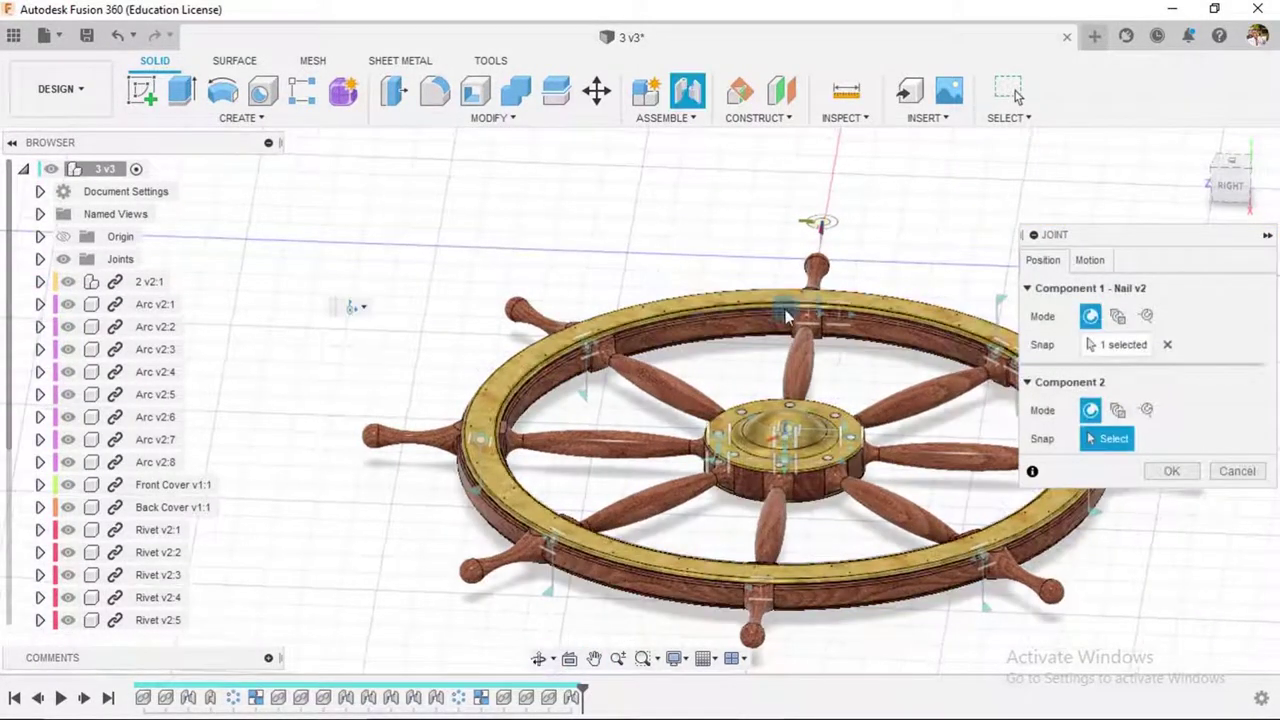
{"action": "scroll", "coordinate": [787, 316], "scroll_direction": "up", "scroll_amount": 10}
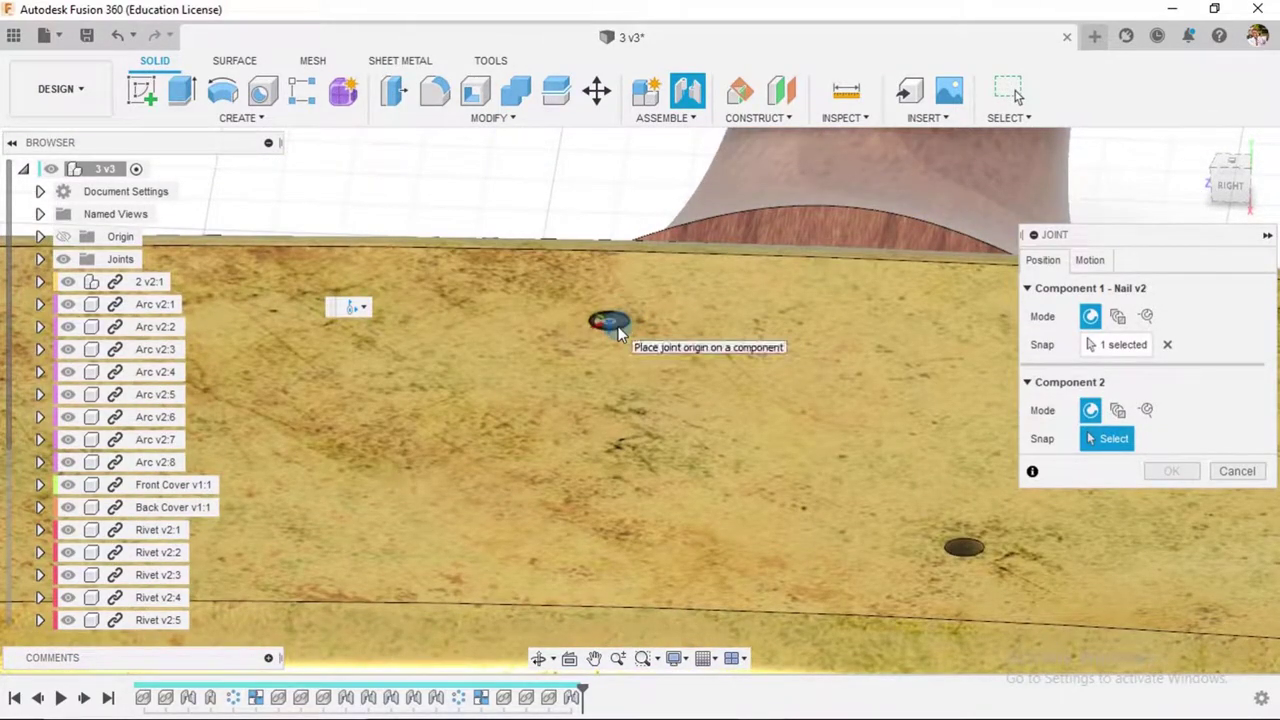
{"action": "left_click", "coordinate": [617, 333]}
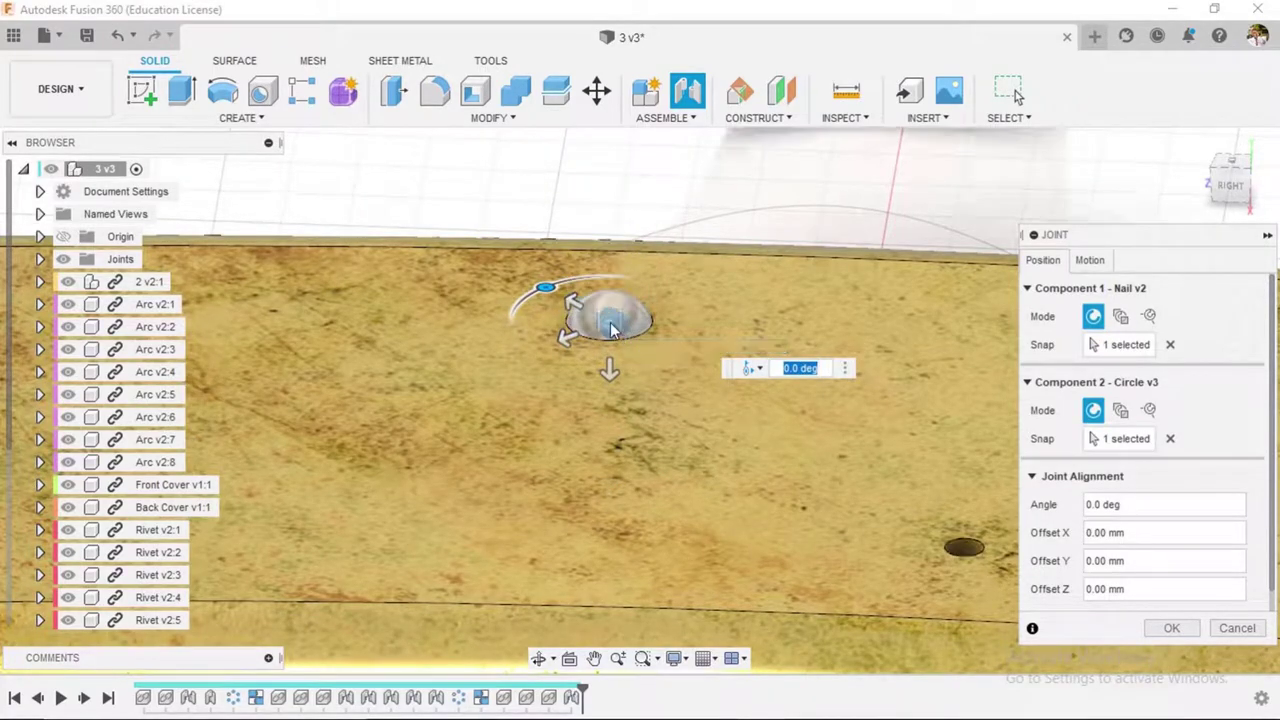
{"action": "middle_click_drag", "start_coordinate": [622, 266], "coordinate": [670, 408], "text": "shift"}
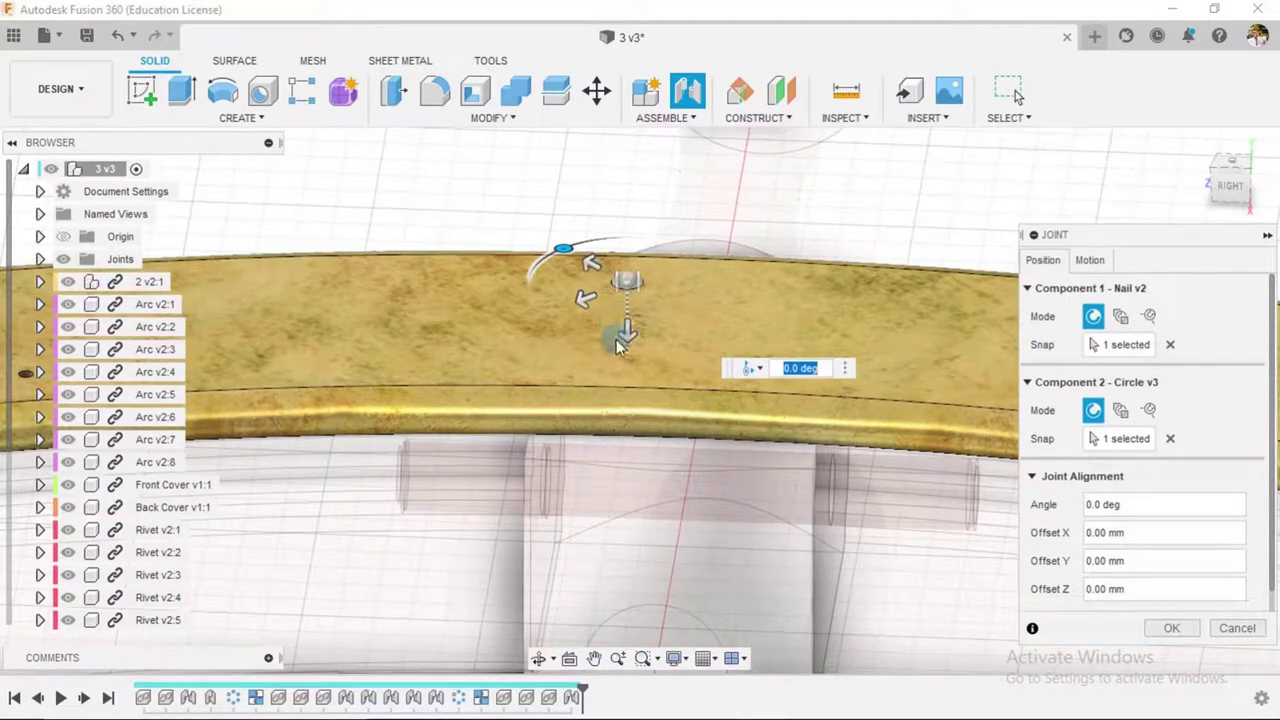
{"action": "left_click", "coordinate": [1189, 637]}
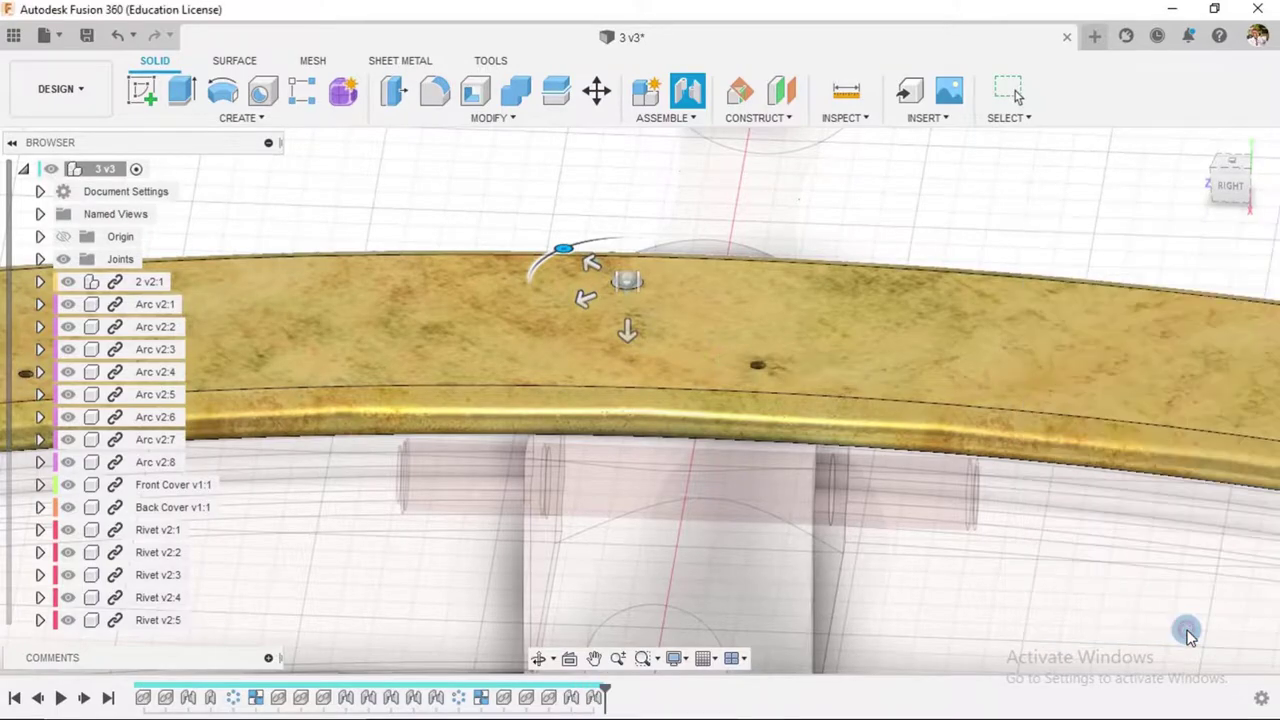
{"action": "scroll", "coordinate": [970, 240], "scroll_direction": "down", "scroll_amount": 5}
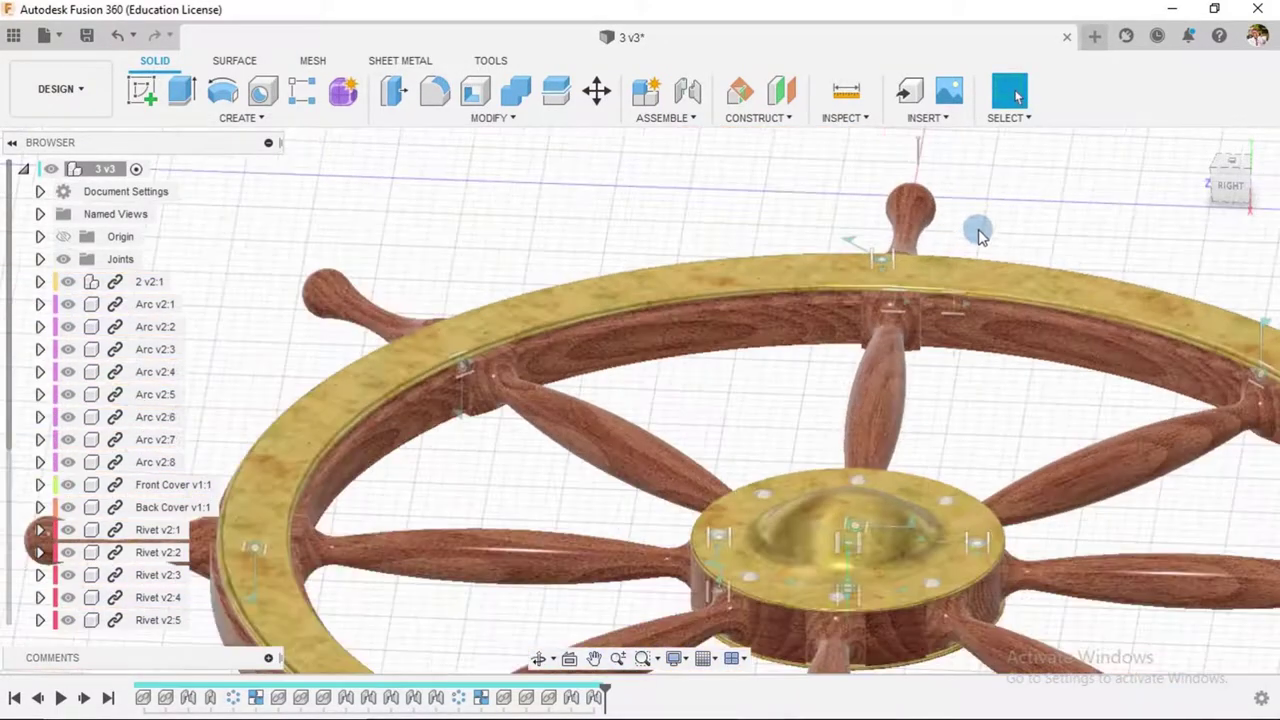
{"action": "scroll", "coordinate": [970, 190], "scroll_direction": "up", "scroll_amount": 6}
{"action": "scroll", "coordinate": [930, 150], "scroll_direction": "up", "scroll_amount": 6}
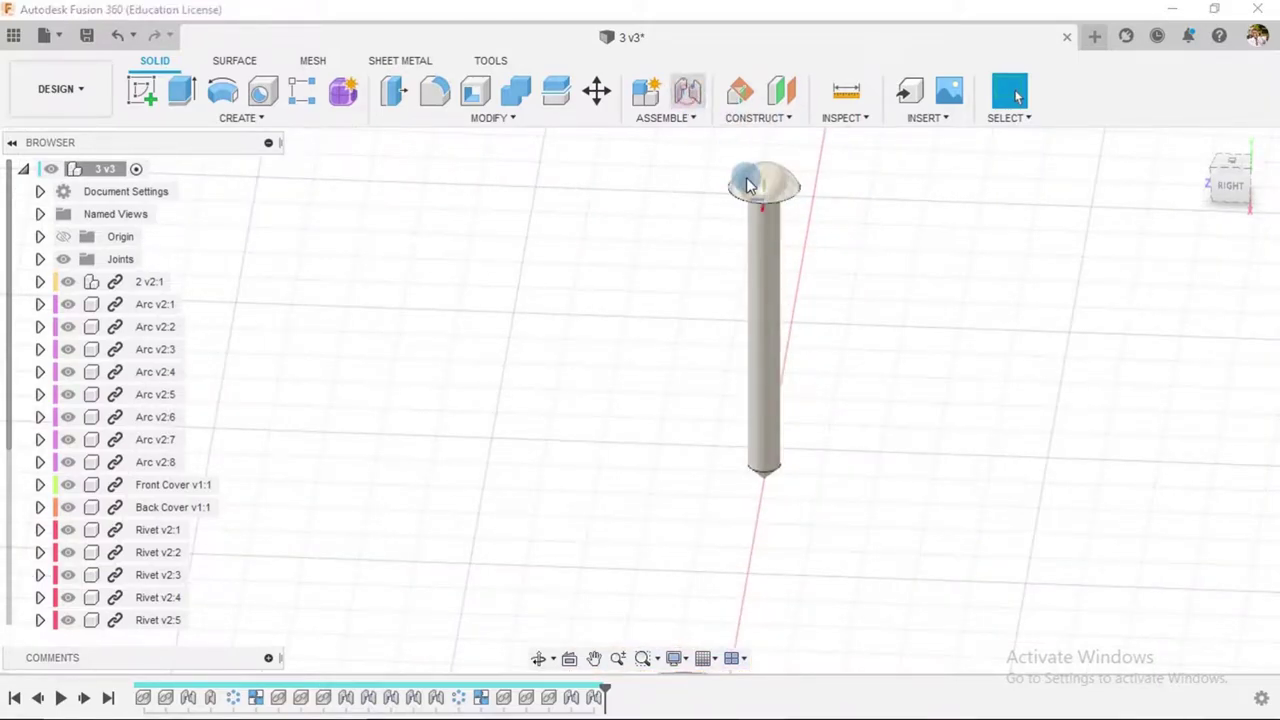
- Joint the second nail's head into another hole in the rim
{"action": "left_click", "coordinate": [688, 95]}
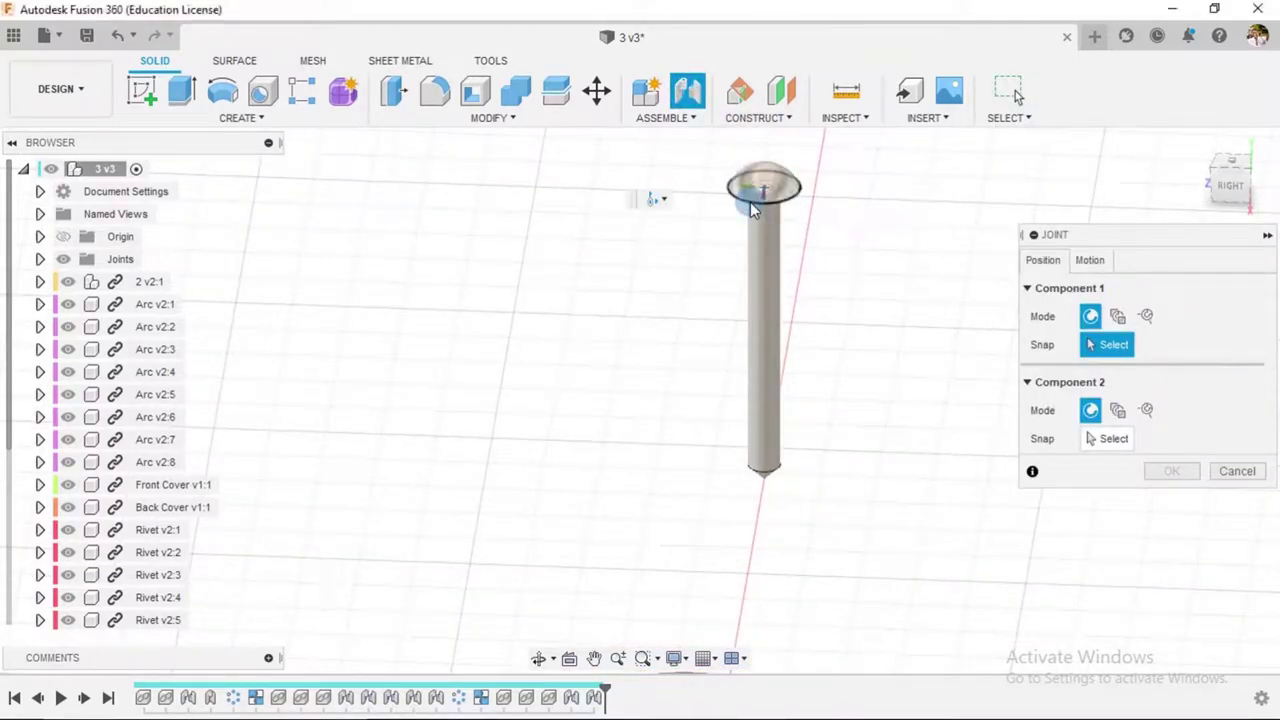
{"action": "left_click", "coordinate": [752, 207]}
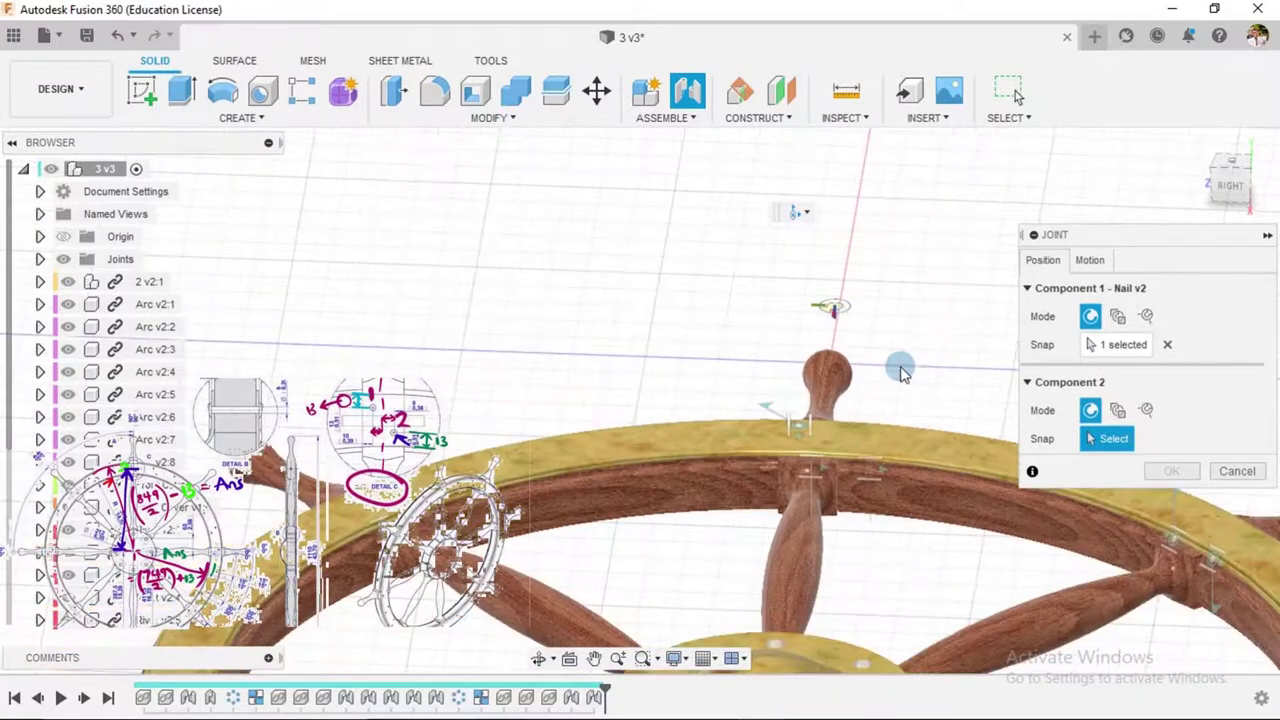
{"action": "scroll", "coordinate": [809, 443], "scroll_direction": "up", "scroll_amount": 5}
{"action": "scroll", "coordinate": [800, 457], "scroll_direction": "up", "scroll_amount": 5}
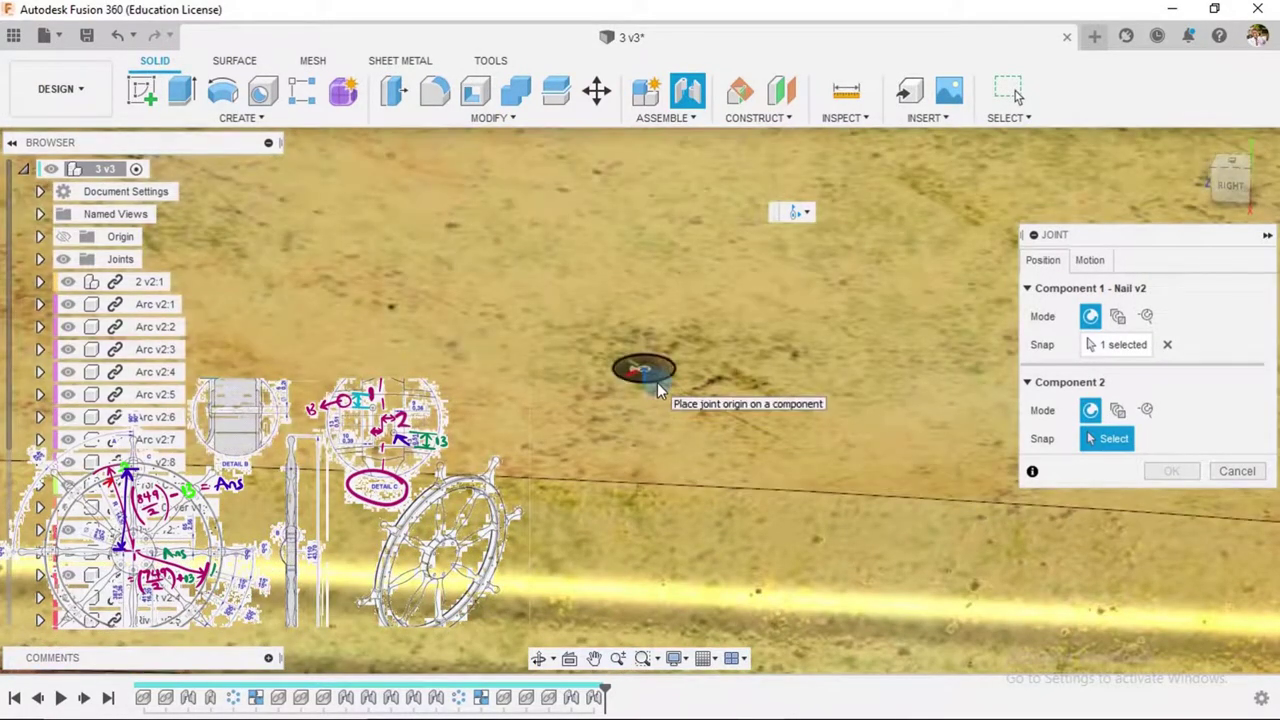
{"action": "left_click", "coordinate": [658, 390]}
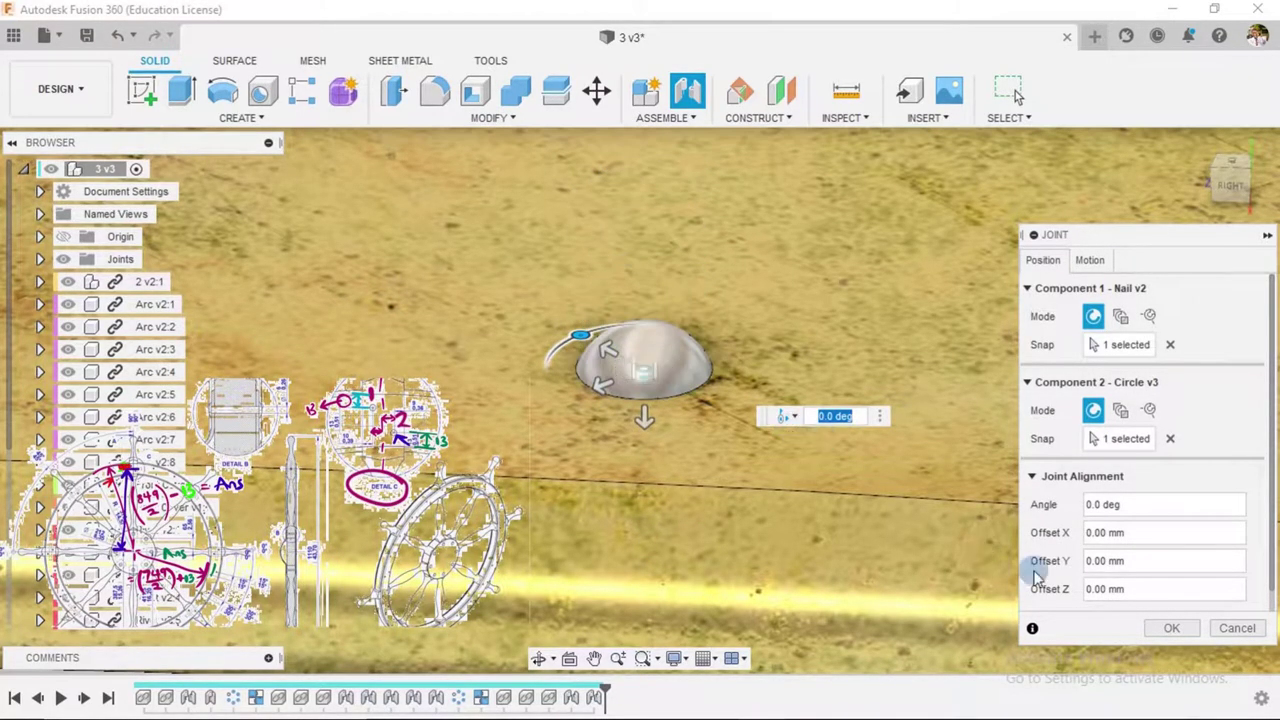
{"action": "left_click", "coordinate": [1168, 628]}
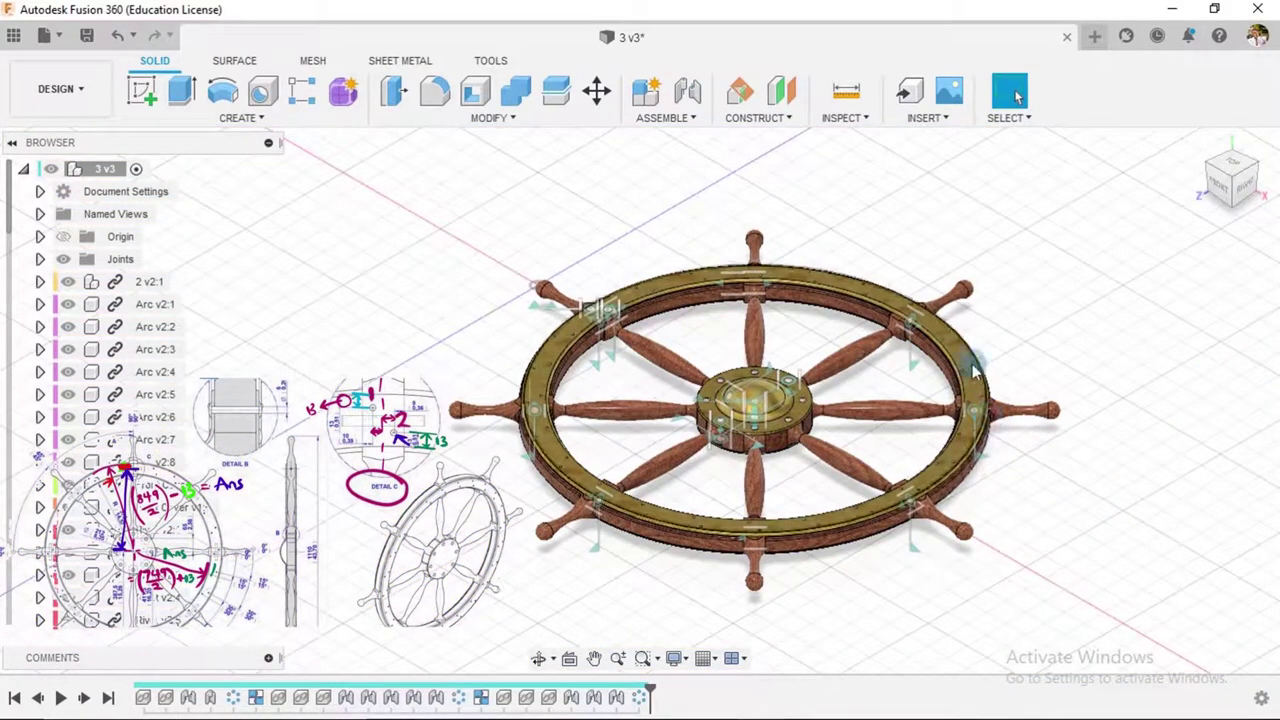
- Drag the timeline marker back before C-Pattern3 and zoom in on the rim
{"action": "mouse_move", "coordinate": [1024, 527]}
{"action": "middle_mouse_down", "text": "shift"}
{"action": "mouse_move", "coordinate": [1011, 486]}
{"action": "mouse_move", "coordinate": [1023, 437]}
{"action": "mouse_move", "coordinate": [1030, 511]}
{"action": "middle_mouse_up", "text": "shift"}
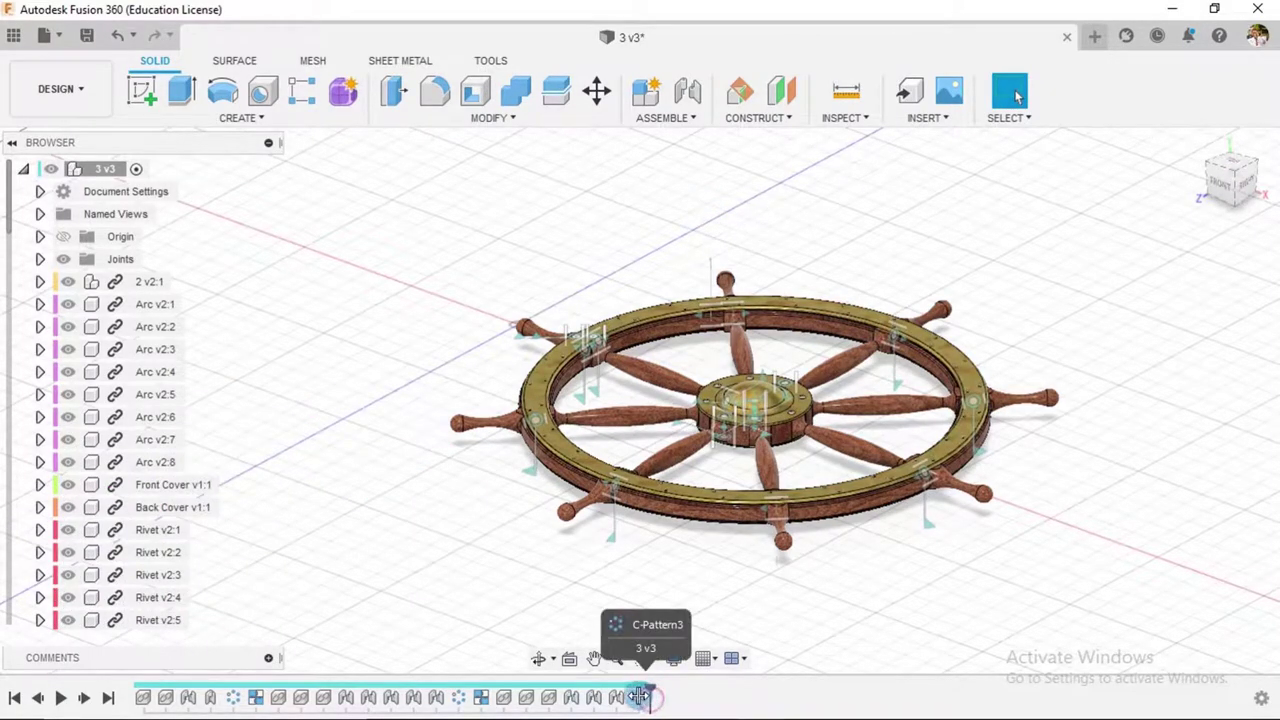
{"action": "left_click_drag", "start_coordinate": [632, 697], "coordinate": [626, 697]}
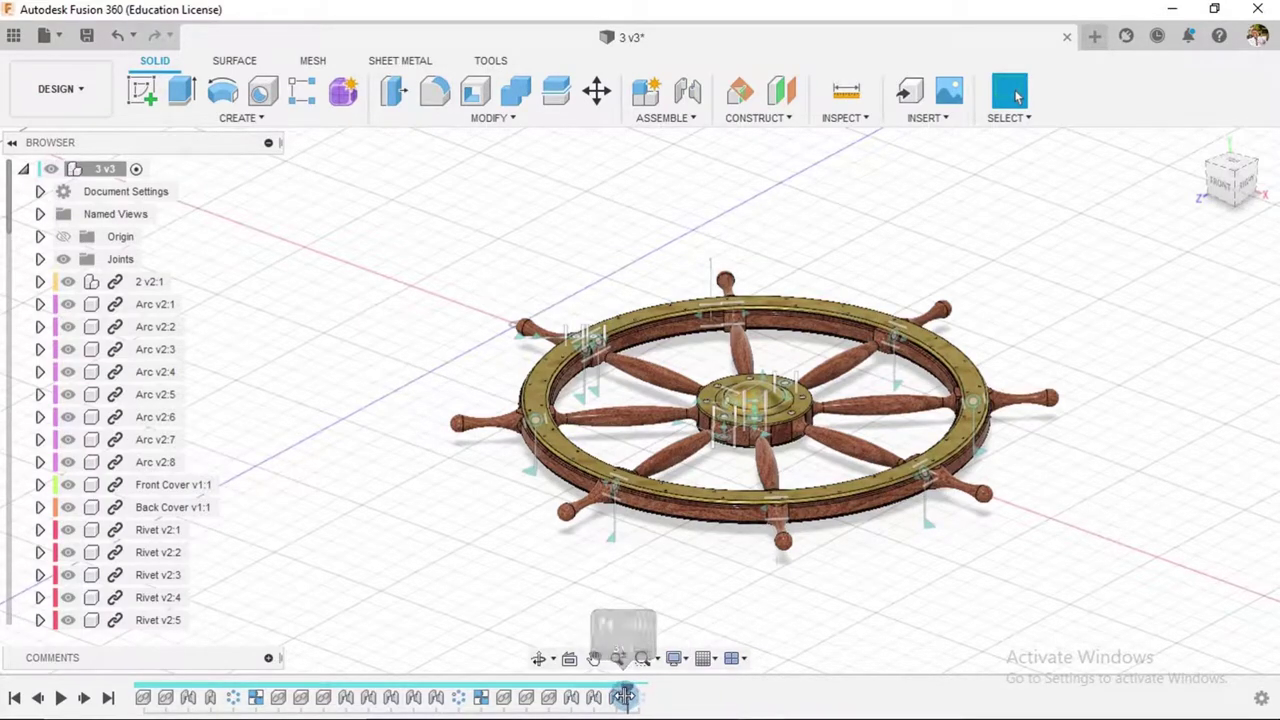
{"action": "scroll", "coordinate": [557, 400], "scroll_direction": "up", "scroll_amount": 5}
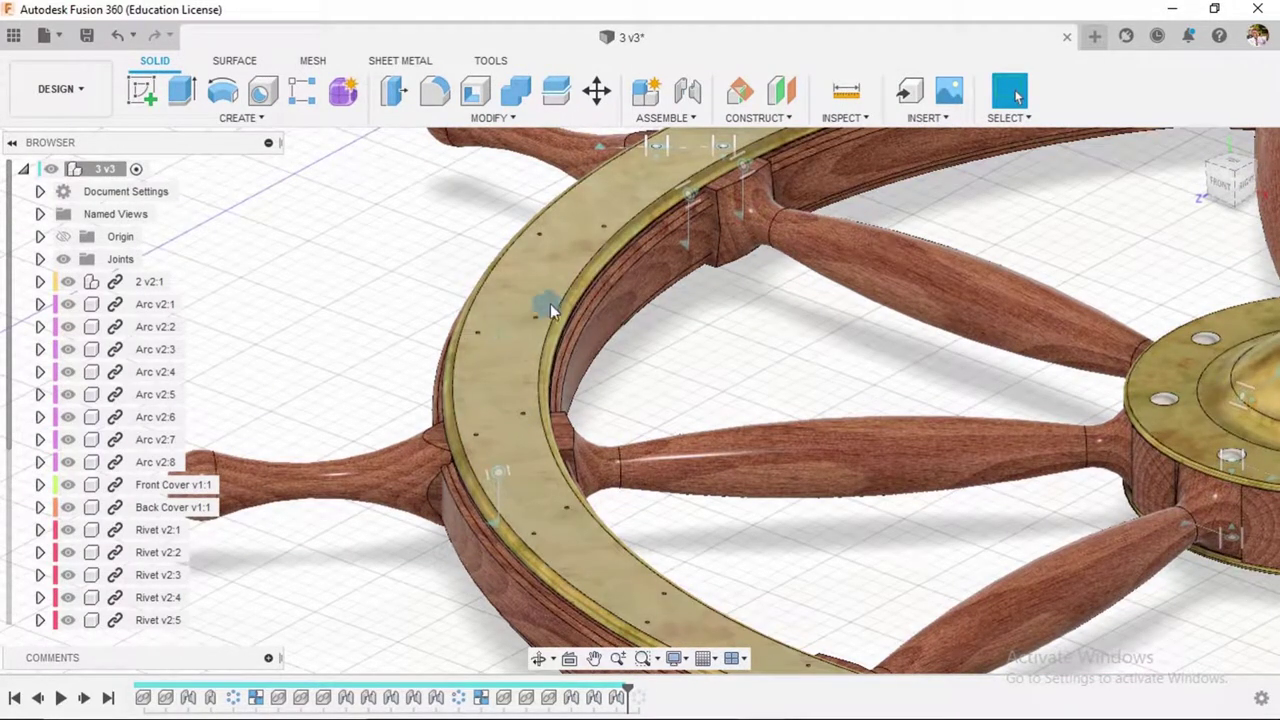
{"action": "scroll", "coordinate": [740, 360], "scroll_direction": "down", "scroll_amount": 5}
{"action": "scroll", "coordinate": [757, 214], "scroll_direction": "up", "scroll_amount": 5}
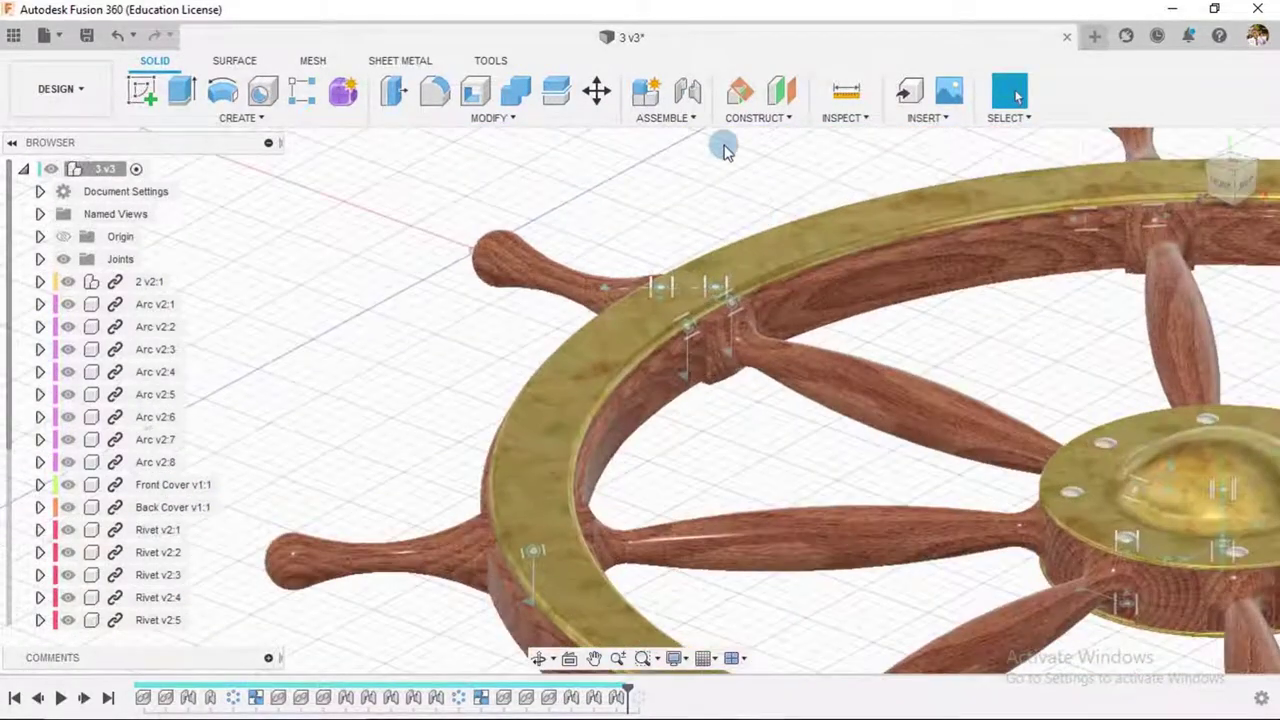
- Start a Components-type Mirror selecting the brass rim and both nails
{"action": "left_click", "coordinate": [252, 120]}
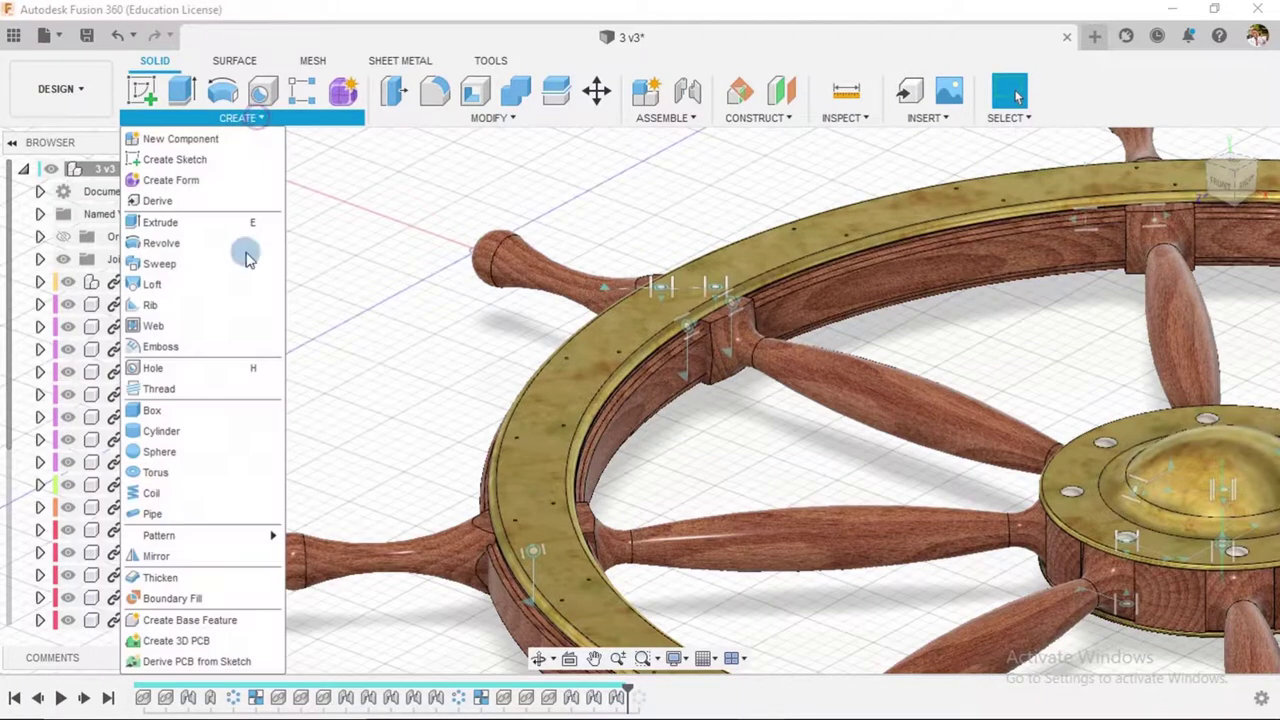
{"action": "left_click", "coordinate": [164, 556]}
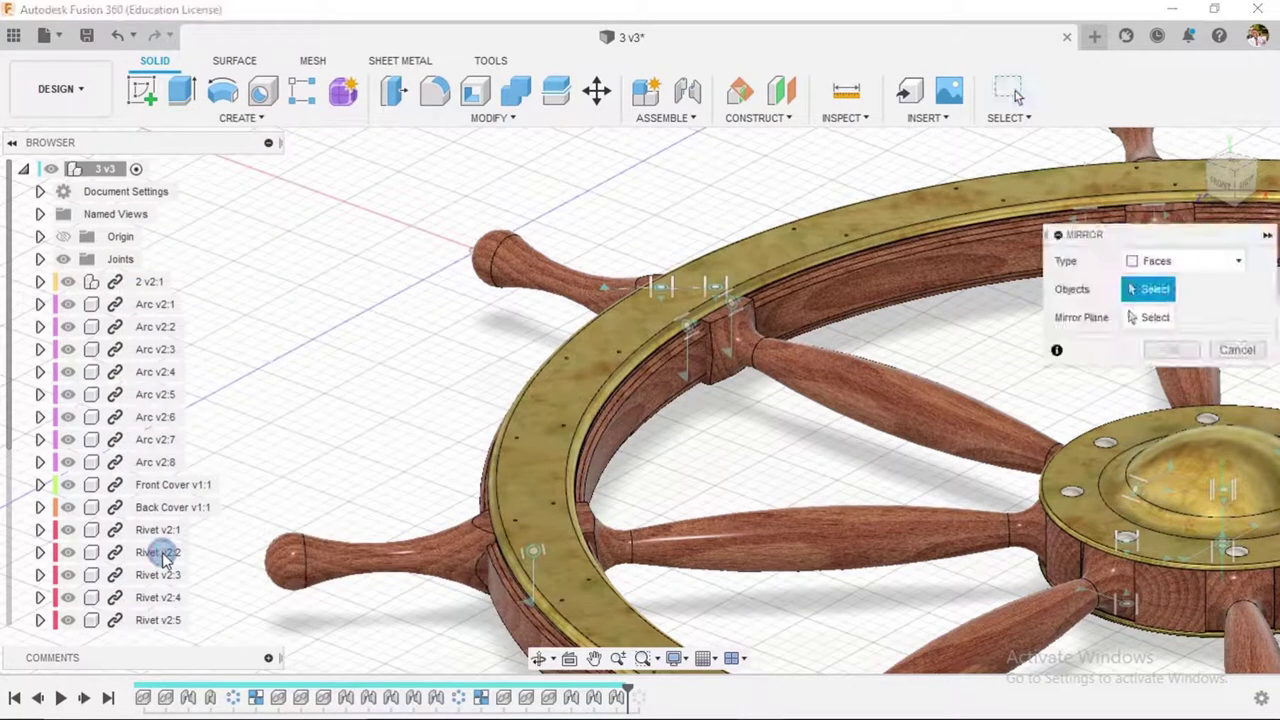
{"action": "left_click", "coordinate": [1222, 261]}
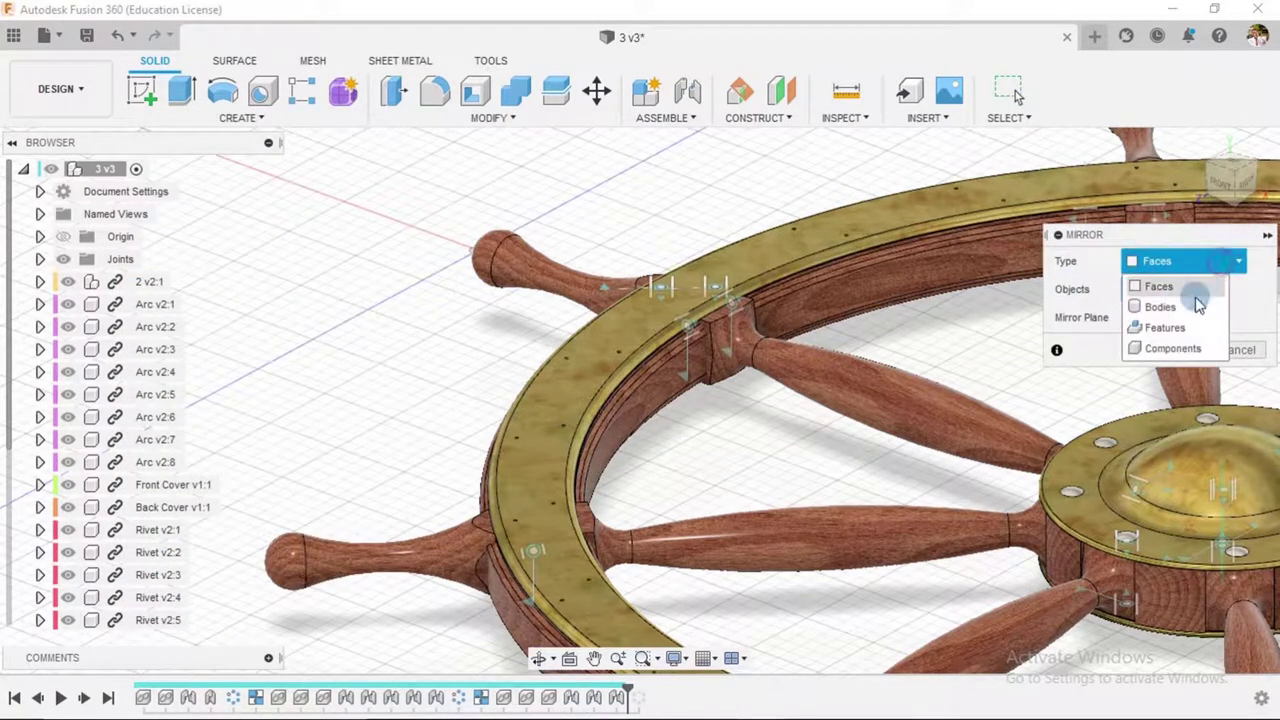
{"action": "left_click", "coordinate": [1172, 348]}
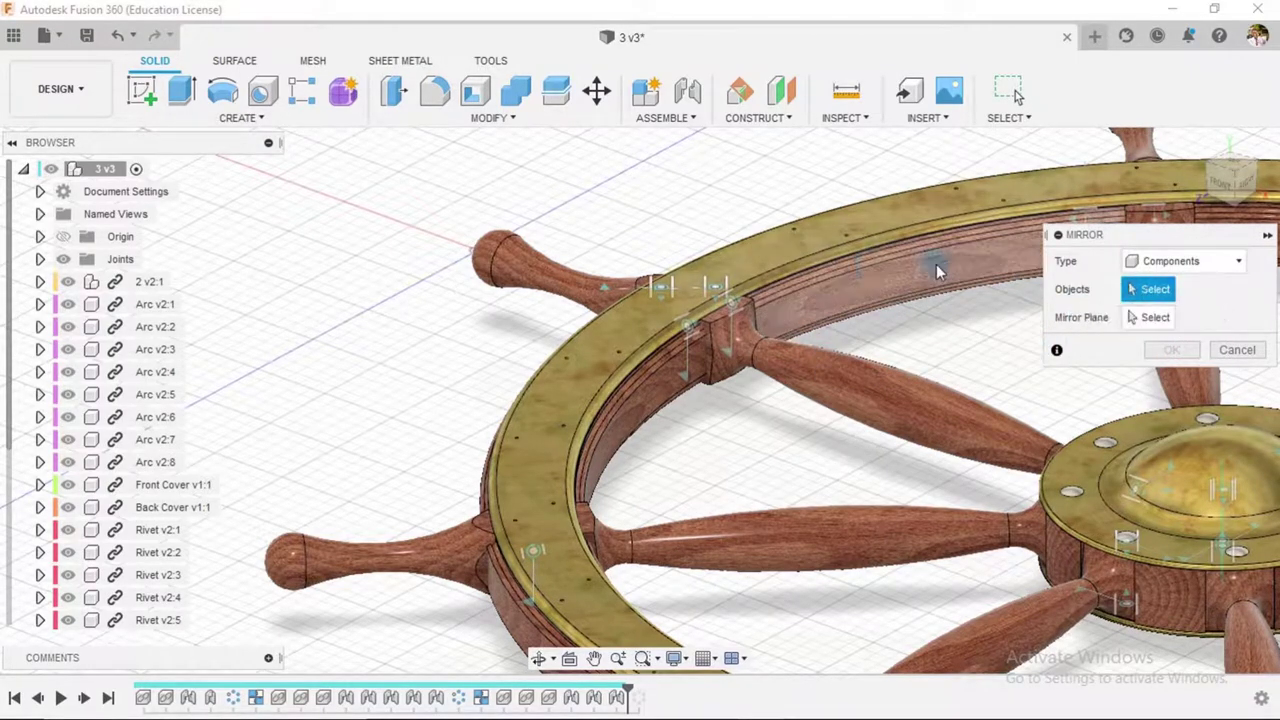
{"action": "left_click", "coordinate": [800, 250]}
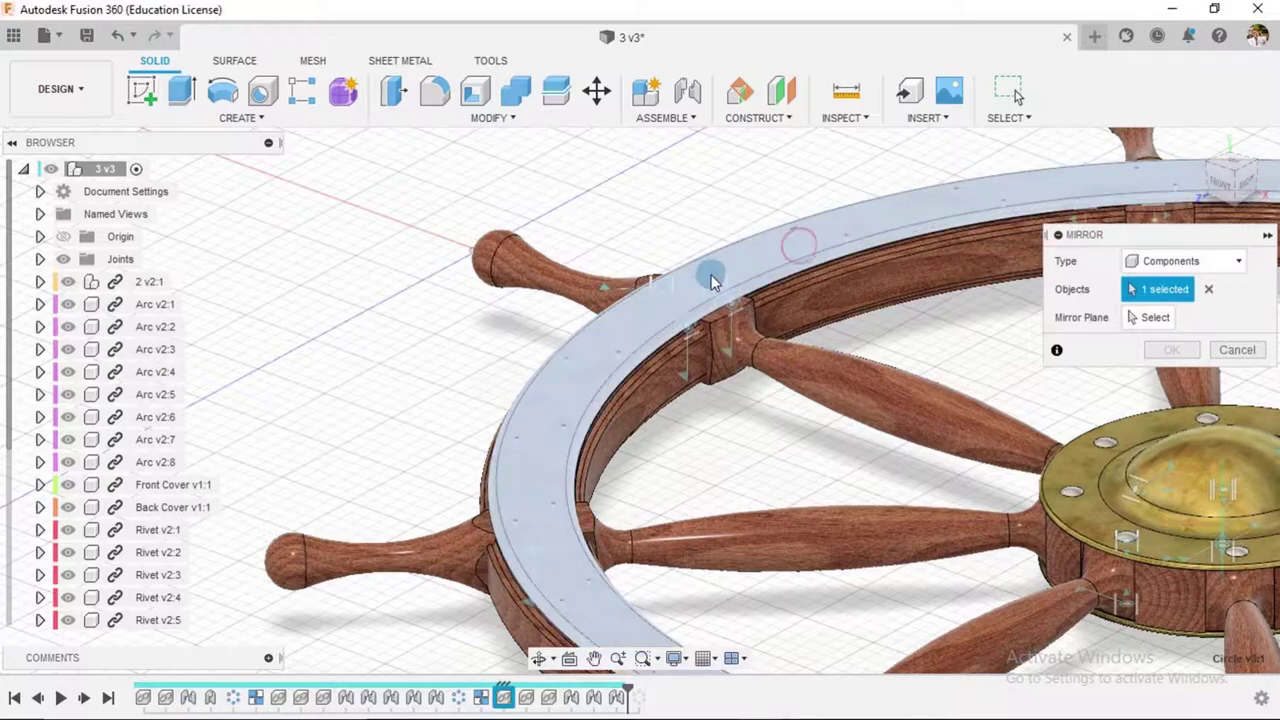
{"action": "scroll", "coordinate": [709, 275], "scroll_direction": "up", "scroll_amount": 10}
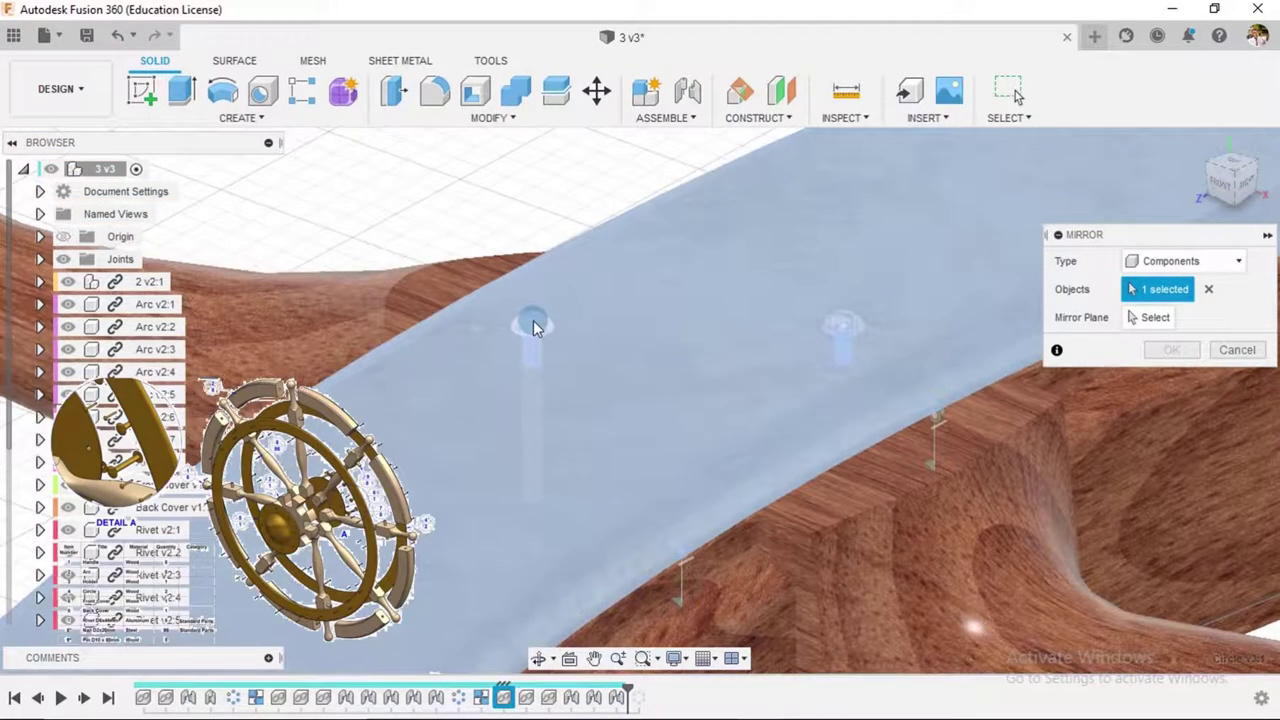
{"action": "left_click", "coordinate": [533, 327]}
{"action": "left_click", "coordinate": [840, 322]}
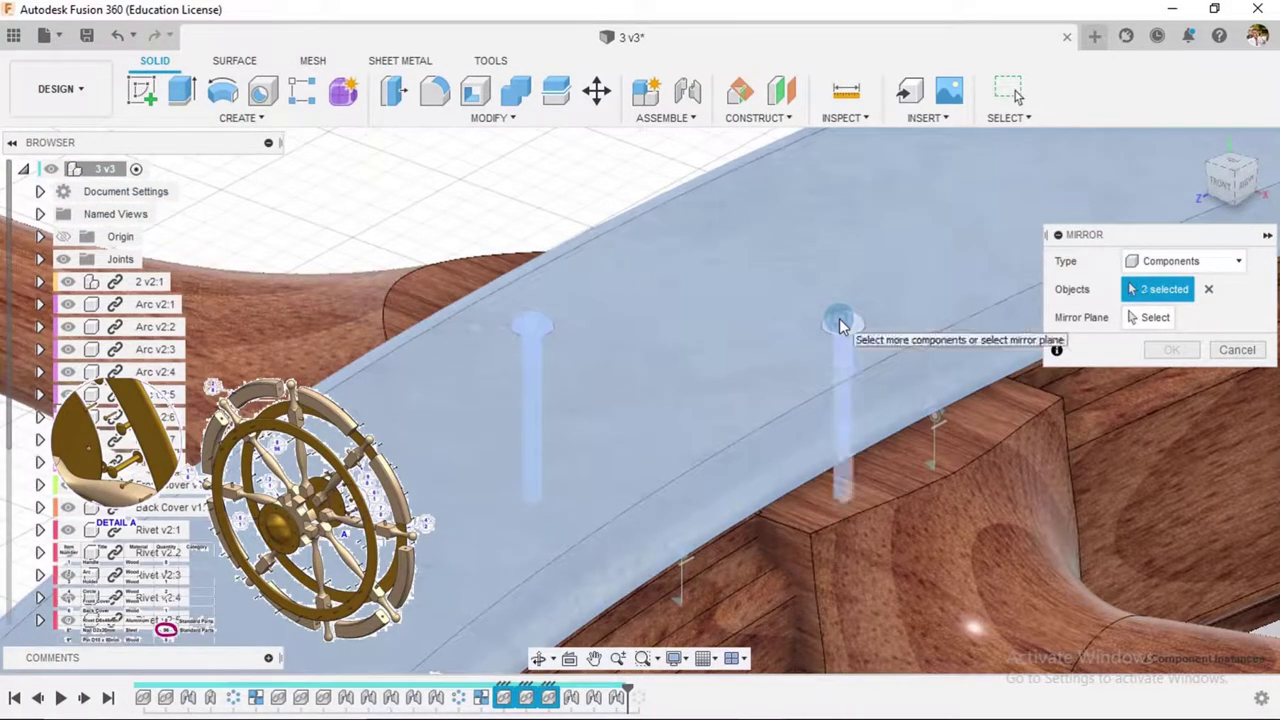
{"action": "scroll", "coordinate": [960, 285], "scroll_direction": "down", "scroll_amount": 10}
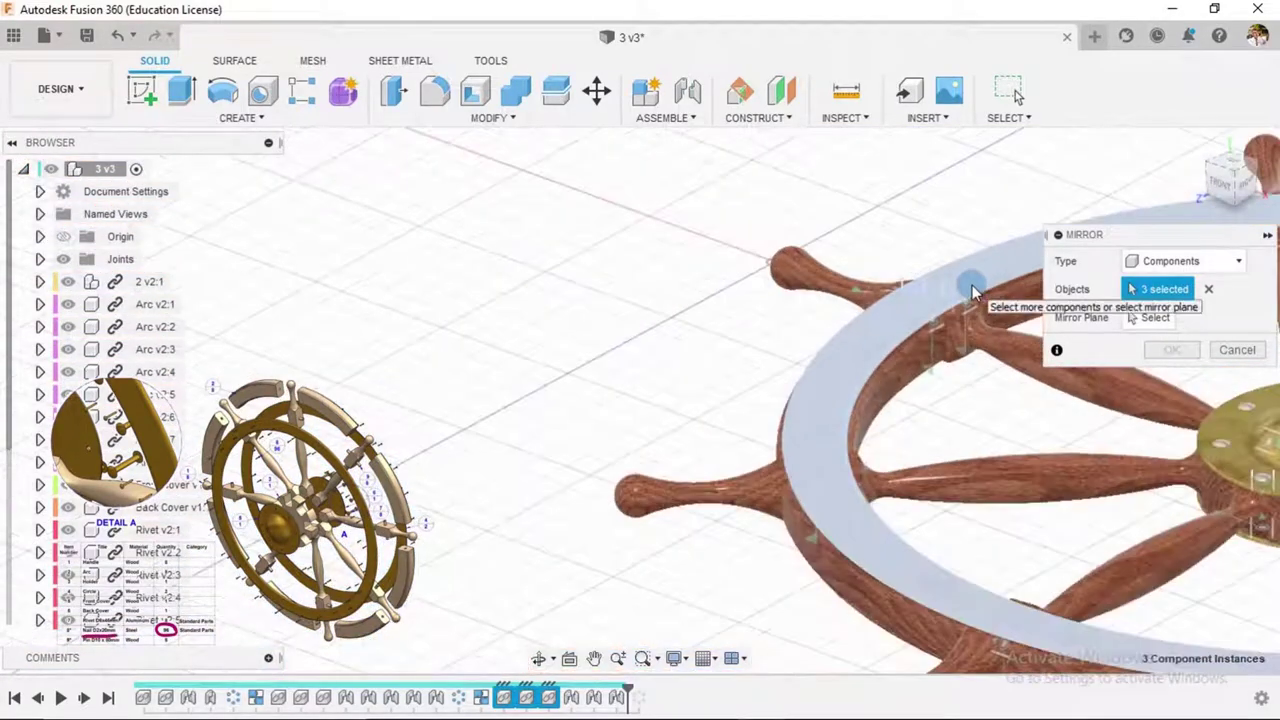
{"action": "scroll", "coordinate": [975, 290], "scroll_direction": "down", "scroll_amount": 5}
- Set the origin plane as the mirror plane and confirm the mirror
{"action": "left_click", "coordinate": [1218, 188]}
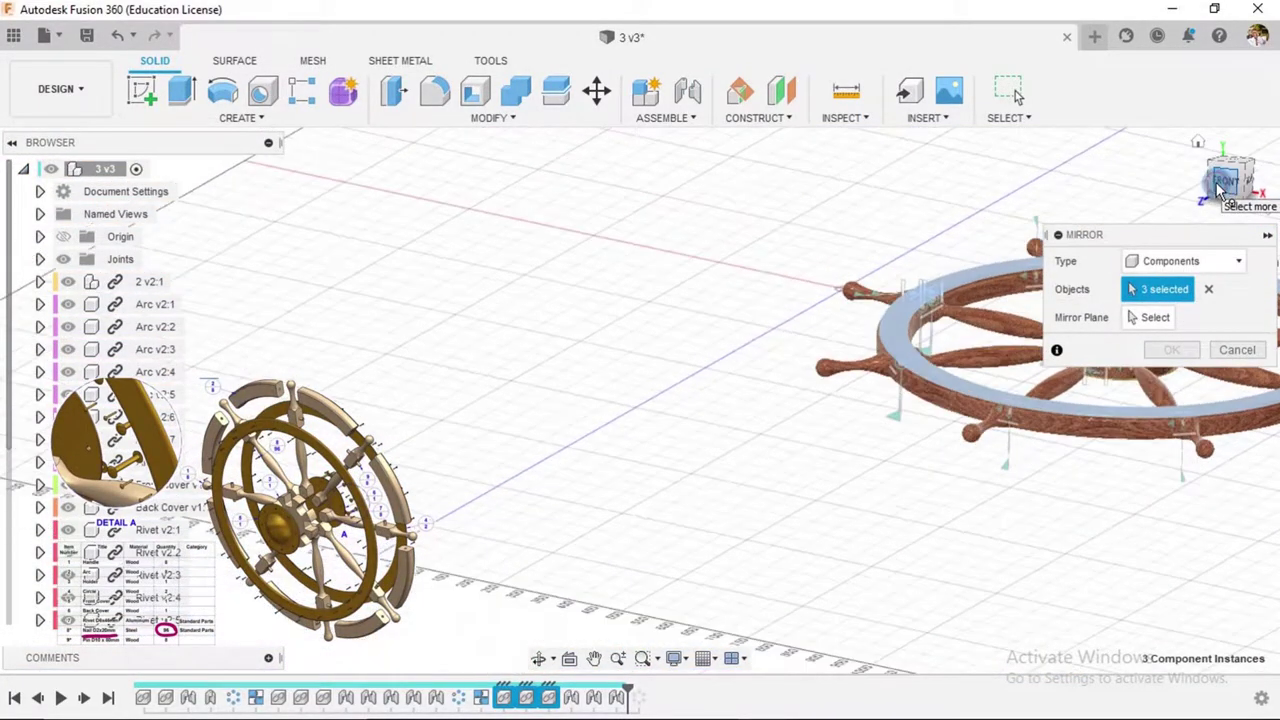
{"action": "left_click", "coordinate": [1160, 317]}
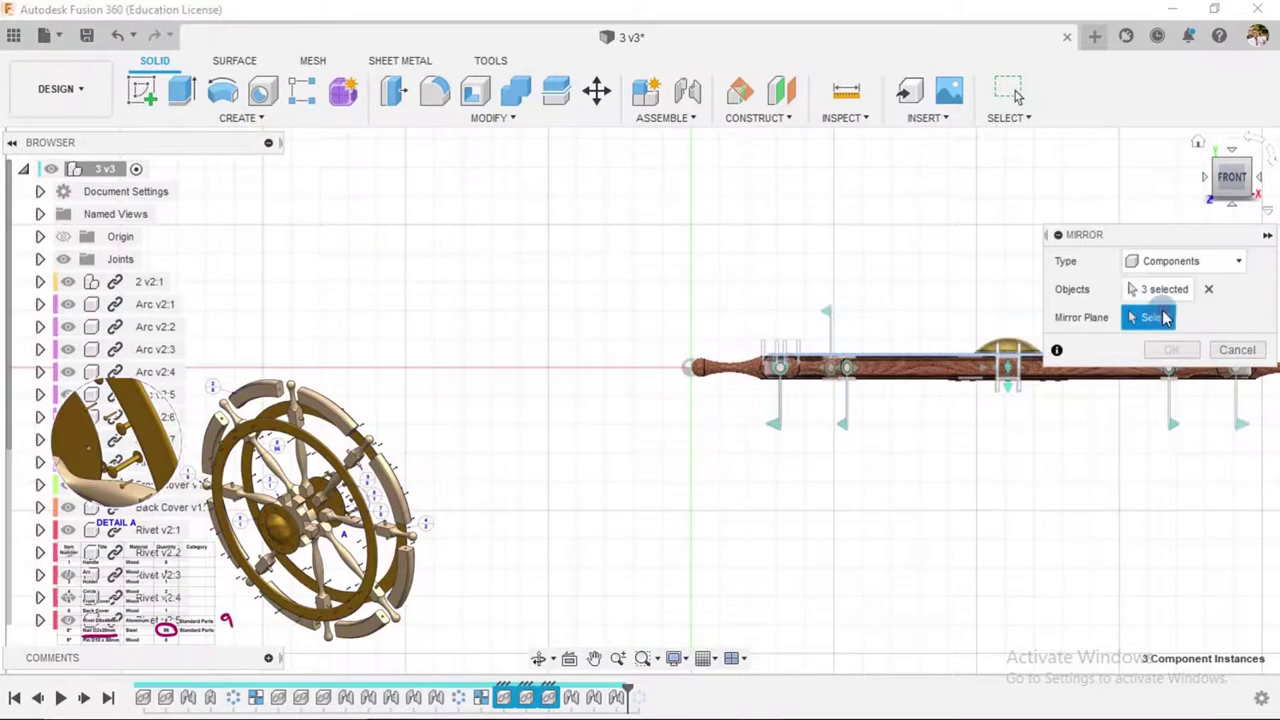
{"action": "middle_click_drag", "start_coordinate": [751, 480], "coordinate": [777, 377], "text": "shift"}
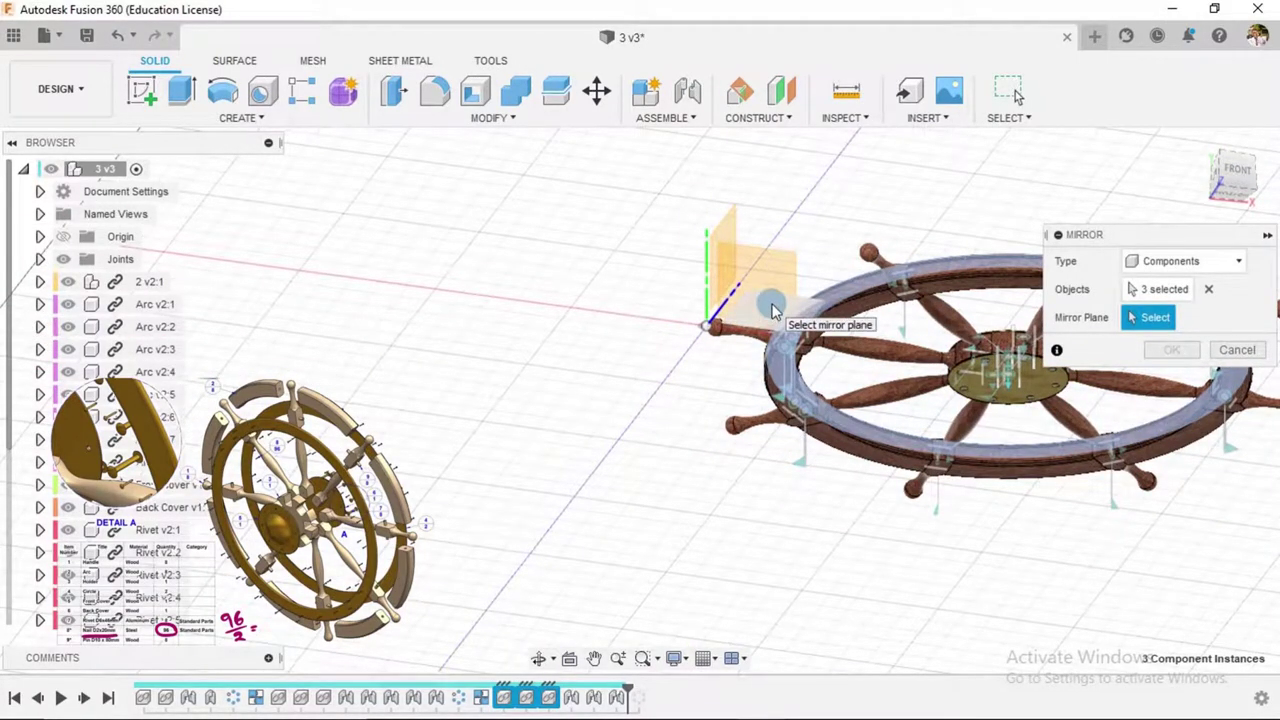
{"action": "left_click", "coordinate": [772, 310]}
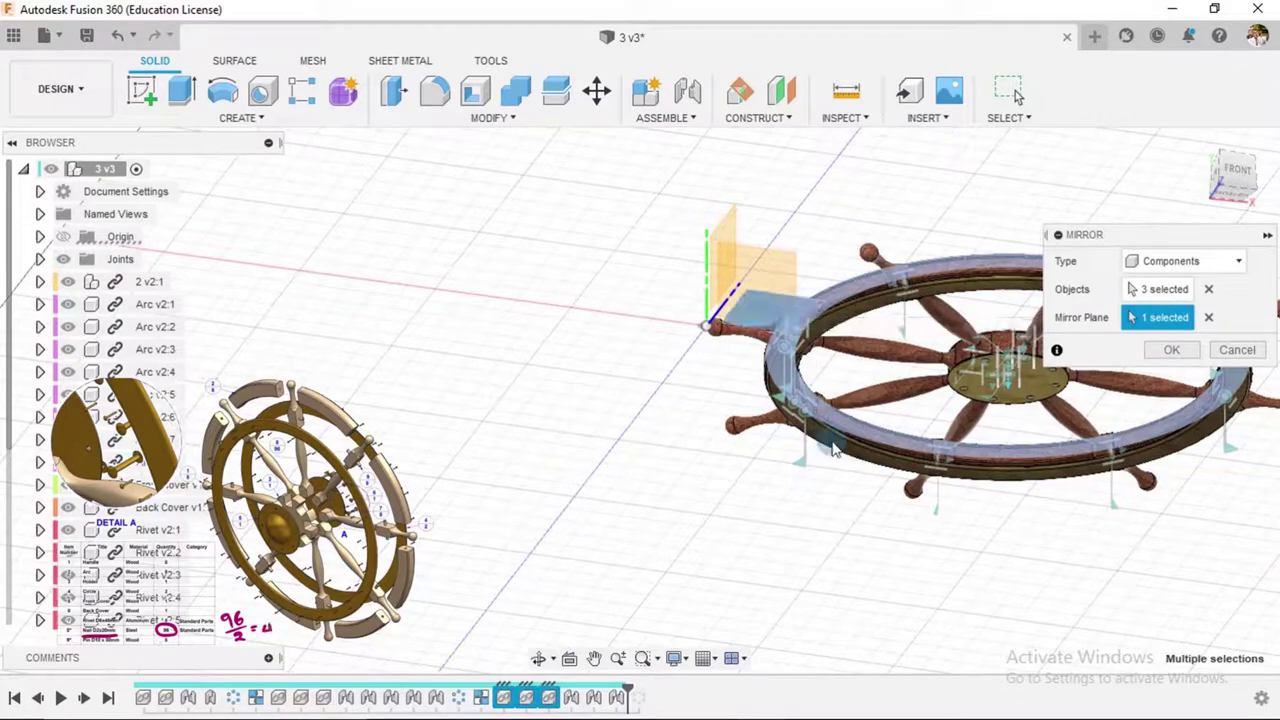
{"action": "middle_click_drag", "start_coordinate": [823, 510], "coordinate": [818, 537], "text": "shift"}
{"action": "scroll", "coordinate": [872, 380], "scroll_direction": "up", "scroll_amount": 10}
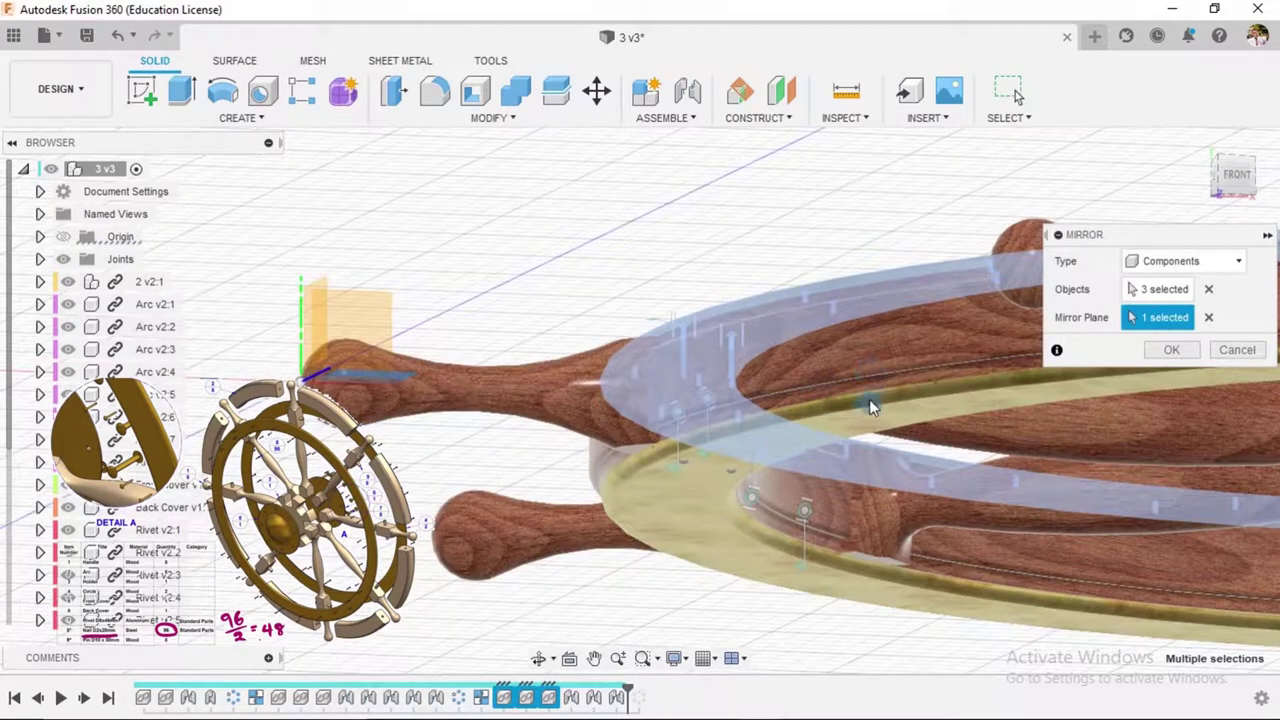
{"action": "left_click", "coordinate": [1144, 352]}
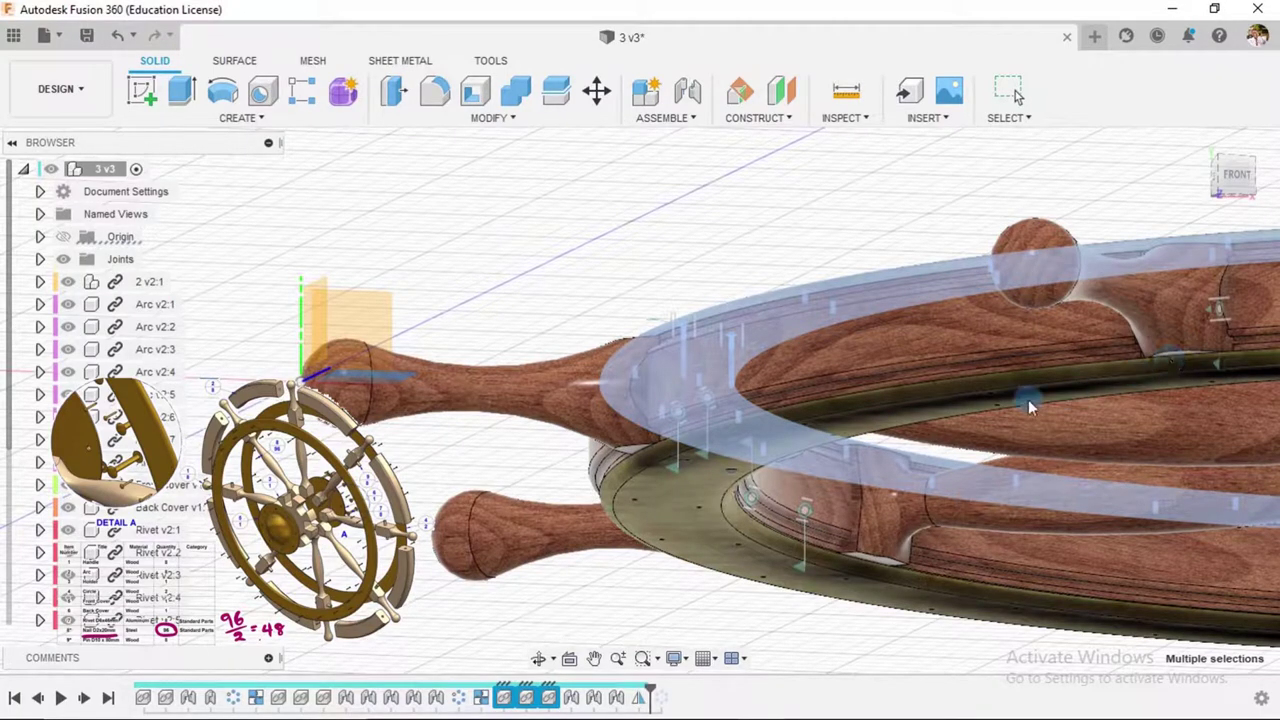
{"action": "scroll", "coordinate": [738, 488], "scroll_direction": "up", "scroll_amount": 5}
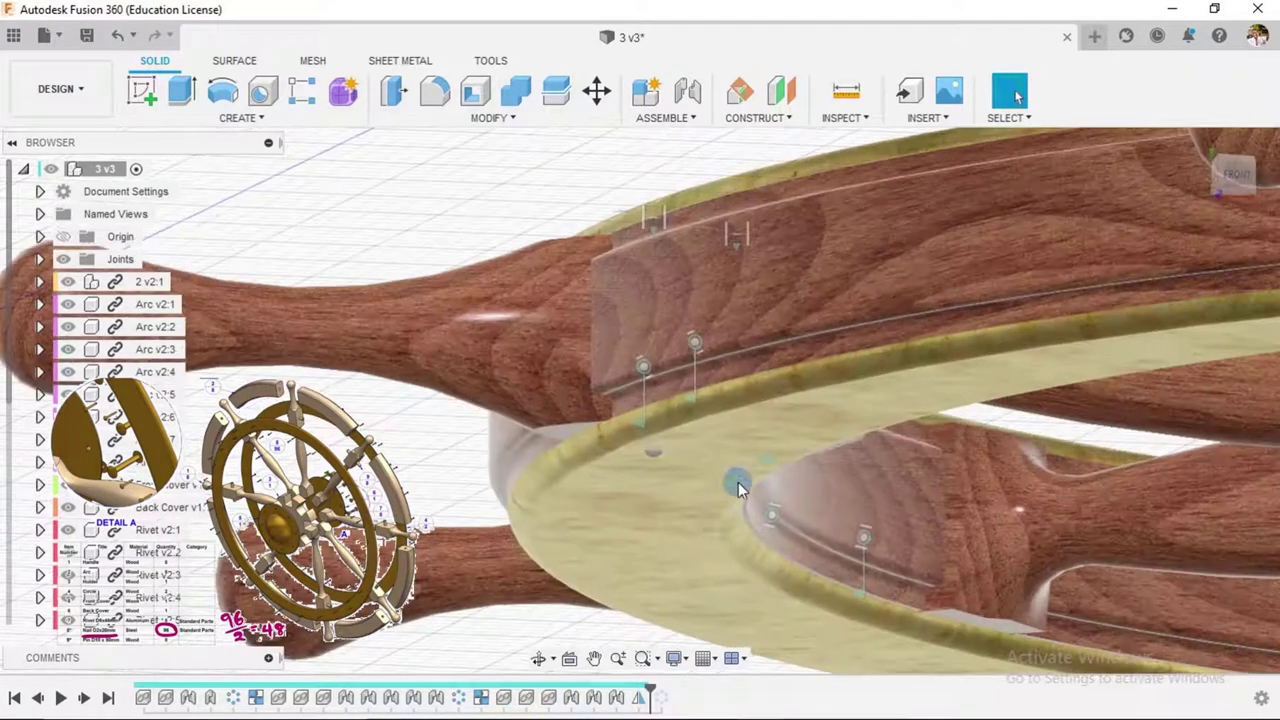
{"action": "scroll", "coordinate": [740, 480], "scroll_direction": "up", "scroll_amount": 2}
{"action": "scroll", "coordinate": [660, 450], "scroll_direction": "down", "scroll_amount": 2}
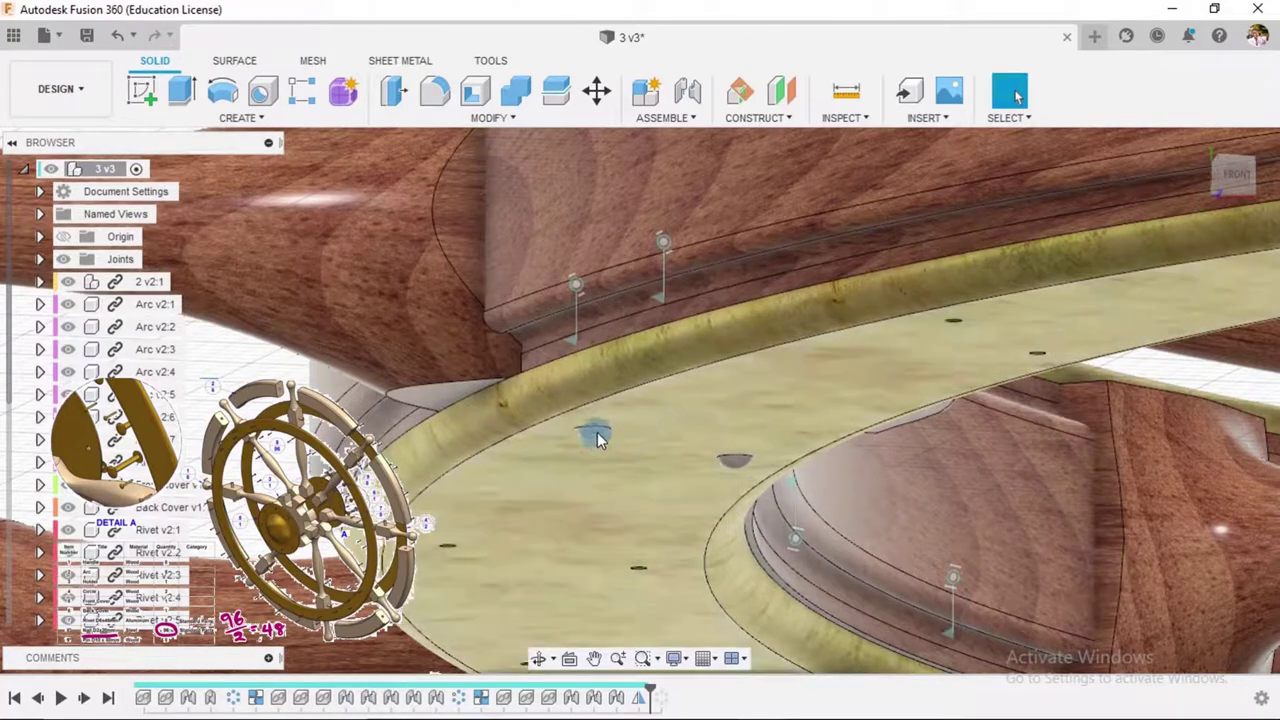
{"action": "scroll", "coordinate": [720, 378], "scroll_direction": "down", "scroll_amount": 2}
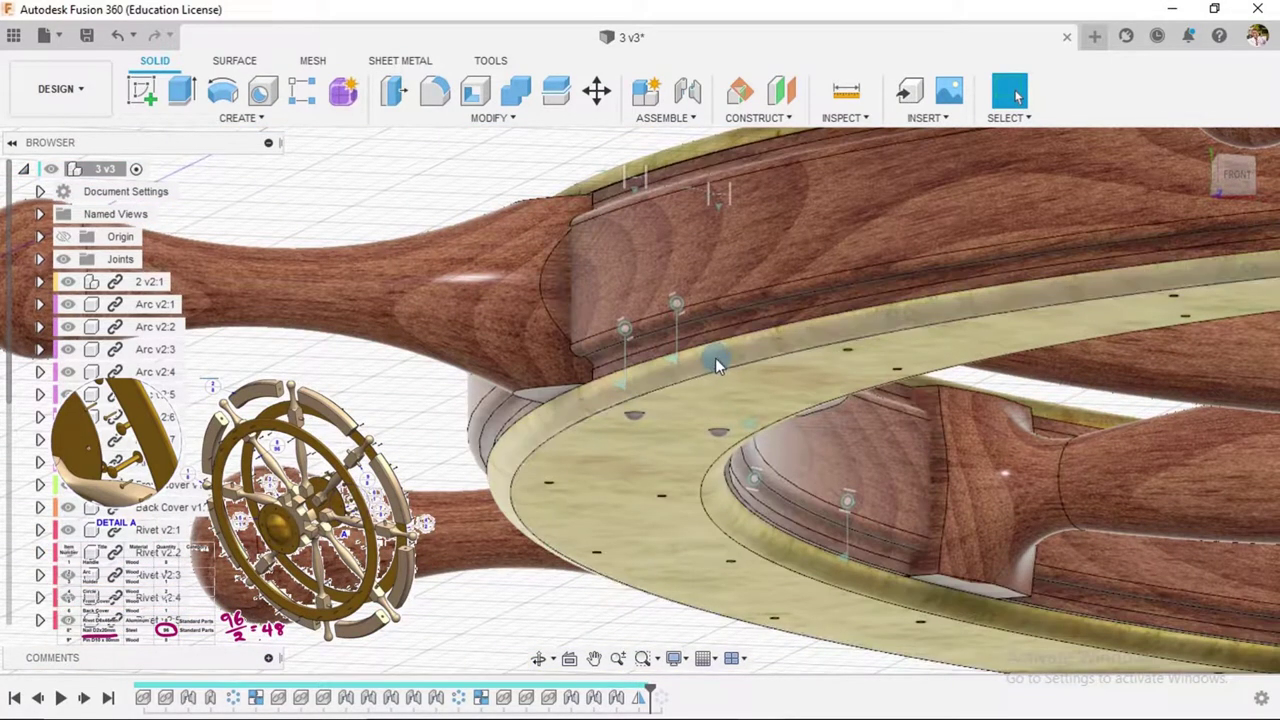
{"action": "scroll", "coordinate": [717, 370], "scroll_direction": "down", "scroll_amount": 5}
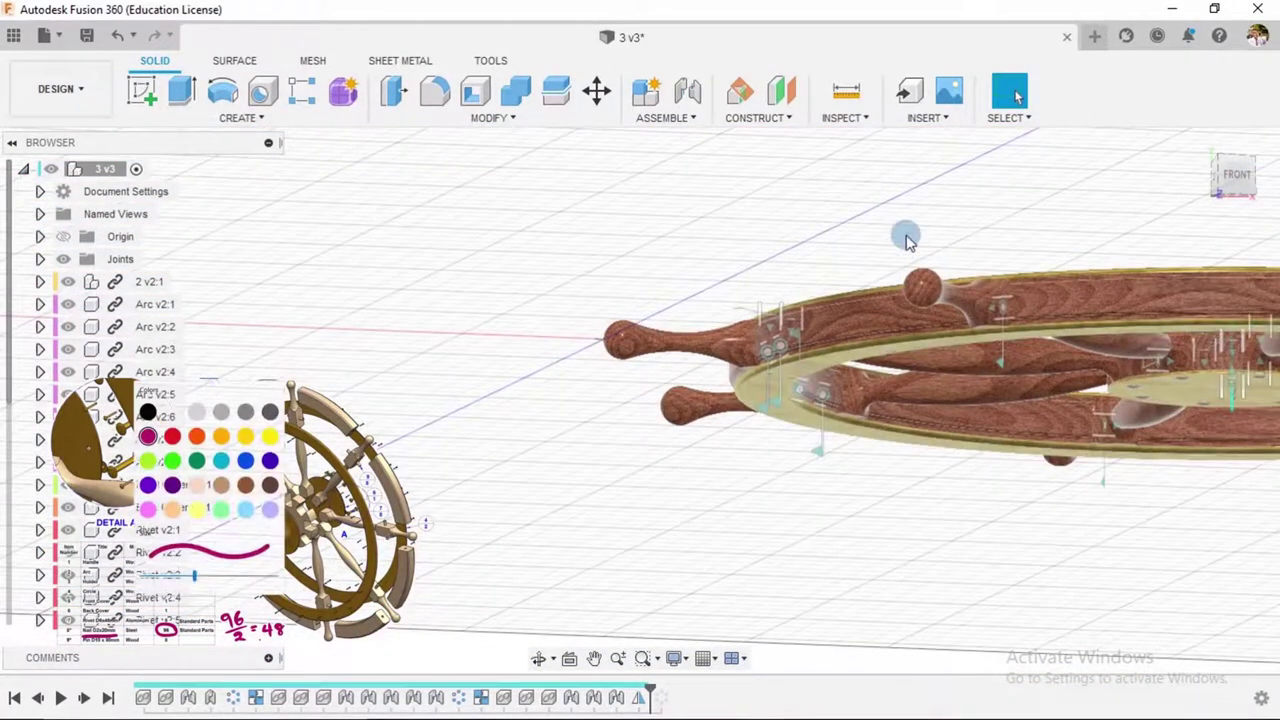
{"action": "mouse_move", "coordinate": [906, 234]}
{"action": "middle_mouse_down"}
{"action": "mouse_move", "coordinate": [914, 271]}
{"action": "mouse_move", "coordinate": [851, 314]}
{"action": "mouse_move", "coordinate": [400, 435]}
{"action": "middle_mouse_up"}
{"action": "left_click", "coordinate": [1200, 145]}
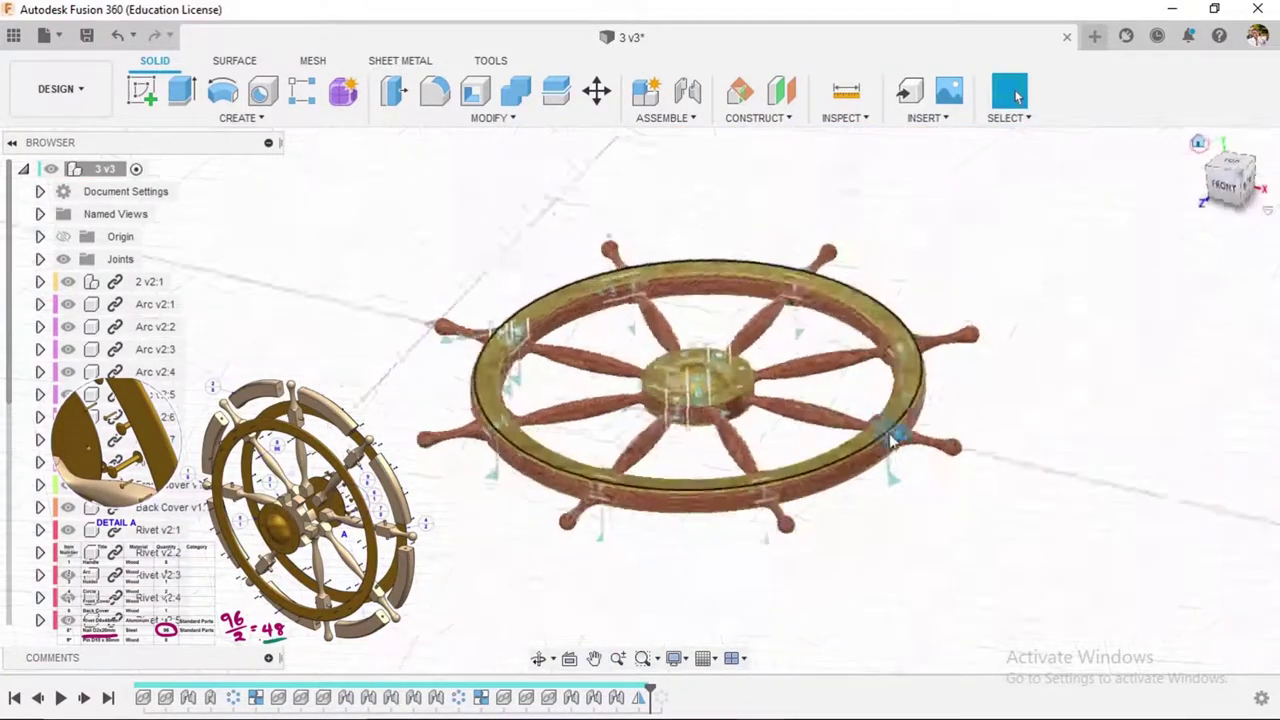
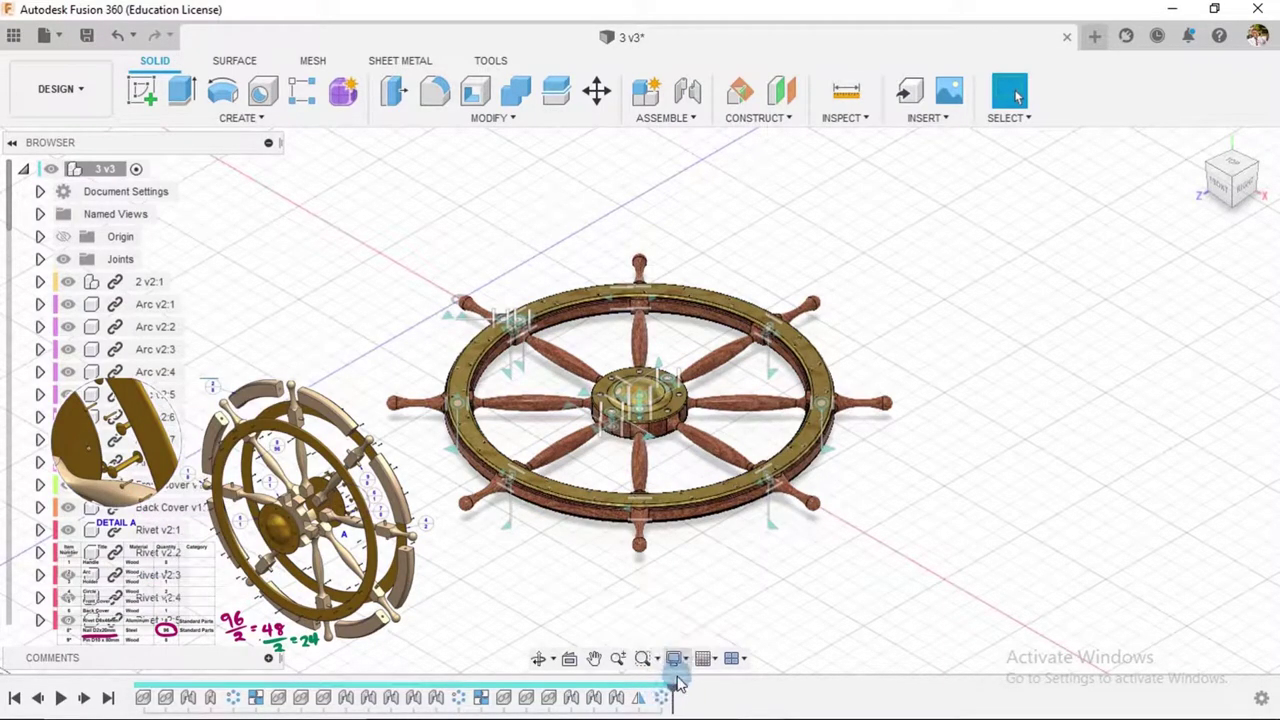
- Orbit the wheel to an edge-on view, then back to an elevated view
{"action": "scroll", "coordinate": [562, 441], "scroll_direction": "down", "scroll_amount": 2}
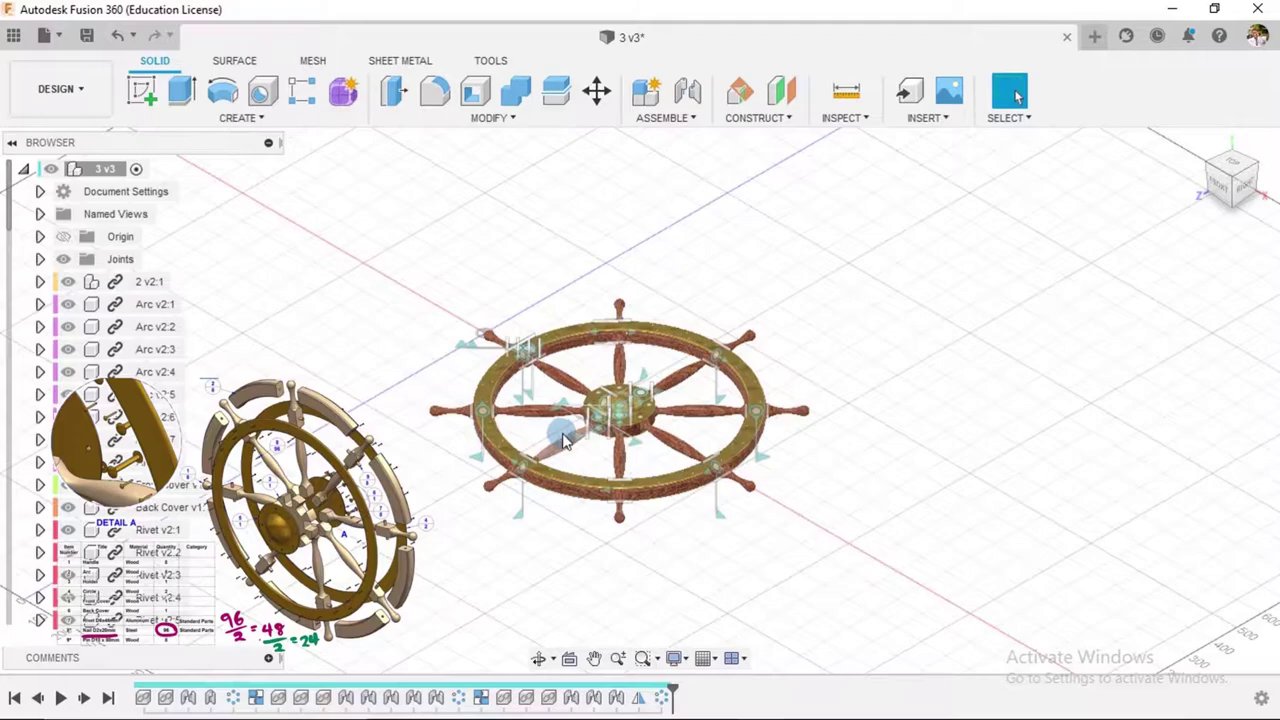
{"action": "scroll", "coordinate": [562, 441], "scroll_direction": "up", "scroll_amount": 5}
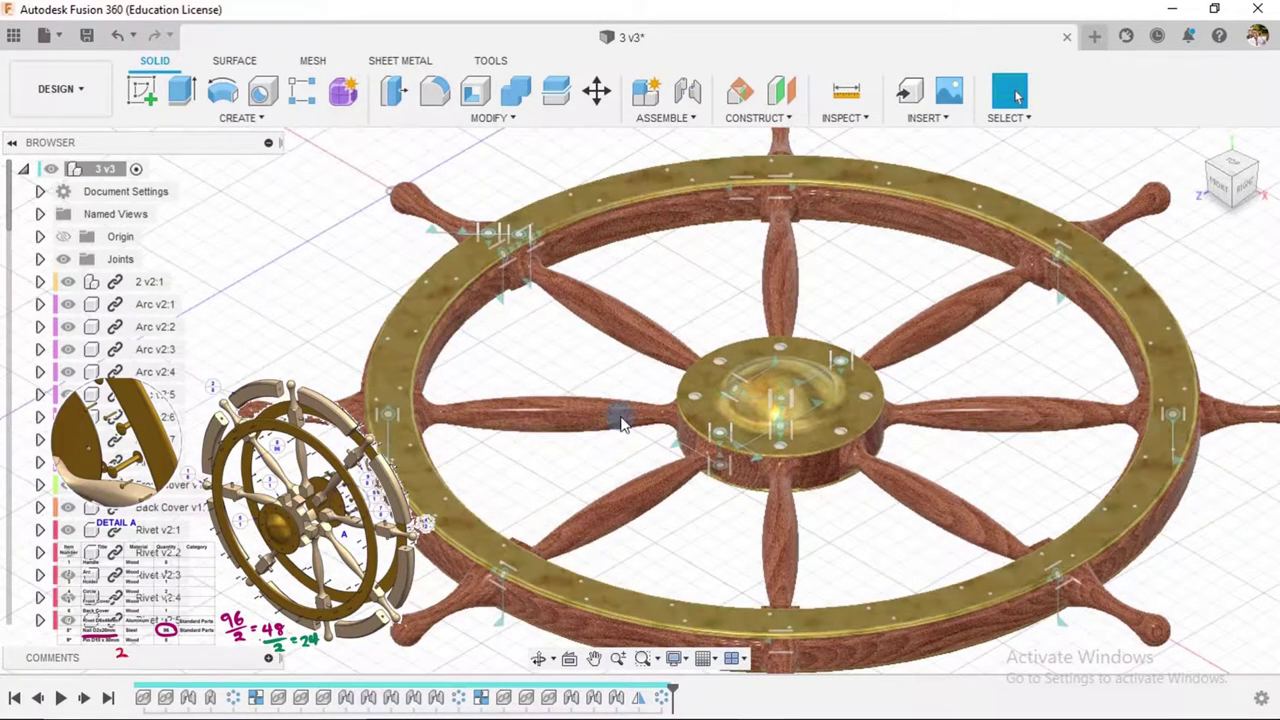
{"action": "scroll", "coordinate": [689, 523], "scroll_direction": "down", "scroll_amount": 3}
{"action": "middle_click_drag", "start_coordinate": [697, 538], "coordinate": [709, 478], "text": "shift"}
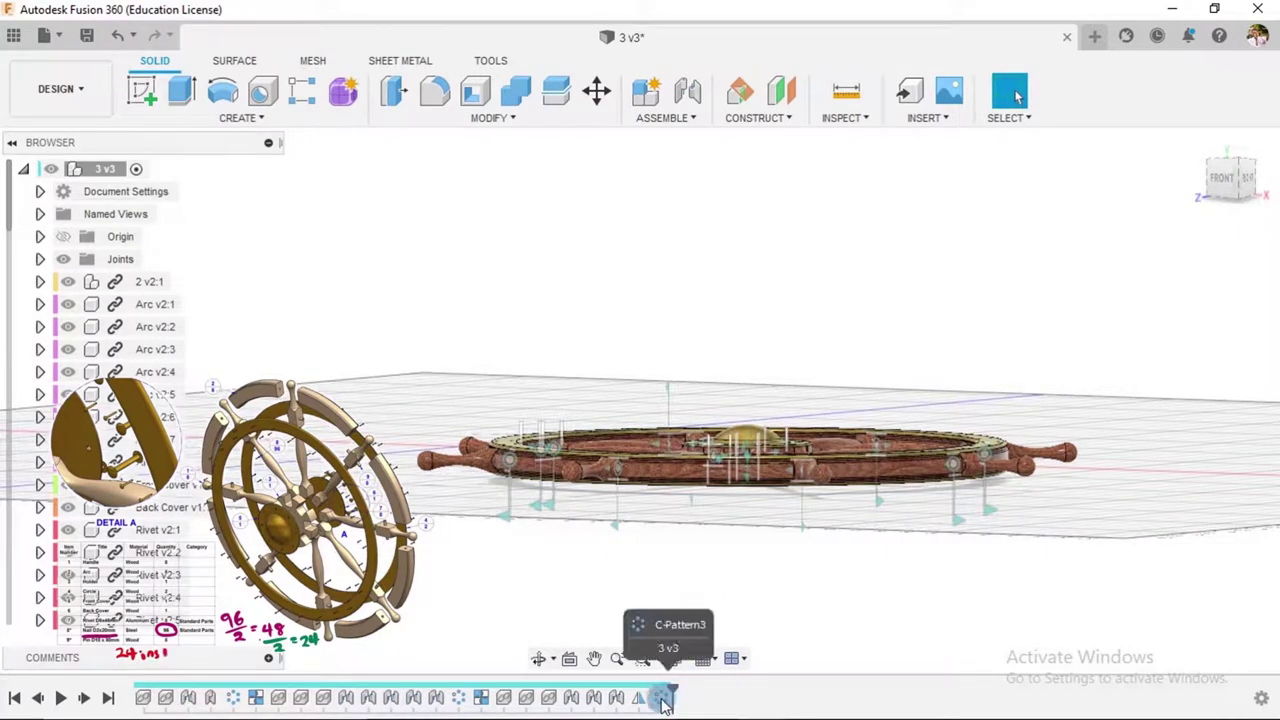
{"action": "left_click", "coordinate": [588, 583]}
{"action": "left_click_drag", "start_coordinate": [588, 557], "coordinate": [606, 545]}
{"action": "key", "text": "Escape"}
- Delete the last circular pattern feature, C-Pattern3, from the timeline
{"action": "left_click", "coordinate": [240, 117]}
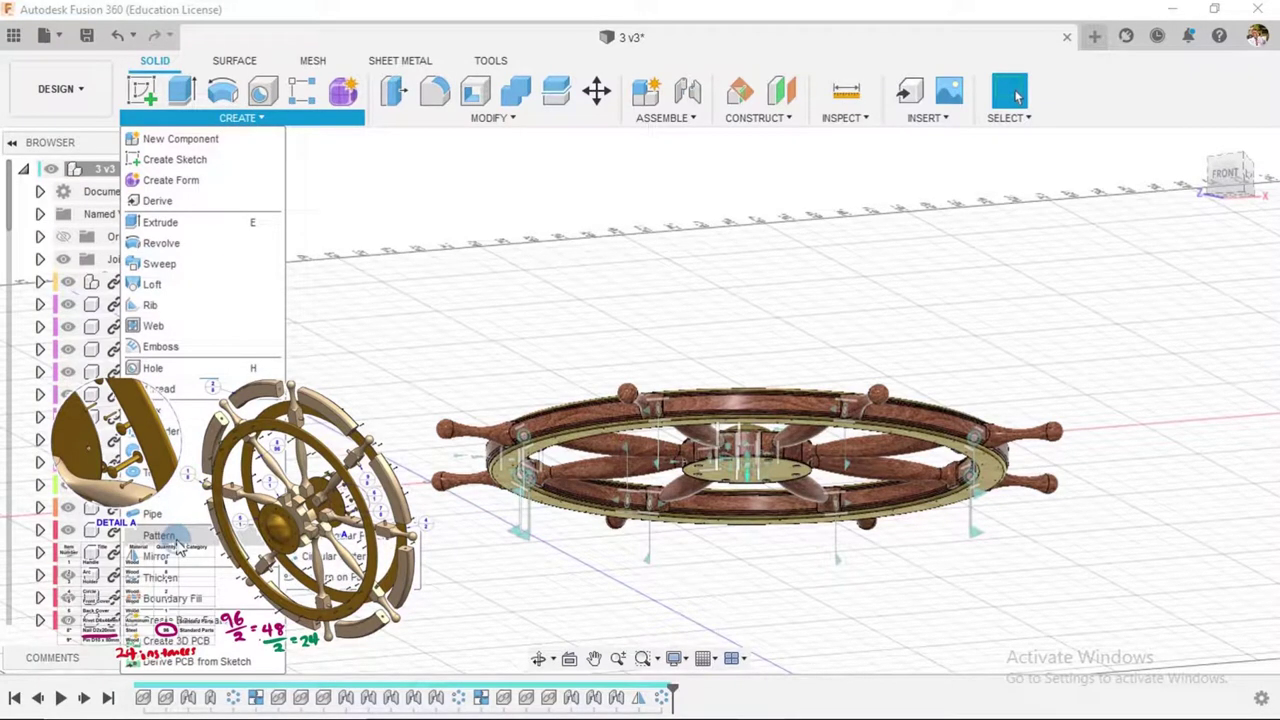
{"action": "left_click", "coordinate": [660, 706]}
{"action": "right_click", "coordinate": [660, 706]}
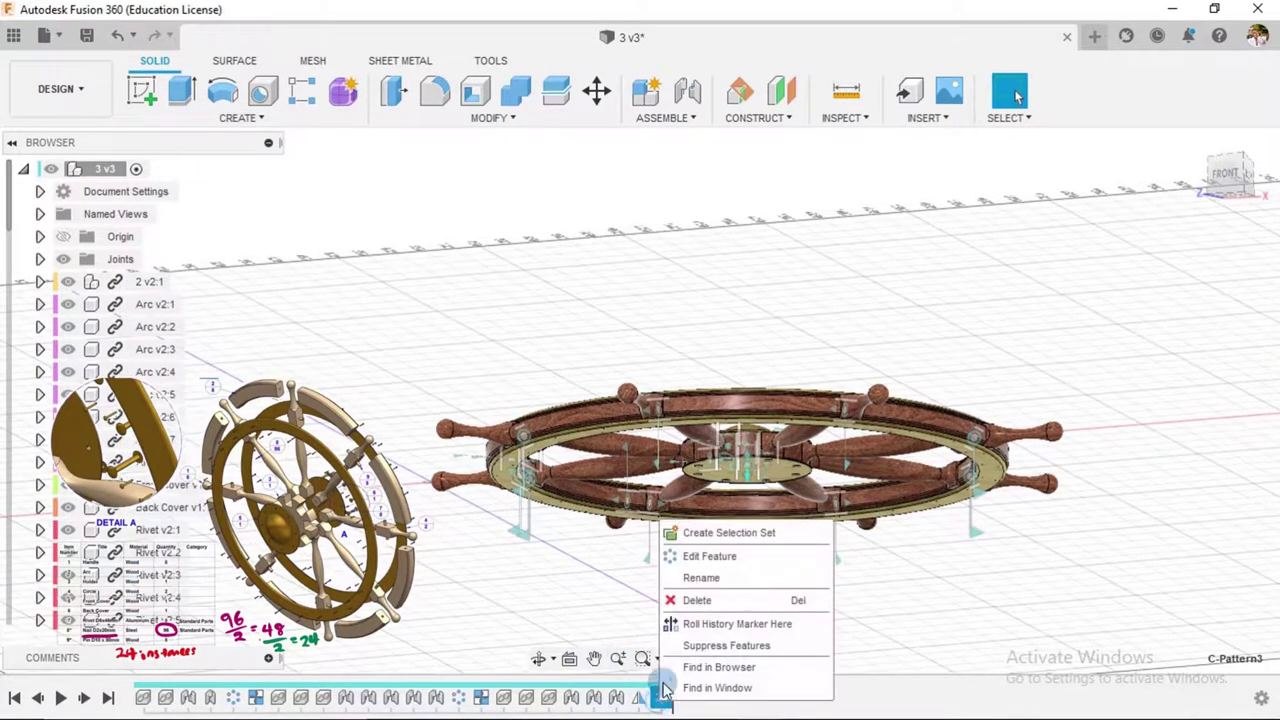
{"action": "left_click", "coordinate": [688, 604]}
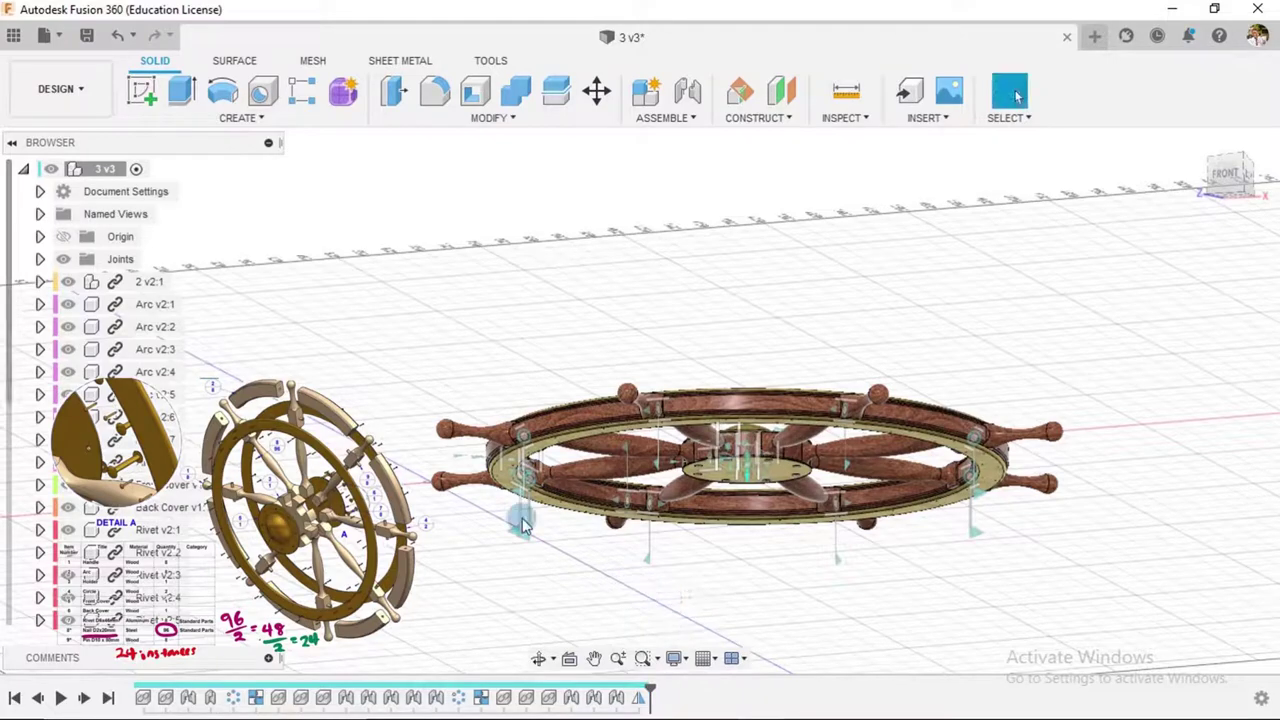
{"action": "left_click", "coordinate": [225, 117]}
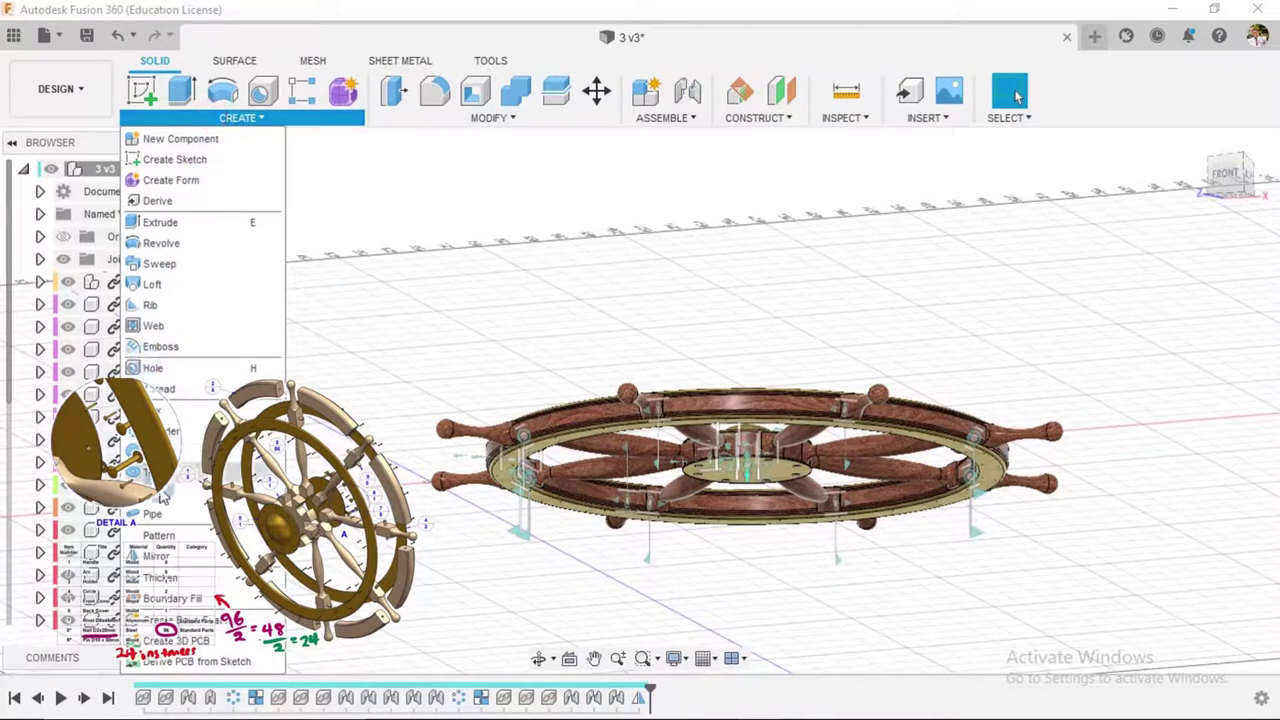
- Start a Circular Pattern and select the four rivets on the brass rim
{"action": "left_click", "coordinate": [330, 556]}
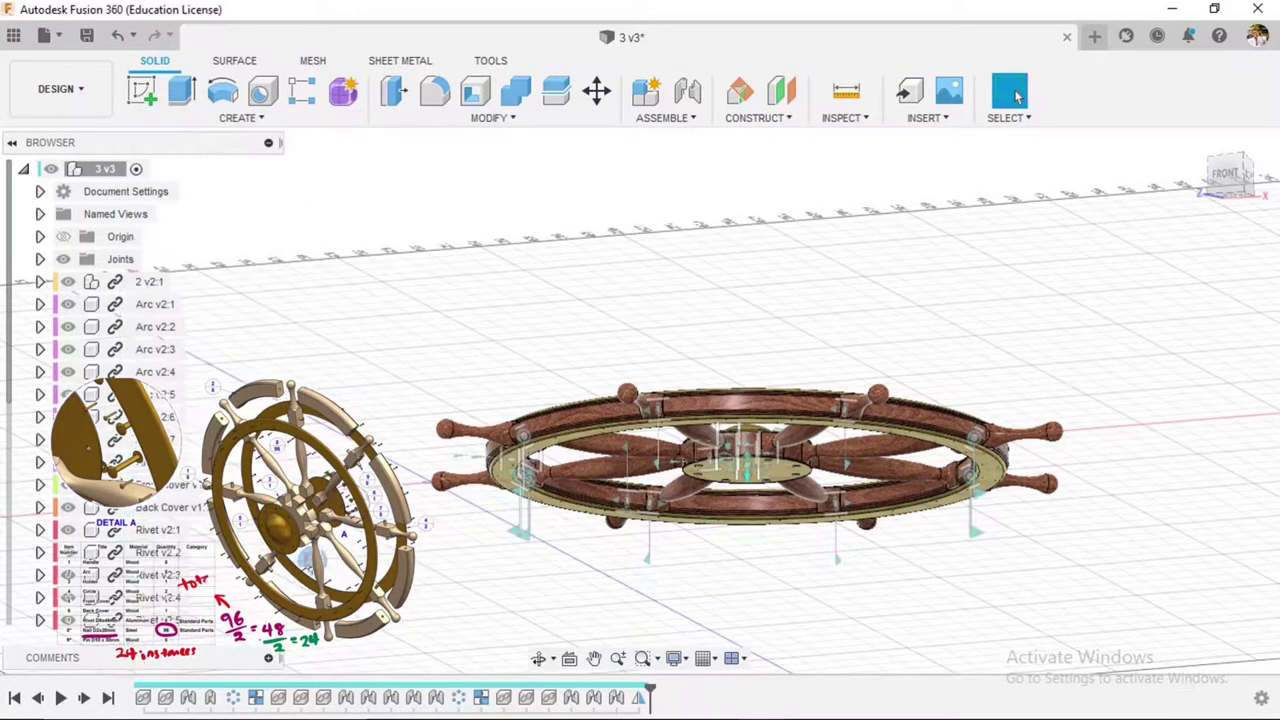
{"action": "scroll", "coordinate": [507, 490], "scroll_direction": "up", "scroll_amount": 10}
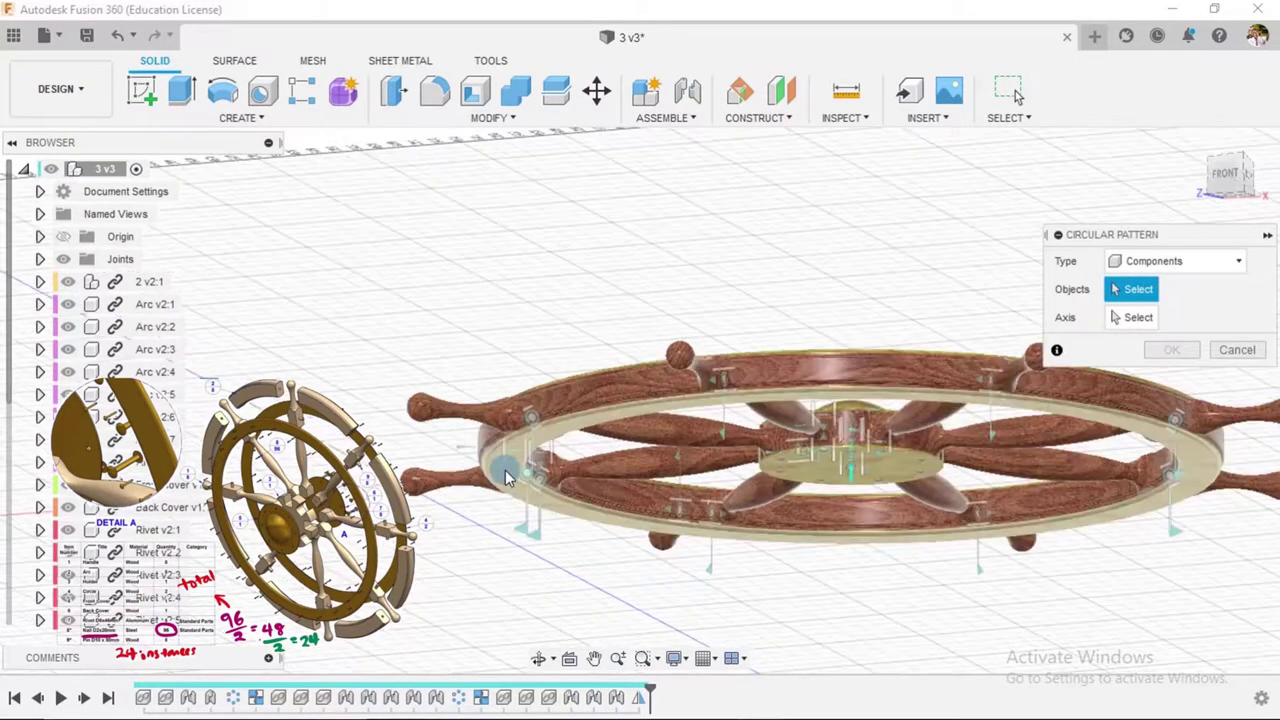
{"action": "scroll", "coordinate": [589, 418], "scroll_direction": "up", "scroll_amount": 2}
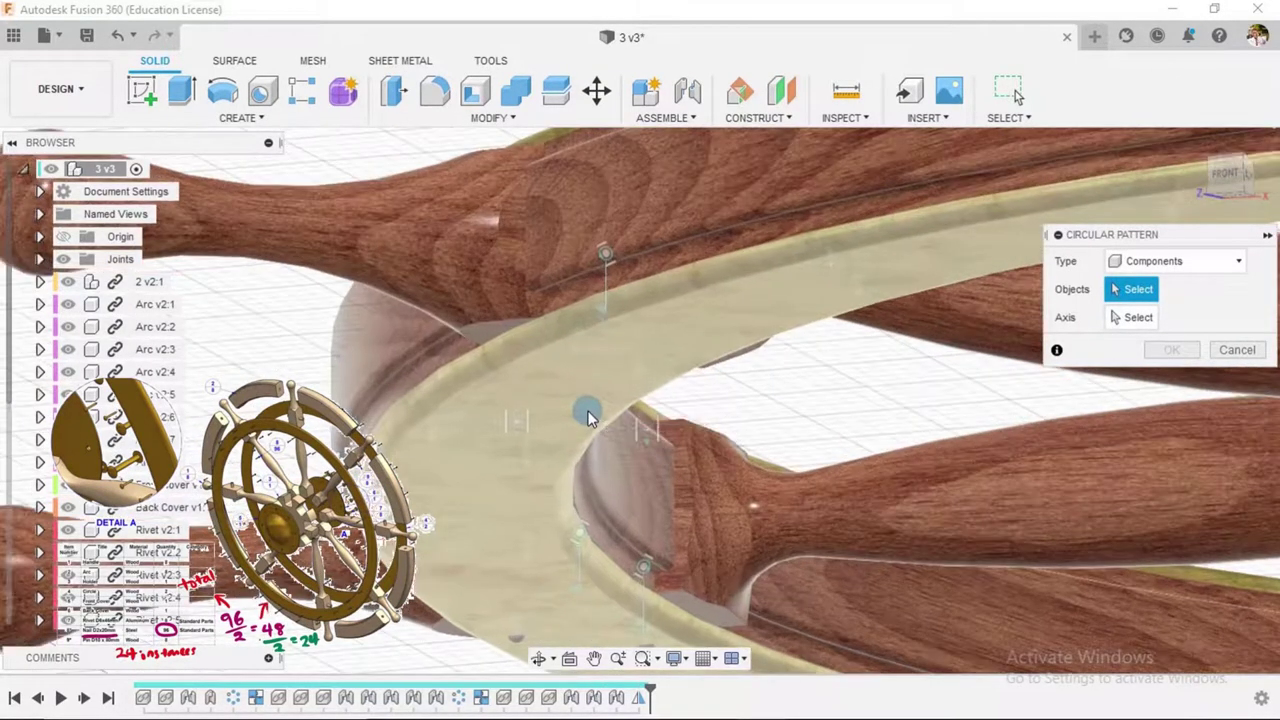
{"action": "scroll", "coordinate": [624, 463], "scroll_direction": "up", "scroll_amount": 2}
{"action": "middle_click_drag", "start_coordinate": [608, 514], "coordinate": [622, 430]}
{"action": "scroll", "coordinate": [627, 429], "scroll_direction": "up", "scroll_amount": 3}
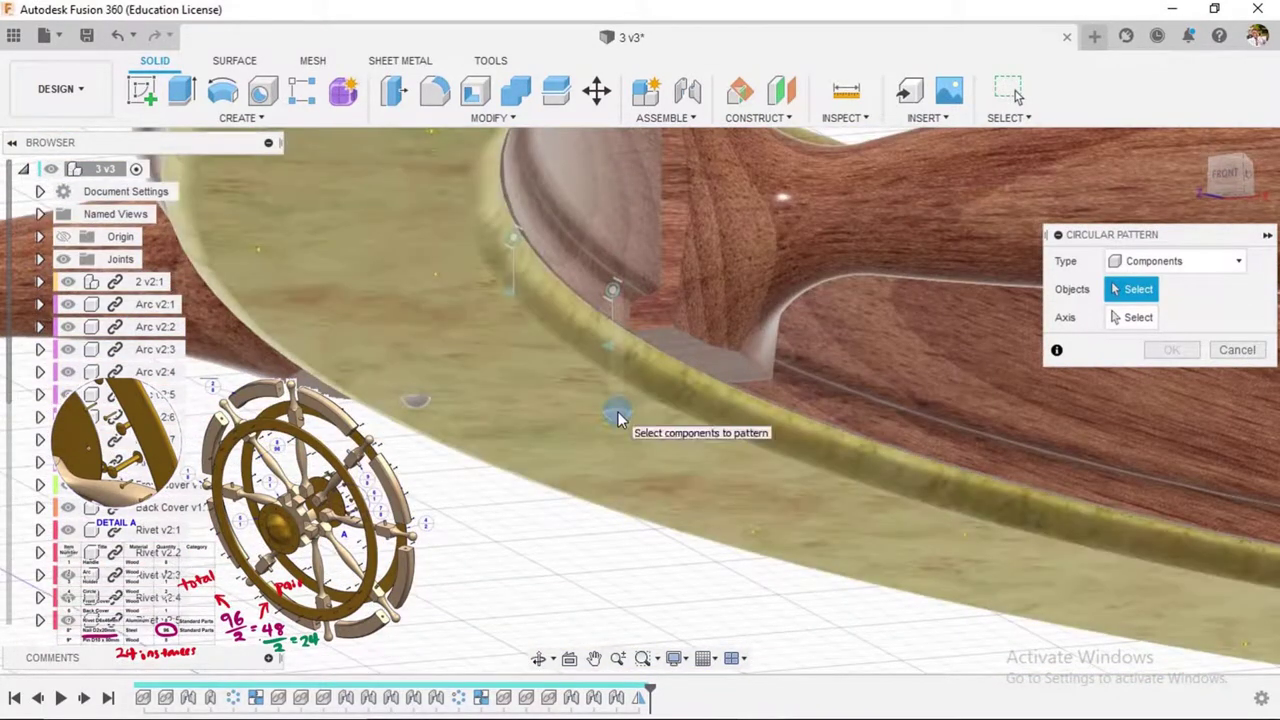
{"action": "left_click", "coordinate": [614, 414]}
{"action": "left_click", "coordinate": [423, 403]}
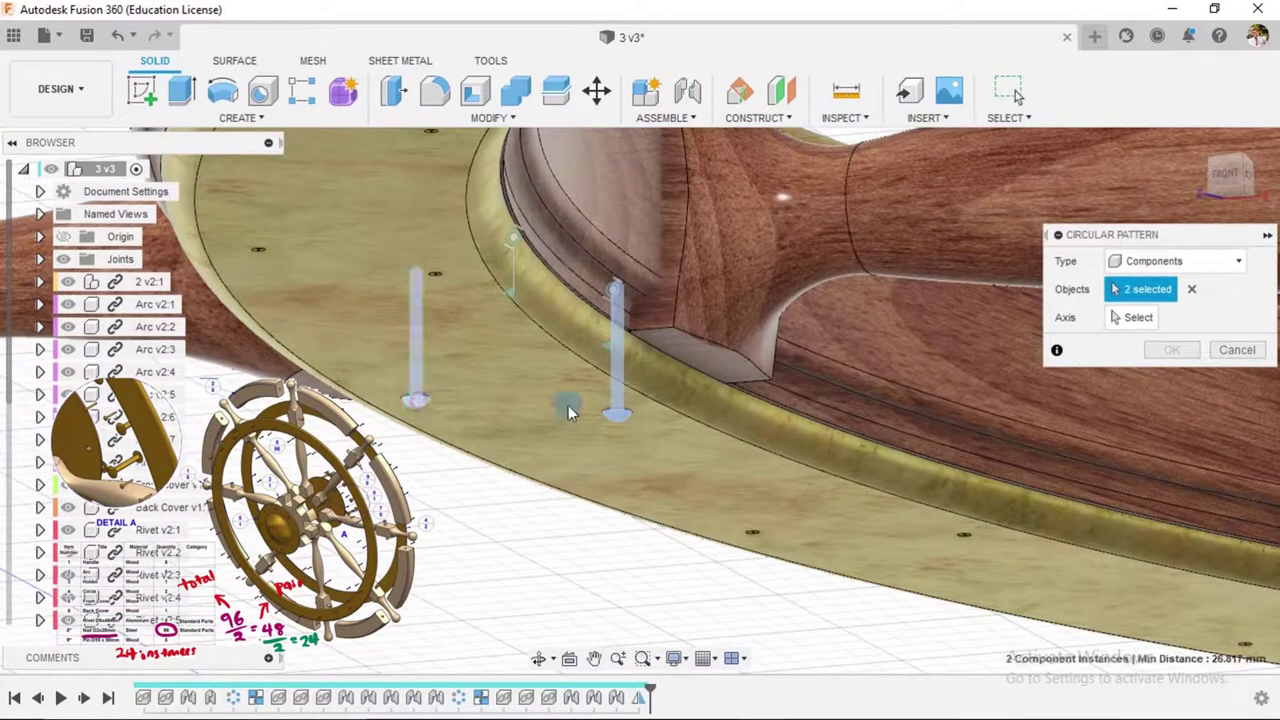
{"action": "scroll", "coordinate": [600, 415], "scroll_direction": "down", "scroll_amount": 1}
{"action": "scroll", "coordinate": [632, 434], "scroll_direction": "down", "scroll_amount": 3}
{"action": "middle_click_drag", "start_coordinate": [628, 429], "coordinate": [589, 250], "text": "shift"}
{"action": "scroll", "coordinate": [669, 266], "scroll_direction": "down", "scroll_amount": 2}
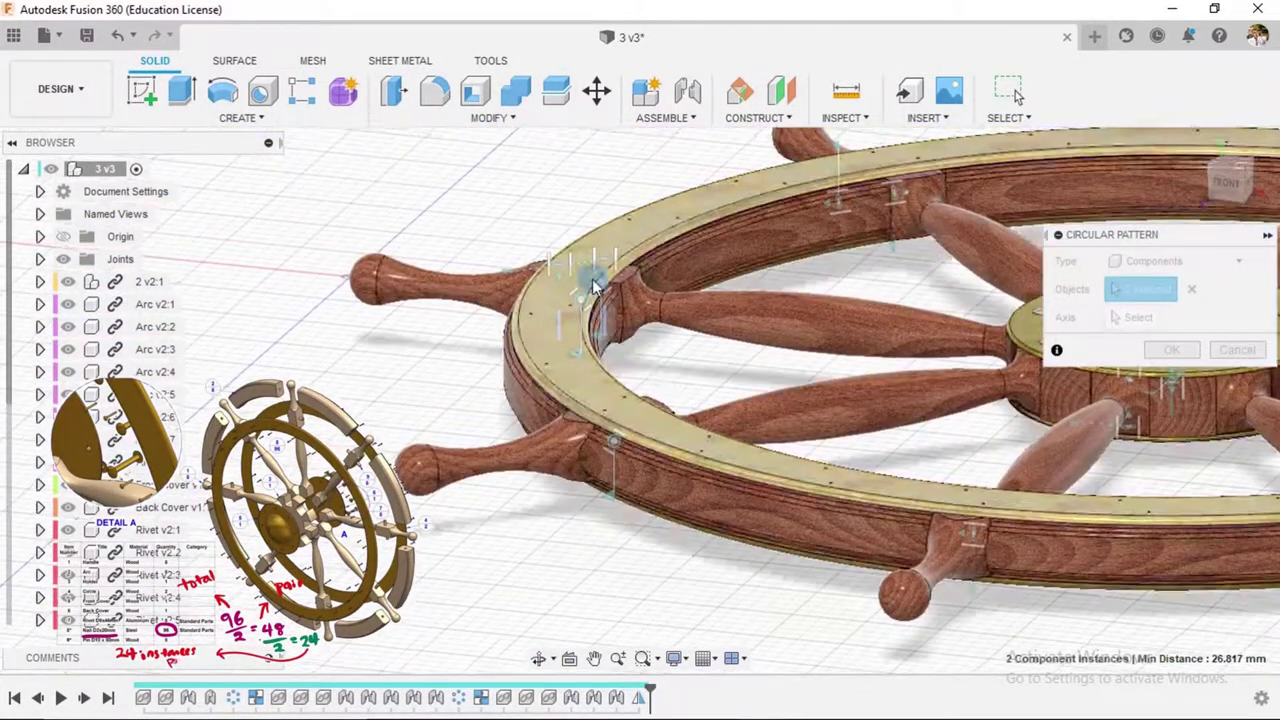
{"action": "scroll", "coordinate": [589, 250], "scroll_direction": "up", "scroll_amount": 3}
{"action": "scroll", "coordinate": [589, 250], "scroll_direction": "up", "scroll_amount": 3}
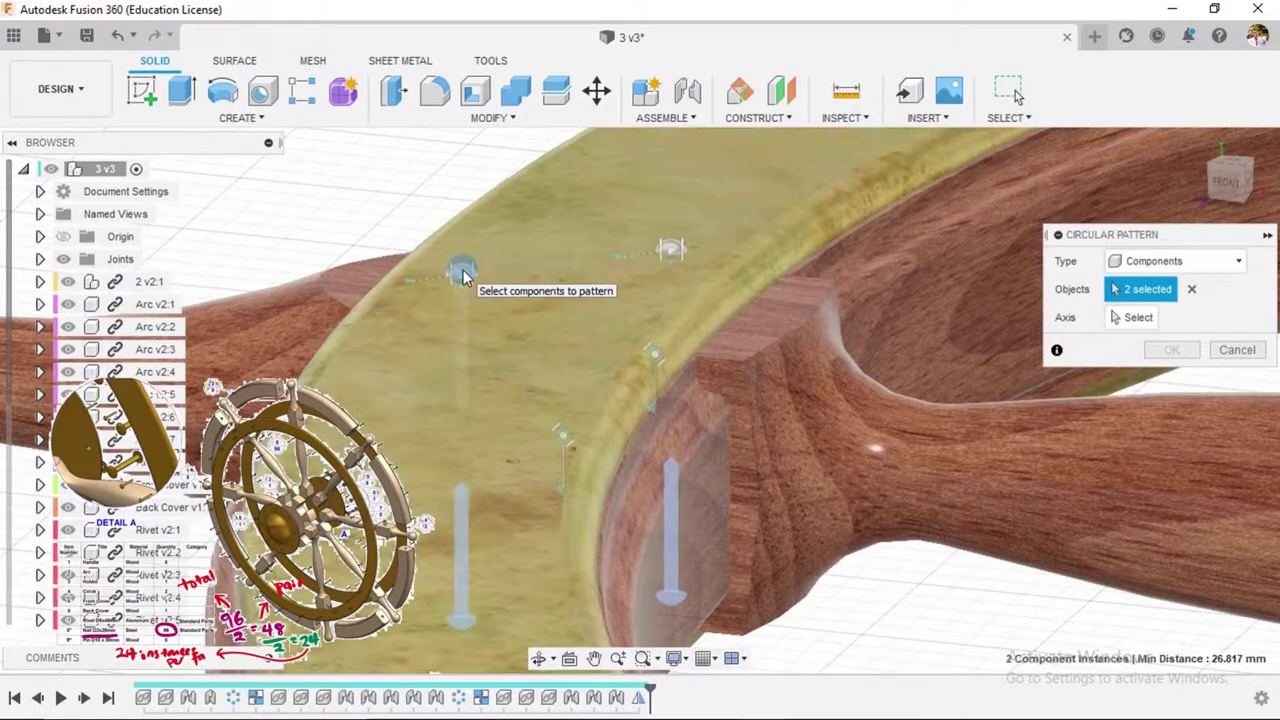
{"action": "left_click", "coordinate": [460, 271]}
{"action": "left_click", "coordinate": [667, 249]}
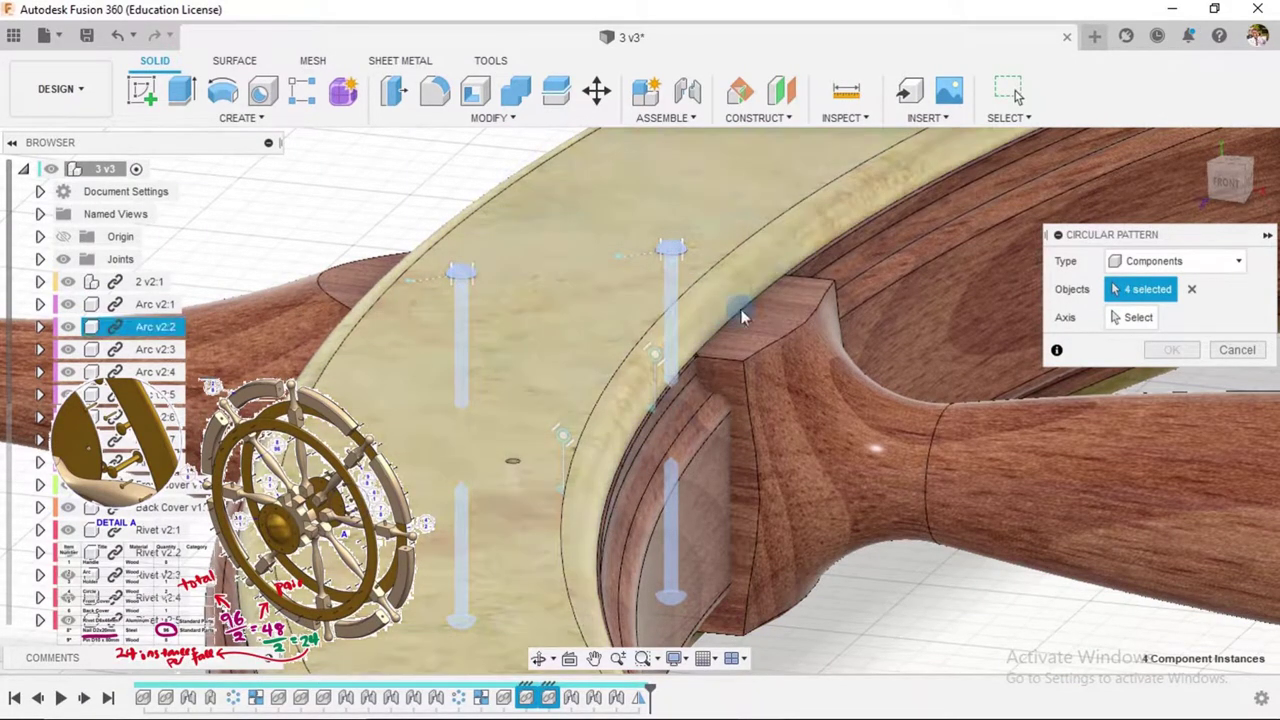
- Use the hub's central axis, set quantity 24, and confirm the pattern
{"action": "left_click", "coordinate": [1166, 319]}
{"action": "scroll", "coordinate": [815, 418], "scroll_direction": "down", "scroll_amount": 5}
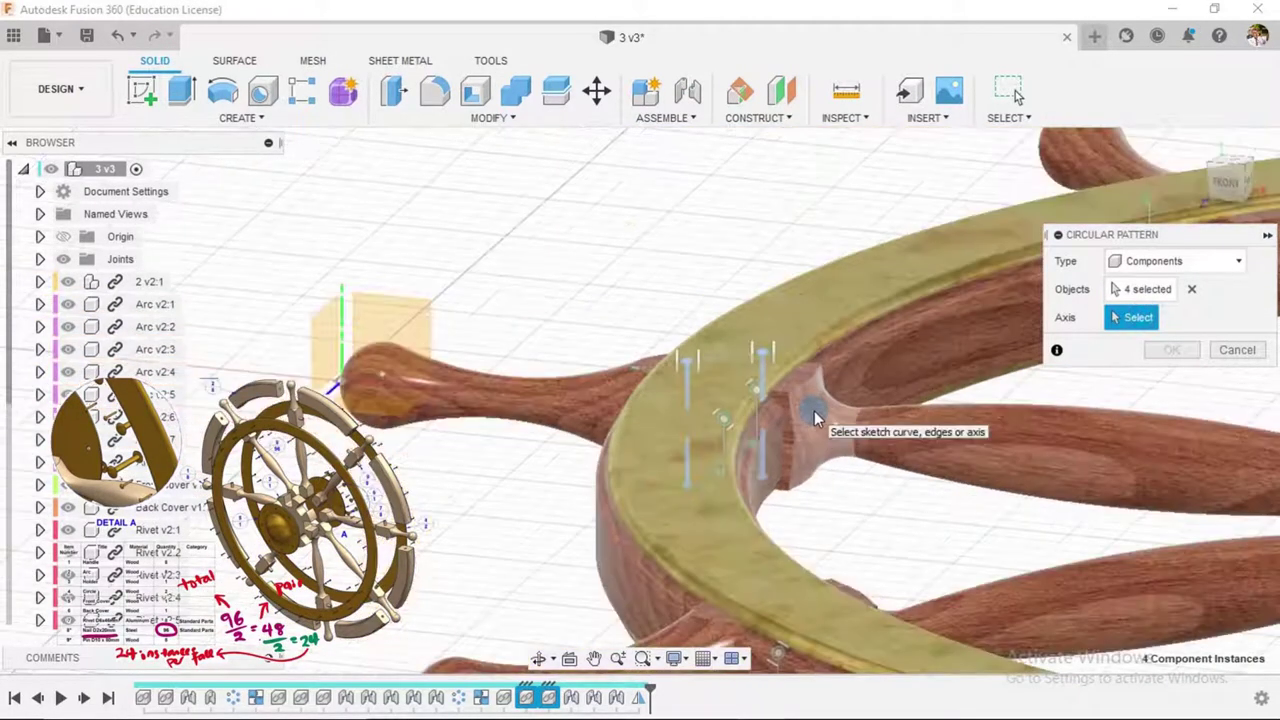
{"action": "scroll", "coordinate": [815, 418], "scroll_direction": "down", "scroll_amount": 5}
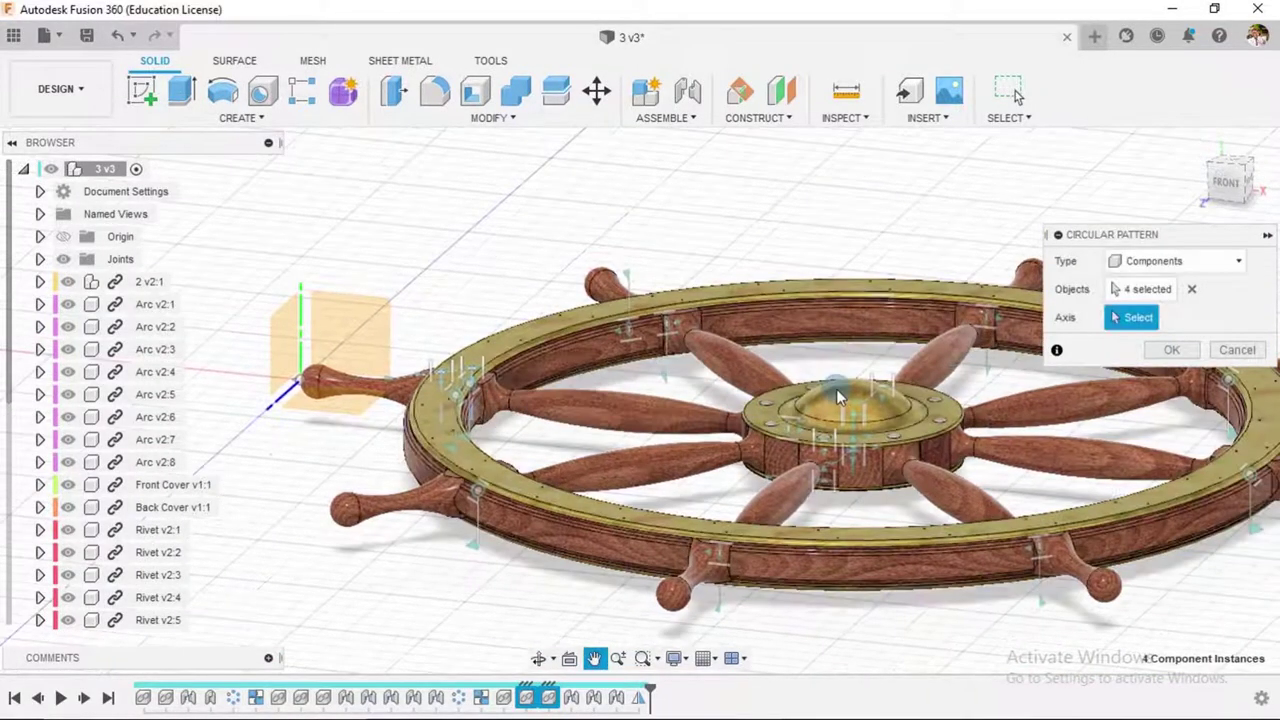
{"action": "scroll", "coordinate": [880, 415], "scroll_direction": "up", "scroll_amount": 8}
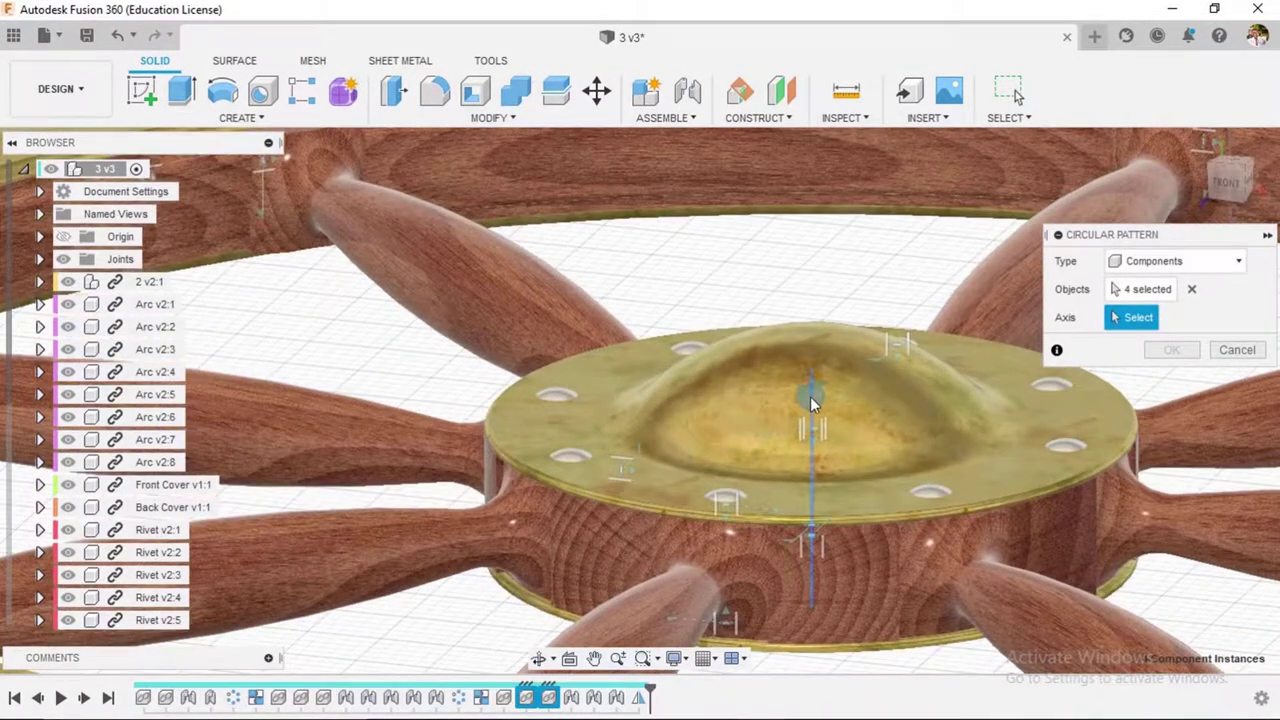
{"action": "left_click", "coordinate": [810, 396]}
{"action": "left_click", "coordinate": [1140, 401]}
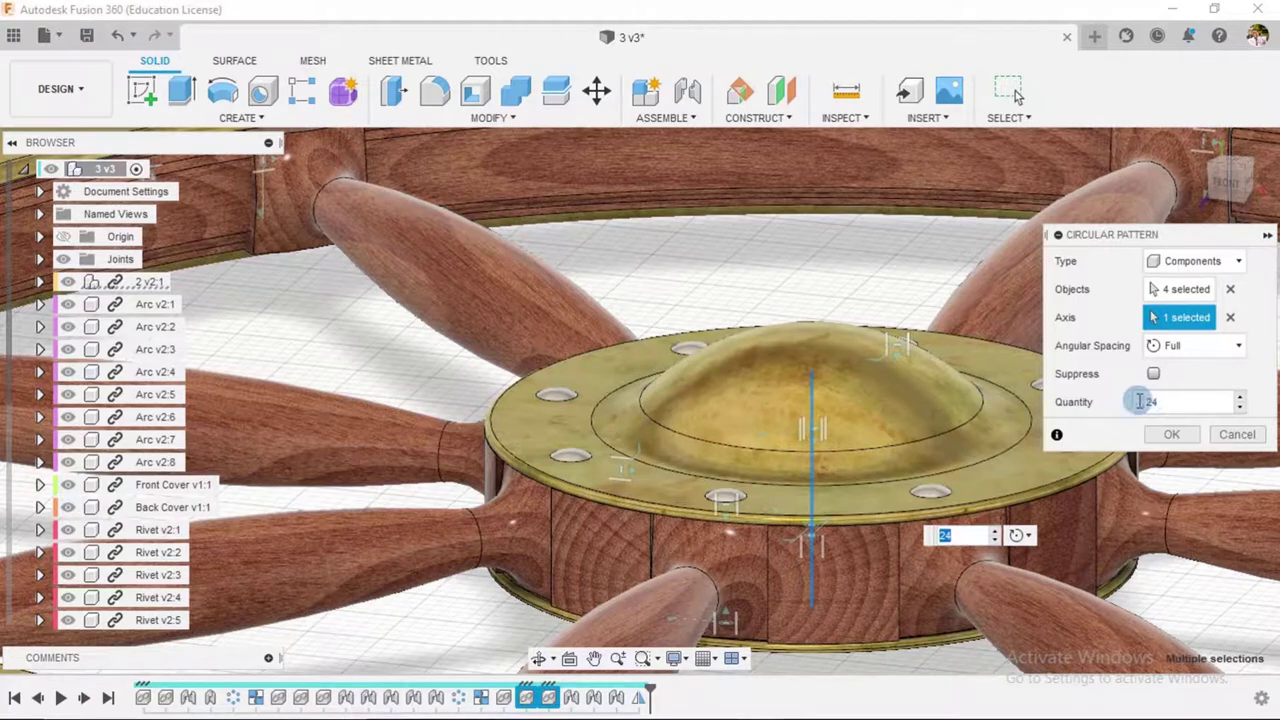
{"action": "scroll", "coordinate": [900, 430], "scroll_direction": "down", "scroll_amount": 3}
{"action": "left_click", "coordinate": [1165, 434]}
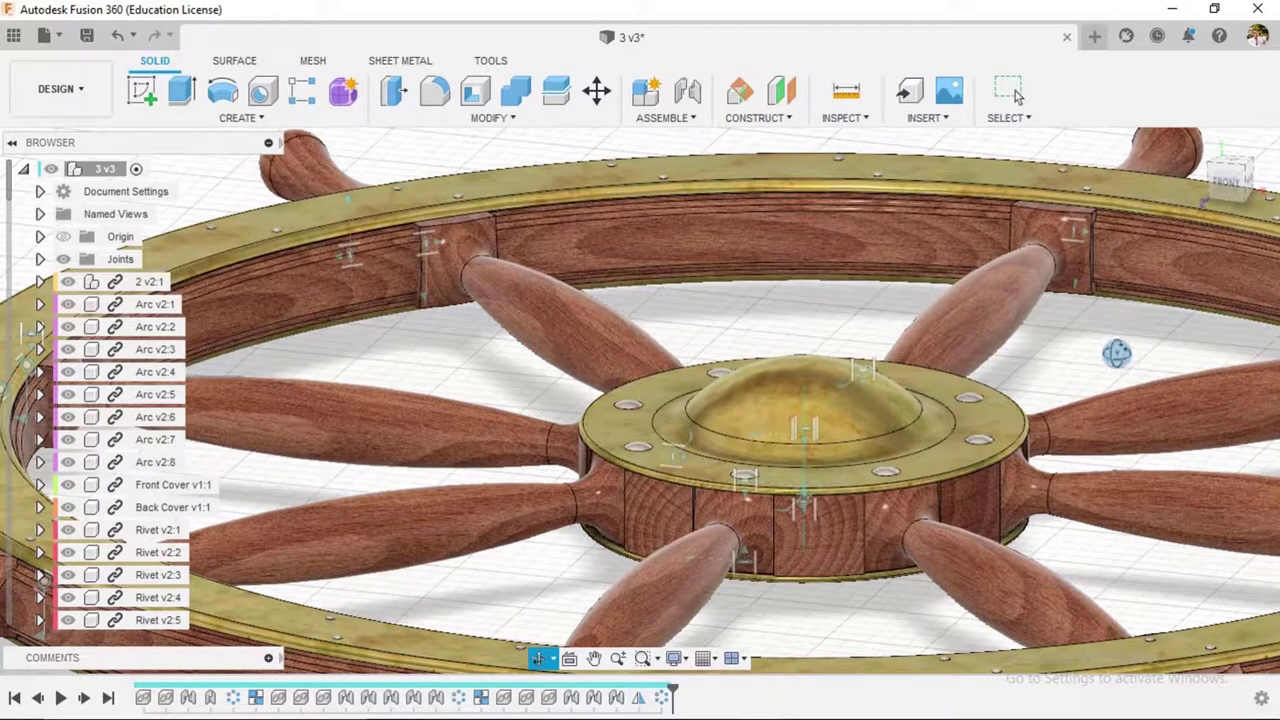
{"action": "key", "text": "F6"}
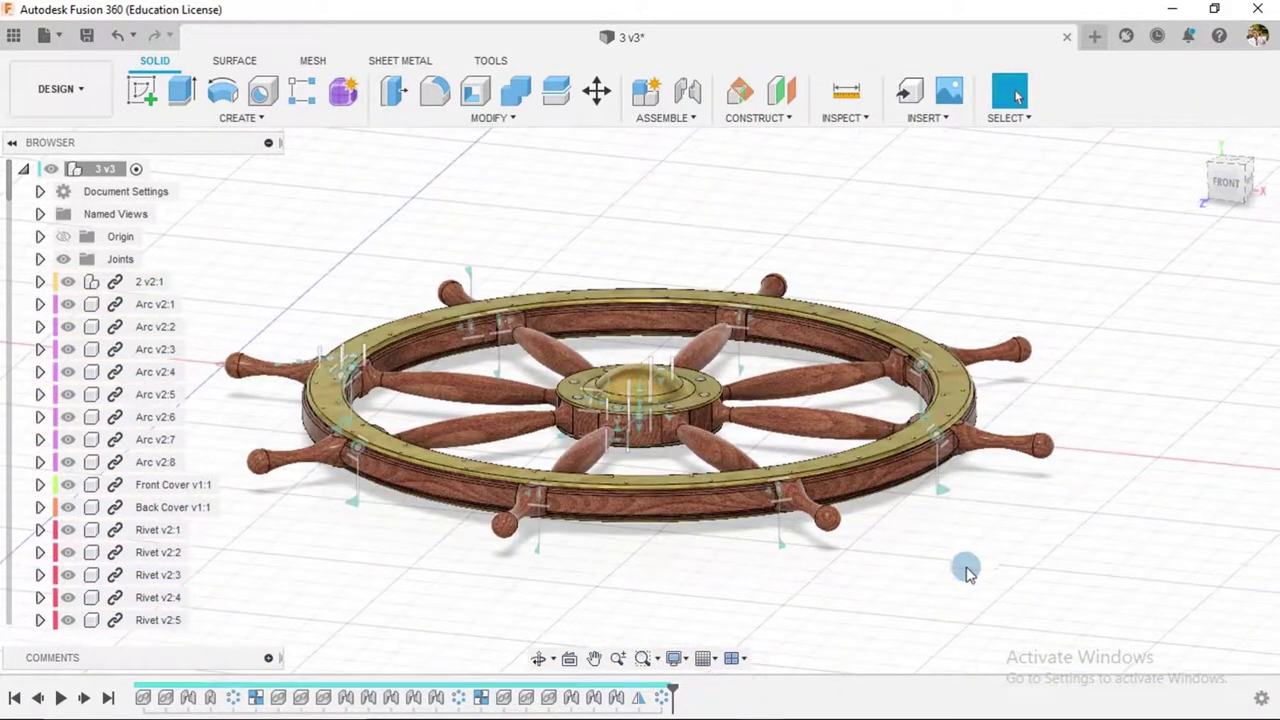
- Turn off the Joints folder visibility to hide the joint markers
{"action": "mouse_move", "coordinate": [968, 572]}
{"action": "middle_mouse_down", "text": "shift"}
{"action": "mouse_move", "coordinate": [977, 586]}
{"action": "mouse_move", "coordinate": [966, 592]}
{"action": "middle_mouse_up", "text": "shift"}
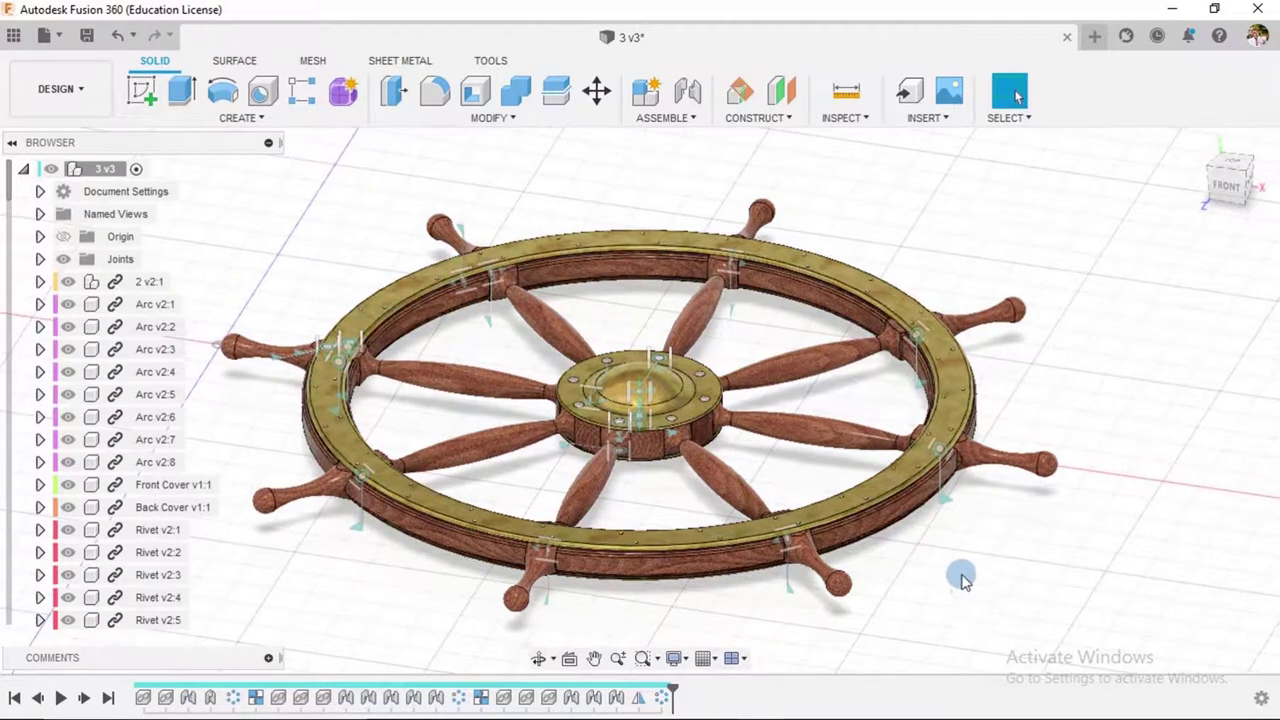
{"action": "left_click", "coordinate": [63, 259]}
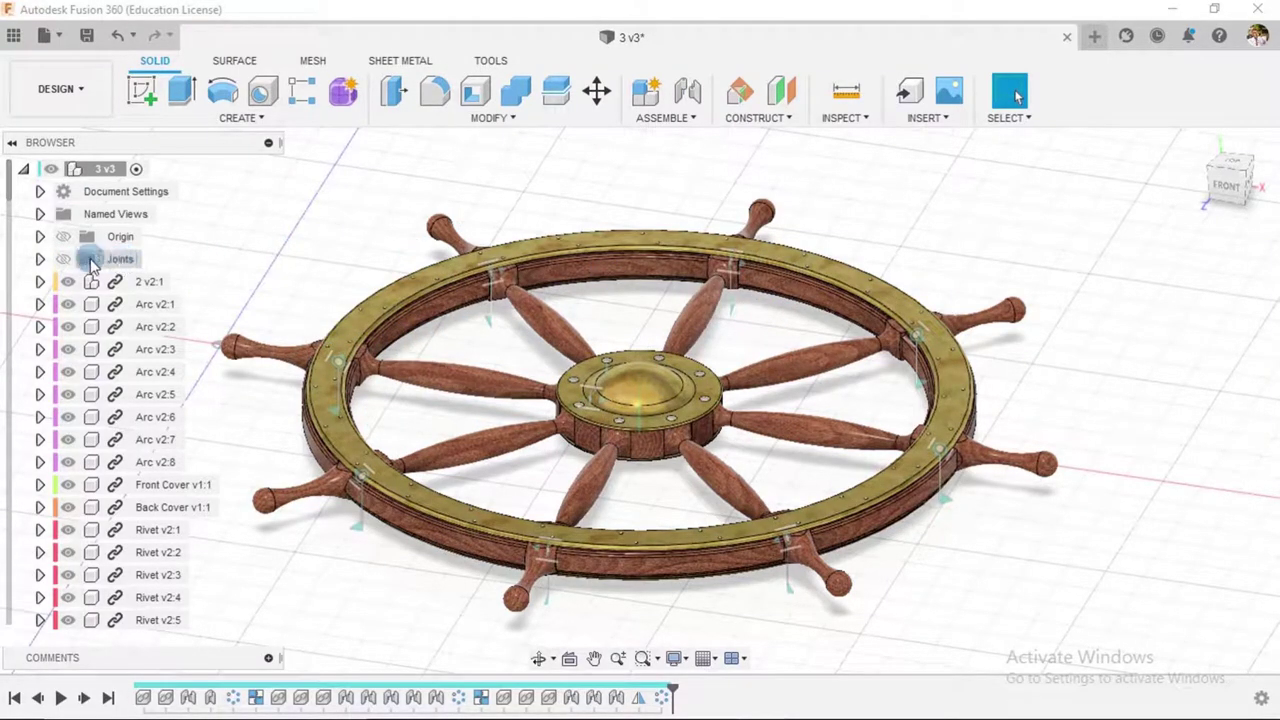
{"action": "left_click", "coordinate": [38, 283]}
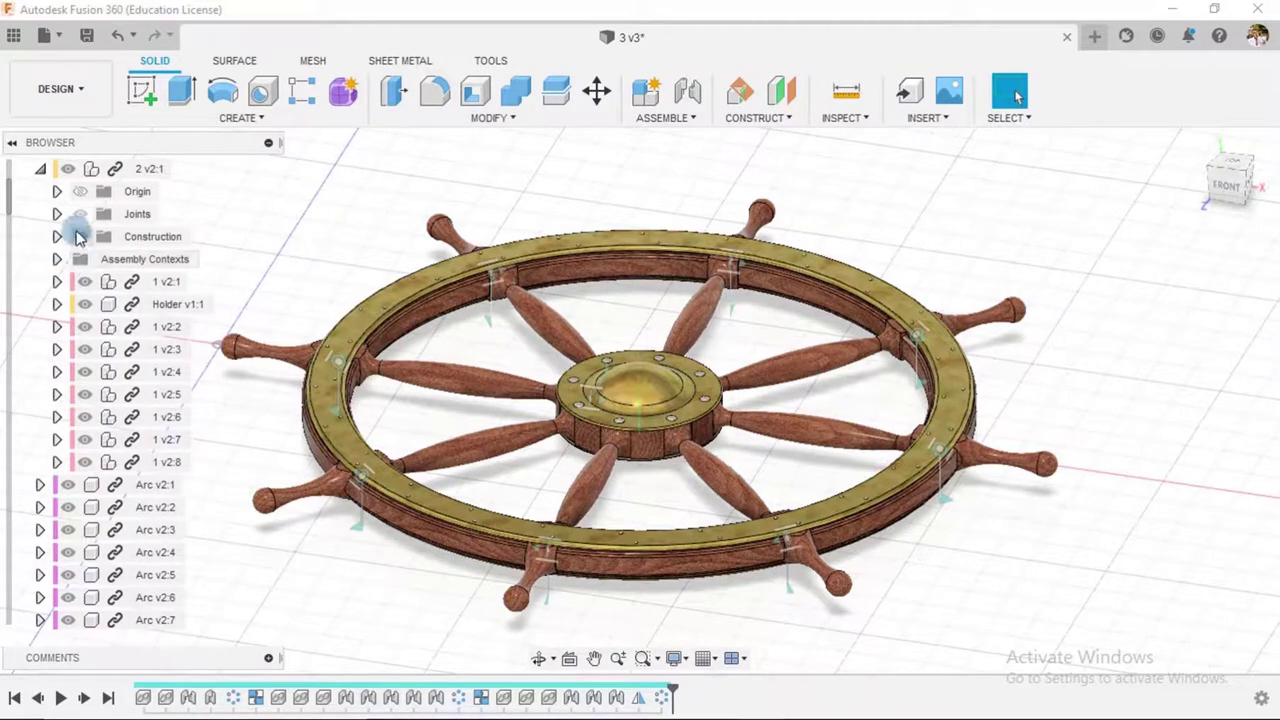
- Expand and collapse the 2 v2:1 component, then show the wheel in isometric view
{"action": "left_click", "coordinate": [42, 170]}
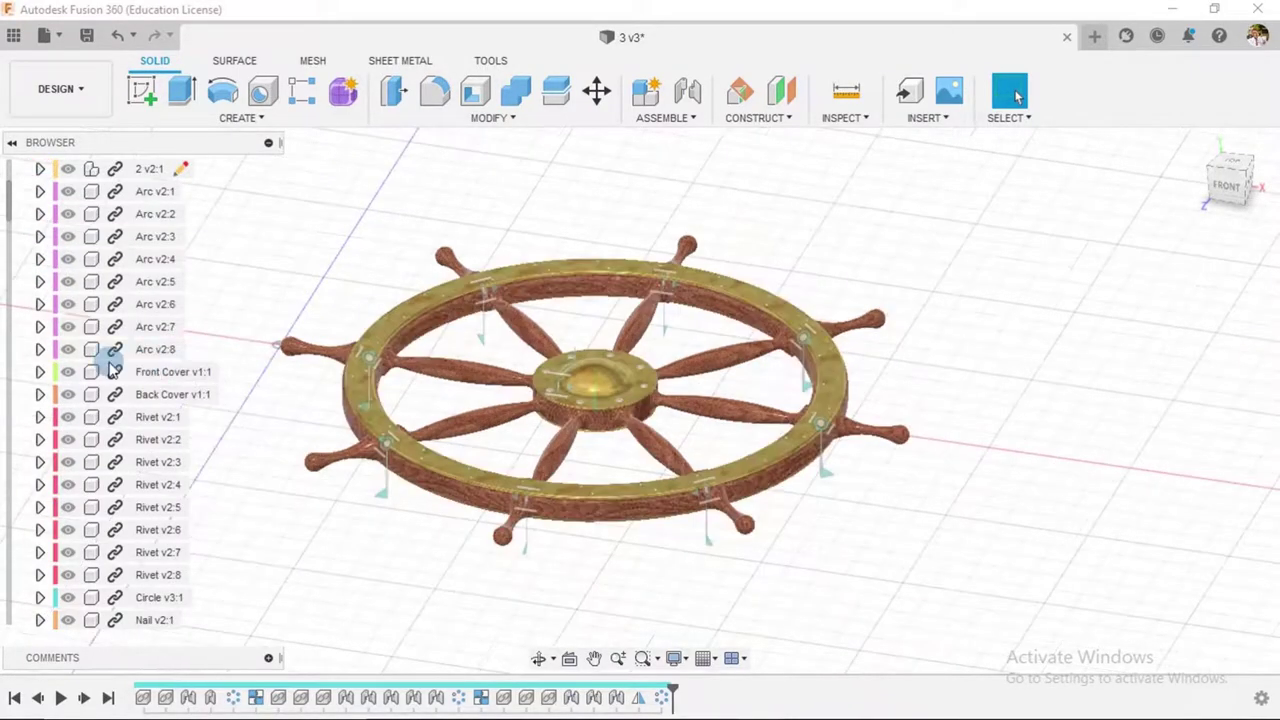
{"action": "scroll", "coordinate": [100, 285], "scroll_direction": "up", "scroll_amount": 3}
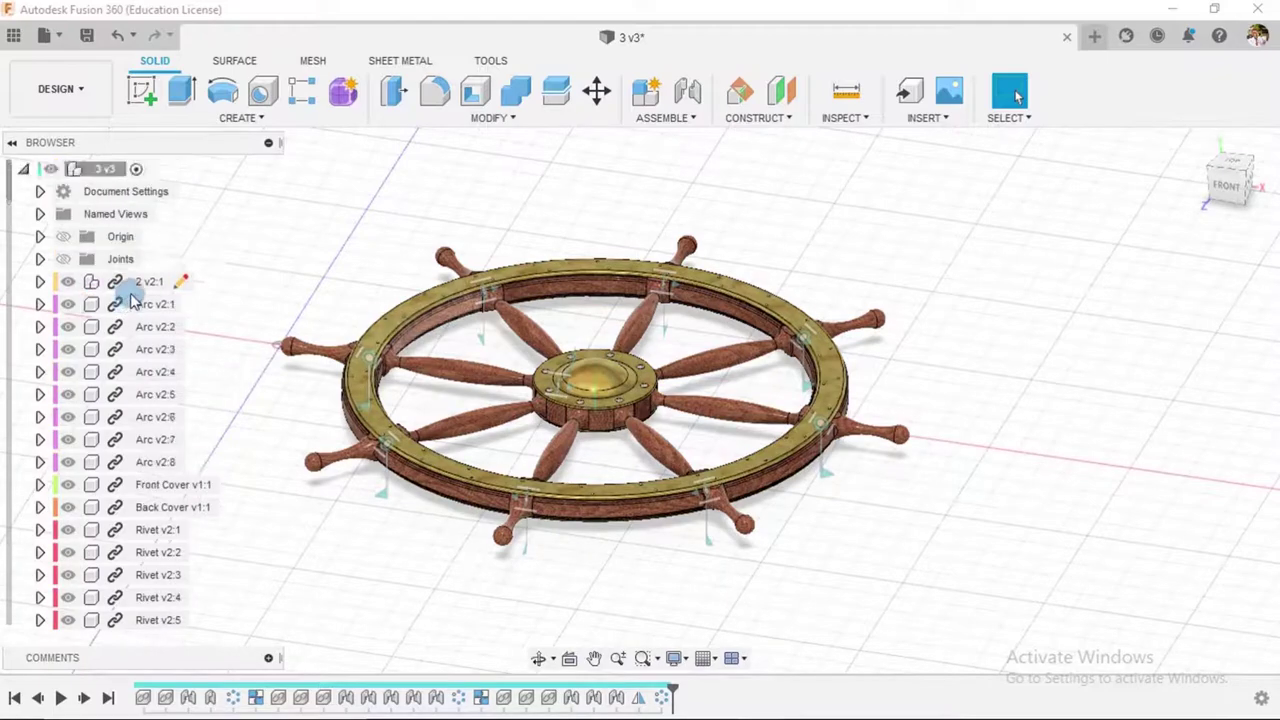
{"action": "left_click", "coordinate": [40, 282]}
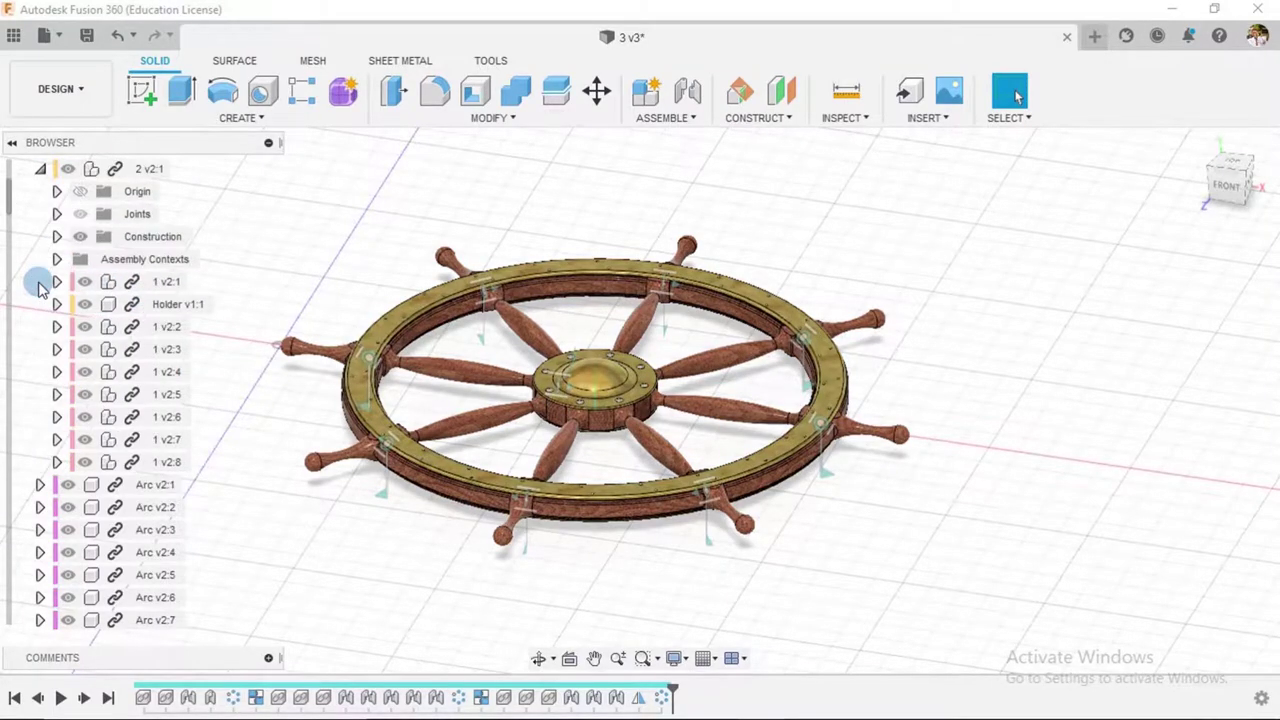
{"action": "left_click", "coordinate": [35, 171]}
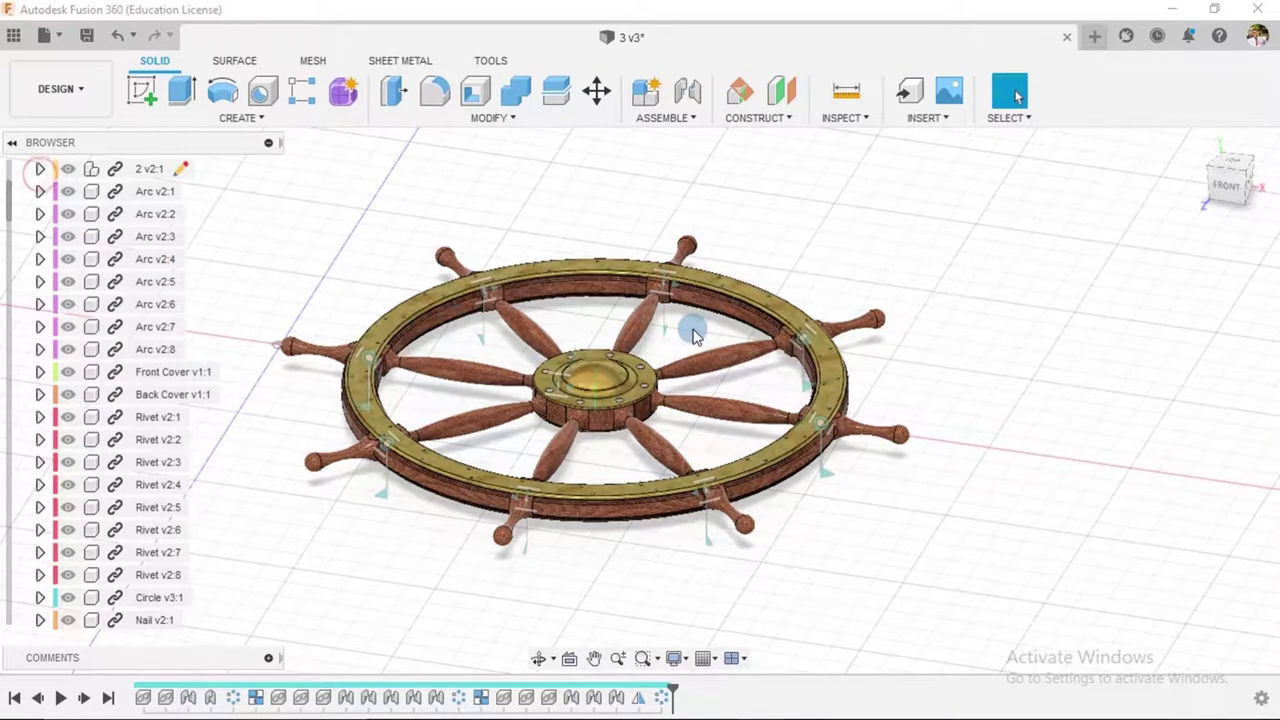
{"action": "left_click", "coordinate": [1196, 144]}
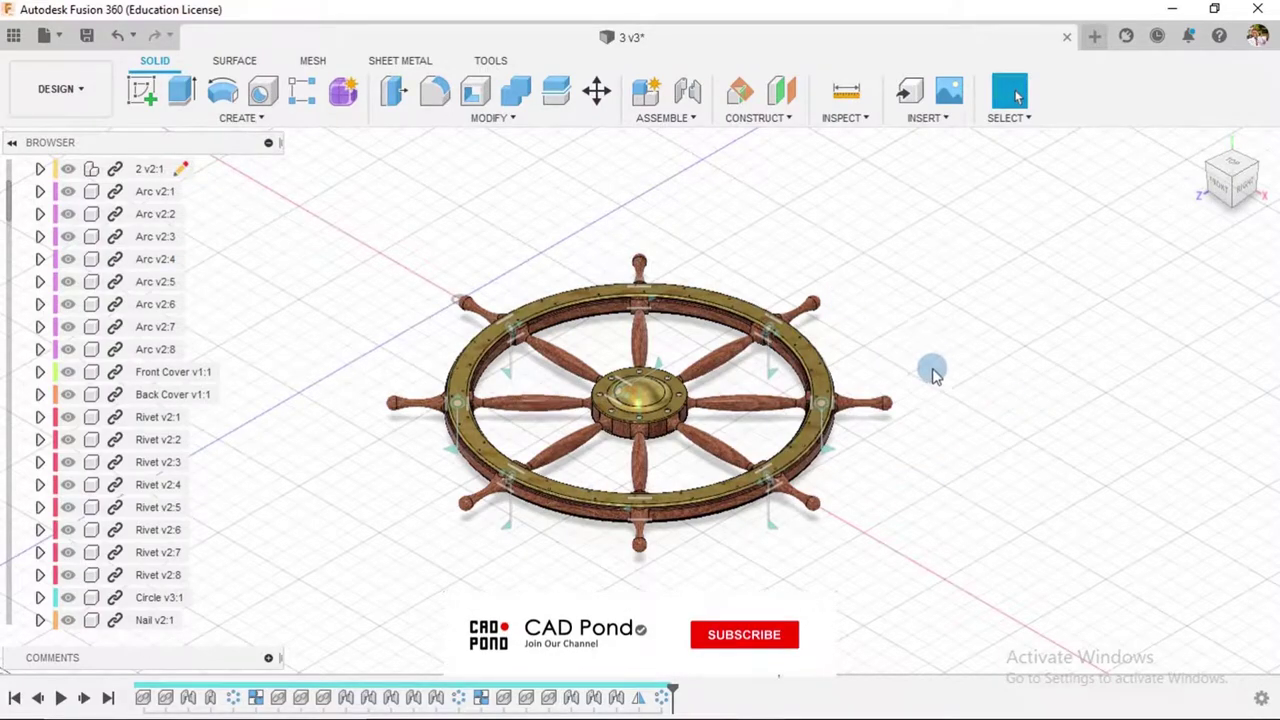
{"action": "scroll", "coordinate": [909, 314], "scroll_direction": "down", "scroll_amount": 2}
{"action": "scroll", "coordinate": [934, 306], "scroll_direction": "up", "scroll_amount": 3}
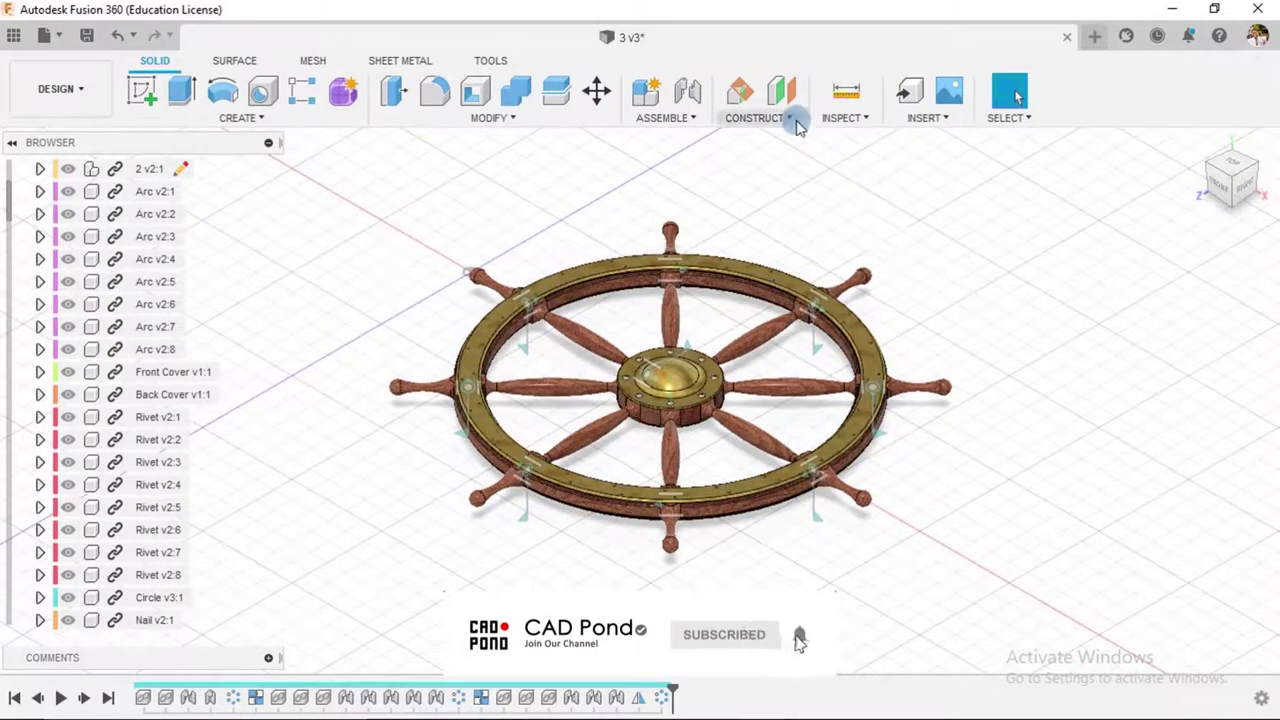
- Start an Interference check and select the rivet, hub, spoke and rim bodies
{"action": "left_click", "coordinate": [846, 120]}
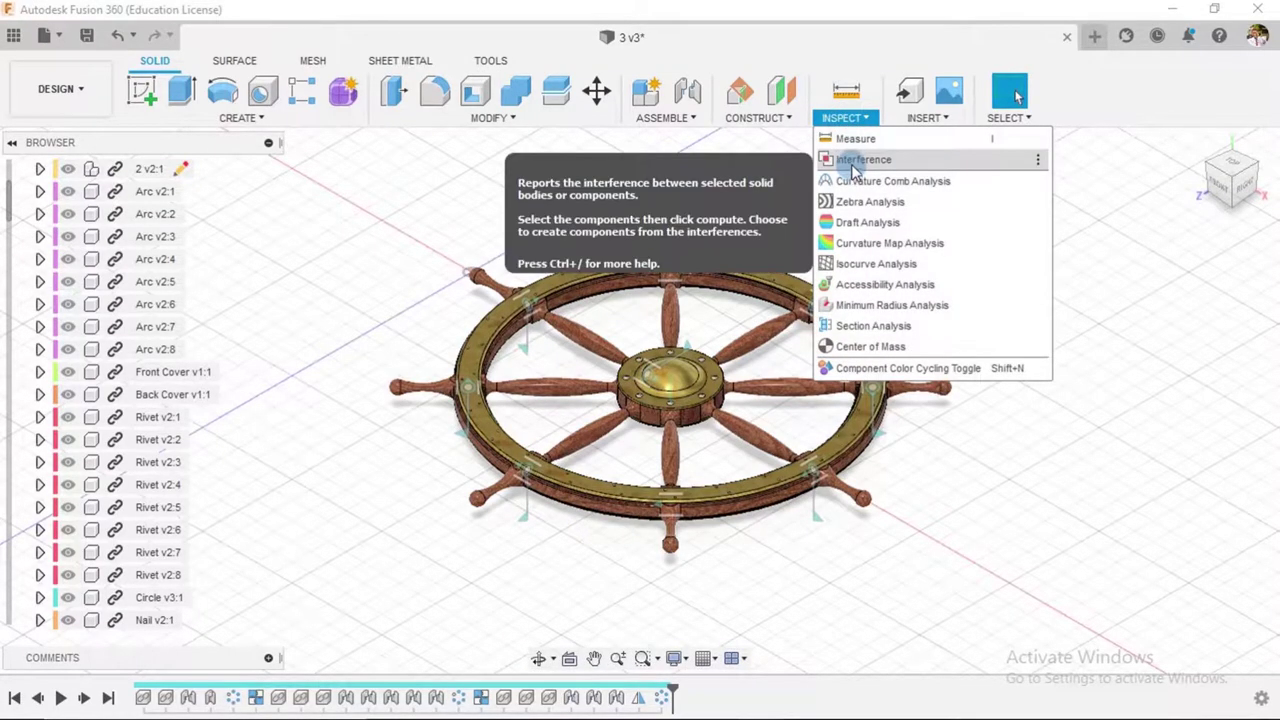
{"action": "left_click", "coordinate": [853, 164]}
{"action": "scroll", "coordinate": [885, 298], "scroll_direction": "up", "scroll_amount": 5}
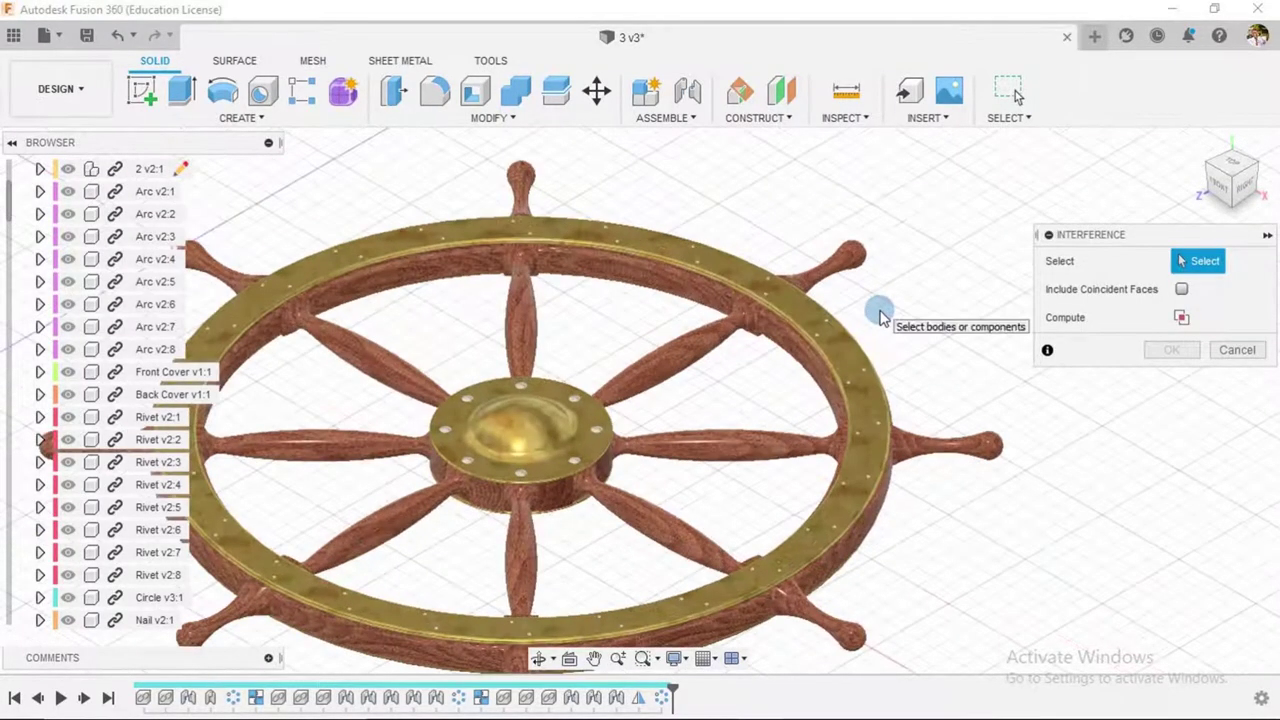
{"action": "scroll", "coordinate": [876, 304], "scroll_direction": "up", "scroll_amount": 5}
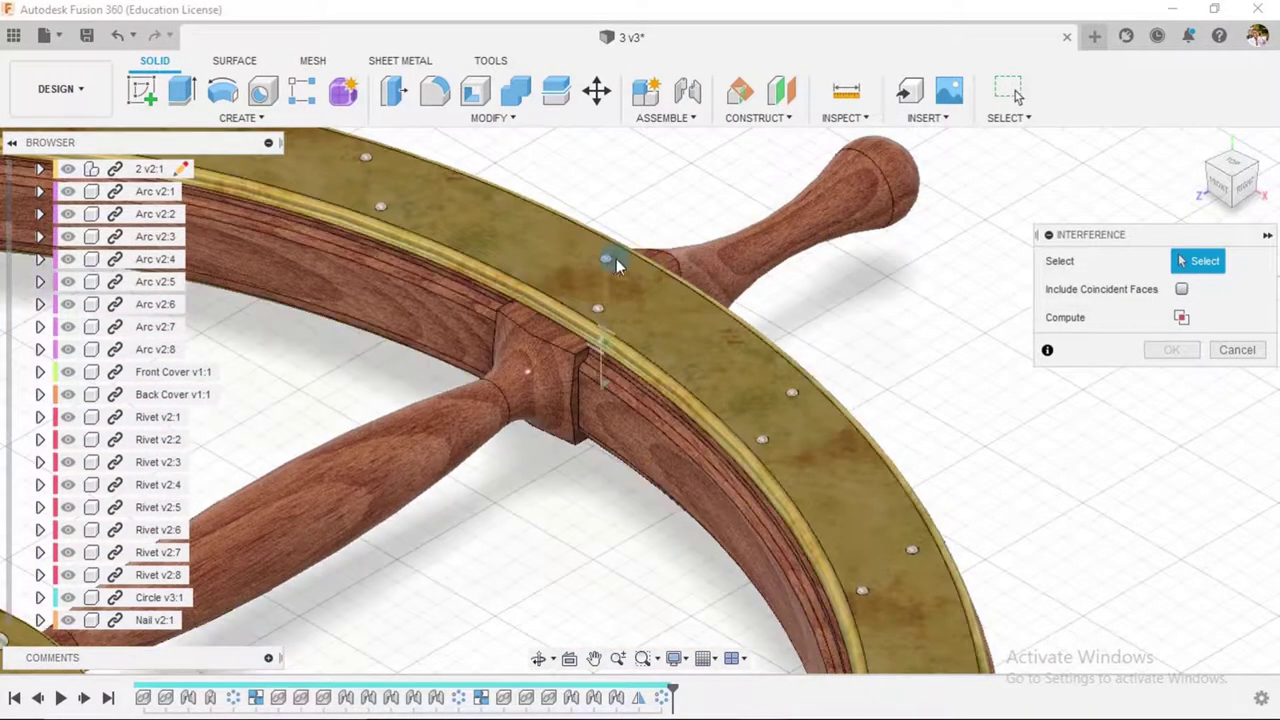
{"action": "left_click", "coordinate": [607, 265]}
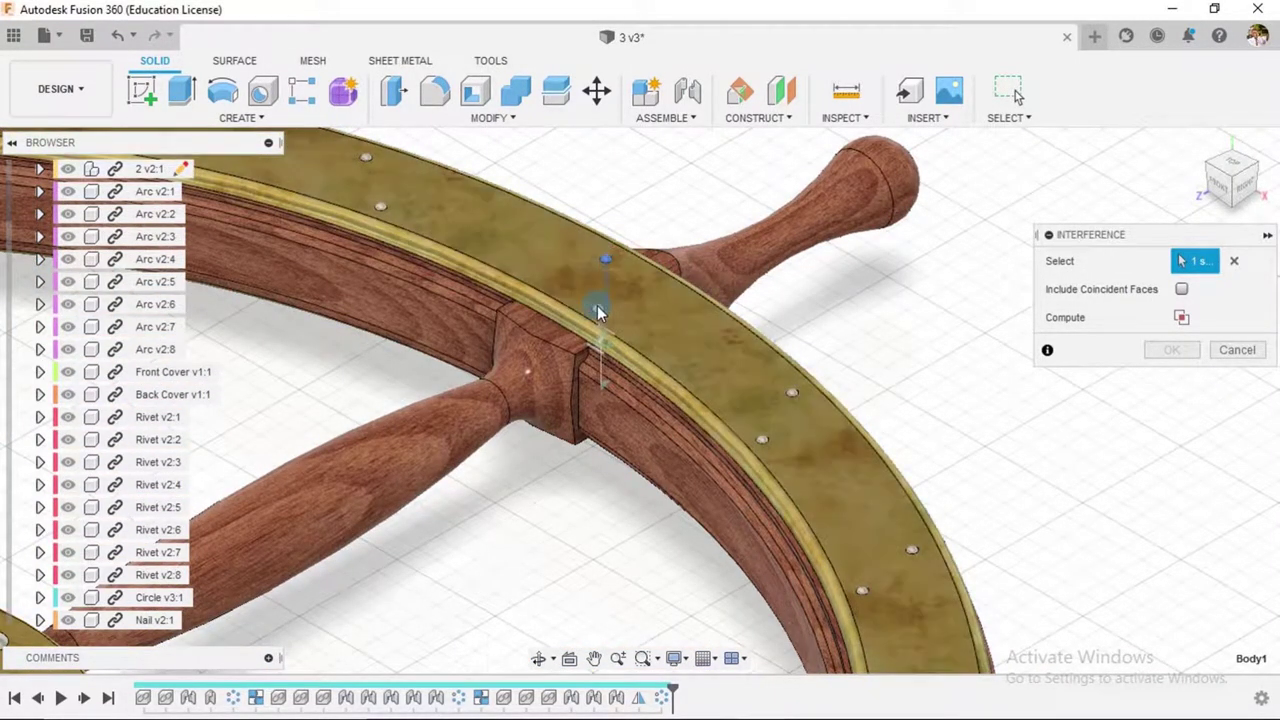
{"action": "left_click", "coordinate": [597, 313]}
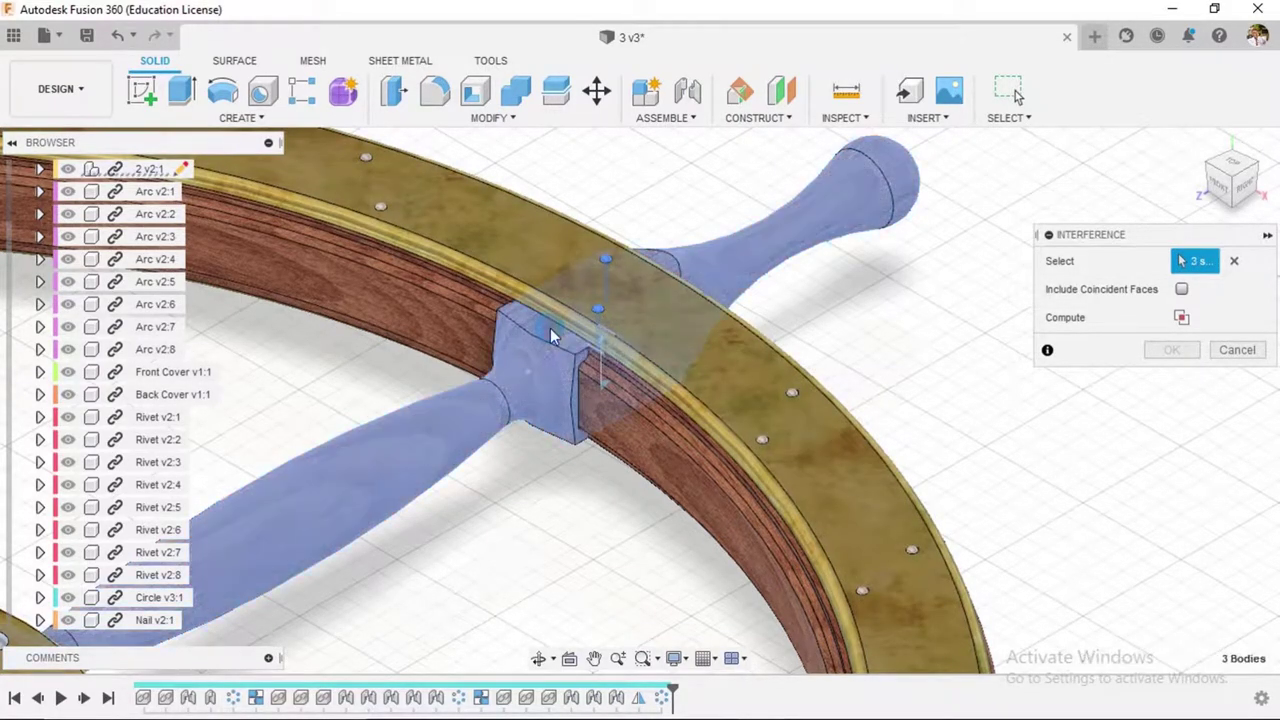
{"action": "left_click", "coordinate": [550, 330]}
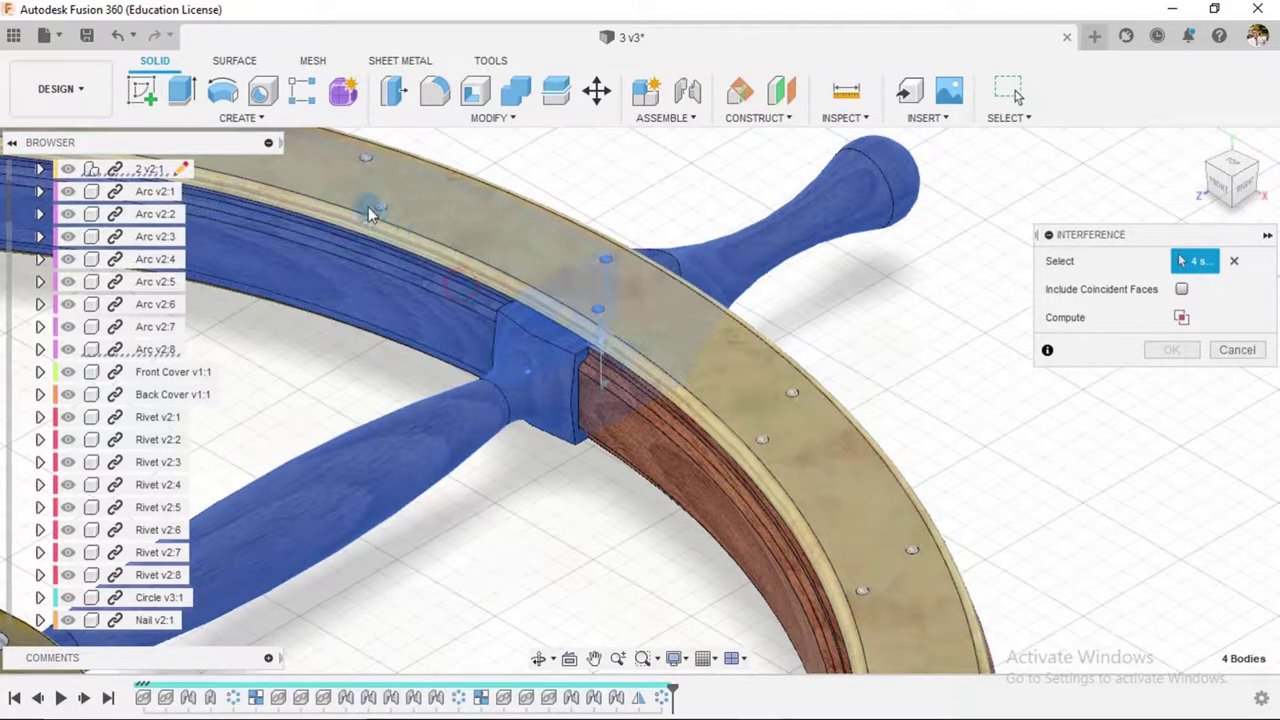
{"action": "left_click", "coordinate": [380, 218]}
{"action": "left_click", "coordinate": [366, 166]}
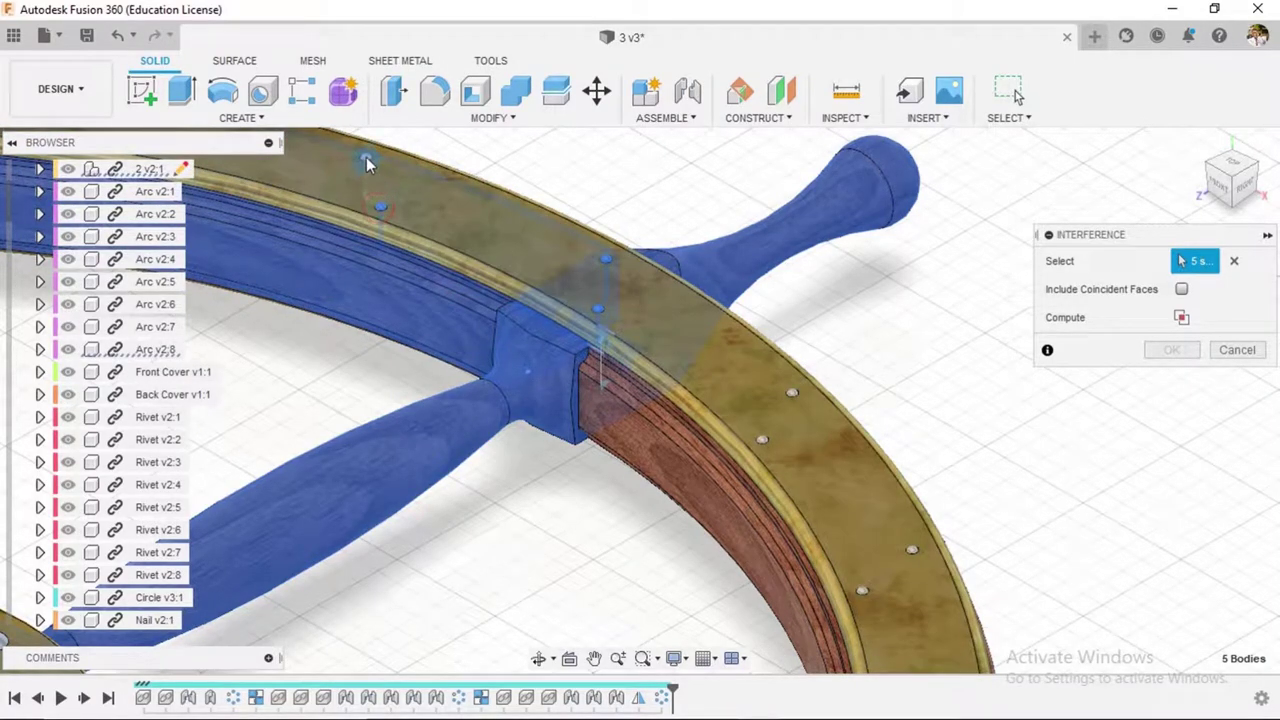
{"action": "left_click", "coordinate": [606, 200]}
- Compute interference, review the five overlaps among nails, Handle v3:1 and Arc v2:8, then close
{"action": "left_click", "coordinate": [1137, 321]}
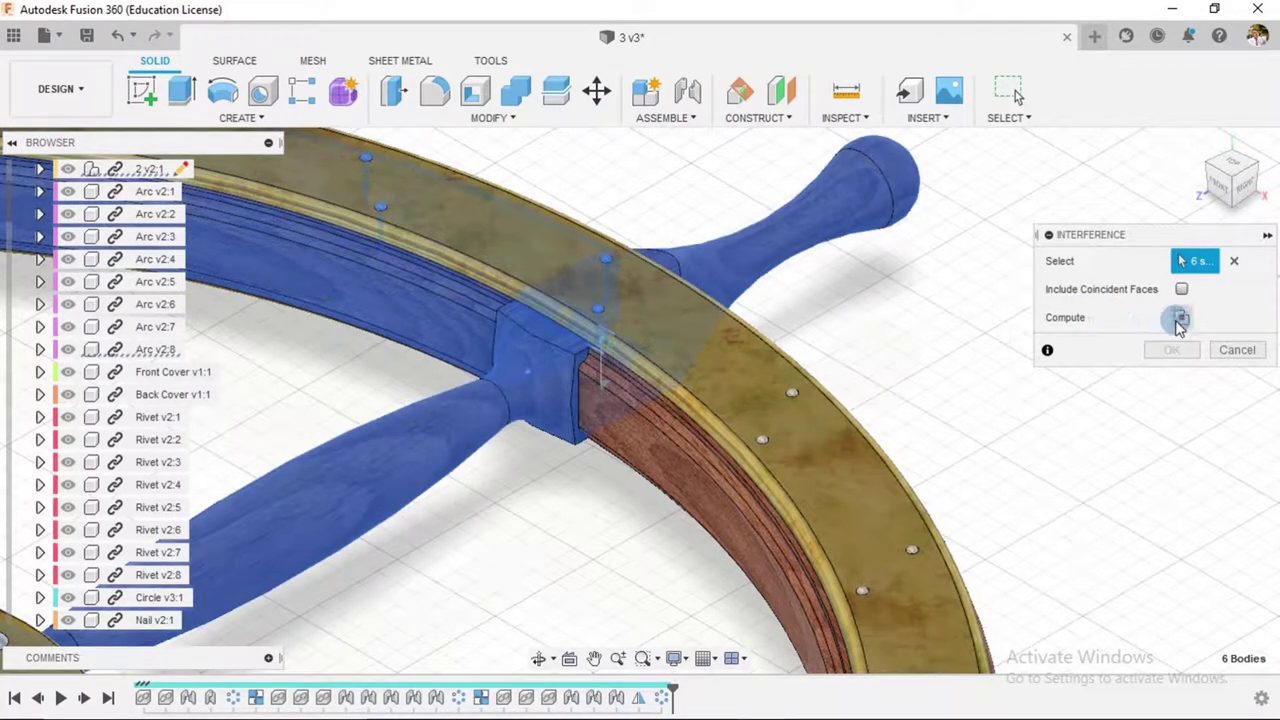
{"action": "left_click", "coordinate": [784, 255]}
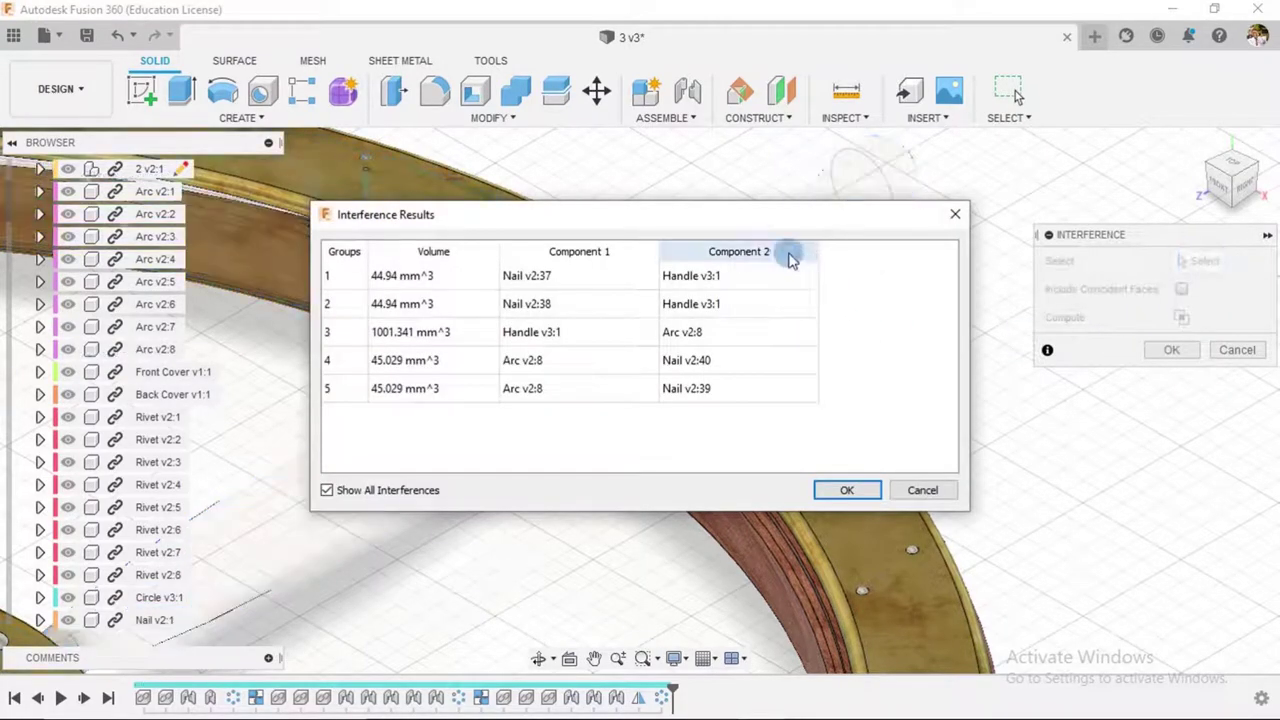
{"action": "left_click_drag", "start_coordinate": [763, 226], "coordinate": [940, 518]}
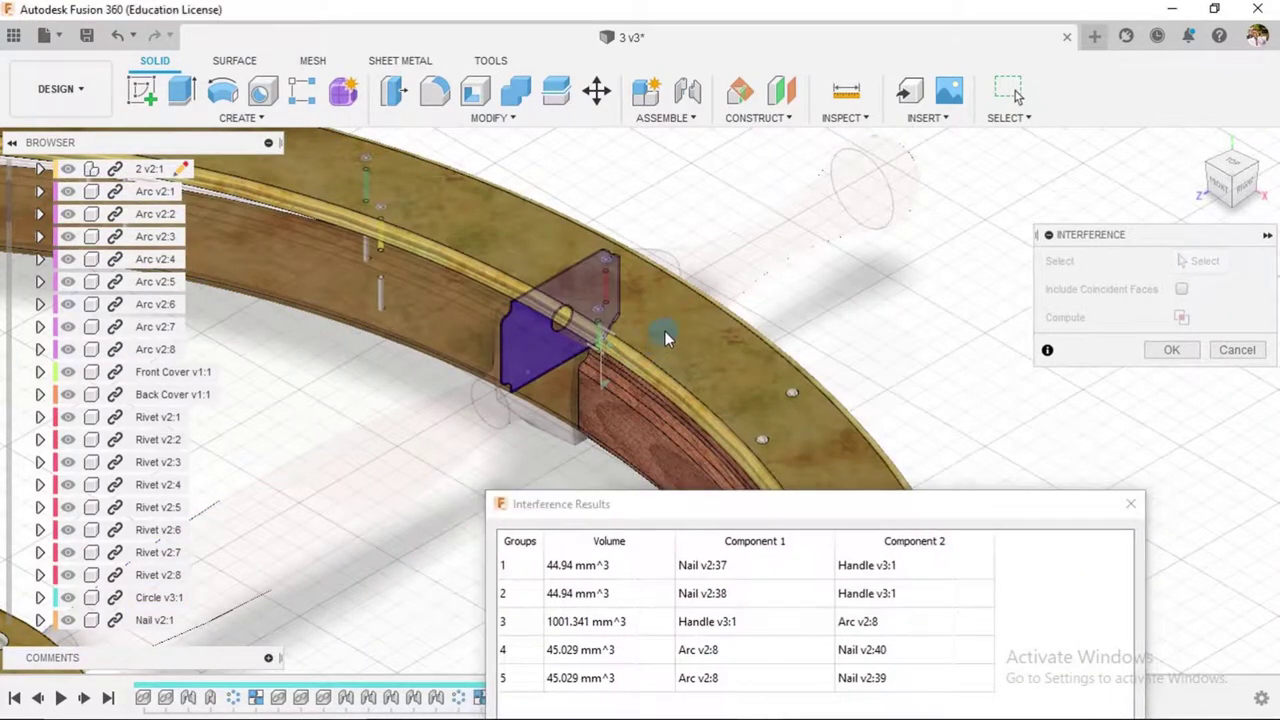
{"action": "middle_click_drag", "start_coordinate": [669, 337], "coordinate": [425, 342], "text": "shift"}
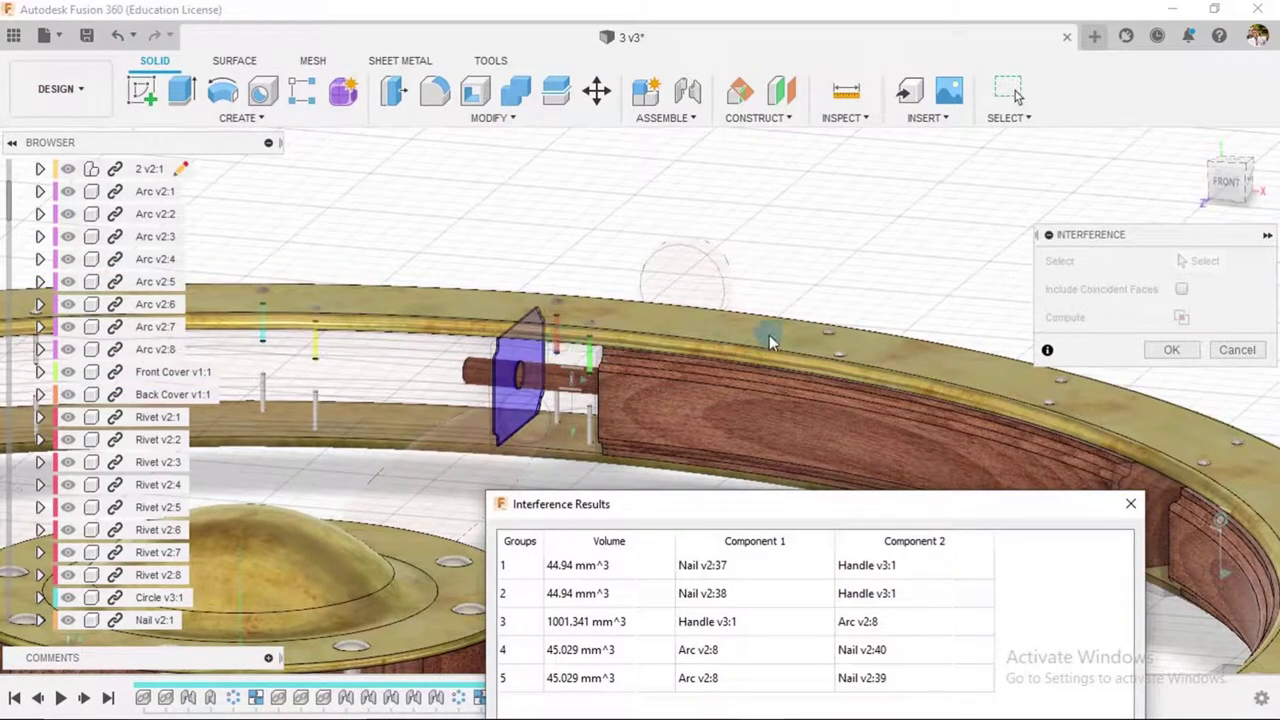
{"action": "scroll", "coordinate": [785, 337], "scroll_direction": "down", "scroll_amount": 3}
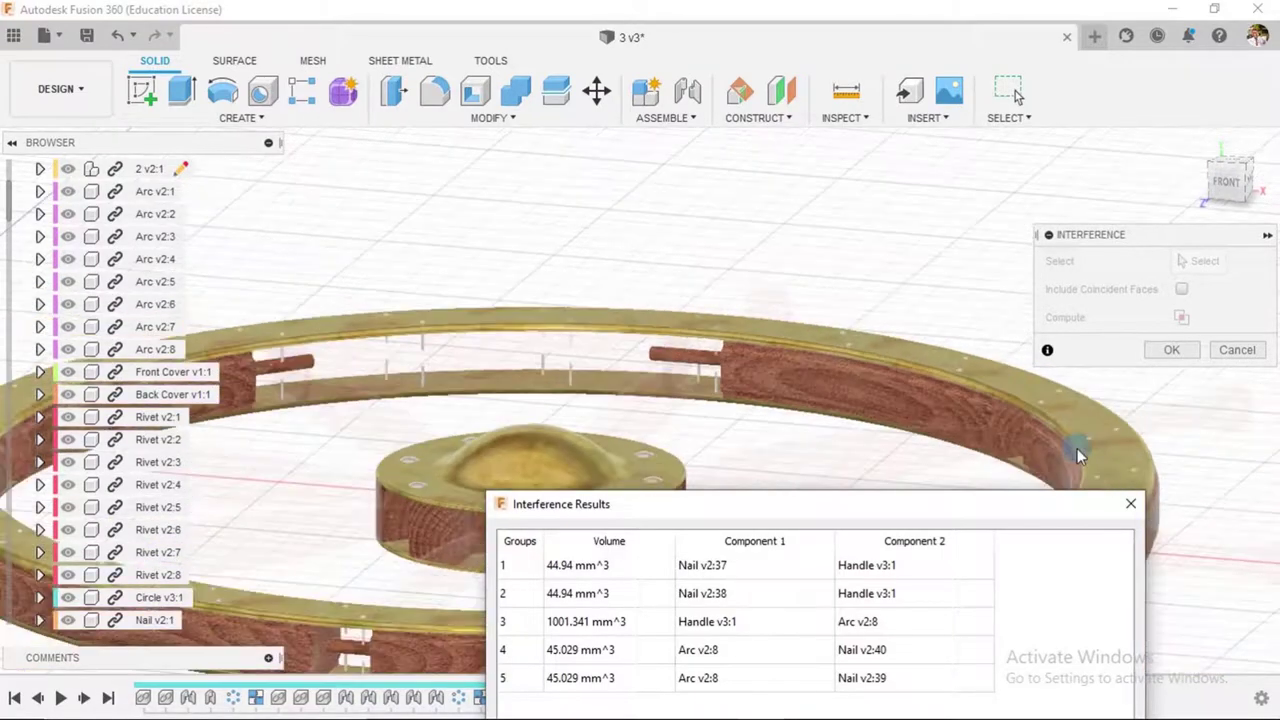
{"action": "left_click", "coordinate": [1131, 508]}
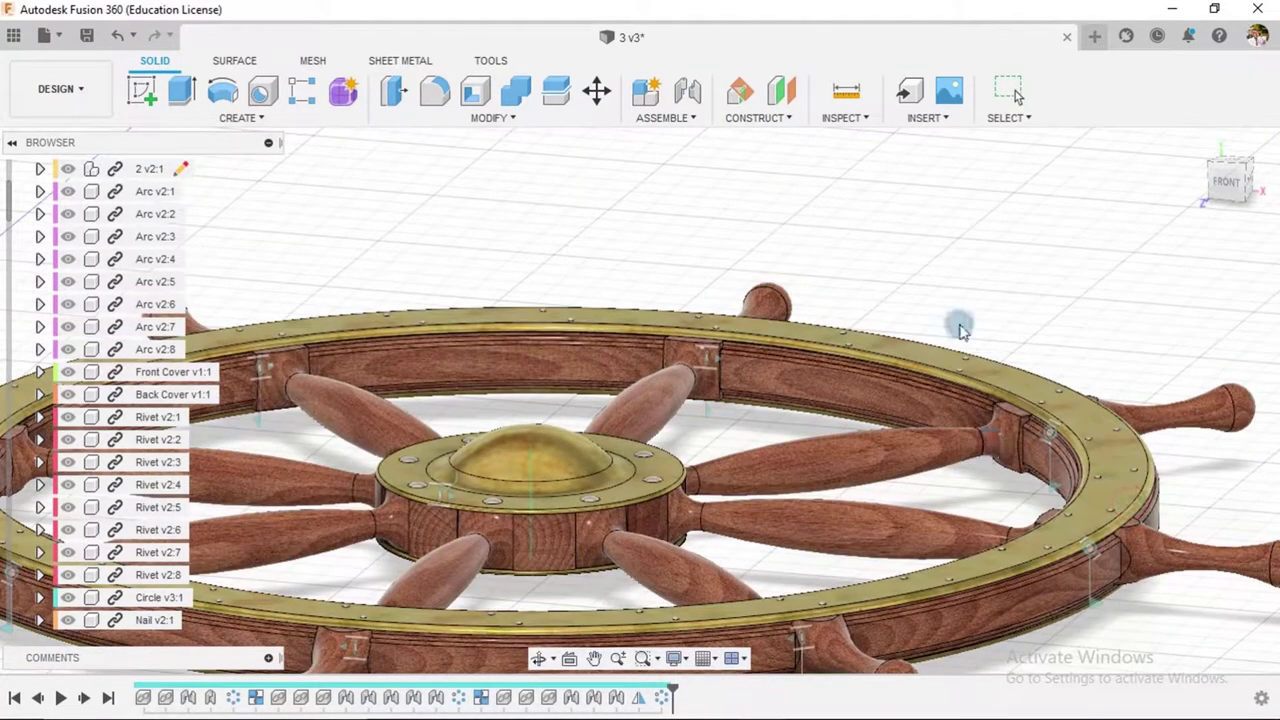